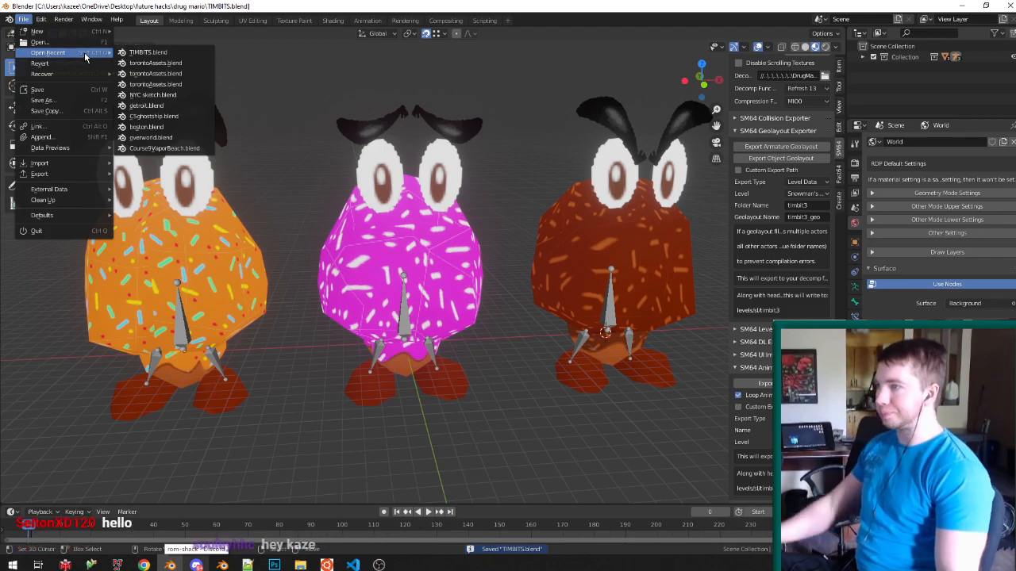
Open the recent file Course9VaporBeach.blend.
left_click(159, 150)
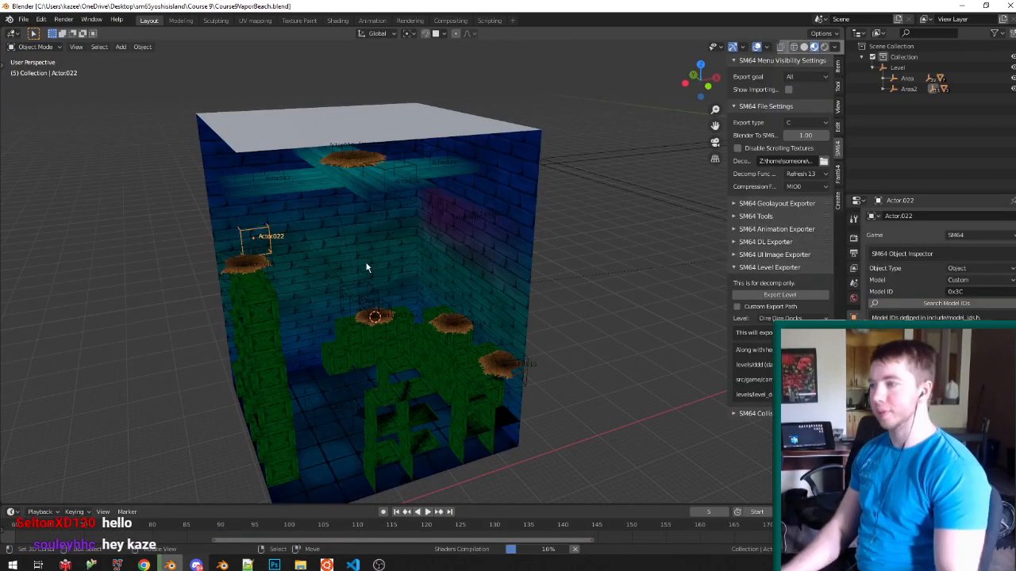
middle_click_drag(366, 267, 379, 304)
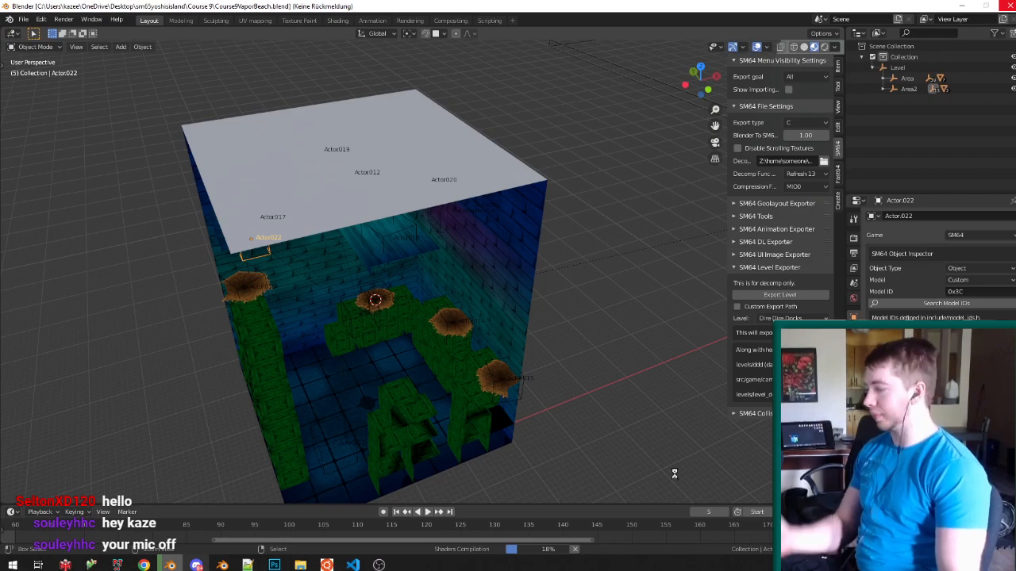
Switch to OBS, unmute the Mic/Aux channel in the audio mixer, and return to Blender.
left_click(379, 565)
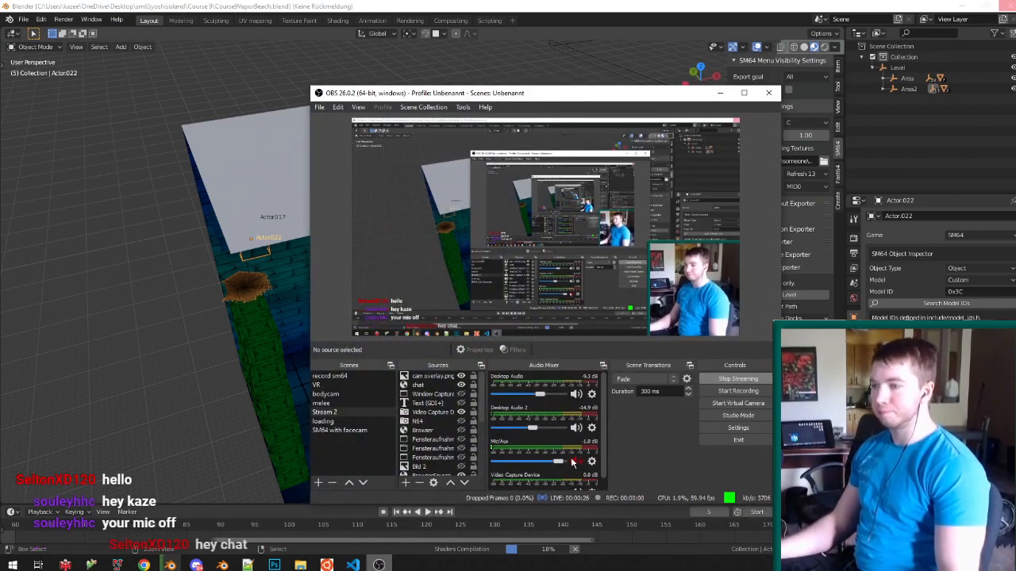
left_click(721, 93)
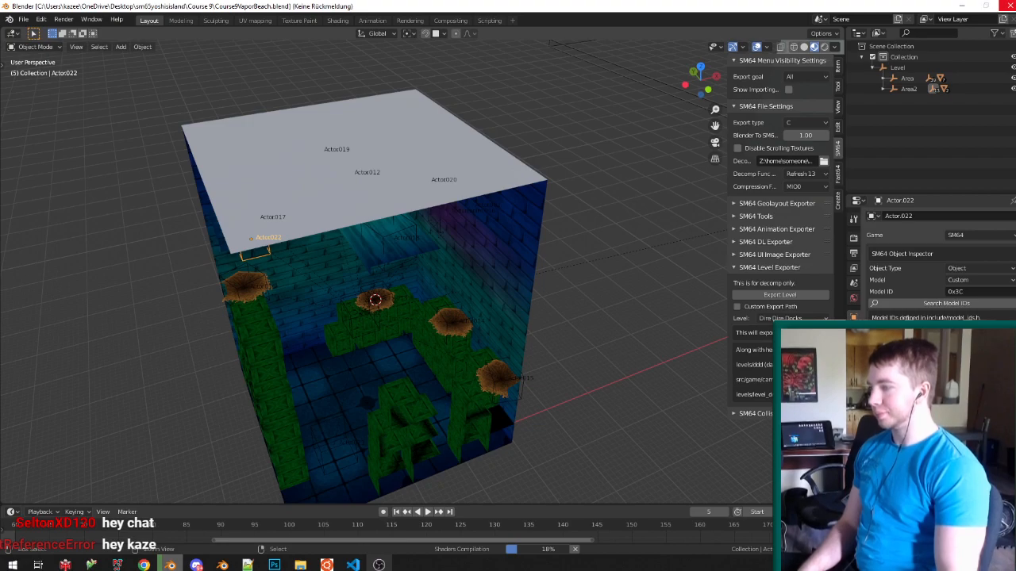
Select the Level root object and export the level for Dire Dire Docks.
scroll(396, 298, "up", 4)
middle_click_drag(454, 254, 487, 239)
left_click(897, 67)
left_click(781, 294)
Switch to the Ubuntu terminal and rebuild the ROM with the earlier command "cd ~/majorhack;make -j12".
left_click(326, 565)
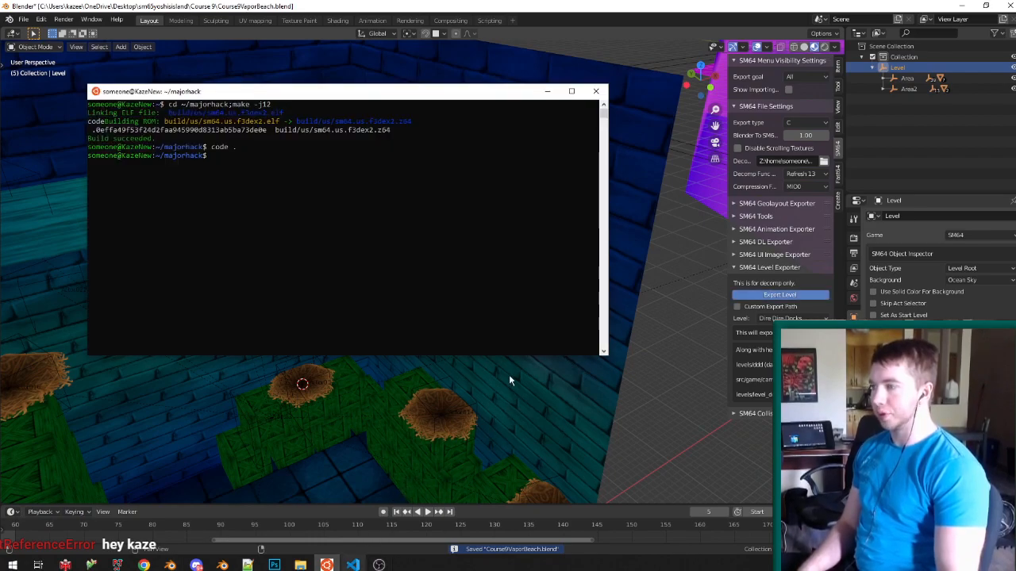
key("Up")
key("Up")
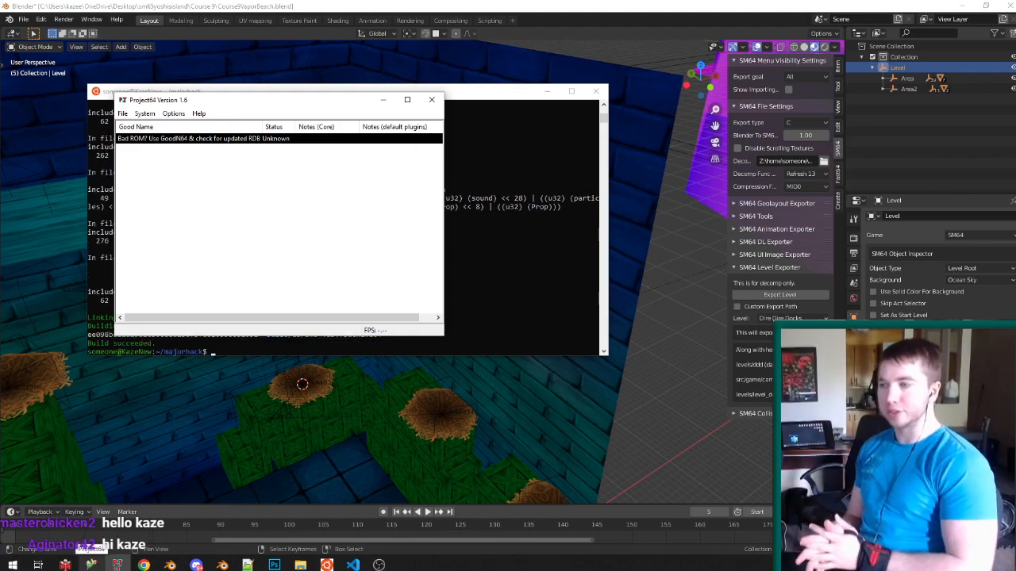
Load the built ROM in Project64, play-test the room with the green crates, and close the emulator.
double_click(260, 139)
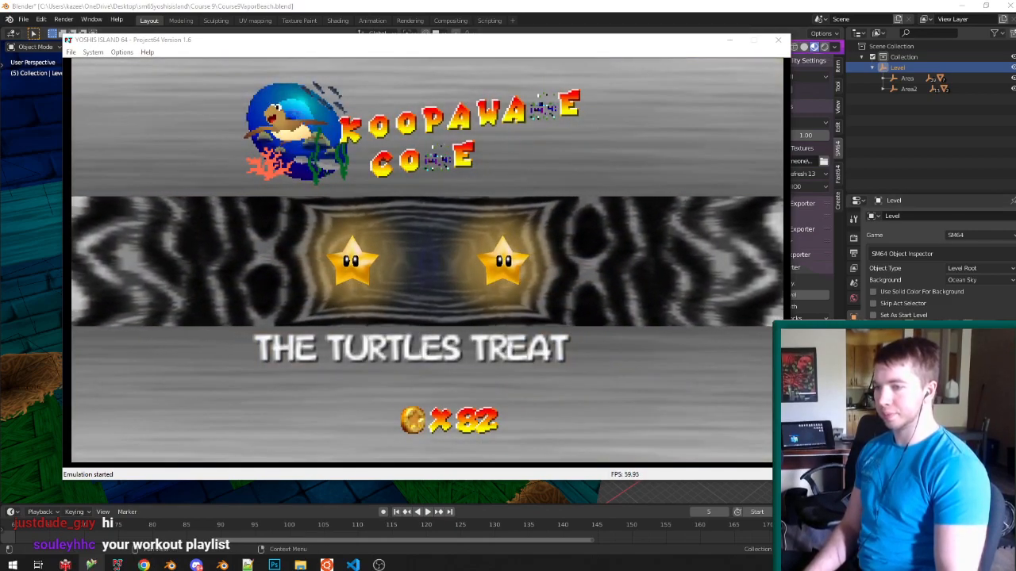
left_click(329, 98)
key("Return")
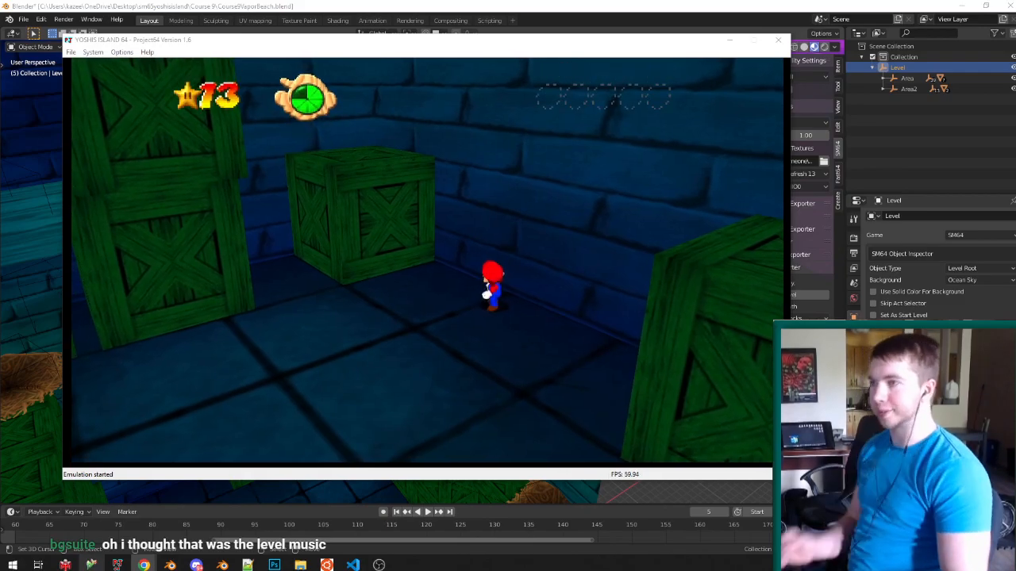
left_click(777, 40)
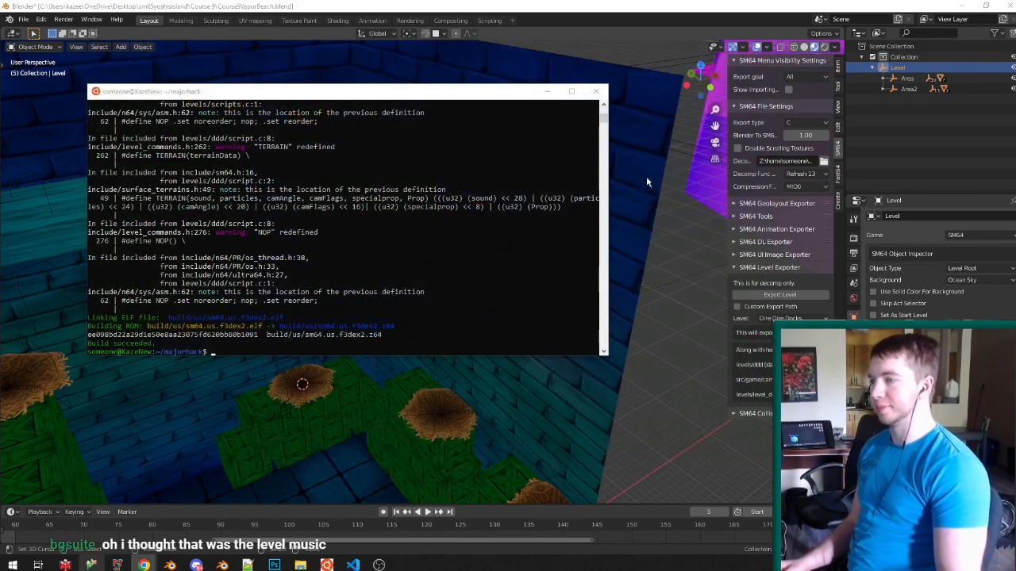
Return to Blender, select the green crate mesh, and switch it to Vertex Paint mode.
left_click(510, 350)
scroll(508, 350, "down", 5)
left_click(491, 370)
scroll(465, 418, "up", 3)
scroll(427, 347, "down", 2)
scroll(353, 339, "up", 3)
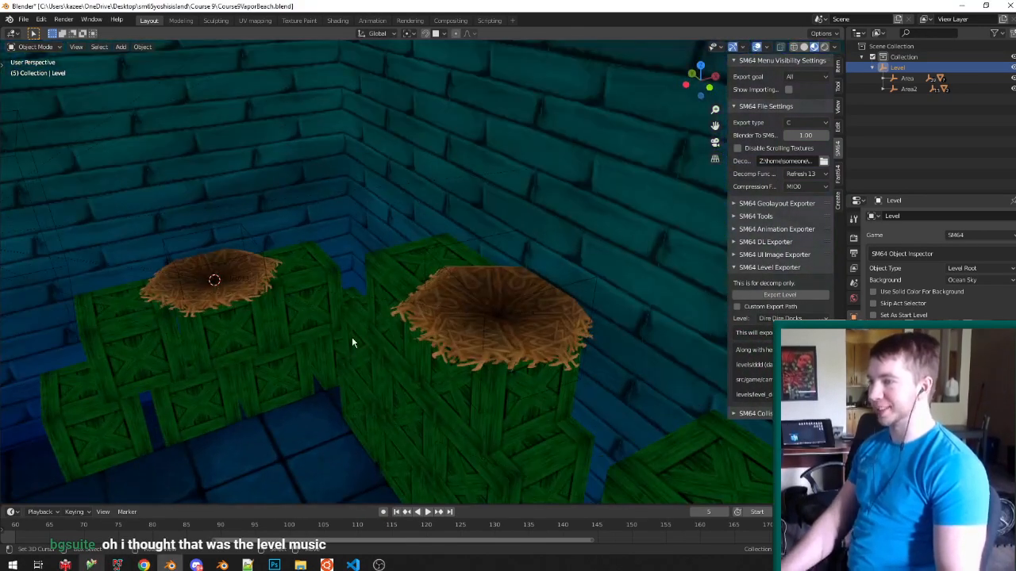
right_click(352, 336)
key("Tab")
scroll(384, 343, "down", 2)
key("Tab")
middle_click_drag(385, 344, 512, 351, "shift")
scroll(513, 351, "up", 2)
key("v")
scroll(524, 358, "down", 2)
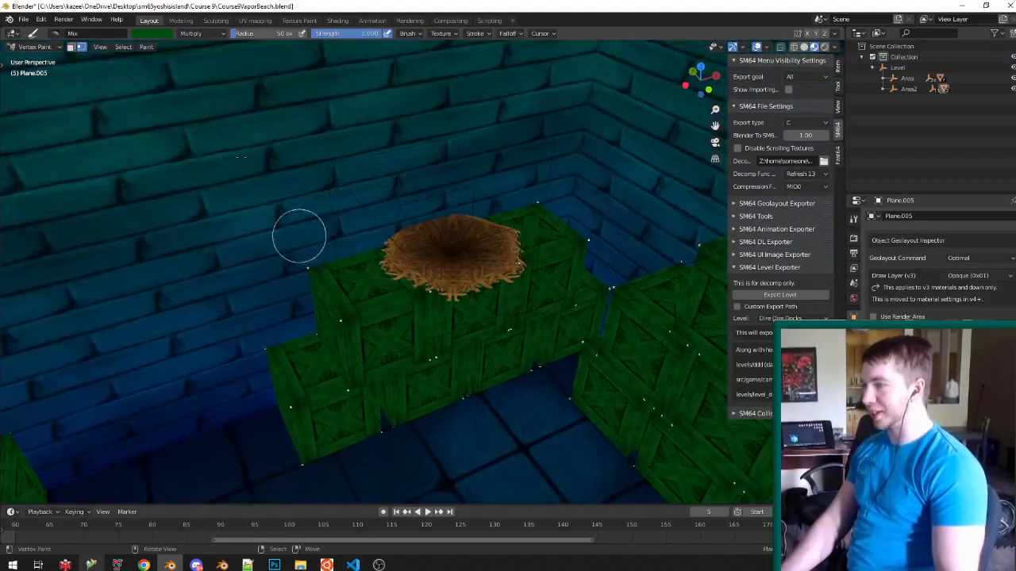
Set the brush blending to Mix and paint the crates below the nest dark teal-green (H 0.430, S 1.000, V 0.157).
left_click(191, 34)
left_click(188, 40)
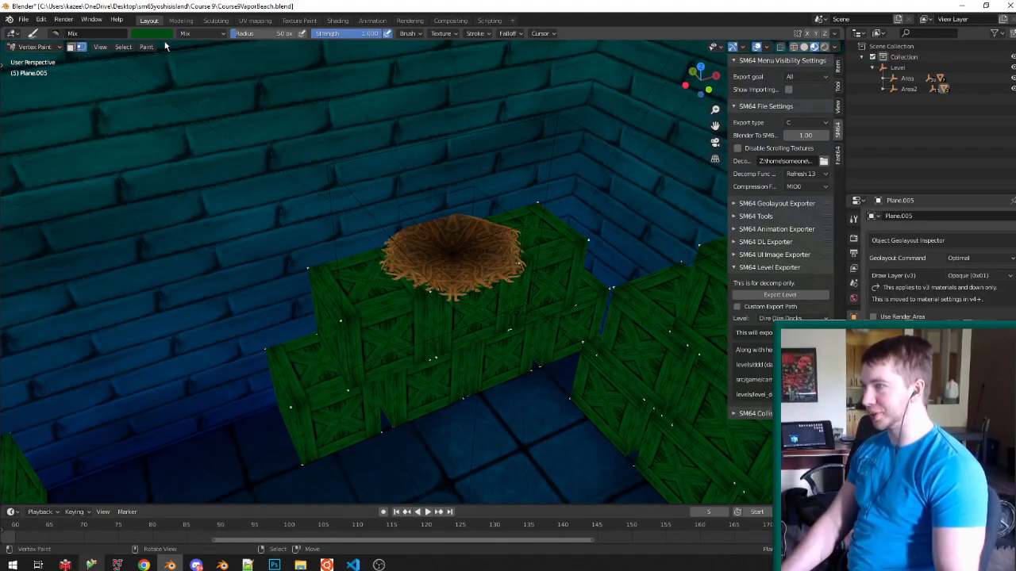
left_click(160, 35)
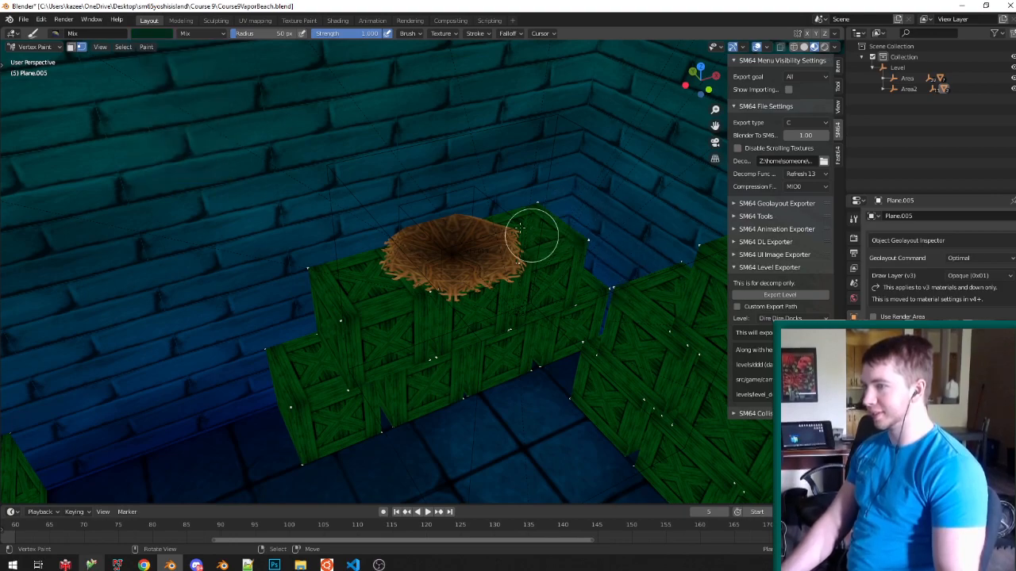
Brighten the teal-green brush colour and paint patches of it across the crate stacks, including the tall stack.
left_click(165, 35)
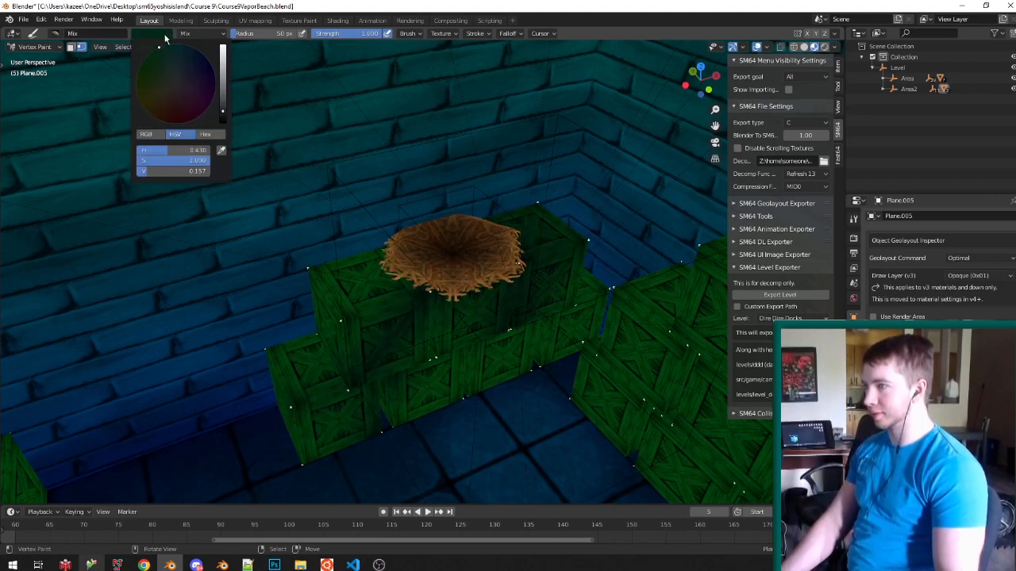
left_click_drag(223, 111, 223, 85)
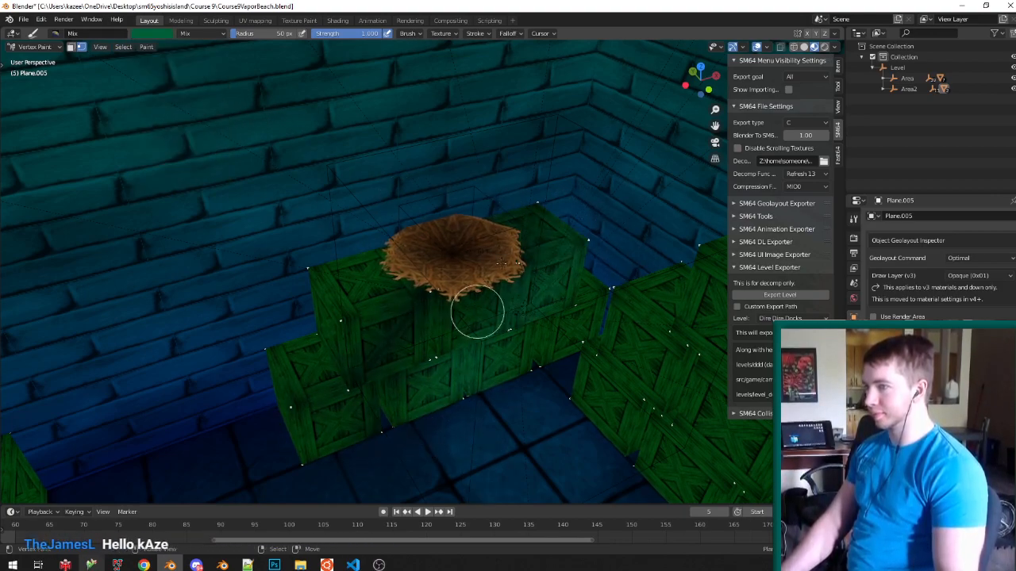
mouse_move(411, 392)
middle_mouse_down()
mouse_move(612, 318)
mouse_move(427, 279)
middle_mouse_up()
left_click(161, 34)
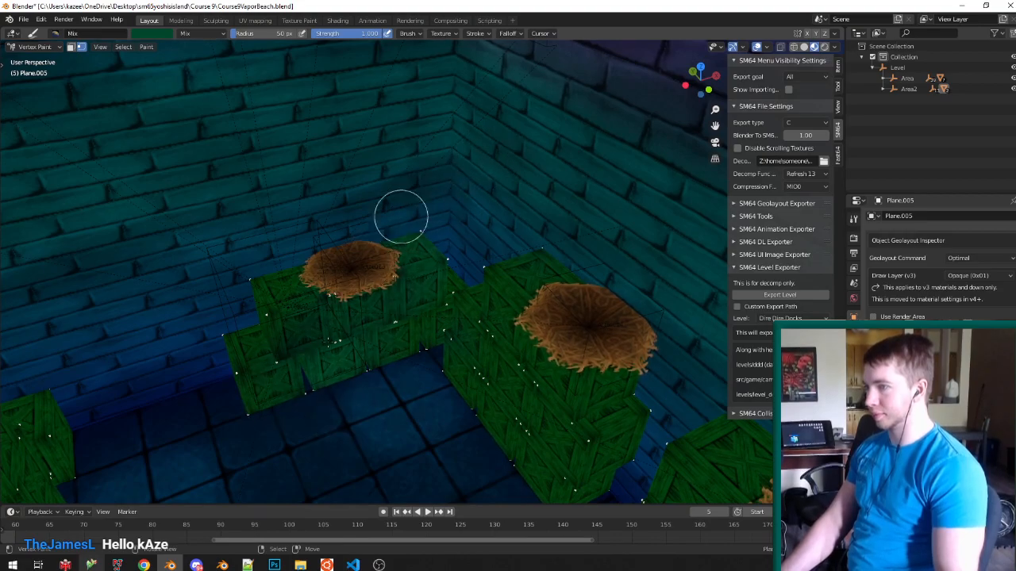
scroll(548, 215, "up", 8)
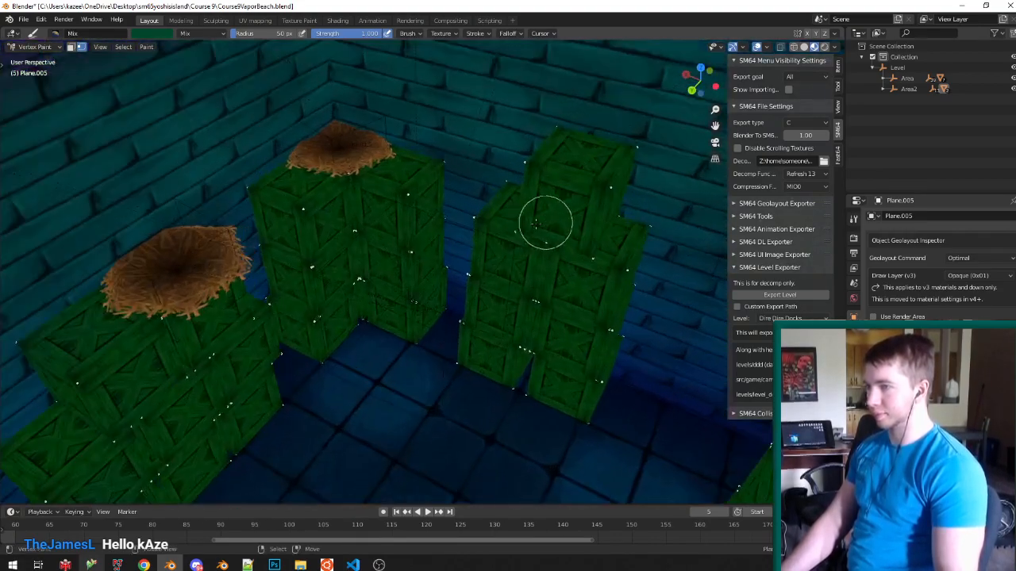
middle_click_drag(412, 146, 618, 211)
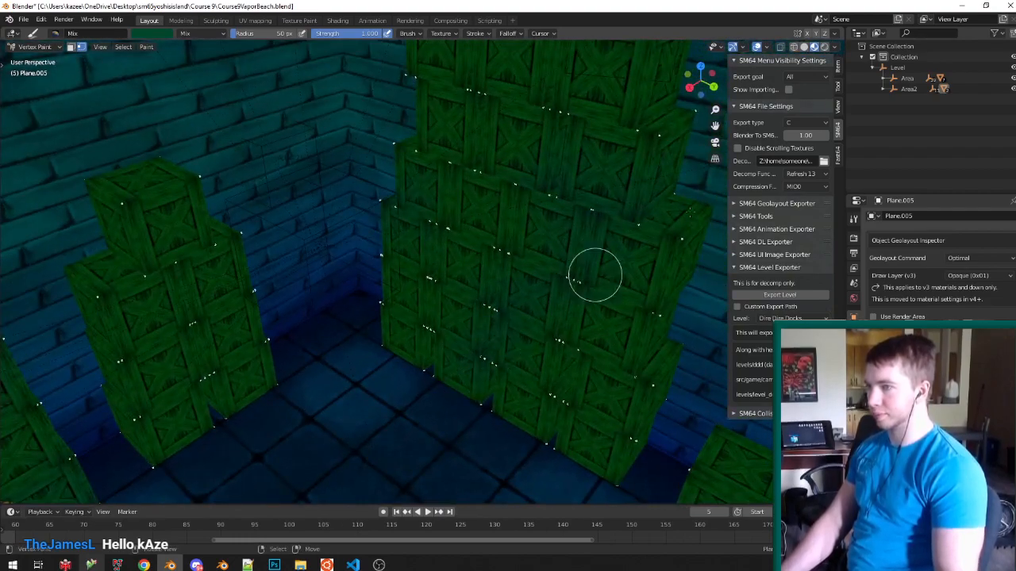
Change the brush to a purer dark green and paint variation onto the crate stacks around the room.
left_click(147, 33)
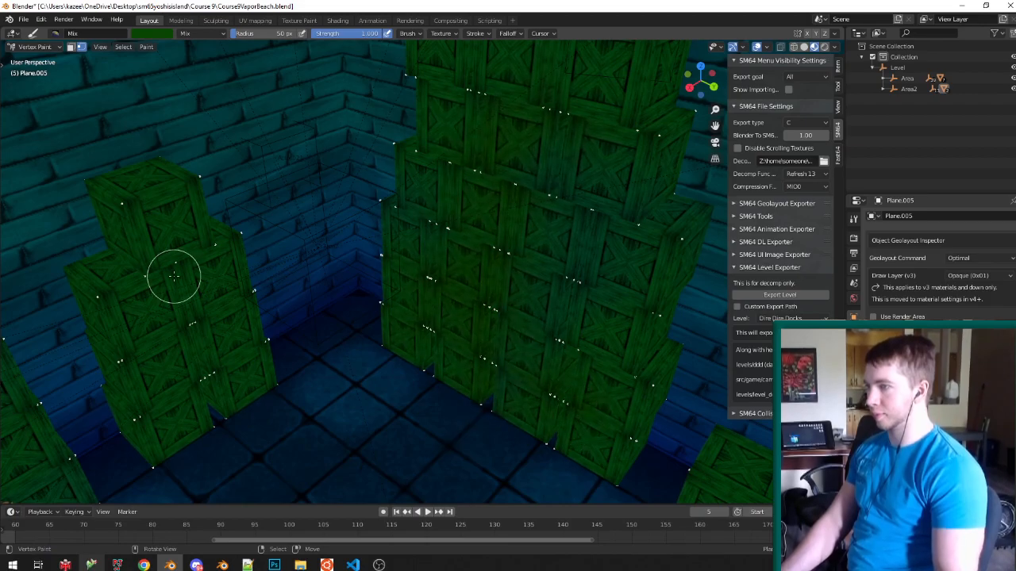
middle_click_drag(264, 182, 430, 196)
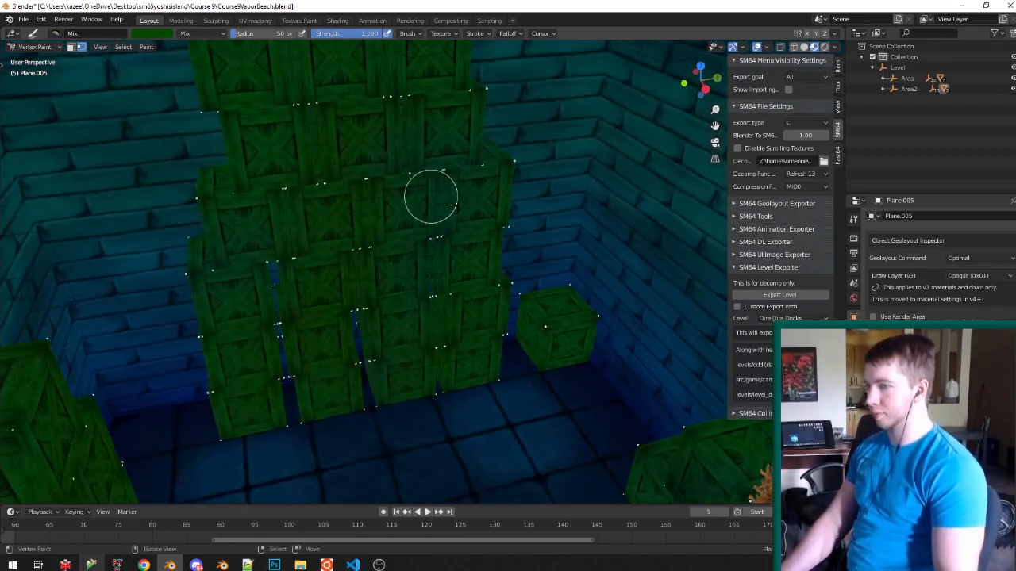
middle_click_drag(308, 201, 389, 184)
mouse_move(290, 143)
middle_mouse_down()
mouse_move(317, 151)
mouse_move(341, 125)
mouse_move(456, 365)
mouse_move(531, 358)
middle_mouse_up()
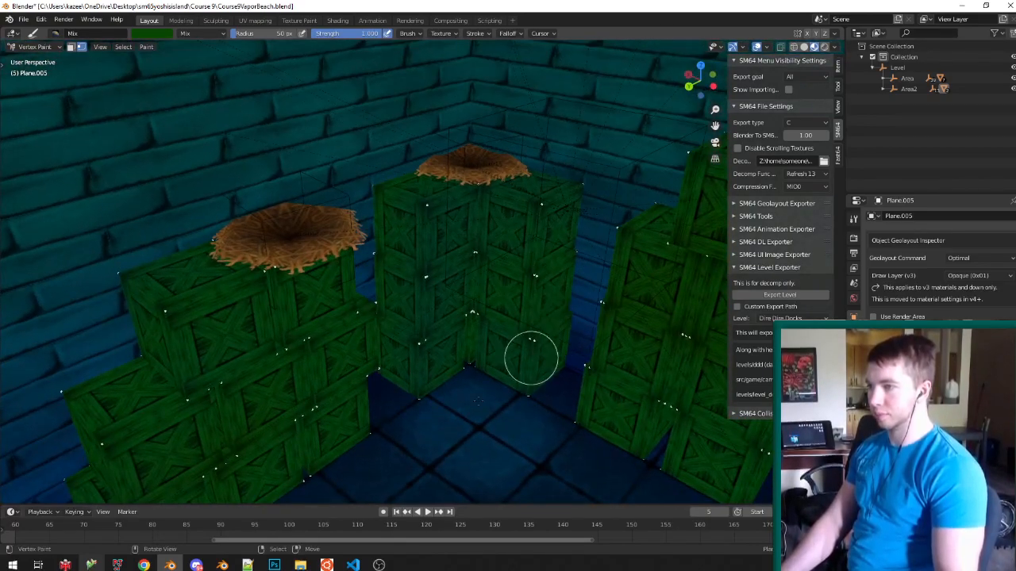
Paint dark teal and olive-green variation onto the nest-topped and surrounding crate stacks, and save the file.
left_click(155, 34)
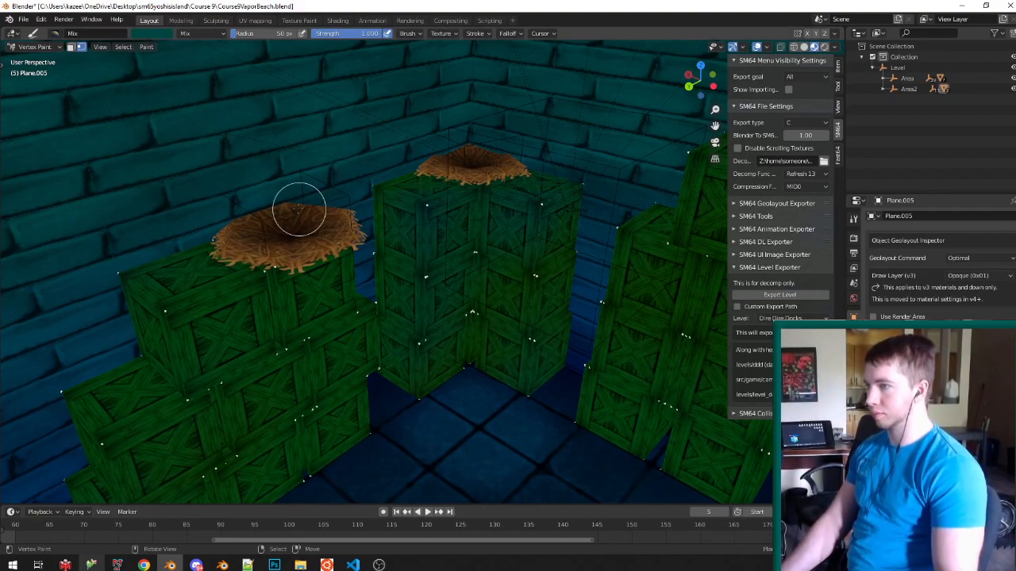
left_click(151, 33)
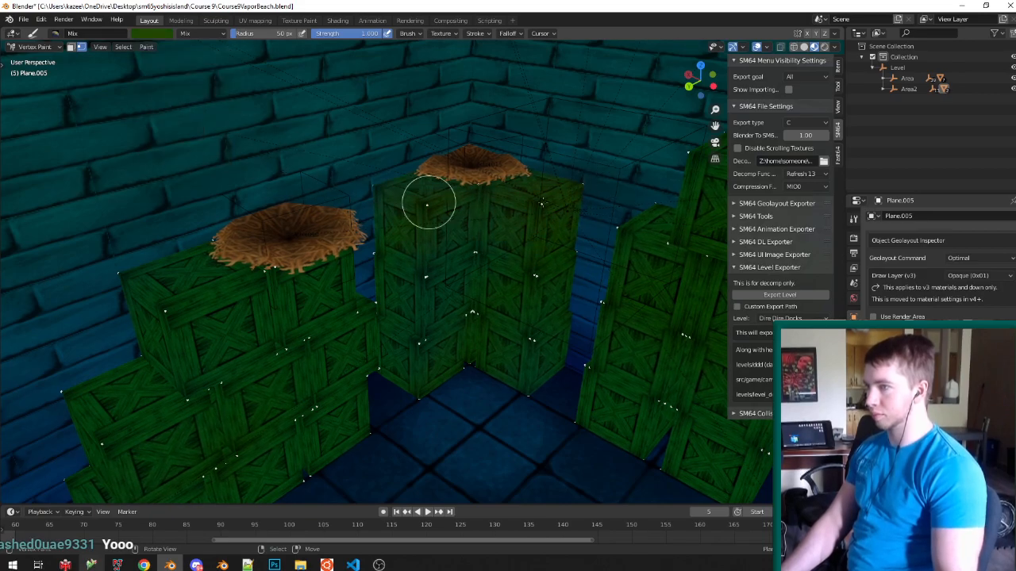
mouse_move(270, 121)
middle_mouse_down()
mouse_move(631, 86)
mouse_move(453, 233)
mouse_move(468, 160)
mouse_move(337, 407)
middle_mouse_up()
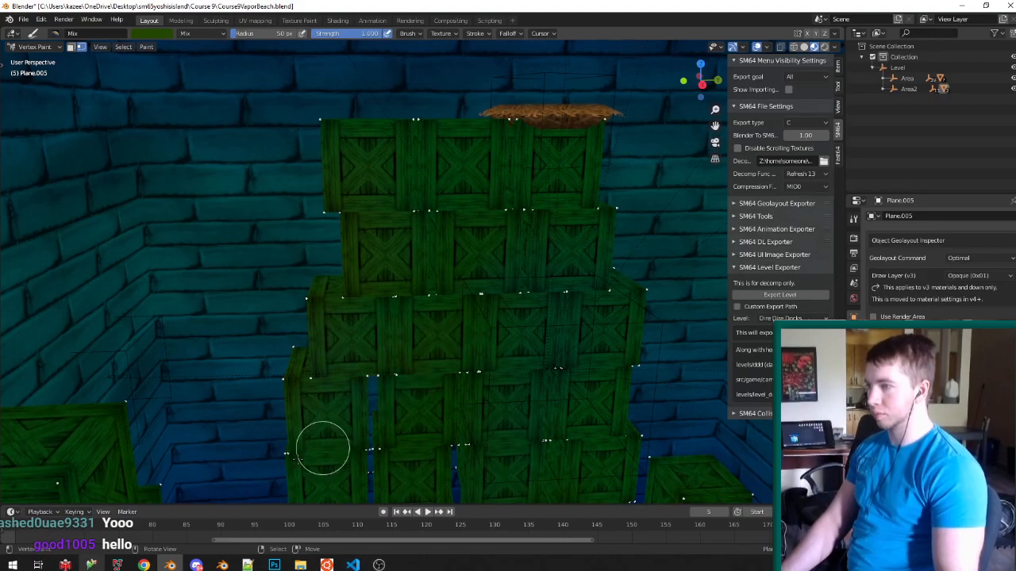
mouse_move(294, 275)
middle_mouse_down()
mouse_move(424, 288)
mouse_move(465, 310)
middle_mouse_up()
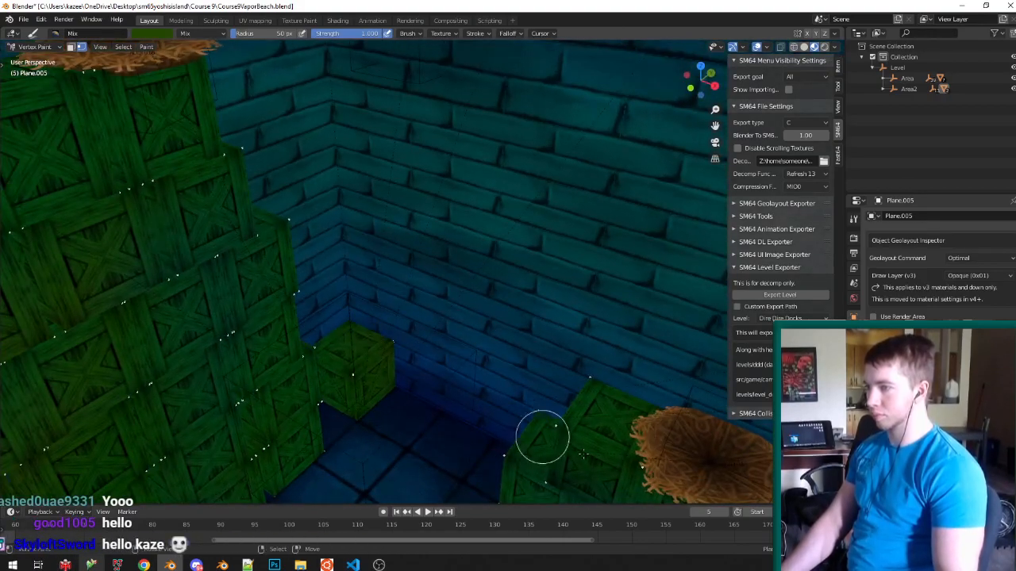
middle_click_drag(532, 442, 697, 393)
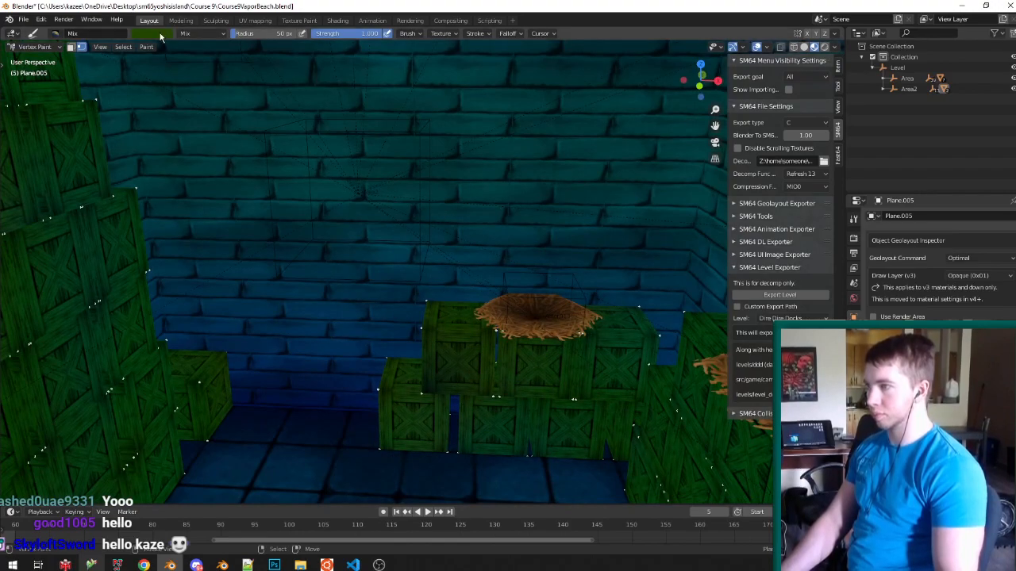
key("ctrl+s")
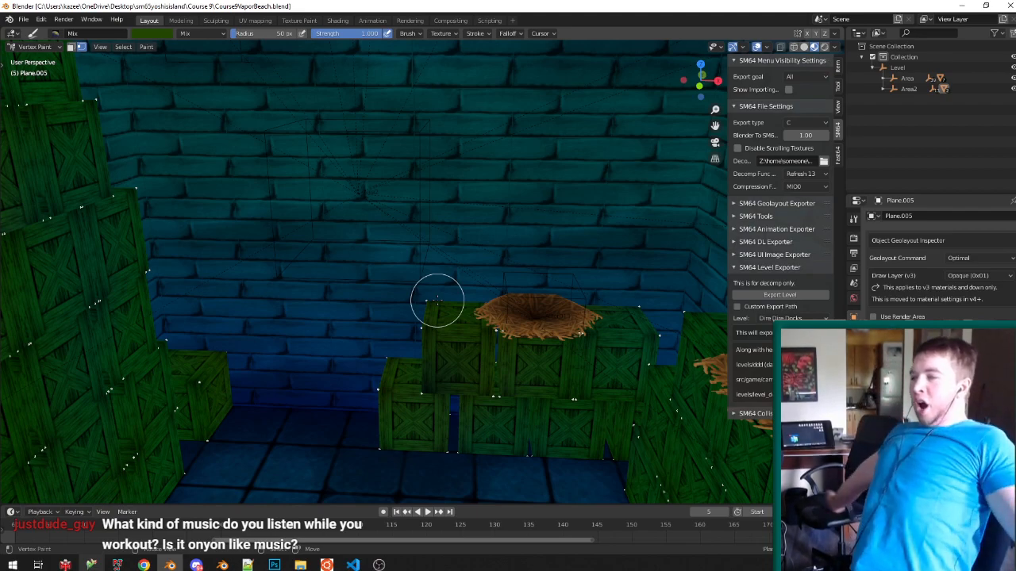
Select only the single standalone crate in the room's corner in vertex select mode, and return to Vertex Paint mode.
middle_click_drag(312, 231, 119, 295)
scroll(120, 295, "up", 4)
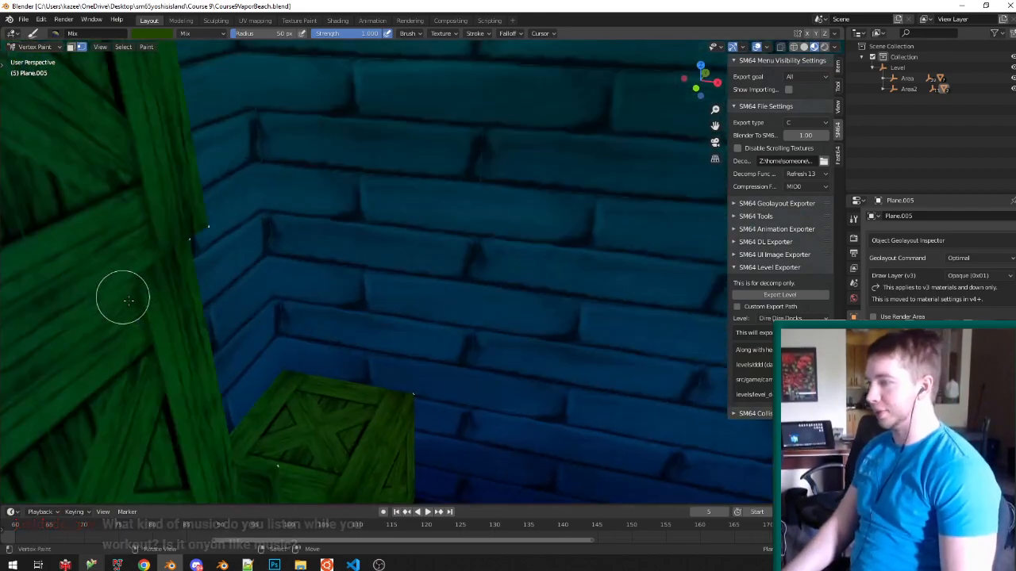
key("Tab")
scroll(266, 364, "down", 3)
scroll(266, 365, "down", 2)
middle_click_drag(266, 365, 241, 367, "shift")
key("ctrl+Tab")
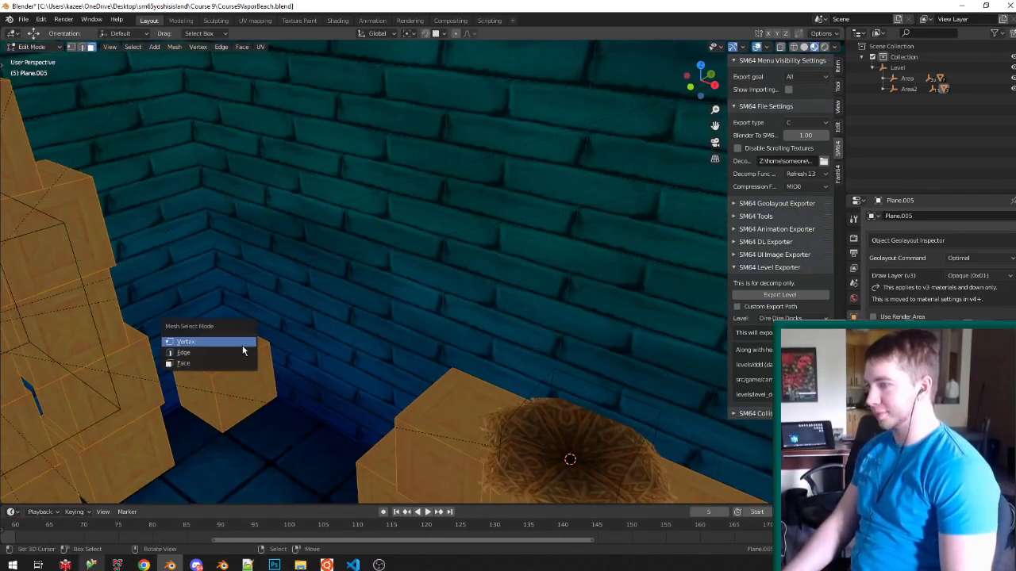
left_click(244, 347)
scroll(182, 359, "up", 3)
key("a")
right_click(184, 335, "alt")
middle_click_drag(183, 335, 186, 315)
right_click(304, 334, "shift")
mouse_move(221, 470)
middle_mouse_down()
mouse_move(316, 369)
mouse_move(413, 446)
mouse_move(169, 333)
middle_mouse_up()
key("Tab")
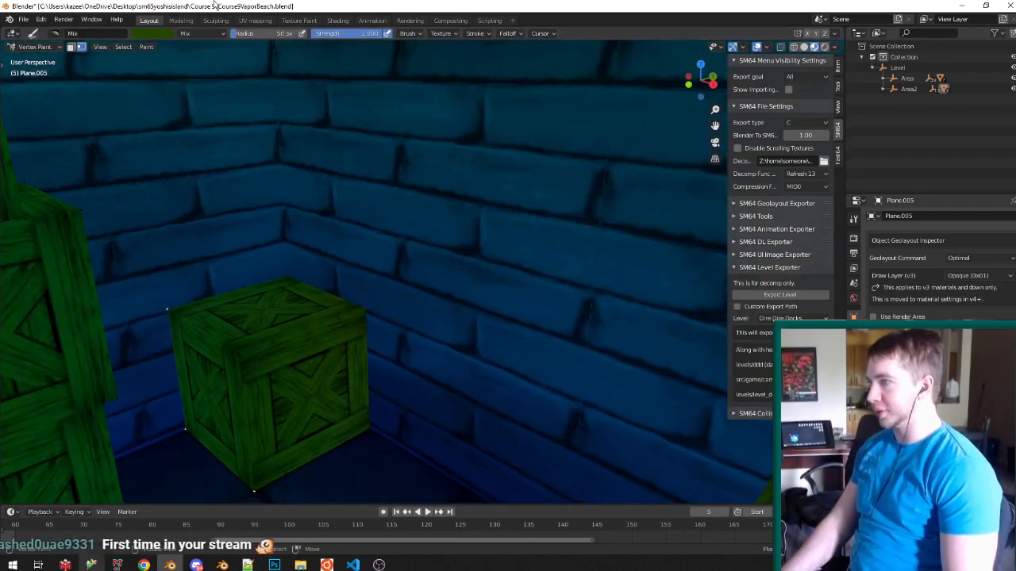
Examine the selected corner crate and its surroundings in Edit Mode.
middle_click_drag(199, 45, 250, 143)
scroll(258, 149, "down", 4)
key("Tab")
scroll(347, 188, "down", 3)
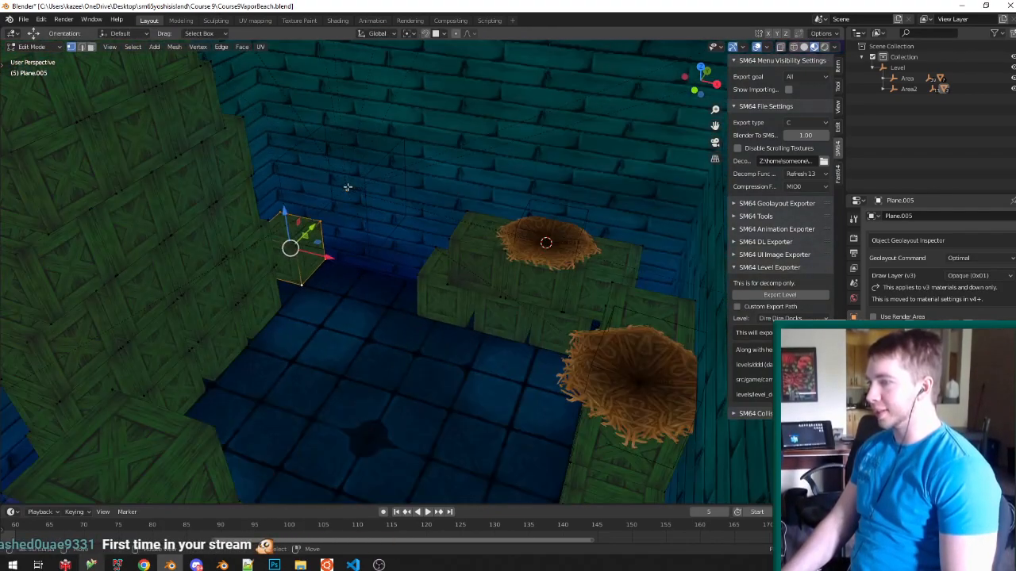
scroll(434, 213, "up", 3)
middle_click_drag(484, 221, 382, 195)
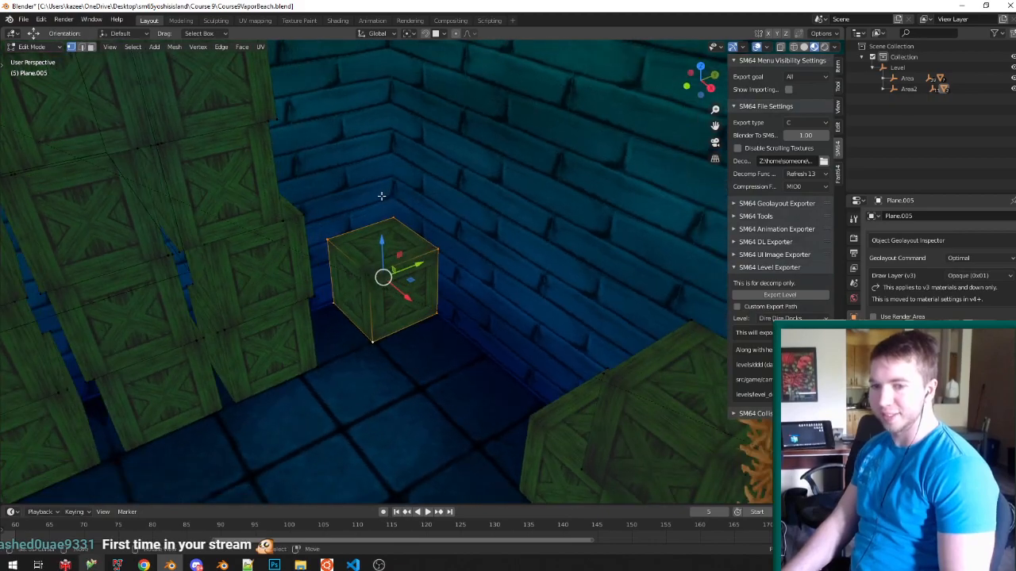
Set the vertex paint brush to a light grey with saturation 0 and value 0.737, switch its blending to Multiply, and save.
key("Tab")
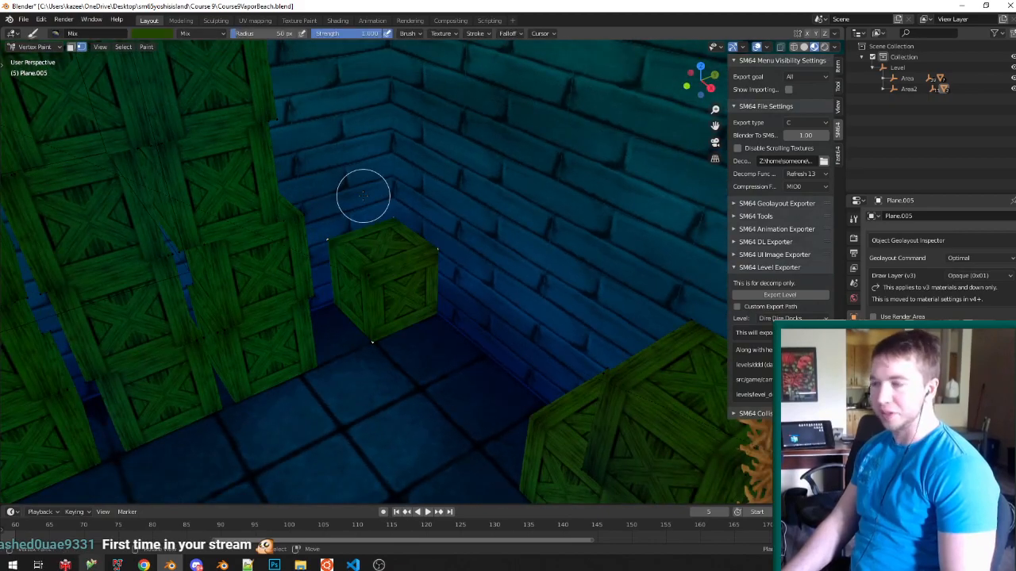
left_click(162, 34)
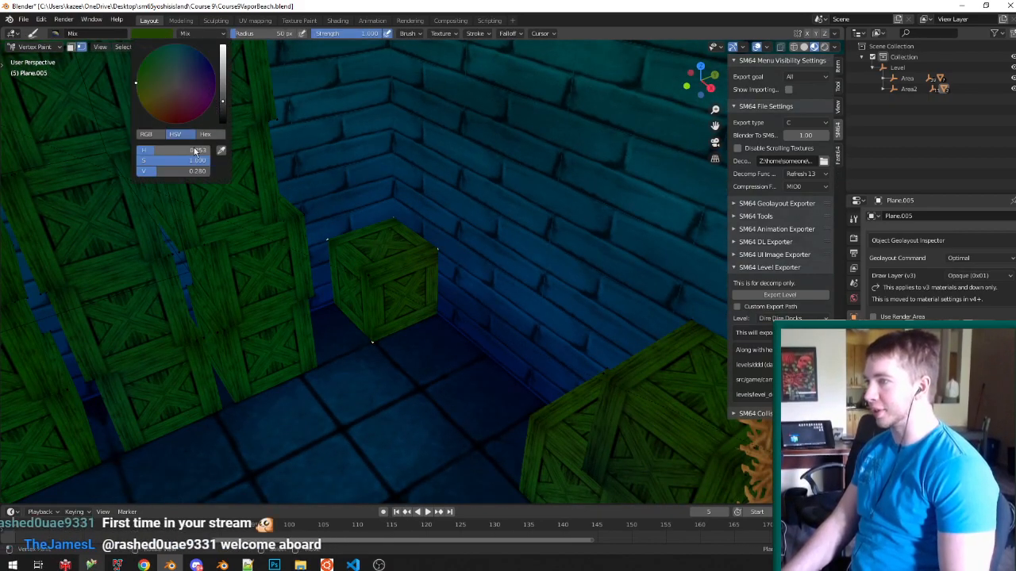
mouse_move(199, 160)
left_mouse_down()
mouse_move(150, 164)
mouse_move(207, 172)
mouse_move(192, 161)
left_mouse_up()
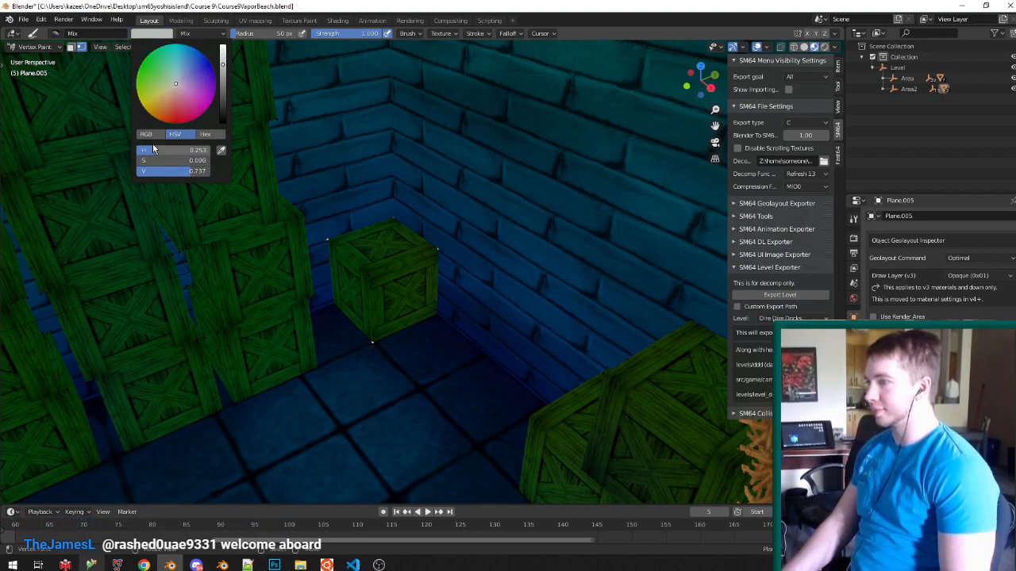
left_click(188, 35)
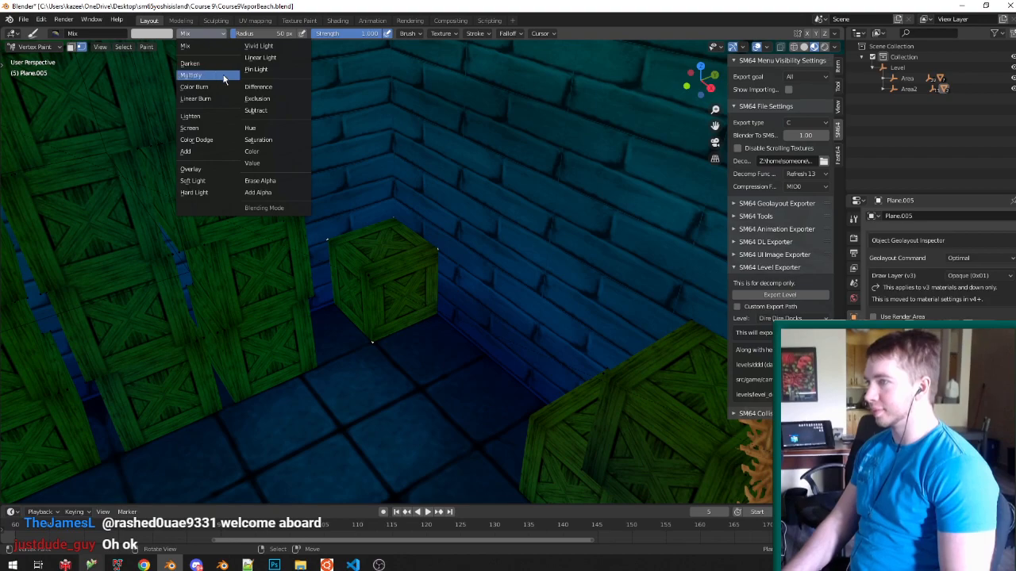
left_click(193, 75)
key("ctrl+s")
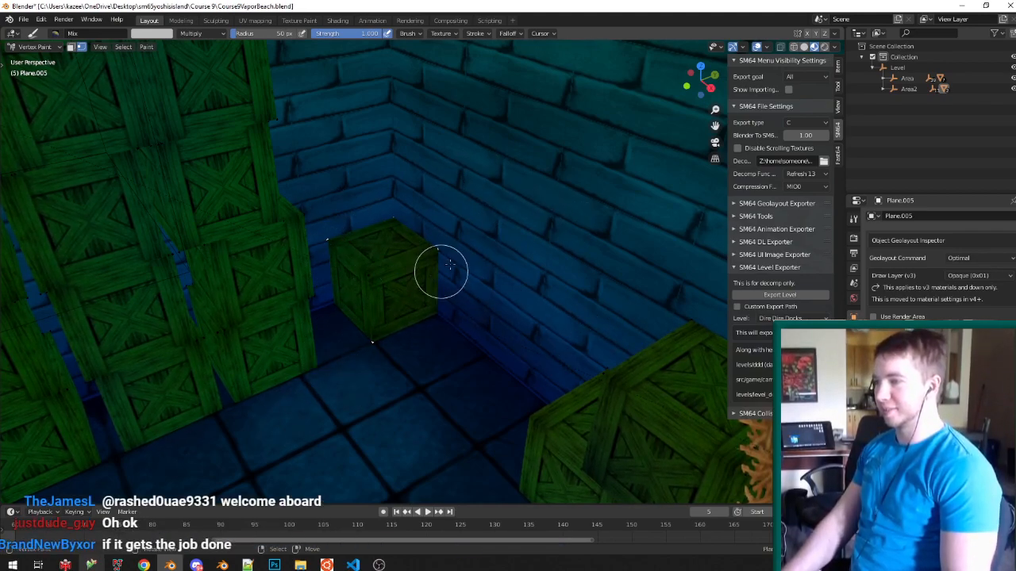
Change the brush to a darker grey, save the file, and darken the selected standalone corner crate's vertices.
scroll(430, 233, "up", 3)
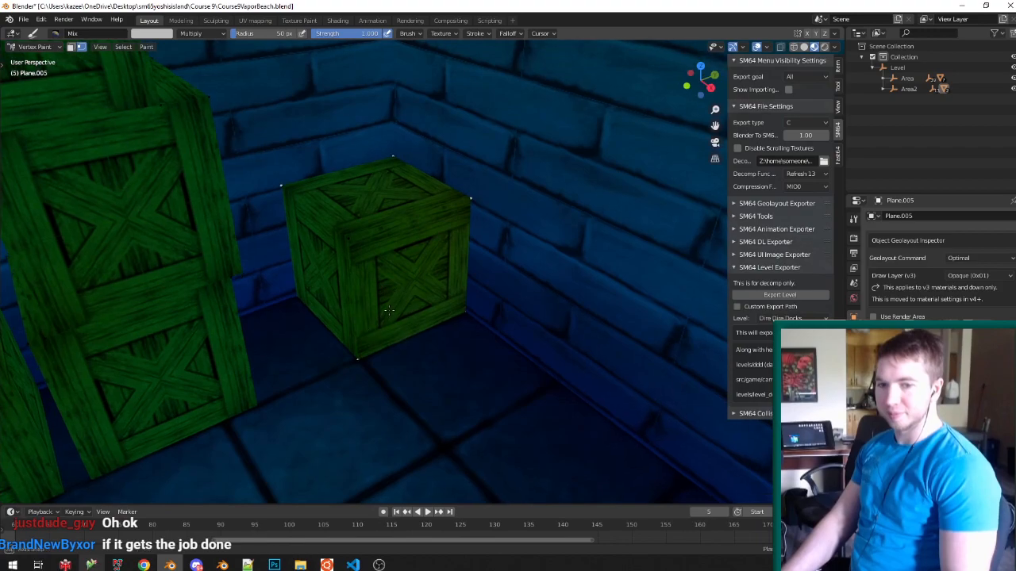
left_click(151, 33)
key("ctrl+s")
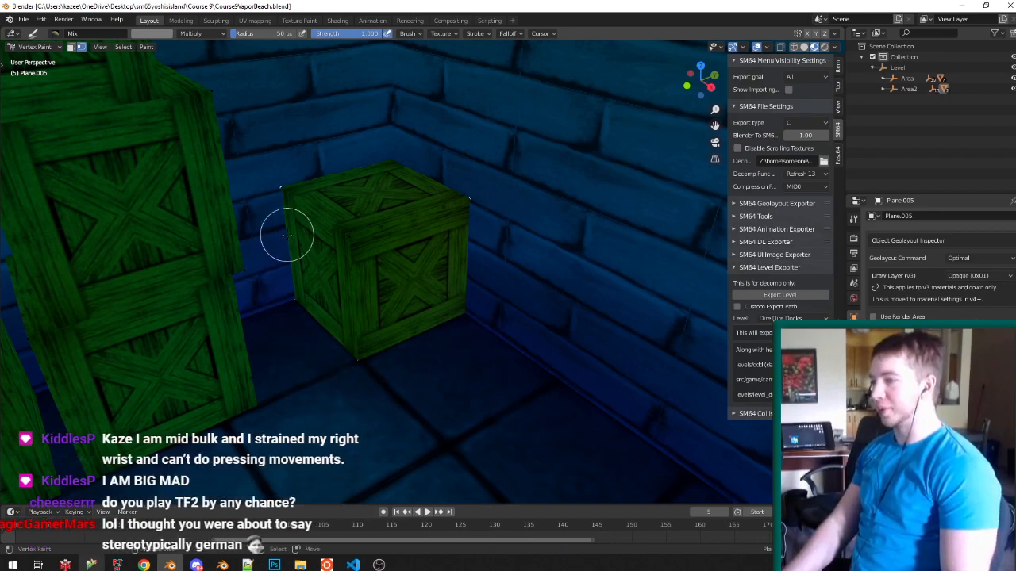
left_click_drag(471, 180, 498, 258)
mouse_move(450, 321)
left_mouse_down()
mouse_move(403, 340)
mouse_move(291, 265)
mouse_move(357, 119)
left_mouse_up()
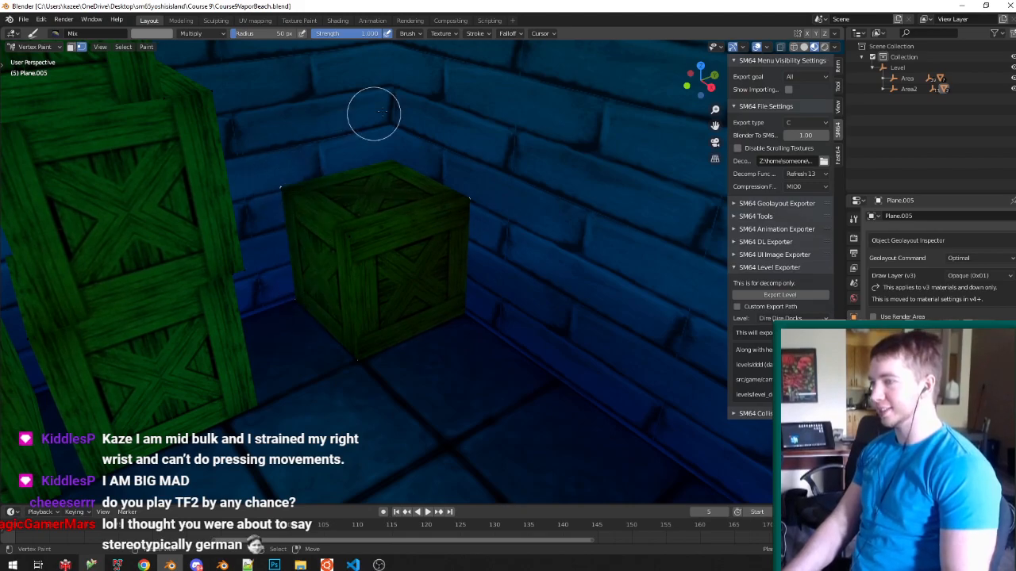
left_click_drag(381, 167, 380, 177)
In Edit Mode, select the bottom and wall-side vertices of the end crate in the nest-topped stack's lower row, and show the mesh as wireframe.
middle_click_drag(380, 177, 608, 153)
mouse_move(580, 241)
middle_mouse_down("shift")
mouse_move(493, 212)
mouse_move(509, 213)
middle_mouse_up("shift")
key("Tab")
scroll(355, 216, "down", 2)
scroll(356, 223, "up", 2)
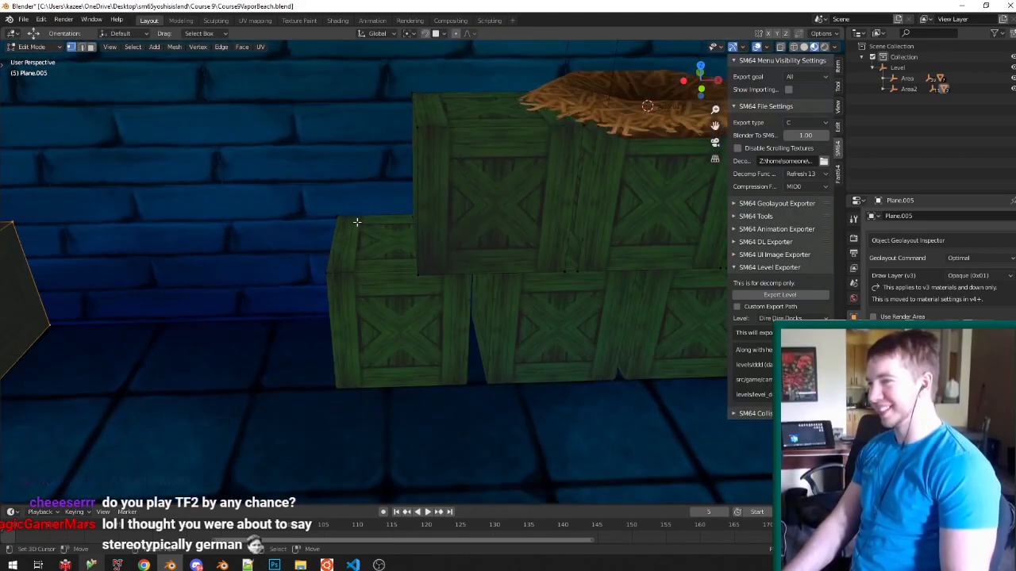
left_click(349, 220)
left_click(372, 214, "alt")
middle_click_drag(372, 213, 337, 198)
left_click(400, 369, "shift")
left_click(352, 357, "shift")
middle_click_drag(351, 349, 387, 320)
key("z")
middle_click_drag(451, 280, 336, 262, "shift")
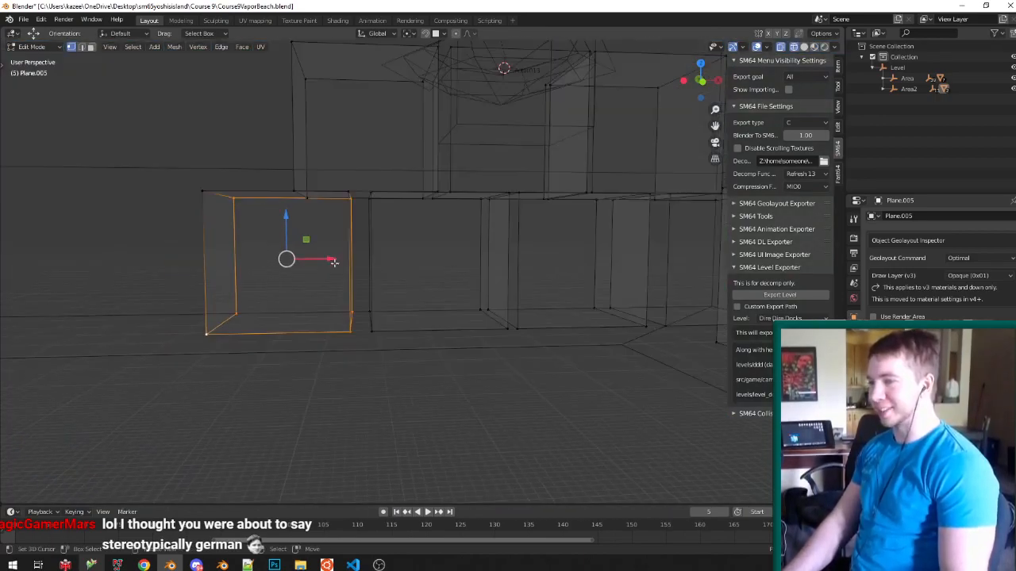
Extend the selection to the bottom and wall-side vertices of the remaining crates in that lower row.
scroll(335, 263, "down", 2)
scroll(420, 307, "up", 1)
left_click_drag(258, 329, 573, 280, "shift")
middle_click_drag(573, 280, 611, 279)
scroll(576, 302, "up", 3)
key("b")
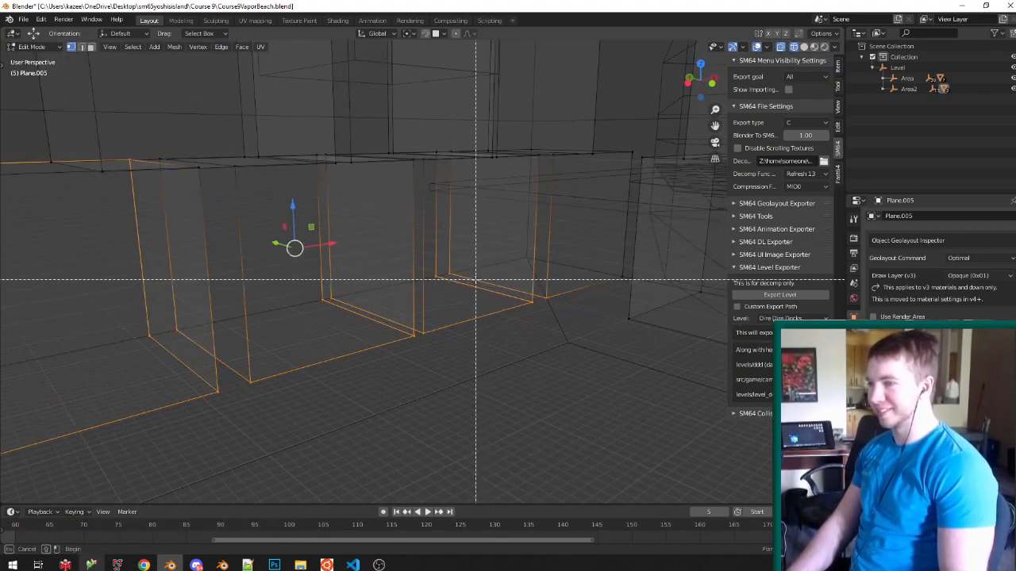
left_click_drag(475, 280, 630, 234)
middle_click_drag(630, 234, 623, 178)
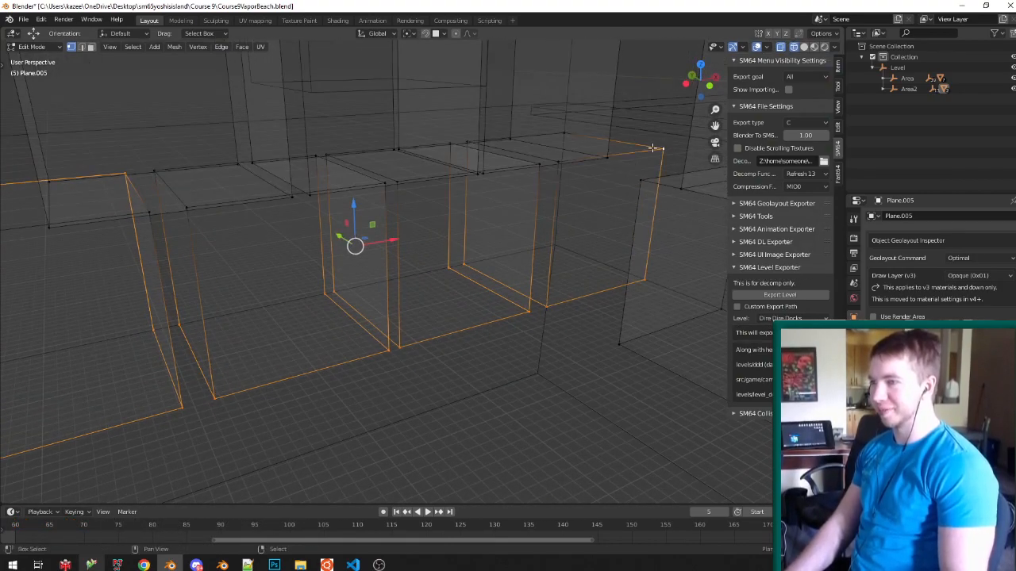
middle_click_drag(536, 138, 512, 153, "shift")
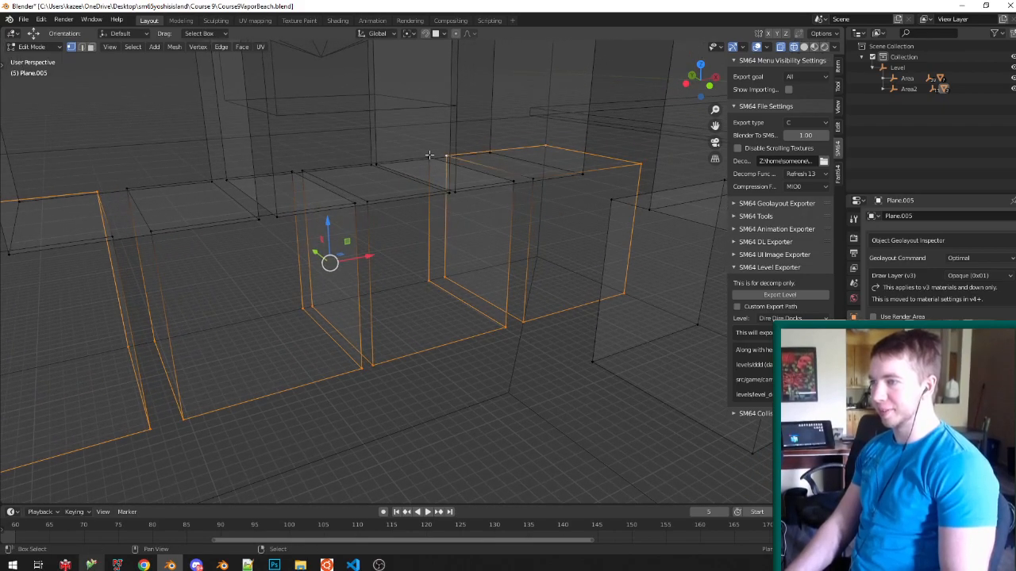
scroll(343, 200, "down", 3)
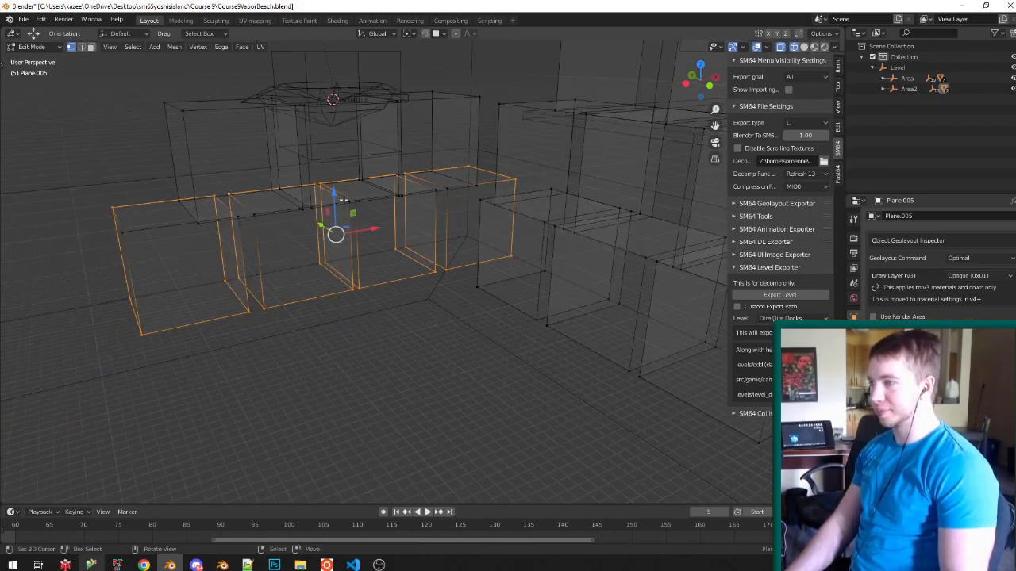
Return to textured shading and Vertex Paint mode, darken the lower row's selected vertices, and save the file.
key("z")
key("alt+z")
key("Tab")
key("v")
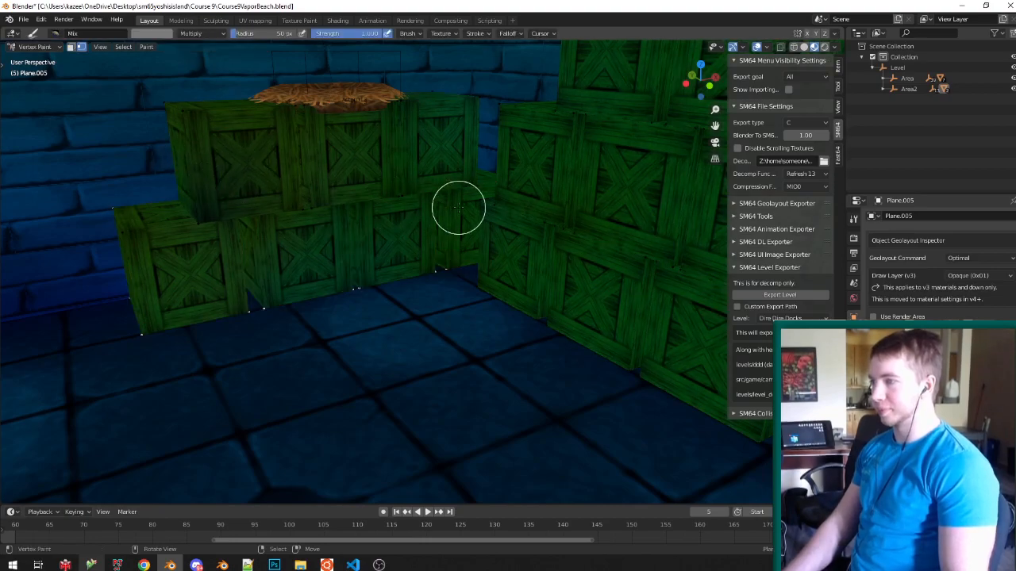
scroll(436, 218, "down", 10)
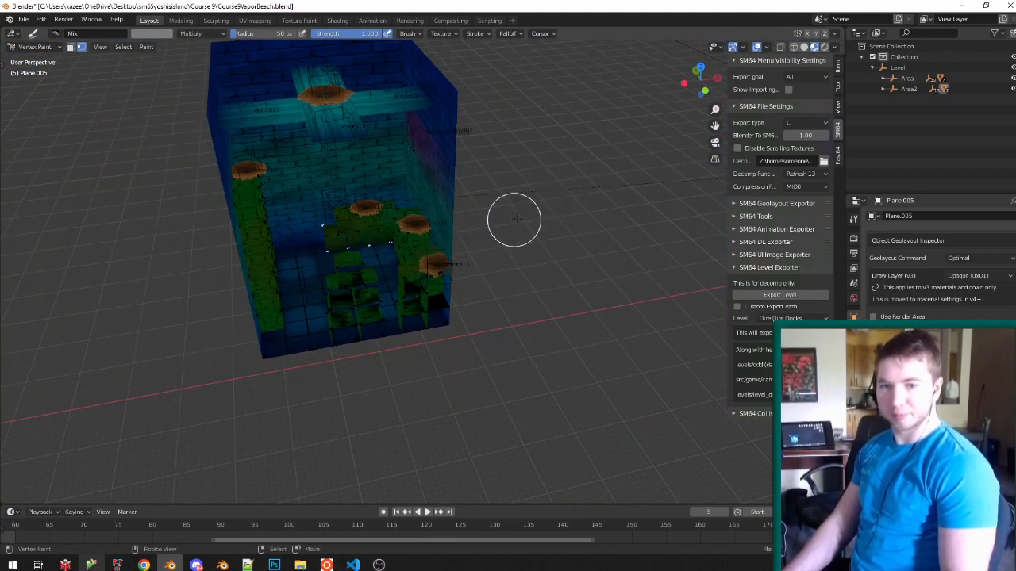
scroll(283, 228, "up", 10)
mouse_move(295, 228)
middle_mouse_down()
mouse_move(397, 247)
mouse_move(492, 291)
mouse_move(492, 349)
mouse_move(538, 287)
mouse_move(554, 282)
middle_mouse_up()
scroll(492, 290, "down", 5)
scroll(492, 291, "up", 5)
scroll(595, 213, "up", 3)
left_click_drag(590, 218, 561, 230)
scroll(547, 188, "down", 3)
key("v")
mouse_move(536, 180)
middle_mouse_down()
mouse_move(495, 154)
mouse_move(303, 168)
mouse_move(272, 144)
middle_mouse_up()
key("ctrl+s")
Select the wall-side vertices at the near end of the stack's upper crate row, and return to Vertex Paint mode.
key("Tab")
scroll(289, 152, "up", 2)
left_click(291, 154)
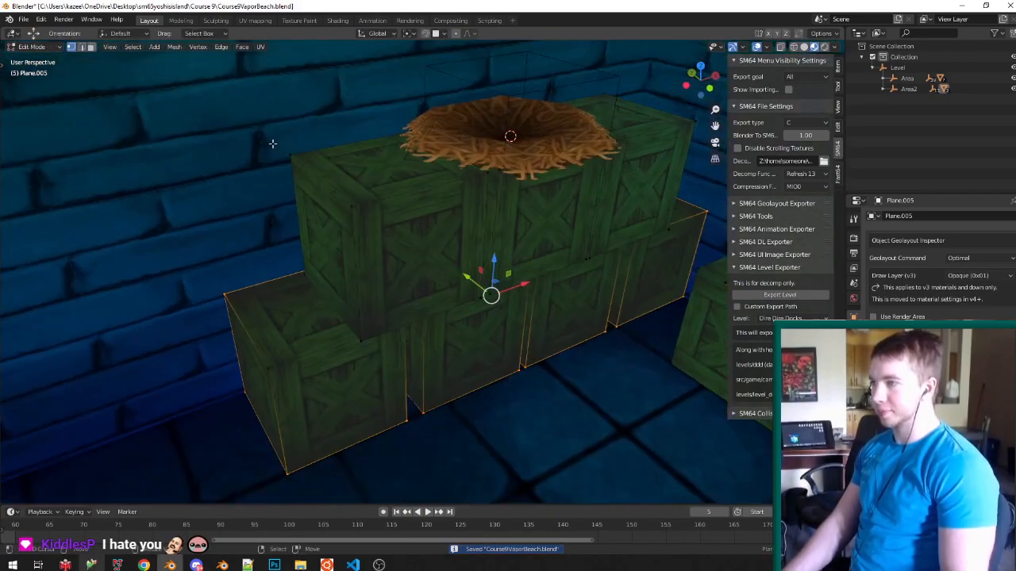
key("ctrl+l")
scroll(293, 154, "down", 3)
scroll(427, 141, "up", 3)
middle_click_drag(427, 141, 409, 180)
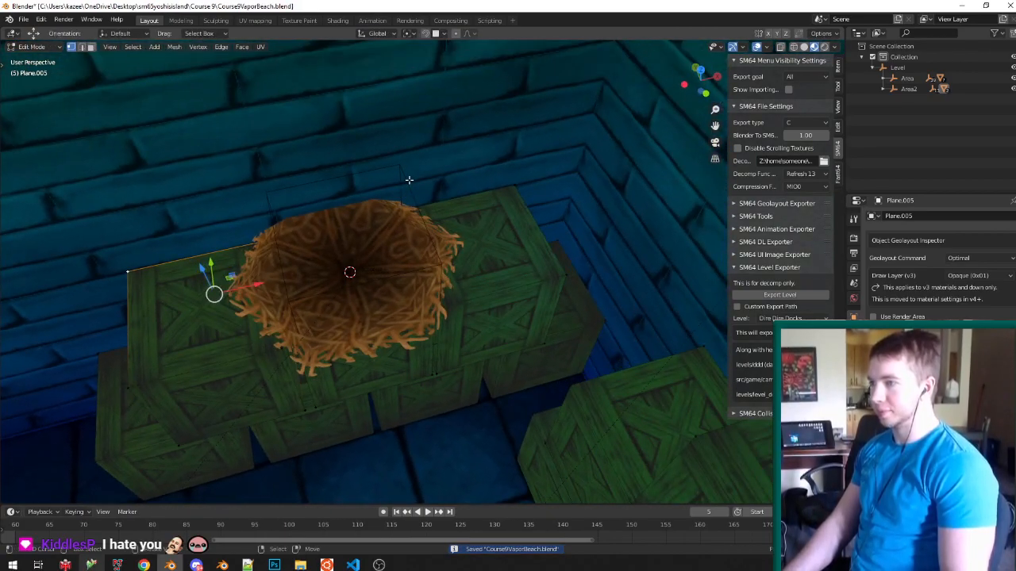
key("t")
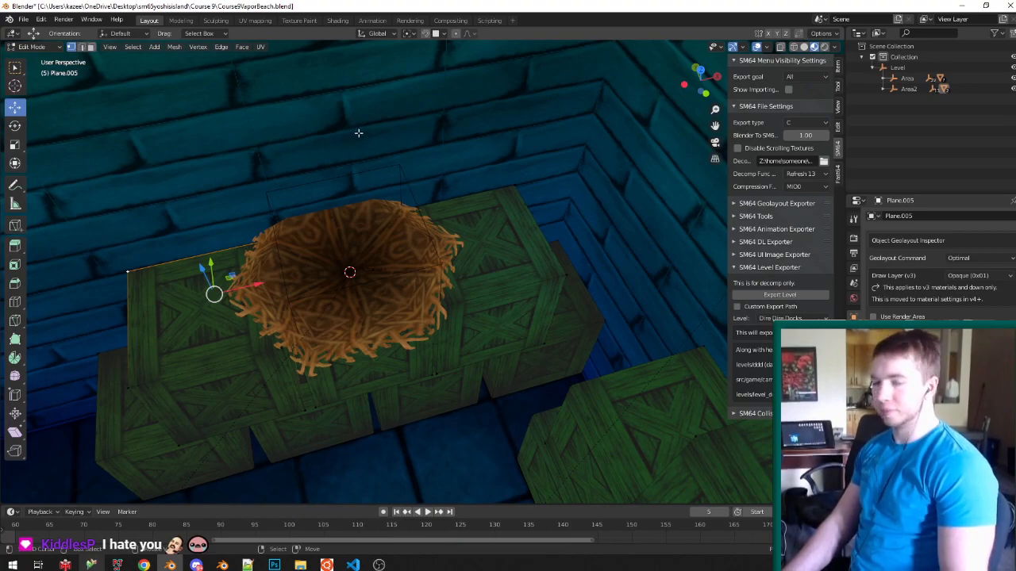
key("t")
middle_click_drag(403, 191, 408, 163)
key("Tab")
scroll(386, 183, "down", 4)
key("v")
scroll(385, 183, "down", 5)
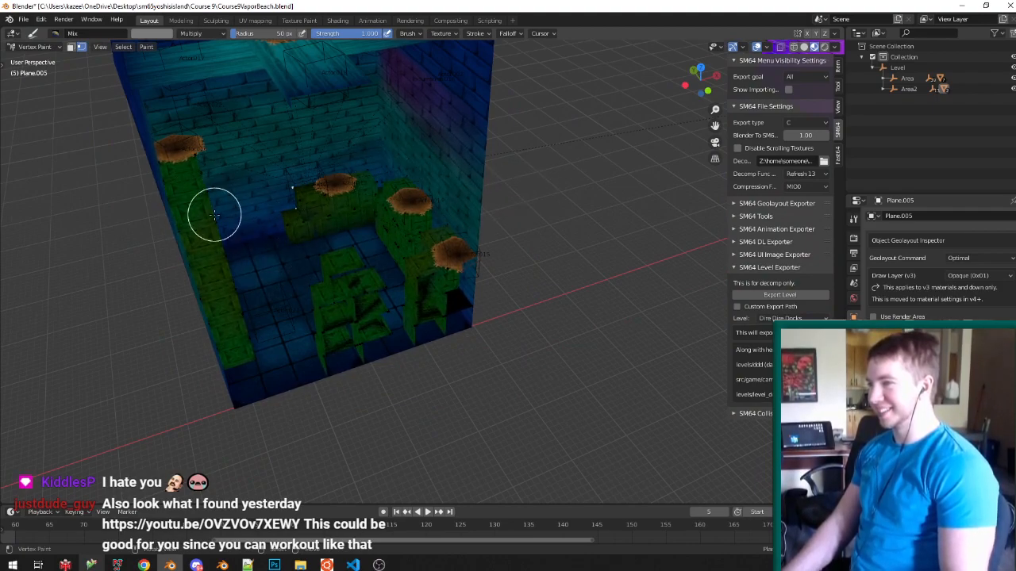
Select the wall-side vertices at the opposite end of the upper crate row, and return to Vertex Paint mode.
scroll(334, 158, "up", 5)
key("Tab")
scroll(272, 265, "up", 6)
right_click(500, 204)
right_click(502, 202, "shift")
right_click(510, 197)
right_click(488, 198, "shift")
mouse_move(486, 198)
middle_mouse_down()
mouse_move(470, 199)
mouse_move(440, 230)
middle_mouse_up()
scroll(449, 251, "down", 3)
key("Tab")
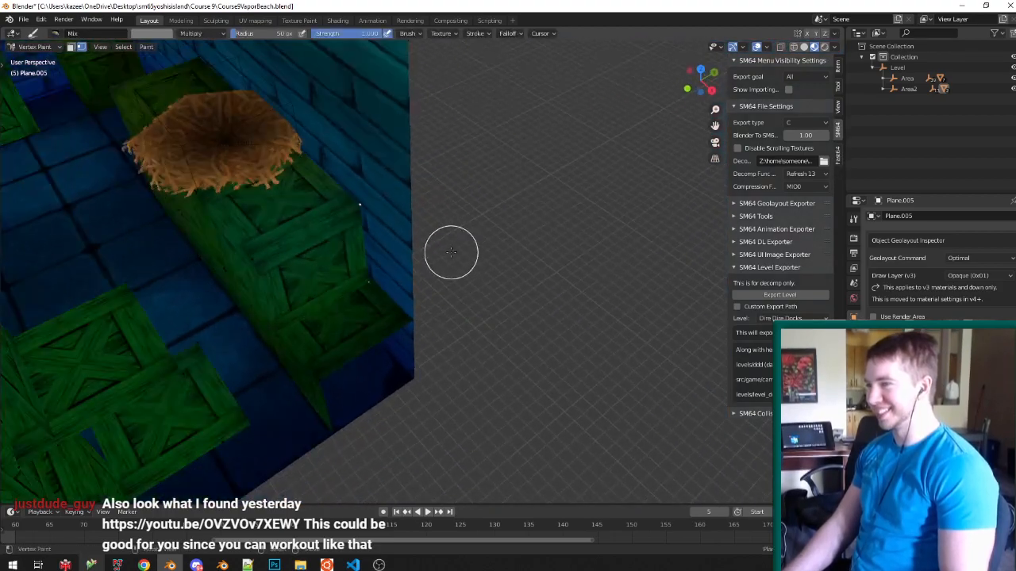
Switch Edit Mode to edge selection and select the vertical edges in the gaps between the upper crates.
scroll(451, 252, "down", 3)
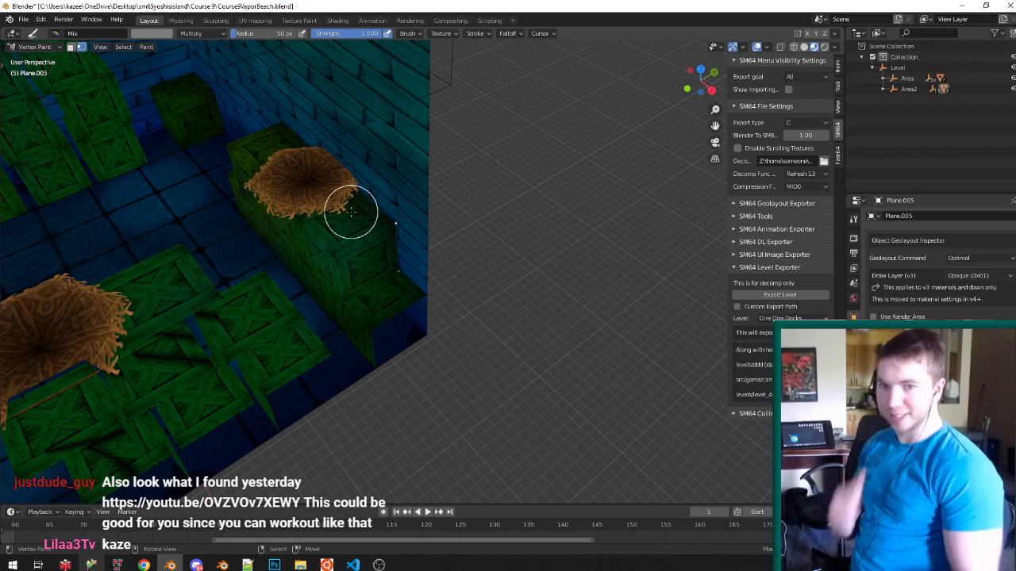
scroll(351, 212, "up", 2)
mouse_move(350, 212)
middle_mouse_down()
mouse_move(427, 195)
mouse_move(469, 152)
mouse_move(359, 170)
middle_mouse_up()
scroll(470, 153, "up", 4)
key("Tab")
scroll(358, 171, "up", 5)
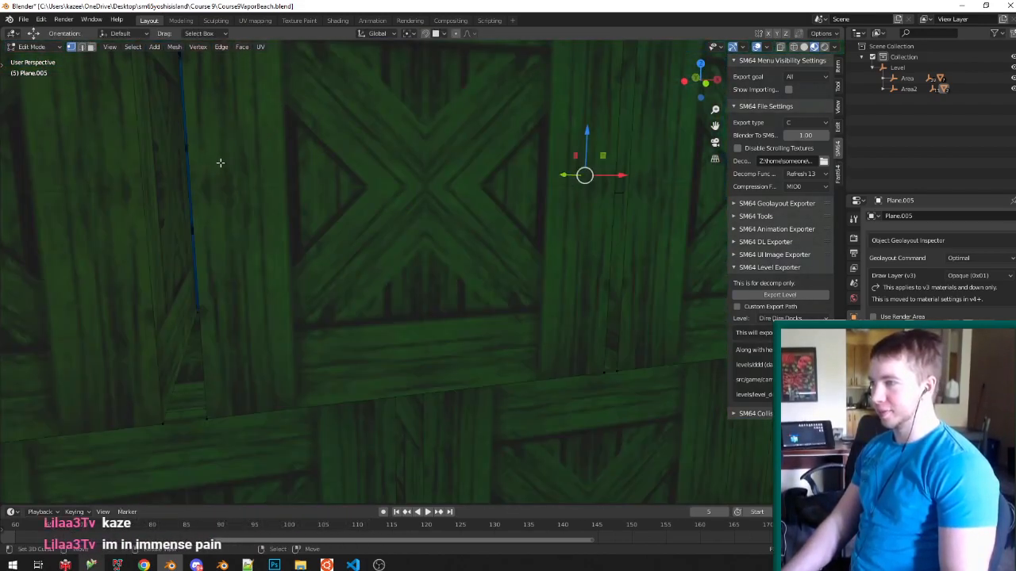
key("ctrl+Tab")
left_click(182, 176)
left_click(225, 145)
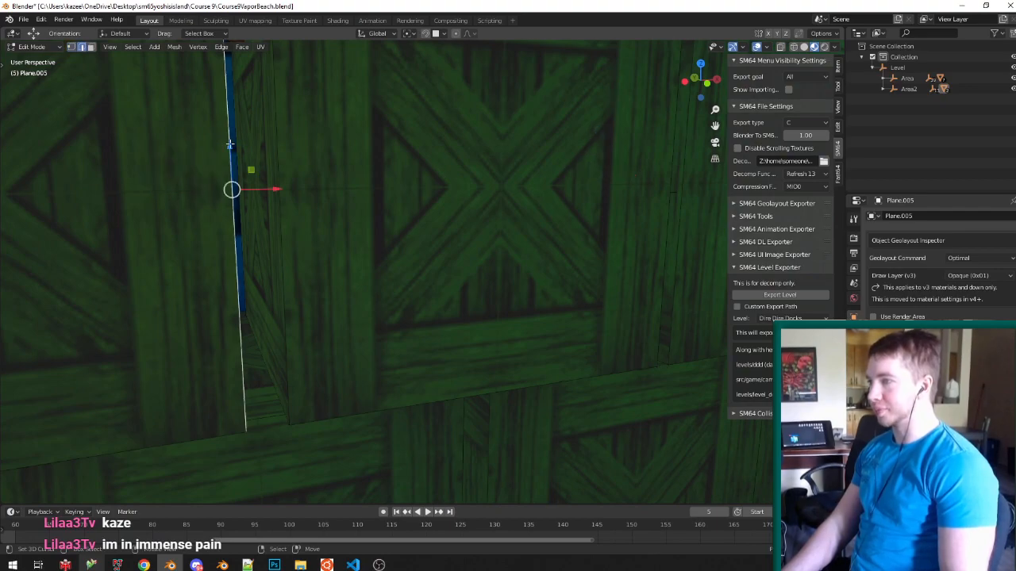
right_click(236, 143)
middle_click_drag(236, 143, 215, 143)
scroll(436, 158, "up", 4)
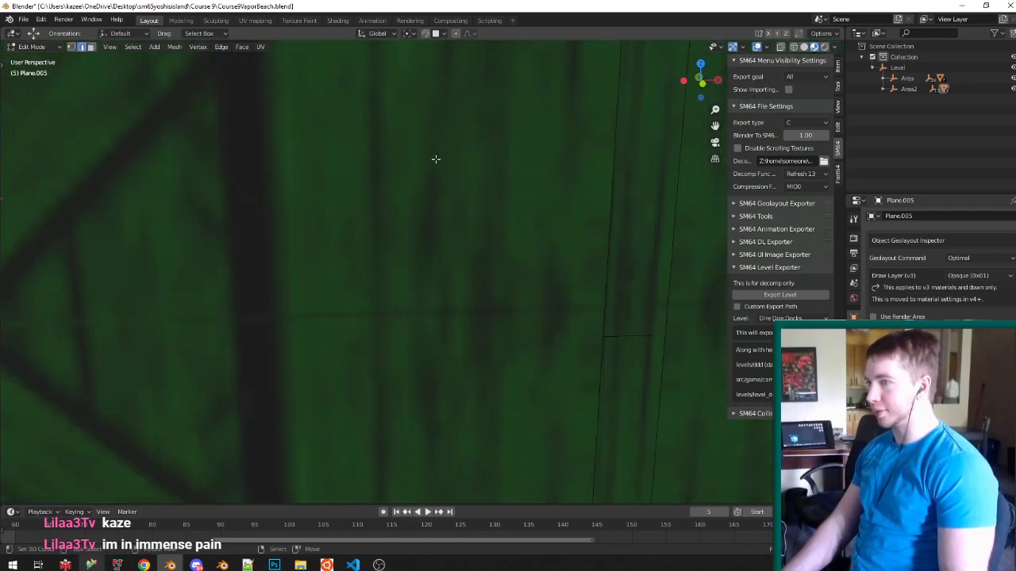
scroll(492, 151, "up", 2)
middle_click_drag(492, 150, 480, 150)
scroll(341, 151, "down", 2)
right_click(358, 154, "shift")
scroll(429, 158, "down", 3)
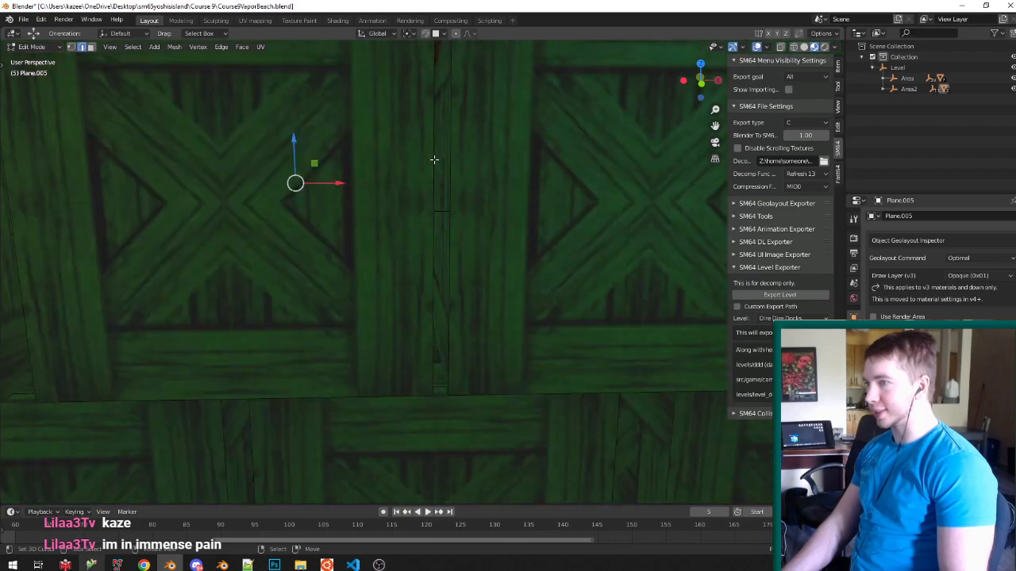
Examine the gaps and rear edges between the upper crates in Vertex Paint and Edit Mode.
key("Tab")
key("v")
scroll(433, 170, "down", 6)
scroll(427, 184, "down", 3)
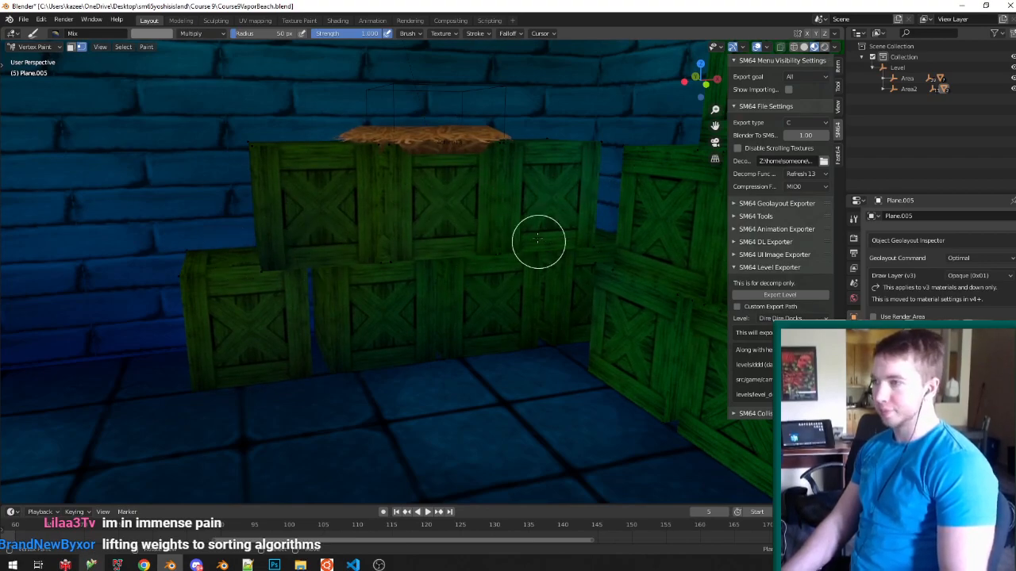
scroll(492, 180, "up", 10)
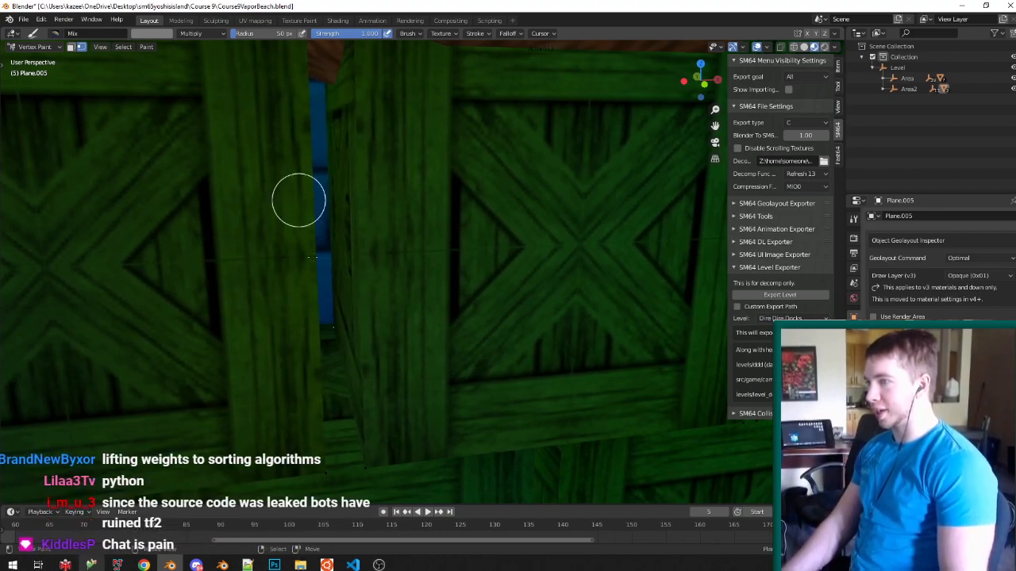
scroll(338, 236, "down", 5)
mouse_move(338, 235)
middle_mouse_down()
mouse_move(460, 211)
mouse_move(436, 173)
middle_mouse_up()
scroll(435, 173, "up", 4)
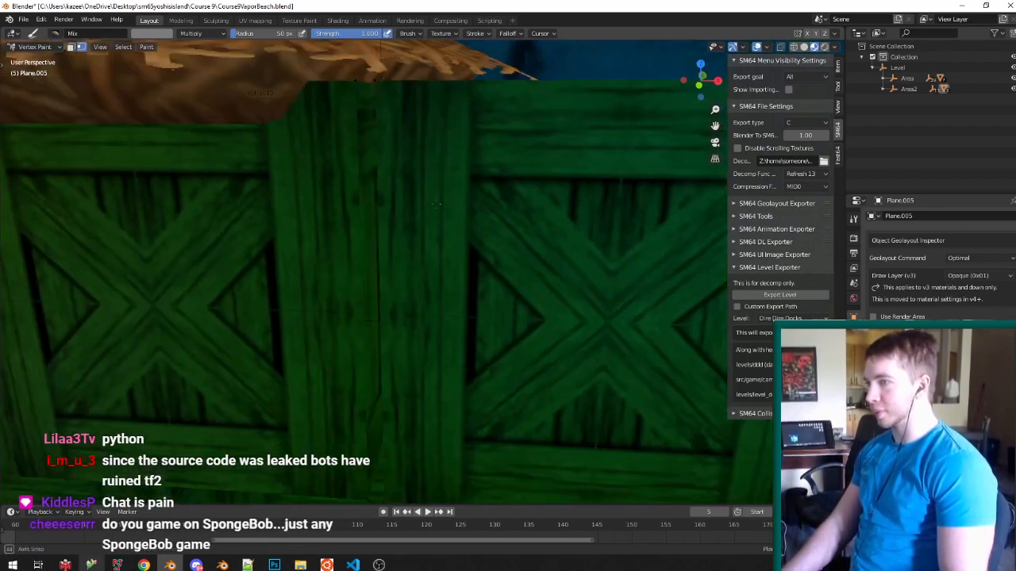
scroll(435, 174, "down", 4)
key("Tab")
scroll(407, 148, "up", 6)
key("Tab")
middle_click_drag(417, 137, 435, 128)
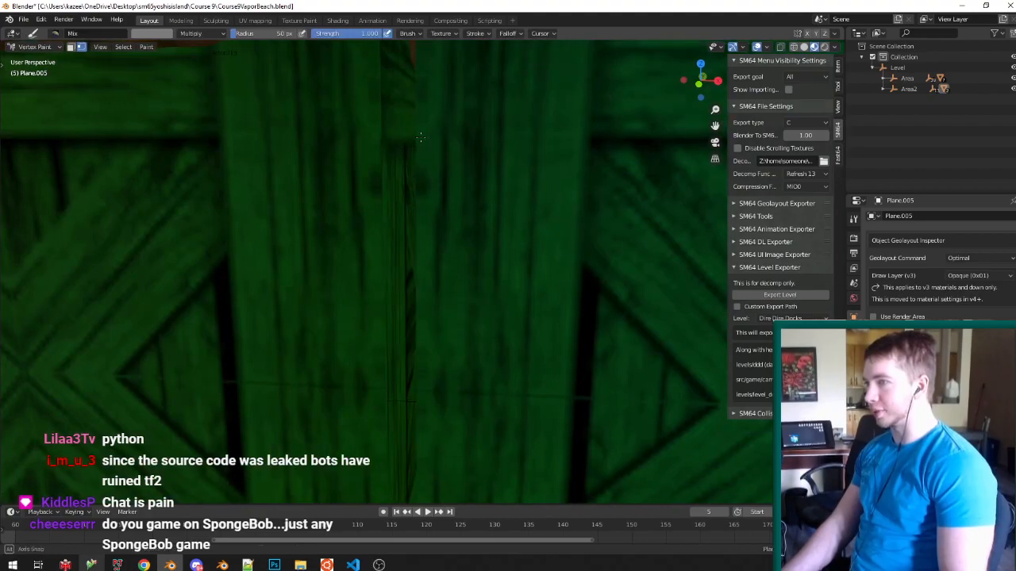
scroll(435, 128, "up", 4)
scroll(436, 115, "up", 4)
key("Tab")
scroll(440, 119, "down", 5)
scroll(440, 198, "up", 5)
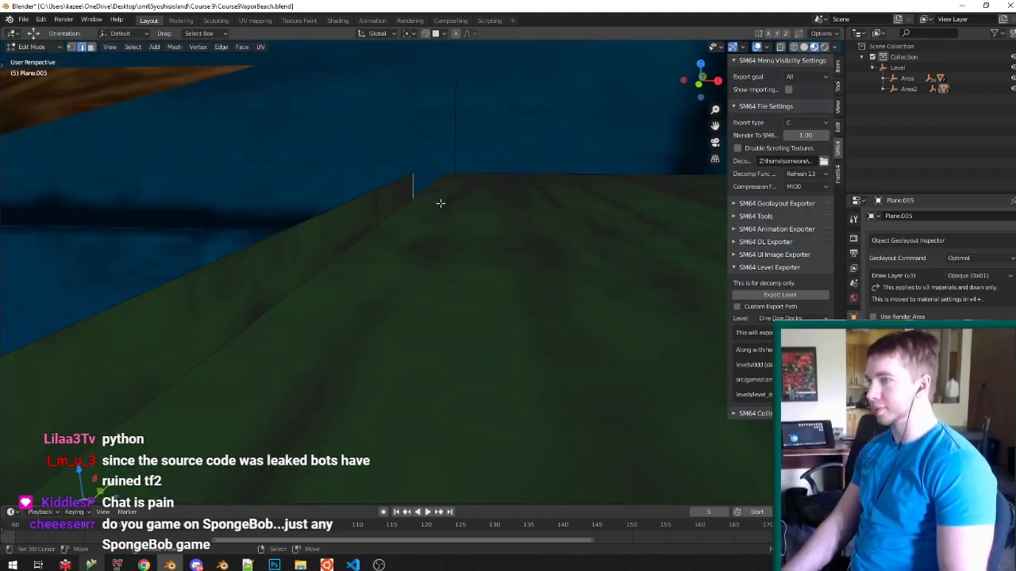
Leave Vertex Paint for Object Mode and save the file.
key("Tab")
middle_click_drag(474, 165, 412, 418)
key("v")
key("ctrl+s")
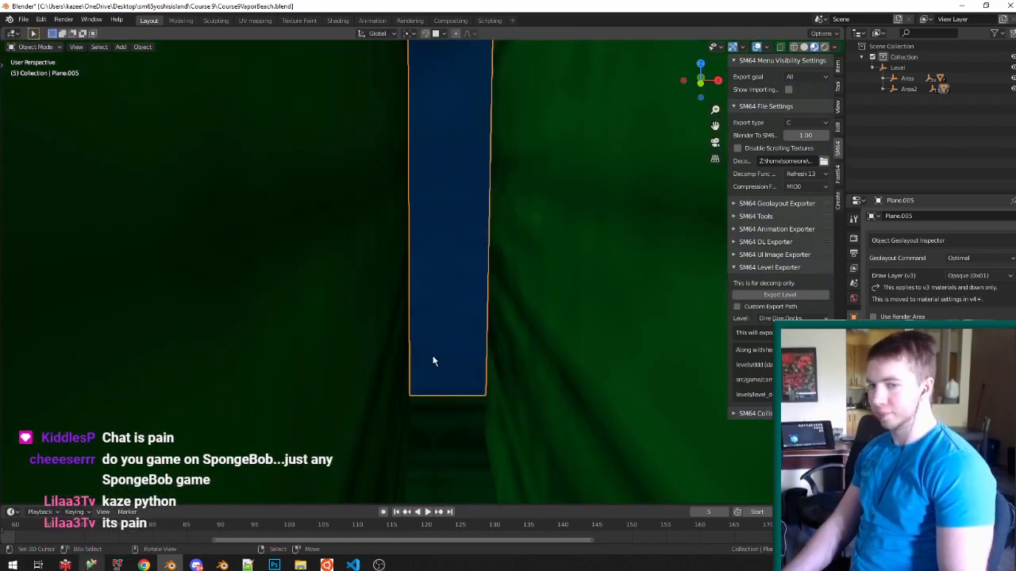
Enter Edit Mode and select the floor-level edges of the bottom-row crates in the middle stack.
scroll(455, 344, "down", 6)
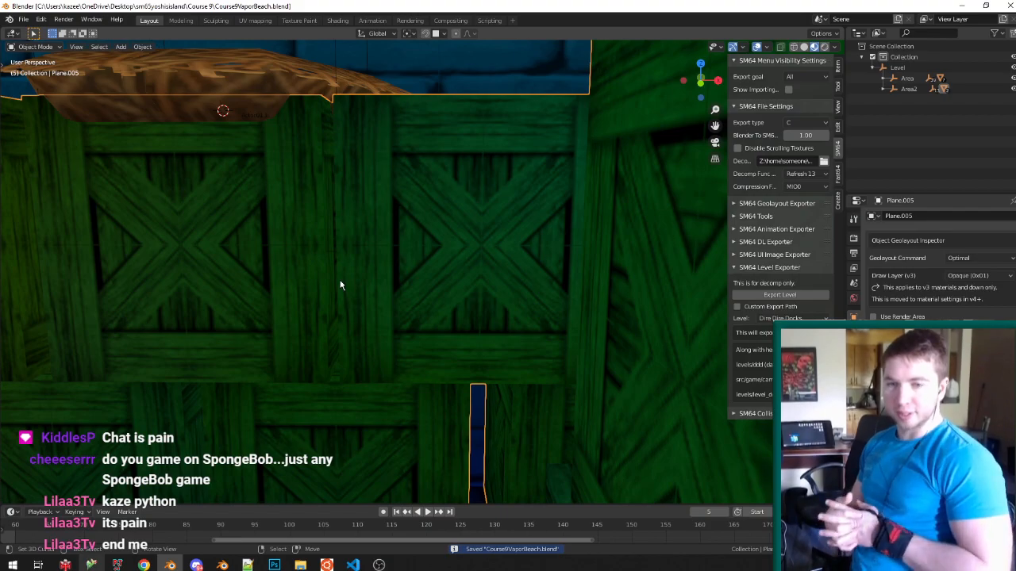
middle_click_drag(340, 285, 568, 170)
scroll(361, 256, "down", 4)
key("Tab")
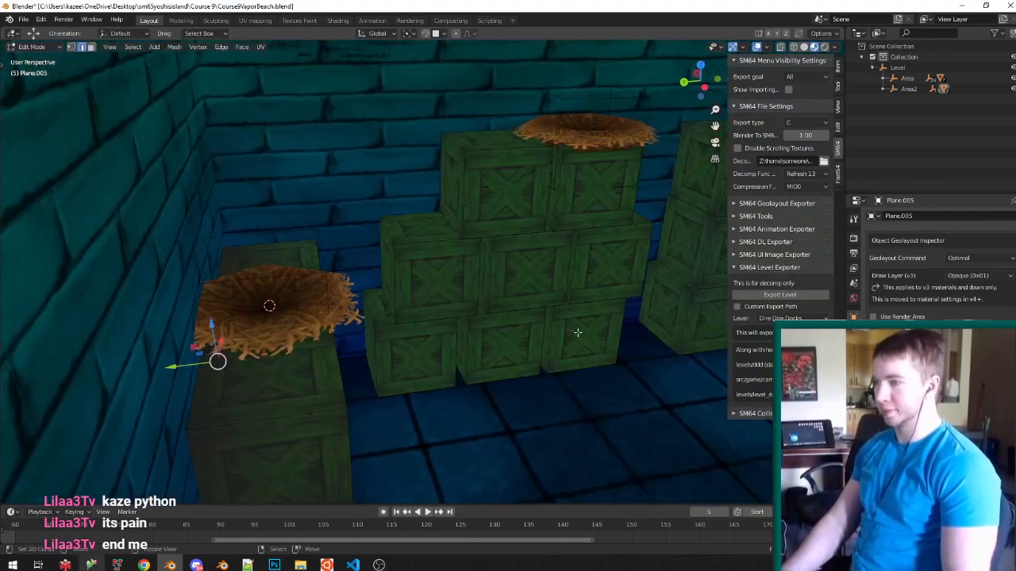
scroll(577, 333, "up", 4)
middle_click_drag(154, 262, 397, 370)
right_click(185, 255, "alt")
right_click(188, 255, "alt")
right_click(389, 380, "alt+shift")
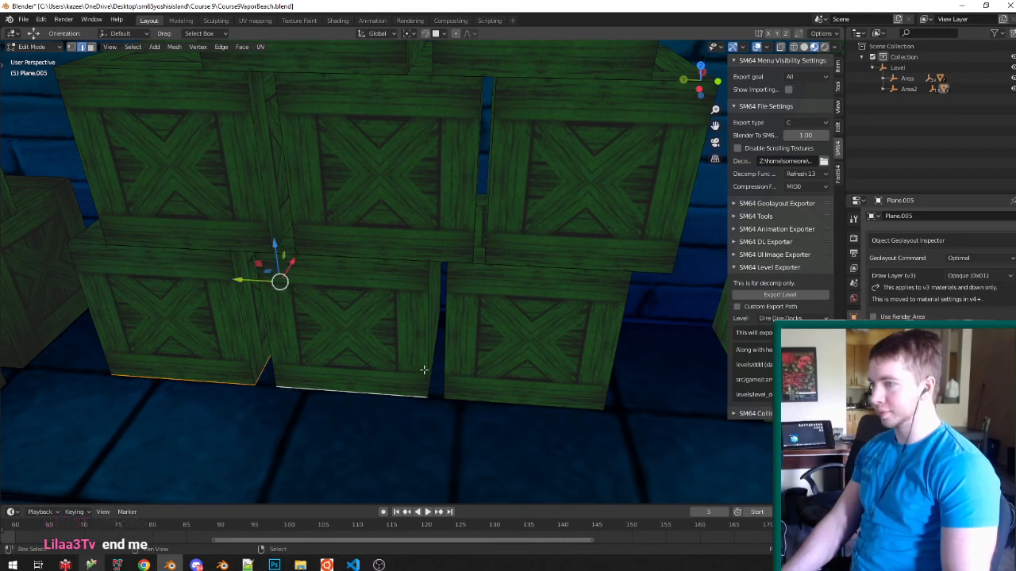
right_click(440, 353, "alt+shift")
scroll(454, 365, "up", 3)
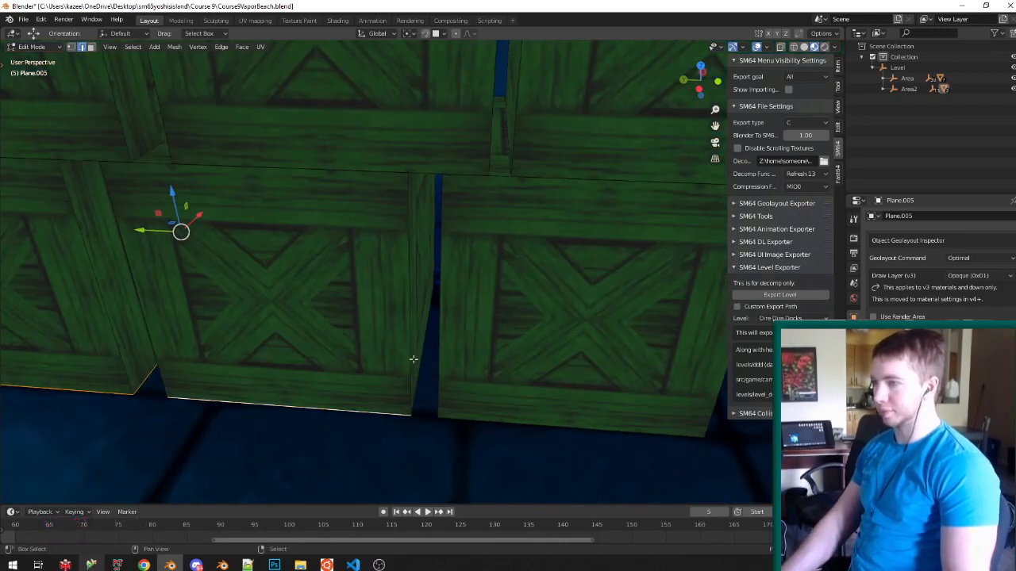
Add the vertical edges on both sides of the gaps between the bottom-row crates to the selection.
middle_click_drag(425, 364, 247, 375)
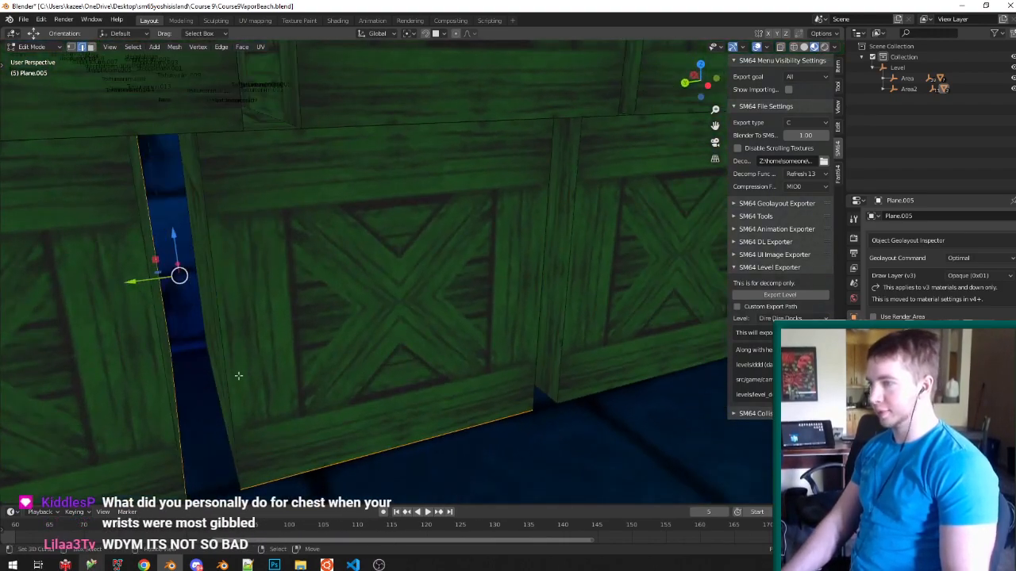
scroll(214, 177, "up", 1)
scroll(229, 129, "down", 1)
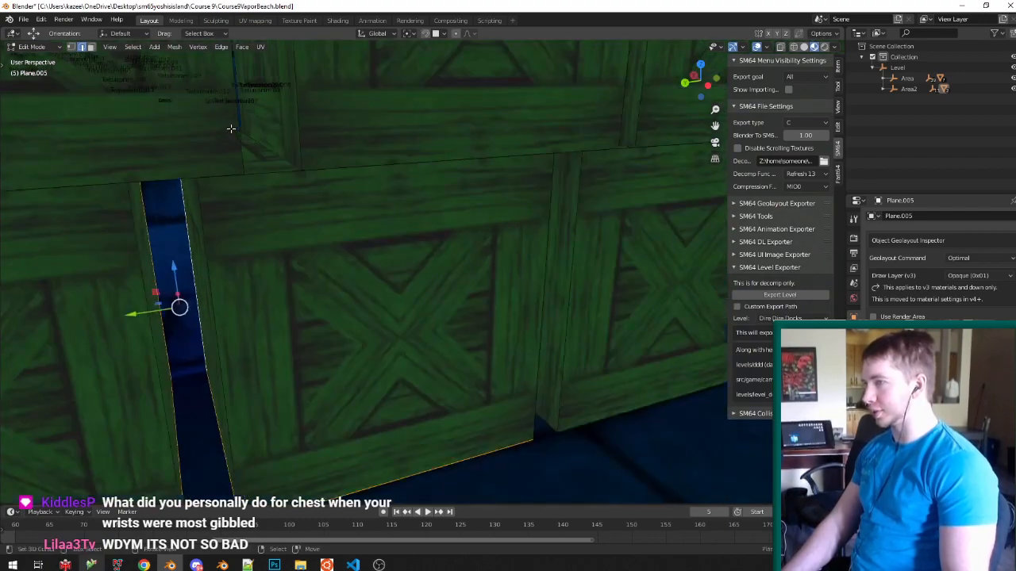
scroll(258, 132, "up", 2)
scroll(262, 115, "up", 1)
scroll(263, 110, "down", 3)
scroll(213, 106, "up", 1)
middle_click_drag(214, 106, 427, 177)
scroll(427, 177, "down", 2)
scroll(331, 240, "up", 2)
middle_click_drag(356, 233, 455, 231)
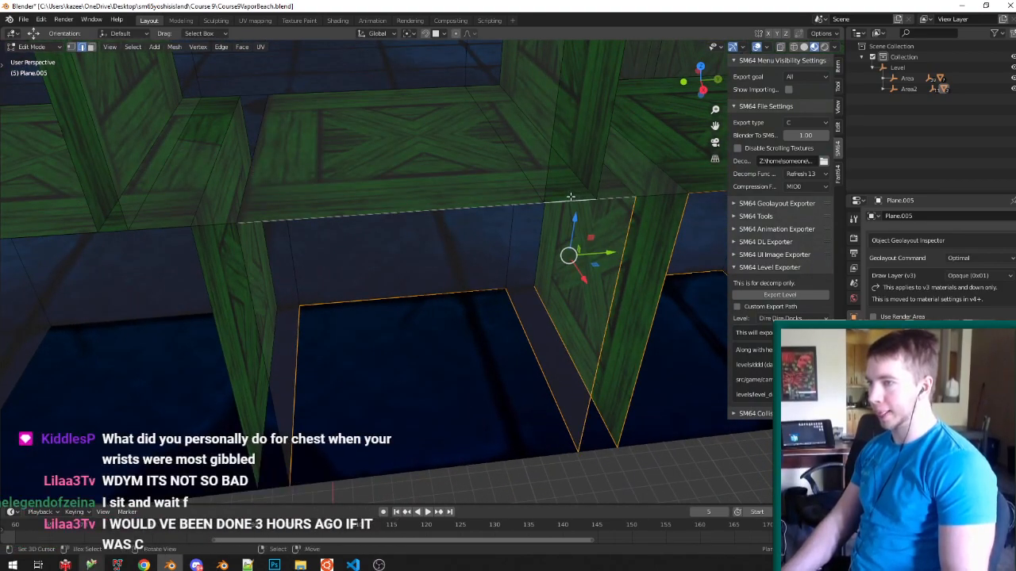
Extend the edge selection to the rear vertical edges of the neighbouring bottom-row crate.
scroll(445, 232, "down", 2)
scroll(420, 234, "up", 1)
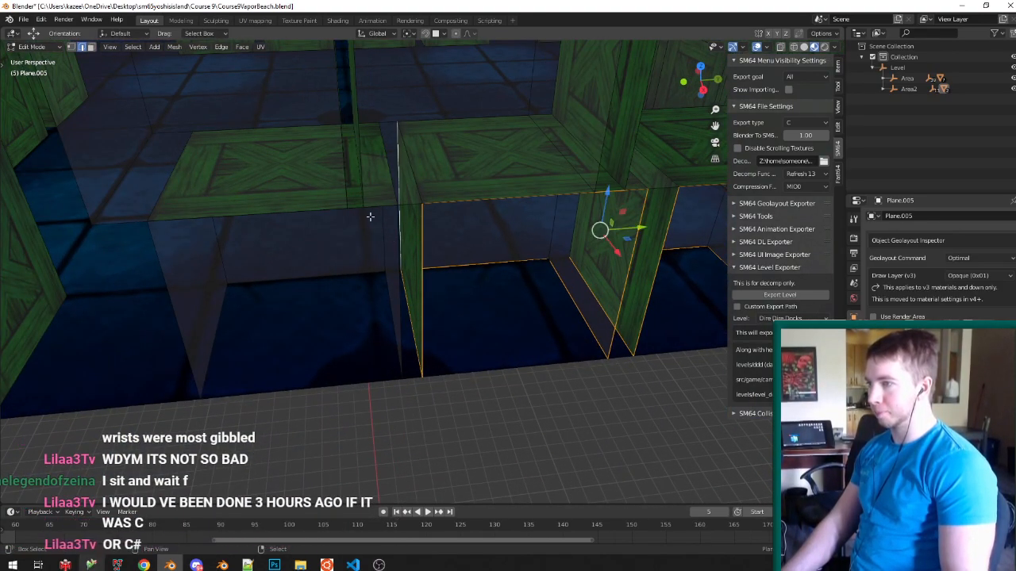
middle_click_drag(370, 218, 443, 244)
left_click(449, 257, "shift")
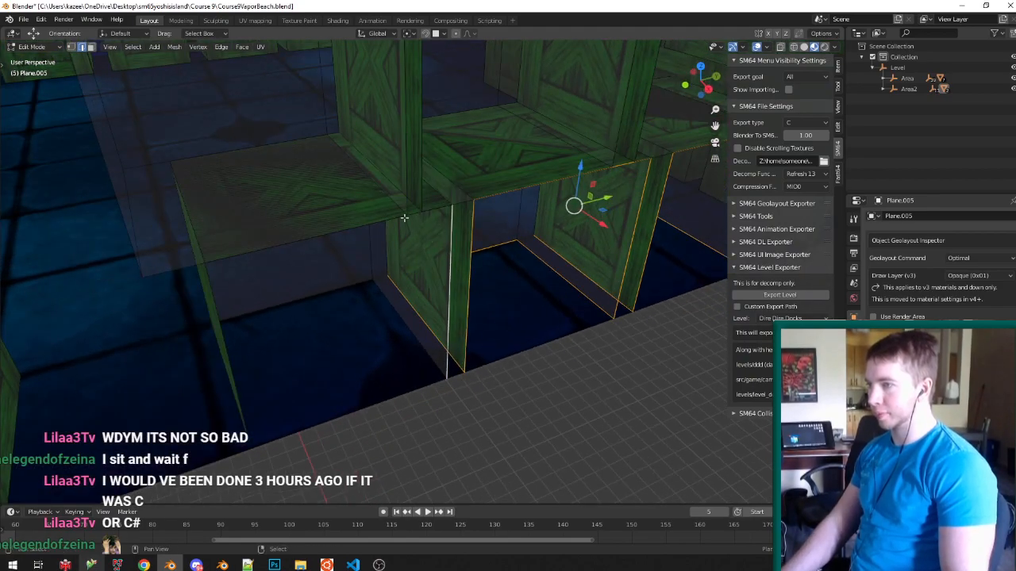
middle_click_drag(310, 336, 580, 322)
Undo the last selection change, add the short floor edge between the bottom-row crates, and save the file.
key("ctrl+z")
right_click(550, 379, "shift")
scroll(555, 322, "up", 2)
right_click(453, 341)
key("ctrl+s")
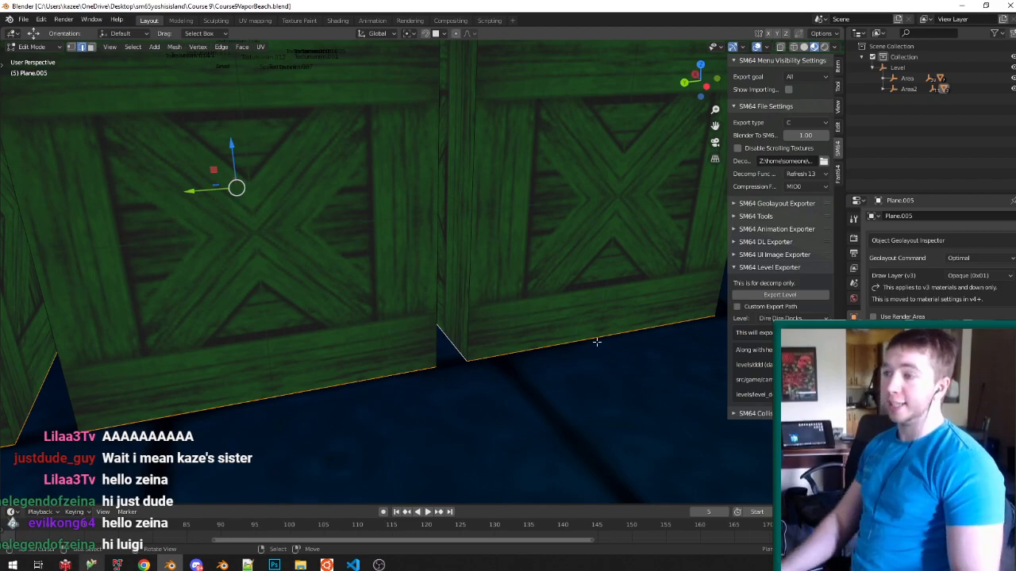
Switch to Vertex Paint and darken the selected floor-level vertices of the bottom-row crates with the Multiply brush.
scroll(597, 341, "down", 5)
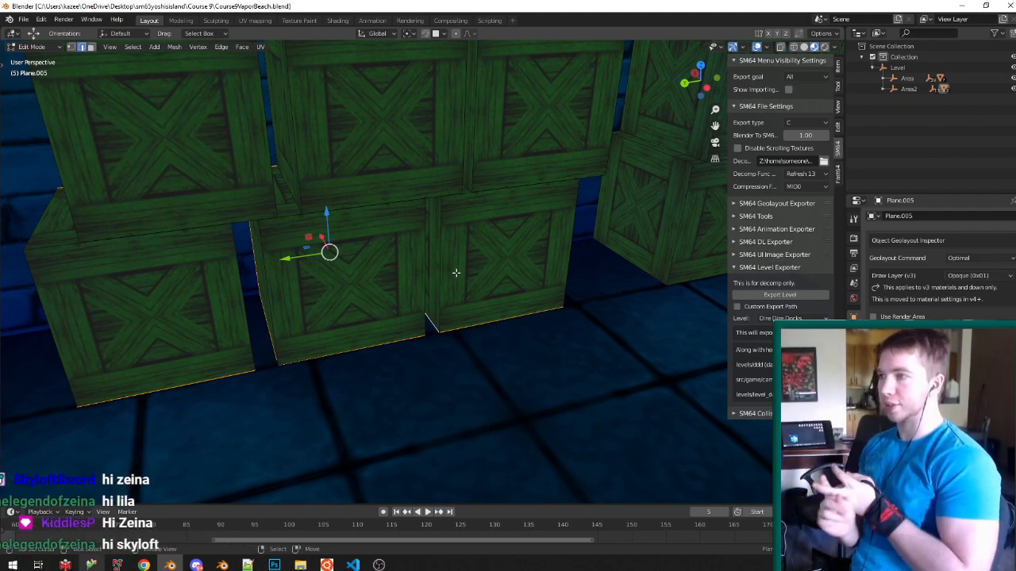
scroll(512, 286, "down", 5)
key("Tab")
mouse_move(516, 289)
middle_mouse_down()
mouse_move(494, 317)
mouse_move(467, 317)
mouse_move(496, 296)
mouse_move(539, 295)
mouse_move(530, 306)
mouse_move(408, 317)
middle_mouse_up()
key("v")
scroll(408, 317, "down", 3)
scroll(469, 316, "up", 3)
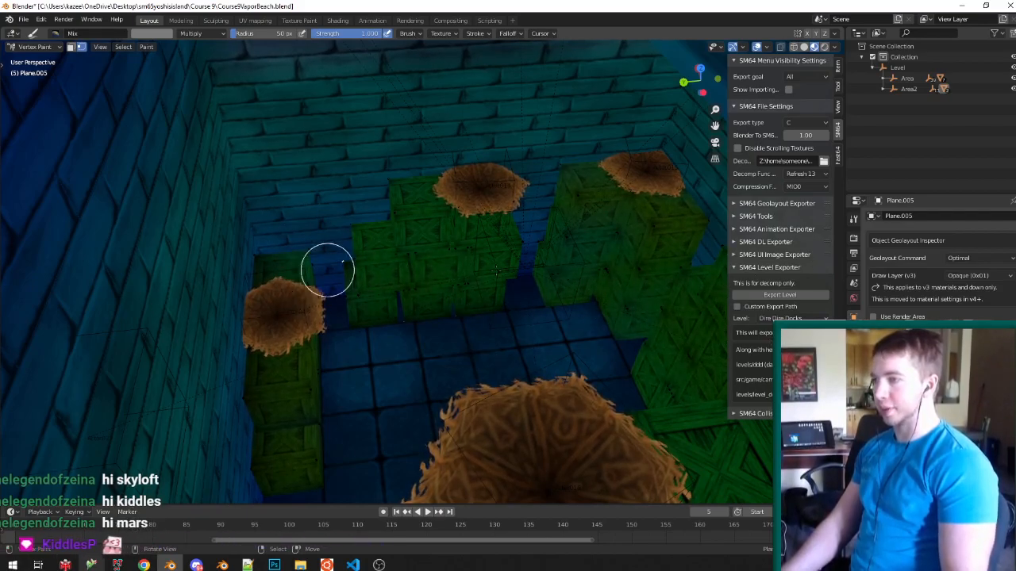
middle_click_drag(629, 282, 508, 304)
scroll(539, 339, "up", 3)
middle_click_drag(540, 338, 509, 326)
left_click_drag(456, 376, 486, 371)
Darken the rear upper corner vertices in the gap between the bottom-row crates.
scroll(477, 339, "up", 2)
middle_click_drag(476, 338, 445, 201)
left_click(426, 112)
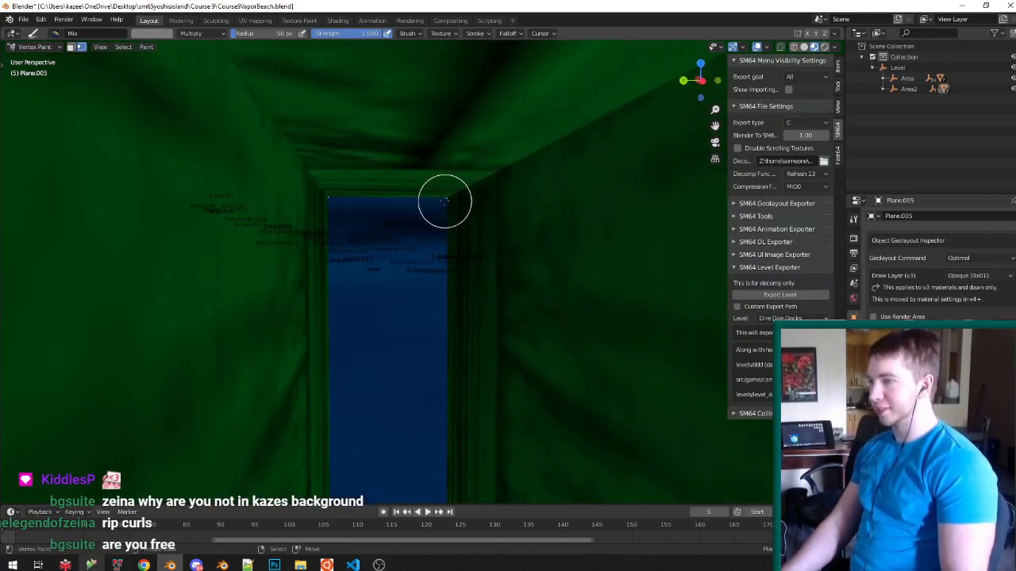
middle_click_drag(355, 199, 332, 204)
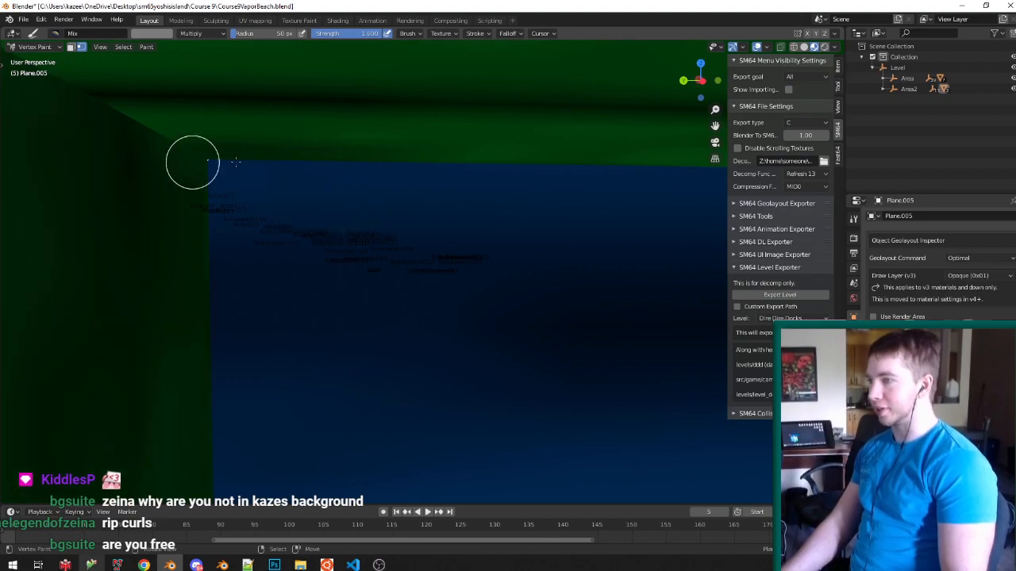
scroll(476, 212, "down", 5)
middle_click_drag(389, 203, 293, 201)
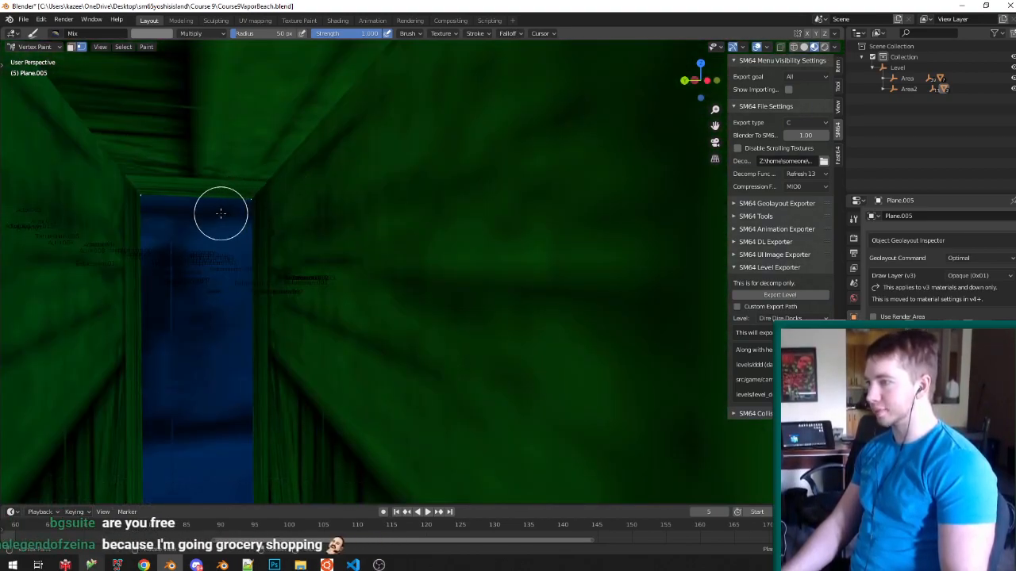
left_click_drag(99, 190, 136, 196)
scroll(318, 213, "down", 5)
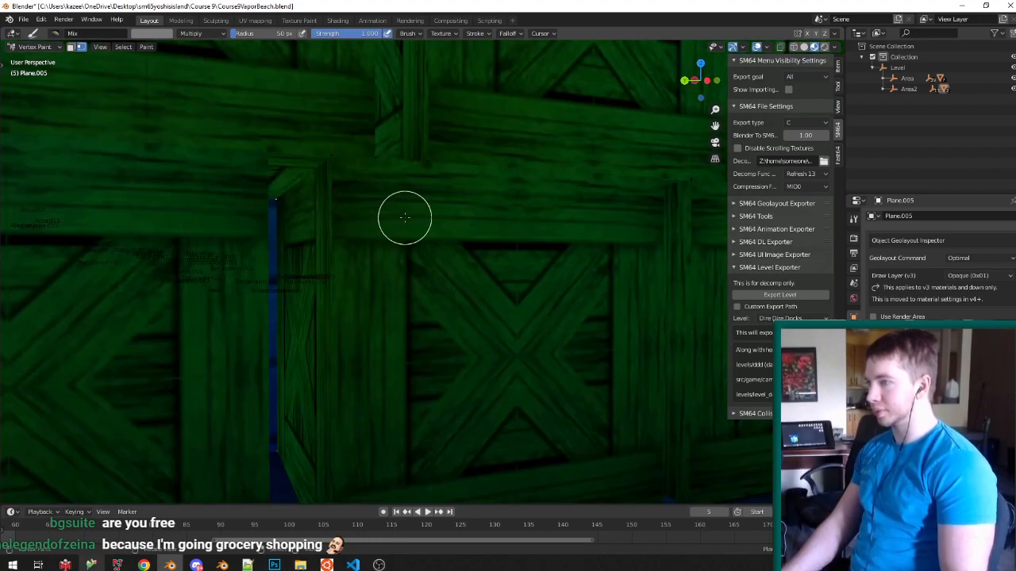
Leave Vertex Paint and save the darkened bottom-row crates.
middle_click_drag(403, 218, 388, 236)
key("ctrl+Tab")
scroll(397, 246, "down", 4)
key("ctrl+s")
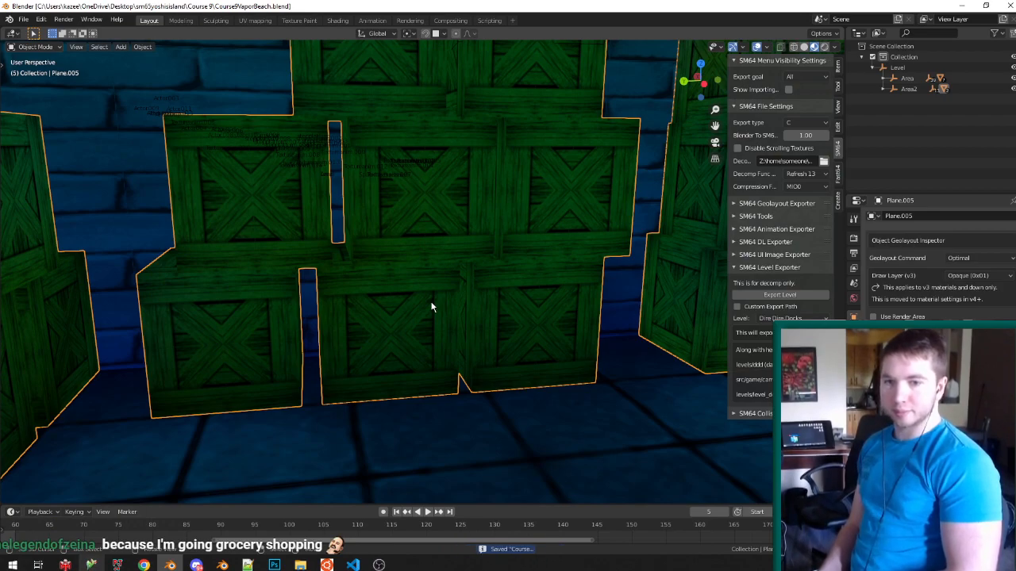
Switch Edit Mode to vertex selection, select the wall-side corner vertices of the middle-row crates, and return to Object Mode.
middle_click_drag(415, 308, 449, 302)
scroll(446, 300, "down", 5)
key("Tab")
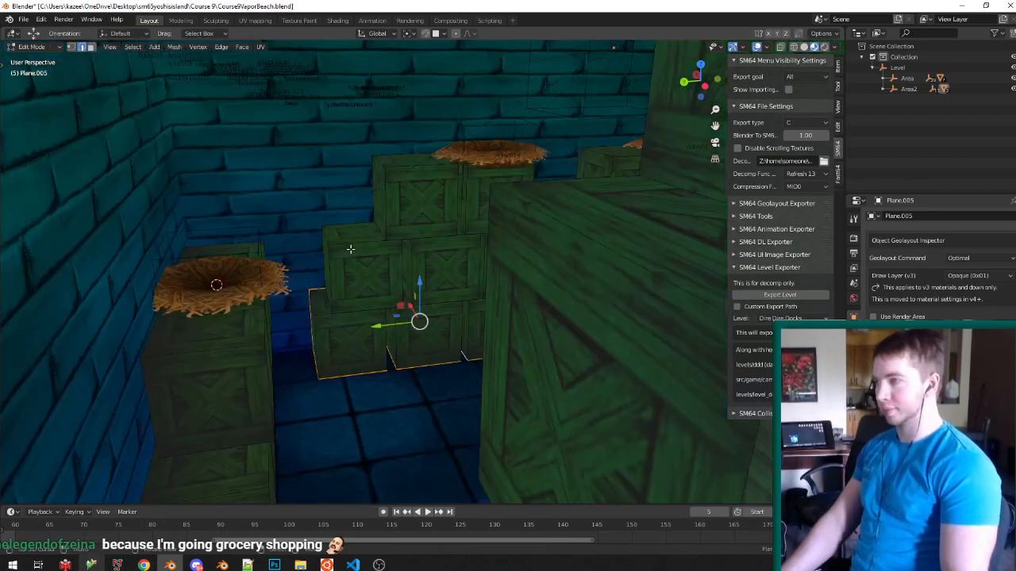
scroll(348, 231, "up", 5)
middle_click_drag(326, 190, 423, 213)
key("ctrl+Tab")
left_click(386, 198)
right_click(389, 214)
key("ctrl+l")
key("Tab")
scroll(413, 219, "down", 2)
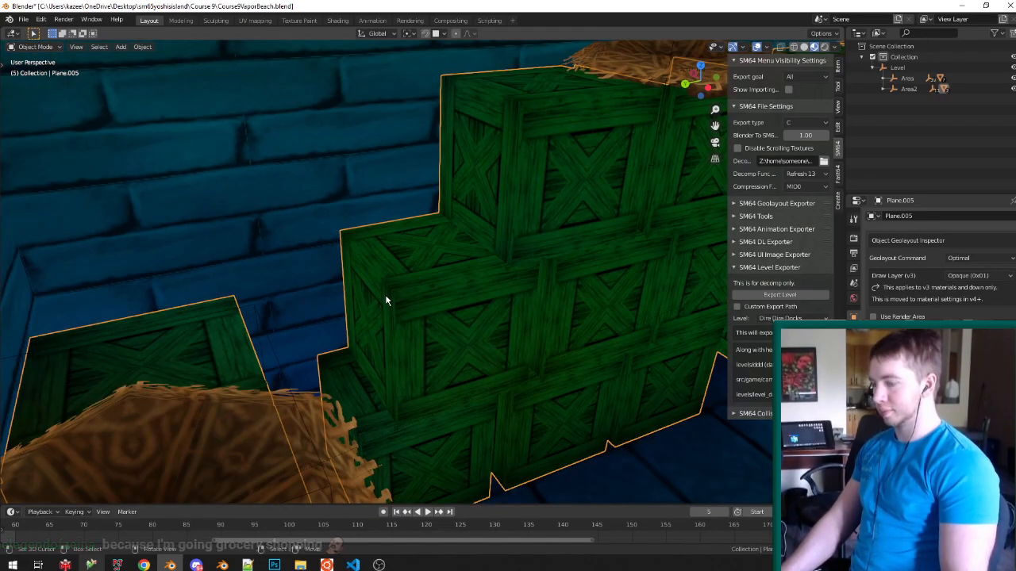
Darken the selected rear vertices in the gaps between the middle-row crates in Vertex Paint mode.
key("v")
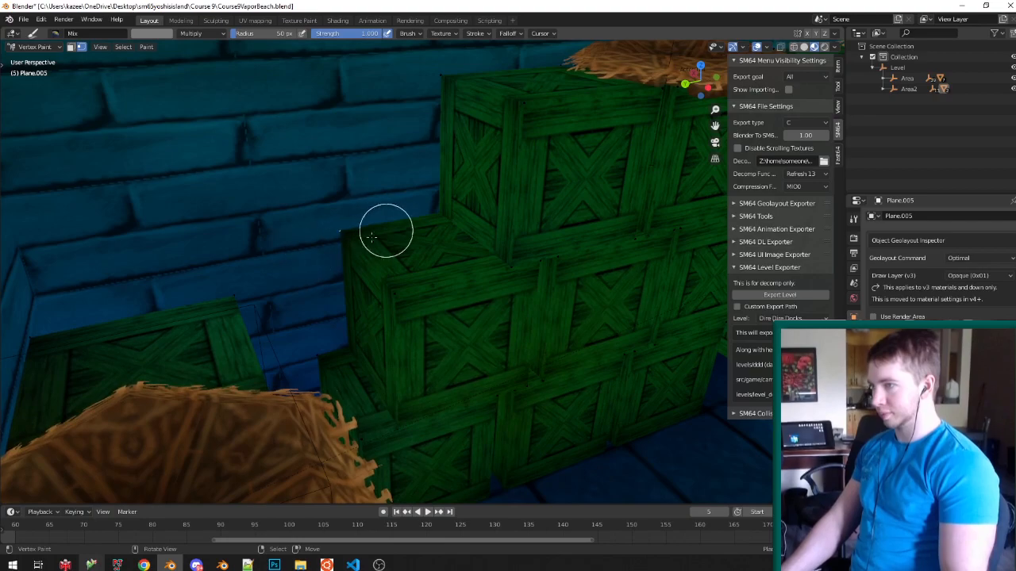
middle_click_drag(494, 222, 368, 169)
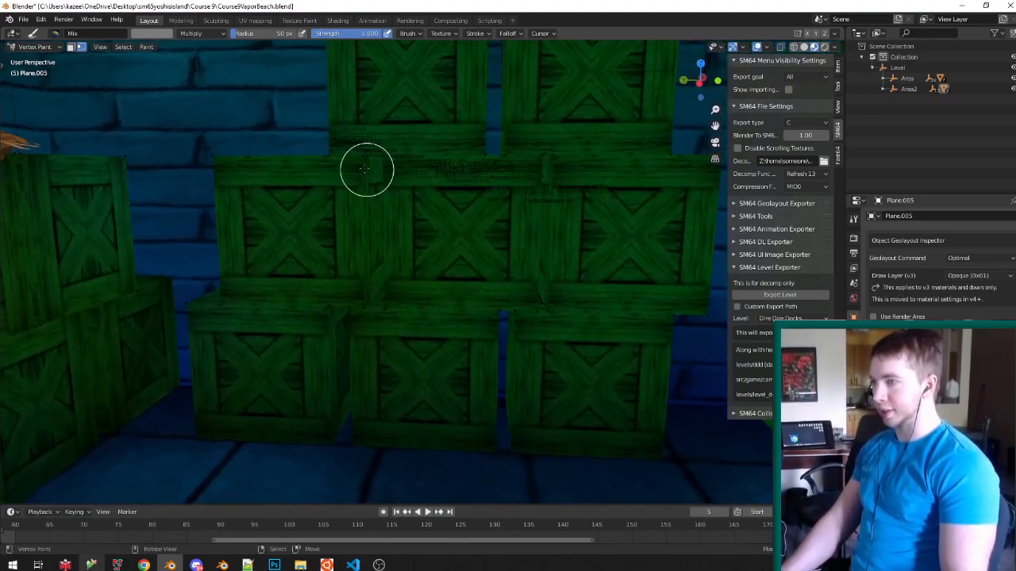
scroll(455, 305, "up", 5)
left_click(401, 326)
scroll(395, 295, "down", 3)
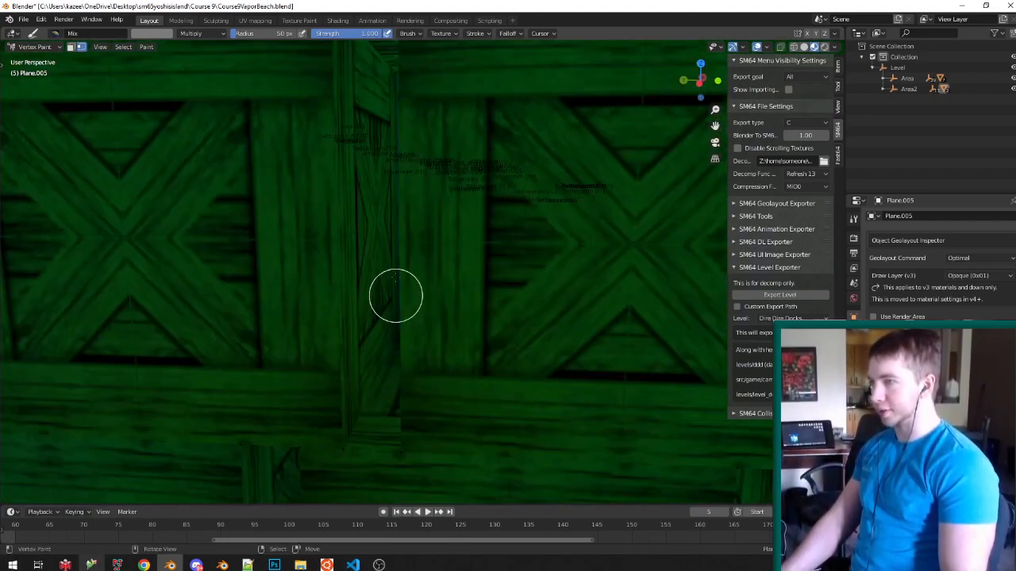
scroll(397, 287, "up", 3)
scroll(397, 149, "up", 2)
scroll(392, 154, "down", 3)
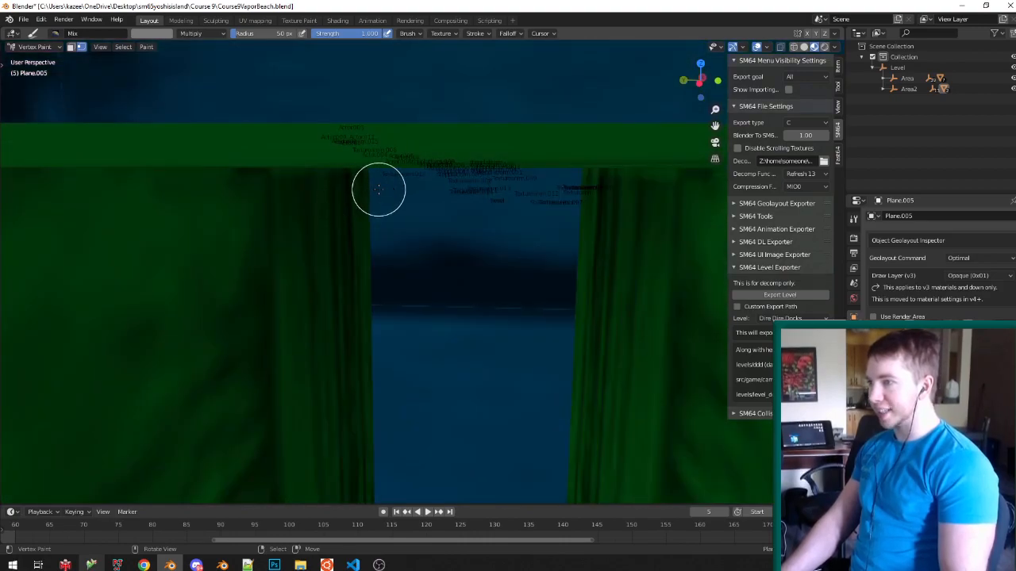
scroll(355, 174, "down", 6)
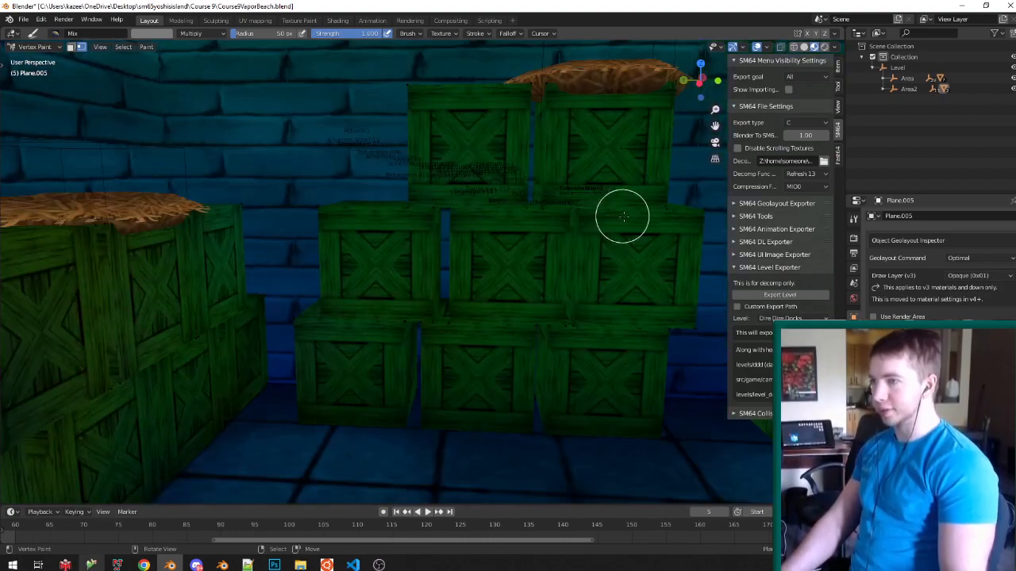
Select the rear vertices in the gap between the upper crates in Edit Mode, and return to Vertex Paint.
scroll(615, 215, "up", 3)
key("Tab")
scroll(450, 215, "up", 2)
middle_click_drag(451, 215, 478, 247)
middle_click_drag(519, 325, 330, 366)
scroll(330, 367, "up", 3)
left_click(381, 383)
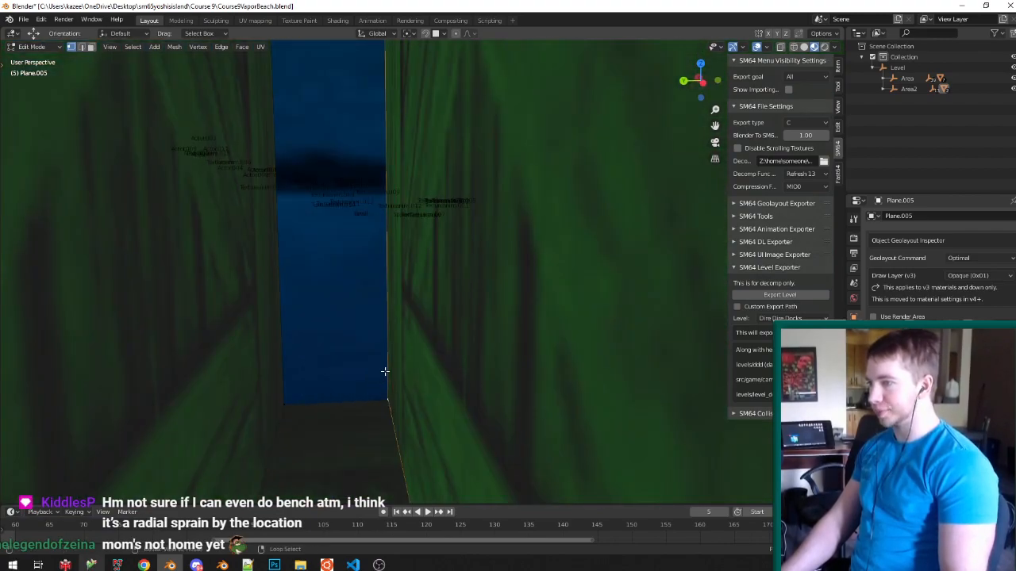
scroll(385, 371, "down", 5)
mouse_move(385, 367)
middle_mouse_down()
mouse_move(402, 299)
mouse_move(220, 333)
mouse_move(215, 198)
middle_mouse_up()
scroll(363, 302, "down", 4)
key("Tab")
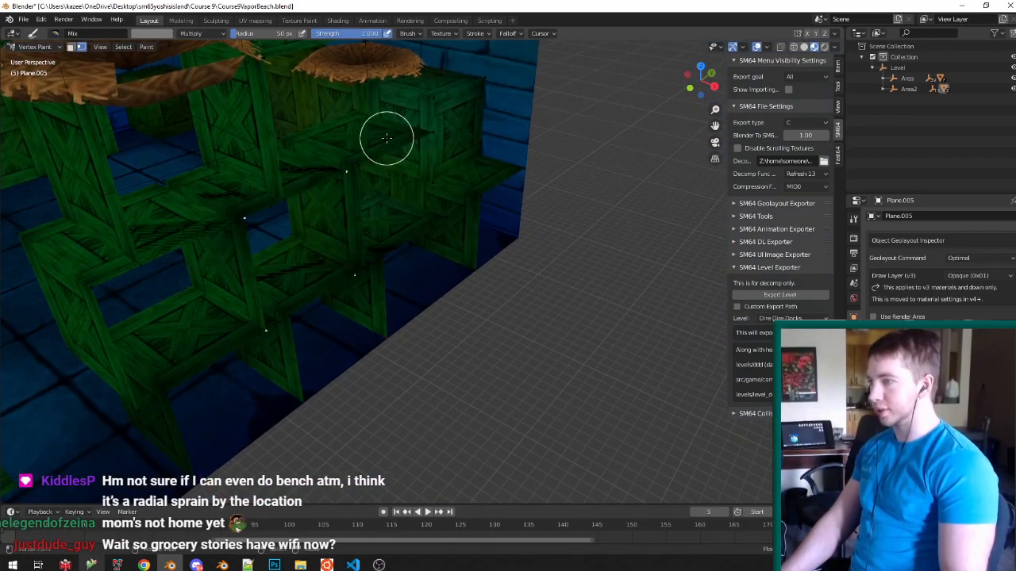
middle_click_drag(363, 278, 318, 254)
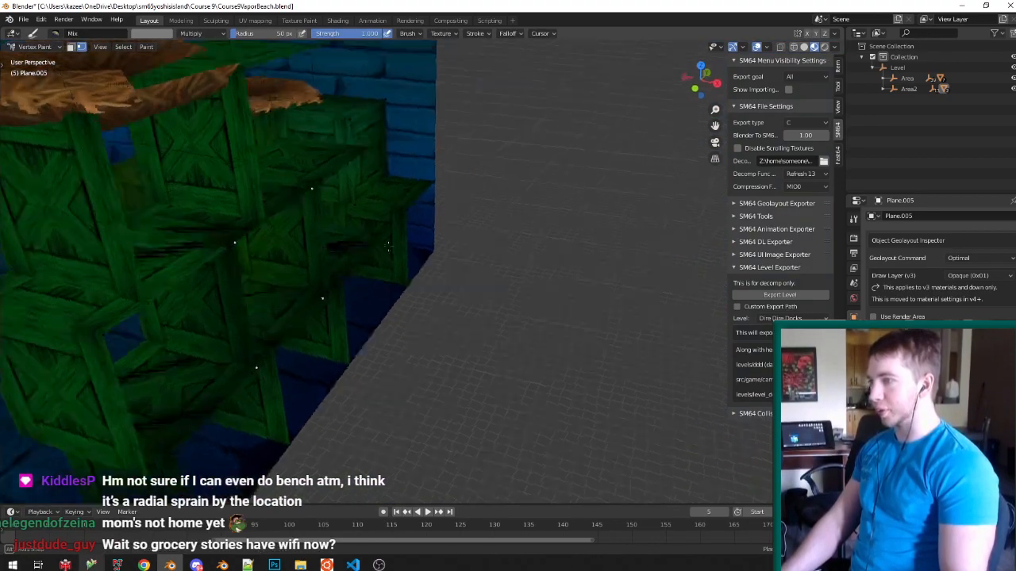
Select the exposed wall-side top corner vertex of the crate stack, return to Vertex Paint, and save the file.
scroll(334, 254, "up", 5)
middle_click_drag(397, 270, 477, 254)
scroll(483, 259, "up", 2)
key("Tab")
left_click(543, 303)
scroll(542, 303, "down", 6)
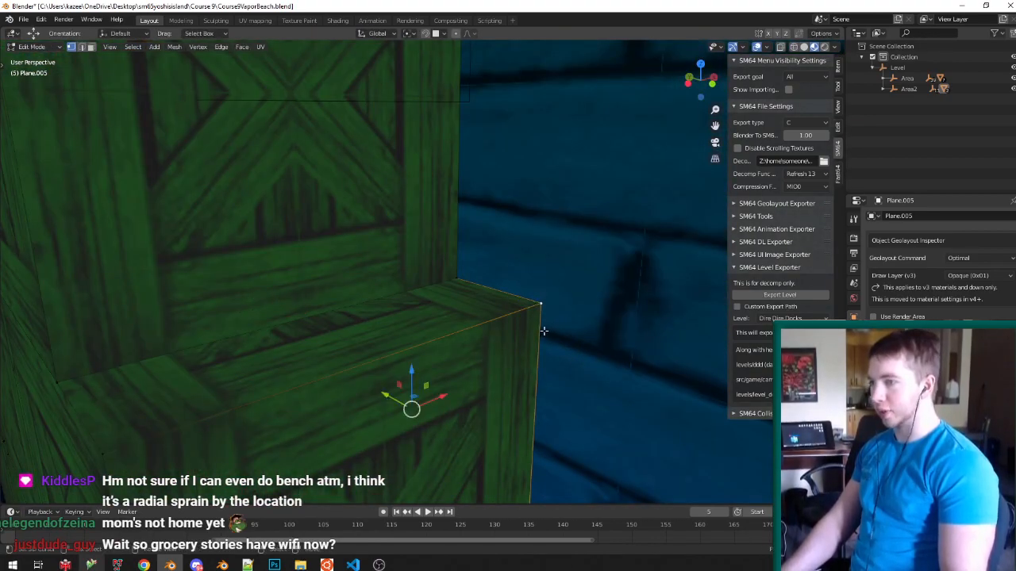
key("Tab")
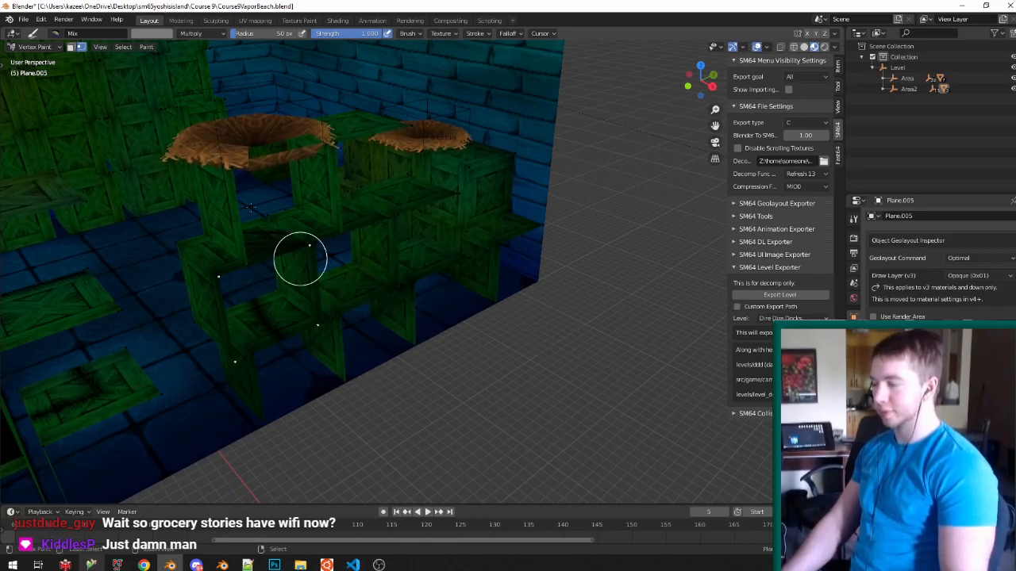
scroll(300, 259, "up", 3)
key("ctrl+s")
Select the wall-side corner vertices of the topmost crate, return to Vertex Paint, and save the file.
key("Tab")
scroll(379, 195, "up", 2)
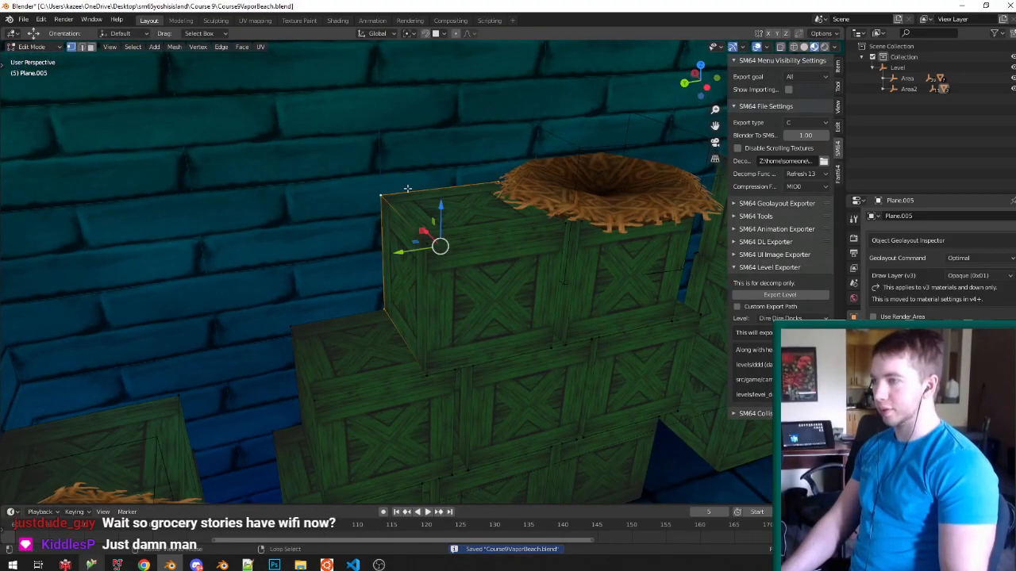
key("Tab")
middle_click_drag(372, 196, 503, 161)
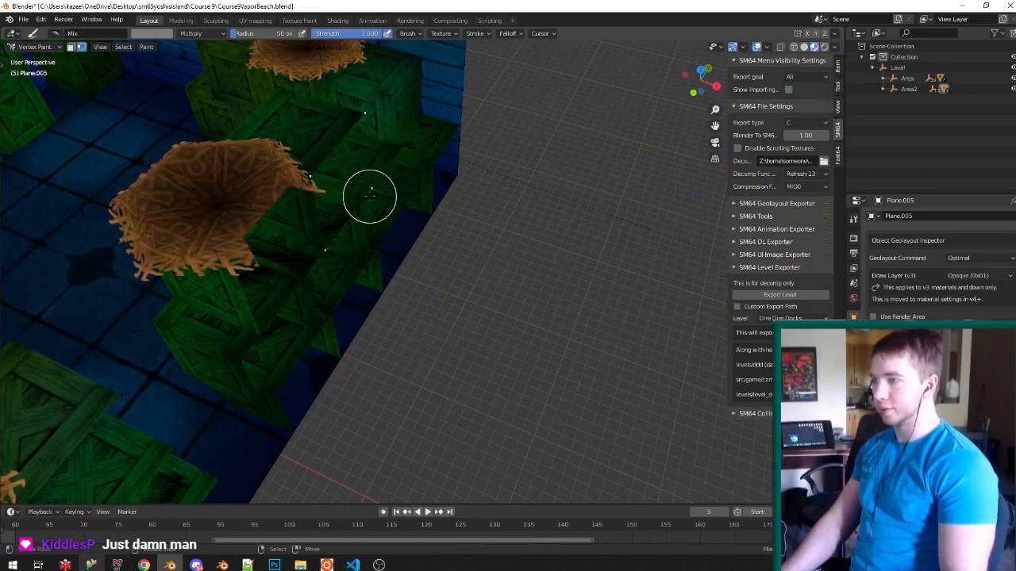
key("ctrl+s")
Finish the wall-side vertices behind the nest-topped crates, return to Object Mode, and save the file.
mouse_move(317, 213)
middle_mouse_down()
mouse_move(458, 188)
mouse_move(400, 165)
mouse_move(479, 191)
mouse_move(351, 204)
mouse_move(290, 254)
mouse_move(392, 229)
mouse_move(381, 274)
mouse_move(344, 236)
middle_mouse_up()
key("Tab")
key("Tab")
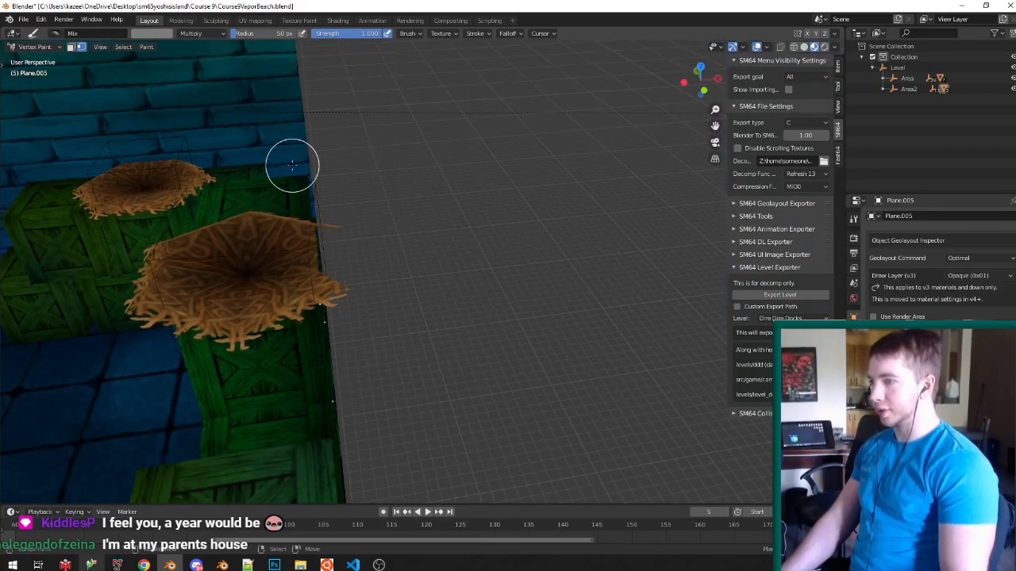
middle_click_drag(325, 349, 326, 191)
key("v")
key("ctrl+s")
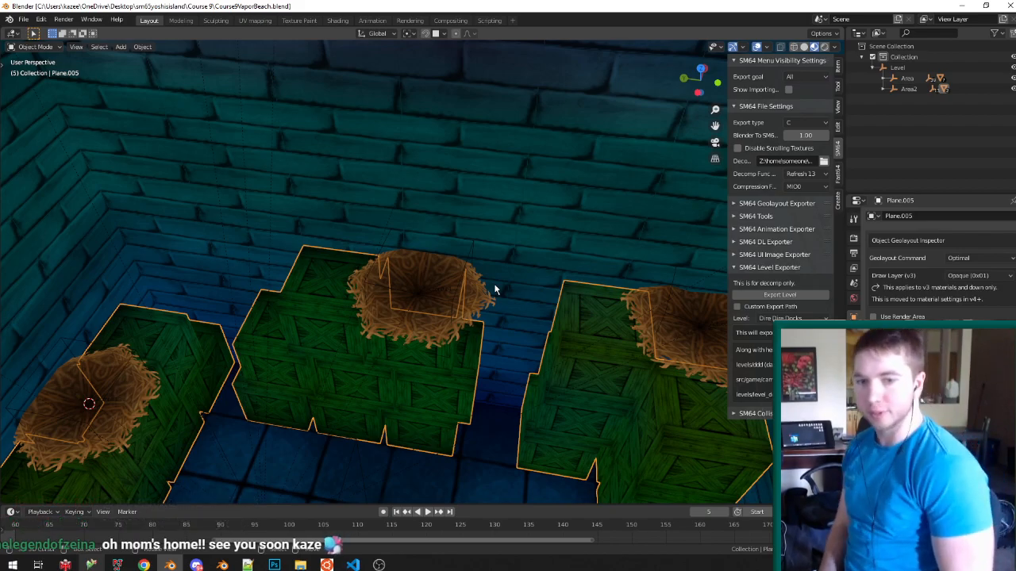
Check the shading of the crate stacks along the brick walls and save the file.
scroll(348, 284, "up", 10)
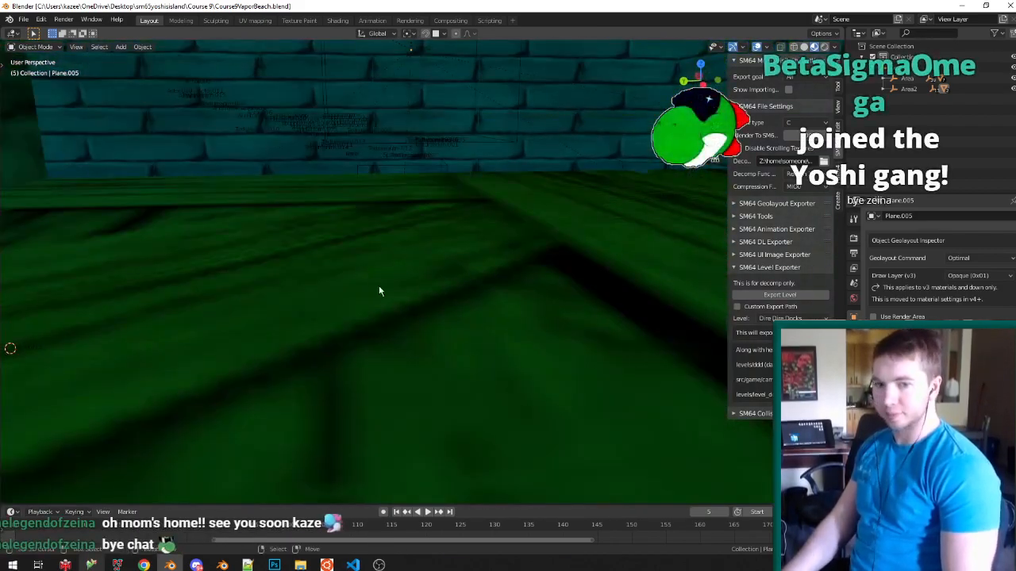
scroll(429, 288, "down", 6)
key("ctrl+s")
middle_click_drag(472, 277, 517, 289)
scroll(516, 289, "down", 4)
scroll(533, 291, "up", 4)
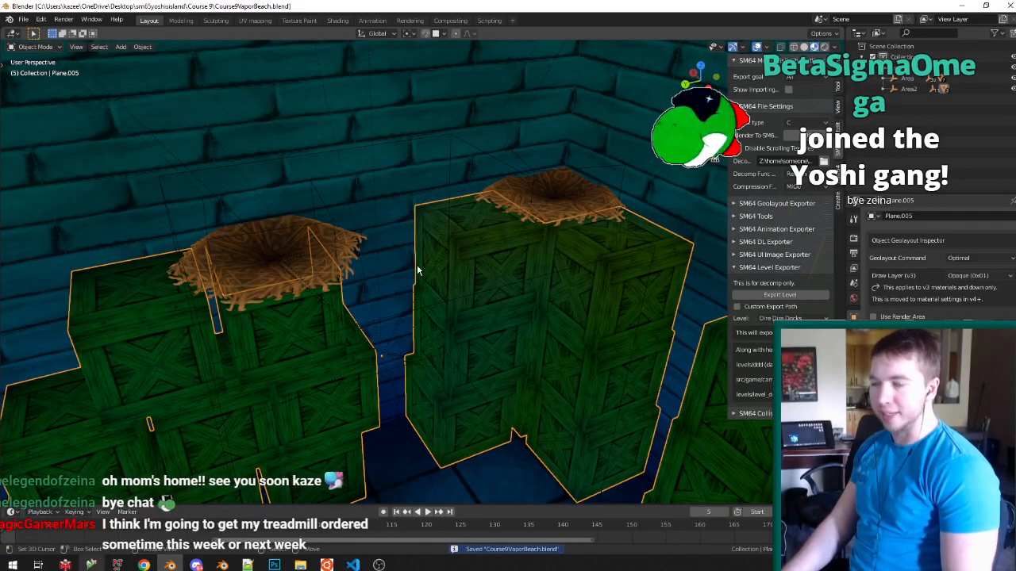
Enter Edit Mode on the crates and select the floor-level edges of the corner stack's front crate.
key("Tab")
scroll(436, 249, "down", 2)
scroll(493, 305, "up", 4)
middle_click_drag(495, 310, 456, 341)
scroll(455, 341, "down", 3)
scroll(506, 374, "up", 4)
left_click(291, 416)
left_click(290, 416, "alt")
left_click(276, 400, "alt")
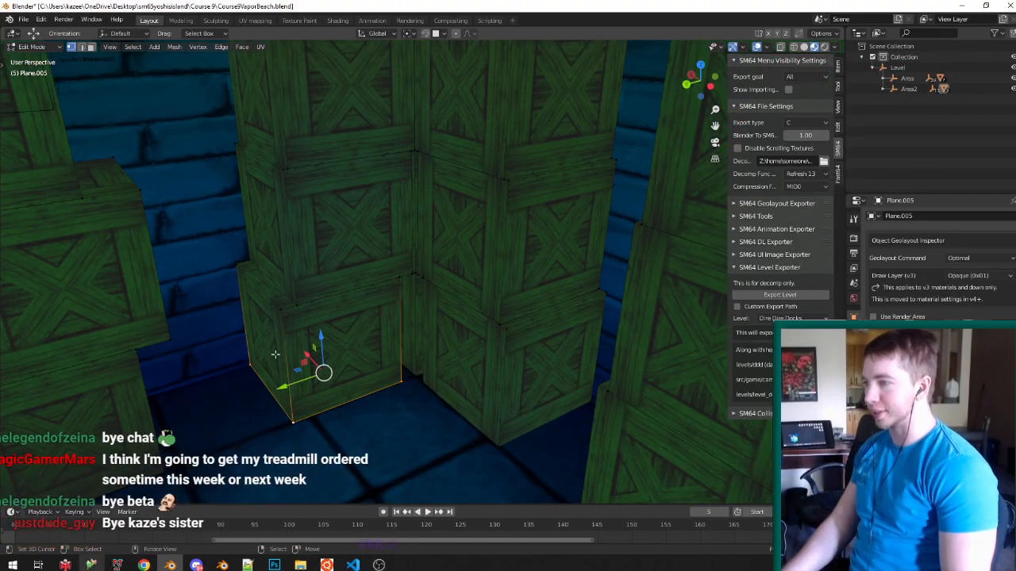
Box-select all floor-level vertices of the corner crate stack through the mesh, using see-through display temporarily.
mouse_move(562, 343)
middle_mouse_down()
mouse_move(681, 296)
mouse_move(676, 286)
mouse_move(557, 272)
middle_mouse_up()
key("alt+z")
key("z")
key("b")
left_click_drag(111, 423, 633, 362)
key("z")
key("alt+z")
Add the wall-side top corner vertices of the corner stack's bottom crates to the selection.
mouse_move(615, 356)
middle_mouse_down()
mouse_move(472, 282)
mouse_move(470, 293)
middle_mouse_up()
left_click(151, 258, "shift")
left_click(596, 261, "shift")
middle_click_drag(596, 261, 424, 302)
scroll(421, 324, "up", 4)
left_click(348, 282, "shift")
middle_click_drag(469, 283, 487, 284)
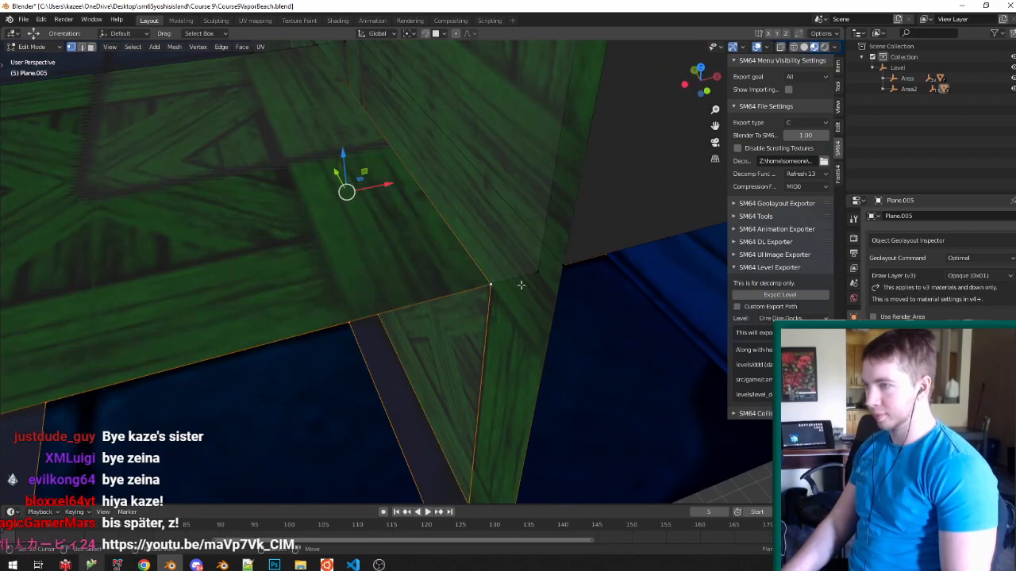
Switch to wireframe display and add the hidden rear vertices behind the corner stack's lower crates to the selection.
middle_click_drag(571, 268, 537, 248)
middle_click_drag(509, 256, 524, 243)
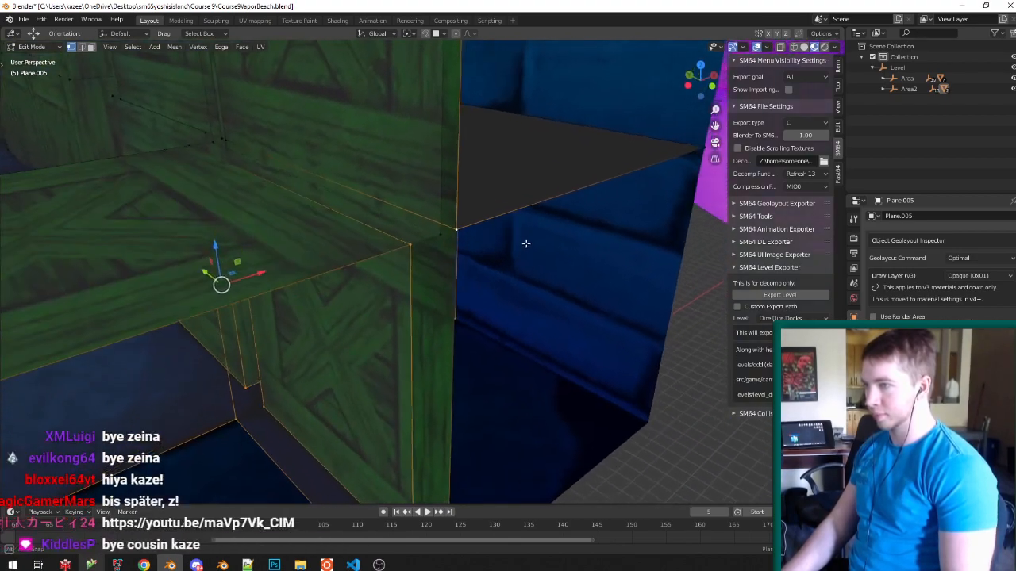
scroll(453, 221, "up", 2)
key("shift+z")
middle_click_drag(479, 229, 589, 195)
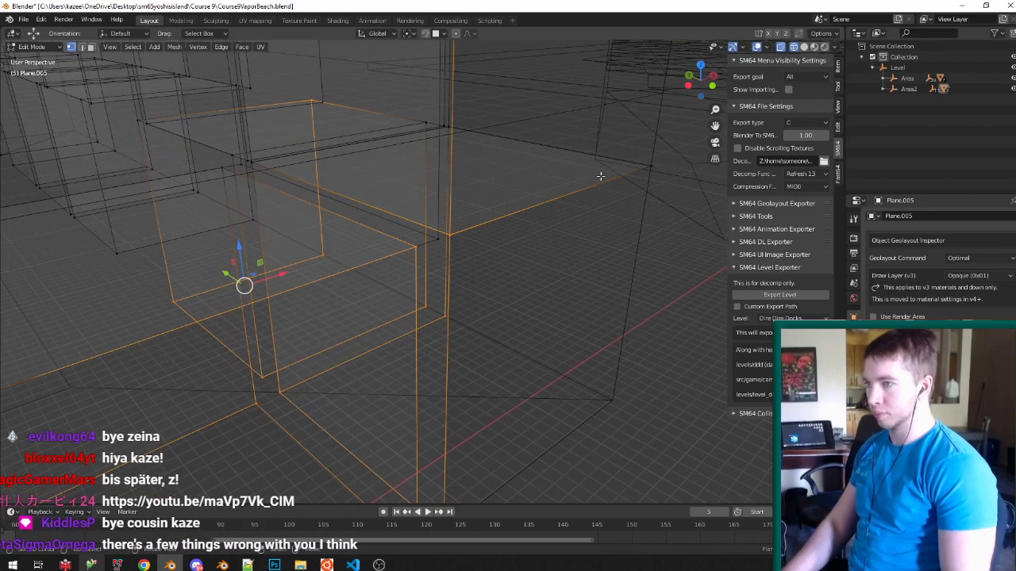
left_click(655, 165, "shift")
middle_click_drag(525, 153, 349, 197)
middle_click_drag(627, 238, 476, 277)
right_click(561, 272, "shift")
right_click(532, 261, "shift")
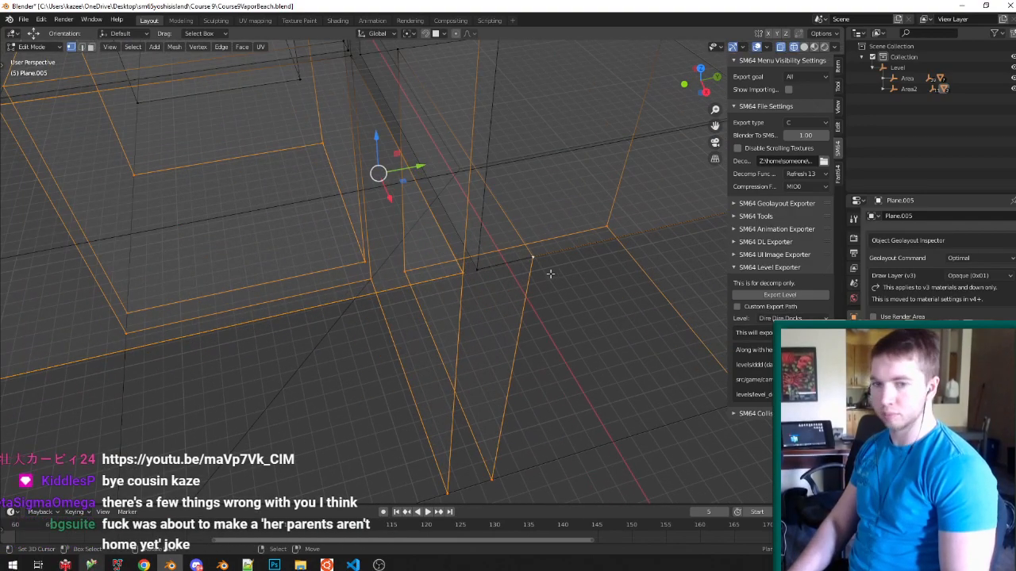
right_click(481, 269, "shift")
Add the hidden rear vertices where the corner stack's upper crates meet the walls.
scroll(480, 265, "down", 3)
middle_click_drag(480, 265, 461, 168)
scroll(461, 169, "up", 1)
right_click(450, 161, "shift")
right_click(431, 161, "shift")
scroll(431, 161, "down", 3)
scroll(515, 157, "up", 2)
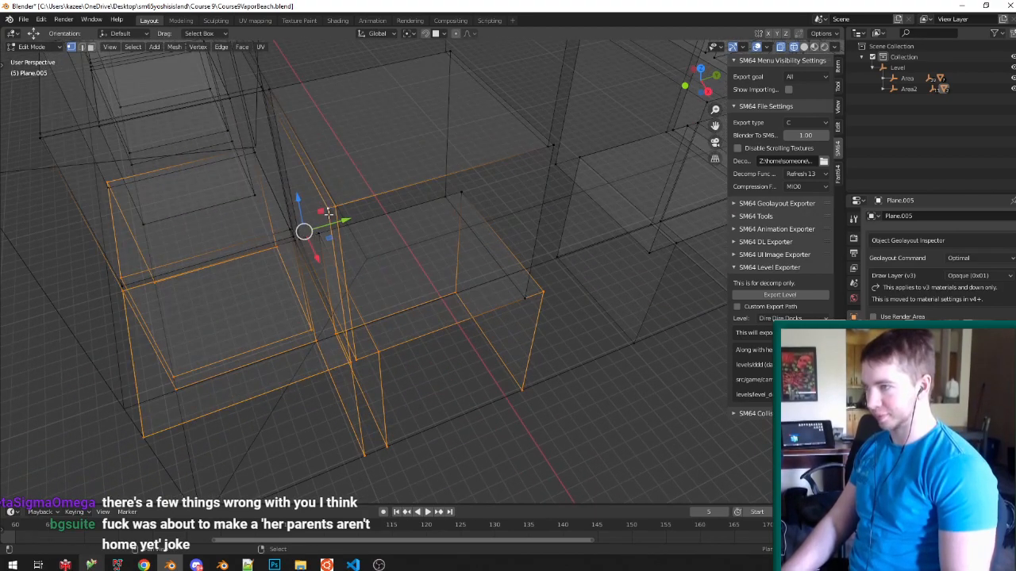
middle_click_drag(537, 149, 514, 151)
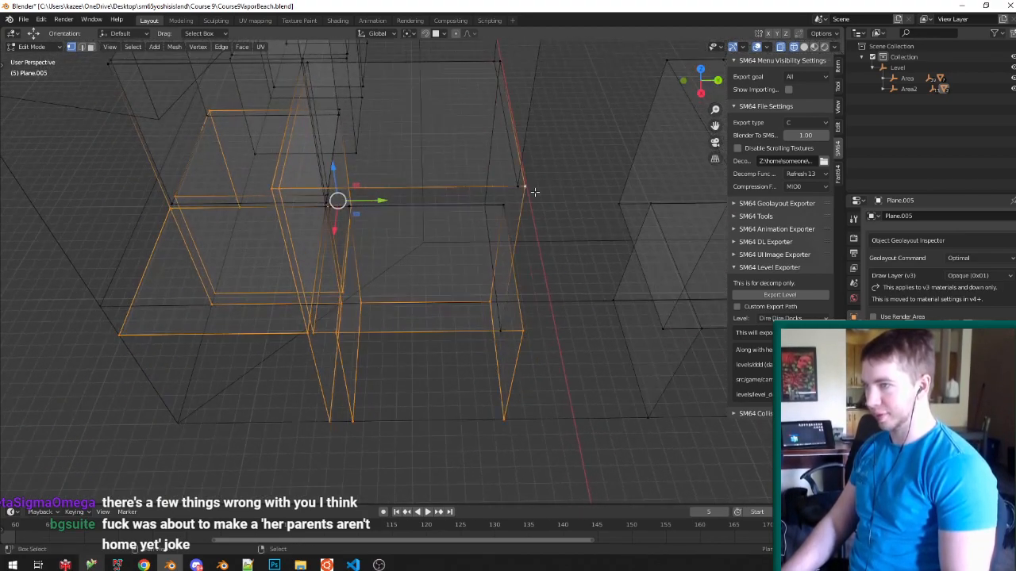
right_click(520, 190, "shift")
Complete the corner stack's wall-side vertex selection up to the topmost crates and leave wireframe display.
middle_click_drag(490, 335, 446, 407)
right_click(408, 377, "shift")
right_click(528, 287, "shift")
middle_click_drag(542, 284, 613, 163)
middle_click_drag(627, 208, 434, 252)
middle_click_drag(285, 223, 415, 227)
key("shift+z")
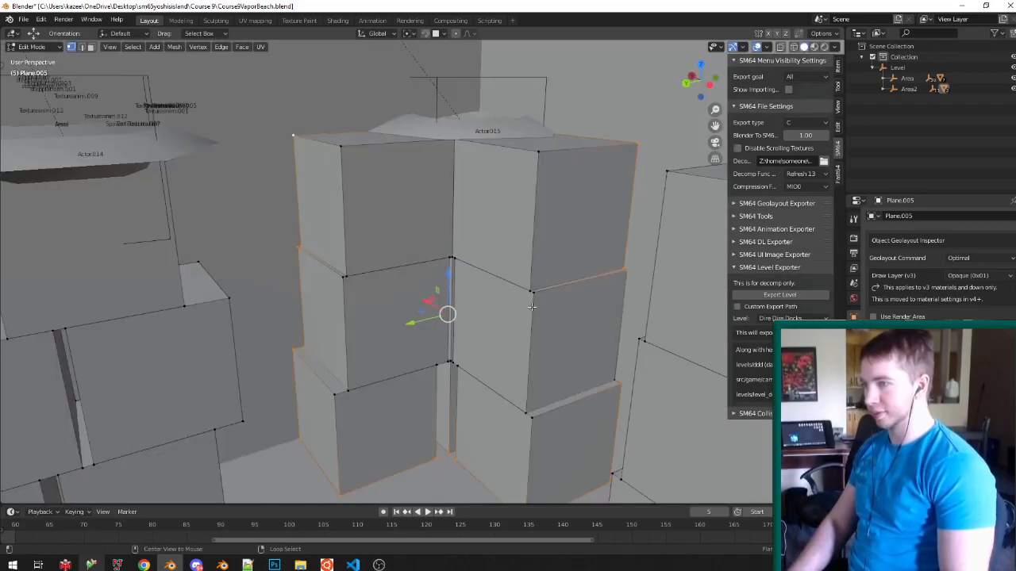
Darken the corner stack's selected vertices in Vertex Paint, return to Object Mode, and save the file.
key("Tab")
scroll(357, 263, "down", 5)
mouse_move(357, 263)
middle_mouse_down()
mouse_move(434, 286)
mouse_move(379, 295)
middle_mouse_up()
key("v")
scroll(379, 294, "down", 6)
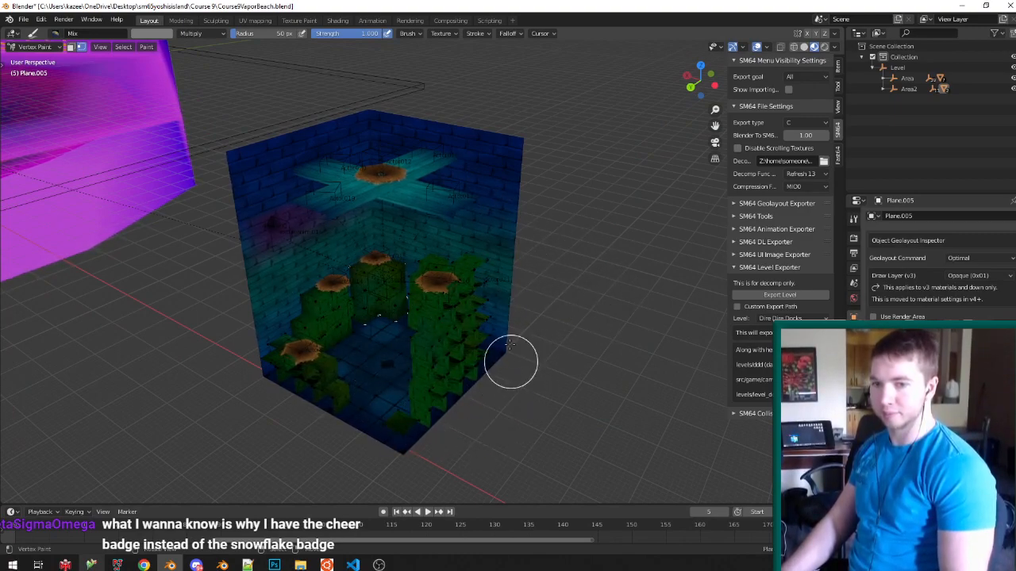
scroll(365, 256, "up", 8)
key("v")
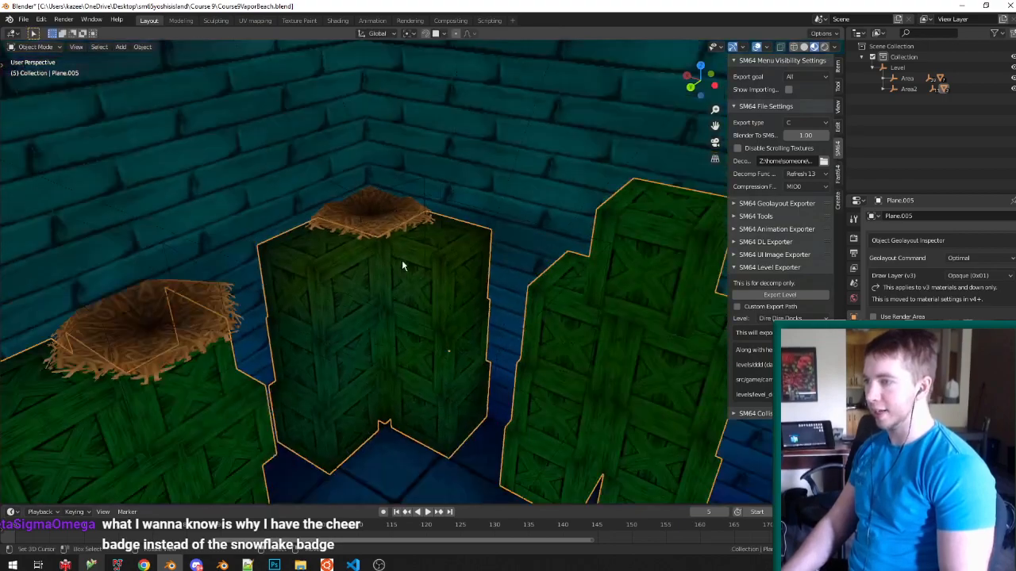
key("ctrl+s")
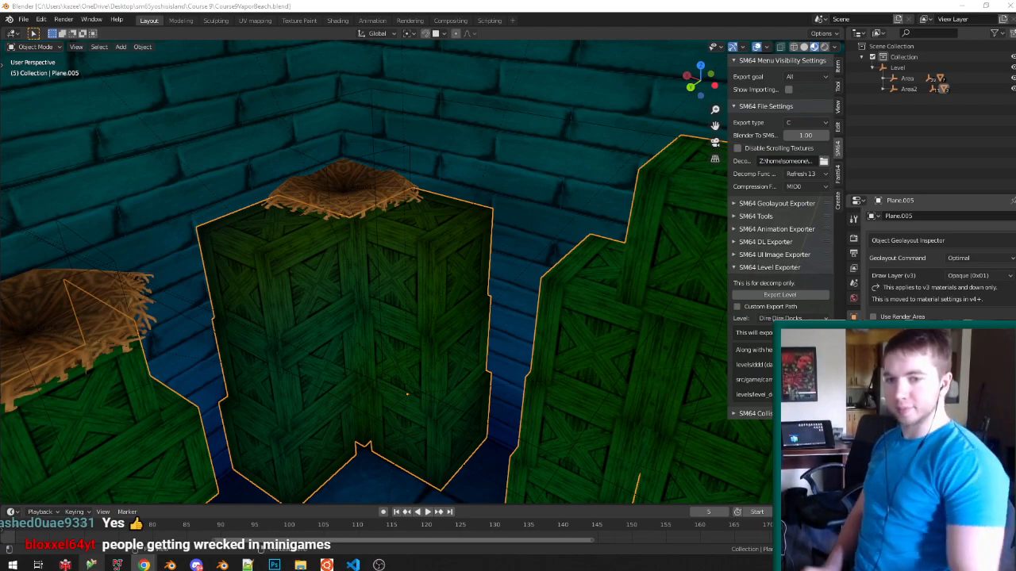
key("ctrl+s")
In Edit Mode with wireframe display, clear the selection and box-select the floor-level vertices of the freestanding middle crate stack.
middle_click_drag(526, 273, 420, 164)
key("Tab")
scroll(546, 159, "down", 3)
scroll(472, 233, "up", 3)
middle_click_drag(471, 233, 421, 225)
scroll(515, 200, "down", 5)
middle_click_drag(512, 174, 526, 227)
scroll(476, 258, "up", 5)
key("z")
key("z")
middle_click_drag(447, 275, 450, 243)
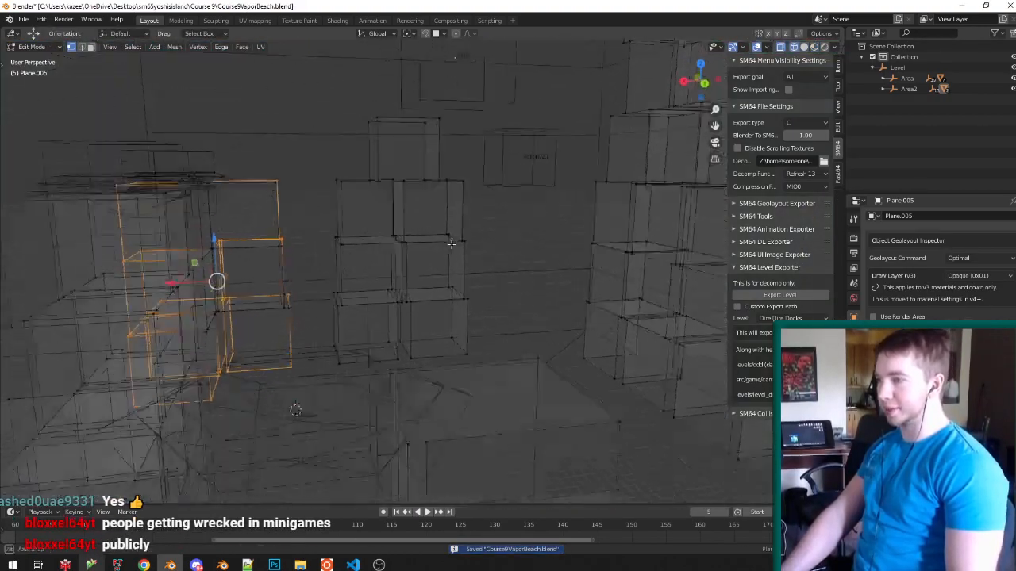
scroll(413, 273, "up", 4)
key("ctrl+Tab")
middle_click_drag(388, 295, 397, 324)
left_click(319, 291)
key("alt+a")
scroll(302, 389, "up", 3)
left_click_drag(176, 440, 621, 330)
middle_click_drag(620, 331, 566, 265)
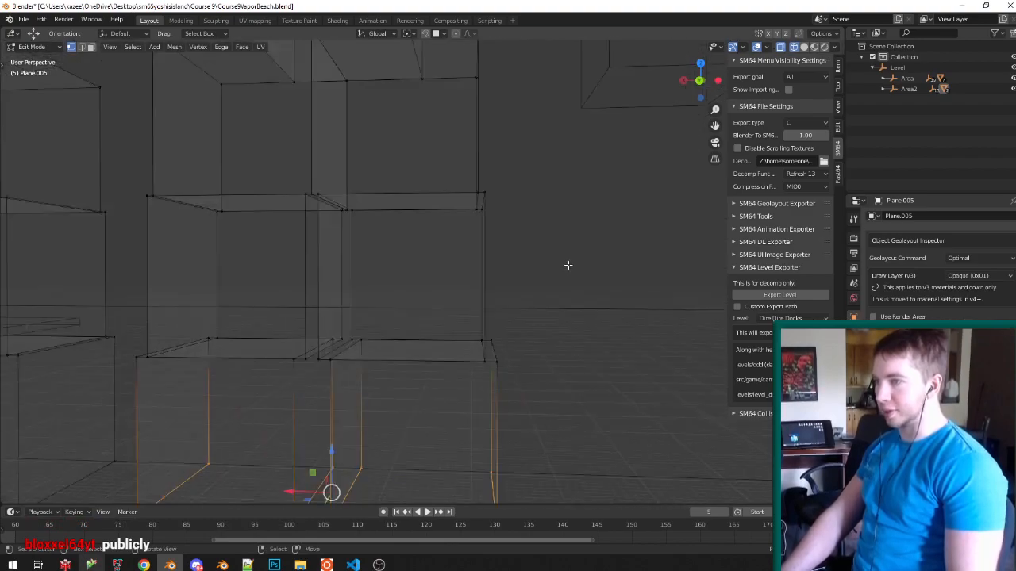
Add the wall-side vertices of the upper tiers on one side of the middle stack to the selection.
scroll(567, 265, "up", 1)
middle_click_drag(495, 387, 474, 376)
key("b")
left_click_drag(468, 365, 610, 133)
middle_click_drag(542, 240, 546, 349, "shift")
middle_click_drag(498, 136, 478, 167)
key("b")
left_click_drag(478, 172, 524, 111)
Add the rear vertices along the upper edge of the middle stack's third tier to the selection.
middle_click_drag(524, 111, 599, 117)
key("b")
left_click_drag(77, 164, 262, 100)
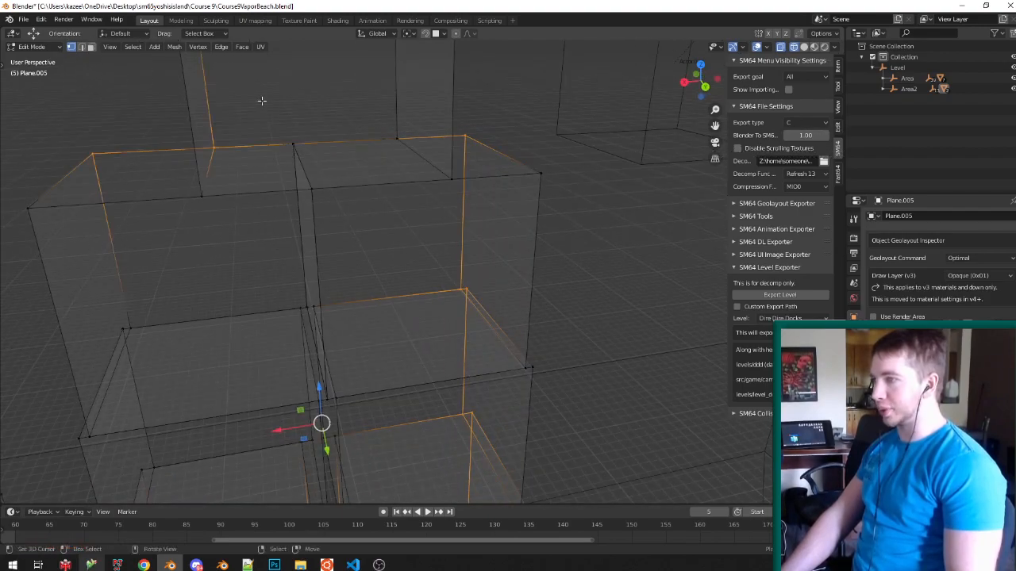
middle_click_drag(261, 101, 303, 136)
key("b")
left_click_drag(254, 152, 437, 99)
scroll(433, 103, "down", 3)
middle_click_drag(400, 147, 380, 117)
scroll(335, 194, "up", 2)
key("b")
left_click_drag(164, 282, 445, 248)
Box-select the remaining rear vertices on both sides between the middle stack's lower tiers.
scroll(445, 247, "down", 3)
scroll(384, 321, "up", 3)
middle_click_drag(373, 318, 299, 344)
key("b")
left_click_drag(244, 376, 305, 349)
key("b")
left_click_drag(388, 369, 508, 334)
Add the rear vertices of the middle stack's topmost crate to the selection.
scroll(423, 356, "down", 5)
scroll(429, 211, "up", 3)
middle_click_drag(409, 187, 375, 226)
key("b")
left_click_drag(347, 229, 494, 175)
scroll(455, 195, "down", 3)
middle_click_drag(429, 318, 480, 294)
scroll(480, 311, "up", 3)
Darken the middle stack's selected vertices in Vertex Paint, return to Object Mode, and save the file.
key("z")
mouse_move(550, 248)
middle_mouse_down()
mouse_move(452, 255)
mouse_move(469, 284)
middle_mouse_up()
scroll(446, 258, "down", 2)
key("ctrl+s")
key("Tab")
scroll(437, 306, "down", 4)
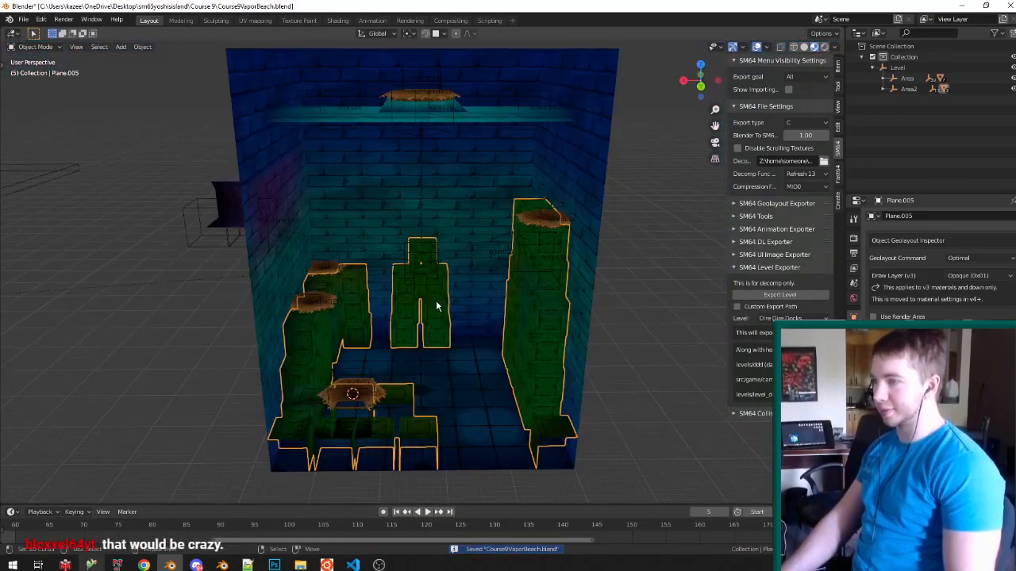
key("v")
scroll(485, 334, "down", 4)
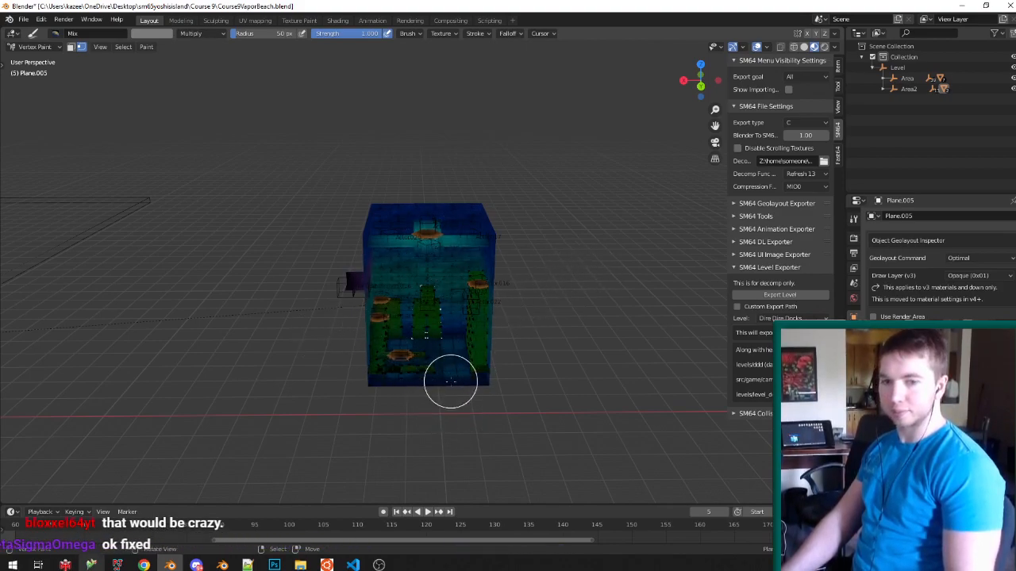
key("v")
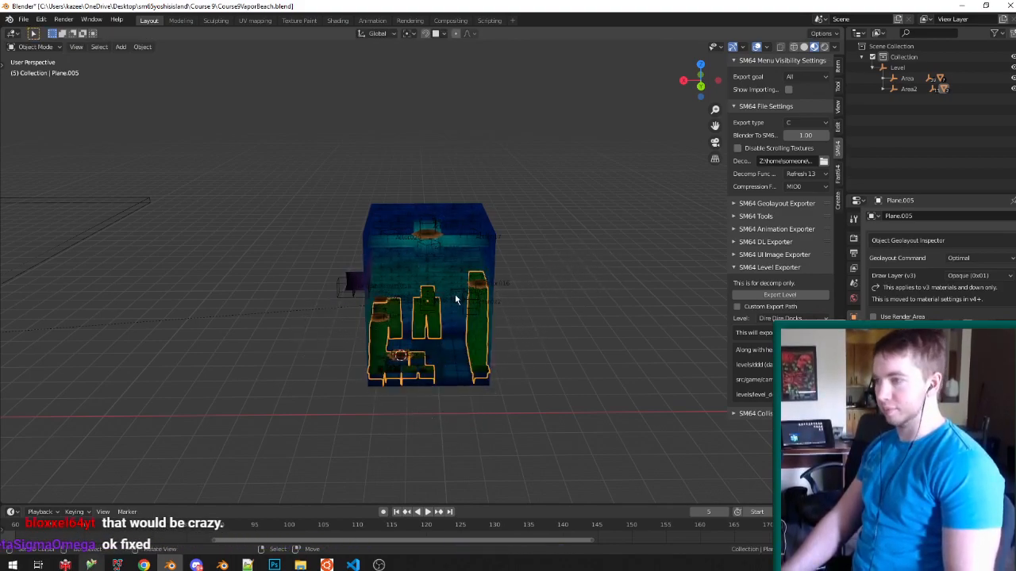
scroll(454, 301, "up", 9)
middle_click_drag(390, 307, 408, 318)
key("ctrl+s")
In Edit Mode with wireframe display, clear the selection and box-select the floor-level vertices of the tall stepped crate stack.
scroll(316, 264, "down", 8)
scroll(379, 307, "up", 5)
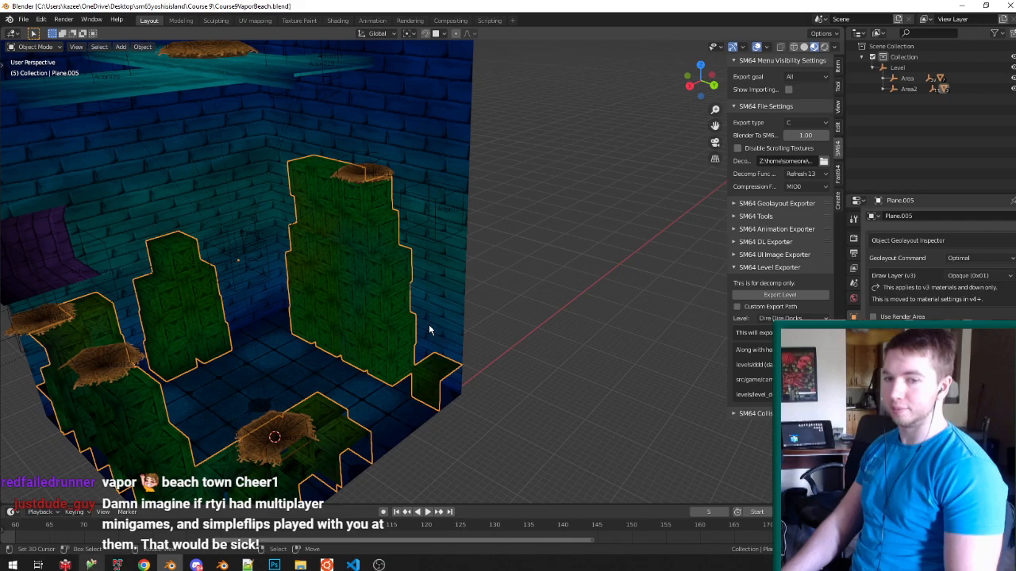
key("Tab")
middle_click_drag(482, 260, 548, 226)
scroll(548, 226, "up", 5)
key("a")
key("a")
middle_click_drag(372, 322, 349, 325)
key("z")
scroll(264, 362, "down", 4)
key("a")
key("a")
left_click_drag(88, 382, 613, 324)
Add all wall-side vertices of the tall stepped crate stack to the selection.
middle_click_drag(594, 341, 514, 425)
key("b")
left_click_drag(470, 436, 572, 251)
scroll(566, 255, "down", 3)
middle_click_drag(537, 278, 453, 349)
key("b")
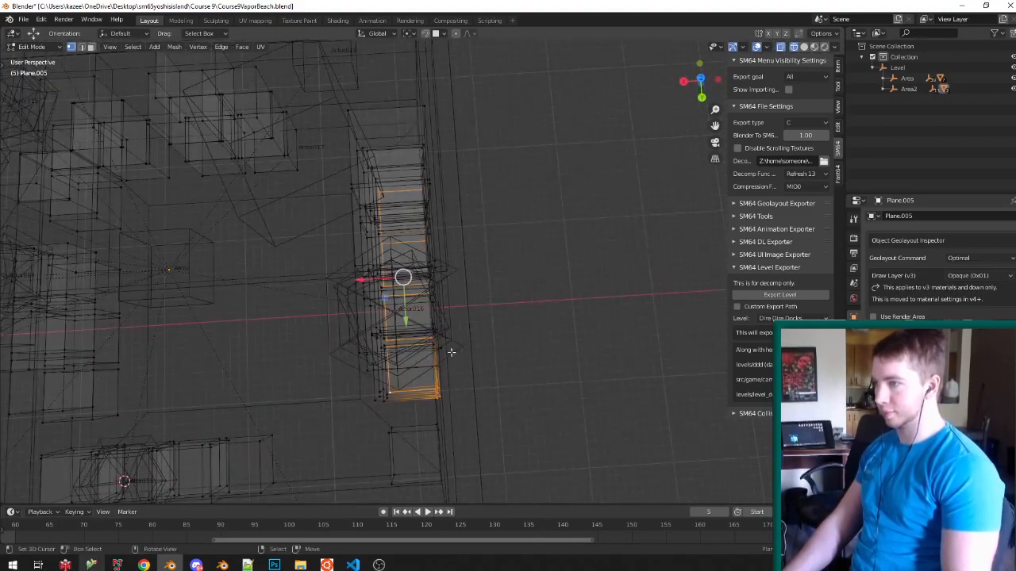
left_click_drag(419, 401, 581, 119)
Darken the tall stack's selected vertices in Vertex Paint, return to Object Mode, and save the file.
middle_click_drag(502, 184, 624, 118)
key("shift+z")
key("Tab")
scroll(391, 331, "down", 4)
scroll(391, 332, "down", 5)
key("v")
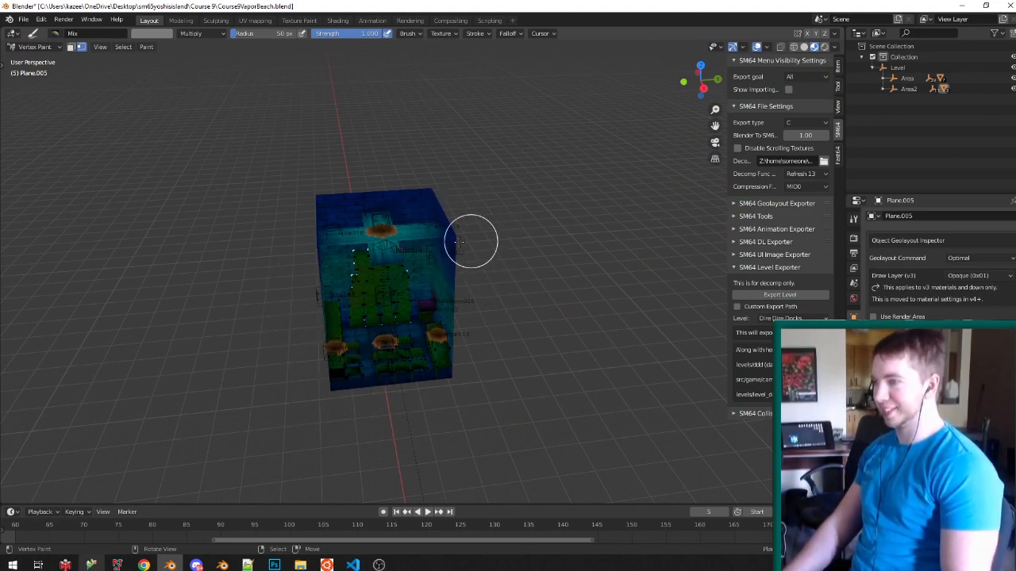
key("v")
middle_click_drag(385, 308, 436, 306)
key("ctrl+s")
Export the level from the Level root object and rebuild the SM64 ROM in the Ubuntu terminal.
scroll(355, 269, "up", 5)
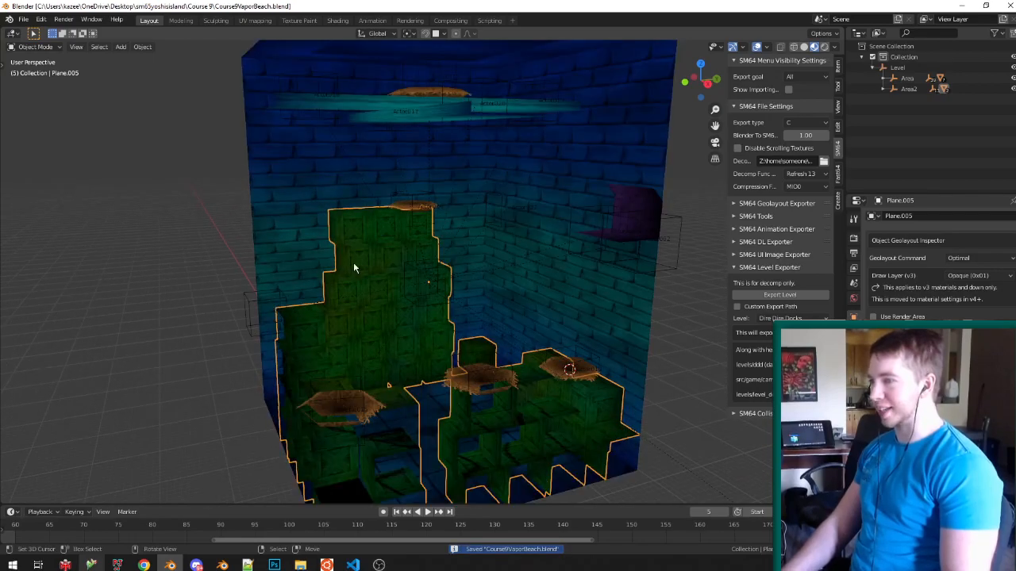
mouse_move(354, 268)
middle_mouse_down()
mouse_move(454, 263)
mouse_move(345, 273)
mouse_move(355, 260)
middle_mouse_up()
scroll(355, 260, "up", 1)
middle_click_drag(575, 404, 488, 294, "shift")
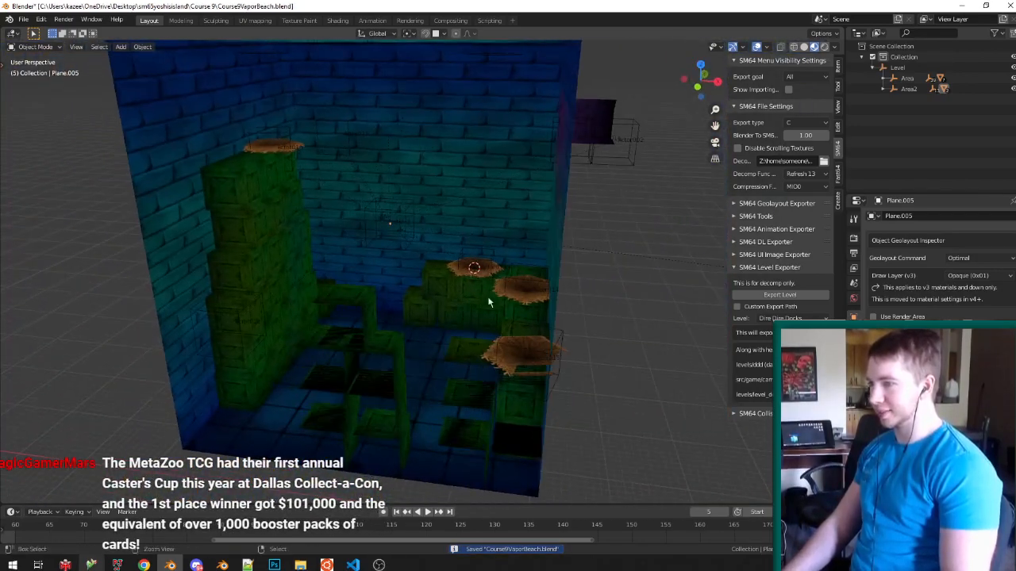
left_click(897, 68)
left_click(781, 294)
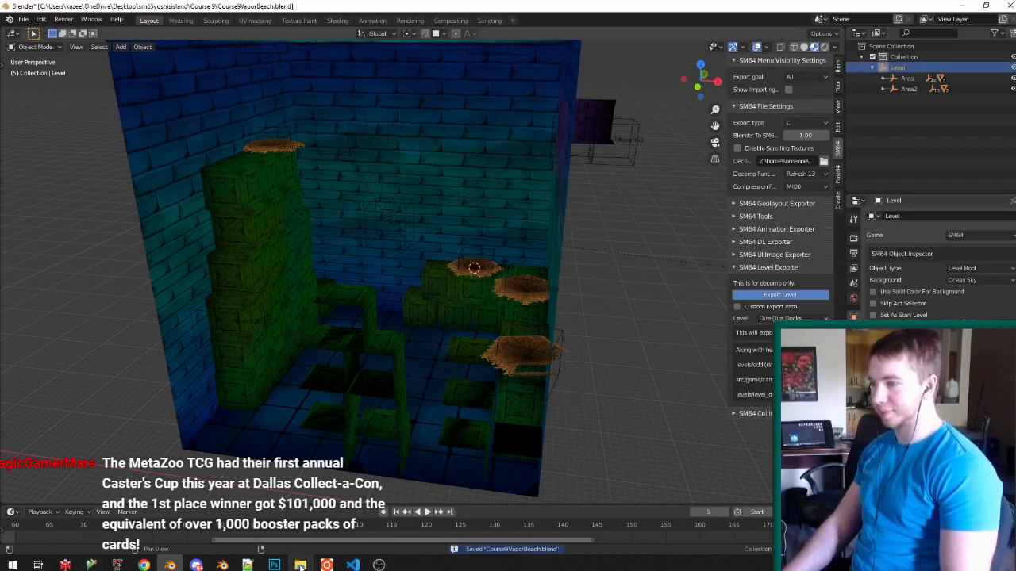
left_click(326, 565)
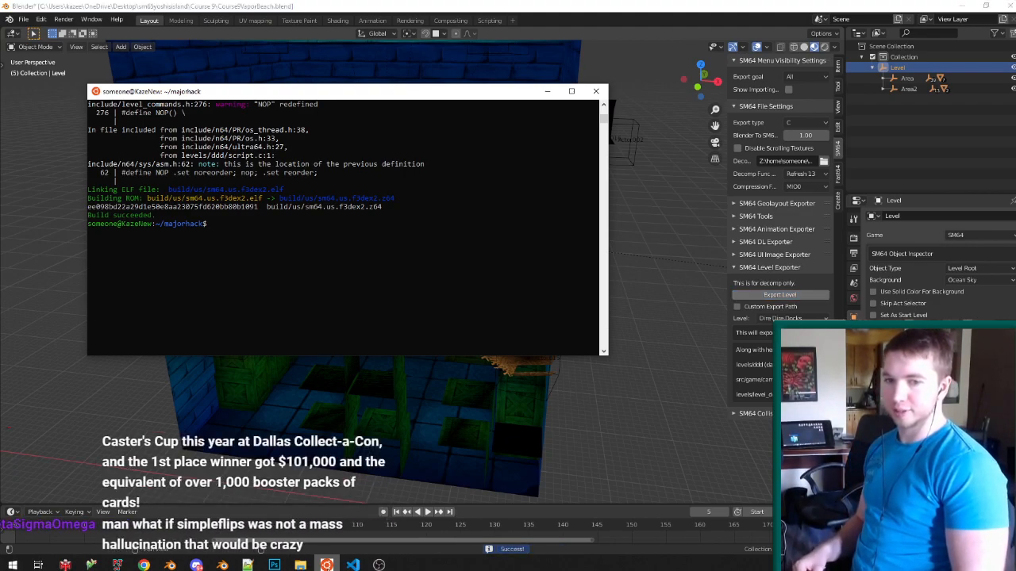
Rebuild the ROM in the terminal, then run it in Project64 to playtest the level.
key("Up")
key("Return")
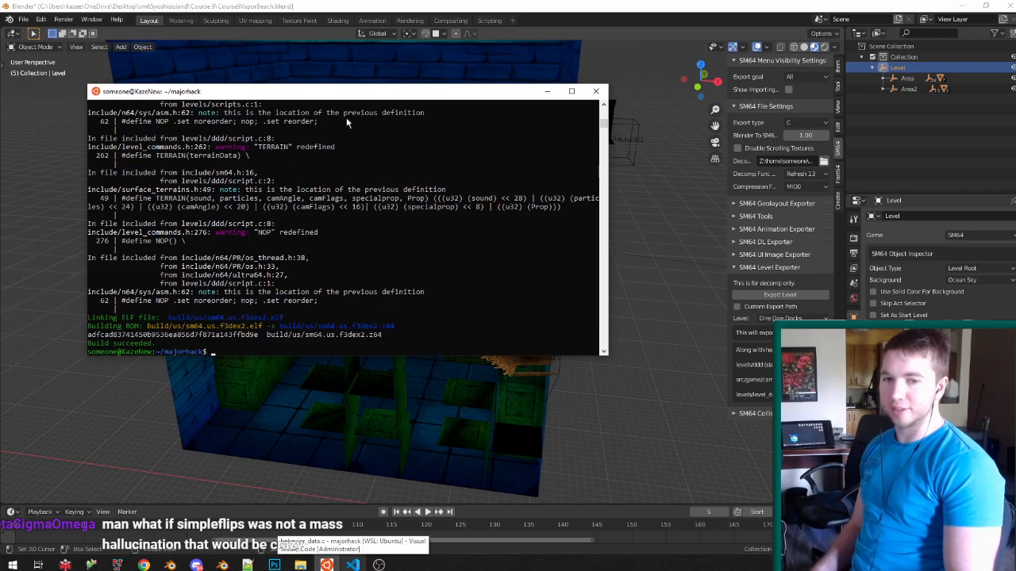
left_click(547, 92)
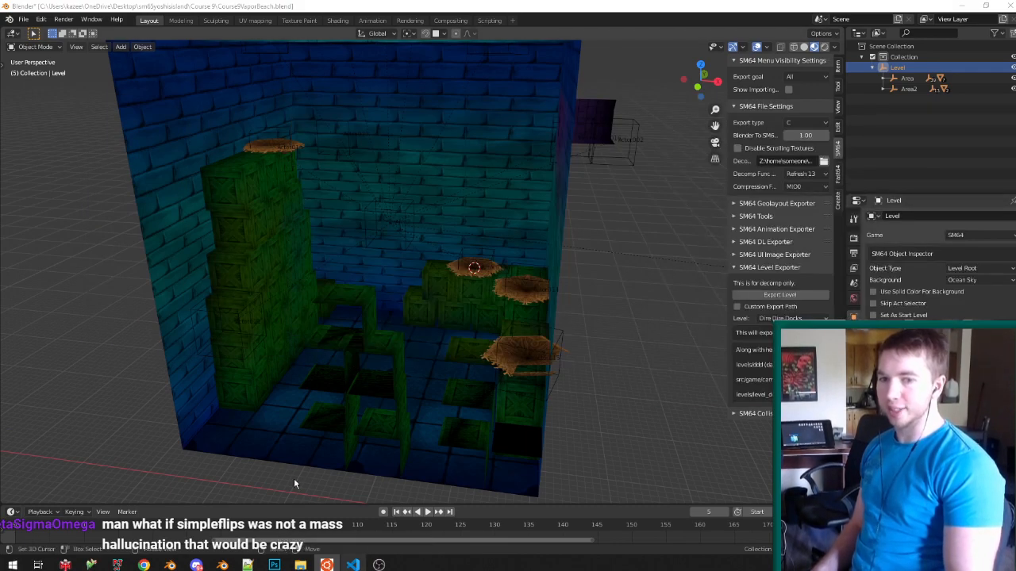
left_click(117, 565)
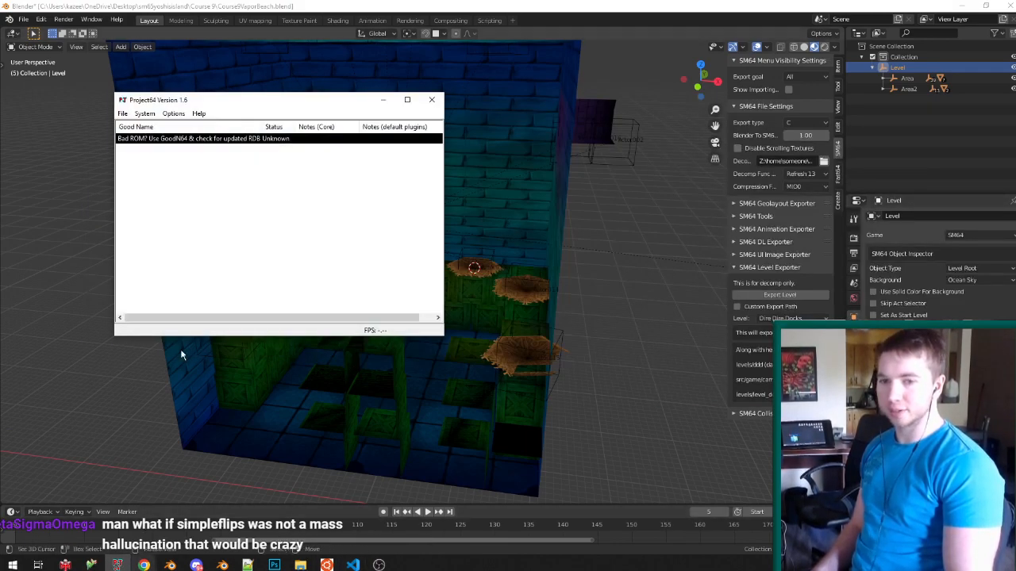
double_click(220, 141)
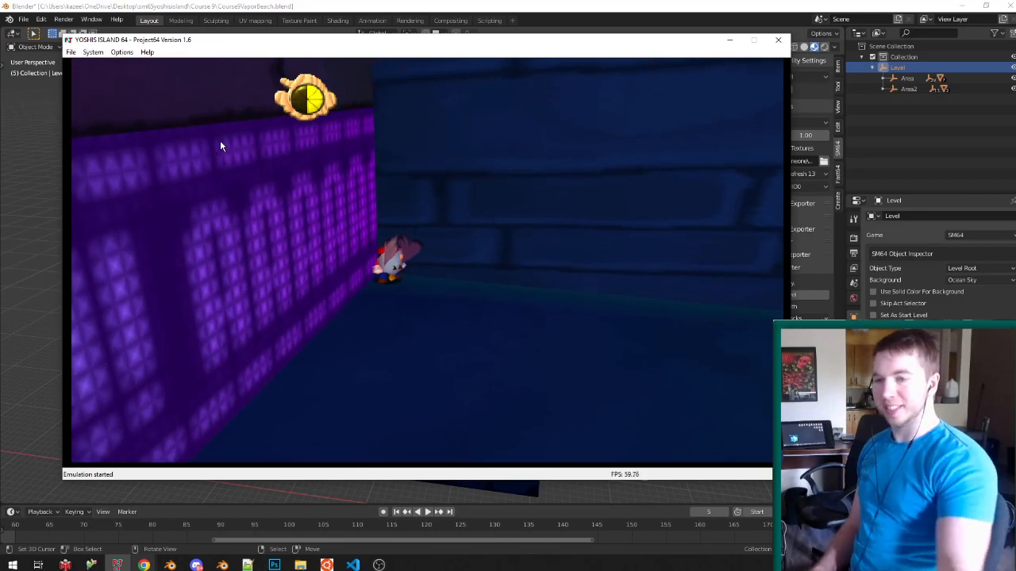
left_click(729, 40)
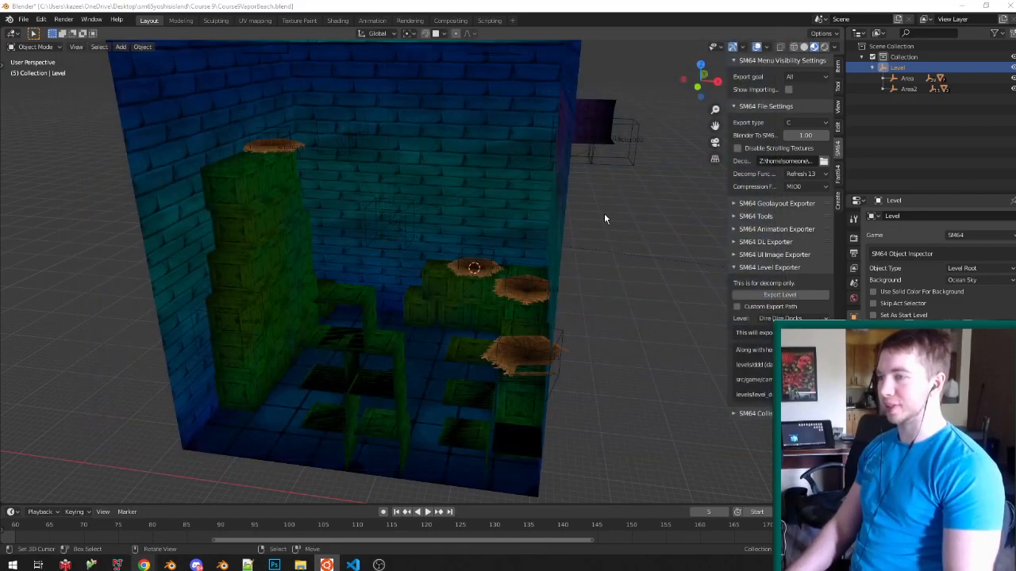
Move the Textureanim.015 object near the beam on the SEAGULLS building by about -224 m in X and 7 m in Y, and save.
middle_click_drag(535, 277, 486, 265)
scroll(486, 265, "down", 5)
scroll(476, 259, "down", 5)
scroll(547, 318, "up", 15)
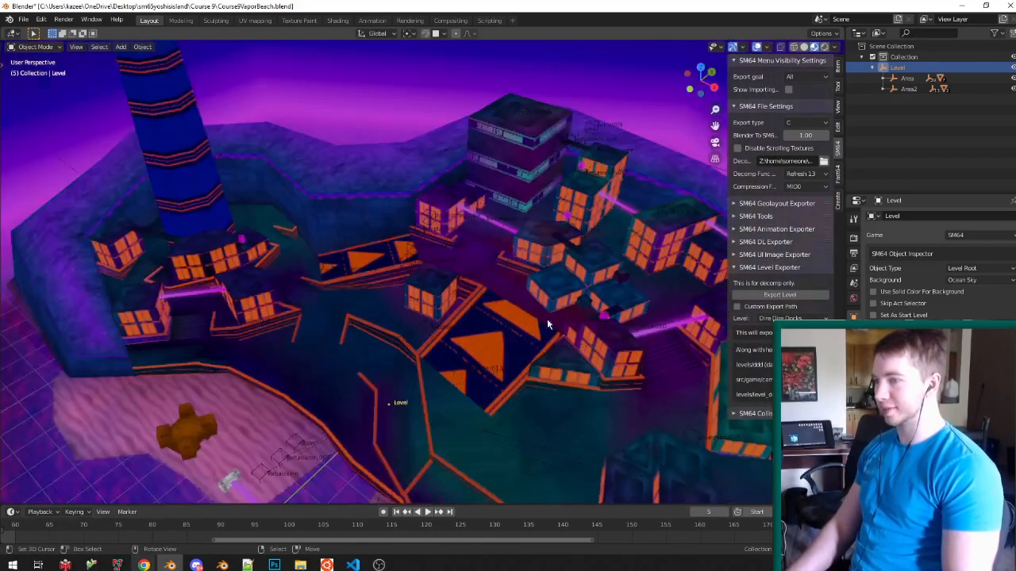
scroll(488, 100, "up", 5)
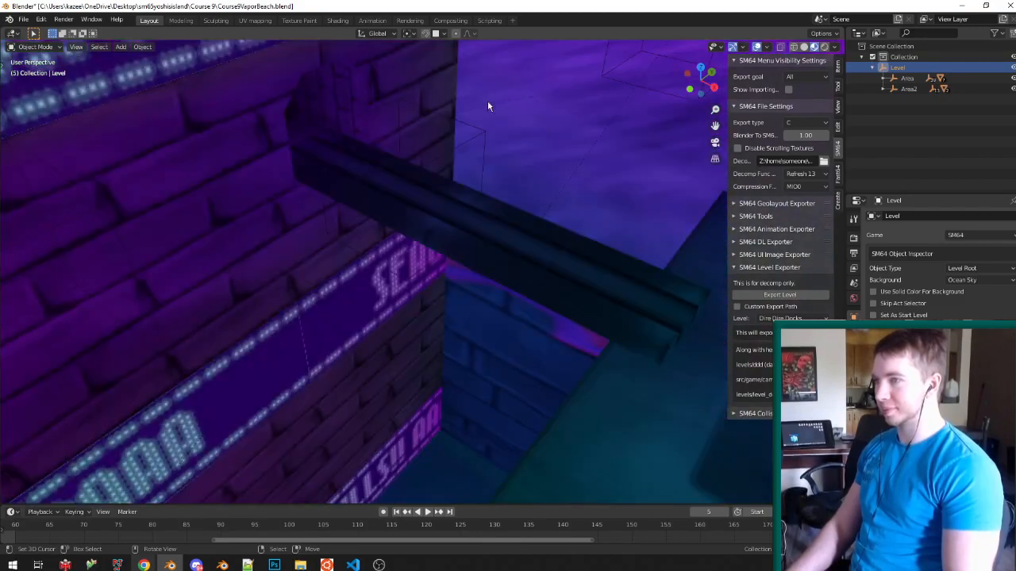
left_click(423, 166)
scroll(422, 168, "up", 3)
scroll(553, 207, "down", 2)
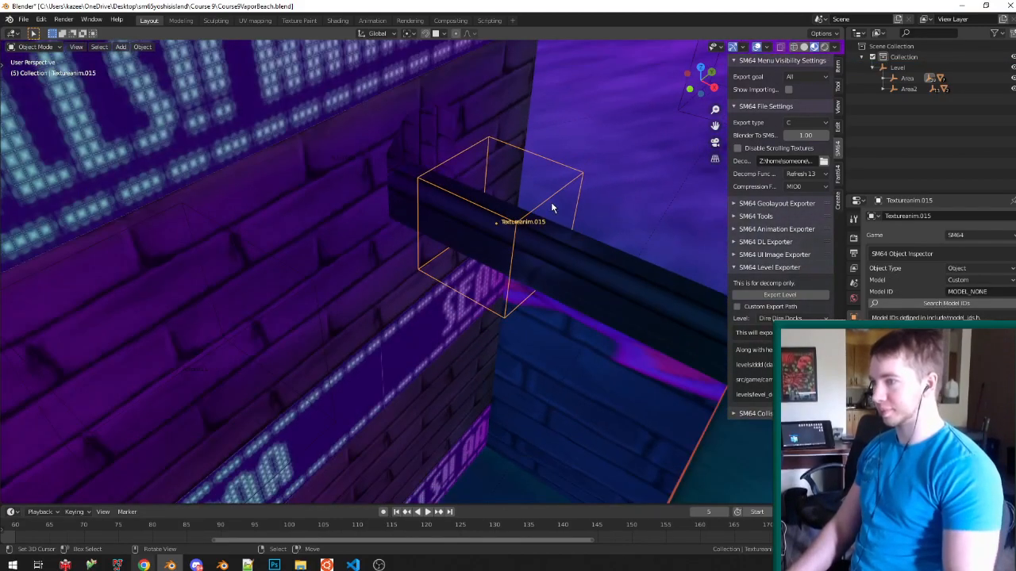
middle_click_drag(551, 208, 503, 235)
key("g")
left_click(500, 231)
key("ctrl+s")
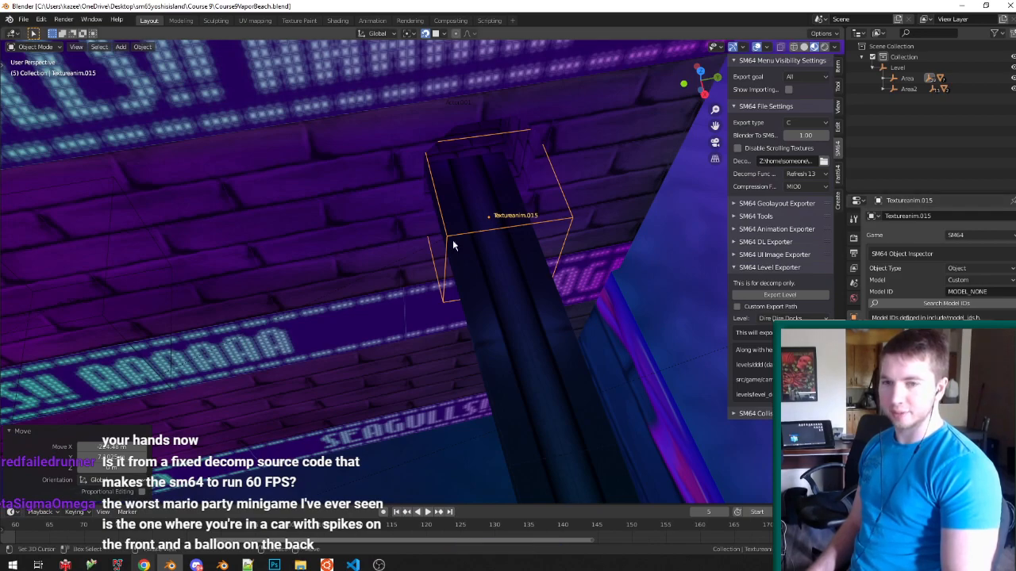
middle_click_drag(445, 274, 490, 293)
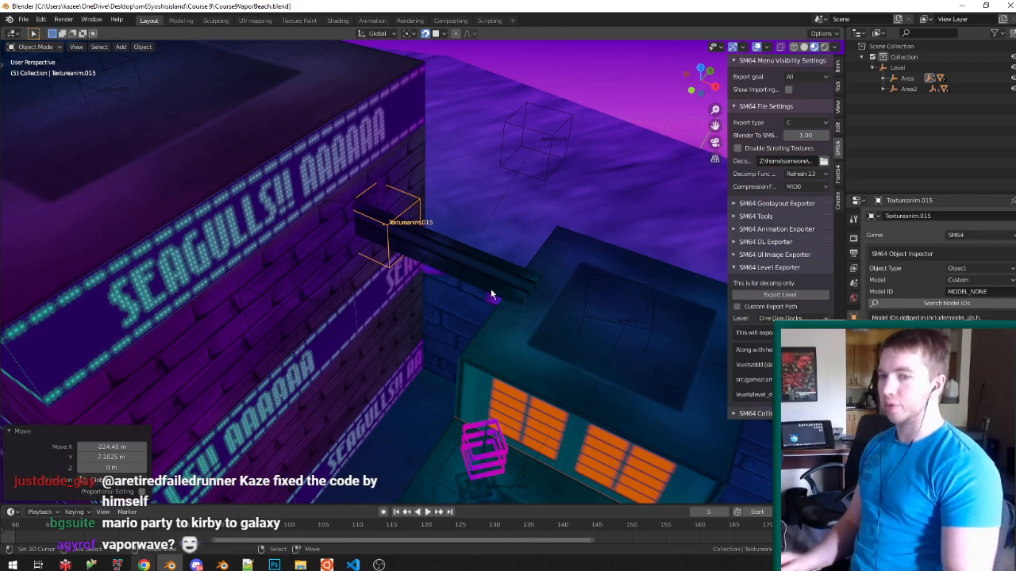
key("ctrl+s")
Frame the SEAGULLS building and open its Plane.002 mesh in Edit Mode instead of Plane.001.
scroll(465, 304, "down", 6)
middle_click_drag(432, 236, 398, 261)
scroll(397, 261, "down", 2)
left_click(371, 261)
key("KP_Decimal")
key("Tab")
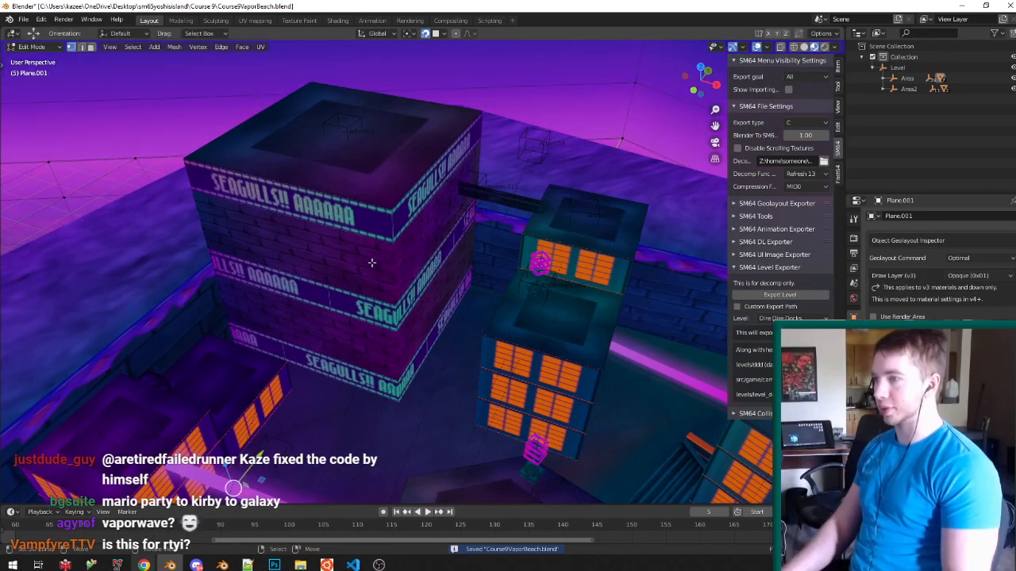
key("Tab")
left_click(372, 263)
key("Tab")
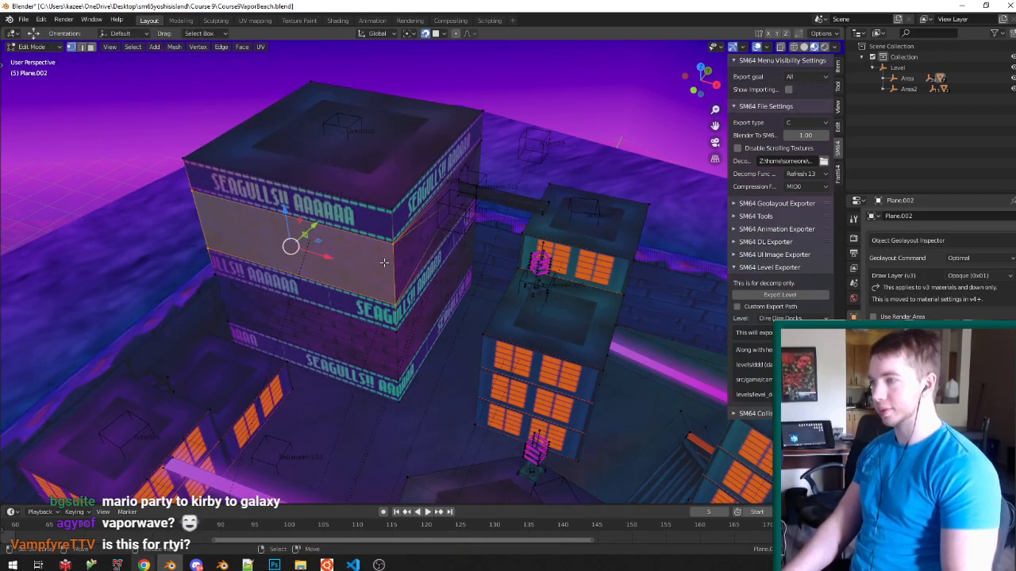
Switch the Plane.002 mesh to face selection, toggle the selection of all its faces, save the file, and return to Object Mode.
key("ctrl+s")
key("ctrl+Tab")
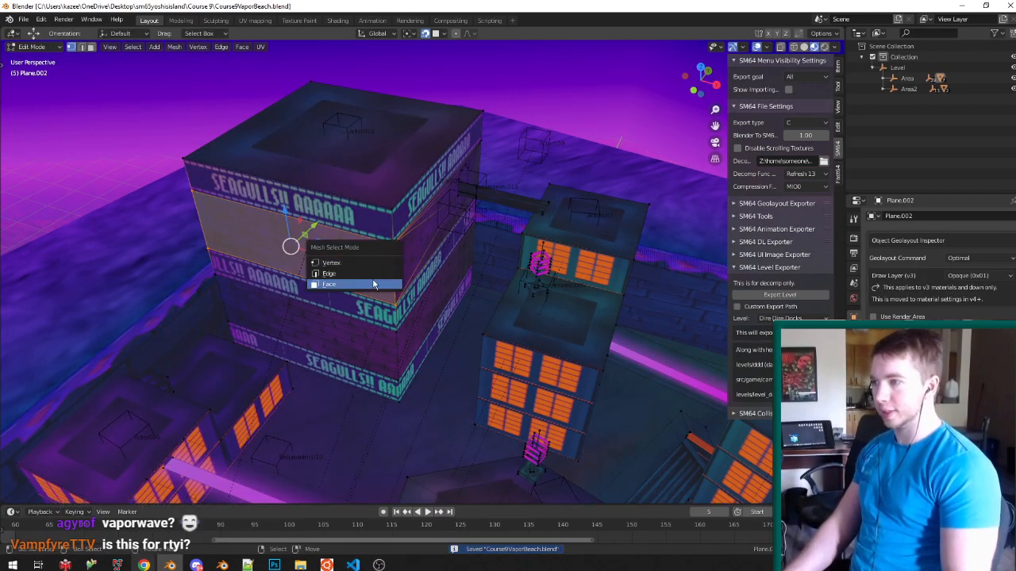
left_click(366, 286)
key("a")
scroll(407, 237, "down", 5)
middle_click_drag(471, 259, 484, 277)
scroll(451, 247, "up", 2)
key("ctrl+s")
scroll(484, 277, "up", 4)
key("Tab")
Switch to Visual Studio Code and go to the empty walkgoonie function in koopawave.inc.c.
left_click(353, 564)
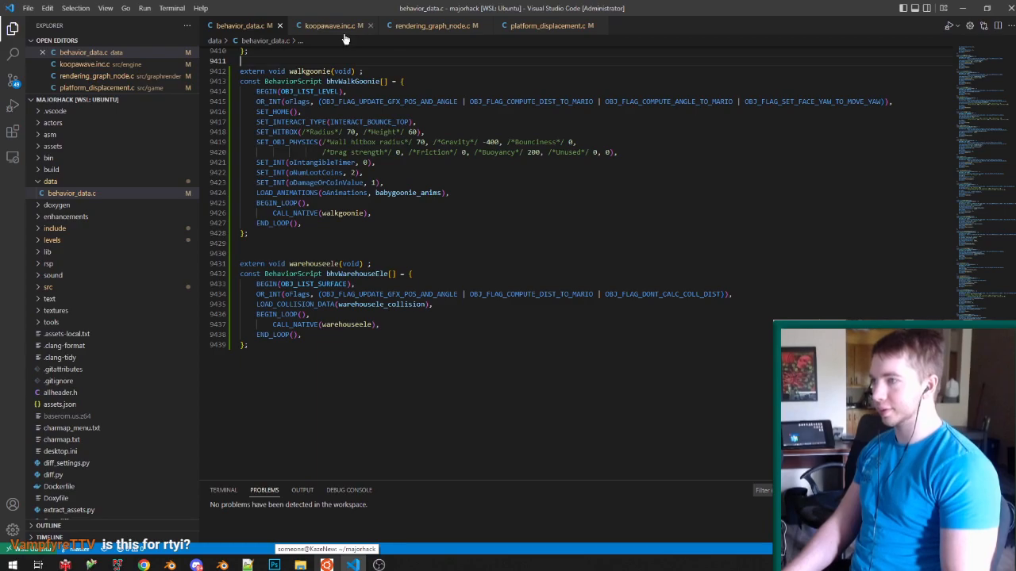
left_click(343, 26)
scroll(508, 262, "down", 2)
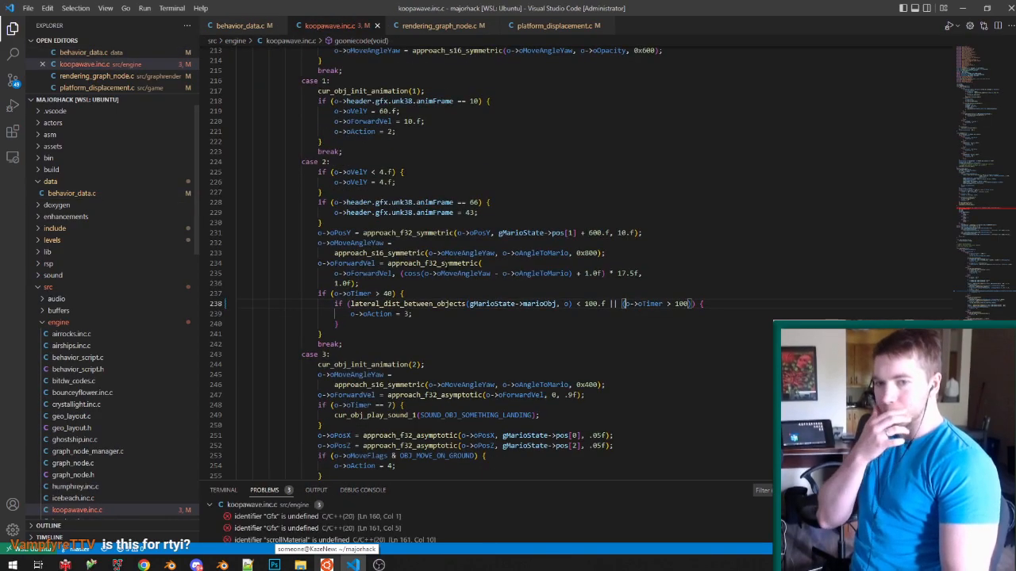
scroll(433, 238, "down", 12)
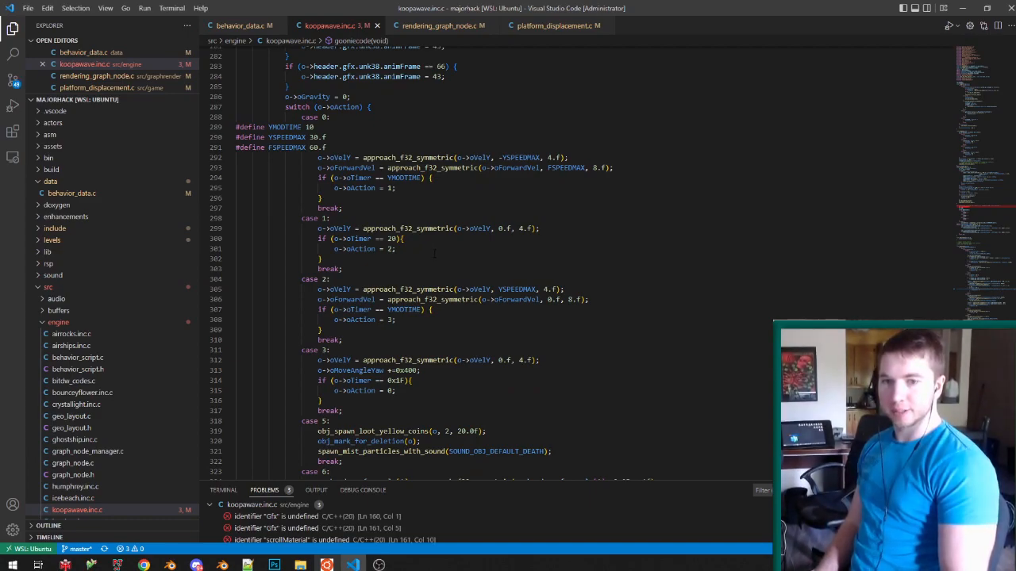
scroll(433, 250, "down", 15)
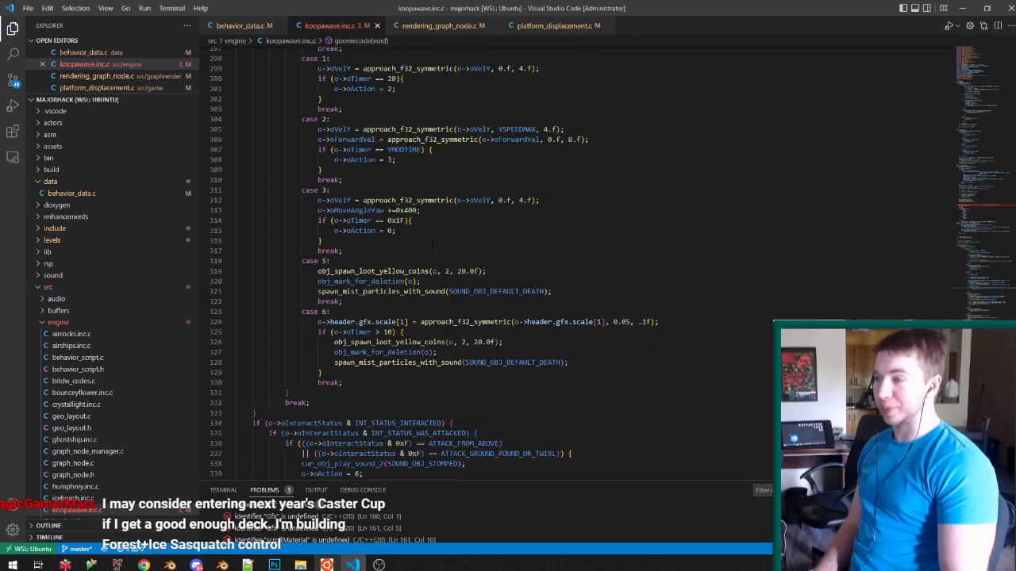
scroll(397, 247, "down", 3)
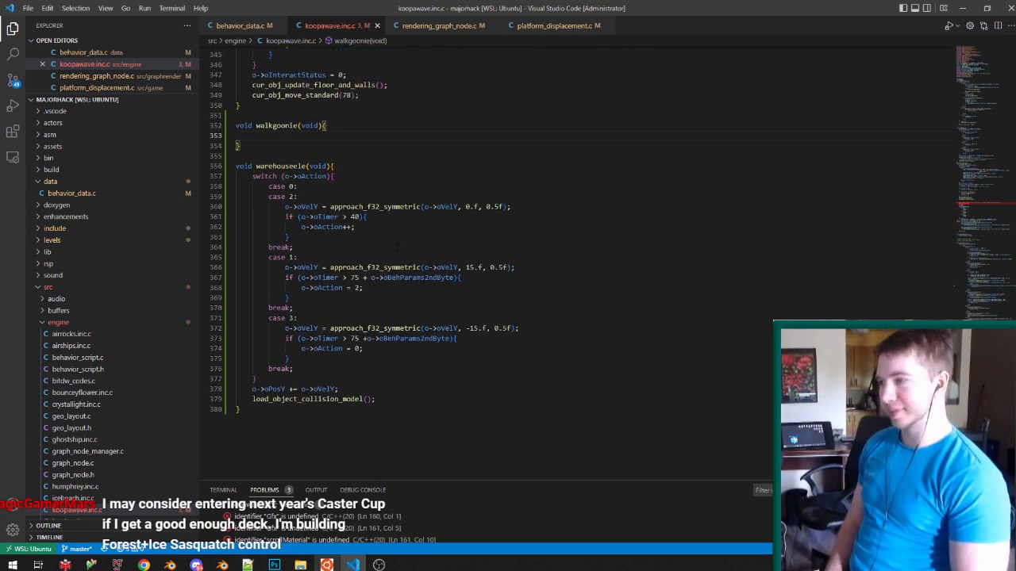
Add an empty "switch (o->oAction){ }" block to the walkgoonie function, remove the extra blank line, and save.
left_click_drag(368, 176, 366, 165)
key("ctrl+c")
left_click(363, 127)
key("ctrl+v")
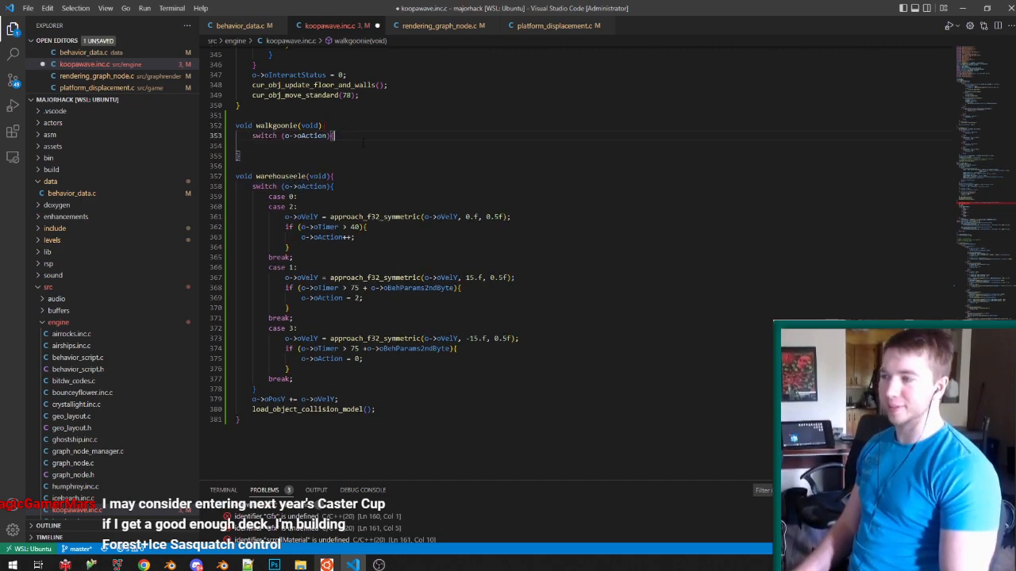
key("Return")
key("Return")
type("}")
key("ctrl+s")
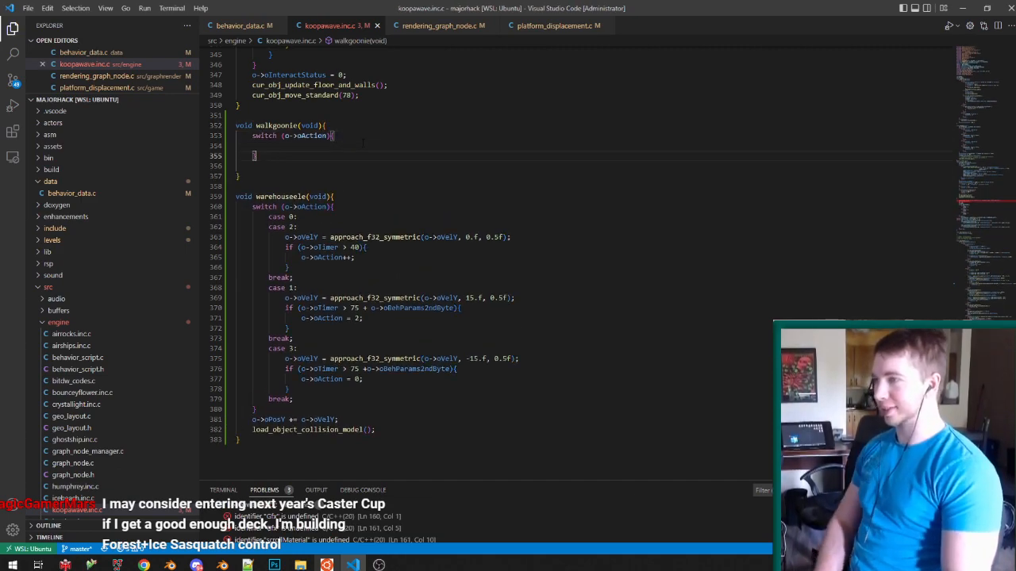
key("Delete")
key("ctrl+s")
Add the labels case 0, case 1 and case 2 inside walkgoonie's switch block.
left_click(347, 214)
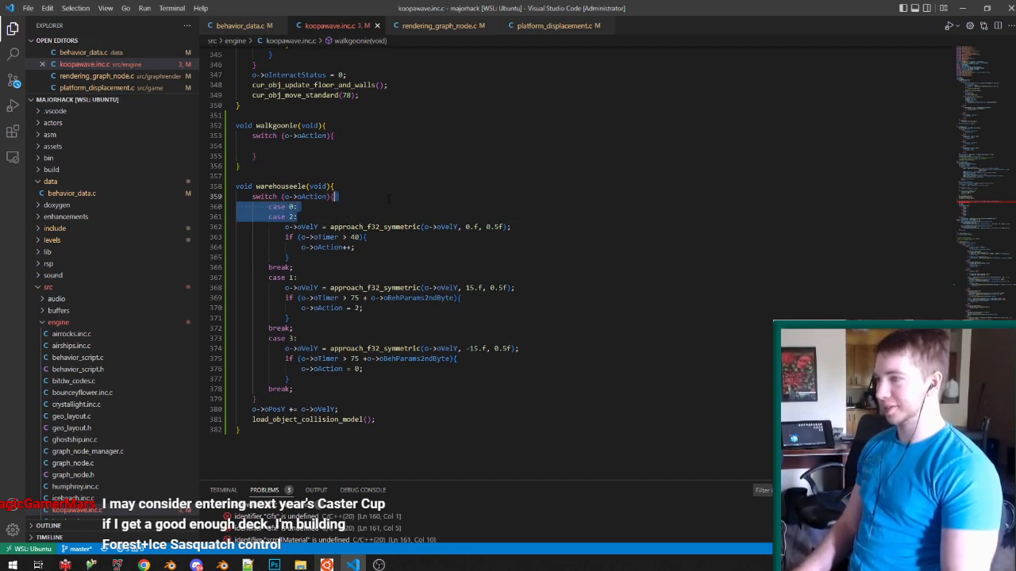
key("ctrl+c")
left_click(322, 146)
key("ctrl+v")
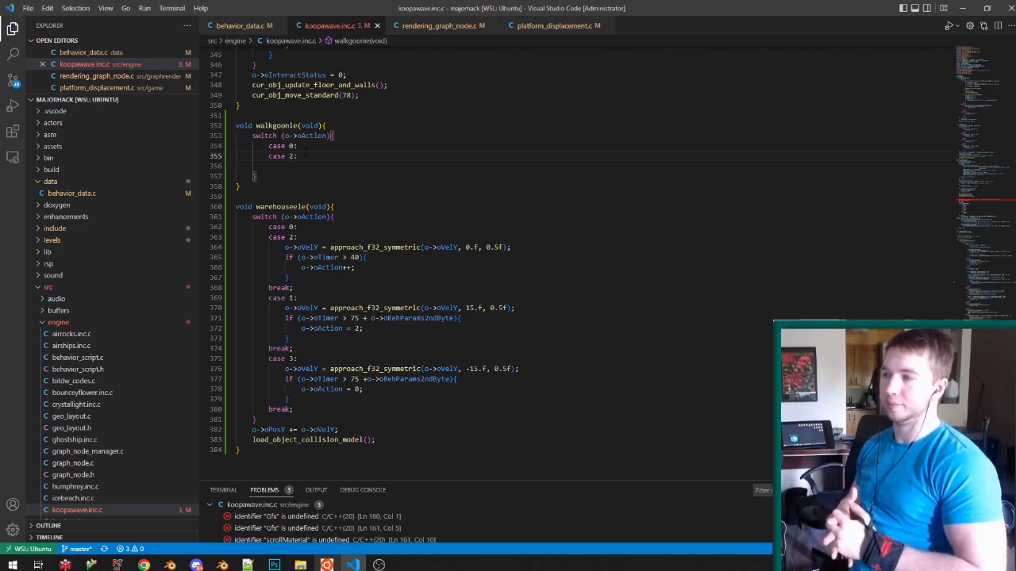
double_click(291, 157)
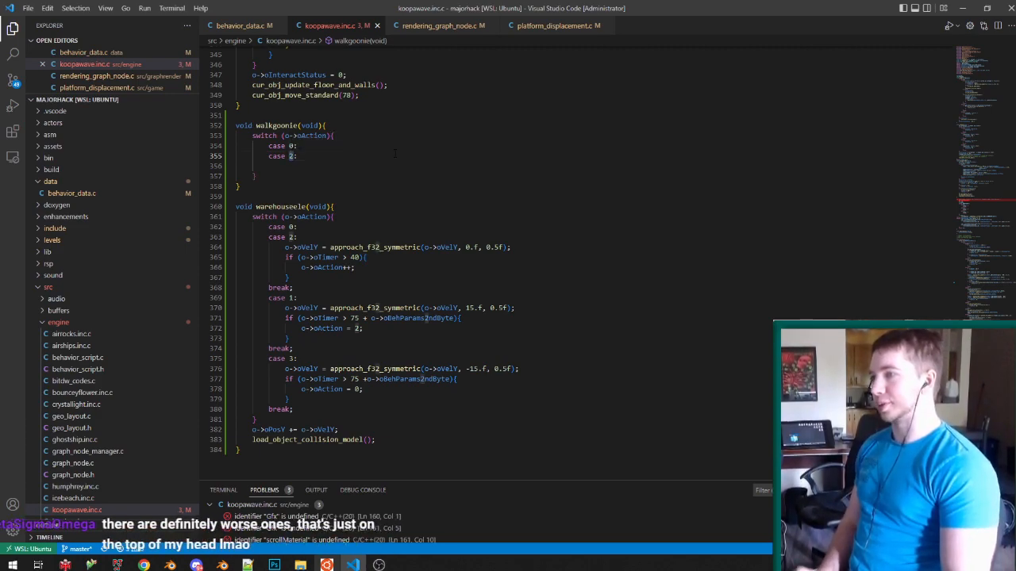
type("1")
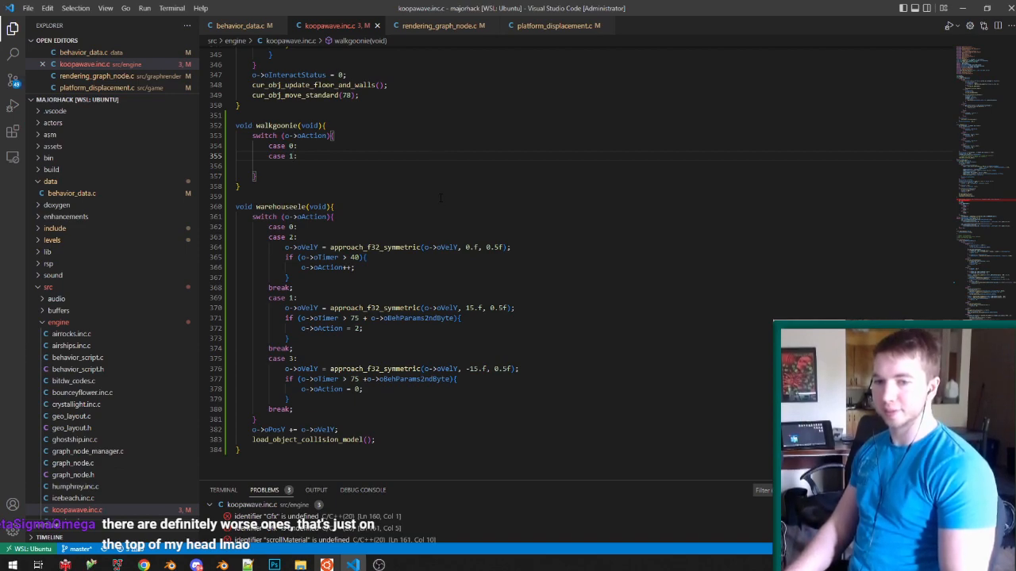
left_click(324, 156)
key("ctrl+v")
double_click(292, 167)
type("2")
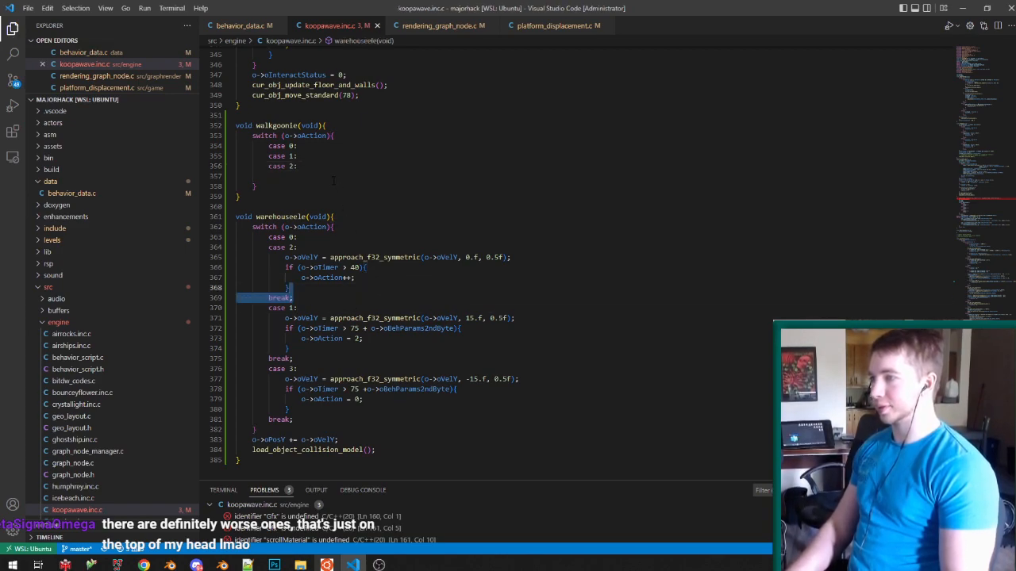
Add a "break;" after each of walkgoonie's three cases, format the document, and save.
key("Down")
type("break;")
left_click(321, 157)
key("Return")
type("break;")
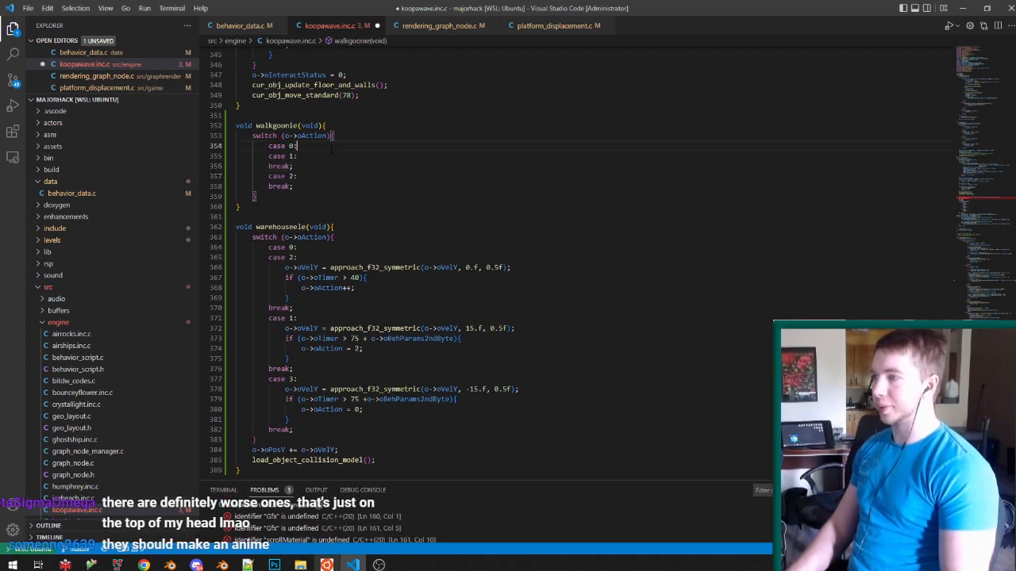
key("Return")
type("break;")
key("ctrl+s")
key("alt+shift+f")
key("alt+g")
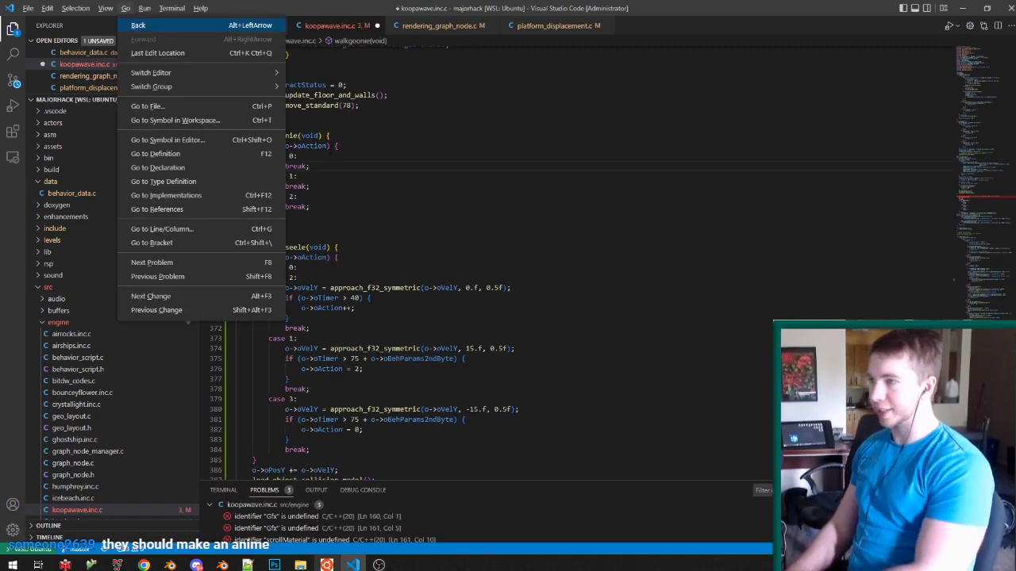
key("Return")
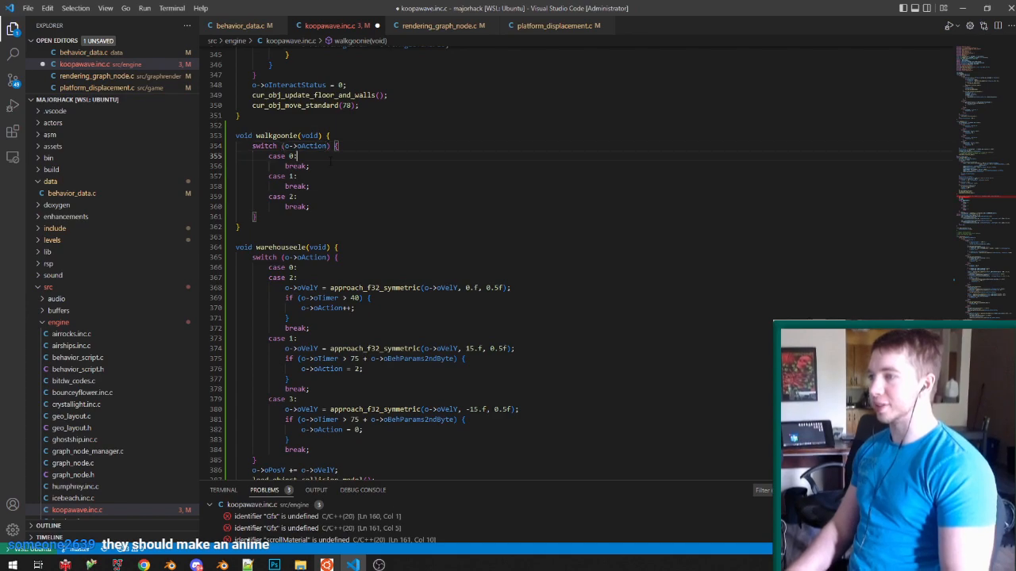
key("ctrl+s")
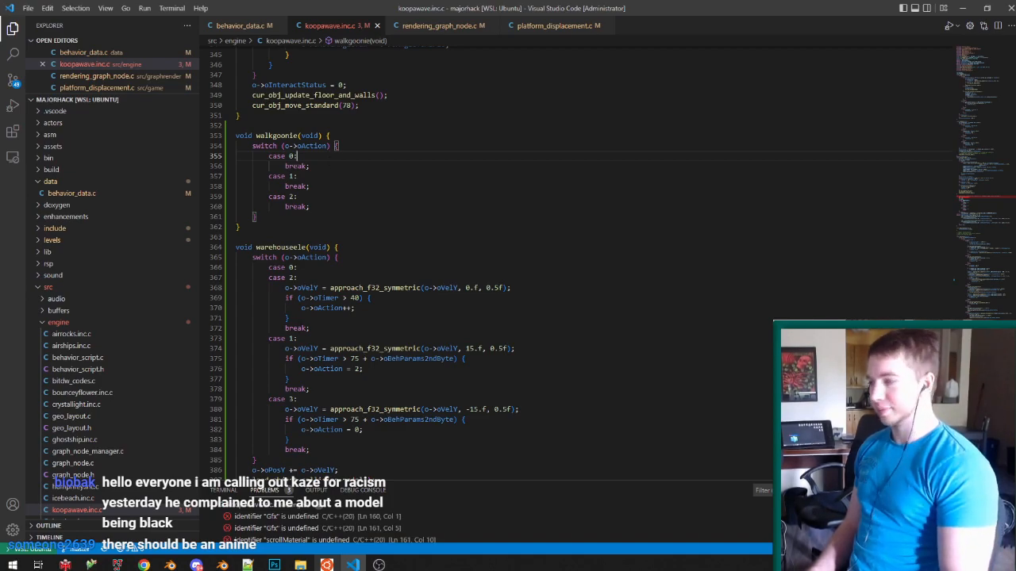
Run the DrugMario ROM sm64.us.n64.f3dzex.z64 in Mupen 64, view the game, and close the emulator.
left_click(65, 565)
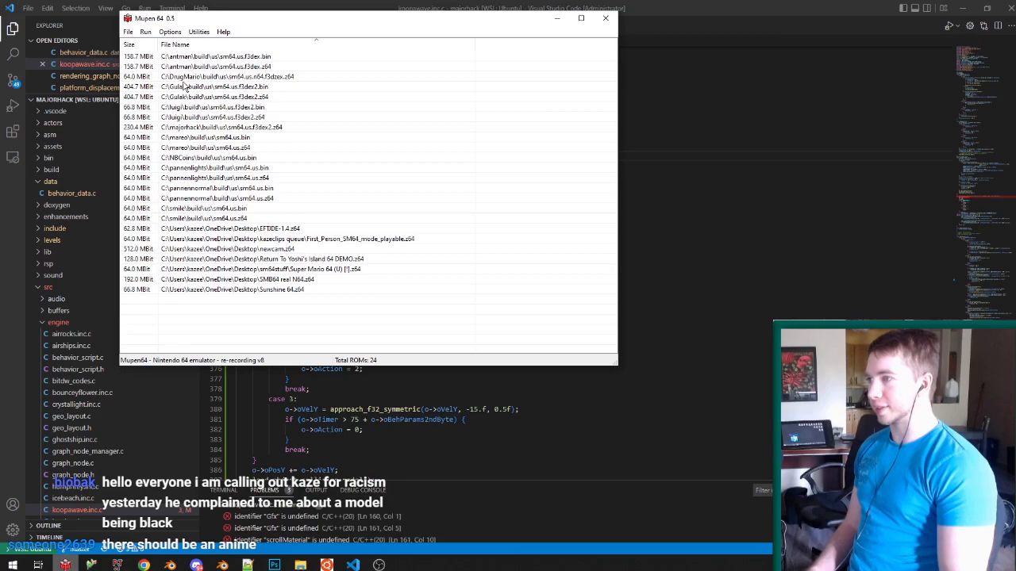
double_click(190, 76)
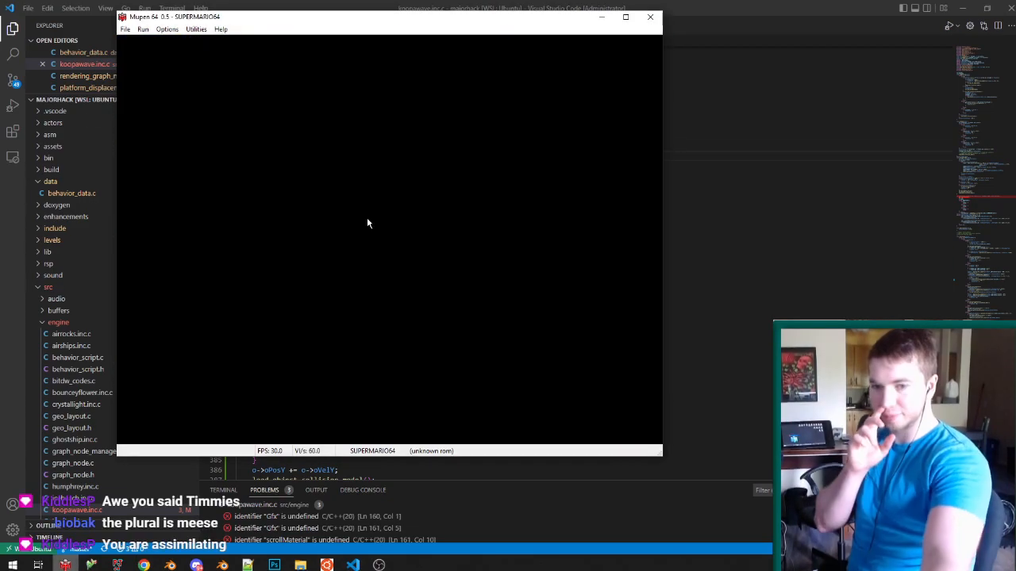
left_click(651, 19)
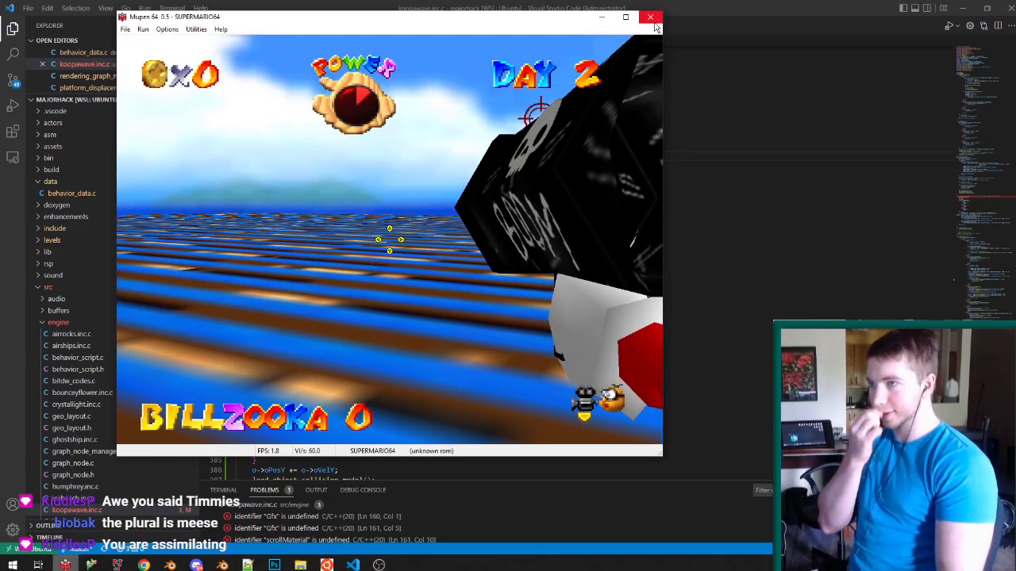
left_click(653, 22)
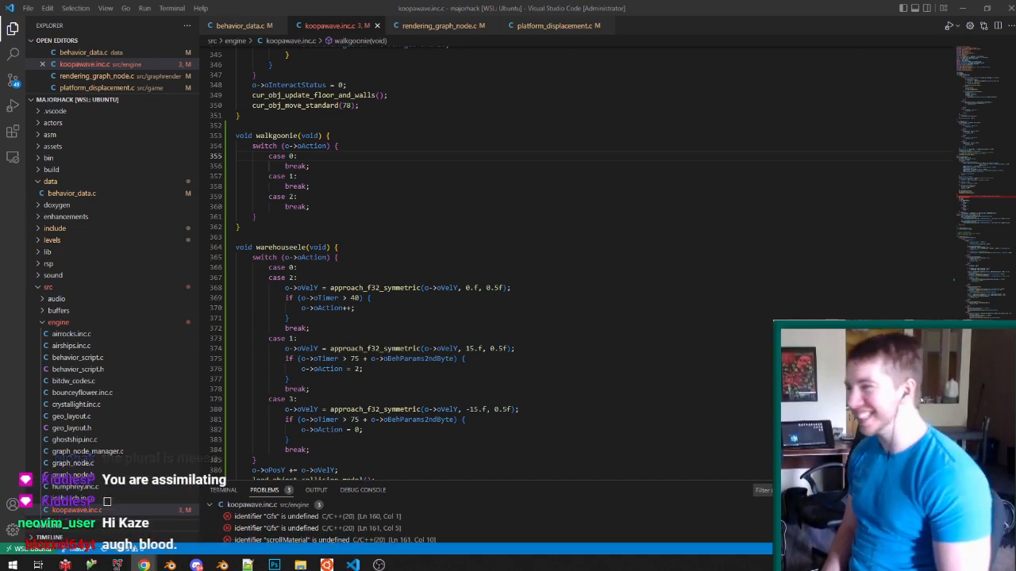
Insert a blank line under case 0 of walkgoonie, check SET_HOME in bhvWalkGoonie in behavior_data.c, and save koopawave.inc.c.
left_click(380, 156)
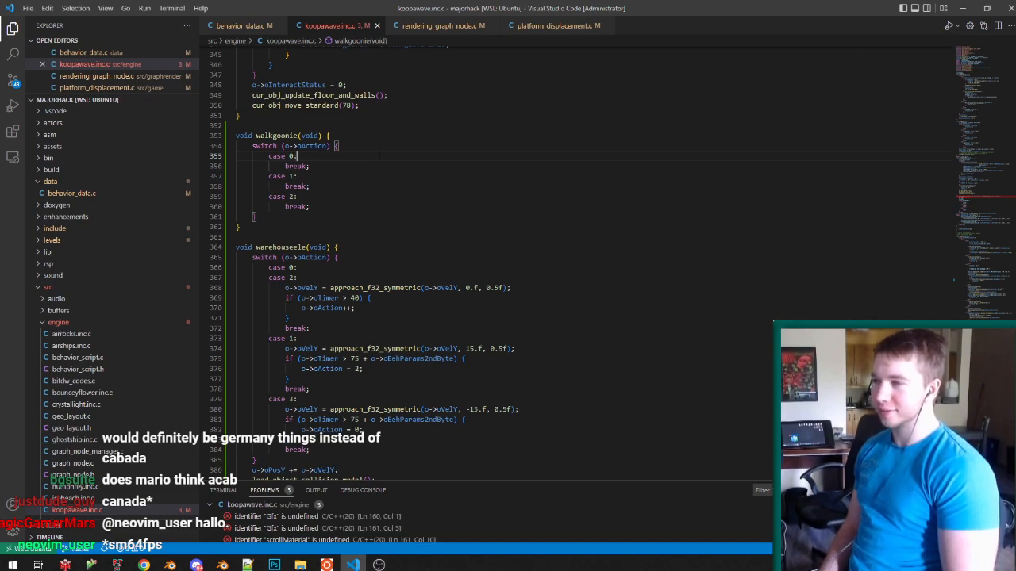
key("Return")
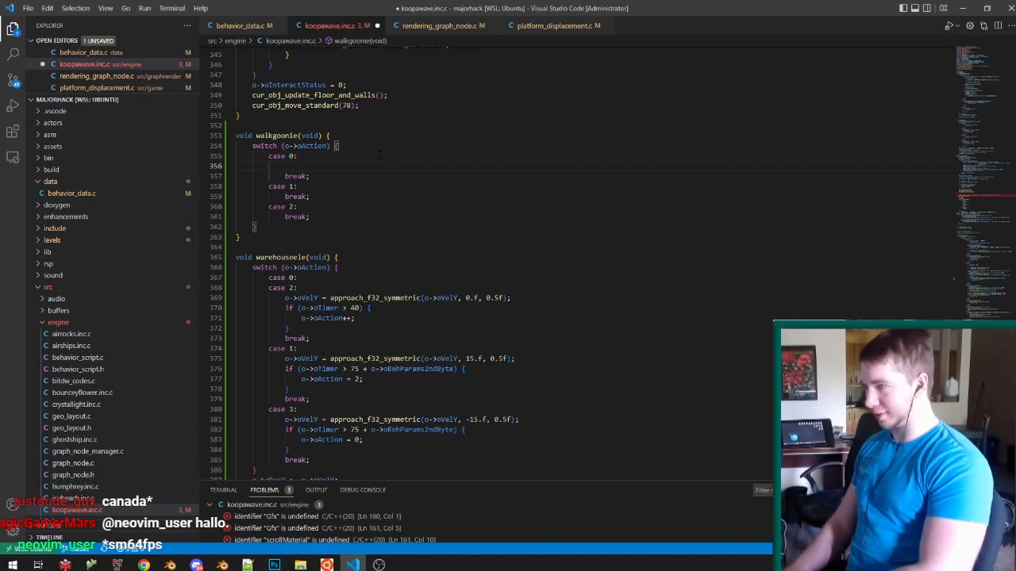
left_click(269, 27)
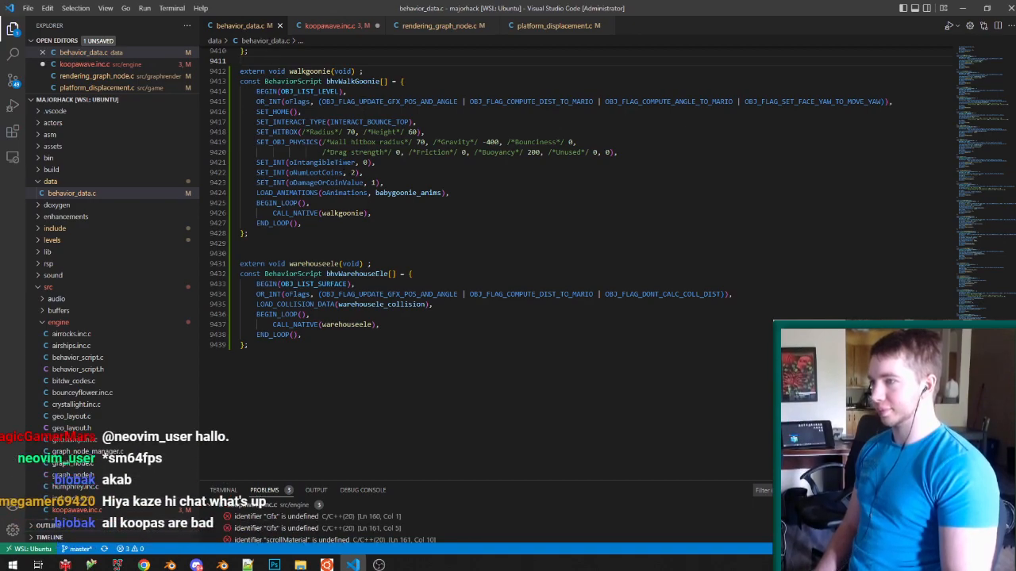
left_click(272, 112)
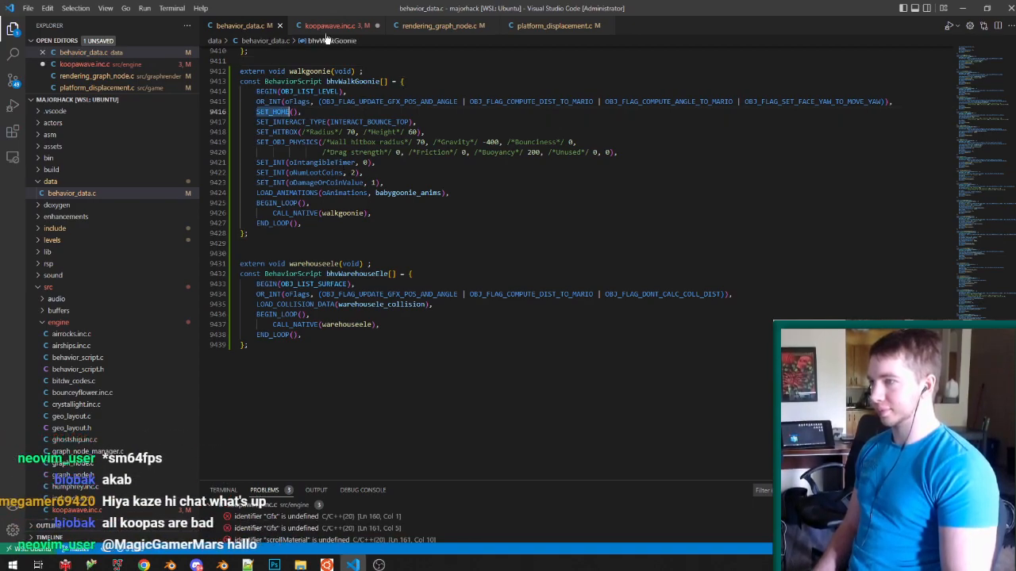
left_click(343, 26)
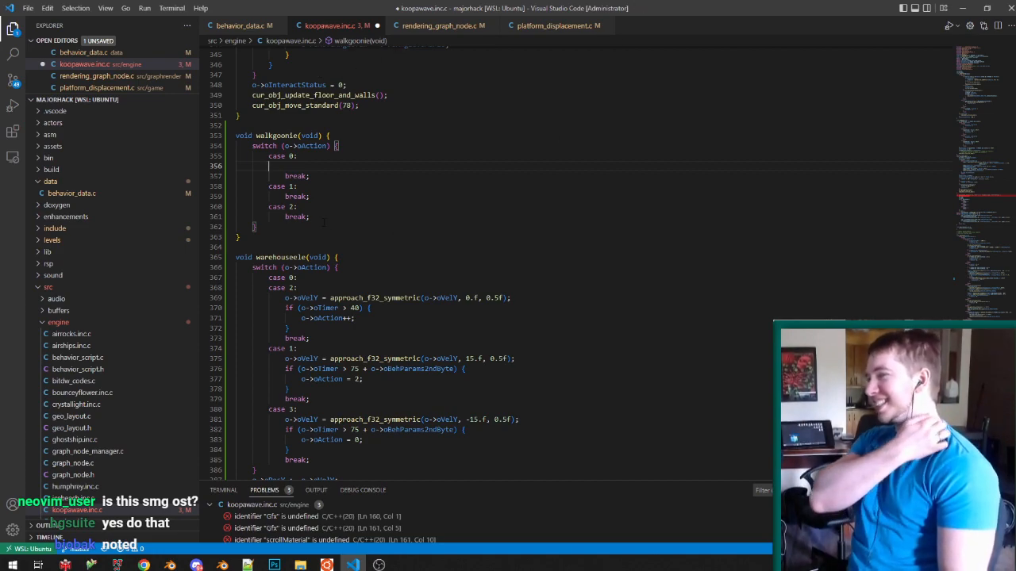
key("ctrl+s")
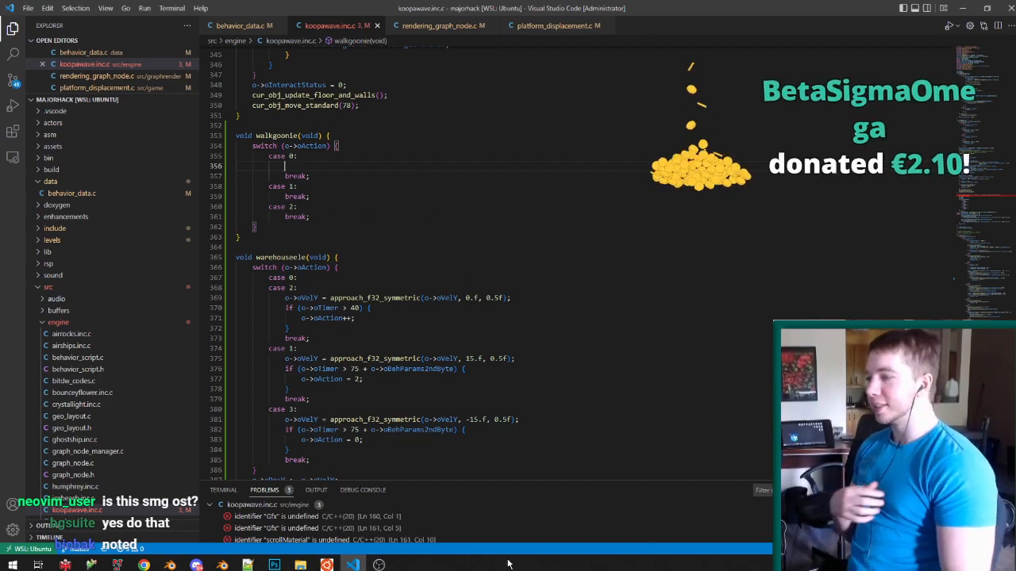
left_click(378, 565)
left_click(378, 565)
left_click(143, 565)
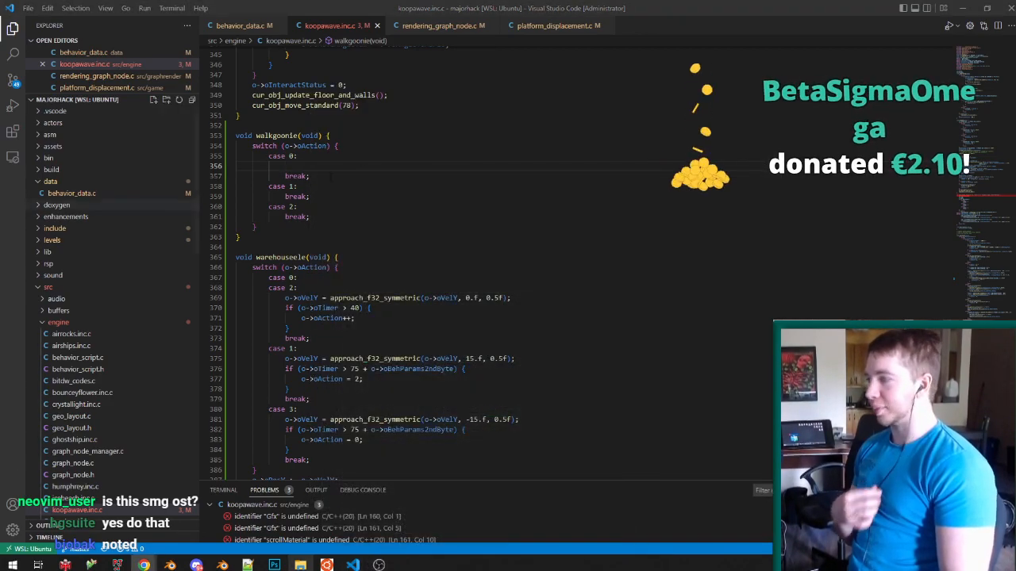
left_click(354, 565)
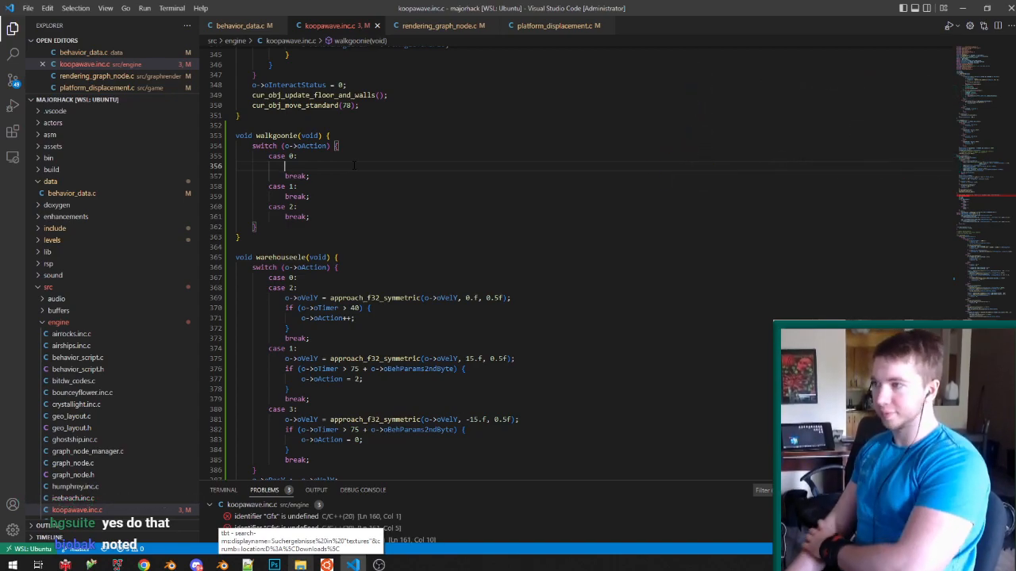
Add the call "cur_obj_init_animation(0);" under case 0 of walkgoonie.
type("cur")
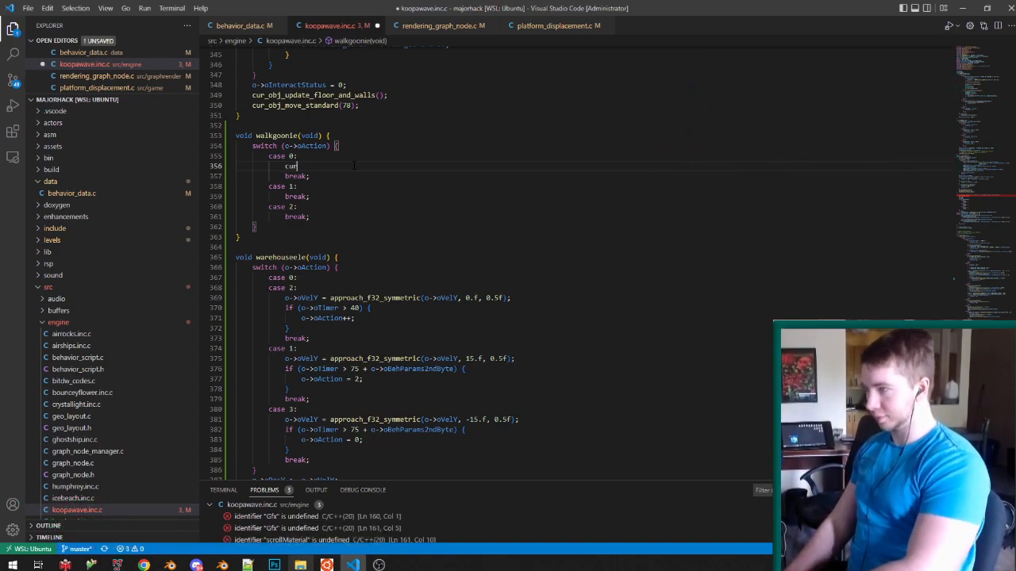
type("_obj_init")
key("Tab")
type("(0);")
Replace the body of walkgoonie's case 0 with the code copied from gooniecode's first action case 0, keeping the existing break.
scroll(254, 226, "up", 15)
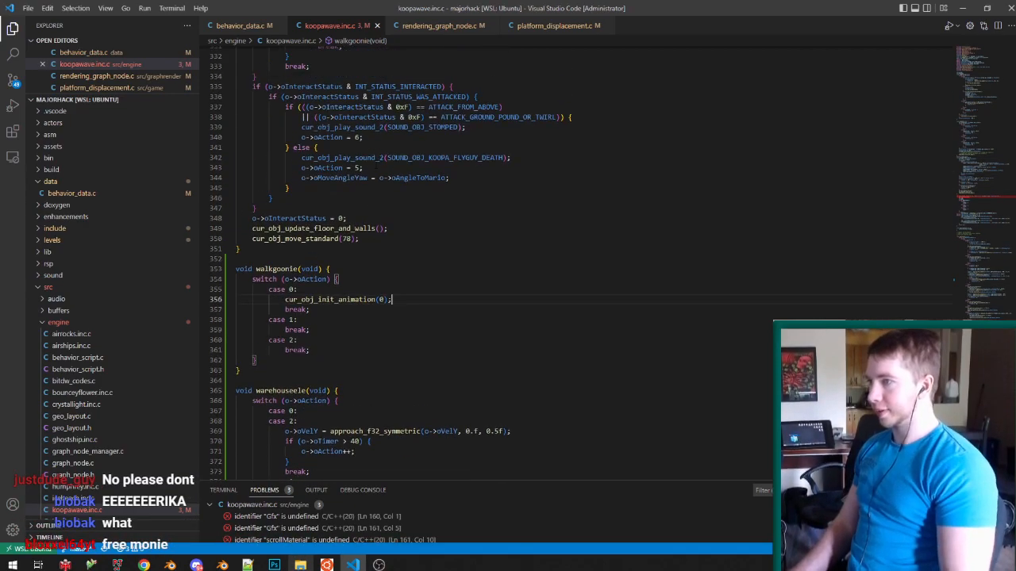
scroll(476, 262, "up", 20)
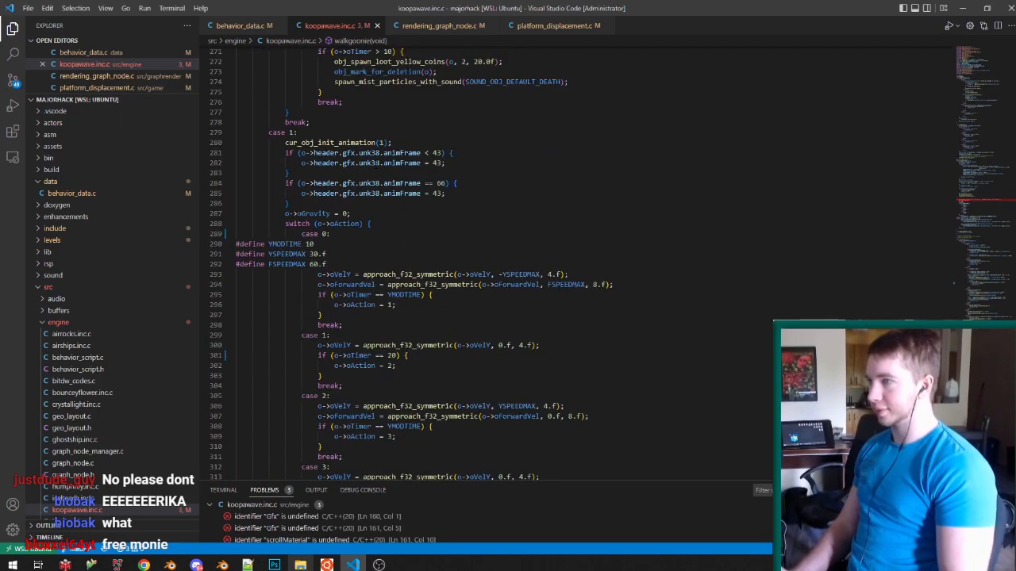
scroll(492, 208, "up", 15)
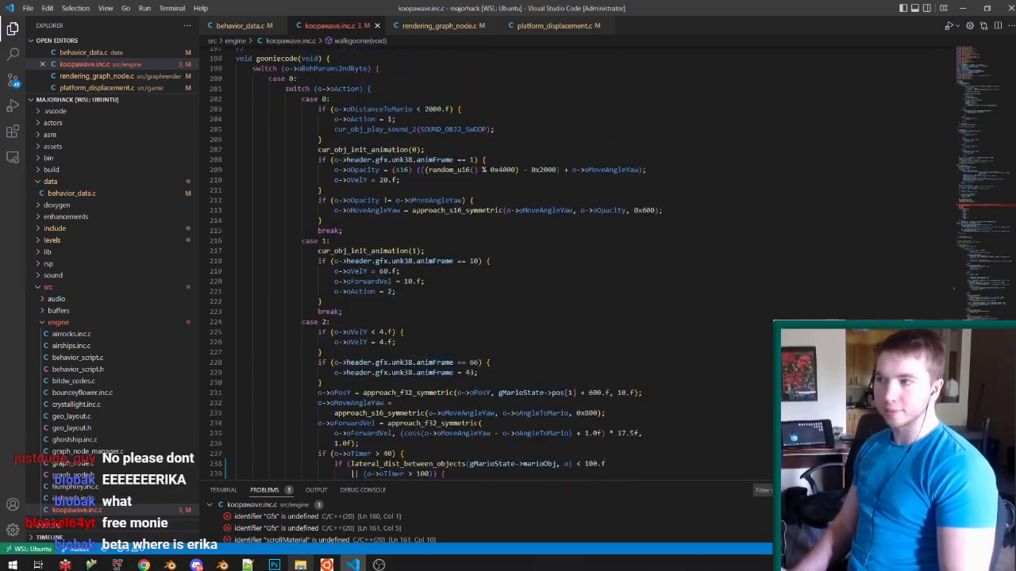
left_click(499, 213)
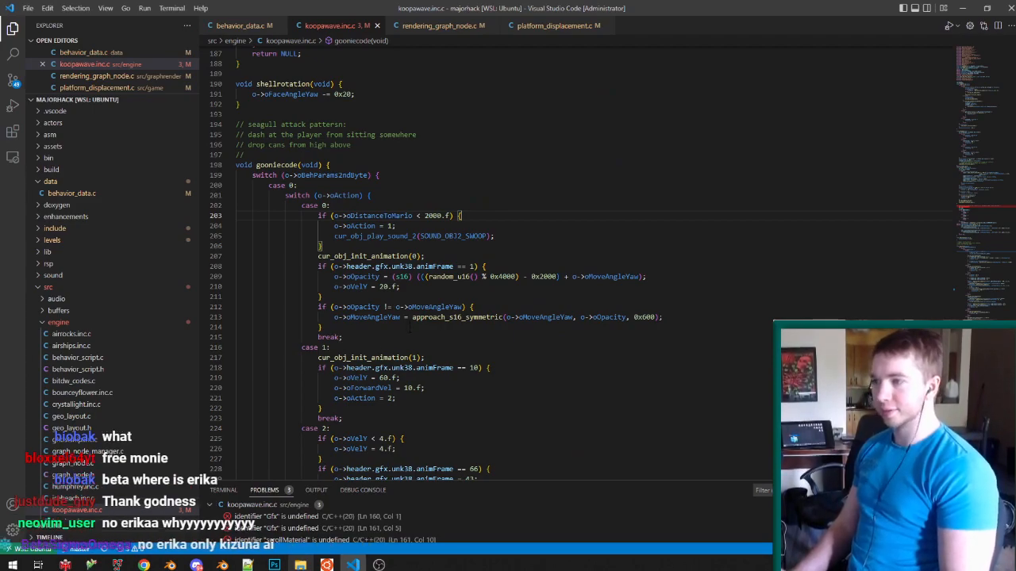
left_click_drag(411, 328, 601, 204)
key("ctrl+c")
scroll(594, 261, "down", 20)
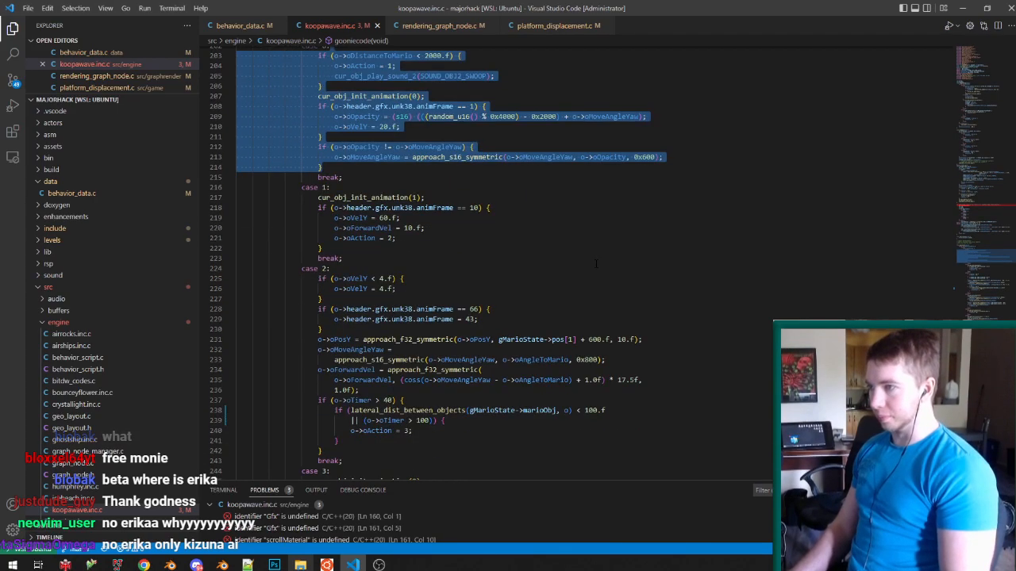
scroll(579, 263, "down", 20)
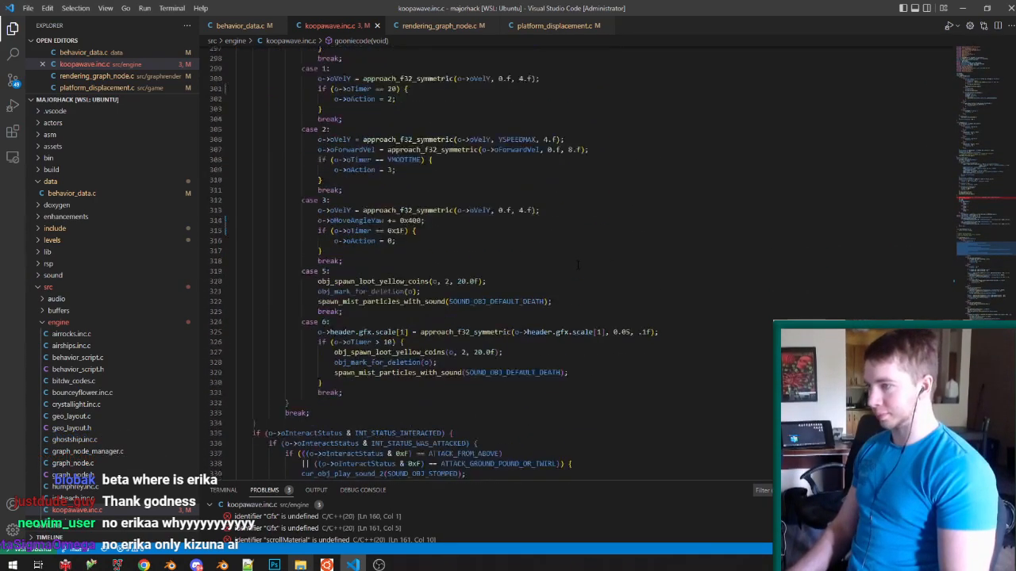
left_click_drag(299, 235, 436, 246)
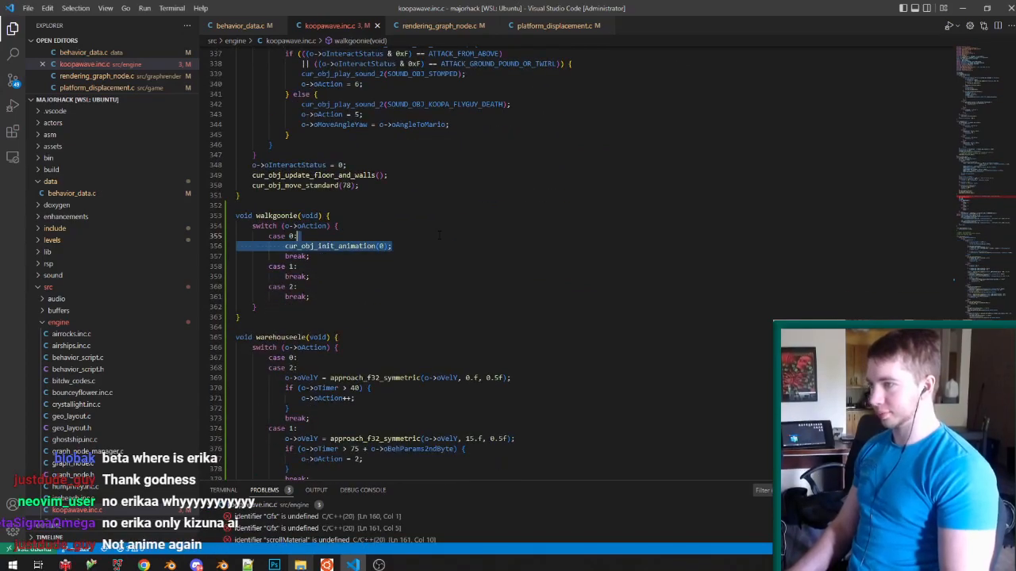
key("ctrl+v")
Set the oDistanceToMario threshold in walkgoonie's case 0 to 200.f and format the document.
double_click(436, 246)
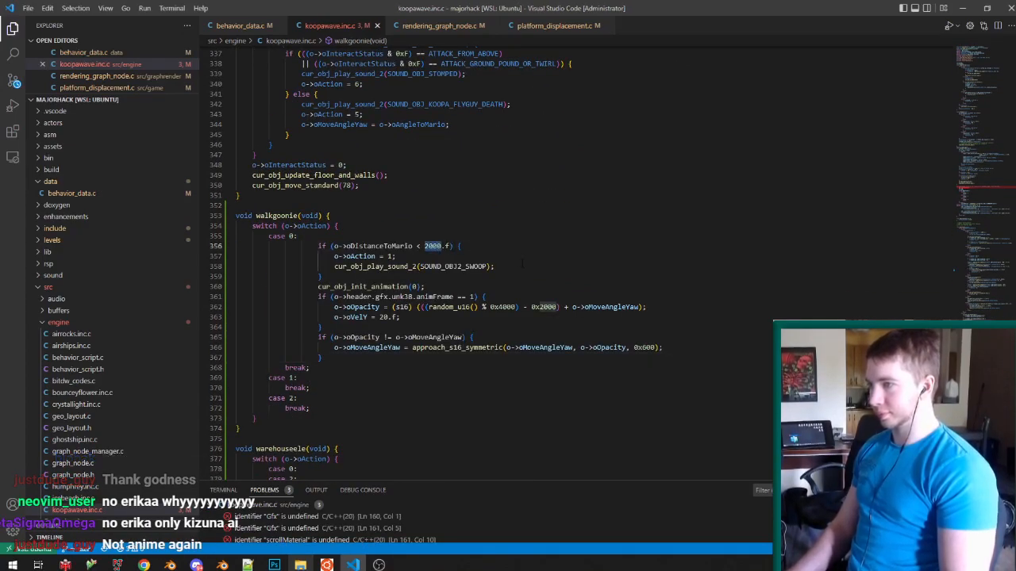
type("200")
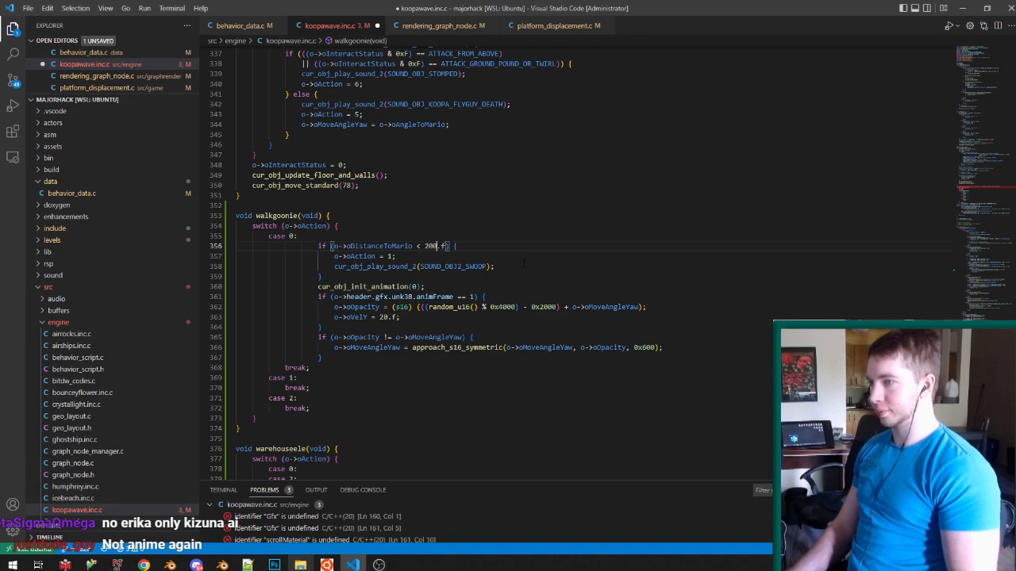
key("alt+shift+f")
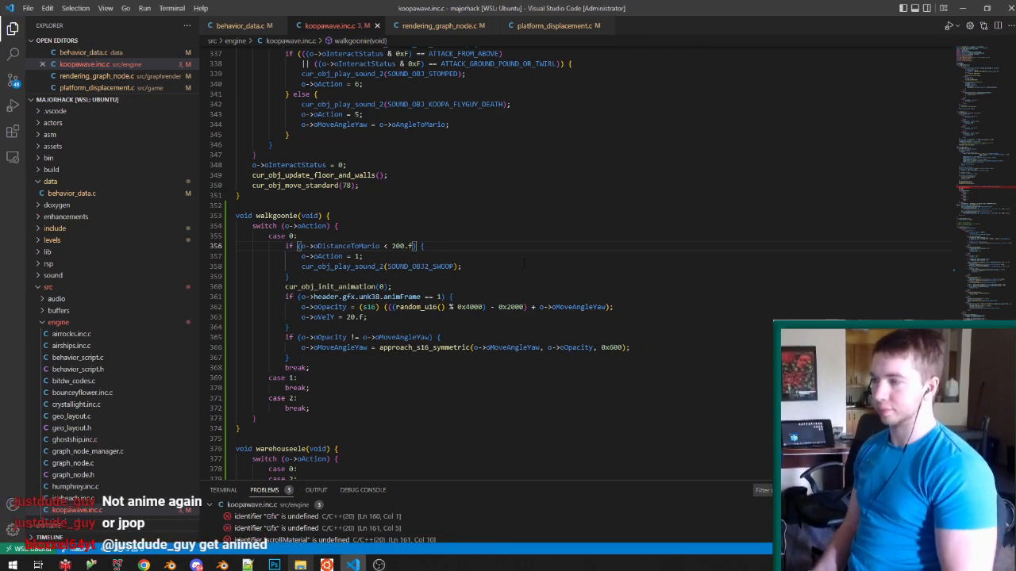
Add "o->oMoveAngleYaw = o->oAngleToMario;" after the SOUND_OBJ2_SWOOP call in walkgoonie's case 0 and save.
left_click(504, 379)
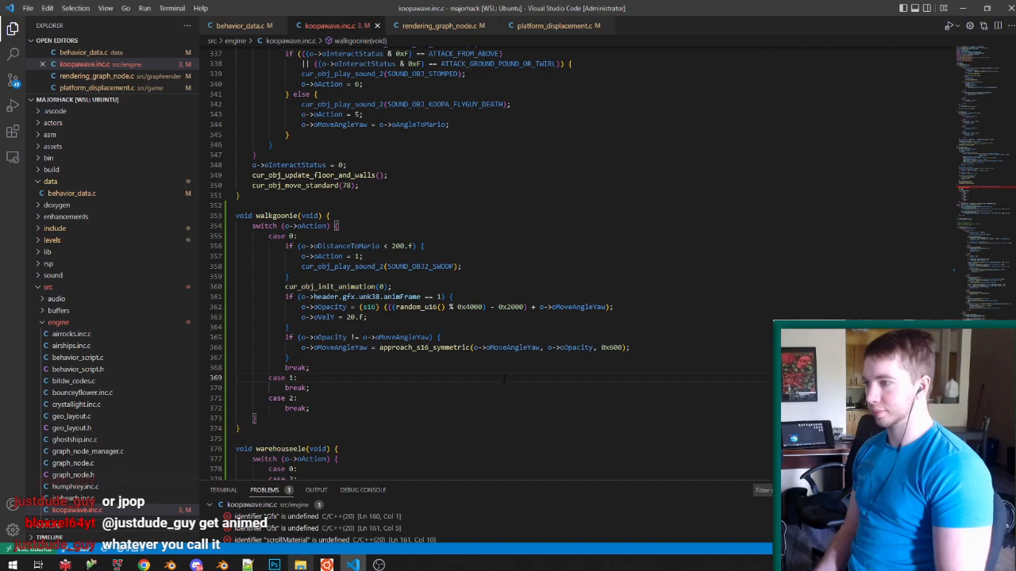
left_click(501, 265)
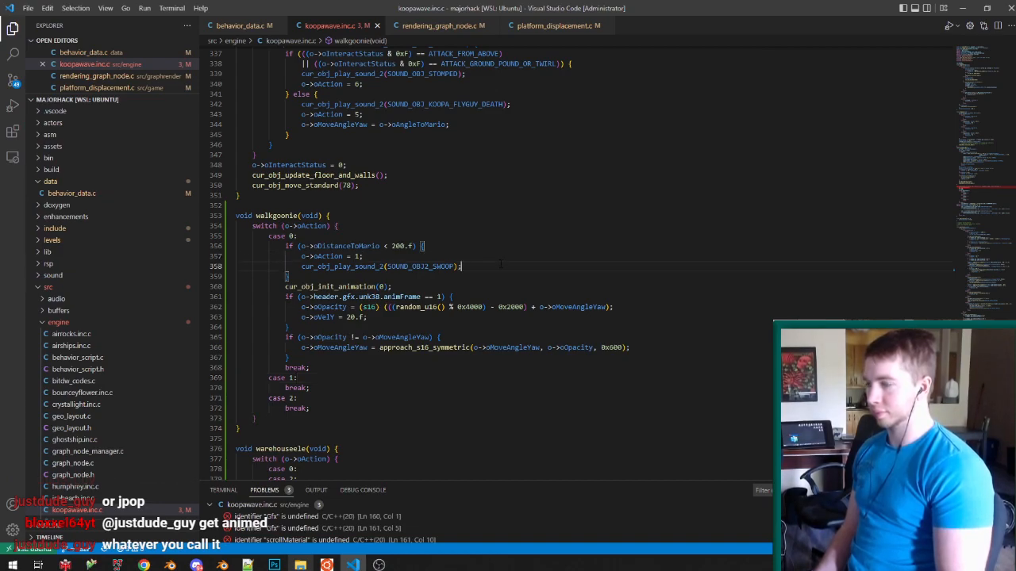
key("Return")
type("o->")
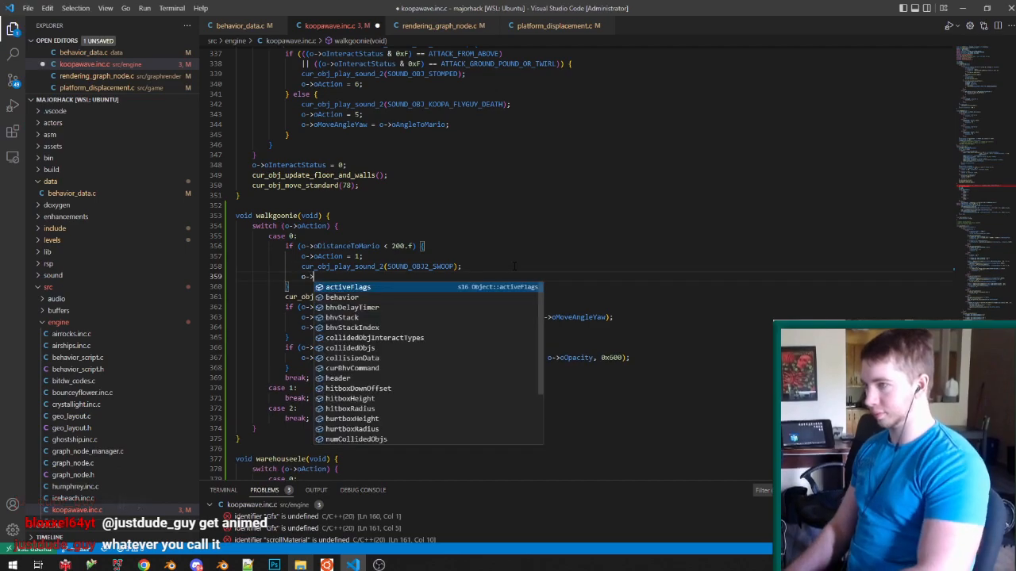
type("oMoveAngleY")
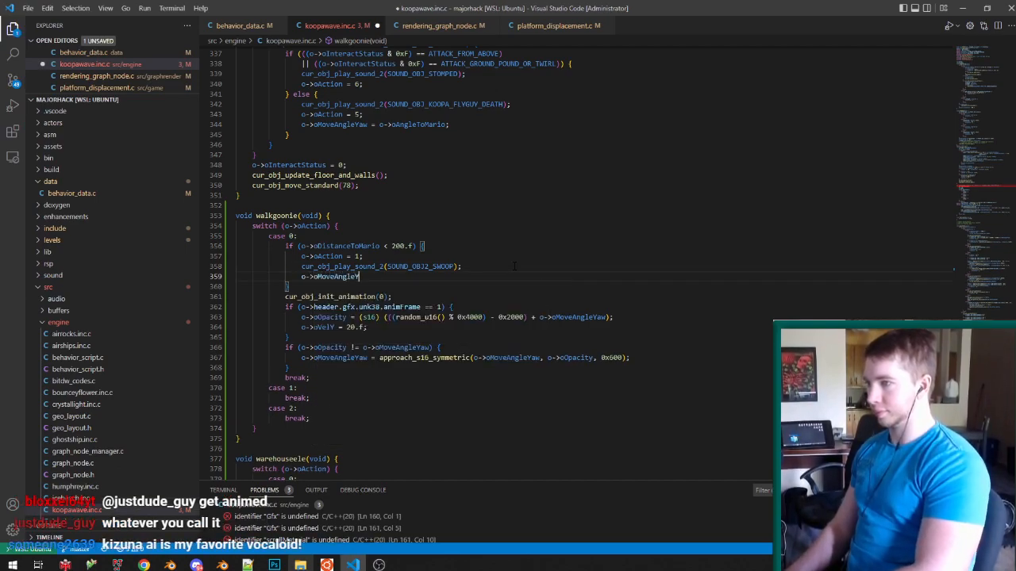
type("aw = o->oAngle")
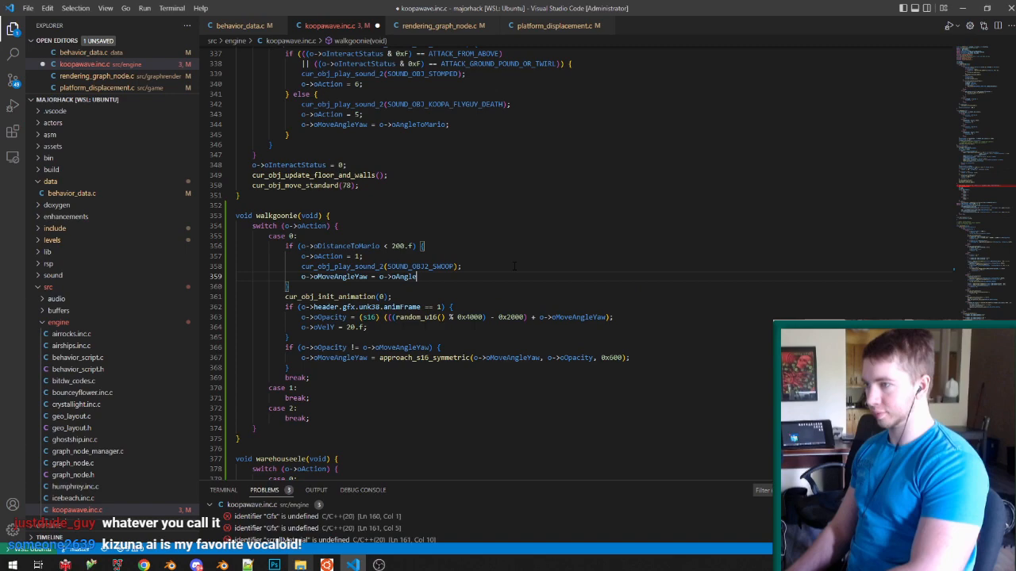
type("ToMario;")
key("ctrl+s")
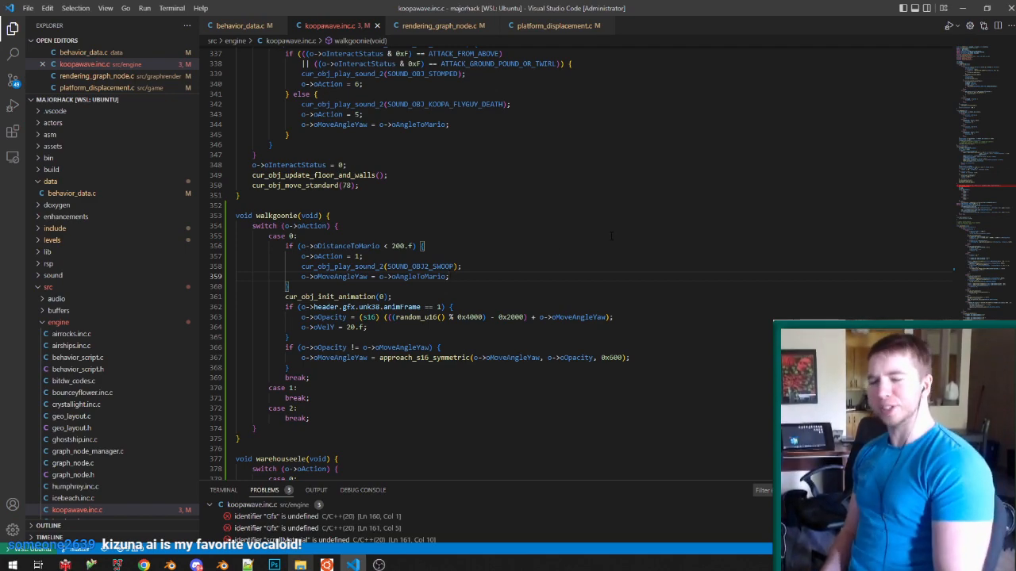
Copy gooniecode's closing oInteractStatus reset, floor-and-walls update and cur_obj_move_standard(78) lines to after walkgoonie's switch block.
left_click(373, 407)
left_click(395, 398)
left_click(421, 388)
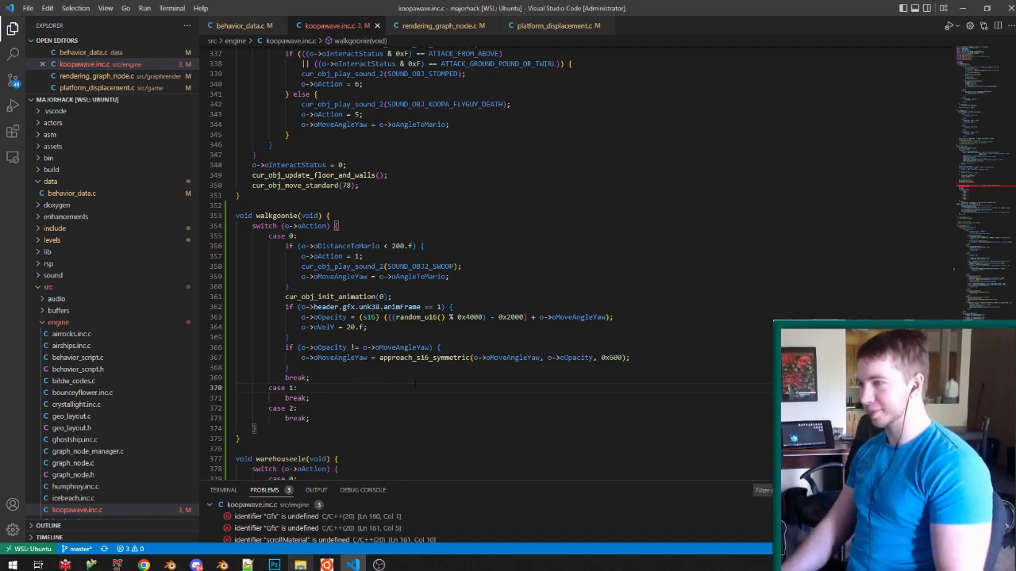
left_click_drag(361, 186, 441, 159)
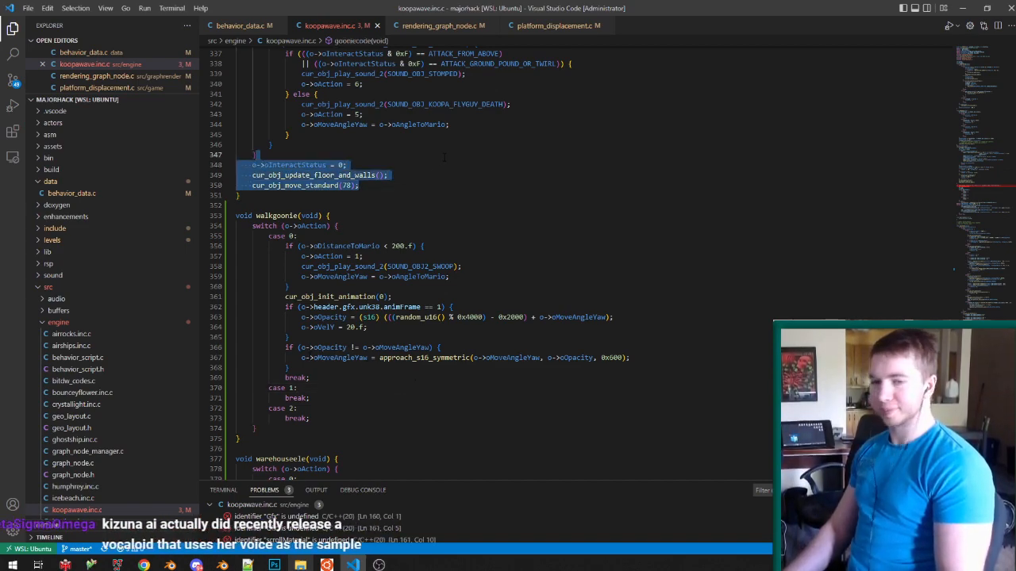
key("ctrl+c")
left_click(383, 428)
key("ctrl+v")
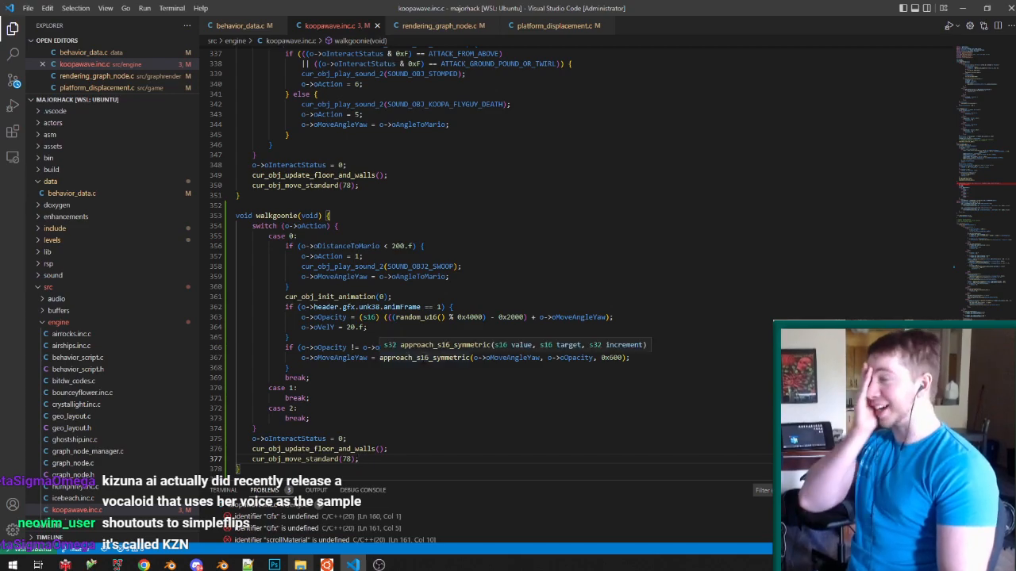
Copy gooniecode's code from the last case 5 through the end of the INT_STATUS_INTERACTED block and paste it after walkgoonie's case 2 break.
scroll(421, 358, "up", 10)
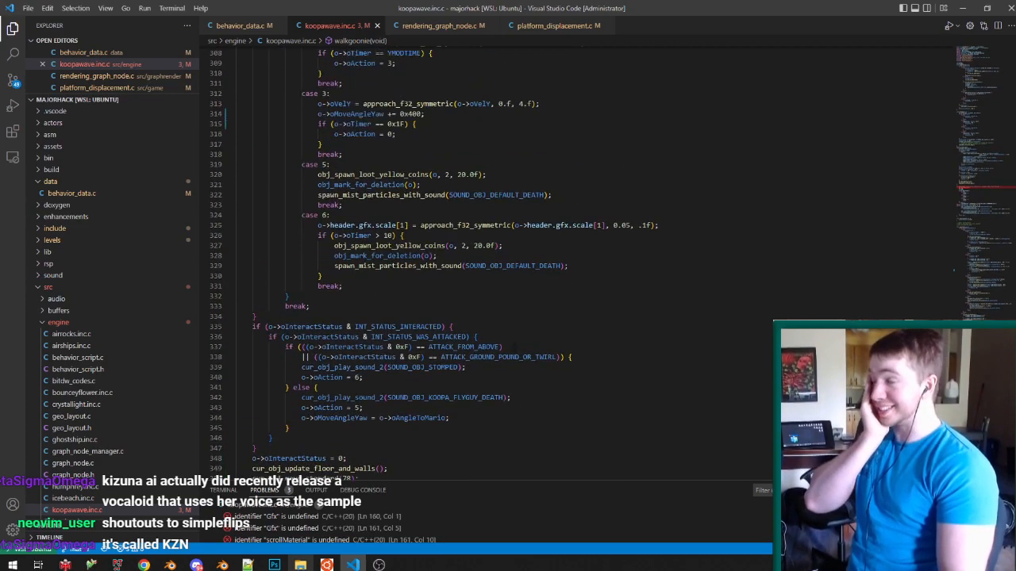
left_click_drag(376, 295, 406, 238)
left_click(370, 278)
left_click(369, 284)
left_click_drag(368, 284, 443, 152)
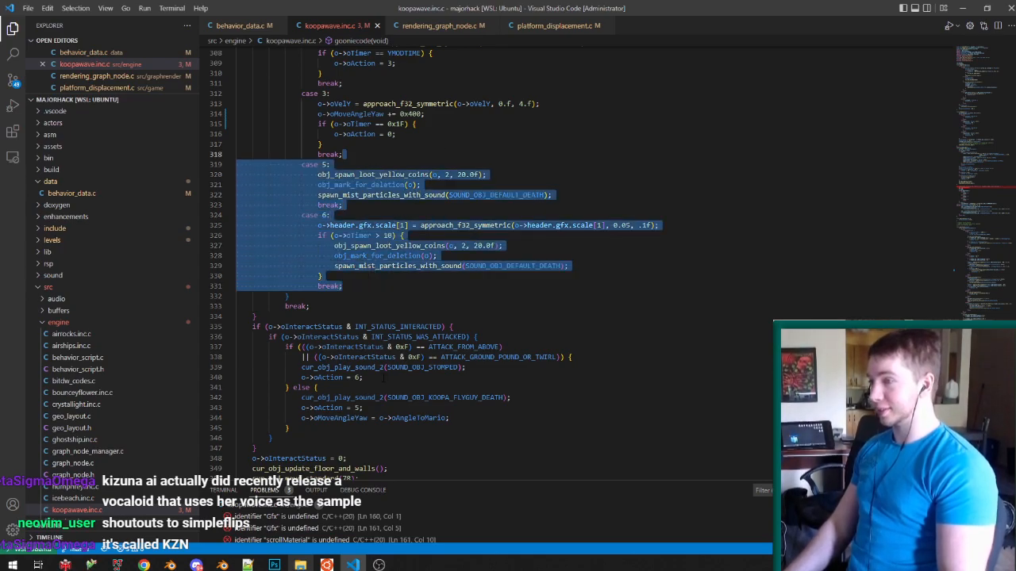
left_click_drag(255, 448, 359, 358)
key("shift+Up")
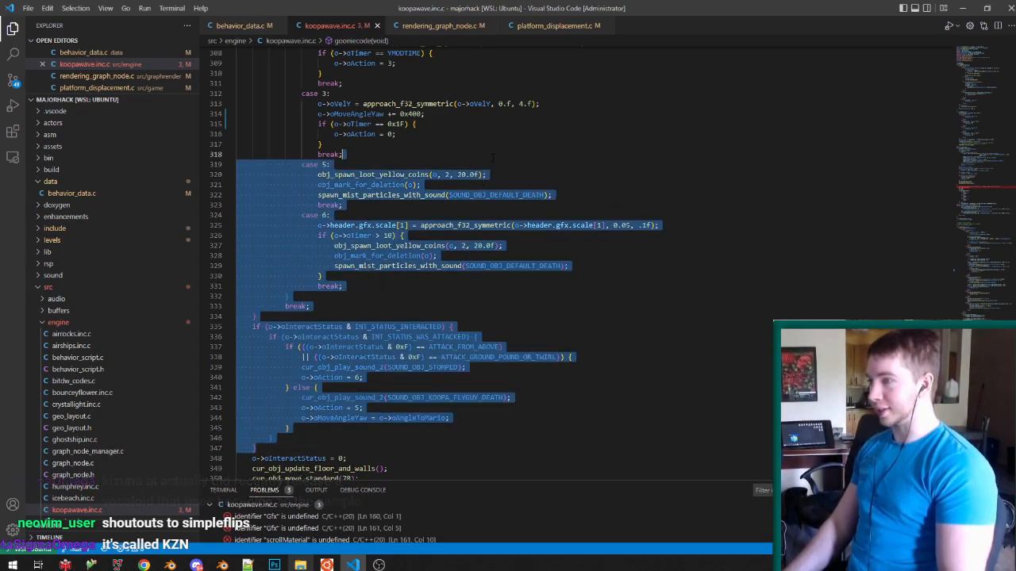
scroll(441, 275, "down", 15)
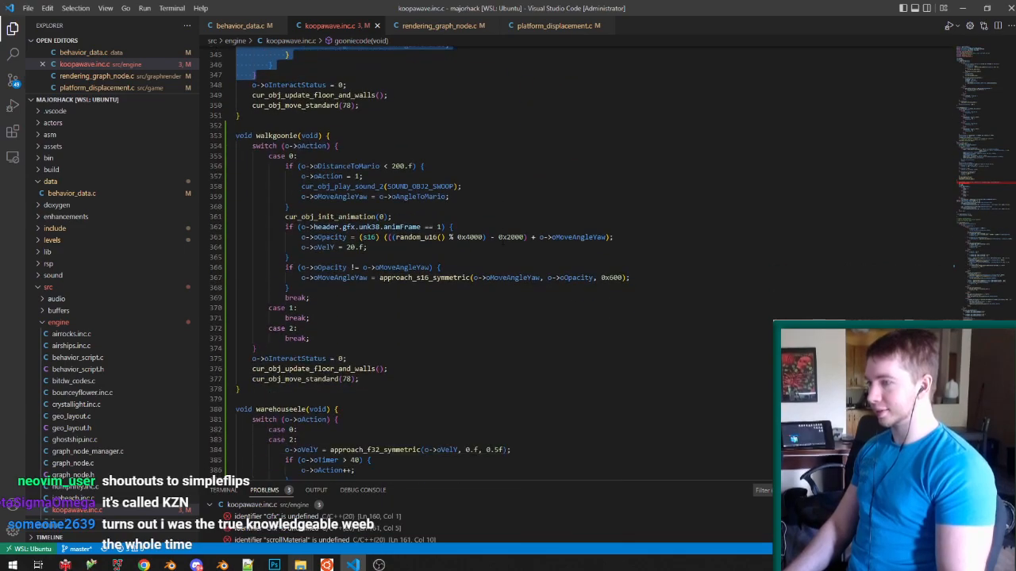
left_click(347, 257)
key("ctrl+v")
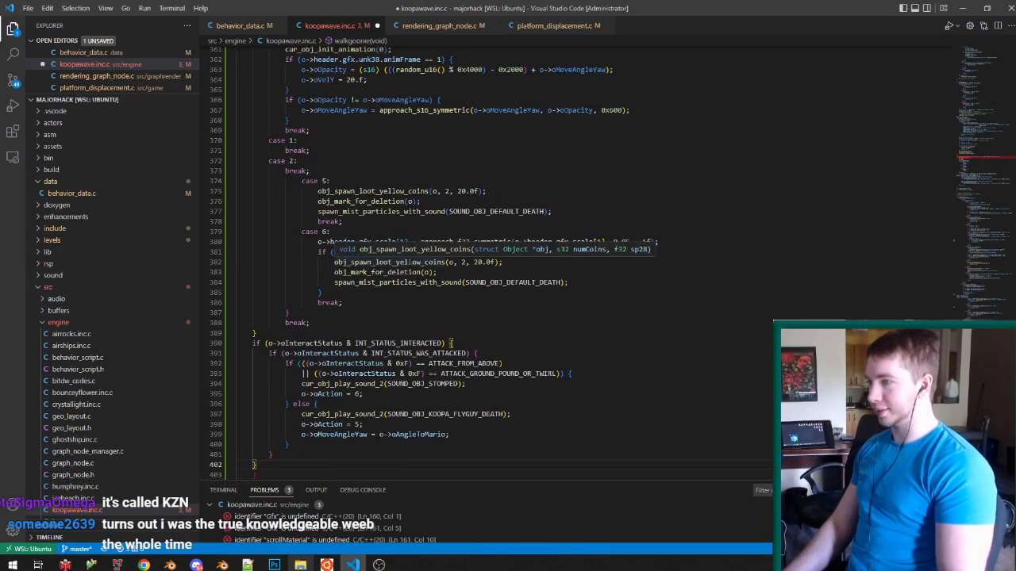
Remove the surplus break and closing brace around the code pasted into walkgoonie, fix the case indentation and save.
scroll(347, 257, "down", 1)
left_click_drag(351, 145, 351, 136)
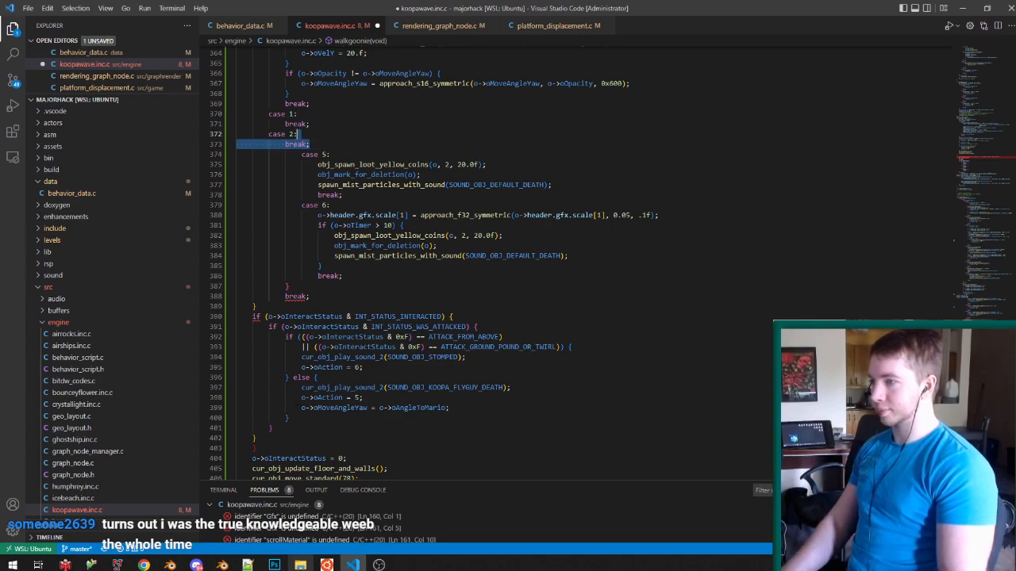
left_click_drag(282, 433, 390, 297)
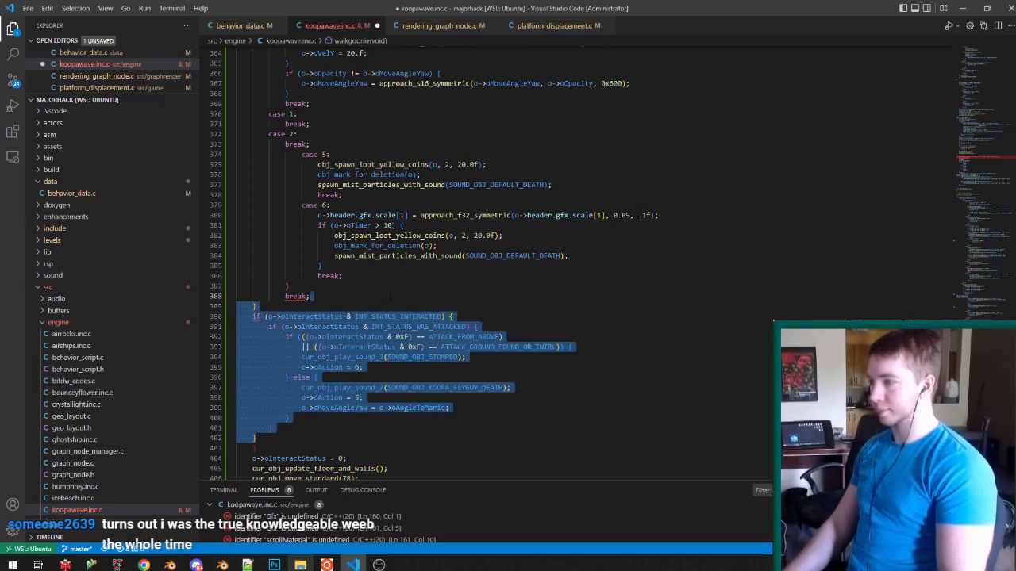
key("BackSpace")
left_click_drag(354, 290, 359, 278)
key("BackSpace")
left_click(374, 293)
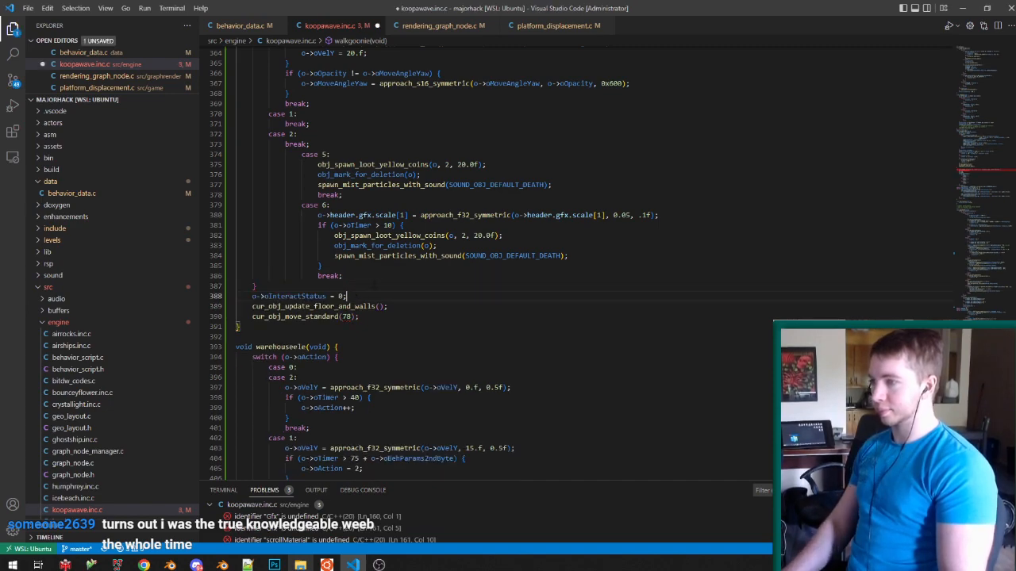
key("ctrl+z")
key("ctrl+z")
key("ctrl+z")
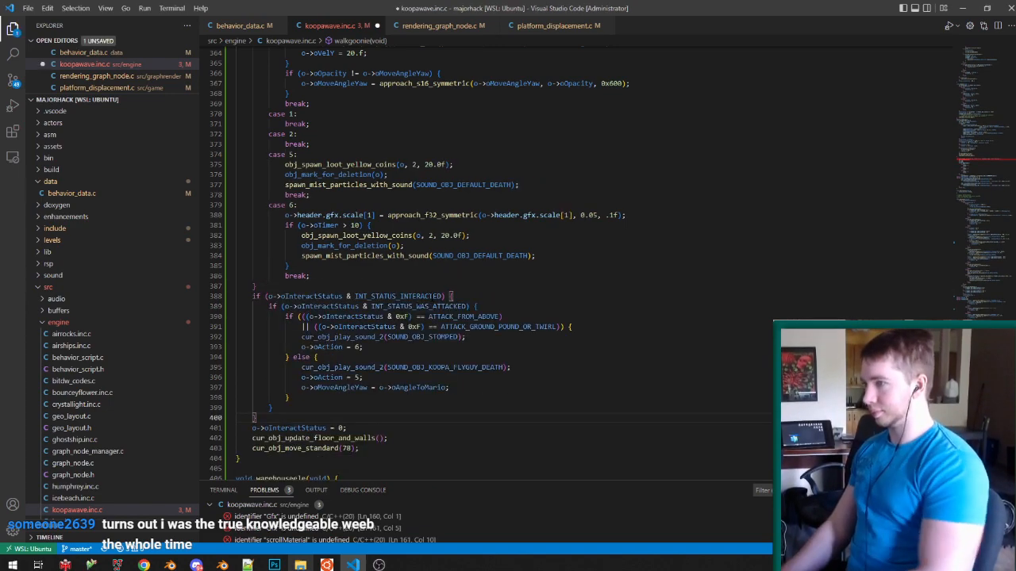
key("ctrl+s")
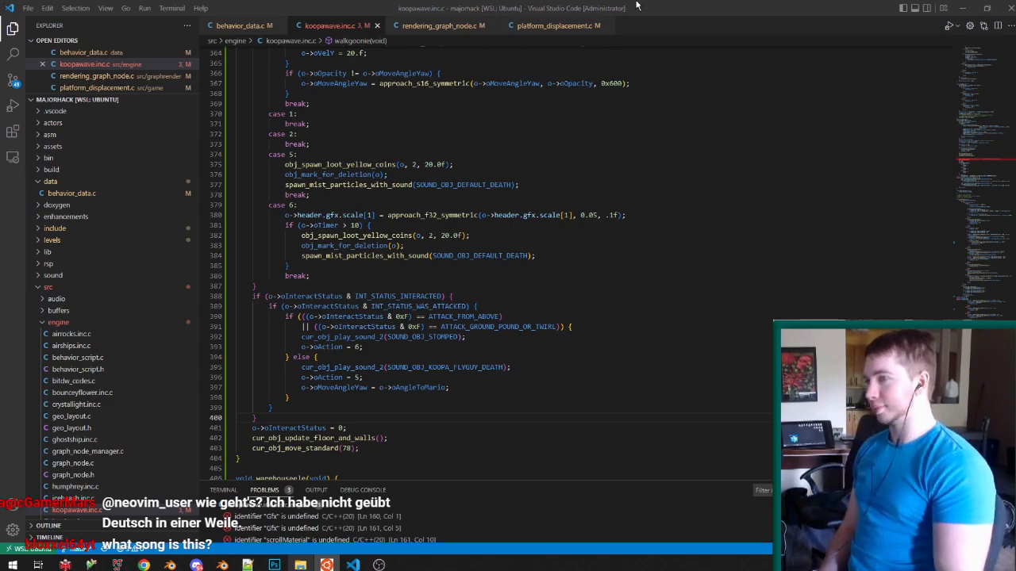
Examine walkgoonie's switch cases, from the oDistanceToMario check in case 0 to the coin-spawning code in case 5.
left_click(586, 6)
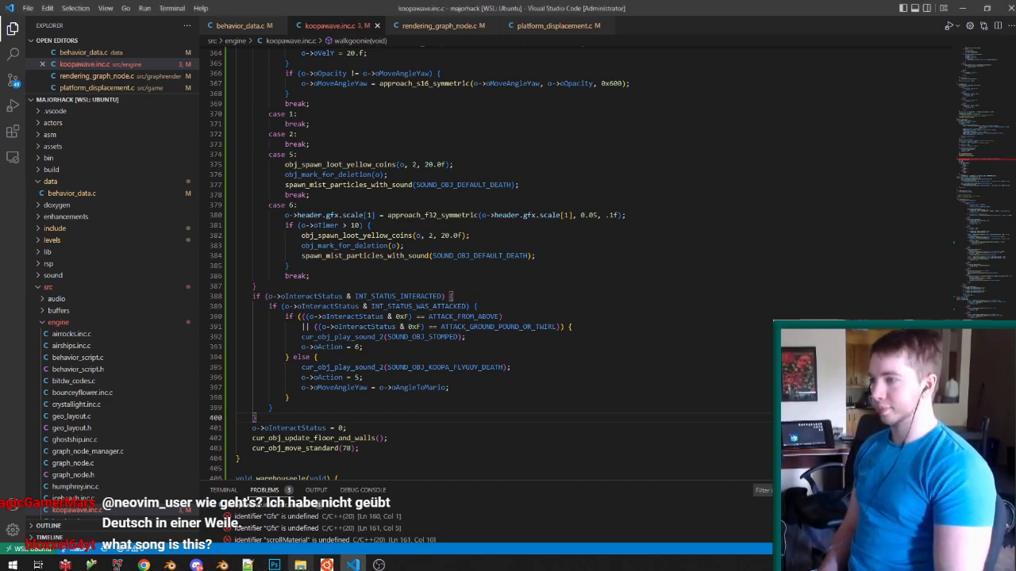
double_click(406, 184)
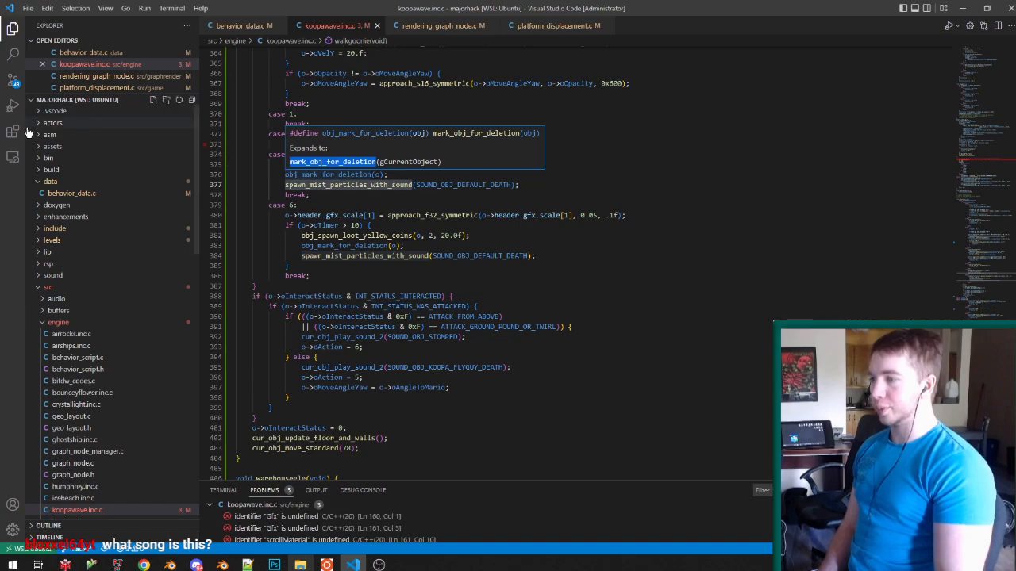
left_click(295, 154)
double_click(341, 165)
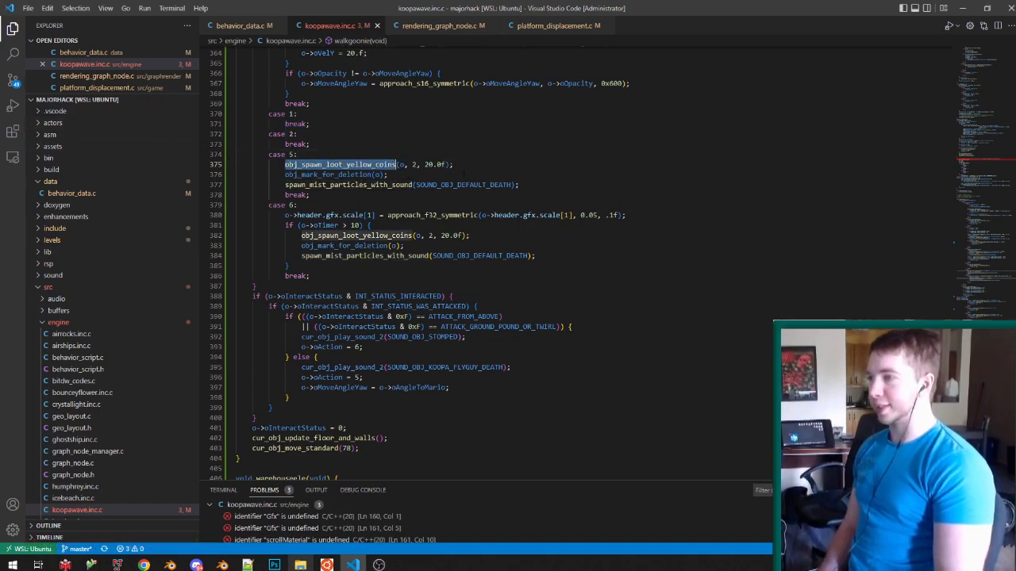
scroll(456, 181, "up", 7)
scroll(455, 182, "up", 4)
scroll(455, 182, "down", 4)
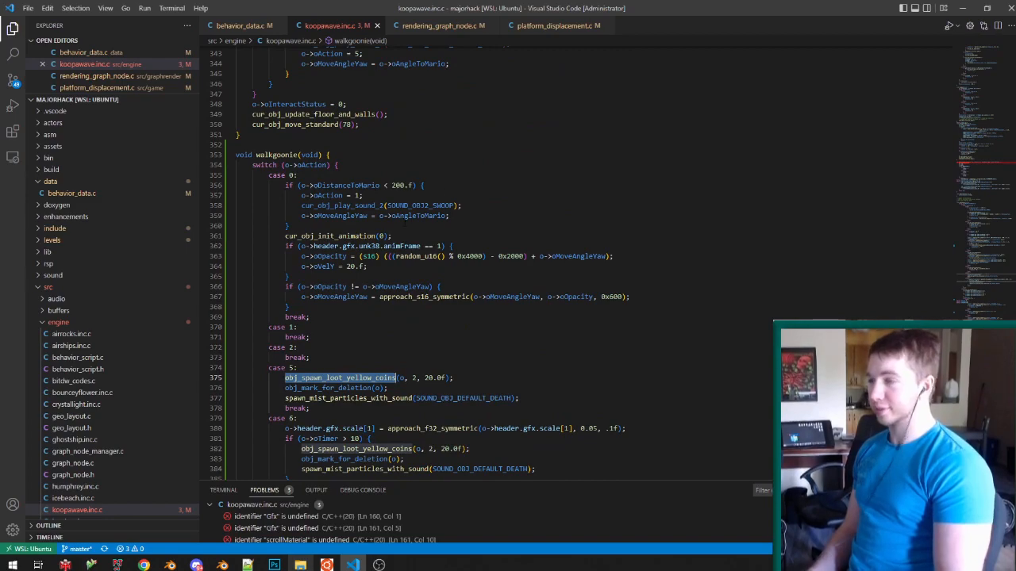
left_click(337, 320)
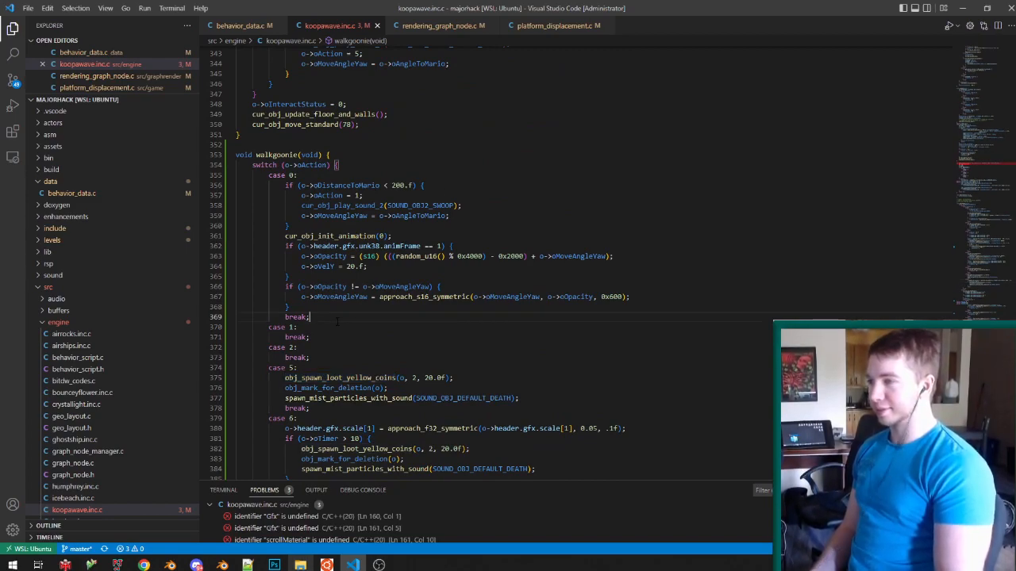
double_click(347, 185)
scroll(346, 185, "down", 2)
left_click(358, 273)
Add "o->oForwardVel = 30.f;" after the oMoveAngleYaw assignment in walkgoonie's case 0 distance check and save.
left_click(465, 163)
key("Return")
type("o->")
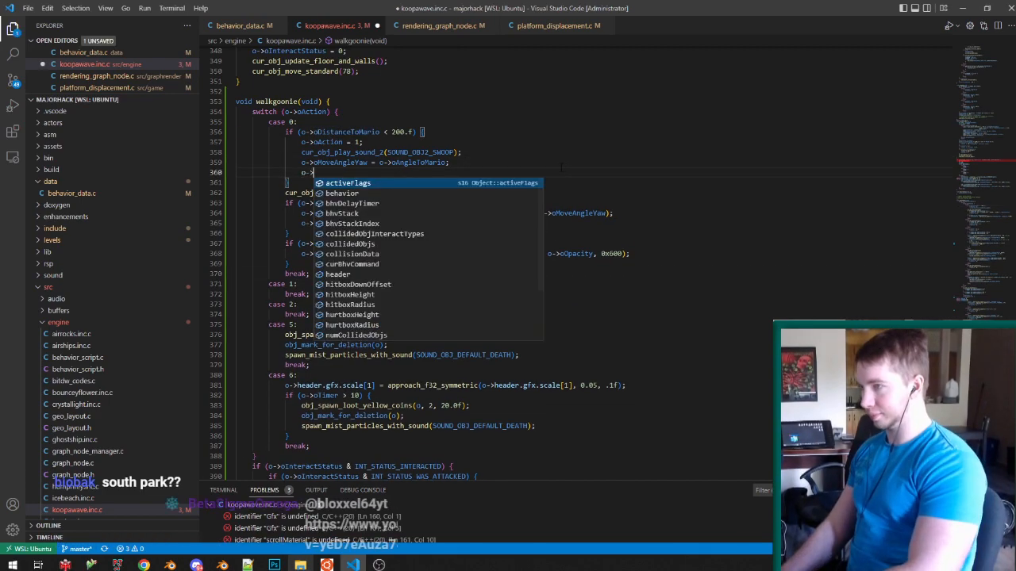
type("oForwardVel ")
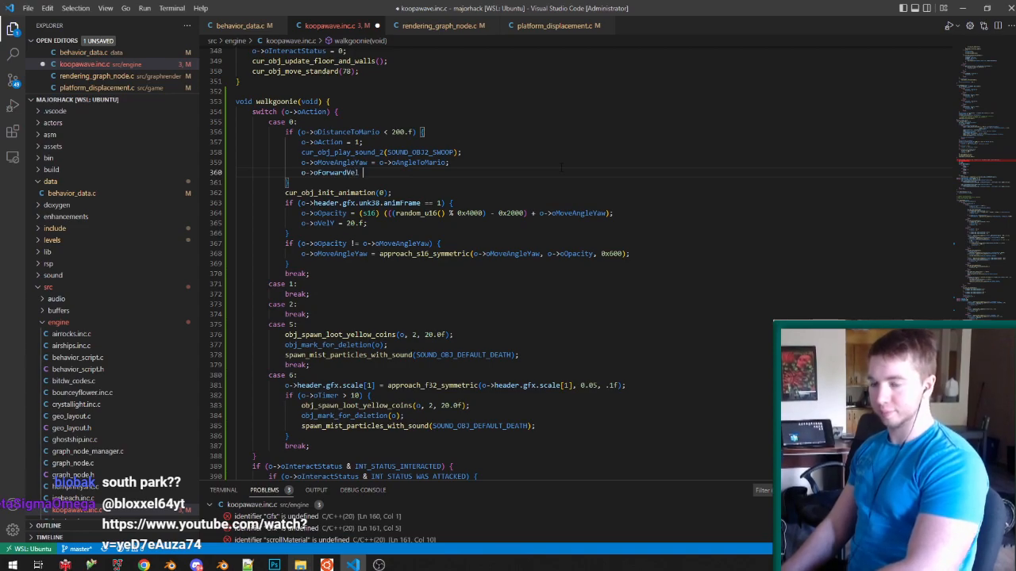
type("= 30.f;")
key("ctrl+s")
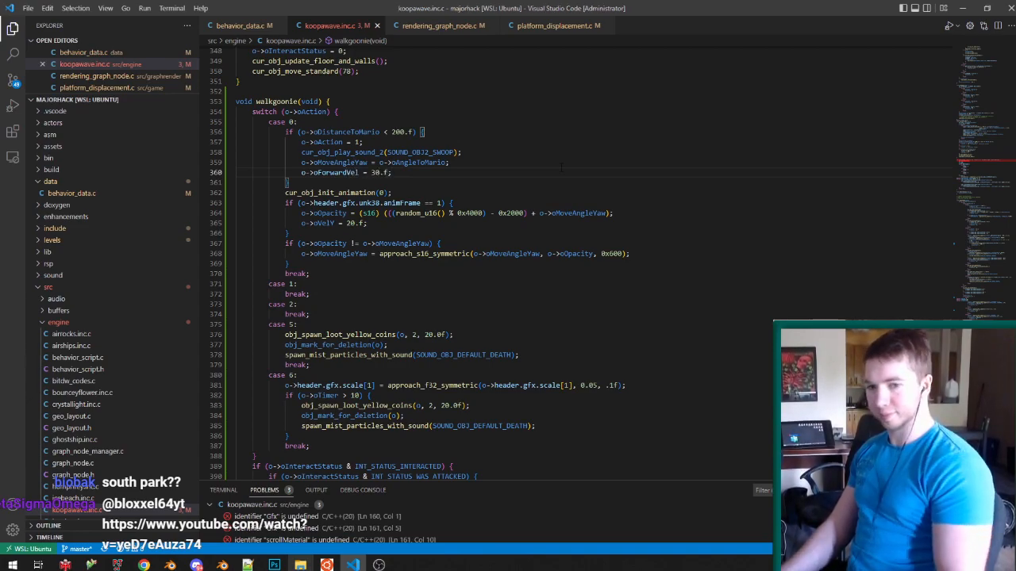
Add an "if (o->oMoveFlags & OBJ_MOVE_ON_GROUND)" block containing "o->oAction = 0;" to walkgoonie's case 1 and save.
left_click(361, 285)
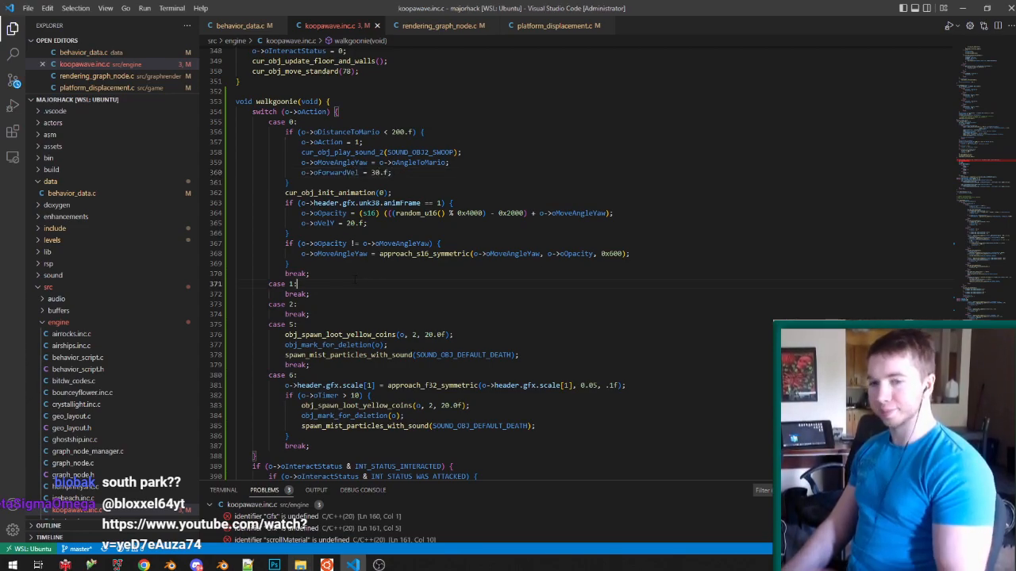
key("Return")
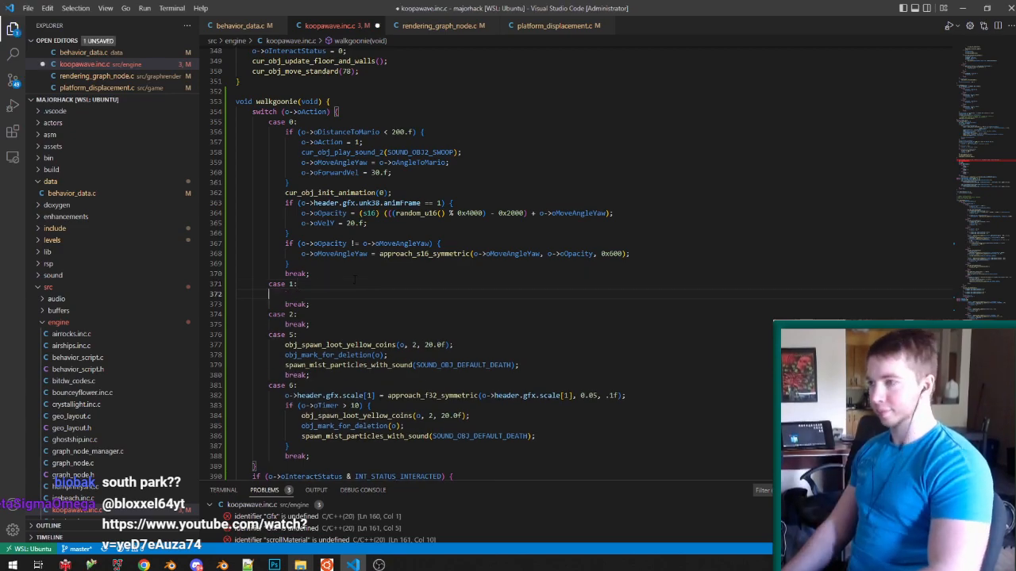
type("if (o->o")
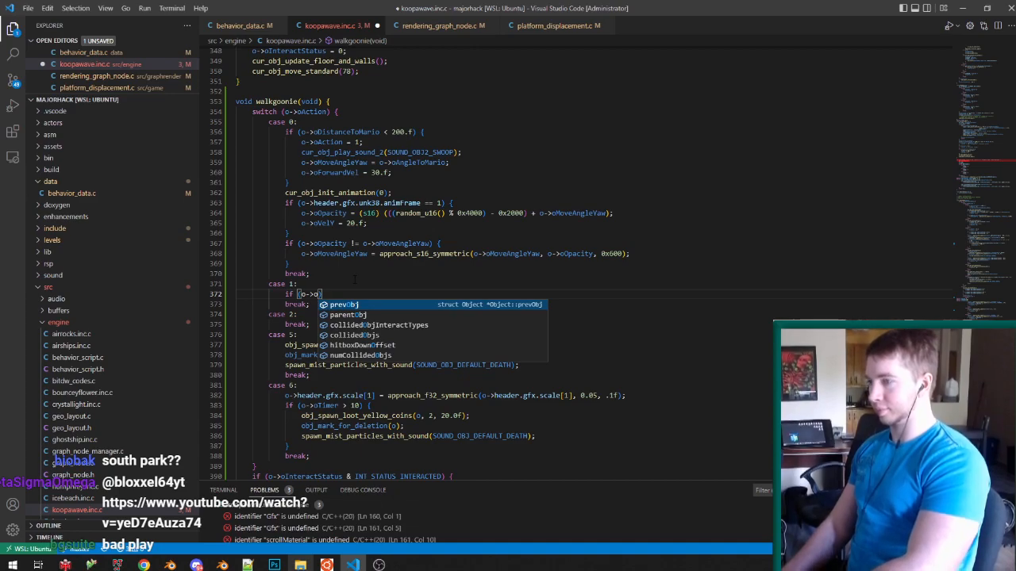
type("MoveFal")
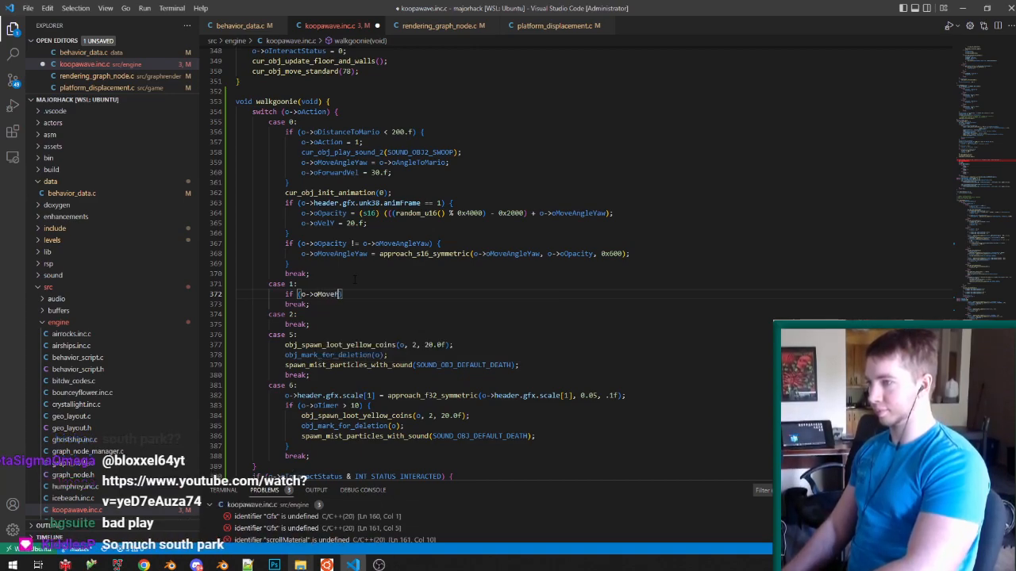
key("BackSpace")
key("BackSpace")
type("lags & 0")
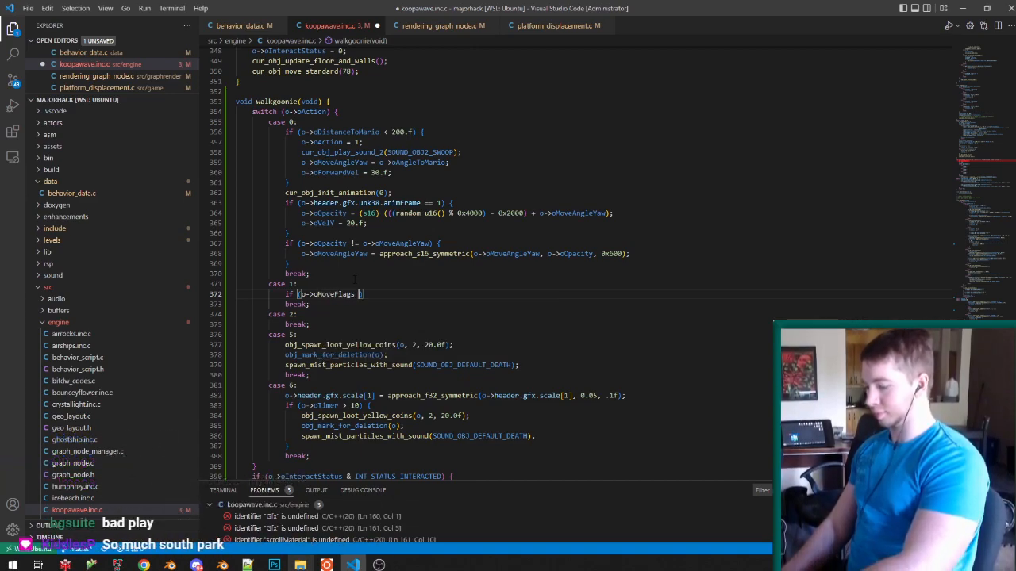
type("BJ_MOVE_ON_GROUND")
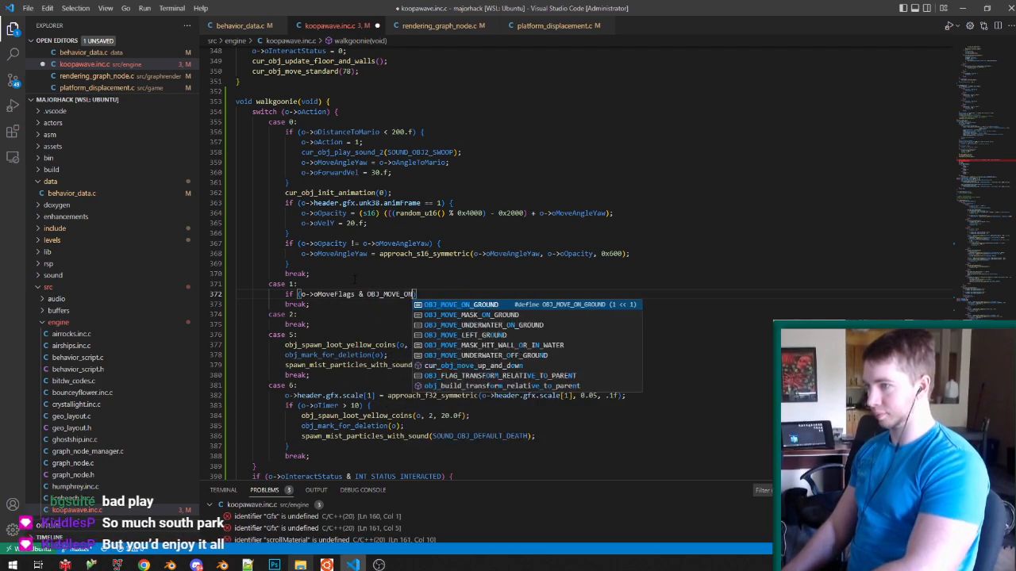
type("{")
key("Return")
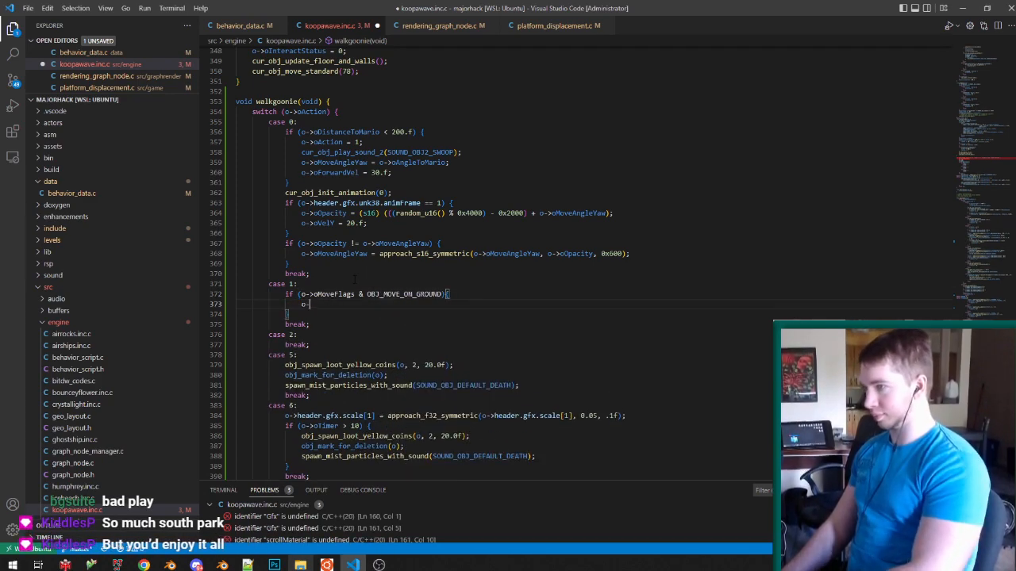
type("o->oA")
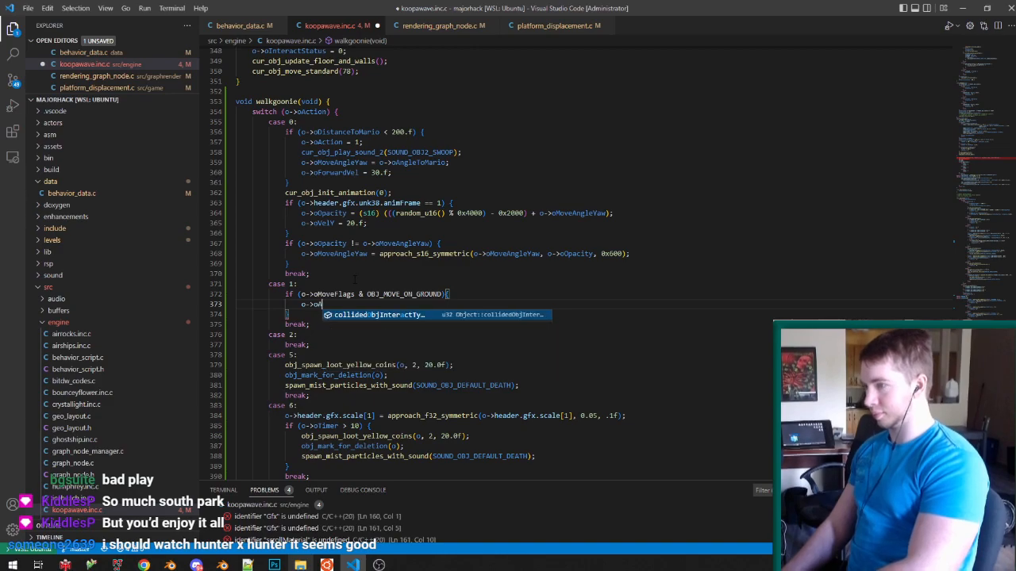
type("ction = 0;")
key("ctrl+s")
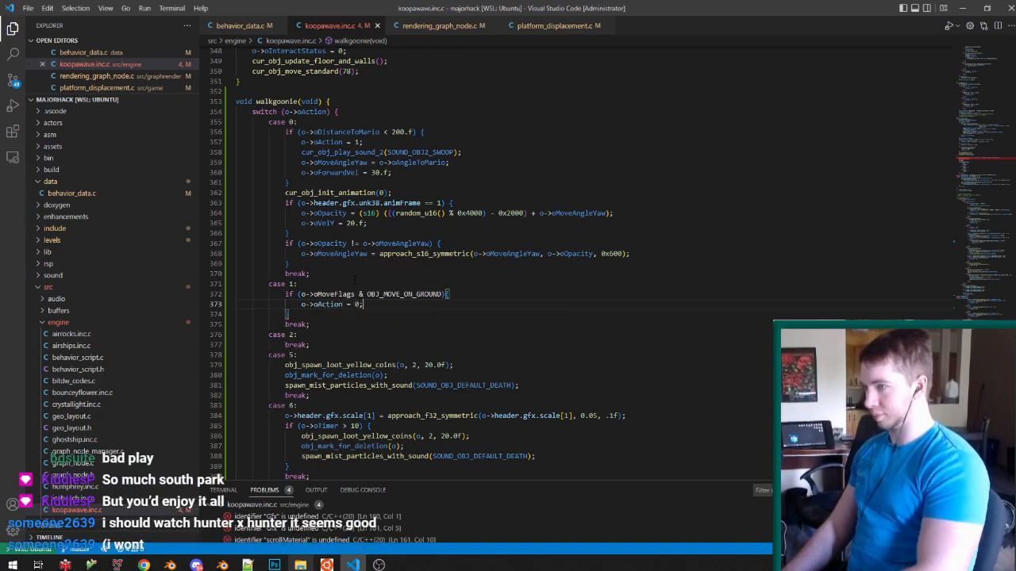
Wrap case 1's "o->oAction = 0;" in "if (absf(o->oVelY < 2.f))", format the document, remove the blank line and save.
left_click(465, 294)
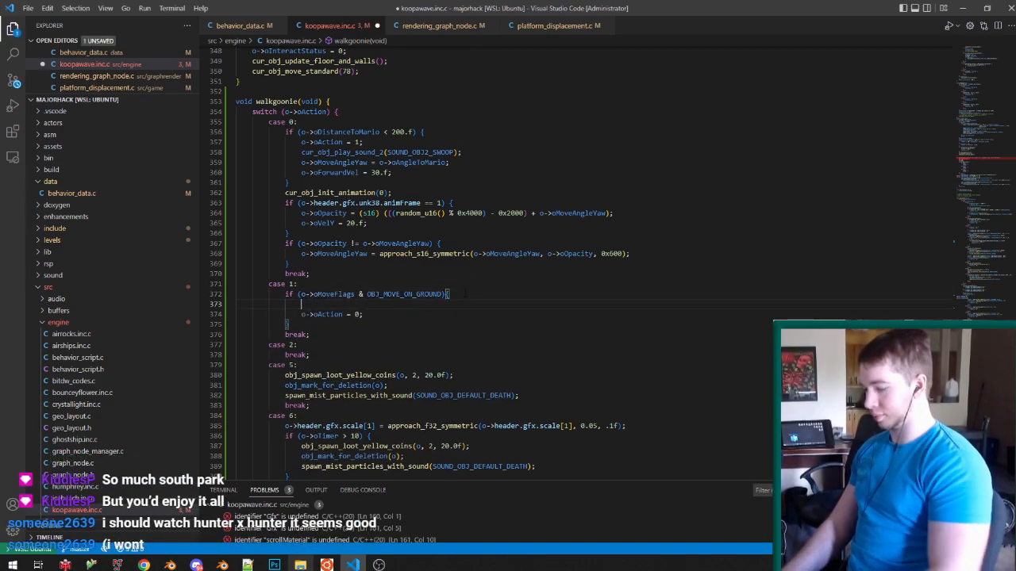
key("Return")
type("if (absf")
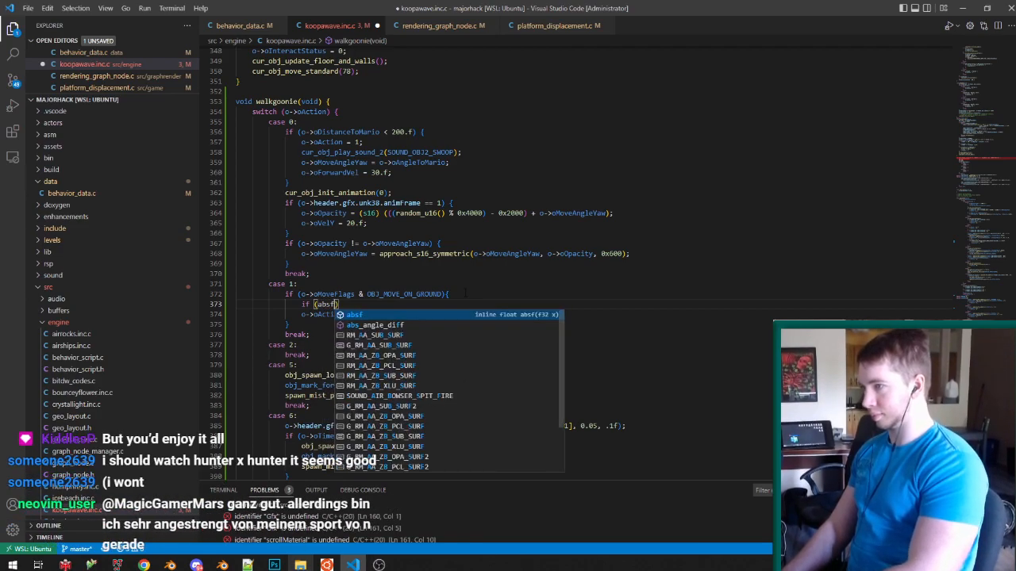
type("(o->oVelY < ")
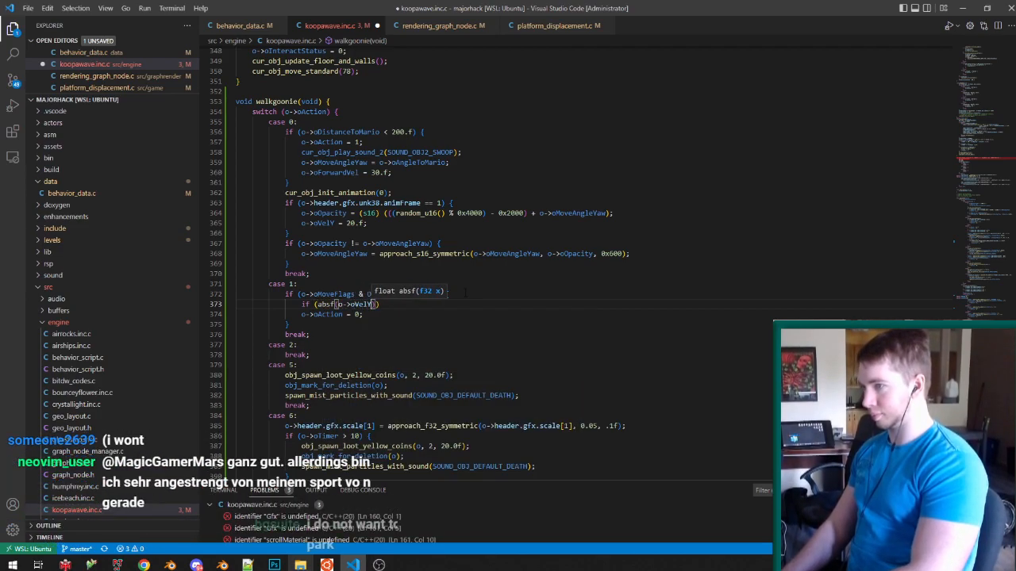
type("2.f))")
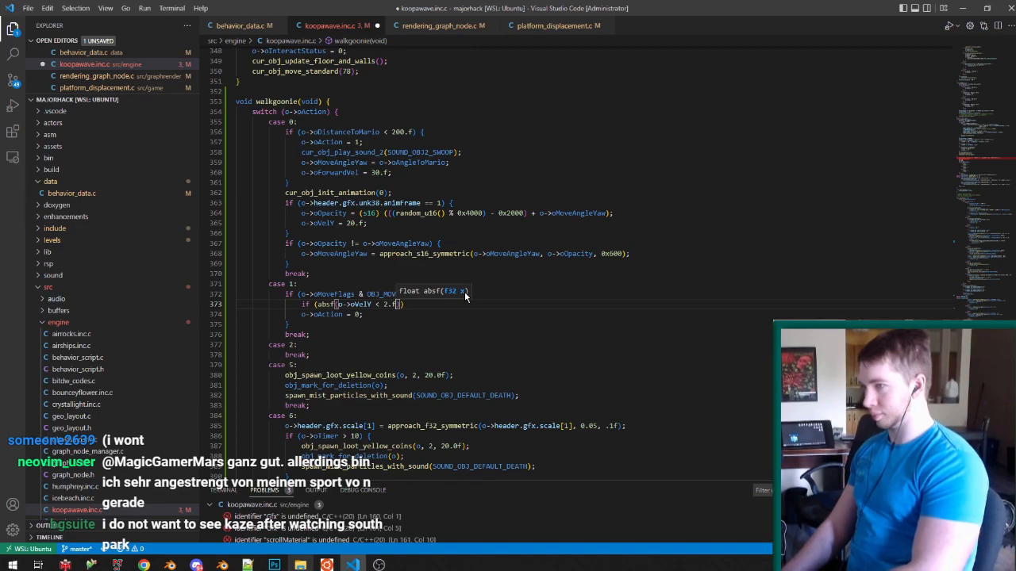
type("{")
key("Return")
key("Down")
key("alt+Down")
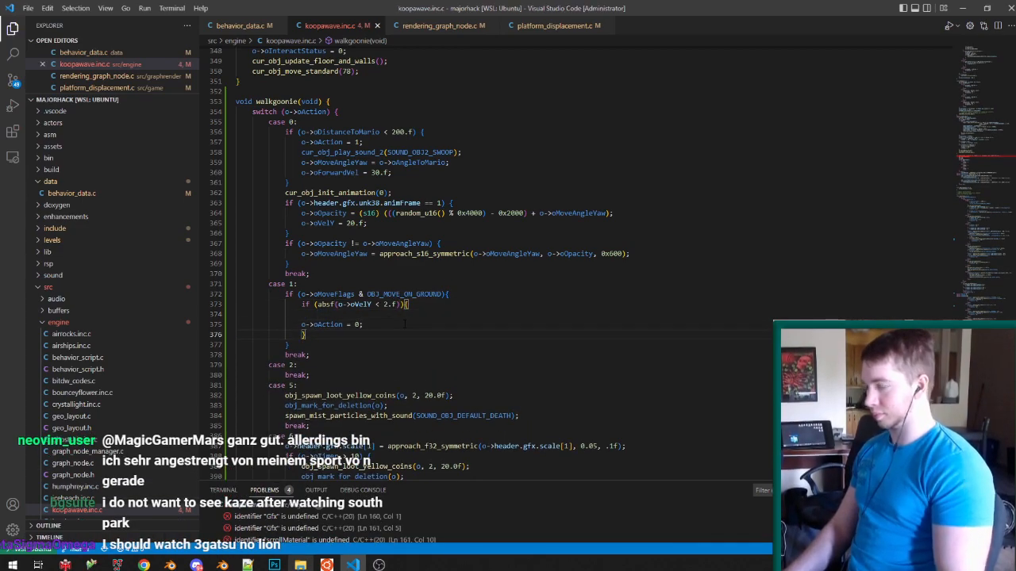
key("alt+shift+f")
key("ctrl+s")
key("Up")
key("Up")
key("BackSpace")
key("ctrl+s")
Wrap the statements inside case 0's oDistanceToMario check in an "if (o->oTimer > 20)" block.
left_click(510, 131)
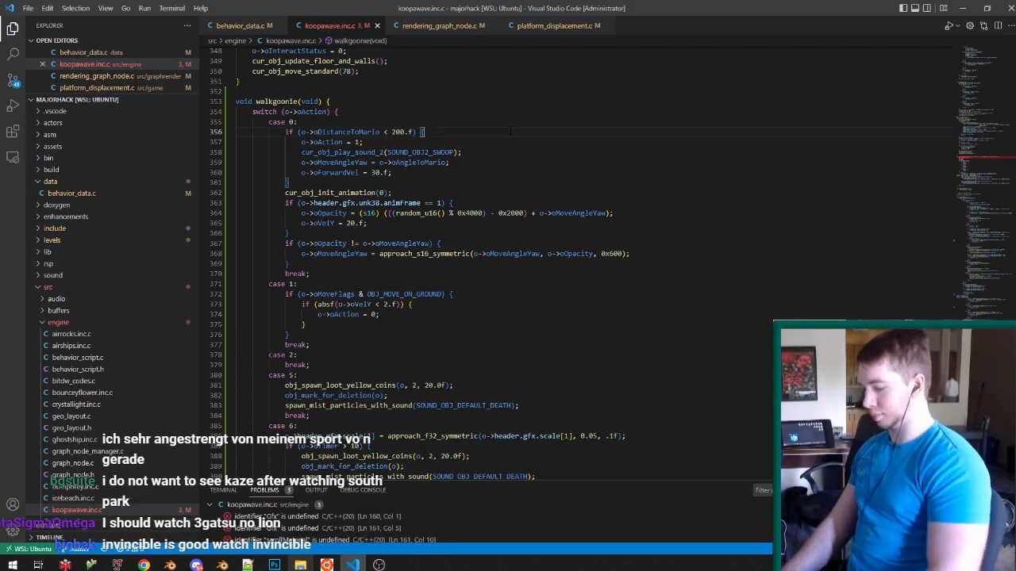
type("\\")
key("BackSpace")
key("Return")
type("if (o->oTimer > 20){")
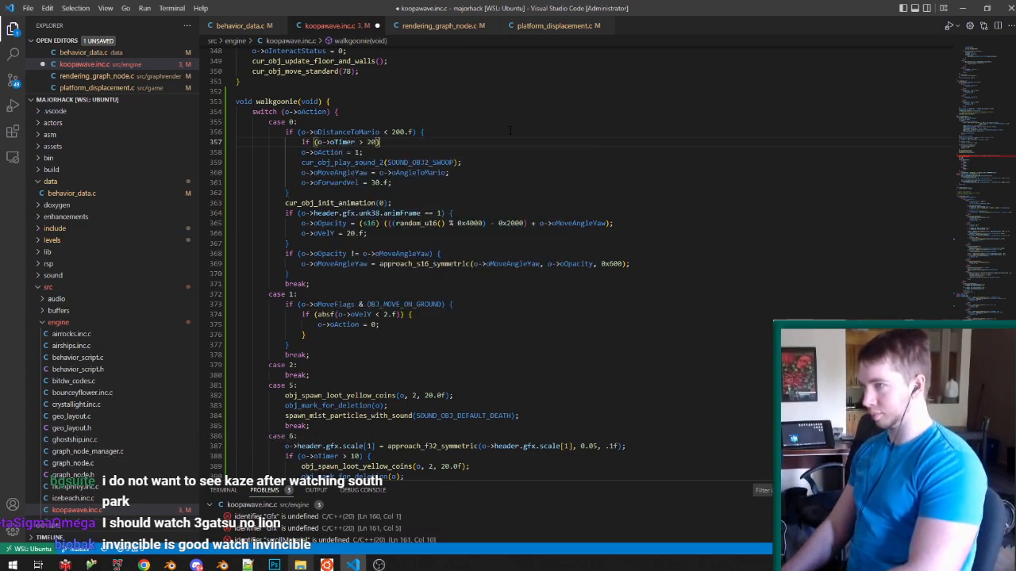
key("Delete")
left_click(403, 183)
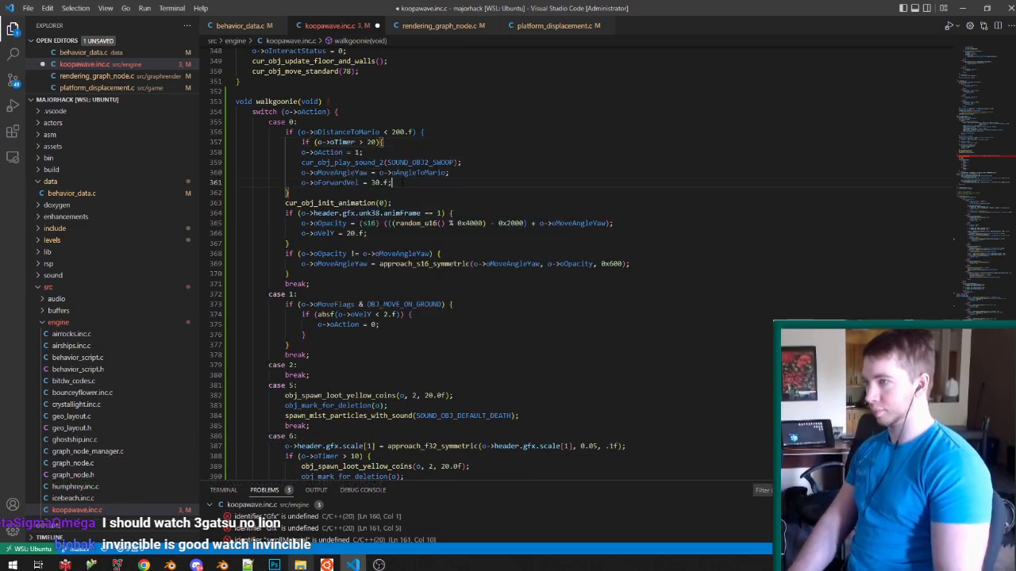
key("Return")
type("}")
Add "o->oVelY = 30.f;" after the oForwardVel line in walkgoonie's case 0, then format and save.
left_click(466, 187)
key("Return")
type("o->oVelY = 3")
key("ctrl+s")
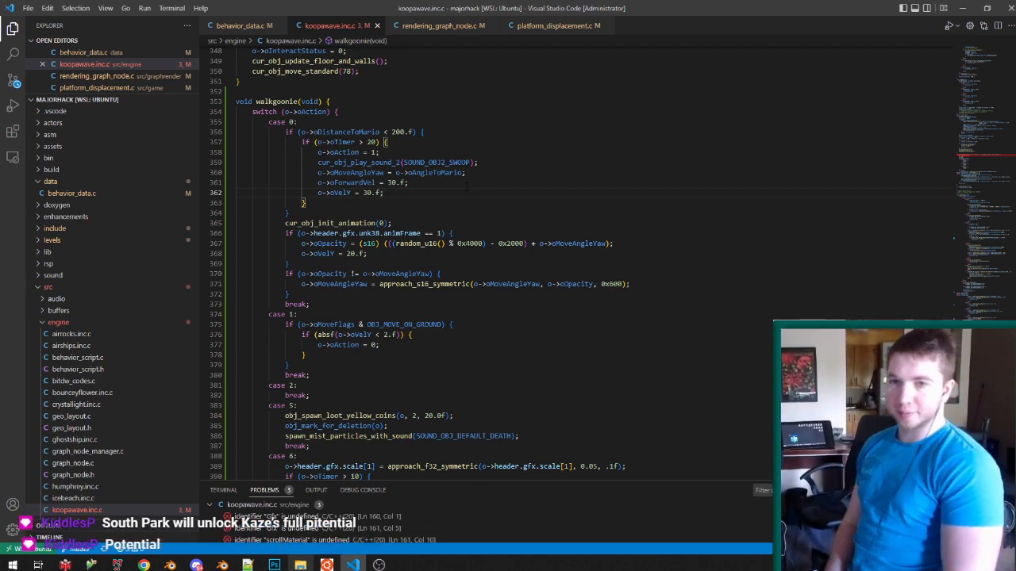
Change the Bounciness value in bhvWalkGoonie's SET_OBJ_PHYSICS in behavior_data.c to a negative number.
left_click(232, 25)
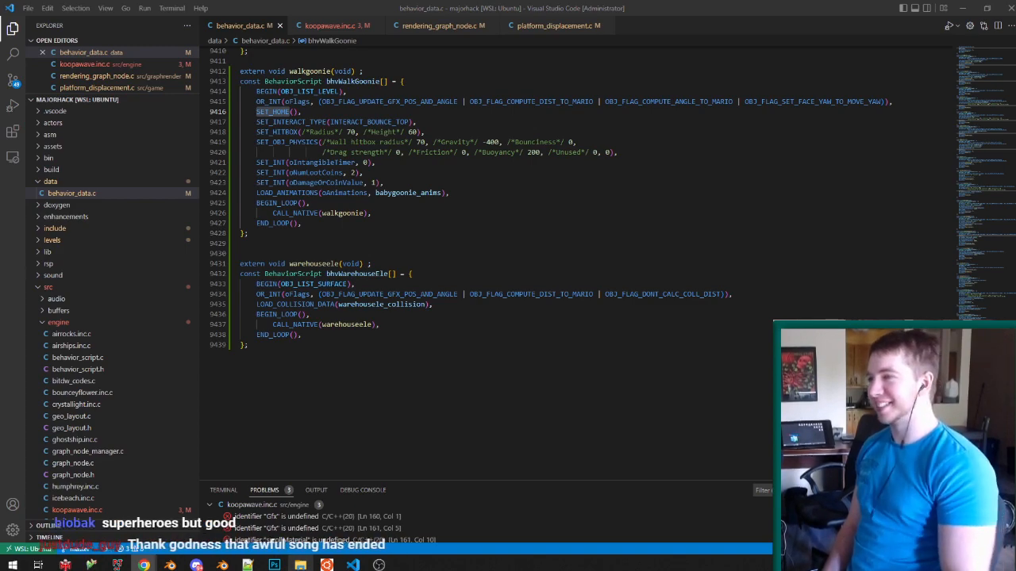
left_click(585, 144)
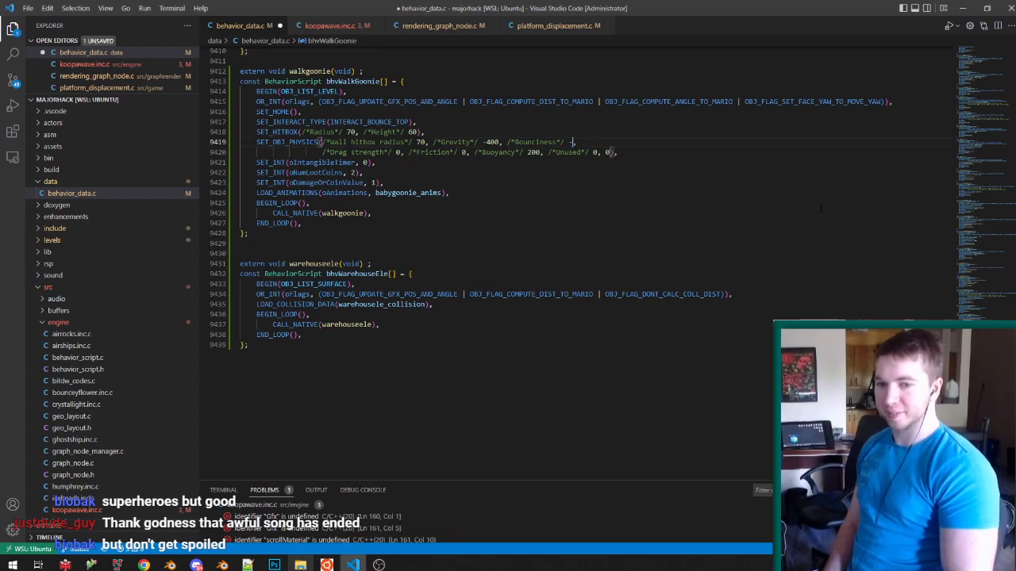
Switch to koopawave.inc.c and review the walkgoonie function's action cases.
left_click(318, 26)
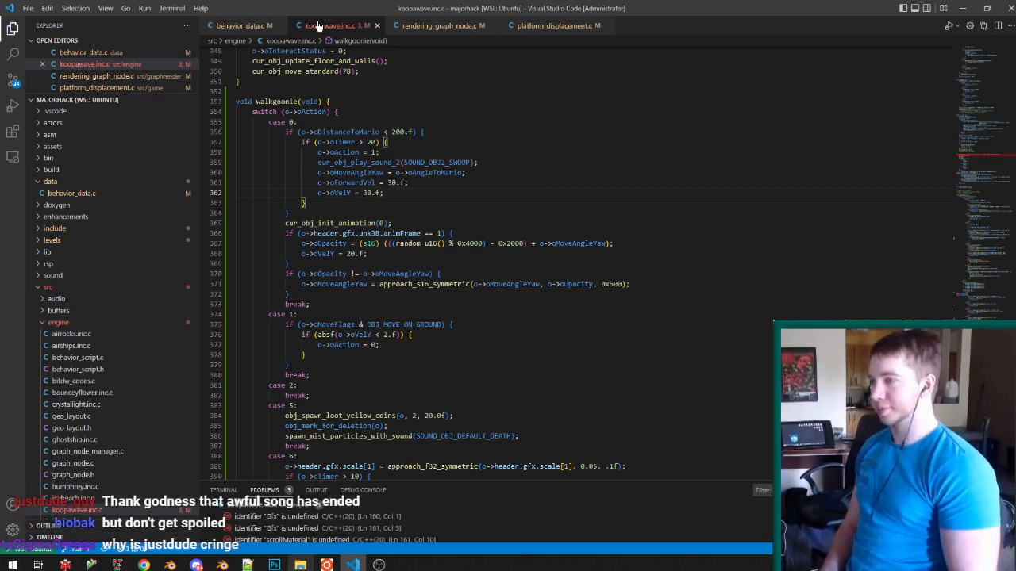
left_click(485, 132)
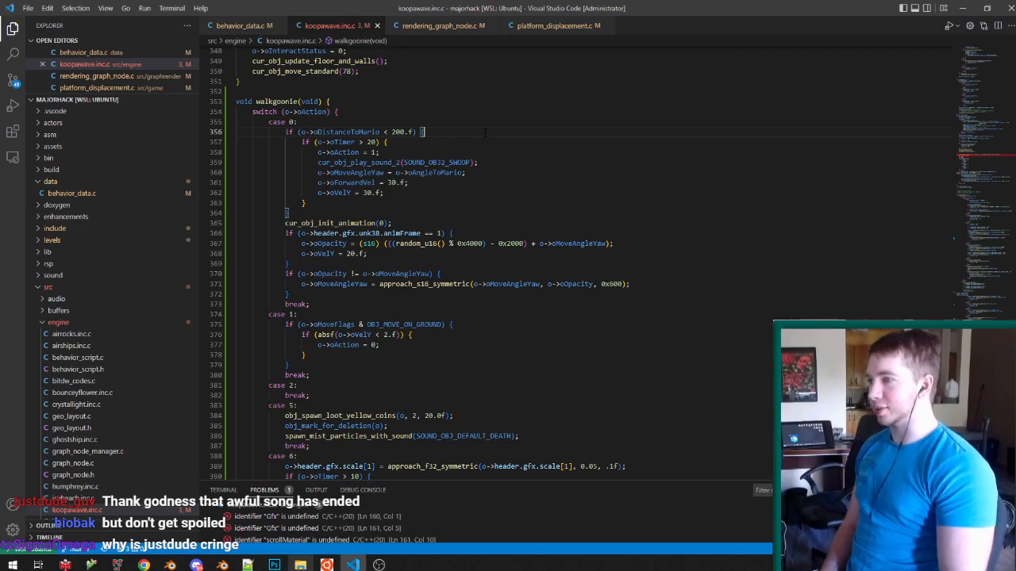
left_click(597, 143)
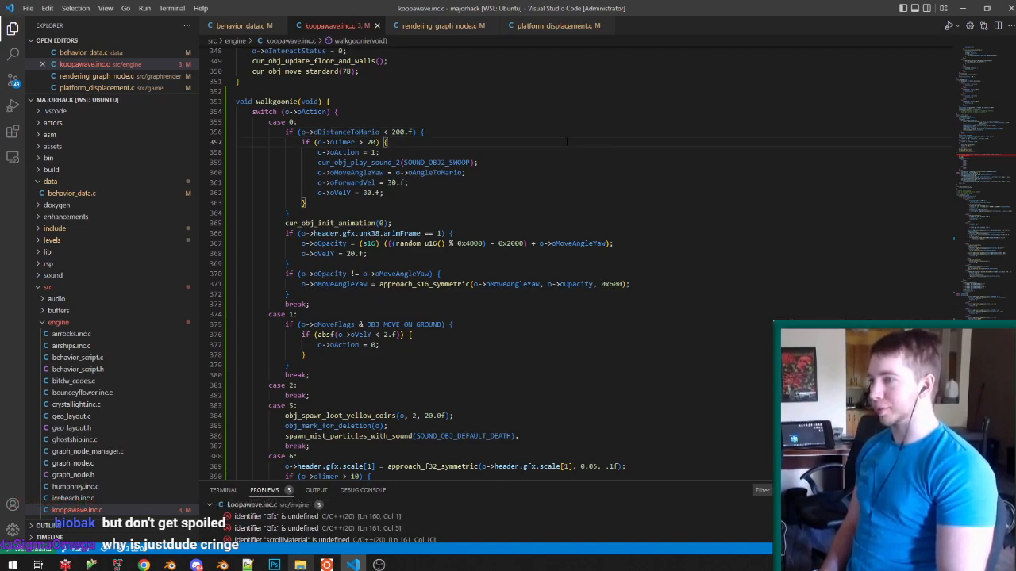
scroll(565, 141, "down", 3)
scroll(566, 163, "down", 2)
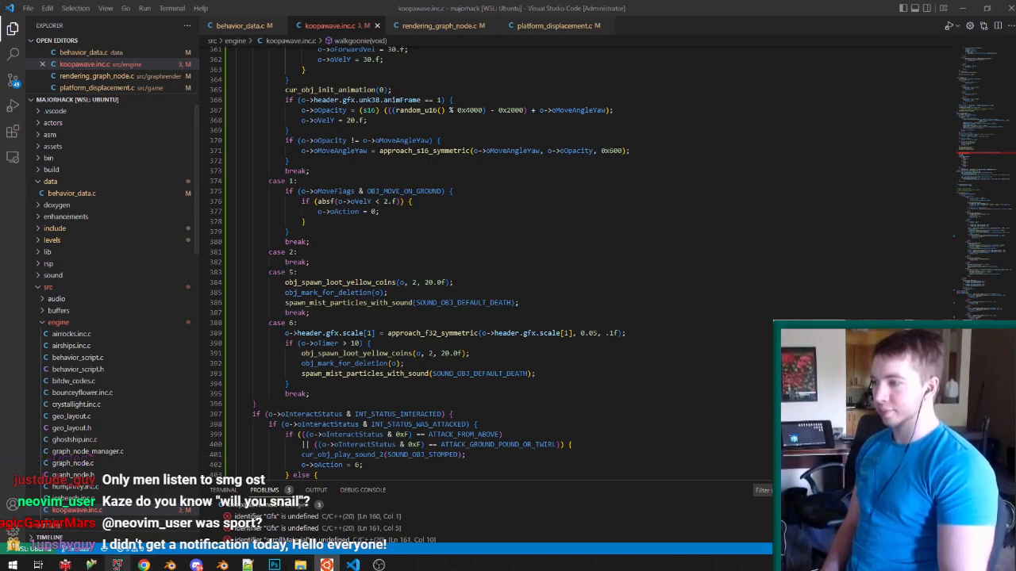
Run the ROM in Project64, save the emulator state in the level, and close the emulator.
left_click(119, 566)
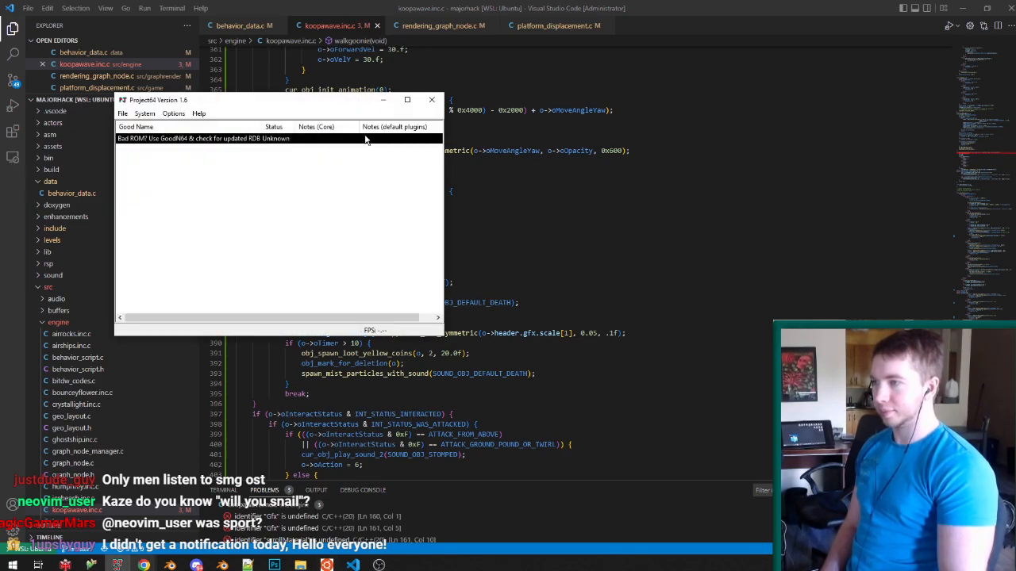
double_click(365, 137)
left_click(433, 4)
scroll(574, 253, "up", 2)
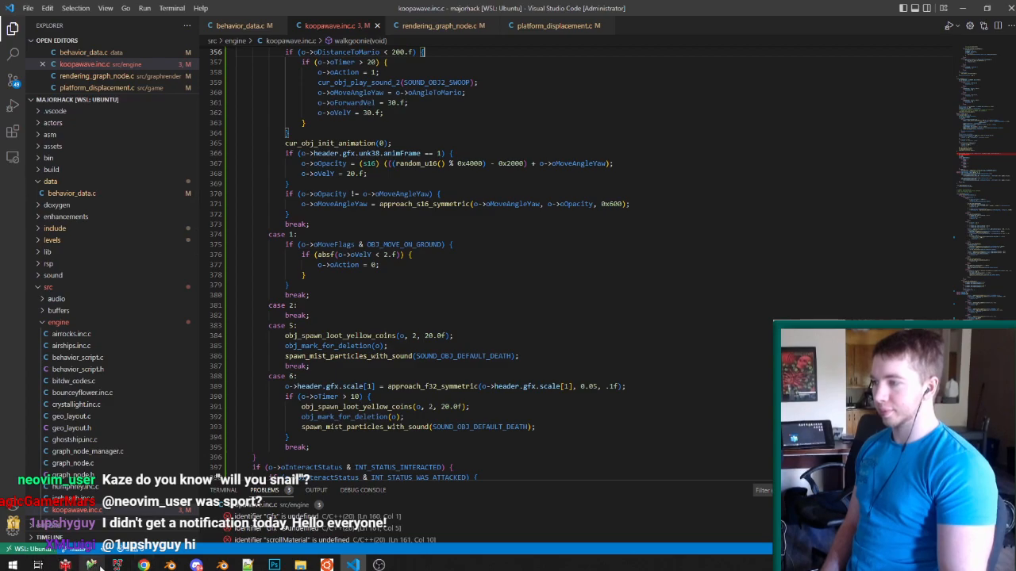
left_click(117, 565)
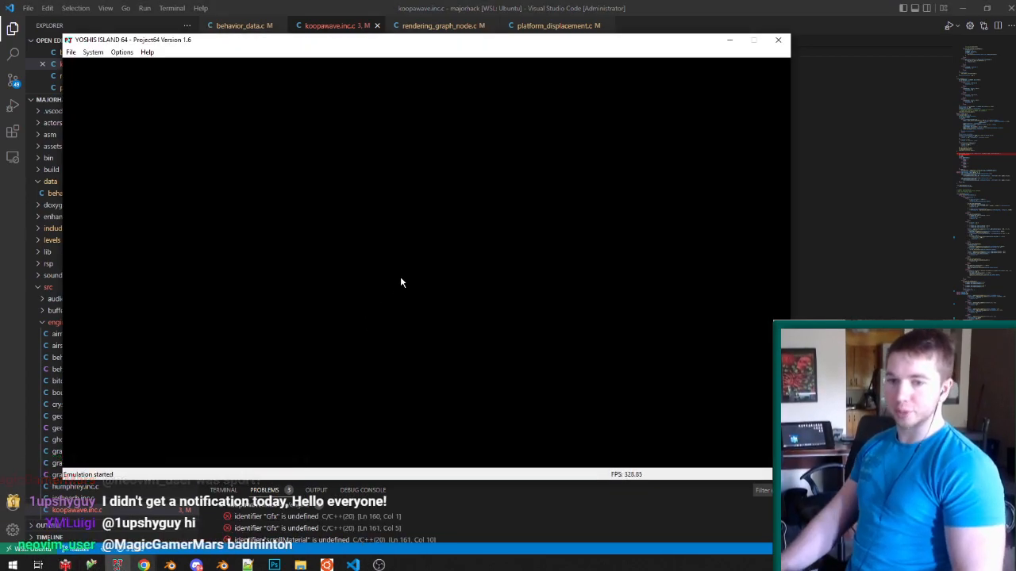
key("F5")
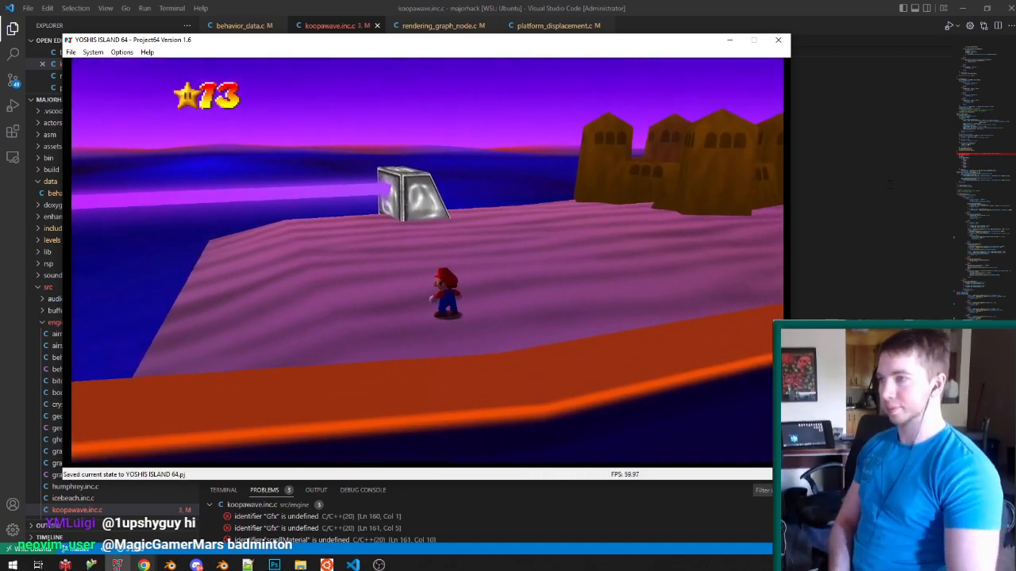
left_click(778, 40)
Switch to Blender, save Course9VaporBeach.blend, and launch a new Blender instance.
left_click(169, 565)
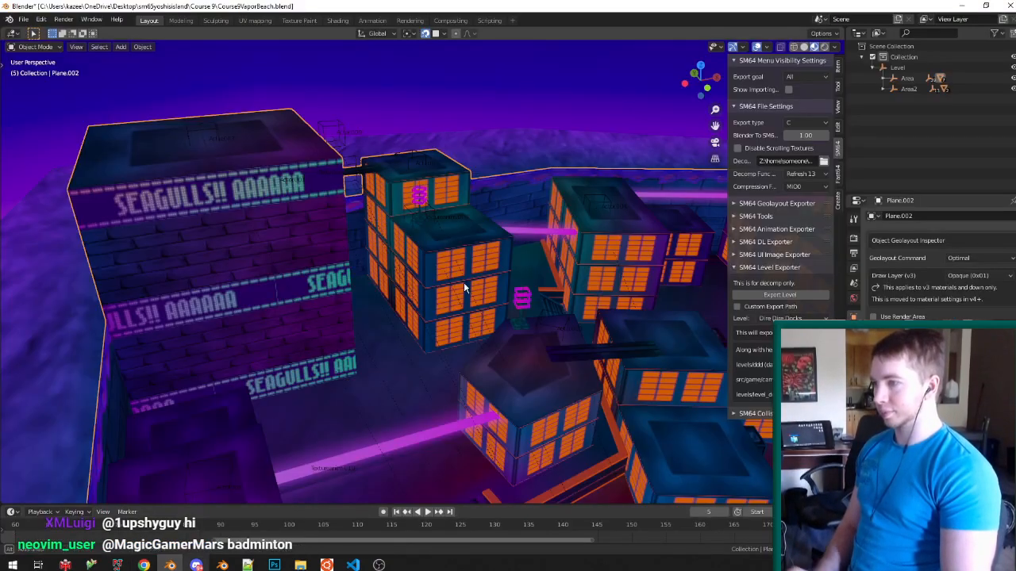
middle_click_drag(465, 290, 438, 310)
key("ctrl+s")
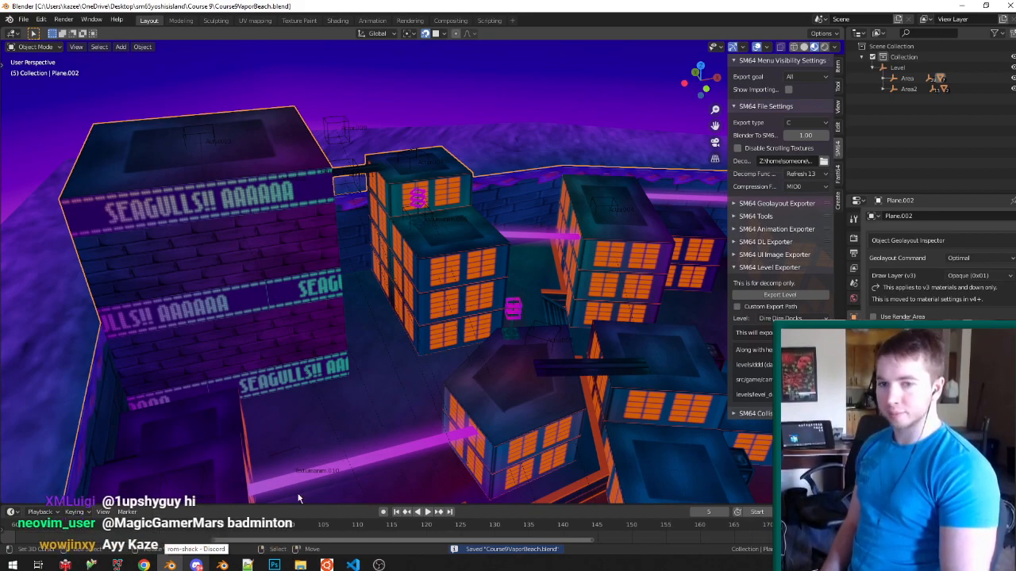
mouse_move(170, 565)
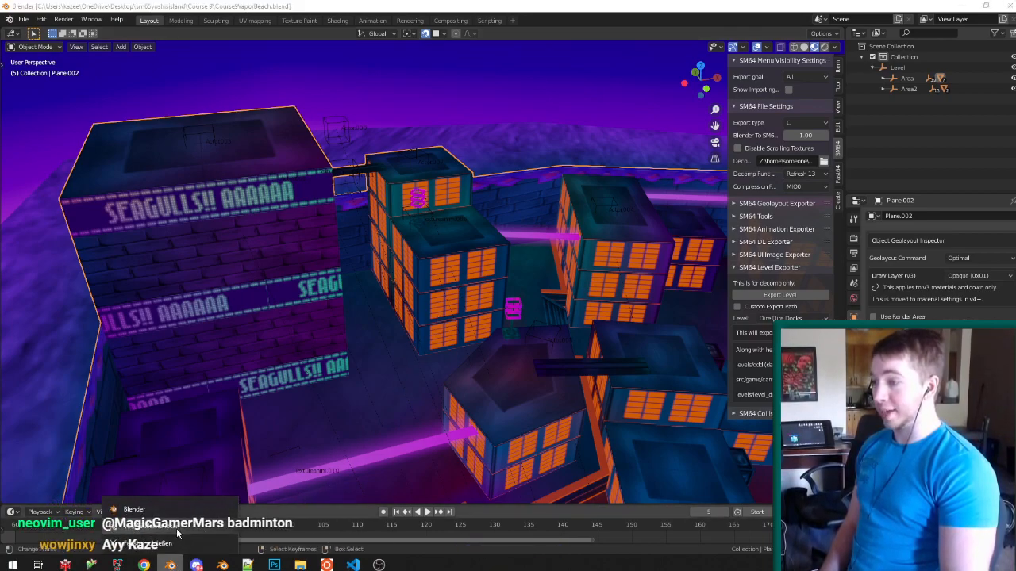
left_click(168, 514)
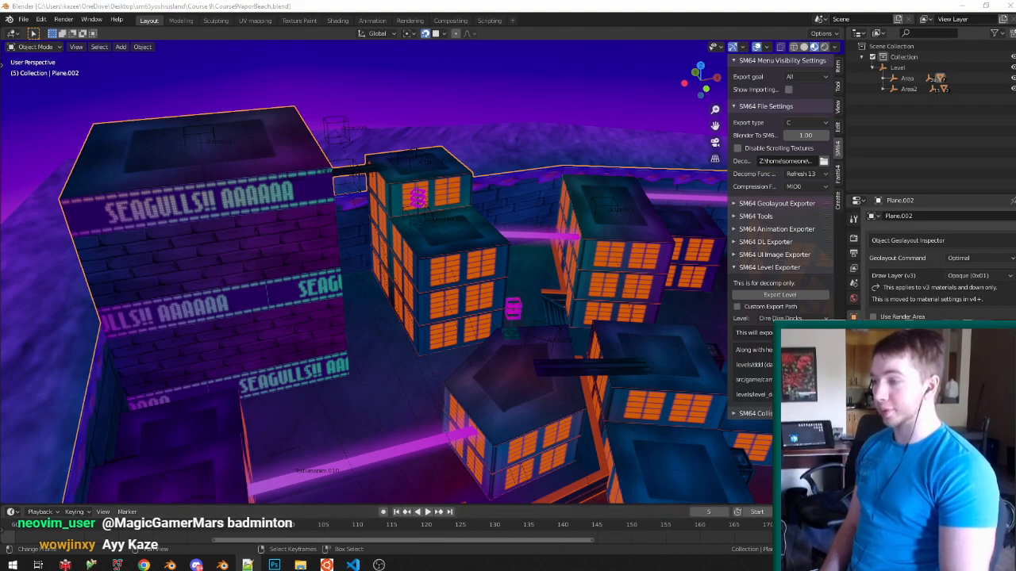
Switch to the Blender window with toronto.blend, save the file, and close that window.
left_click(222, 565)
middle_click_drag(385, 381, 417, 316)
key("ctrl+s")
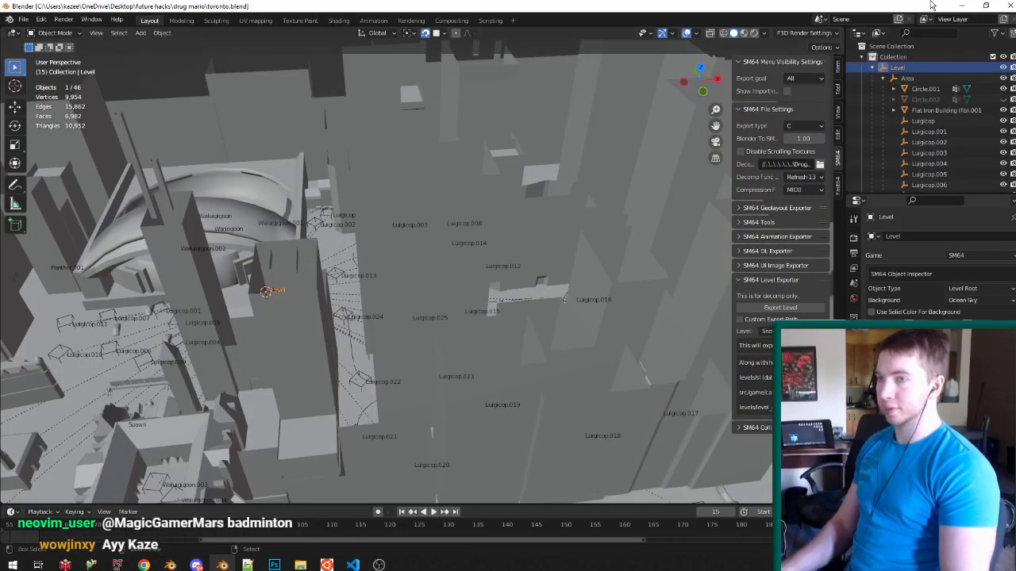
left_click(1005, 5)
Open walkgull.blend from the Course 9 folder in the new Blender instance.
left_click(524, 185)
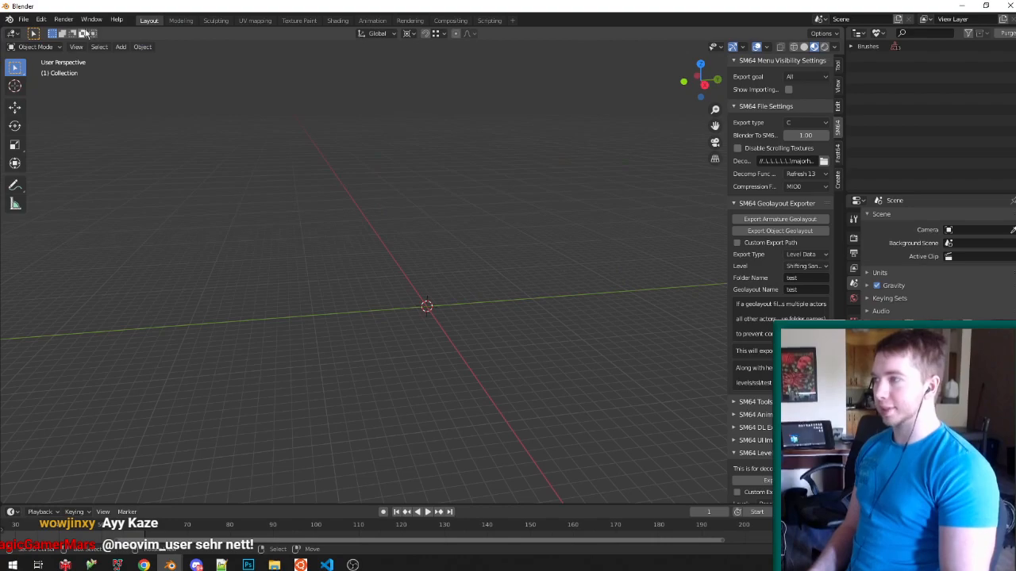
left_click(24, 19)
left_click(30, 46)
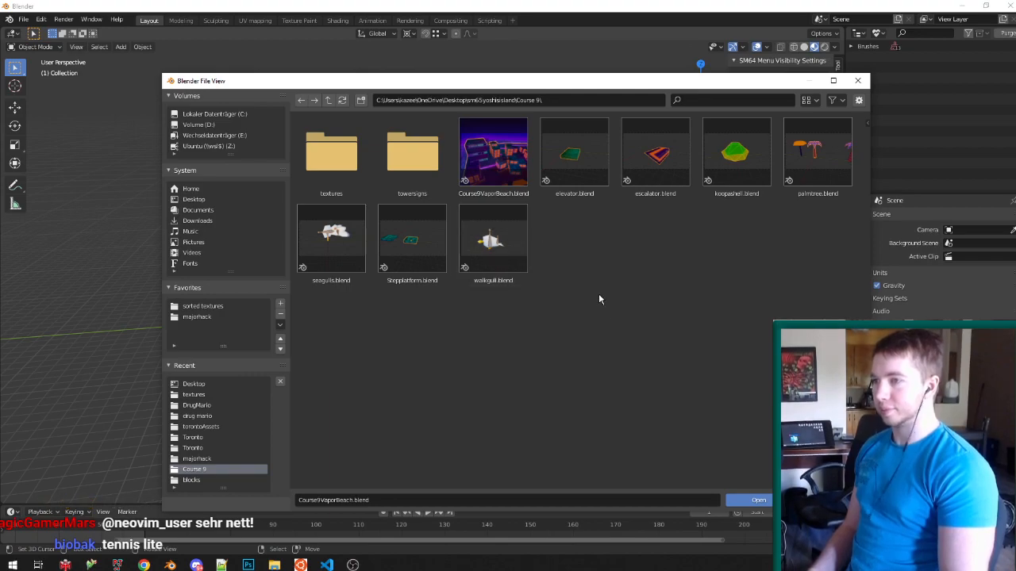
double_click(499, 253)
scroll(457, 371, "up", 2)
middle_click_drag(367, 334, 354, 308)
scroll(355, 308, "down", 3)
scroll(327, 344, "up", 3)
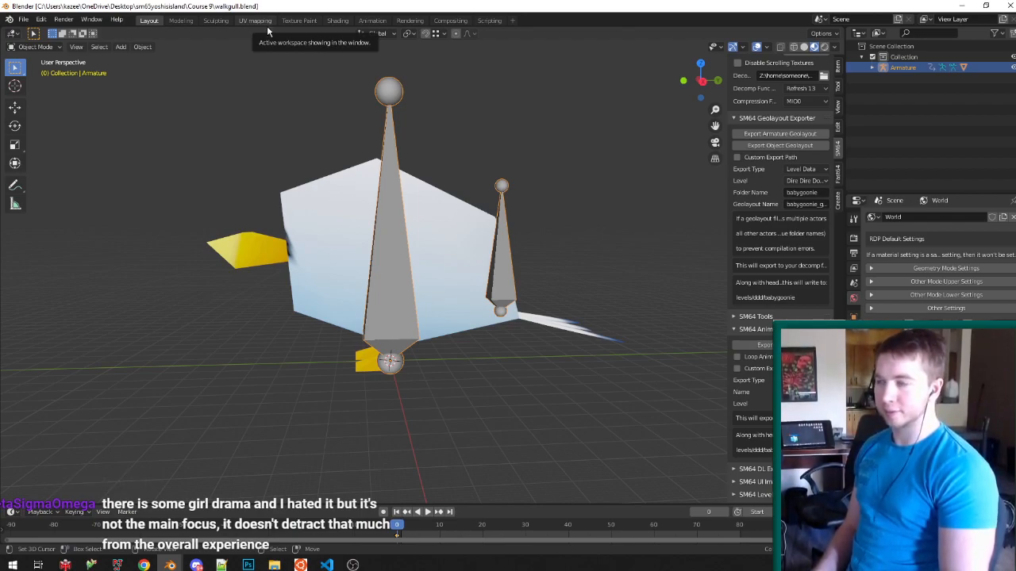
Switch to the Animation workspace with the gull's armature in Pose Mode and the IDLE action in view.
left_click(409, 21)
left_click(373, 21)
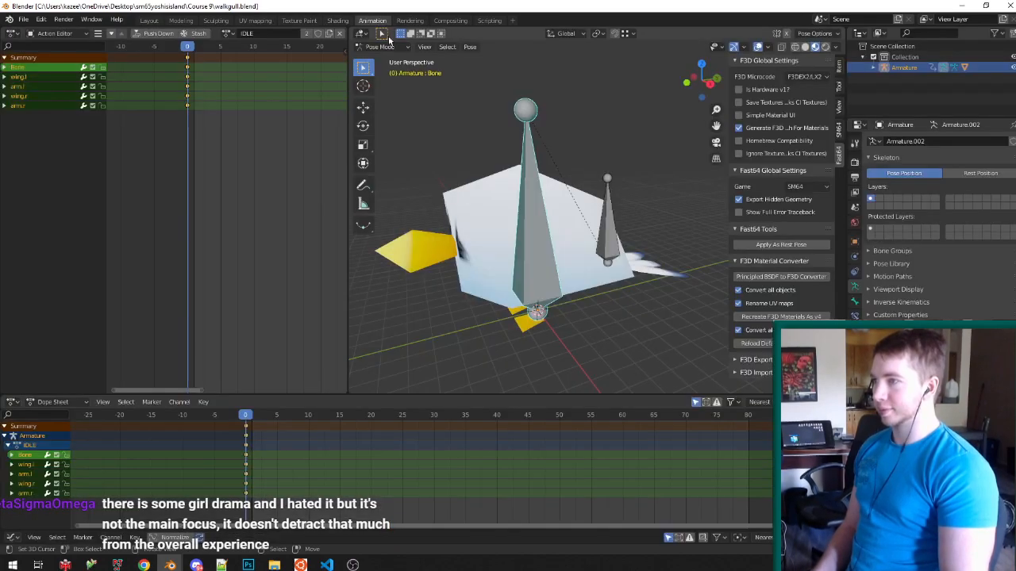
middle_click_drag(480, 134, 582, 208)
key("ctrl+Tab")
key("ctrl+Tab")
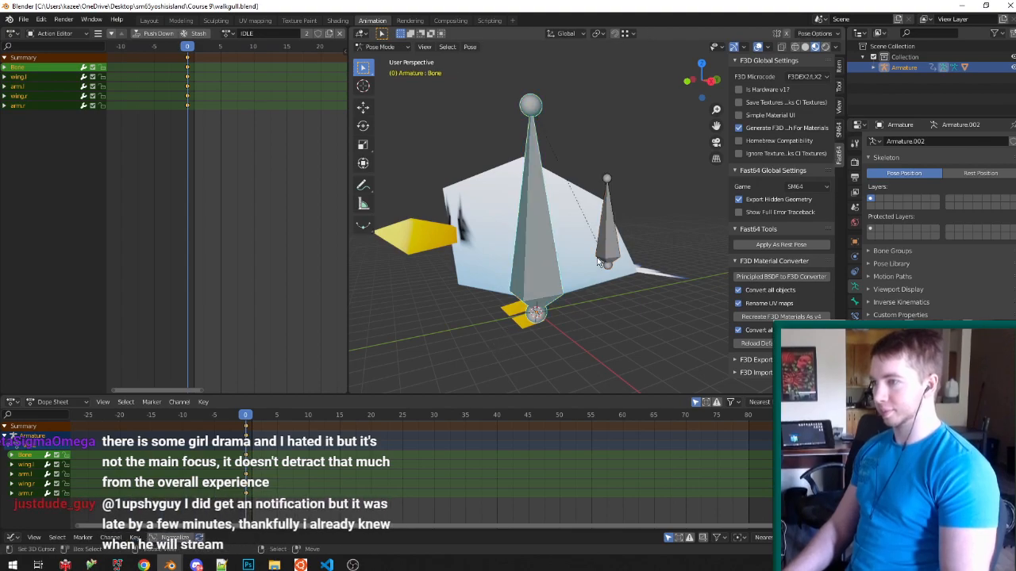
middle_click_drag(596, 257, 587, 256)
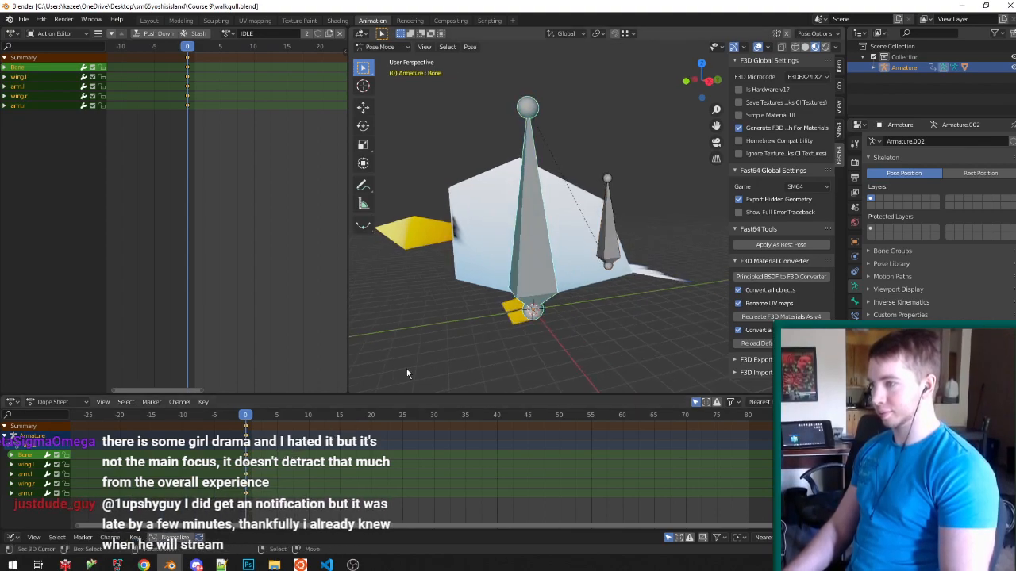
middle_click_drag(564, 256, 584, 258)
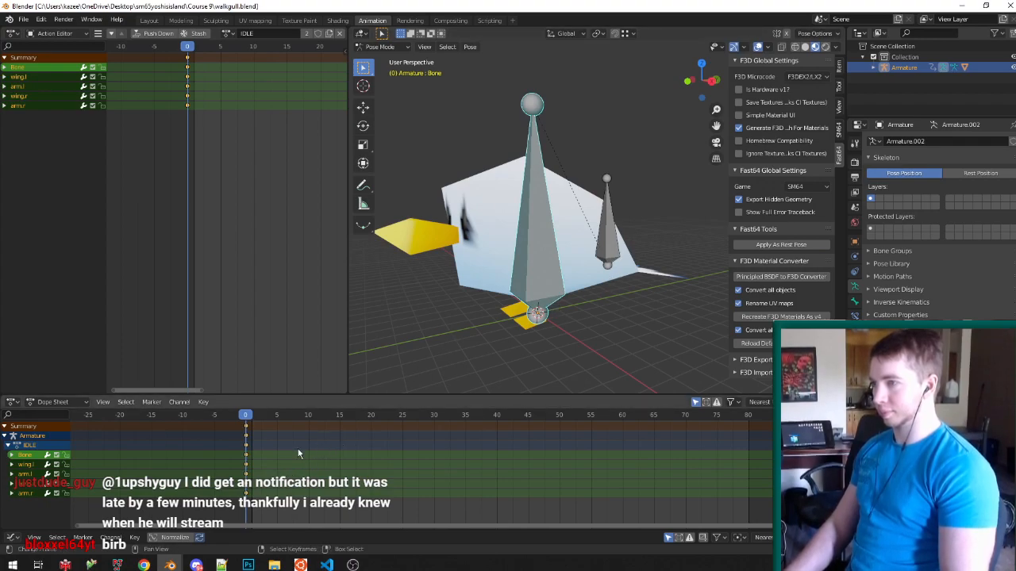
Copy the IDLE action's frame 0 keyframes to frame 15.
left_click_drag(264, 422, 276, 404)
key("ctrl+c")
left_click_drag(349, 446, 341, 452)
key("ctrl+v")
Rotate the main body bone about 15° around the global Z axis at frame 15 and keyframe the pose.
key("r")
key("z")
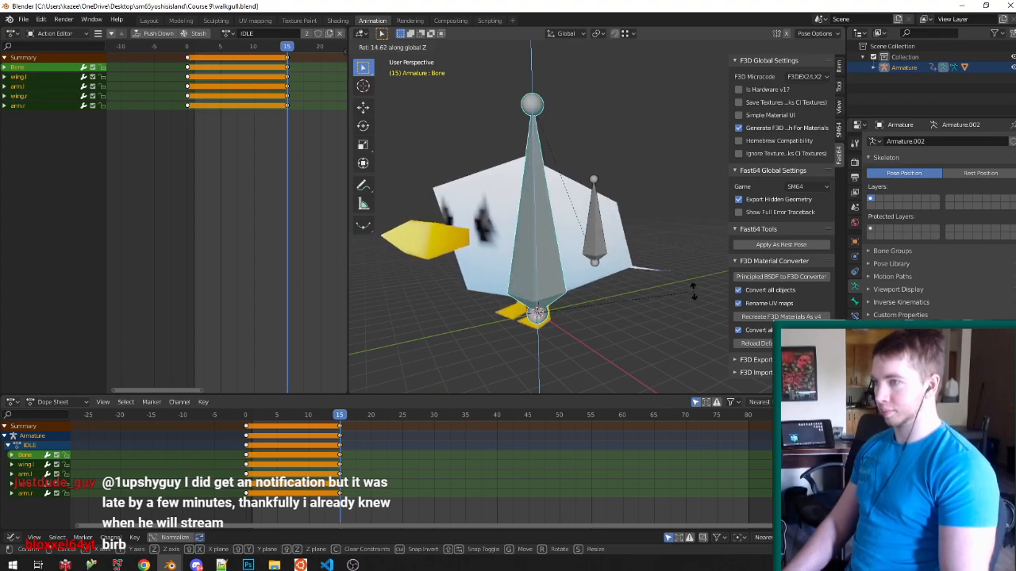
left_click(689, 289)
middle_click_drag(658, 276, 523, 305)
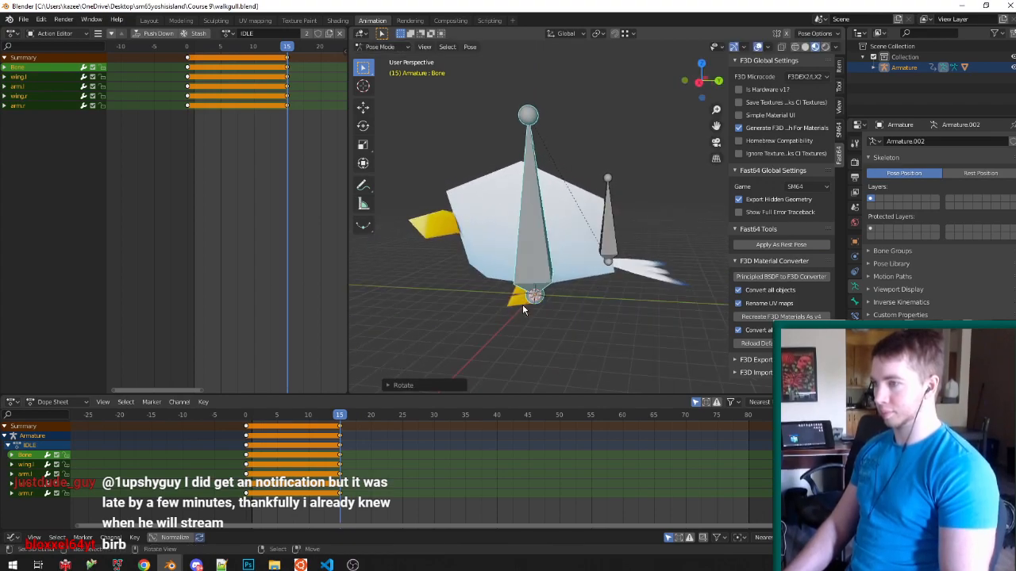
key("i")
left_click(580, 276)
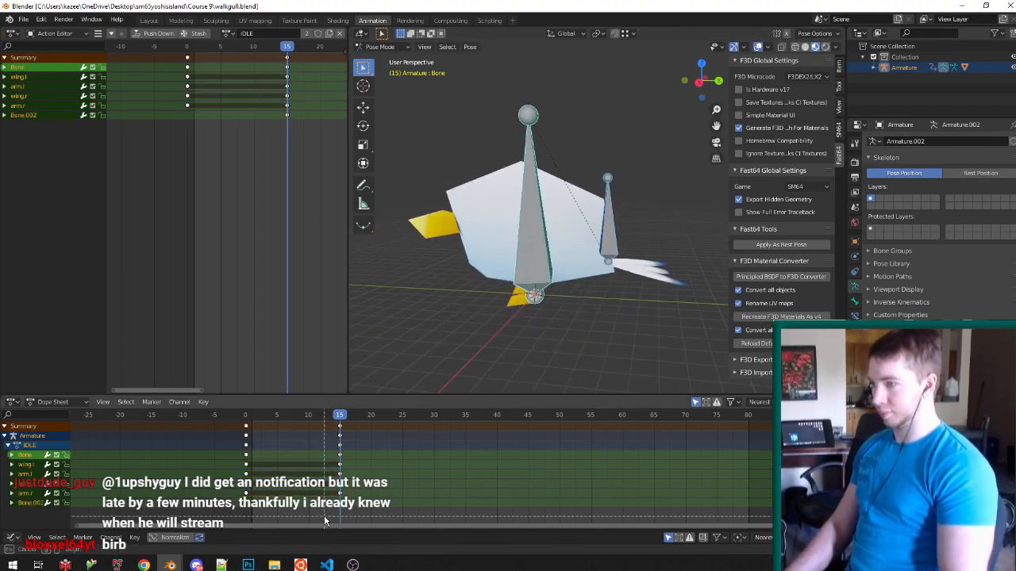
Key the frame 15 pose at frame 45 and paste its keyframes flipped there.
left_click_drag(460, 446, 526, 466)
key("i")
left_click(526, 465)
left_click(203, 403)
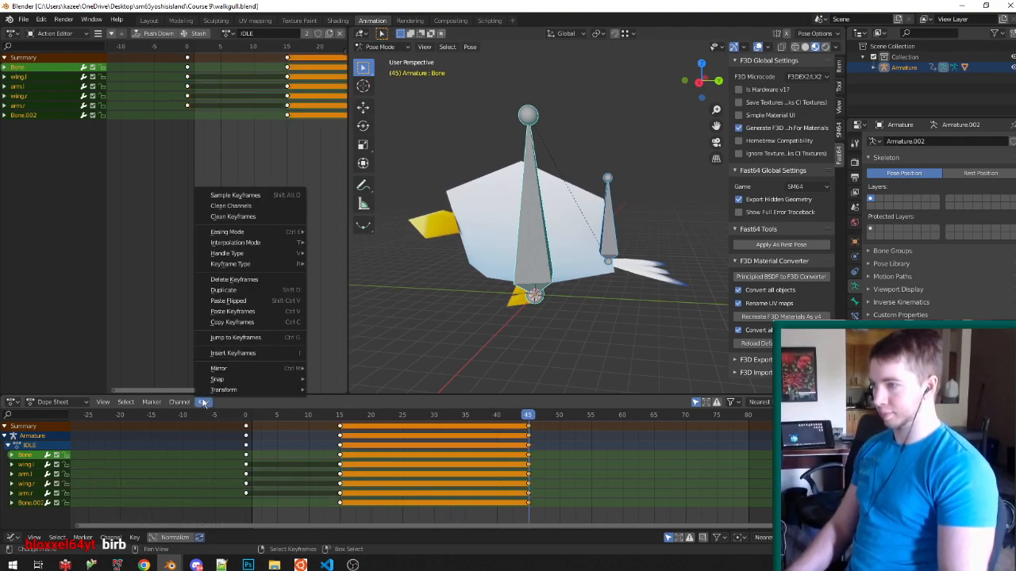
left_click(251, 302)
Repeat the frame 0 keyframes at frame 60 and preview the IDLE animation.
left_click_drag(219, 507, 267, 412)
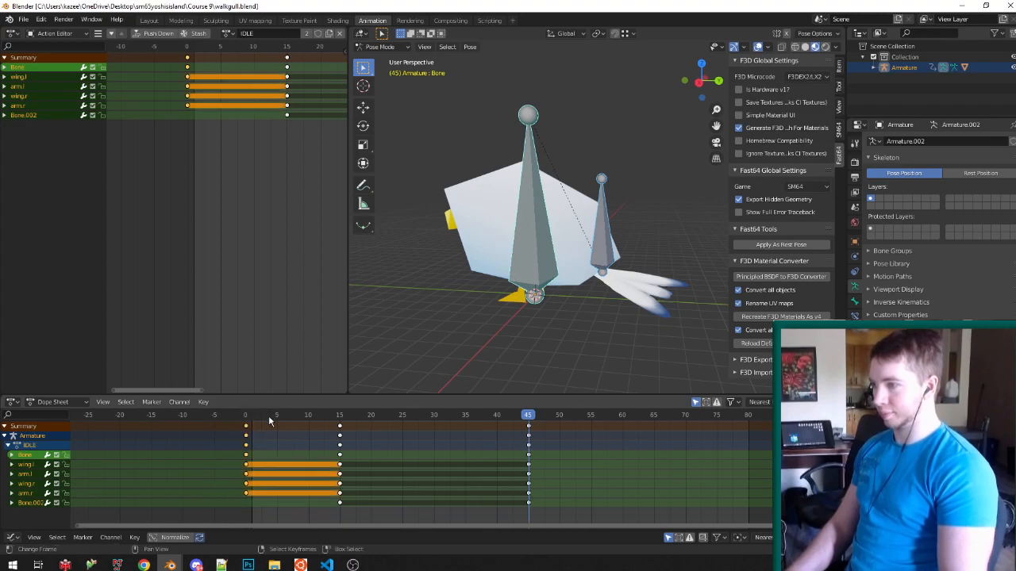
left_click(625, 461)
key("i")
key("space")
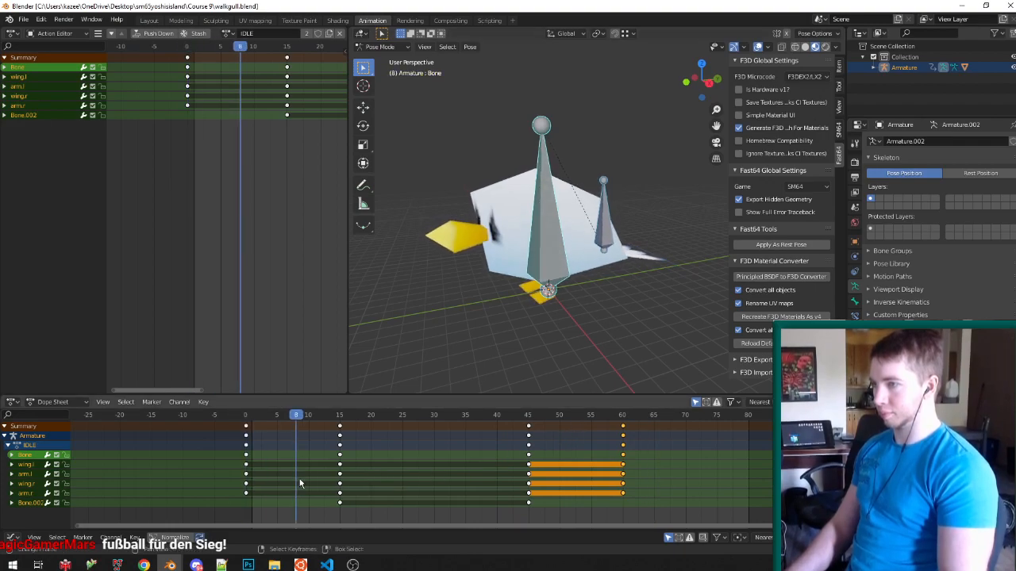
key("space")
Move the keyframes at frames 45 and 60 back by 15 frames and preview the timing.
left_click_drag(499, 508, 657, 434)
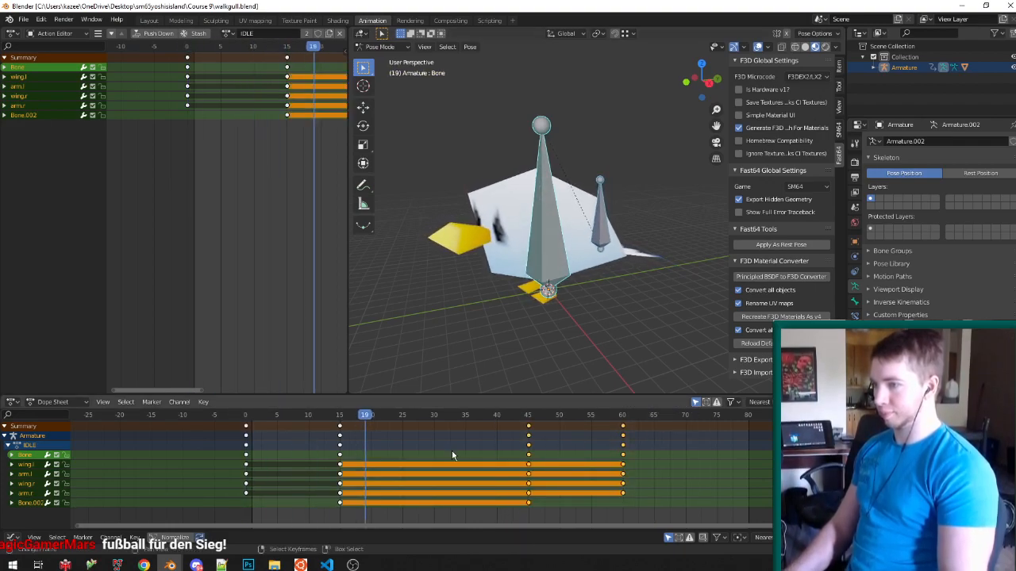
type("g15")
key("minus")
key("Return")
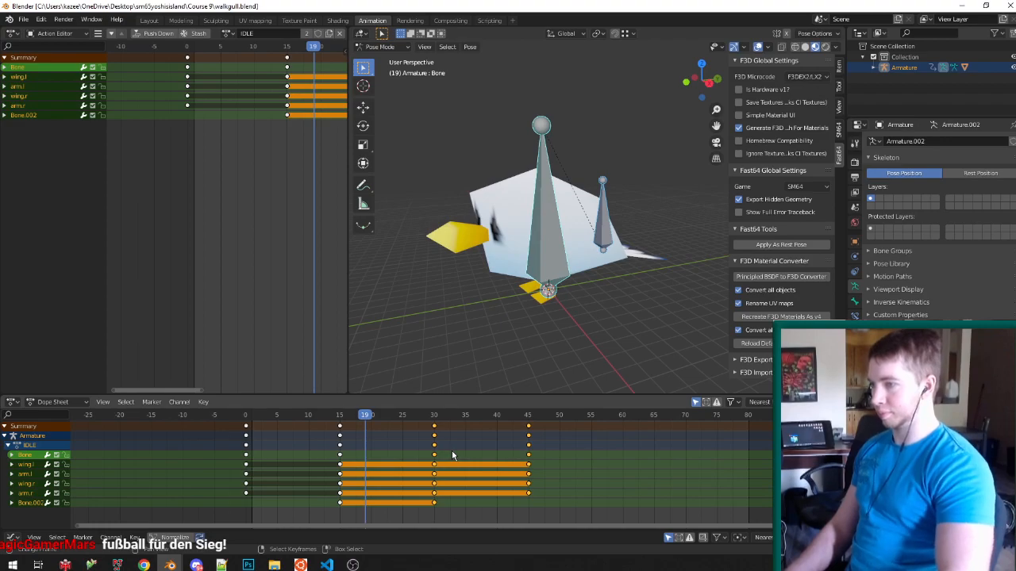
key("shift+Left")
key("space")
key("space")
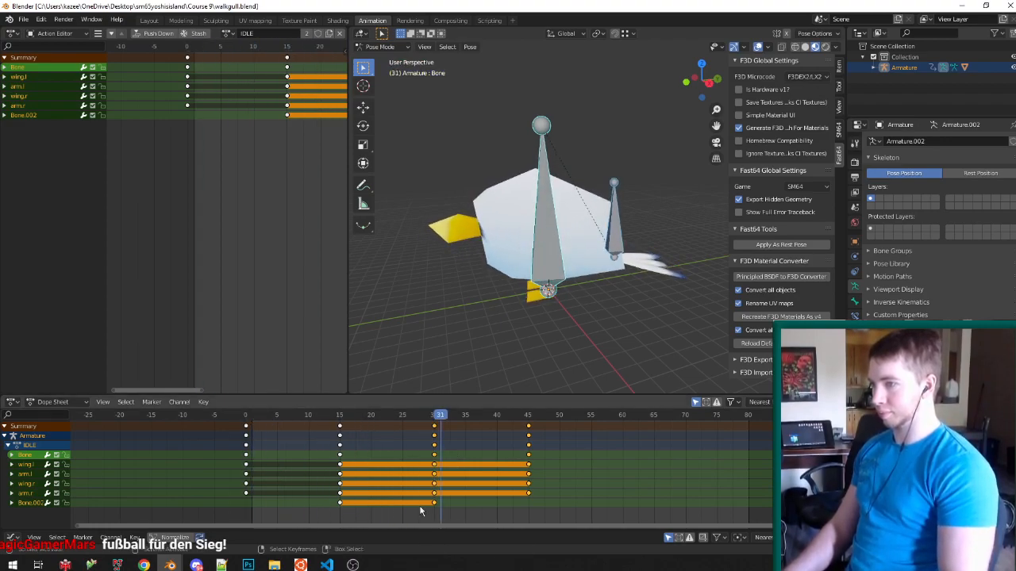
Move the selected last two keyframe columns forward by 10 frames, preview, and move them forward 5 more.
type("g10")
key("Return")
key("space")
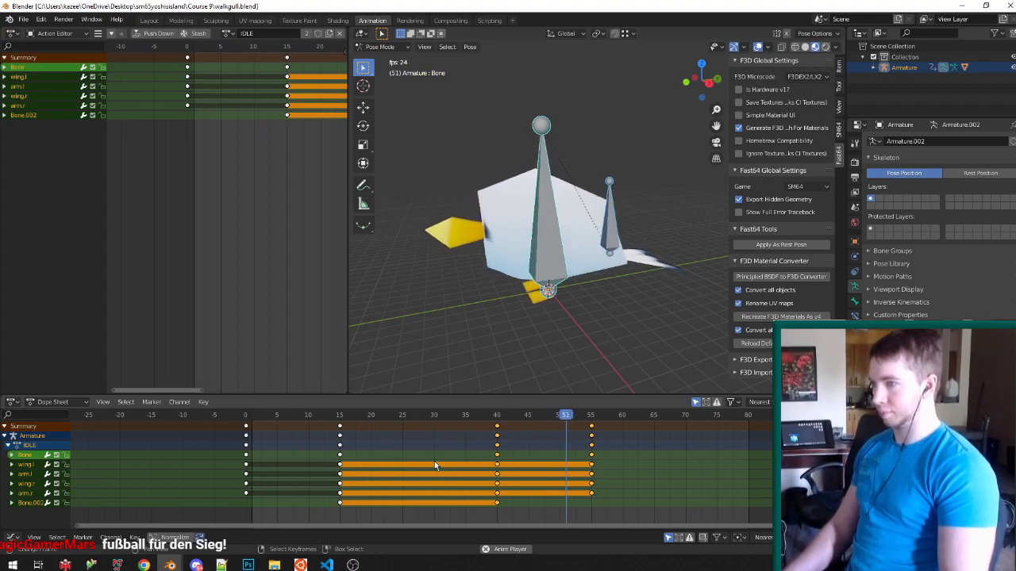
key("space")
type("g5")
key("Return")
Save walkgull.blend and insert a keyframe for the tail bone, Bone.002, at frame 10.
key("ctrl+s")
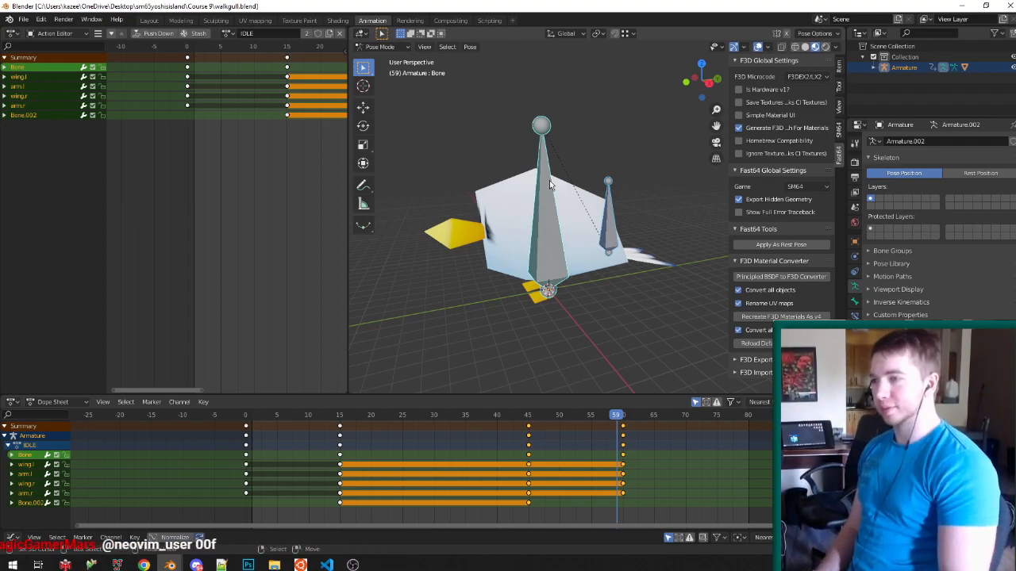
right_click(601, 238)
middle_click_drag(599, 242, 581, 238)
left_click_drag(337, 442, 316, 479)
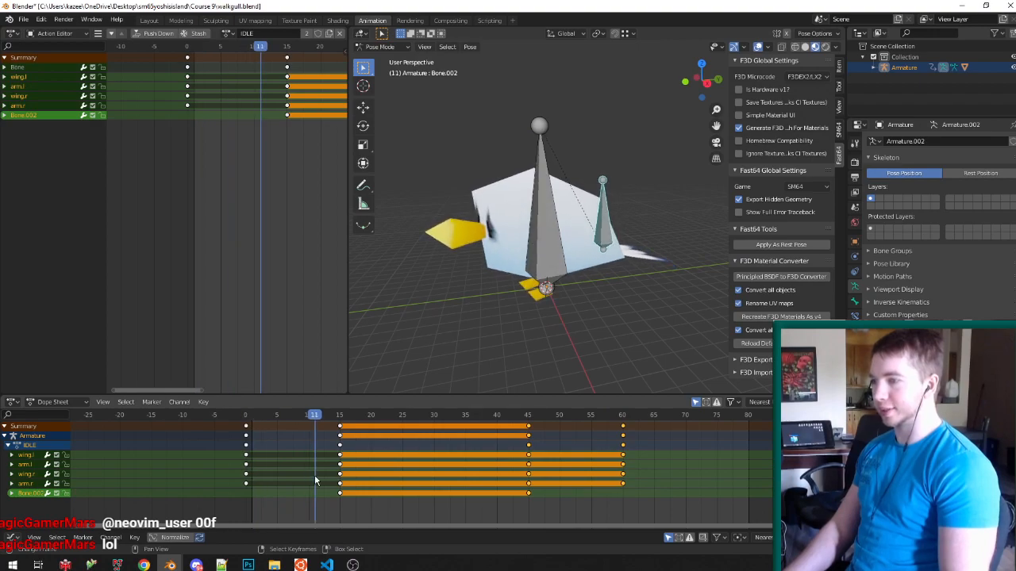
key("i")
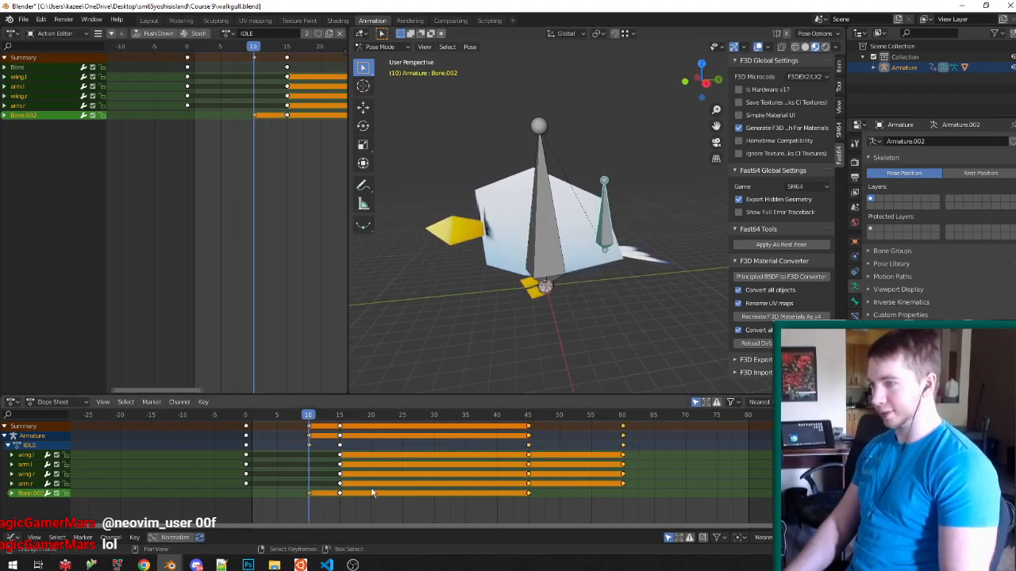
Rotate the tail bone about -18° in side view at frame 20 and keyframe it.
left_click(371, 483)
key("r")
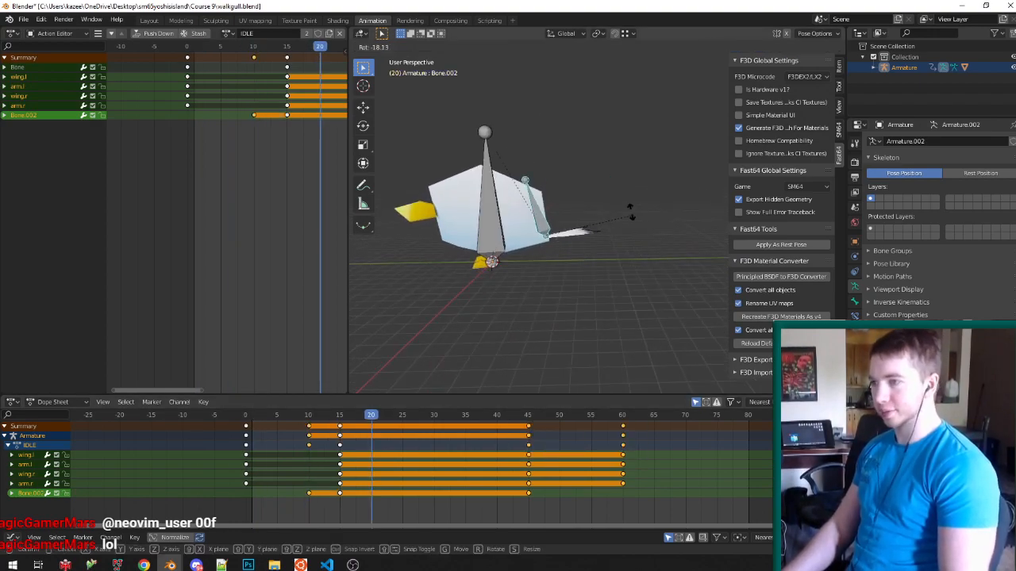
left_click(626, 202)
key("i")
left_click(626, 204)
Copy the tail bone's frame 10 keyframe to frame 24 and play the animation.
right_click_drag(304, 520, 321, 425)
key("ctrl+c")
left_click(397, 461)
key("ctrl+v")
key("space")
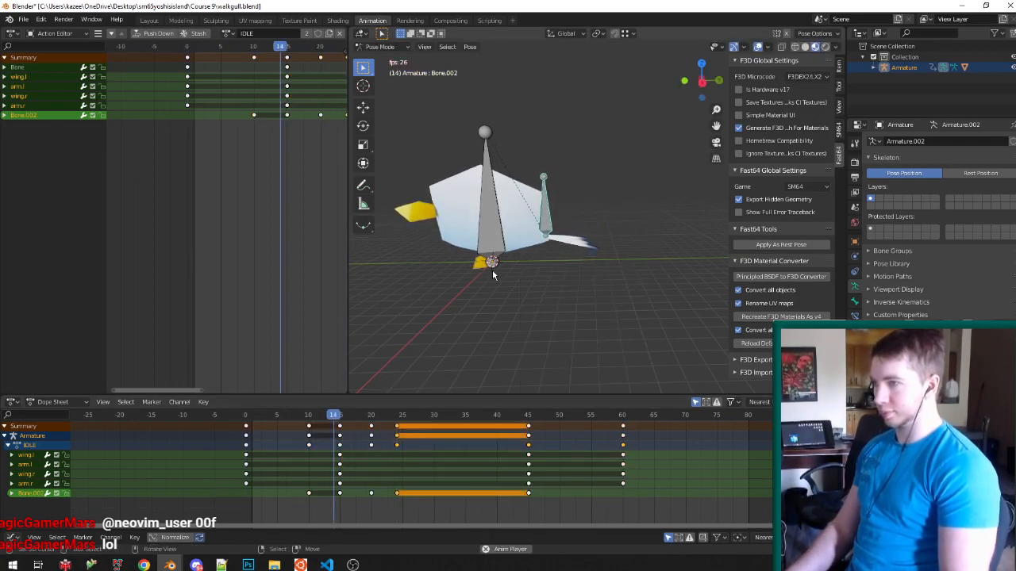
Try deleting the IDLE action's keyframes at frame 15, preview the animation, and undo the deletion.
right_click(327, 496)
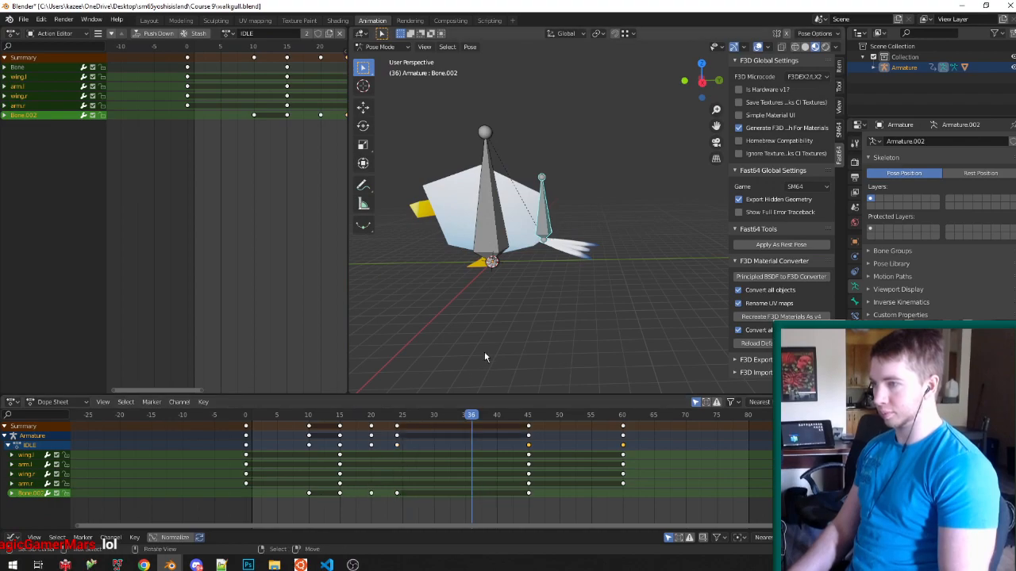
right_click_drag(345, 415, 347, 415)
key("x")
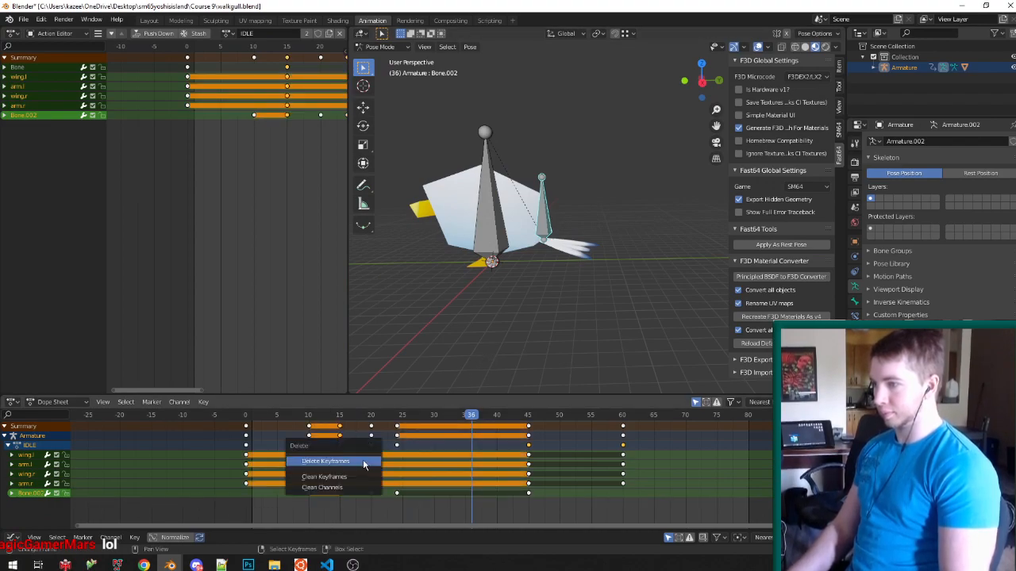
left_click(363, 464)
left_click(306, 481)
key("space")
key("space")
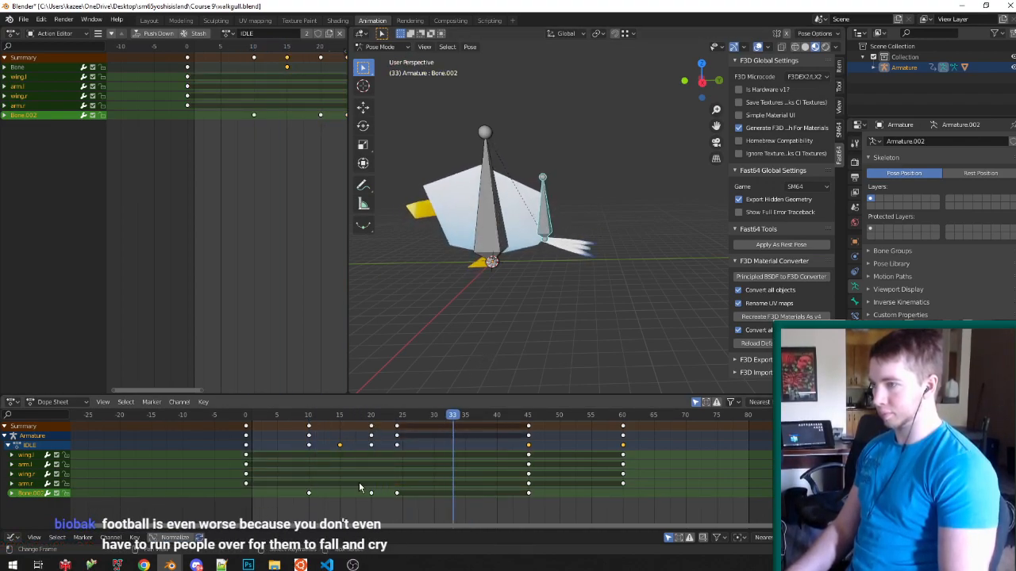
key("ctrl+z")
key("ctrl+z")
Copy the tail bone's keyframes from frames 10, 20 and 24 to frames 40, 50 and 54, and play the animation.
left_click(303, 486)
key("space")
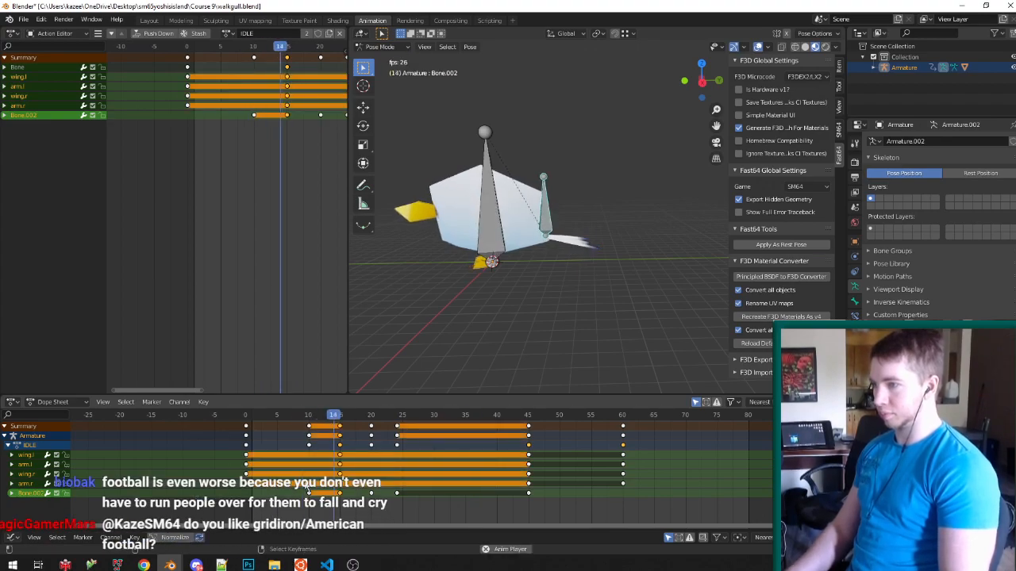
key("space")
right_click(316, 496)
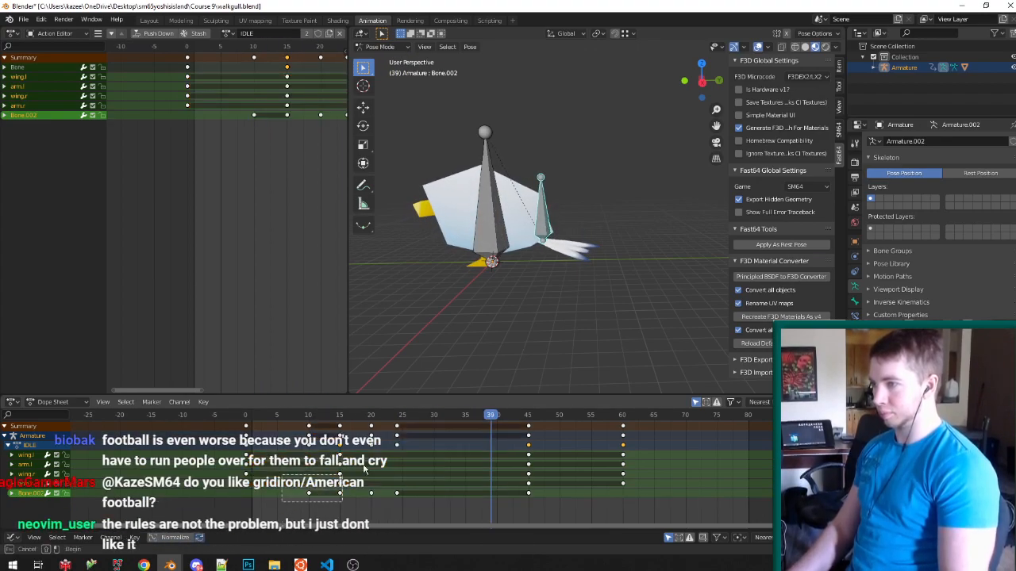
key("a")
key("ctrl+v")
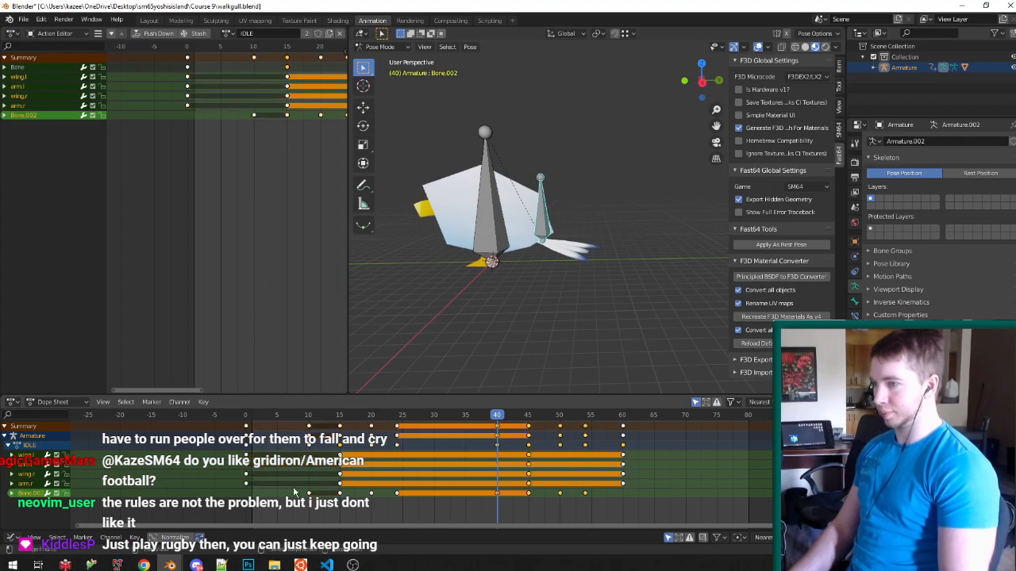
key("space")
middle_click_drag(529, 309, 584, 303)
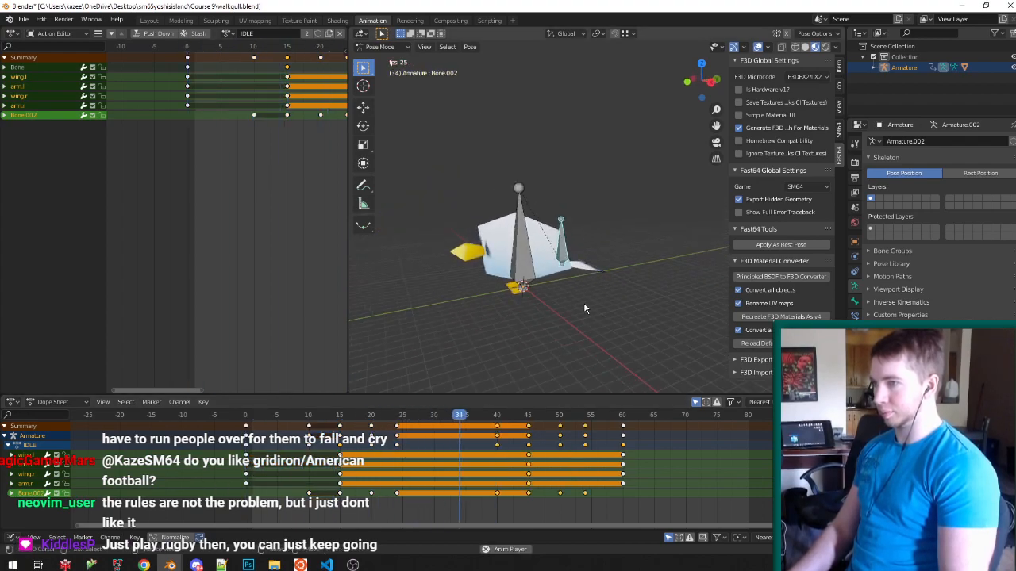
key("space")
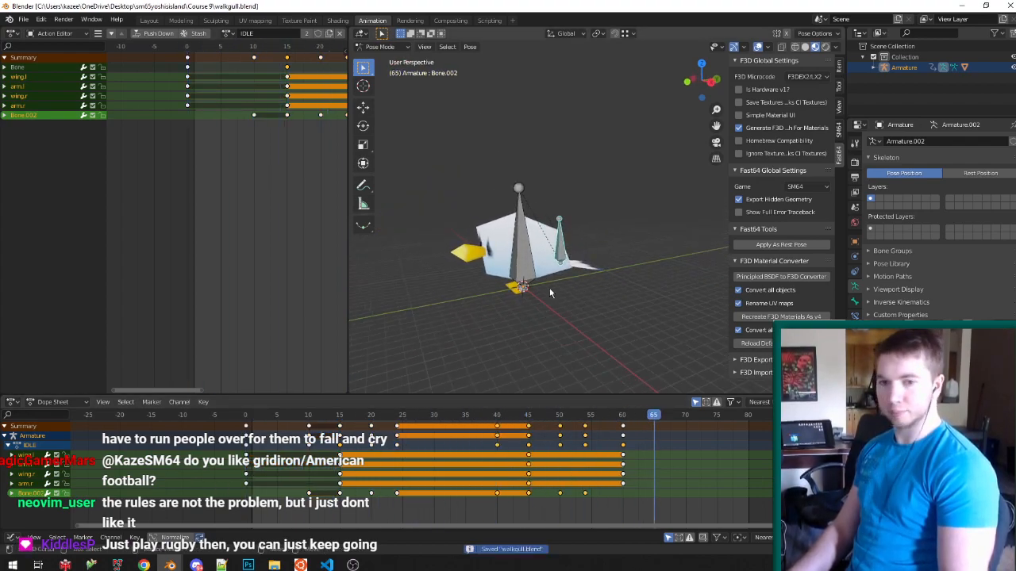
Save walkgull.blend and switch the armature to Object Mode in the Layout workspace.
key("ctrl+Tab")
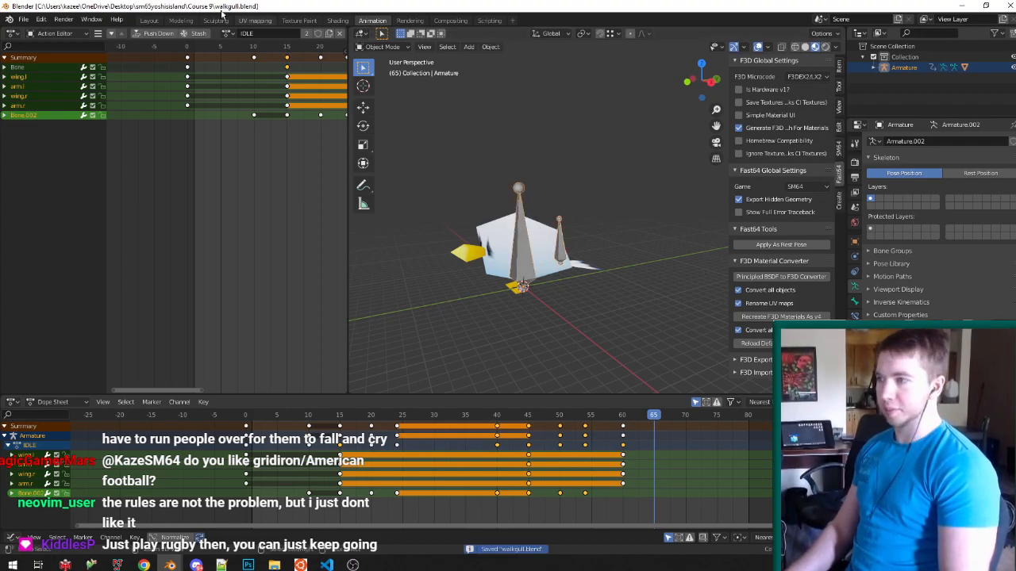
left_click(146, 20)
middle_click_drag(297, 143, 368, 178)
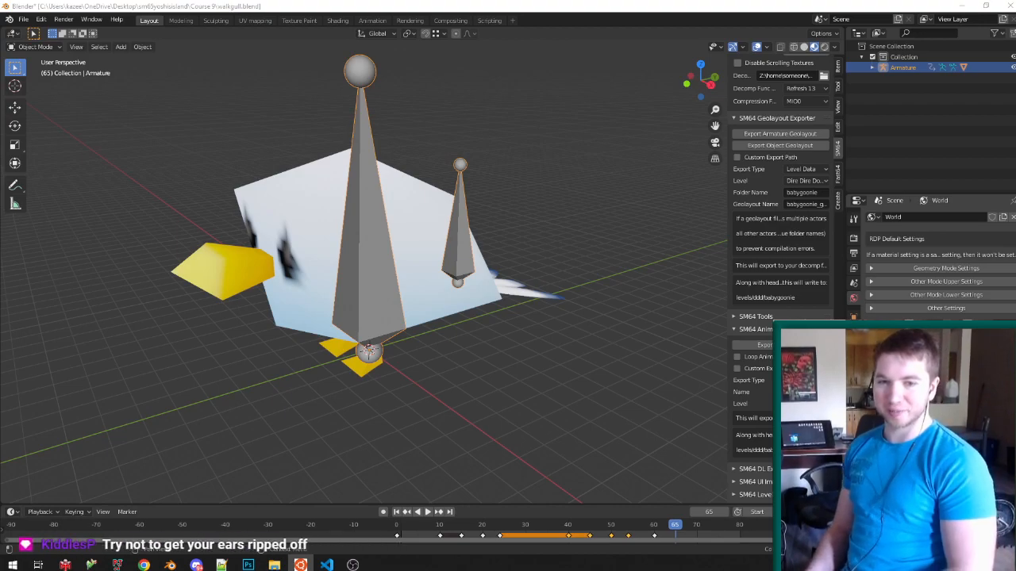
Switch to Project64, start YOSHIS ISLAND 64, and save the emulator state with Mario beside the crate-top nests.
left_click(119, 564)
double_click(223, 139)
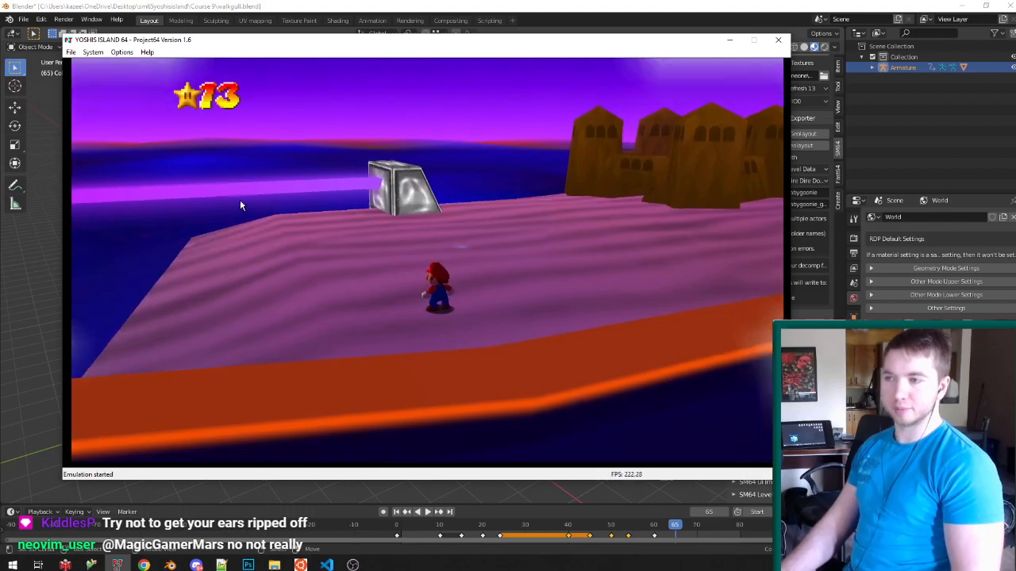
key("F5")
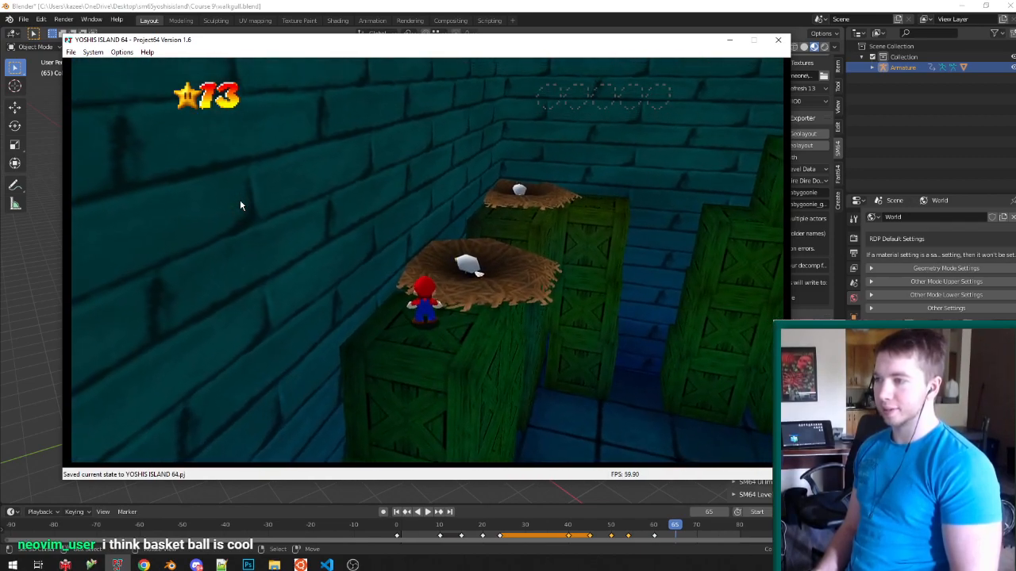
Return to Blender, enable Loop Animation, and export the armature's SM64 animation.
left_click(493, 29)
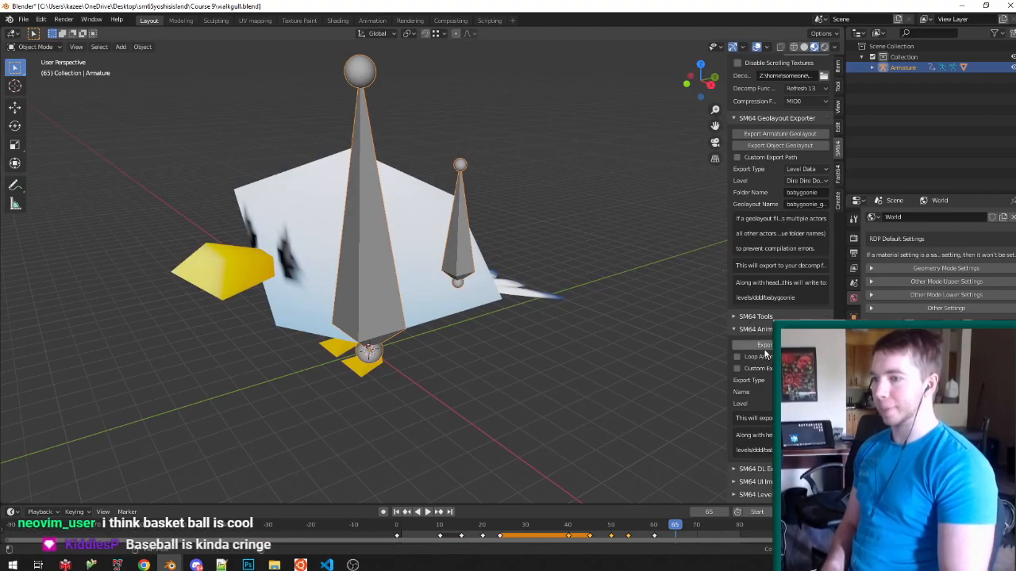
key("alt+Tab")
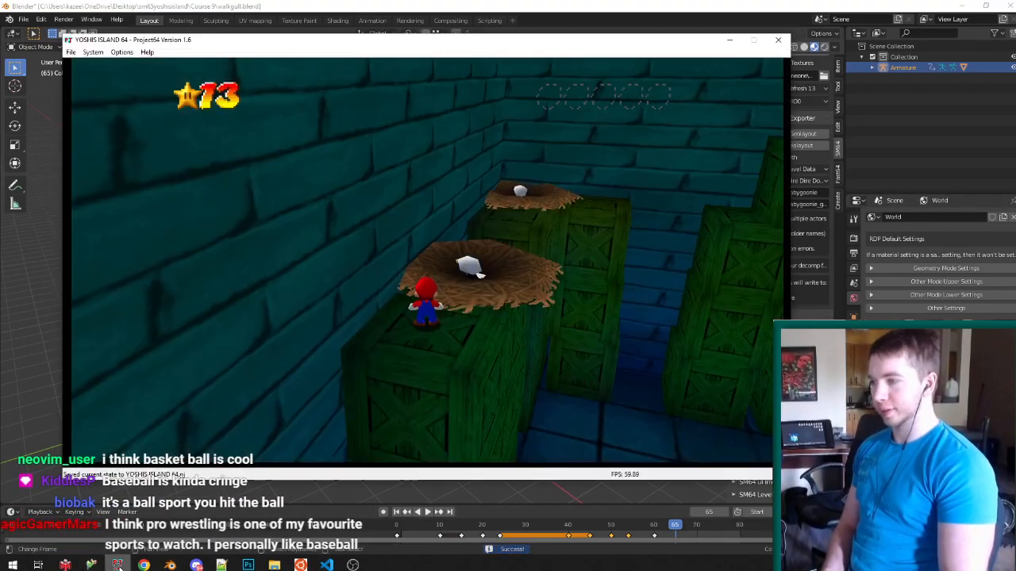
key("alt+Tab")
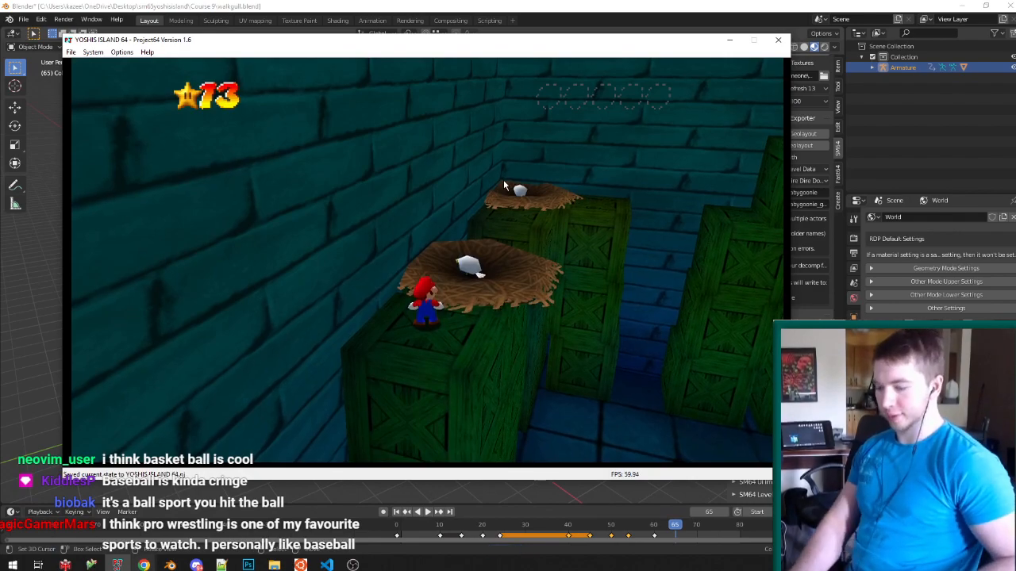
Restart the game in Project64, test the nest area, and close the emulator.
key("F12")
key("Return")
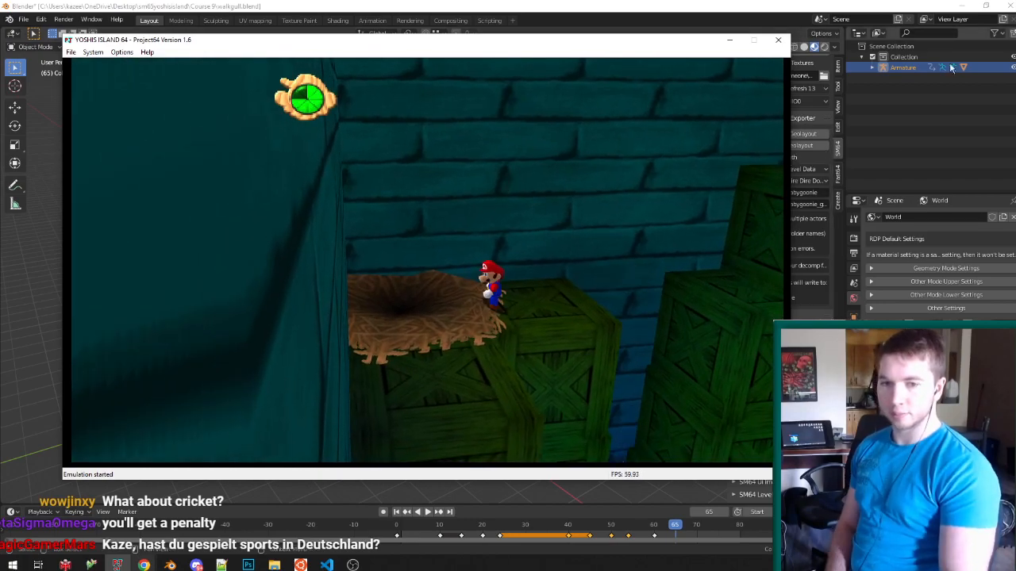
left_click(778, 39)
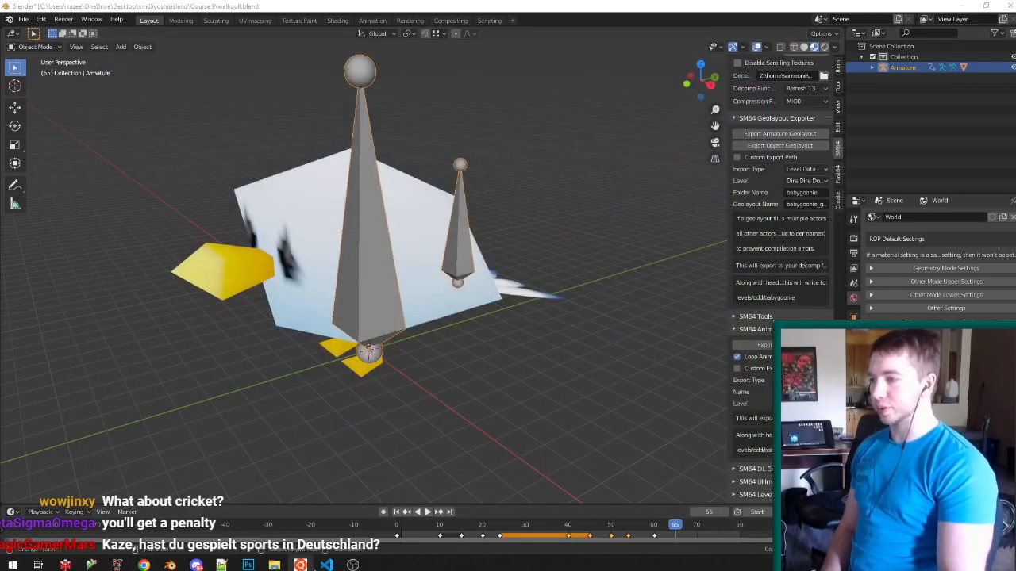
In VS Code, set walkgoonie's case 0 distance-to-Mario threshold to 400.f and save koopawave.inc.c.
left_click(325, 565)
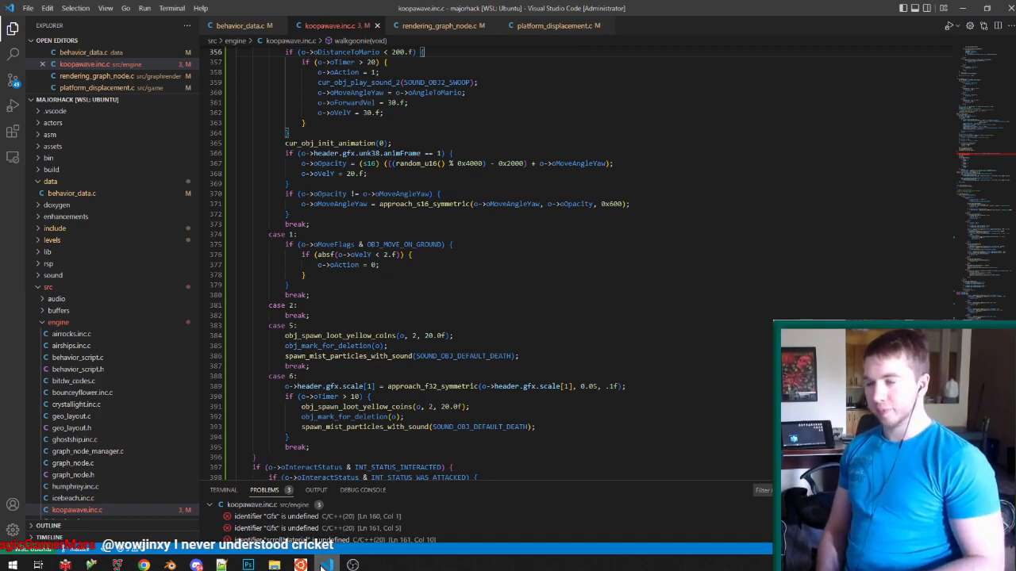
scroll(508, 262, "up", 2)
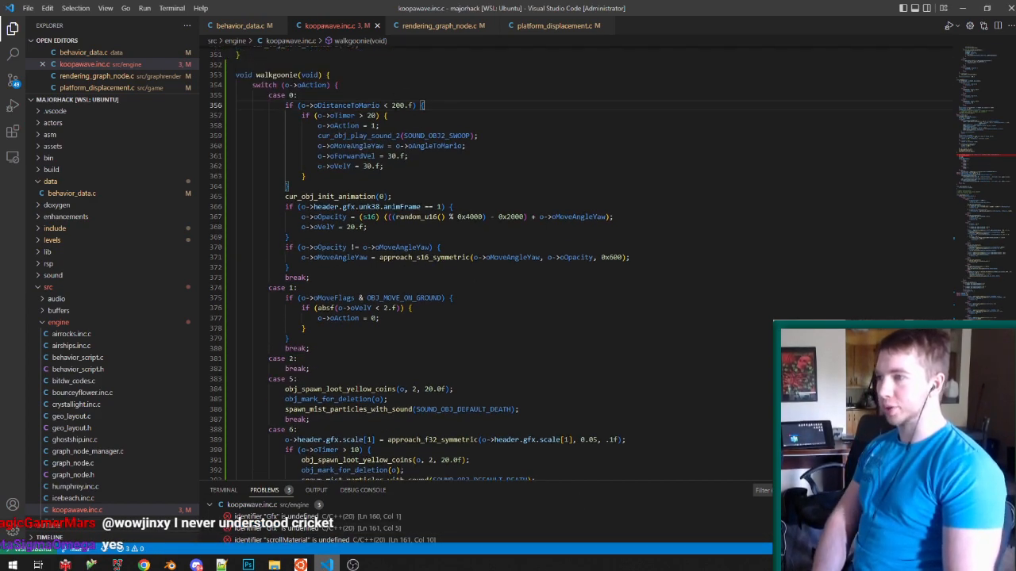
double_click(397, 106)
type("4")
key("ctrl+s")
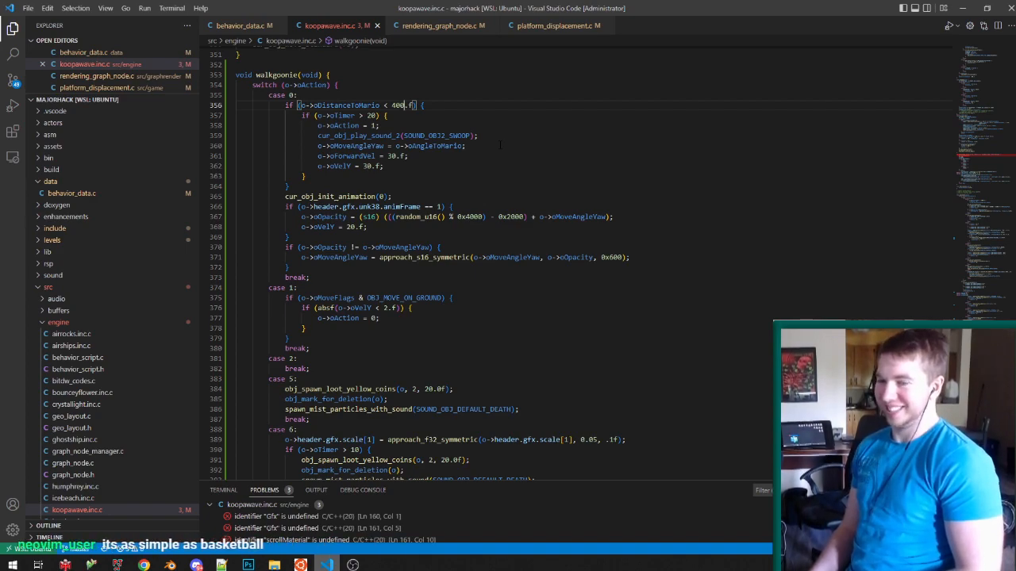
Add "o->oForwardVel = approach_f32_symmetric(o->oForwardVel, 0, 1.f);" after case 0's distance check and save the file.
scroll(508, 226, "down", 1)
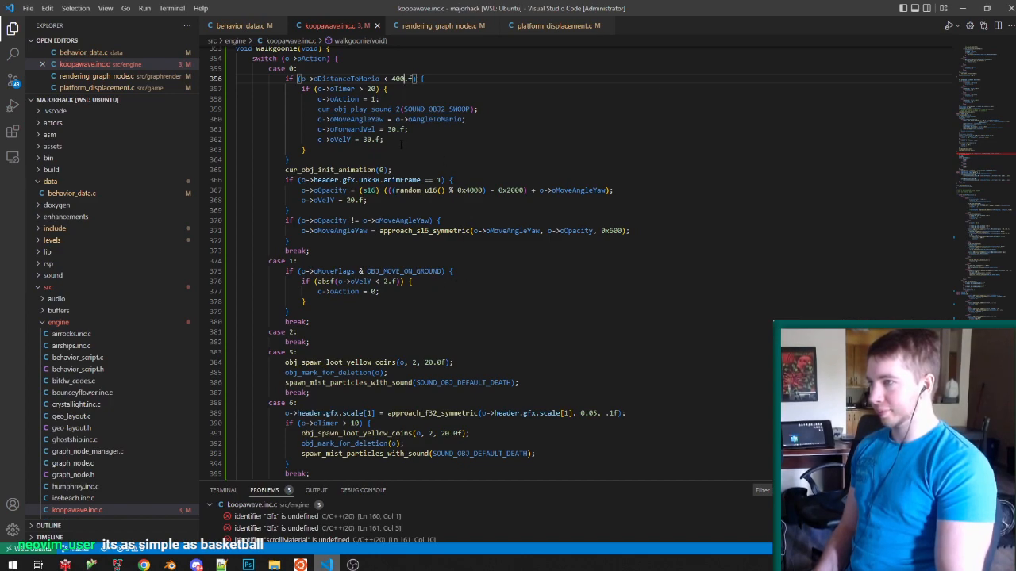
key("Down")
key("Return")
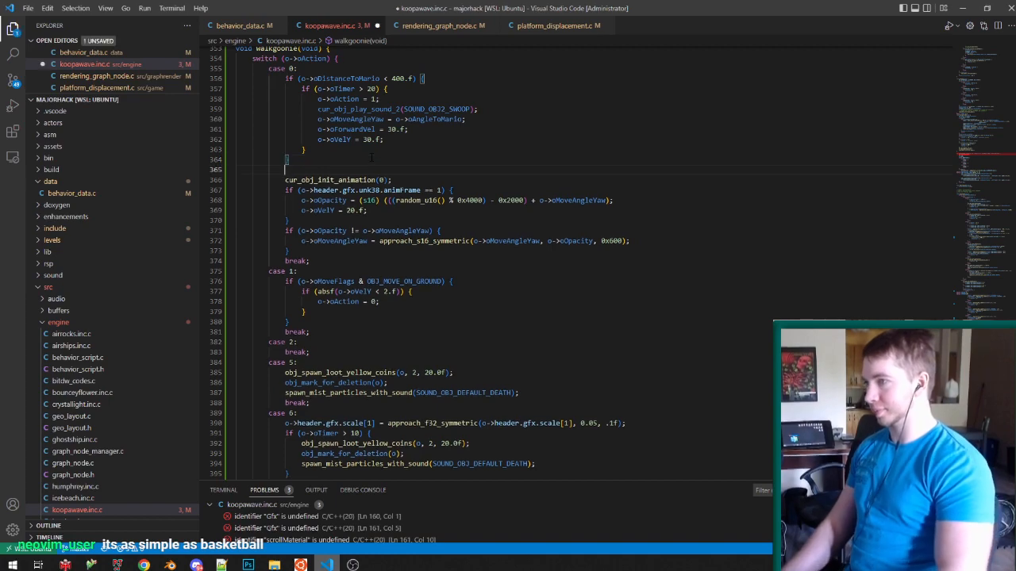
type("o->oForward")
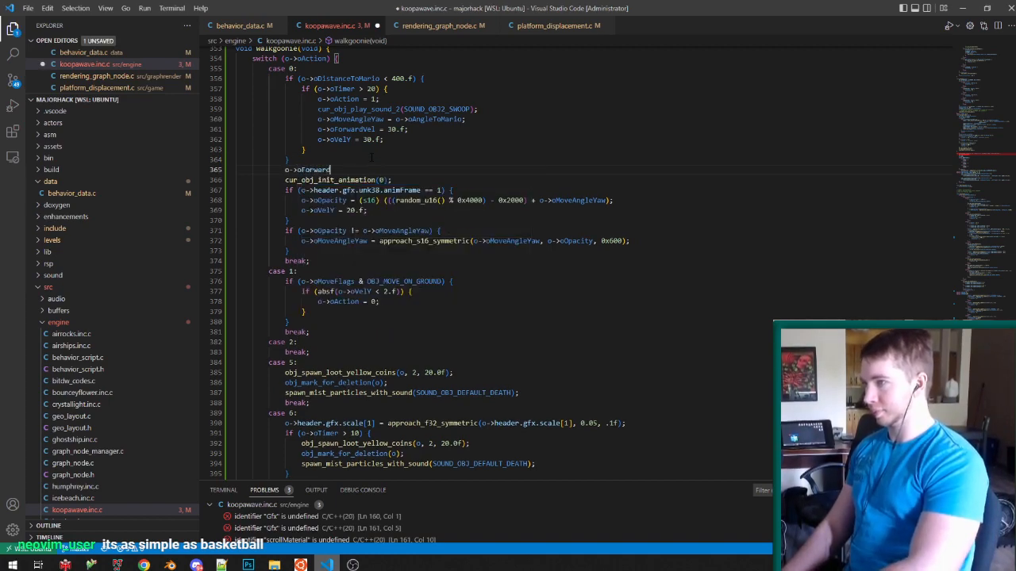
type("Vel = approach_f32_s")
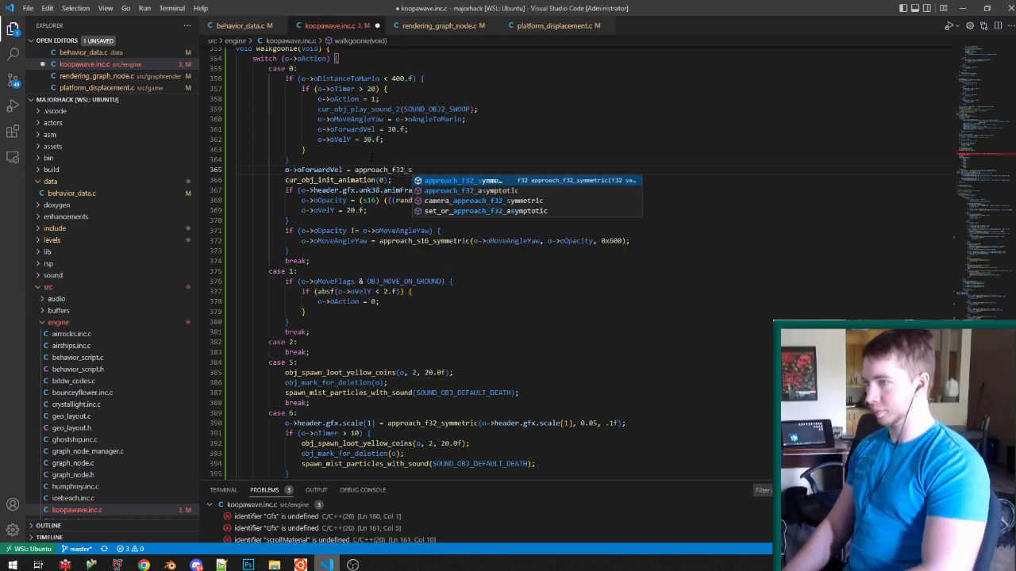
key("Tab")
type("(o->o")
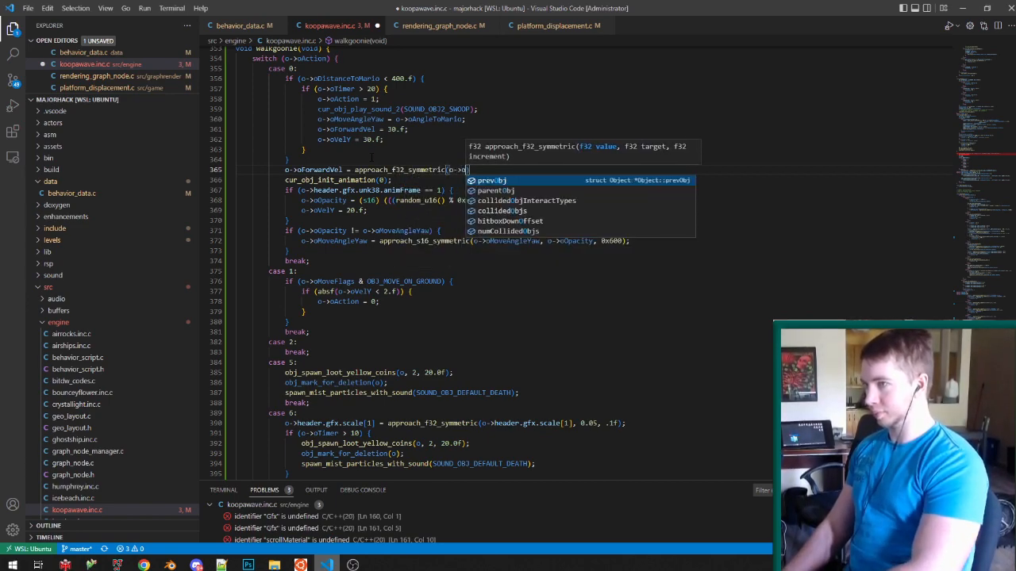
type("ForwardVel, 0,")
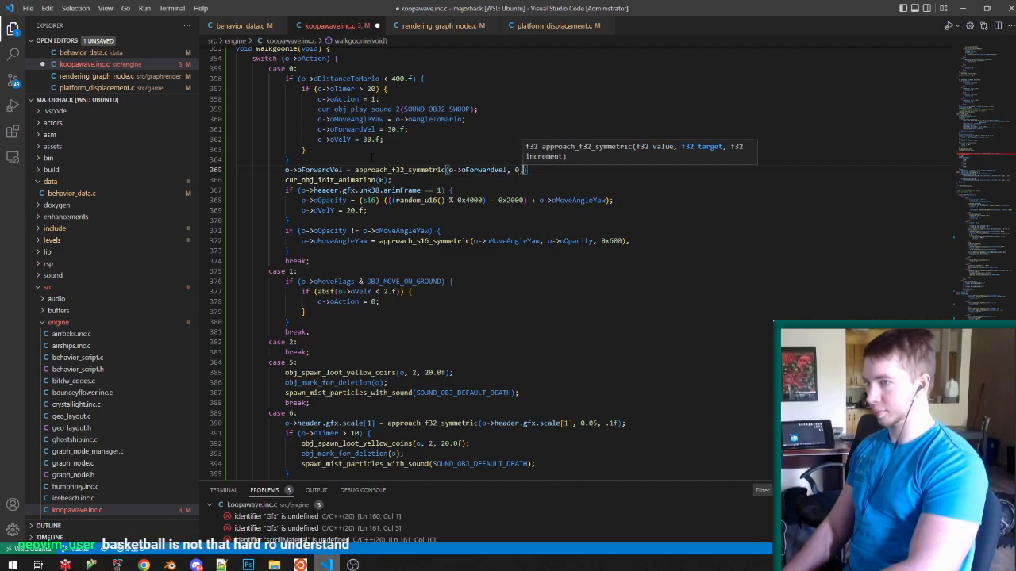
type(" 1.f);")
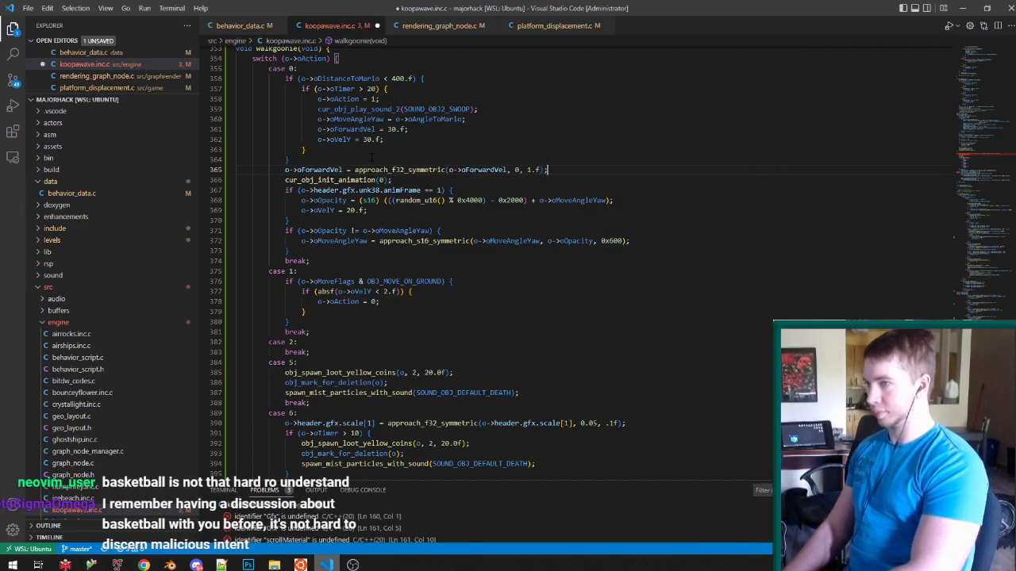
key("ctrl+s")
Try to move the new oForwardVel approach line up to the start of case 0.
key("alt+Up")
key("alt+Up")
key("alt+Up")
key("alt+Up")
key("alt+Up")
key("alt+Up")
key("alt+Up")
key("alt+Up")
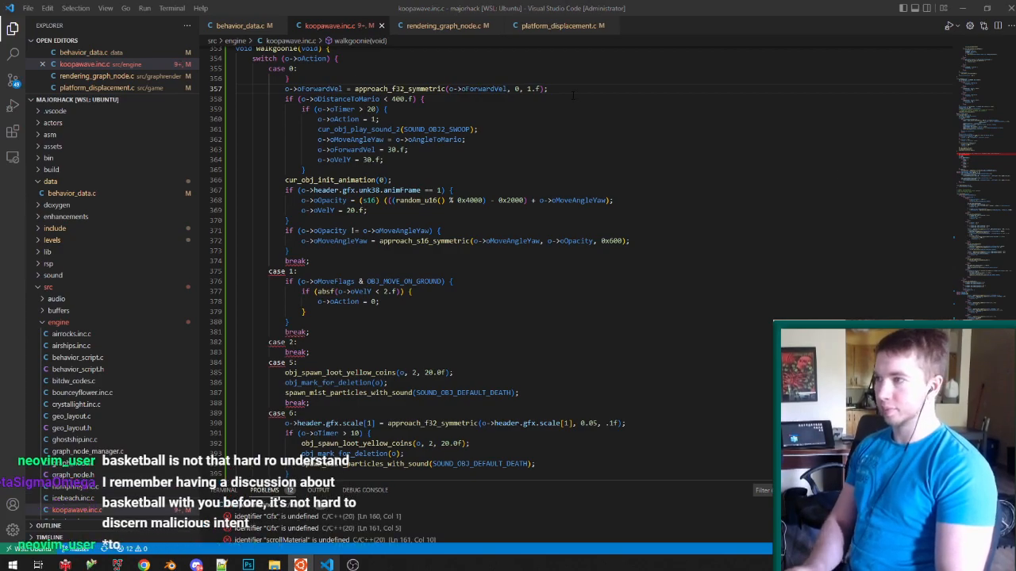
Delete the stray closing brace above the oForwardVel approach line in case 0 and save the file.
left_click(582, 89)
key("ctrl+z")
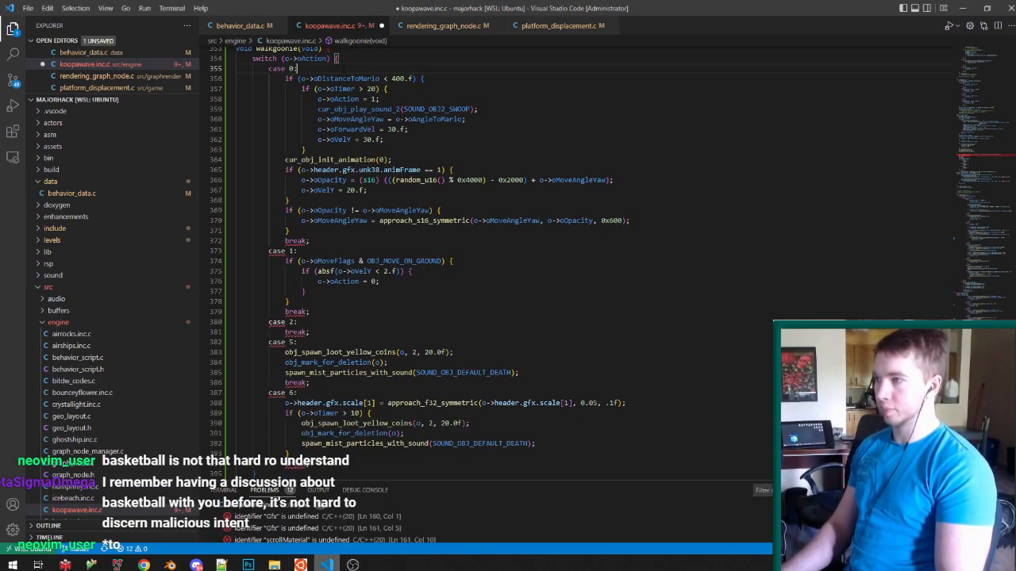
key("ctrl+y")
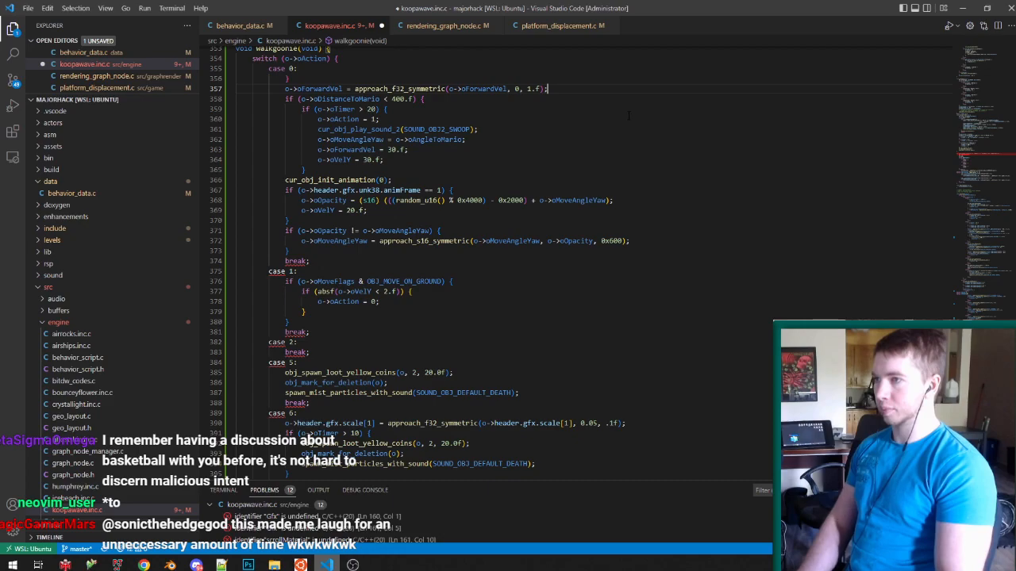
key("Up")
key("ctrl+shift+k")
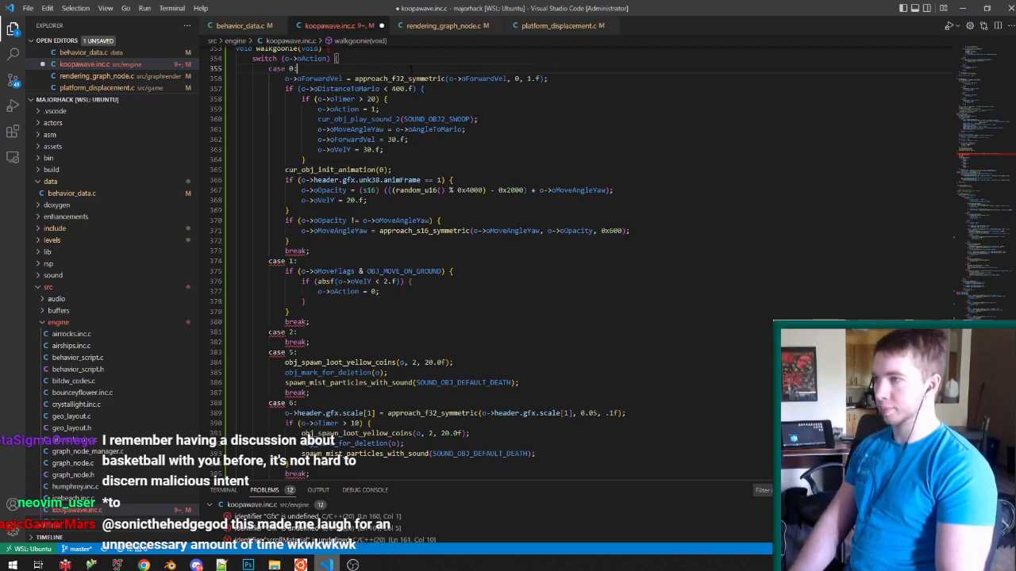
key("ctrl+s")
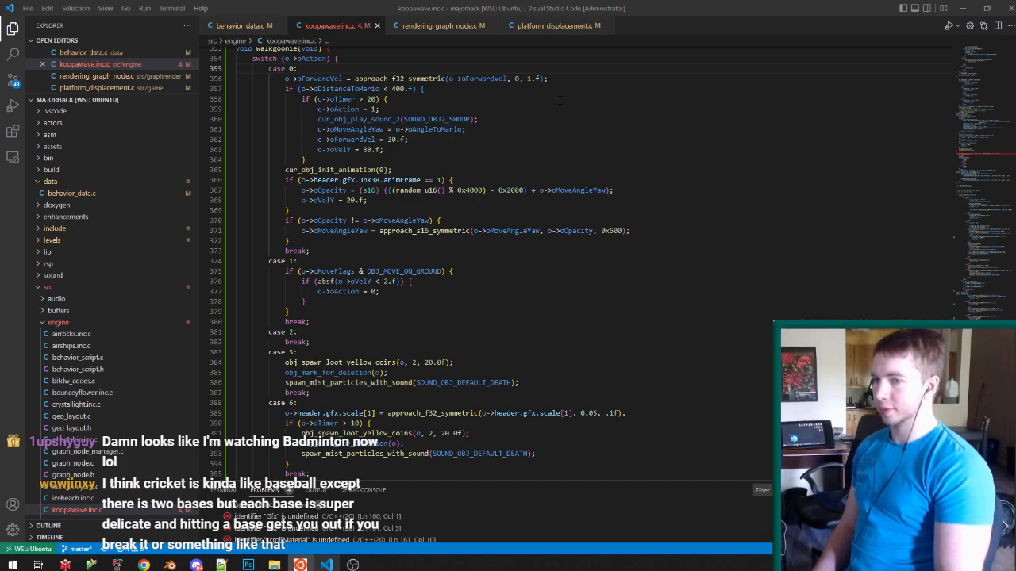
Undo the brace deletion and line move, place only the oForwardVel approach line at the start of case 0, and save.
left_click(471, 143)
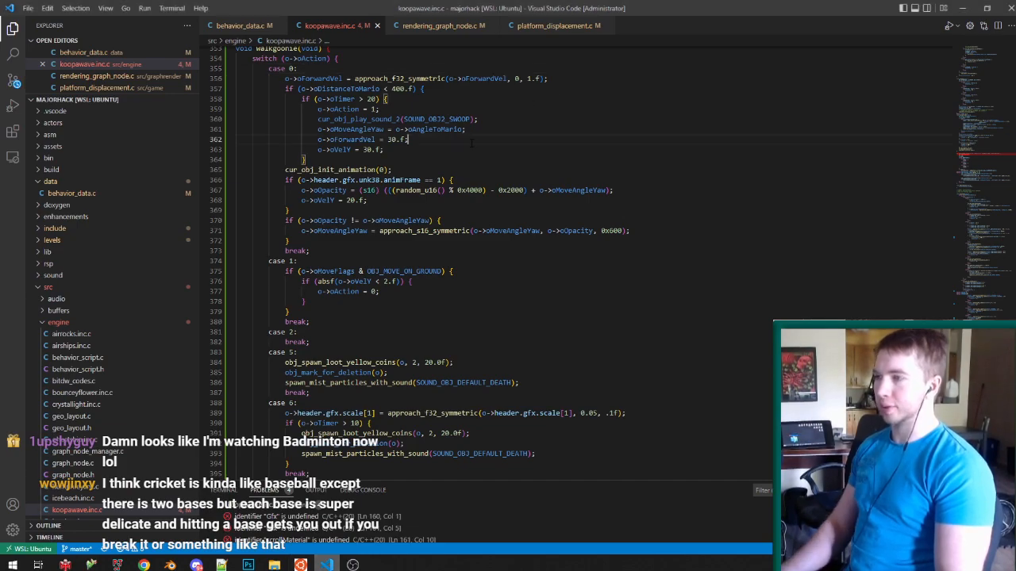
key("ctrl+z")
key("ctrl+z")
key("ctrl+z")
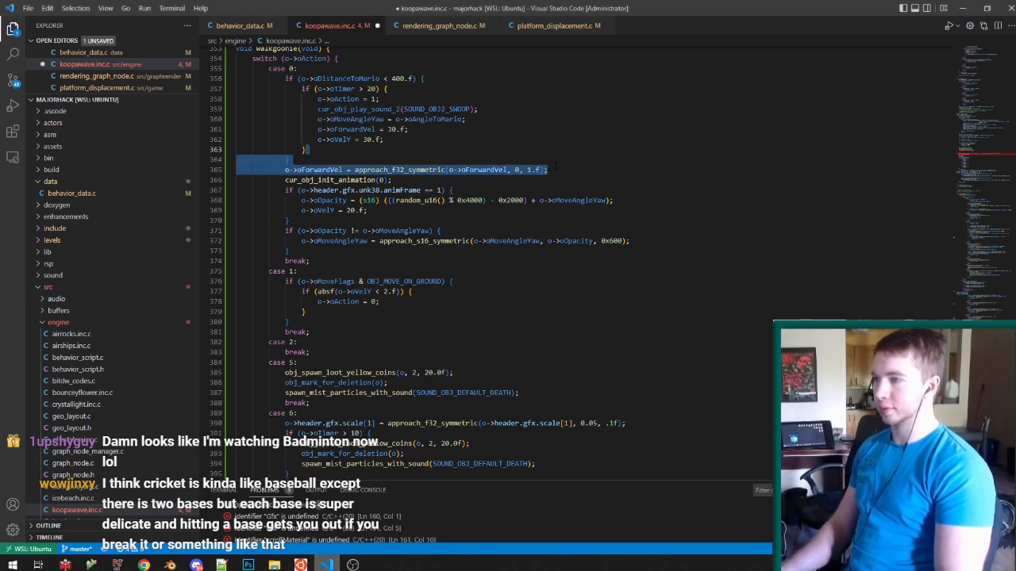
key("ctrl+z")
key("ctrl+z")
key("ctrl+s")
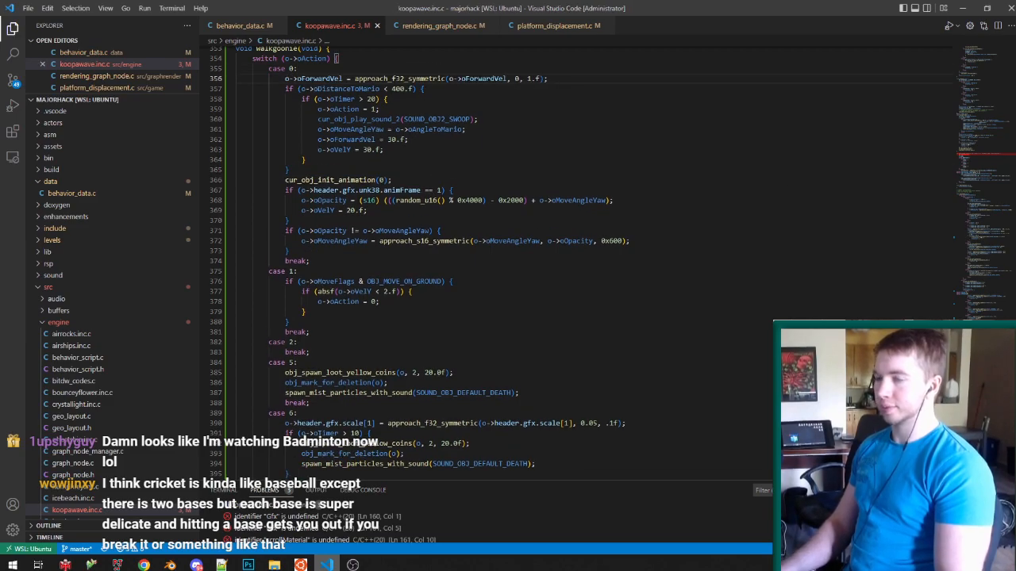
Launch the Yoshis Island 64 ROM in Project64, playtest the level, and close the emulator.
left_click(117, 565)
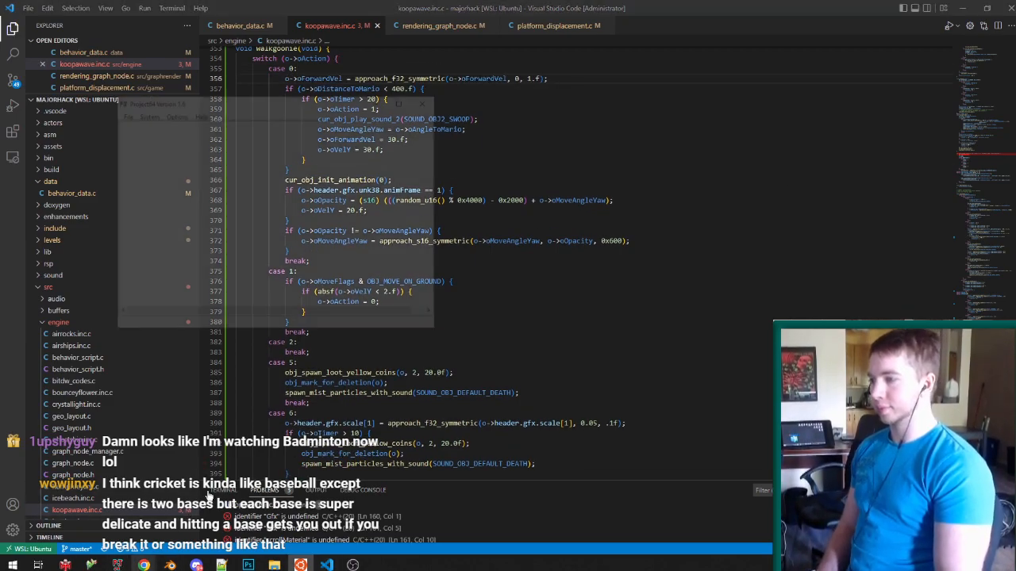
double_click(327, 140)
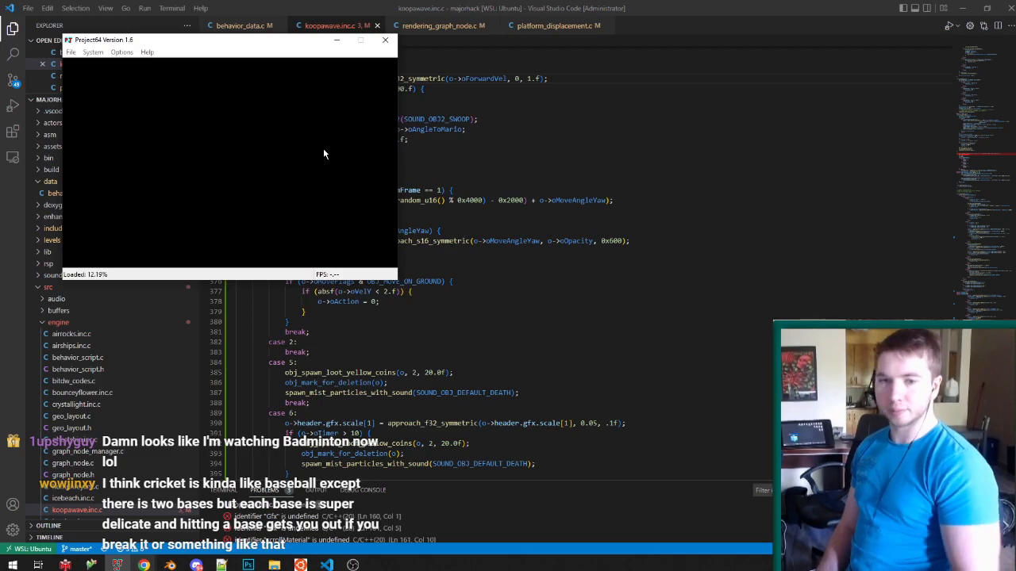
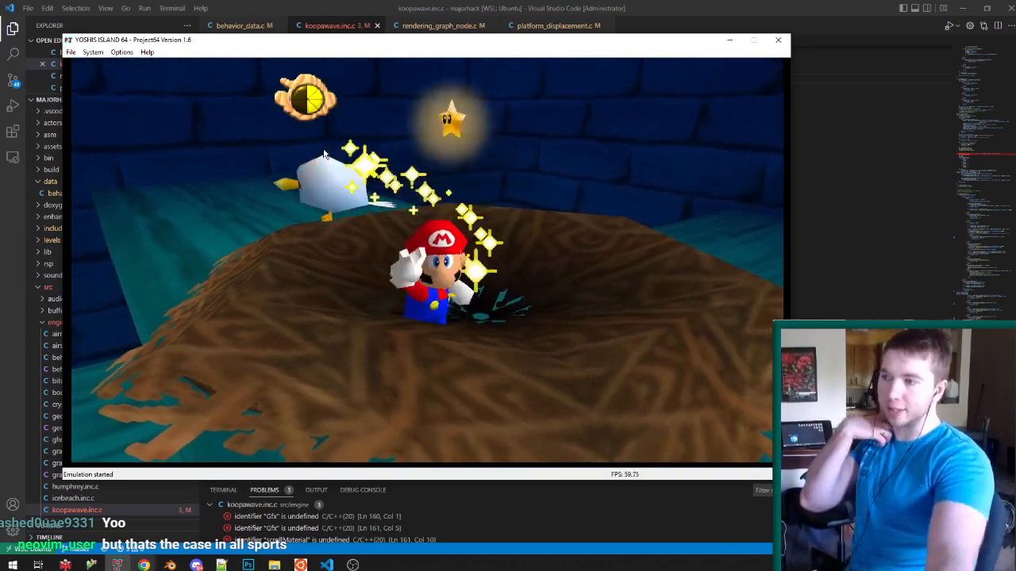
left_click(777, 39)
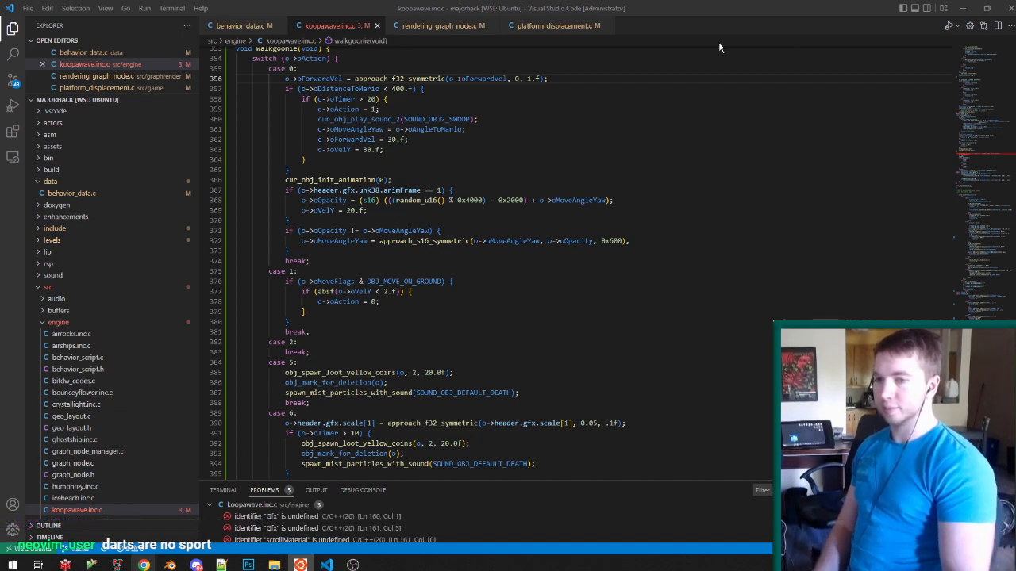
Review the walkgoonie function, checking the oForwardVel approach call and the cur_obj_init_animation call in case 0.
left_click(480, 5)
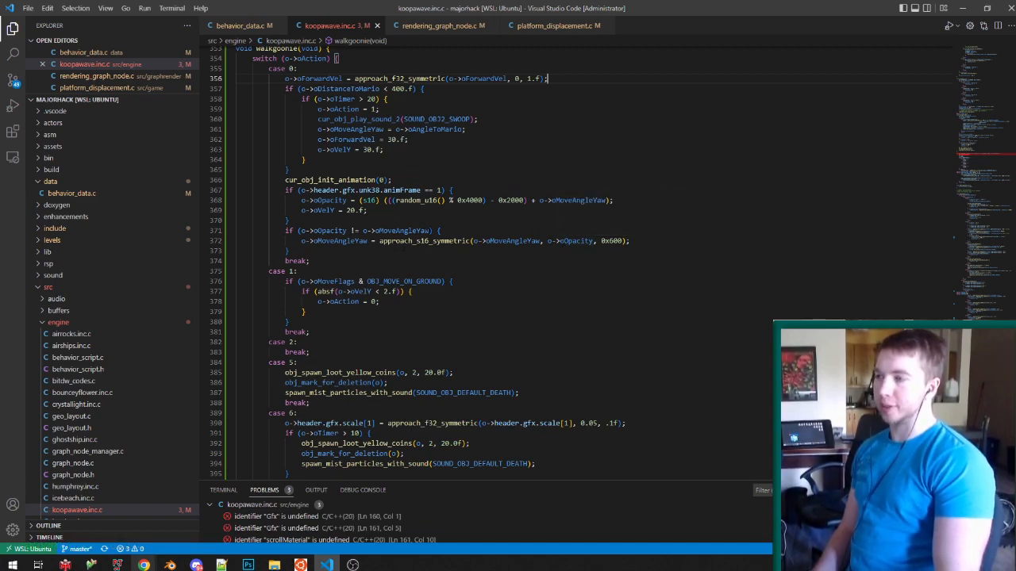
left_click(430, 89)
left_click(431, 73)
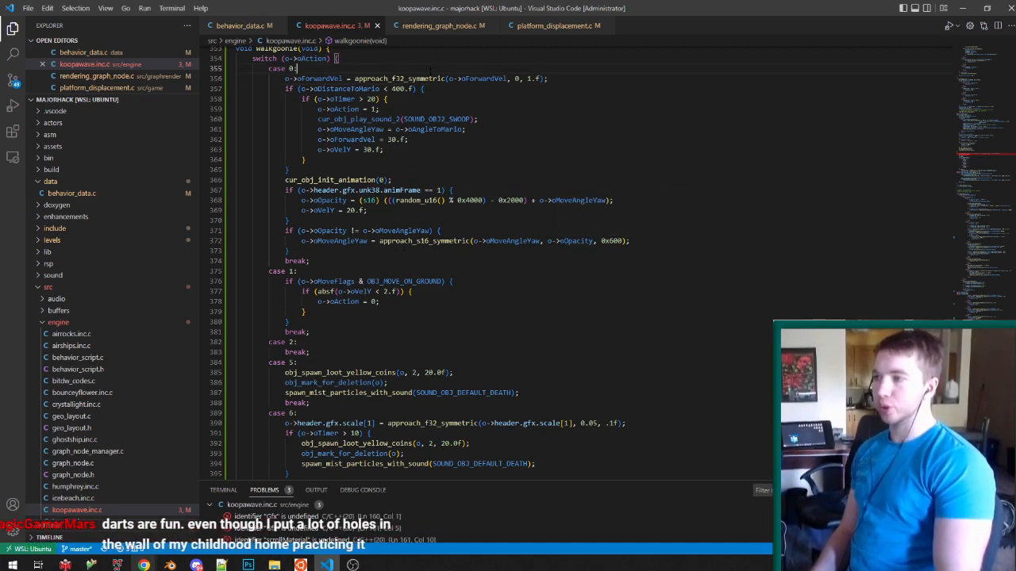
double_click(428, 78)
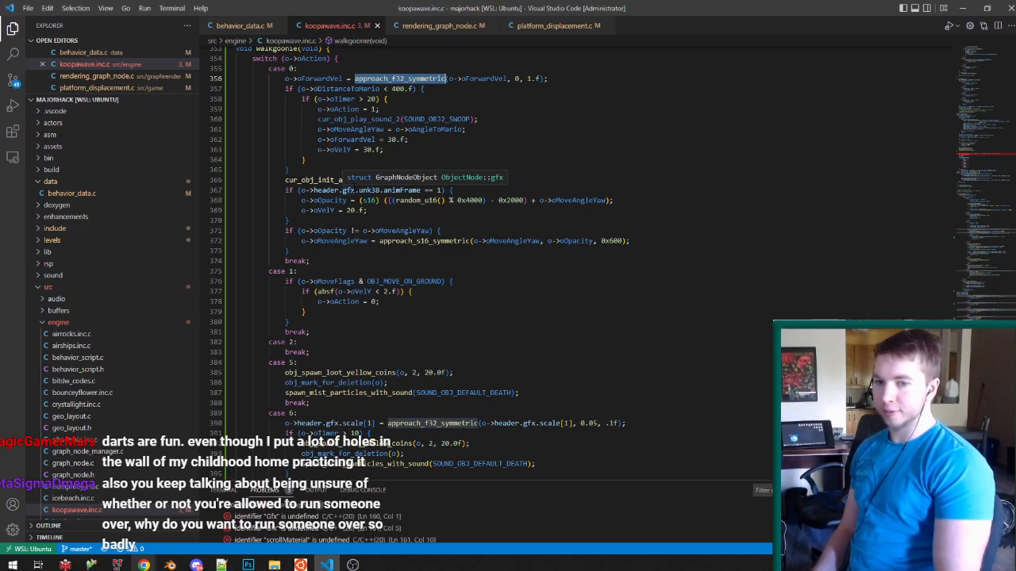
left_click(347, 170)
double_click(346, 180)
left_click(382, 180)
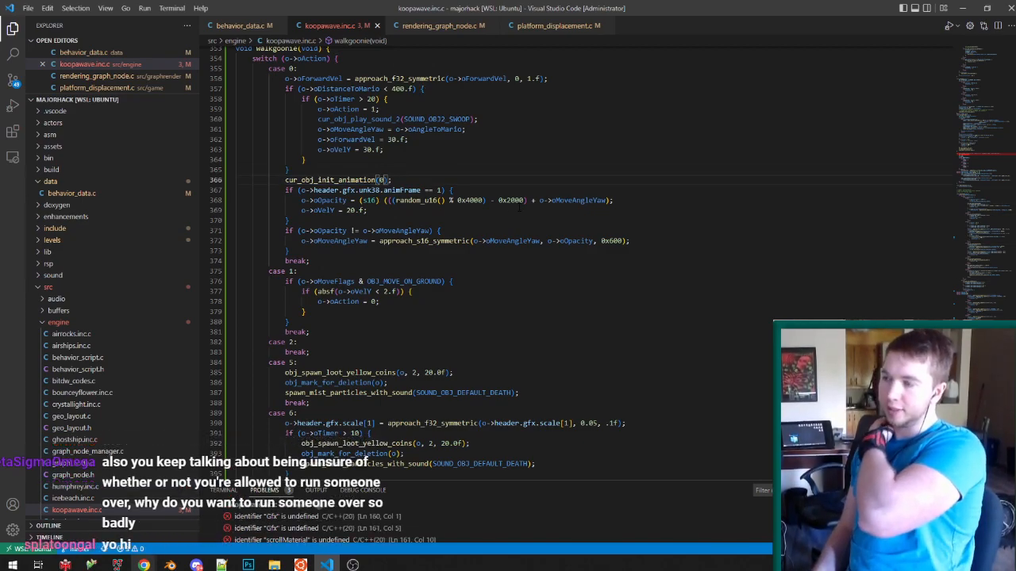
scroll(516, 211, "down", 3)
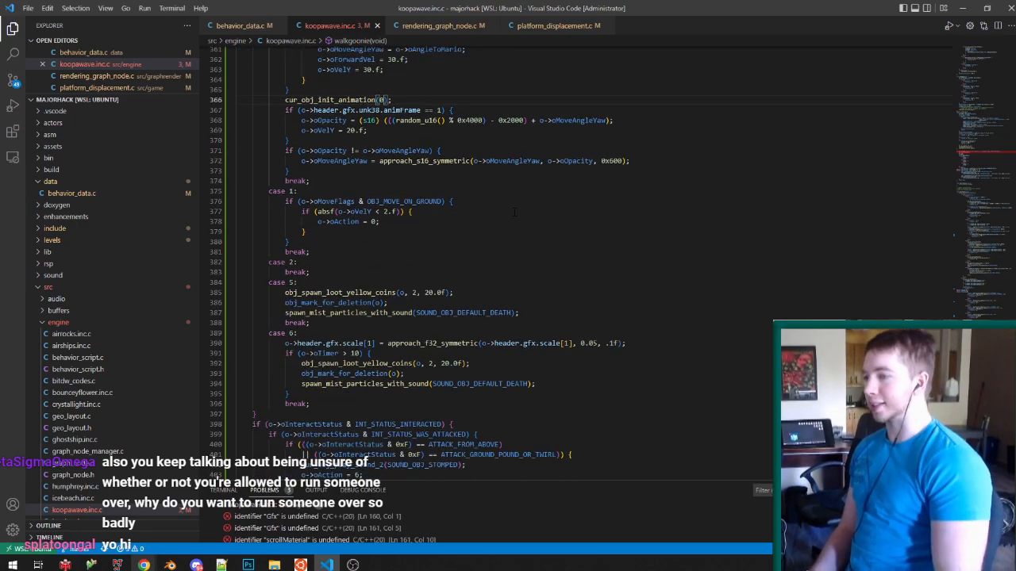
Switch to the walkgull.blend file in Blender, save it, and close that Blender window.
left_click(169, 564)
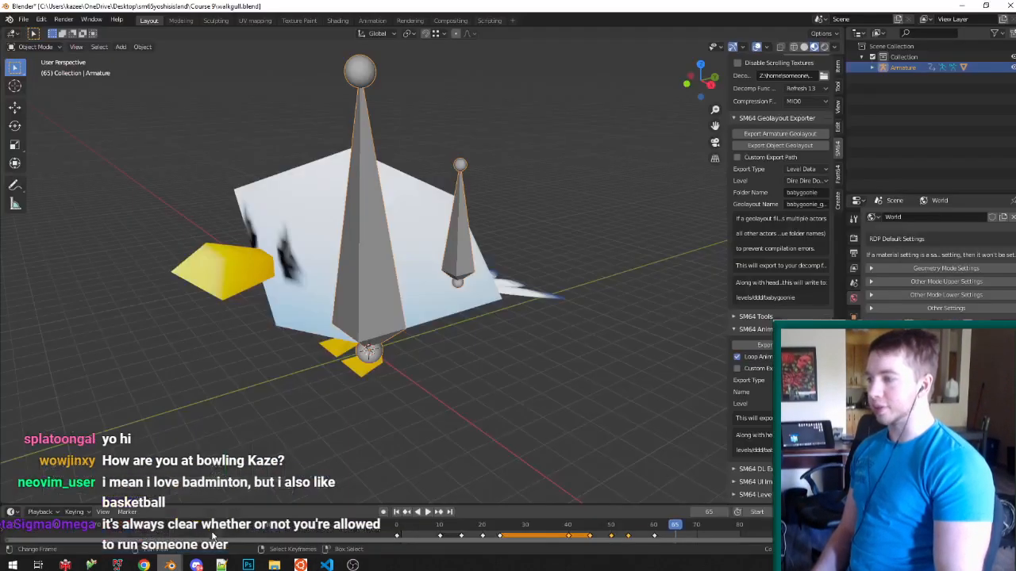
key("ctrl+s")
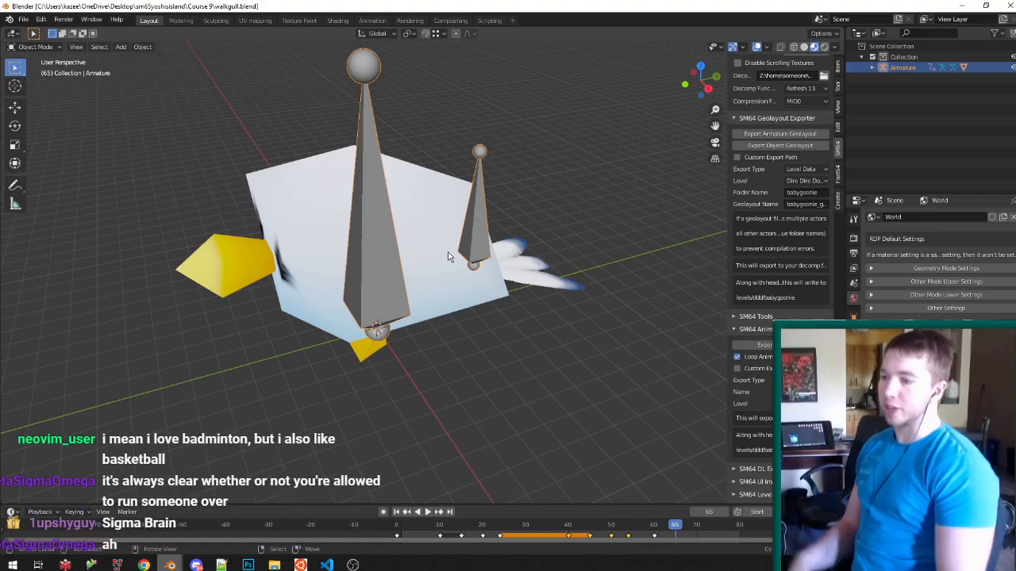
left_click(1009, 5)
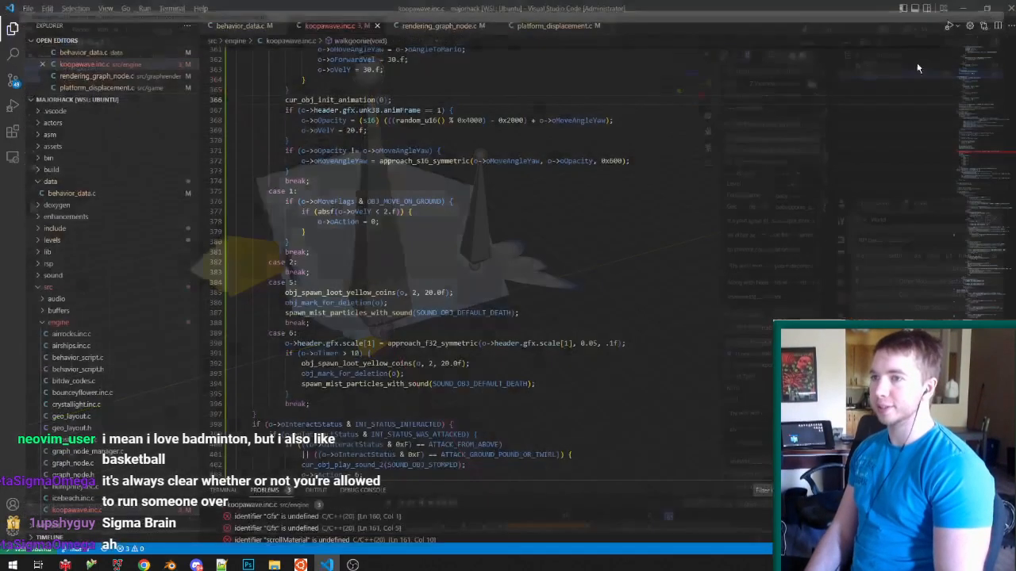
Switch to the Course9VaporBeach scene in Blender and select and frame the purple trim face atop the blue brick wall.
left_click(170, 564)
middle_click_drag(435, 245, 356, 193)
scroll(396, 233, "down", 5)
scroll(340, 205, "up", 3)
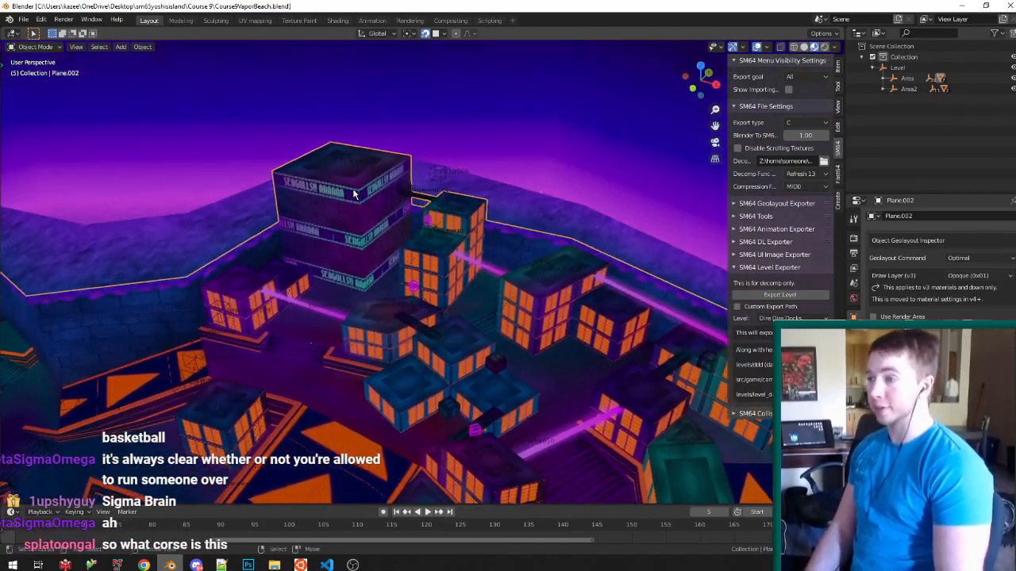
middle_click_drag(186, 303, 311, 214, "shift")
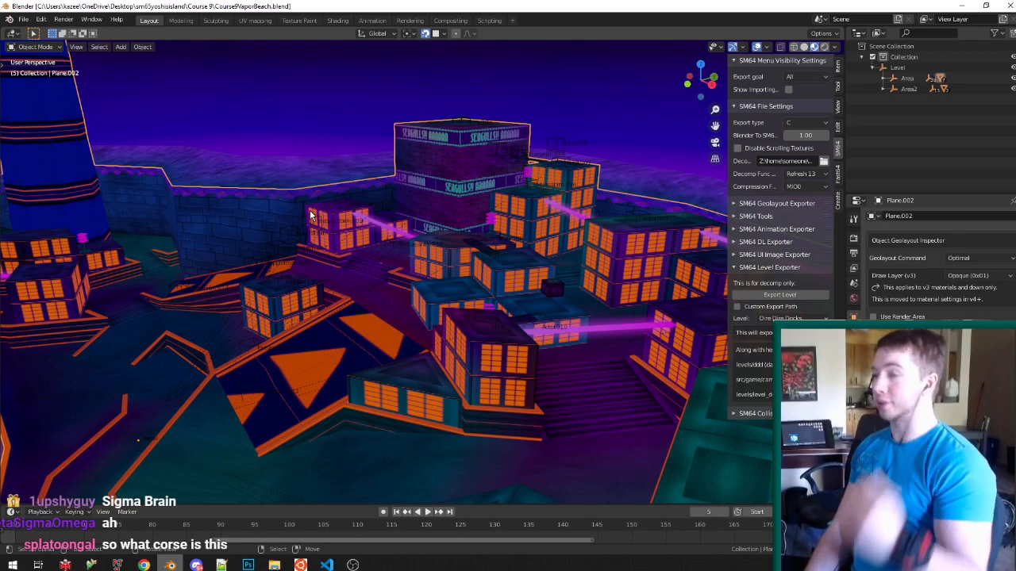
scroll(223, 194, "up", 5)
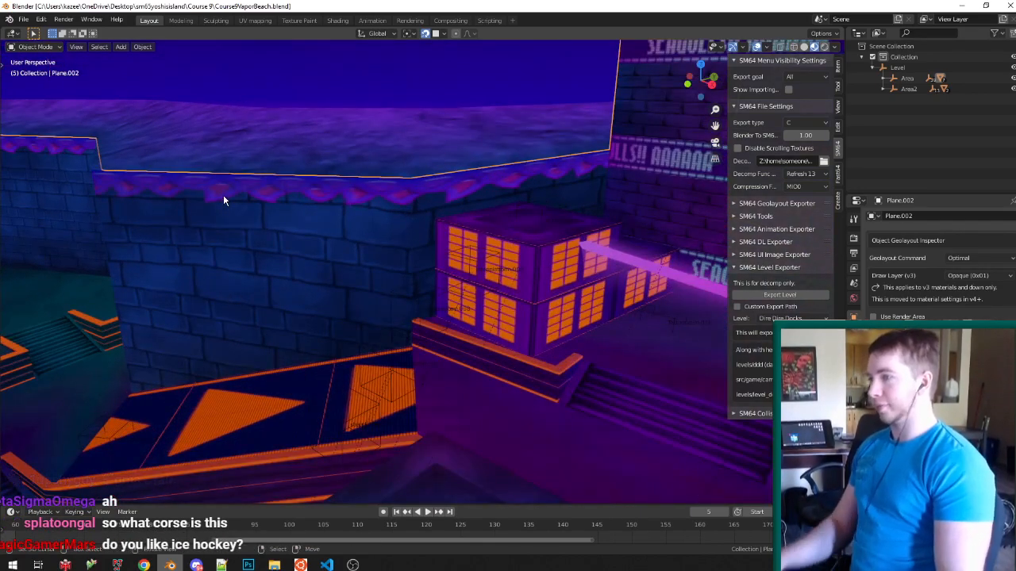
key("Tab")
right_click(222, 193)
key("Tab")
right_click(228, 195)
key("Tab")
right_click(222, 189)
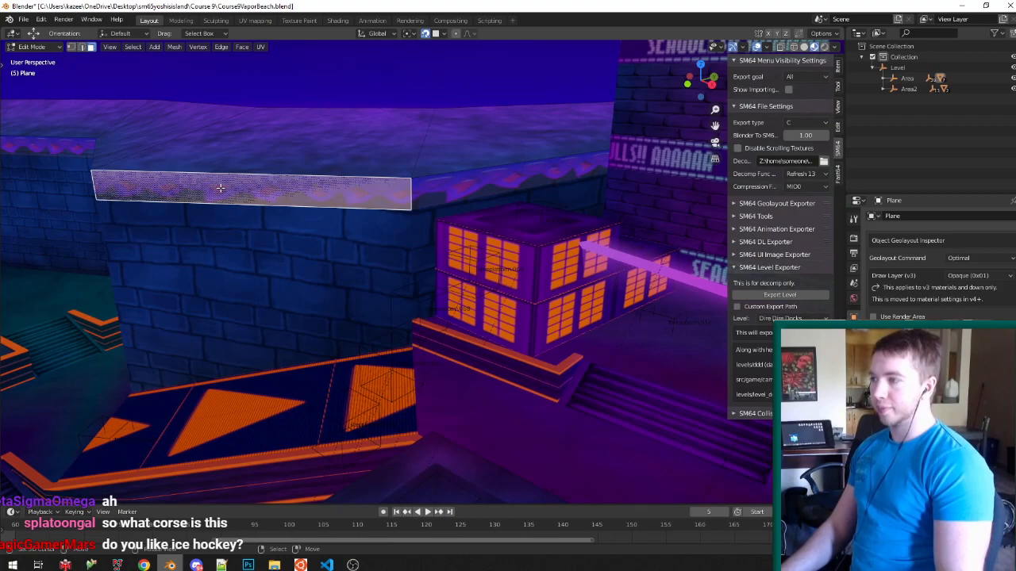
key("KP_Decimal")
scroll(218, 224, "up", 2)
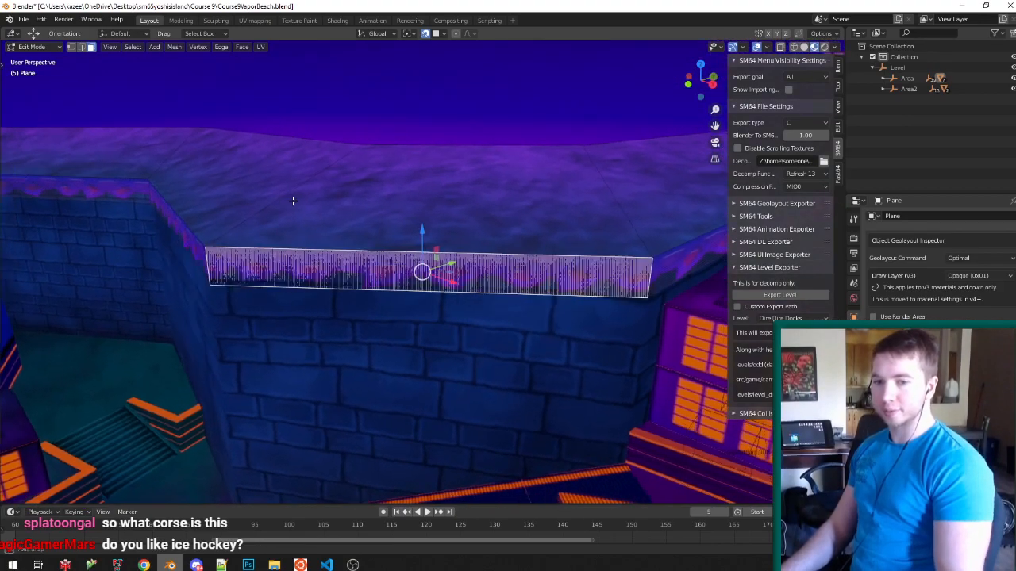
Switch mesh selection to vertices, leave mesh editing on the wall, and save the level file.
key("ctrl+Tab")
left_click(219, 207)
key("ctrl+Tab")
left_click(212, 194)
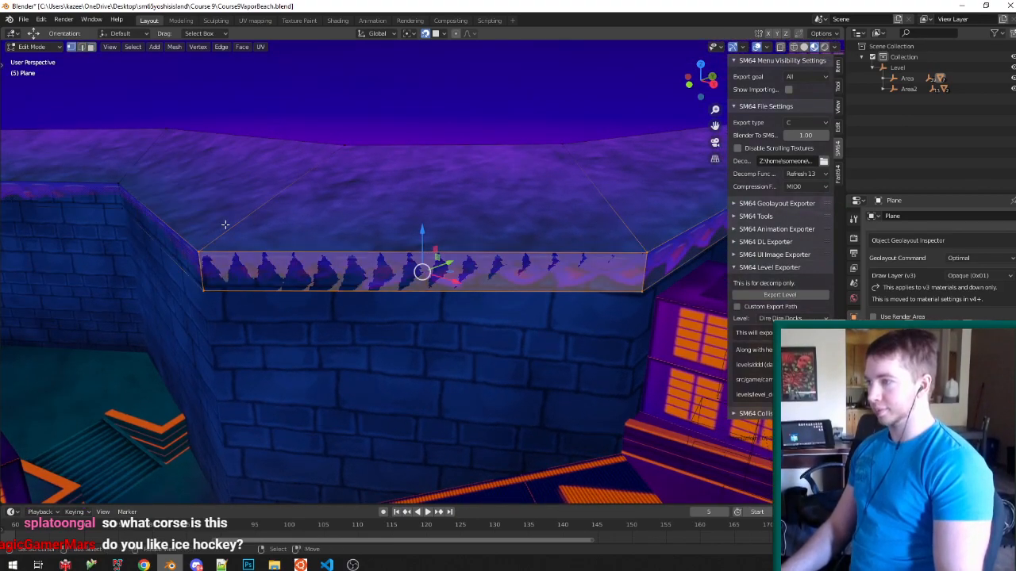
key("Tab")
key("ctrl+s")
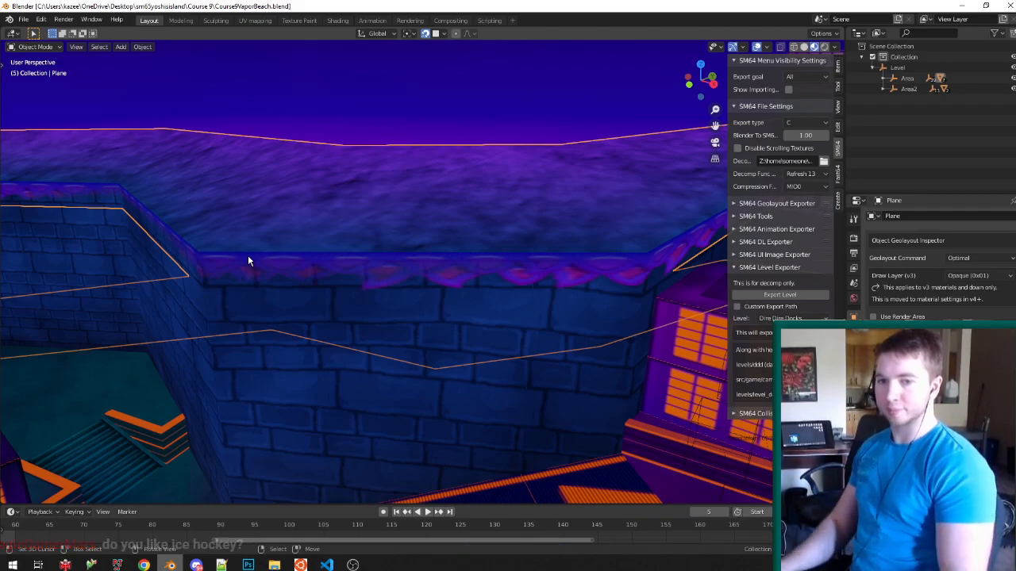
middle_click_drag(231, 306, 373, 333)
key("ctrl+s")
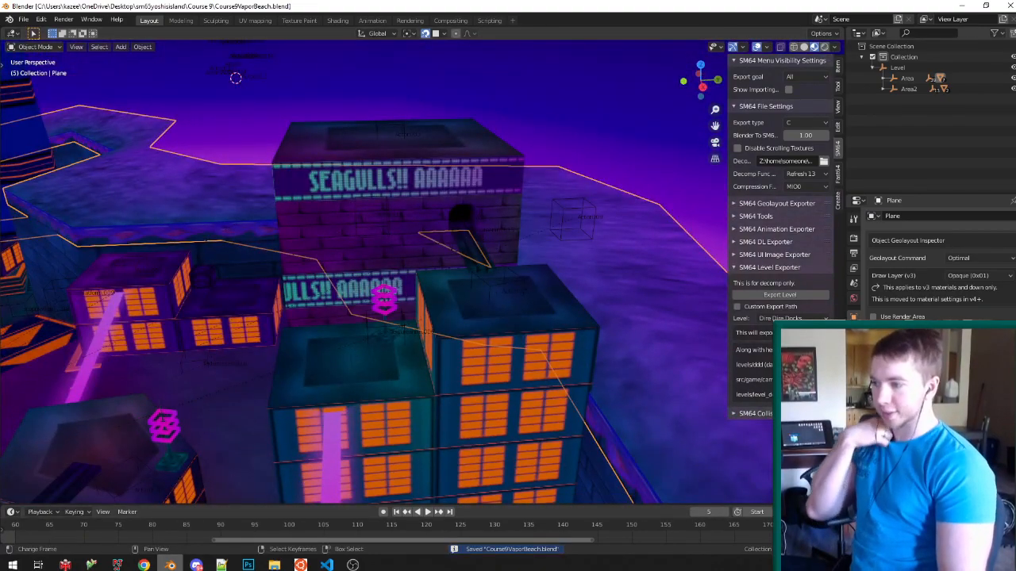
Go to the separate crate room and open its Plane.003 mesh for editing with face selection.
scroll(347, 249, "down", 9)
middle_click_drag(417, 230, 443, 279)
scroll(476, 274, "down", 5)
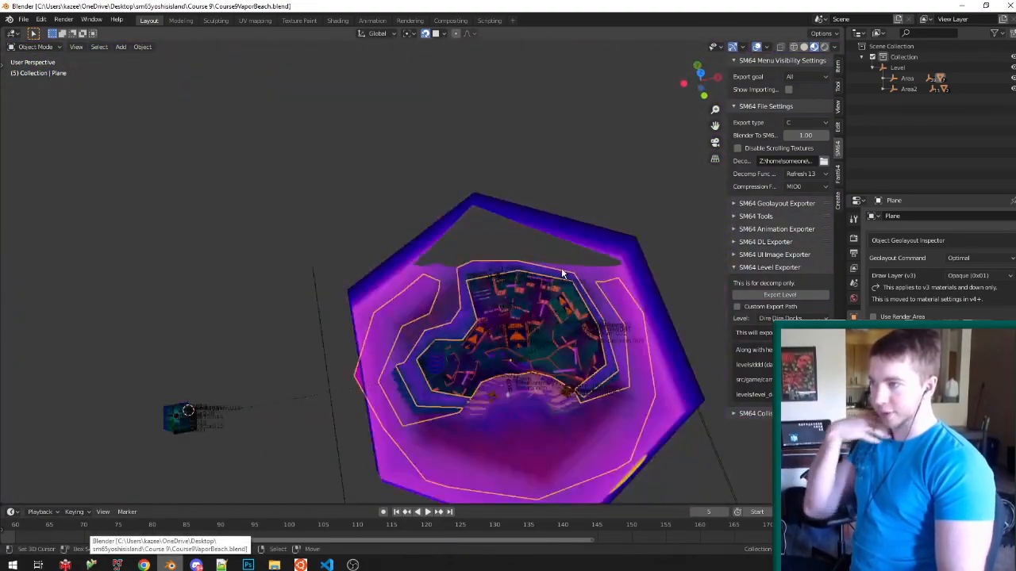
middle_click_drag(561, 268, 405, 301)
scroll(405, 300, "up", 10)
scroll(540, 286, "up", 4)
left_click(490, 280)
key("Tab")
middle_click_drag(489, 280, 430, 292)
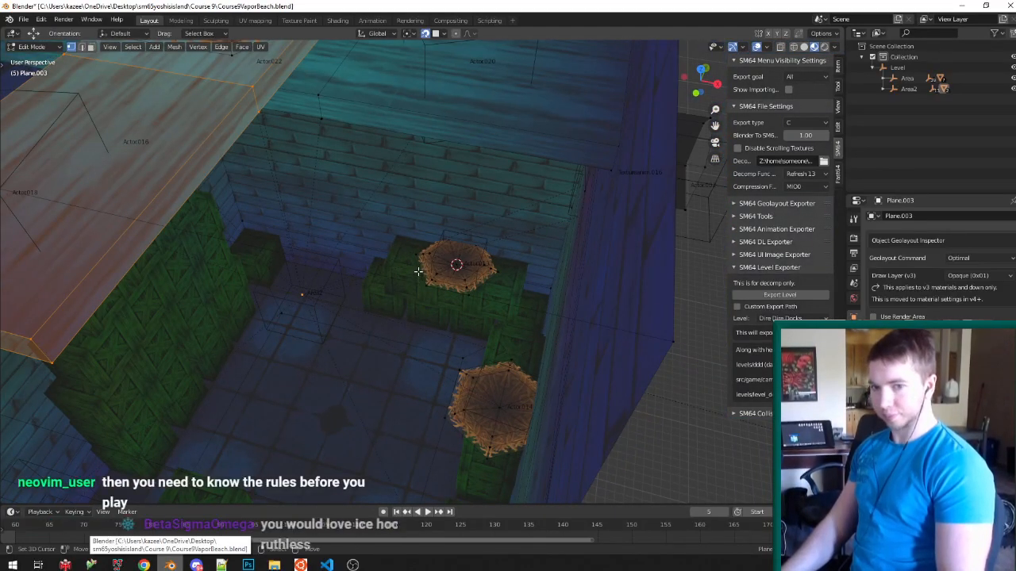
scroll(405, 254, "down", 8)
scroll(392, 238, "up", 10)
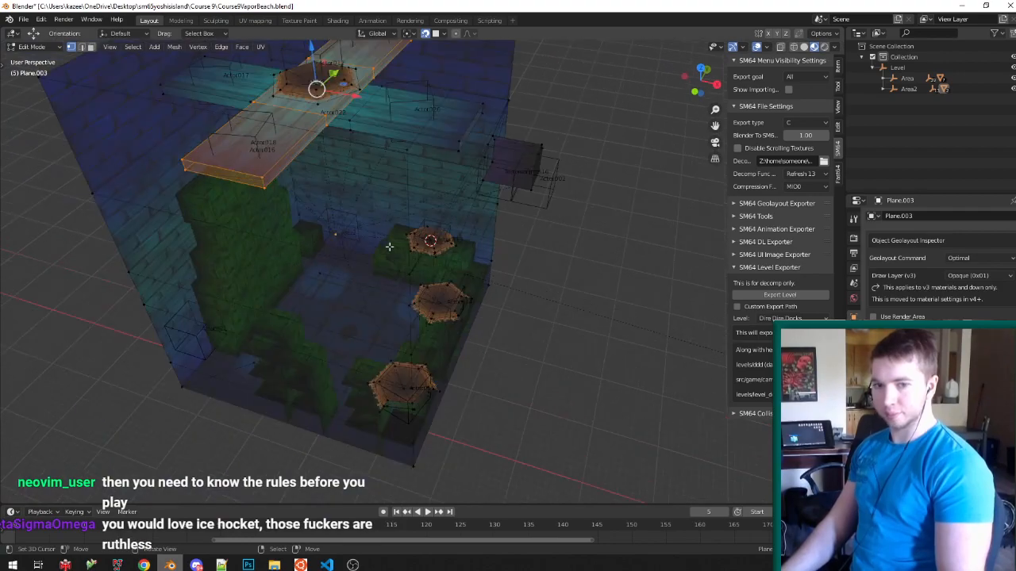
key("ctrl+Tab")
left_click(320, 287)
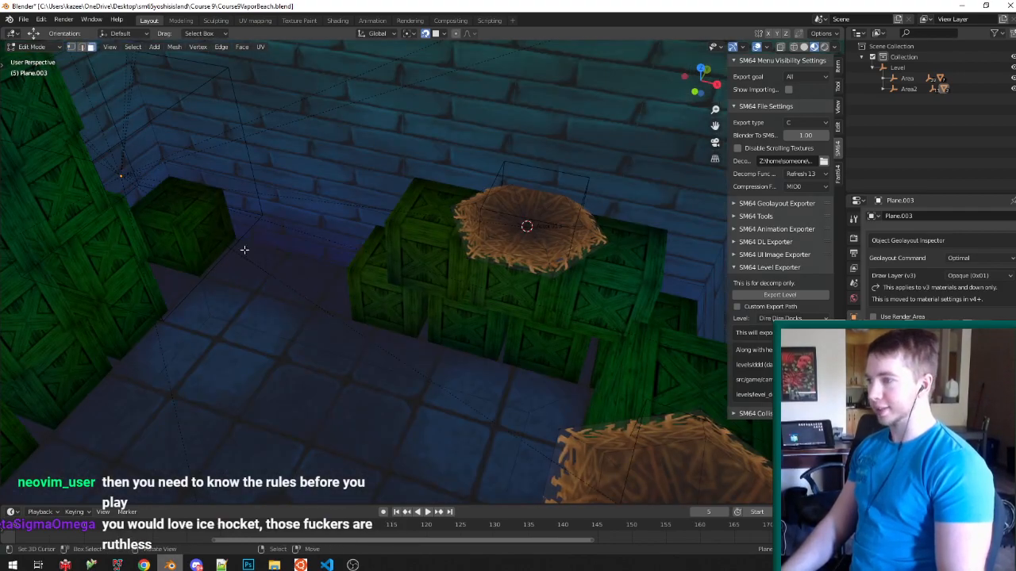
Switch to editing the Plane.005 crate mesh and select one side face of the small crate beside the brick wall.
key("Tab")
right_click(208, 227)
key("Tab")
right_click(204, 226)
scroll(208, 232, "up", 7)
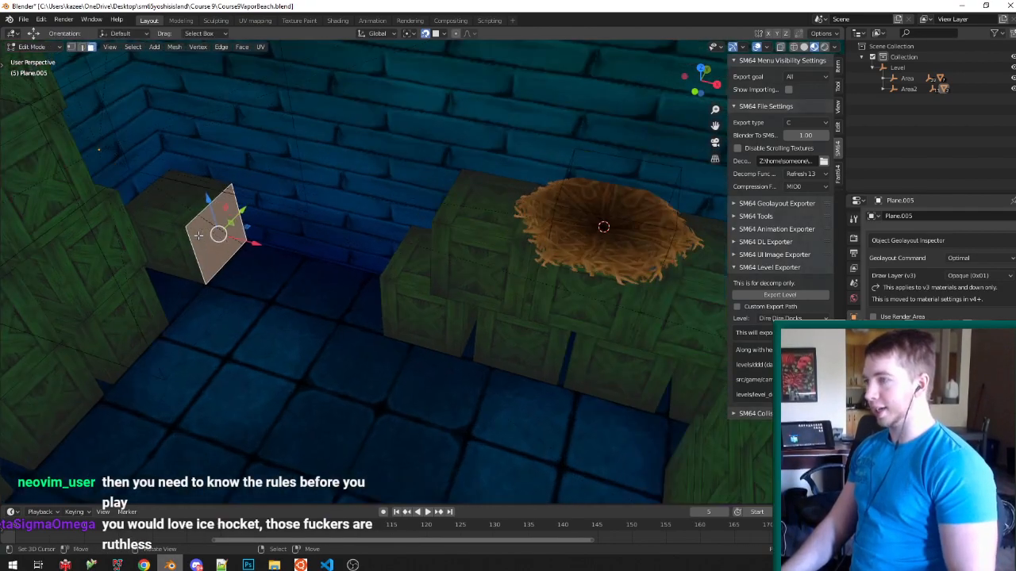
Leave mesh editing on the crates, look over the empty brick corner of the room, and save the level file.
key("Tab")
scroll(220, 247, "down", 8)
middle_click_drag(350, 214, 431, 215)
scroll(431, 215, "down", 5)
scroll(295, 243, "up", 6)
middle_click_drag(198, 322, 498, 215)
scroll(532, 181, "down", 4)
scroll(533, 182, "up", 4)
middle_click_drag(533, 182, 496, 251)
scroll(474, 267, "up", 2)
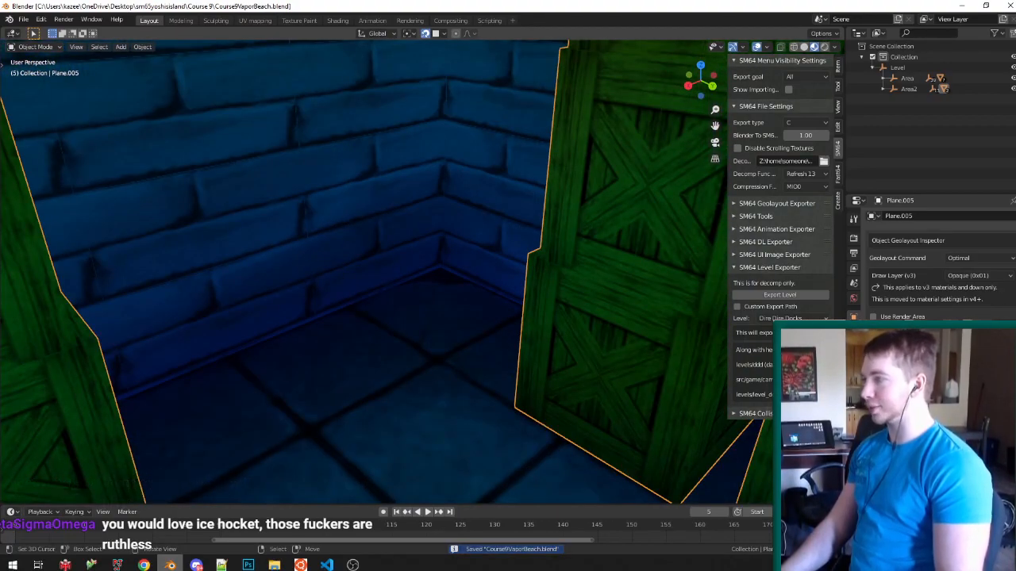
key("ctrl+s")
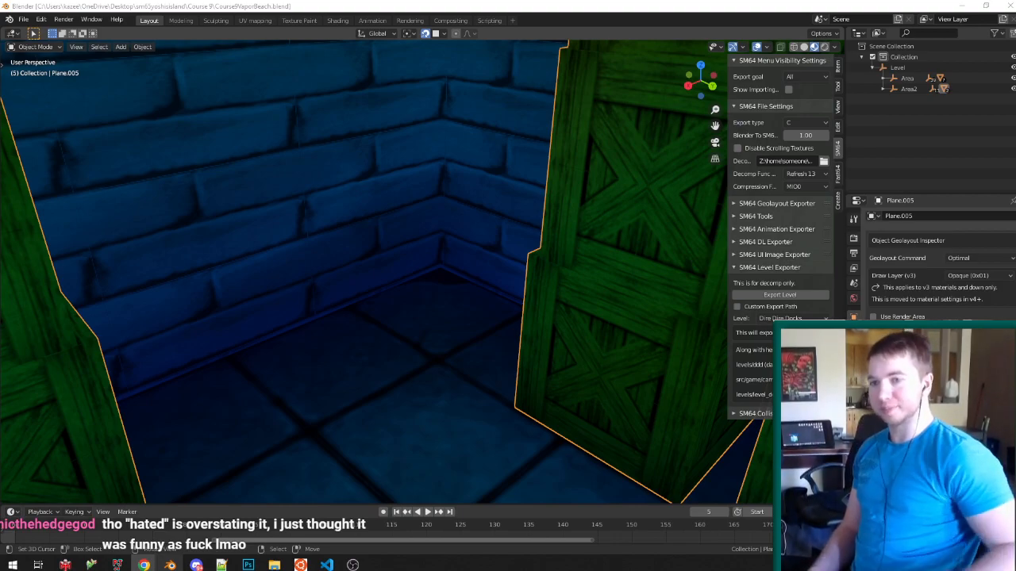
Examine the floor space between the tall crate wall and the neighbouring crate stack.
middle_click_drag(345, 114, 399, 212)
scroll(393, 205, "up", 5)
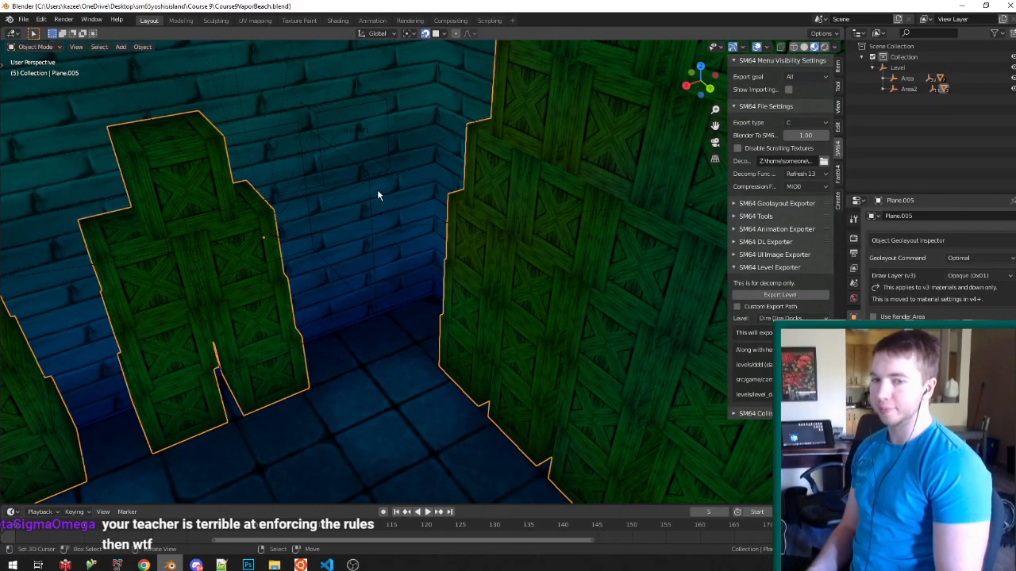
scroll(377, 189, "up", 6)
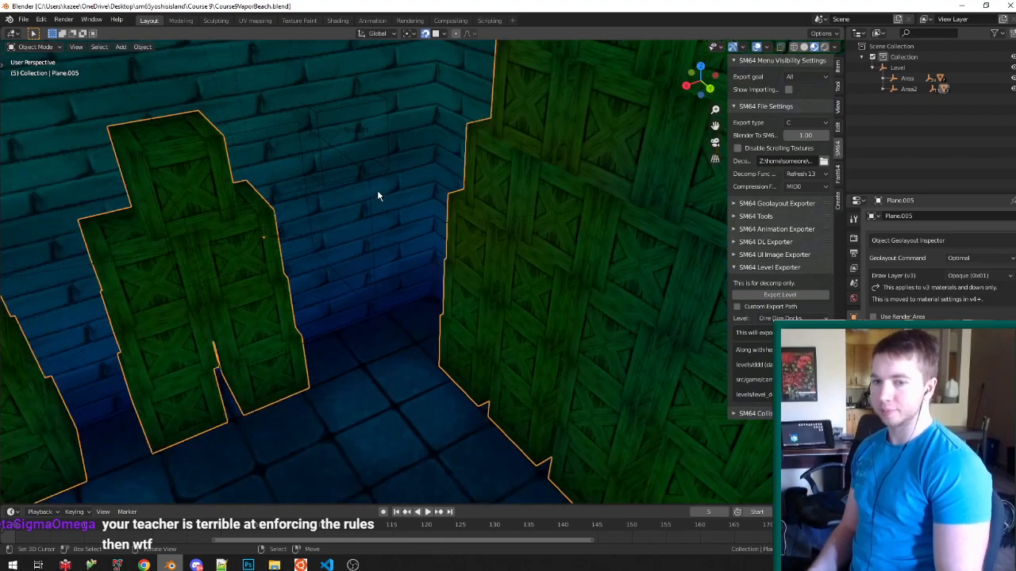
middle_click_drag(377, 190, 375, 166)
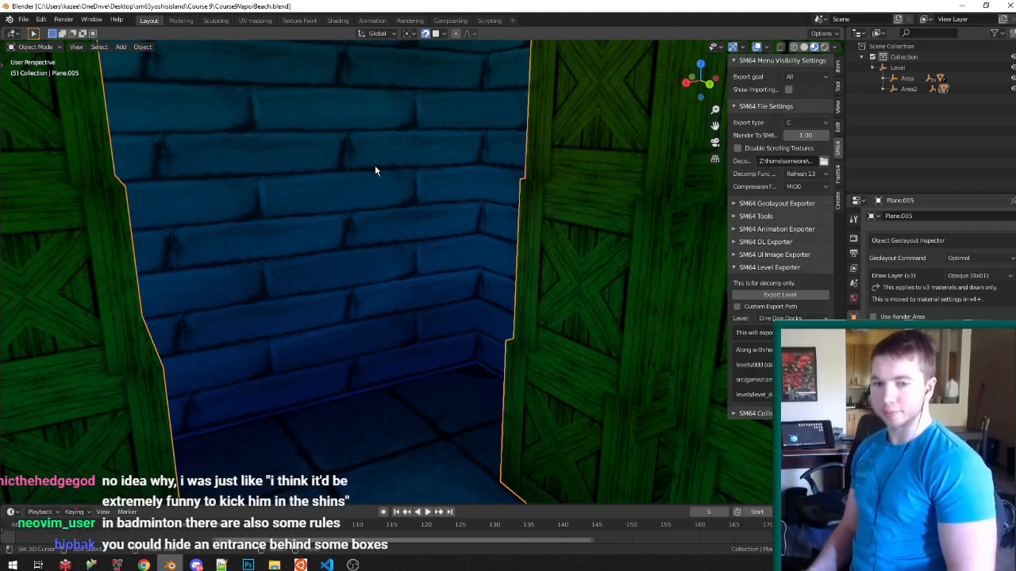
scroll(355, 167, "down", 5)
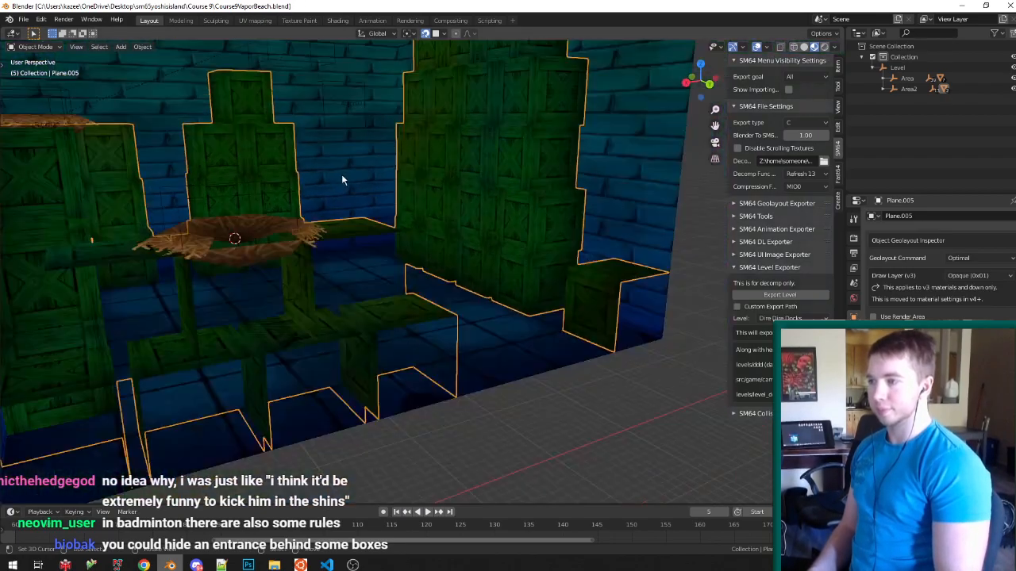
middle_click_drag(342, 176, 374, 206)
scroll(373, 208, "up", 5)
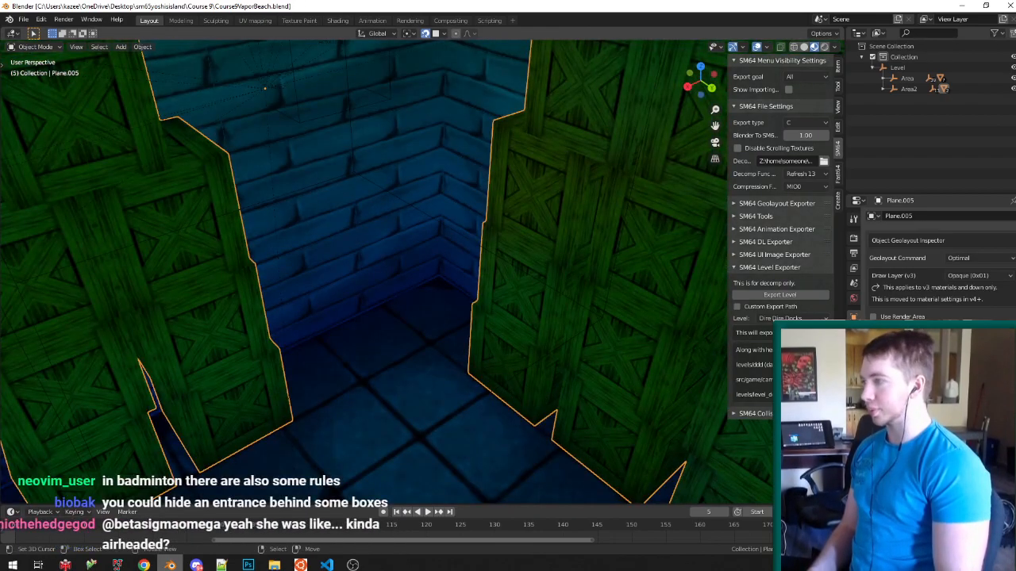
Switch to the browser and open the Computer 2 model from the computer search results on The Models Resource.
left_click_drag(0, 206, 640, 10)
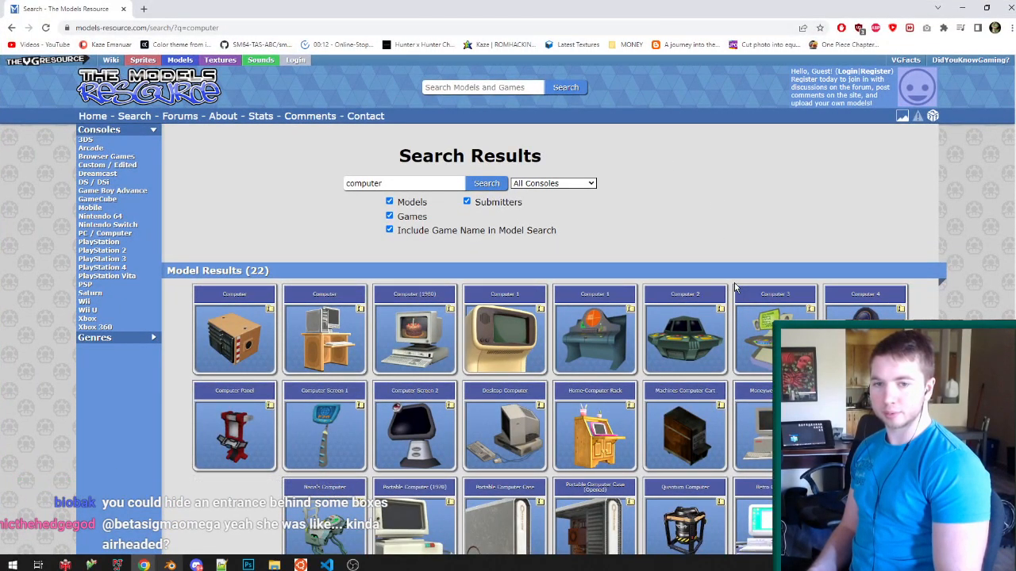
scroll(734, 288, "down", 3)
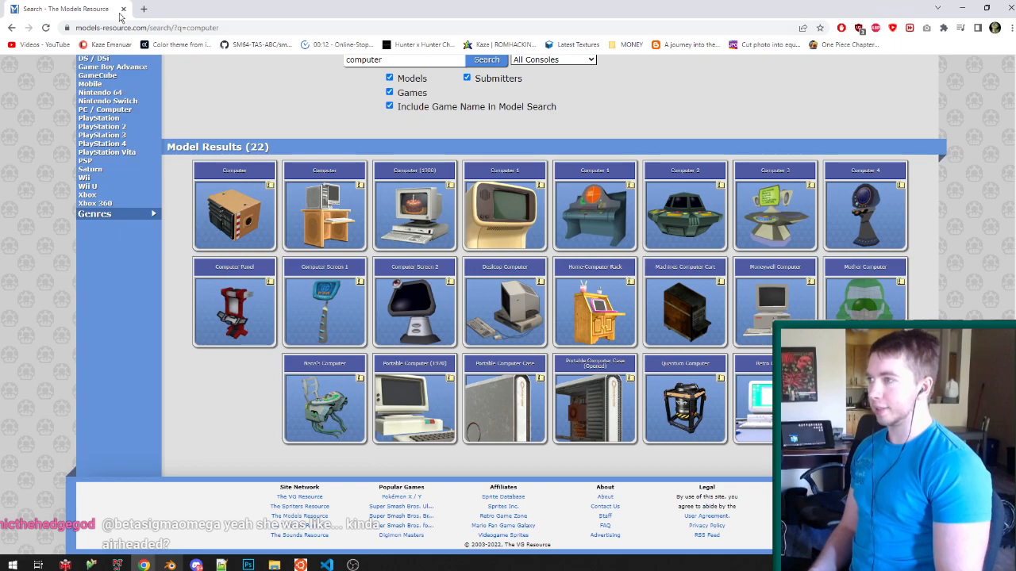
left_click(684, 205)
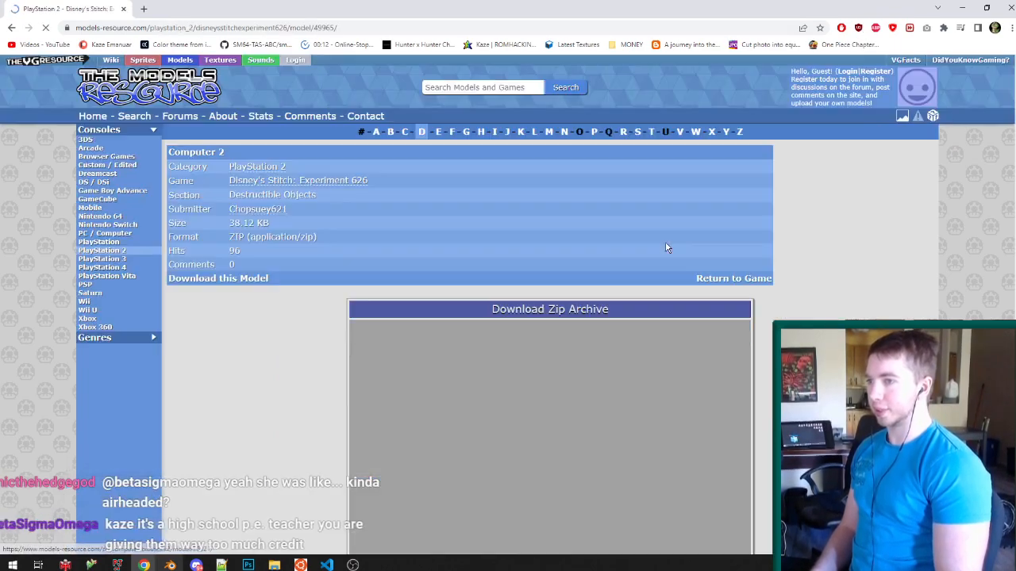
View the Computer 2 model's preview image and return to Blender at the empty brick corner of the crate room.
scroll(491, 383, "down", 2)
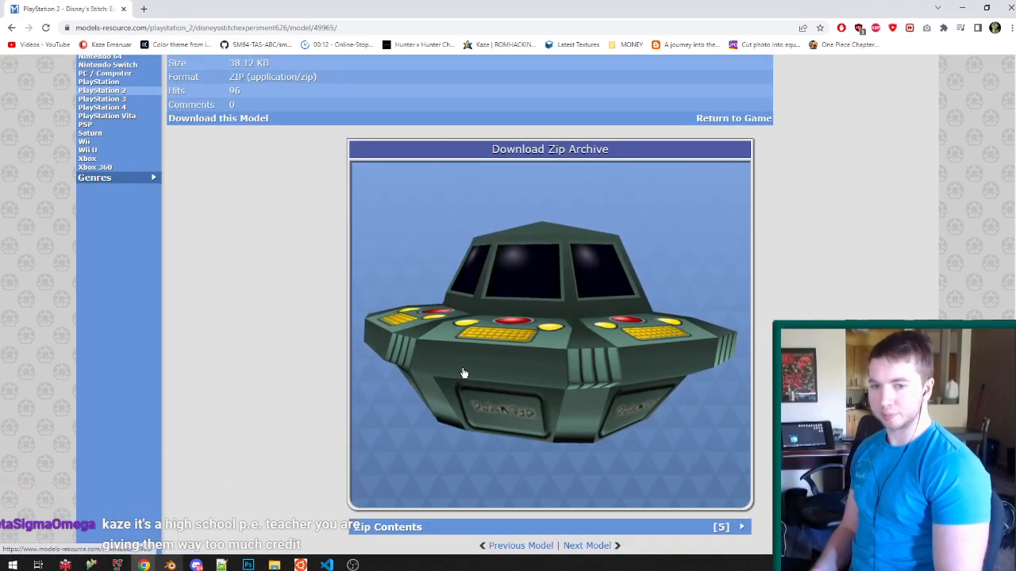
left_click_drag(80, 5, 0, 24)
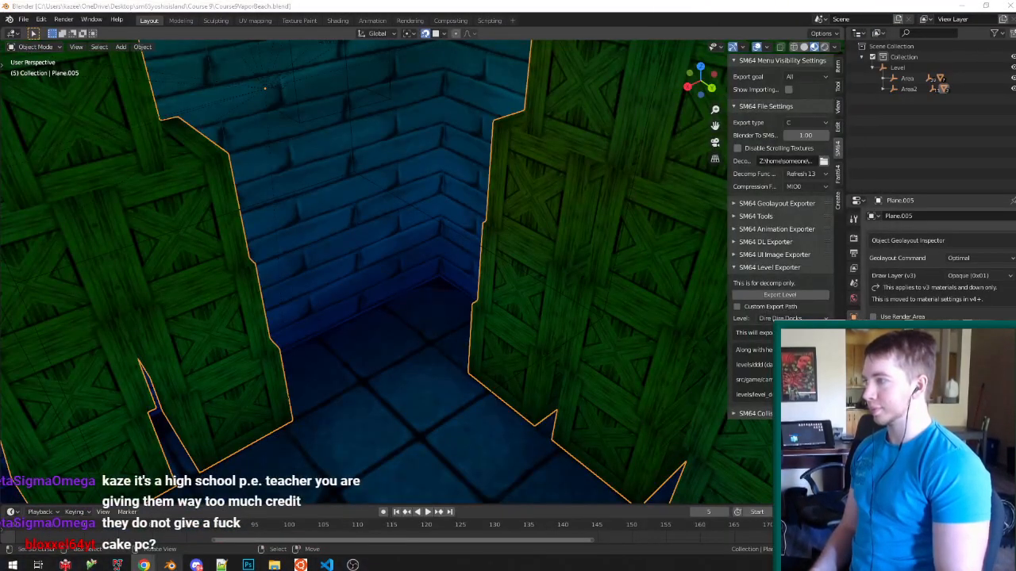
scroll(367, 251, "up", 2)
middle_click_drag(367, 251, 390, 301)
Enter mesh editing on the Plane.003 room mesh and add a circle on the floor beside the brick wall.
left_click(340, 262)
key("Tab")
scroll(330, 263, "up", 2)
left_click(345, 262)
key("shift+a")
left_click(369, 325)
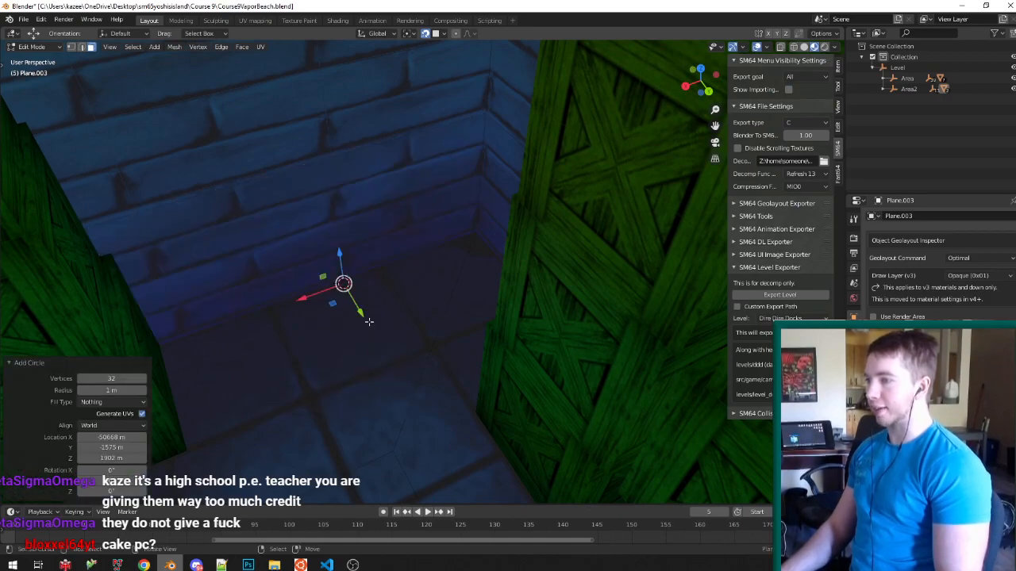
Set the new circle to 8 vertices and a radius of 500 m.
left_click(116, 379)
type("8")
key("Return")
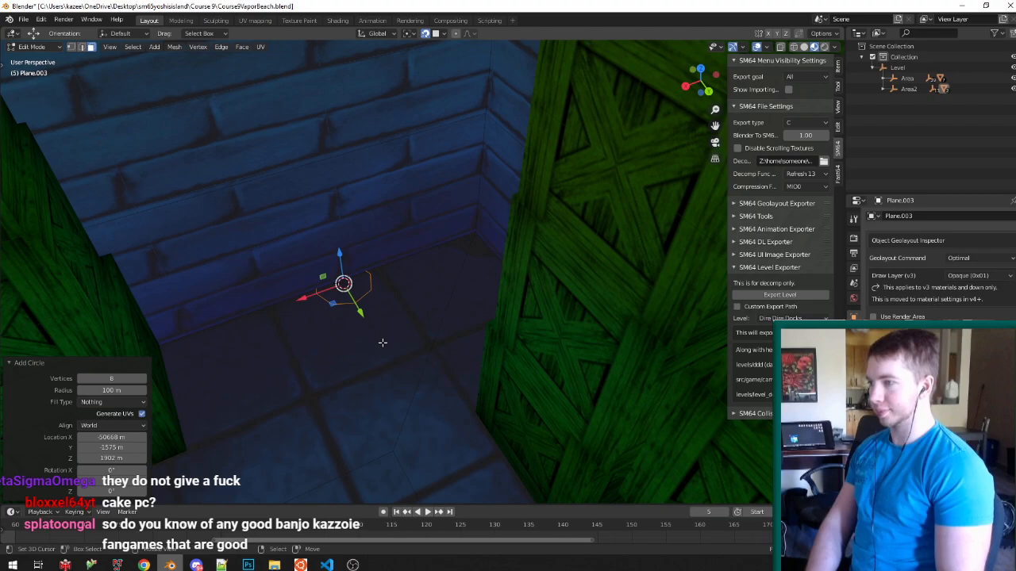
left_click(116, 390)
type("500")
key("Return")
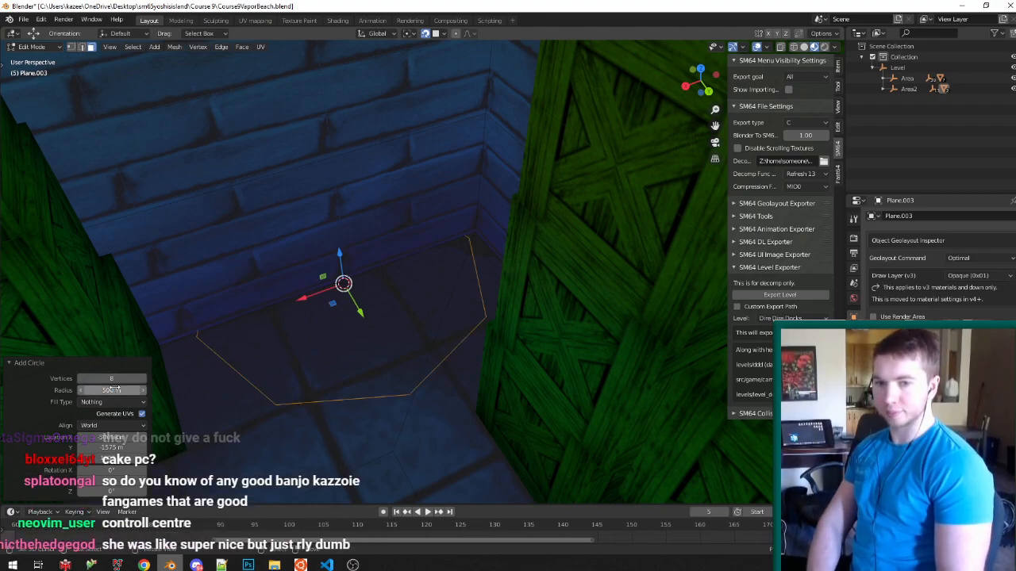
Fill the octagonal circle with a face and poke it into triangles around its centre.
scroll(365, 367, "down", 2)
scroll(373, 322, "up", 2)
middle_click_drag(374, 322, 480, 318)
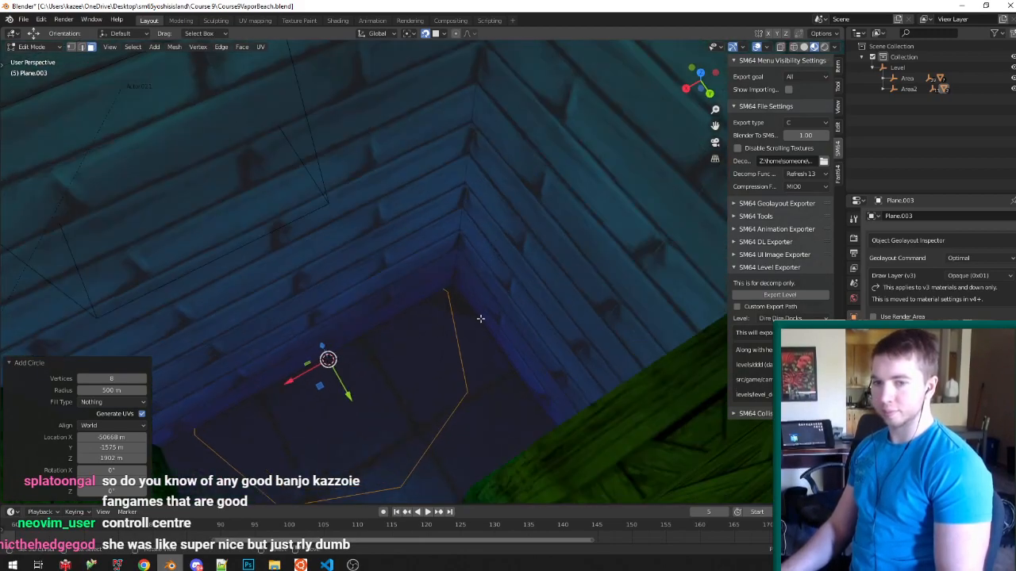
key("f")
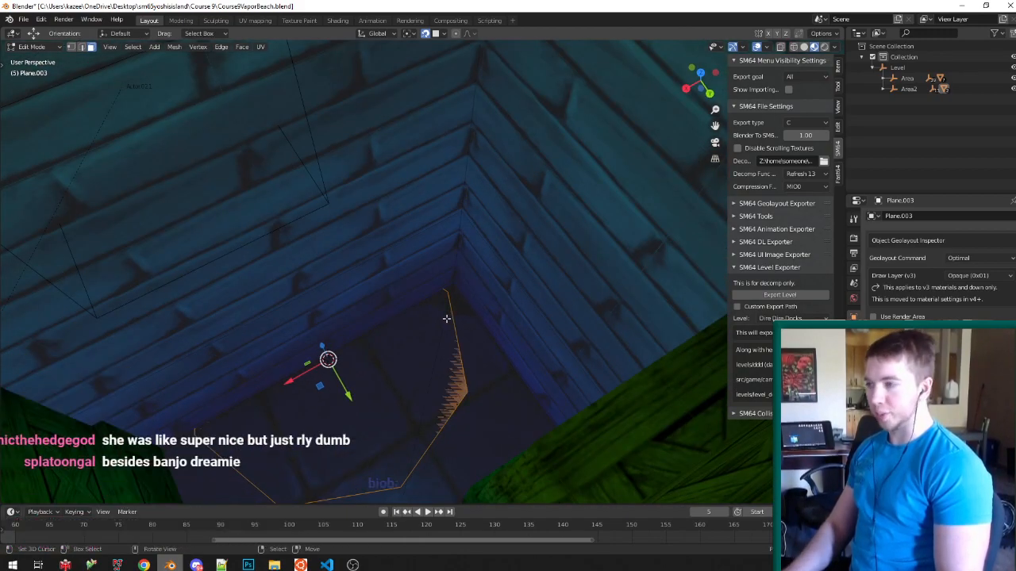
key("alt+p")
middle_click_drag(317, 304, 346, 336)
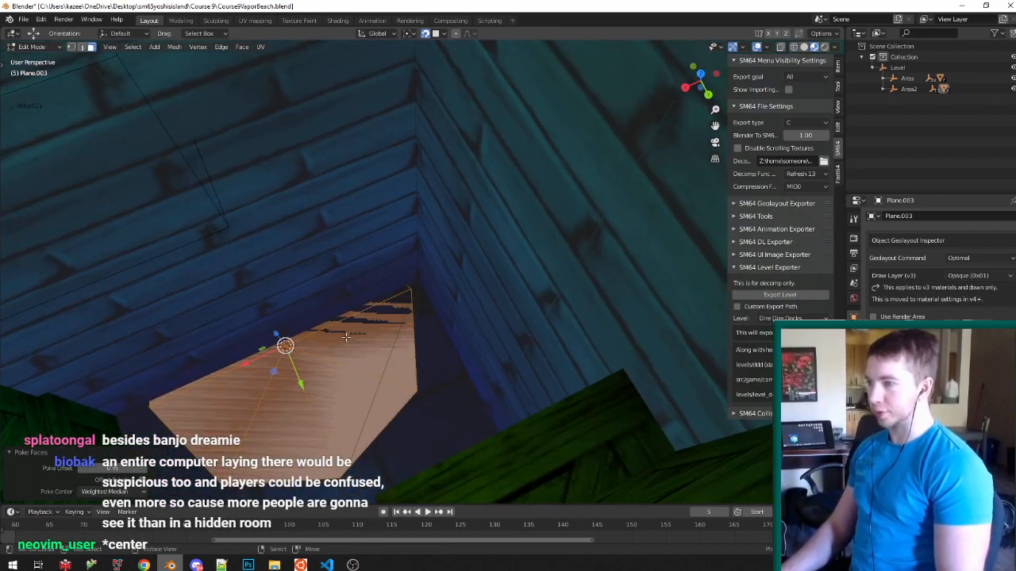
key("g")
key("shift+z")
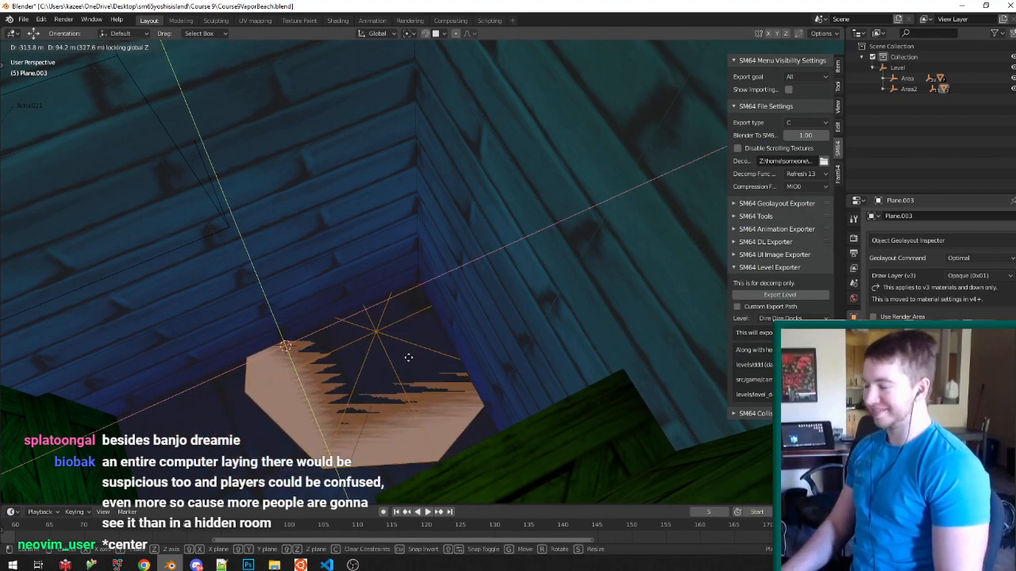
right_click(408, 357)
Rotate the octagon 22.5° about the Z axis and slide it horizontally across the floor into the room corner.
type("rz22.5")
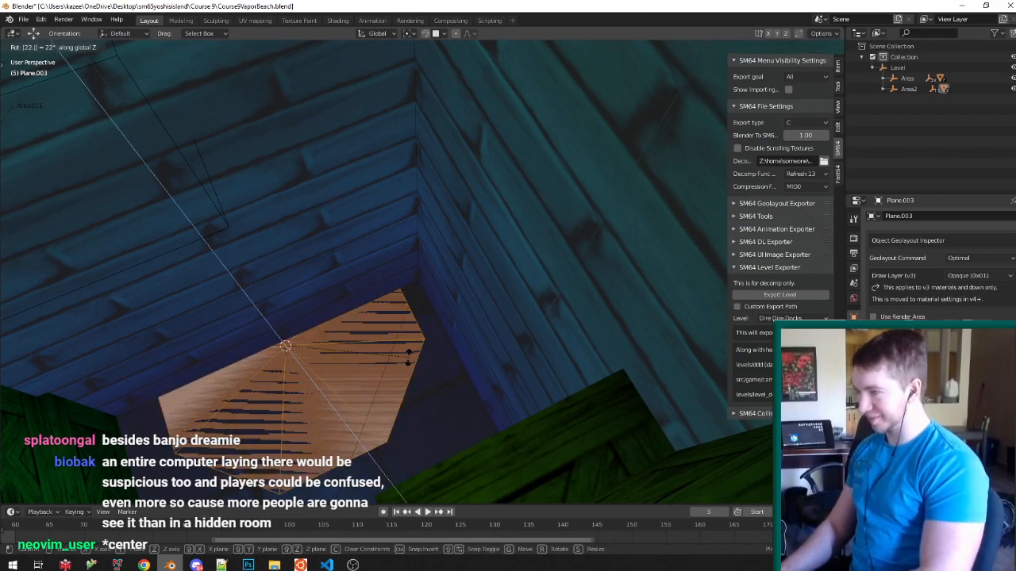
key("Return")
key("g")
key("shift+z")
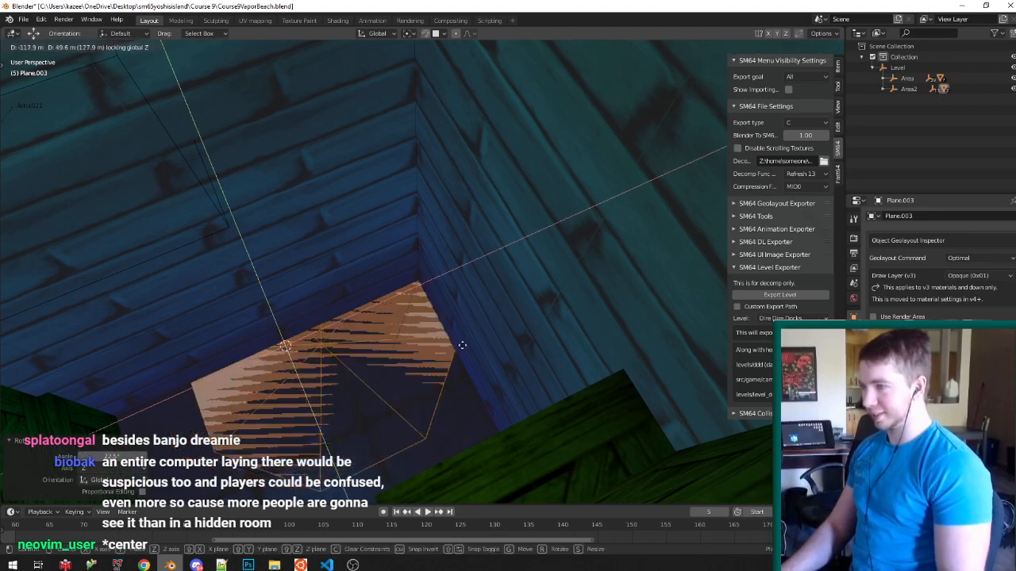
left_click(507, 315)
scroll(465, 304, "up", 3)
key("g")
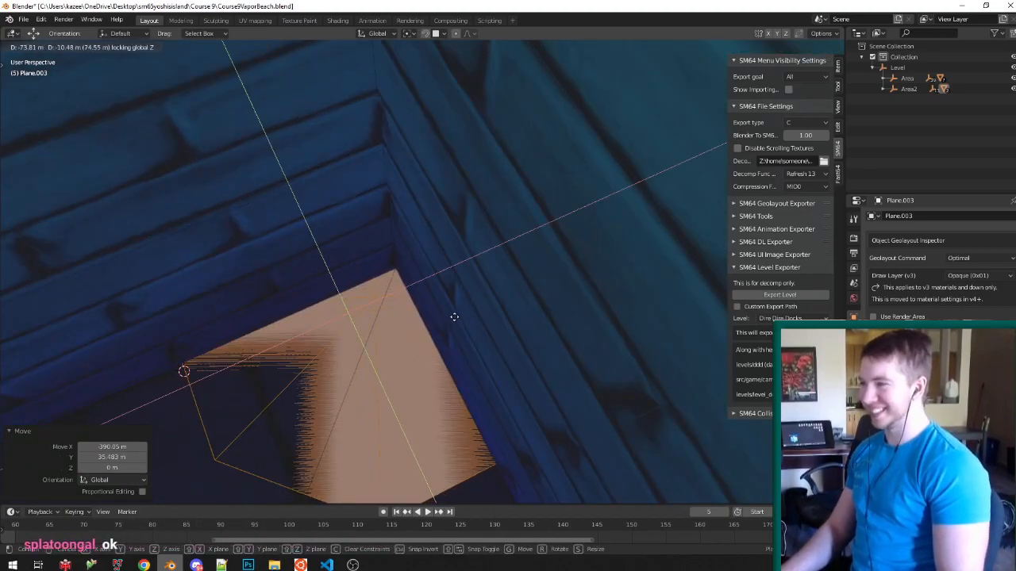
left_click(453, 312)
Turn on snapping and snap the octagon's centre onto the floor corner where the two brick walls meet.
key("ctrl+shift+Tab")
left_click(414, 295)
key("shift+Tab")
key("g")
left_click(395, 268)
scroll(397, 269, "down", 4)
middle_click_drag(412, 310, 455, 282)
scroll(432, 278, "up", 1)
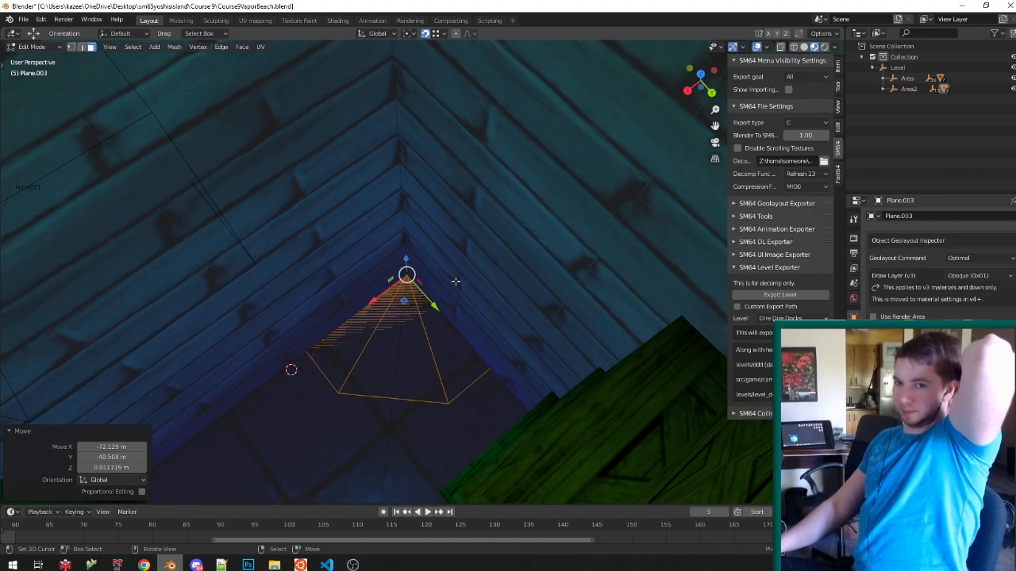
Rotate the corner-centred octagon another 22.5° about the Z axis so its edges line up with the walls.
scroll(466, 275, "down", 8)
middle_click_drag(442, 268, 486, 311)
scroll(406, 265, "up", 6)
type("rz22.5")
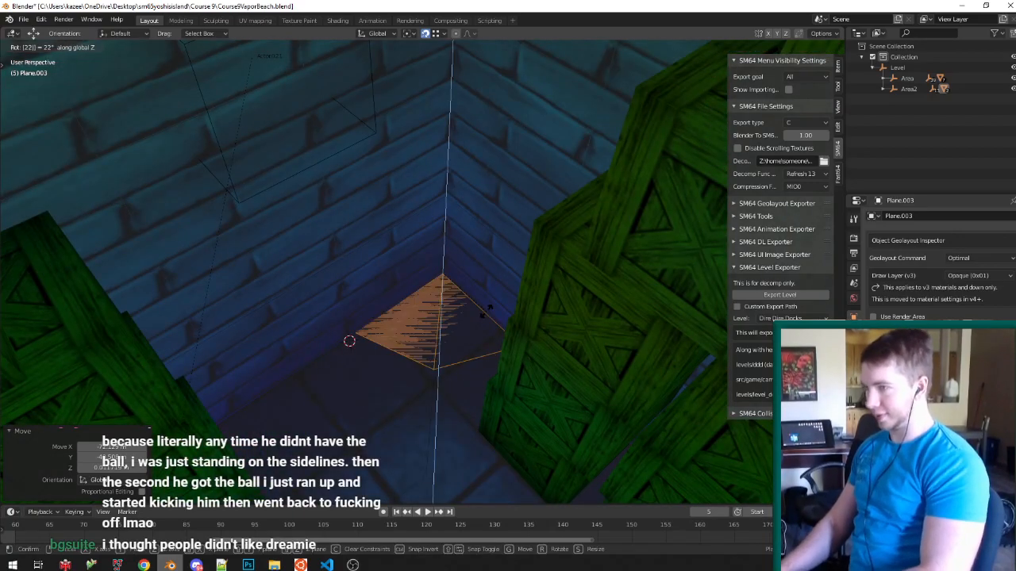
key("Return")
scroll(484, 302, "up", 2)
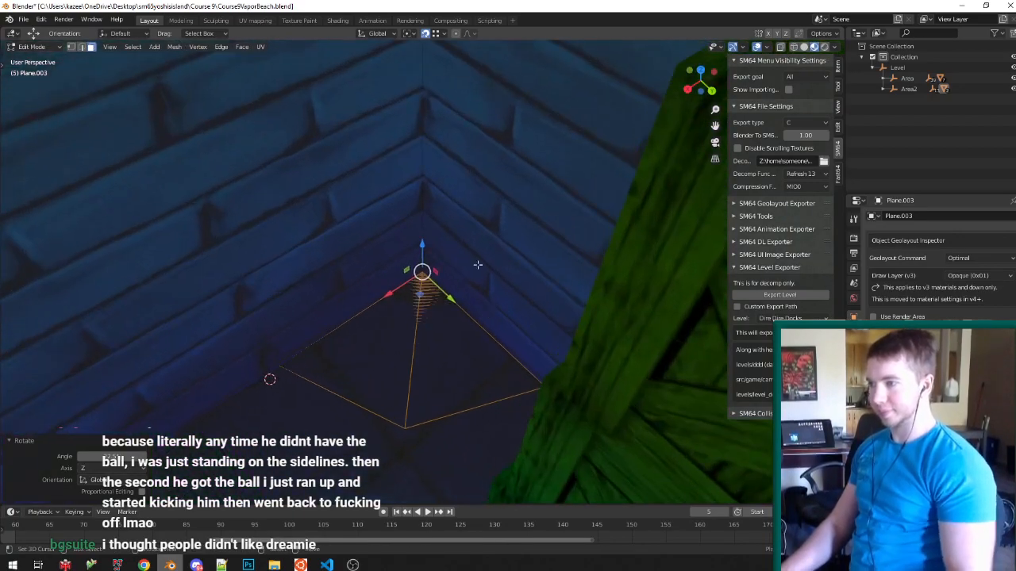
Select the octagon triangles that stick out beyond the room's walls and delete those faces.
middle_click_drag(471, 272, 333, 265)
left_click(352, 341)
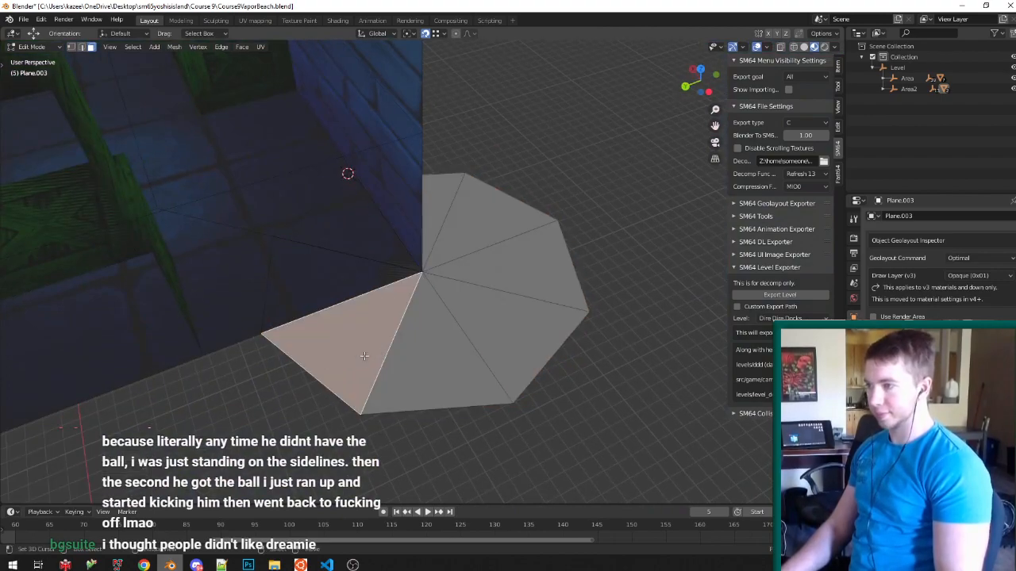
left_click(517, 260, "ctrl")
middle_click_drag(518, 261, 482, 308)
left_click(474, 208, "ctrl")
key("x")
key("f")
Select the two remaining triangles in the corner and extrude them upward about 399 m into a block.
middle_click_drag(473, 209, 424, 362)
left_click(429, 339)
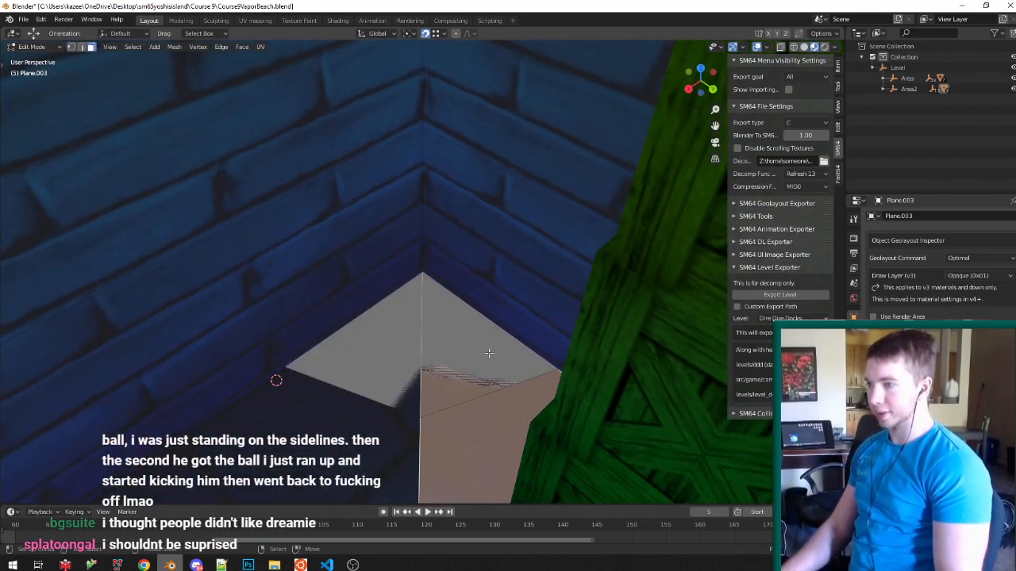
left_click(489, 353)
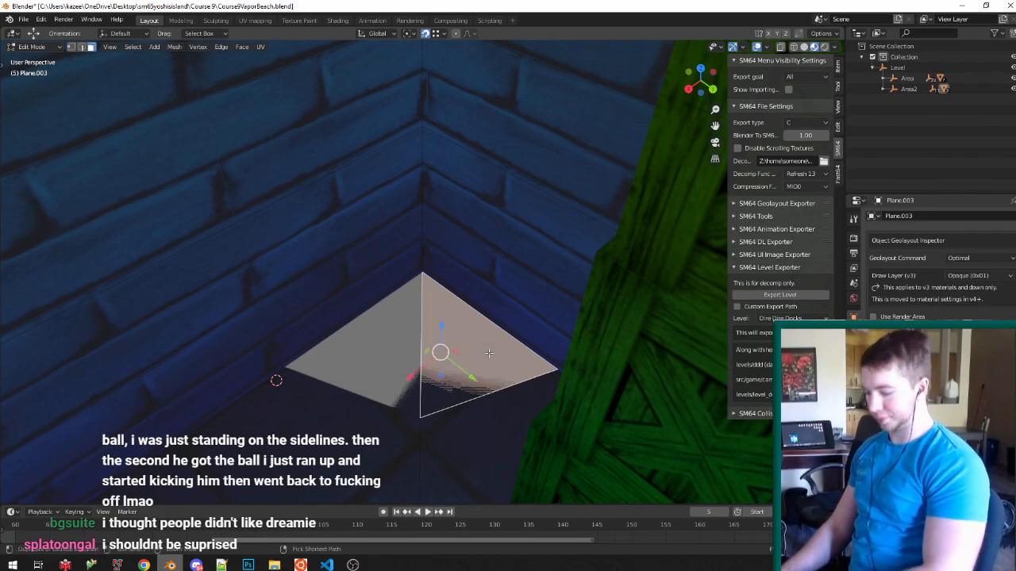
key("ctrl+l")
middle_click_drag(489, 353, 492, 280)
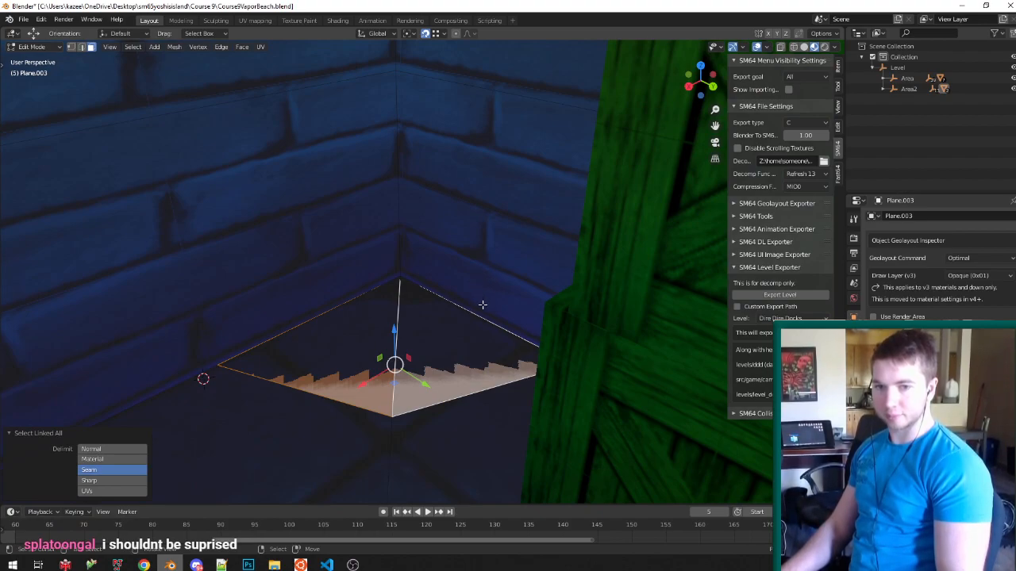
key("e")
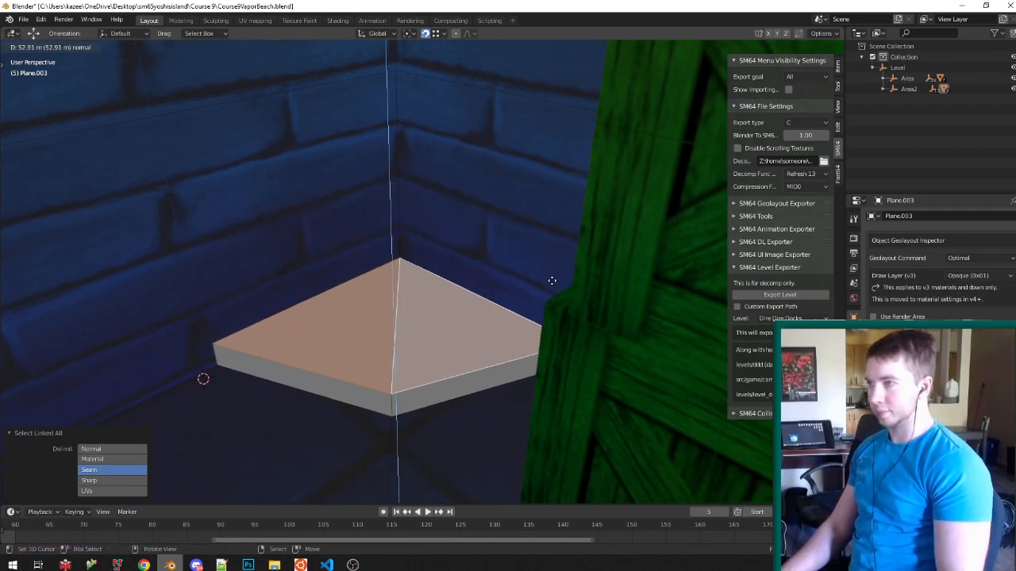
left_click(480, 183)
Snap the 3D cursor to the block's bottom vertex in the room corner and make it the pivot point.
scroll(476, 206, "down", 4)
scroll(428, 272, "up", 4)
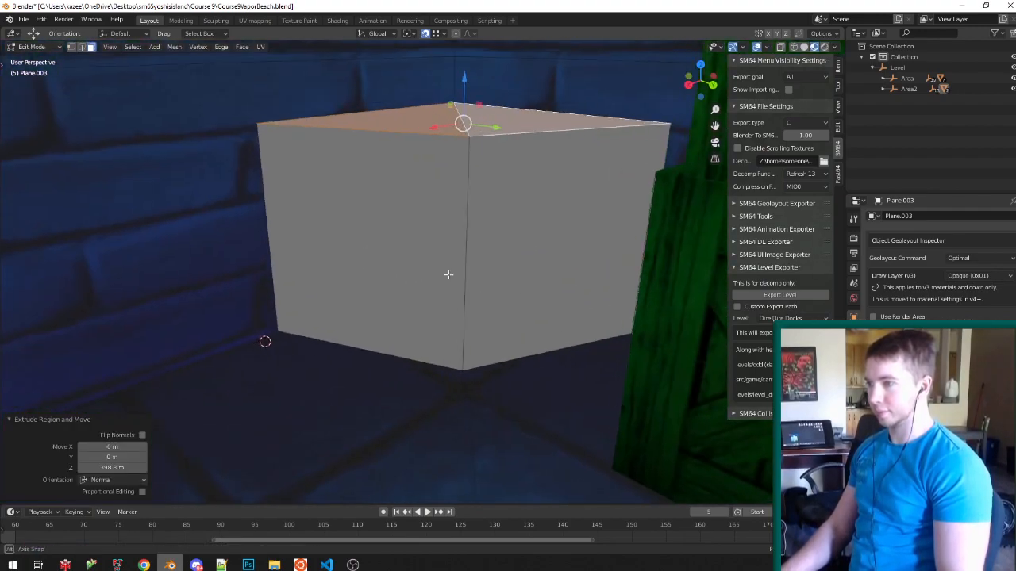
middle_click_drag(431, 274, 476, 278)
key("ctrl+Tab")
left_click(476, 252)
right_click(408, 252)
key("shift+s")
left_click(407, 249)
key("KP_Decimal")
Select the block's outer bottom vertices and scale them inward toward the room corner, locking the Z axis.
left_click(557, 390, "ctrl")
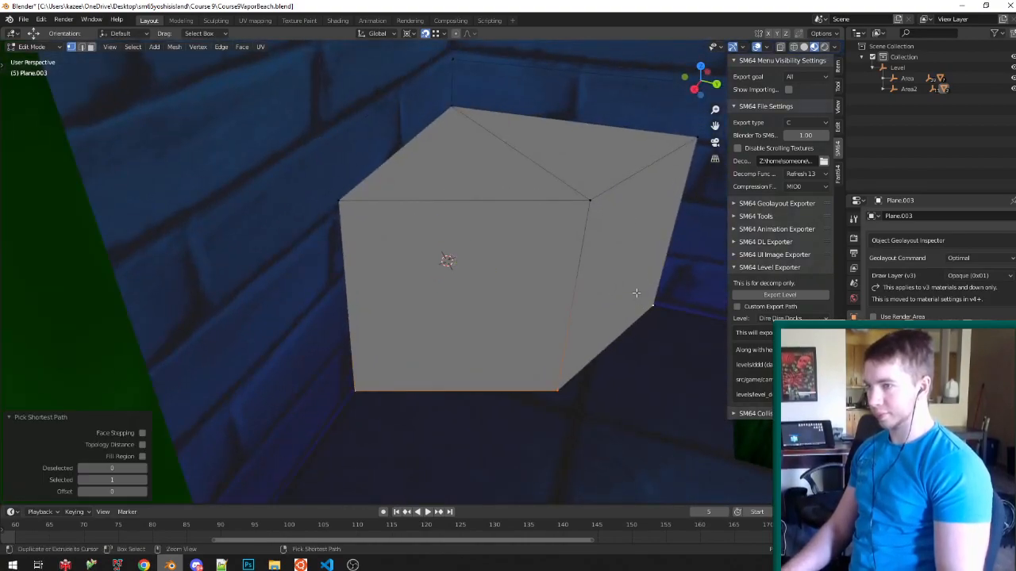
key("s")
key("shift+z")
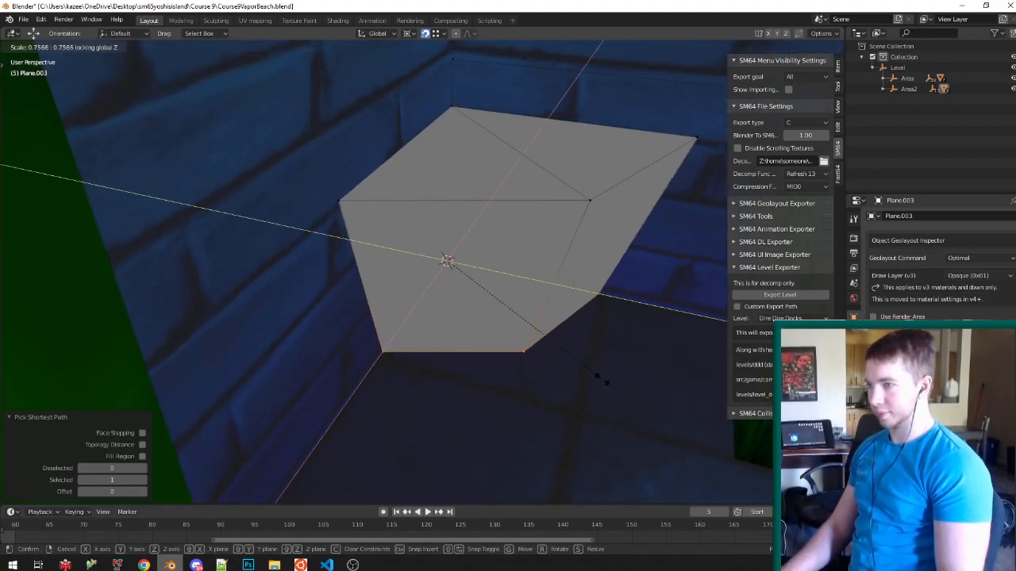
Scale the corner block's bottom edges horizontally to about 0.76 and lower its top faces by about 180 m.
left_click(601, 378)
key("ctrl+Tab")
left_click(500, 364)
right_click(506, 179)
middle_click_drag(553, 161, 494, 140)
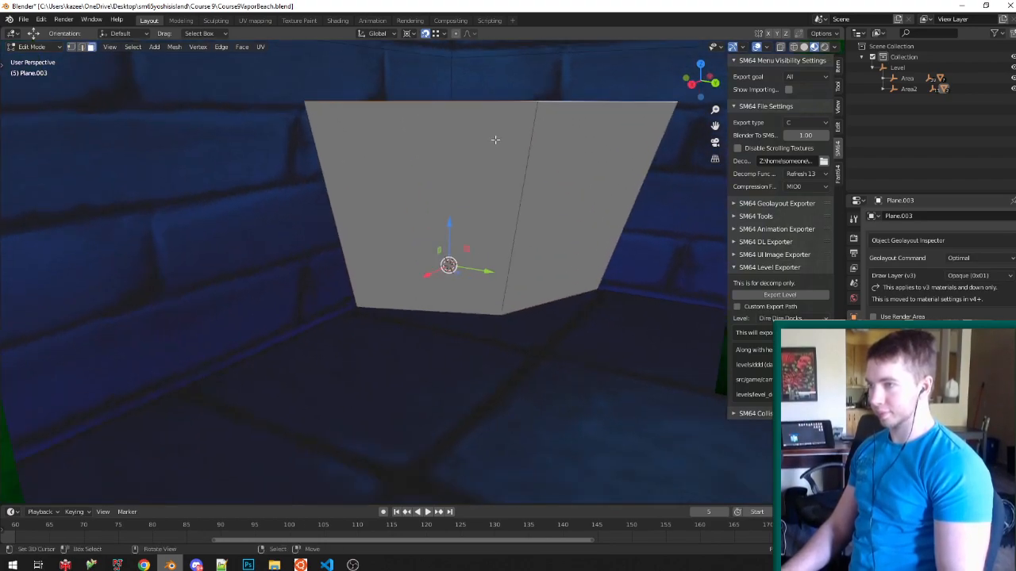
key("g")
key("z")
left_click(481, 207)
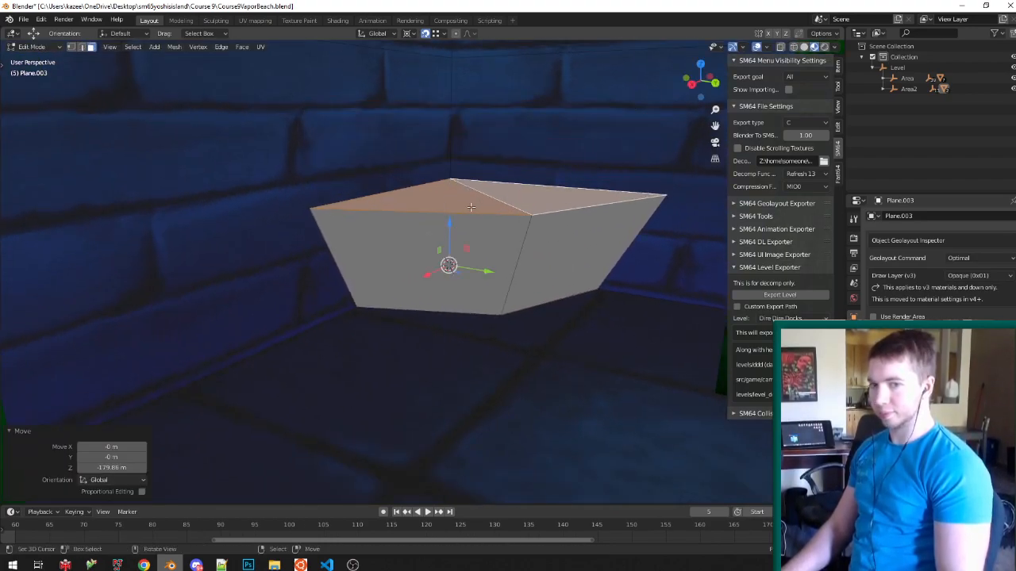
Delete the block's two back faces that sit against the room walls and reveal the hidden geometry.
middle_click_drag(481, 207, 619, 213)
right_click(524, 214)
middle_click_drag(524, 214, 651, 208)
right_click(379, 208, "shift")
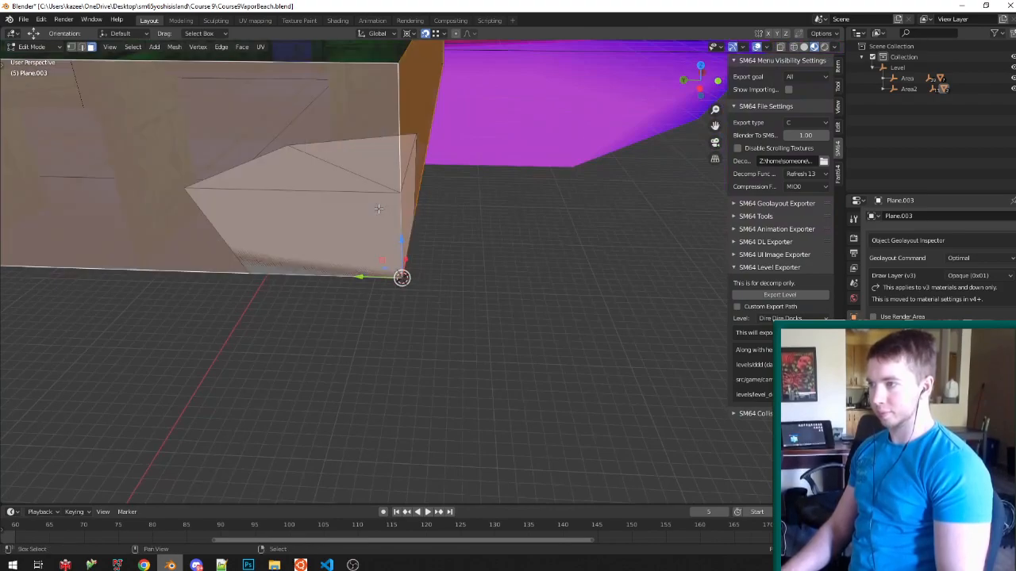
right_click(378, 208)
right_click(411, 206, "shift")
middle_click_drag(442, 207, 575, 199)
key("x")
key("f")
key("alt+h")
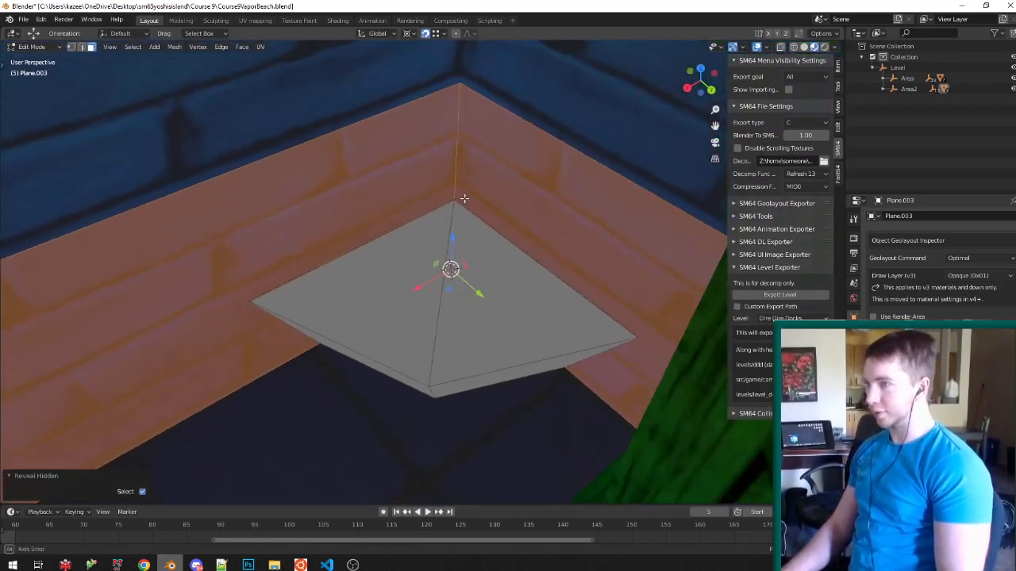
Subdivide the edges running out from the room corner across the block's top surface.
key("ctrl+Tab")
left_click(425, 192)
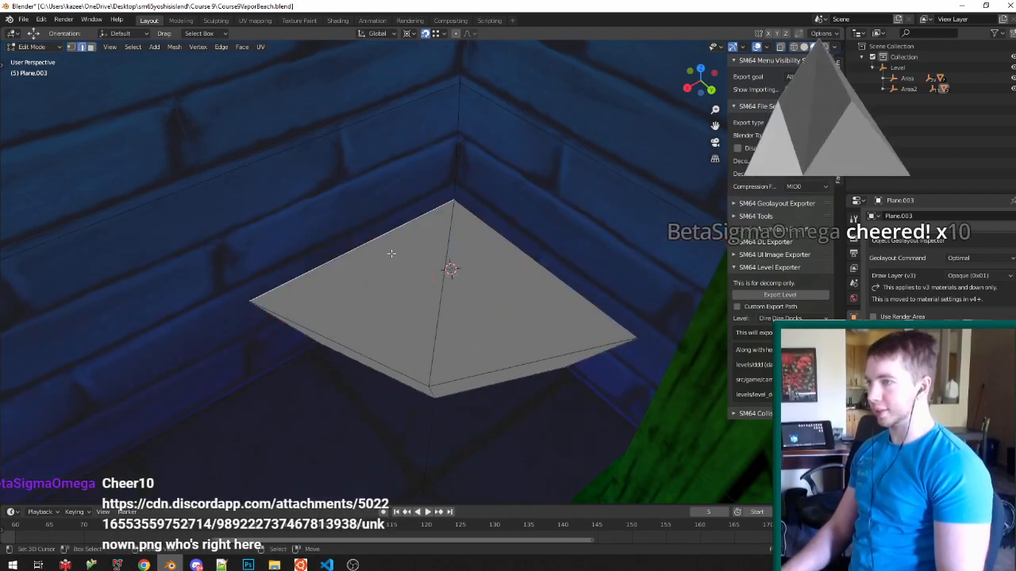
right_click(510, 267)
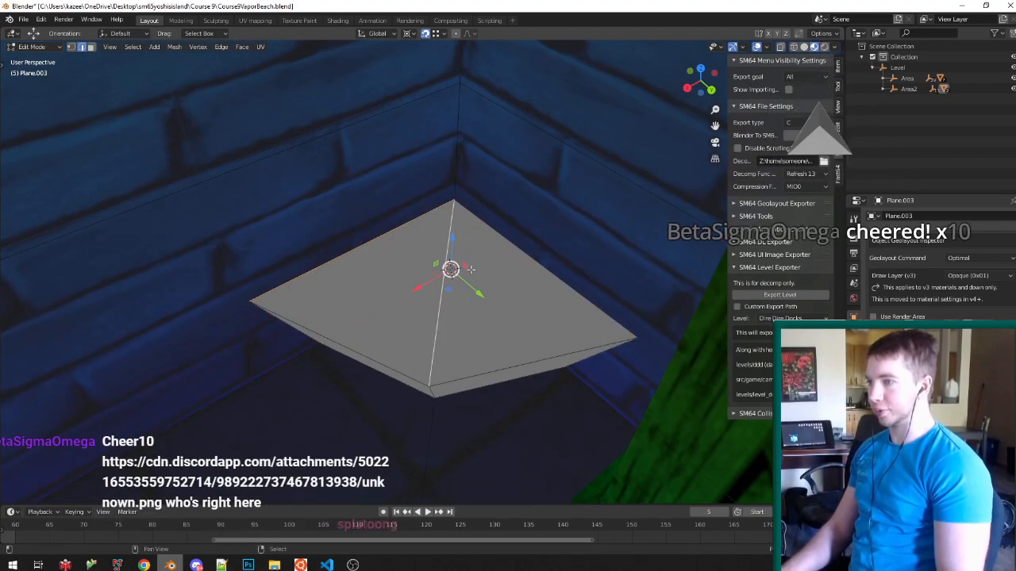
key("w")
left_click(512, 264)
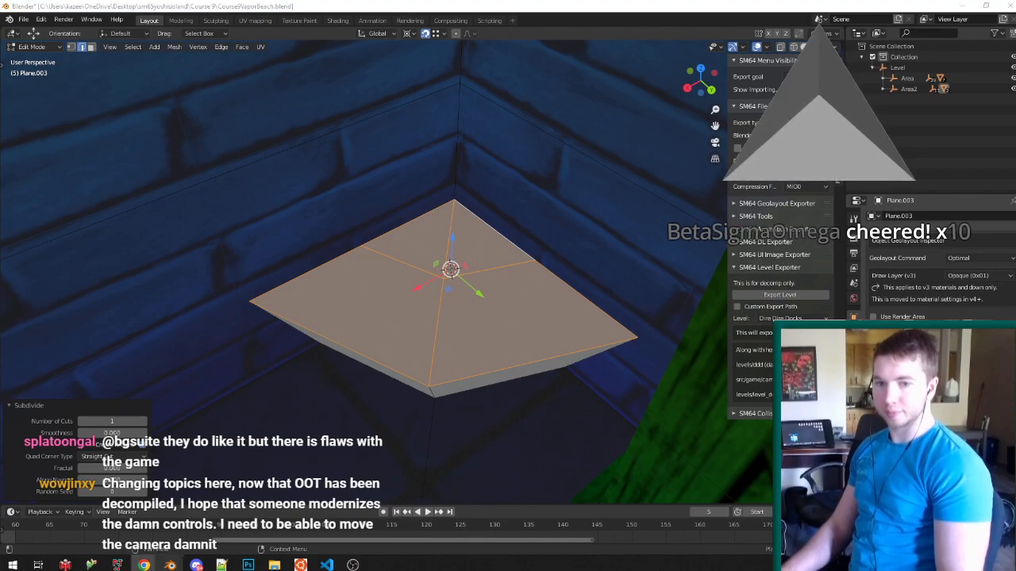
Look at the linked chat image in the web browser and close it.
left_click_drag(437, 2, 547, 96)
left_click_drag(472, 22, 437, 2)
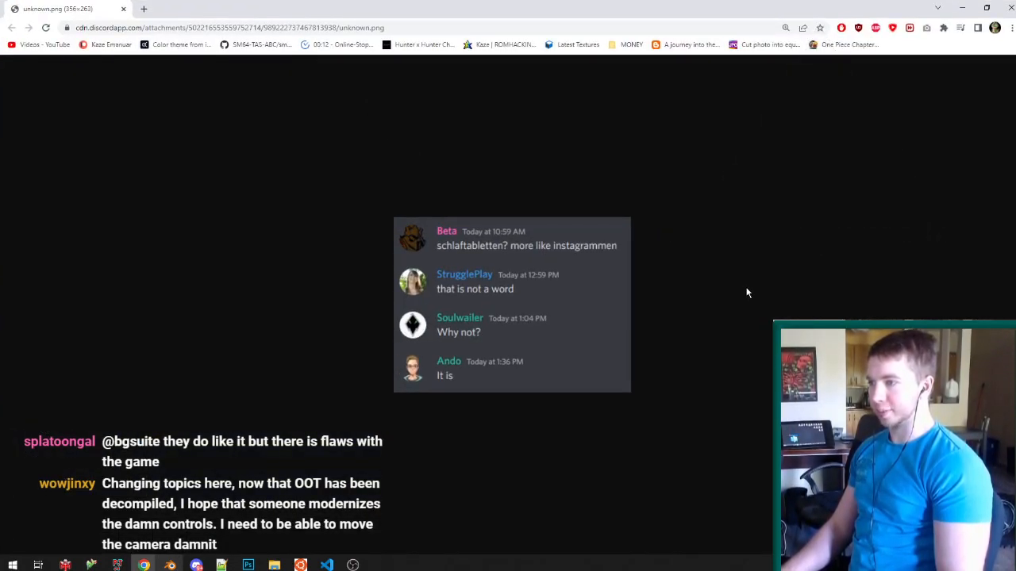
left_click(1010, 7)
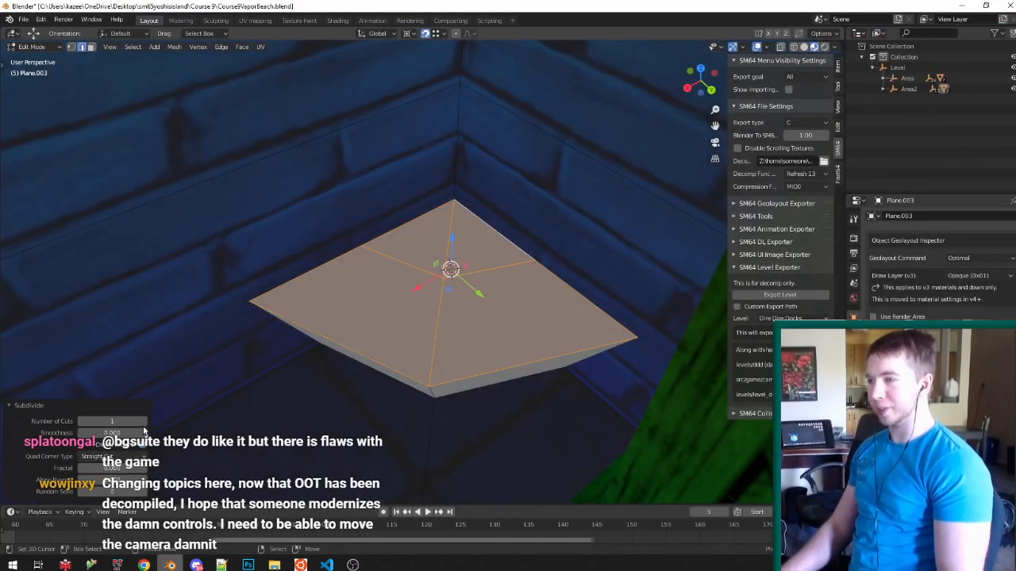
Set the subdivision to 2 cuts and raise the two small top faces at the room corner by about 145 m.
left_click(145, 422)
middle_click_drag(466, 307, 454, 280)
key("ctrl+Tab")
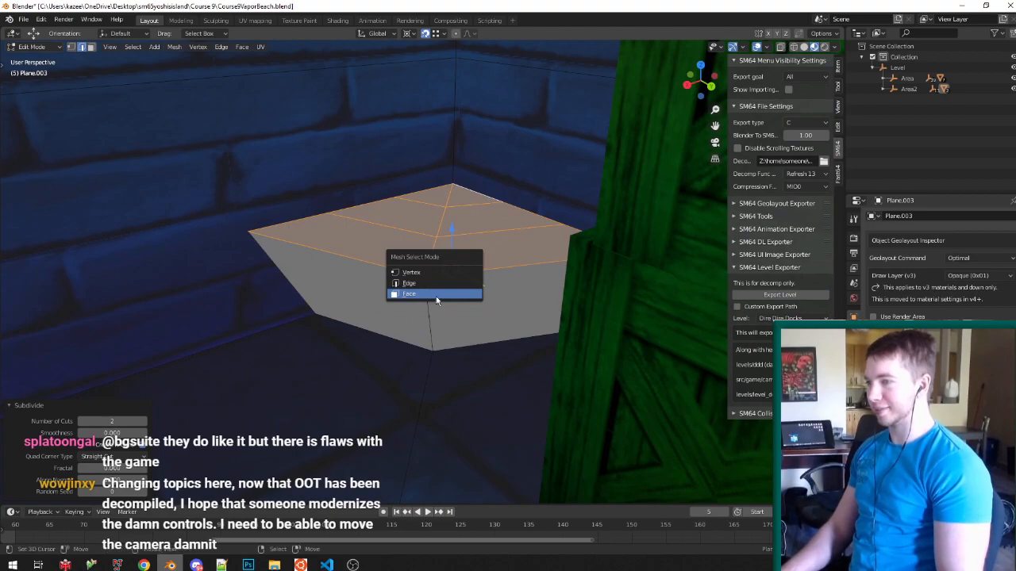
left_click(434, 296)
left_click(459, 198)
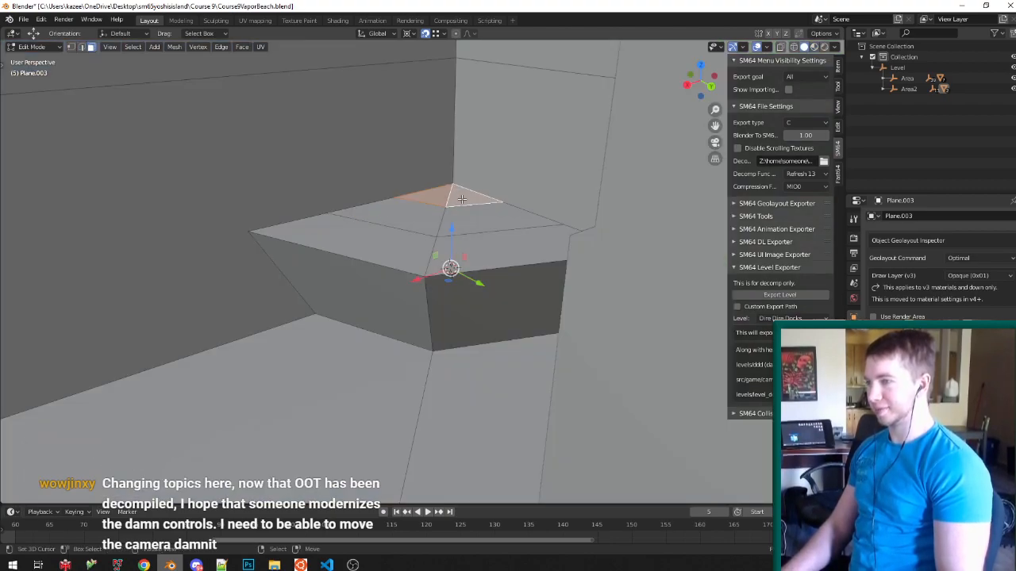
key("e")
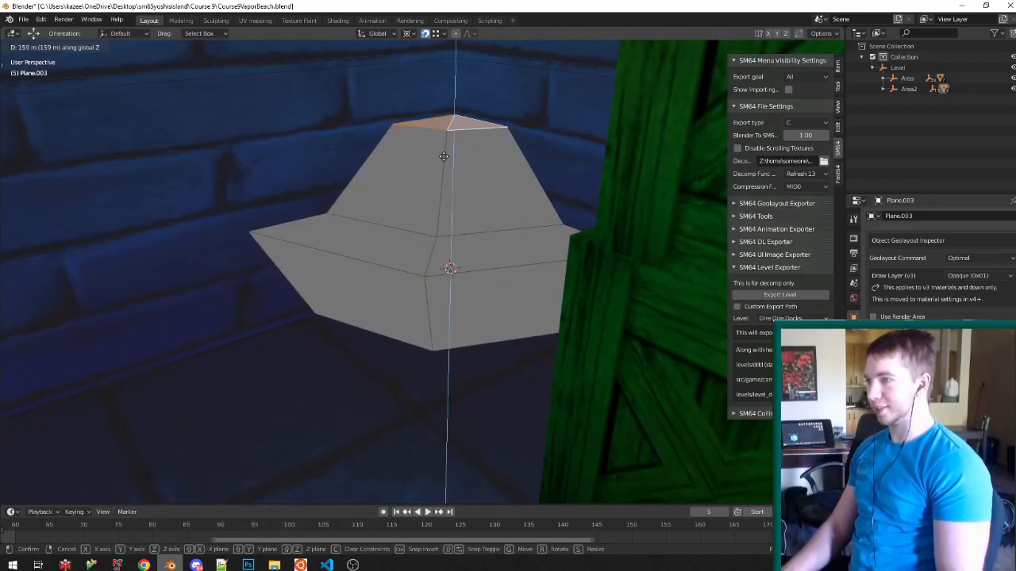
left_click(440, 161)
Enlarge the raised top faces, and widen them together with the two sloping faces horizontally by about 1.25.
middle_click_drag(440, 161, 486, 209)
key("s")
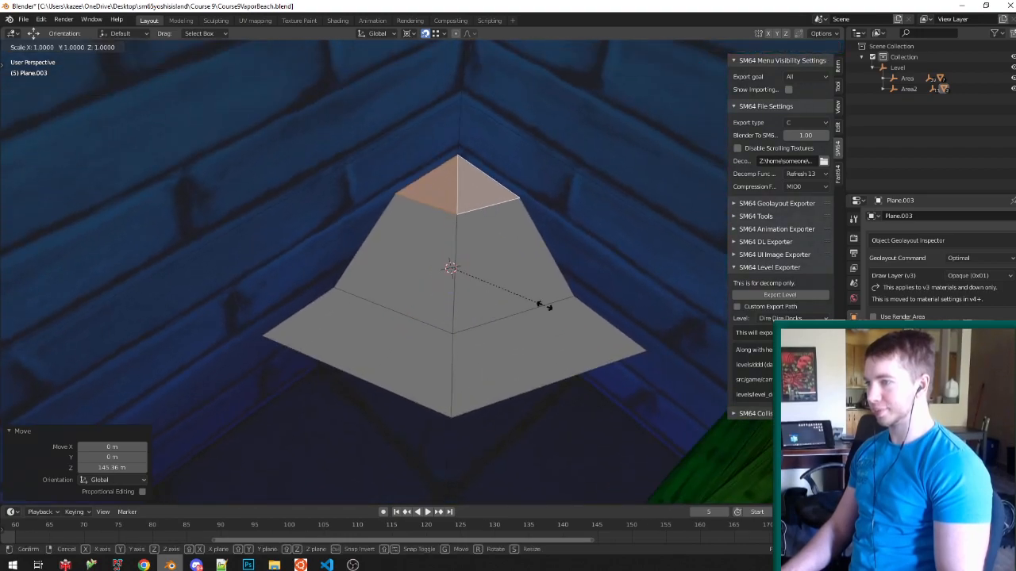
left_click(575, 332)
left_click(468, 273, "shift")
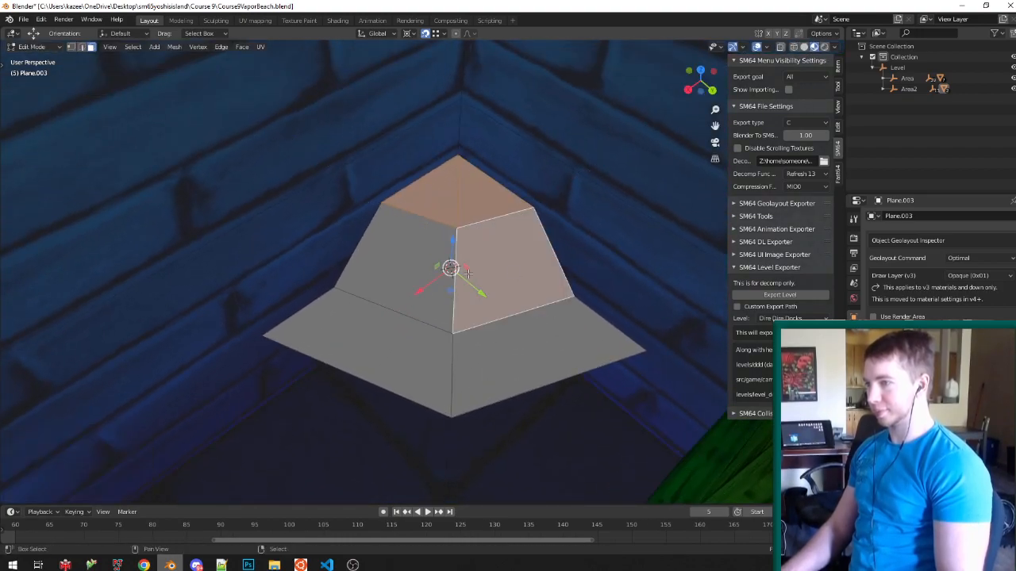
left_click(424, 274, "shift")
key("s")
key("shift+z")
left_click(657, 356)
Raise the selected upper faces slightly along Z and widen them horizontally again.
middle_click_drag(551, 335, 546, 286)
key("g")
key("z")
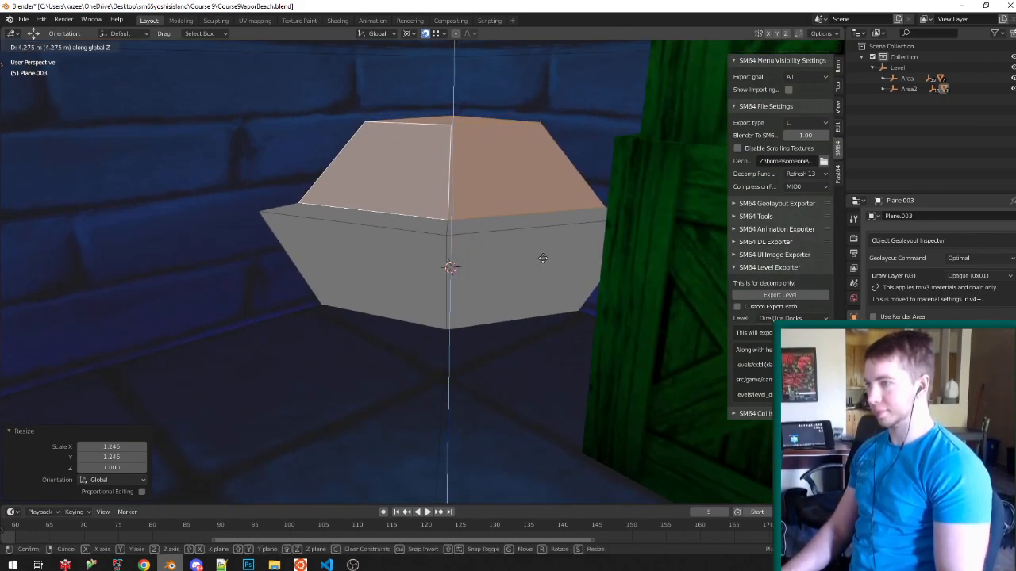
left_click(543, 256)
middle_click_drag(542, 256, 456, 341)
key("s")
key("shift+z")
left_click(685, 368)
scroll(487, 321, "down", 4)
scroll(487, 321, "up", 3)
key("Tab")
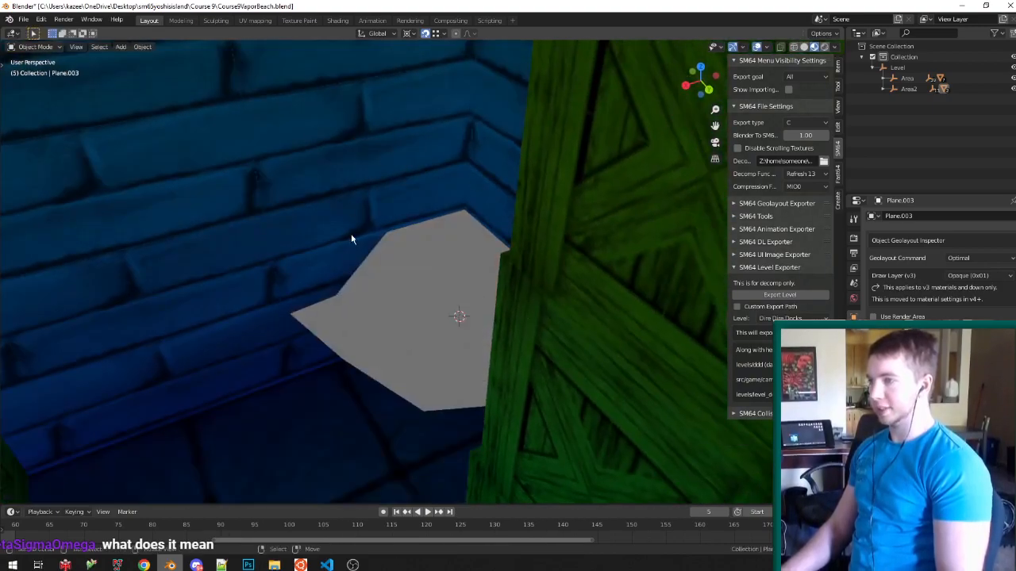
middle_click_drag(350, 210, 481, 112)
key("Tab")
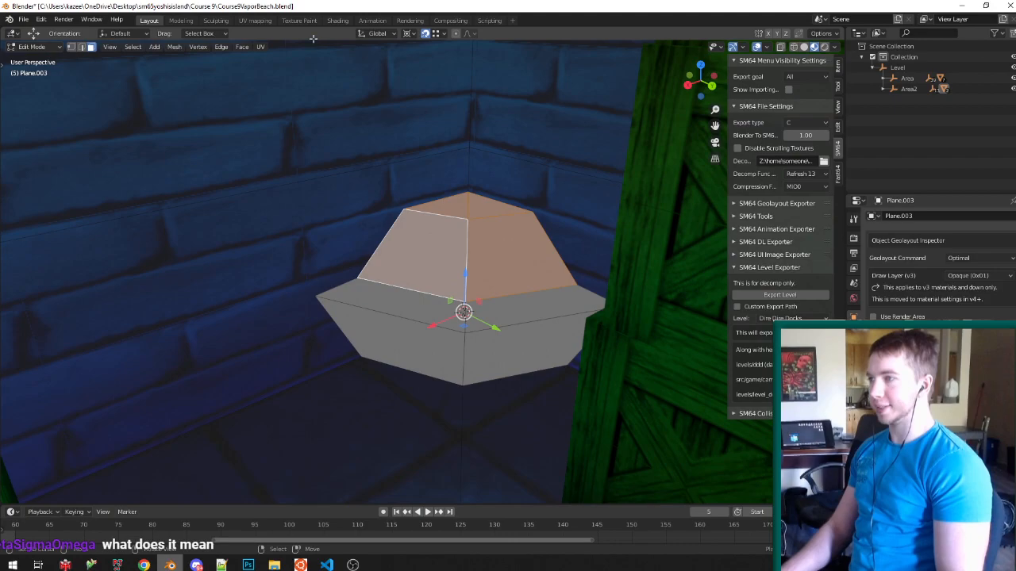
Switch to the UV mapping workspace, framed on the corner block, and save the file with nothing selected.
left_click(255, 20)
key("KP_Decimal")
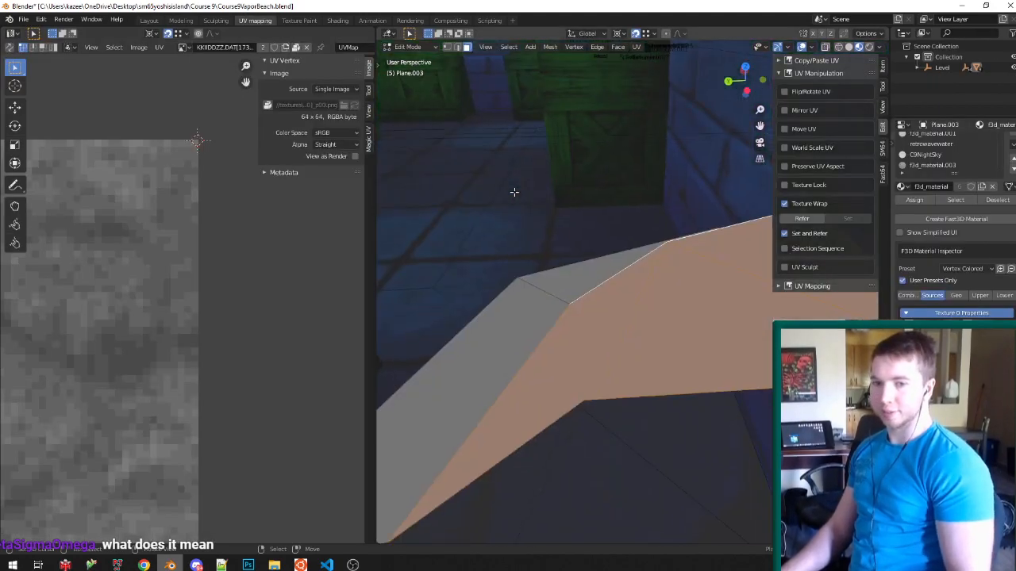
middle_click_drag(563, 248, 726, 253)
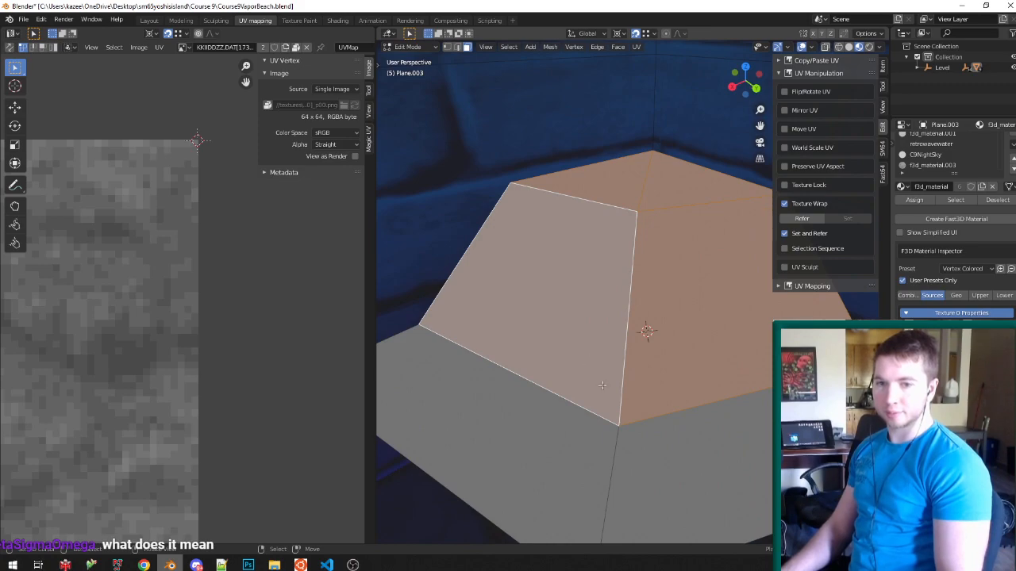
scroll(598, 363, "down", 3)
key("alt+a")
middle_click_drag(598, 363, 595, 284)
key("ctrl+s")
scroll(588, 300, "down", 3)
scroll(587, 295, "up", 2)
Create a Fast3D material for the block's upper sloping face, assign it and apply the Vertex Colored preset.
right_click(586, 293)
left_click(931, 216)
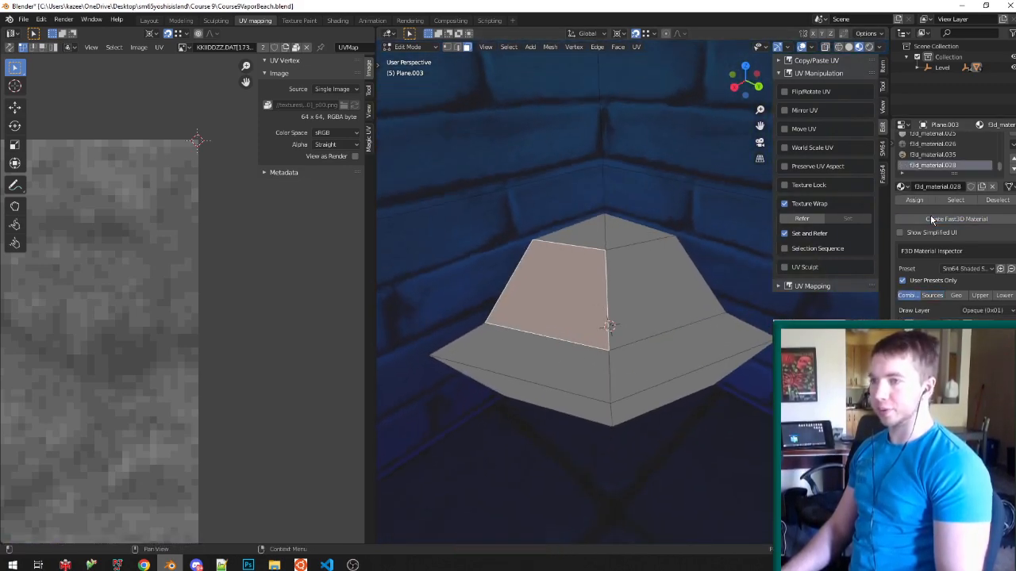
left_click(926, 202)
left_click(961, 268)
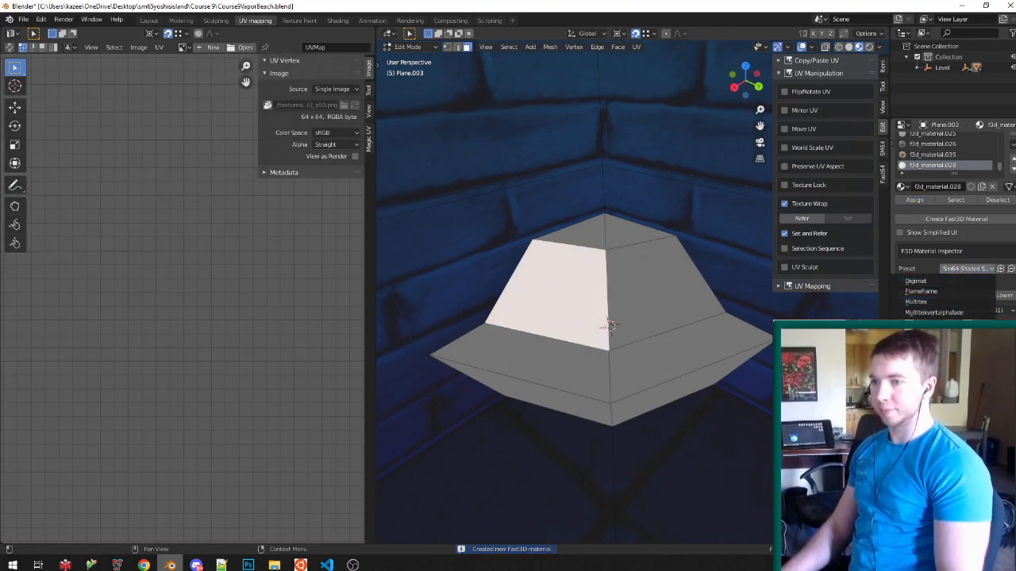
left_click(945, 344)
Open an image for the material's Texture 0 and go to the "computerstuff lights etc" folder in sorted textures.
left_click(935, 296)
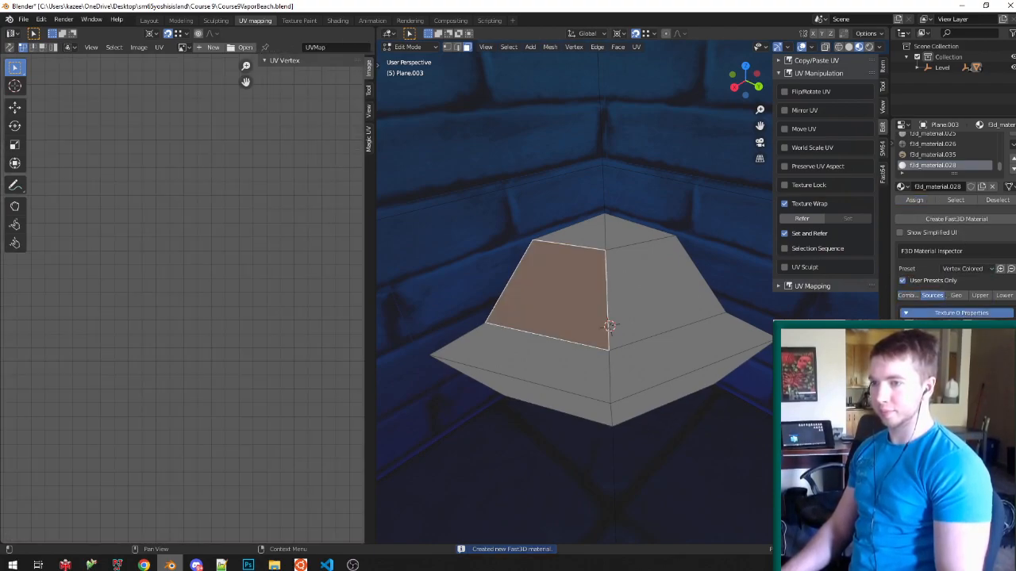
left_click(983, 347)
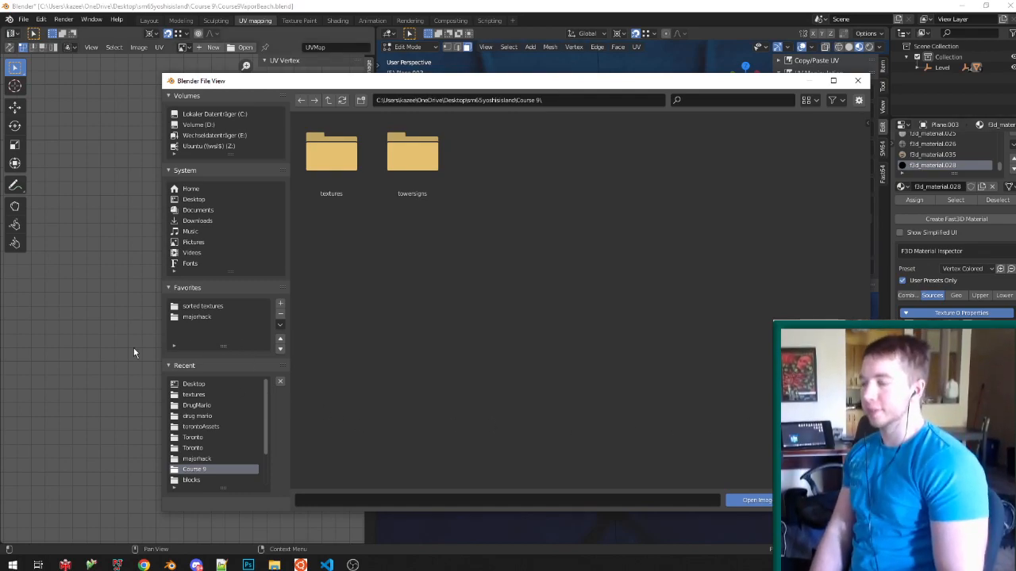
left_click(214, 384)
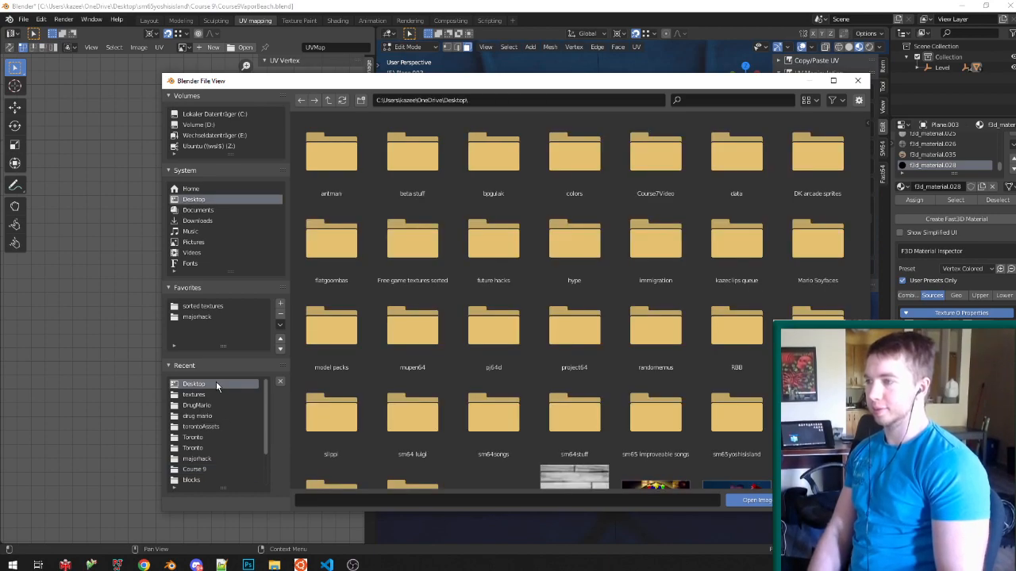
left_click(209, 308)
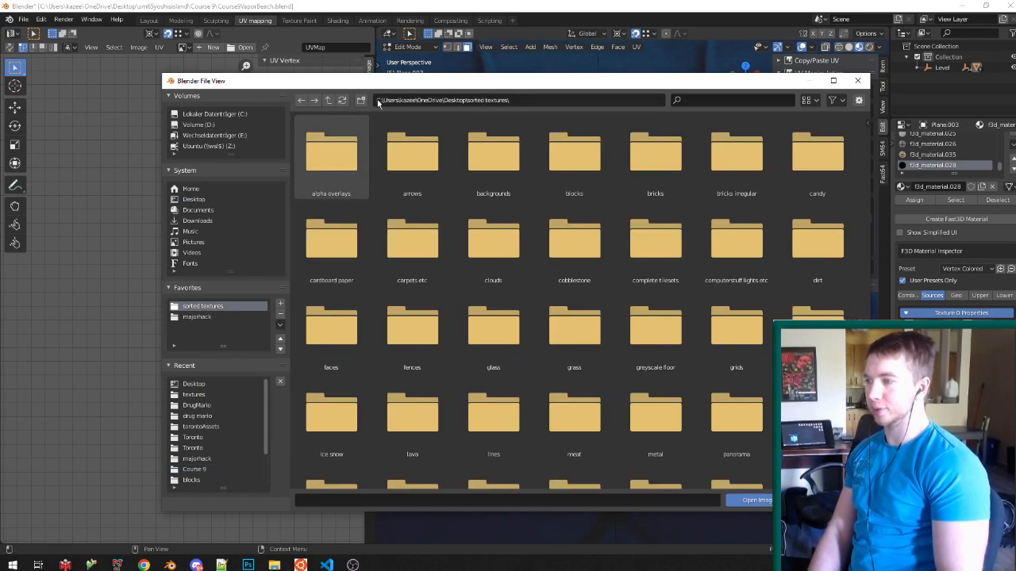
double_click(736, 246)
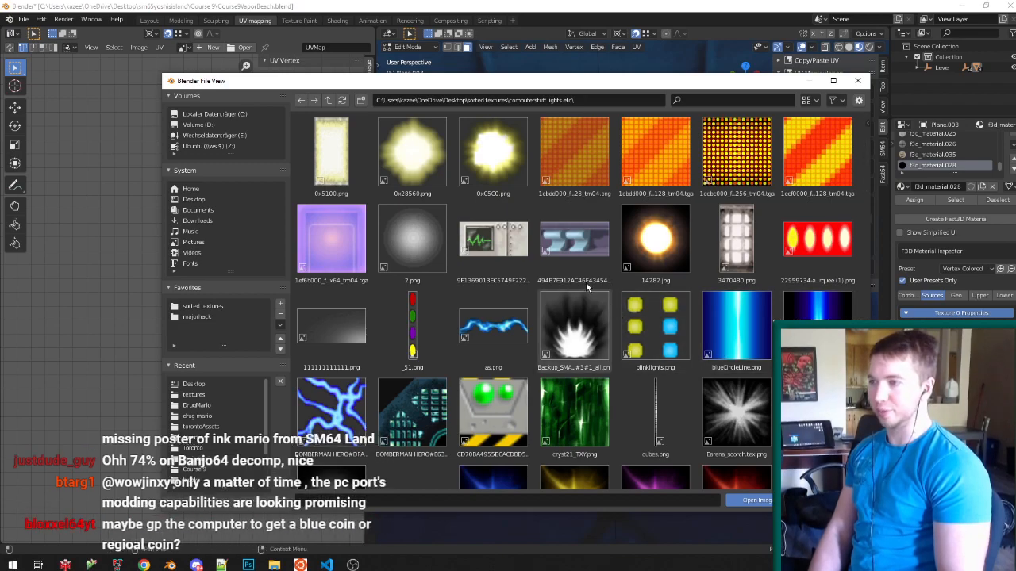
Look through the textures in the computerstuff lights etc folder for one suited to the block's sloping face.
left_click(461, 242)
scroll(461, 242, "down", 2)
left_click(462, 348)
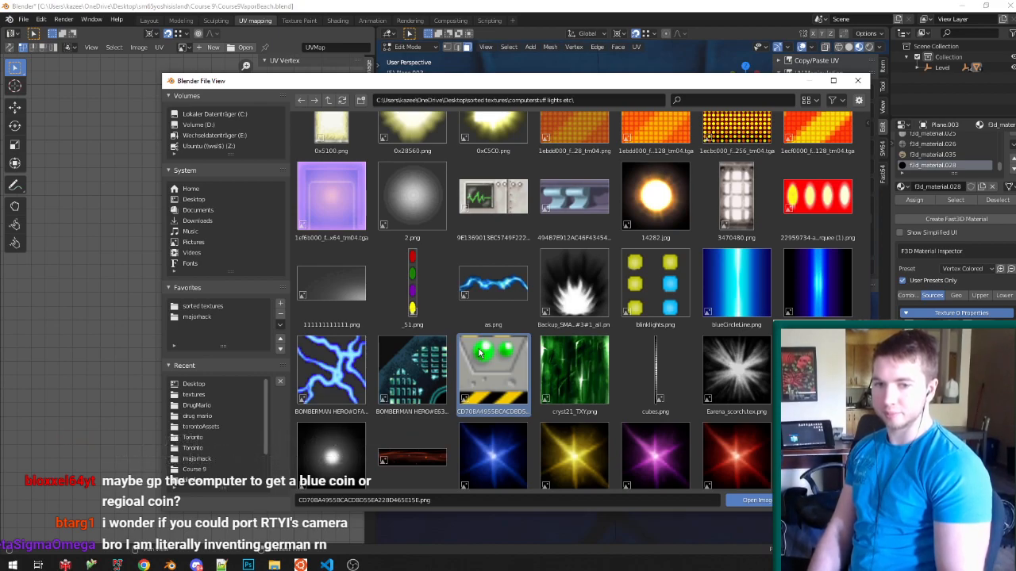
scroll(585, 363, "down", 4)
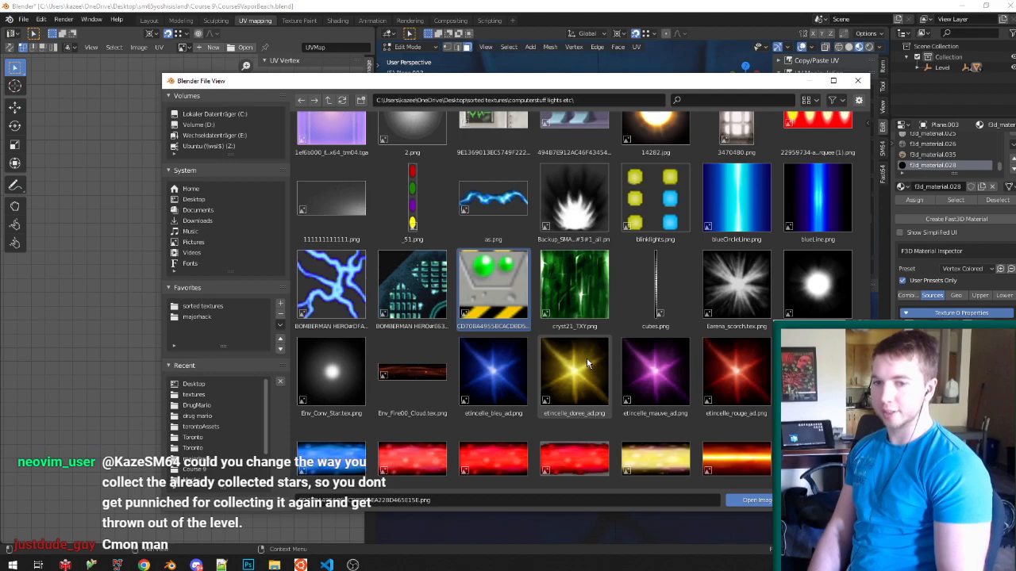
scroll(588, 363, "down", 2)
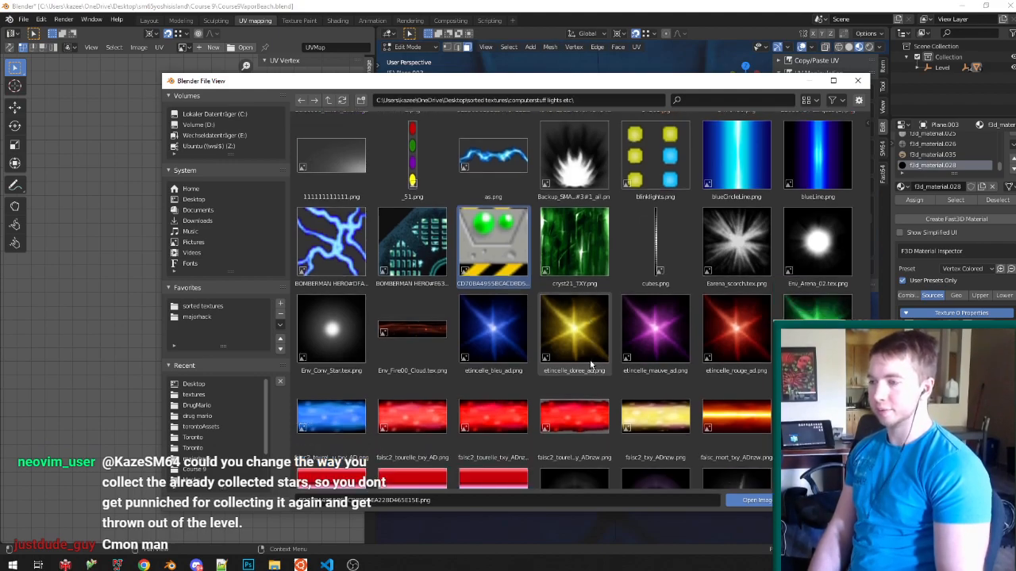
scroll(590, 364, "down", 5)
scroll(591, 363, "down", 15)
scroll(599, 367, "down", 11)
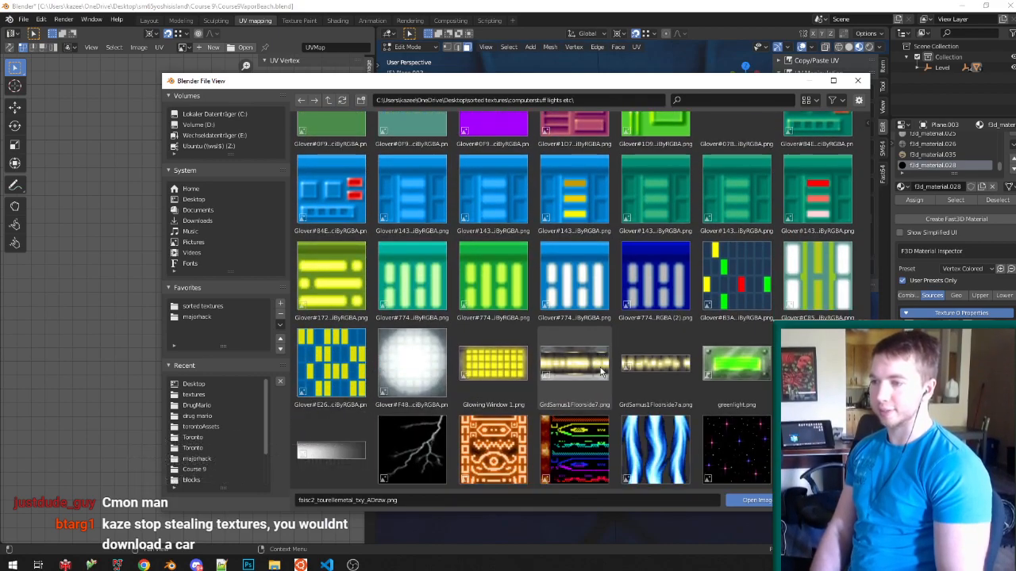
scroll(601, 372, "down", 1)
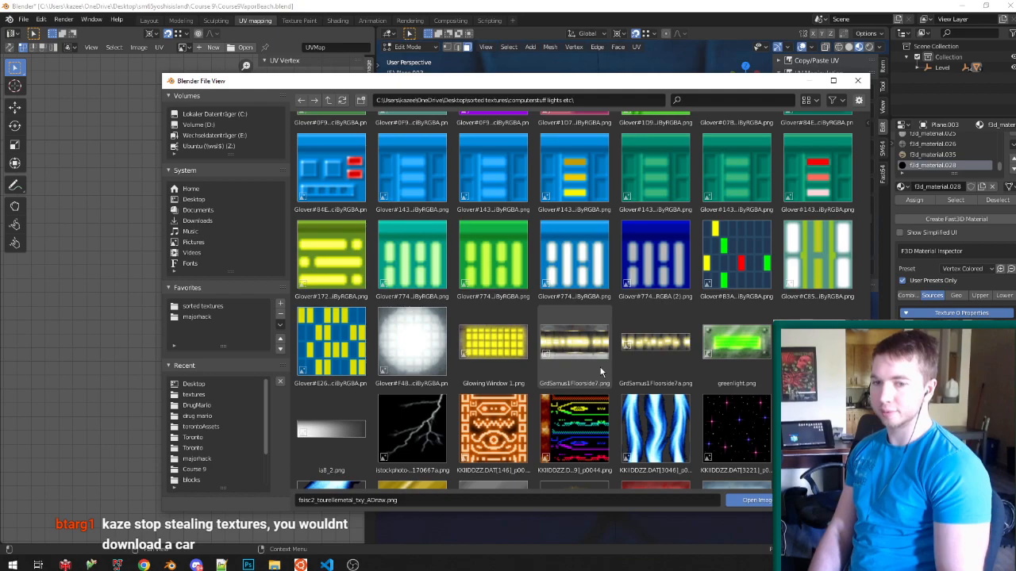
scroll(601, 371, "down", 6)
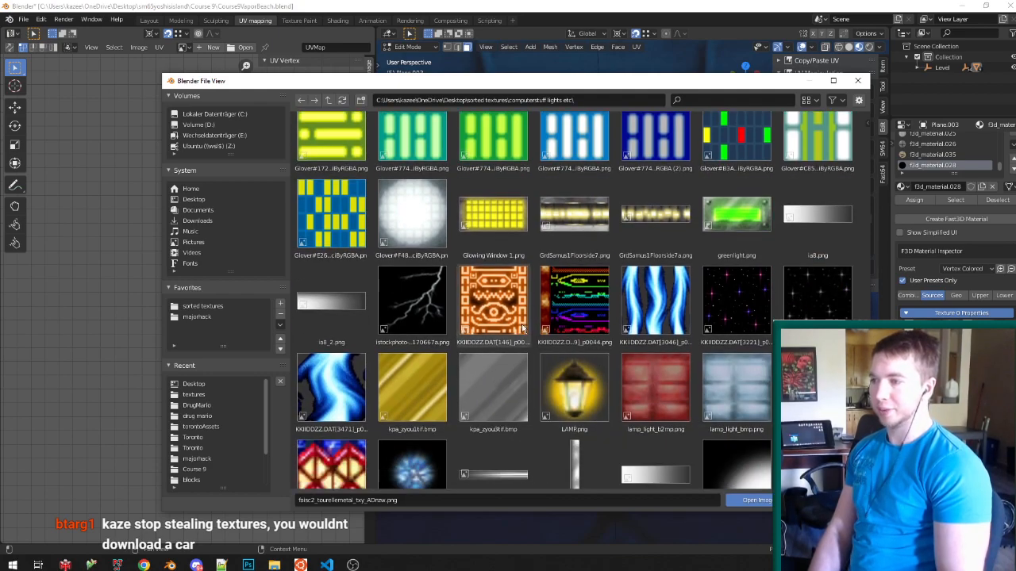
left_click(521, 321)
scroll(521, 318, "down", 11)
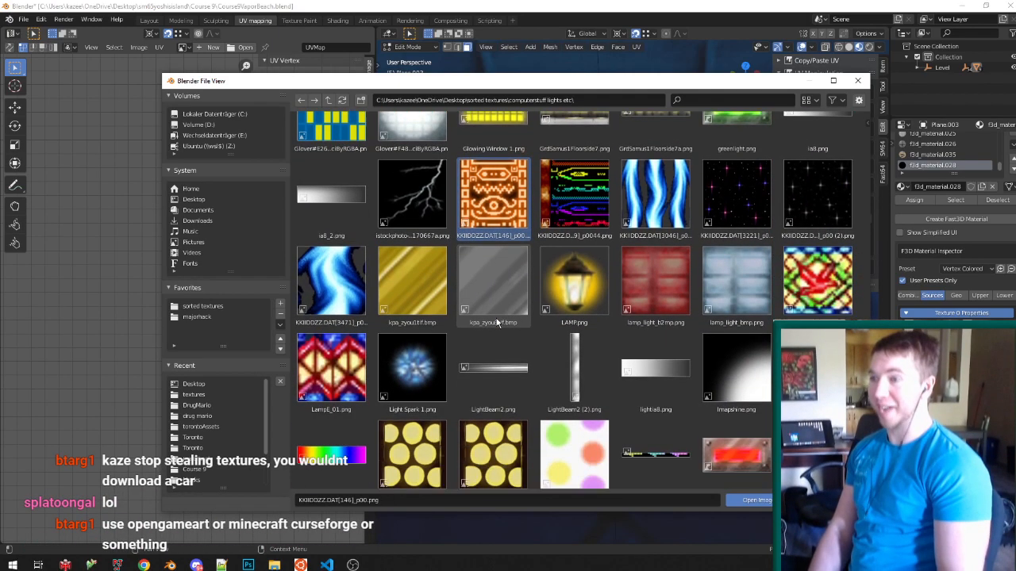
scroll(500, 325, "down", 2)
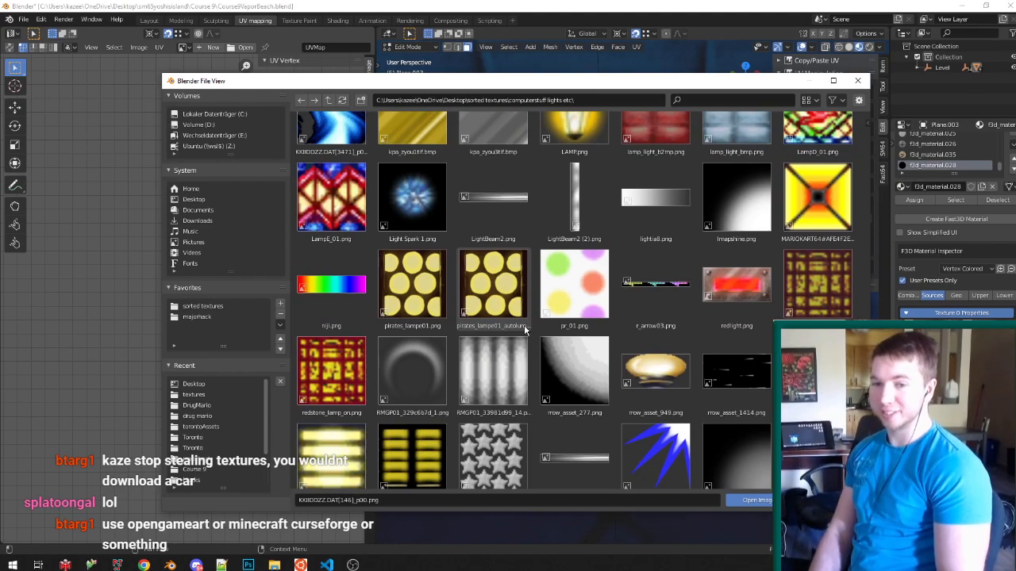
scroll(525, 326, "down", 2)
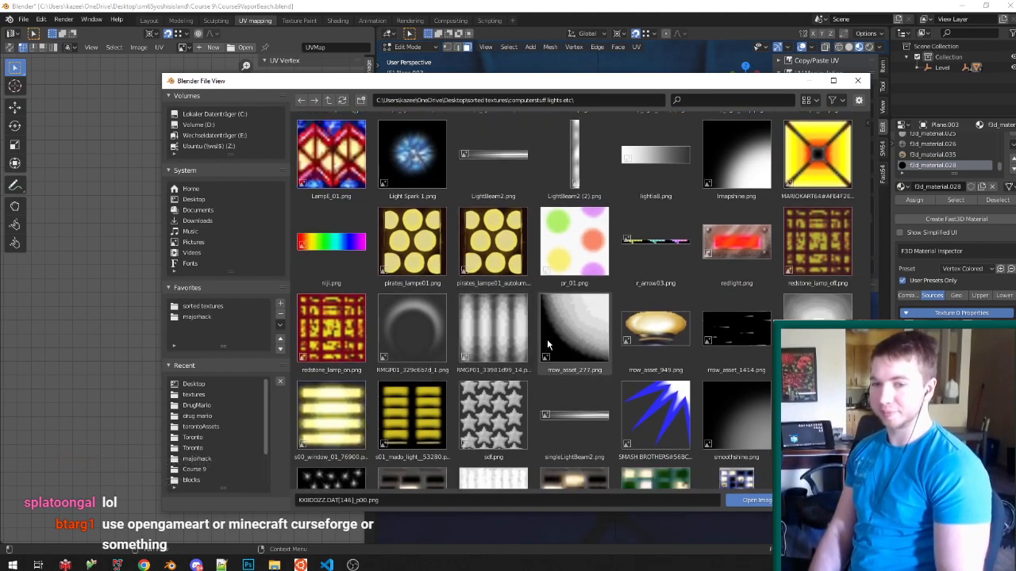
scroll(547, 339, "down", 5)
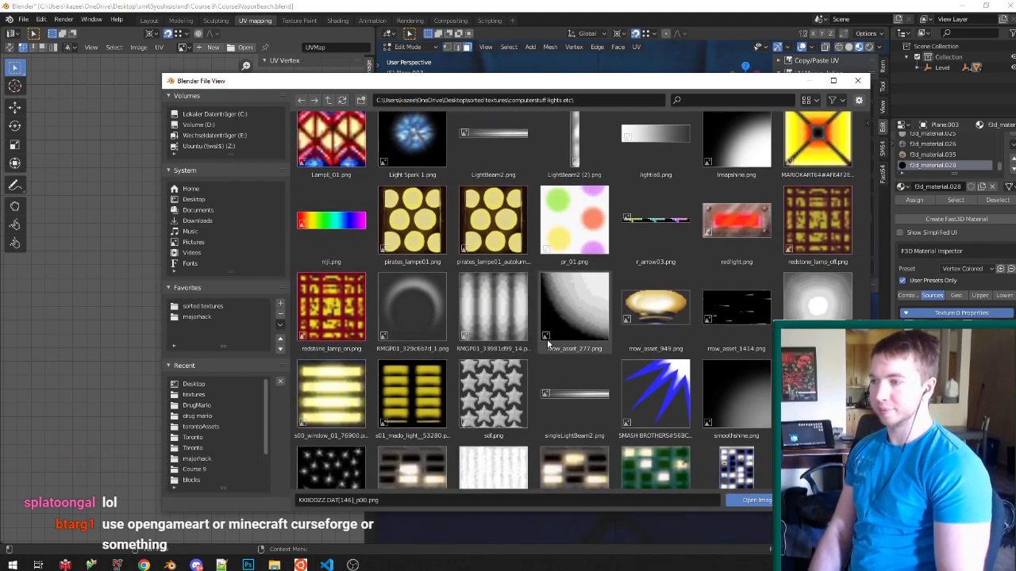
left_click(301, 315)
scroll(397, 321, "down", 2)
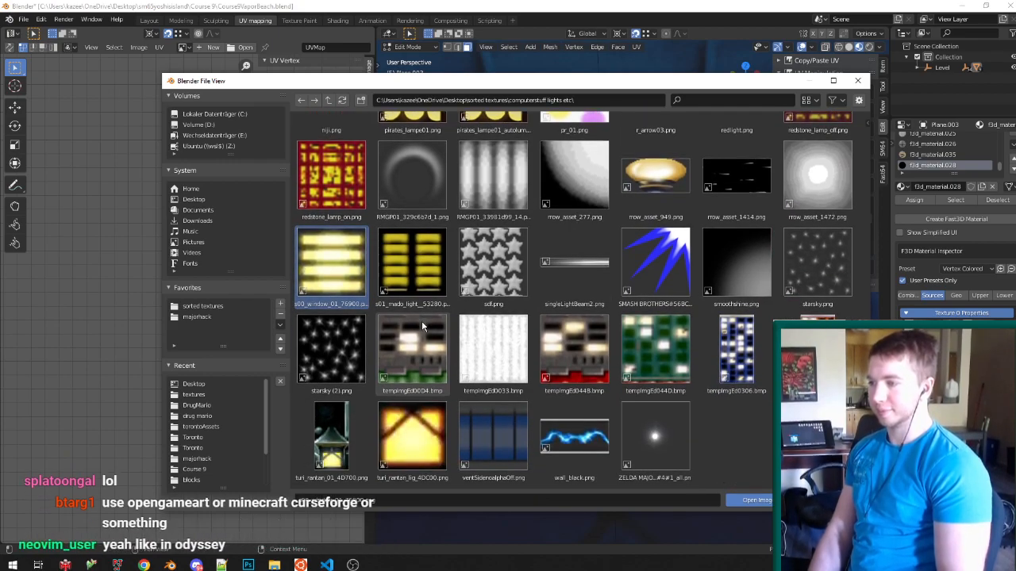
Review the earlier textures in the folder again and select the dark teal circuit-patterned BOMBERMAN HERO image as a candidate.
scroll(324, 326, "up", 3)
scroll(325, 324, "up", 18)
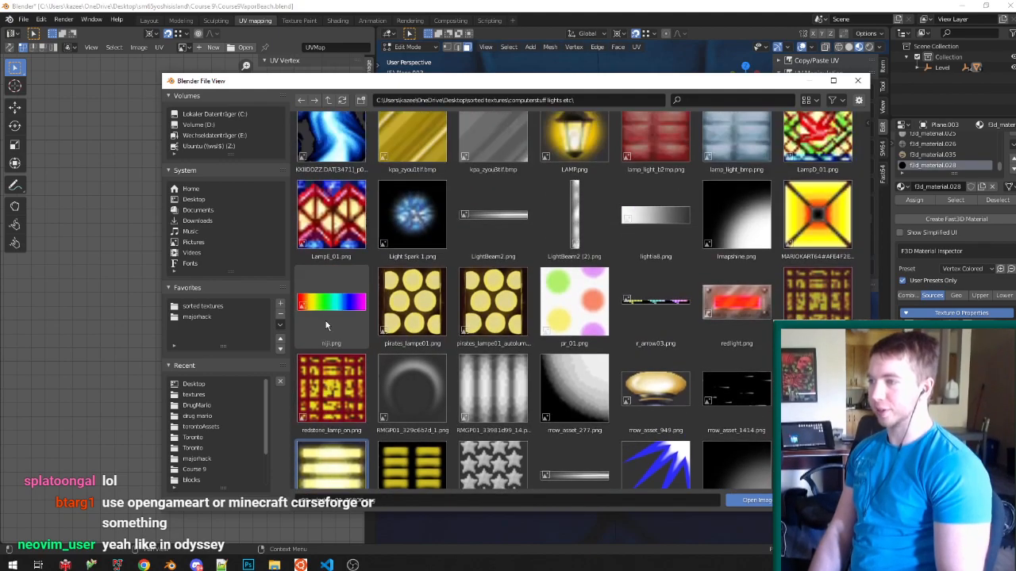
scroll(324, 319, "up", 15)
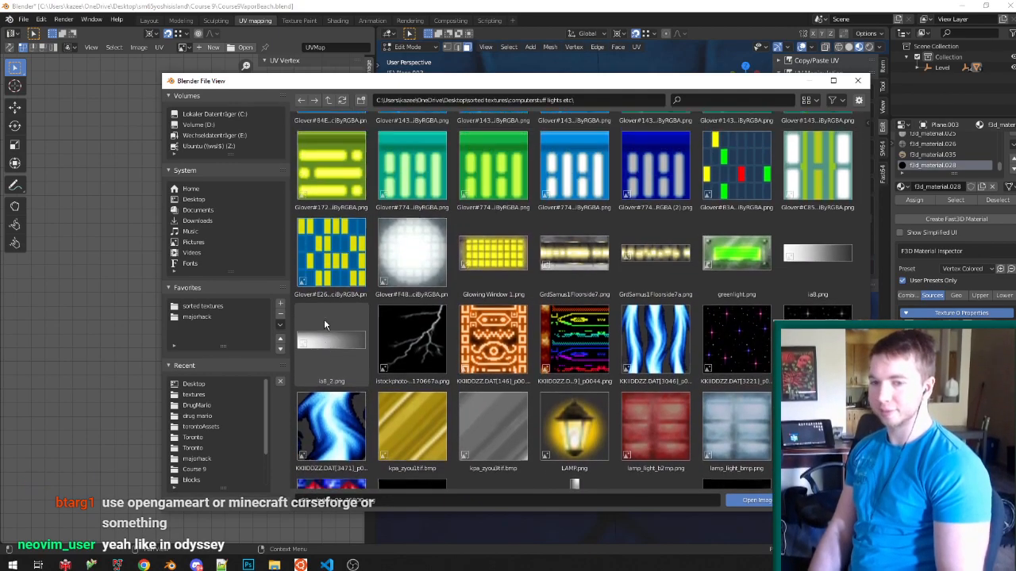
scroll(325, 322, "up", 20)
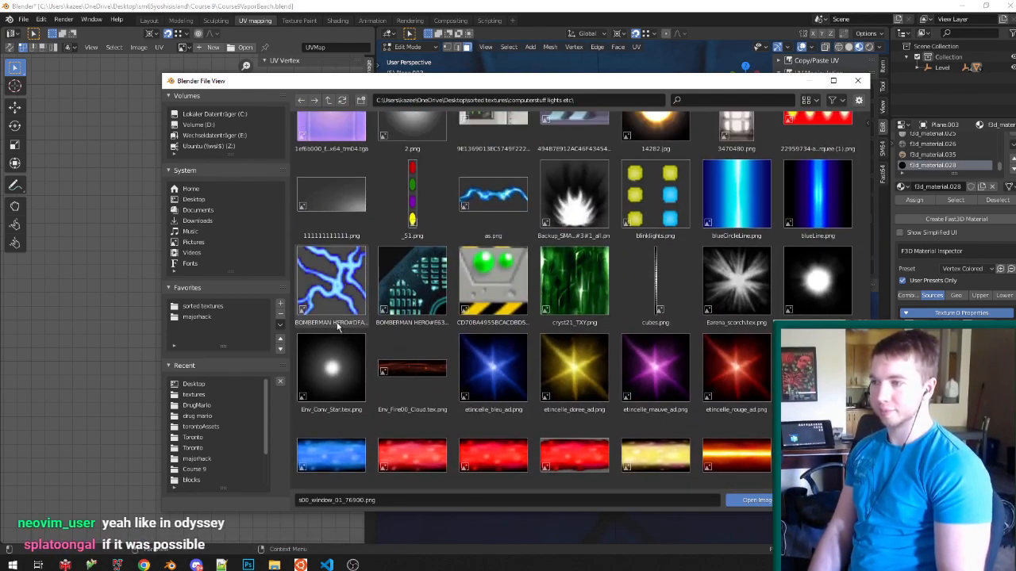
left_click(402, 299)
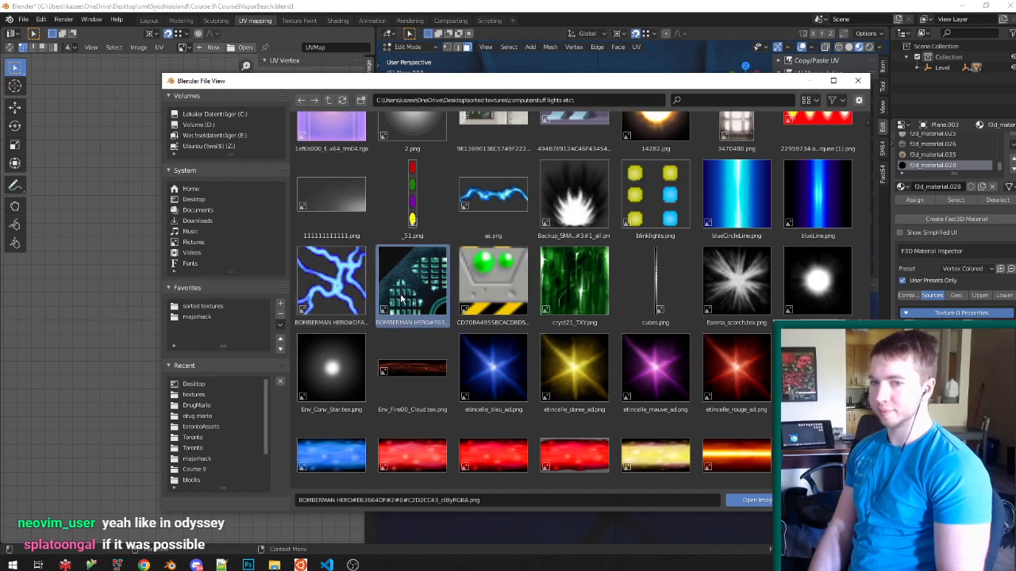
scroll(394, 299, "up", 5)
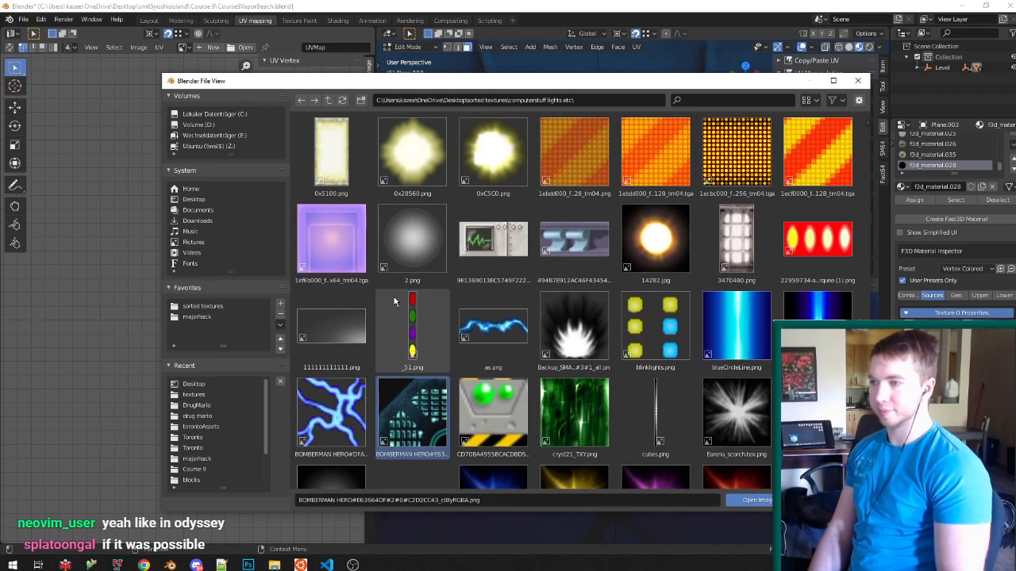
Switch to Chrome, view the green computer model's page and return to the Models Resource search results for "computer".
left_click(144, 564)
left_click(204, 537)
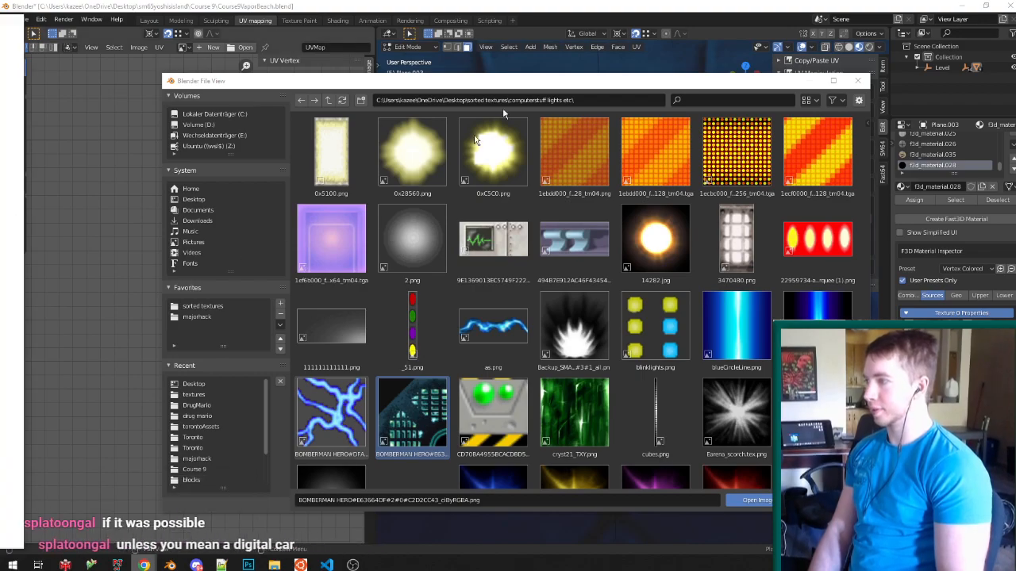
left_click_drag(2, 16, 492, 2)
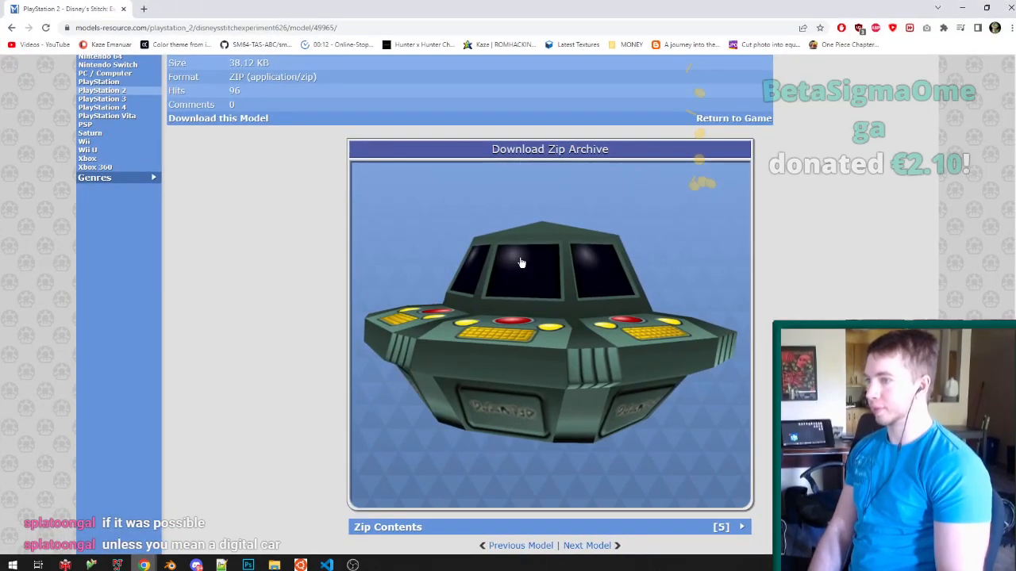
left_click(350, 566)
left_click(349, 567)
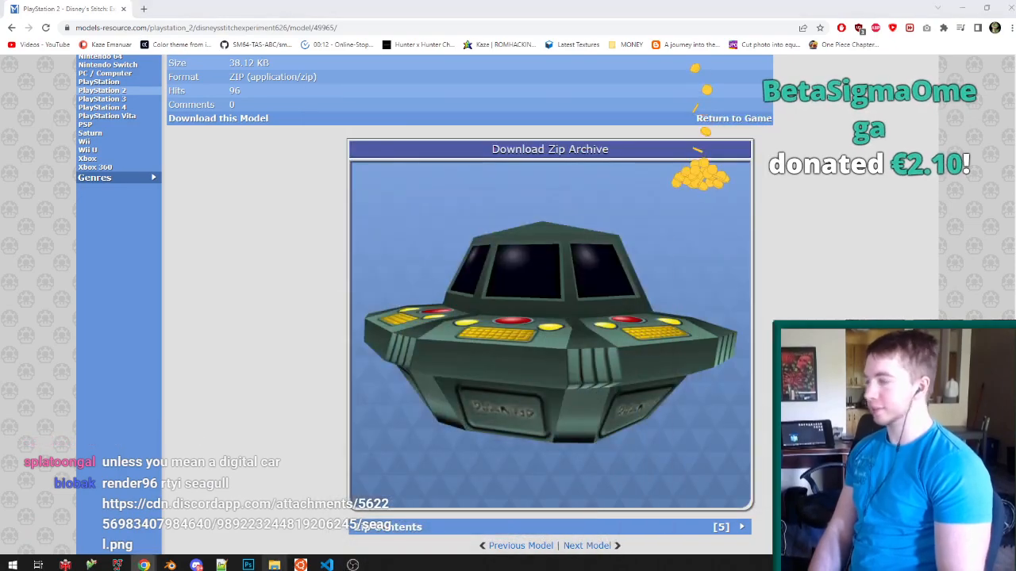
left_click(255, 236)
key("alt+Left")
scroll(688, 312, "down", 2)
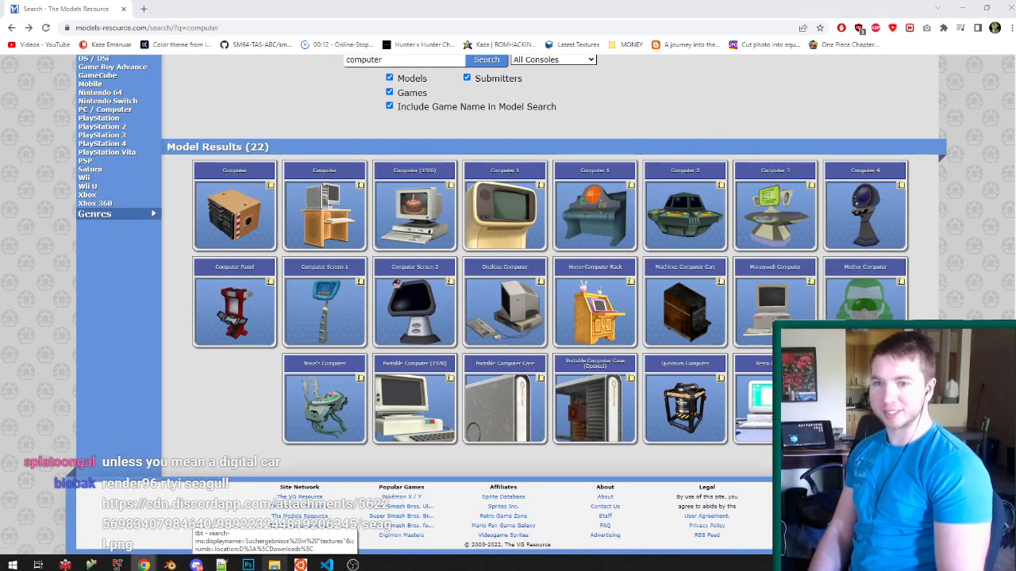
View the seagl.png image in the browser and close its tab.
left_click_drag(1015, 5, 465, 5)
scroll(477, 276, "down", 3)
scroll(442, 243, "up", 3)
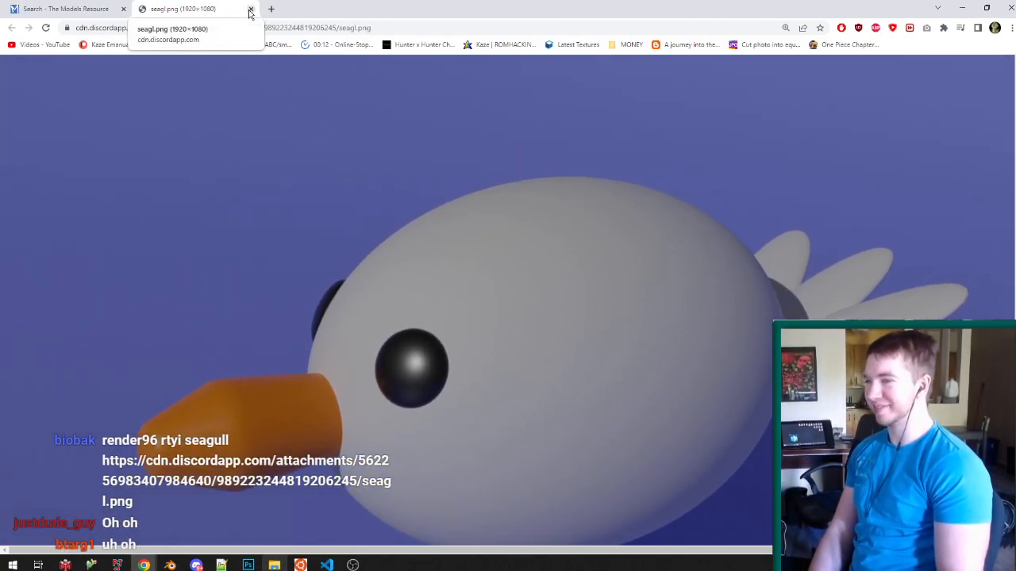
scroll(343, 235, "down", 3)
middle_click_drag(432, 233, 635, 118)
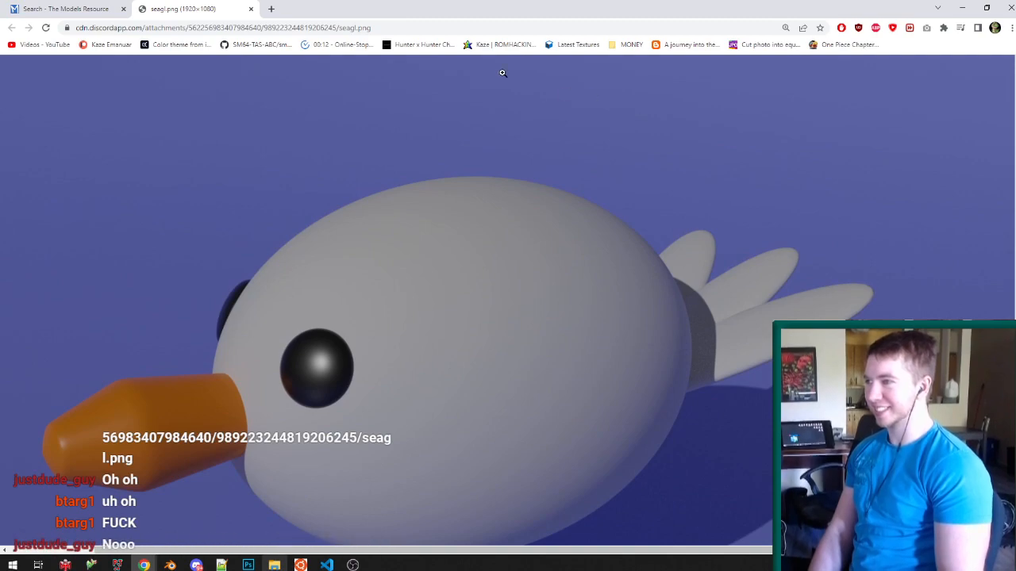
left_click(250, 9)
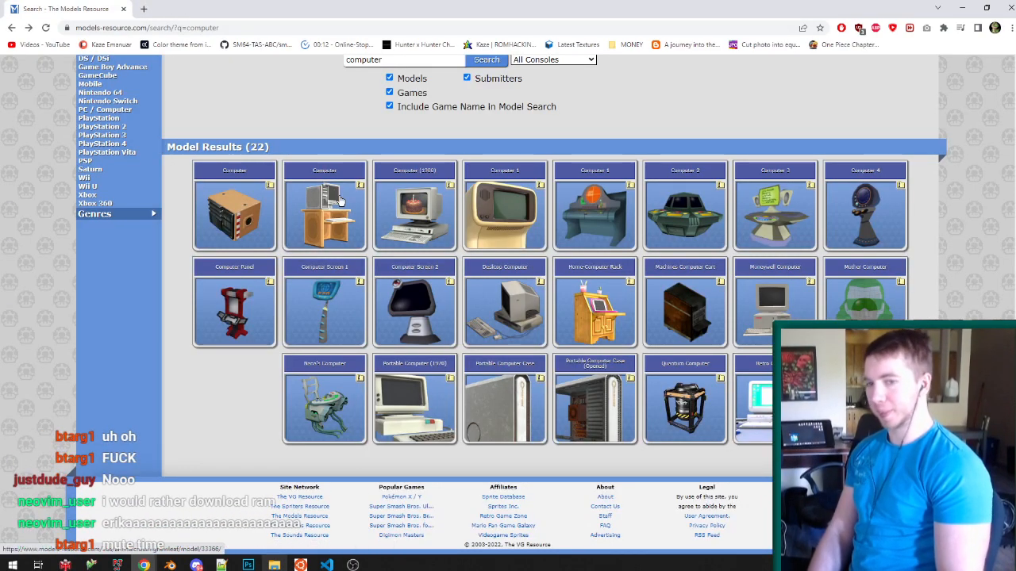
Switch back to Blender's image browser, check the "special 2d art" folder and open the "special" folder in sorted textures.
left_click(170, 564)
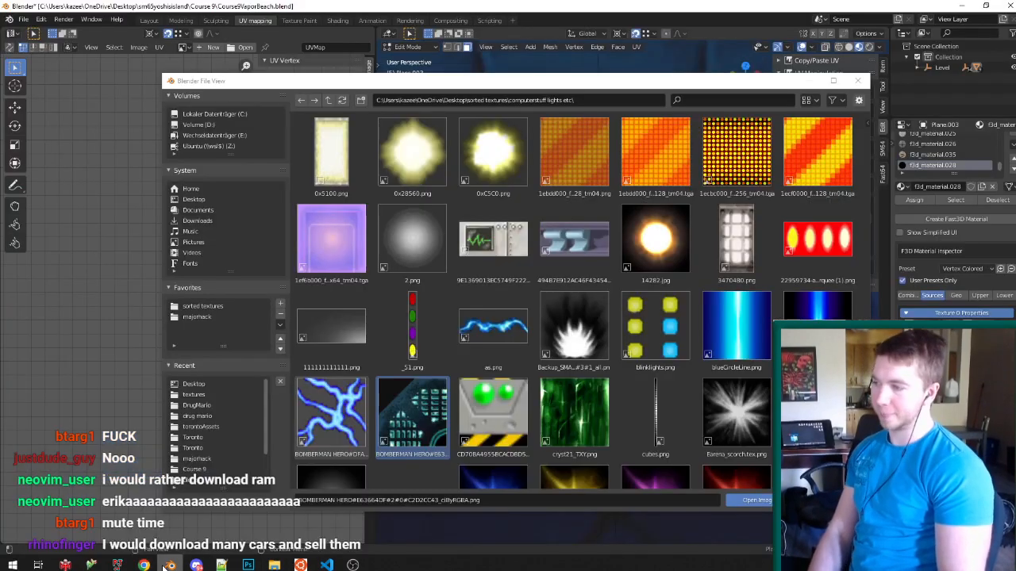
left_click(328, 100)
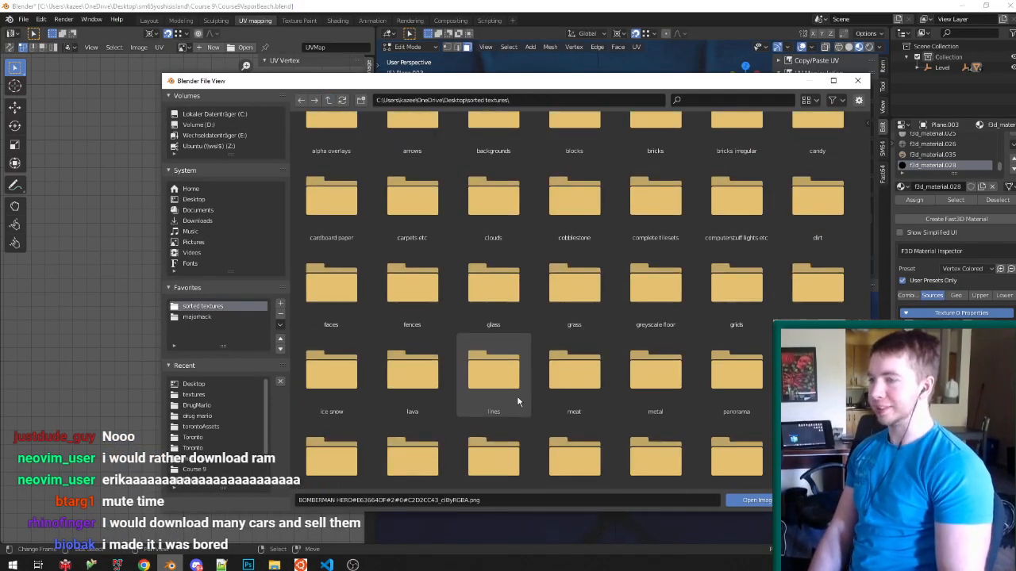
scroll(517, 402, "down", 2)
scroll(590, 405, "down", 1)
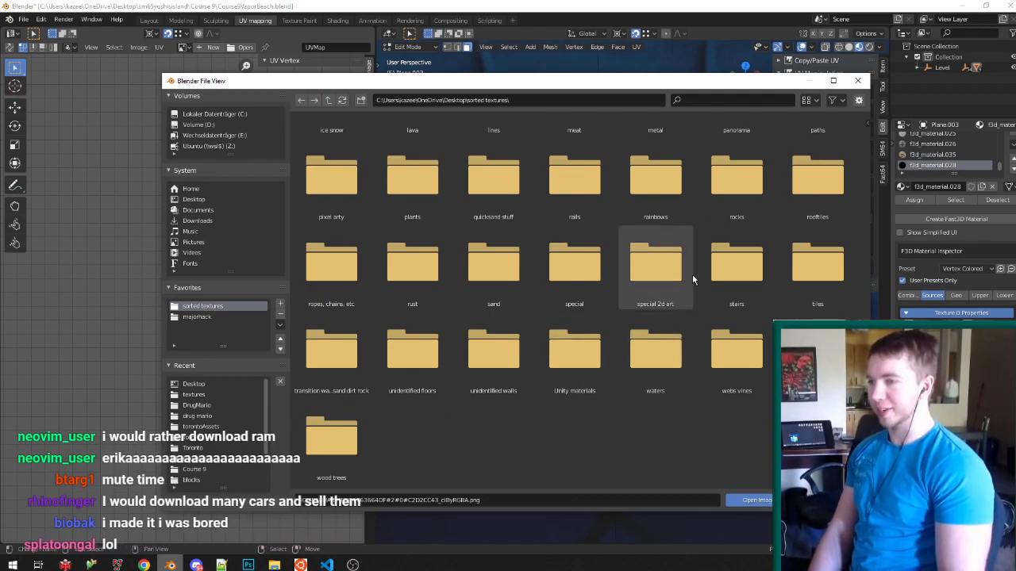
double_click(654, 281)
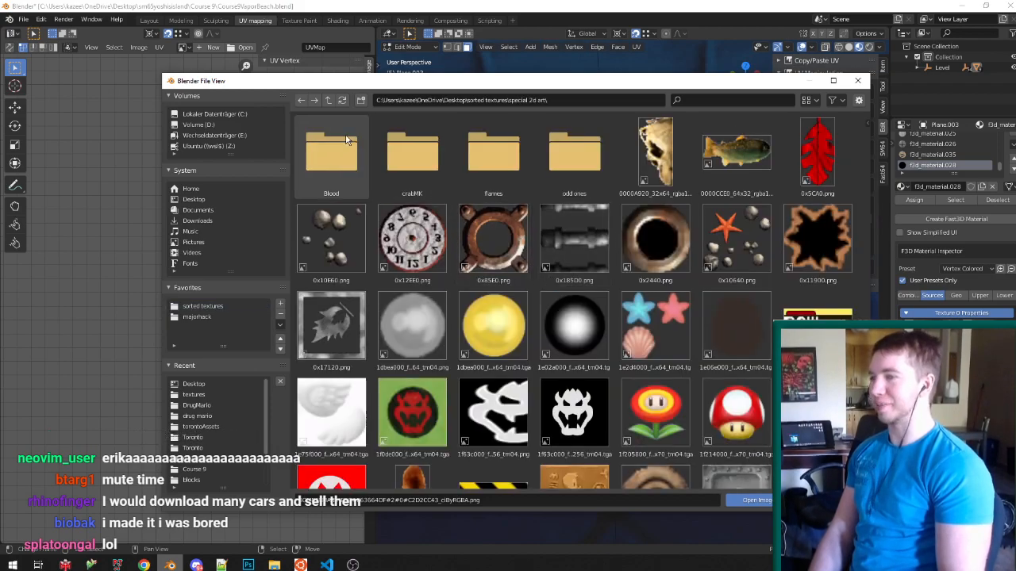
left_click(328, 100)
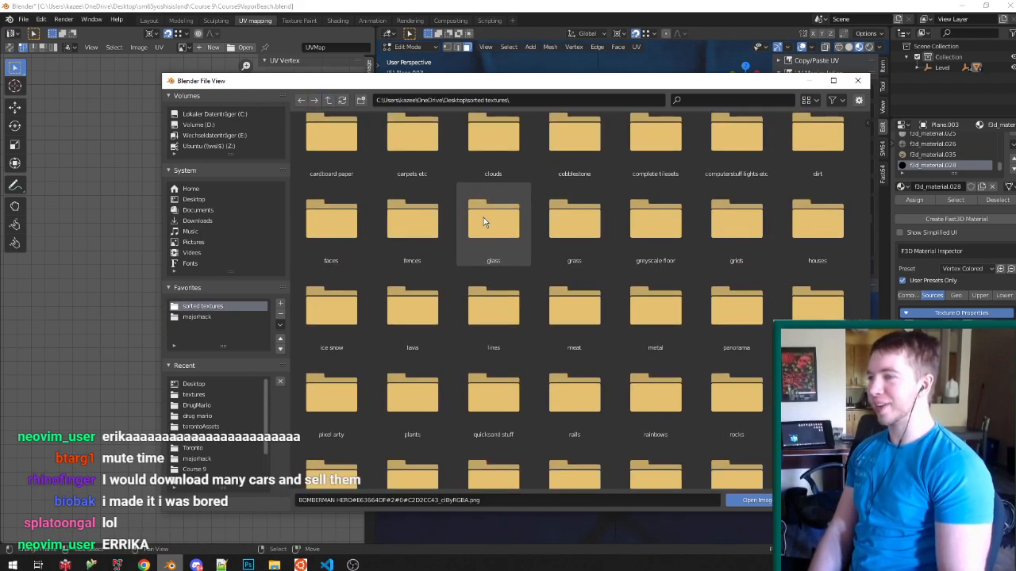
scroll(555, 286, "down", 1)
double_click(574, 289)
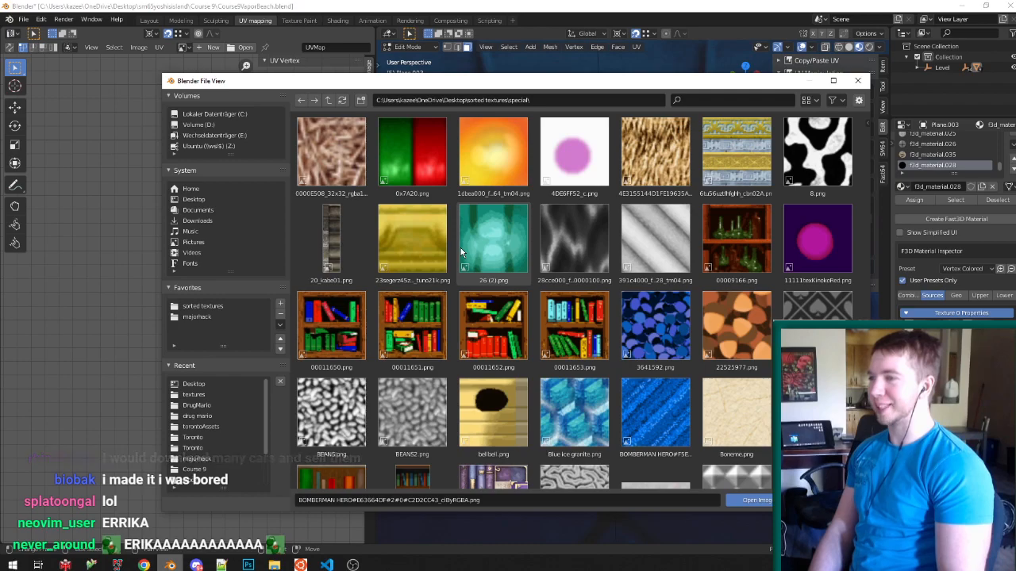
Look through the whole "special" texture folder for an image that suits the computer block's material.
scroll(433, 235, "down", 5)
left_click(389, 246)
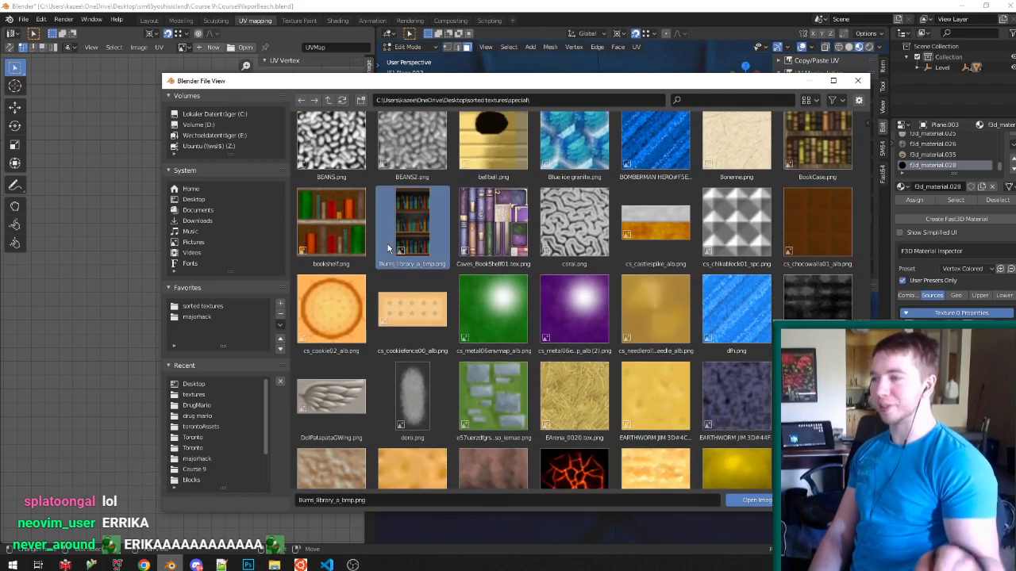
scroll(535, 261, "down", 7)
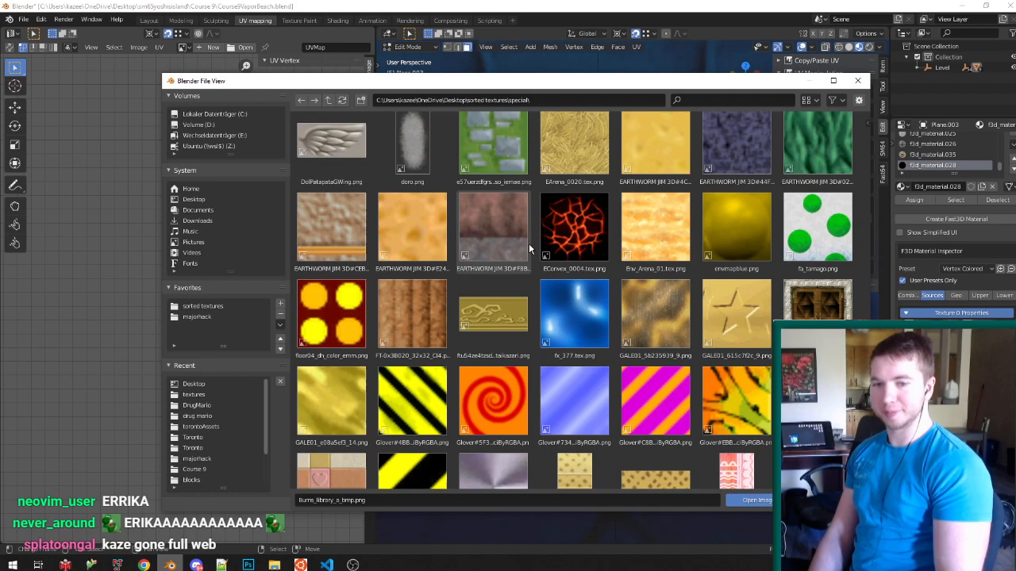
scroll(530, 250, "down", 10)
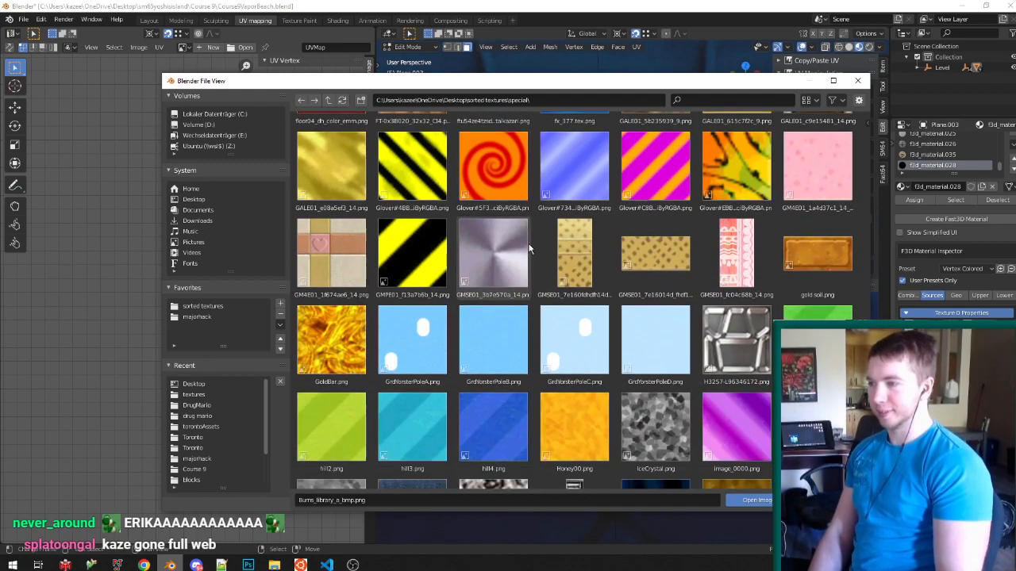
scroll(529, 249, "down", 5)
scroll(529, 250, "down", 4)
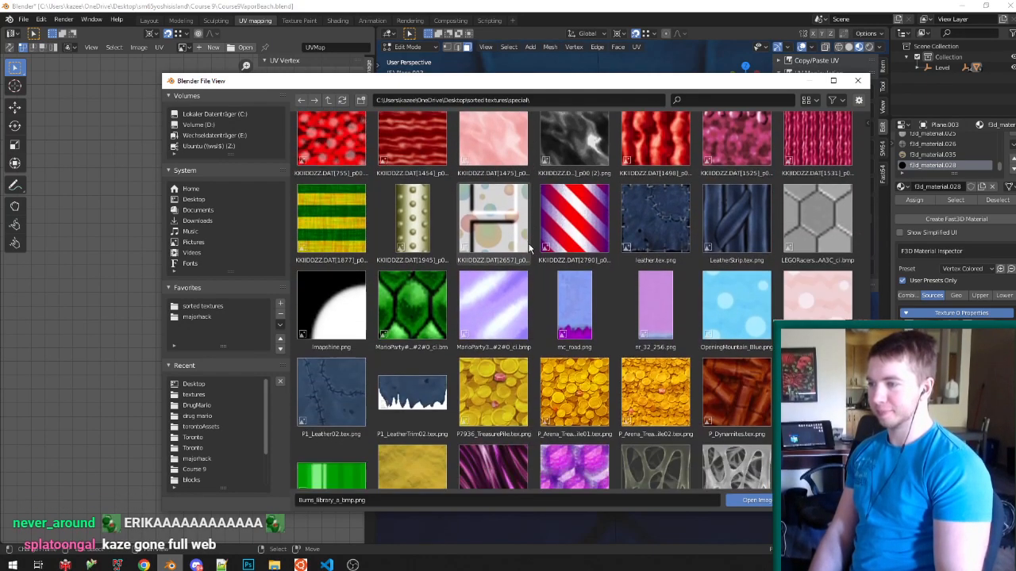
left_click(521, 232)
scroll(522, 232, "down", 7)
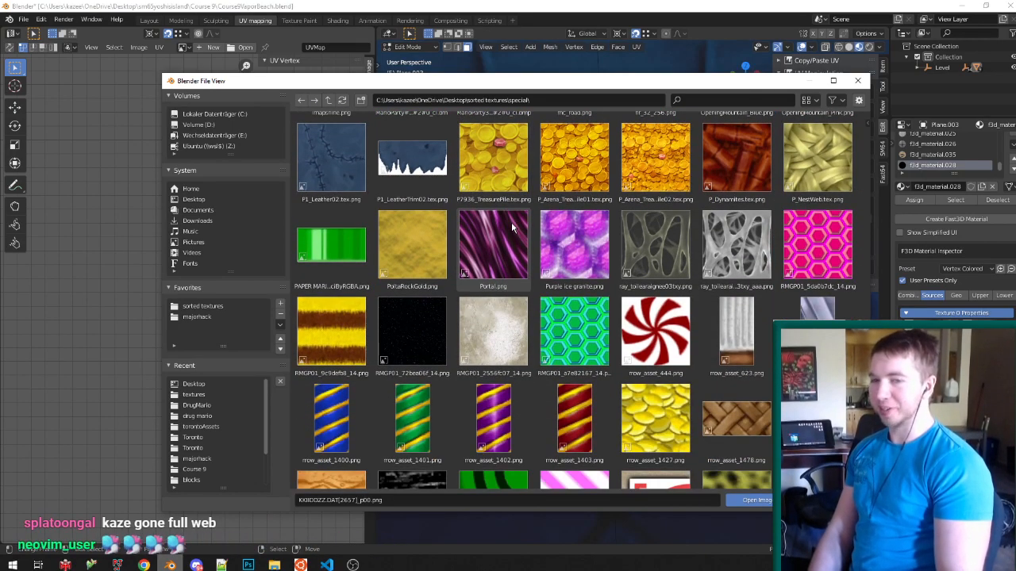
scroll(511, 221, "down", 4)
scroll(515, 219, "down", 8)
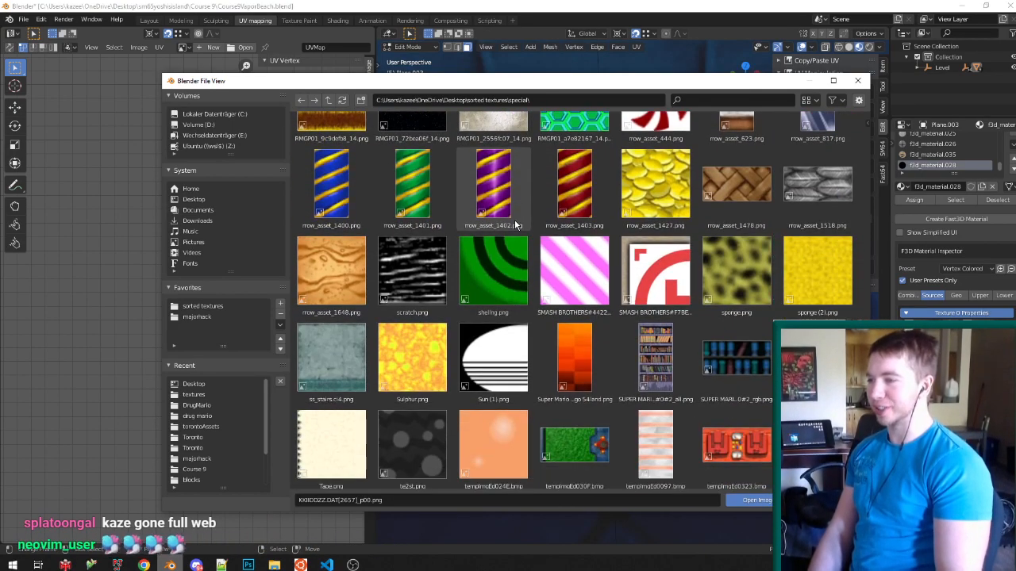
scroll(514, 219, "down", 6)
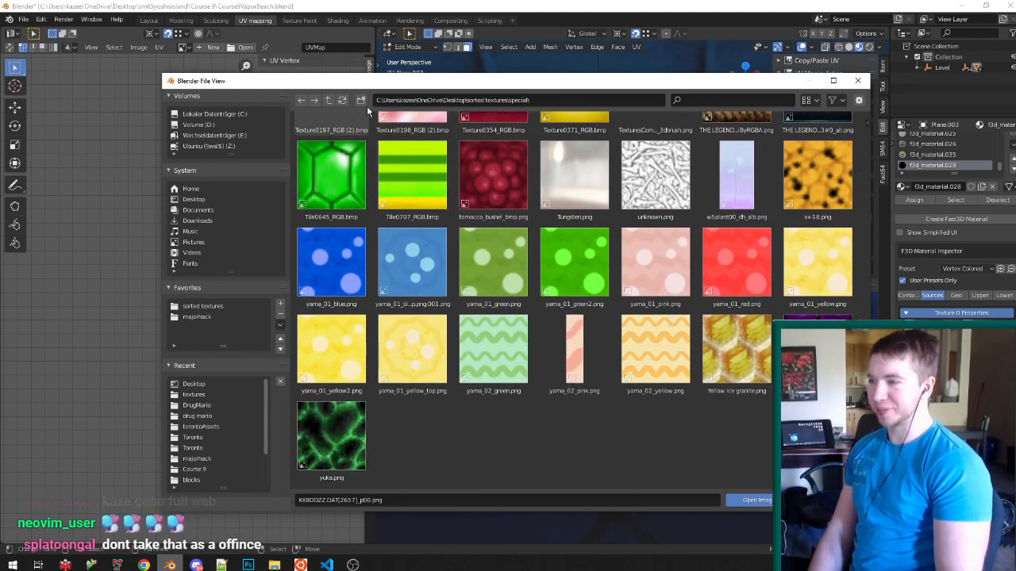
Return to the sorted textures folder, open "special 2d art" and check its first images, highlighting 21.png.
key("BackSpace")
scroll(554, 224, "down", 6)
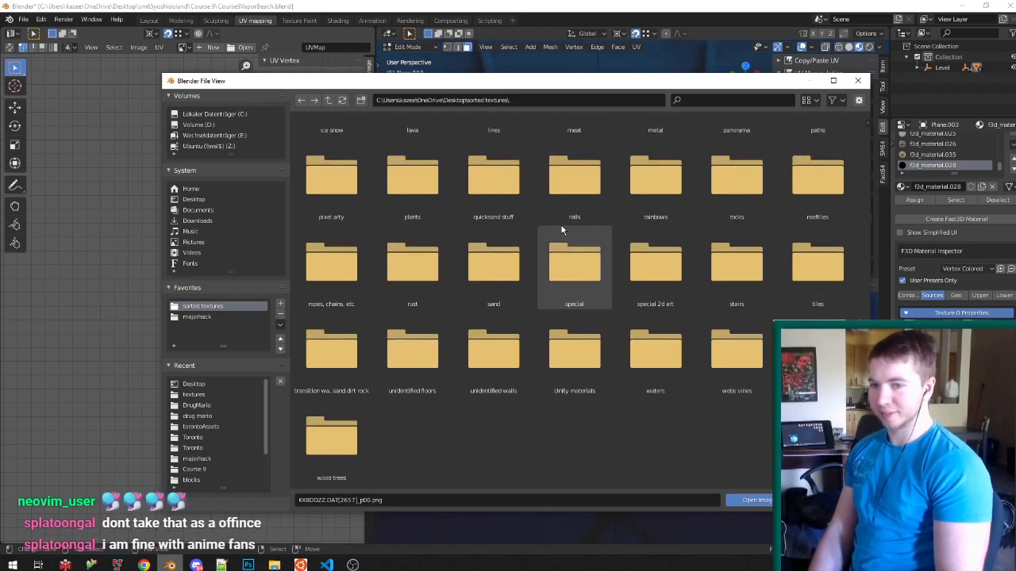
left_click(667, 280)
left_click(667, 279)
scroll(667, 280, "down", 3)
scroll(666, 279, "down", 6)
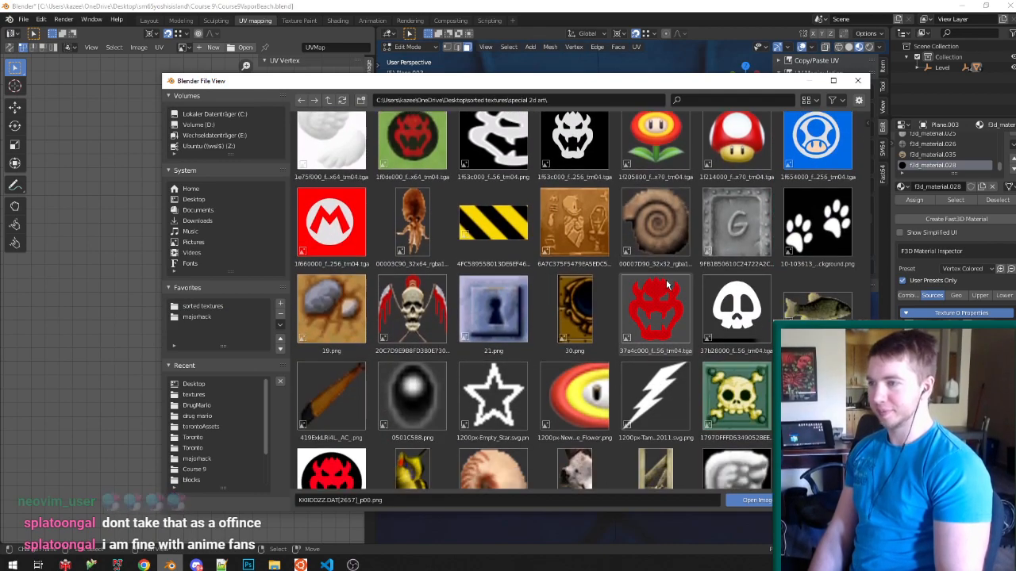
left_click(521, 231)
scroll(528, 235, "down", 15)
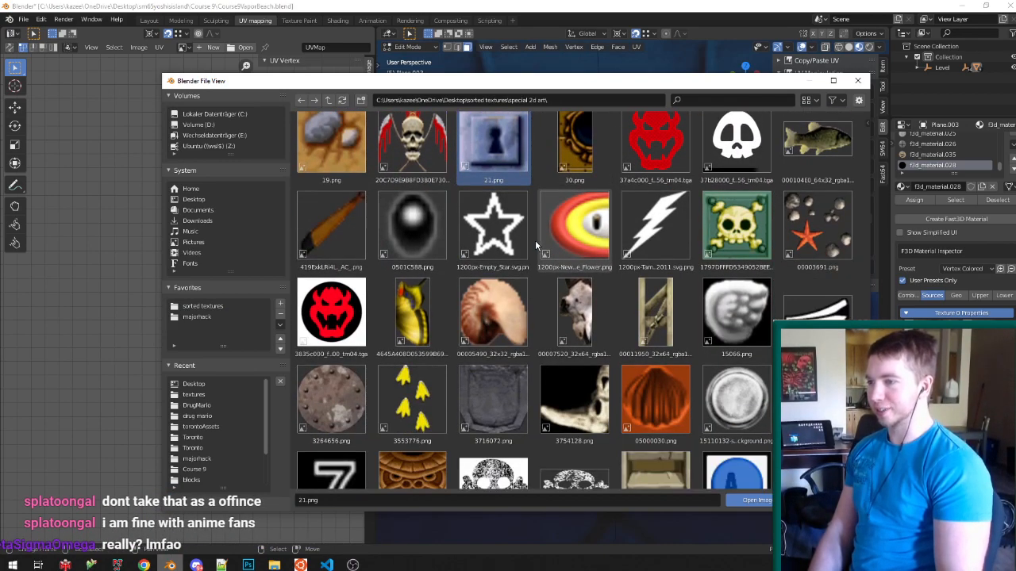
Check the "special 2d art" images from the BOMBERMAN HERO files onward, highlighting the screw-head texture etc_nm01_Neji01_nrm.png.
scroll(539, 230, "down", 14)
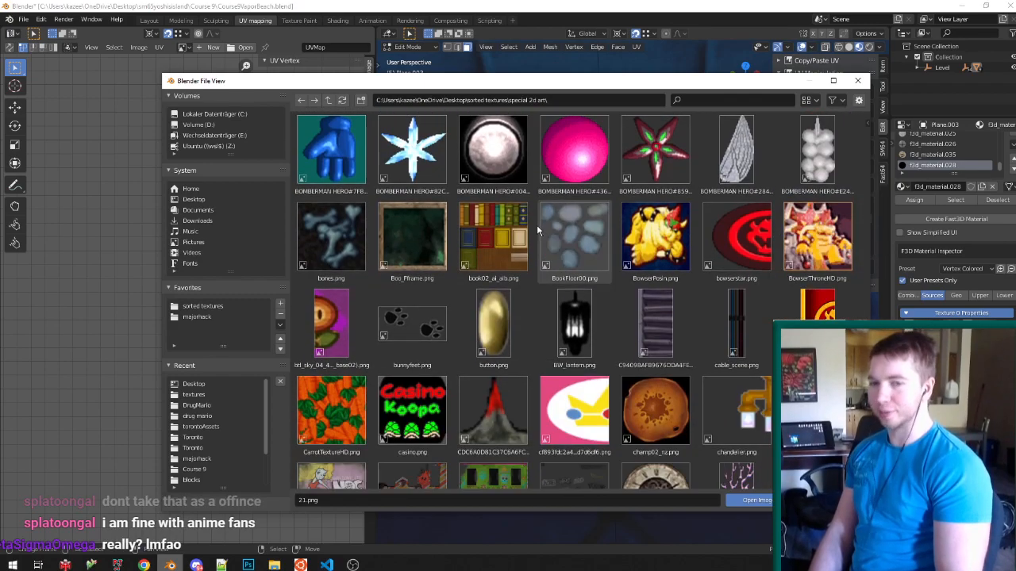
scroll(528, 223, "down", 3)
left_click(516, 214)
scroll(511, 213, "down", 10)
scroll(512, 214, "down", 10)
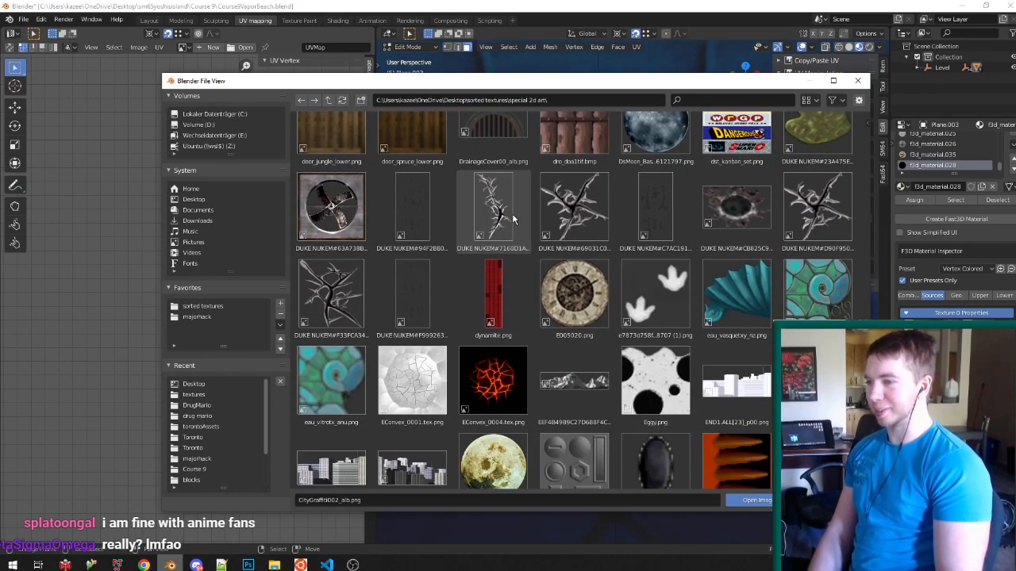
left_click(539, 244)
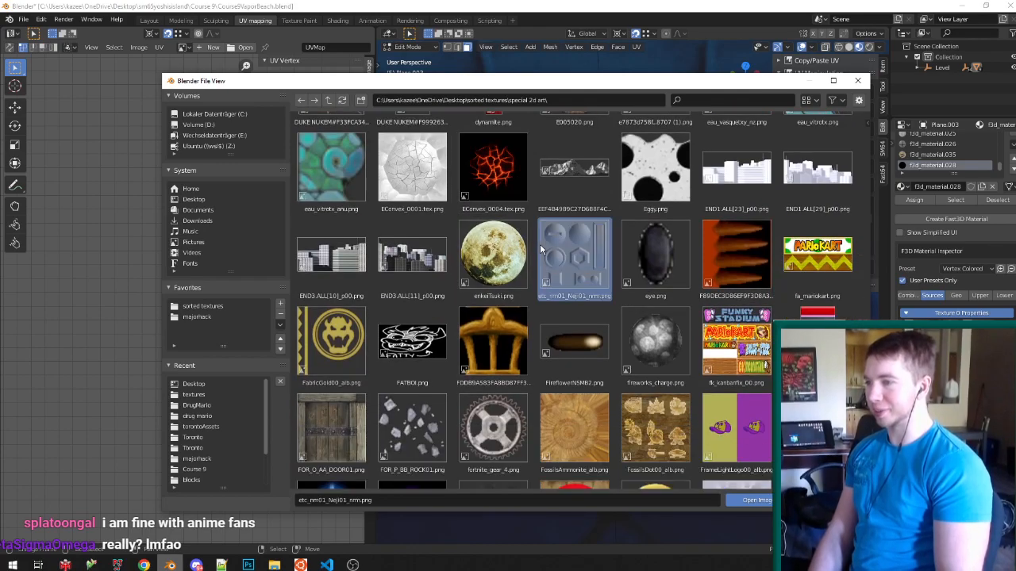
scroll(659, 302, "down", 2)
scroll(659, 298, "down", 2)
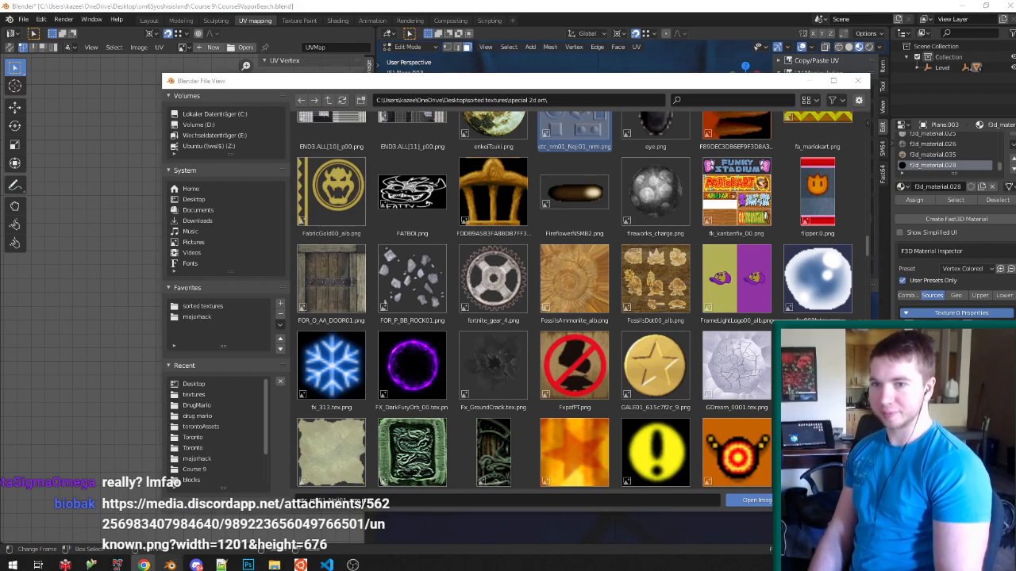
View the shared bird image in Chrome, close the browser and highlight GroundLight00_alb.png in Blender's image browser.
left_click_drag(0, 8, 98, 1)
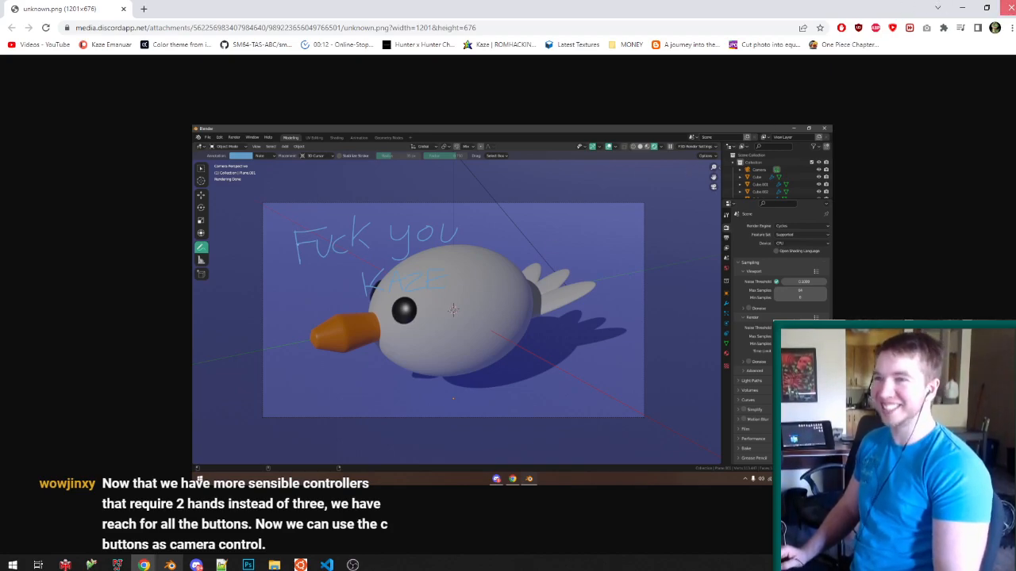
left_click(1012, 7)
scroll(414, 354, "down", 8)
scroll(539, 362, "down", 6)
left_click(492, 361)
scroll(489, 373, "down", 2)
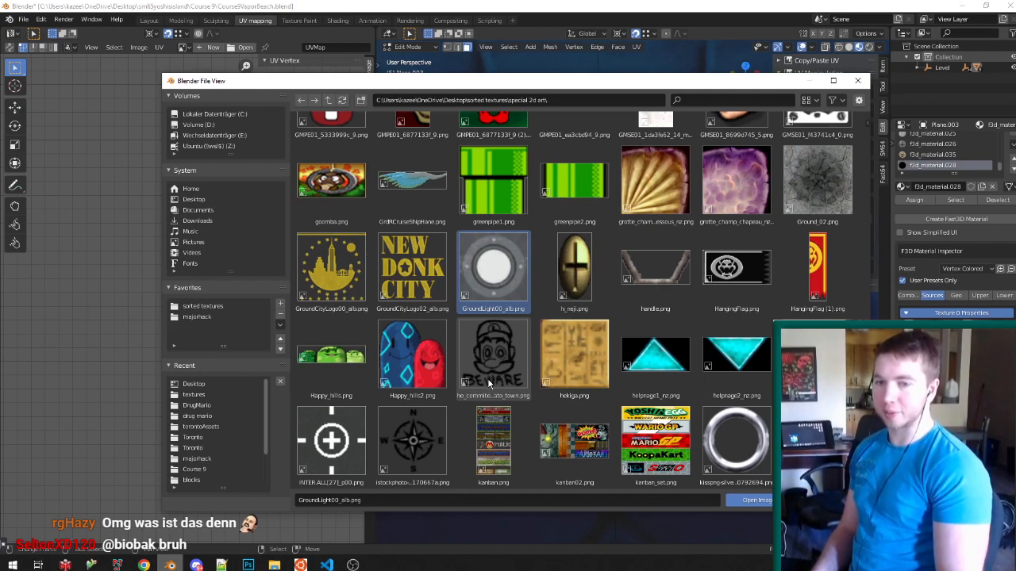
Examine the "special 2d art" images after GroundLight00_alb.png for computer-like textures, highlighting PosterSign00_alb.2.png on the way.
scroll(488, 383, "down", 8)
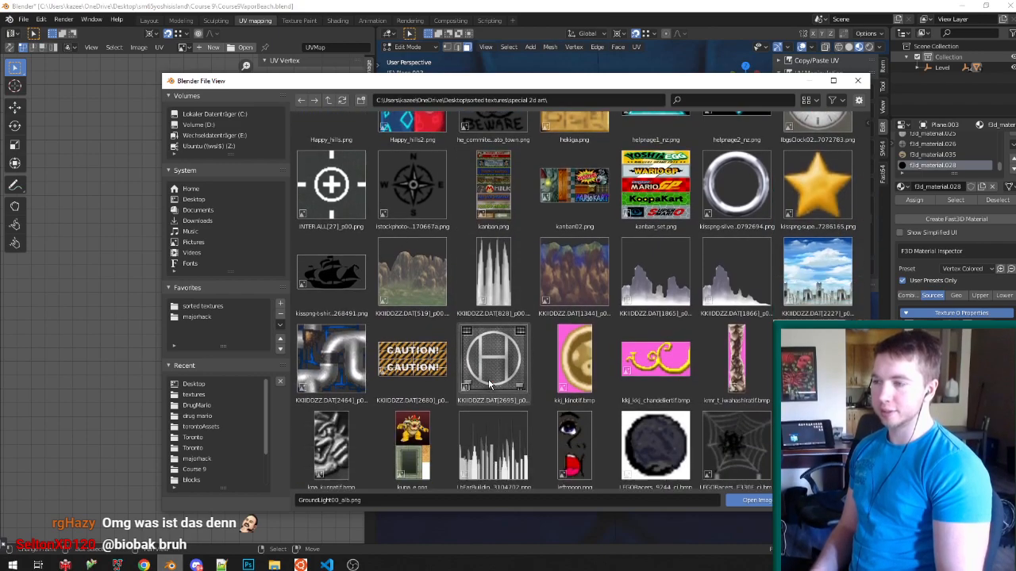
scroll(489, 380, "down", 9)
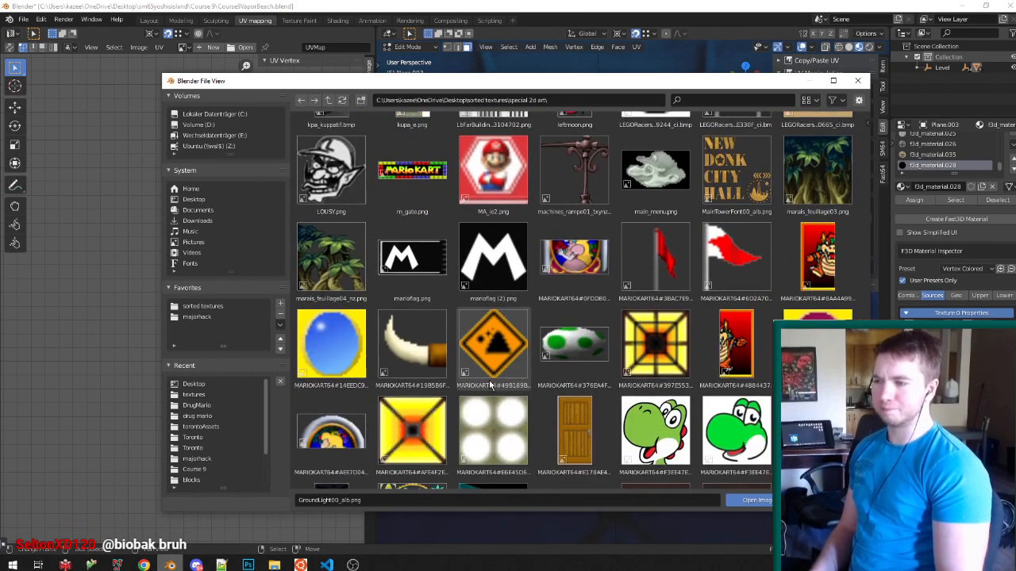
scroll(494, 385, "down", 4)
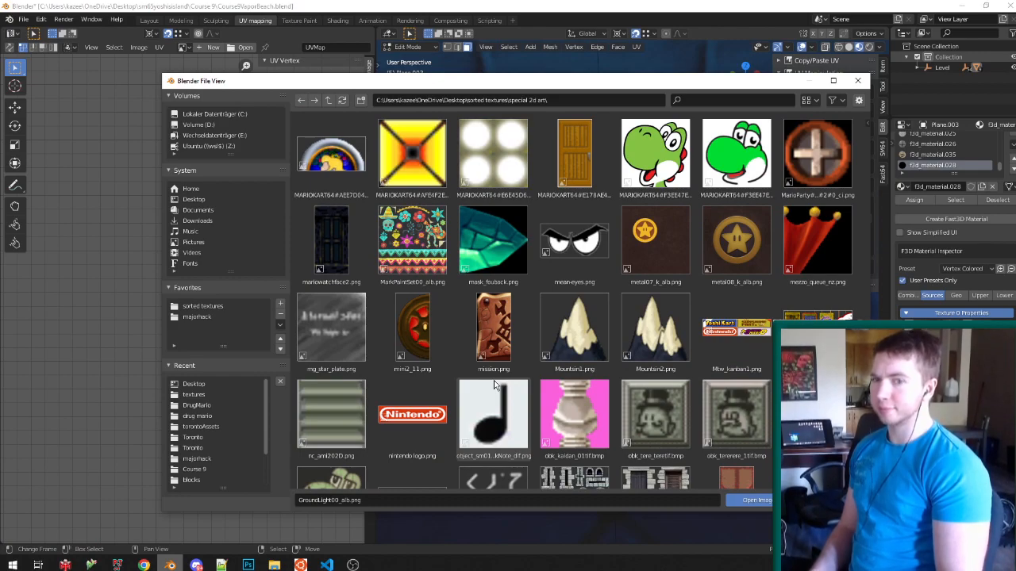
scroll(494, 385, "down", 4)
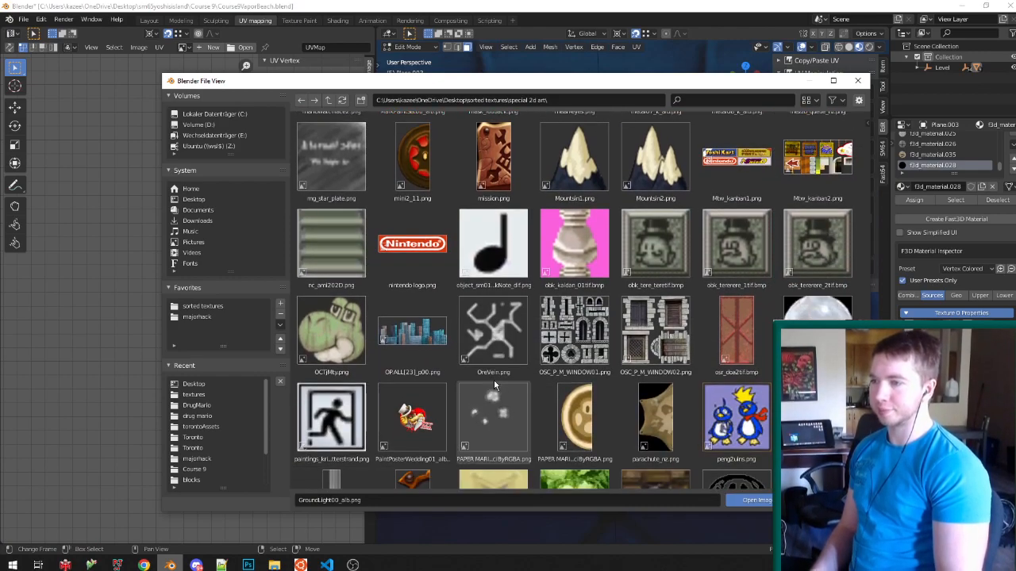
scroll(494, 380, "down", 5)
scroll(494, 380, "down", 2)
left_click(415, 273)
scroll(415, 262, "down", 3)
scroll(416, 267, "down", 6)
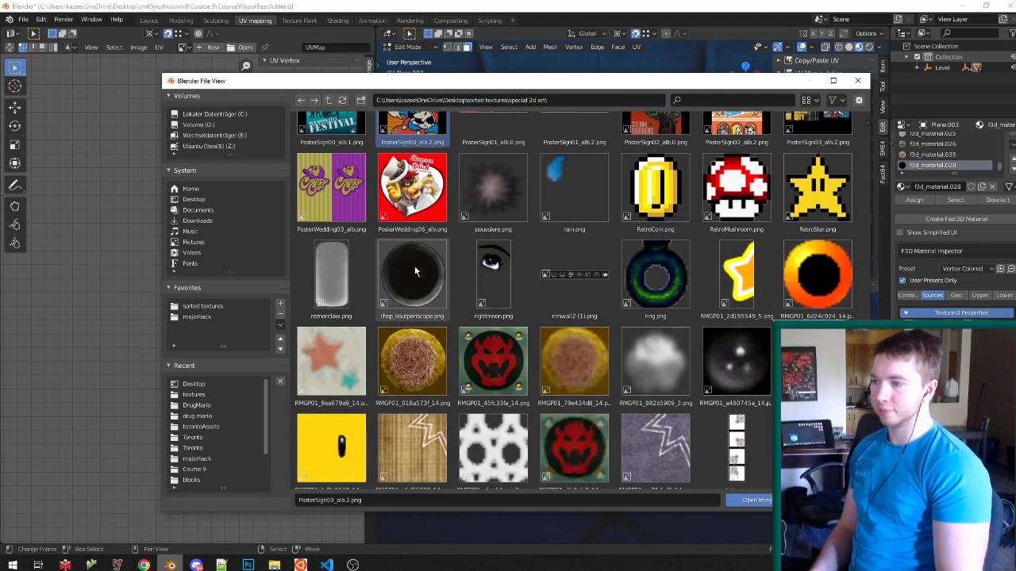
Review the remaining "special 2d art" images to the end of the folder, highlighting Texture0358_RGB.bmp and Texture0266_RGB.bmp.
scroll(421, 276, "down", 8)
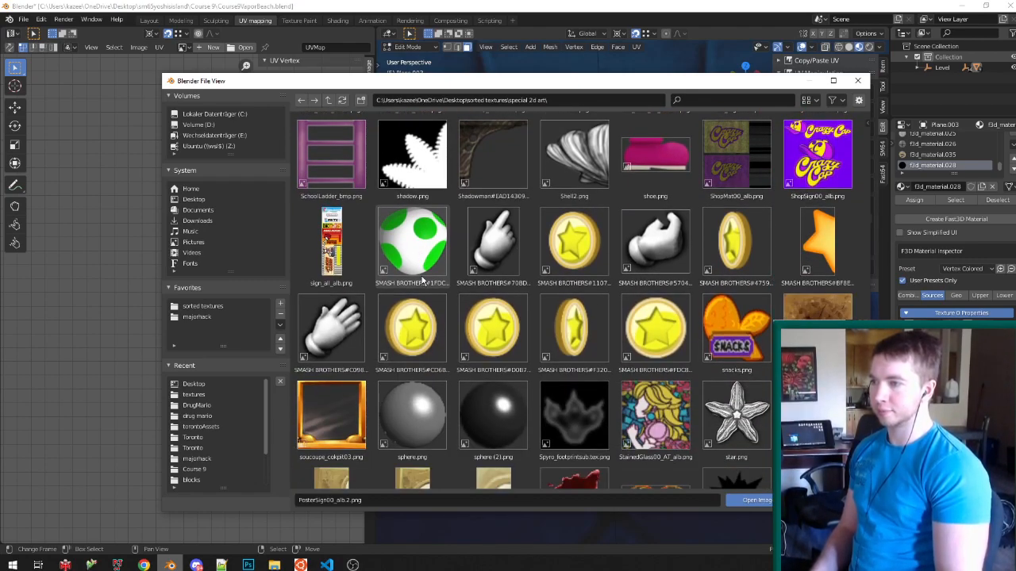
scroll(423, 281, "down", 6)
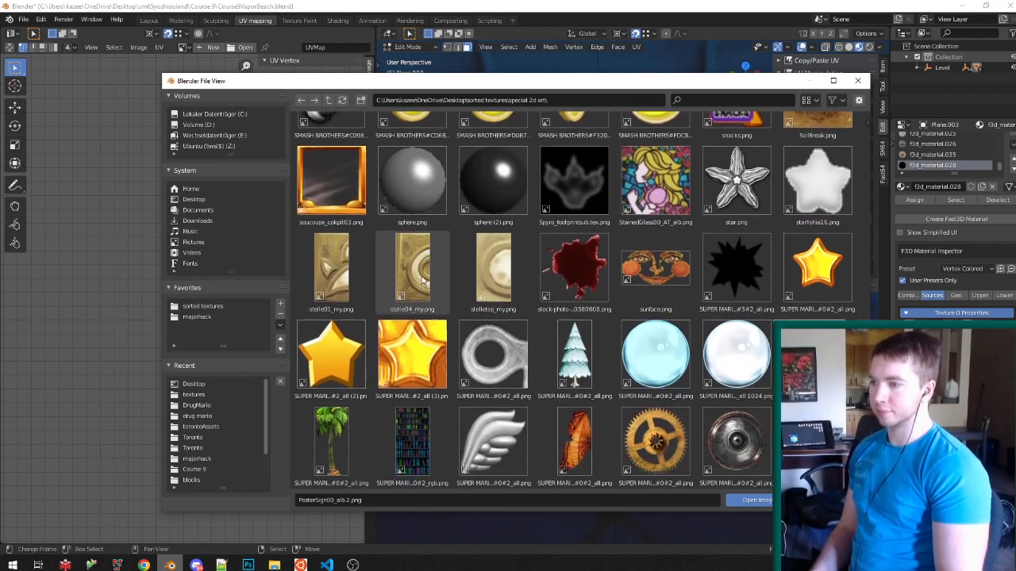
scroll(421, 281, "down", 4)
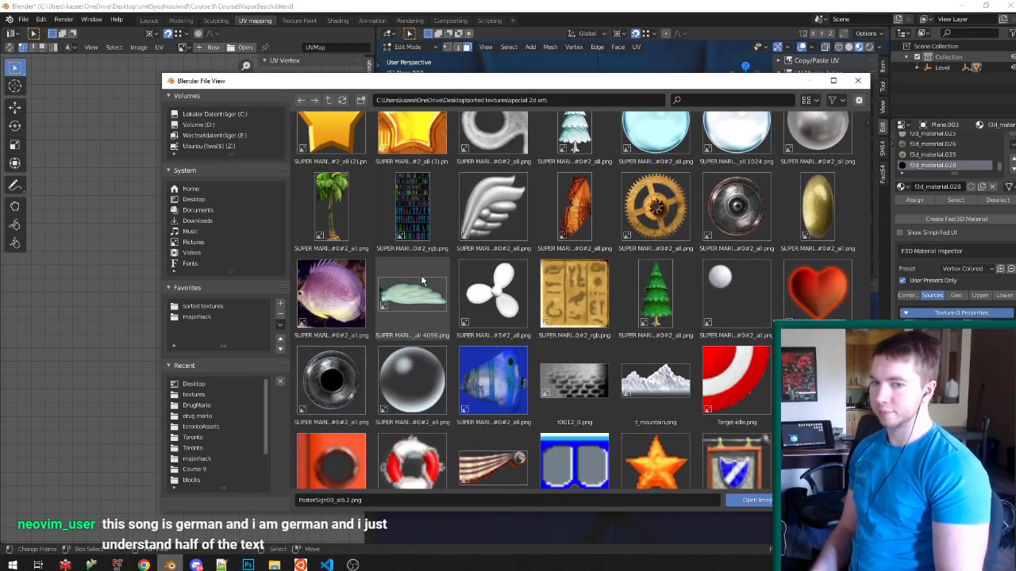
scroll(421, 281, "down", 6)
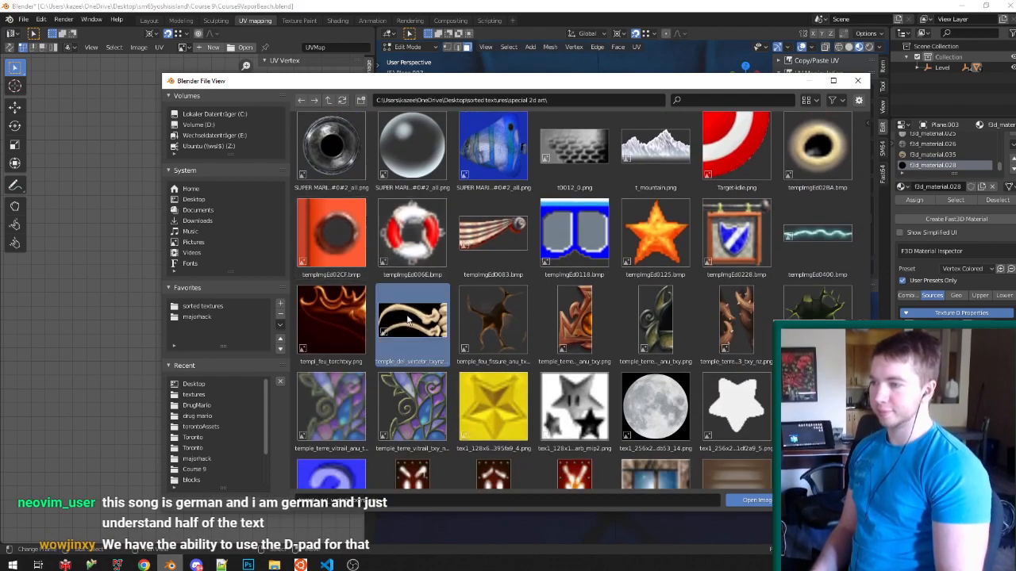
scroll(411, 316, "down", 4)
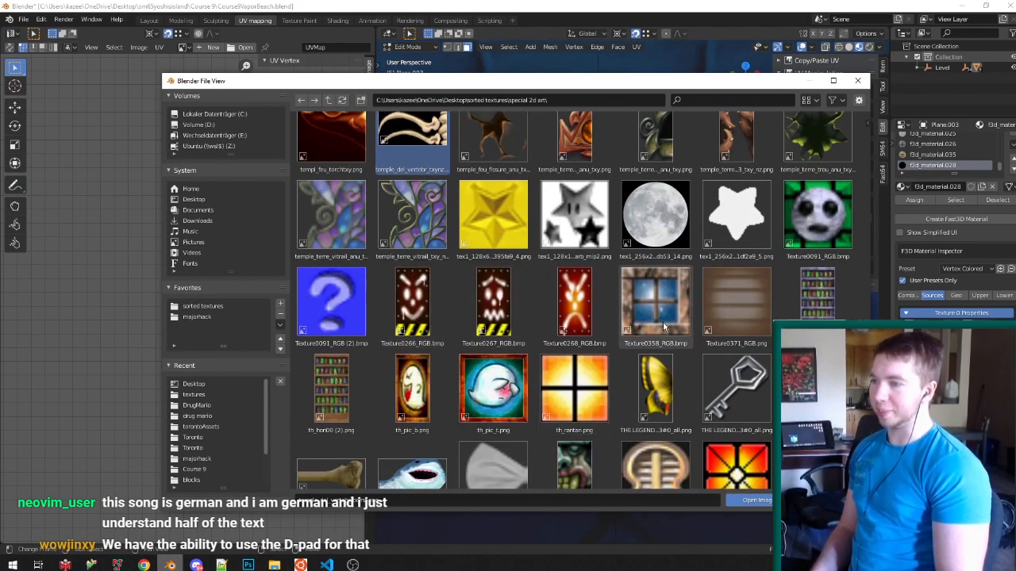
left_click(665, 321)
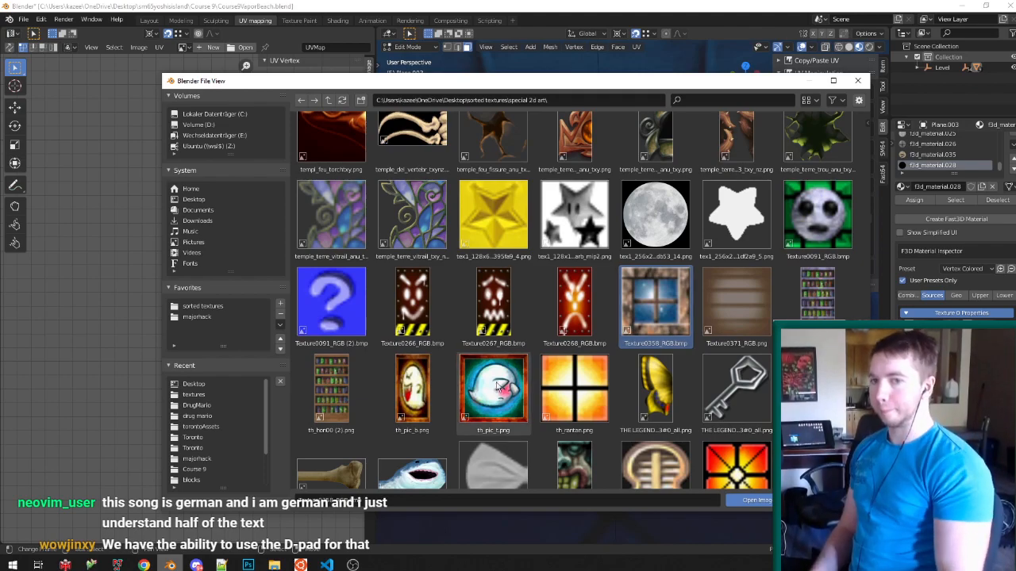
left_click(390, 299)
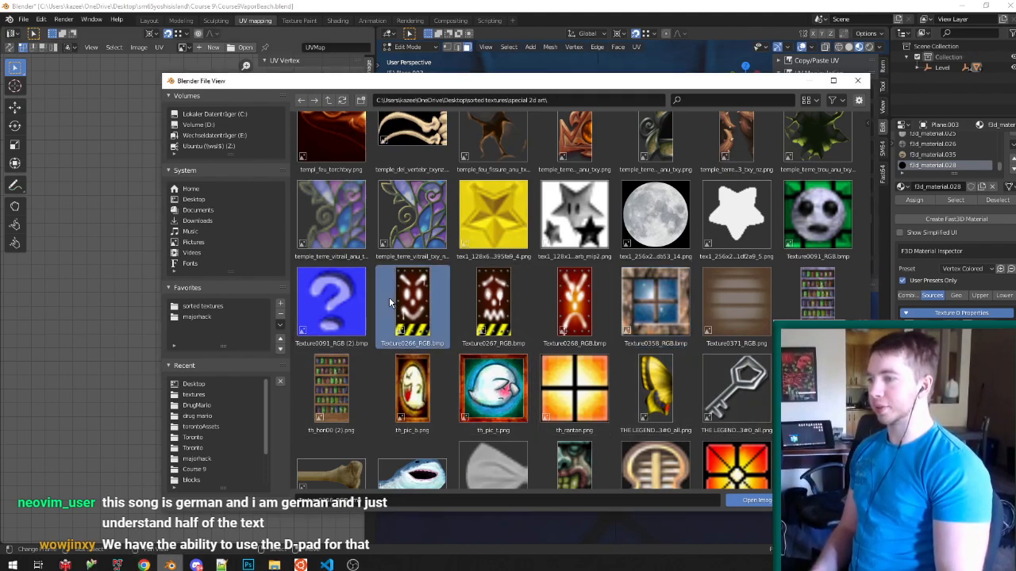
scroll(379, 299, "down", 6)
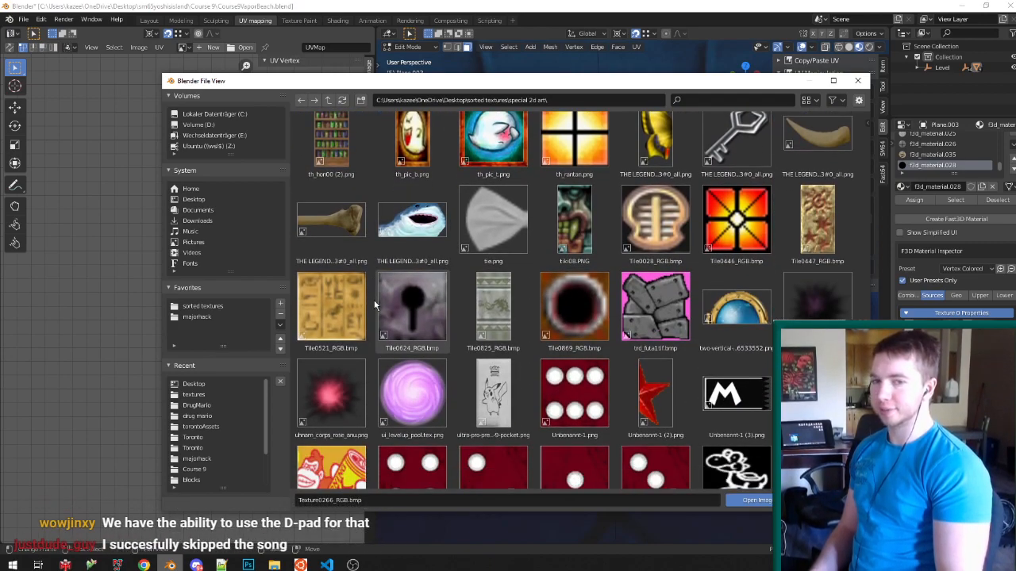
scroll(376, 305, "down", 2)
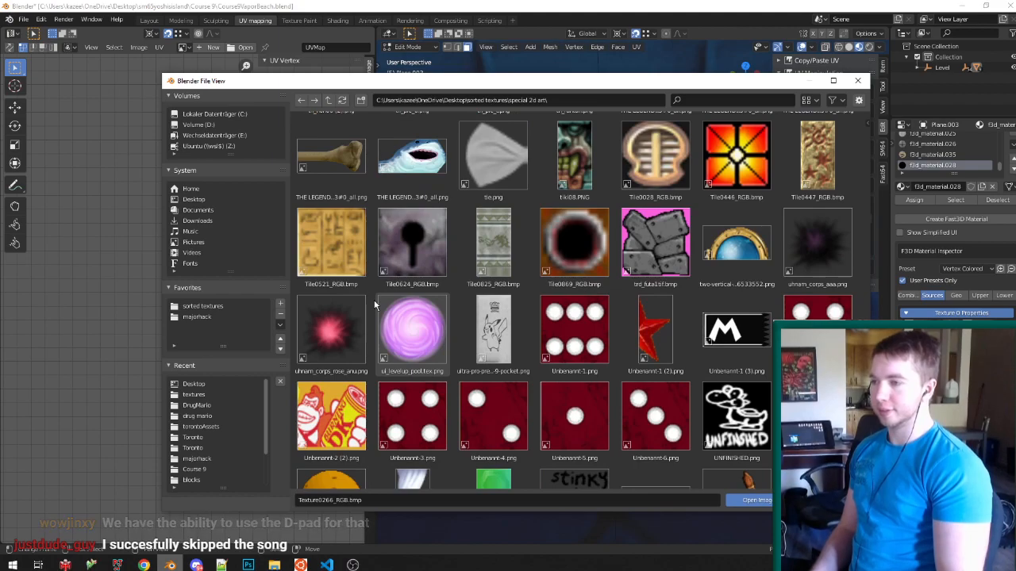
scroll(371, 318, "down", 5)
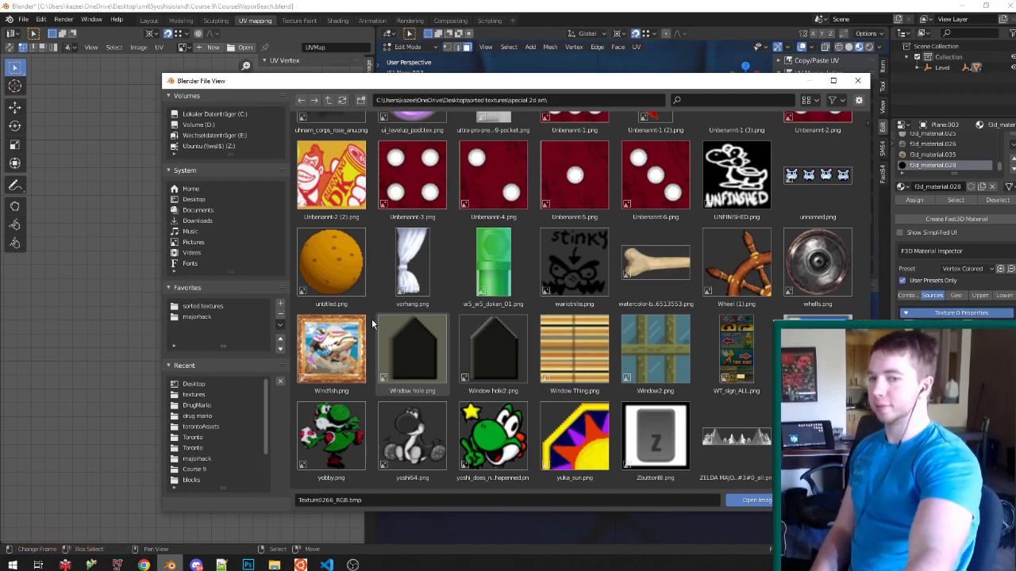
Open the "houses" folder of the sorted textures and examine its images through to the end for computer-like textures.
left_click(334, 102)
double_click(811, 327)
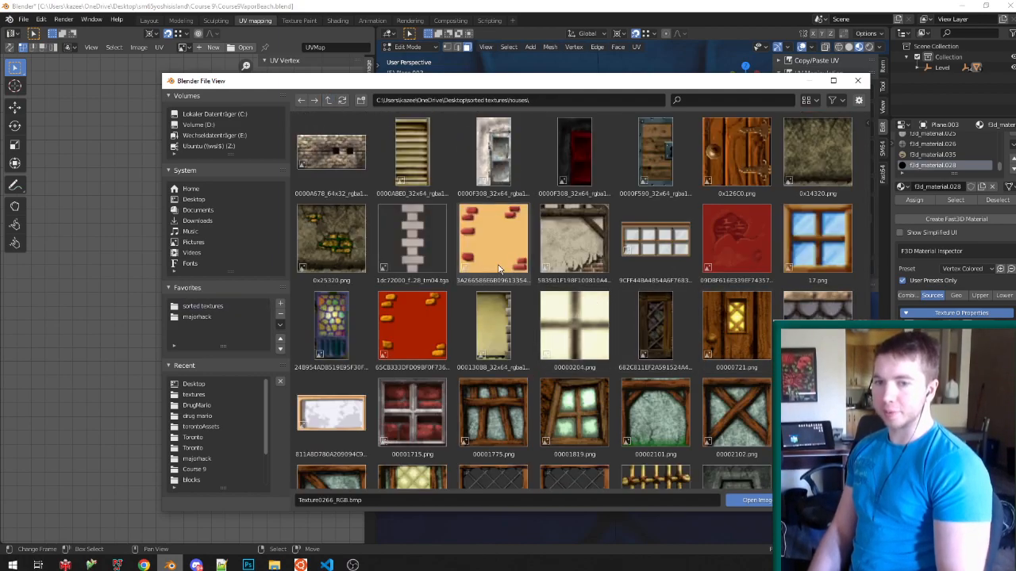
scroll(499, 270, "down", 8)
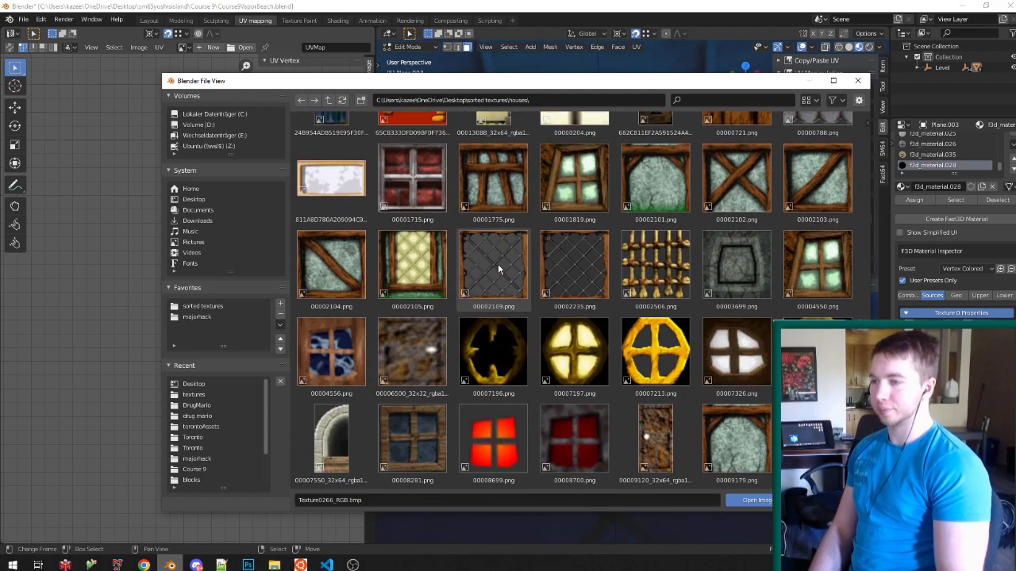
scroll(498, 270, "down", 8)
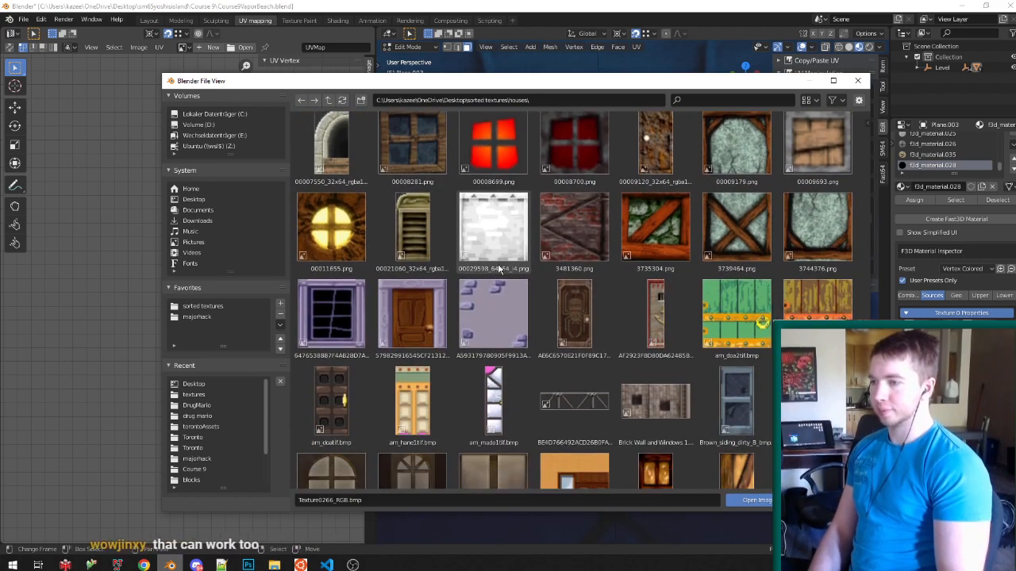
scroll(498, 269, "down", 2)
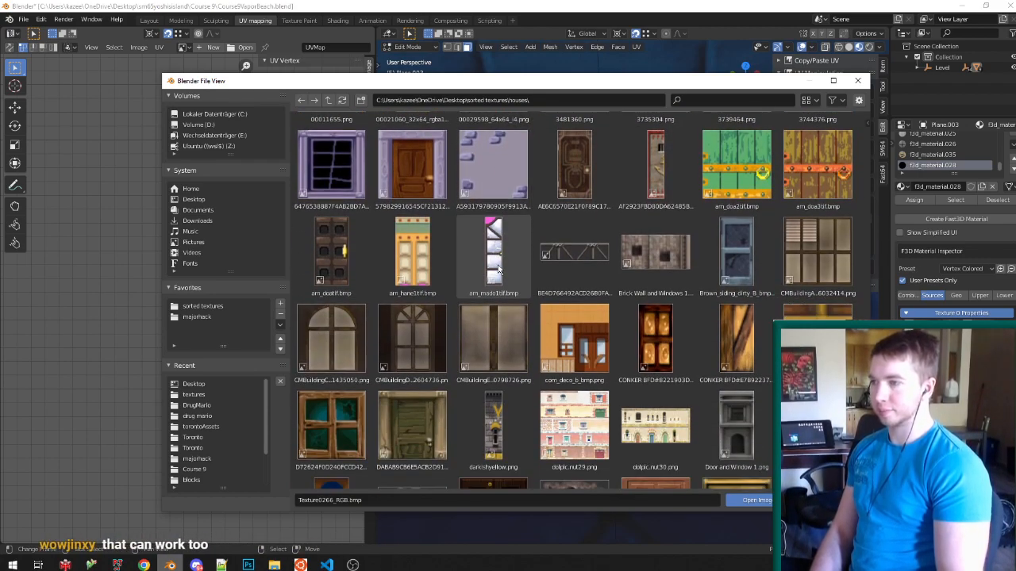
scroll(498, 269, "down", 7)
scroll(498, 270, "down", 12)
scroll(494, 270, "down", 12)
scroll(492, 269, "down", 10)
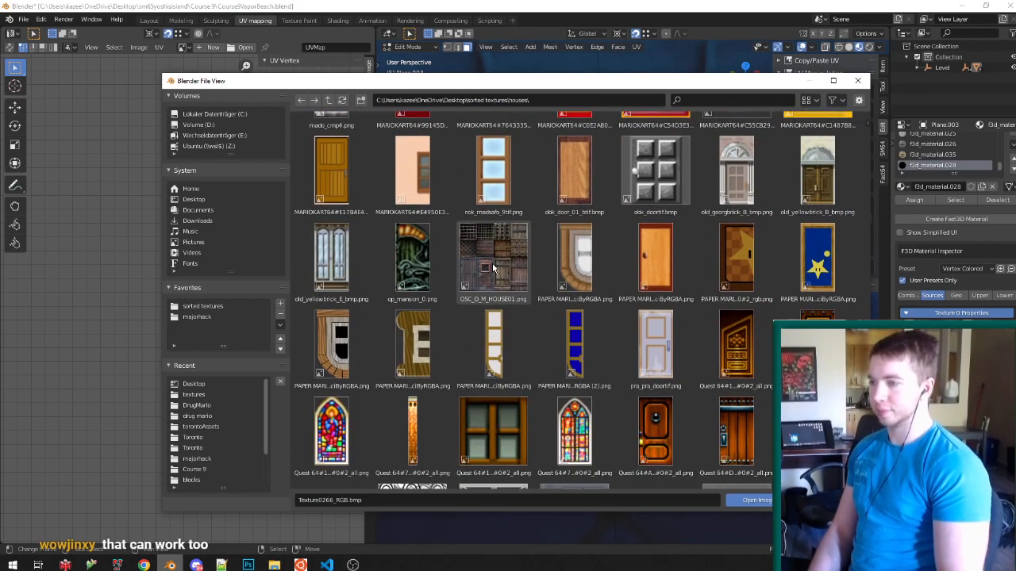
scroll(492, 268, "down", 8)
scroll(493, 268, "down", 10)
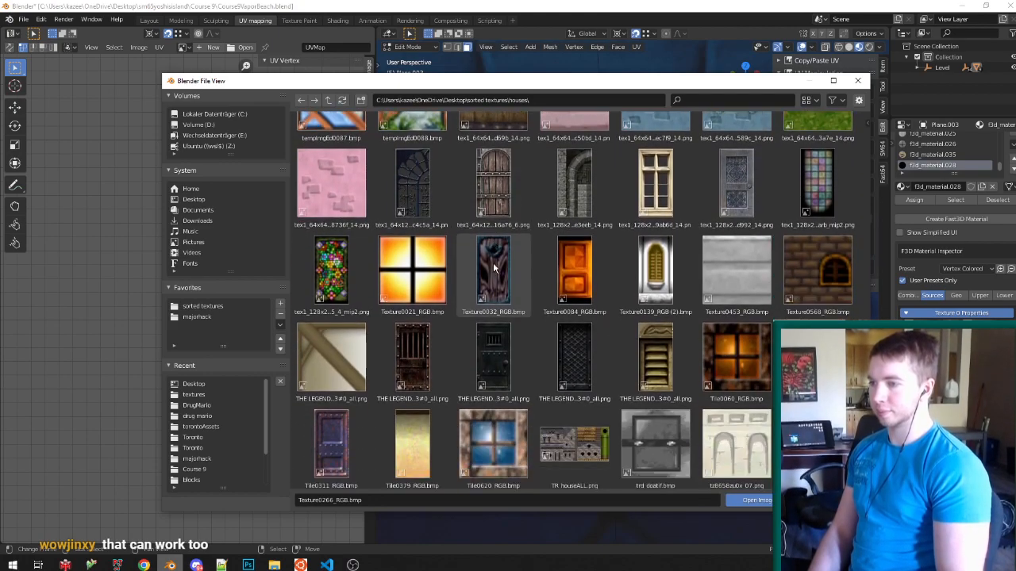
scroll(493, 269, "down", 4)
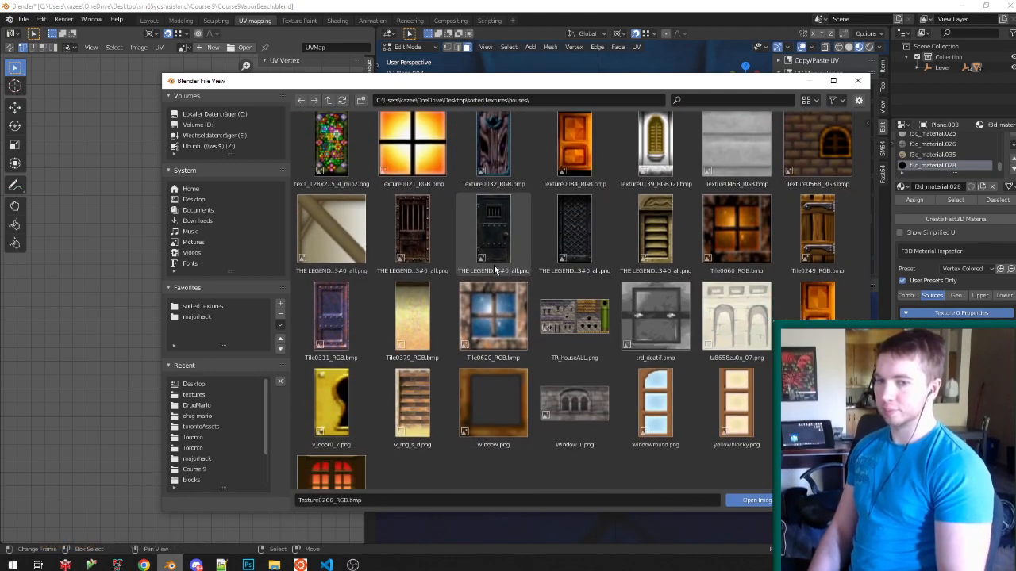
scroll(493, 269, "down", 2)
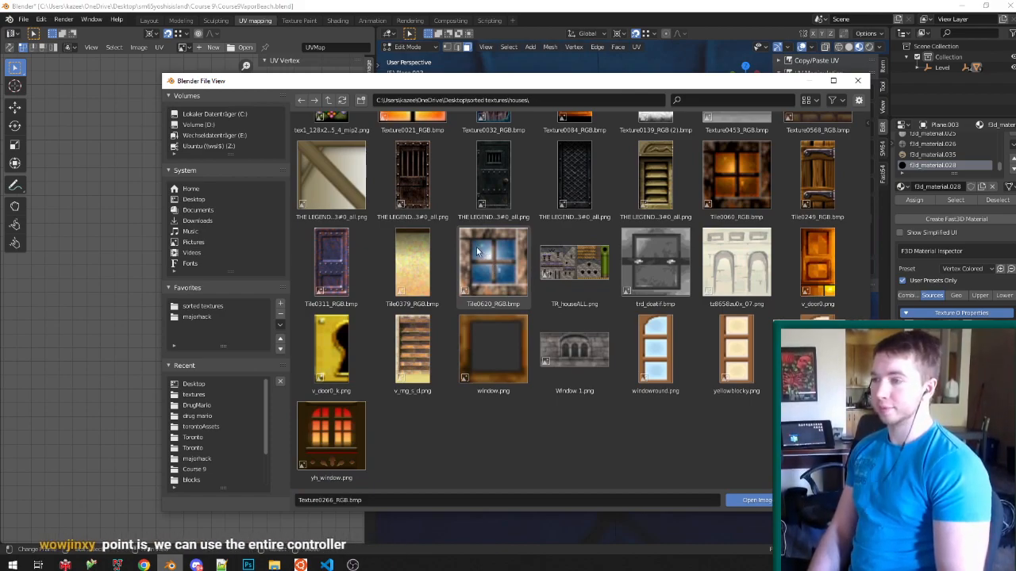
scroll(602, 298, "up", 6)
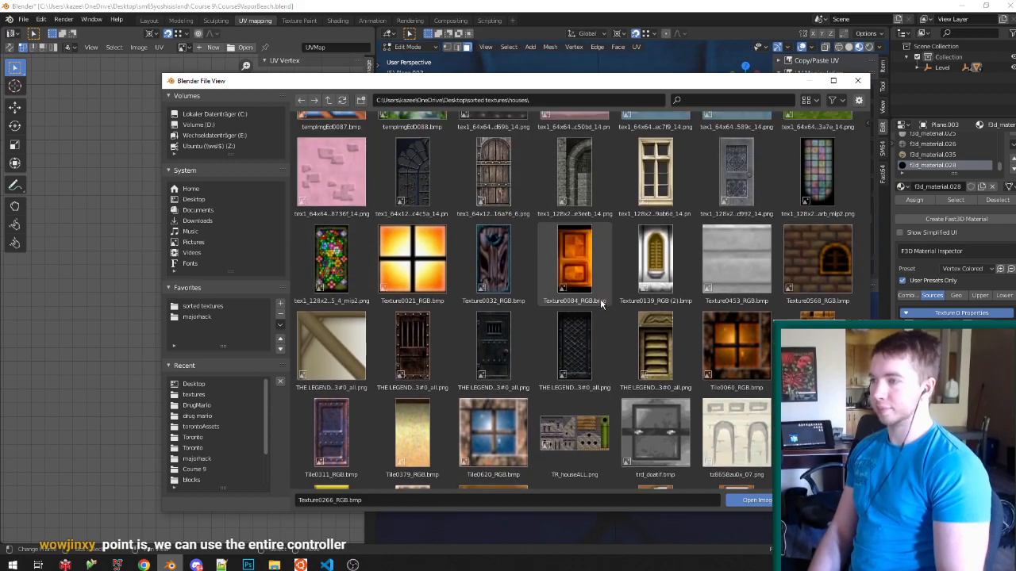
Switch to Chrome, open the Aperture Desk Job "Computer 1" model from the computer search results and download its zip archive.
mouse_move(143, 565)
left_click(288, 512)
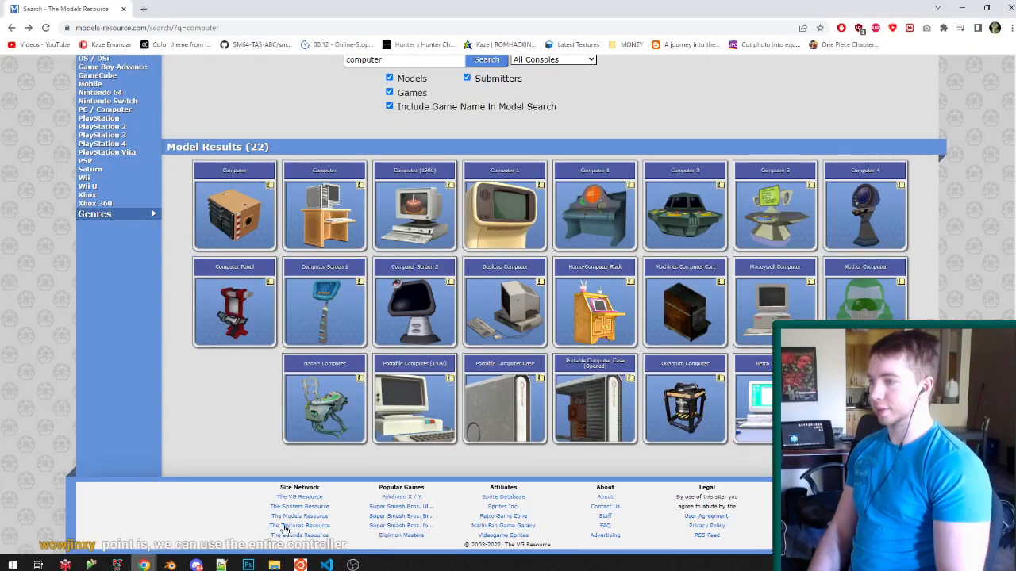
middle_click(505, 238)
left_click(195, 9)
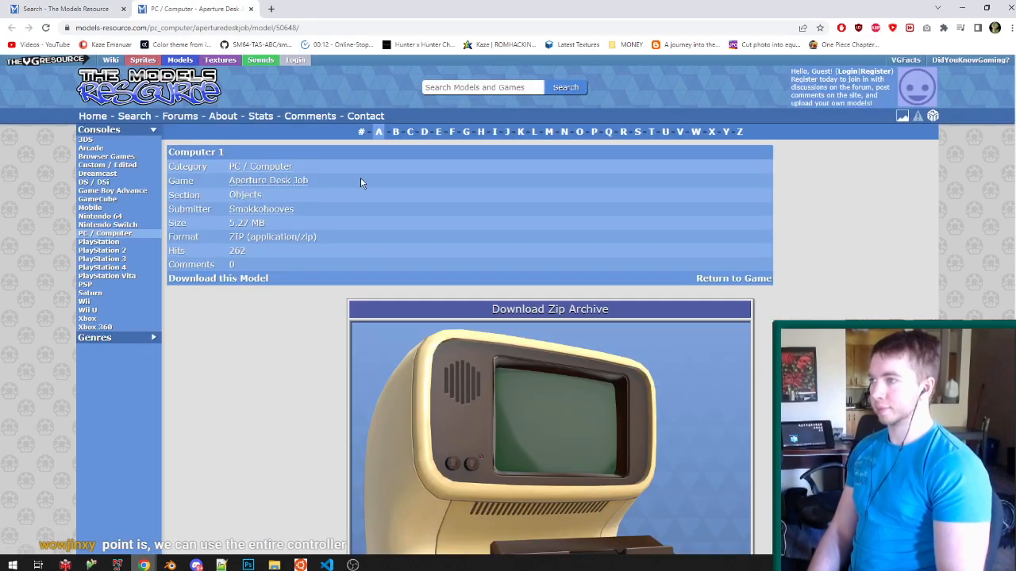
scroll(384, 227, "down", 3)
scroll(384, 227, "up", 3)
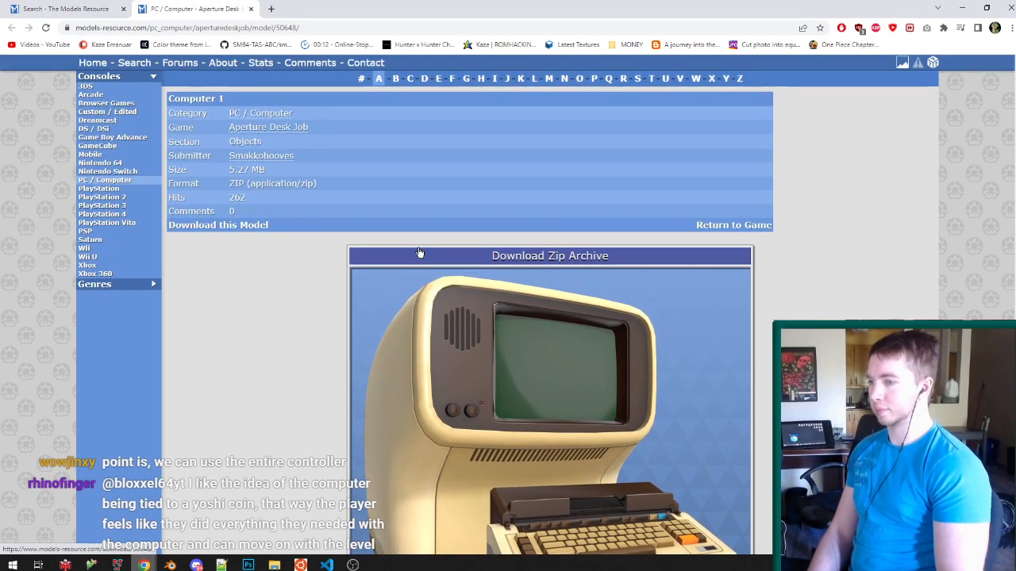
left_click(245, 225)
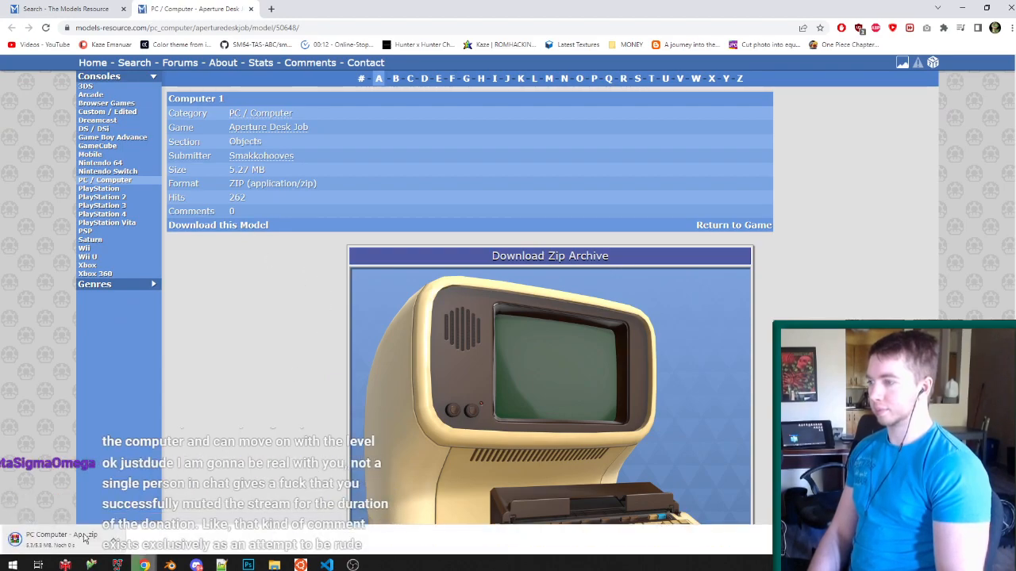
Open the downloaded Computer 1 archive in WinRAR, extract the Computer A files to their own Downloads folder and close WinRAR.
left_click(57, 542)
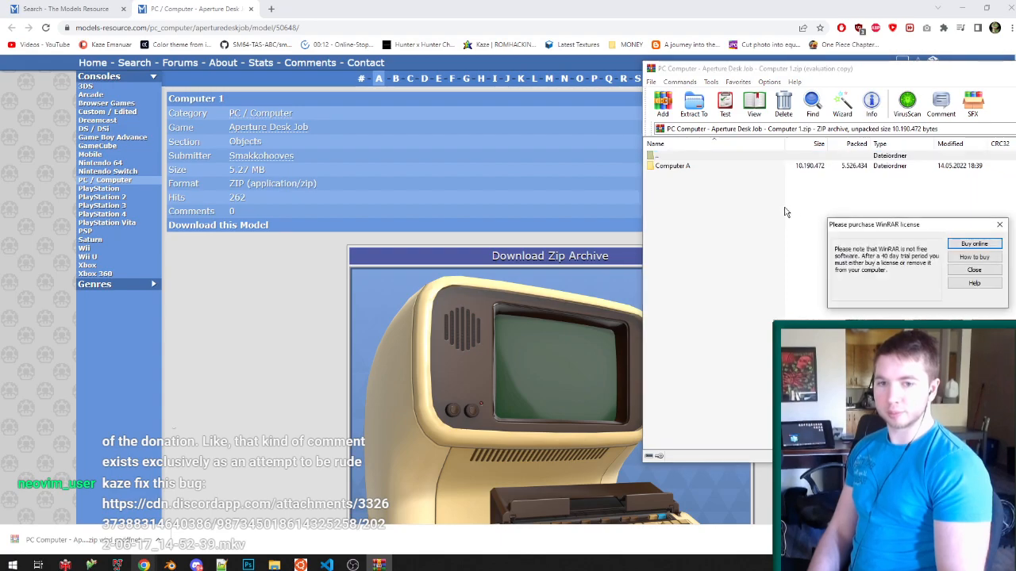
left_click(999, 224)
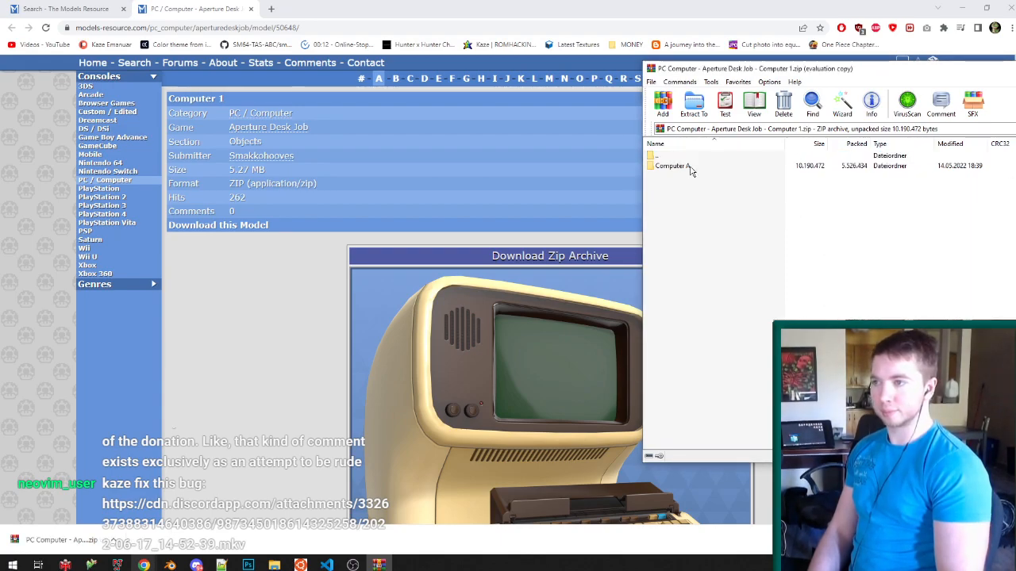
double_click(691, 166)
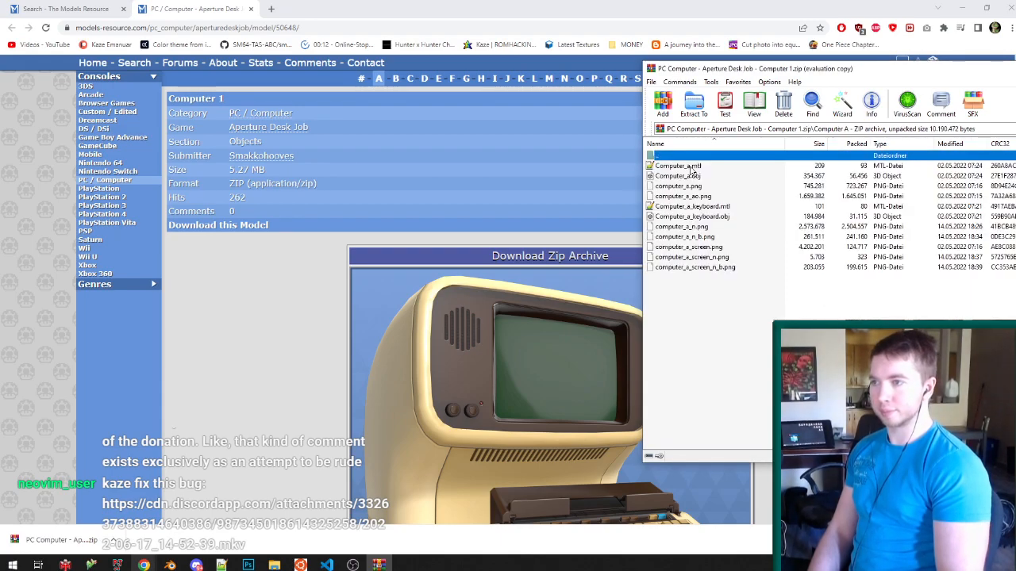
left_click(694, 104)
key("Return")
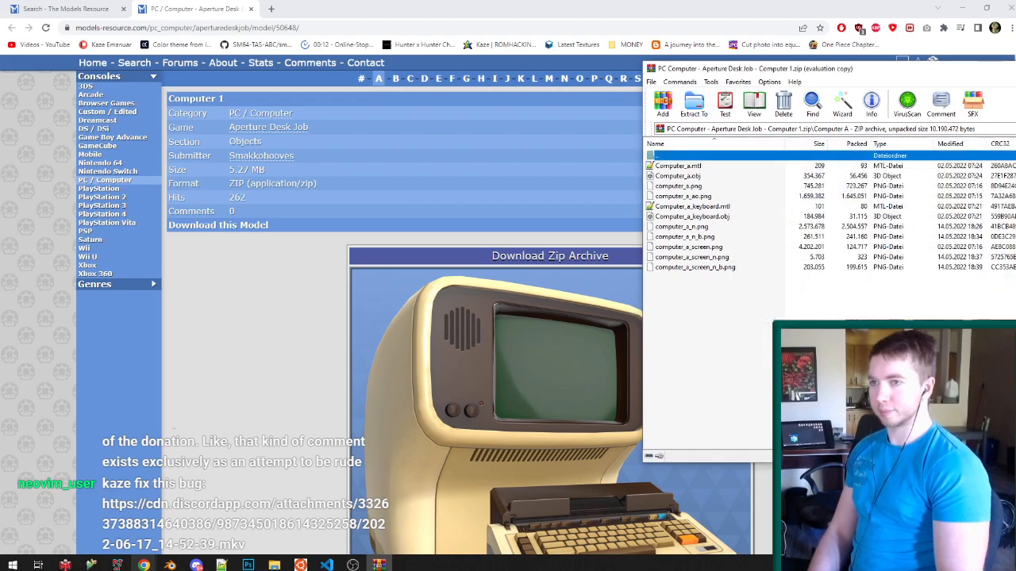
key("alt+F4")
Search the Downloads folder for "aperture" in File Explorer and open the extracted PC Computer - Aperture Desk Job - Computer 1 folder.
left_click(274, 565)
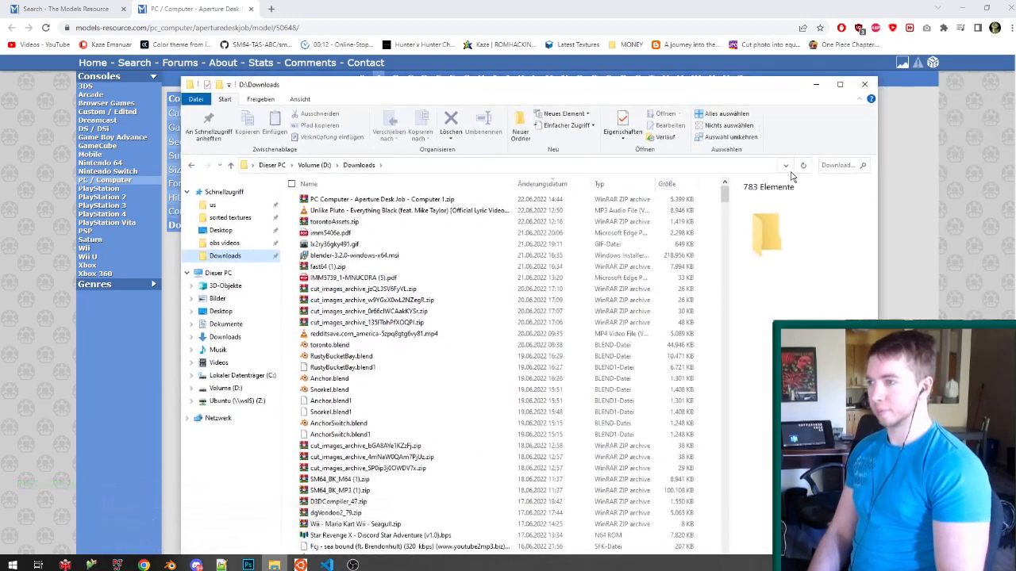
left_click(838, 168)
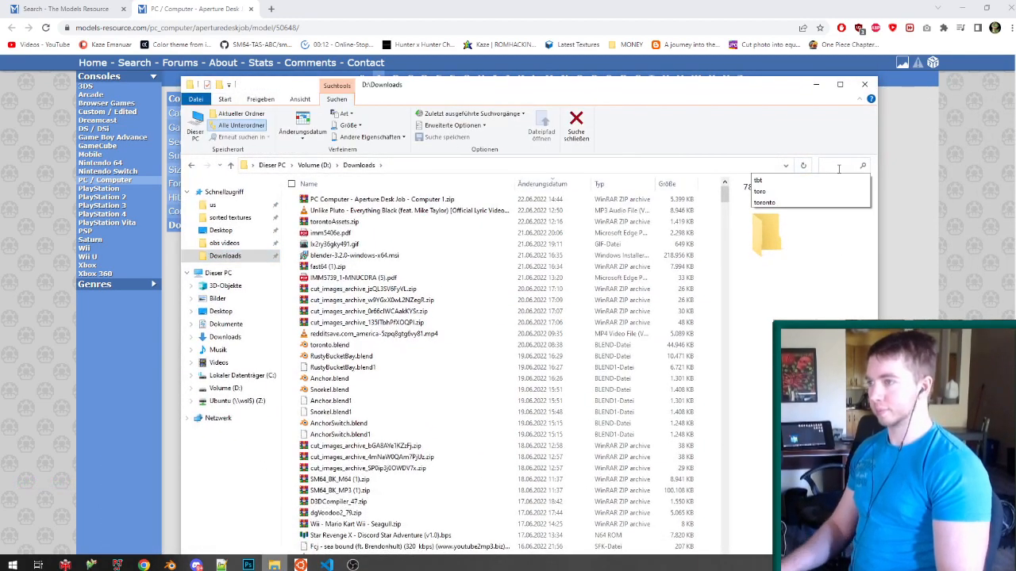
type("aperture")
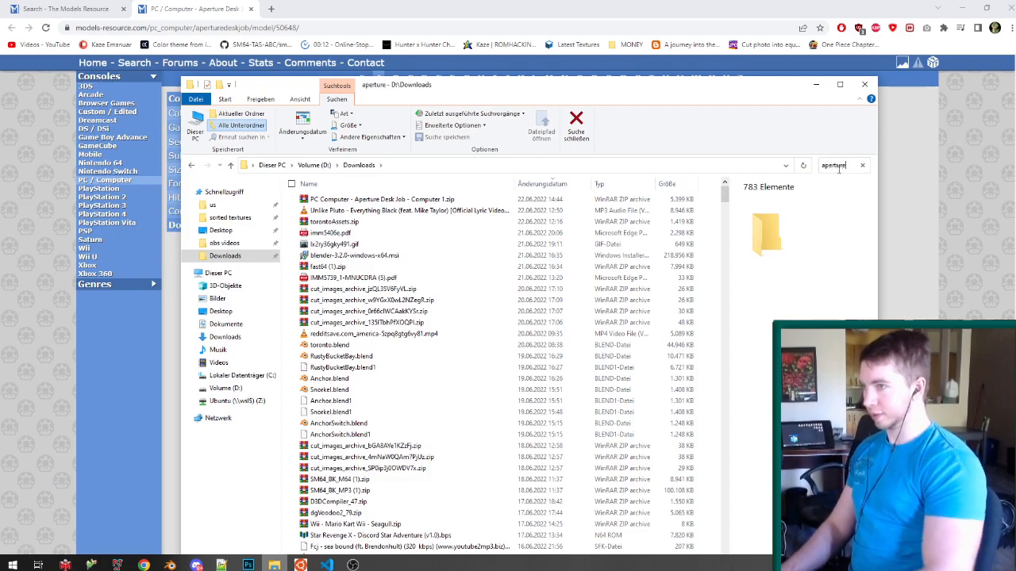
double_click(433, 195)
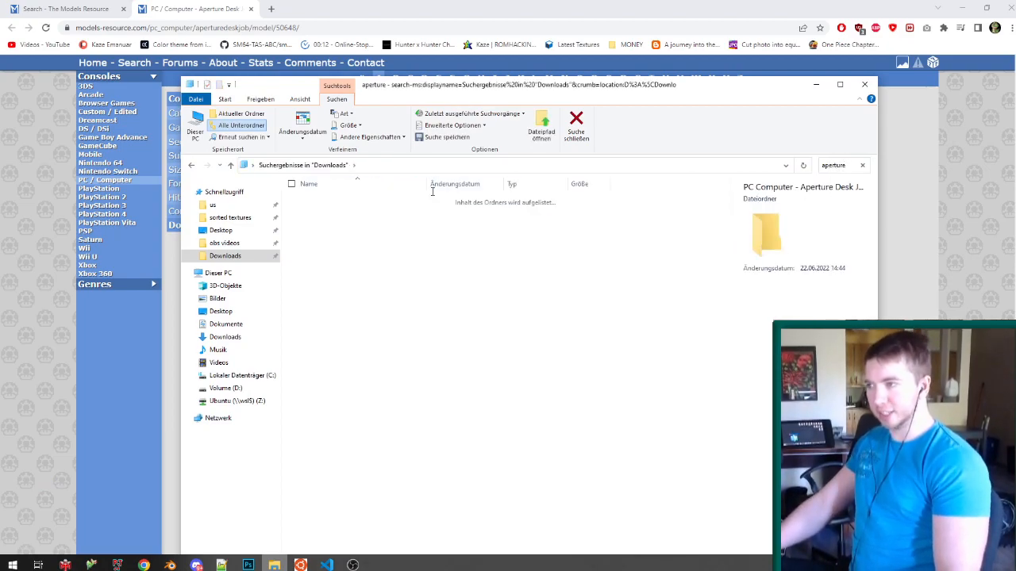
left_click_drag(385, 91, 449, 62)
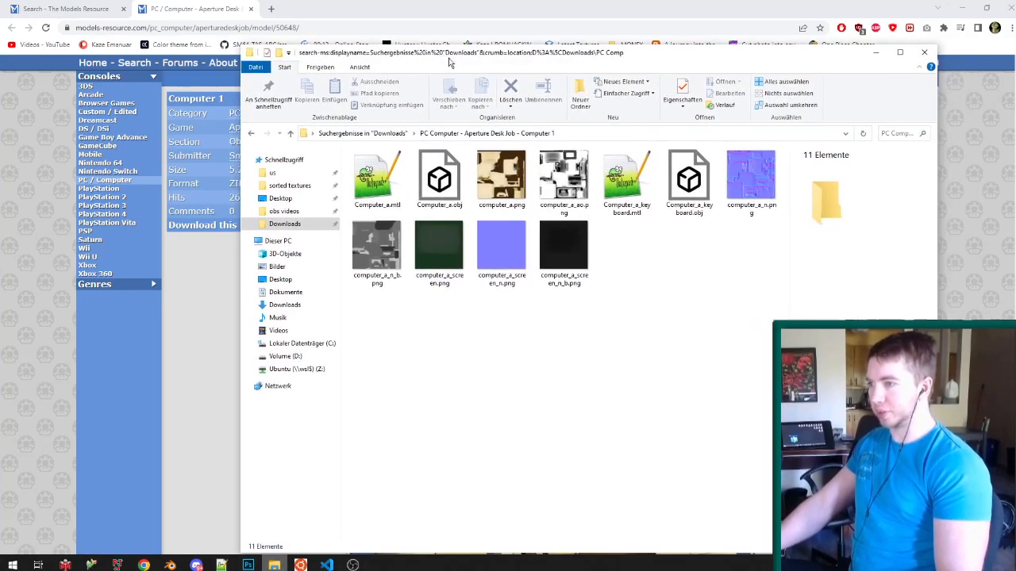
View the computer_a.png texture in Photoshop and return to the extracted files.
left_click(490, 183)
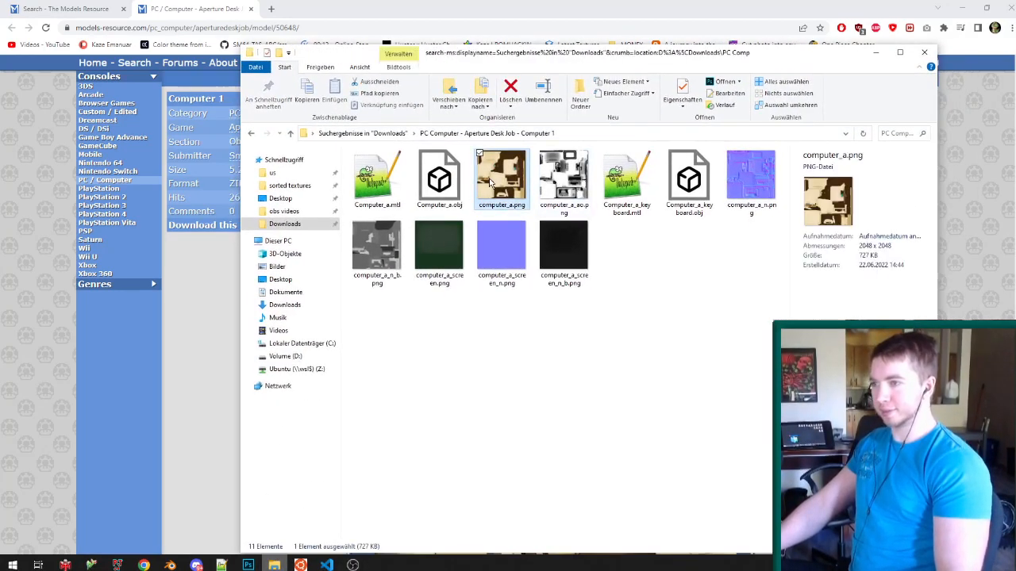
double_click(490, 182)
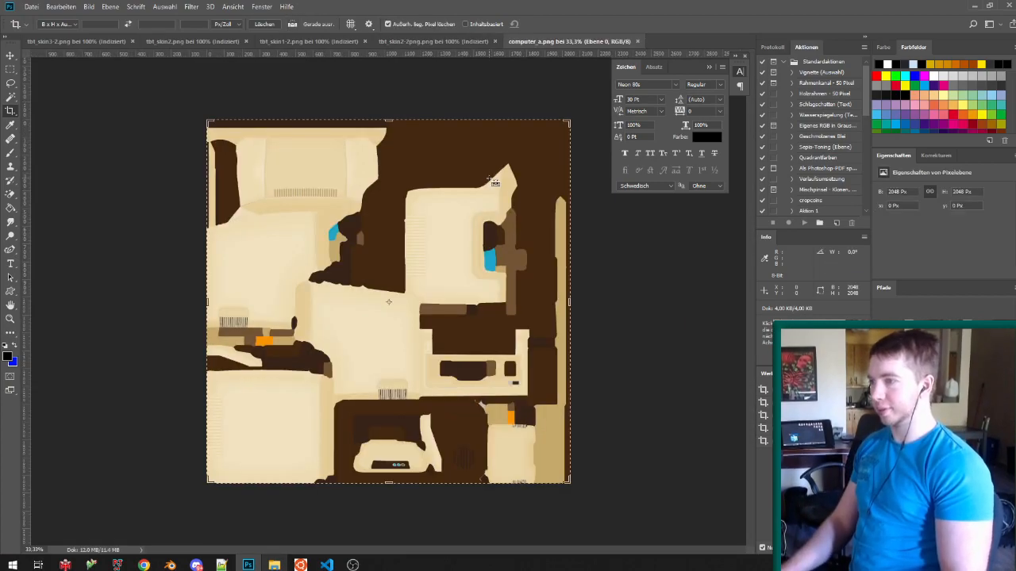
left_click(973, 5)
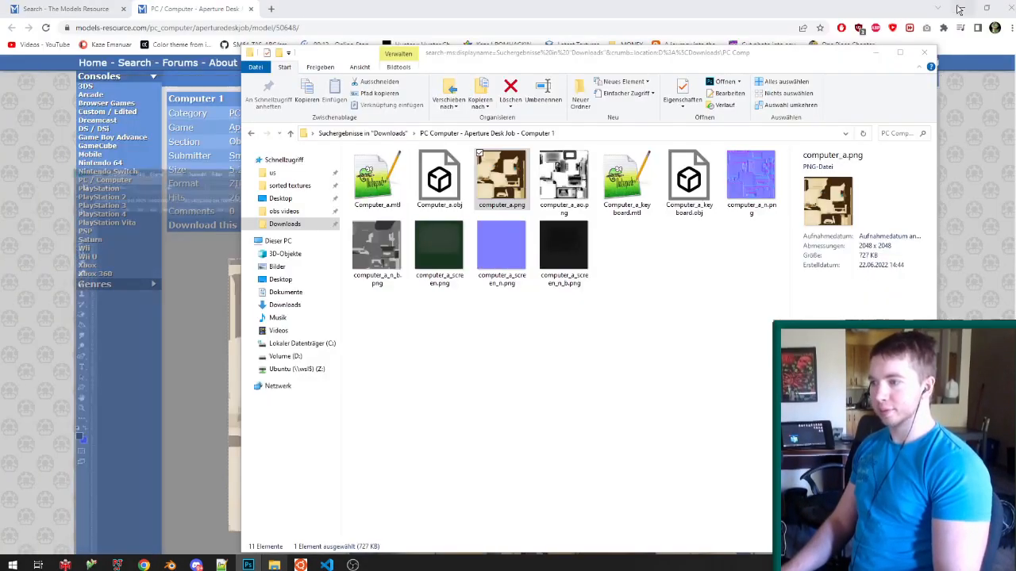
Open computer_a_ao.png in Photoshop and crop it to the keyboard key area, about 219 x 447 px.
double_click(573, 182)
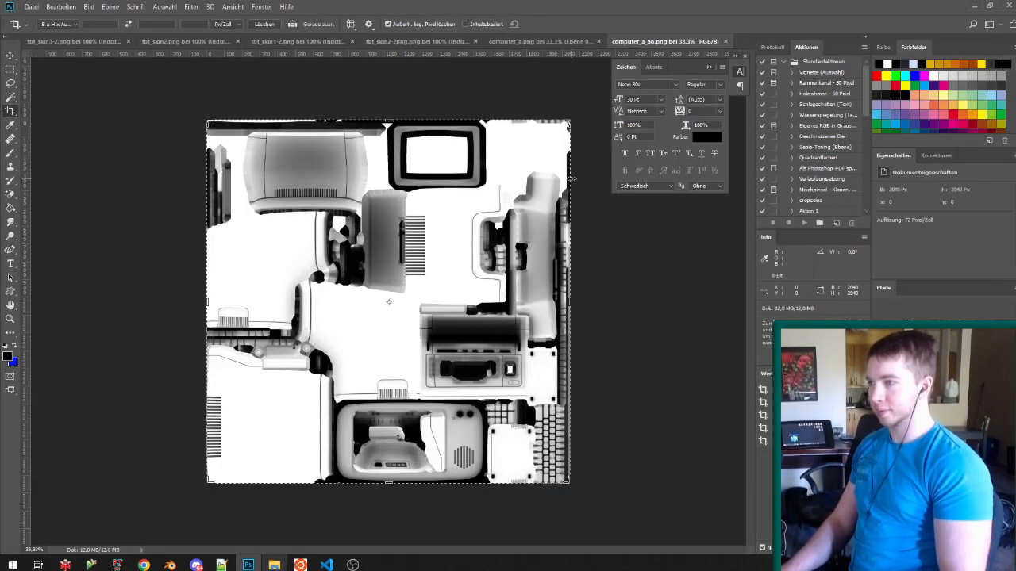
key("ctrl+0")
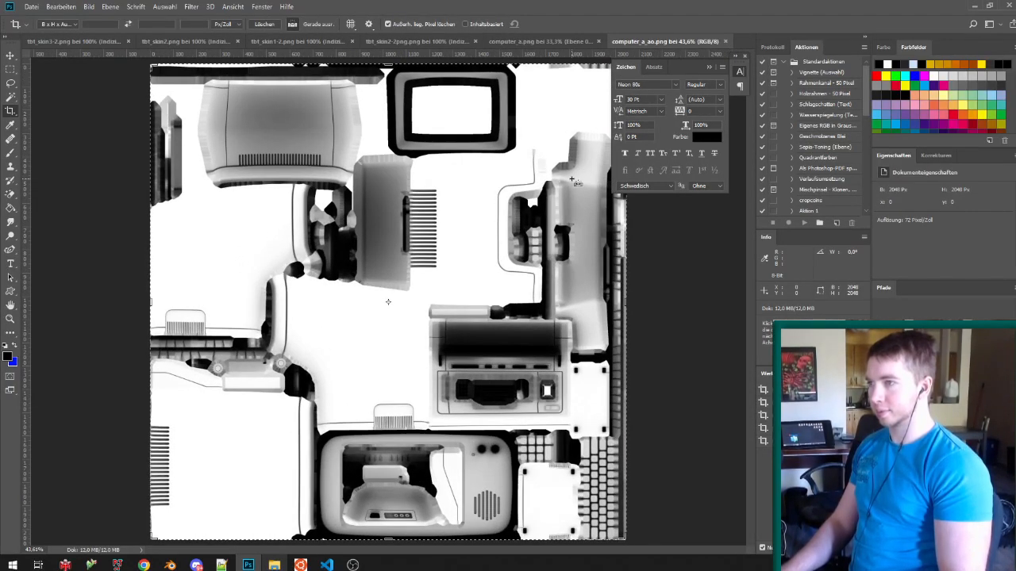
key("ctrl+minus")
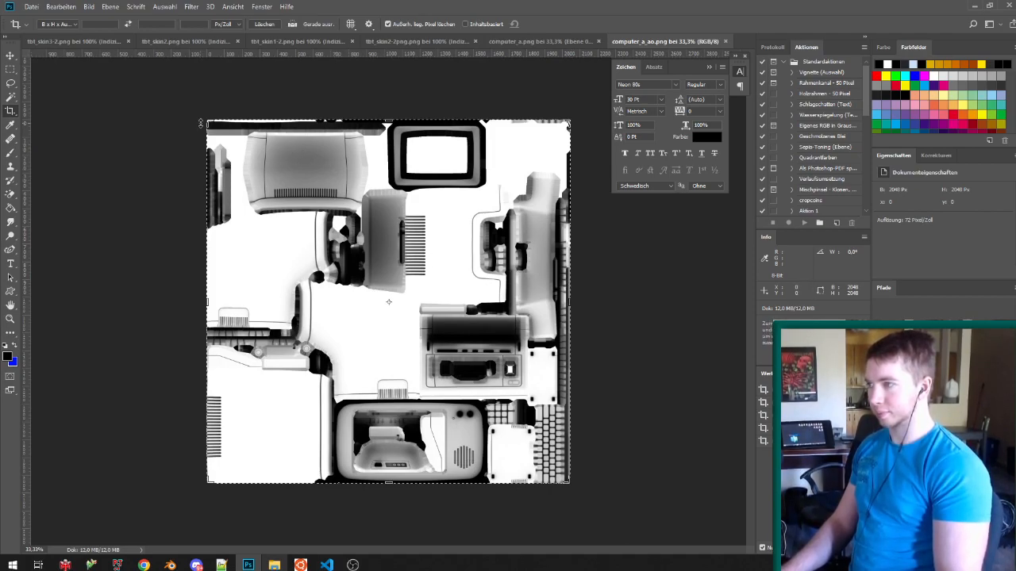
left_click_drag(208, 122, 370, 263)
key("Return")
key("ctrl+0")
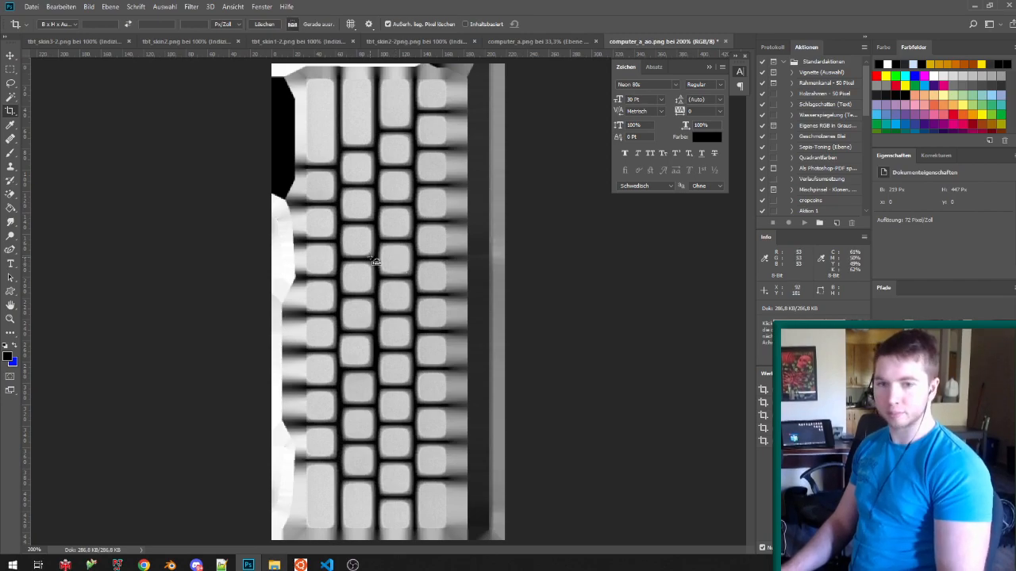
key("ctrl+minus")
key("ctrl+plus")
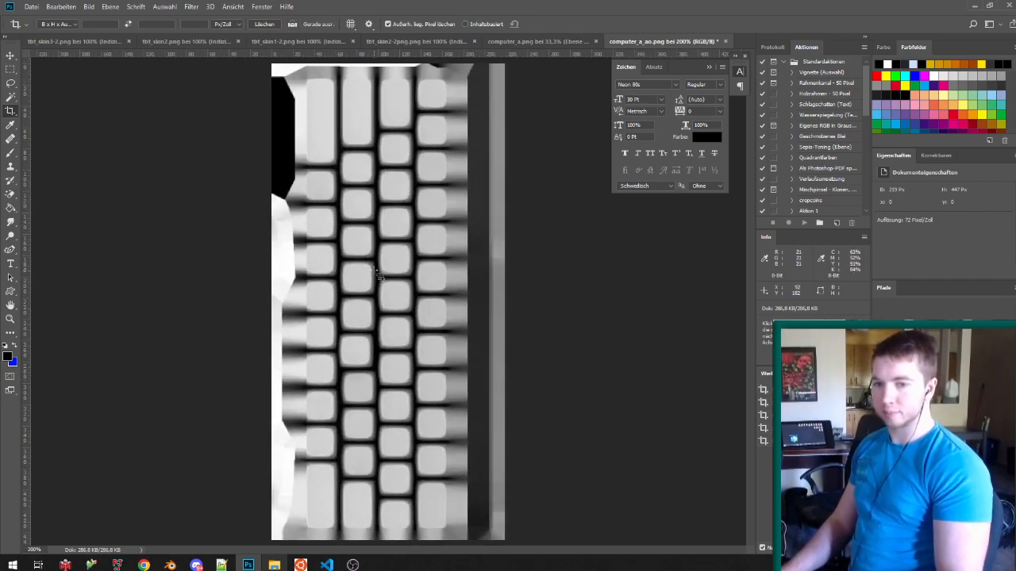
Crop the image further to four columns of keys at the keyboard's lower end, about 126 x 201 px.
left_click(375, 262)
left_click_drag(273, 302, 291, 303)
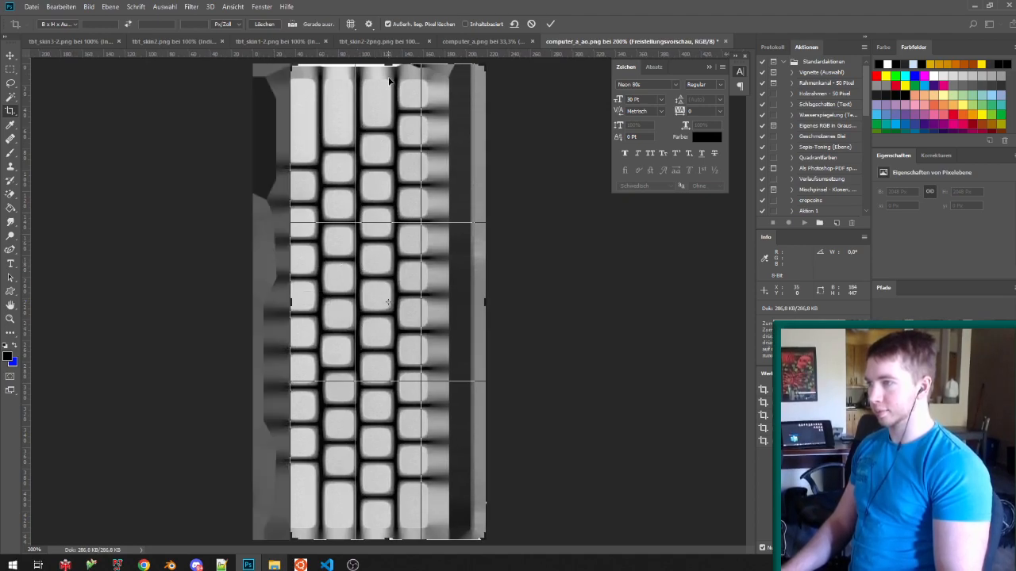
left_click_drag(390, 63, 404, 165)
left_click_drag(405, 205, 408, 190)
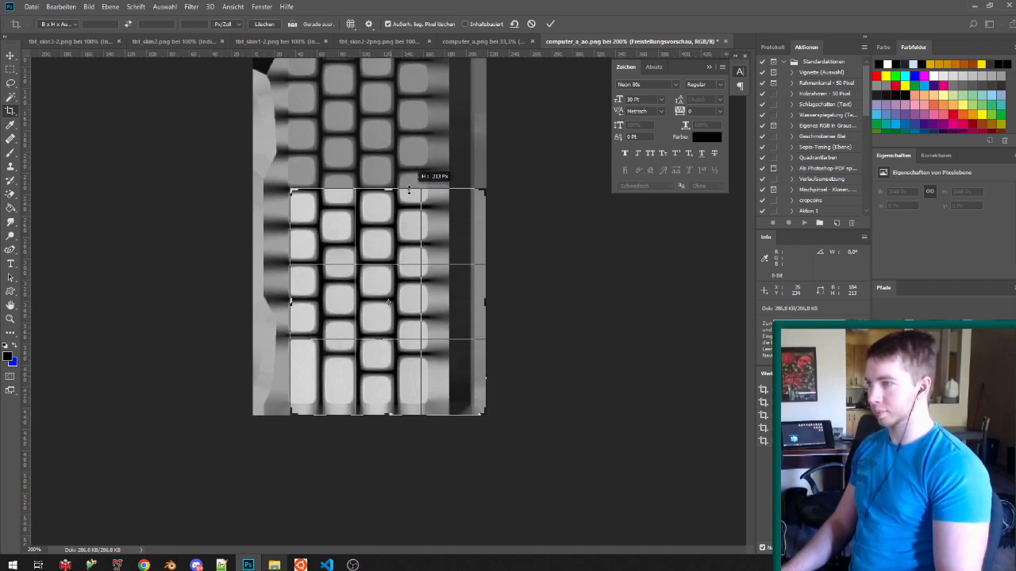
left_click_drag(484, 301, 458, 316)
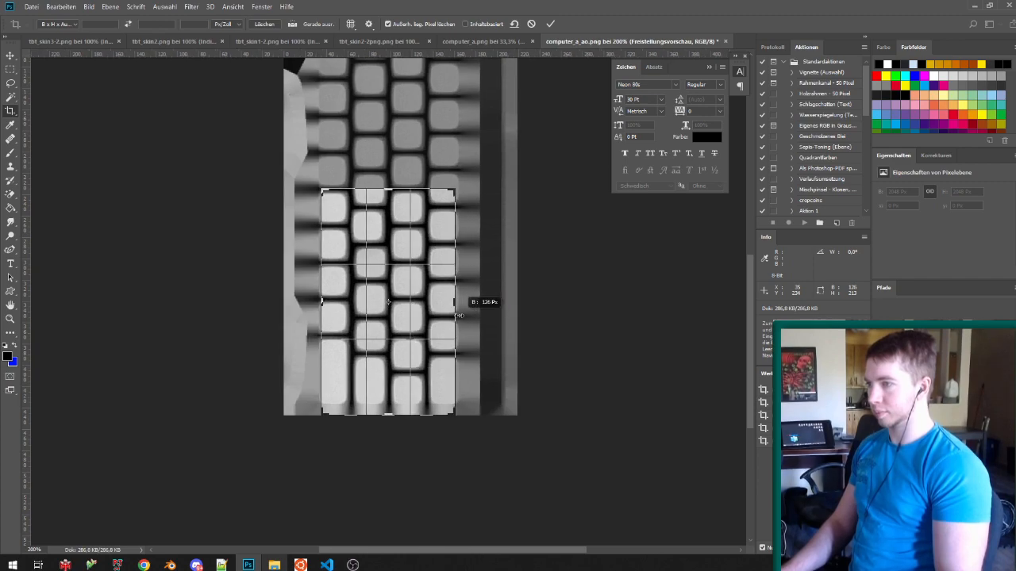
left_click_drag(385, 415, 392, 412)
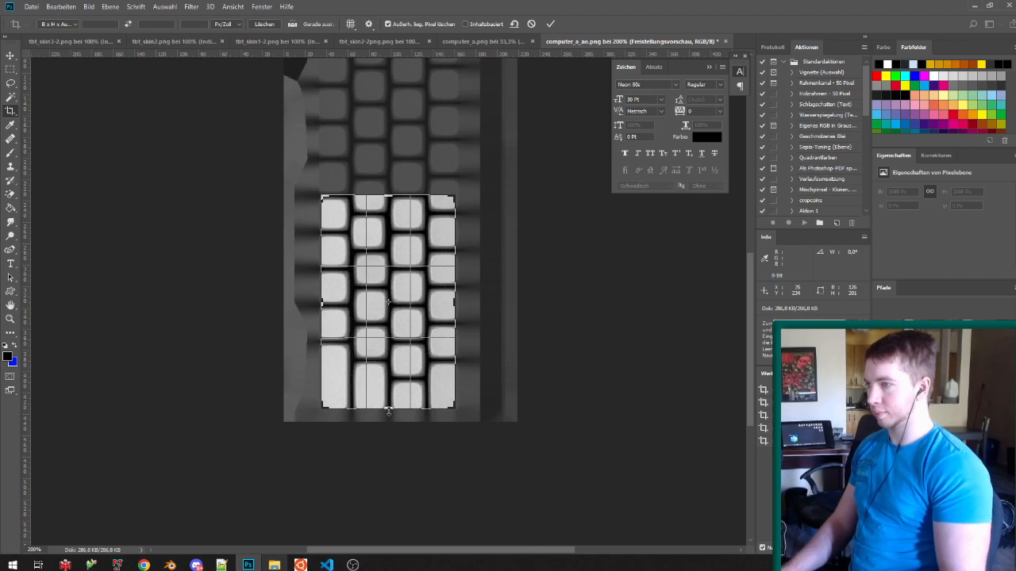
key("Return")
Apply the crop and resize the keyboard image to 64 x 128 pixels.
key("ctrl+alt+i")
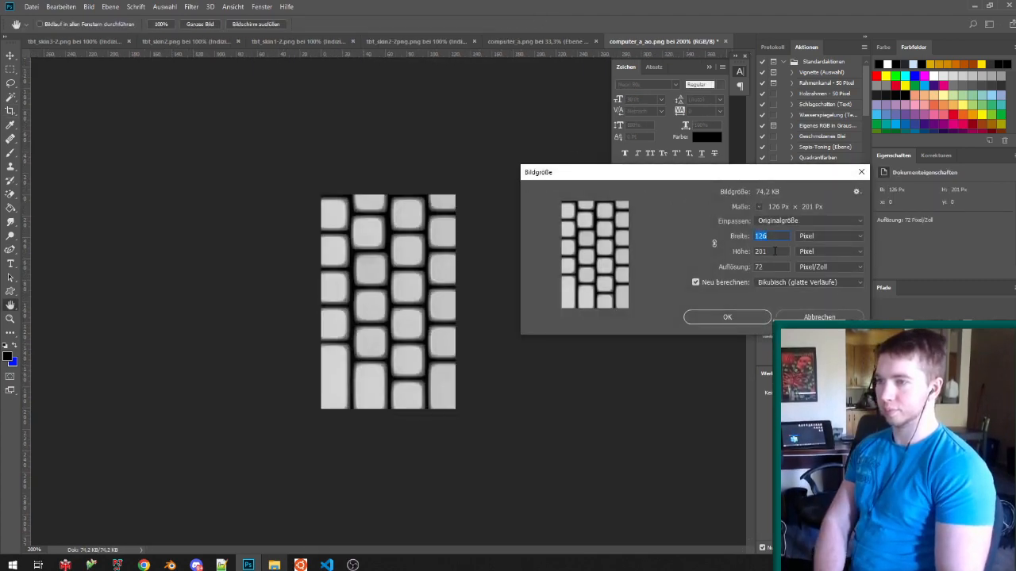
type("64")
key("Tab")
type("128")
left_click(735, 312)
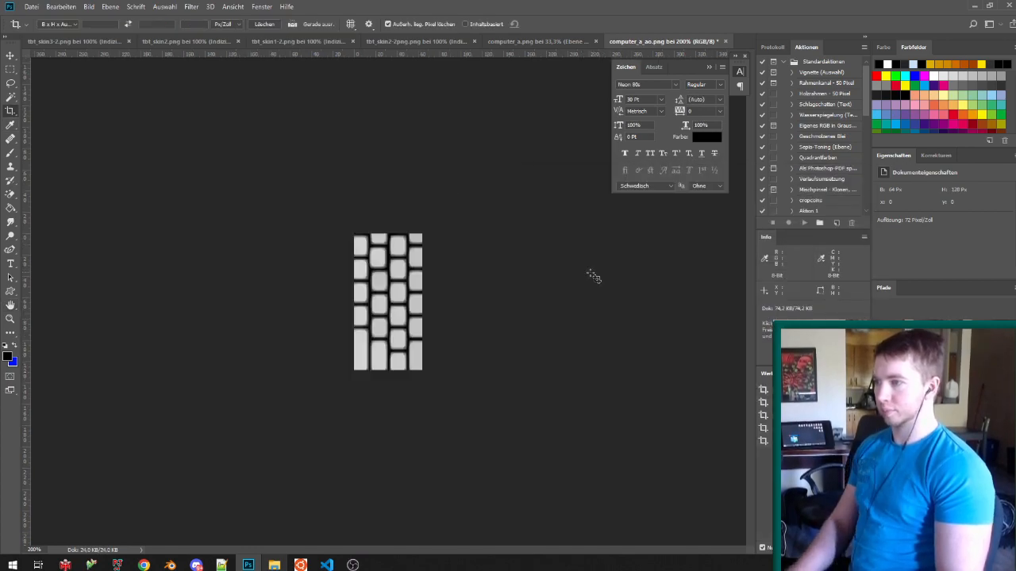
Quick-export the resized keyboard image as computer_a_ao.png to the Desktop.
left_click(31, 6)
mouse_move(163, 149)
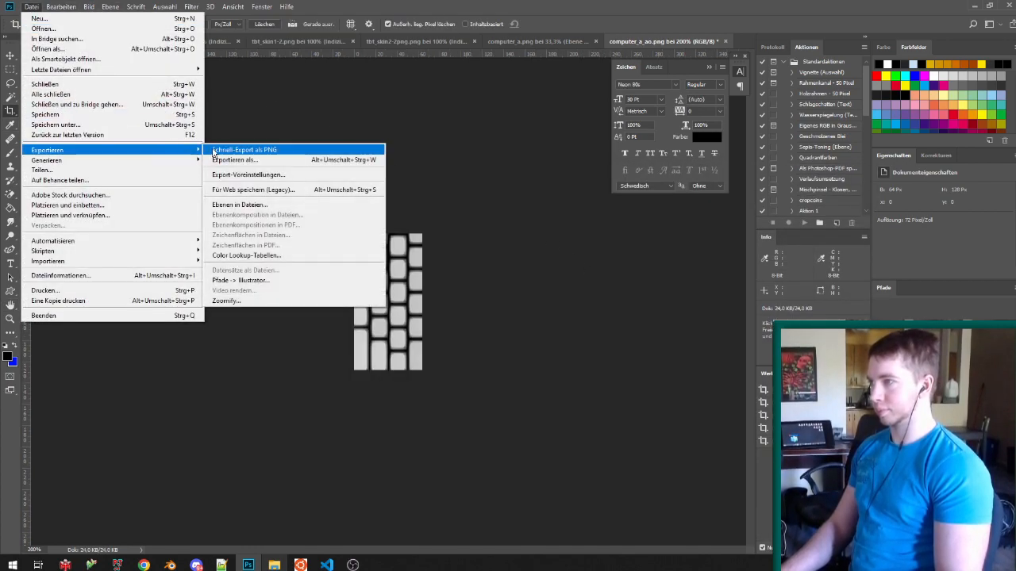
left_click(212, 151)
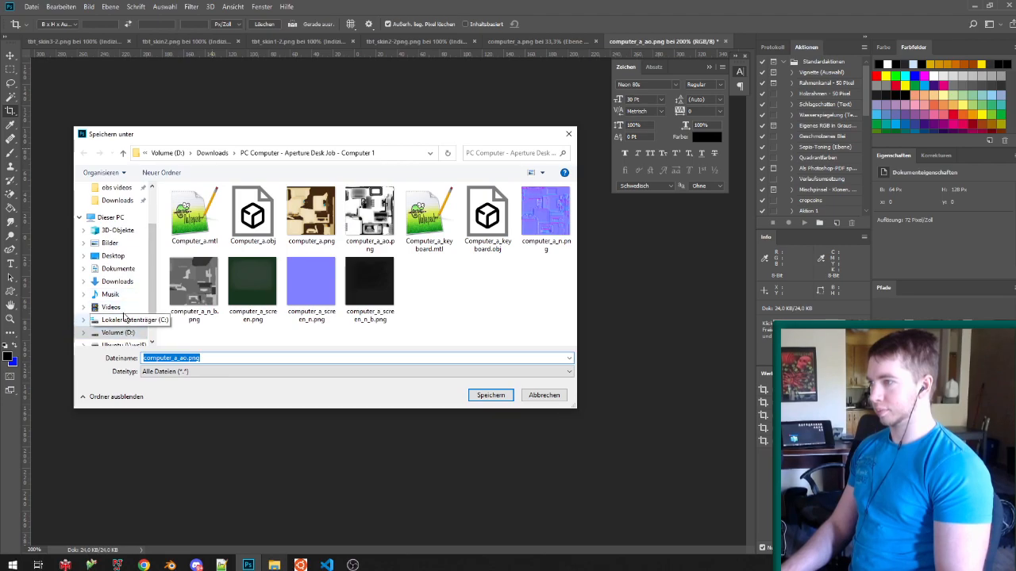
left_click(117, 255)
left_click(474, 397)
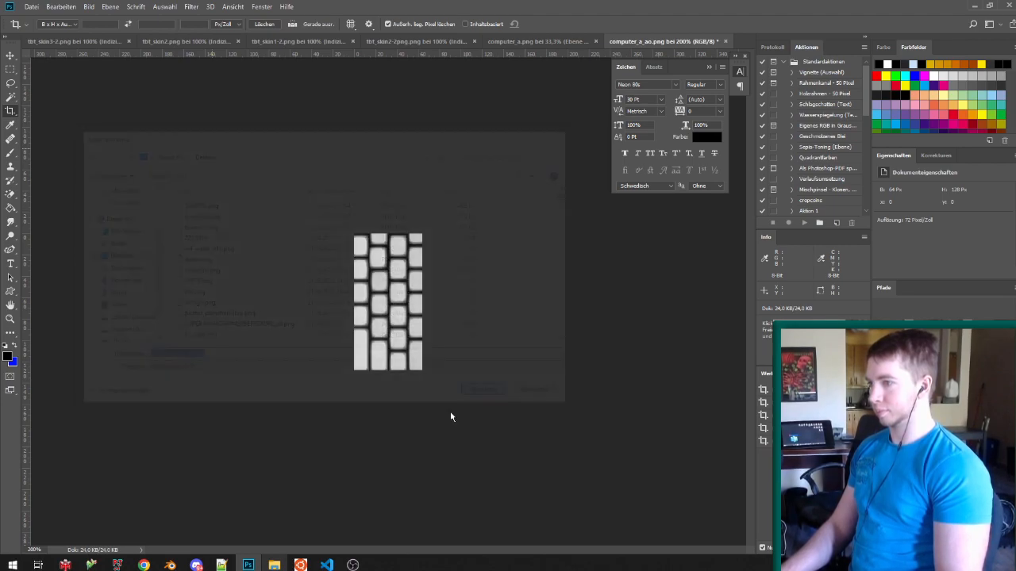
Switch to Blender and load computer_a_ao.png from the Desktop as Texture 0 of f3d_material.028.
left_click(170, 565)
left_click(194, 384)
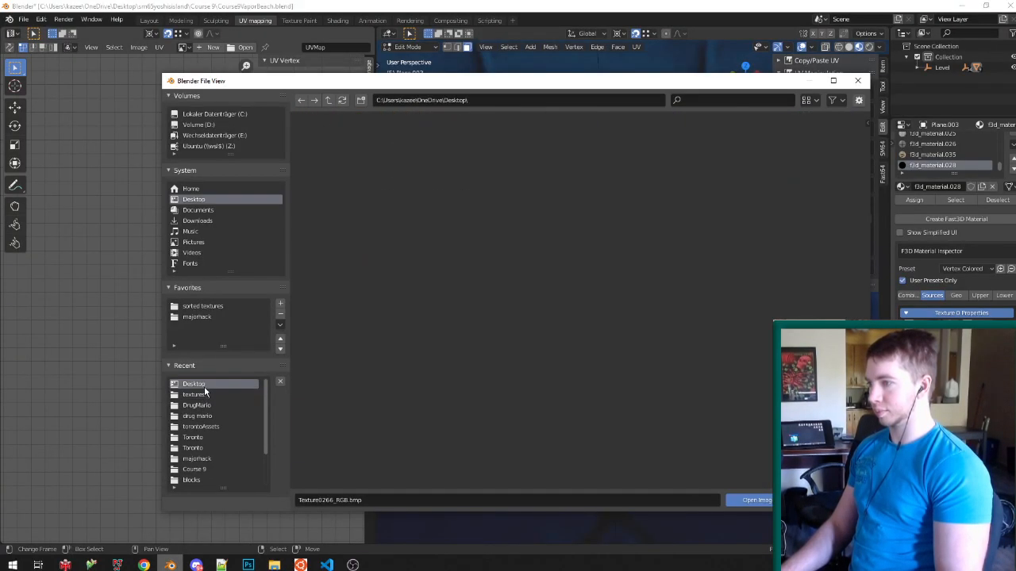
scroll(543, 375, "down", 5)
left_click(830, 269)
double_click(829, 268)
Select all linked faces of the faceted block and assign f3d_material.028 to them.
middle_click_drag(623, 228, 563, 362)
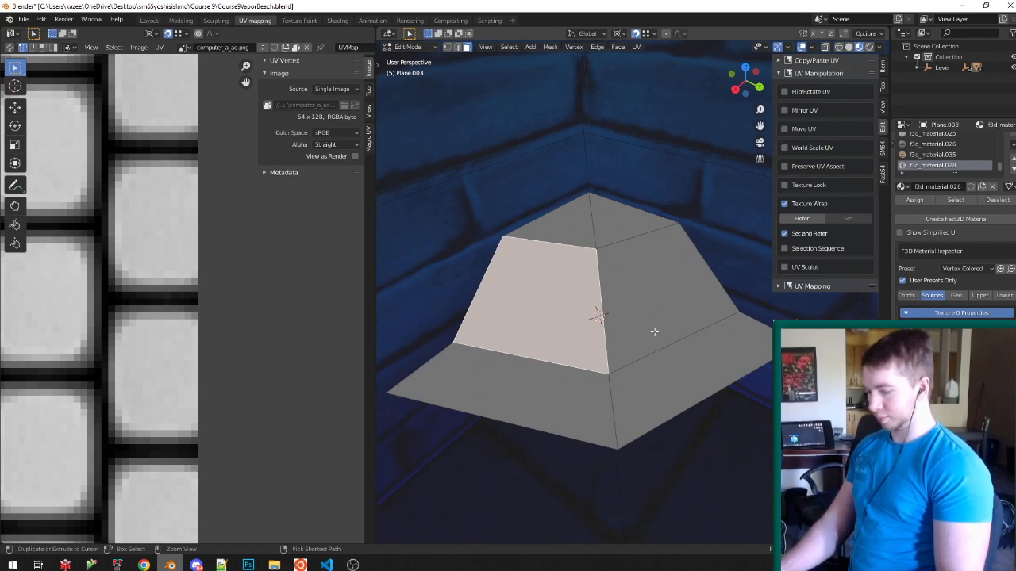
key("ctrl+l")
left_click(914, 200)
Unwrap the block's lower left sloping face so its UVs fill the whole keyboard texture.
right_click(551, 402)
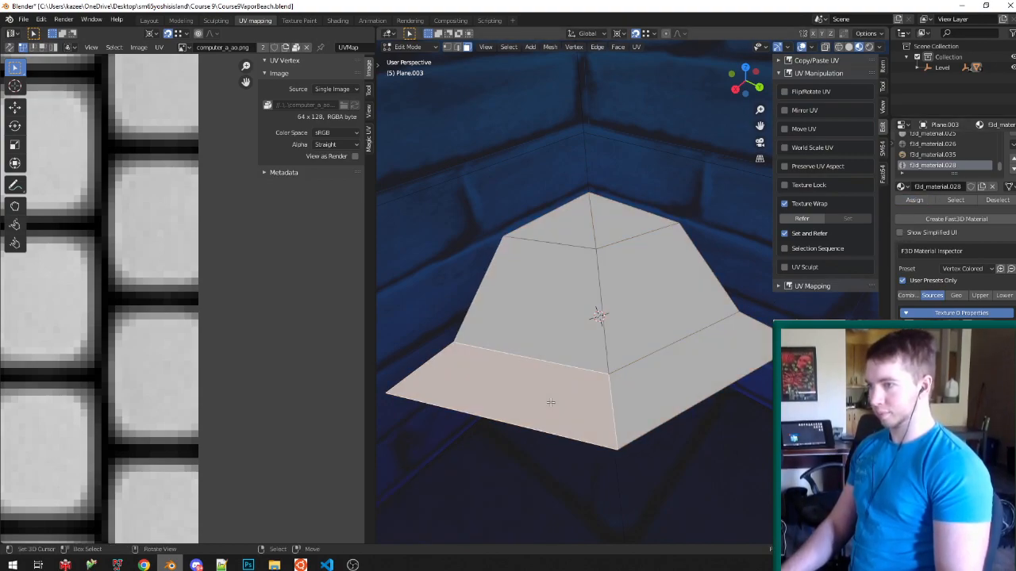
key("u")
key("l")
key("Return")
scroll(195, 312, "down", 11)
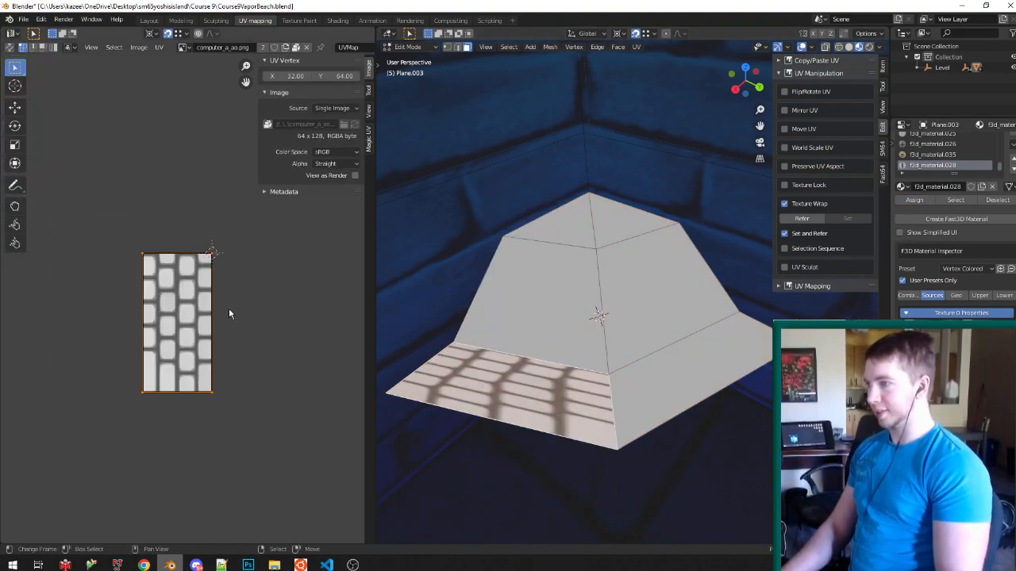
Snap the 2D cursor to the UV face's lower-left corner and use it as the pivot point.
left_click(142, 392)
key("shift+s")
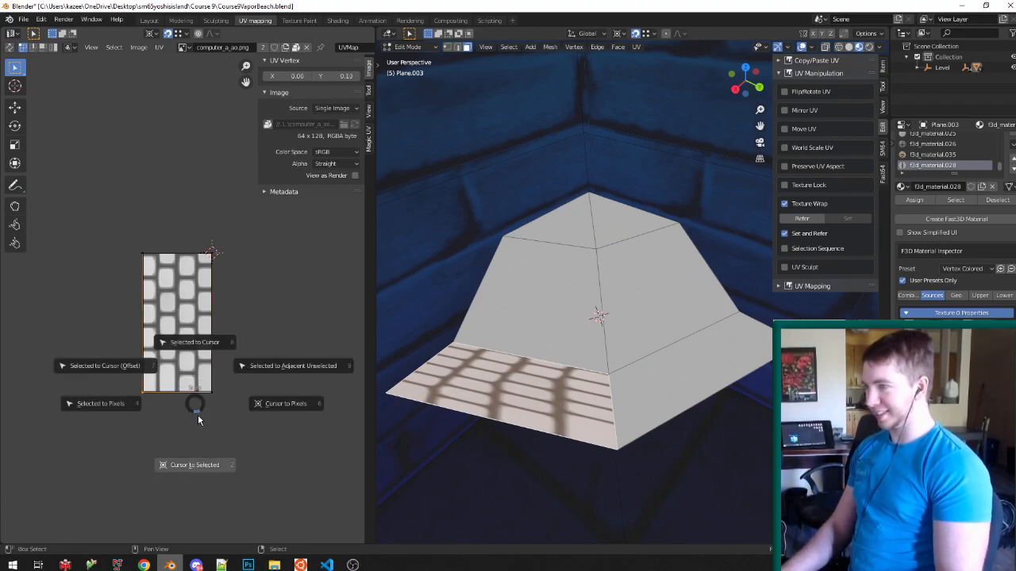
left_click(198, 465)
key("period")
left_click(272, 466)
Scale the face's UVs by 0.5 along Y about the 2D cursor.
key("s")
key("y")
key("2")
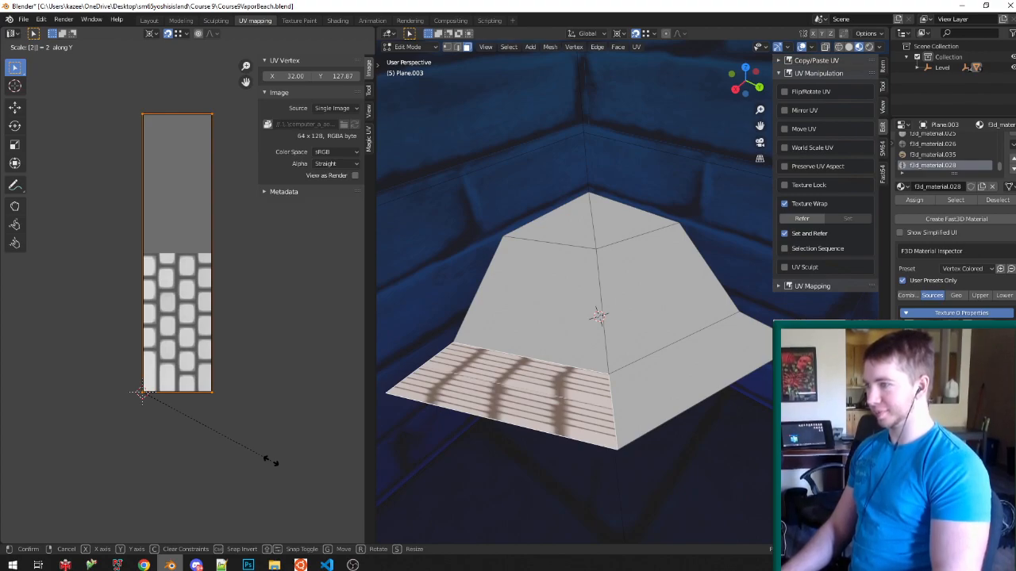
key("BackSpace")
key("BackSpace")
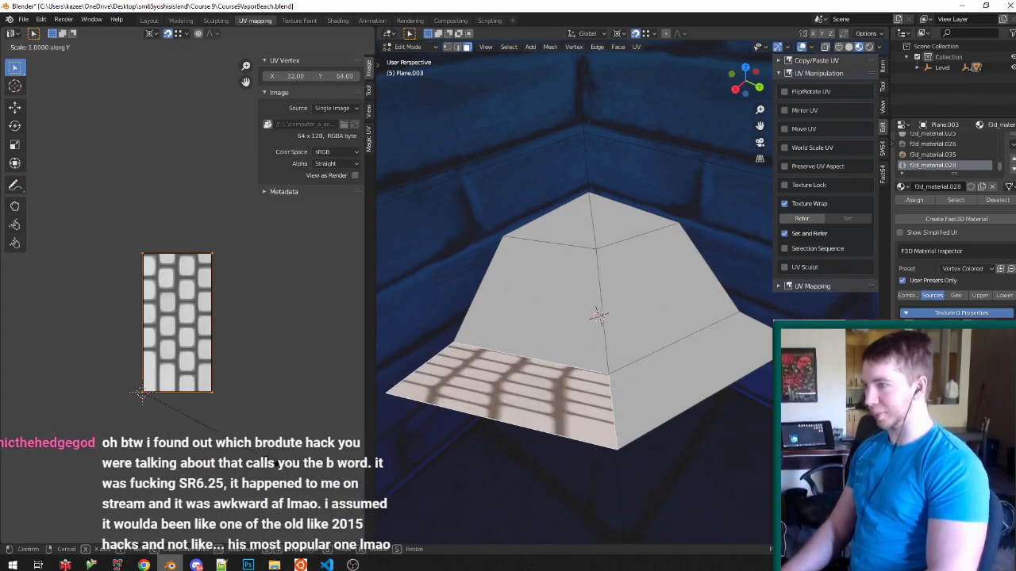
type(".5")
key("Return")
Rotate the face's UVs by 90° and scale them by 2 along Y.
type("r")
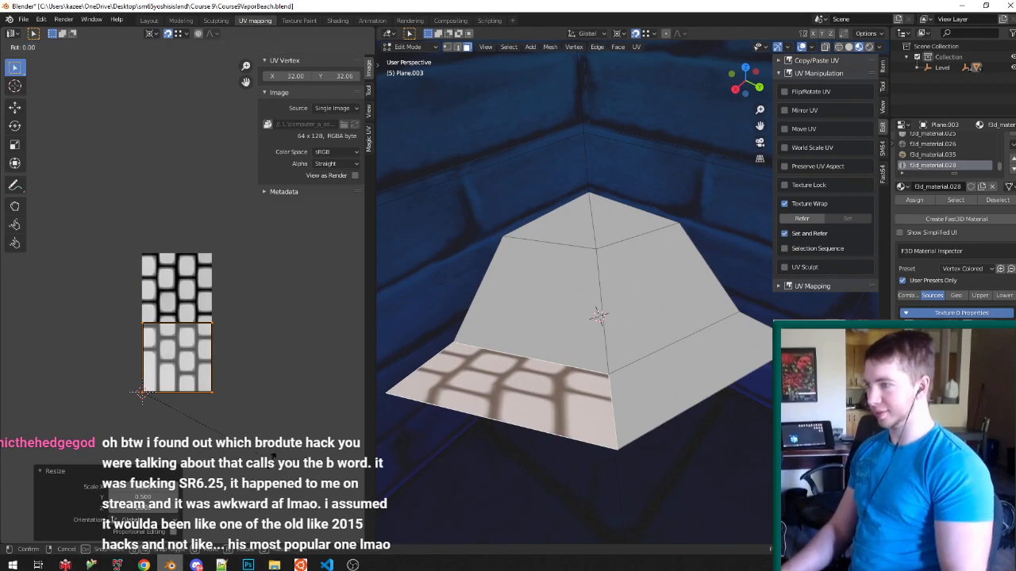
type("90")
key("Return")
key("s")
key("y")
key("2")
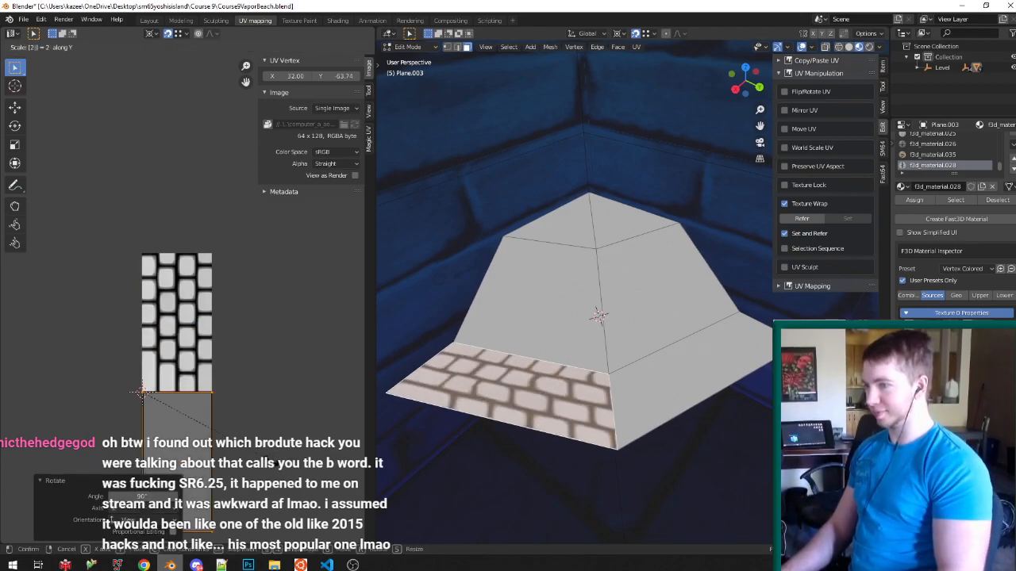
key("Return")
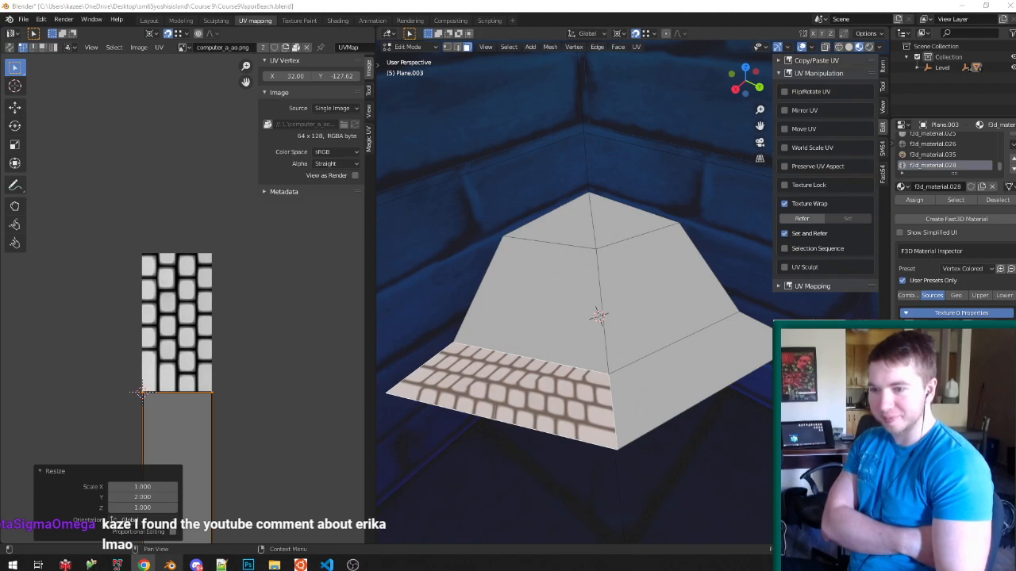
Watch the gameplay clip in VLC media player at reduced volume and close the player.
left_click_drag(1015, 225, 536, 146)
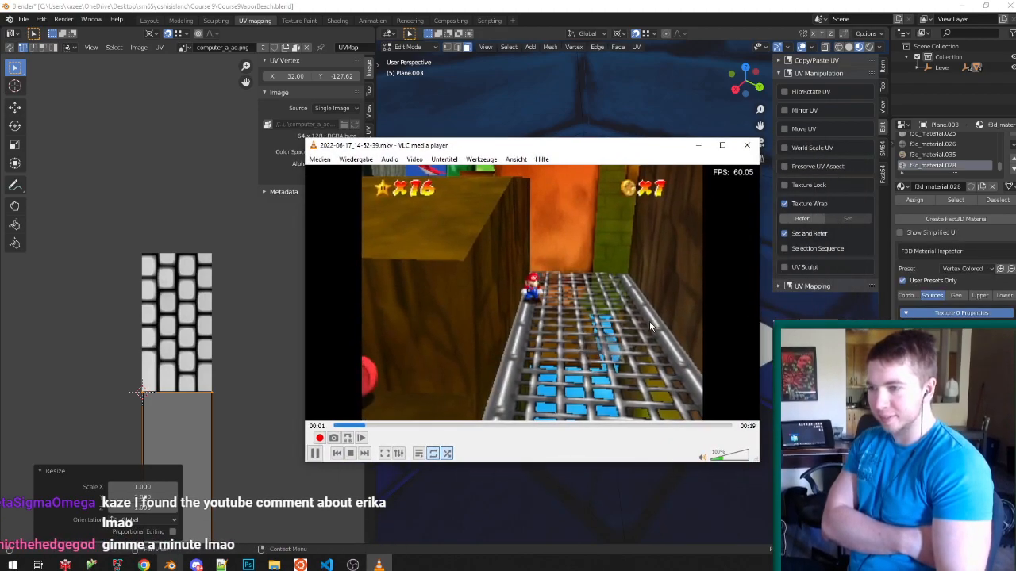
left_click(718, 458)
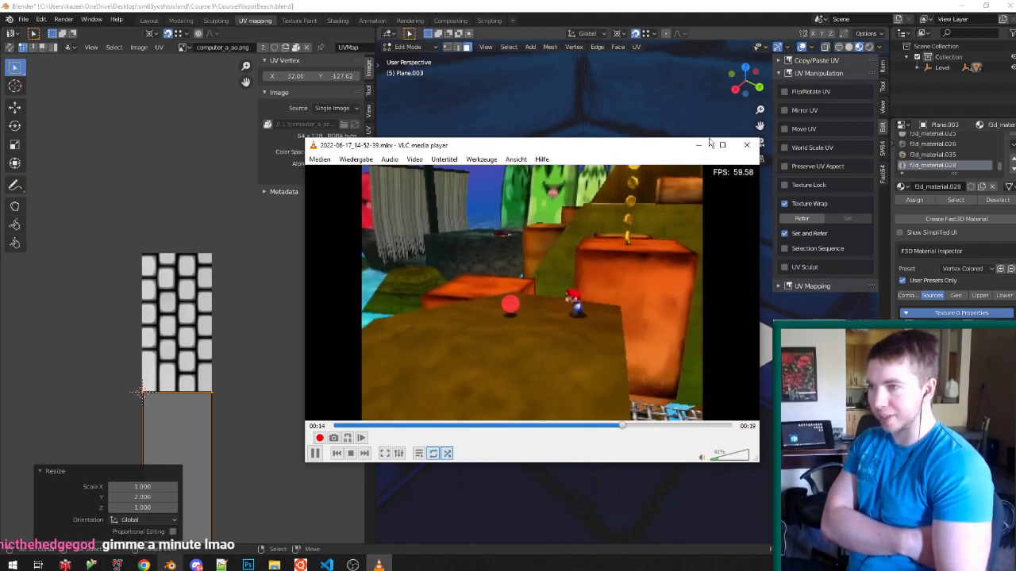
left_click(746, 145)
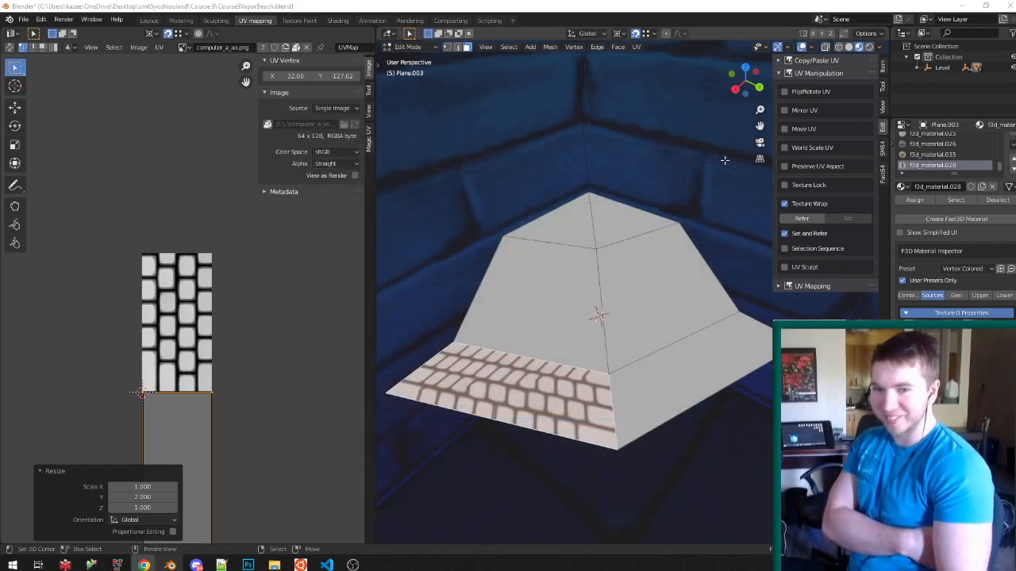
Map the keyboard texture onto the adjoining lower right sloping face of the block and save the file.
left_click(631, 370)
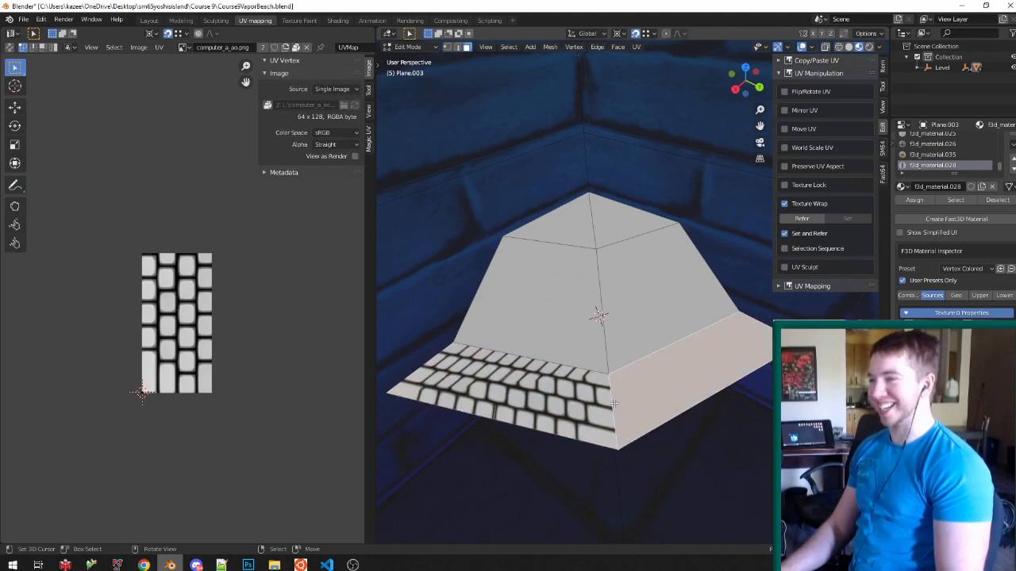
key("u")
left_click(585, 413)
key("Tab")
key("ctrl+s")
key("Tab")
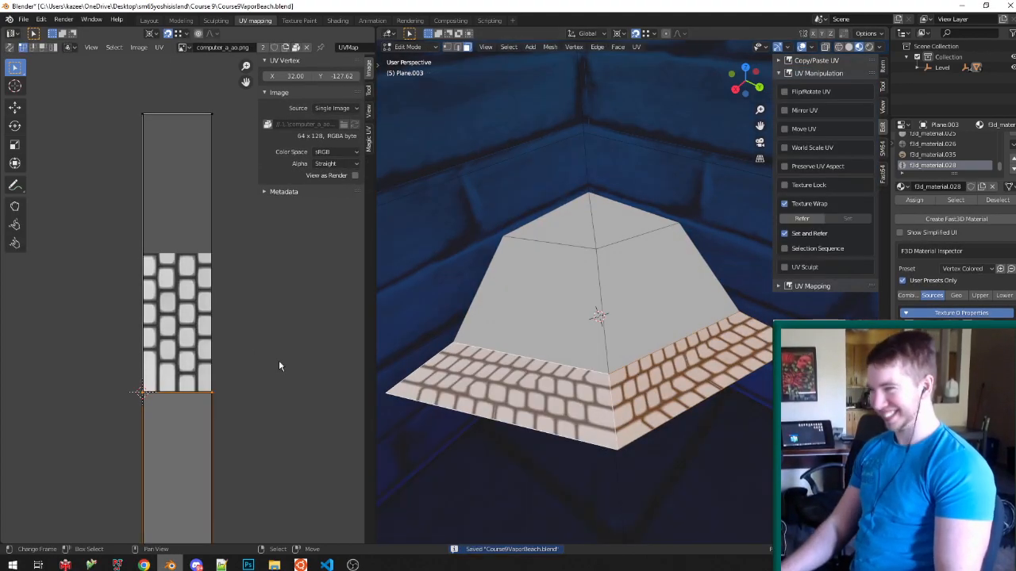
Move the far upper UV edge of the second keyboard face along Y to below the texture.
left_click(125, 413)
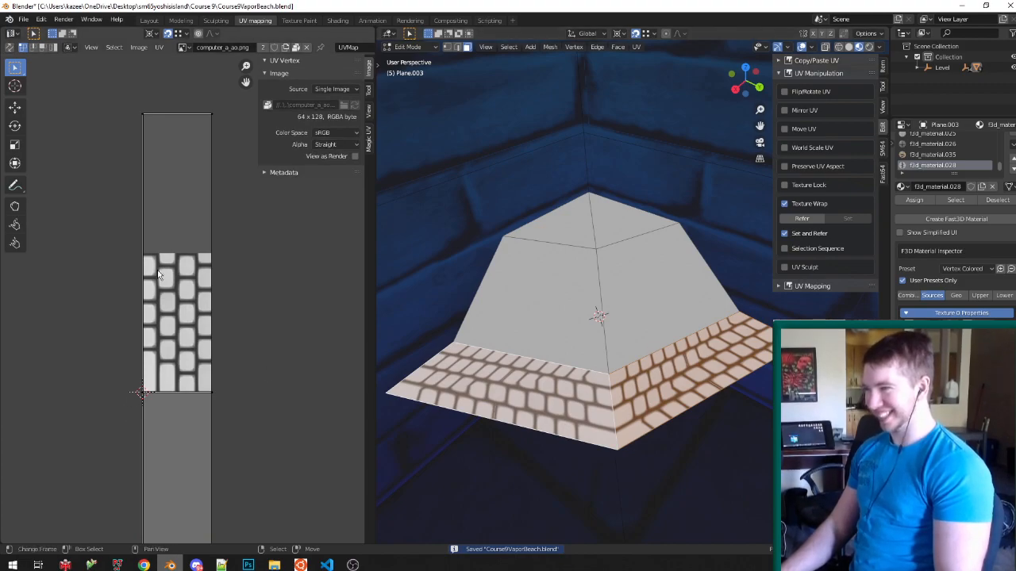
scroll(137, 477, "down", 3)
key("b")
left_click_drag(78, 143, 211, 254)
key("g")
key("y")
left_click(166, 478)
Slant the UV edge at the texture's lower border by moving its right corner down along Y to about -23.
key("alt+a")
key("b")
left_click_drag(97, 358, 133, 316)
key("shift+Tab")
scroll(119, 339, "up", 8)
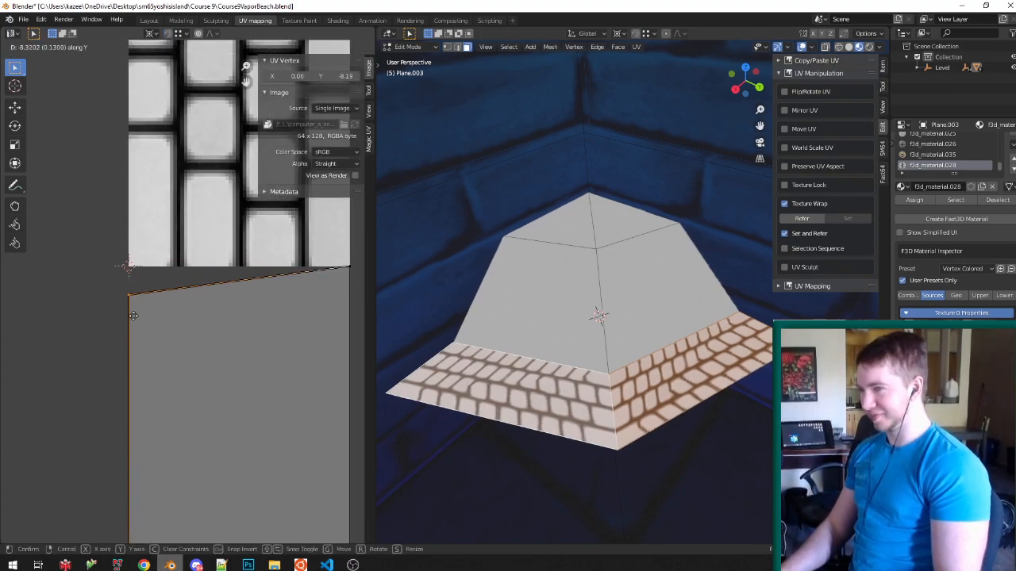
scroll(186, 300, "down", 3)
key("g")
key("y")
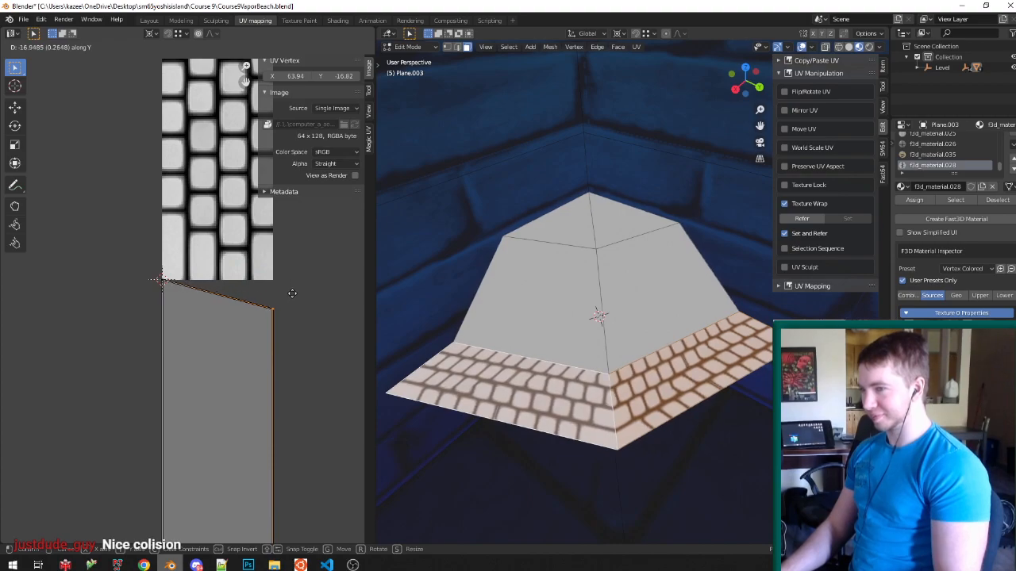
left_click(294, 302)
Check the keyboard mapping around the block's corner in Object and Edit Mode and save the file.
key("Tab")
key("ctrl+s")
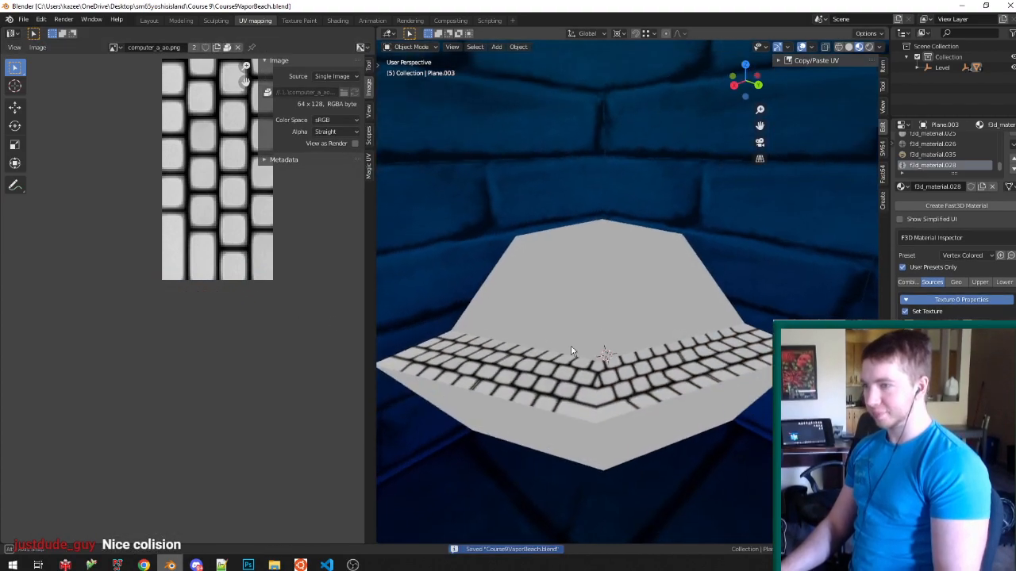
mouse_move(581, 379)
middle_mouse_down()
mouse_move(572, 388)
mouse_move(576, 372)
middle_mouse_up()
key("Tab")
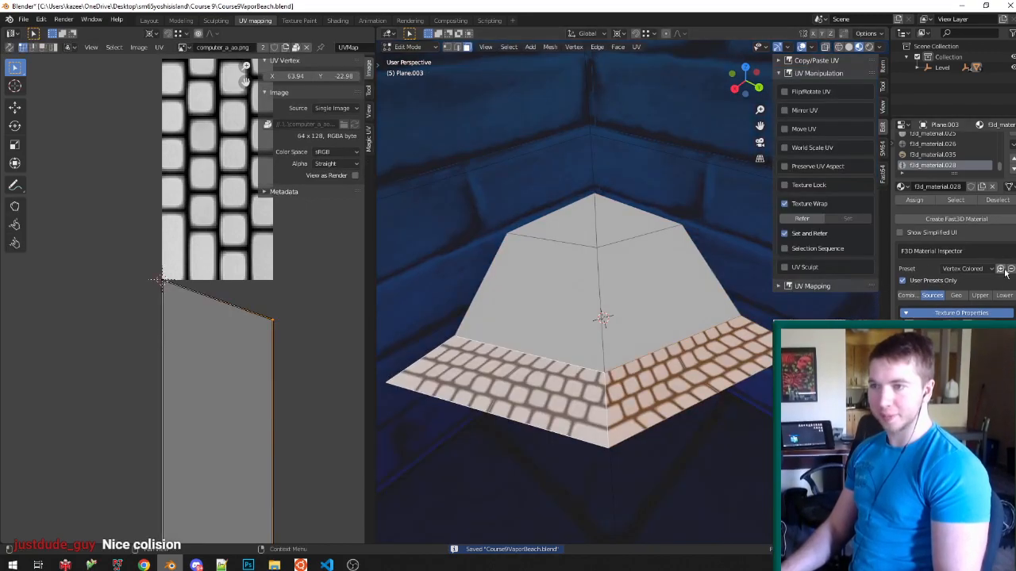
middle_click_drag(499, 302, 615, 307)
key("ctrl+s")
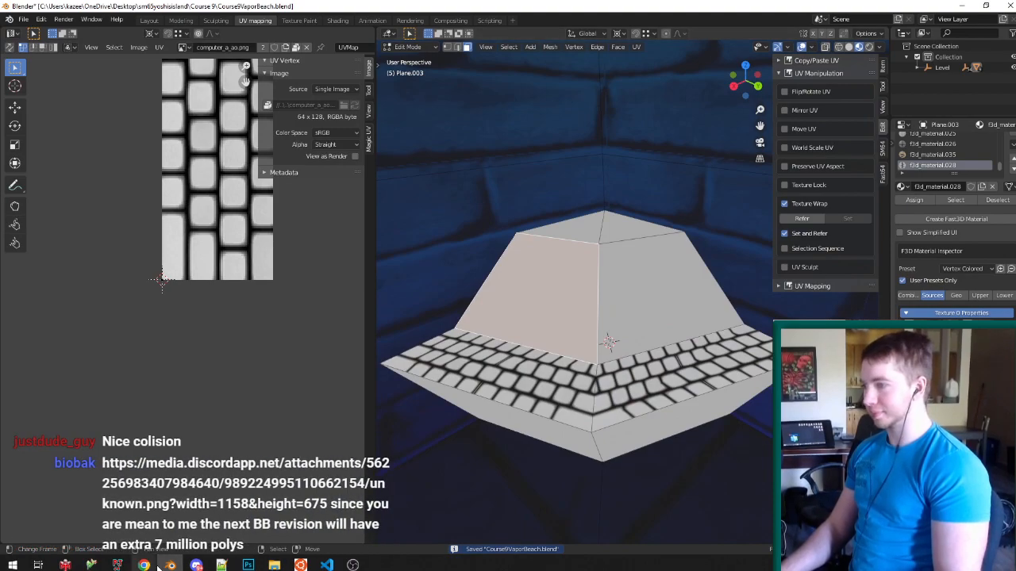
Switch to Chrome, view the linked unknown.png image and close its tab.
left_click(144, 565)
scroll(352, 334, "down", 1)
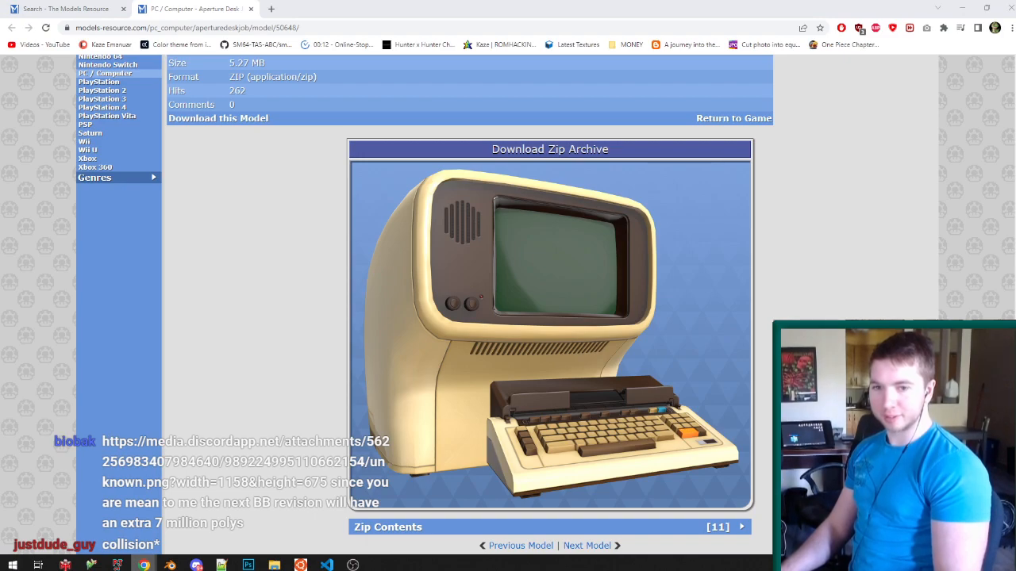
left_click_drag(1015, 147, 508, 6)
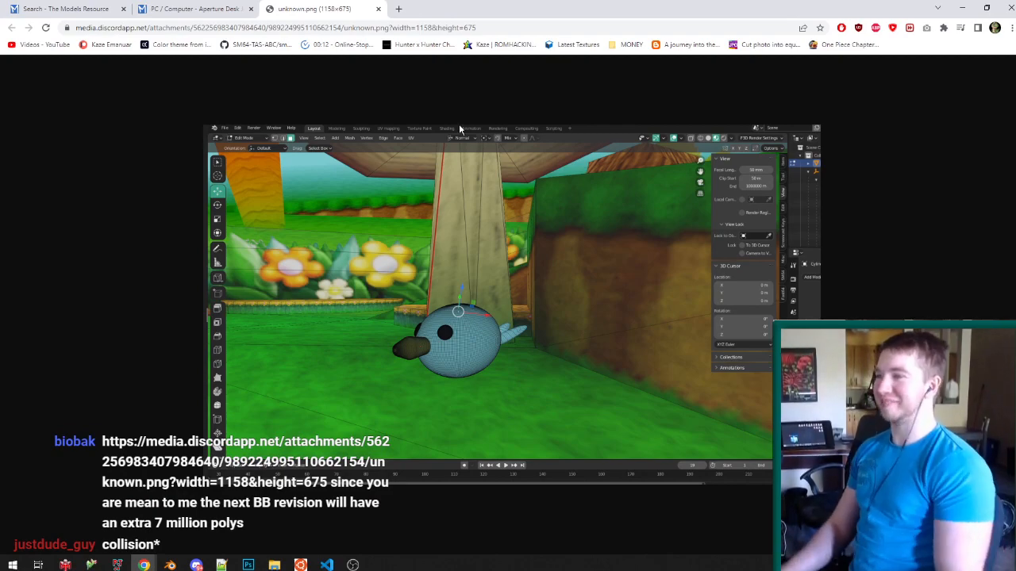
key("ctrl+w")
Open the Computer Screen 2 model from the computer search results and download its zip archive.
key("ctrl+shift+Tab")
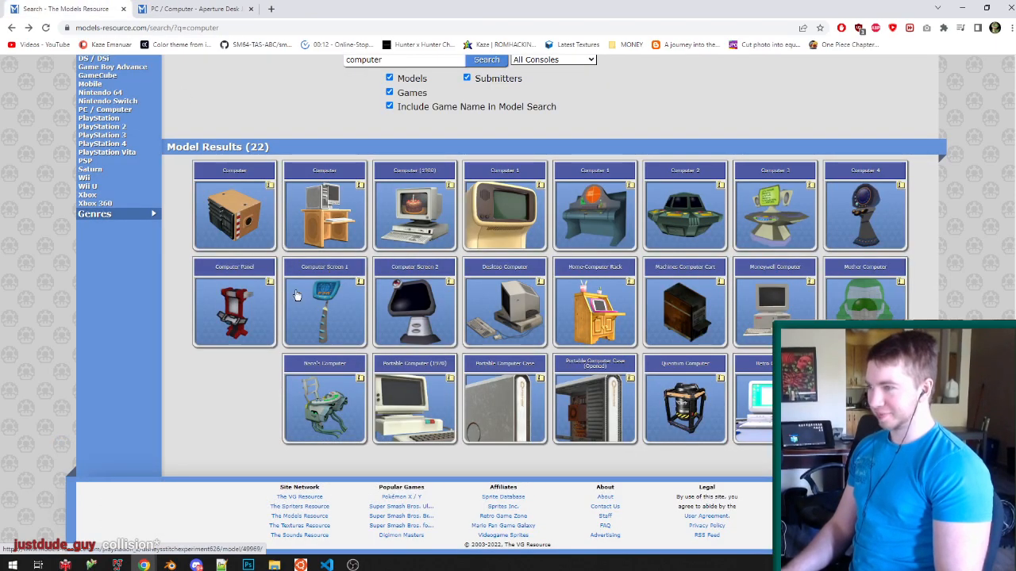
key("ctrl+Tab")
scroll(415, 275, "down", 2)
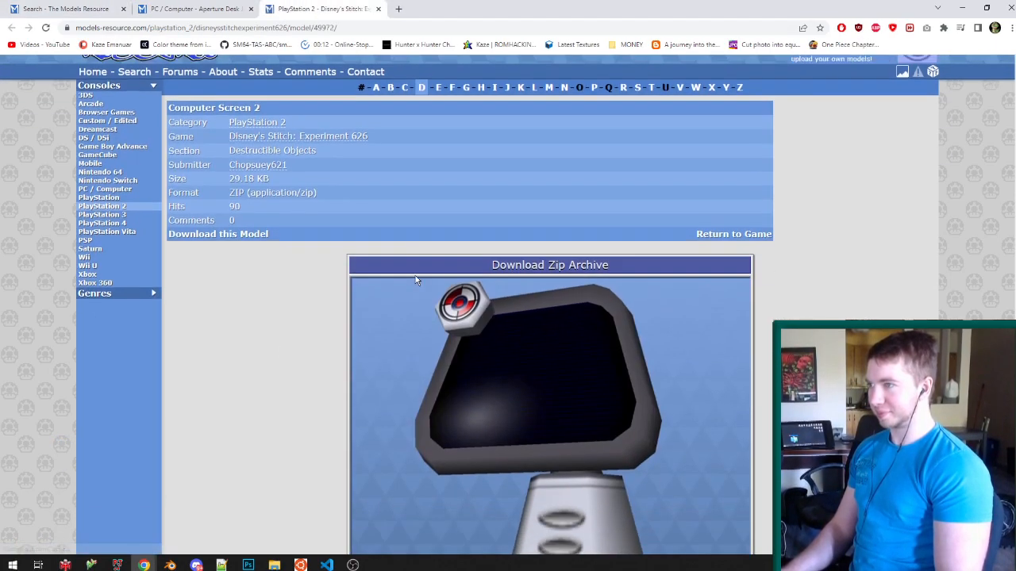
scroll(382, 283, "up", 1)
scroll(366, 288, "down", 2)
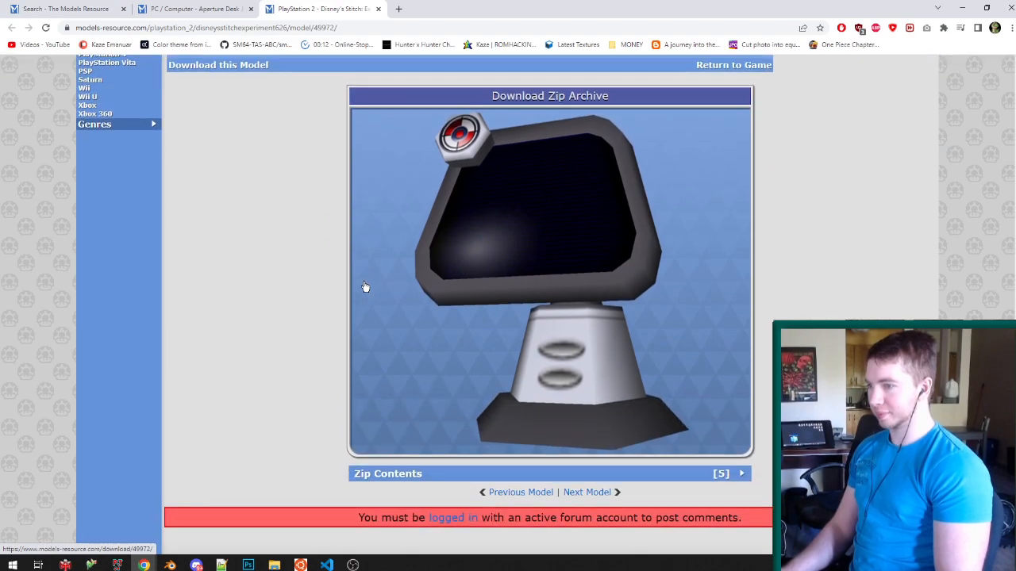
scroll(290, 220, "up", 1)
left_click(349, 323)
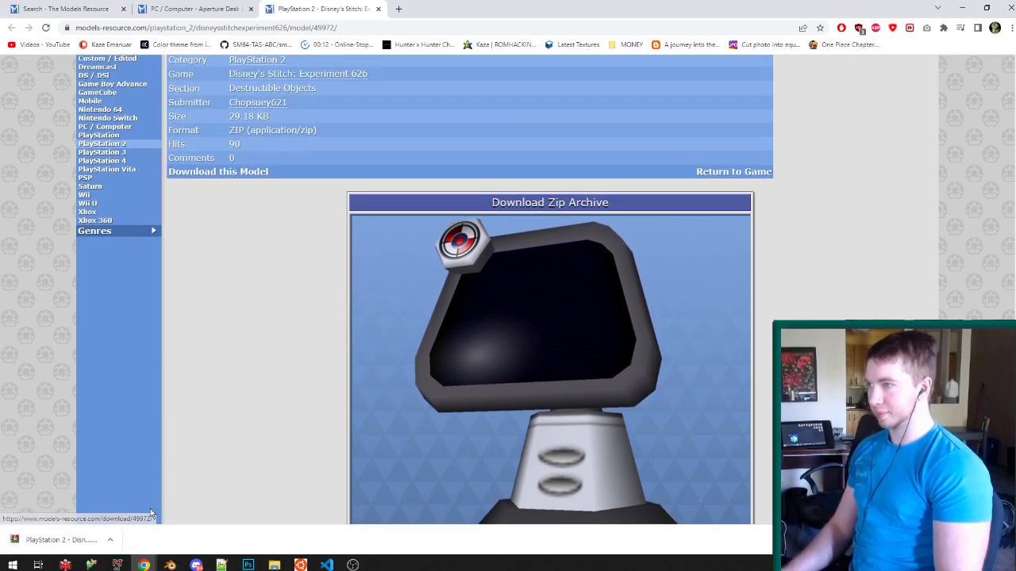
Open SCRN1.png from the downloaded archive in Photoshop and fit it to the view.
left_click(82, 546)
double_click(672, 196)
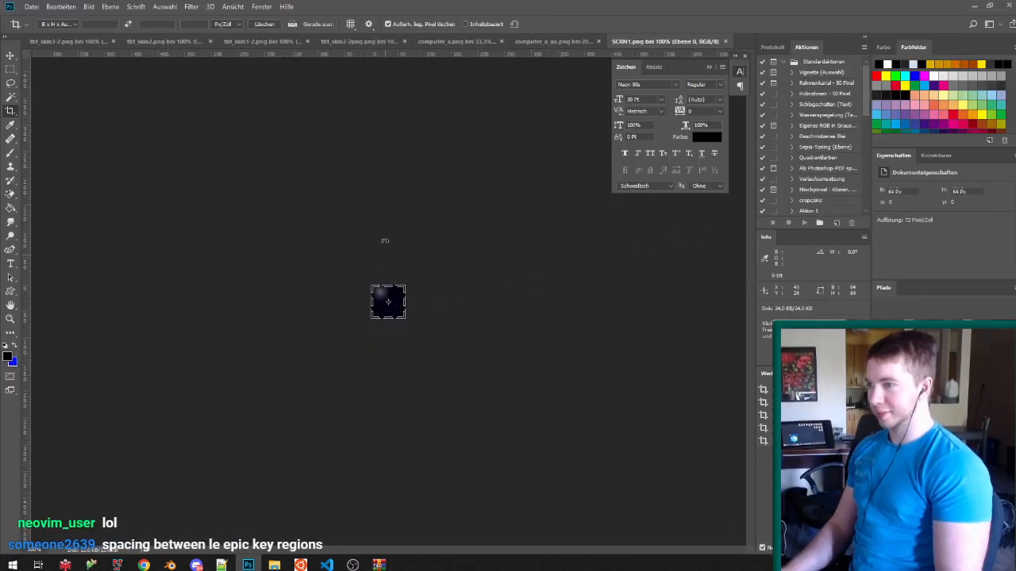
key("ctrl+0")
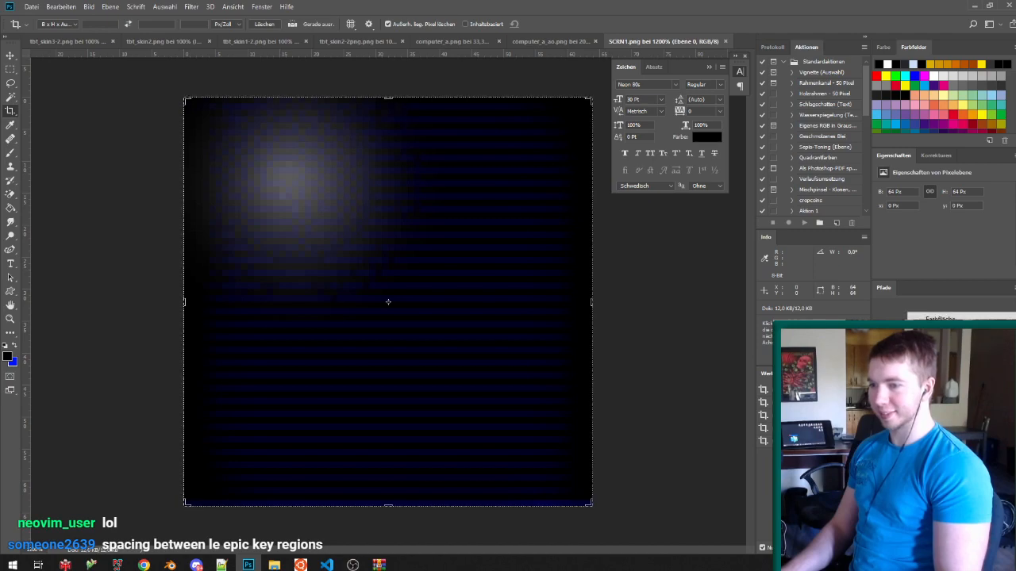
Try desaturating the screen image with a Hue/Saturation adjustment at saturation -100, and undo it.
left_click(946, 419)
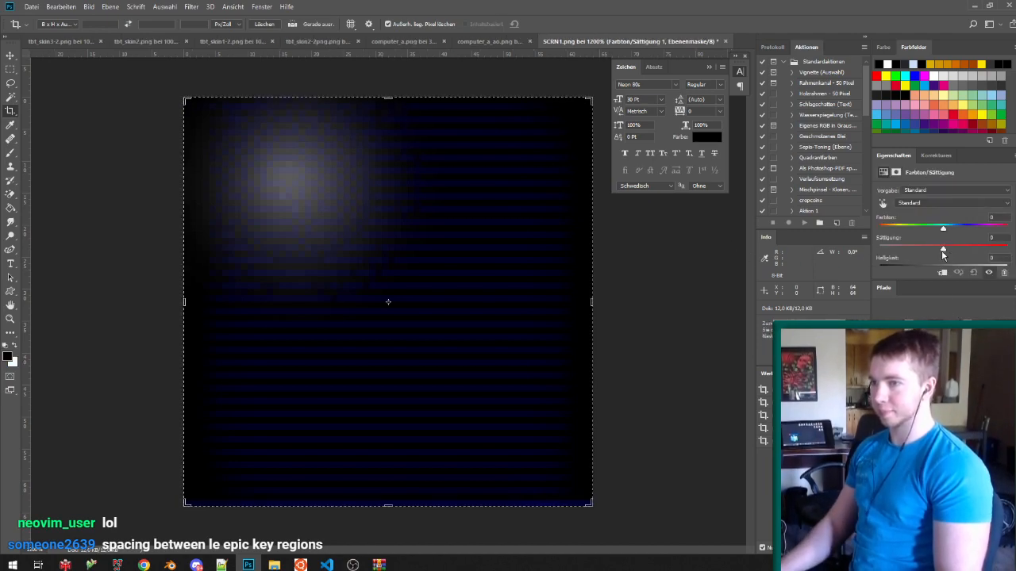
left_click_drag(942, 252, 705, 256)
left_click(61, 6)
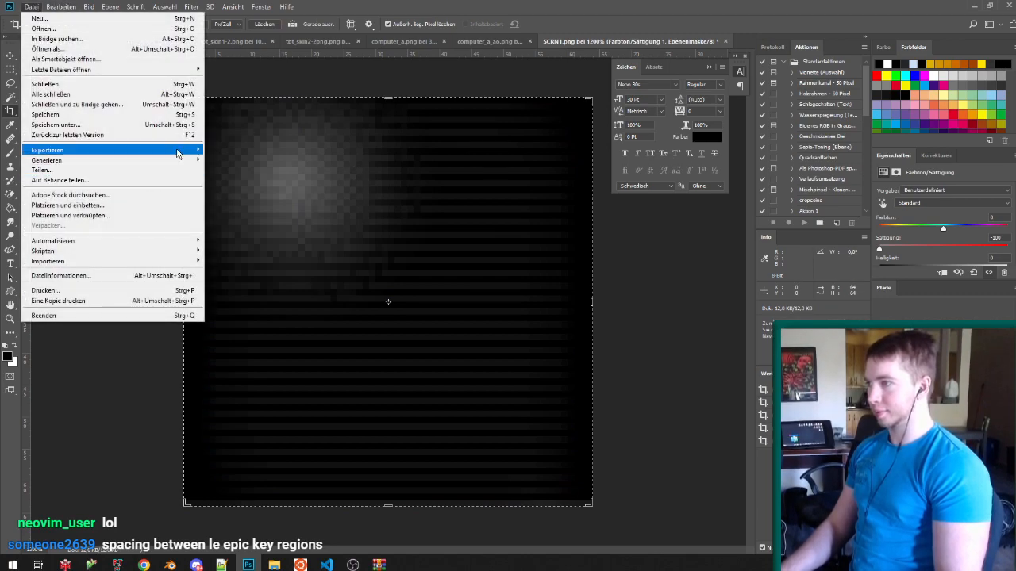
left_click(442, 297)
key("ctrl+alt+i")
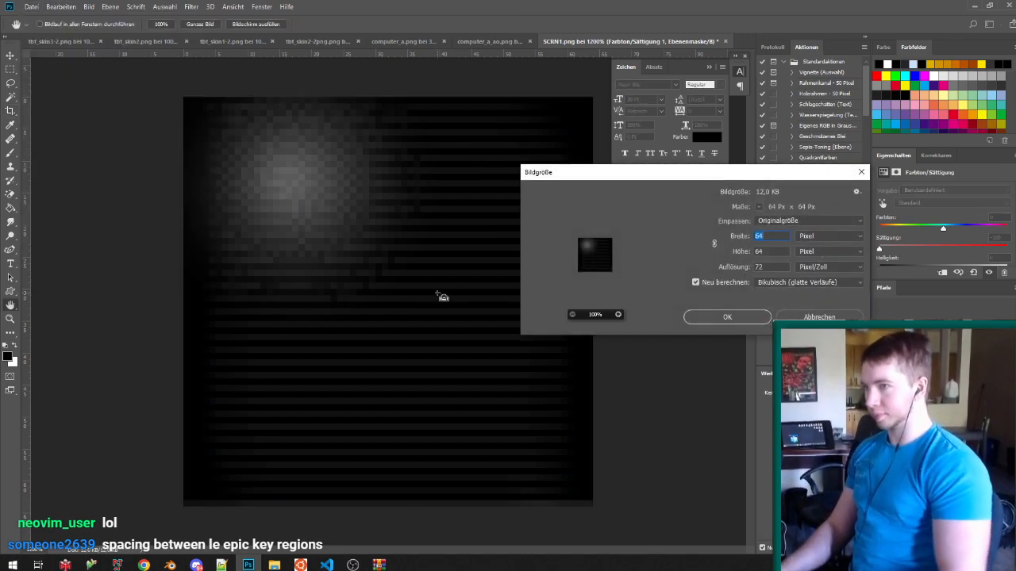
key("Escape")
key("ctrl+z")
key("ctrl+z")
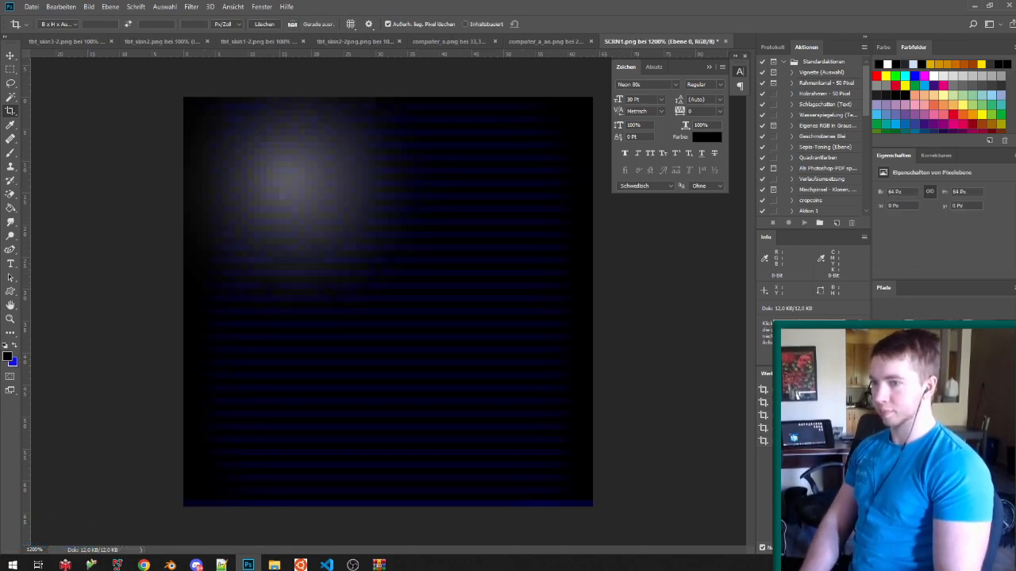
Try converting the screen image to indexed colour with the Lokal (Perzeptiv) palette and 16 colours, and undo the conversion.
left_click(89, 6)
mouse_move(198, 18)
left_click(250, 48)
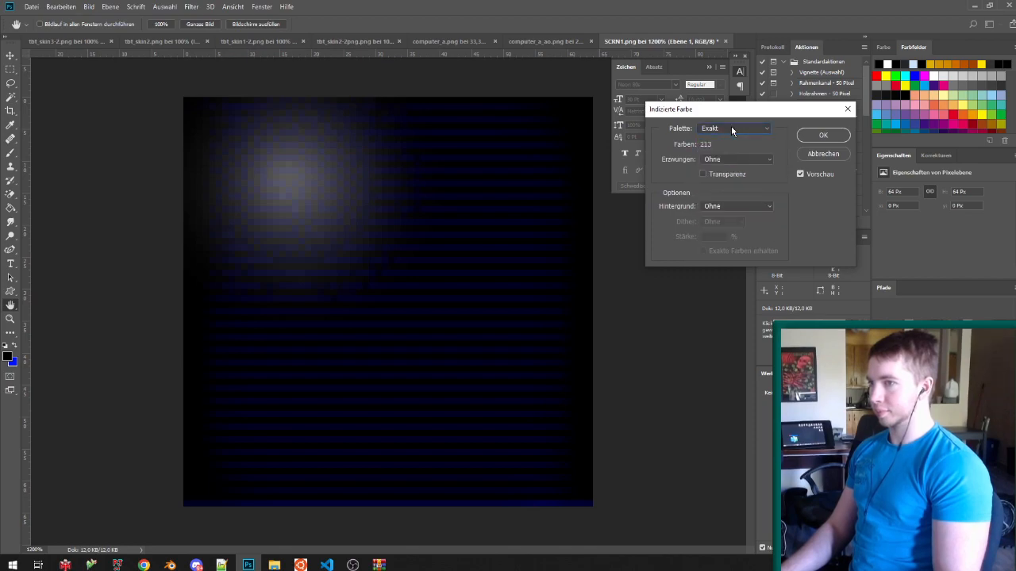
left_click(731, 127)
left_click(741, 184)
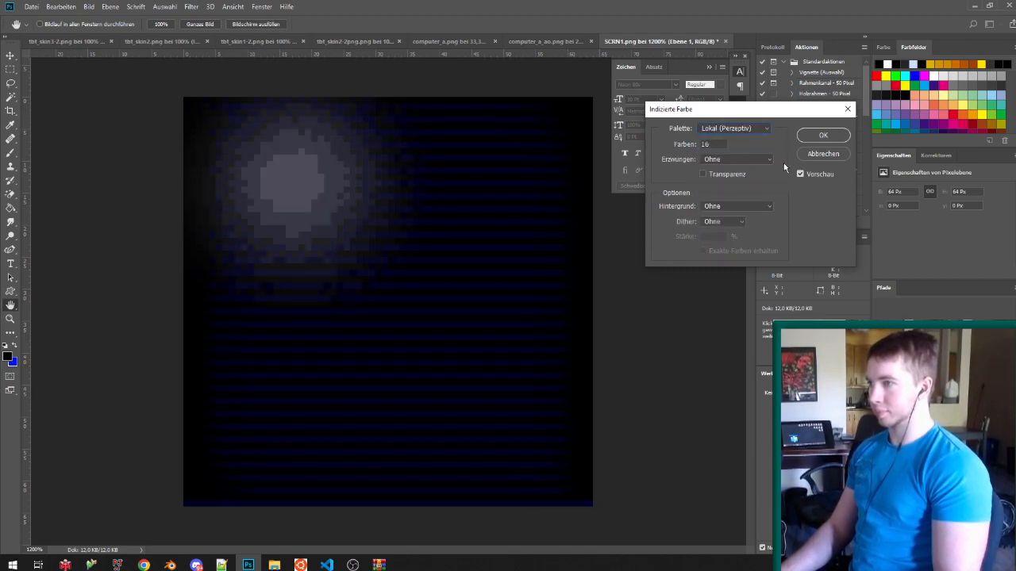
left_click(820, 137)
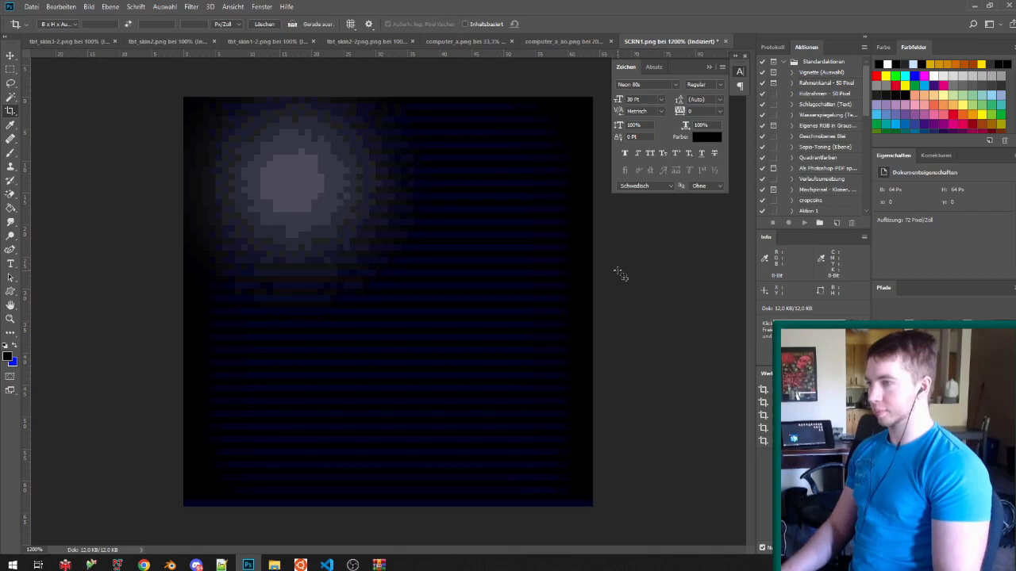
key("ctrl+z")
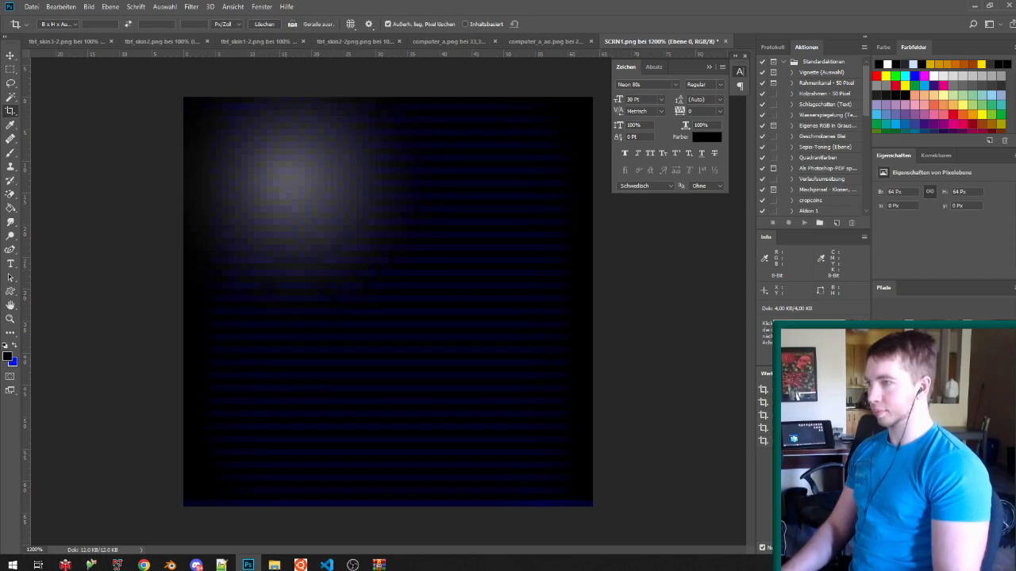
Export the screen image to the Desktop as SCRN1.png.
left_click(31, 7)
mouse_move(63, 149)
left_click(222, 151)
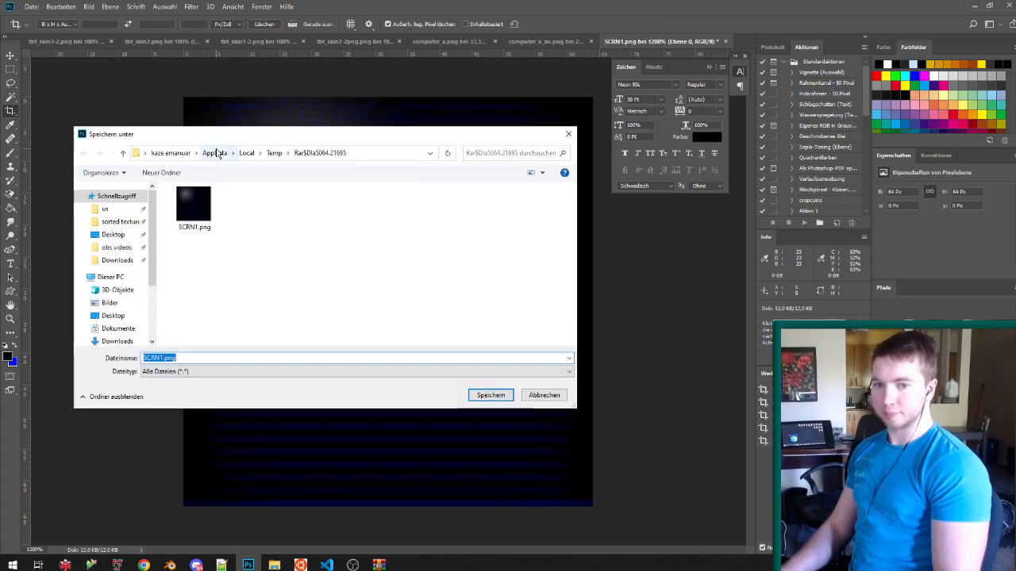
left_click(113, 235)
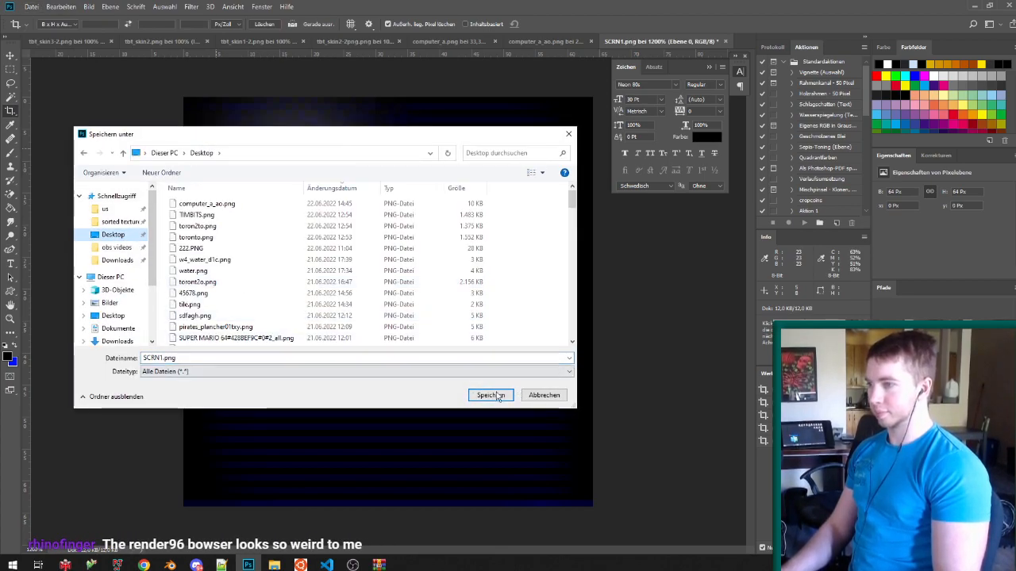
left_click(500, 396)
Switch to Blender and inset the block's two keyboard faces individually by about 11.4.
left_click(170, 565)
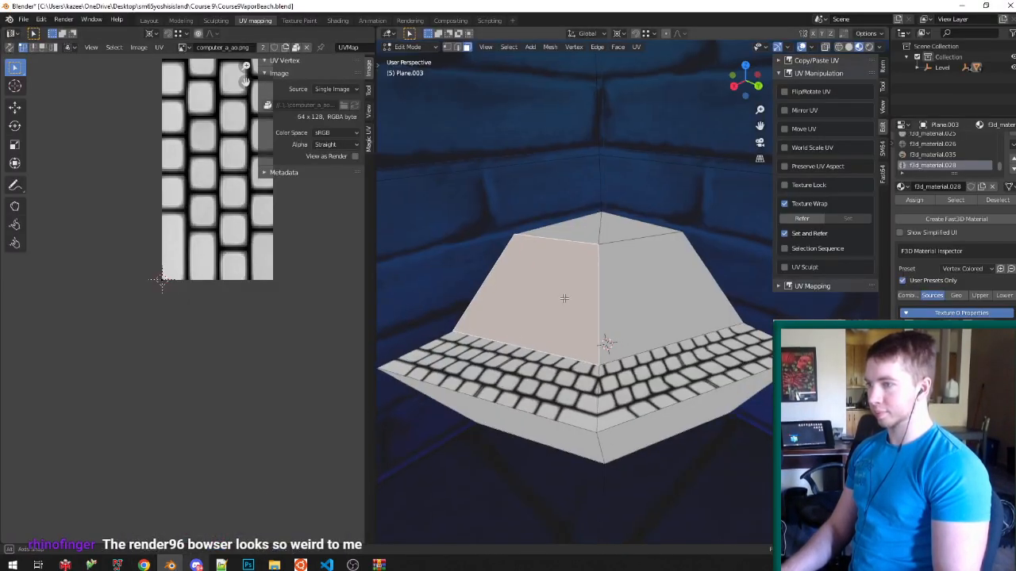
left_click(607, 381)
left_click(643, 352, "shift")
middle_click_drag(643, 352, 614, 288)
key("i")
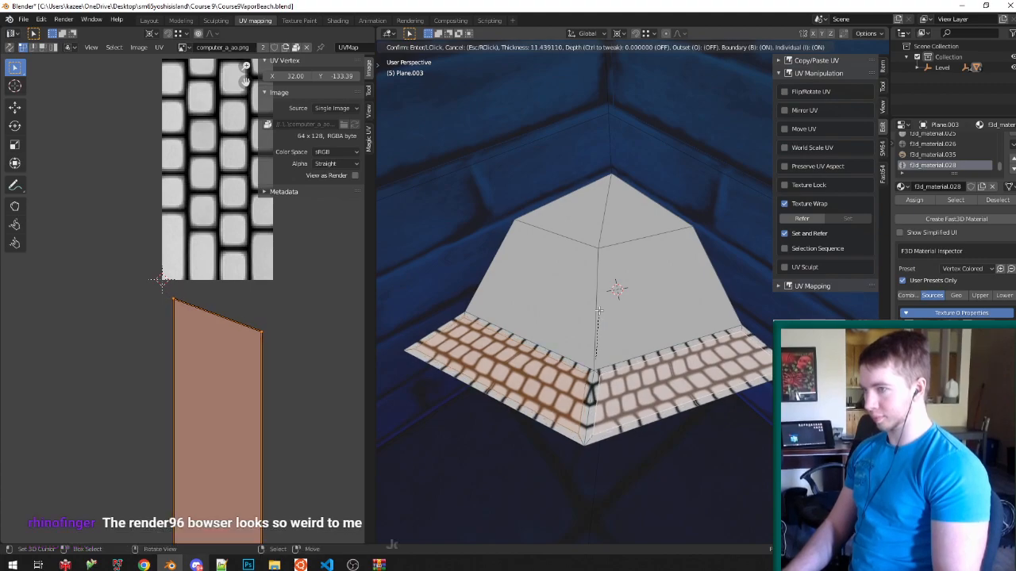
left_click(599, 311)
Try to move the right-hand UV vertices of the inset keyboard faces along X.
scroll(191, 274, "down", 4)
scroll(230, 303, "up", 1)
key("alt+a")
key("a")
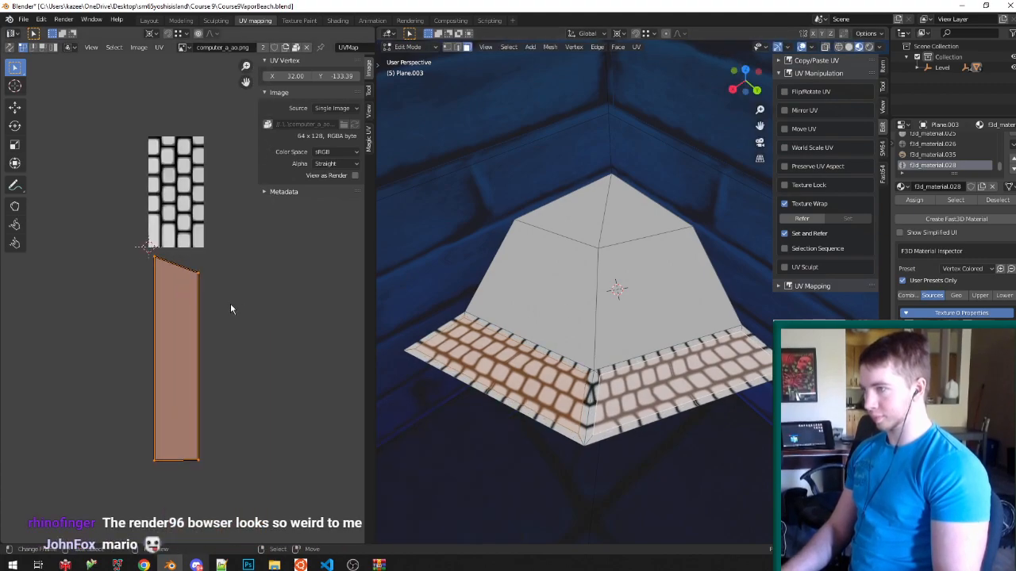
key("alt+a")
left_click_drag(179, 493, 256, 262)
key("g")
key("x")
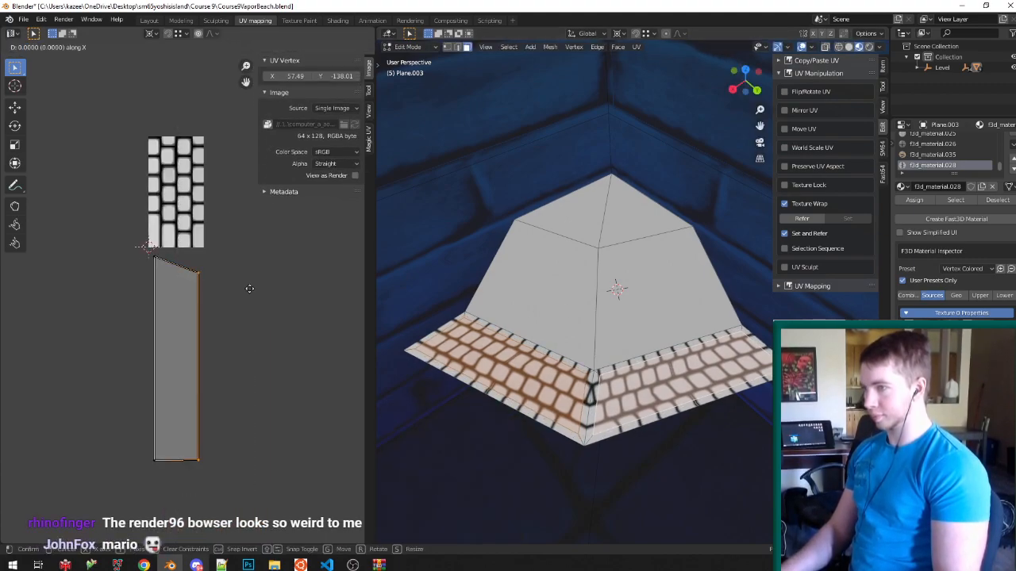
right_click(257, 289)
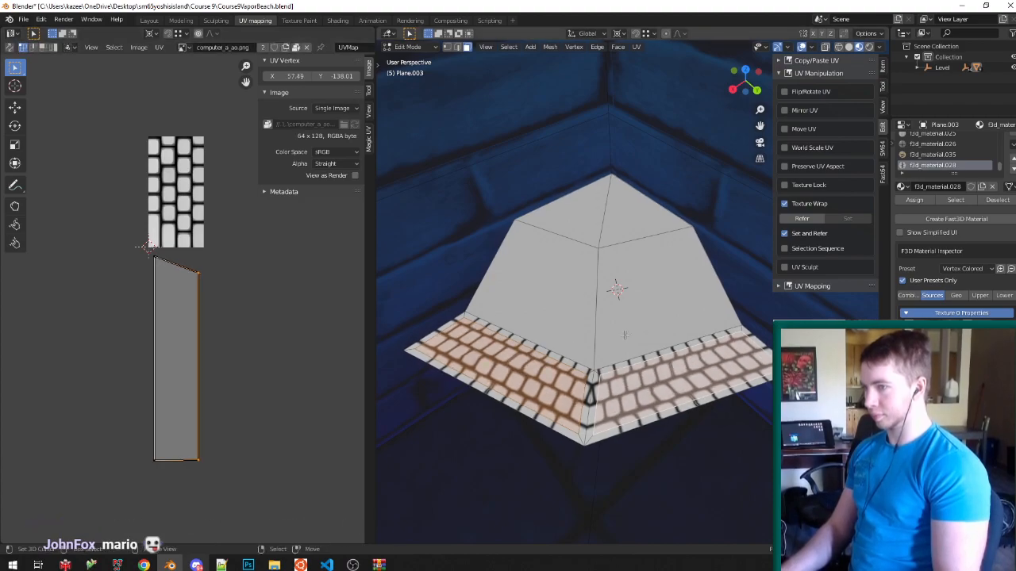
Create a new Fast3D material with the Vertex Colored preset for the left upper side face of the block.
left_click(539, 294)
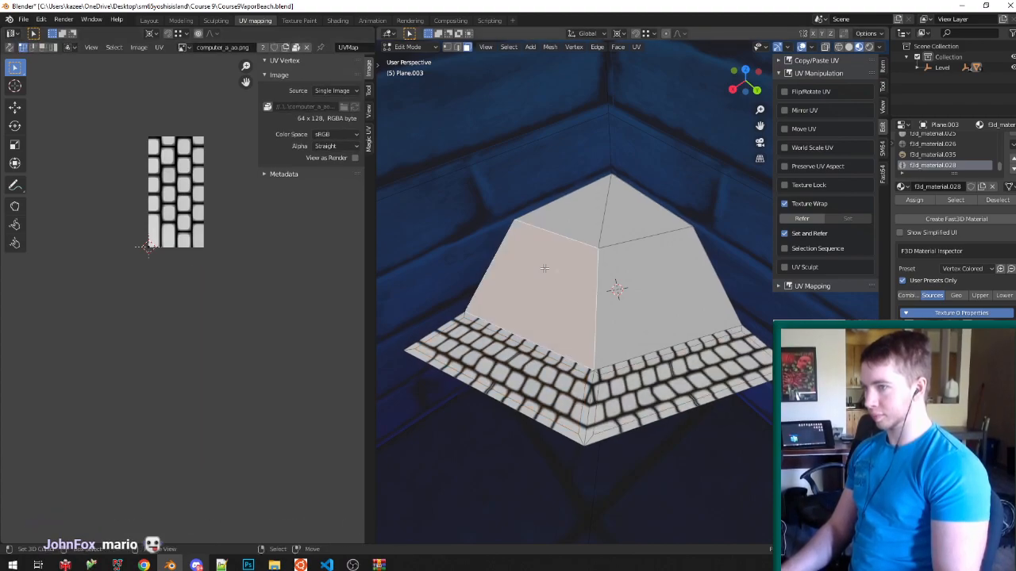
left_click(941, 219)
left_click(915, 200)
left_click(966, 269)
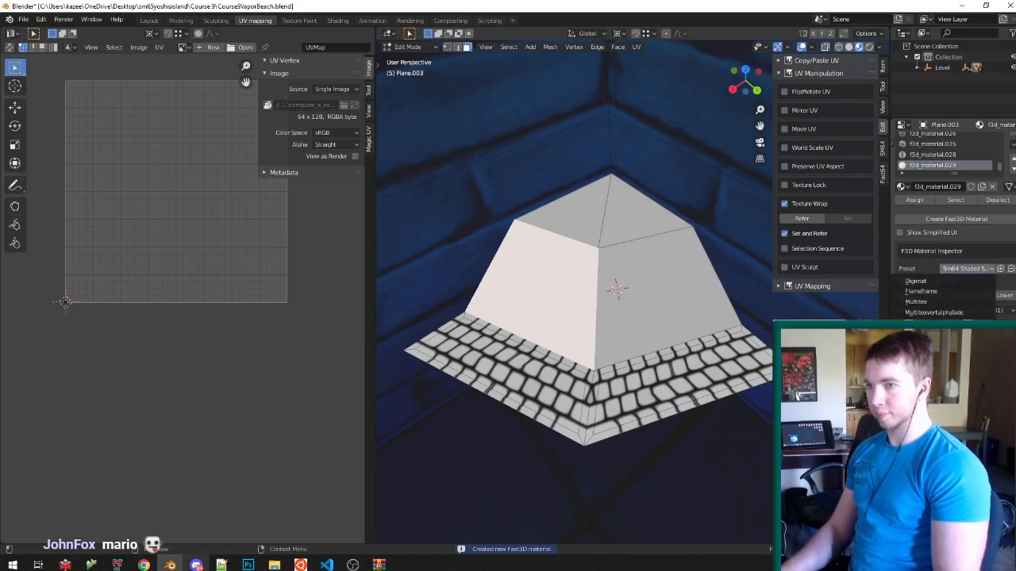
left_click(937, 345)
Load SCRN1.png from the Desktop as Texture 0 of the new material.
left_click(934, 297)
left_click(974, 313)
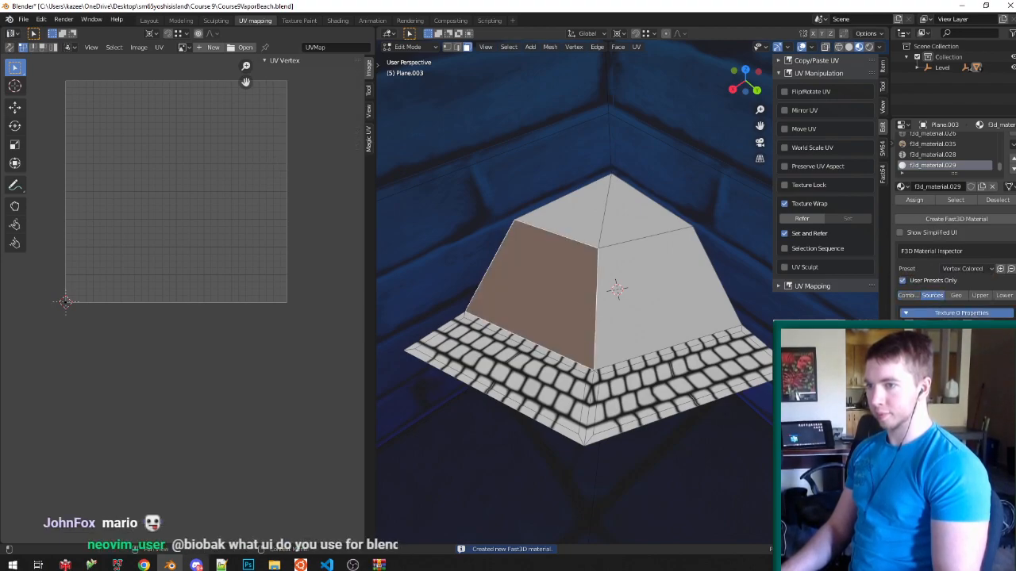
left_click(980, 349)
left_click(255, 382)
scroll(446, 394, "down", 10)
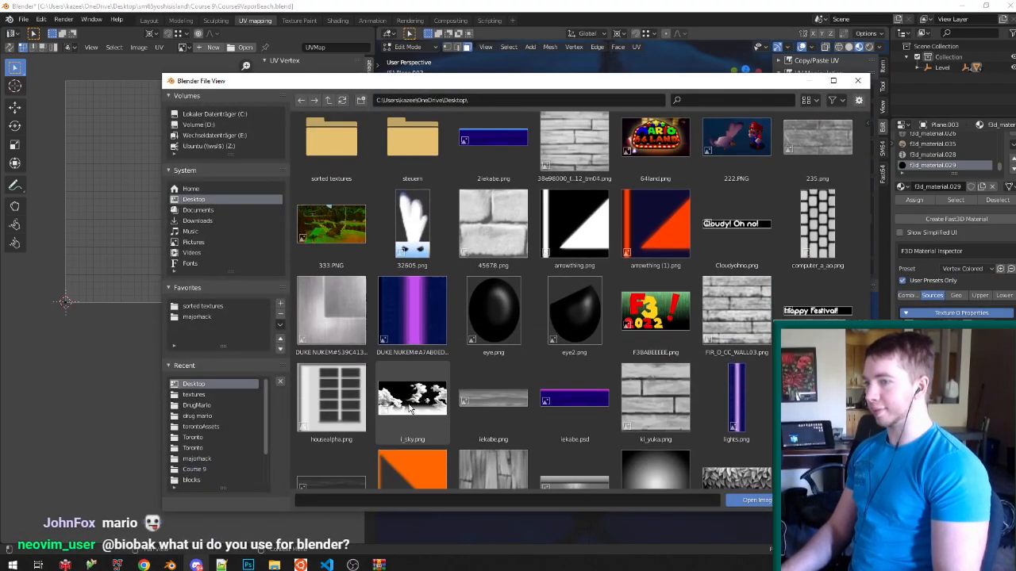
scroll(447, 394, "down", 10)
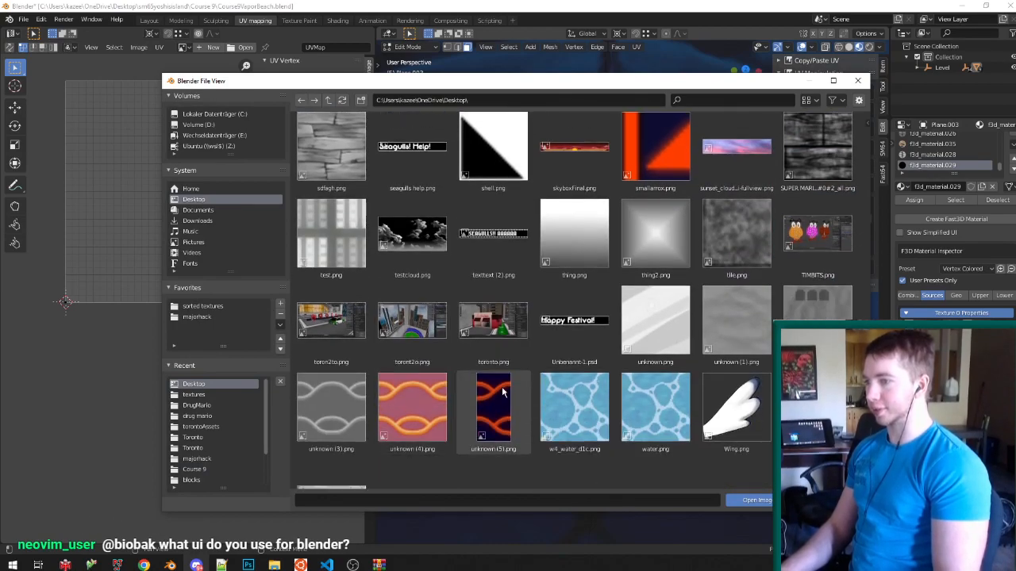
scroll(530, 376, "up", 5)
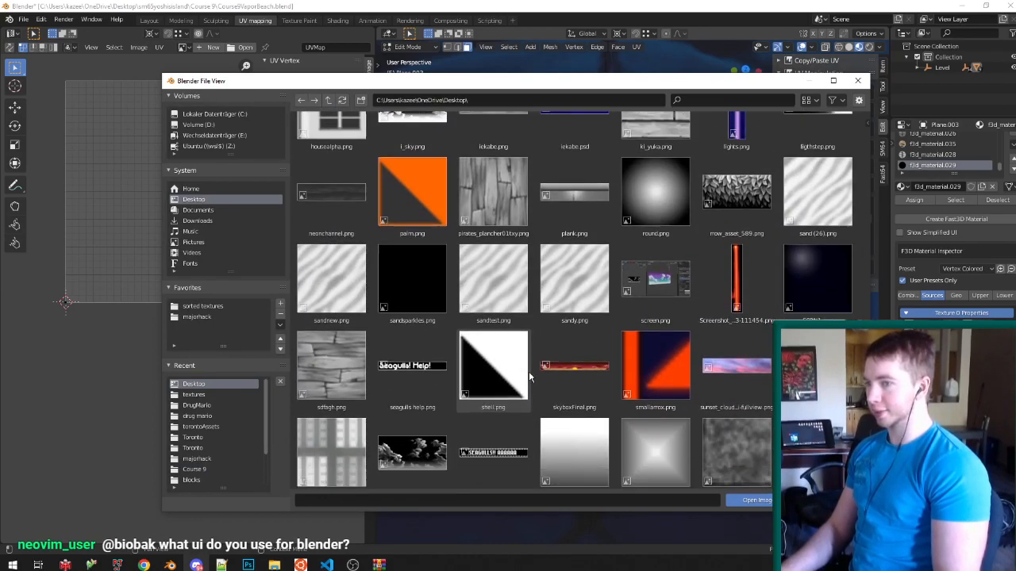
double_click(818, 293)
Unwrap the left upper side face with Lightmap Pack and check the screen texture in Object Mode.
middle_click_drag(624, 306, 619, 254)
key("u")
key("l")
key("Return")
key("Tab")
key("Tab")
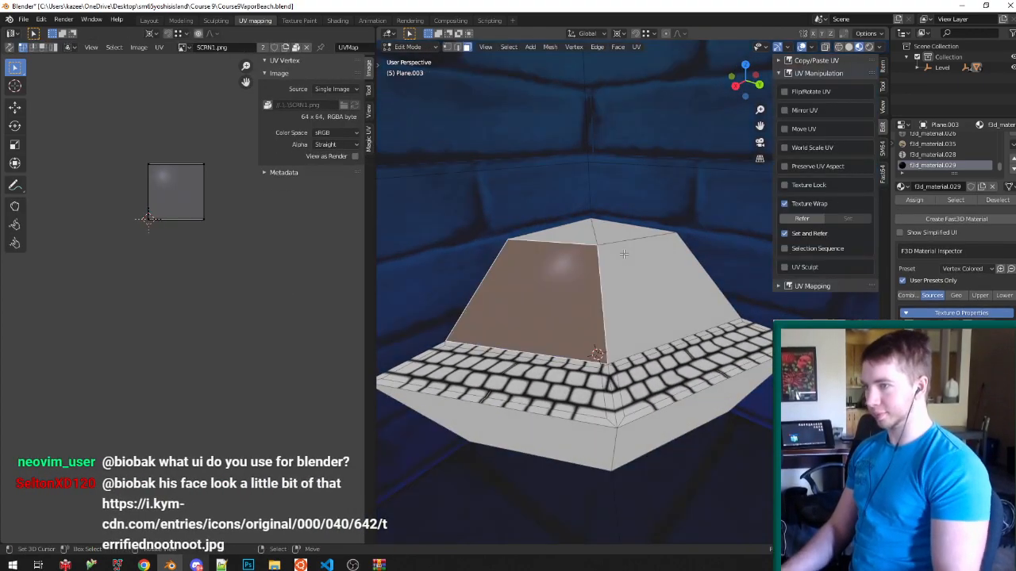
Inset the block's two upper side faces individually by about 6.5.
scroll(624, 254, "up", 2)
key("ctrl+z")
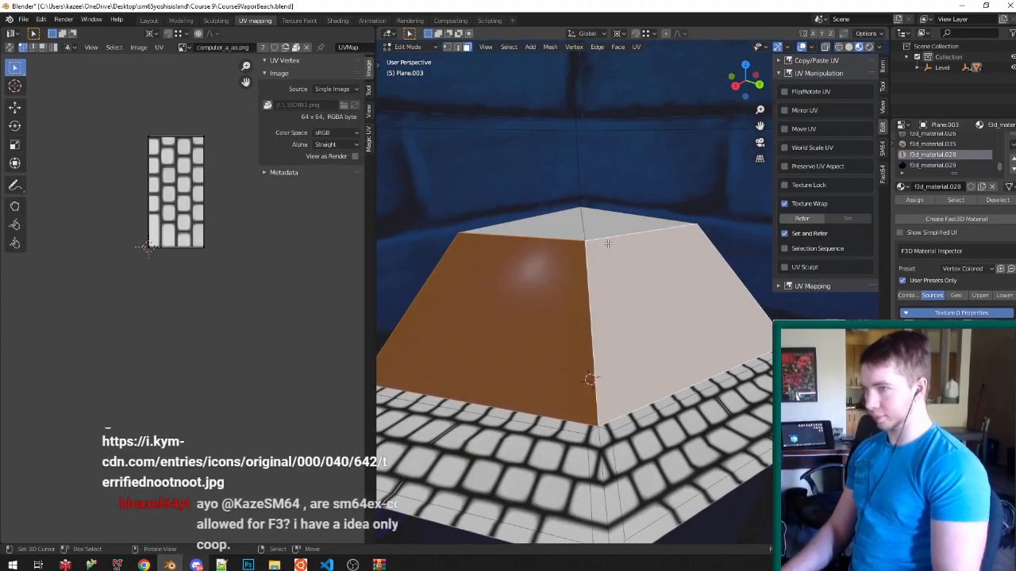
key("i")
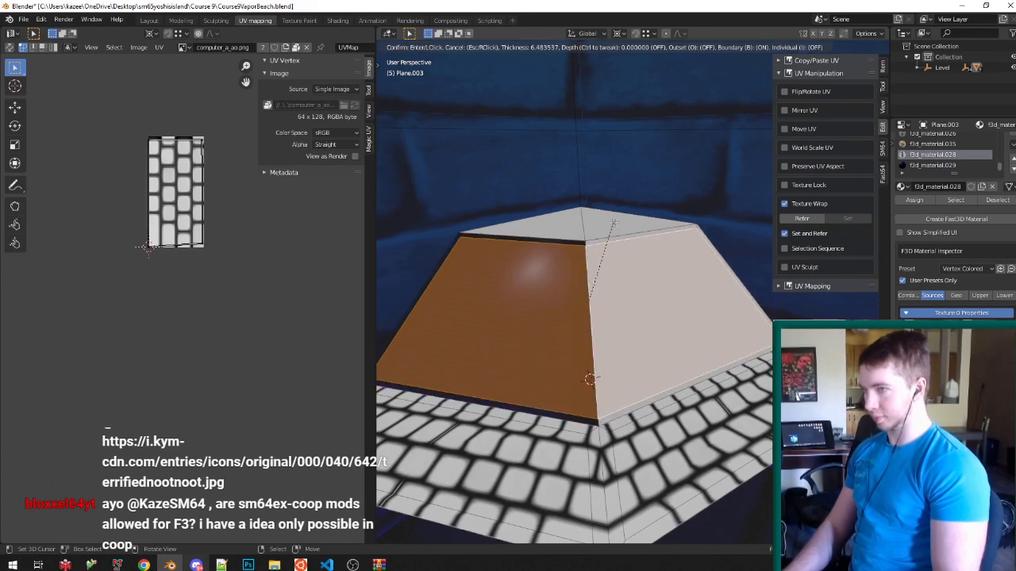
left_click(614, 224)
right_click(537, 287)
key("Tab")
key("Tab")
Apply the left screen face's material and mapping to the right inset face, save the file and check it in Object Mode.
right_click(602, 291)
key("ctrl+KP_Add")
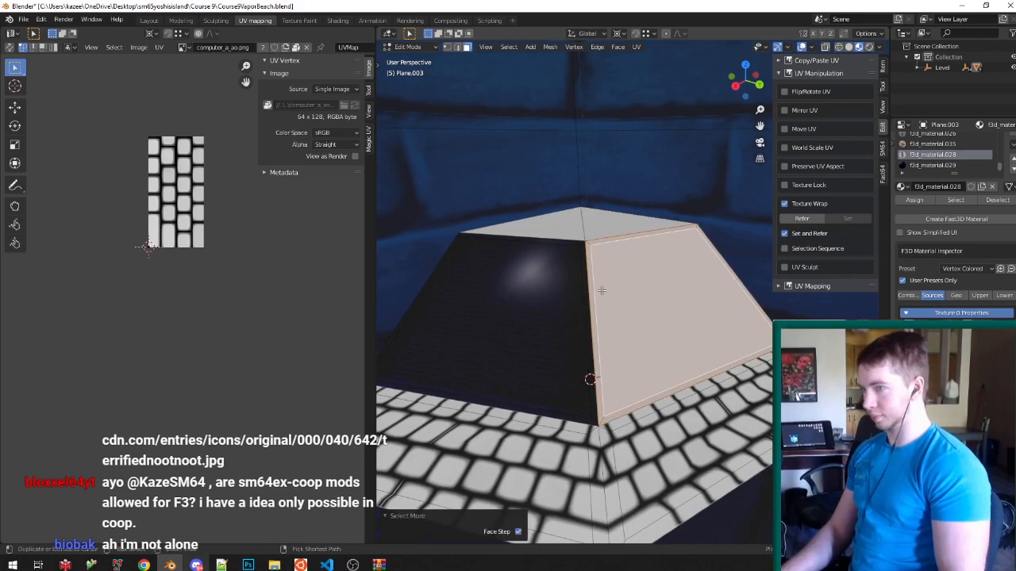
right_click(526, 302, "shift")
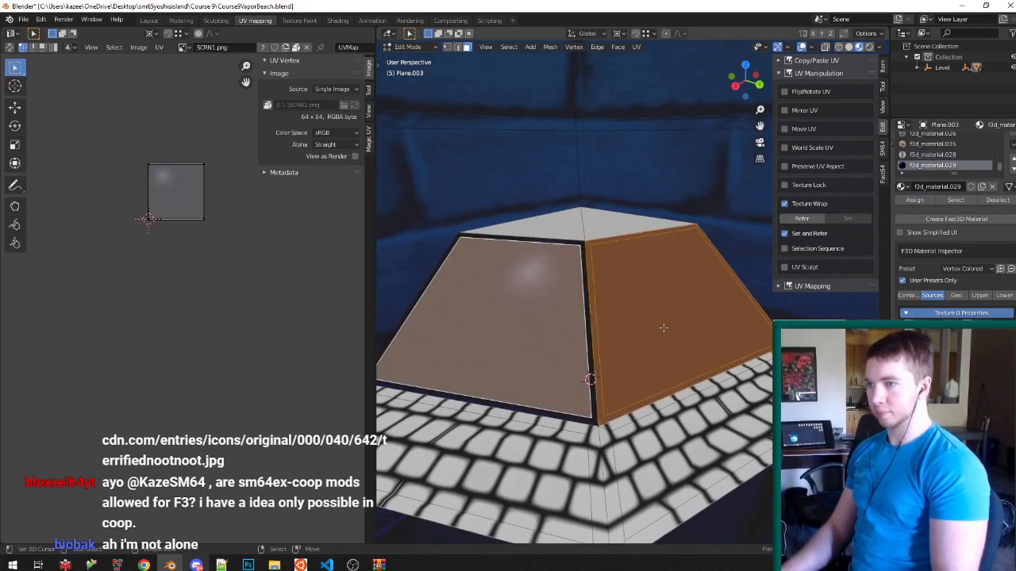
right_click(663, 327)
key("ctrl+s")
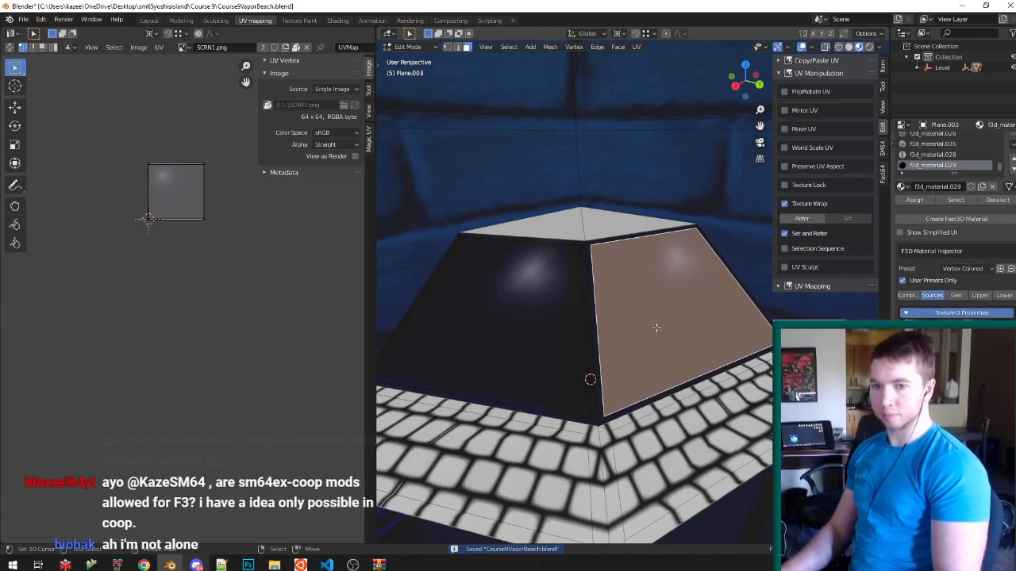
key("Tab")
middle_click_drag(618, 315, 616, 336)
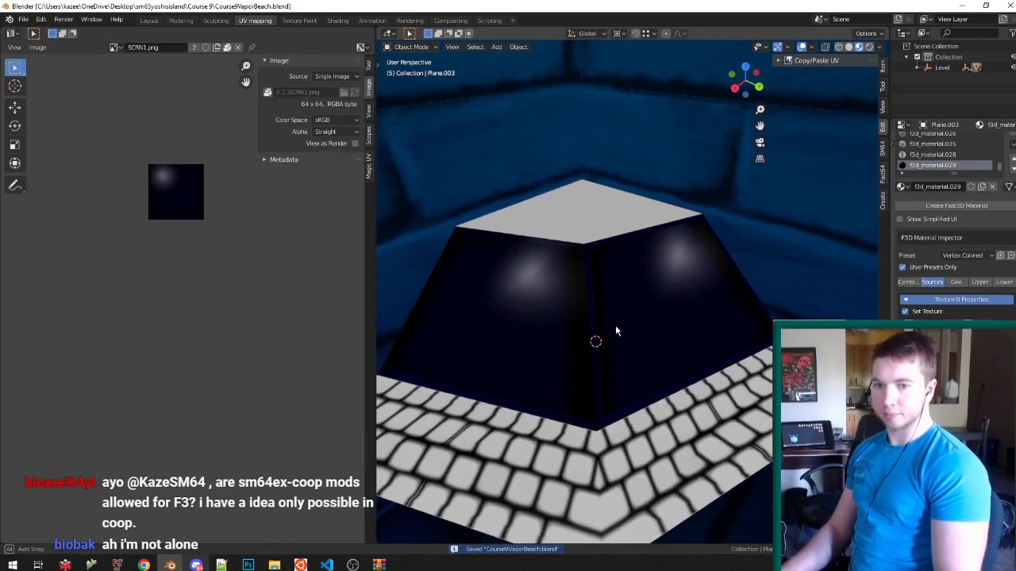
Select the block's top faces together with the border strips around both screens.
key("Tab")
right_click(565, 222)
key("ctrl+KP_Add")
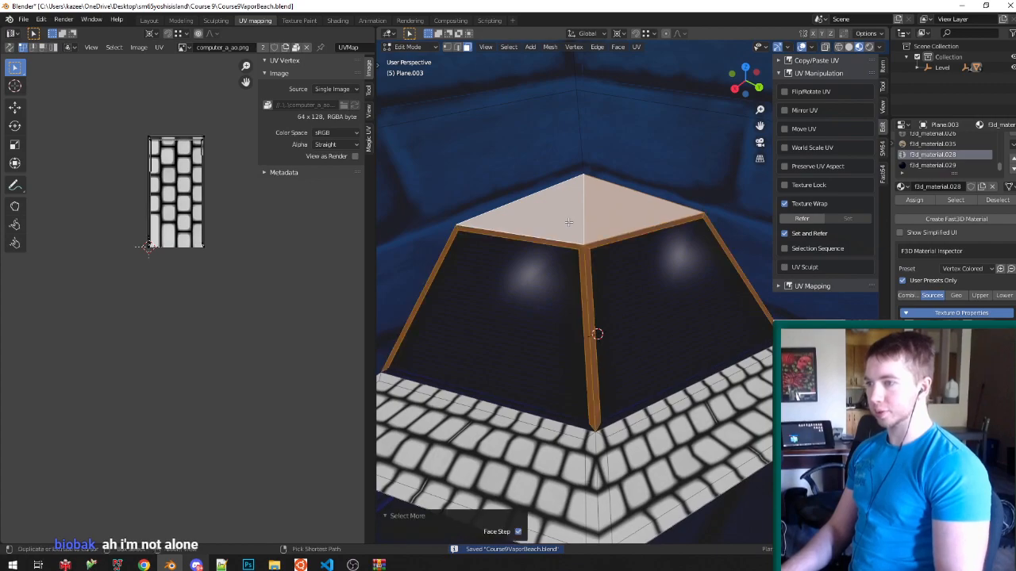
scroll(599, 420, "up", 4)
right_click(619, 462, "shift")
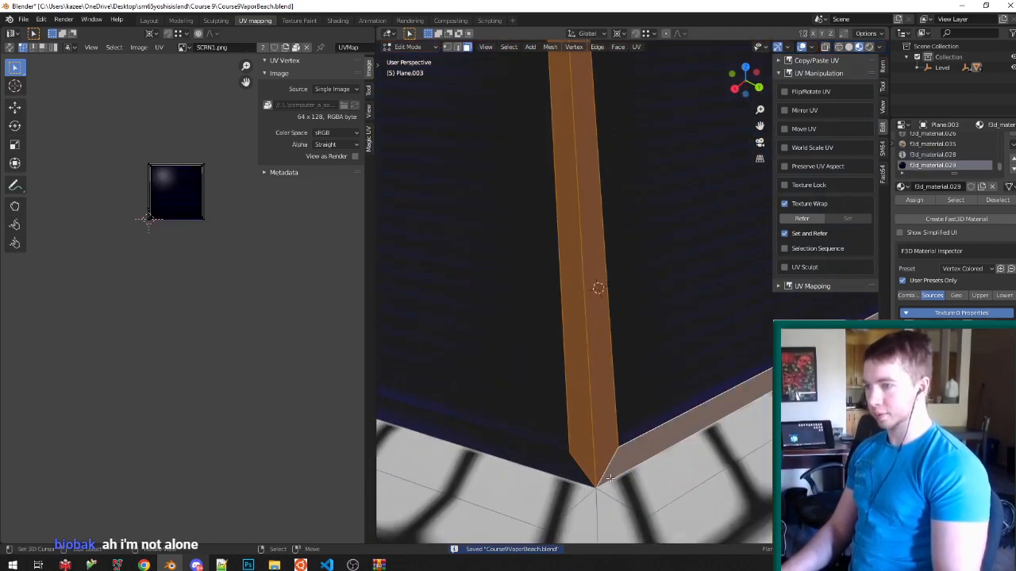
key("ctrl+KP_Add")
scroll(613, 413, "down", 6)
middle_click_drag(600, 340, 659, 318)
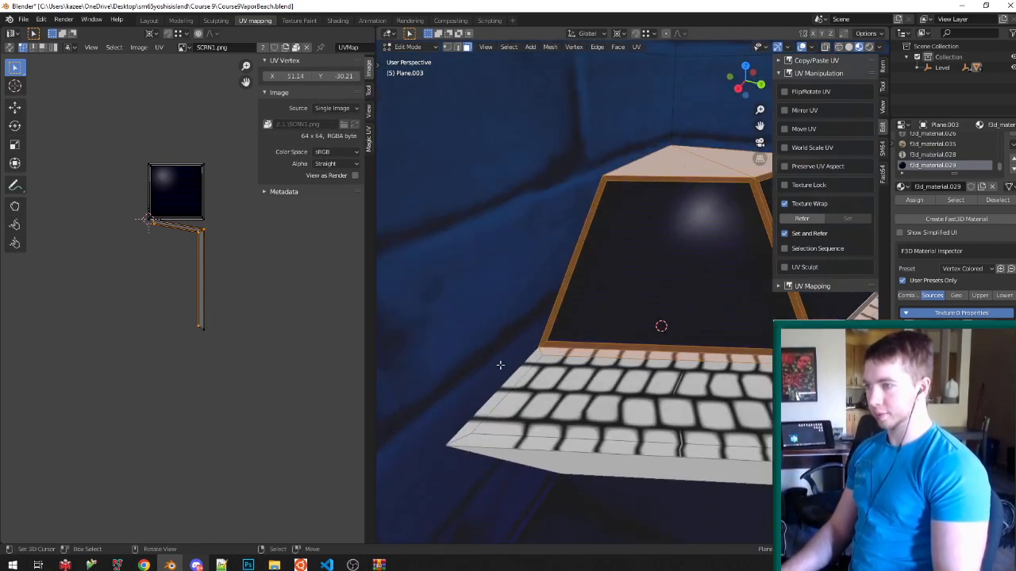
Add the keyboard border strips to the selection, save the file and give all selected faces a new Fast3D material.
scroll(508, 385, "up", 3)
right_click(512, 394, "shift")
key("ctrl+z")
right_click(509, 393, "shift")
right_click(493, 492, "shift")
middle_click_drag(494, 492, 612, 272)
right_click(764, 295, "shift")
key("ctrl+s")
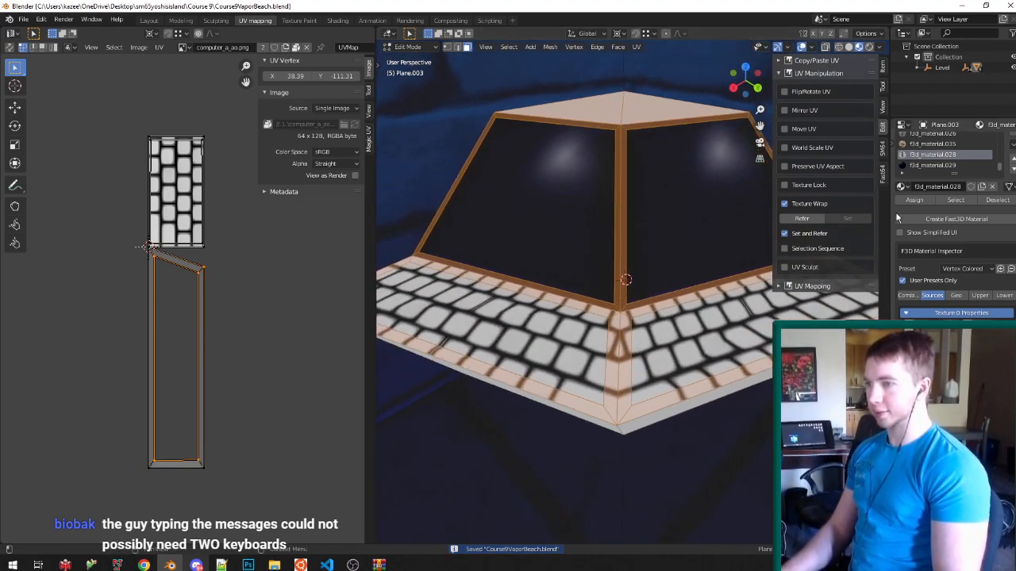
left_click(932, 221)
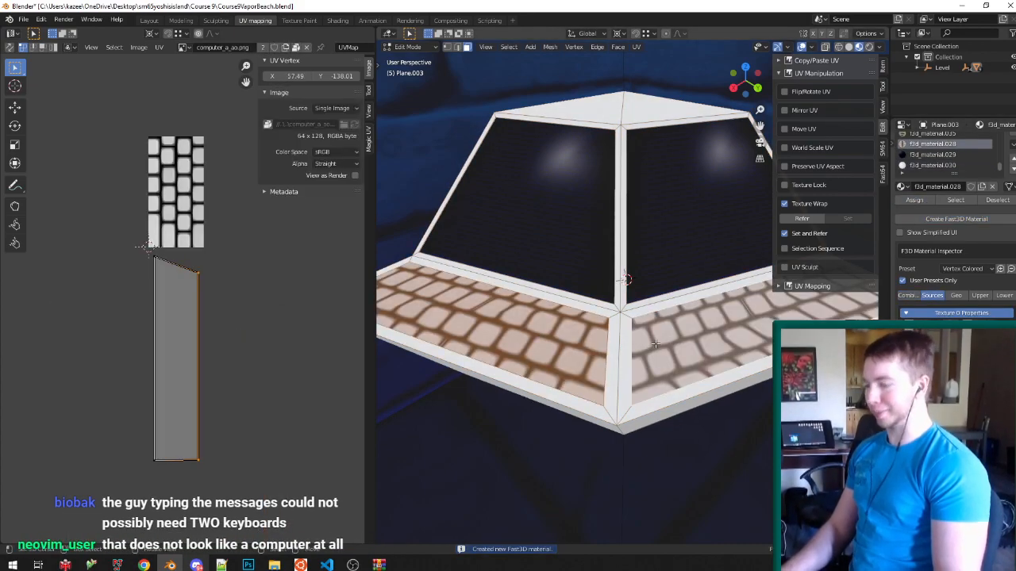
Move the two inner keyboard faces up 5 m along Z and save the file.
type("gz5")
key("Return")
mouse_move(651, 366)
middle_mouse_down()
mouse_move(651, 352)
mouse_move(647, 381)
middle_mouse_up()
key("ctrl+s")
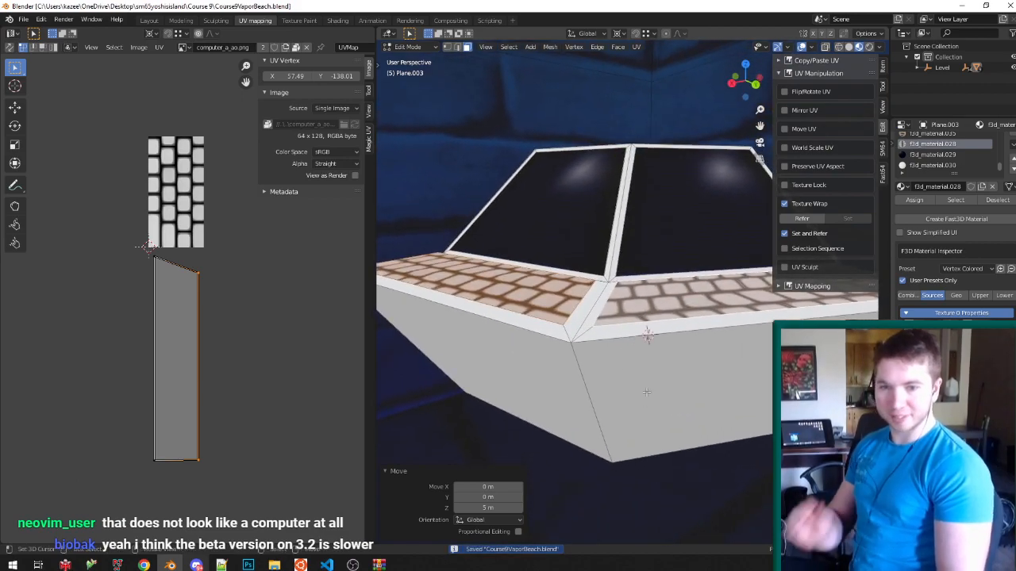
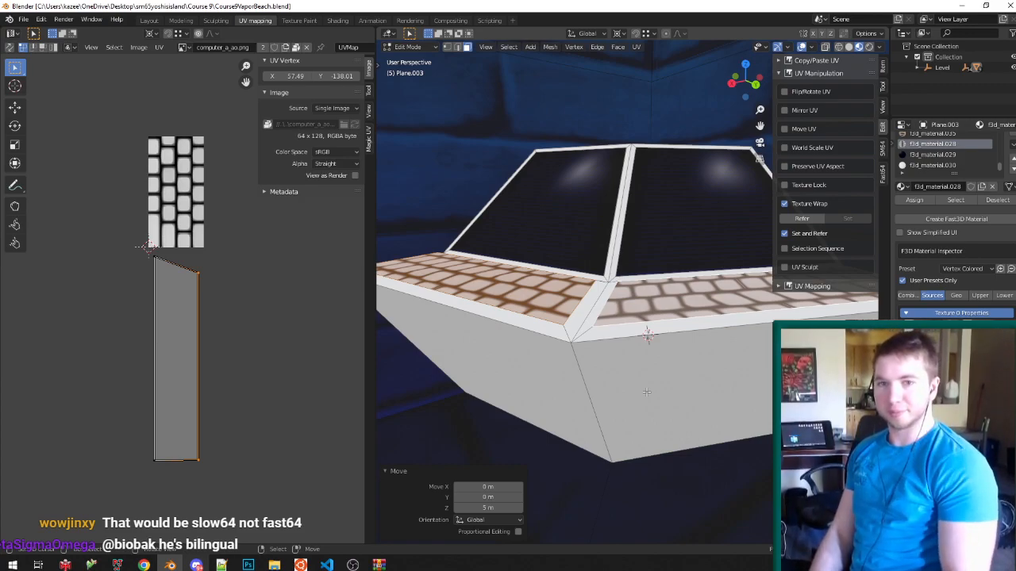
Select all linked frame faces on the computer block, delimiting the linked selection by material.
left_click(196, 565)
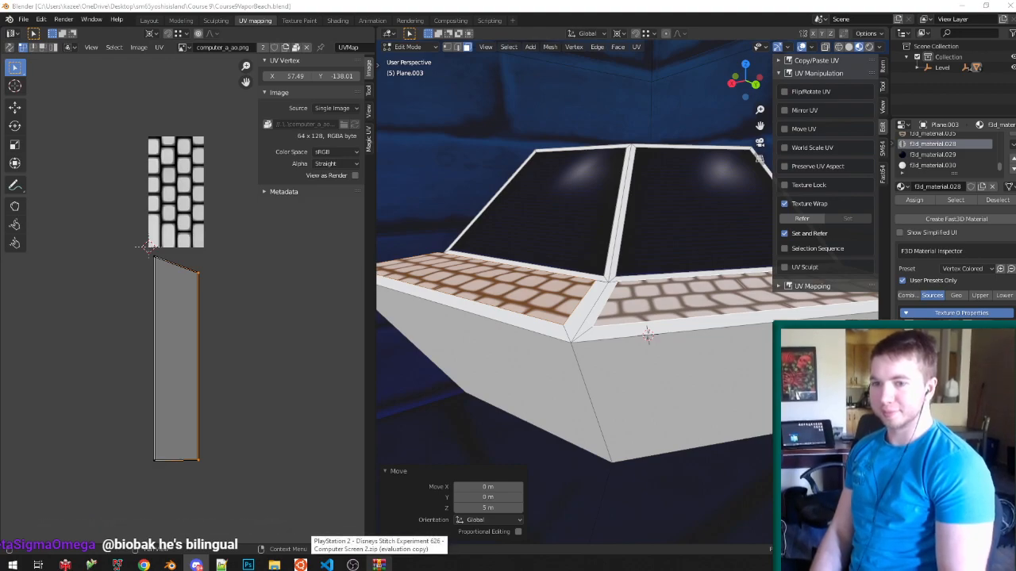
middle_click_drag(648, 336, 620, 399)
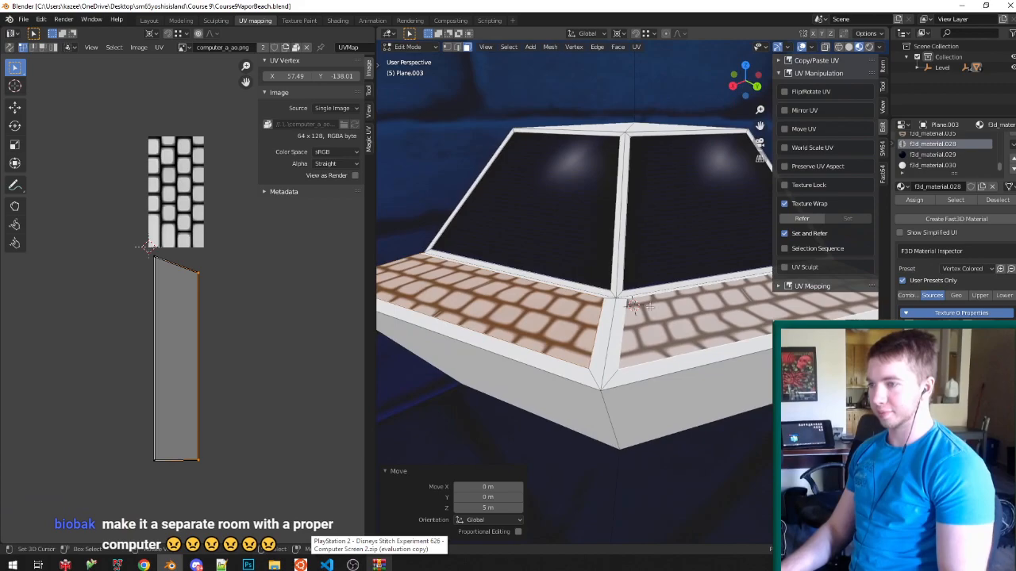
left_click(616, 390)
key("ctrl+l")
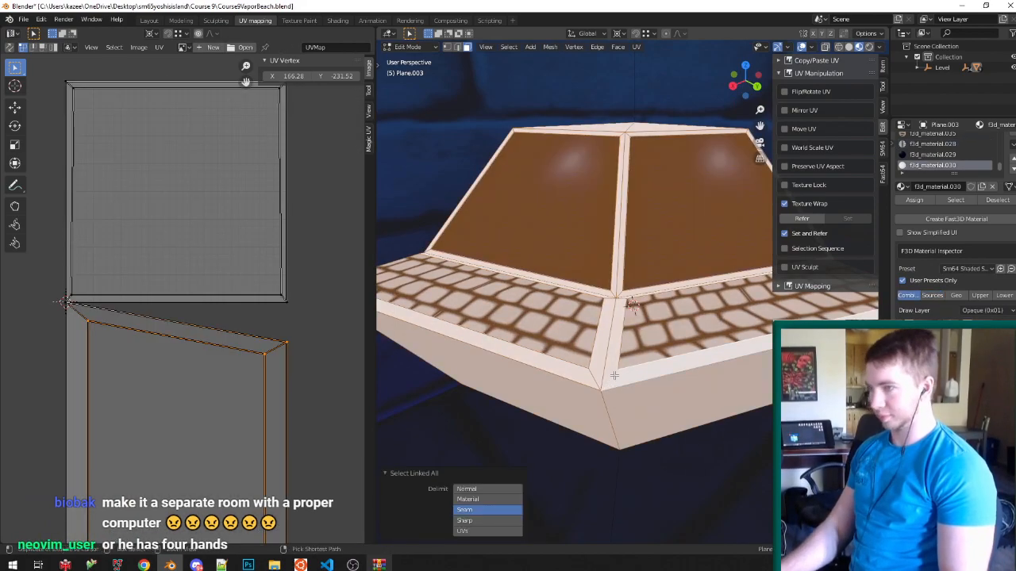
left_click(476, 499)
key("KP_Decimal")
middle_click_drag(619, 309, 620, 281)
scroll(786, 207, "up", 1)
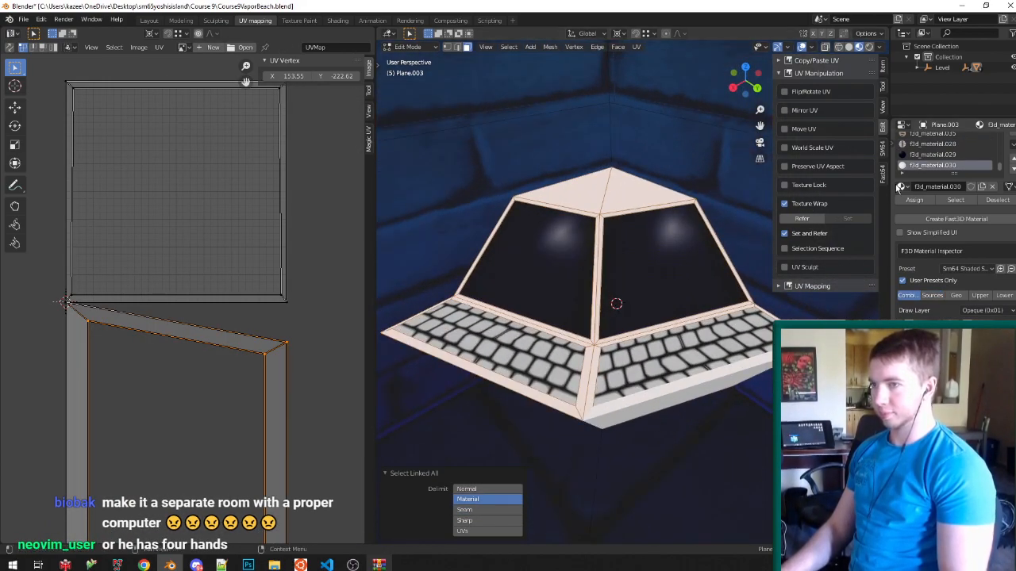
Assign f3d_material.030 to the selected frame faces and set its preset to Vertex Colored.
left_click(922, 200)
left_click(967, 269)
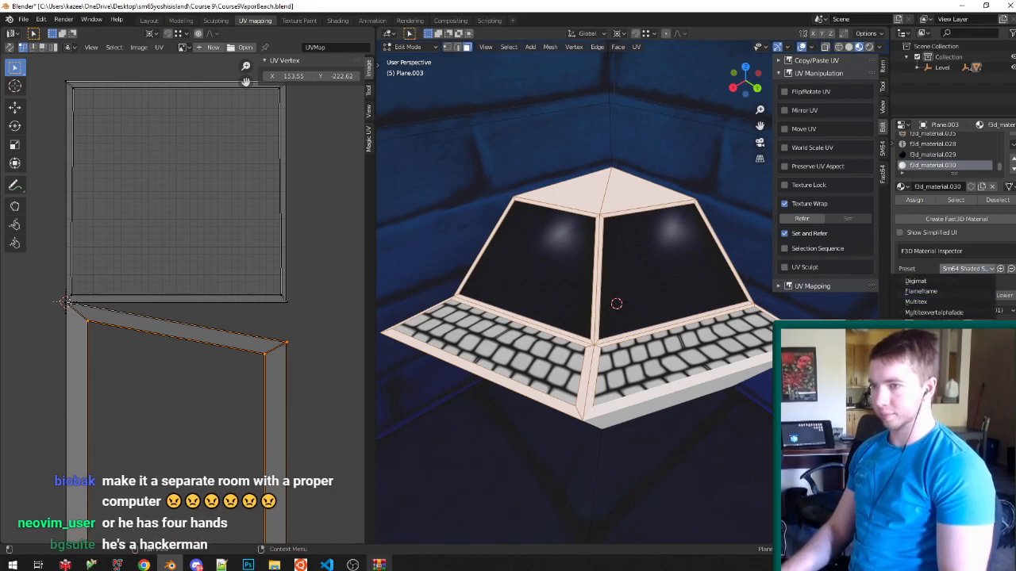
left_click(933, 484)
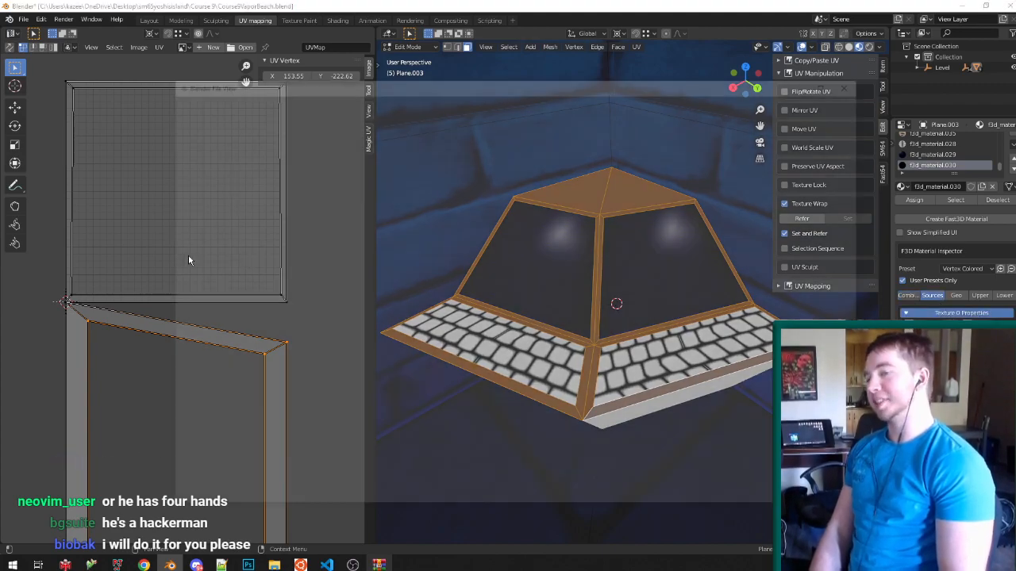
Open an image for the frame material's texture and browse to the metal folder inside sorted textures, checking the wood processed folder first.
key("alt+o")
left_click(205, 396)
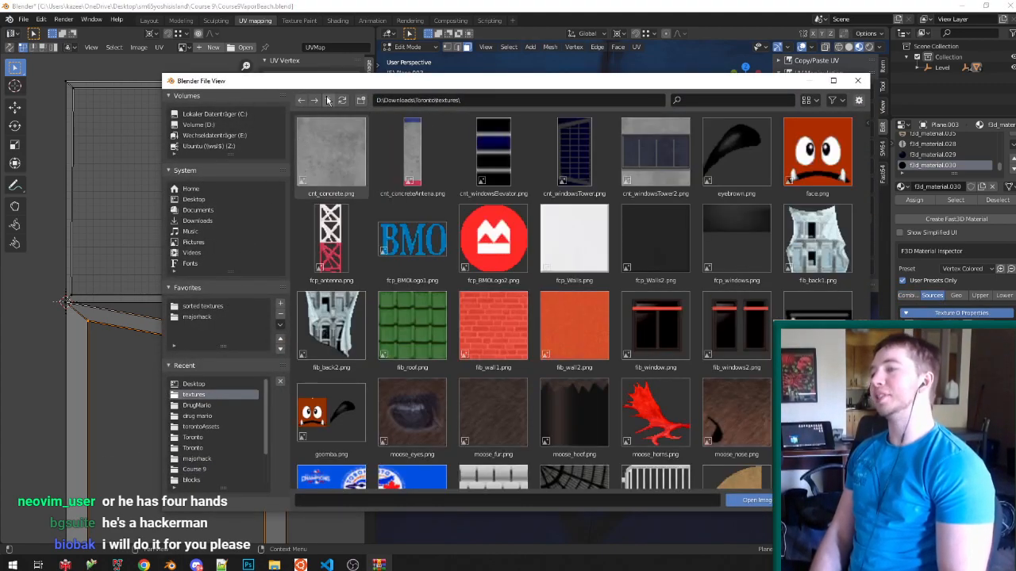
left_click(204, 305)
scroll(407, 301, "down", 3)
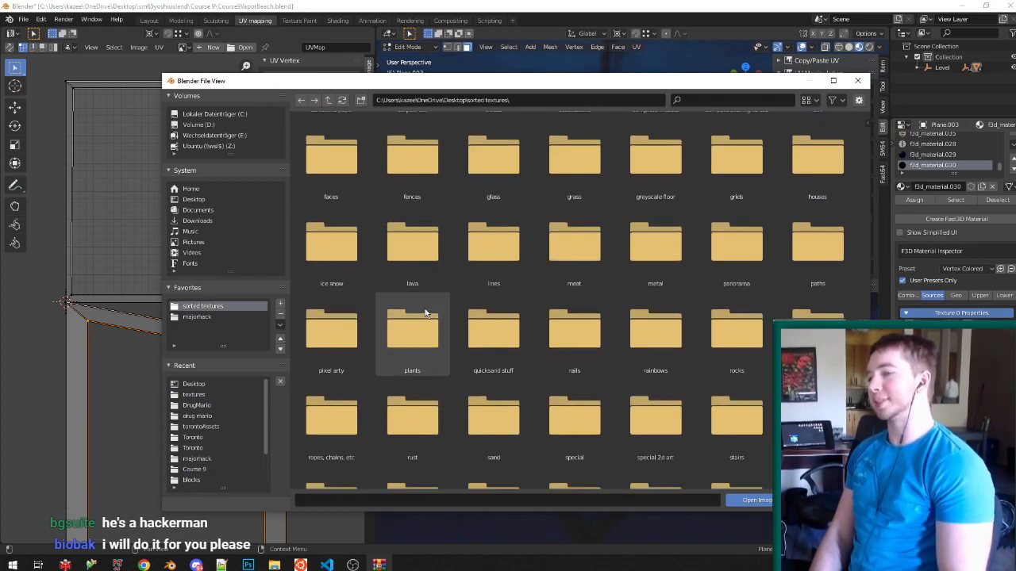
scroll(425, 314, "down", 2)
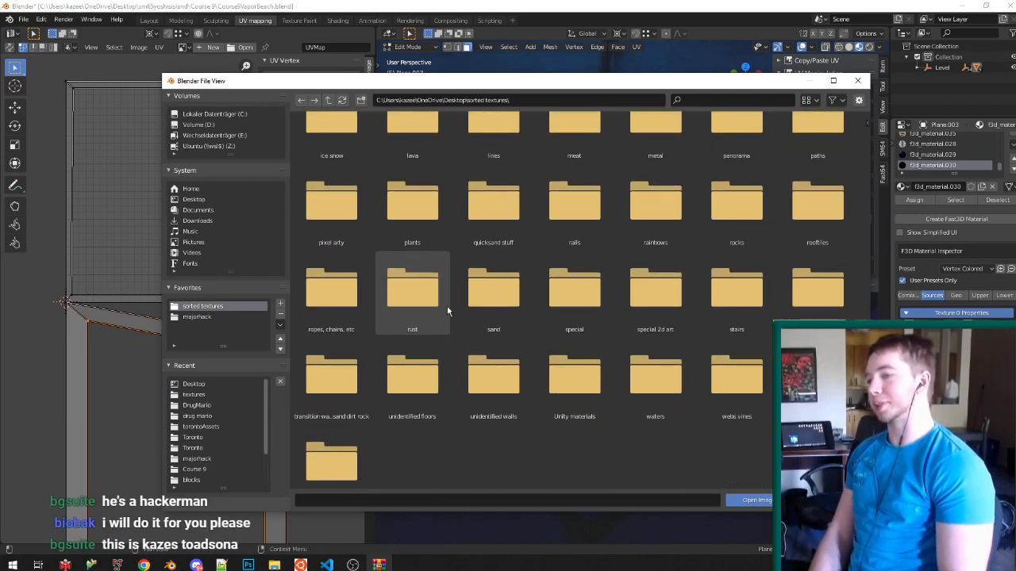
double_click(817, 354)
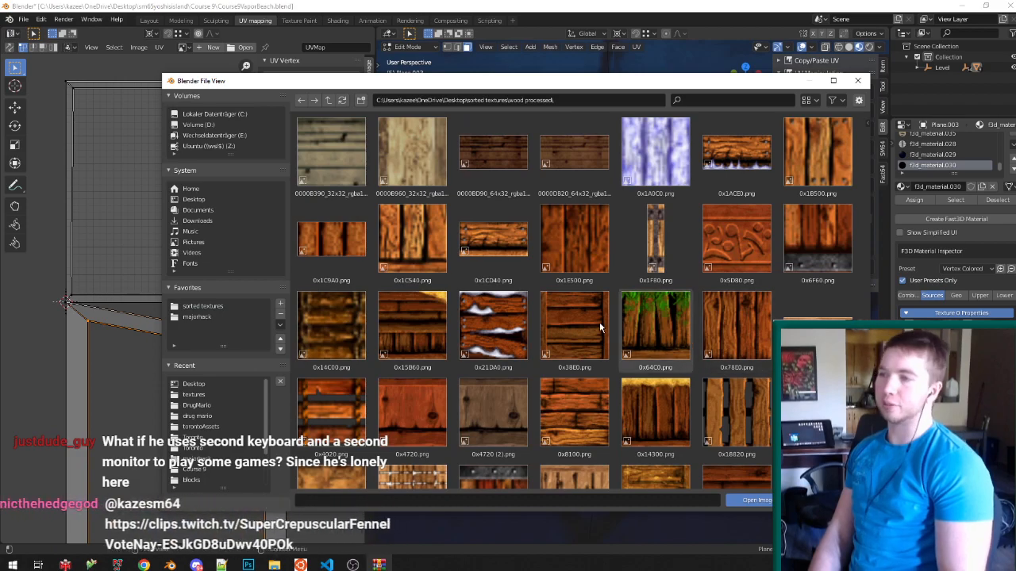
left_click(330, 100)
scroll(442, 274, "down", 5)
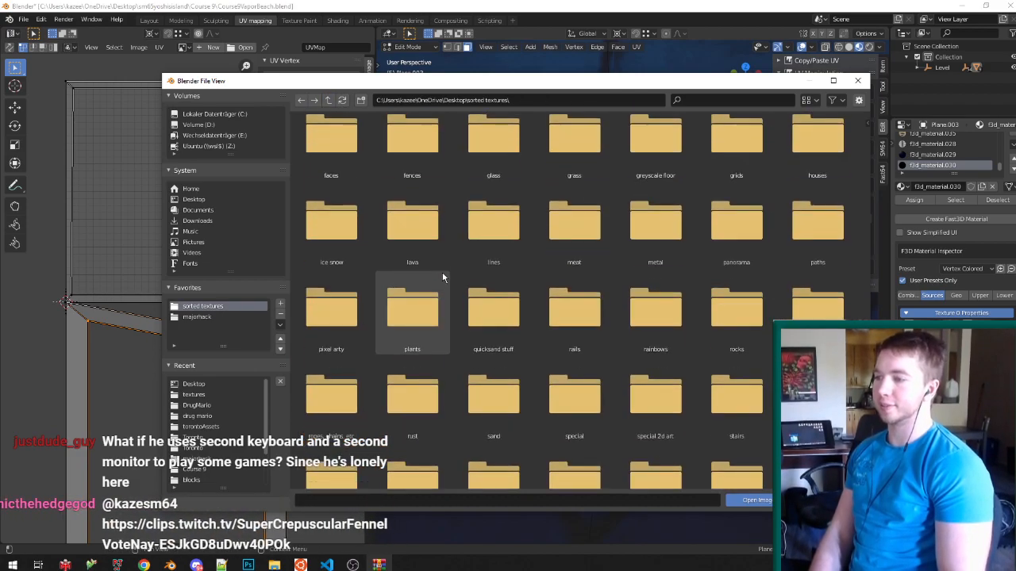
scroll(653, 230, "up", 1)
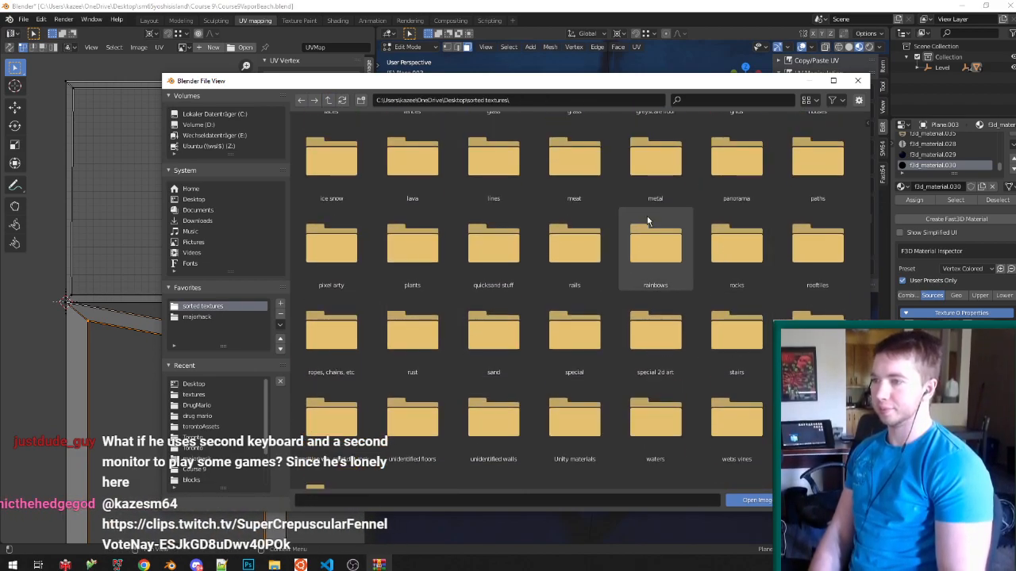
double_click(653, 175)
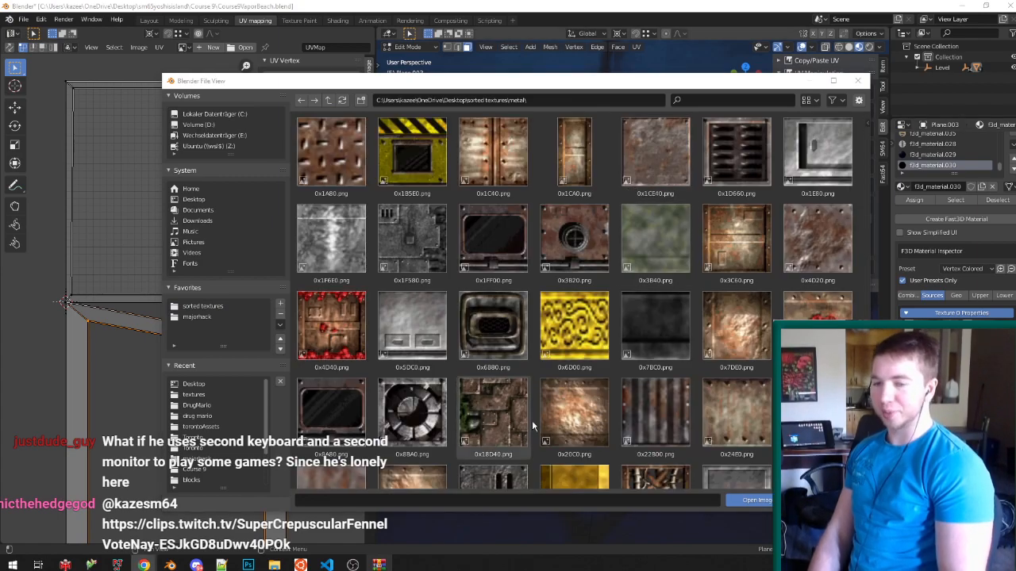
Watch the linked Twitch clip in the browser, close its tab and return to the texture file dialog in Blender.
left_click_drag(1015, 36, 403, 38)
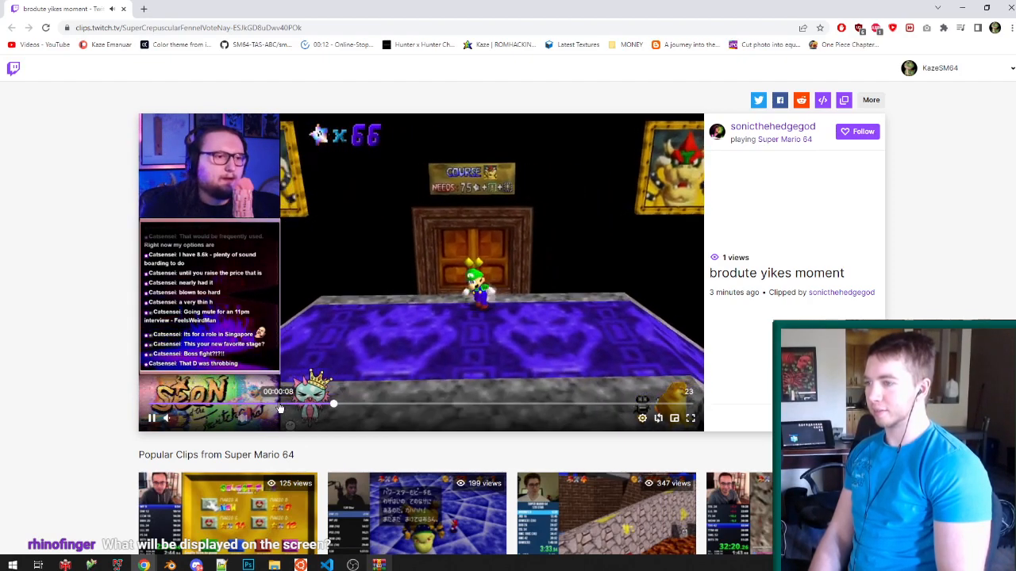
left_click(156, 424)
left_click(156, 426)
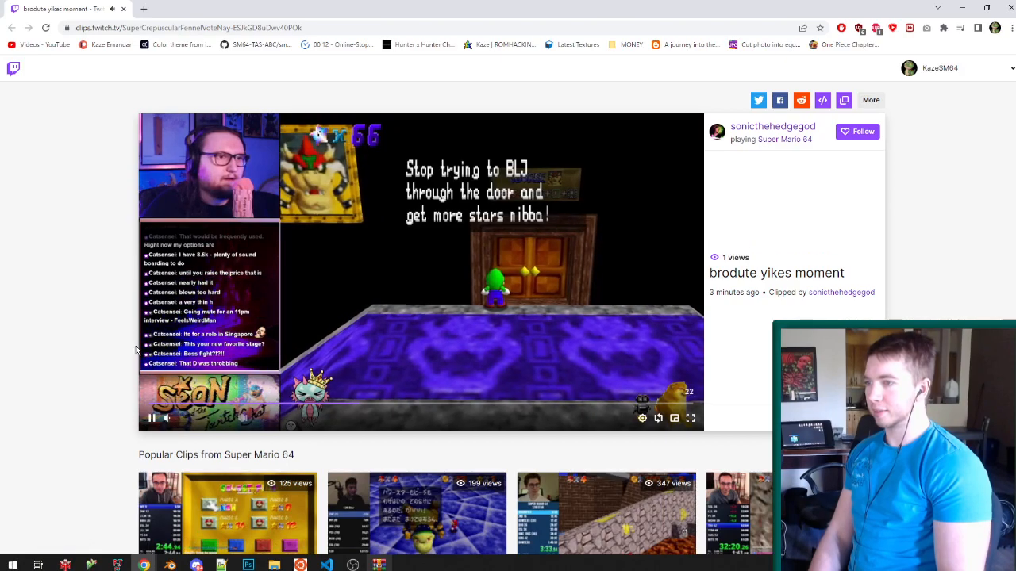
left_click(124, 11)
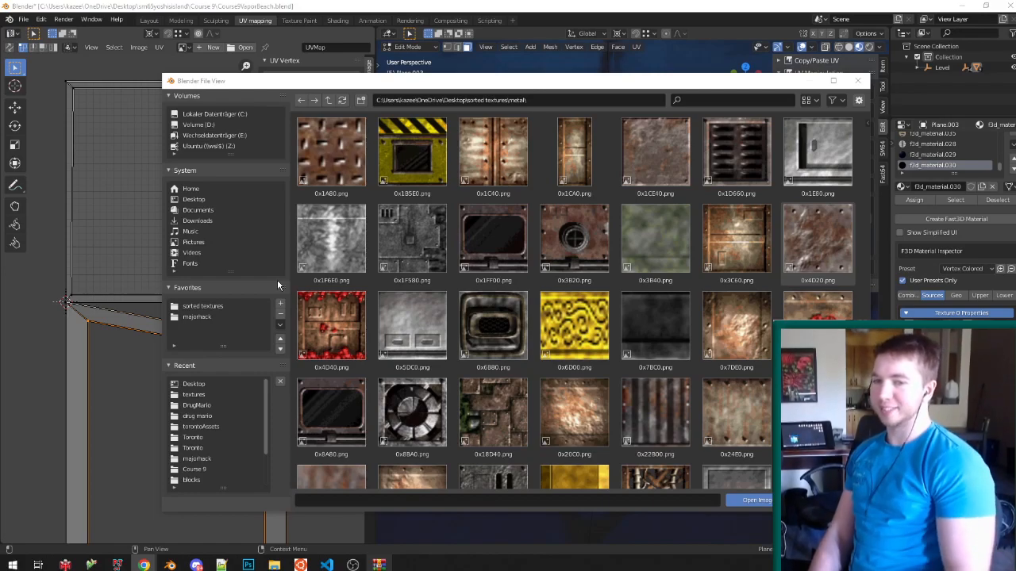
Look through the metal textures and load the shiny grey metal image whose file name starts with 34BEB489.
left_click(493, 238)
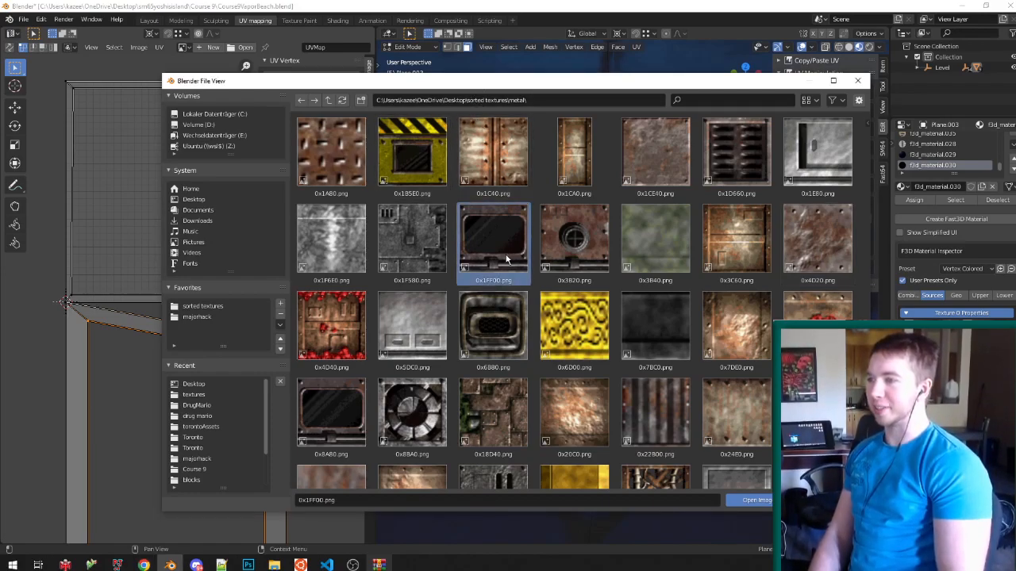
scroll(514, 261, "down", 1)
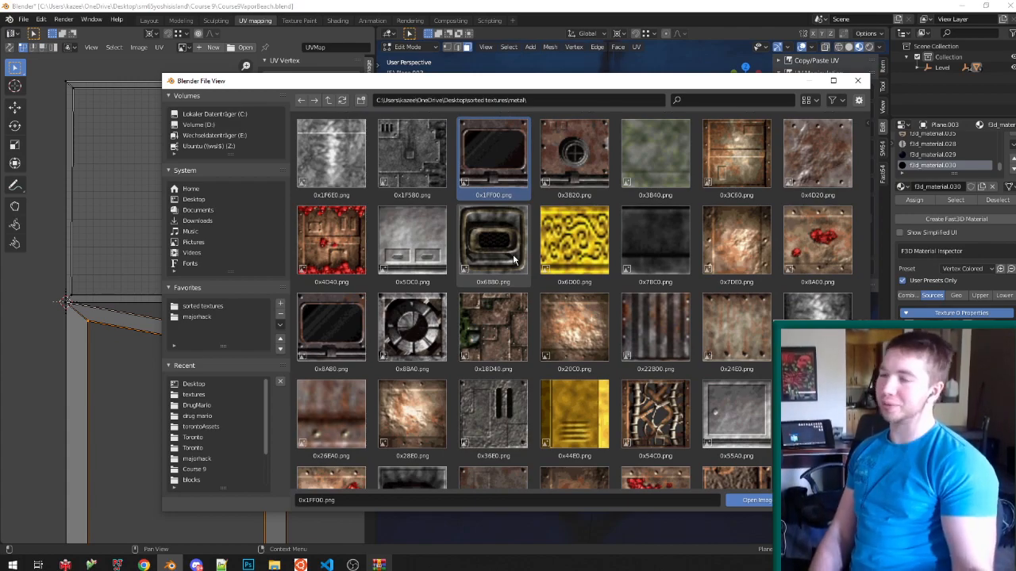
left_click(608, 240)
scroll(610, 257, "down", 2)
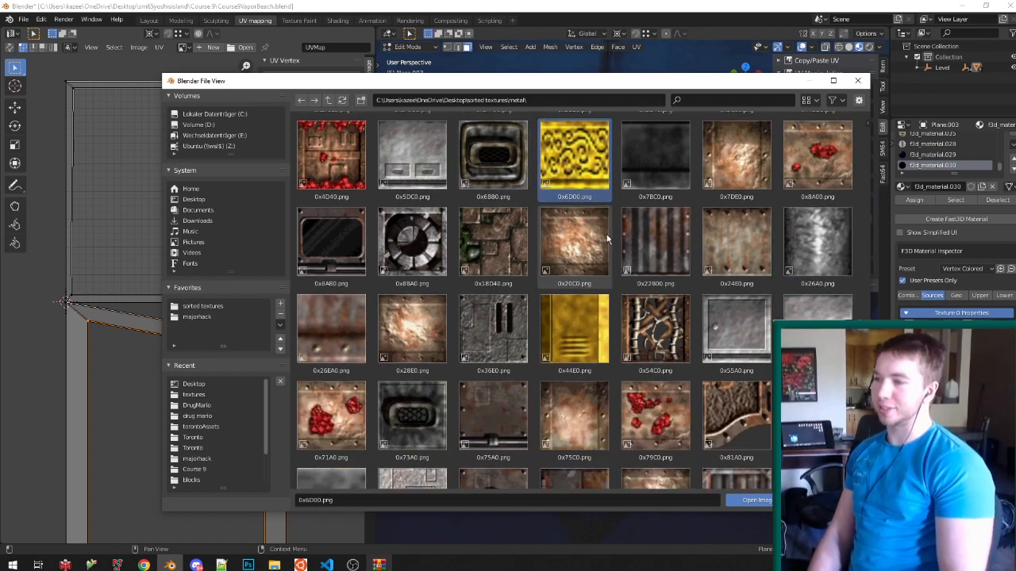
scroll(609, 262, "down", 4)
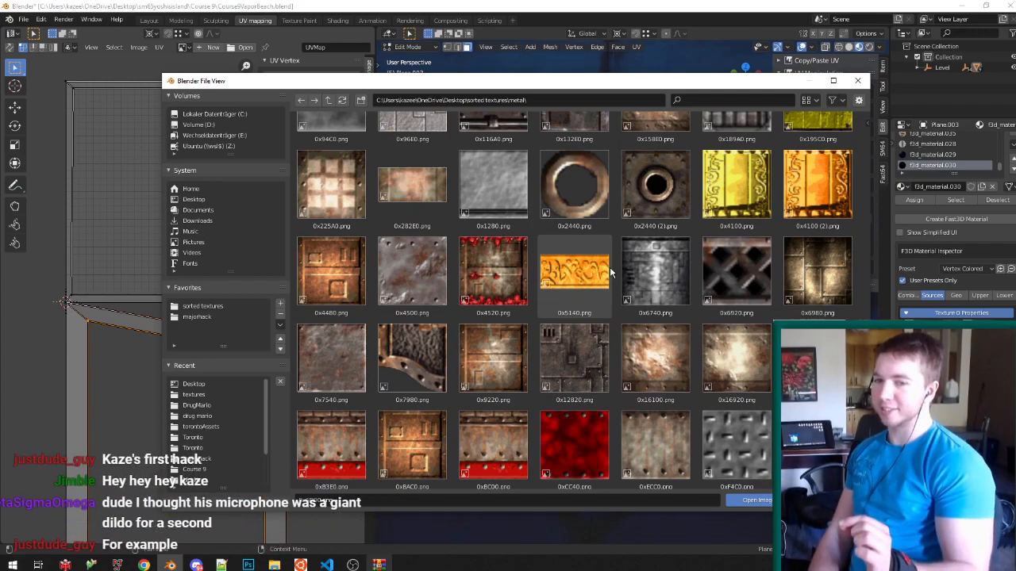
scroll(627, 262, "down", 1)
left_click(649, 252)
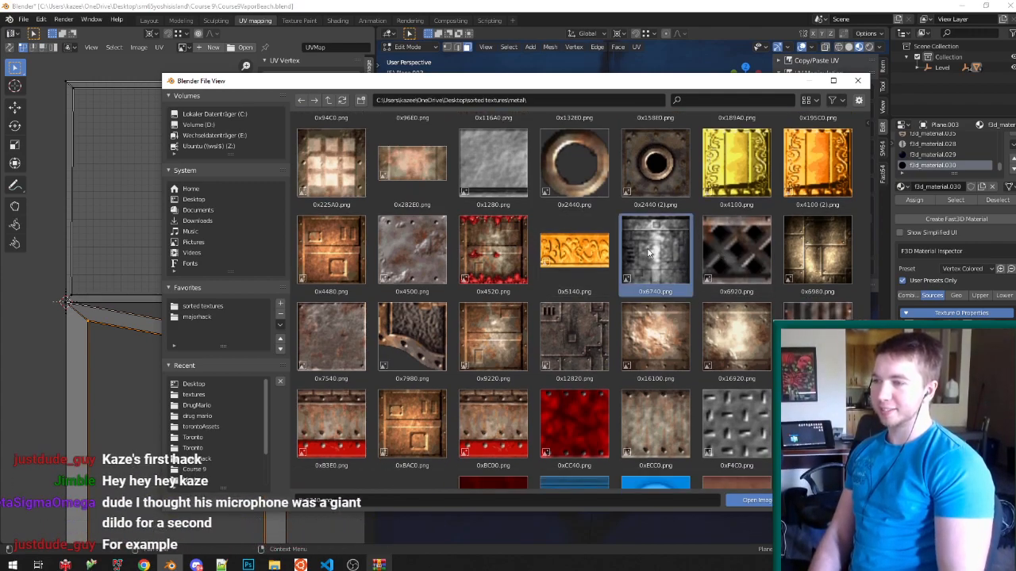
scroll(649, 252, "down", 1)
scroll(648, 250, "down", 5)
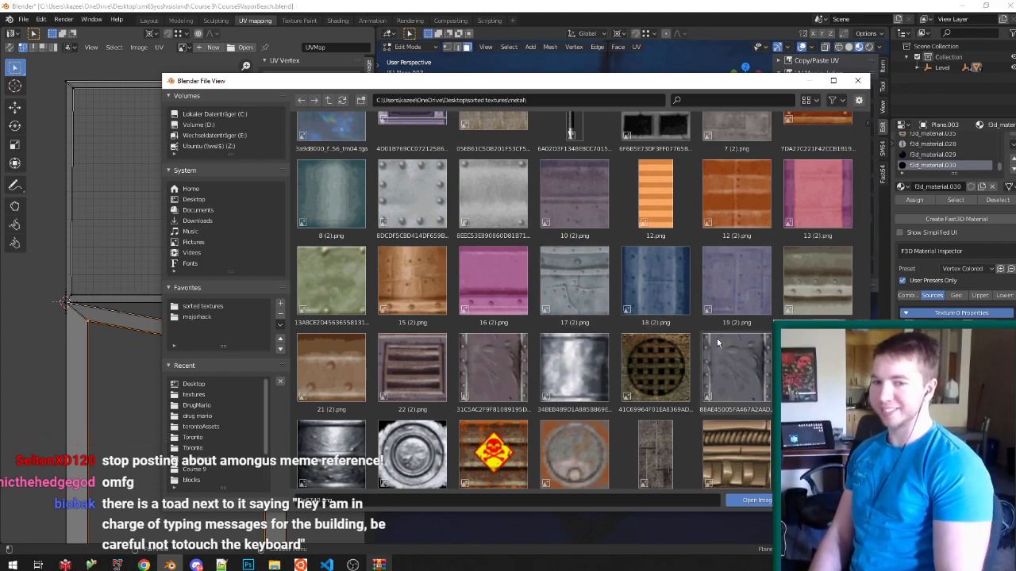
left_click(581, 370)
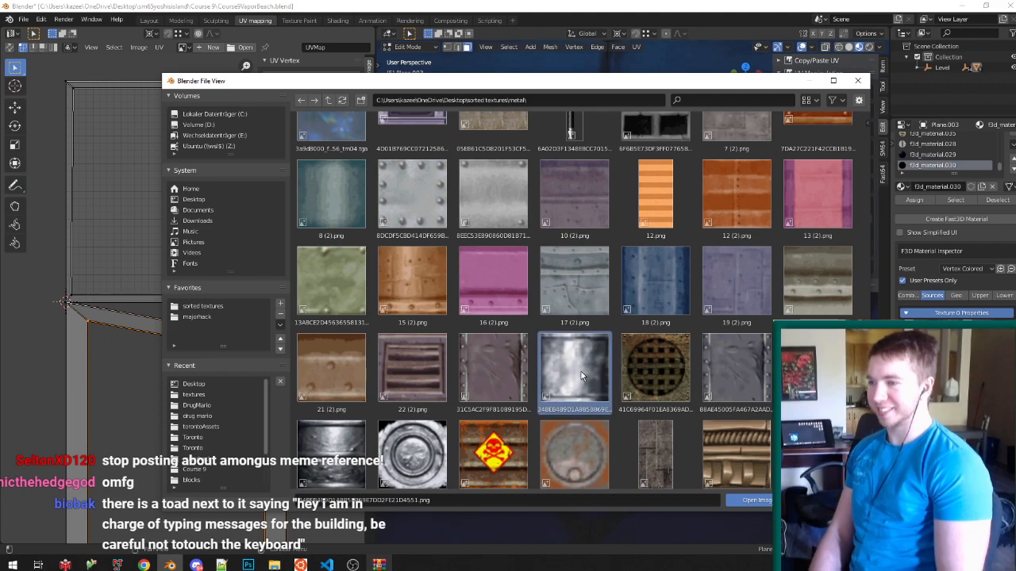
scroll(583, 369, "down", 3)
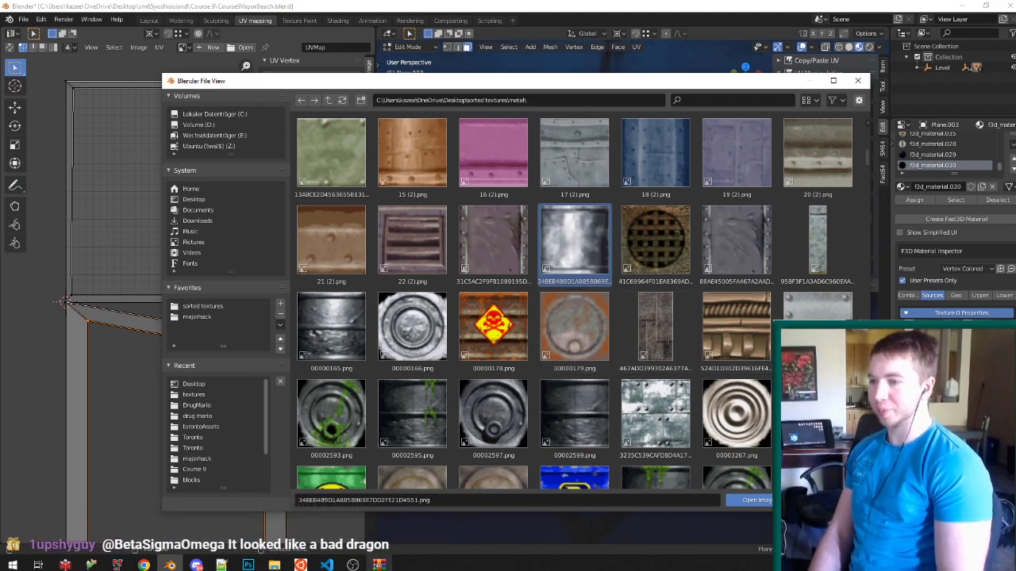
double_click(575, 242)
Add both screen faces and the two lower side faces to the selection, return to Object Mode and save the file.
scroll(627, 333, "down", 5)
scroll(608, 333, "up", 3)
middle_click_drag(608, 332, 619, 289)
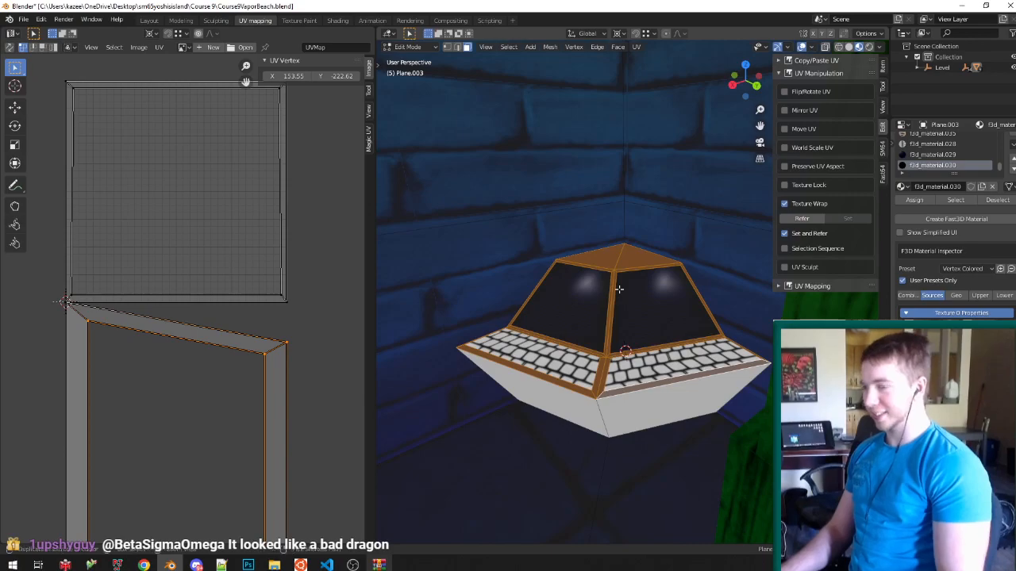
key("ctrl+l")
left_click(600, 290, "shift")
left_click(630, 298, "shift")
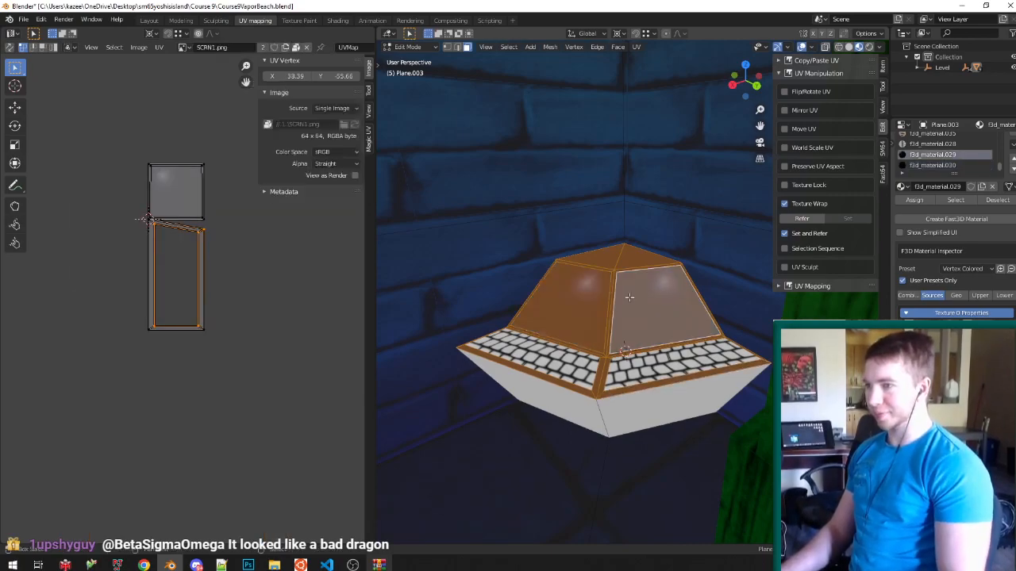
left_click(626, 415, "shift")
left_click(595, 416, "shift")
key("Tab")
key("ctrl+s")
Switch to the Layout workspace, examine the computer's placement within the whole brick room and save the file.
middle_click_drag(616, 410, 608, 357)
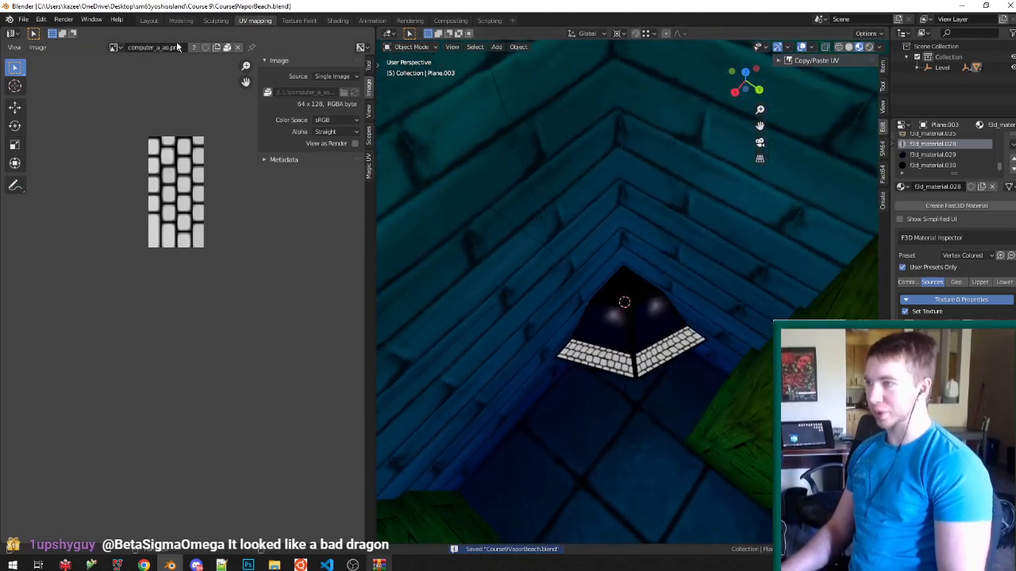
left_click(149, 21)
middle_click_drag(422, 168, 448, 186)
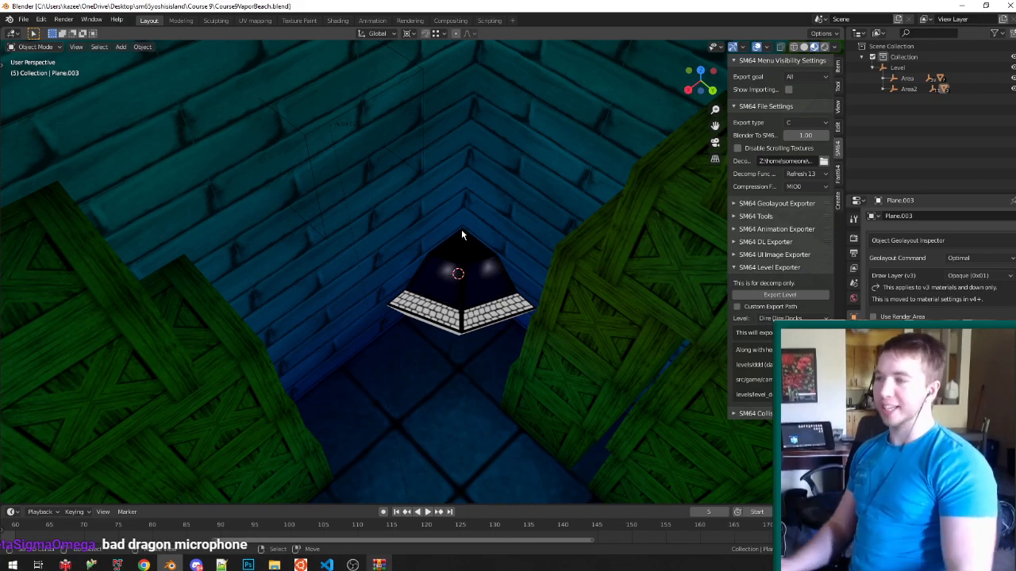
scroll(462, 235, "down", 6)
middle_click_drag(500, 308, 460, 293)
scroll(461, 293, "down", 3)
scroll(436, 244, "up", 3)
middle_click_drag(436, 243, 502, 416)
scroll(431, 258, "down", 2)
scroll(361, 215, "down", 4)
scroll(361, 214, "up", 2)
scroll(388, 208, "up", 3)
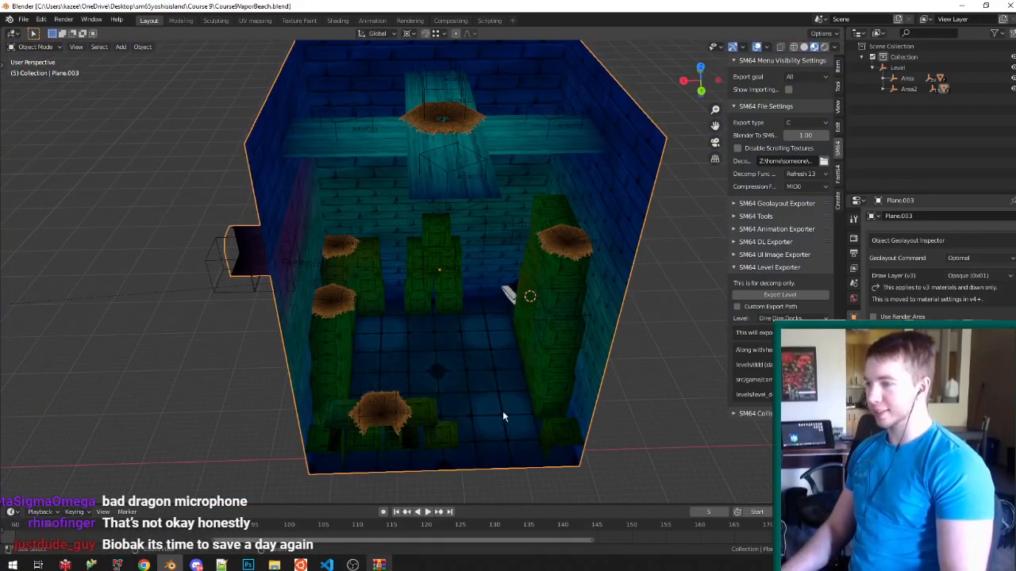
key("ctrl+s")
scroll(501, 411, "up", 2)
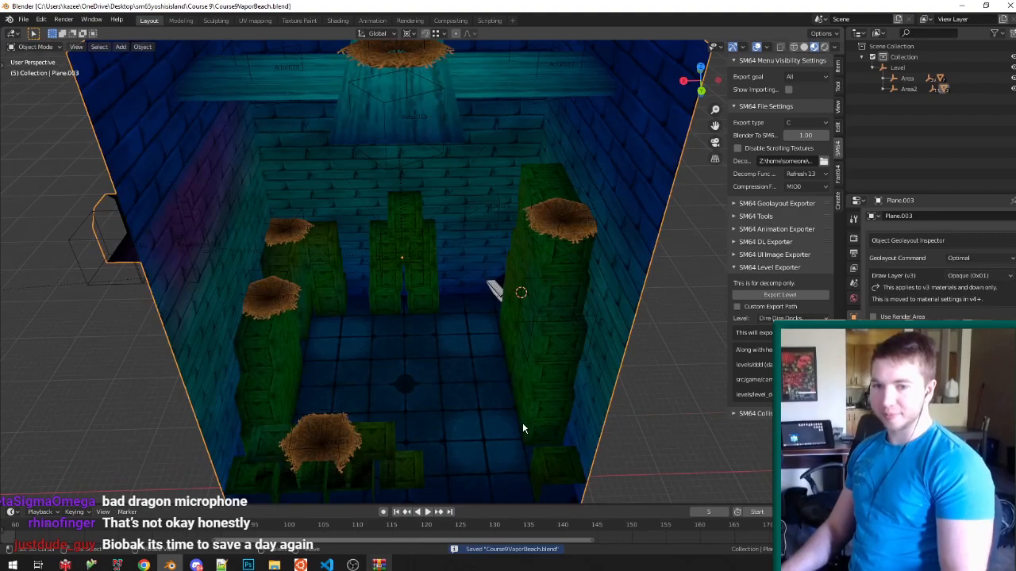
scroll(507, 430, "down", 1)
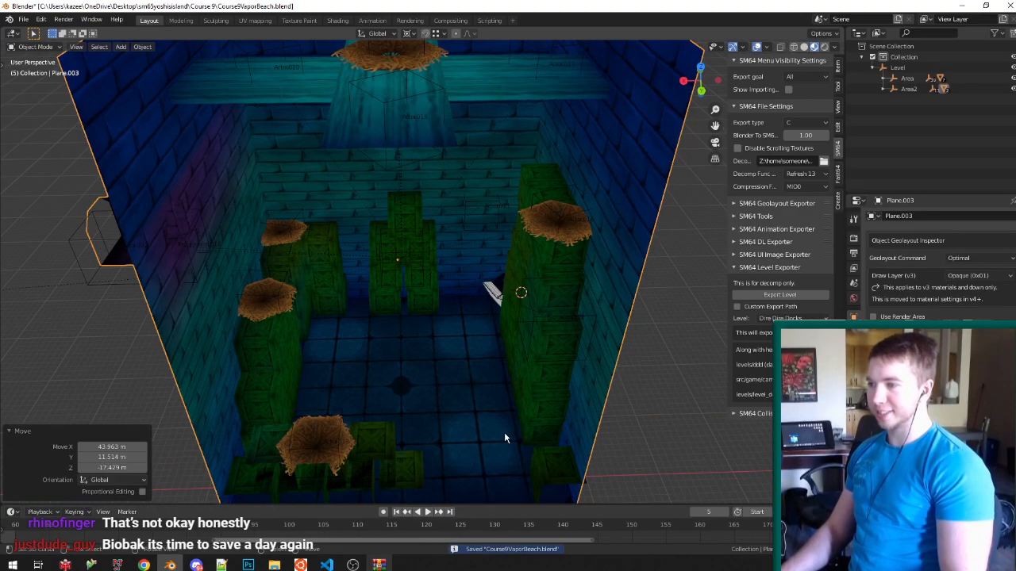
scroll(414, 357, "down", 3)
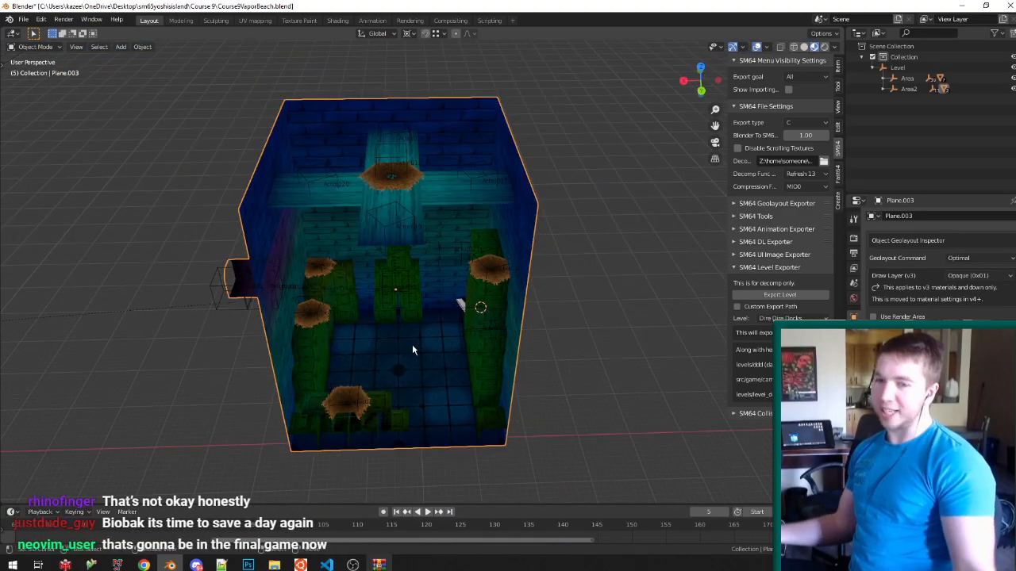
Select the brick room's ceiling face in Edit Mode, return to Object Mode and save the file.
key("Tab")
left_click(425, 148)
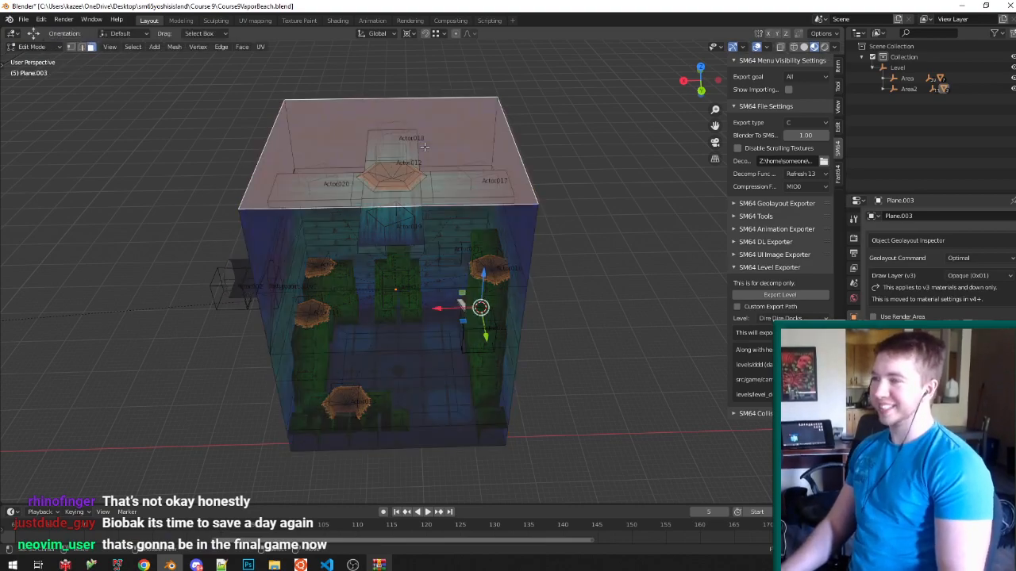
key("Tab")
key("ctrl+s")
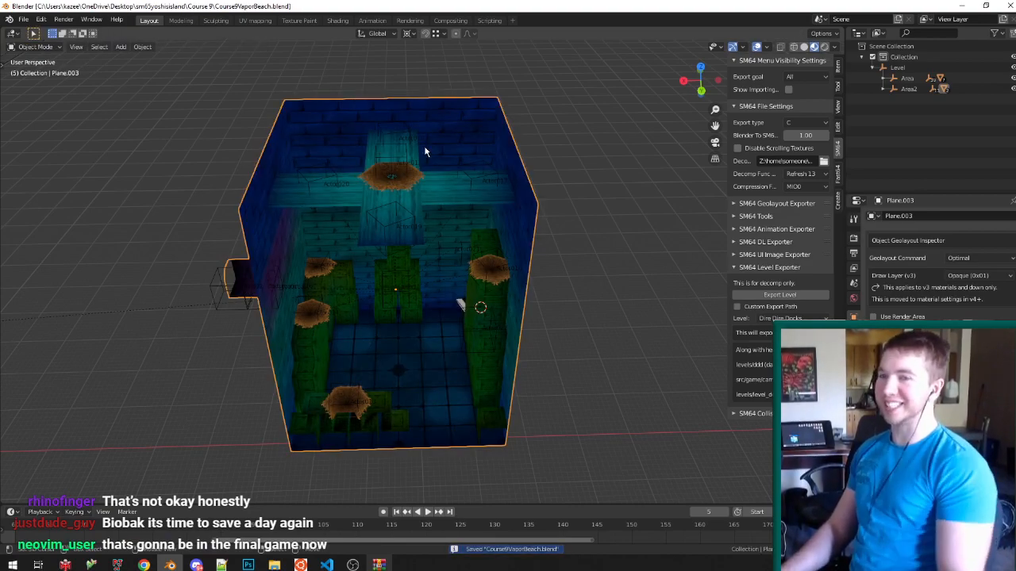
scroll(396, 131, "down", 4)
mouse_move(418, 150)
middle_mouse_down()
mouse_move(397, 130)
mouse_move(426, 108)
mouse_move(411, 133)
middle_mouse_up()
scroll(397, 116, "up", 5)
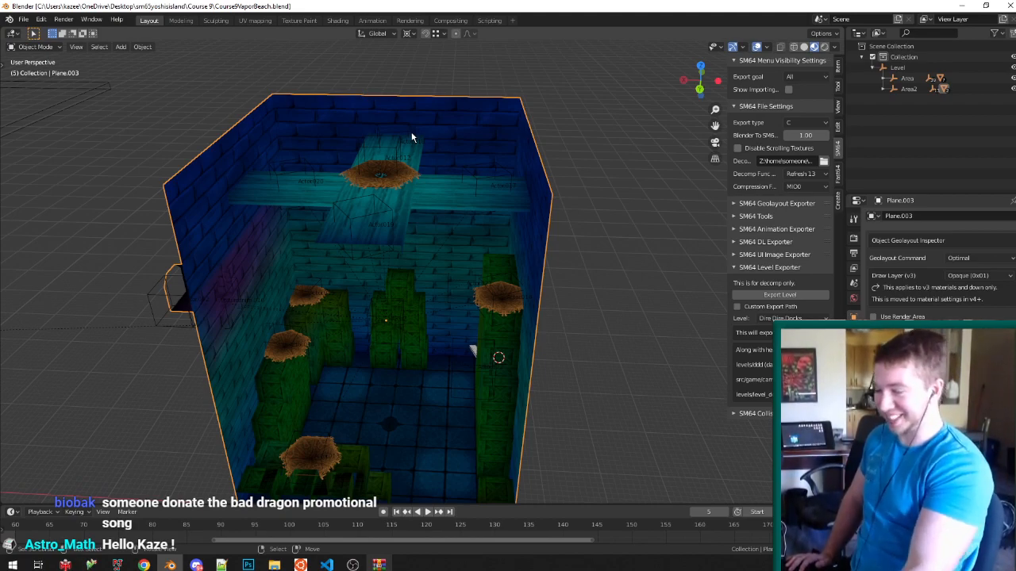
Examine the brick room's position next to the main Vapor Beach level and save the file.
middle_click_drag(338, 147, 494, 212)
scroll(352, 124, "up", 3)
scroll(409, 173, "down", 8)
scroll(569, 226, "up", 2)
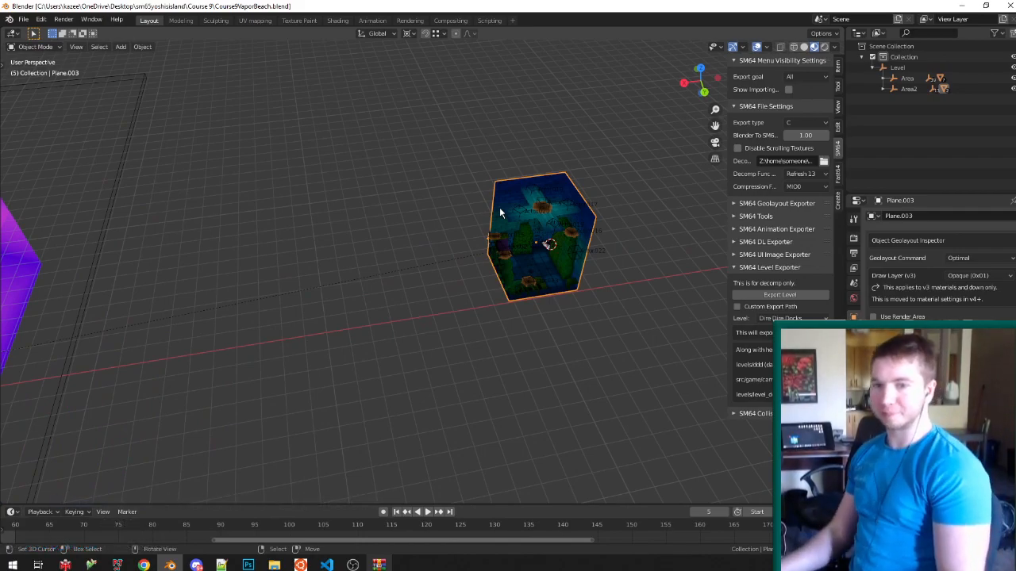
scroll(509, 243, "down", 5)
key("ctrl+s")
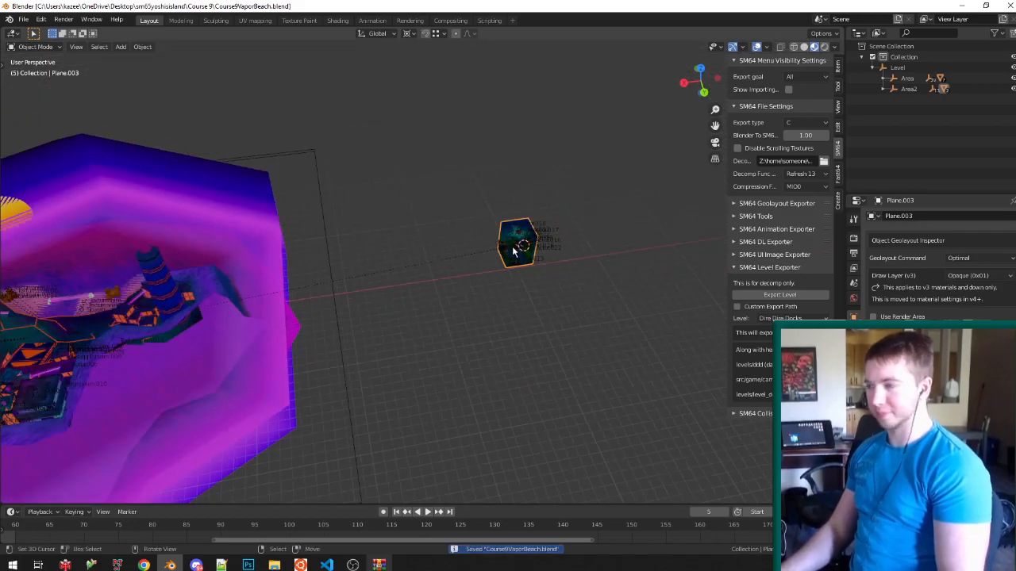
Move the Area2 root horizontally by about 12258 m in X and -9232.5 m in Y, and save the file.
scroll(186, 286, "up", 4)
middle_click_drag(187, 292, 339, 301)
scroll(427, 191, "down", 4)
scroll(429, 193, "up", 4)
middle_click_drag(433, 199, 498, 257)
left_click(924, 89)
scroll(232, 247, "down", 4)
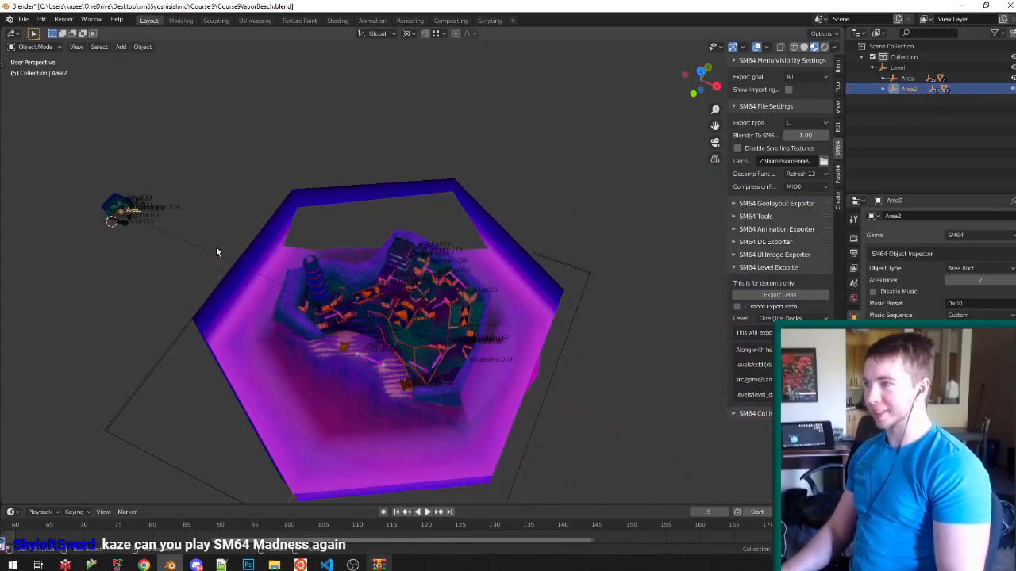
key("g")
key("shift+z")
left_click(222, 305)
key("ctrl+s")
Select all geometry of the town buildings mesh Plane.002 in Edit Mode, return to Object Mode and save the file.
middle_click_drag(337, 348, 432, 285)
scroll(432, 285, "up", 4)
scroll(370, 205, "down", 5)
scroll(374, 212, "up", 7)
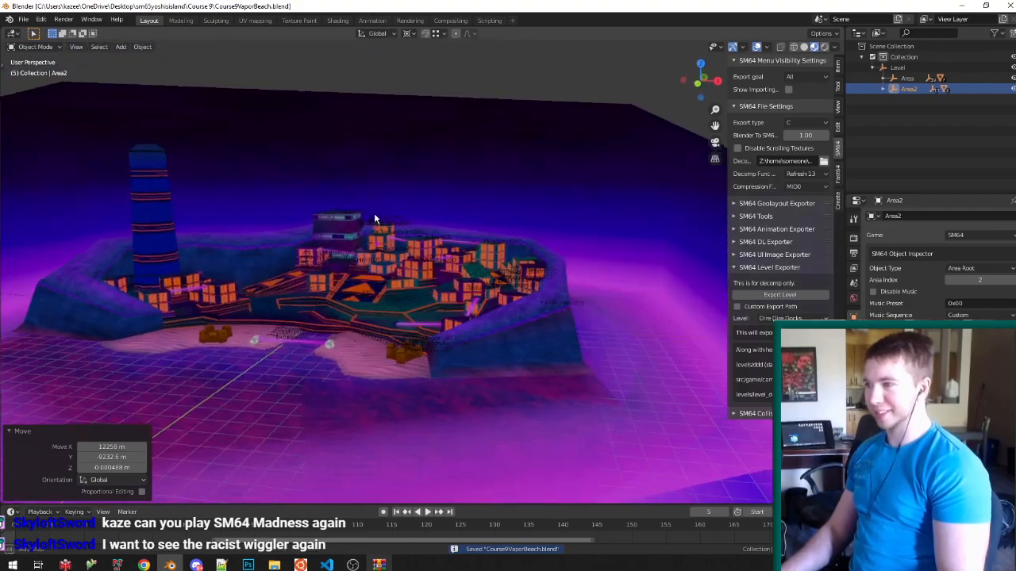
left_click(355, 238)
key("Tab")
middle_click_drag(357, 240, 397, 274)
scroll(397, 274, "down", 5)
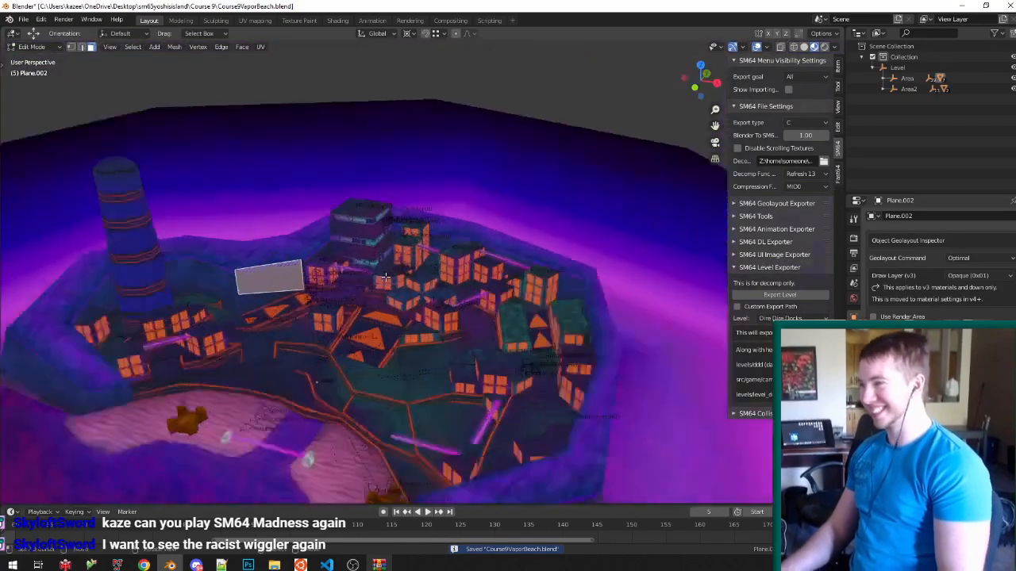
scroll(444, 270, "up", 6)
key("a")
key("Tab")
mouse_move(469, 268)
middle_mouse_down()
mouse_move(375, 301)
mouse_move(464, 286)
mouse_move(422, 299)
mouse_move(251, 175)
middle_mouse_up()
key("ctrl+s")
Make the terrain object Plane the active object, inspect its wall beside the buildings in Edit Mode, return to Object Mode and save the file.
key("Tab")
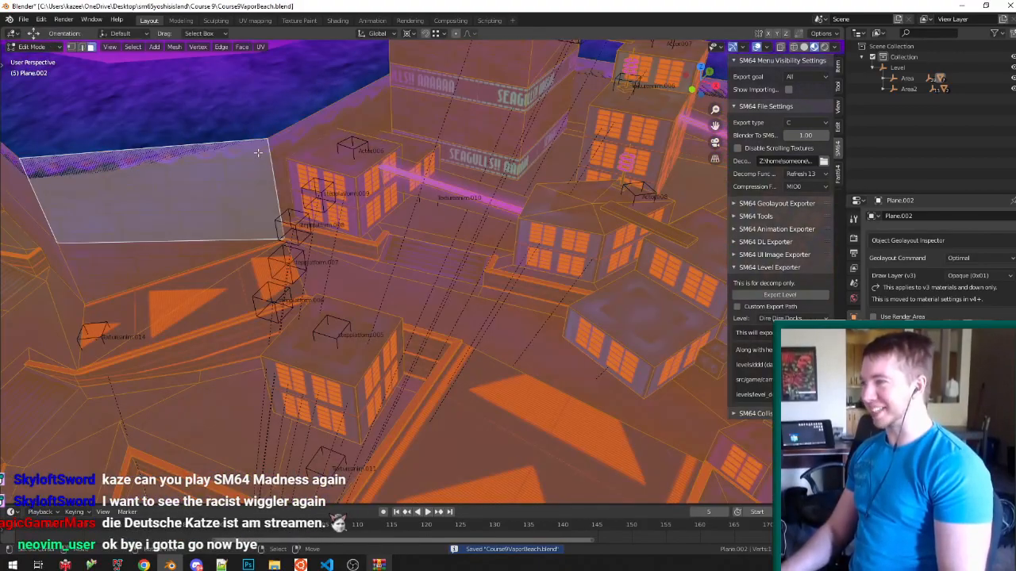
left_click(258, 153)
key("Tab")
left_click(265, 157)
scroll(280, 159, "down", 5)
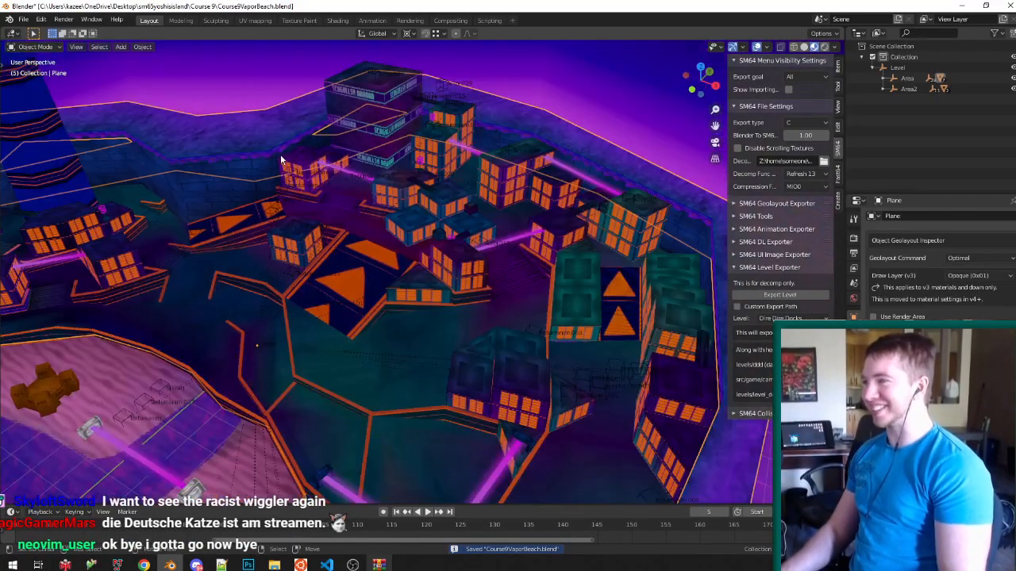
key("Tab")
left_click(273, 156)
left_click(261, 155)
key("Tab")
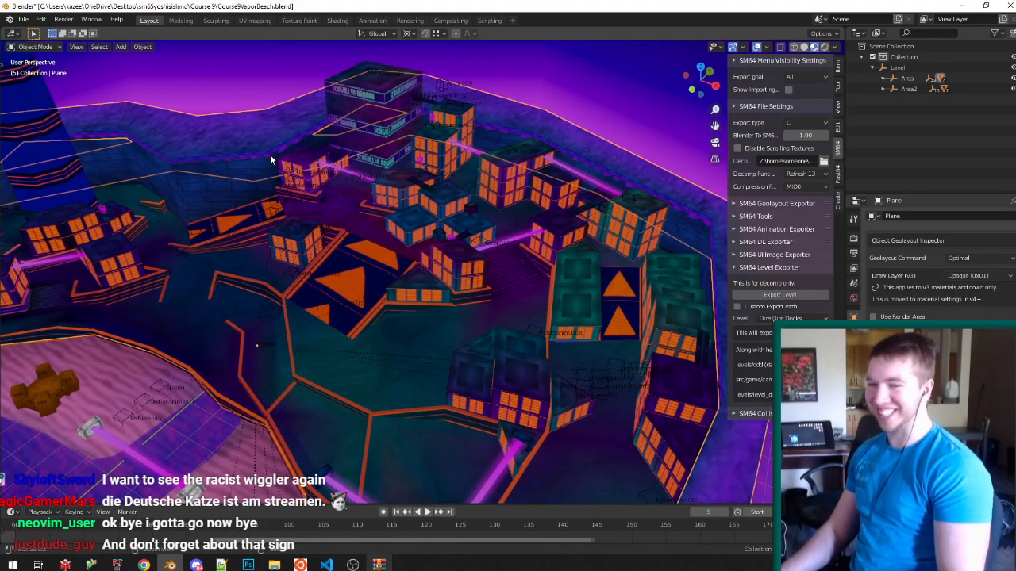
key("ctrl+s")
Look over the town, switch to Notepad++ to skim super mario 32.txt, and minimise the browser window showing the comments image.
scroll(278, 167, "down", 5)
middle_click_drag(278, 168, 287, 155)
scroll(349, 151, "up", 7)
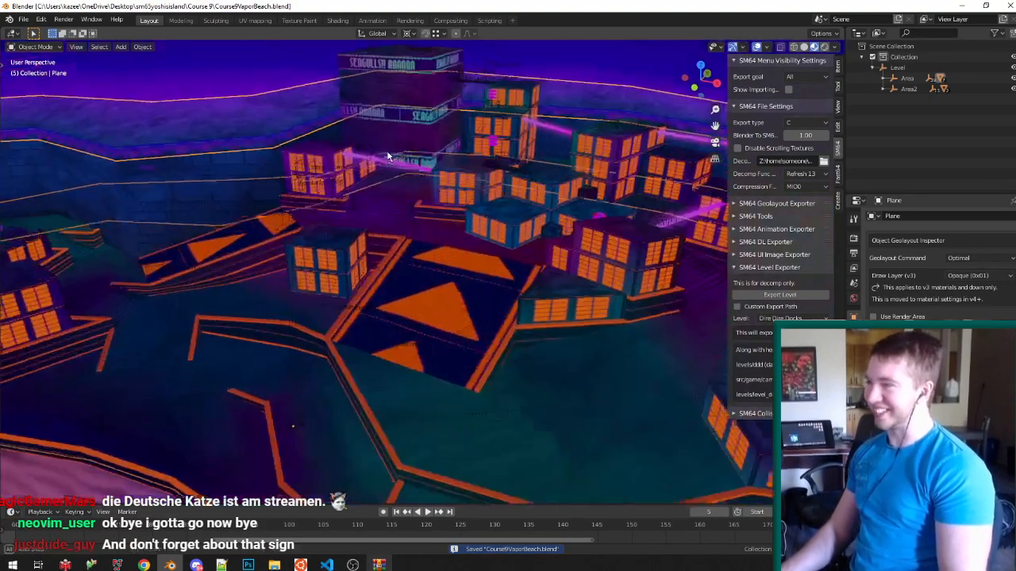
middle_click_drag(388, 149, 373, 191)
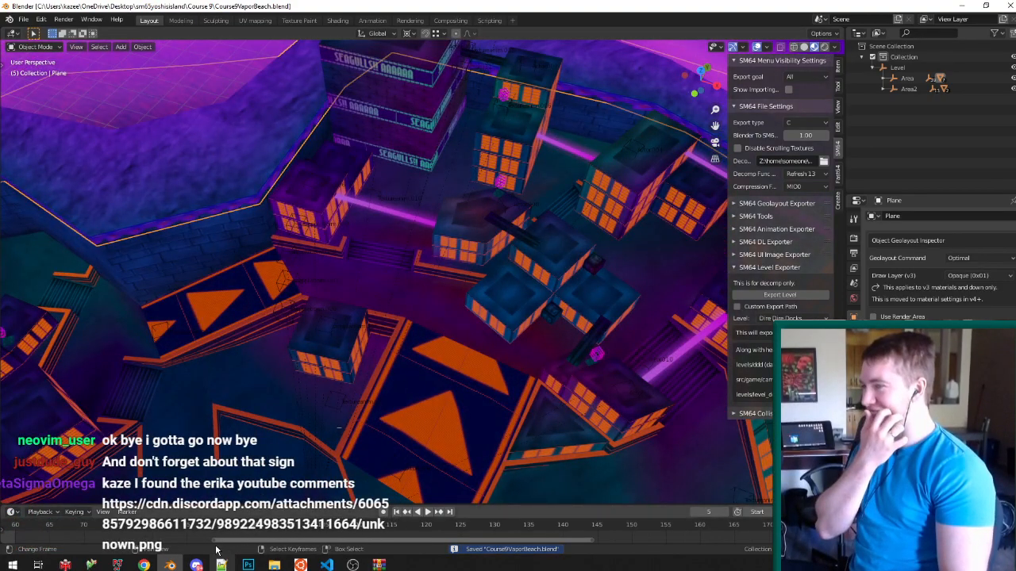
left_click(221, 565)
key("Down")
key("Down")
key("Down")
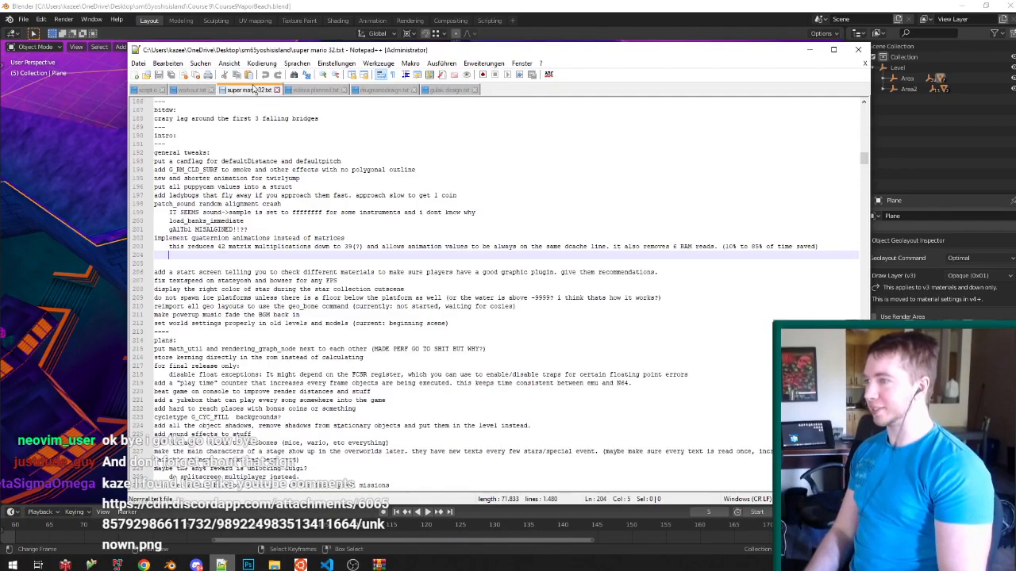
scroll(304, 208, "down", 20)
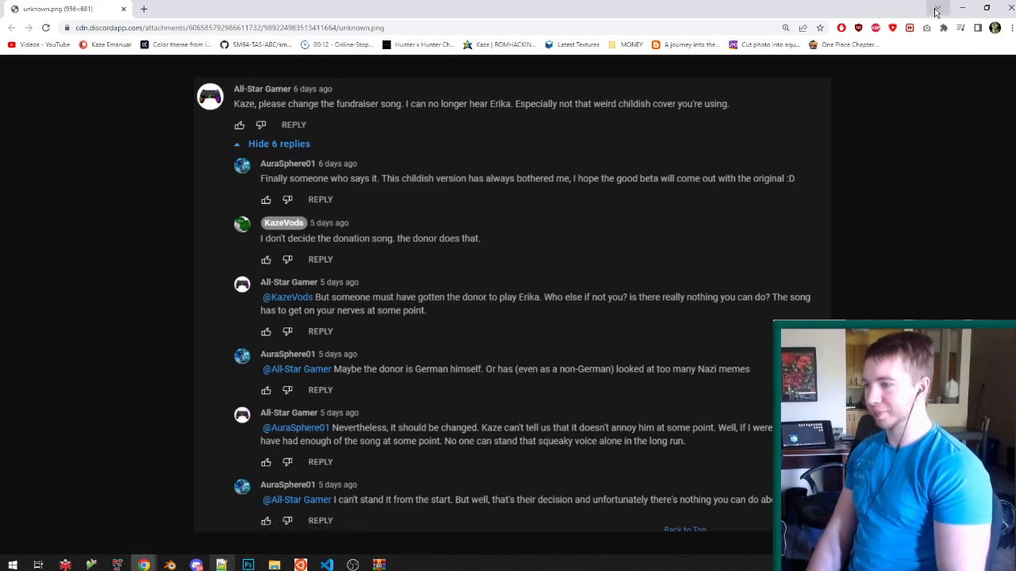
left_click(960, 8)
Find the beach level's star ideas in super mario 32.txt and highlight the line about the big lakithunder in the sky.
scroll(380, 274, "down", 3)
scroll(379, 274, "down", 20)
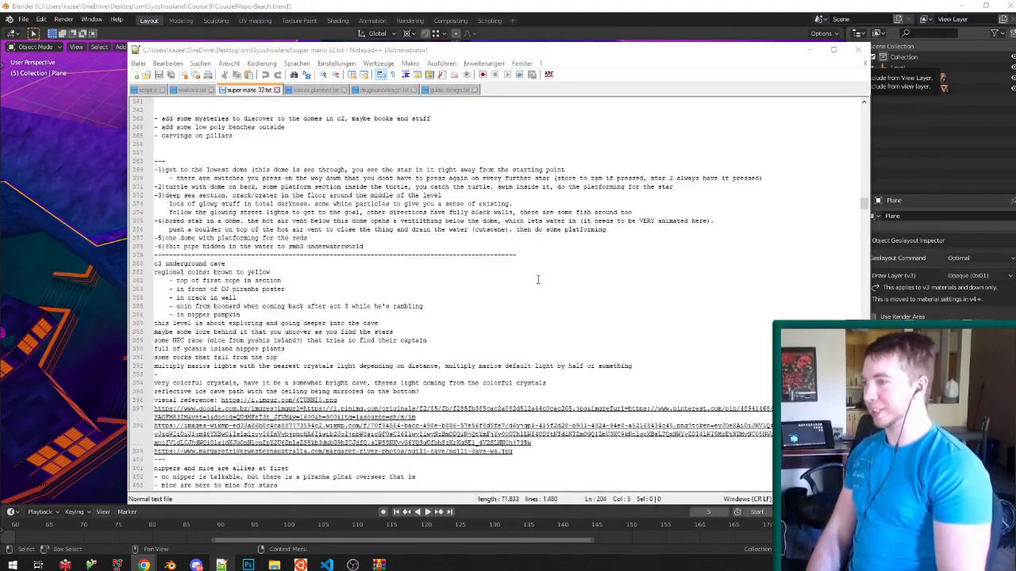
left_click_drag(866, 204, 866, 368)
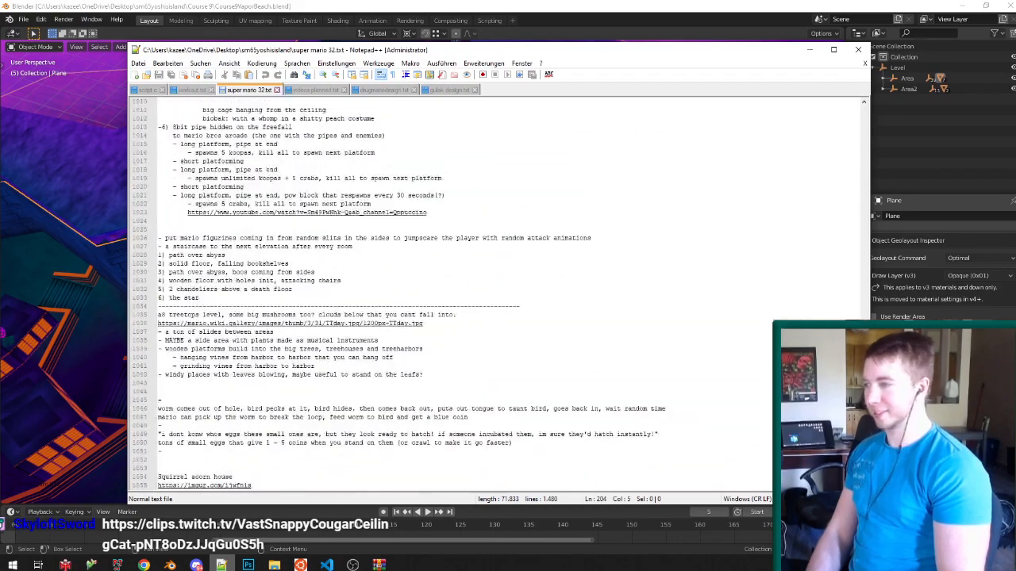
scroll(414, 309, "down", 20)
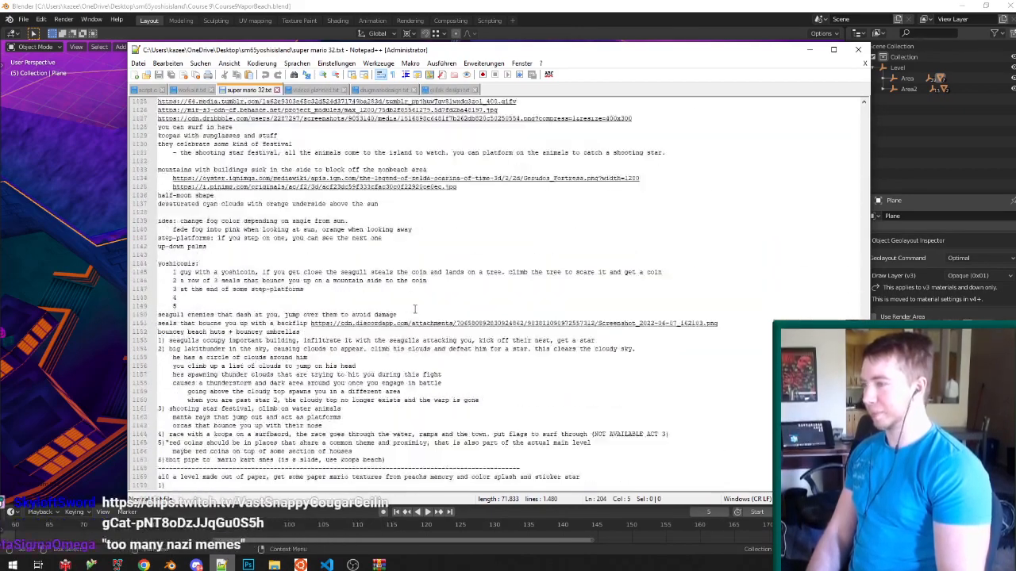
left_click(414, 308)
scroll(414, 308, "down", 9)
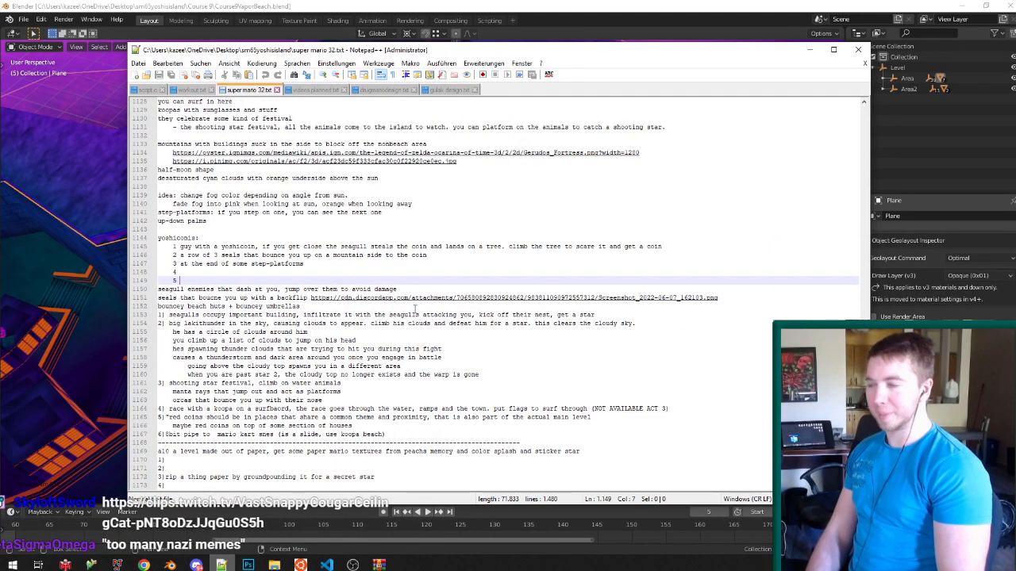
left_click(323, 262)
scroll(323, 263, "up", 9)
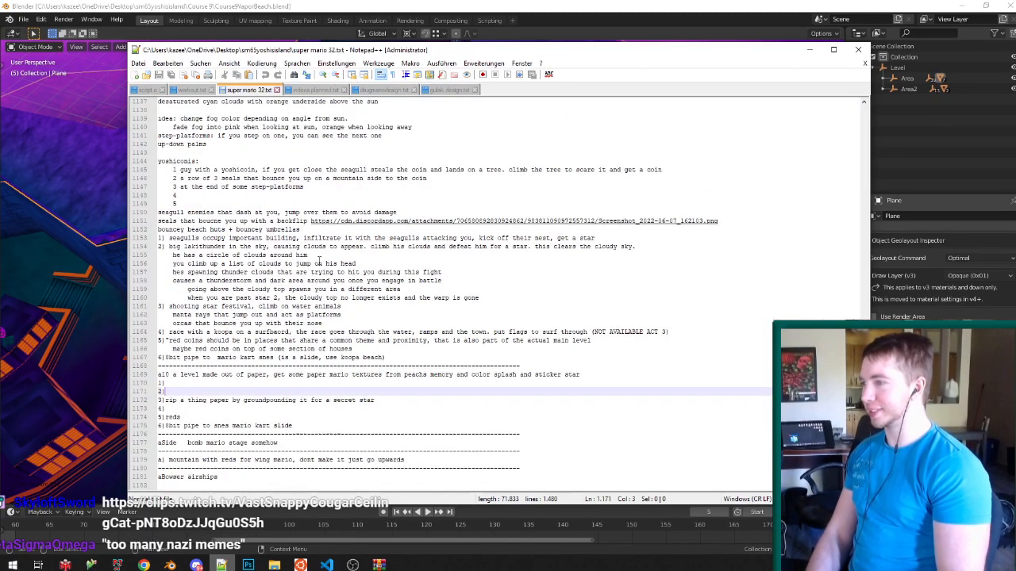
triple_click(229, 348)
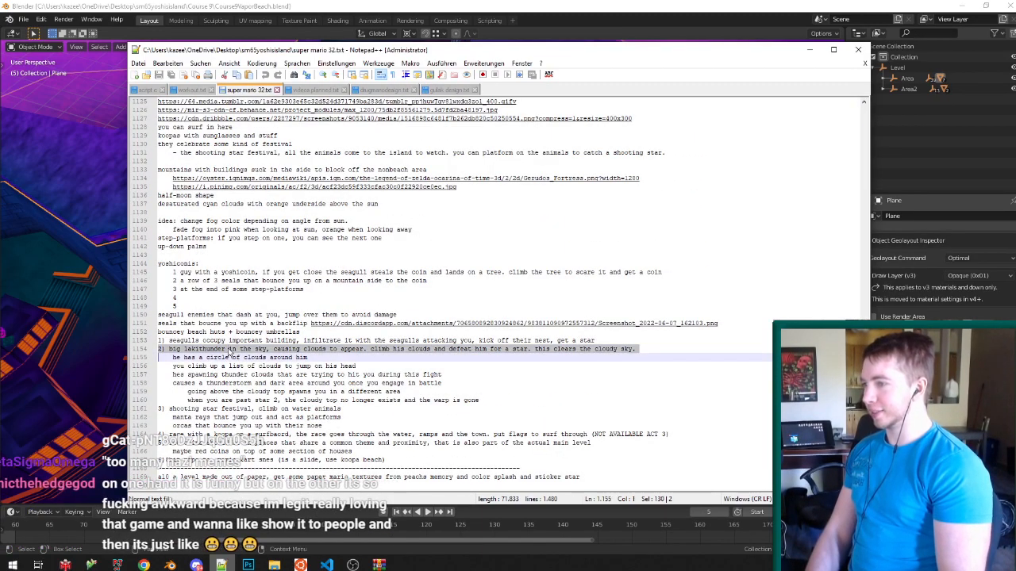
Switch back to Blender and select the uppermost wall ring and sloped cap faces of the striped tower in Plane.002.
left_click(439, 5)
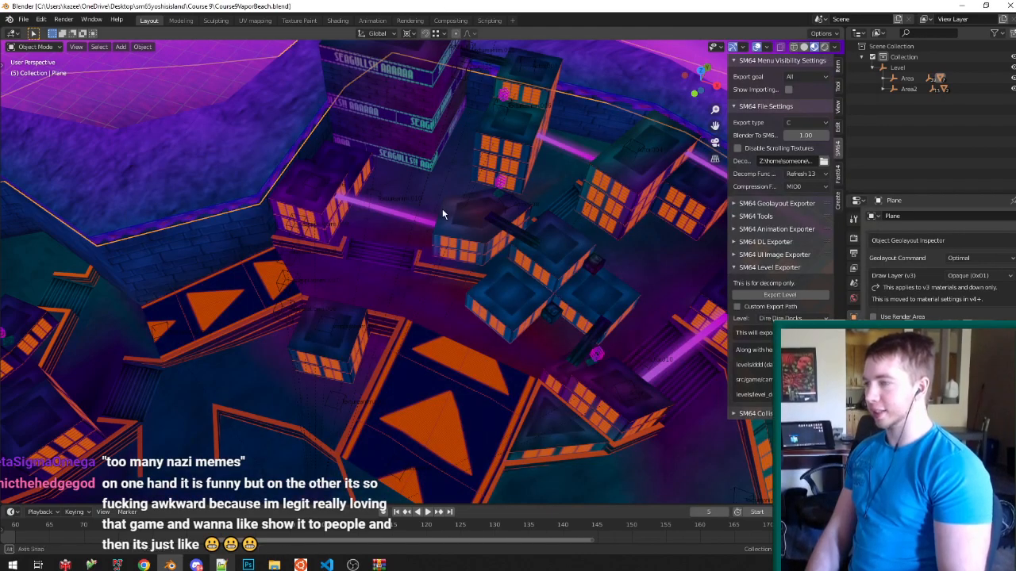
scroll(442, 209, "down", 7)
middle_click_drag(561, 276, 410, 179)
scroll(410, 183, "up", 6)
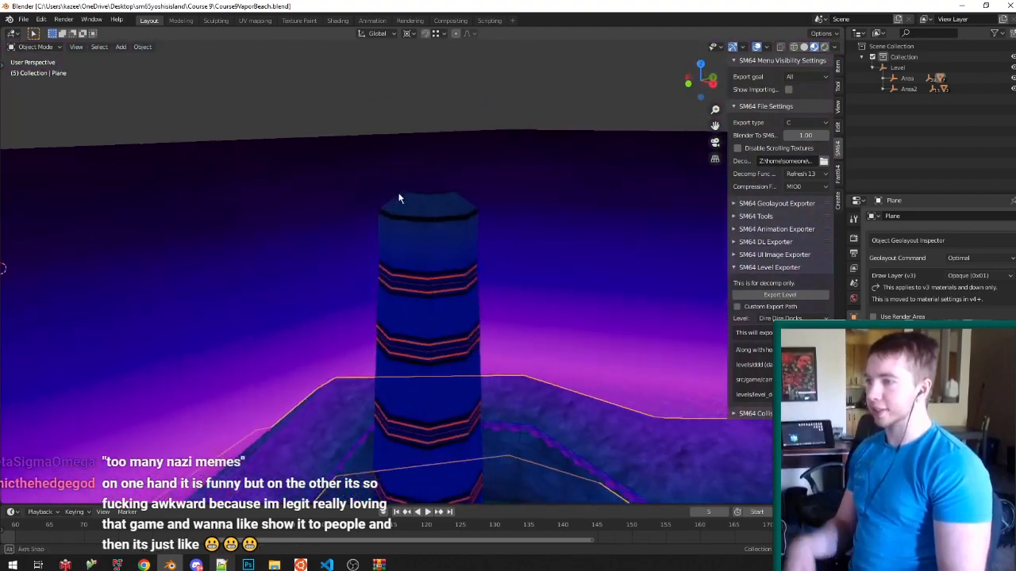
left_click(425, 226)
key("Tab")
scroll(400, 223, "up", 3)
right_click(400, 223)
right_click(387, 228, "alt")
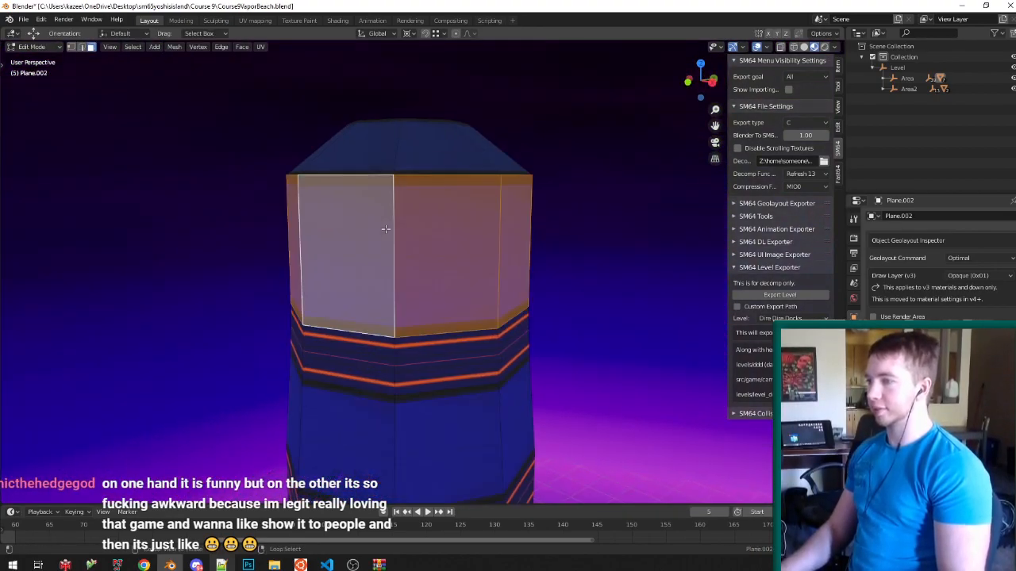
right_click(383, 154)
right_click(403, 154, "alt")
key("ctrl+KP_Add")
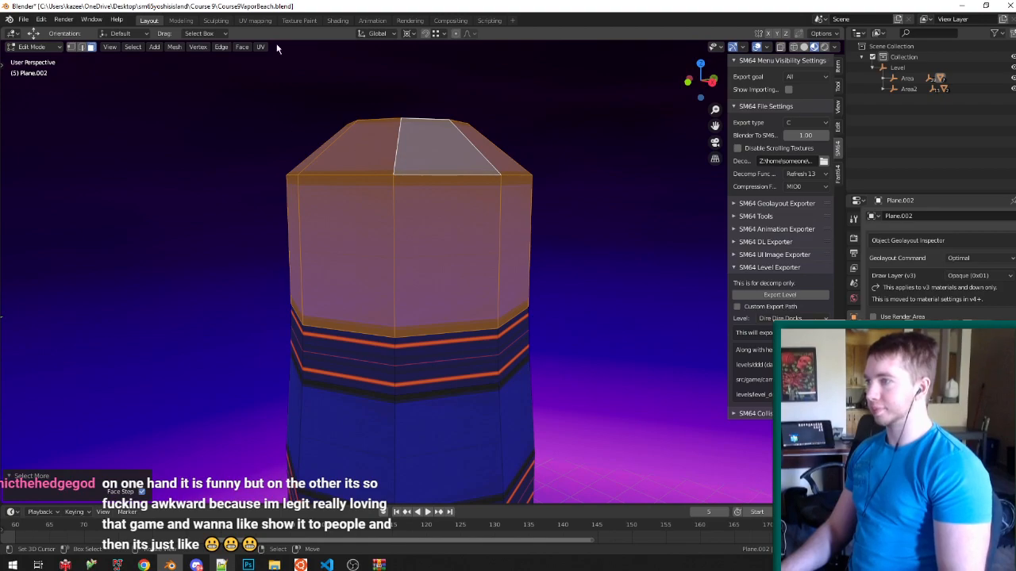
Switch to the UV mapping workspace, save the file and examine the selected tower top from the side.
key("ctrl+Page_Down")
key("ctrl+Page_Down")
key("ctrl+Page_Down")
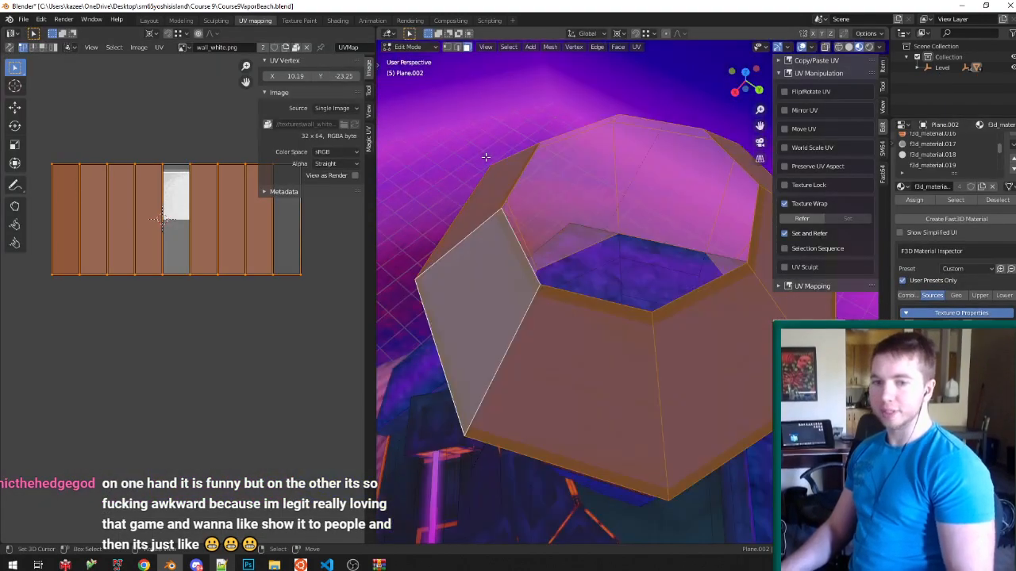
middle_click_drag(485, 156, 617, 355)
key("ctrl+s")
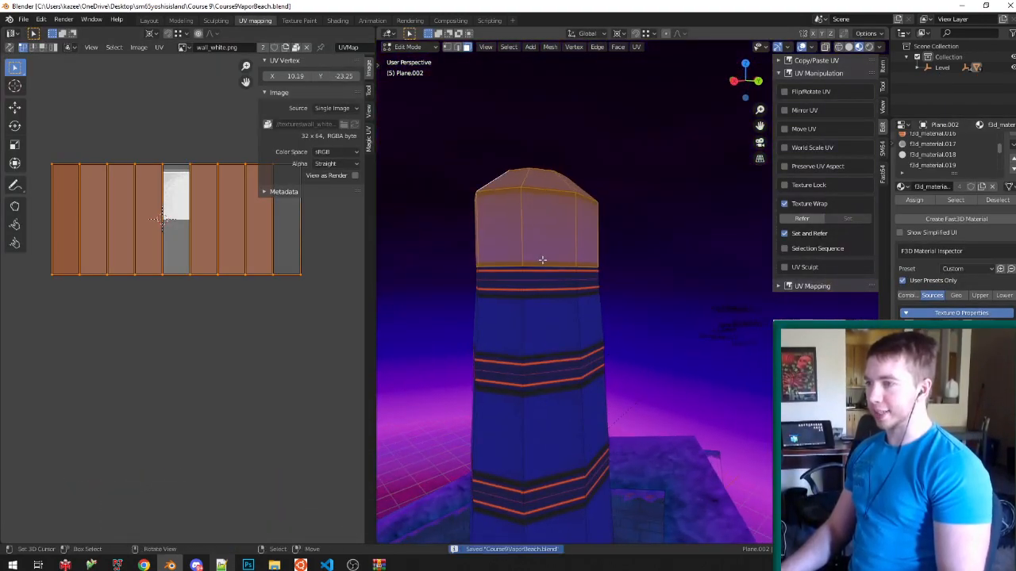
scroll(539, 258, "up", 5)
scroll(698, 279, "down", 3)
scroll(651, 292, "up", 1)
scroll(652, 291, "down", 2)
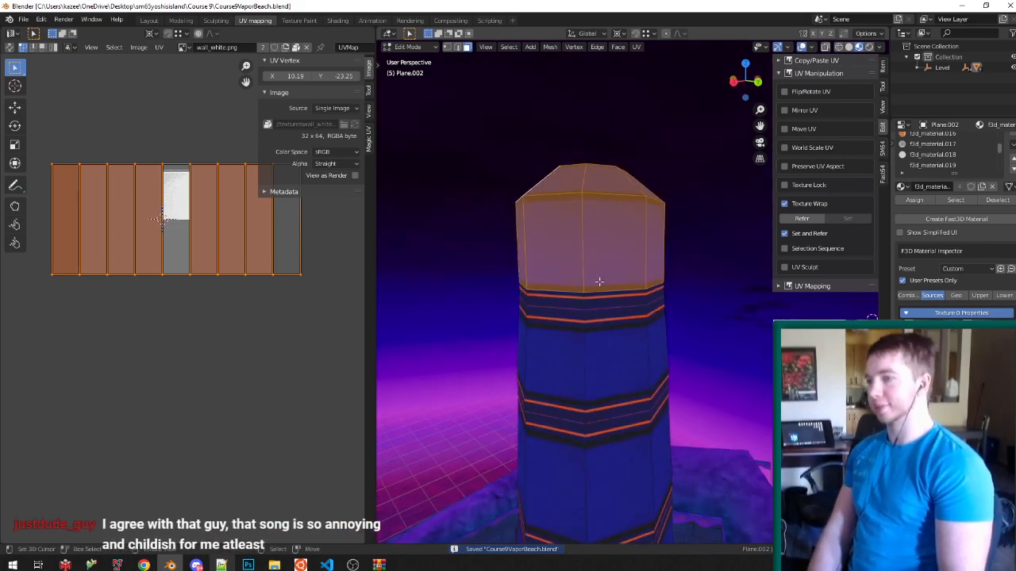
Create a new Fast3D material for the selected tower-top faces and give it the Vertex Colored preset.
left_click(961, 219)
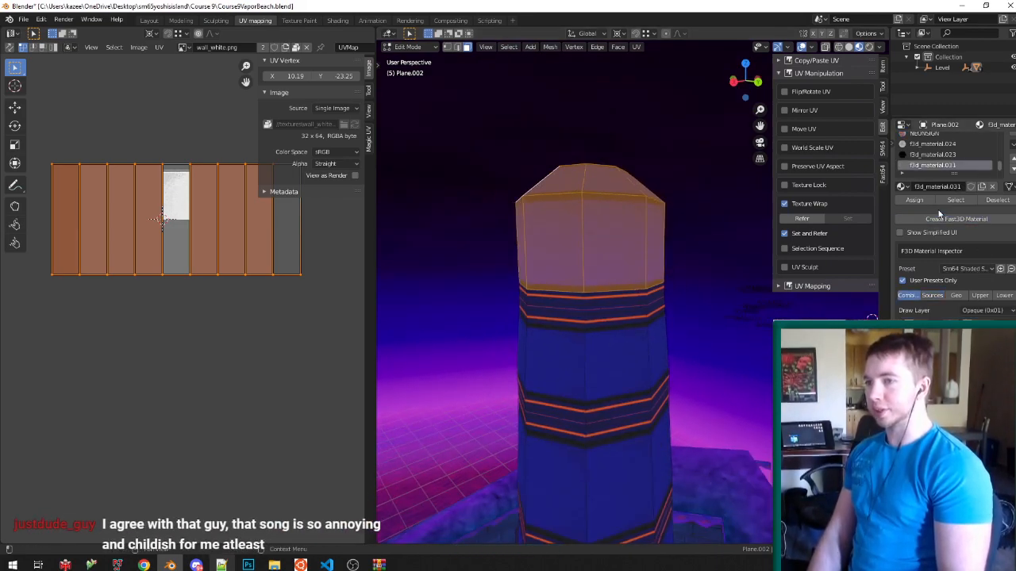
left_click(967, 268)
left_click(933, 381)
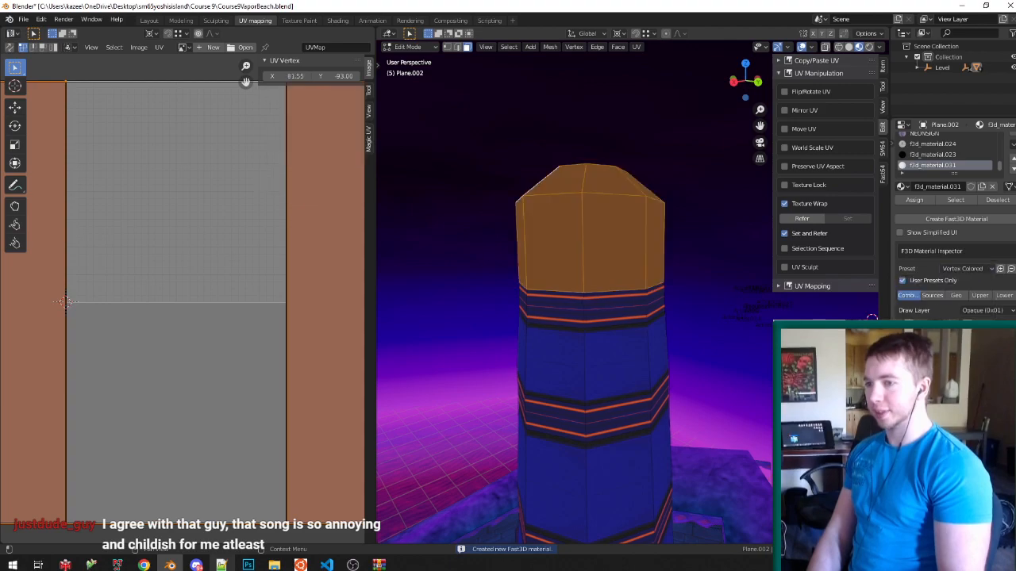
Start loading an image for the new material's Texture 0 and go to the sorted textures folder.
left_click(932, 296)
left_click(989, 316)
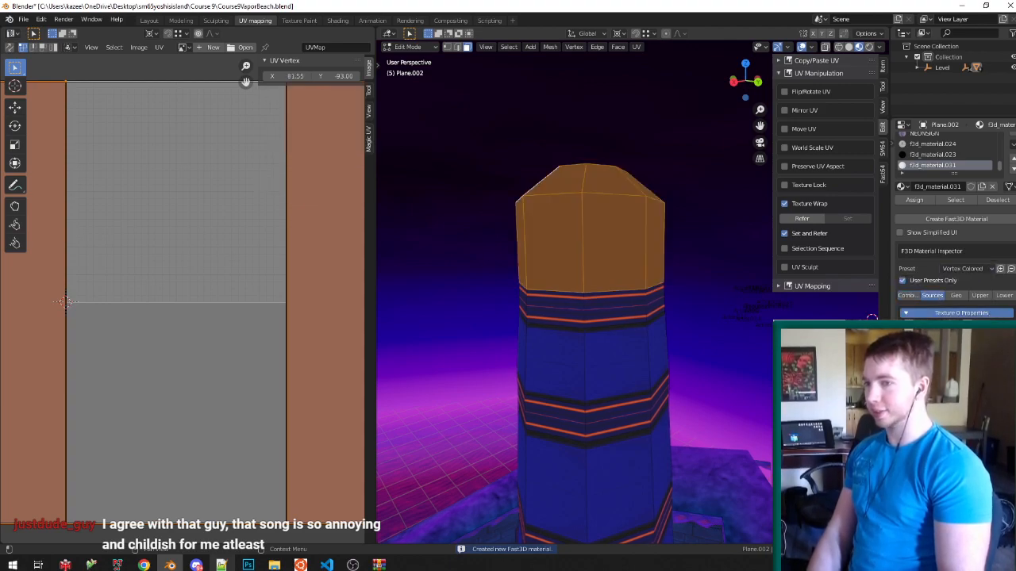
left_click(984, 341)
left_click(225, 395)
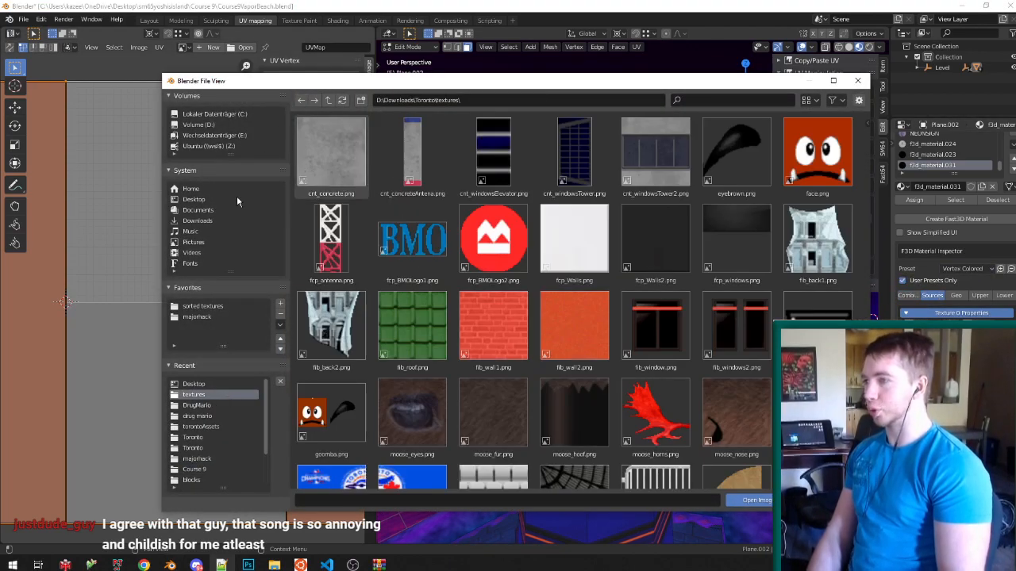
left_click(205, 306)
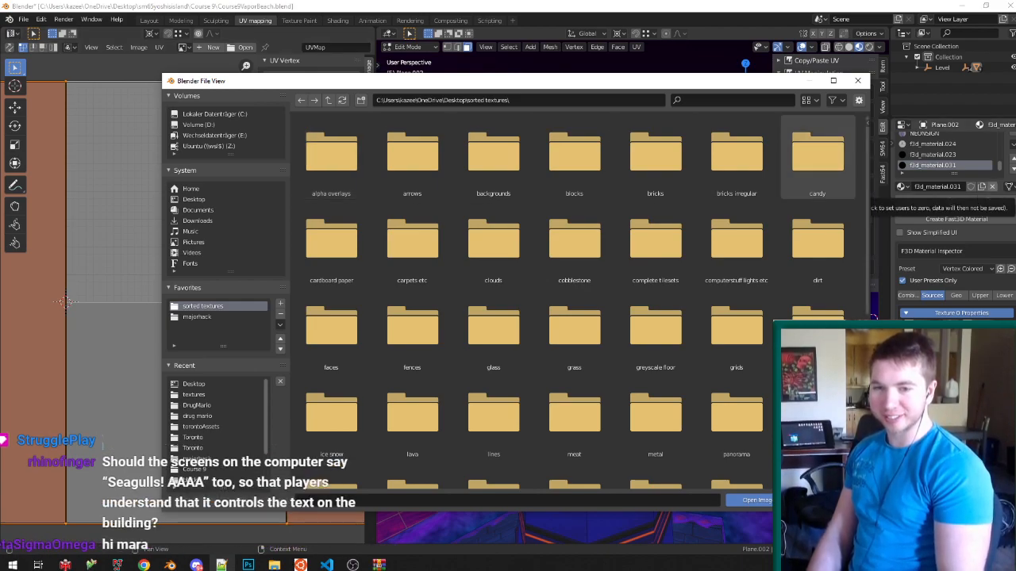
Look through the sorted textures folders and check the houses folder for a suitable tower-top texture.
left_click(388, 261)
scroll(388, 260, "down", 3)
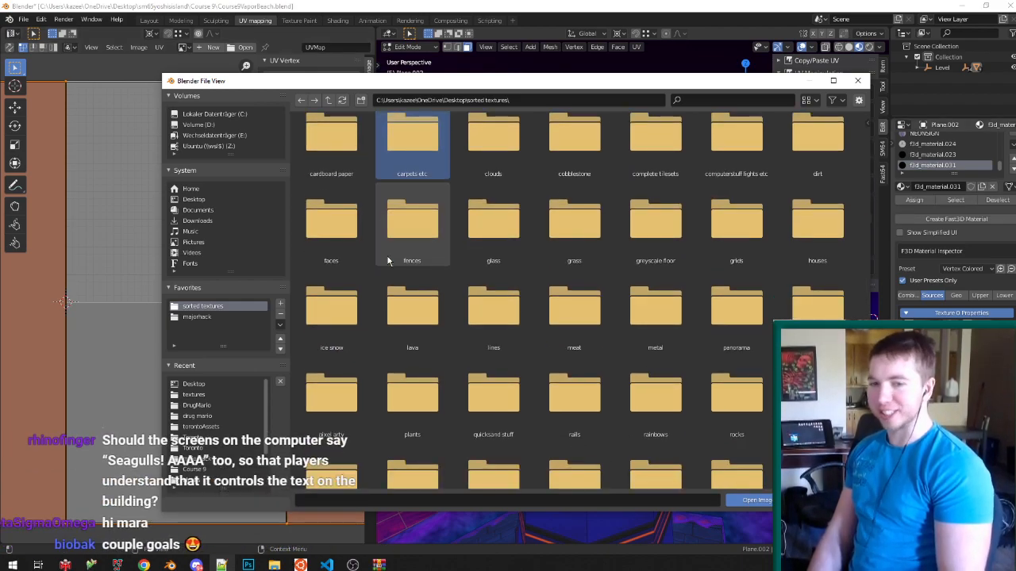
scroll(601, 260, "down", 5)
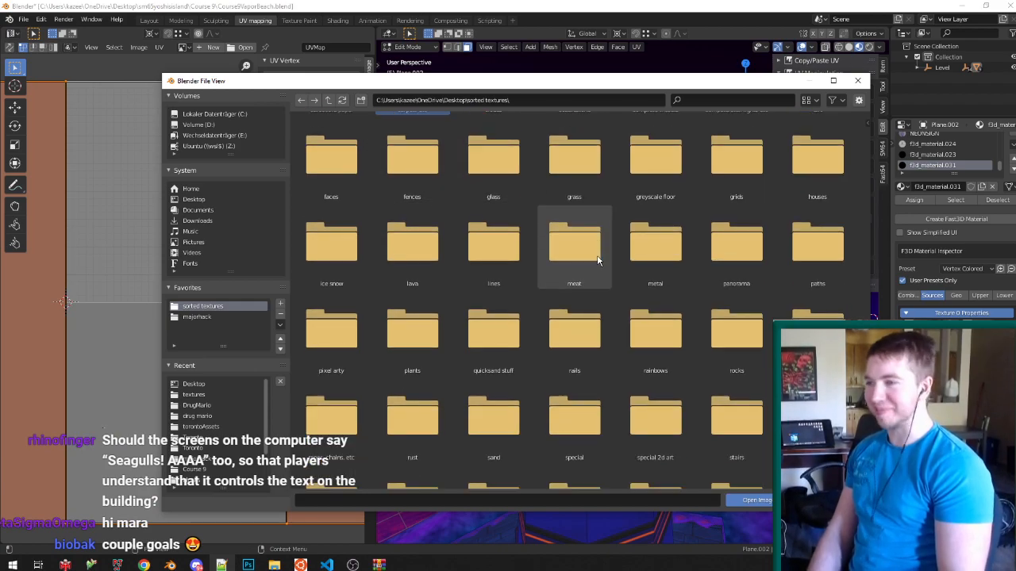
scroll(603, 258, "up", 5)
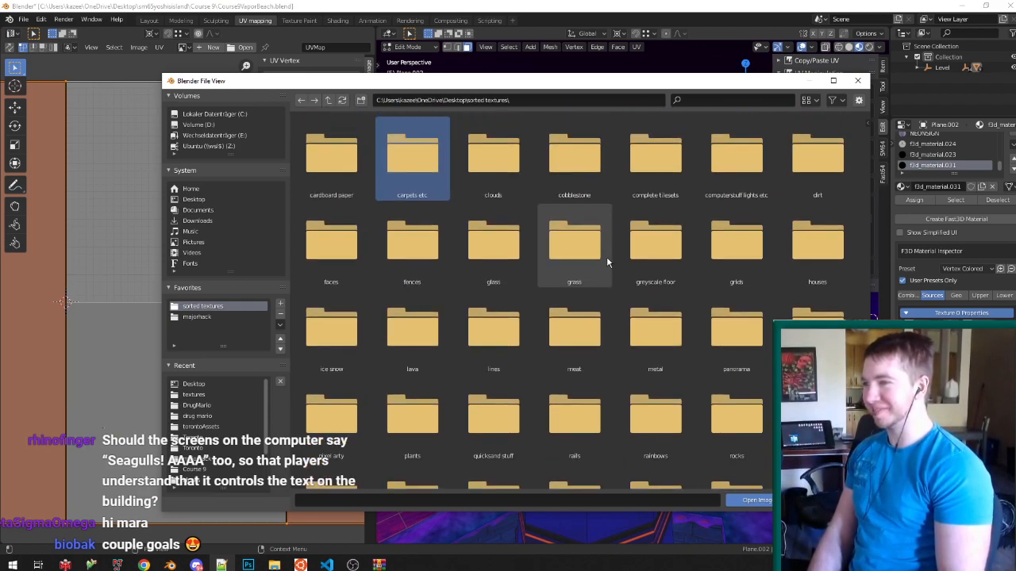
double_click(817, 262)
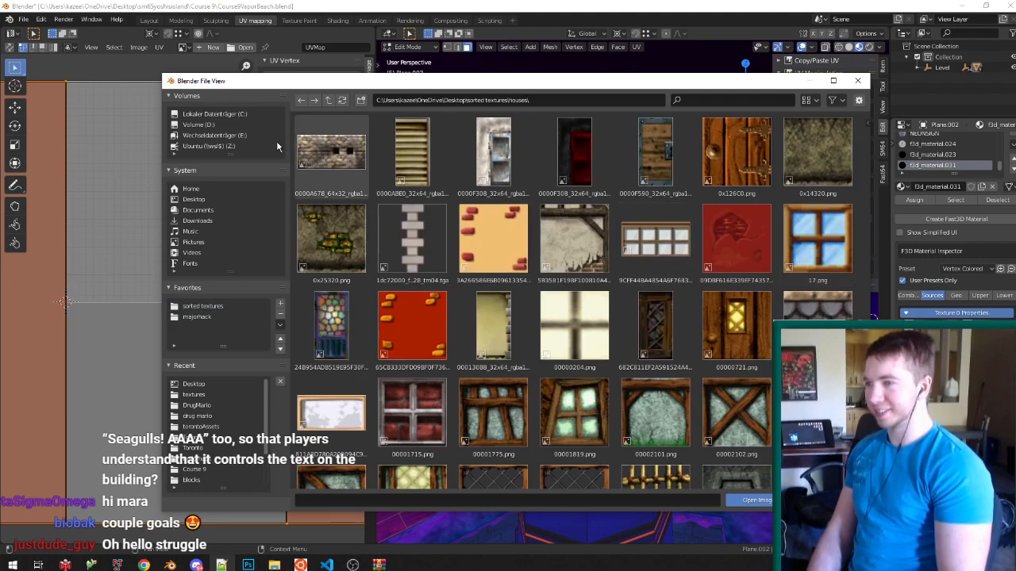
left_click(327, 102)
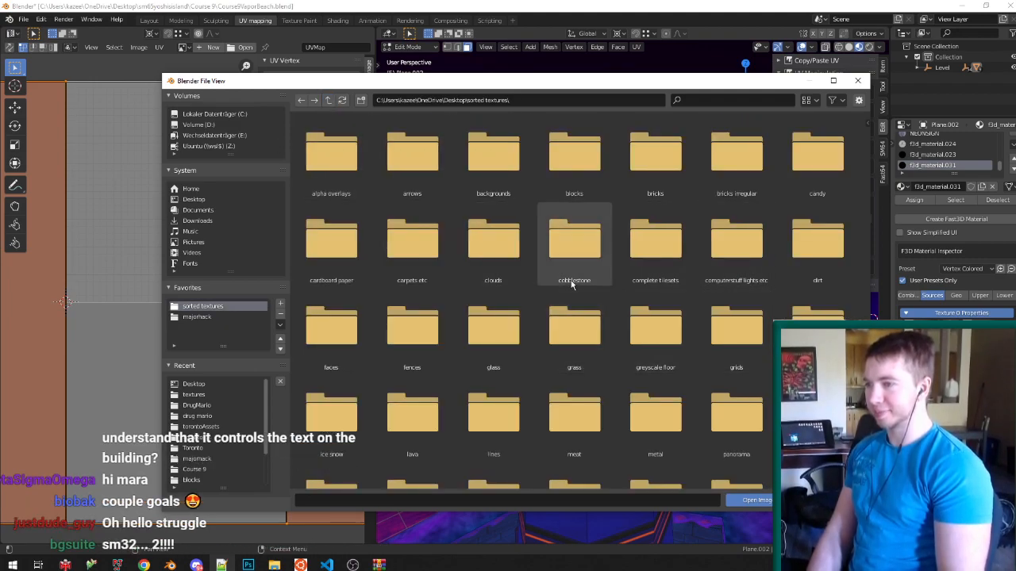
Go into the blocks folder and look through its crate, question-block and metal panel textures.
double_click(580, 170)
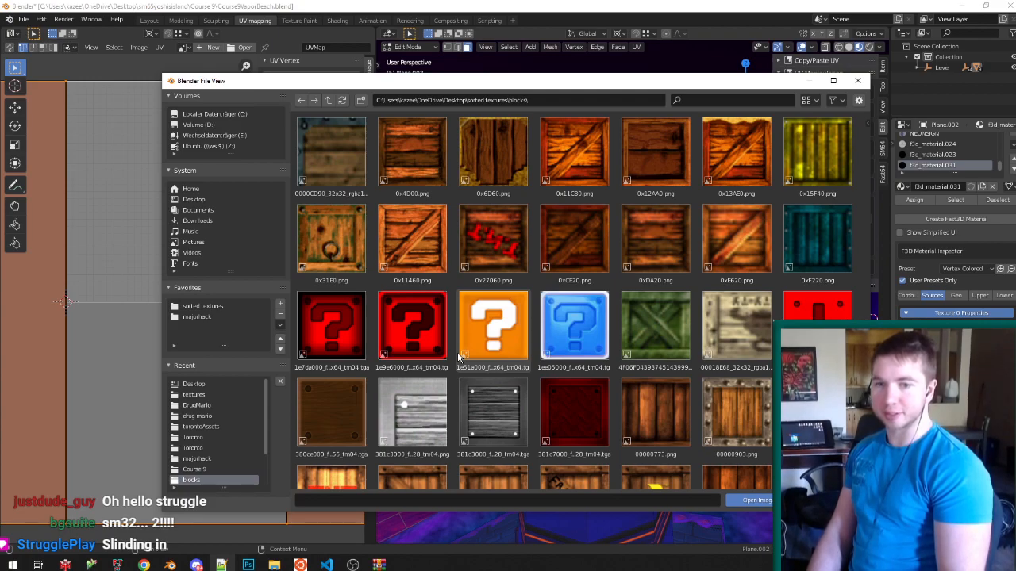
left_click(473, 288)
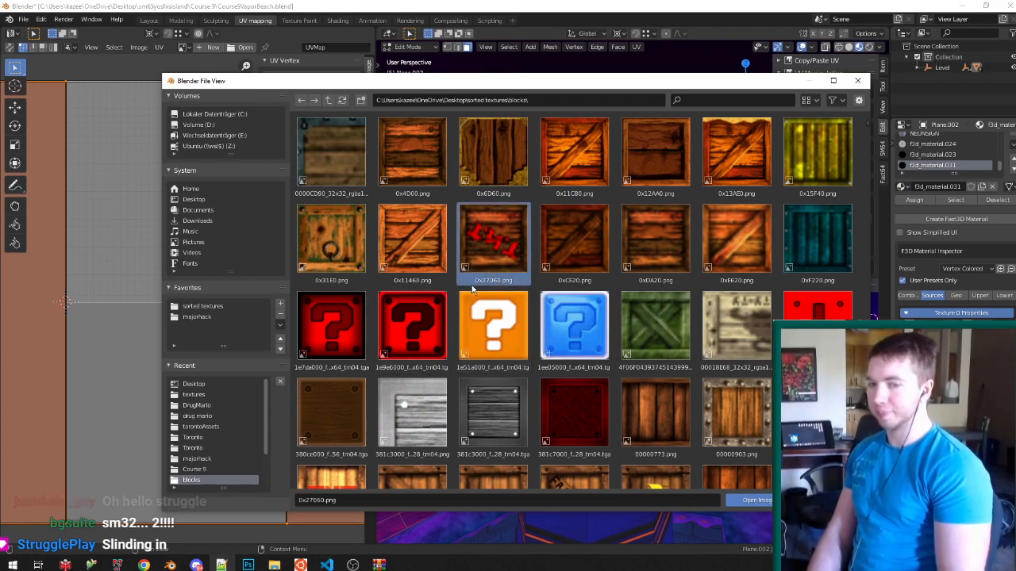
left_click(602, 326)
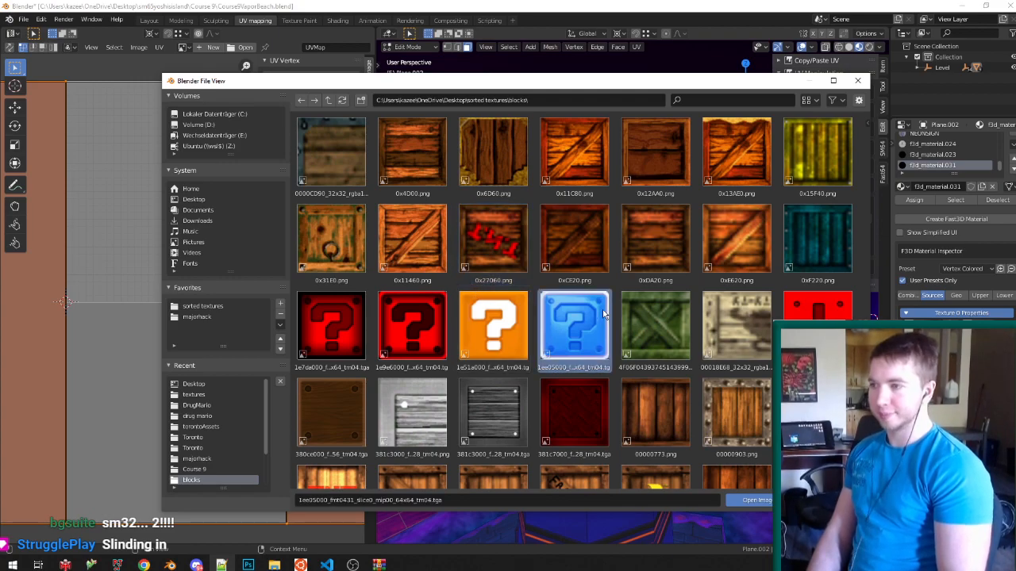
scroll(603, 317, "down", 3)
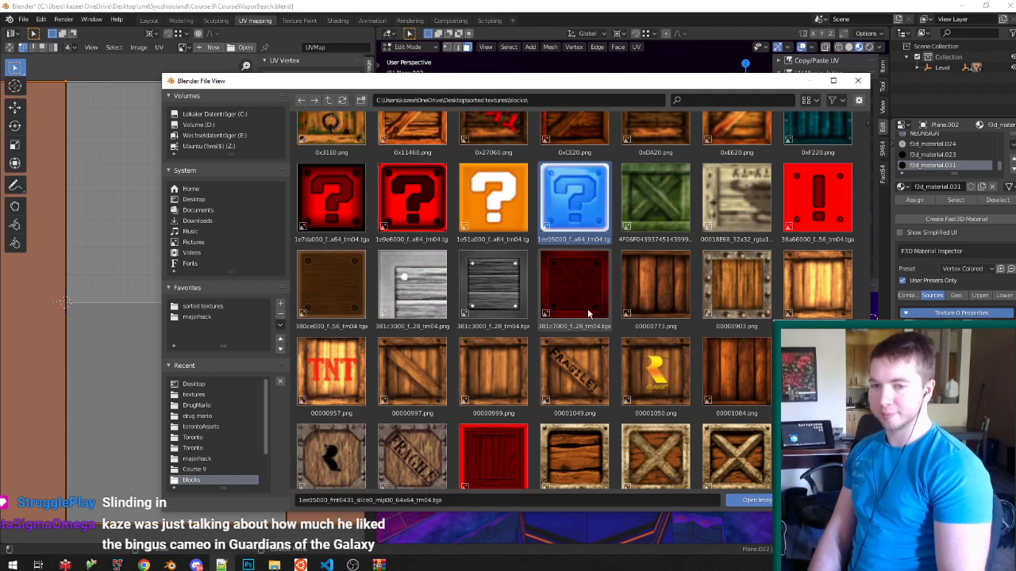
scroll(571, 309, "down", 2)
left_click(500, 304)
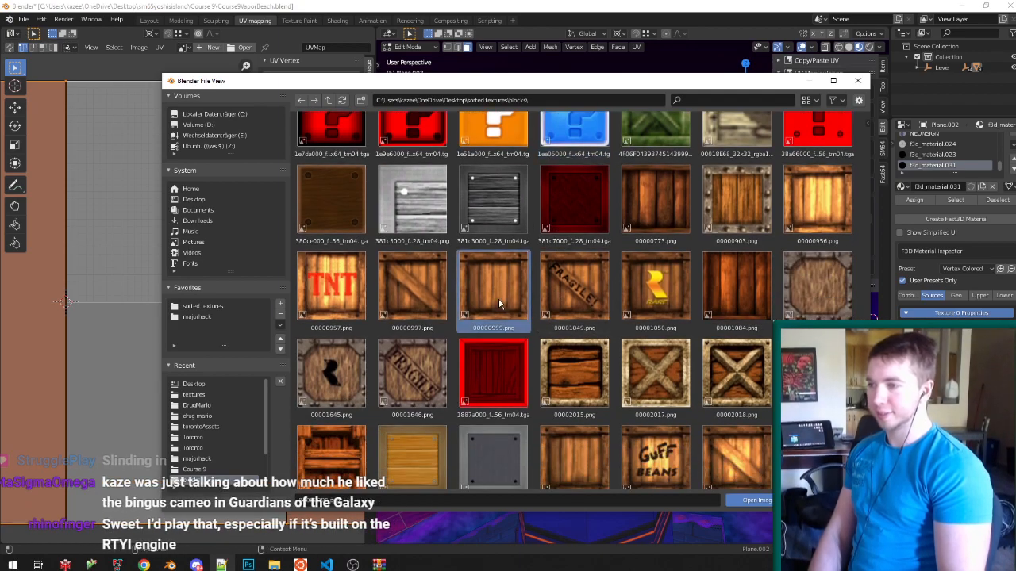
scroll(498, 307, "down", 2)
left_click(467, 413)
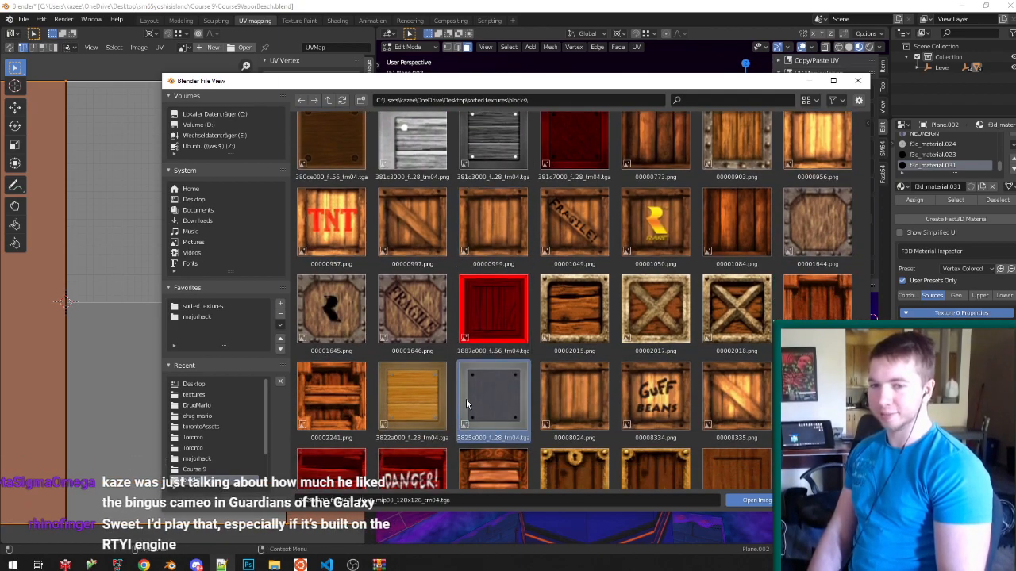
scroll(467, 393, "down", 3)
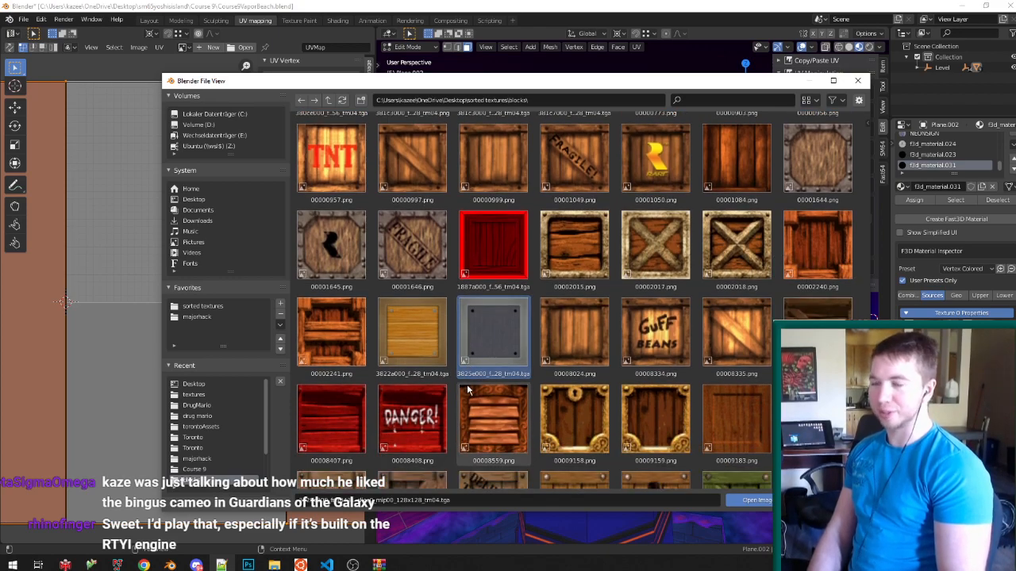
scroll(471, 382, "down", 6)
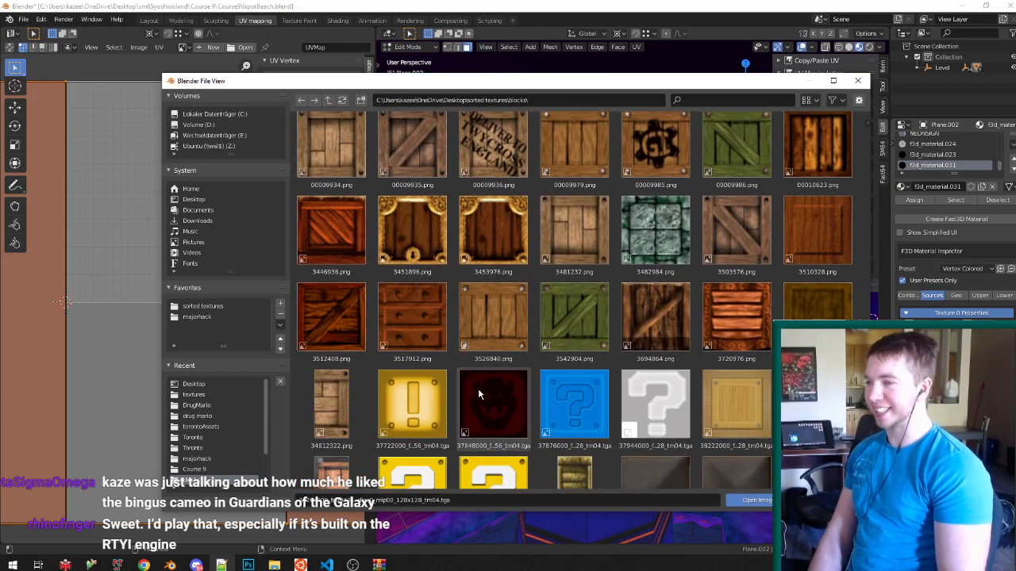
Load the grey monitor-like DUKE NUKEM#1AA87F3 image from the blocks folder as Texture 0 of the tower-top material.
scroll(480, 393, "down", 4)
left_click(526, 369)
scroll(526, 369, "down", 2)
left_click(576, 367)
scroll(579, 365, "down", 4)
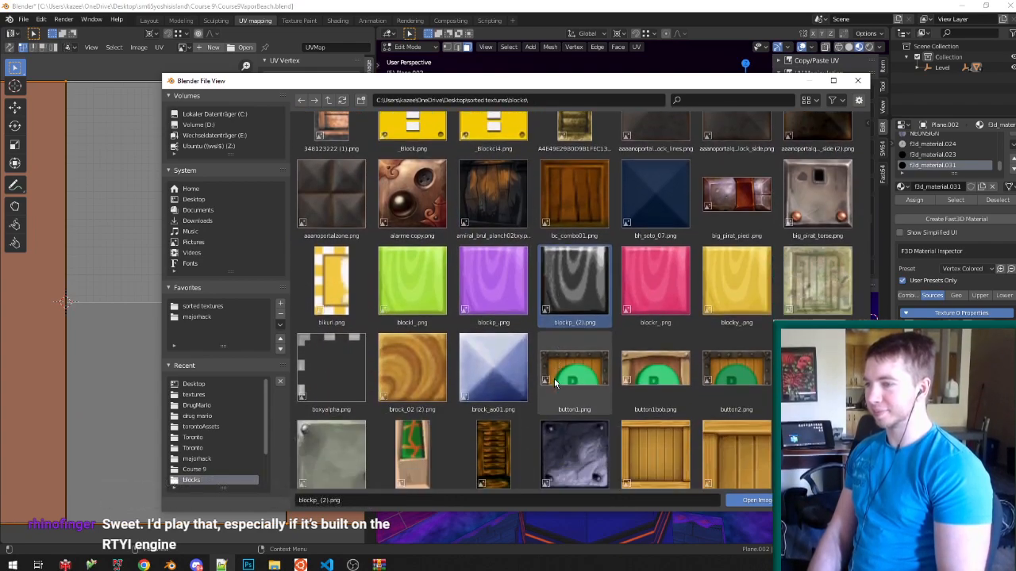
left_click(579, 367)
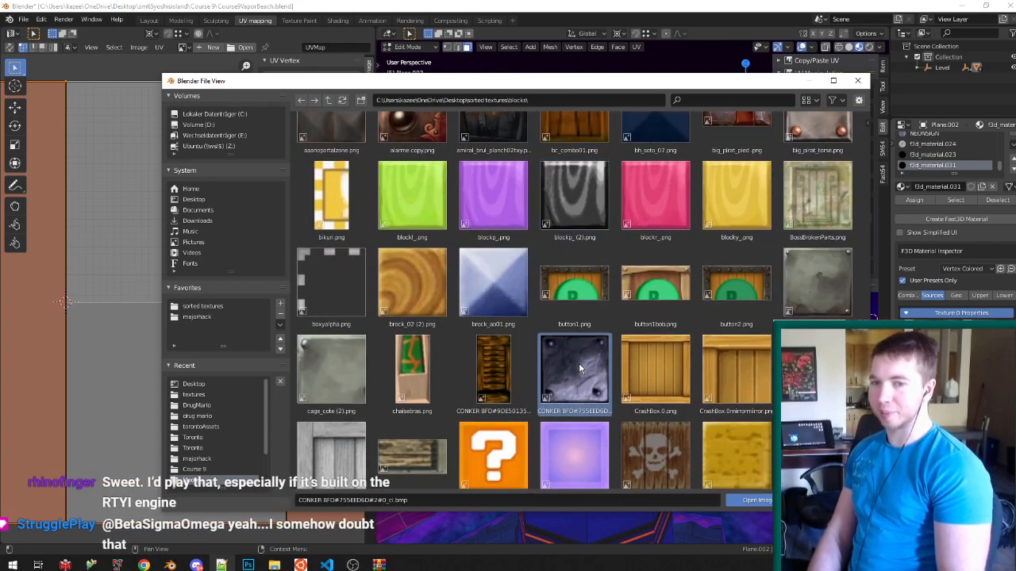
left_click(595, 300)
scroll(594, 299, "down", 6)
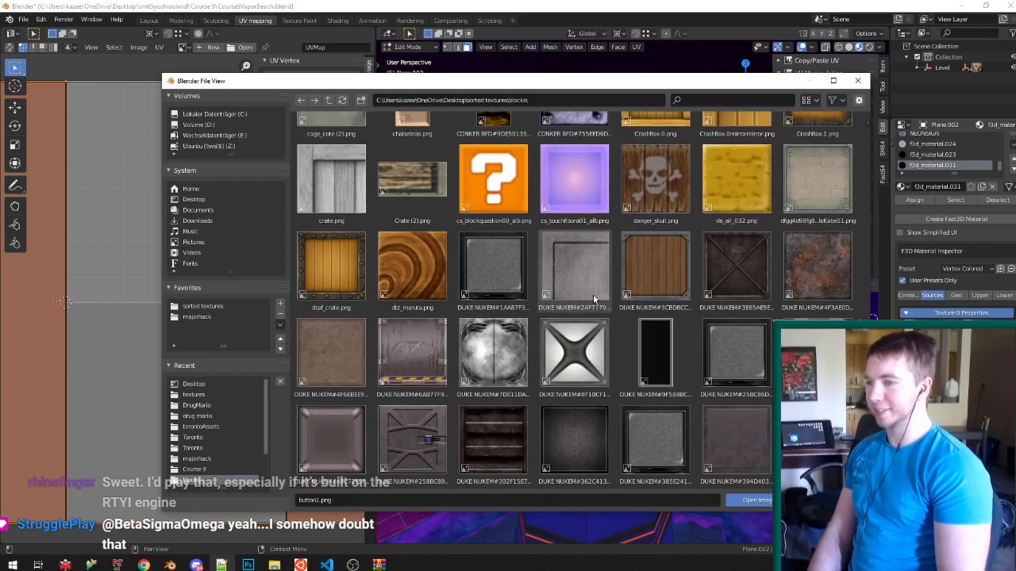
double_click(494, 269)
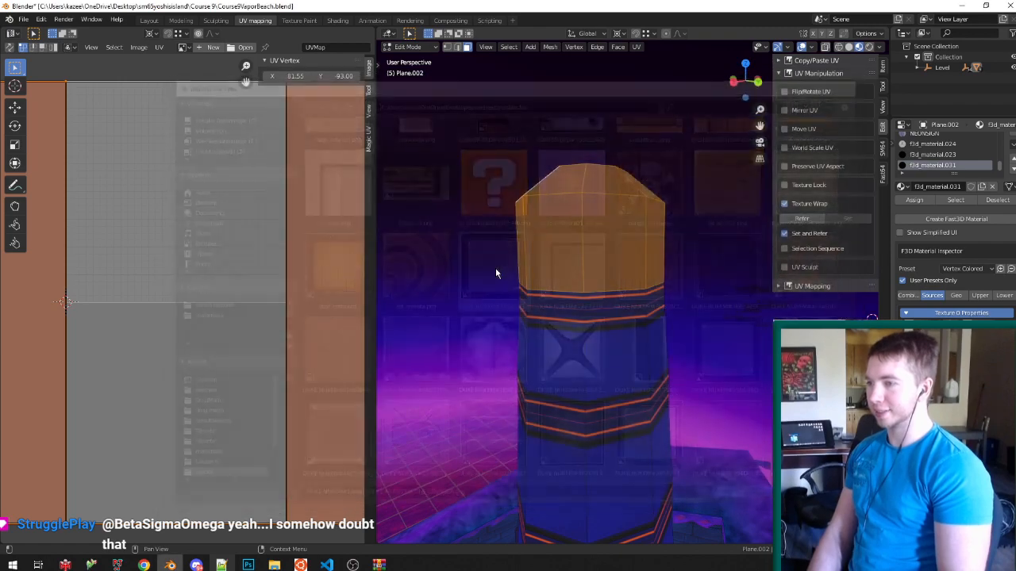
Unwrap the tower-top faces and select all faces linked to them, delimited by material.
key("Tab")
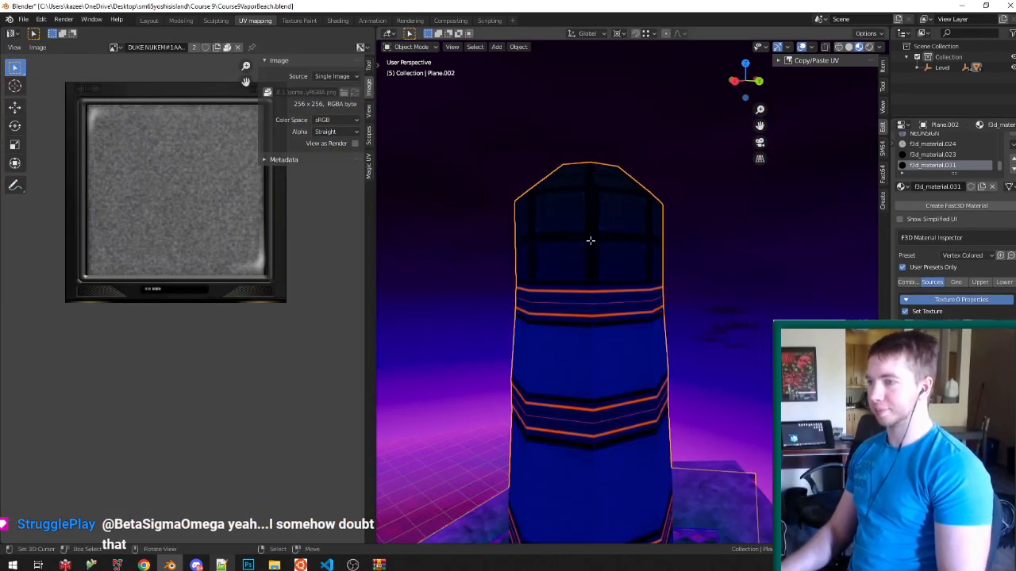
key("Tab")
key("u")
left_click(586, 236)
key("Return")
key("Tab")
middle_click_drag(585, 241, 600, 259)
key("Tab")
key("ctrl+l")
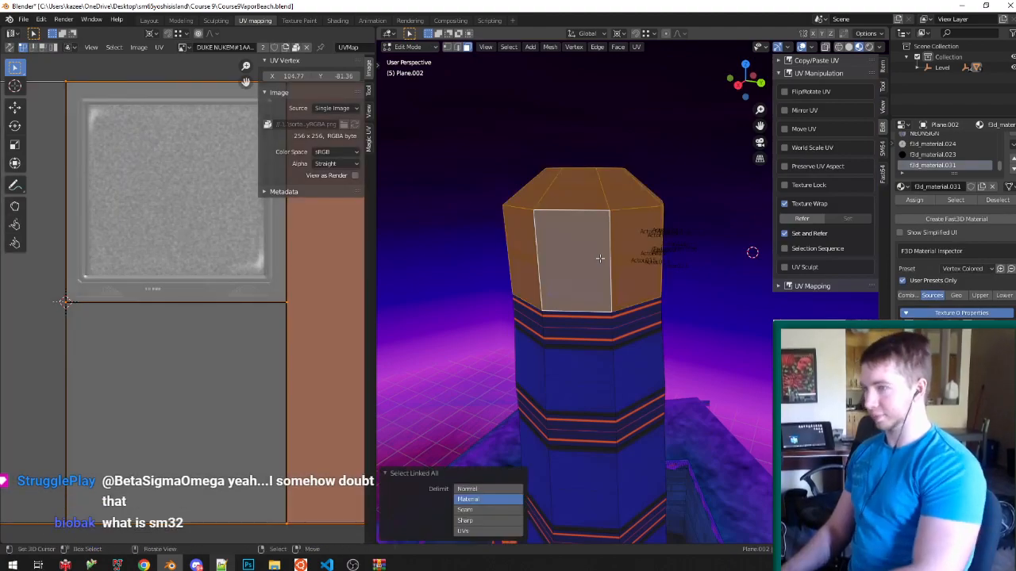
Map the selected tower-top faces with Follow Active Quads, adjust its edge length mode and save the file.
key("u")
key("f")
key("Return")
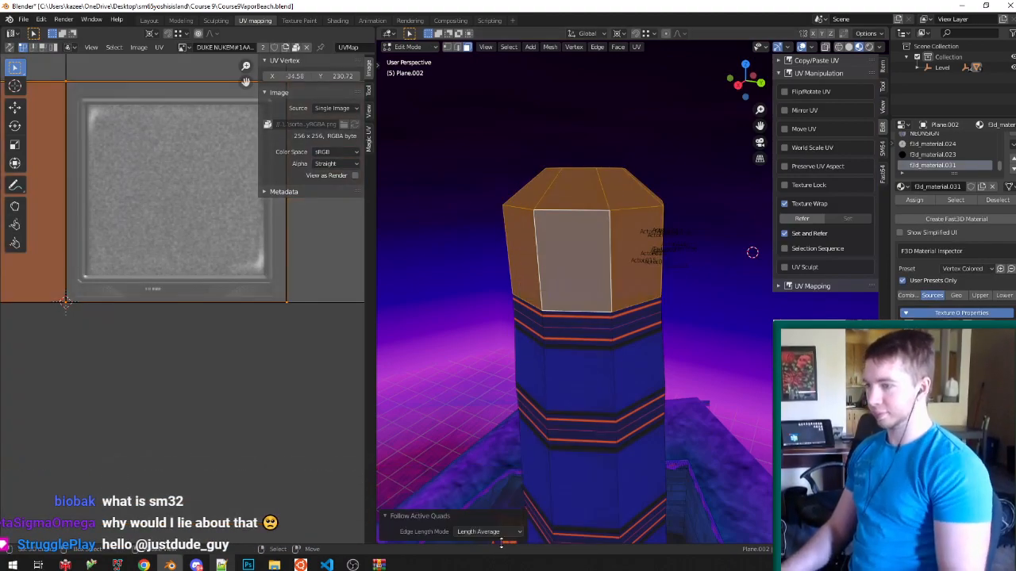
left_click(502, 533)
left_click(485, 522)
key("Tab")
key("ctrl+s")
Examine the textured tower top up close and from a distance across the level.
middle_click_drag(582, 325, 596, 276)
scroll(588, 266, "up", 7)
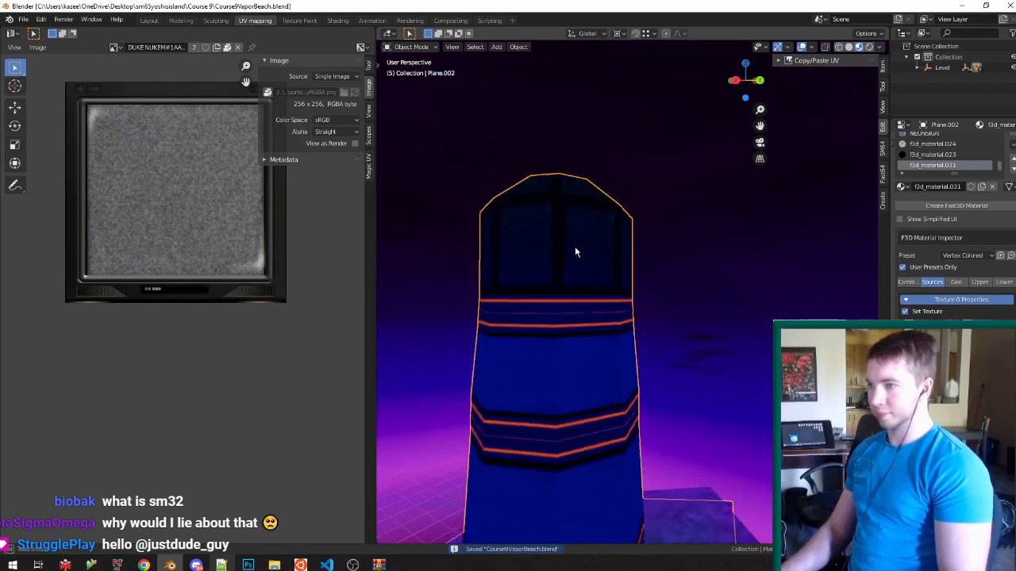
middle_click_drag(573, 232, 607, 194)
scroll(529, 190, "down", 7)
scroll(586, 212, "down", 6)
scroll(604, 186, "down", 3)
scroll(603, 186, "up", 3)
scroll(605, 221, "up", 5)
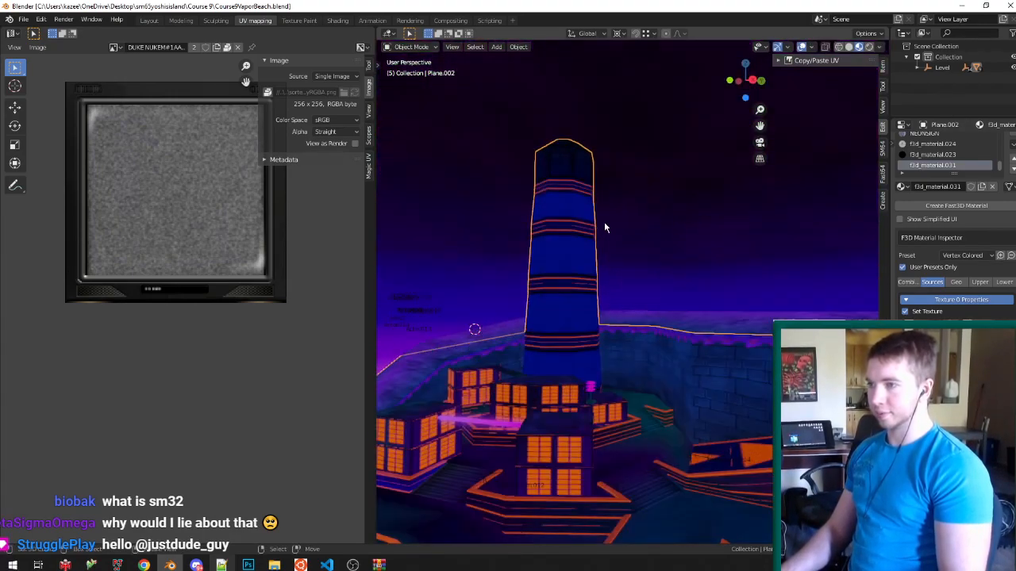
scroll(582, 226, "up", 4)
Remove the monitor-like image from the tower-top material and start loading a replacement from the blocks folder.
key("Tab")
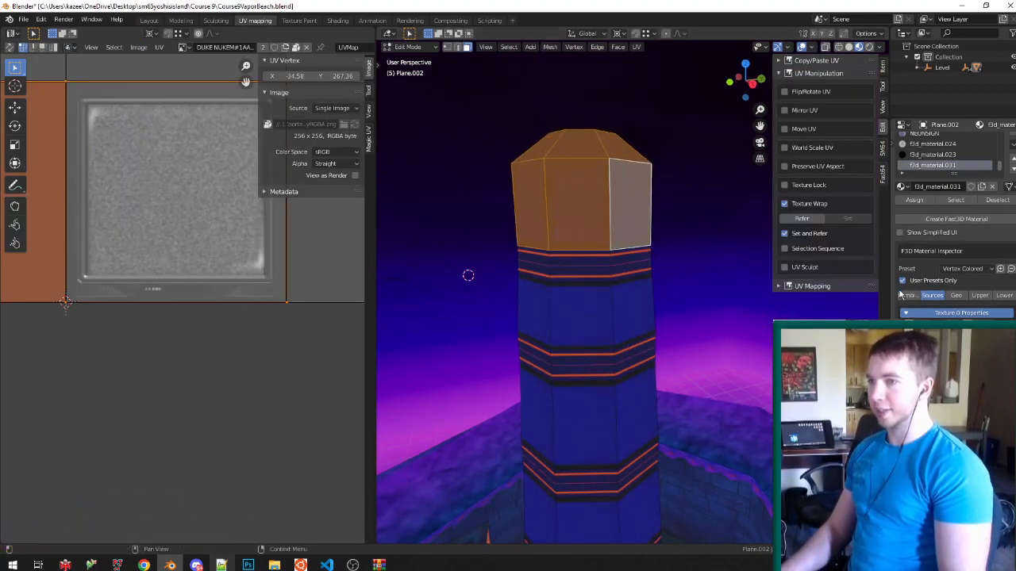
left_click(308, 47)
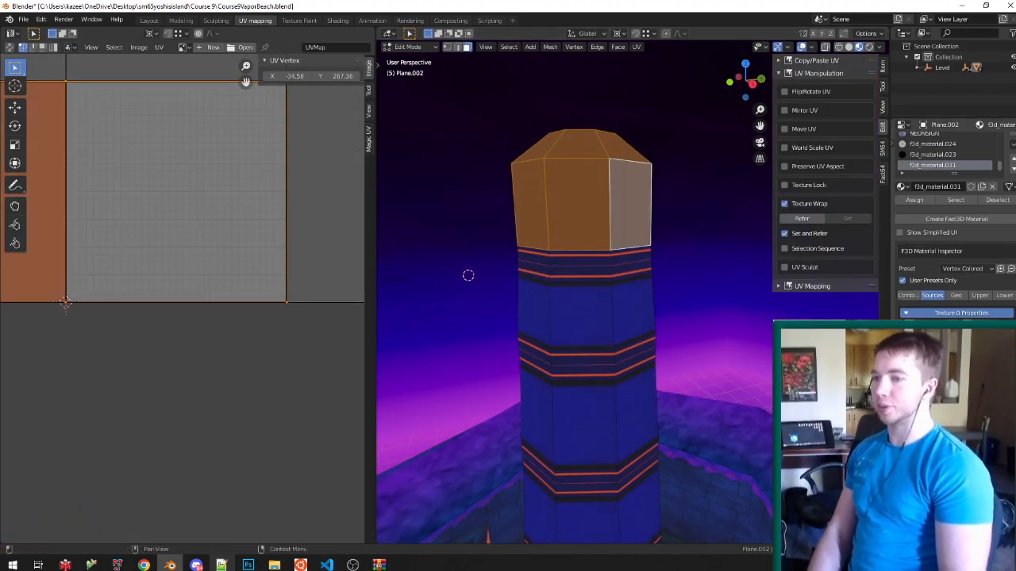
left_click(243, 47)
left_click(238, 384)
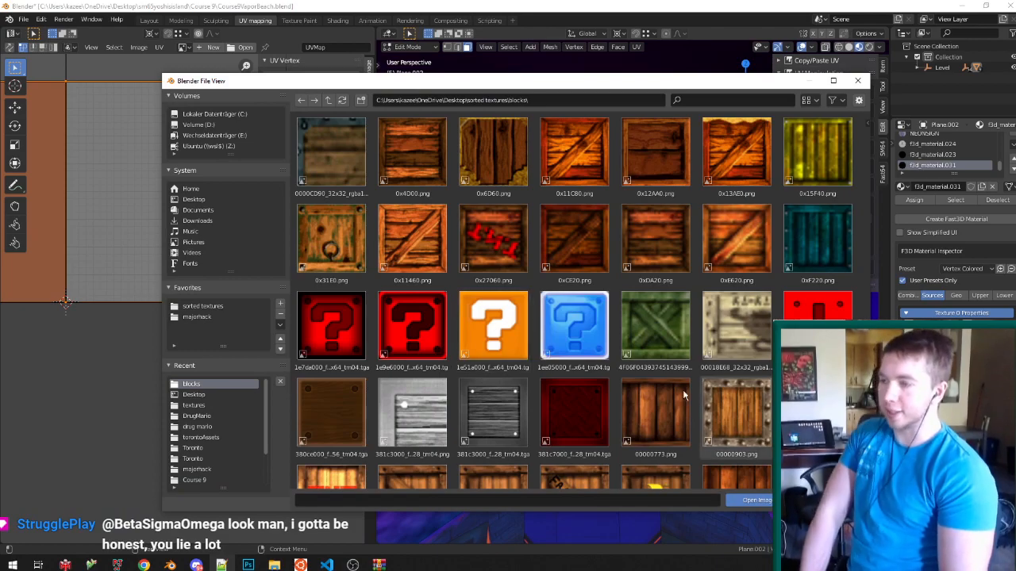
Look through the crate, question-block and colored block textures in the blocks folder for a replacement image.
scroll(508, 280, "down", 3)
scroll(504, 286, "down", 2)
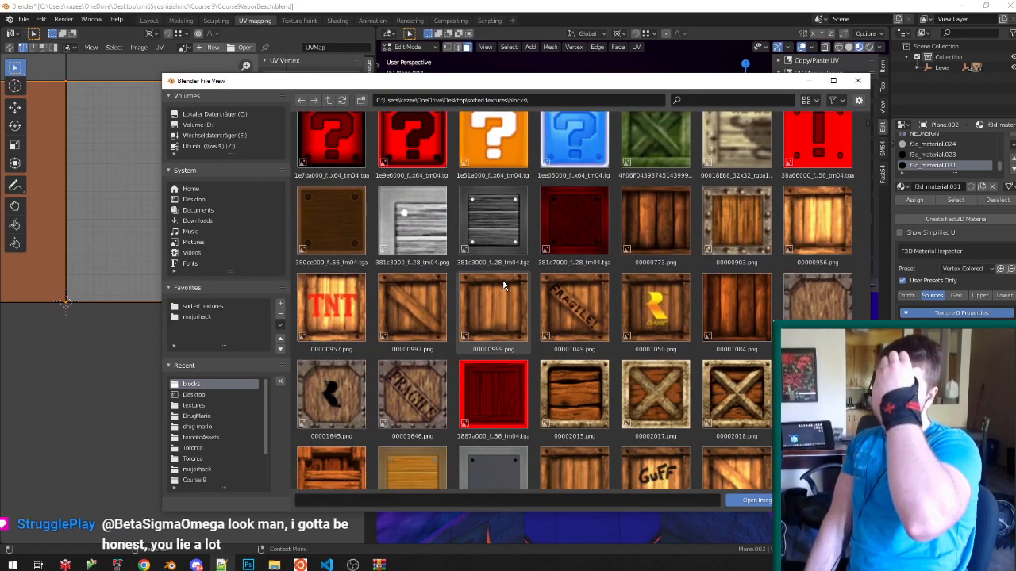
scroll(490, 278, "down", 8)
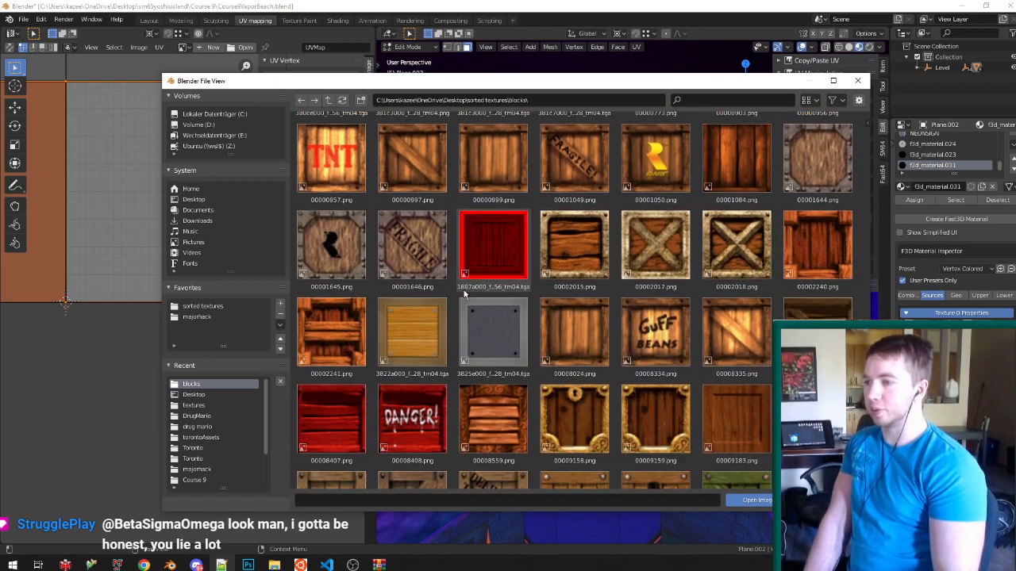
scroll(480, 271, "down", 15)
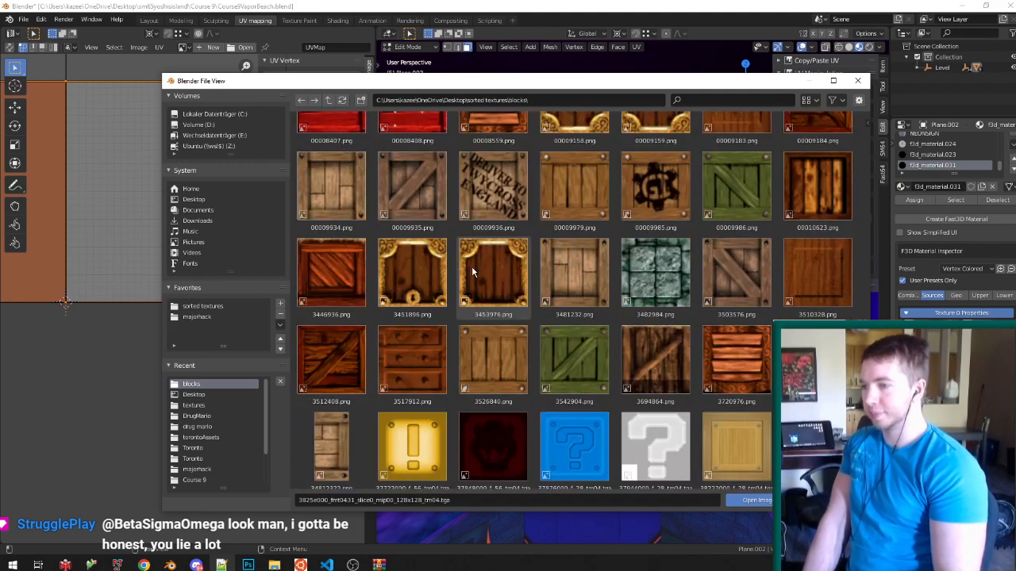
scroll(475, 270, "down", 7)
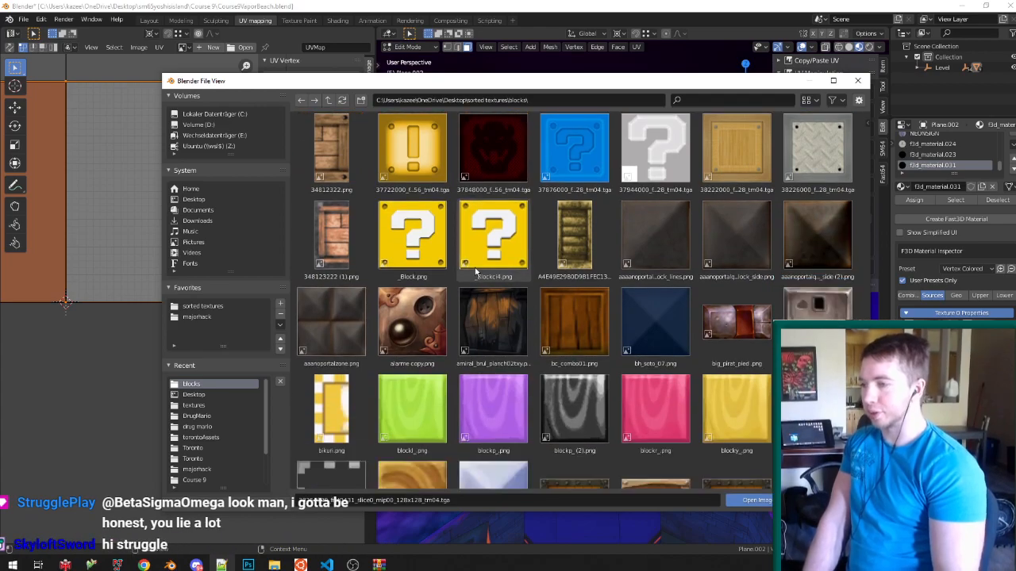
left_click(473, 296)
scroll(474, 296, "down", 1)
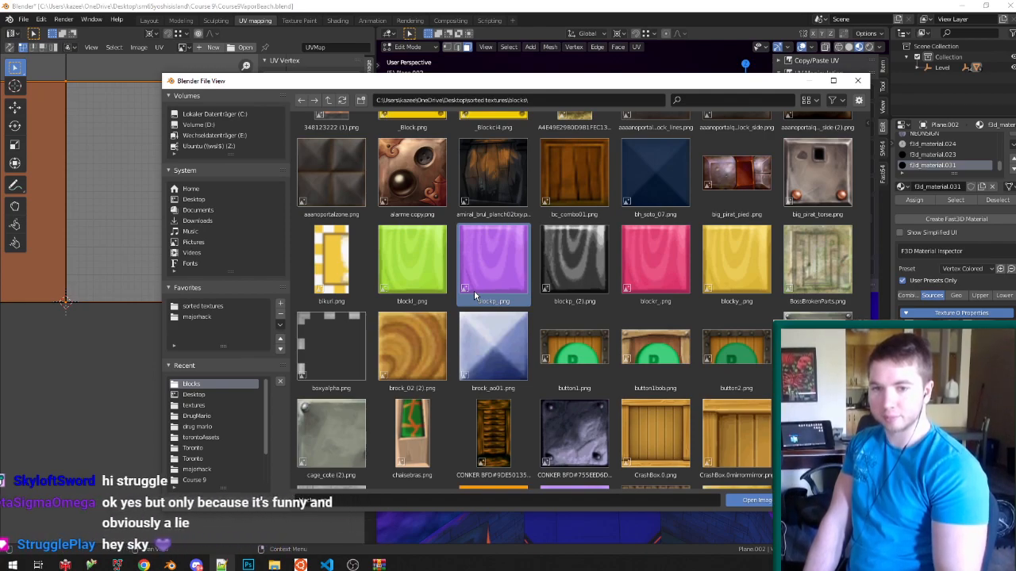
scroll(474, 296, "down", 4)
left_click(561, 333)
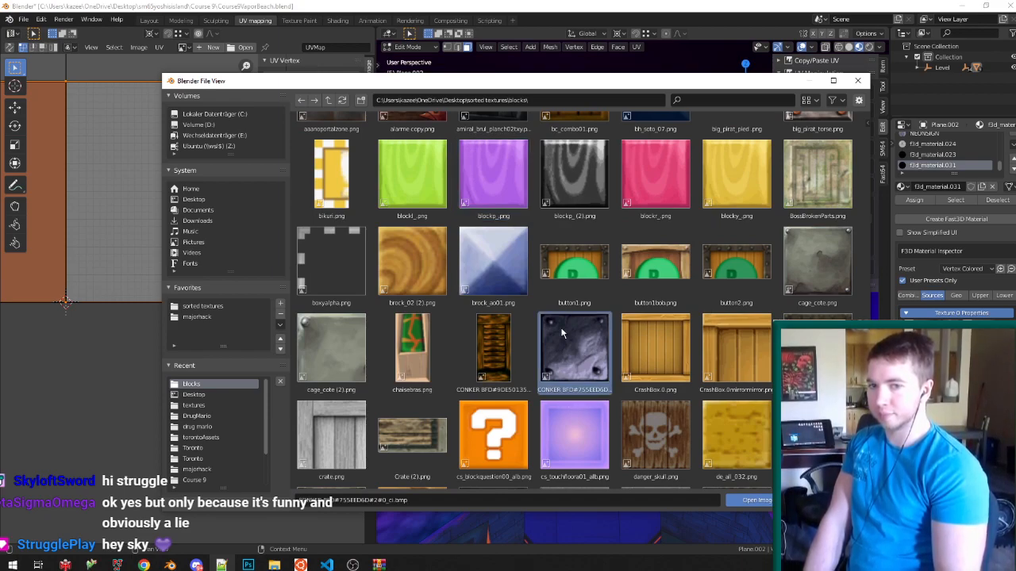
scroll(561, 331, "down", 4)
left_click(474, 362)
scroll(467, 357, "down", 4)
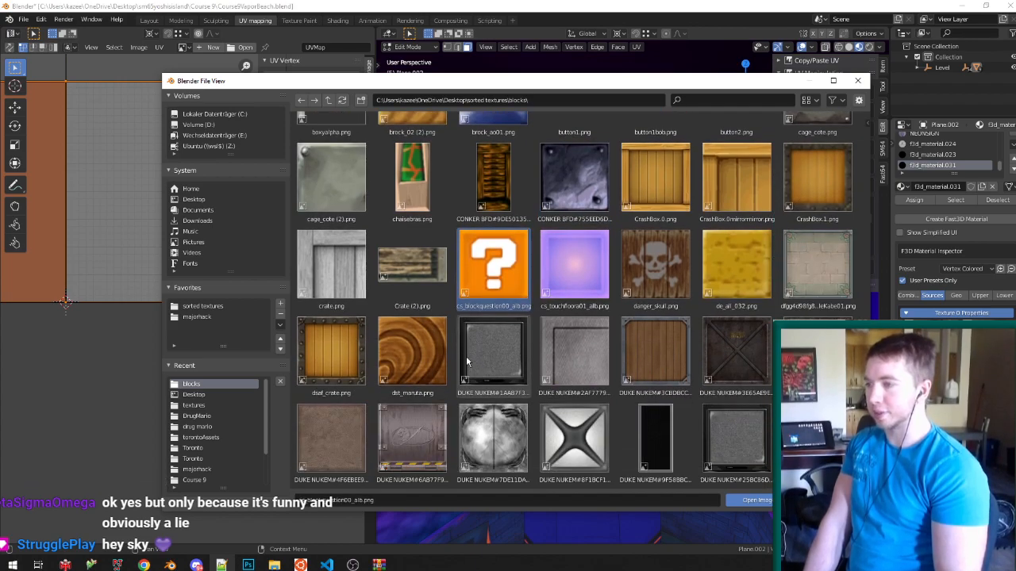
Look through the metal, stone and hazard-striped Duke Nukem textures in the blocks folder for a tower-top replacement.
scroll(433, 346, "down", 4)
left_click(437, 350)
scroll(442, 350, "down", 4)
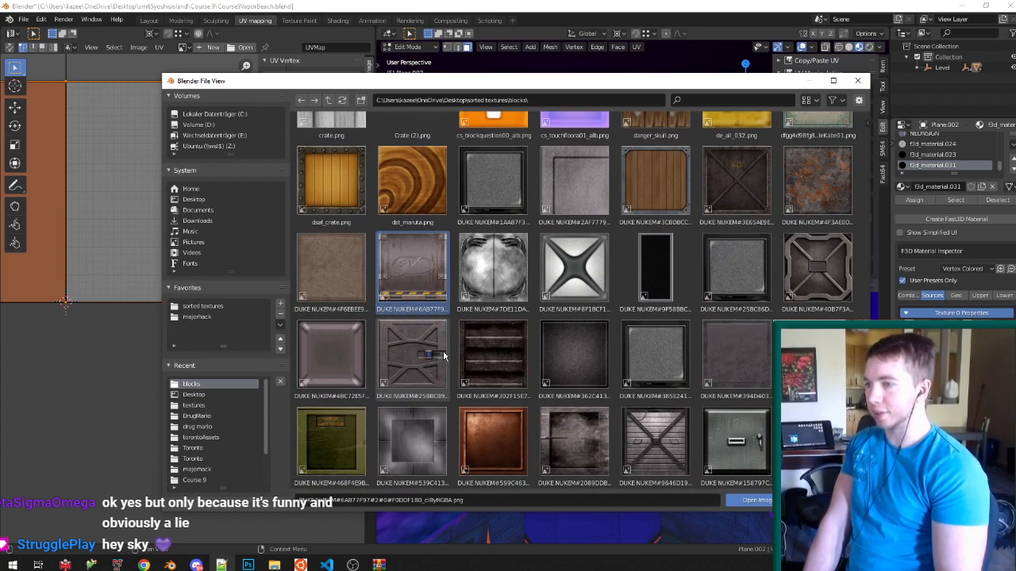
left_click(620, 265)
scroll(620, 265, "down", 3)
left_click(554, 283)
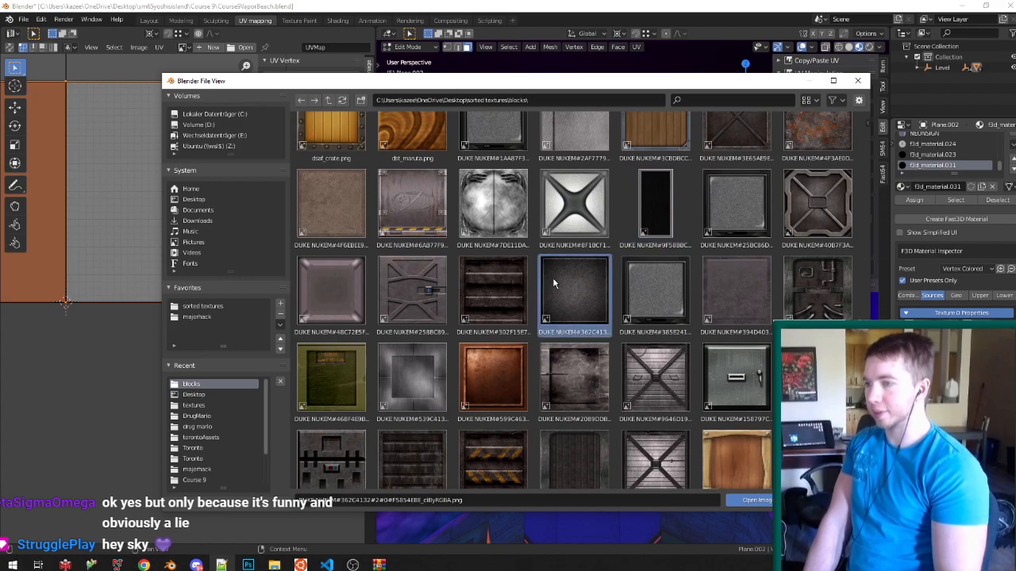
scroll(553, 284, "down", 3)
left_click(445, 331)
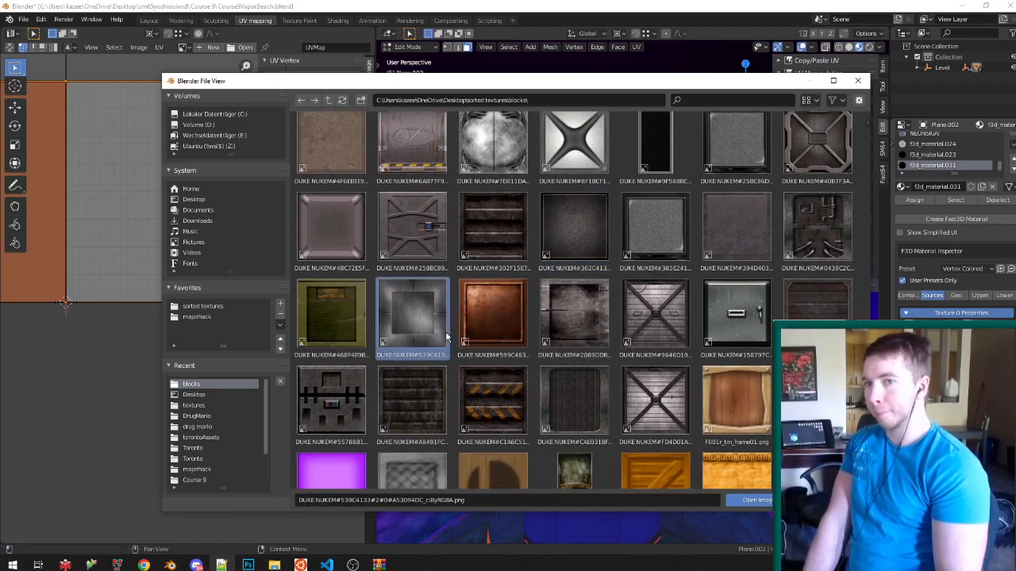
scroll(446, 331, "down", 6)
left_click(422, 258)
scroll(488, 215, "down", 3)
left_click(488, 215)
scroll(513, 314, "down", 5)
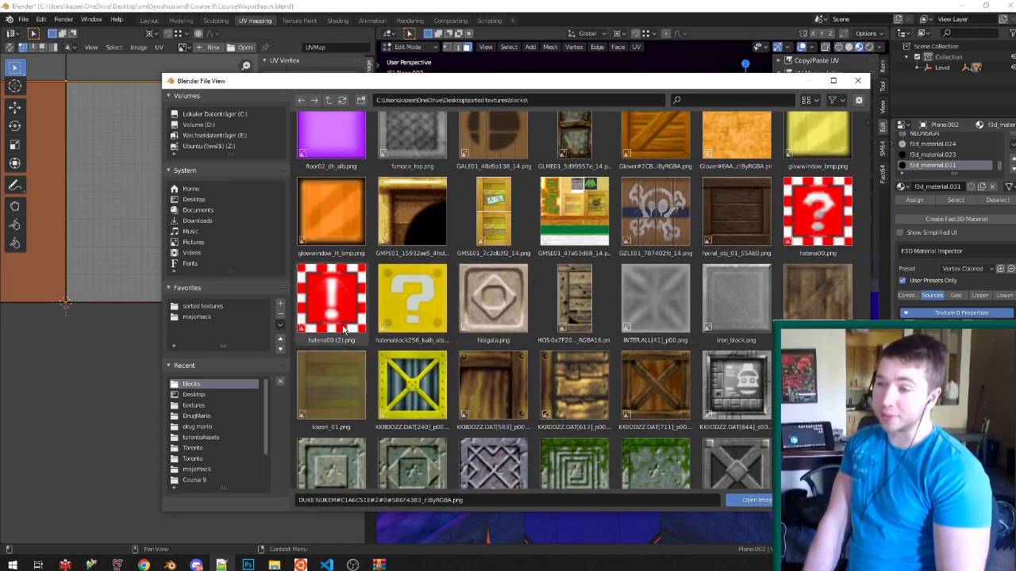
Examine the KKIIDDZZ crate and metal-plate textures and the machine and metal blocks that follow them.
scroll(349, 337, "down", 4)
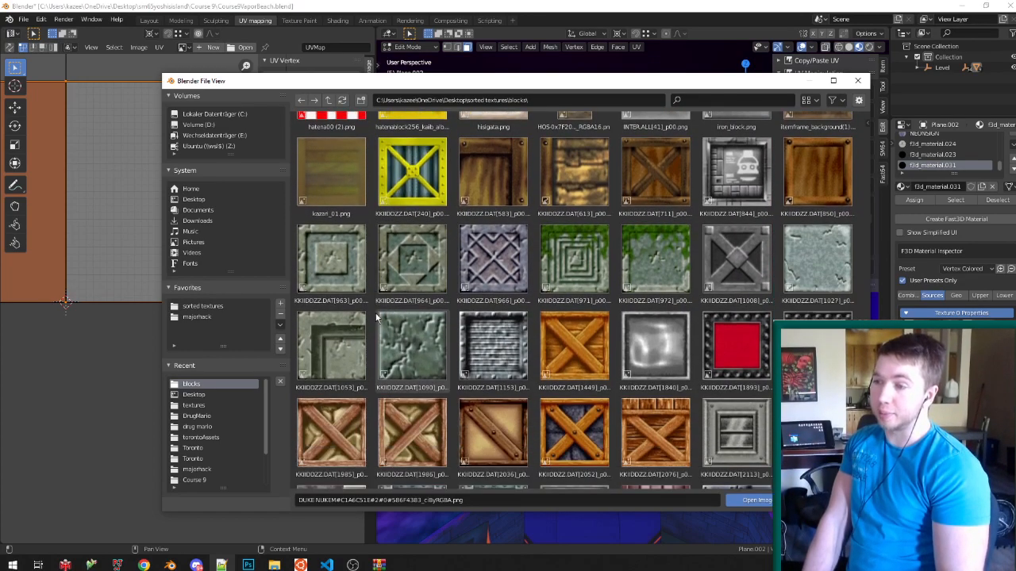
left_click(655, 346)
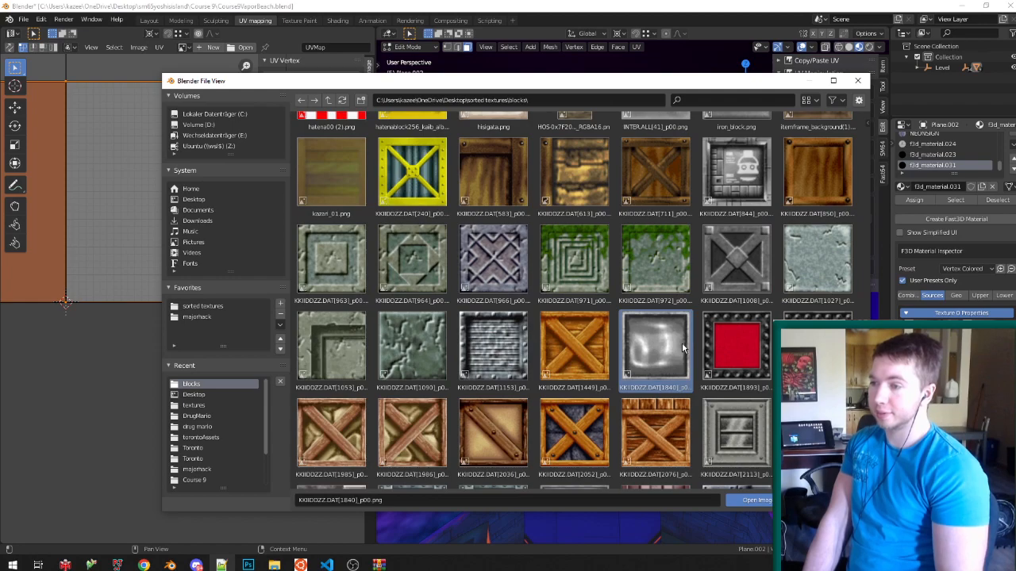
scroll(683, 349, "down", 4)
scroll(682, 349, "down", 10)
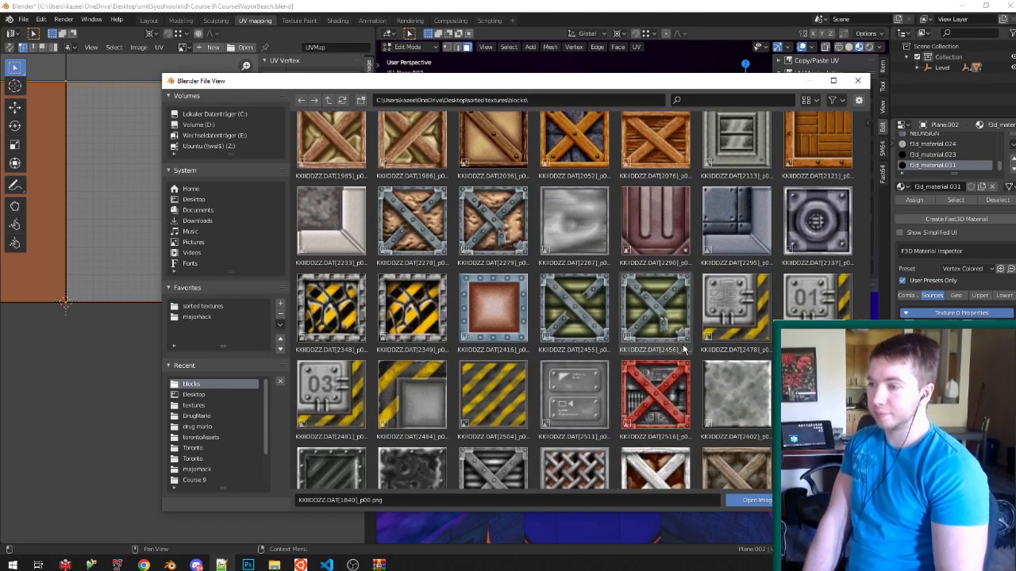
scroll(683, 349, "down", 3)
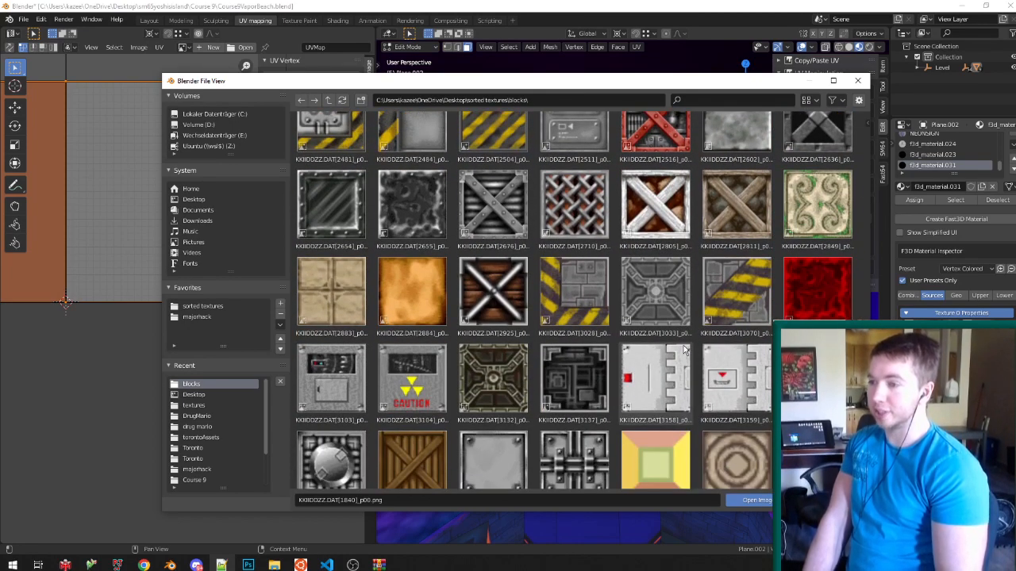
scroll(683, 349, "down", 8)
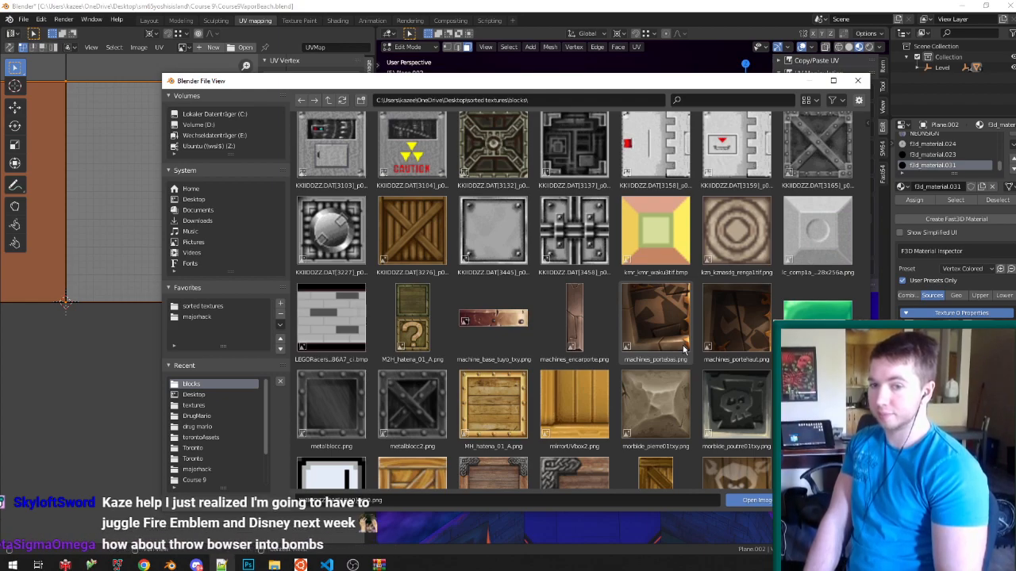
scroll(683, 349, "down", 6)
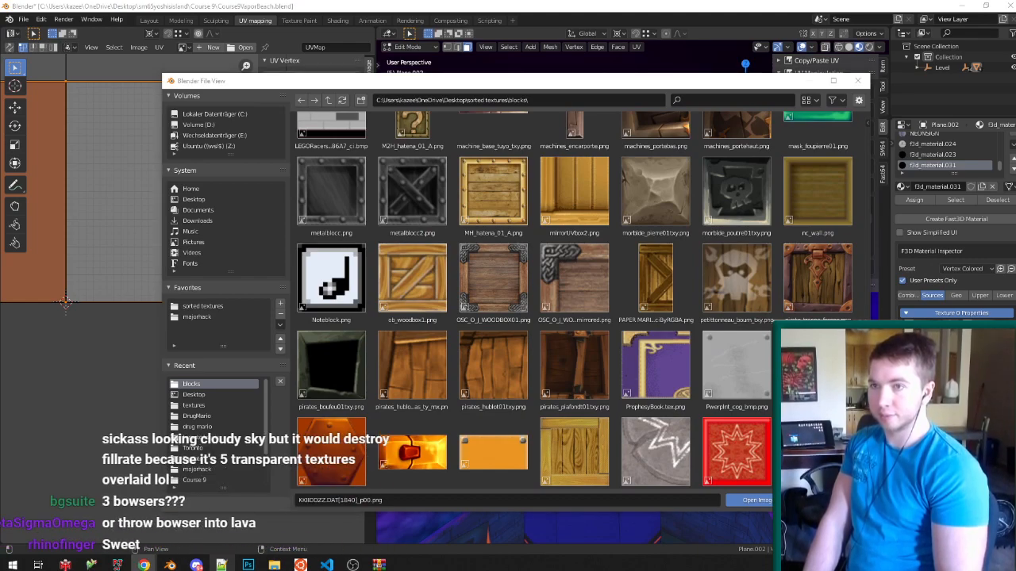
View the cloudy-sky image in the browser, close its window and return to the texture file browser.
left_click_drag(0, 5, 298, 1)
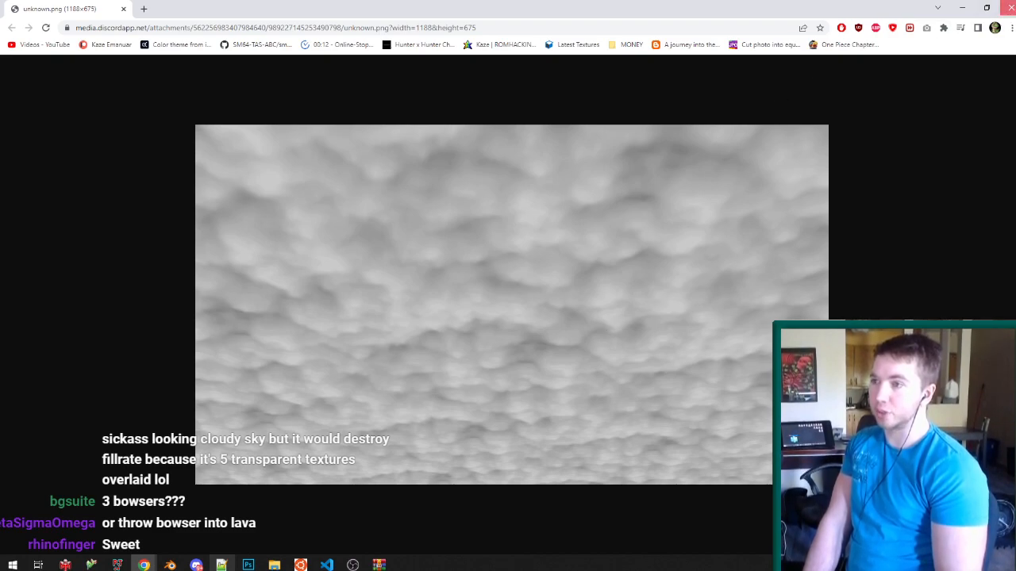
left_click(1010, 7)
left_click(548, 302)
Look through the rest of the blocks folder, from the wooden boxes and rrow_asset plates to the last crate textures.
scroll(547, 301, "down", 1)
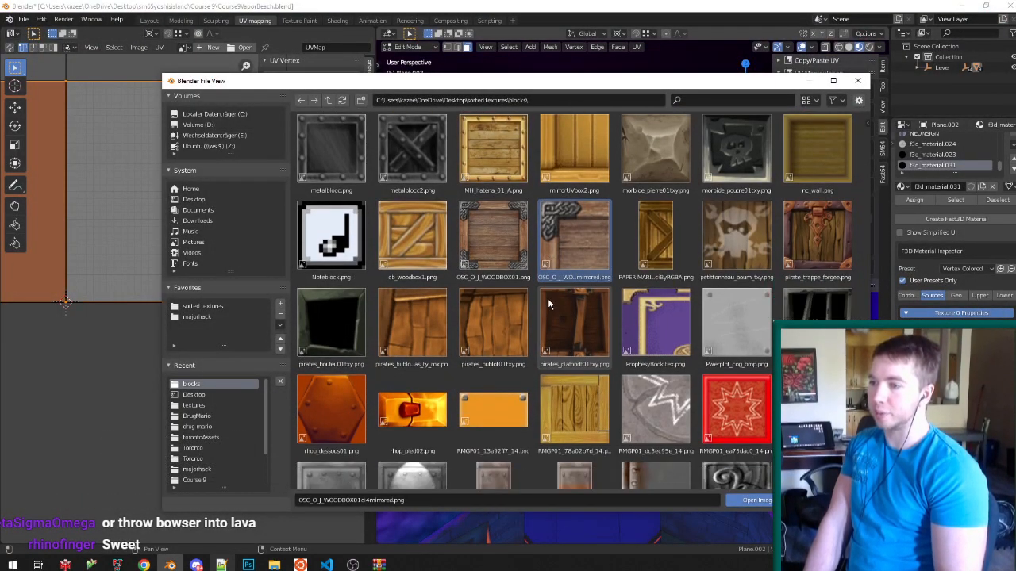
scroll(548, 302, "down", 3)
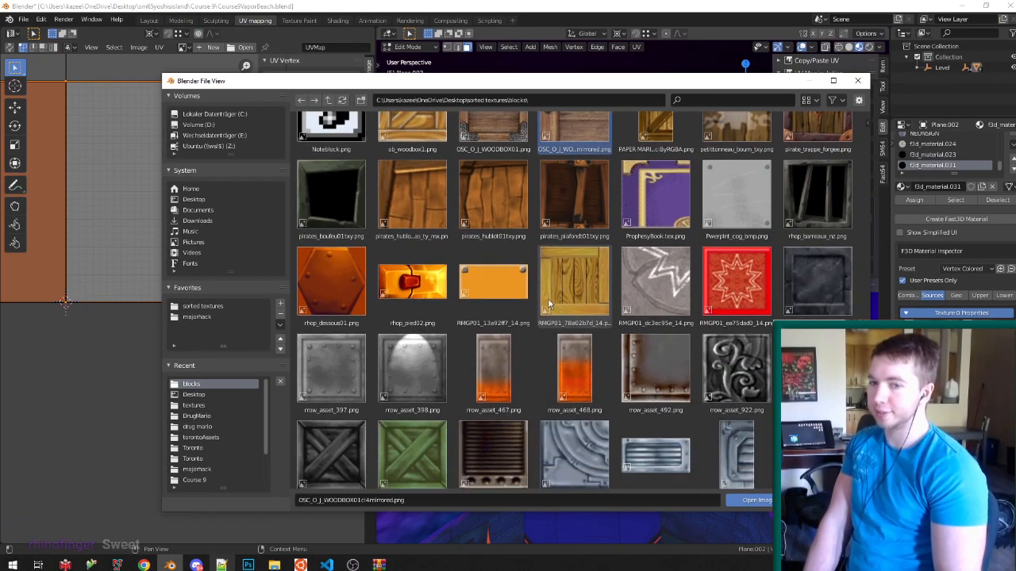
scroll(547, 303, "down", 2)
left_click(546, 347)
scroll(546, 348, "down", 2)
scroll(546, 371, "down", 2)
left_click(489, 323)
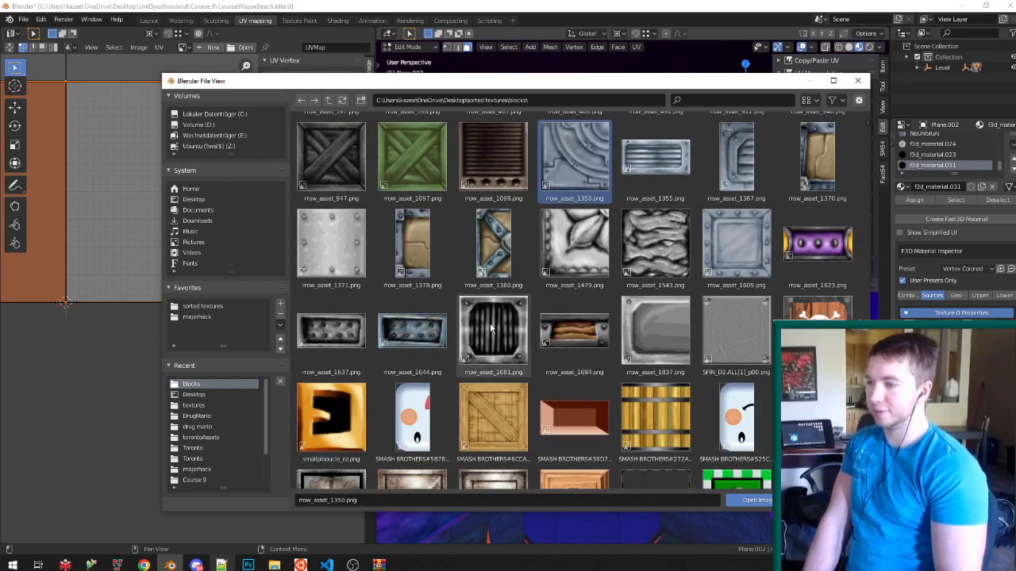
scroll(489, 322, "down", 1)
scroll(490, 322, "down", 3)
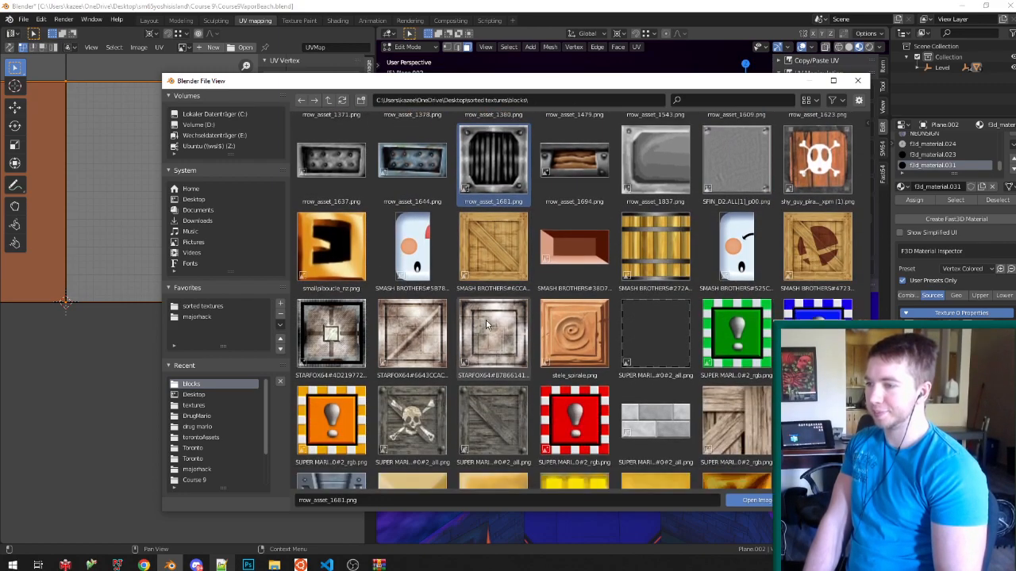
left_click(643, 275)
scroll(597, 300, "down", 1)
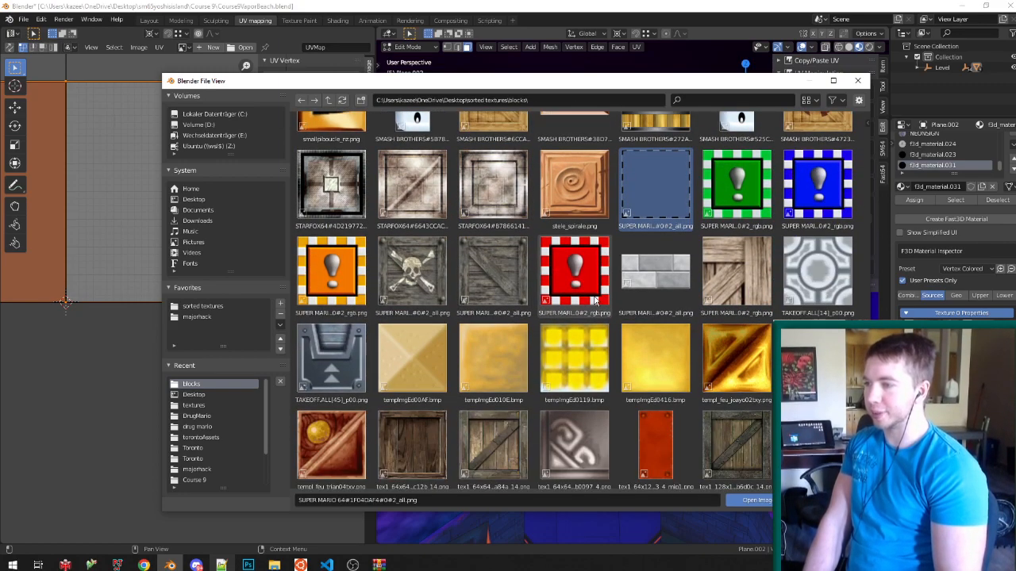
scroll(597, 300, "down", 2)
scroll(571, 317, "down", 2)
scroll(571, 317, "down", 1)
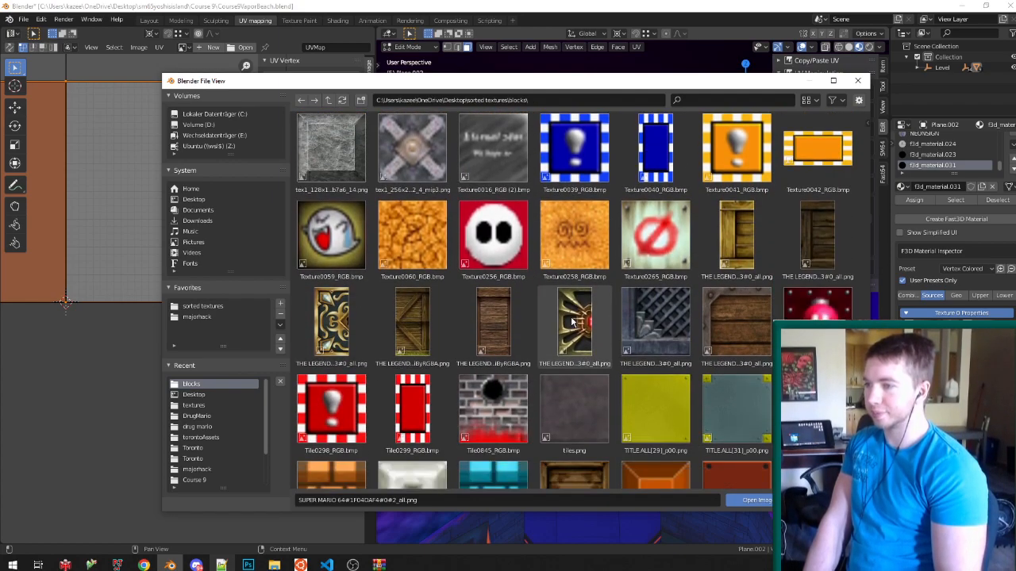
left_click(571, 320)
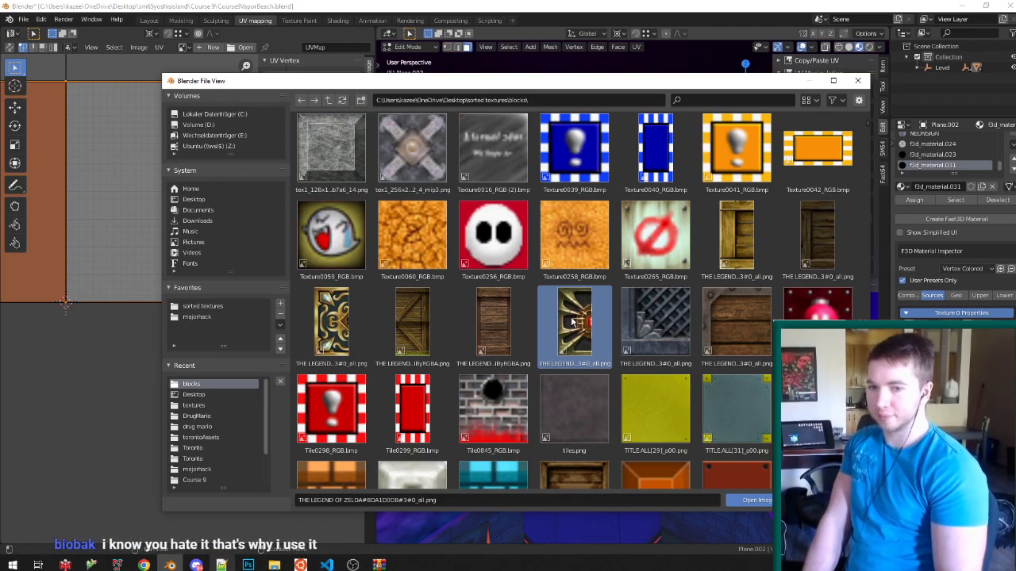
scroll(571, 321, "down", 2)
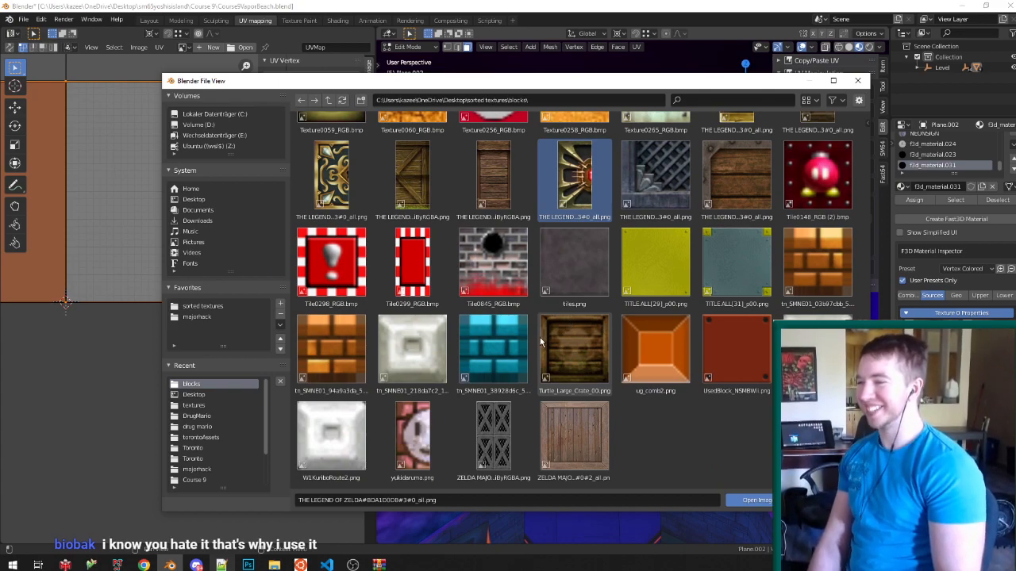
Go back through the blocks folder and load rrow_asset_492.png as the tower-top texture.
scroll(544, 401, "up", 3)
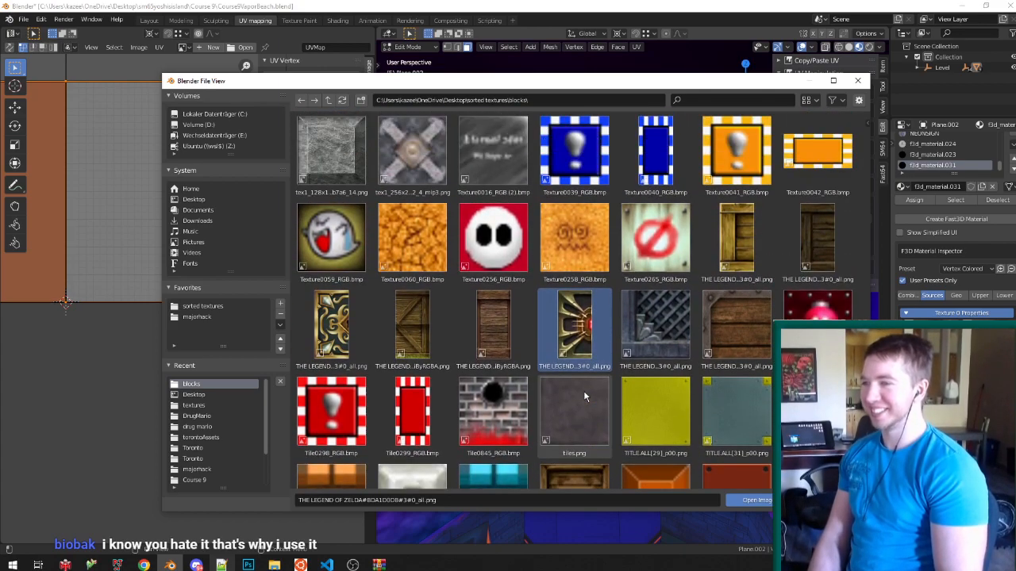
scroll(565, 405, "up", 10)
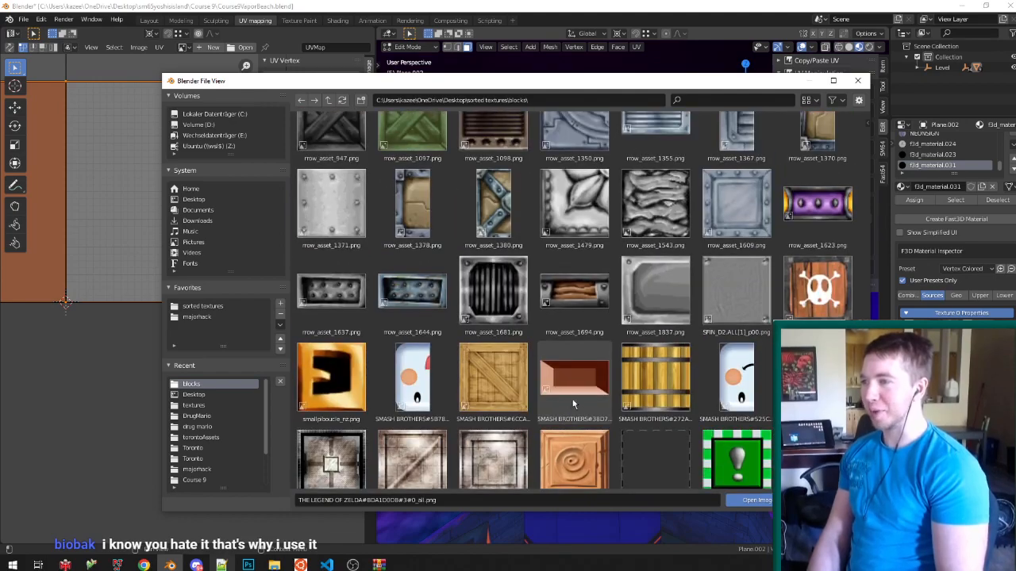
scroll(565, 401, "up", 2)
left_click(495, 205)
scroll(505, 242, "up", 5)
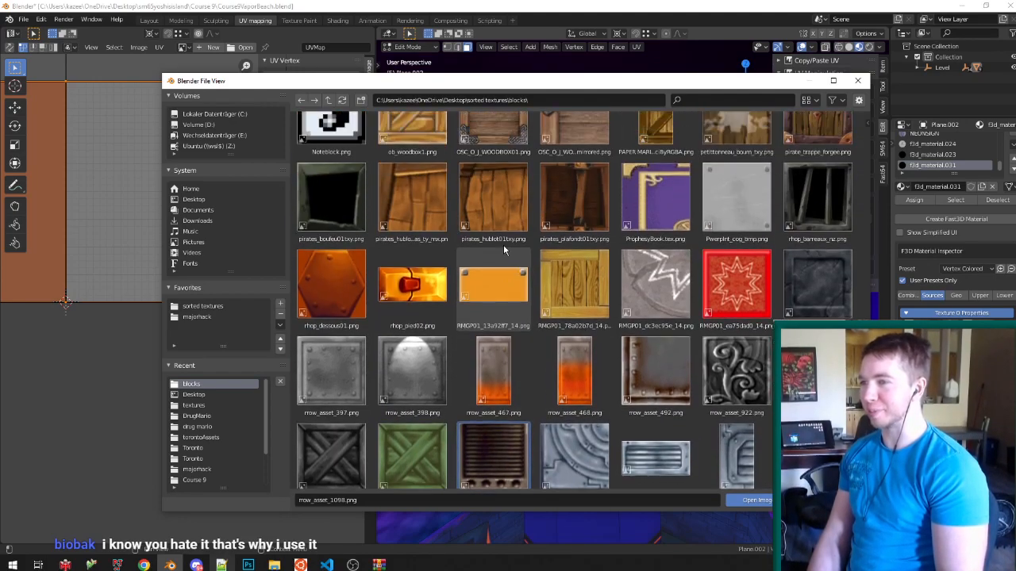
left_click(654, 289)
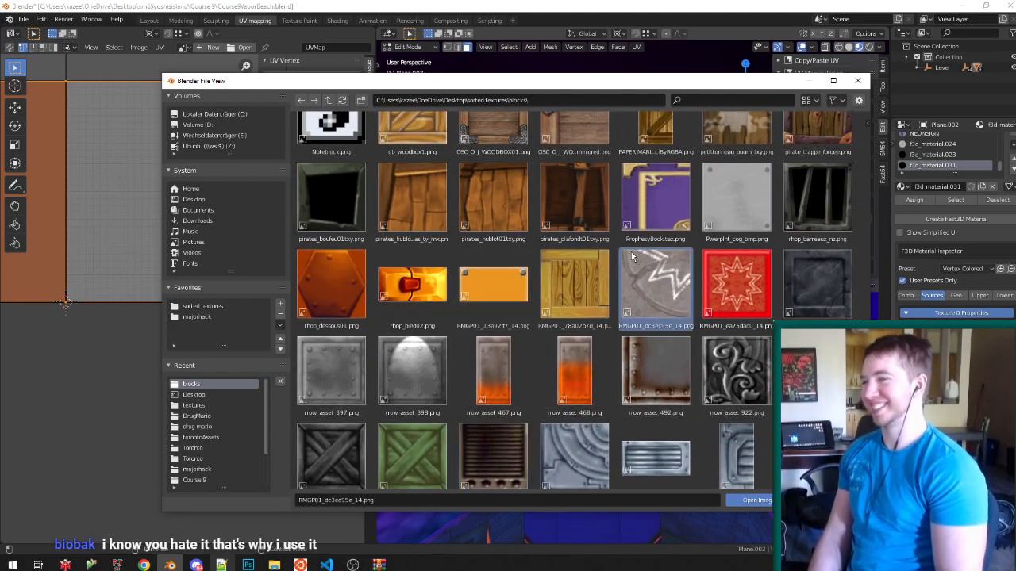
double_click(638, 382)
key("Tab")
scroll(711, 306, "up", 2)
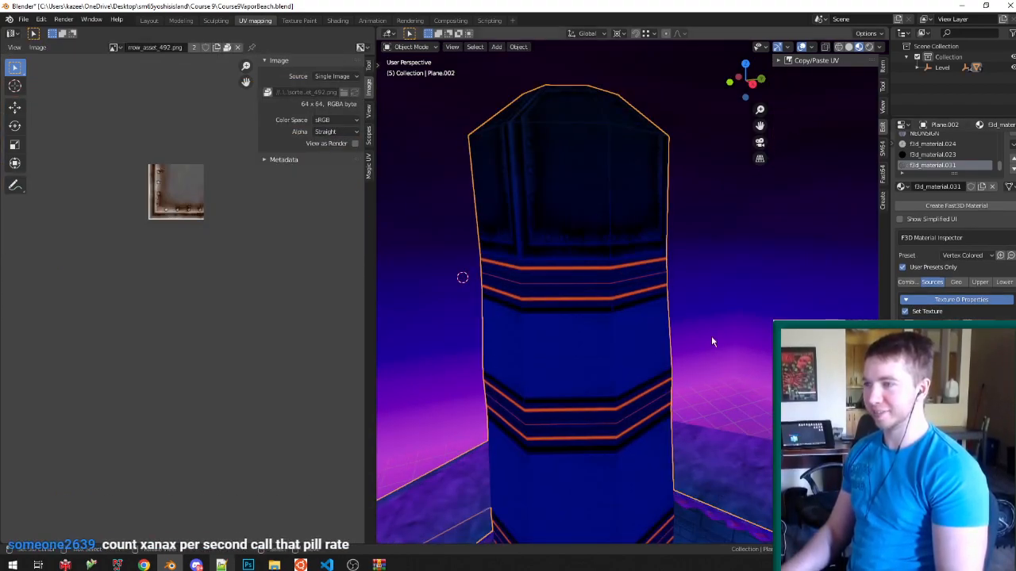
Change the UV pivot point, scale the tower-top faces' UVs and save the file.
key("Tab")
key("period")
left_click(277, 229)
key("s")
left_click(276, 229)
key("Tab")
middle_click_drag(603, 231, 621, 272)
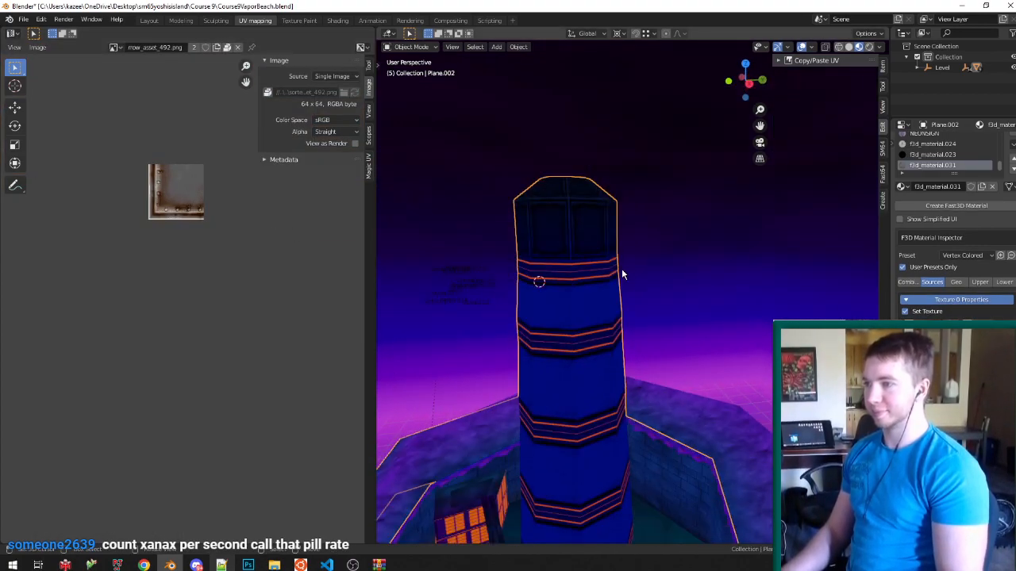
key("ctrl+s")
scroll(579, 246, "up", 3)
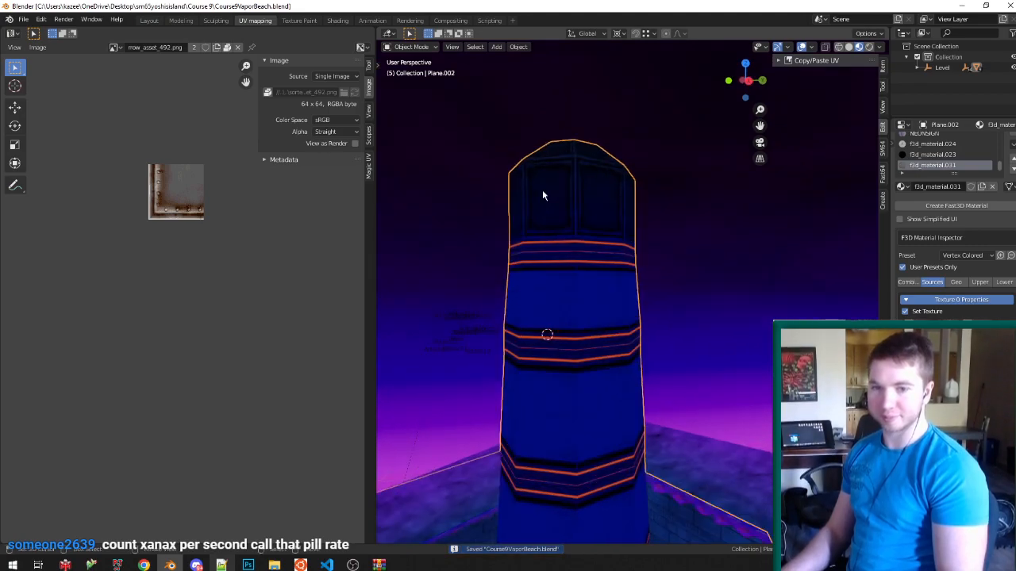
Remove rrow_asset_492.png from the tower-top faces and start opening another image from the blocks folder.
key("Tab")
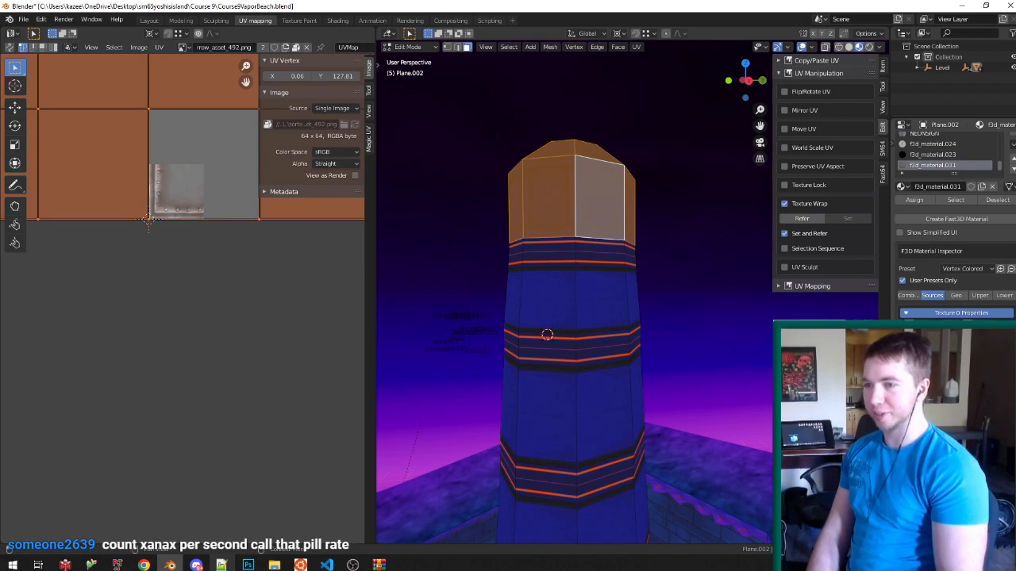
left_click(320, 47)
left_click(245, 47)
left_click(222, 384)
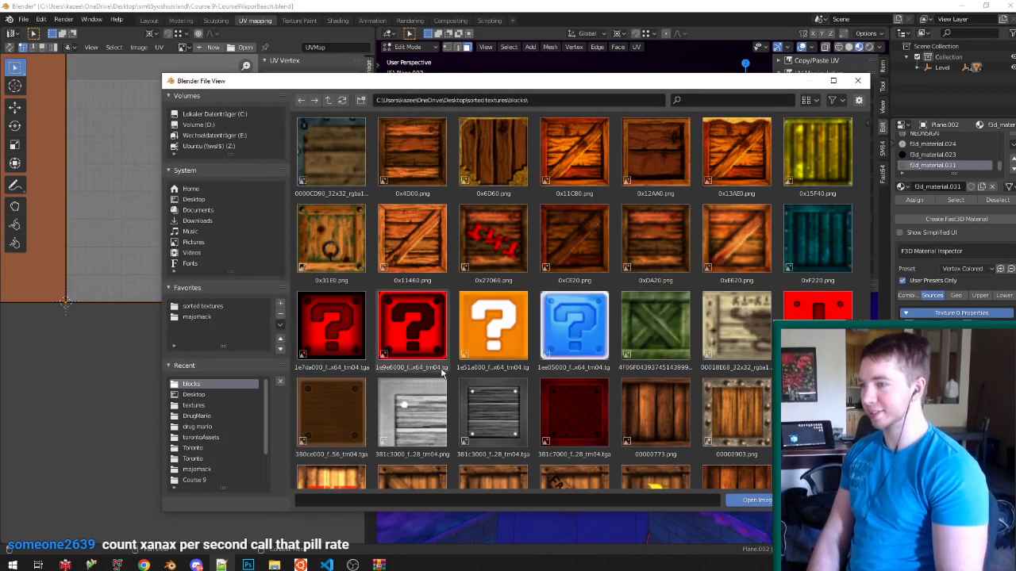
Look through the blocks folder's question blocks, wooden crates and metal plates for a tower-top texture.
left_click(412, 329)
scroll(464, 353, "down", 6)
left_click(464, 346)
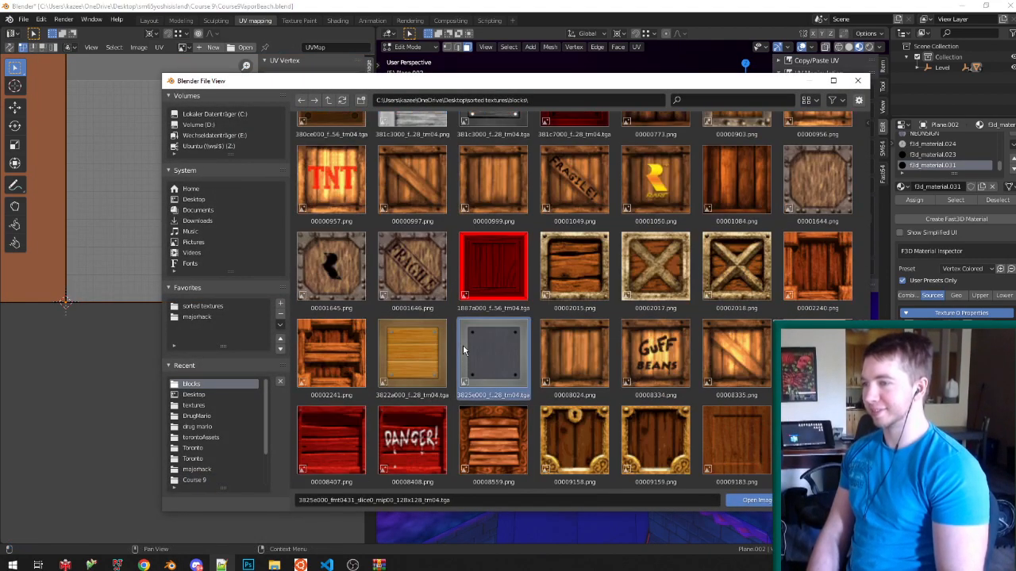
left_click(390, 324)
scroll(511, 339, "down", 3)
scroll(512, 339, "down", 2)
left_click(578, 281)
scroll(578, 287, "down", 2)
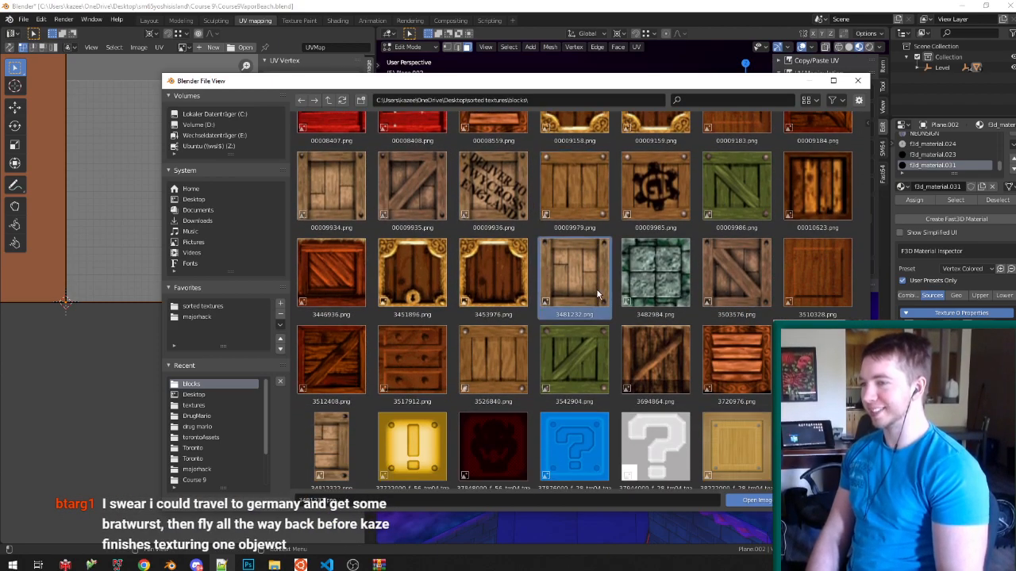
scroll(556, 317, "down", 2)
left_click(496, 337)
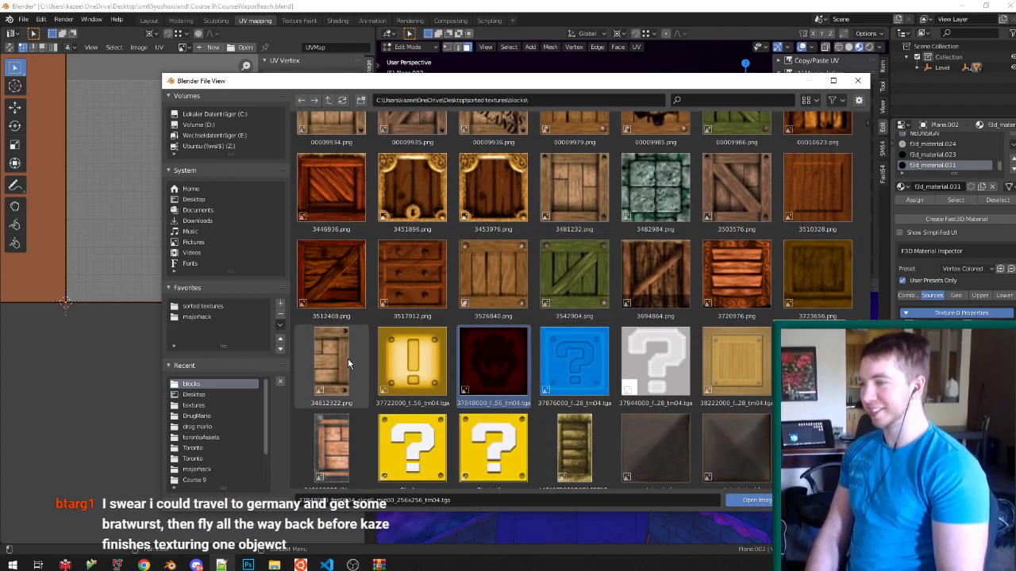
left_click(413, 361)
scroll(604, 320, "down", 2)
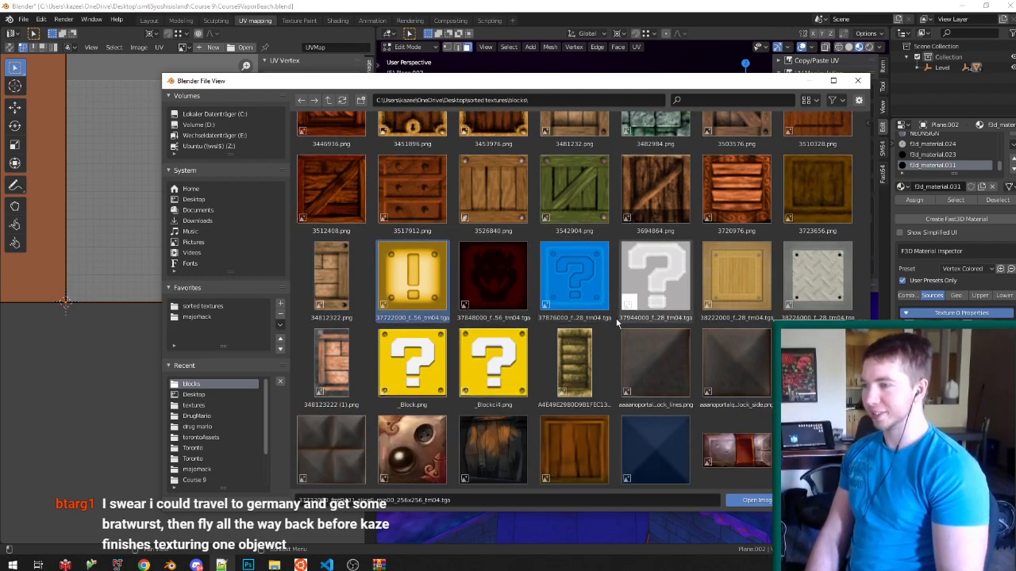
Look further down the blocks folder, from the coloured wood blocks to the grey DUKE NUKEM plates.
scroll(617, 320, "down", 6)
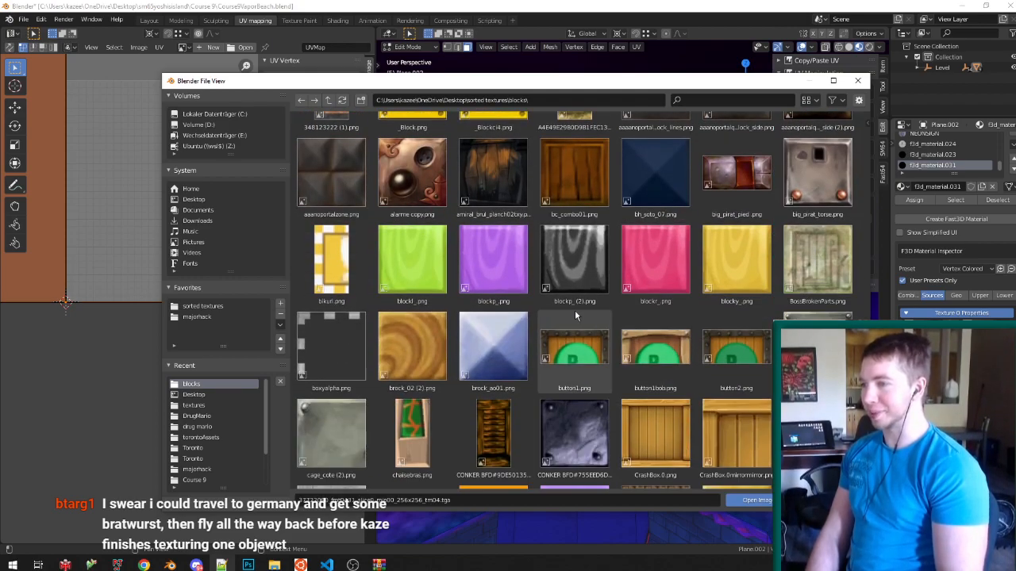
scroll(556, 280, "down", 6)
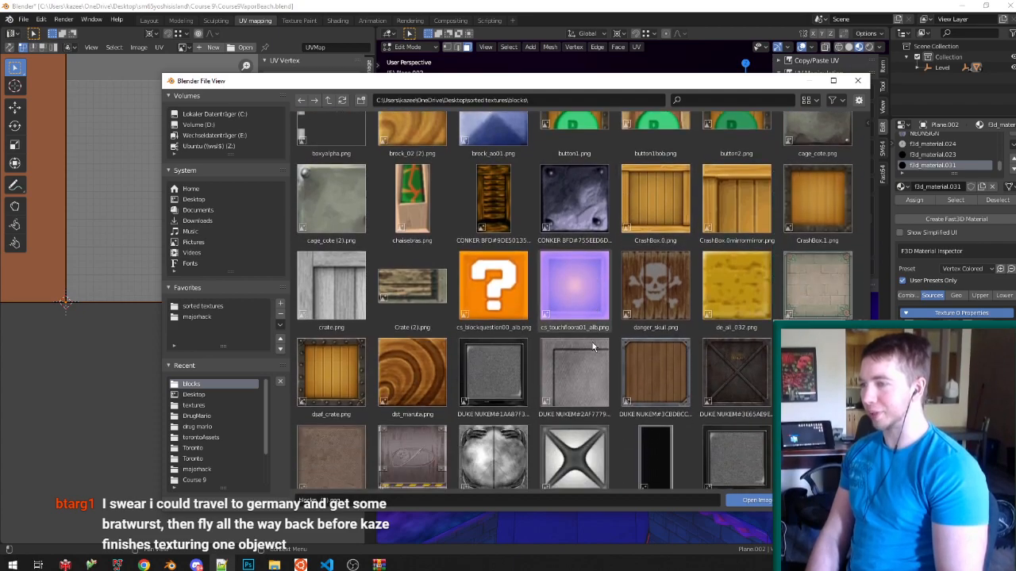
scroll(592, 342, "down", 1)
left_click(573, 351)
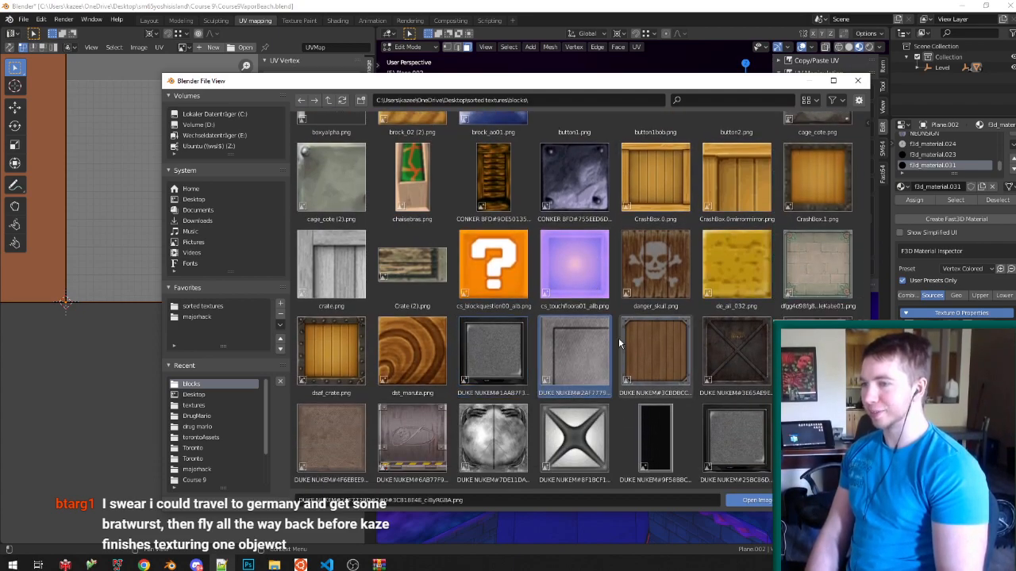
scroll(622, 342, "down", 1)
scroll(626, 342, "down", 1)
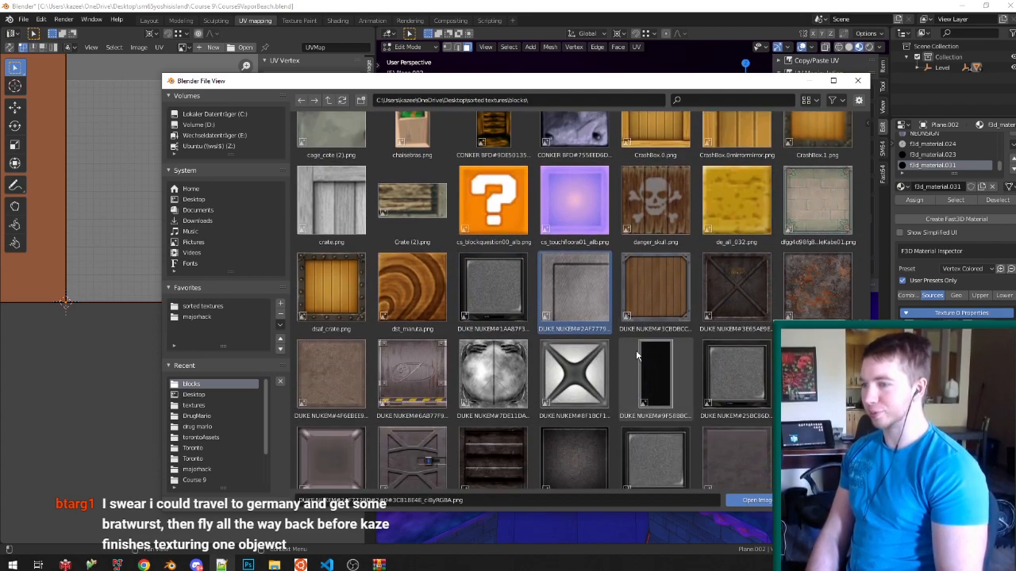
left_click(715, 384)
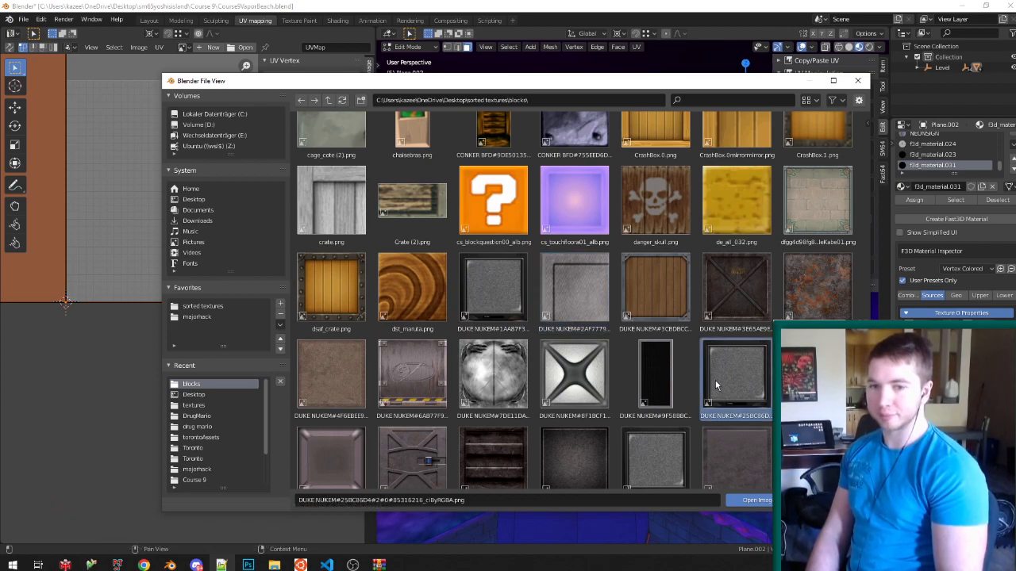
scroll(715, 380, "down", 2)
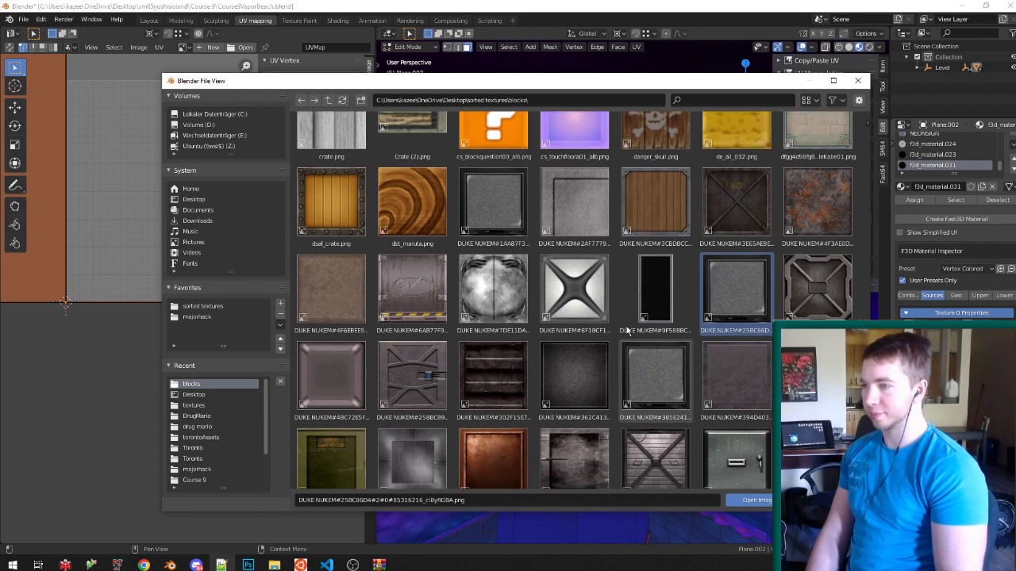
Switch to the houses folder in sorted textures and look through its first window, door and timber-wall textures.
left_click(327, 100)
scroll(589, 235, "down", 1)
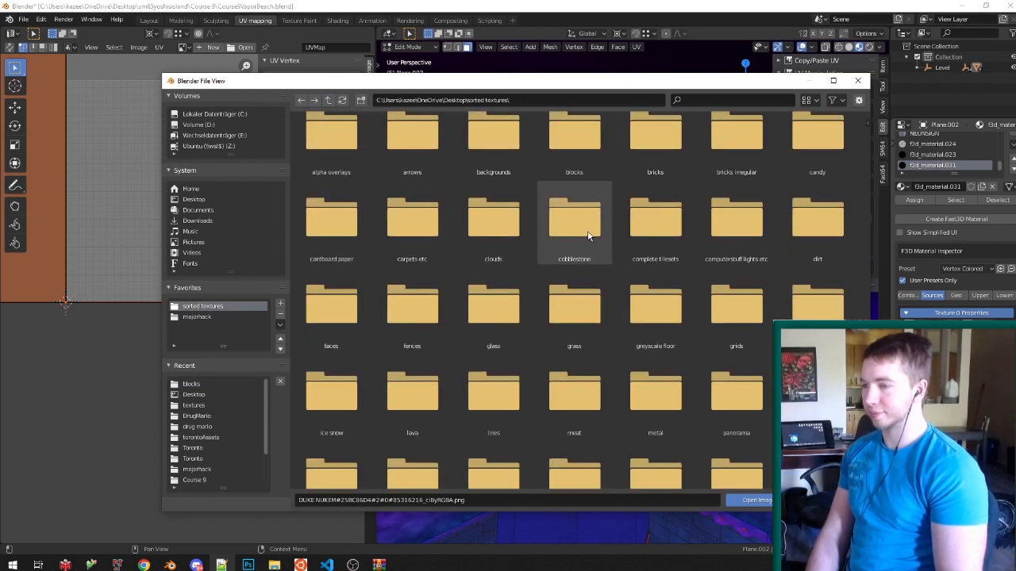
scroll(588, 233, "down", 1)
double_click(823, 299)
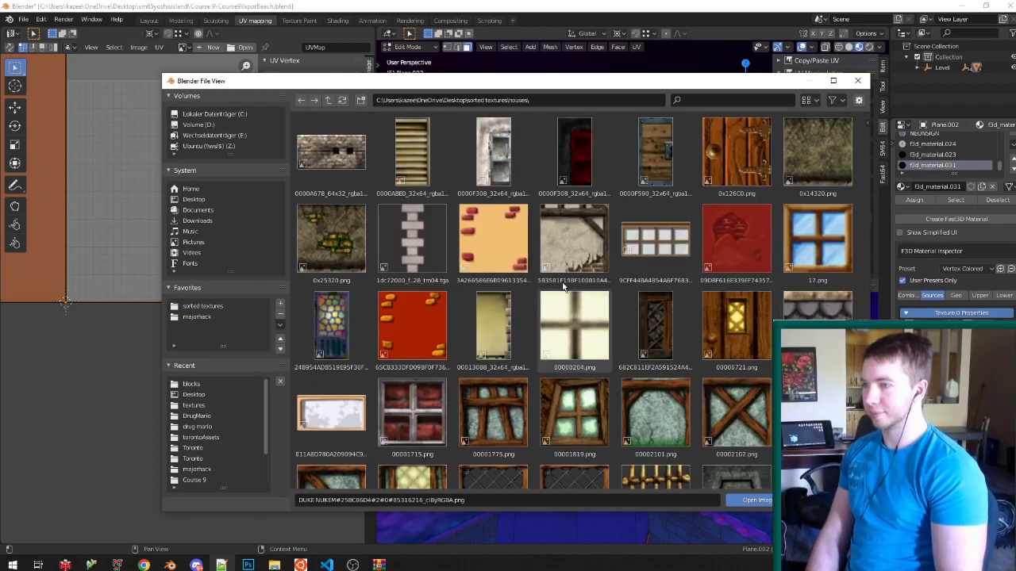
left_click_drag(483, 88, 450, 81)
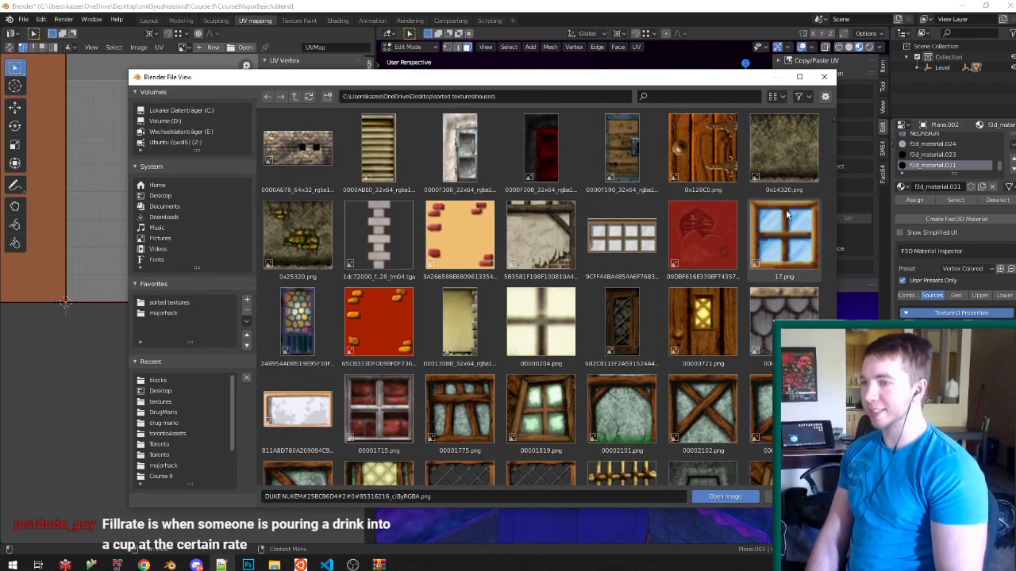
left_click(783, 235)
scroll(702, 264, "down", 2)
scroll(701, 265, "down", 3)
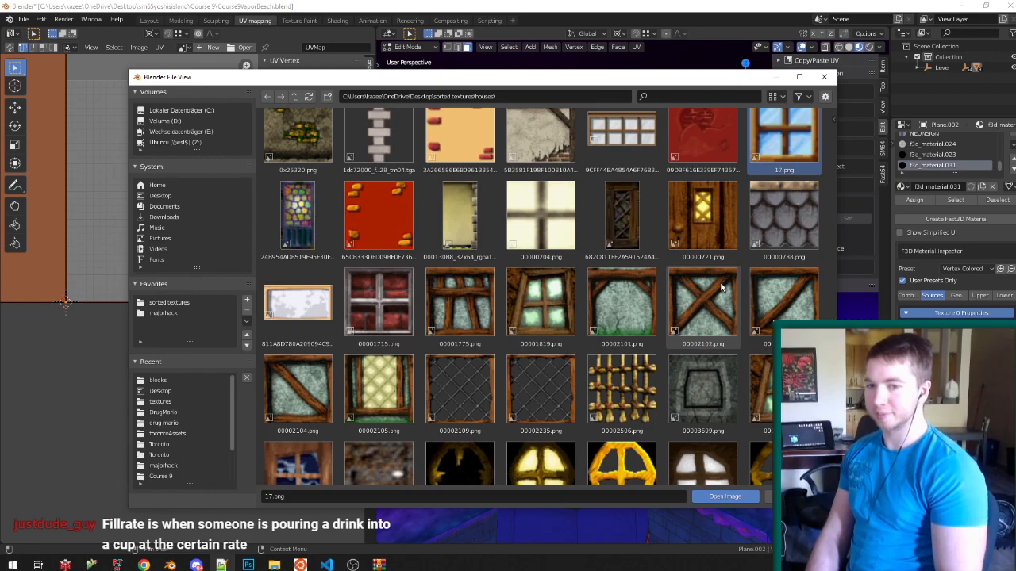
scroll(721, 288, "down", 6)
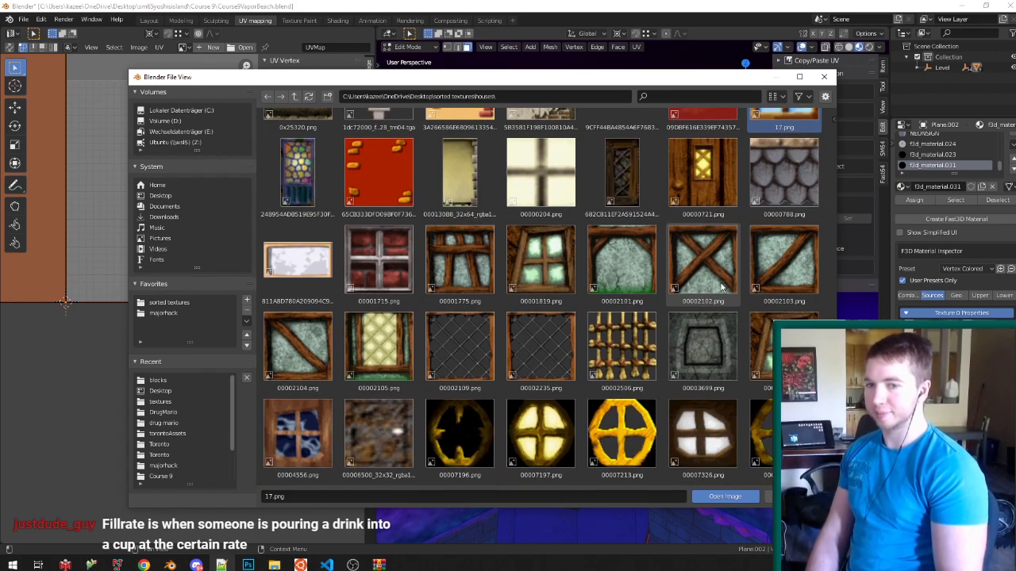
left_click(703, 277)
scroll(703, 278, "down", 15)
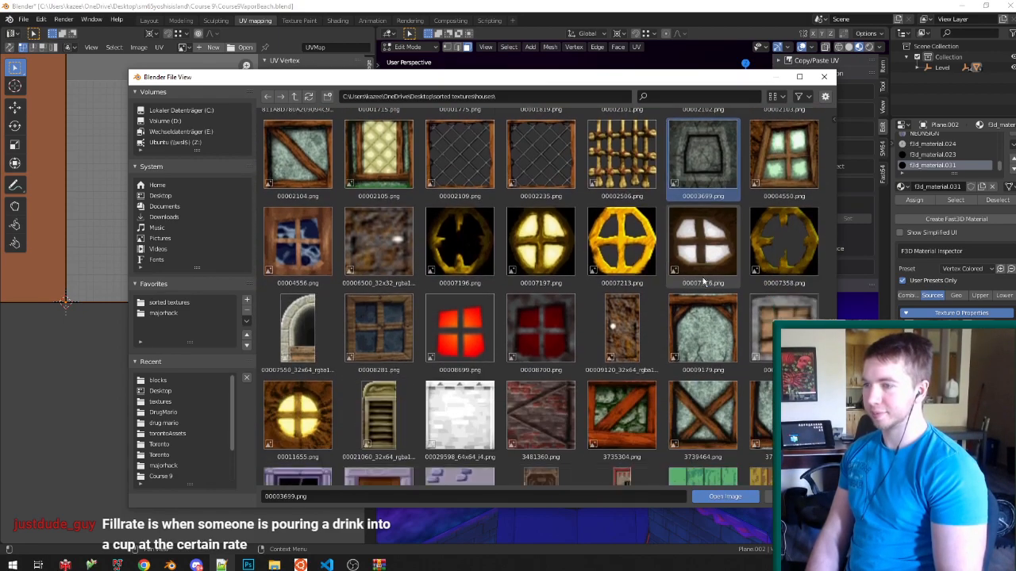
Look through the rest of the houses folder, from the CMBuilding windows down to yh_window.png.
scroll(702, 278, "down", 12)
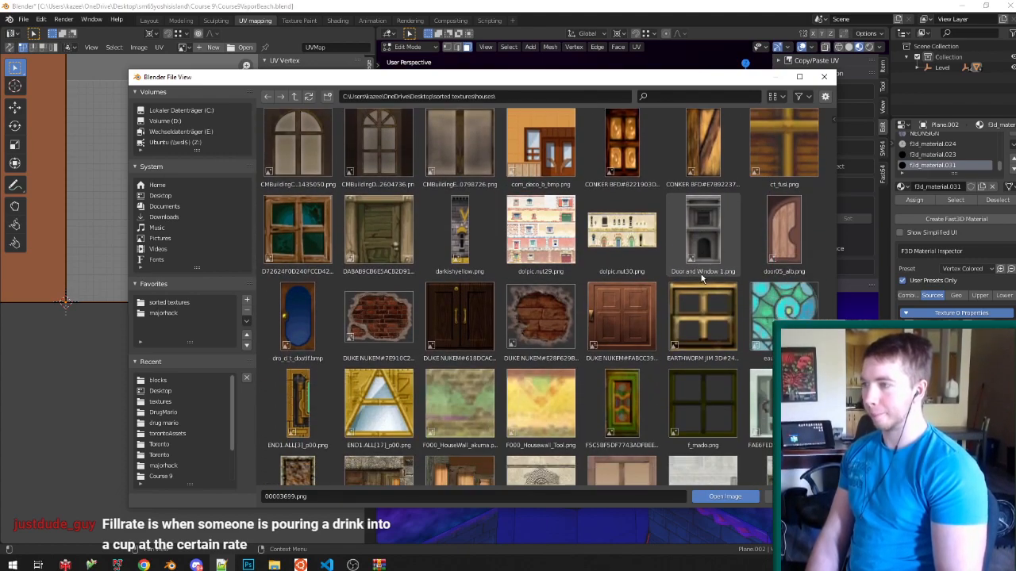
scroll(701, 275, "down", 11)
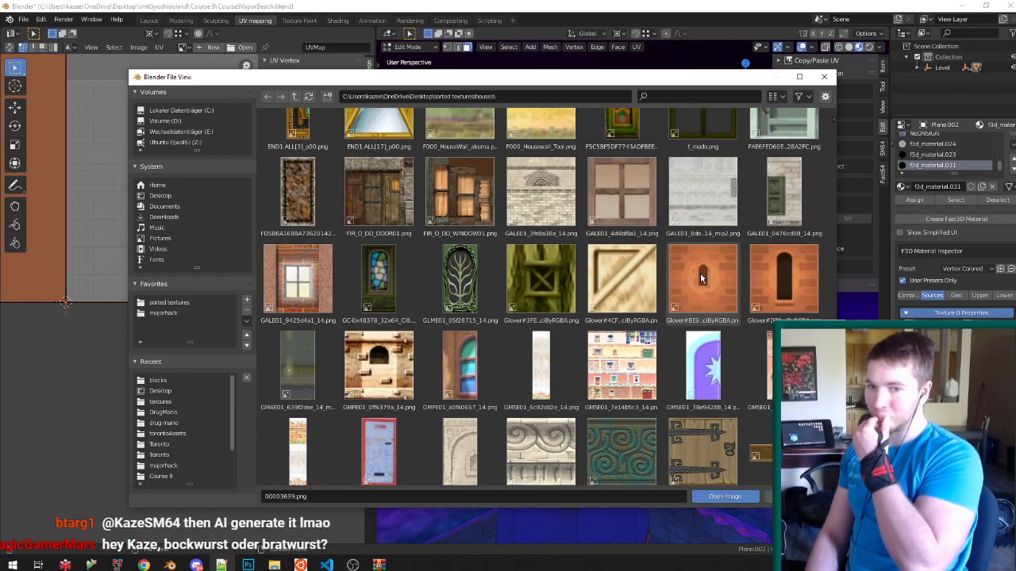
scroll(701, 278, "down", 7)
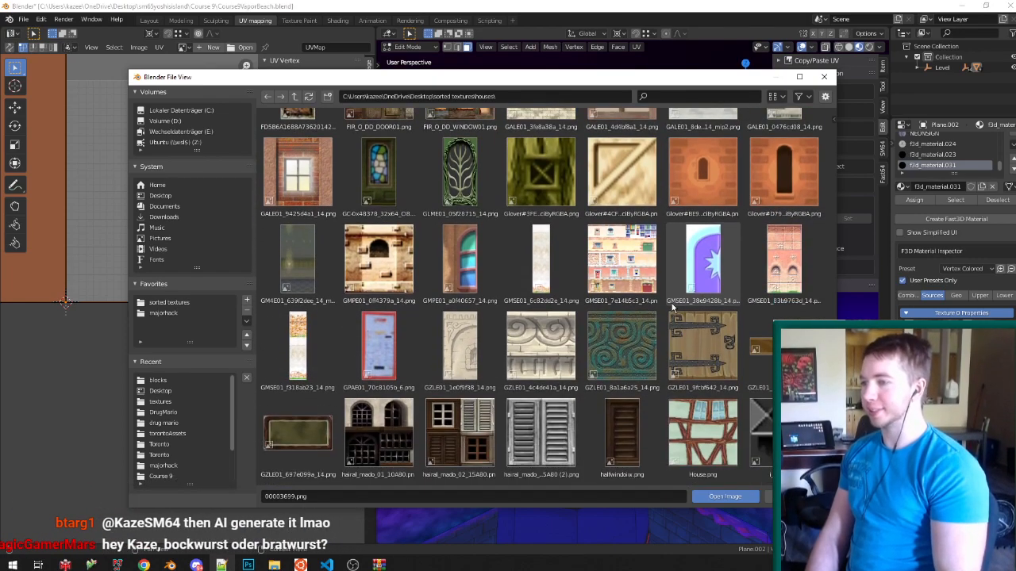
scroll(653, 308, "down", 5)
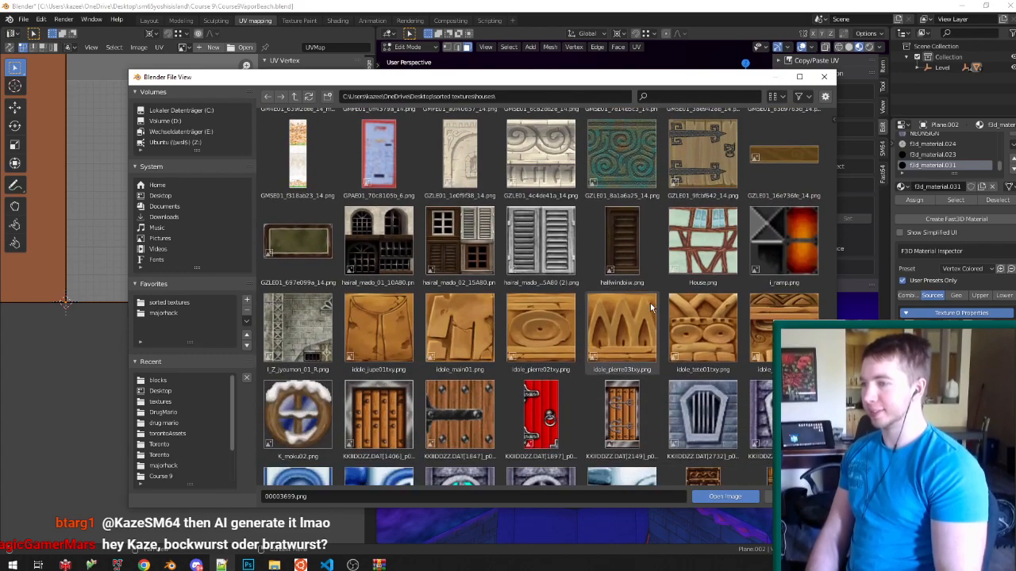
left_click(460, 242)
left_click(356, 244)
scroll(356, 240, "down", 7)
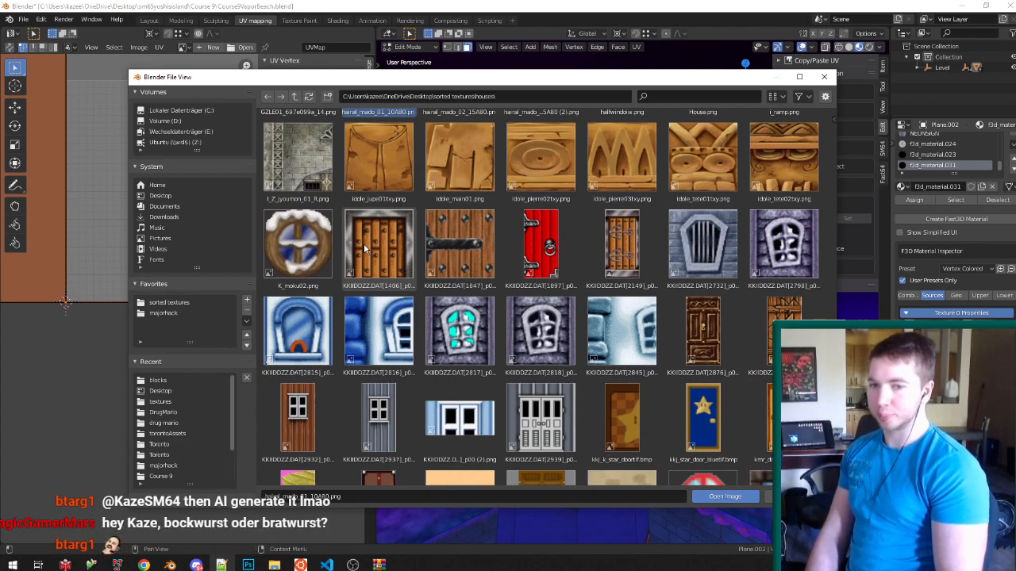
scroll(365, 249, "down", 10)
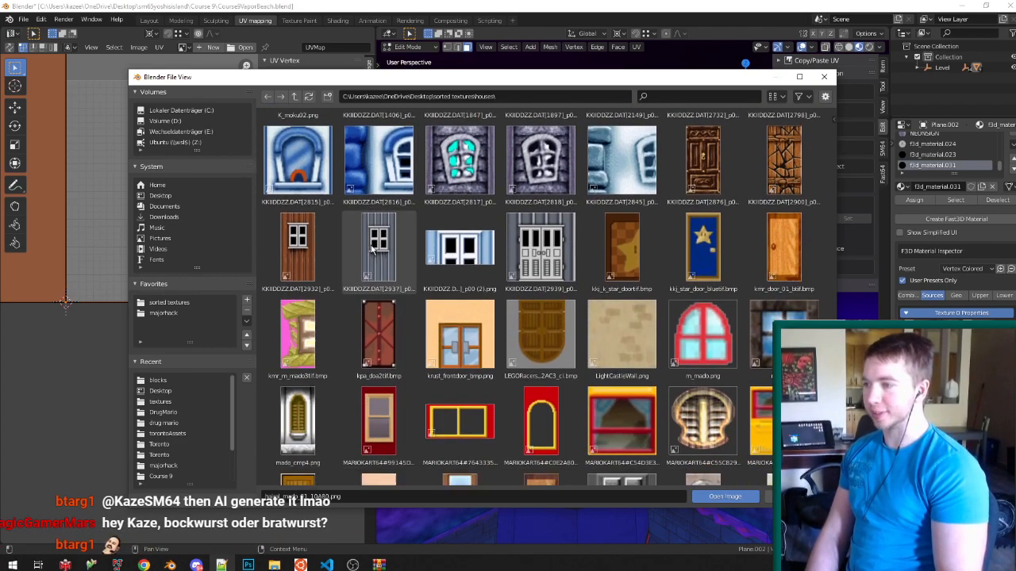
scroll(373, 246, "down", 8)
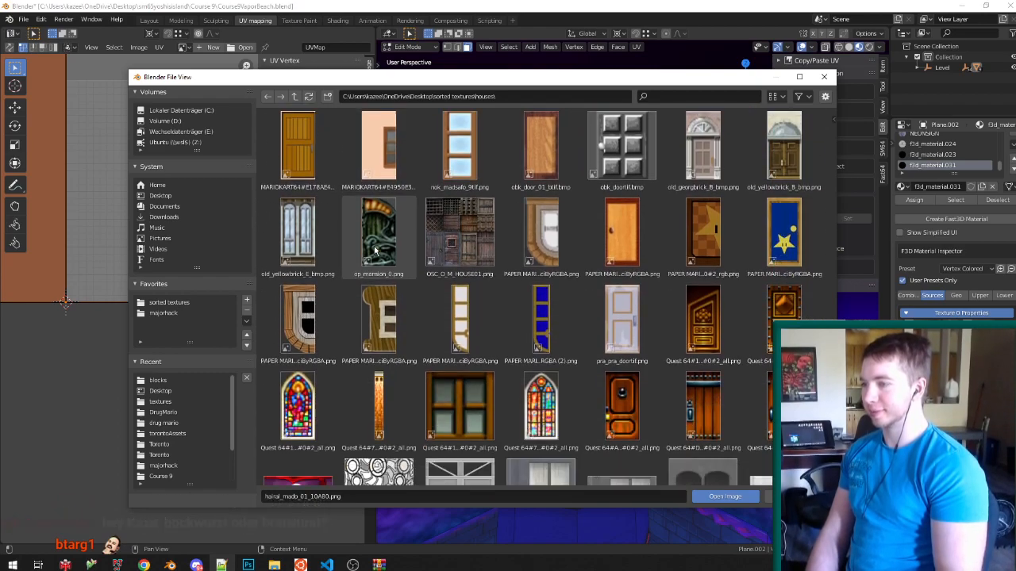
scroll(393, 250, "down", 10)
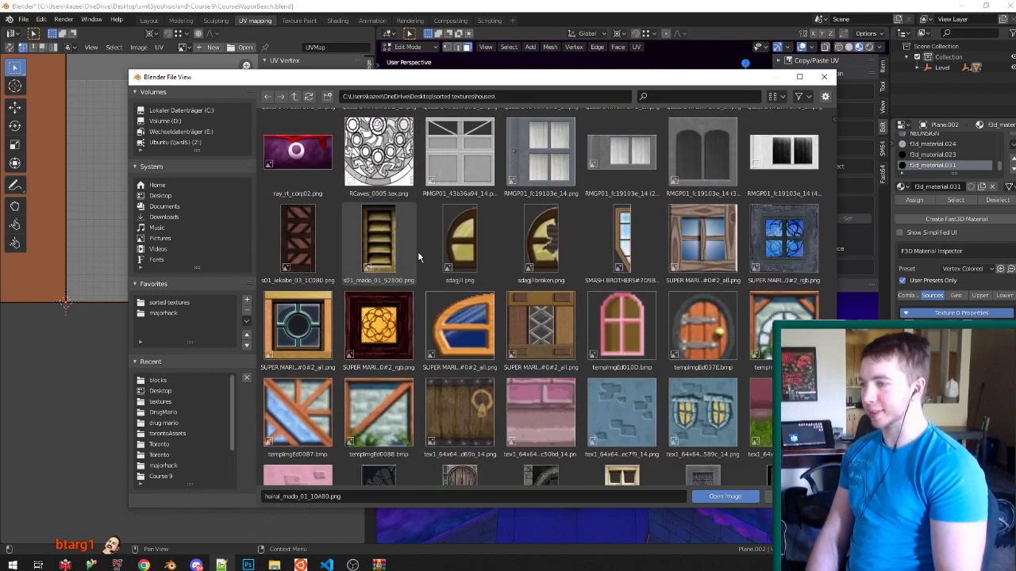
scroll(418, 252, "down", 9)
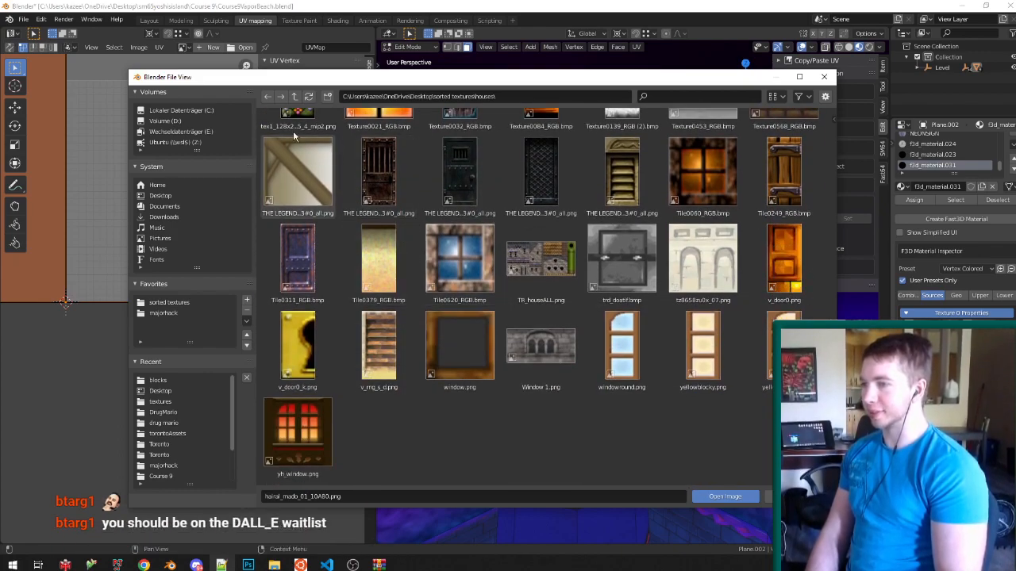
Return to the sorted textures folder and look over its subfolders for another texture category.
left_click(294, 98)
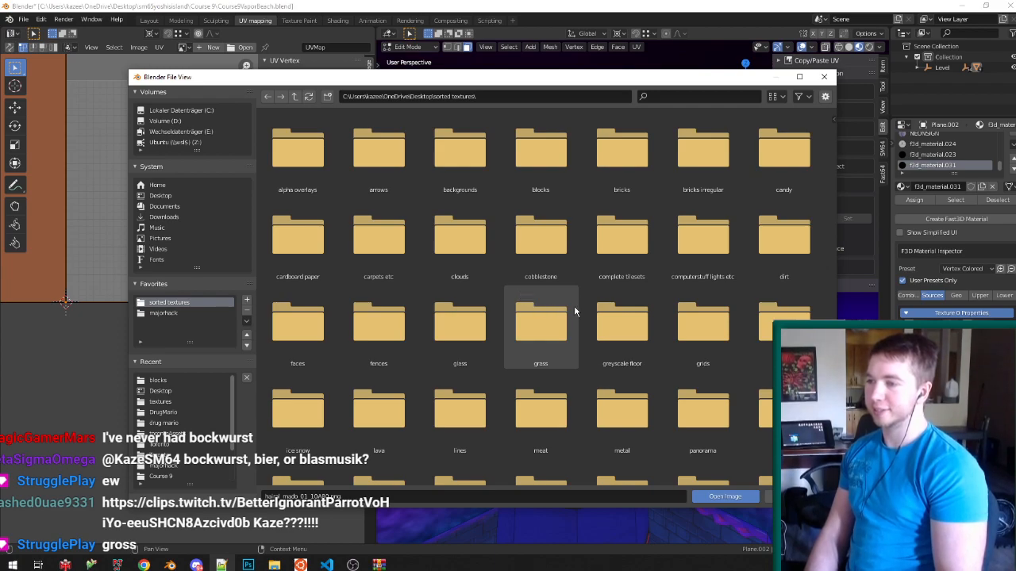
scroll(575, 312, "down", 1)
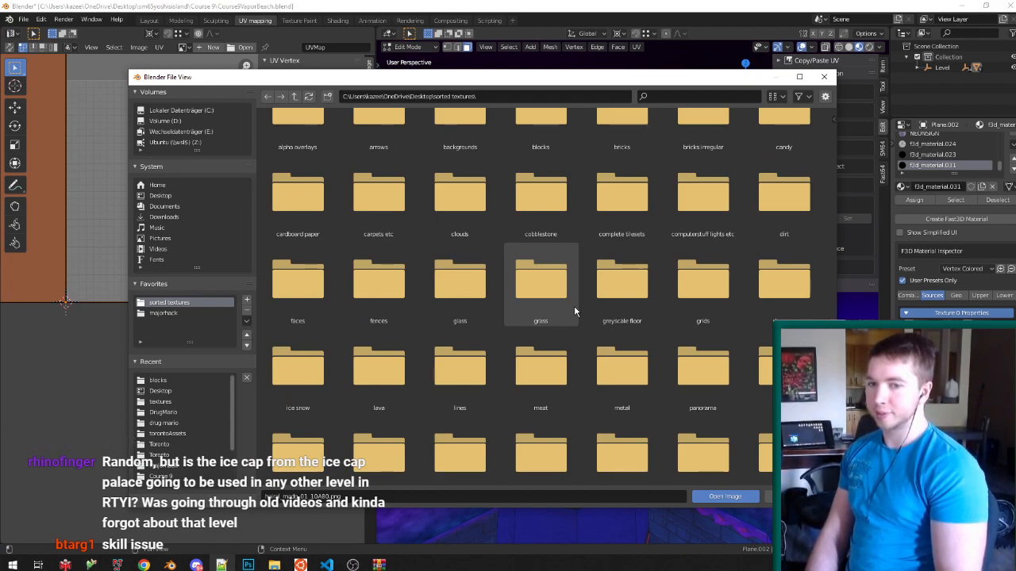
scroll(575, 311, "down", 1)
scroll(574, 310, "down", 5)
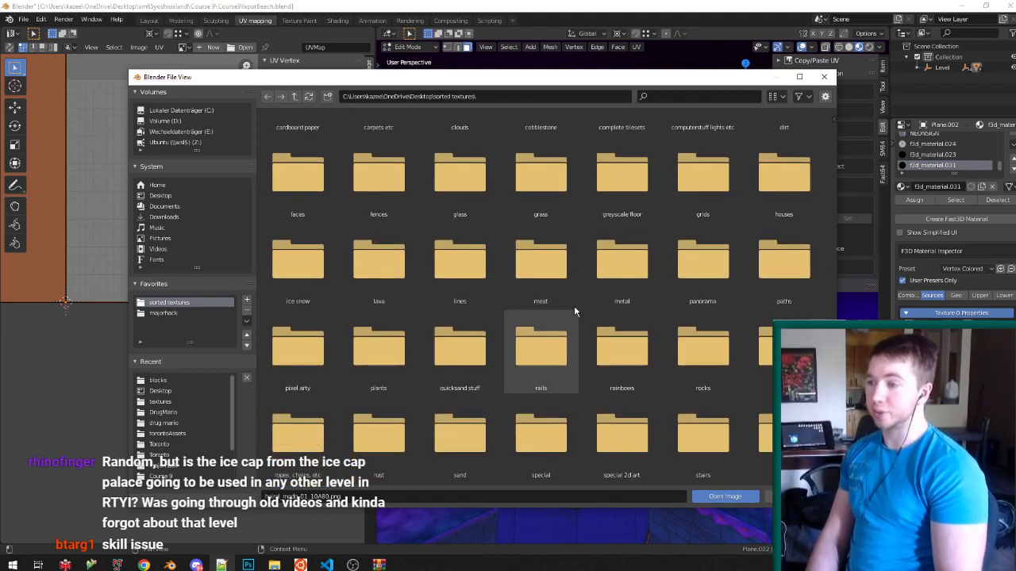
scroll(573, 310, "down", 1)
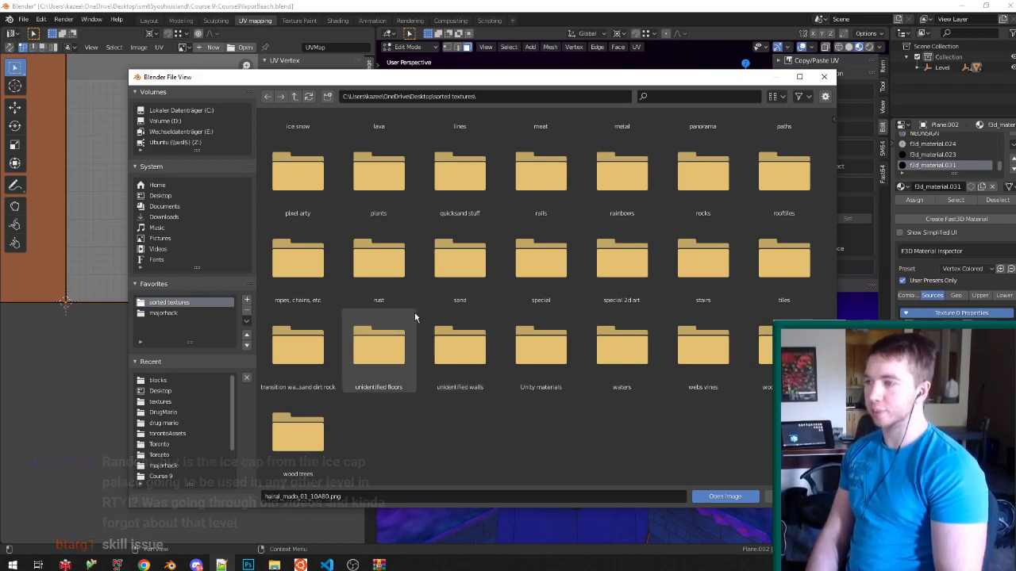
scroll(515, 336, "up", 2)
scroll(515, 335, "up", 3)
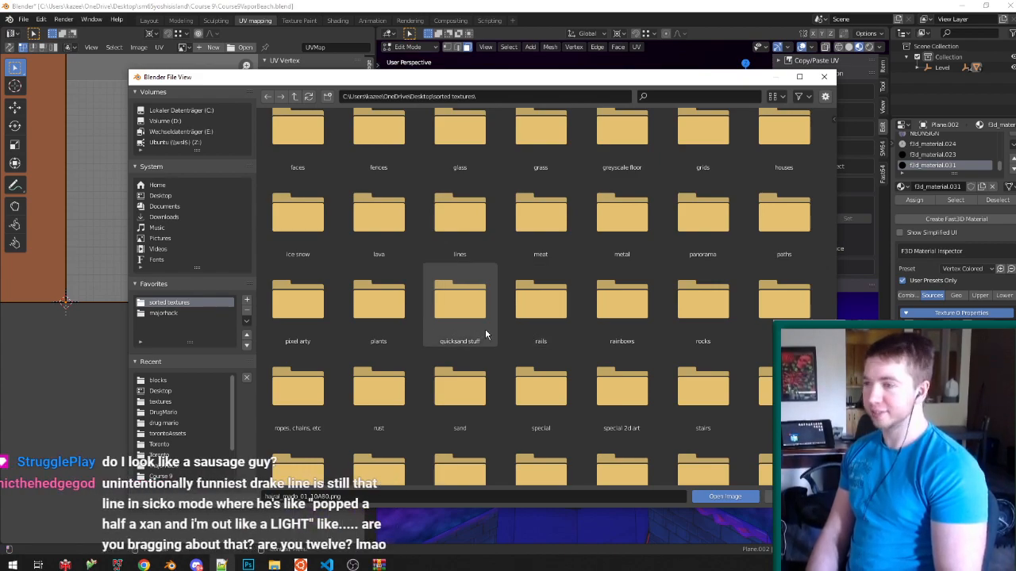
scroll(485, 330, "up", 3)
scroll(485, 329, "up", 1)
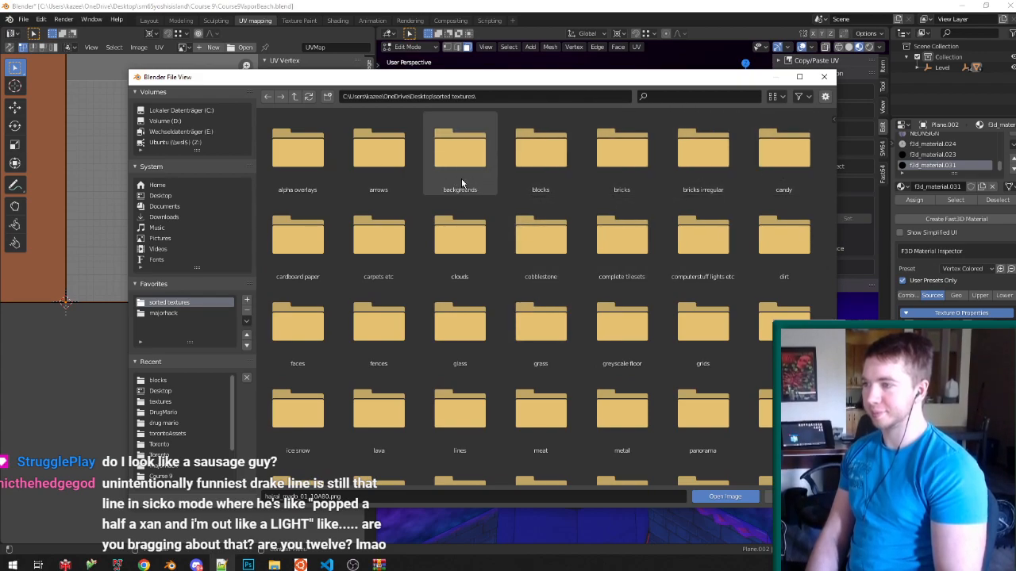
Reopen the blocks folder, look through its crates and plates, and select the grey texture DUKE NUKEM#1AA87F37#2#0#85316216_ciByRGBA.png.
double_click(542, 168)
scroll(603, 211, "down", 4)
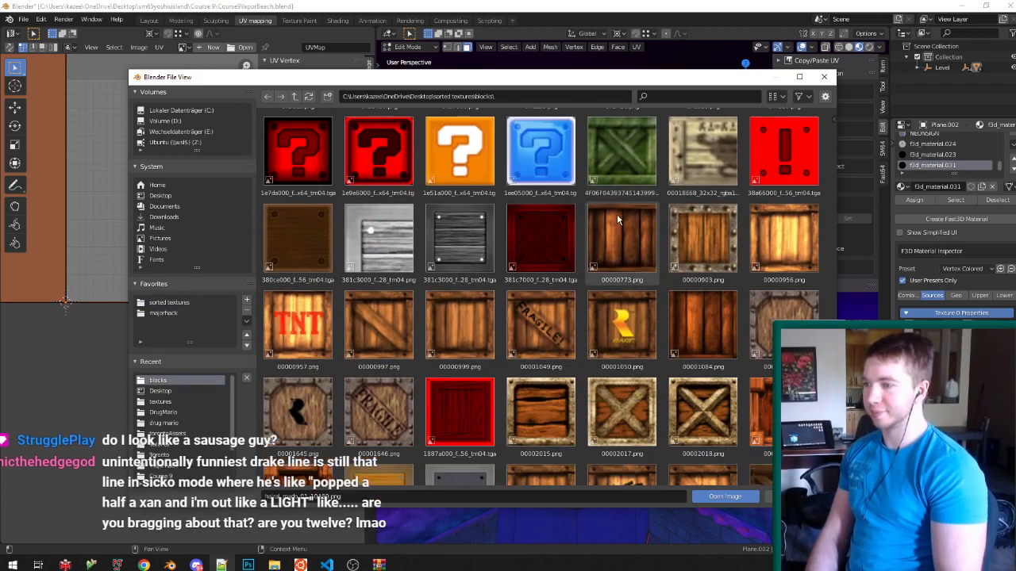
scroll(623, 228, "down", 1)
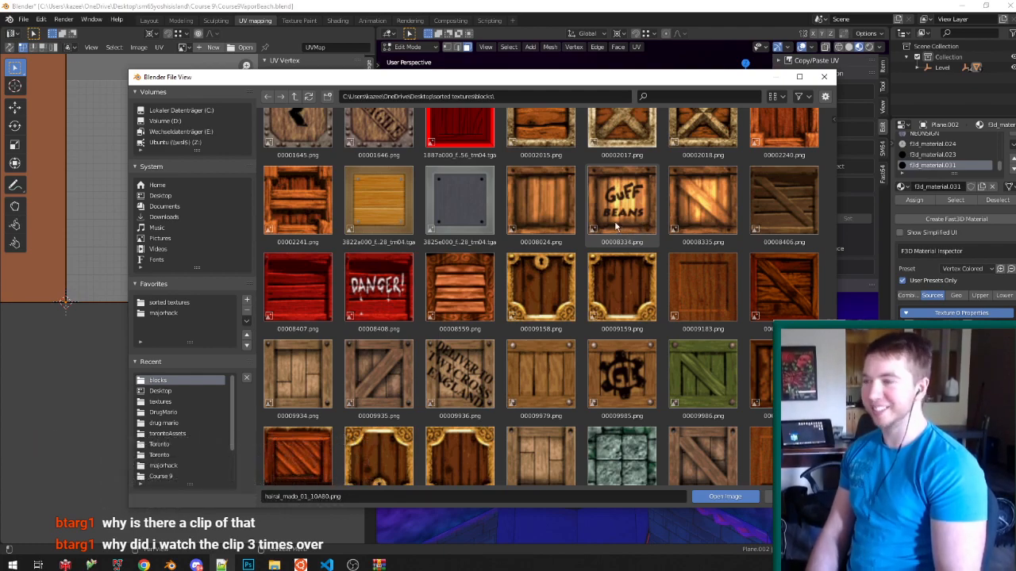
left_click(480, 202)
scroll(494, 216, "down", 1)
scroll(494, 216, "down", 6)
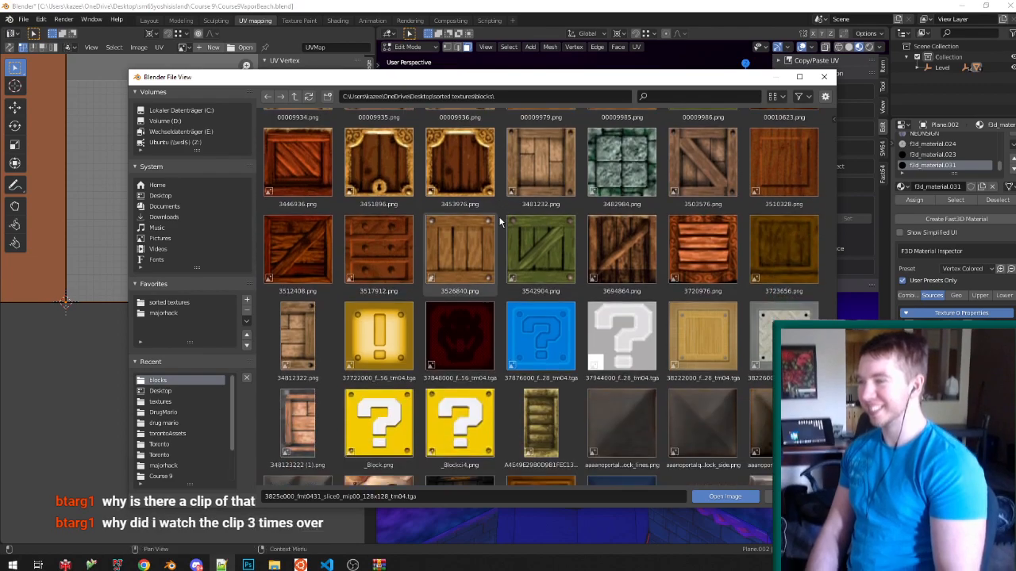
scroll(556, 245, "down", 5)
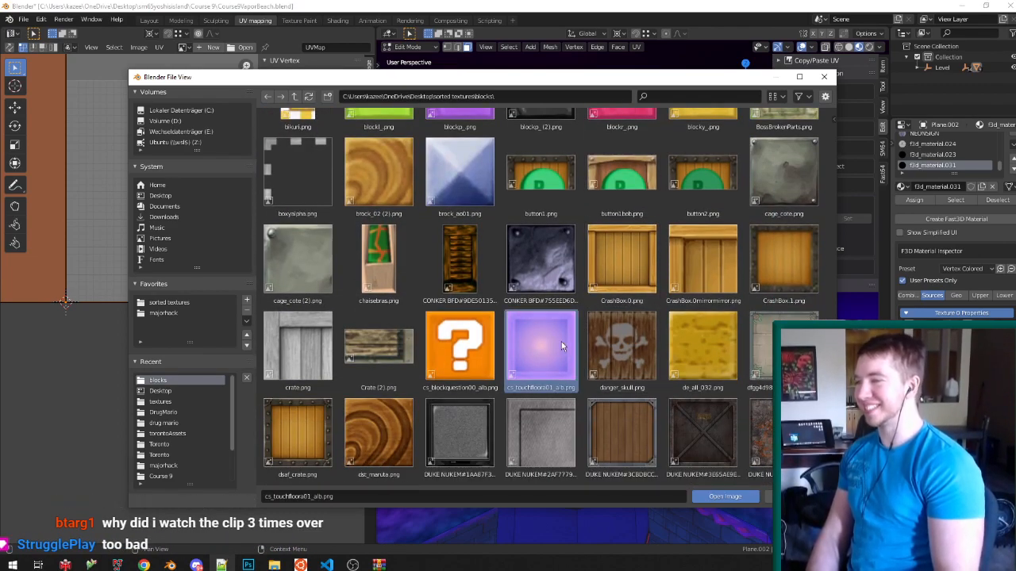
scroll(561, 341, "down", 1)
left_click(558, 352)
scroll(555, 357, "down", 1)
left_click(467, 317)
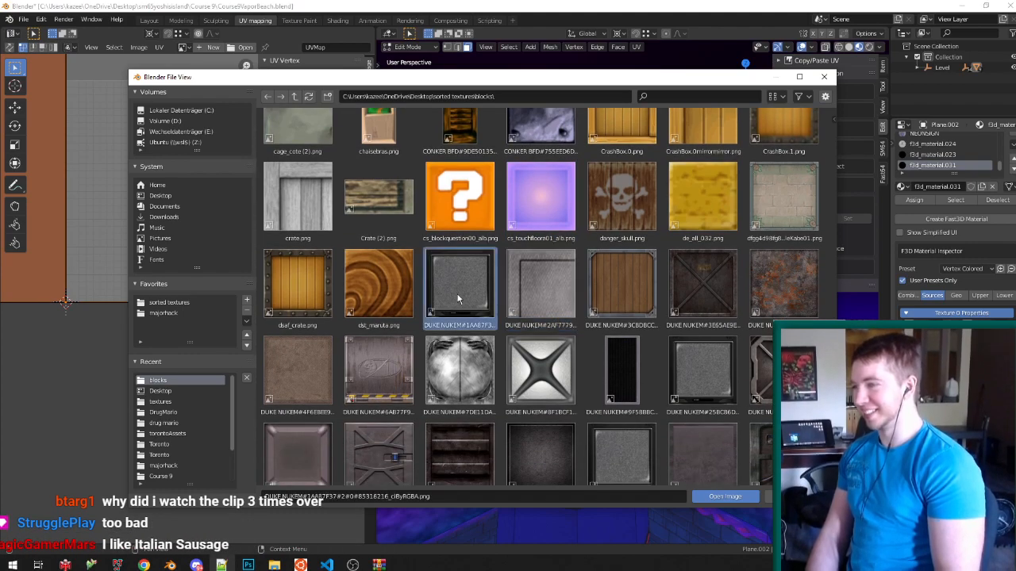
scroll(469, 329, "down", 1)
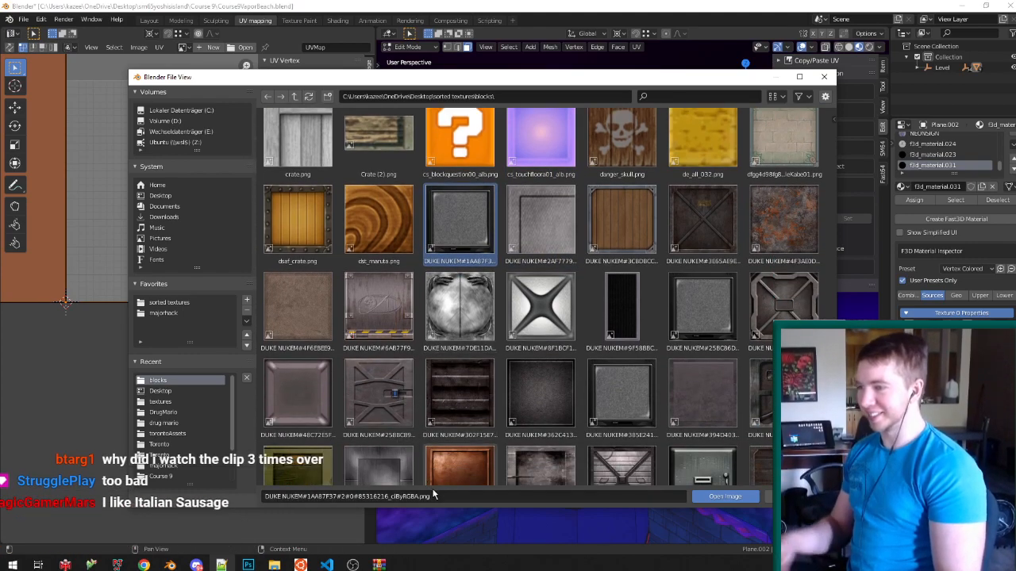
Search the sorted textures folder in File Explorer for DUKE NUKEM#1AA87F37#2#0#85316216_ciByRGBA.png and open the file in Photoshop.
left_click(274, 497)
key("ctrl+c")
left_click(273, 564)
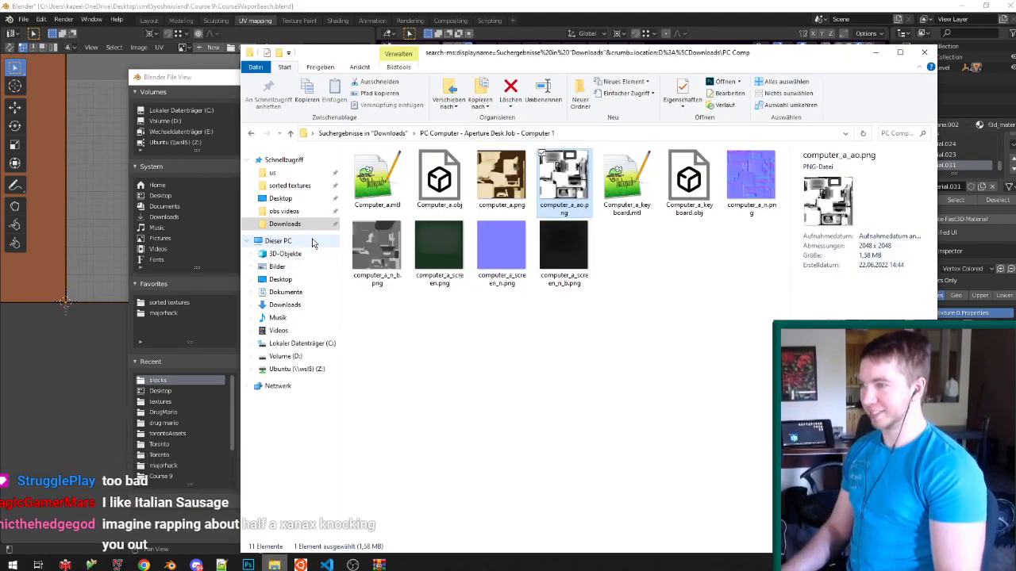
left_click(290, 185)
left_click(884, 133)
key("ctrl+v")
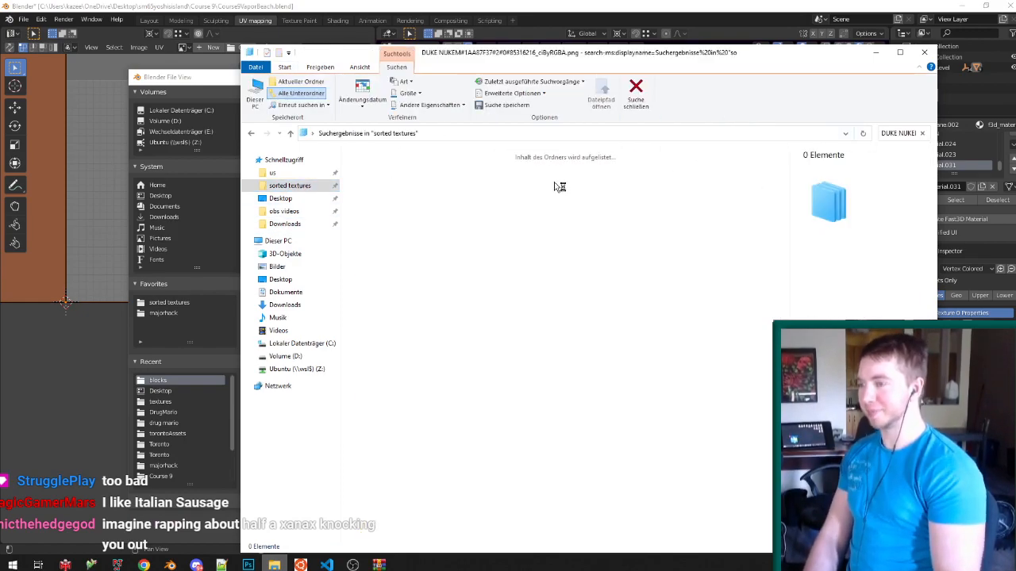
double_click(446, 165)
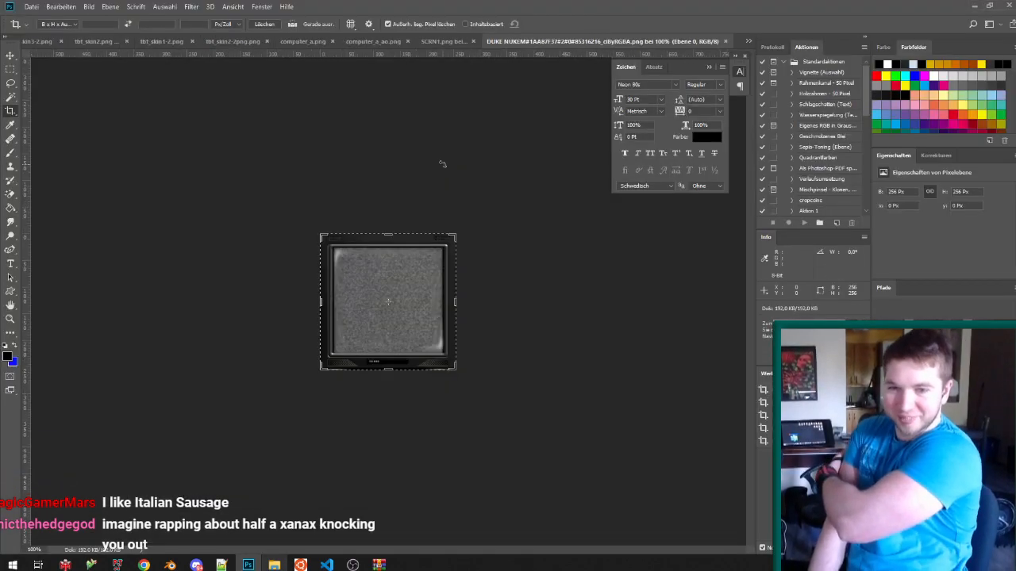
Crop the monitor texture to a 177 × 177 px square containing its upper-left corner.
key("ctrl+plus")
key("ctrl+plus")
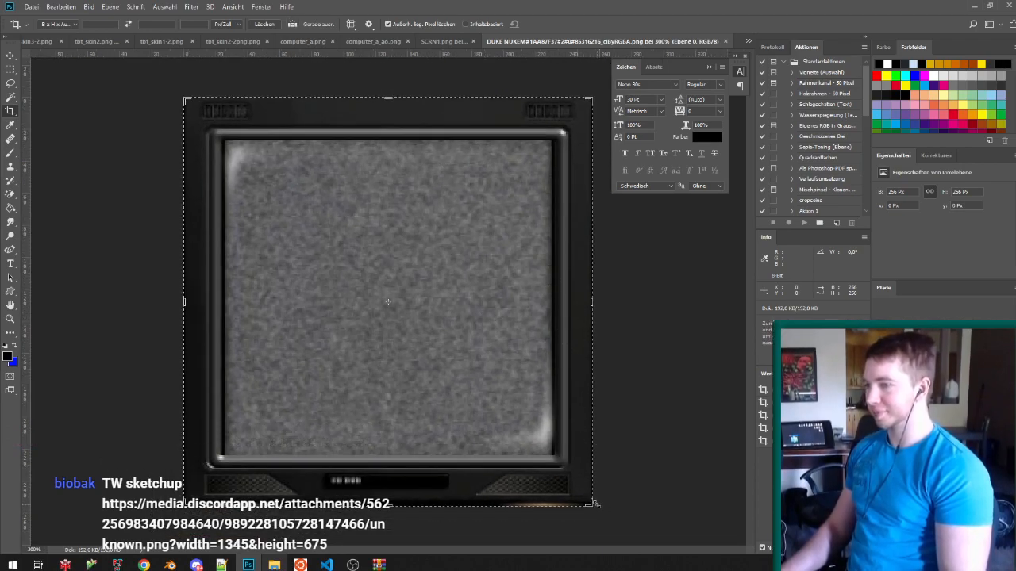
left_click_drag(594, 505, 562, 404)
key("Return")
key("ctrl+plus")
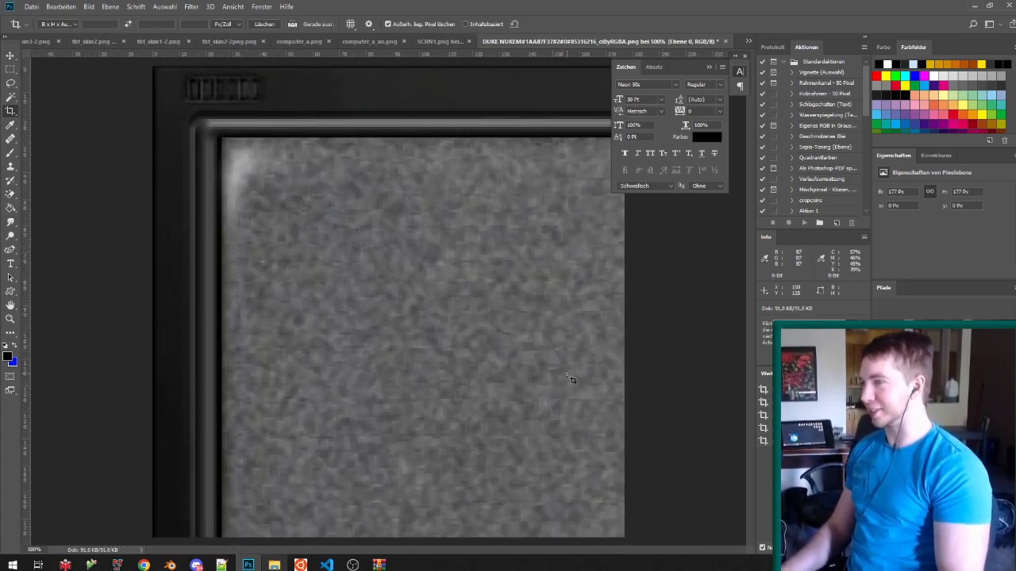
Remove the vent slots from the frame's upper-left corner by filling rectangular selections over them.
left_click(11, 70)
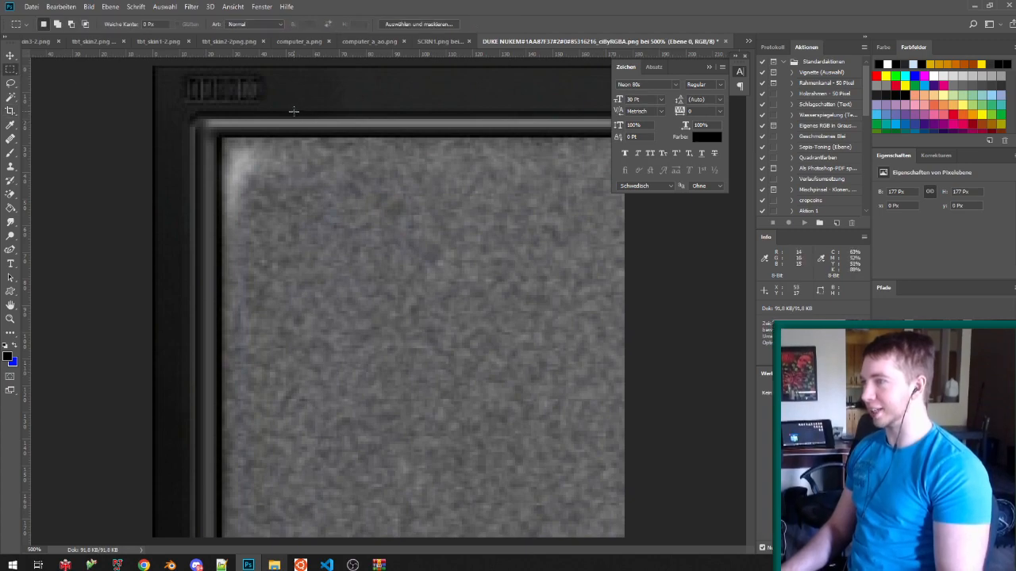
left_click_drag(282, 105, 171, 69)
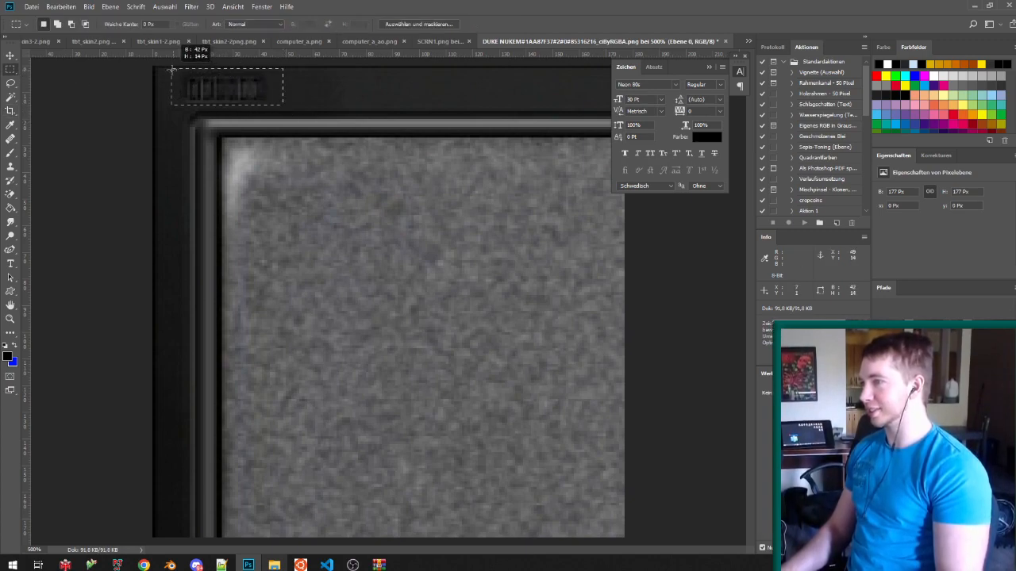
key("shift+F5")
key("Return")
left_click(173, 141)
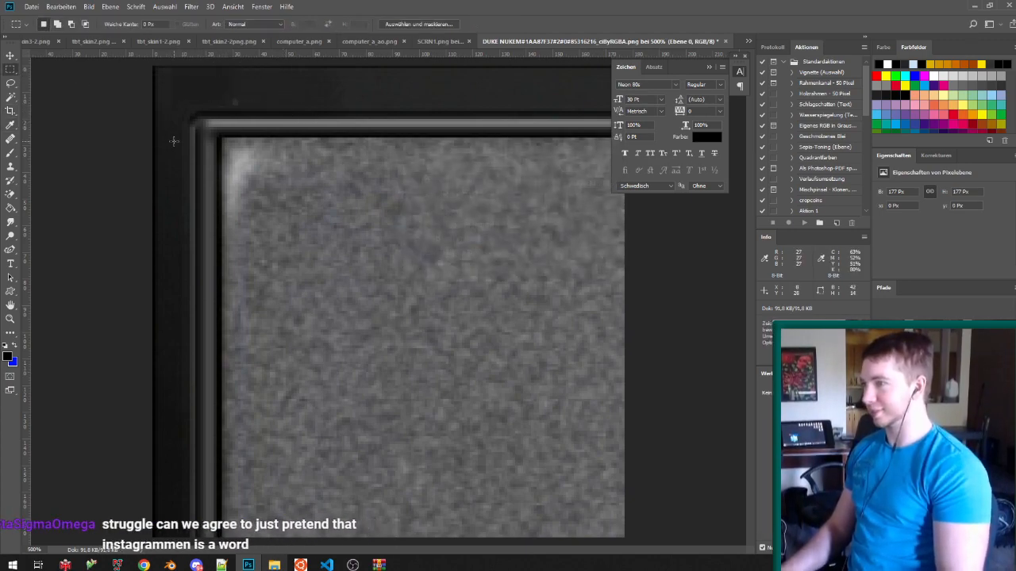
left_click_drag(268, 109, 175, 84)
key("shift+F5")
key("Return")
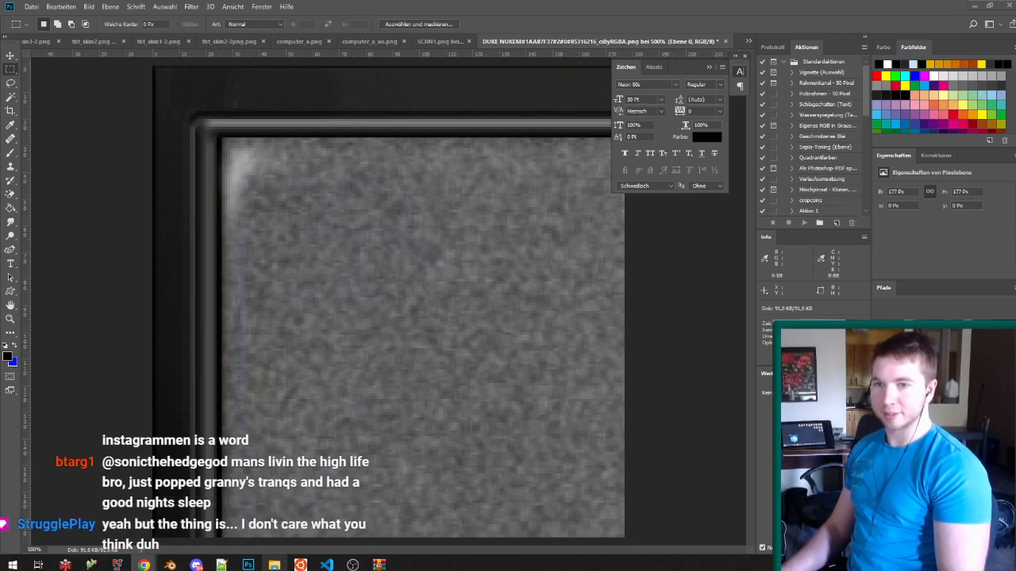
View the unknown.png sketch in the browser, close it and return to Photoshop.
left_click_drag(0, 10, 233, 6)
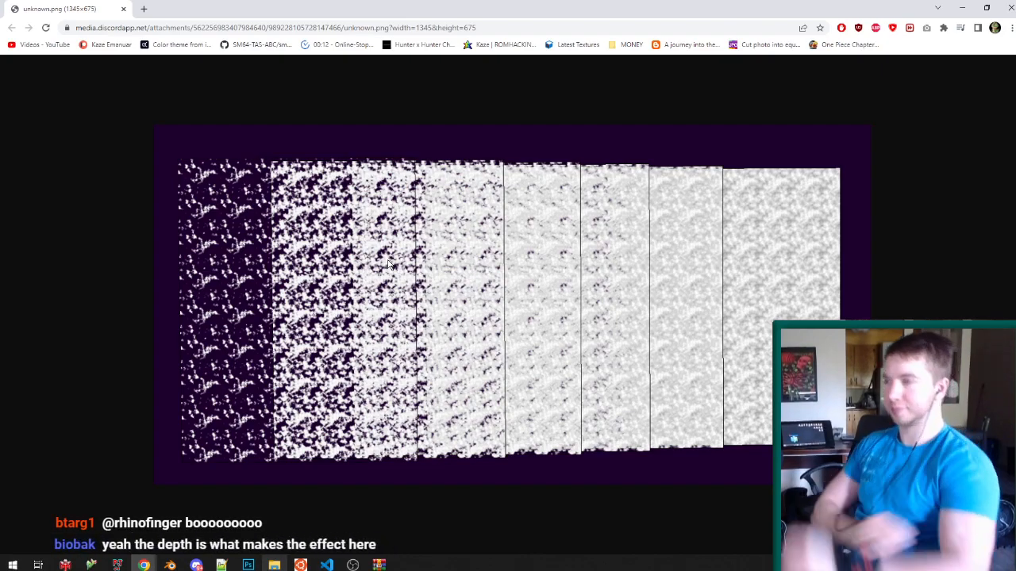
left_click(1010, 7)
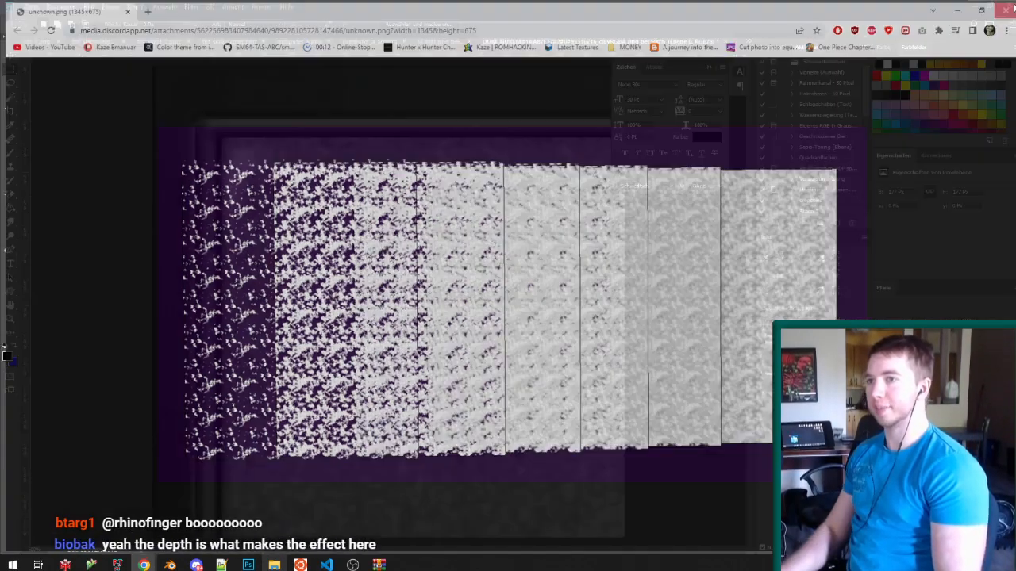
left_click(418, 3)
Flatten the cropped texture and resize it to 64 × 64 pixels.
right_click(935, 391)
left_click(881, 410)
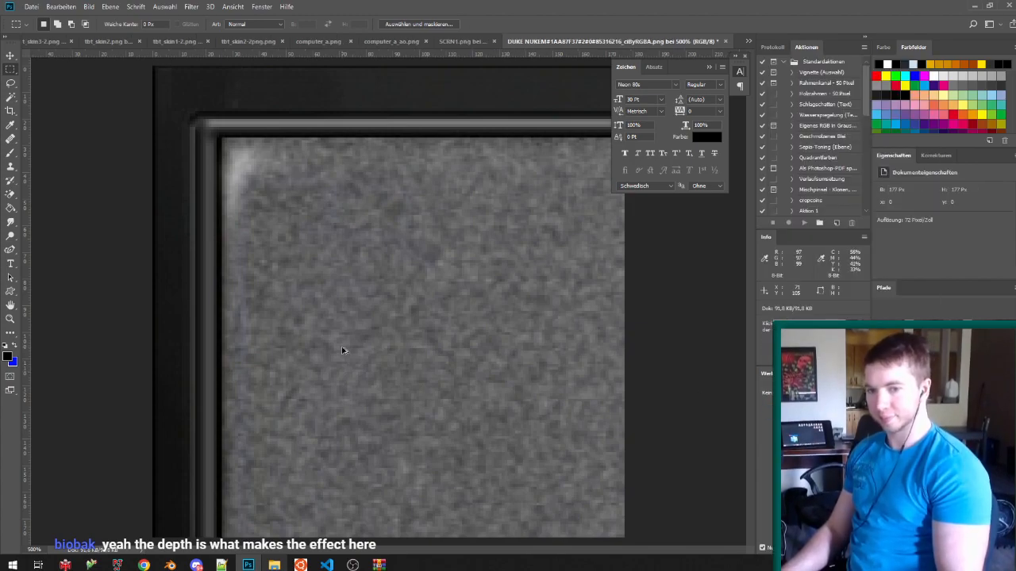
key("ctrl+alt+i")
type("64")
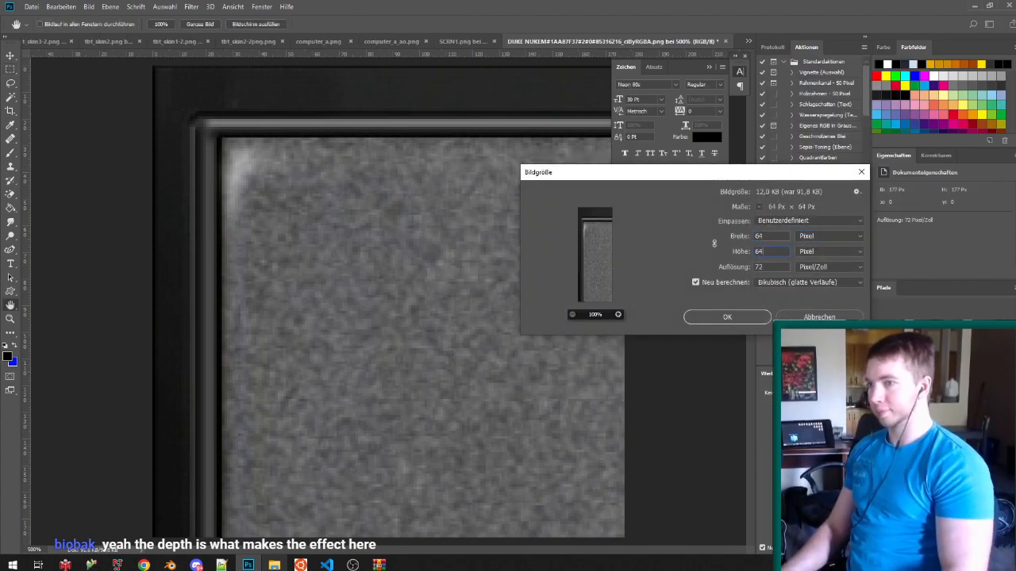
key("Return")
Quick-export the texture as DUKE NUKEM#1AA87F37#2#0#85316216_ciByRGBA.png to the Desktop folder.
left_click(31, 7)
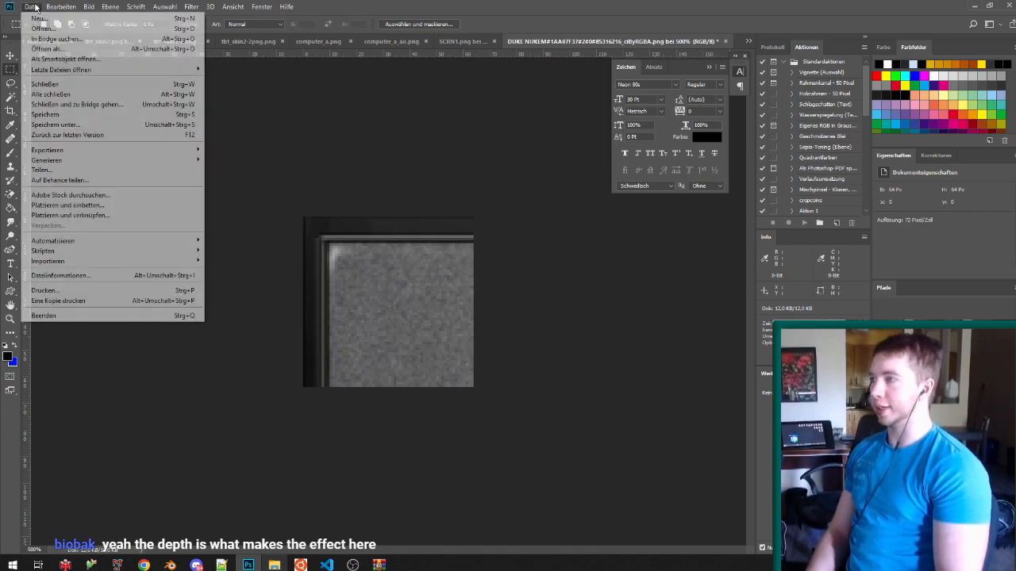
left_click(208, 150)
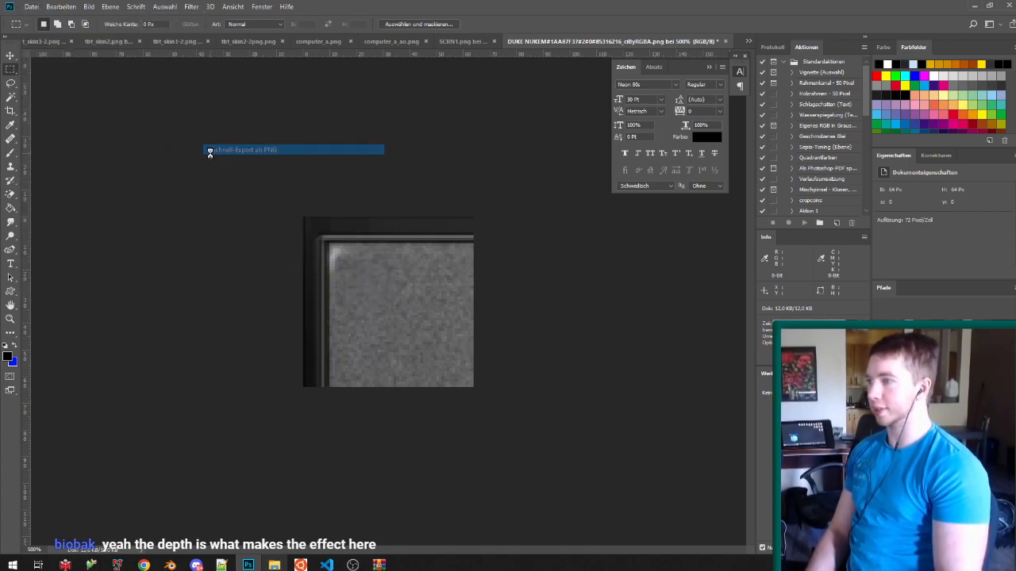
left_click(102, 229)
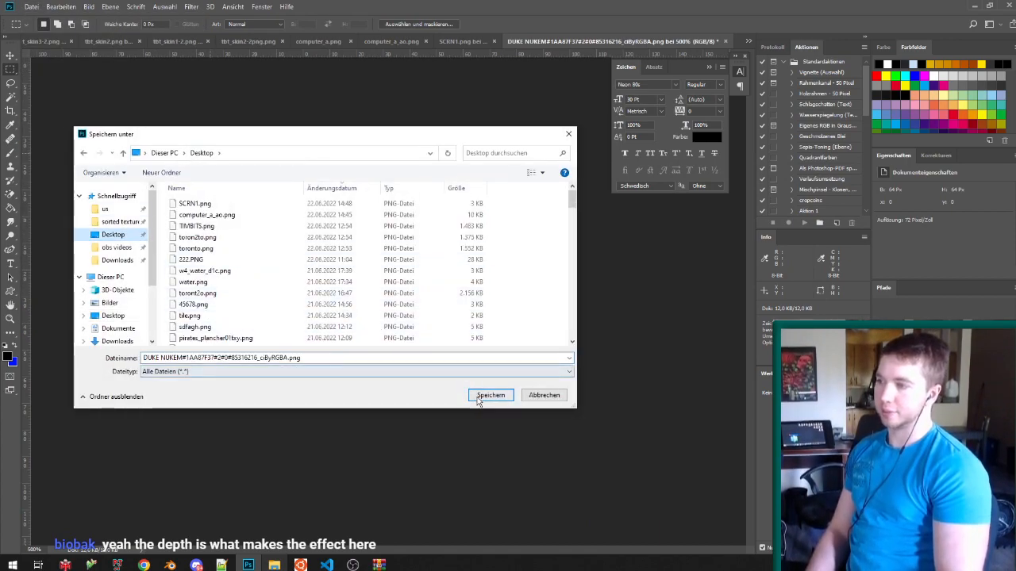
left_click(489, 392)
Switch to Blender and load the exported DUKE NUKEM#1AA87F37 texture from the Desktop into the UV editor.
left_click(170, 565)
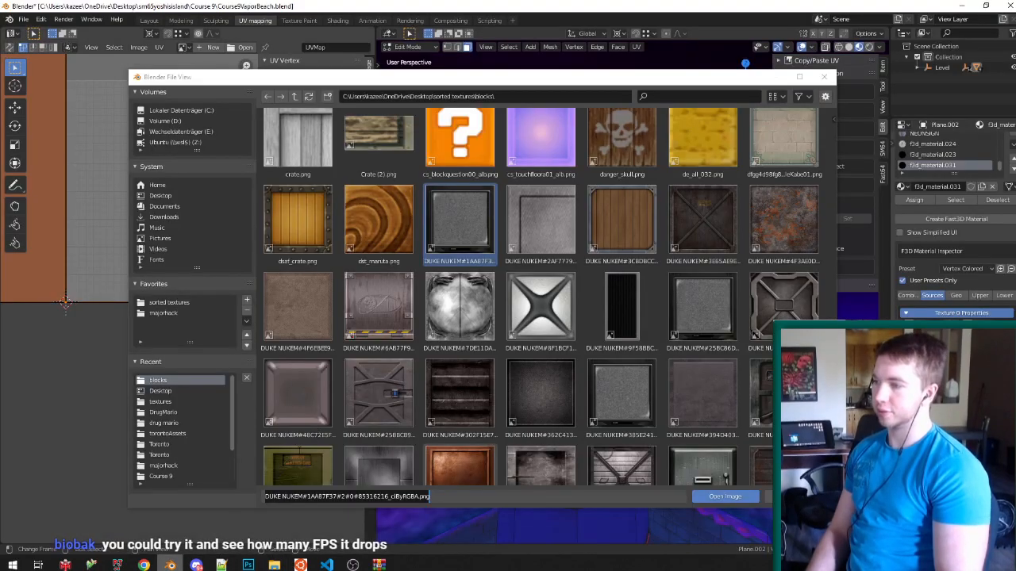
left_click(191, 390)
scroll(532, 406, "down", 5)
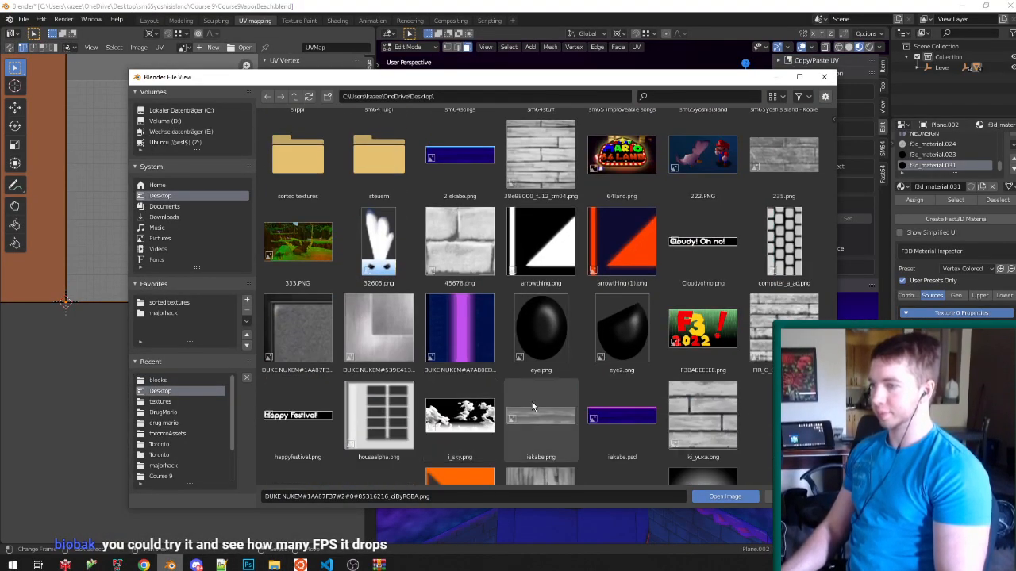
scroll(532, 402, "down", 3)
double_click(308, 224)
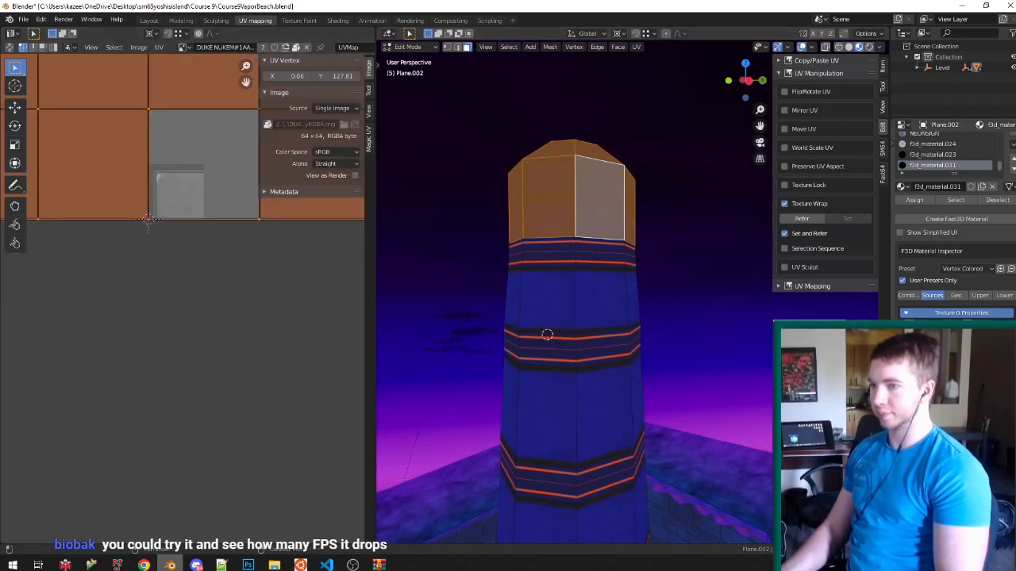
Check the textured tower top, move its UVs down 64 pixels along Y, and save the file.
key("Tab")
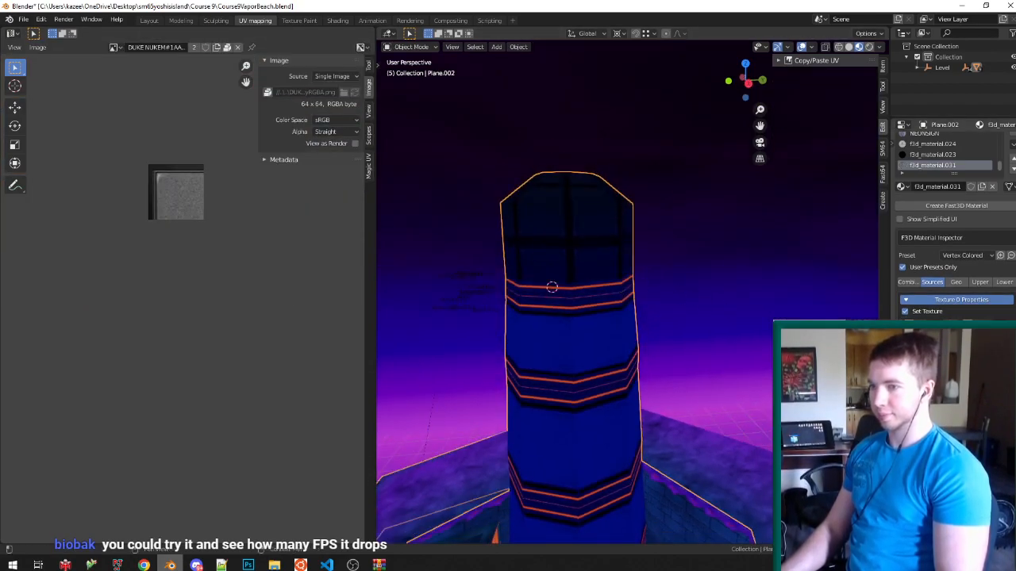
scroll(638, 236, "up", 2)
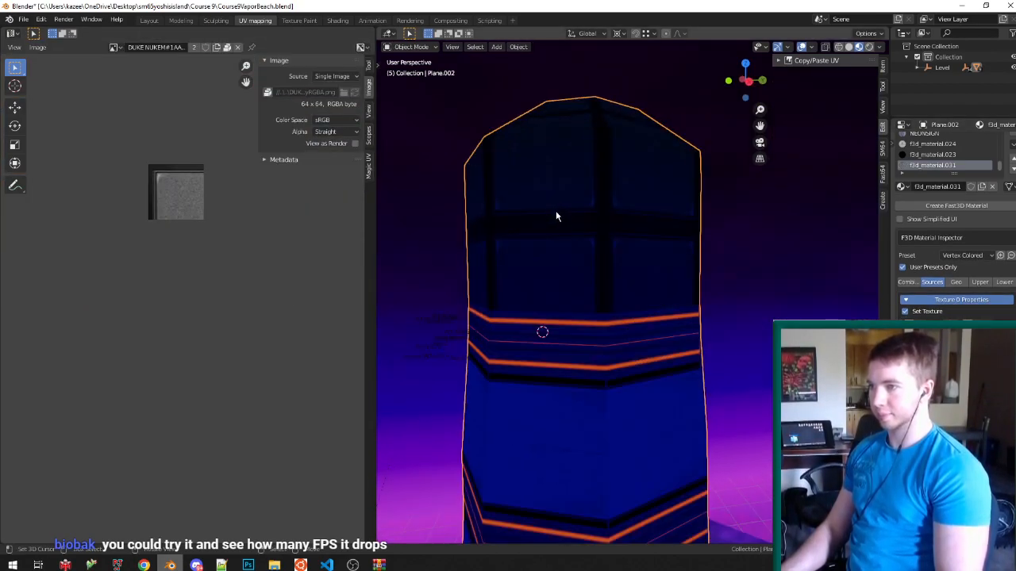
key("Tab")
key("g")
key("y")
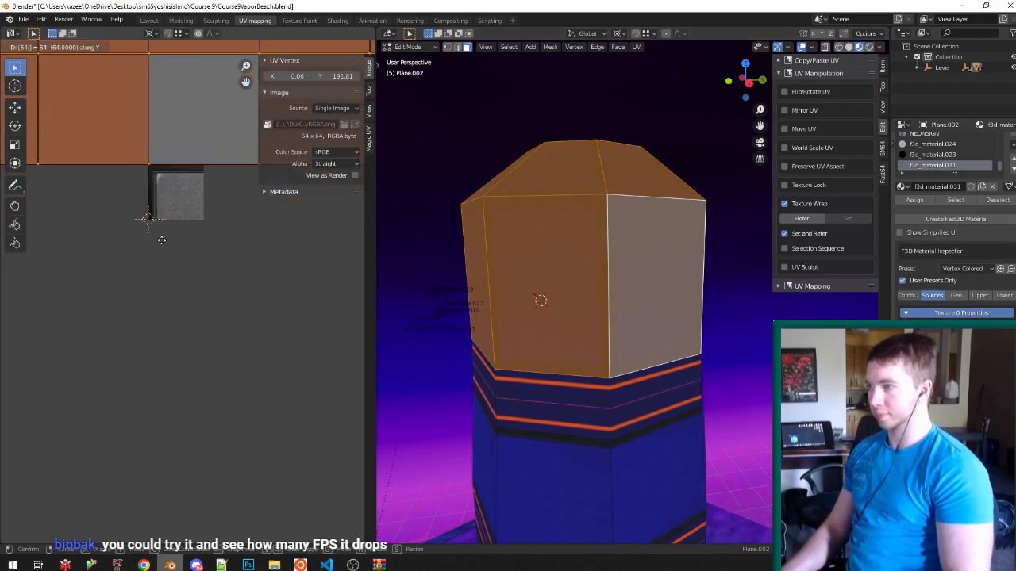
left_click(164, 245)
key("Tab")
key("ctrl+s")
scroll(583, 297, "down", 3)
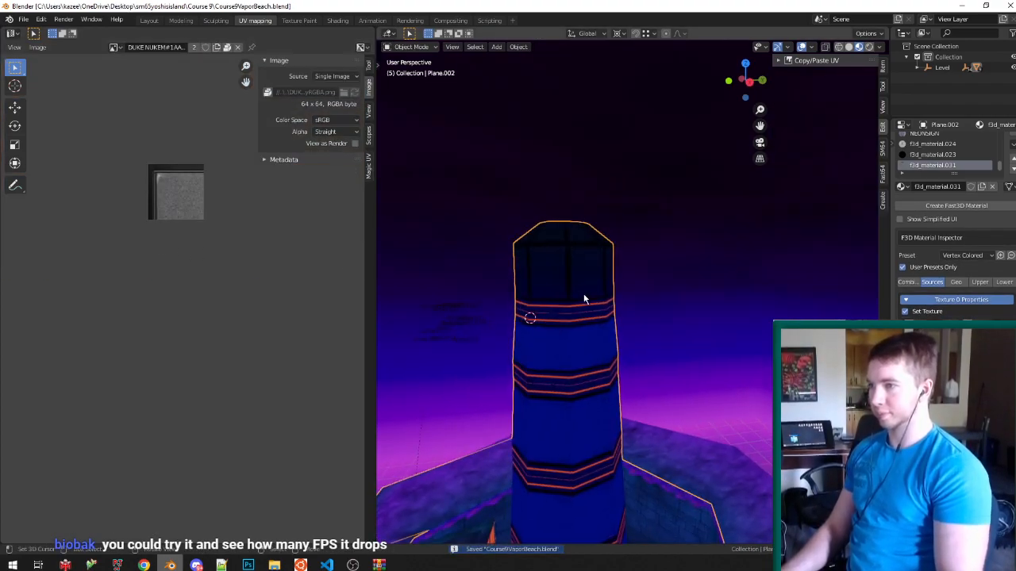
Switch to Photoshop and add a Brightness/Contrast adjustment to the texture with contrast 100 and brightness about 108.
key("alt+Tab")
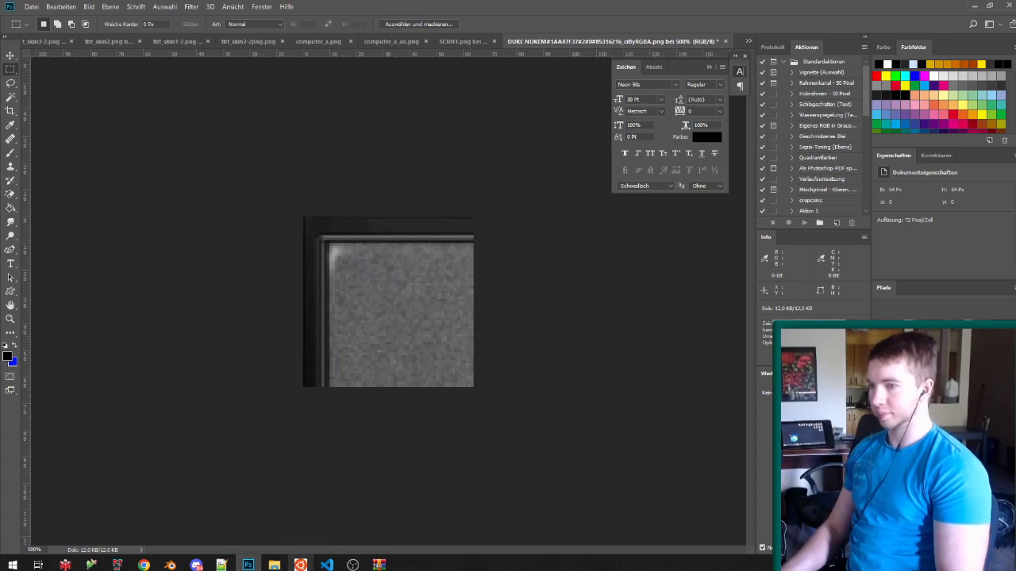
left_click(956, 361)
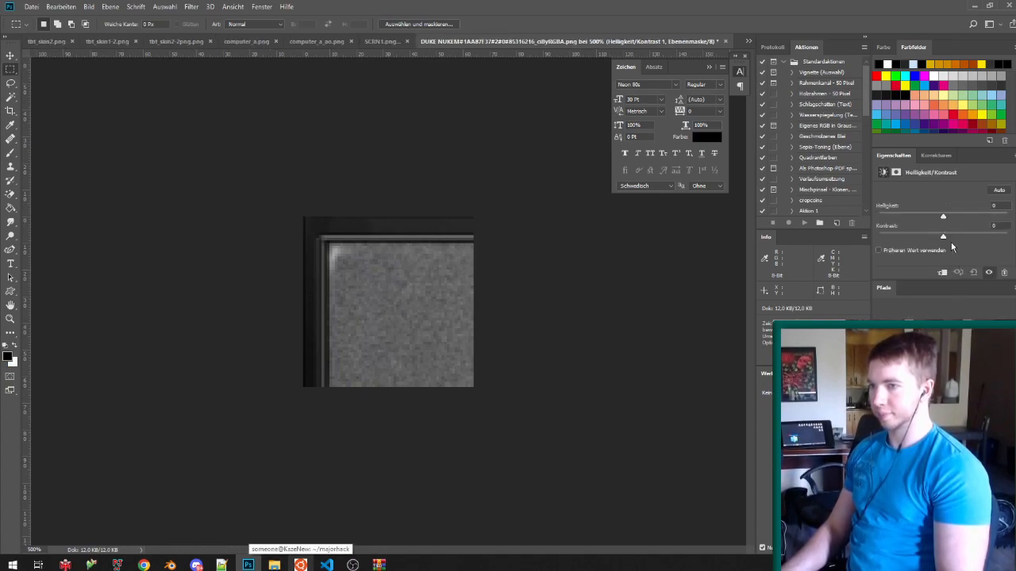
left_click_drag(942, 237, 1008, 237)
left_click_drag(941, 217, 990, 215)
Quick-export the brightened texture as PNG to the Desktop, replacing the existing DUKE NUKEM#1AA87F37 file.
left_click(31, 7)
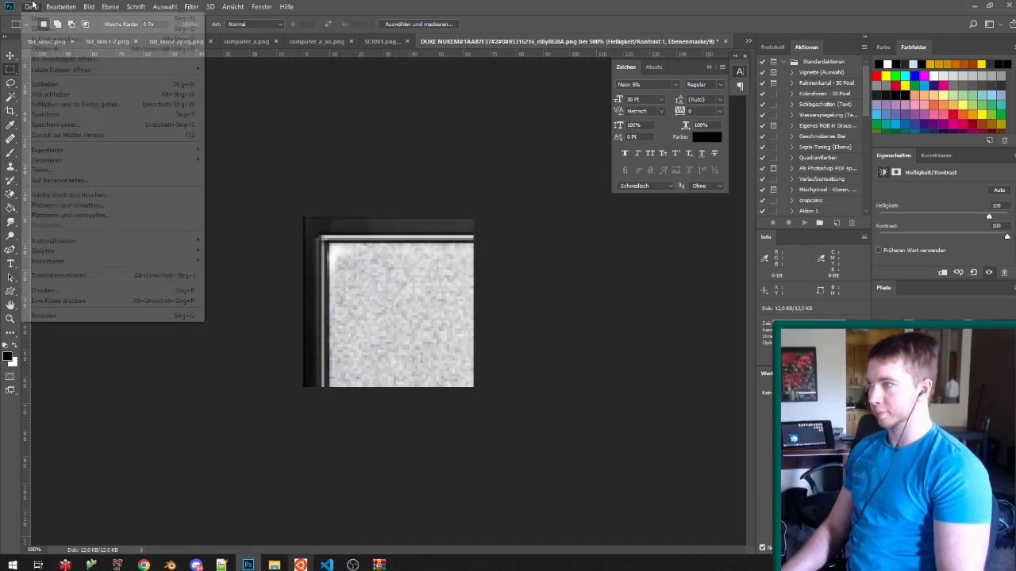
mouse_move(183, 150)
left_click(221, 152)
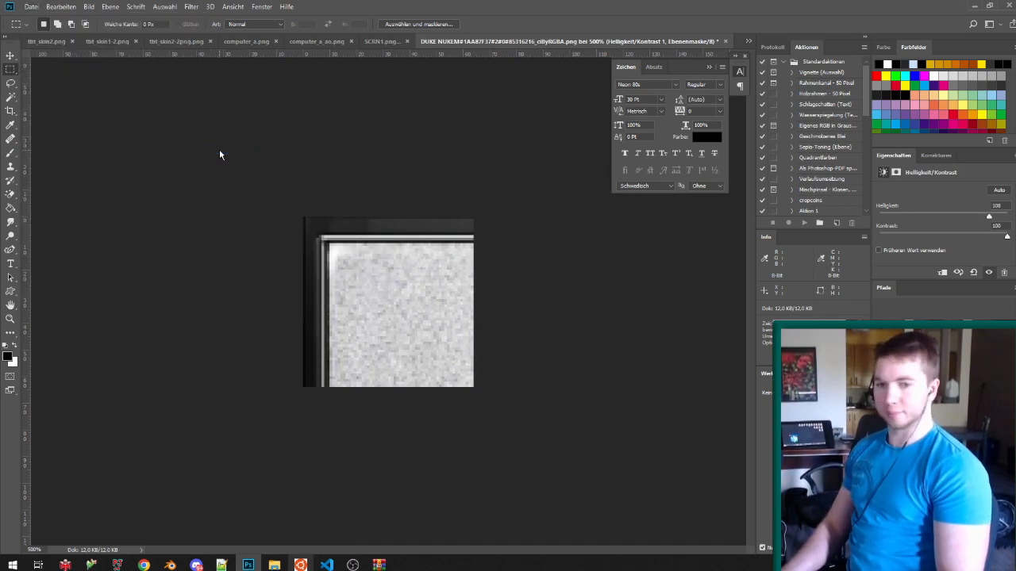
key("Return")
key("Left")
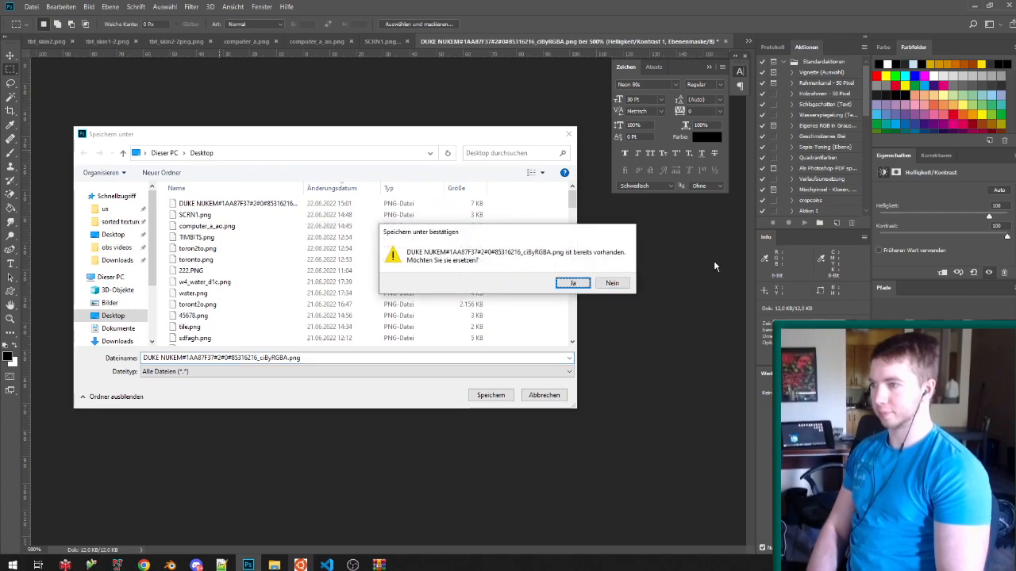
key("Return")
Return to Blender and unlink the old DUKE NUKEM texture from the tower top's faces in the UV editor.
left_click(975, 6)
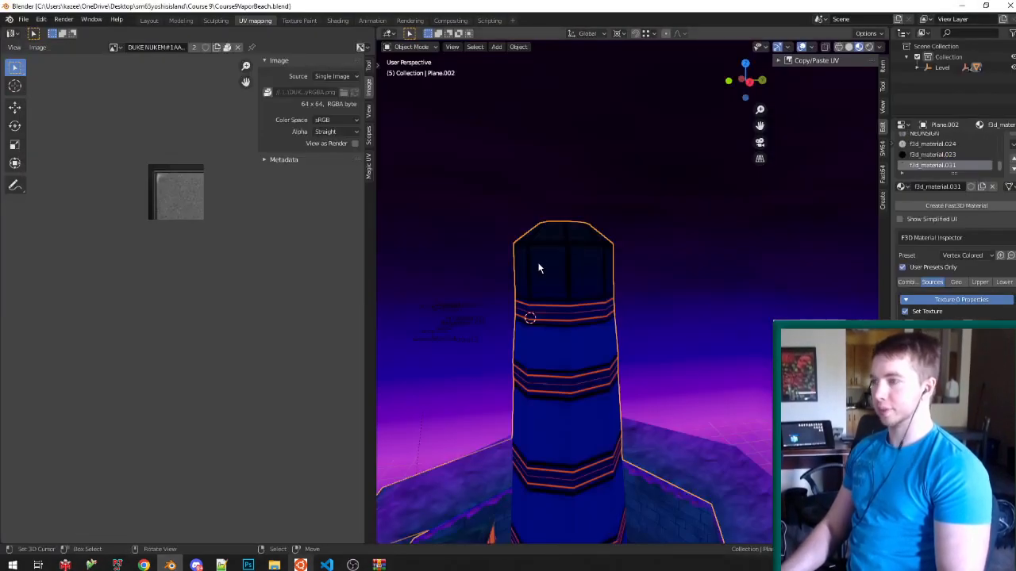
scroll(553, 302, "up", 3)
scroll(555, 302, "down", 2)
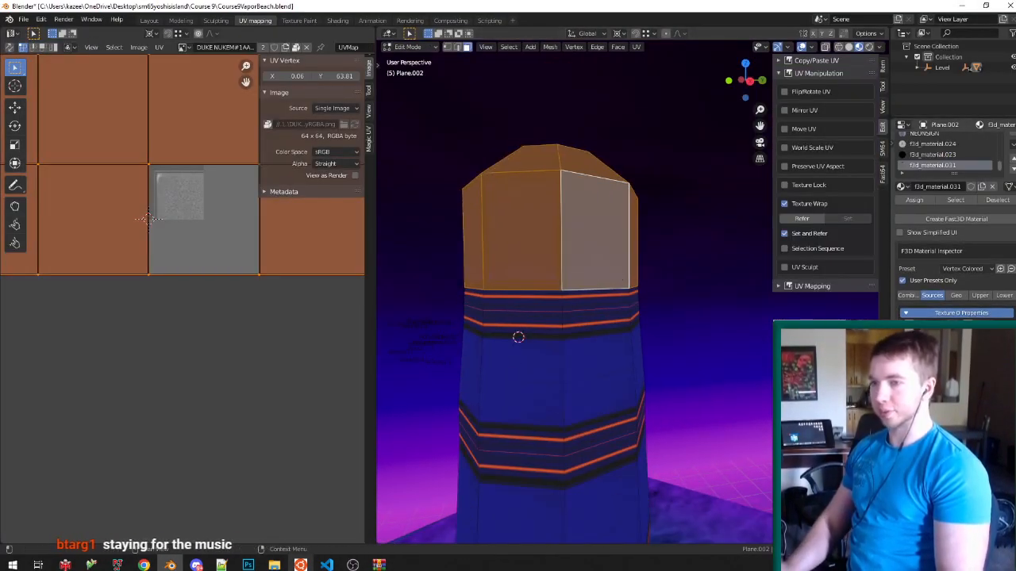
left_click(306, 47)
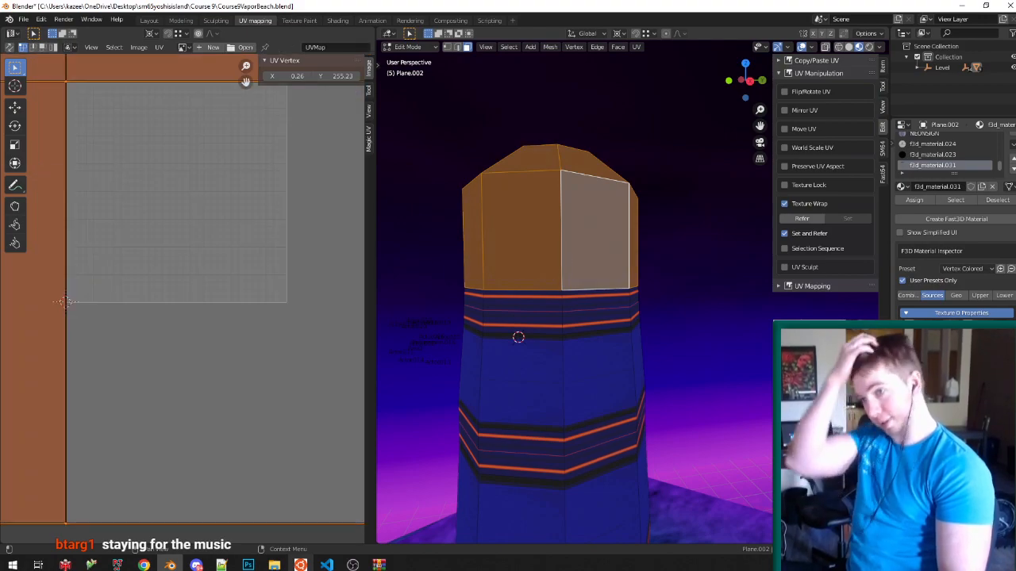
Open the brightened DUKE NUKEM#1AA87F37 image from the Desktop onto the tower top's faces, return to object mode, and save the file.
left_click(244, 48)
left_click(193, 385)
scroll(500, 369, "down", 10)
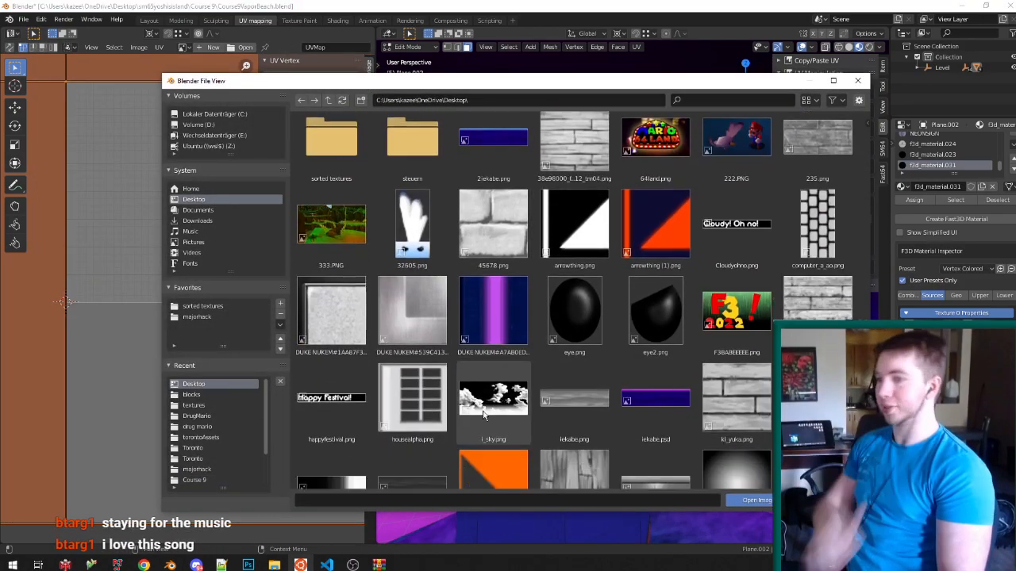
scroll(596, 421, "down", 3)
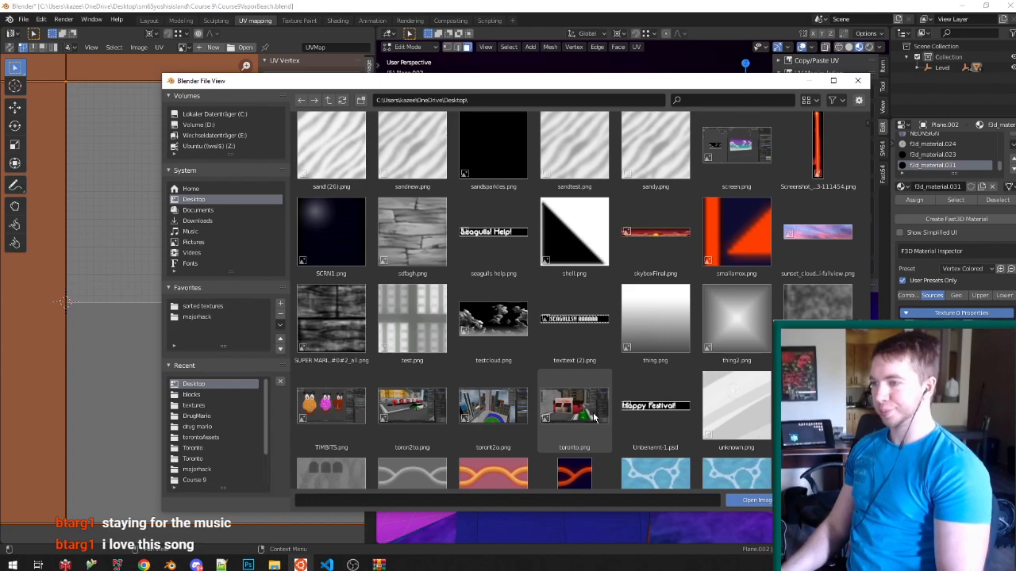
scroll(591, 408, "down", 1)
scroll(588, 396, "up", 4)
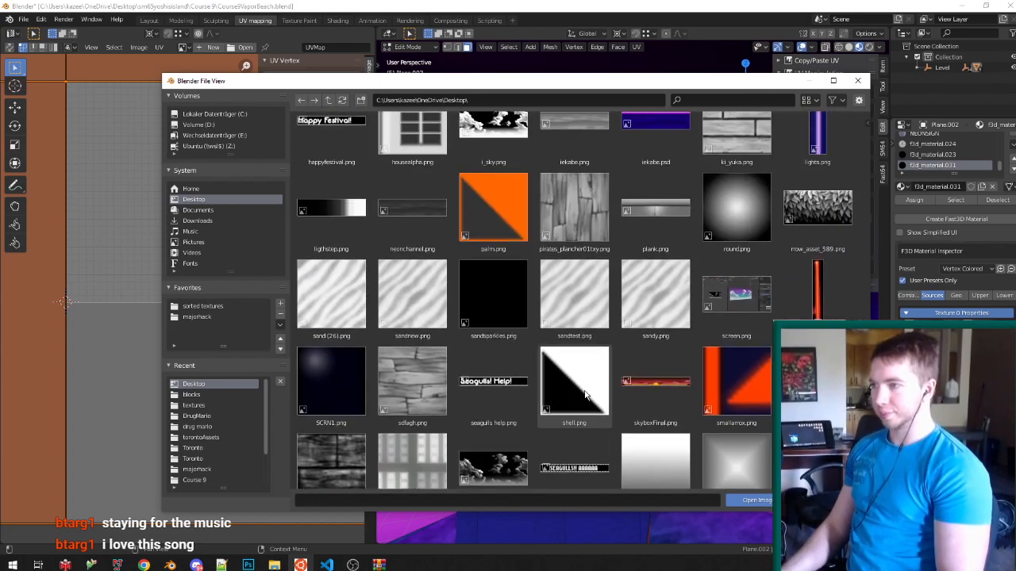
scroll(585, 392, "up", 1)
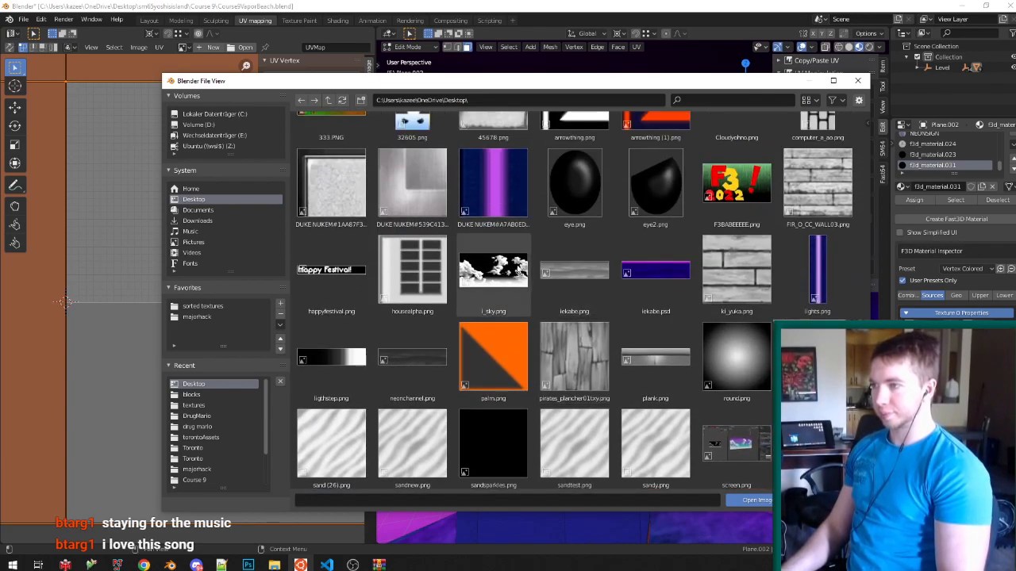
double_click(350, 188)
key("Tab")
scroll(546, 251, "down", 5)
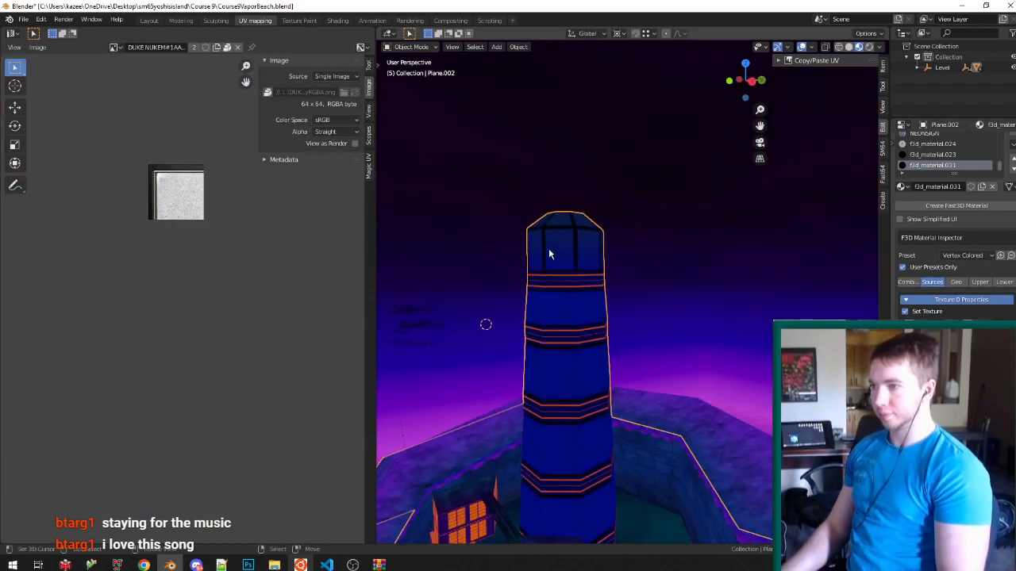
key("ctrl+s")
Enter Vertex Paint mode on the tower and set the brush's blending mode to Mix.
scroll(549, 278, "up", 5)
scroll(511, 186, "up", 2)
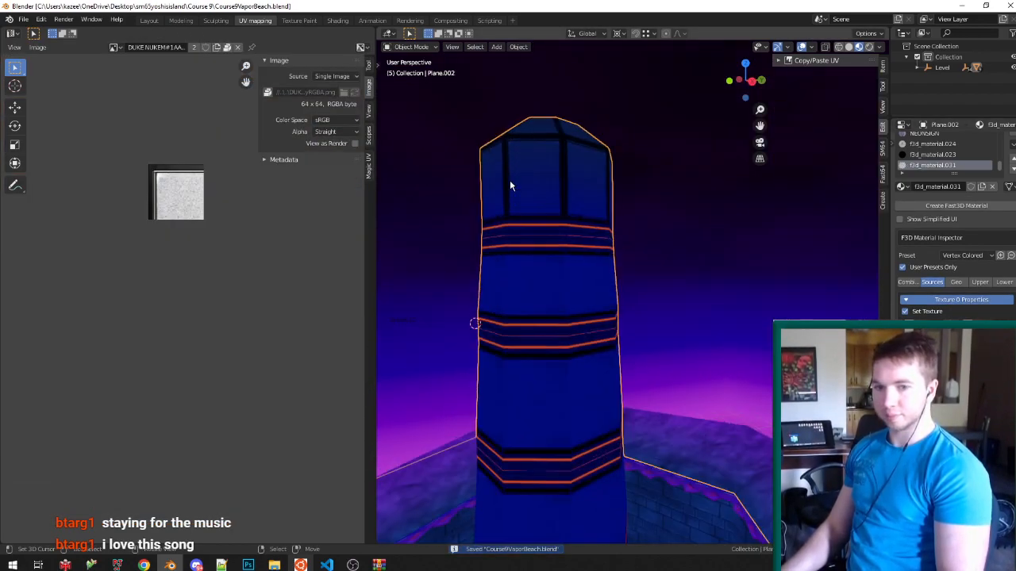
middle_click_drag(510, 183, 547, 219)
key("v")
left_click(530, 34)
left_click(566, 33)
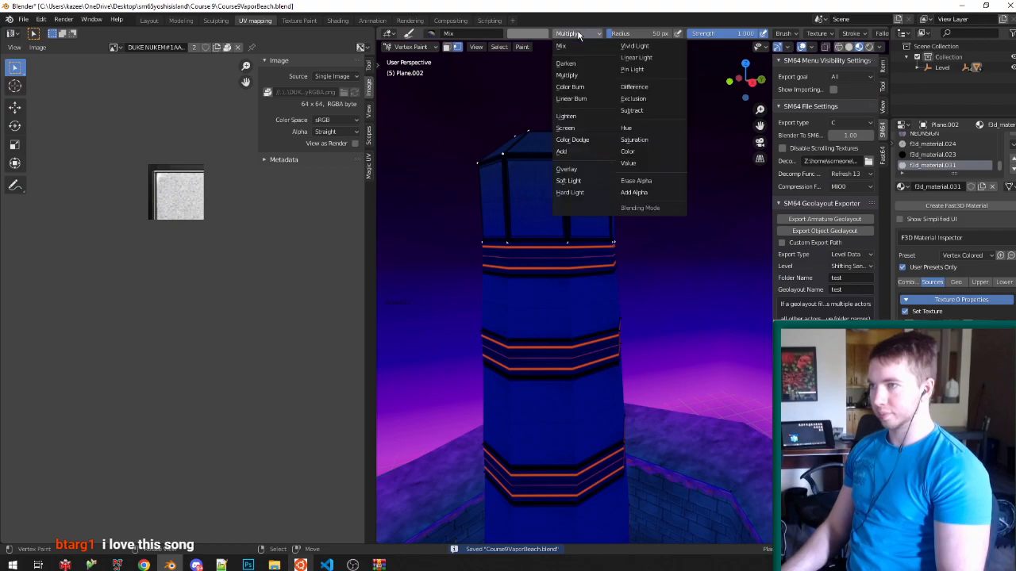
left_click(559, 39)
Choose a dark orange brush colour and paint the upper vertices of the tower top with it.
left_click(526, 34)
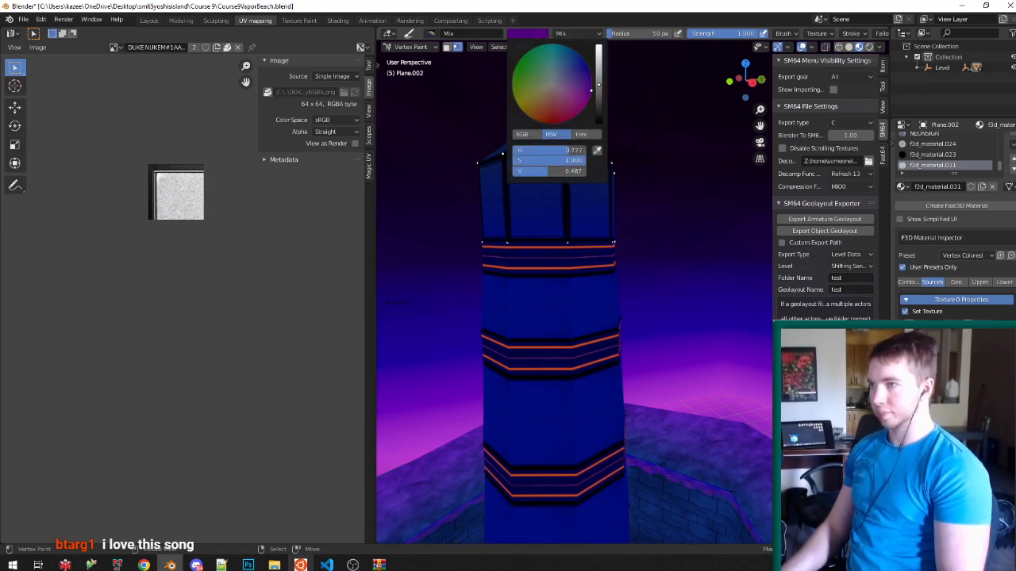
middle_click_drag(672, 130, 534, 201)
left_click(527, 34)
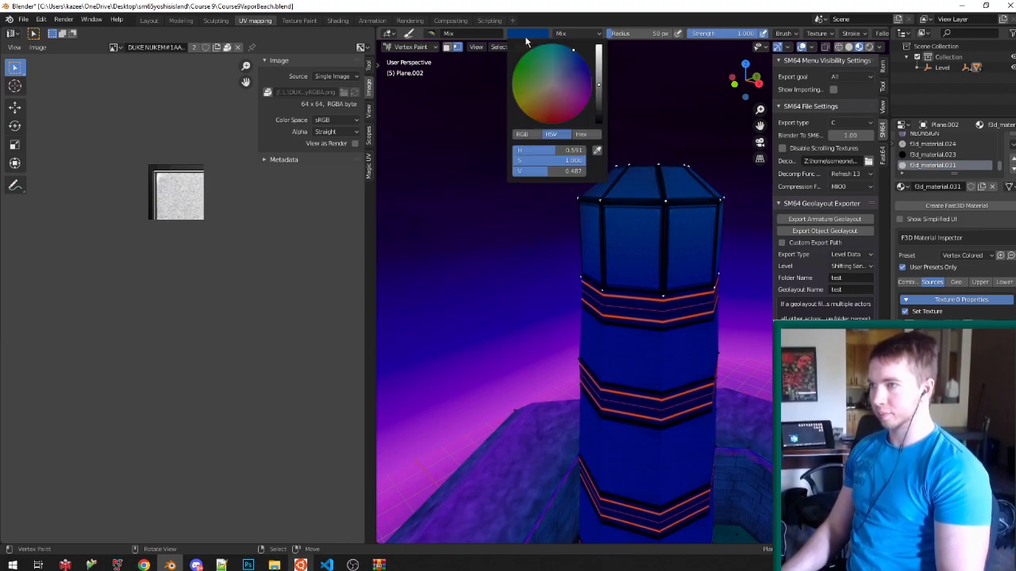
left_click_drag(710, 158, 558, 206)
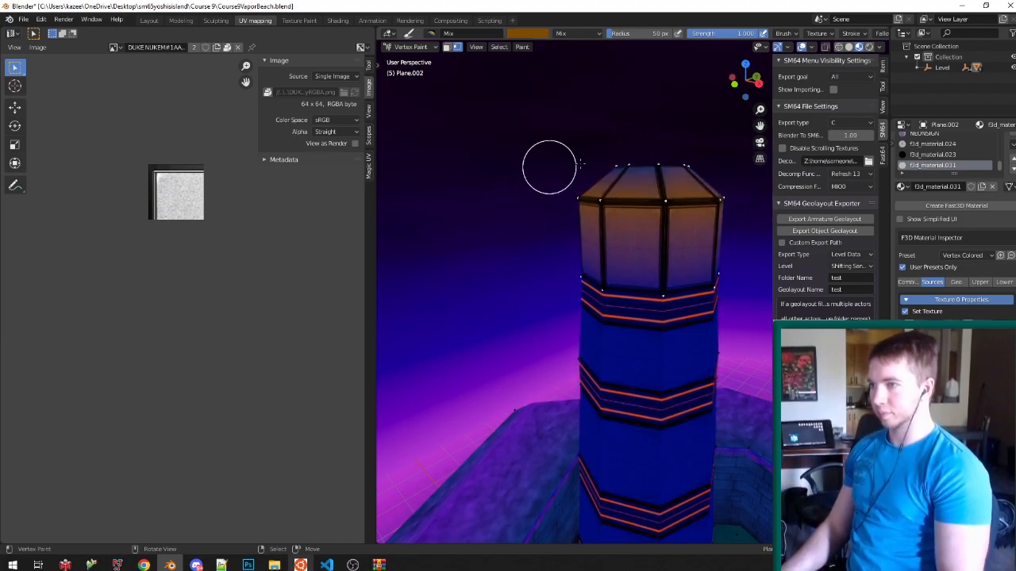
Leave Vertex Paint mode, save the file, and deselect everything to check the tower within the level.
middle_click_drag(511, 165, 628, 164)
mouse_move(449, 172)
middle_mouse_down()
mouse_move(476, 165)
mouse_move(586, 187)
mouse_move(564, 131)
mouse_move(575, 168)
mouse_move(486, 172)
mouse_move(613, 243)
middle_mouse_up()
key("v")
key("ctrl+s")
key("a")
scroll(486, 172, "down", 3)
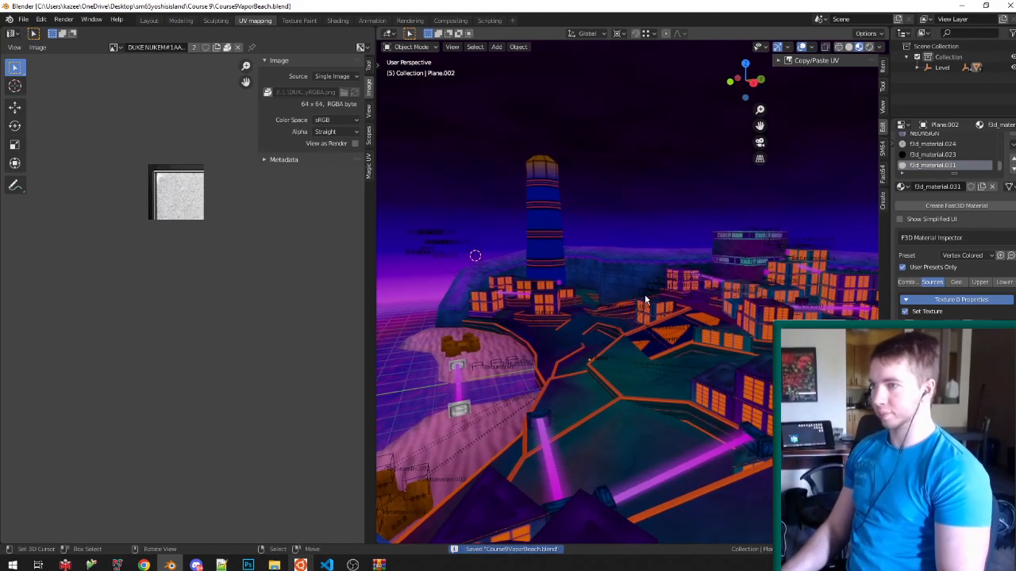
scroll(645, 300, "up", 3)
middle_click_drag(644, 300, 573, 287)
scroll(594, 272, "down", 2)
scroll(593, 272, "up", 3)
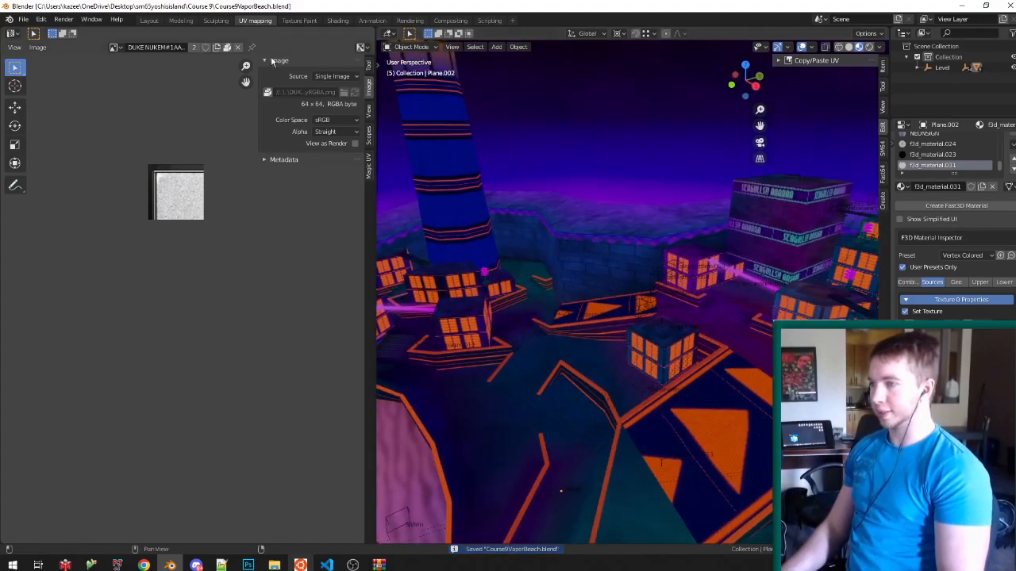
Switch to the Layout workspace and try to export the level from the Level root object.
left_click(149, 20)
scroll(318, 115, "down", 3)
middle_click_drag(339, 121, 390, 198)
scroll(372, 216, "up", 6)
left_click(897, 69)
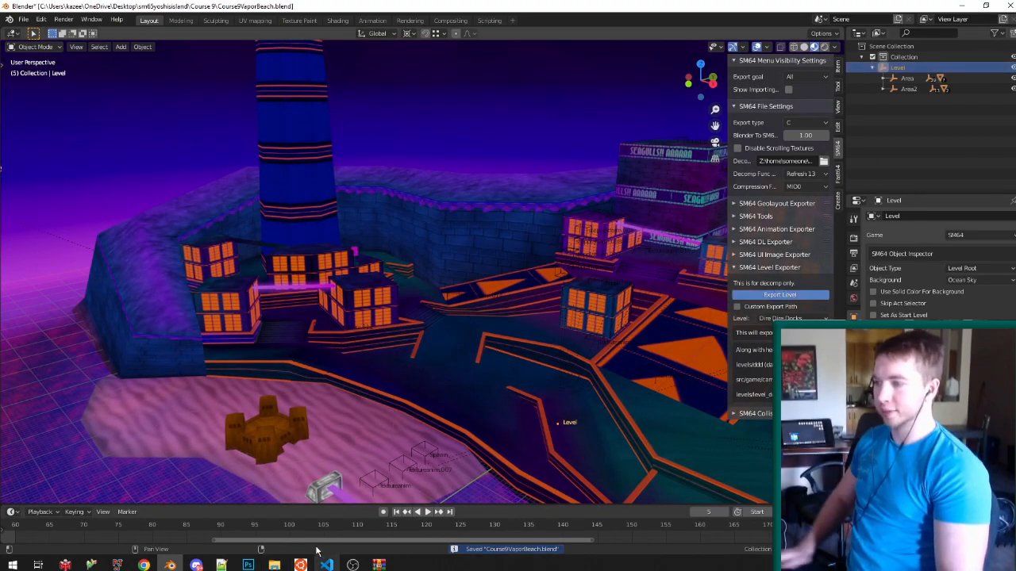
Select a side face of the tower top in edit mode and bring up the settings of its material, f3d_material.031.
scroll(320, 385, "down", 5)
middle_click_drag(302, 262, 340, 362, "shift")
scroll(339, 362, "up", 5)
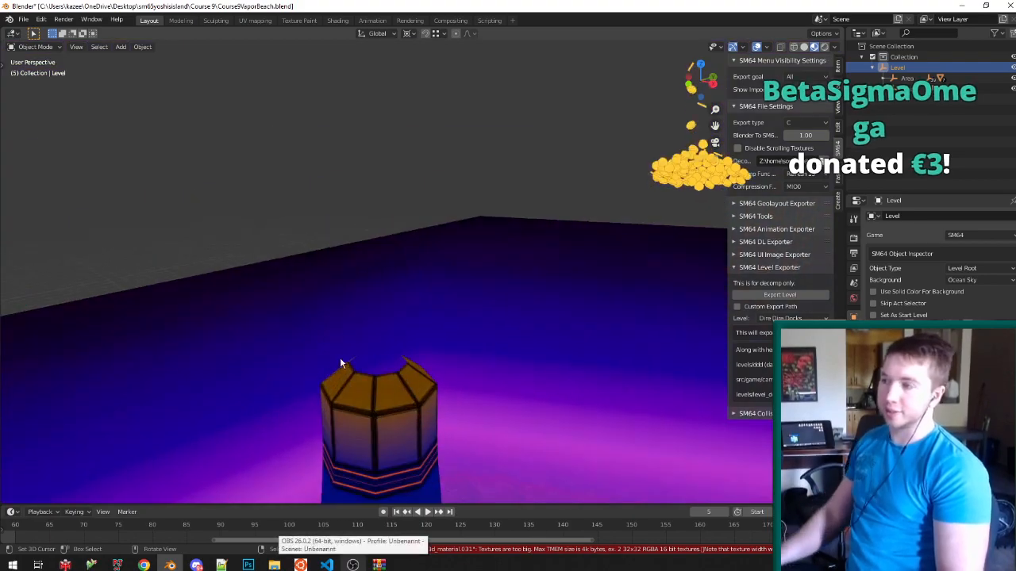
scroll(341, 333, "up", 4)
left_click(340, 318)
key("Tab")
left_click(354, 565)
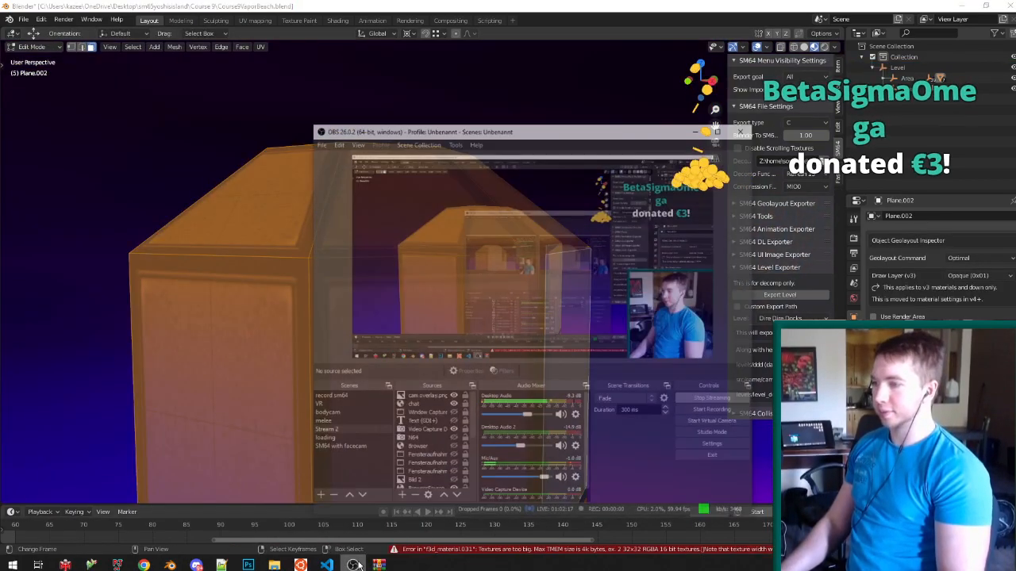
left_click(354, 565)
left_click(438, 301)
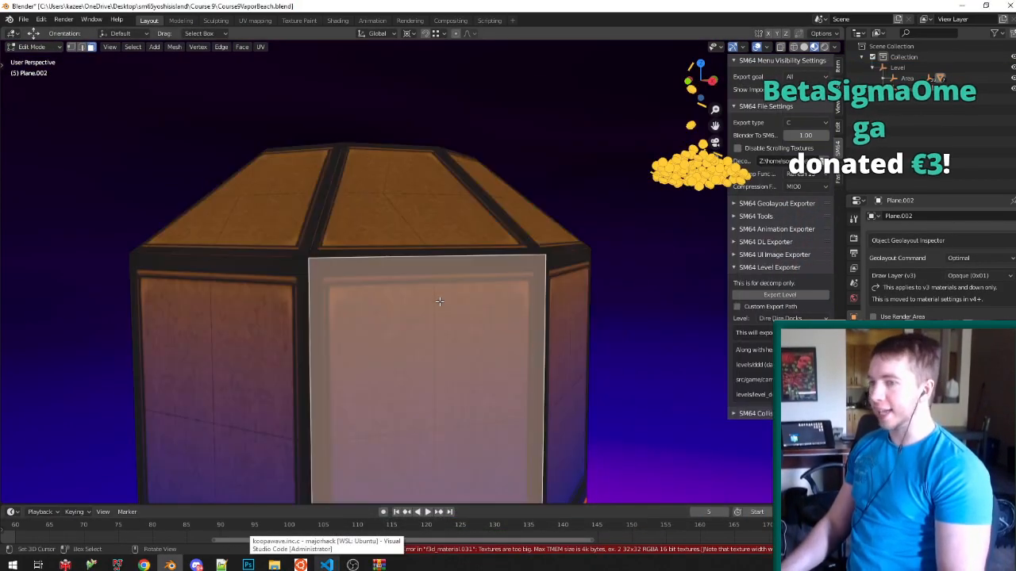
left_click(854, 409)
scroll(937, 357, "down", 5)
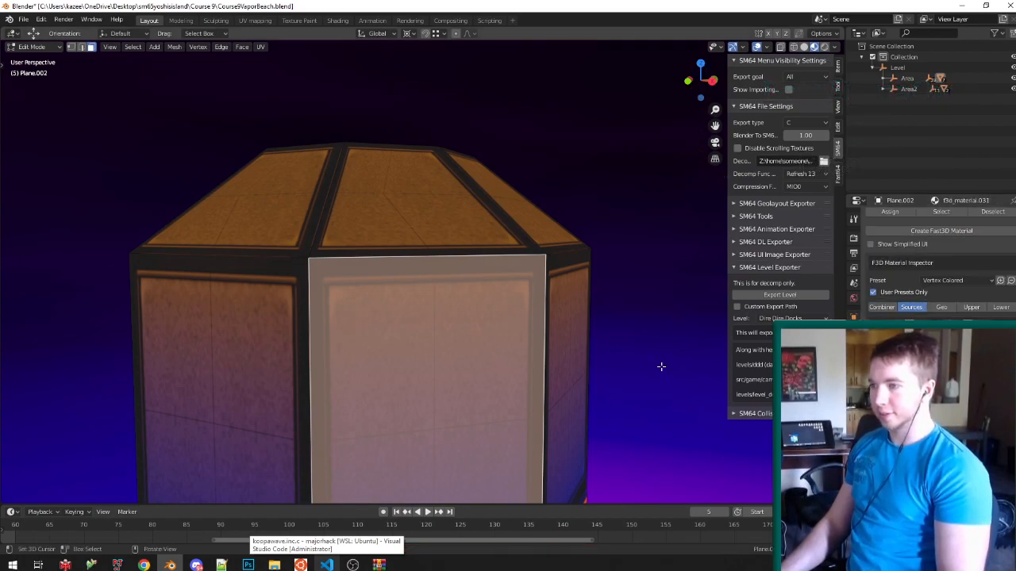
Return to object mode, save the file, and retry the level export with the Level root selected.
scroll(388, 283, "down", 8)
key("Tab")
key("ctrl+s")
left_click(902, 68)
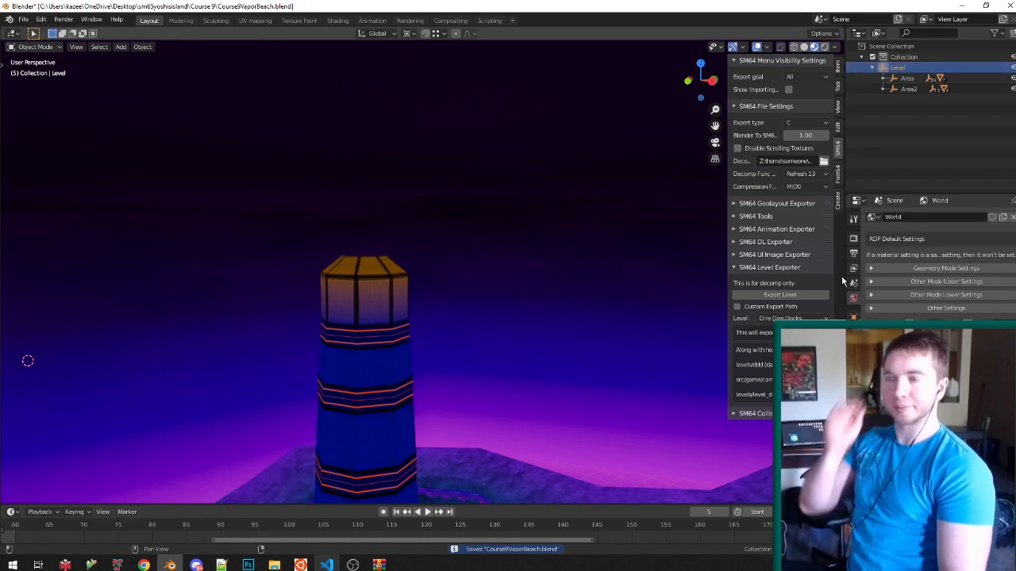
left_click(814, 295)
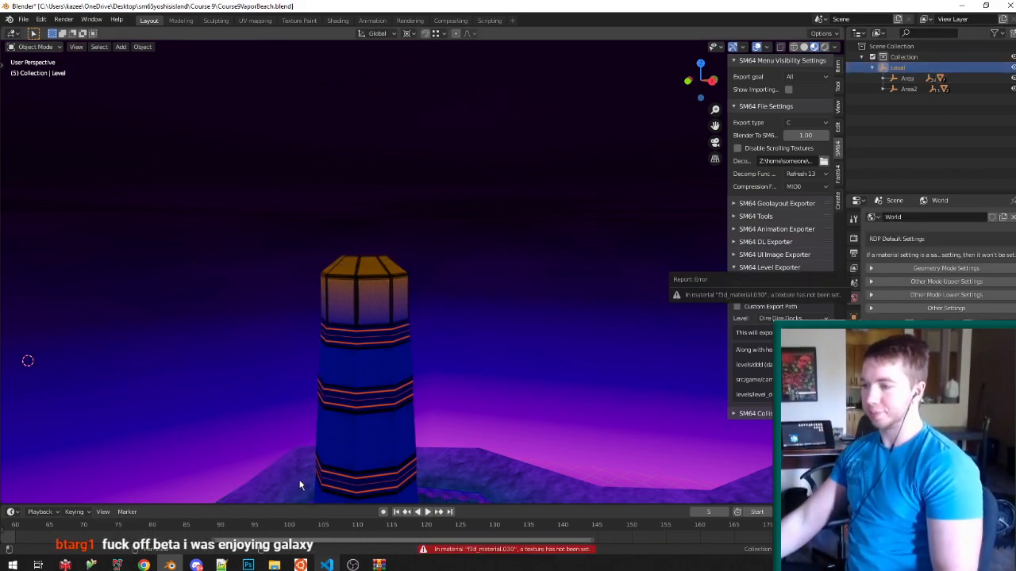
Check the tower mesh, then find the small model with the keyboard texture in the corner of the separate crate room.
left_click(357, 306)
scroll(376, 322, "up", 3)
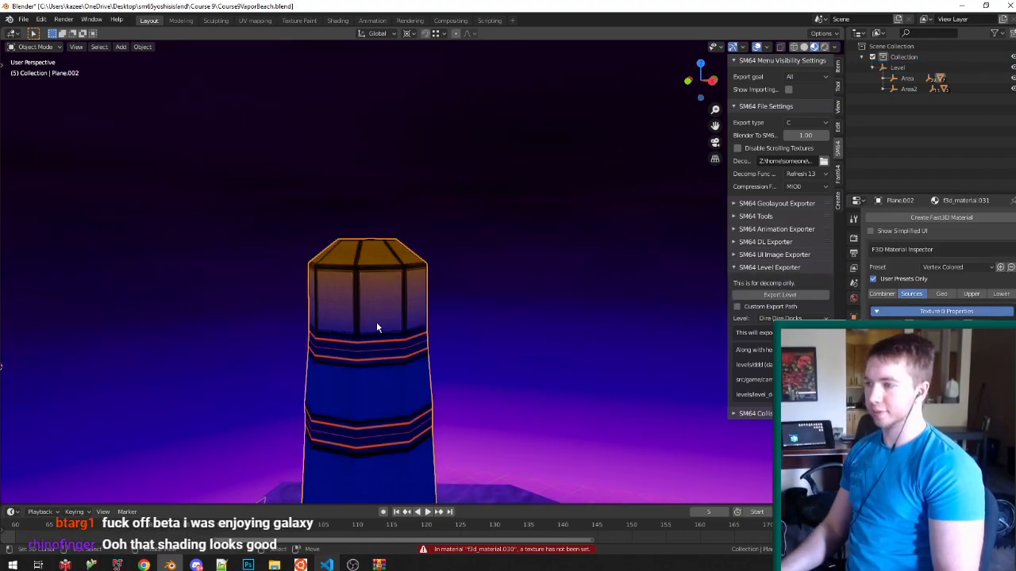
key("Tab")
key("Tab")
scroll(317, 325, "down", 10)
middle_click_drag(298, 309, 433, 322)
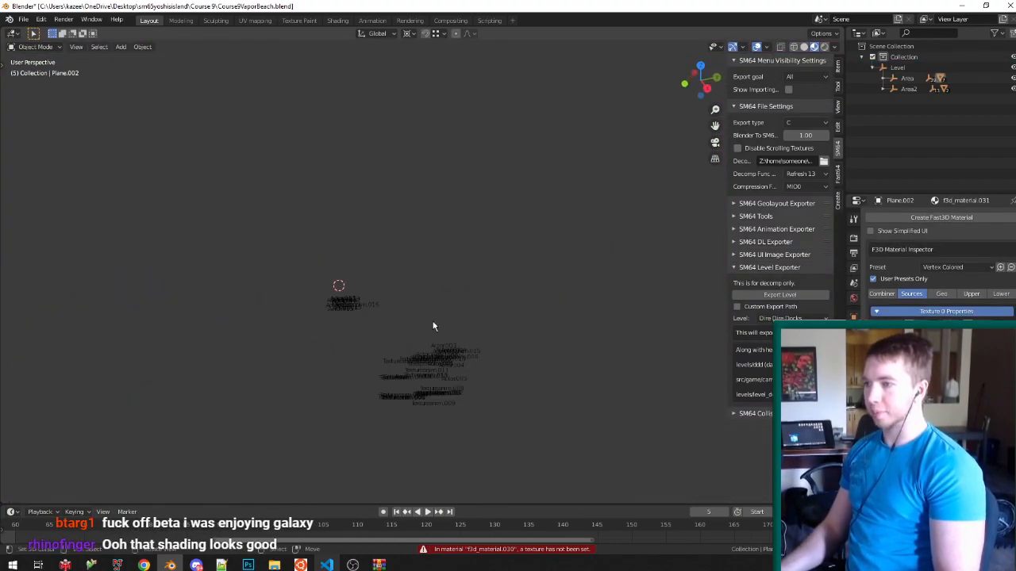
scroll(333, 296, "up", 3)
middle_click_drag(334, 295, 390, 387)
scroll(495, 281, "down", 4)
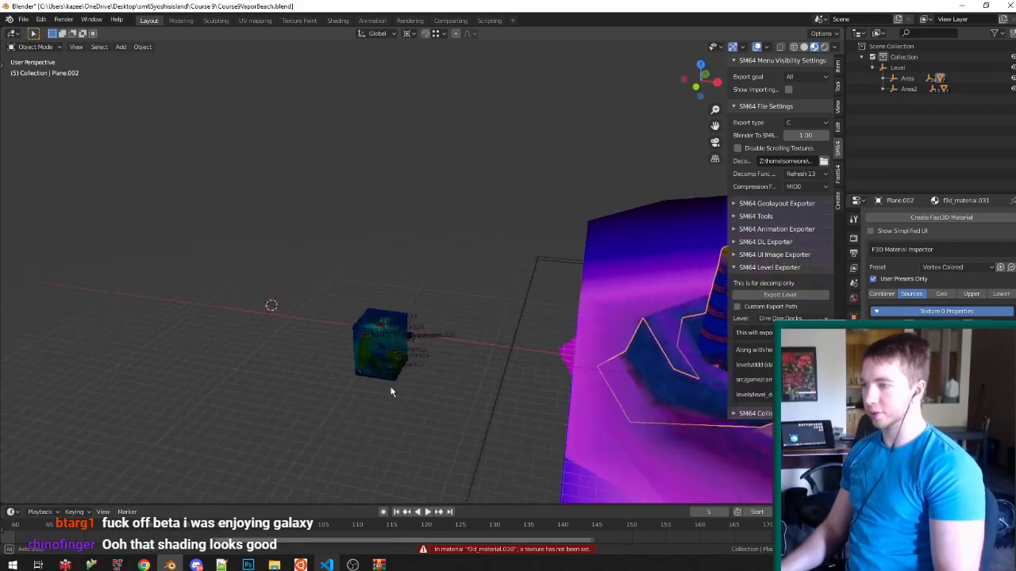
scroll(381, 378, "up", 9)
middle_click_drag(277, 361, 264, 273)
scroll(397, 301, "up", 8)
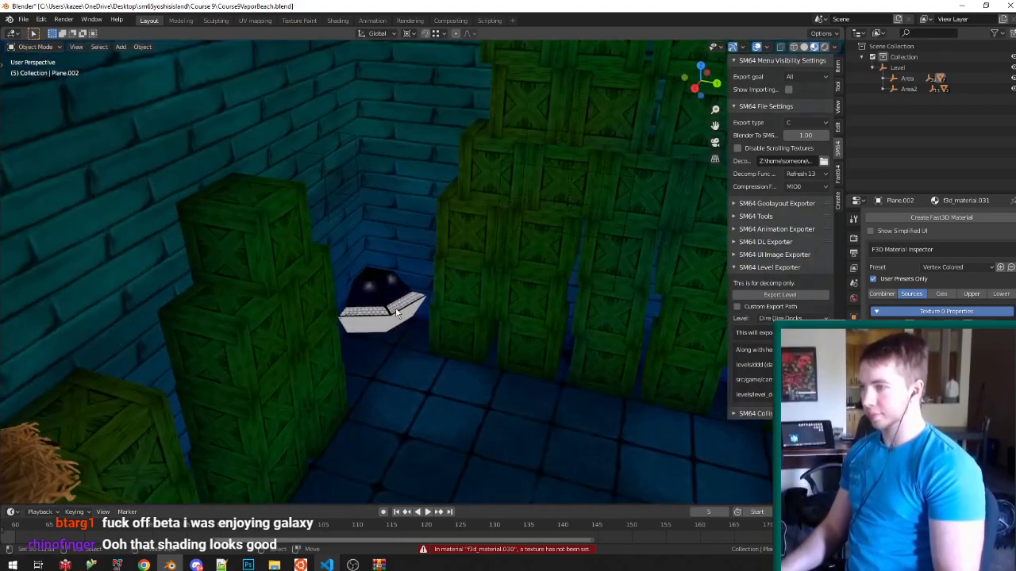
scroll(416, 298, "up", 1)
Assign f3d_material.030 to the lower side faces and the top face of the small keyboard model.
key("Tab")
left_click(424, 343)
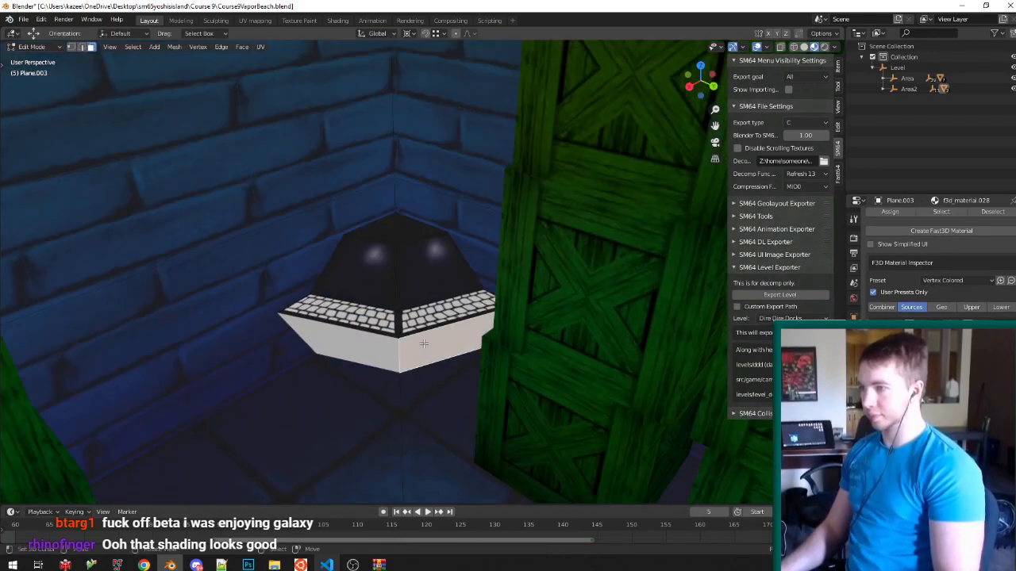
left_click(369, 267, "shift")
left_click(374, 229, "shift")
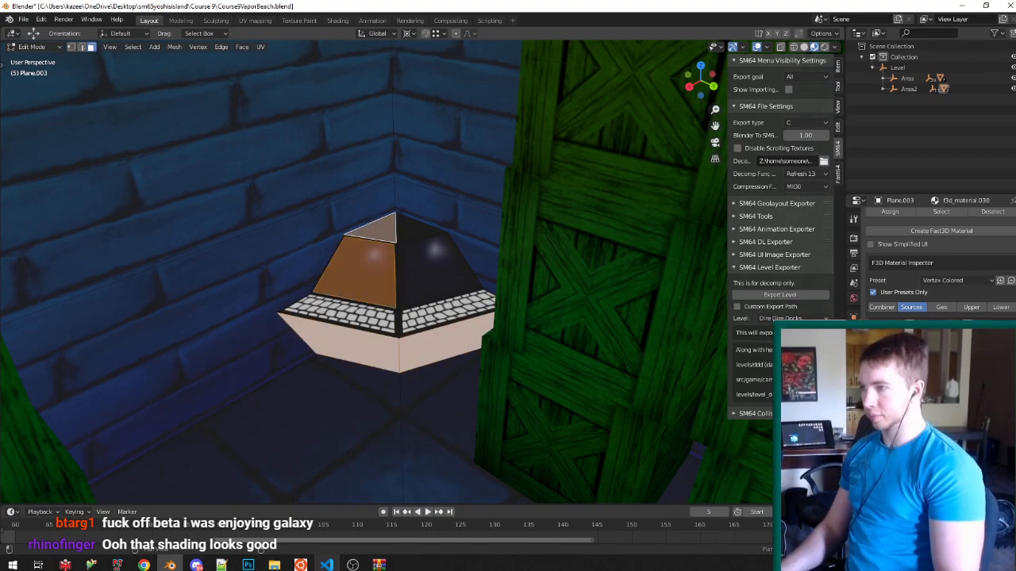
left_click(391, 343)
left_click(411, 344, "shift")
left_click(384, 231, "shift")
left_click(897, 213)
Leave edit mode, save the file, and try exporting the level from the Level root again.
key("Tab")
key("ctrl+s")
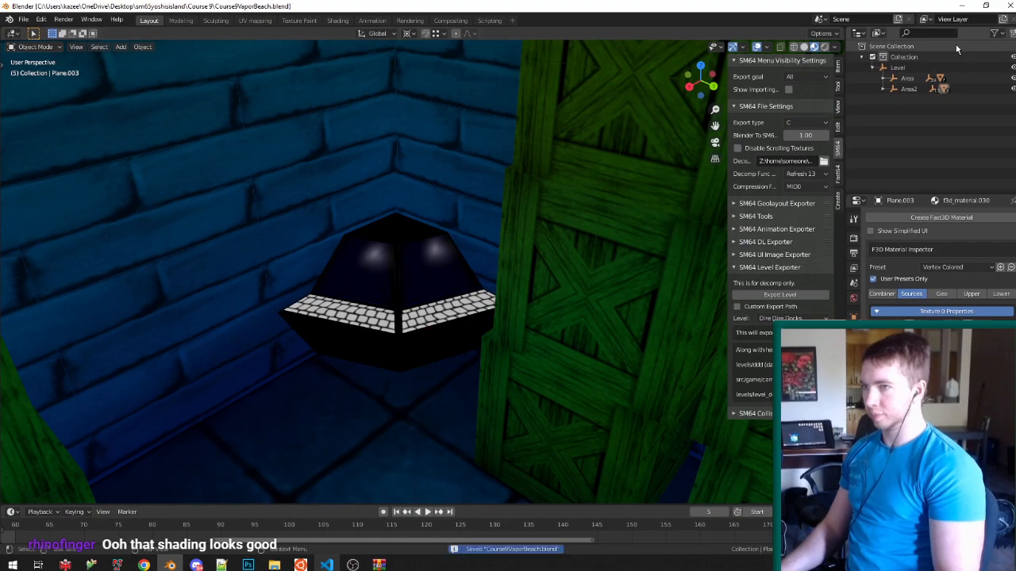
left_click(898, 67)
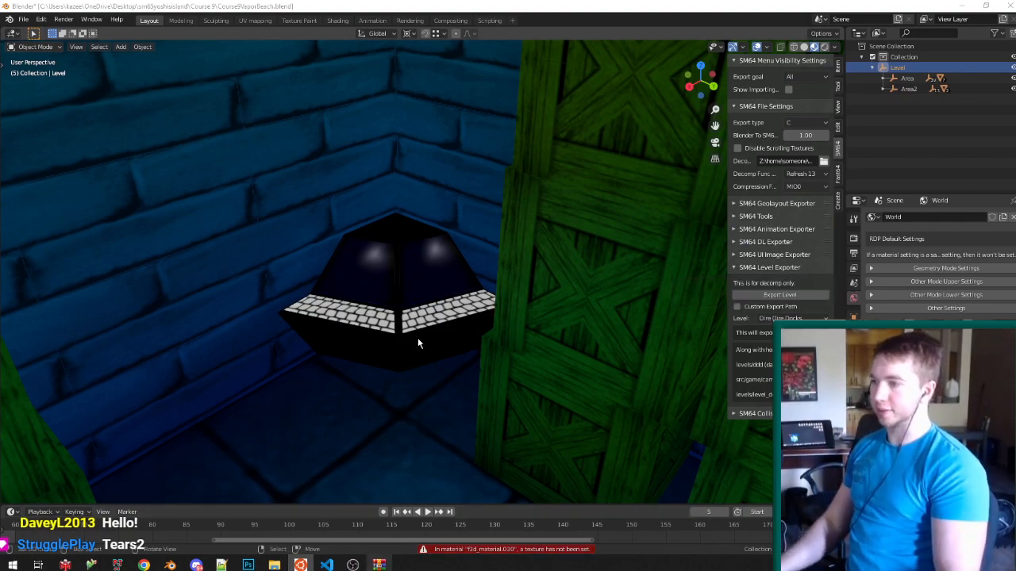
Select the small keyboard model's top face in edit mode to bring up its f3d_material.030 settings.
left_click(431, 309)
scroll(431, 309, "up", 2)
key("Tab")
left_click(414, 210)
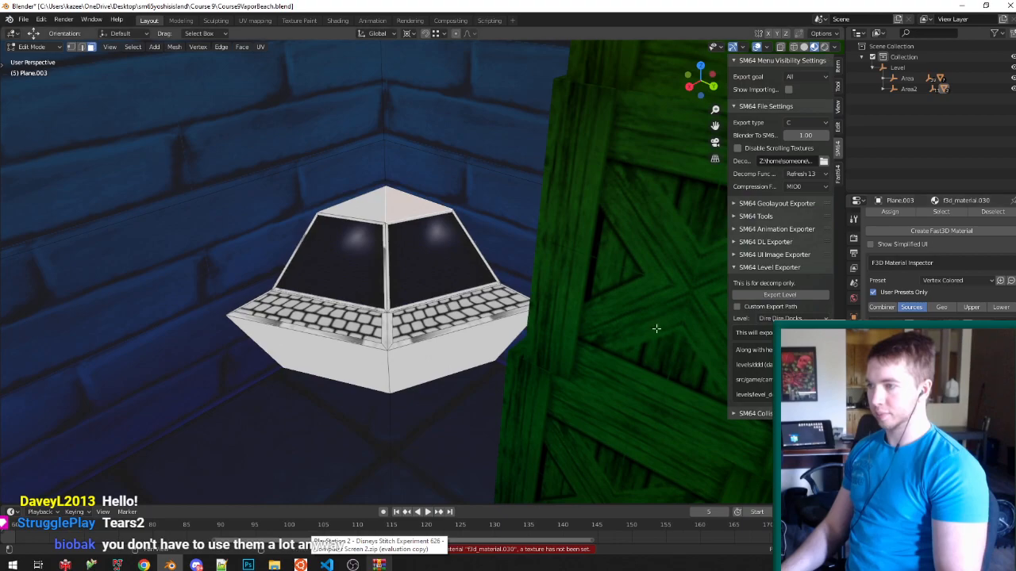
Save the file in object mode, select the Level root, and attempt another level export.
key("Tab")
key("ctrl+s")
left_click(904, 68)
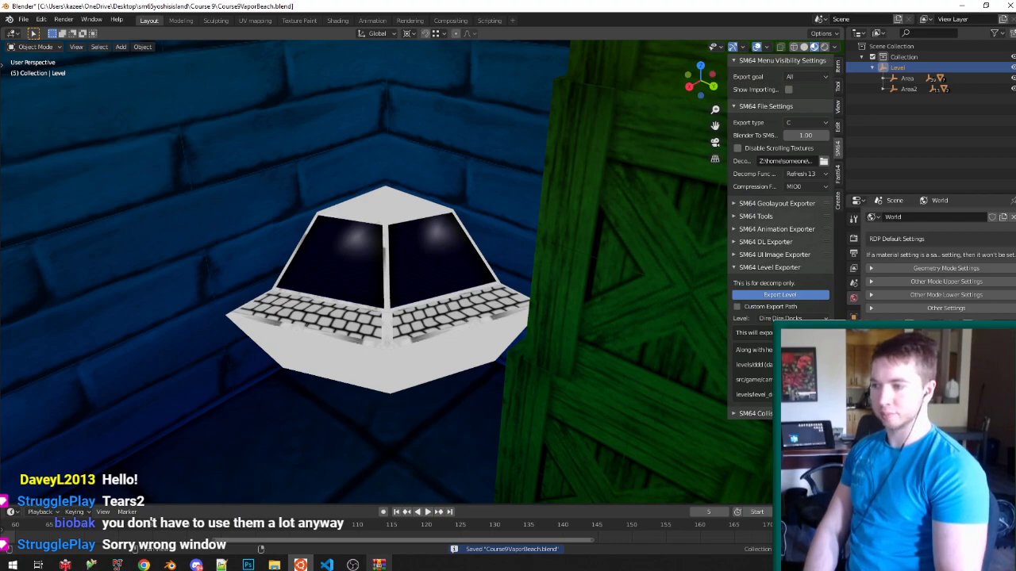
left_click(780, 295)
Examine the small keyboard model in edit mode, then the tower top and the materials of the mesh surrounding it.
left_click(430, 236)
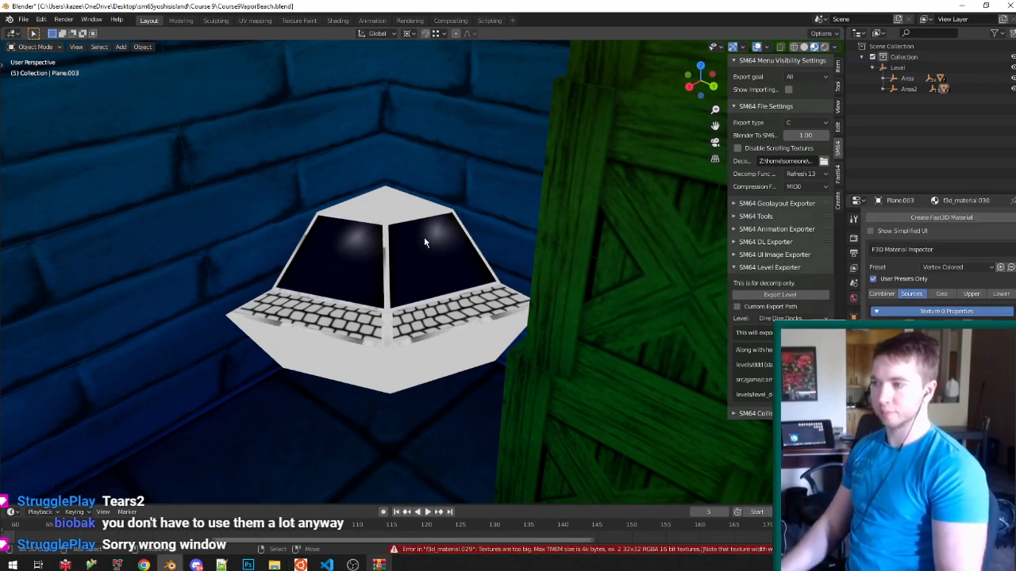
key("Tab")
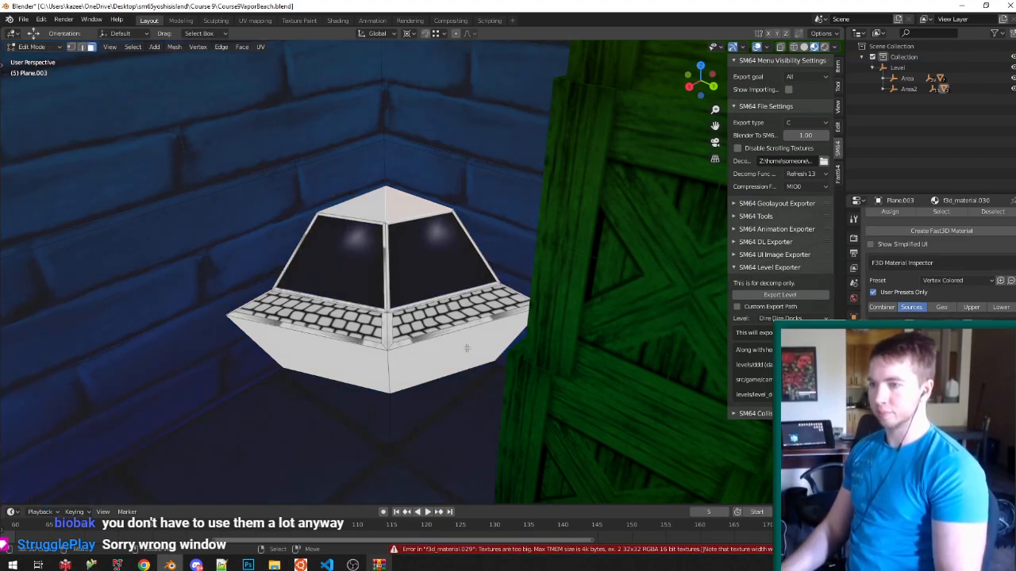
scroll(589, 240, "down", 10)
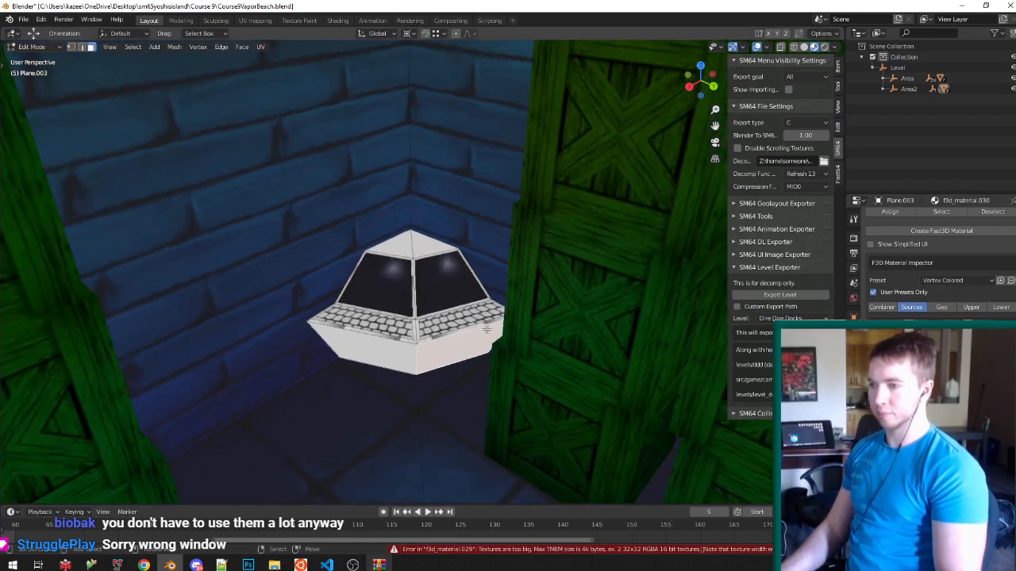
scroll(589, 240, "down", 2)
scroll(485, 407, "up", 5)
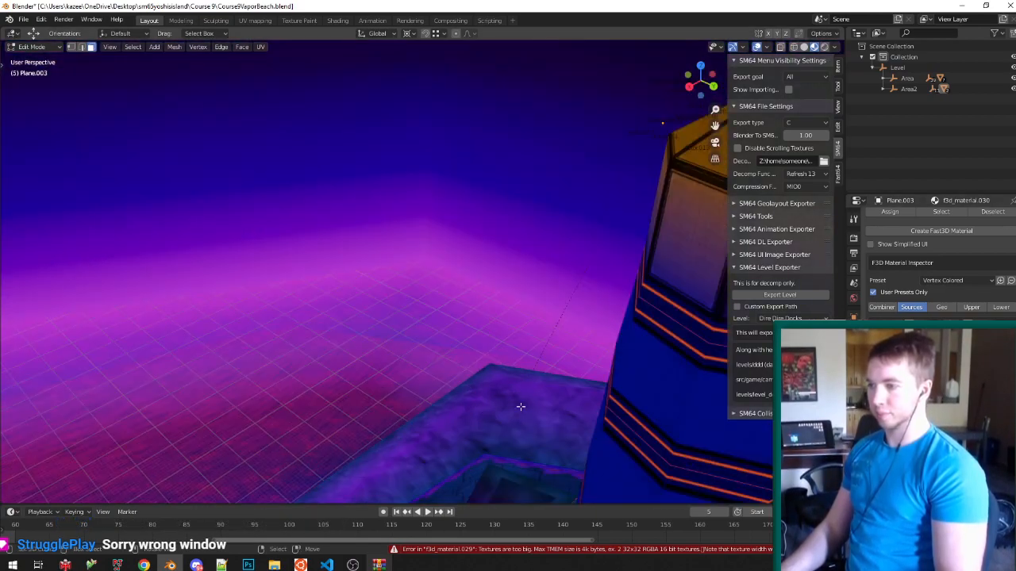
scroll(468, 190, "down", 4)
scroll(544, 184, "up", 4)
key("Tab")
right_click(354, 183)
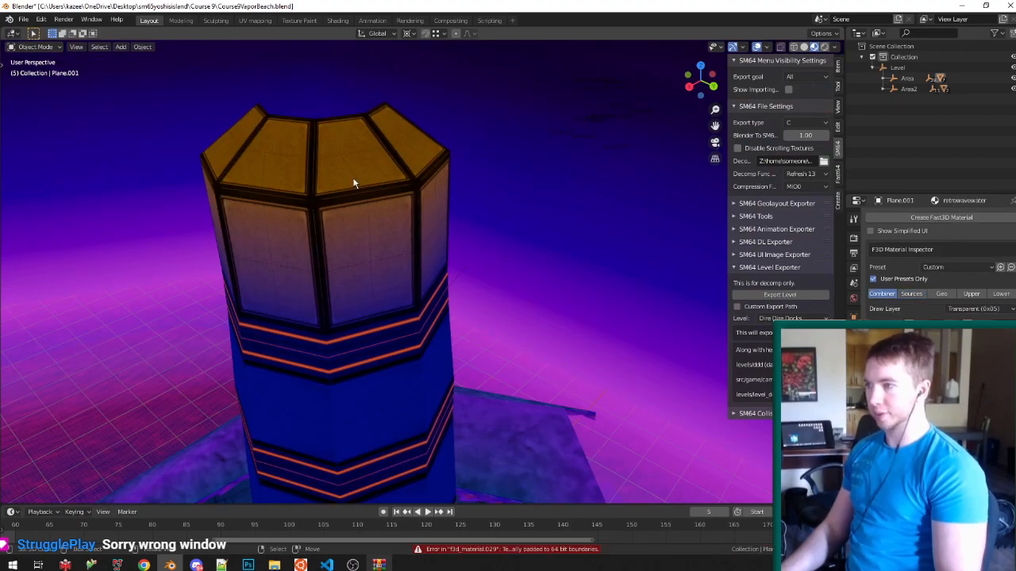
key("Tab")
scroll(351, 178, "up", 2)
key("Tab")
scroll(361, 181, "down", 3)
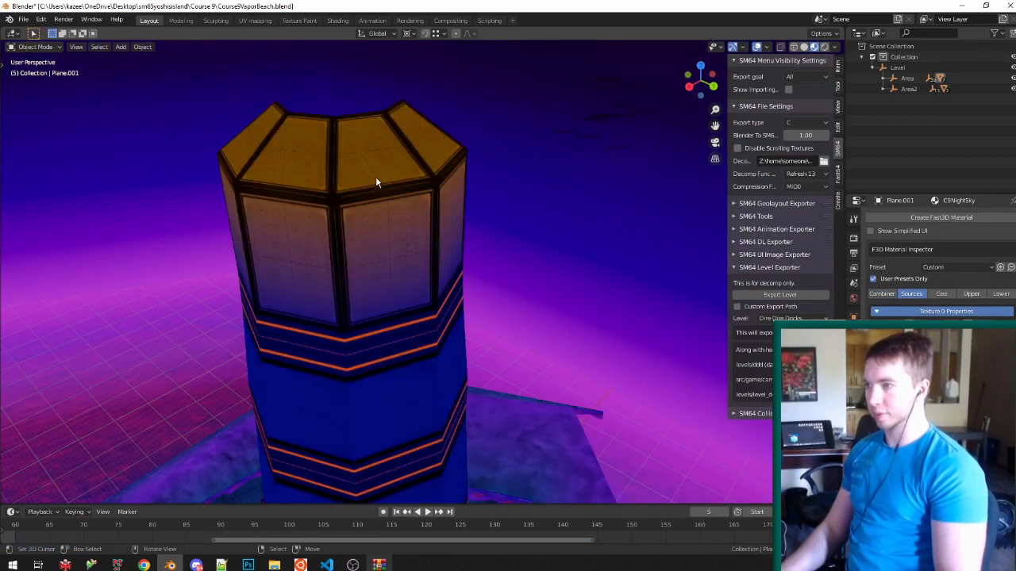
Select the tower top's mesh and inspect the f3d_material.031 face in edit mode.
right_click(388, 172)
key("Tab")
scroll(934, 278, "up", 3)
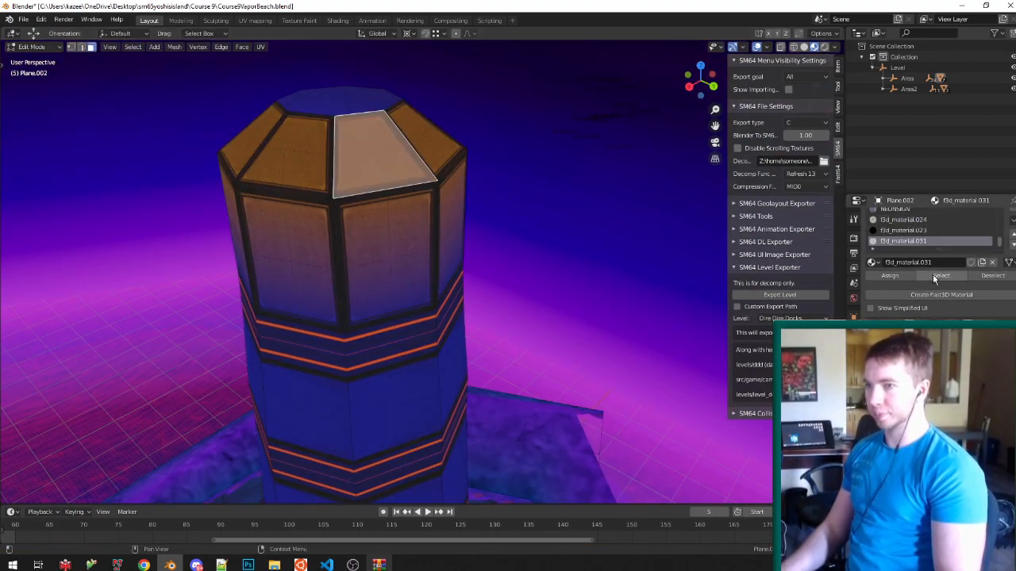
scroll(397, 222, "down", 10)
scroll(433, 200, "up", 5)
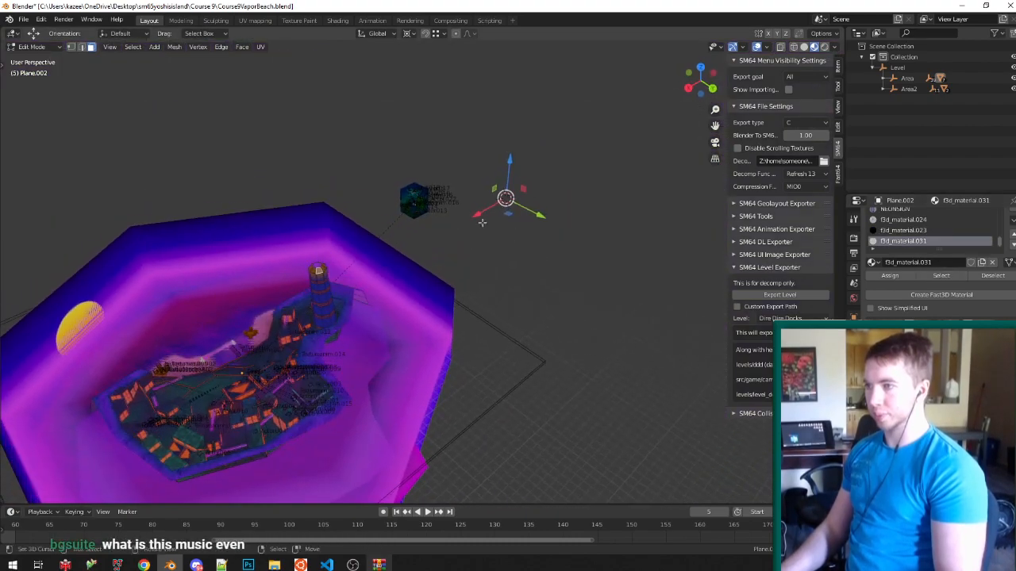
Inspect the keyboard face's f3d_material.028 and the f3d_material.029 settings on the small computer model in edit mode.
key("Tab")
right_click(438, 201)
scroll(432, 192, "up", 5)
scroll(430, 191, "up", 6)
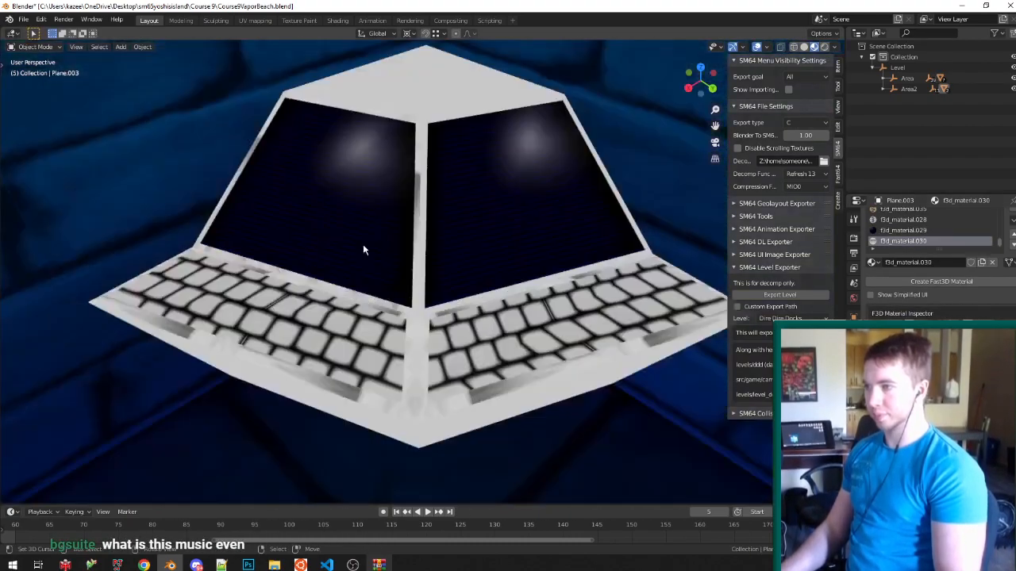
key("Tab")
right_click(340, 304)
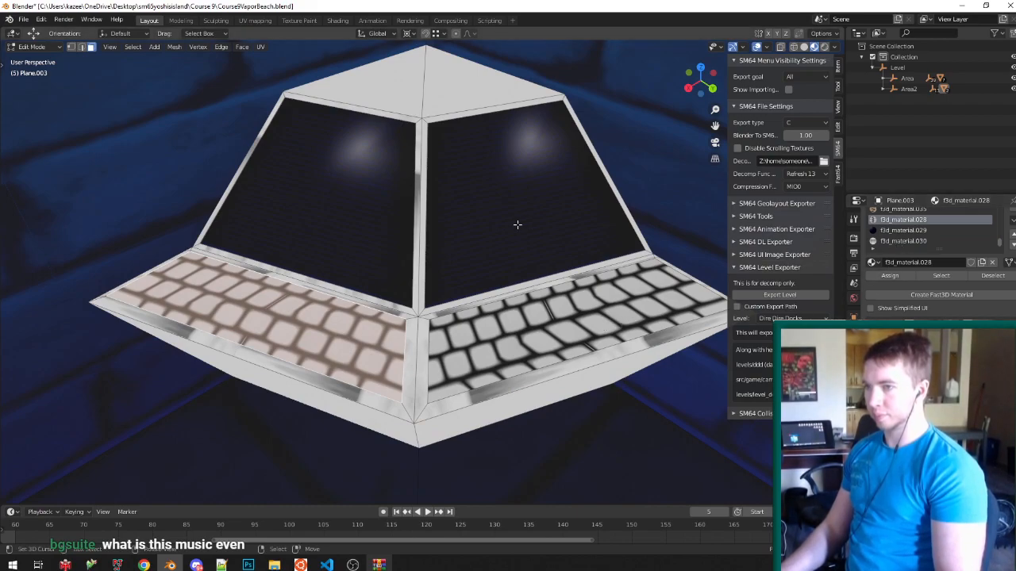
key("alt+a")
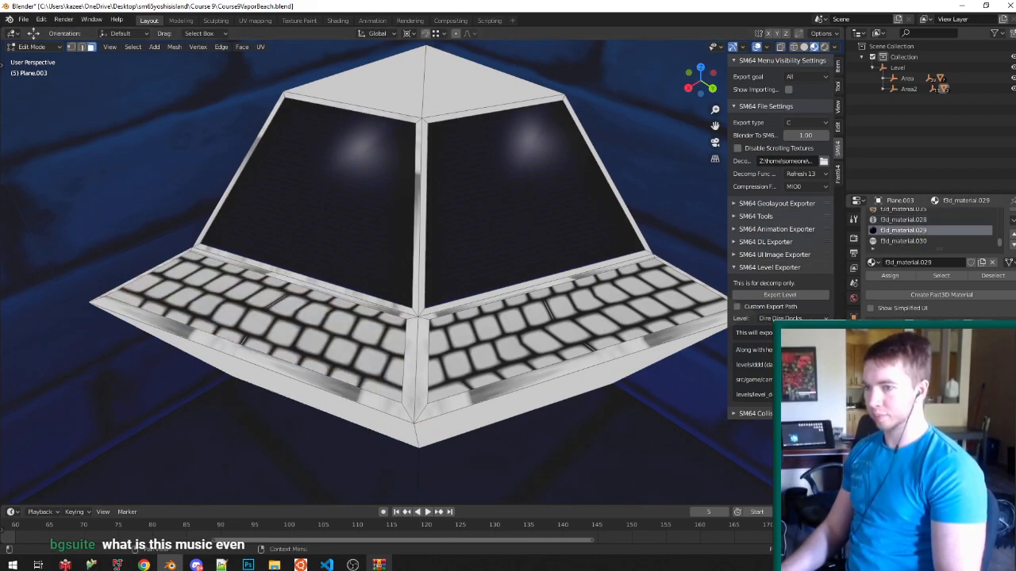
Return to object mode, save the file, and export the level from the Level root.
key("Tab")
key("ctrl+s")
left_click(918, 68)
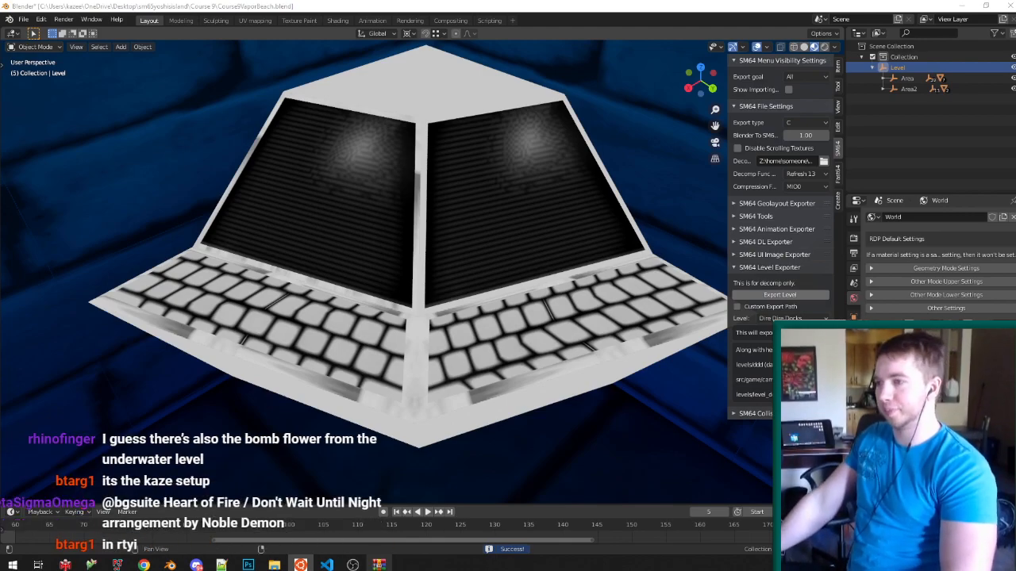
Launch YOSHIS ISLAND 64 in Project64 to view the level in game and save the emulator state.
left_click(118, 565)
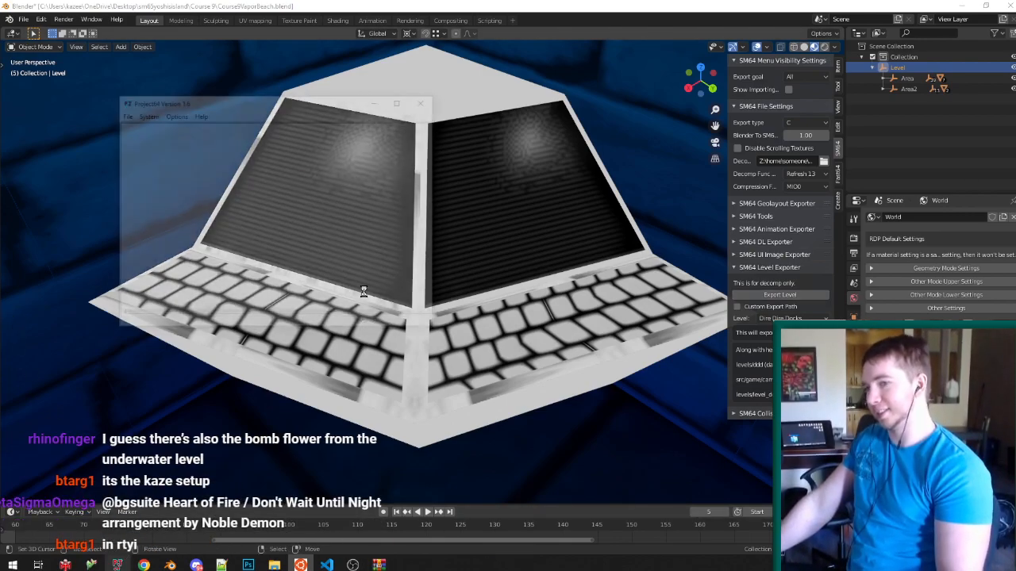
double_click(309, 139)
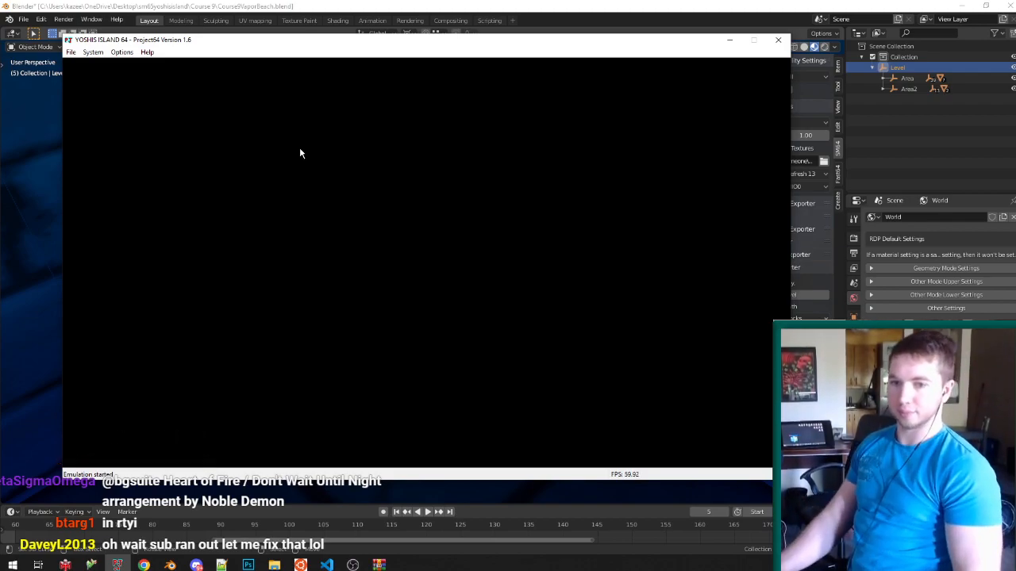
key("F5")
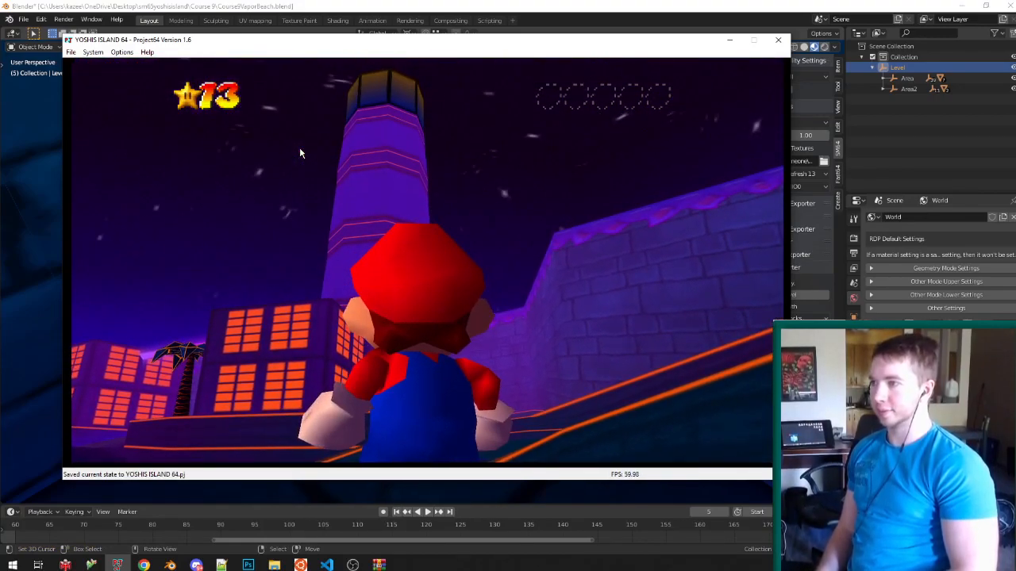
Back in Blender, select a tower window face in edit mode and apply the Sm64 Fog Shaded Texture preset to f3d_material.031.
key("alt+Tab")
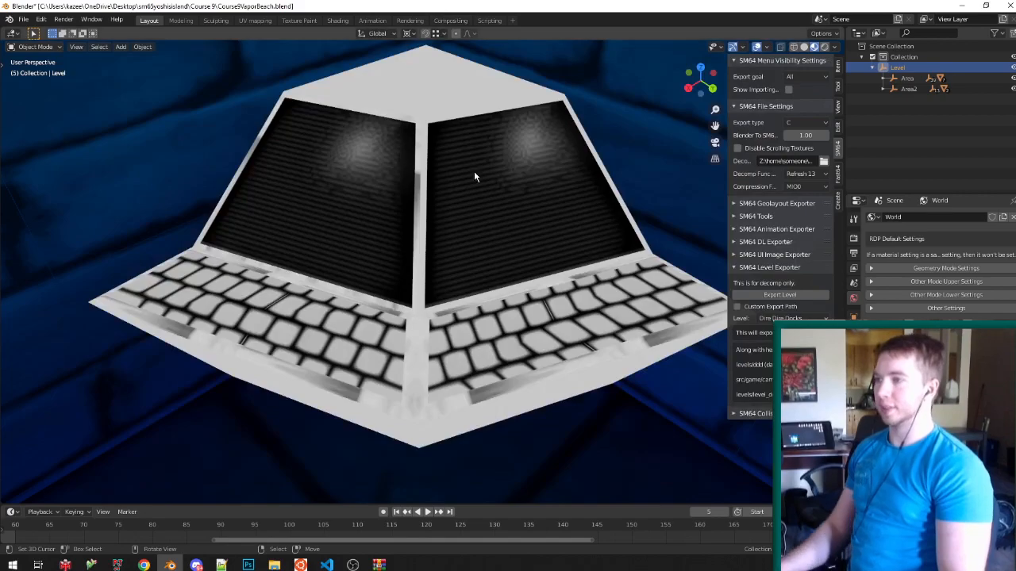
scroll(474, 176, "down", 20)
scroll(324, 299, "down", 2)
middle_click_drag(454, 275, 465, 246)
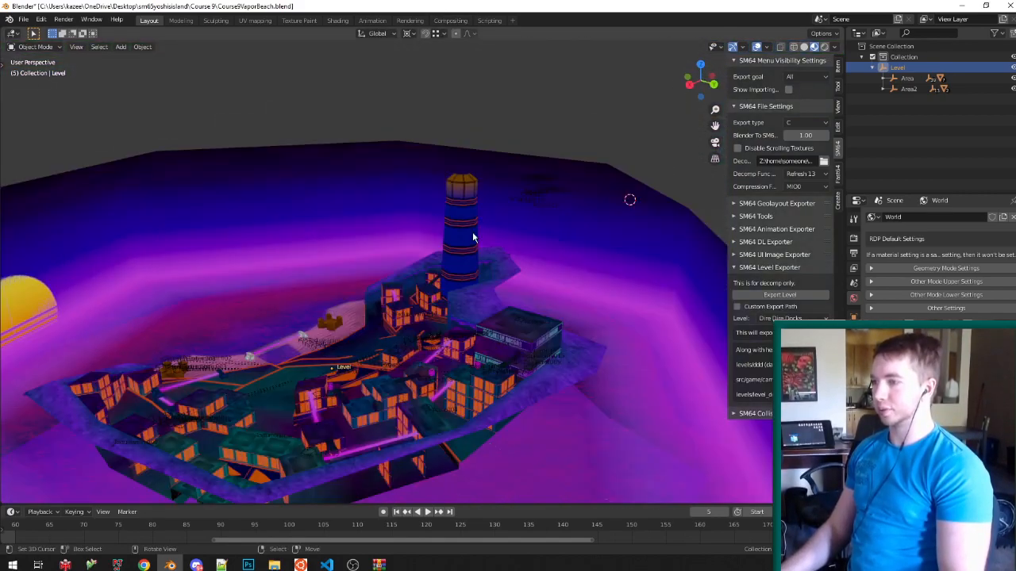
scroll(459, 136, "up", 8)
left_click(454, 113)
key("Tab")
left_click(451, 123)
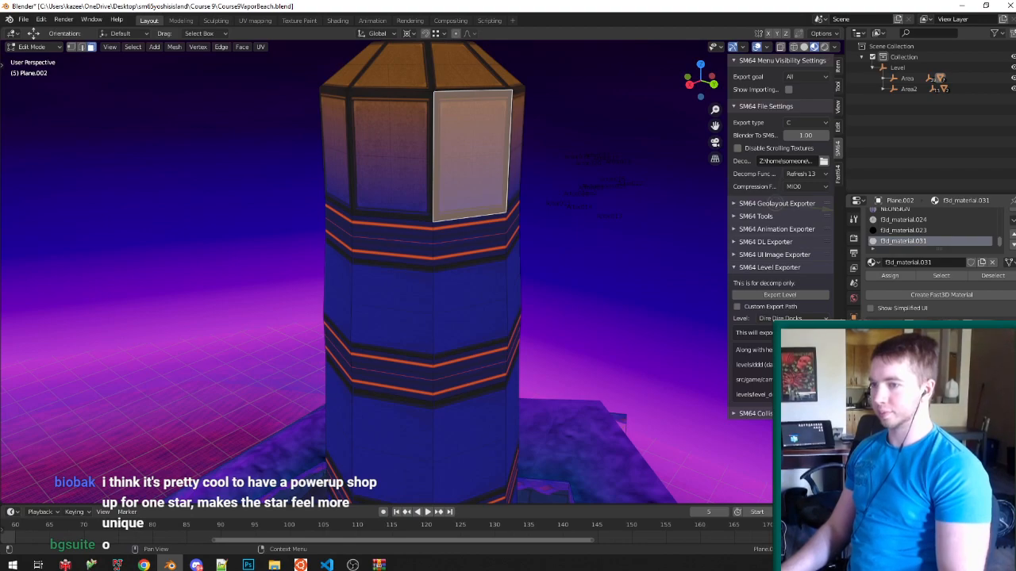
left_click(935, 343)
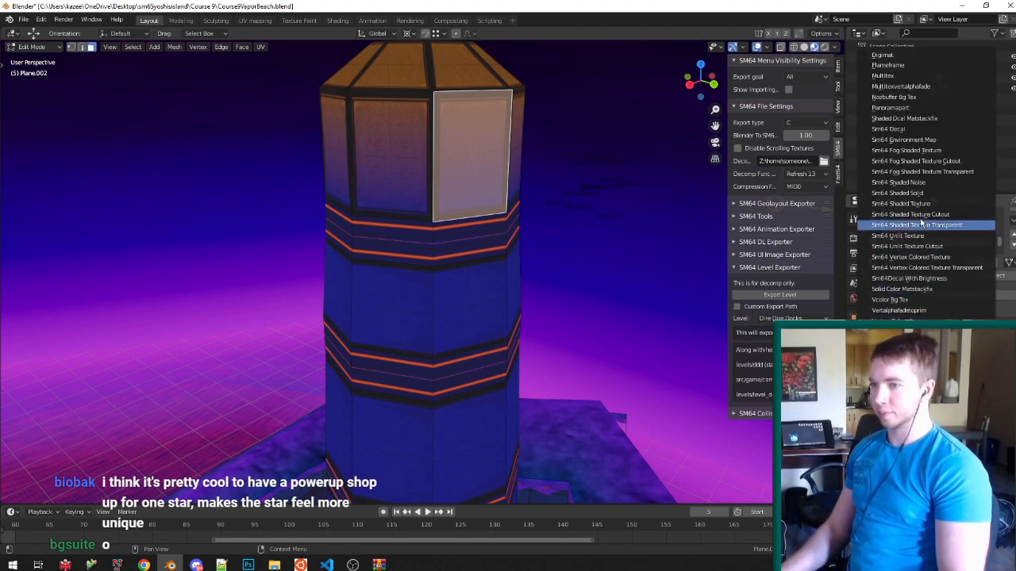
left_click(912, 150)
scroll(936, 254, "down", 2)
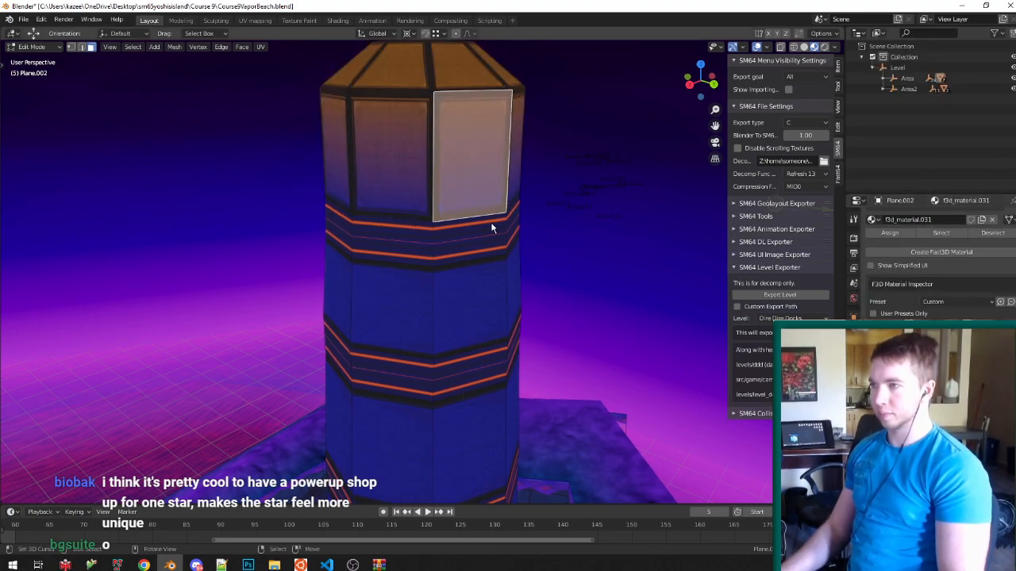
Save the file in object mode, re-export the level from the Level root, and switch to Project64 to play it.
key("Tab")
key("ctrl+s")
left_click(897, 68)
left_click(796, 296)
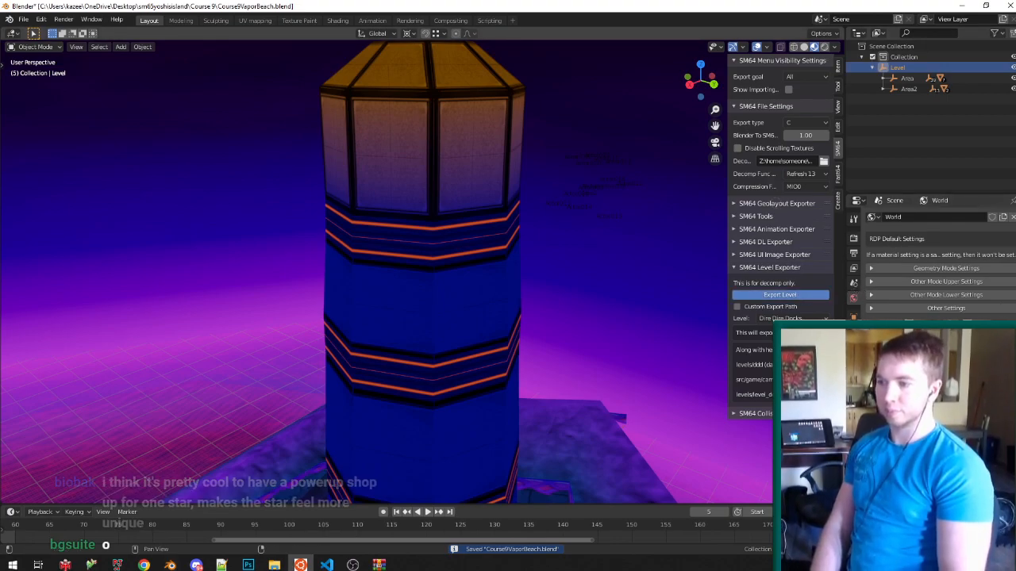
left_click(118, 564)
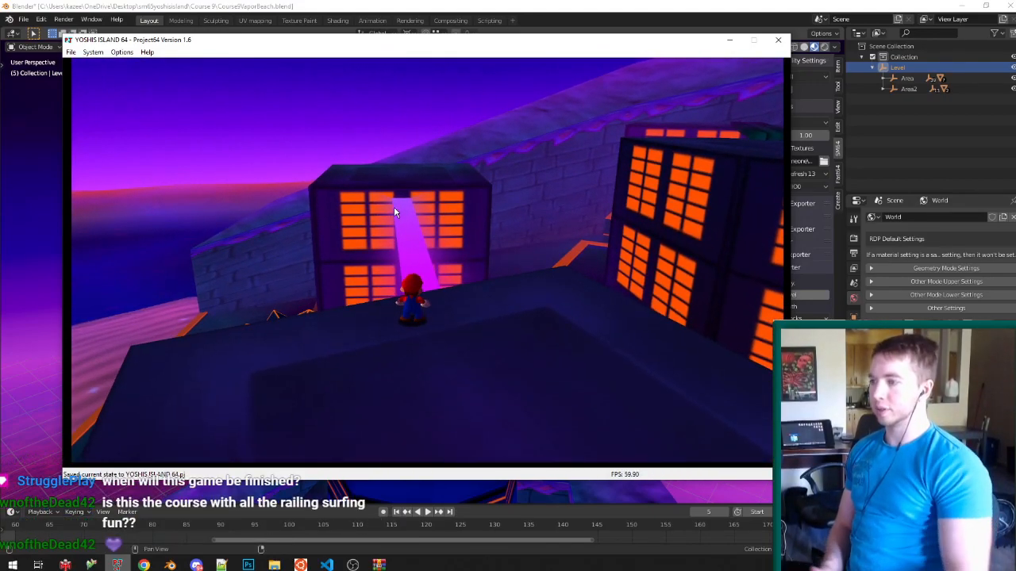
Review the star ideas in super mario 32.txt in Notepad++ and write "ice cap somehow" as yoshicoin item 4.
key("alt+Tab")
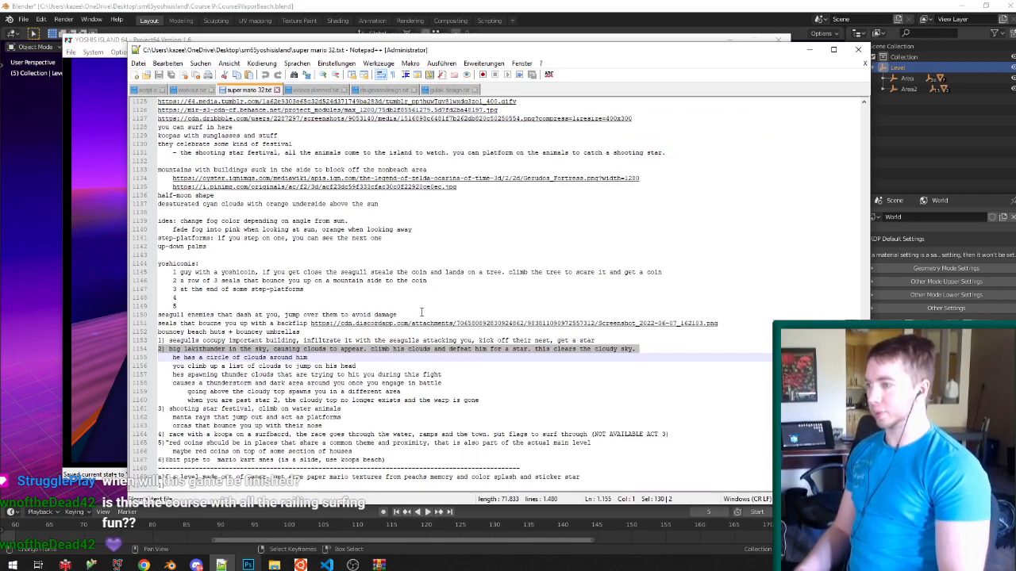
triple_click(330, 443)
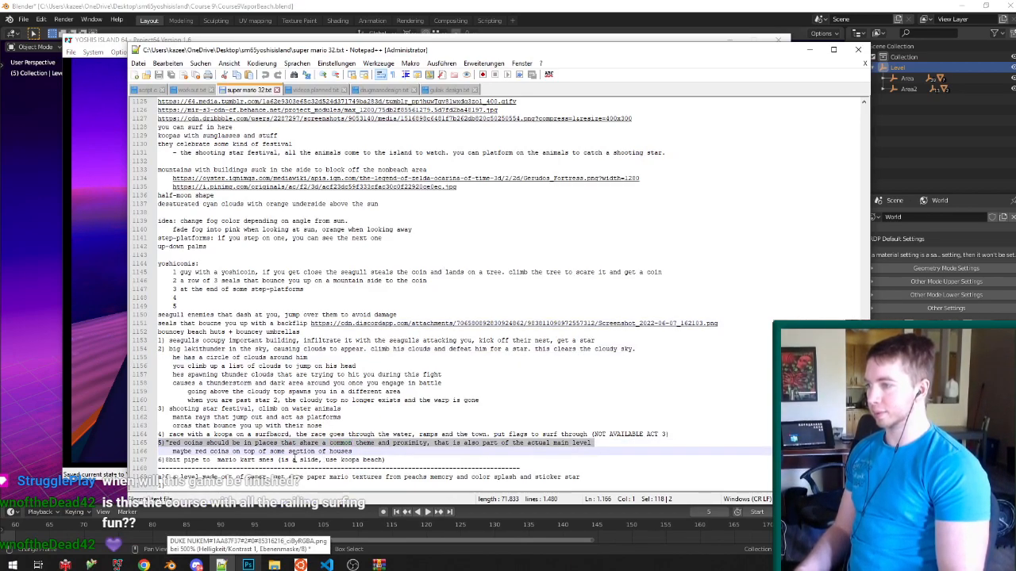
triple_click(283, 462)
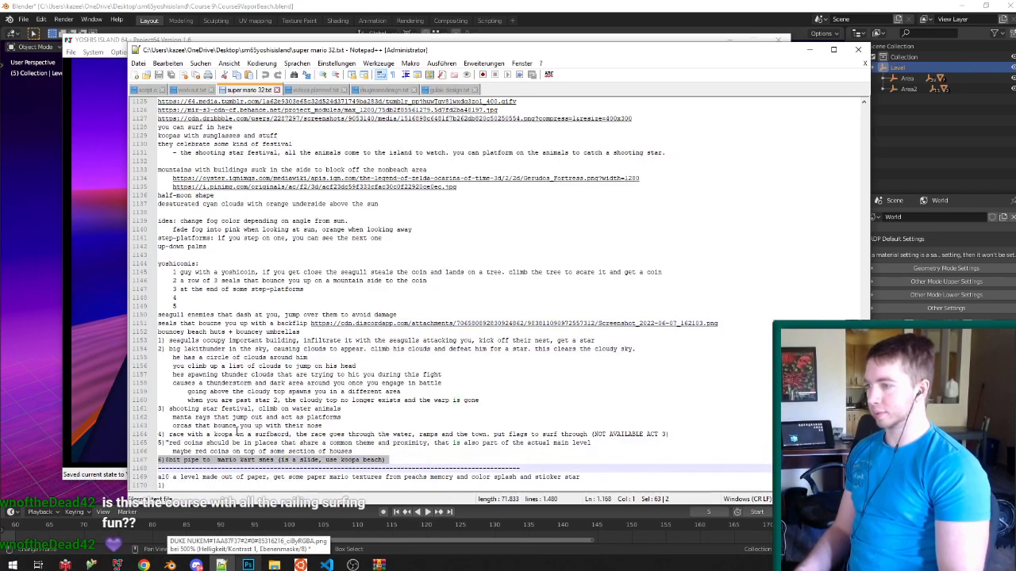
triple_click(232, 434)
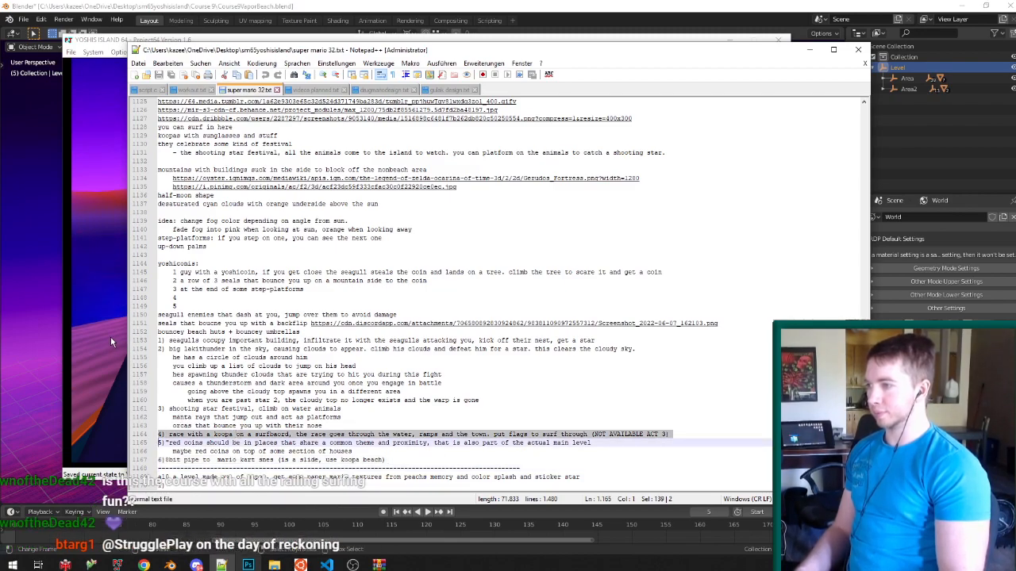
left_click(249, 299)
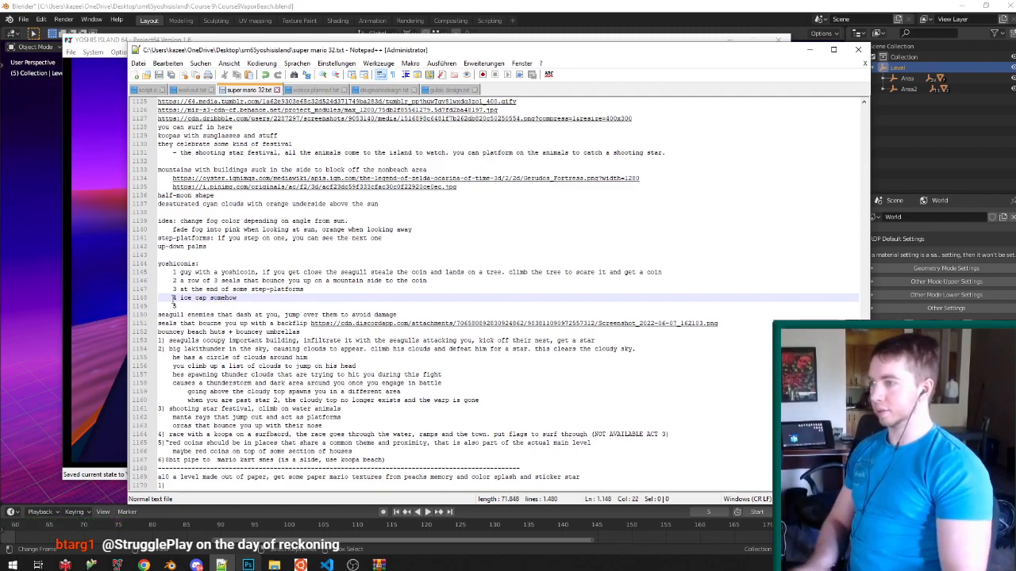
left_click(121, 277)
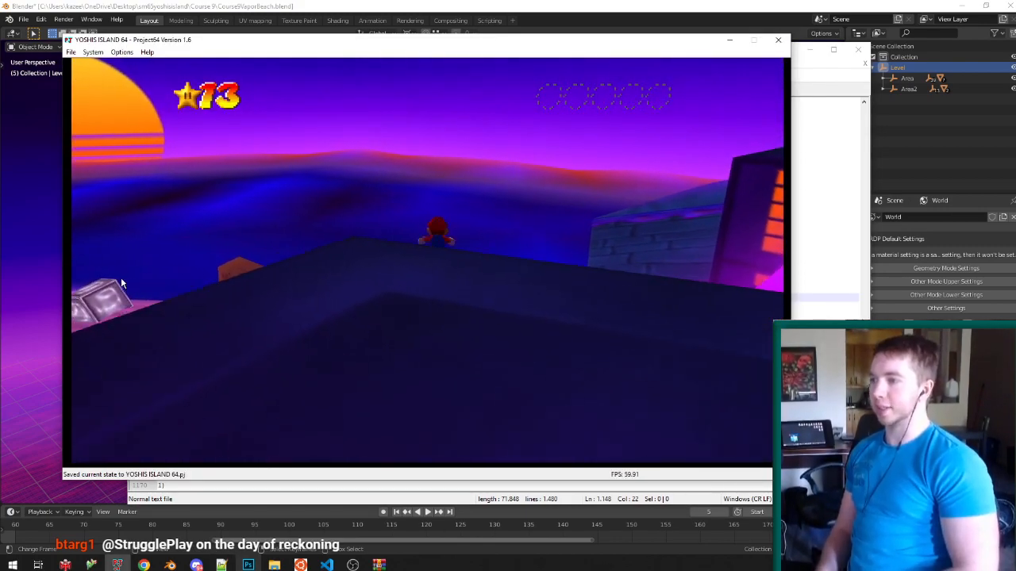
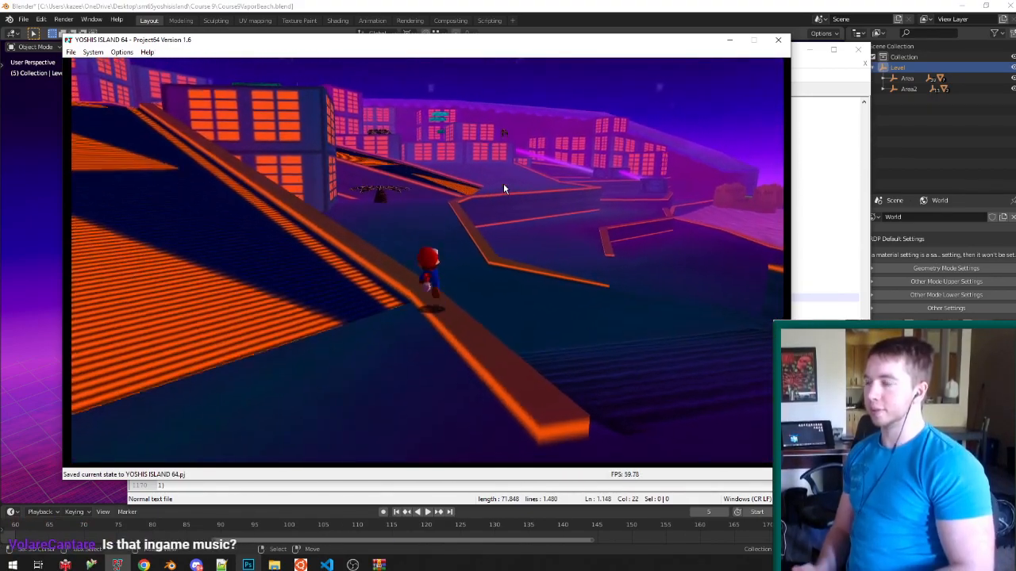
Switch to Blender, select the actor box on the purple building's roof, and save the file.
left_click(558, 4)
scroll(446, 186, "down", 9)
middle_click_drag(446, 186, 481, 188)
scroll(461, 190, "up", 4)
scroll(461, 191, "up", 4)
scroll(457, 188, "up", 2)
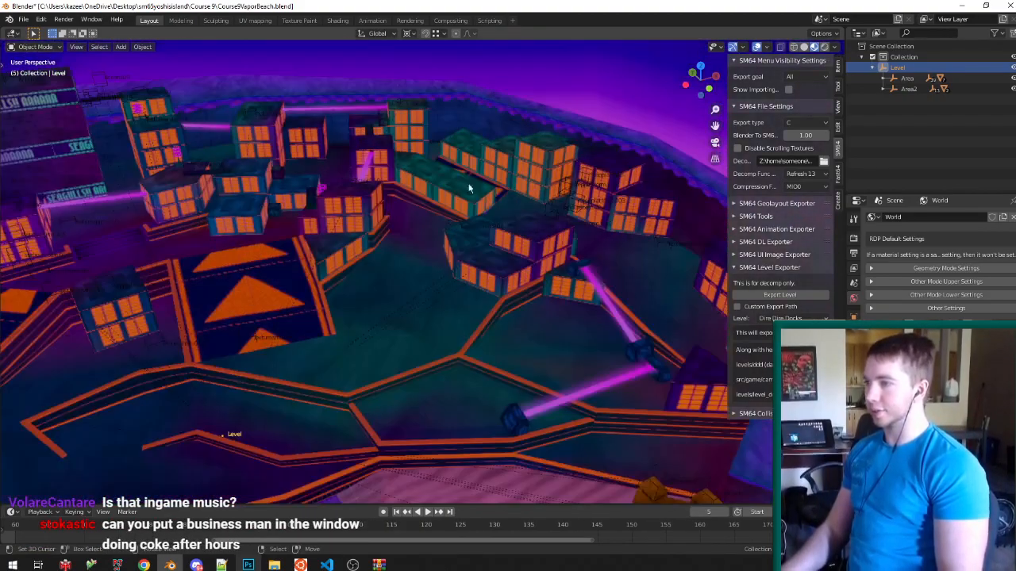
left_click(352, 187)
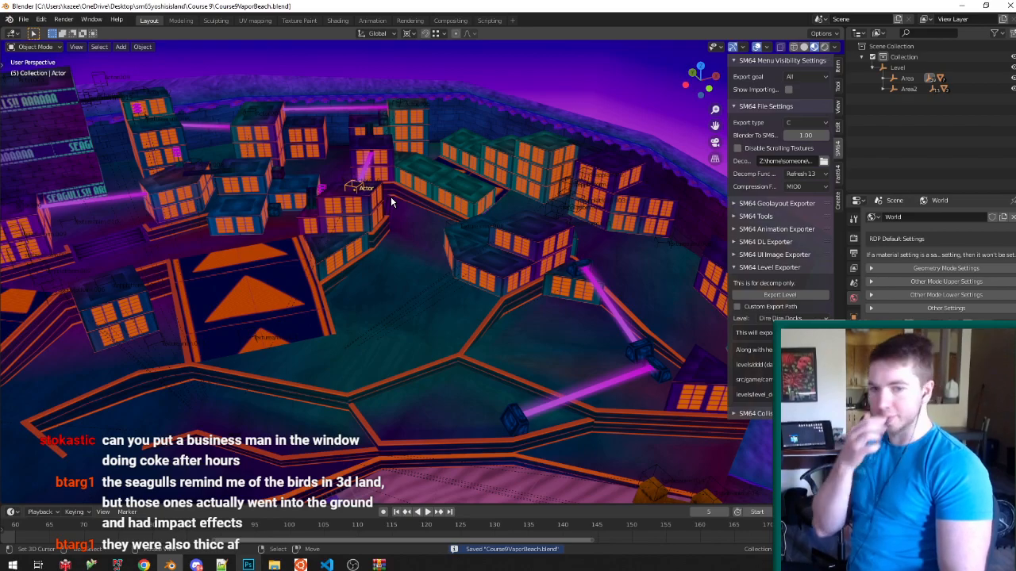
scroll(382, 199, "up", 3)
middle_click_drag(383, 199, 469, 297, "shift")
key("ctrl+s")
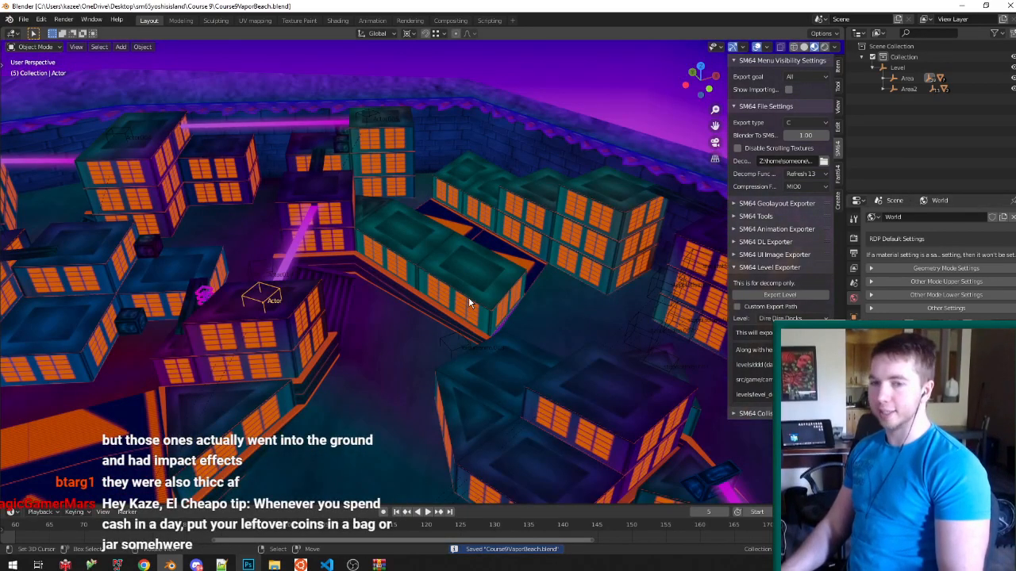
Examine the rooftop actor and its surrounding buildings and beams from several angles, saving the file along the way.
middle_click_drag(243, 313, 260, 295)
middle_click_drag(315, 249, 343, 202)
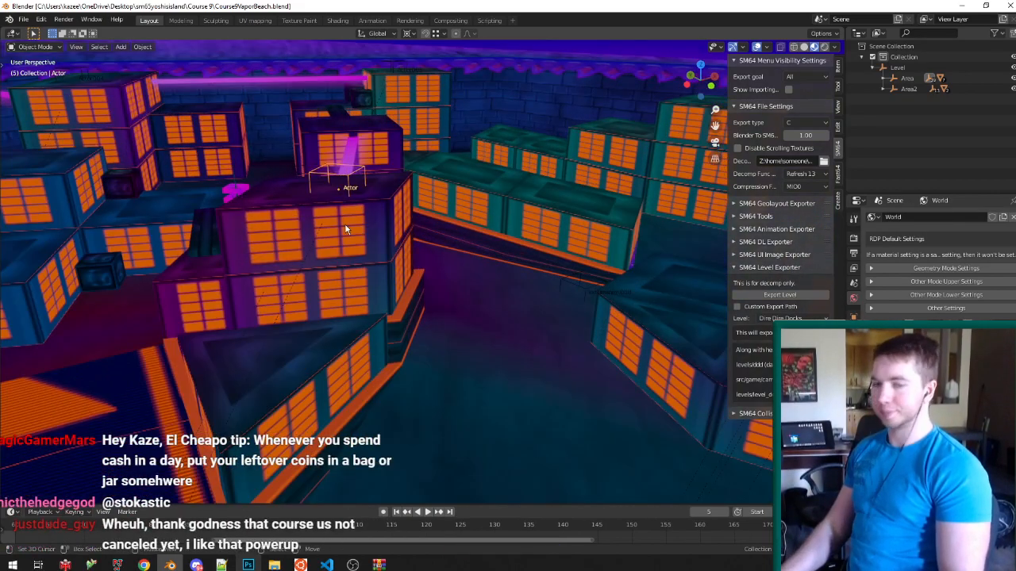
middle_click_drag(358, 254, 355, 265)
scroll(355, 265, "up", 1)
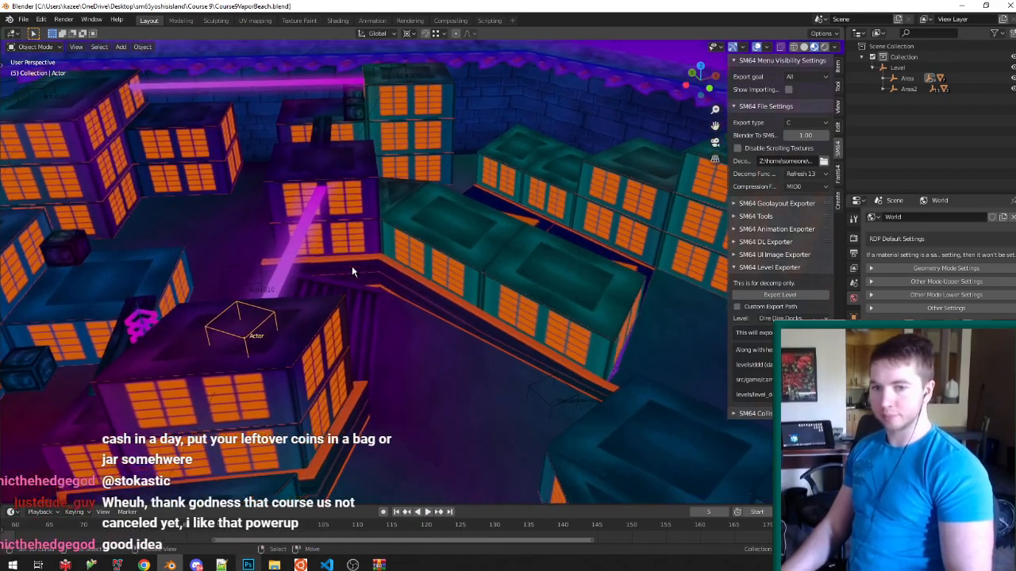
key("KP_Decimal")
key("ctrl+s")
scroll(355, 265, "down", 4)
scroll(355, 269, "down", 1)
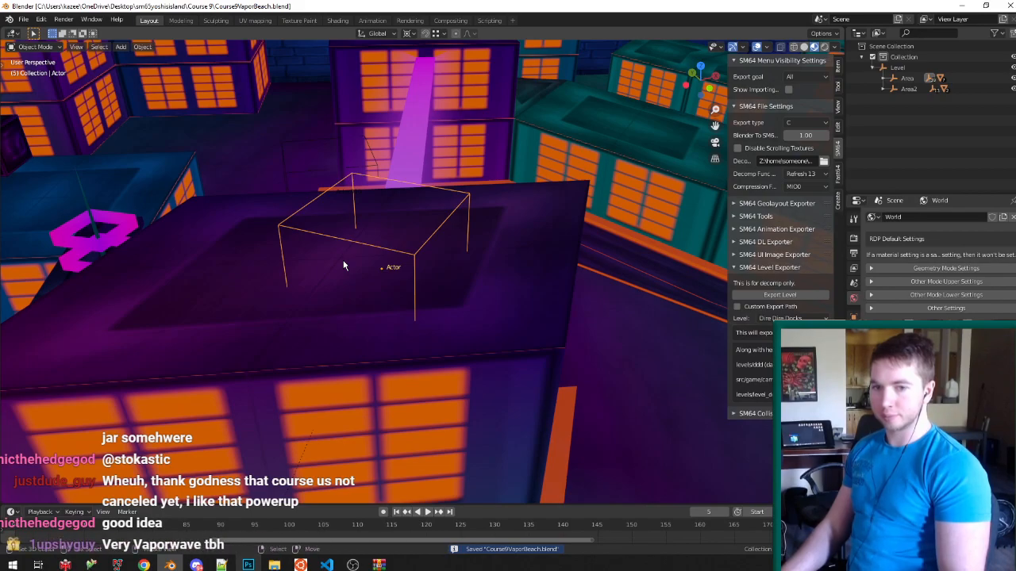
scroll(344, 266, "down", 8)
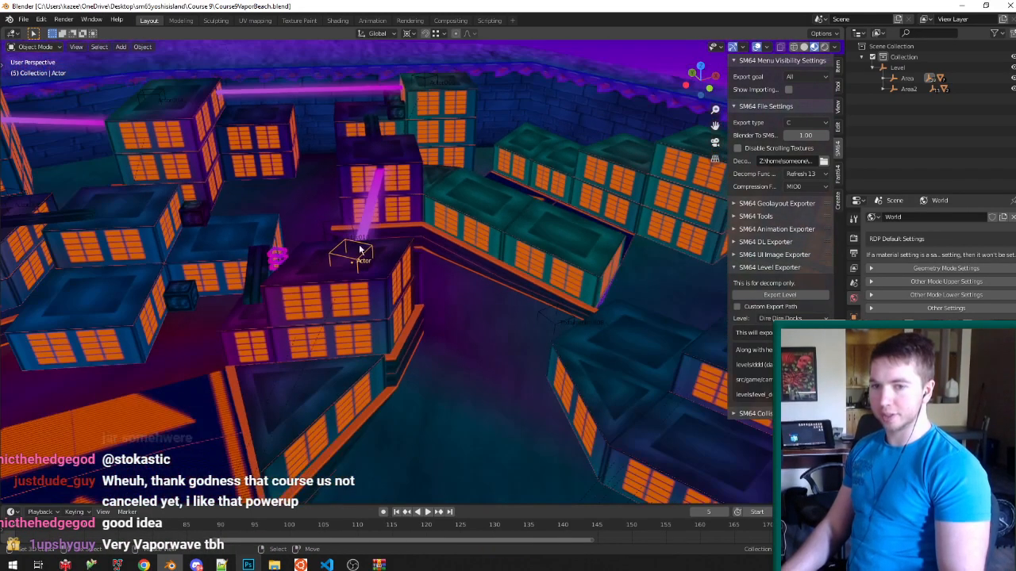
scroll(382, 180, "up", 1)
middle_click_drag(383, 181, 356, 197)
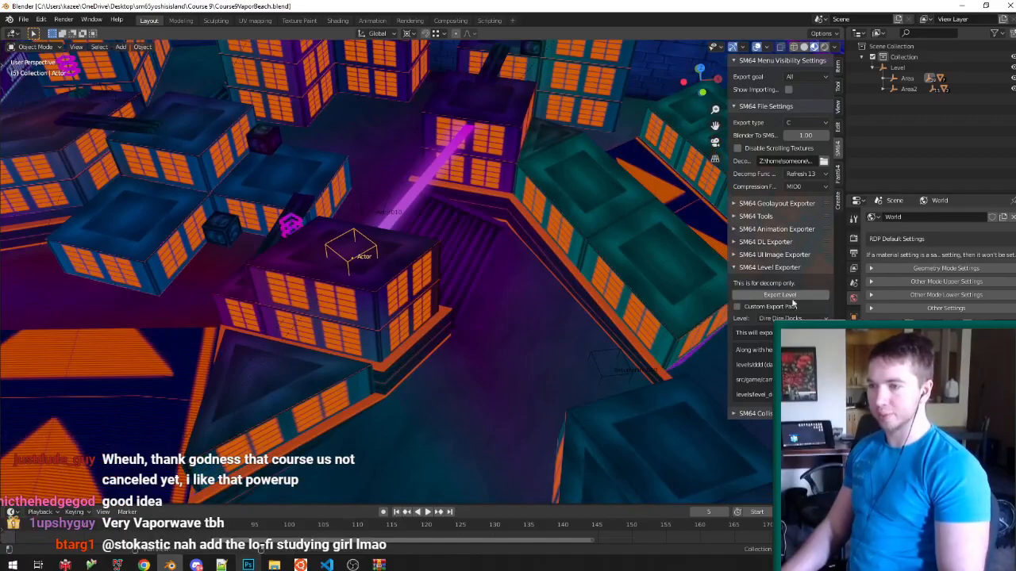
Show the rooftop actor's object properties and set the snapping target to faces.
left_click(853, 318)
middle_click_drag(357, 238, 449, 319)
key("ctrl+shift+Tab")
left_click(411, 340)
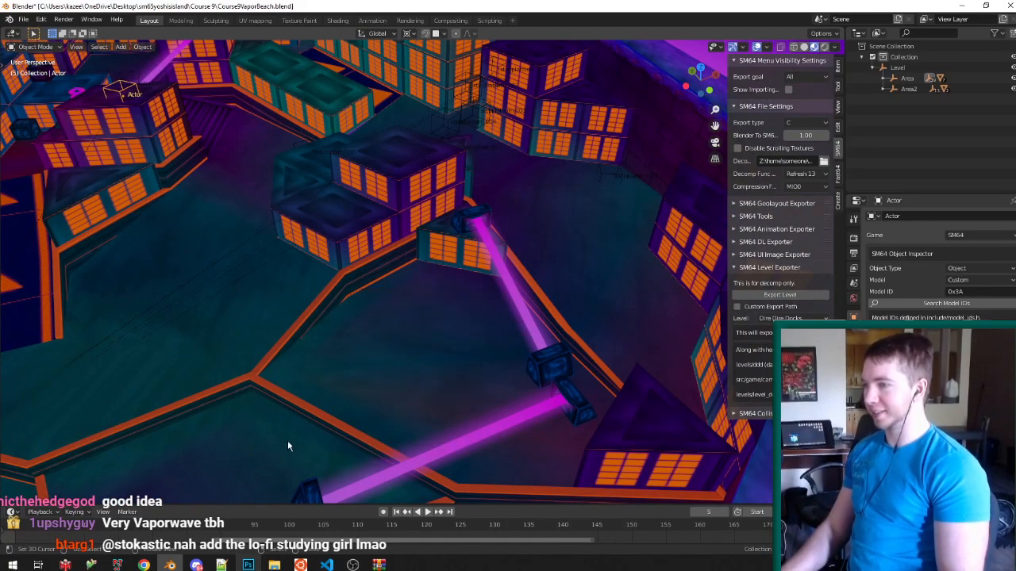
left_click(121, 566)
left_click(736, 37)
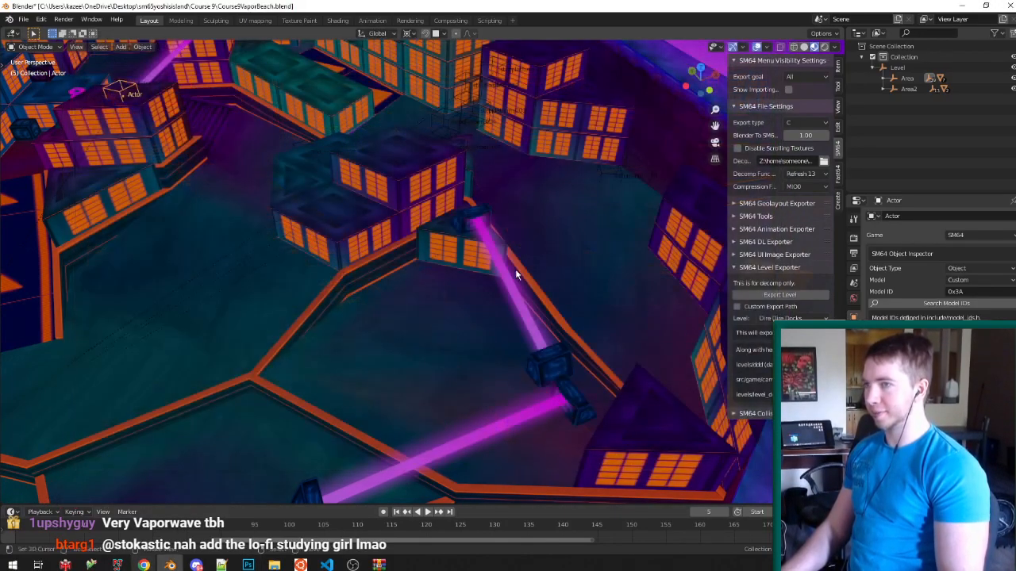
Duplicate the actor onto the open ground beside the magenta beams and raise the copy 200 m along Z.
scroll(441, 349, "up", 2)
middle_click_drag(435, 373, 408, 356)
key("shift+d")
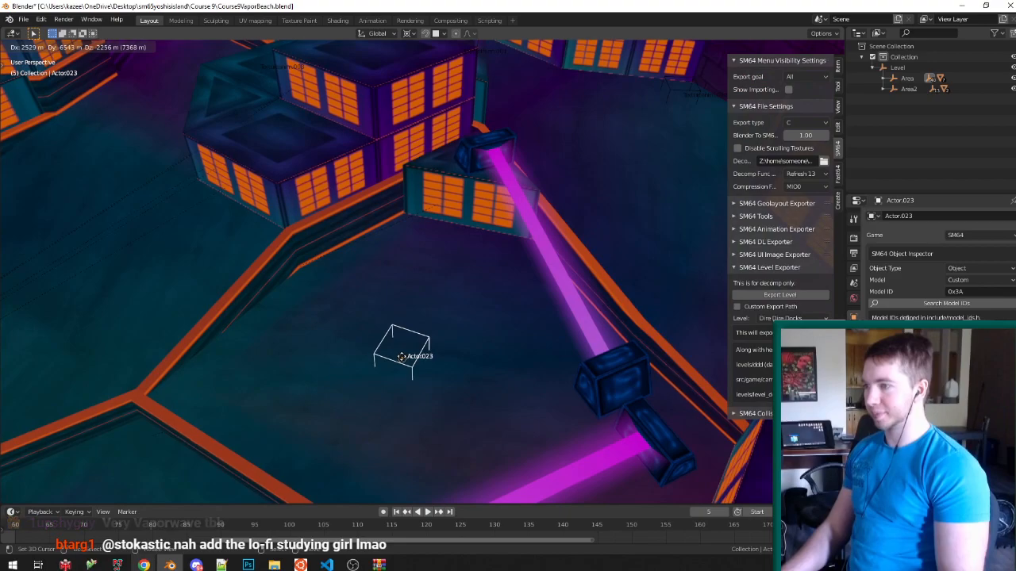
left_click(404, 353)
type("gz200")
key("Return")
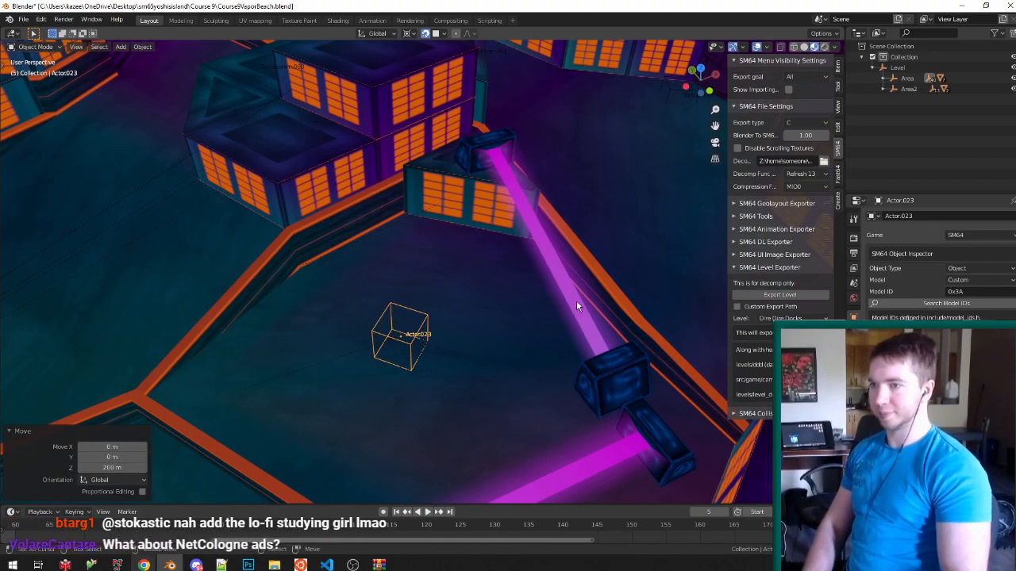
Set the copied ground actor's model ID to 0 and save the file.
middle_click_drag(308, 181, 355, 192)
key("ctrl+s")
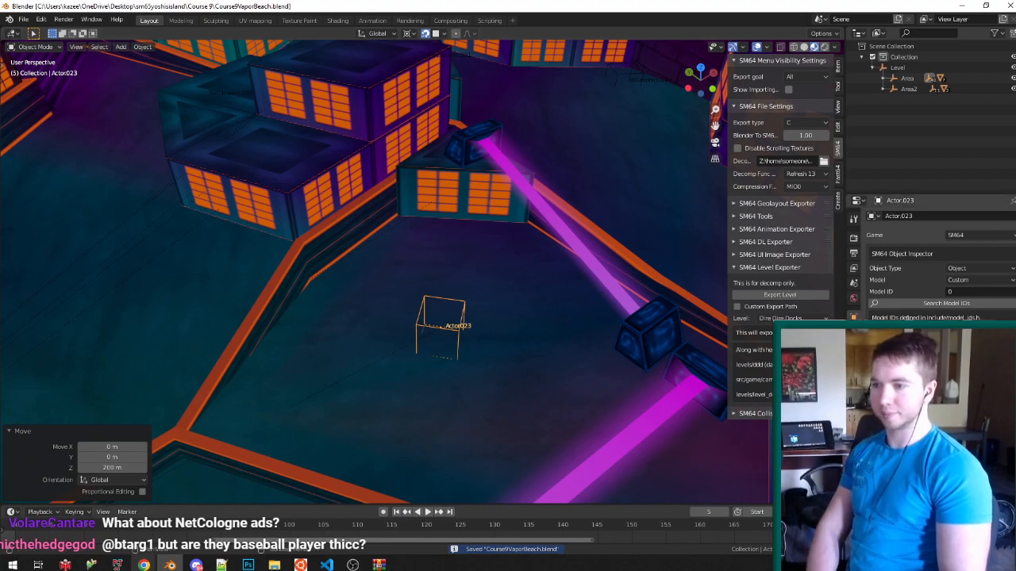
middle_click_drag(342, 293, 336, 288)
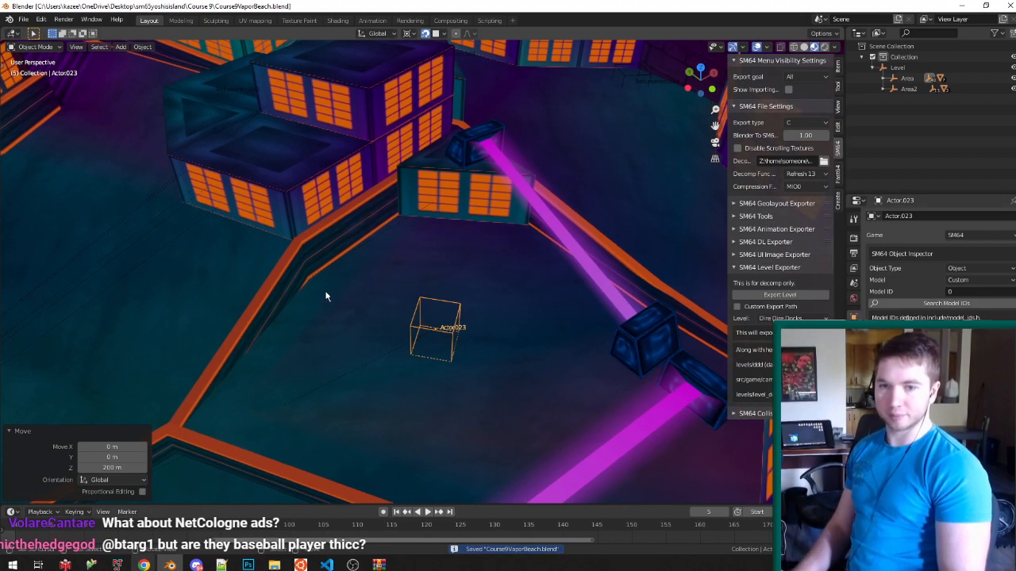
middle_click_drag(315, 292, 295, 269)
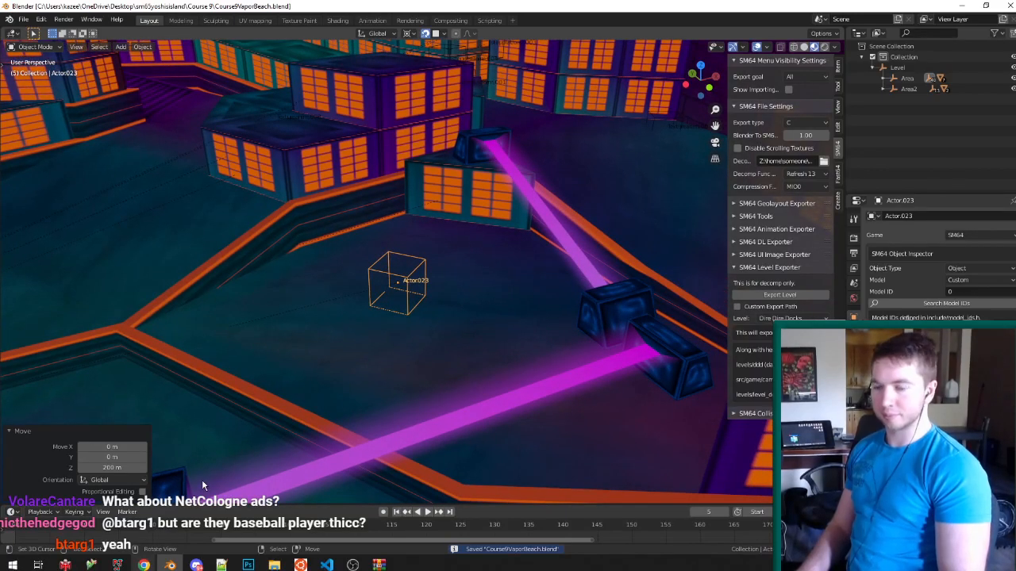
Check the level's design notes in Notepad++ and search behavior_data.c in Visual Studio Code for redcoins, returning to Blender.
left_click(221, 564)
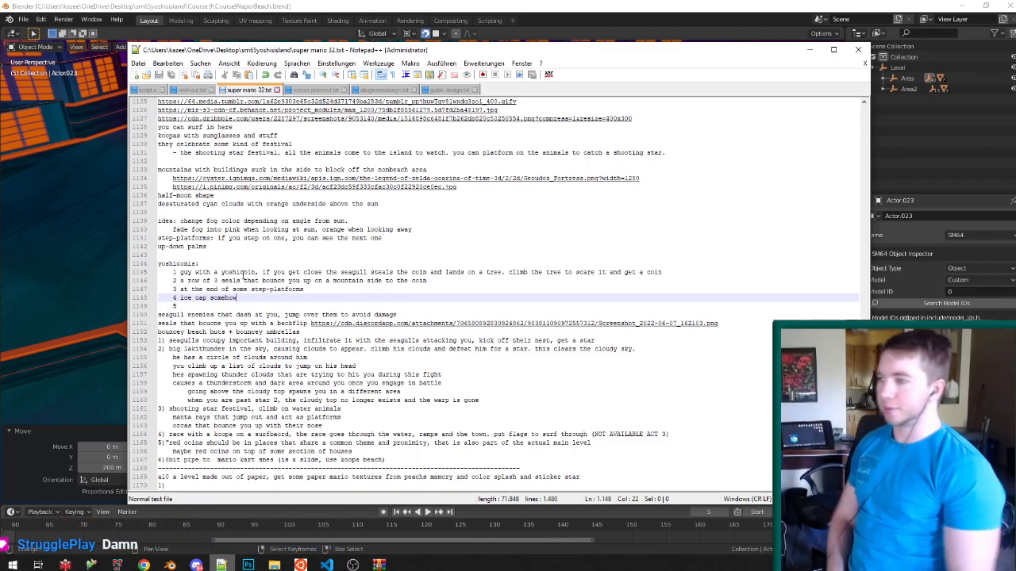
left_click(327, 565)
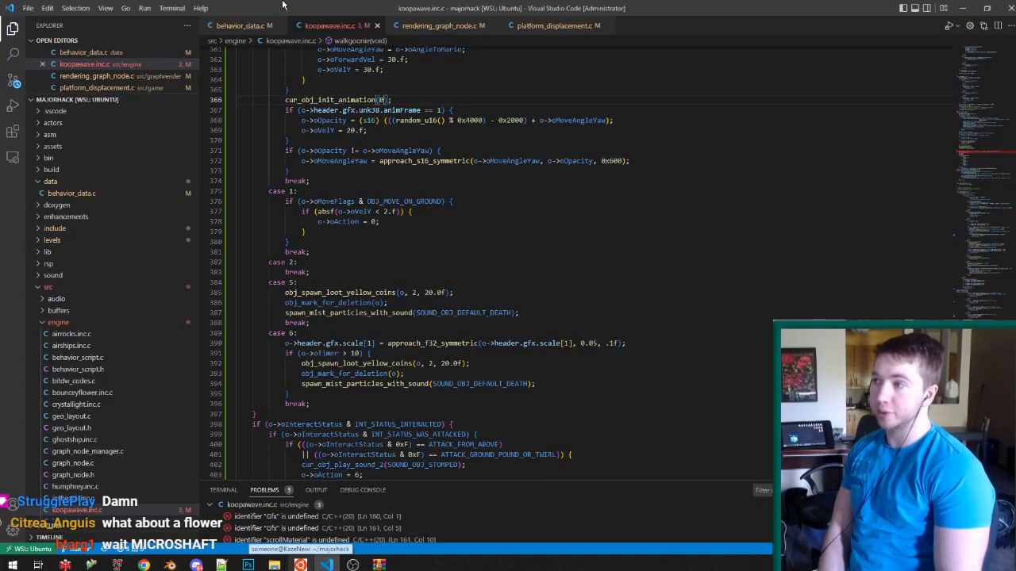
left_click(236, 26)
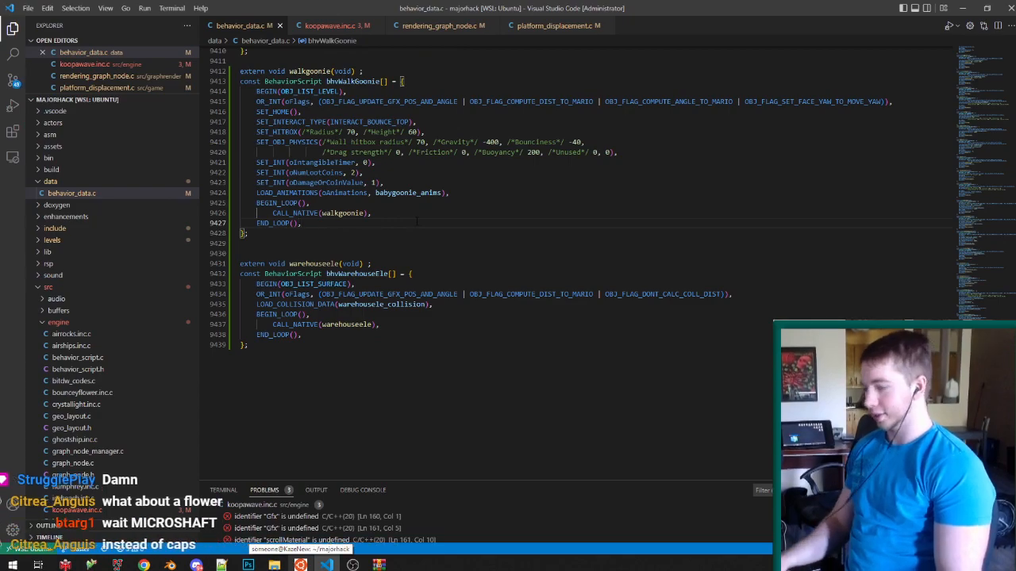
key("ctrl+f")
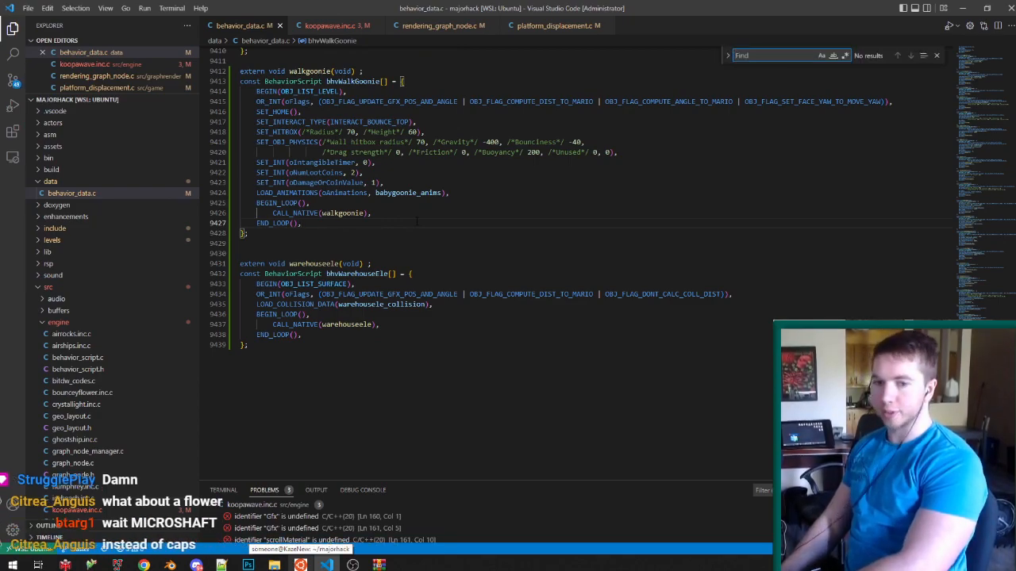
type("redcoins")
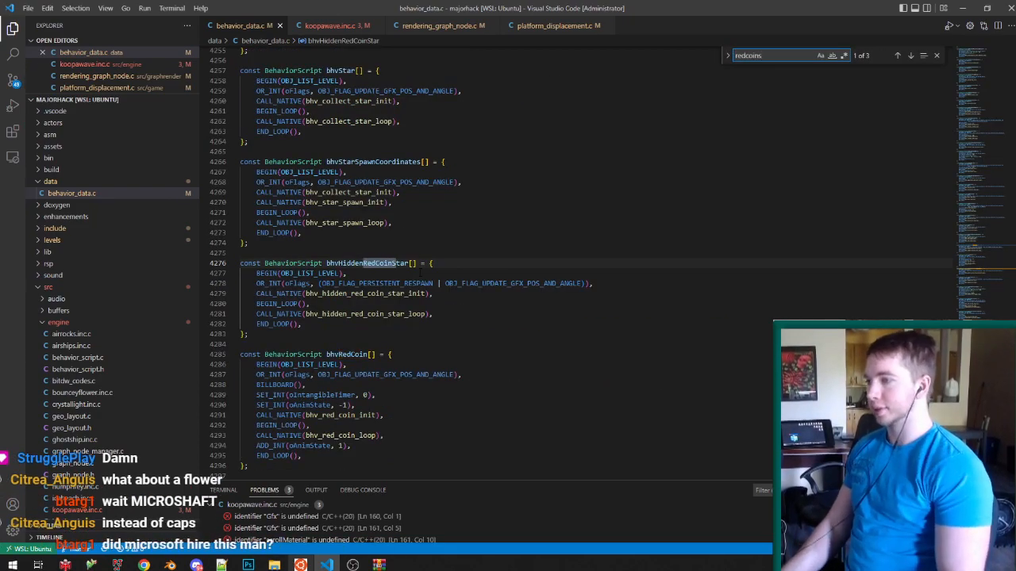
left_click(970, 7)
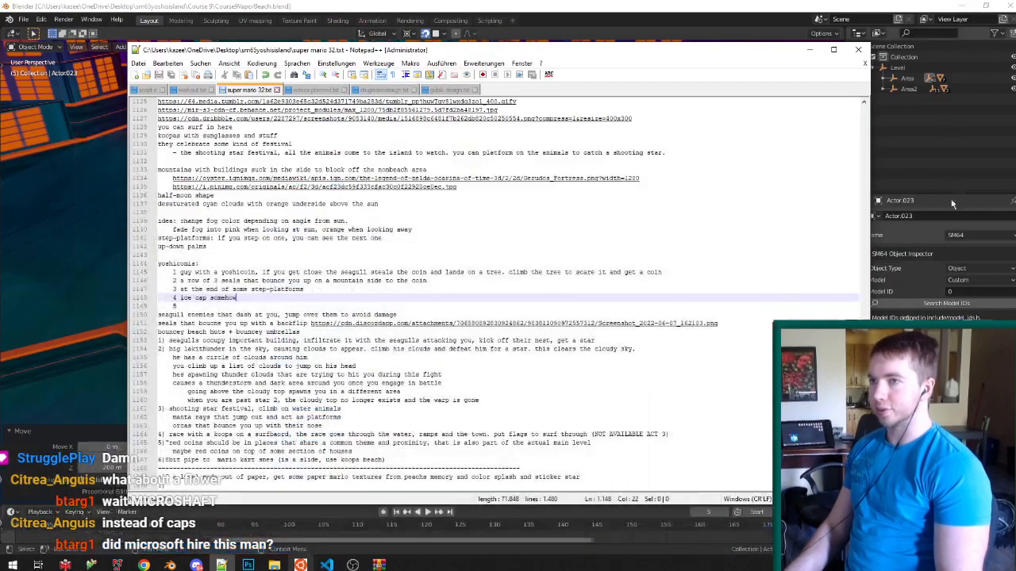
left_click(952, 316)
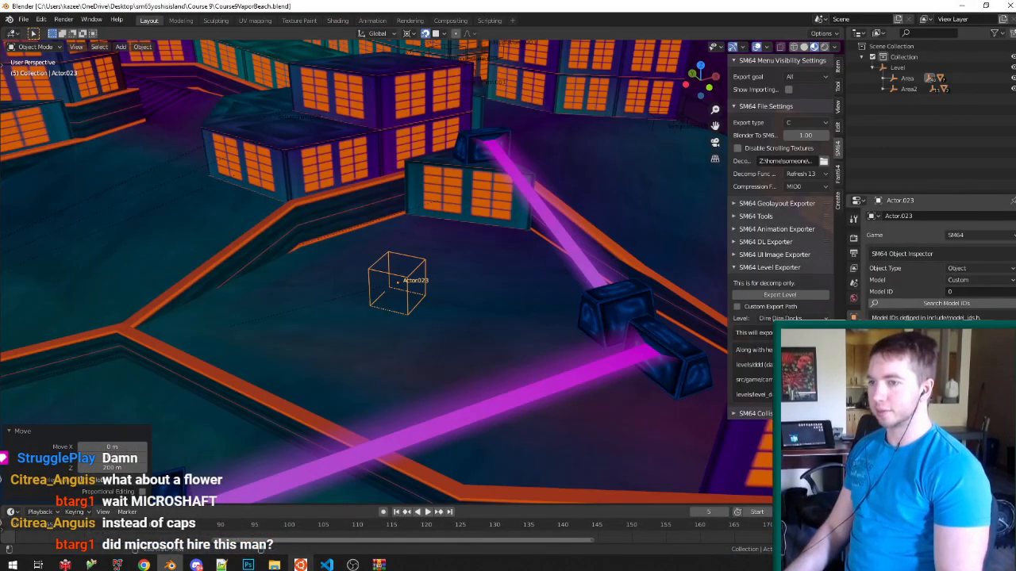
Switch to Visual Studio Code, search the project for bhvHiddenRedCoinStar, and inspect its use in the bbh level script.
left_click(326, 564)
left_click(13, 58)
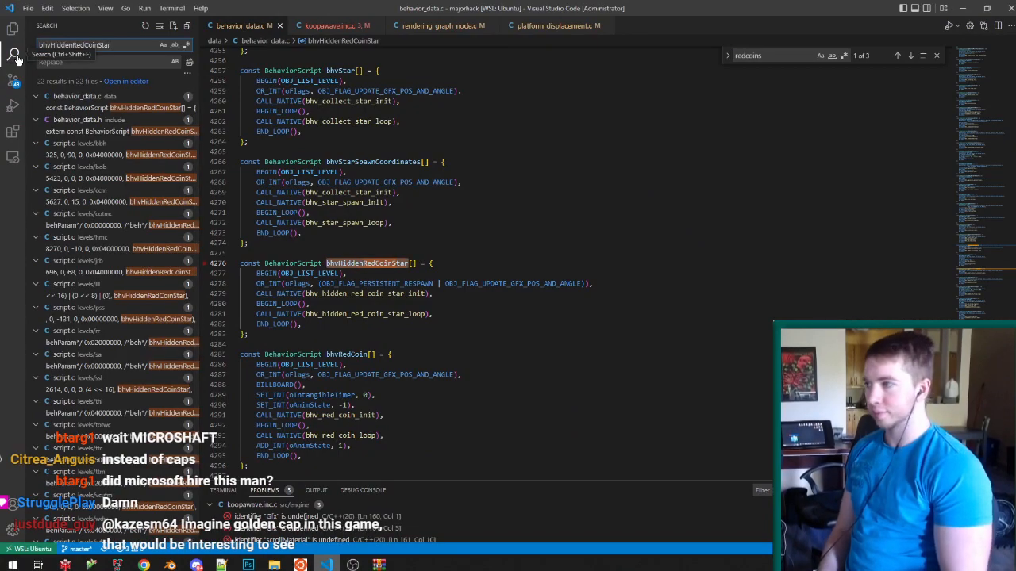
left_click(100, 155)
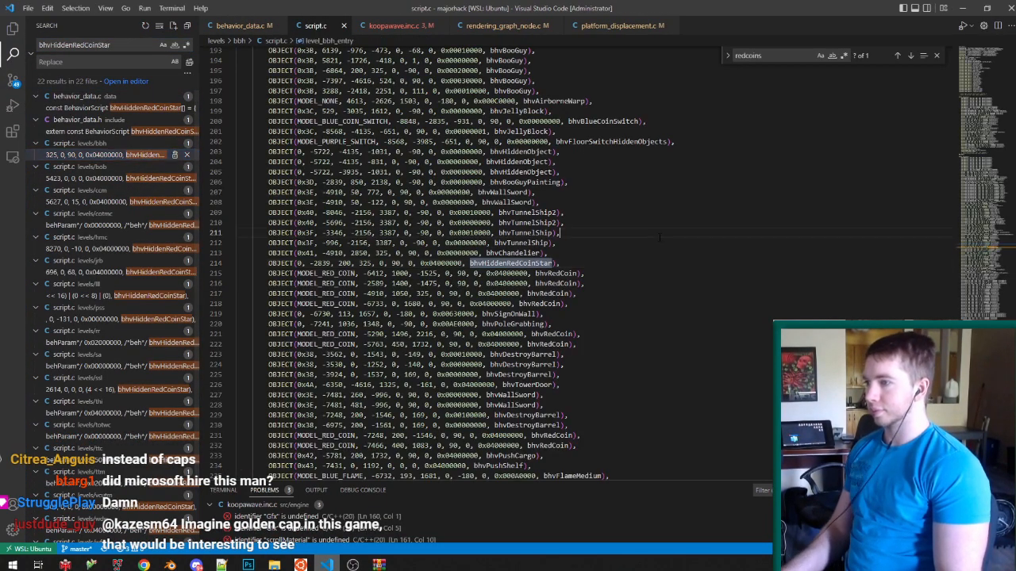
key("ctrl+w")
Switch to Blender and duplicate the actor onto the roof of the triangular purple building.
left_click(963, 8)
middle_click_drag(555, 283, 548, 338)
key("shift+d")
left_click(550, 335)
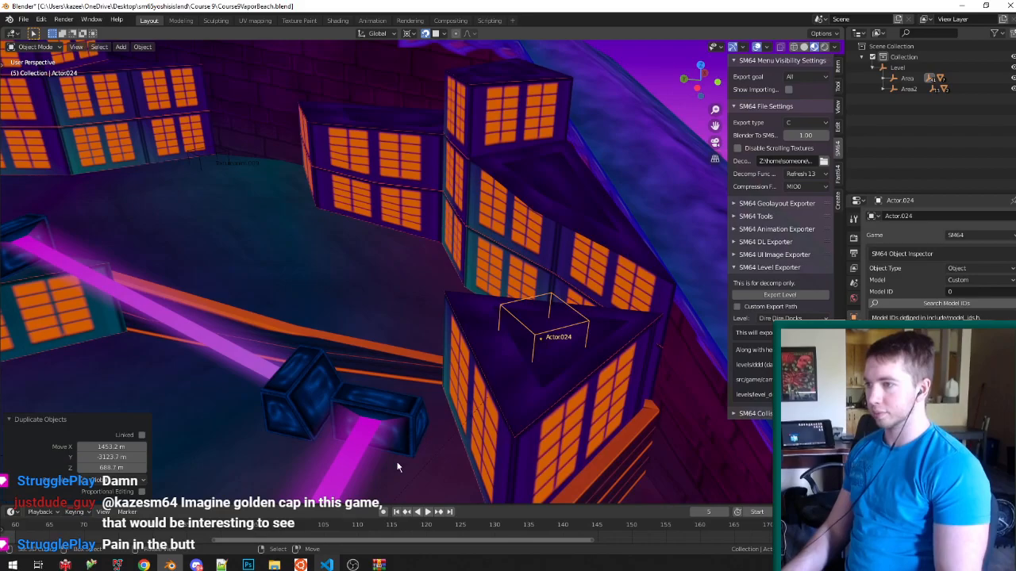
Copy the bhvRedCoin name from behavior_data.c in Visual Studio Code and search the whole project for it.
left_click(327, 564)
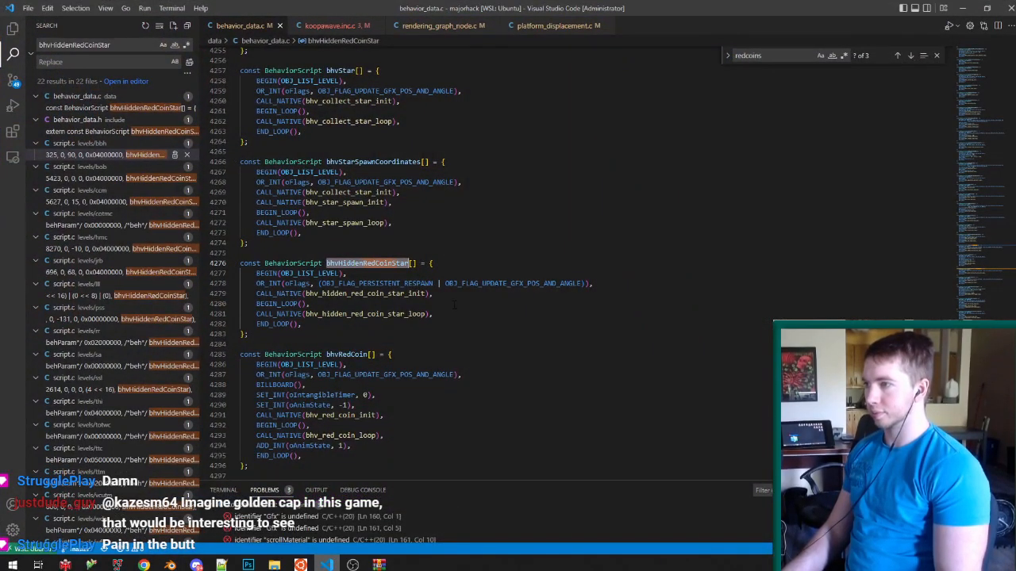
double_click(347, 354)
key("ctrl+c")
key("alt+Tab")
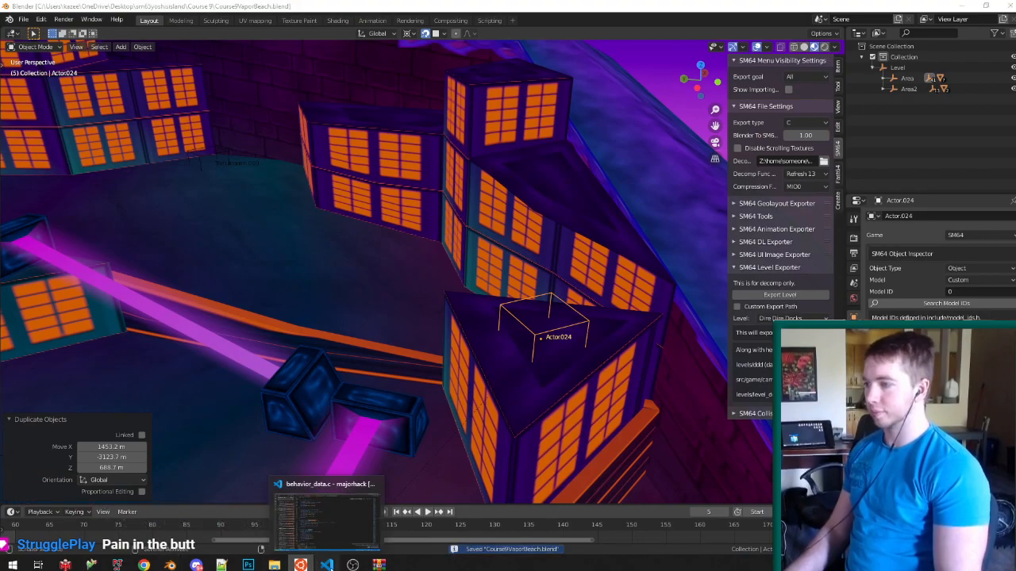
left_click(327, 565)
key("ctrl+v")
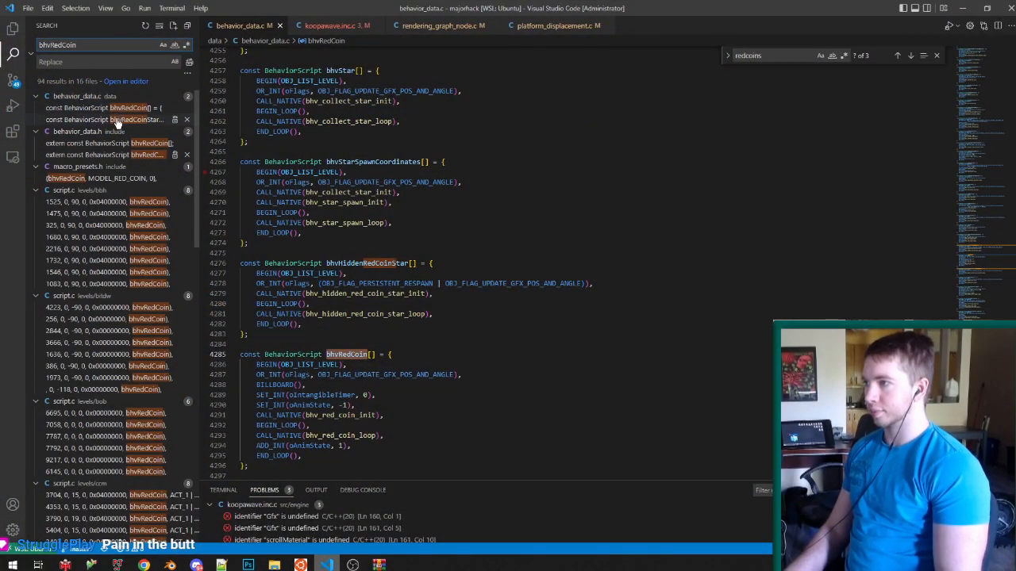
Look up the model used with bhvRedCoin, then switch to Blender and set the rooftop actor's model ID to MODEL_RED_COIN.
left_click(115, 215)
left_click(96, 178)
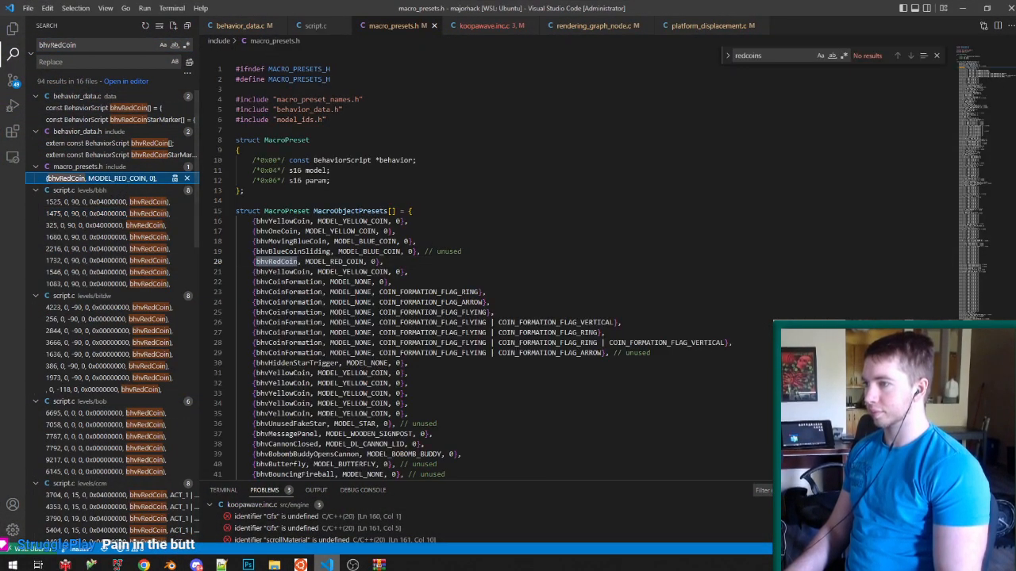
key("ctrl+w")
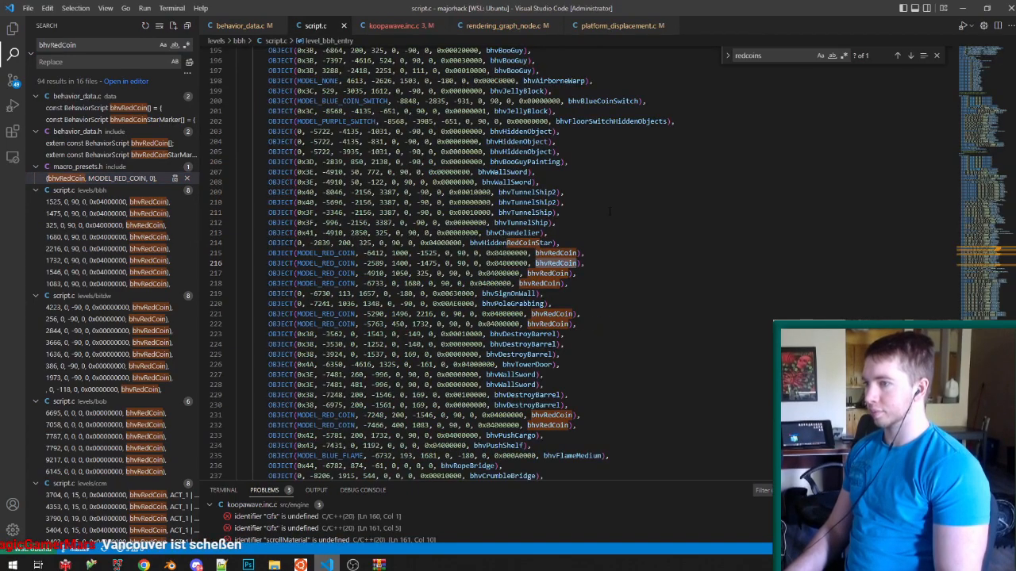
key("ctrl+w")
left_click(963, 8)
type("MODEL_RED_COIN")
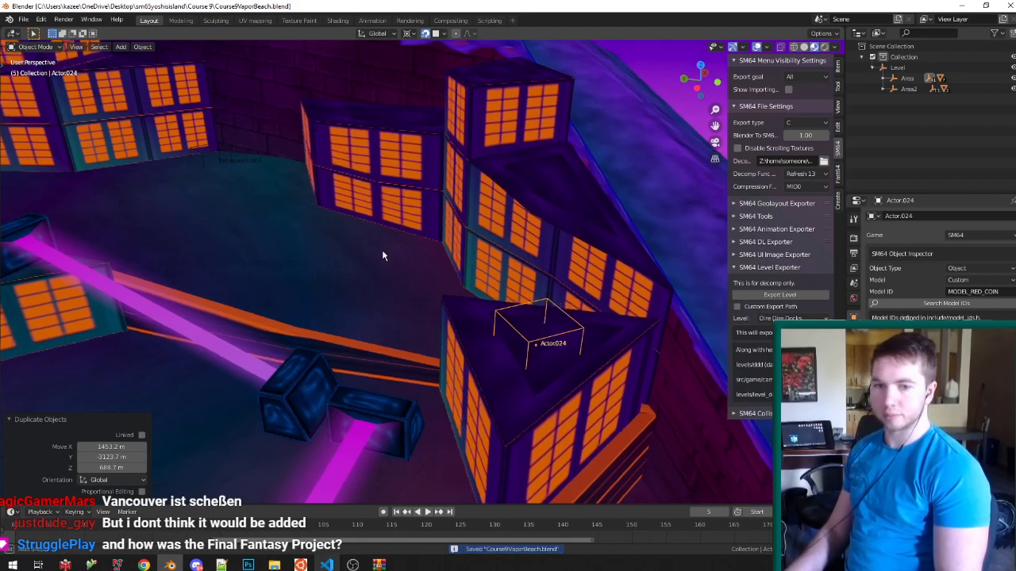
Duplicate the red coin actor twice to further spots in the level and save the file.
middle_click_drag(382, 252, 413, 182)
key("shift+d")
left_click(457, 151)
scroll(382, 229, "down", 4)
scroll(389, 212, "up", 3)
key("shift+d")
left_click(413, 181)
key("ctrl+s")
Duplicate the red coin actor onto the upper roof of the stacked purple building.
middle_click_drag(508, 177, 539, 311)
scroll(457, 285, "up", 8)
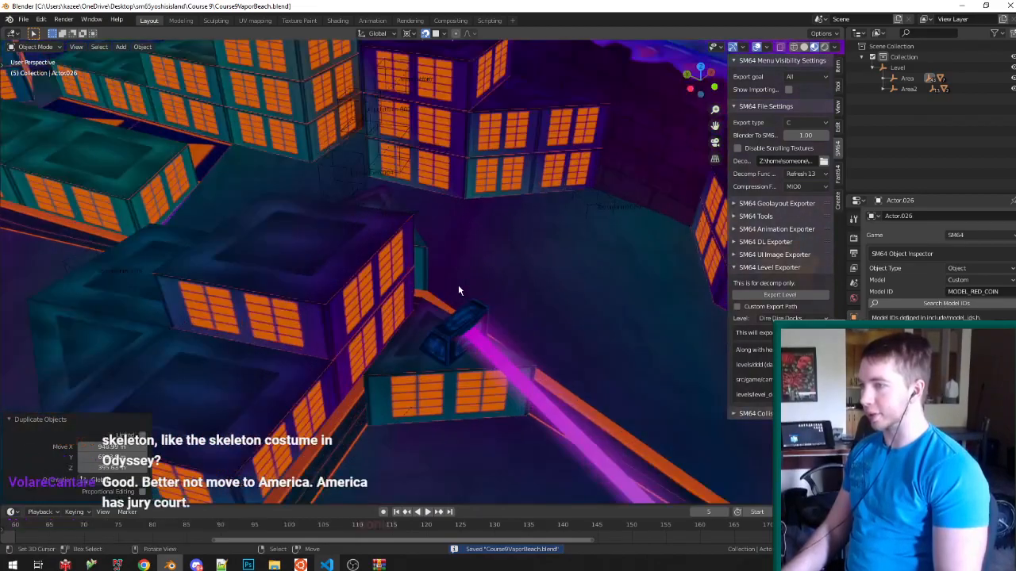
scroll(452, 286, "down", 3)
scroll(449, 289, "up", 3)
key("shift+d")
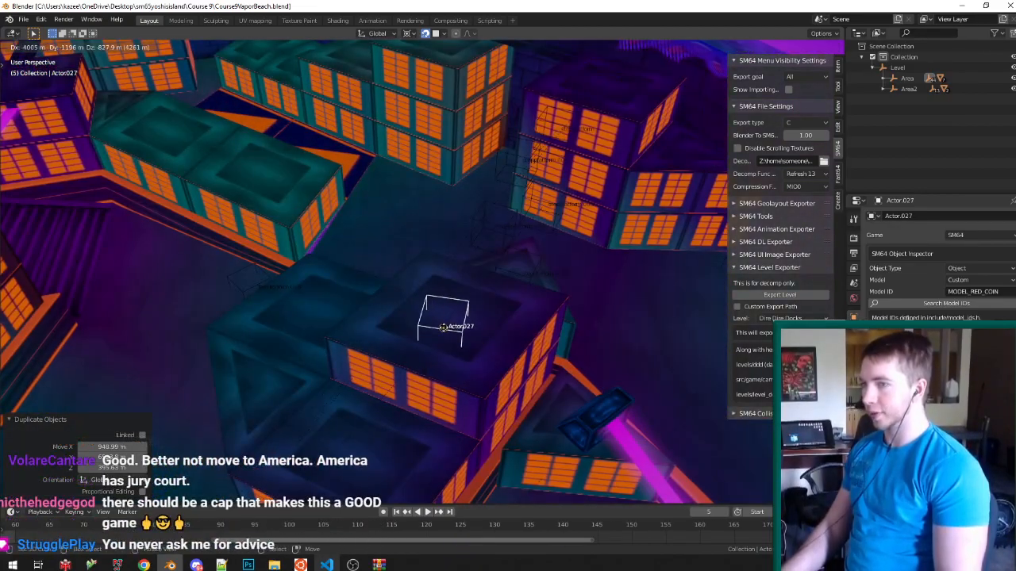
left_click(441, 346)
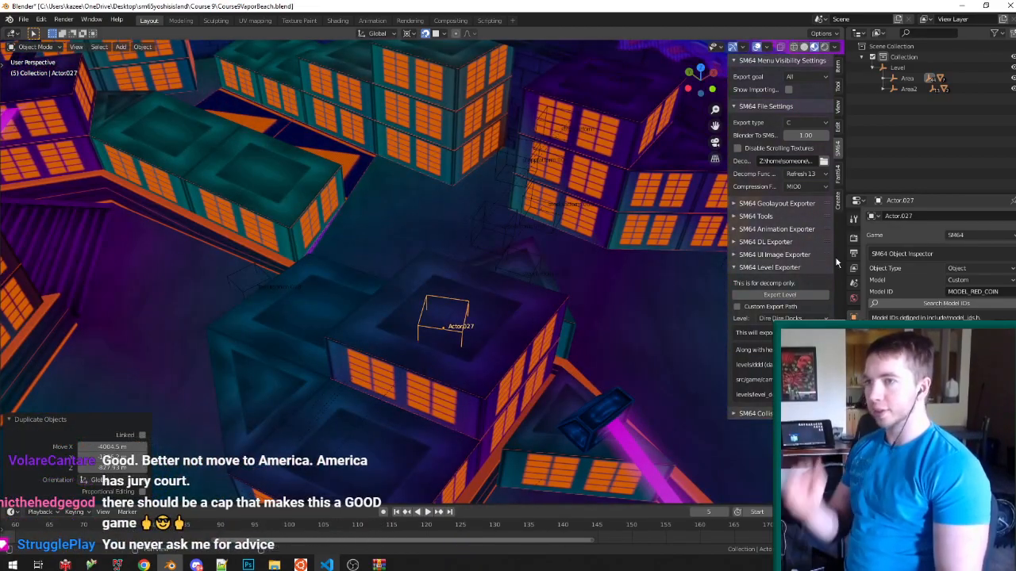
Rename the three newest red coin actors, Actor.027, Actor.026 and Actor.025, as actorred.
left_click(893, 79)
scroll(953, 95, "down", 5)
left_click(966, 80)
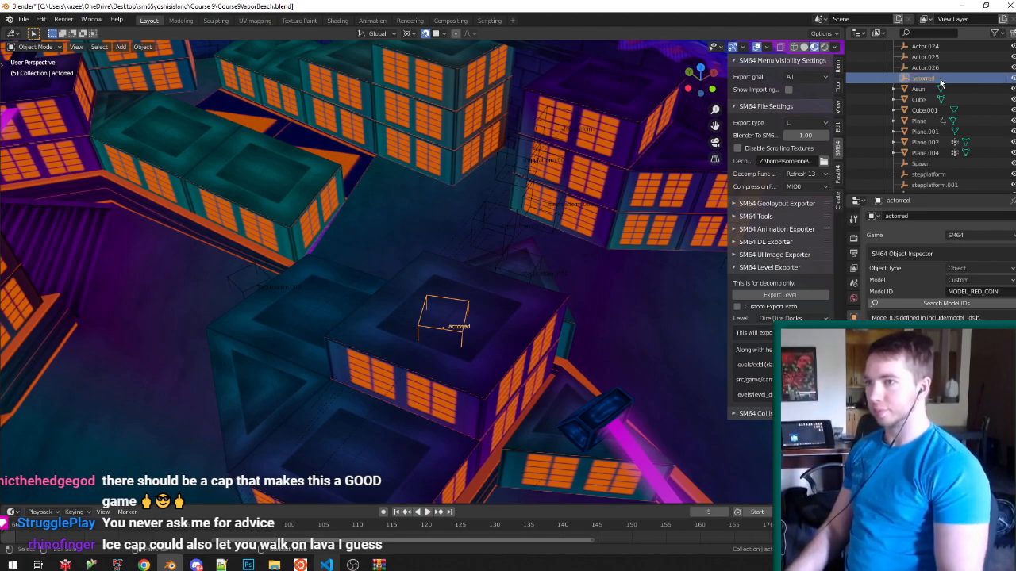
key("Return")
left_click(940, 68)
key("Return")
double_click(938, 56)
type("actorred")
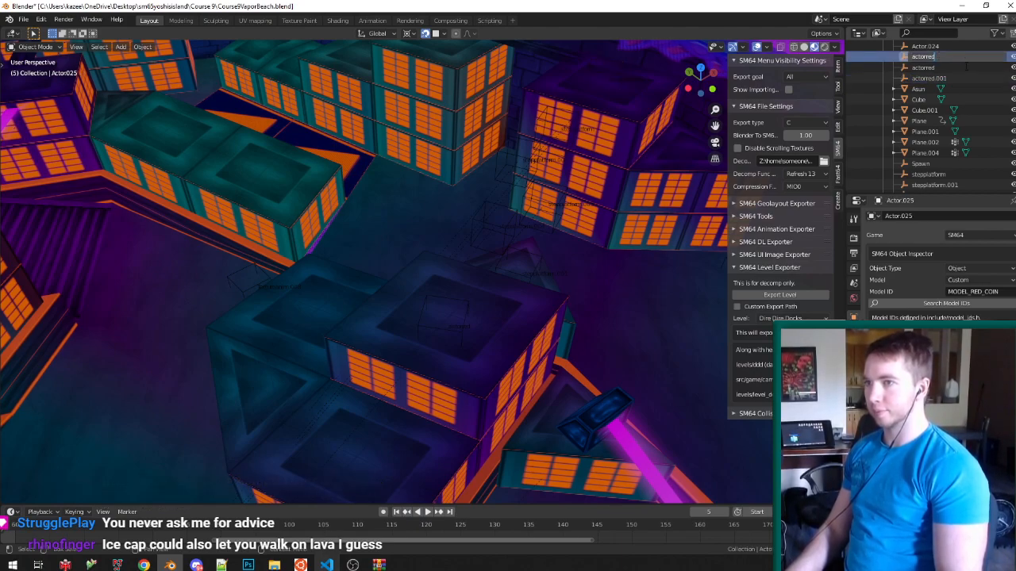
key("Return")
Rename Actor.024 as actorred, select the last red coin actor in the list, and save the file.
scroll(966, 66, "up", 1)
left_click(933, 68)
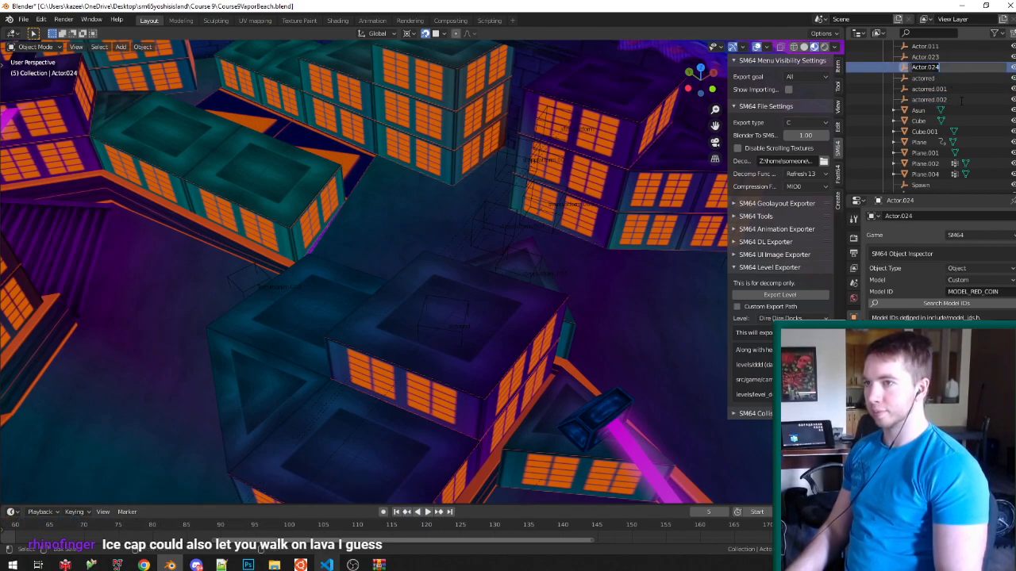
type("actorred")
key("Return")
left_click(930, 57)
left_click(930, 99)
key("ctrl+s")
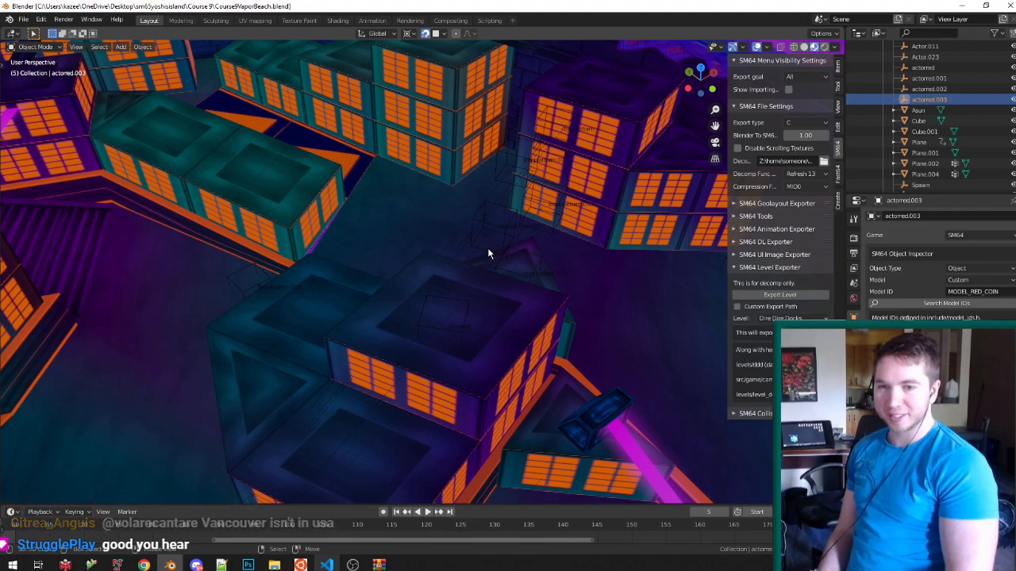
Duplicate the selected red coin actor onto the beam emitter above the small teal building and save the file.
middle_click_drag(355, 309, 561, 306)
scroll(404, 264, "down", 4)
key("ctrl+s")
middle_click_drag(547, 315, 549, 327)
scroll(549, 327, "down", 3)
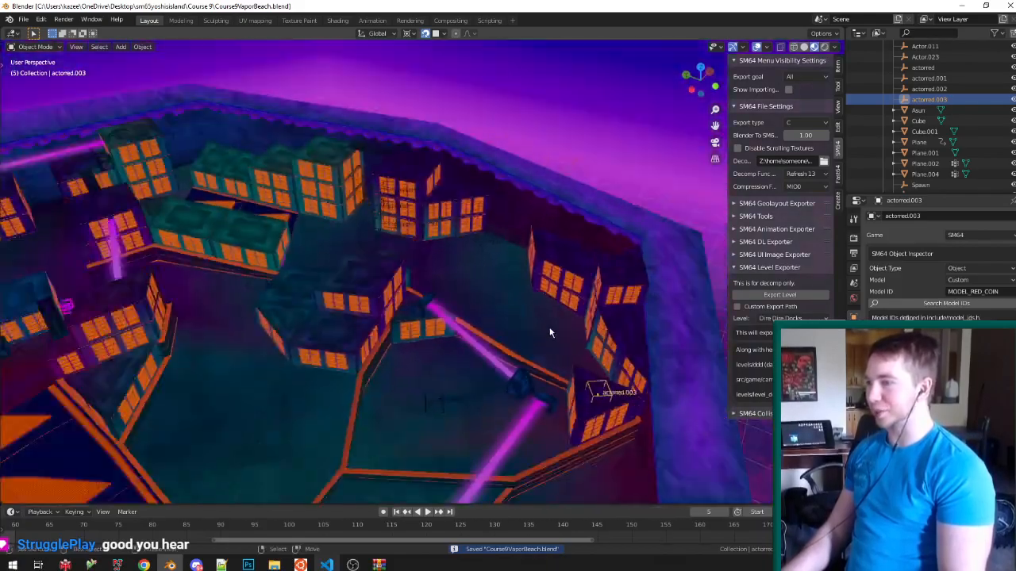
scroll(425, 281, "up", 8)
key("shift+d")
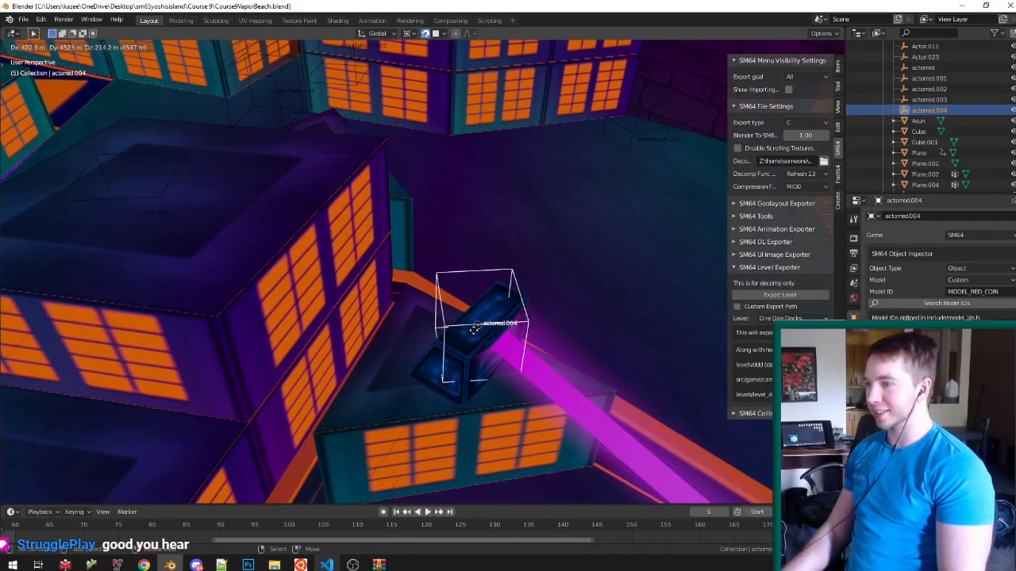
left_click(486, 315)
key("ctrl+s")
Duplicate the red coin actor onto the near end of the long teal building's roof and save the file.
scroll(559, 336, "down", 6)
scroll(375, 274, "up", 4)
middle_click_drag(376, 277, 368, 240)
scroll(365, 245, "down", 4)
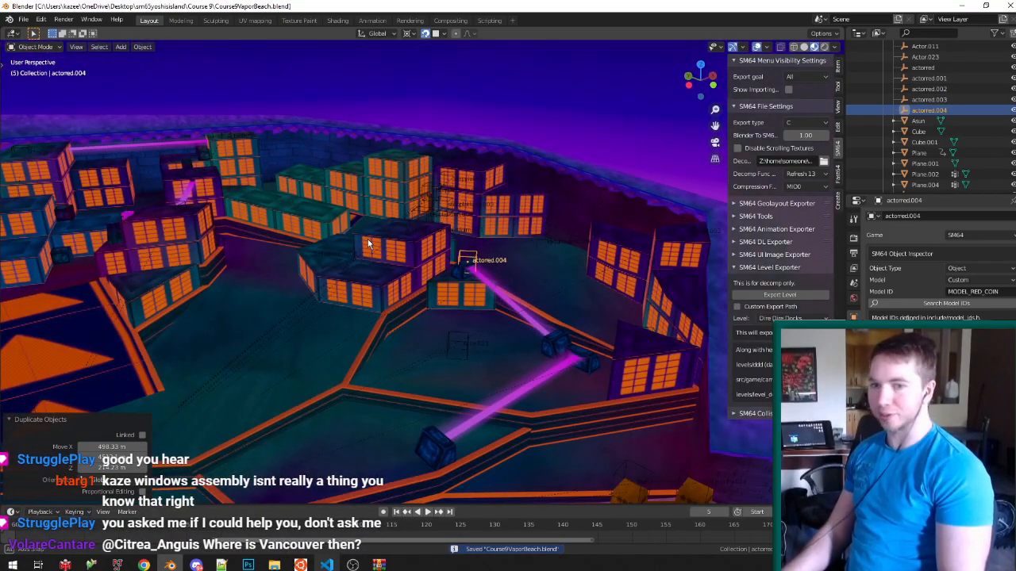
scroll(367, 244, "up", 5)
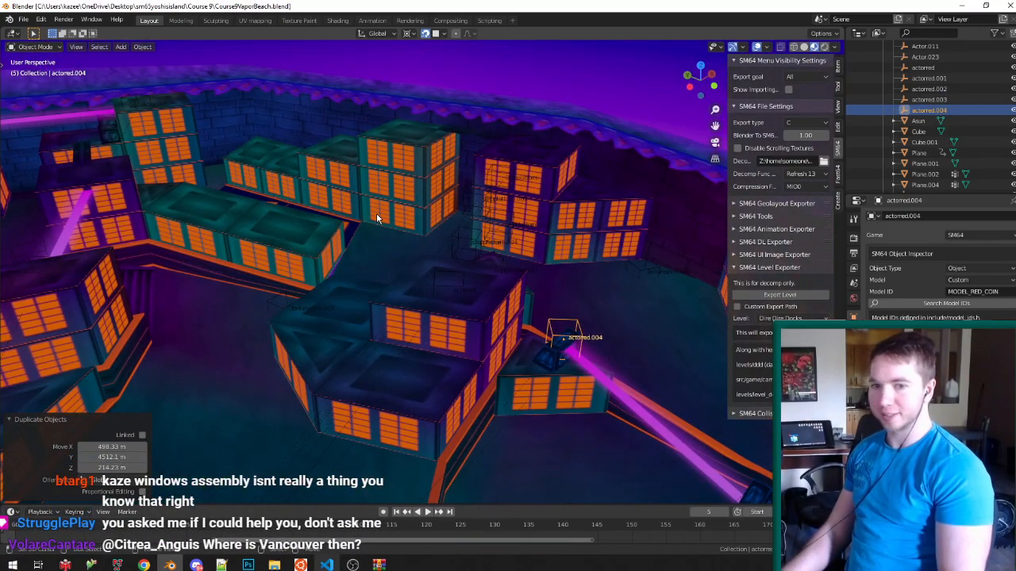
scroll(345, 205, "up", 4)
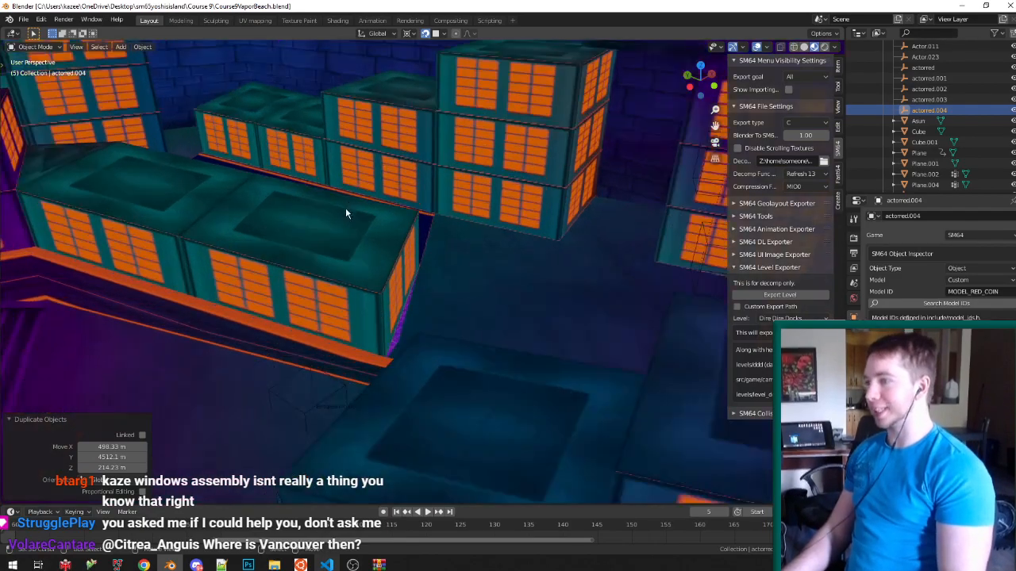
scroll(345, 205, "down", 1)
key("shift+d")
left_click(342, 208)
key("ctrl+s")
scroll(342, 208, "down", 5)
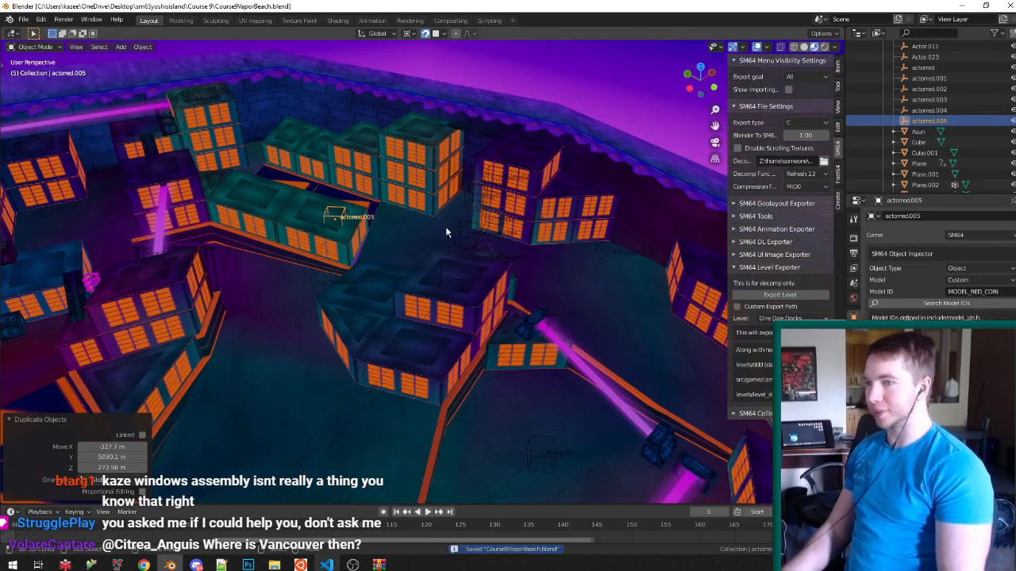
middle_click_drag(476, 160, 619, 372)
left_click(623, 369)
left_click(940, 131)
middle_click_drag(386, 178, 386, 187)
key("Tab")
key("Tab")
key("Tab")
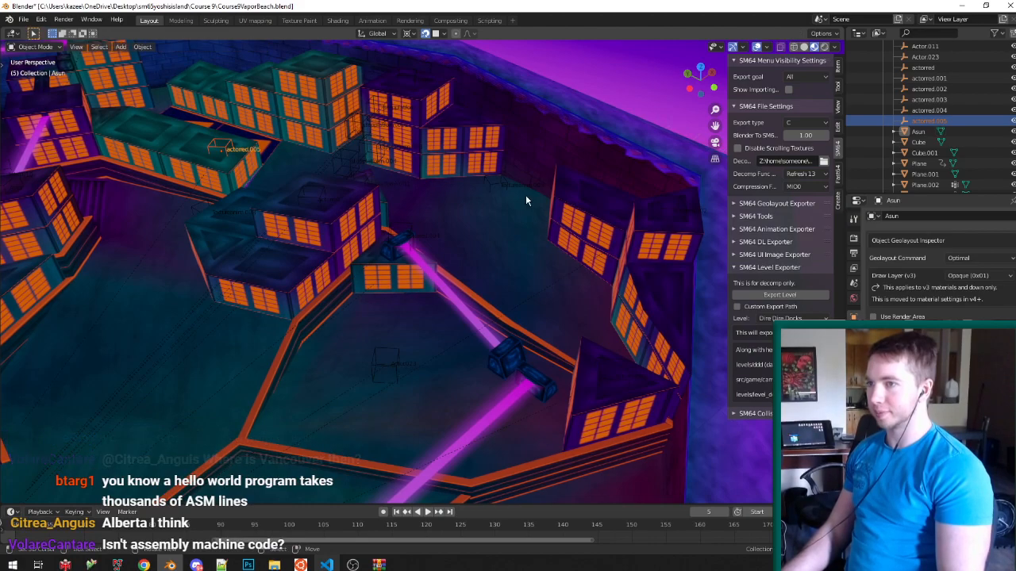
left_click(369, 183)
middle_click_drag(390, 223, 306, 175)
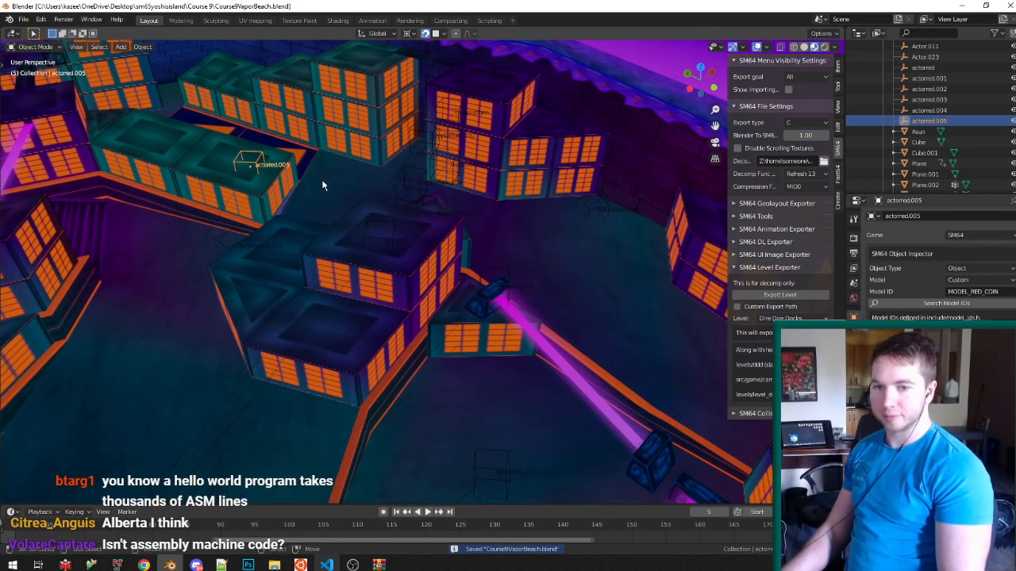
scroll(324, 182, "down", 5)
scroll(324, 162, "up", 5)
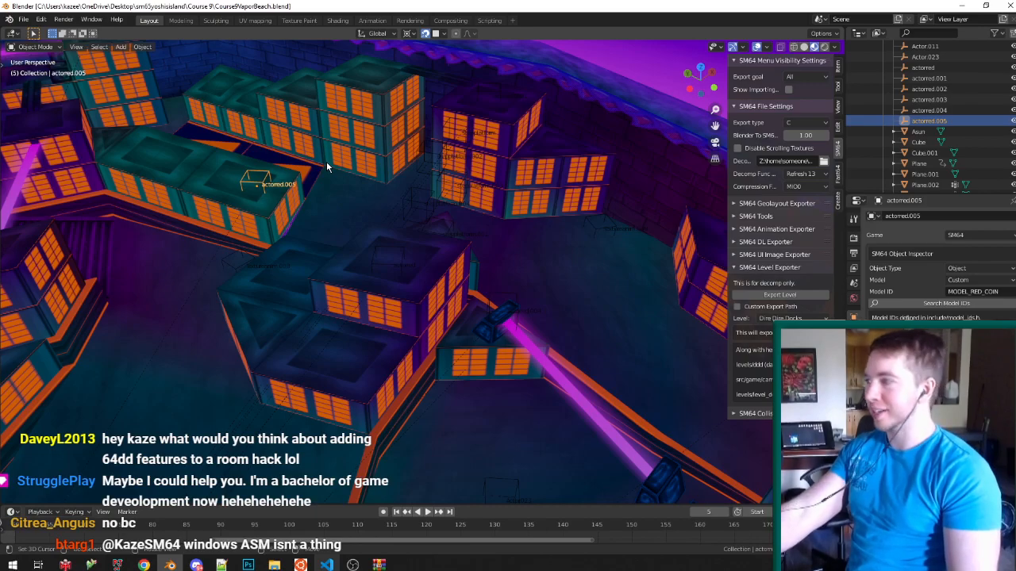
Save the file, select the level mesh Plane.002 and open it for mesh editing.
key("ctrl+s")
middle_click_drag(326, 161, 454, 300)
key("ctrl+s")
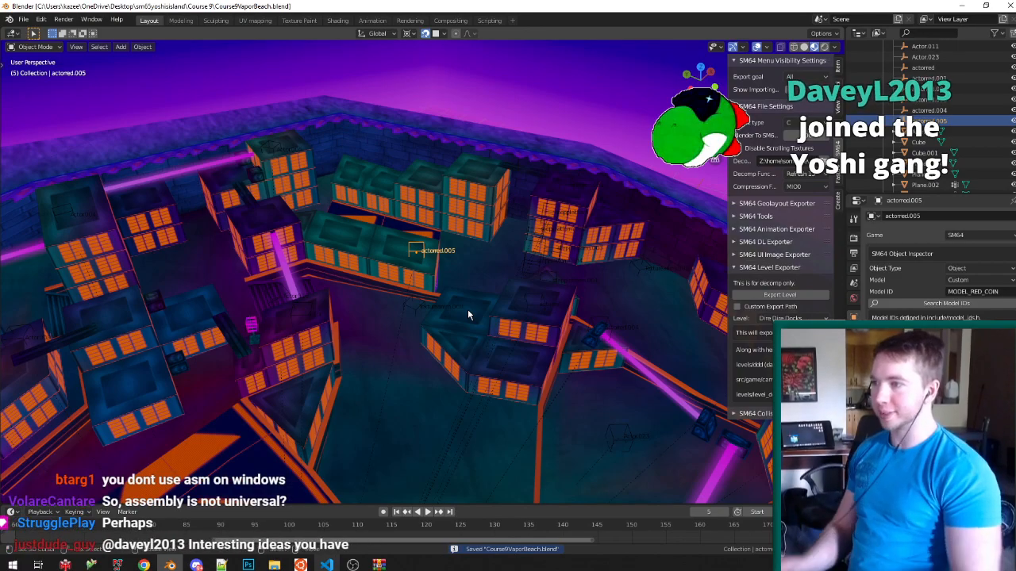
middle_click_drag(471, 230, 338, 358)
left_click(367, 264)
key("Tab")
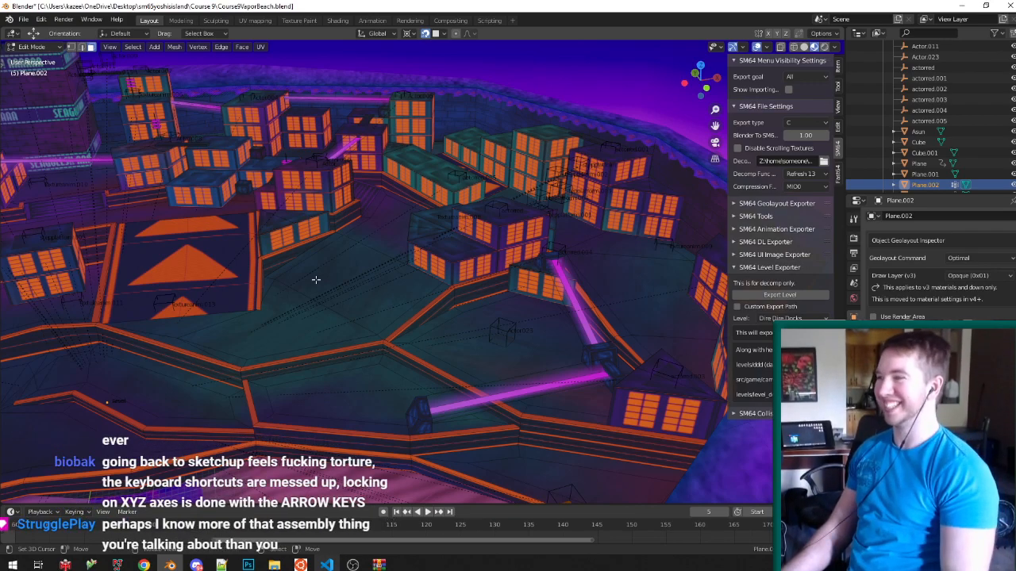
Examine the buildings and open plazas across the level mesh for room to add another building.
scroll(330, 249, "up", 3)
middle_click_drag(330, 249, 404, 234)
scroll(363, 240, "down", 4)
scroll(373, 238, "up", 3)
scroll(462, 268, "down", 4)
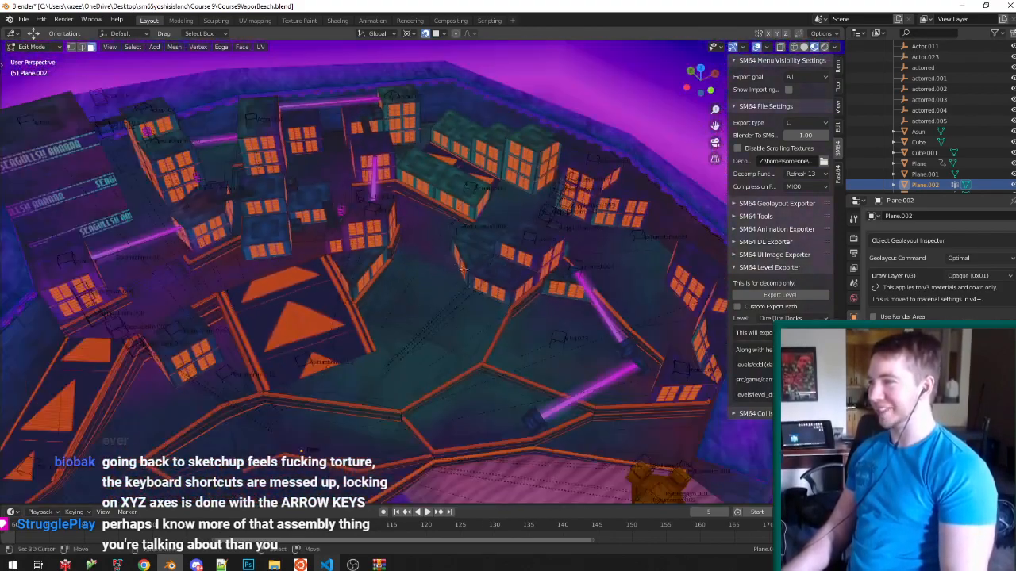
scroll(462, 268, "up", 3)
mouse_move(445, 272)
middle_mouse_down()
mouse_move(411, 297)
mouse_move(445, 264)
mouse_move(439, 274)
middle_mouse_up()
left_click(543, 235)
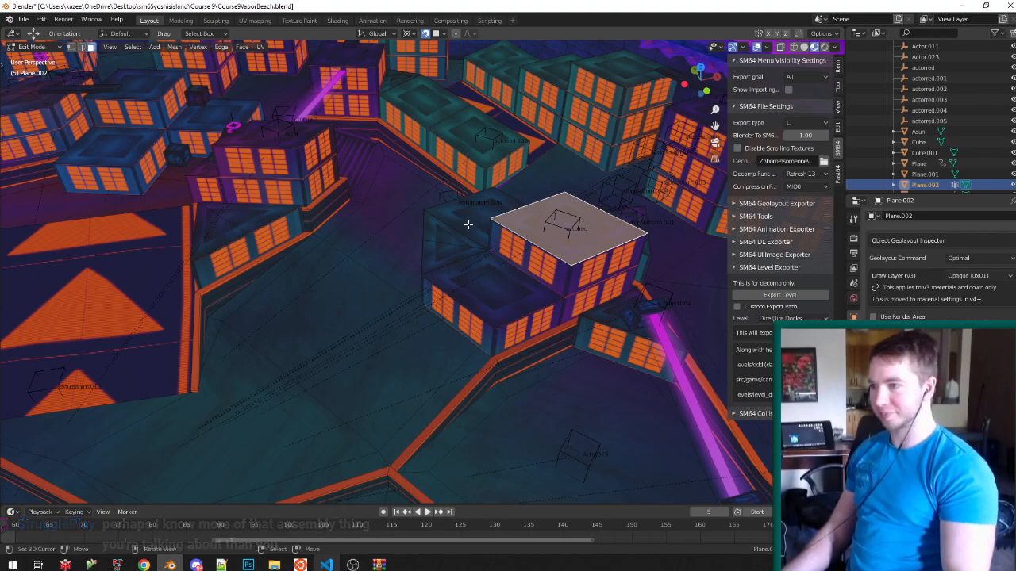
scroll(466, 225, "down", 4)
scroll(614, 302, "up", 3)
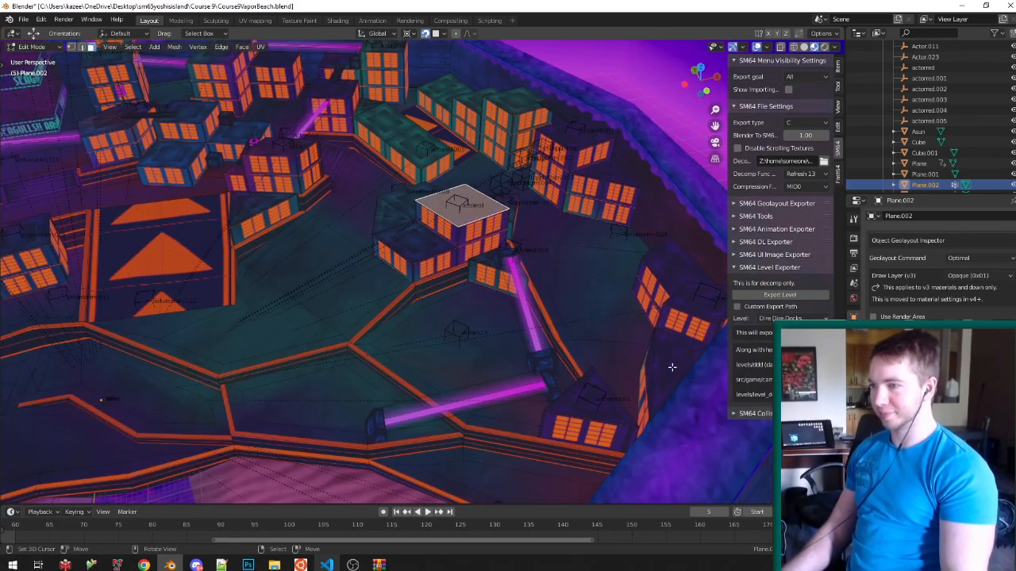
Select the linked faces of the purple corner building by the outer level wall.
left_click(671, 367)
key("ctrl+l")
middle_click_drag(630, 366, 647, 438)
scroll(668, 446, "down", 4)
scroll(682, 486, "up", 4)
scroll(646, 427, "up", 3)
left_click(626, 472)
key("ctrl+l")
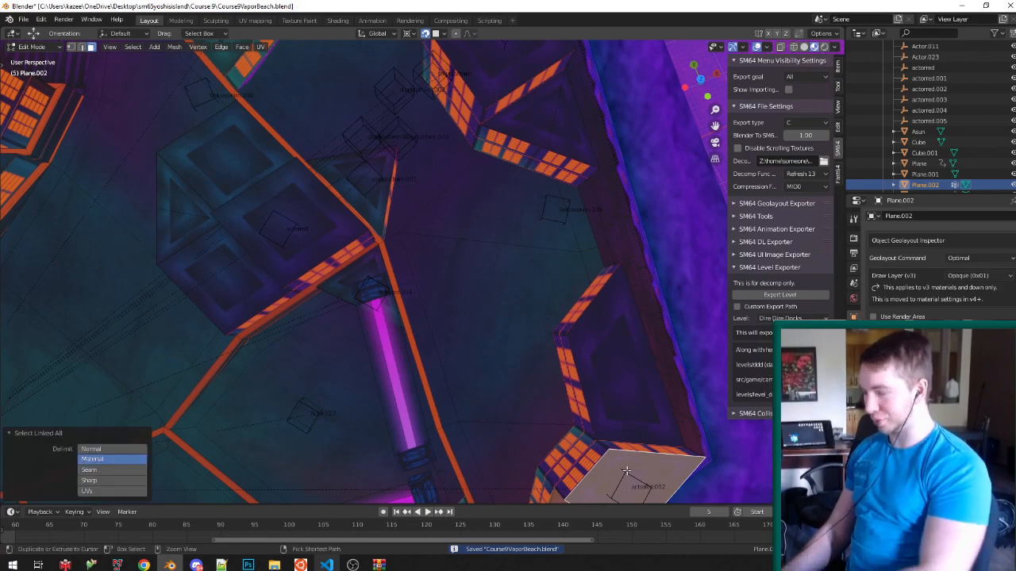
scroll(587, 412, "down", 5)
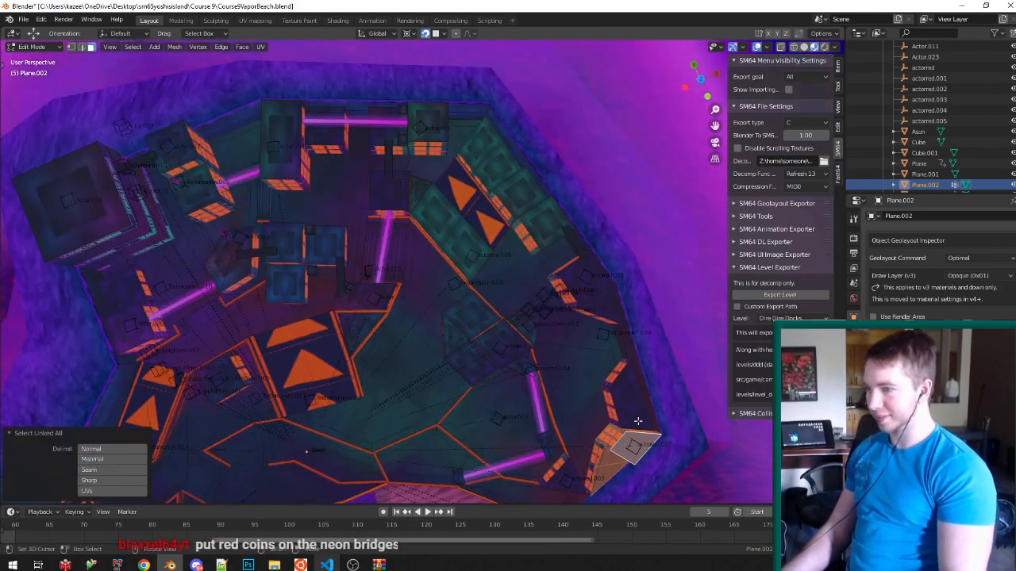
scroll(572, 476, "up", 6)
left_click(588, 451, "shift")
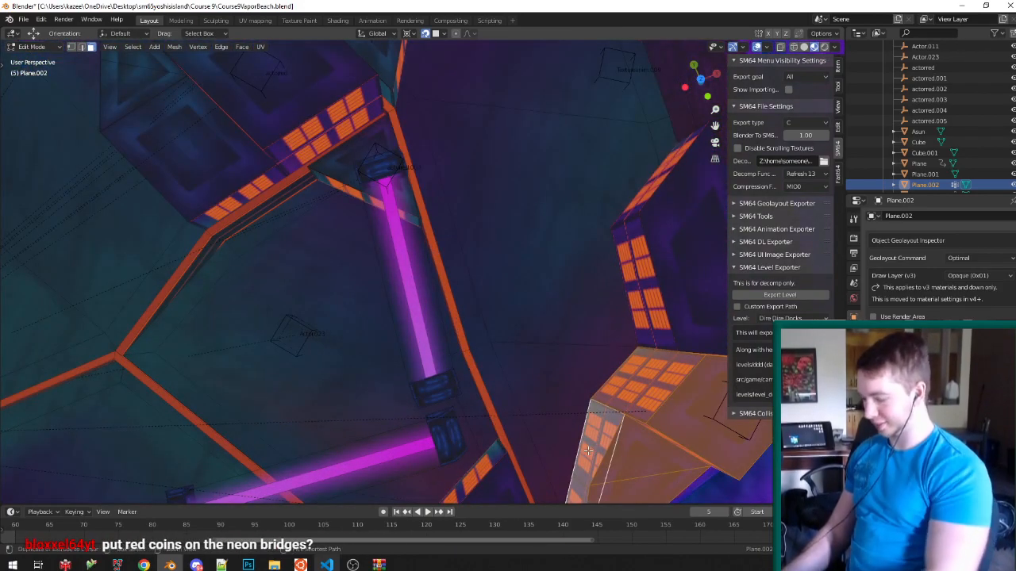
key("ctrl+l")
scroll(587, 377, "down", 5)
scroll(605, 406, "up", 5)
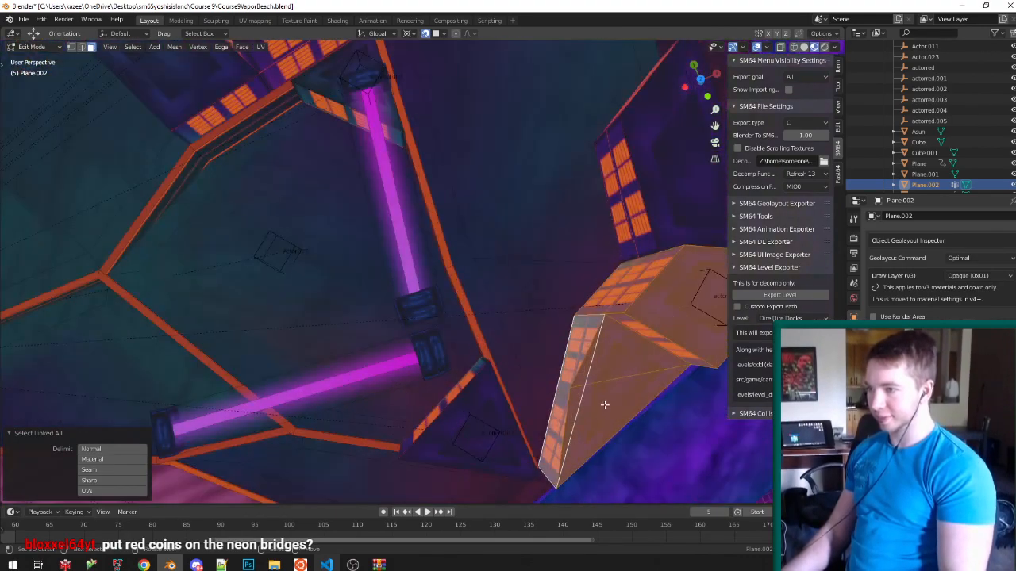
Move the wall vertex of the purple corner building onto its adjoining edge with edge snapping.
scroll(604, 405, "up", 1)
key("ctrl+Tab")
left_click(577, 375)
right_click(542, 382)
key("ctrl+shift+Tab")
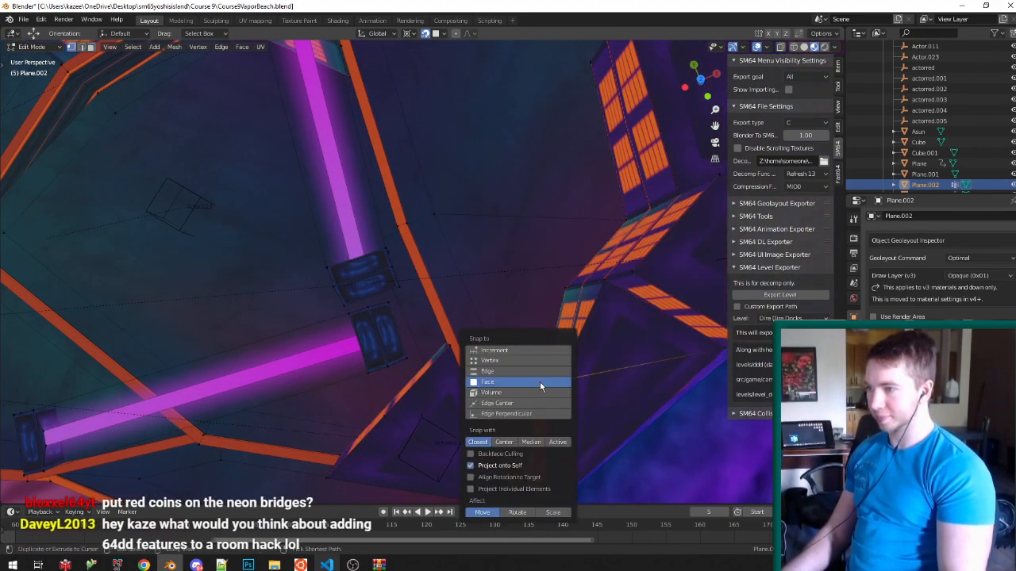
left_click(512, 371)
key("g")
left_click(572, 385)
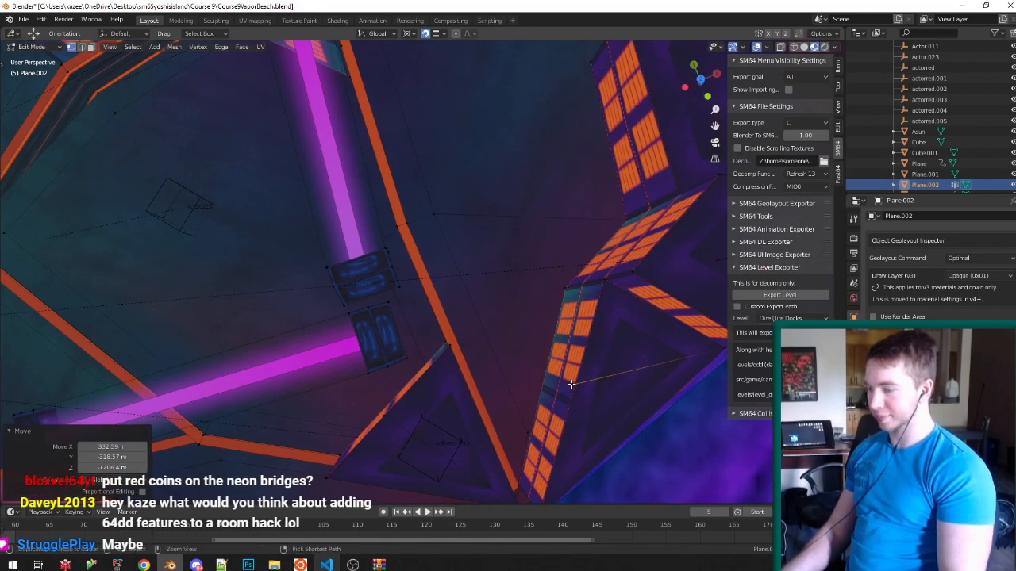
Select the linked roof and wall faces of the purple corner building and duplicate them onto the plaza beside the orange arrow ramp.
key("ctrl+l")
left_click(551, 396)
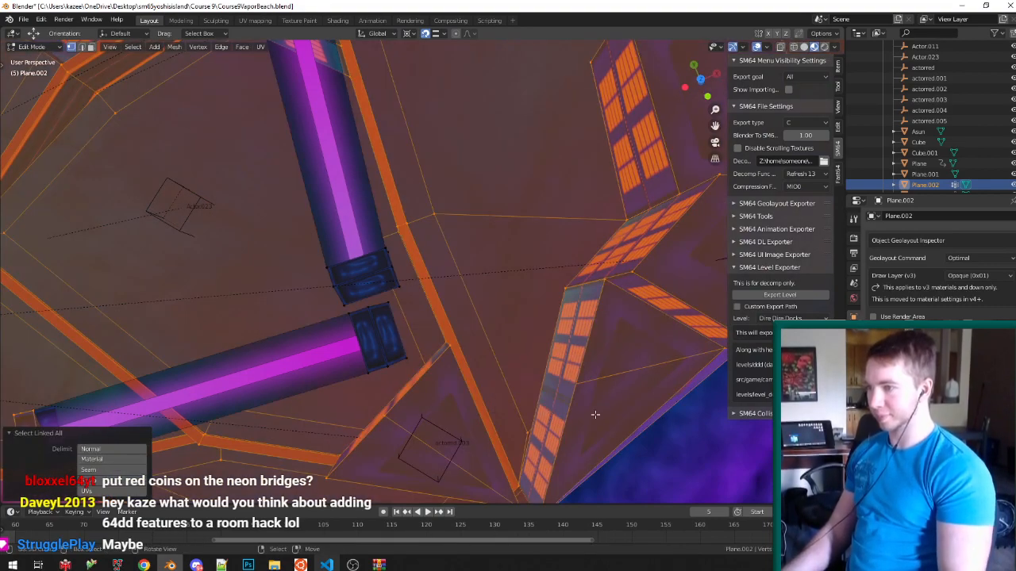
left_click(565, 437)
left_click(593, 414)
key("ctrl+l")
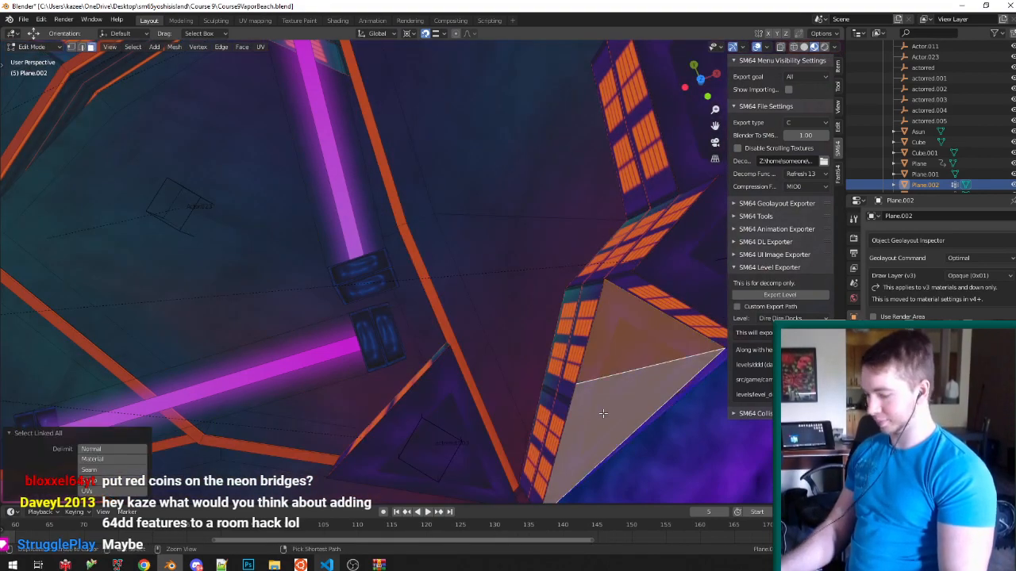
left_click(585, 317, "shift")
left_click(651, 268, "shift")
key("ctrl+l")
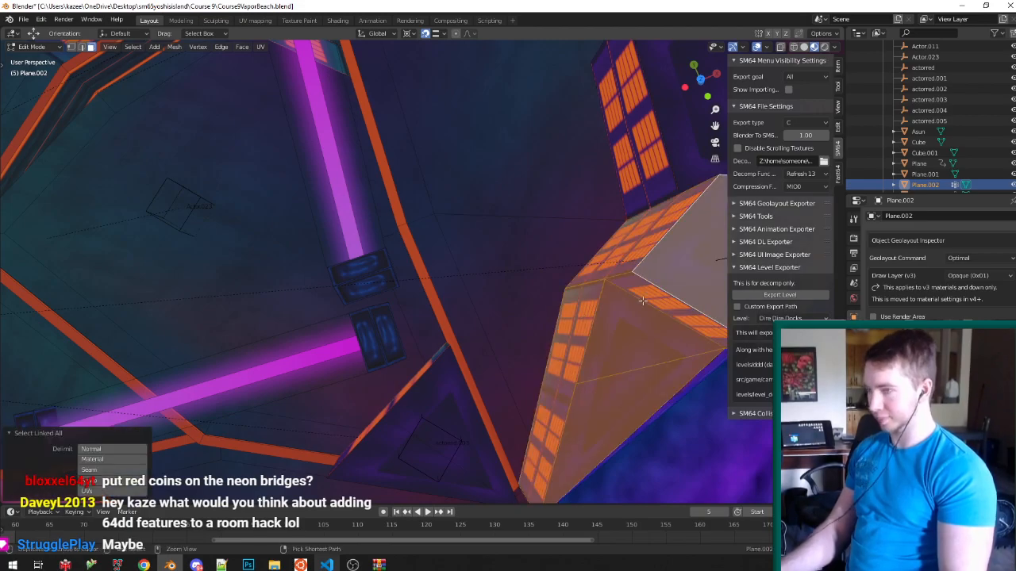
scroll(643, 301, "down", 6)
scroll(378, 238, "up", 6)
middle_click_drag(379, 269, 374, 232)
scroll(373, 231, "up", 3)
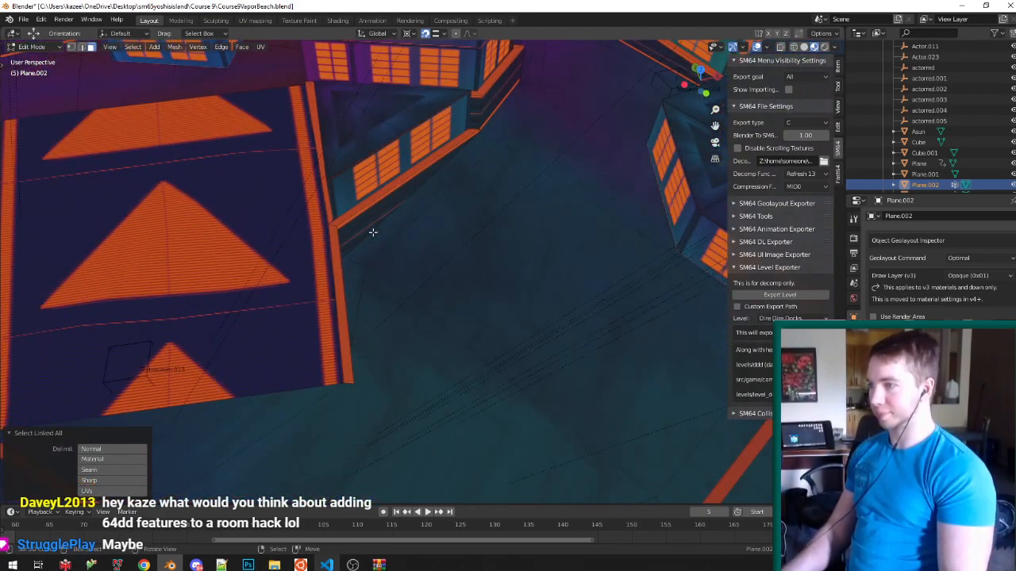
key("shift+d")
left_click(364, 278)
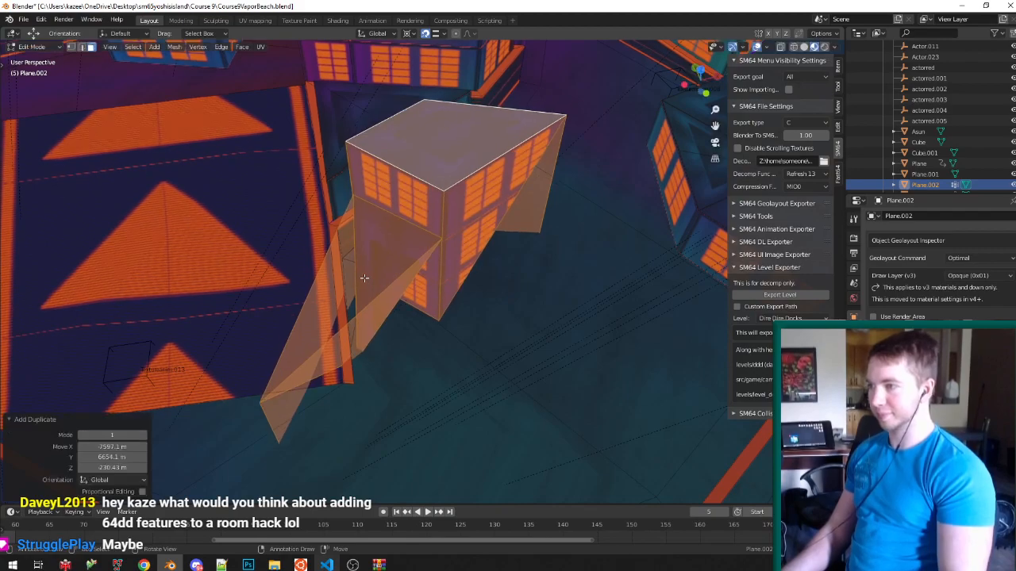
Rotate the duplicated building about 189° around Z and move it onto the plaza floor with vertex snapping.
key("comma")
key("r")
key("z")
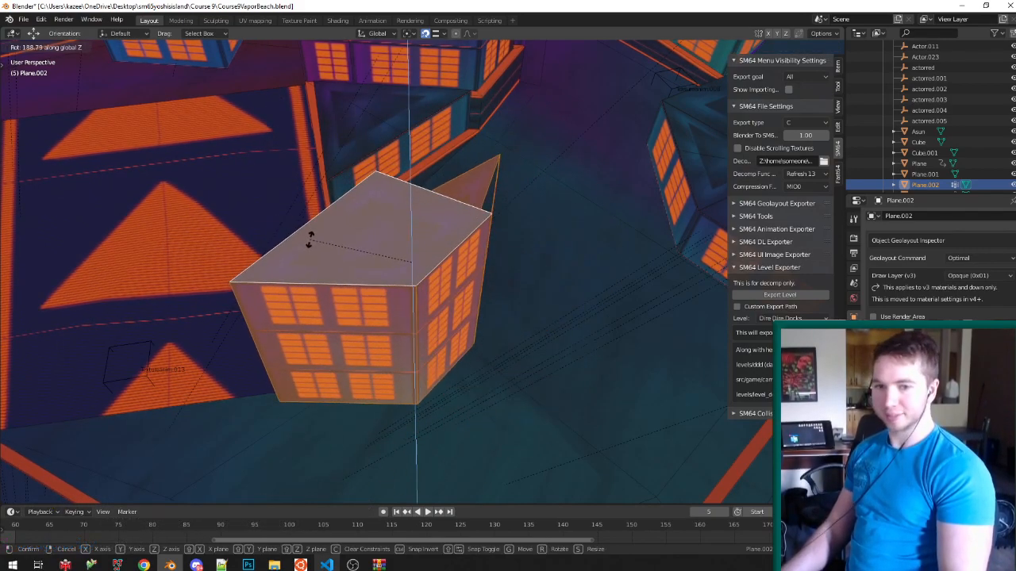
left_click(310, 239)
mouse_move(420, 219)
middle_mouse_down()
mouse_move(393, 275)
mouse_move(391, 218)
mouse_move(361, 191)
mouse_move(421, 230)
middle_mouse_up()
key("ctrl+shift+Tab")
left_click(341, 192)
key("g")
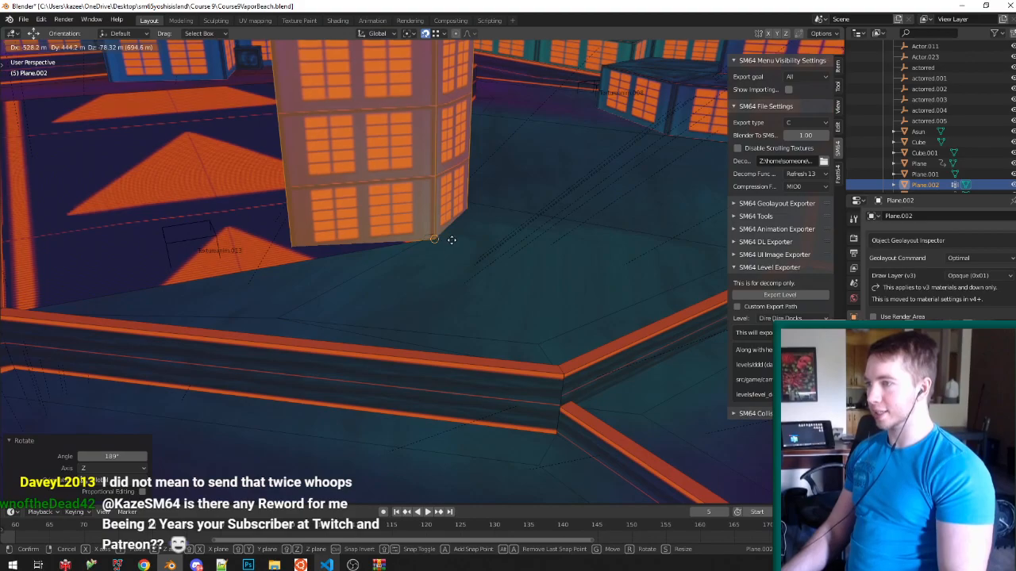
left_click(457, 238)
key("Tab")
middle_click_drag(457, 238, 401, 369)
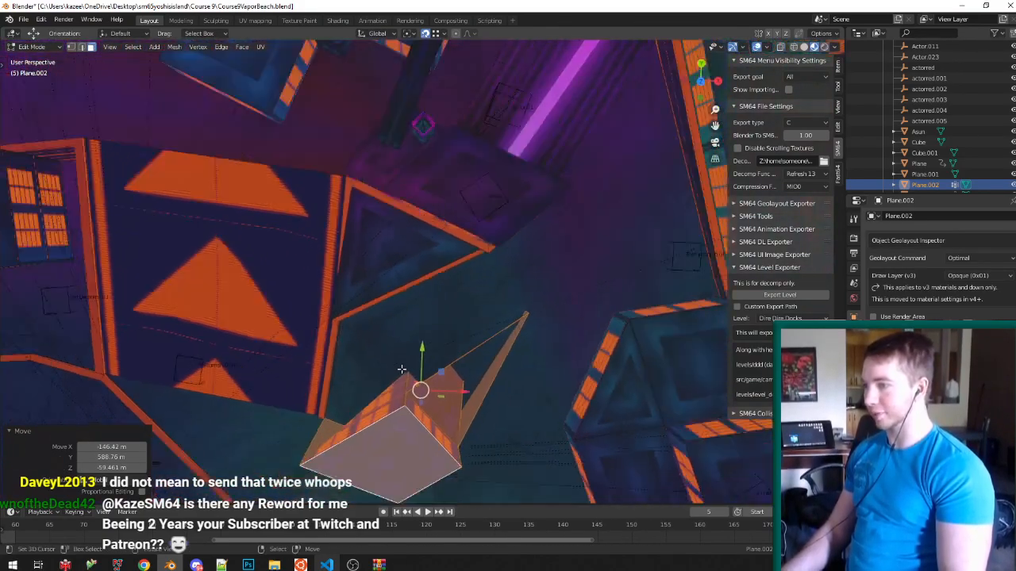
Move the duplicated building's inner corner vertices horizontally about -1047 m in X and 824 m in Y, towards the ramp's edge.
scroll(402, 369, "up", 2)
key("ctrl+Tab")
left_click(383, 350)
key("z")
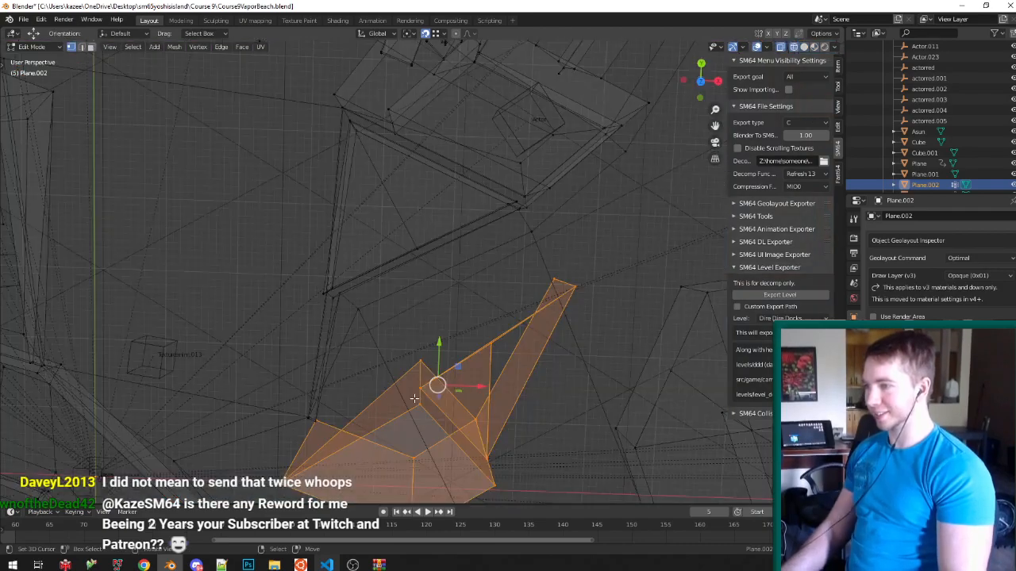
key("a")
left_click_drag(401, 433, 444, 339)
middle_click_drag(373, 315, 436, 242)
key("z")
key("alt+z")
scroll(345, 284, "up", 1)
key("g")
key("shift+z")
left_click(346, 285)
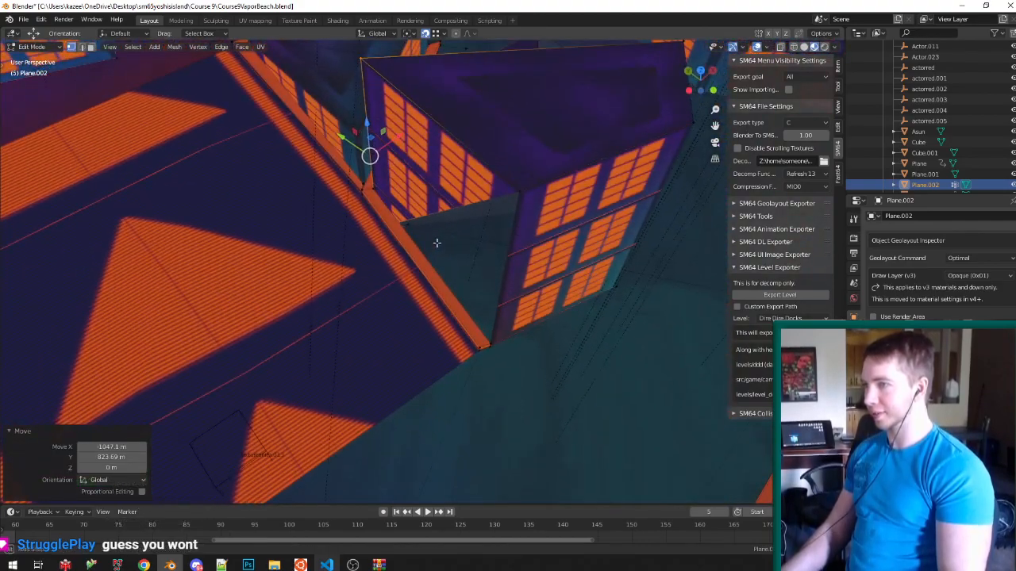
Fill the triangular gap in the ramp-side wall and join the new face with its neighbour into one quad.
left_click(455, 254)
right_click(452, 205)
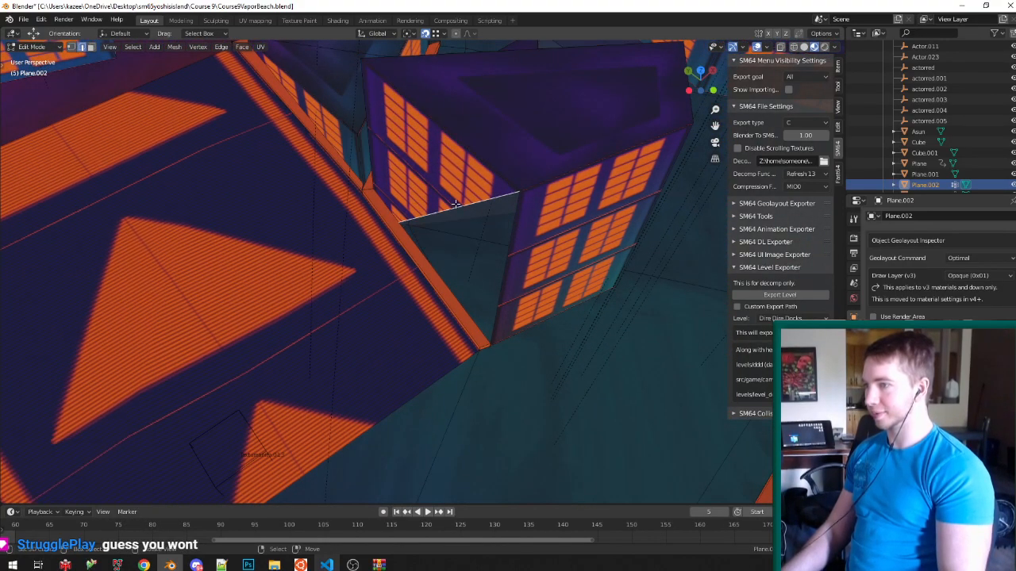
right_click(511, 267, "shift")
key("f")
left_click(466, 290)
right_click(463, 186, "shift")
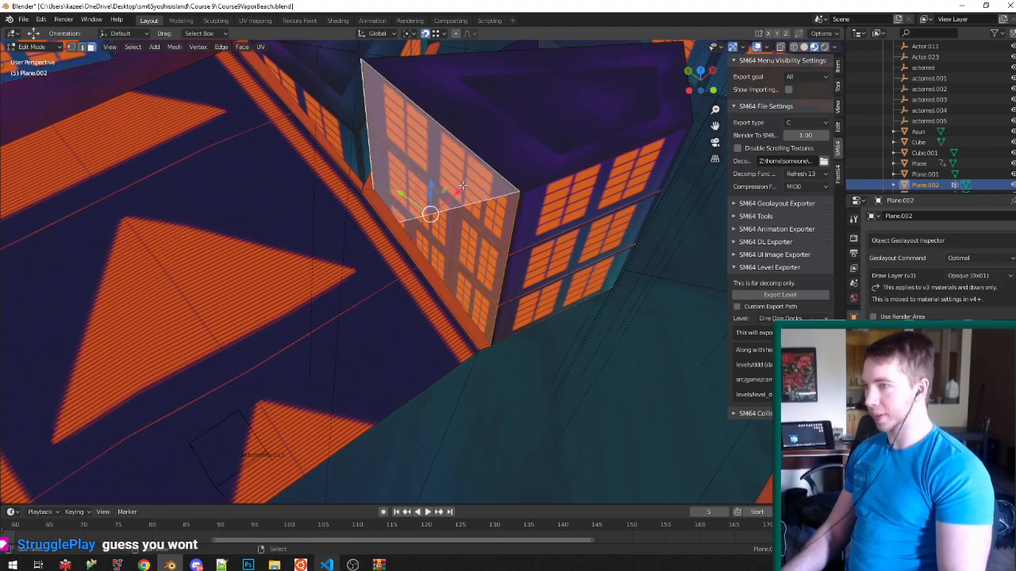
key("alt+j")
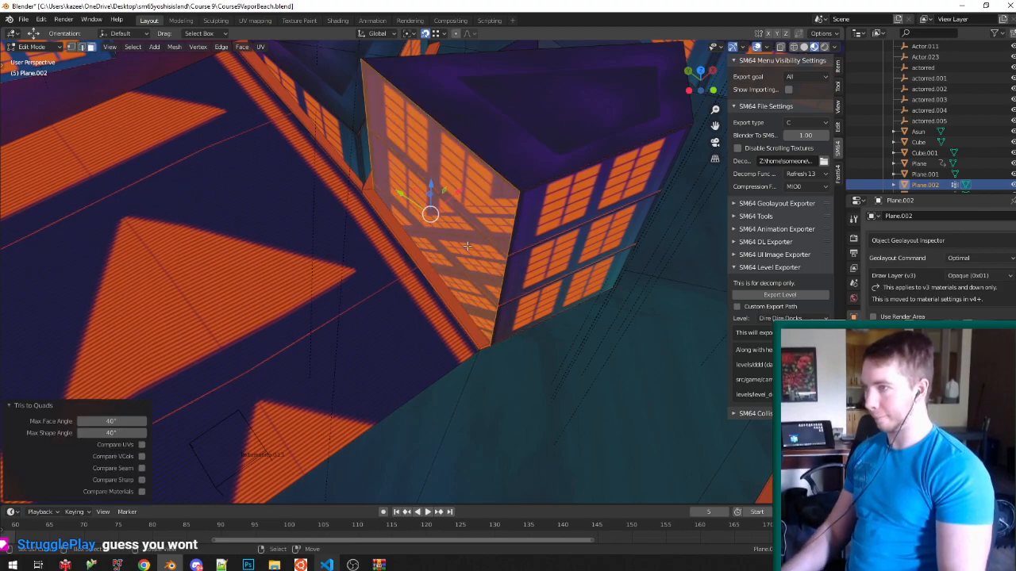
Unwrap the joined wall face with Follow Active Quads, using the adjacent windowed wall as the active face.
right_click(450, 190)
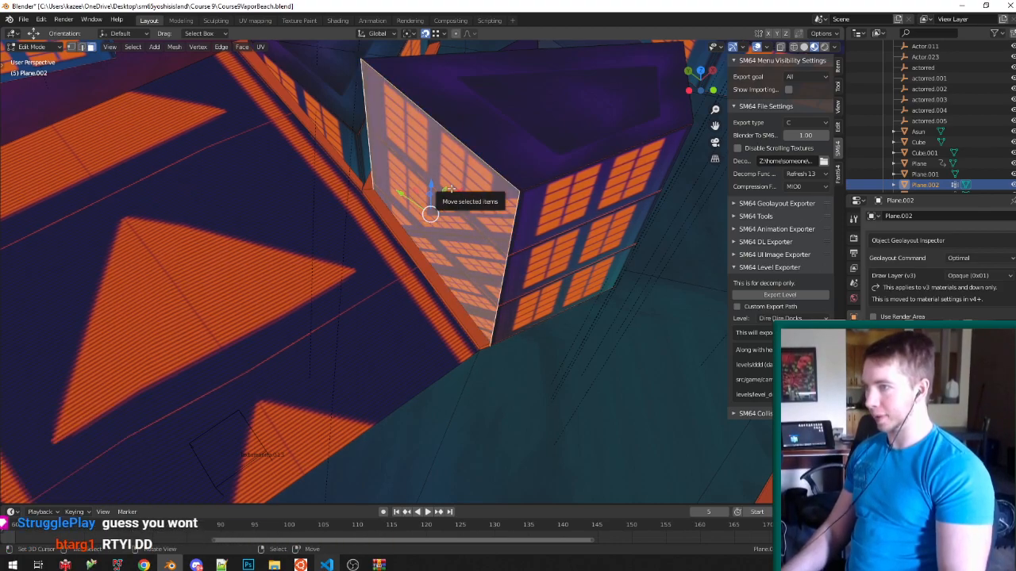
right_click(520, 231, "shift")
key("u")
left_click(522, 231)
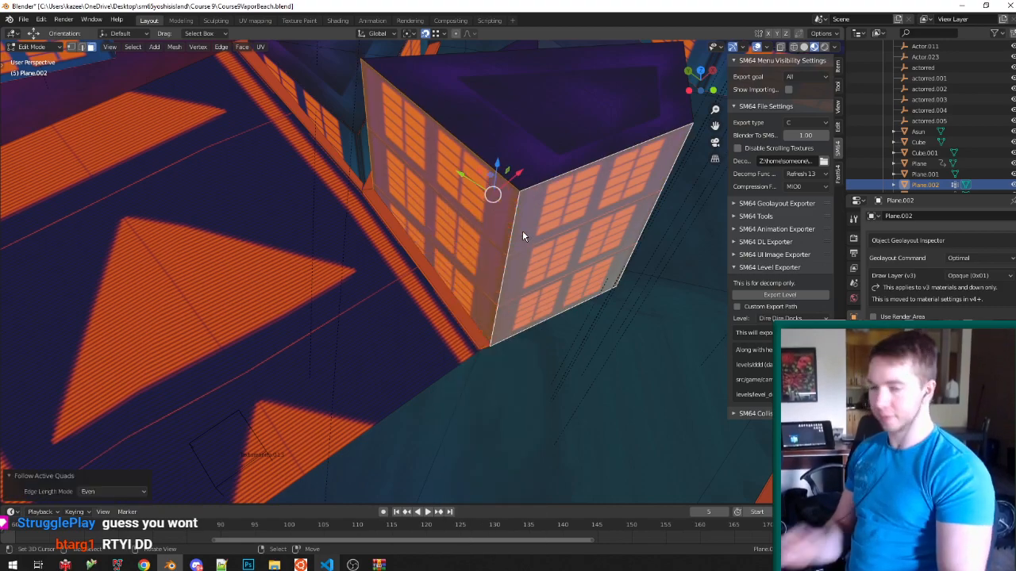
Move the vertex in the middle of the duplicated building's long wall using edge snapping.
middle_click_drag(522, 236, 422, 285)
scroll(408, 211, "up", 4)
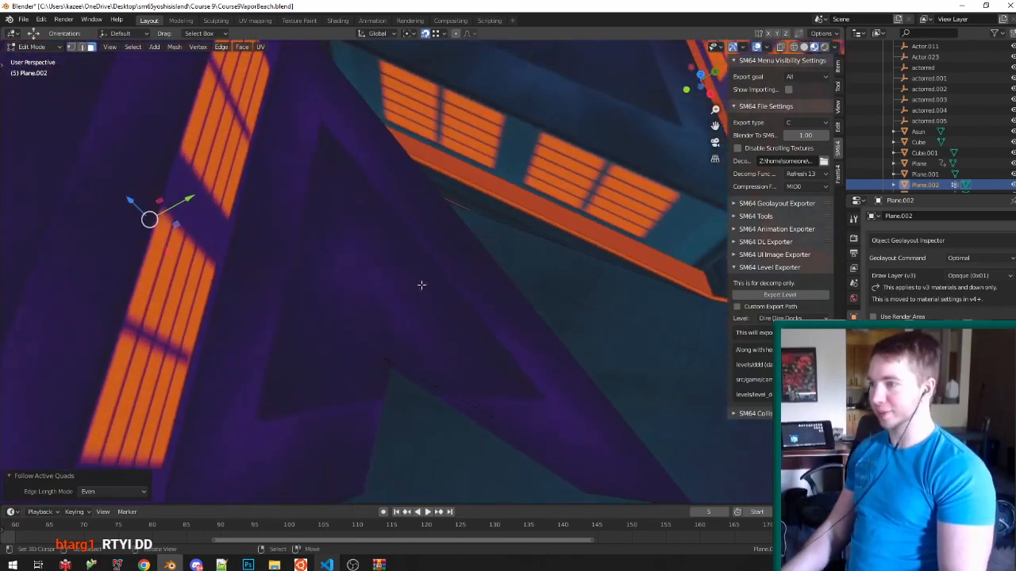
left_click(391, 329)
scroll(391, 333, "down", 4)
key("alt+z")
key("z")
right_click(403, 390)
key("z")
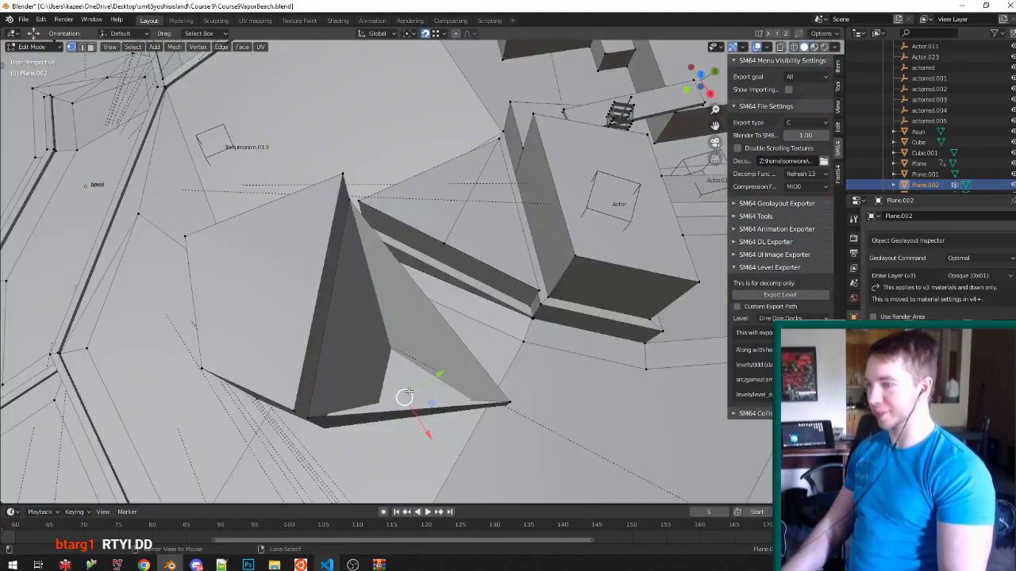
key("alt+z")
middle_click_drag(400, 333, 397, 304)
key("ctrl+shift+Tab")
left_click(363, 316)
key("g")
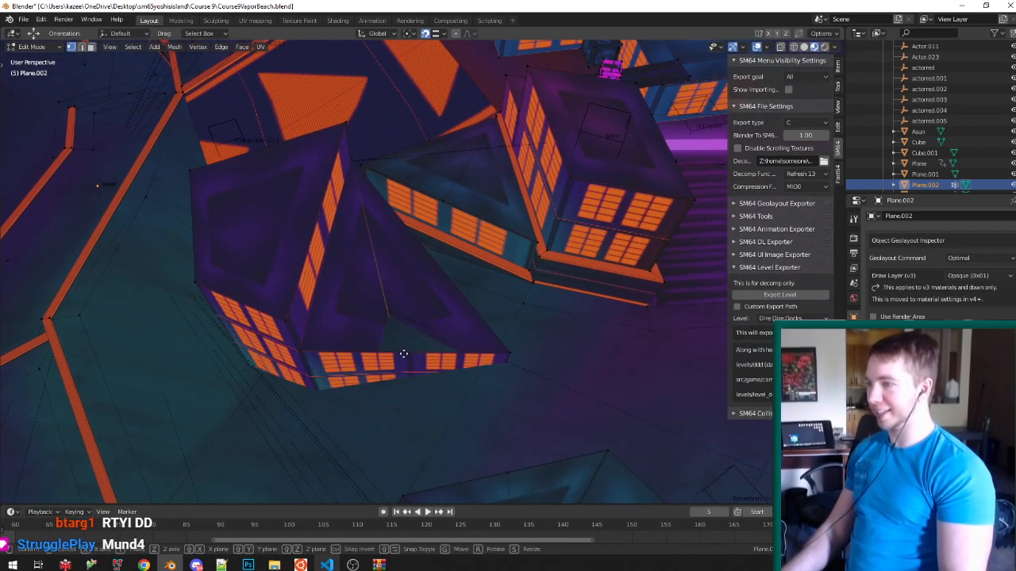
left_click(410, 353)
Move the vertices at the long wall's far end horizontally, about -615 m in X, towards the orange-trimmed ledge.
right_click(510, 356)
middle_click_drag(510, 356, 465, 223)
right_click(451, 168, "shift")
middle_click_drag(452, 168, 441, 231)
key("g")
key("shift+z")
left_click(518, 208)
scroll(354, 225, "up", 2)
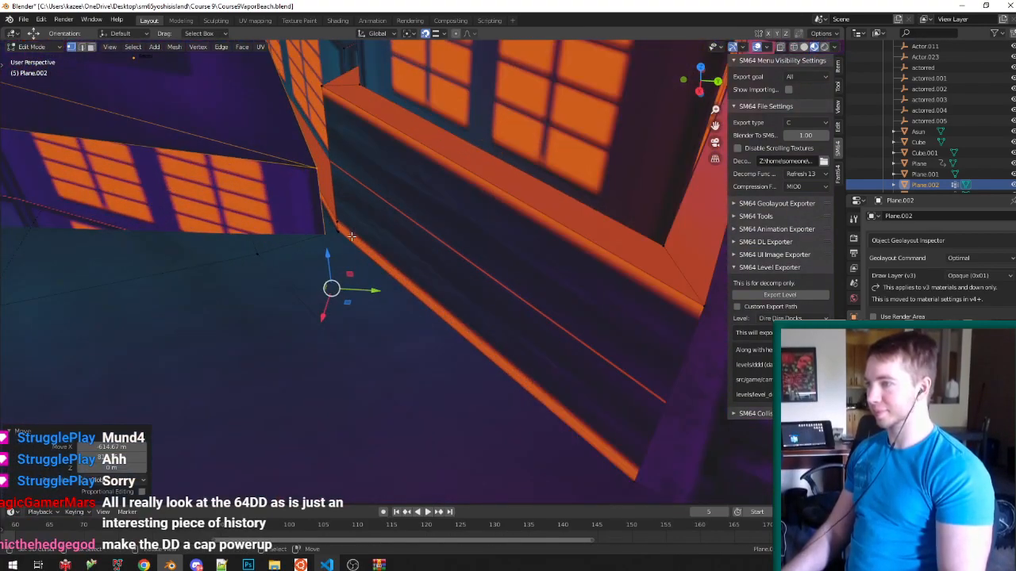
Fine-tune the wall's end vertices horizontally so they sit against the corner of the orange-trimmed ledge.
key("g")
key("shift+z")
left_click(340, 238)
key("ctrl+shift+Tab")
left_click(275, 229)
key("g")
key("shift+z")
left_click(342, 236)
Adjust the height of the wall's end vertices to match the base of the orange-trimmed ledge.
scroll(403, 249, "down", 5)
middle_click_drag(402, 248, 424, 265)
key("g")
key("z")
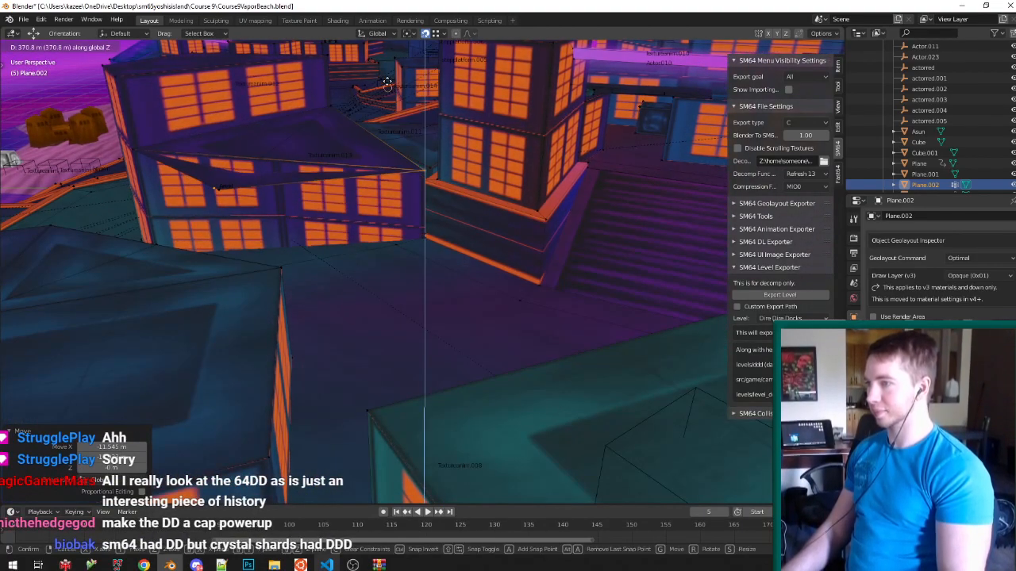
left_click(426, 239)
scroll(427, 239, "up", 4)
key("shift+Tab")
key("g")
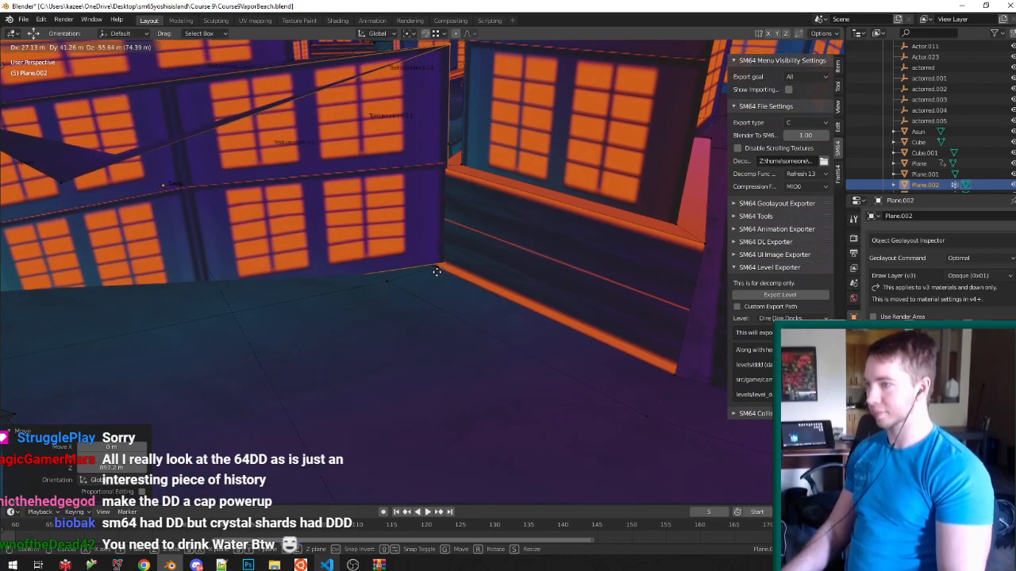
left_click(436, 270)
middle_click_drag(436, 270, 508, 307)
scroll(508, 306, "down", 2)
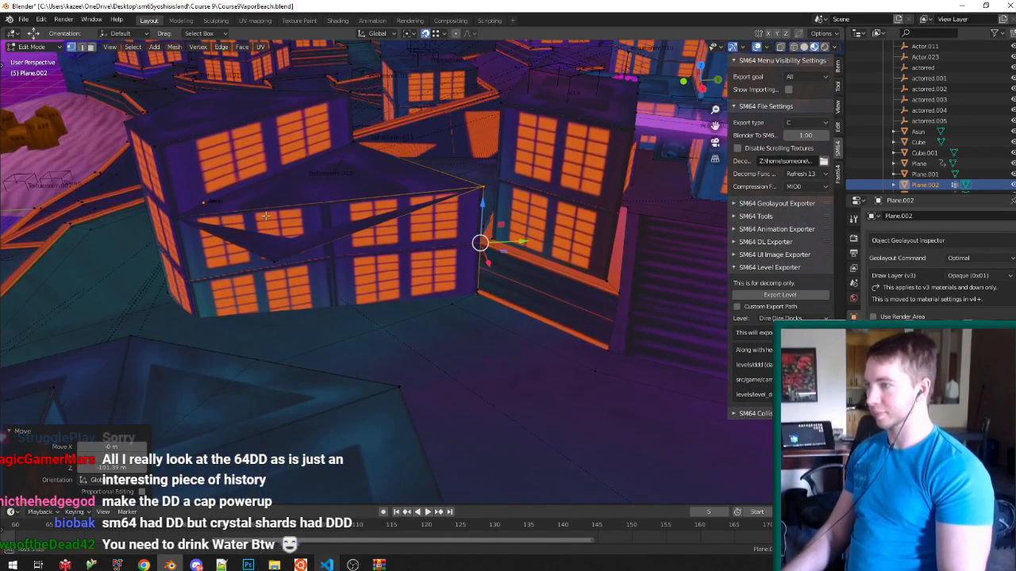
Snap the sagging roof vertex onto the top edge of the long wall with edge snapping and save the file.
left_click(278, 263)
key("ctrl+shift+Tab")
left_click(302, 201)
key("g")
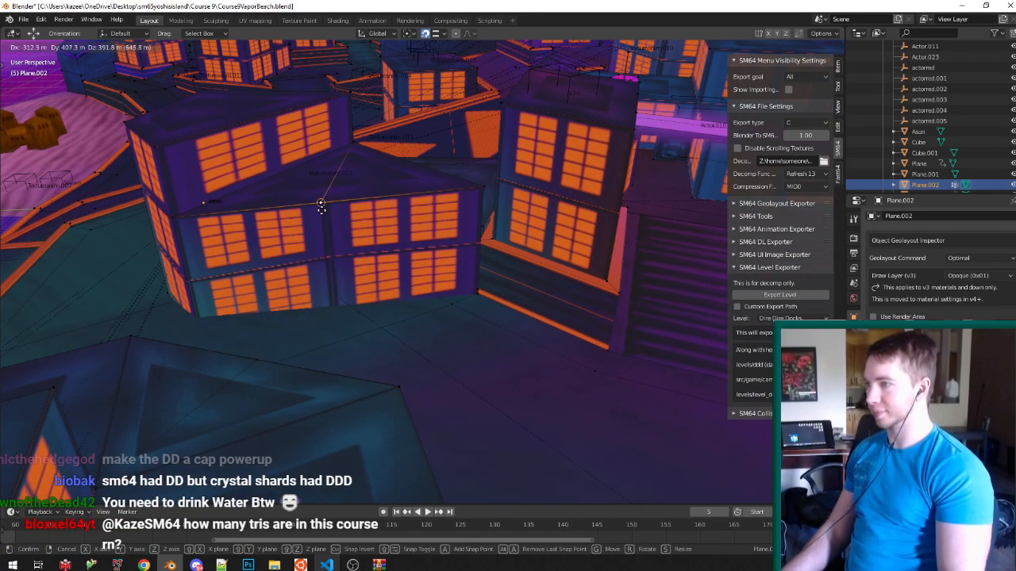
left_click(323, 204)
key("ctrl+s")
middle_click_drag(377, 201, 458, 209)
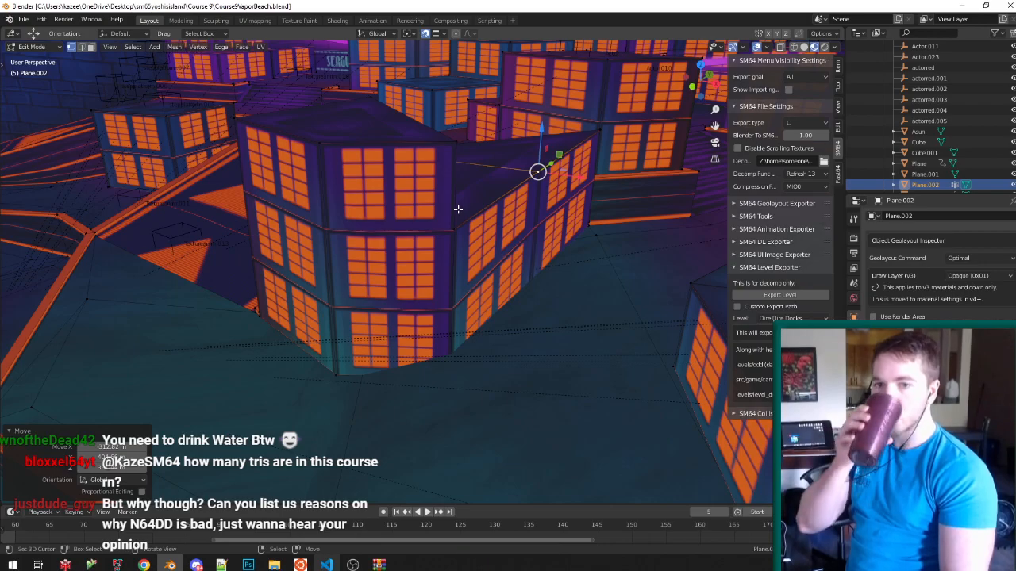
Move the duplicated building's front corner vertices horizontally, outward over the plaza floor with Z locked.
middle_click_drag(456, 210, 447, 275)
middle_click_drag(339, 399, 507, 342)
key("shift+z")
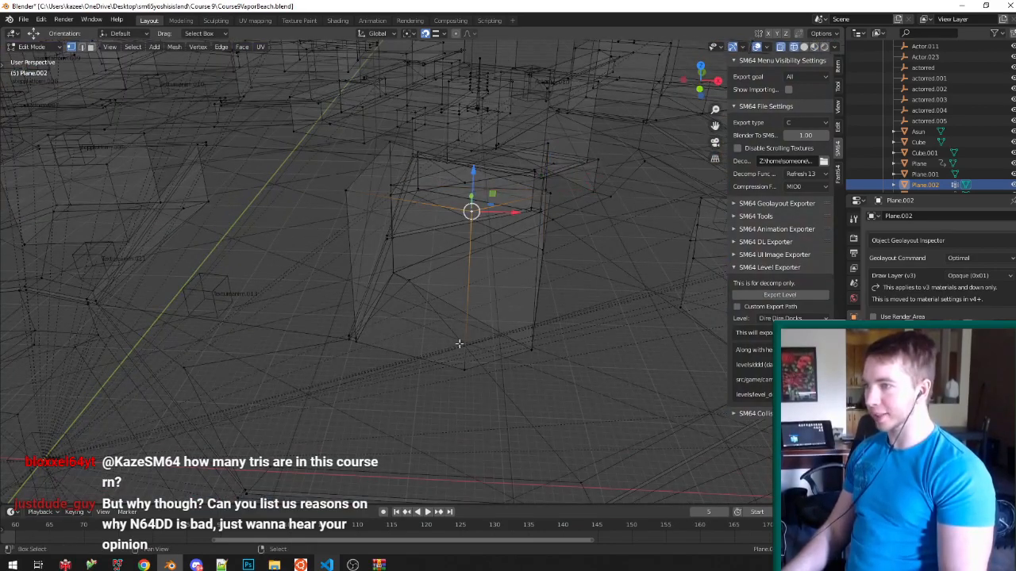
key("shift+z")
key("g")
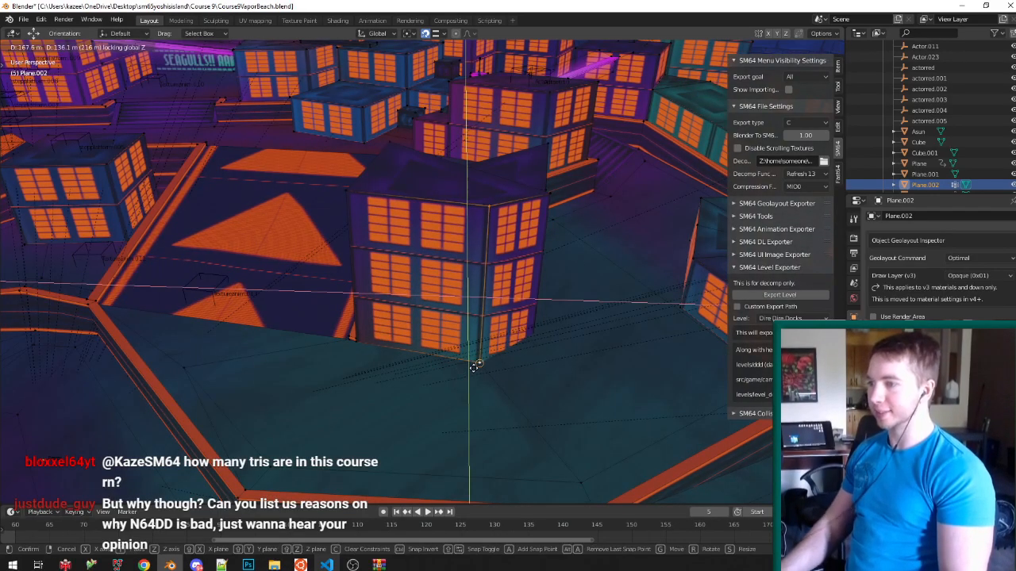
left_click(480, 366)
Box-select the full column of vertices at the building's front corner in wireframe and reposition it horizontally with Z locked.
mouse_move(555, 223)
middle_mouse_down()
mouse_move(418, 358)
mouse_move(367, 388)
middle_mouse_up()
key("alt+z")
key("z")
key("ctrl+Tab")
left_click(367, 393)
key("a")
key("b")
left_click_drag(377, 431, 428, 338)
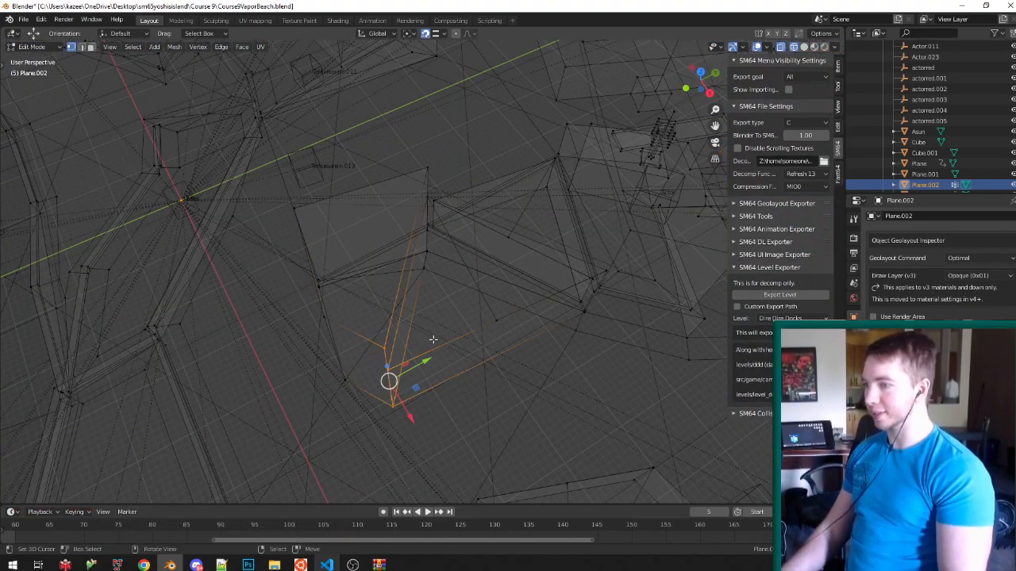
key("z")
key("alt+z")
mouse_move(435, 344)
middle_mouse_down()
mouse_move(440, 320)
mouse_move(429, 337)
middle_mouse_up()
key("g")
key("shift+z")
left_click(495, 355)
Snap the low roof's vertex onto the long wall's top edge, about 122 m in X and 402 m in Y, and save the file.
key("g")
left_click(525, 318)
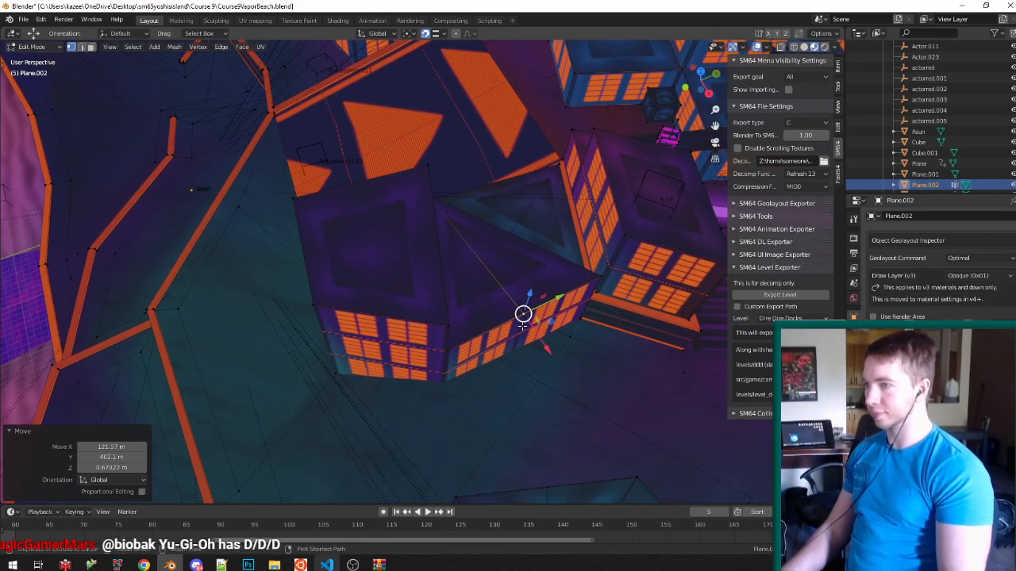
key("ctrl+s")
middle_click_drag(508, 319, 484, 294)
key("Tab")
Flatten the two triangular roof faces above the long wall by scaling them to 0 in Z.
middle_click_drag(369, 321, 453, 194)
key("Tab")
middle_click_drag(490, 155, 450, 174)
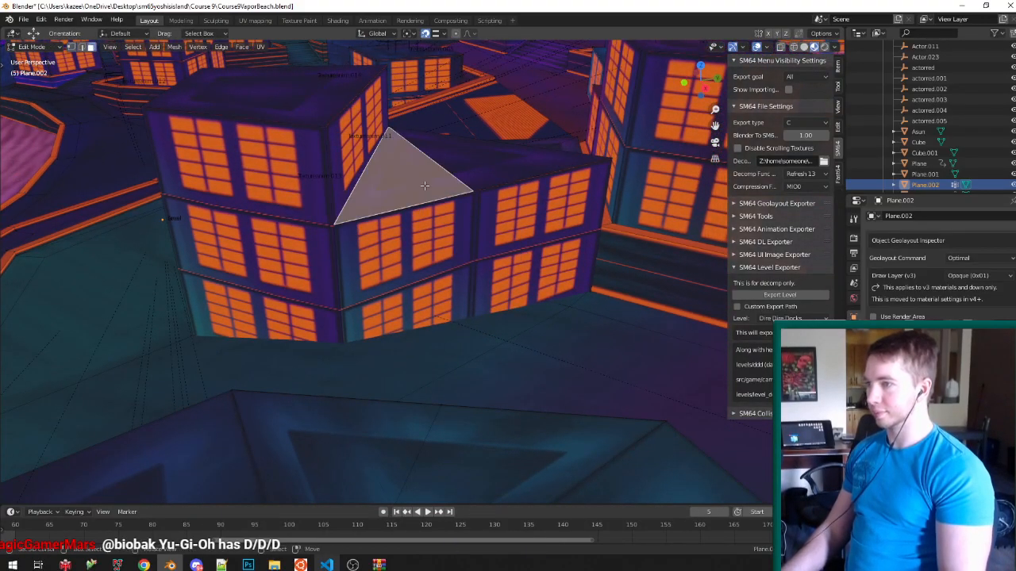
type("0")
key("Return")
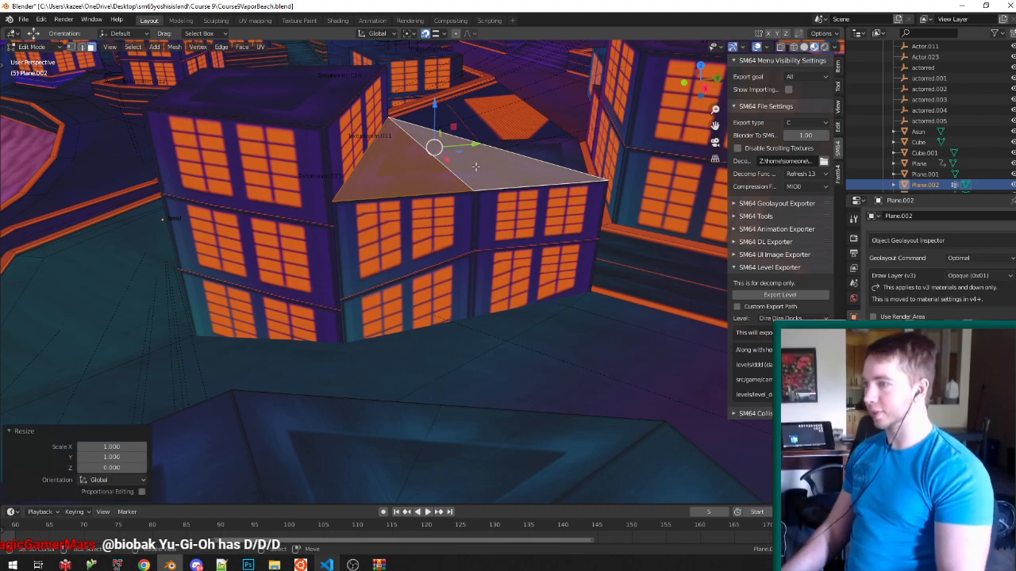
Lower the flattened roof faces about 171.5 m in Z to the tall block's floor line.
key("g")
key("z")
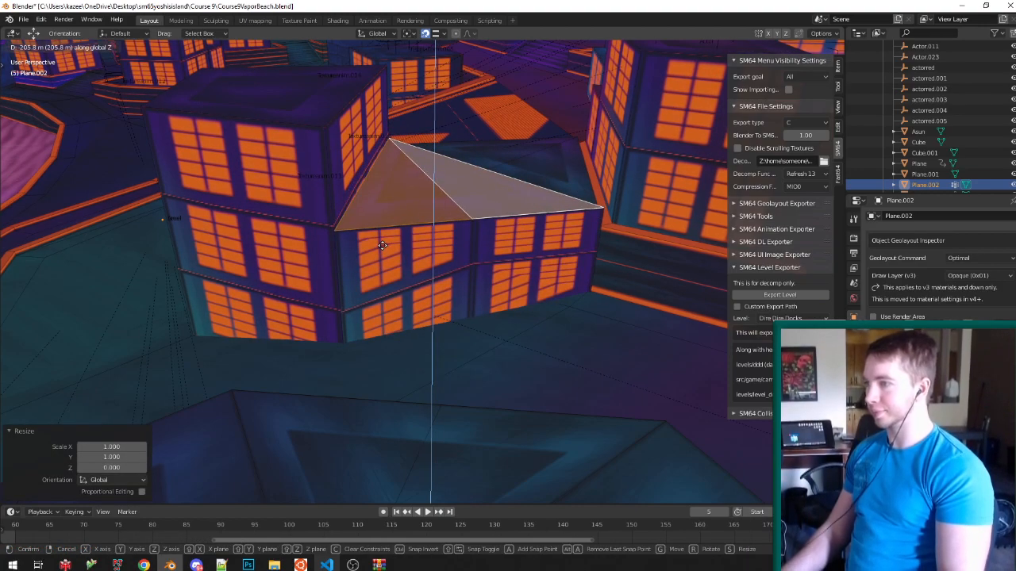
left_click(385, 240)
middle_click_drag(385, 240, 349, 198)
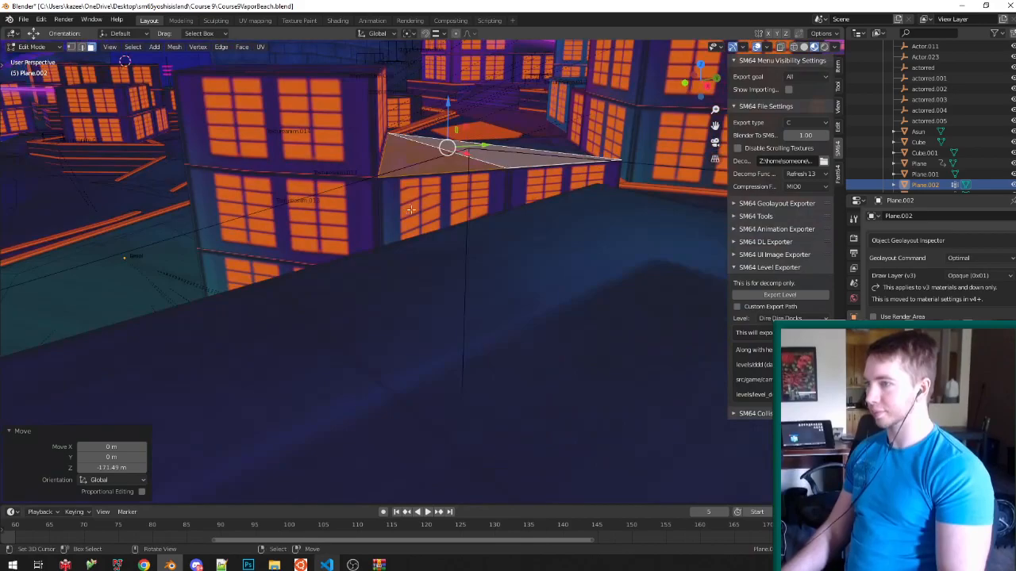
scroll(416, 211, "up", 3)
right_click(421, 213)
middle_click_drag(421, 213, 556, 254)
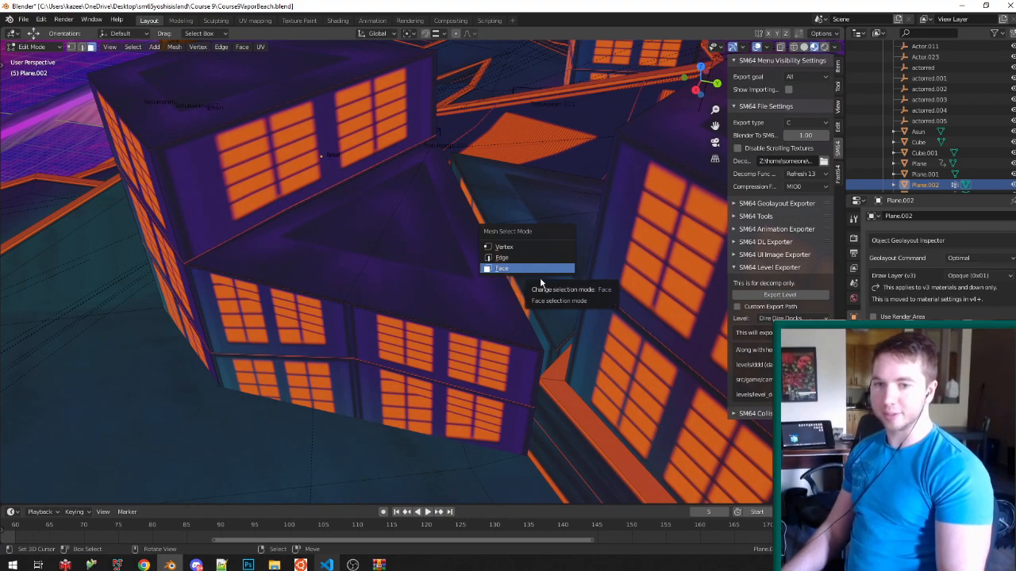
Extrude the open edge at the low roof's far end to the tall block's corner with snapping to fill the gap.
left_click(532, 268)
right_click_drag(530, 367, 532, 354)
key("ctrl+z")
middle_click_drag(532, 354, 501, 264)
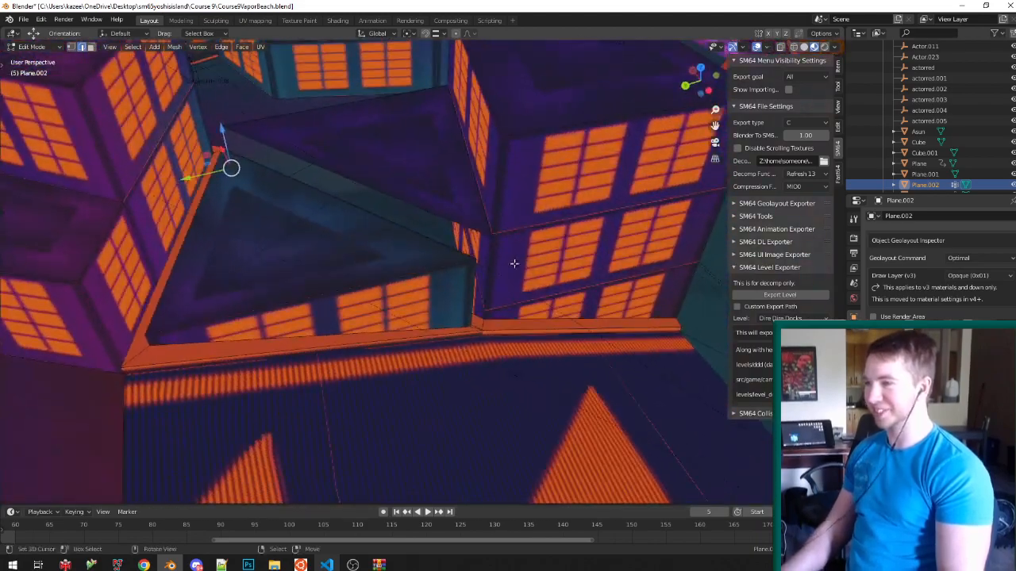
scroll(501, 265, "up", 3)
key("ctrl+shift+Tab")
left_click(442, 247)
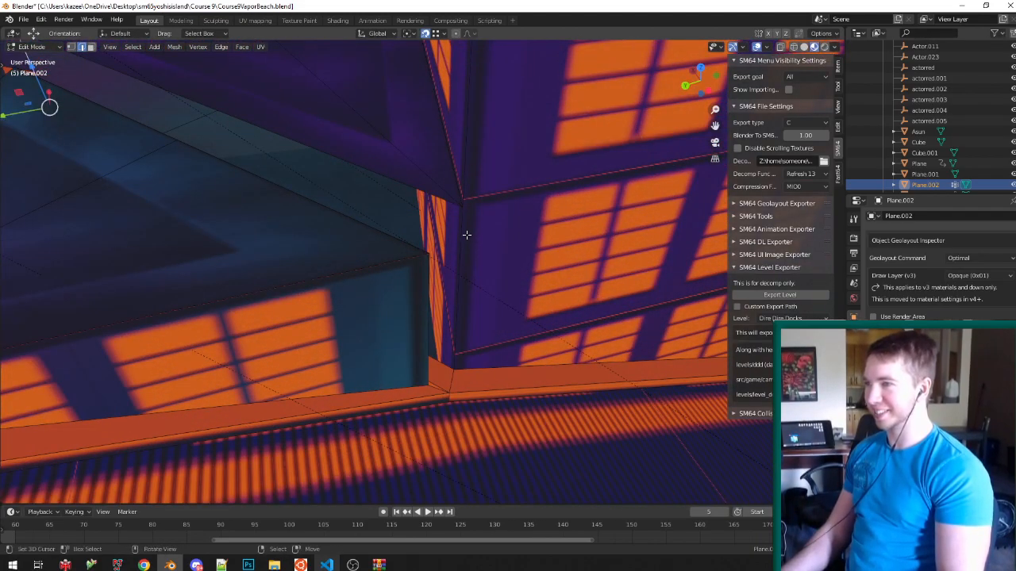
key("shift+Tab")
key("e")
left_click(465, 209)
Unwrap the new wall face to match the neighbouring window face using Follow Active Quads and save the file.
middle_click_drag(103, 145, 365, 238)
scroll(465, 256, "up", 3)
key("ctrl+Tab")
left_click(401, 295)
left_click(365, 238)
left_click(318, 222, "shift")
key("u")
key("f")
key("Return")
key("Tab")
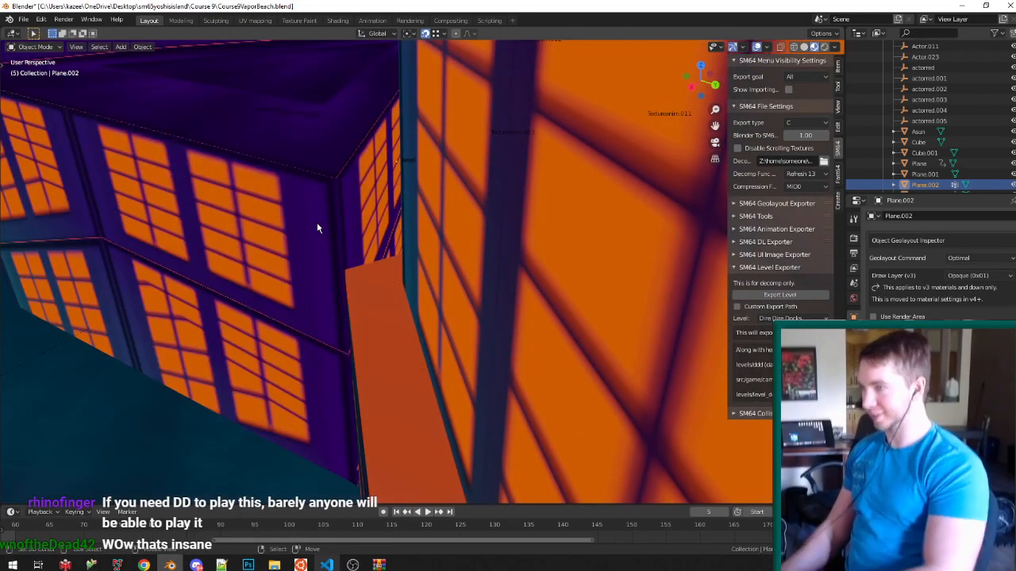
key("ctrl+s")
middle_click_drag(316, 222, 515, 210)
scroll(340, 211, "down", 4)
scroll(340, 210, "up", 3)
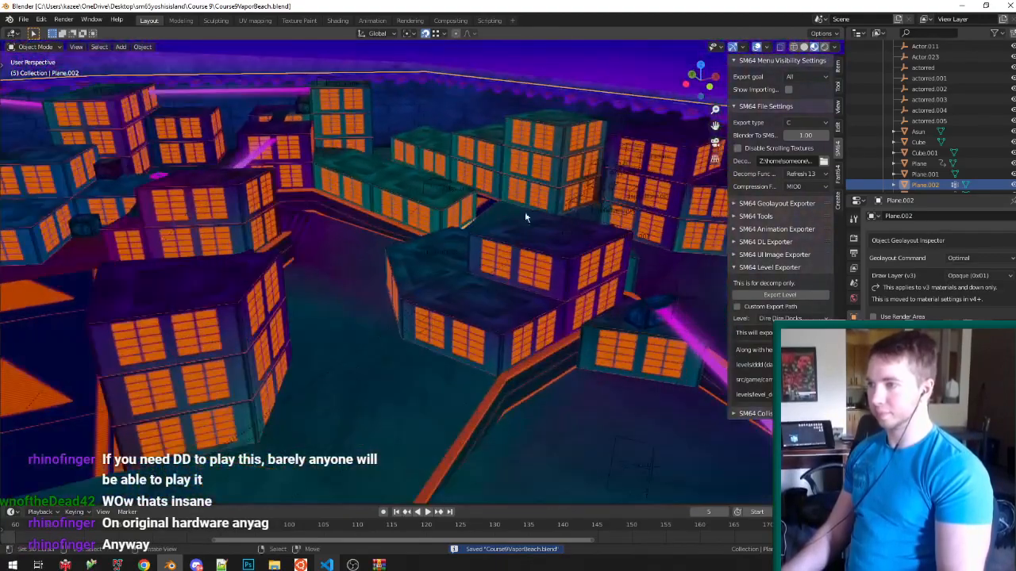
Duplicate the red coin actor from the stepped purple building onto the tall roof of the reshaped building, using face snapping.
left_click(564, 234)
middle_click_drag(564, 235, 323, 319)
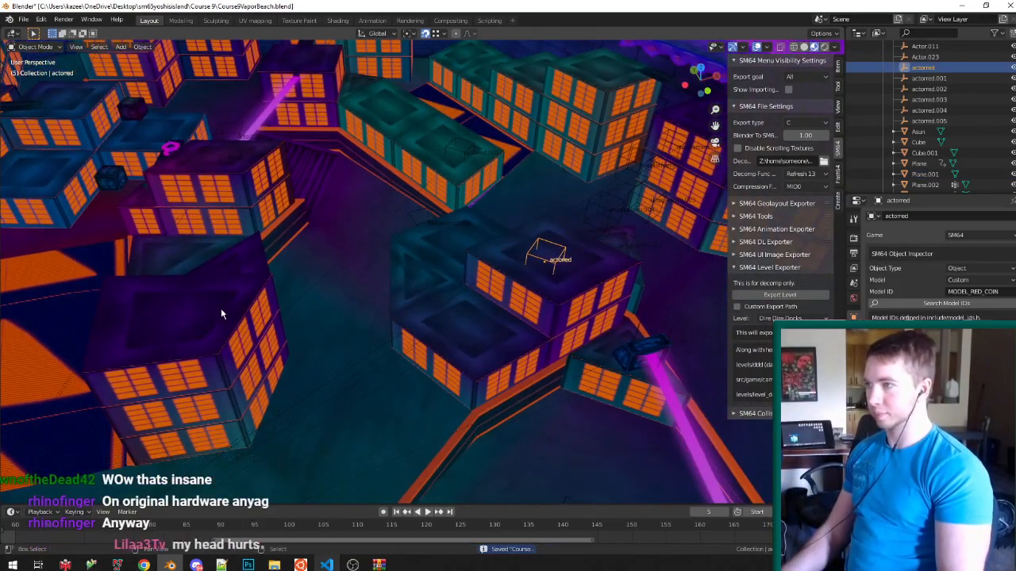
key("shift+ctrl+Tab")
key("shift+d")
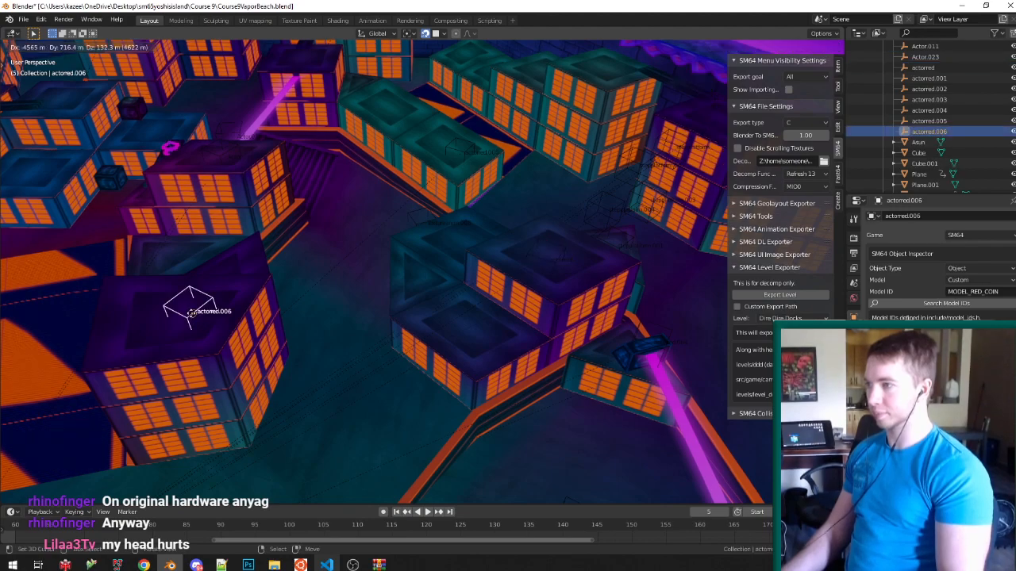
left_click(185, 320)
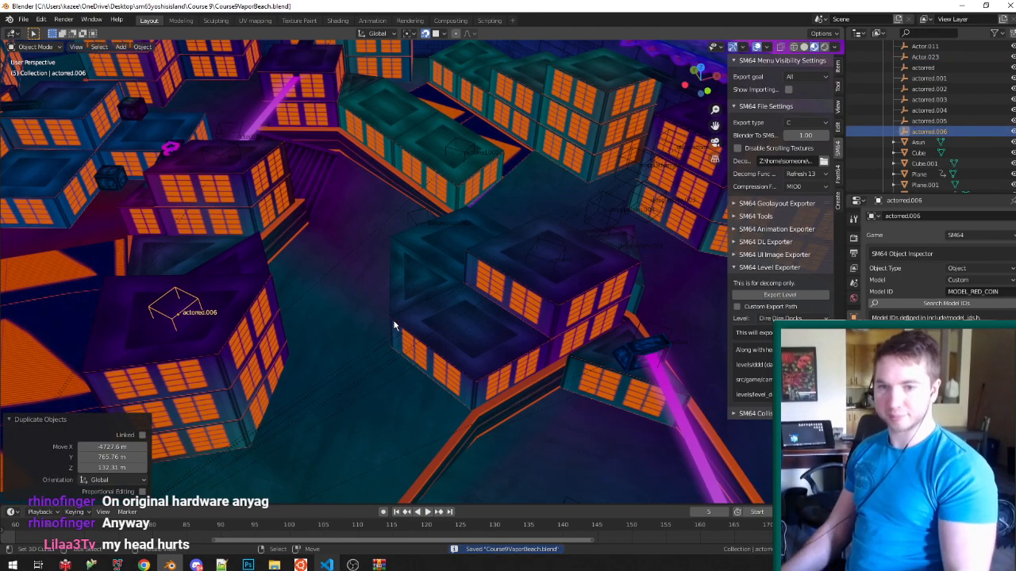
Duplicate the whole pink-ringed antenna with its spike and base onto the reshaped building's low roof and save the file.
middle_click_drag(425, 321, 157, 334)
right_click(158, 334)
scroll(157, 334, "up", 4)
key("Tab")
right_click(194, 331)
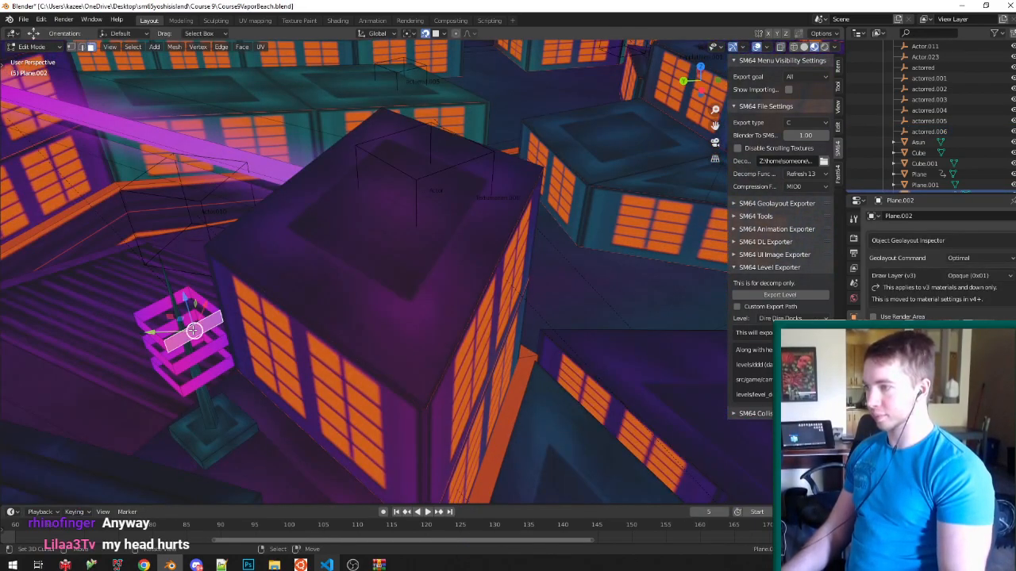
scroll(192, 365, "up", 2)
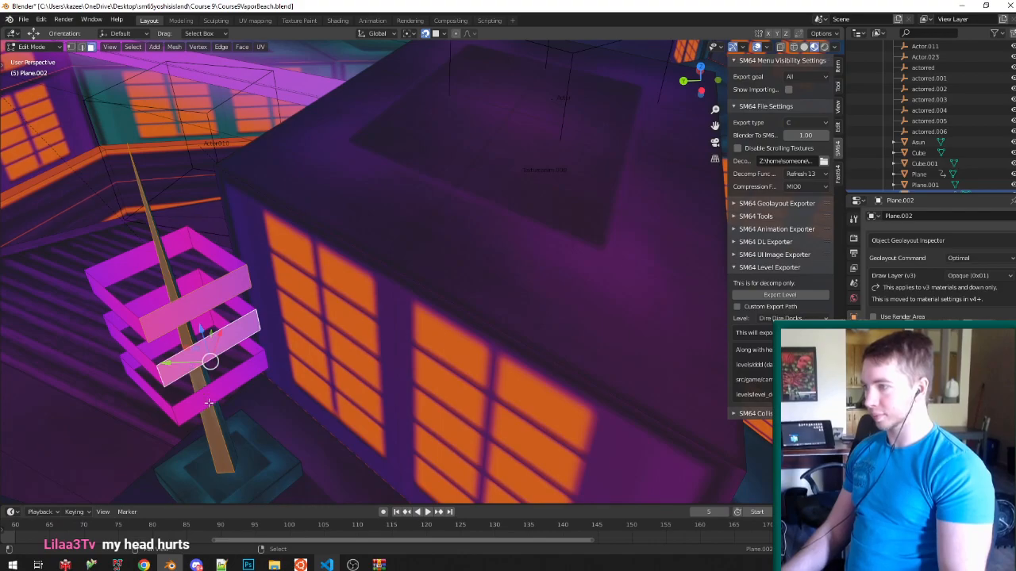
right_click(248, 443, "shift")
key("ctrl+l")
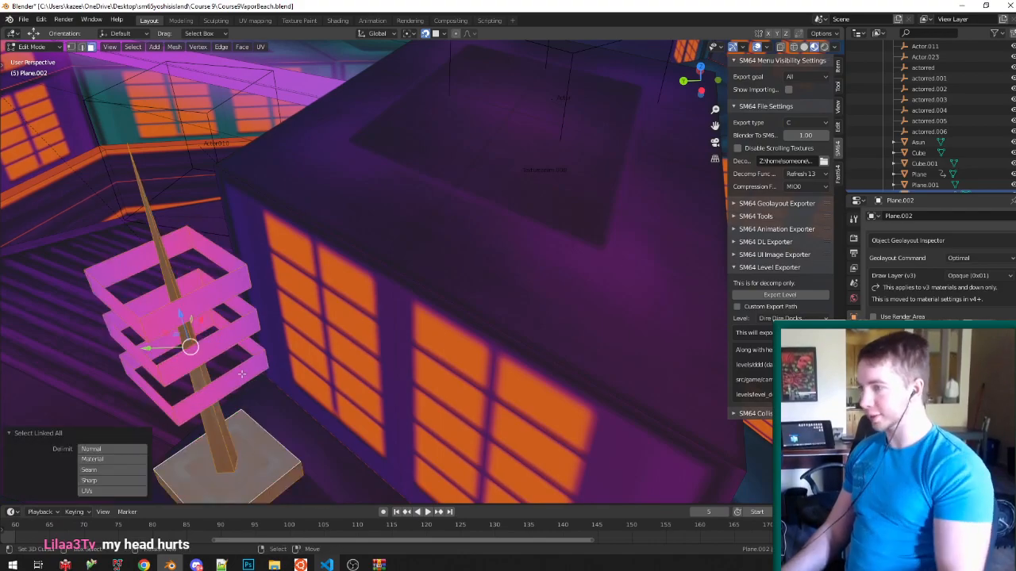
scroll(230, 377, "down", 8)
middle_click_drag(389, 166, 522, 278)
key("shift+d")
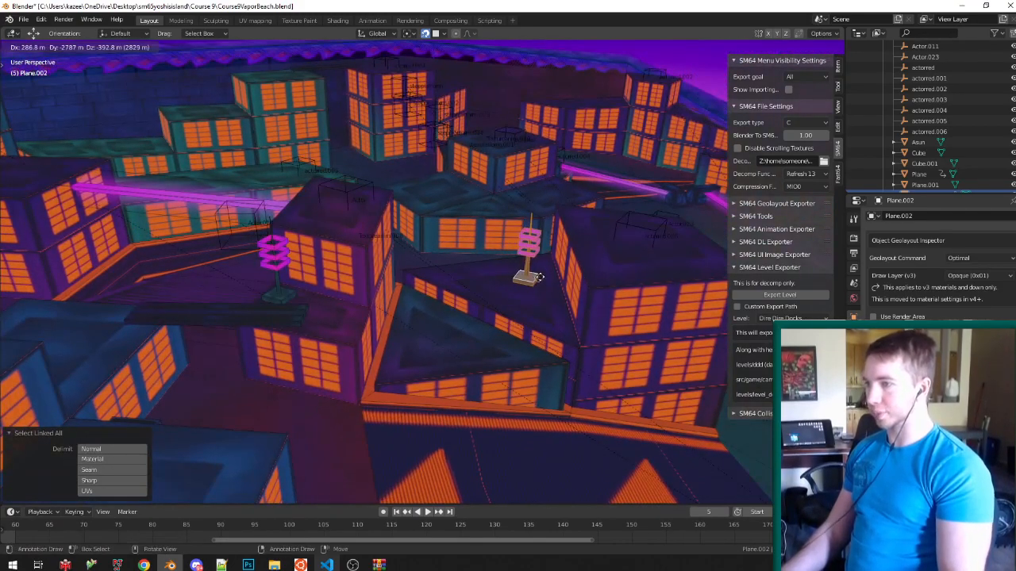
left_click(537, 271)
key("ctrl+s")
middle_click_drag(558, 297, 495, 381)
key("ctrl+s")
Duplicate the purple block holding the red coin down to the plaza's orange ledge with vertex snapping, including -500 m in Z.
right_click(452, 183)
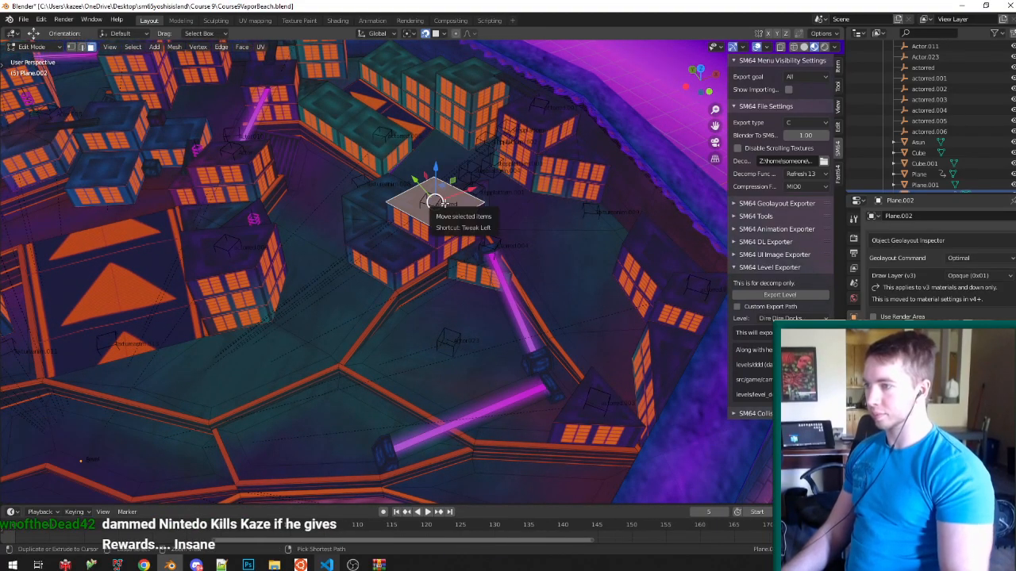
scroll(444, 206, "up", 2)
mouse_move(443, 206)
middle_mouse_down()
mouse_move(558, 219)
mouse_move(438, 191)
middle_mouse_up()
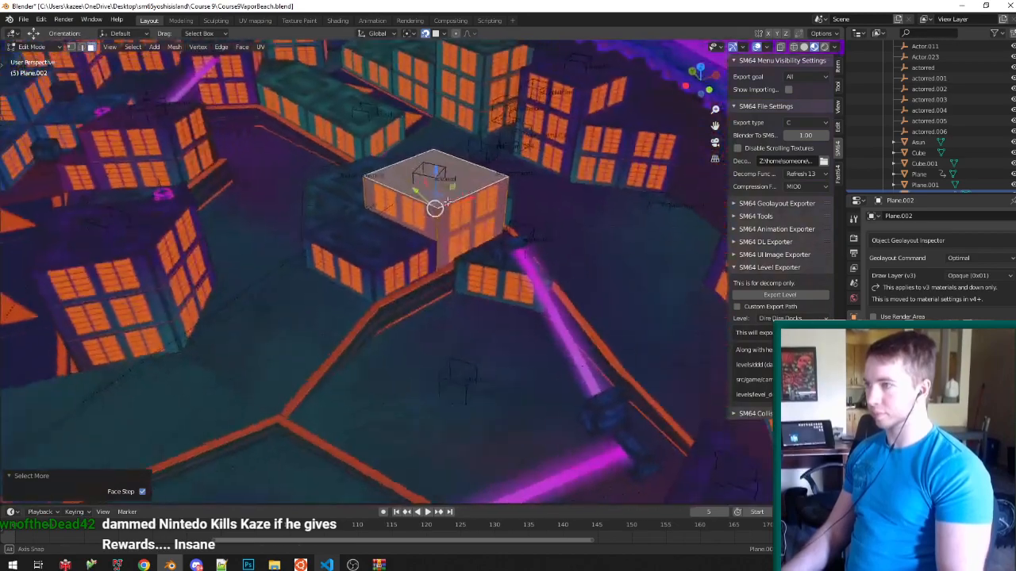
scroll(380, 401, "up", 1)
key("ctrl+shift+Tab")
left_click(318, 385)
middle_click_drag(316, 382, 262, 376)
scroll(258, 375, "up", 6)
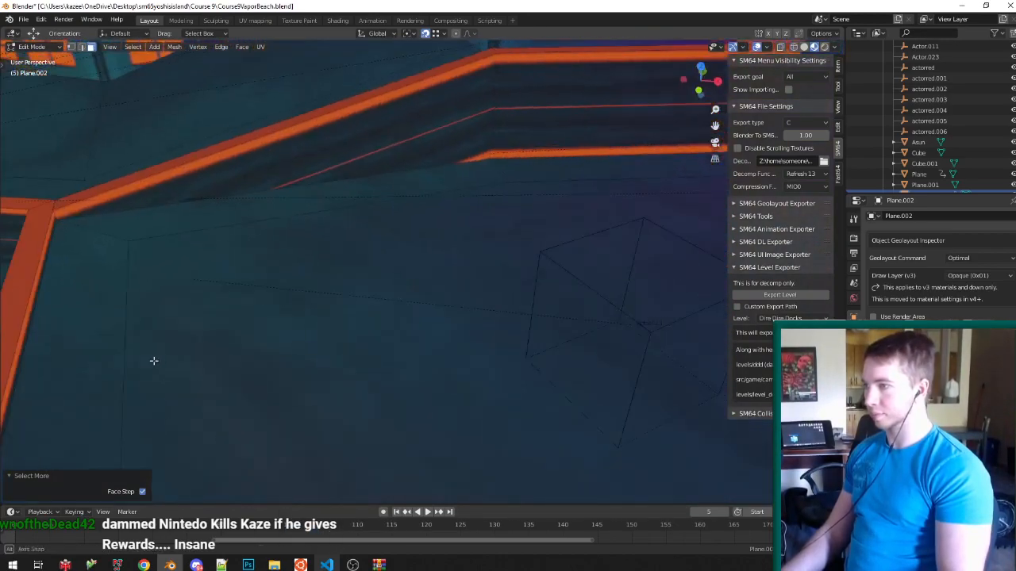
middle_click_drag(154, 361, 131, 340)
left_click(55, 178)
scroll(243, 211, "down", 5)
middle_click_drag(243, 211, 282, 266)
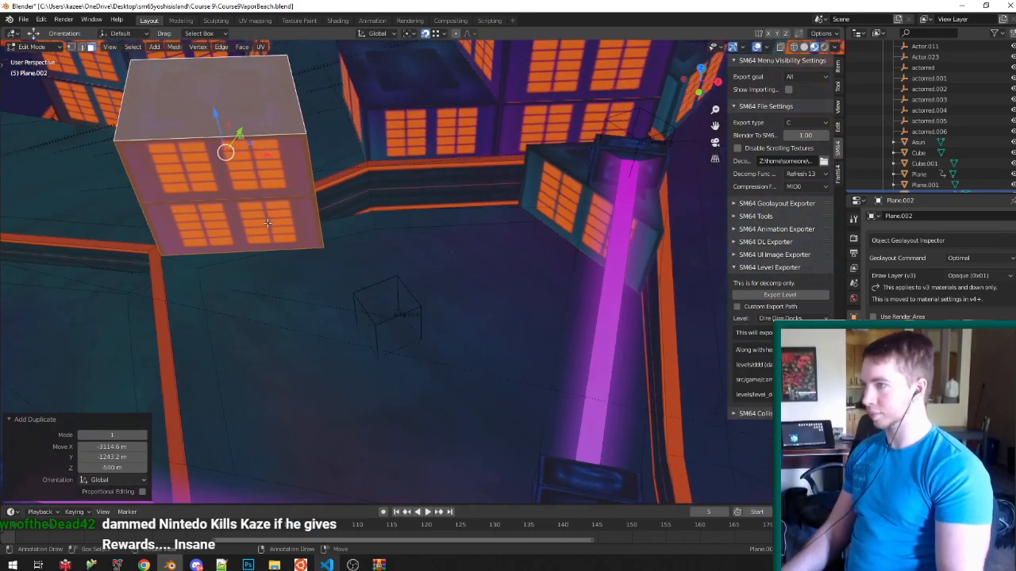
Move the duplicated block horizontally across the plaza and snap its base vertex to the corner of the orange ledge.
key("g")
key("shift+z")
left_click(358, 390)
middle_click_drag(358, 389, 417, 373)
scroll(227, 329, "up", 5)
middle_click_drag(227, 329, 182, 251)
key("g")
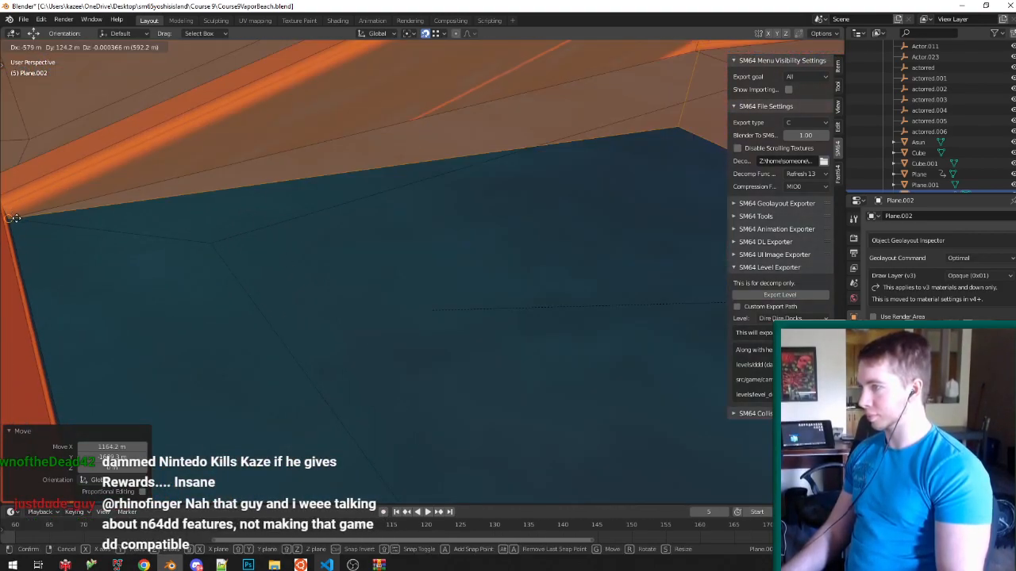
left_click(16, 219)
scroll(298, 229, "down", 8)
Move a vertical corner edge of the duplicated block to line up with the orange ledge using snapping.
left_click(291, 191)
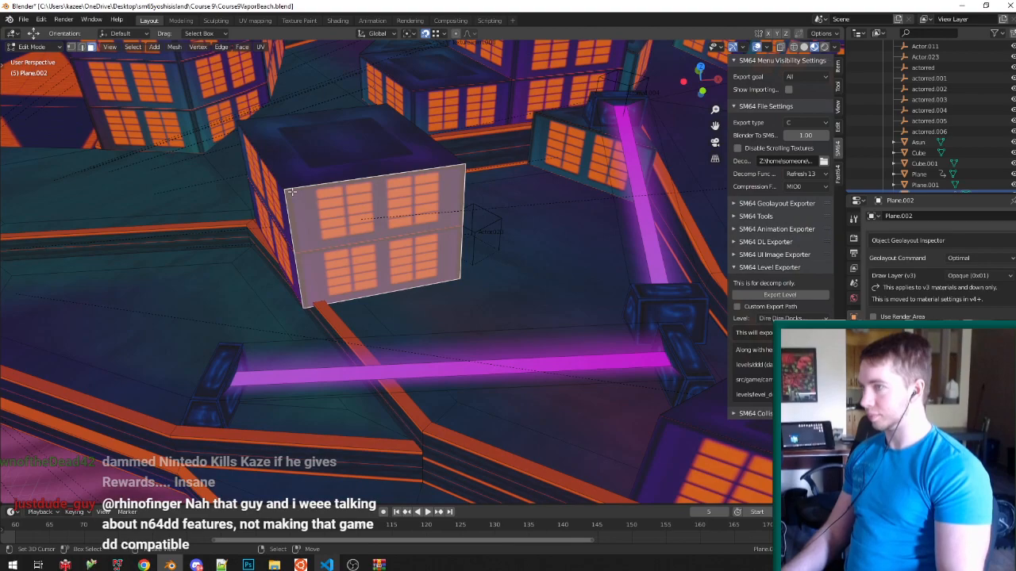
left_click(249, 240)
left_click(252, 220)
middle_click_drag(252, 219, 317, 298)
scroll(239, 310, "up", 5)
key("ctrl+shift+Tab")
left_click(176, 335)
key("g")
left_click(182, 356)
Reposition the block's front vertical edge on the plaza floor with face snapping.
left_click(385, 319)
key("ctrl+shift+Tab")
left_click(334, 334)
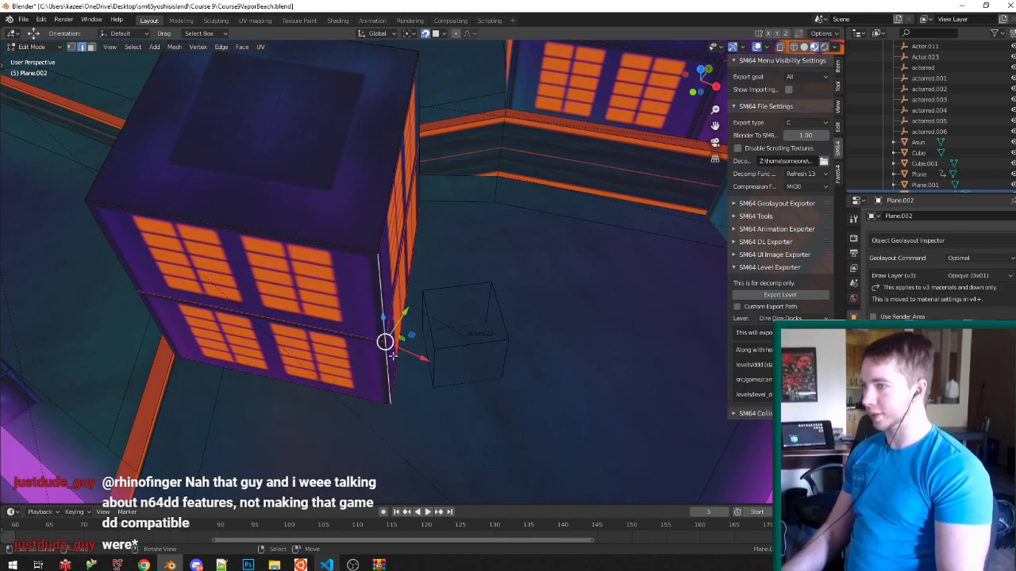
key("g")
left_click(395, 402)
scroll(405, 317, "down", 3)
left_click(423, 257)
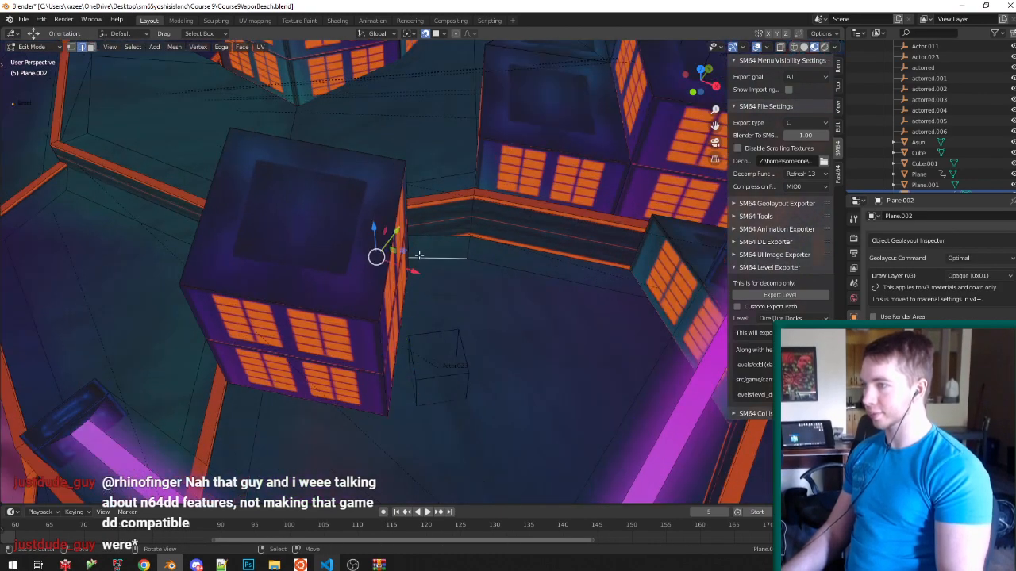
Snap the block's vertical edge to the neighbouring ledge's base vertex, about 363 m in X and 623 m in Y.
middle_click_drag(422, 257, 336, 257)
left_click(307, 191)
scroll(308, 190, "up", 5)
middle_click_drag(308, 192, 308, 229)
key("ctrl+shift+Tab")
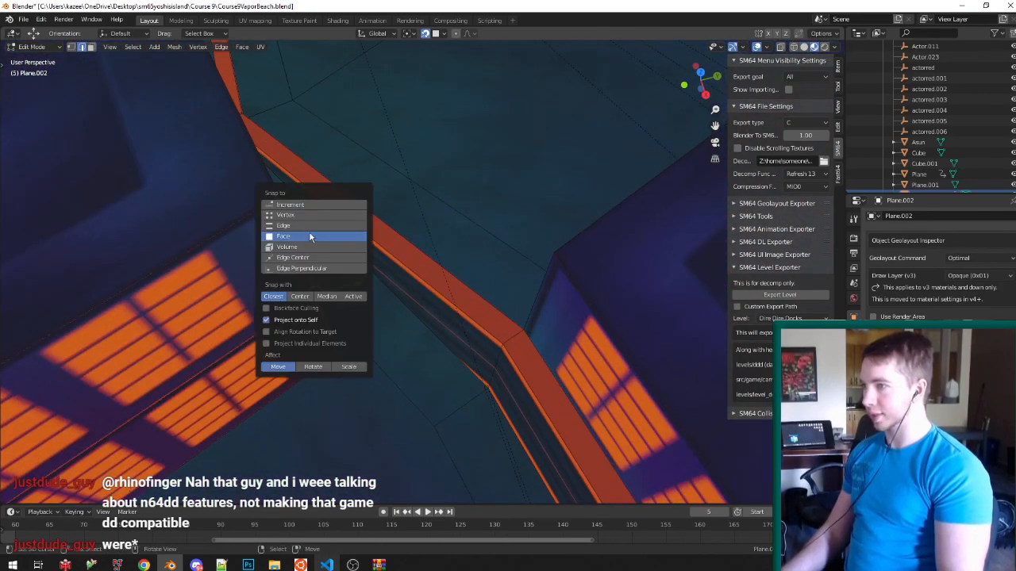
key("ctrl+shift+Tab")
left_click(318, 198)
middle_click_drag(484, 310, 490, 287)
key("g")
left_click(487, 324)
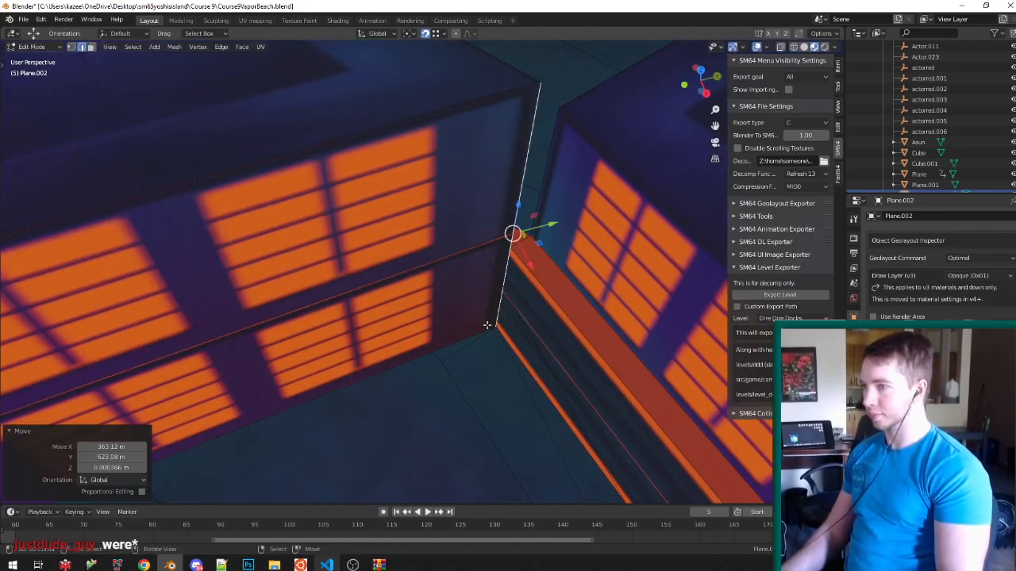
Move the block's remaining outer vertical edge across the plaza floor with face snapping.
scroll(537, 314, "down", 4)
right_click(273, 344)
right_click(217, 353)
key("ctrl+shift+Tab")
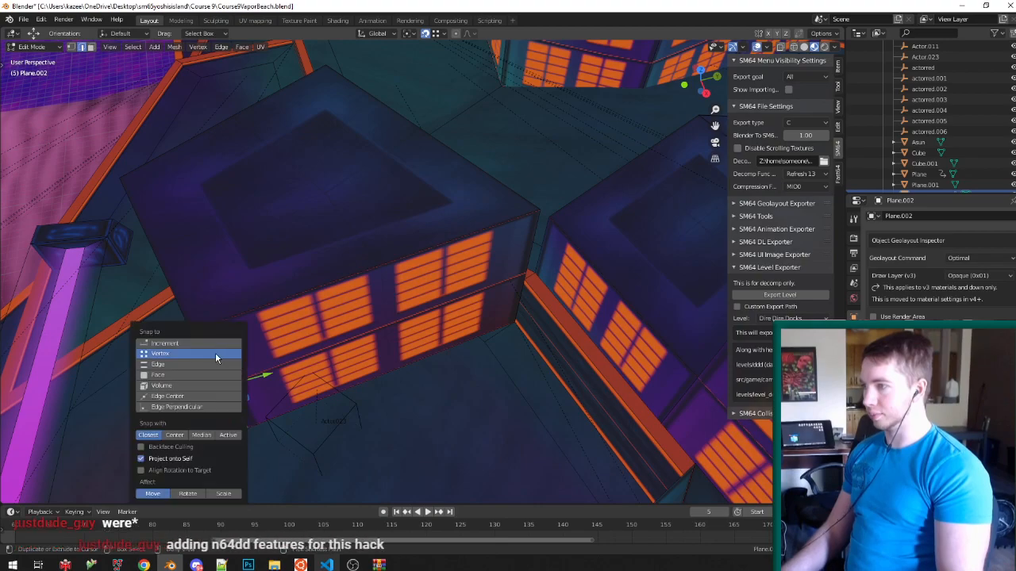
left_click(168, 378)
key("g")
left_click(309, 378)
Flatten the reshaped block's roof face by scaling it to 0 in Z.
middle_click_drag(309, 379, 419, 256)
key("ctrl+Tab")
left_click(418, 245)
right_click(457, 194)
key("s")
key("z")
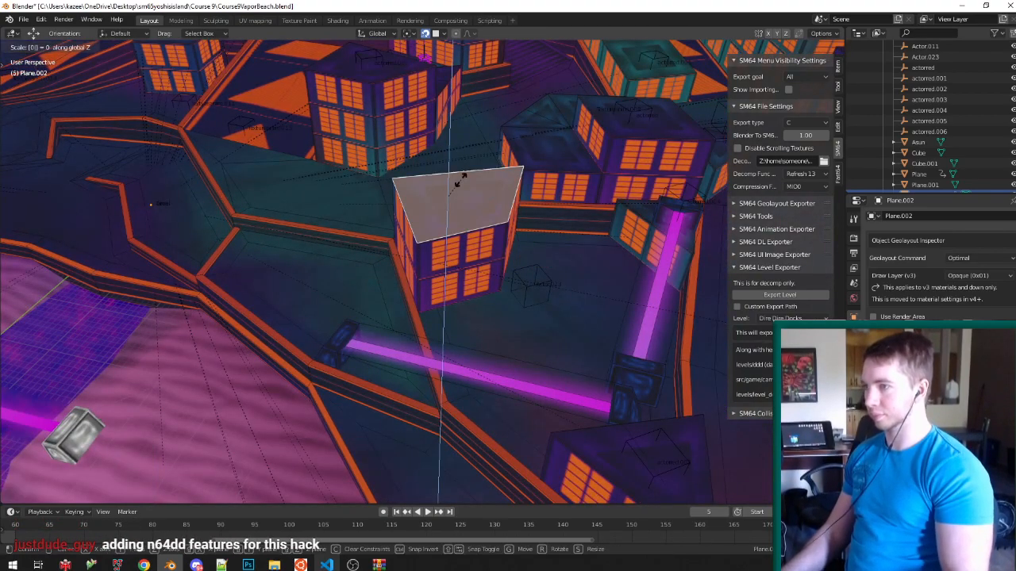
key("Return")
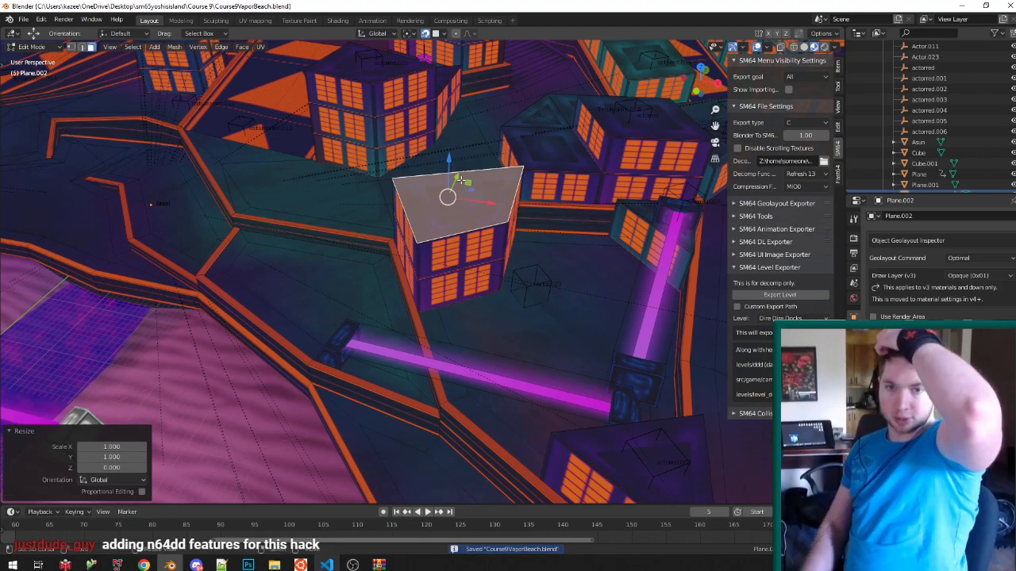
key("KP_Decimal")
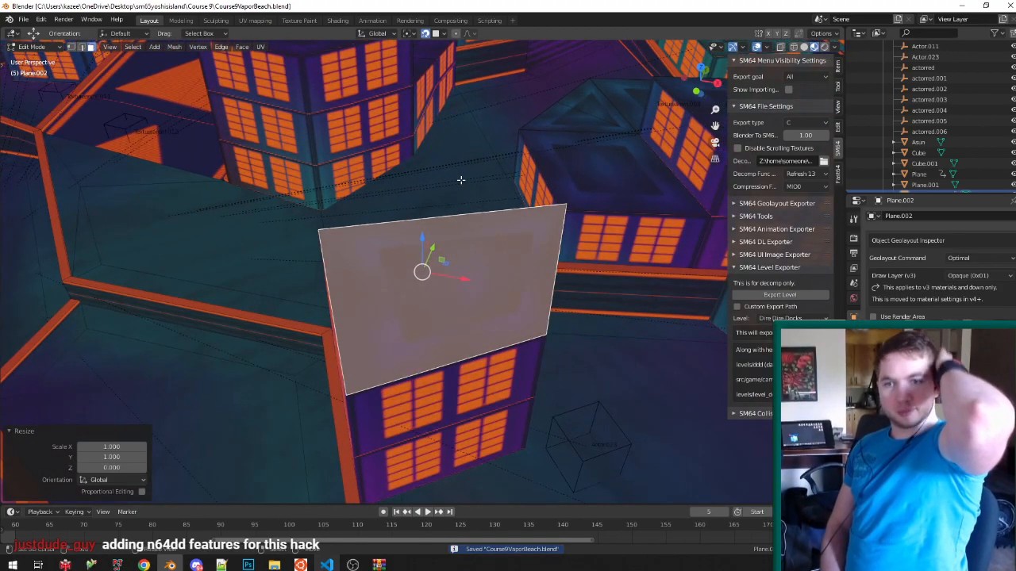
middle_click_drag(386, 220, 318, 318)
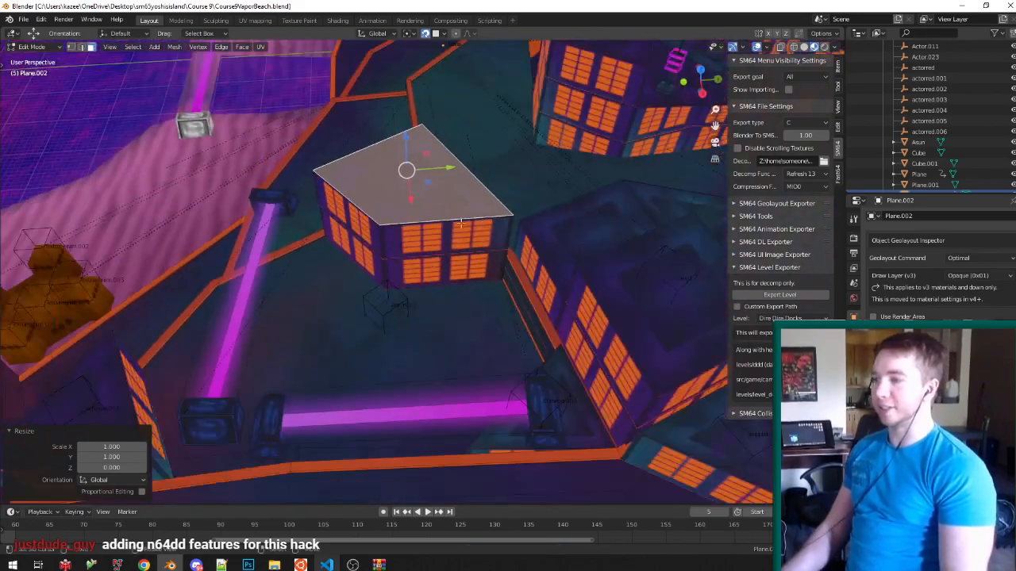
Move the reshaped block's vertical edge beside the ledge about -435 m in X and -210 m in Y with snapping, and save the file.
scroll(413, 277, "up", 4)
middle_click_drag(397, 278, 424, 251)
key("ctrl+Tab")
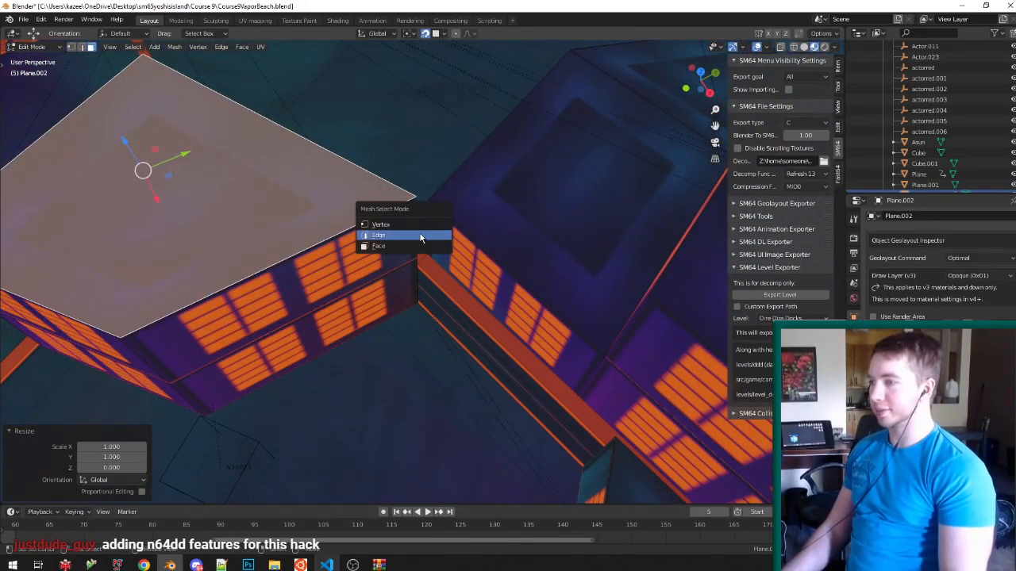
left_click(420, 238)
right_click(419, 242)
scroll(412, 243, "up", 1)
key("ctrl+shift+Tab")
left_click(365, 232)
key("g")
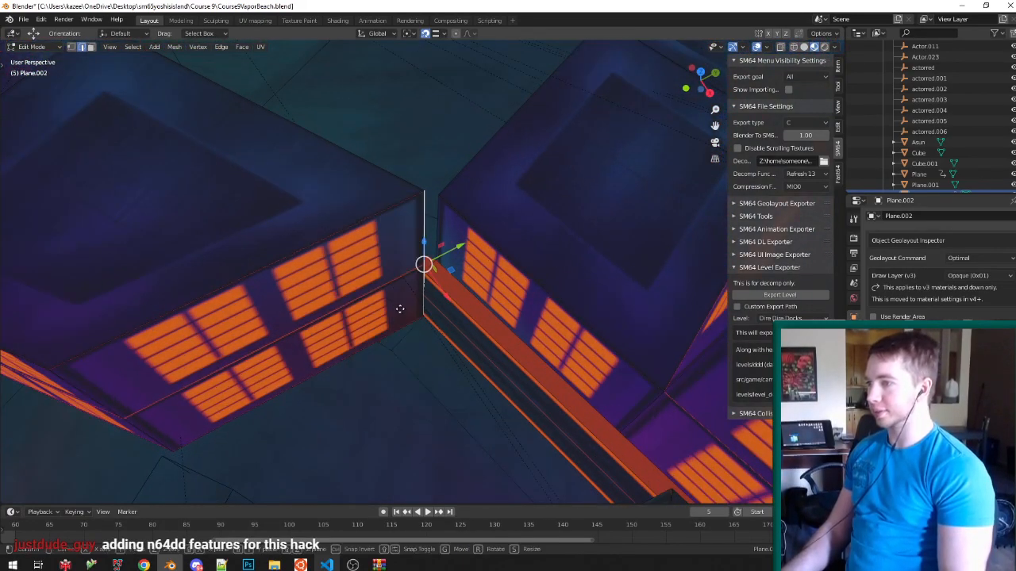
left_click(394, 305)
middle_click_drag(394, 304, 436, 302)
key("ctrl+s")
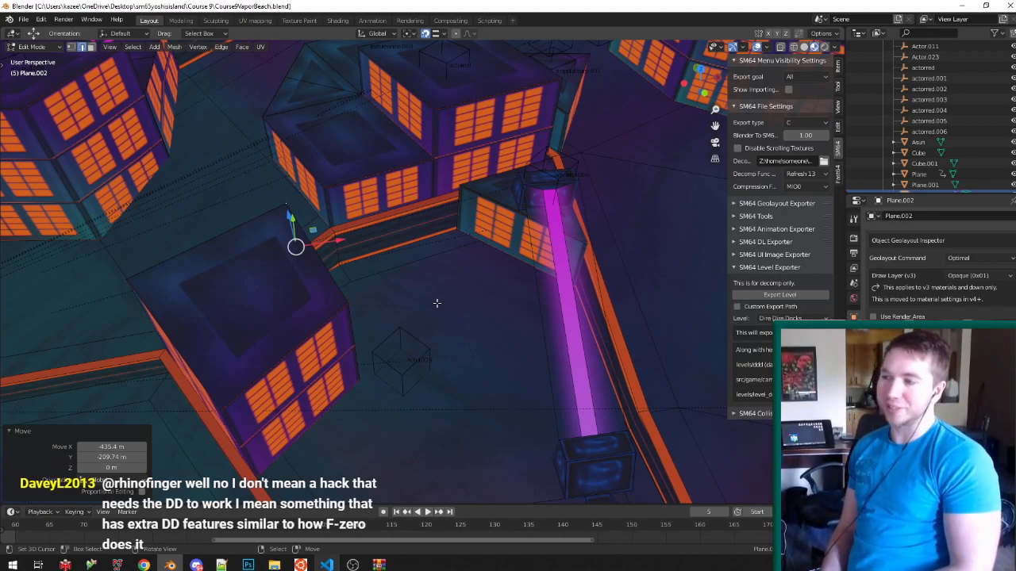
Duplicate the red coin actor onto the reshaped block's roof with snapping and save the file.
scroll(437, 304, "down", 5)
middle_click_drag(437, 304, 417, 355)
scroll(437, 275, "up", 2)
key("Tab")
left_click(162, 228)
key("ctrl+s")
scroll(345, 259, "down", 3)
scroll(477, 315, "up", 3)
key("ctrl+shift+Tab")
left_click(319, 367)
scroll(388, 365, "down", 2)
scroll(397, 365, "up", 2)
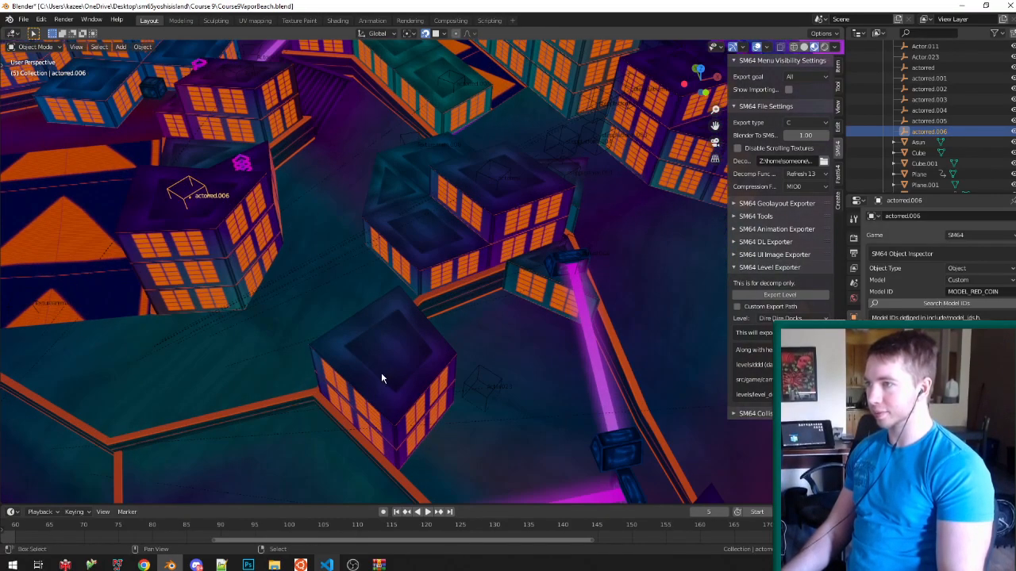
key("shift+d")
left_click(396, 353)
key("ctrl+s")
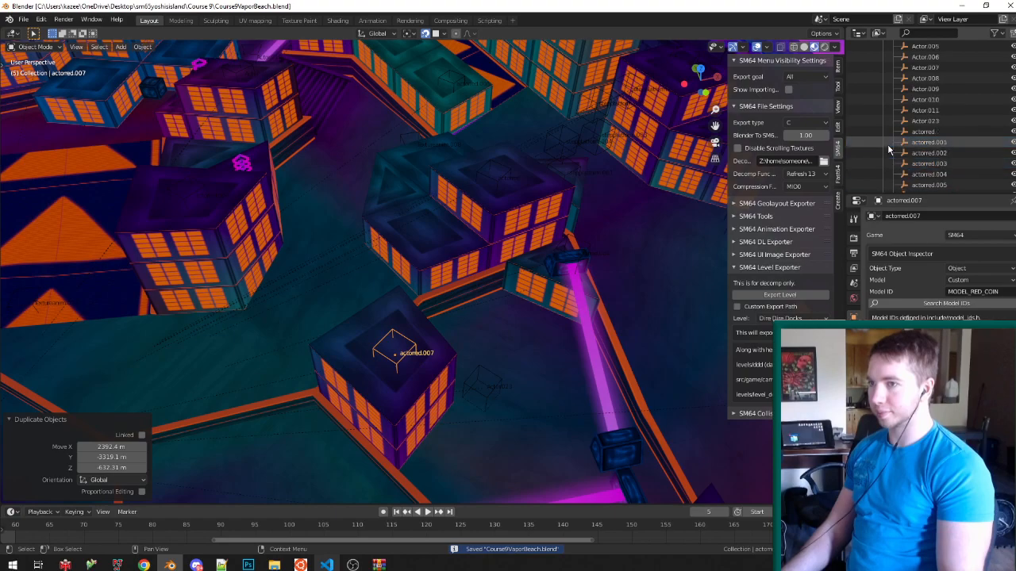
Select the Level root object and export the level.
scroll(913, 127, "up", 5)
left_click(945, 67)
left_click(816, 293)
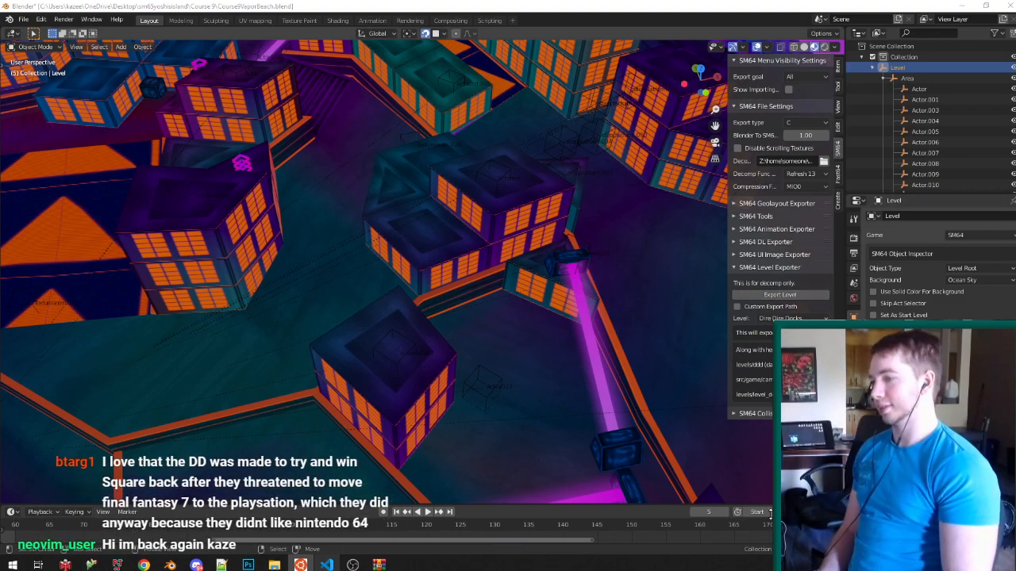
Switch to Project64, run the ROM, playtest the plaza rooftops and save an emulator state.
left_click(118, 565)
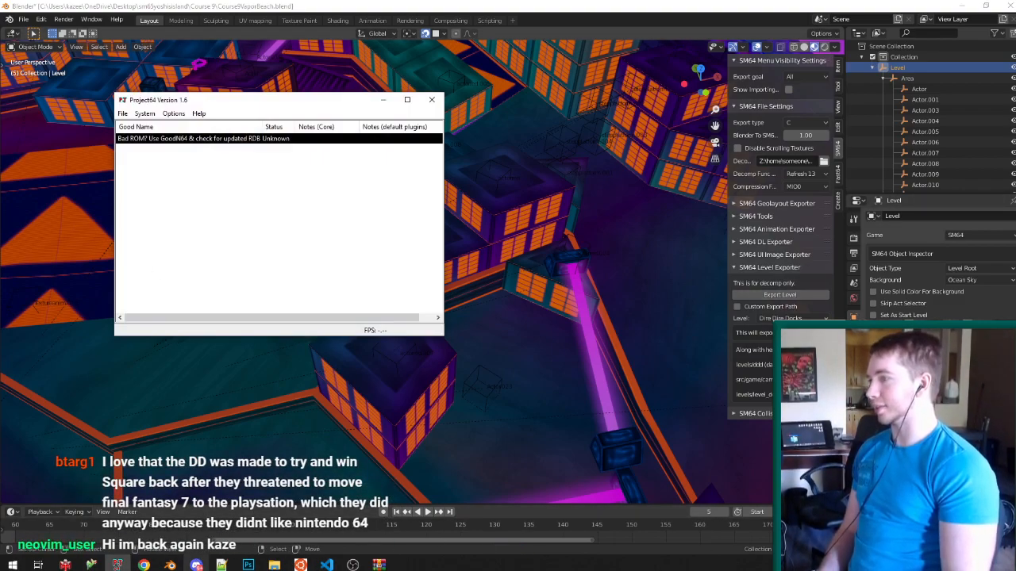
double_click(171, 141)
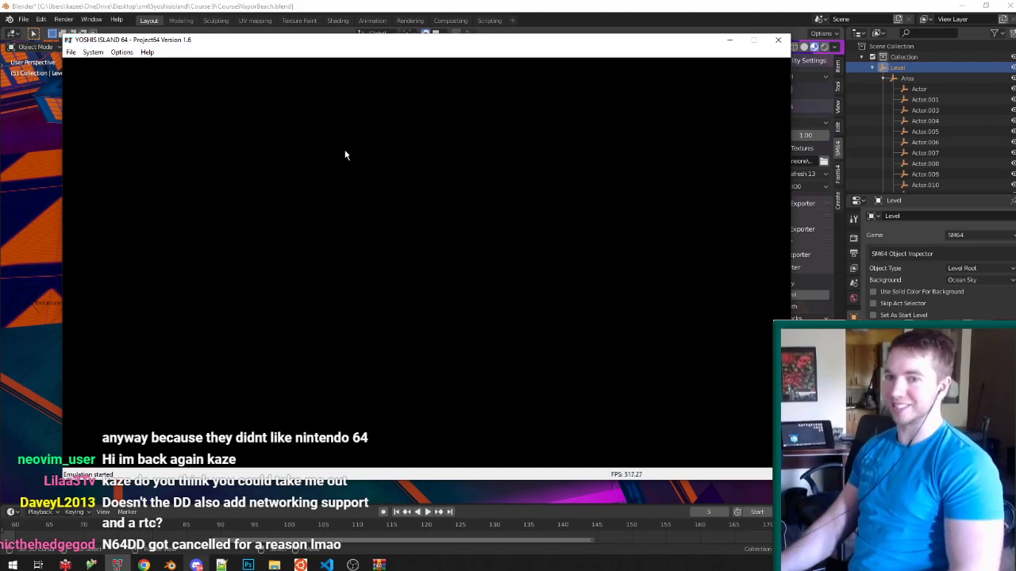
key("F5")
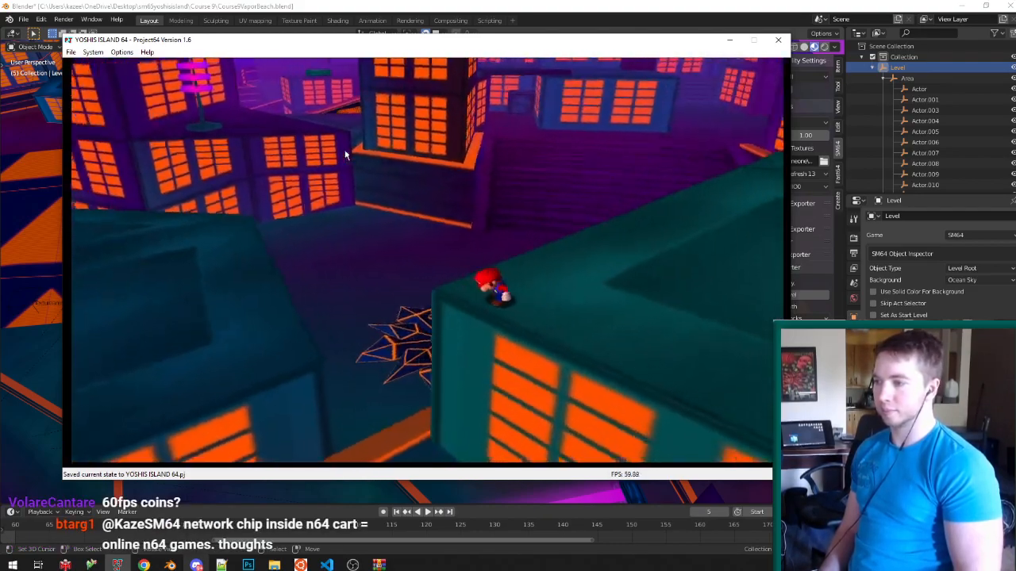
Switch back to Blender and move the Plane.002 floor vertex along the outer wall near the triangular-roofed building with snapping.
left_click(347, 5)
scroll(429, 270, "down", 5)
scroll(627, 190, "up", 4)
scroll(611, 187, "up", 2)
left_click(575, 179)
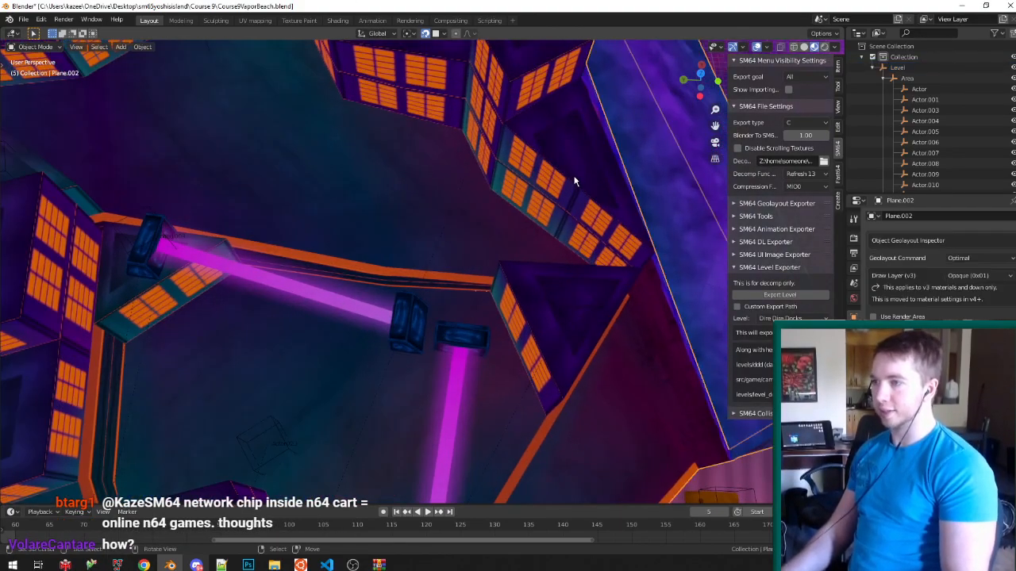
key("Tab")
scroll(575, 180, "down", 4)
middle_click_drag(575, 180, 669, 320)
scroll(547, 321, "up", 6)
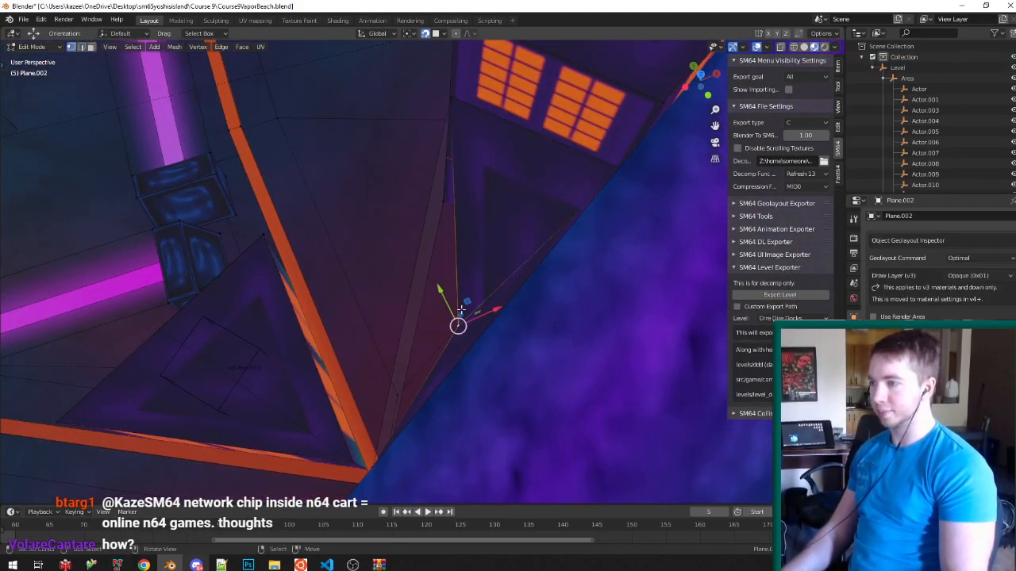
middle_click_drag(460, 309, 516, 288)
key("ctrl+shift+Tab")
left_click(419, 270)
key("g")
left_click(408, 301)
Move the long teal building's corner beside the triangle-patterned slope about 44 m in Y with snapping, and save the file.
scroll(468, 300, "down", 7)
middle_click_drag(456, 292, 320, 281)
scroll(401, 275, "up", 4)
scroll(403, 267, "up", 4)
left_click(432, 266)
left_click(525, 302)
left_click(400, 292)
left_click(498, 341)
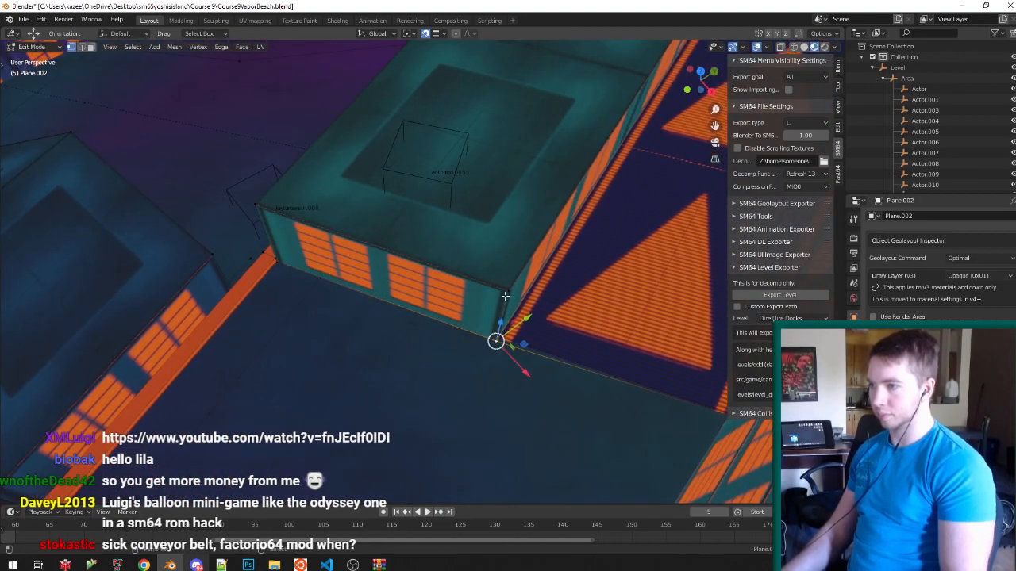
left_click(509, 292, "shift")
key("ctrl+s")
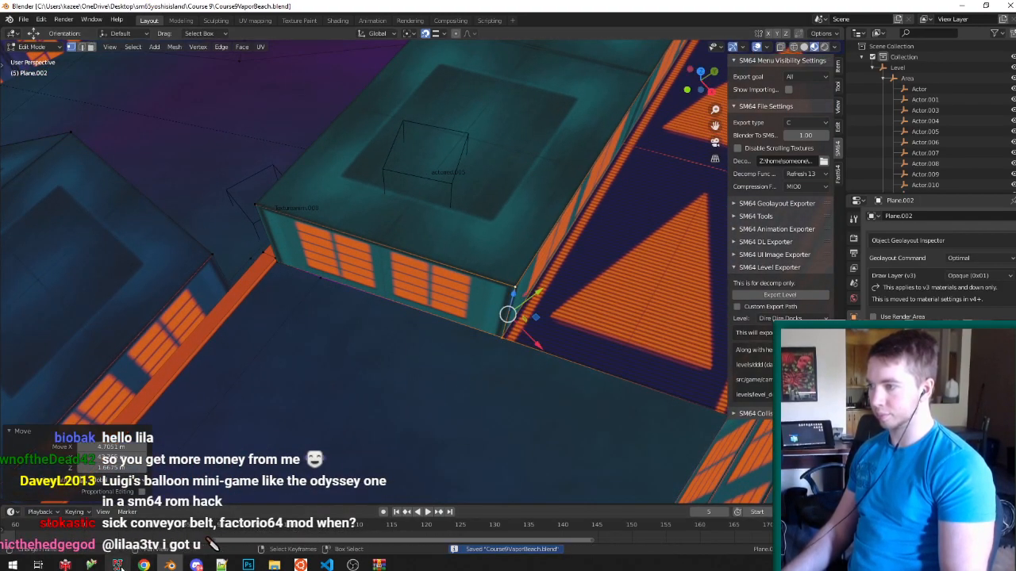
Switch to Project64, playtest the level around the plaza buildings and close the emulator.
key("alt+Tab")
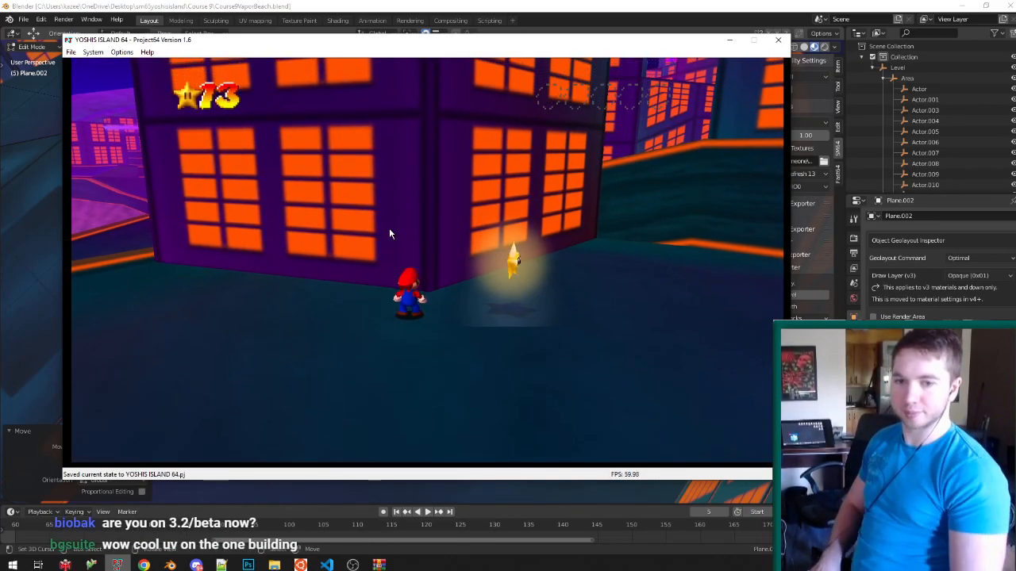
left_click(777, 40)
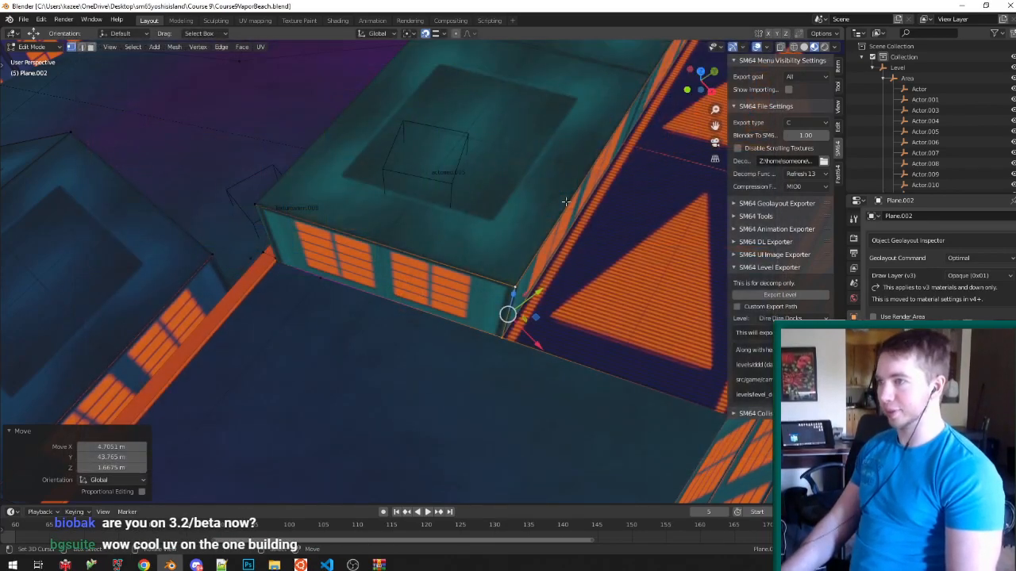
Snap the vertex beneath the large purple building's base corner into place along Z, save the file and leave mesh editing.
scroll(506, 236, "down", 8)
scroll(506, 237, "up", 7)
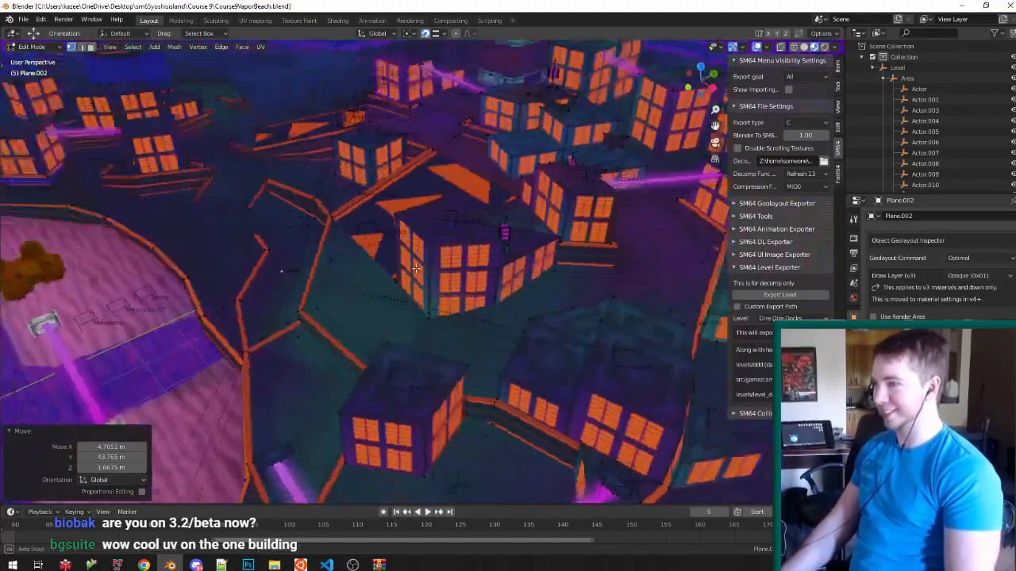
middle_click_drag(492, 341, 481, 492)
scroll(480, 512, "up", 1)
scroll(476, 444, "up", 6)
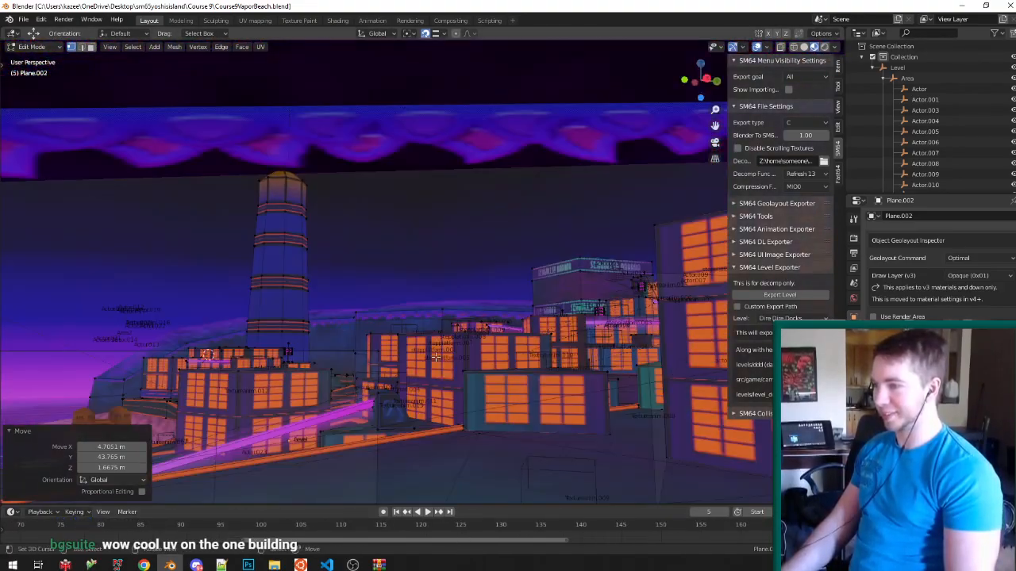
left_click(395, 426)
middle_click_drag(395, 425, 337, 223)
key("ctrl+shift+Tab")
left_click(321, 228)
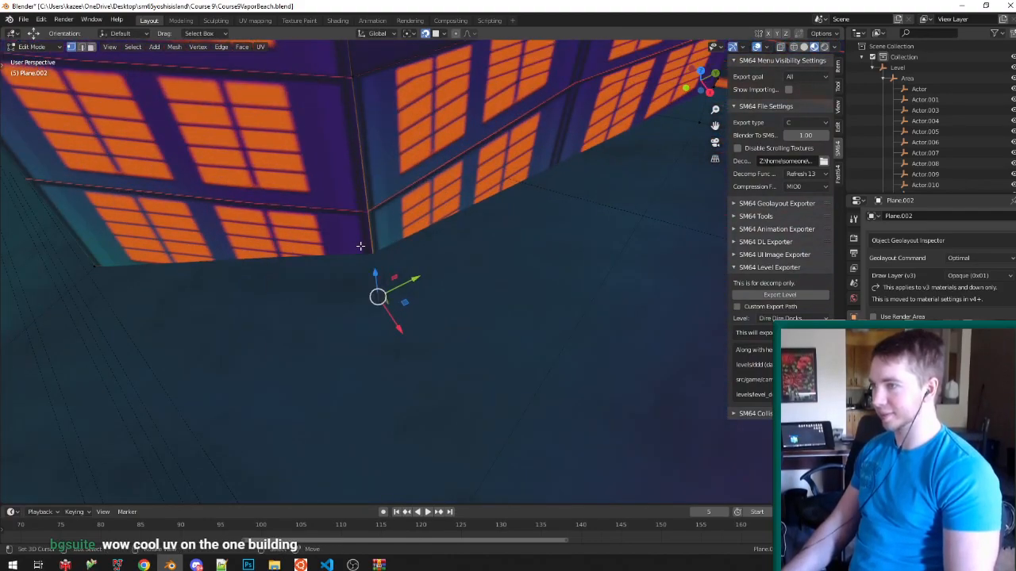
key("g")
key("z")
left_click(369, 251)
key("ctrl+s")
scroll(436, 345, "down", 4)
middle_click_drag(436, 345, 373, 238)
key("Tab")
scroll(365, 253, "down", 5)
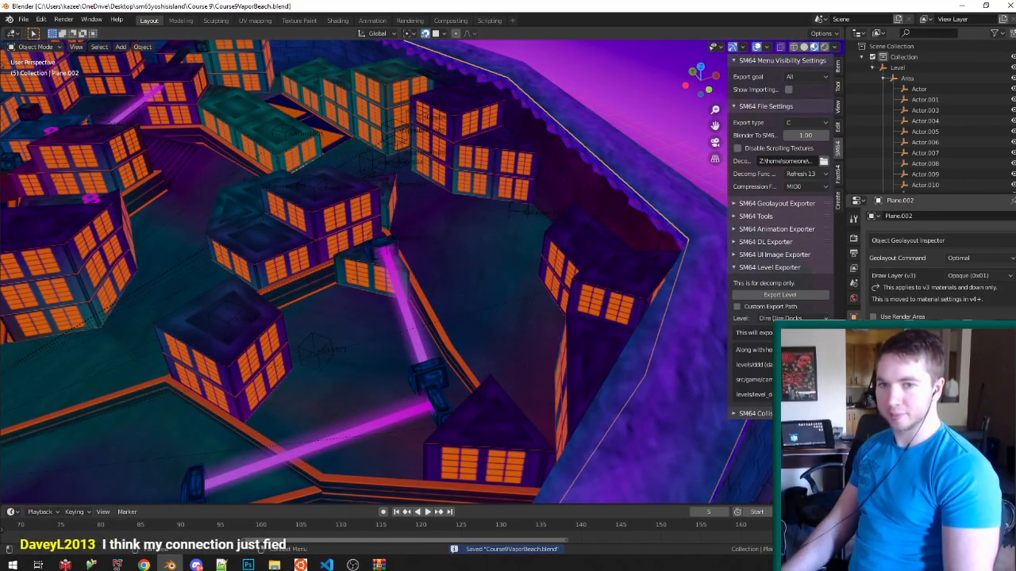
Examine the plaza buildings, their window textures and the beam area from several angles.
key("alt+Tab")
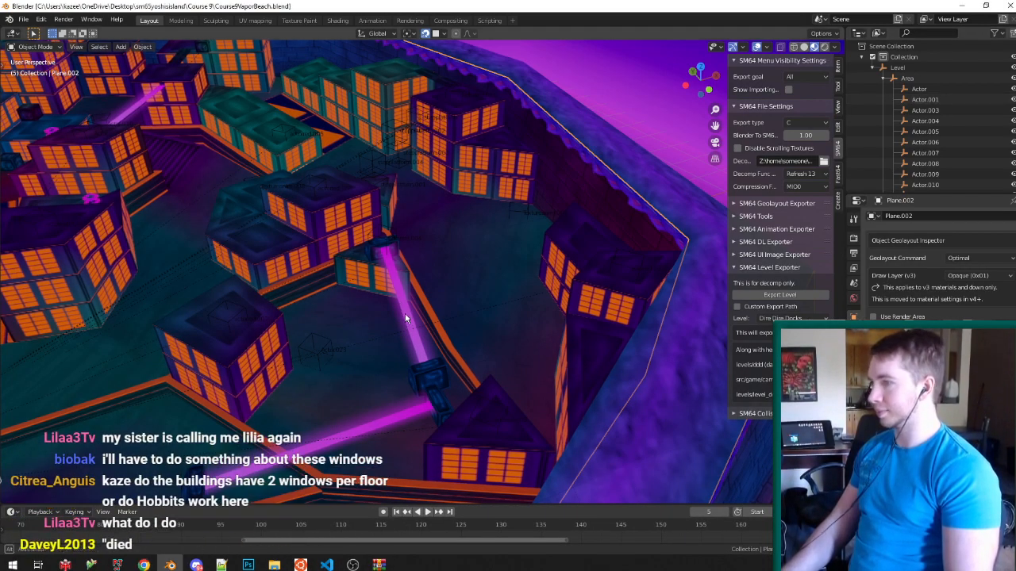
middle_click_drag(407, 320, 427, 311, "ctrl")
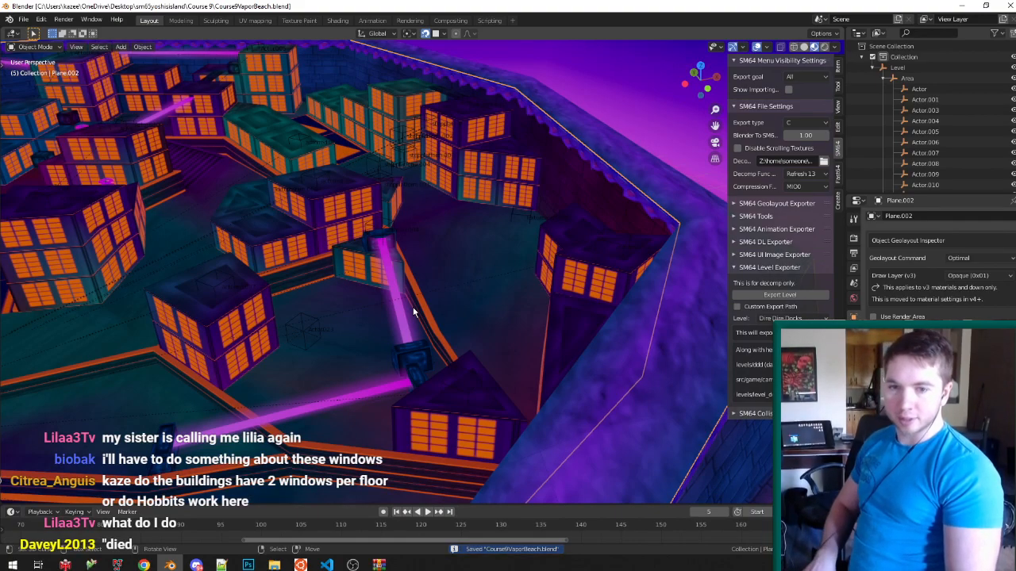
scroll(412, 312, "down", 5)
middle_click_drag(413, 312, 537, 333, "shift")
scroll(538, 334, "up", 5)
middle_click_drag(412, 295, 427, 254)
scroll(356, 268, "up", 3)
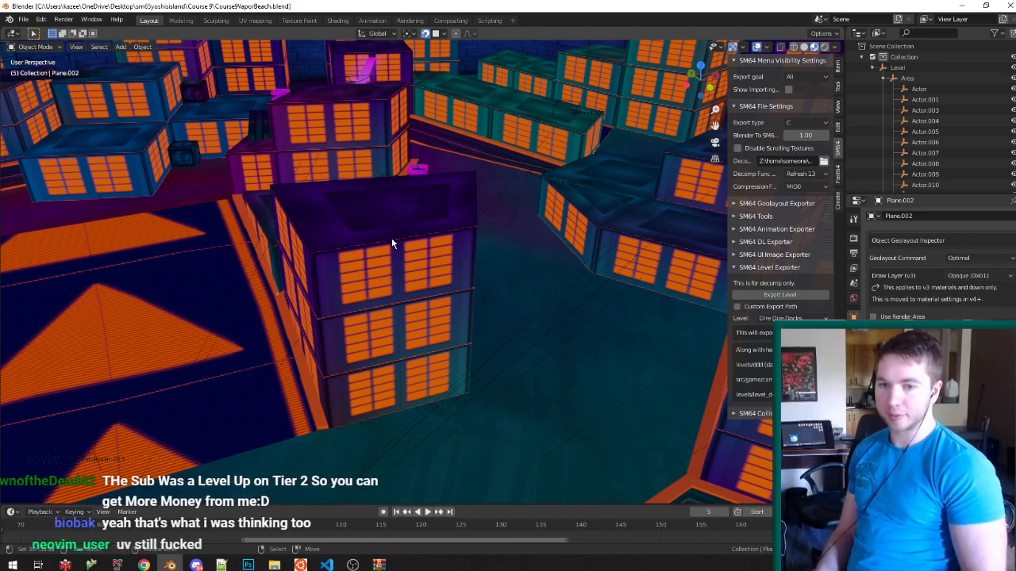
scroll(369, 324, "down", 7)
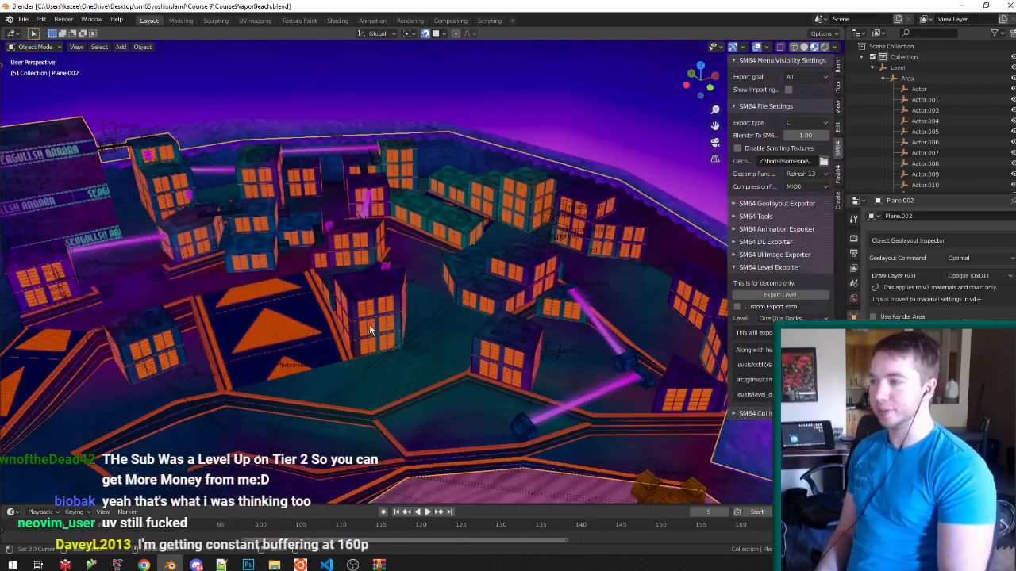
scroll(534, 287, "up", 6)
middle_click_drag(538, 289, 505, 296)
middle_click_drag(430, 289, 461, 296)
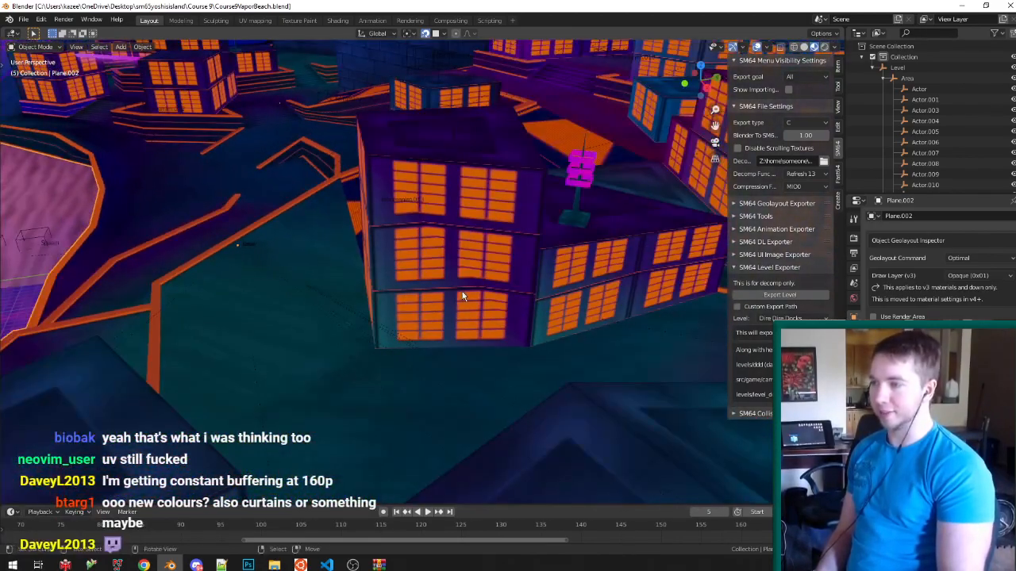
middle_click_drag(327, 287, 474, 311)
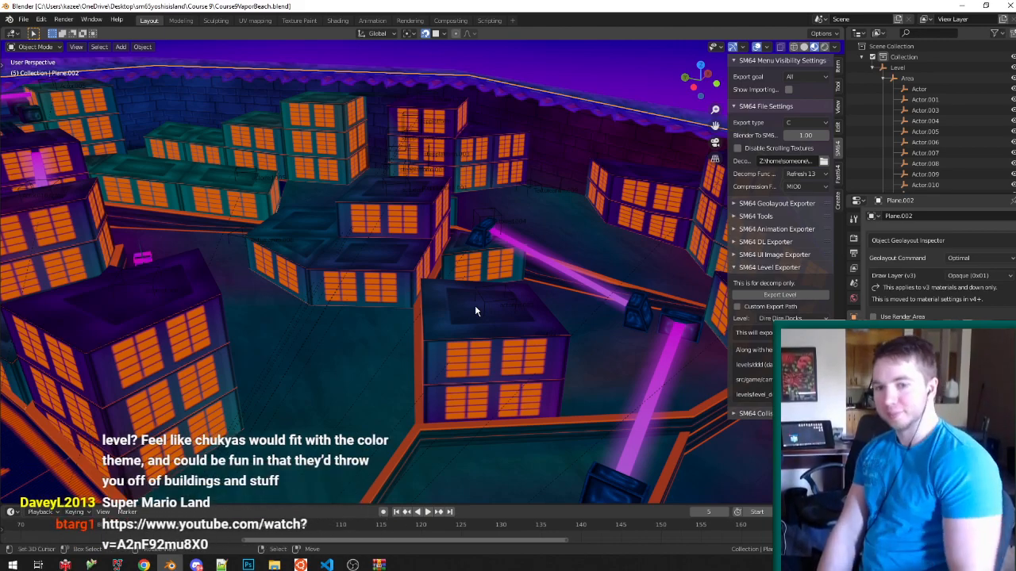
middle_click_drag(436, 305, 449, 243)
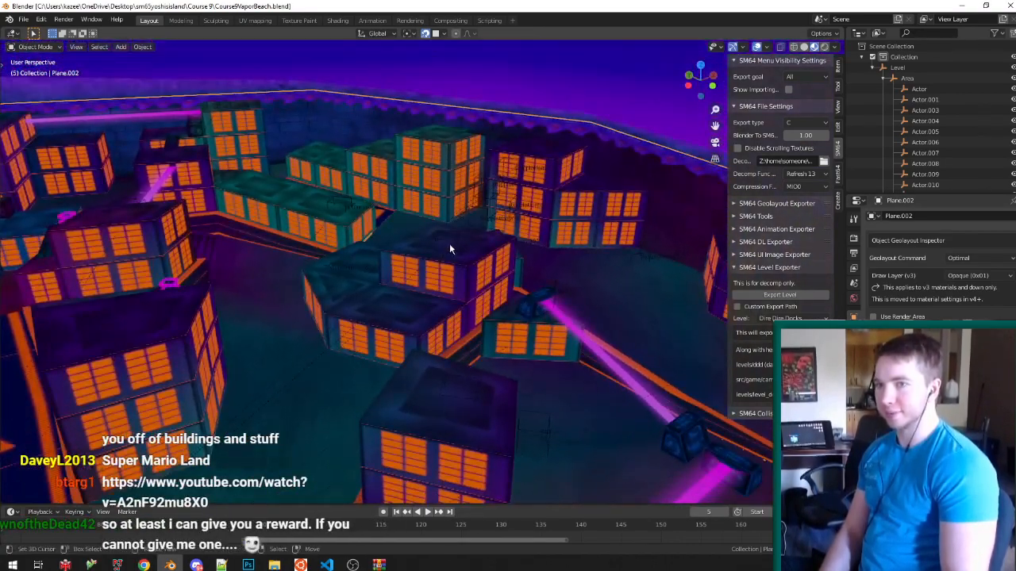
Edit Plane.002 and subdivide the horizontal wall edges of the corner building behind the triangular-roofed one.
scroll(450, 245, "up", 3)
middle_click_drag(450, 245, 602, 312)
scroll(599, 327, "up", 3)
key("Tab")
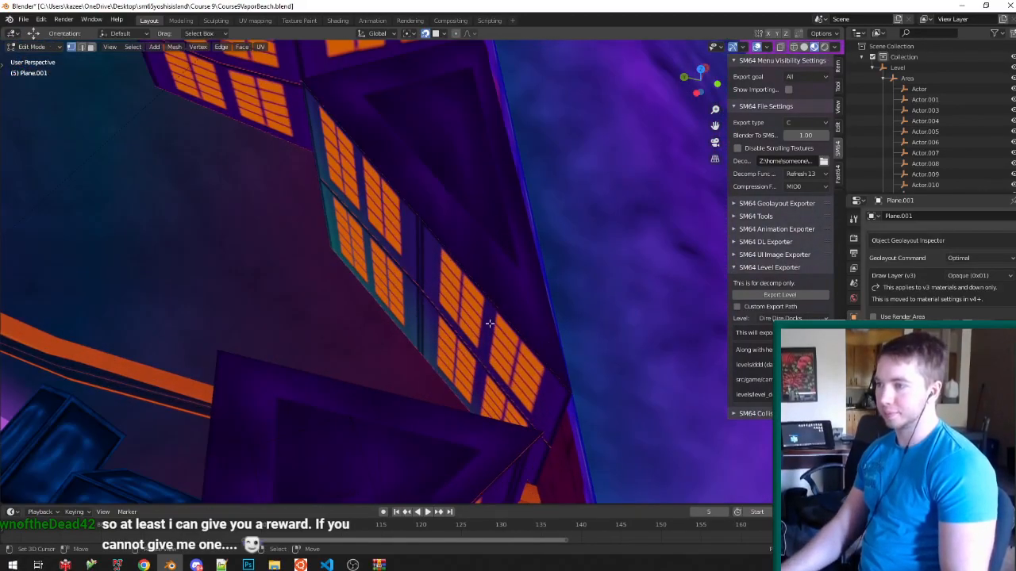
middle_click_drag(487, 322, 556, 320)
key("Tab")
left_click(556, 319)
key("Tab")
middle_click_drag(492, 278, 543, 265)
key("ctrl+Tab")
left_click(493, 274)
right_click(433, 214)
right_click(423, 290, "shift")
key("w")
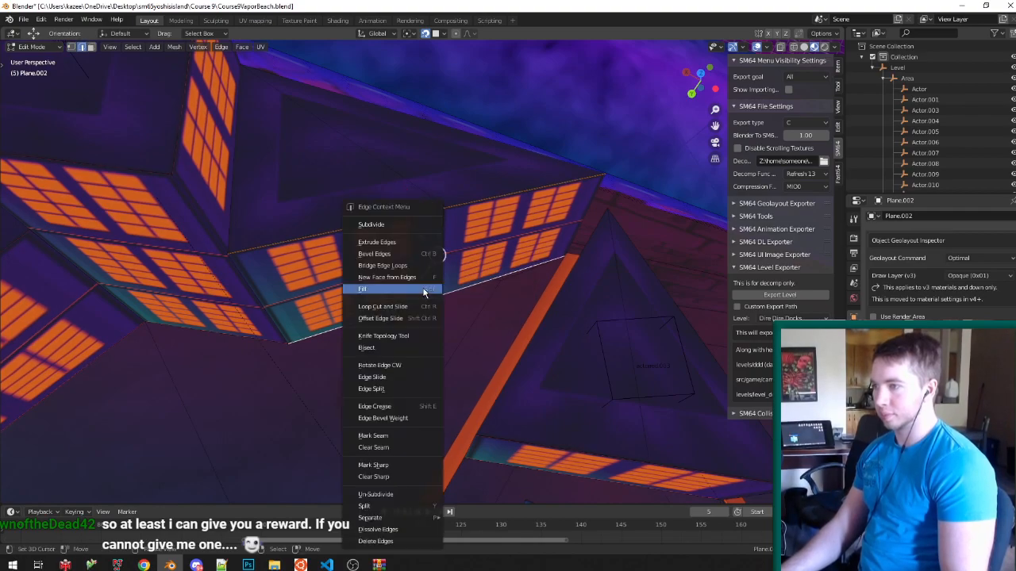
left_click(410, 227)
Reposition the subdivided wall's middle edge and the adjoining roof geometry of the corner building with snapping.
right_click(435, 277)
middle_click_drag(436, 279, 421, 246)
key("ctrl+shift+Tab")
left_click(466, 278)
key("g")
left_click(564, 301)
key("ctrl+Tab")
left_click(412, 208)
right_click(413, 96)
key("ctrl+shift+Tab")
left_click(393, 163)
key("g")
left_click(530, 235)
Flatten the corner building's two roof faces by scaling them to 0 in Z and shift them vertically with snapping.
middle_click_drag(530, 234, 392, 239)
key("ctrl+Tab")
left_click(366, 267)
right_click(384, 202)
right_click(424, 175, "shift")
key("s")
key("z")
key("0")
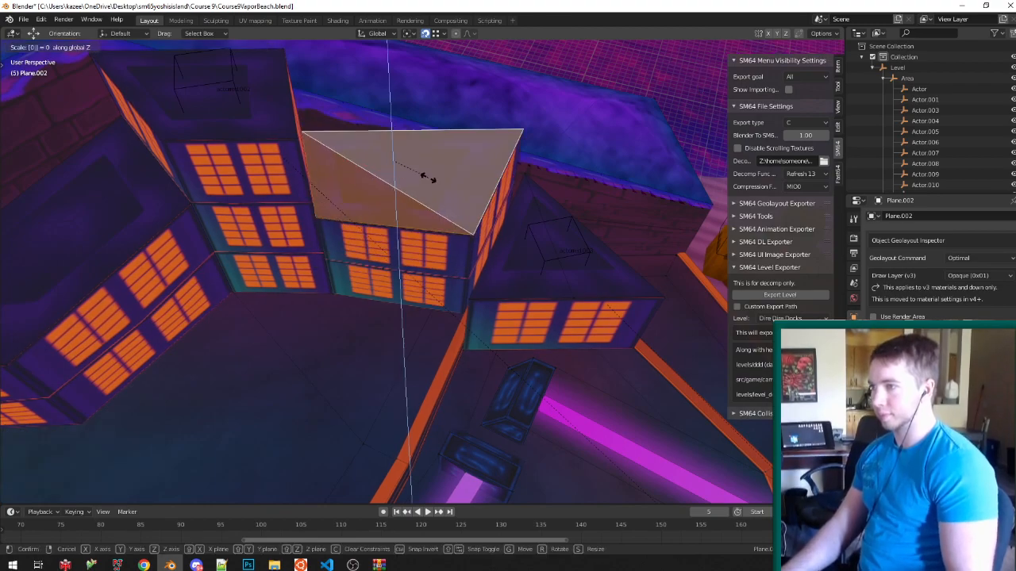
left_click(427, 178)
middle_click_drag(427, 178, 270, 165)
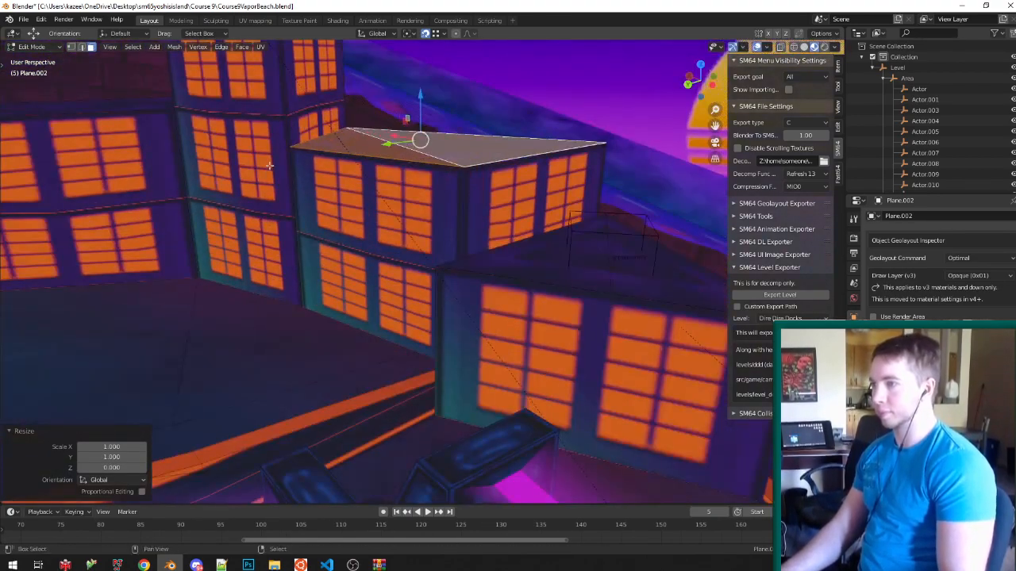
key("g")
key("z")
left_click(475, 162)
Raise the corner building's front roof vertex about 203 m along Z to the adjacent roof corner's height, and save the file.
key("ctrl+Tab")
left_click(467, 142)
right_click(480, 175)
key("shift+Tab")
key("g")
key("z")
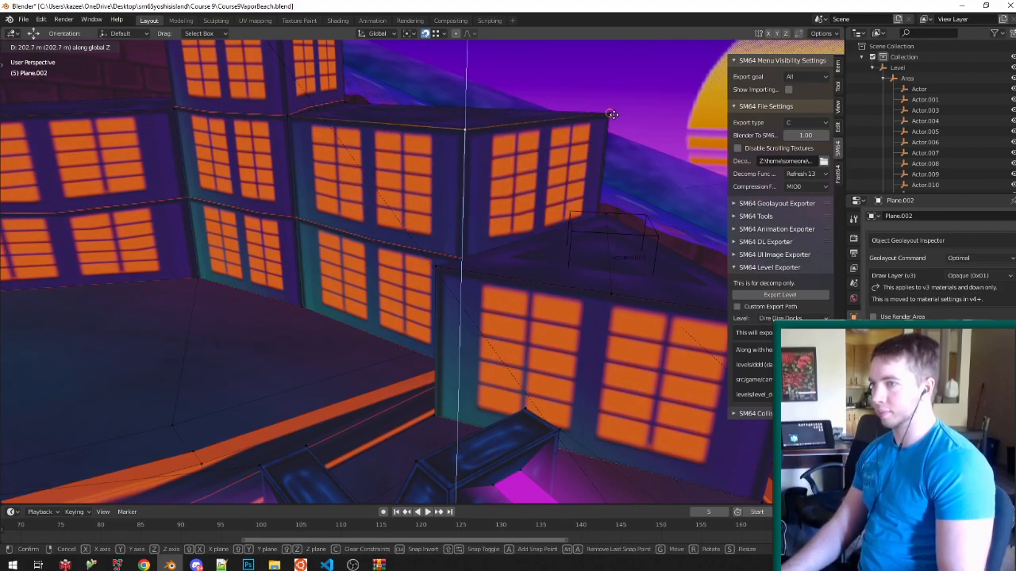
left_click(611, 113)
key("ctrl+s")
key("Tab")
Examine the reshaped corner building and the adjoining rooftops along the outer wall from several angles.
middle_click_drag(465, 127, 554, 285)
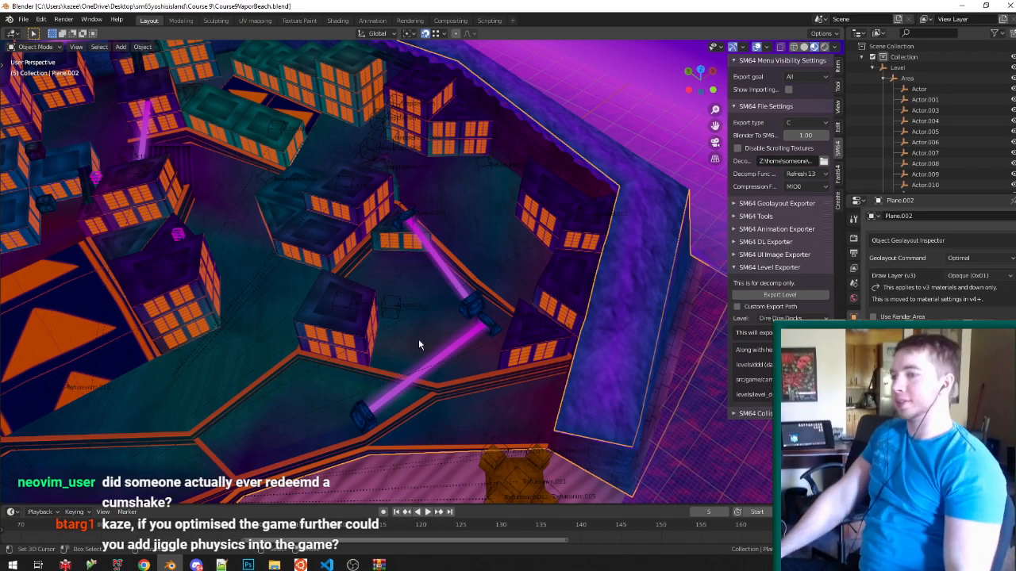
scroll(535, 340, "up", 3)
middle_click_drag(559, 355, 540, 252)
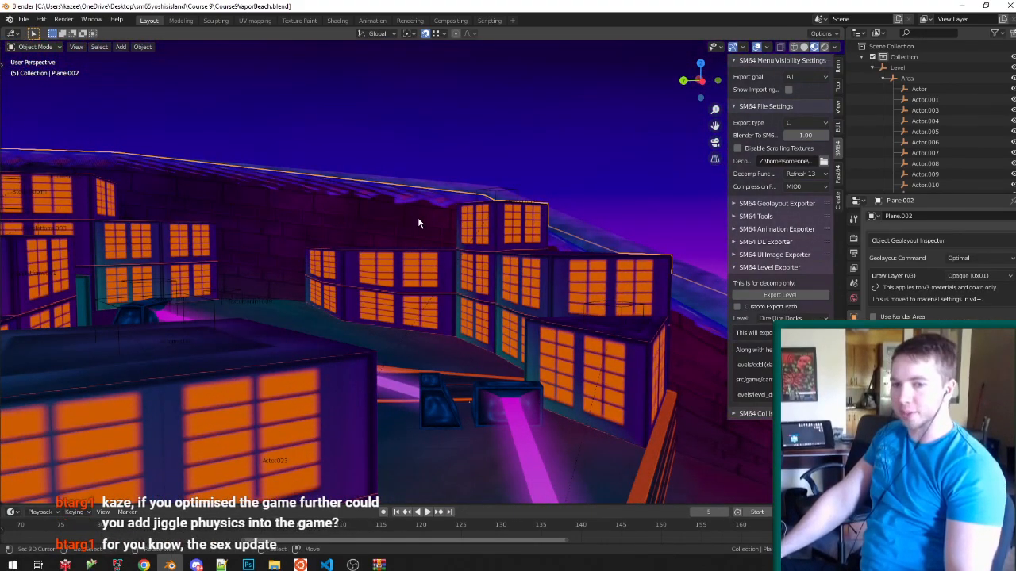
middle_click_drag(419, 224, 352, 290)
scroll(351, 291, "down", 4)
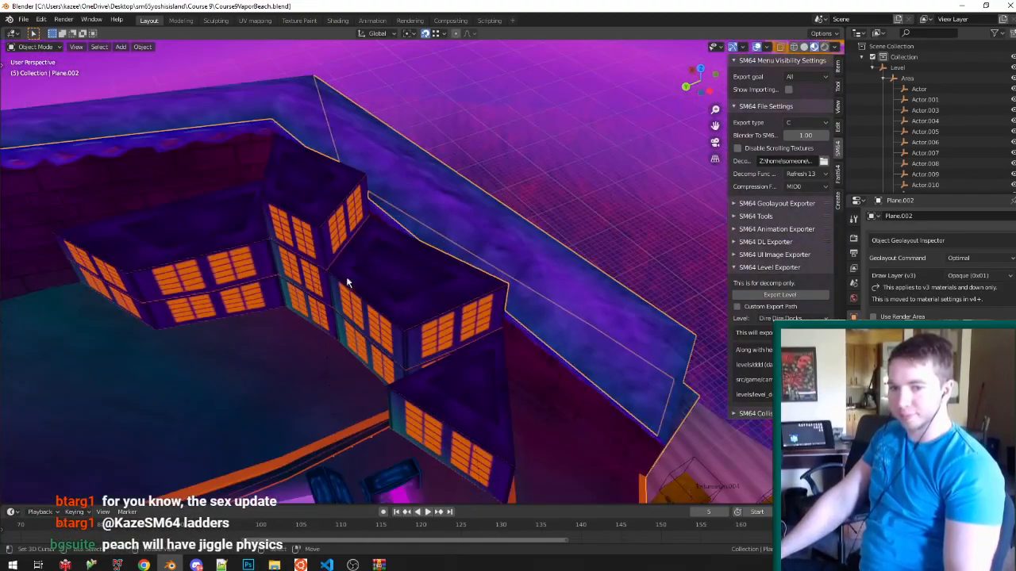
scroll(320, 240, "up", 3)
middle_click_drag(320, 240, 392, 251)
scroll(392, 252, "down", 4)
scroll(160, 261, "up", 3)
left_click(161, 262)
key("Tab")
key("Tab")
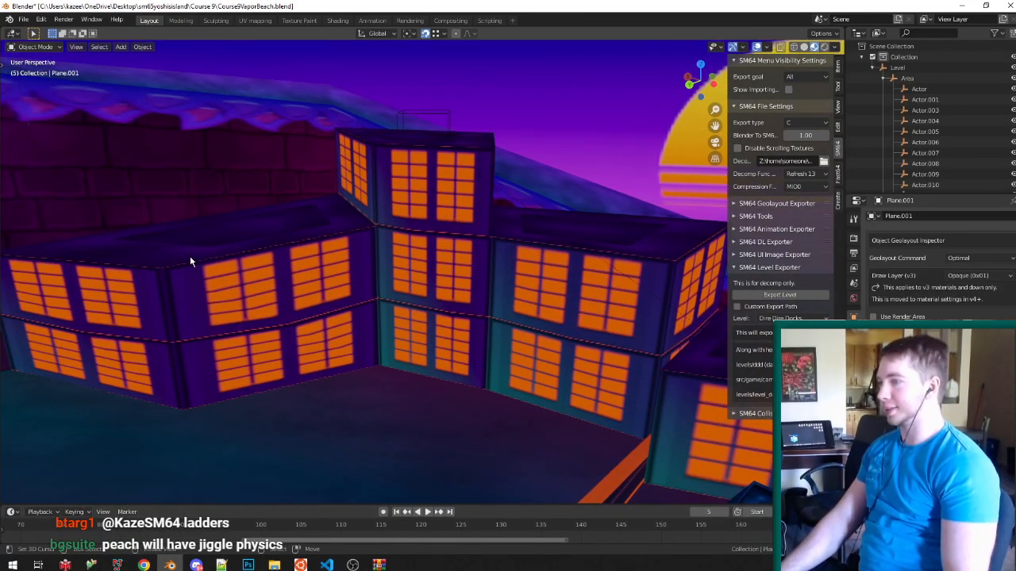
Move the outer roof corner vertex of the low purple building along Z to the adjoining roof's height with snapping.
right_click(189, 256)
key("Tab")
key("ctrl+Tab")
left_click(127, 254)
scroll(145, 288, "down", 4)
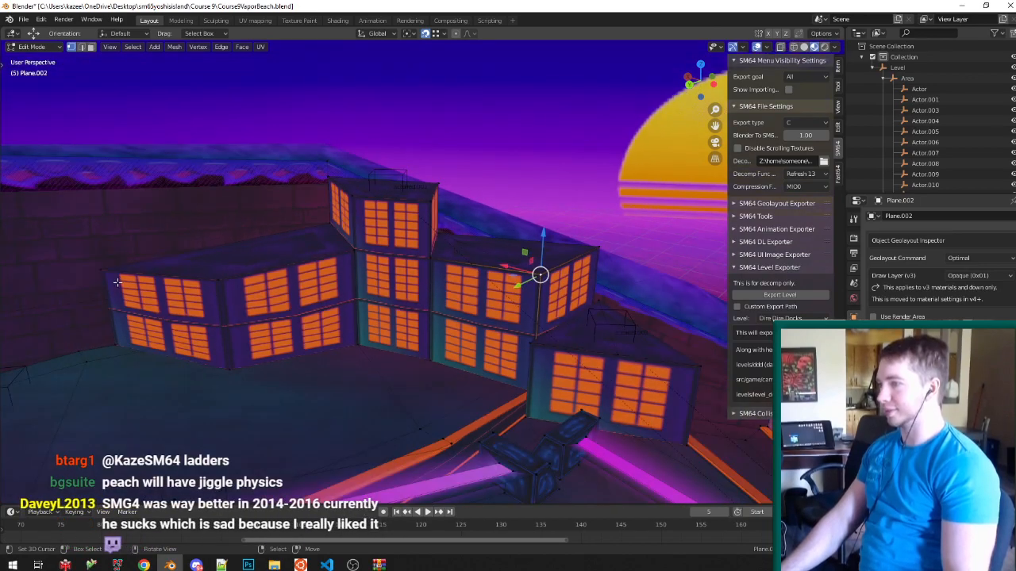
right_click(109, 273)
scroll(109, 274, "up", 4)
key("g")
key("z")
left_click(391, 240)
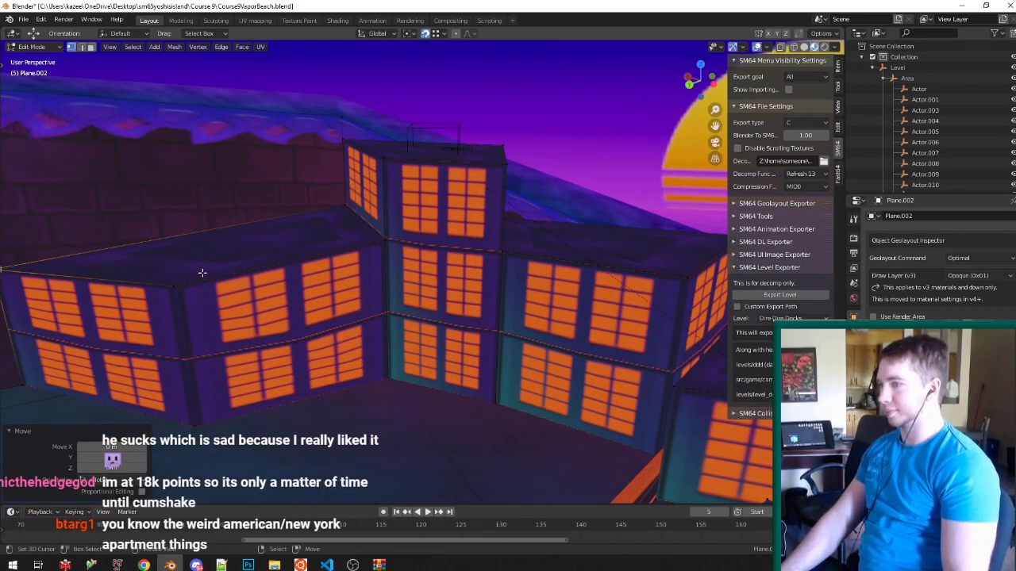
Reposition the low purple building's front roof corner vertex with snapping and save the file.
right_click(205, 283)
key("g")
left_click(418, 237)
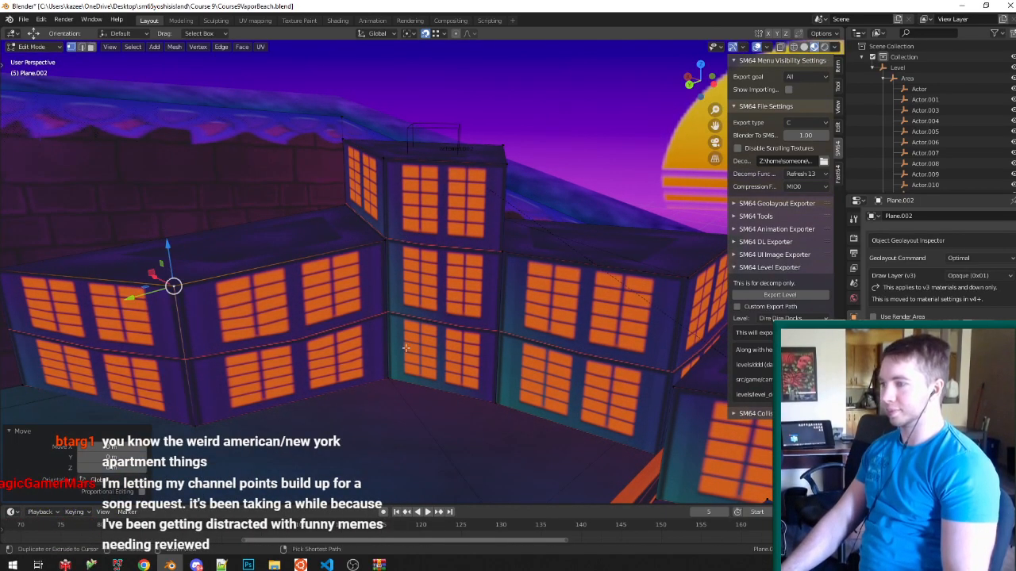
key("ctrl+s")
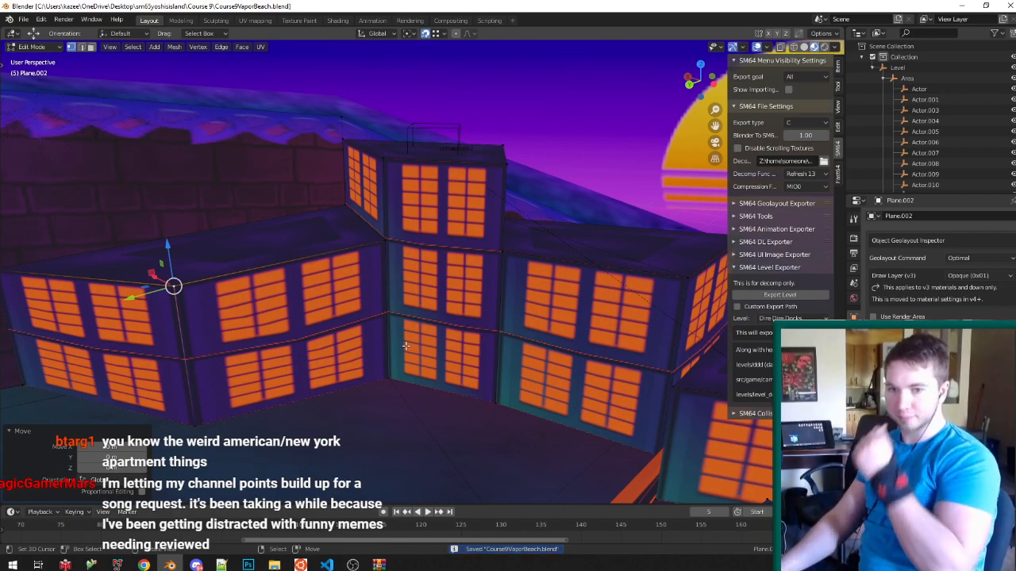
Examine the corner buildings from several angles and look at the fire escape reference photo in the browser before closing it.
middle_click_drag(406, 346, 395, 391)
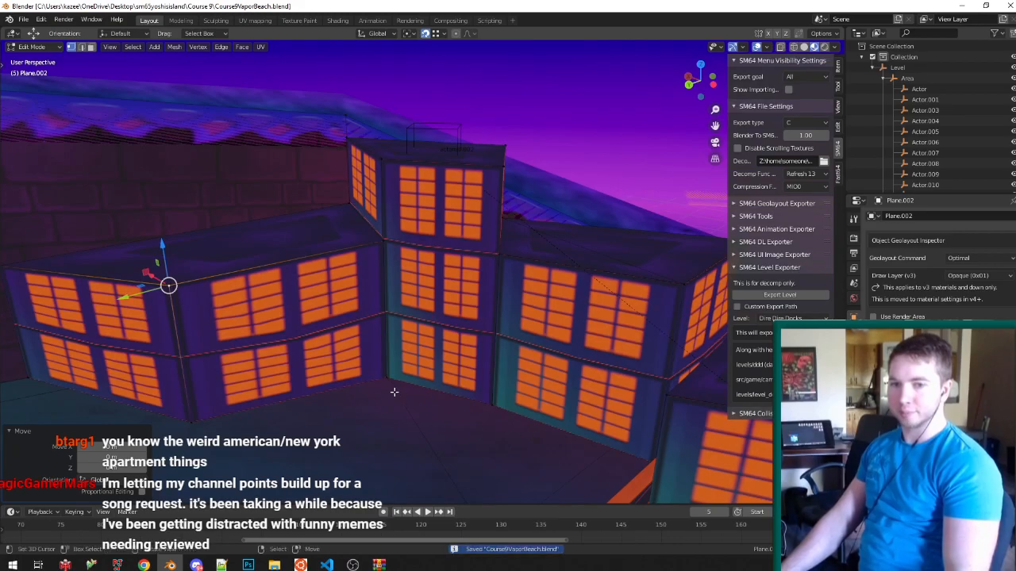
middle_click_drag(395, 392, 383, 338)
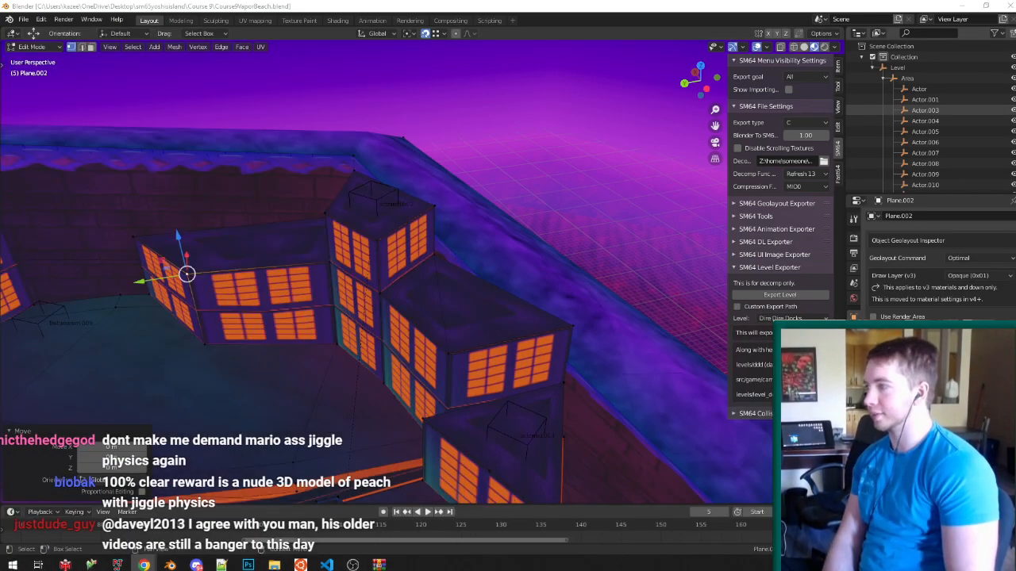
scroll(388, 286, "down", 3)
middle_click_drag(397, 297, 514, 315)
scroll(440, 329, "up", 3)
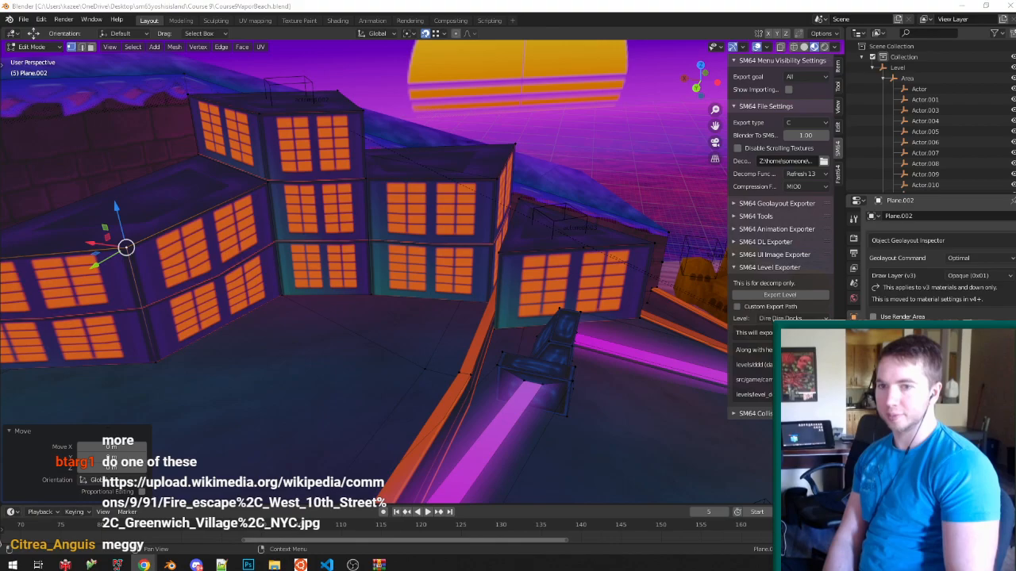
left_click_drag(0, 5, 270, 4)
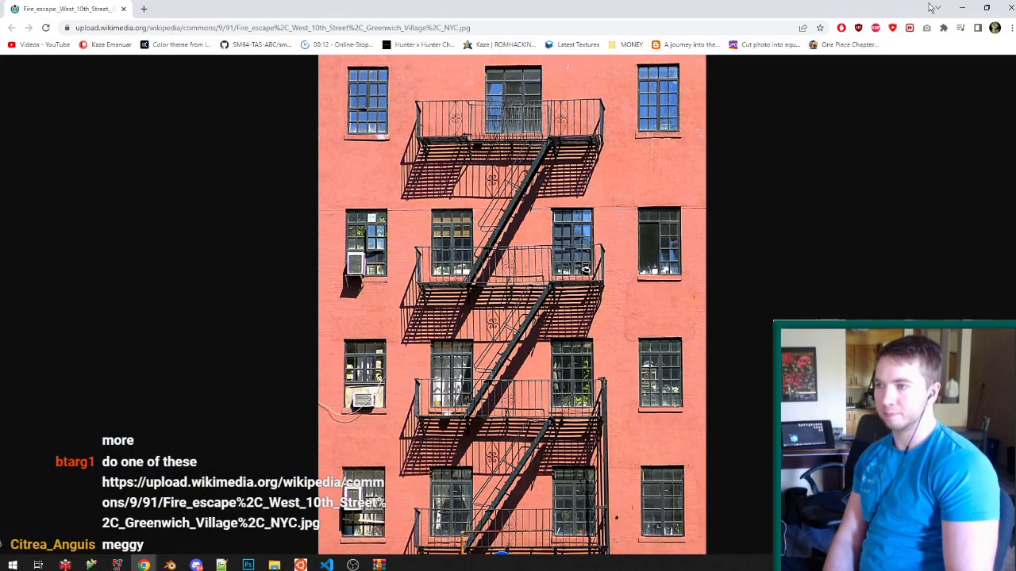
left_click(1010, 7)
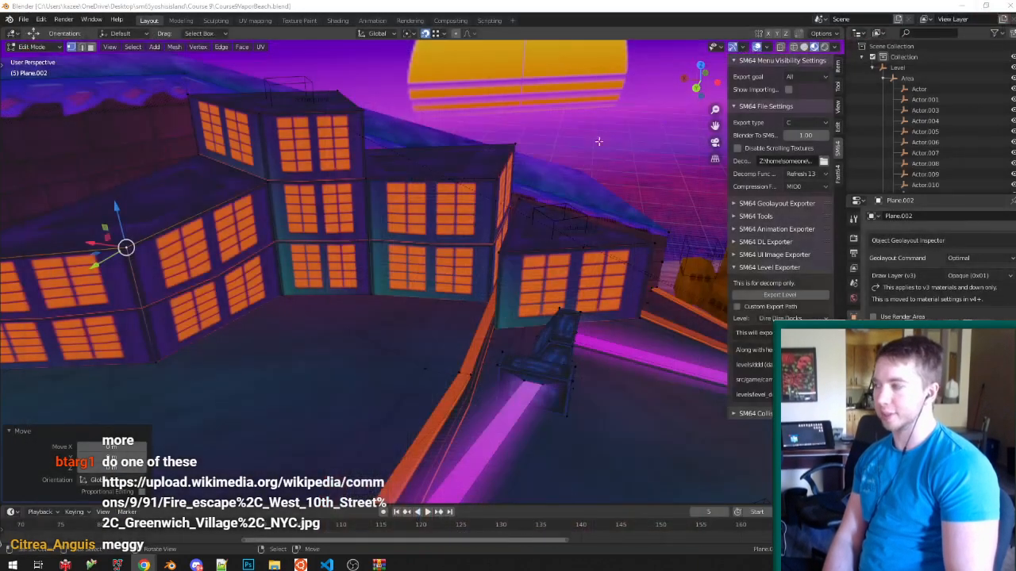
middle_click_drag(410, 226, 395, 197)
scroll(394, 197, "up", 2)
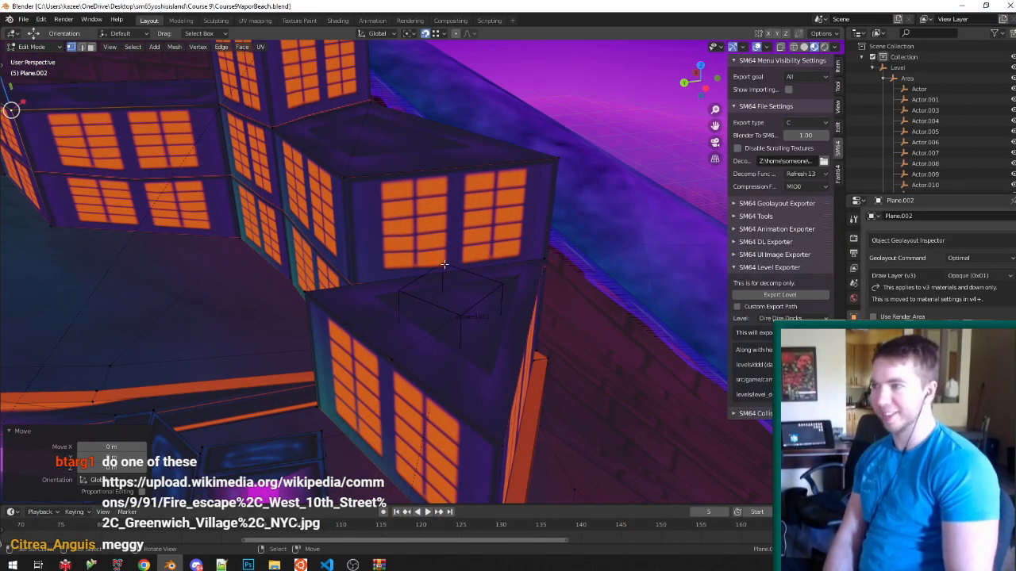
scroll(448, 262, "down", 2)
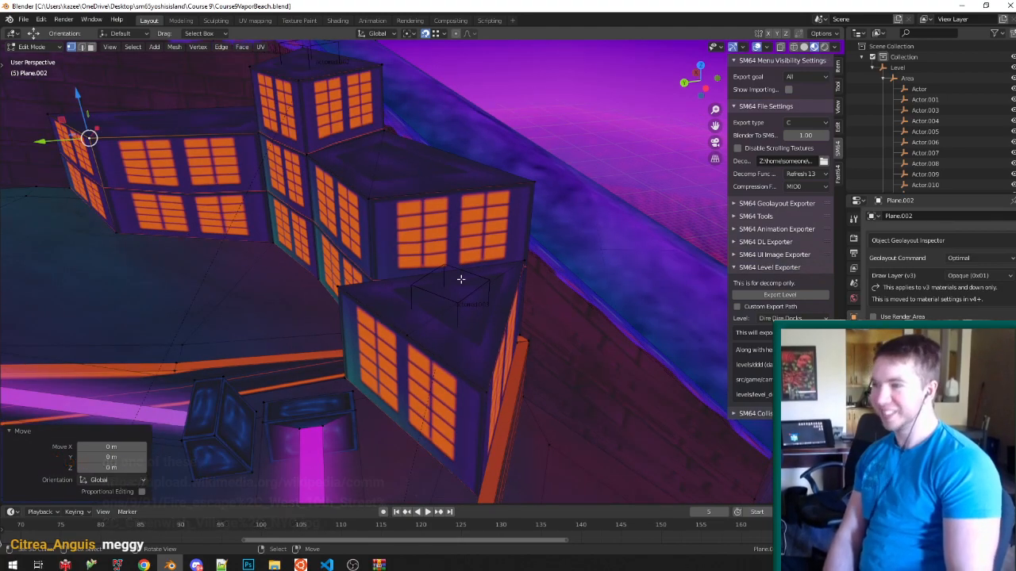
middle_click_drag(461, 279, 386, 335)
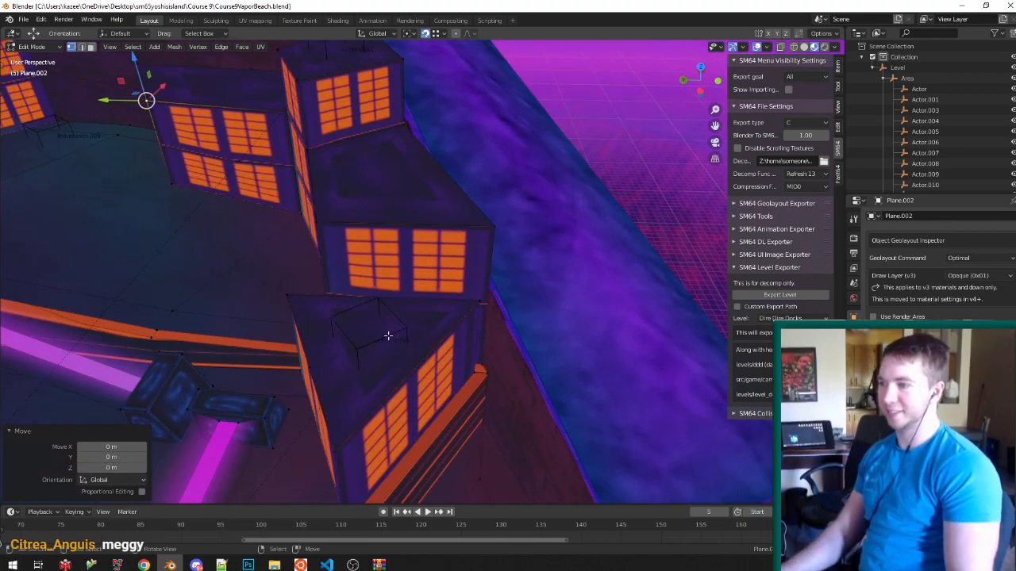
Move the red coin actorred.003 from the corner building's roof to the row of teal buildings by the outer wall.
key("Tab")
left_click(386, 340)
scroll(548, 328, "down", 5)
middle_click_drag(548, 328, 229, 144)
scroll(219, 288, "up", 2)
scroll(324, 319, "up", 4)
scroll(350, 346, "down", 5)
scroll(503, 352, "up", 4)
scroll(473, 367, "down", 4)
scroll(505, 408, "up", 5)
key("g")
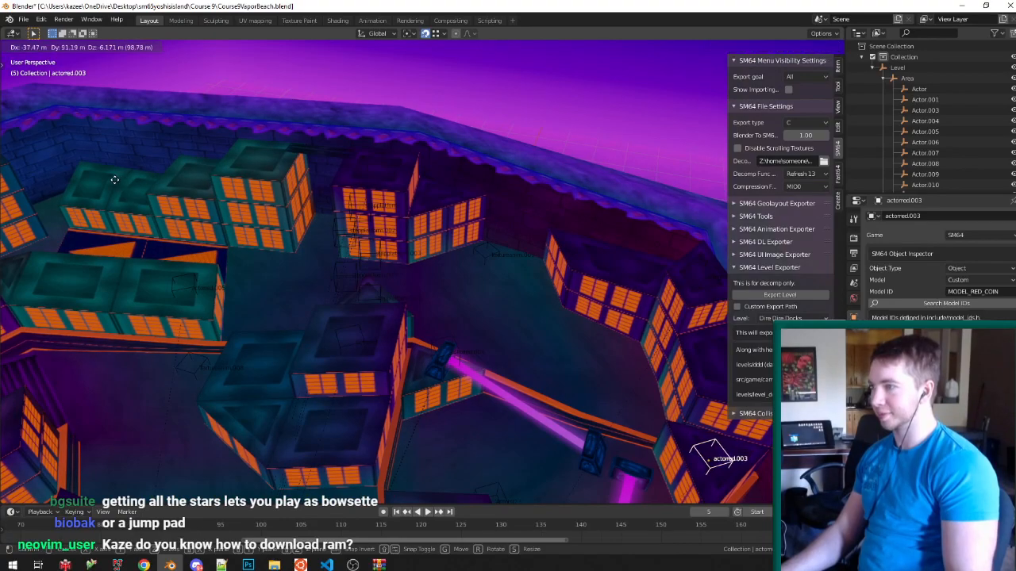
left_click(73, 167)
Set snapping to Face, place the red coin actorred.003 on the endmost teal building's roof, and save the file.
key("ctrl+shift+Tab")
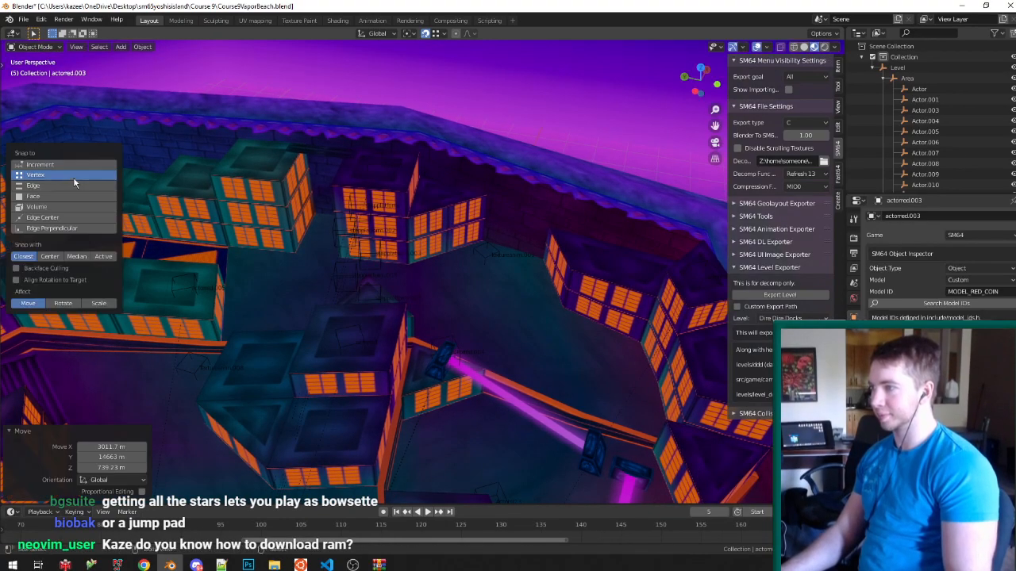
left_click(47, 195)
key("g")
left_click(100, 177)
middle_click_drag(238, 206, 194, 257)
key("ctrl+s")
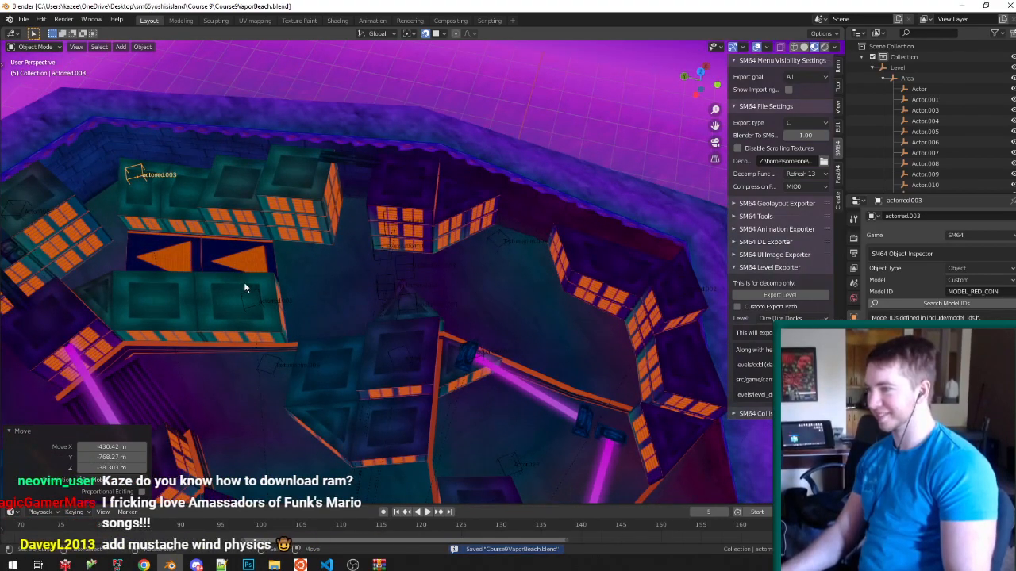
Move the red coin actorred.005 to the low teal building's roof section nearest the purple building using face snapping, and save the file.
left_click(248, 296)
key("g")
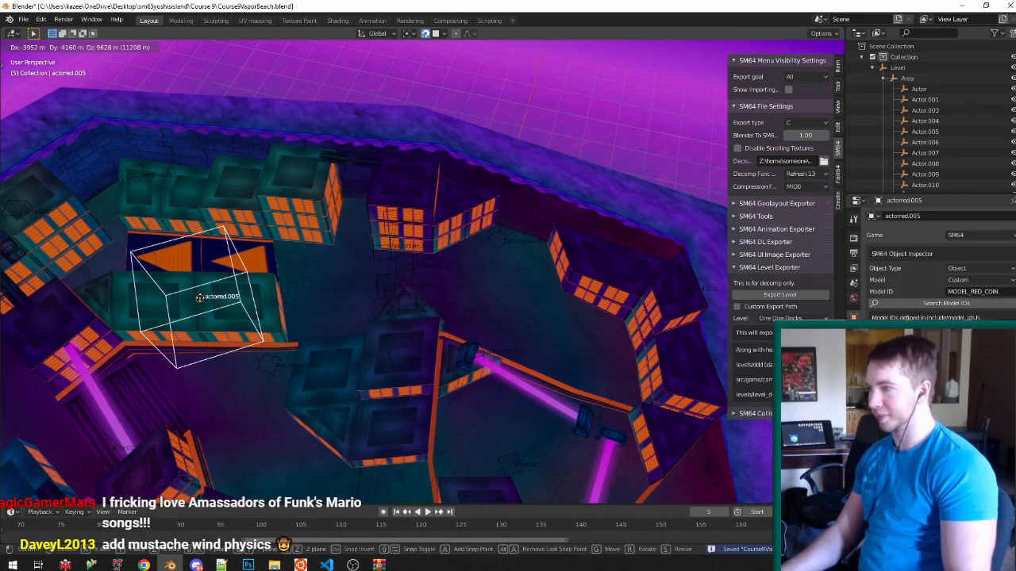
left_click(200, 300)
scroll(201, 300, "up", 3)
key("g")
left_click(262, 301)
key("ctrl+s")
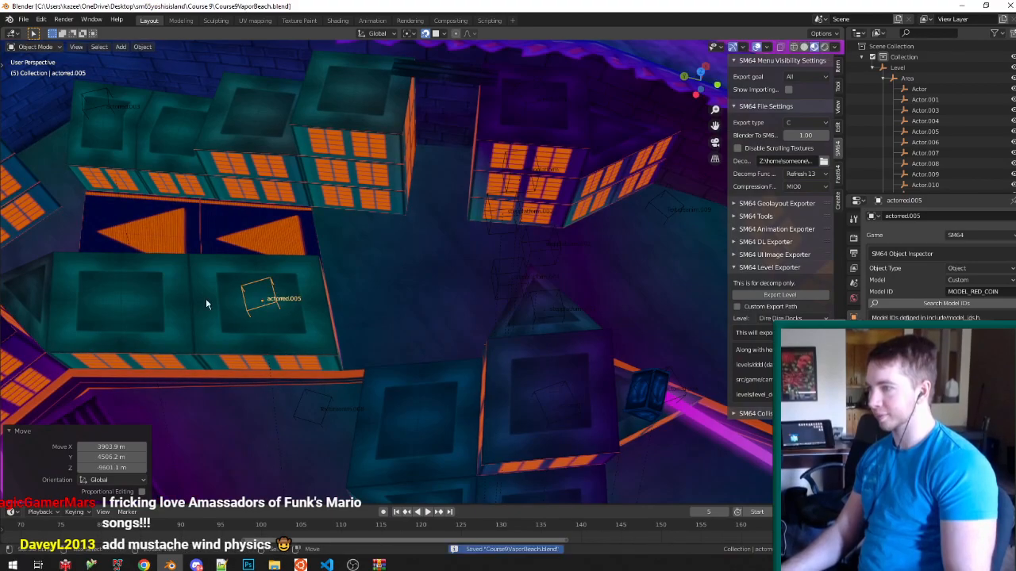
middle_click_drag(205, 299, 167, 254)
key("g")
left_click(149, 253)
key("ctrl+s")
Open the level mesh Plane.002 for editing at the low teal building with the red coin.
left_click(170, 299)
key("Tab")
scroll(418, 293, "up", 1)
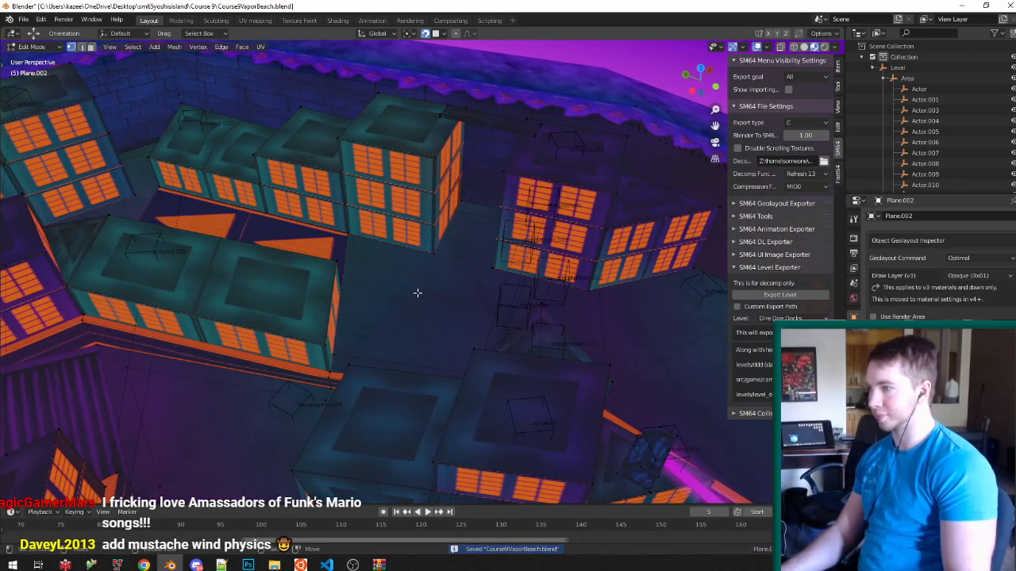
middle_click_drag(418, 293, 651, 333, "shift")
scroll(440, 279, "up", 3)
key("ctrl+Tab")
left_click(425, 324)
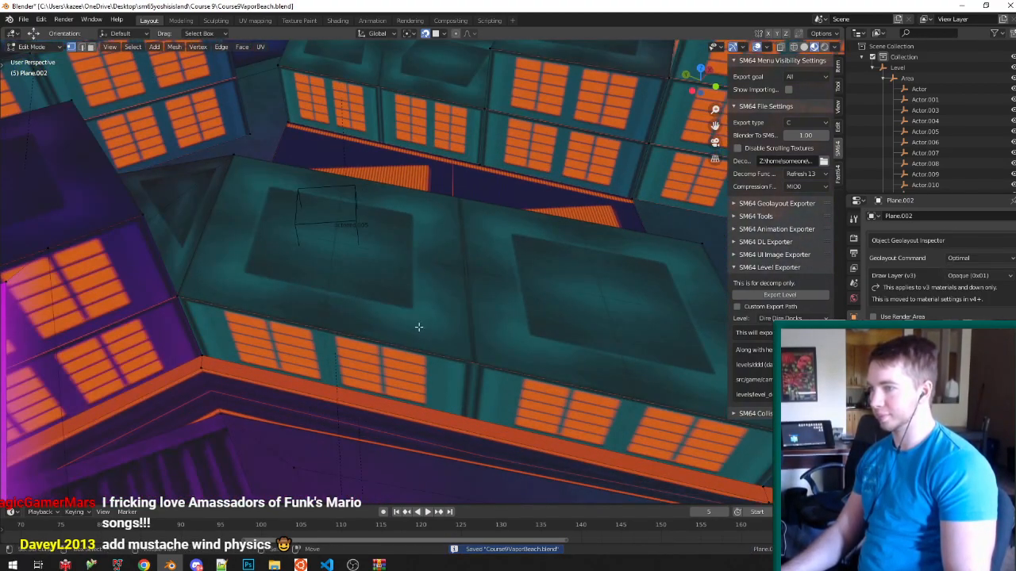
Try to subdivide the long edges of the low teal building's roof to split it across the middle.
key("ctrl+Tab")
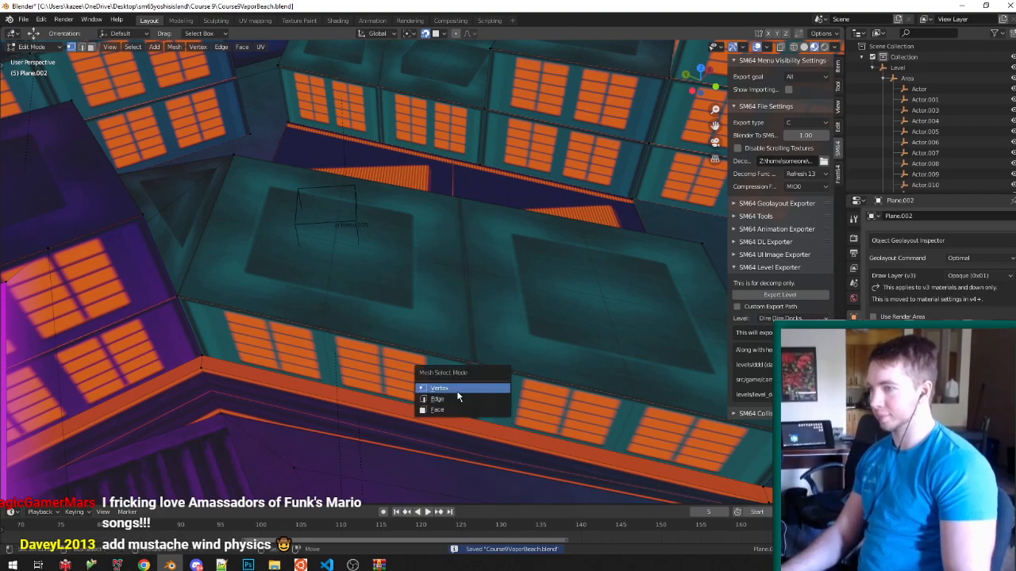
left_click(457, 407)
key("shift+z")
key("z")
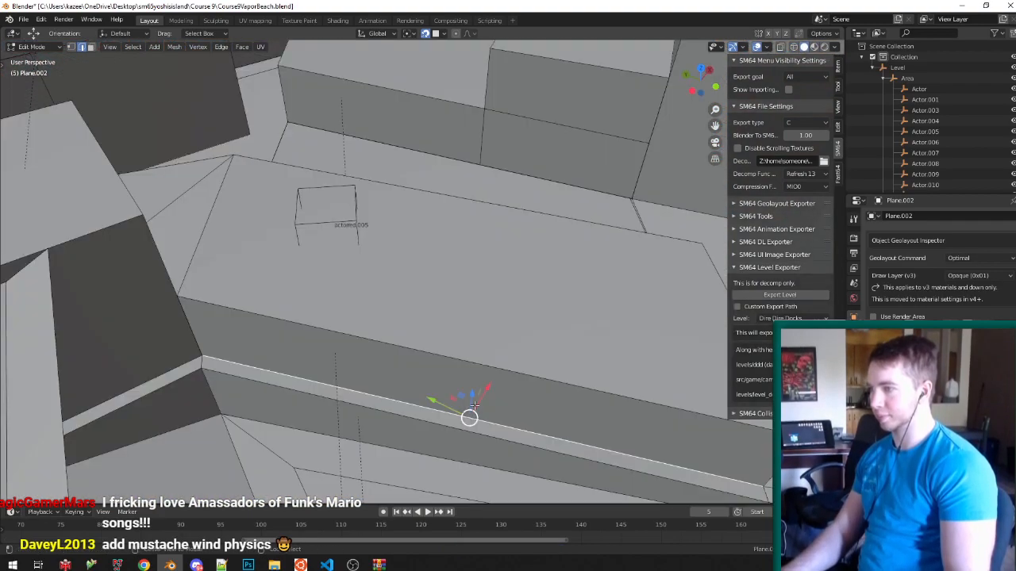
key("alt+z")
right_click(471, 362, "shift")
right_click(464, 199, "shift")
mouse_move(467, 204)
middle_mouse_down()
mouse_move(404, 226)
mouse_move(469, 365)
mouse_move(481, 336)
middle_mouse_up()
right_click(479, 335, "shift")
key("w")
left_click(472, 339)
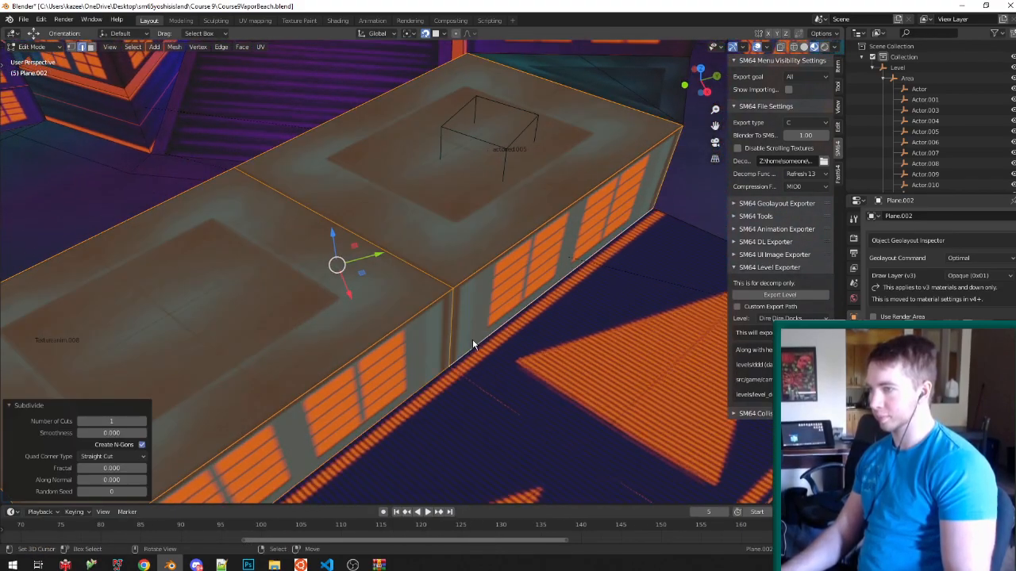
scroll(472, 332, "down", 2)
middle_click_drag(331, 284, 481, 259)
key("ctrl+z")
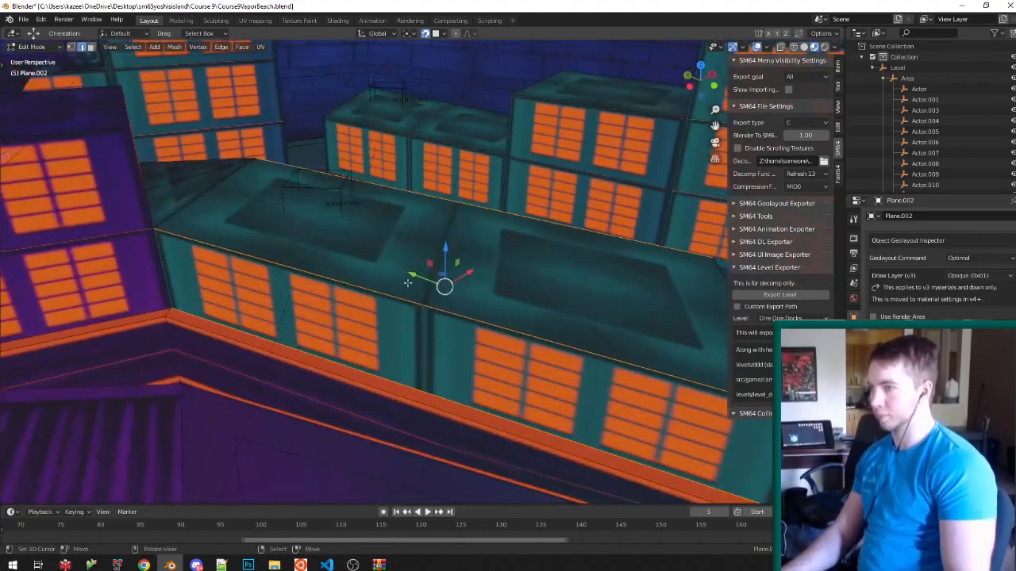
Try to extrude the low teal building's roof edge upward.
right_click(422, 300)
key("e")
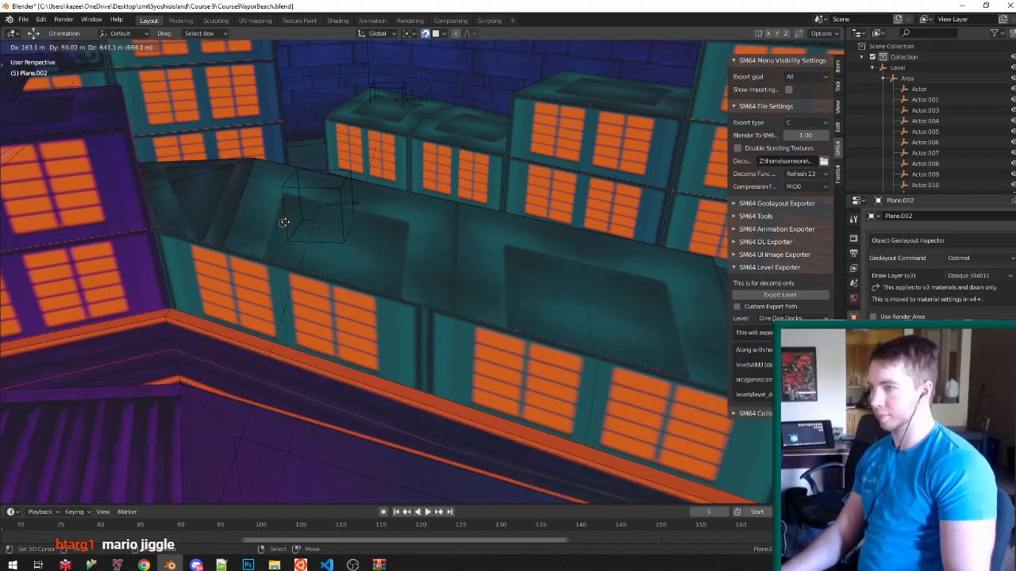
right_click(302, 222)
key("ctrl+z")
key("ctrl+z")
Duplicate the low teal building's roof face and raise the copy along Z with snapping off.
key("ctrl+Tab")
left_click(390, 308)
right_click(437, 261)
key("shift+d")
key("z")
key("shift+Tab")
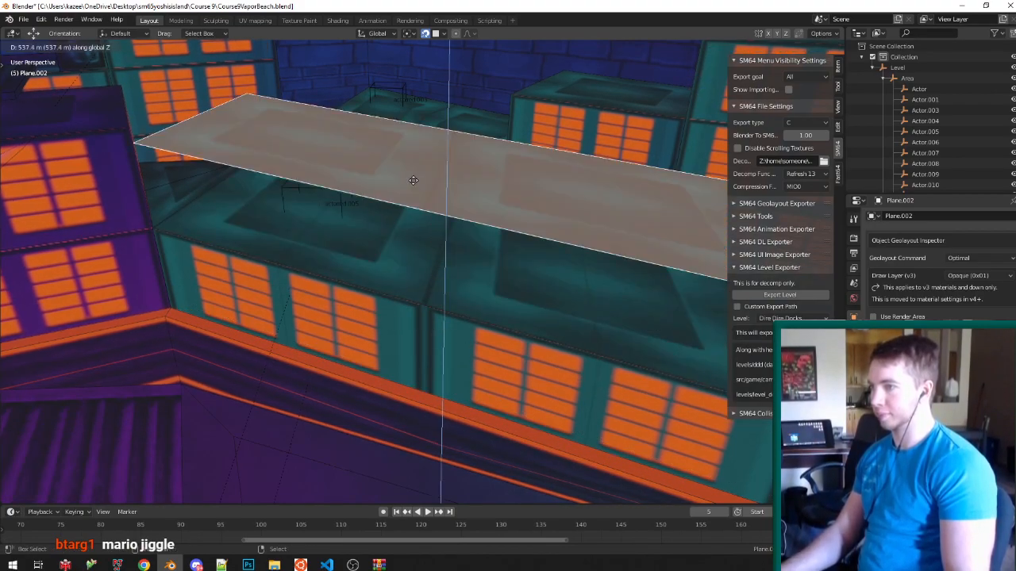
left_click(413, 168)
Delete the original roof face below and cut the raised roof face in half with a loop cut.
right_click(433, 297)
key("x")
left_click(433, 298)
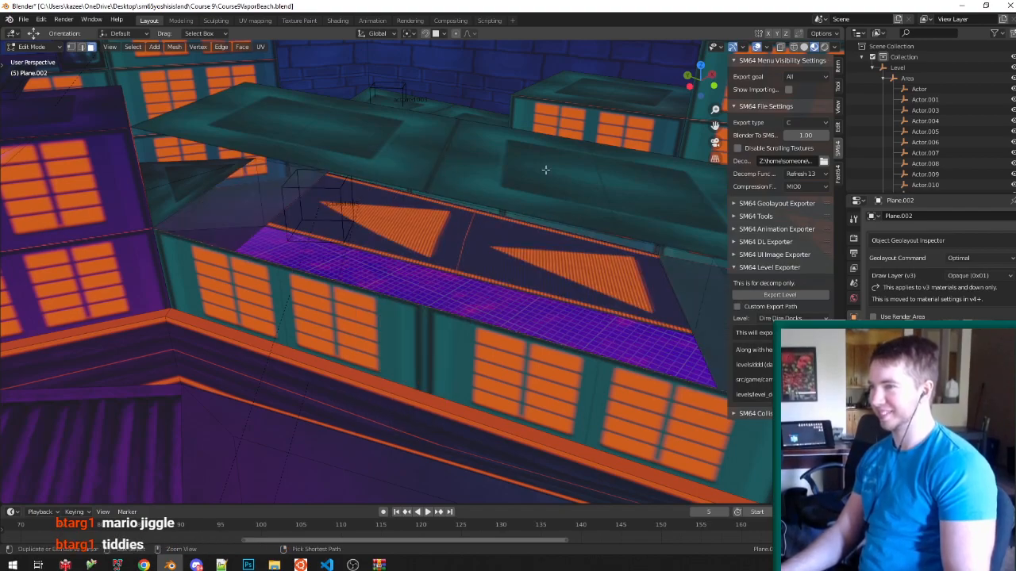
left_click(473, 120)
right_click(473, 120)
key("ctrl+Tab")
left_click(412, 199)
Duplicate the raised roof half farther from the purple building onto the lower walls with vertex snapping, and delete that raised half.
right_click(476, 162)
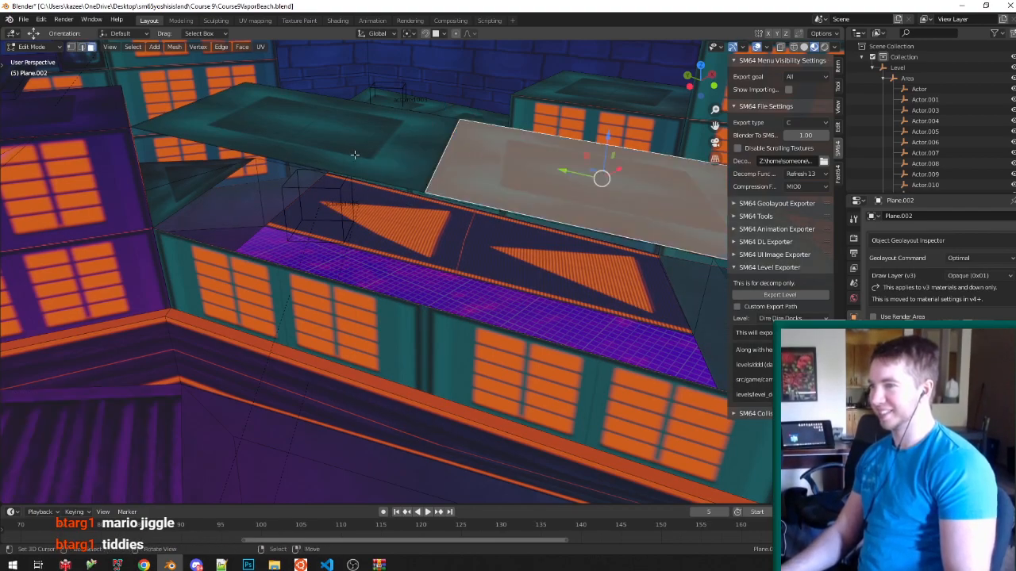
middle_click_drag(682, 311, 567, 271, "shift")
key("ctrl+shift+Tab")
left_click(525, 250)
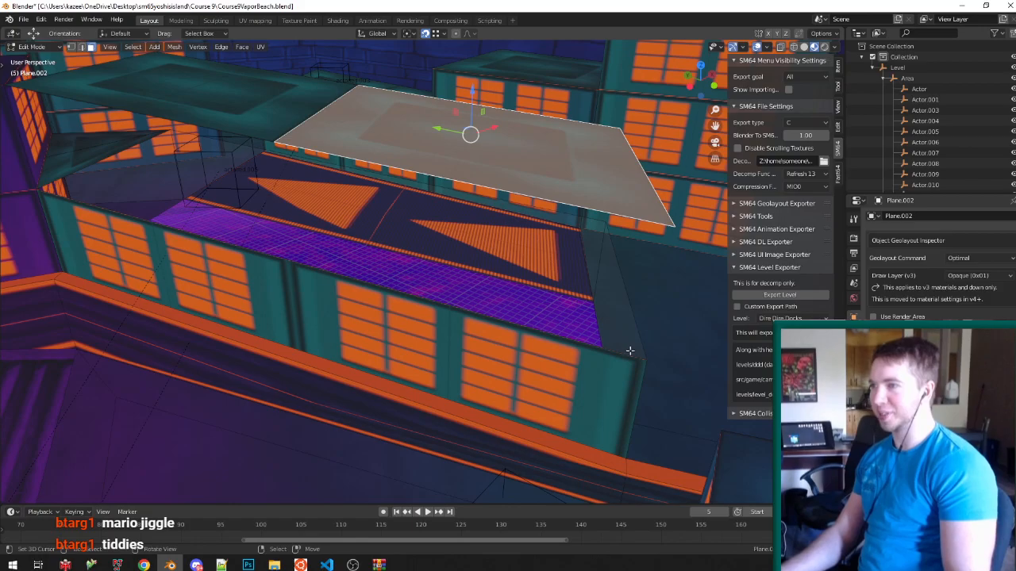
key("shift+d")
left_click(641, 359)
scroll(641, 359, "down", 2)
scroll(508, 179, "up", 1)
right_click(511, 228)
key("x")
left_click(506, 254)
Duplicate the teal building's front and back wall faces about 628 m upward, snapping them to the raised roof.
right_click(390, 333)
middle_click_drag(387, 309, 371, 256)
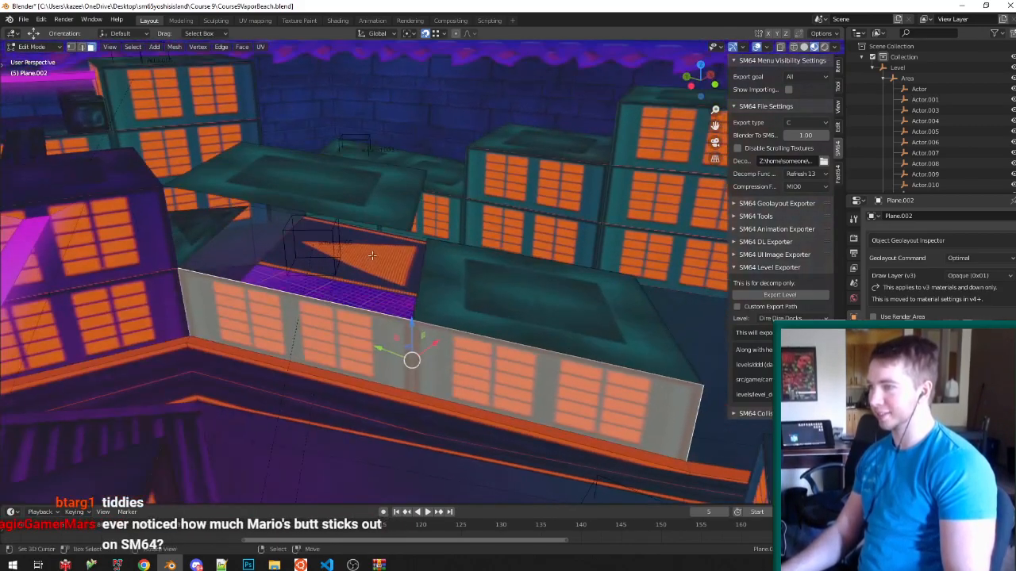
right_click(386, 245)
key("shift+d")
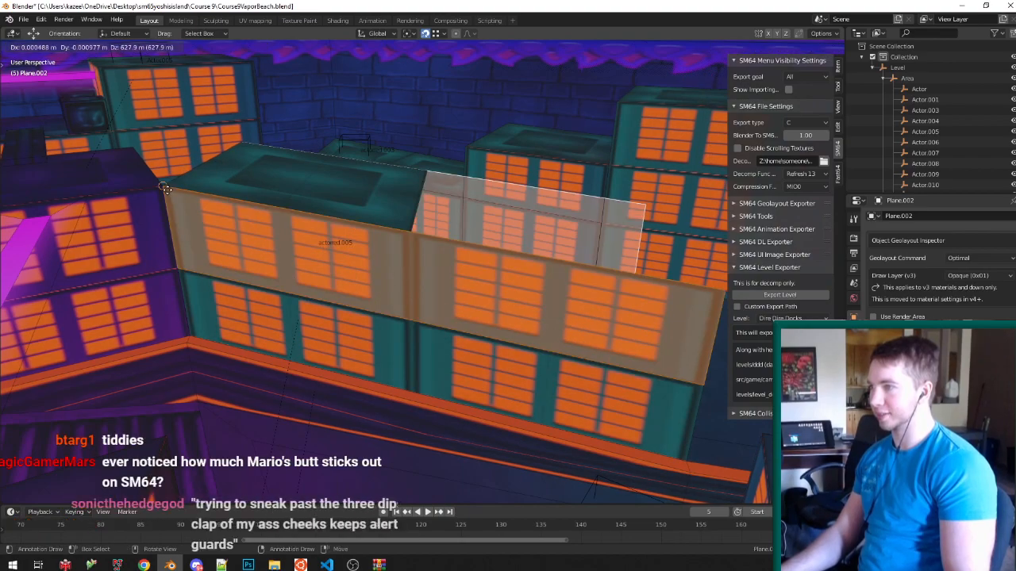
left_click(634, 262)
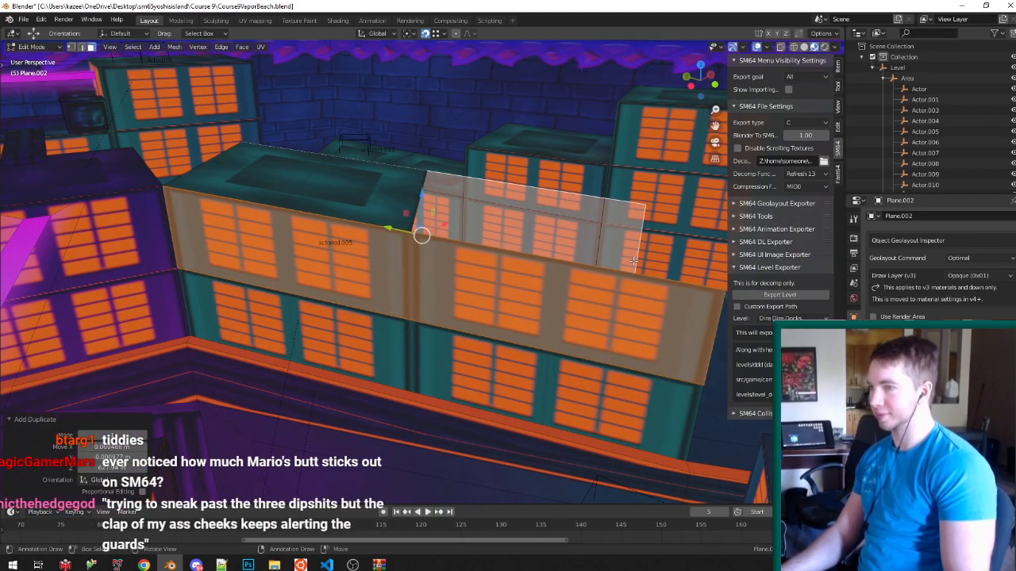
Cut the duplicated front and back upper wall faces in half with loop cuts.
left_click(442, 240)
right_click(442, 240)
left_click(476, 189)
right_click(475, 189)
right_click(476, 185)
Delete the upper front and back wall halves that extend beyond the raised roof.
key("ctrl+Tab")
left_click(473, 289)
right_click(476, 295)
key("ctrl+Tab")
left_click(447, 295)
right_click(468, 281)
right_click(487, 246, "shift")
key("x")
left_click(486, 248)
Fill the open end of the raised storey facing the purple building with a face between its vertical edges.
middle_click_drag(421, 231, 351, 310)
key("ctrl+Tab")
left_click(350, 301)
middle_click_drag(436, 212, 636, 244)
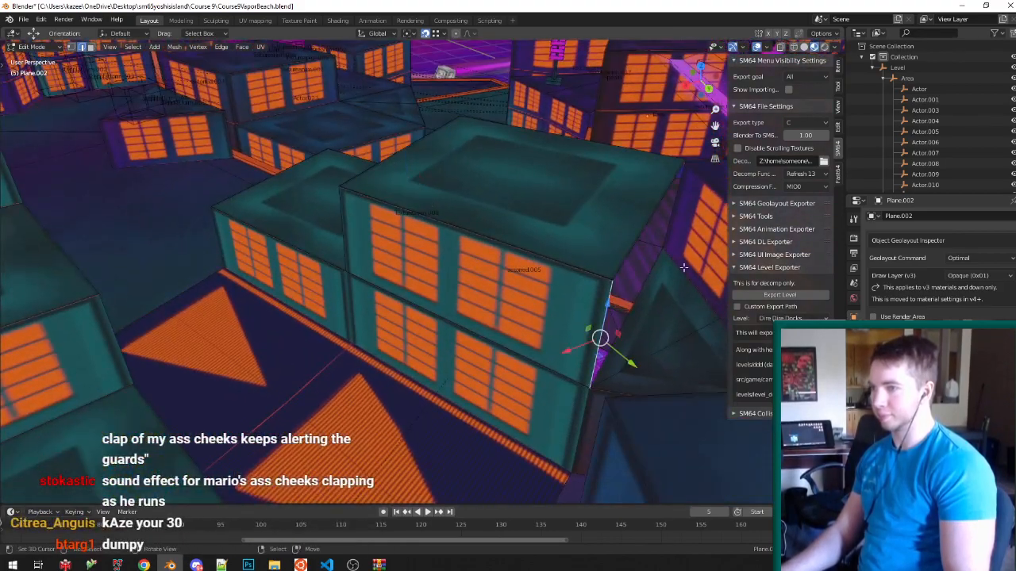
scroll(683, 275, "up", 3)
right_click(665, 186, "shift")
key("f")
Flip the normals of the raised storey's new end wall.
scroll(492, 186, "down", 4)
scroll(558, 252, "up", 3)
key("space")
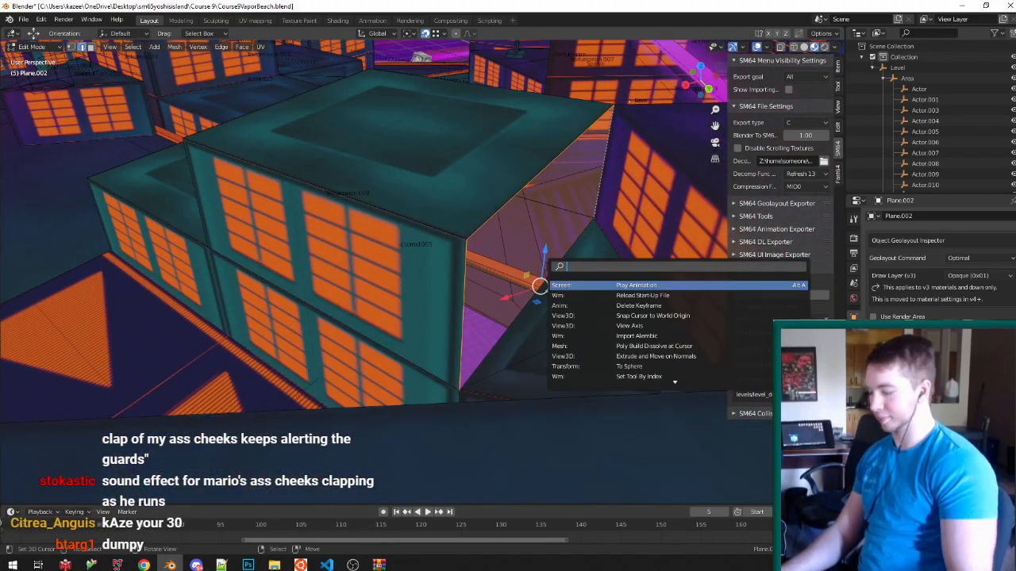
type("flip n")
key("Return")
Unwrap the new end wall from the adjoining window wall's texture mapping with Follow Active Quads.
key("ctrl+Tab")
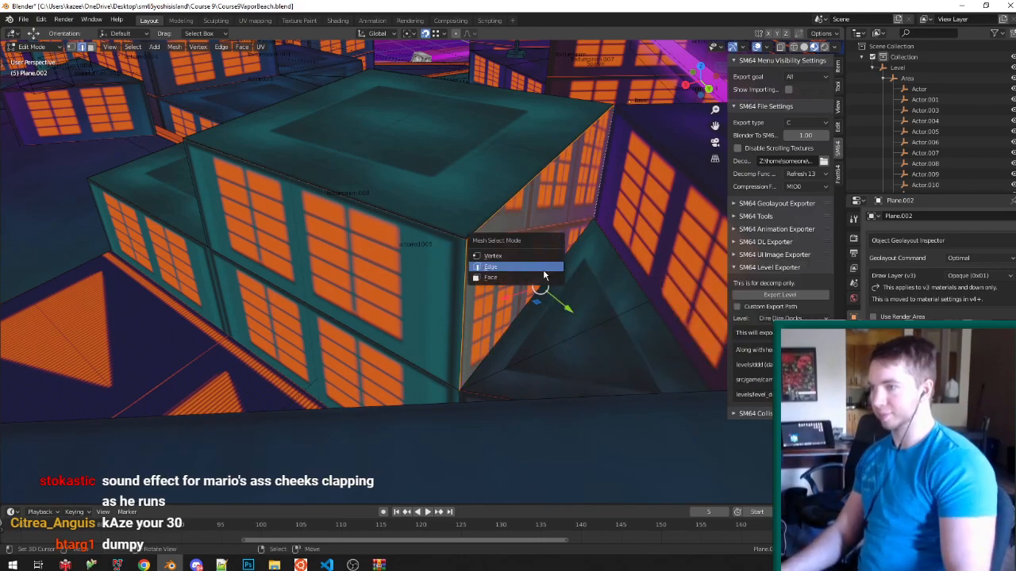
left_click(541, 277)
right_click(430, 265, "shift")
key("q")
left_click(432, 268)
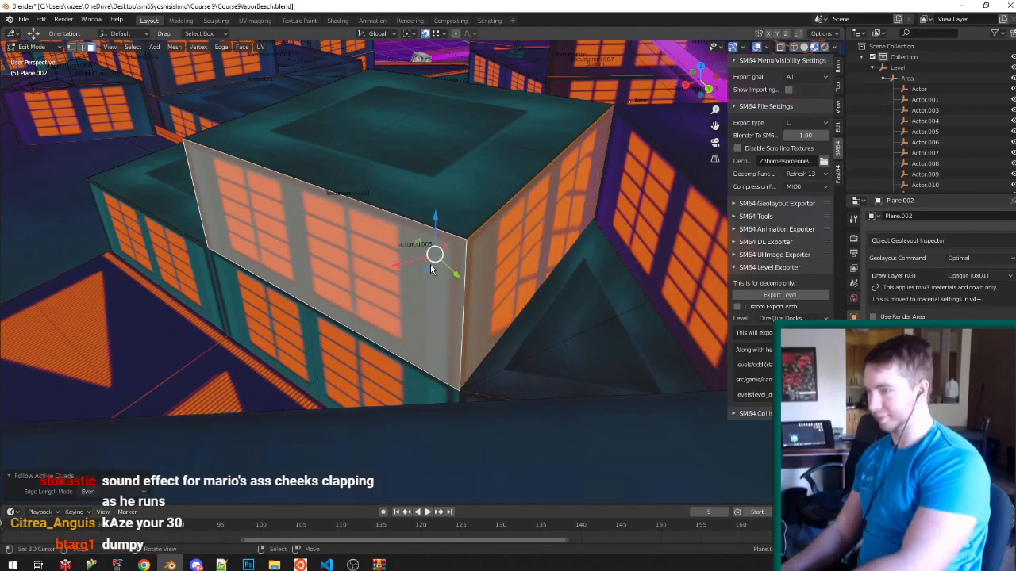
Inspect the UV layout of the raised storey's window wall and new end wall in the UV mapping workspace.
left_click(255, 19)
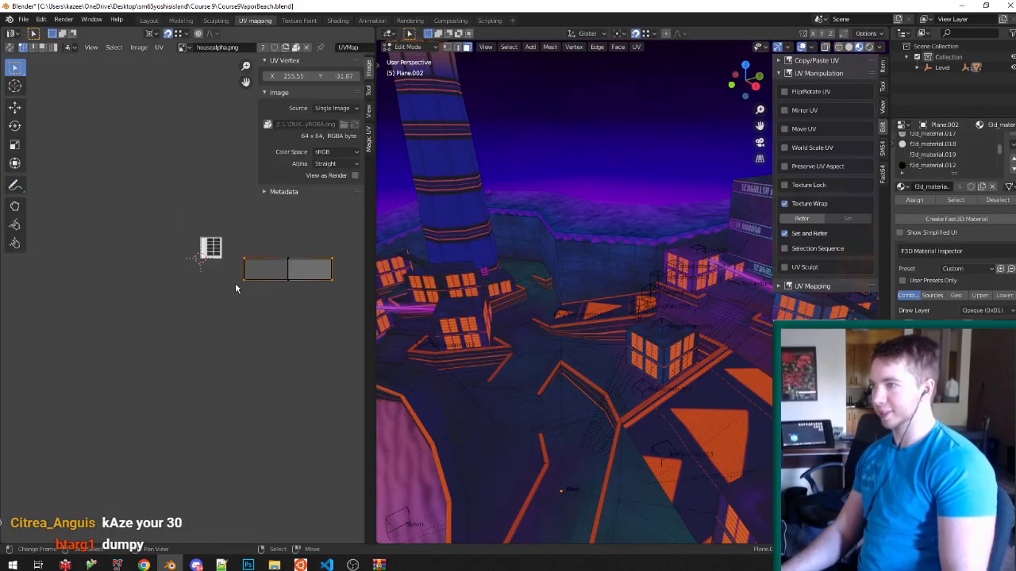
key("KP_Decimal")
key("Tab")
middle_click_drag(596, 298, 552, 299)
scroll(635, 305, "down", 5)
scroll(625, 276, "up", 4)
middle_click_drag(626, 276, 648, 307)
key("Tab")
left_click(596, 310)
left_click(555, 307, "shift")
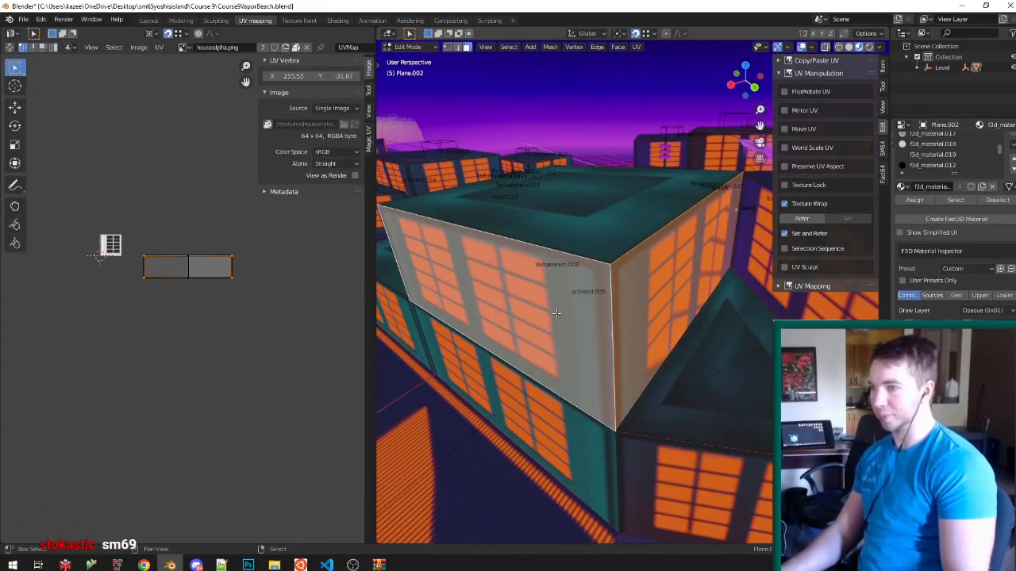
Try to move and rip the lower corner vertex of the raised storey's new end wall.
scroll(547, 308, "up", 2)
middle_click_drag(723, 311, 757, 409)
key("ctrl+Tab")
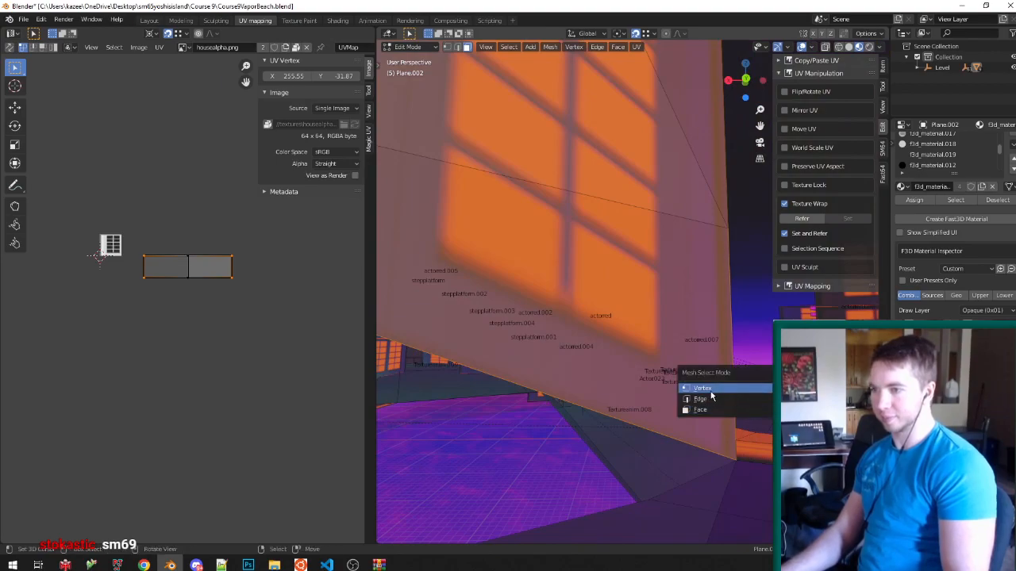
left_click(706, 390)
right_click(737, 458)
key("g")
right_click(739, 458)
key("z")
key("z")
right_click(739, 459)
key("z")
key("alt+z")
key("v")
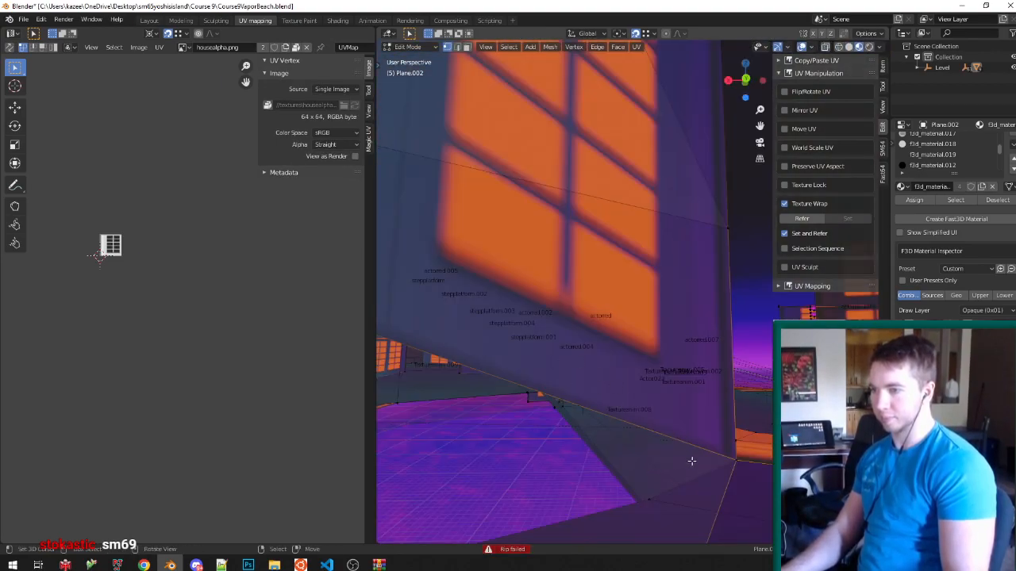
Delete the raised storey's end wall face on the side of the purple building.
middle_click_drag(692, 461, 691, 447)
key("ctrl+Tab")
left_click(578, 447)
right_click(571, 416)
scroll(571, 417, "down", 4)
key("x")
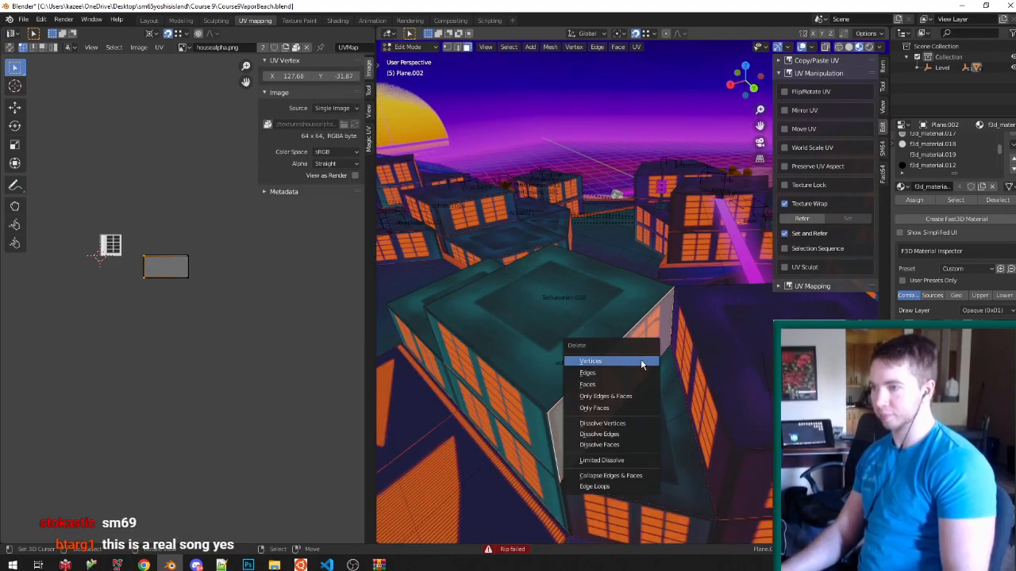
left_click(619, 385)
Rebuild the end wall by extruding the window wall's vertical corner edge across to the far corner.
key("ctrl+Tab")
left_click(567, 388)
right_click(565, 442)
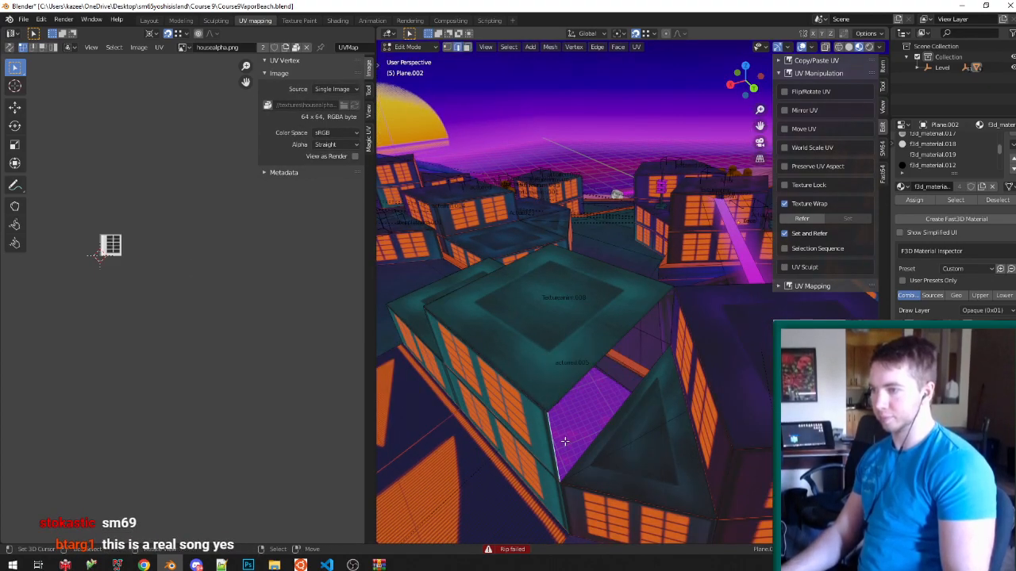
key("e")
left_click(666, 305)
Unwrap the rebuilt end wall from the adjoining window wall with Follow Active Quads and save the file.
key("ctrl+Tab")
left_click(577, 431)
right_click(569, 428)
right_click(522, 417, "shift")
key("u")
left_click(521, 417)
key("ctrl+s")
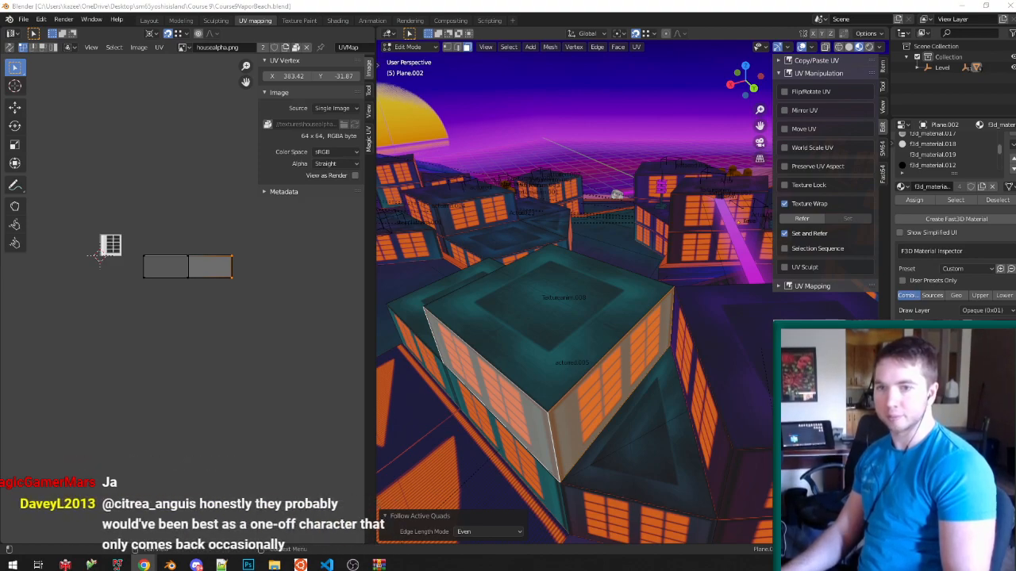
middle_click_drag(579, 313, 633, 313)
key("ctrl+s")
key("Tab")
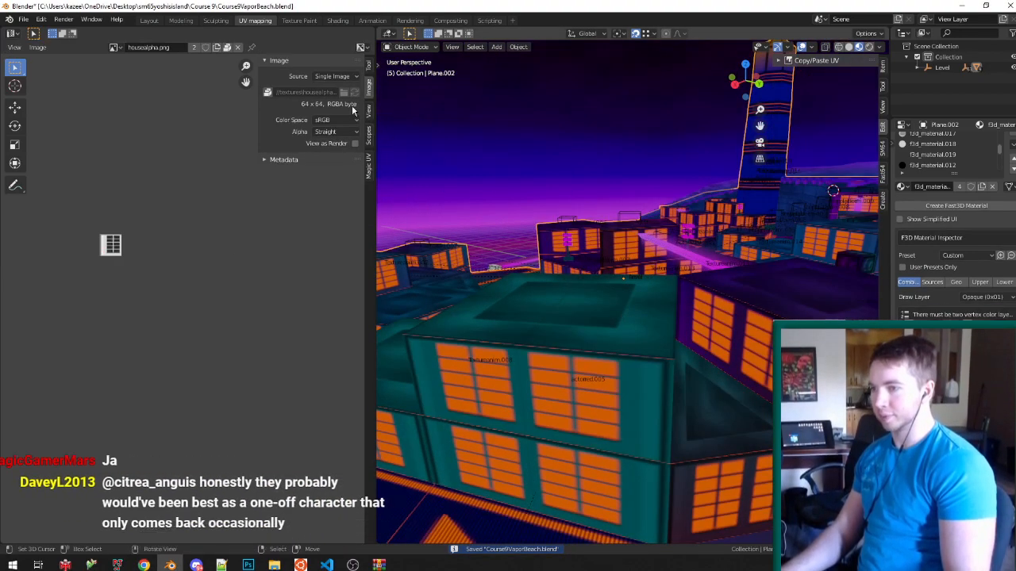
In the Layout workspace, unwrap the raised storey's opposite end wall from the adjoining window wall with Follow Active Quads and save.
left_click(149, 20)
middle_click_drag(293, 154, 528, 171)
key("Tab")
scroll(508, 199, "up", 3)
key("ctrl+Tab")
left_click(449, 261)
right_click(450, 262)
right_click(369, 261, "shift")
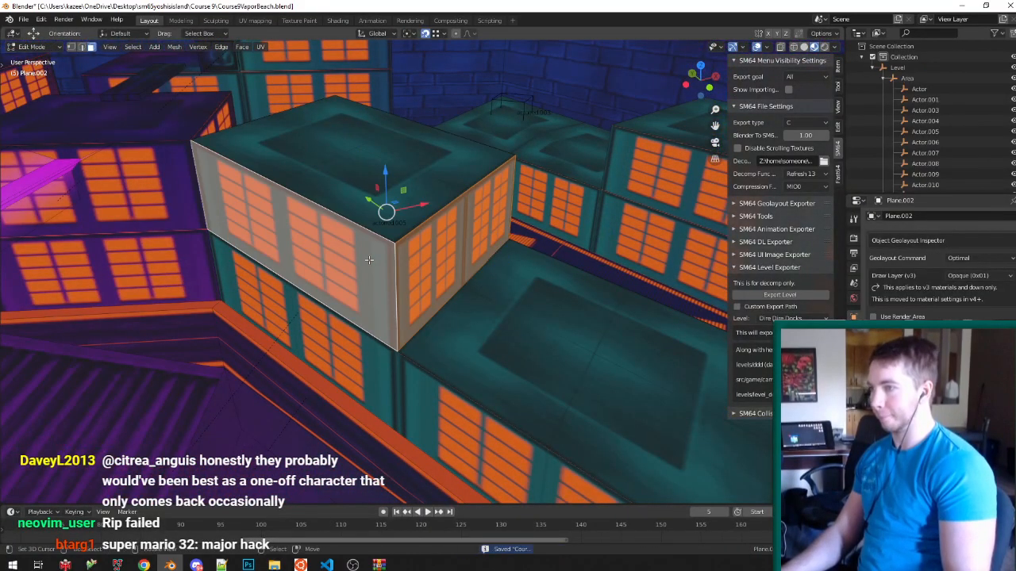
key("u")
key("Return")
key("ctrl+s")
Move the red coin object actored.005 onto the raised teal roof with face snapping and save the file.
key("Tab")
scroll(476, 274, "down", 4)
middle_click_drag(432, 274, 509, 312)
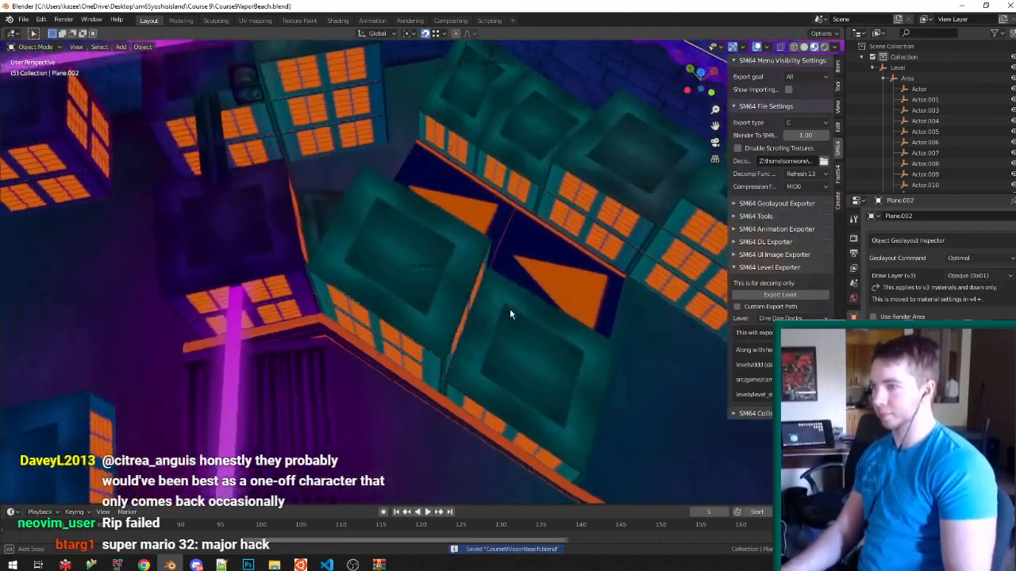
key("shift+z")
left_click(405, 263)
key("shift+z")
middle_click_drag(402, 261, 385, 234)
key("ctrl+shift+Tab")
left_click(362, 251)
key("g")
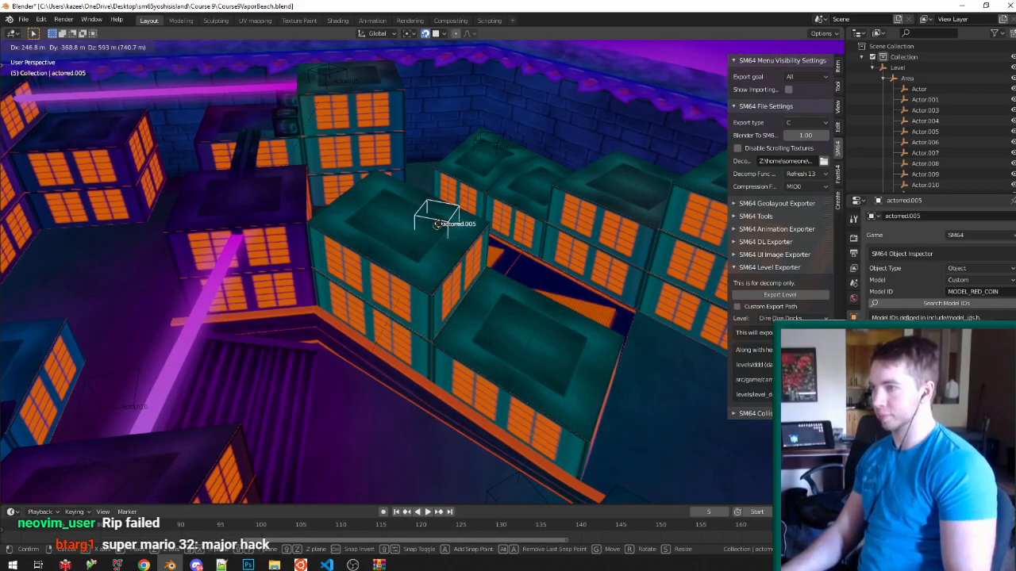
left_click(471, 240)
key("ctrl+s")
Shift the red coin toward the middle of the raised roof by -429.31 m in X and 209.32 m in Y, and save.
scroll(471, 239, "down", 4)
mouse_move(471, 239)
middle_mouse_down()
mouse_move(487, 227)
mouse_move(481, 238)
middle_mouse_up()
scroll(490, 229, "up", 3)
key("g")
left_click(393, 224)
key("ctrl+s")
Examine the level's rooftops and the purple corner buildings by the outer wall from several viewpoints.
scroll(486, 288, "down", 4)
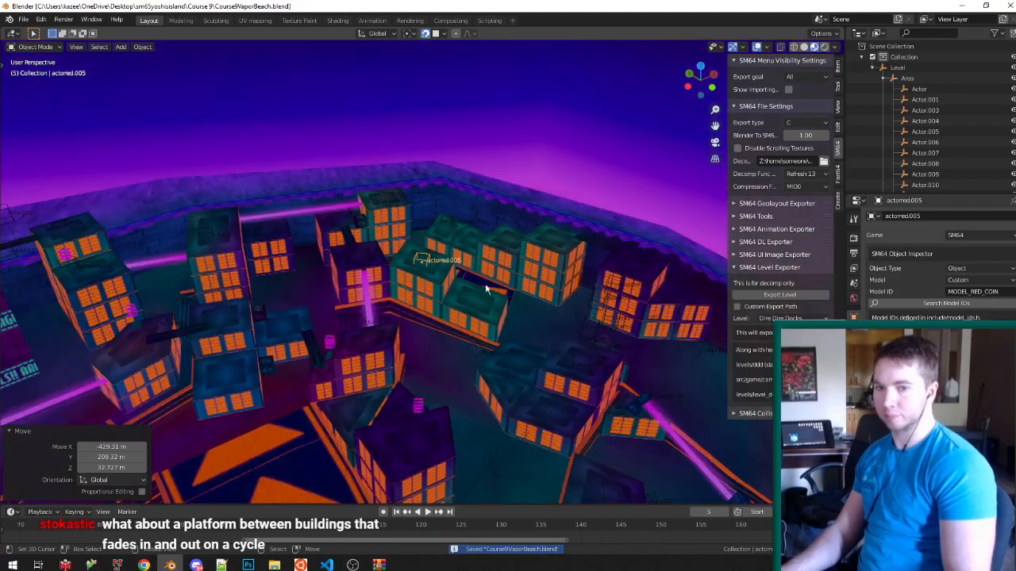
scroll(536, 309, "up", 3)
middle_click_drag(537, 312, 566, 328)
scroll(567, 328, "down", 4)
scroll(567, 330, "up", 4)
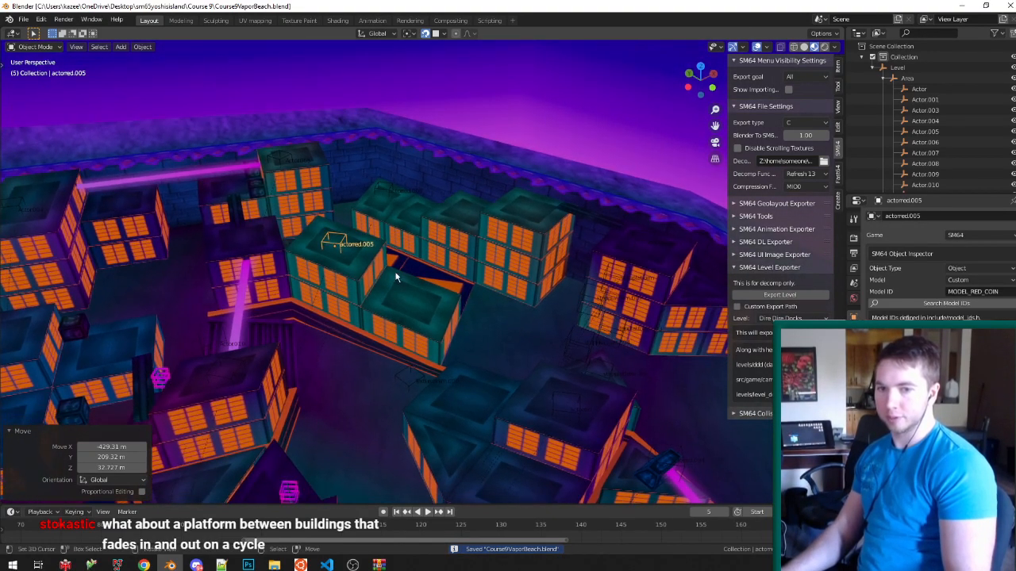
scroll(508, 311, "up", 2)
middle_click_drag(452, 289, 490, 305)
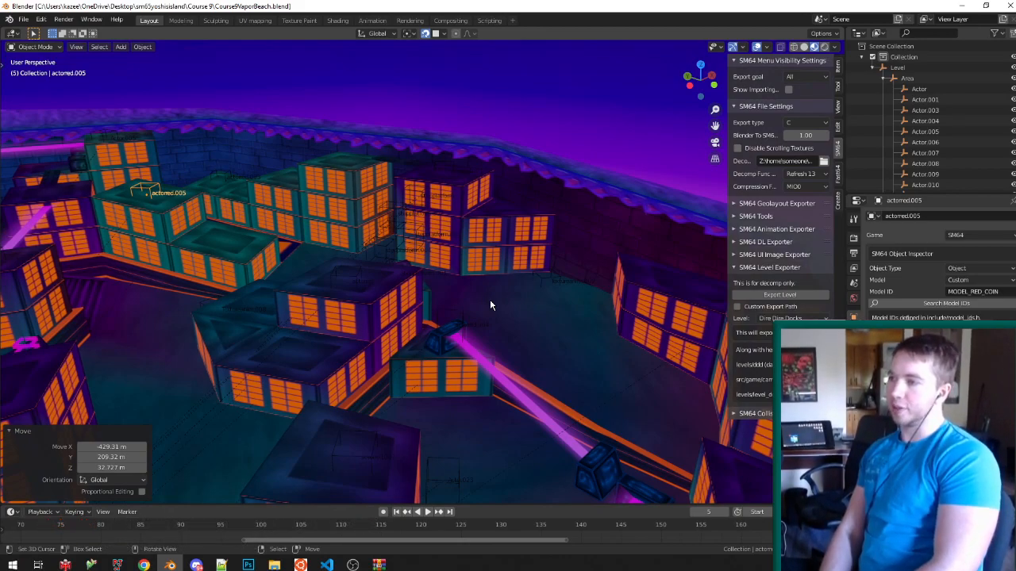
middle_click_drag(490, 300, 496, 352)
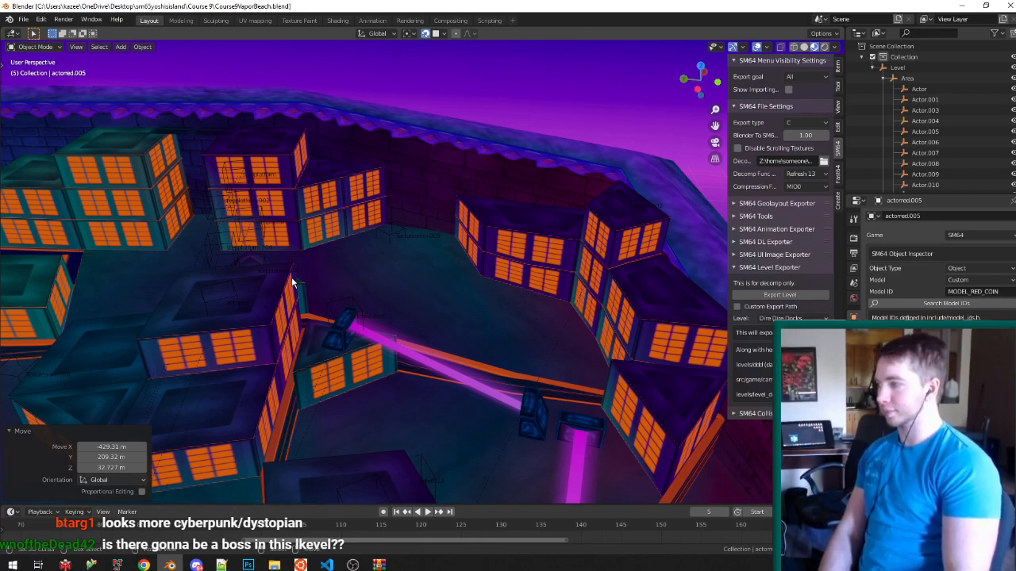
scroll(294, 283, "down", 3)
scroll(498, 243, "up", 6)
middle_click_drag(586, 242, 503, 247)
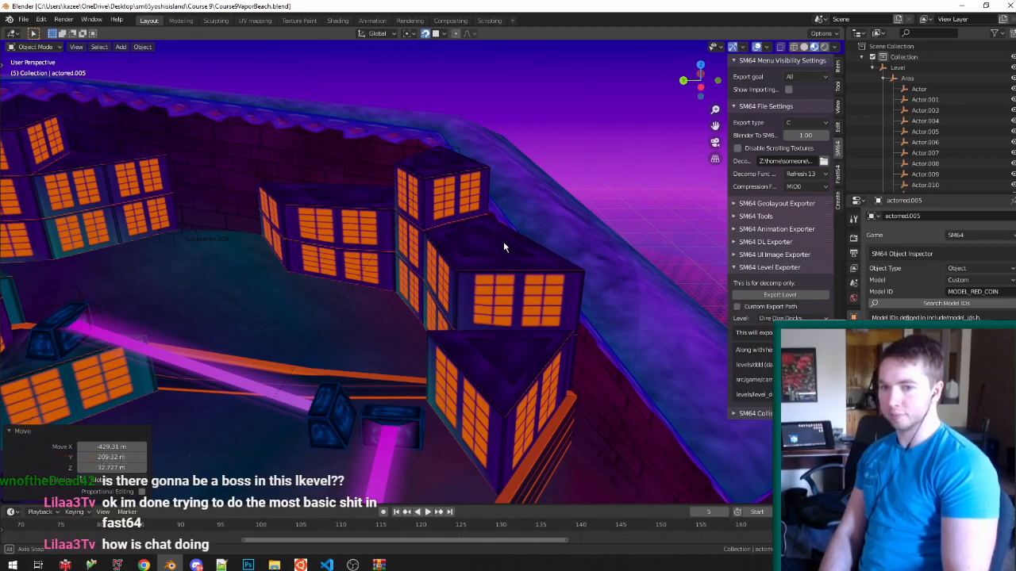
mouse_move(503, 247)
middle_mouse_down()
mouse_move(529, 245)
mouse_move(521, 246)
middle_mouse_up()
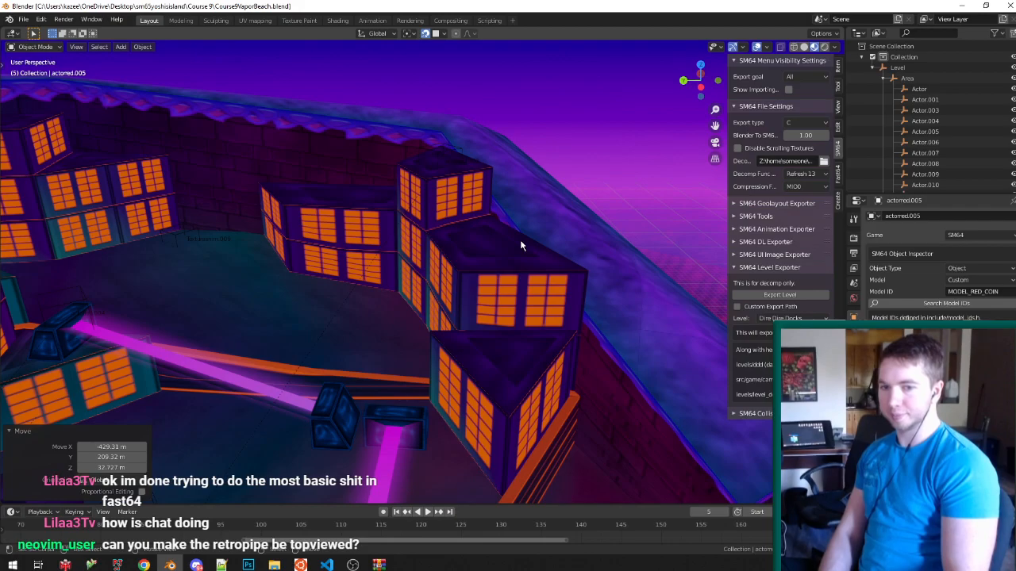
scroll(520, 239, "down", 4)
middle_click_drag(520, 239, 485, 273)
scroll(485, 273, "down", 4)
scroll(537, 301, "up", 3)
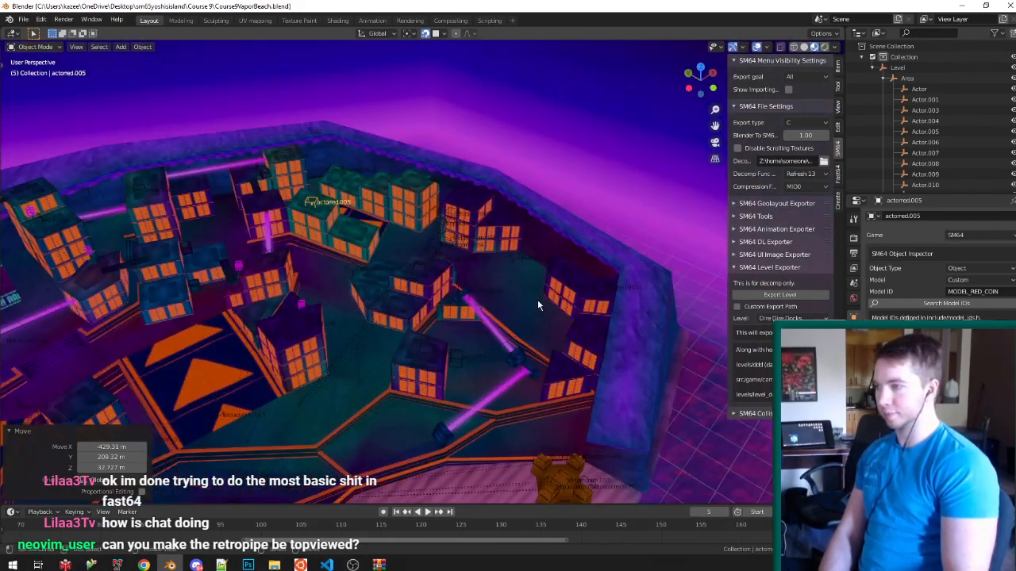
middle_click_drag(538, 300, 530, 271)
scroll(632, 277, "down", 4)
scroll(628, 276, "up", 4)
scroll(508, 258, "down", 2)
scroll(633, 311, "up", 2)
scroll(508, 338, "down", 5)
scroll(508, 337, "up", 4)
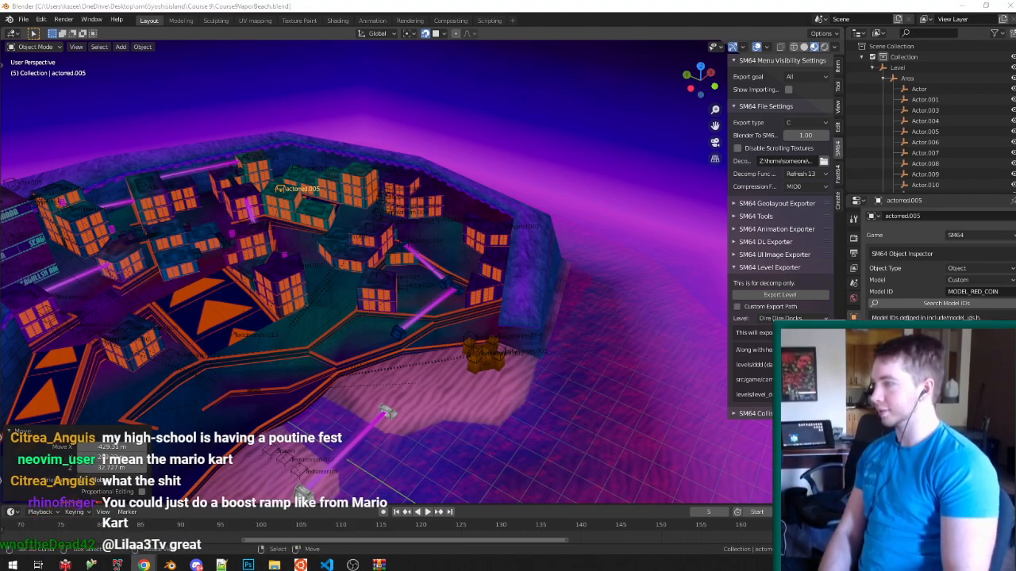
Select the level mesh Plane.002 near the purple corner buildings and save the file.
scroll(379, 239, "up", 4)
middle_click_drag(485, 192, 456, 280)
scroll(436, 218, "up", 3)
left_click(416, 215)
key("Tab")
scroll(417, 214, "down", 5)
scroll(429, 230, "up", 5)
key("Tab")
key("ctrl+s")
scroll(455, 280, "down", 5)
scroll(501, 315, "up", 5)
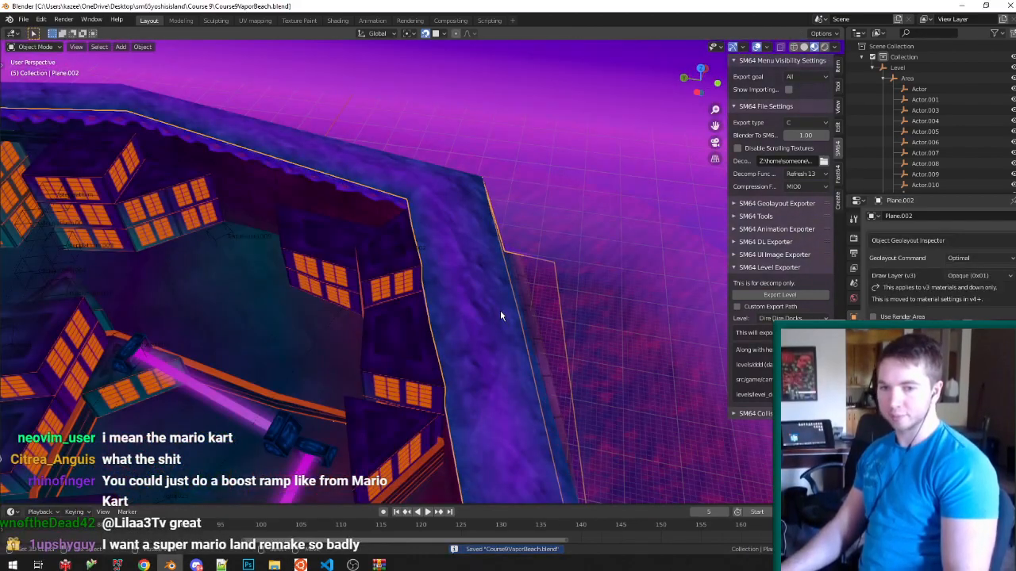
Add a 500 m cube to the level mesh on the purple roof beside the tall corner building.
key("Tab")
scroll(359, 268, "up", 3)
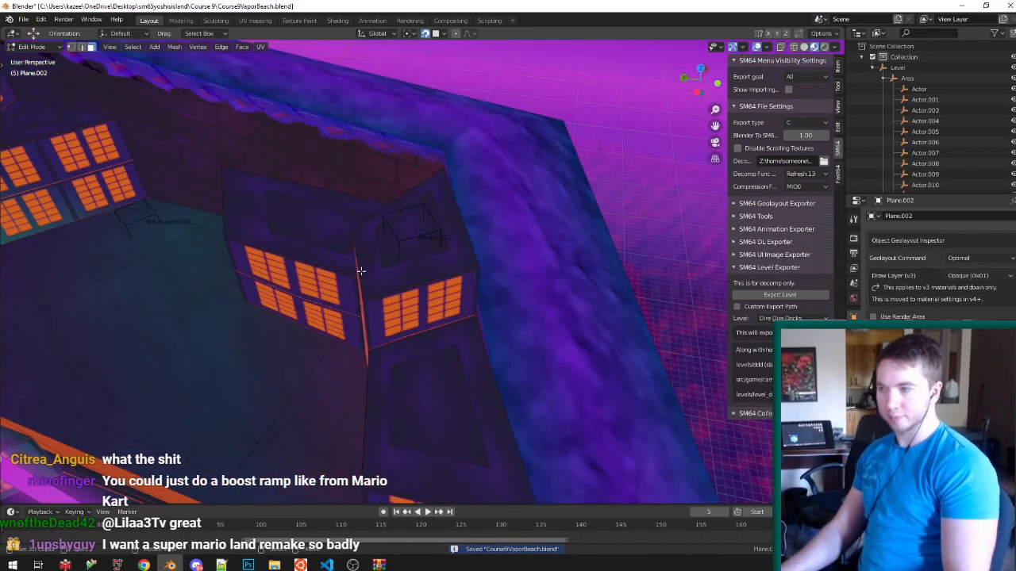
key("shift+a")
left_click(442, 357)
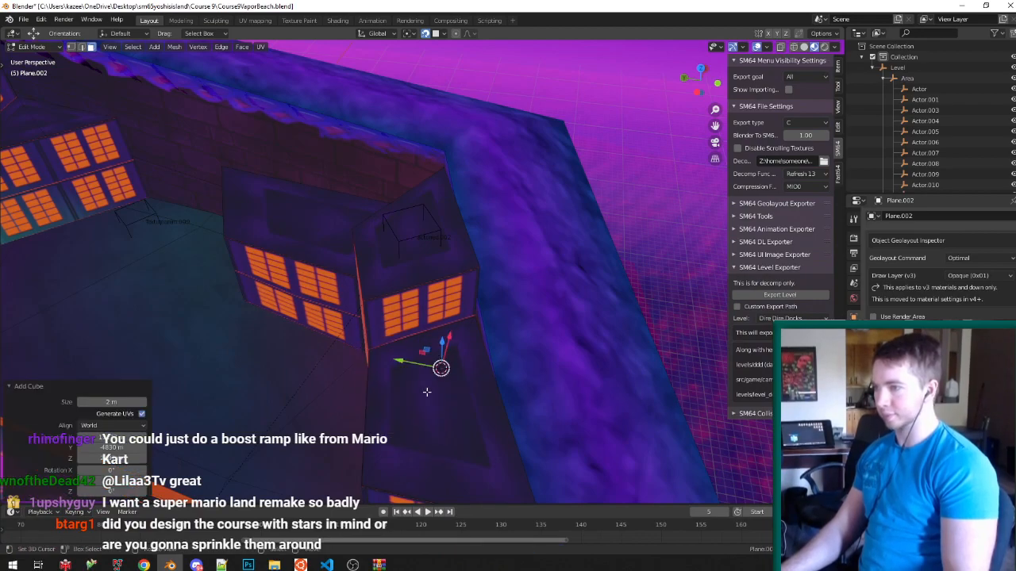
type("500")
key("Return")
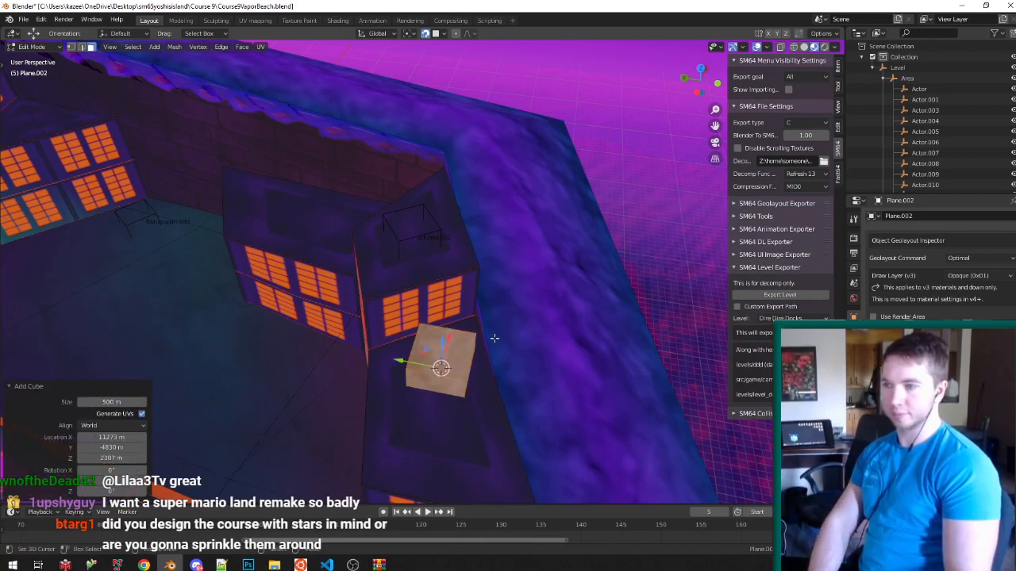
Raise the new cube 544.5 m along Z above the purple roof.
key("KP_Decimal")
scroll(495, 314, "down", 9)
scroll(498, 288, "up", 1)
middle_click_drag(497, 288, 469, 147)
key("g")
key("z")
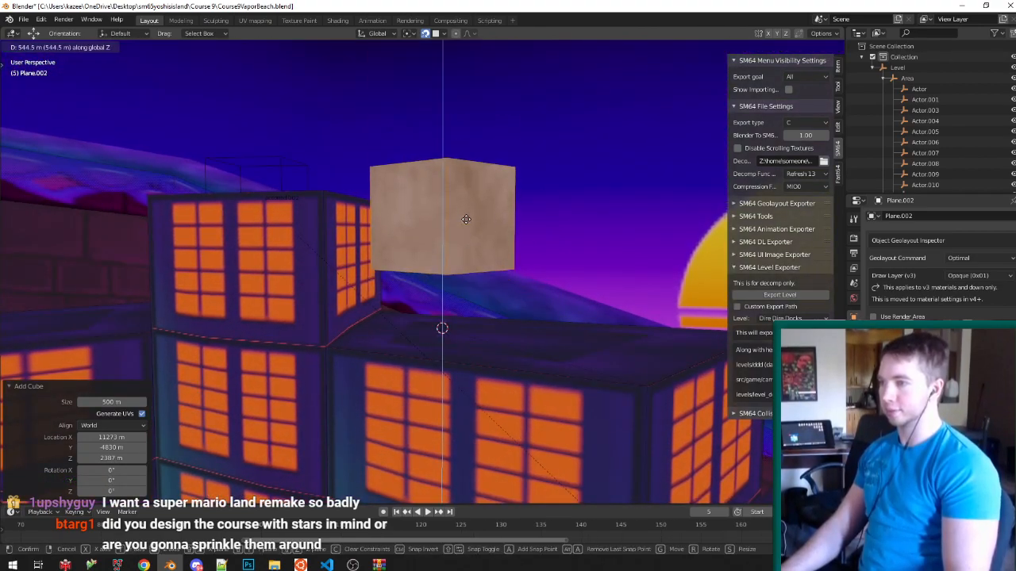
left_click(469, 216)
key("Tab")
key("KP_Decimal")
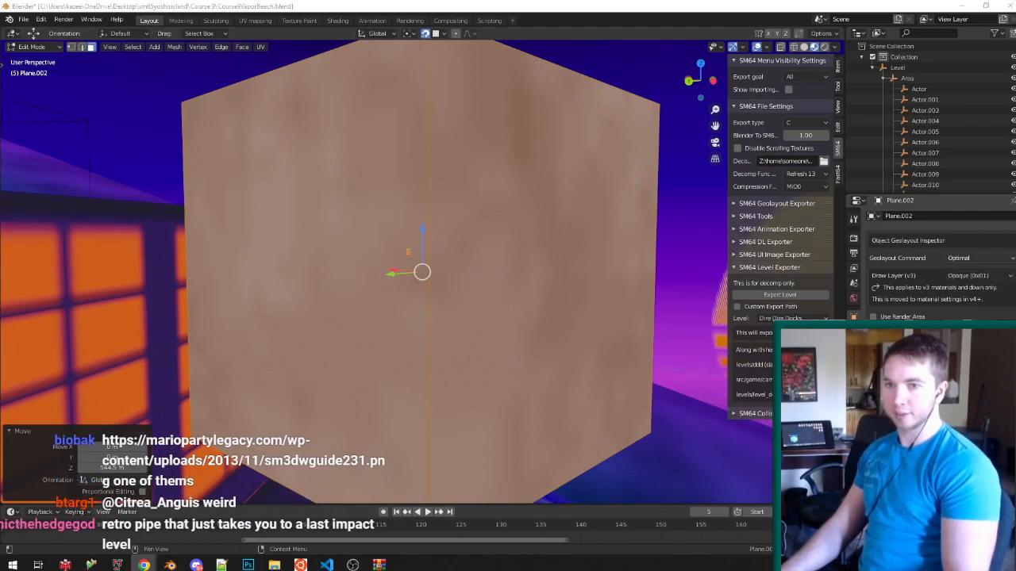
View the Super Mario 3D World launch pad reference image in the browser and close its tab.
left_click_drag(1015, 16, 227, 3)
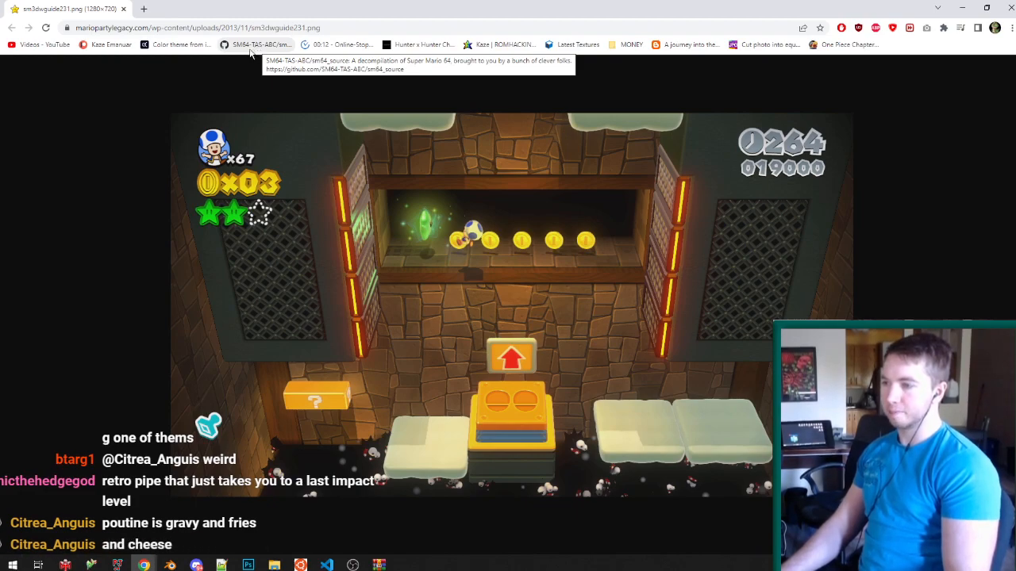
left_click(121, 10)
Delete the cube's unneeded faces so that only two opposite side walls remain.
middle_click_drag(508, 262, 564, 242)
scroll(564, 242, "up", 2)
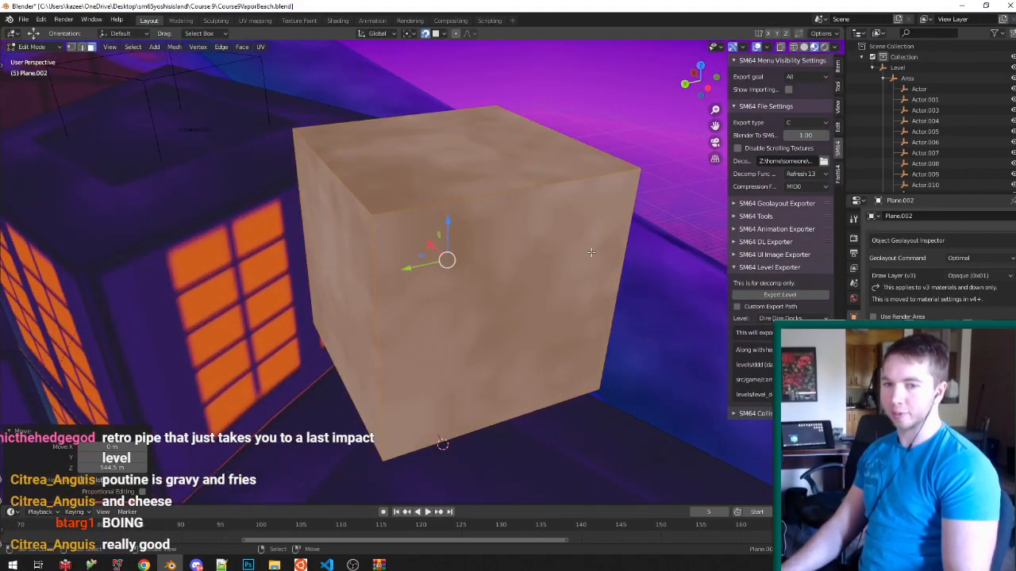
key("ctrl+Tab")
left_click(560, 256)
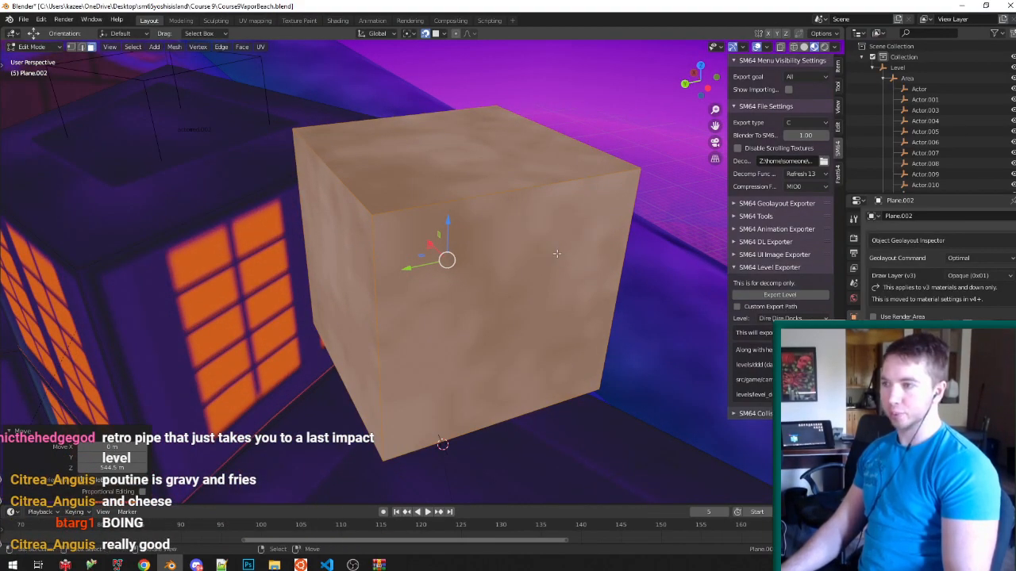
right_click(468, 168)
right_click(464, 230, "shift")
key("x")
left_click(456, 195)
middle_click_drag(465, 197, 425, 199)
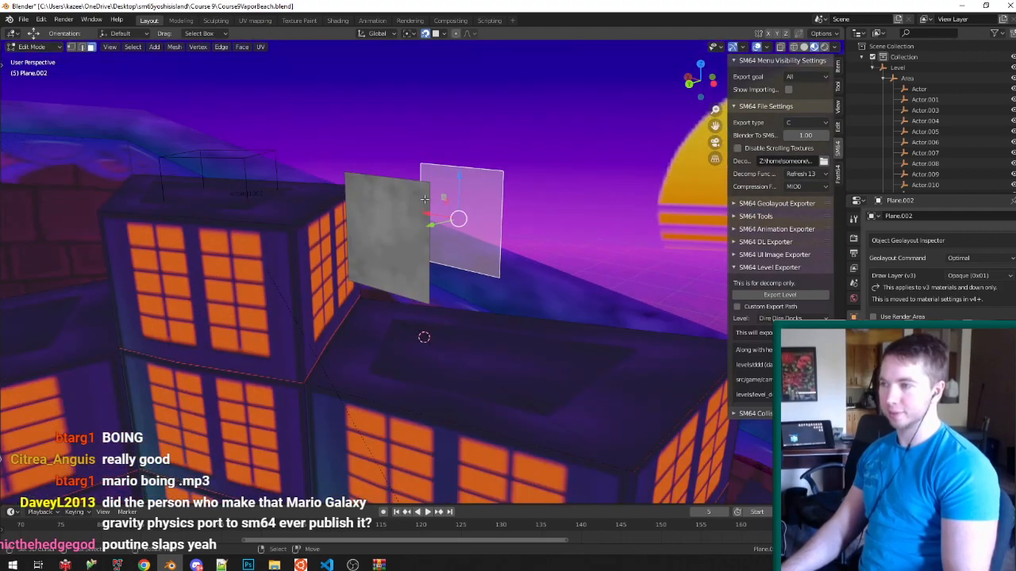
Lower the two remaining cube walls along Z onto the purple roof.
left_click(402, 250)
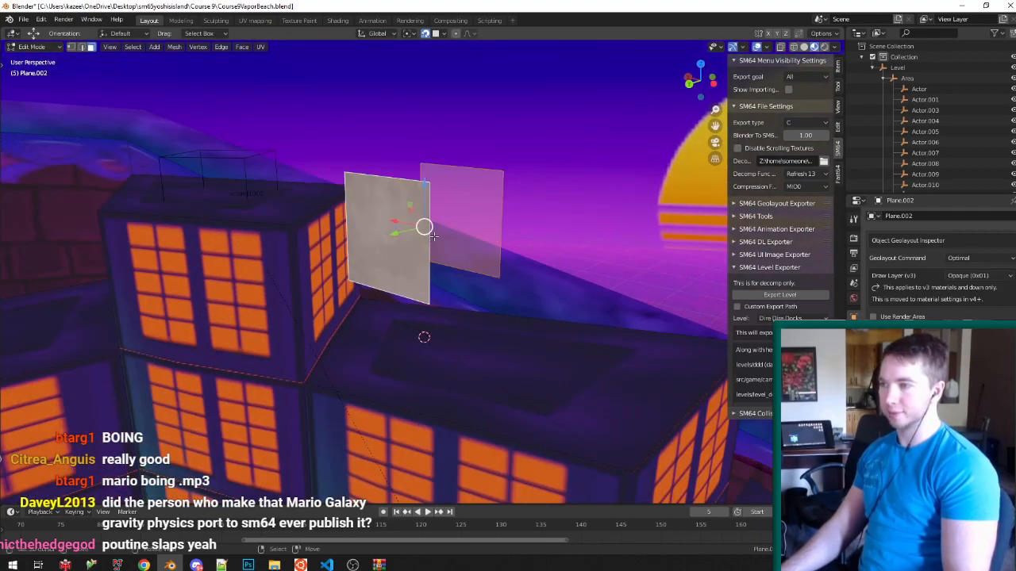
key("g")
key("z")
left_click(386, 361)
middle_click_drag(388, 361, 404, 272)
Raise the top edges of the two walls by 152.99 m along Z and save the file.
middle_click_drag(503, 297, 475, 296)
key("ctrl+Tab")
left_click(360, 249)
right_click(373, 228)
middle_click_drag(494, 221, 444, 254)
key("g")
key("z")
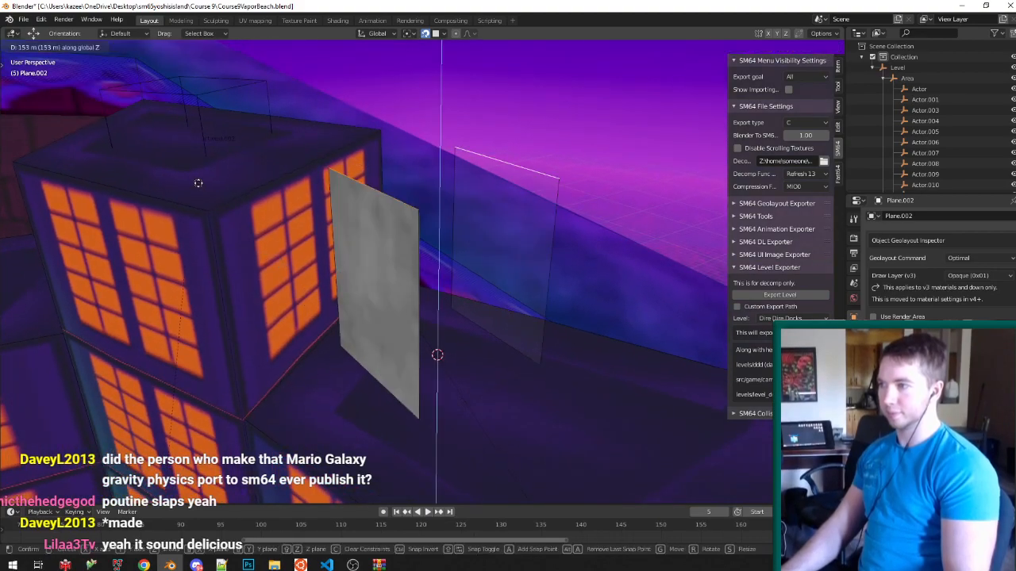
left_click(377, 246)
key("ctrl+s")
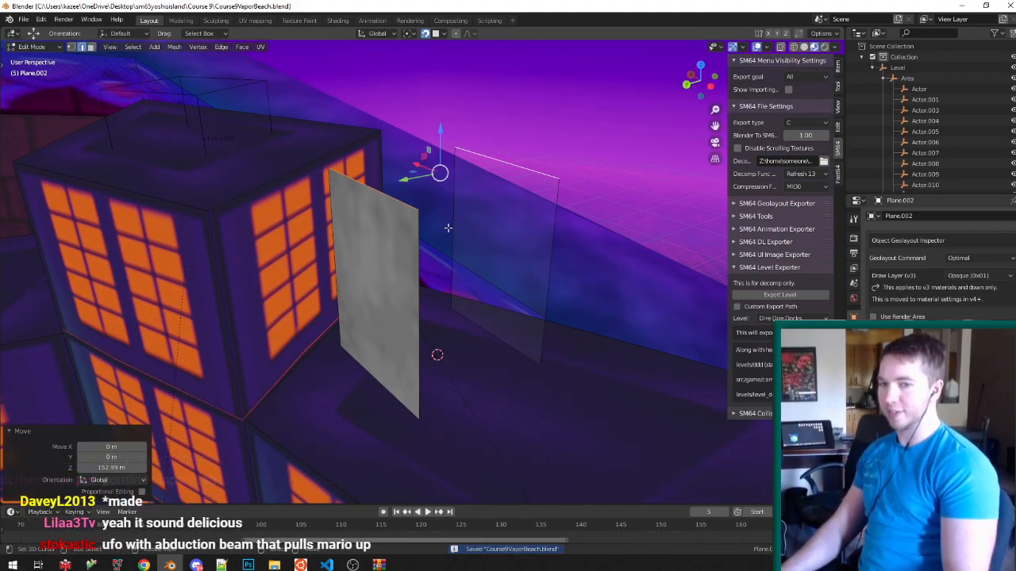
Extrude the two walls' bottom corner vertices to the opposite upper corners with vertex snapping, forming a sloped ramp face.
key("ctrl+Tab")
left_click(430, 237)
right_click(513, 377)
key("ctrl+shift+Tab")
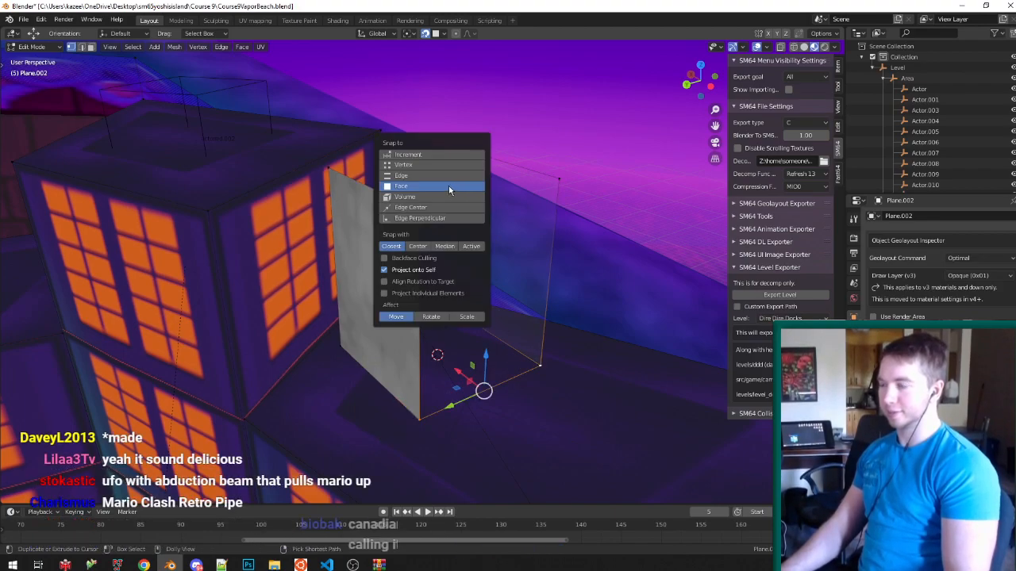
key("e")
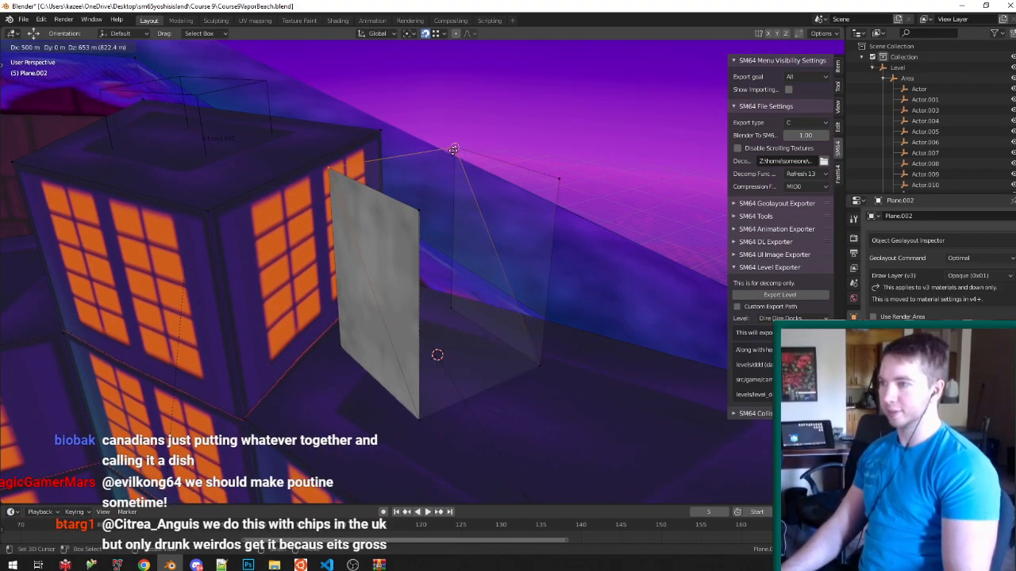
left_click(452, 149)
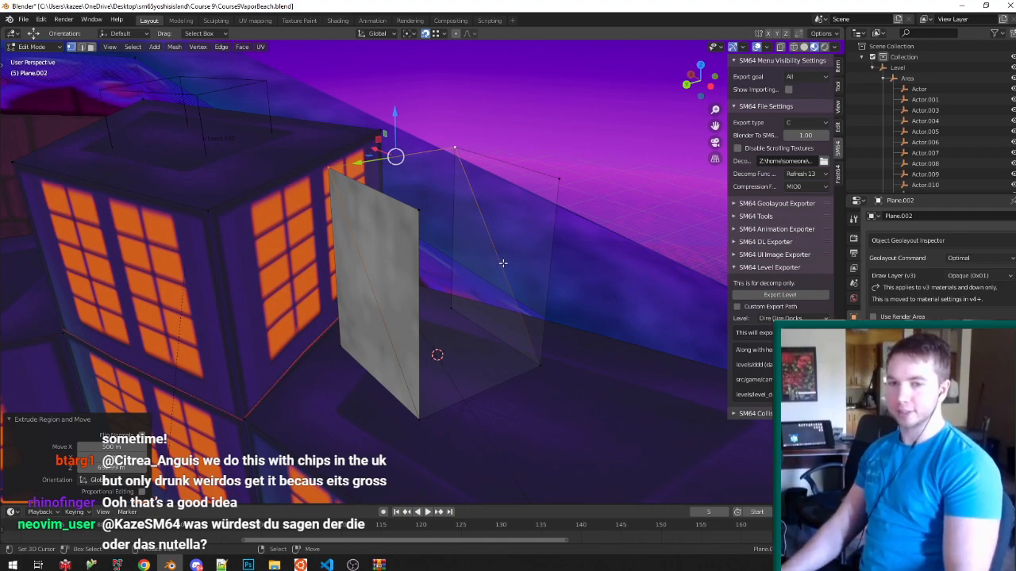
Flip the normals of the ramp's two side walls and of the sloped face.
key("ctrl+Tab")
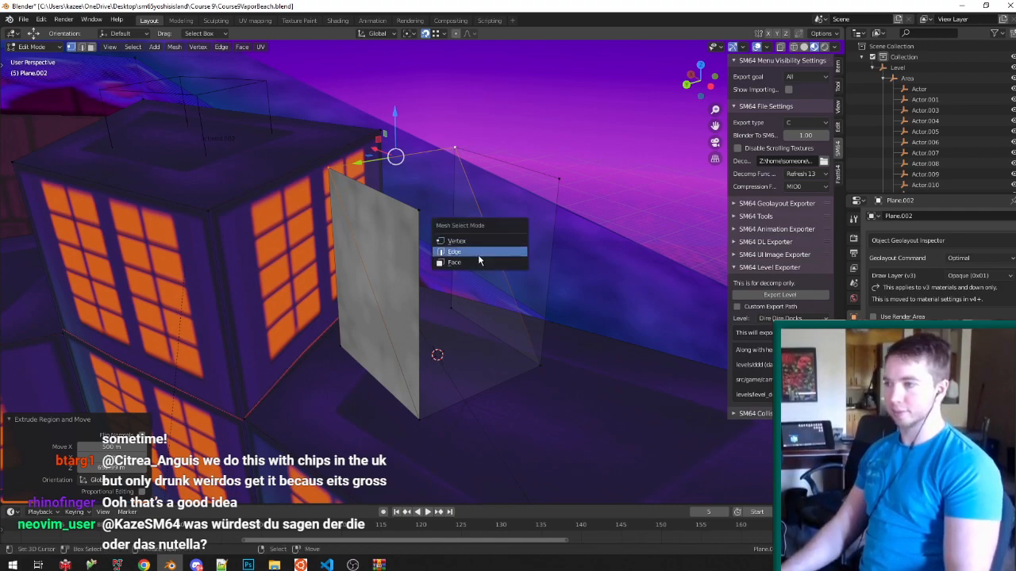
left_click(470, 263)
right_click(394, 263)
right_click(498, 220, "shift")
key("F3")
type("flip")
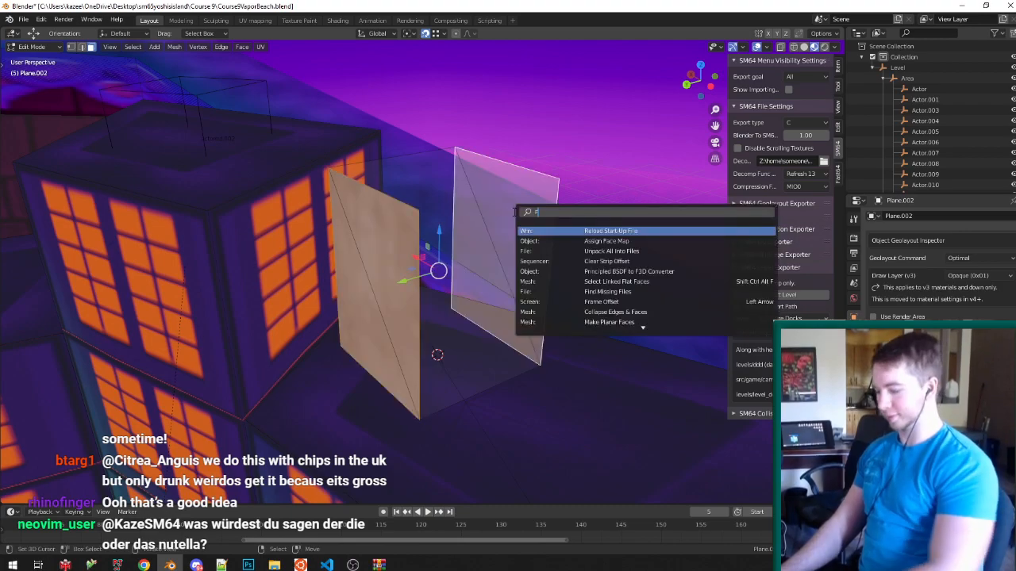
key("Return")
right_click(461, 258)
key("F3")
key("Return")
Raise the upper building-side corner vertex of the wall nearest the building along Z above the ramp surface.
middle_click_drag(441, 199, 465, 174)
key("x")
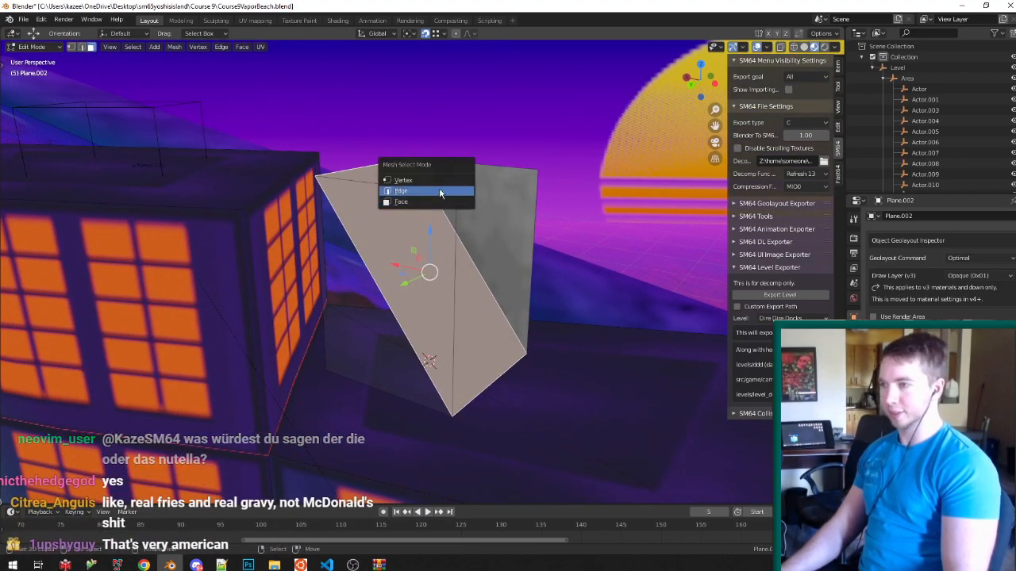
left_click(456, 196)
right_click(304, 181)
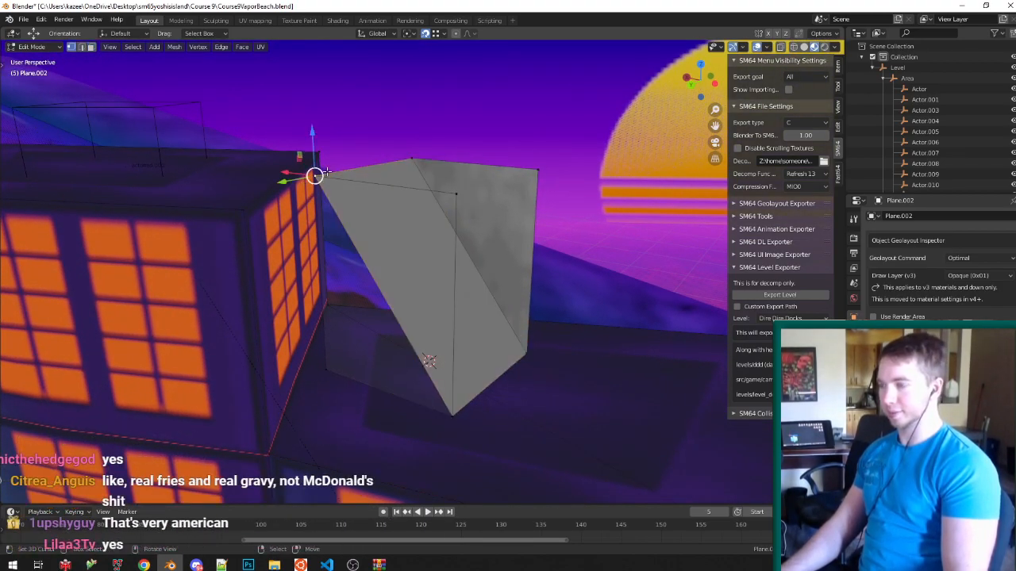
key("g")
left_click(316, 155)
key("z")
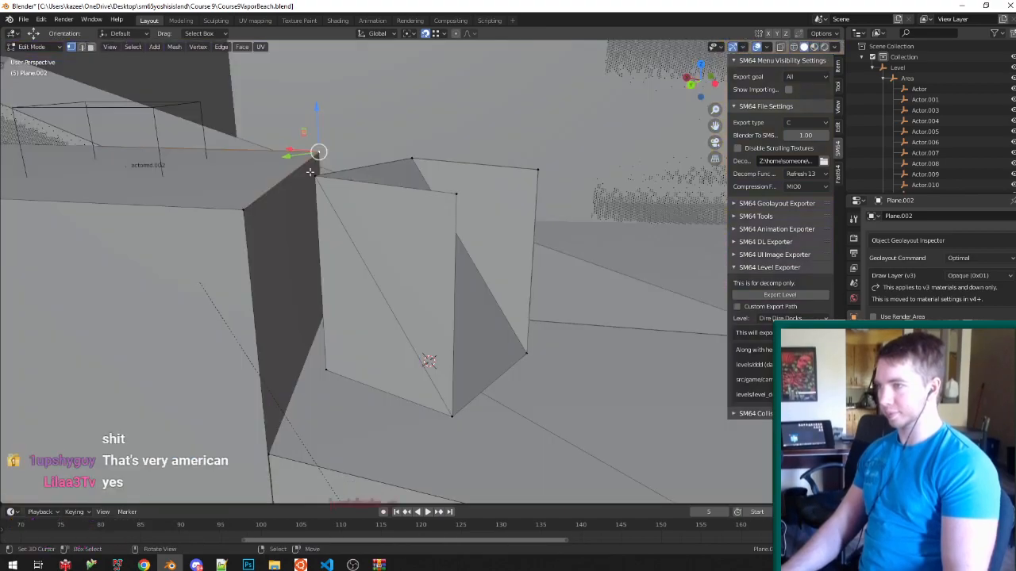
key("z")
right_click(310, 172)
key("z")
key("alt+z")
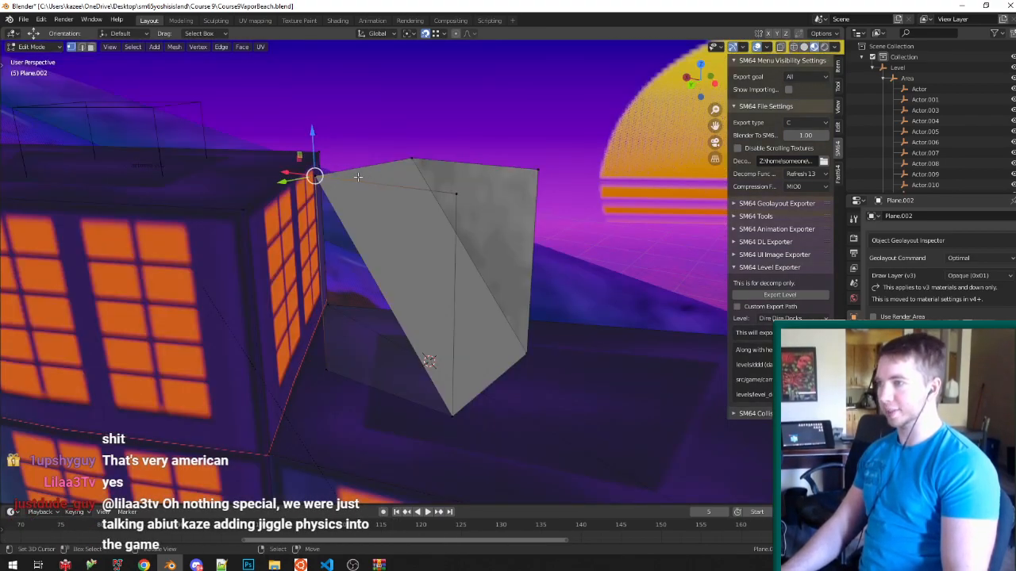
key("g")
key("z")
left_click(358, 176)
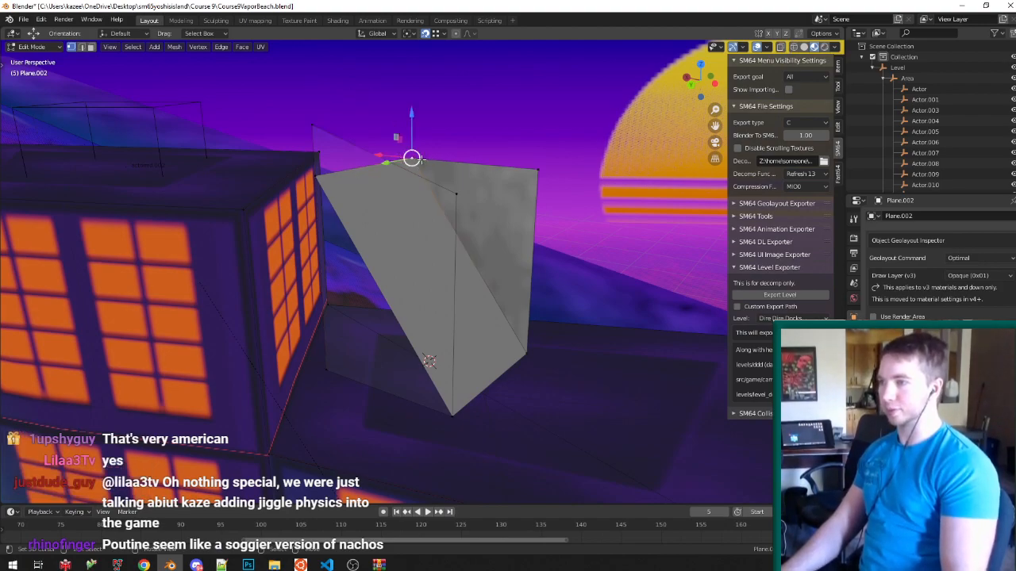
Raise the matching upper corner vertex of the opposite side wall by 150 m along Z.
key("z")
key("z")
key("alt+space")
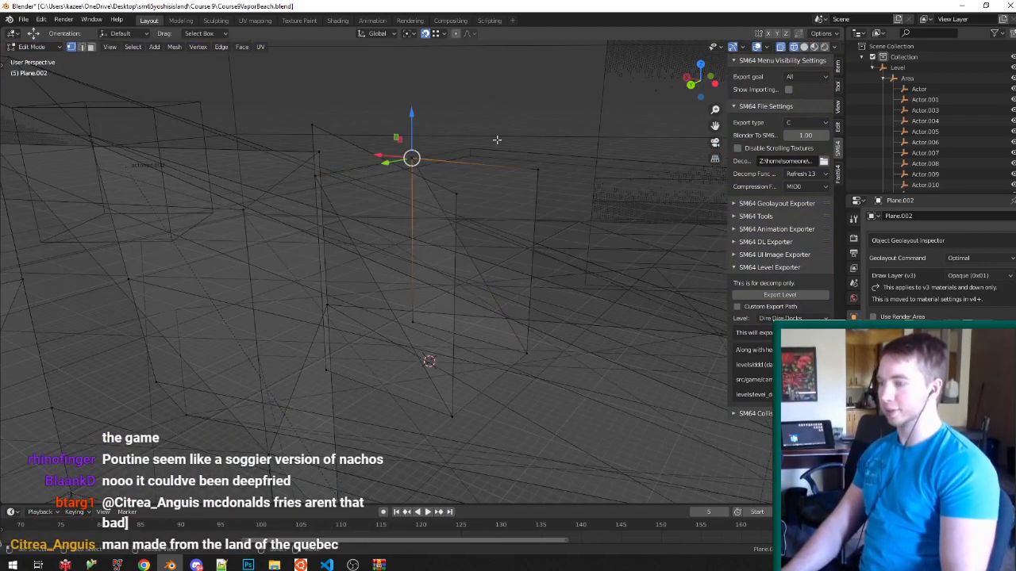
key("alt+z")
key("alt+z")
type("gz150")
key("Return")
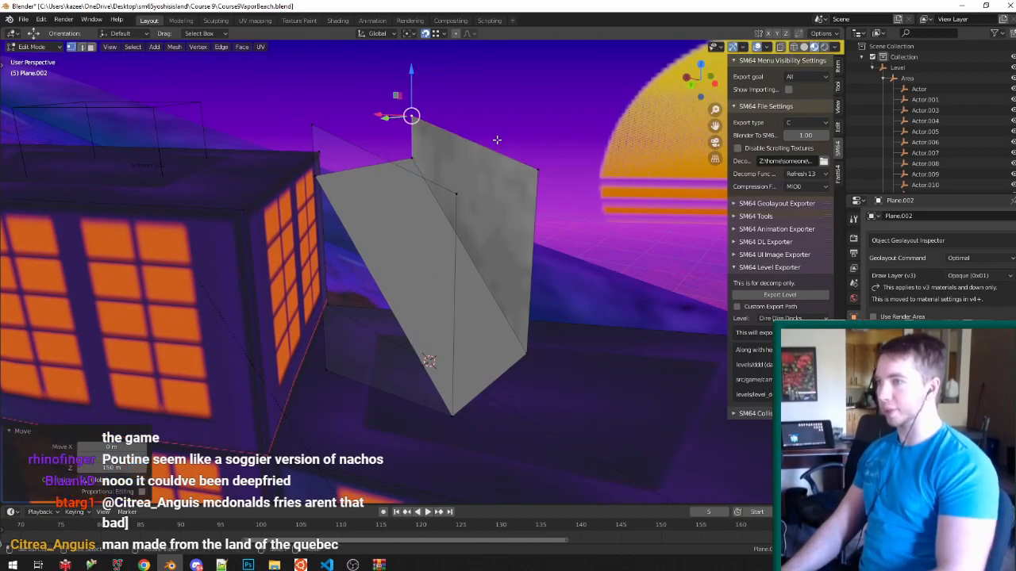
Snap the walls' outer top vertices down to the ramp's lower corners along Z, raise them by 150 m and save the file.
left_click(470, 205)
key("g")
key("z")
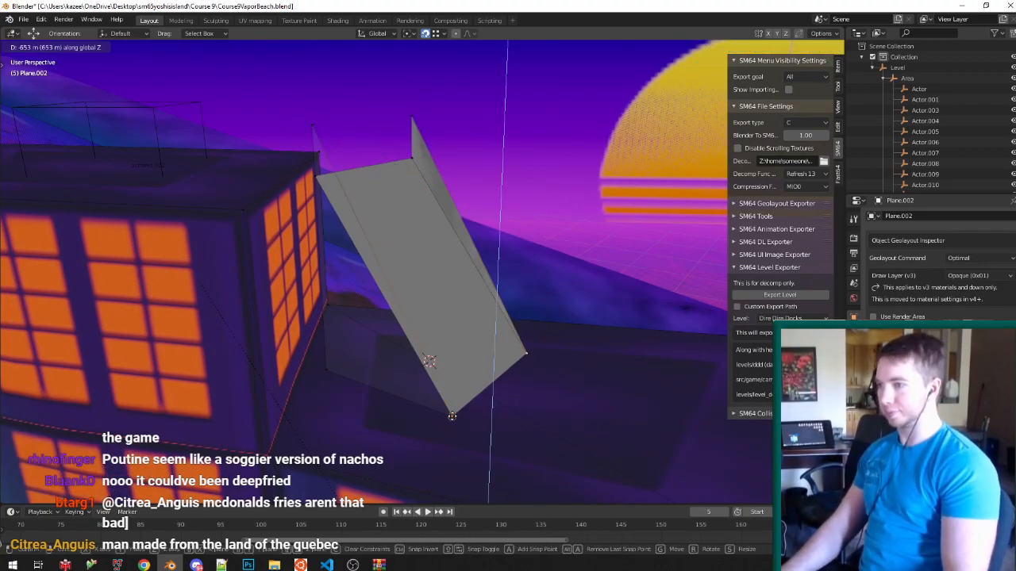
left_click(453, 416)
type("gz")
type("0")
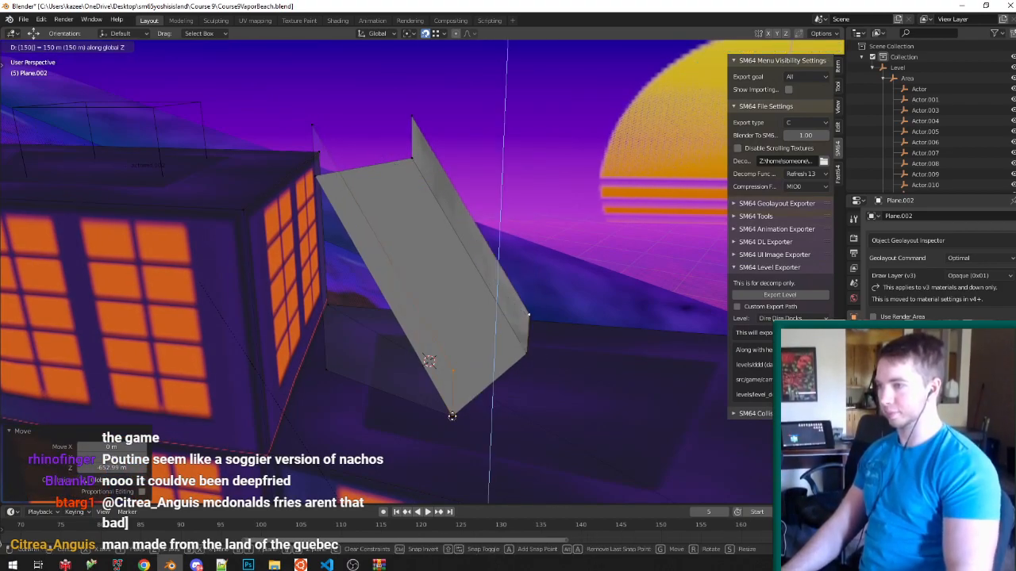
key("Return")
key("ctrl+s")
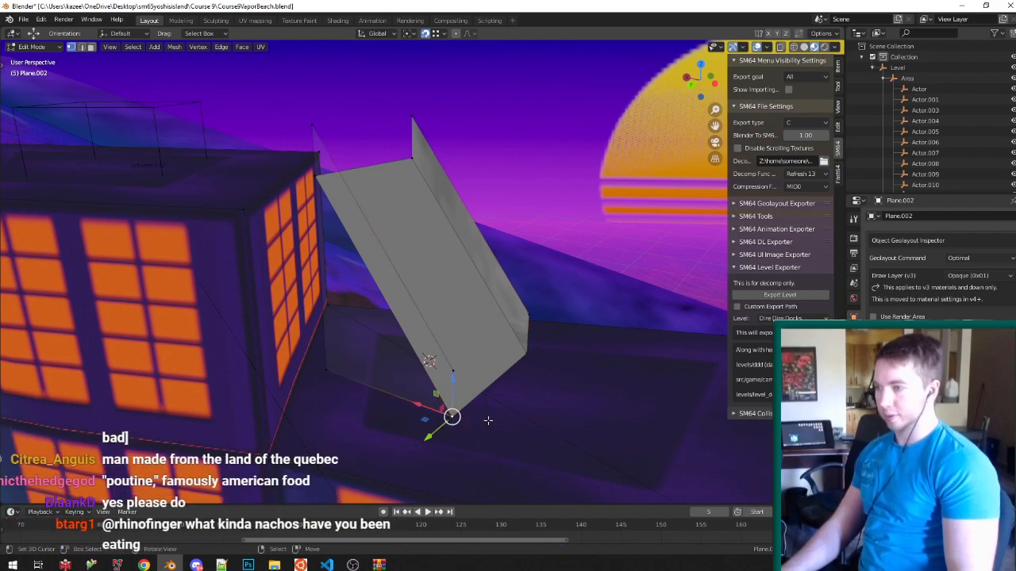
Try to rip the ramp's side edge to separate the sloped face from its wall.
type("gz150")
key("Escape")
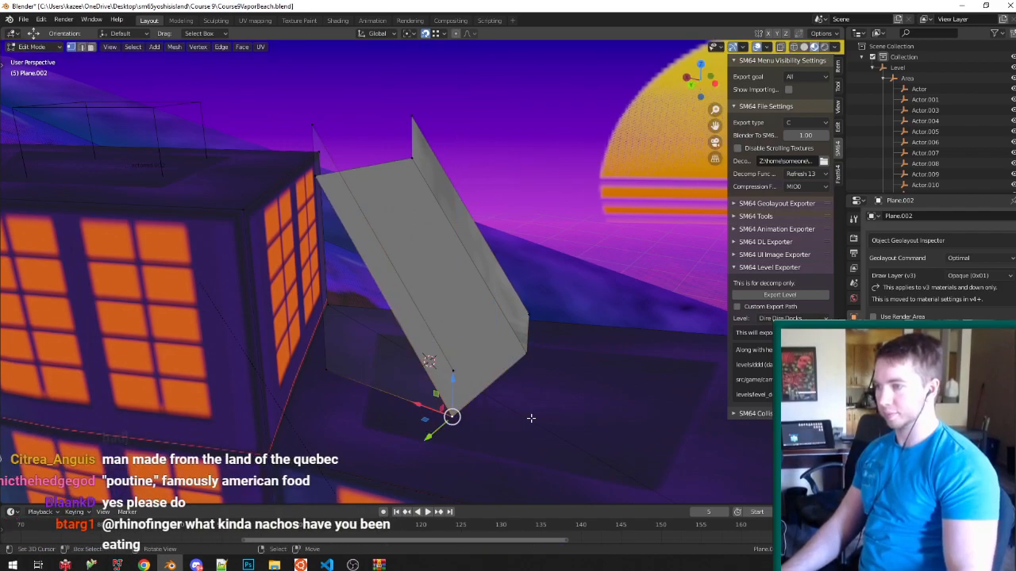
key("ctrl+Tab")
left_click(461, 435)
right_click(504, 385)
key("v")
key("ctrl+Tab")
left_click(394, 399)
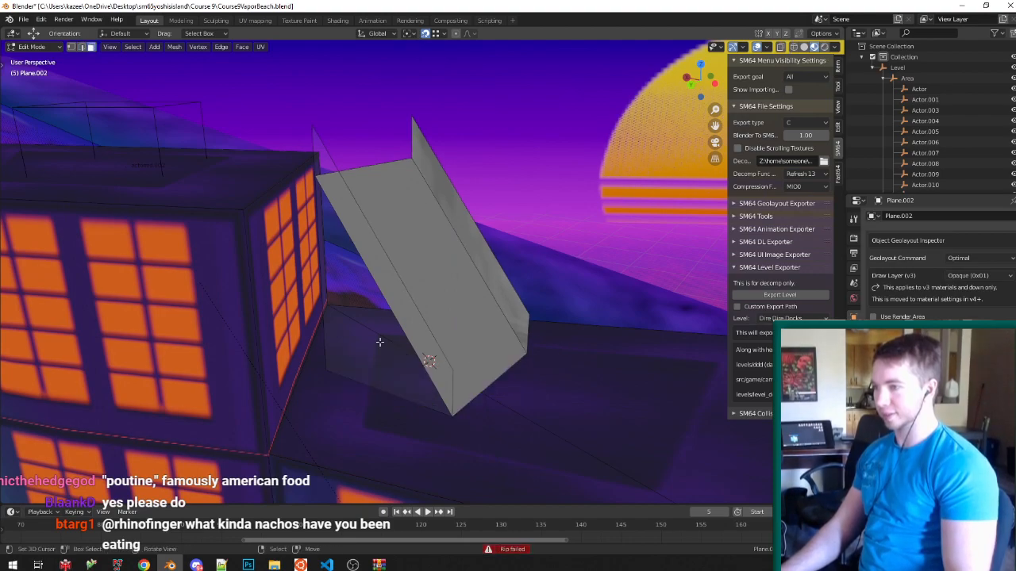
Snap the walls' bottom building-side vertices up along Z to the ramp's upper corners and save the file.
right_click(386, 318)
key("ctrl+Tab")
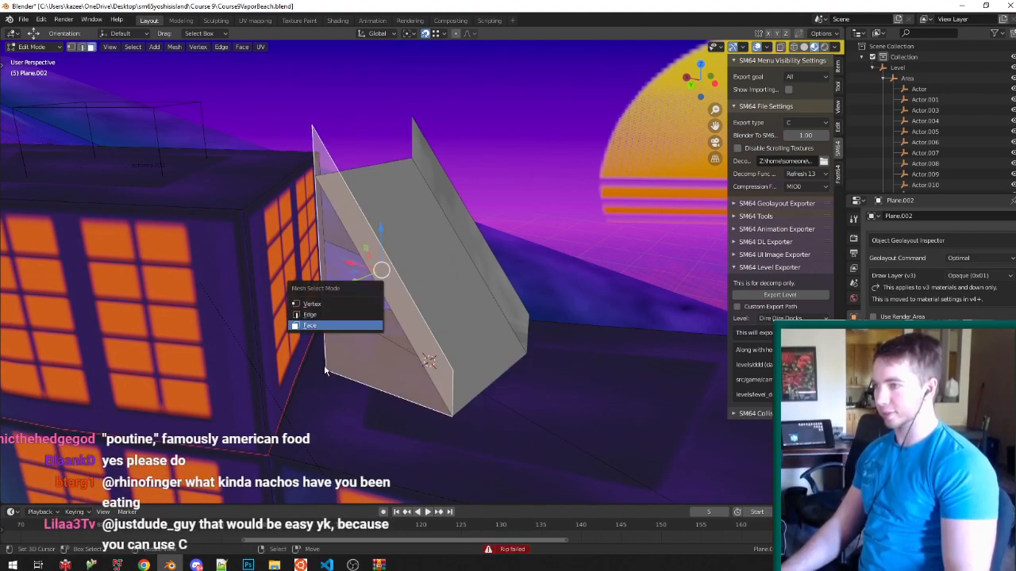
key("ctrl+Tab")
left_click(334, 337)
right_click(326, 370)
key("g")
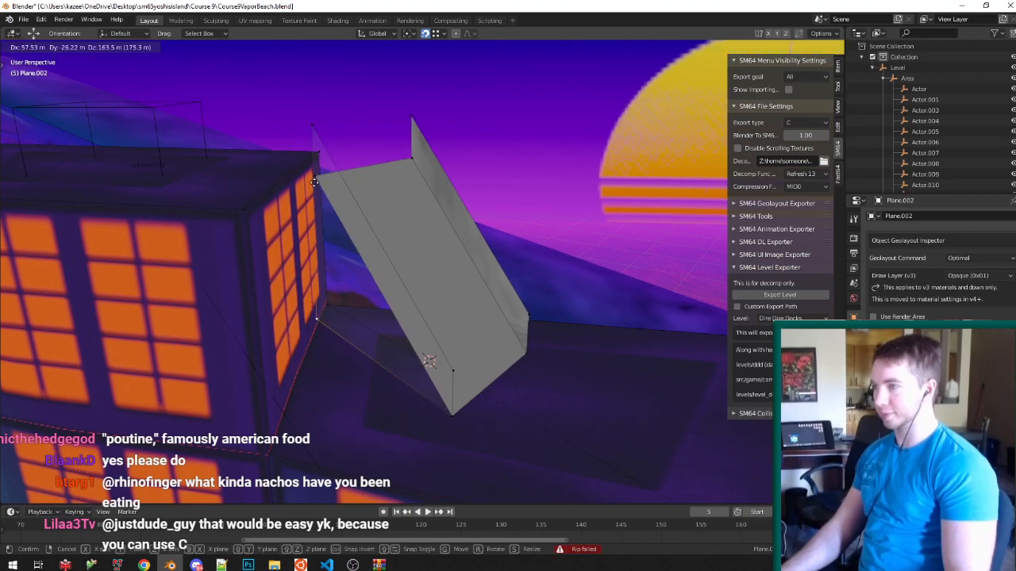
right_click(520, 222)
middle_click_drag(521, 221, 560, 299)
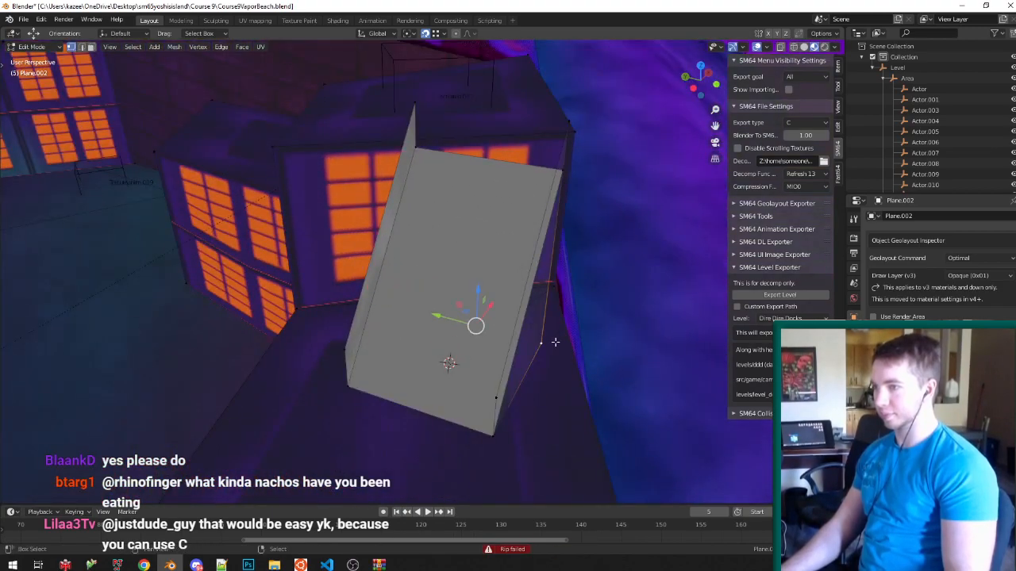
middle_click_drag(555, 342, 511, 304)
key("g")
key("z")
left_click(571, 182)
key("ctrl+s")
Separate the two side wall faces from the sloped face and move them upward.
middle_click_drag(425, 228, 541, 237)
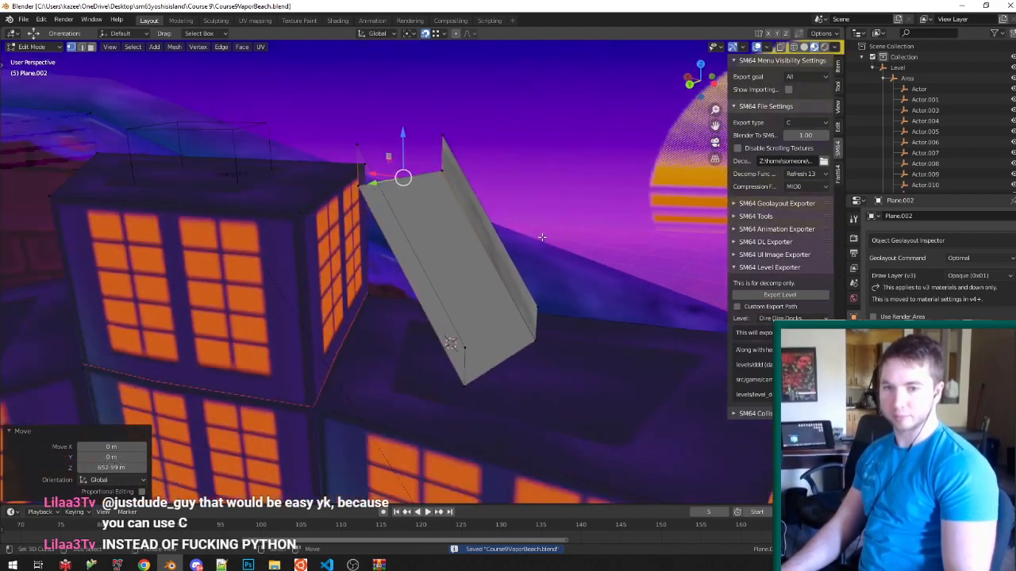
scroll(542, 238, "up", 2)
key("ctrl+Tab")
left_click(513, 265)
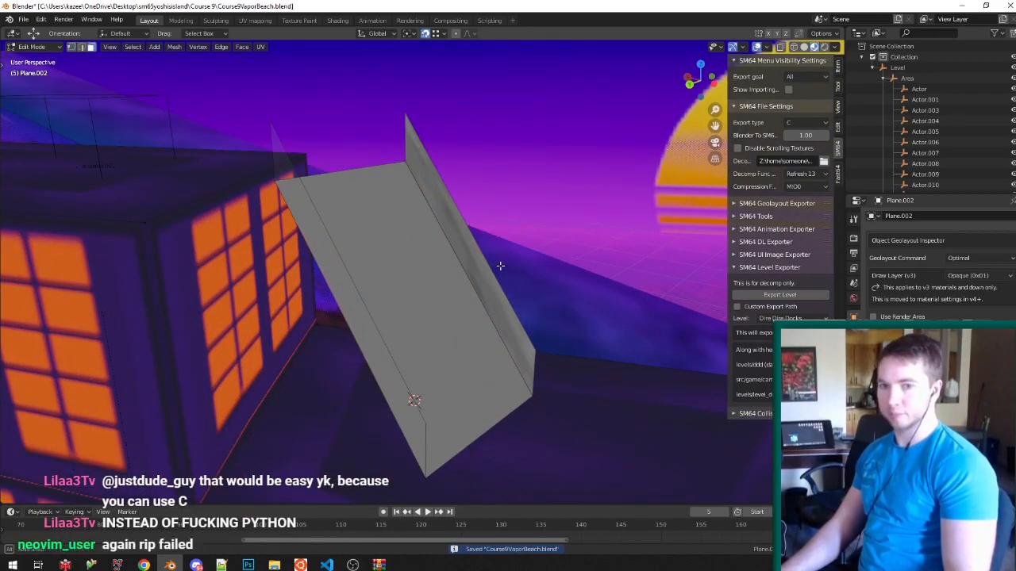
middle_click_drag(500, 266, 506, 274)
right_click(481, 286)
right_click(367, 322, "shift")
key("shift+d")
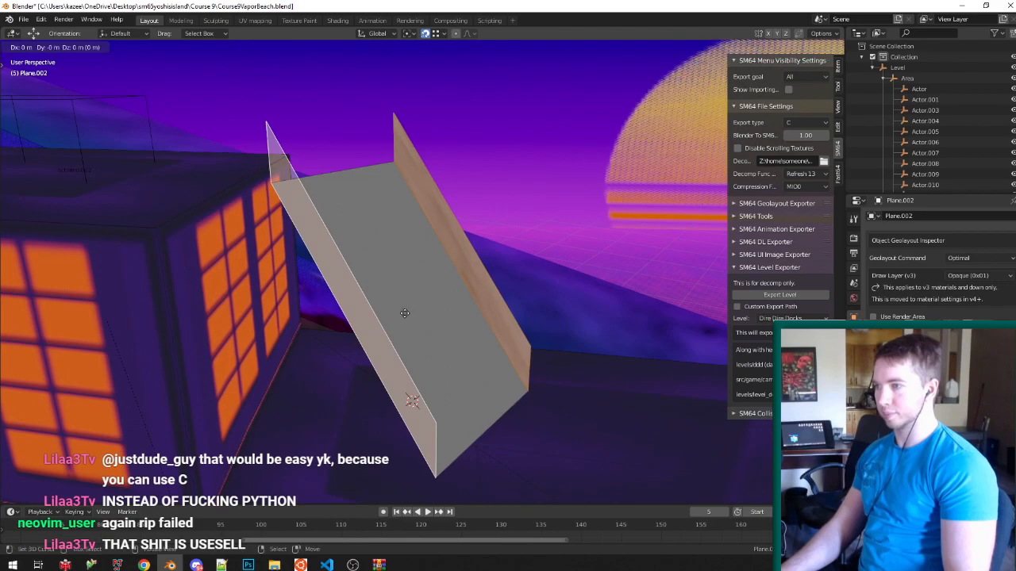
left_click(455, 299)
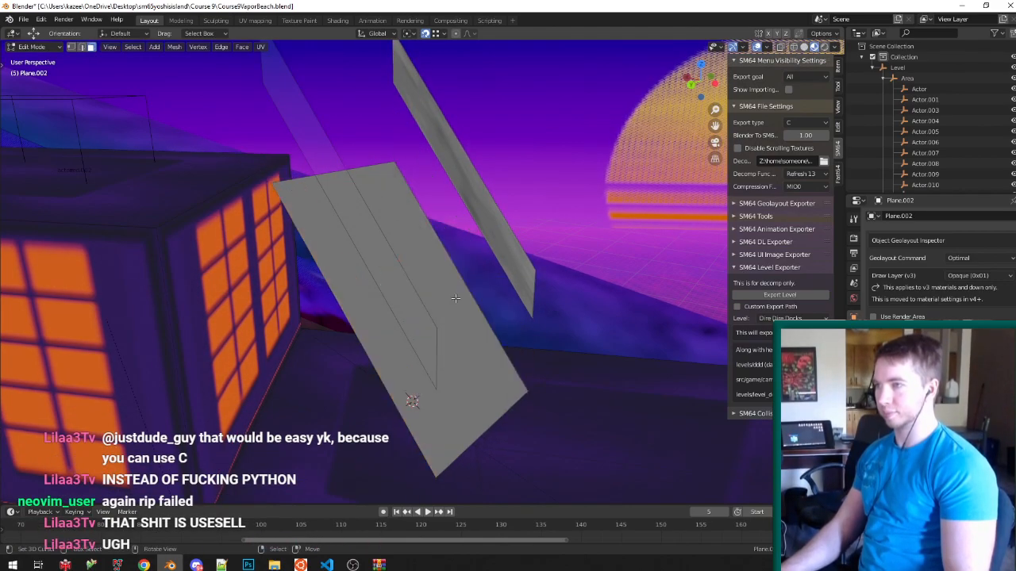
Lower the bottom edges of the two detached side walls by 100 m along Z.
right_click(408, 296)
right_click(481, 217, "shift")
key("ctrl+Tab")
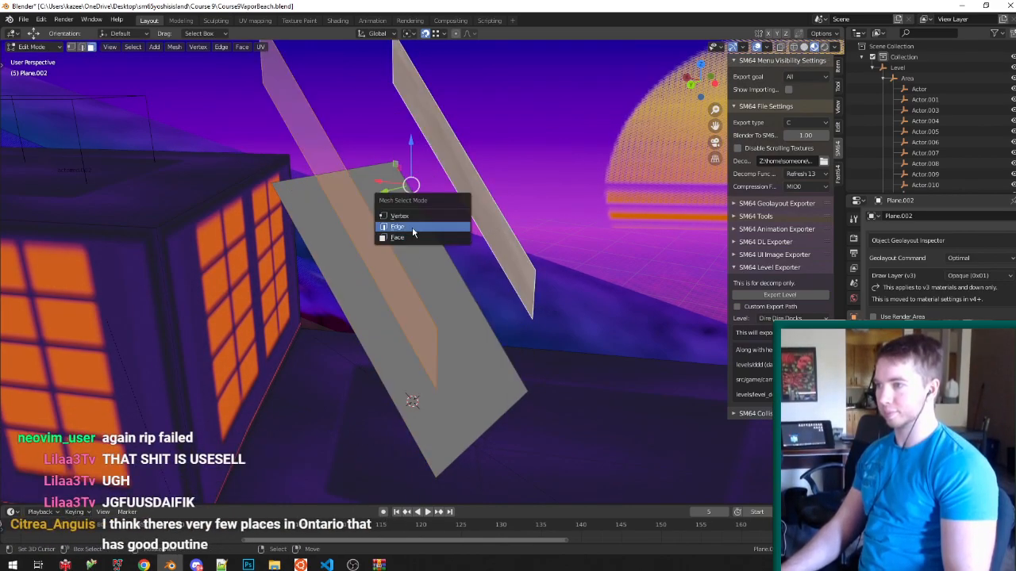
left_click(412, 230)
key("ctrl+Tab")
left_click(279, 204)
right_click(363, 205)
right_click(336, 211)
right_click(454, 208, "shift")
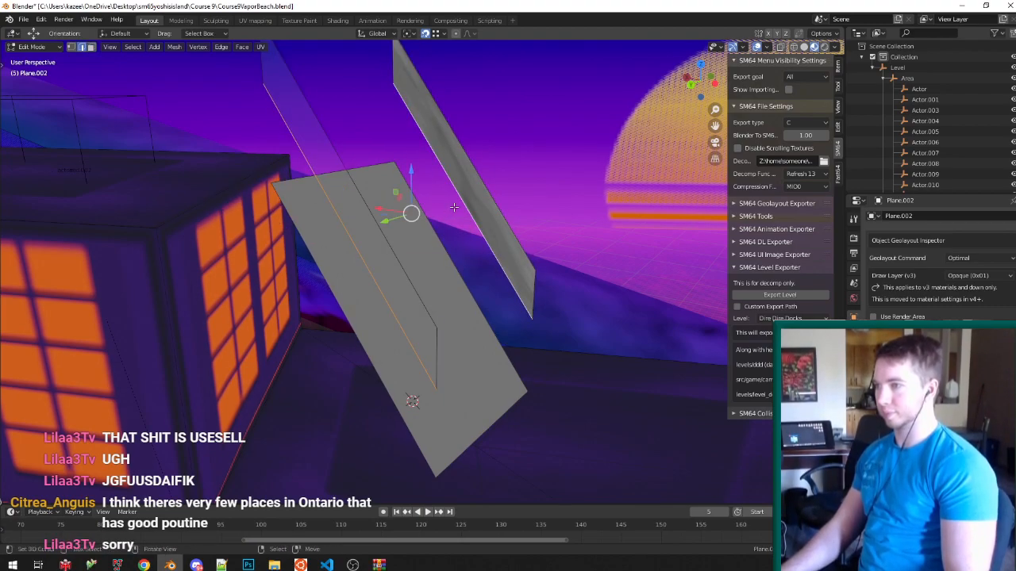
type("gz100-")
key("Return")
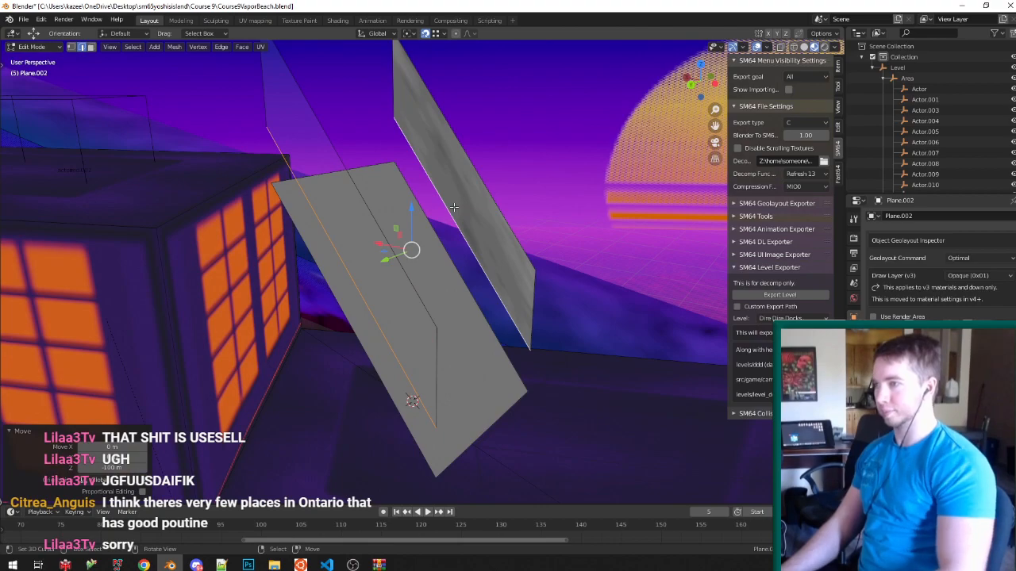
Select both linked side walls, snap them along Z to the ramp's upper corner and raise them by 150 m.
key("ctrl+l")
key("g")
key("z")
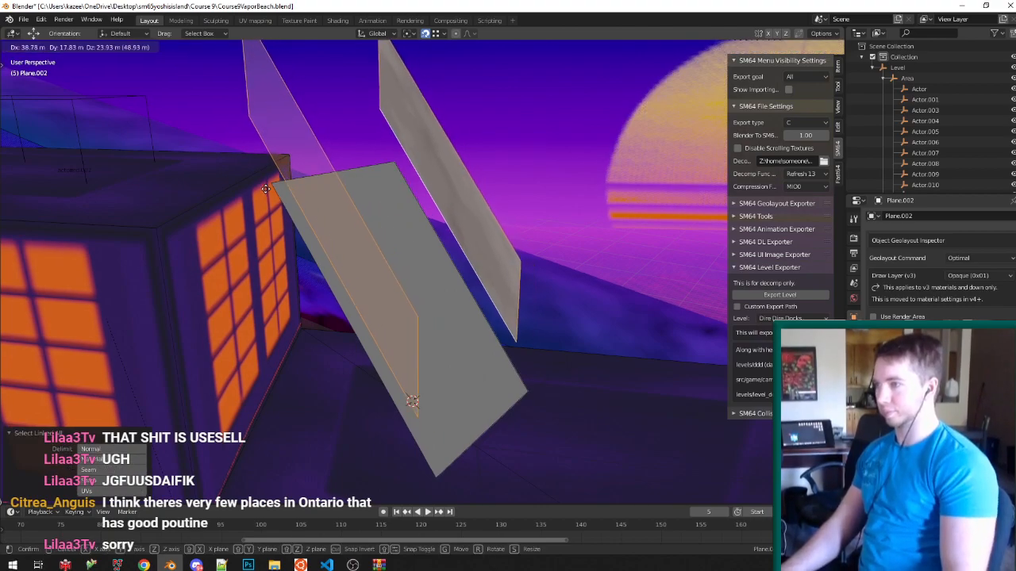
left_click(296, 261)
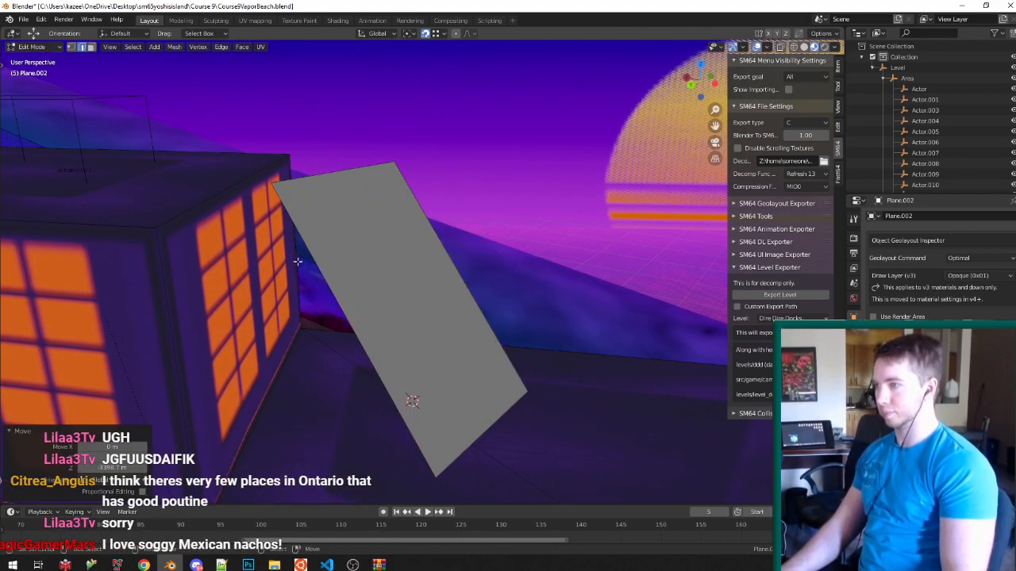
scroll(299, 206, "up", 2)
key("g")
key("z")
left_click(301, 188)
key("g")
key("z")
left_click(299, 192)
type("gz150")
key("Return")
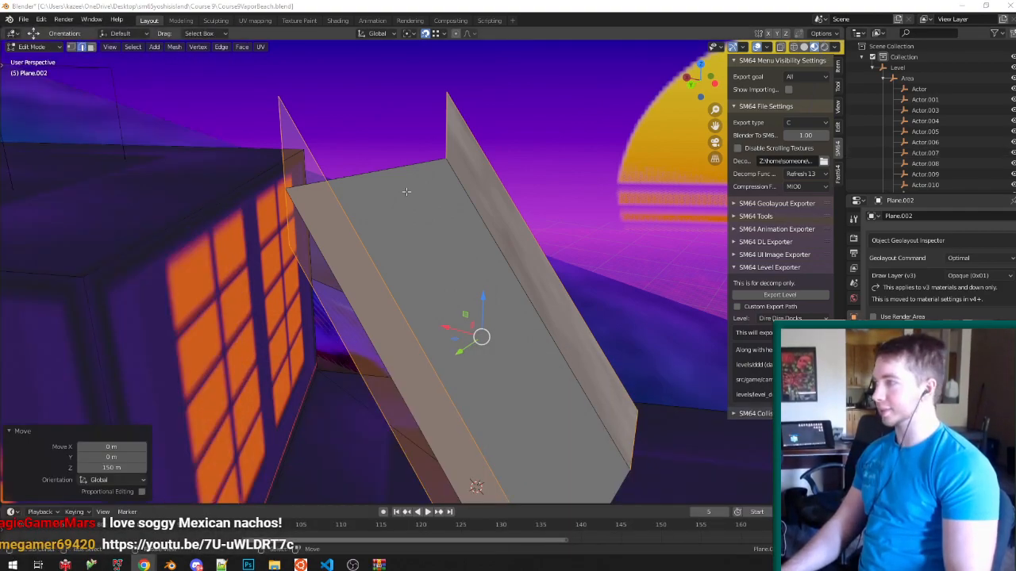
Switch to the UV mapping workspace, frame the side walls, and create and assign a new Fast3D material to them.
middle_click_drag(406, 192, 396, 199)
left_click(254, 21)
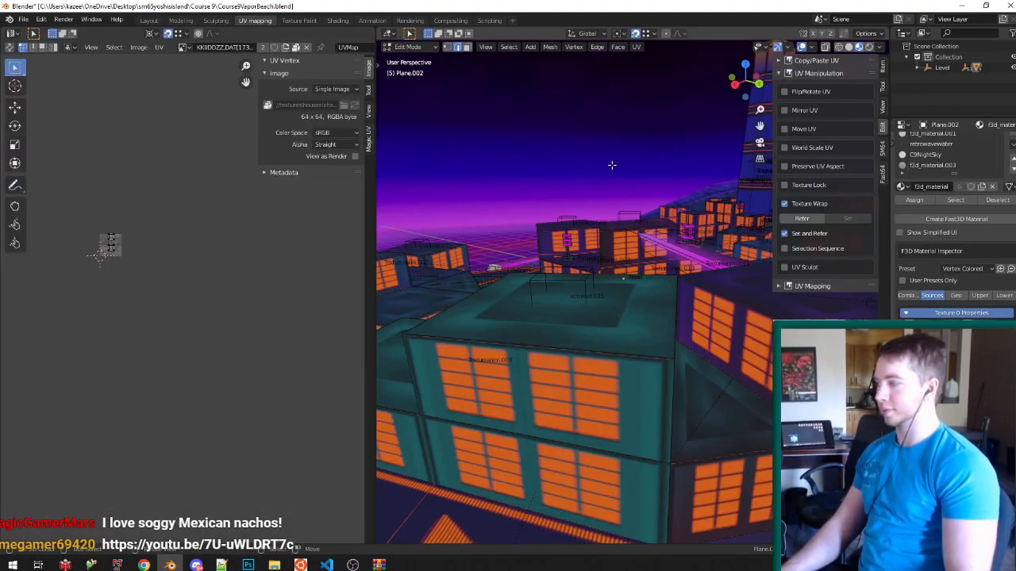
key("KP_Decimal")
middle_click_drag(612, 165, 571, 266)
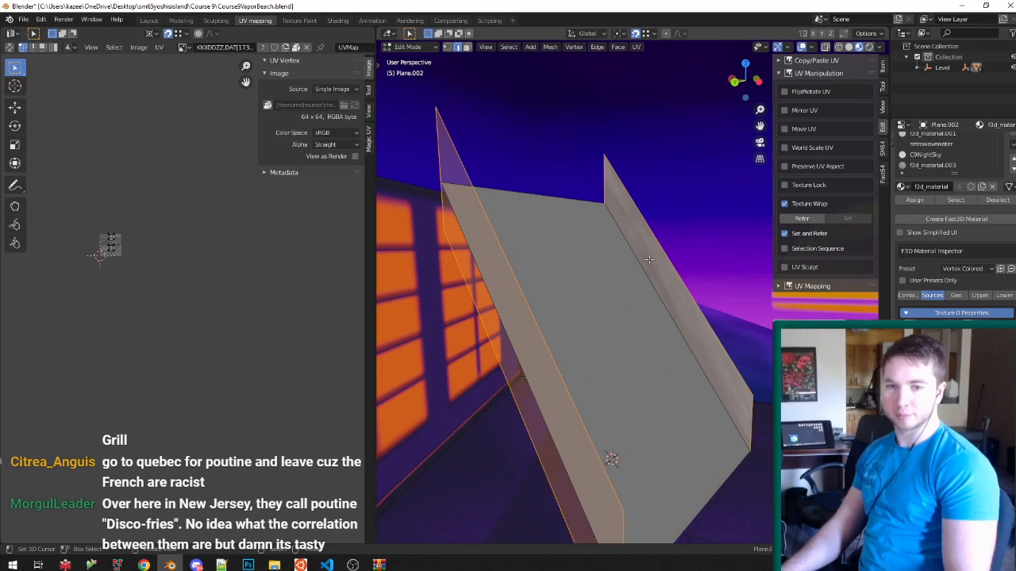
left_click(943, 220)
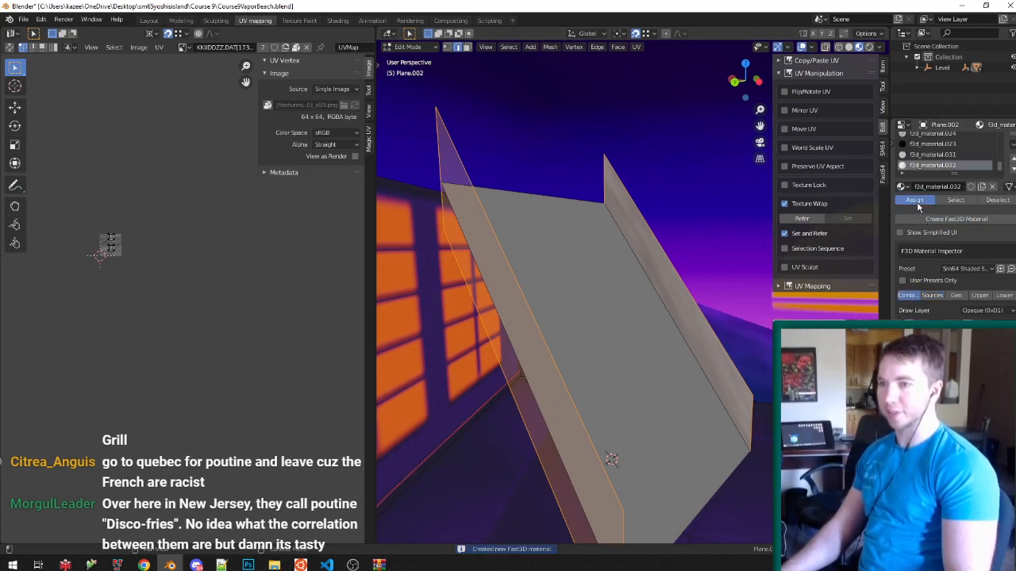
left_click(917, 201)
Apply the Vertex Colored preset with the Cutout draw layer to the walls' new material.
left_click(965, 268)
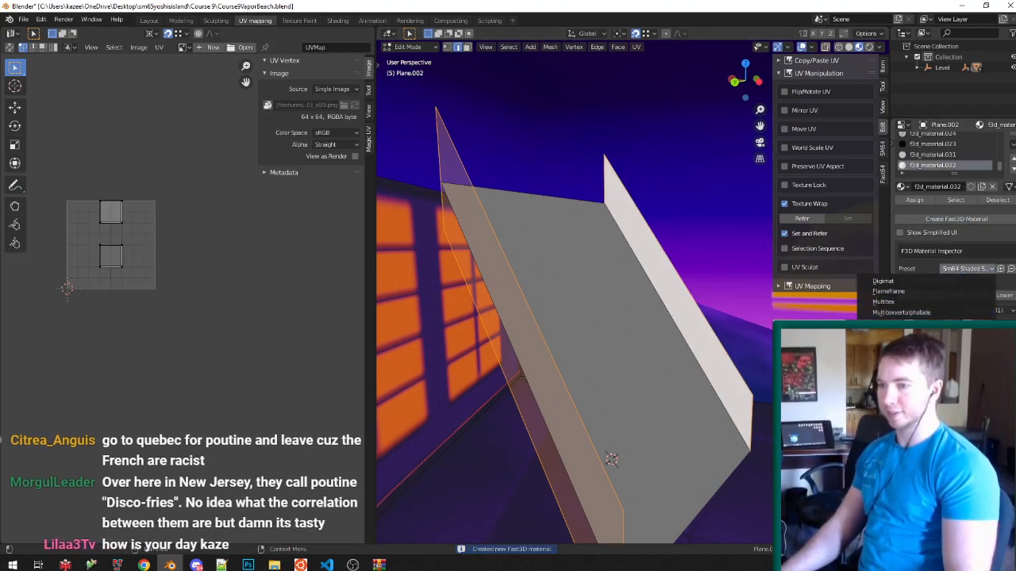
left_click(941, 373)
left_click(960, 270)
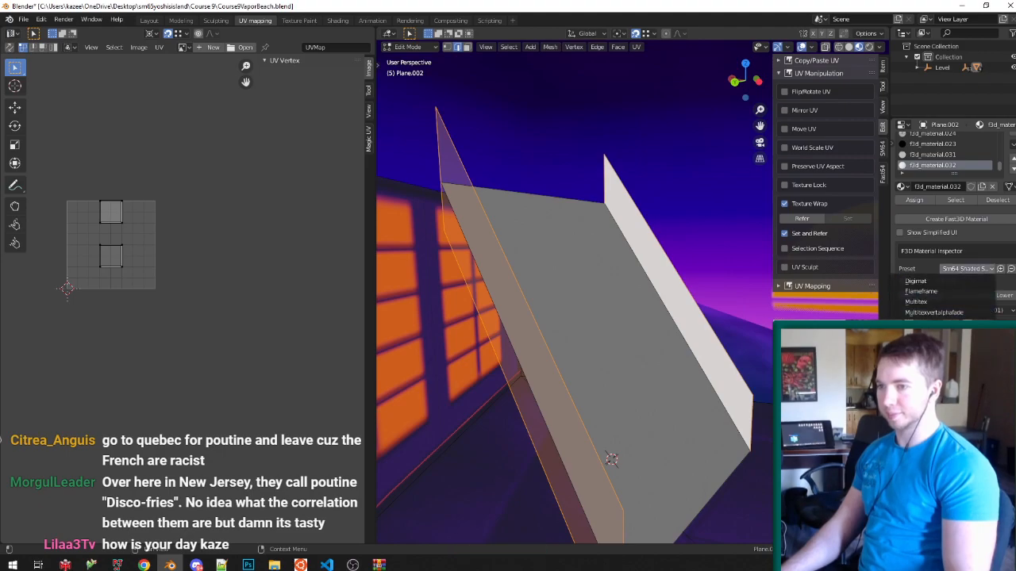
left_click(943, 374)
middle_click_drag(573, 346, 539, 359)
scroll(540, 358, "down", 2)
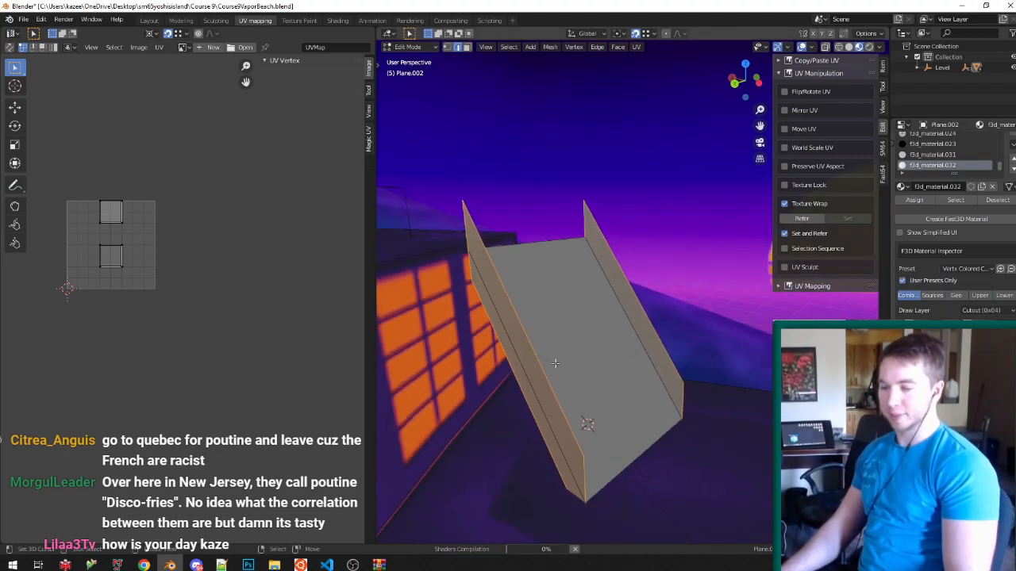
Open the image browser for the material's Texture 0 and look through the grids folder in sorted textures.
left_click(937, 297)
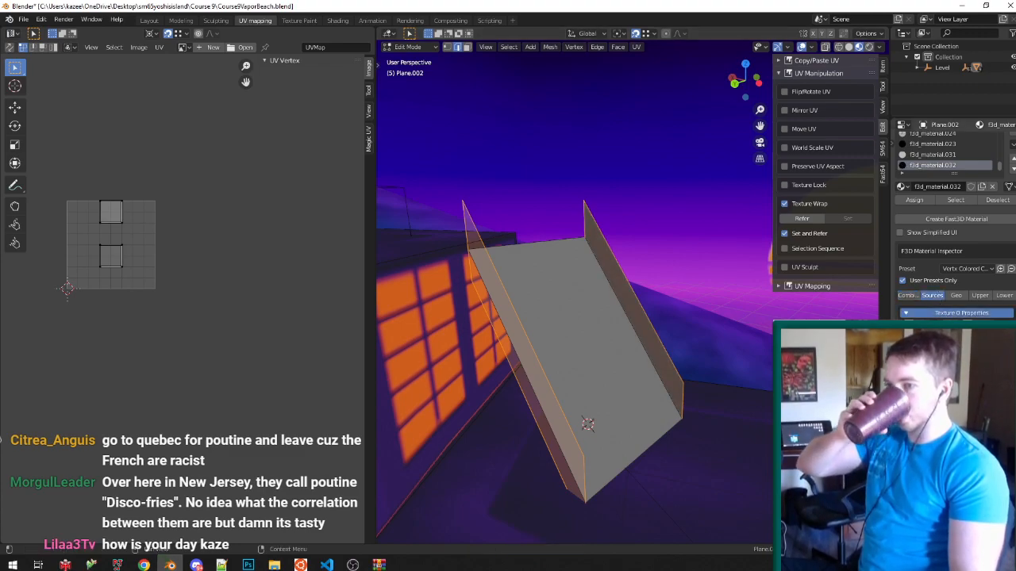
left_click(984, 345)
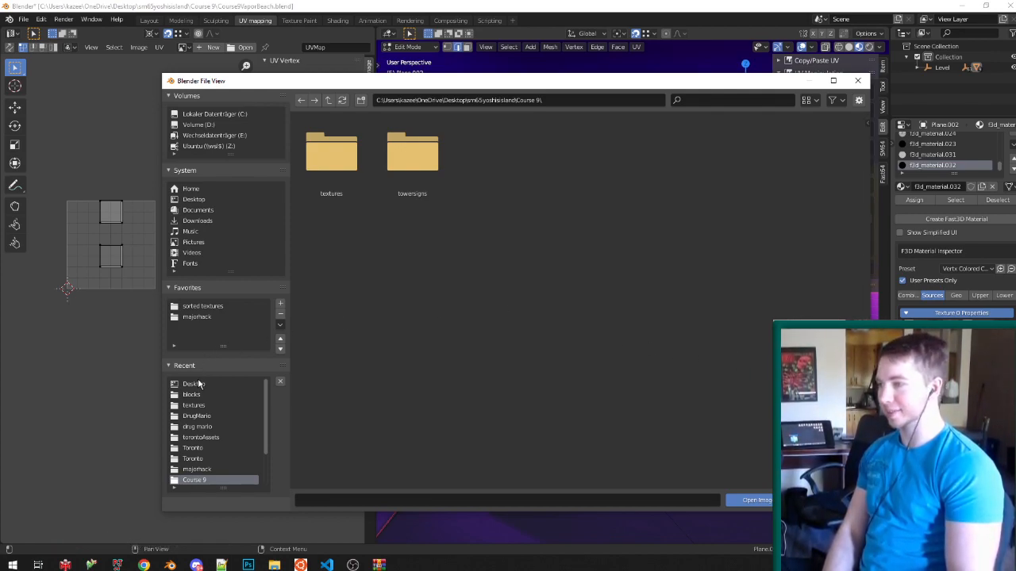
left_click(203, 305)
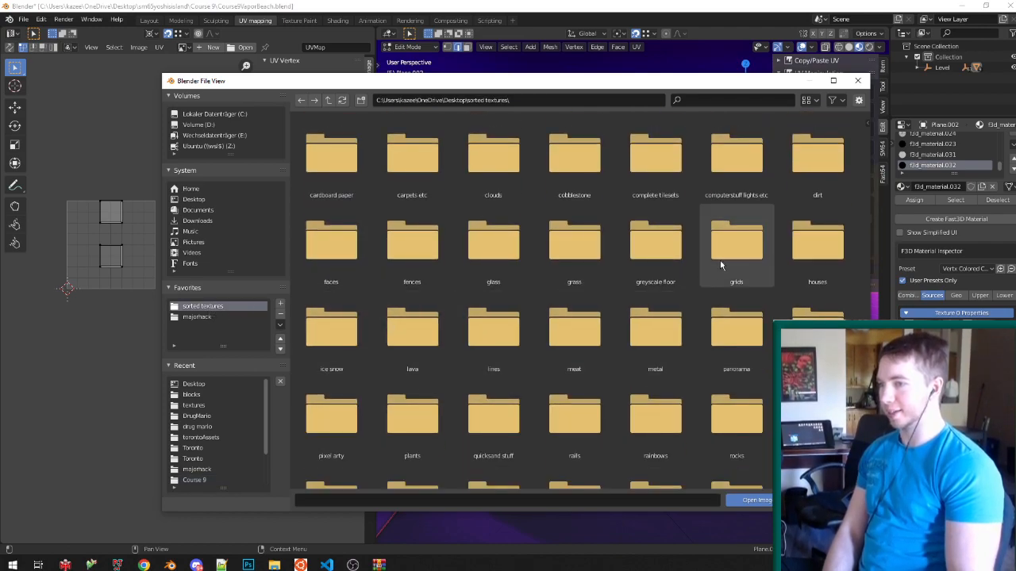
double_click(721, 265)
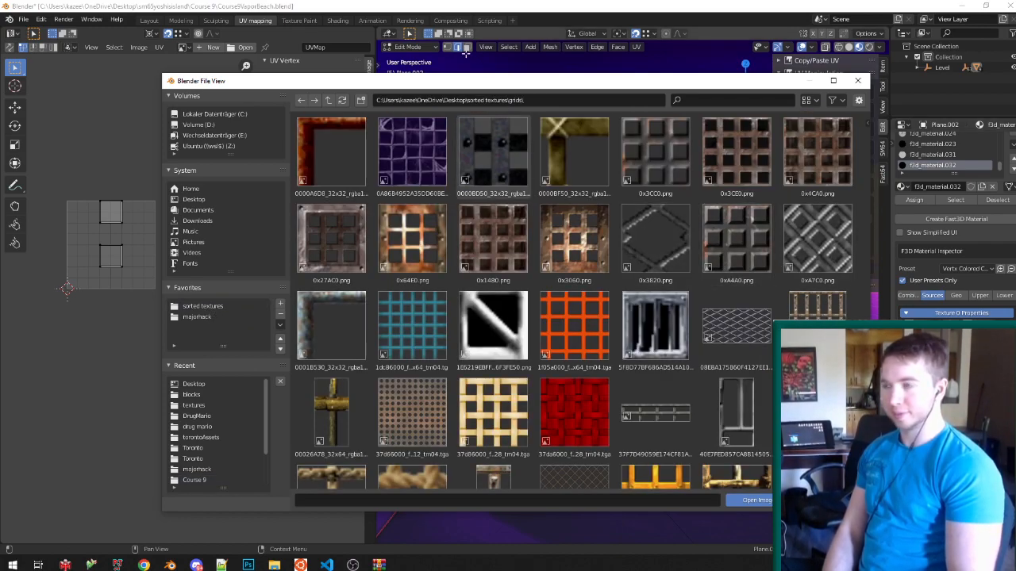
left_click(330, 101)
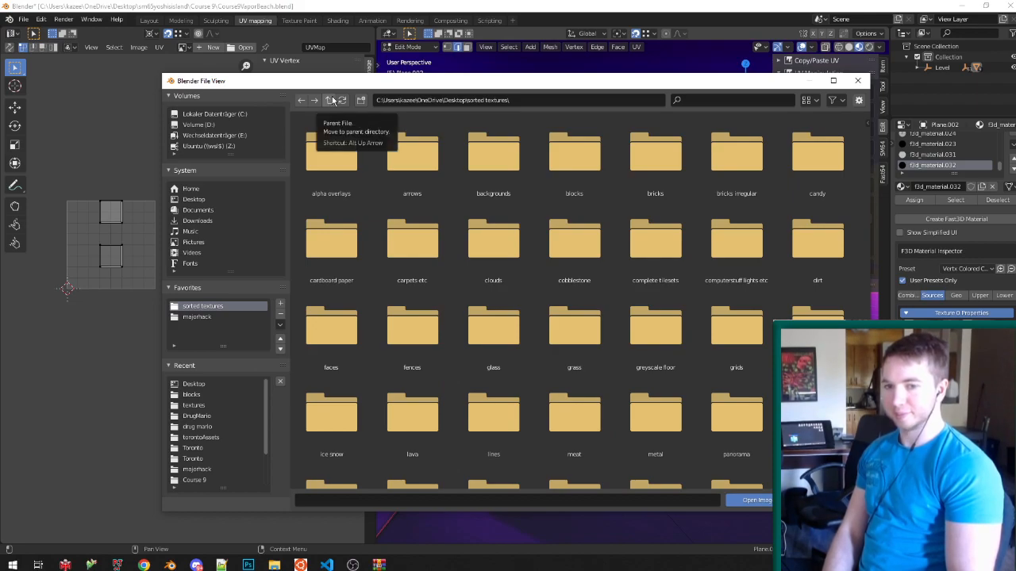
Switch to the Snipping Tool, capture the held AutoMod chat message and place the snip window over the workspace.
key("super")
type("snip")
key("Return")
left_click(460, 213)
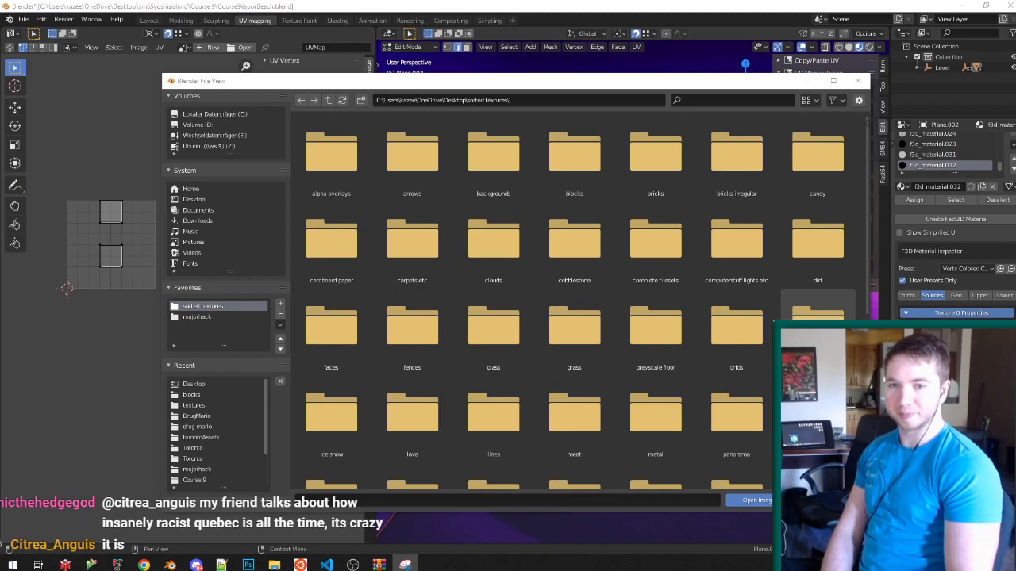
left_click_drag(581, 100, 748, 42)
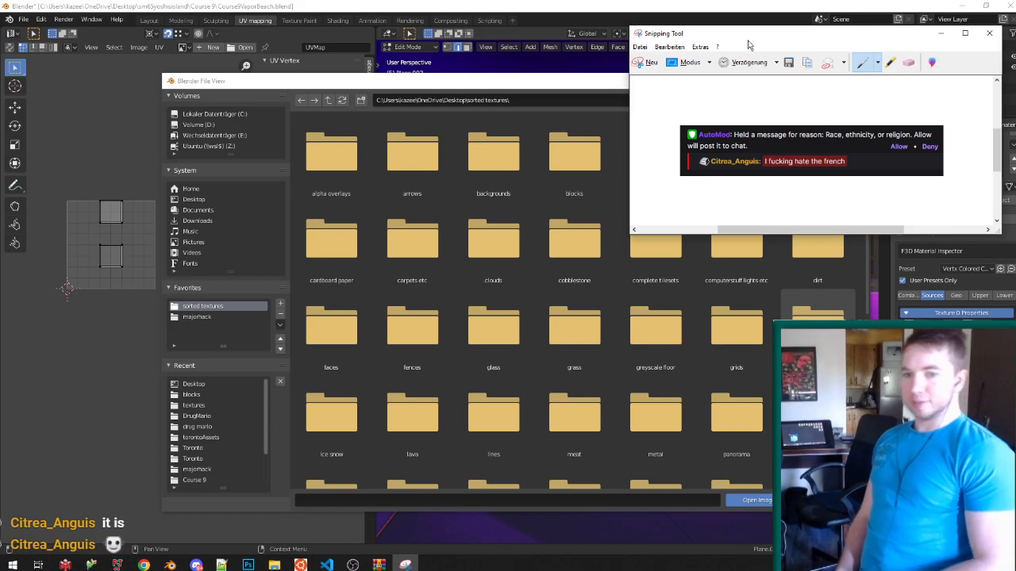
Close the Snipping Tool without saving the snip and open the fences folder in the texture file browser.
left_click(989, 32)
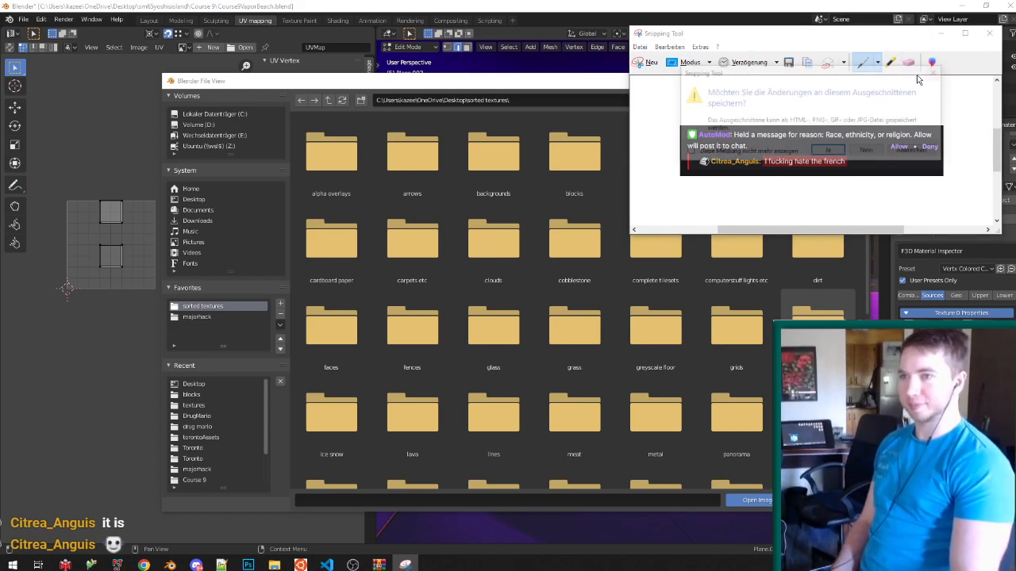
left_click(877, 153)
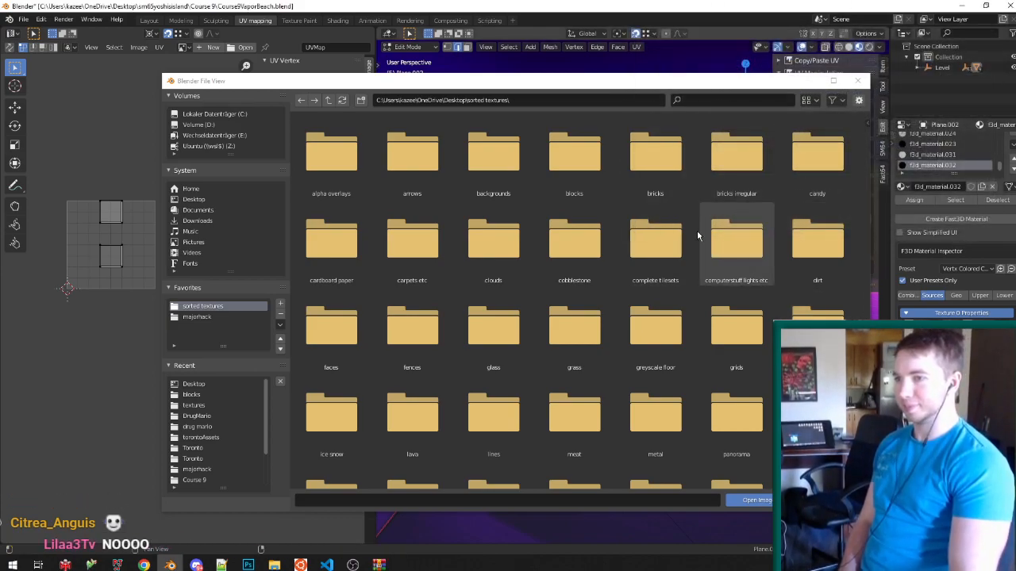
double_click(411, 334)
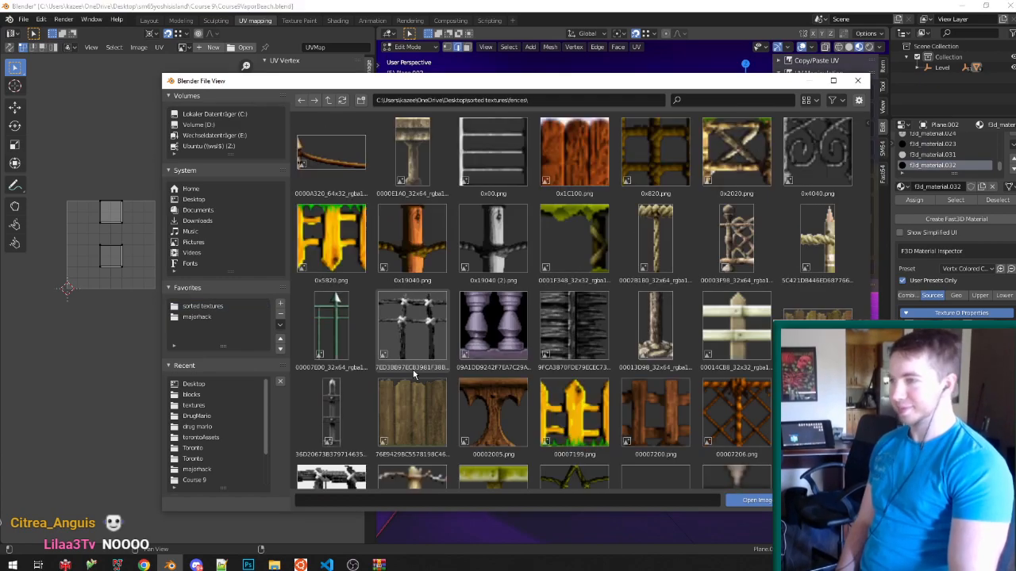
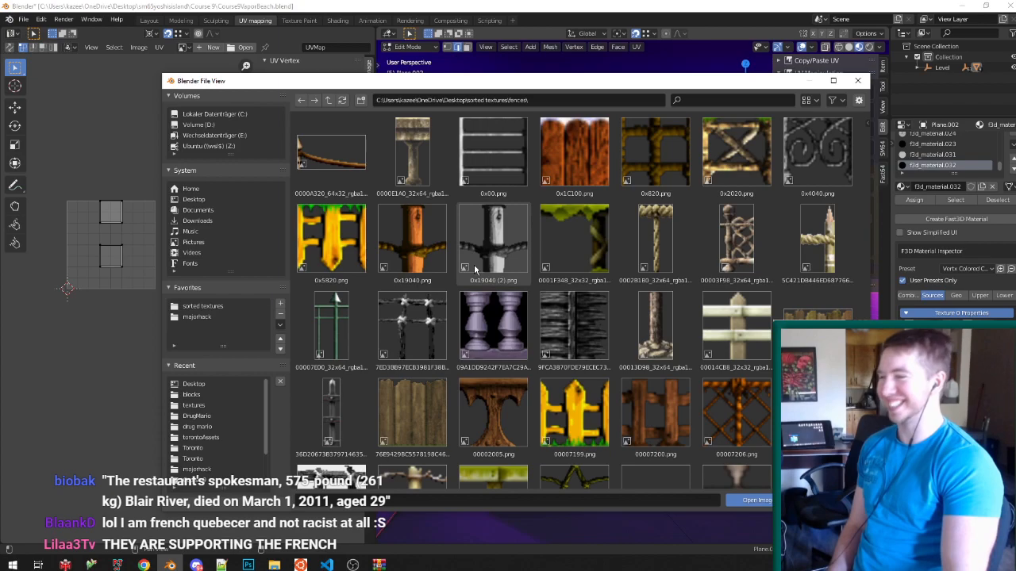
Look through the image thumbnails in the fences folder for a suitable railing texture.
scroll(476, 274, "down", 3)
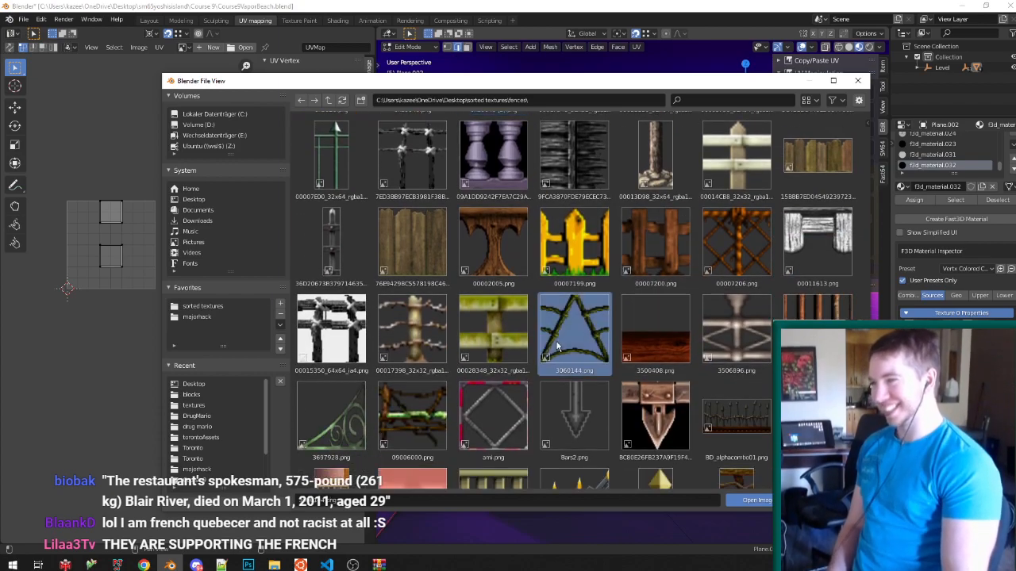
scroll(558, 346, "down", 2)
left_click(504, 333)
scroll(503, 328, "down", 2)
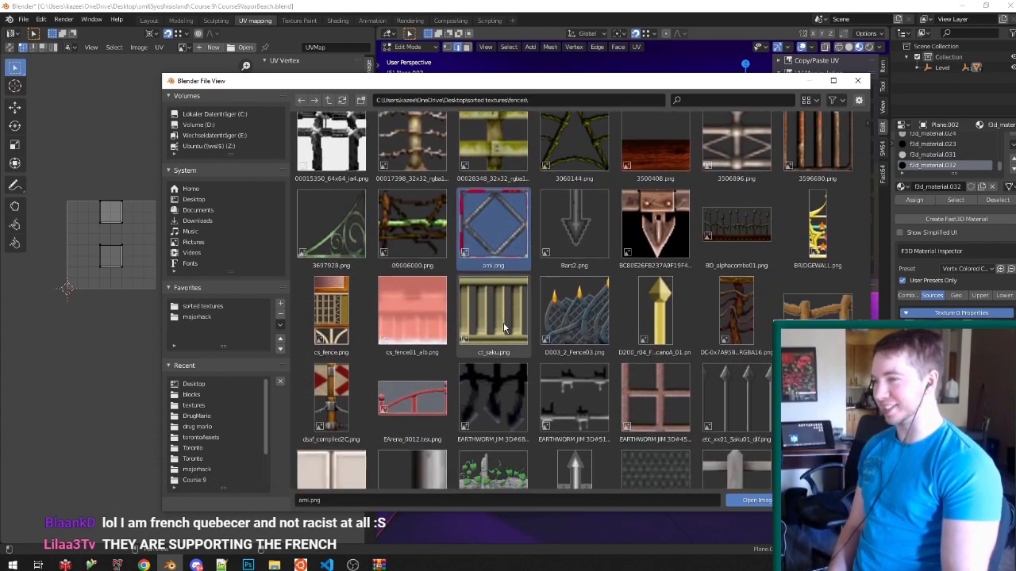
left_click(499, 329)
scroll(490, 335, "down", 1)
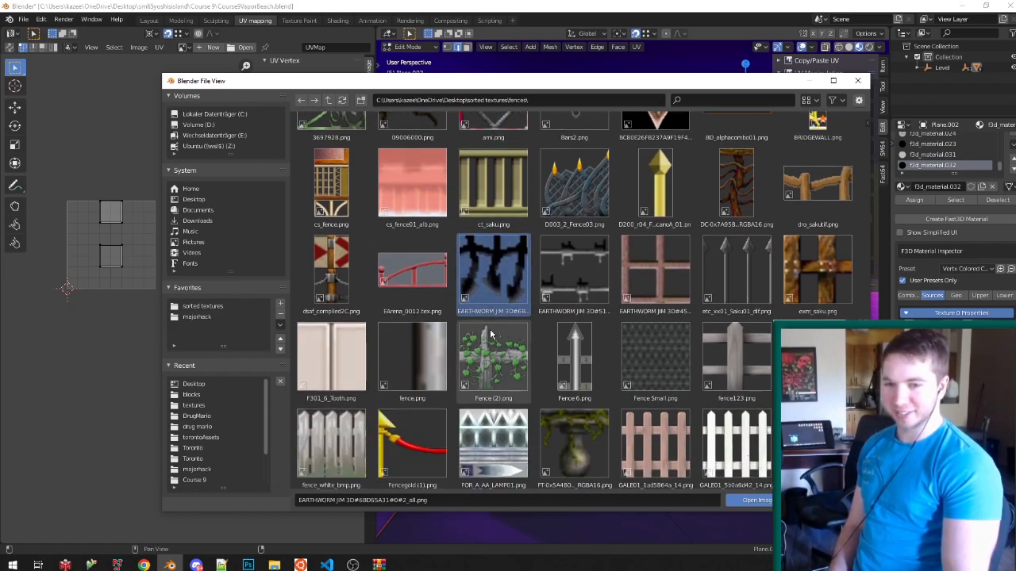
scroll(491, 335, "down", 1)
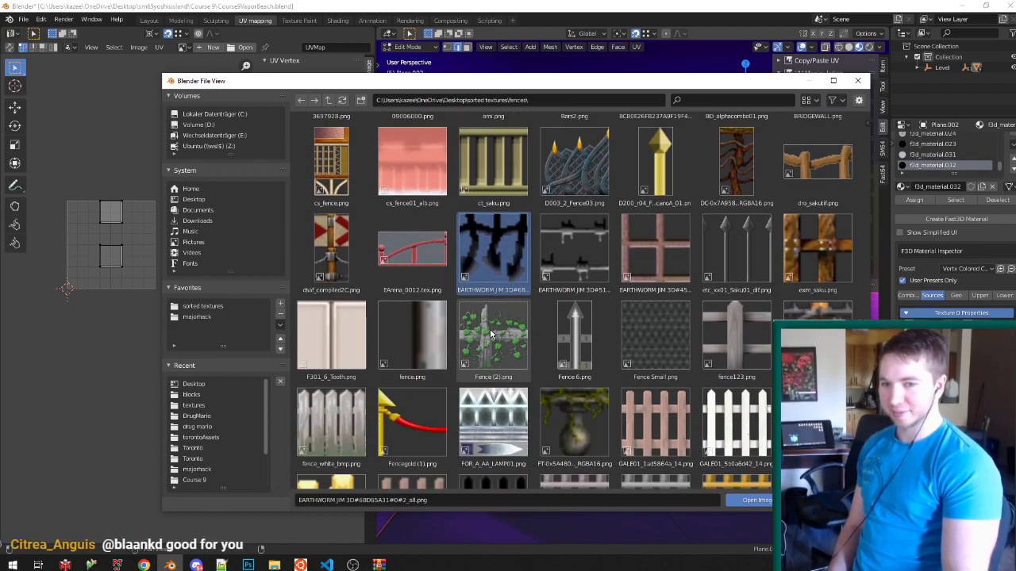
scroll(490, 335, "down", 2)
left_click(570, 226)
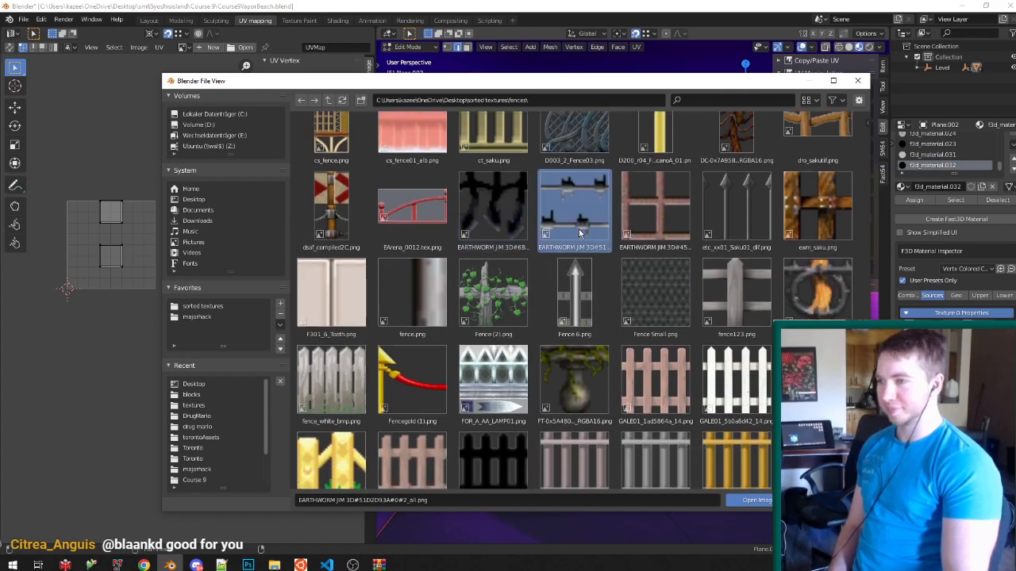
scroll(566, 263, "down", 2)
scroll(565, 264, "down", 2)
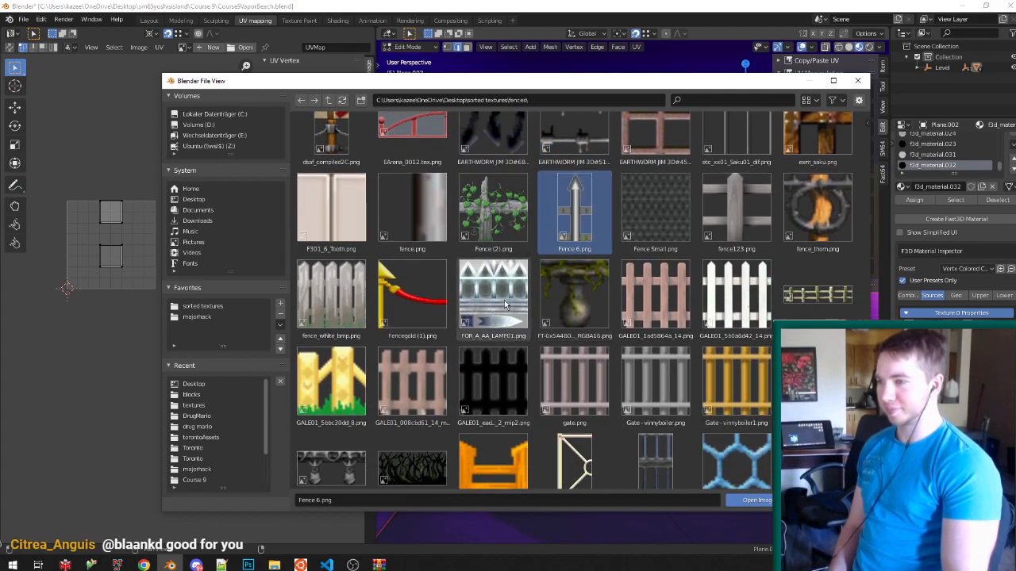
left_click(504, 304)
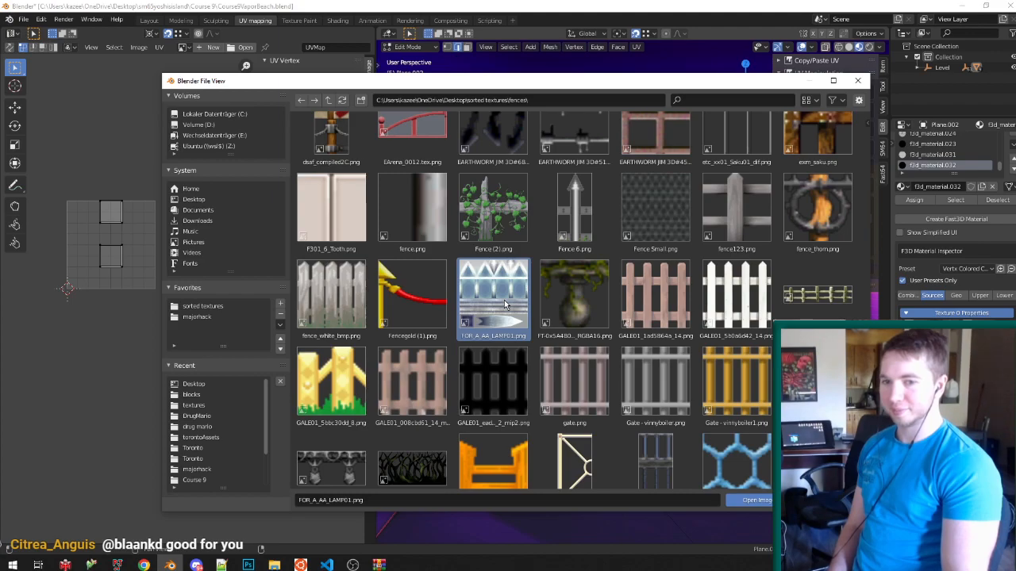
scroll(504, 304, "down", 3)
left_click(414, 309)
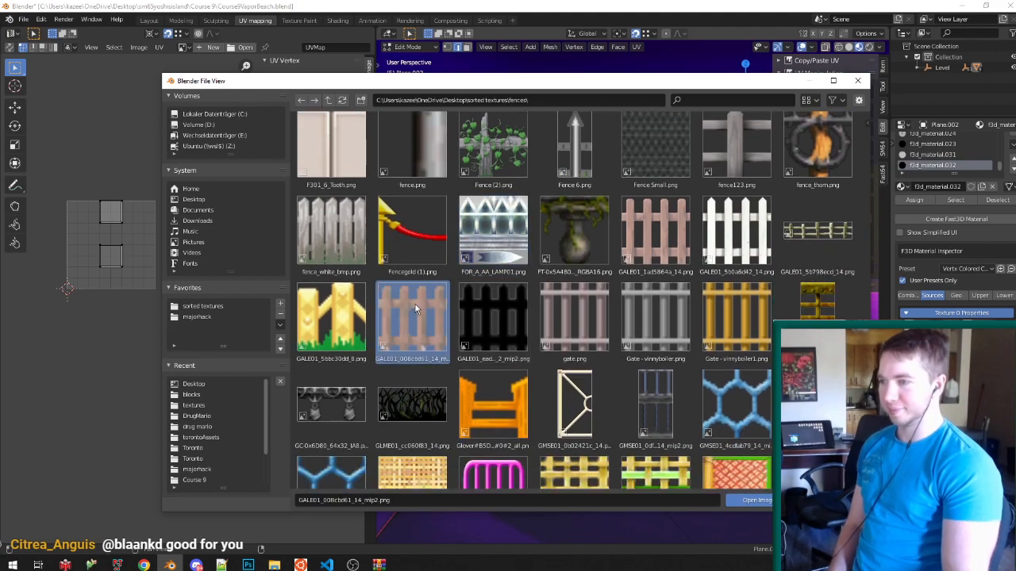
scroll(414, 310, "down", 6)
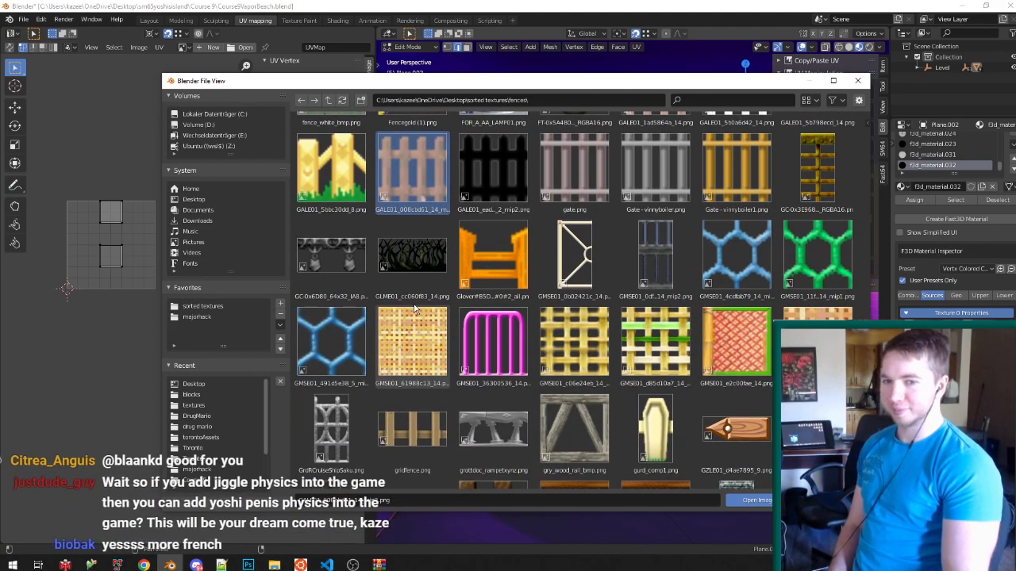
scroll(413, 309, "down", 4)
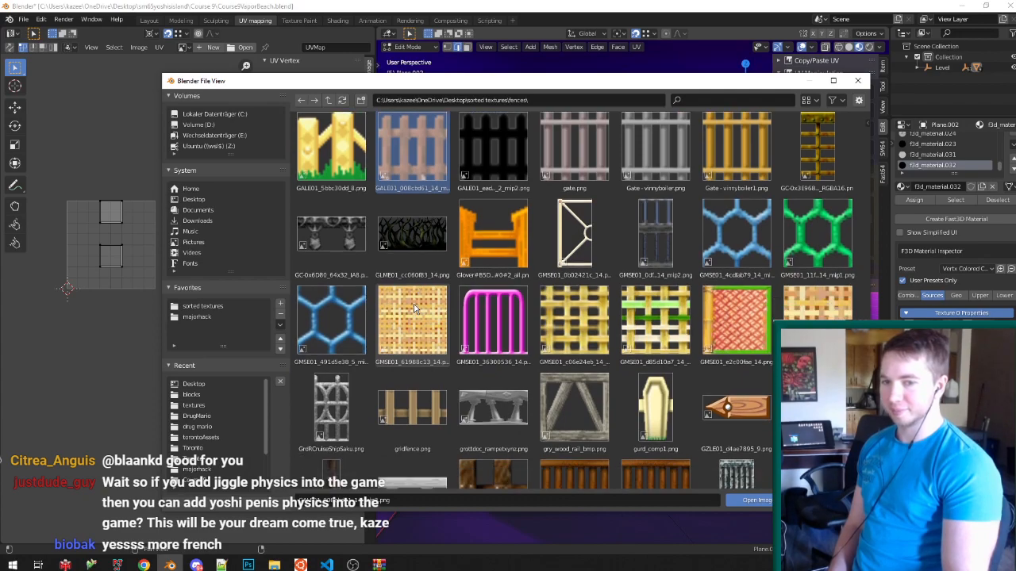
left_click(480, 332)
scroll(480, 332, "down", 9)
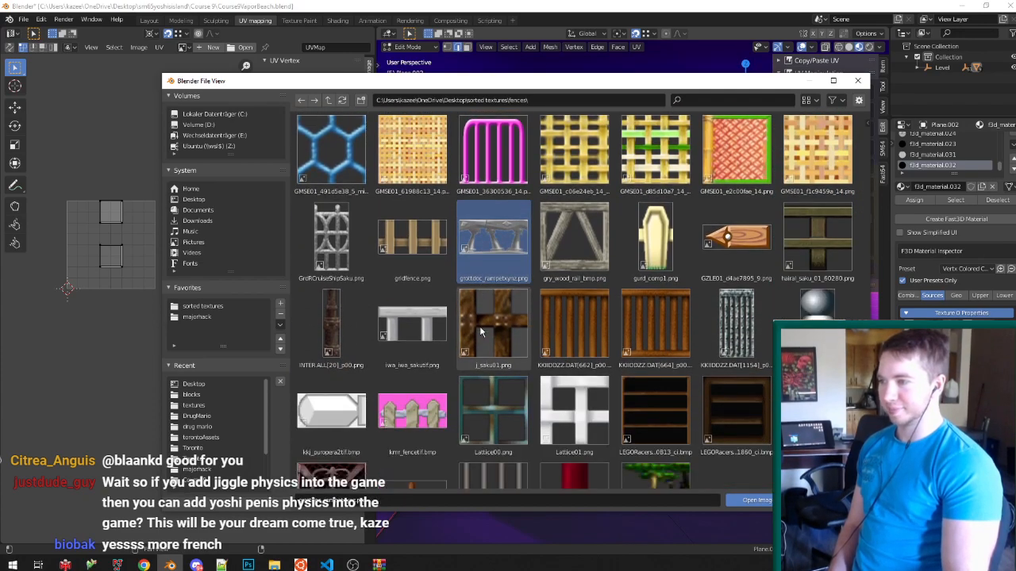
scroll(480, 326, "down", 3)
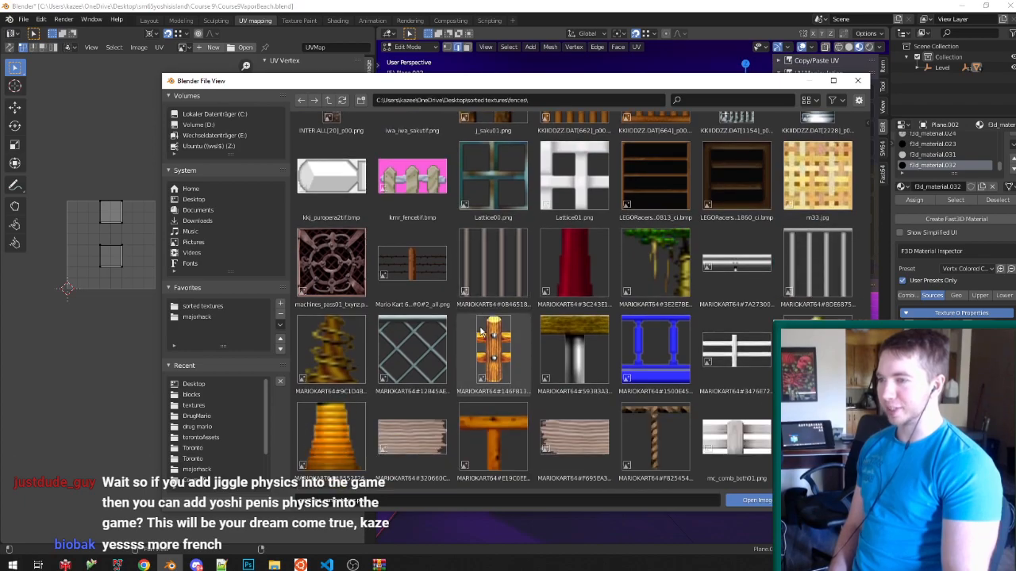
Load the horizontal guardrail image MARIOKART64#7A273003#0#2_all.png as the material's texture and clear the mesh selection.
left_click(715, 278)
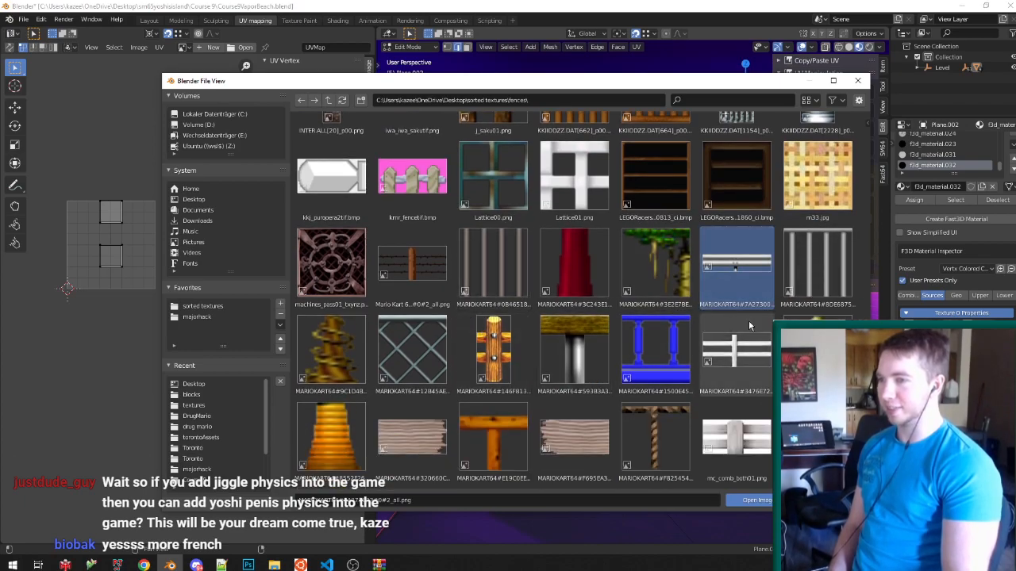
double_click(754, 267)
middle_click_drag(599, 279, 704, 349)
key("alt+a")
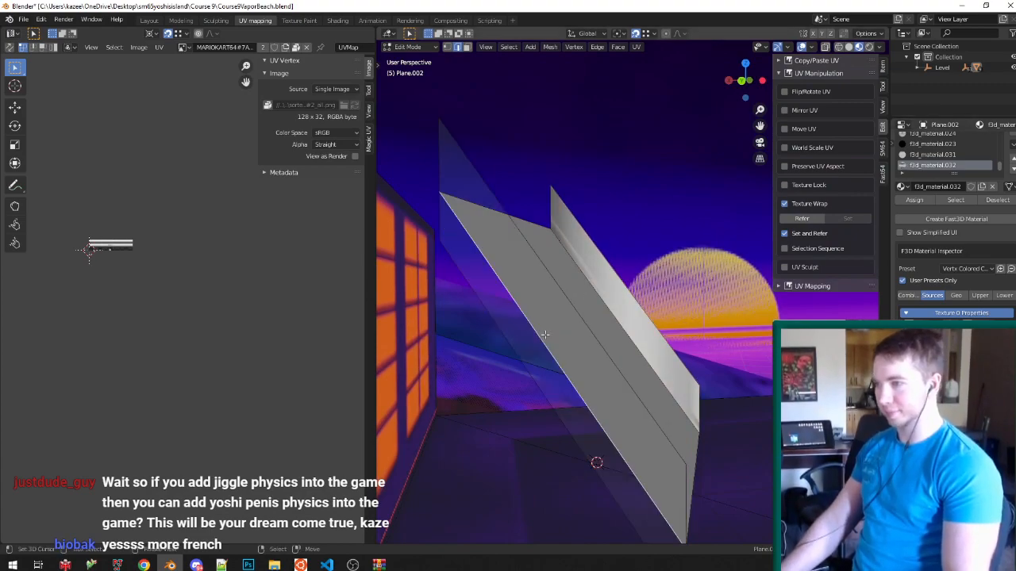
Select the ramp's near side face, toggle a geometry setting of f3d_material.032 and reset the face's UVs to fill the image.
key("ctrl+Tab")
left_click(492, 350)
scroll(91, 249, "up", 8)
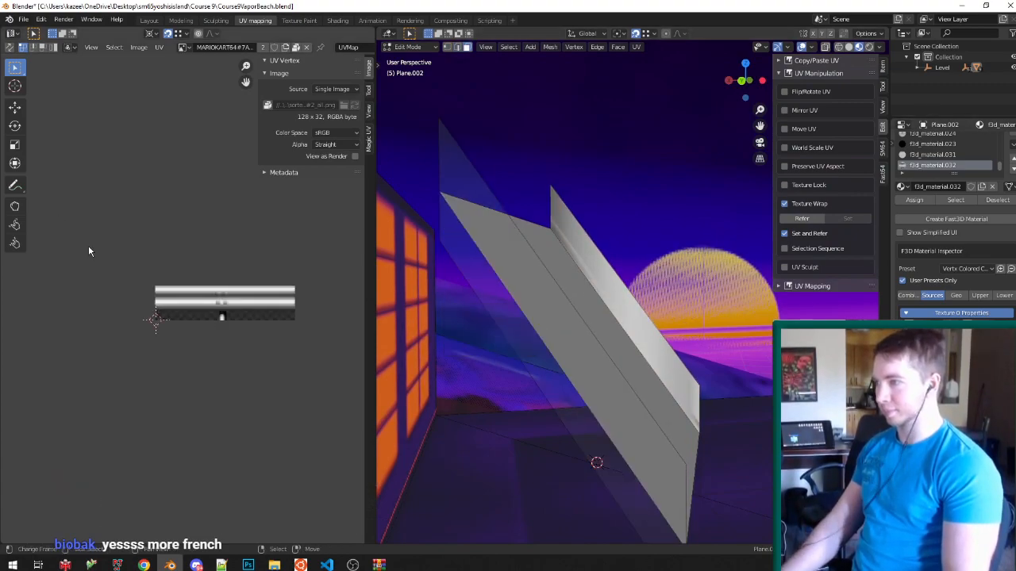
scroll(217, 309, "down", 3)
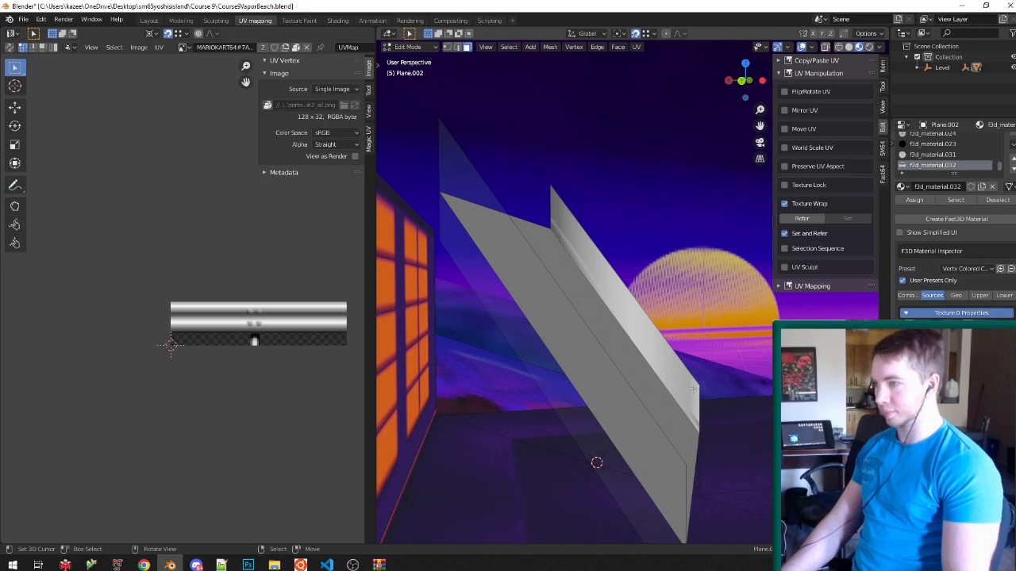
left_click(601, 365)
left_click(957, 295)
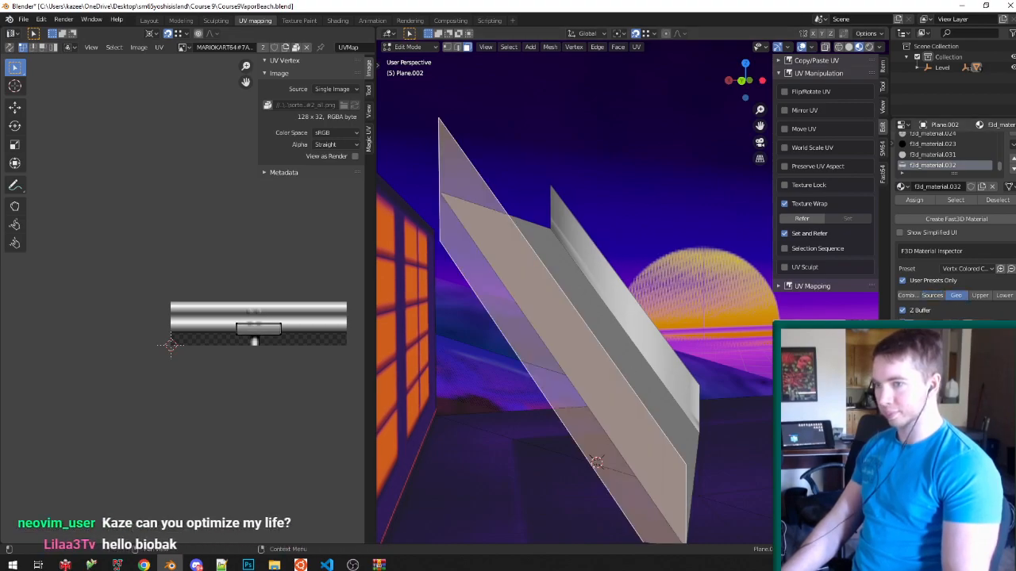
left_click(902, 354)
key("u")
key("r")
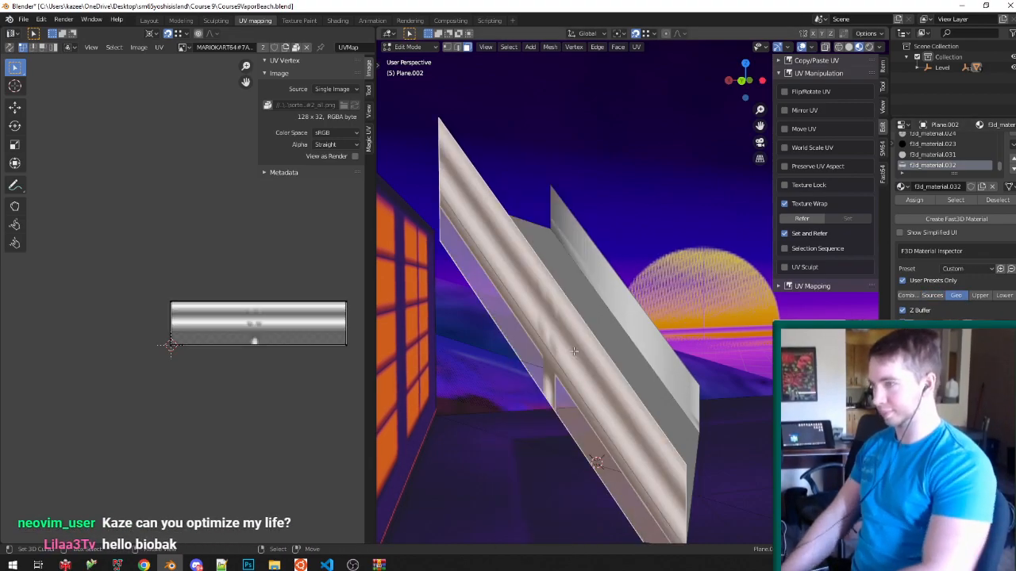
key("a")
key("s")
type("x")
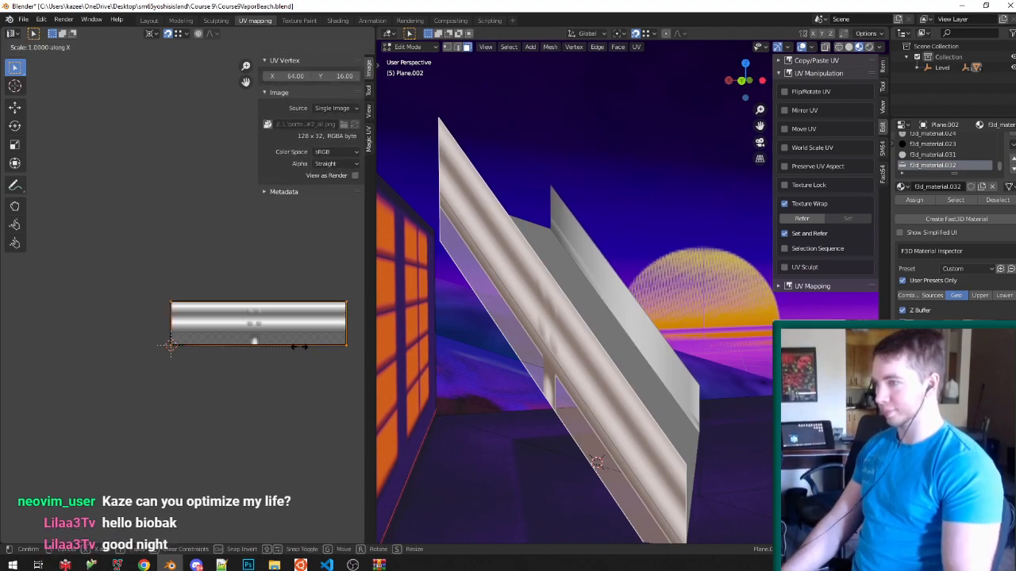
type("4")
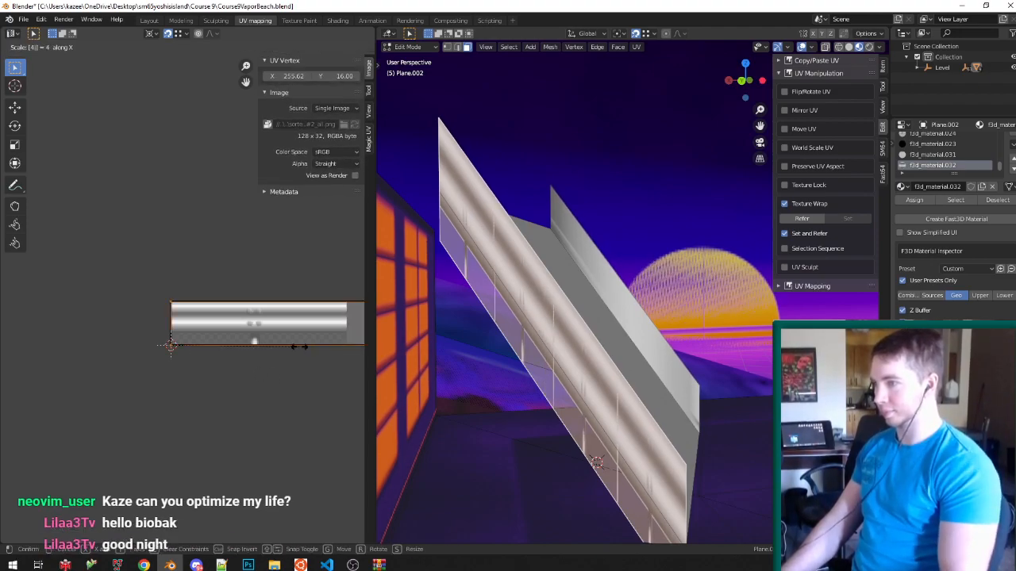
key("Escape")
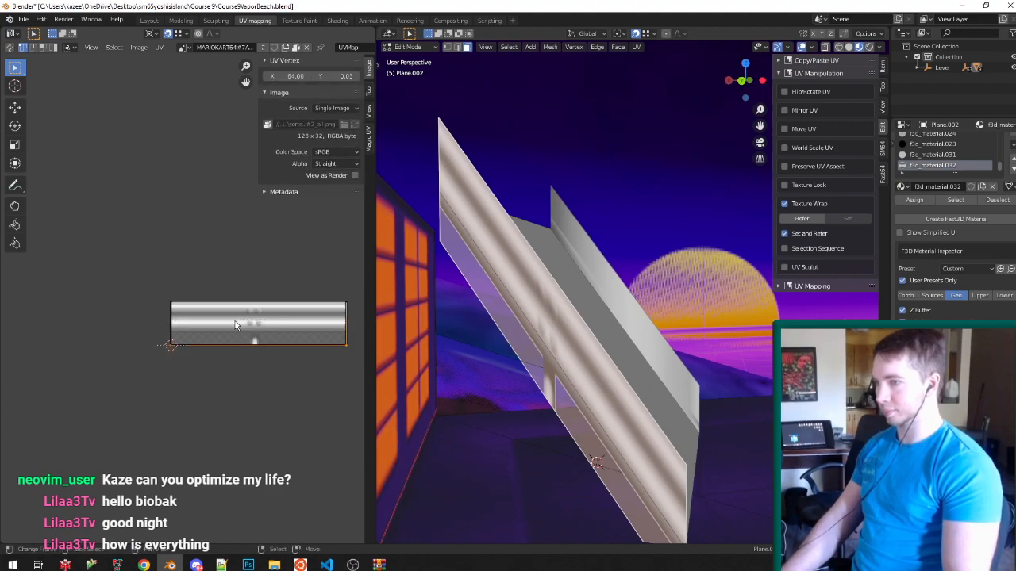
Move the lower edge of the side face's UVs by -32 along Y so the guardrail texture repeats vertically.
type("gy-32")
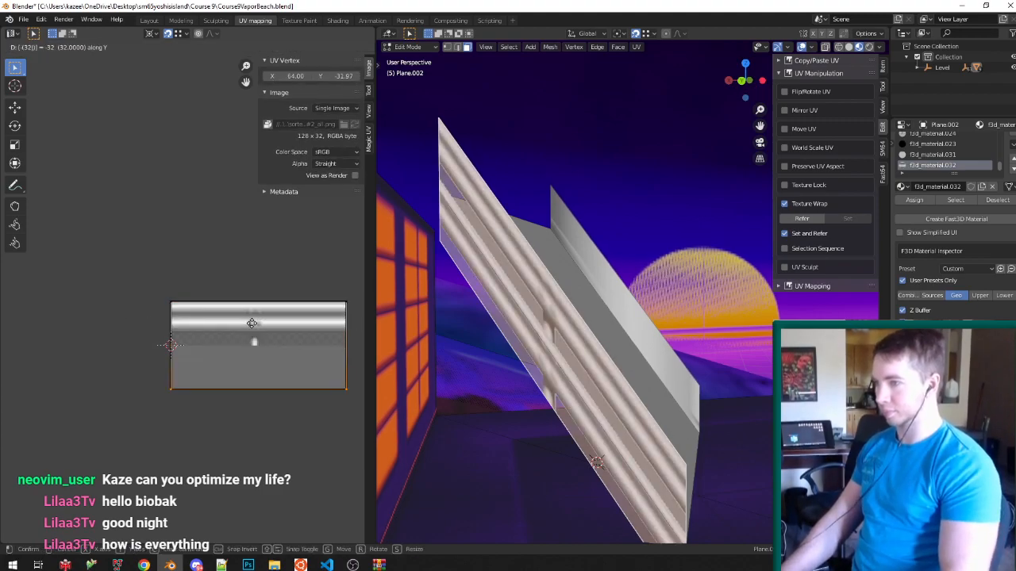
key("Return")
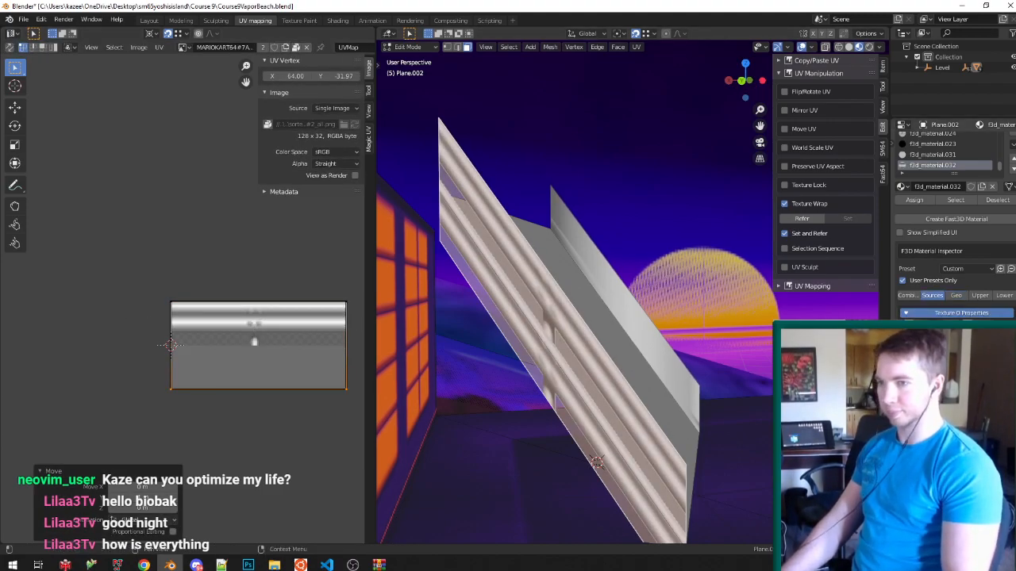
middle_click_drag(613, 338, 579, 341)
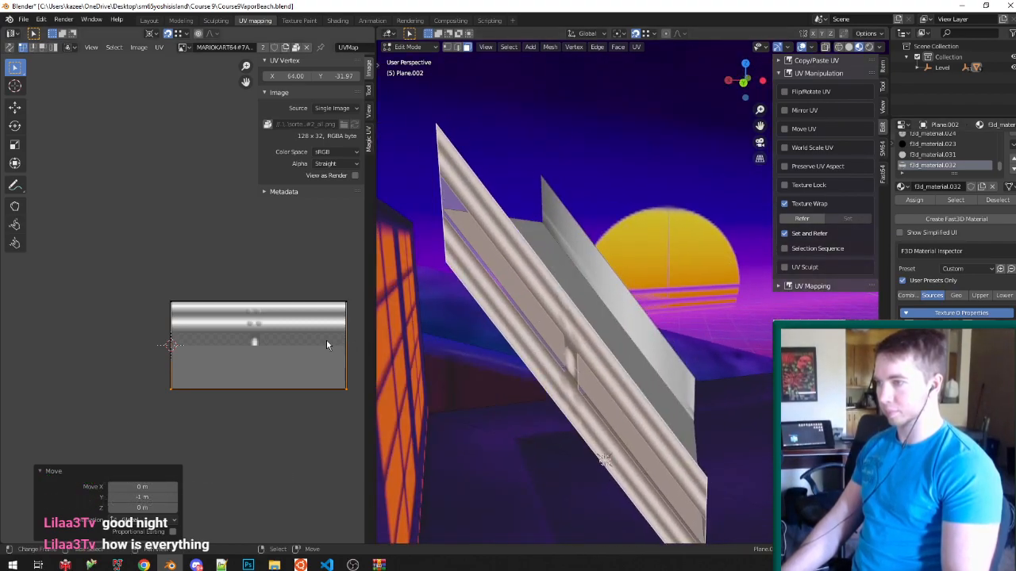
scroll(254, 339, "down", 1)
key("a")
key("a")
Switch to File Explorer, open the fences folder inside sorted textures and maximize the window.
left_click(275, 565)
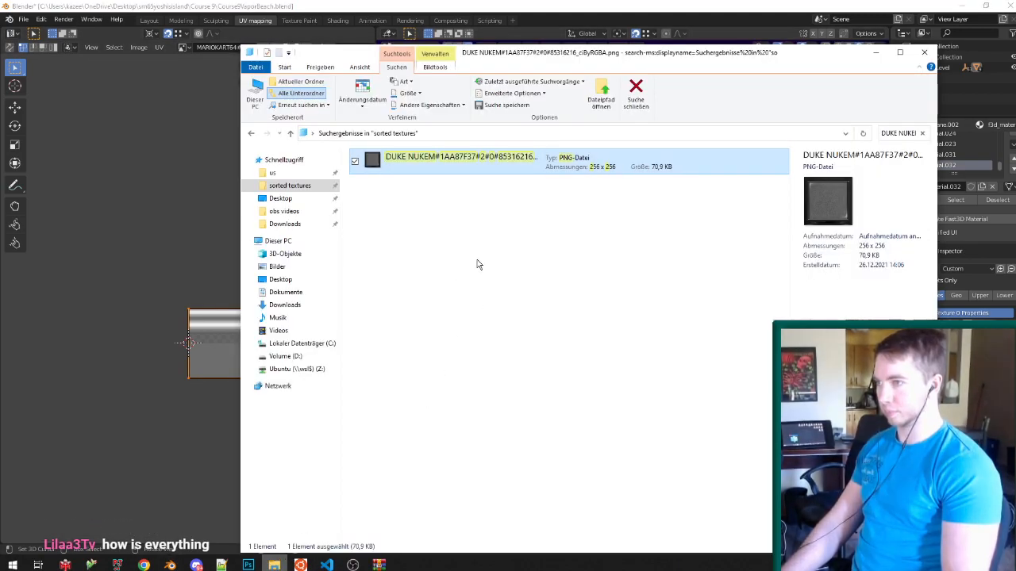
left_click(290, 185)
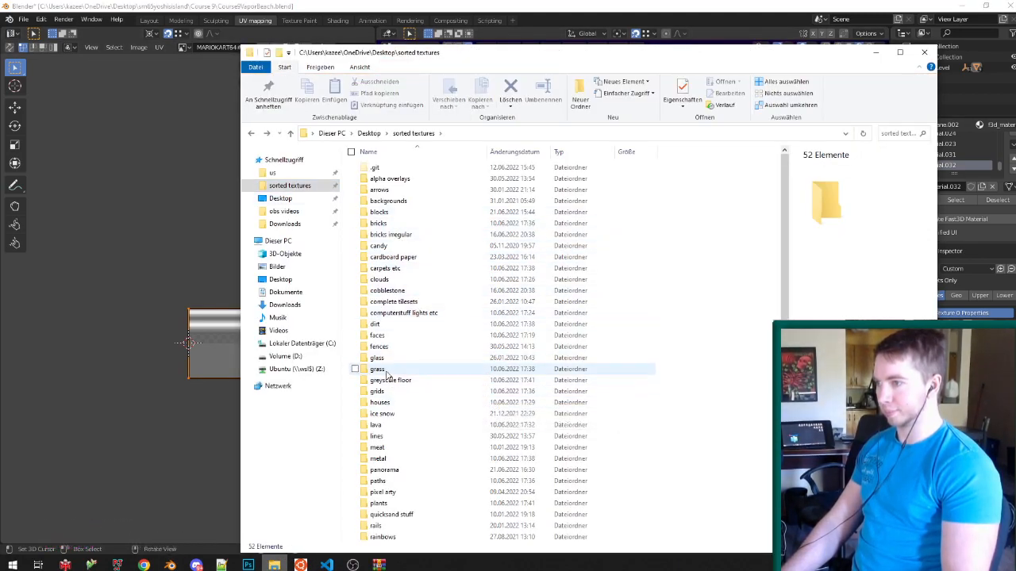
double_click(379, 347)
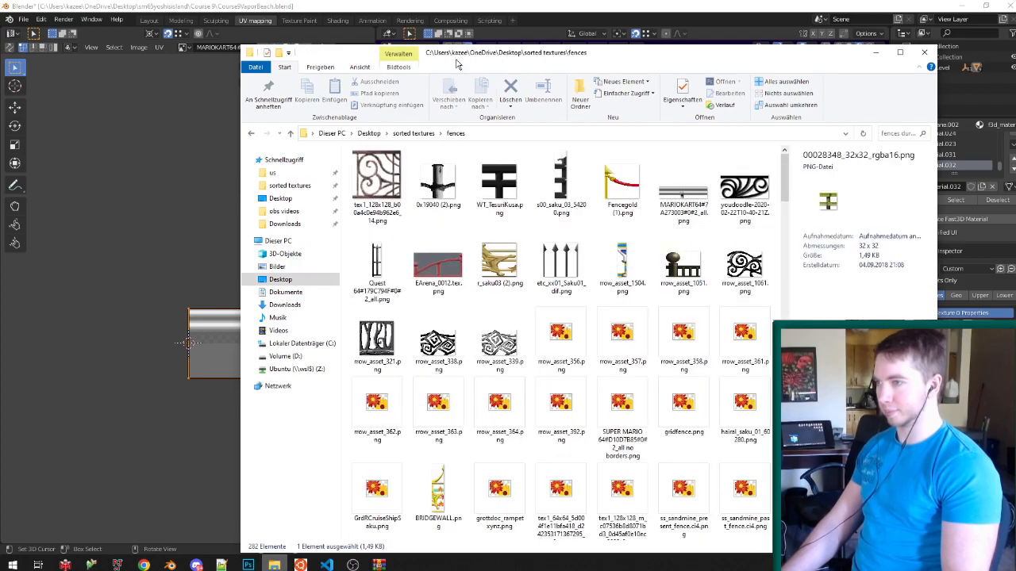
double_click(491, 53)
key("ctrl+f")
type("DUKE NUKEM#1AA87F37#2#0#85316216_ciByRGBA.png")
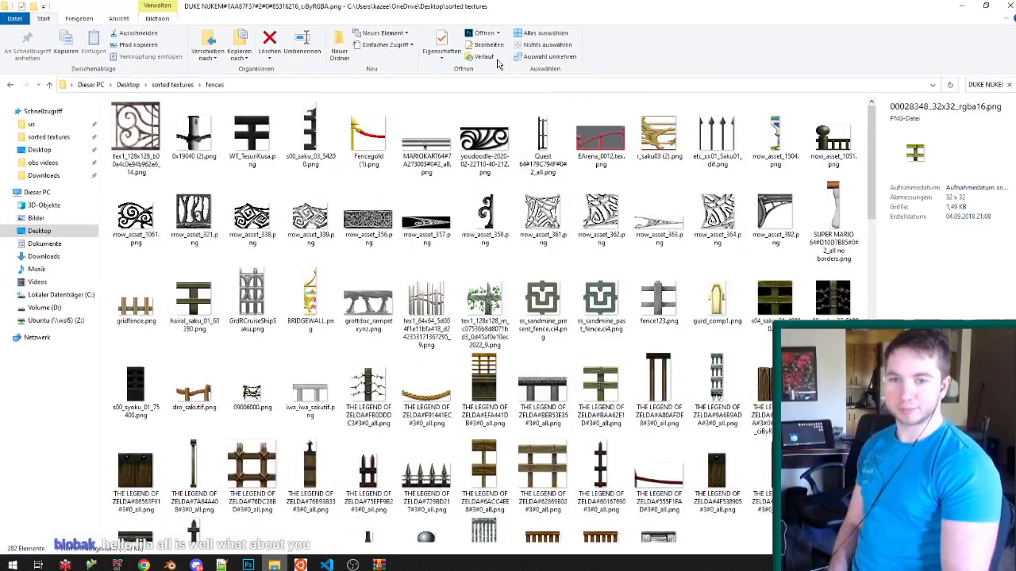
key("alt+Left")
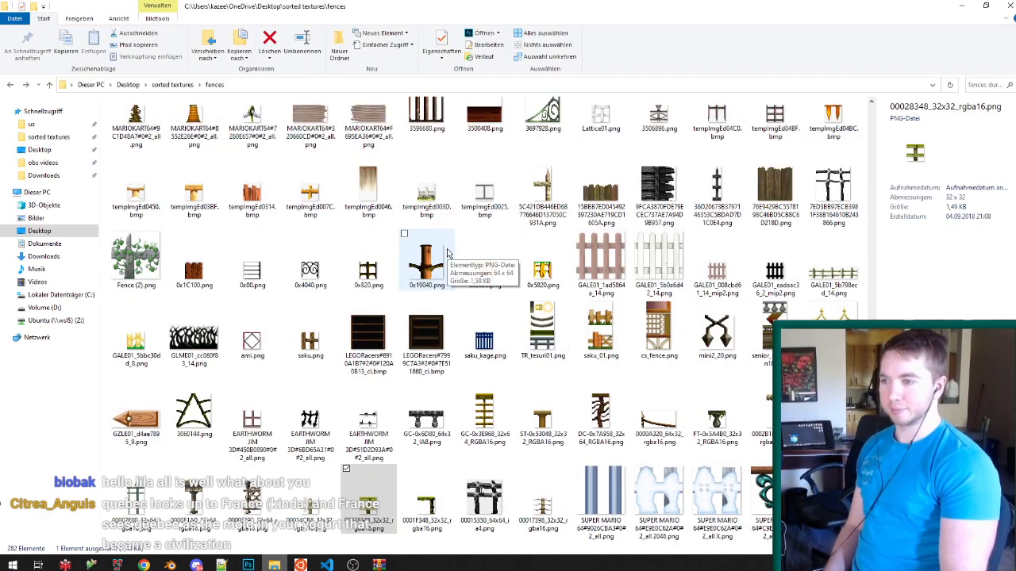
Find MARIOKART64#7A273003#0#2_all.png in the fences folder and open it in Photoshop.
scroll(447, 253, "down", 3)
left_click(427, 255)
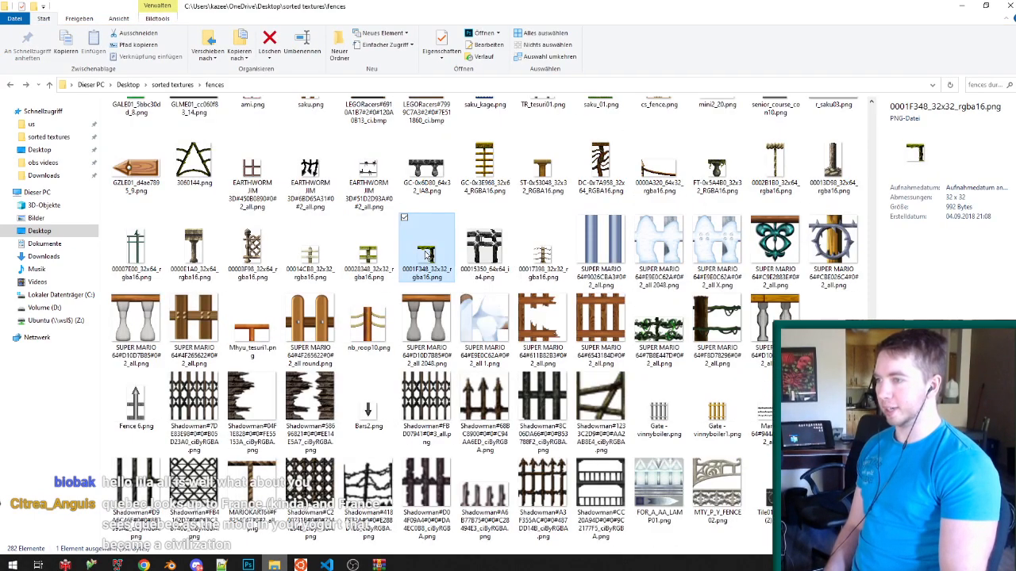
scroll(427, 255, "down", 2)
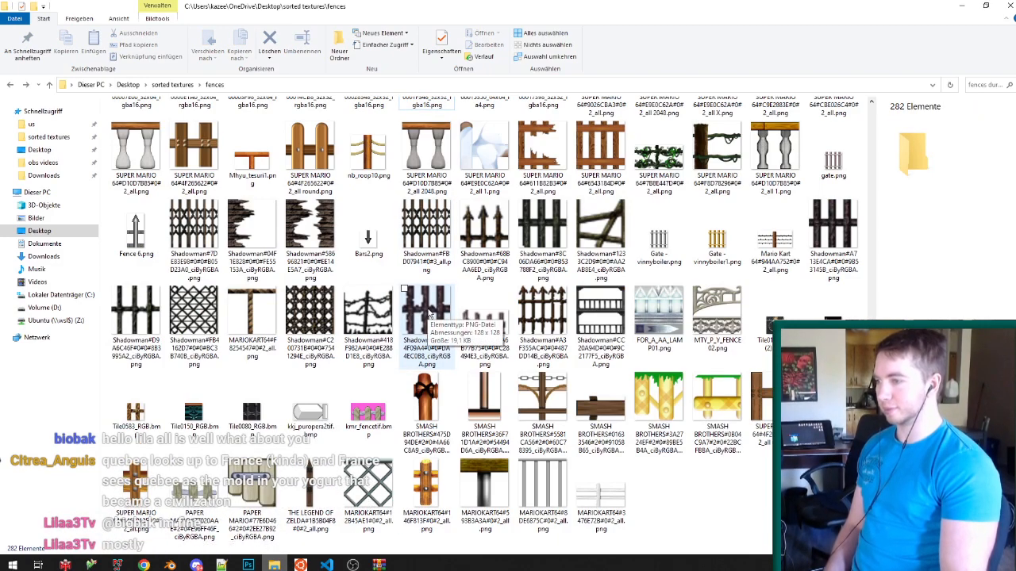
scroll(428, 316, "down", 3)
scroll(429, 314, "down", 3)
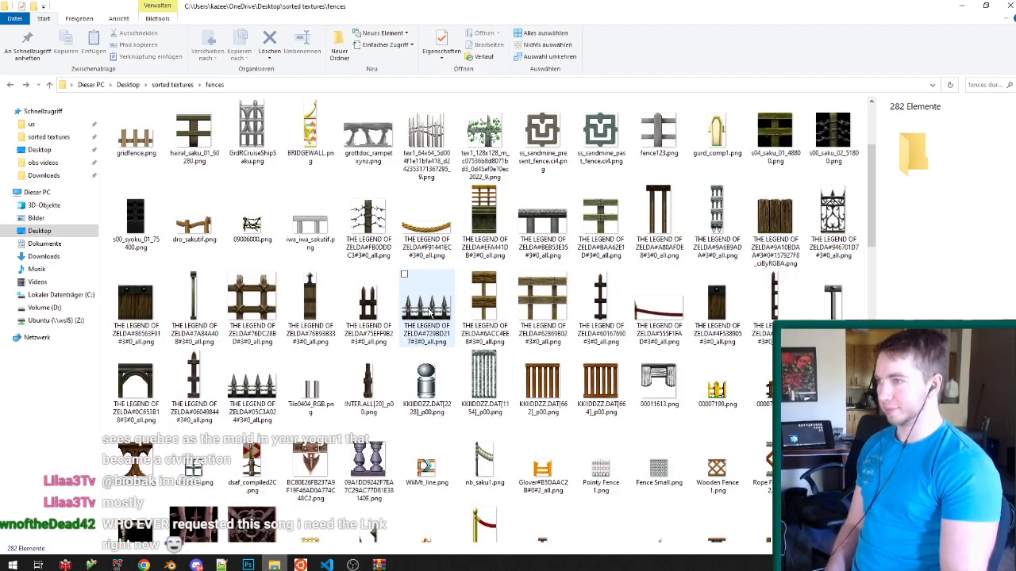
scroll(429, 313, "up", 2)
left_click(412, 162)
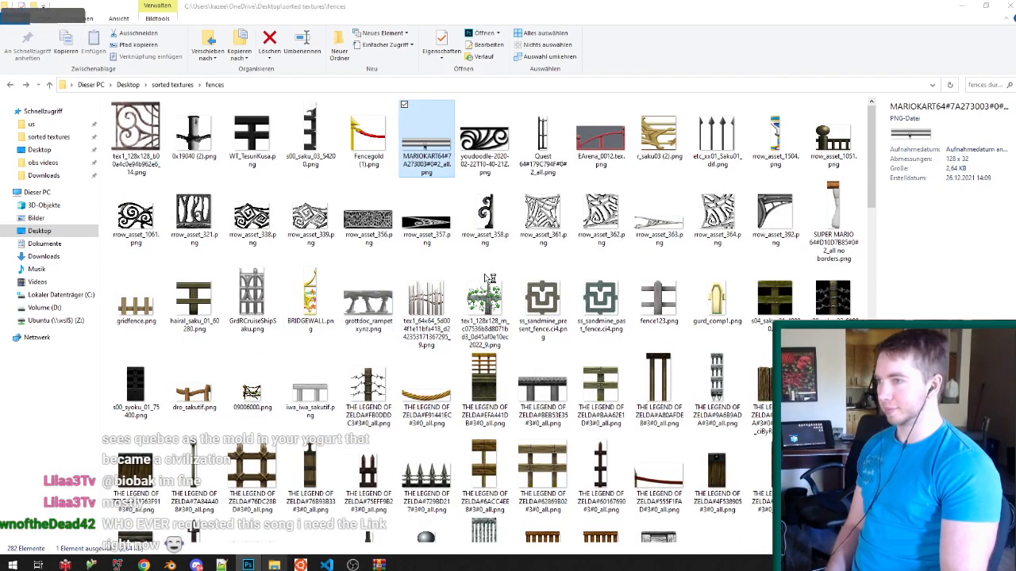
key("ctrl+0")
key("ctrl+minus")
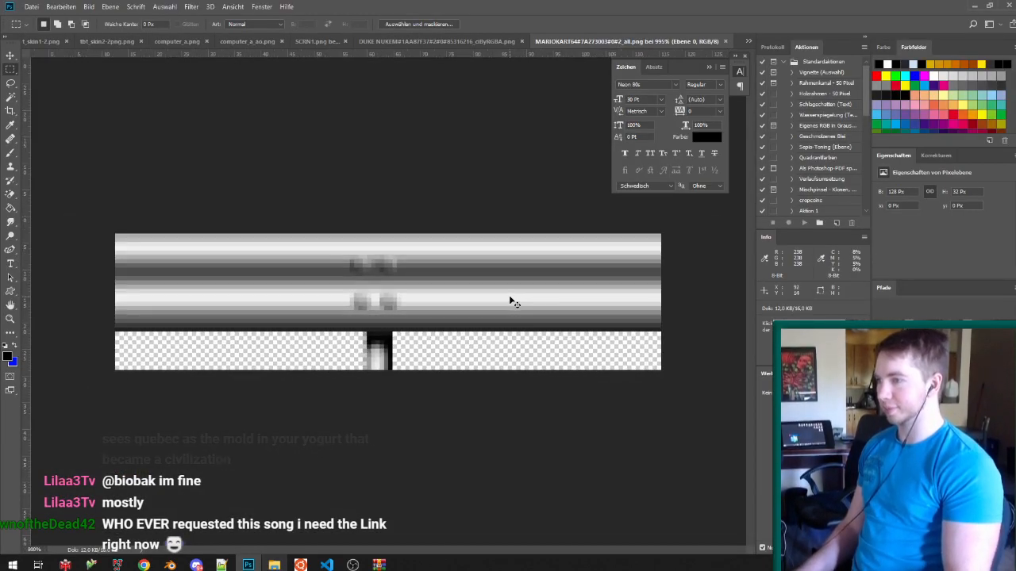
Crop the guardrail image on both ends to a 64 x 32 px section that keeps the post.
key("c")
left_click_drag(660, 301, 623, 301)
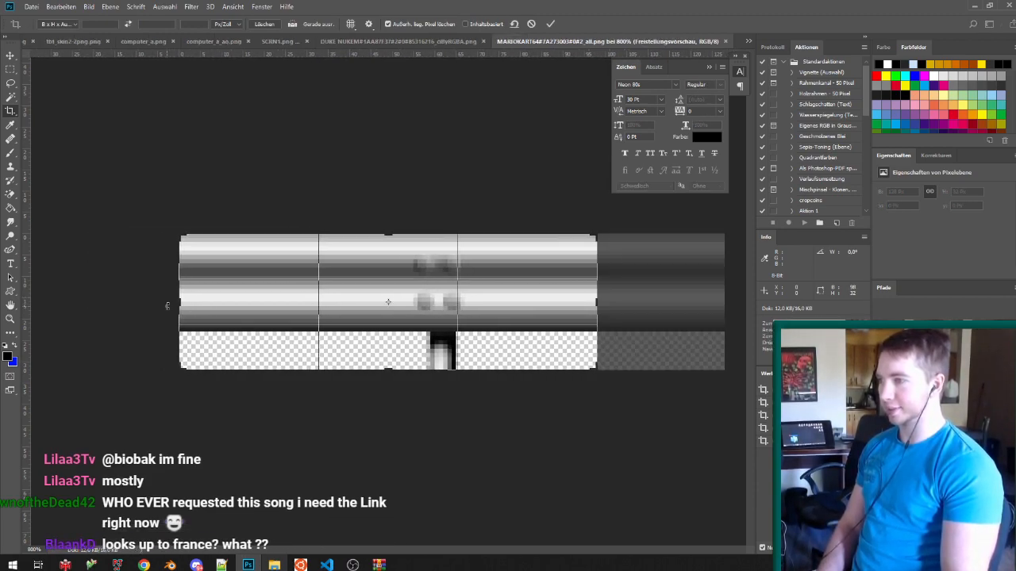
left_click_drag(175, 305, 251, 302)
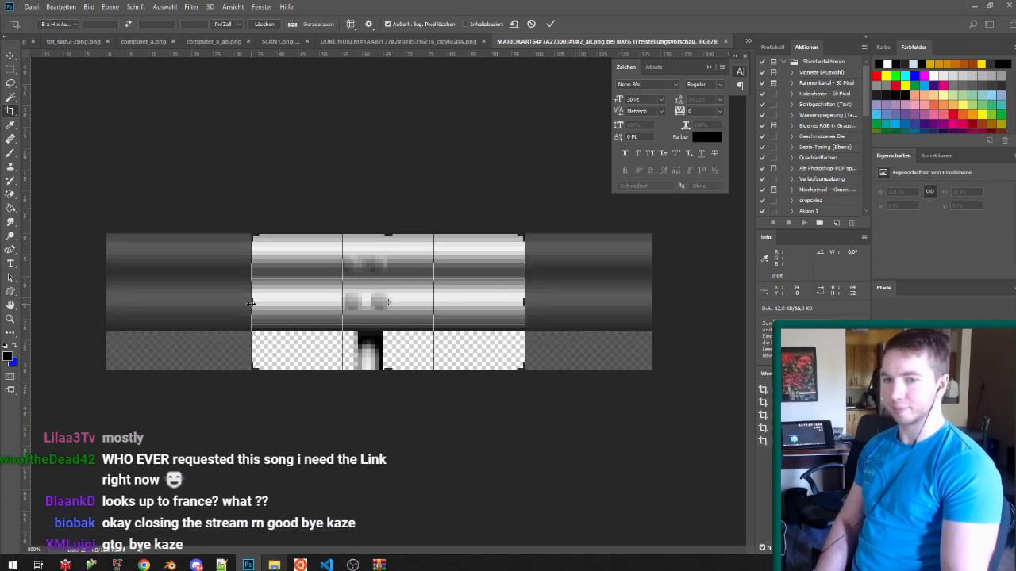
key("Return")
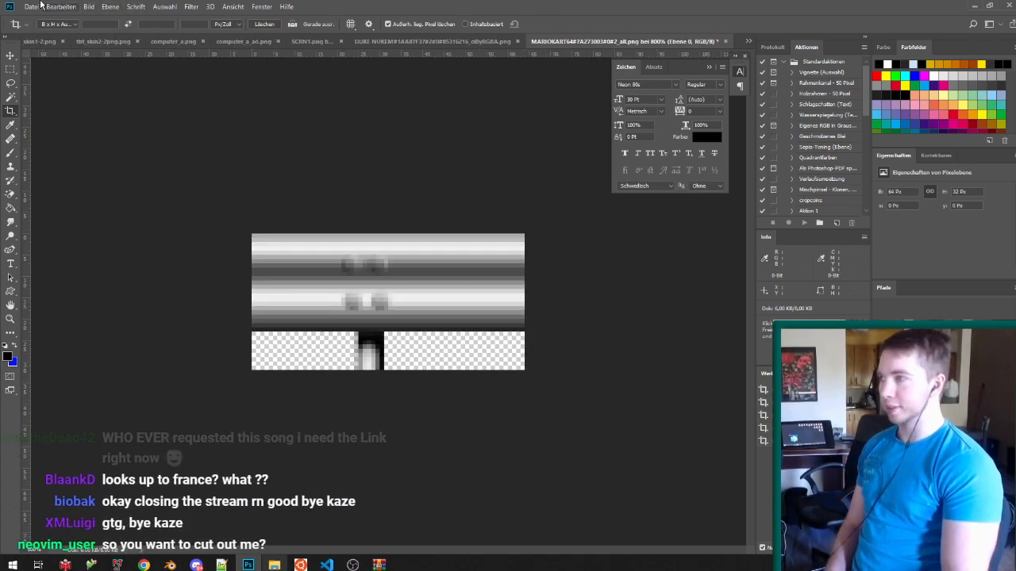
Save the cropped guardrail image to the Desktop as MARIOKART64#7A273003#0#2_all.png.
left_click(31, 6)
mouse_move(156, 156)
left_click(213, 152)
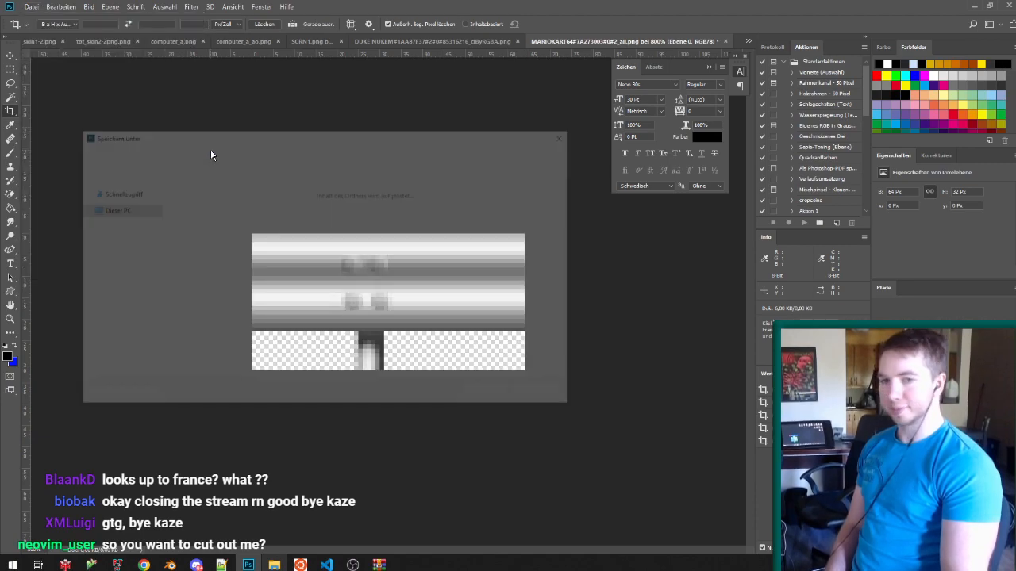
left_click(113, 235)
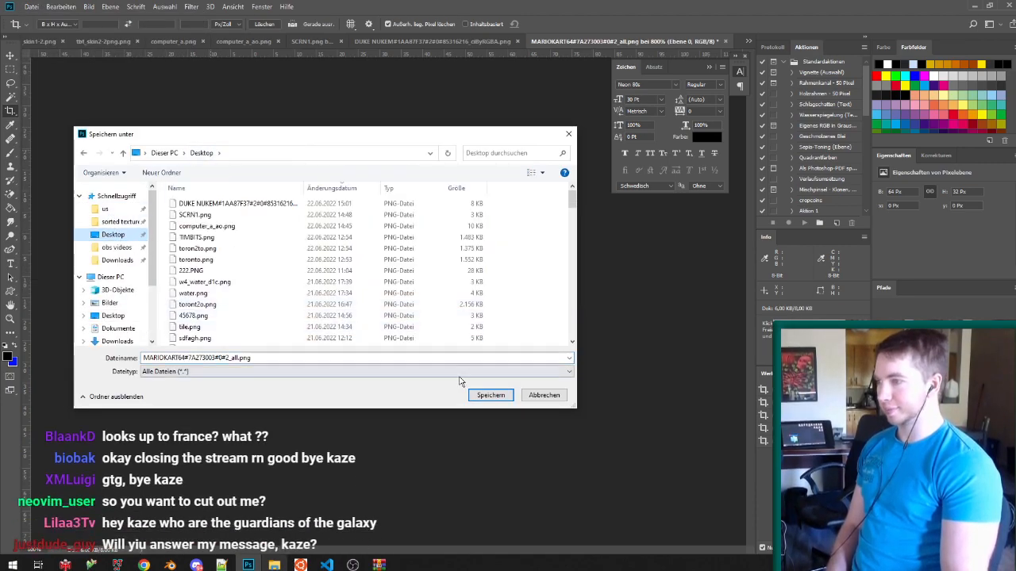
left_click(491, 395)
Switch to Blender and replace the railing material's texture with the cropped MARIOKART64#7A273003#0#2_all.png from the Desktop.
key("alt+Tab")
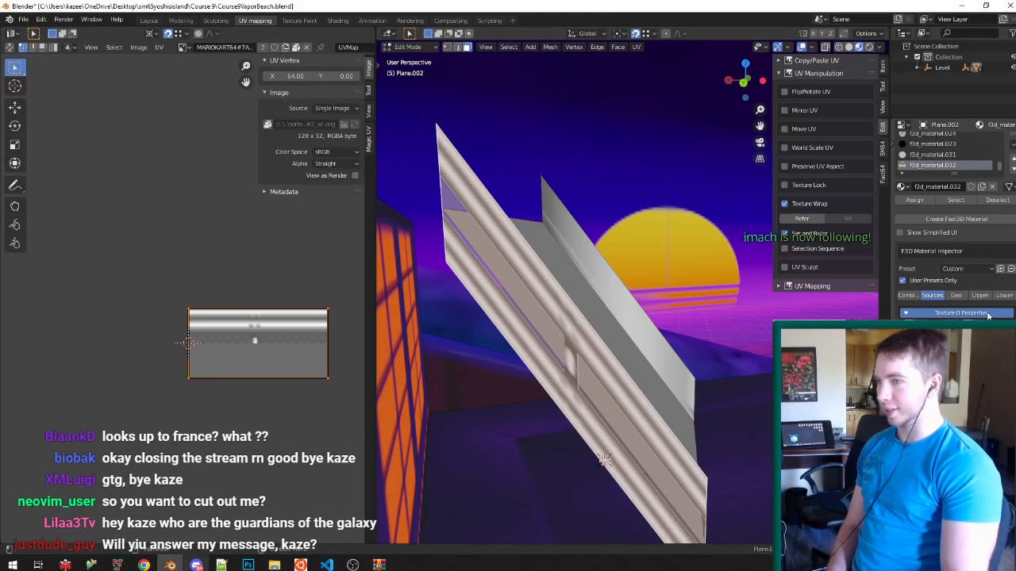
left_click(307, 48)
left_click(242, 48)
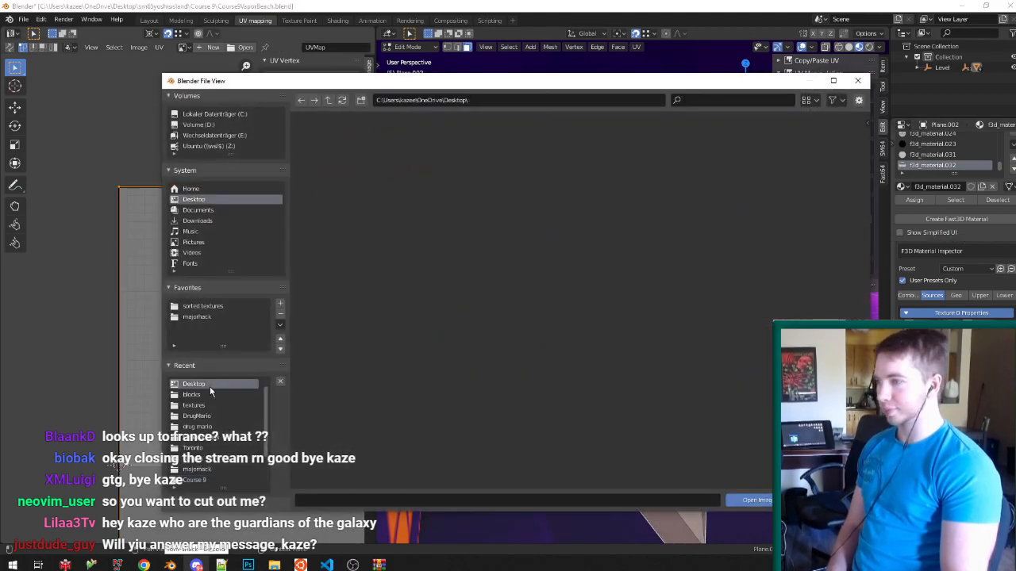
left_click(210, 387)
scroll(510, 394, "down", 2)
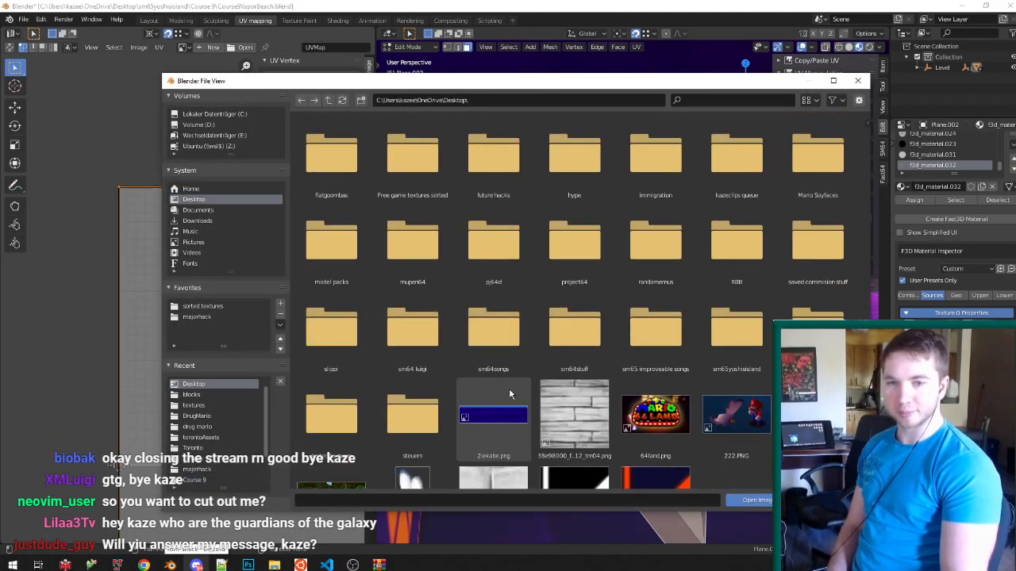
scroll(510, 394, "down", 10)
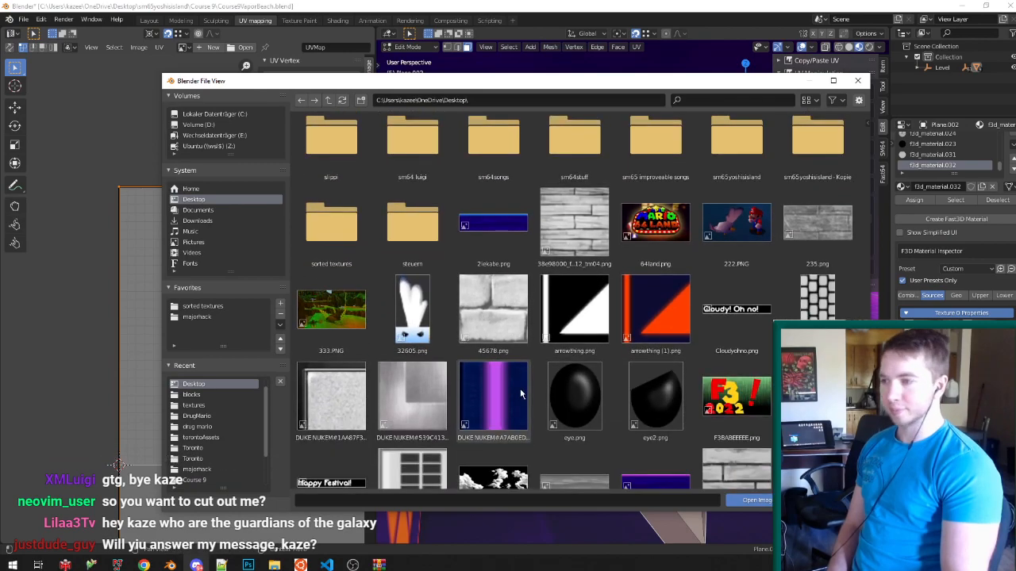
double_click(403, 364)
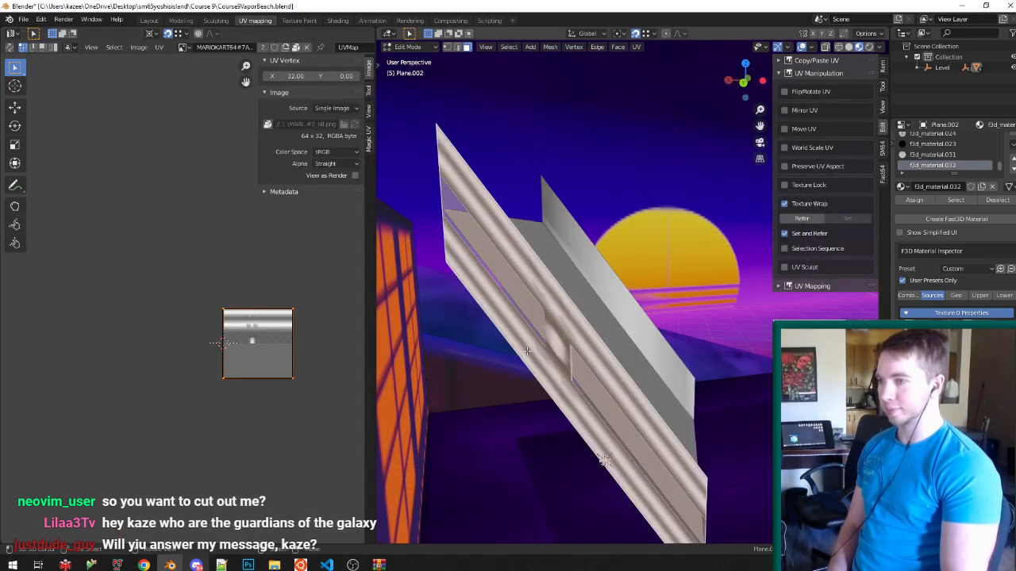
Move the right edge of the side face's UVs by 128 along X so the cropped texture repeats.
scroll(275, 338, "up", 1)
left_click_drag(273, 437, 314, 271)
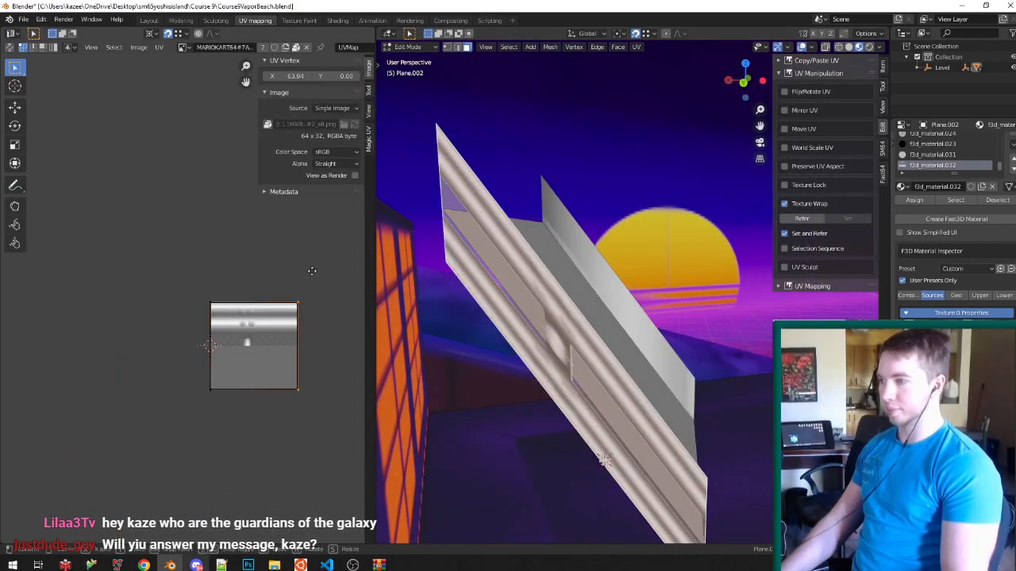
key("g")
key("x")
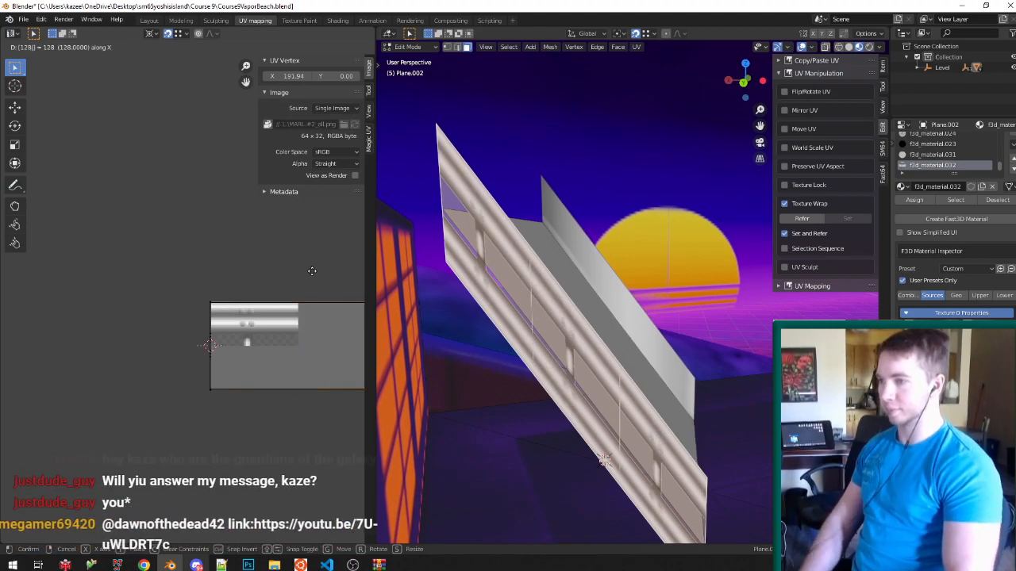
left_click(313, 276)
Shift all of the side face's UVs about 24 along X to line a post up with the railing's upper end.
key("a")
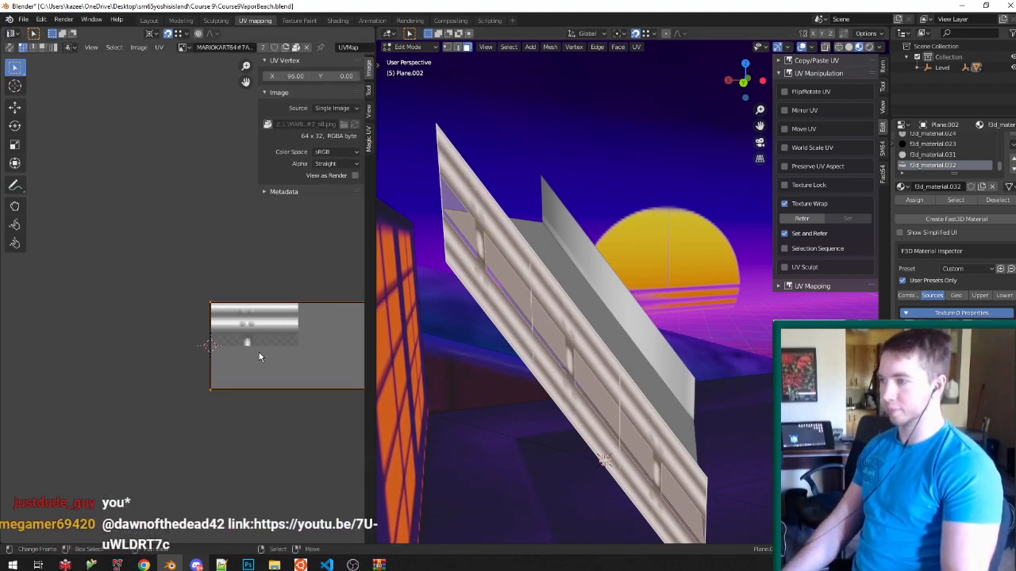
scroll(258, 354, "up", 3)
key("g")
key("x")
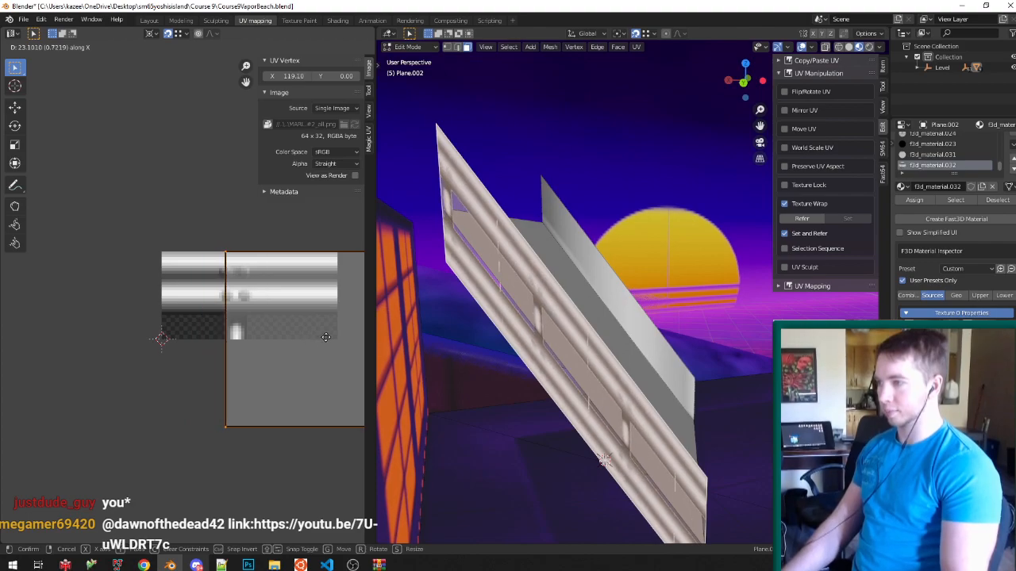
left_click(326, 338)
scroll(159, 340, "down", 7)
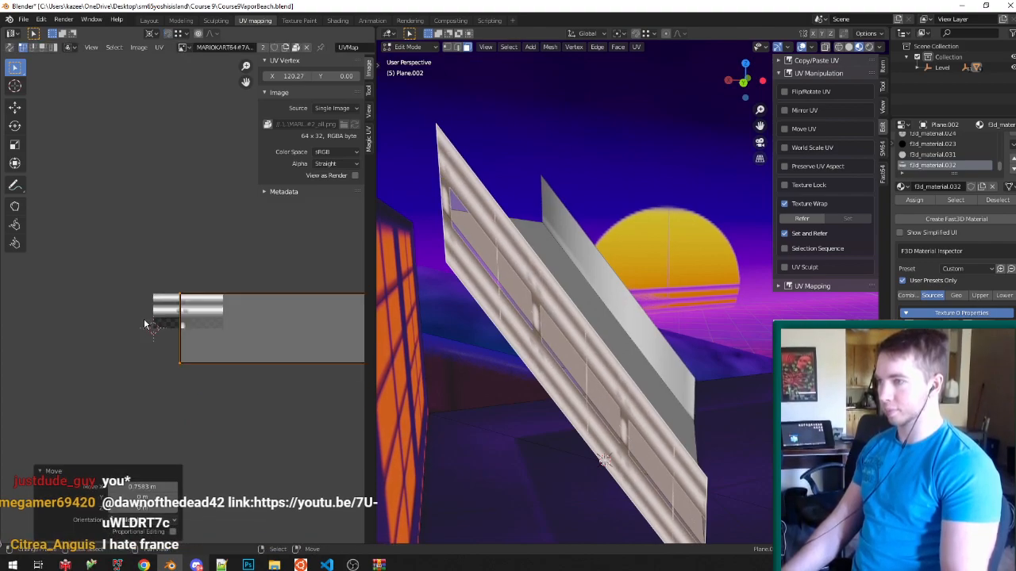
Move only the right edge of the side face's UVs about 6.5 further along X and save the level file.
key("a")
scroll(272, 342, "up", 6)
key("g")
key("x")
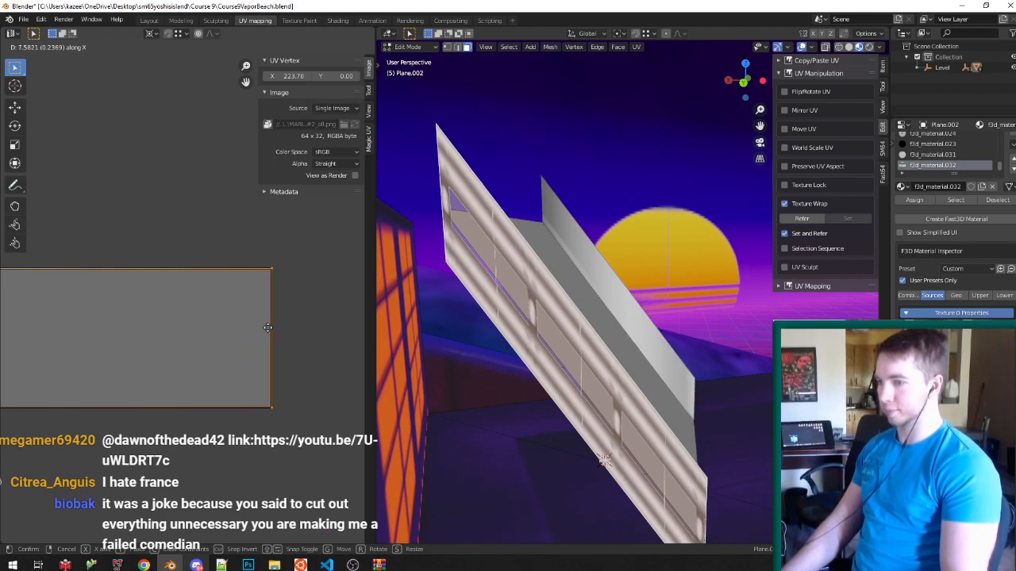
left_click(265, 327)
key("ctrl+s")
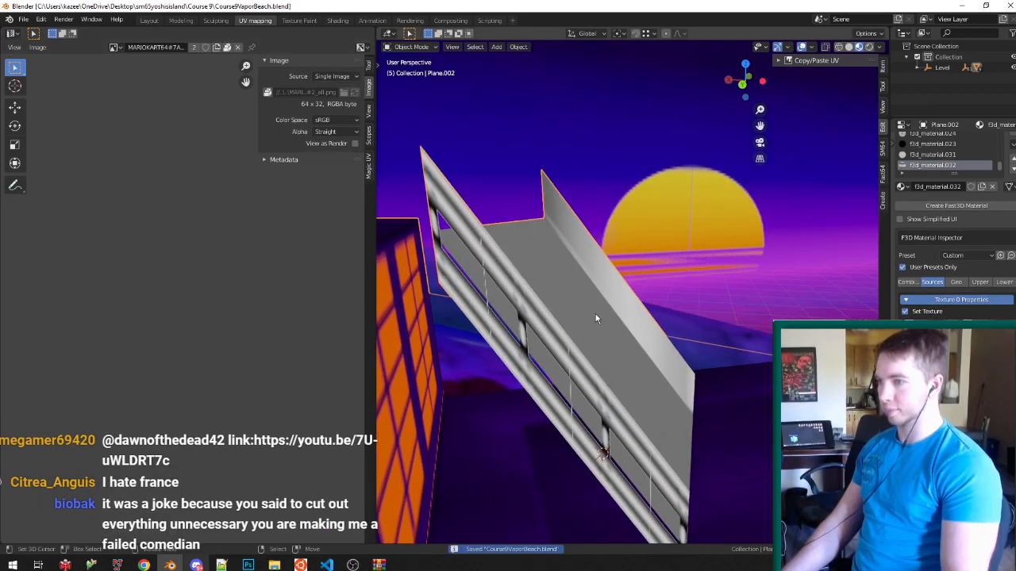
Delete the ramp's plain far side face and duplicate the railing face there, offset -500 m along Y and 100 m along Z.
key("u")
left_click(624, 282)
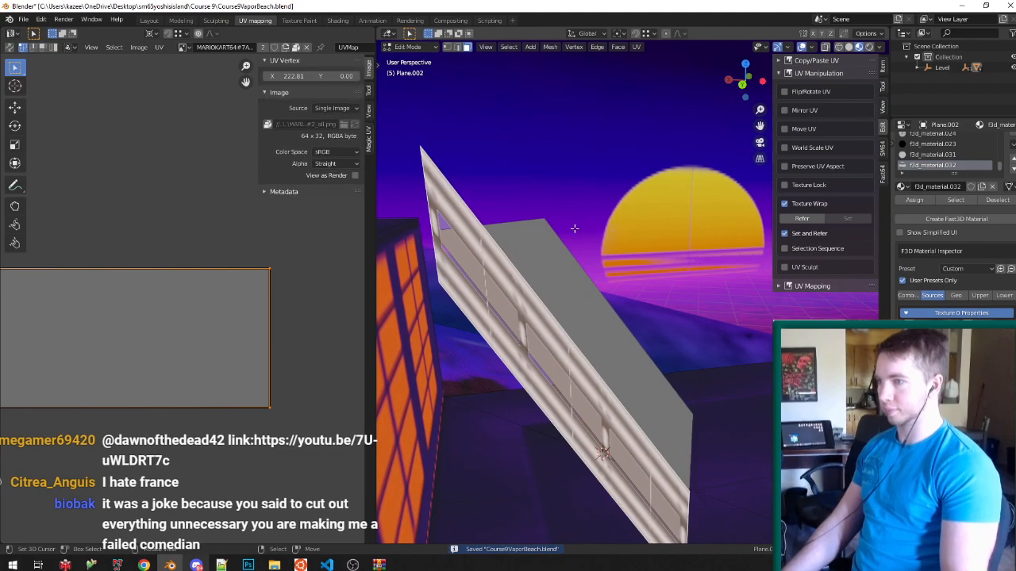
key("shift+d")
Adjust the duplicated railing's height by moving it -100 m and then 50 m along Z, and save the file.
type("z10")
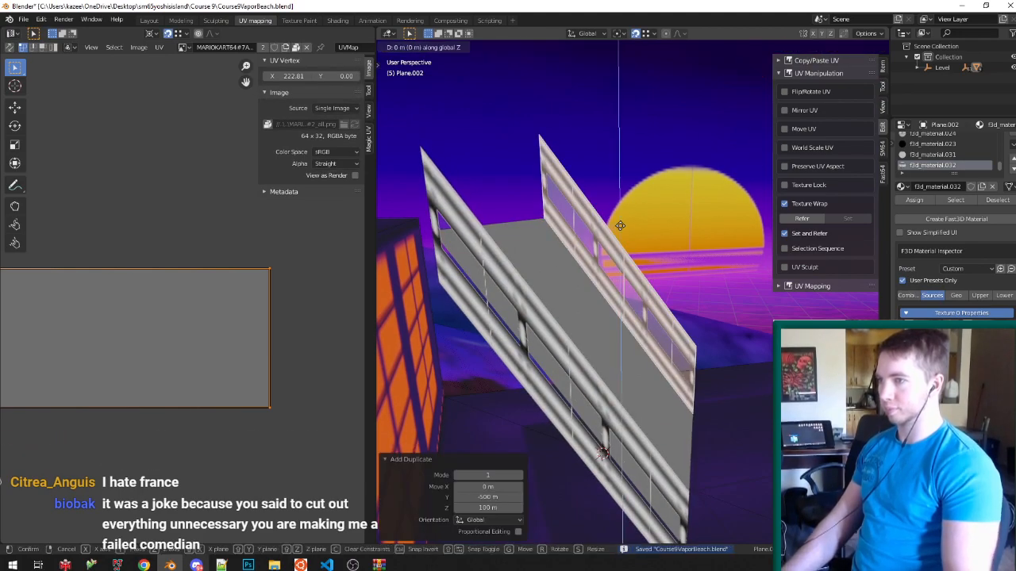
type("0-")
key("Return")
type("gz50-")
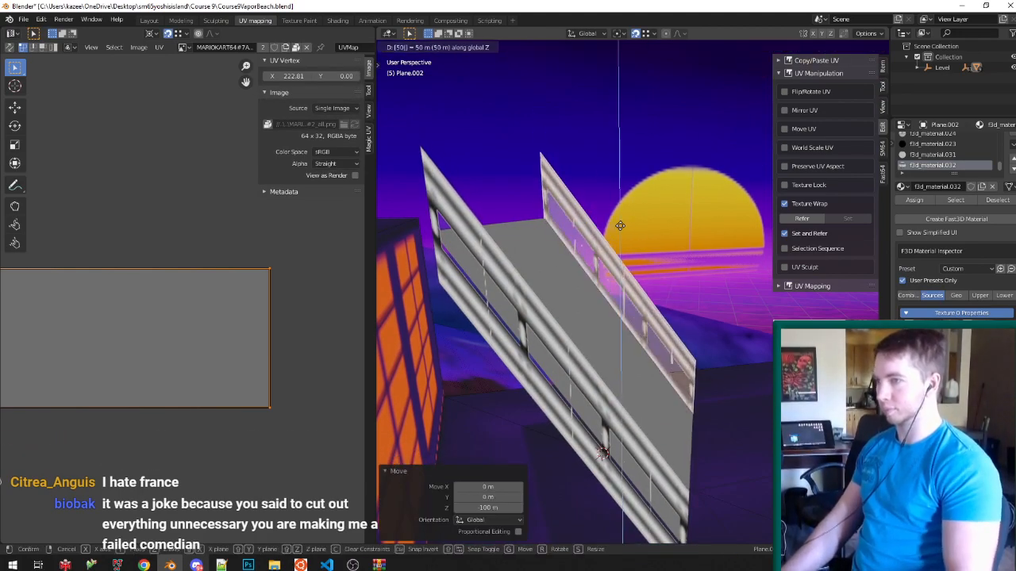
type("-")
key("Return")
key("ctrl+s")
Create a new Fast3D material for the ramp's floor face, assign it and apply the vertex colored preset.
middle_click_drag(612, 262, 583, 262)
right_click(567, 289)
key("u")
left_click(573, 269)
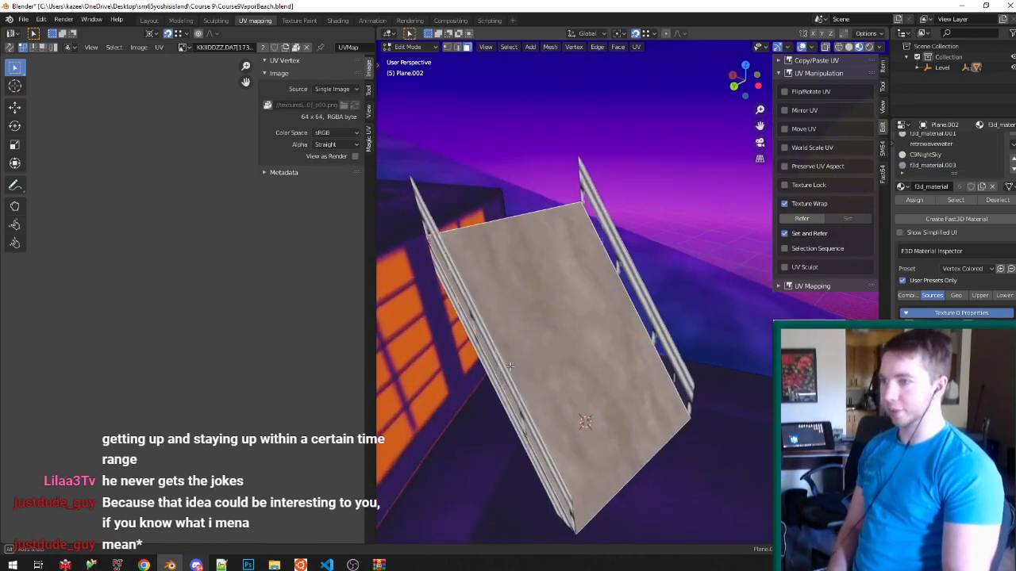
left_click(955, 219)
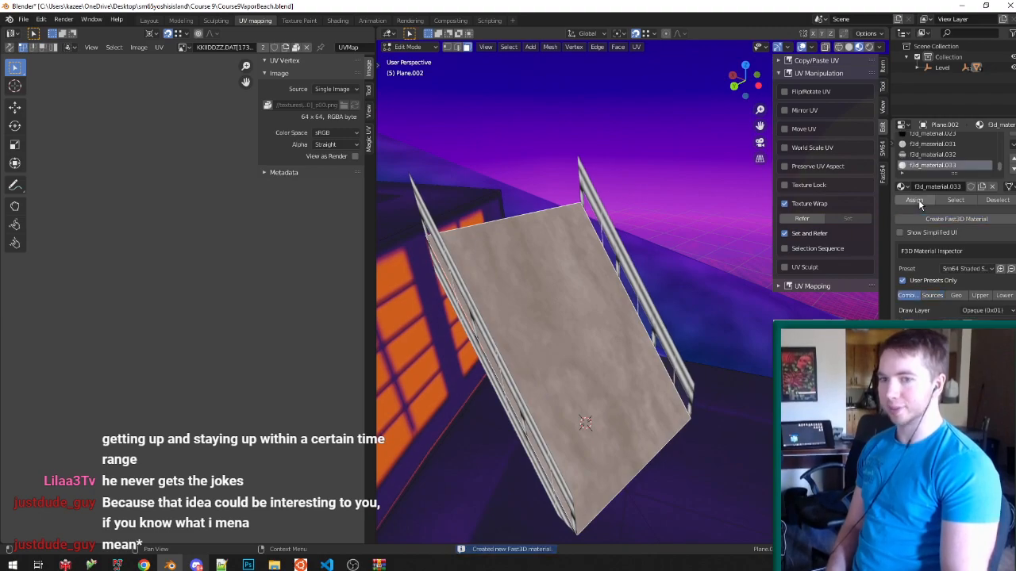
left_click(918, 201)
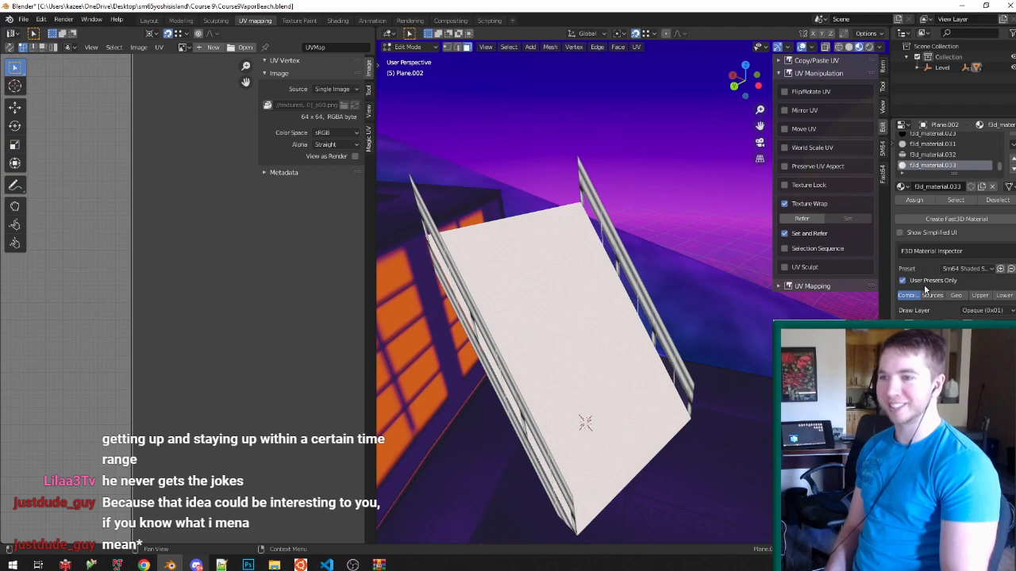
left_click(957, 269)
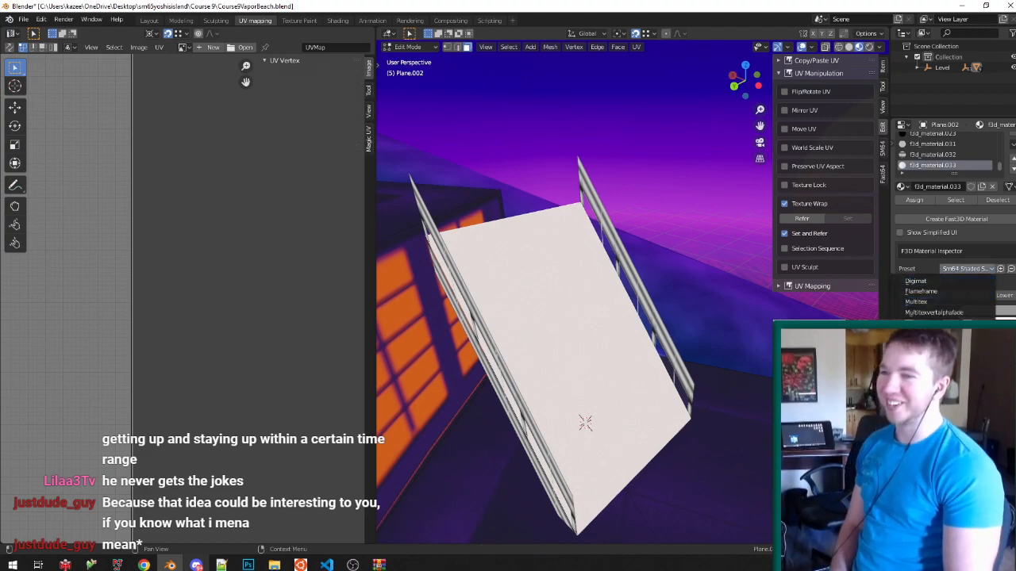
left_click(937, 365)
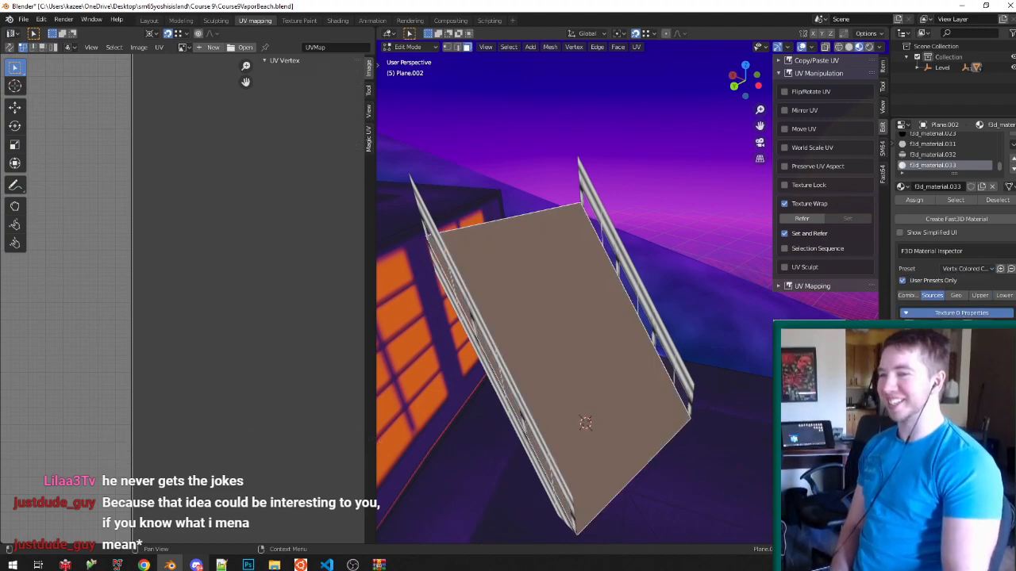
Open the image browser for the floor material's texture and go to the grids folder in sorted textures.
left_click(982, 357)
left_click(226, 392)
left_click(234, 384)
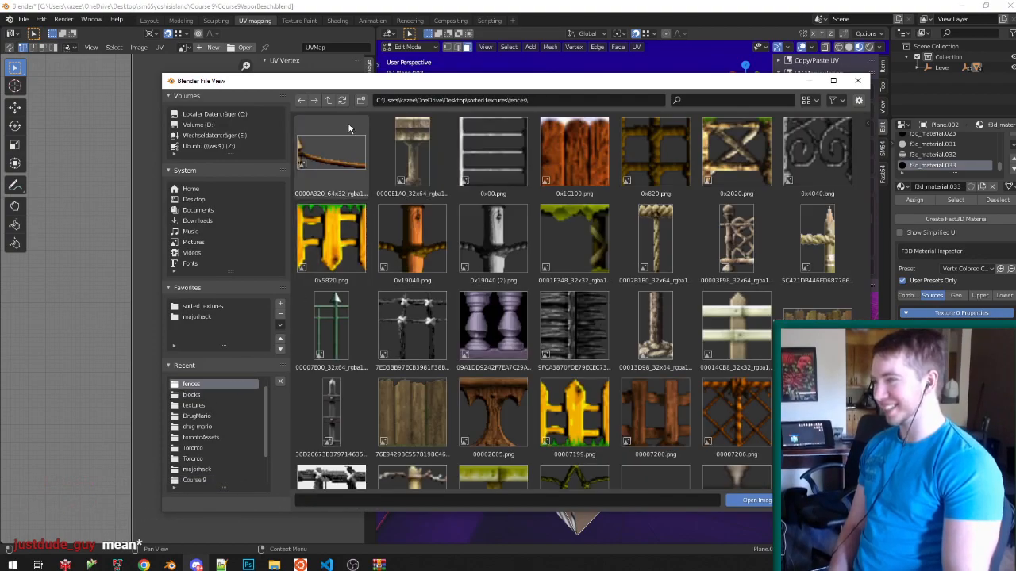
left_click(329, 100)
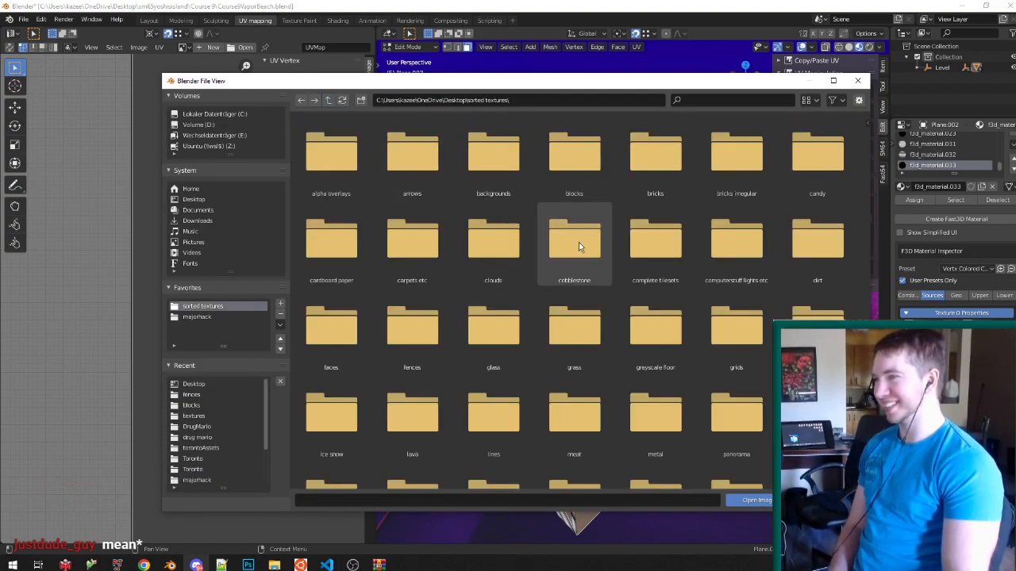
double_click(733, 337)
left_click(500, 169)
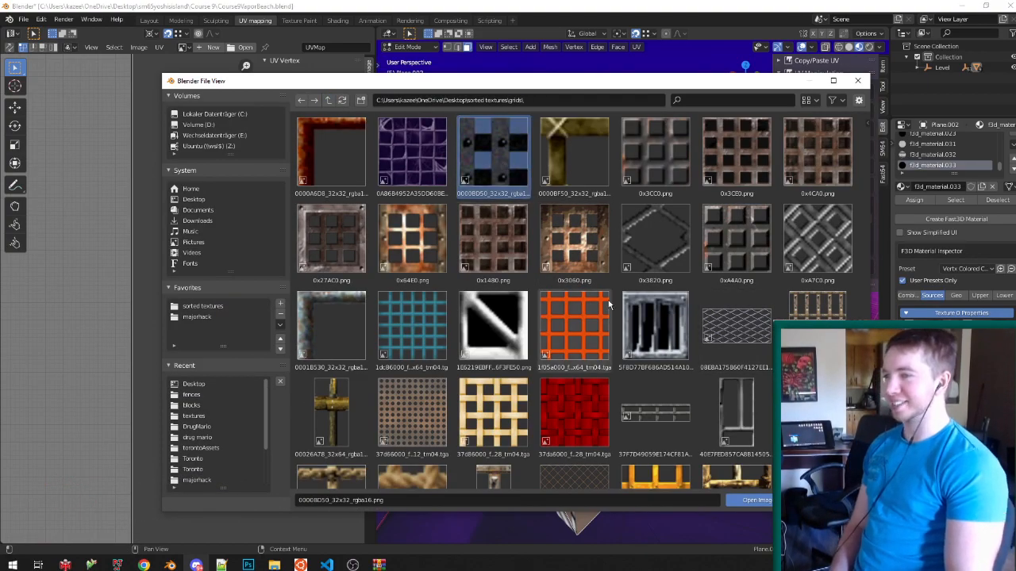
Look through the grids folder for a grid texture that suits the ramp's floor.
scroll(628, 312, "down", 2)
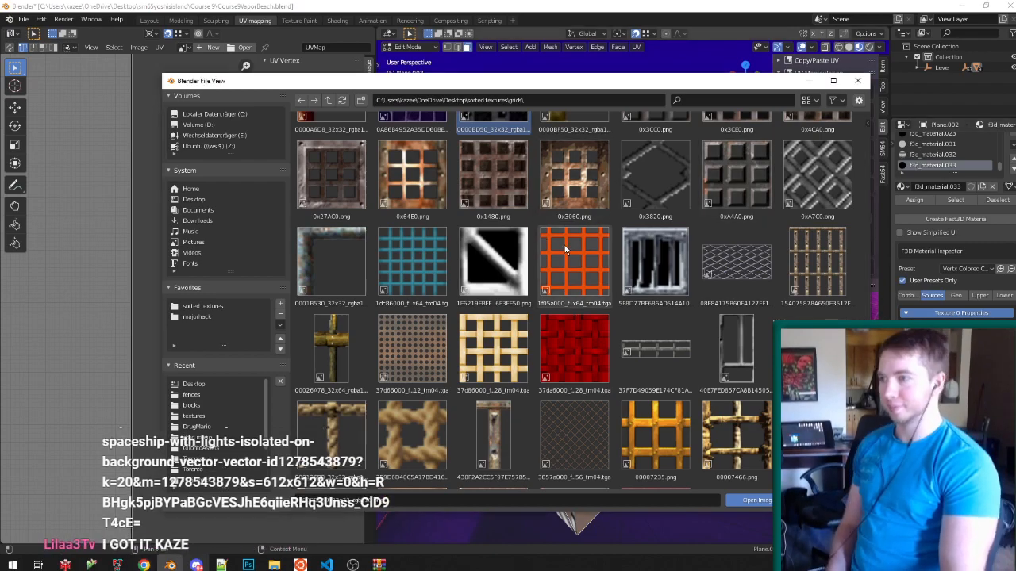
scroll(524, 369, "down", 5)
scroll(524, 369, "down", 7)
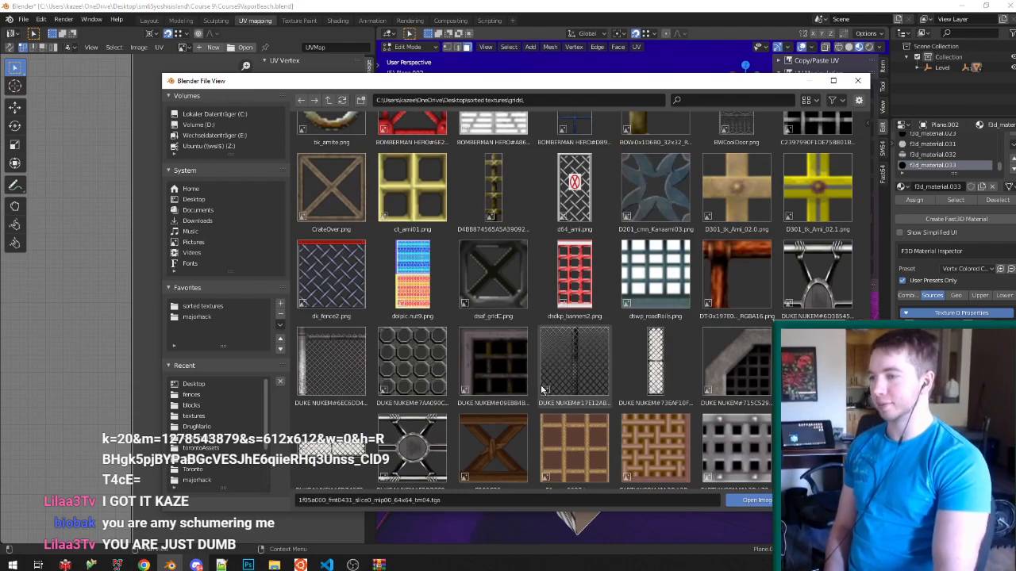
scroll(542, 389, "down", 2)
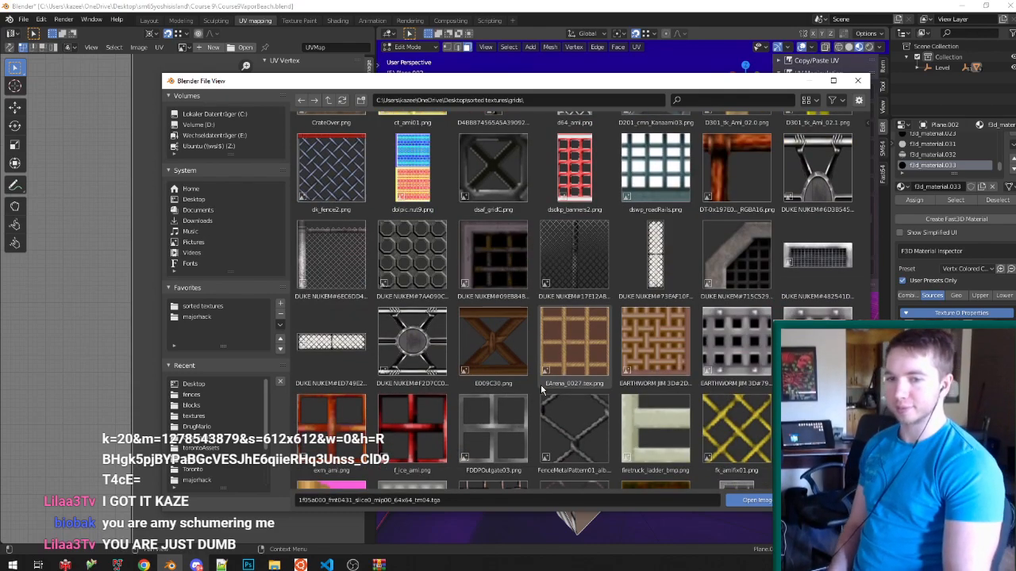
left_click(497, 265)
scroll(497, 263, "down", 2)
left_click(498, 260)
scroll(497, 256, "down", 2)
left_click(503, 257)
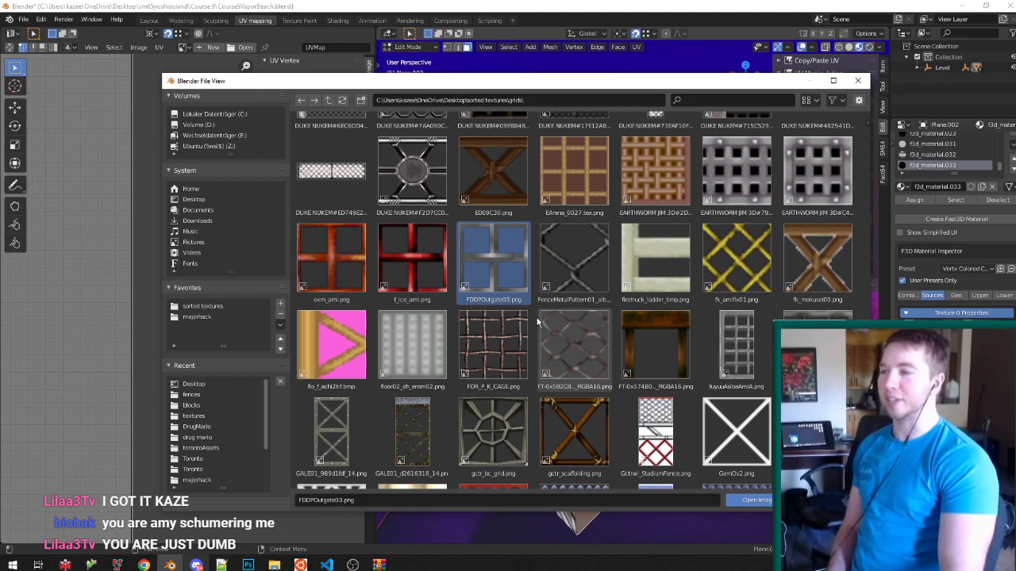
scroll(537, 318, "down", 1)
left_click(493, 286)
left_click(474, 347)
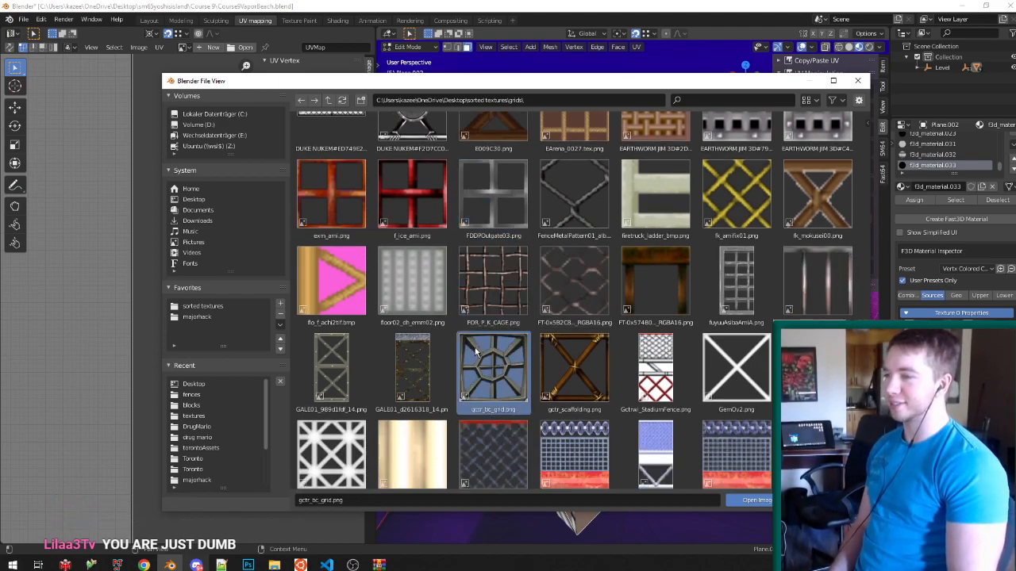
scroll(500, 346, "down", 2)
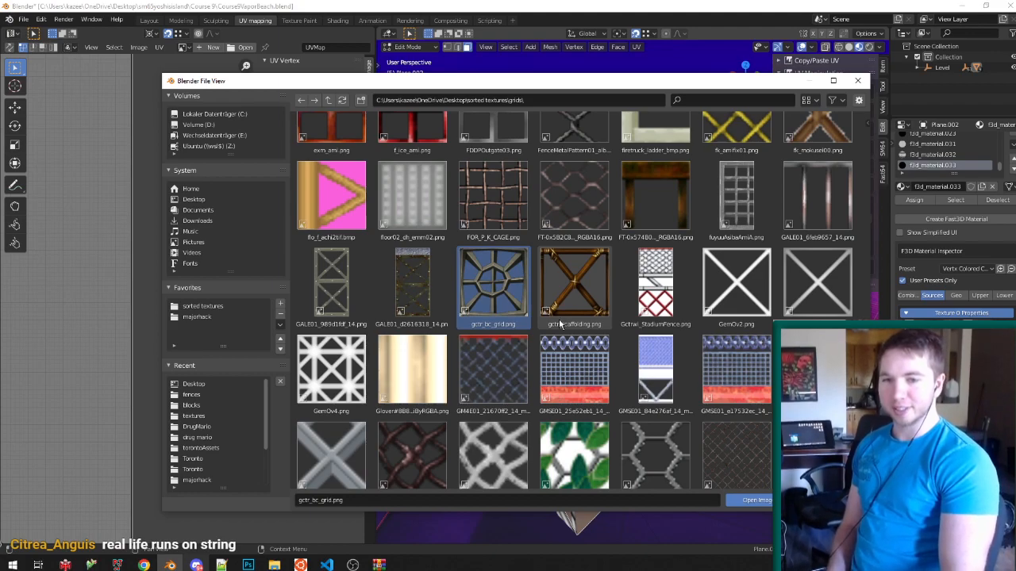
left_click(495, 361)
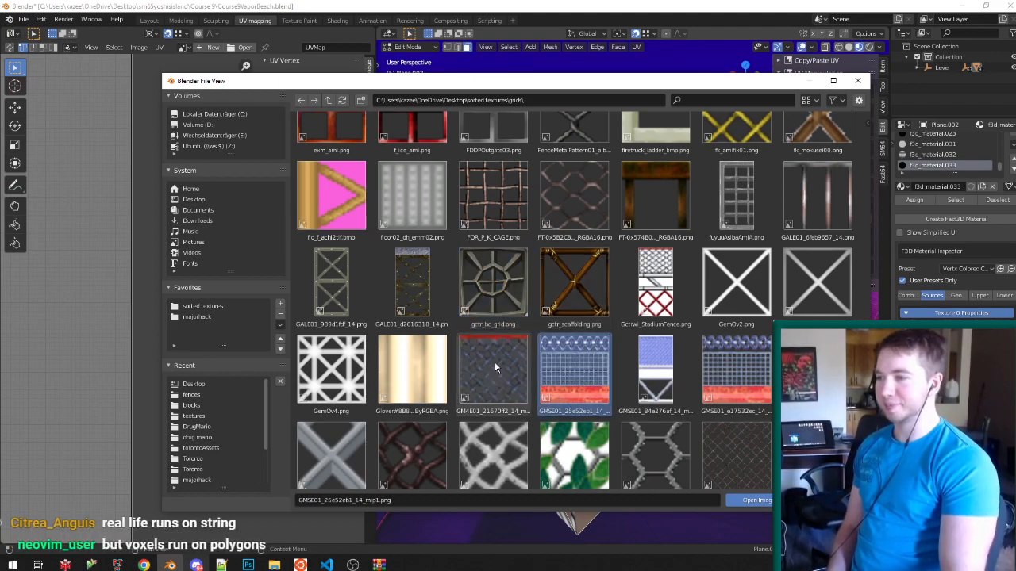
scroll(494, 361, "down", 2)
scroll(504, 353, "down", 3)
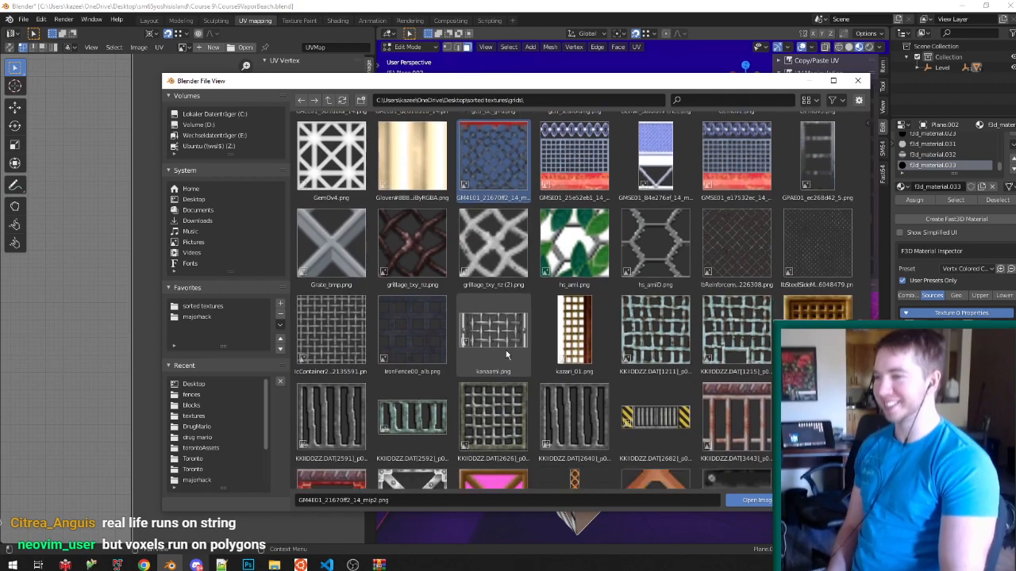
Load kanaami.png as the floor texture and rotate the floor face's UVs by 90 degrees.
left_click(497, 312)
double_click(498, 305)
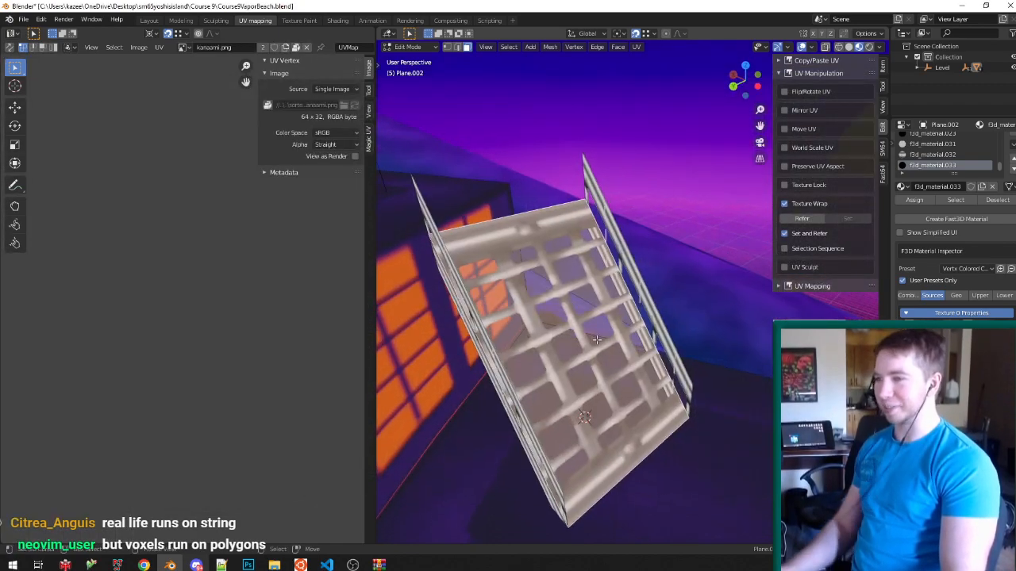
scroll(218, 288, "up", 5)
key("a")
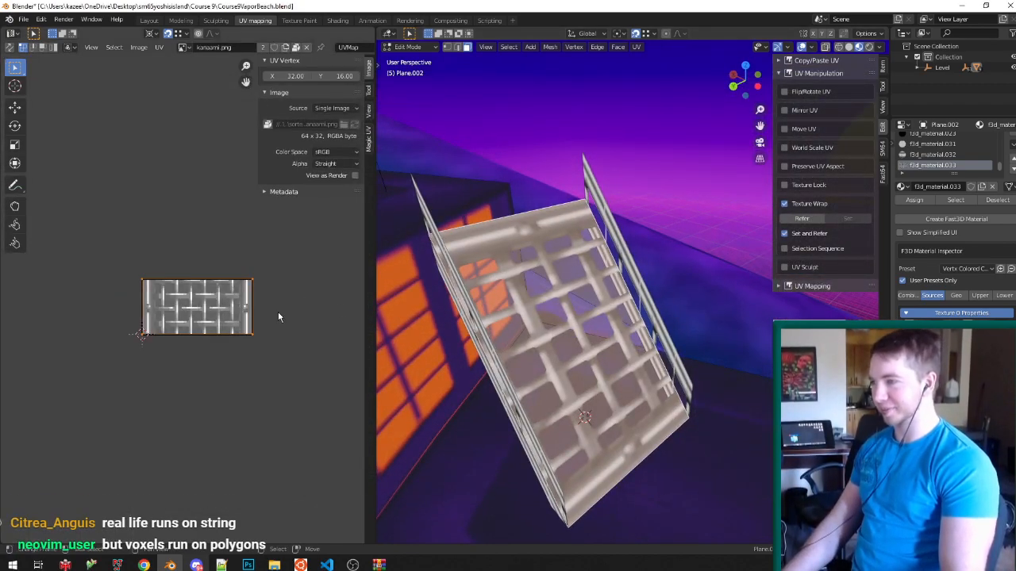
type("r90")
key("Return")
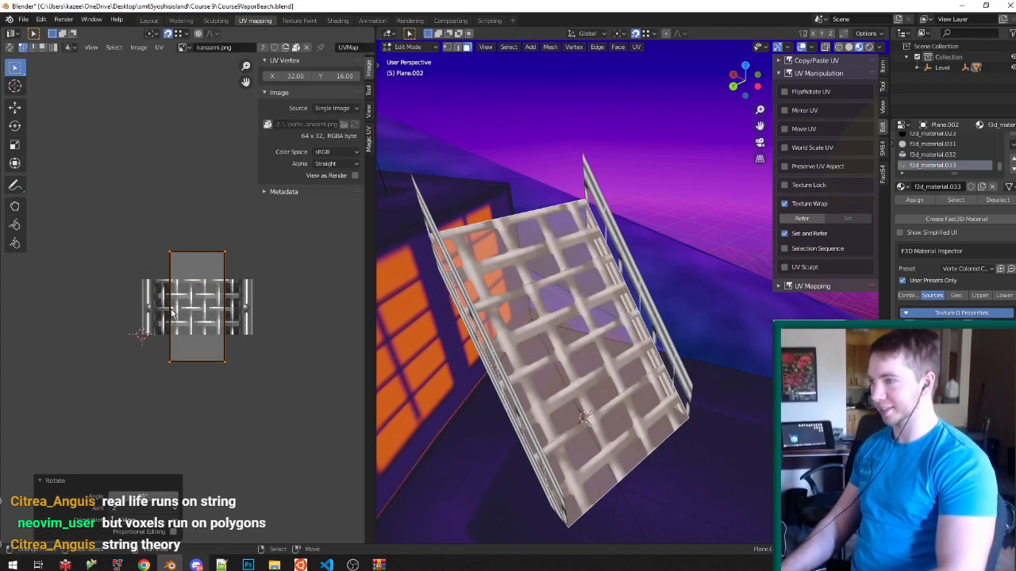
Scale the floor's UVs by 2 along X and 4 along Y, and save the file.
type("sx2")
key("Return")
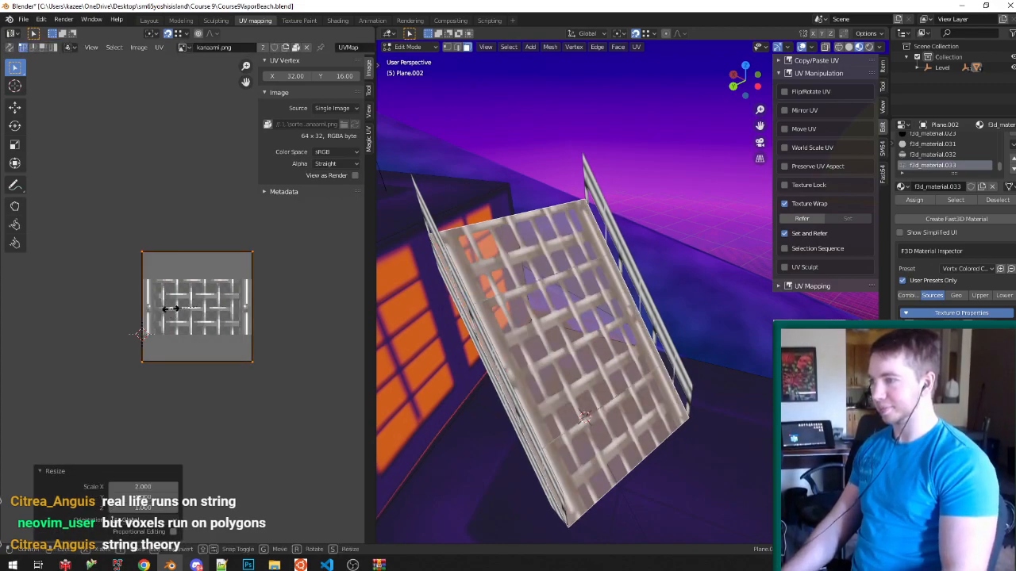
type("sy4")
key("Return")
key("Tab")
key("ctrl+s")
Select the ramp's floor and both railing faces together and switch to vertex painting.
middle_click_drag(538, 260, 592, 300)
scroll(564, 252, "down", 4)
scroll(572, 258, "up", 3)
key("Tab")
right_click(528, 322, "shift")
right_click(627, 261, "shift")
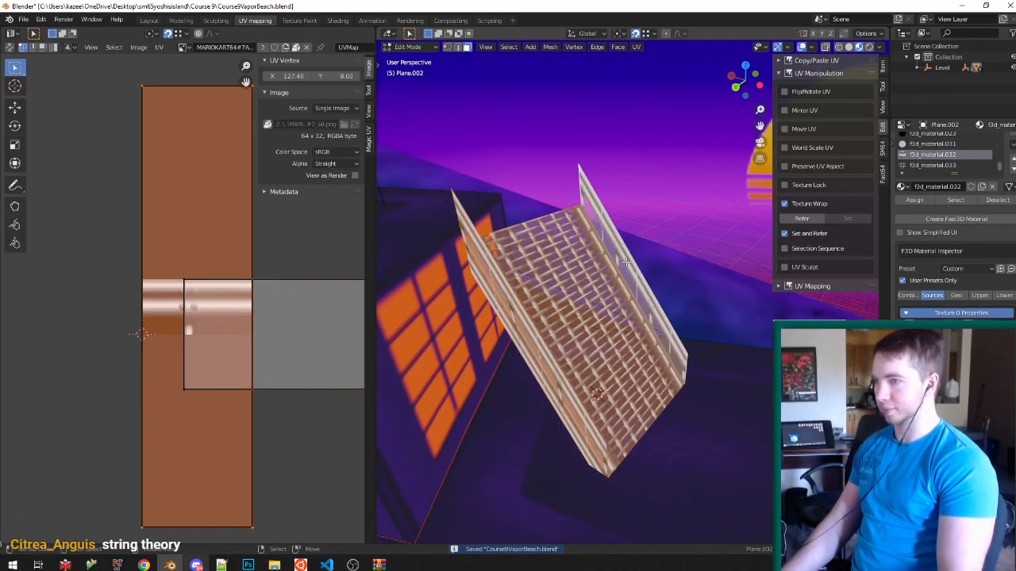
key("Tab")
scroll(650, 265, "down", 3)
key("v")
Try filling the ramp with a brown vertex color, and with teal as an alternative.
key("shift+k")
left_click(517, 36)
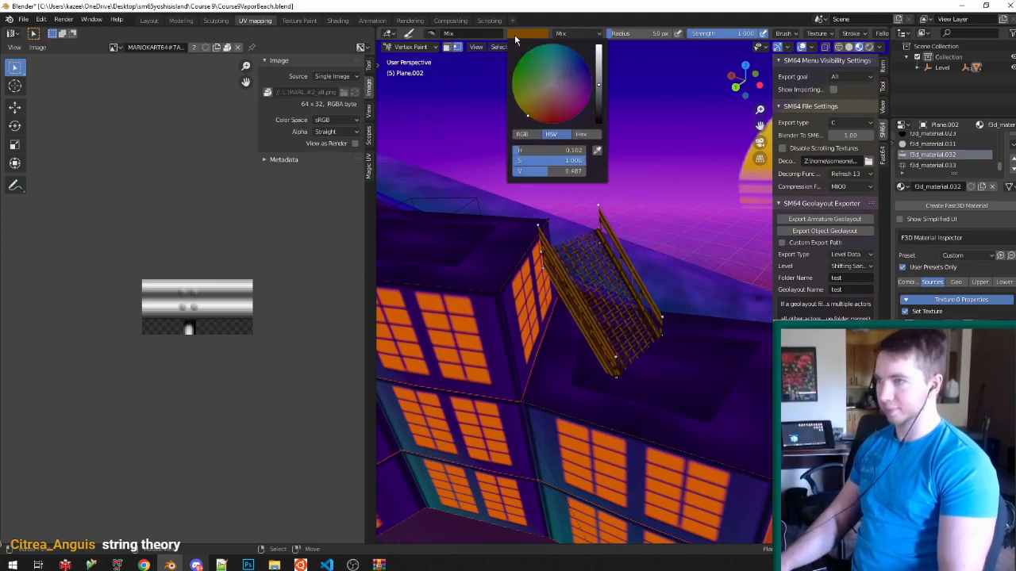
key("shift+k")
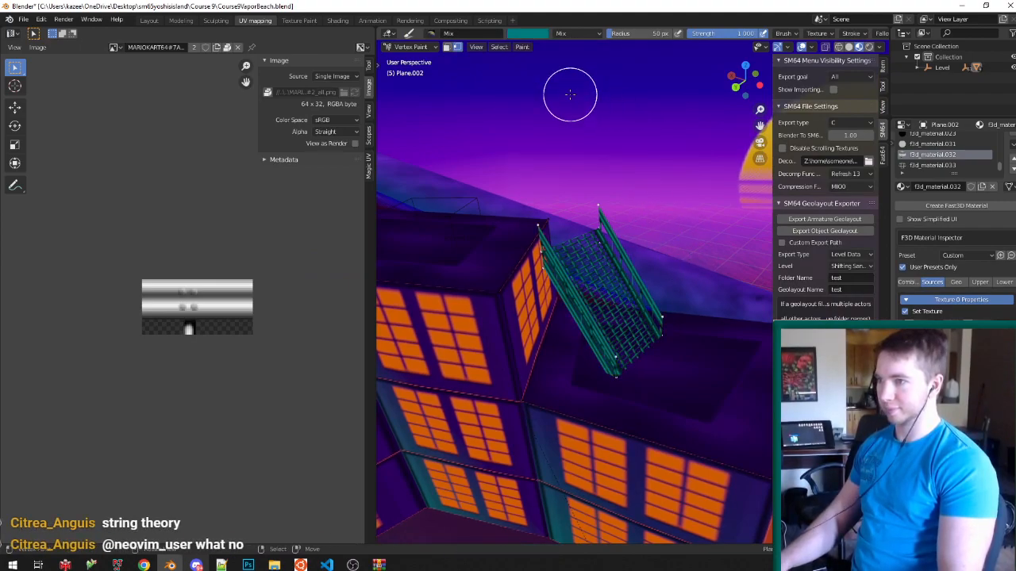
Fill the ramp's faces with a dark purple vertex color and save the file.
left_click(530, 38)
left_click(588, 84)
key("shift+k")
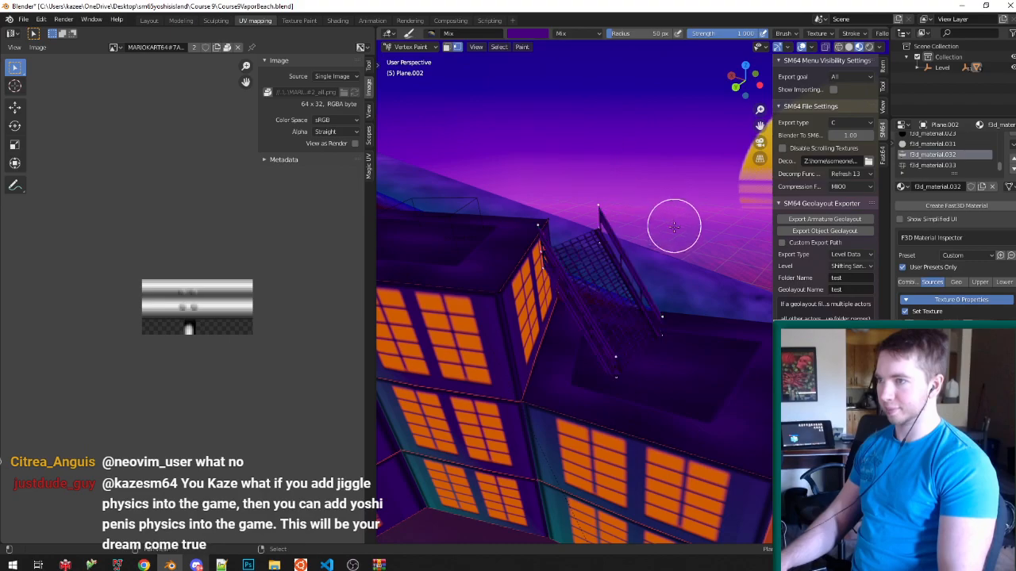
mouse_move(637, 213)
middle_mouse_down()
mouse_move(644, 238)
mouse_move(554, 238)
mouse_move(593, 231)
mouse_move(635, 279)
mouse_move(609, 316)
middle_mouse_up()
key("Tab")
key("ctrl+s")
Select only the ramp's floor face, set its material's collision type to Not Slippery and save the file.
key("Tab")
key("Tab")
key("ctrl+Tab")
left_click(576, 323)
key("ctrl+Tab")
left_click(570, 357)
right_click(596, 314)
scroll(955, 338, "down", 4)
left_click(957, 408)
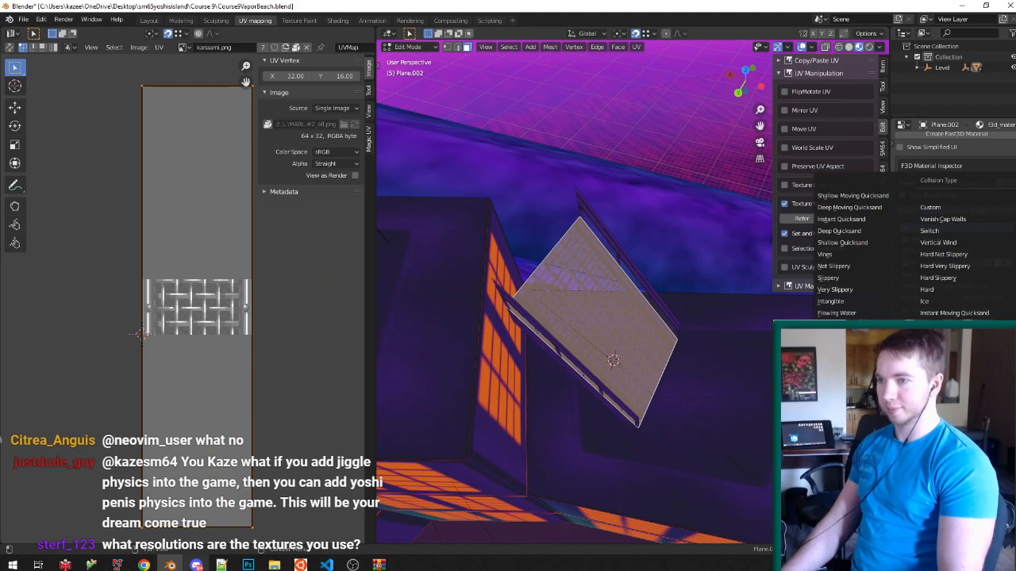
left_click(868, 266)
key("ctrl+s")
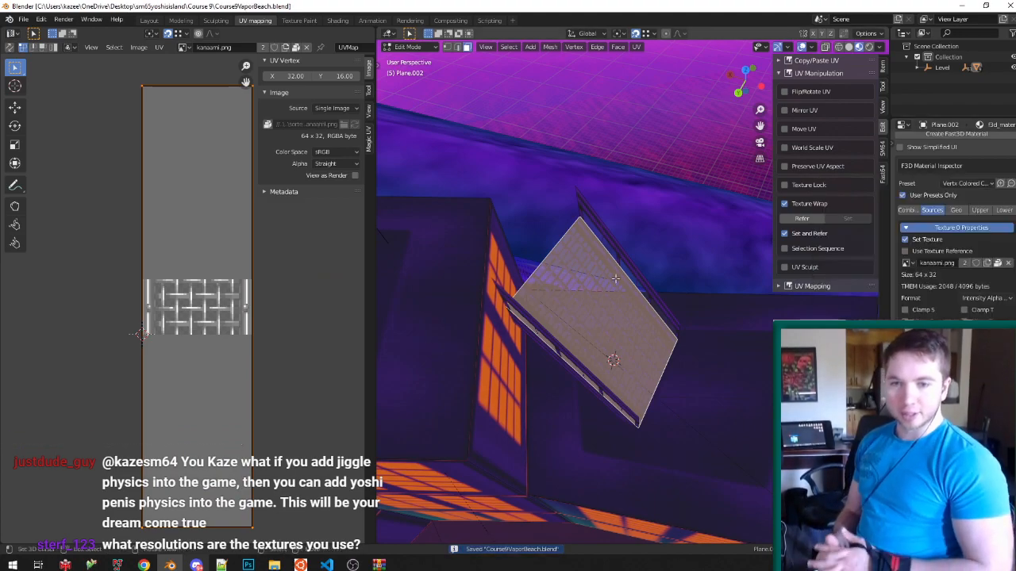
Rotate the floor and both railings about 30.8° around Z and move them about 134 m along X and 79 m along Y.
middle_click_drag(652, 280, 655, 272)
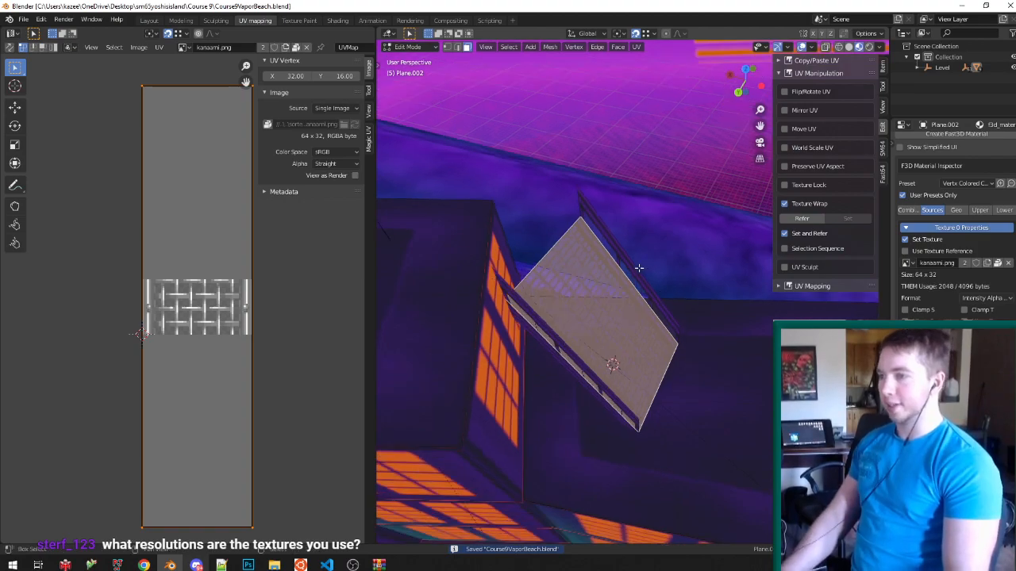
left_click(634, 275, "shift")
left_click(602, 289, "shift")
left_click(602, 289, "shift")
left_click(563, 353, "shift")
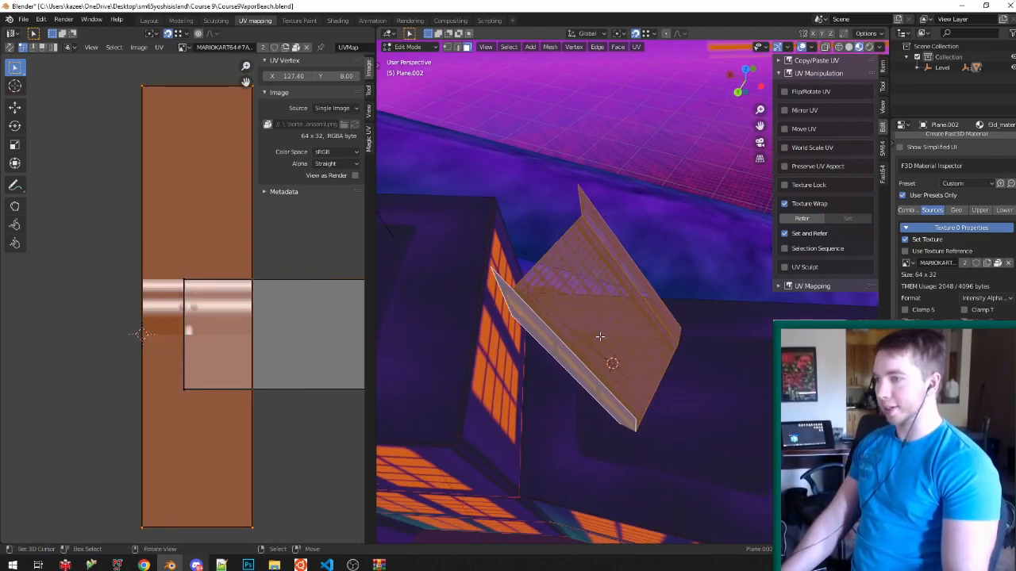
key("KP_7")
scroll(592, 337, "down", 3)
scroll(653, 250, "up", 3)
key("r")
key("z")
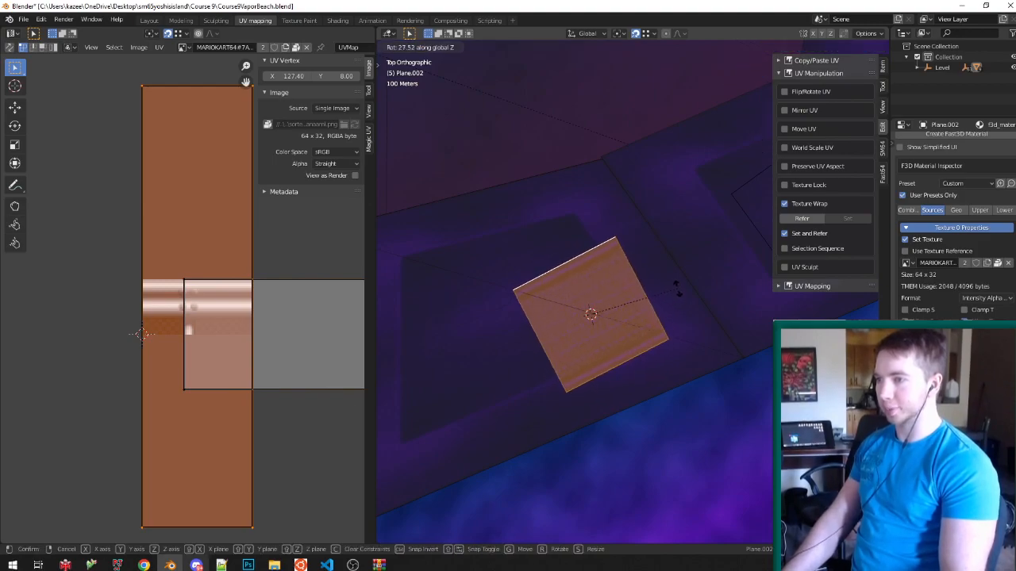
left_click(688, 279)
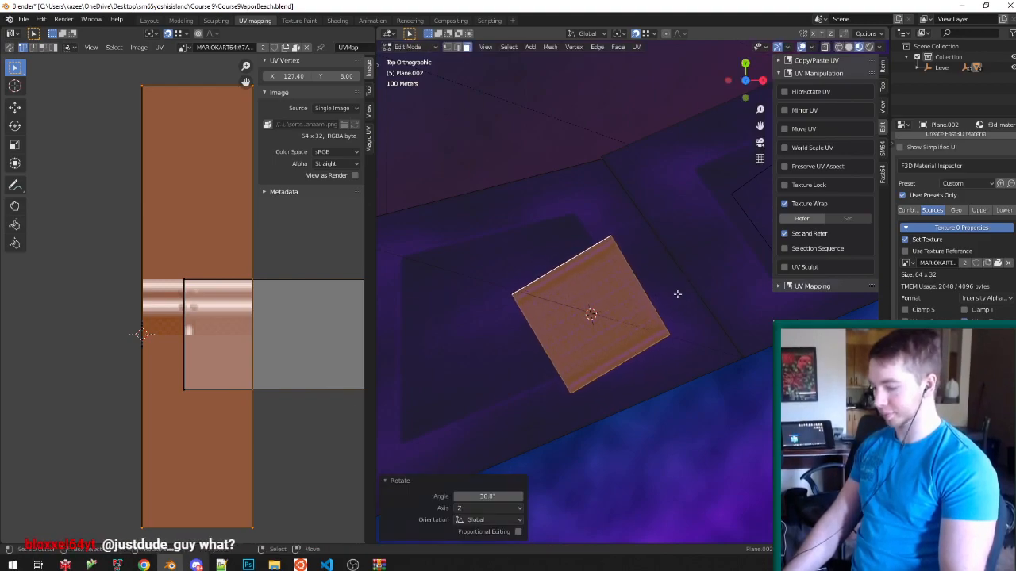
key("g")
left_click(705, 276)
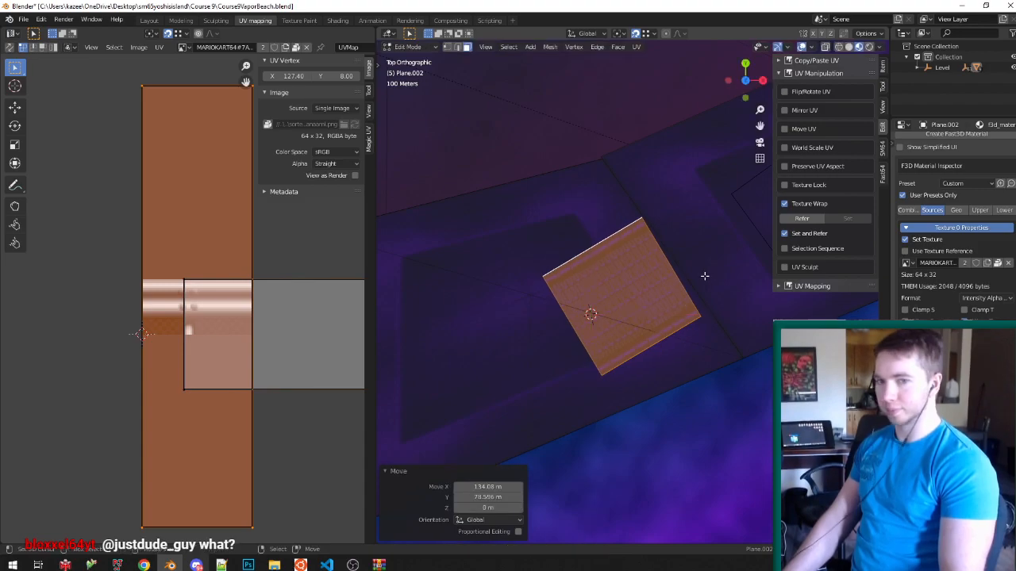
Snap the ramp horizontally against the roof edge, shifting it about 15.4 m along X and -9.9 m along Y.
scroll(627, 234, "up", 8)
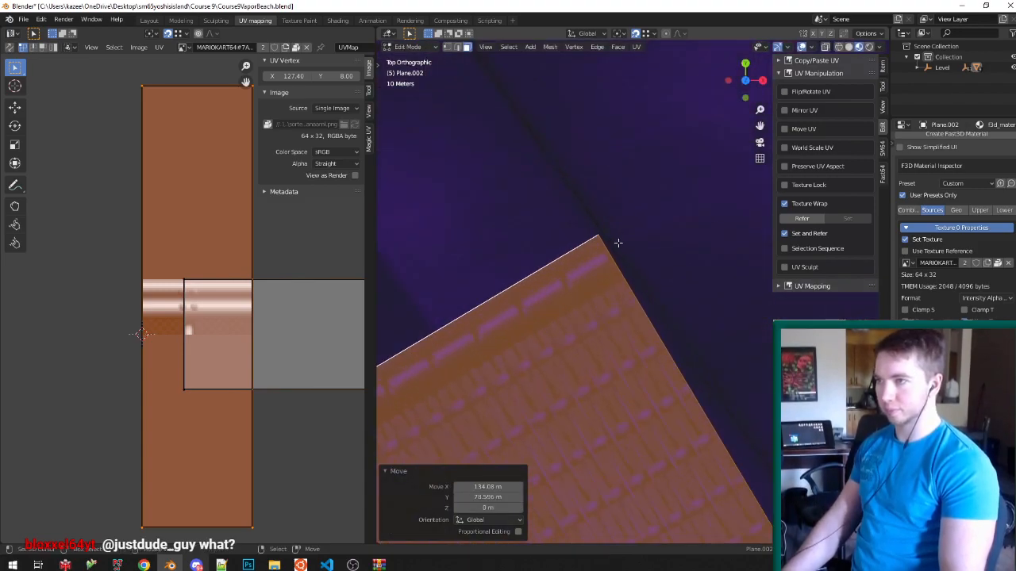
key("ctrl+shift+Tab")
left_click(569, 260)
key("g")
key("shift+z")
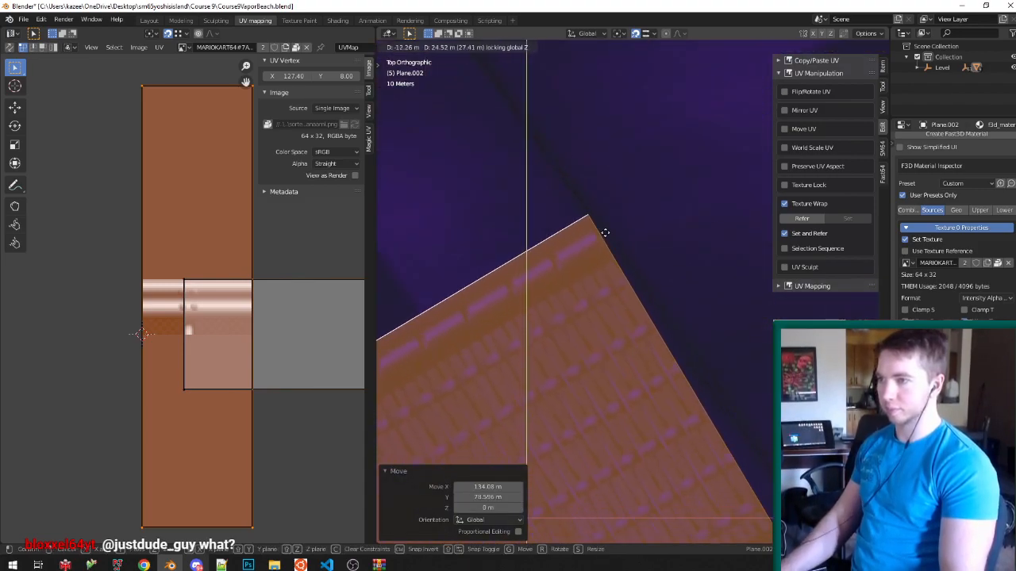
right_click(604, 228)
key("KP_5")
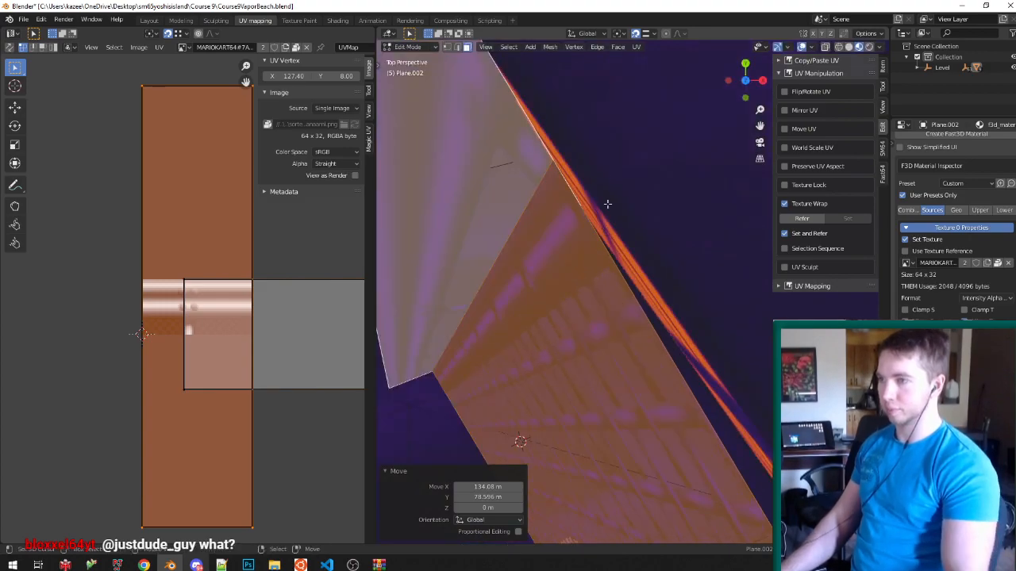
key("g")
key("shift+z")
left_click(581, 174)
Select the corner vertex at the railing's upper end and snap the 3D cursor to it.
scroll(580, 176, "down", 3)
key("ctrl+Tab")
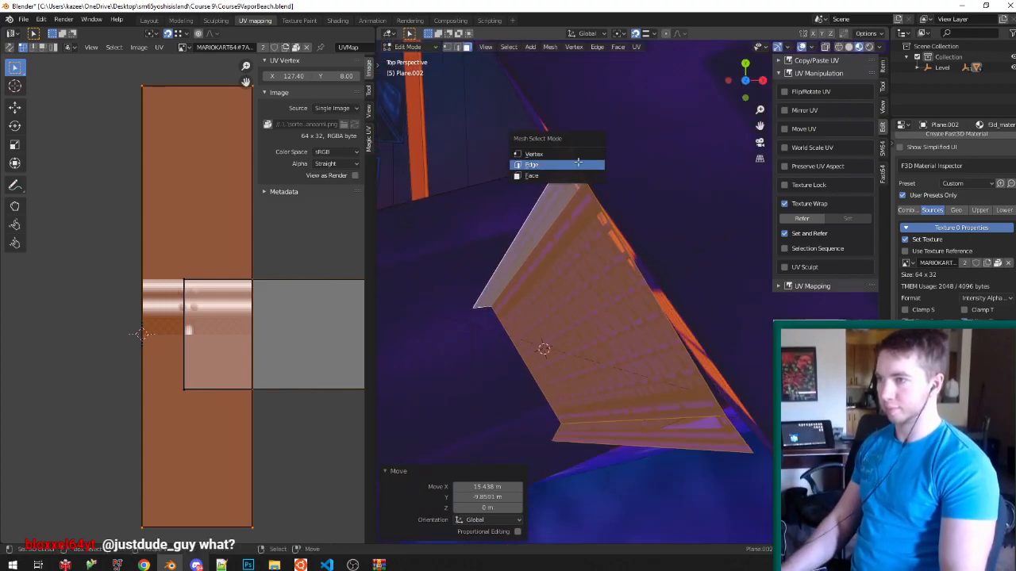
left_click(579, 166)
key("ctrl+Tab")
left_click(559, 149)
right_click(574, 149)
key("shift+s")
key("u")
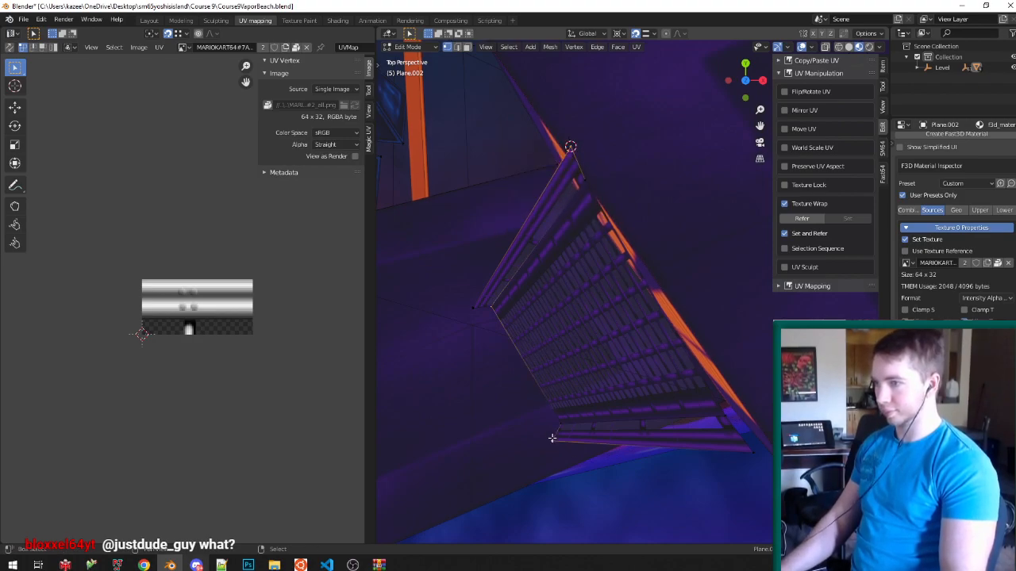
Select the whole linked ramp and rotate it about 4.35° around Z about the cursor, towards the roof edge.
key("ctrl+l")
key("KP_7")
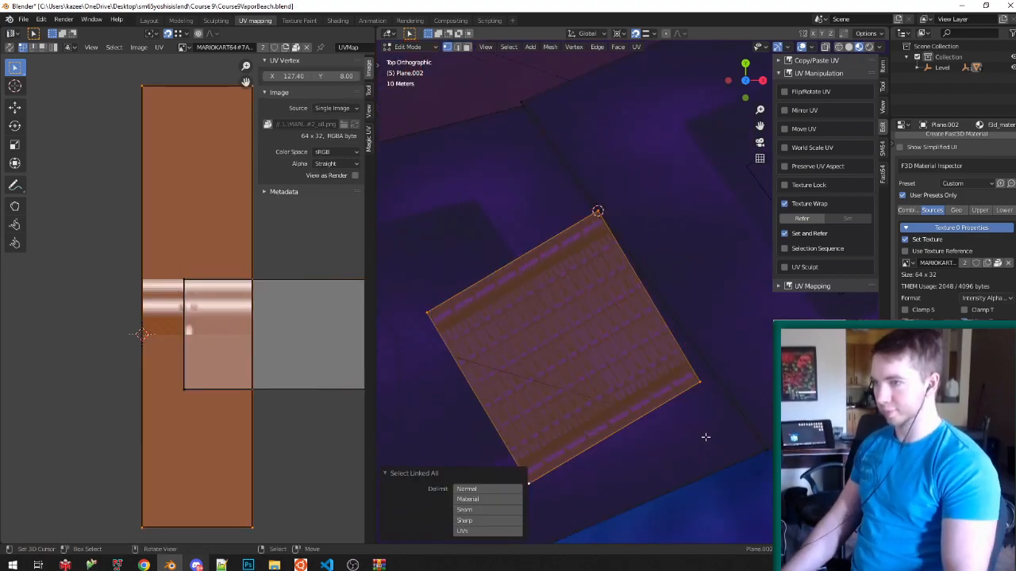
scroll(689, 397, "up", 4)
scroll(749, 389, "up", 2)
scroll(724, 403, "down", 3)
scroll(722, 407, "up", 2)
key("r")
key("z")
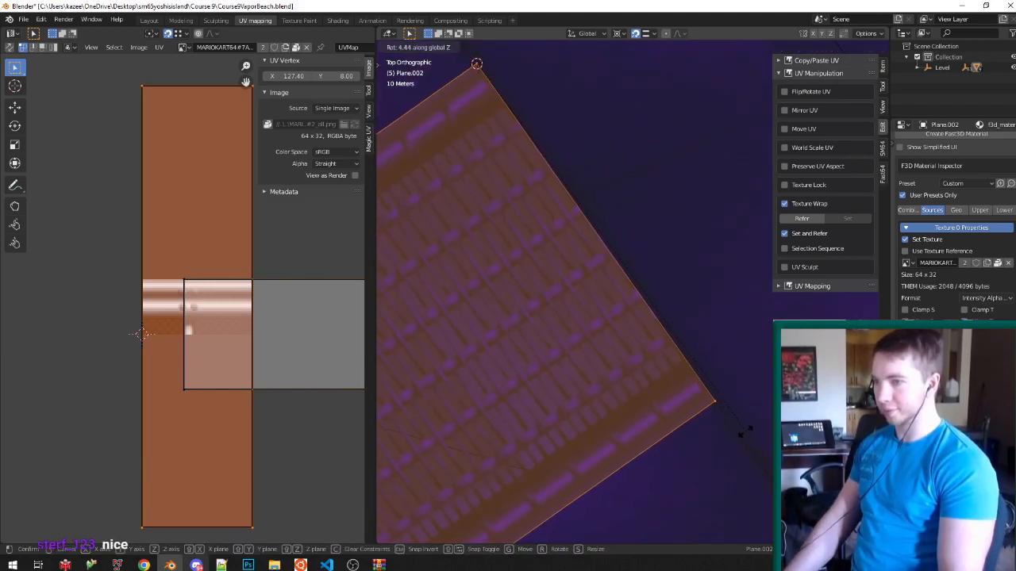
left_click(740, 431)
Fine-tune the ramp's rotation around Z by 0.178° and by -0.00138° to line it up with the roof edge.
scroll(722, 409, "up", 5)
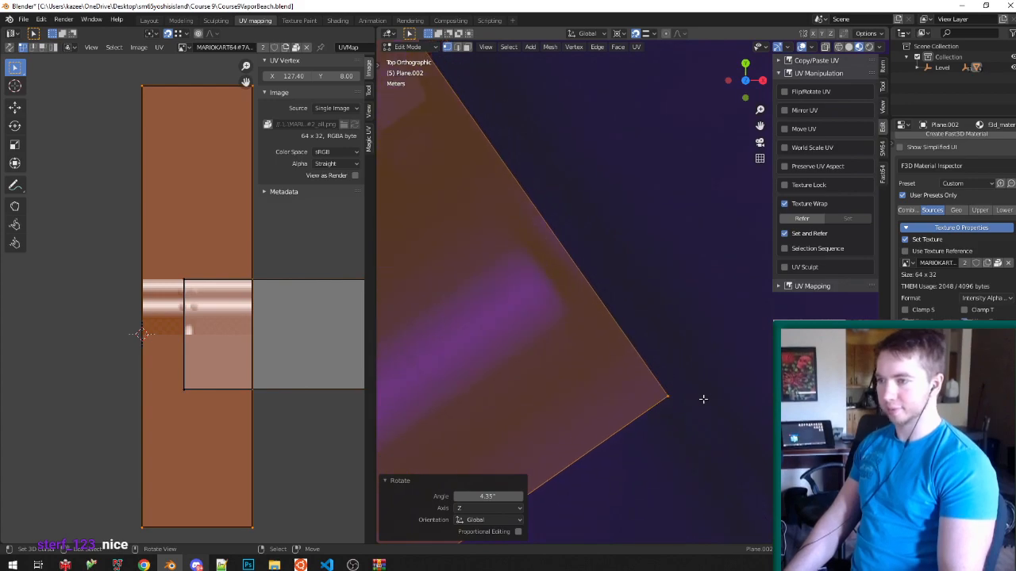
scroll(702, 399, "up", 2)
key("r")
key("z")
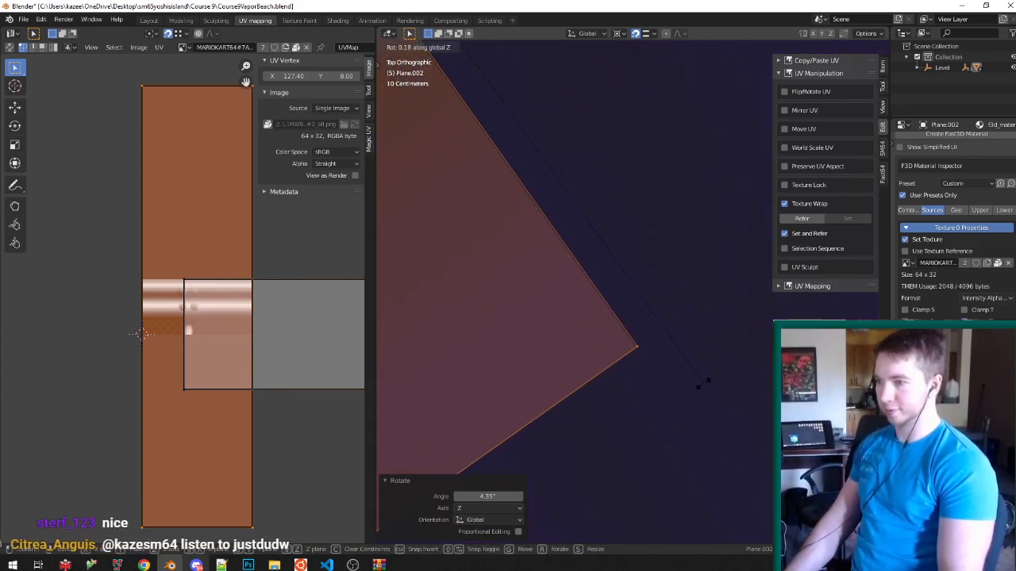
left_click(703, 384)
scroll(627, 318, "up", 2)
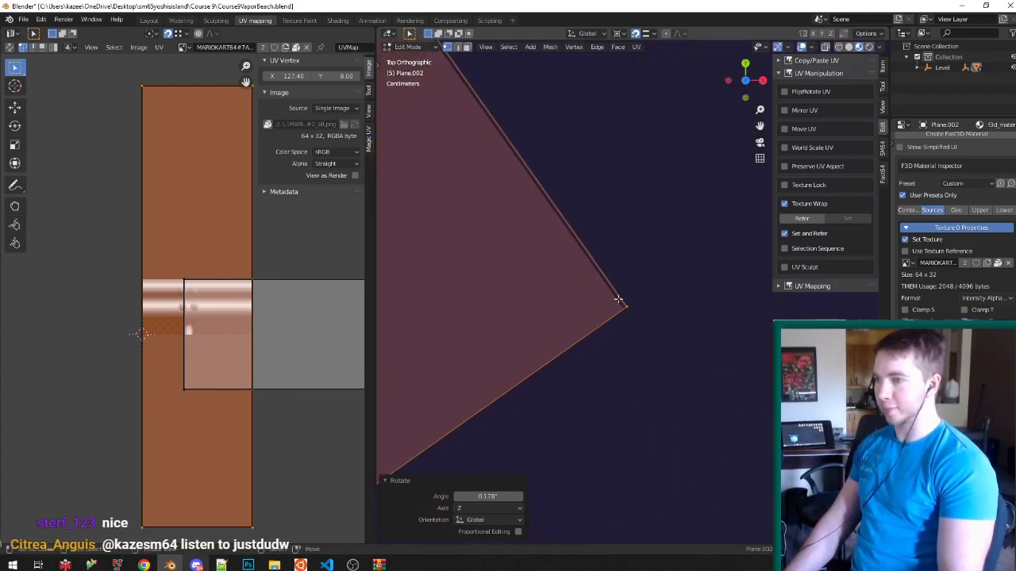
scroll(631, 309, "up", 3)
key("r")
key("z")
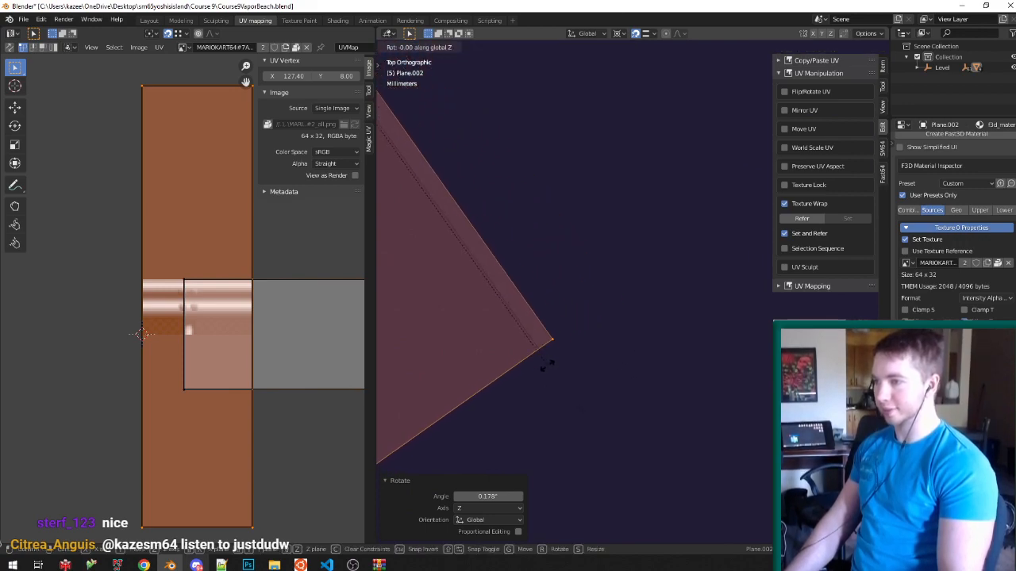
left_click(532, 363)
scroll(516, 349, "down", 4)
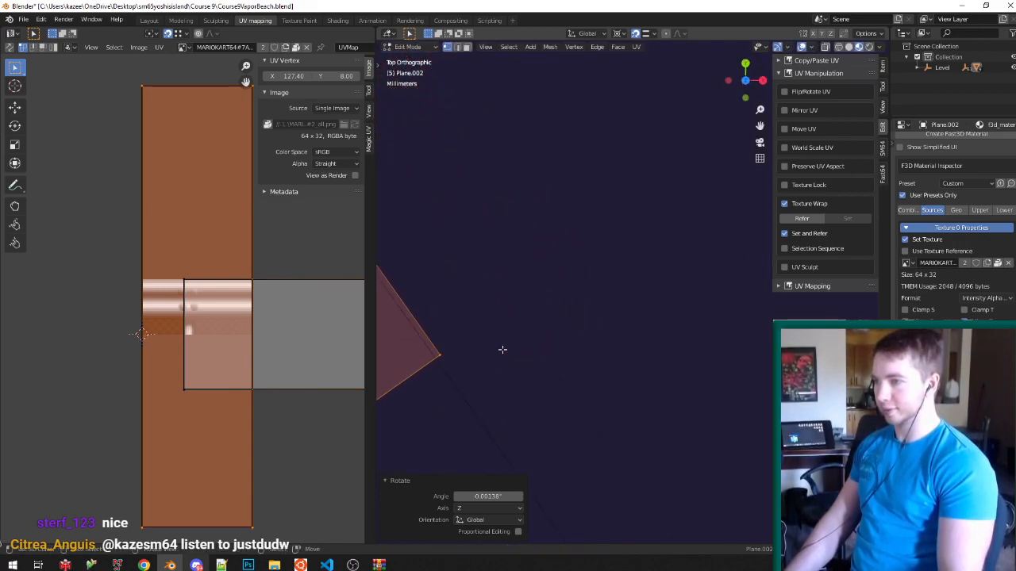
Check the ramp's vertex colors in a perspective view in Vertex Paint mode and save the file.
key("KP_5")
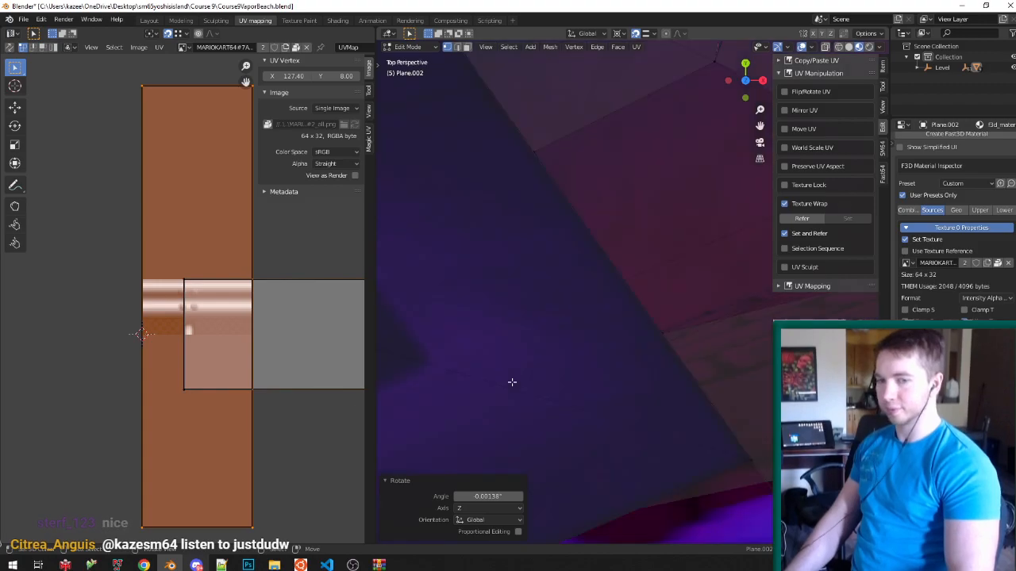
scroll(512, 383, "down", 6)
key("ctrl+Tab")
middle_click_drag(494, 378, 639, 231)
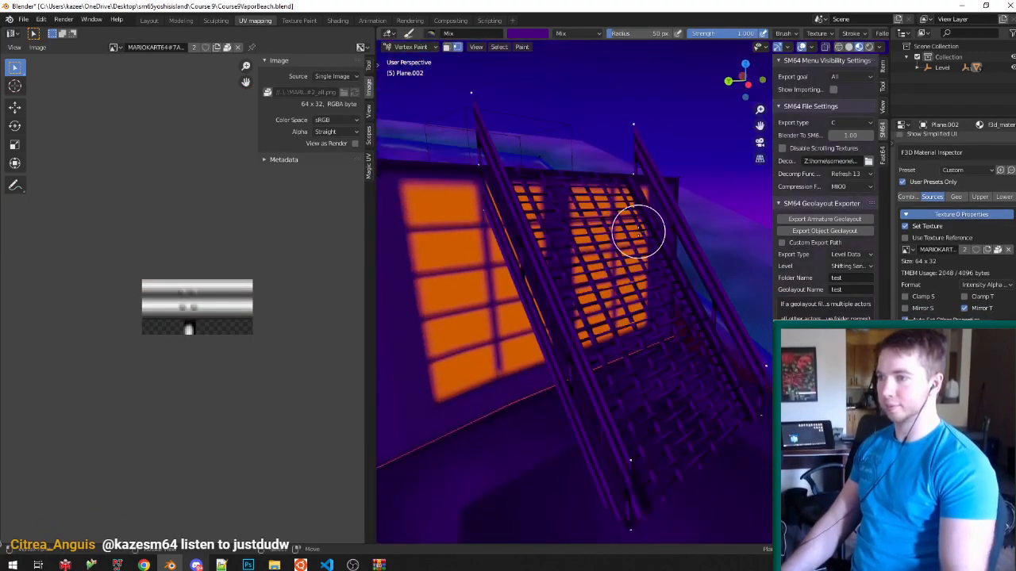
key("v")
key("ctrl+s")
In the Layout workspace, set snapping to Edge and move the whole ramp onto the building's roof edge.
left_click(151, 21)
scroll(345, 160, "down", 3)
mouse_move(344, 160)
middle_mouse_down()
mouse_move(445, 197)
mouse_move(432, 209)
mouse_move(416, 196)
middle_mouse_up()
middle_click_drag(424, 215, 427, 190)
key("Tab")
key("ctrl+shift+Tab")
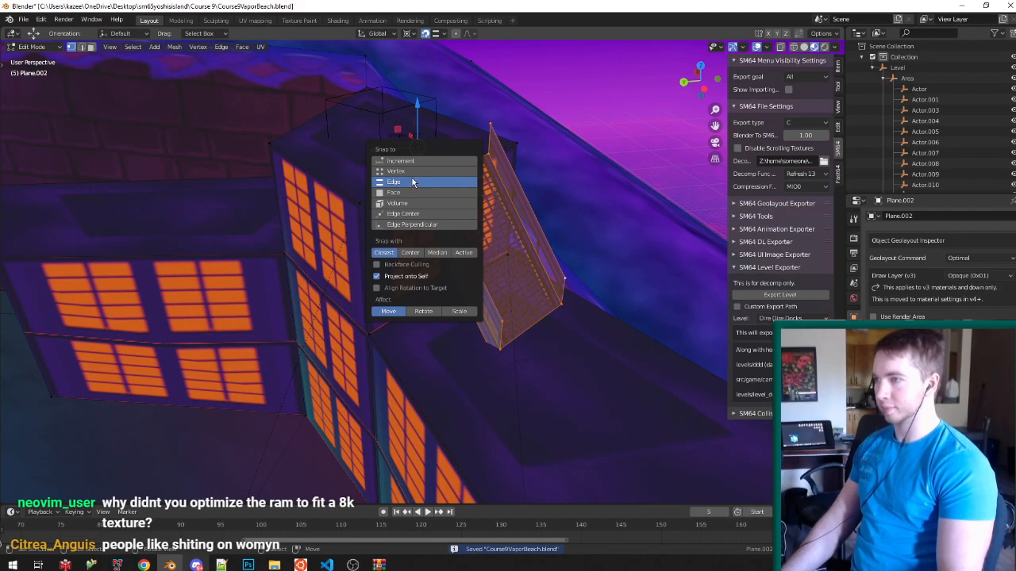
left_click(412, 182)
key("g")
left_click(415, 148)
middle_click_drag(415, 148, 515, 190)
Return to object mode, select the Level root, save the file and export the level.
key("Tab")
left_click(897, 68)
key("ctrl+s")
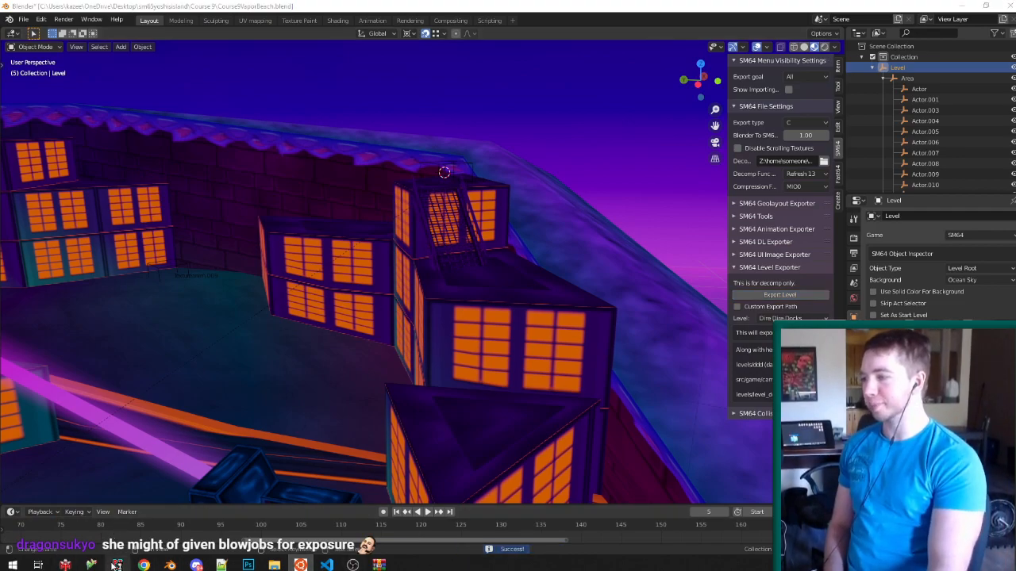
Switch to Project64 and start the listed ROM to test the level.
left_click(117, 565)
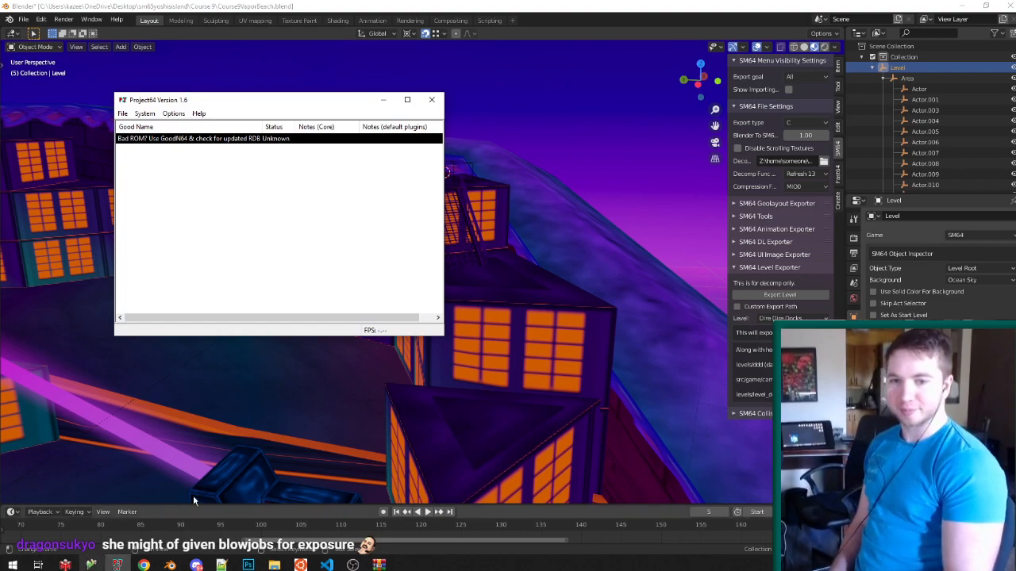
double_click(313, 139)
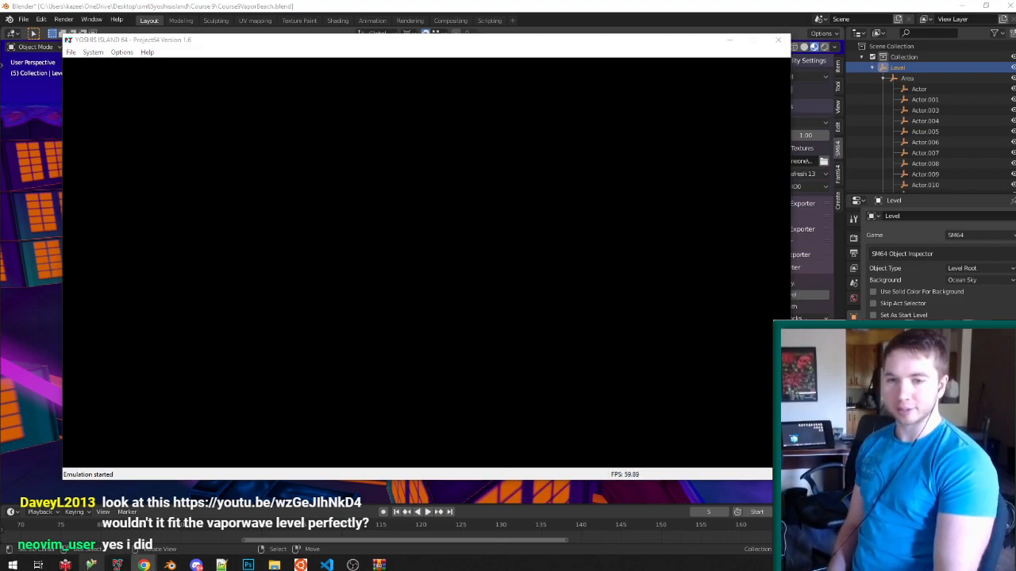
View the YouTube video "Testing: Planetary gravity in SM64" and close its tab.
left_click_drag(369, 2, 368, 16)
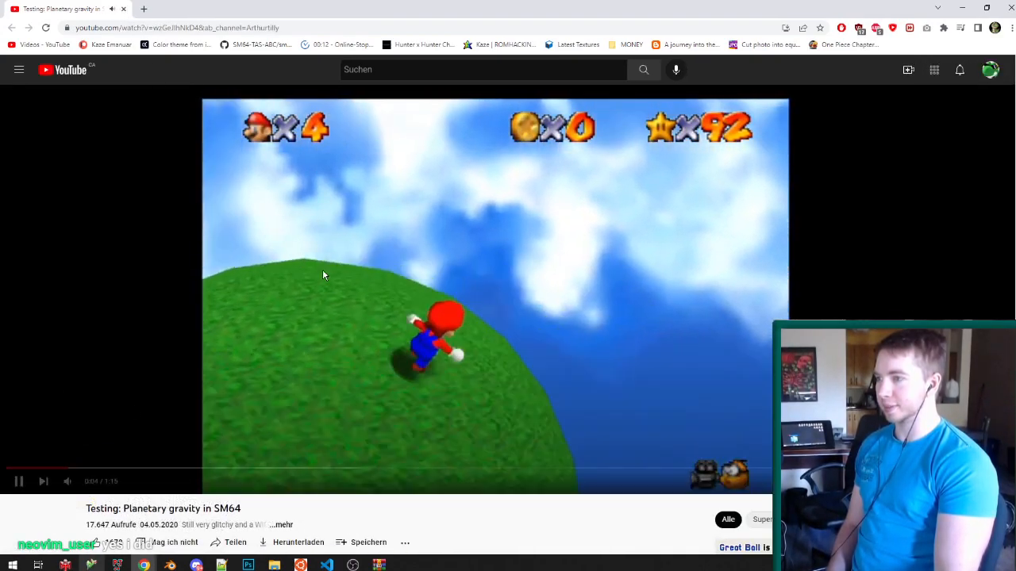
scroll(352, 285, "down", 3)
scroll(351, 284, "up", 3)
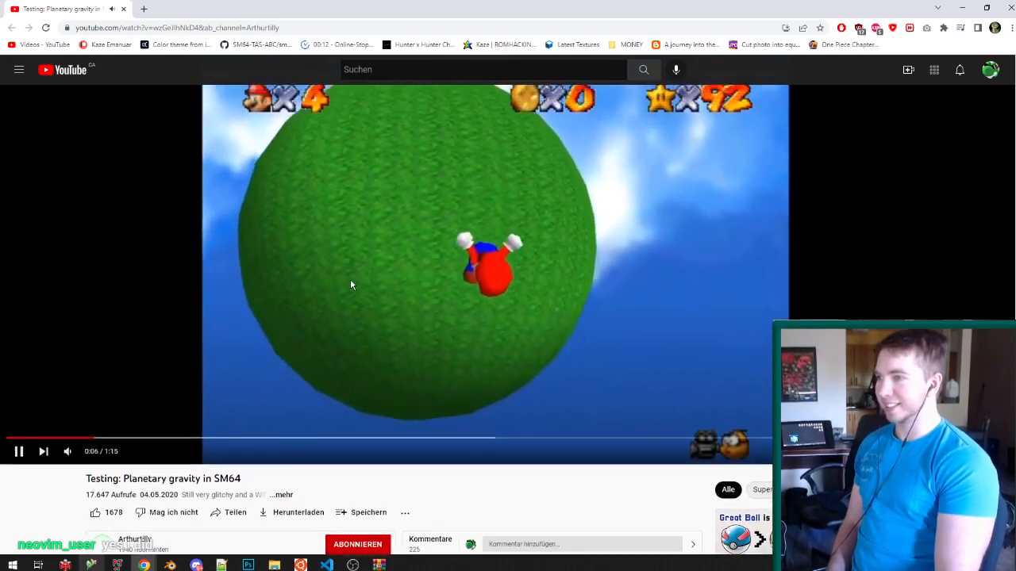
left_click(487, 145)
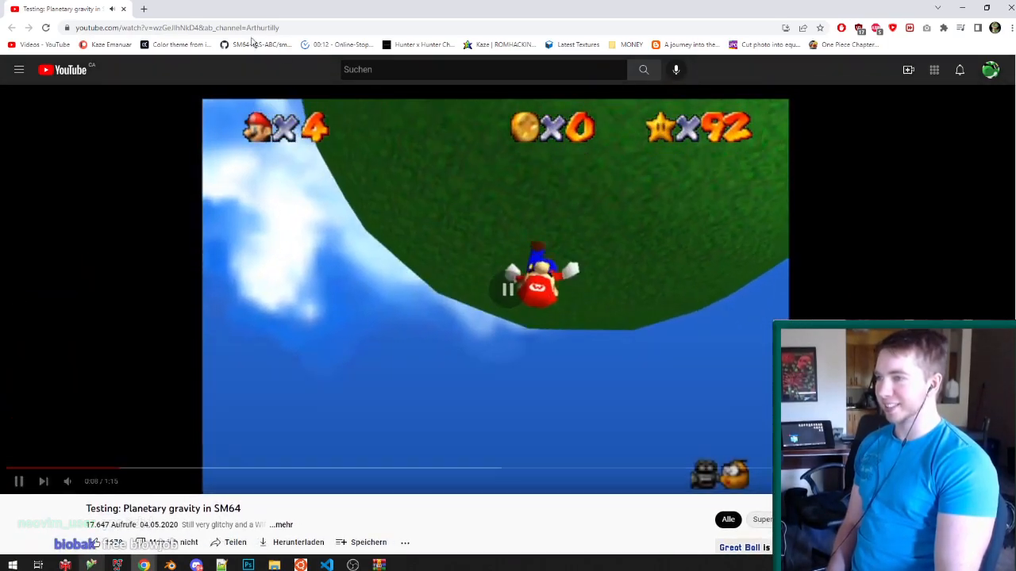
left_click(122, 10)
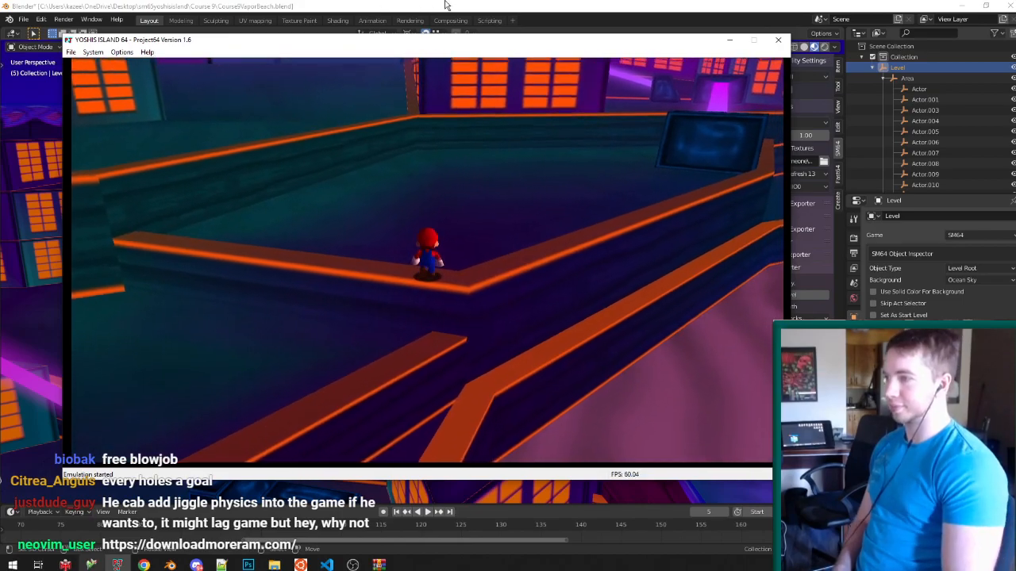
Return to Blender, select the top face of the short terrace wall beside the beach and grow the selection to the surrounding wall faces.
left_click(496, 125)
scroll(408, 170, "down", 6)
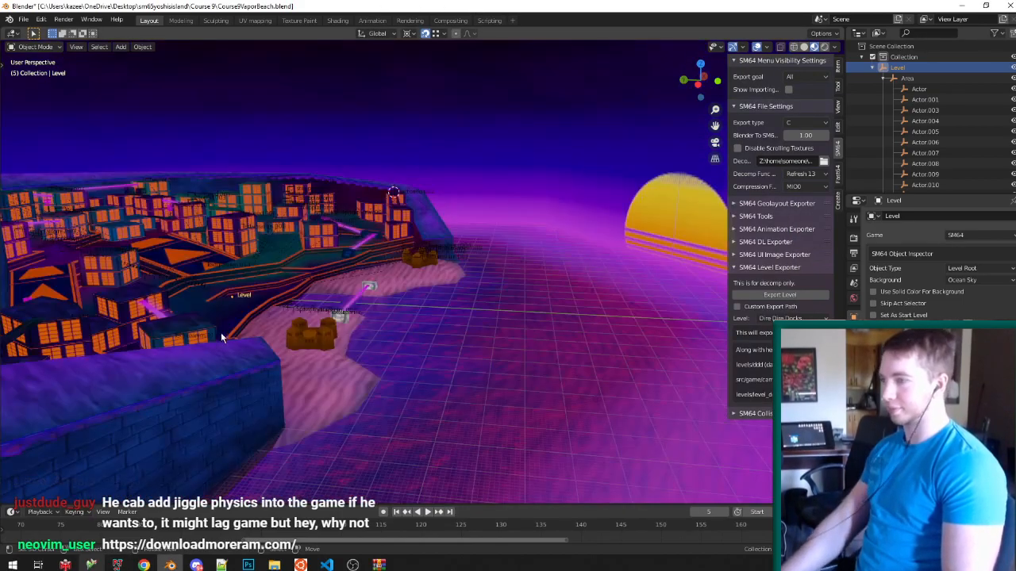
scroll(490, 162, "up", 4)
middle_click_drag(490, 161, 398, 266, "shift")
scroll(337, 230, "up", 3)
left_click(337, 231)
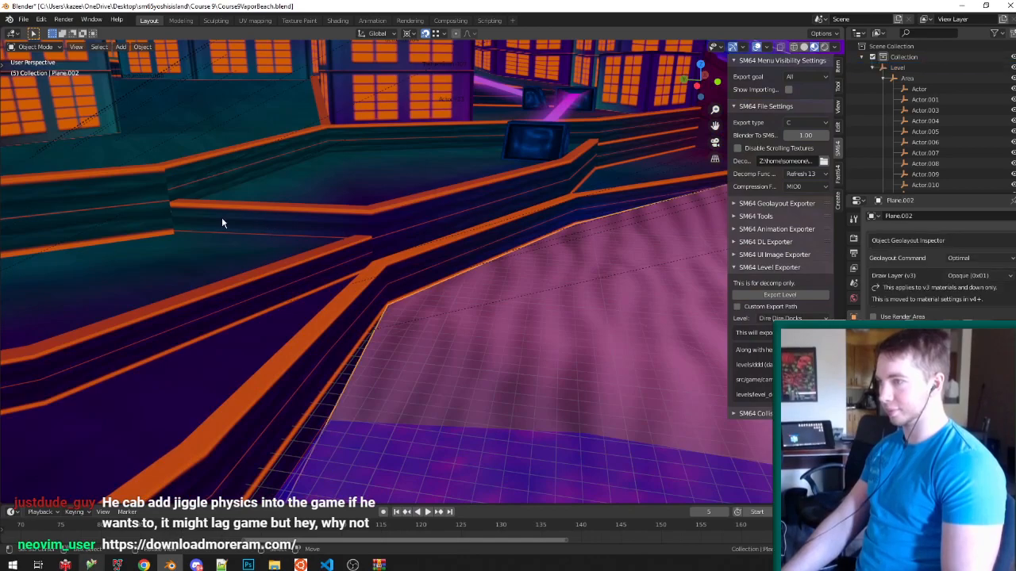
key("Tab")
scroll(200, 195, "up", 2)
left_click(175, 216)
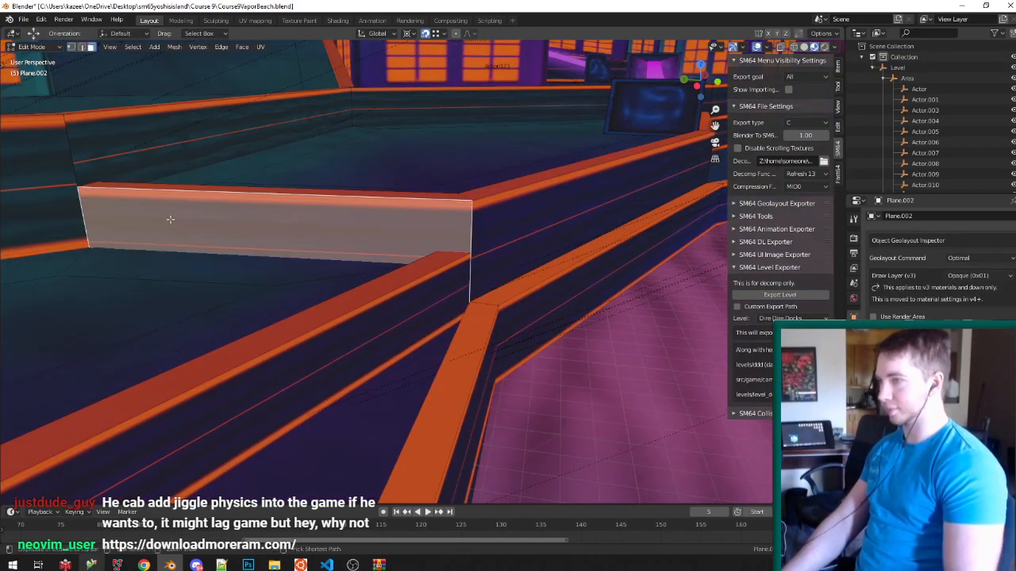
left_click(280, 189)
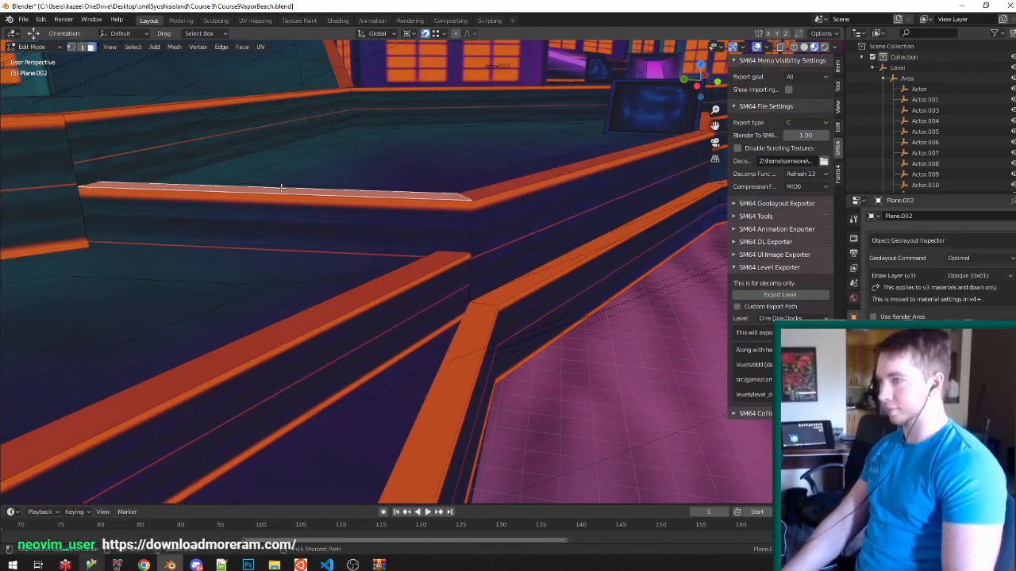
key("ctrl+KP_Add")
In the UV editor, select the outermost UV vertices at the terrace wall's narrow end and shift them along X.
left_click(256, 20)
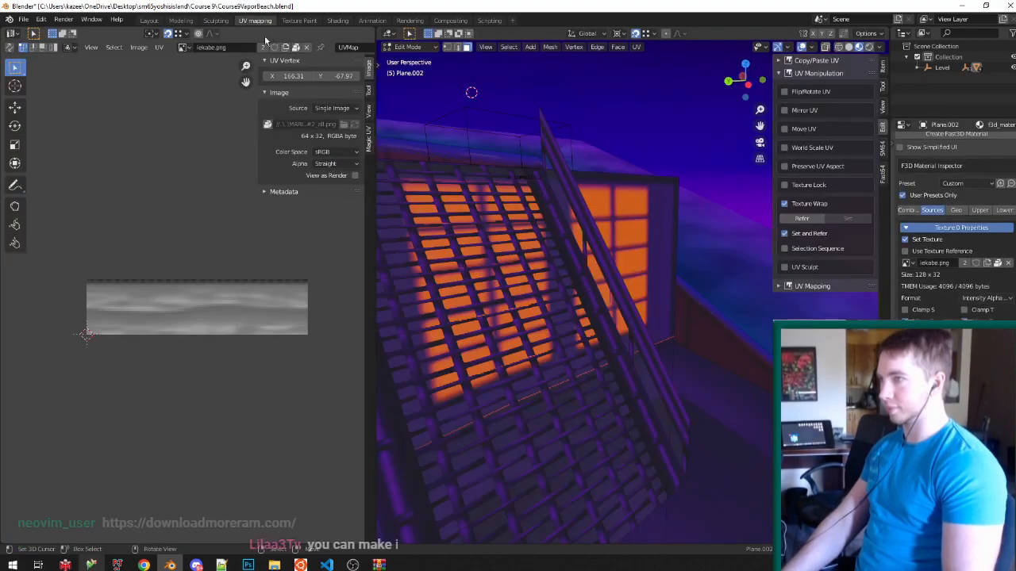
left_click(205, 288)
left_click(44, 312)
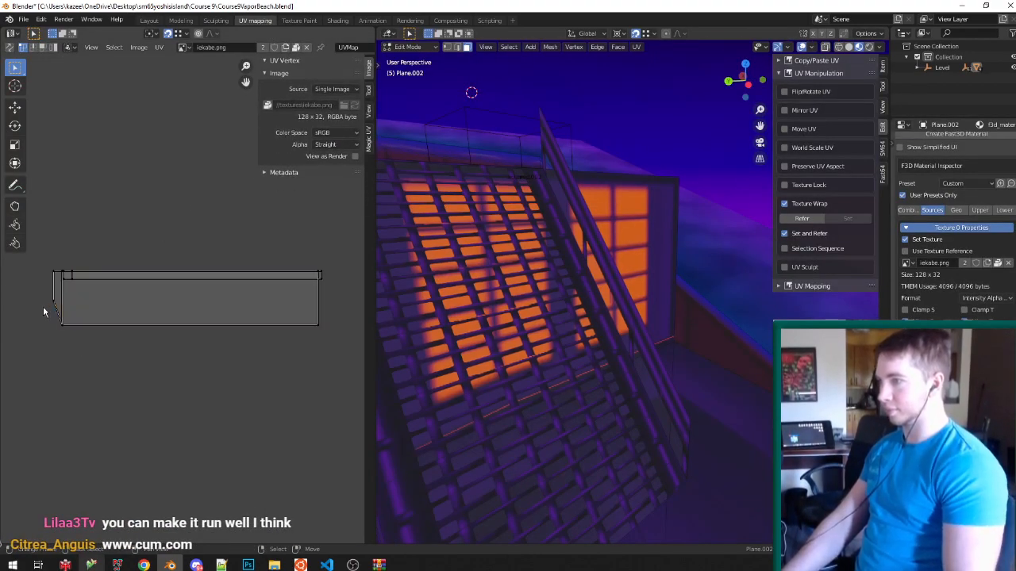
left_click_drag(61, 259, 57, 261)
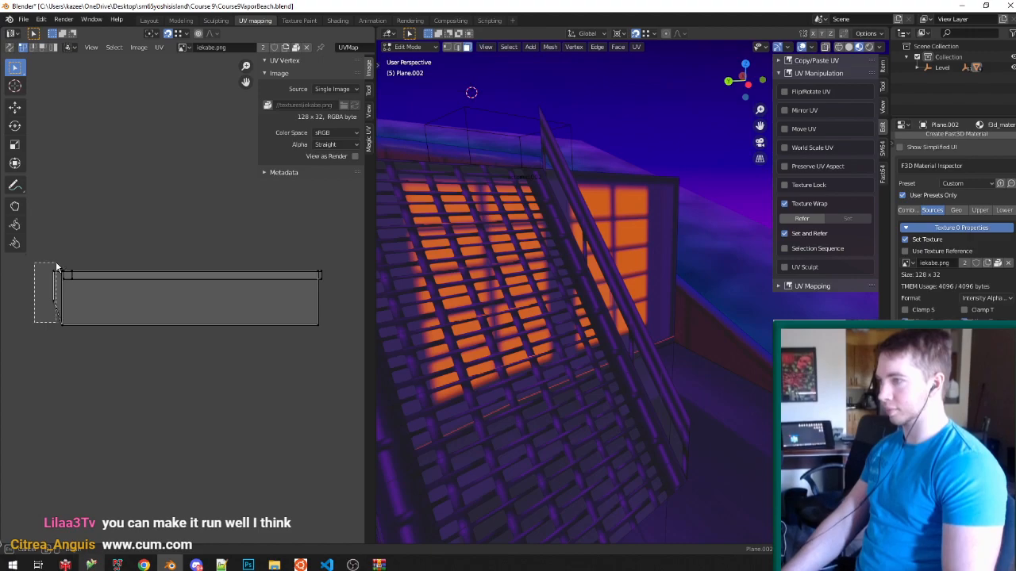
key("KP_Decimal")
scroll(570, 302, "down", 4)
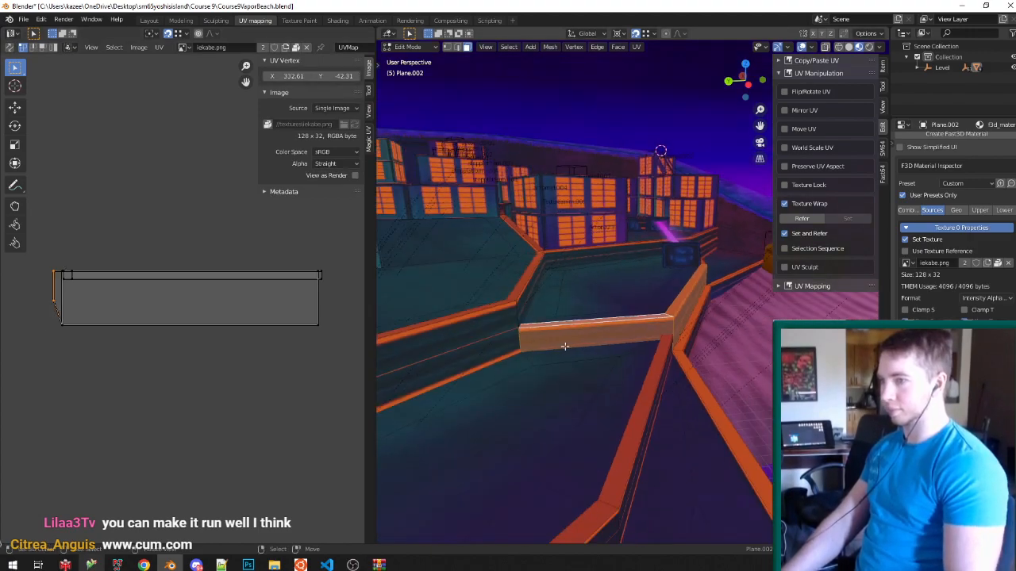
scroll(520, 334, "up", 4)
key("g")
key("x")
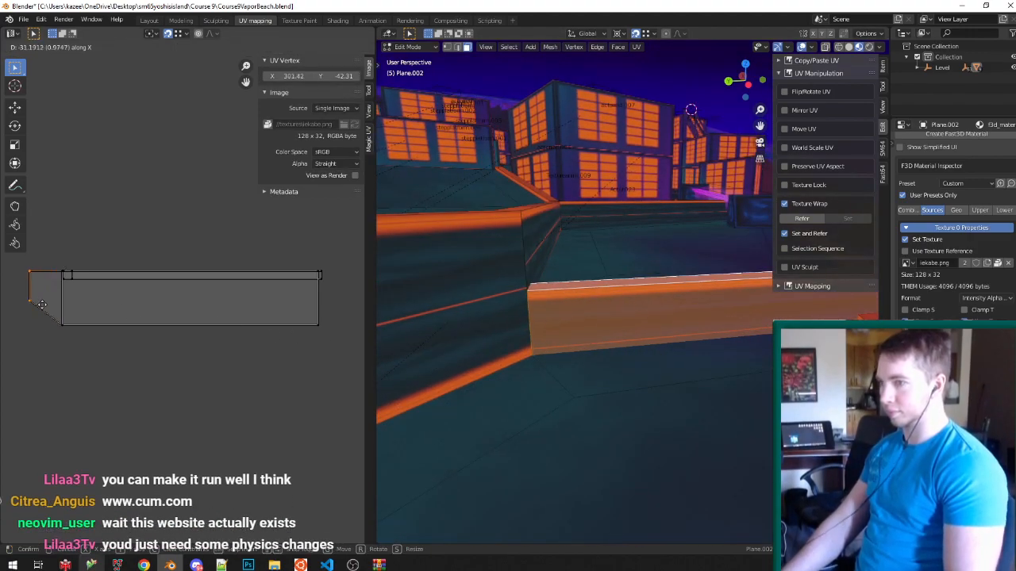
left_click(282, 299)
Leave edit mode, inspect the terrace wall from low down and save the file.
key("Tab")
middle_click_drag(435, 306, 618, 288)
key("ctrl+s")
middle_click_drag(626, 251, 655, 242)
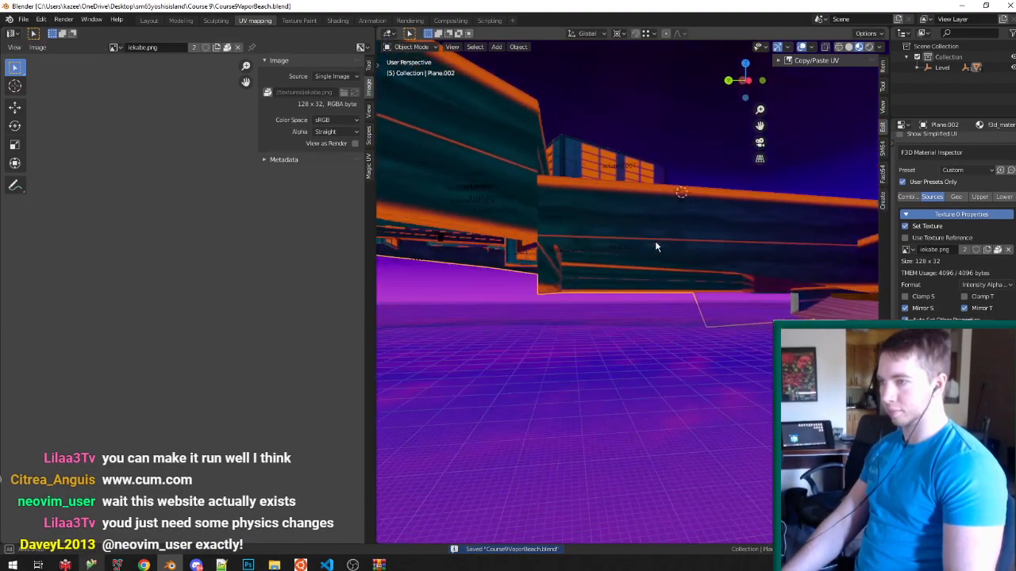
scroll(655, 242, "up", 1)
key("Tab")
key("Tab")
key("ctrl+s")
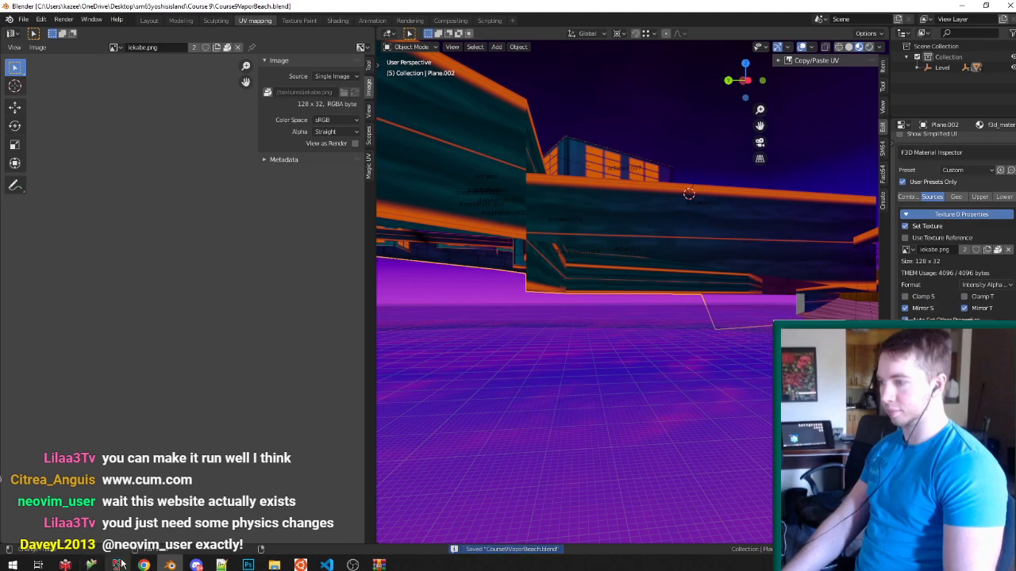
Play-test the level's rooftops in Project64, and switch back to Blender.
left_click(118, 565)
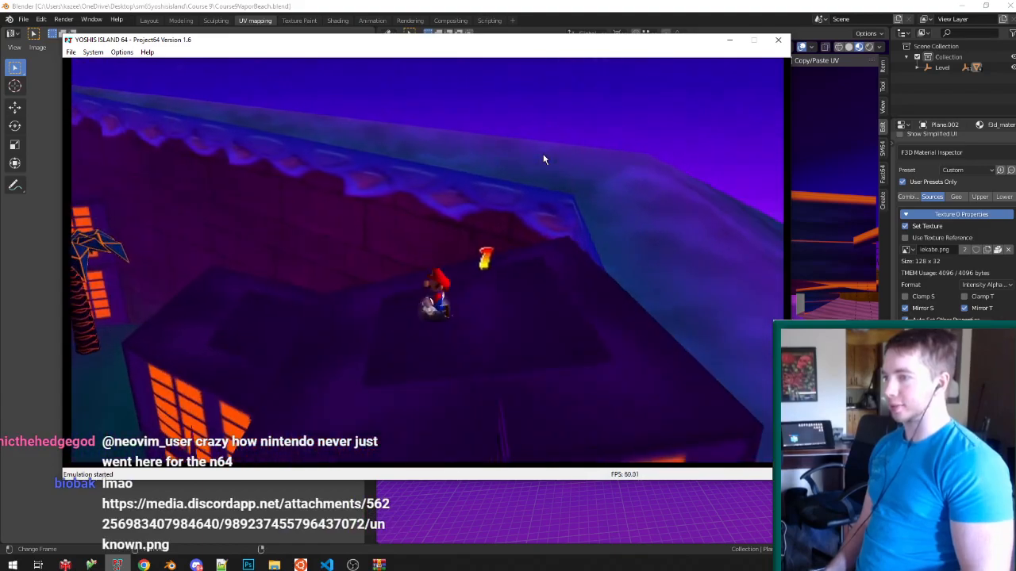
left_click(632, 4)
In edit mode, select the grid ramp floor together with both railing faces.
middle_click_drag(524, 250, 538, 314)
key("Tab")
scroll(741, 215, "up", 5)
left_click(540, 273)
left_click(596, 261, "shift")
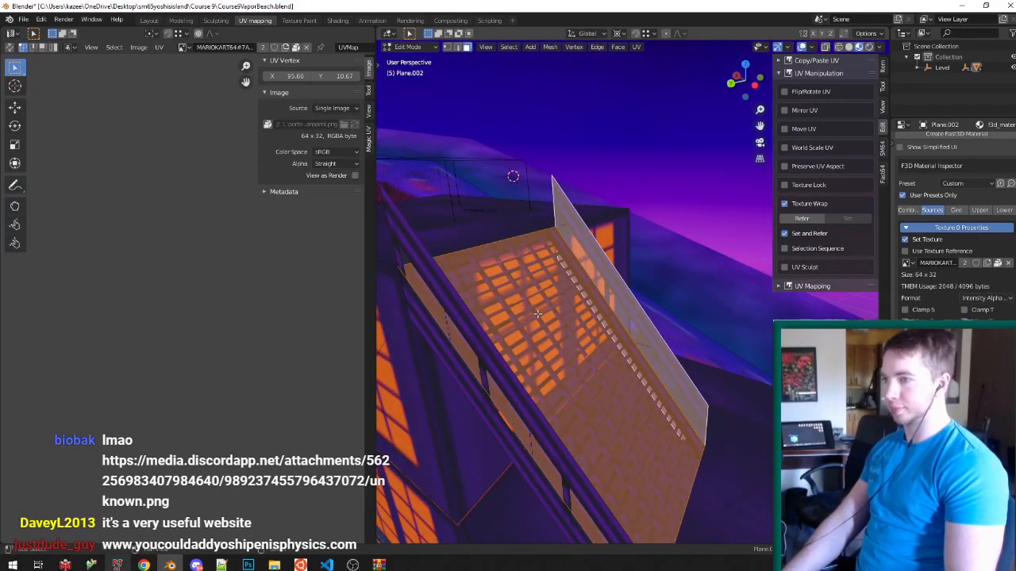
left_click(473, 335, "shift")
middle_click_drag(473, 334, 582, 250)
Snap the ramp horizontally to the roof edge, moving it about 99.5 m along X and -140.5 m along Y.
key("ctrl+shift+Tab")
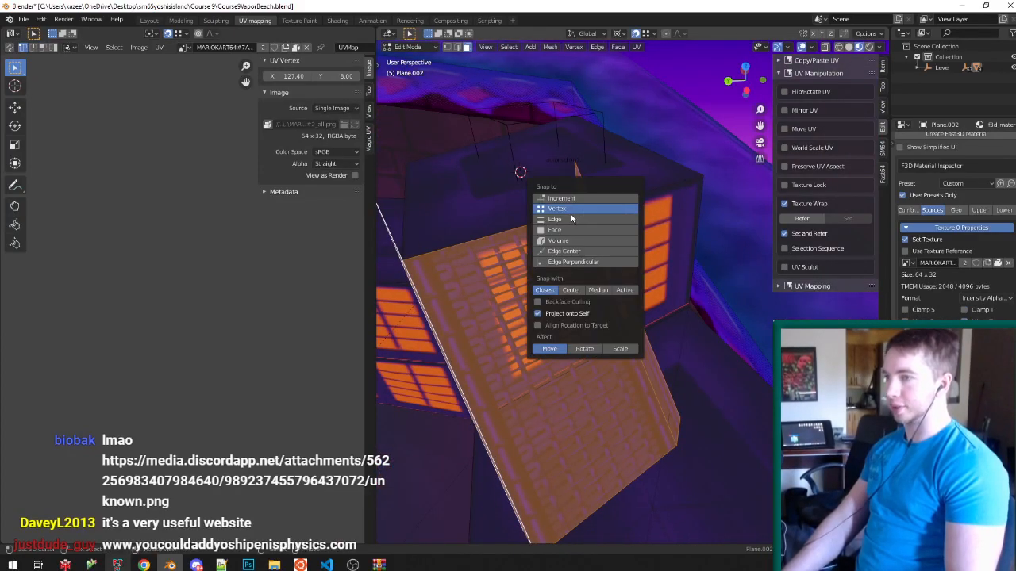
left_click(573, 219)
key("g")
key("shift+z")
left_click(623, 197)
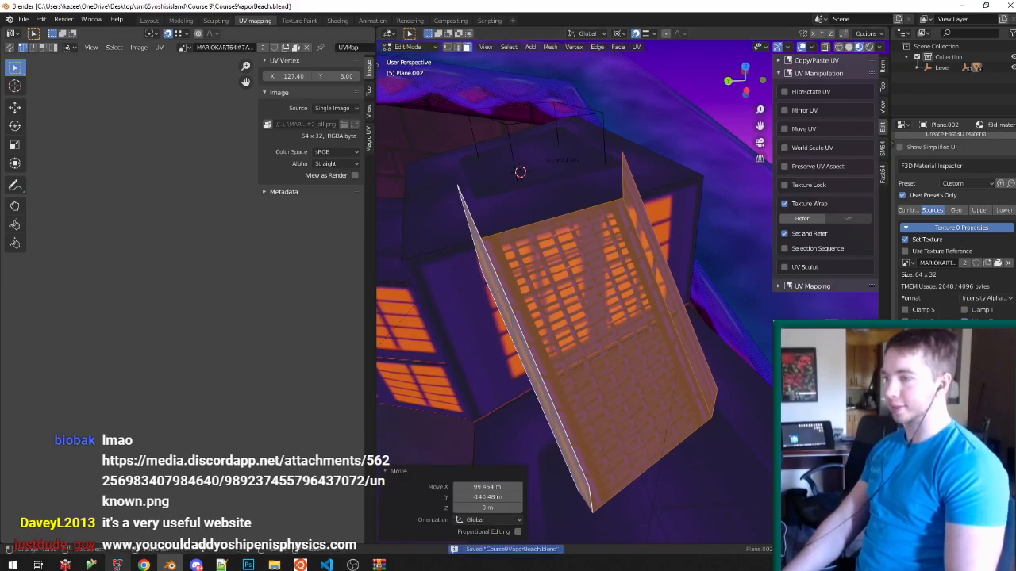
Play-test the level in Project64, view the linked image in the browser, and close both windows.
left_click(119, 564)
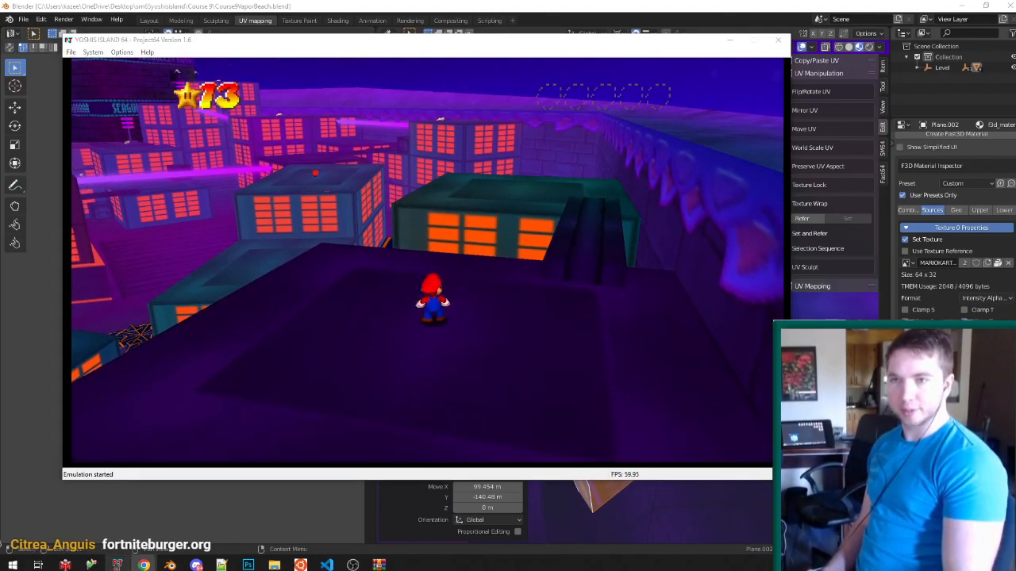
left_click_drag(341, 1, 364, 94)
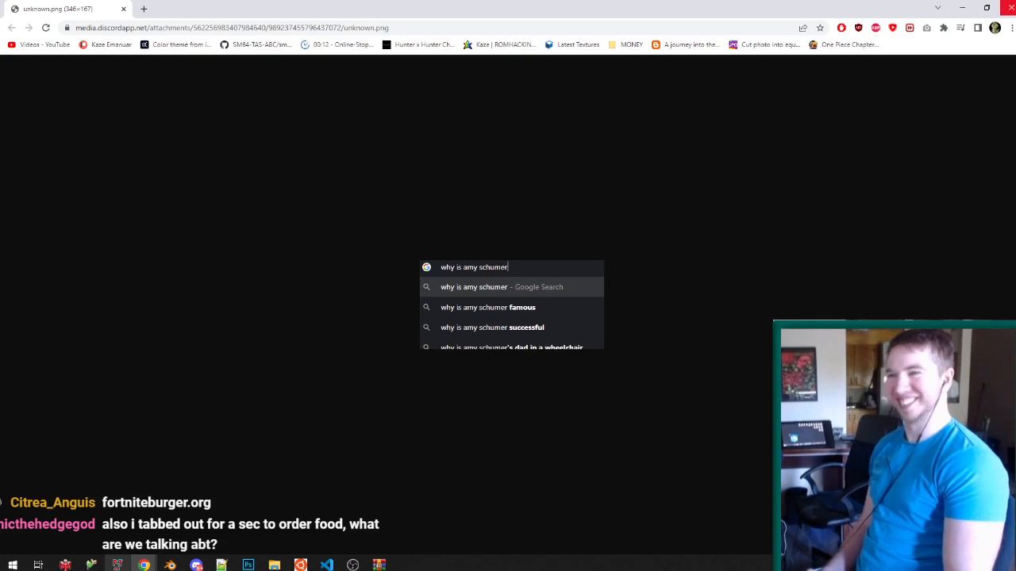
left_click(1010, 7)
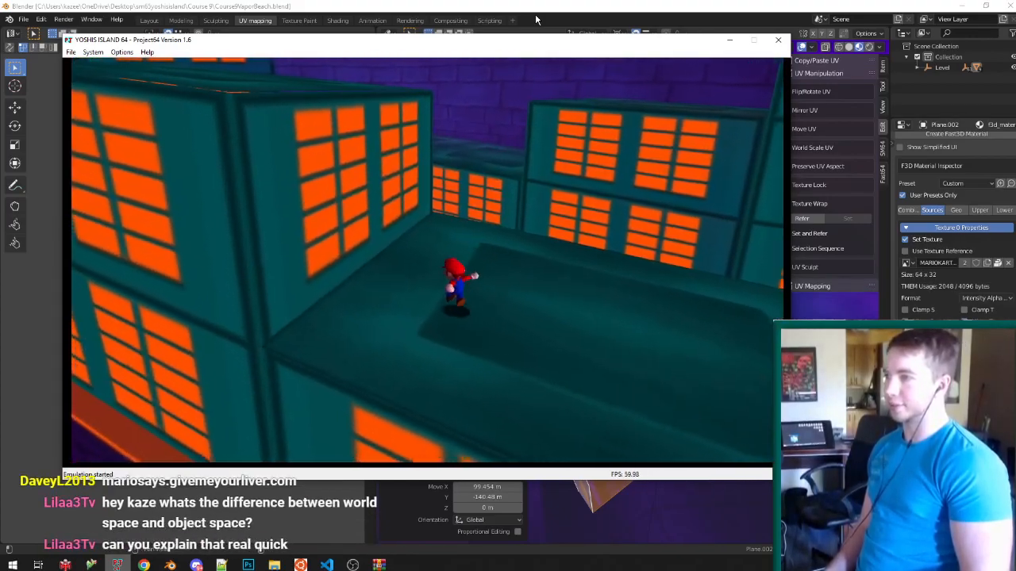
left_click(778, 41)
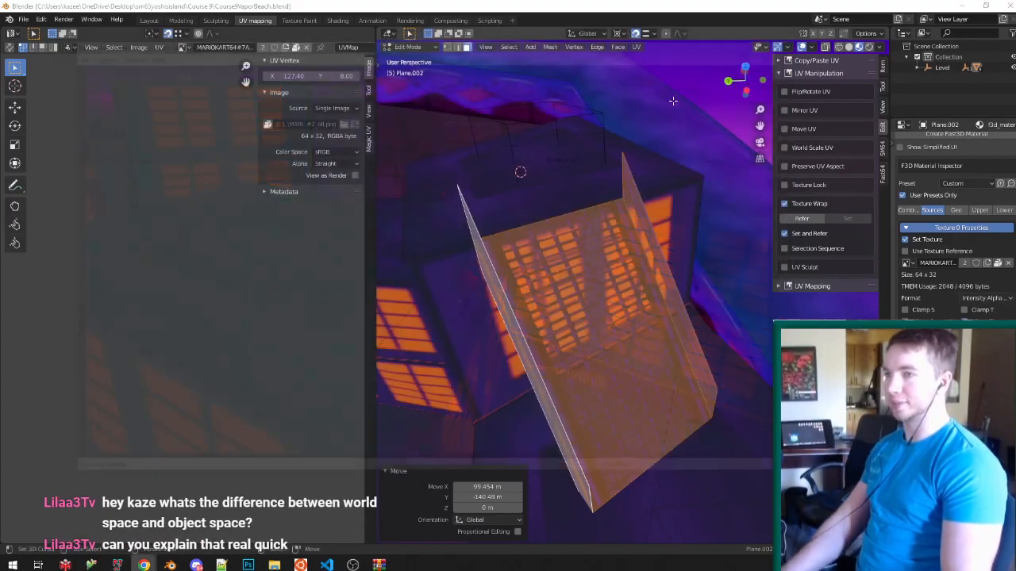
Duplicate the ramp and place the copy beside the teal buildings, offset about -2405.6 m in X, 10049 m in Y and 18.5 m in Z.
scroll(494, 199, "down", 4)
scroll(600, 262, "down", 10)
scroll(600, 261, "up", 2)
middle_click_drag(508, 262, 557, 275, "shift")
scroll(600, 279, "up", 5)
key("shift+d")
left_click(557, 276)
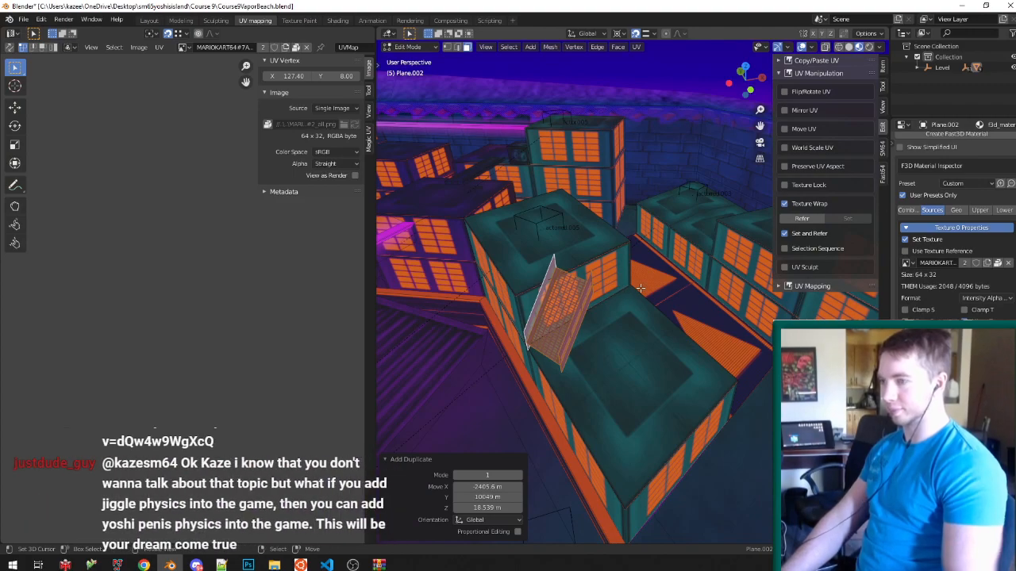
Switch to vertex selection and lower the ramp copy about 100.6 m along Z to the teal roof's height.
middle_click_drag(641, 289, 580, 315)
scroll(548, 271, "up", 7)
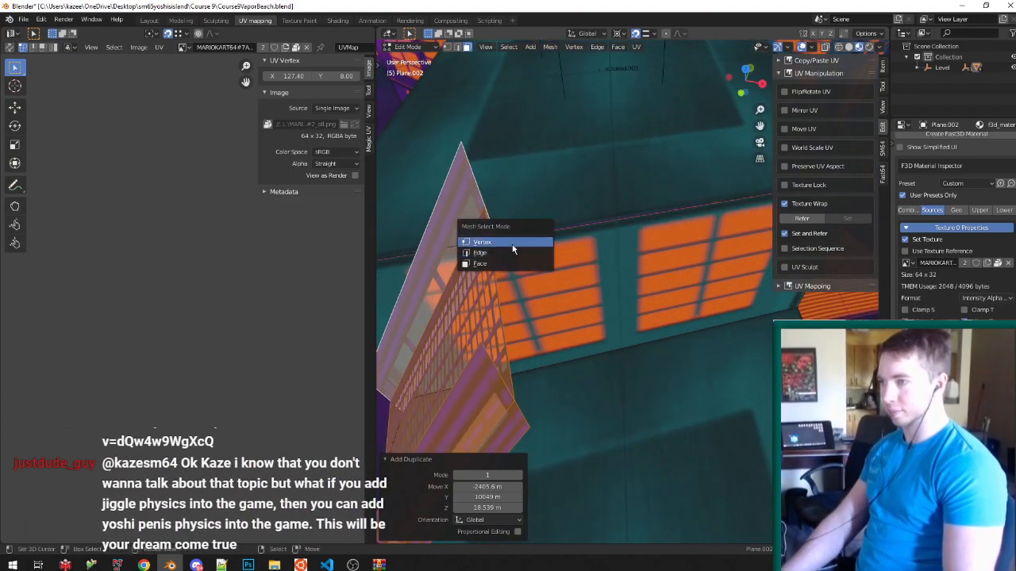
key("g")
key("z")
left_click(506, 284)
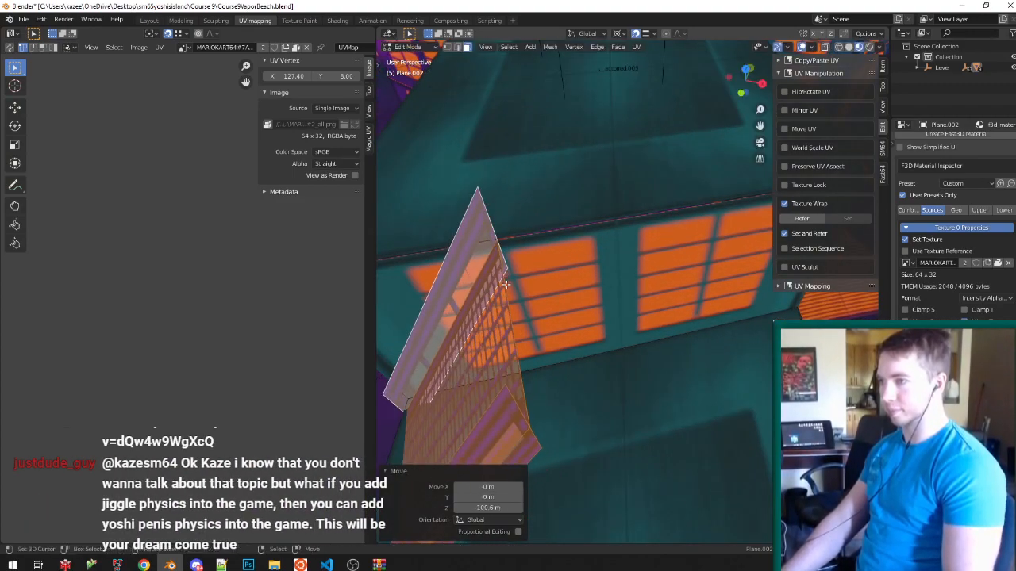
Select the ramp copy's upper corner vertex beside the teal roof and snap the 3D cursor to it.
left_click(497, 239)
left_click(488, 246)
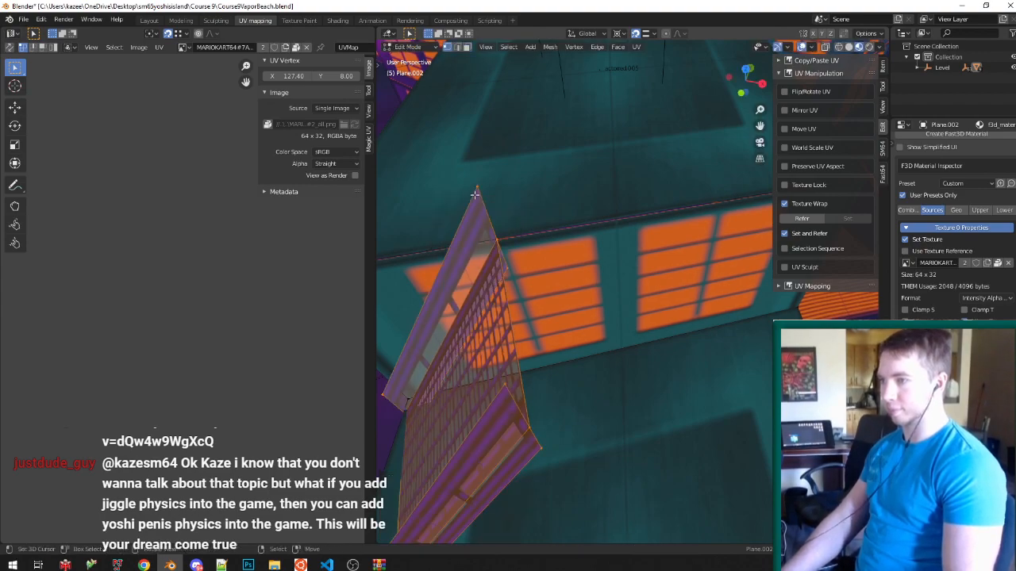
key("alt+a")
key("shift+s")
left_click(475, 191)
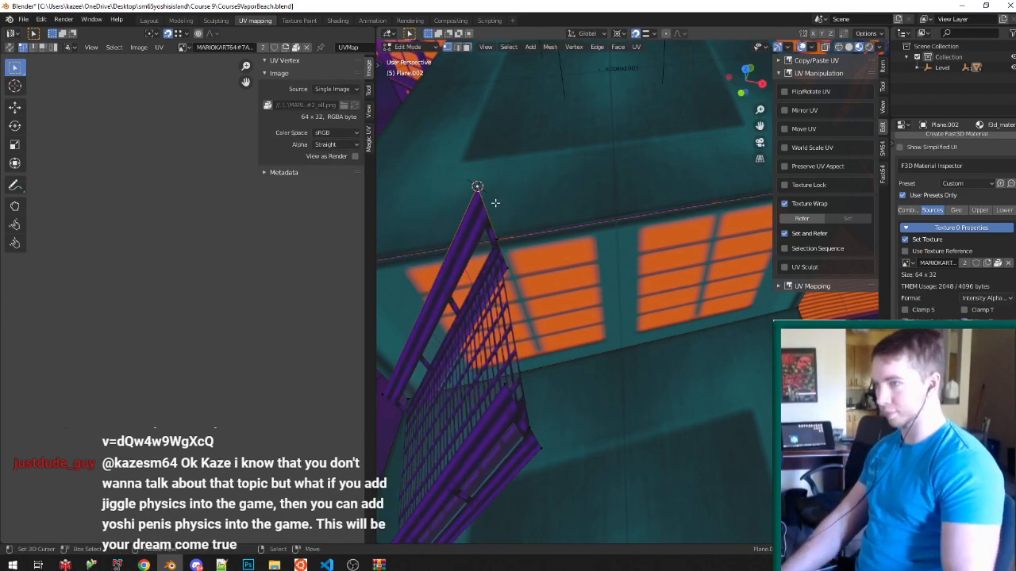
Select the whole linked ramp copy and rotate it about Z around the 3D cursor until its upper edge follows the roof edge.
key("ctrl+l")
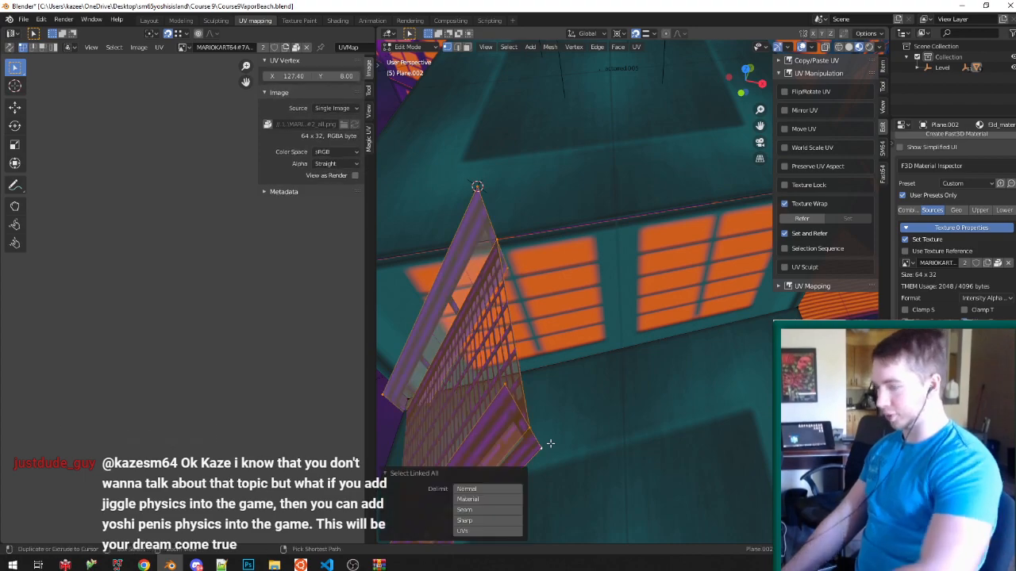
key("KP_7")
key("r")
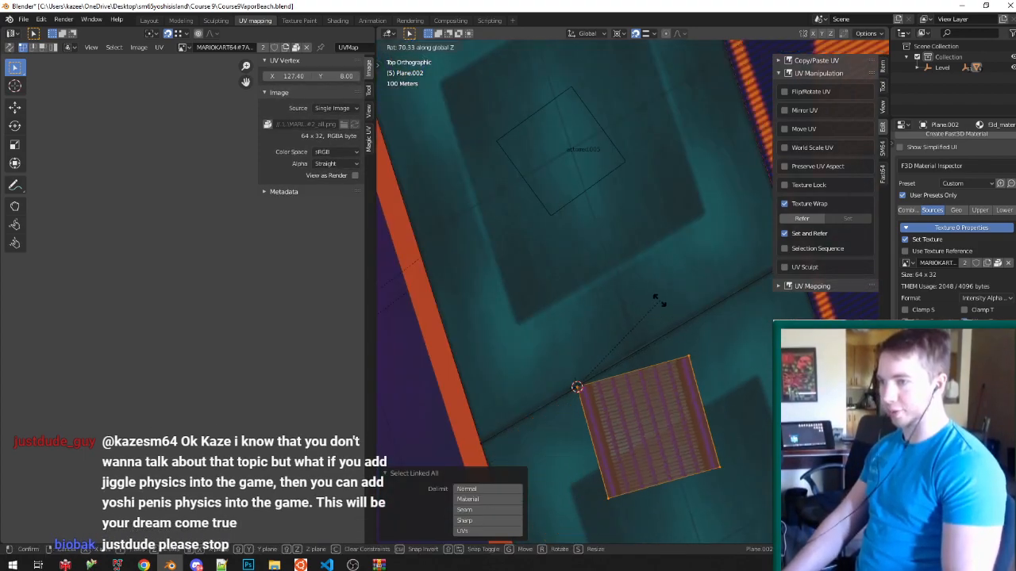
left_click(641, 275)
scroll(642, 275, "up", 6)
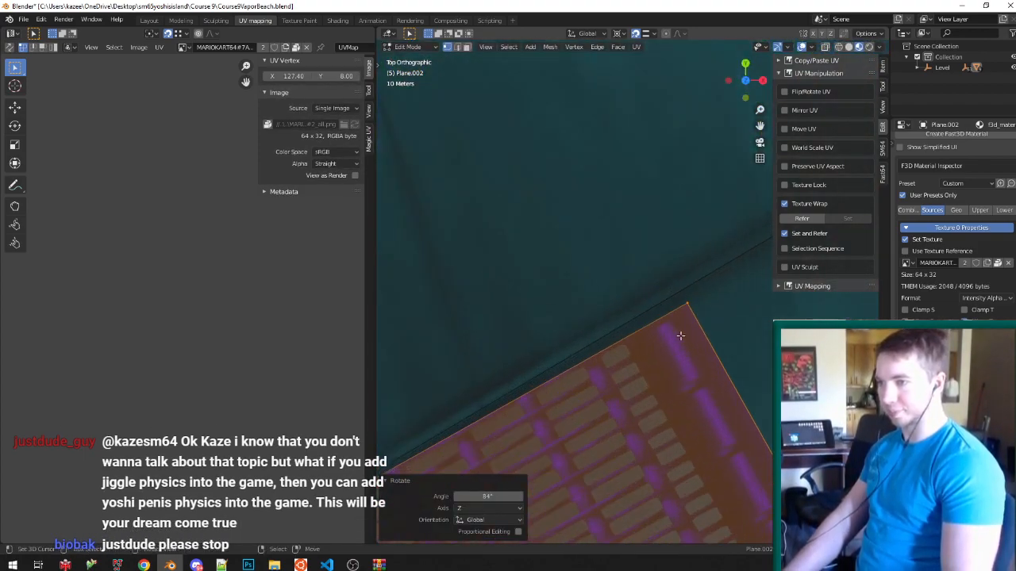
key("r")
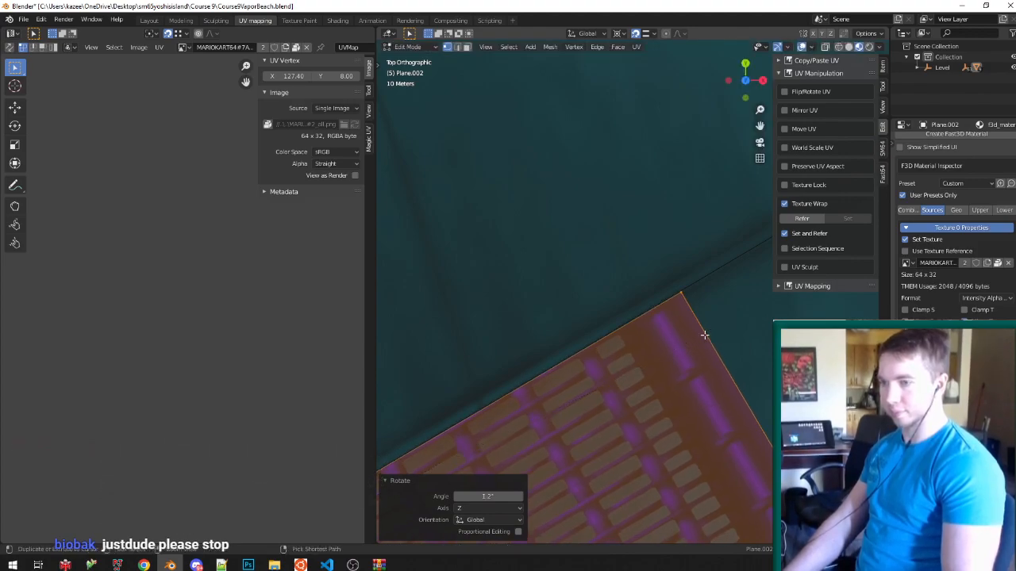
scroll(677, 343, "down", 1)
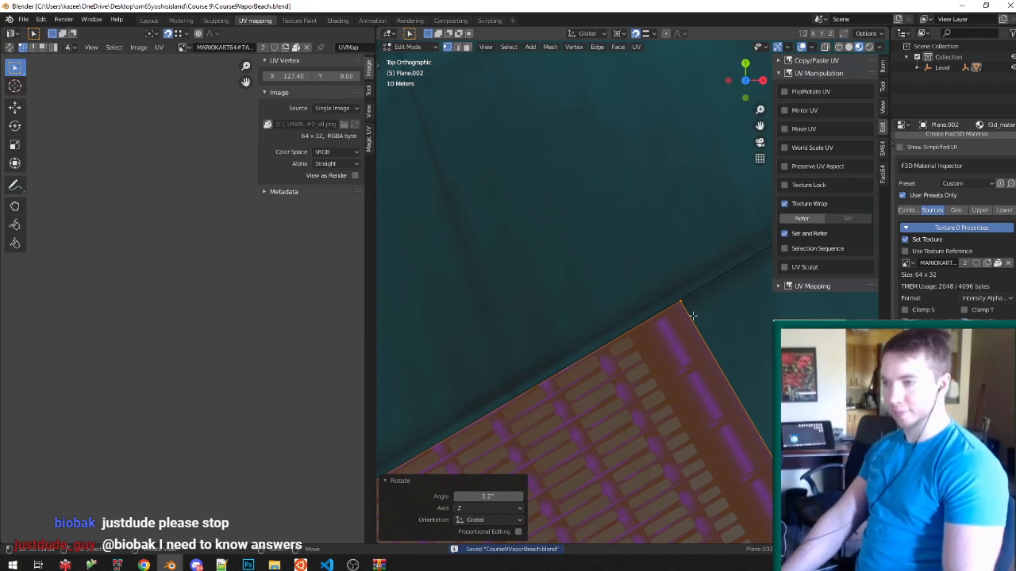
Fine-tune the ramp's Z rotation in ever smaller amounts until its upper corner lies exactly on the roof edge line.
scroll(690, 324, "up", 4)
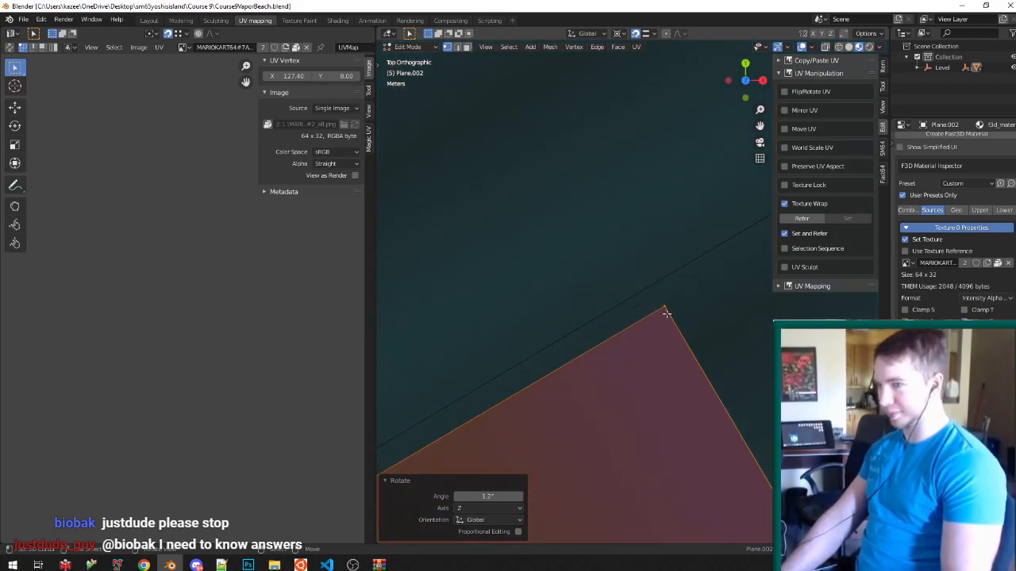
scroll(672, 317, "up", 2)
key("r")
key("z")
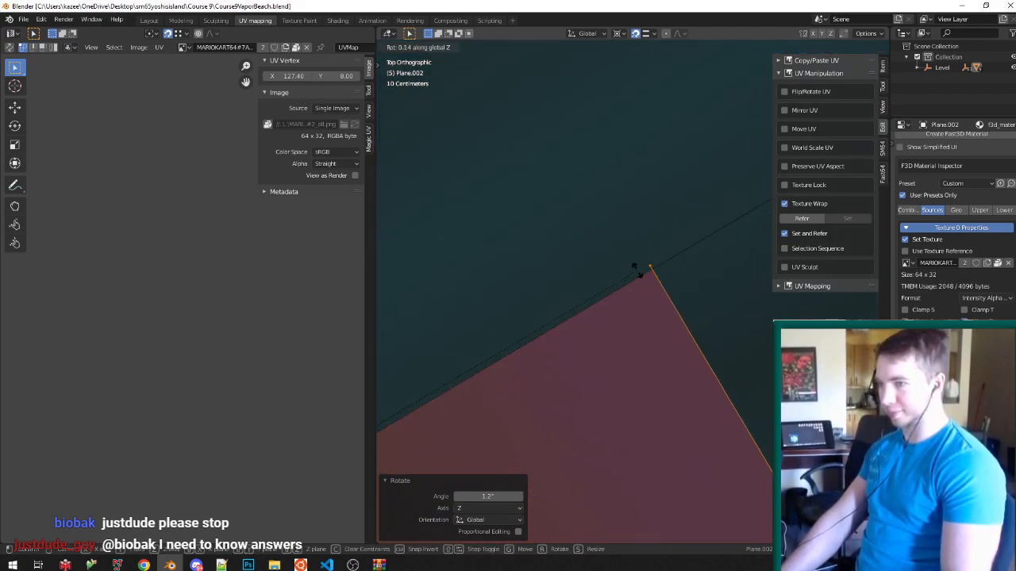
scroll(665, 278, "up", 2)
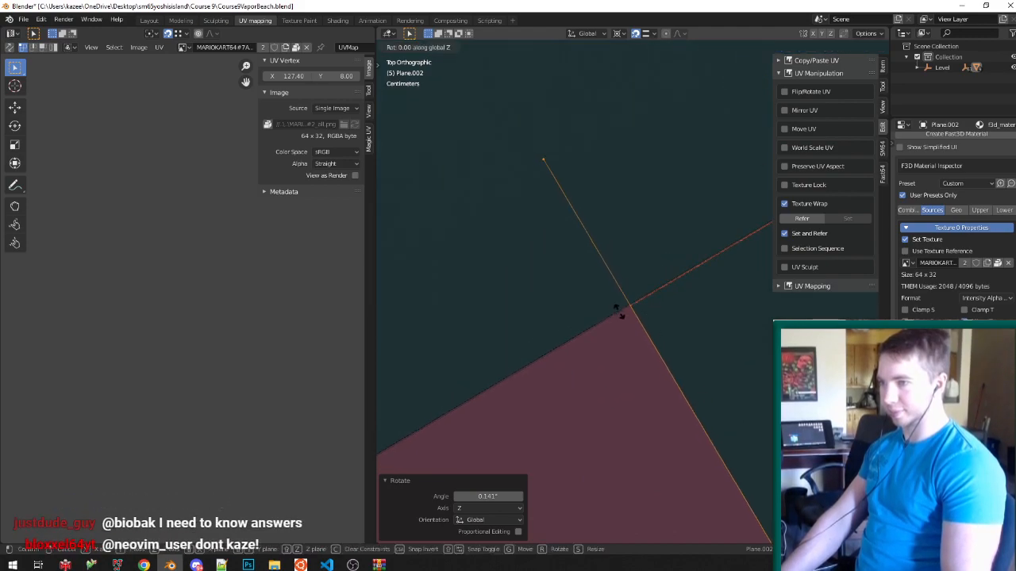
left_click(707, 441)
scroll(630, 345, "up", 12)
key("r")
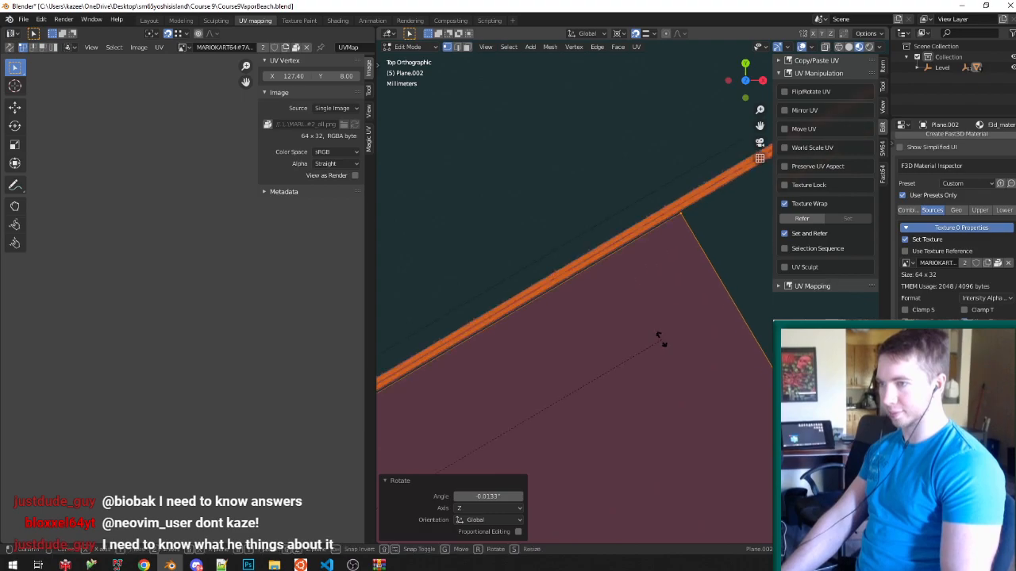
left_click(662, 320)
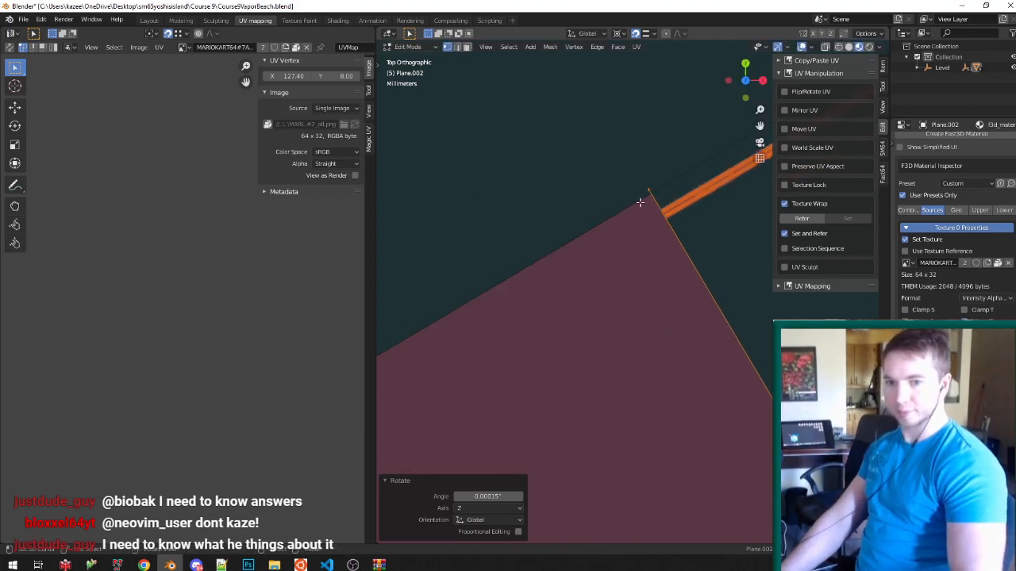
Set the snapping target to Vertex and snap the teal roof's near corner vertex onto the matching wall corner.
scroll(640, 202, "down", 15)
mouse_move(640, 204)
middle_mouse_down()
mouse_move(627, 238)
mouse_move(642, 219)
middle_mouse_up()
left_click(419, 306)
middle_click_drag(419, 305, 549, 275)
key("ctrl+shift+Tab")
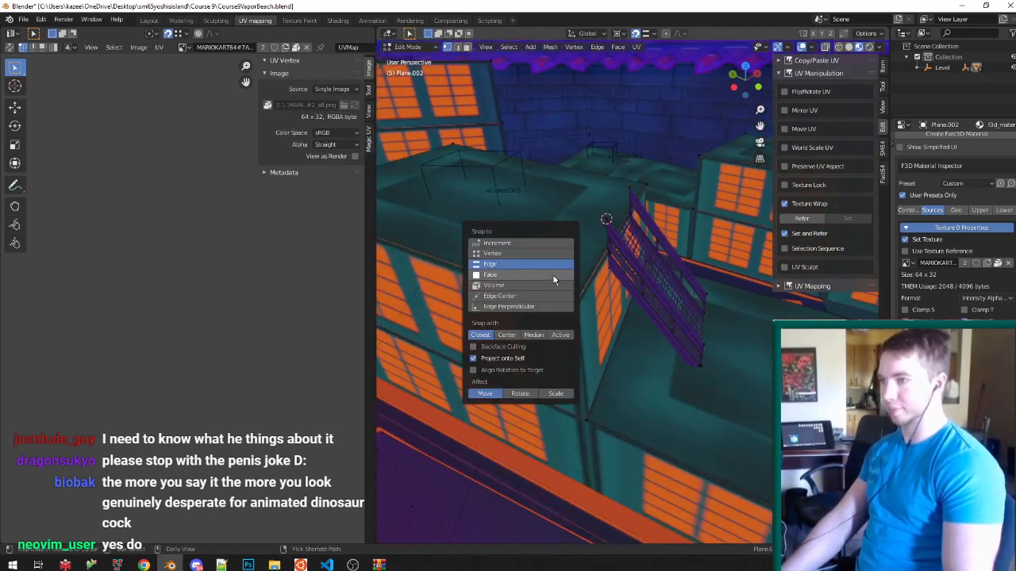
left_click(523, 255)
key("g")
left_click(580, 309)
Snap the teal roof's other loose corner vertices onto their matching wall corners.
left_click(636, 181)
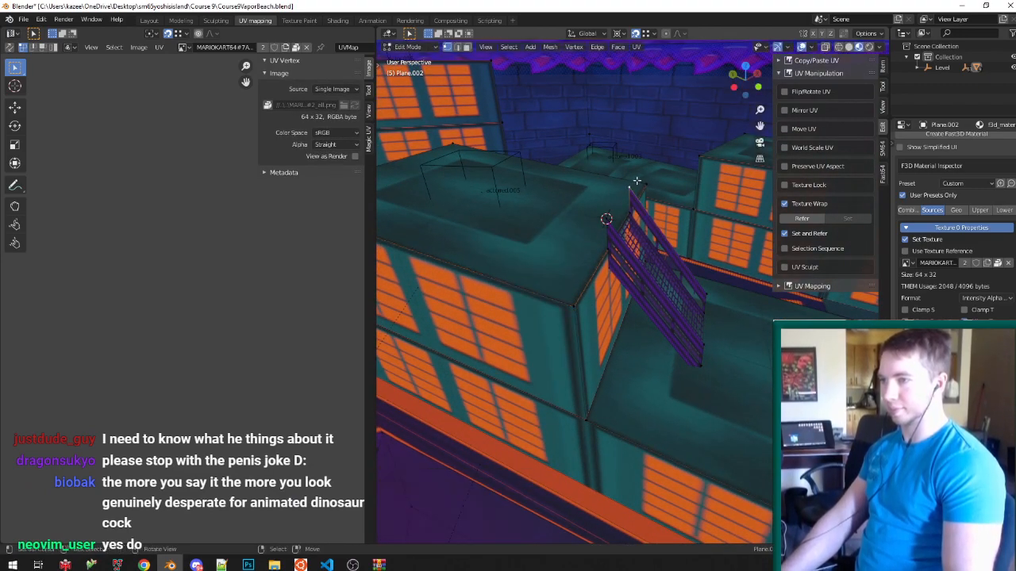
key("g")
left_click(647, 191)
scroll(647, 192, "down", 3)
scroll(444, 231, "up", 3)
left_click(440, 191)
key("g")
left_click(435, 195)
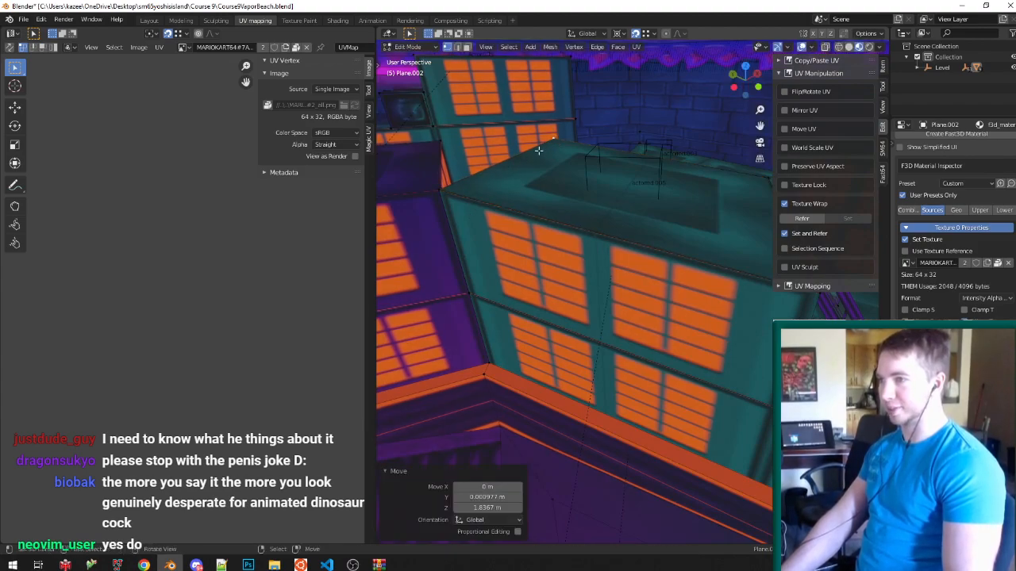
Save the level file and merge all of the mesh's vertices by distance at 0.0001 m.
scroll(656, 248, "down", 3)
middle_click_drag(656, 248, 627, 246)
key("ctrl+s")
scroll(663, 245, "up", 3)
key("a")
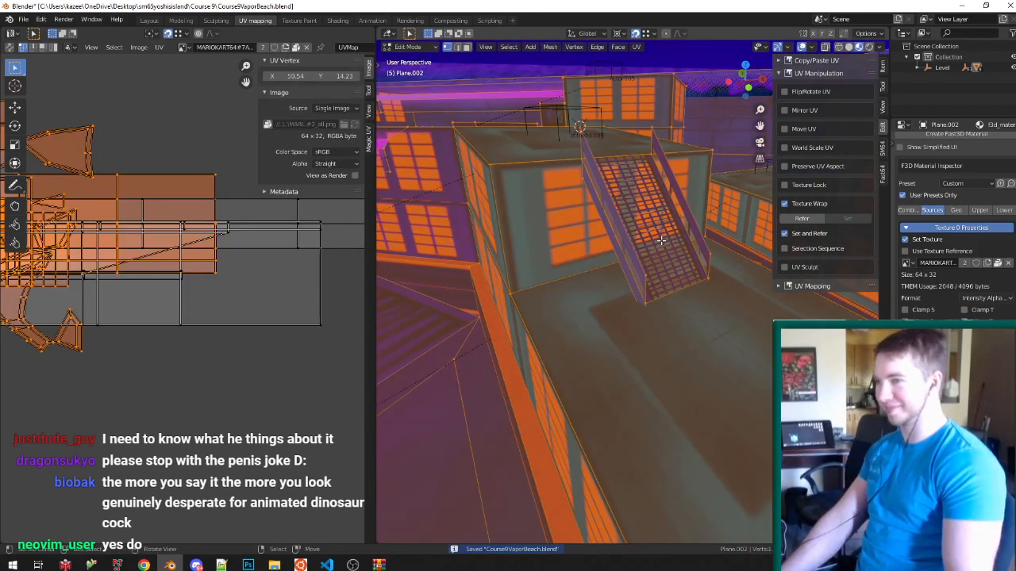
key("m")
left_click(615, 280)
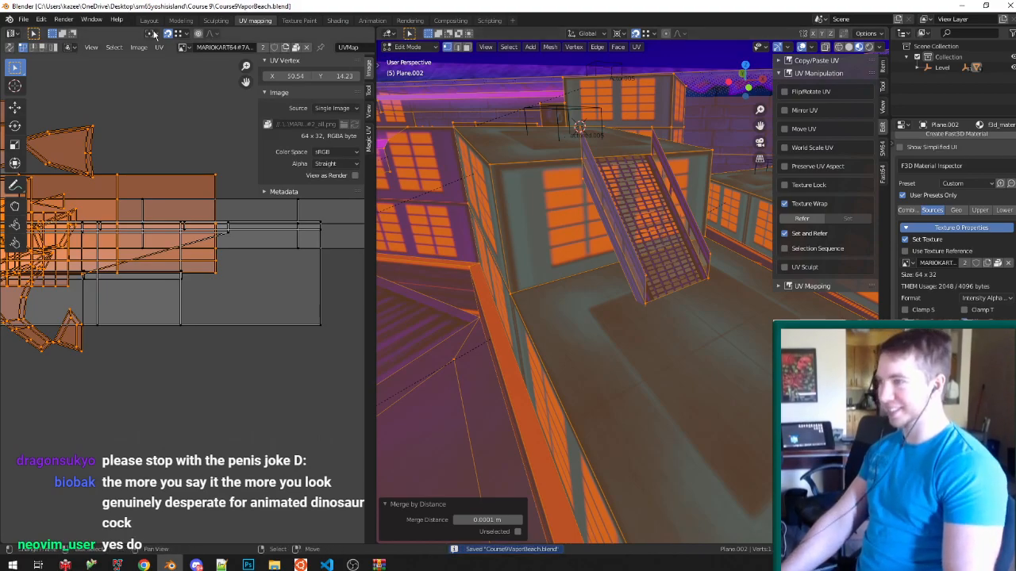
Switch to the Layout workspace and look over the whole level.
left_click(150, 21)
scroll(250, 138, "down", 5)
middle_click_drag(250, 138, 408, 230)
scroll(295, 161, "down", 5)
scroll(408, 231, "up", 4)
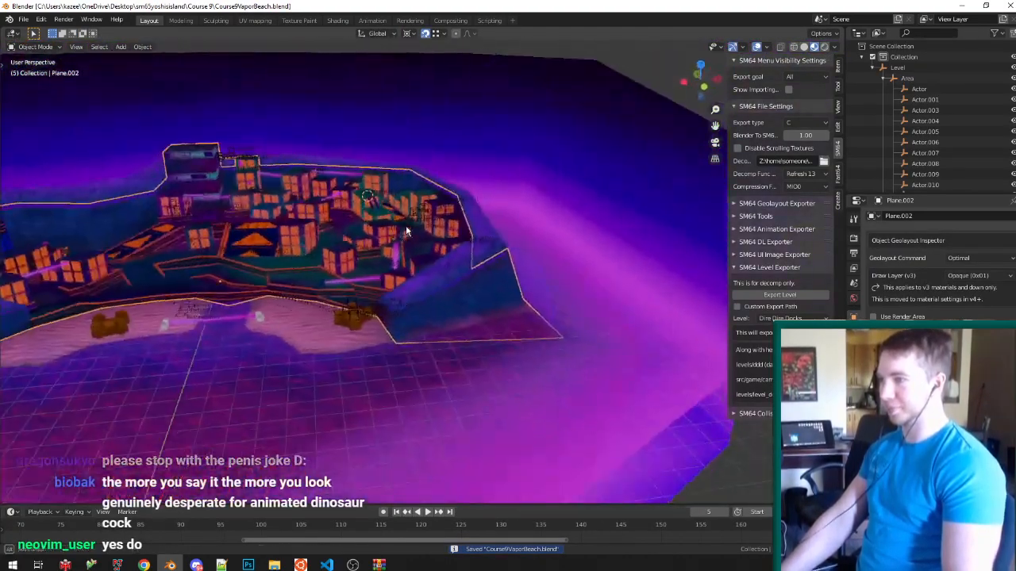
scroll(405, 231, "up", 6)
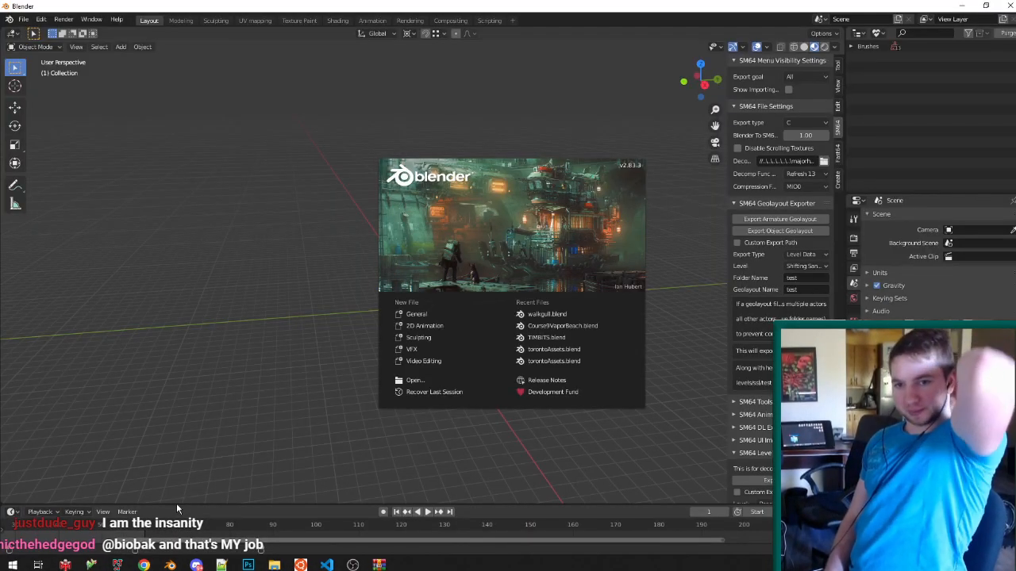
left_click(174, 479)
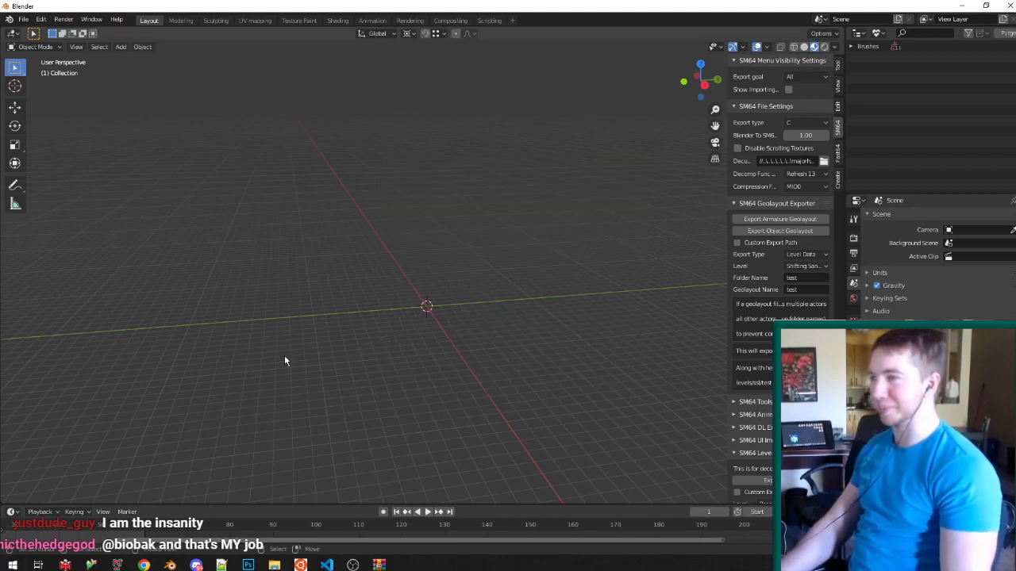
key("shift+a")
mouse_move(448, 294)
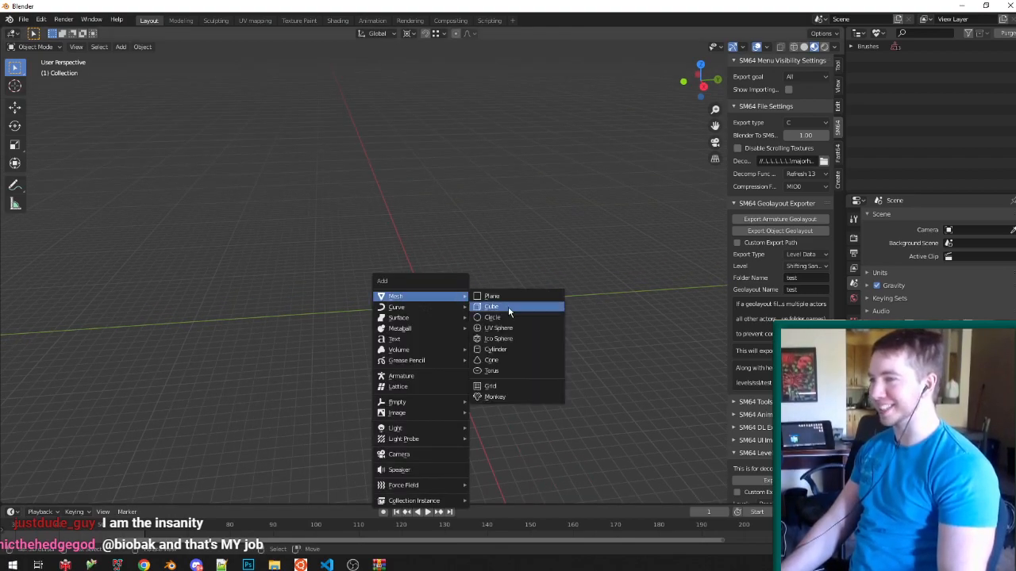
left_click(508, 307)
key("x")
left_click(452, 318)
Add a circle mesh with 8 vertices and a radius of 400 m at the world origin.
key("shift+a")
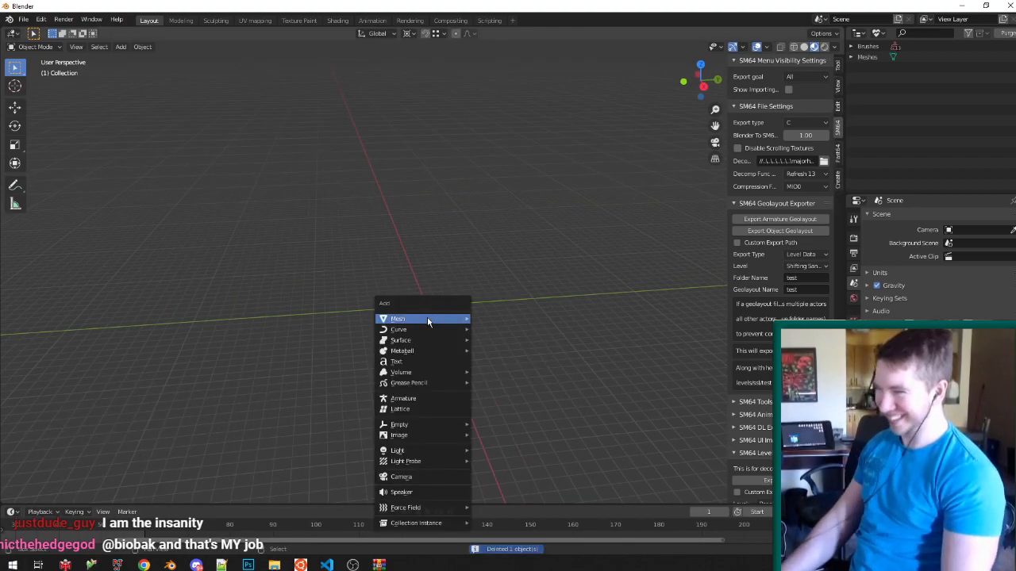
mouse_move(468, 322)
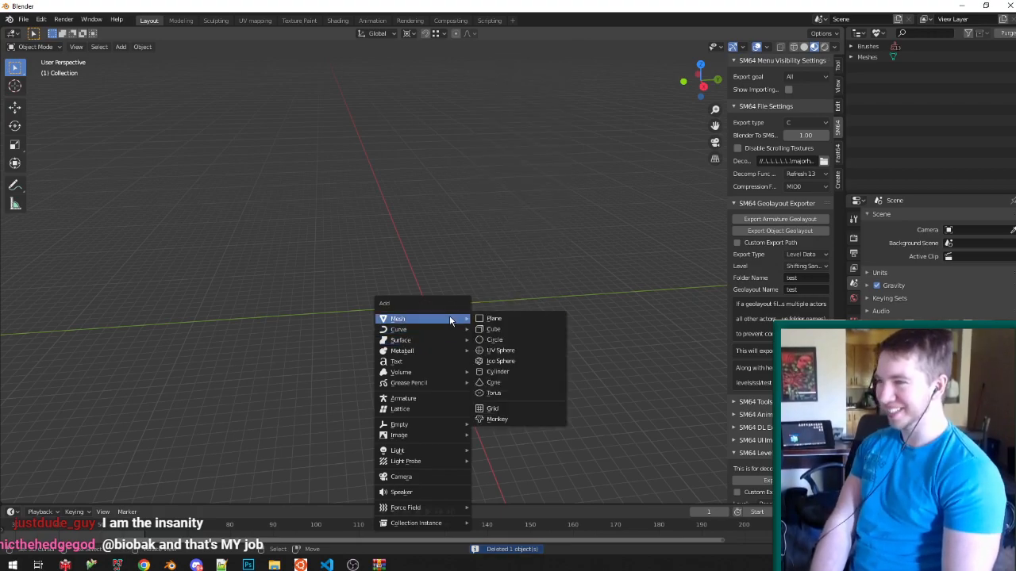
left_click(506, 339)
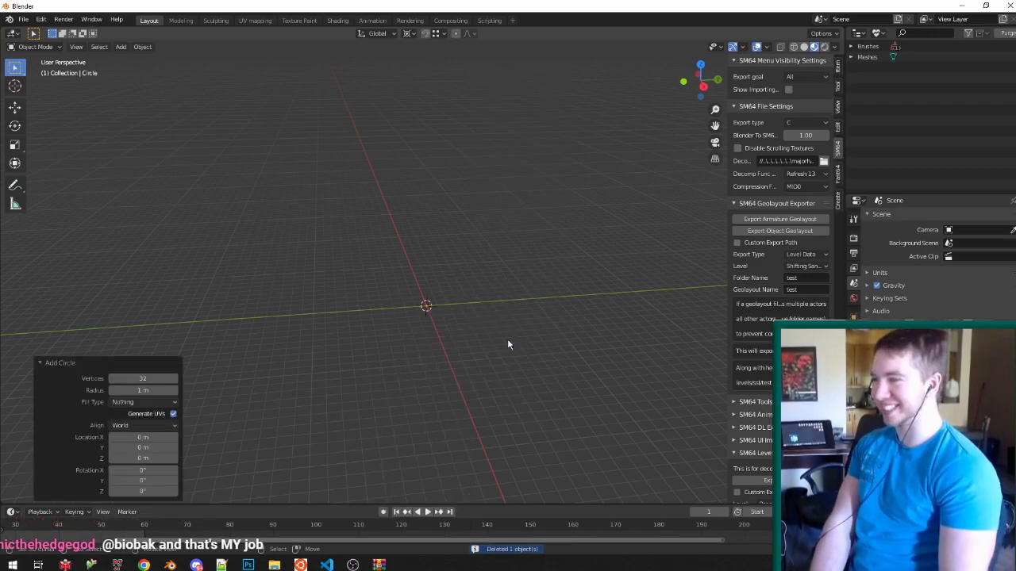
left_click(154, 391)
type("10")
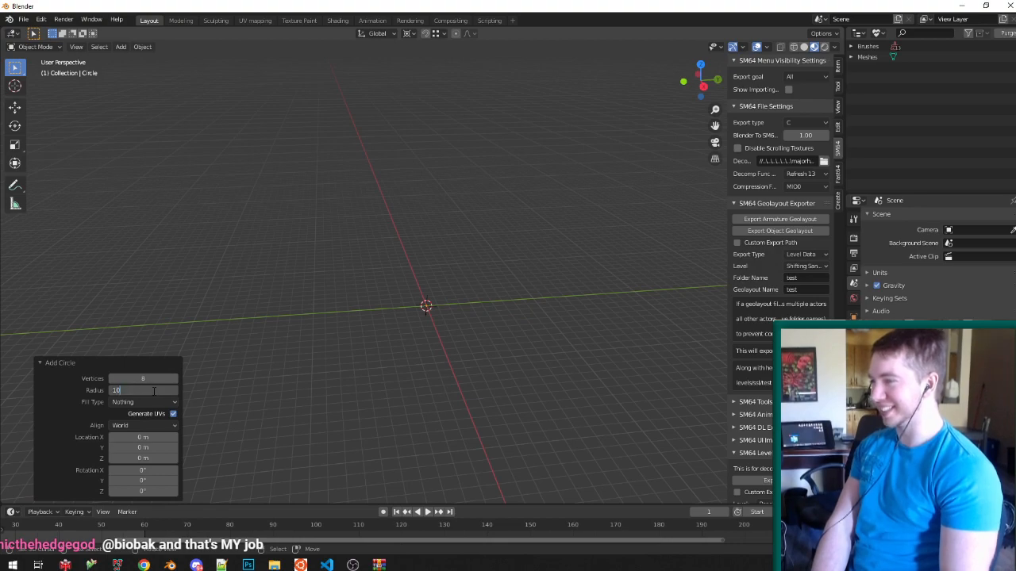
type("0")
key("Return")
left_click(146, 391)
type("400")
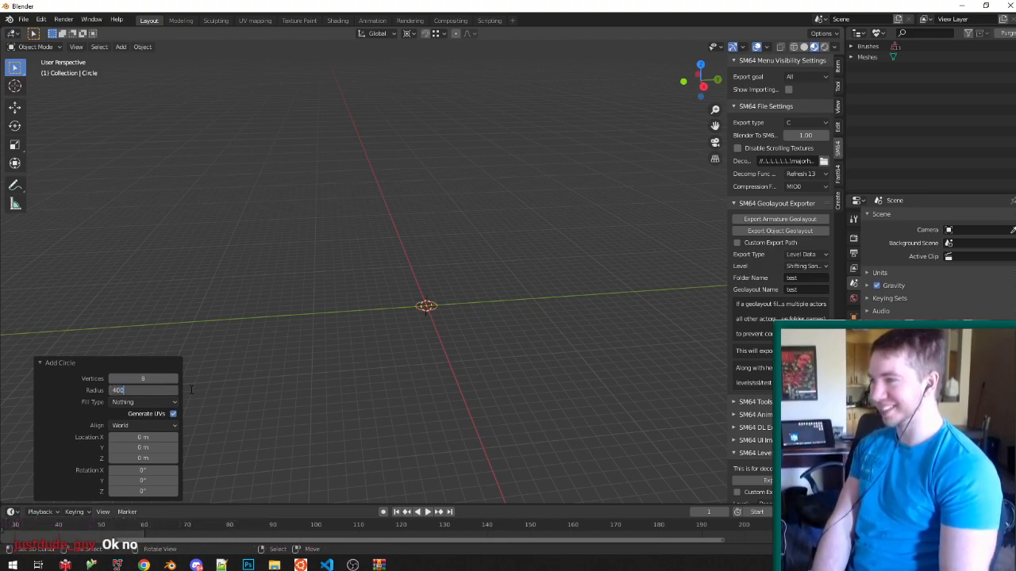
Enter edit mode and fill the octagonal outline with a face.
key("Tab")
key("f")
key("KP_Decimal")
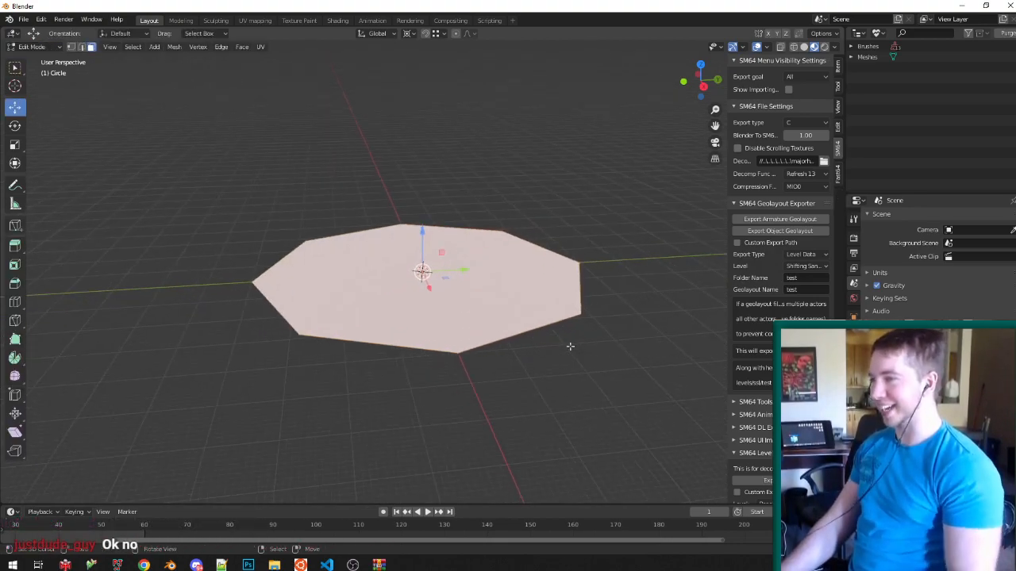
scroll(508, 259, "down", 3)
scroll(556, 288, "up", 2)
middle_click_drag(556, 287, 549, 276)
scroll(549, 247, "up", 2)
scroll(519, 262, "down", 3)
scroll(508, 269, "up", 1)
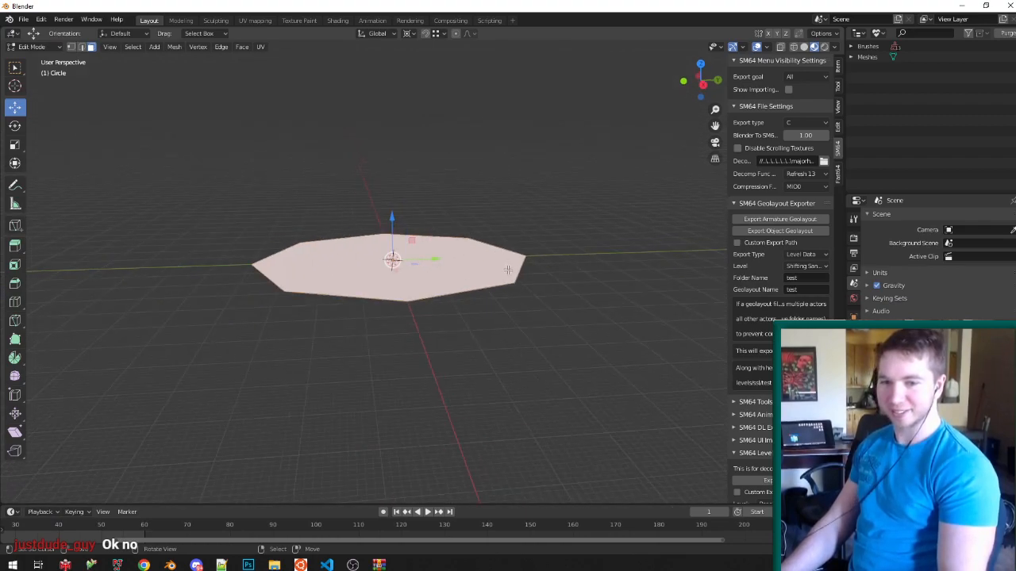
Extrude the octagon face upward by 50 m and raise its top another 50 m along Z.
type("e")
type("50")
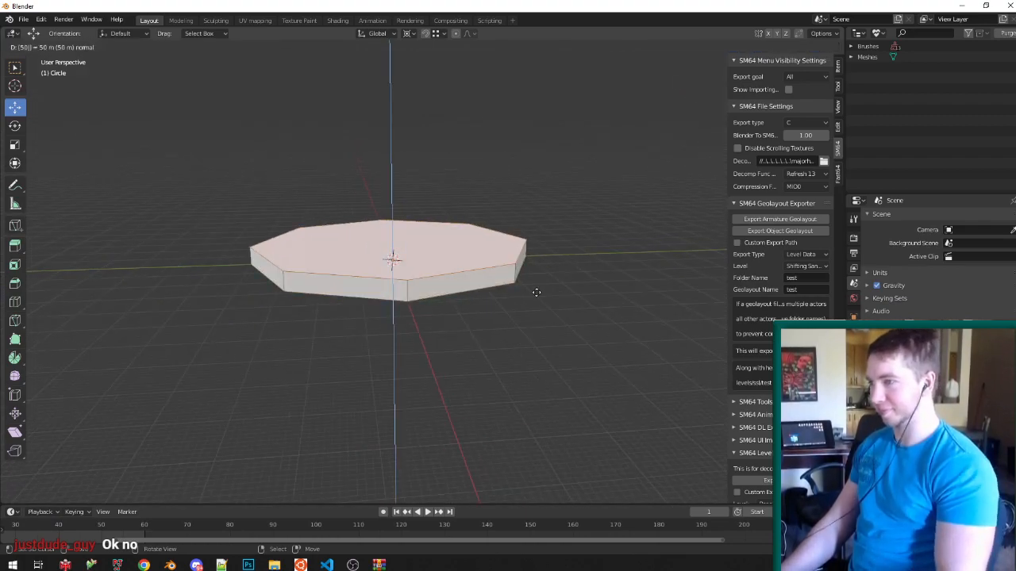
key("Return")
middle_click_drag(533, 288, 473, 282)
type("gz")
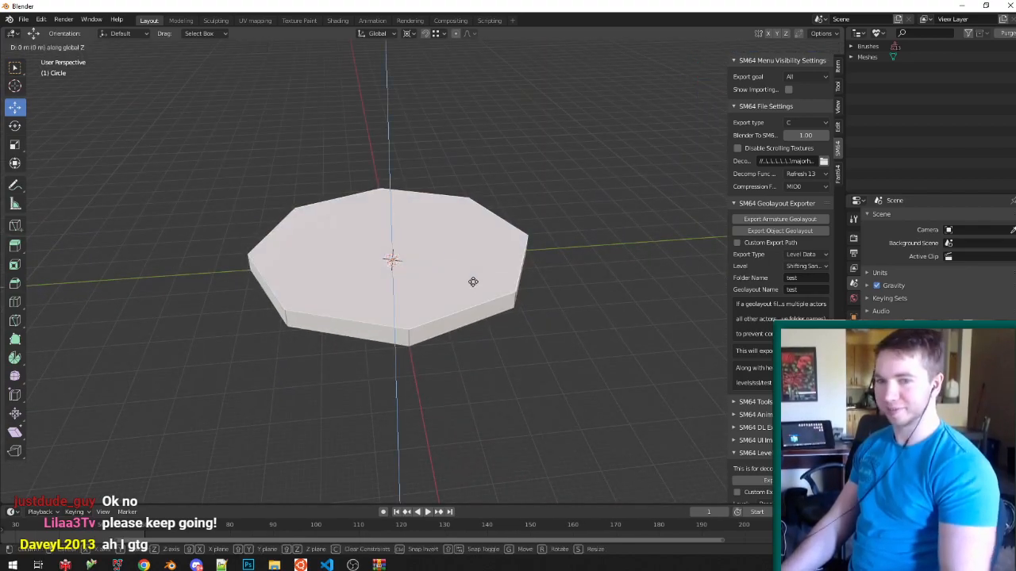
type("50")
key("Return")
middle_click_drag(473, 282, 501, 227)
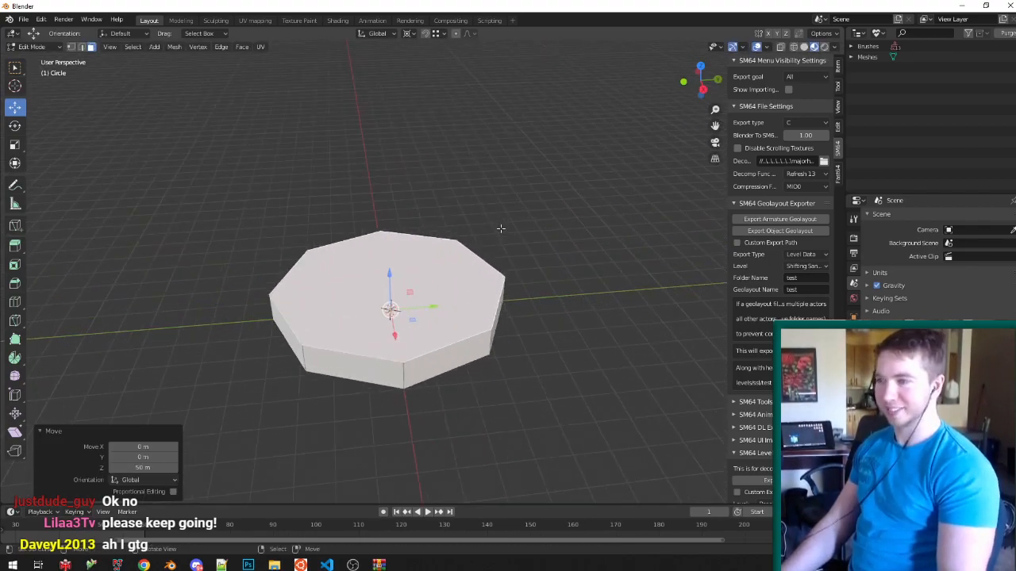
Duplicate the octagon's top face in place and scale the copy horizontally to 0.404, keeping its height.
key("shift+d")
right_click(572, 264)
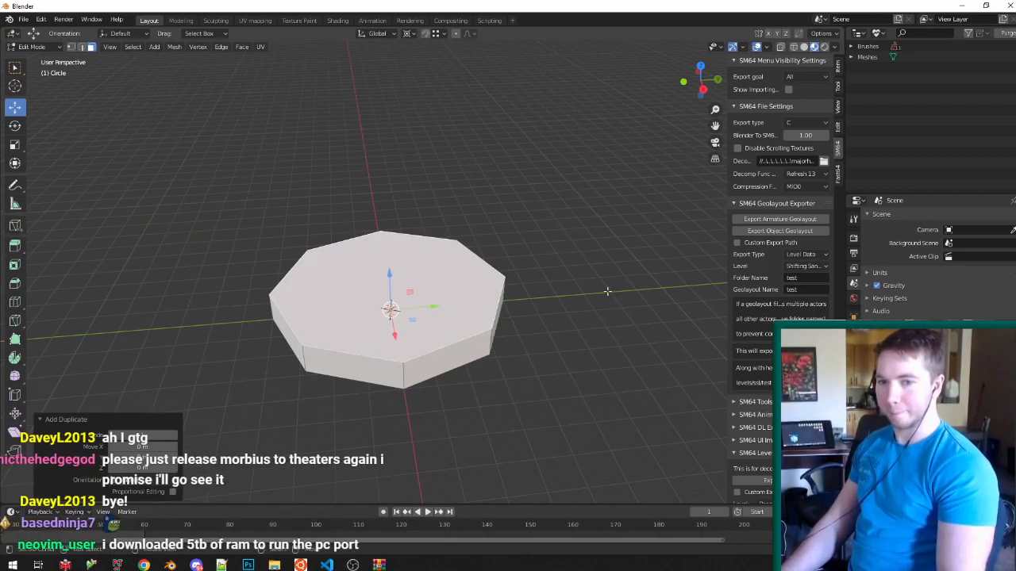
key("s")
key("shift+z")
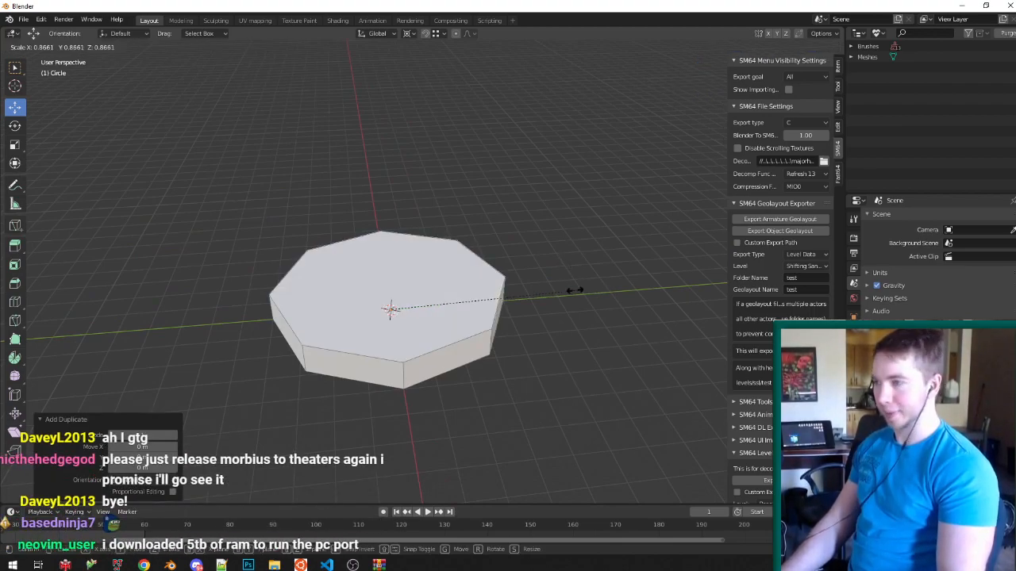
left_click(473, 280)
Extrude the small octagonal face 200 m upward to form a central column.
mouse_move(472, 280)
middle_mouse_down()
mouse_move(453, 254)
mouse_move(461, 268)
middle_mouse_up()
key("e")
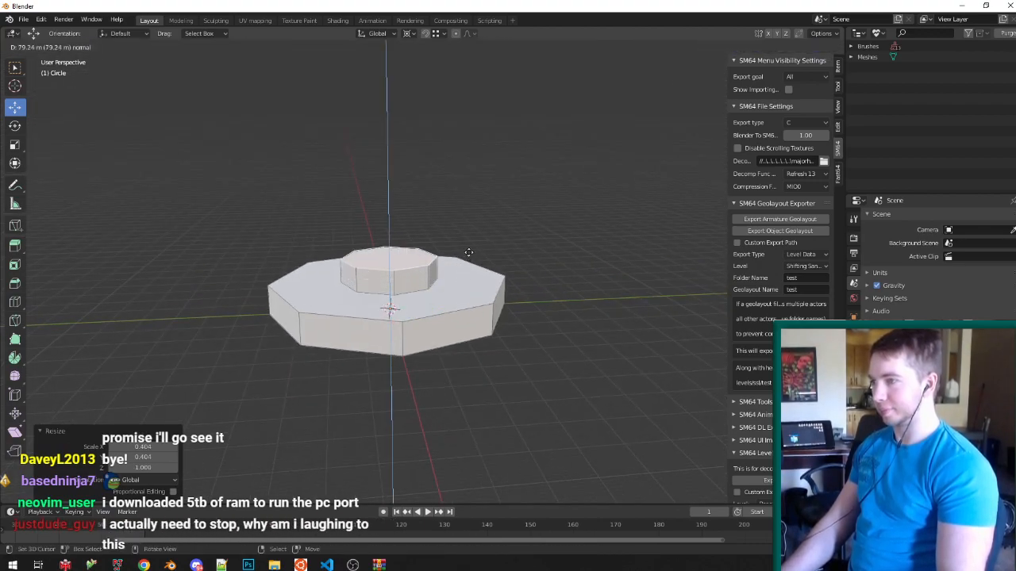
type("200")
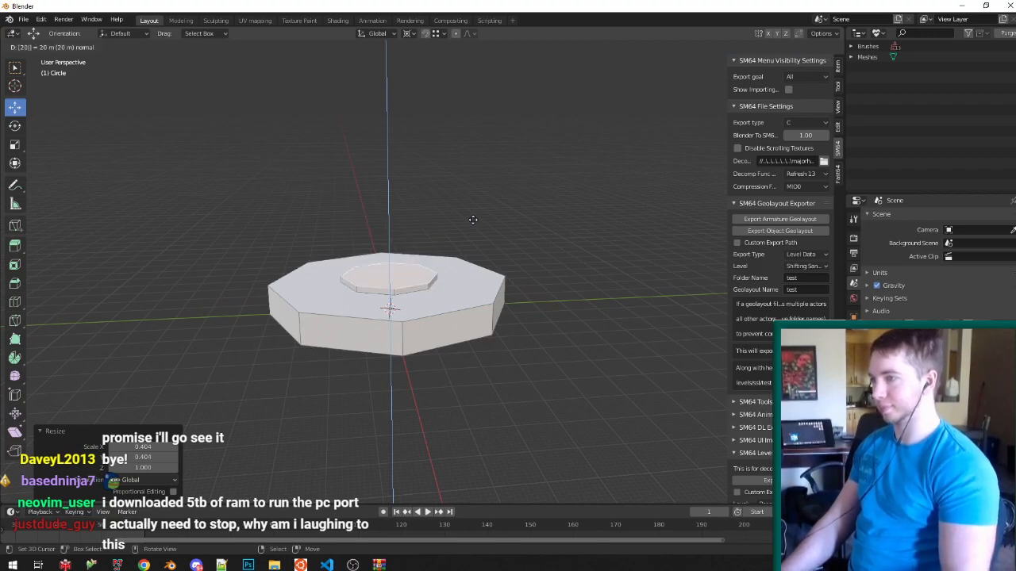
key("Return")
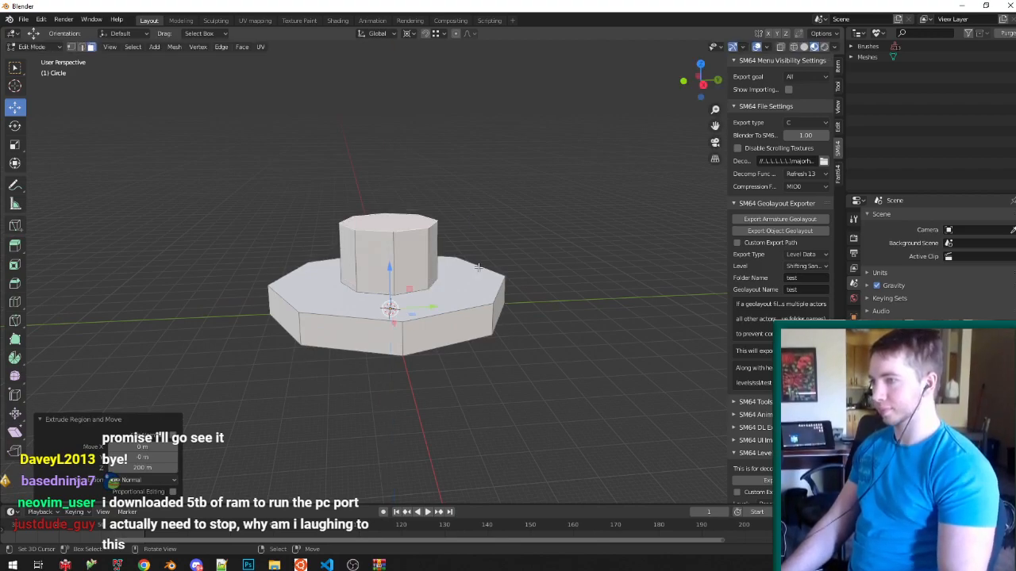
Duplicate the whole base slab in place and raise the copy along Z above the column.
key("alt+a")
key("ctrl+l")
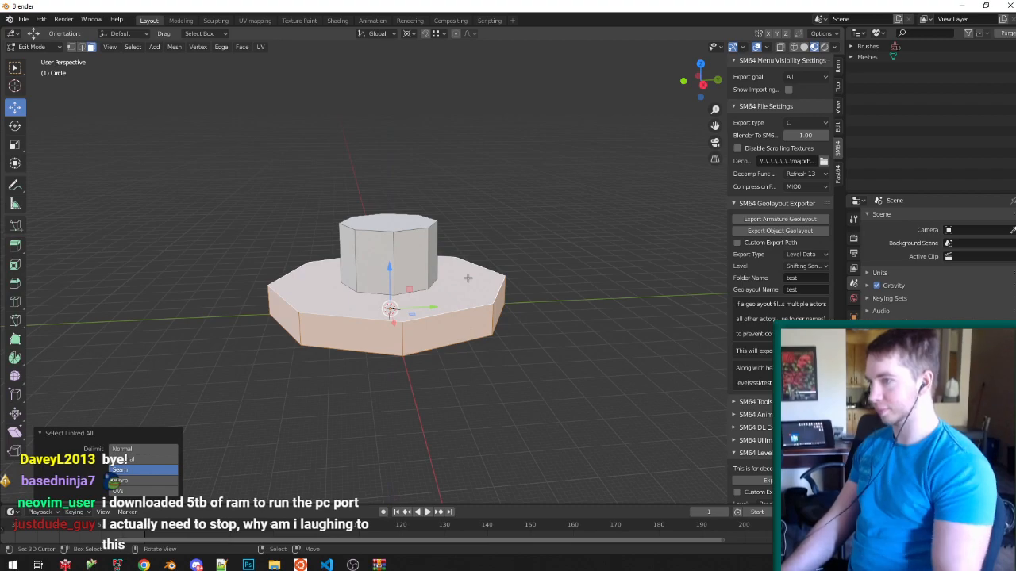
key("shift+d")
right_click(493, 326)
key("g")
key("z")
left_click(476, 145)
Turn on snapping and lower the copied slab about 315 m along Z onto the column's top.
key("shift+Tab")
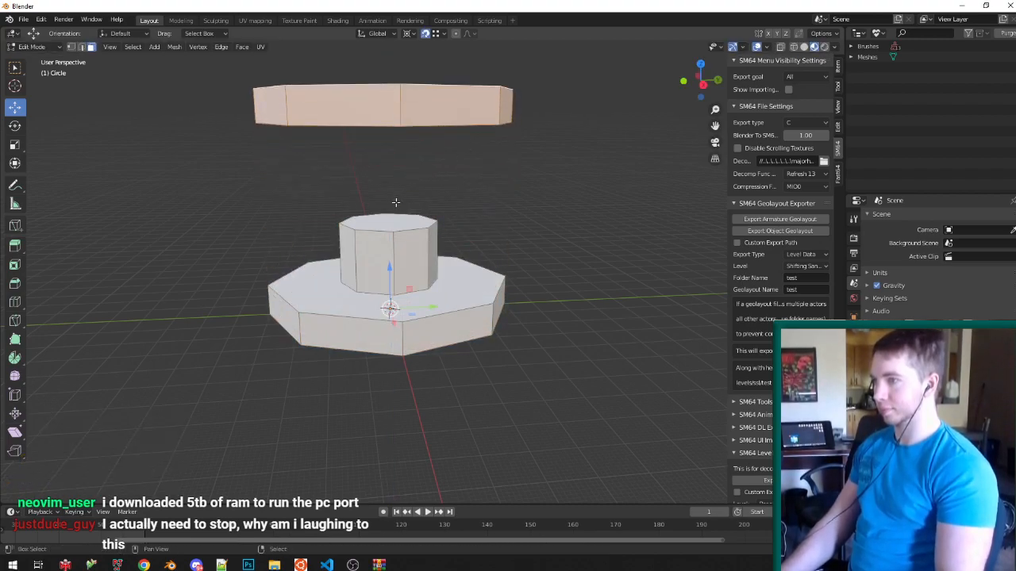
key("g")
key("z")
left_click(402, 229)
key("ctrl+Tab")
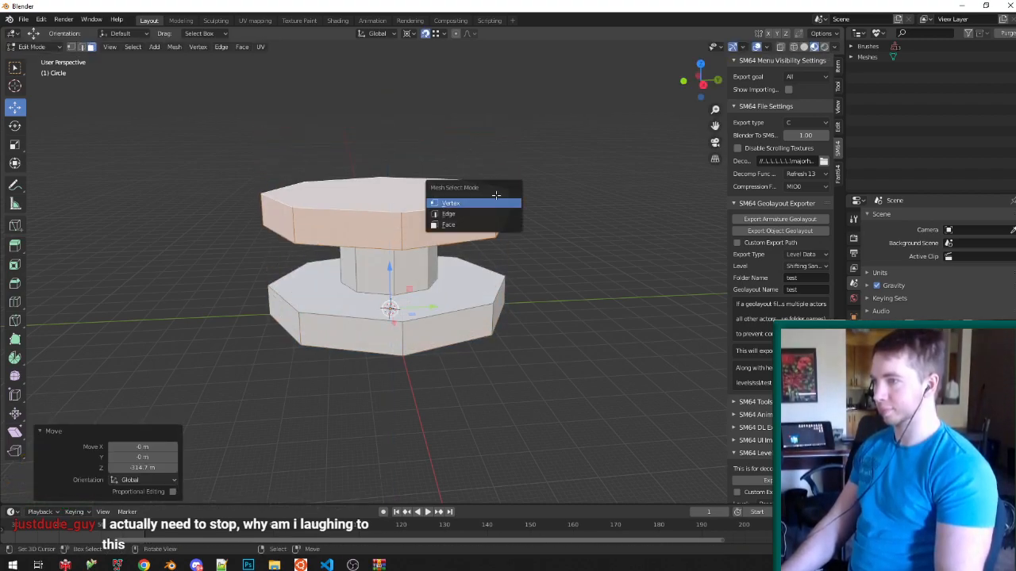
left_click(497, 202)
right_click(497, 202)
key("e")
key("z")
left_click(493, 245)
Select the upper slab's top face, lower it 50 m along Z, and turn snapping off.
key("ctrl+Tab")
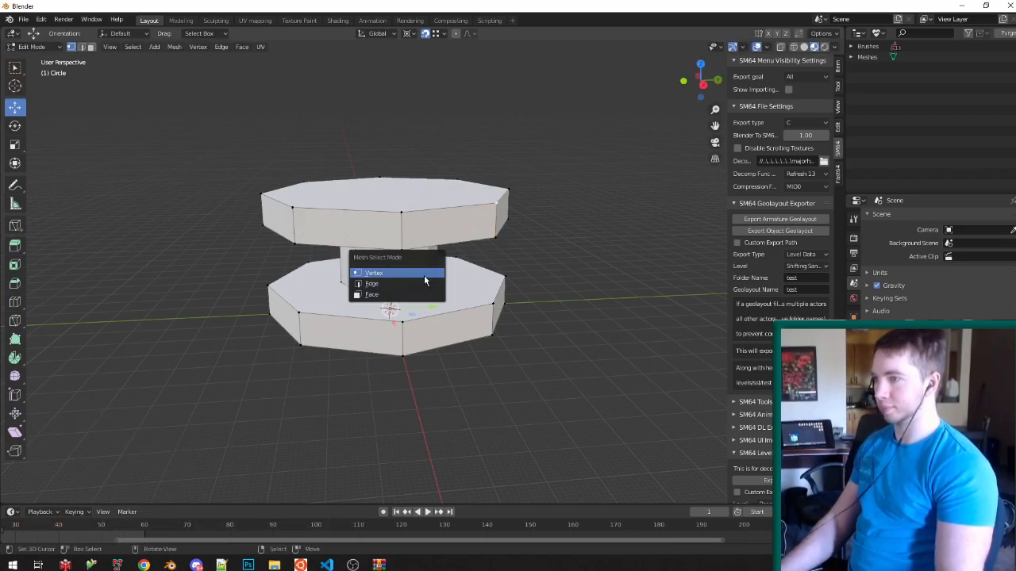
left_click(354, 292)
type("gz50-")
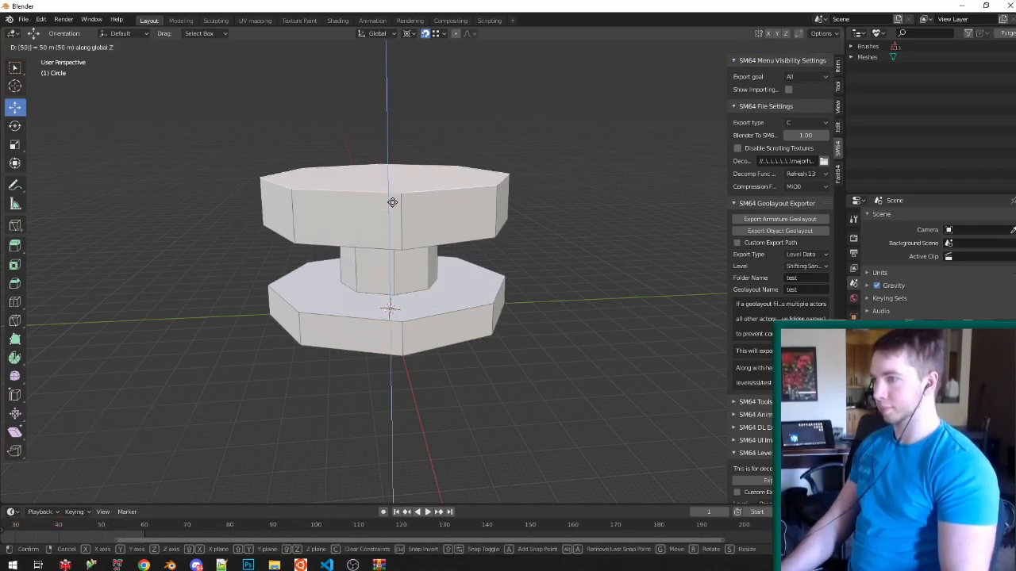
key("Return")
key("shift+Tab")
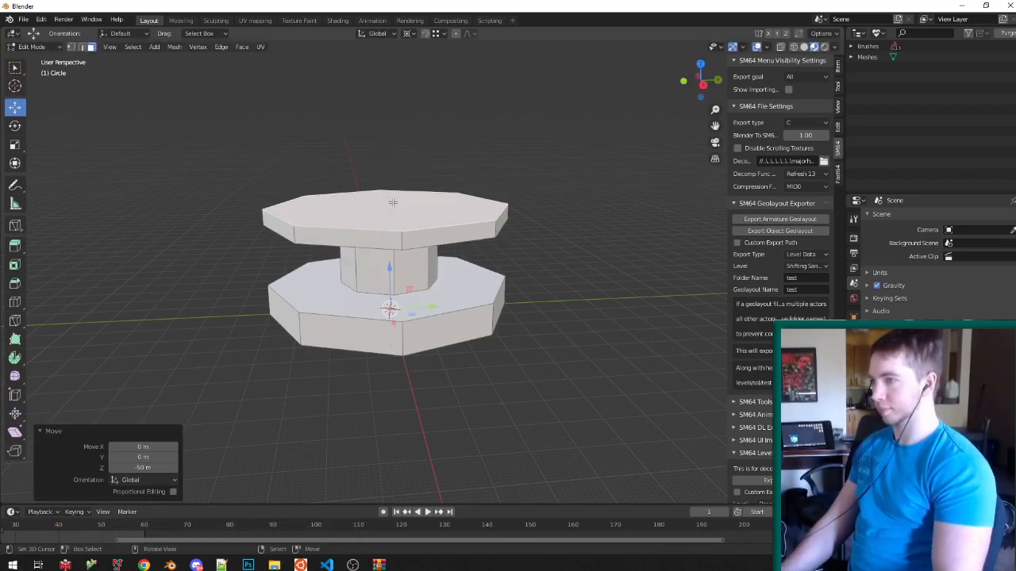
Select the upper slab, the column and the base's top face, and move them down 50 m along Z.
left_click(402, 269, "shift")
key("ctrl+l")
left_click(448, 283, "shift")
type("gz50-")
key("Return")
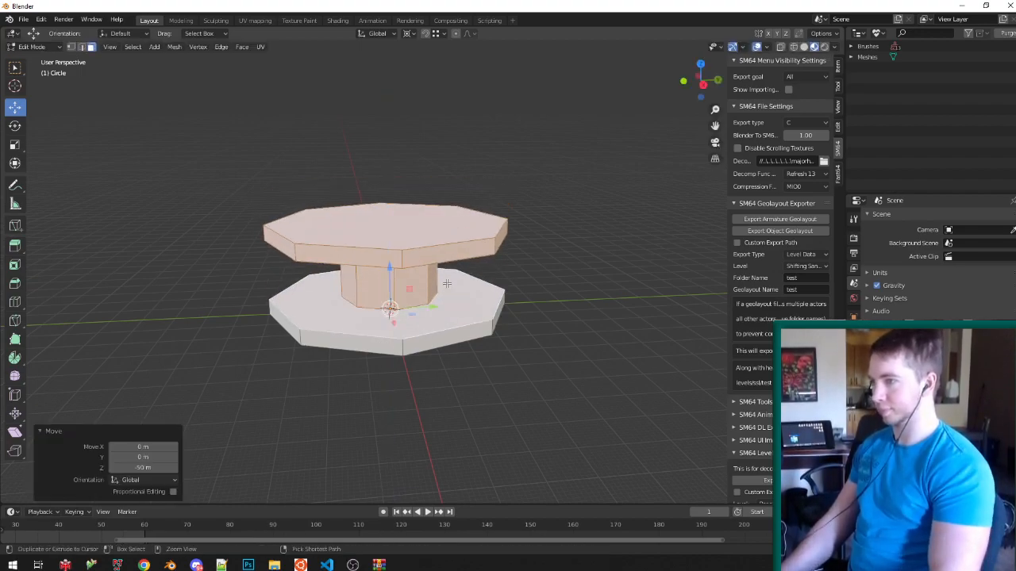
Save the file as boingplatform.blend in the Course 9 folder.
key("ctrl+shift+s")
left_click(387, 500)
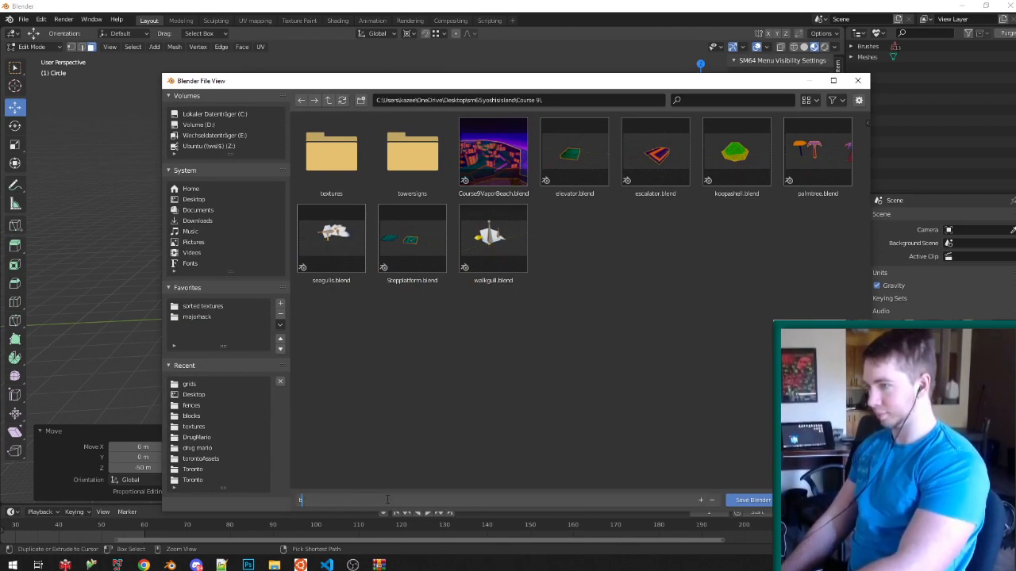
key("Return")
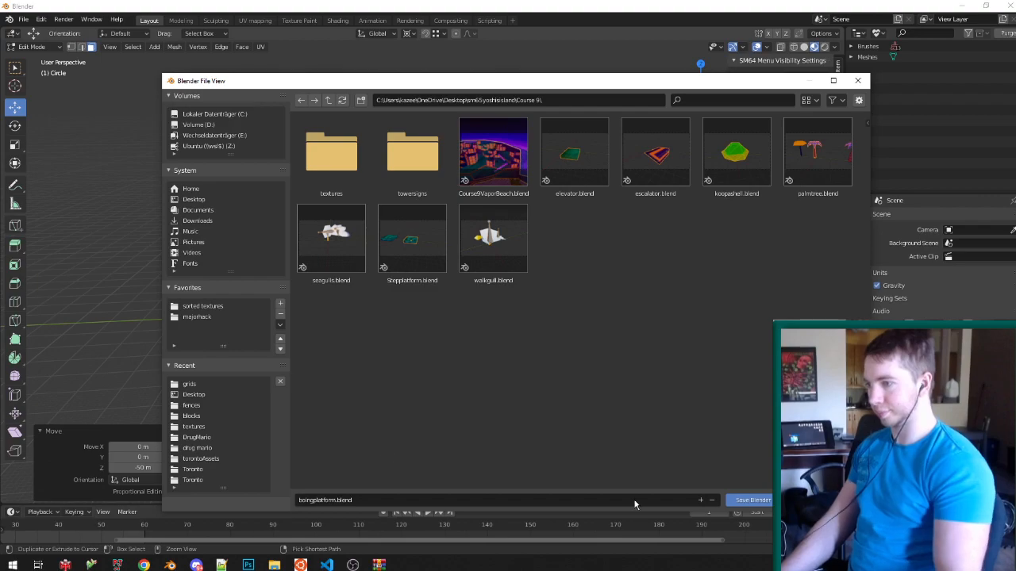
left_click(745, 500)
Delete the underside face of the base slab.
scroll(468, 248, "up", 2)
key("Tab")
middle_click_drag(419, 263, 402, 240)
key("Tab")
scroll(383, 290, "up", 1)
middle_click_drag(383, 292, 388, 235)
left_click(386, 257)
key("x")
key("f")
Select the upper slab's underside face and collapse it to its centre by scaling X and Y to 0.
middle_click_drag(423, 145, 391, 213)
scroll(407, 215, "down", 2)
key("ctrl+Tab")
left_click(344, 204)
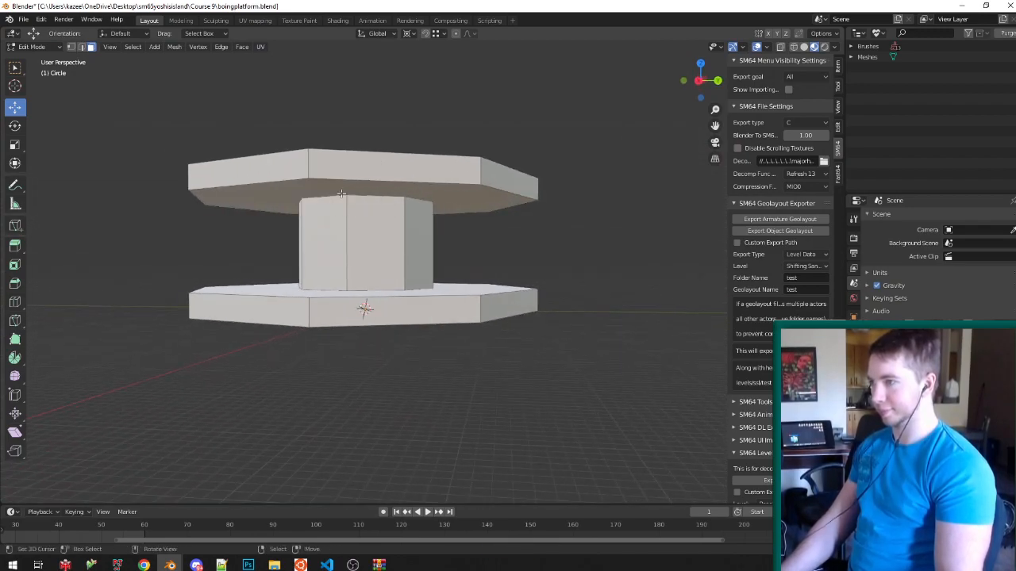
left_click(341, 193)
key("s")
key("shift+z")
key("0")
key("Return")
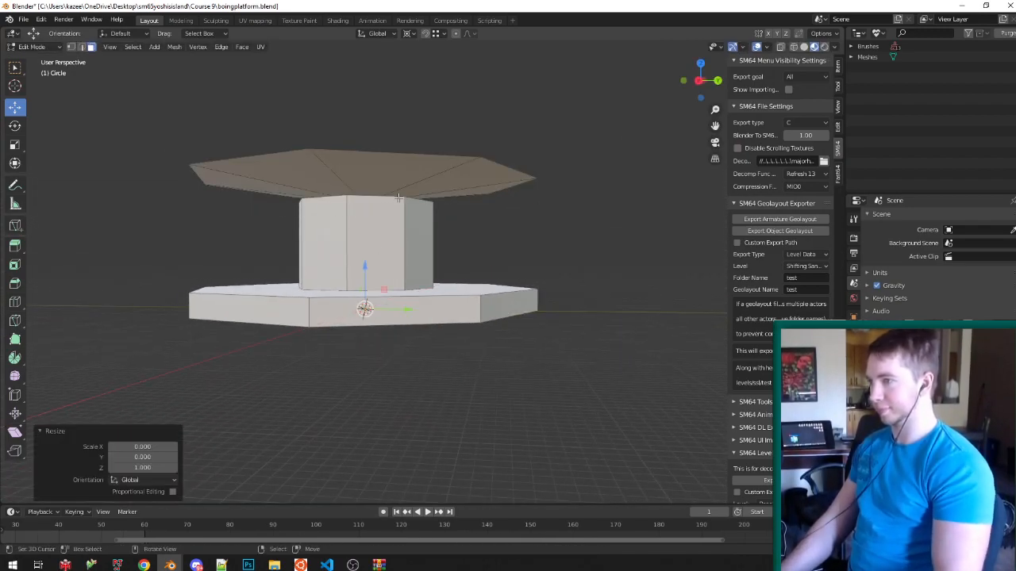
Collapse the base slab's top face to its centre by scaling X and Y to 0.
middle_click_drag(368, 228, 385, 258)
left_click(429, 327)
key("s")
key("shift+z")
key("0")
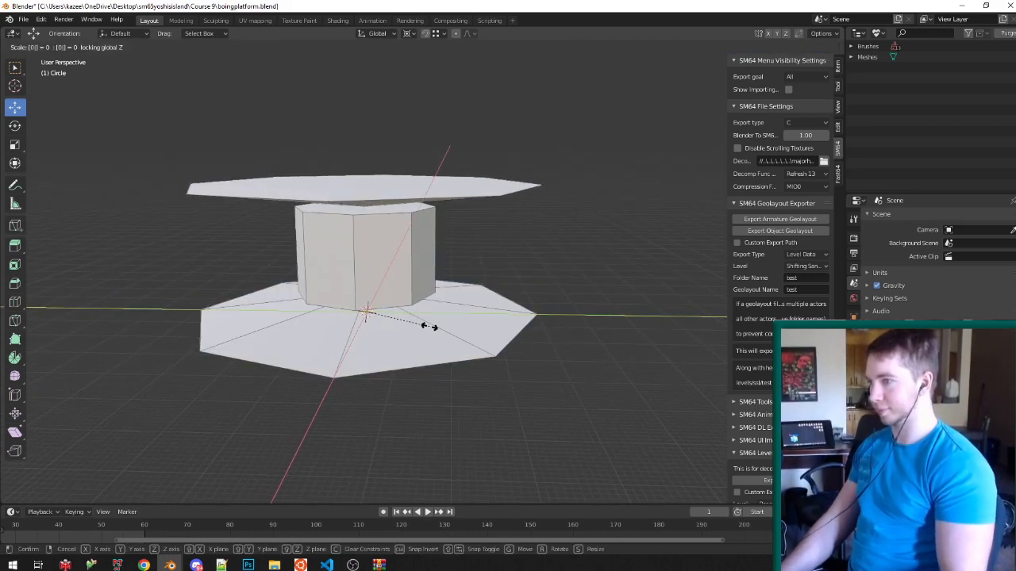
key("Return")
Select the whole mesh and merge its overlapping vertices by distance.
middle_click_drag(429, 326, 406, 281)
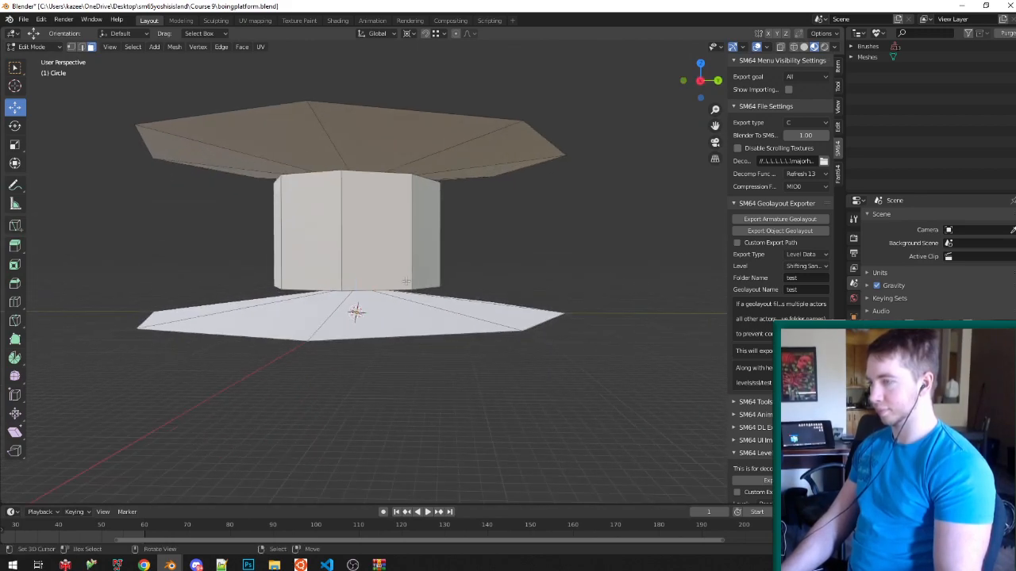
key("a")
key("m")
left_click(406, 281)
In wireframe, select the centre points of the upper and lower discs and scale them toward each other to 0.625.
key("z")
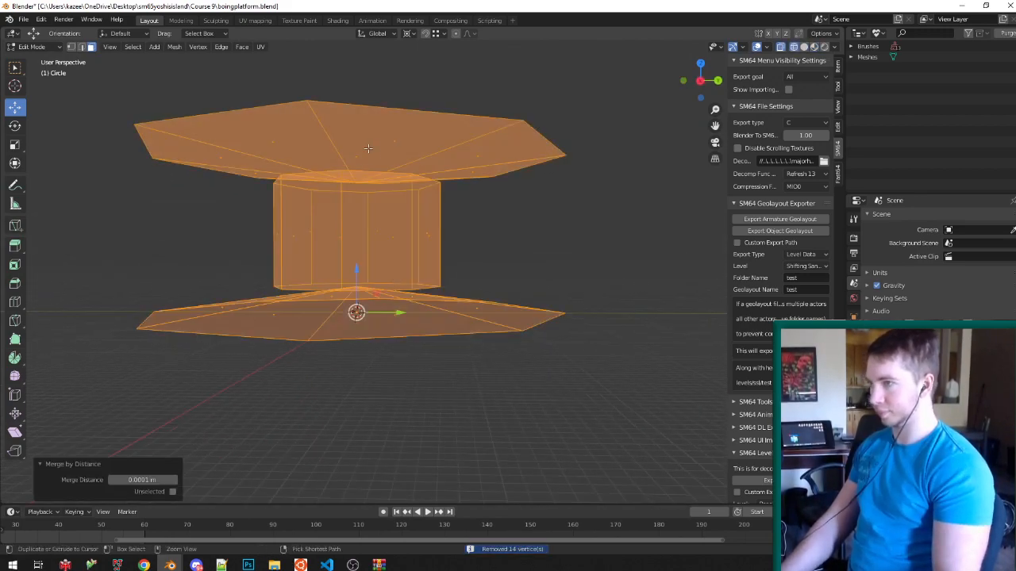
key("ctrl+Tab")
left_click(356, 127)
right_click(376, 182)
right_click(357, 186)
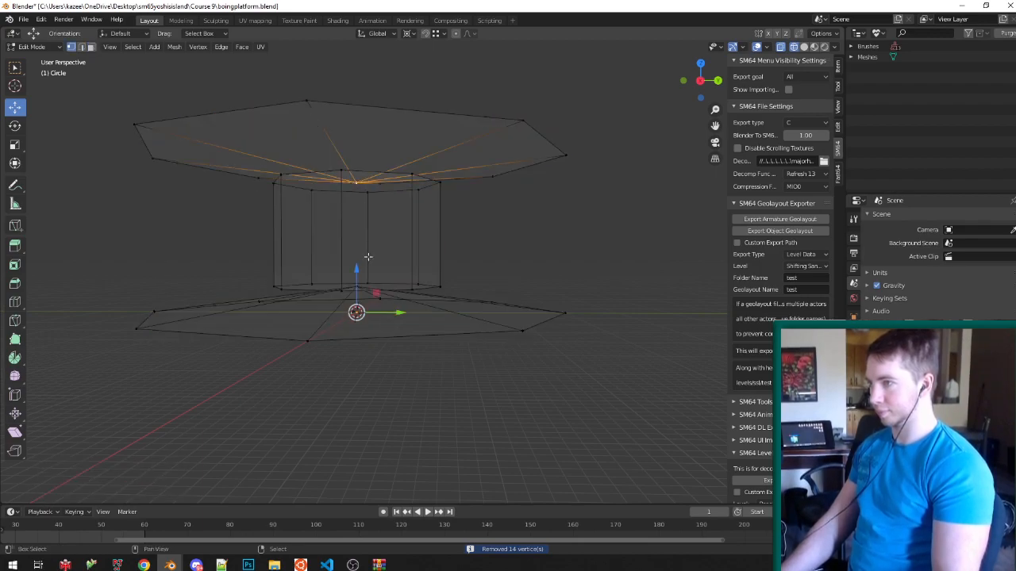
right_click(357, 281, "shift")
key("s")
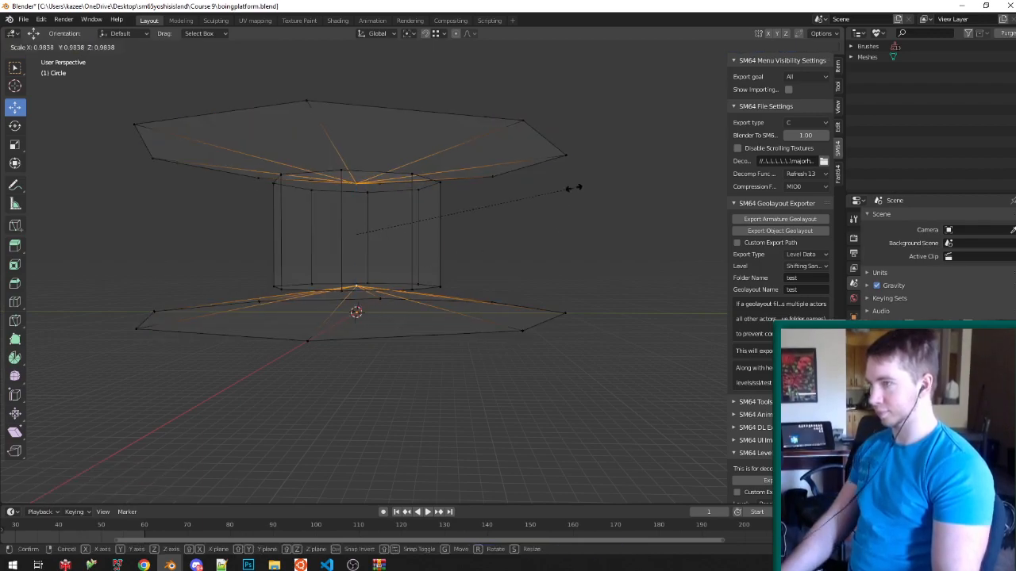
left_click(496, 216)
key("z")
key("alt+z")
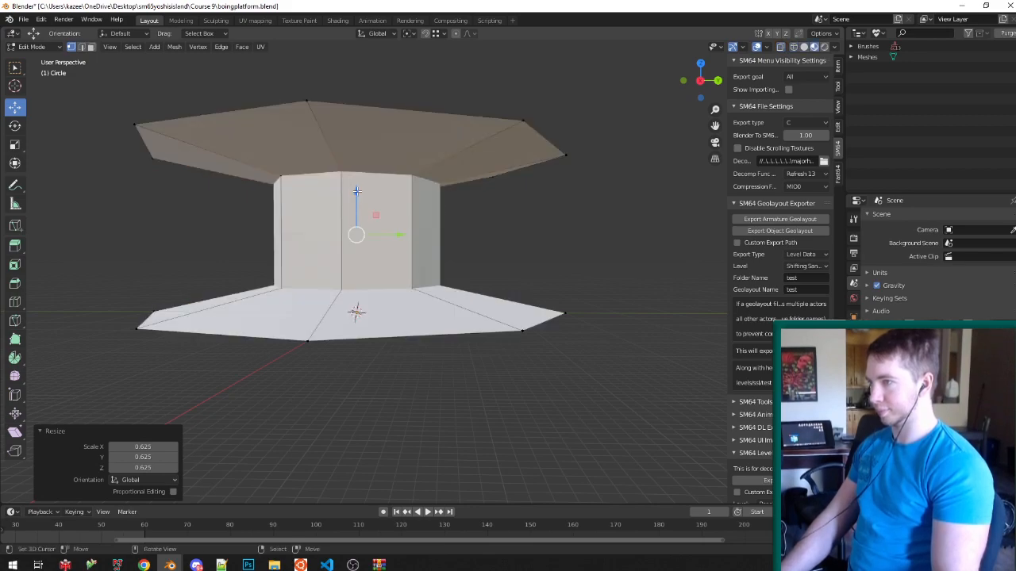
Select the whole central column, scale it horizontally to 0.865, and save the file.
key("ctrl+Tab")
left_click(323, 307)
right_click(347, 238)
key("ctrl+l")
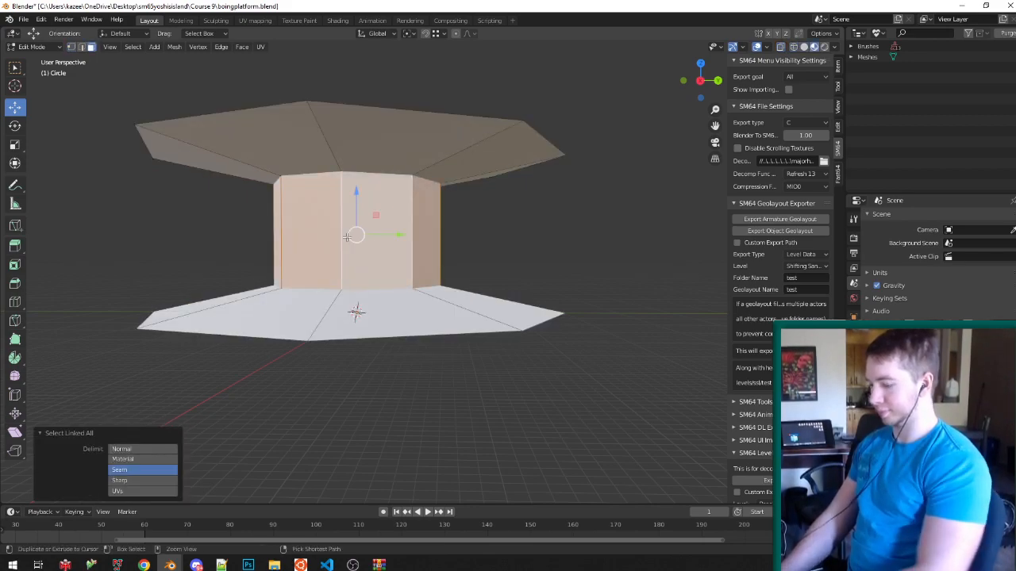
middle_click_drag(489, 212, 497, 230)
key("s")
key("shift+z")
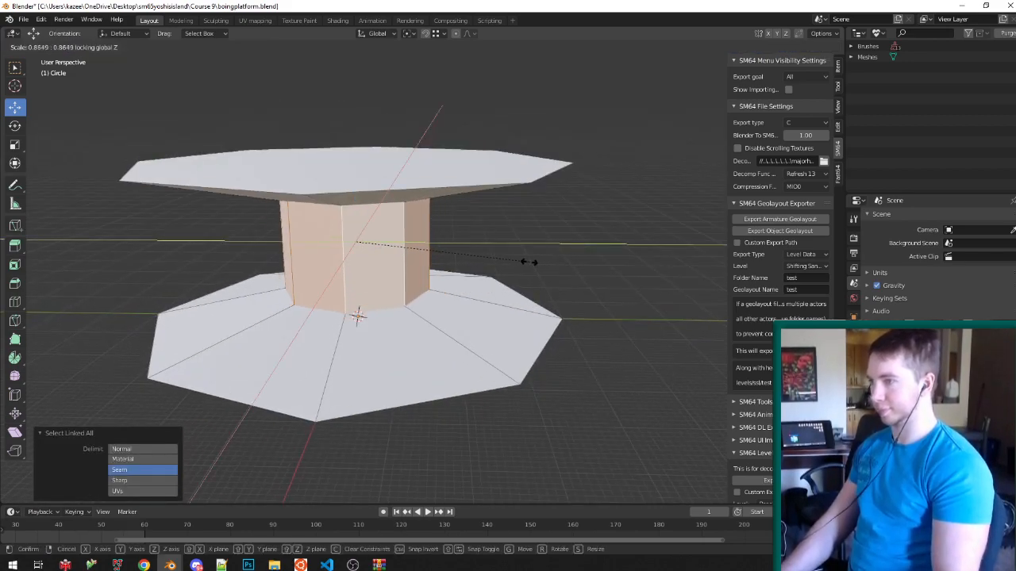
left_click(527, 262)
key("ctrl+s")
Duplicate the whole upper disc about 208 m down along Z and scale the copy horizontally to 0.677.
key("ctrl+Tab")
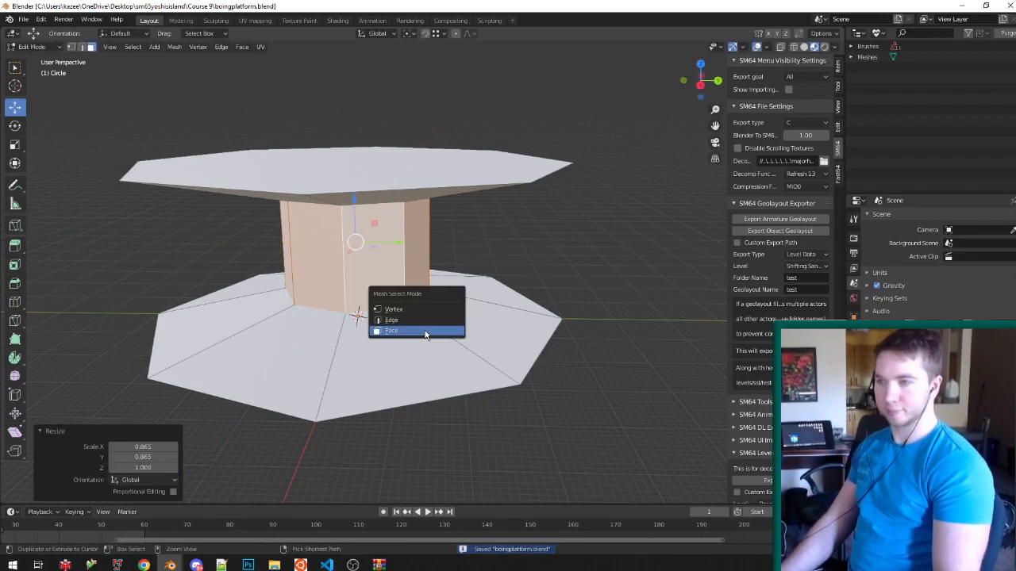
left_click(414, 331)
left_click(399, 163)
key("ctrl+l")
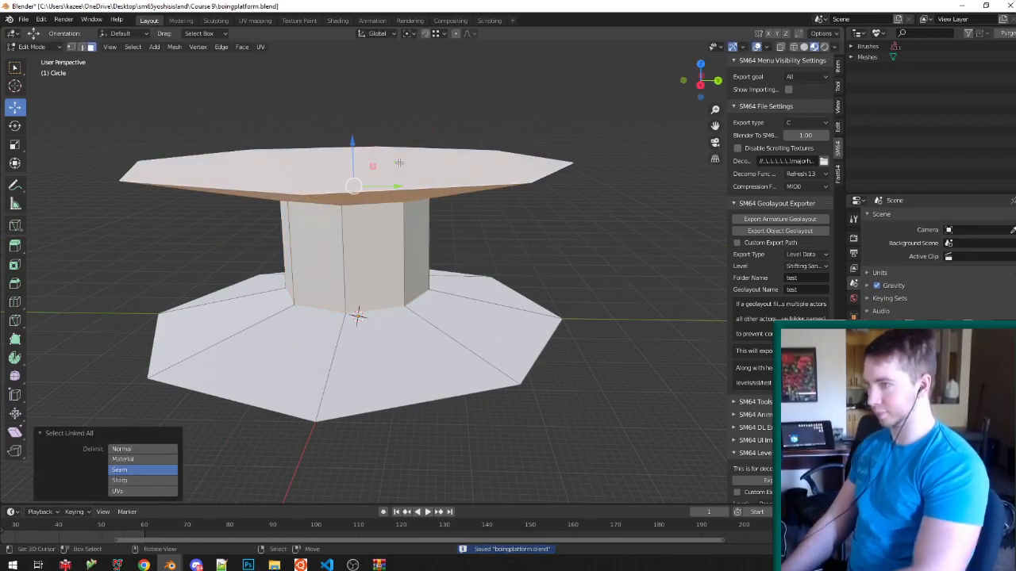
key("shift+d")
key("z")
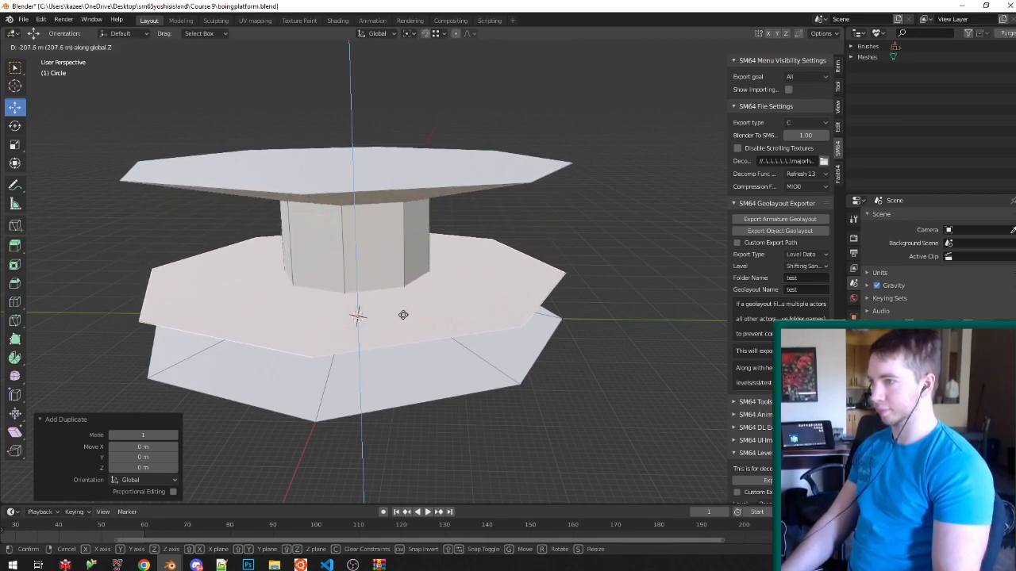
left_click(404, 316)
key("s")
key("shift+z")
left_click(535, 302)
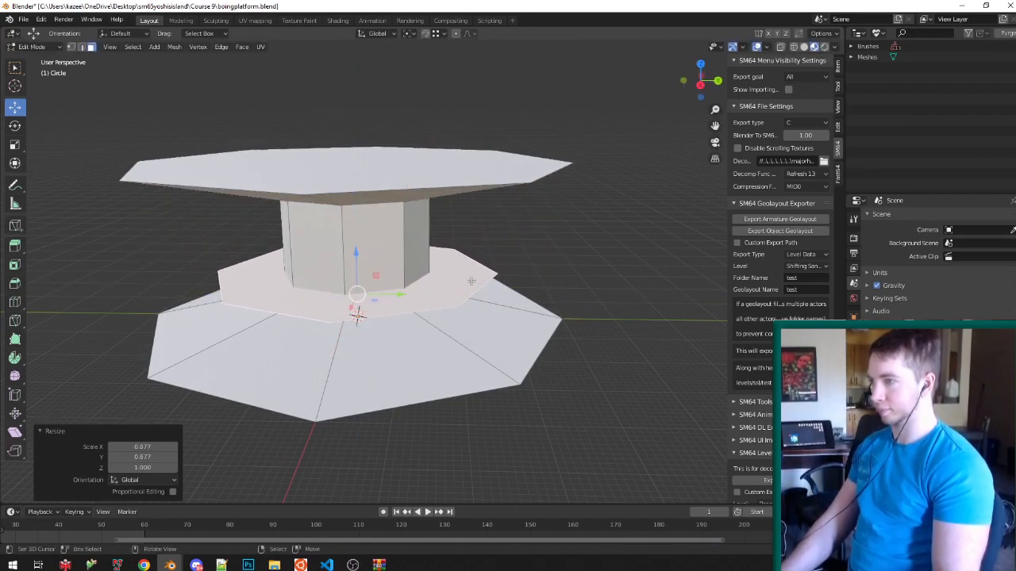
Poke the small disc copy's top face and show the mesh in wireframe.
middle_click_drag(433, 286, 429, 256)
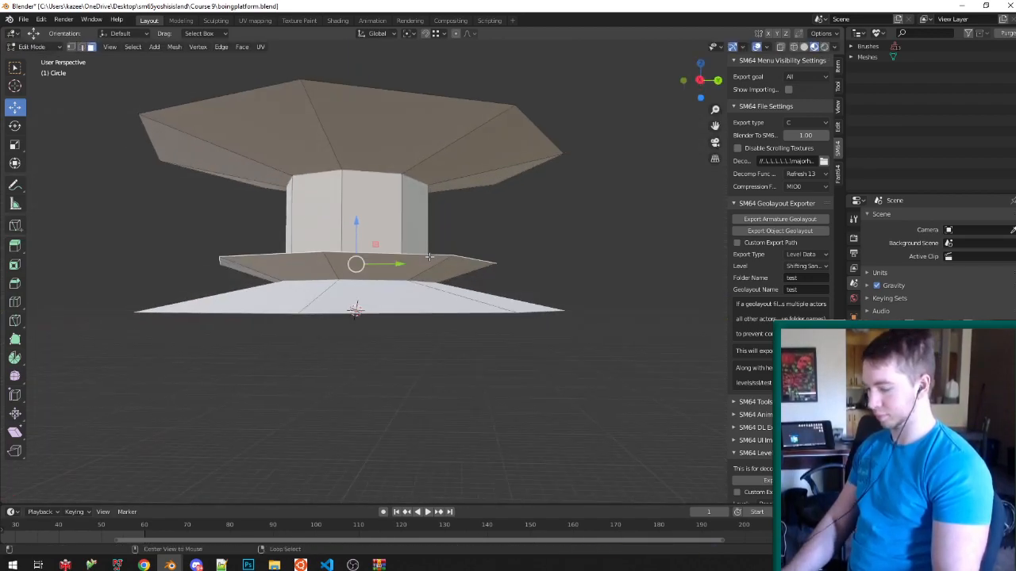
key("alt+p")
key("z")
key("z")
Select the poked face's centre vertex and set its move along Z to 87.54 m upward.
key("ctrl+Tab")
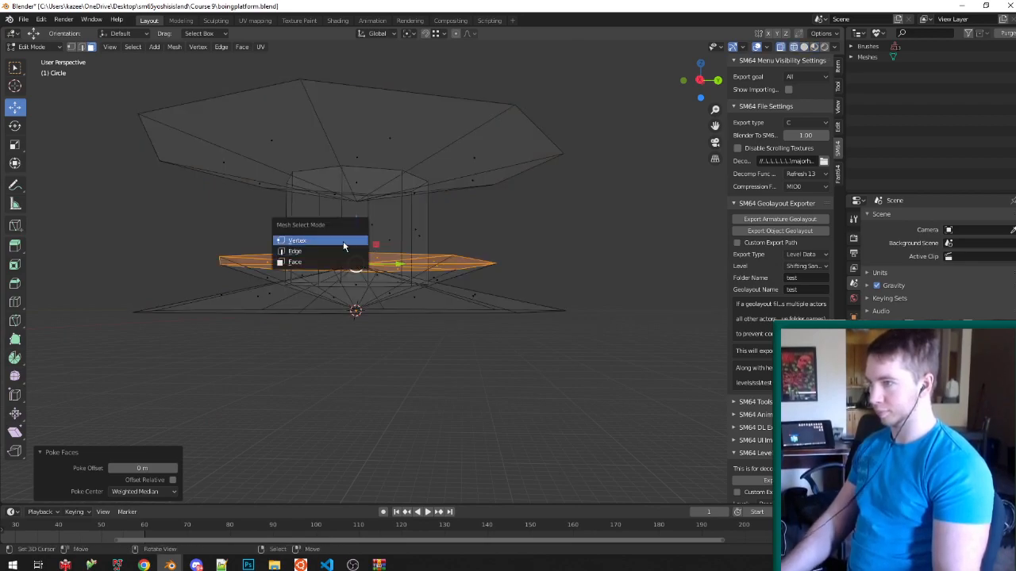
left_click(343, 244)
middle_click_drag(344, 248, 353, 261)
right_click(354, 266)
scroll(356, 265, "up", 1)
right_click(356, 266)
middle_click_drag(377, 299, 369, 297)
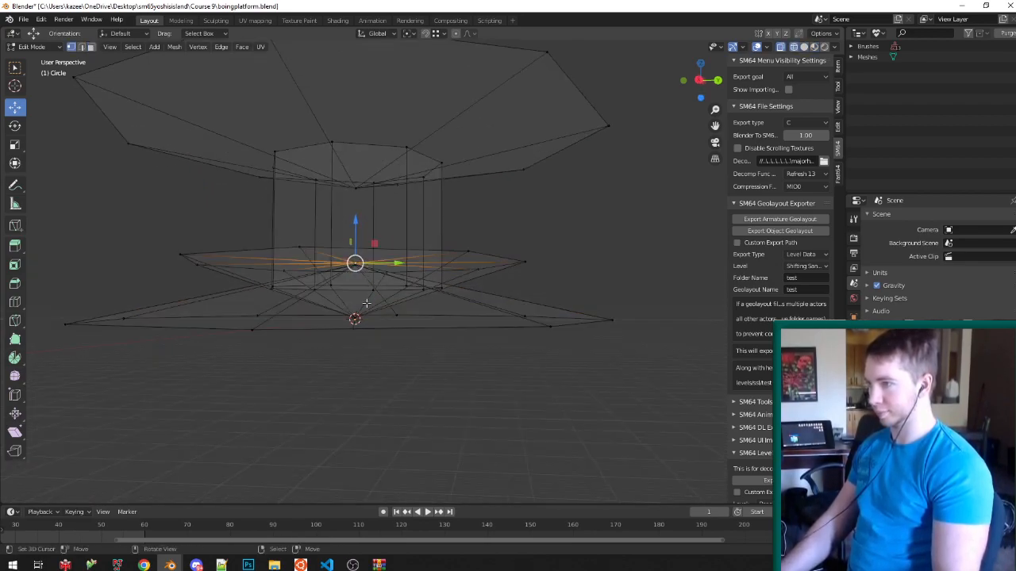
key("g")
left_click(343, 326, "ctrl")
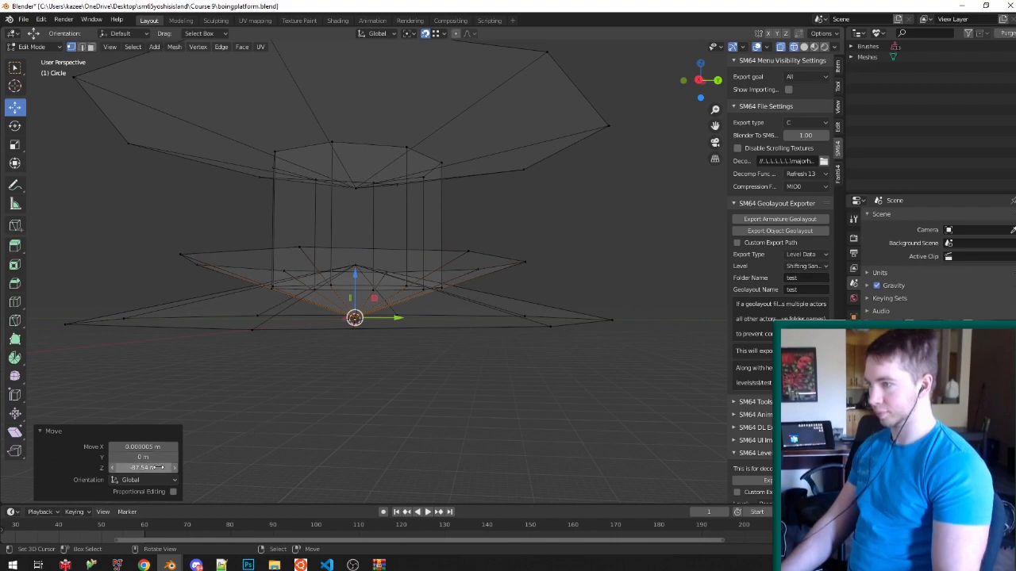
key("Return")
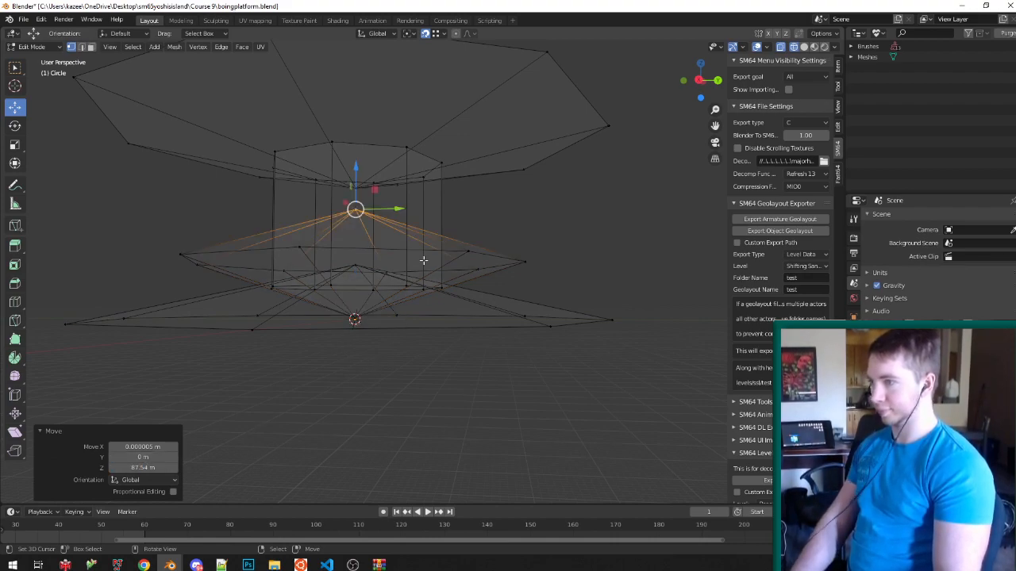
Select the whole small disc, flatten it along Z, and raise it about 55 m along the column.
key("ctrl+l")
key("s")
key("z")
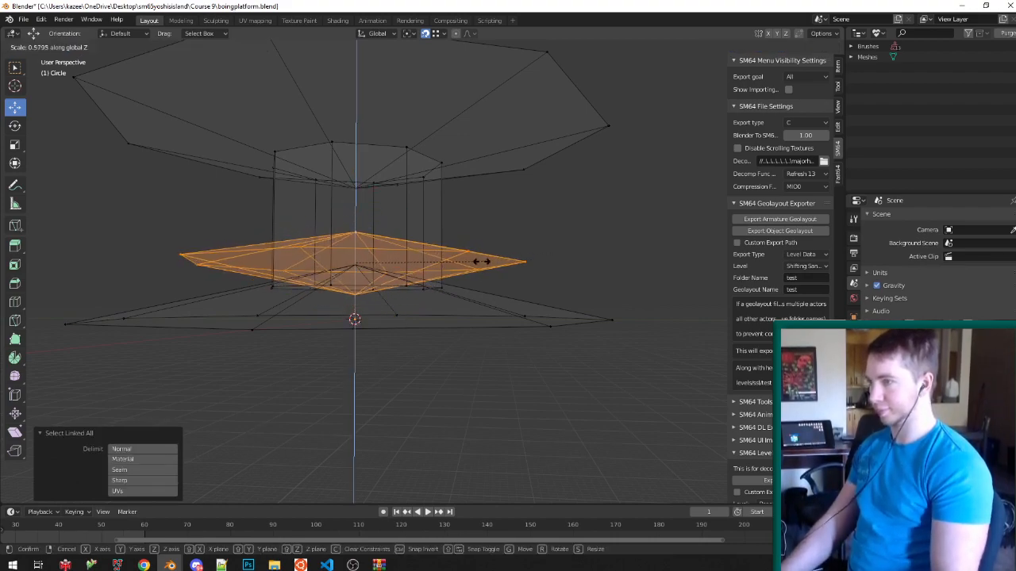
left_click(441, 262)
key("g")
key("z")
left_click(376, 250)
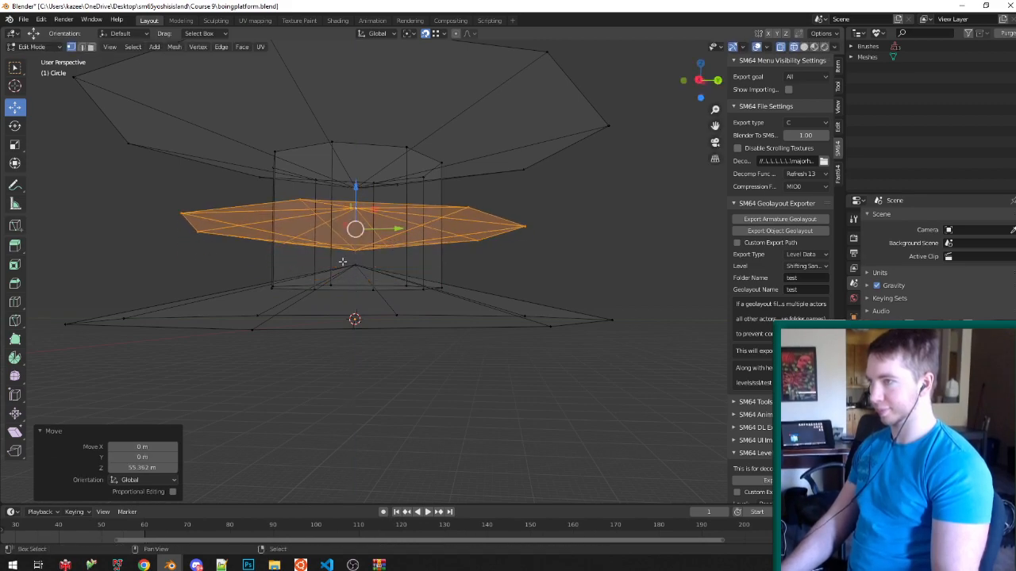
Lower the selected small disc about 23.6 m along Z.
key("g")
key("z")
left_click(348, 256)
middle_click_drag(400, 233, 406, 251)
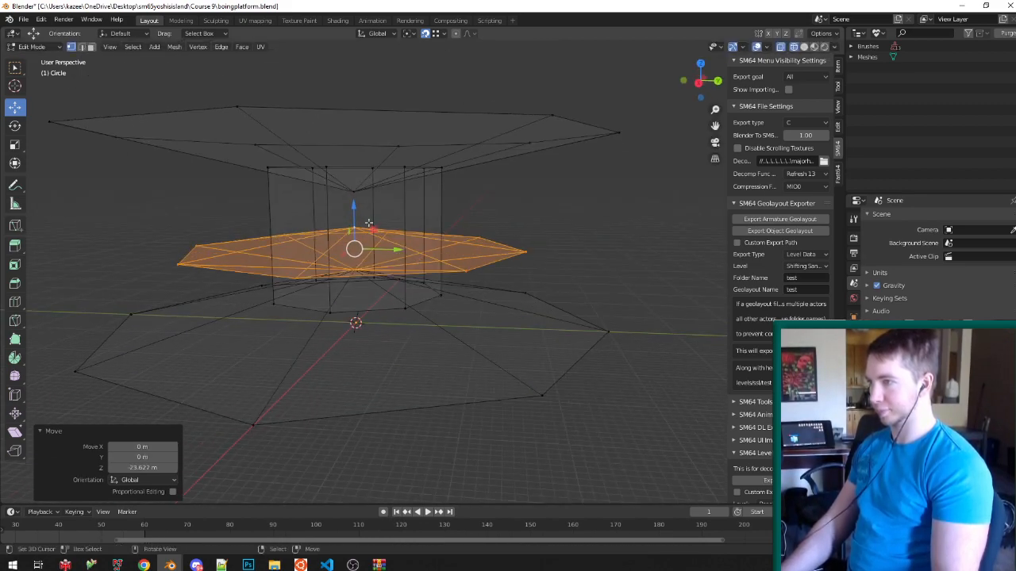
Duplicate the small disc about 56.2 m up along Z and show the mesh shaded instead of in wireframe.
key("g")
key("z")
left_click(352, 195)
middle_click_drag(352, 195, 377, 199)
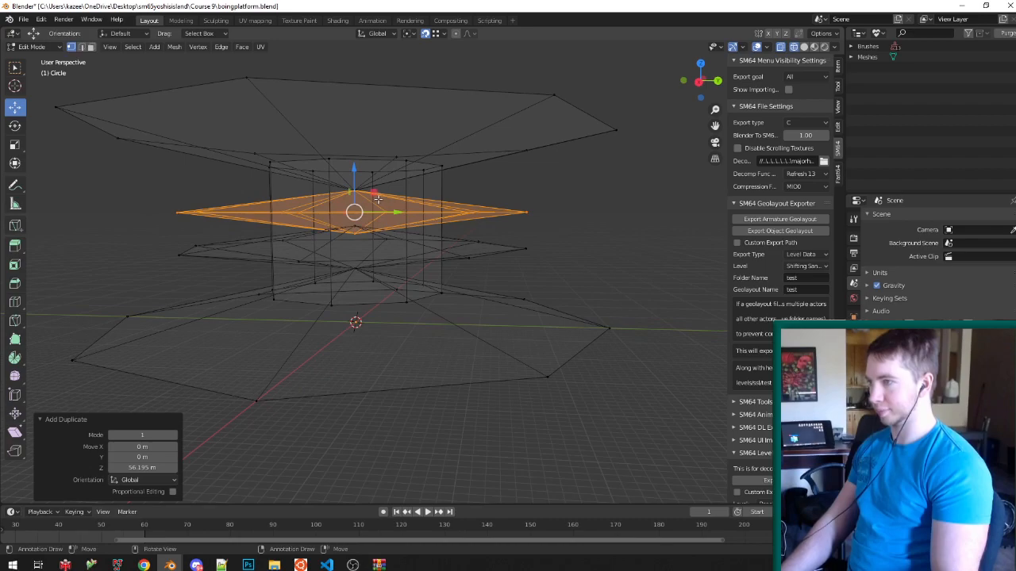
key("shift+z")
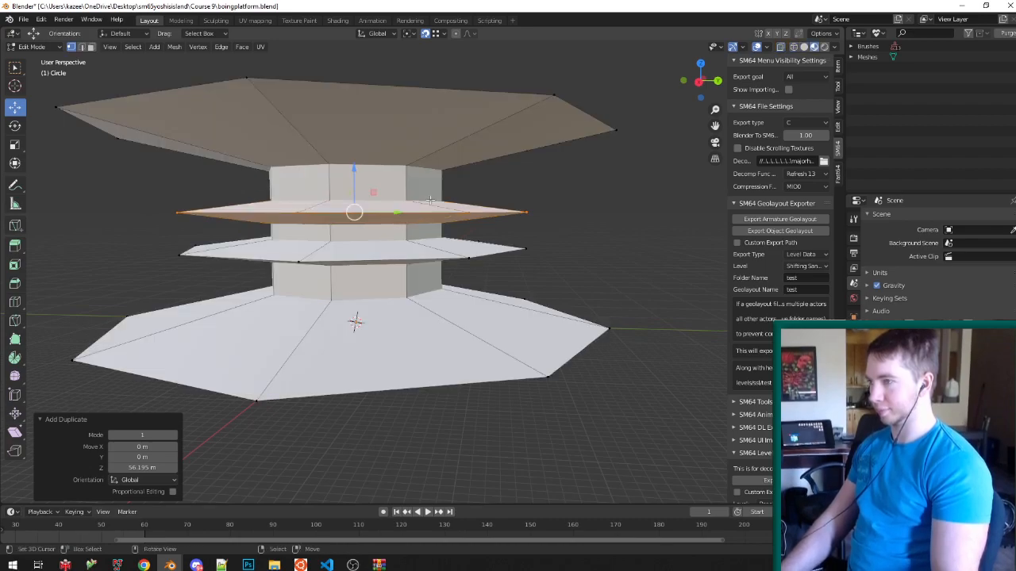
Select both small discs entirely and stretch them along Z to about twice their spread.
left_click(472, 262, "shift")
key("ctrl+l")
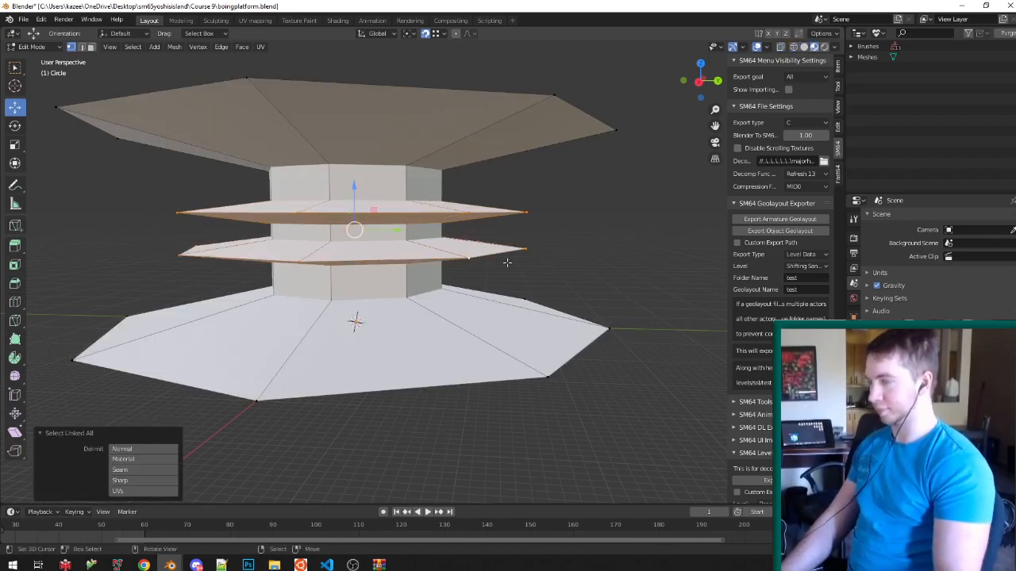
key("s")
key("z")
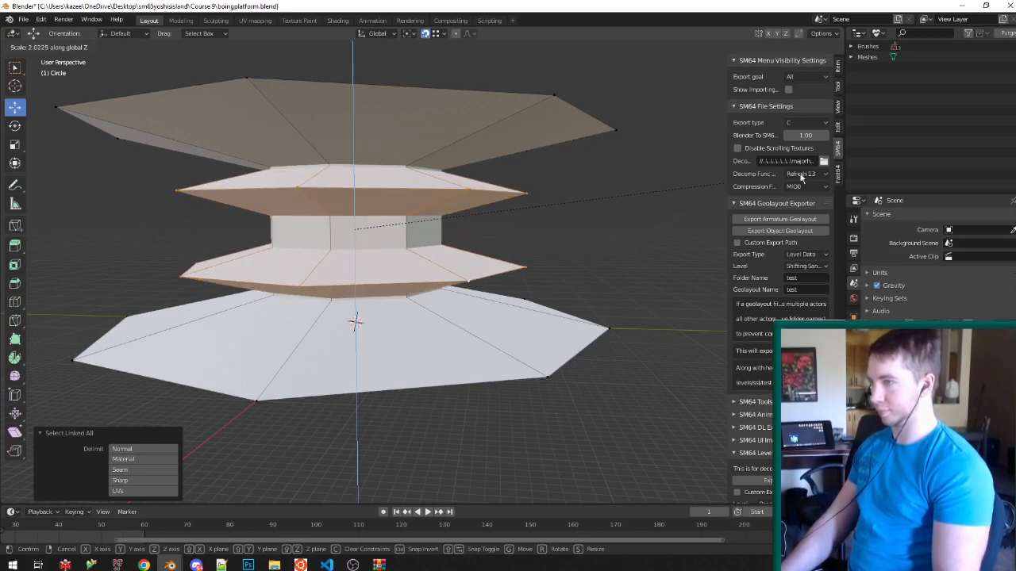
left_click(608, 238)
Select the whole lower small disc and move it 10 m up along Z.
left_click(468, 280)
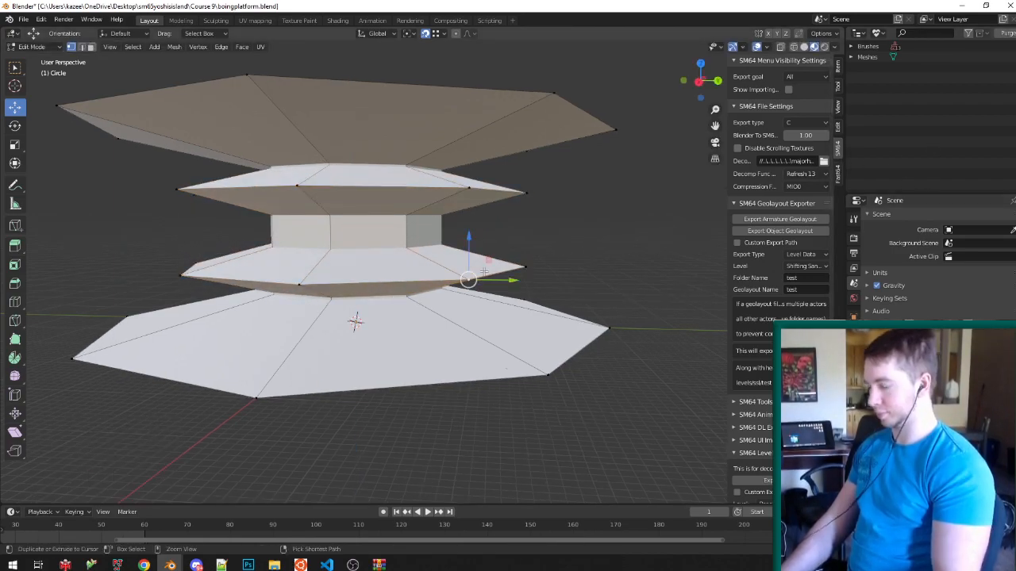
key("ctrl+l")
key("g")
key("z")
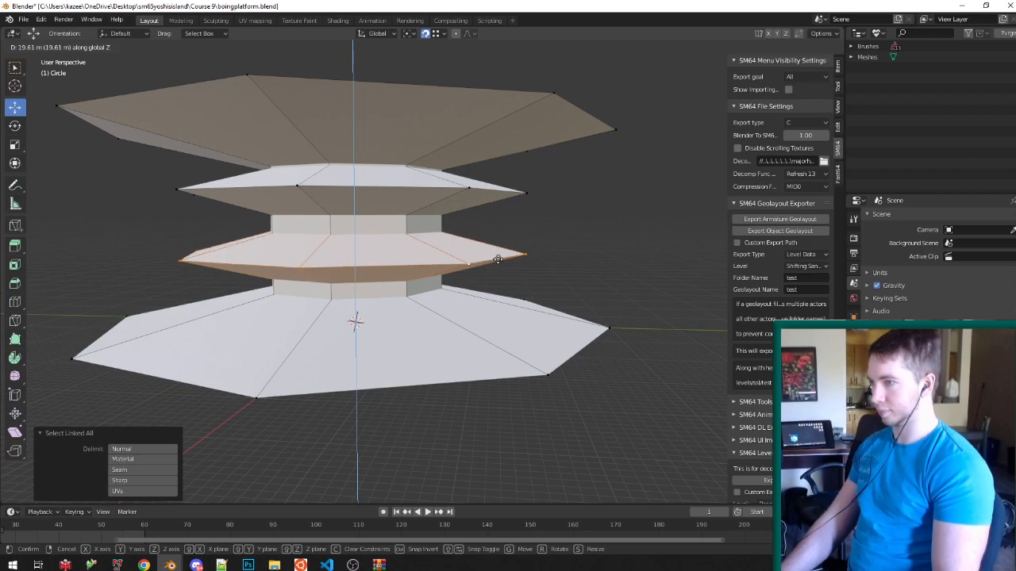
type("10")
key("Return")
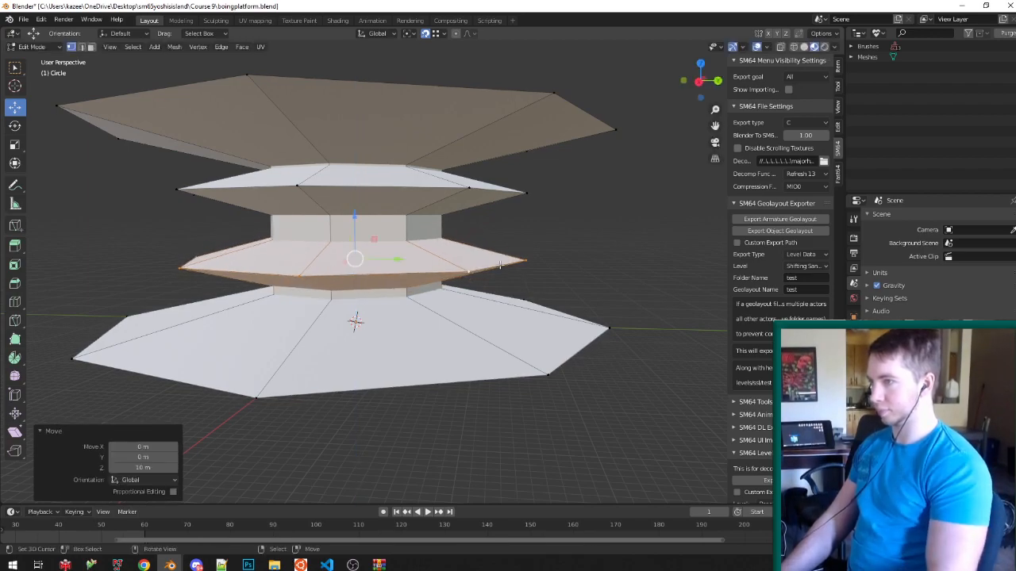
Select the whole upper small disc, move it -10 m along Z, and save the file.
left_click(506, 182)
left_click(512, 187)
key("ctrl+l")
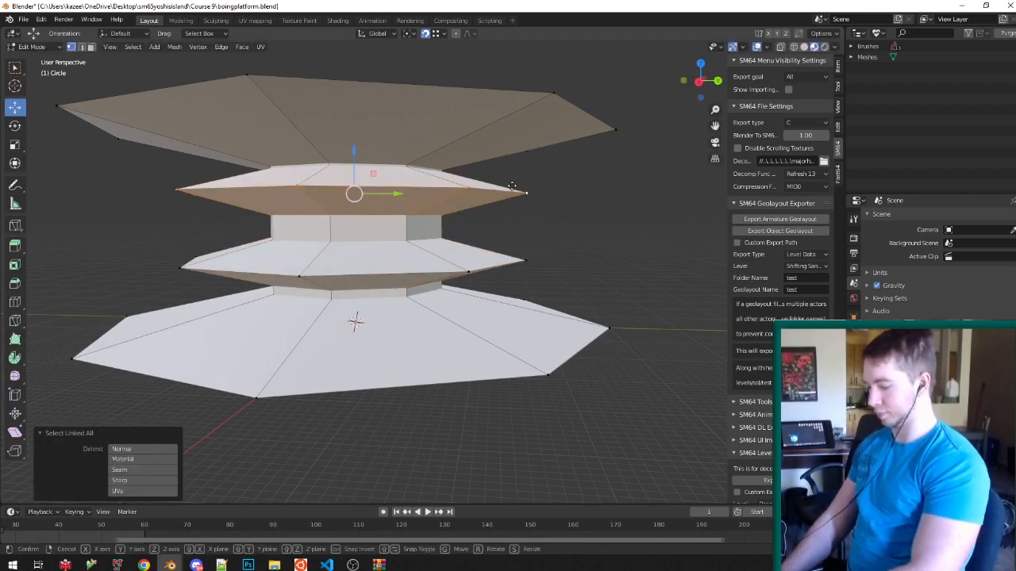
type("gz-10")
key("Return")
key("ctrl+s")
Select the outer vertex loop of the large bottom disc and delete it.
scroll(512, 185, "down", 4)
middle_click_drag(512, 186, 405, 296)
scroll(506, 258, "up", 3)
scroll(440, 254, "up", 2)
right_click(446, 331)
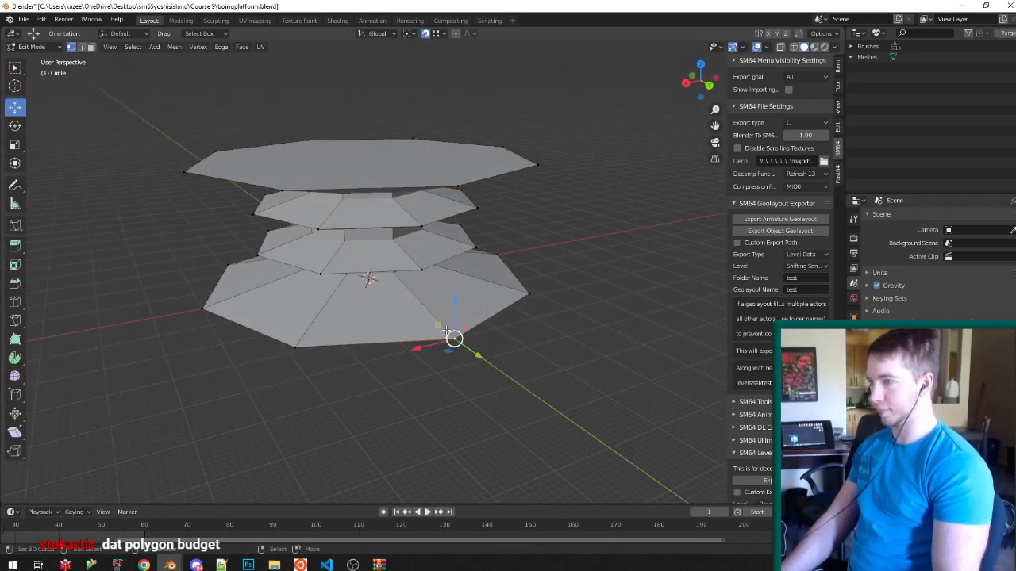
right_click(446, 330, "alt")
key("x")
left_click(446, 330)
middle_click_drag(269, 288, 352, 284)
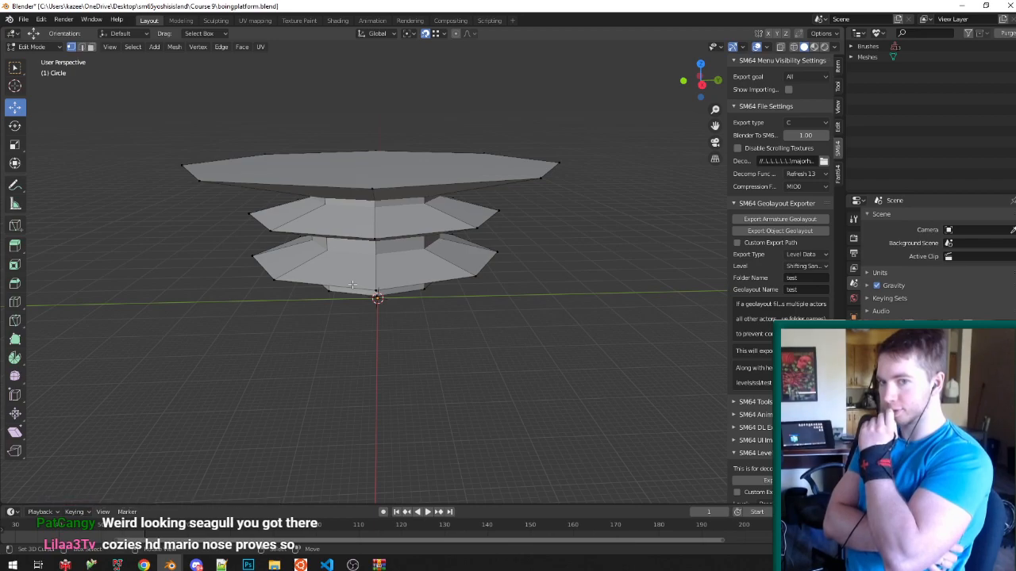
Delete the centre vertex under the large upper disc, working in wireframe.
mouse_move(352, 163)
middle_mouse_down()
mouse_move(347, 108)
mouse_move(359, 147)
middle_mouse_up()
key("shift+z")
left_click(393, 213)
key("x")
left_click(394, 214)
Extrude the flat upper disc into a thick octagonal slab and select the whole slab.
left_click(438, 143)
key("ctrl+l")
key("shift+z")
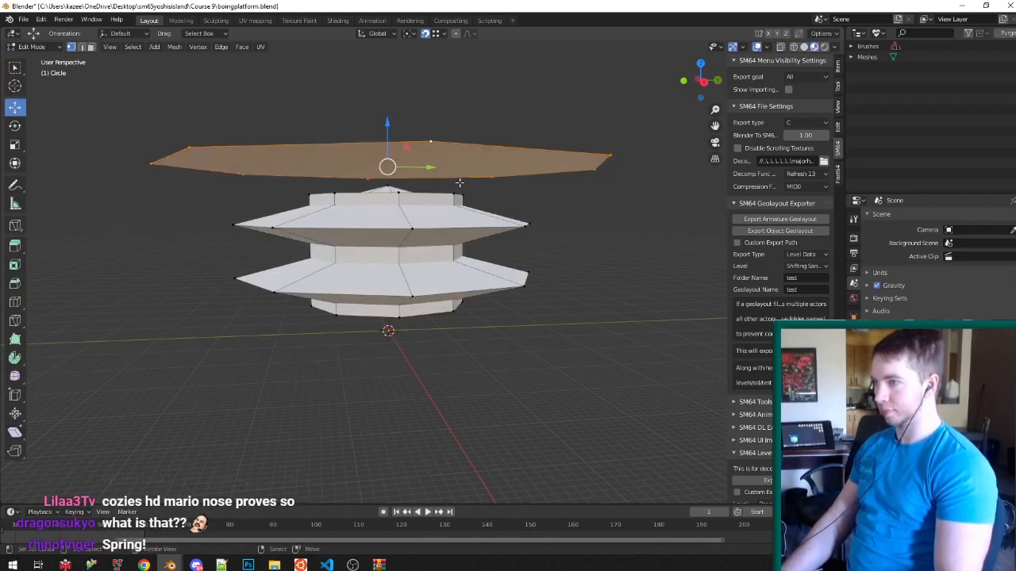
left_click(458, 205)
middle_click_drag(457, 203, 425, 222)
scroll(426, 221, "down", 3)
key("ctrl+l")
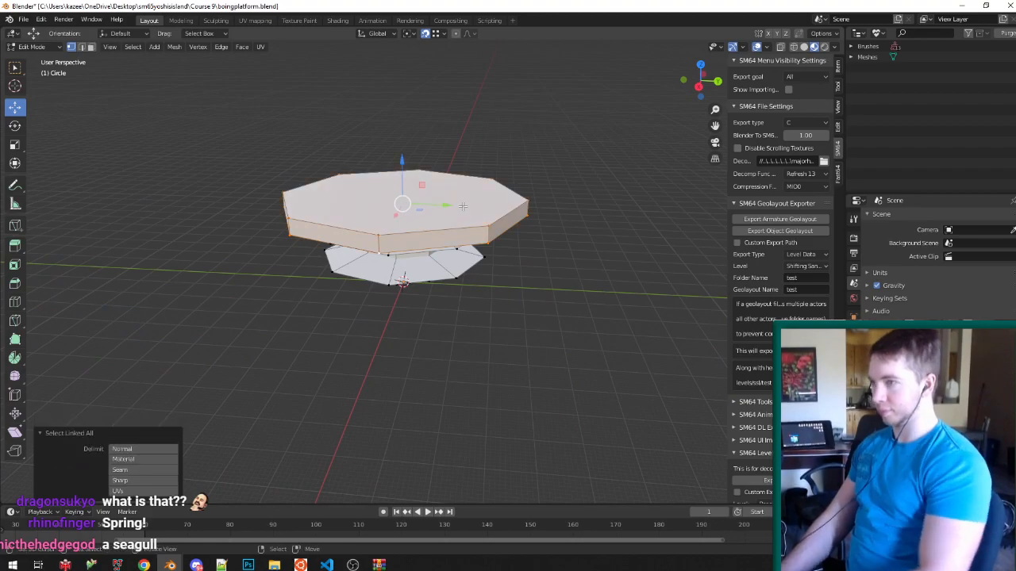
Scale the upper slab down horizontally while keeping its height.
scroll(580, 248, "up", 3)
key("s")
key("shift+z")
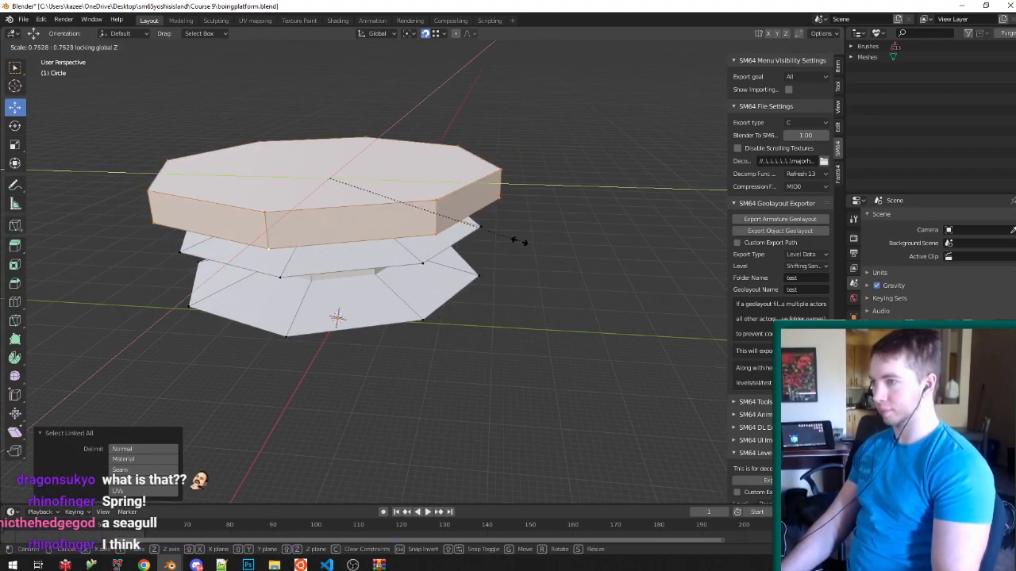
left_click(538, 240)
Select the entire mesh, move it -50 m along Z, leave mesh editing, and save the file.
middle_click_drag(538, 240, 468, 214)
scroll(481, 230, "down", 2)
scroll(468, 215, "up", 1)
type("agz50-")
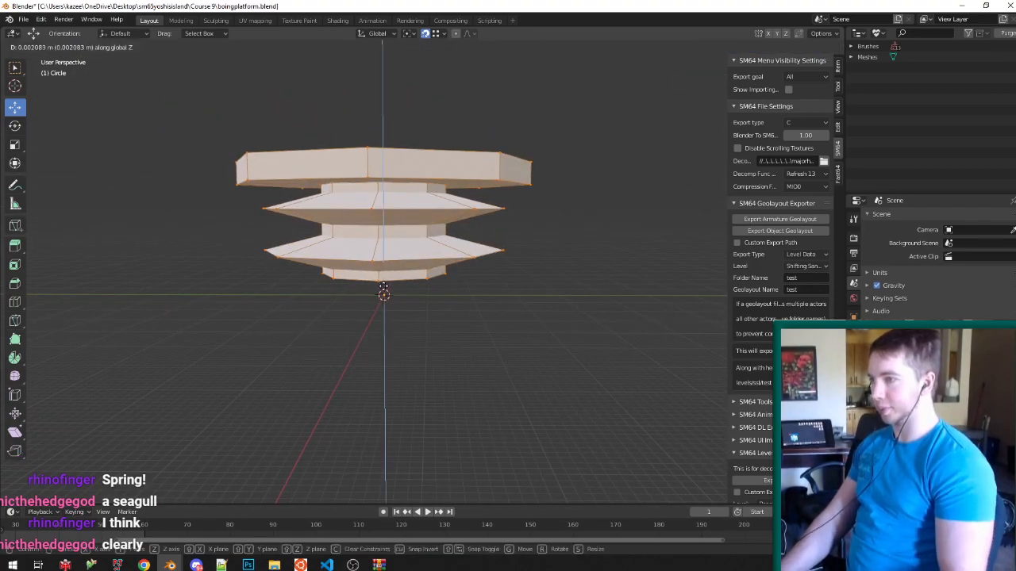
key("Return")
key("KP_1")
middle_click_drag(383, 286, 386, 284)
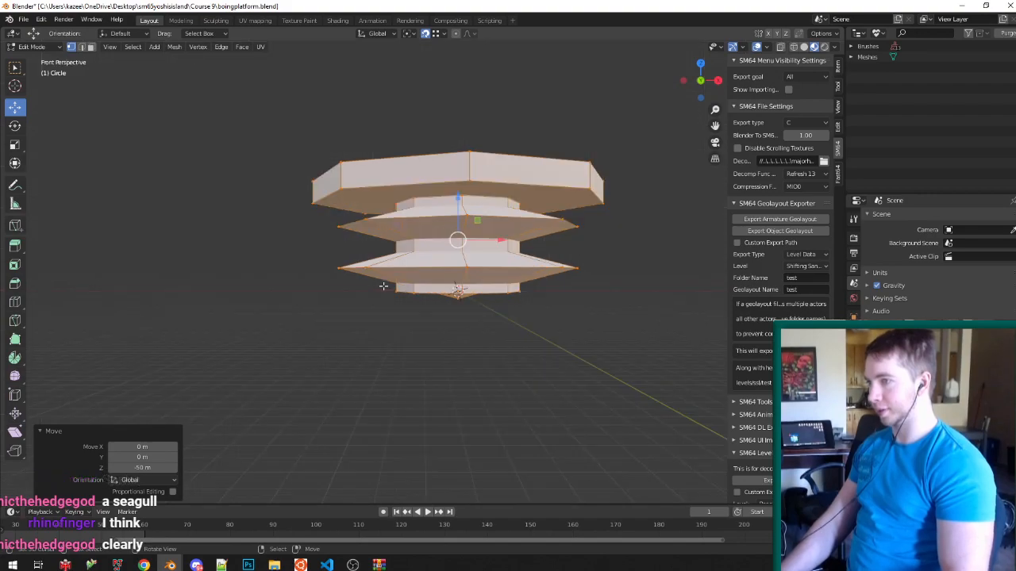
key("Tab")
key("ctrl+s")
In face selection, pick one face on each small disc and extend the selection to both whole discs.
middle_click_drag(420, 251, 347, 316)
key("Tab")
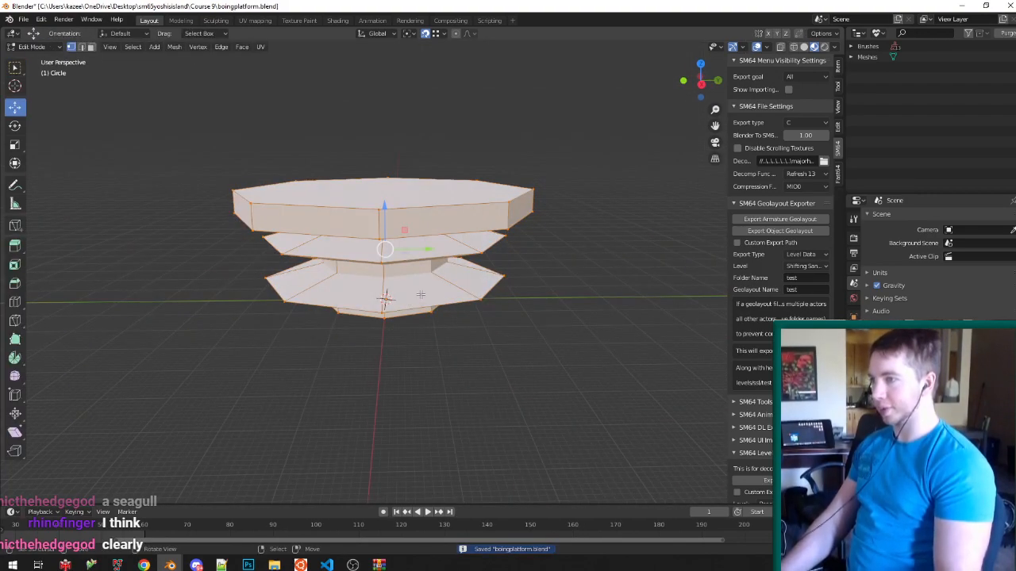
middle_click_drag(403, 295, 417, 261)
middle_click_drag(359, 249, 359, 269)
middle_click_drag(364, 191, 392, 186)
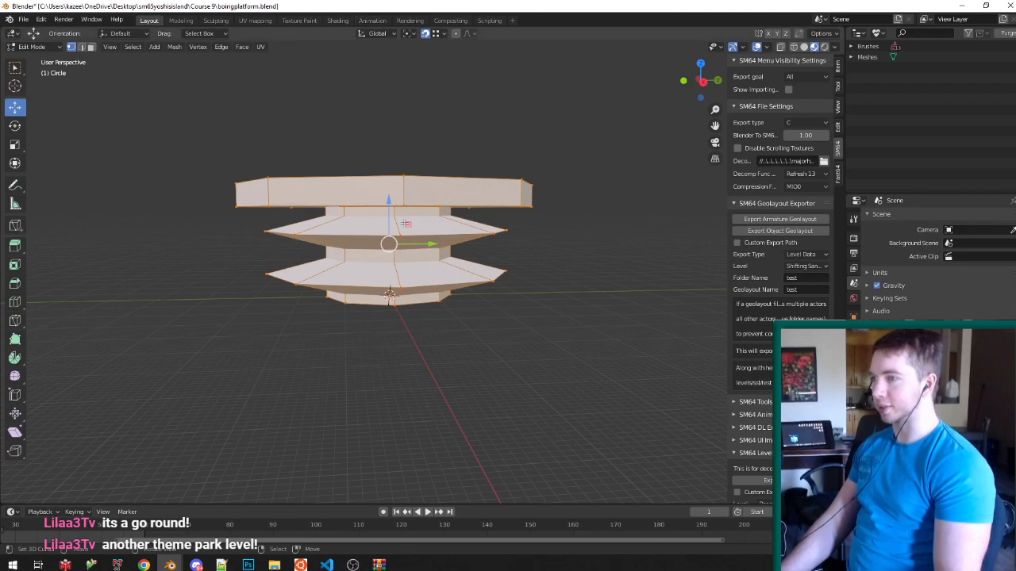
mouse_move(405, 241)
middle_mouse_down()
mouse_move(396, 265)
mouse_move(395, 236)
middle_mouse_up()
key("ctrl+Tab")
left_click(363, 299)
scroll(367, 290, "up", 1)
right_click(359, 266)
left_click(411, 204, "shift")
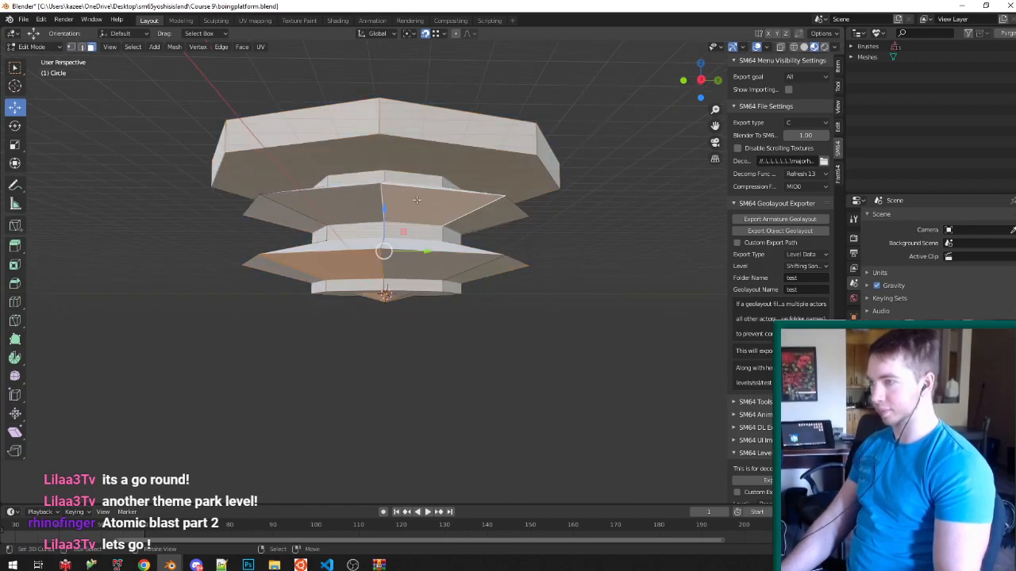
key("ctrl+l")
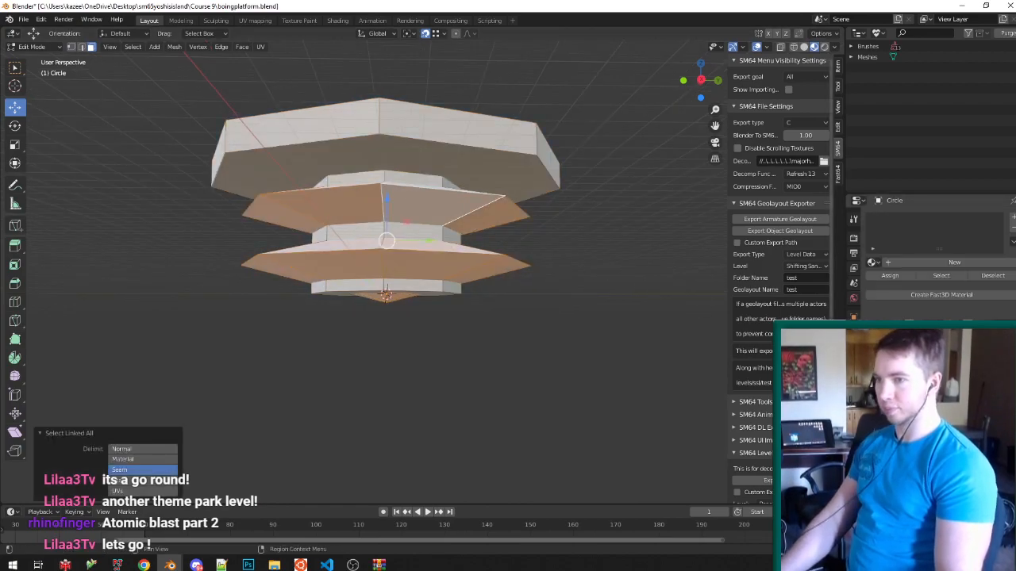
Create two Fast3D materials, assign the second to the selected small discs, and choose a preset for it.
left_click(905, 295)
left_click(892, 295)
left_click(914, 341)
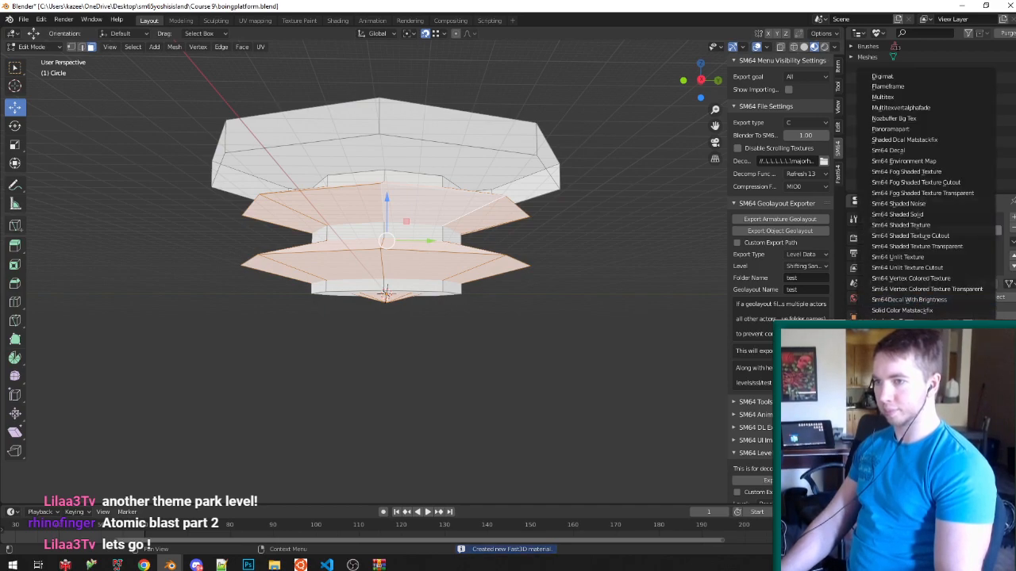
left_click(912, 332)
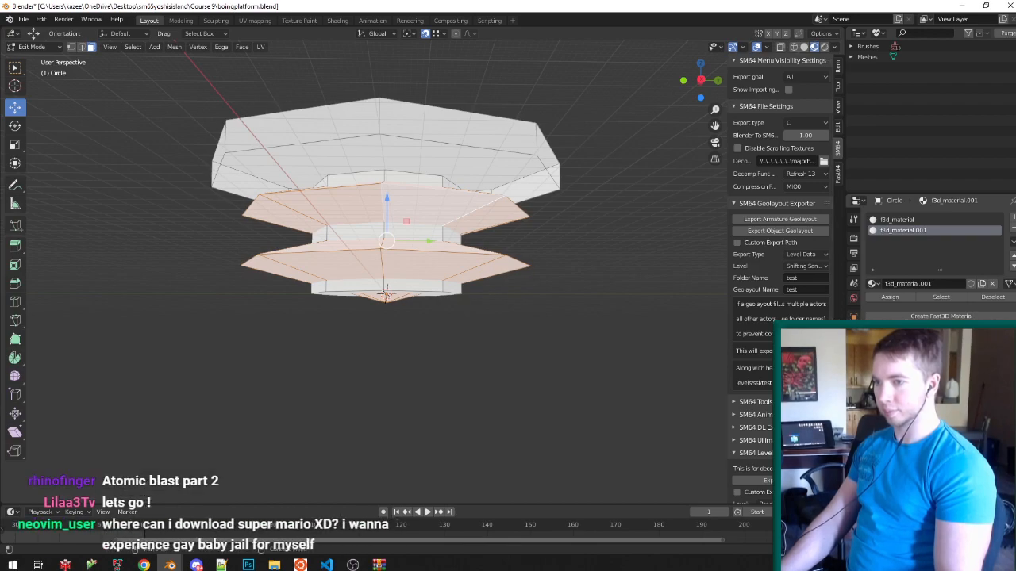
Adjust the small discs' material combiner inputs and set the material's colour to purple.
left_click(914, 415)
left_click(915, 463)
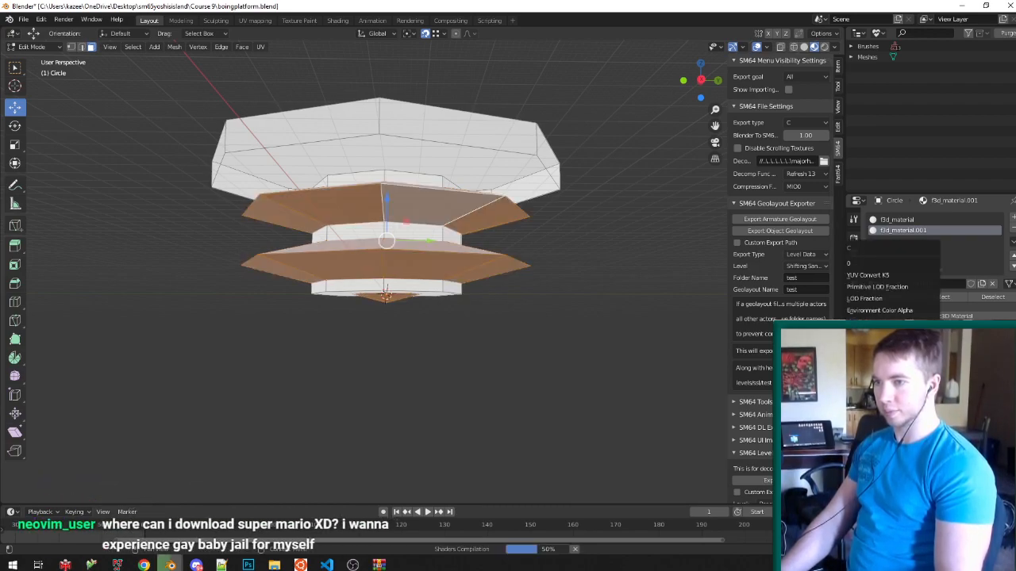
left_click(893, 404)
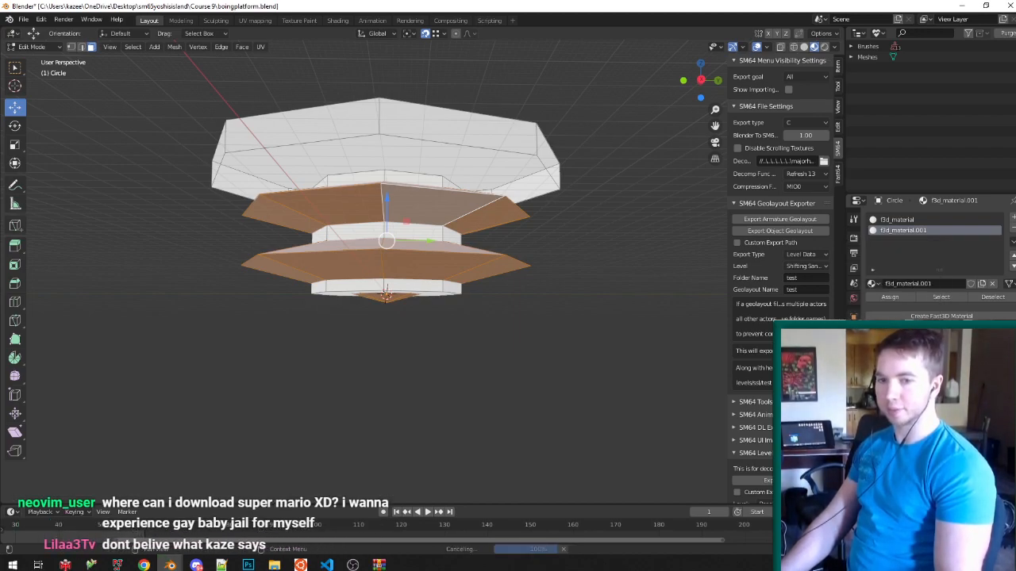
left_click(965, 419)
left_click_drag(978, 301, 997, 310)
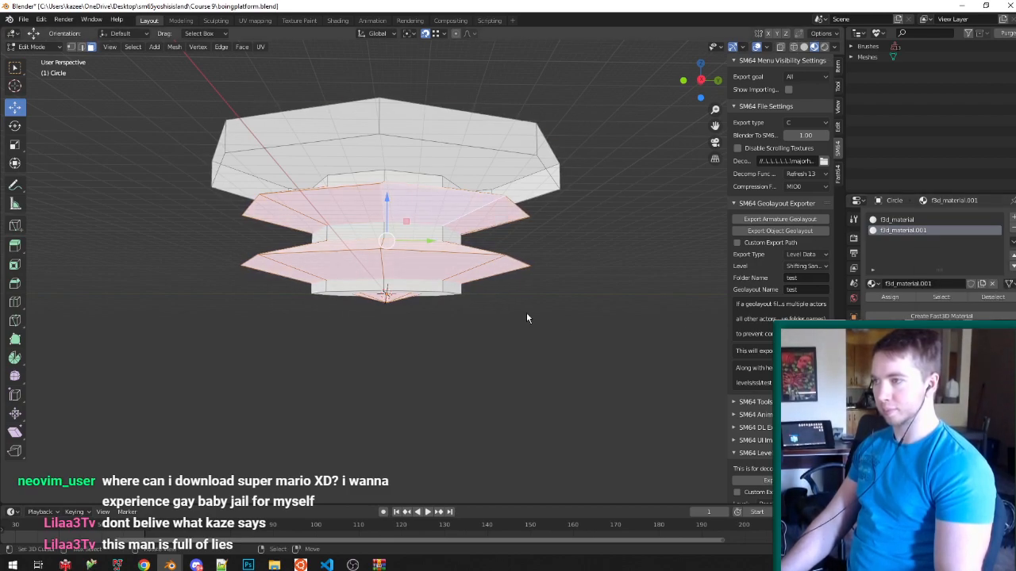
Switch the platform to vertex painting, set the brush colour to black, and fill the whole mesh with it.
key("Tab")
middle_click_drag(529, 310, 545, 329)
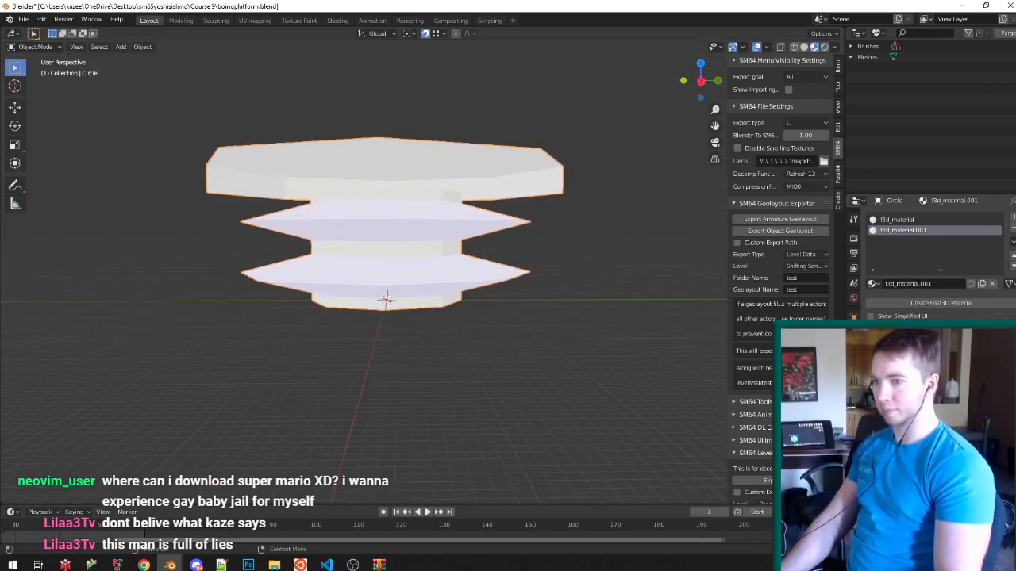
key("v")
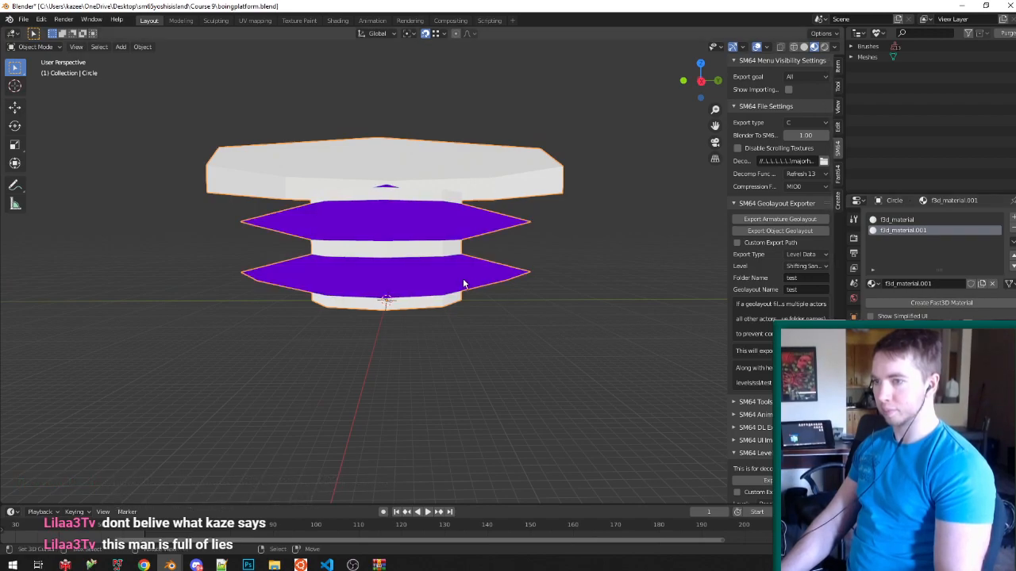
middle_click_drag(469, 286, 438, 277)
left_click(152, 33)
left_click(153, 34)
left_click(154, 35)
left_click(221, 152)
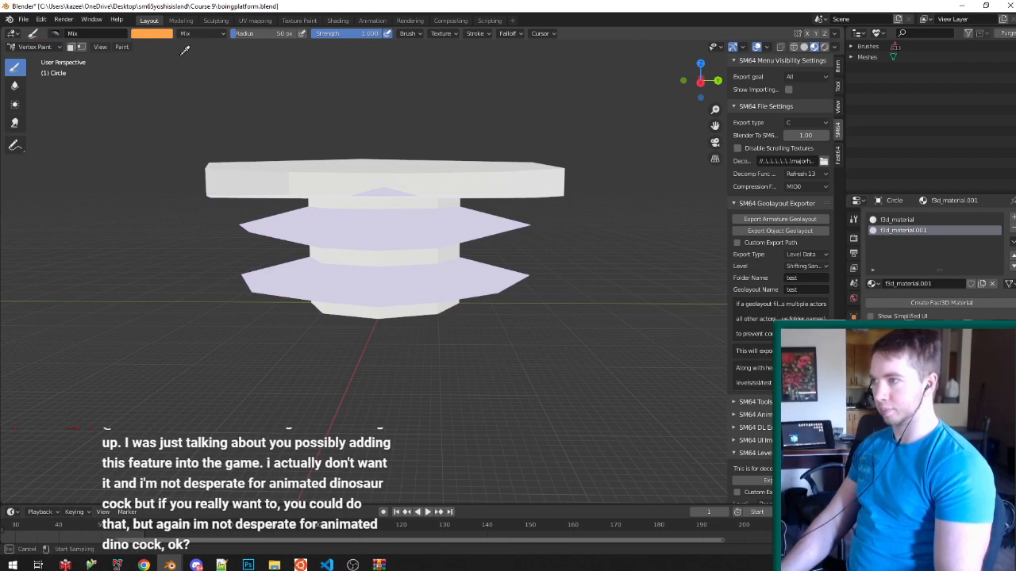
left_click(154, 37)
left_click_drag(223, 97, 223, 128)
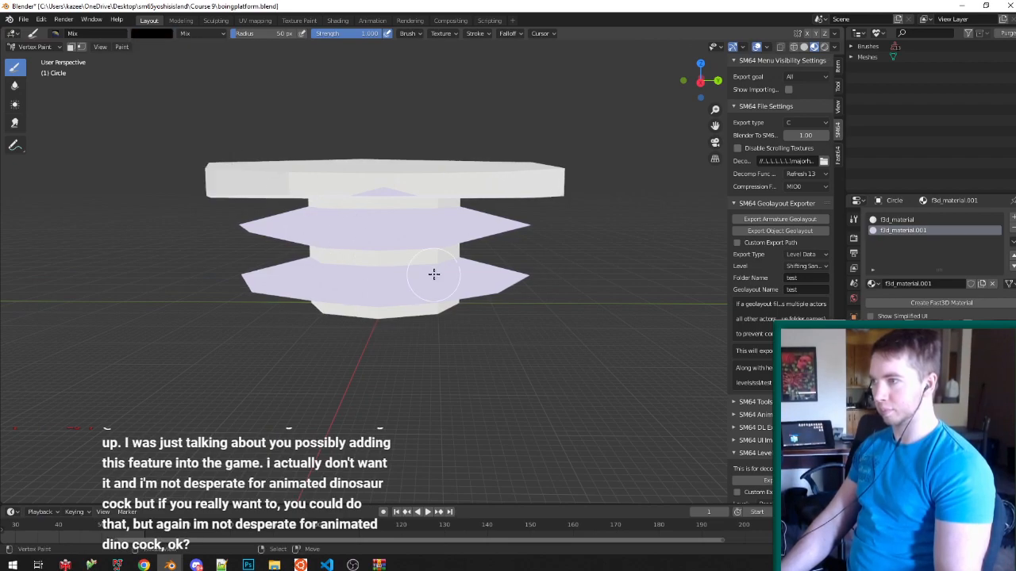
key("shift+k")
Switch mesh editing to vertex selection and select the upper small disc's outer vertex loop.
key("Tab")
key("ctrl+Tab")
left_click(243, 212)
key("a")
right_click(235, 226, "alt")
middle_click_drag(235, 226, 244, 241)
key("v")
right_click(335, 238)
key("ctrl+z")
Return to vertex painting, limit painting to selected vertices, and fill the upper small disc's loop with dark grey.
key("Tab")
key("v")
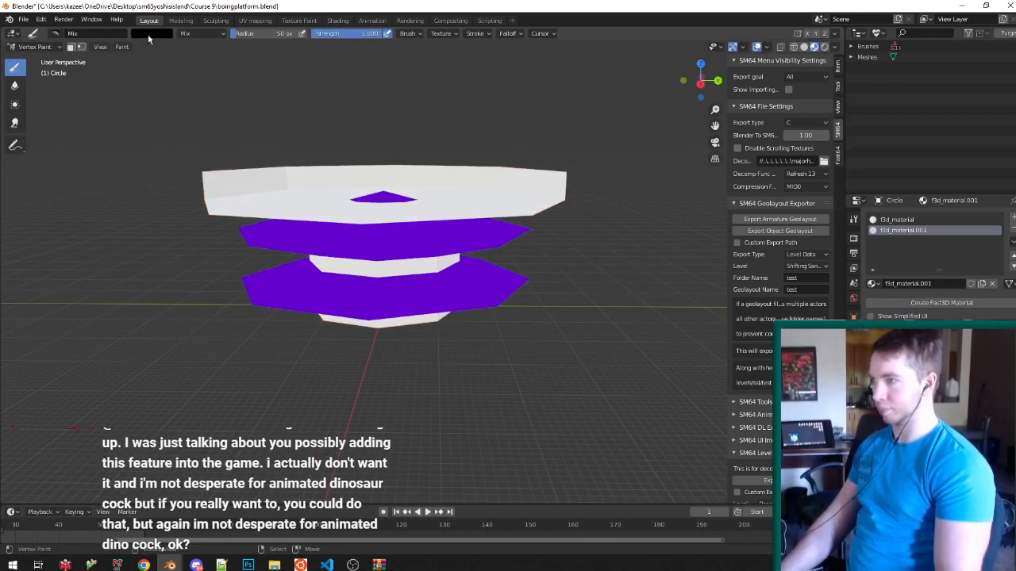
left_click(152, 33)
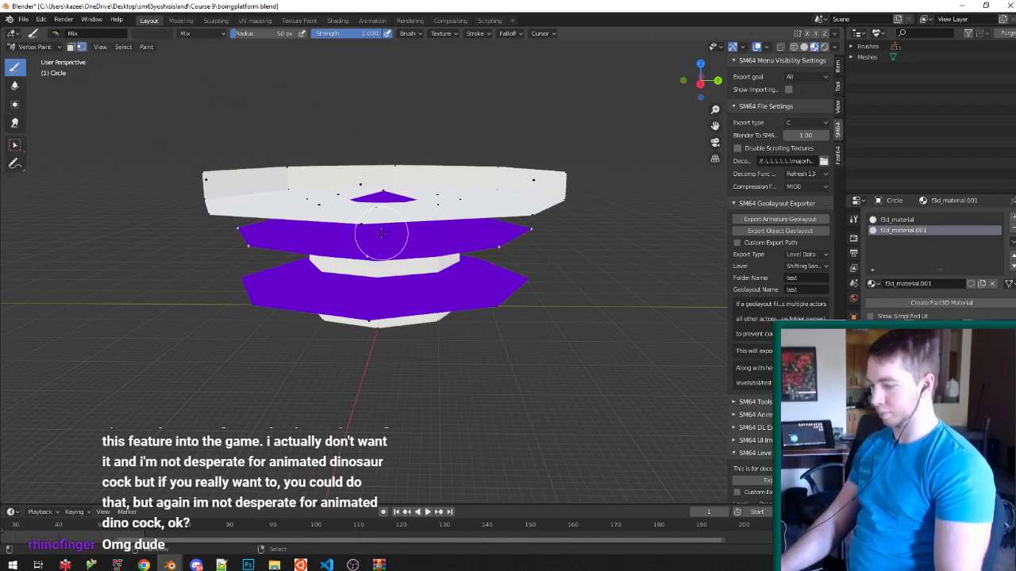
scroll(261, 291, "up", 2)
Select the lower small disc's outer vertex loop and fill it with the current grey vertex colour.
key("Tab")
left_click(245, 304, "alt")
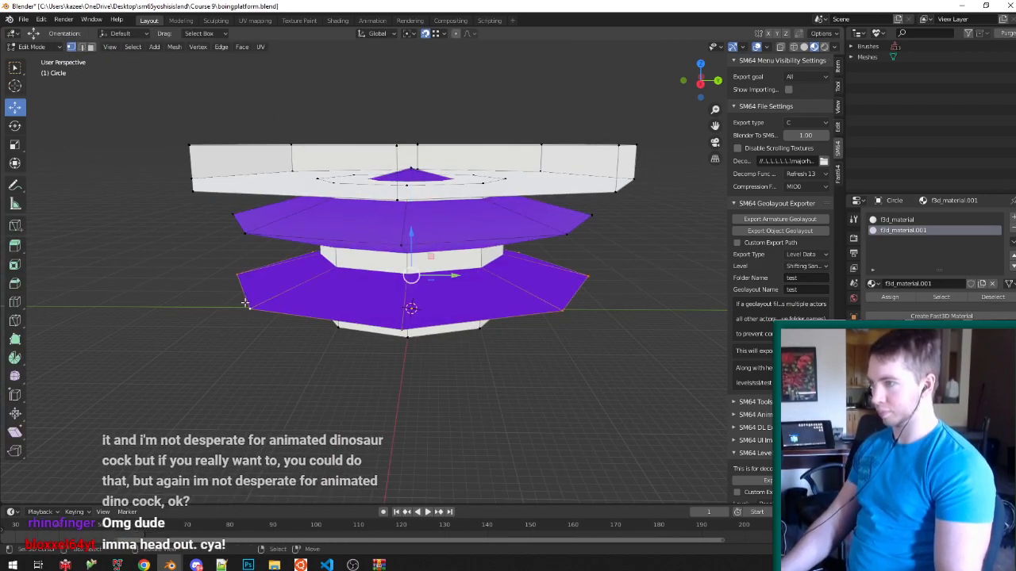
key("Tab")
key("shift+k")
Darken the brush colour to a value of 0.107 and refill the lower small disc's outer loop.
mouse_move(366, 230)
middle_mouse_down()
mouse_move(326, 215)
mouse_move(341, 242)
middle_mouse_up()
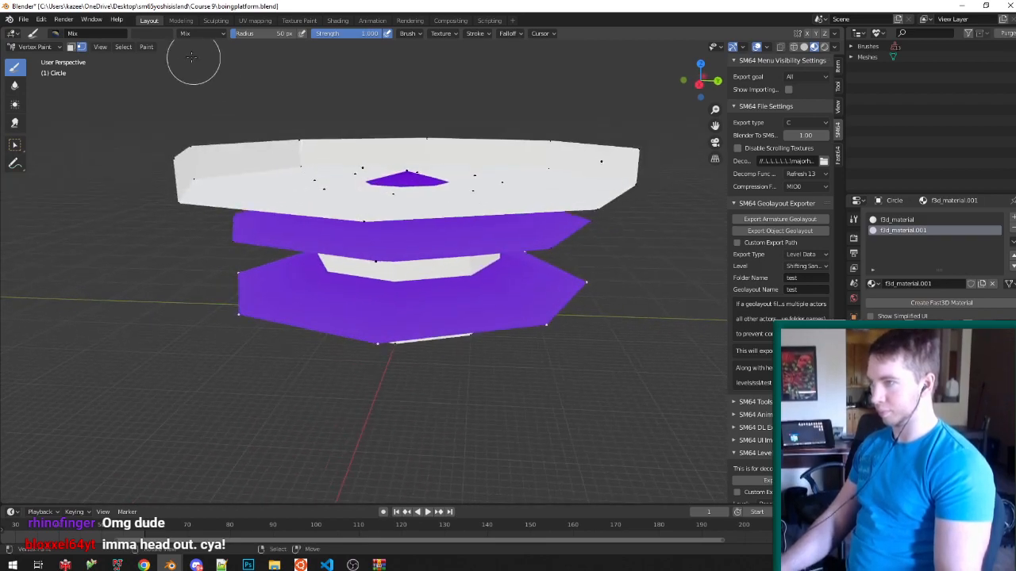
left_click(165, 35)
left_click_drag(222, 101, 221, 112)
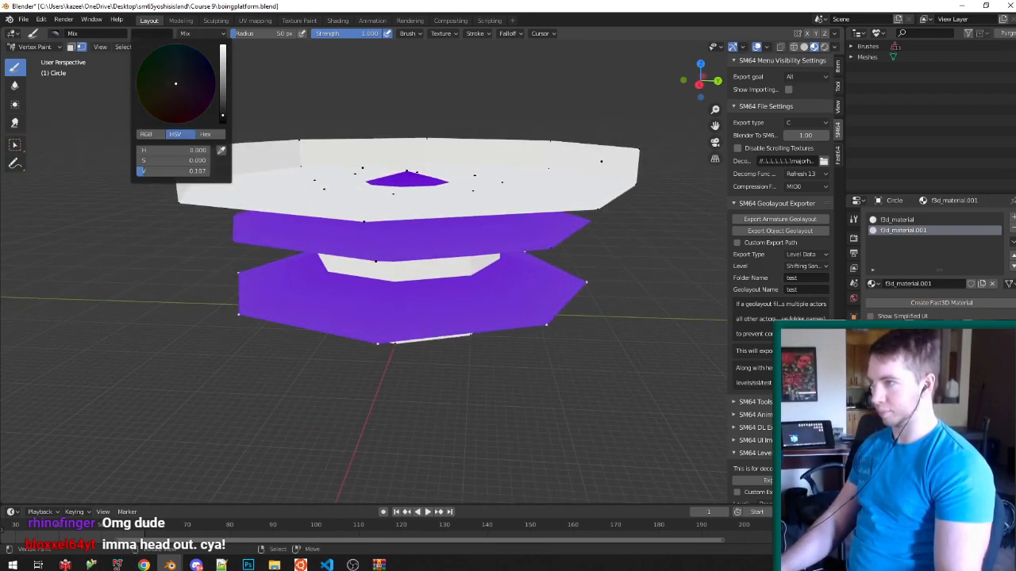
key("shift+k")
Reselect the upper small disc's outer vertex loop, fill it with the current dark vertex colour, and save from Object Mode.
key("Tab")
left_click(236, 240, "alt")
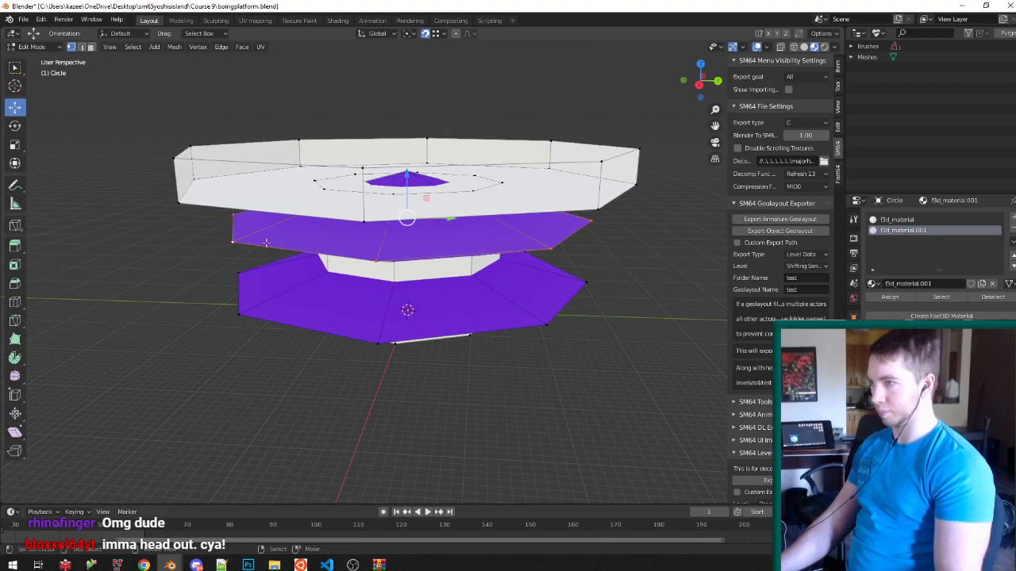
key("Tab")
key("shift+k")
mouse_move(406, 259)
middle_mouse_down()
mouse_move(401, 245)
mouse_move(410, 247)
mouse_move(254, 237)
mouse_move(324, 265)
mouse_move(405, 247)
middle_mouse_up()
key("ctrl+Tab")
key("ctrl+s")
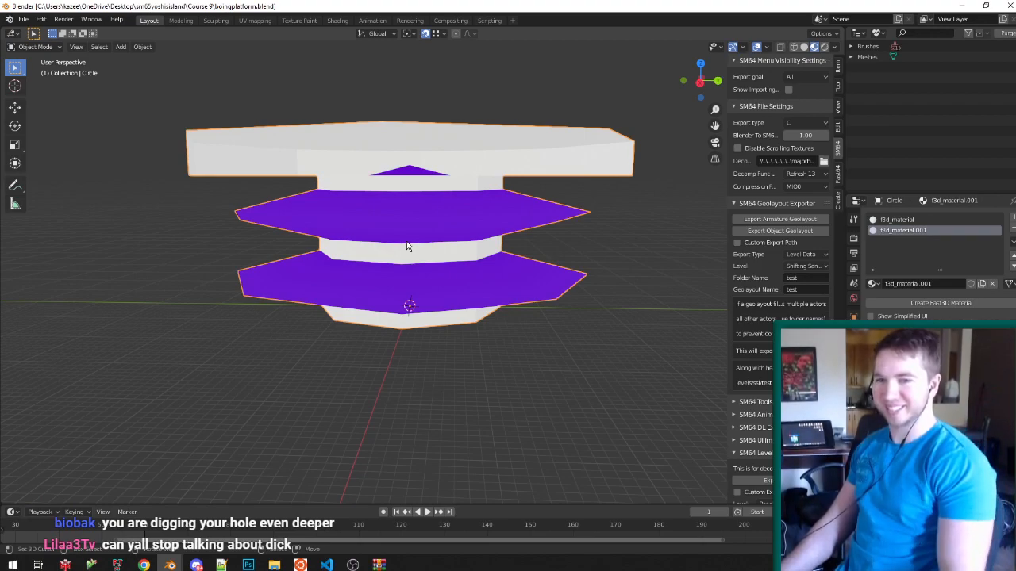
Select all geometry linked to the thick octagonal top and flip its normals.
middle_click_drag(365, 216, 376, 181)
key("Tab")
left_click(418, 138)
key("ctrl+l")
key("F3")
type("flip n")
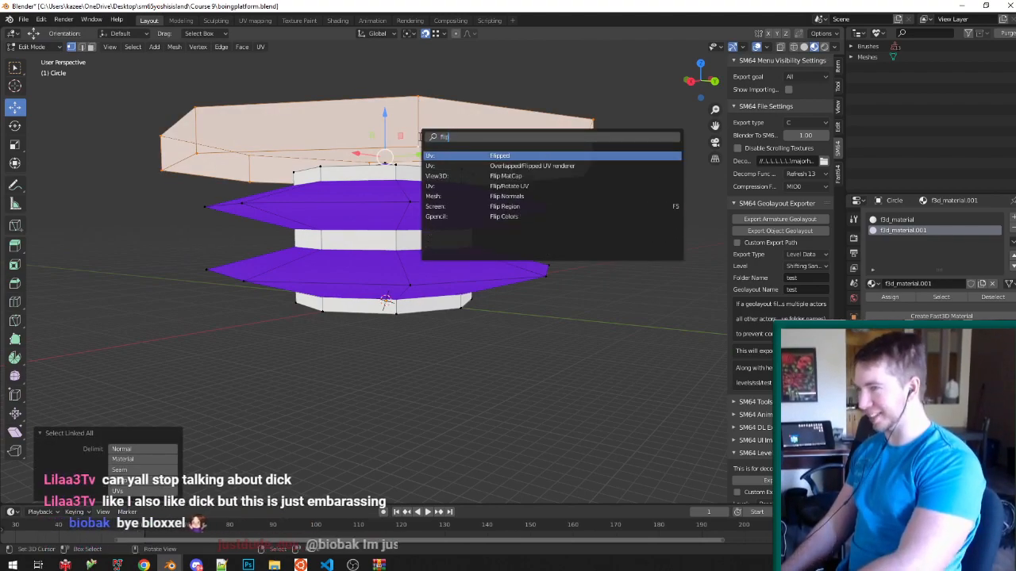
key("Return")
Switch mesh editing to face selection and delete the column's bottom face.
middle_click_drag(419, 137, 407, 233)
key("ctrl+Tab")
left_click(407, 233)
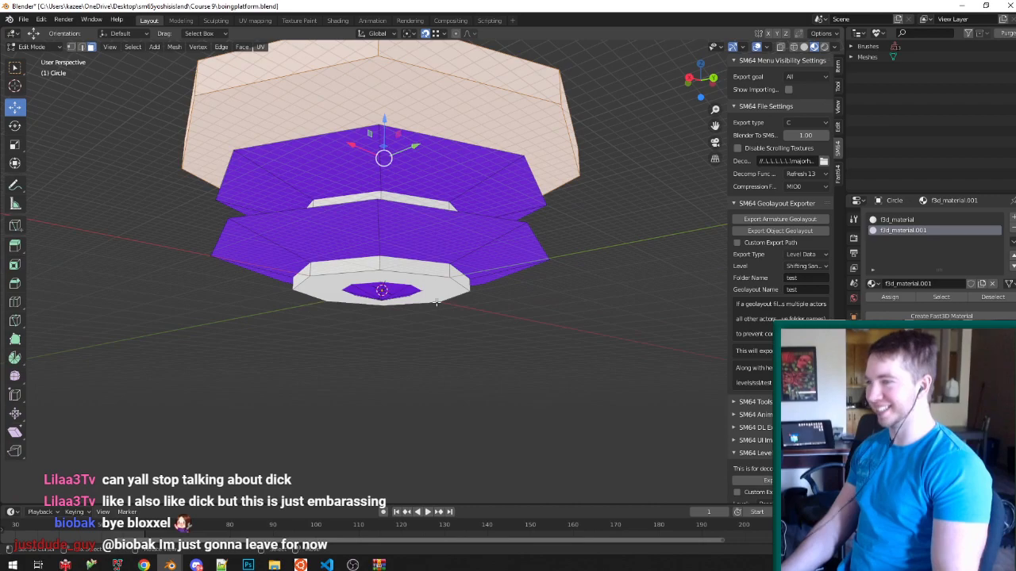
left_click(436, 296)
key("x")
left_click(435, 315)
Switch mesh editing back to vertex selection, return to Object Mode, and save the file.
middle_click_drag(480, 287, 384, 187)
key("ctrl+Tab")
left_click(346, 226)
middle_click_drag(366, 221, 453, 248)
key("Tab")
key("ctrl+s")
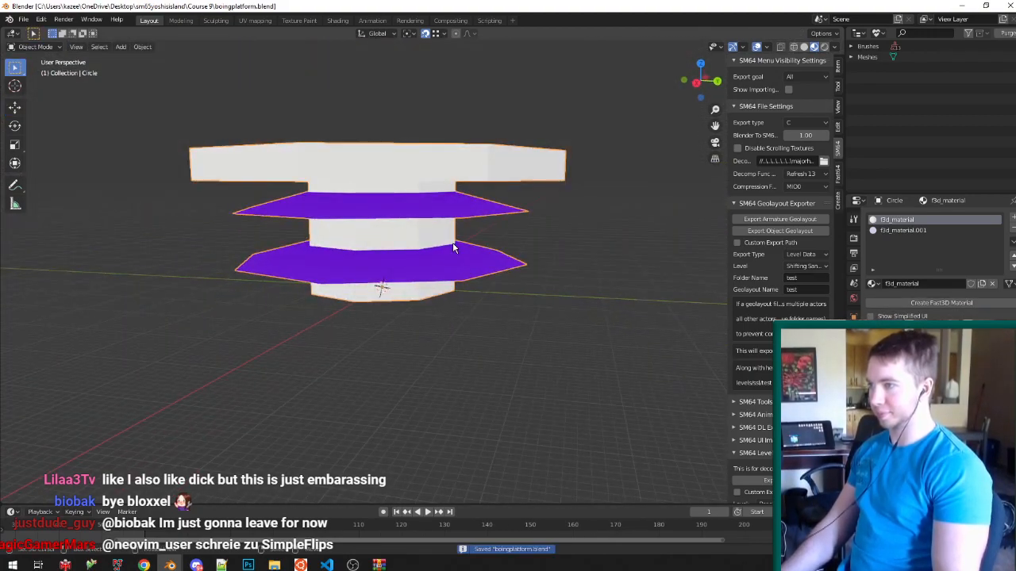
Duplicate the upper small disc straight down to the lower disc, and halve its Z offset to -93.6529/2 m.
key("Tab")
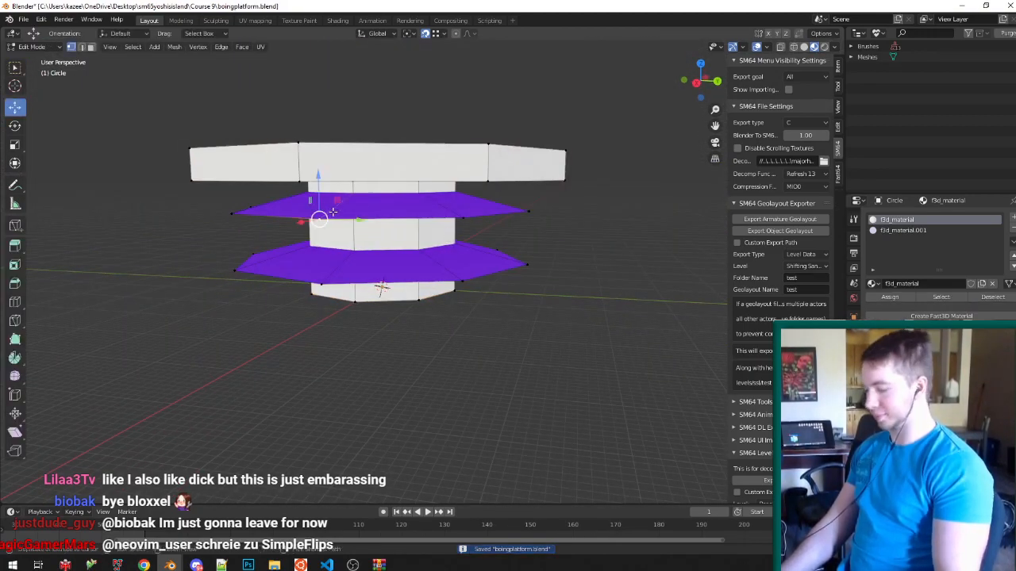
left_click(334, 212, "alt")
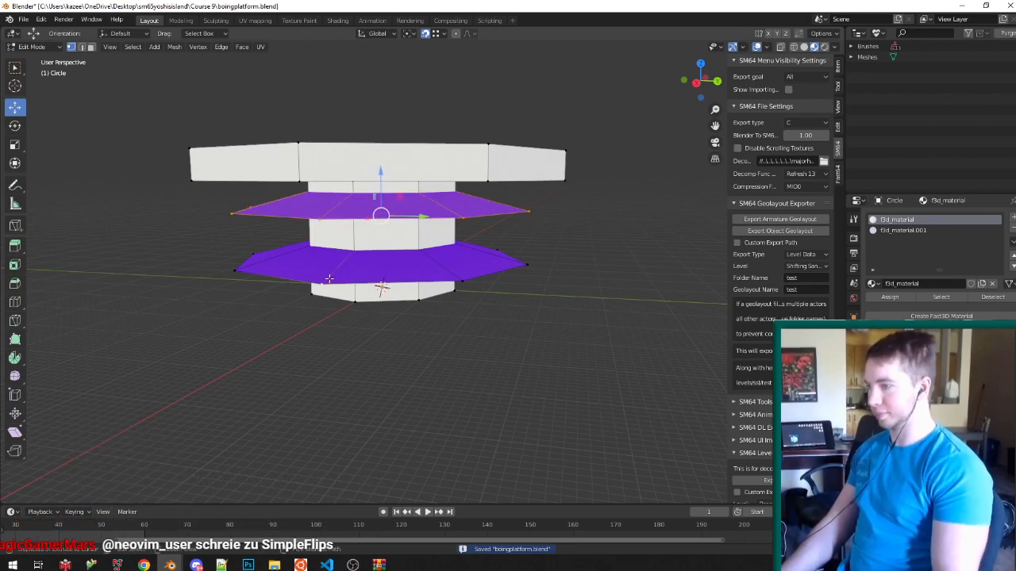
key("ctrl+l")
key("alt+a")
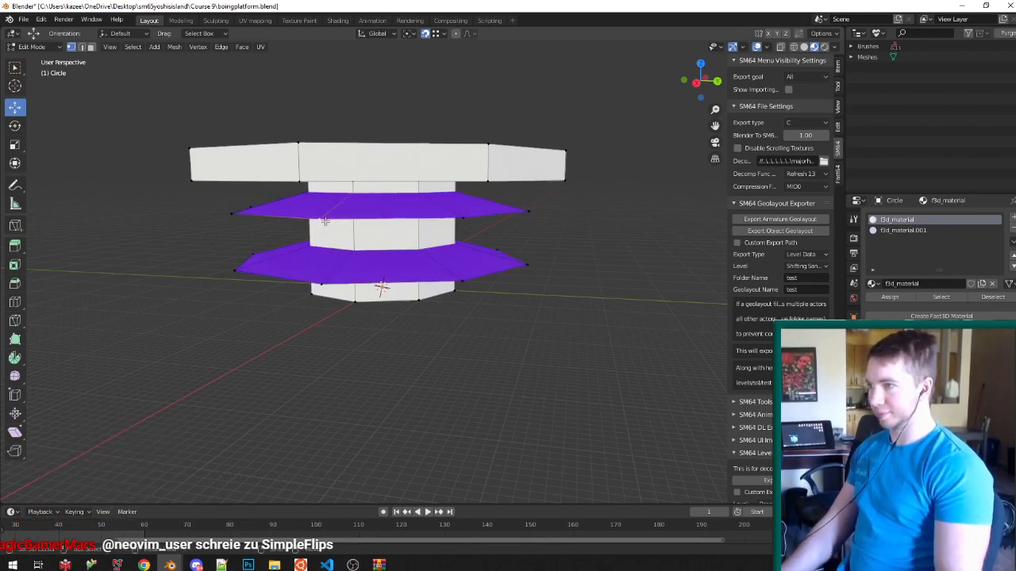
key("ctrl+l")
key("shift+d")
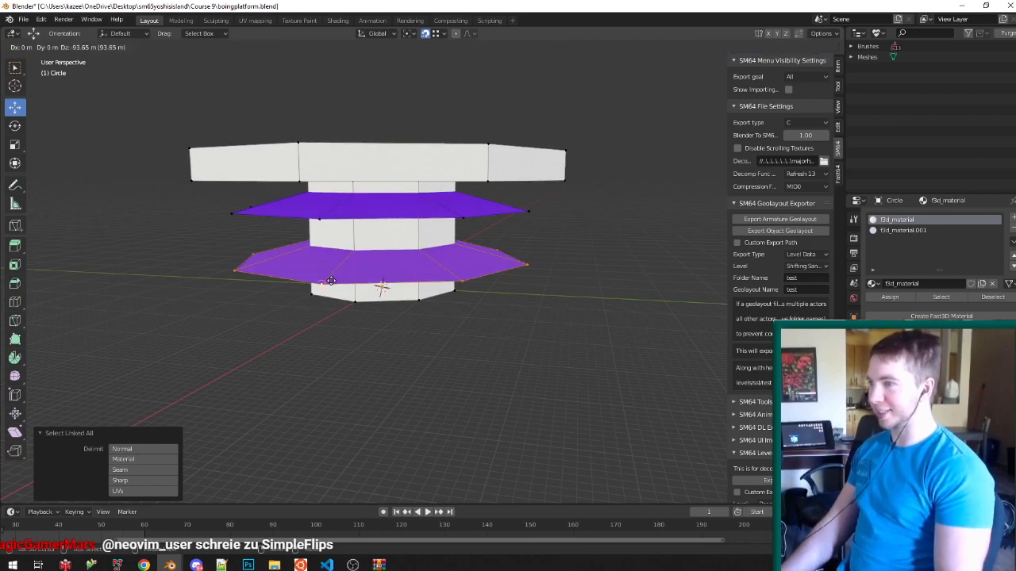
left_click(327, 279)
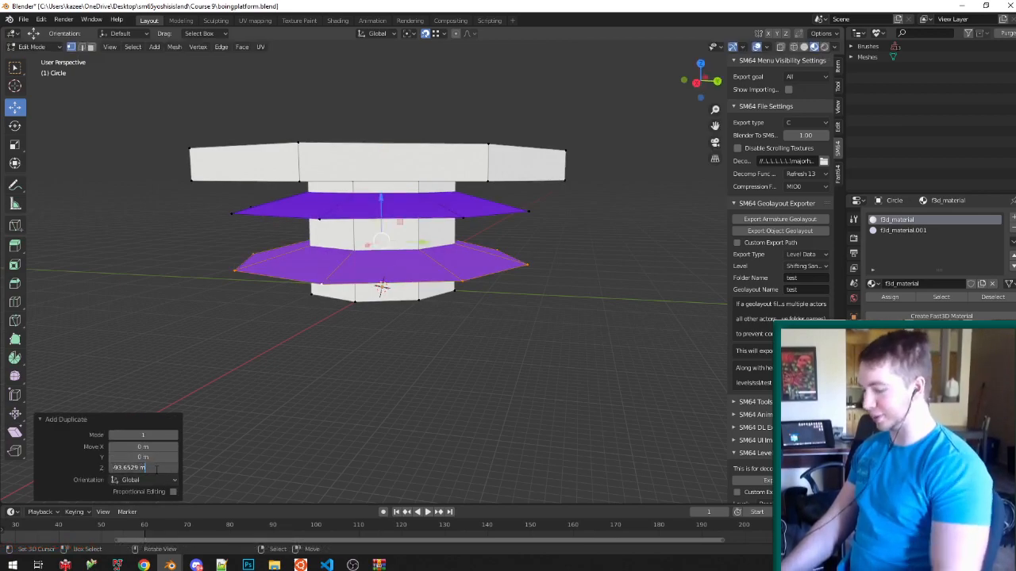
type("/2")
key("Return")
Select the whole lowest small disc and move it down along Z by 5 m twice.
left_click(335, 292)
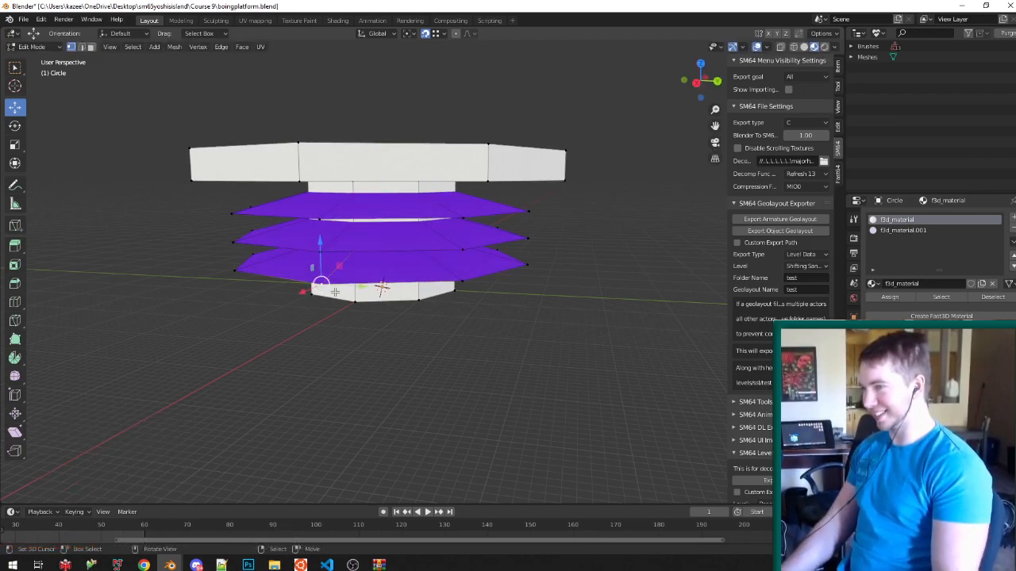
key("ctrl+l")
type("gz-5")
key("Return")
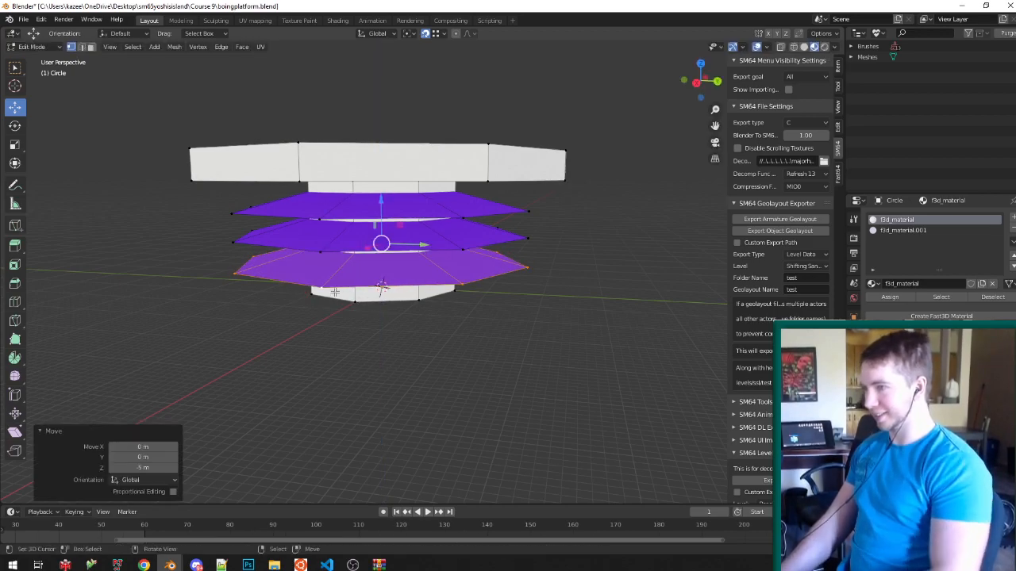
type("gz5-")
key("Return")
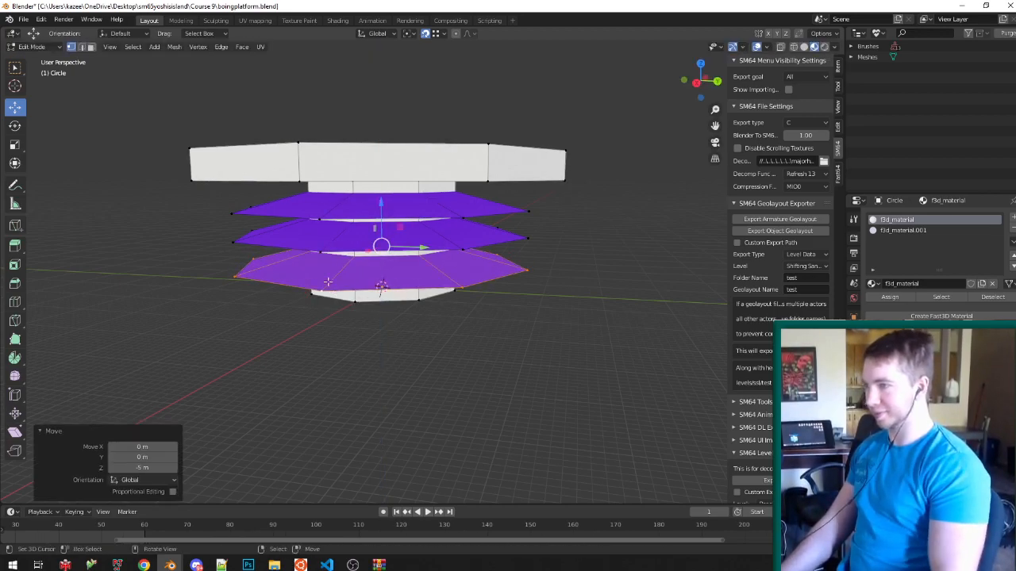
Select the whole middle disc, move it -5 m along Z, and save the file from Object Mode.
left_click(333, 251)
key("ctrl+l")
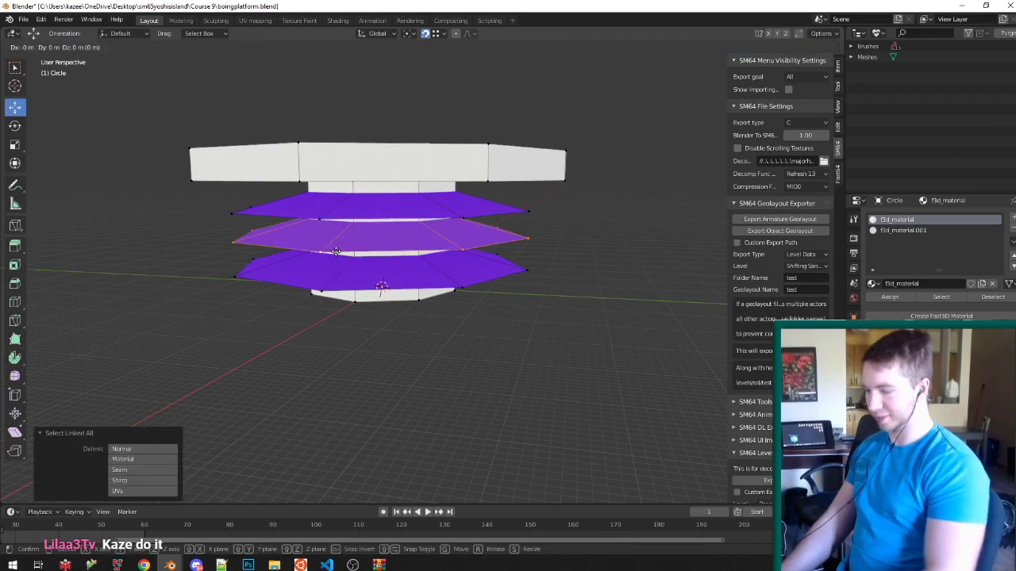
type("gz-5")
key("Return")
key("ctrl+s")
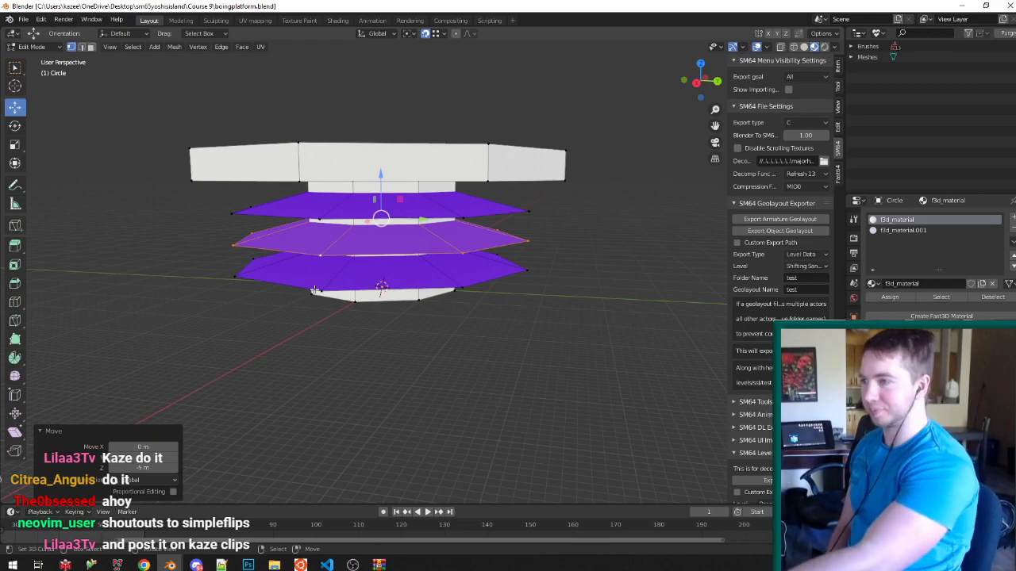
key("Tab")
middle_click_drag(302, 268, 410, 328)
key("ctrl+s")
scroll(410, 329, "down", 3)
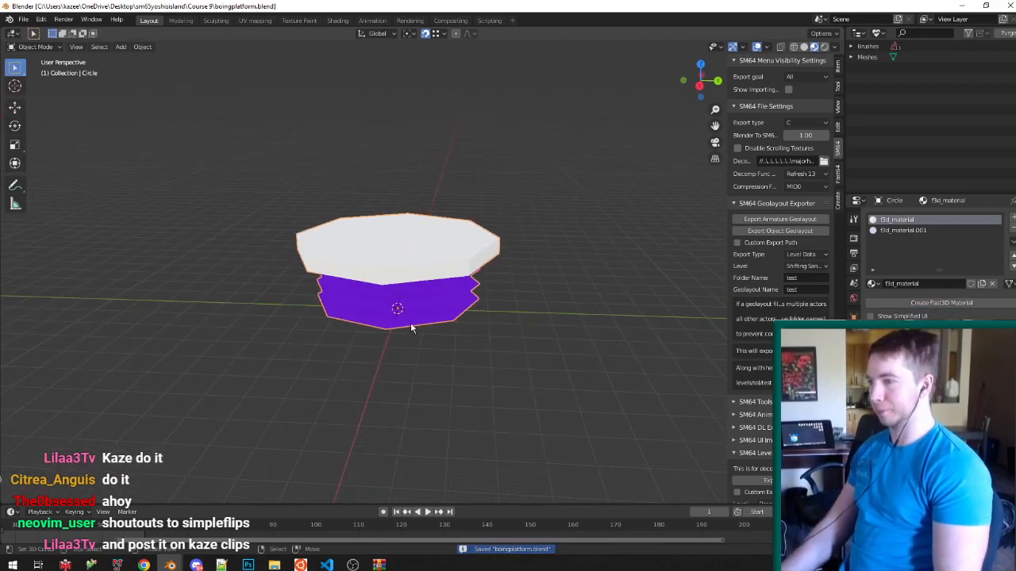
Switch mesh editing to face selection and select all faces linked to the central column.
key("Tab")
scroll(421, 242, "up", 2)
mouse_move(422, 238)
middle_mouse_down()
mouse_move(420, 190)
mouse_move(420, 228)
middle_mouse_up()
key("ctrl+Tab")
left_click(381, 320)
key("ctrl+Tab")
left_click(361, 327)
key("ctrl+Tab")
left_click(350, 341)
middle_click_drag(357, 340, 353, 308)
left_click(390, 328)
key("ctrl+l")
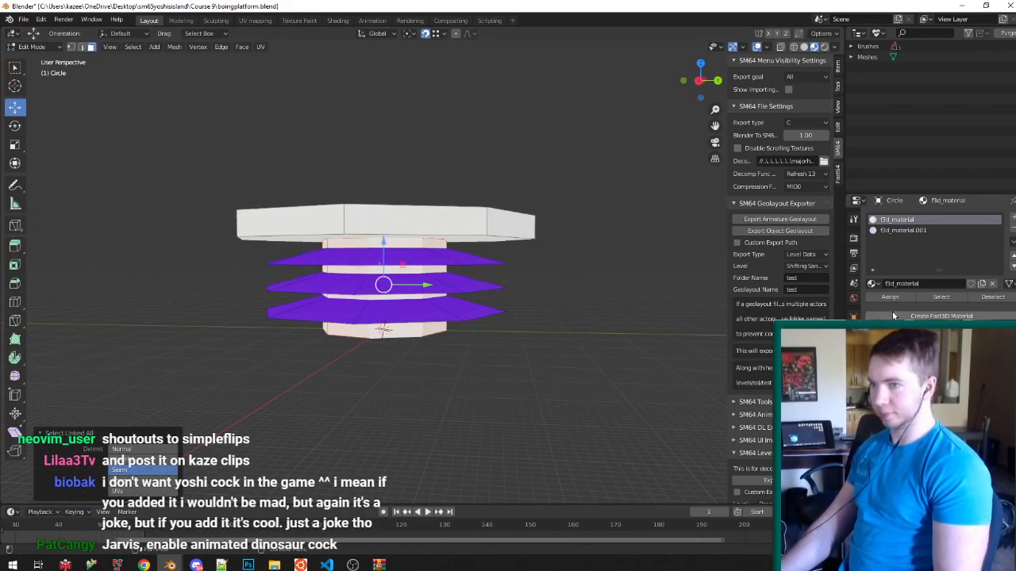
middle_click_drag(476, 313, 477, 320)
scroll(476, 312, "up", 2)
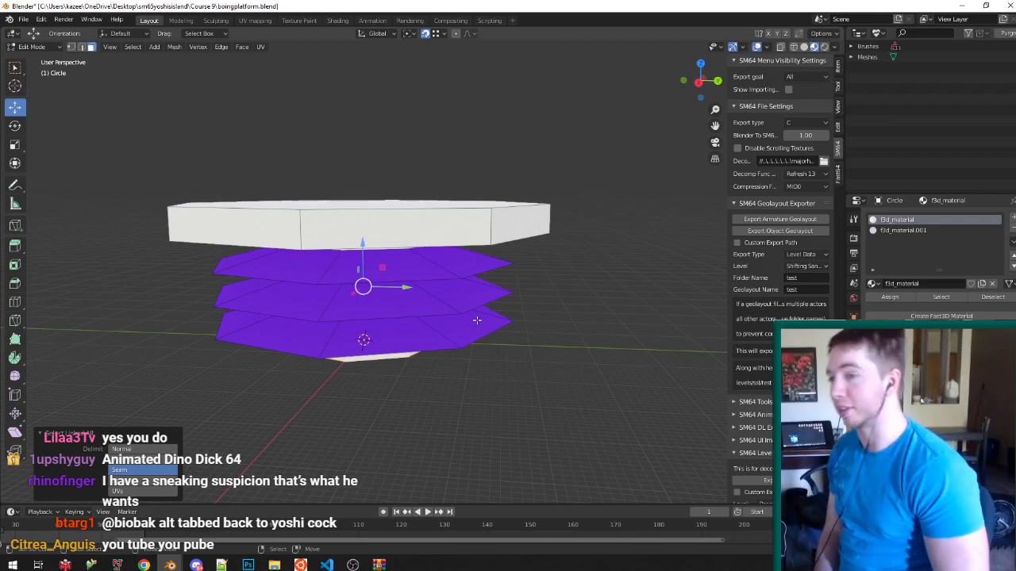
middle_click_drag(481, 329, 407, 316)
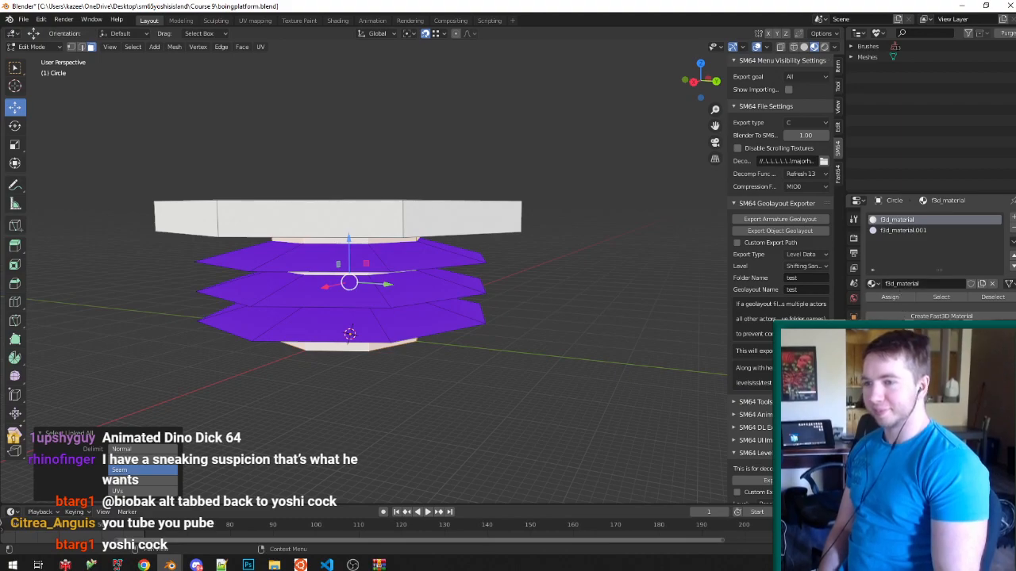
Prepare f3d_material for a texture and open the file browser for its image.
left_click(902, 343)
left_click(902, 332)
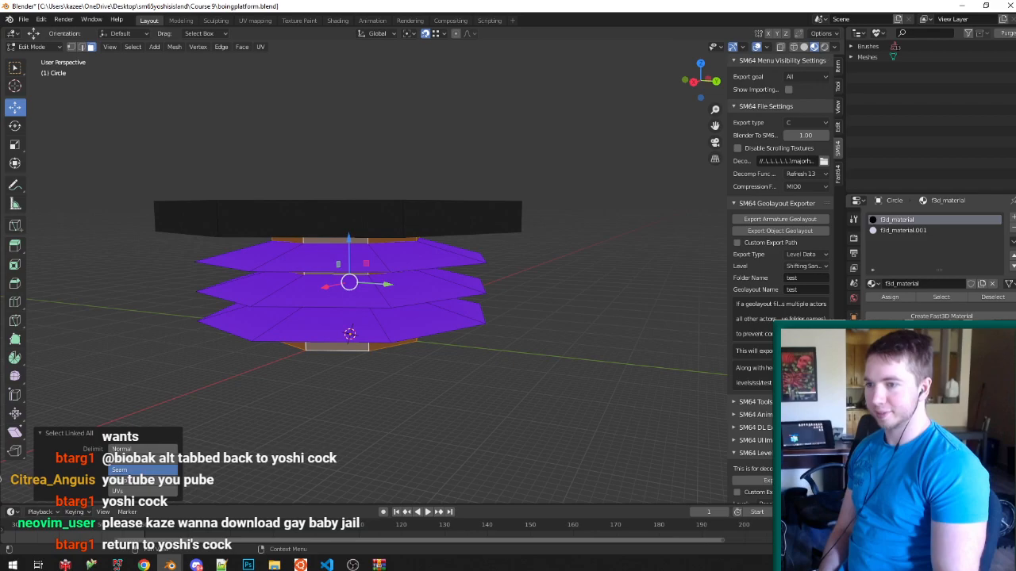
left_click(941, 437)
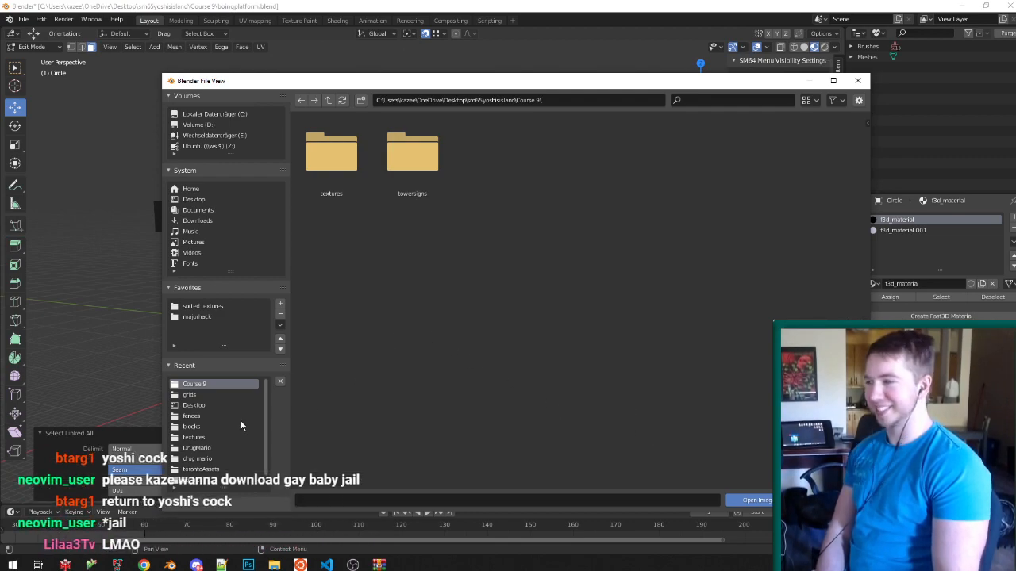
Look through the metal folder of the sorted textures for a suitable platform texture.
left_click(202, 306)
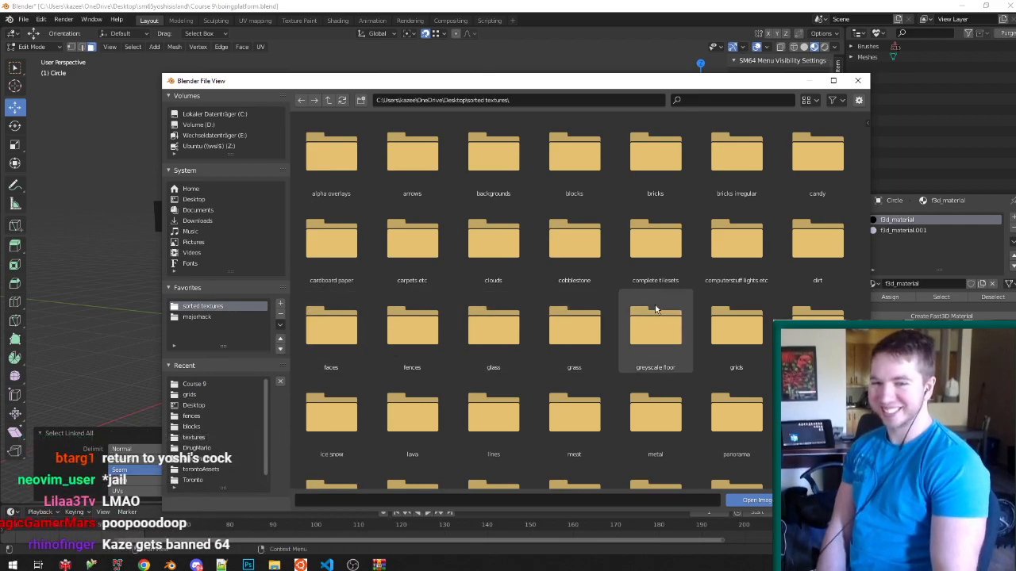
scroll(638, 304, "down", 3)
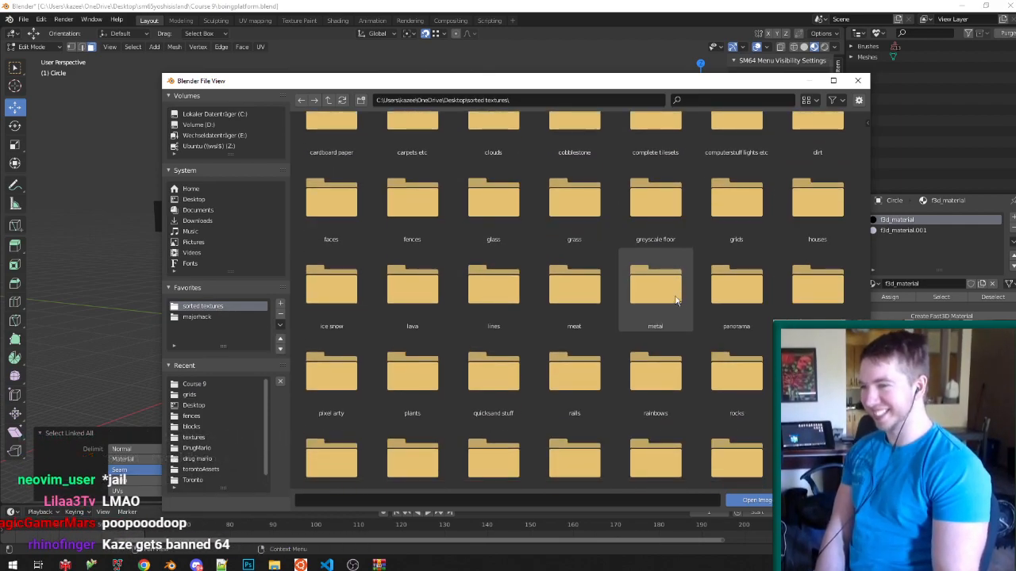
double_click(675, 300)
scroll(655, 299, "down", 9)
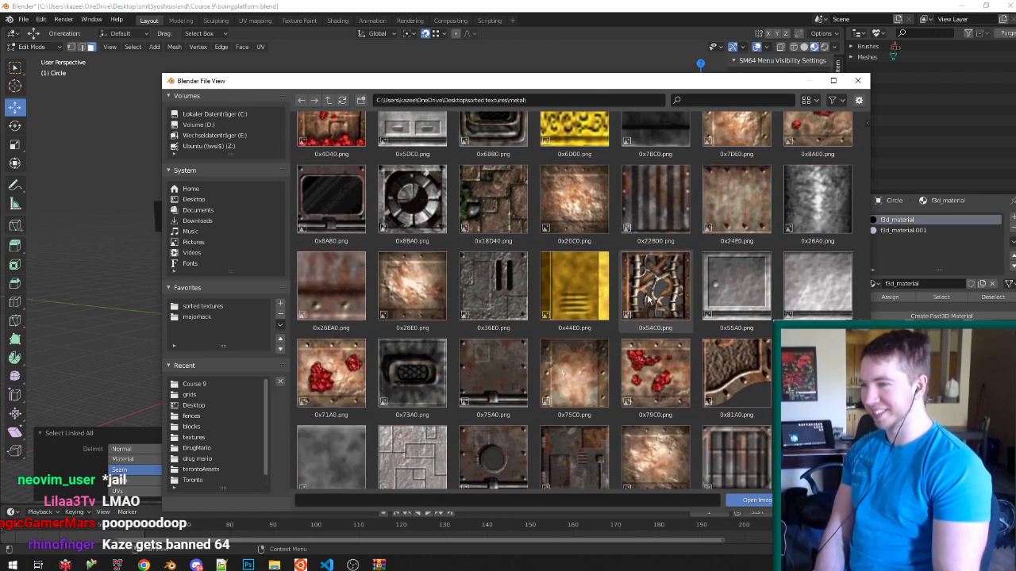
scroll(590, 288, "down", 7)
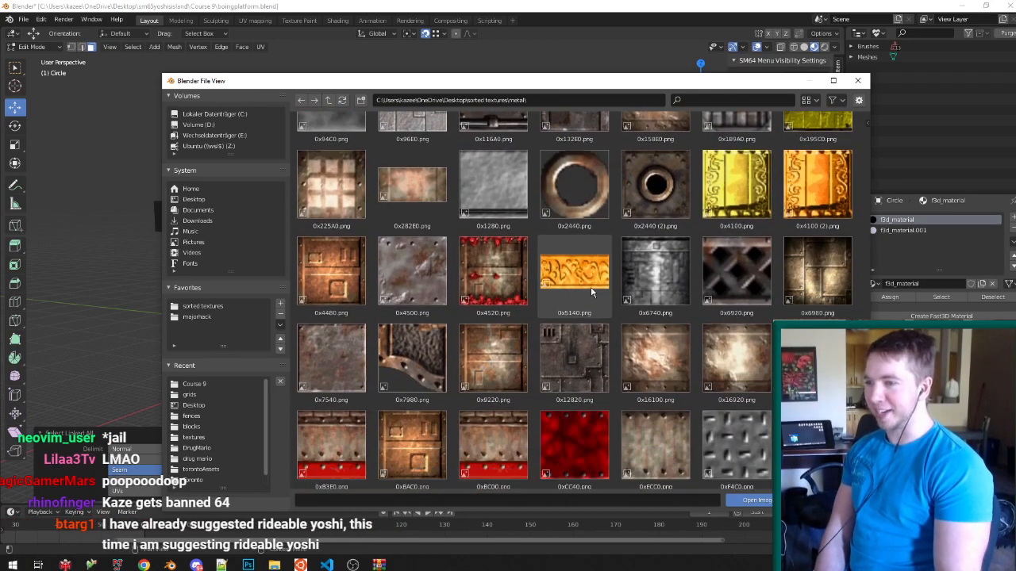
left_click(327, 101)
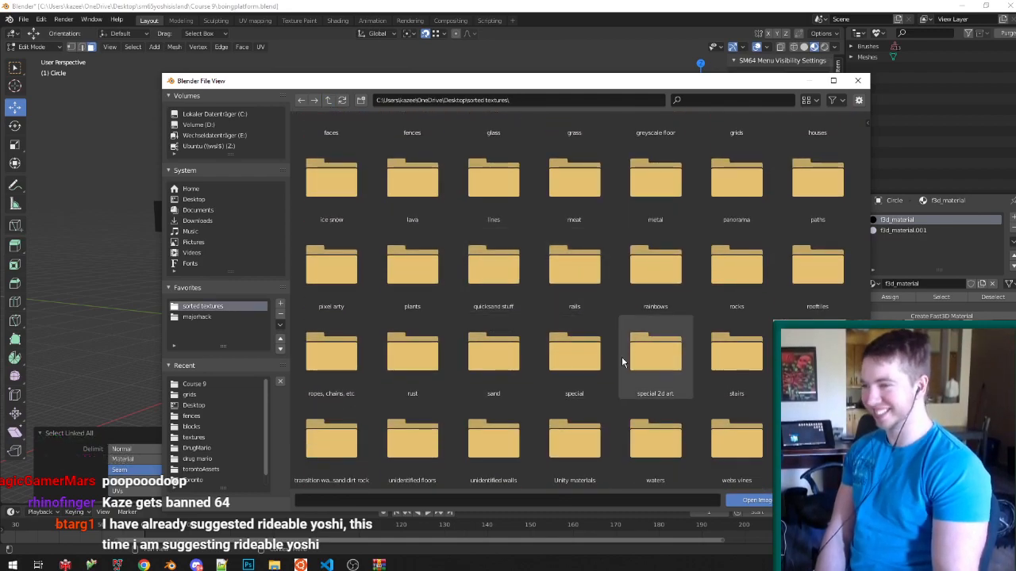
Look through the special folder of the sorted textures for a suitable column texture.
double_click(598, 358)
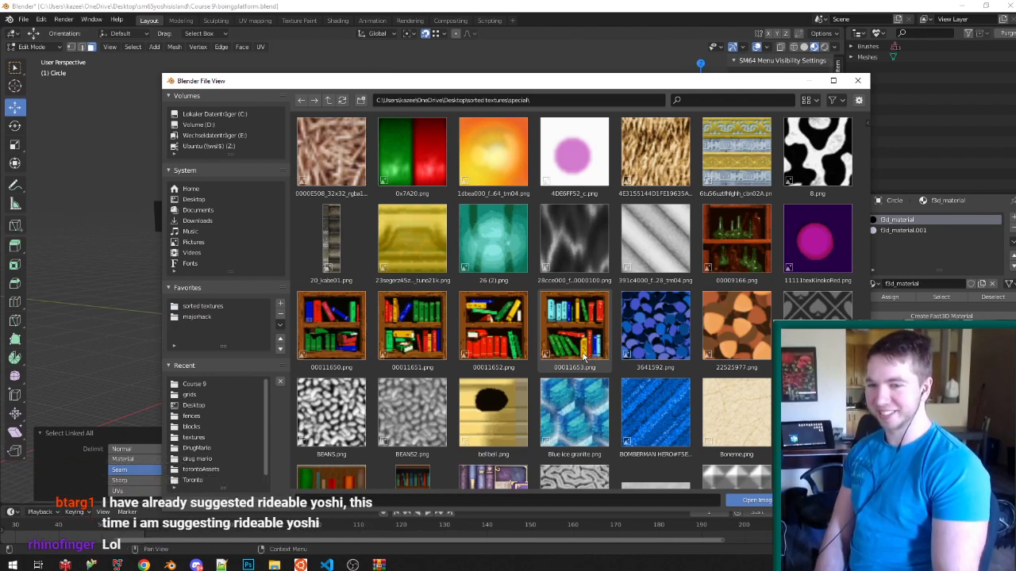
scroll(612, 324, "down", 8)
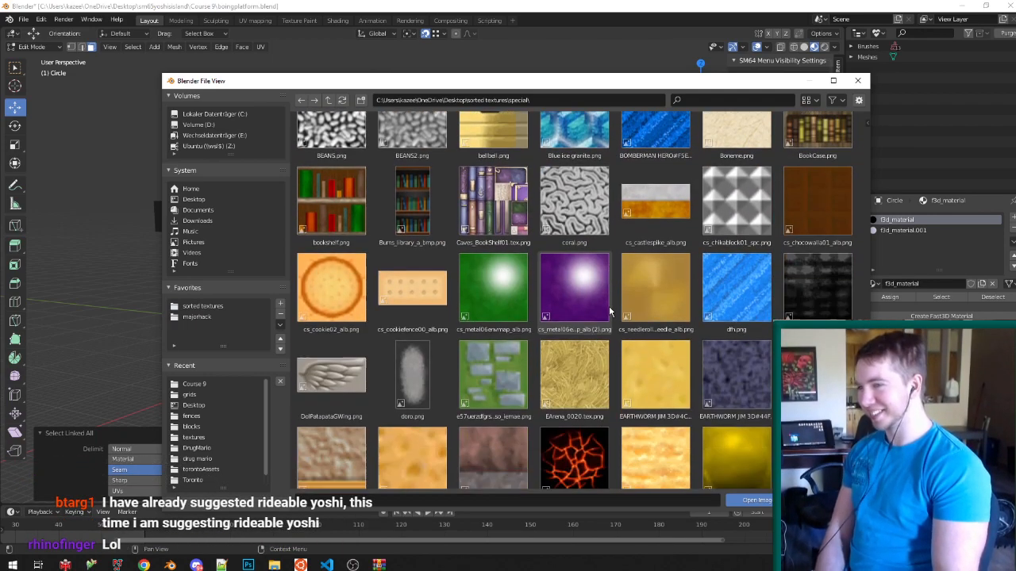
scroll(608, 314, "down", 6)
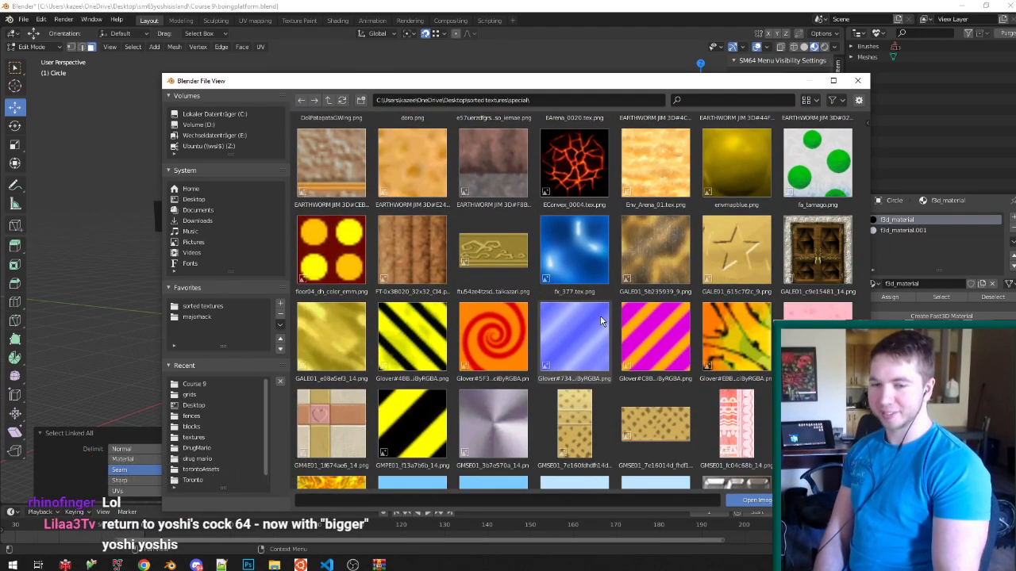
scroll(601, 321, "down", 7)
scroll(600, 321, "down", 2)
left_click(401, 303)
scroll(391, 295, "down", 5)
scroll(393, 293, "down", 10)
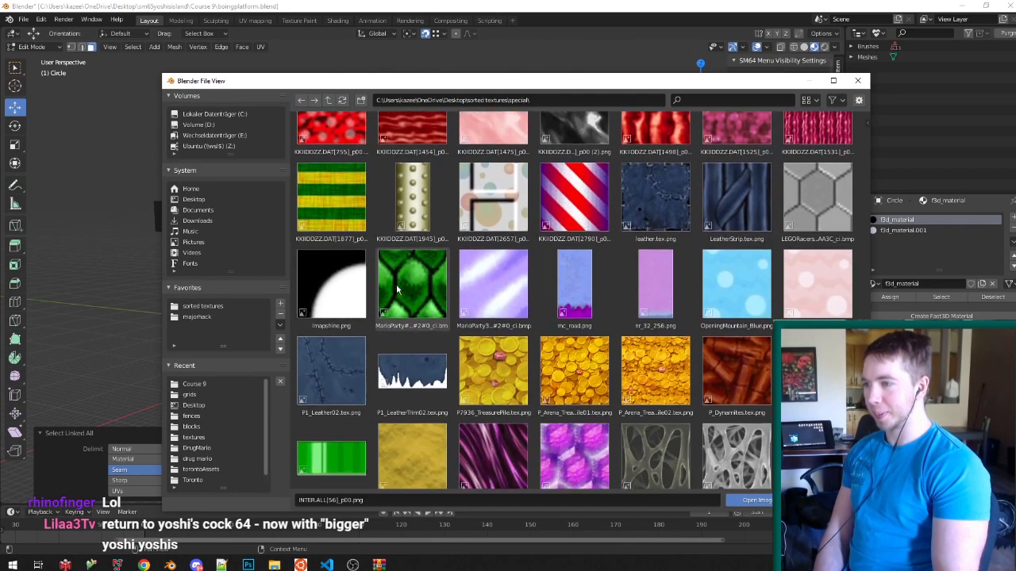
scroll(399, 290, "down", 6)
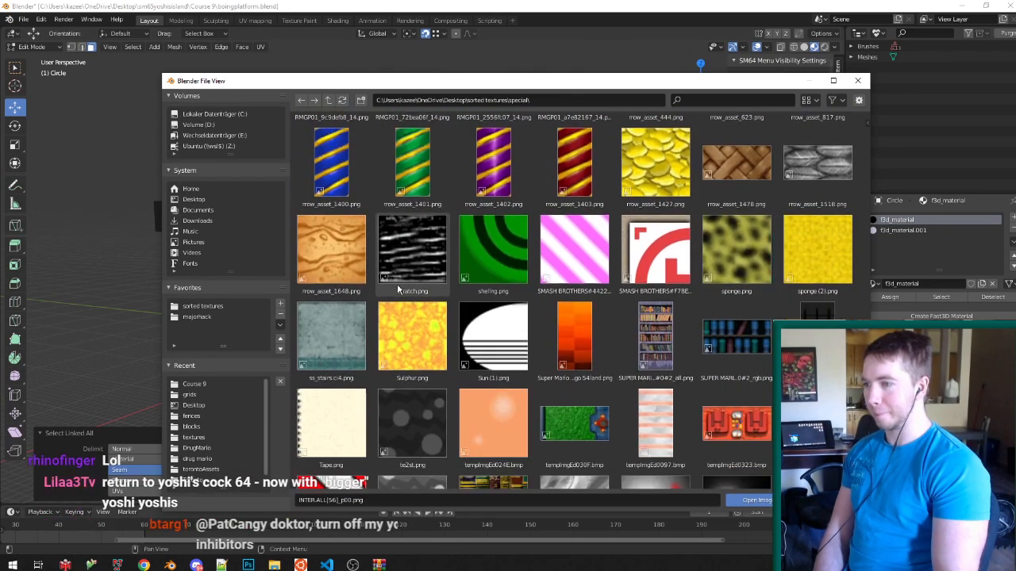
scroll(401, 290, "down", 3)
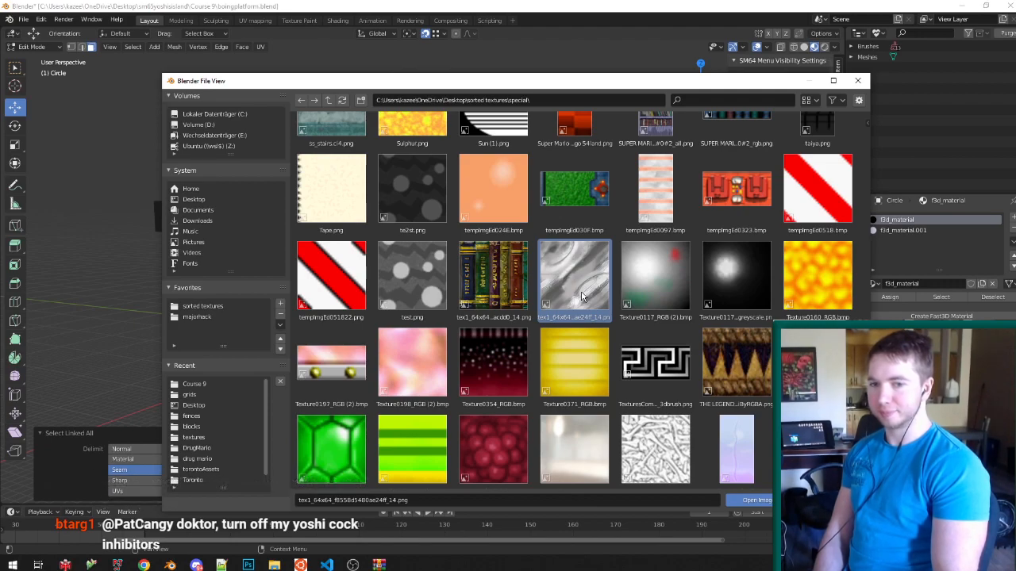
scroll(581, 296, "down", 6)
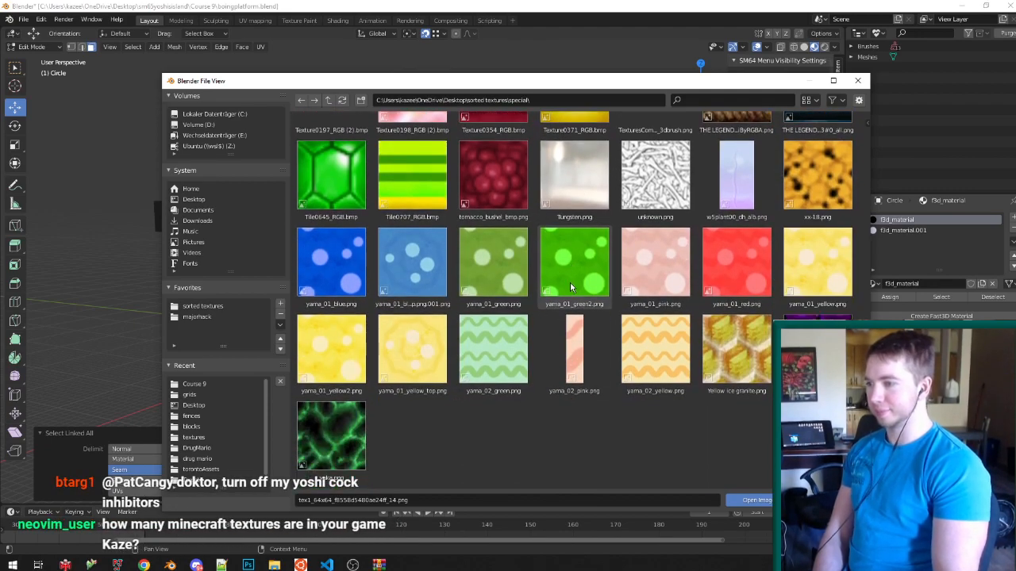
scroll(570, 287, "up", 10)
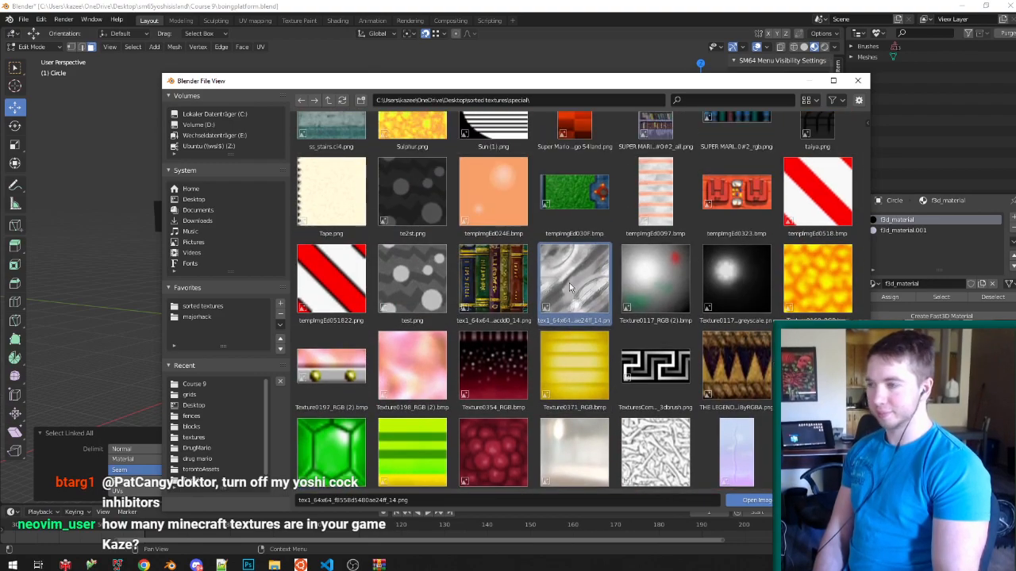
scroll(516, 277, "up", 12)
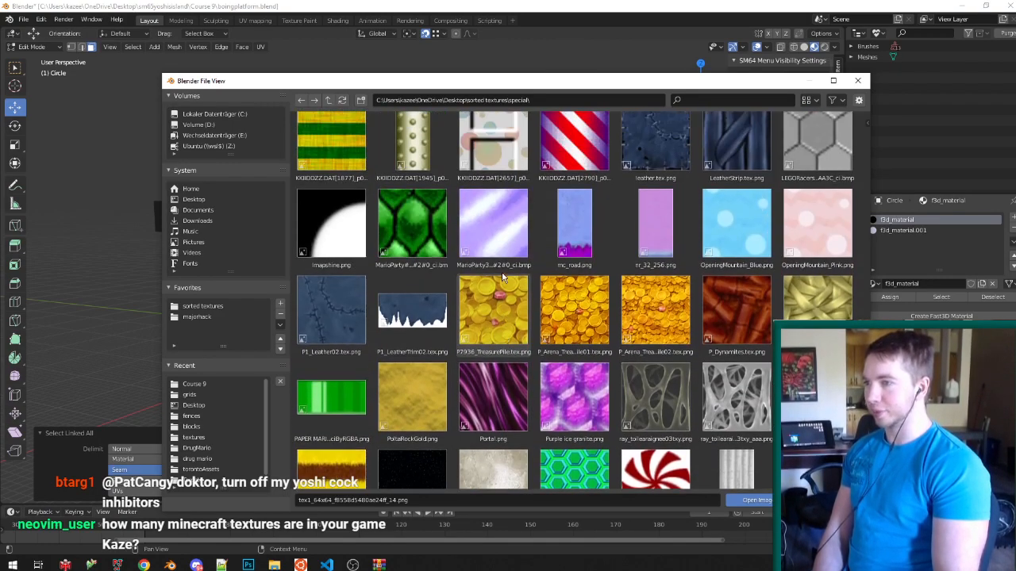
Return to the metal folder of the sorted textures and examine its images for a dark metal column texture.
left_click(327, 105)
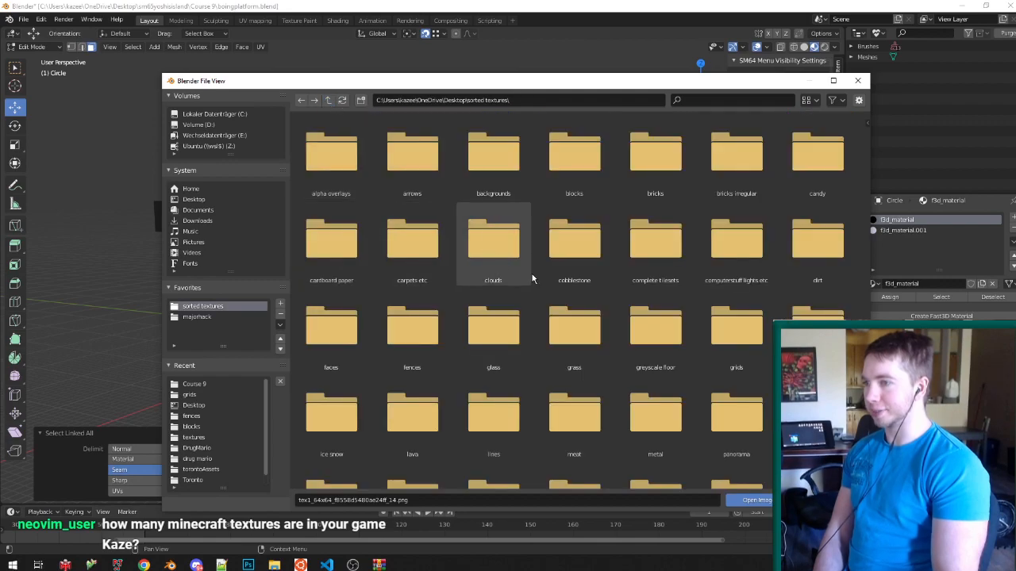
double_click(651, 361)
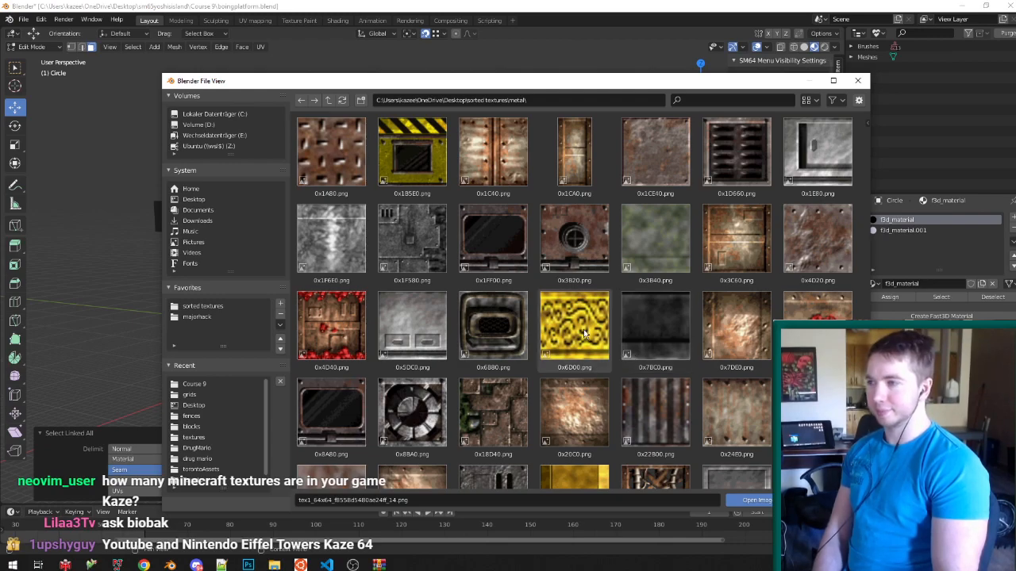
left_click(407, 239)
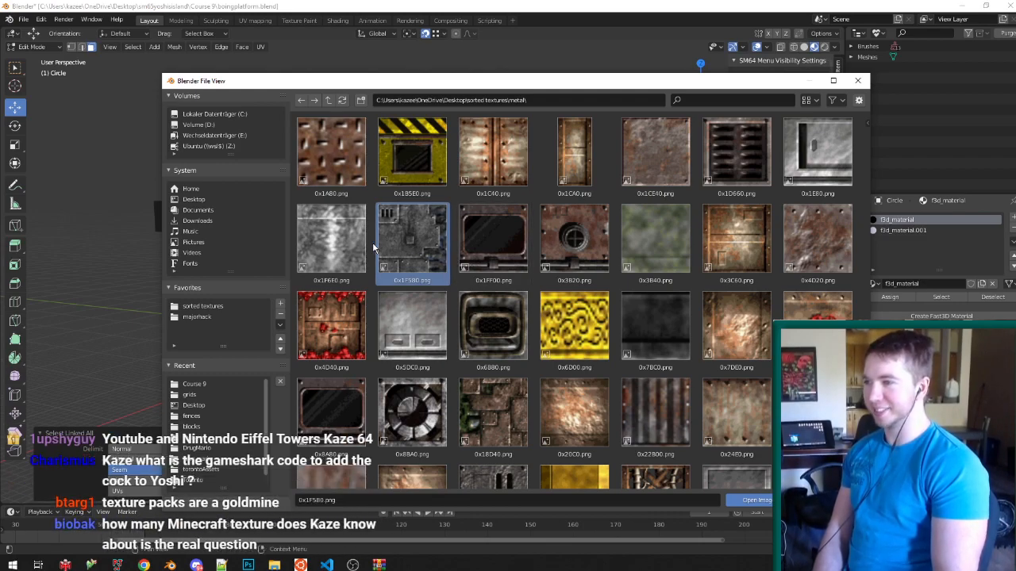
left_click(819, 157)
scroll(518, 323, "down", 10)
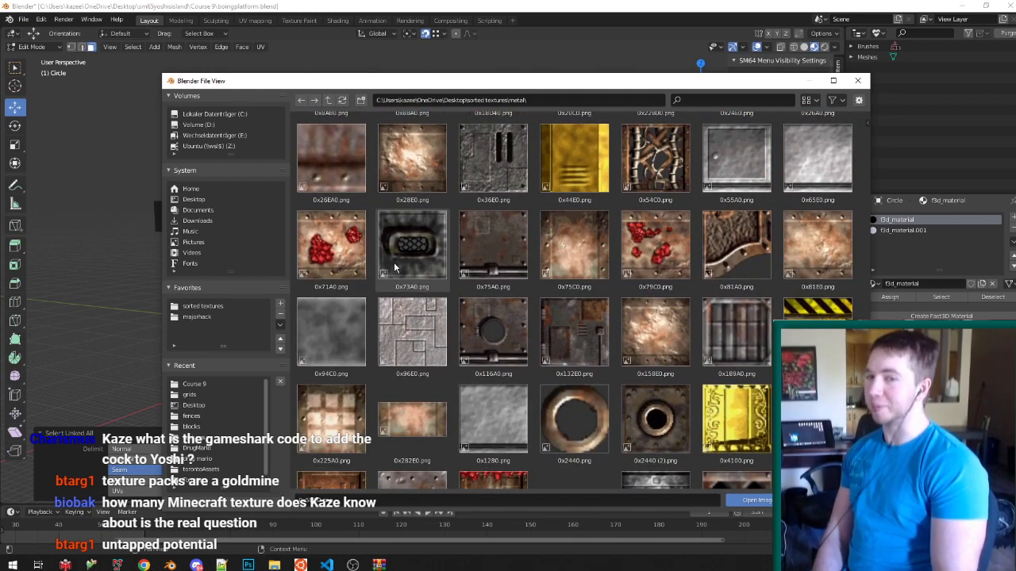
scroll(428, 267, "down", 2)
left_click(448, 284)
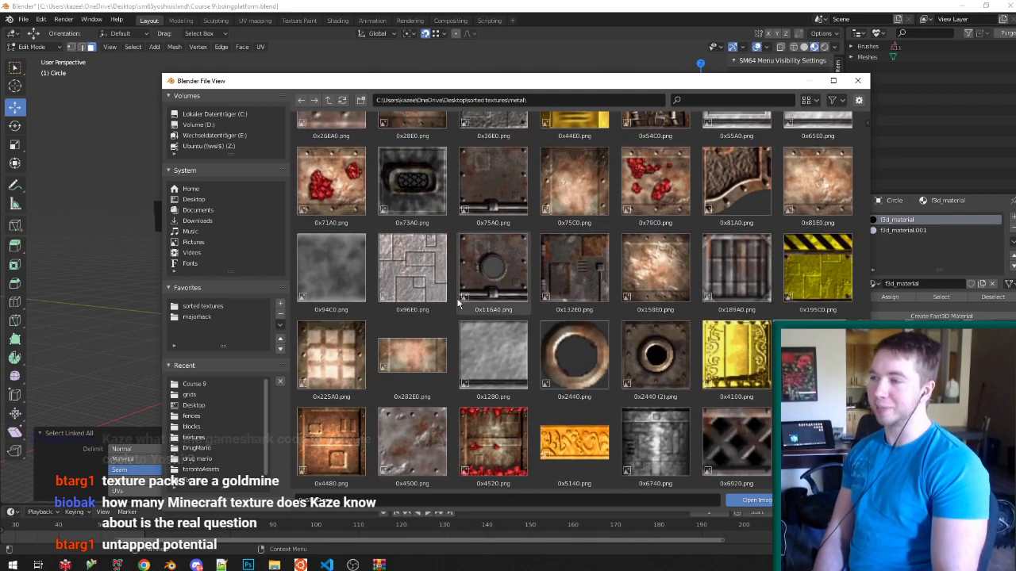
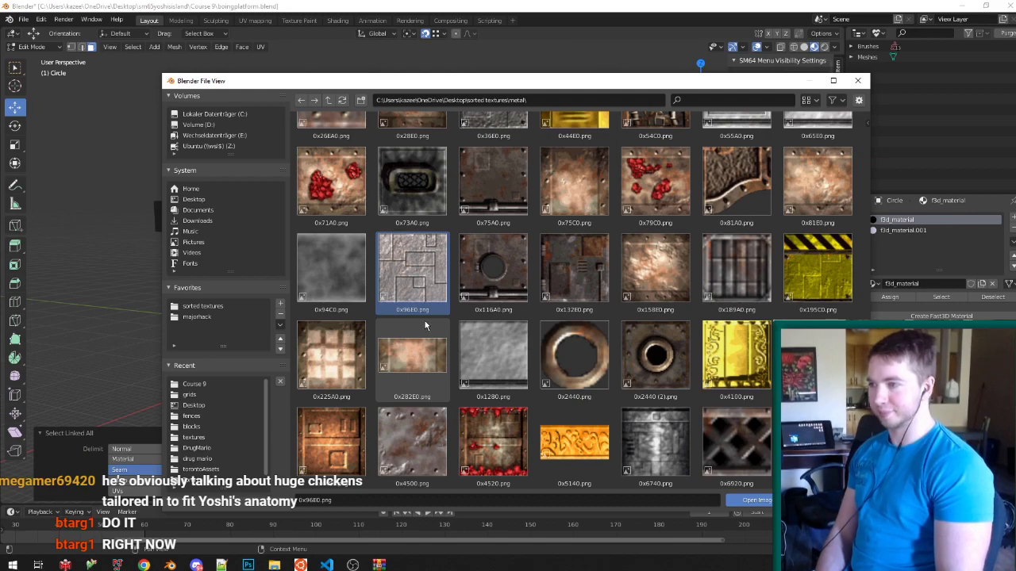
scroll(425, 321, "down", 2)
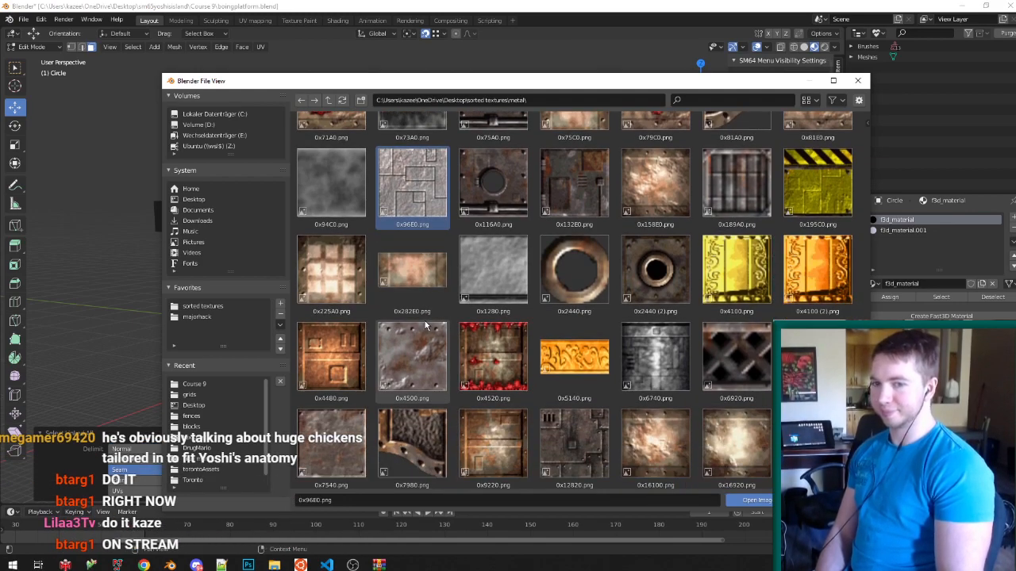
scroll(425, 325, "down", 5)
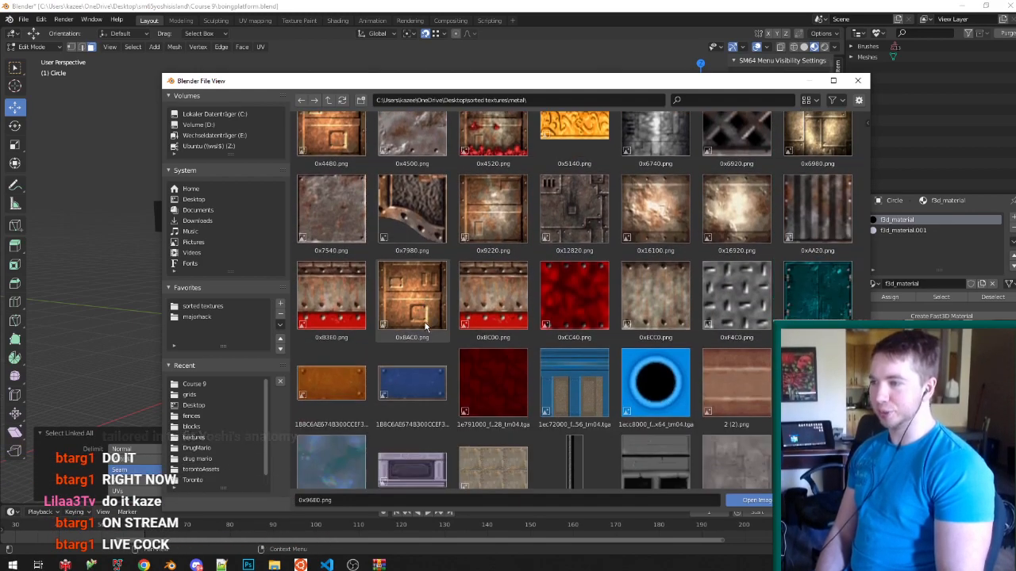
scroll(425, 326, "down", 4)
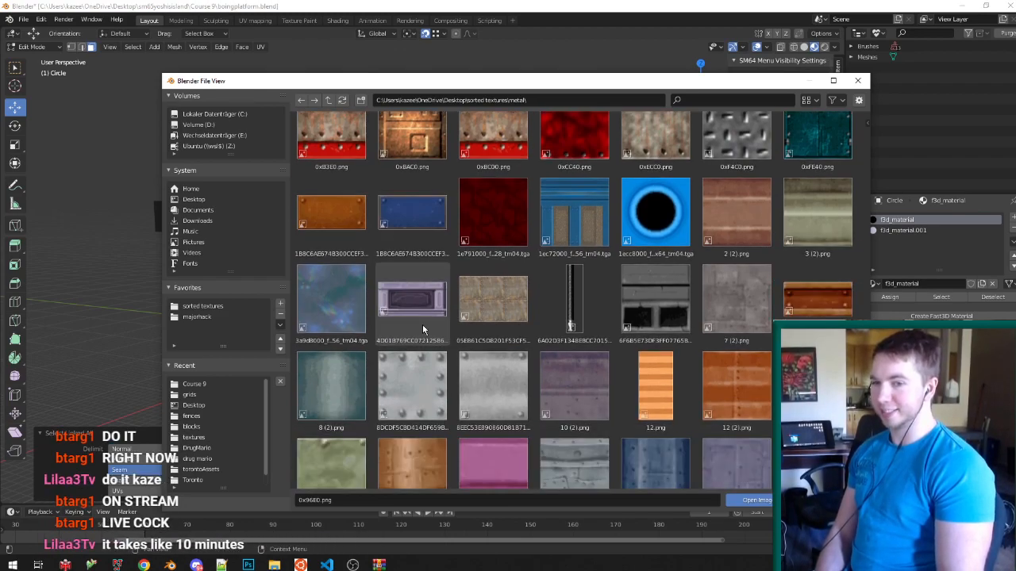
left_click(536, 315)
scroll(535, 315, "down", 5)
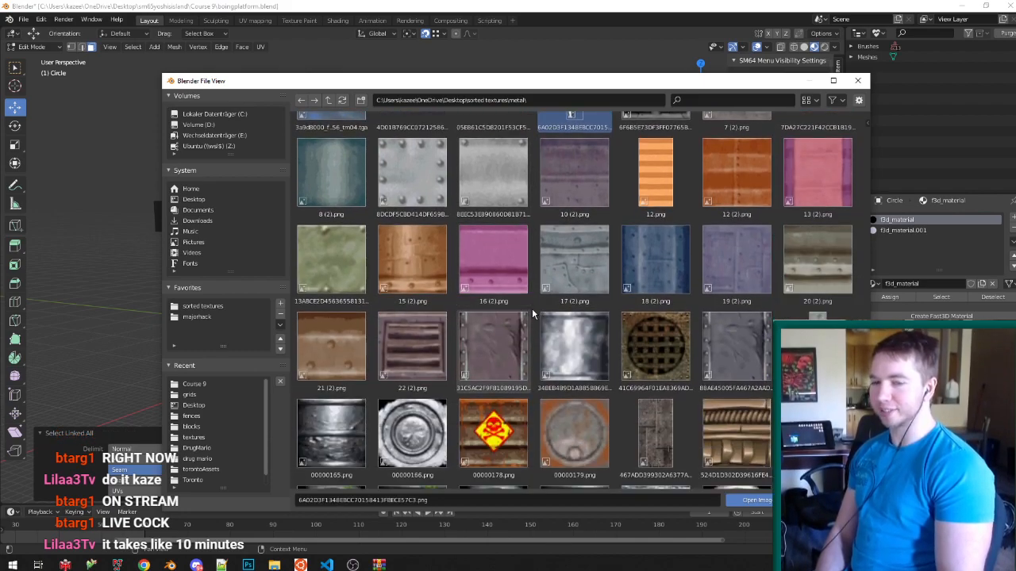
scroll(532, 315, "down", 3)
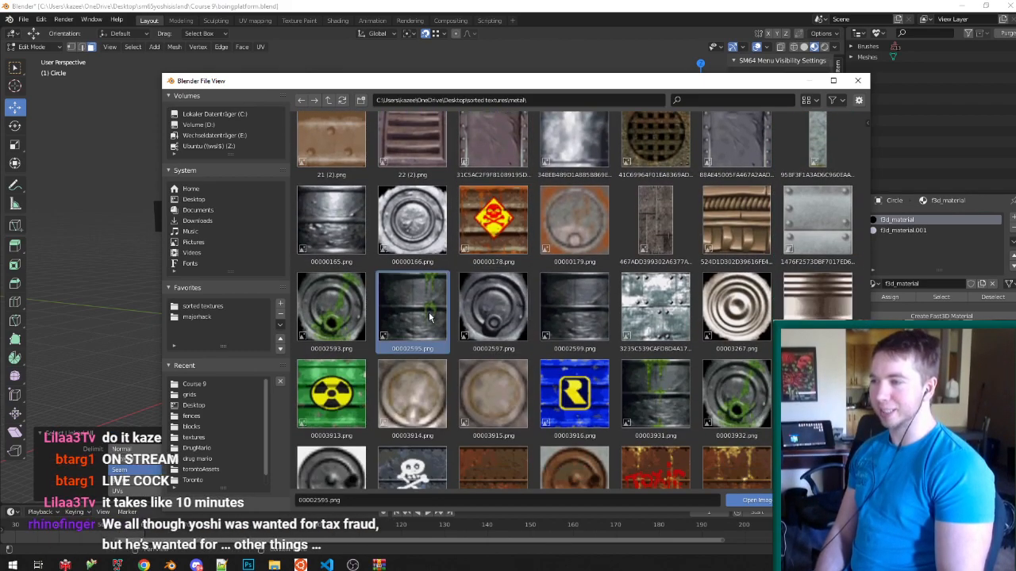
Load 00002599.png from the metal folder as the texture image of f3d_material.
left_click(553, 314)
double_click(565, 308)
middle_click_drag(512, 321, 494, 284)
scroll(494, 284, "down", 2)
scroll(387, 317, "up", 4)
right_click(400, 336)
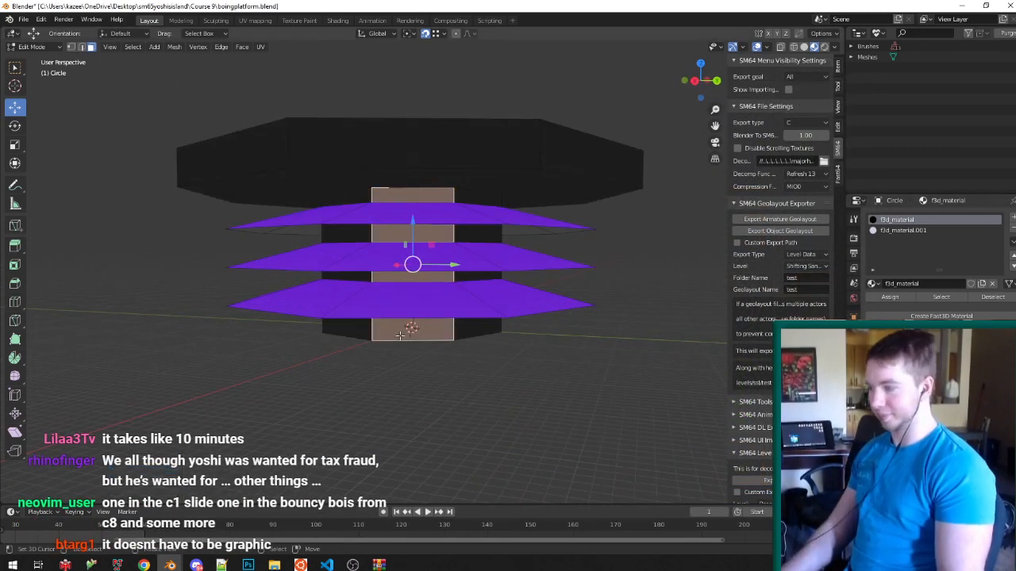
key("Tab")
key("v")
key("v")
key("Tab")
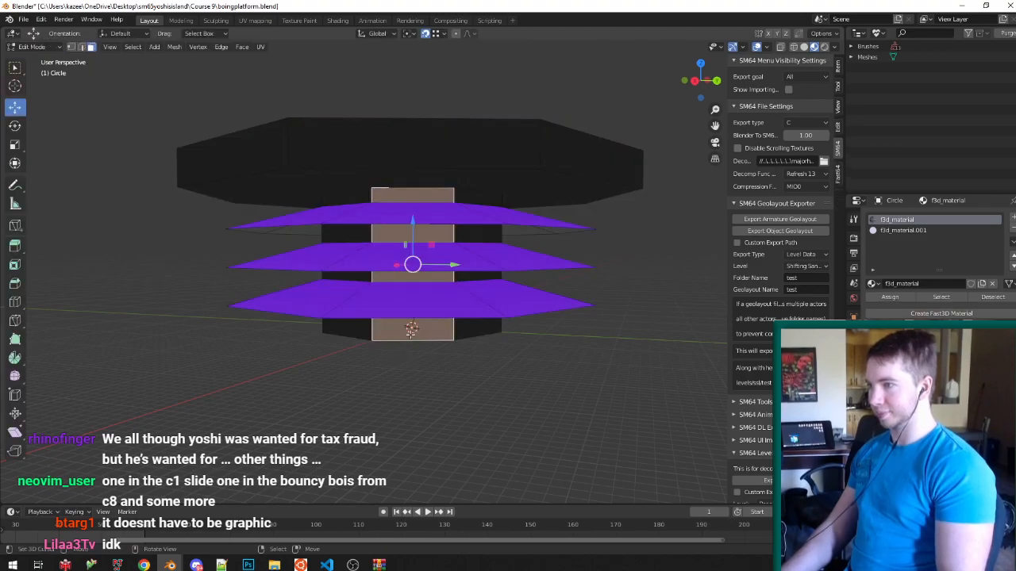
In the UV mapping workspace, select all black faces of the platform's top and column, and switch to vertex painting.
left_click(255, 19)
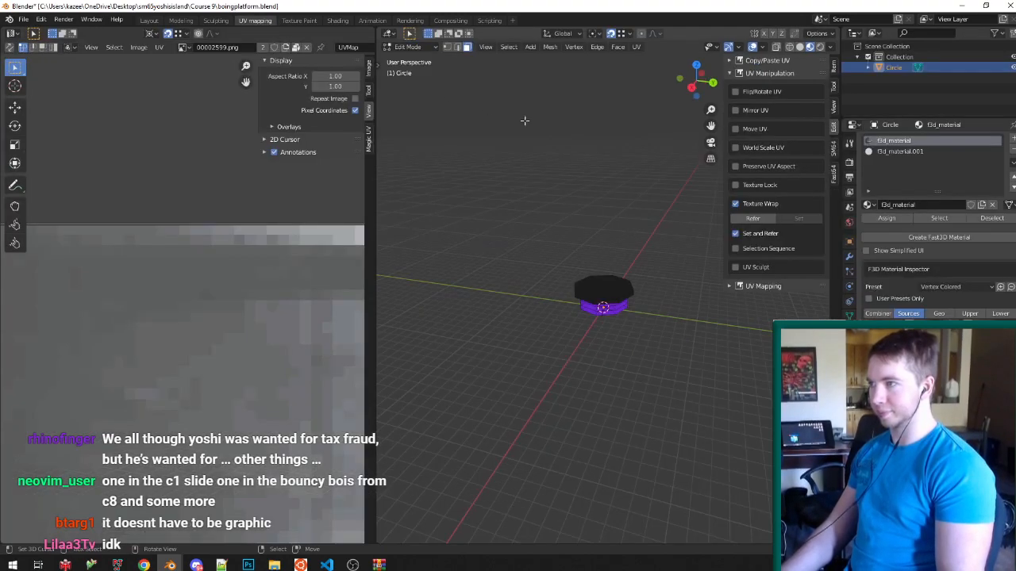
scroll(563, 132, "up", 12)
key("Tab")
middle_click_drag(570, 238, 573, 208)
scroll(575, 210, "down", 4)
key("v")
mouse_move(623, 243)
middle_mouse_down()
mouse_move(624, 208)
mouse_move(623, 246)
middle_mouse_up()
key("Tab")
left_click(591, 160)
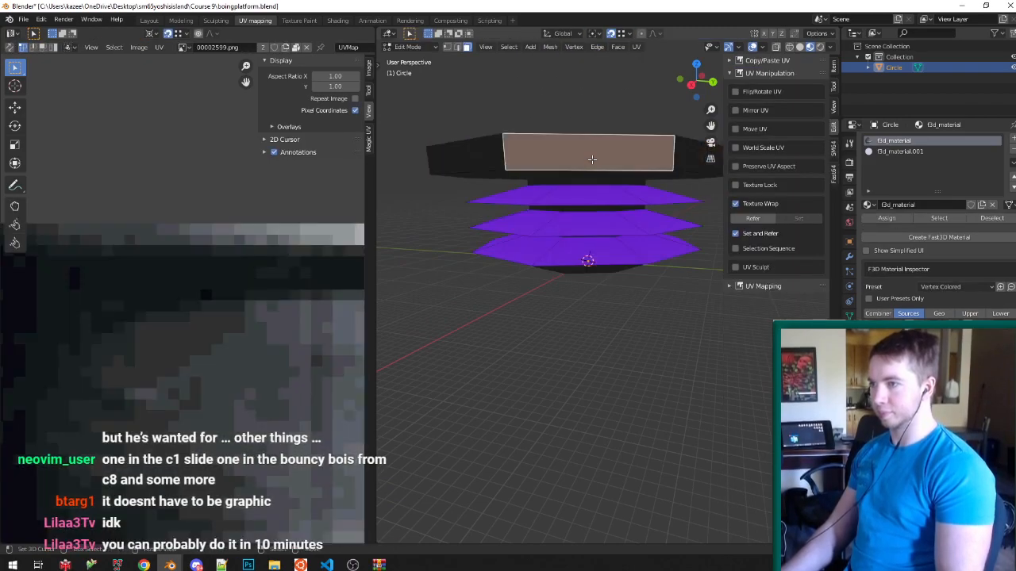
left_click(584, 180, "shift")
key("shift+g")
left_click(585, 178)
key("Tab")
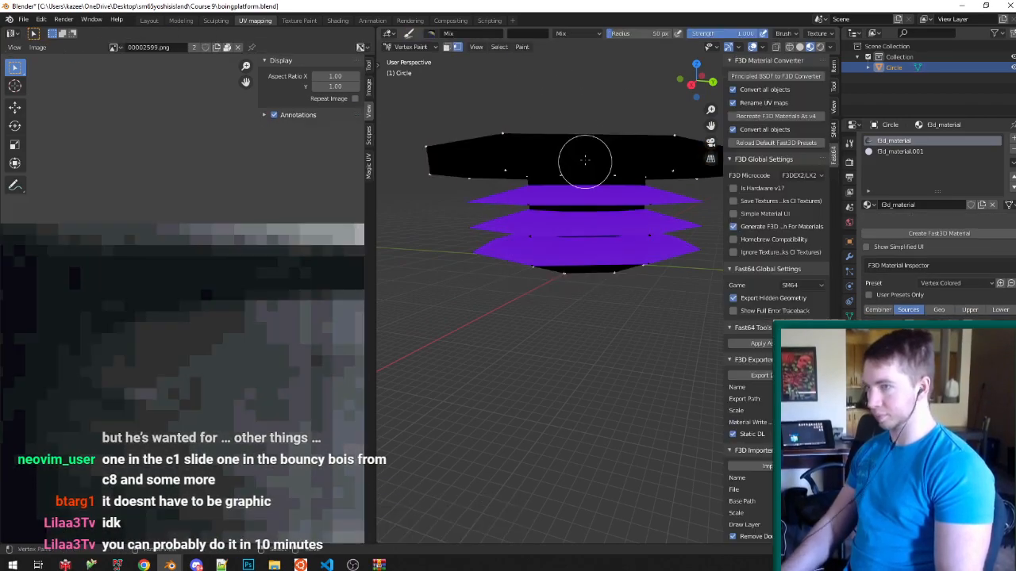
Set the vertex paint colour to white, fill the selected top and column faces with it, and save the file.
left_click(530, 32)
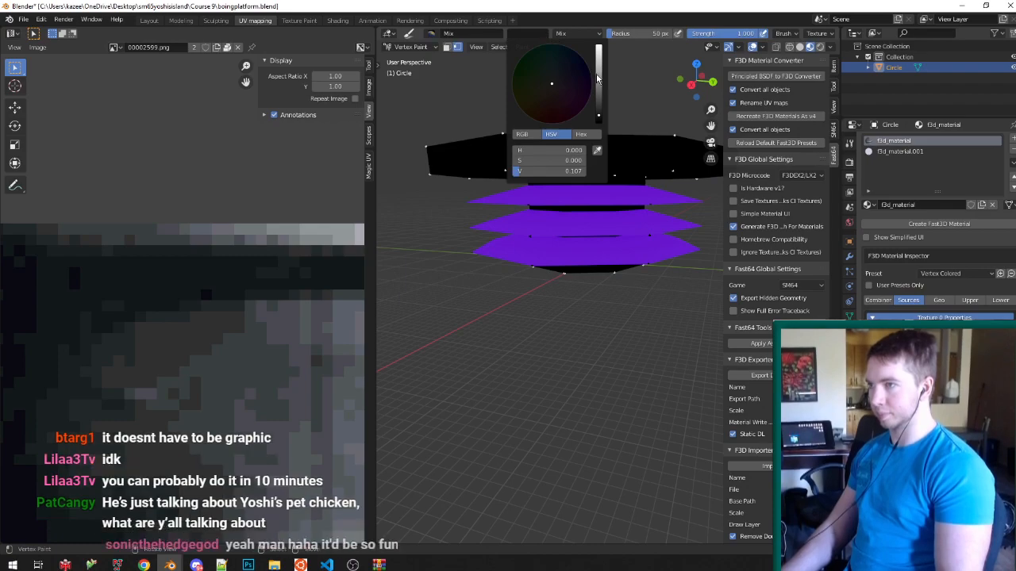
left_click_drag(598, 103, 598, 49)
key("shift+k")
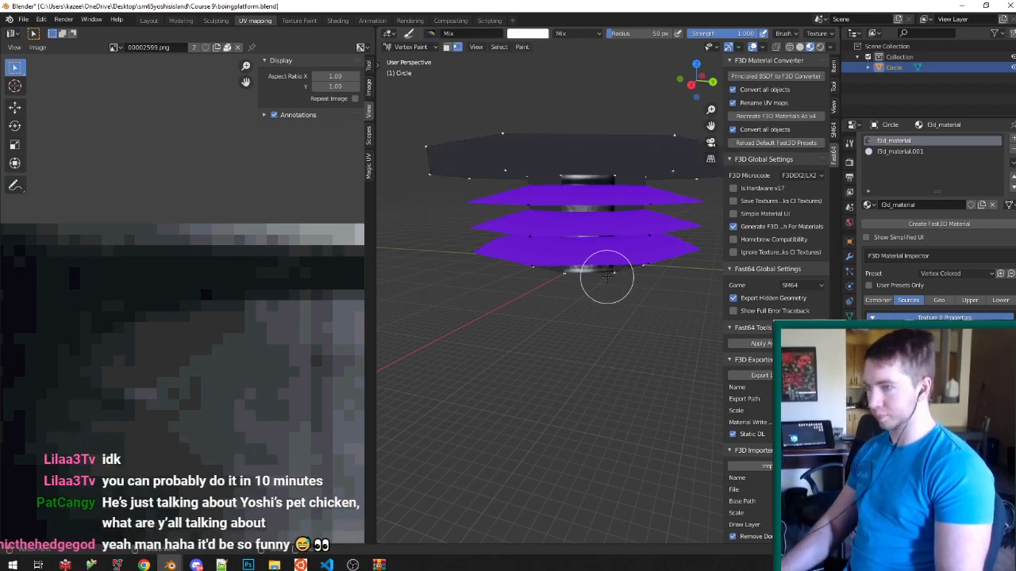
key("v")
key("ctrl+s")
key("Tab")
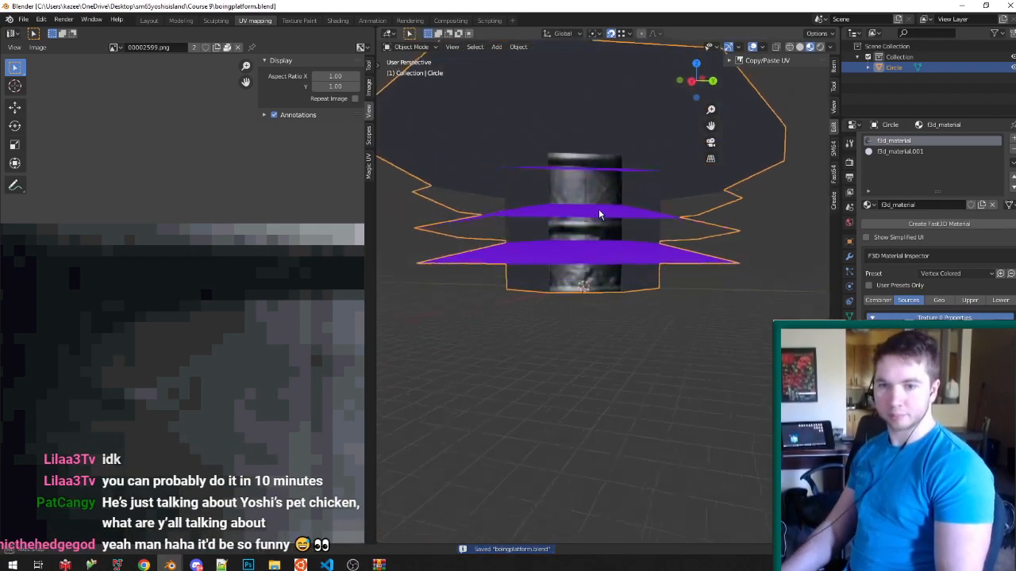
Select the column's side faces and unwrap them into a continuous UV strip following the front face.
key("Tab")
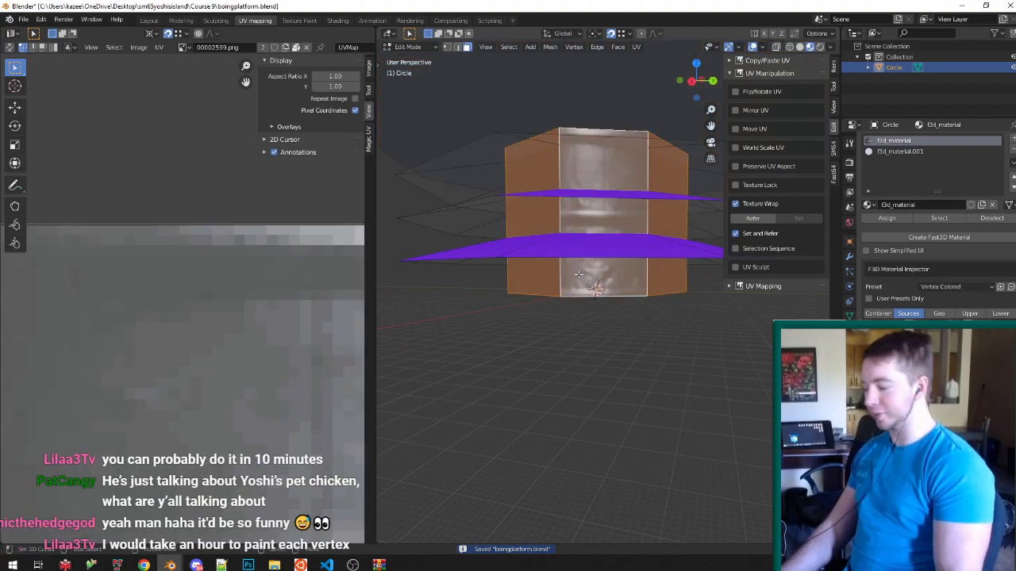
right_click(582, 277)
left_click(579, 279)
middle_click_drag(579, 279, 589, 228)
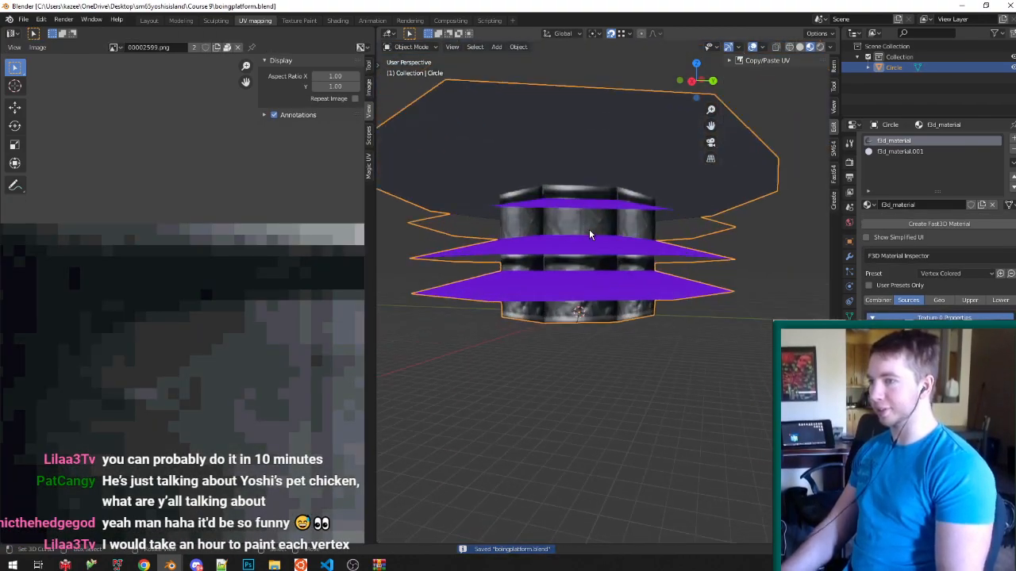
Scale all the column's UVs along X about the 2D cursor so four faces span the texture width, and save.
key("Tab")
scroll(214, 237, "down", 4)
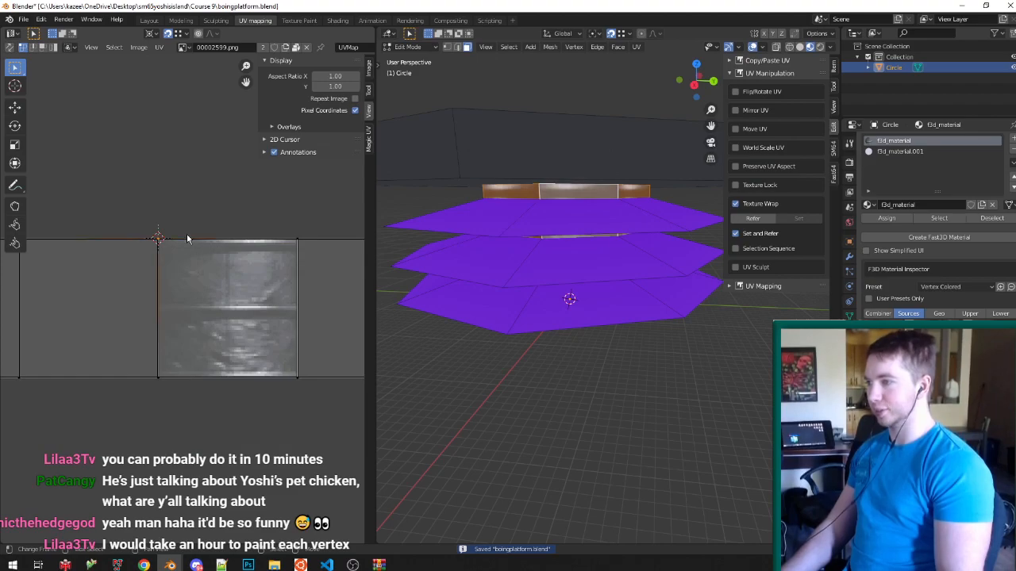
key("shift+s")
left_click(234, 344)
key("a")
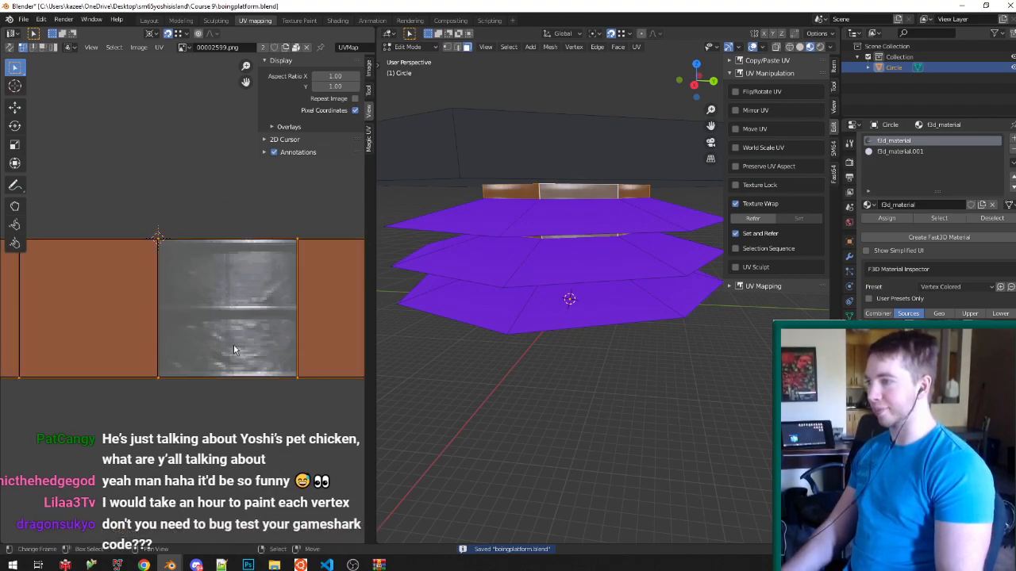
key("period")
left_click(306, 347)
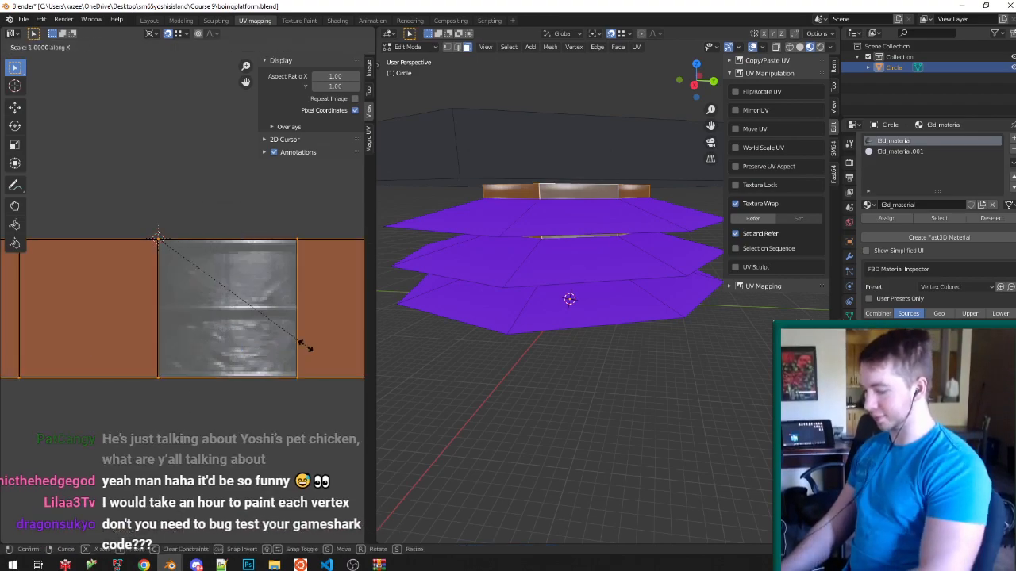
key("Tab")
key("ctrl+s")
Unlink 00002599.png from the UV editor and open the file browser to choose another image for the column.
middle_click_drag(442, 328, 798, 285)
key("Tab")
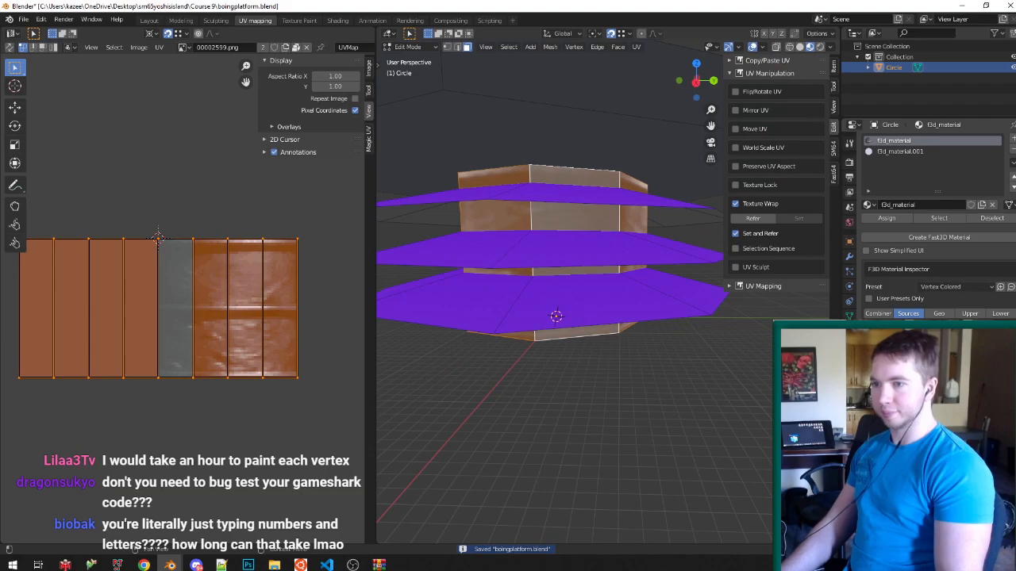
left_click(307, 48)
left_click(243, 48)
left_click(225, 383)
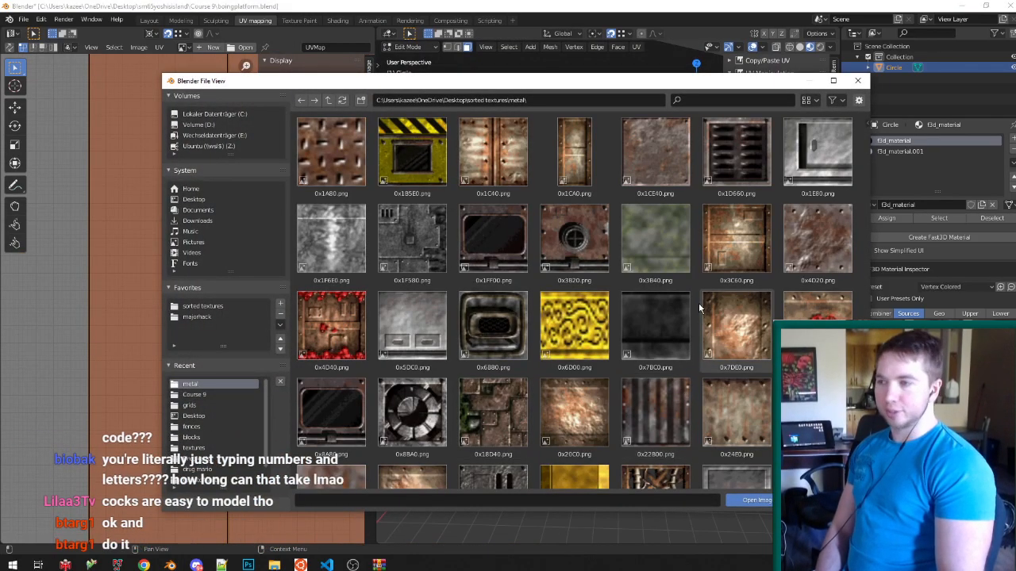
Look through the metal texture folder and load the rusty horizontally ribbed DUKE NUKEM#B505C texture into the UV editor.
scroll(698, 302, "down", 10)
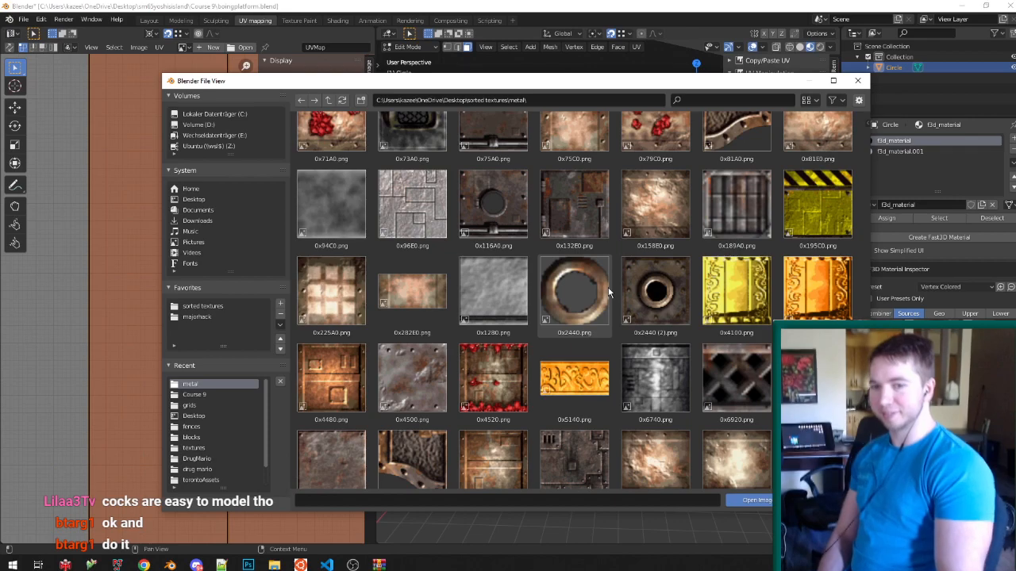
scroll(583, 277, "down", 10)
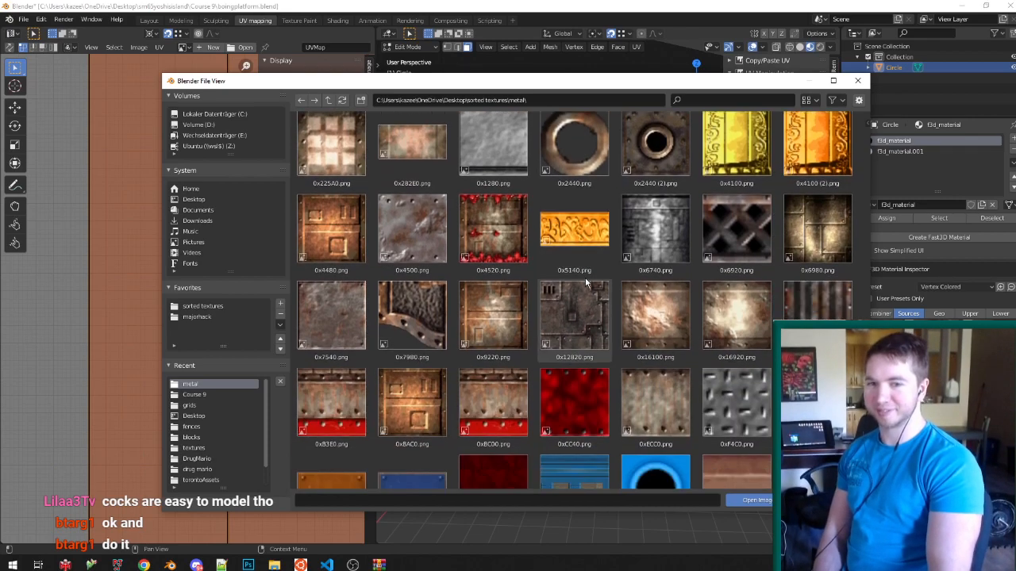
scroll(615, 274, "down", 15)
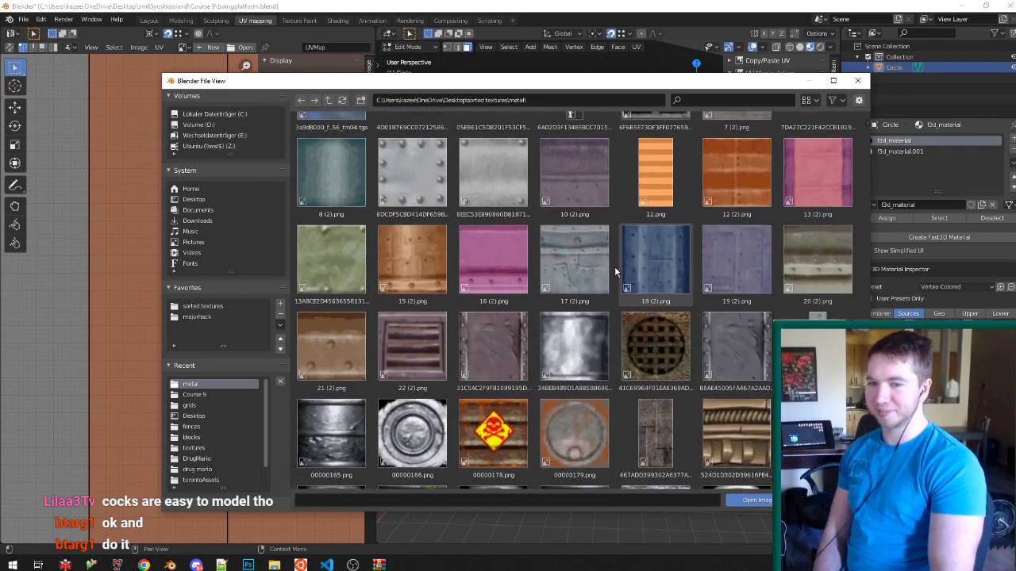
scroll(618, 277, "down", 2)
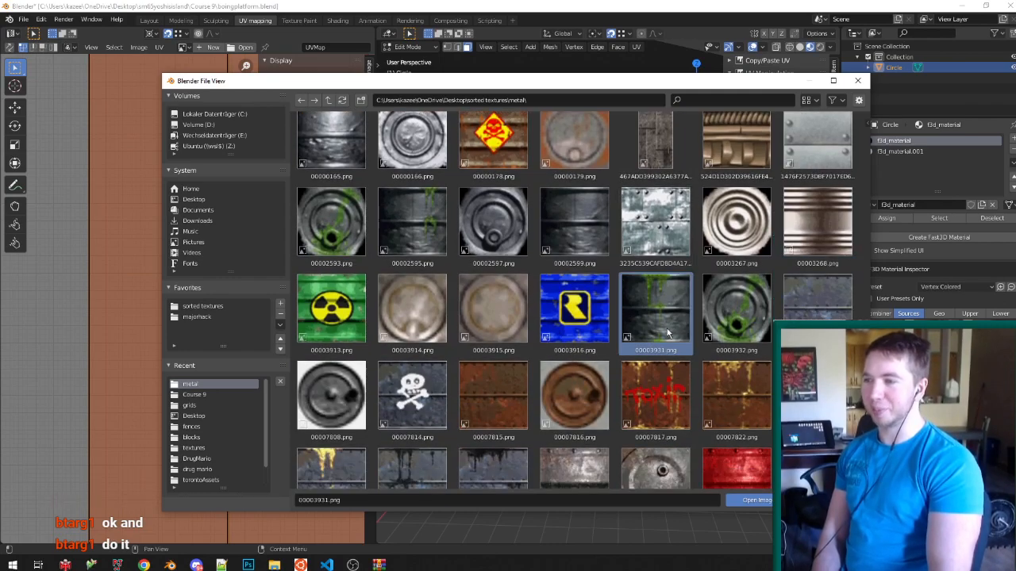
scroll(667, 333, "down", 5)
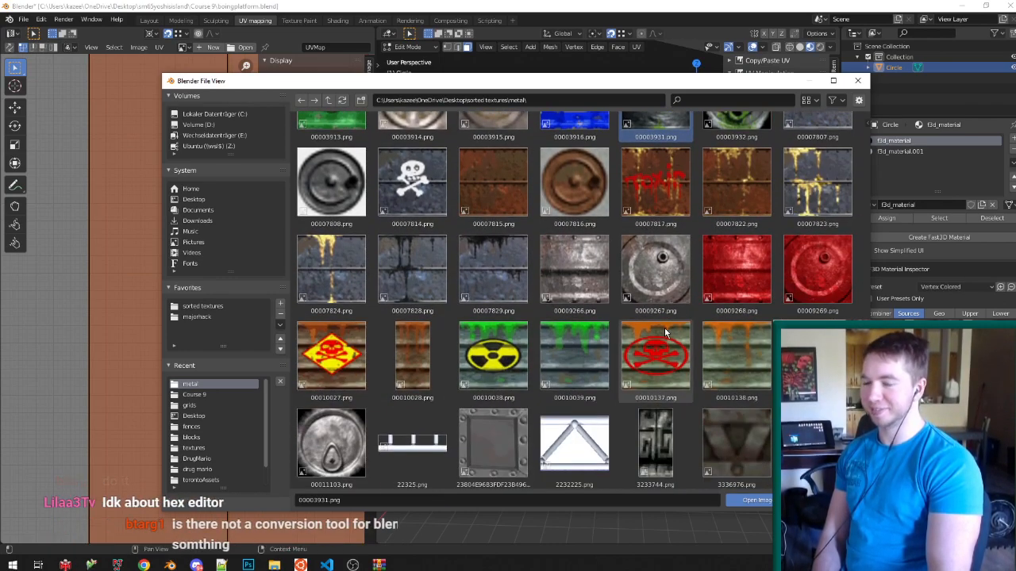
scroll(664, 327, "down", 2)
left_click(493, 205)
scroll(503, 269, "down", 2)
scroll(503, 269, "down", 4)
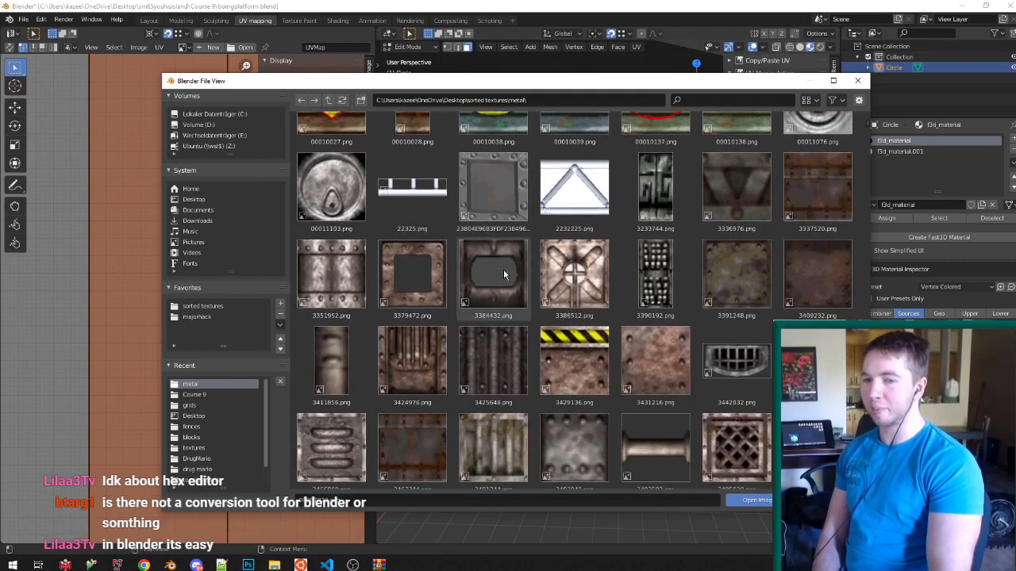
left_click(511, 316)
scroll(539, 318, "down", 10)
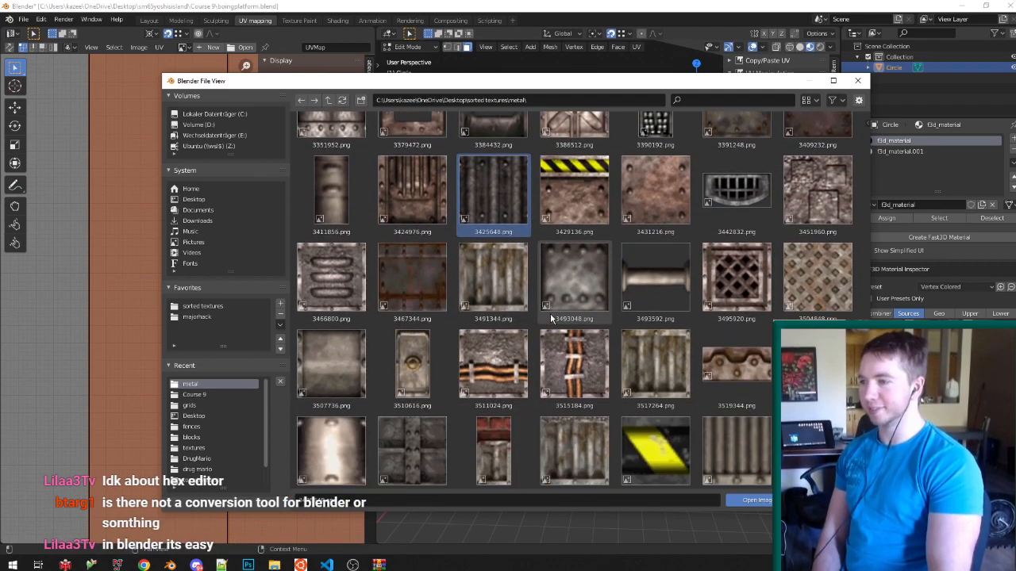
scroll(546, 318, "down", 2)
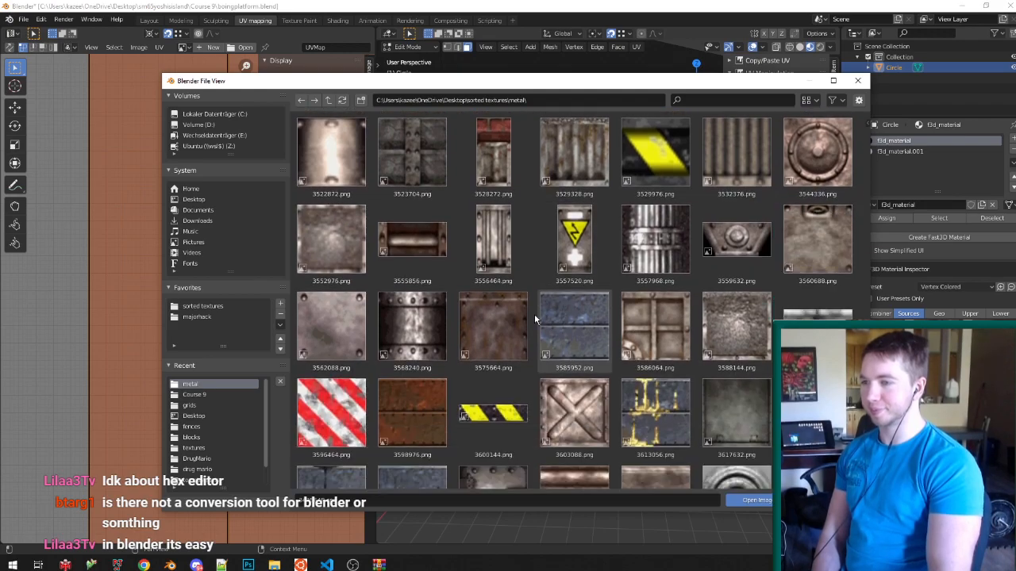
left_click(410, 252)
scroll(500, 277, "down", 2)
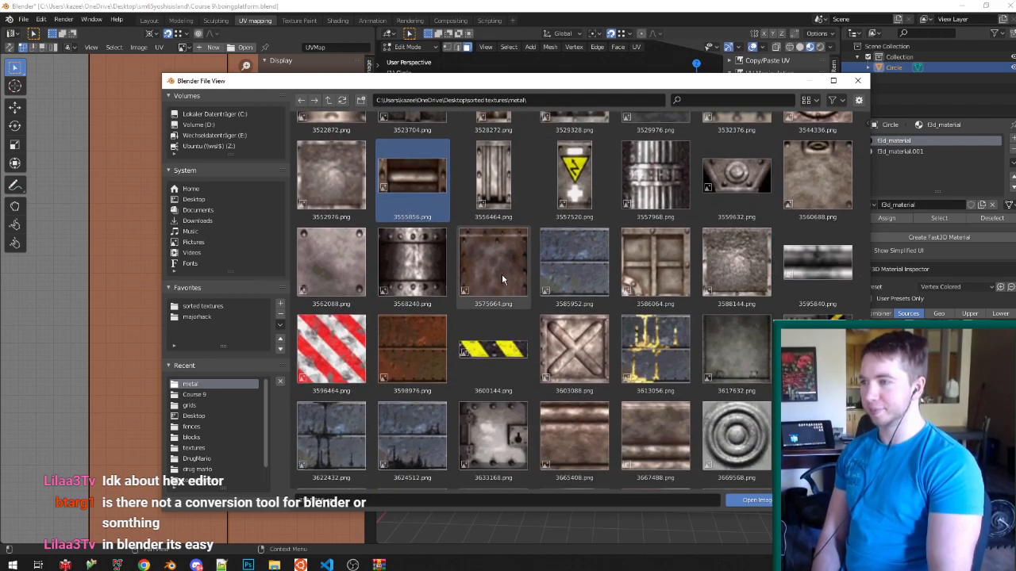
scroll(512, 277, "down", 1)
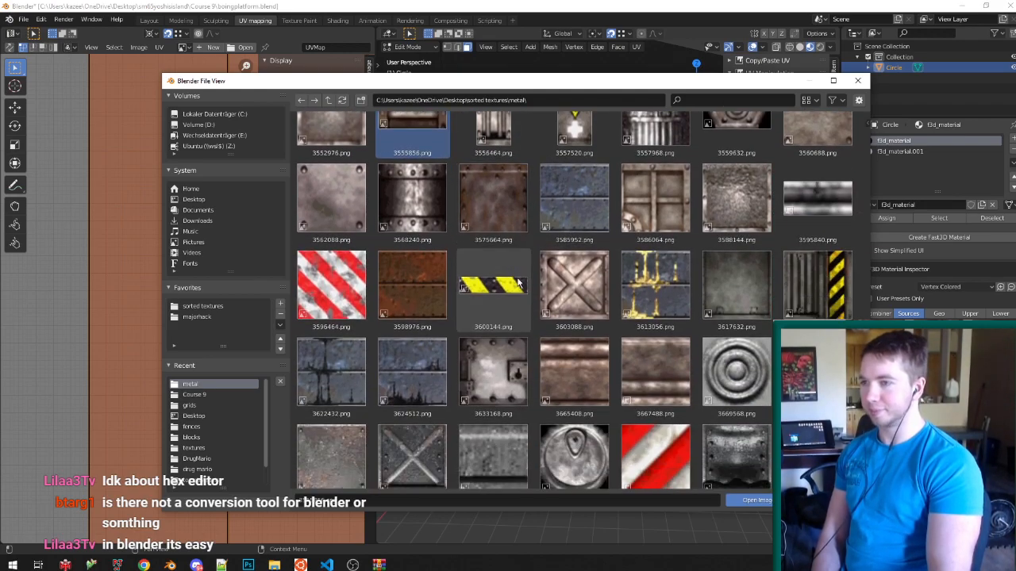
scroll(523, 284, "down", 9)
scroll(553, 291, "down", 5)
scroll(553, 294, "down", 5)
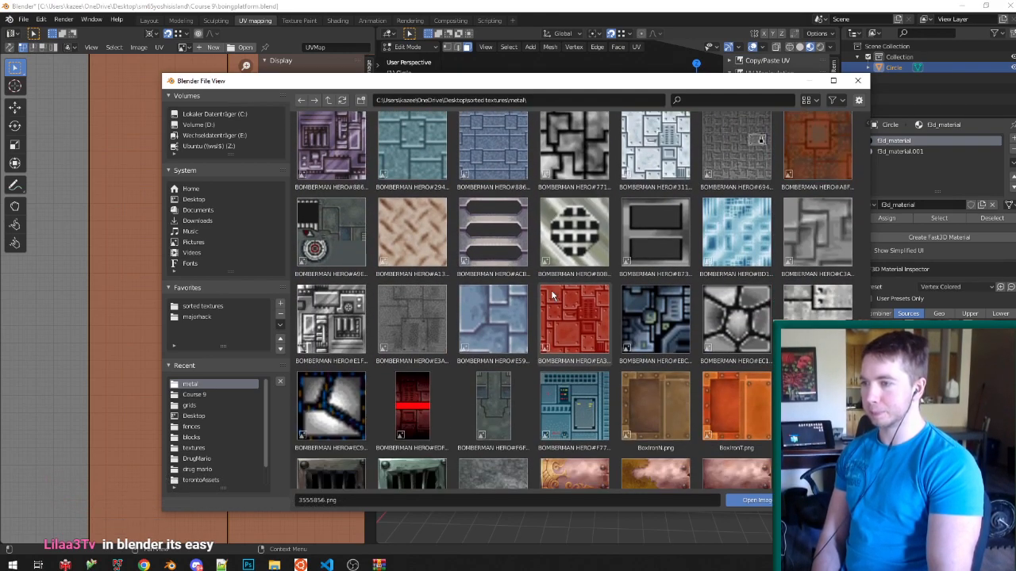
scroll(553, 295, "down", 3)
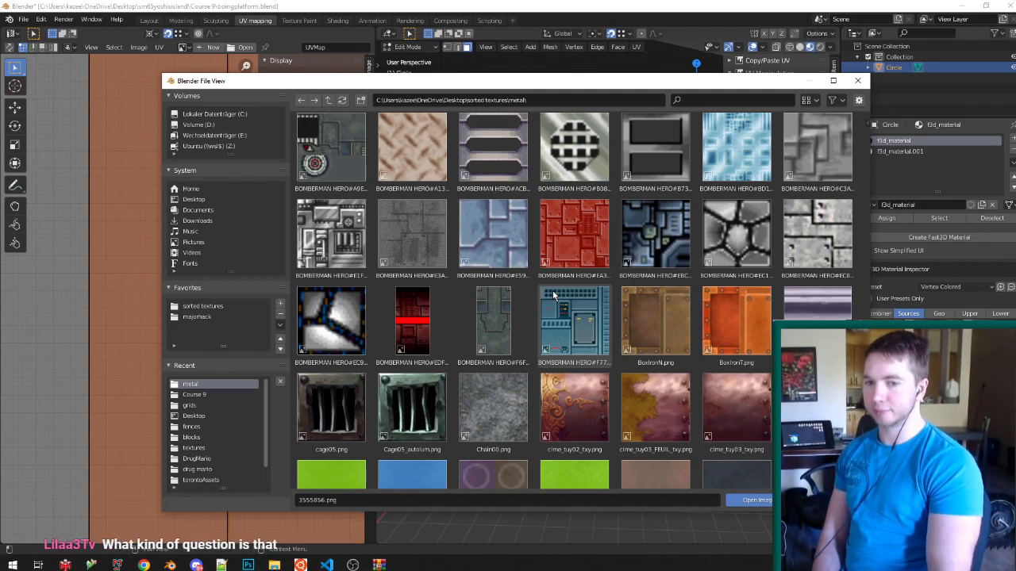
scroll(554, 295, "down", 10)
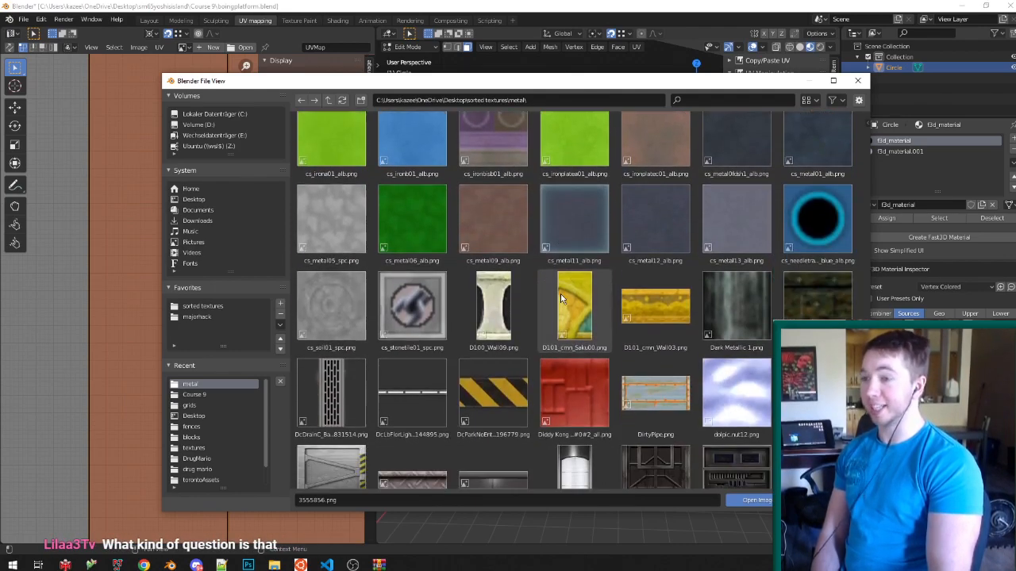
scroll(555, 296, "down", 6)
left_click(341, 238)
scroll(412, 250, "down", 3)
scroll(412, 251, "down", 8)
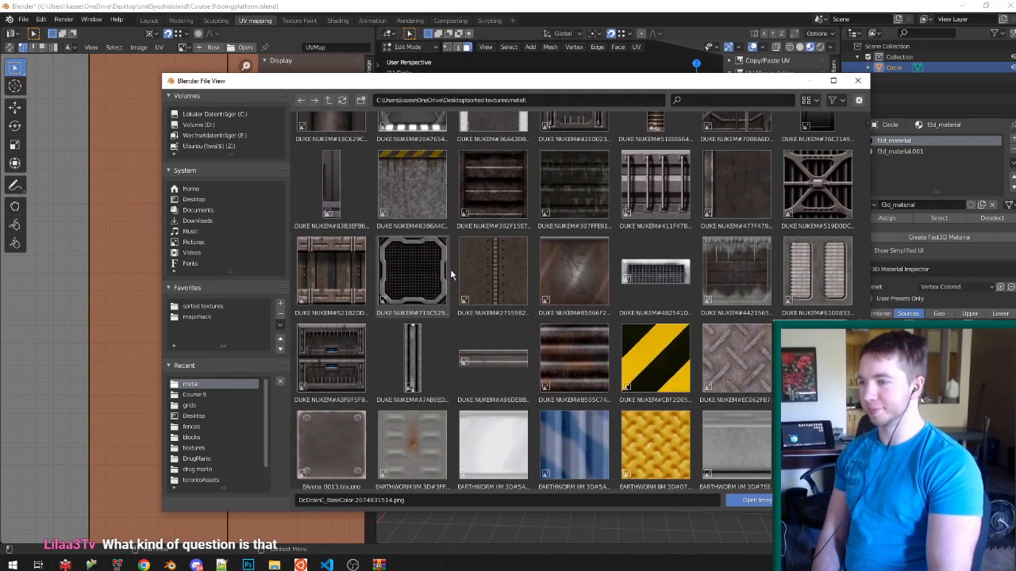
scroll(450, 269, "down", 3)
double_click(575, 286)
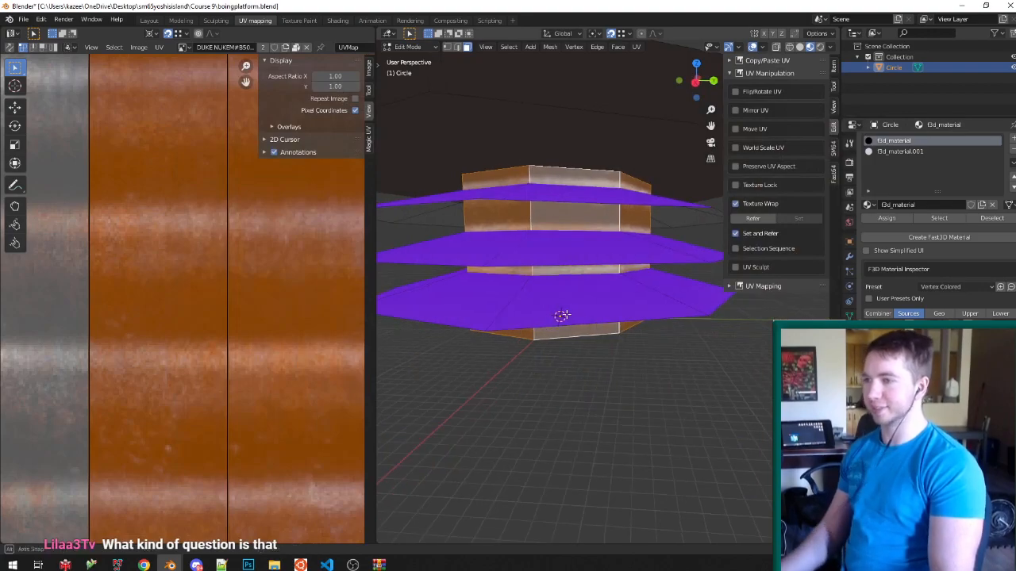
Leave edit mode and inspect the newly loaded texture on the platform and its column.
key("Tab")
scroll(564, 307, "up", 3)
scroll(555, 269, "down", 5)
scroll(561, 277, "up", 4)
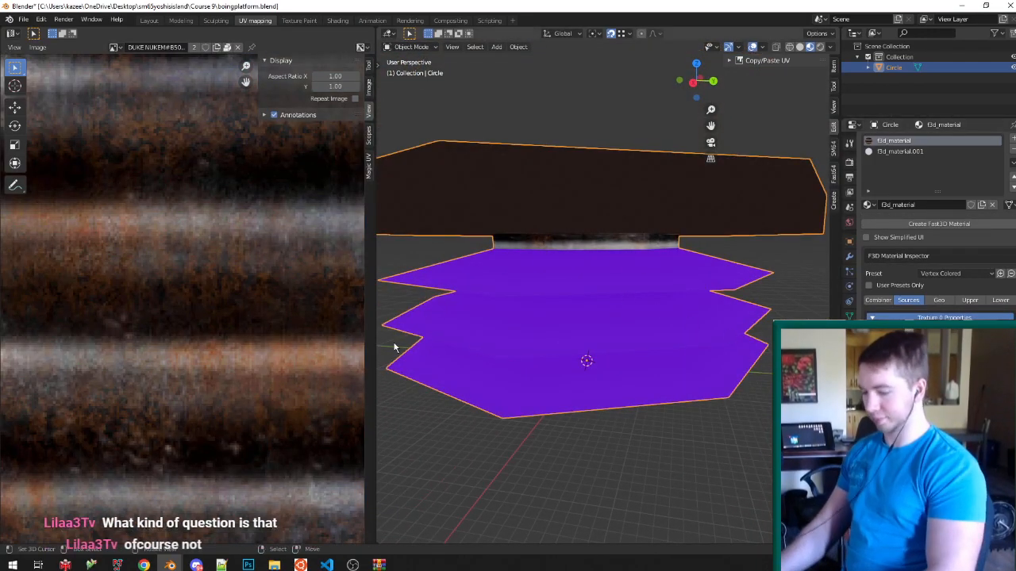
Switch to File Explorer, open the metal folder inside sorted textures, and maximize the window.
key("super+e")
left_click(303, 141)
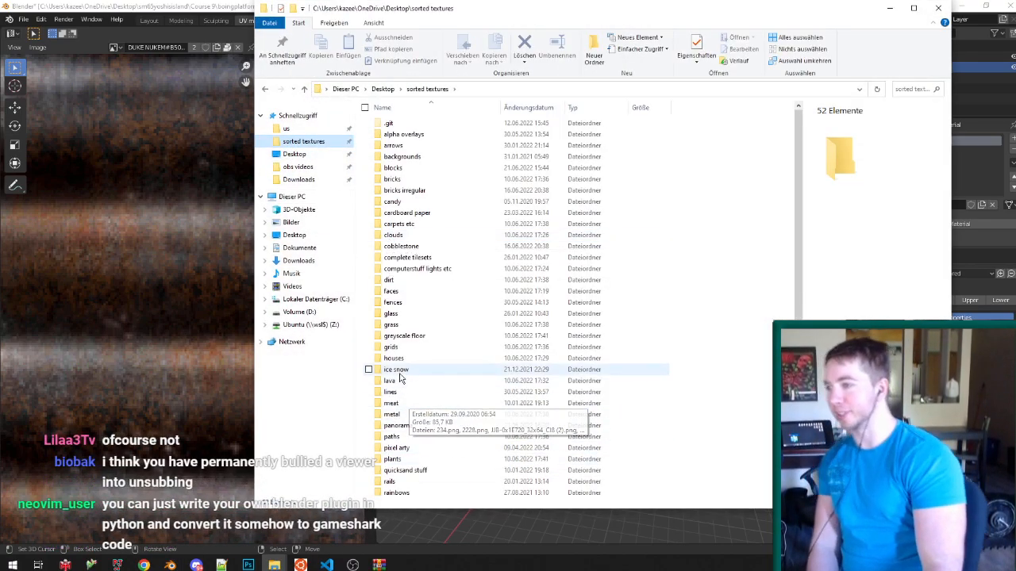
left_click(399, 427)
double_click(391, 414)
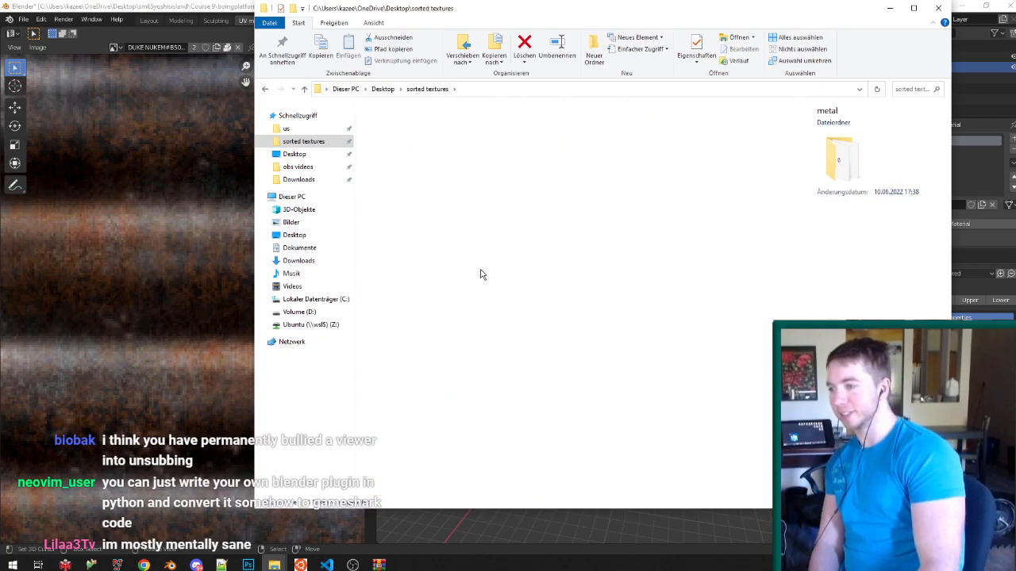
double_click(524, 15)
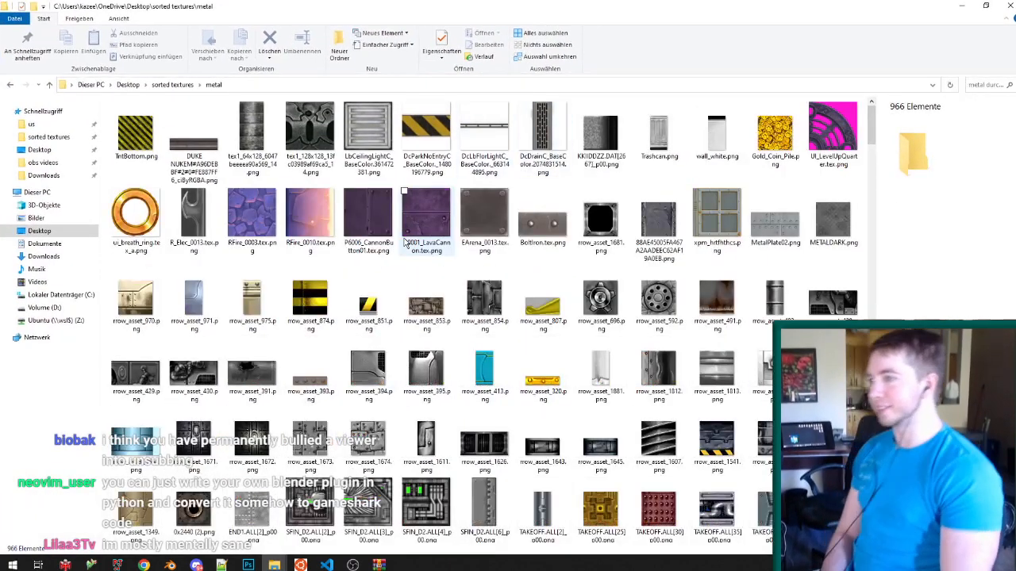
Examine the metal folder's thumbnails through to the end and back up to the xx-numbered textures, checking individual images.
left_click(485, 137)
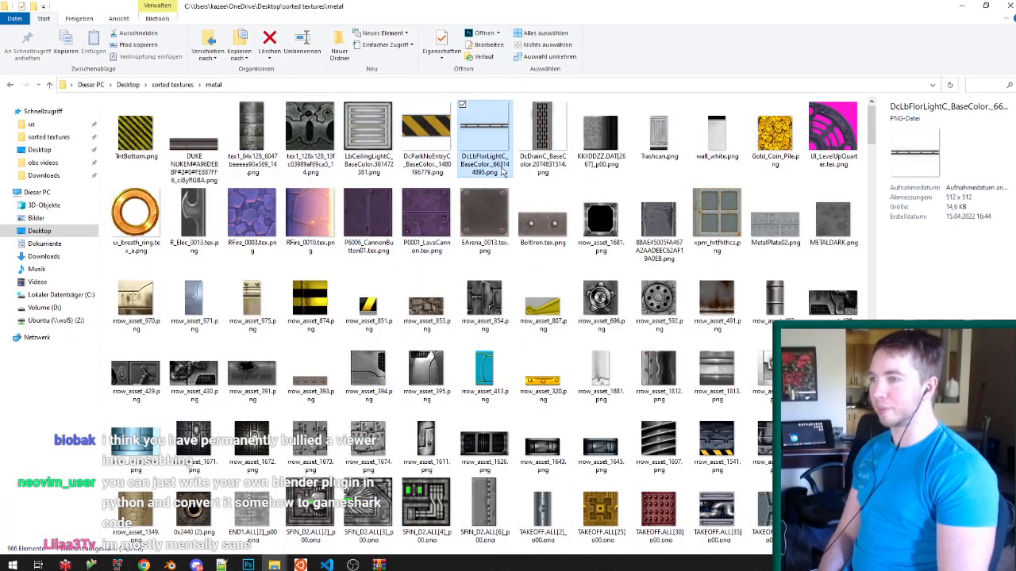
scroll(501, 176, "down", 2)
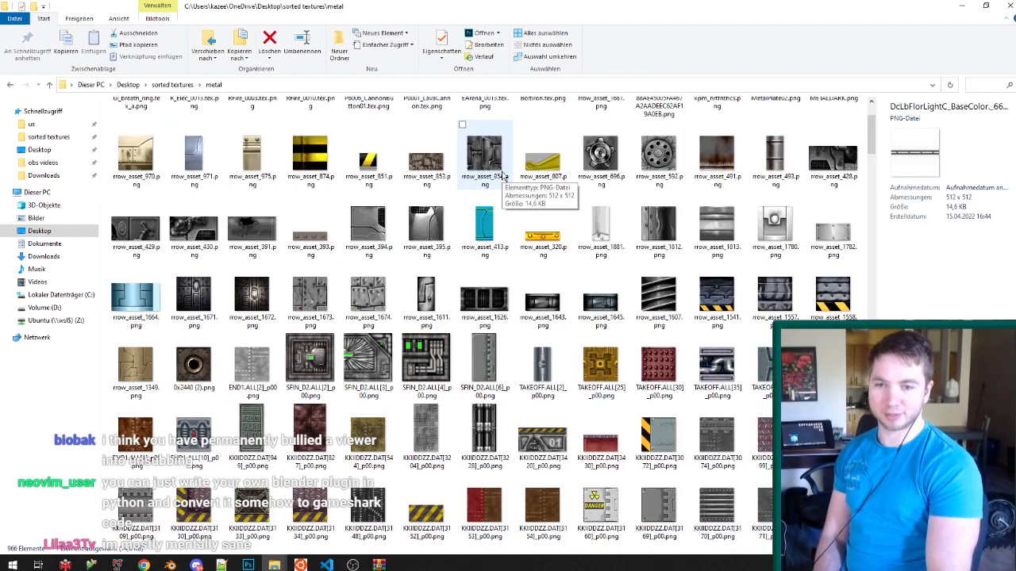
scroll(588, 238, "down", 10)
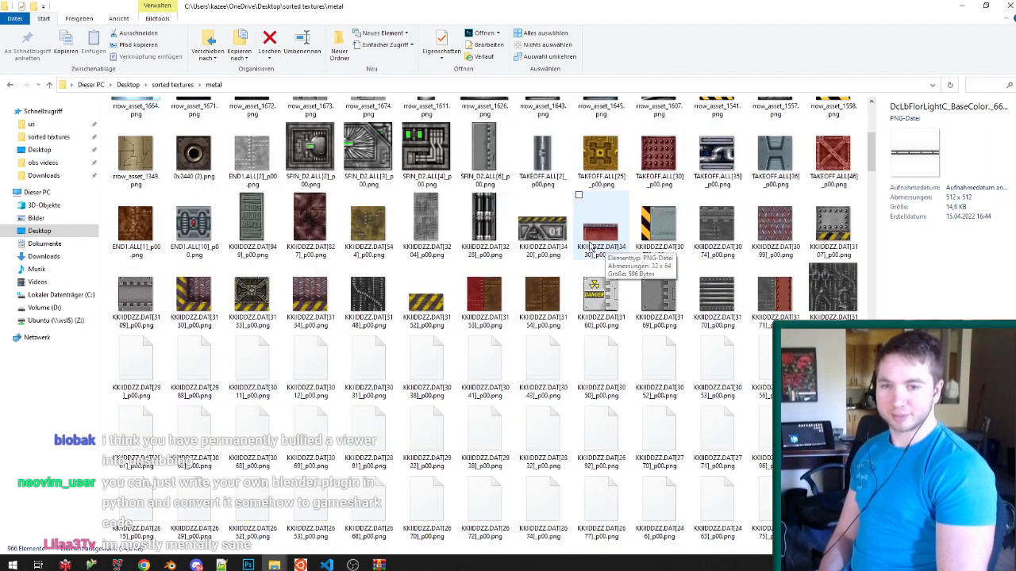
scroll(596, 248, "down", 15)
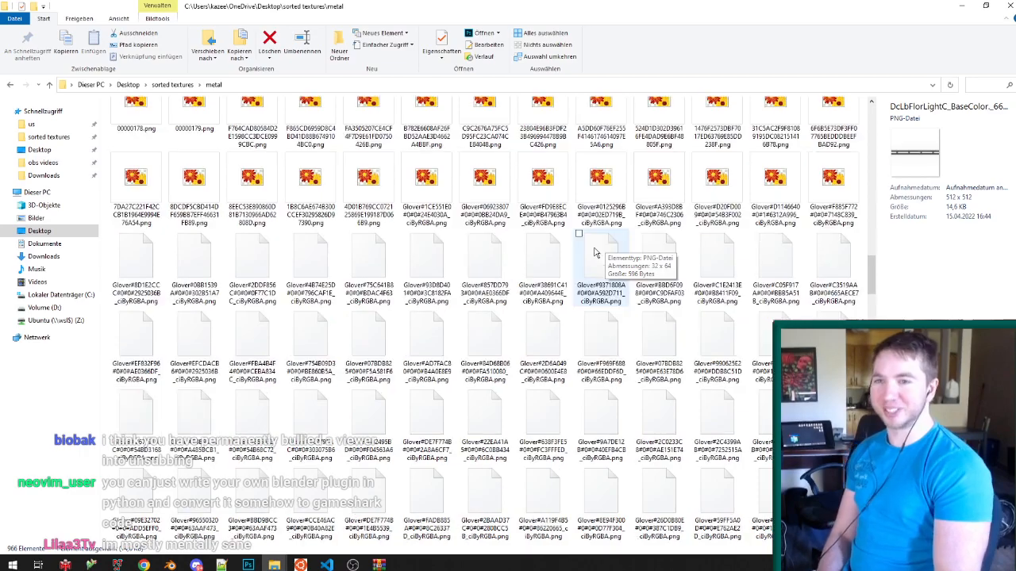
scroll(562, 251, "down", 15)
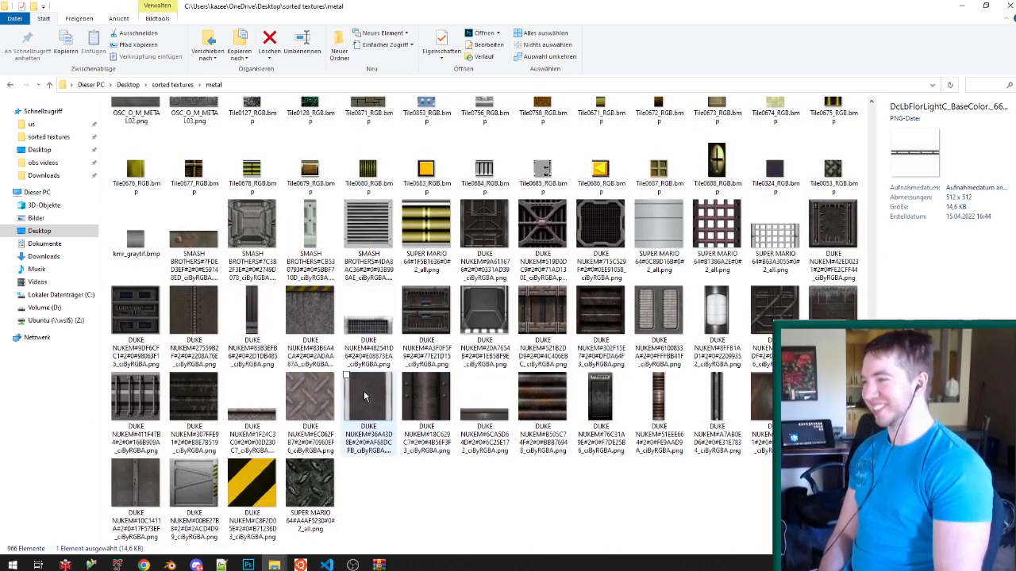
left_click(367, 401)
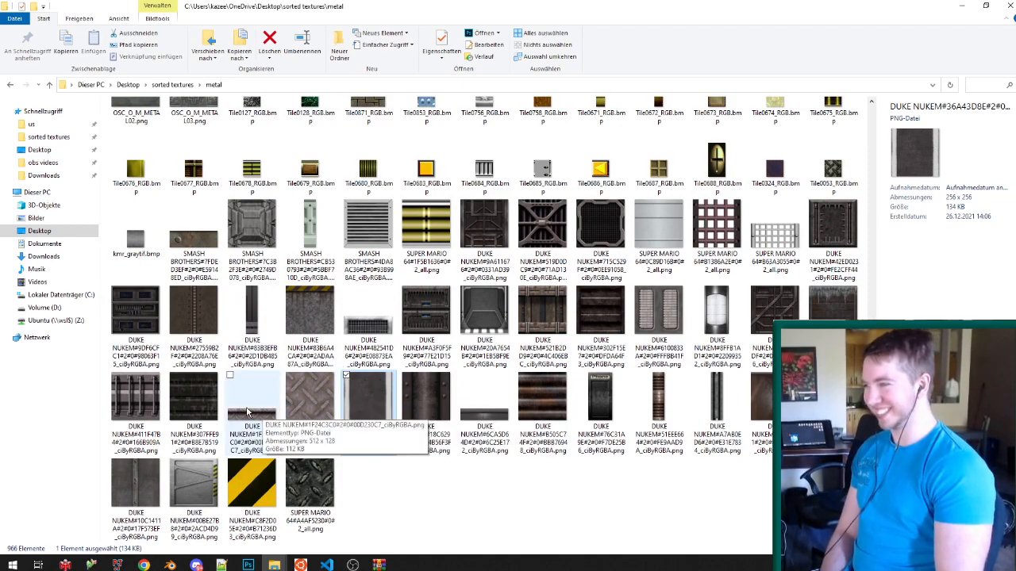
left_click(205, 412)
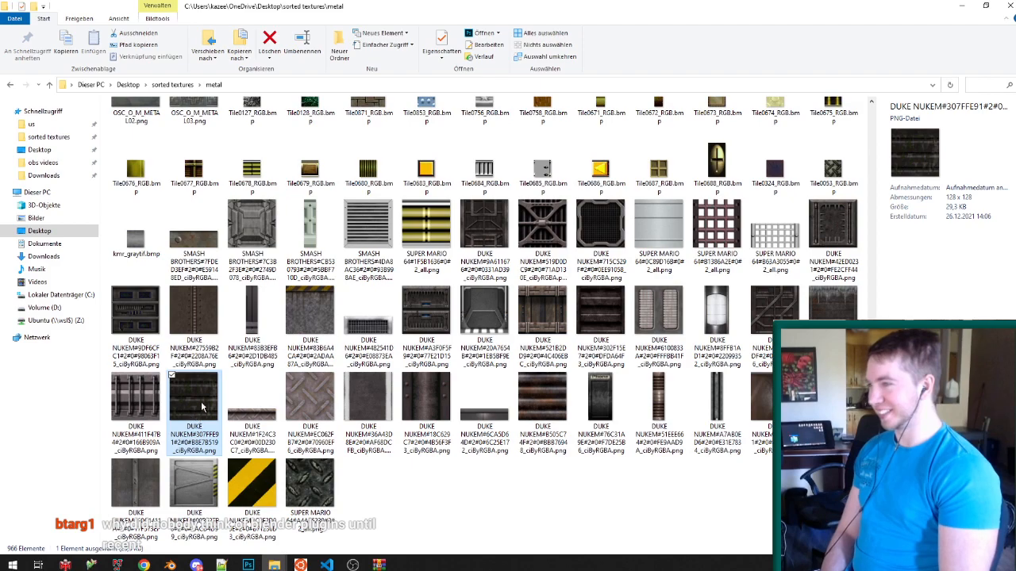
scroll(201, 407, "up", 3)
left_click(190, 300)
left_click(189, 195)
scroll(219, 315, "down", 10)
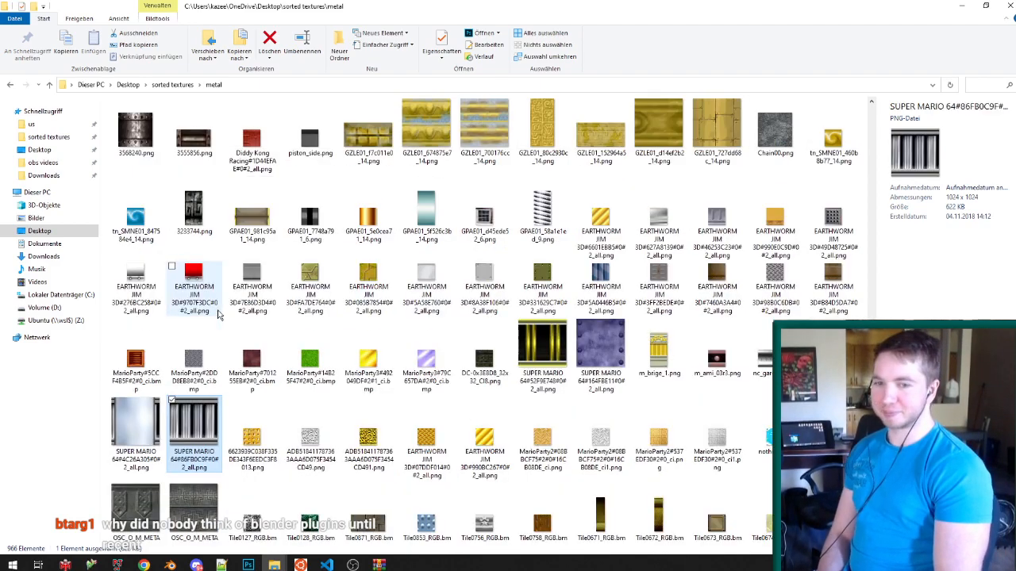
left_click(254, 199)
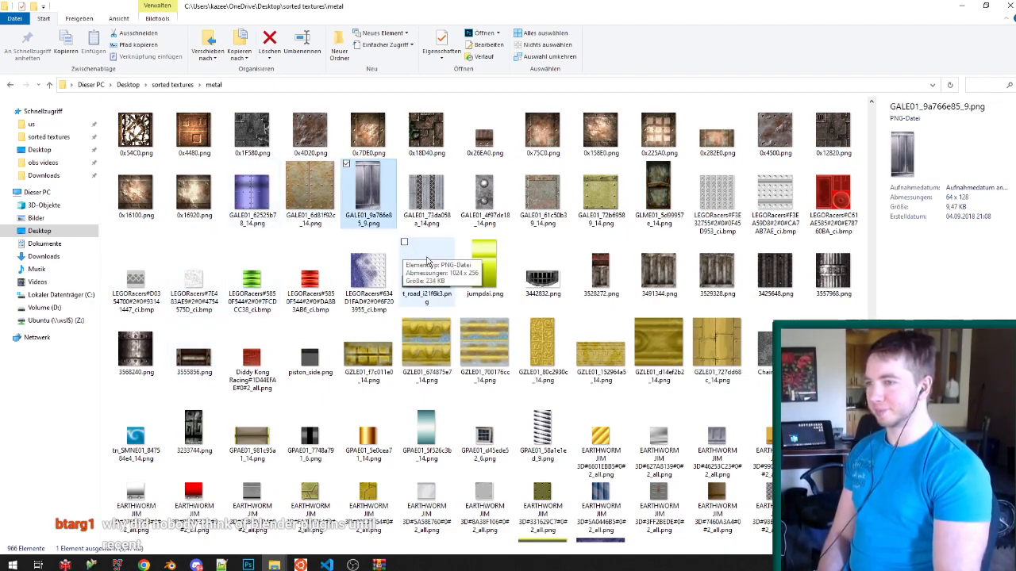
scroll(426, 262, "up", 3)
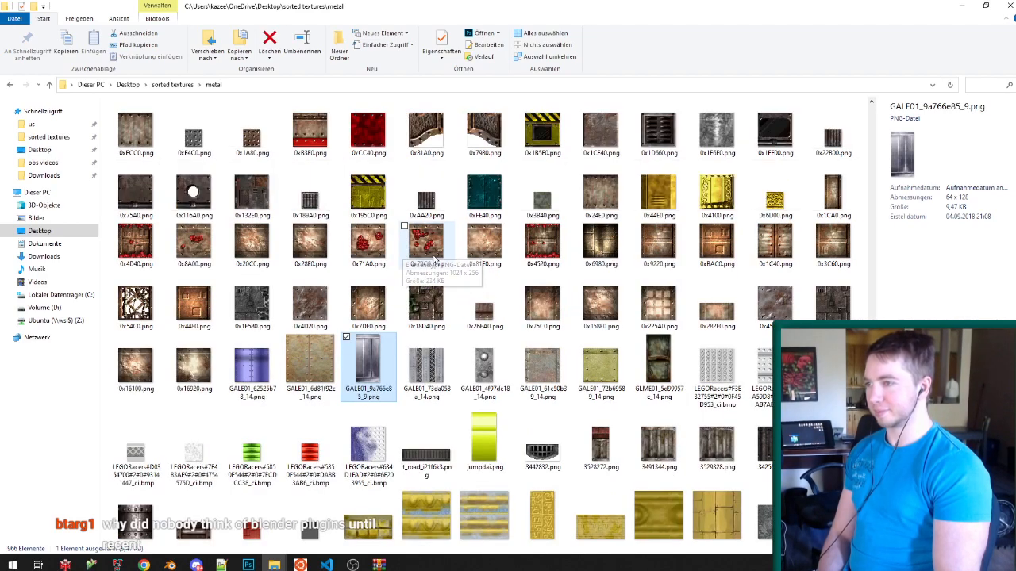
left_click(426, 252)
scroll(367, 262, "up", 3)
left_click(367, 265)
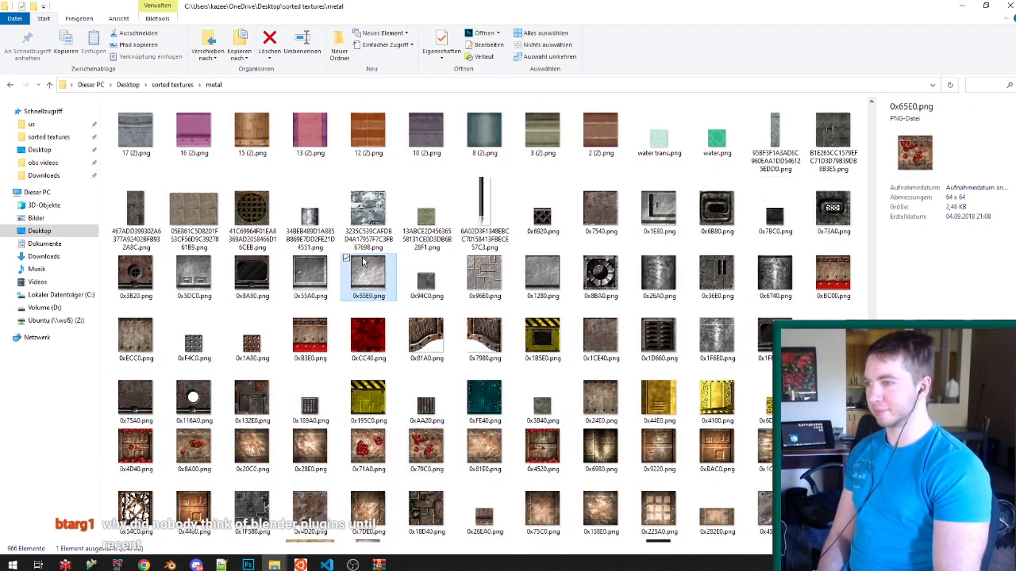
left_click(201, 209)
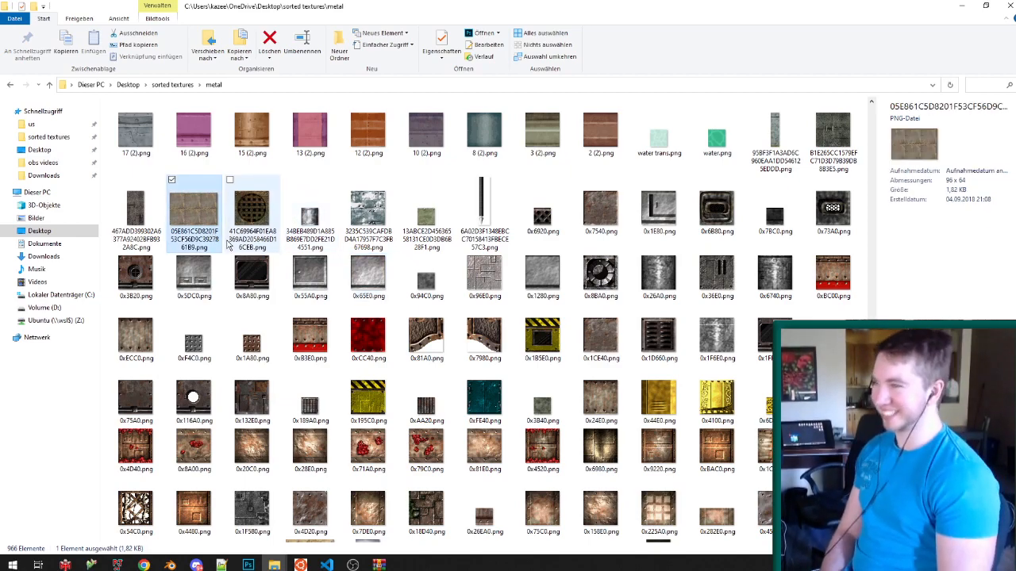
scroll(229, 246, "up", 3)
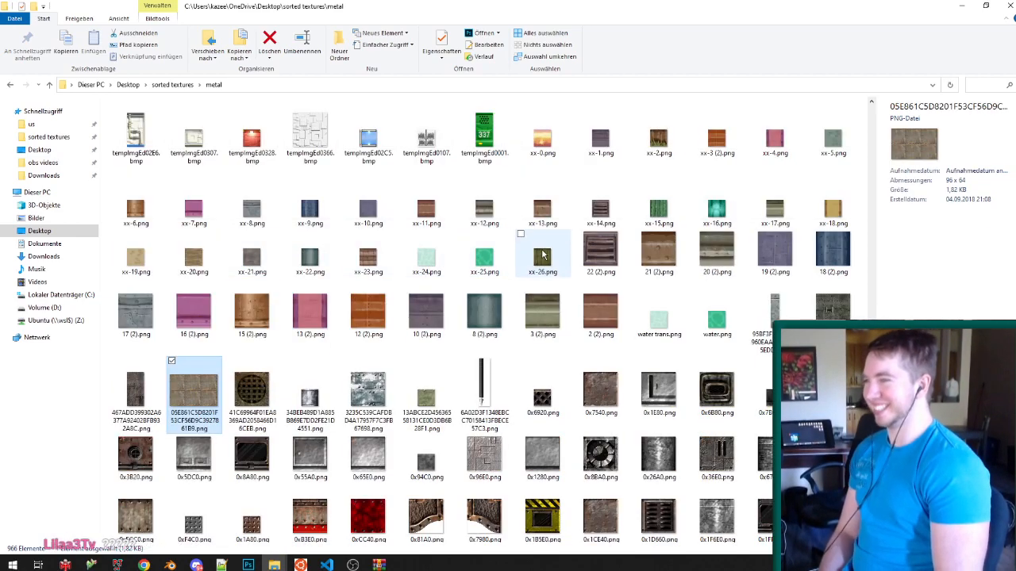
Delete the small textures xx-6 to xx-17 and xx-0 to xx-5 from the metal folder.
left_click_drag(121, 181, 772, 208)
key("Delete")
left_click_drag(512, 111, 822, 123)
key("Delete")
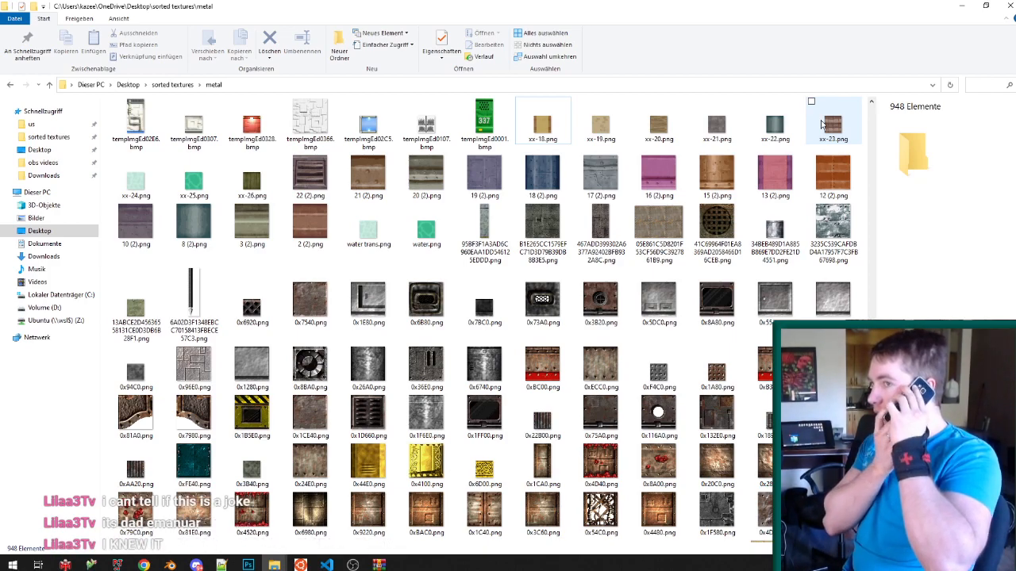
Delete the small textures xx-18 to xx-23 and xx-24 to xx-26 from the metal folder.
left_click(834, 131, "shift")
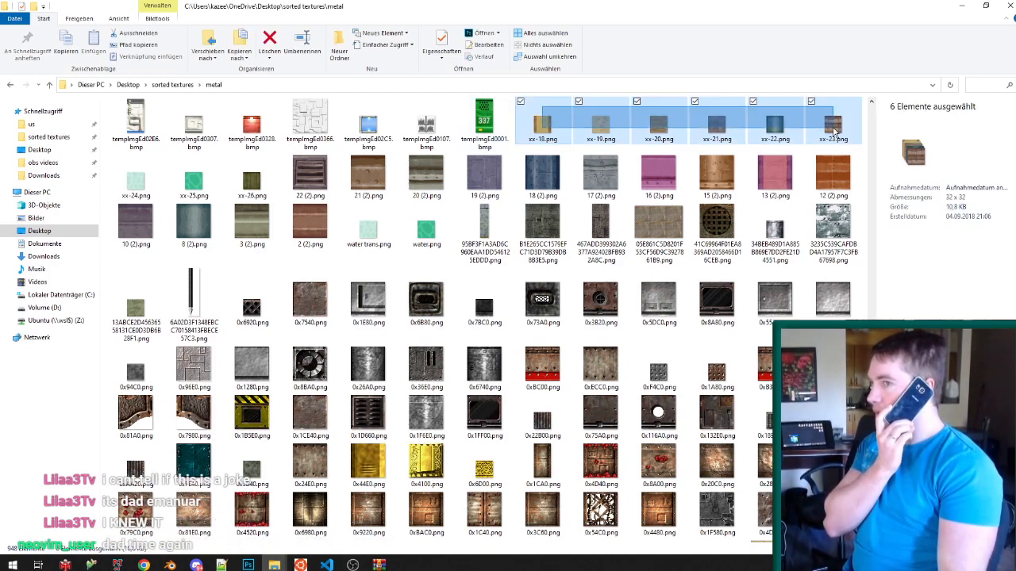
key("Delete")
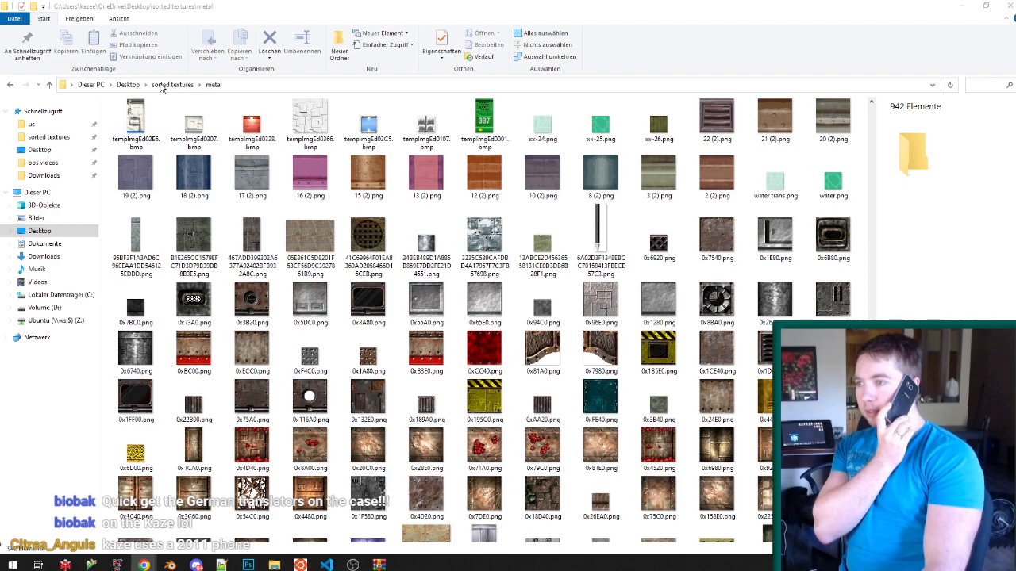
left_click_drag(665, 105, 558, 127)
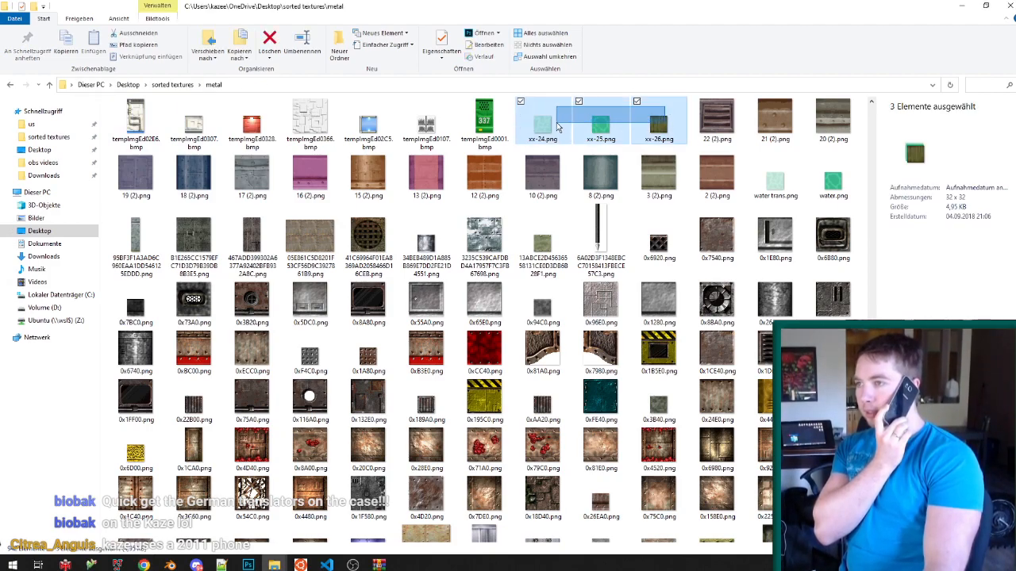
key("Delete")
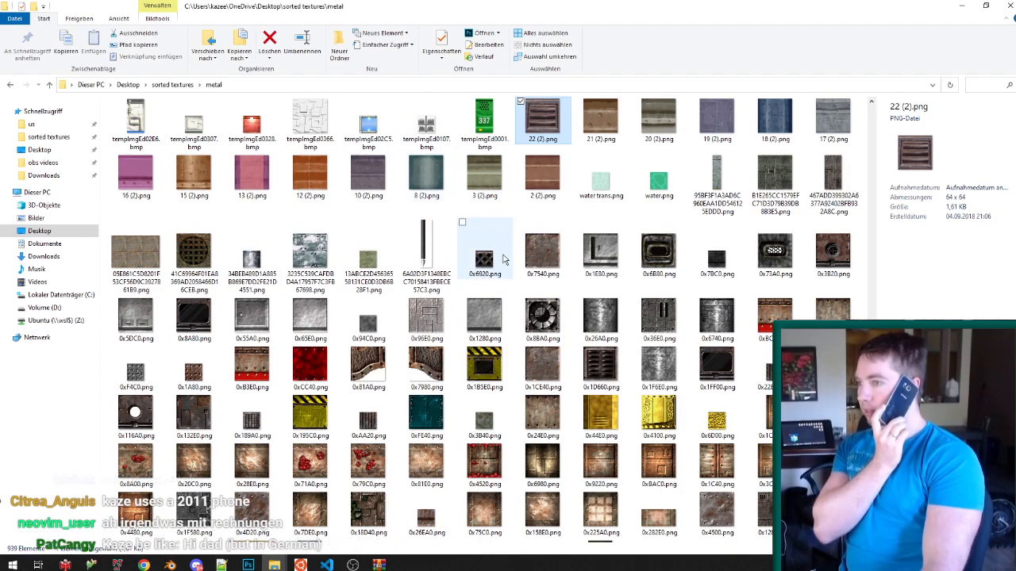
Examine the metal folder's earlier thumbnails for a column texture, checking candidates such as 3556464.png, 3351952.png, RMGP01_8a224325_14.png and 12.png.
left_click(428, 321)
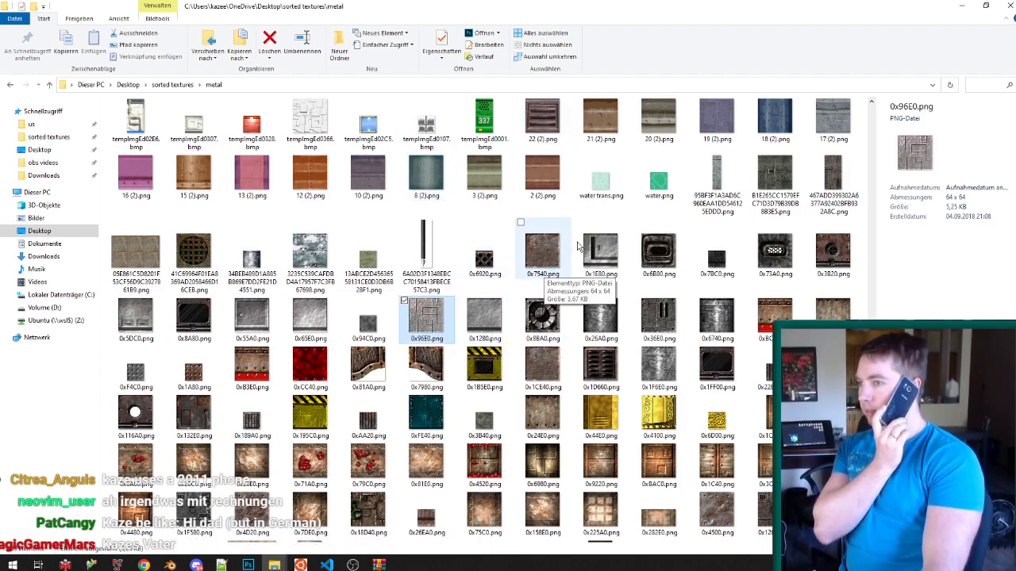
left_click(505, 138)
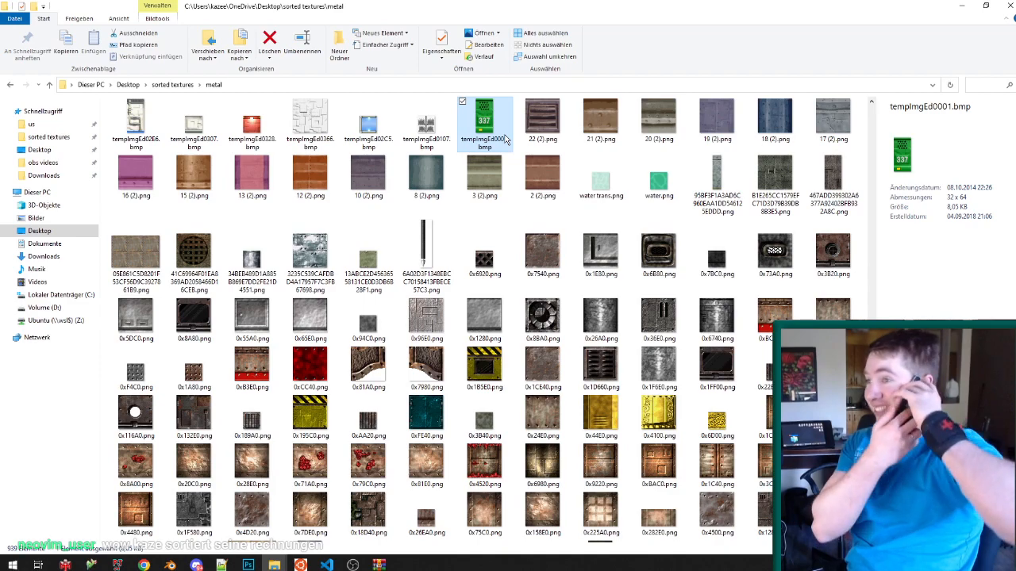
scroll(485, 153, "up", 3)
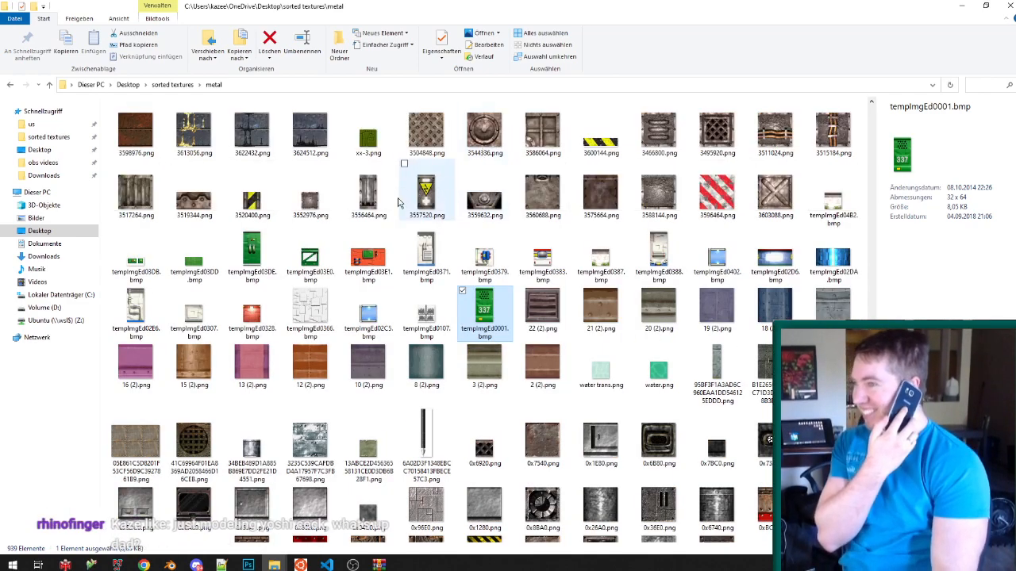
left_click(368, 192)
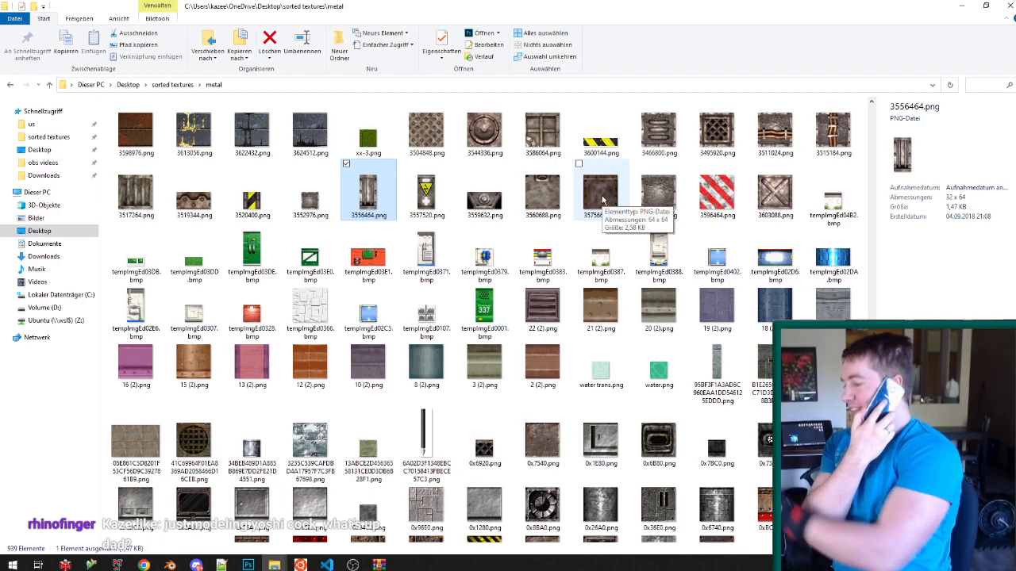
scroll(602, 200, "up", 3)
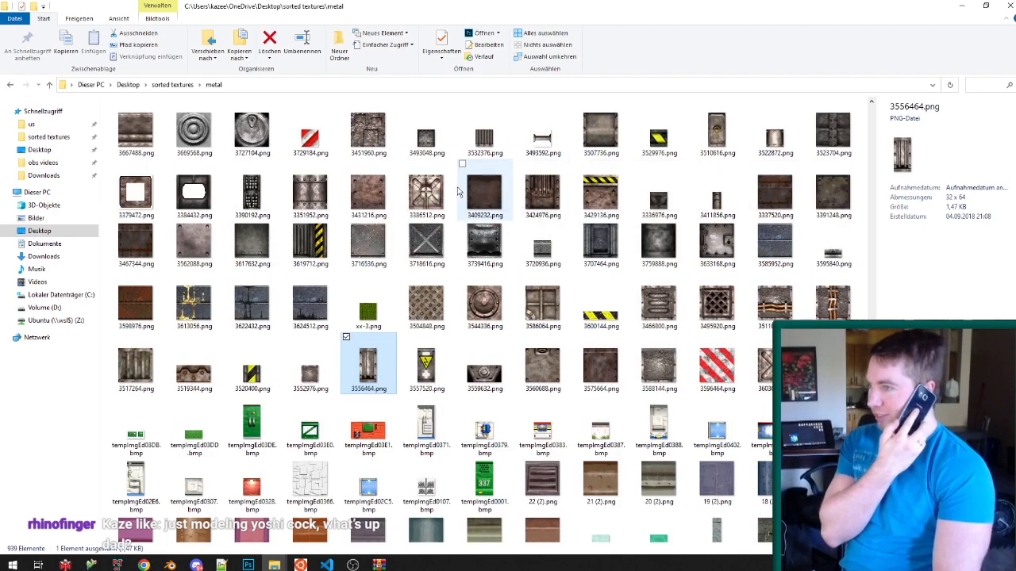
left_click(318, 191)
scroll(485, 192, "up", 3)
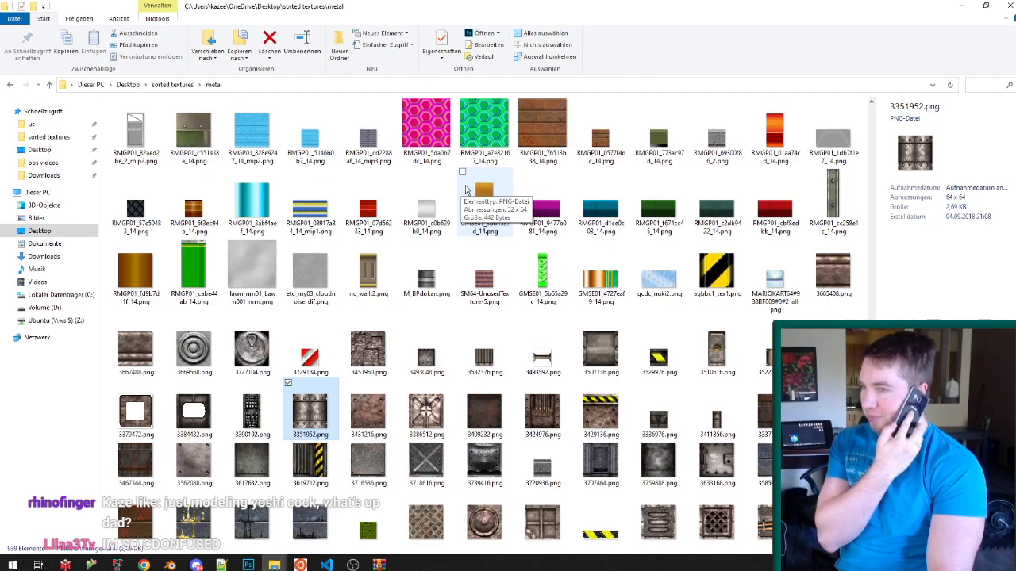
scroll(488, 192, "up", 3)
left_click(310, 282)
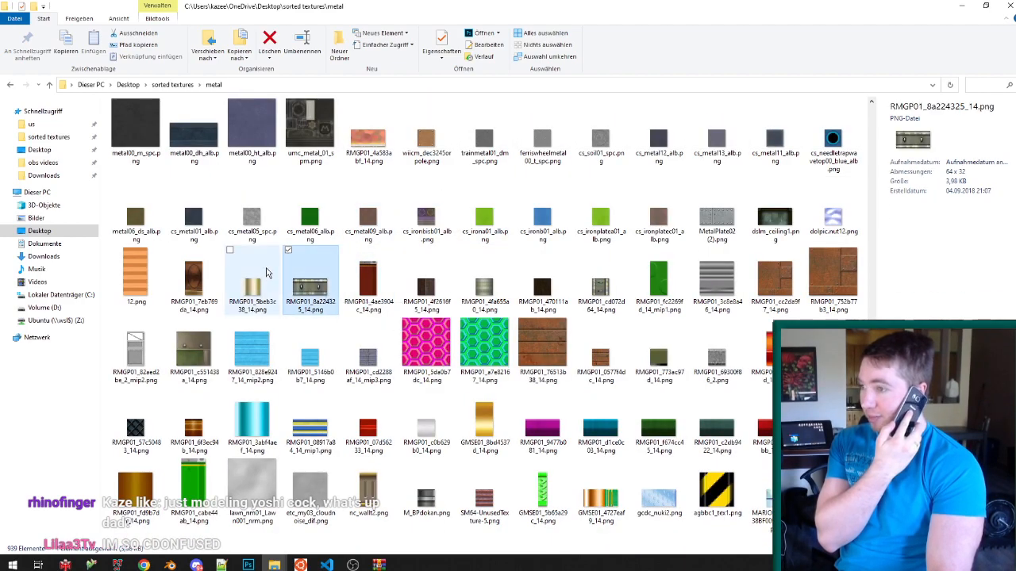
left_click(135, 278)
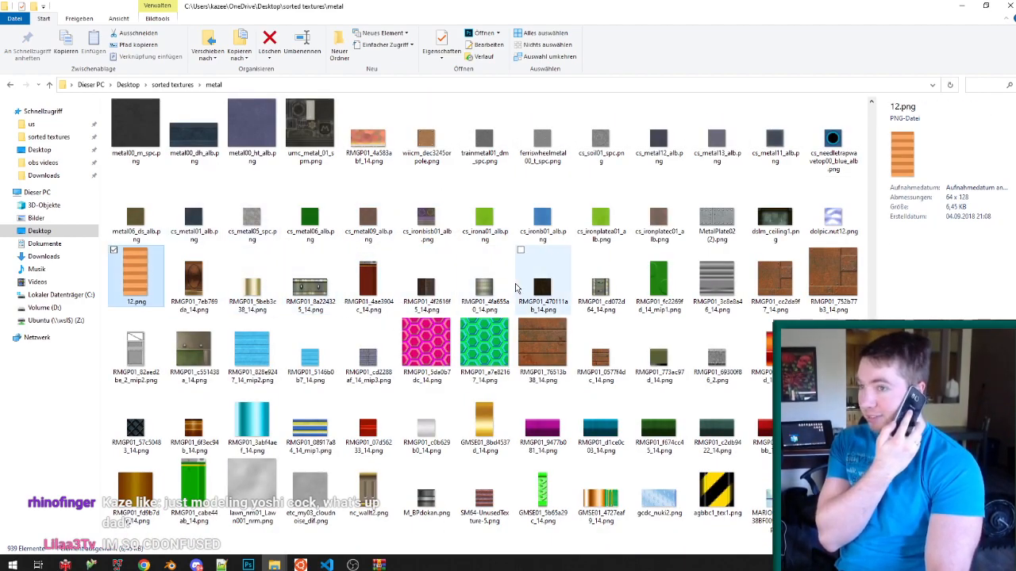
scroll(484, 289, "up", 3)
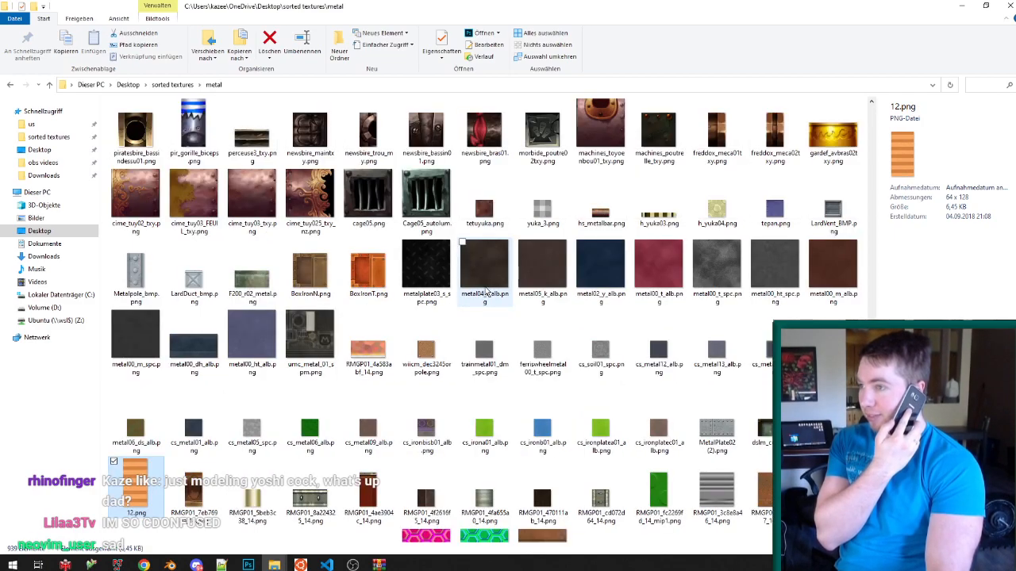
Open 12.png in Photoshop and check its palette in the Indexed Color settings without converting it.
double_click(137, 484)
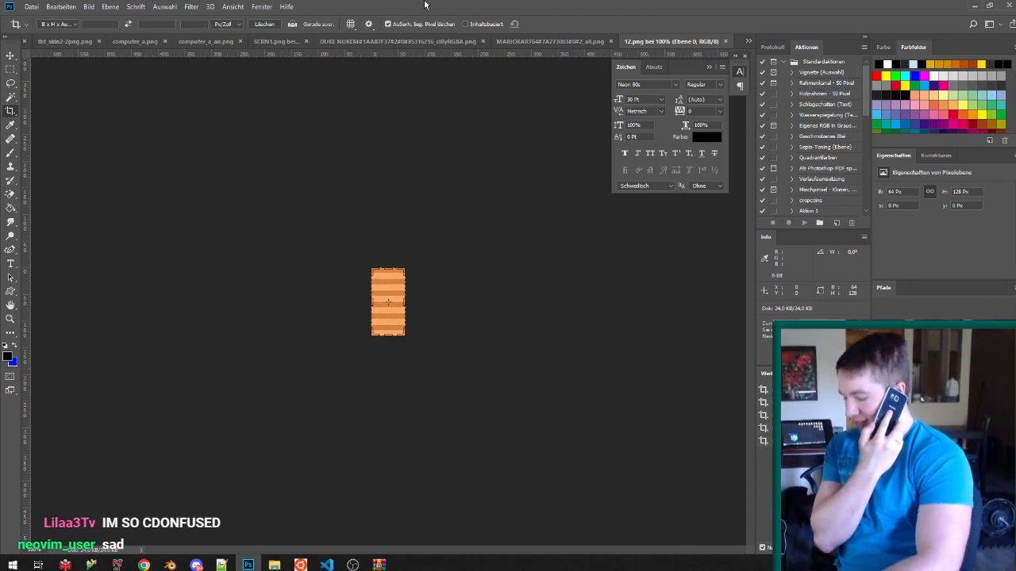
key("ctrl+o")
left_click(561, 391)
left_click(85, 7)
mouse_move(190, 18)
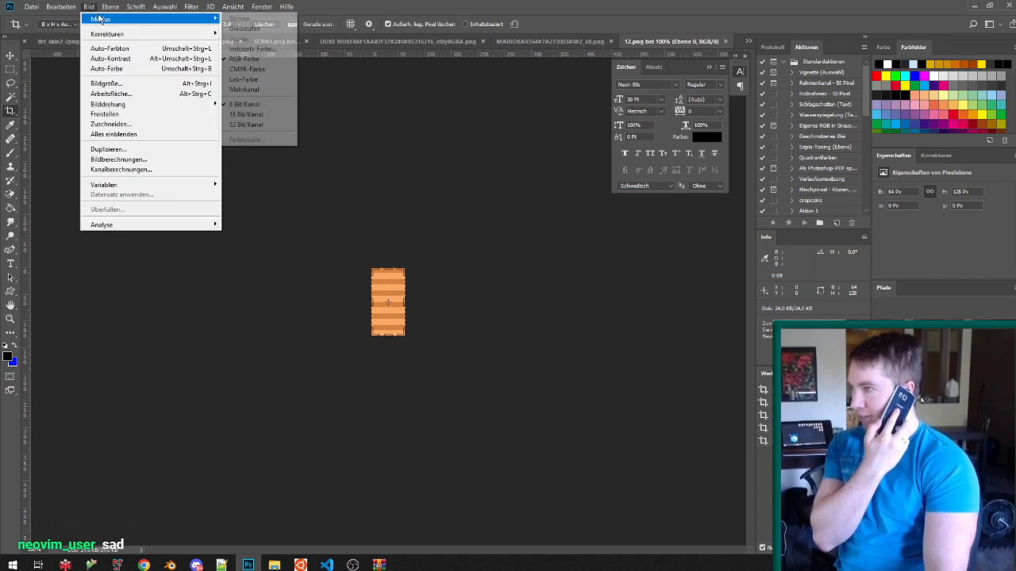
left_click(245, 49)
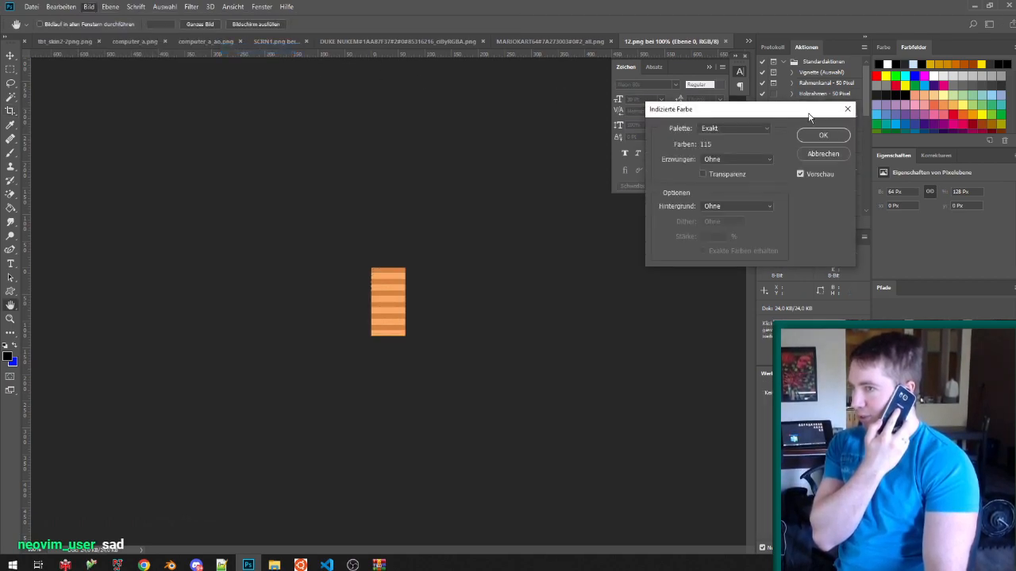
left_click(823, 154)
Check the pixel dimensions of 12.png in the Image Size settings and leave them without applying a change.
left_click(89, 6)
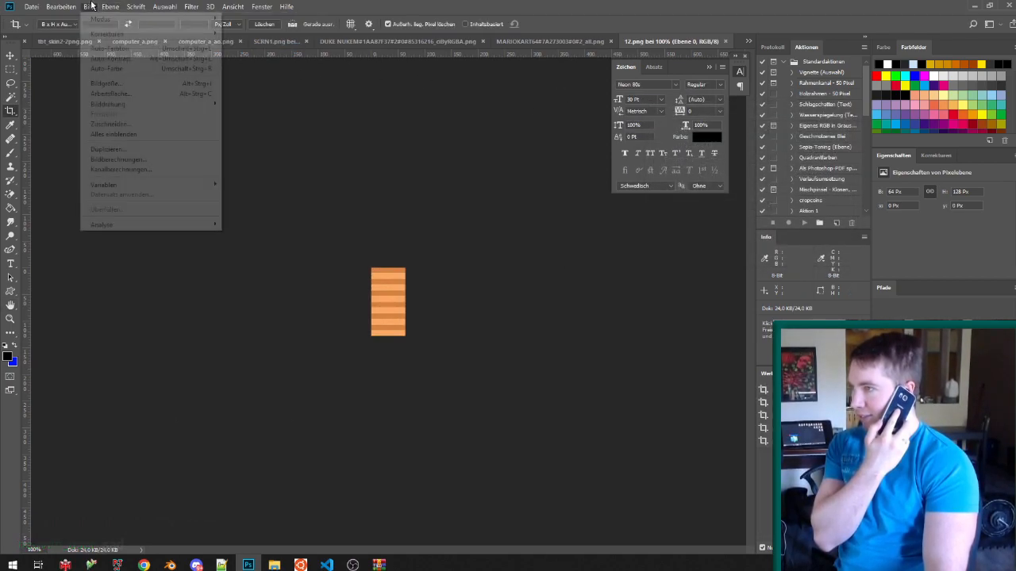
mouse_move(45, 6)
mouse_move(89, 7)
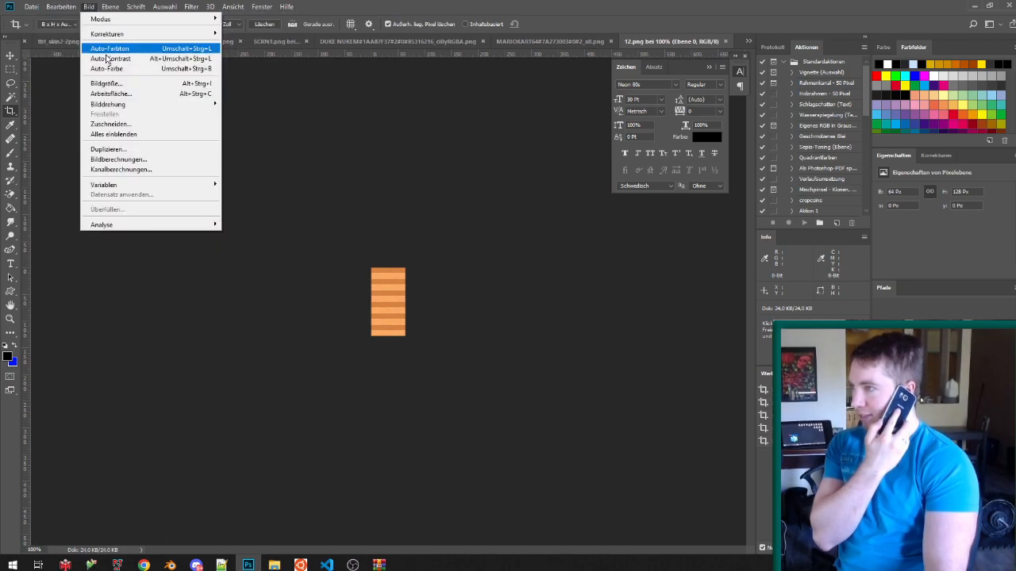
left_click(155, 83)
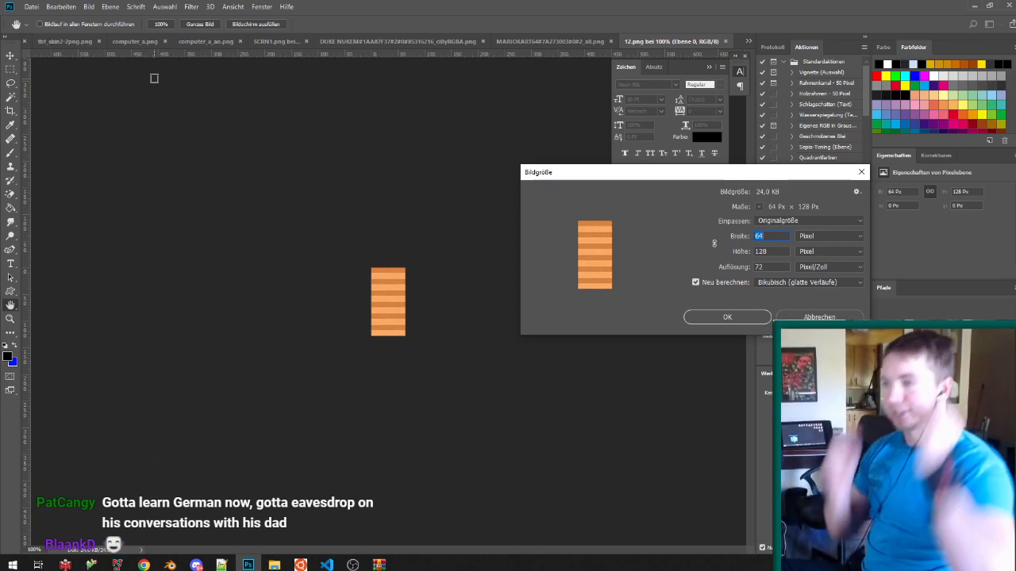
key("Escape")
Switch back to the metal folder in File Explorer and check the textures perceuse3_txy.png and yuka_3.png.
left_click(275, 565)
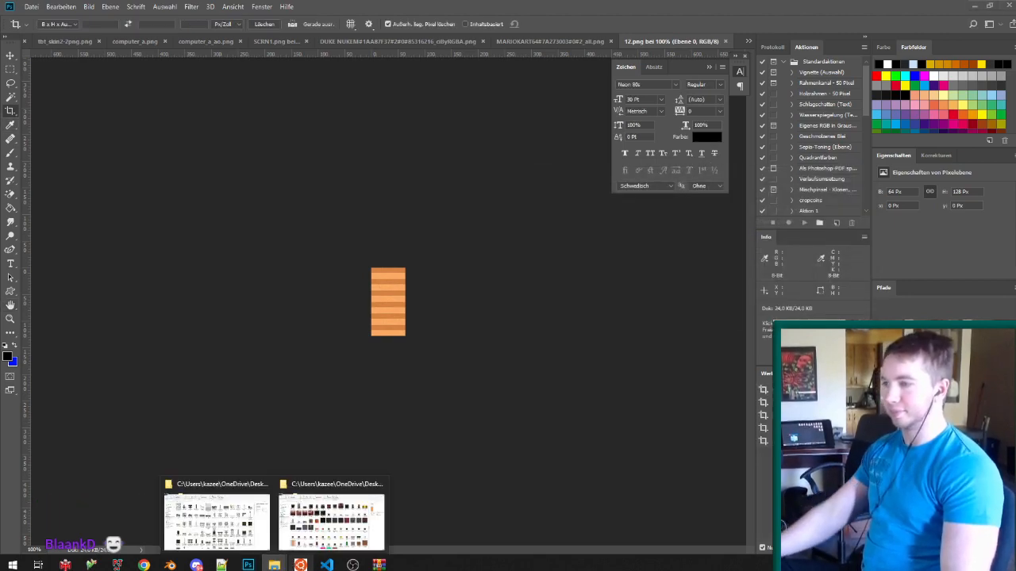
left_click(332, 522)
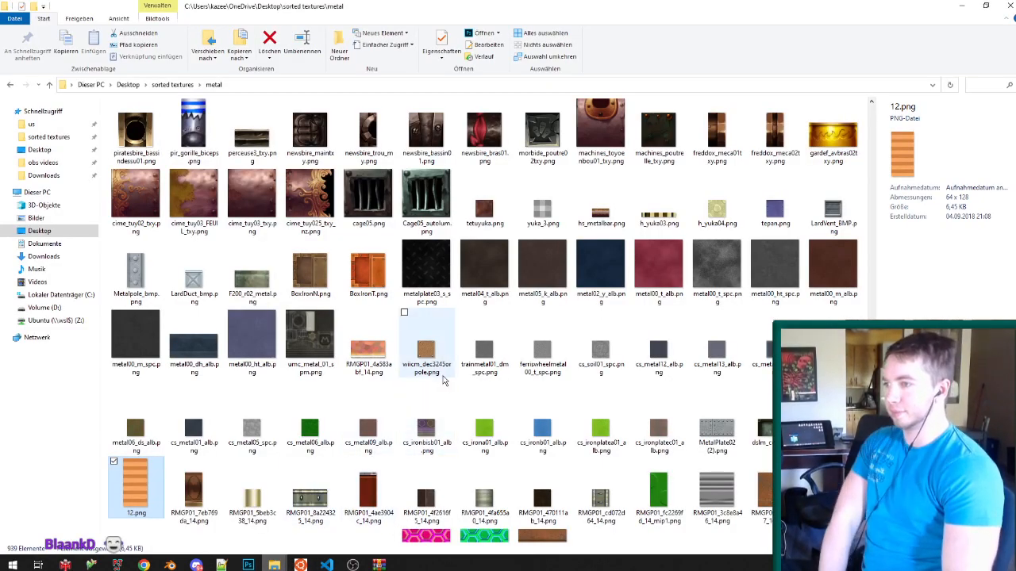
left_click(252, 142)
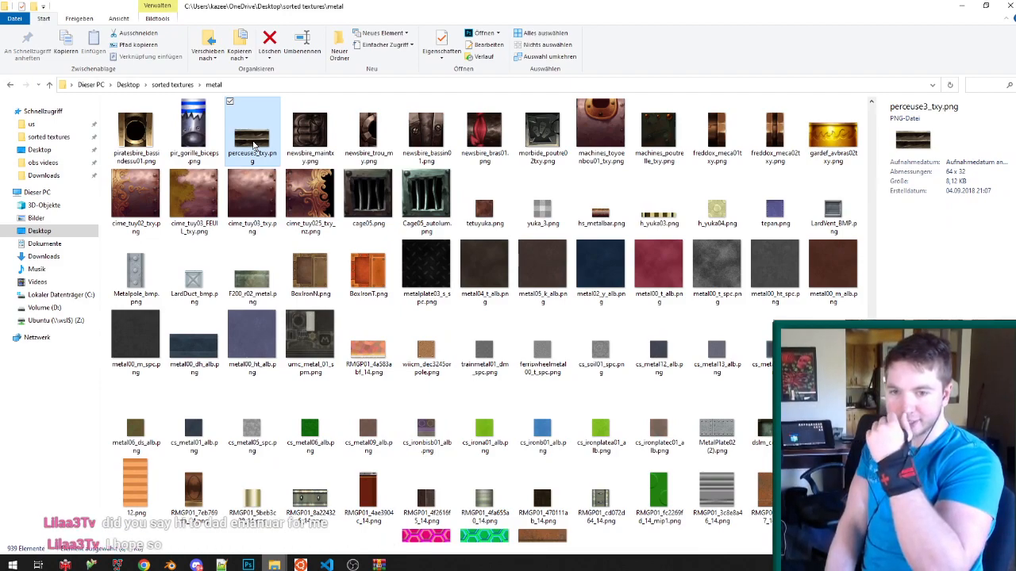
left_click(543, 213)
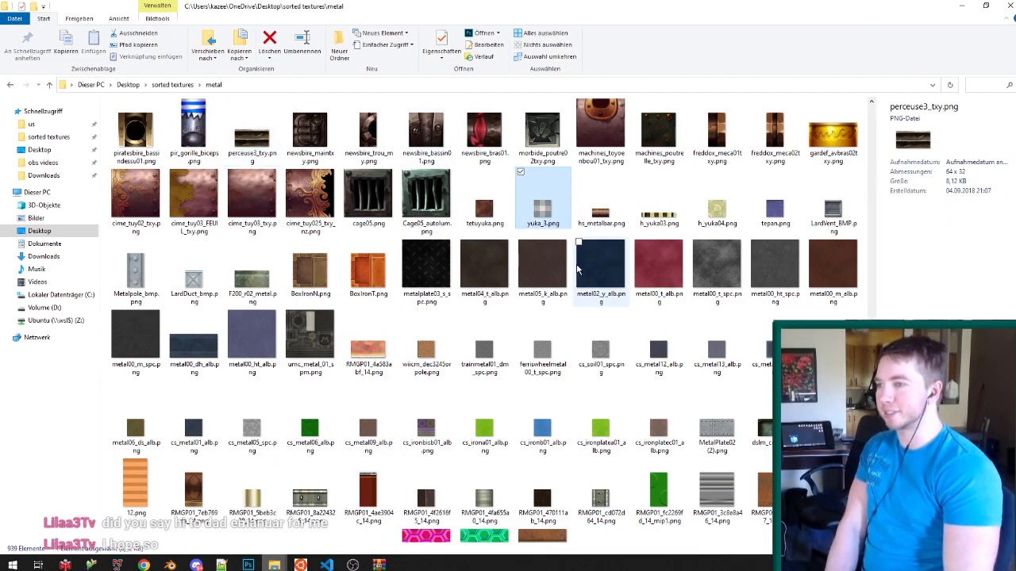
Check the dimensions of metalplate03_s_spc.png, RMGP01_8a224325_14.png, RMGP01_76513b38_14.png and RMGP01_0577f4dc_14.png in the metal folder.
left_click(426, 268)
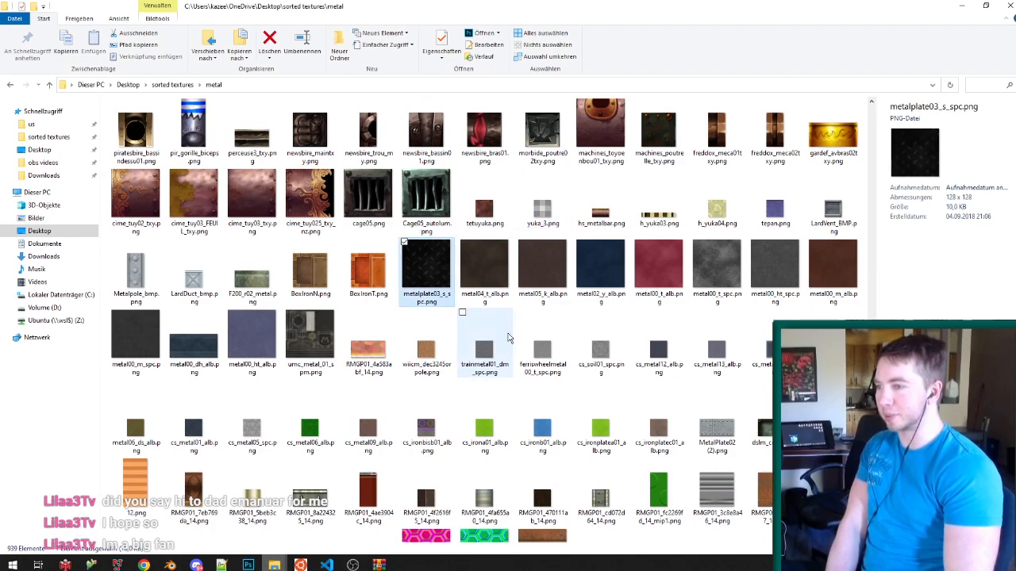
scroll(509, 338, "down", 3)
left_click(484, 290)
left_click(307, 286)
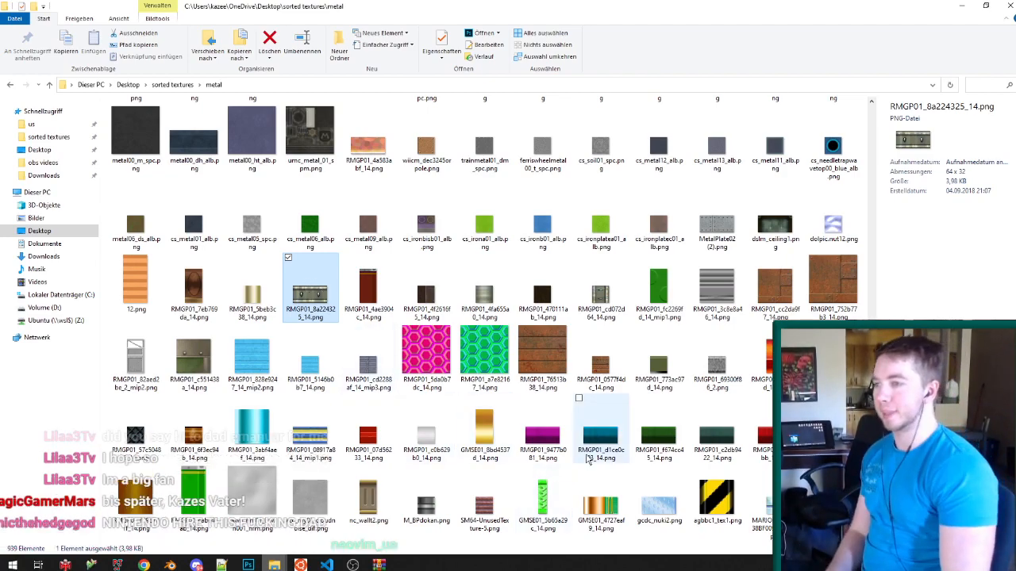
left_click(544, 381)
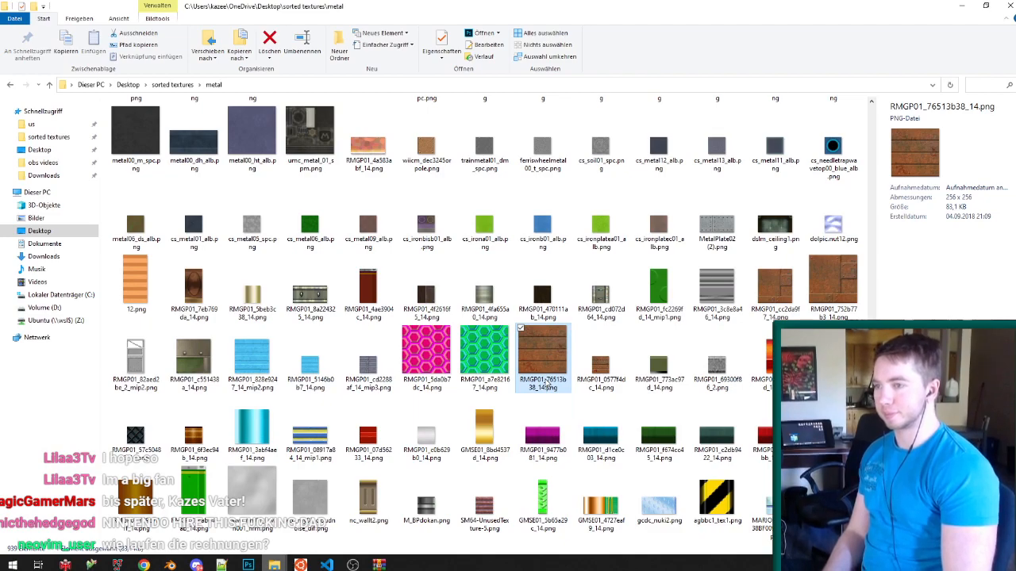
left_click(600, 363)
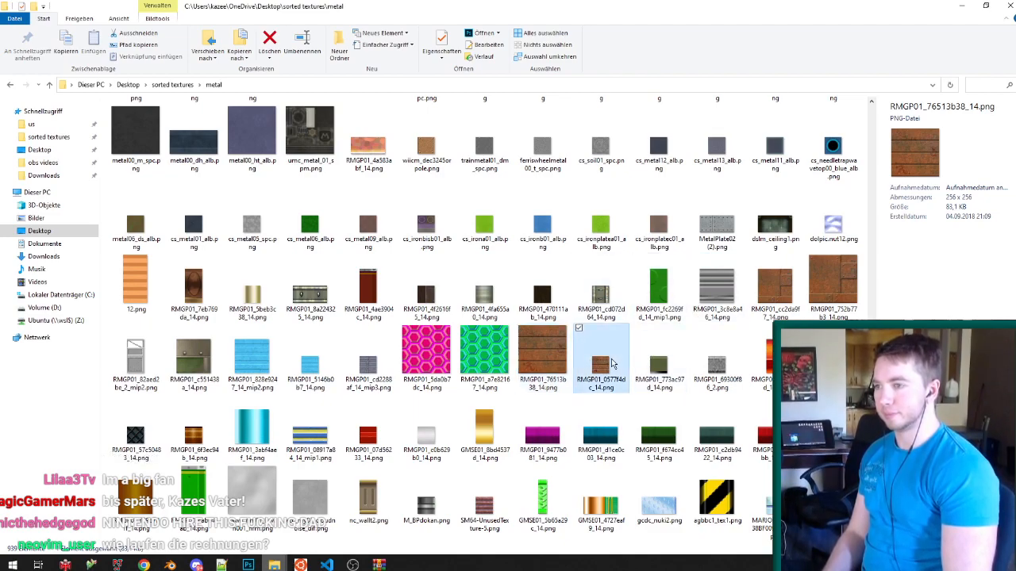
left_click(560, 367)
left_click(592, 354)
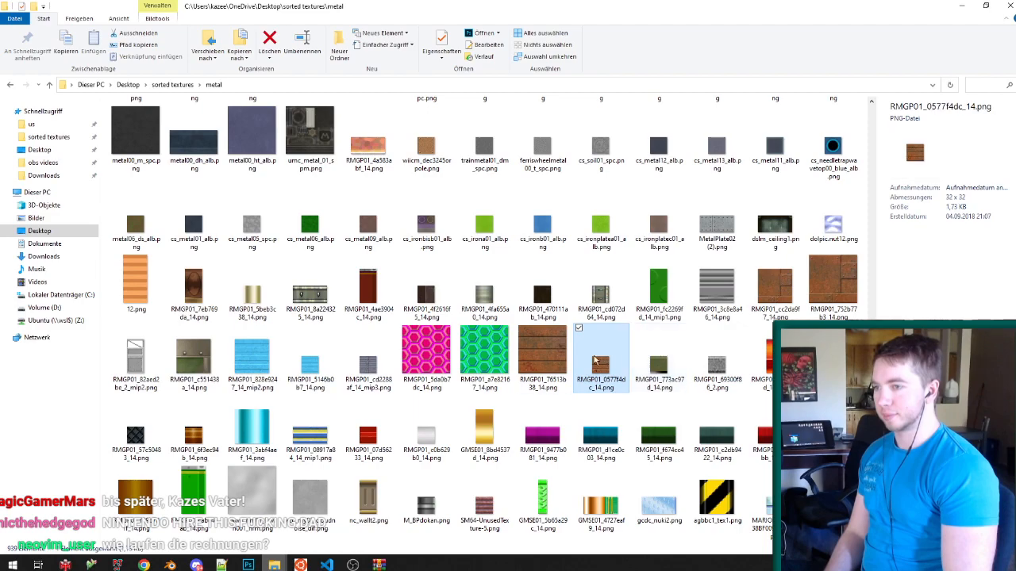
Delete RMGP01_5146b0b7_14.png, RMGP01_cd2288af_14_mip3.png and the three small textures from RMGP01_0577f4dc_14.png through RMGP01_69300f86_14.png.
left_click_drag(357, 355, 358, 355)
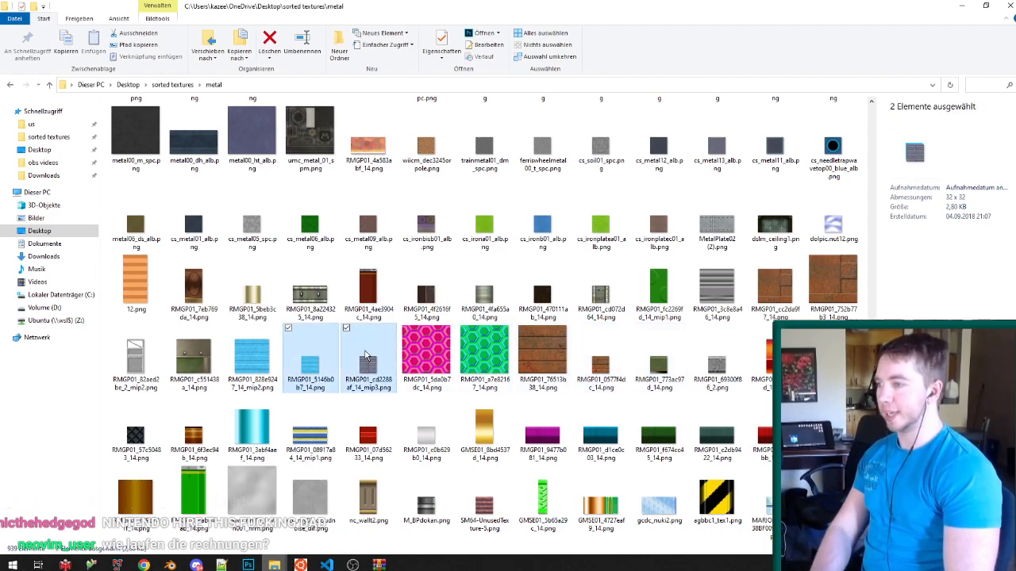
key("Delete")
left_click_drag(490, 347, 613, 357)
key("Delete")
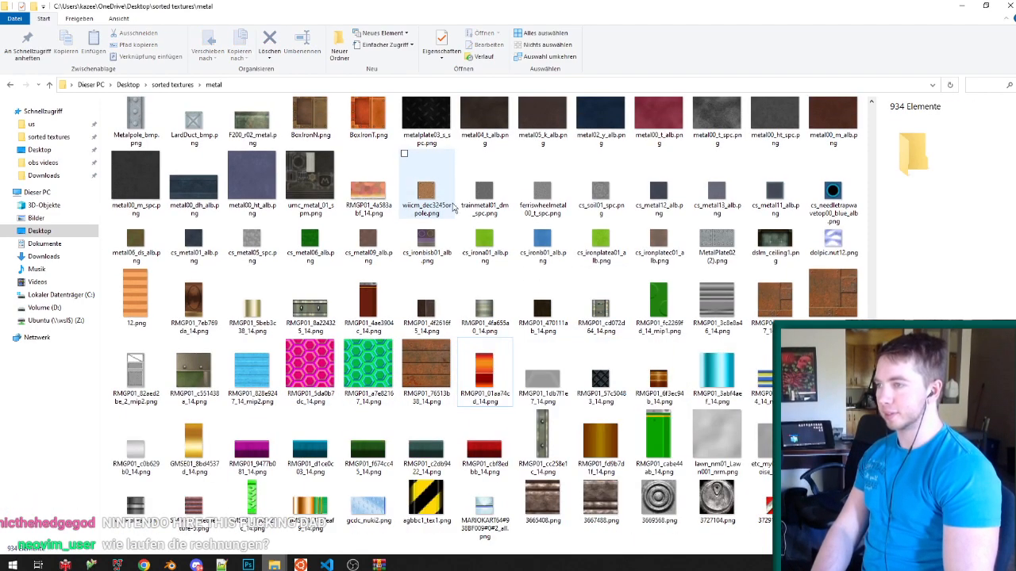
Delete the run of small textures from wiicm_dec3245orpole.png through cs_ironplatec01_alb.png.
left_click_drag(430, 172, 832, 190)
key("Delete")
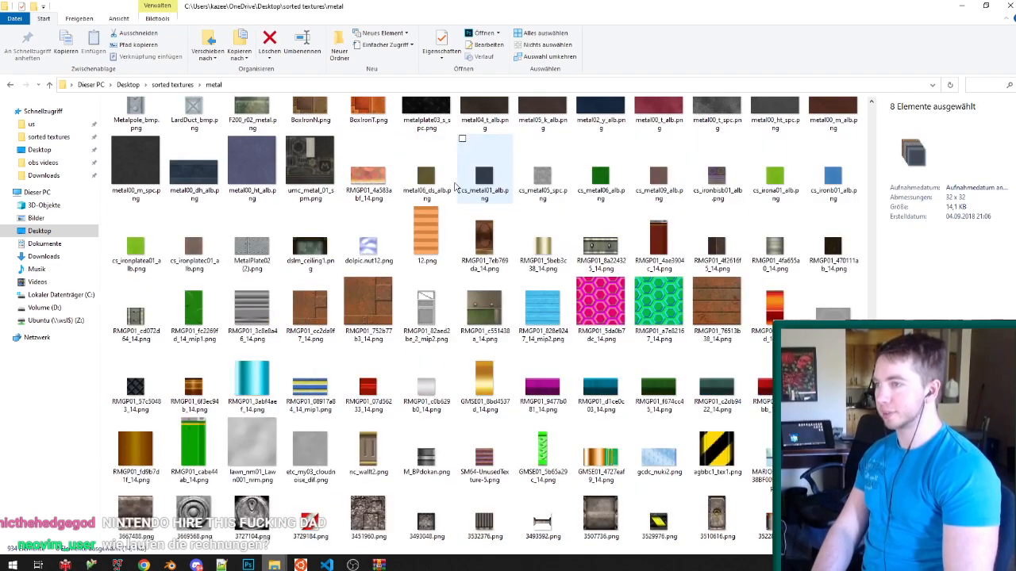
left_click_drag(425, 171, 791, 181)
key("Delete")
left_click_drag(420, 176, 485, 177)
key("Delete")
Delete the small textures dolpic.nut12.png, RMGP01_5beb3c38_14.png and RMGP01_4f2616f5_14.png.
left_click(570, 172)
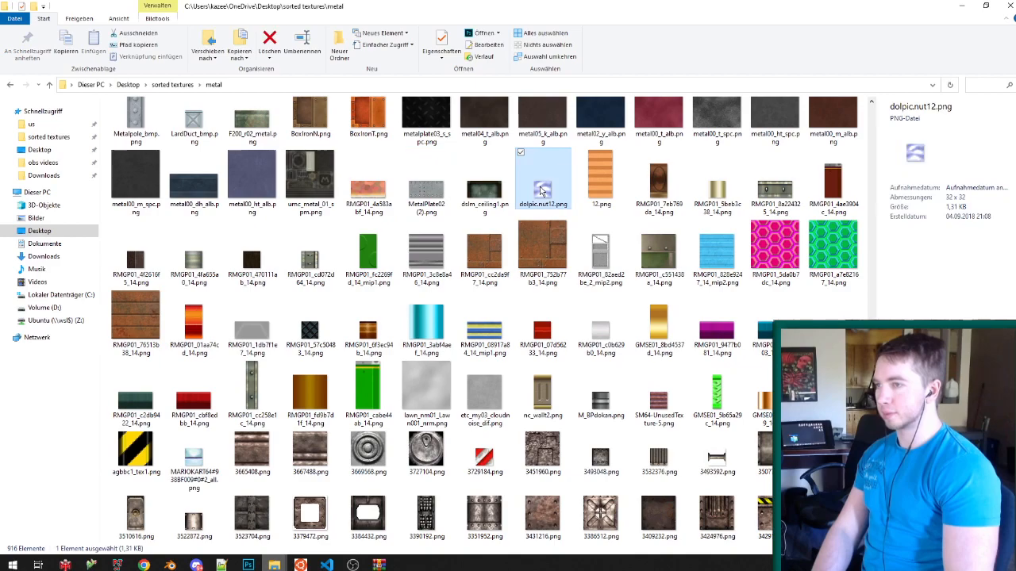
key("Delete")
left_click(643, 189)
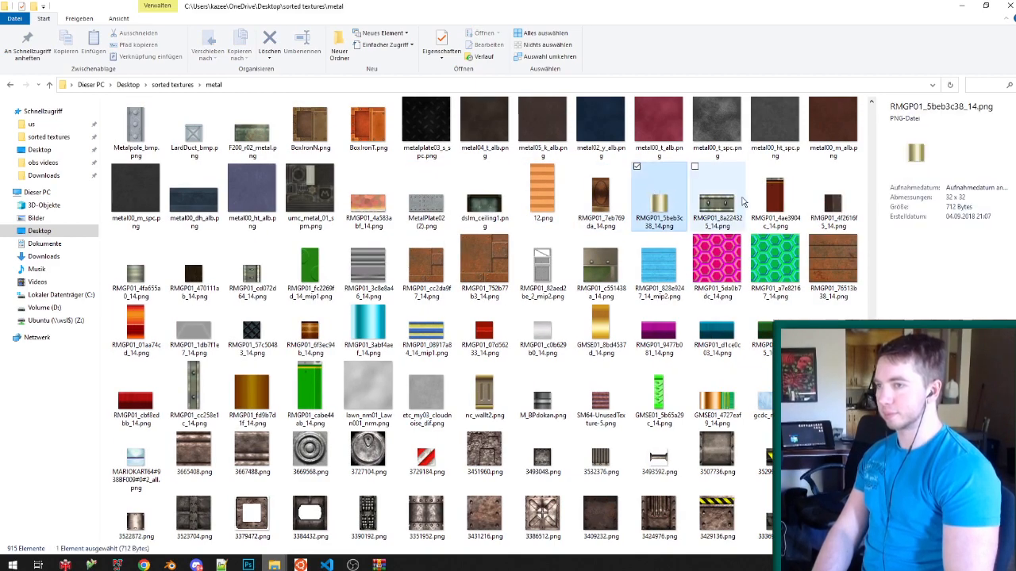
key("Delete")
left_click(774, 195)
key("Delete")
Delete the 32 x 32 textures RMGP01_4fa655a0_14.png, RMGP01_470111ab_14.png and RMGP01_cd072d64_14.png.
left_click(774, 198)
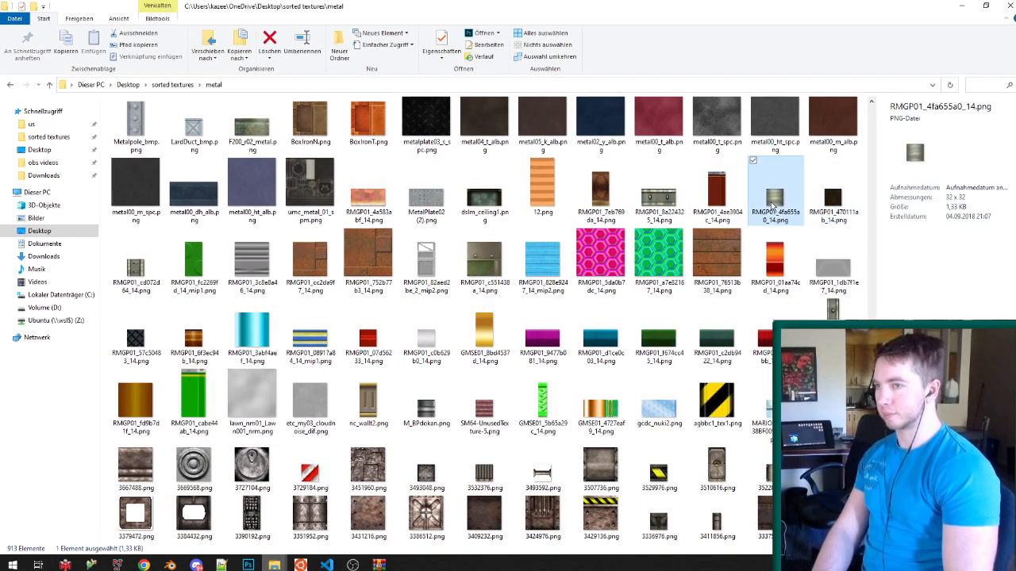
key("Delete")
left_click(773, 194)
key("Delete")
left_click(774, 184)
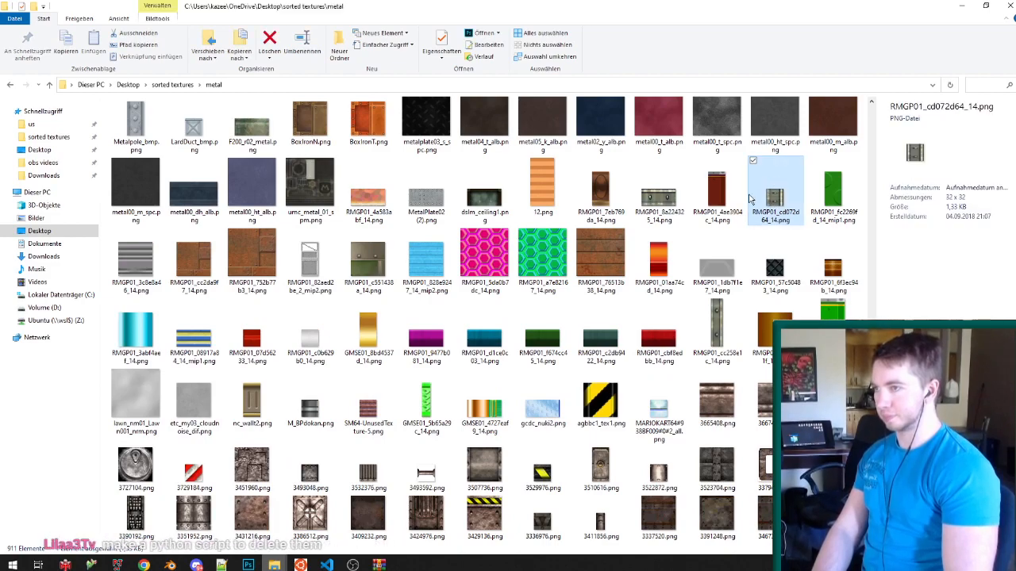
key("Delete")
Delete RMGP01_1db7f1e7 through 6f3ec94b, the five two-tone textures from RMGP01_9477b081 through cbf8edbb, and RMGP01_07d56233 and c0b629b0.
left_click_drag(658, 261, 782, 274)
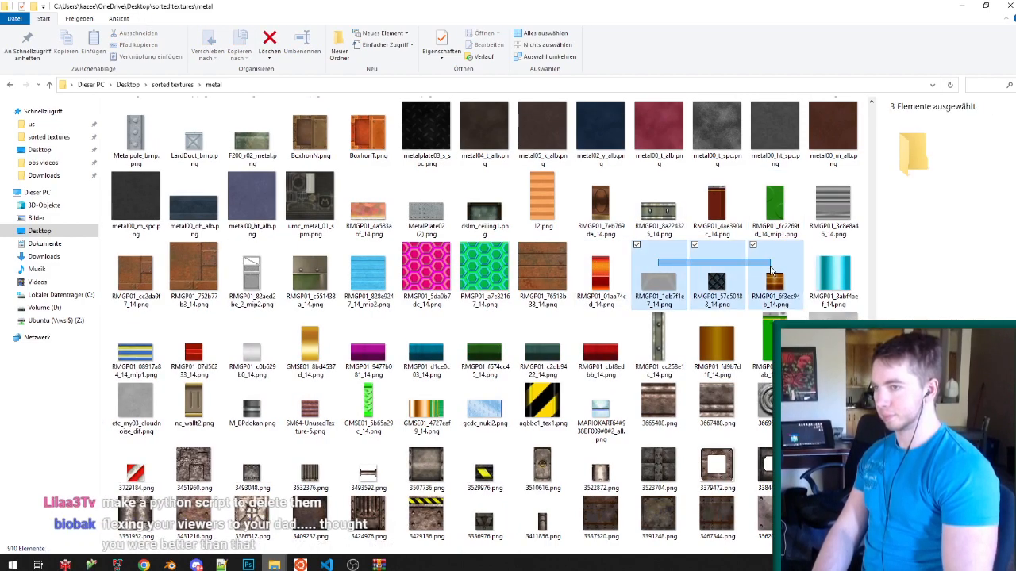
key("Delete")
left_click_drag(203, 341, 438, 357)
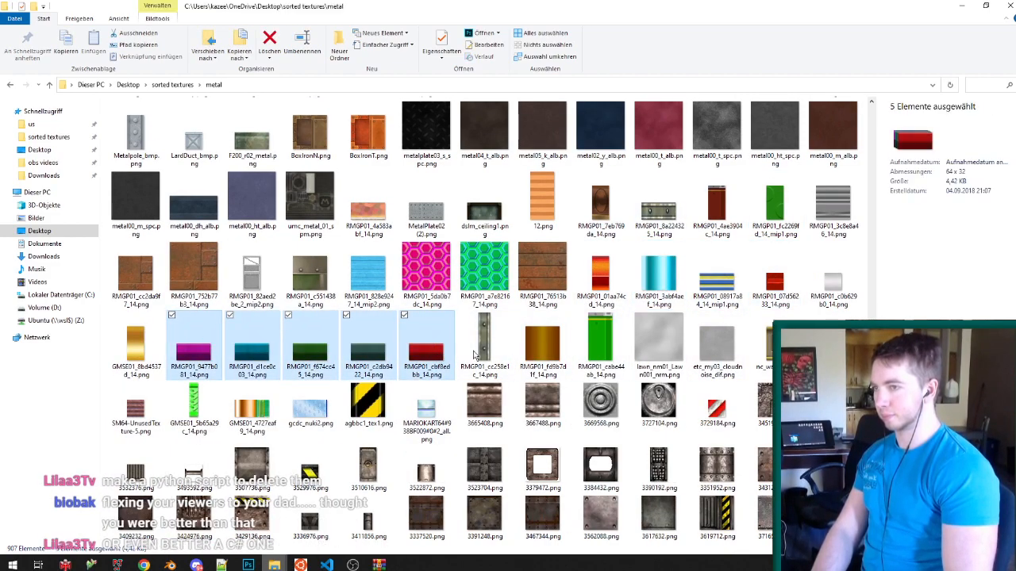
key("Delete")
left_click_drag(718, 268, 837, 274)
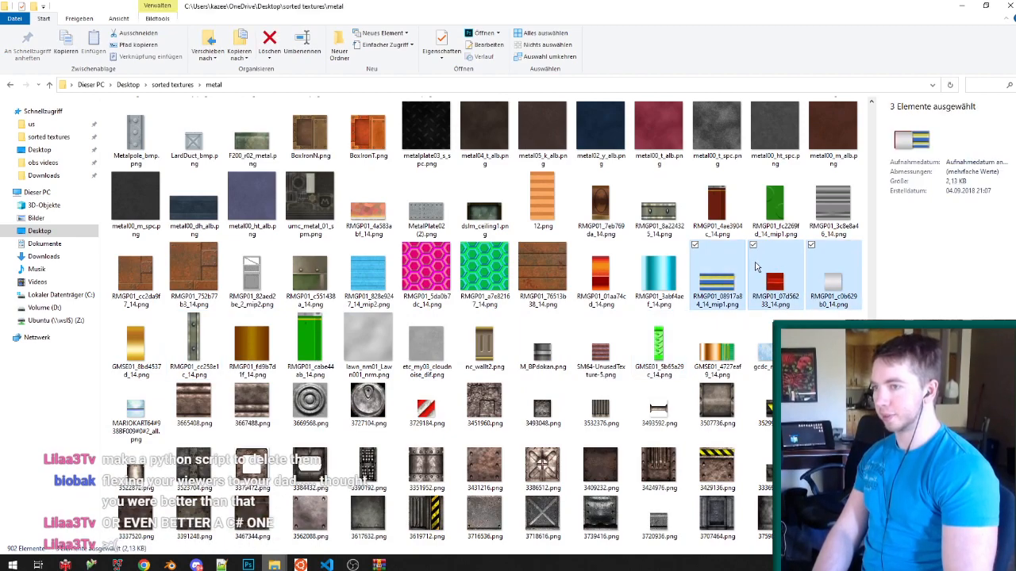
key("Delete")
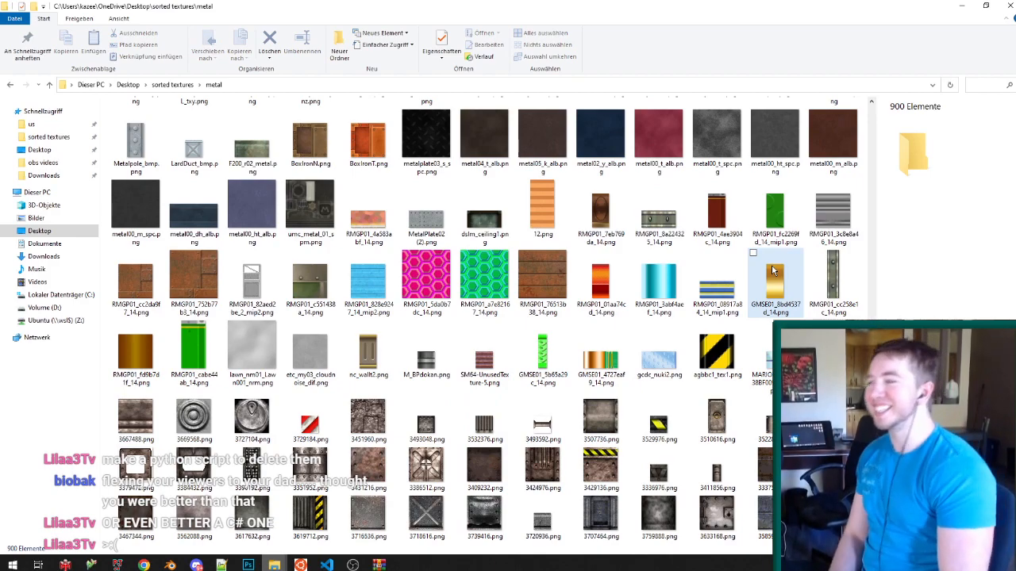
Look through the remaining metal textures to the end of the folder, checking the dimensions of individual files such as 3556464.png.
left_click(498, 355)
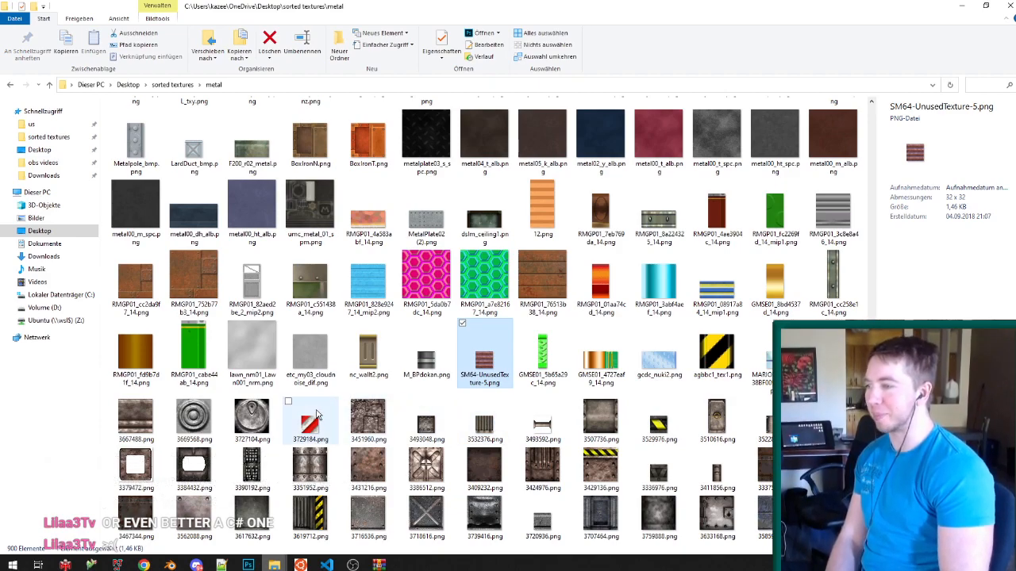
scroll(429, 403, "down", 2)
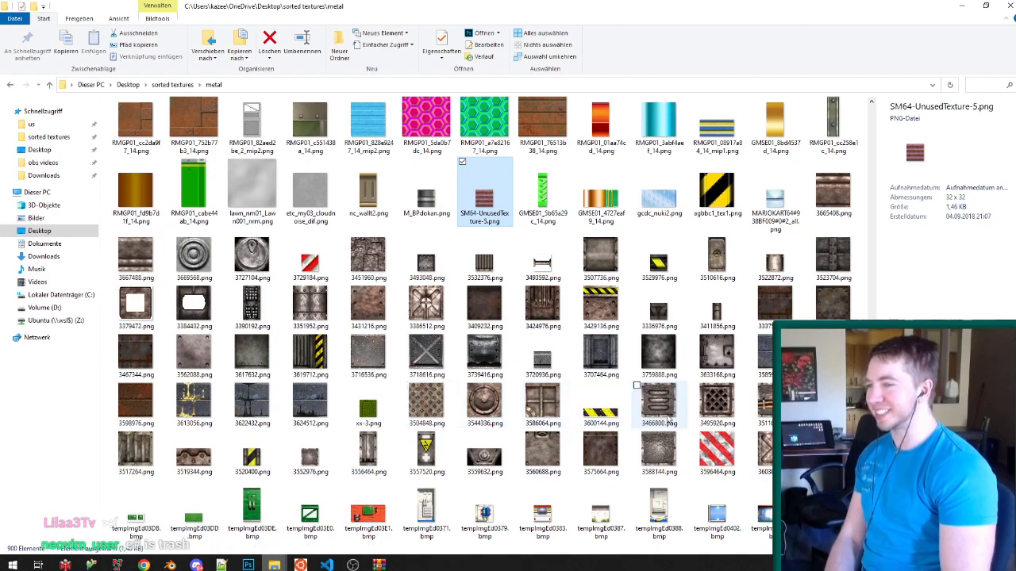
left_click_drag(718, 298, 664, 311)
left_click(393, 426)
left_click(371, 471)
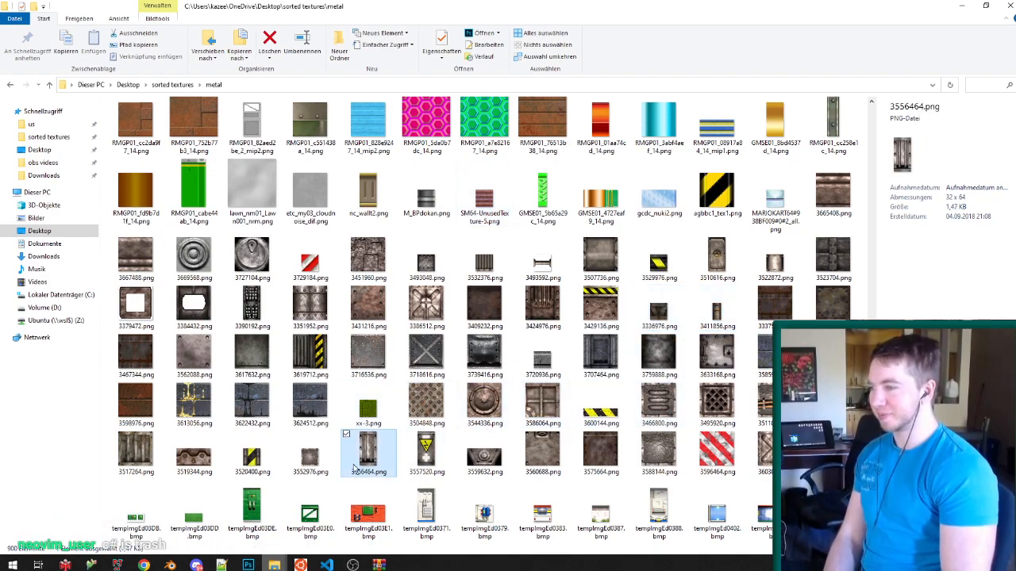
scroll(235, 436, "down", 2)
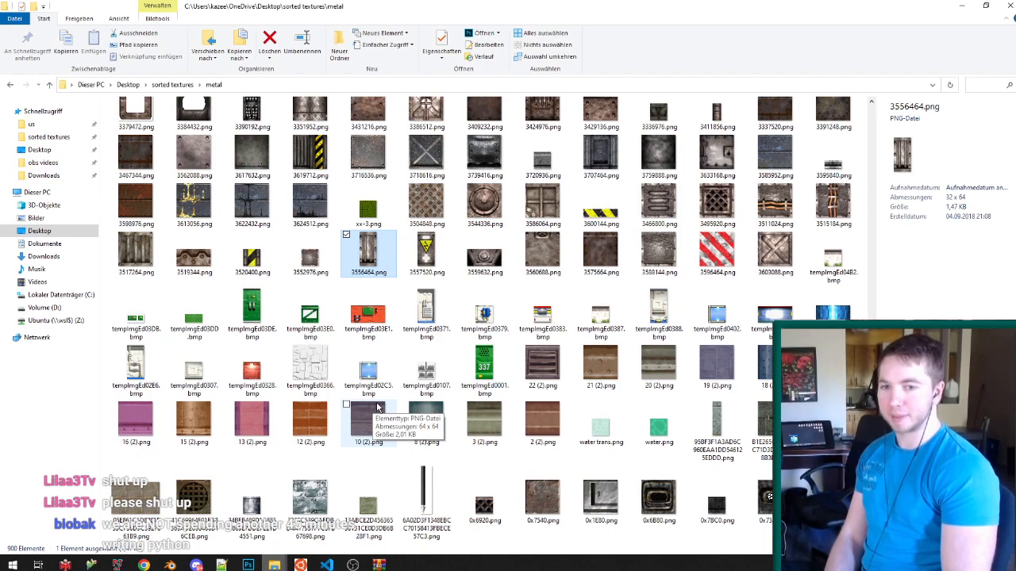
scroll(378, 407, "down", 3)
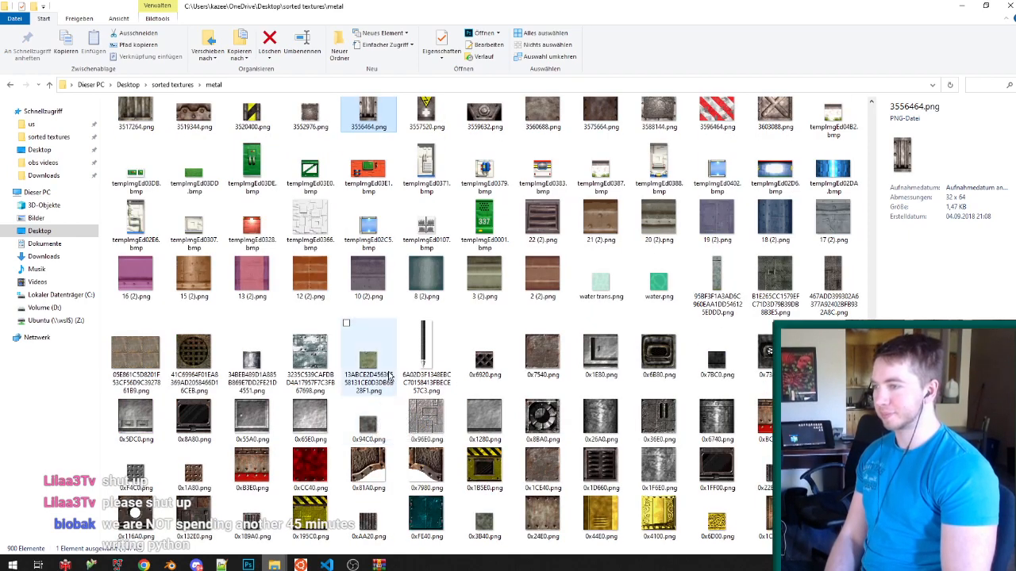
left_click(249, 365)
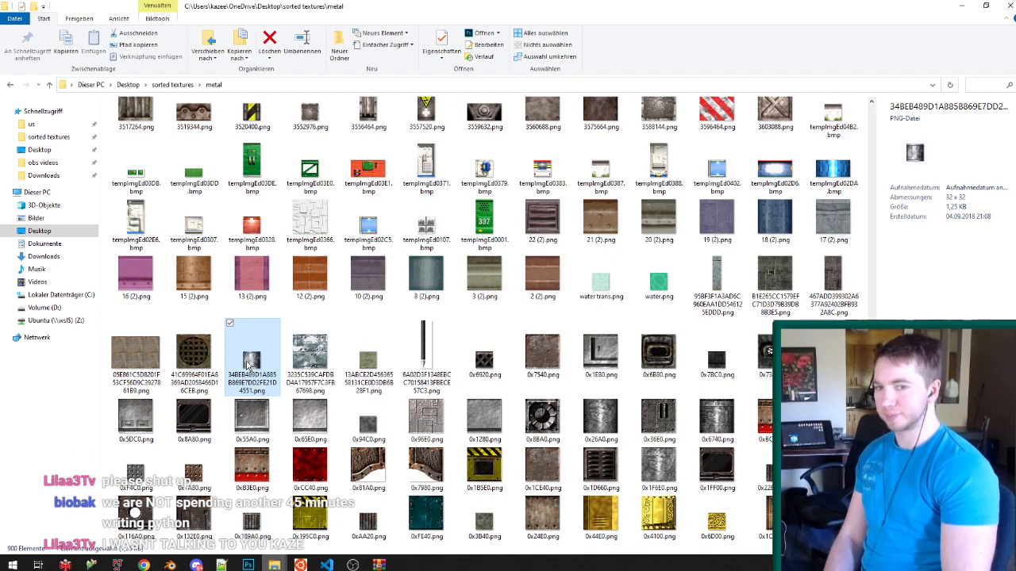
scroll(251, 365, "down", 3)
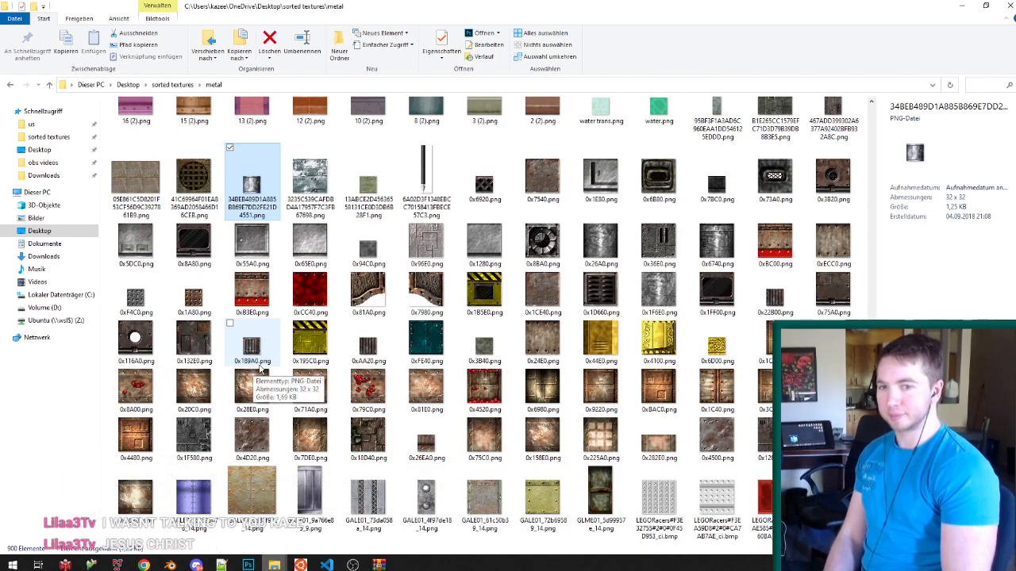
scroll(260, 369, "down", 5)
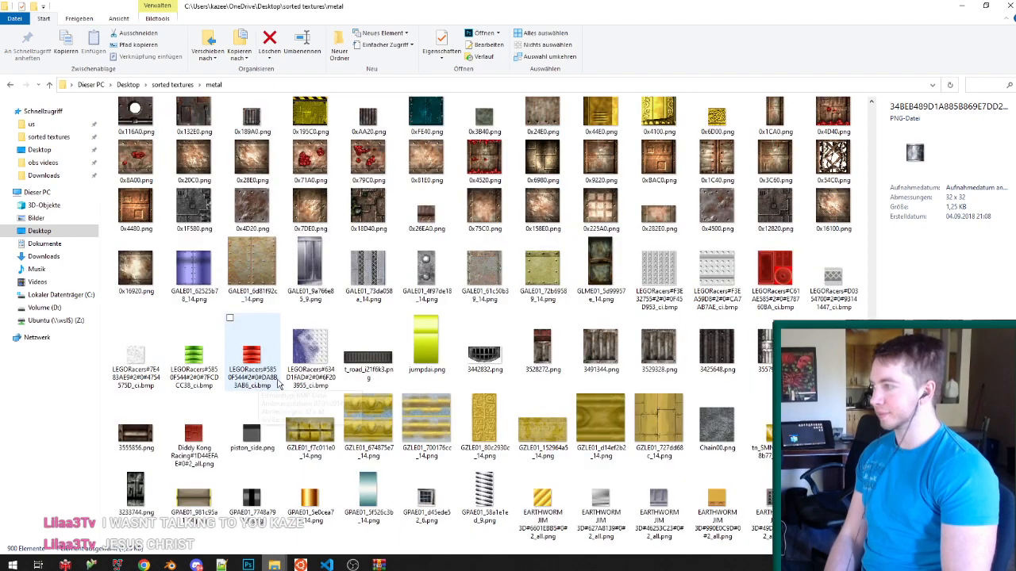
scroll(543, 387, "down", 3)
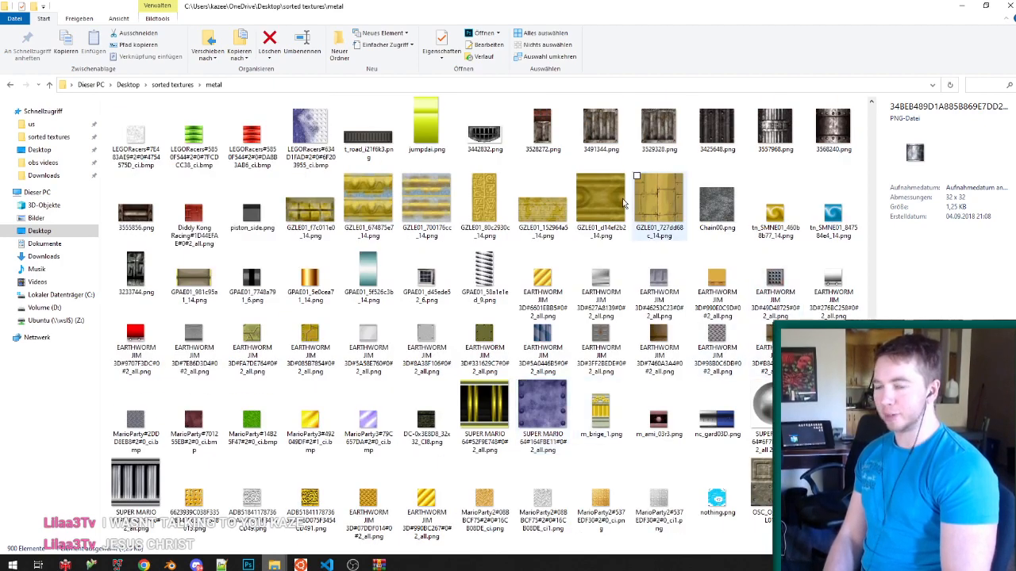
left_click(310, 208)
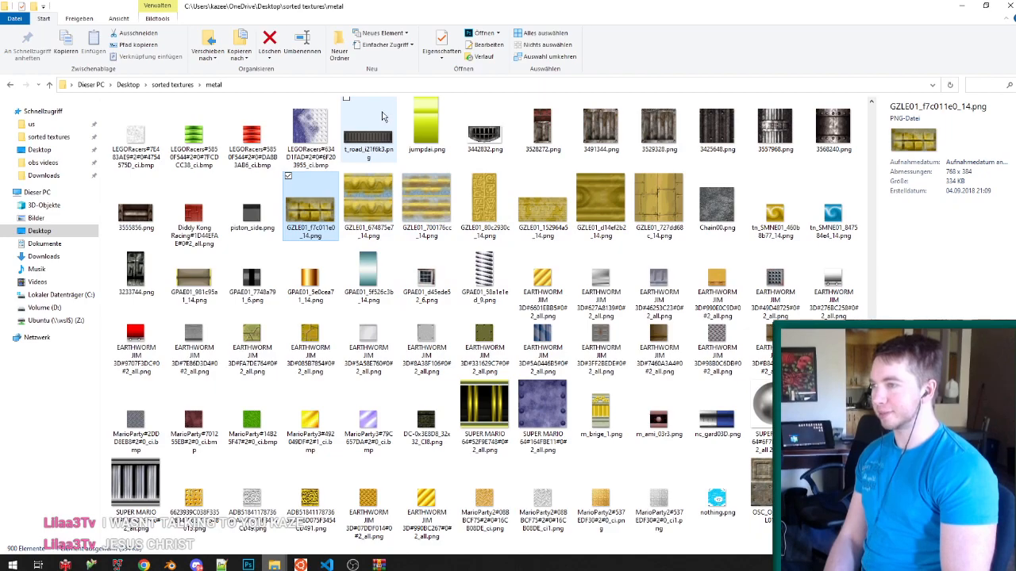
scroll(494, 235, "down", 5)
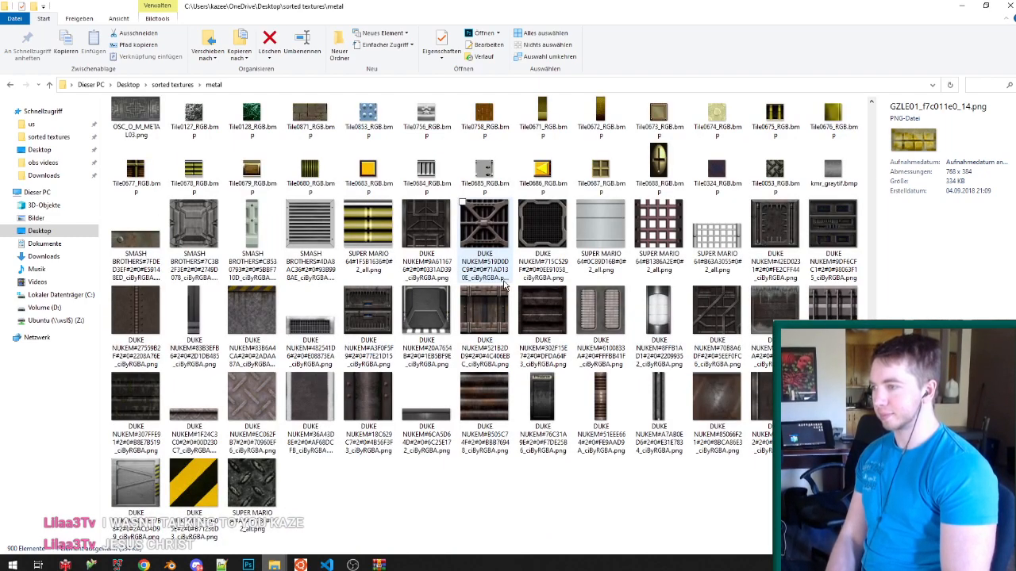
Open the tall texture DUKE NUKEM#83B3EFB6#2#0#2D1DB485_ciByRGBA.png in Photoshop and flatten it to a background layer.
double_click(196, 317)
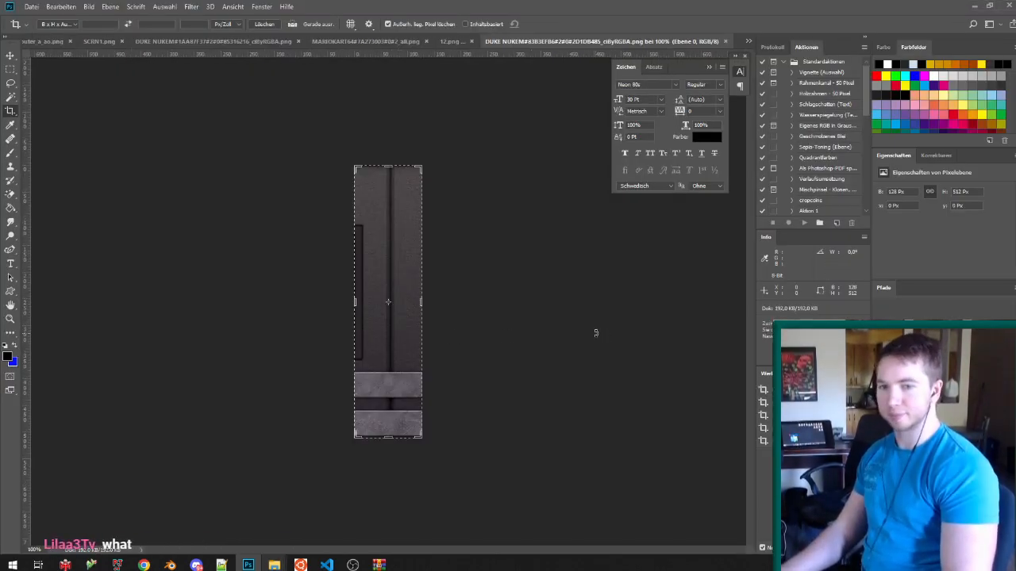
key("ctrl+plus")
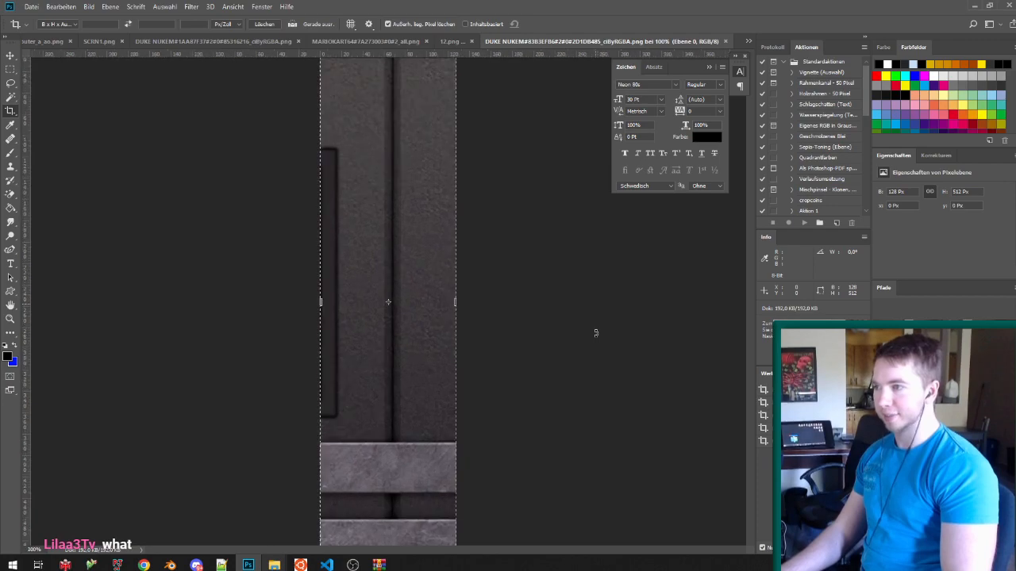
key("ctrl+minus")
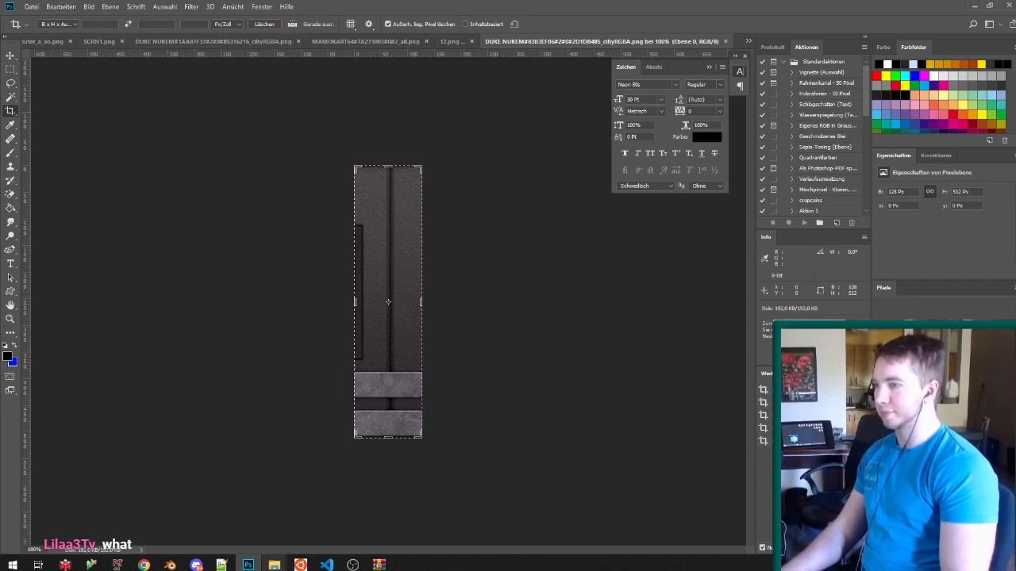
right_click(942, 371)
left_click(901, 425)
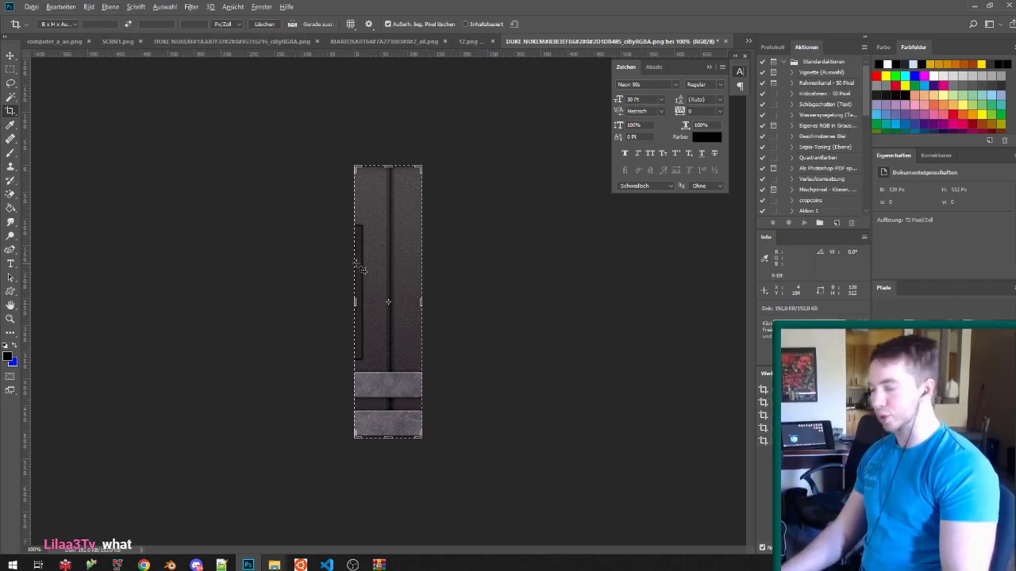
Resize the image to 32 px wide and 64 px high without keeping the proportions.
key("ctrl+alt+i")
type("32")
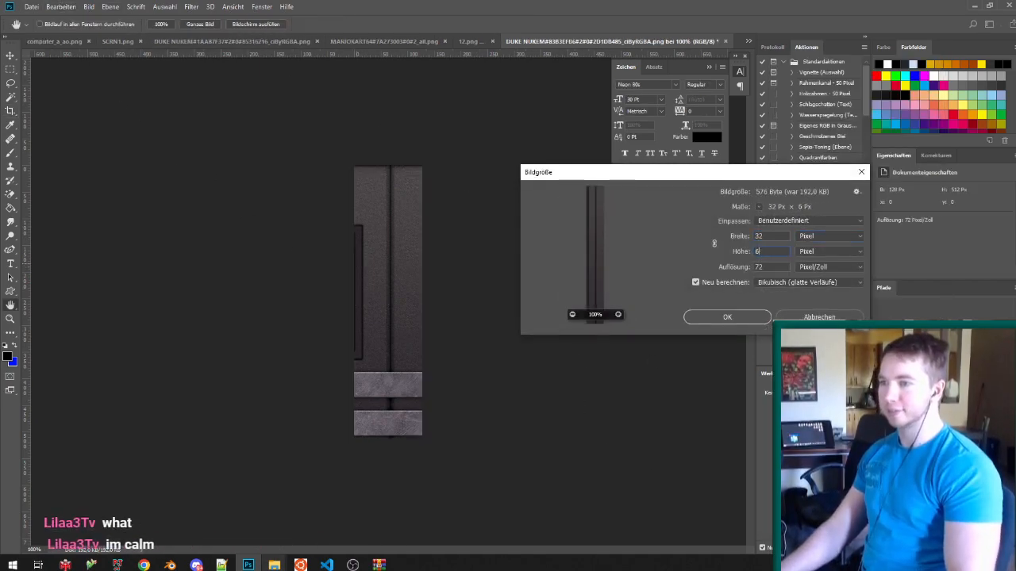
key("Return")
key("ctrl+plus")
key("ctrl+plus")
key("ctrl+plus")
key("ctrl+plus")
key("ctrl+plus")
key("ctrl+plus")
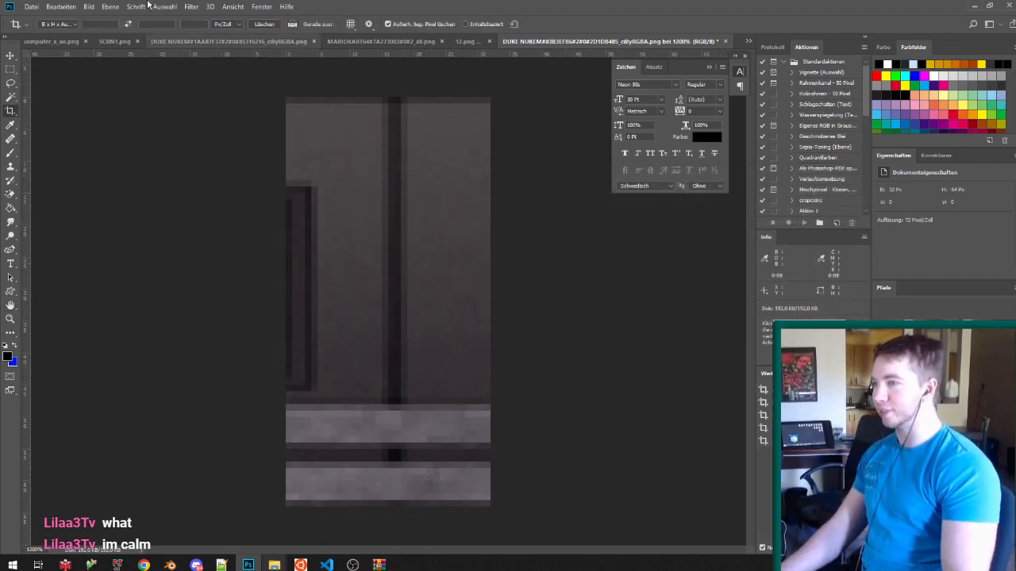
Export the resized texture as a PNG to the Desktop, keeping the name DUKE NUKEM#83B3EFB6#2#0#2D1DB485_ciByRGBA.png.
left_click(32, 7)
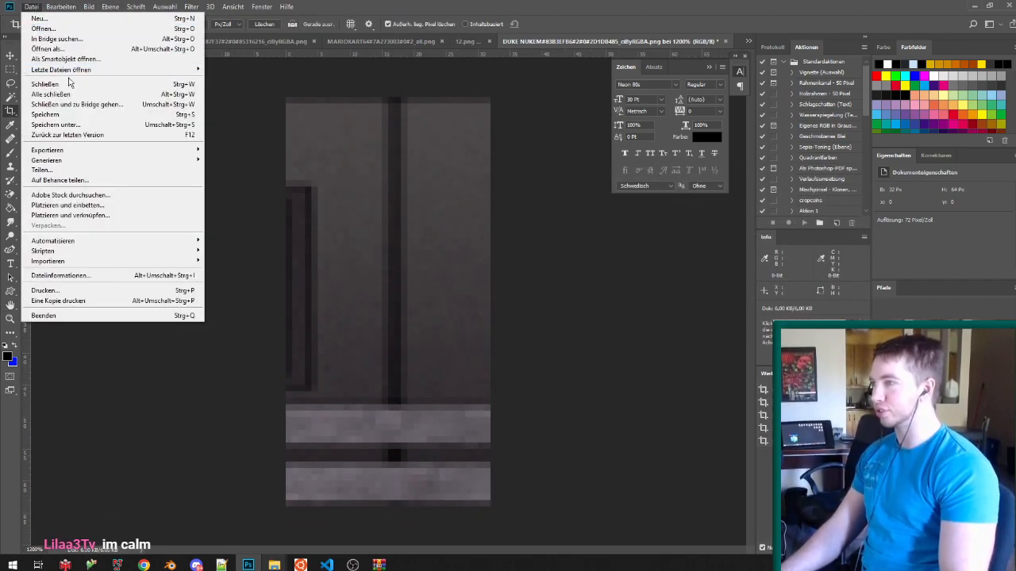
left_click(218, 151)
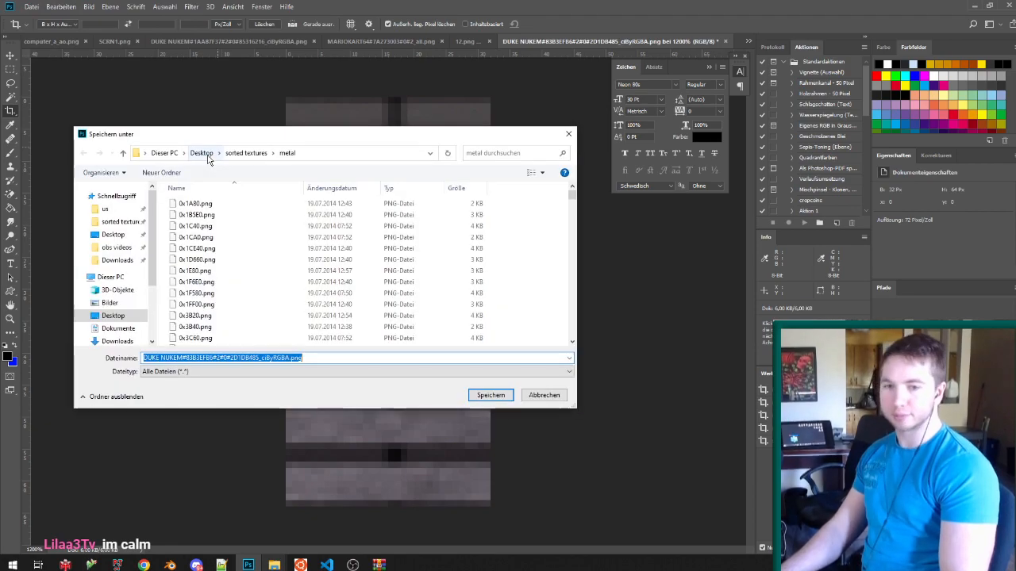
left_click(113, 235)
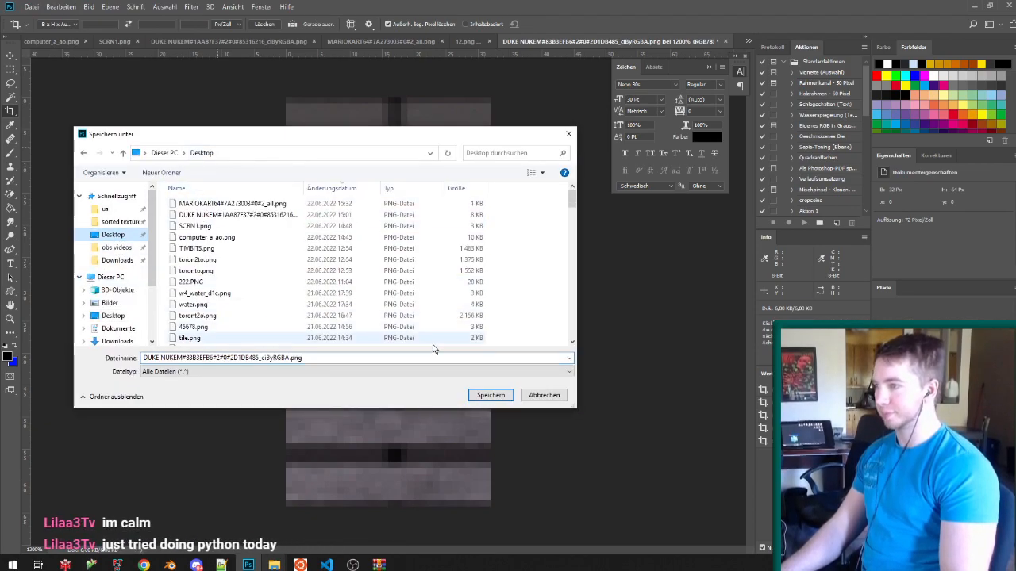
left_click(490, 395)
Switch to Blender's boingplatform.blend and replace the texture of f3d_material with the exported DUKE NUKEM#83B3EFB6 image from the Desktop.
mouse_move(174, 559)
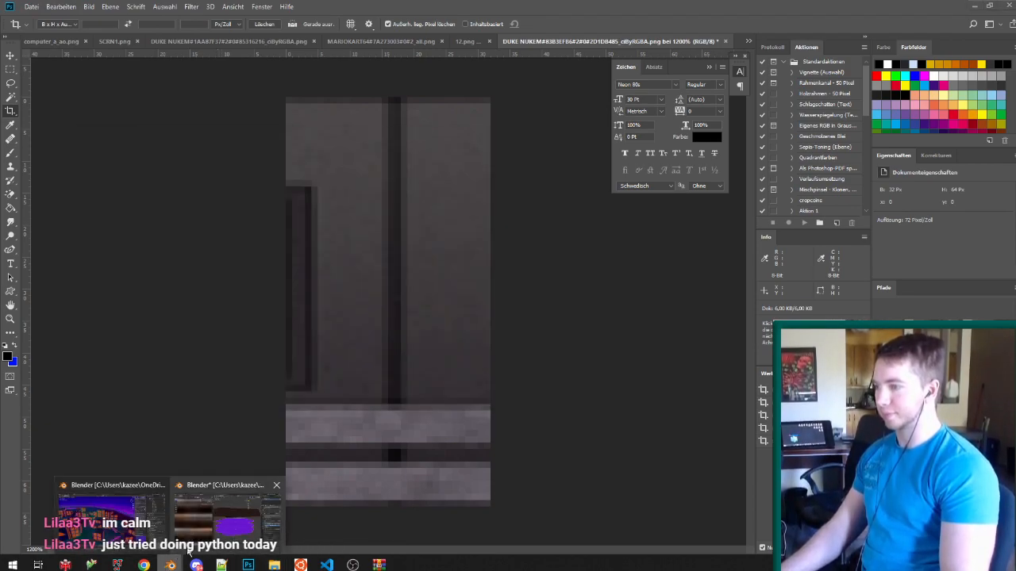
left_click(215, 520)
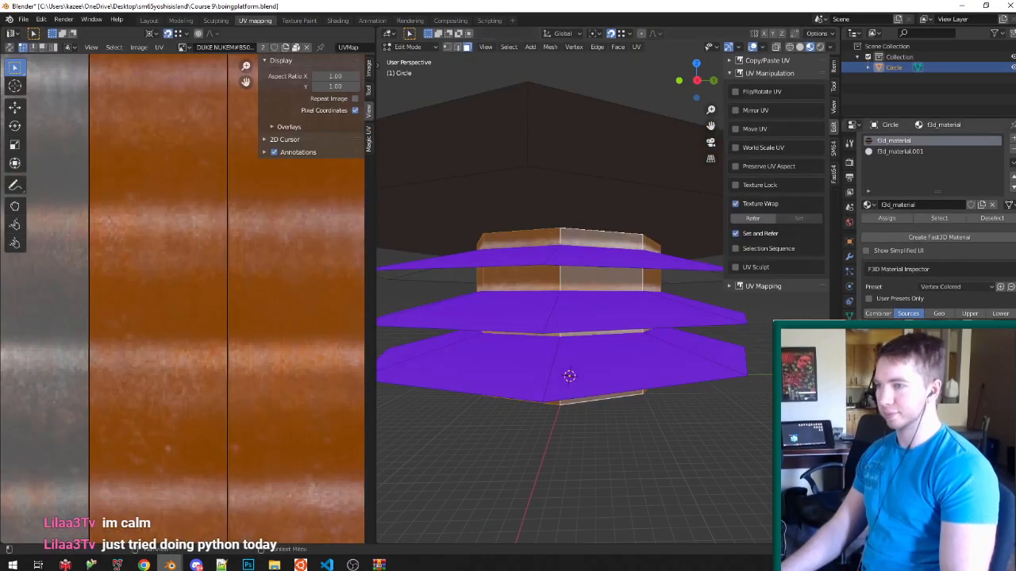
left_click(1000, 373)
left_click(972, 373)
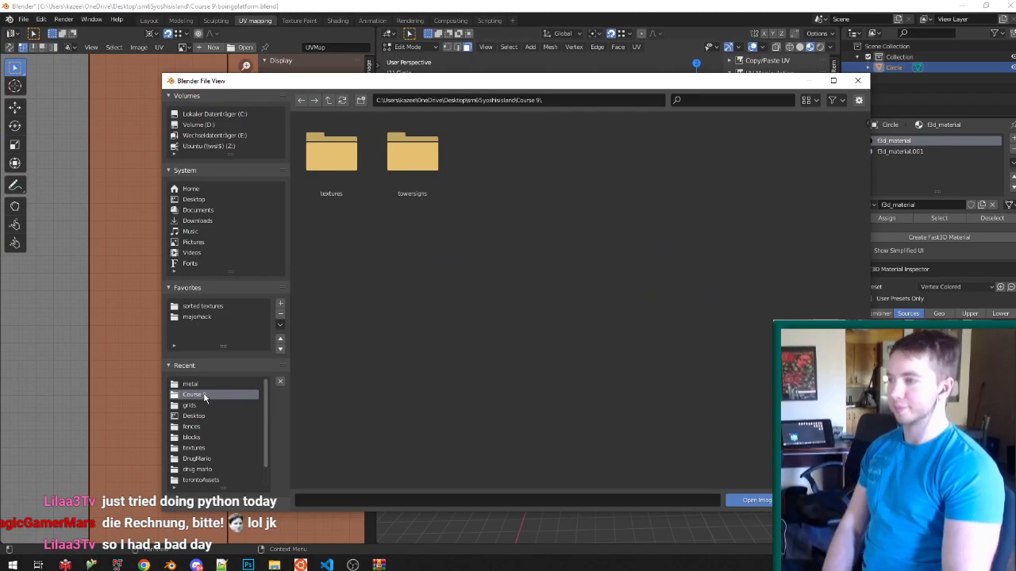
left_click(194, 416)
scroll(381, 381, "down", 8)
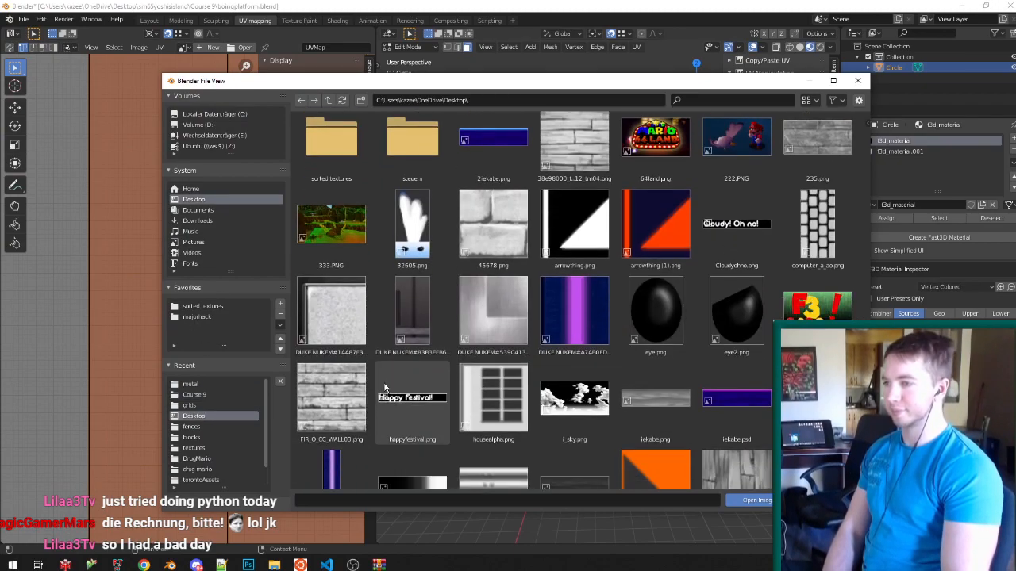
scroll(384, 387, "down", 6)
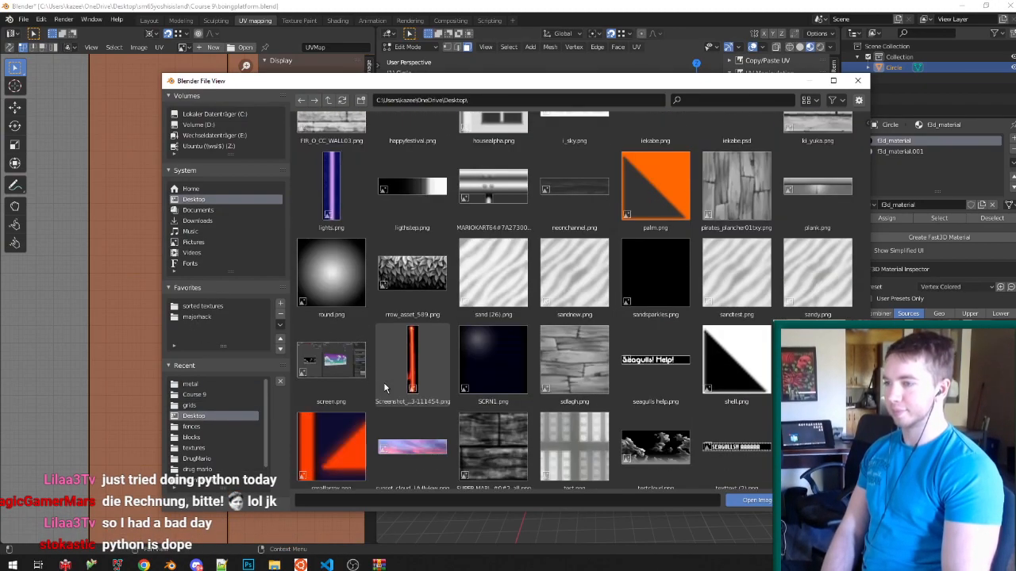
scroll(387, 383, "down", 5)
scroll(434, 378, "up", 6)
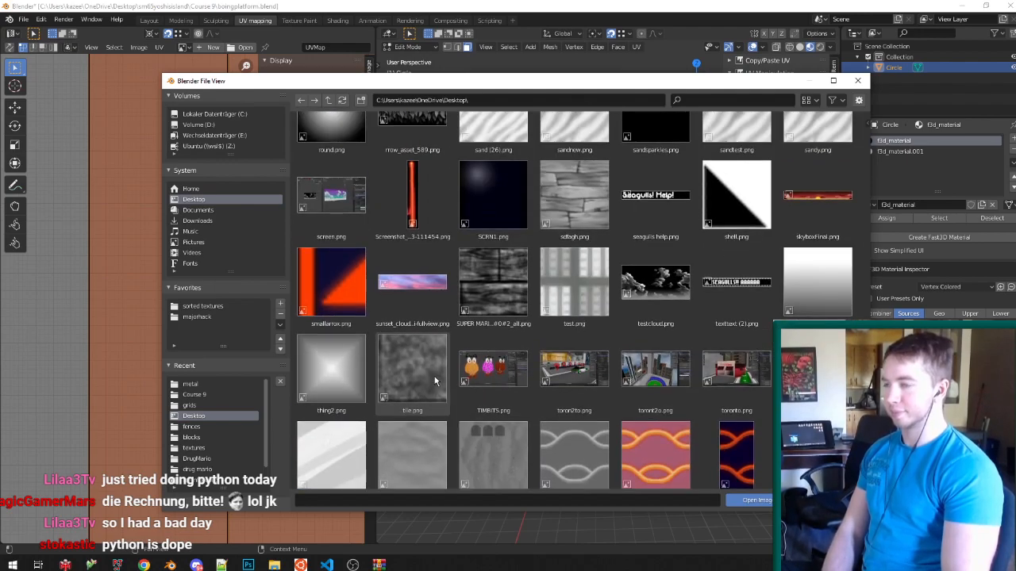
scroll(476, 380, "up", 4)
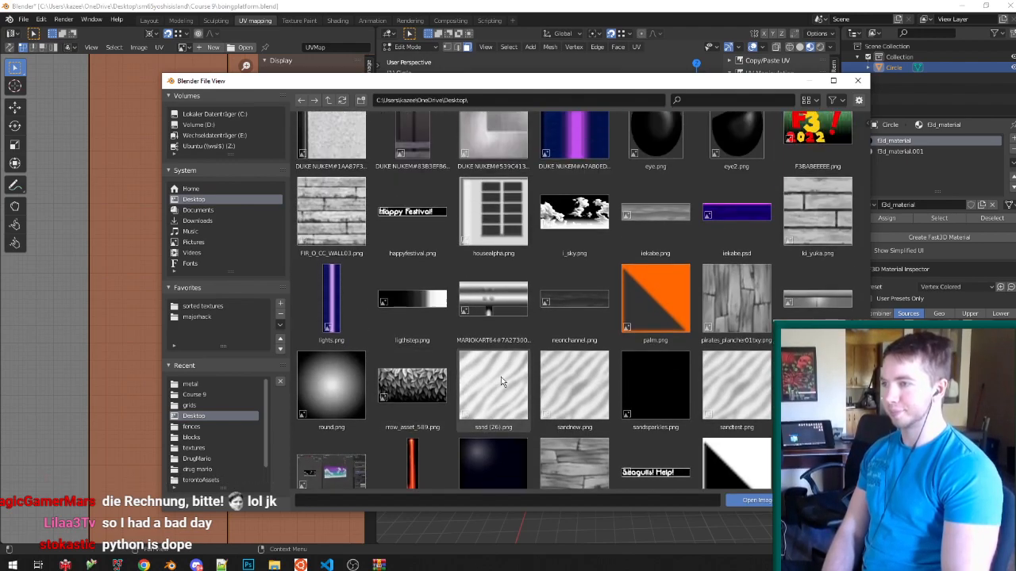
scroll(494, 382, "up", 2)
double_click(412, 235)
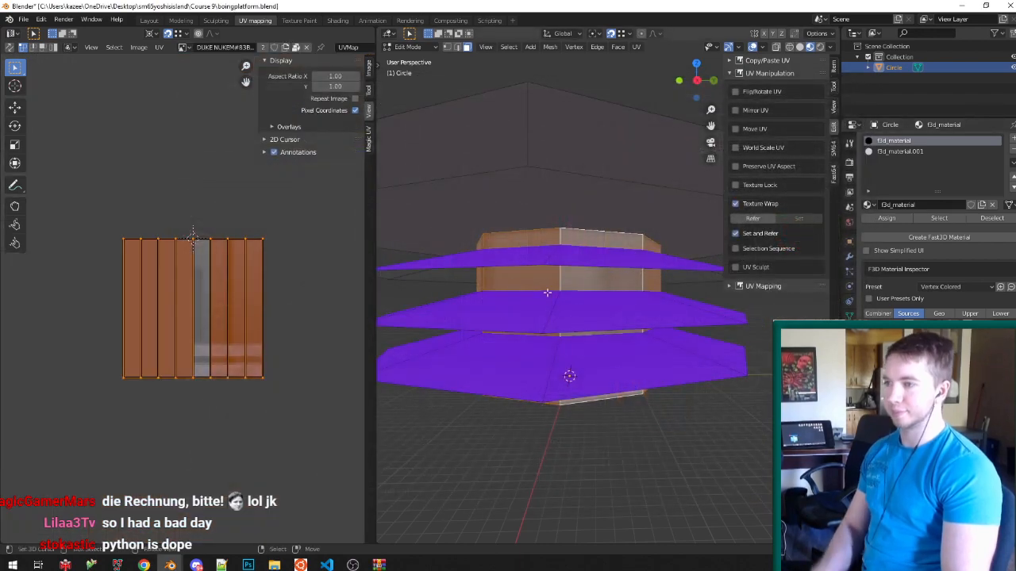
Rotate the central column's UVs by 90 degrees around the 2D cursor and save the file.
middle_click_drag(573, 271, 580, 266)
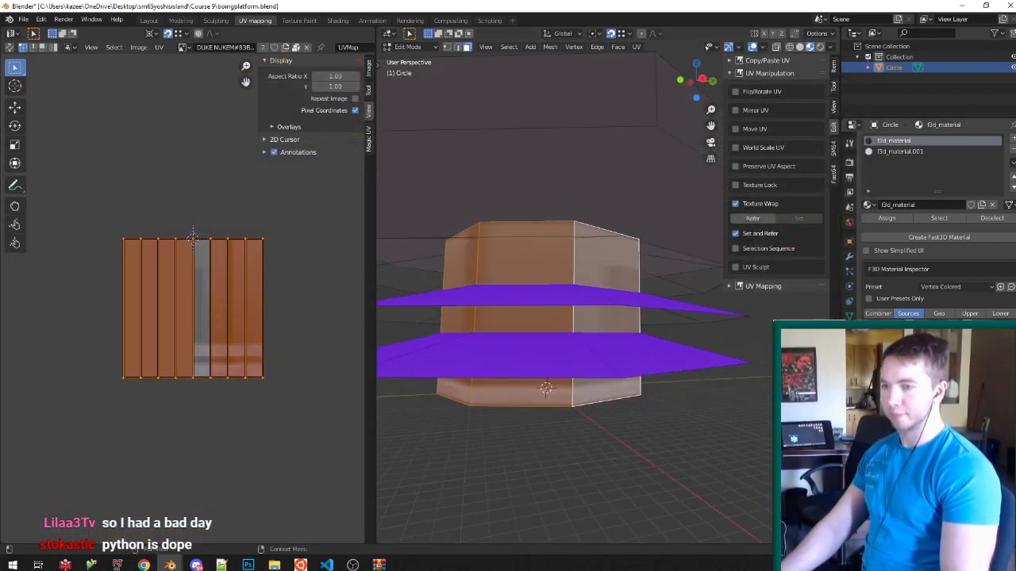
middle_click_drag(594, 306, 589, 284)
key("Tab")
scroll(603, 317, "up", 1)
middle_click_drag(602, 335, 642, 337)
key("Tab")
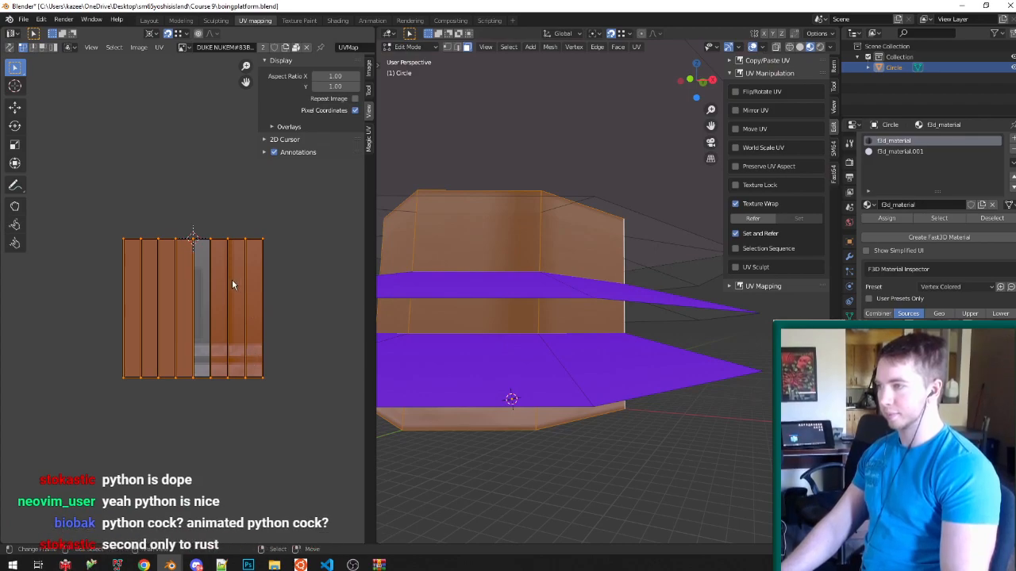
key("period")
left_click(312, 313)
type("r90")
key("Return")
key("Tab")
scroll(602, 314, "down", 3)
key("ctrl+s")
Scale the column's UVs by 4 along Y.
middle_click_drag(602, 313, 596, 337)
key("Tab")
type("sy")
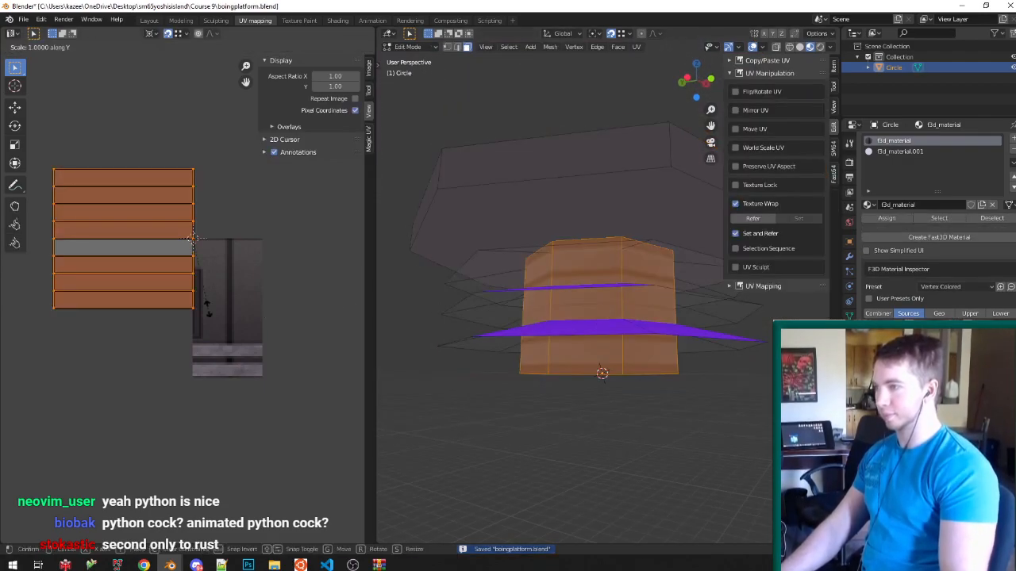
type("4")
key("Return")
key("Tab")
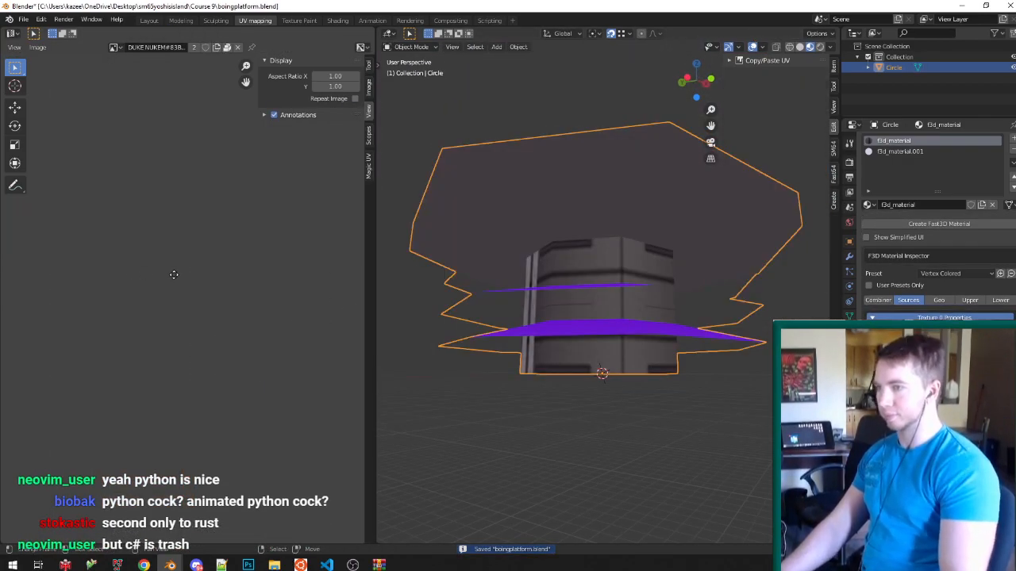
Stretch the column's UVs further along Y by about 1.5 times and save the file.
key("Tab")
middle_click_drag(545, 300, 755, 310)
scroll(755, 311, "down", 2)
scroll(755, 310, "up", 3)
key("Tab")
middle_click_drag(564, 336, 621, 296)
key("Tab")
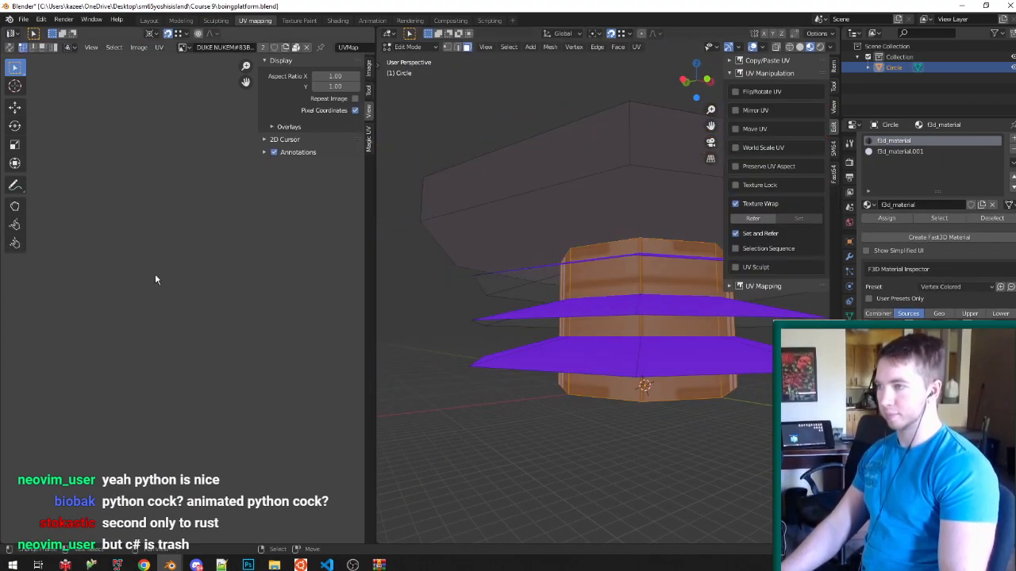
scroll(293, 340, "up", 6)
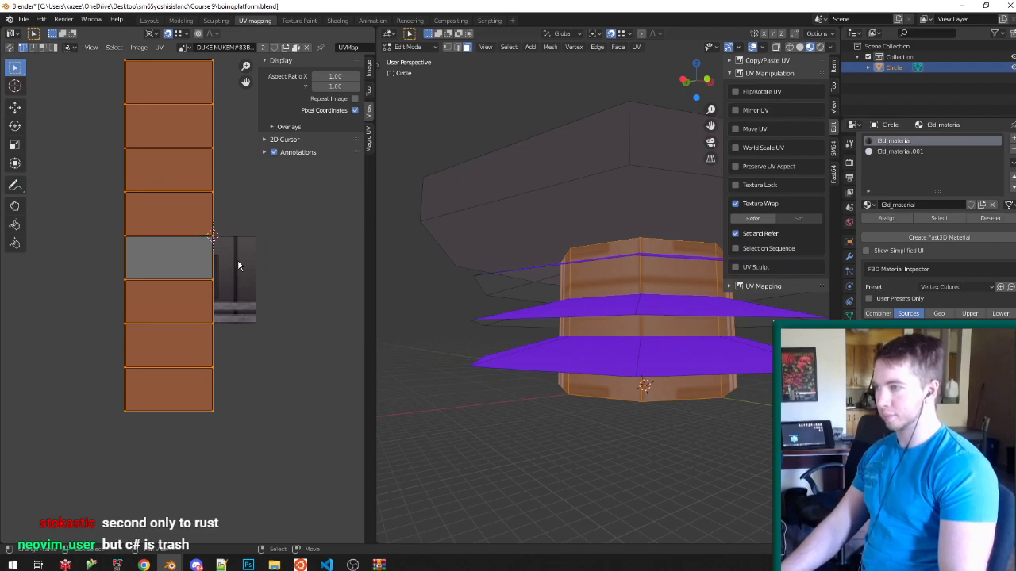
key("s")
key("y")
key("Escape")
key("Tab")
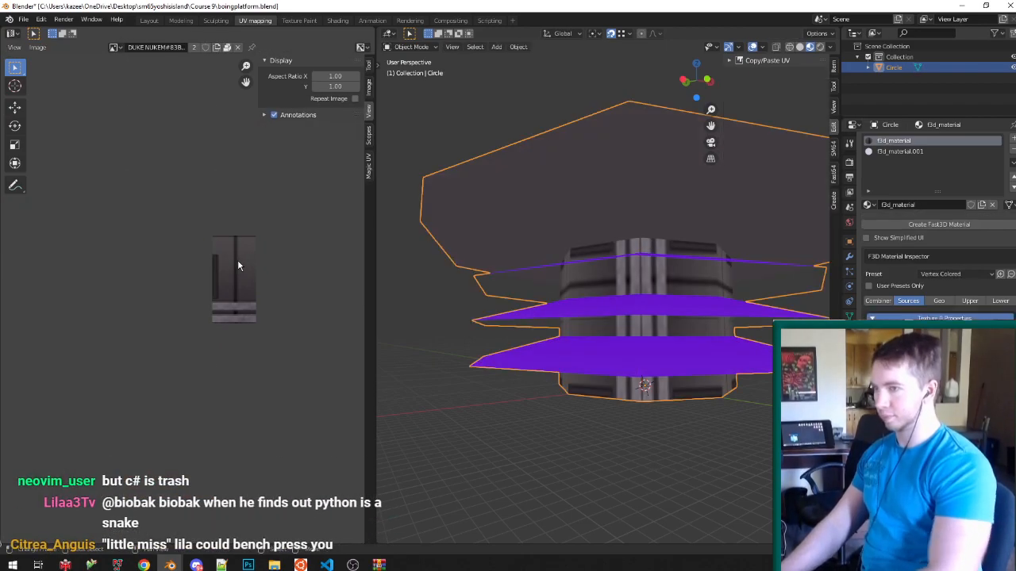
key("ctrl+s")
Move the column's UVs 16 pixels along X and save the file.
middle_click_drag(569, 258, 646, 281)
scroll(668, 265, "up", 2)
key("Tab")
left_click(213, 236)
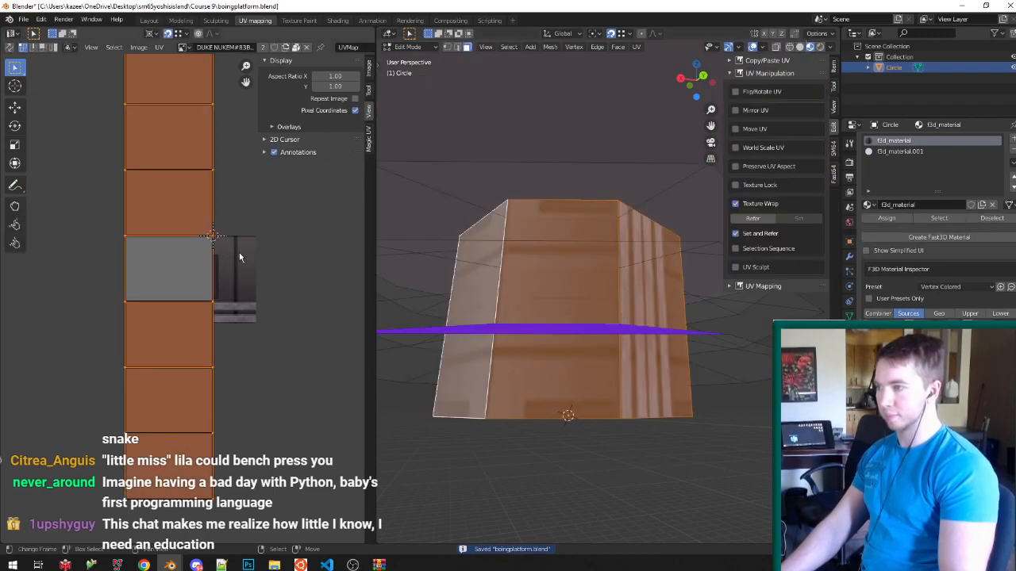
type("gx16")
key("Return")
key("Tab")
key("ctrl+s")
Place the 2D cursor on the UVs' edge near the texture's middle, double the UVs along X around it, and save.
middle_click_drag(533, 251, 722, 293)
key("Tab")
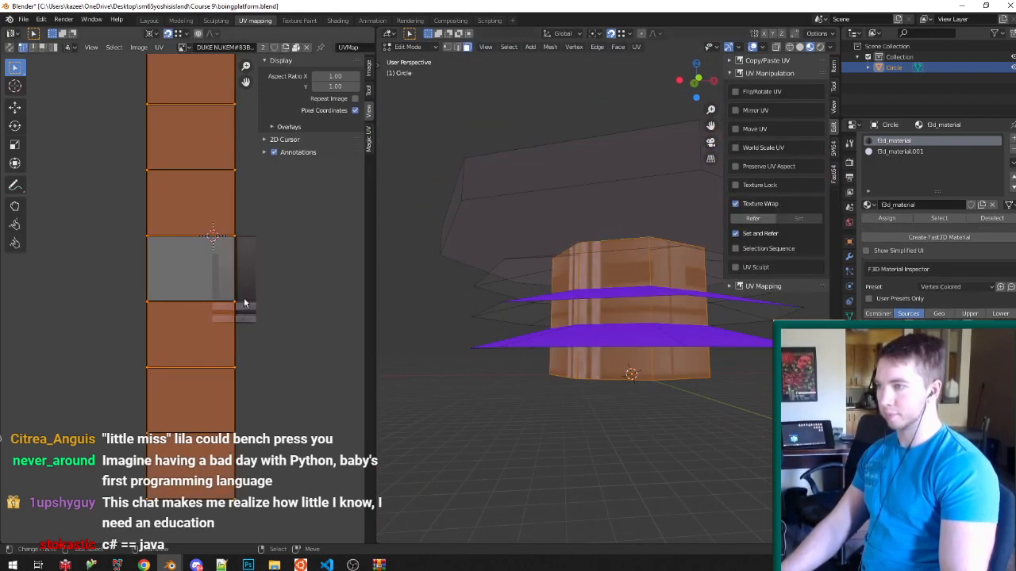
key("period")
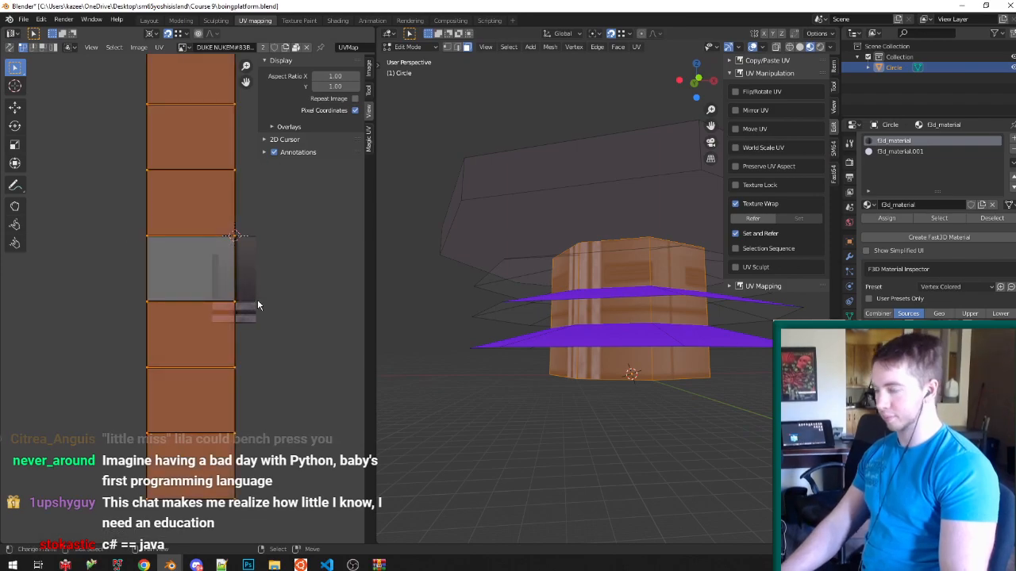
key("period")
left_click(319, 304)
key("Tab")
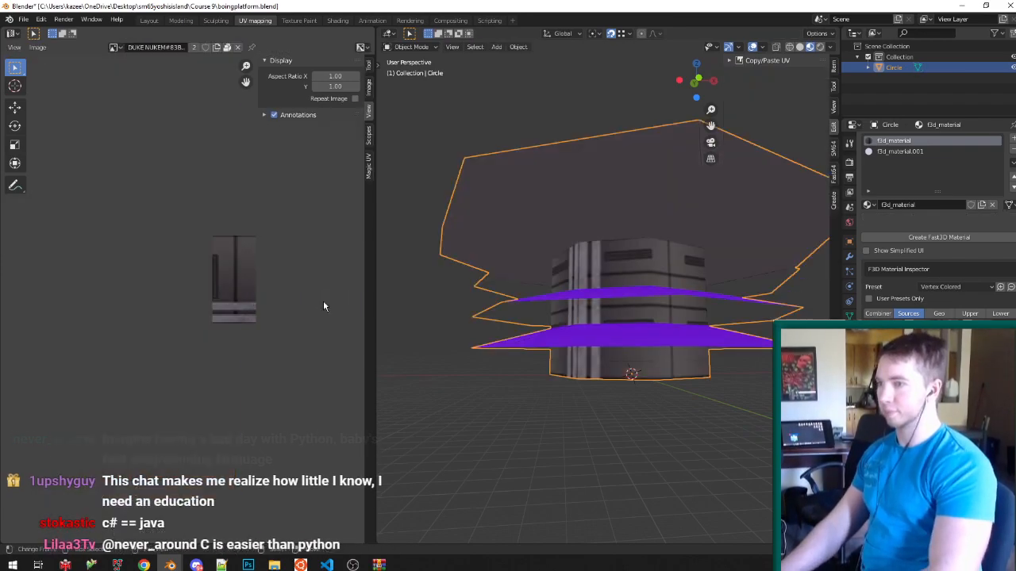
key("ctrl+s")
Shift all of the column's widened UVs another 16 pixels along X and save the file.
middle_click_drag(641, 341, 617, 319)
key("Tab")
key("a")
type("a")
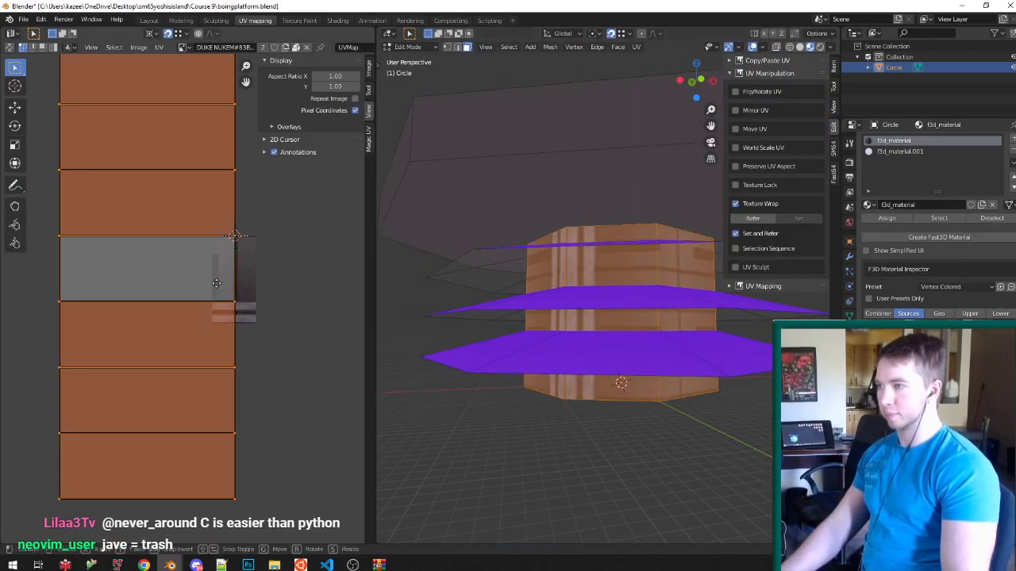
type("gx16")
key("Return")
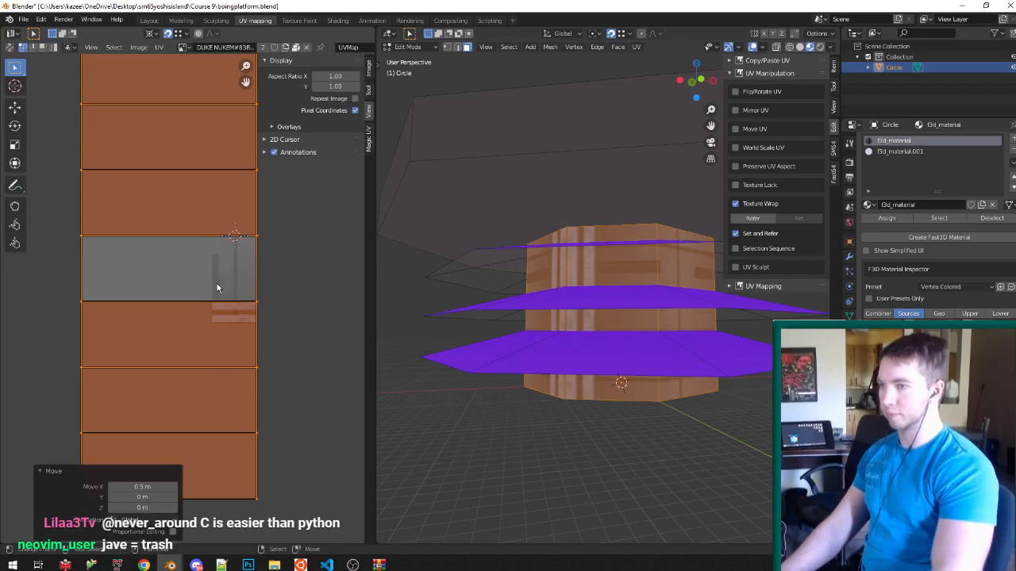
key("Tab")
middle_click_drag(620, 312, 645, 343)
key("ctrl+s")
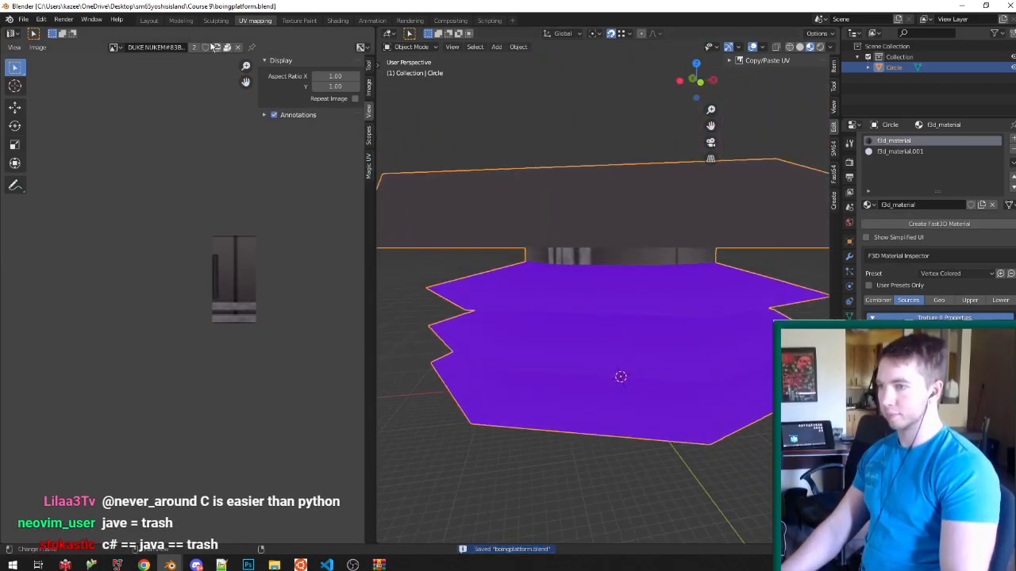
Switch to the Layout workspace, check the textured platform from the side, and save the file.
left_click(148, 21)
middle_click_drag(371, 139, 422, 153)
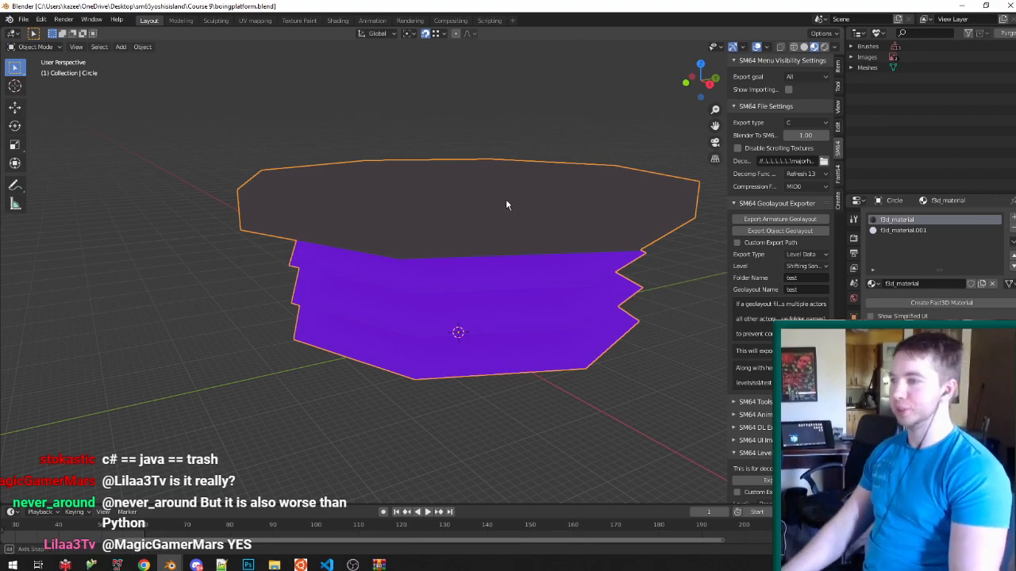
scroll(476, 215, "down", 3)
key("Tab")
middle_click_drag(445, 228, 472, 216)
key("Tab")
scroll(449, 236, "up", 3)
key("ctrl+s")
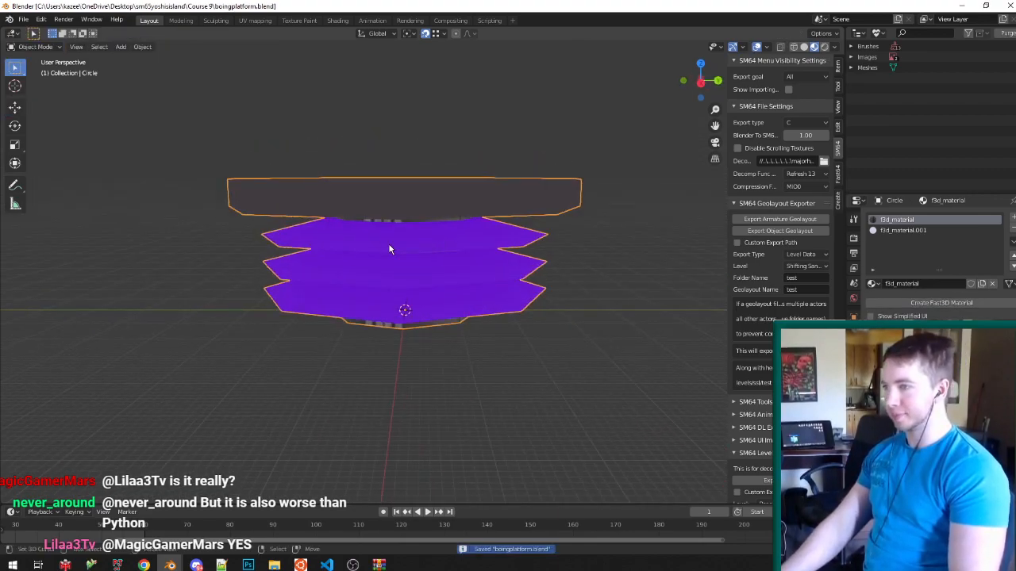
Select the vertices around the column's bottom edge and switch the object to Vertex Paint mode.
middle_click_drag(350, 249, 398, 236)
key("Tab")
key("ctrl+Tab")
left_click(351, 197)
left_click(395, 335)
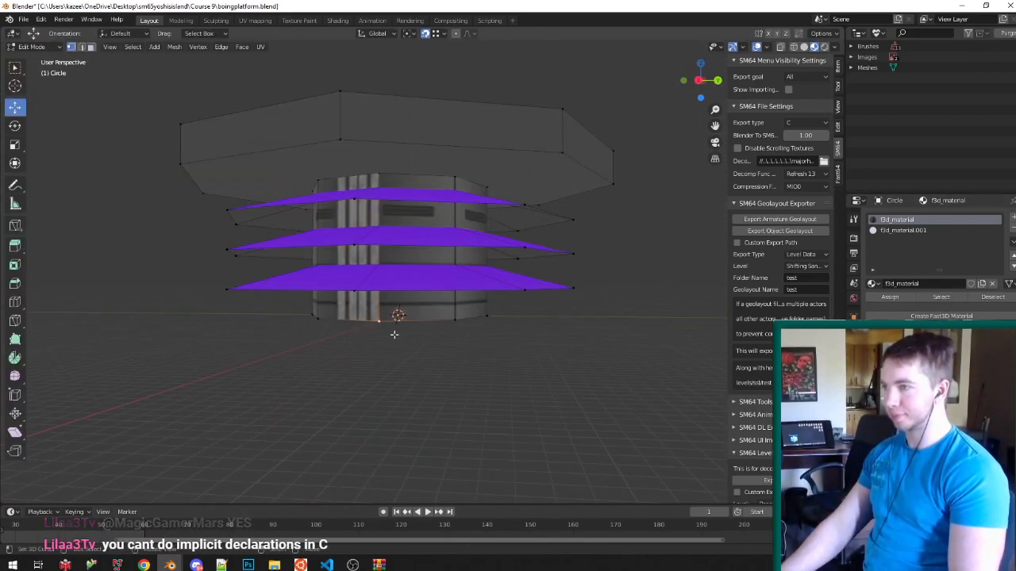
key("Tab")
key("v")
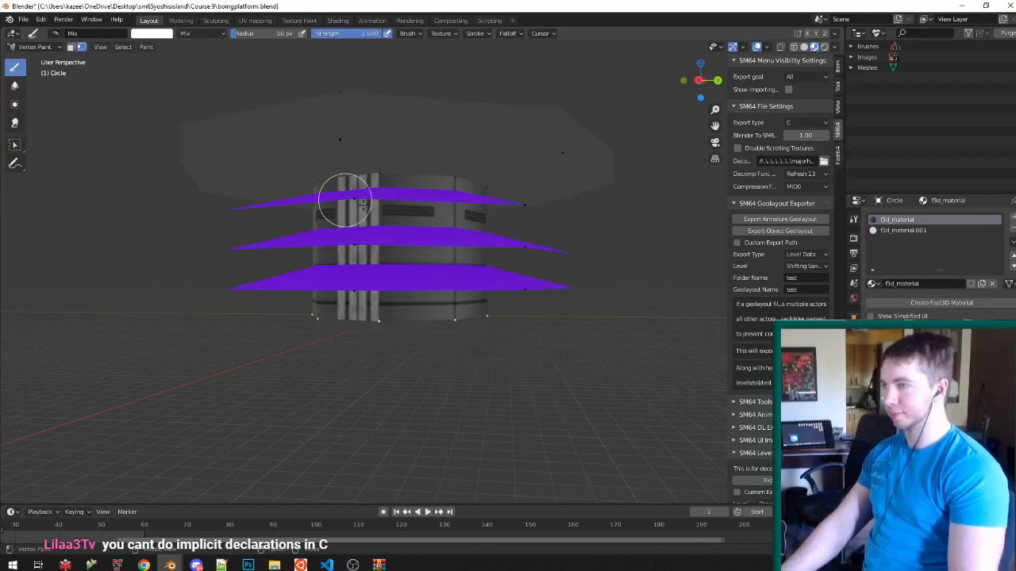
key("Tab")
key("Tab")
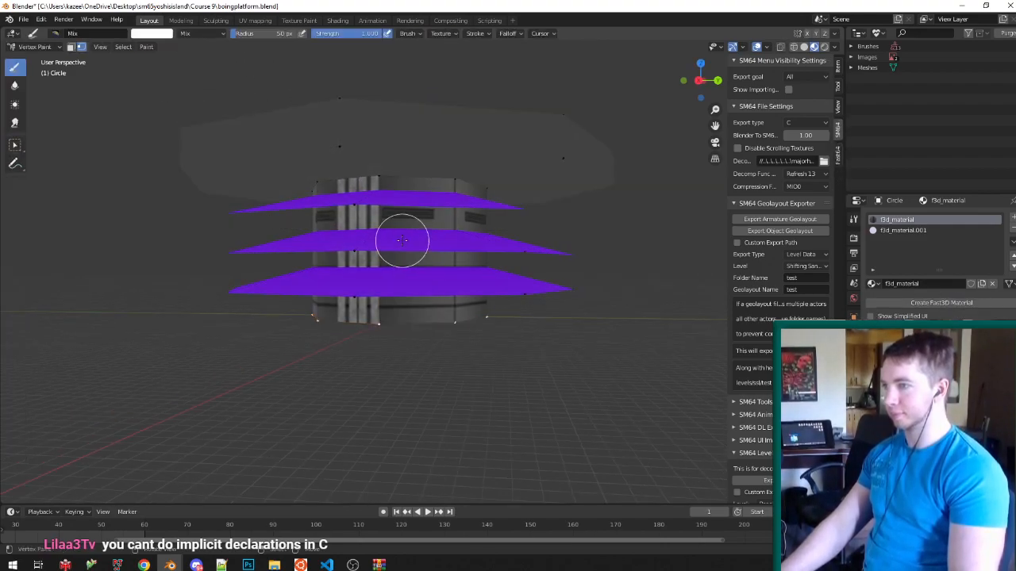
Select the vertices around the column's top edge, fill them with a grey vertex colour, and save the file.
key("Tab")
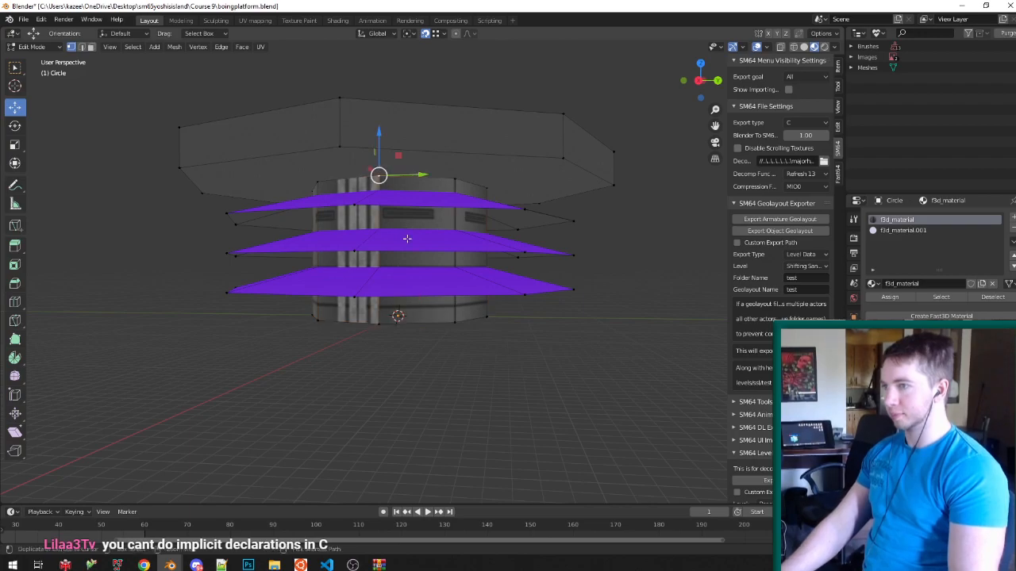
key("ctrl+Tab")
left_click(381, 270)
left_click(397, 176)
left_click(399, 178)
key("a")
key("Tab")
left_click(169, 35)
left_click(178, 134)
key("shift+k")
mouse_move(333, 198)
middle_mouse_down()
mouse_move(409, 254)
mouse_move(392, 232)
mouse_move(392, 242)
middle_mouse_up()
key("ctrl+s")
scroll(392, 244, "down", 1)
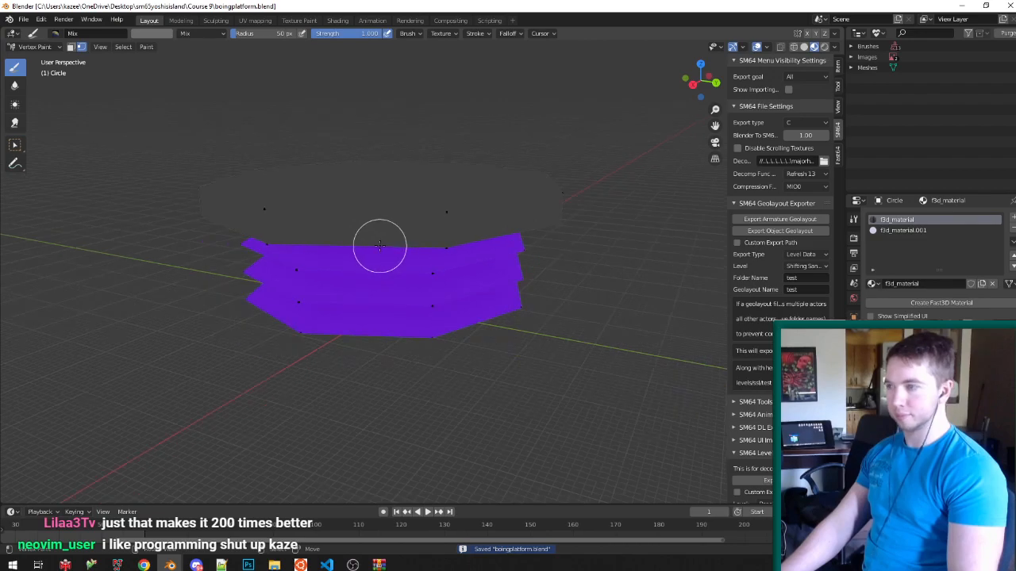
In Edit mode, select one purple face below the disc, then extend the selection to all faces with the same material.
scroll(381, 247, "up", 2)
key("Tab")
key("ctrl+Tab")
left_click(326, 300)
left_click(286, 271)
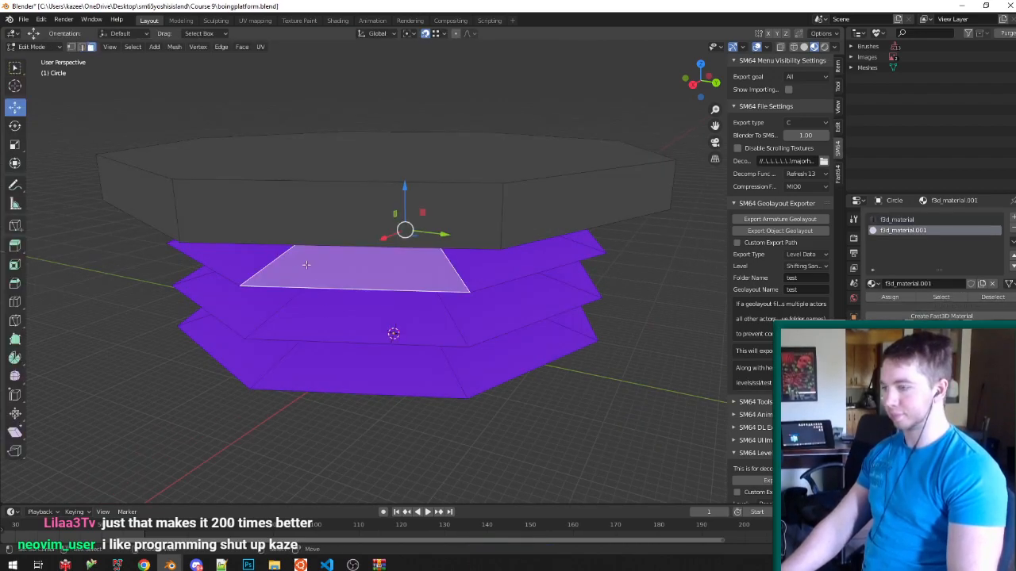
key("ctrl+l")
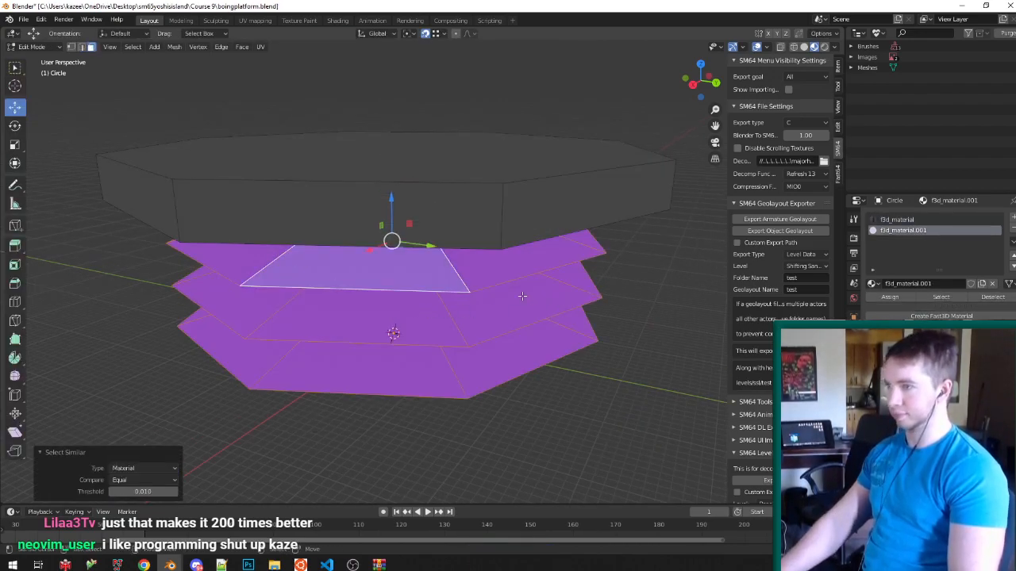
scroll(512, 283, "down", 2)
scroll(511, 272, "up", 2)
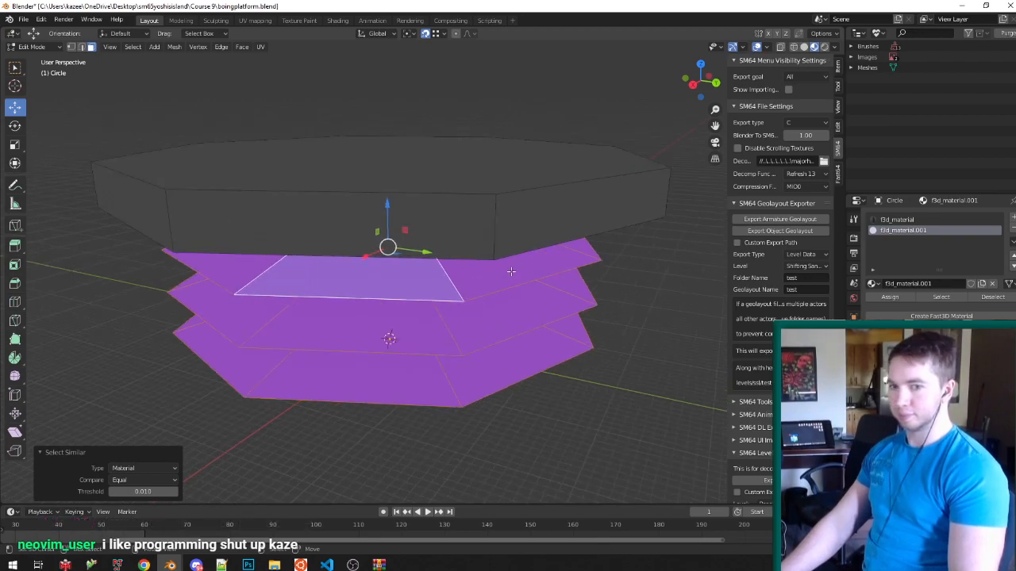
scroll(511, 271, "down", 2)
scroll(461, 275, "up", 2)
Check the platform outside Edit mode, save the file, and return to Edit mode with the disc's top face selected.
mouse_move(461, 274)
middle_mouse_down()
mouse_move(439, 271)
mouse_move(453, 265)
mouse_move(427, 237)
mouse_move(440, 246)
middle_mouse_up()
scroll(454, 262, "down", 2)
key("Tab")
key("v")
scroll(457, 259, "up", 2)
key("ctrl+s")
scroll(435, 256, "down", 1)
key("v")
key("Tab")
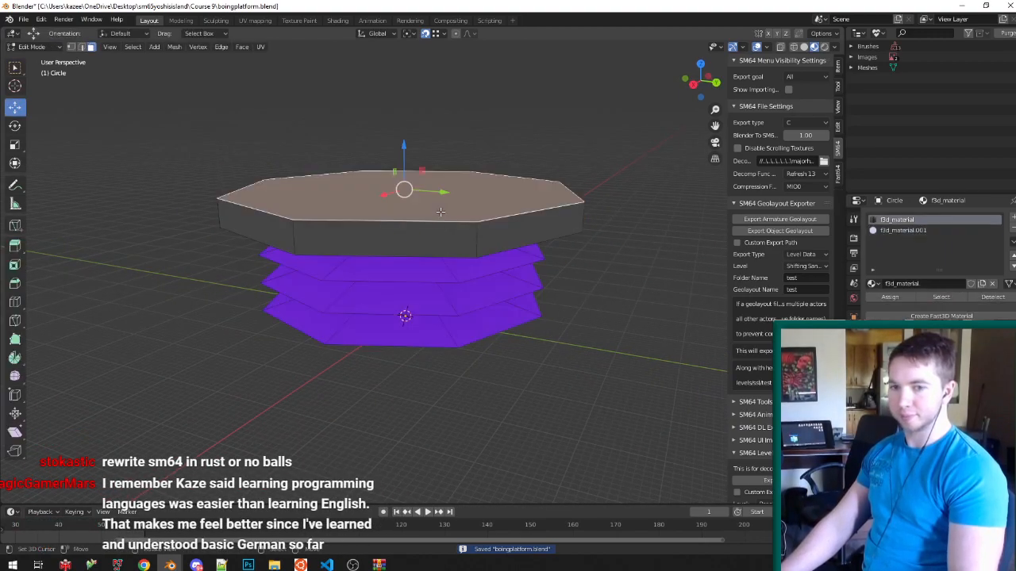
Select the disc's linked faces and, in the UV mapping workspace, project their UVs from the orthographic top view scaled to bounds.
key("ctrl+l")
left_click(254, 20)
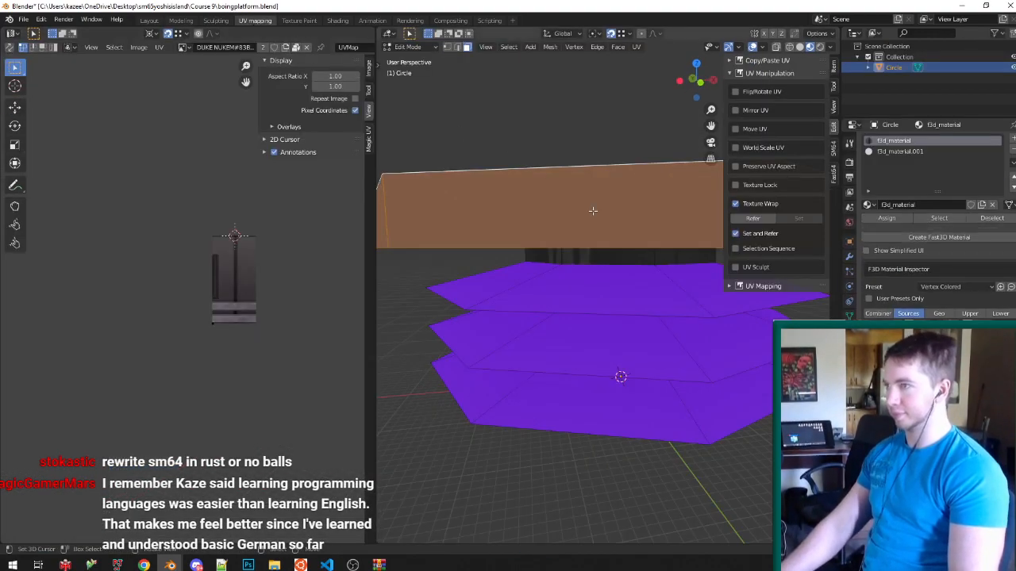
key("KP_Decimal")
key("KP_7")
key("KP_5")
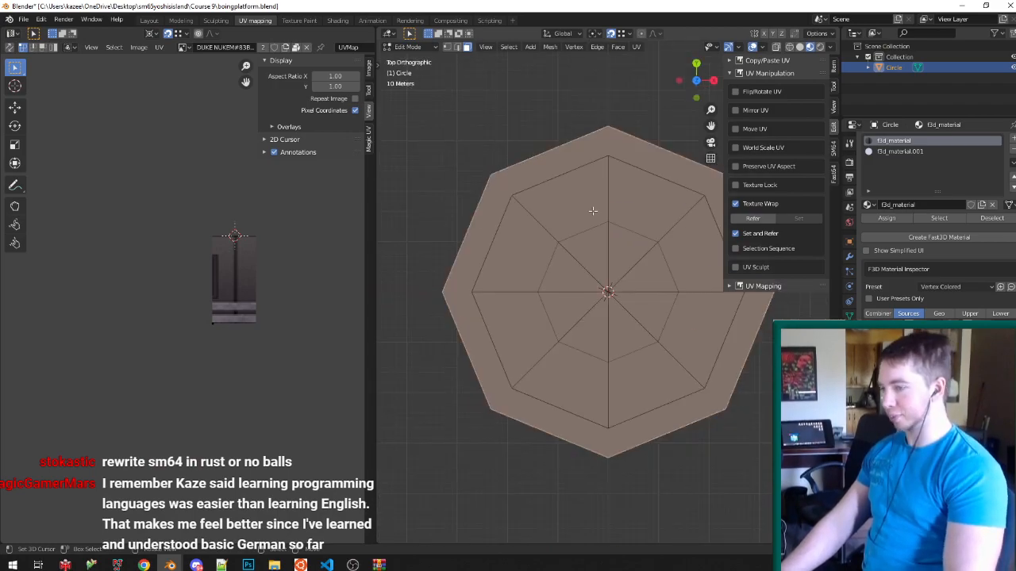
key("u")
left_click(555, 304)
middle_click_drag(619, 238, 636, 135)
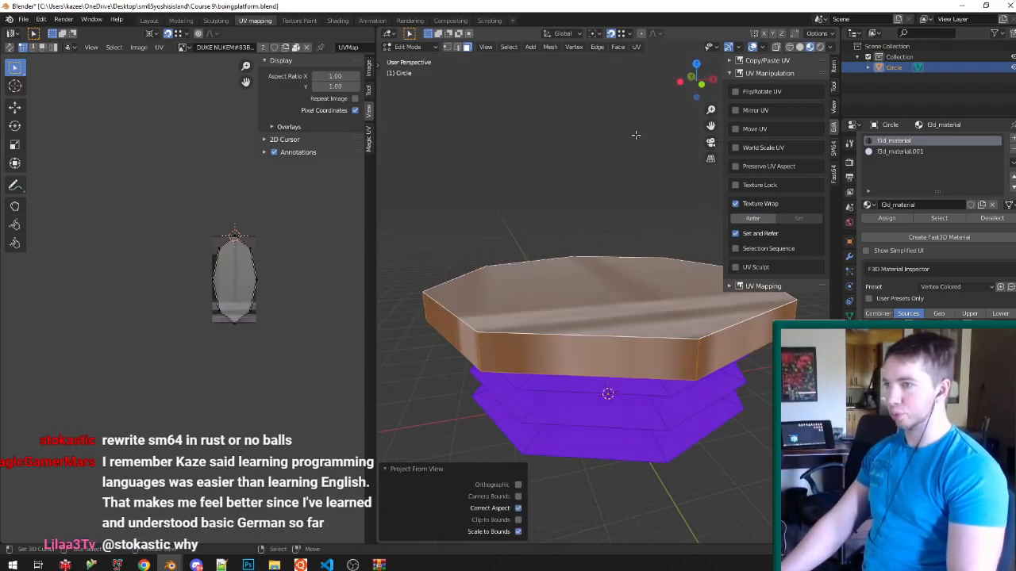
Create a new Fast3D material for the selected disc faces and give it the Vertex Colored preset.
left_click(952, 236)
left_click(899, 217)
left_click(958, 281)
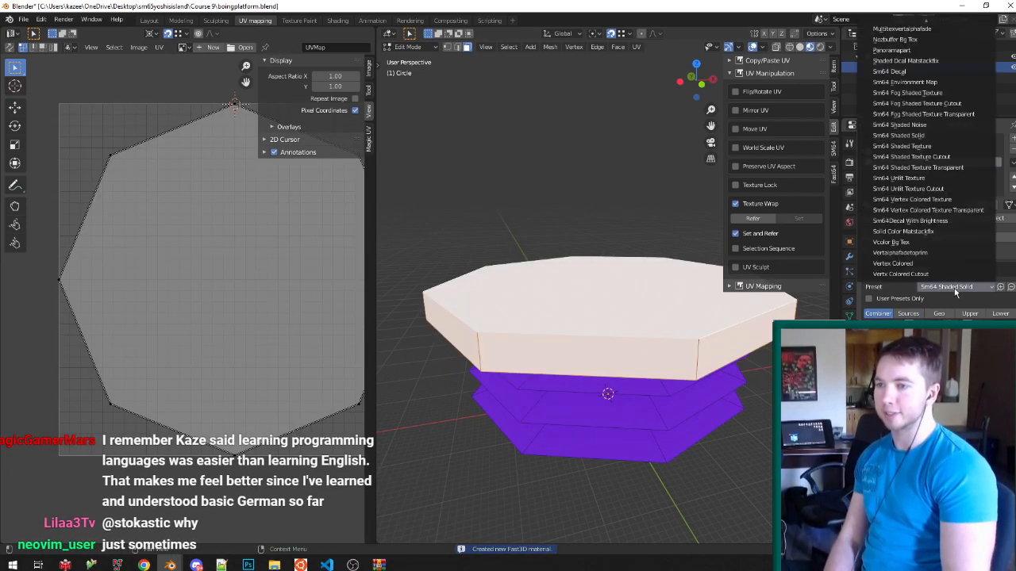
left_click(947, 270)
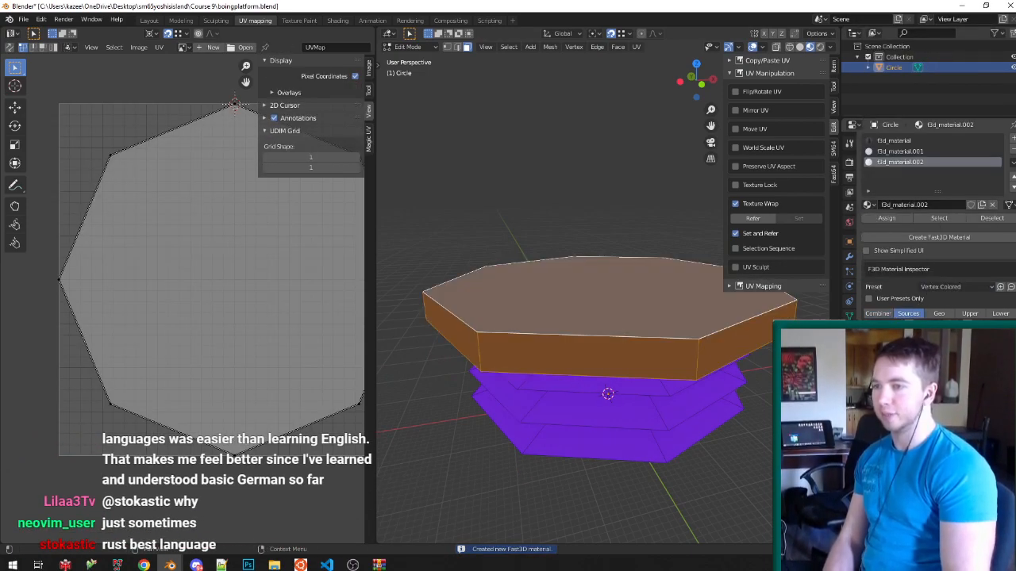
Start opening an image texture for the new material and browse from sorted textures to the special 2d art folder.
key("alt+o")
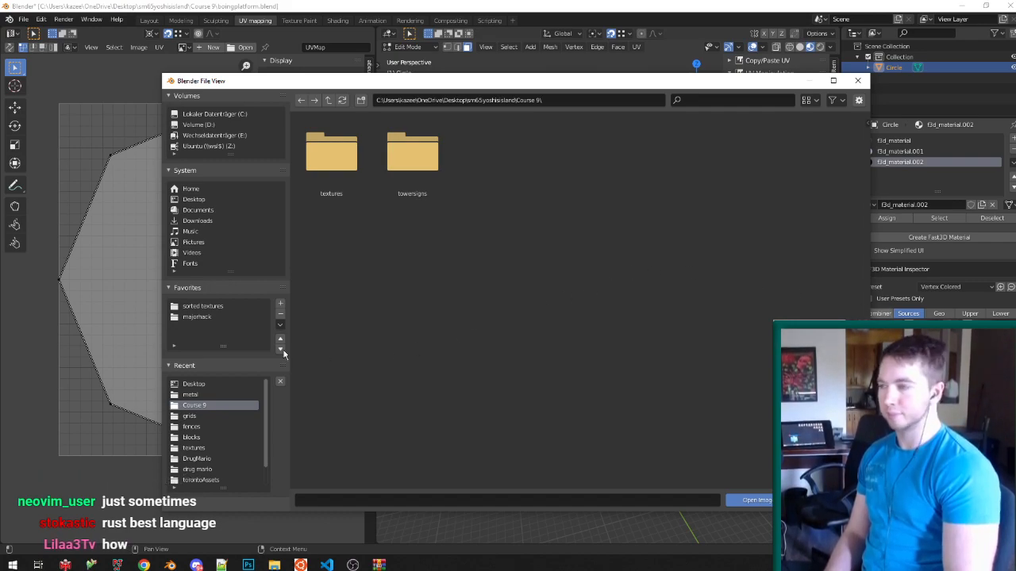
left_click(202, 305)
scroll(496, 298, "down", 5)
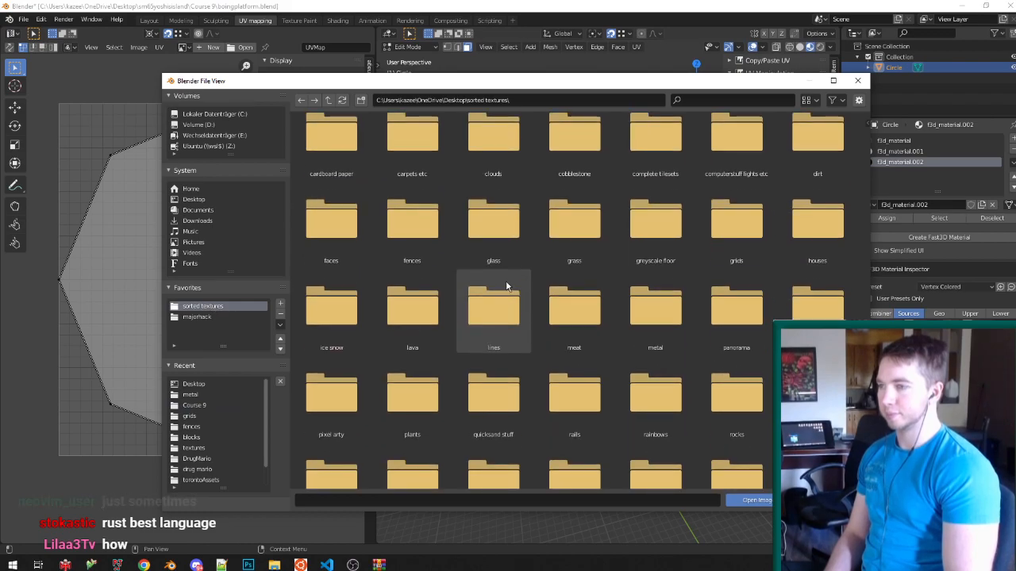
scroll(509, 291, "down", 3)
left_click(626, 295)
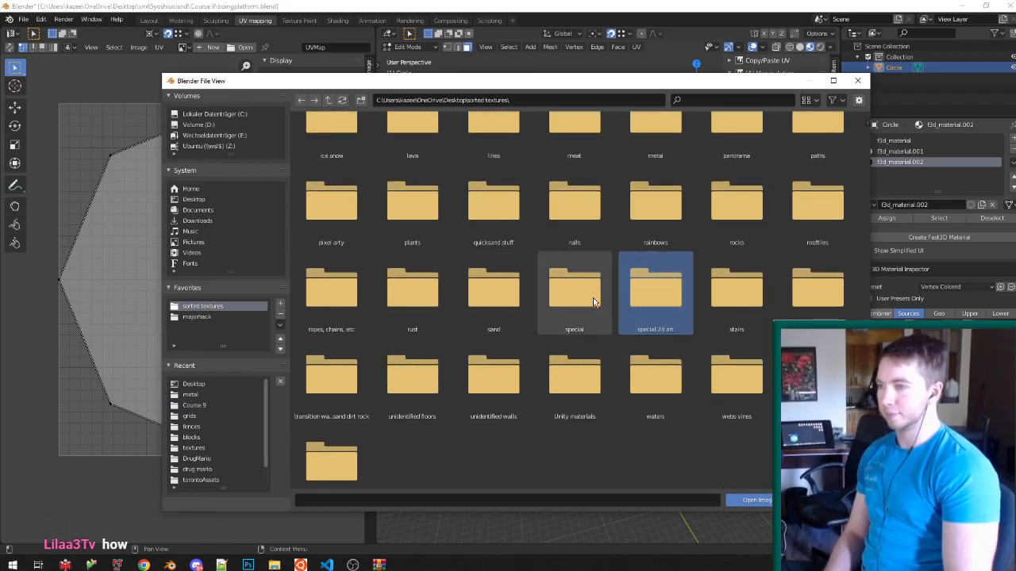
double_click(593, 298)
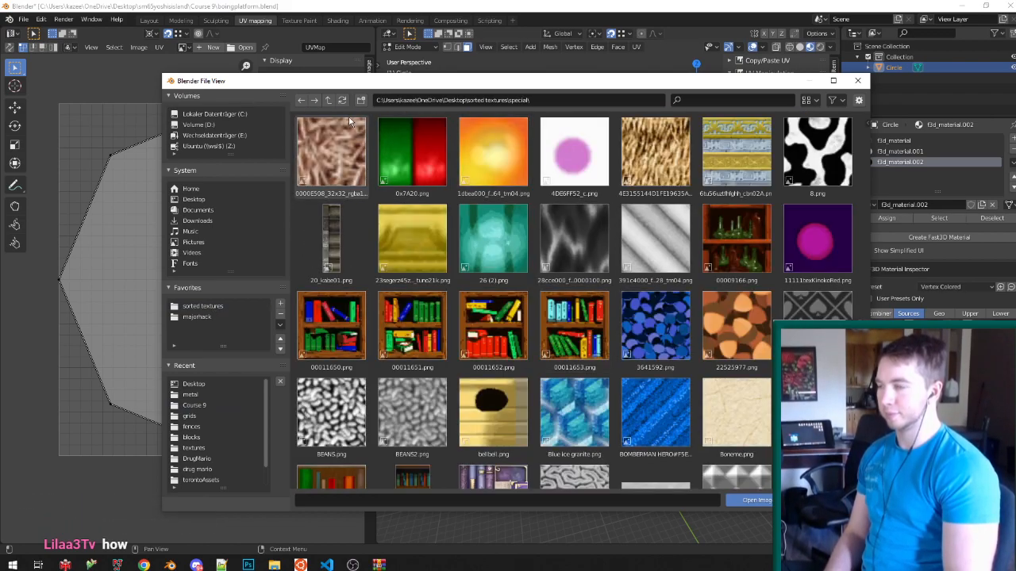
left_click(325, 101)
scroll(652, 403, "up", 3)
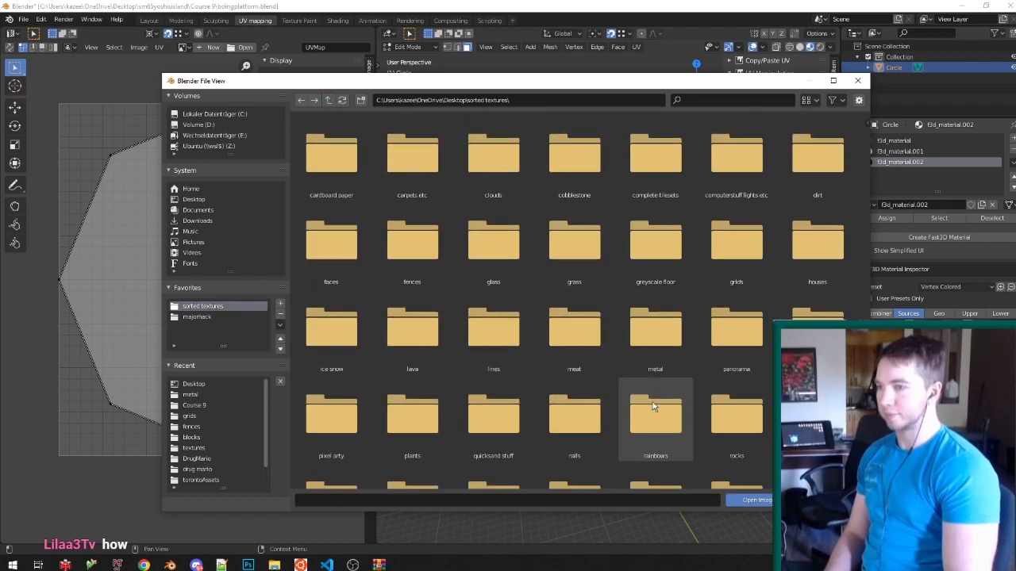
double_click(667, 271)
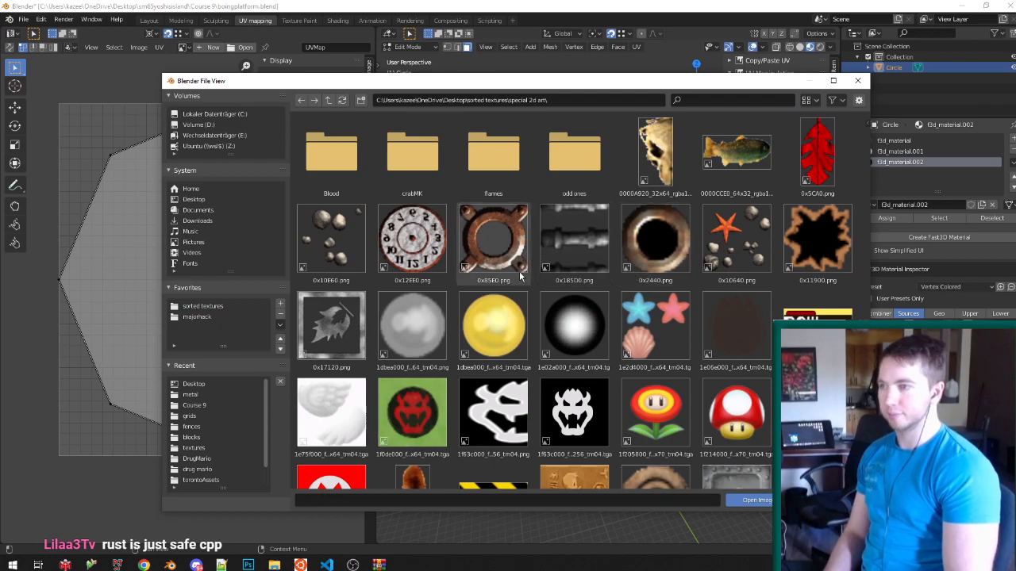
Look through the special 2d art textures and load the purple-grey RMGP01_ea75dad0 image with the white zigzag line.
scroll(521, 279, "down", 1)
scroll(521, 279, "down", 6)
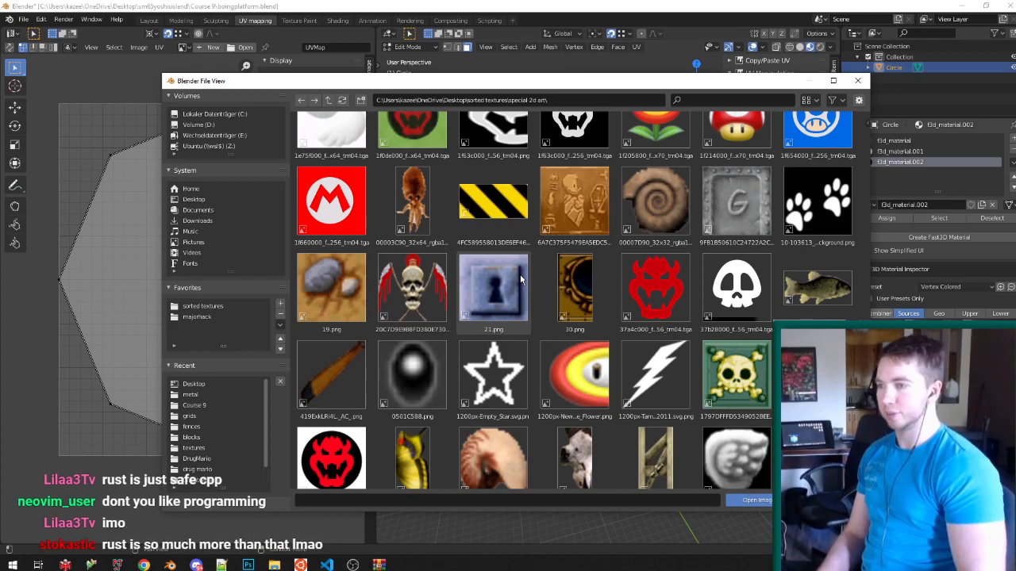
scroll(521, 279, "down", 5)
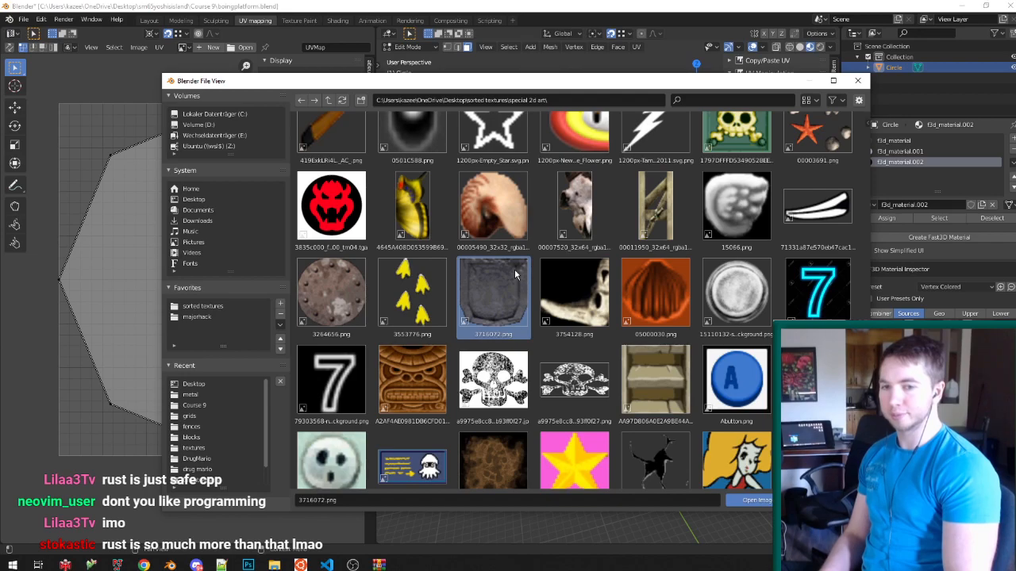
scroll(515, 274, "down", 5)
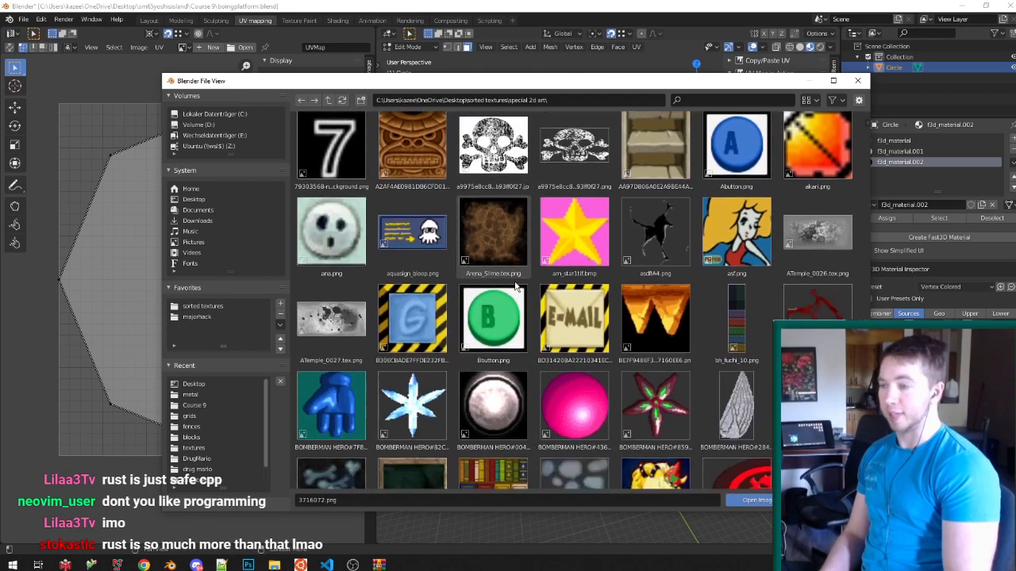
scroll(515, 283, "down", 7)
scroll(500, 287, "down", 10)
scroll(488, 291, "down", 4)
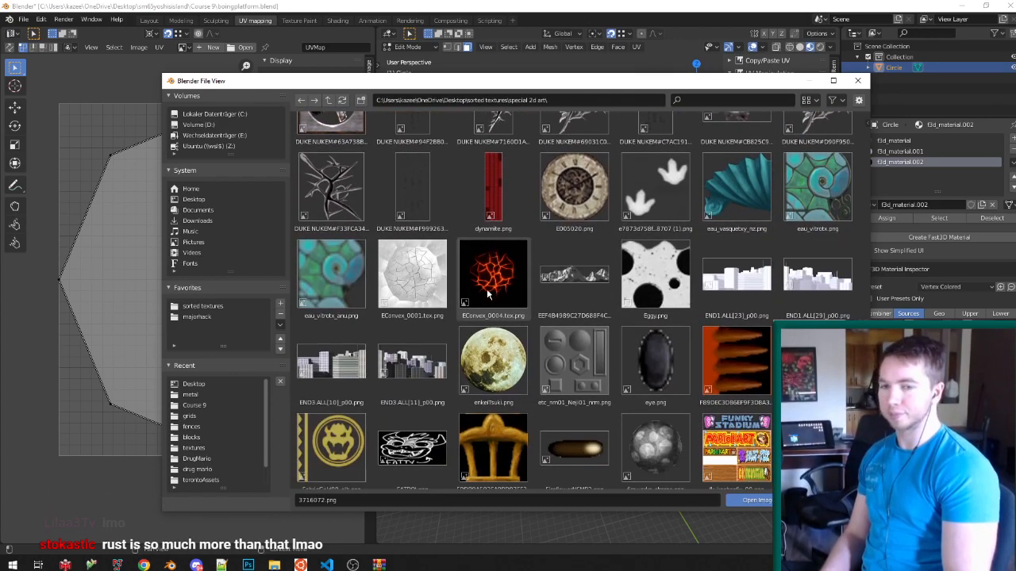
scroll(487, 293, "down", 3)
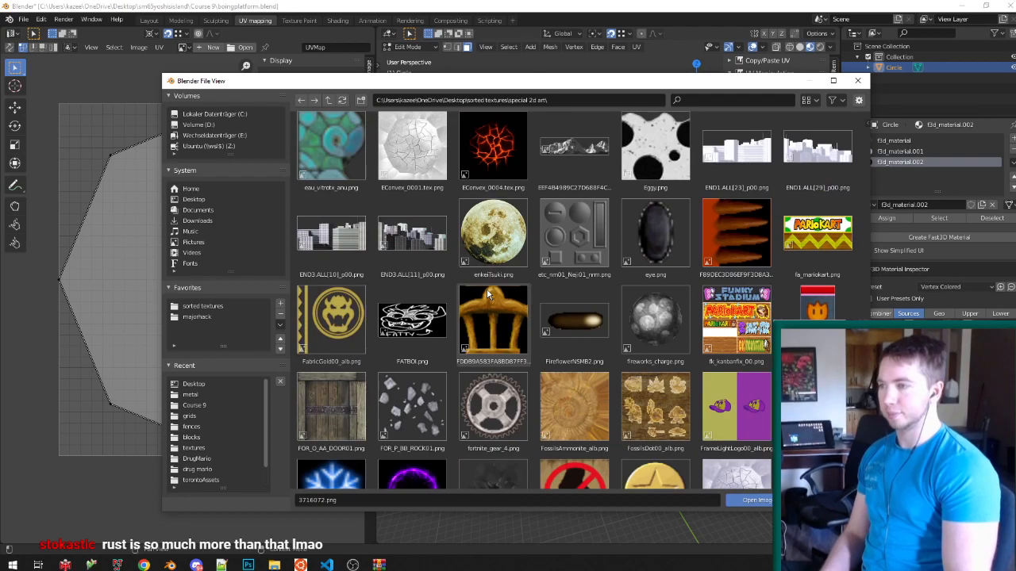
scroll(488, 294, "down", 5)
scroll(488, 295, "down", 5)
scroll(487, 296, "down", 7)
scroll(487, 296, "down", 7)
scroll(489, 297, "down", 7)
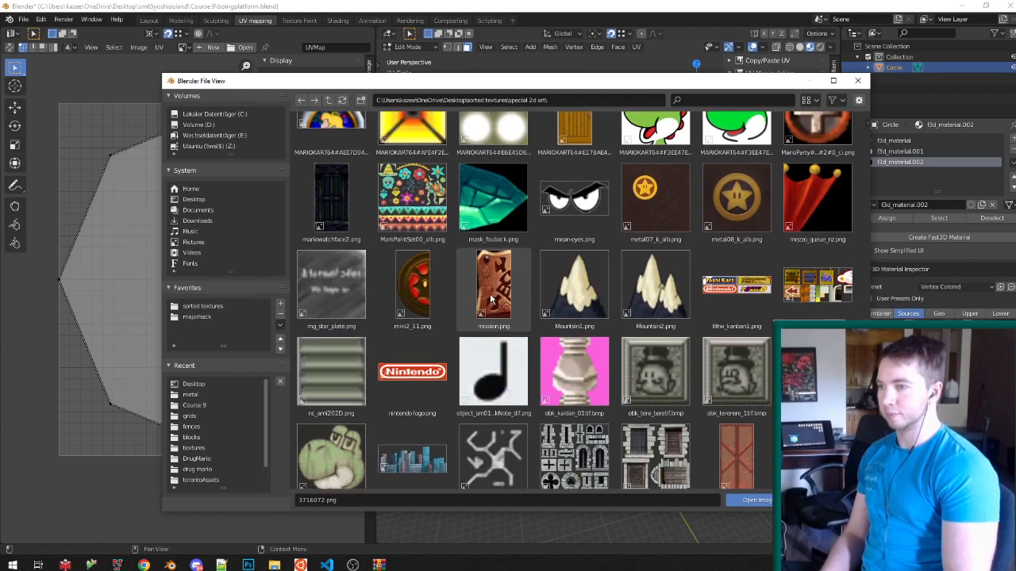
scroll(490, 297, "down", 5)
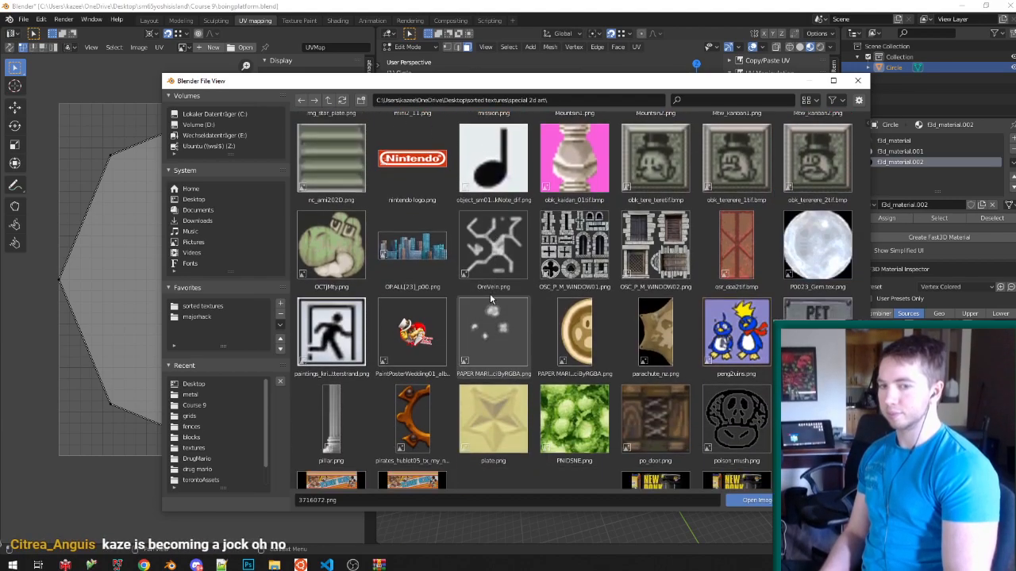
scroll(490, 298, "down", 4)
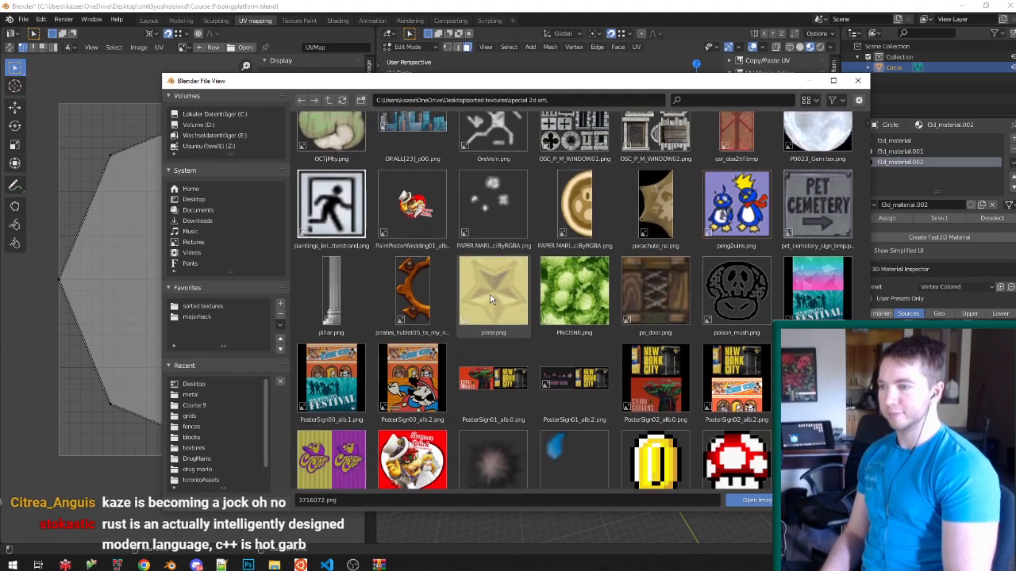
scroll(490, 299, "down", 13)
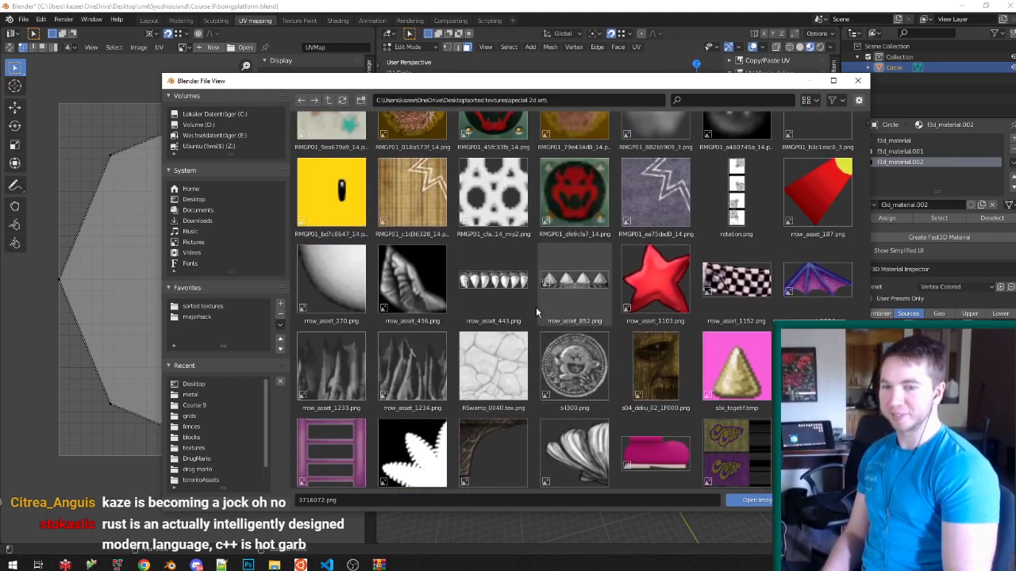
scroll(536, 306, "up", 2)
left_click(665, 228)
double_click(665, 216)
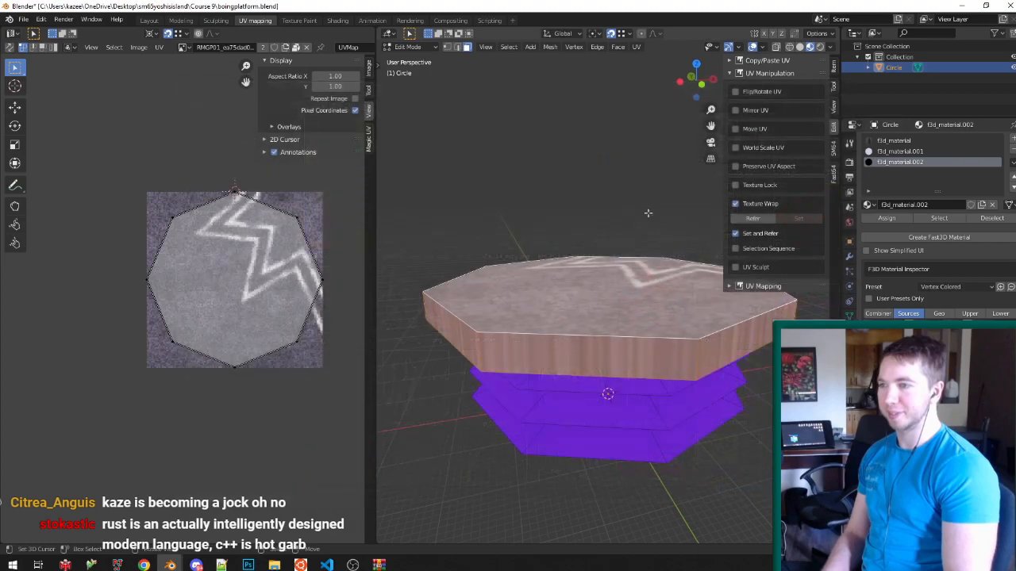
Try poking the disc's large face into triangles, inspect the platform from the side, and undo the poke.
middle_click_drag(590, 216, 594, 260)
scroll(594, 260, "down", 1)
scroll(595, 261, "up", 1)
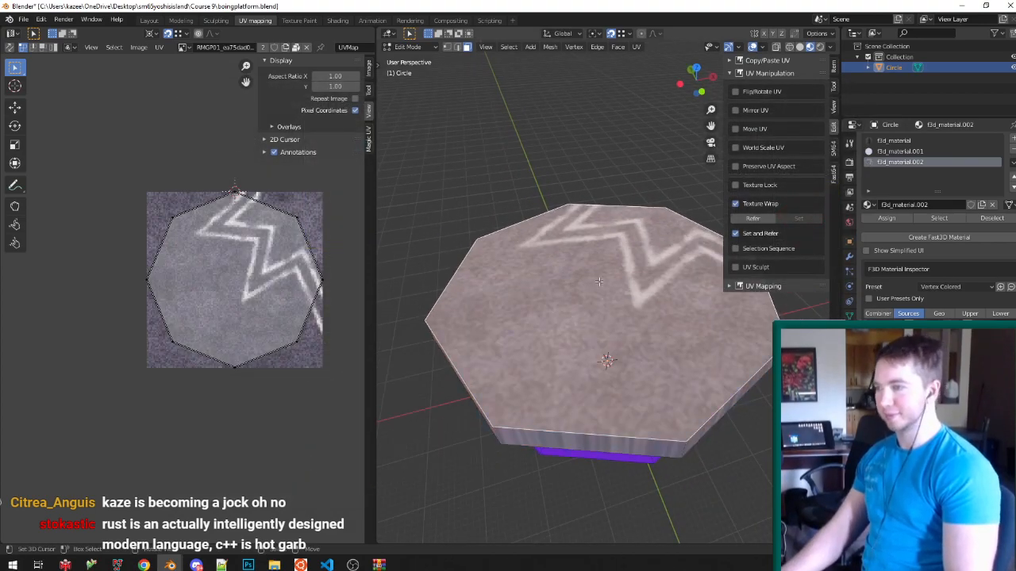
scroll(597, 281, "down", 5)
scroll(570, 268, "up", 3)
middle_click_drag(571, 269, 578, 206)
key("alt+p")
scroll(545, 304, "up", 2)
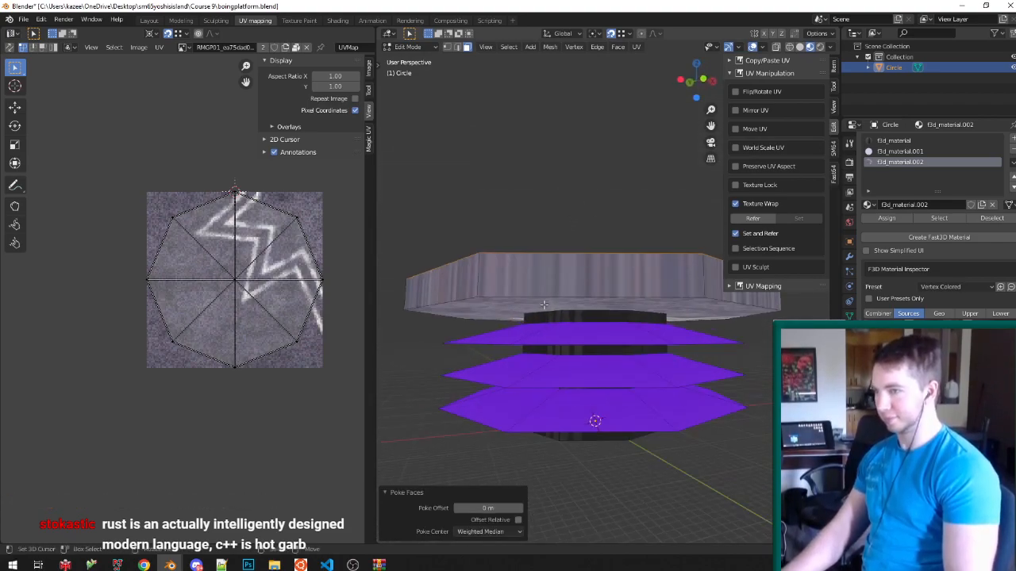
middle_click_drag(545, 304, 618, 302)
key("ctrl+z")
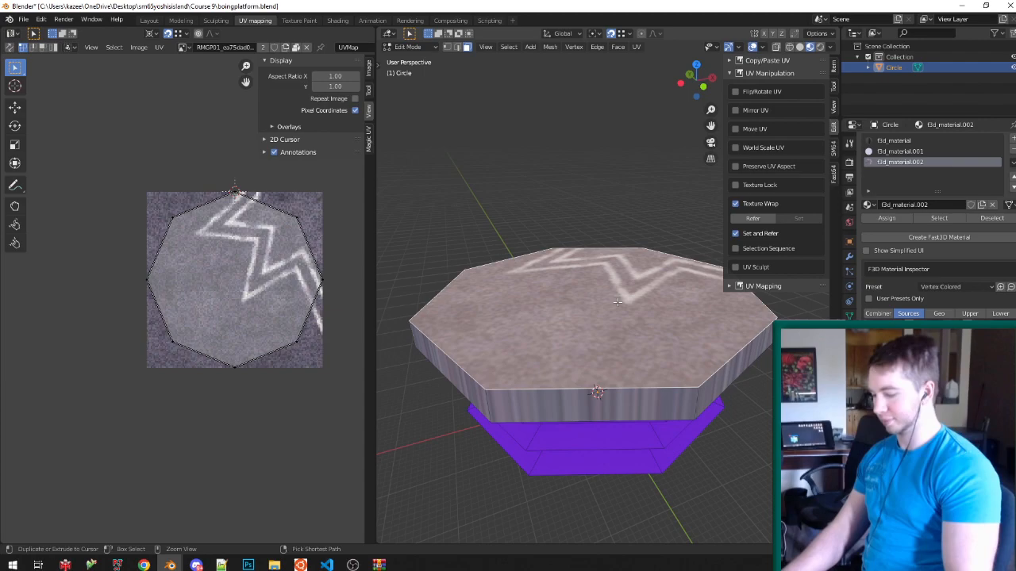
Try scaling all of the disc's UVs by 2 and moving them along X, then cancel the move and undo the scaling.
key("ctrl+l")
key("a")
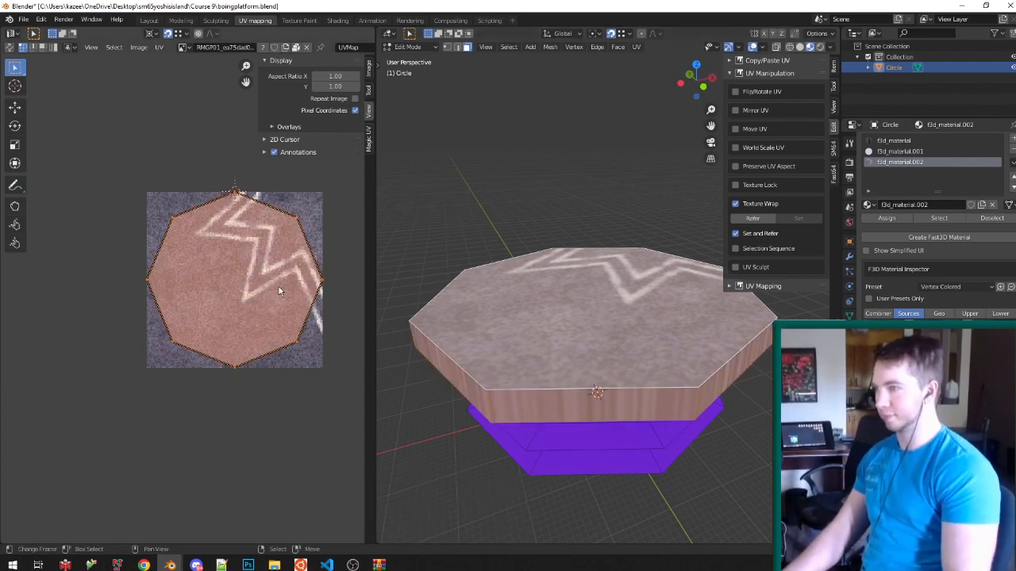
key("s")
key("2")
key("Return")
key("g")
key("x")
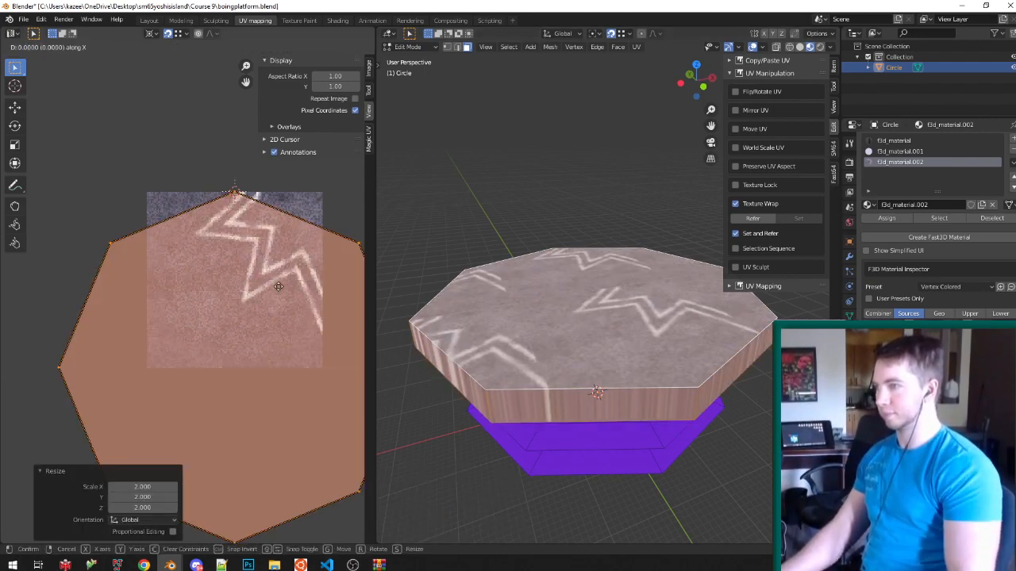
key("Escape")
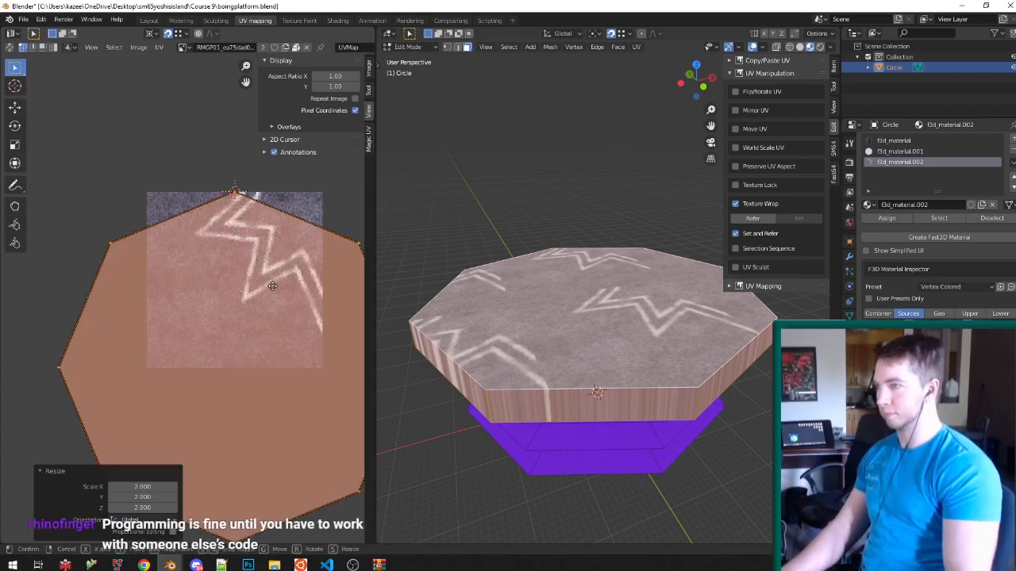
key("Escape")
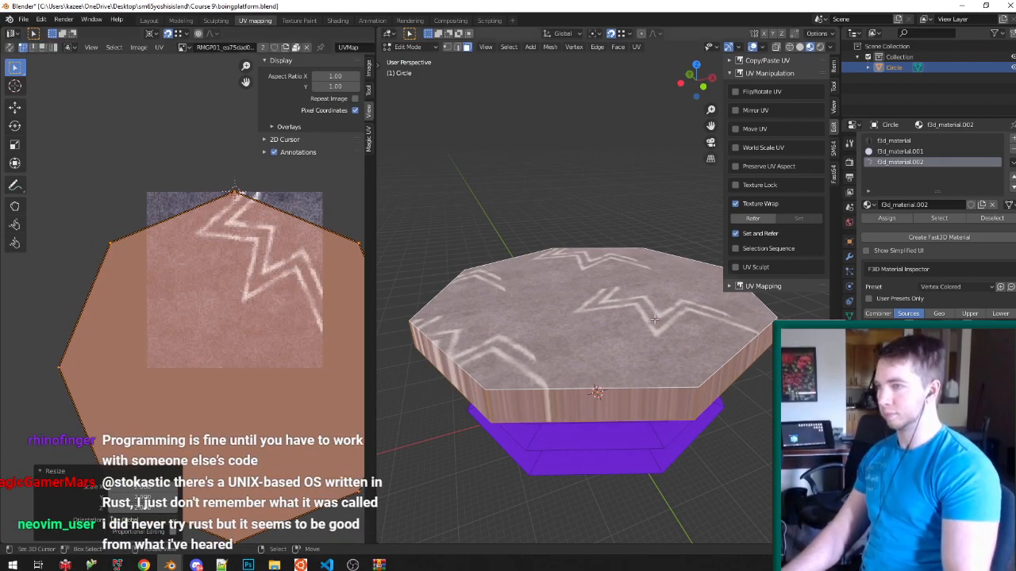
key("ctrl+z")
Remove the zigzag image from the material and start opening a replacement from the blocks folder in sorted textures.
left_click(306, 47)
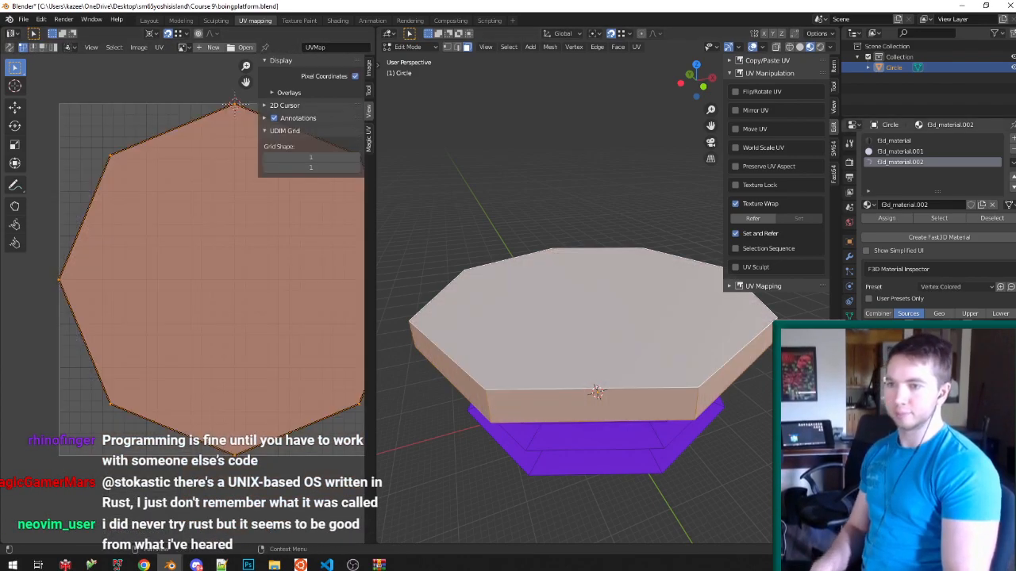
left_click(244, 48)
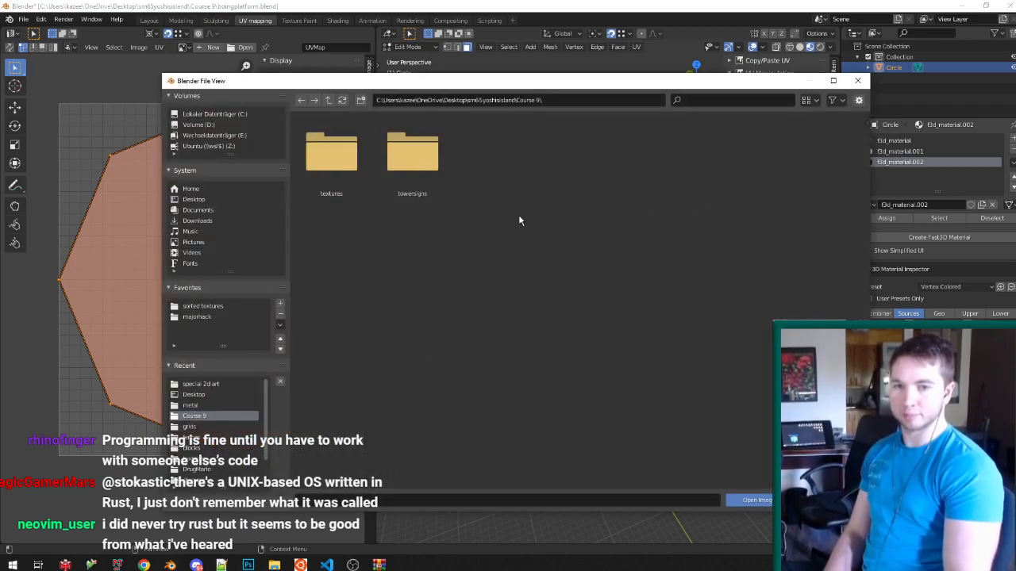
left_click(220, 385)
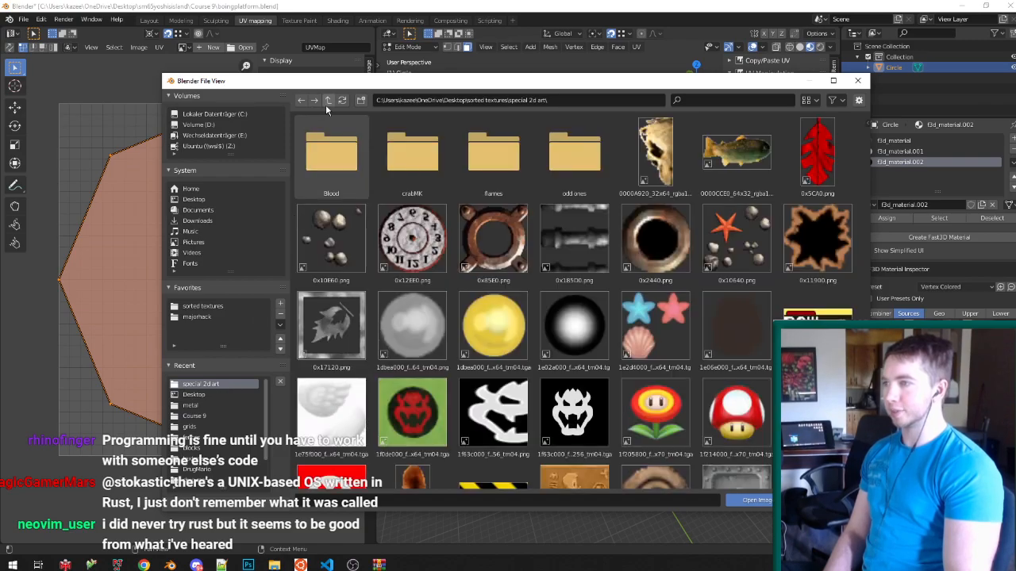
left_click(327, 101)
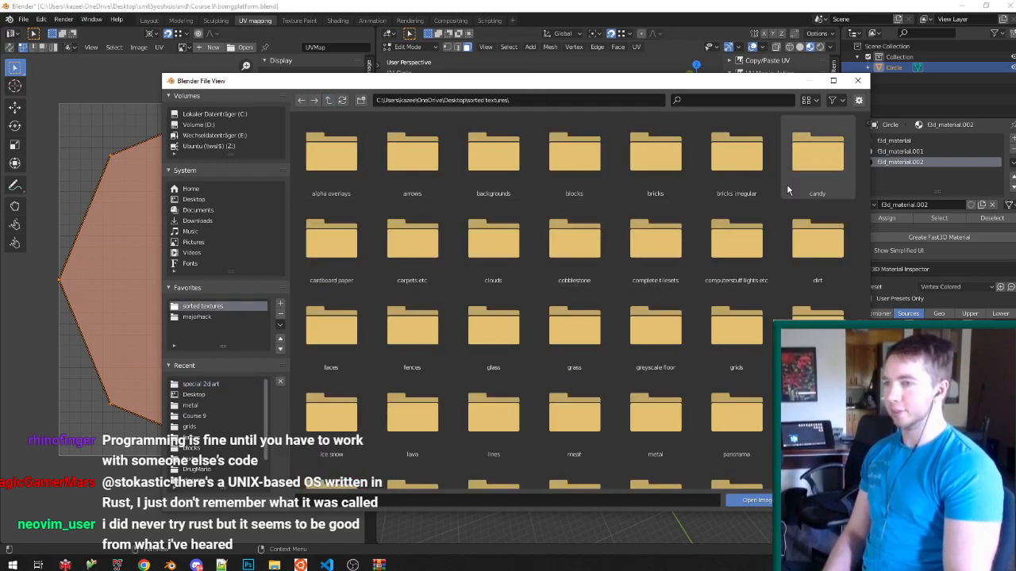
double_click(584, 182)
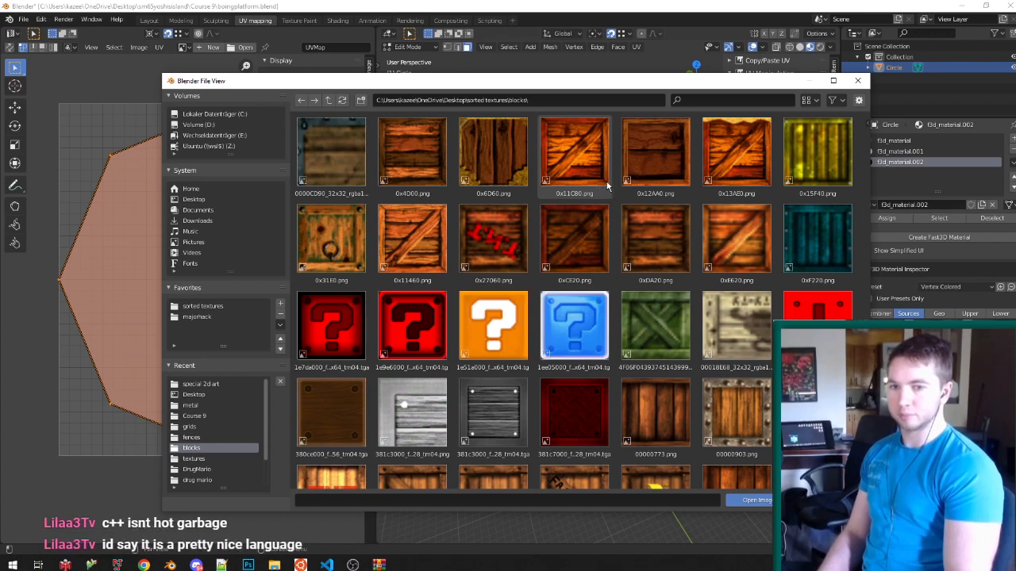
Look through the blocks textures and load the shiny grey metal KKIIDDZZ.DAT[1840] image with the light square frame.
scroll(571, 363, "down", 6)
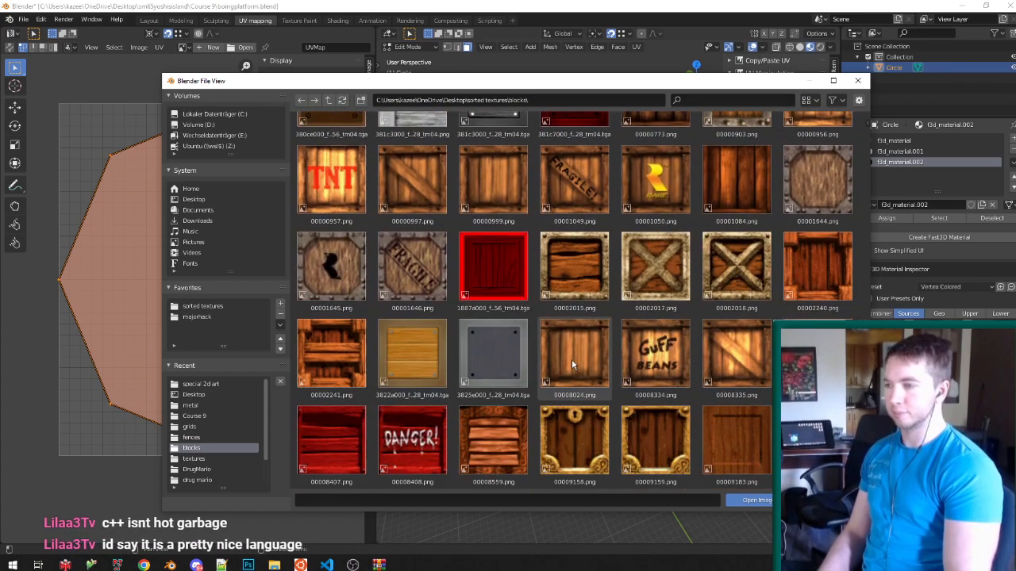
scroll(572, 364, "down", 5)
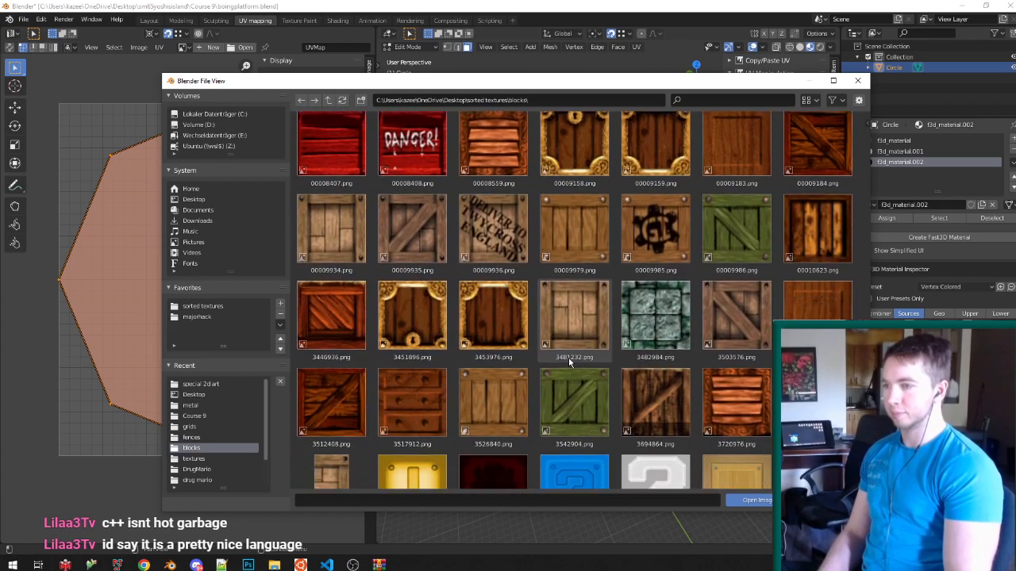
scroll(568, 362, "down", 5)
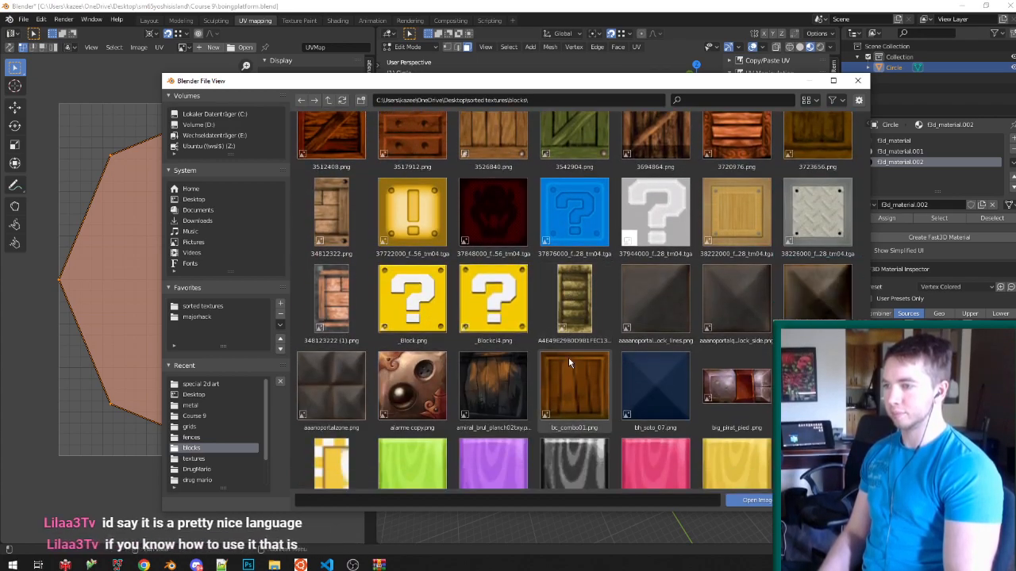
scroll(568, 357, "down", 8)
scroll(566, 362, "down", 8)
scroll(566, 361, "down", 8)
scroll(563, 358, "down", 5)
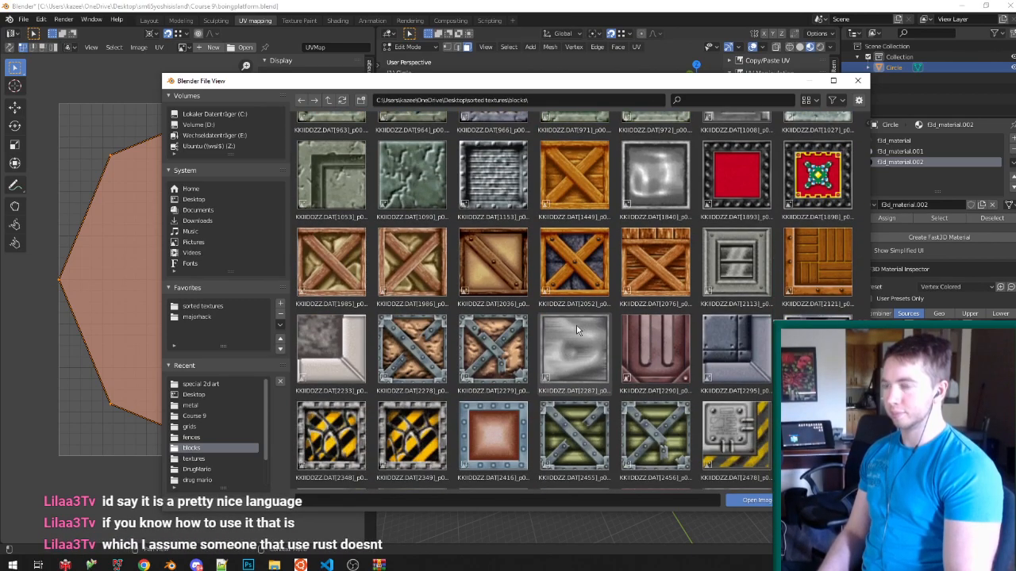
scroll(576, 330, "down", 5)
scroll(651, 278, "up", 5)
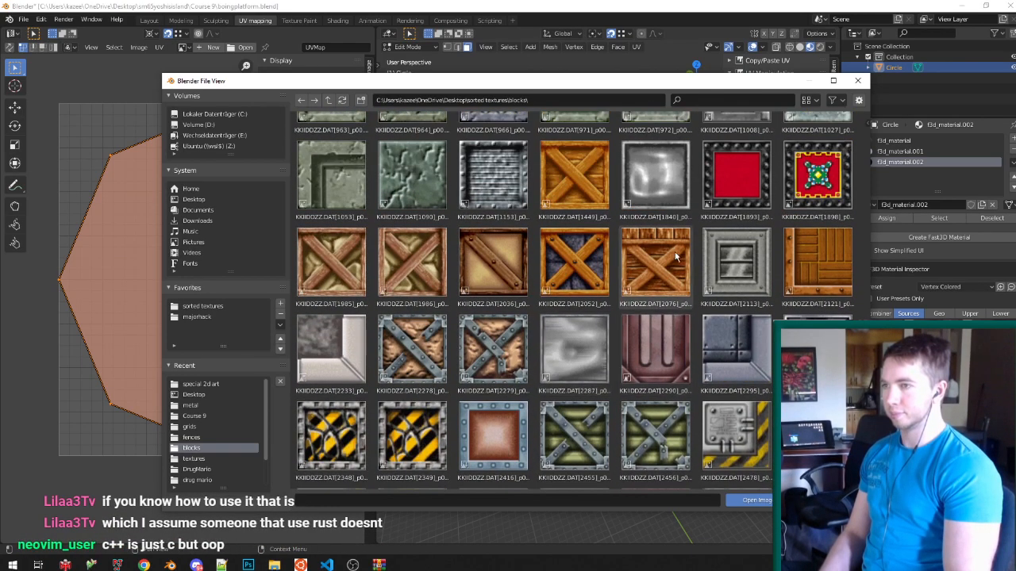
double_click(663, 184)
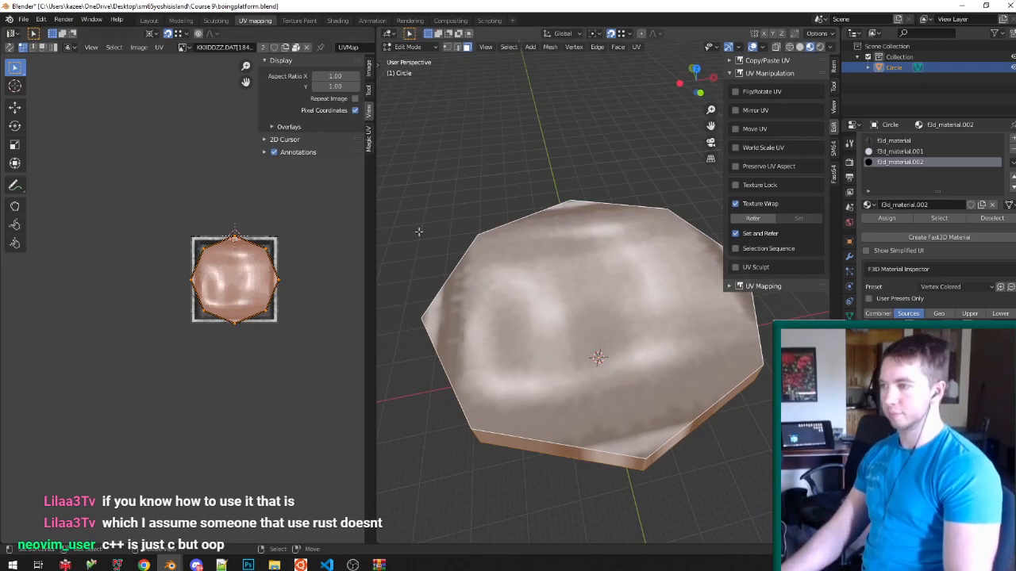
Move the disc's upper-left diagonal UV vertex along Y and X onto the image's upper-left corner.
scroll(228, 221, "up", 3)
left_click(190, 277)
key("g")
key("y")
right_click(242, 258)
key("b")
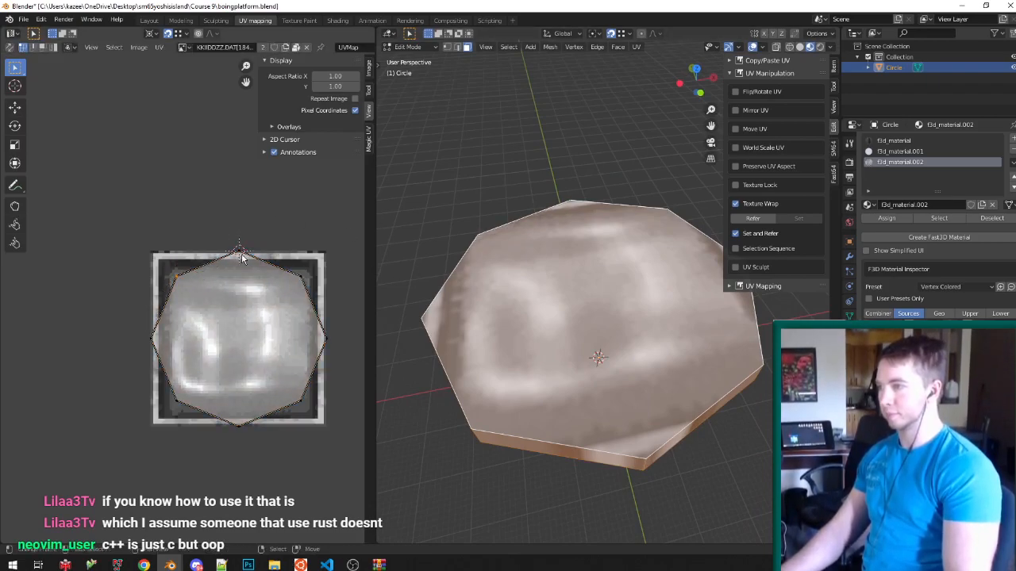
left_click_drag(171, 281, 184, 267)
key("g")
key("y")
left_click(236, 248)
key("g")
key("x")
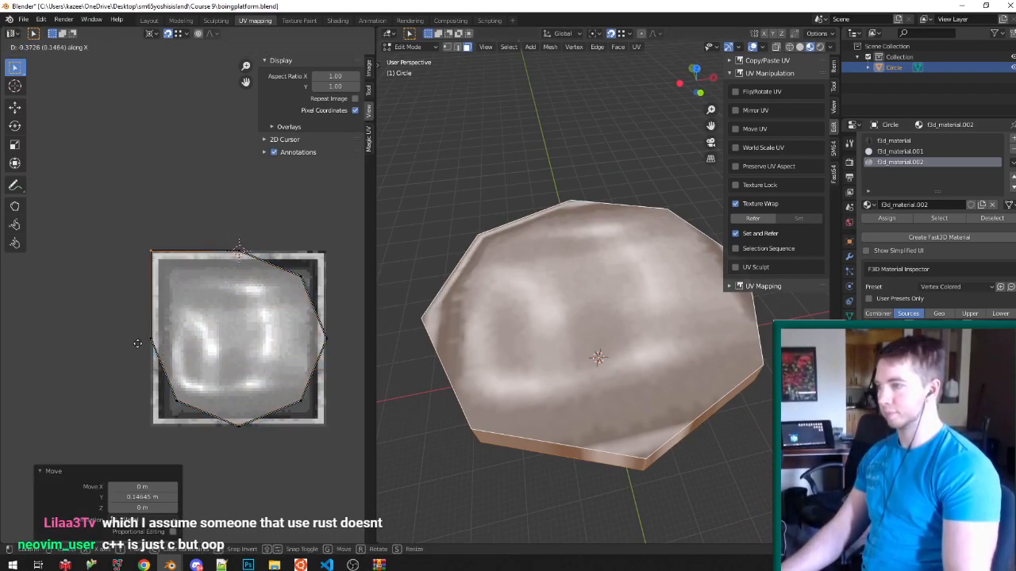
left_click(137, 343)
Move the disc's lower-left diagonal UV vertex along Y and X onto the image's lower-left corner.
key("b")
left_click_drag(161, 427, 192, 361)
key("g")
key("y")
left_click(193, 372)
key("g")
key("x")
left_click(162, 366)
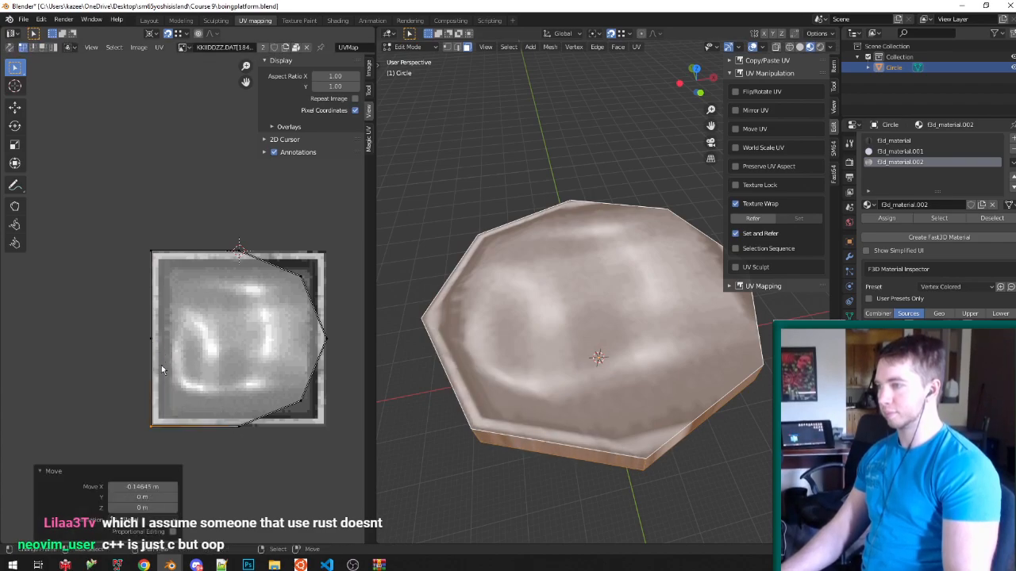
Move the disc's lower-right diagonal UV vertex along Y and X onto the image's lower-right corner.
key("b")
left_click_drag(287, 413, 314, 382)
key("g")
key("y")
left_click(279, 393)
key("g")
key("x")
left_click(317, 336)
Move the disc's upper-right diagonal UV vertex onto the image's upper-right corner and inspect the disc in Object Mode.
key("b")
left_click_drag(277, 291, 367, 236)
key("g")
key("y")
left_click(365, 216)
key("g")
key("x")
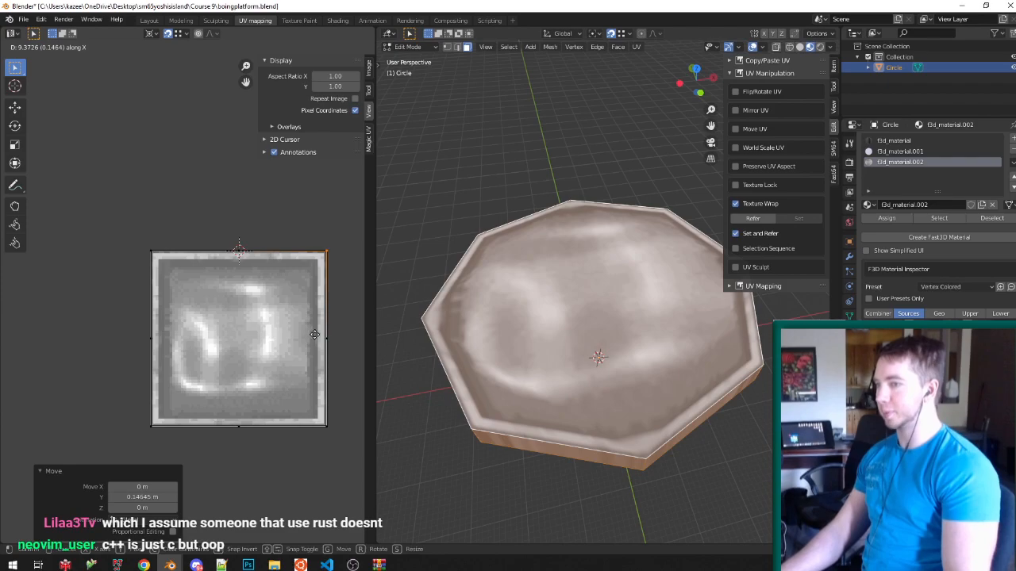
left_click(315, 335)
key("Tab")
middle_click_drag(594, 363, 587, 317)
key("Tab")
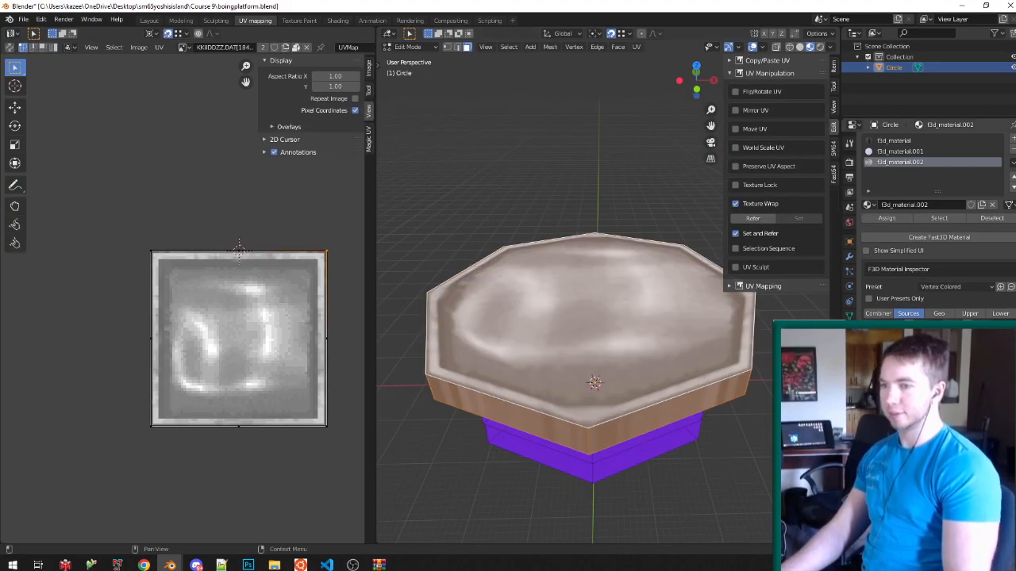
Remove the metal image from the material and look through the blocks folder for a replacement texture.
left_click(306, 48)
left_click(244, 48)
left_click(219, 386)
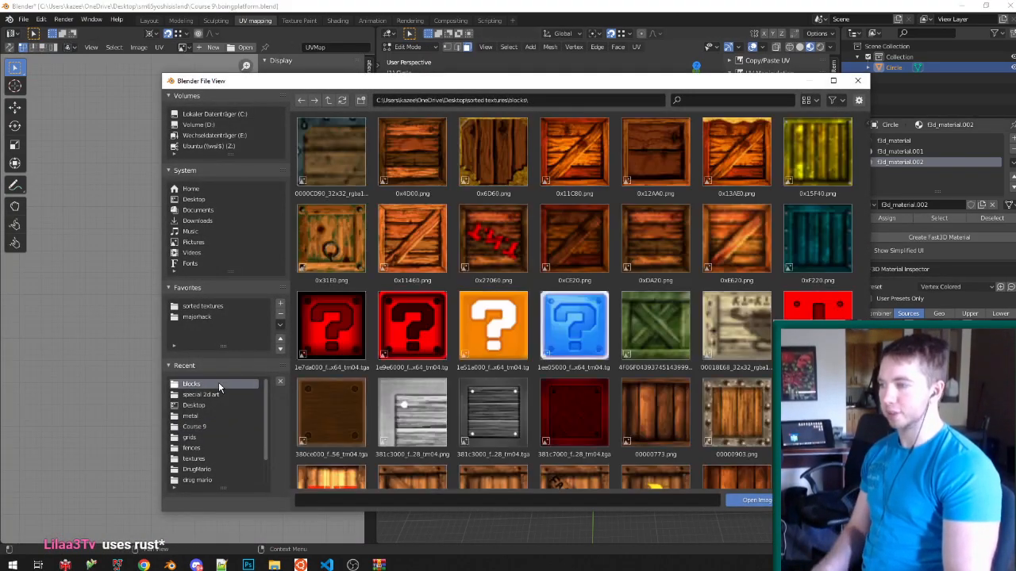
scroll(437, 338, "down", 10)
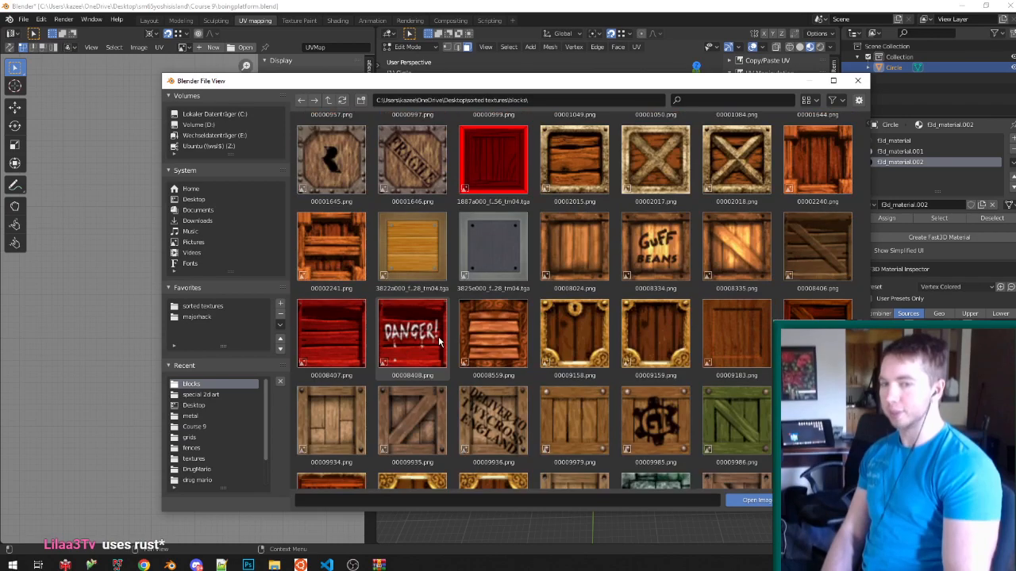
scroll(439, 339, "down", 15)
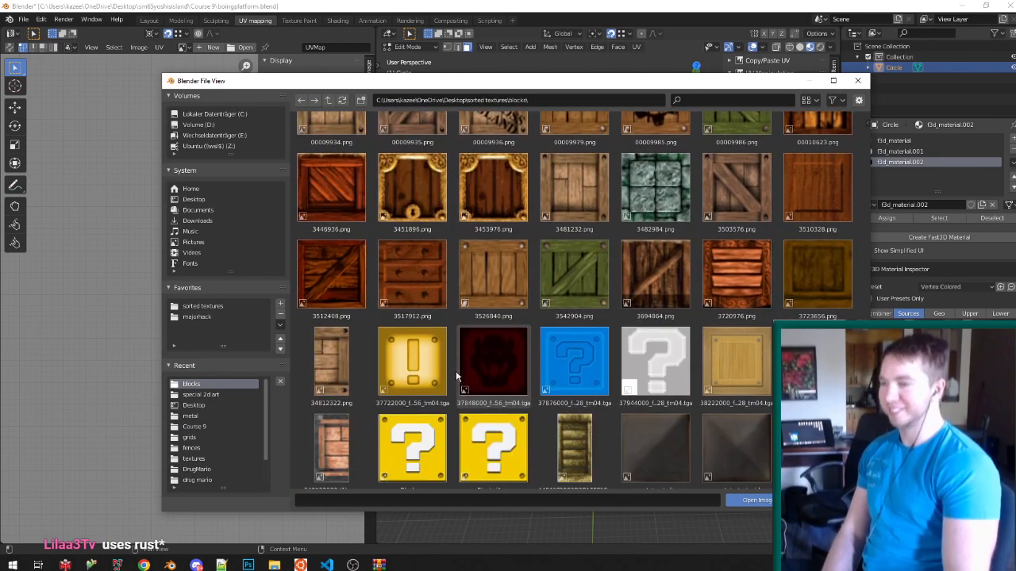
scroll(458, 373, "down", 12)
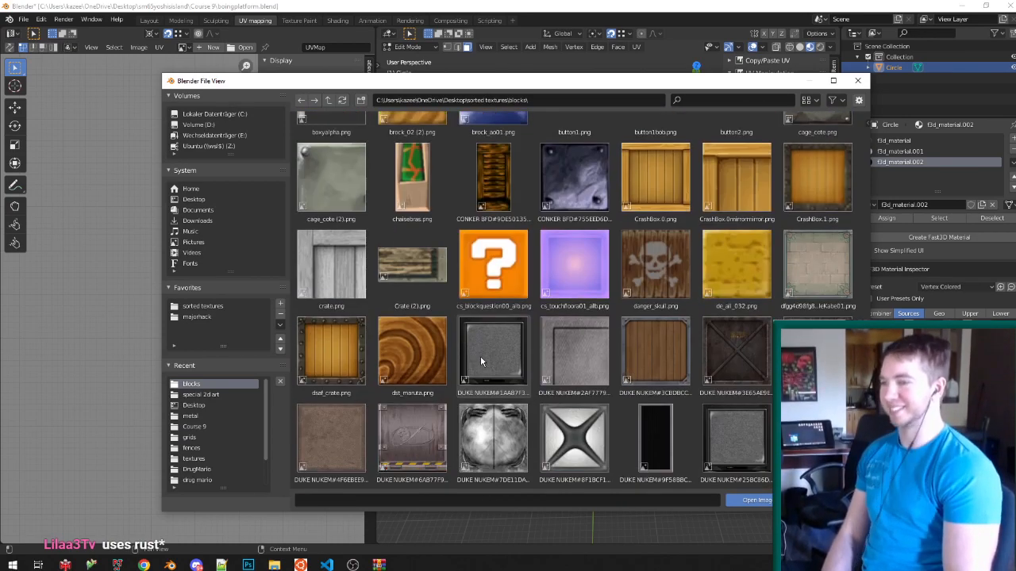
scroll(500, 343, "down", 5)
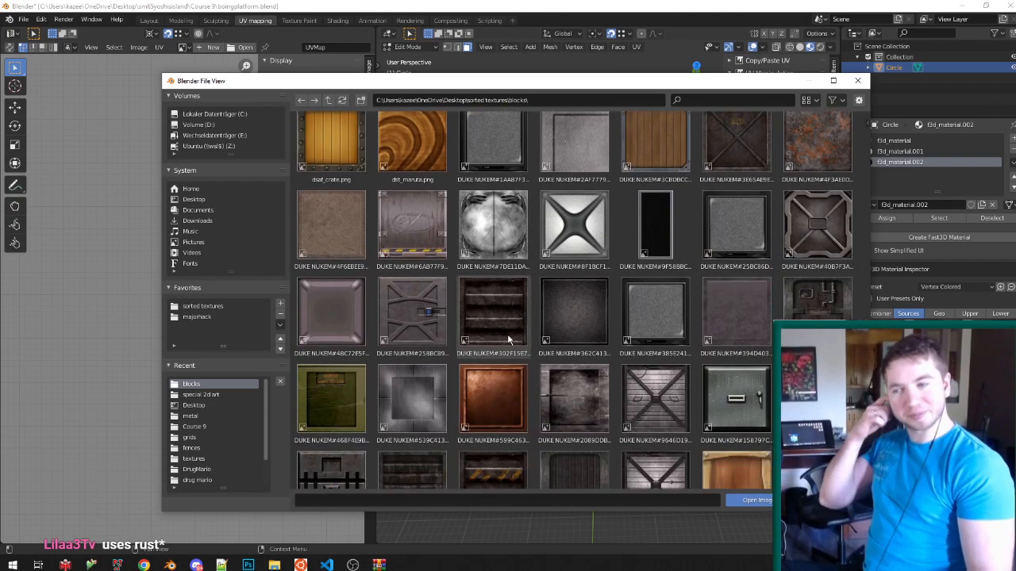
scroll(432, 342, "down", 4)
Browse to the Desktop folder and load the DUKE NUKEM#1AA image with the dark frame along two edges.
left_click(201, 394)
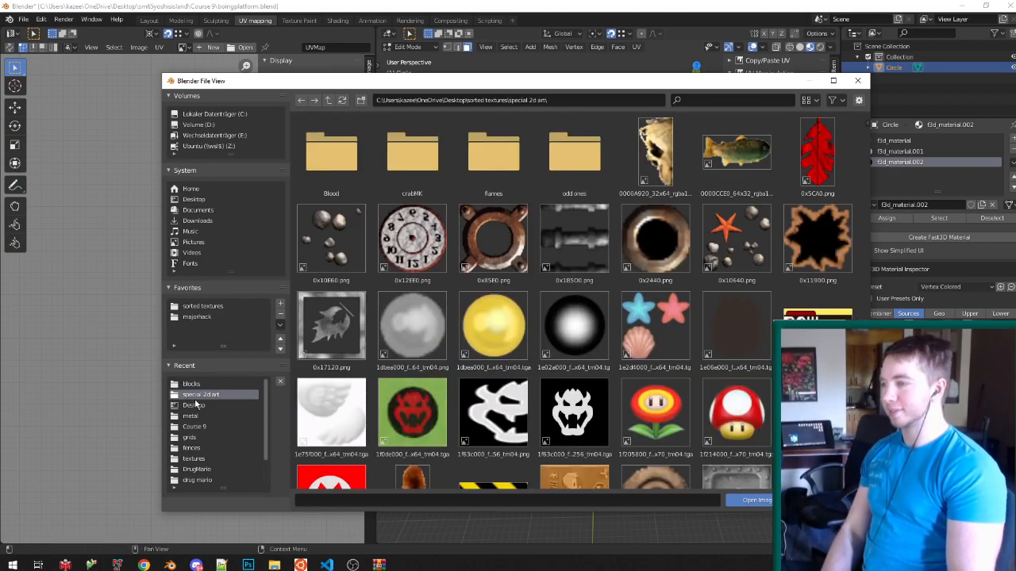
left_click(194, 404)
scroll(492, 382, "down", 6)
scroll(492, 381, "down", 5)
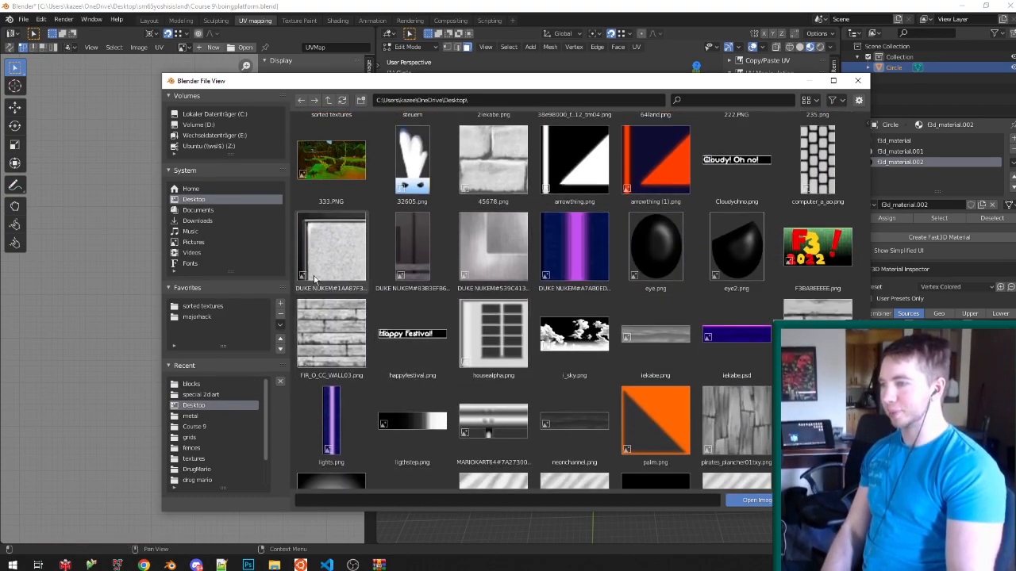
double_click(344, 229)
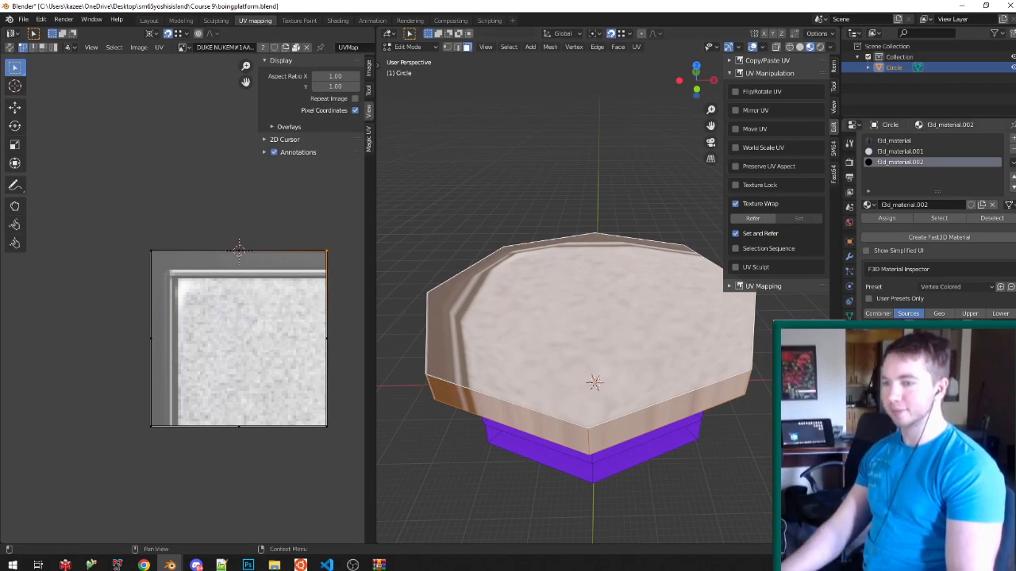
Place the 2D cursor on the disc's upper-left UV corner, scale all its UVs by 2 from there, and save the file.
key("shift+s")
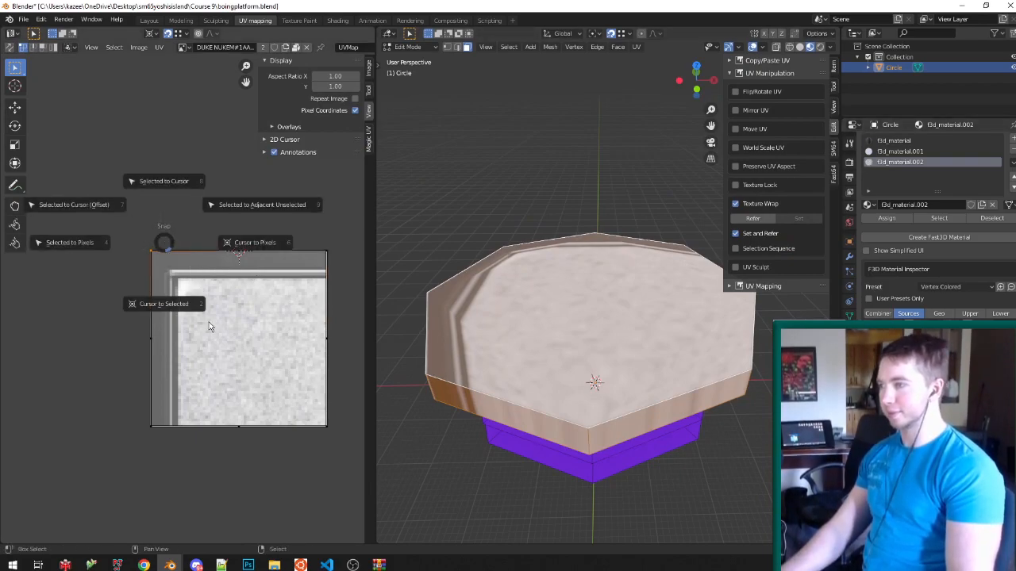
left_click(170, 305)
key("a")
key("s")
key("2")
key("Return")
key("Tab")
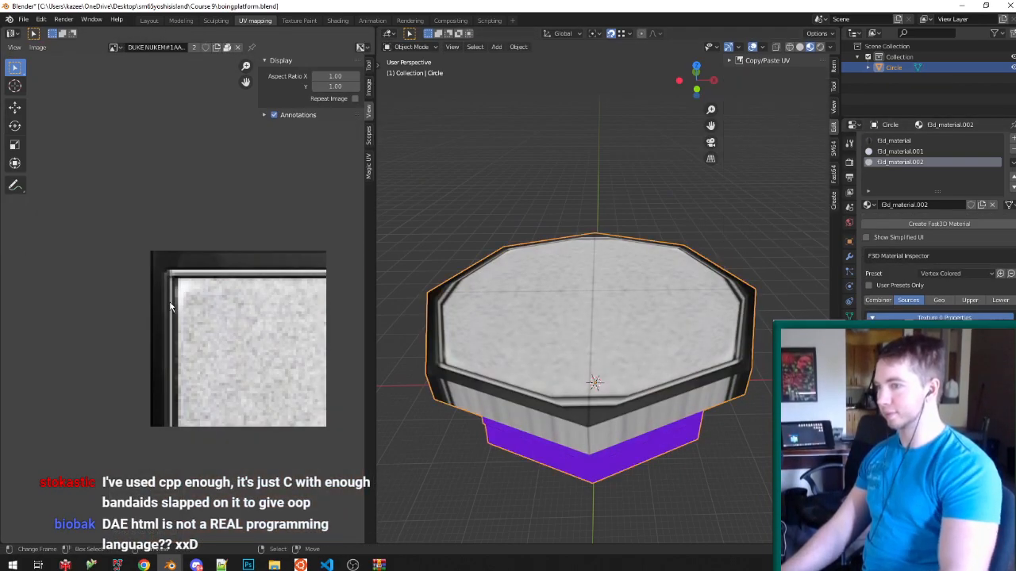
key("ctrl+s")
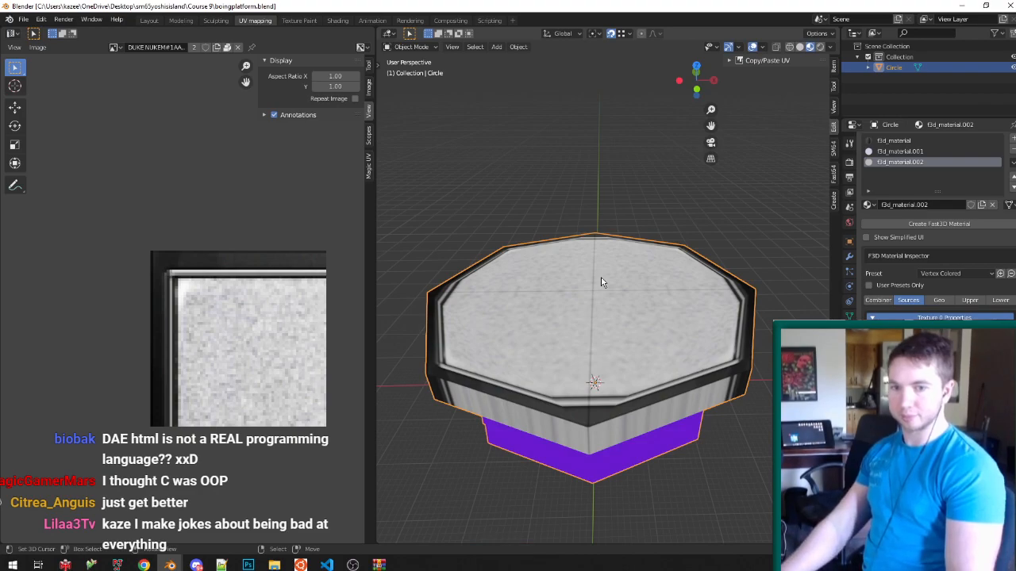
Reset the UVs of one side face of the disc and scale them by 2 from the 2D cursor.
key("Tab")
mouse_move(591, 253)
middle_mouse_down()
mouse_move(585, 369)
mouse_move(621, 208)
mouse_move(604, 264)
middle_mouse_up()
key("ctrl+s")
key("Tab")
key("Tab")
middle_click_drag(598, 349, 595, 390)
right_click(595, 390)
key("u")
key("r")
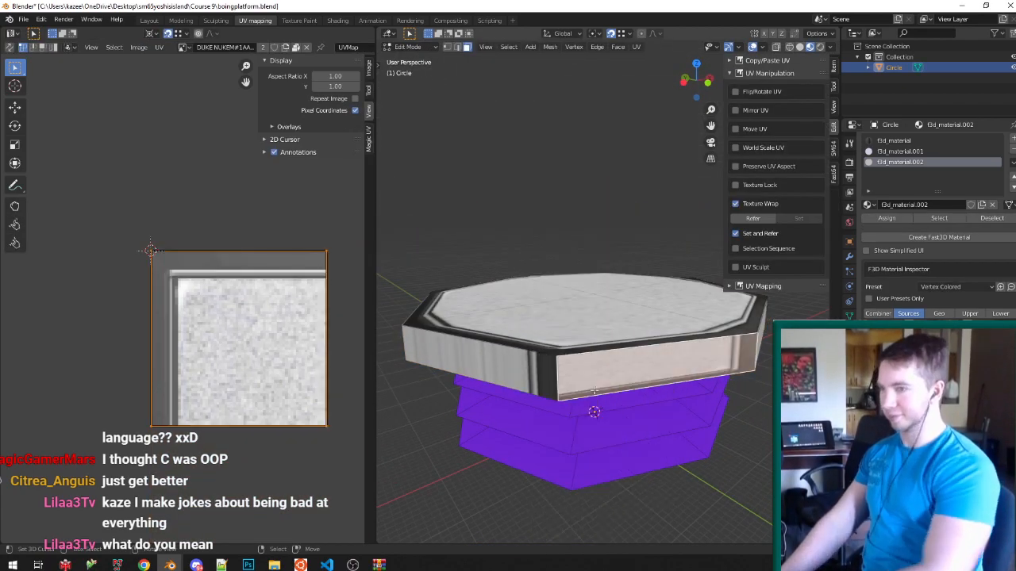
key("s")
left_click(220, 315)
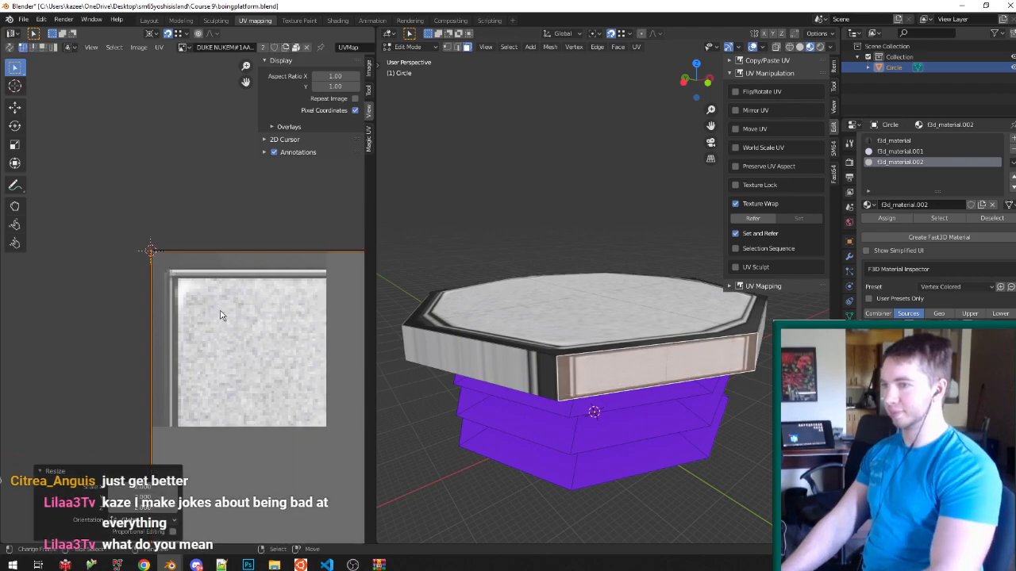
Select the disc's whole ring of side faces, unwrap them to follow the active side face, and save the file.
right_click(562, 376, "alt")
right_click(579, 373, "ctrl+shift")
right_click(578, 372, "shift")
right_click(568, 372, "alt")
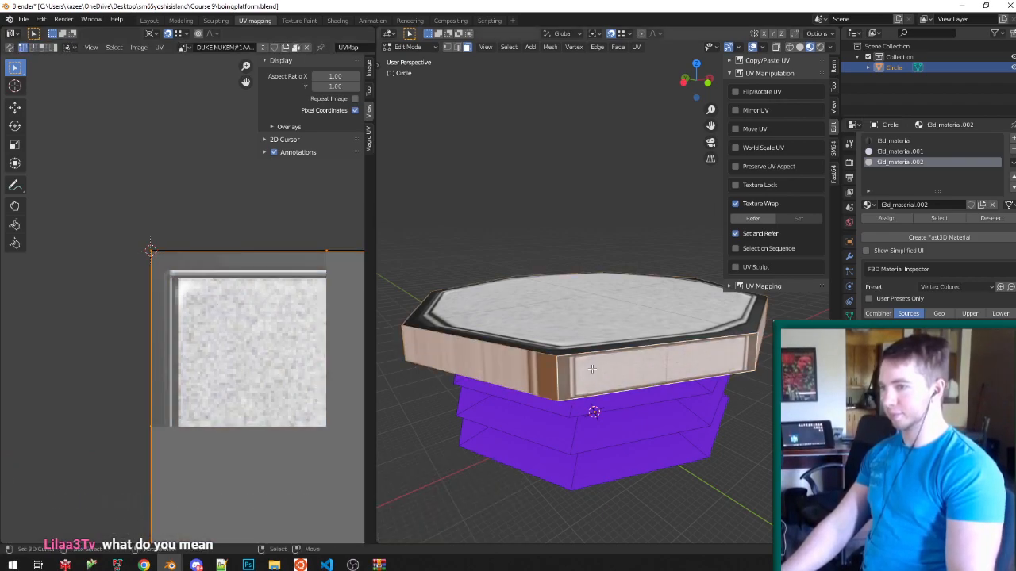
key("u")
key("Return")
key("Return")
key("ctrl+s")
scroll(601, 318, "down", 3)
scroll(600, 319, "up", 8)
middle_click_drag(557, 264, 563, 287)
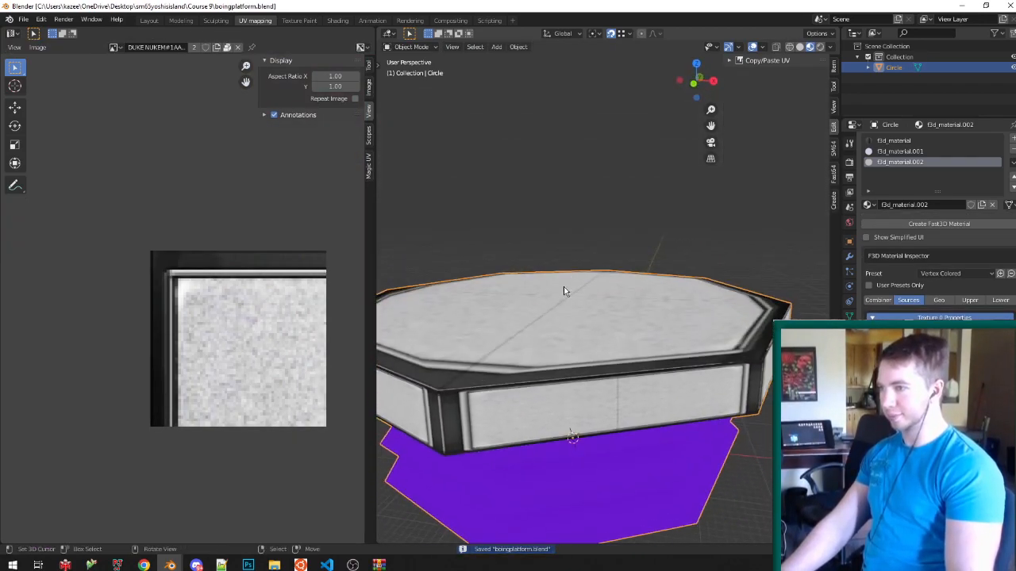
Move the right edge of the side faces' UV strip along X to narrow it onto the image's dark border, and save.
key("Tab")
scroll(151, 244, "down", 8)
key("alt+a")
key("b")
left_click_drag(196, 530, 235, 69)
scroll(162, 266, "up", 6)
scroll(224, 289, "up", 2)
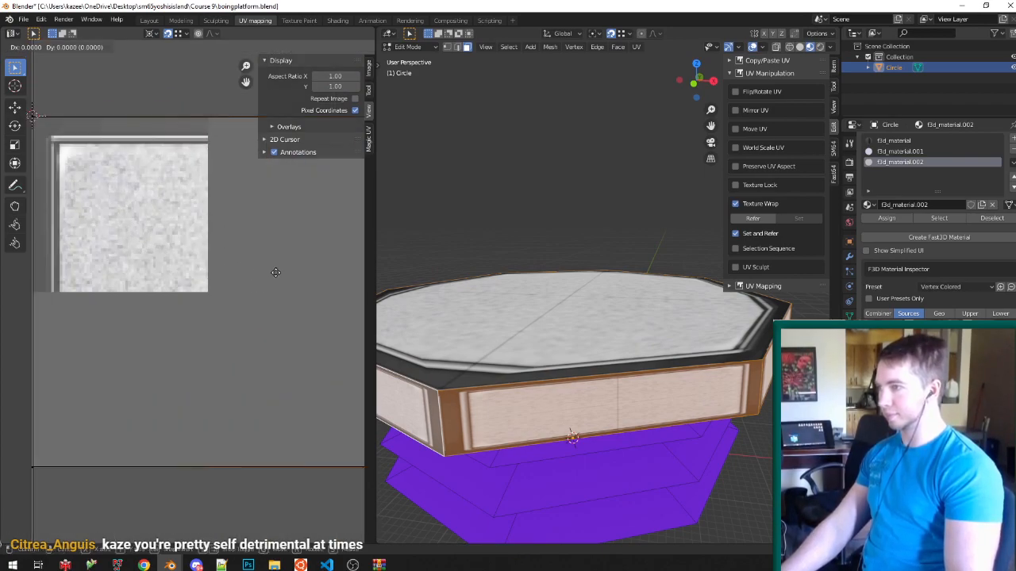
key("g")
key("x")
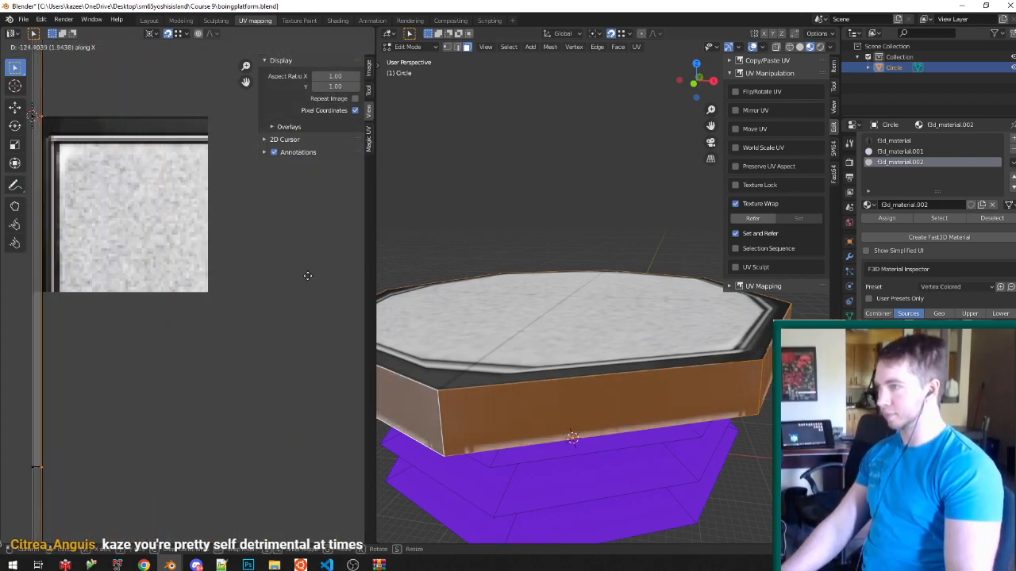
left_click(313, 276)
key("Tab")
key("ctrl+s")
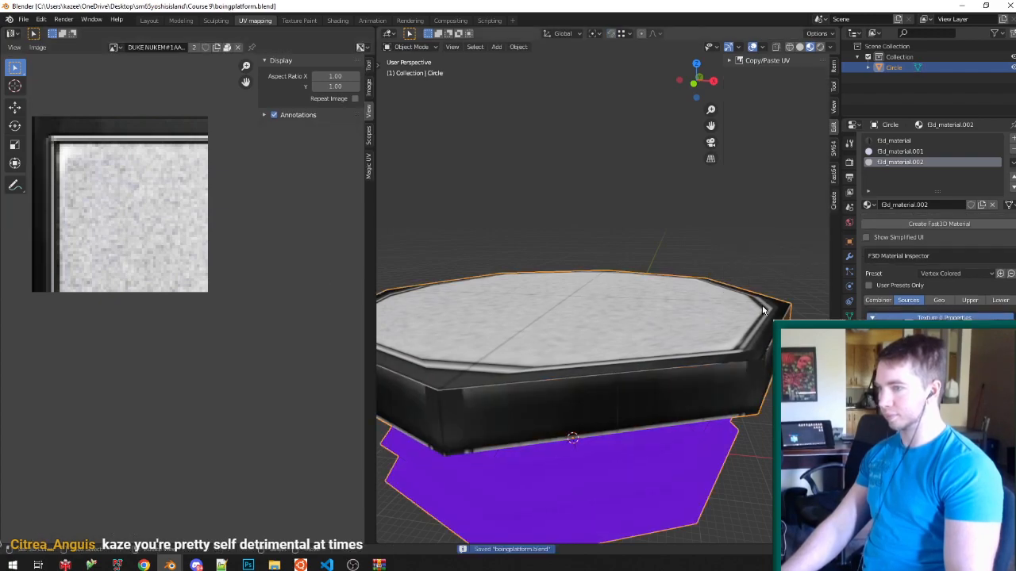
Flatten the disc's side-face UV strip by scaling it to 0 along Y from the 2D cursor.
key("Tab")
middle_click_drag(266, 242, 234, 224)
scroll(234, 224, "up", 2)
key("s")
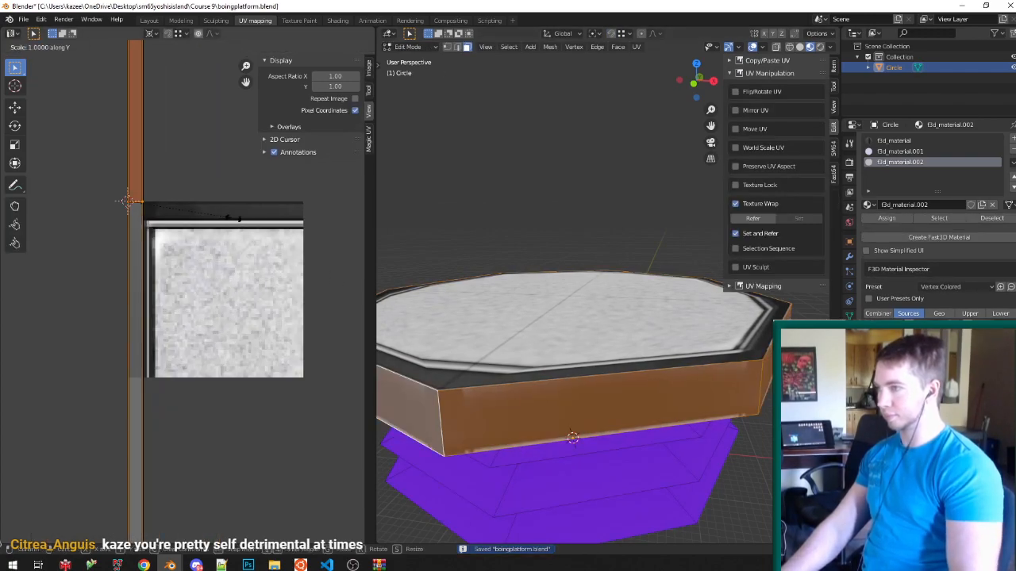
key("y")
key("0")
key("Return")
Move the flattened UV strip down onto the image's left dark border and save the file.
scroll(161, 216, "up", 3)
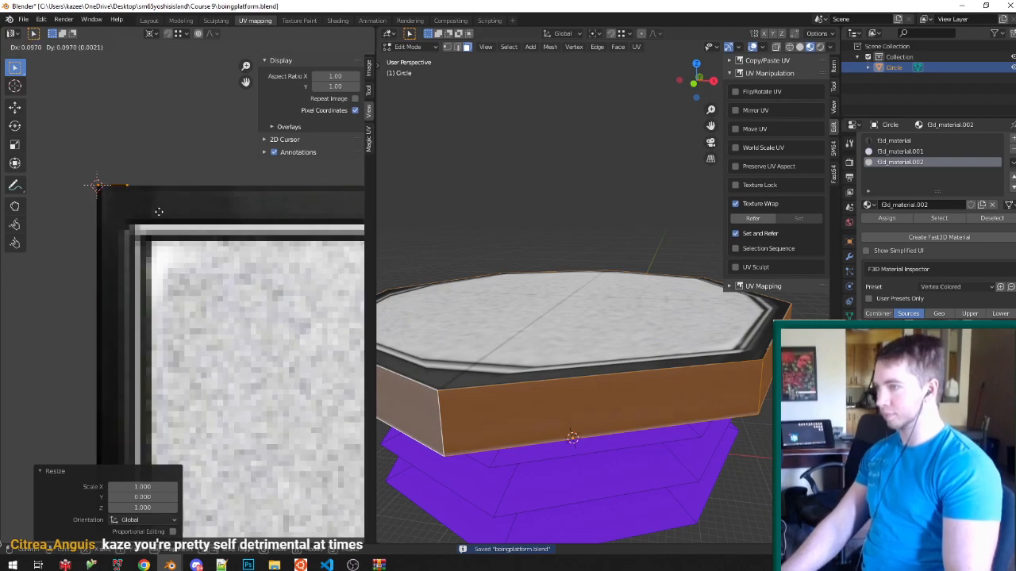
key("Tab")
scroll(547, 366, "up", 2)
key("Tab")
key("Tab")
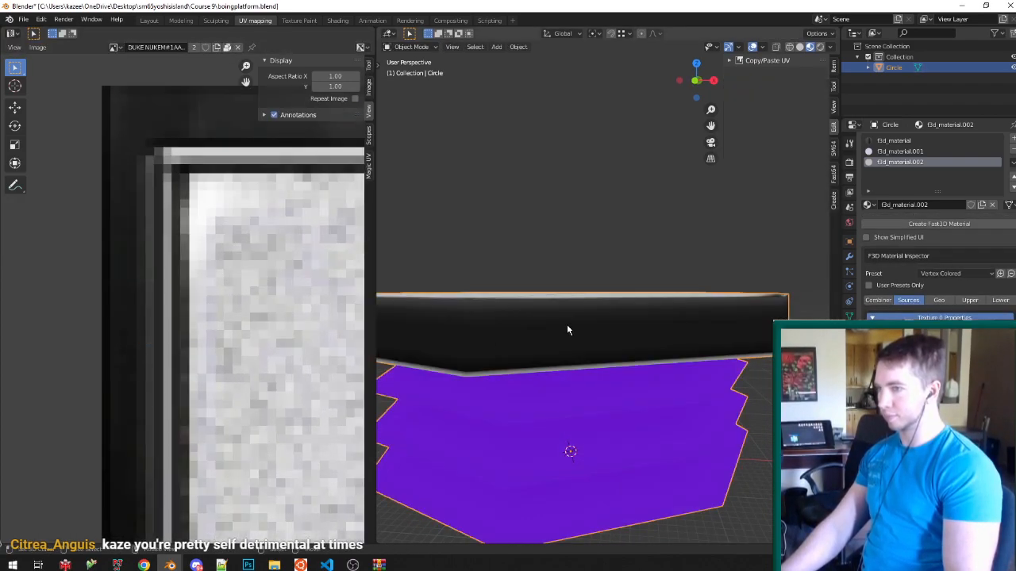
key("ctrl+s")
middle_click_drag(571, 322, 567, 333)
Move the left end of the flattened UV strip along X onto the image's left edge.
key("Tab")
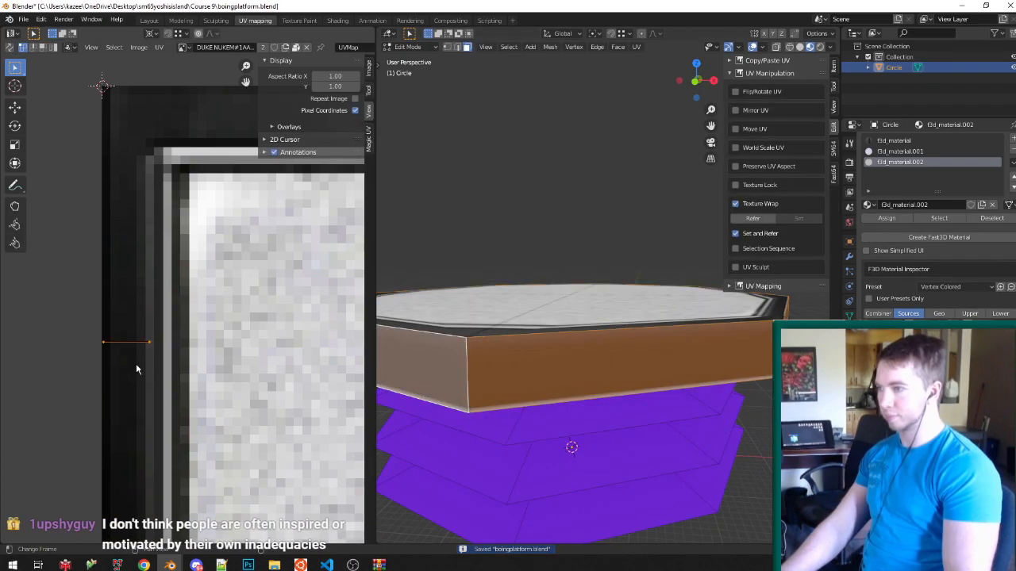
key("g")
key("x")
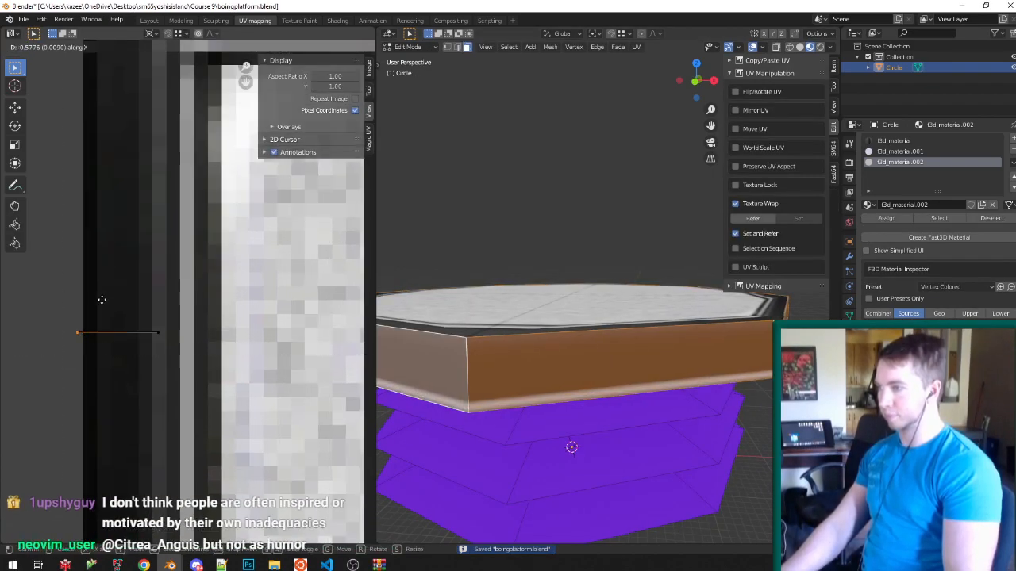
left_click(103, 300)
scroll(147, 292, "down", 4)
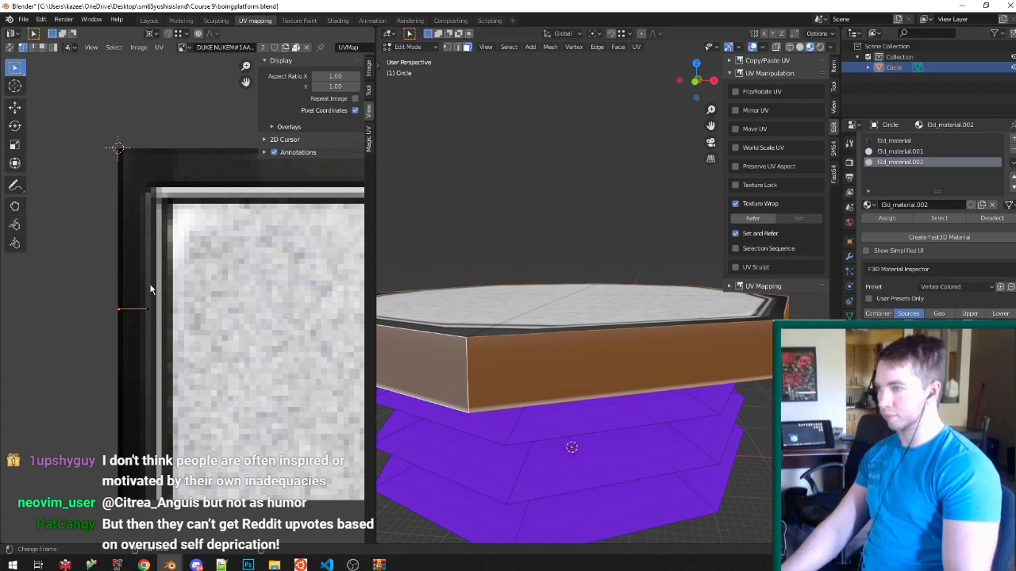
Move the right end of the UV strip along X toward the border's light frame line and save the file.
scroll(173, 298, "up", 2)
key("g")
key("x")
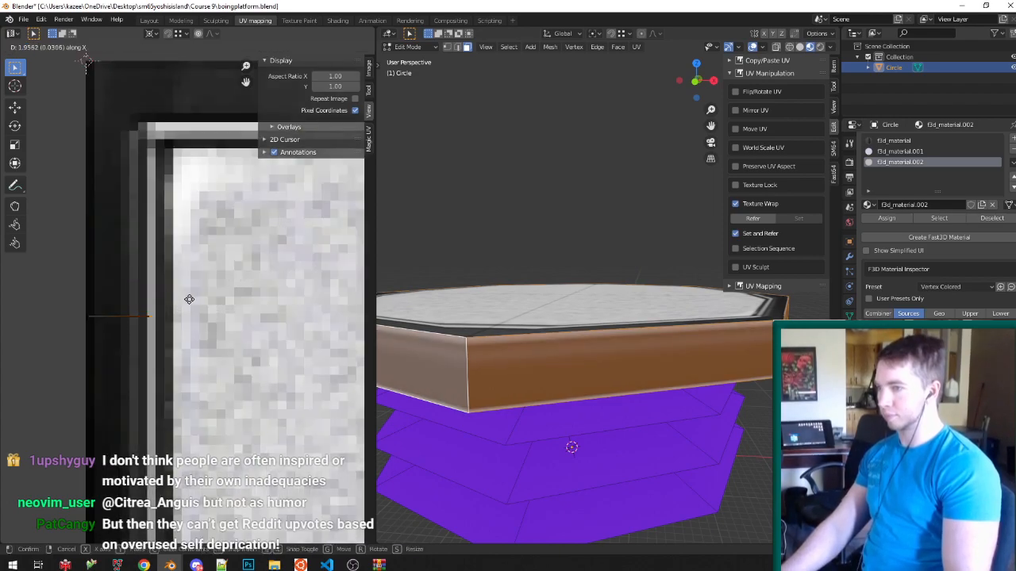
left_click(179, 300)
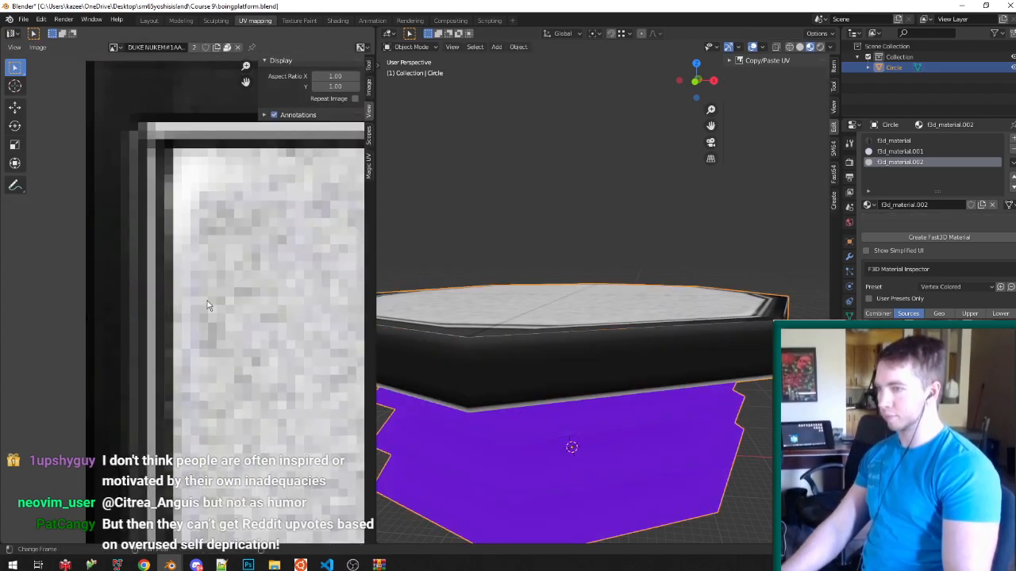
key("Tab")
key("ctrl+s")
middle_click_drag(644, 298, 647, 318)
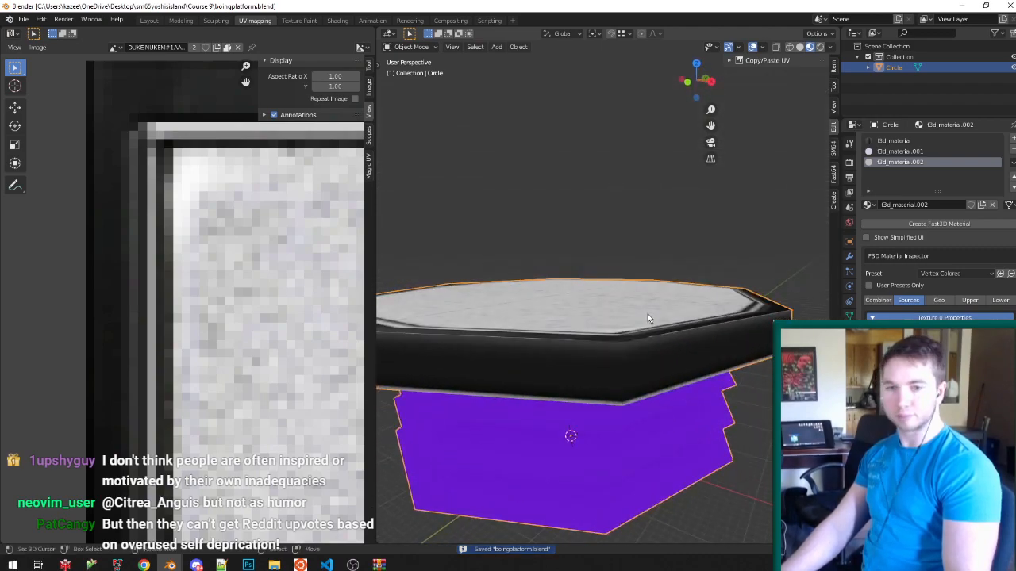
scroll(648, 318, "down", 2)
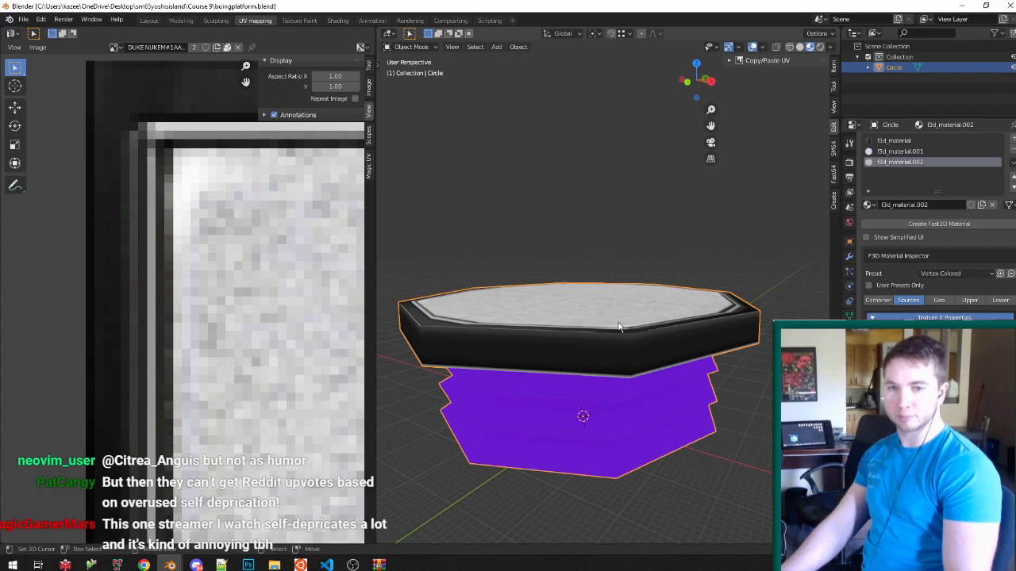
Rotate the side faces' UV strip by 90°, move it onto the image's top dark border, and save the file.
key("Tab")
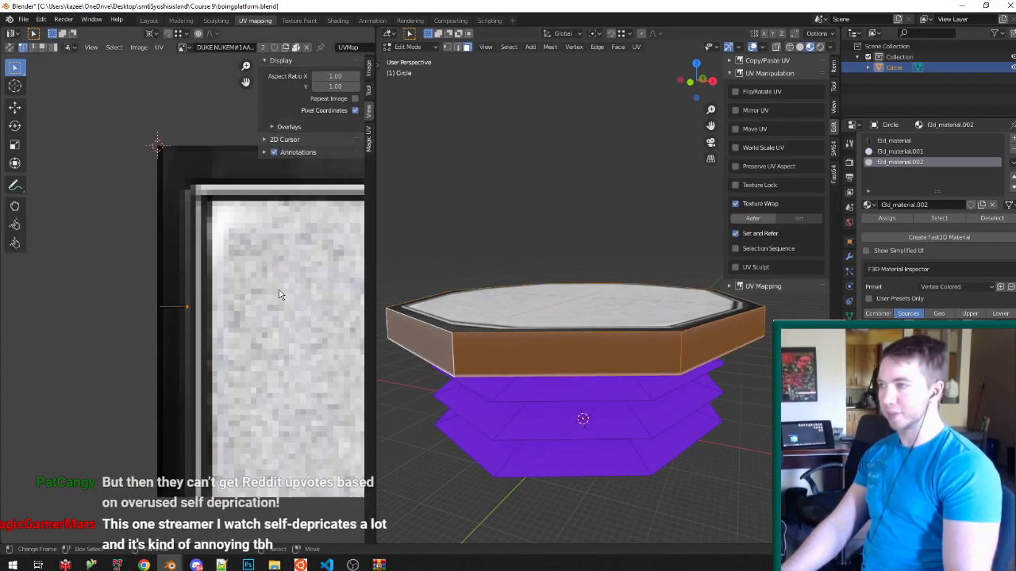
key("period")
left_click(122, 360)
key("r")
key("Return")
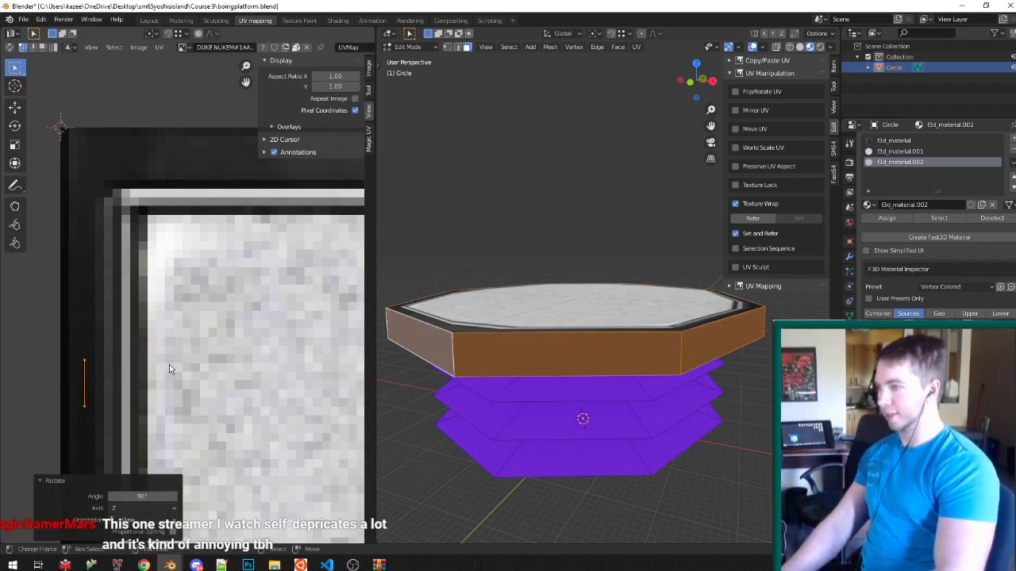
key("g")
left_click(188, 151)
key("Tab")
middle_click_drag(501, 204, 548, 247)
key("ctrl+s")
Scale the vertical UV strip up slightly so it spans the image's top dark border.
key("Tab")
scroll(203, 167, "up", 2)
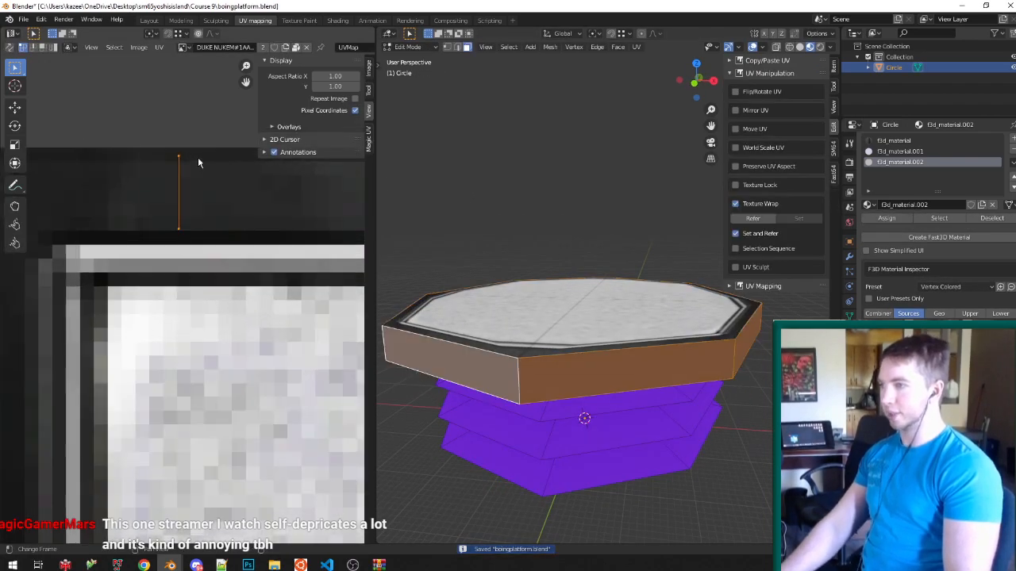
middle_click_drag(209, 192, 205, 202)
key("s")
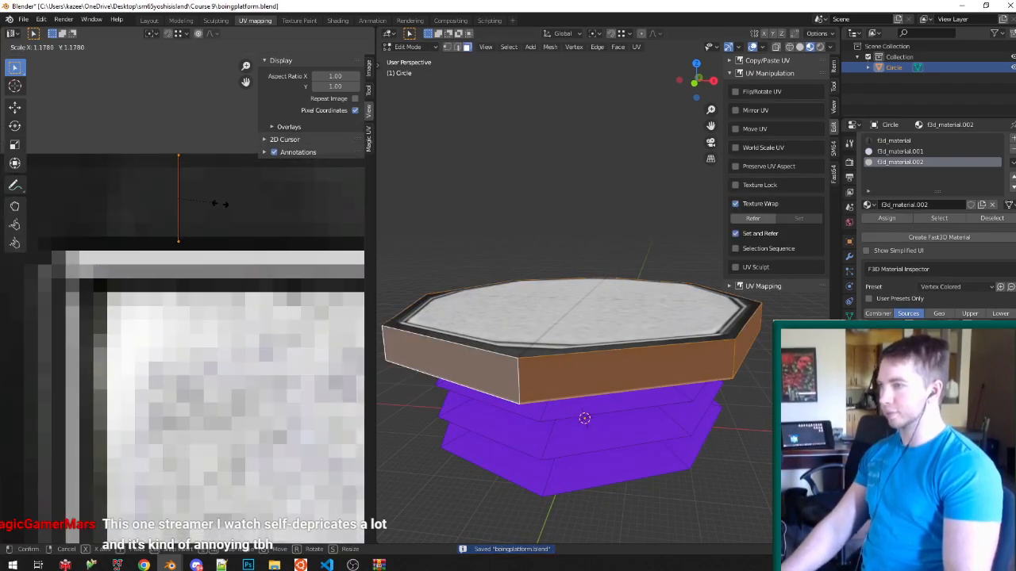
left_click(226, 203)
key("Tab")
middle_click_drag(479, 253, 486, 220)
Shift the UV strip along Y so its lower end sits on the dark line above the light frame, and save.
key("Tab")
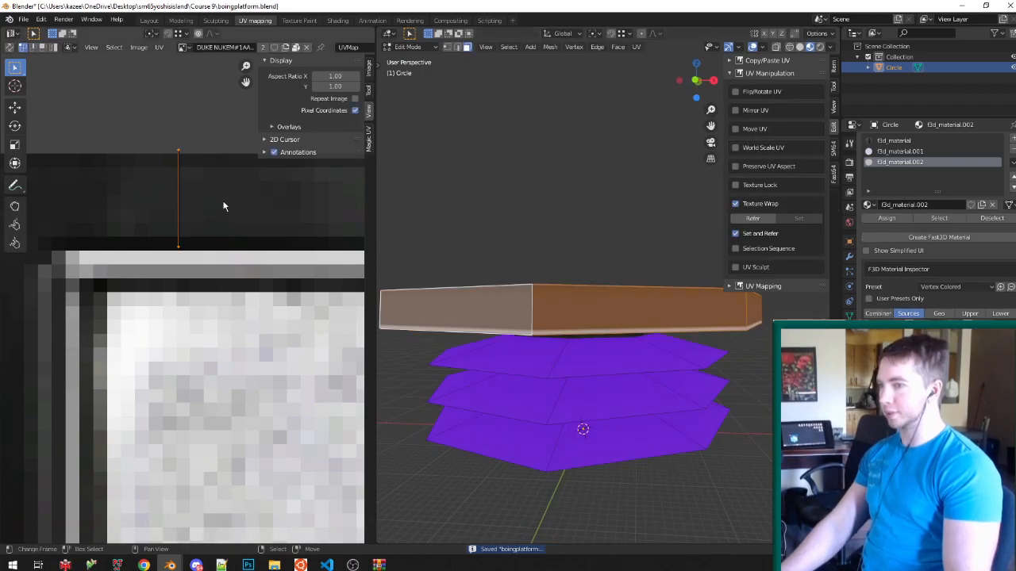
scroll(224, 202, "up", 3)
key("g")
key("y")
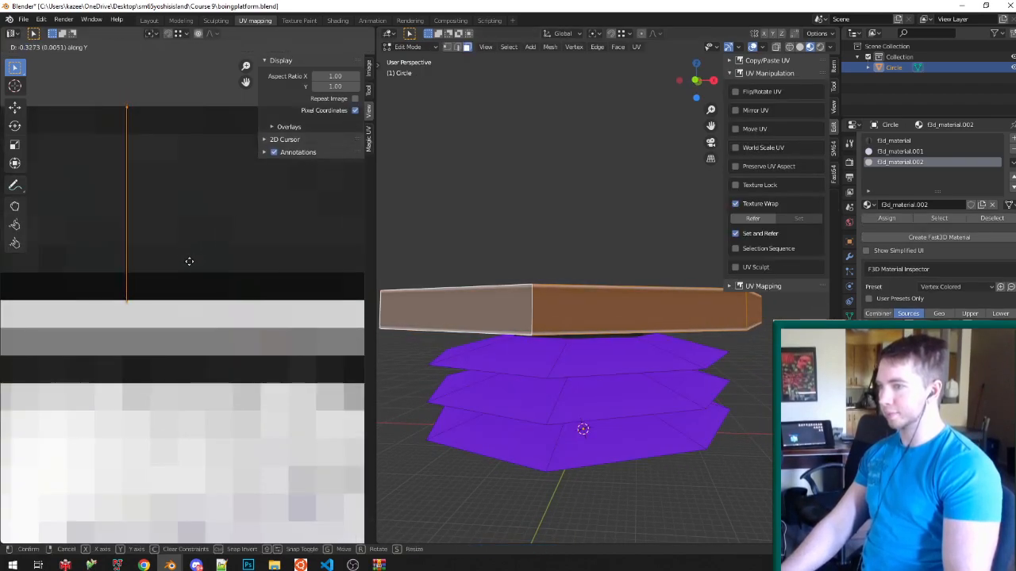
left_click(195, 250)
key("Tab")
key("ctrl+s")
Move only the upper end of the UV strip down along Y into the image's dark border and save the file.
key("Tab")
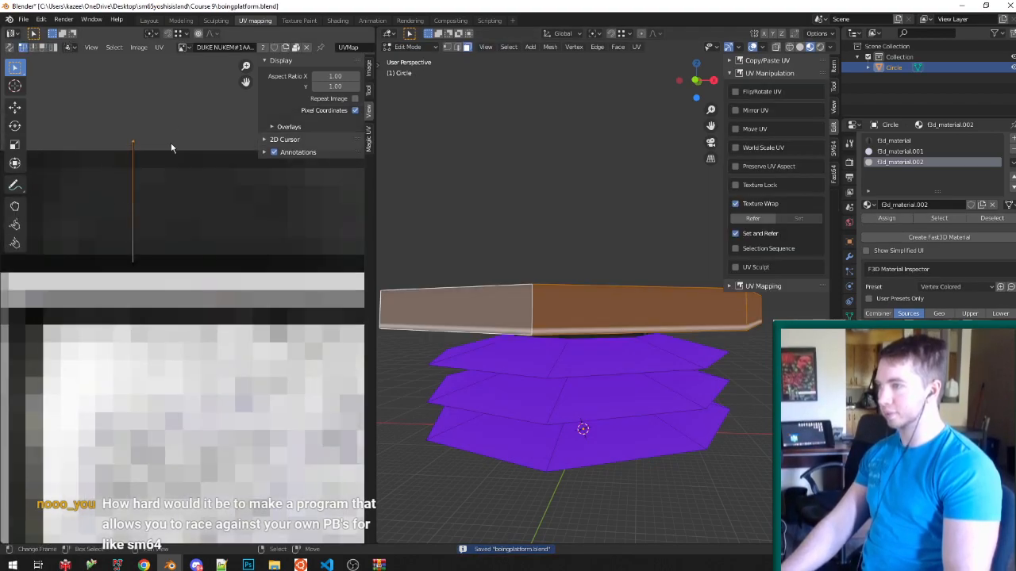
key("g")
key("y")
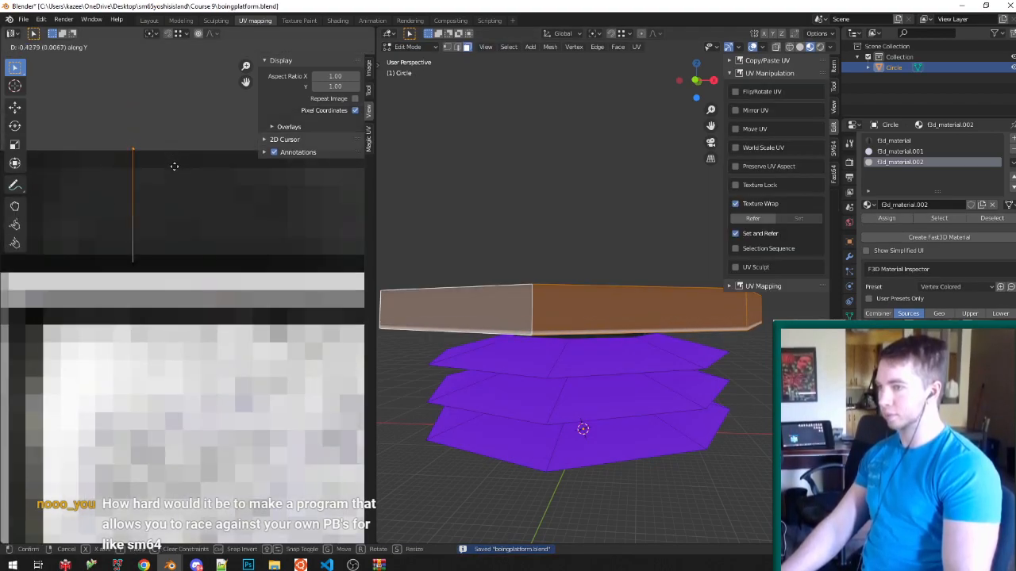
left_click(182, 214)
key("Tab")
key("ctrl+s")
Check the platform from below and switch it to Vertex Paint mode.
middle_click_drag(583, 255, 596, 208)
scroll(589, 289, "down", 5)
scroll(601, 340, "up", 5)
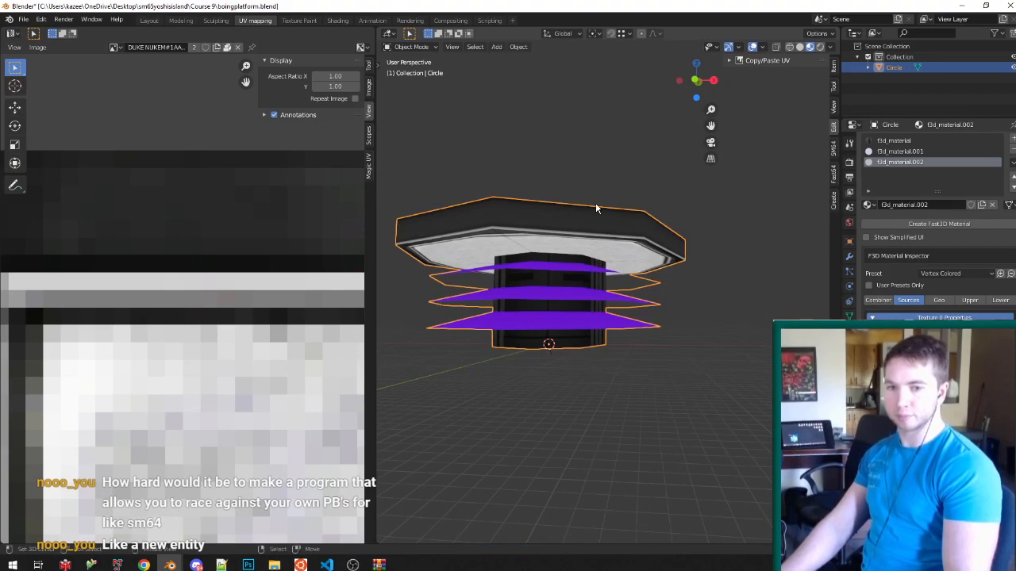
mouse_move(596, 208)
middle_mouse_down()
mouse_move(596, 223)
mouse_move(595, 208)
middle_mouse_up()
key("v")
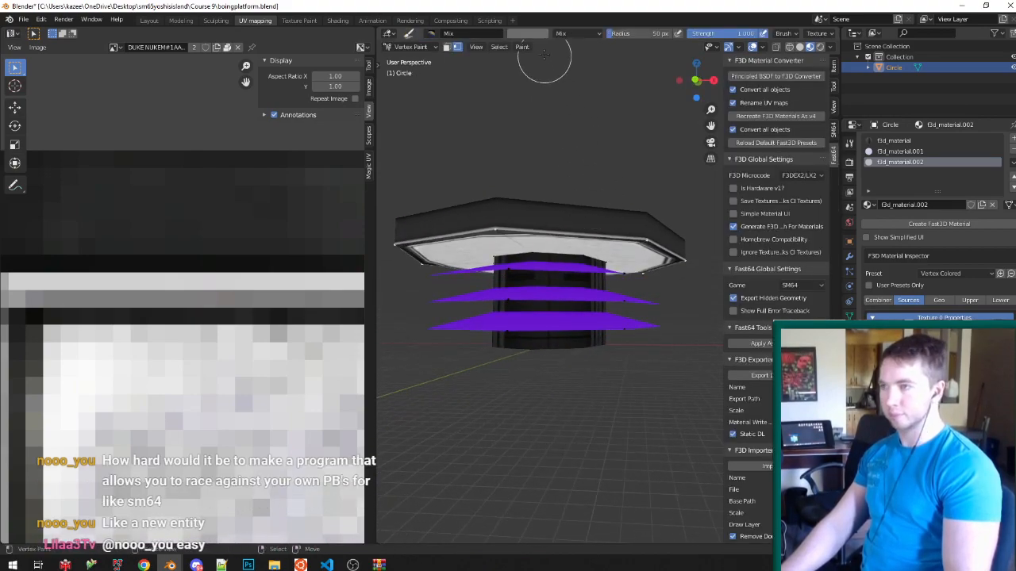
Set the paint colour's value to 0.300, fill the selected vertices with it, and save the file.
left_click(527, 33)
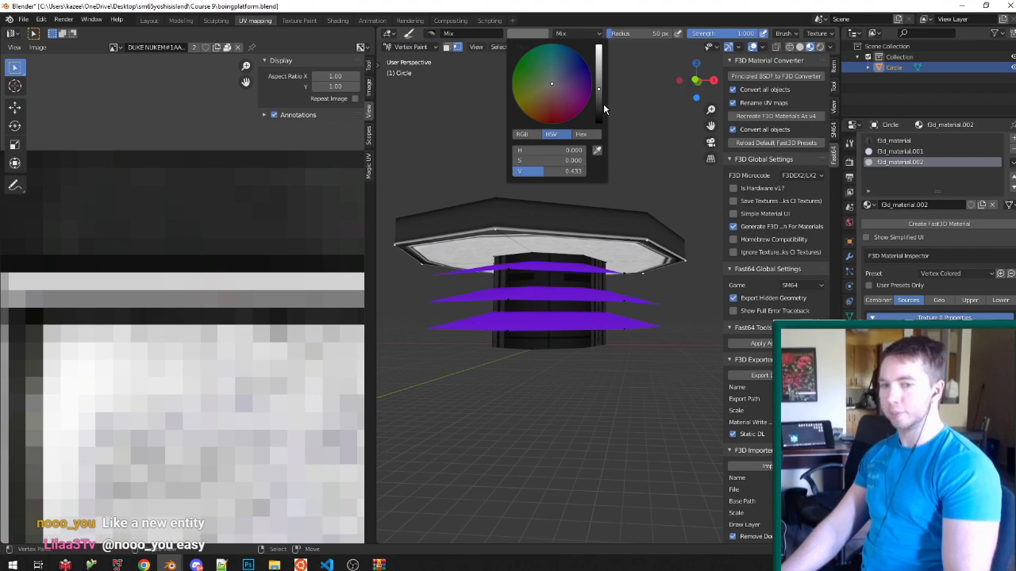
left_click(601, 100)
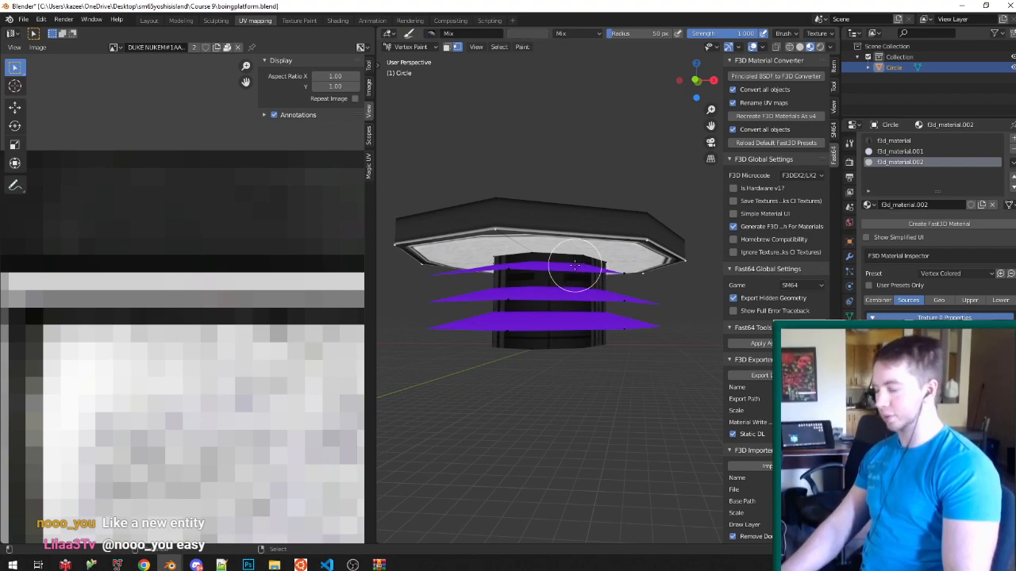
key("shift+k")
middle_click_drag(585, 259, 601, 212)
key("ctrl+s")
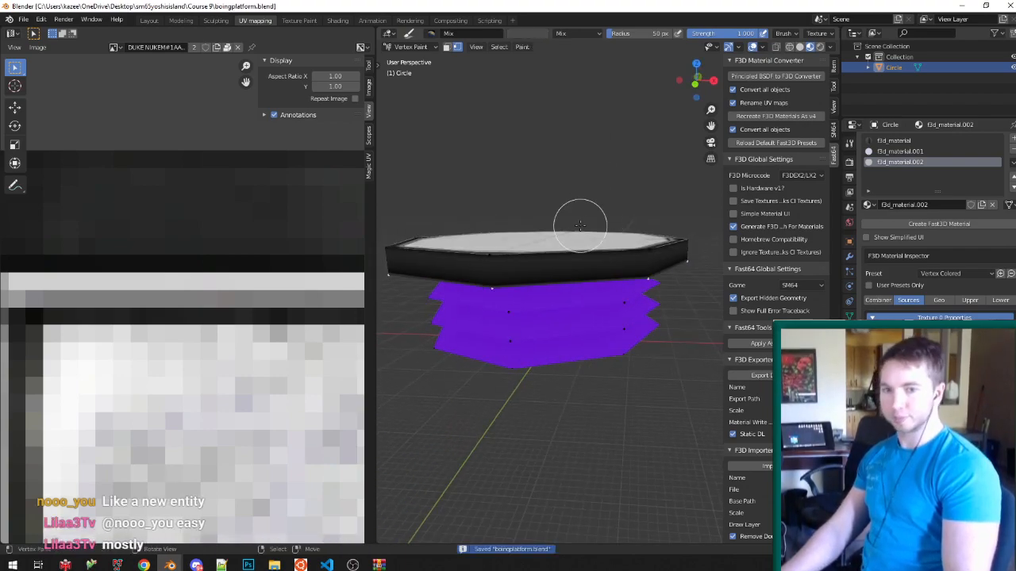
Lower the paint colour's value to the minimum, refill the selected vertices, and save the file.
left_click(548, 35)
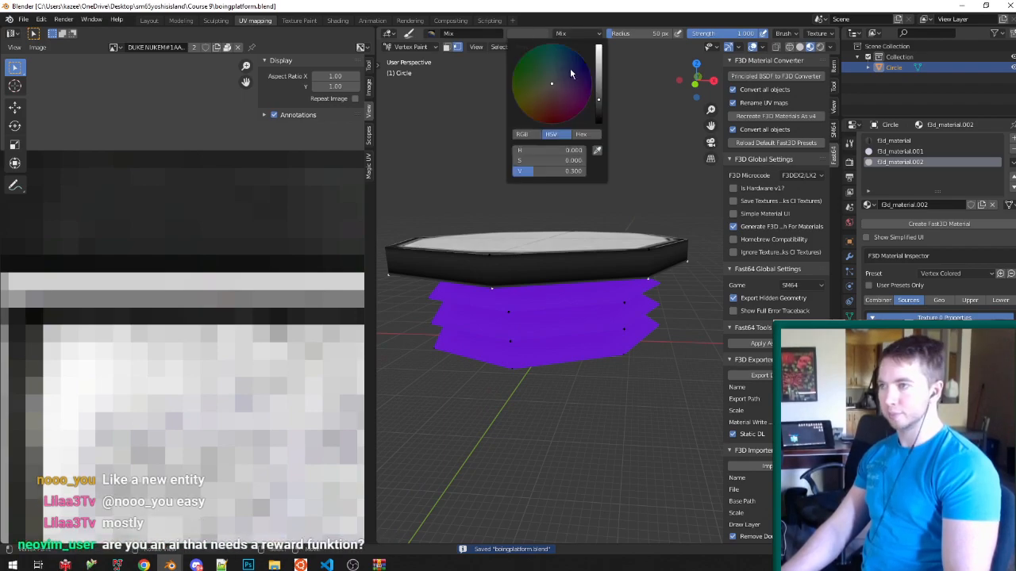
left_click_drag(599, 104, 599, 122)
key("shift+k")
mouse_move(631, 249)
middle_mouse_down()
mouse_move(574, 213)
mouse_move(562, 254)
middle_mouse_up()
key("v")
key("ctrl+s")
Switch to the Layout workspace, save the file, and start editing the platform mesh in vertex select mode.
middle_click_drag(470, 163, 476, 131)
scroll(524, 159, "up", 1)
mouse_move(561, 187)
middle_mouse_down()
mouse_move(566, 166)
mouse_move(572, 174)
middle_mouse_up()
key("v")
left_click(181, 21)
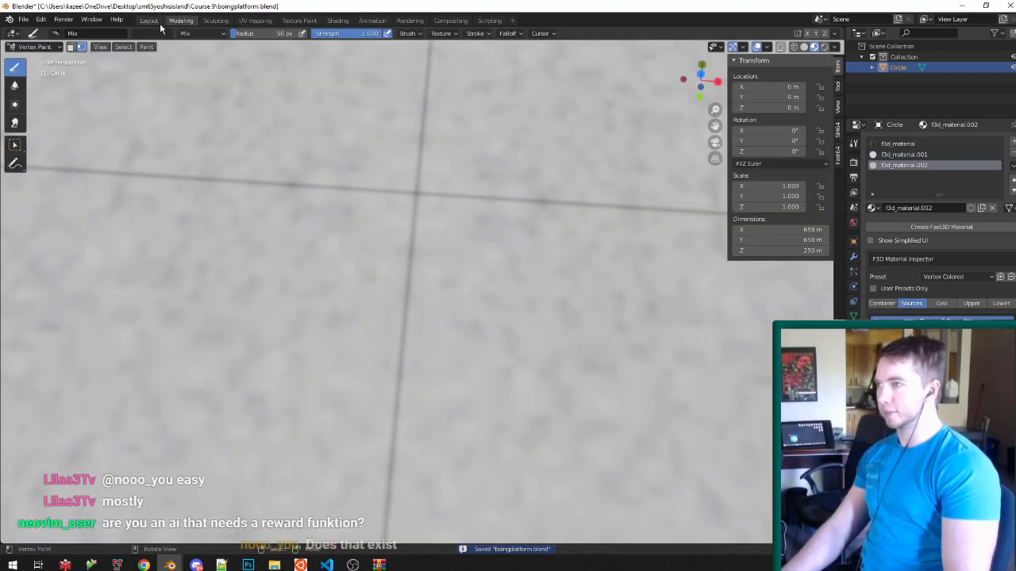
left_click(149, 21)
key("ctrl+s")
scroll(476, 238, "down", 2)
scroll(476, 238, "up", 2)
middle_click_drag(476, 238, 486, 260)
scroll(531, 278, "down", 1)
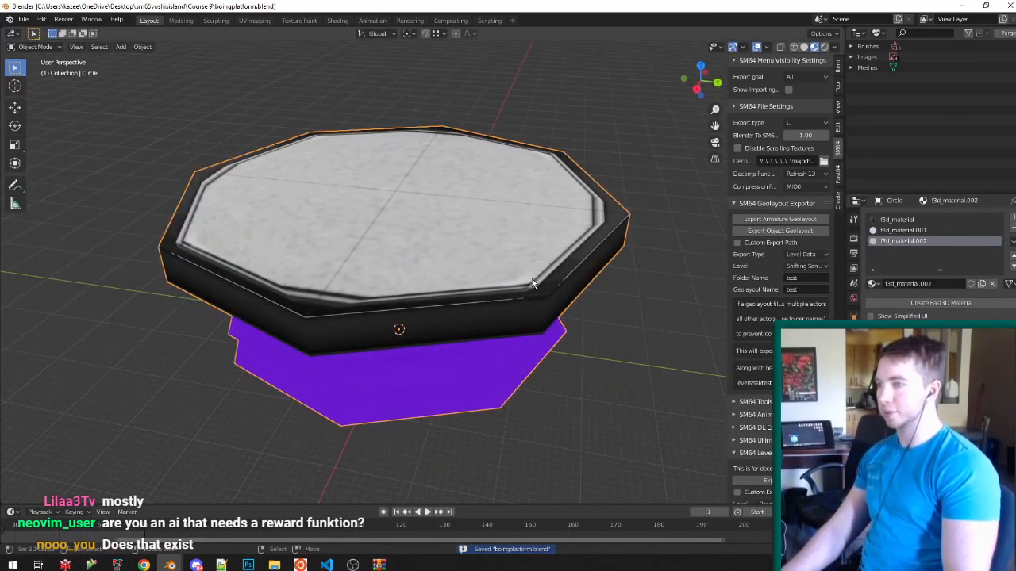
scroll(532, 279, "down", 1)
scroll(566, 326, "up", 5)
scroll(566, 327, "down", 2)
key("Tab")
key("ctrl+Tab")
left_click(500, 319)
scroll(524, 359, "up", 1)
left_click(523, 368)
key("g")
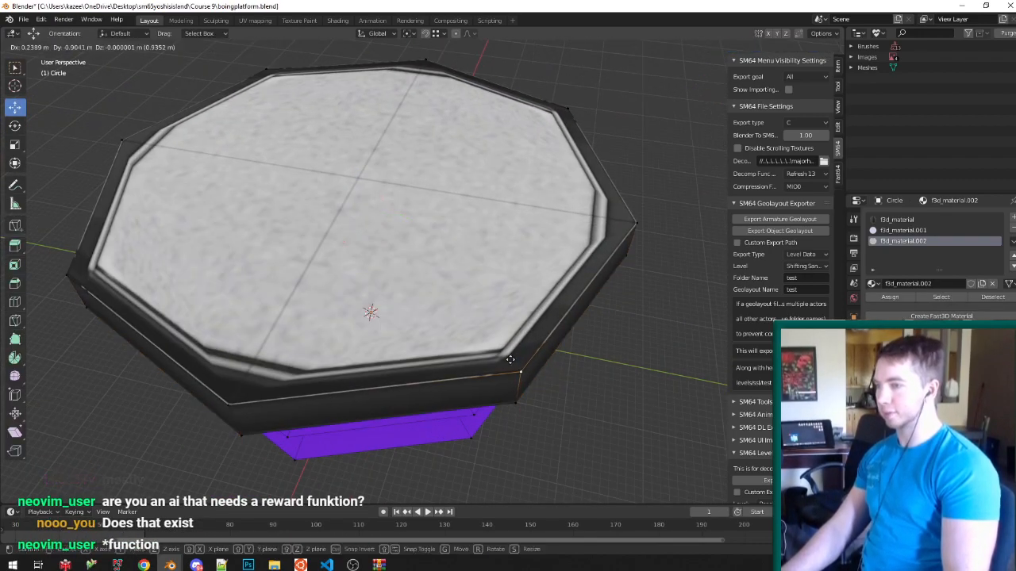
right_click(467, 300)
Save the file and select the disc's top face in face select mode.
left_click(226, 406)
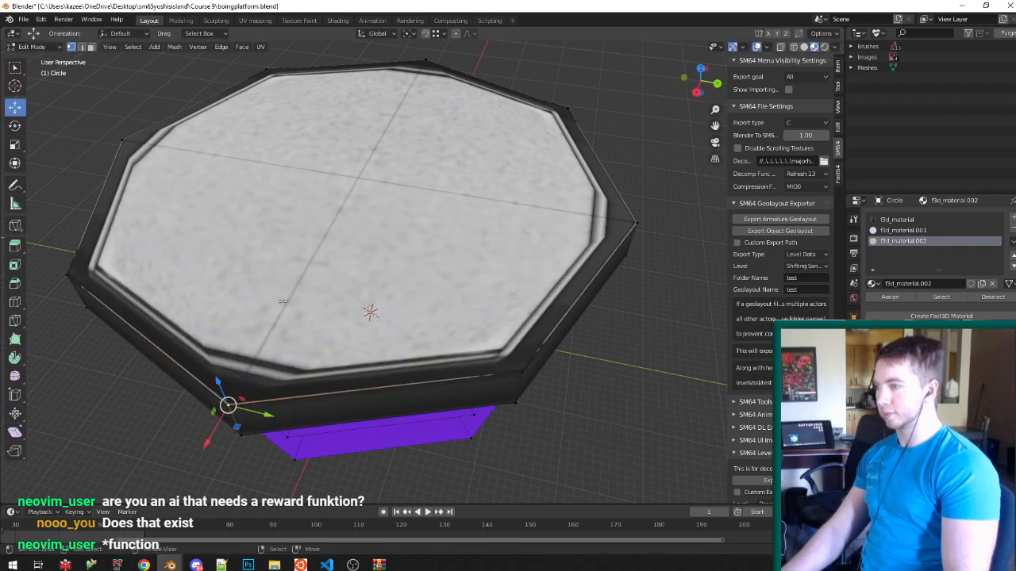
key("ctrl+s")
scroll(373, 278, "down", 3)
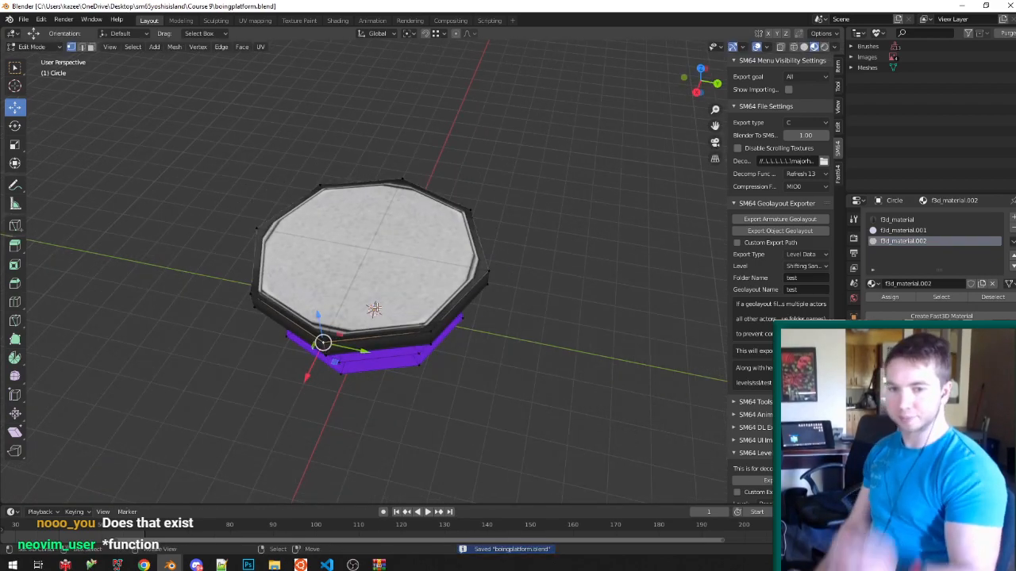
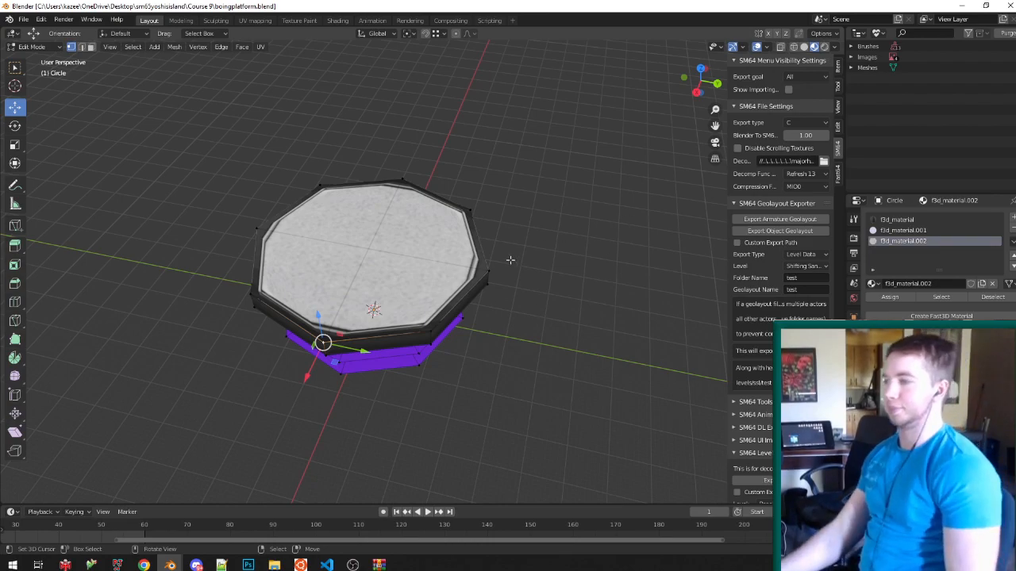
middle_click_drag(510, 260, 521, 254)
scroll(373, 287, "up", 1)
key("ctrl+Tab")
left_click(345, 303)
key("ctrl+s")
right_click(366, 278)
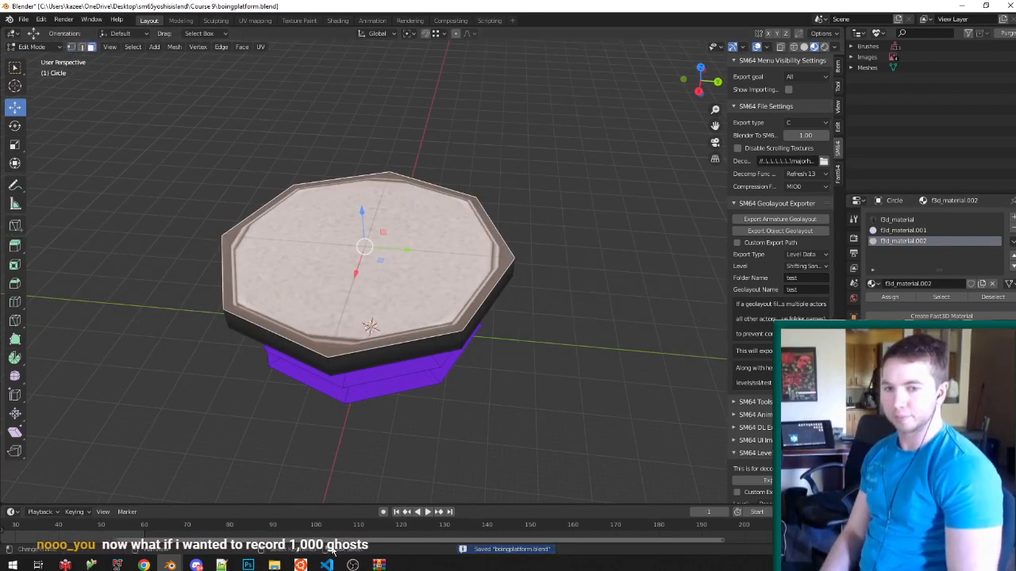
Switch to File Explorer, open the blocks folder in sorted textures, and select RMGP01_dc3ec95e_14.png.
mouse_move(273, 564)
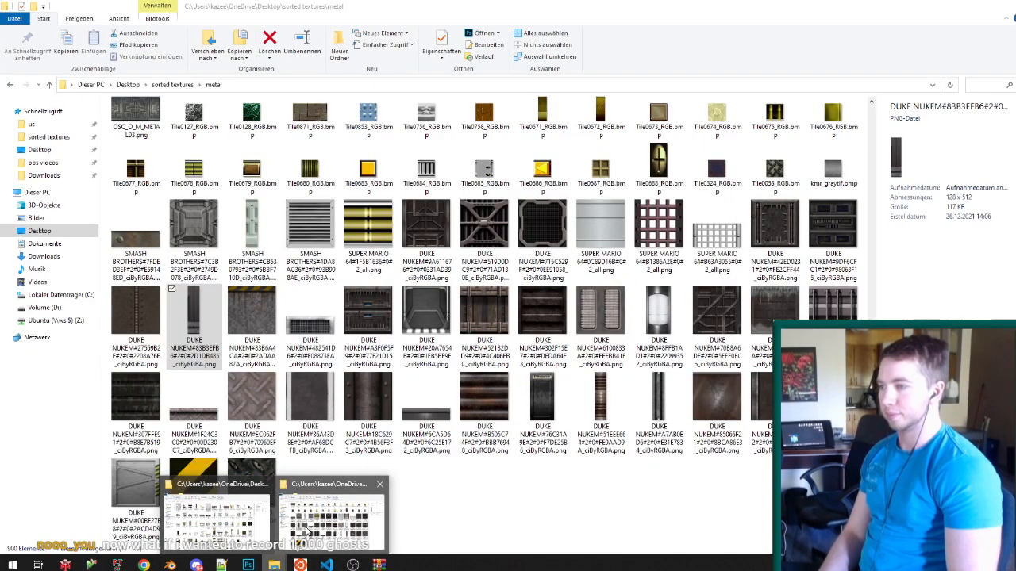
left_click(307, 528)
left_click(176, 85)
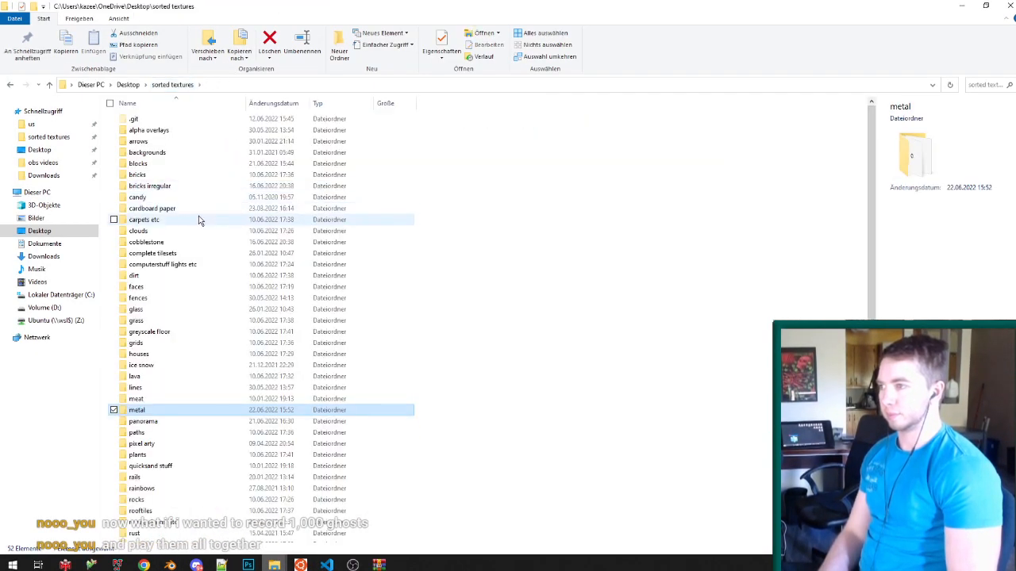
double_click(164, 170)
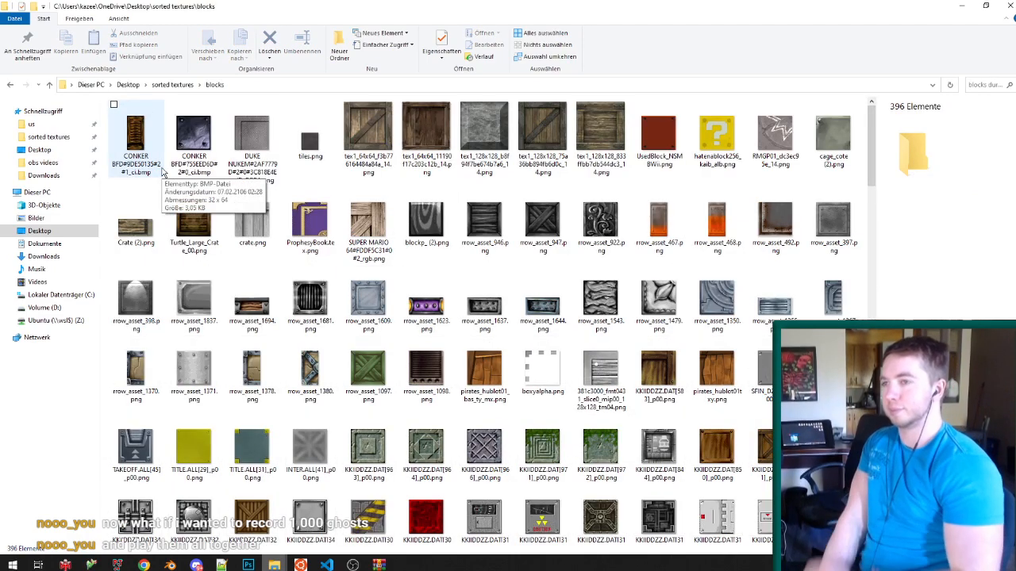
left_click(782, 125)
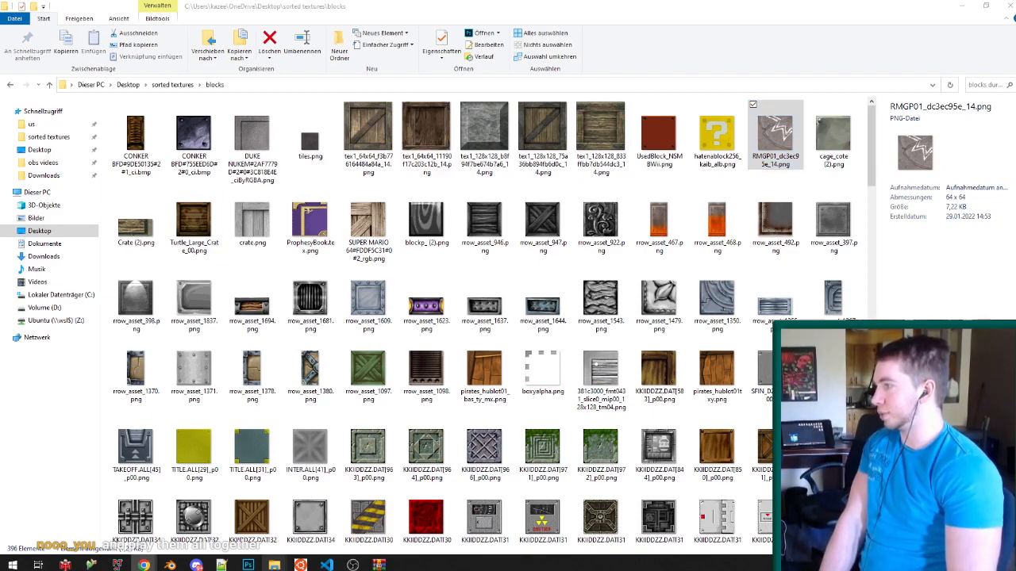
Look through the texture thumbnails in the blocks folder for a metal plate texture that suits the disc.
left_click(139, 304)
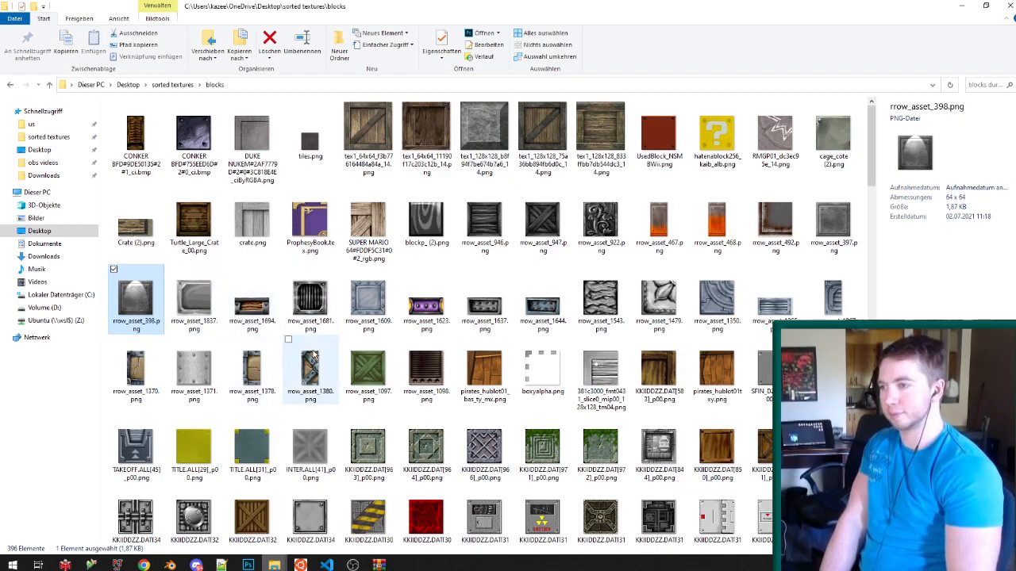
scroll(314, 355, "down", 2)
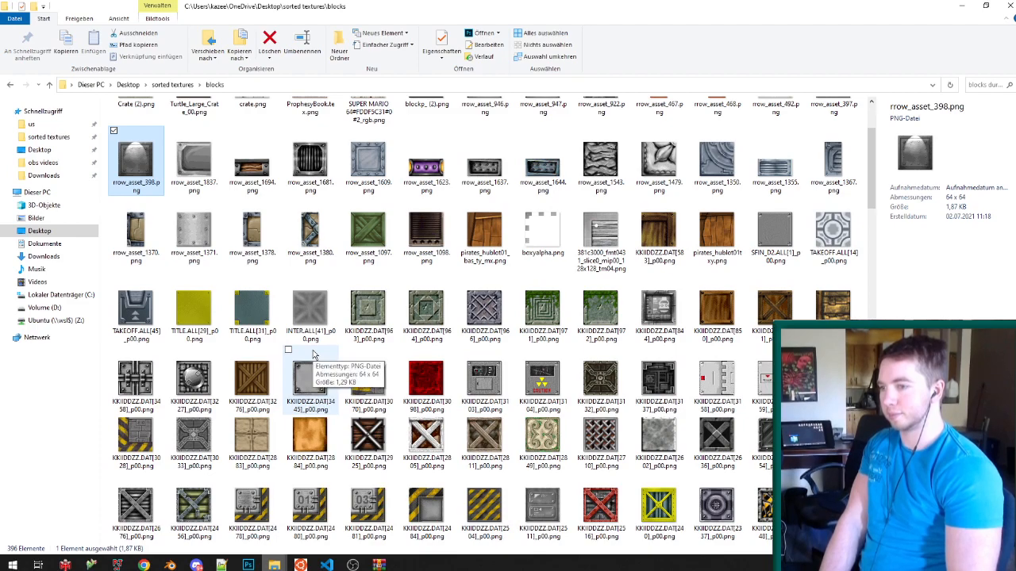
scroll(313, 355, "down", 3)
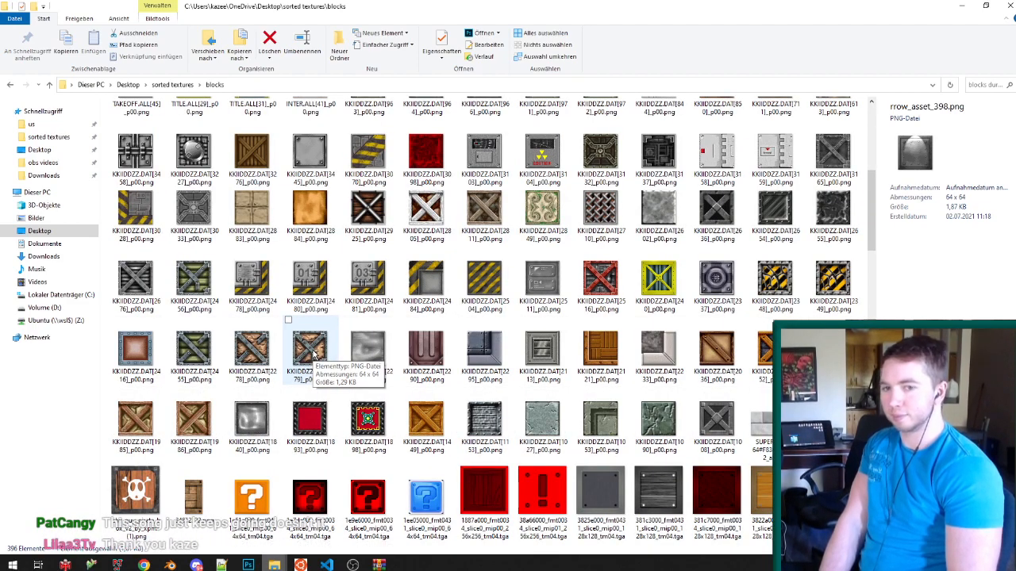
scroll(314, 355, "down", 3)
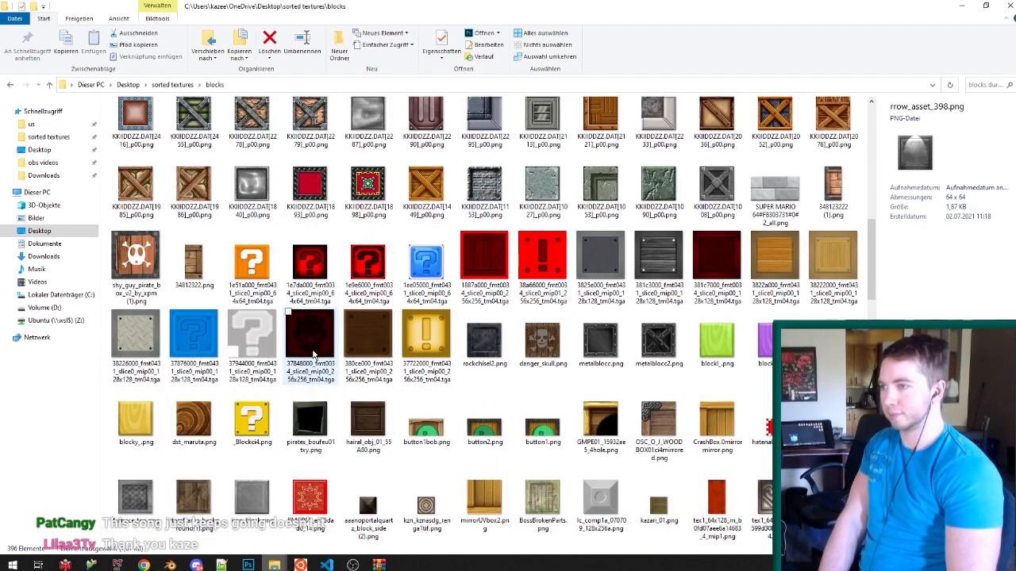
scroll(313, 355, "down", 3)
left_click(414, 279)
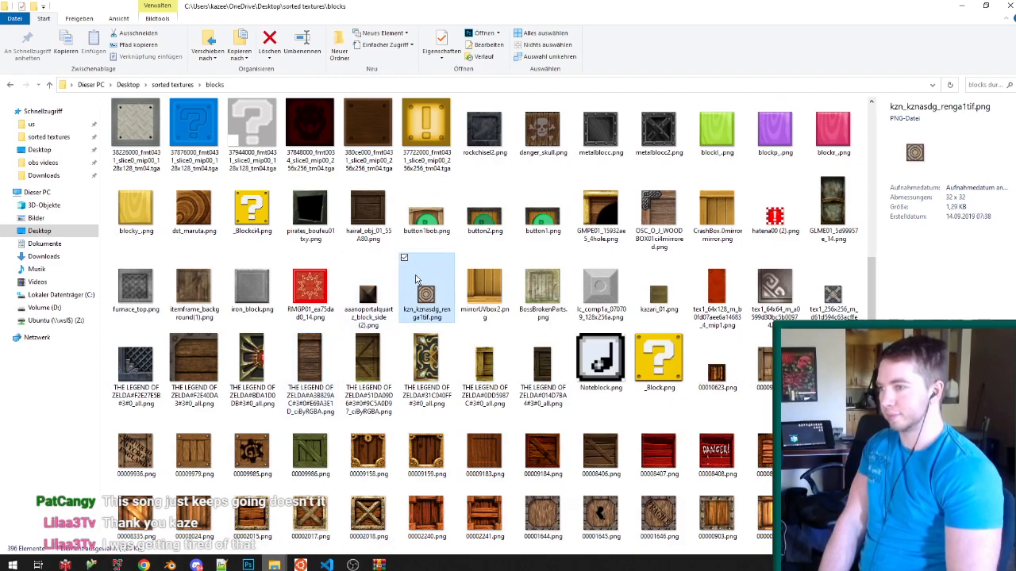
scroll(415, 280, "down", 3)
scroll(414, 279, "down", 3)
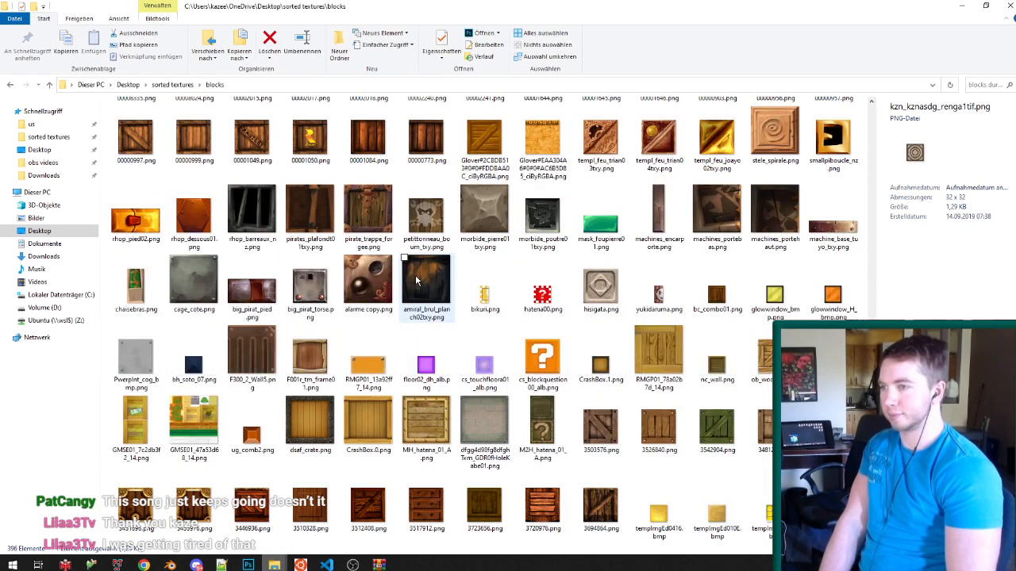
scroll(414, 280, "down", 3)
scroll(414, 281, "down", 3)
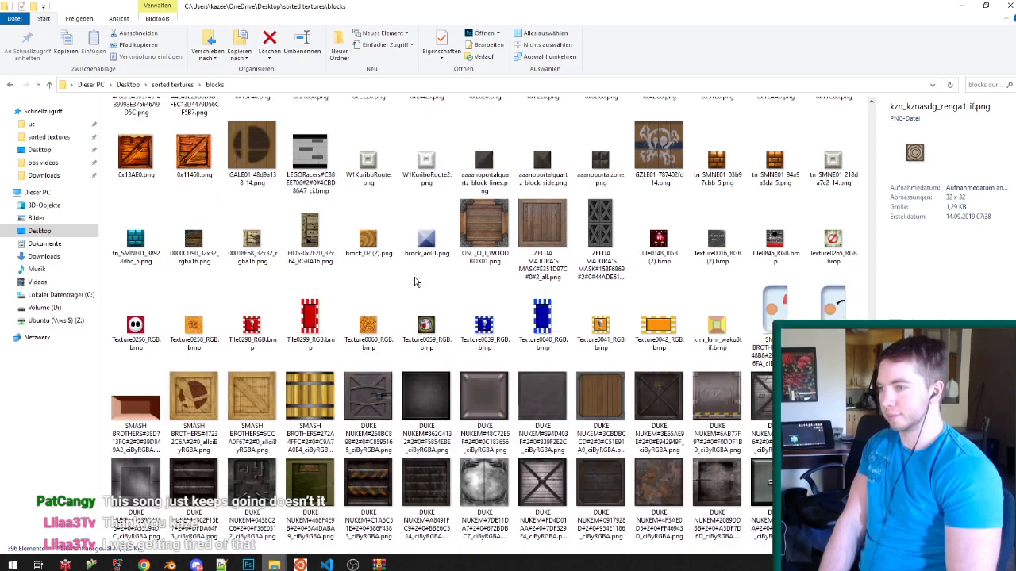
scroll(414, 282, "down", 3)
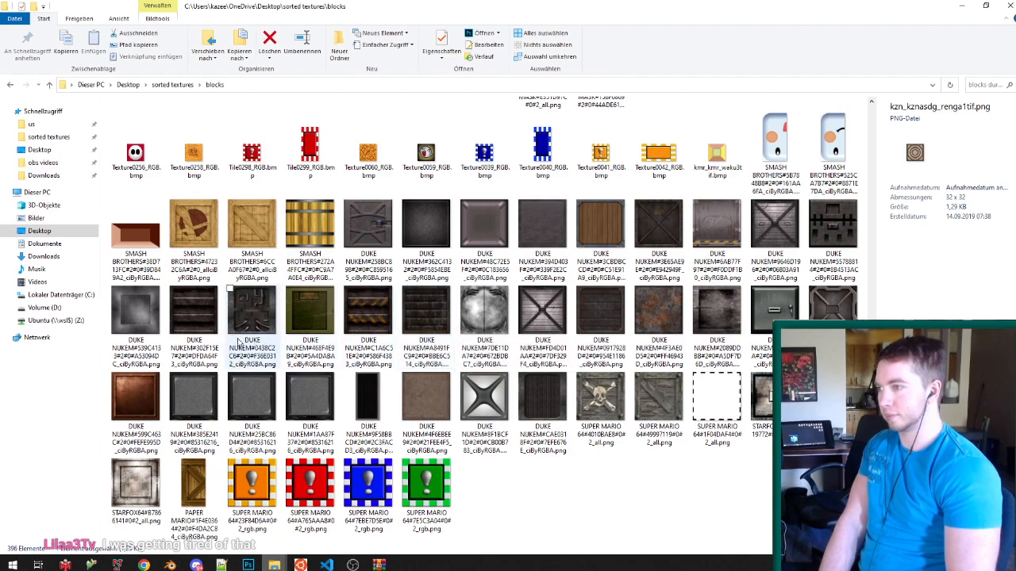
Pick the dark metal DUKE NUKEM#539C4133 texture in the blocks folder and switch back to Blender.
left_click(132, 317)
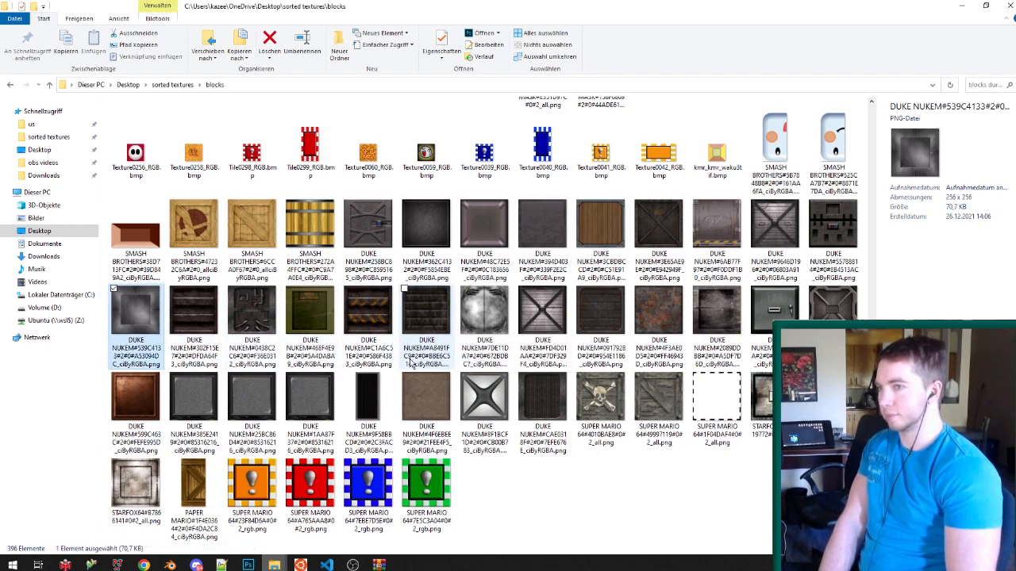
scroll(411, 362, "up", 3)
scroll(411, 362, "up", 15)
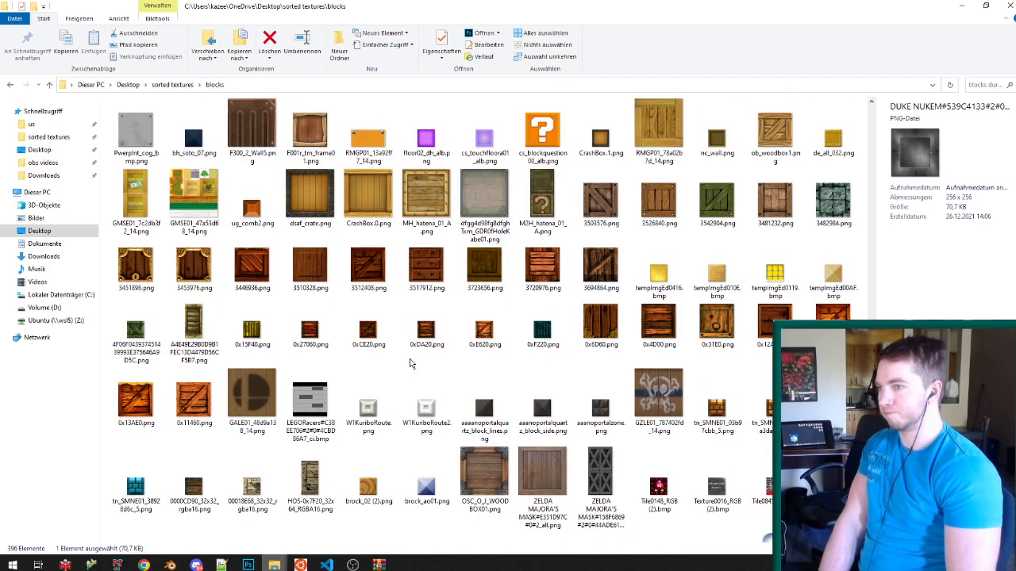
scroll(412, 363, "up", 5)
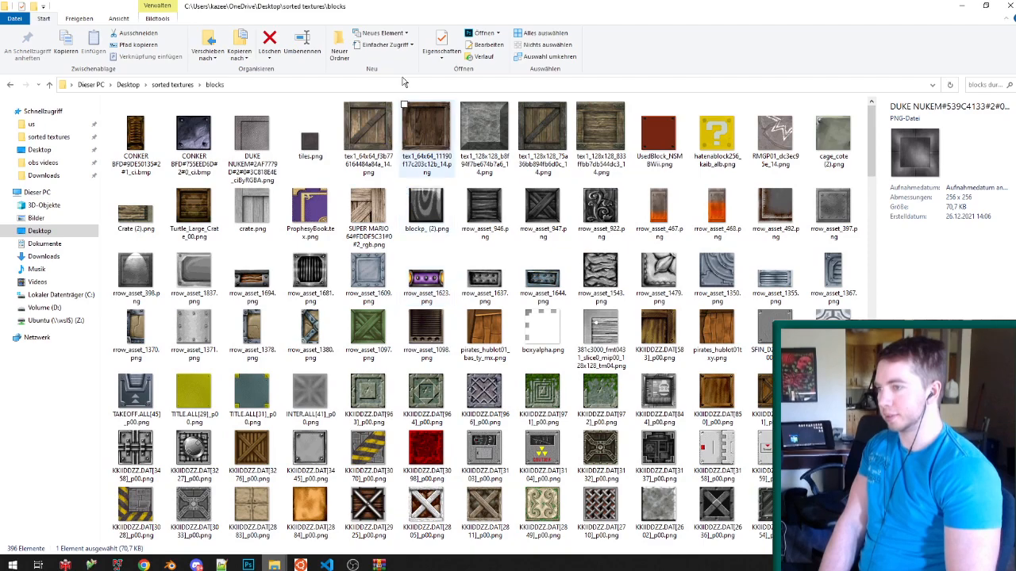
left_click_drag(408, 6, 469, 166)
left_click(462, 8)
Examine the platform's disc, sides and purple folds from several angles and distances.
middle_click_drag(404, 271, 402, 244)
mouse_move(454, 308)
middle_mouse_down()
mouse_move(456, 282)
mouse_move(476, 357)
mouse_move(460, 303)
middle_mouse_up()
key("Tab")
scroll(456, 282, "down", 4)
scroll(476, 357, "down", 3)
scroll(472, 341, "up", 3)
scroll(461, 304, "up", 2)
key("Tab")
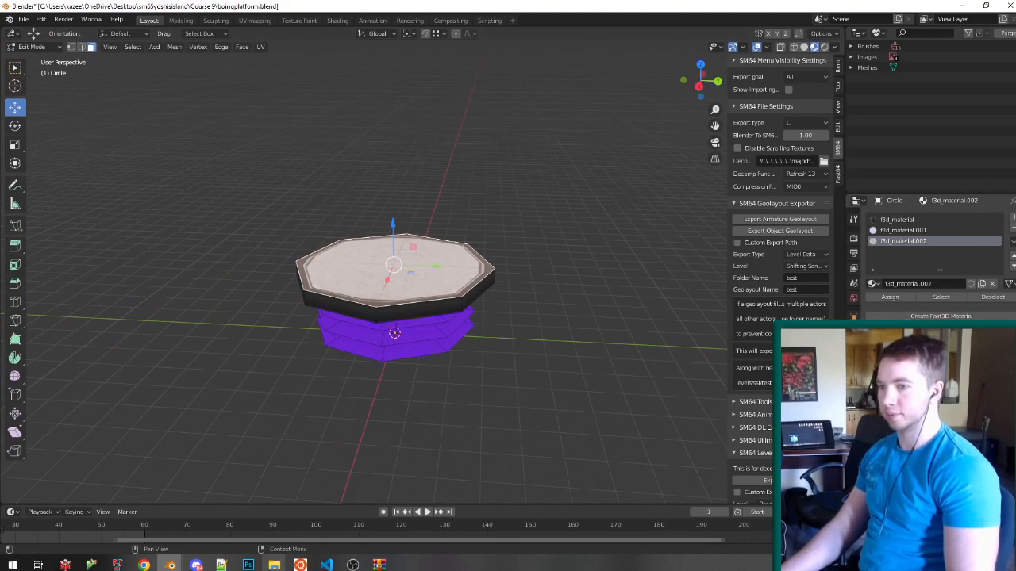
Load the DUKE NUKEM#539C4133 image from the Desktop folder as the texture of f3d_material.002.
left_click(994, 445)
left_click(993, 444)
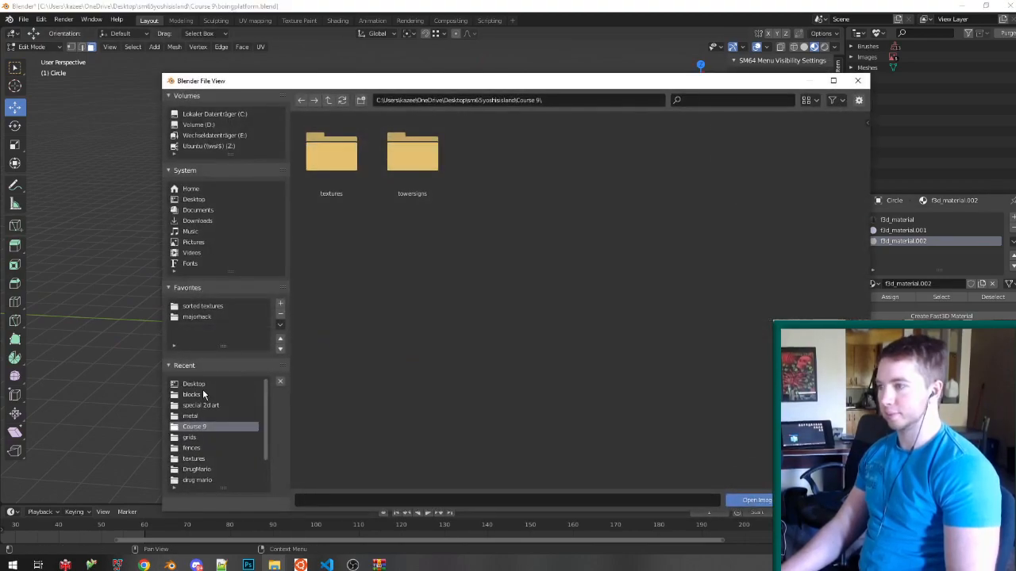
left_click(203, 385)
scroll(396, 389, "down", 8)
scroll(396, 387, "down", 5)
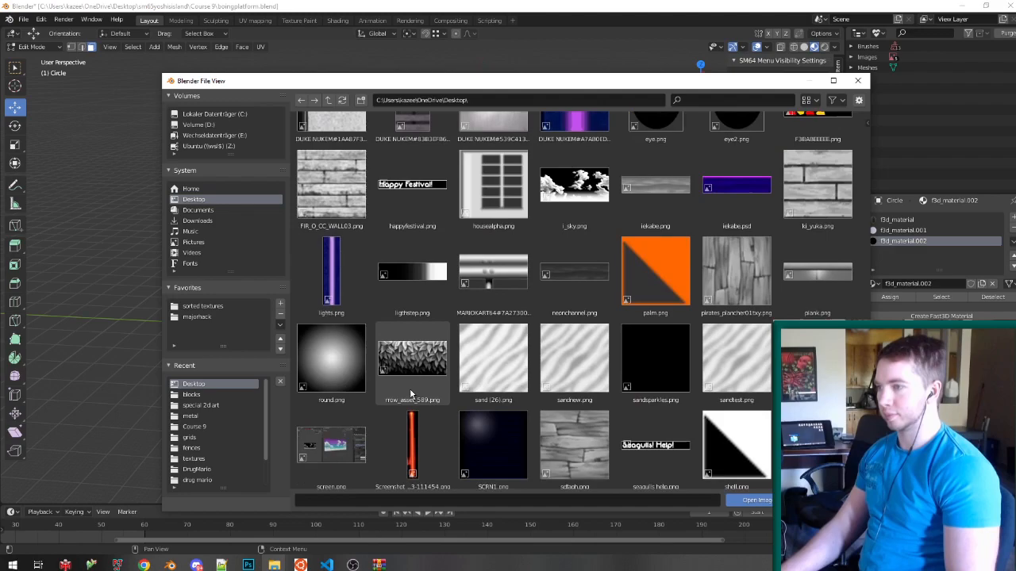
scroll(413, 357, "up", 2)
left_click(521, 173)
double_click(521, 173)
Select the similar disc faces and, in the UV mapping workspace, move their UVs 64 along Y.
key("shift+g")
left_click(503, 240)
left_click(258, 20)
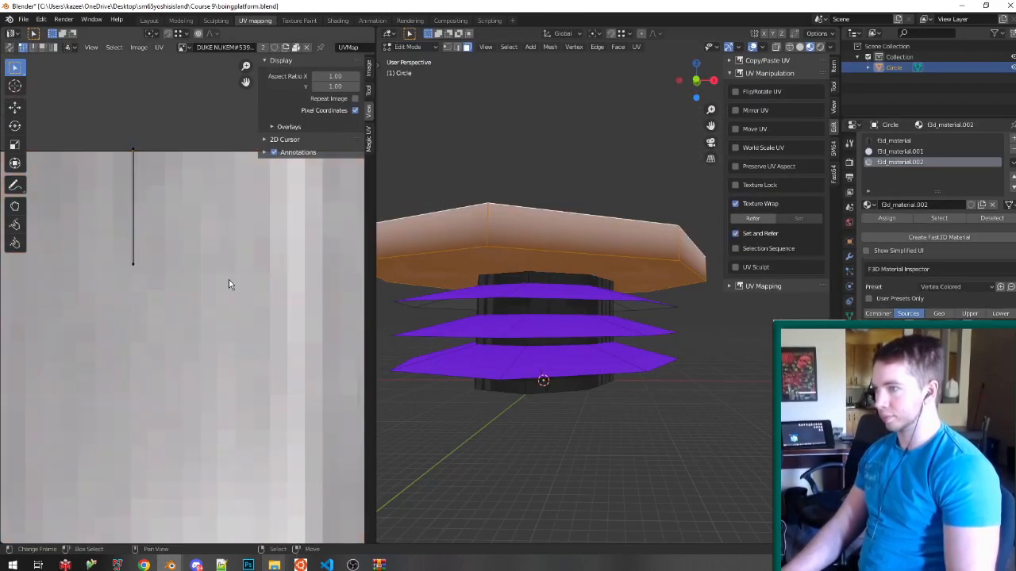
type("gy")
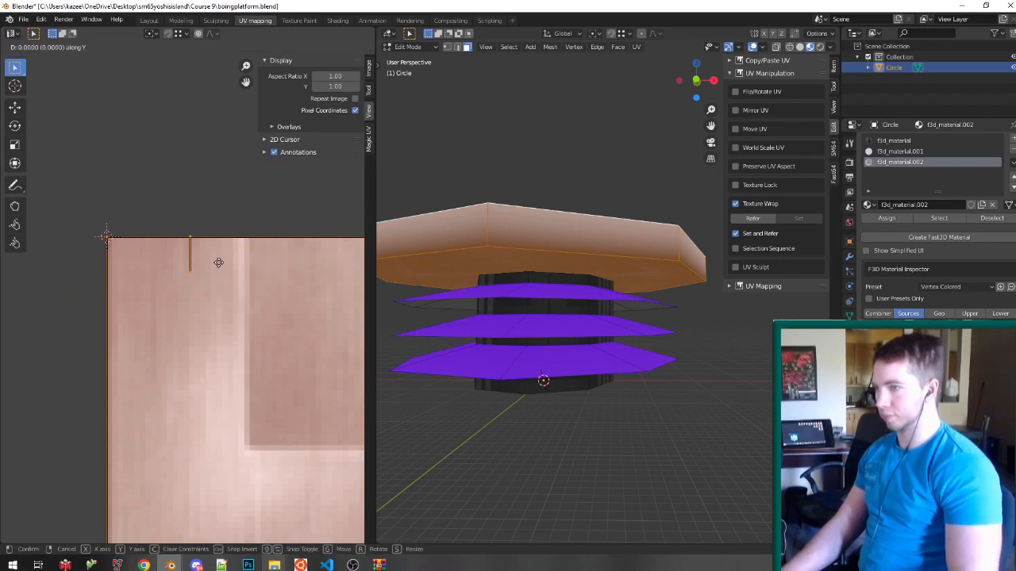
type("64")
key("Return")
Poke the disc's top face into triangles meeting at the centre and save the file.
key("Tab")
middle_click_drag(541, 218, 547, 284)
scroll(648, 299, "down", 3)
key("ctrl+s")
mouse_move(634, 269)
middle_mouse_down()
mouse_move(635, 220)
mouse_move(626, 291)
mouse_move(641, 274)
mouse_move(624, 252)
mouse_move(614, 289)
mouse_move(626, 236)
mouse_move(648, 268)
mouse_move(696, 286)
mouse_move(671, 317)
mouse_move(655, 317)
mouse_move(649, 303)
mouse_move(627, 315)
mouse_move(619, 262)
middle_mouse_up()
key("Tab")
key("alt+p")
key("Tab")
scroll(641, 275, "up", 2)
key("ctrl+s")
Select one triangle on the disc's top and save the file.
key("Tab")
key("Tab")
key("Tab")
left_click(601, 306)
key("ctrl+s")
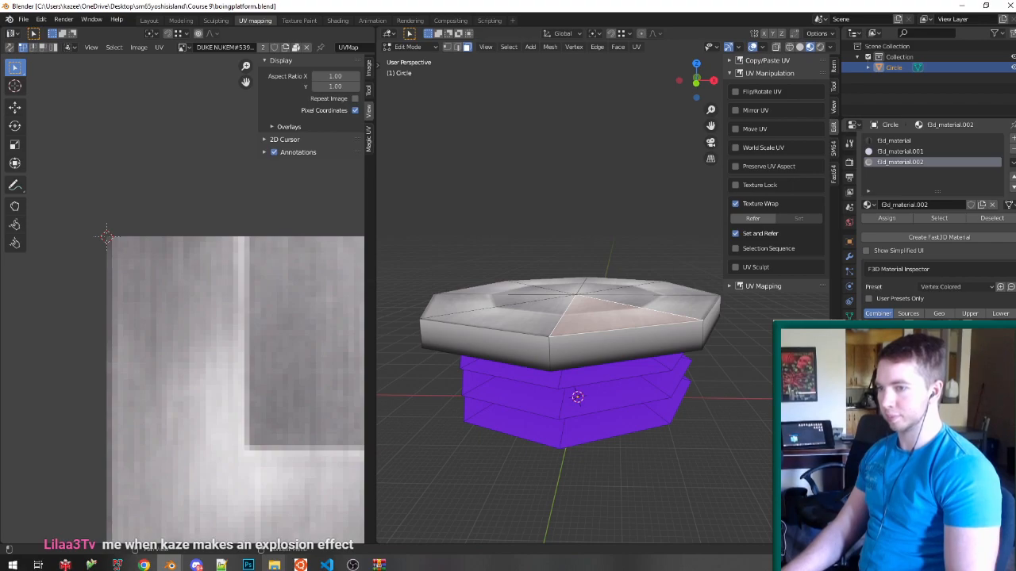
Set input C in the combiner of f3d_material.002 to Environment Color Alpha.
left_click(893, 421)
left_click(893, 422)
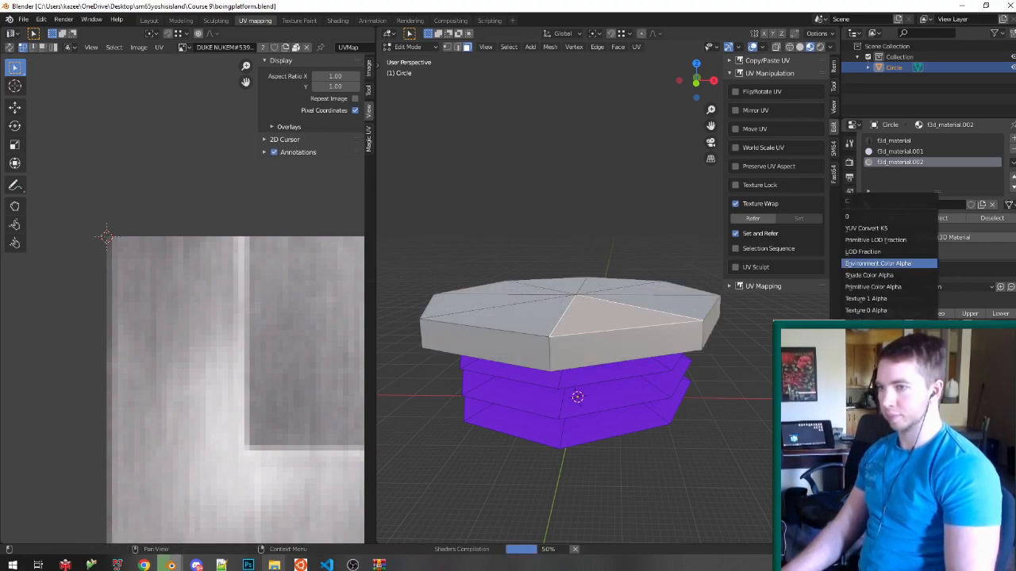
left_click(888, 263)
Select all geometry linked to the disc's top, enter Vertex Paint mode, and set the paint colour's value to 1.000.
middle_click_drag(522, 311, 531, 297)
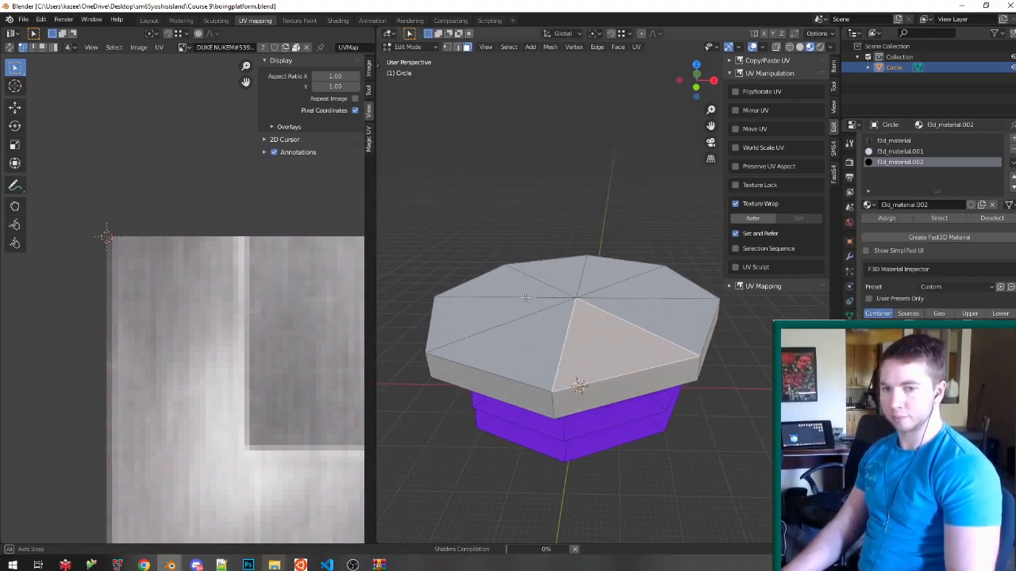
middle_click_drag(591, 302, 552, 302)
key("ctrl+l")
key("ctrl+Tab")
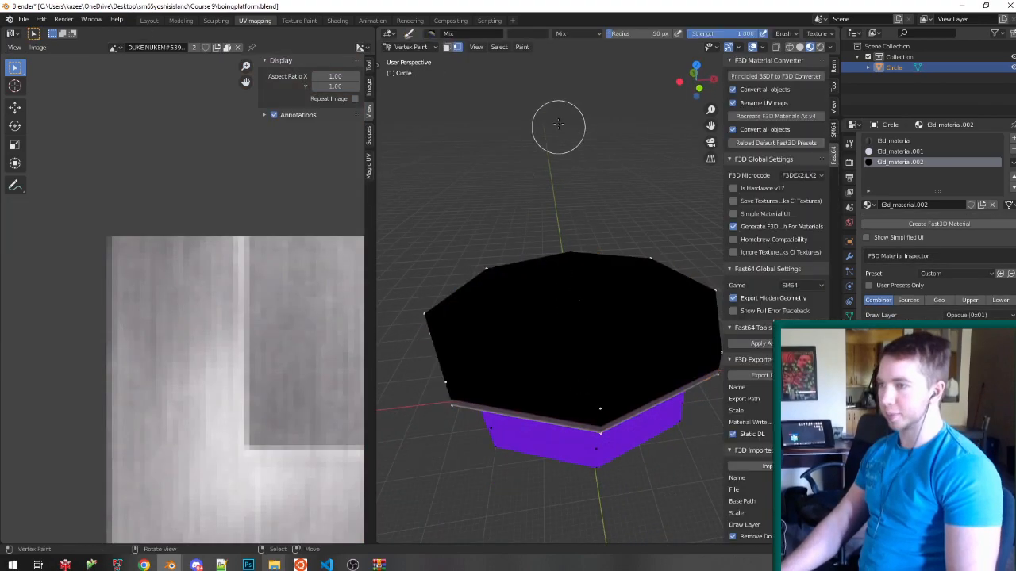
left_click(527, 35)
left_click_drag(598, 83, 599, 46)
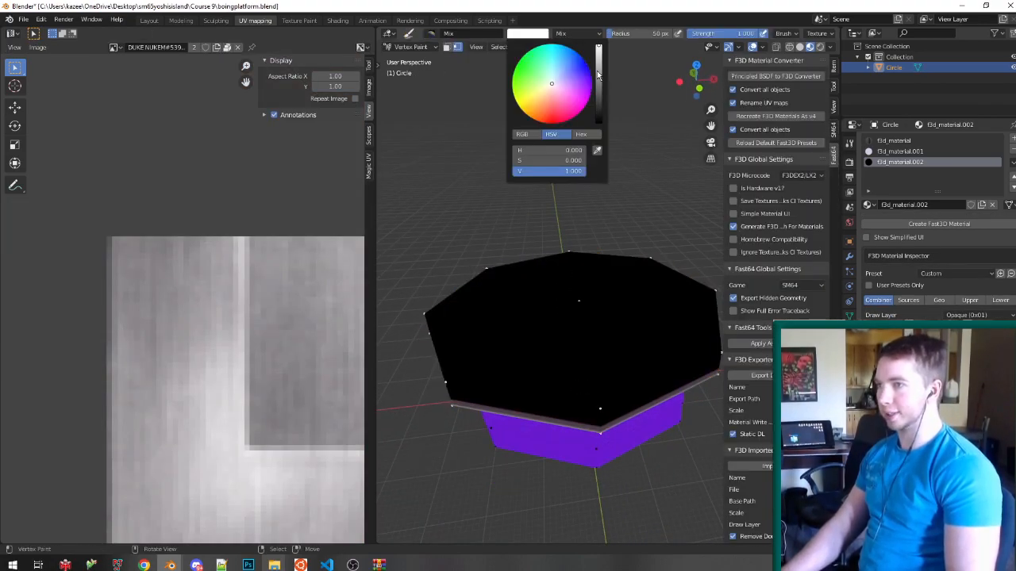
left_click(607, 258)
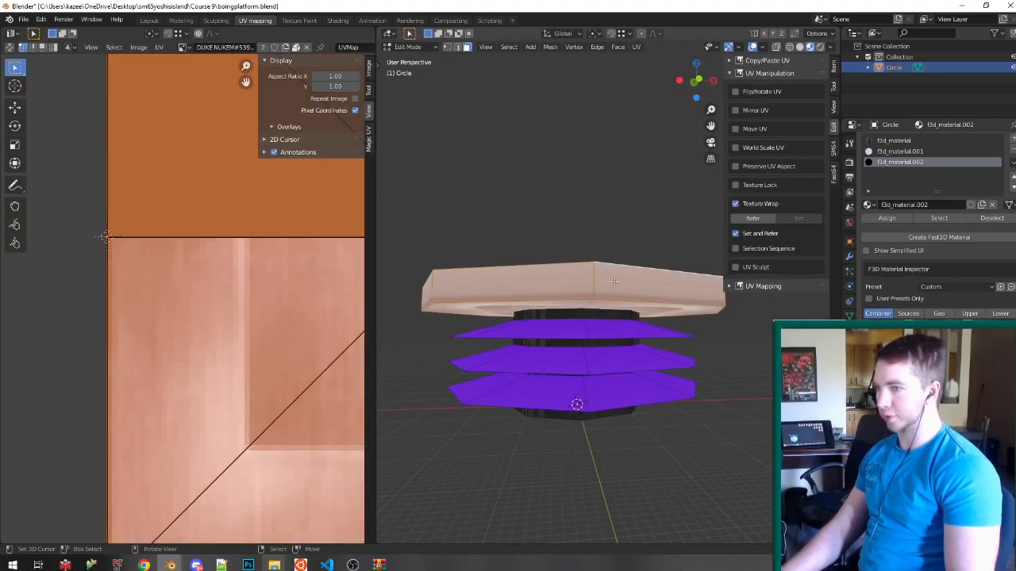
Try a grey paint colour with value 0.627 on the disc's lower vertices in Vertex Paint mode, and undo the last change.
key("ctrl+Tab")
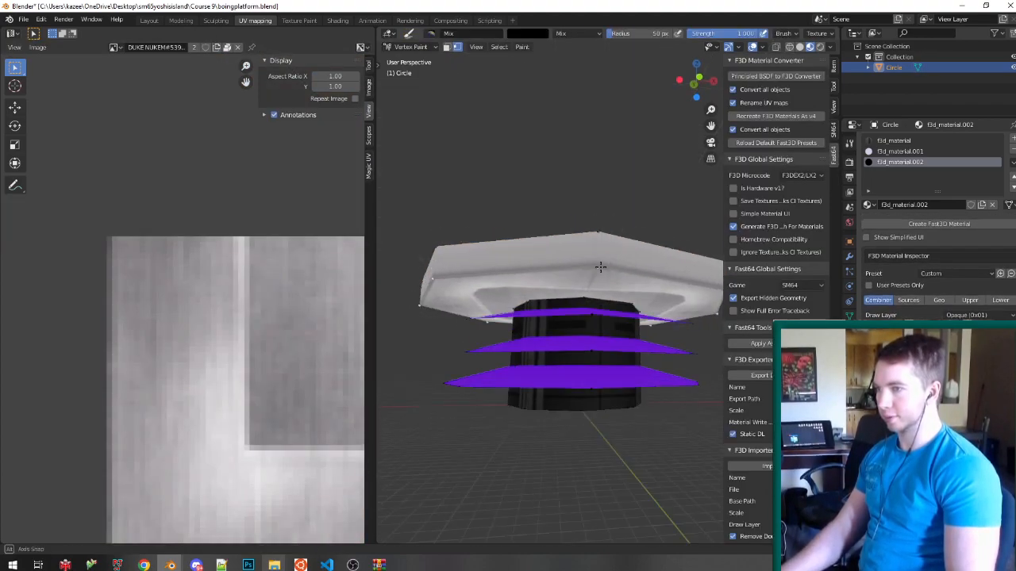
middle_click_drag(601, 267, 510, 51)
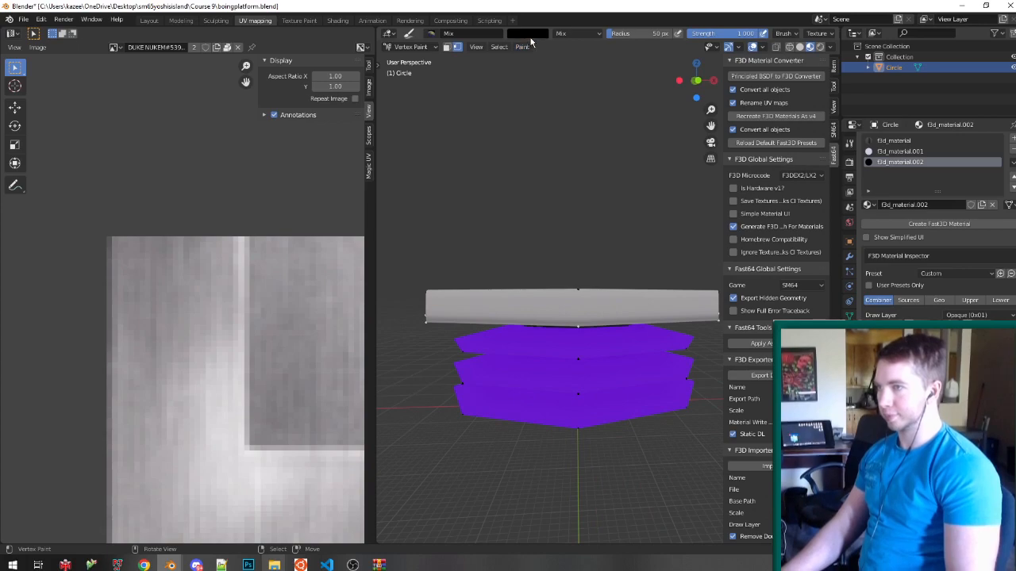
left_click(527, 33)
left_click_drag(605, 105, 605, 59)
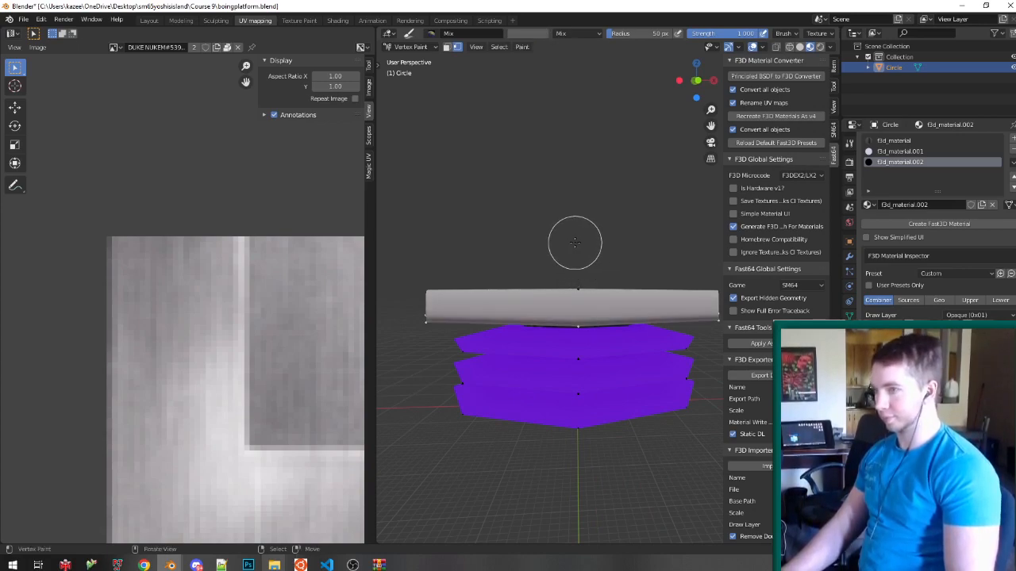
middle_click_drag(575, 243, 575, 266)
left_click(544, 32)
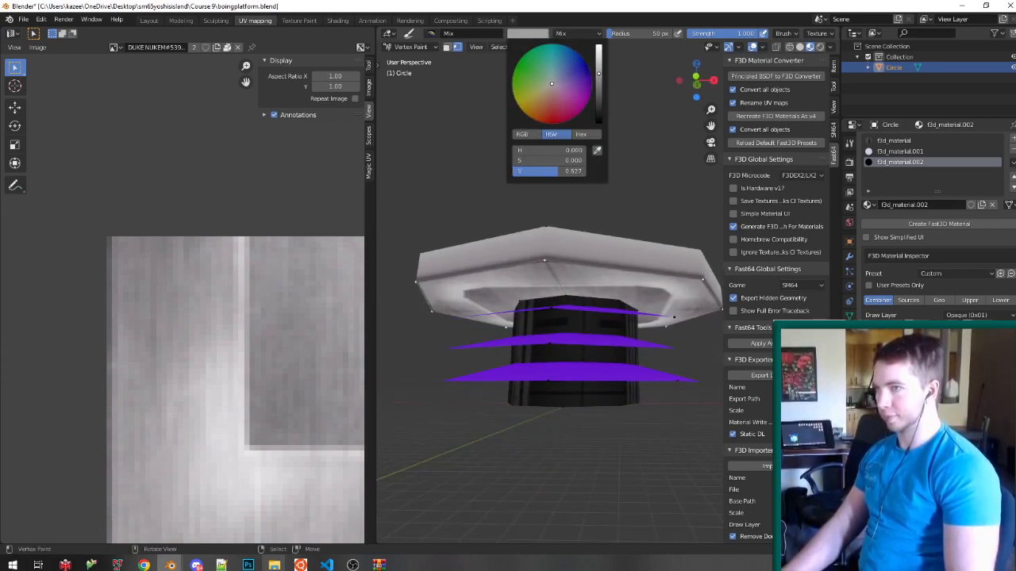
key("ctrl+z")
middle_click_drag(620, 213, 627, 226)
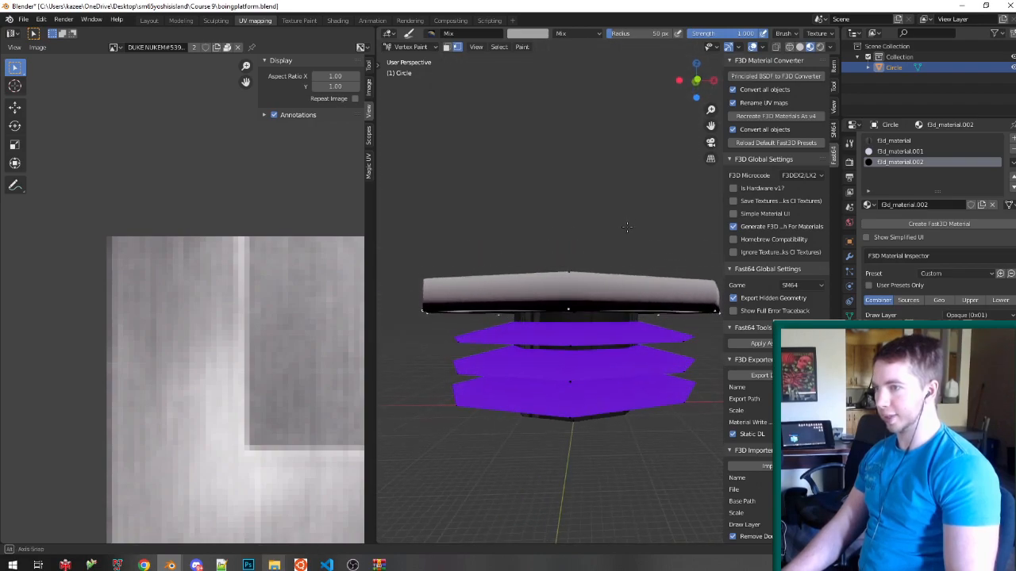
Show the sources of f3d_material.002, lower the paint colour's value, and fill the selected lower vertices of the disc.
left_click(537, 36)
left_click(908, 300)
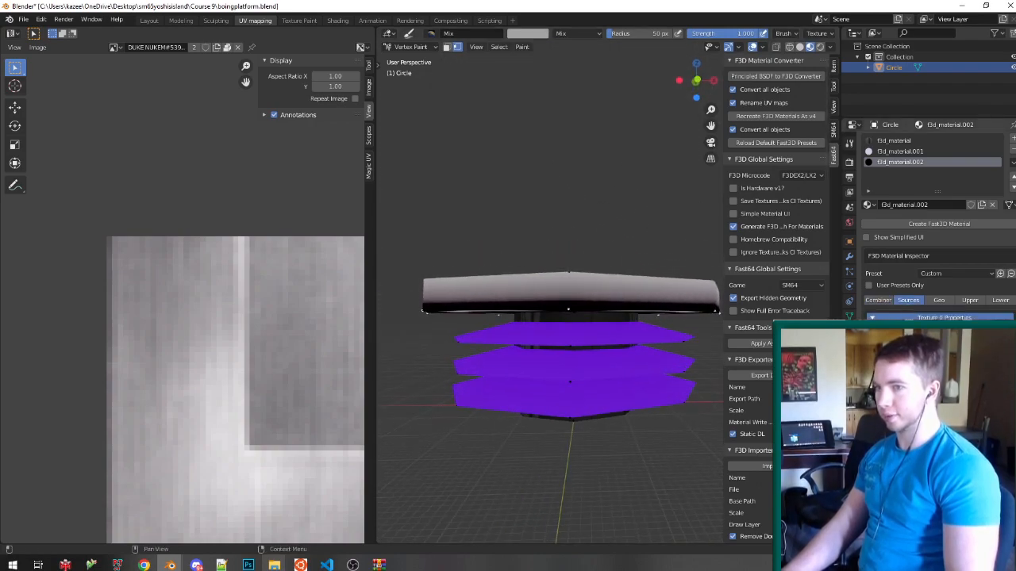
middle_click_drag(566, 288, 578, 220)
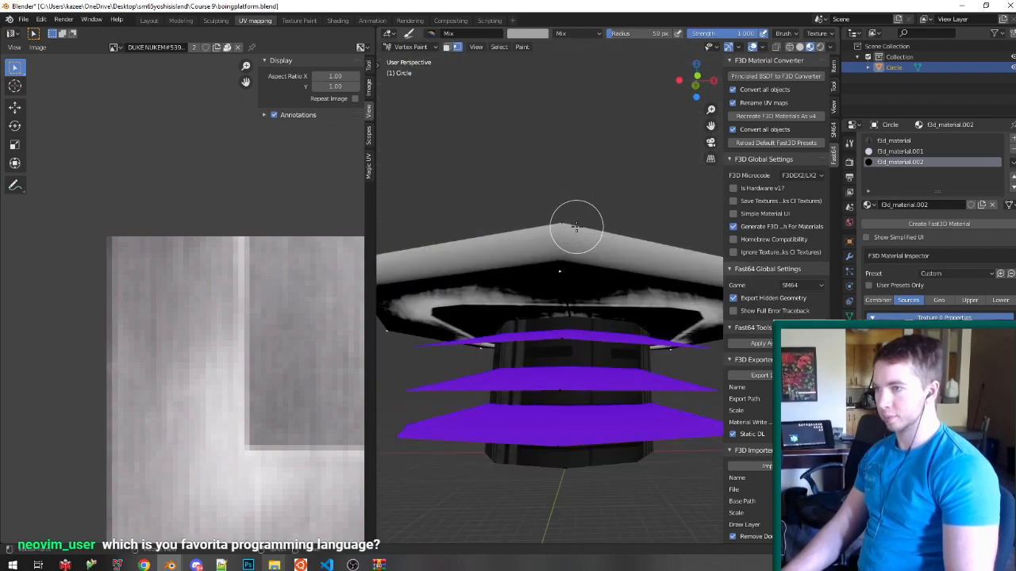
left_click(544, 34)
left_click_drag(597, 88, 597, 106)
key("shift+k")
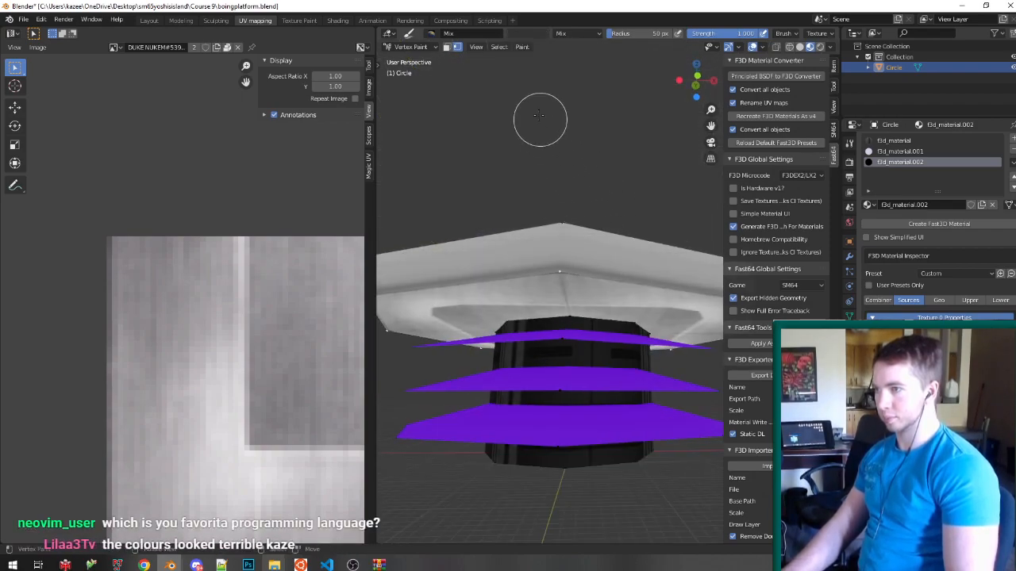
Raise the paint colour's value to 1.000 and refill the disc's selected lower vertices.
left_click(536, 33)
left_click_drag(599, 97, 599, 43)
key("shift+k")
middle_click_drag(594, 164, 591, 187)
Refill the disc's selected lower vertices with a mid-grey paint colour and leave Vertex Paint mode.
left_click(517, 33)
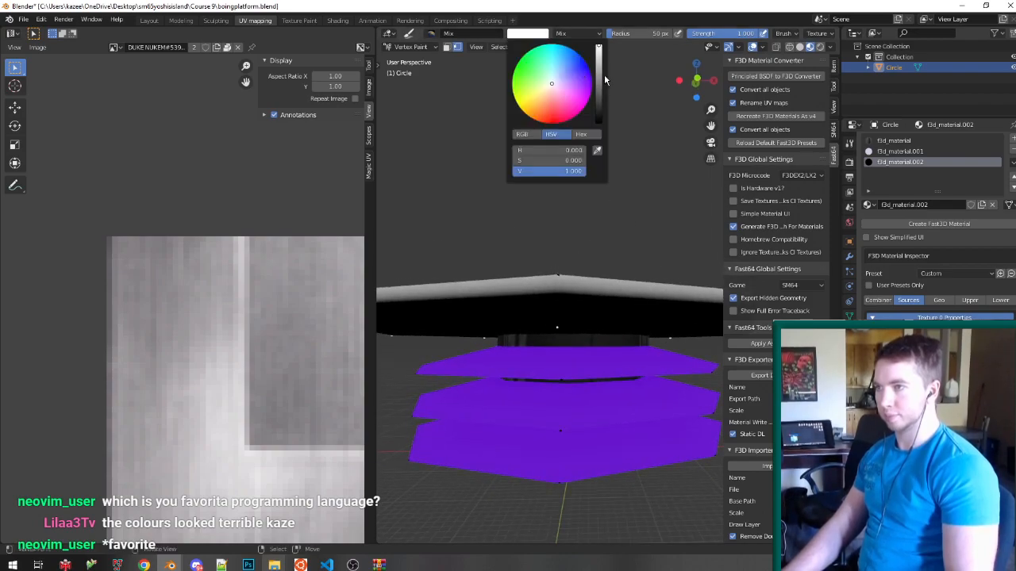
left_click(599, 86)
key("shift+k")
scroll(585, 231, "down", 3)
scroll(608, 240, "up", 3)
key("v")
mouse_move(608, 240)
middle_mouse_down()
mouse_move(624, 203)
mouse_move(552, 237)
middle_mouse_up()
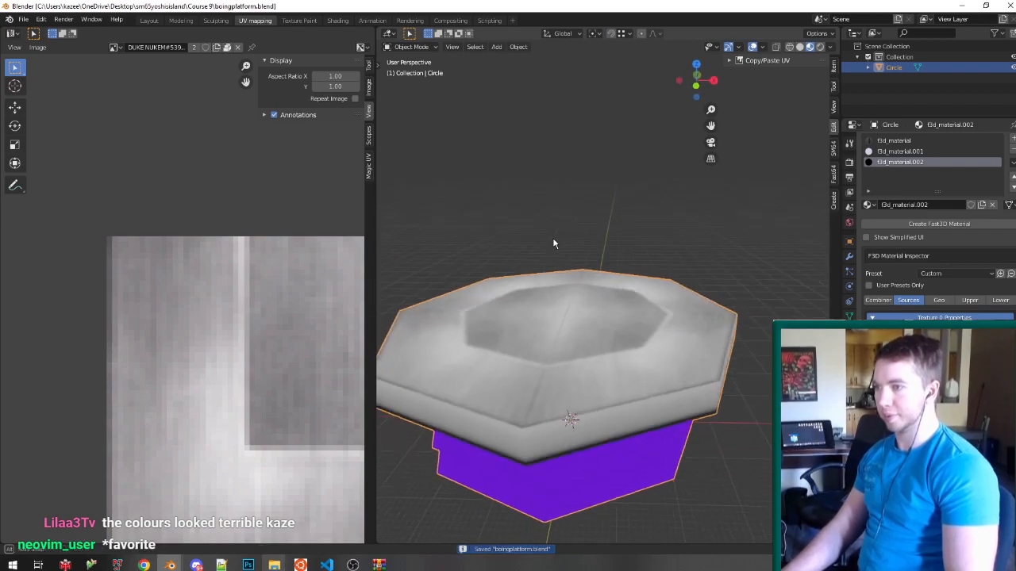
Tint f3d_material.002 purple through its source colour and save the file.
key("Tab")
key("ctrl+s")
key("Tab")
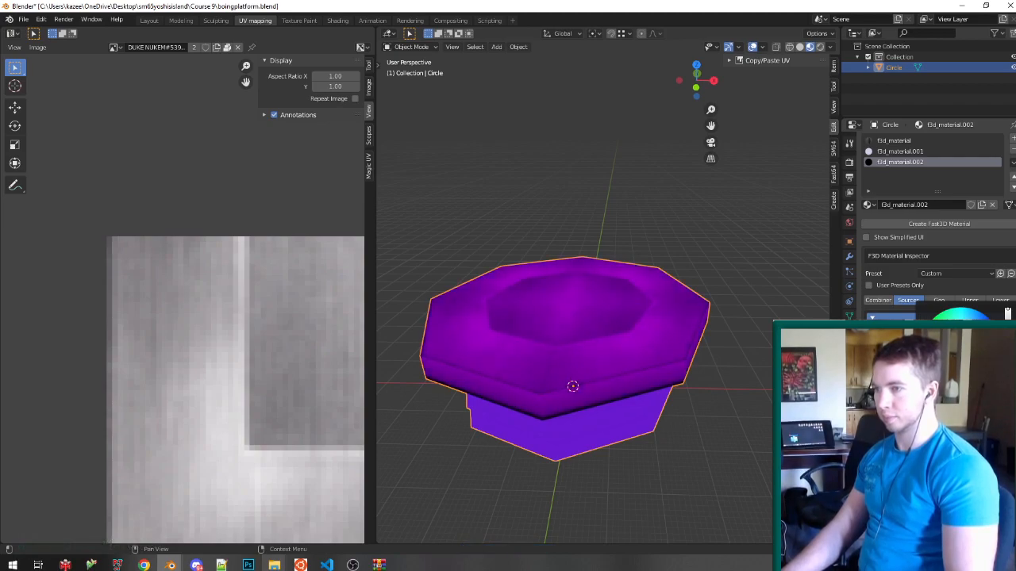
middle_click_drag(580, 326, 578, 268)
key("ctrl+s")
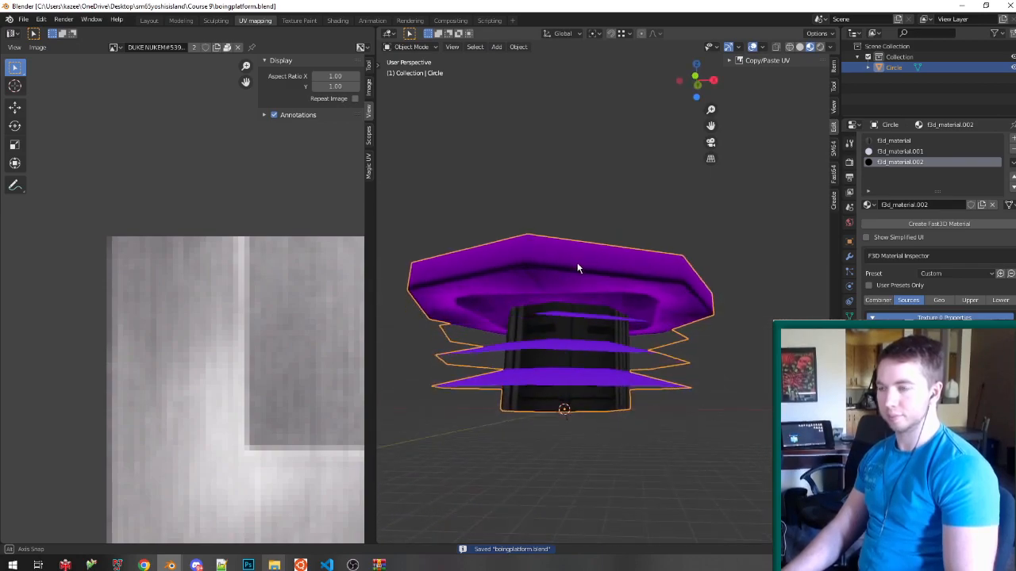
Select the ring of faces on the disc's outer rim and move all their UVs by -64 along Y.
key("Tab")
scroll(521, 270, "up", 1)
scroll(100, 261, "down", 5)
scroll(515, 261, "up", 3)
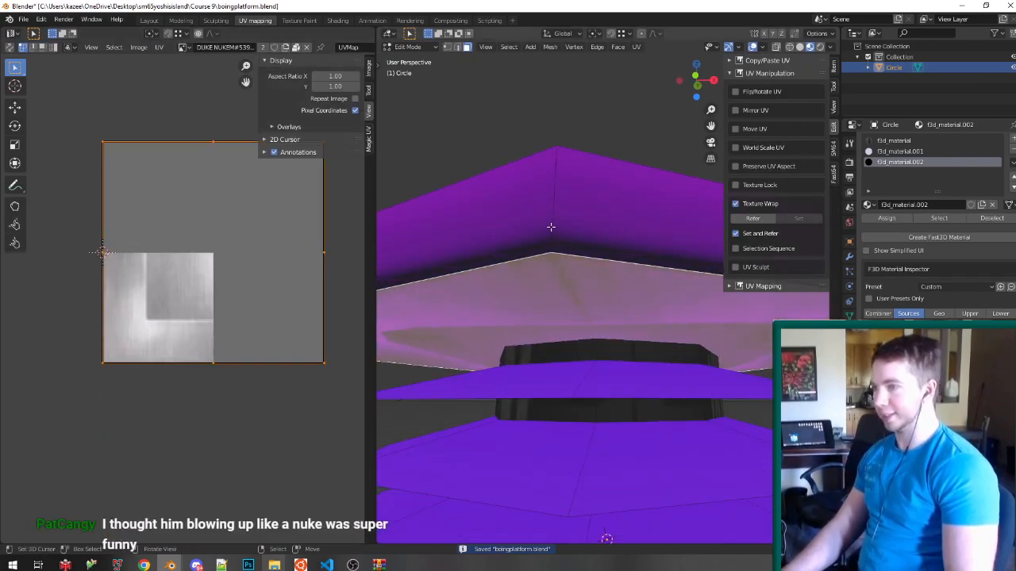
left_click(551, 227)
left_click(566, 227, "alt")
middle_click_drag(467, 255, 495, 276)
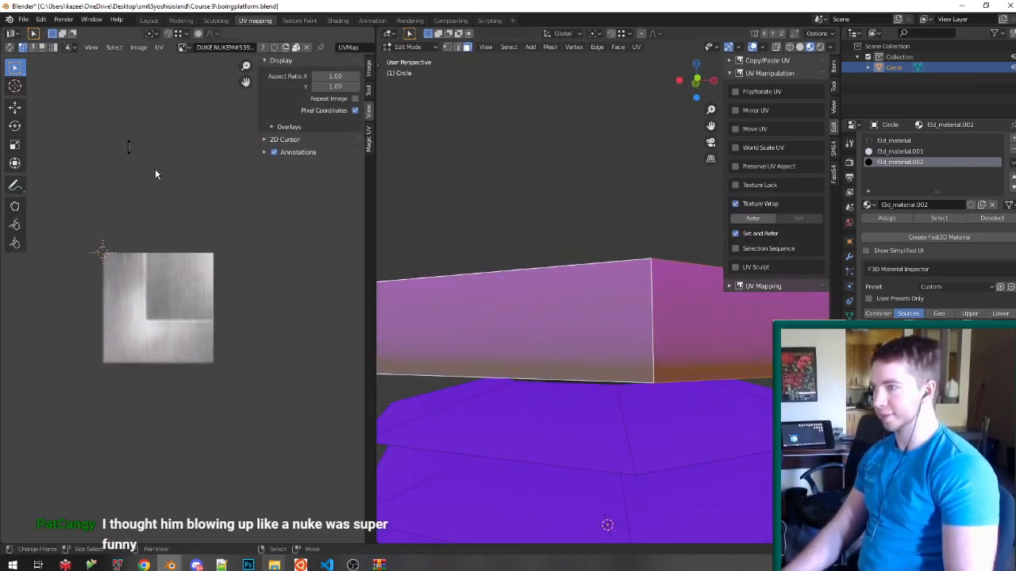
type("agy64-")
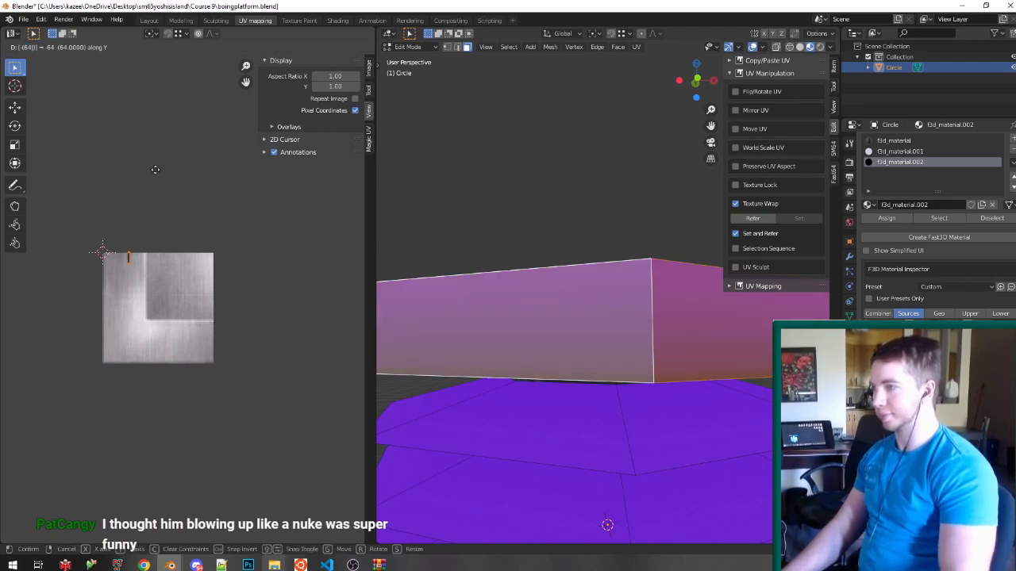
key("Return")
Scale the outer rim's UVs along Y, leave Edit Mode and save the file.
key("s")
key("y")
key("Return")
key("Tab")
key("ctrl+s")
Add two neighbouring top faces of the disc to the rim selection in Edit Mode.
scroll(587, 325, "down", 6)
middle_click_drag(586, 325, 582, 355)
scroll(584, 370, "up", 3)
key("Tab")
left_click(509, 351, "shift")
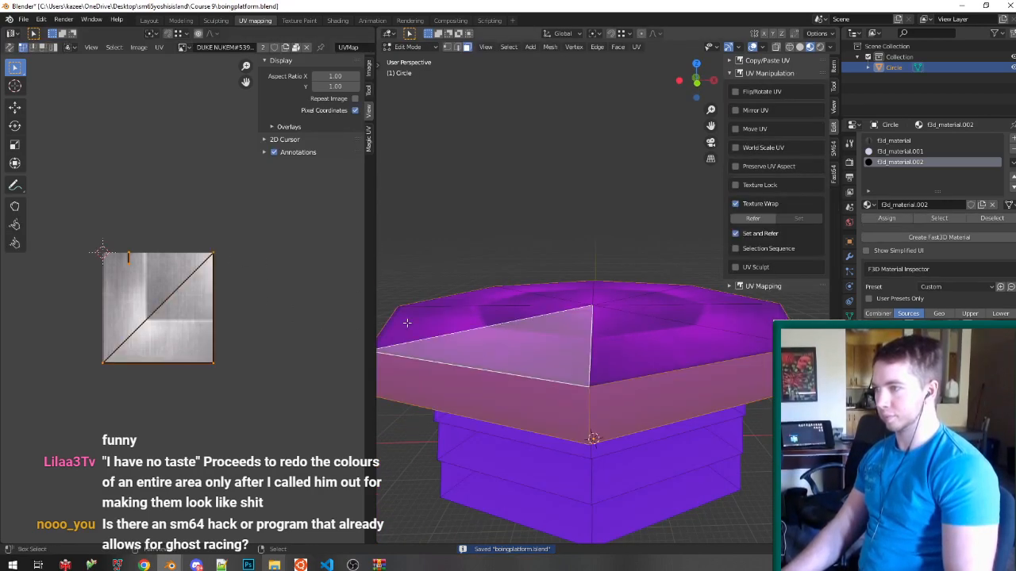
scroll(137, 274, "up", 2)
left_click(482, 318, "shift")
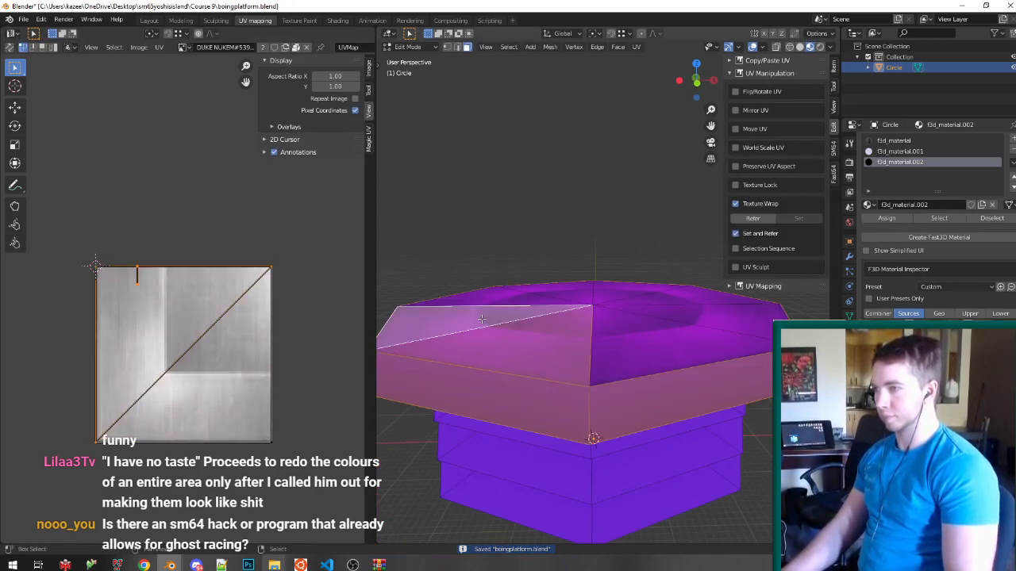
Move the rim UVs along Y until they sit on the metal texture's lower edge, then save the file.
key("g")
key("y")
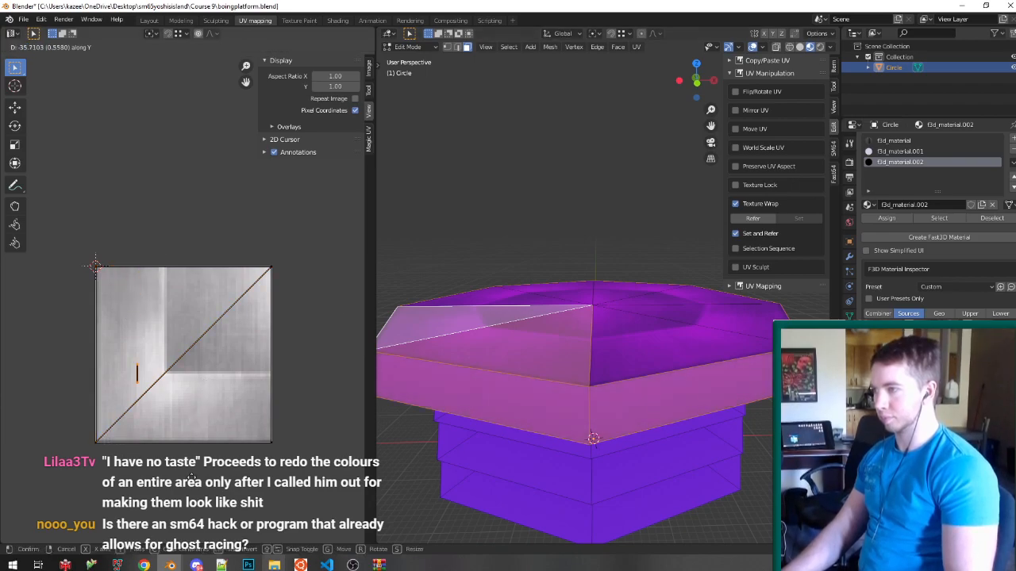
left_click(197, 528)
scroll(109, 446, "up", 2)
key("g")
key("y")
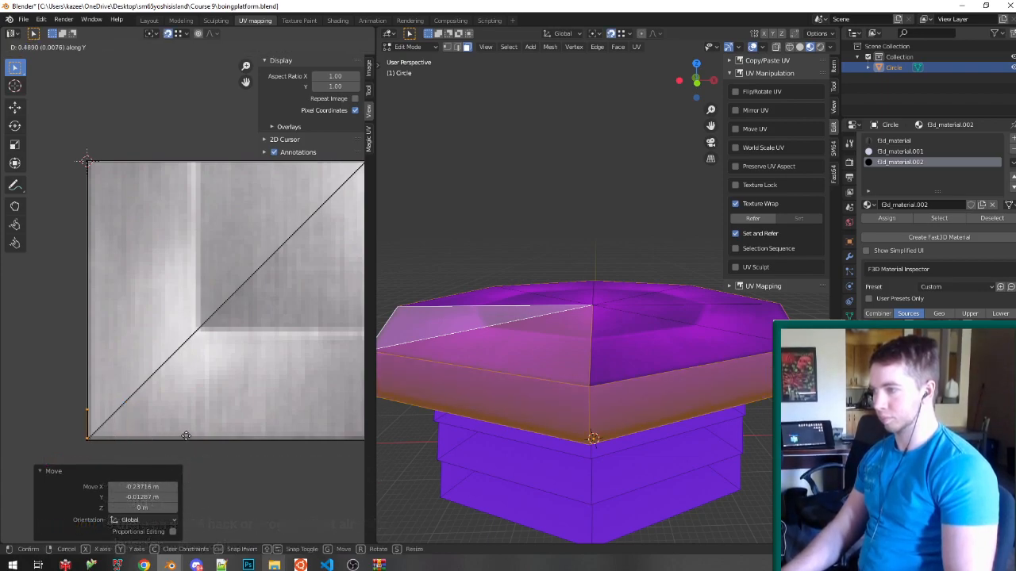
left_click(232, 440)
key("Tab")
middle_click_drag(547, 394, 557, 394)
key("ctrl+s")
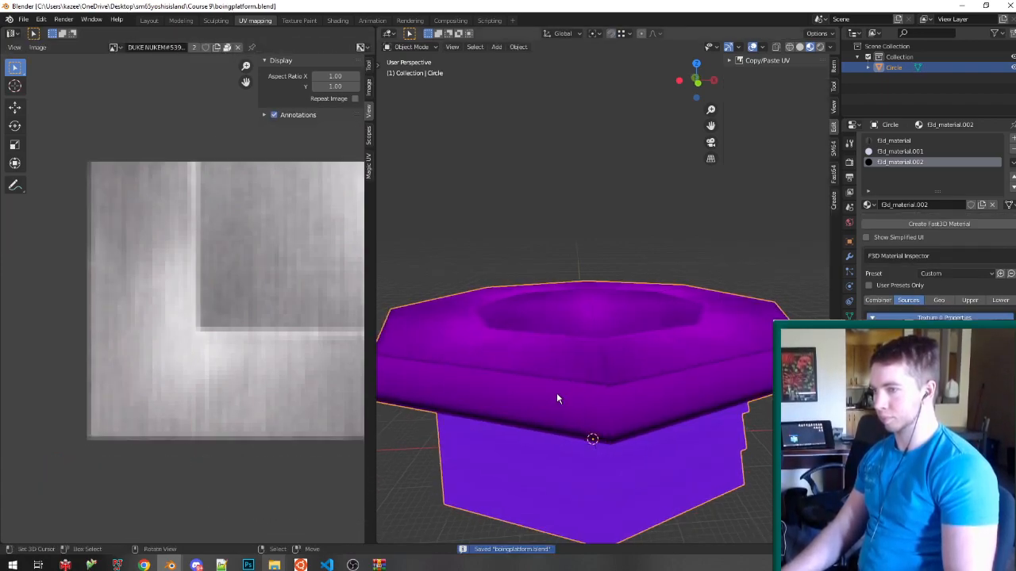
Mirror the rim UVs vertically by scaling them -1 along Y.
key("Tab")
key("s")
key("y")
key("minus")
key("1")
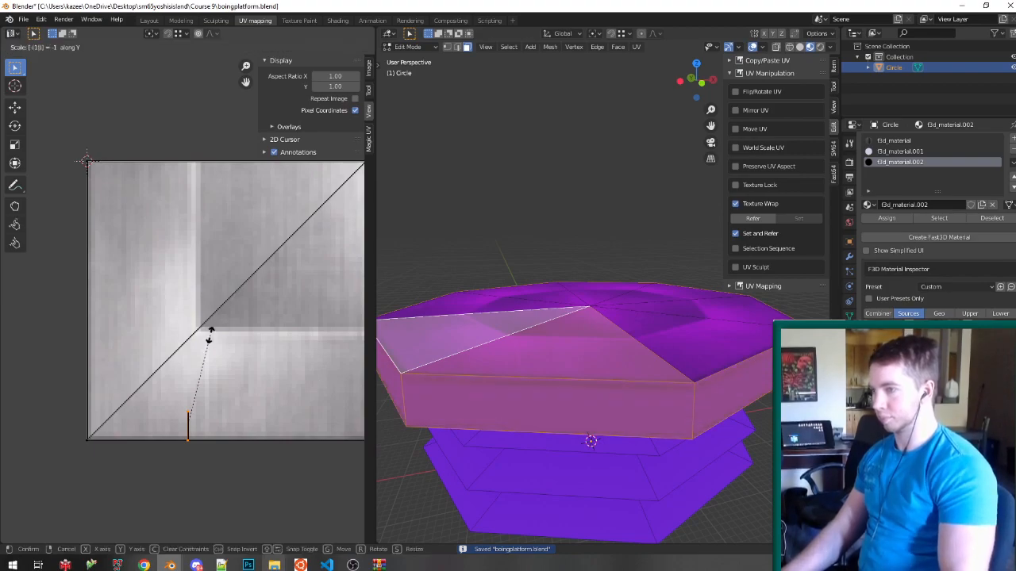
key("Return")
key("Tab")
key("Tab")
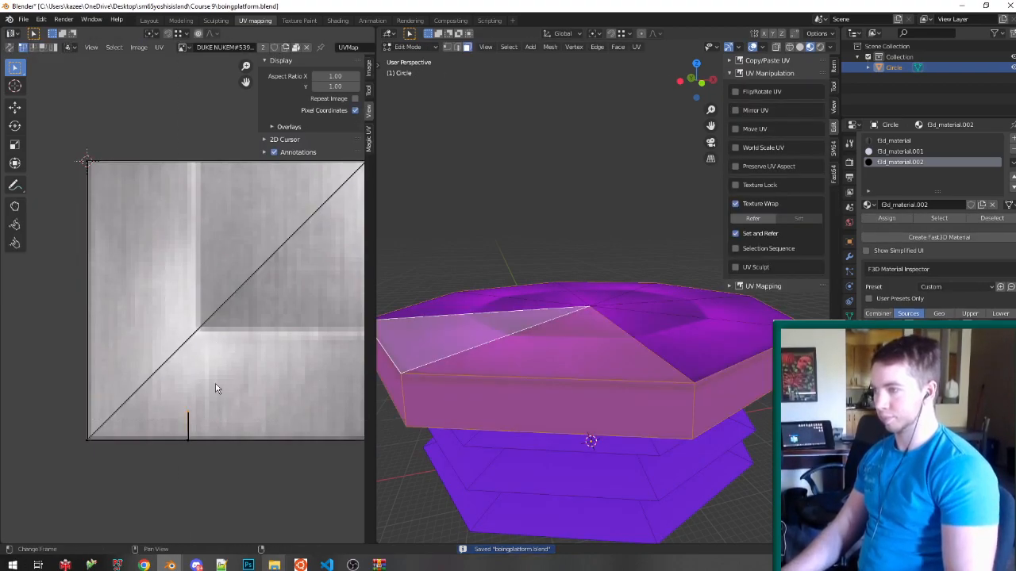
Stretch the rim UVs upward by moving their upper end along Y, shift the strip along X, and save the file.
key("g")
key("y")
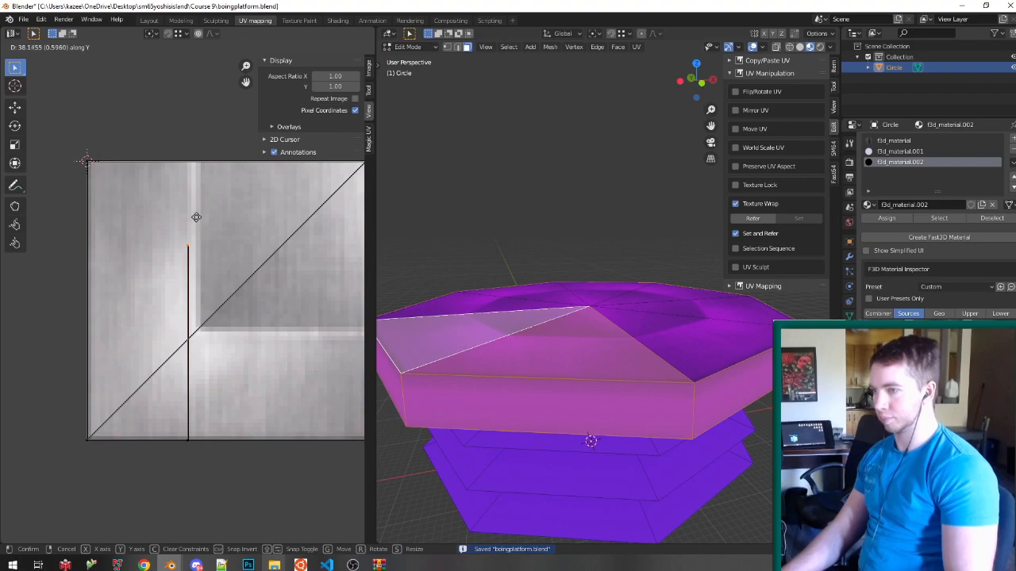
left_click(197, 290)
left_click_drag(175, 470, 208, 410, "shift")
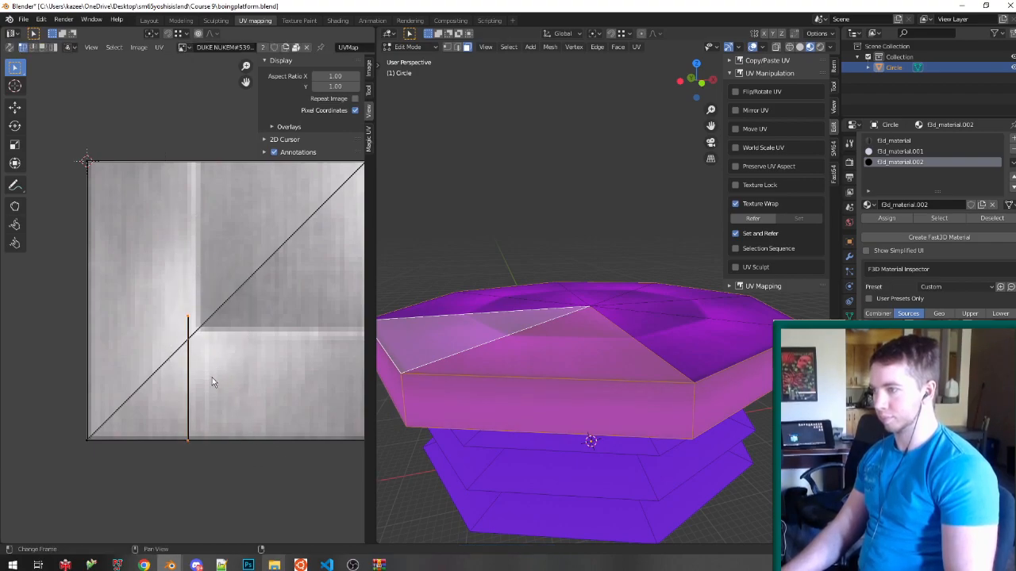
key("g")
key("x")
left_click(230, 379)
key("Tab")
key("ctrl+s")
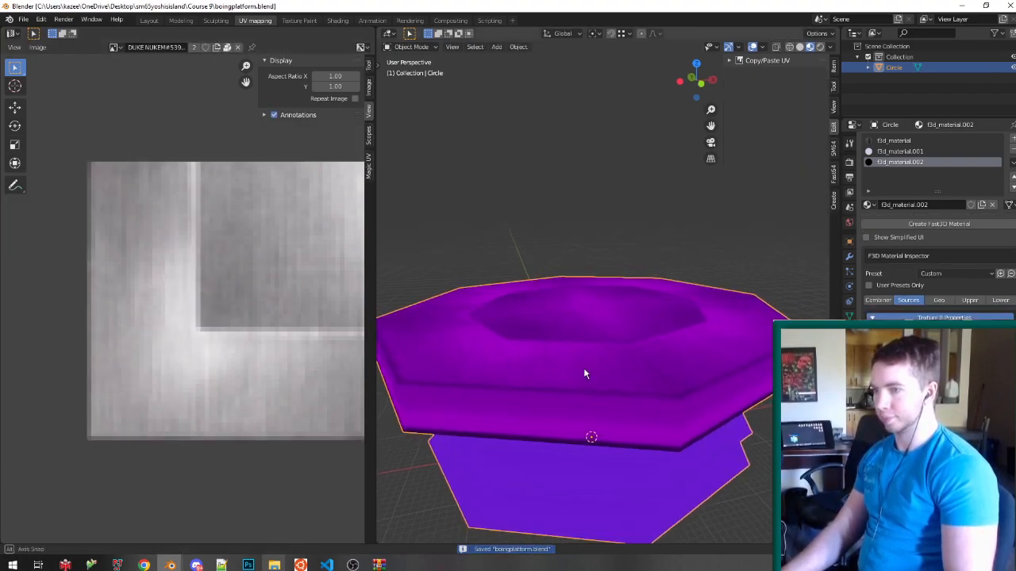
Switch to the Layout workspace and select all linked faces of the spring section below the disc.
scroll(583, 368, "down", 2)
scroll(604, 373, "up", 1)
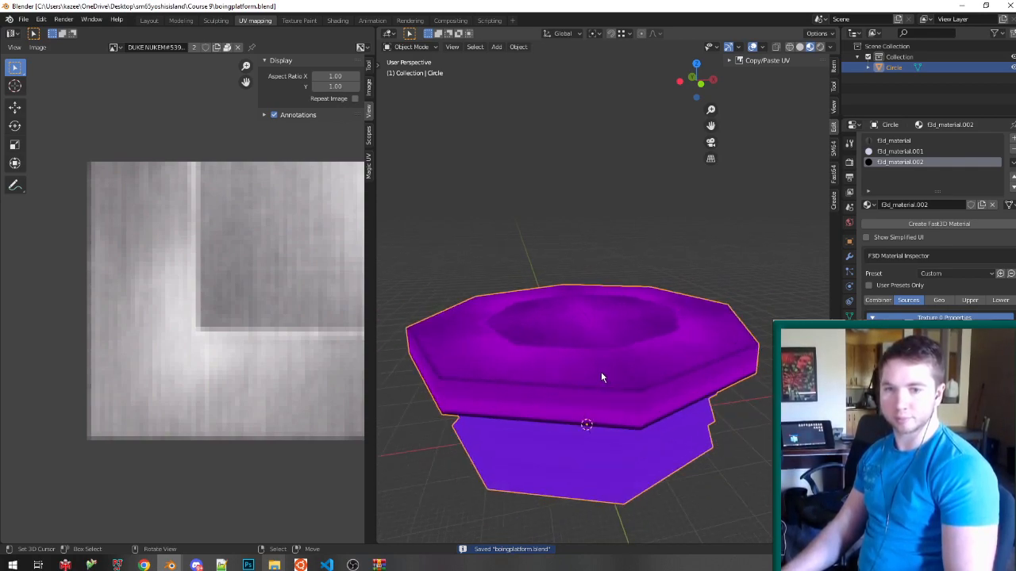
middle_click_drag(601, 371, 575, 361)
scroll(581, 362, "down", 3)
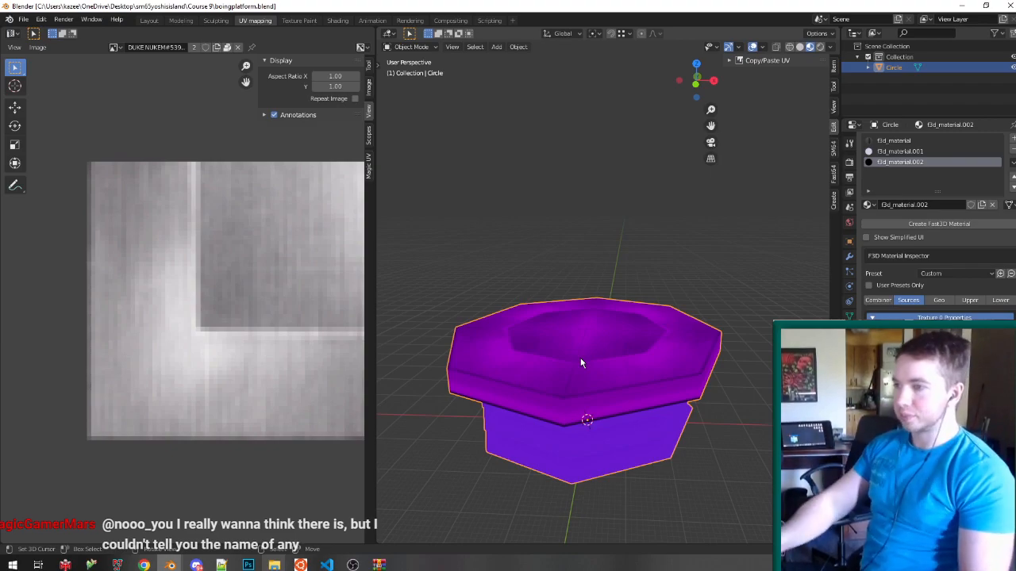
left_click(149, 20)
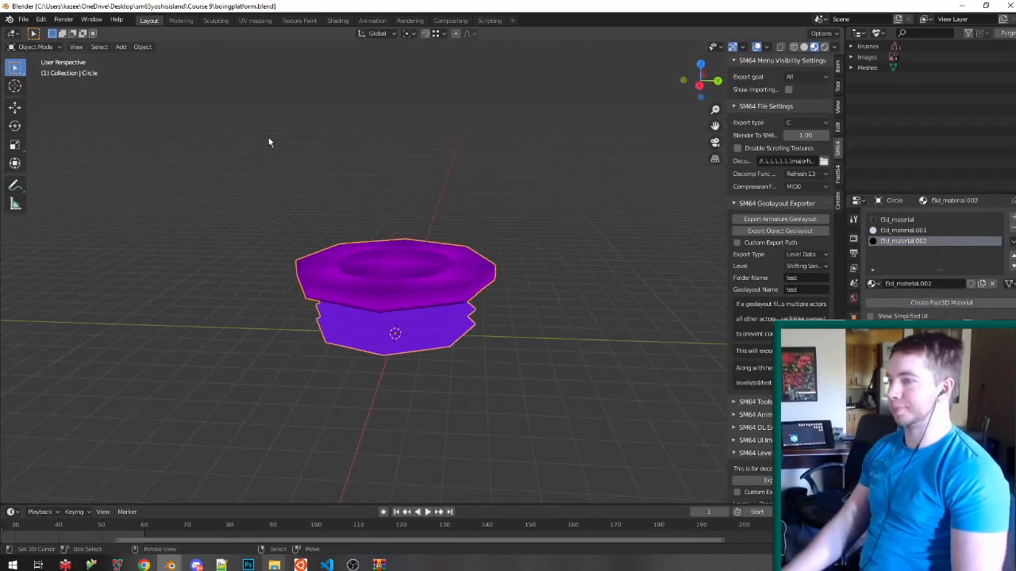
left_click(409, 331)
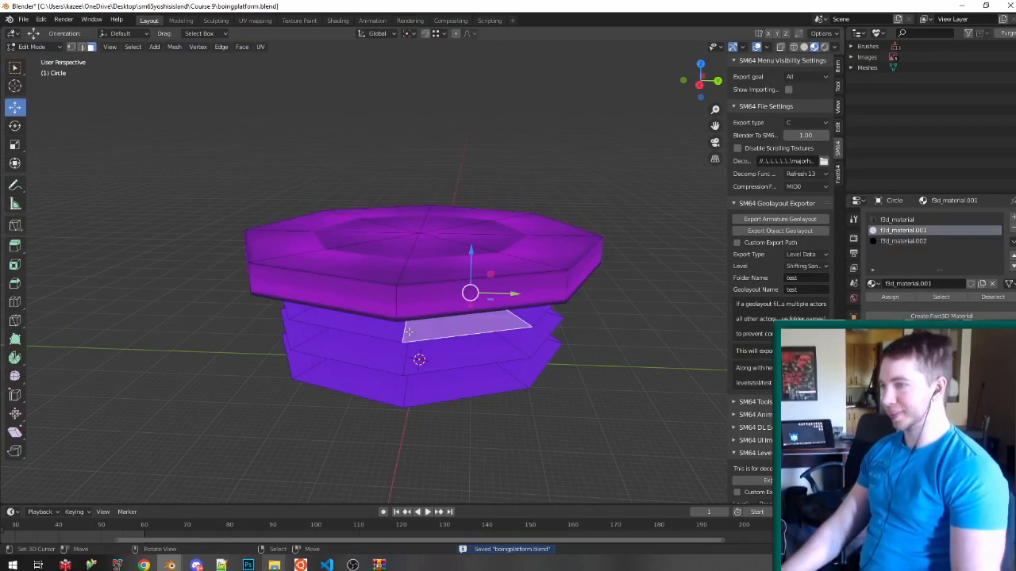
right_click(418, 359, "shift")
right_click(418, 389, "shift")
key("ctrl+l")
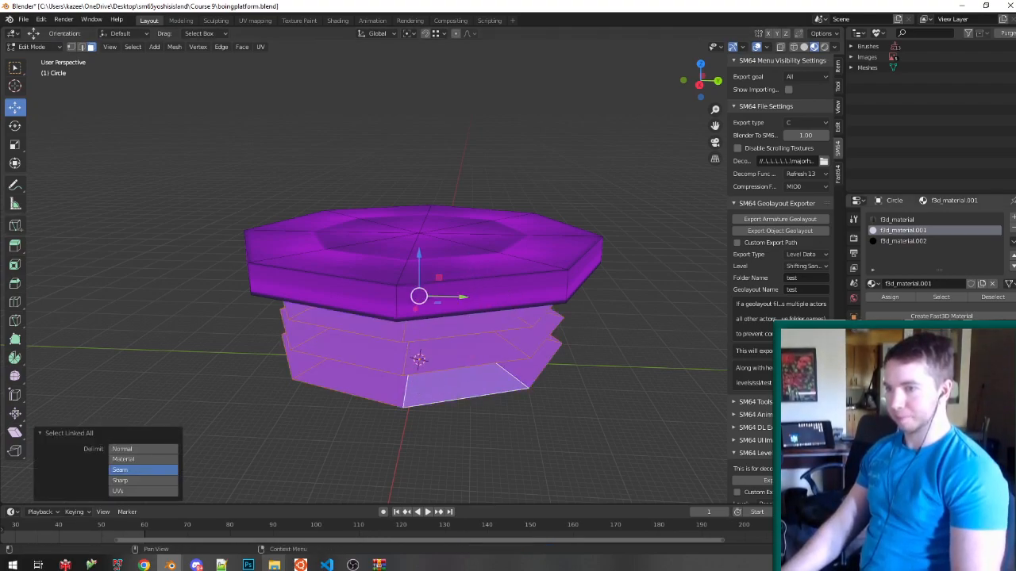
Browse the sorted textures subfolder "computerstuff lights etc" for a new texture for f3d_material.001.
left_click(890, 297)
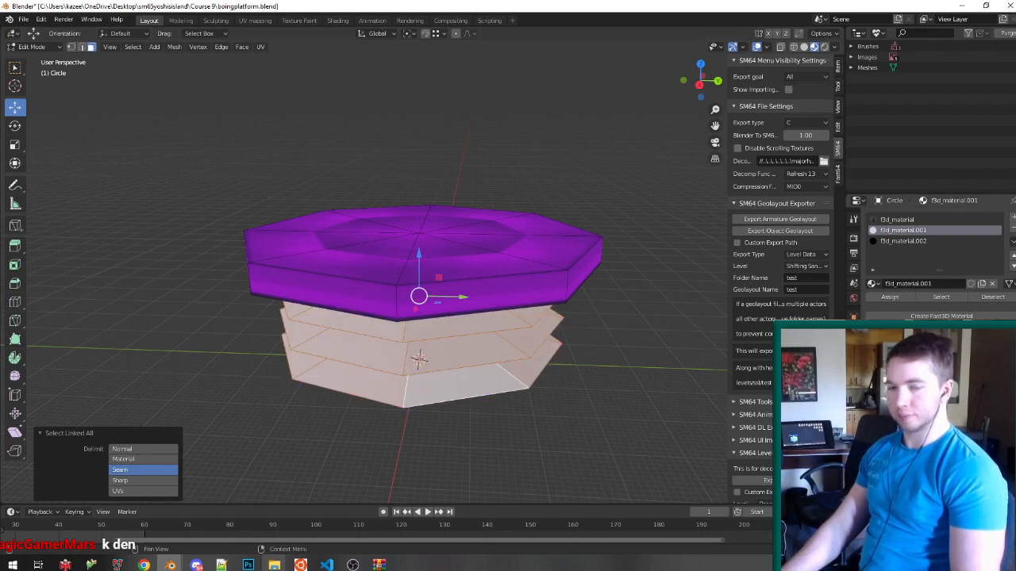
key("ctrl+z")
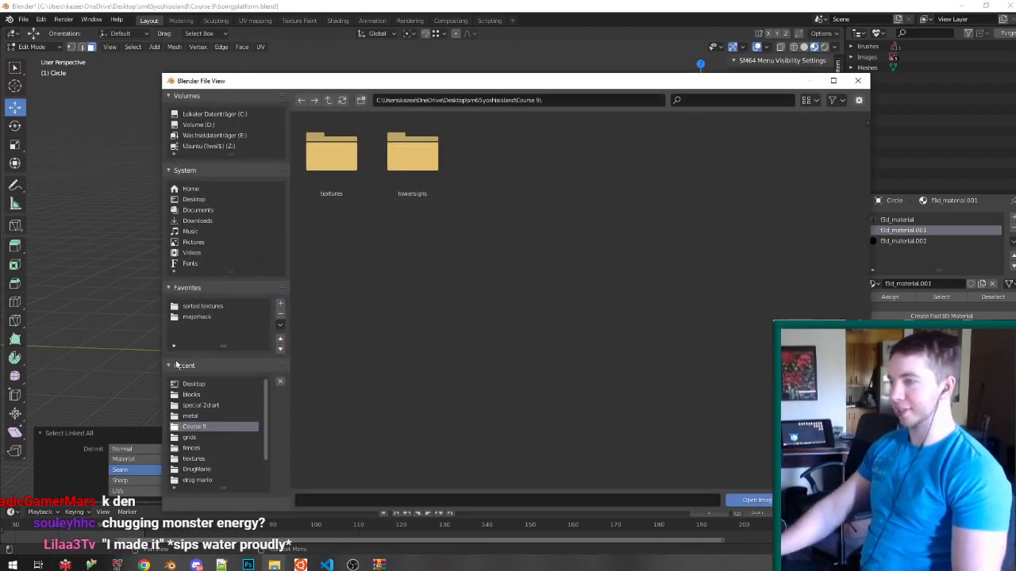
left_click(191, 395)
left_click(327, 100)
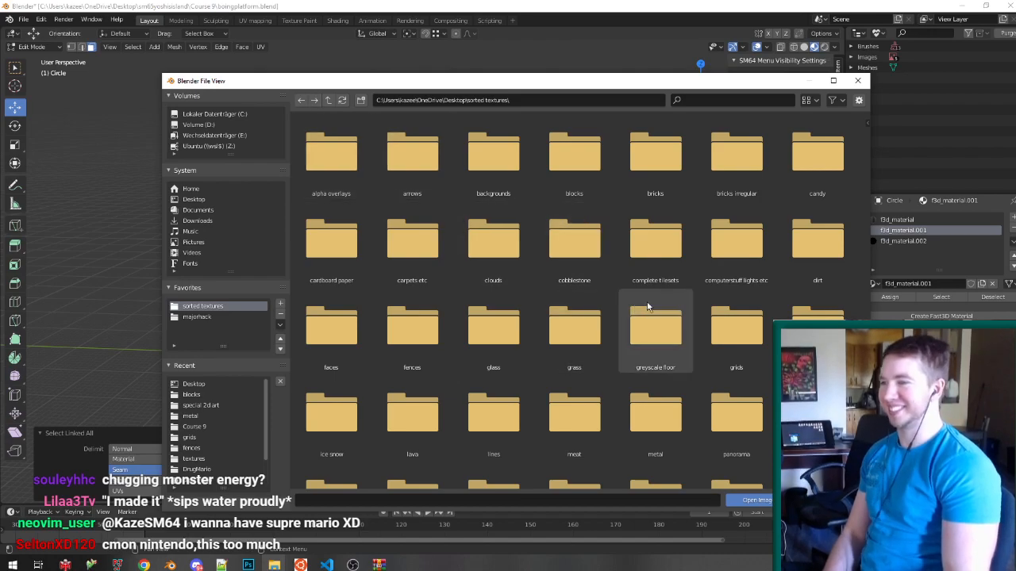
double_click(710, 272)
left_click(479, 283)
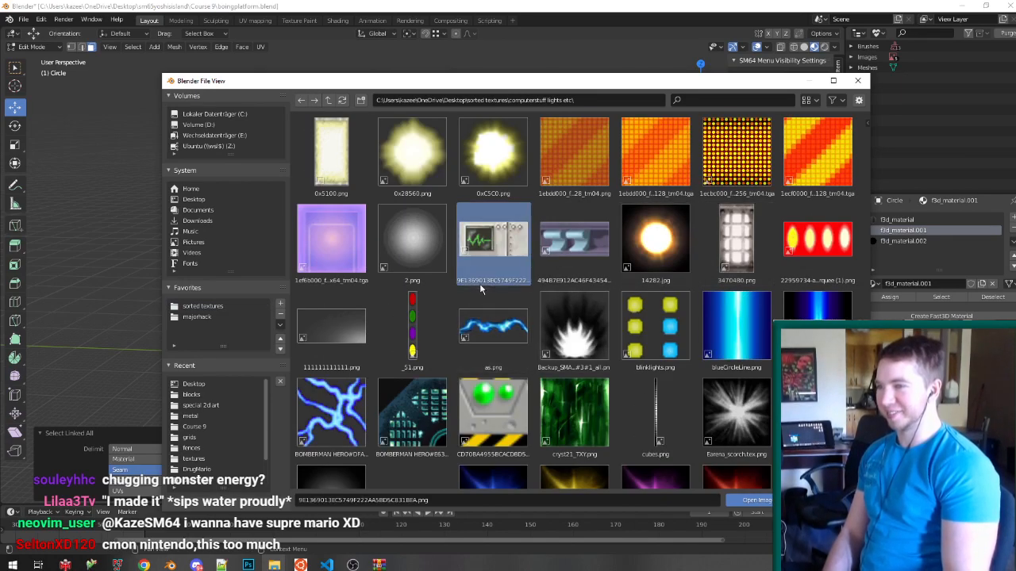
scroll(479, 285, "down", 3)
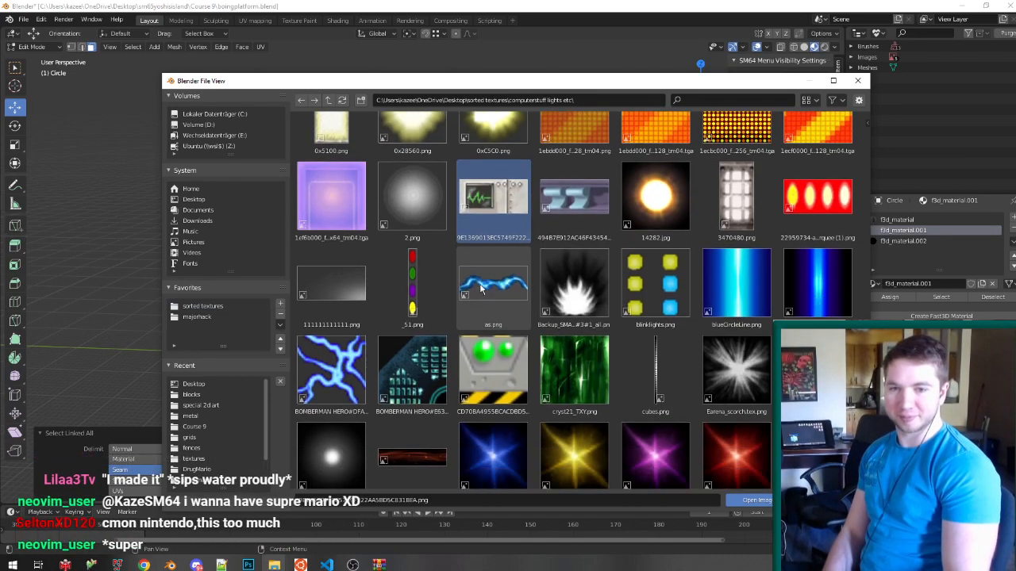
scroll(480, 290, "down", 7)
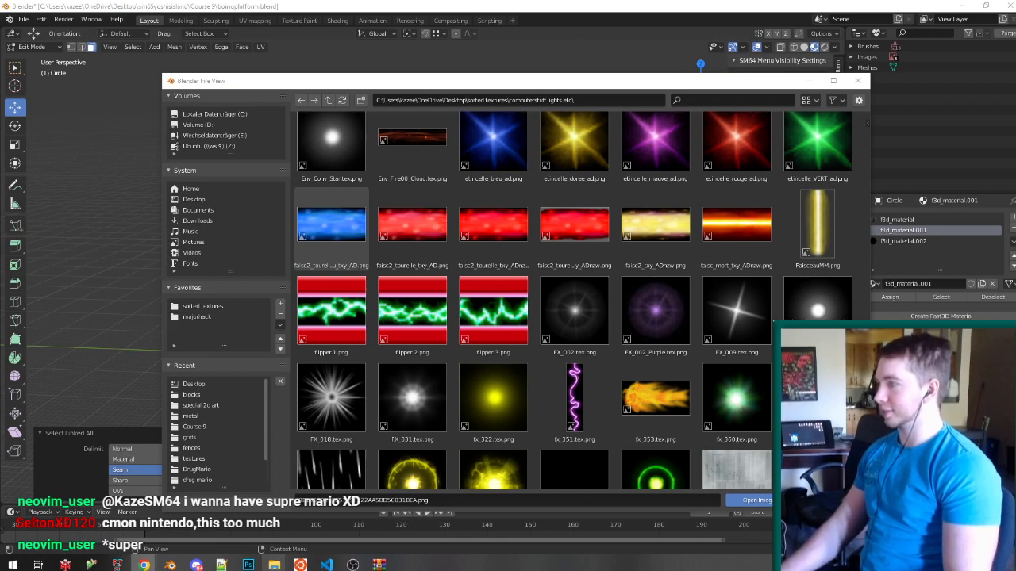
Switch to Chrome, search the ROMHACKING.com hacks list for "XD", and close the page.
left_click_drag(0, 32, 659, 1)
left_click(261, 187)
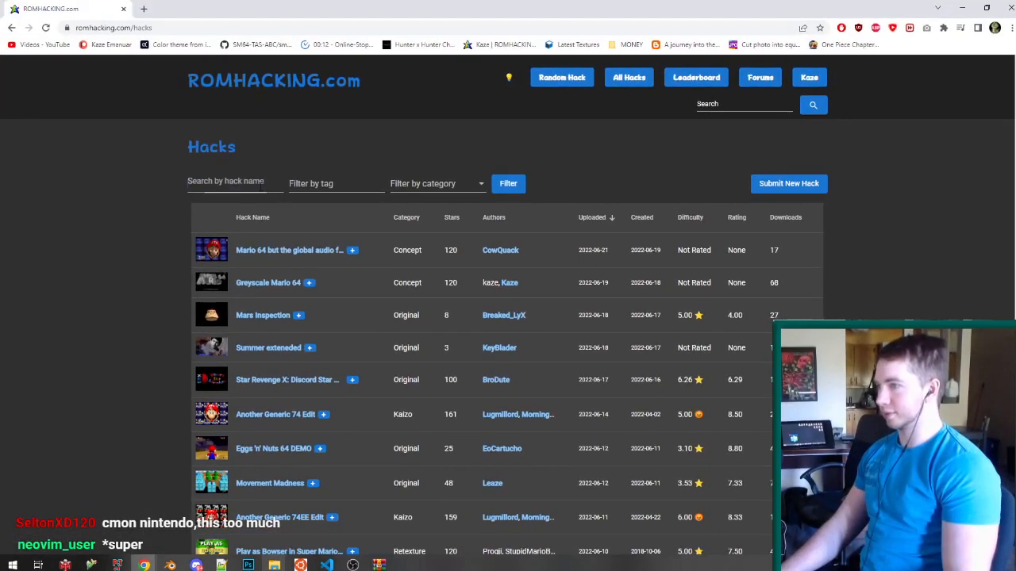
type("XD")
key("Return")
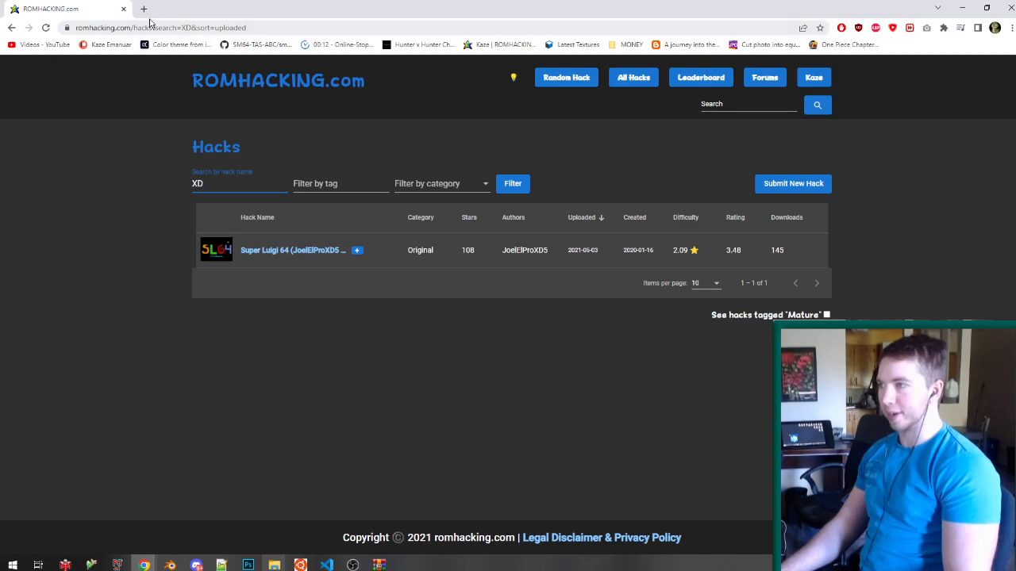
left_click(121, 8)
Load LightBeam2.png as the texture image of f3d_material.001.
scroll(487, 301, "down", 5)
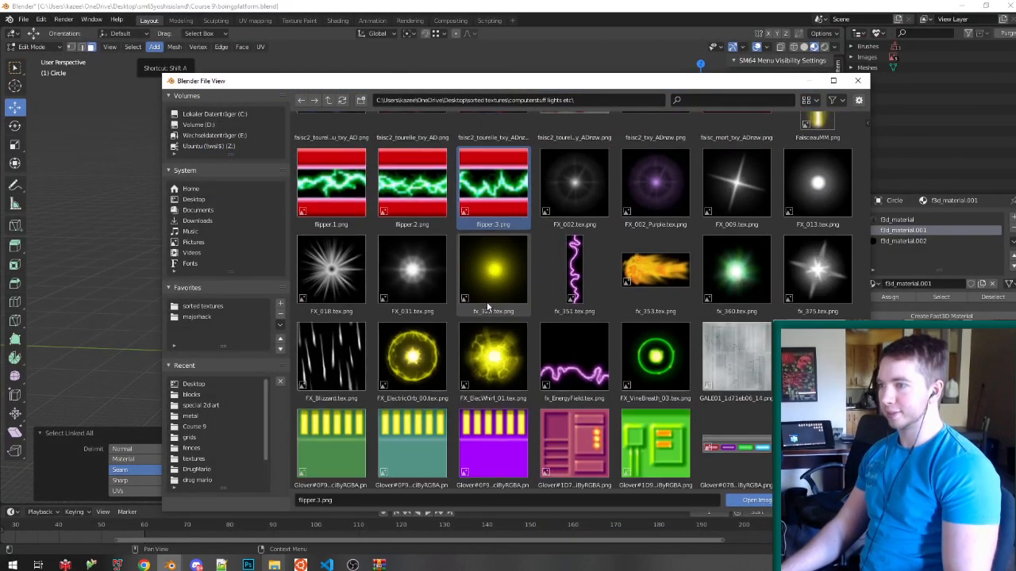
scroll(487, 306, "down", 10)
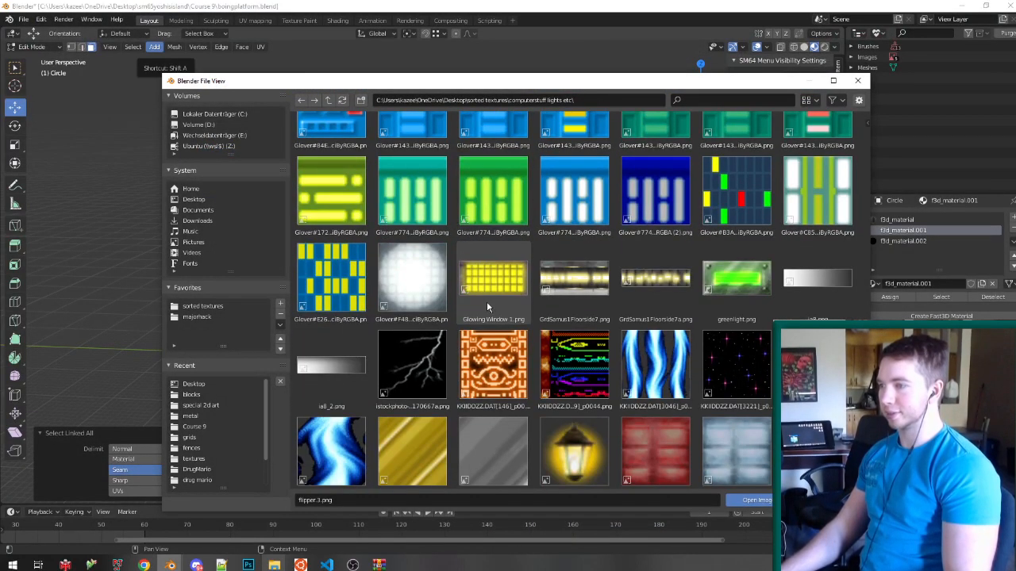
scroll(486, 301, "down", 3)
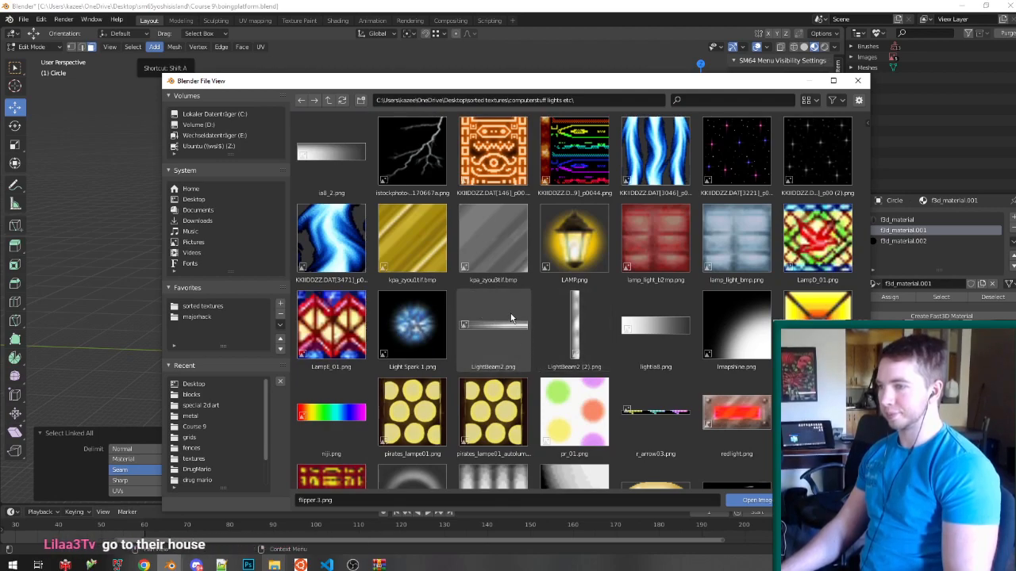
scroll(540, 364, "down", 5)
scroll(555, 363, "up", 3)
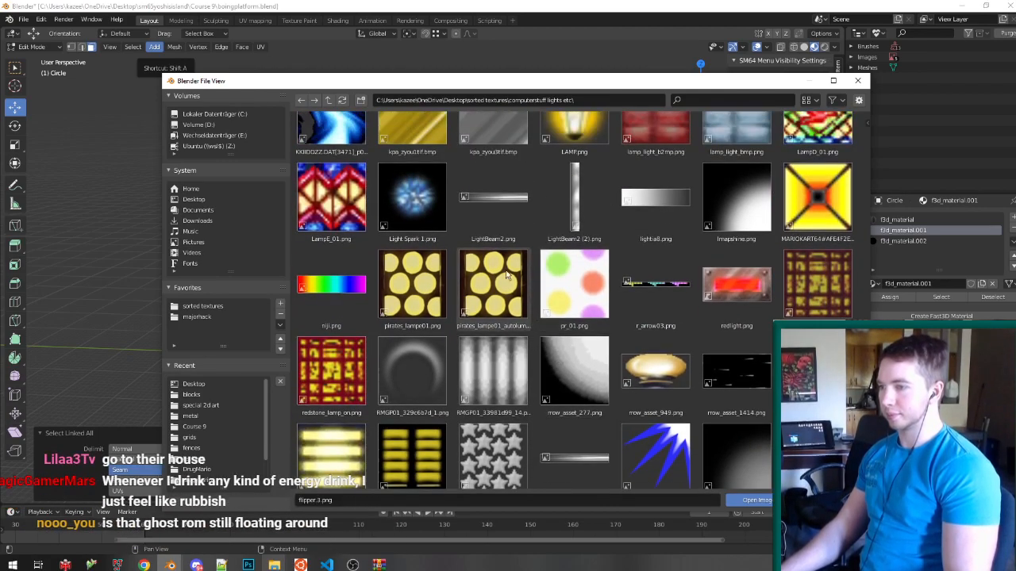
double_click(523, 294)
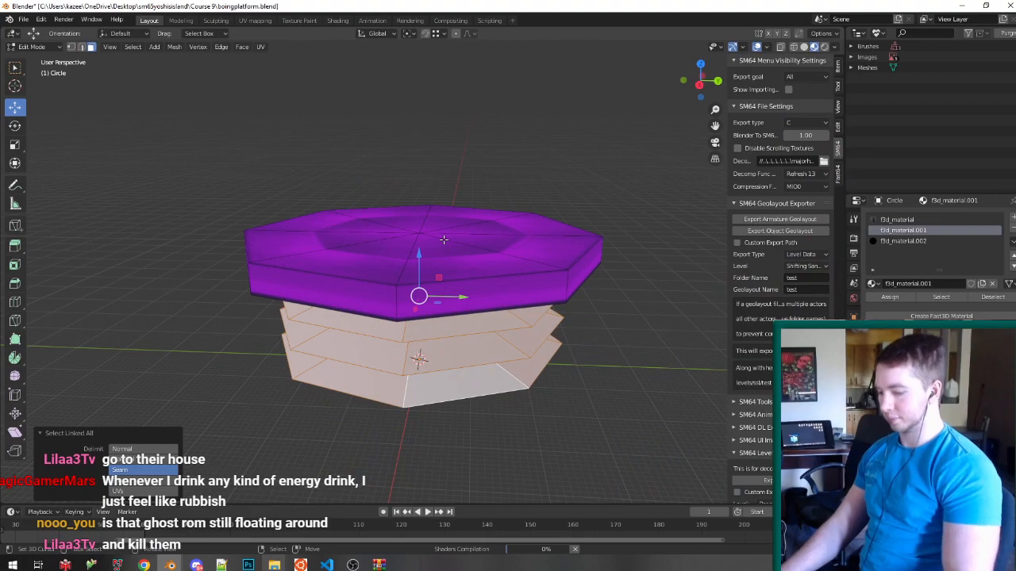
Unwrap the selected spring faces from the top view with Project From View, scaled to bounds.
key("KP_7")
key("u")
left_click(443, 239)
key("KP_5")
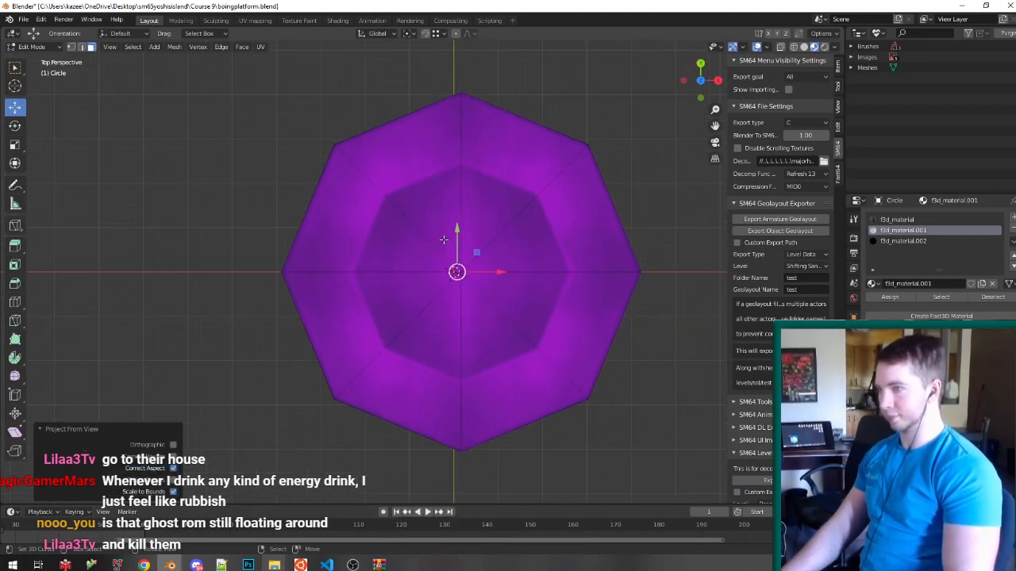
key("KP_Decimal")
middle_click_drag(444, 366, 282, 84)
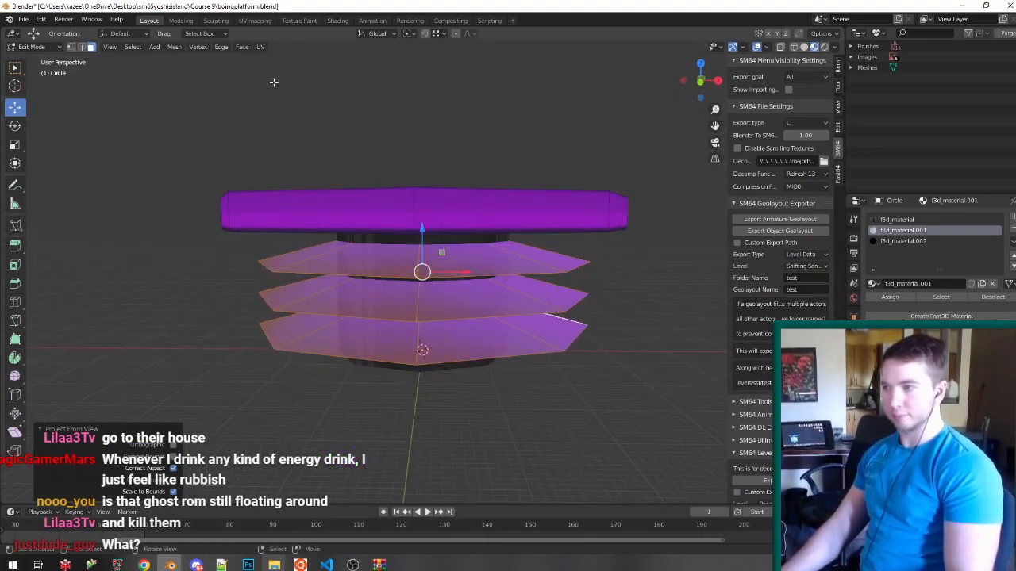
In the UV Mapping workspace, scale all spring UVs along Y by 4 and again by 2 into a regular octagon.
left_click(255, 20)
scroll(277, 238, "down", 2)
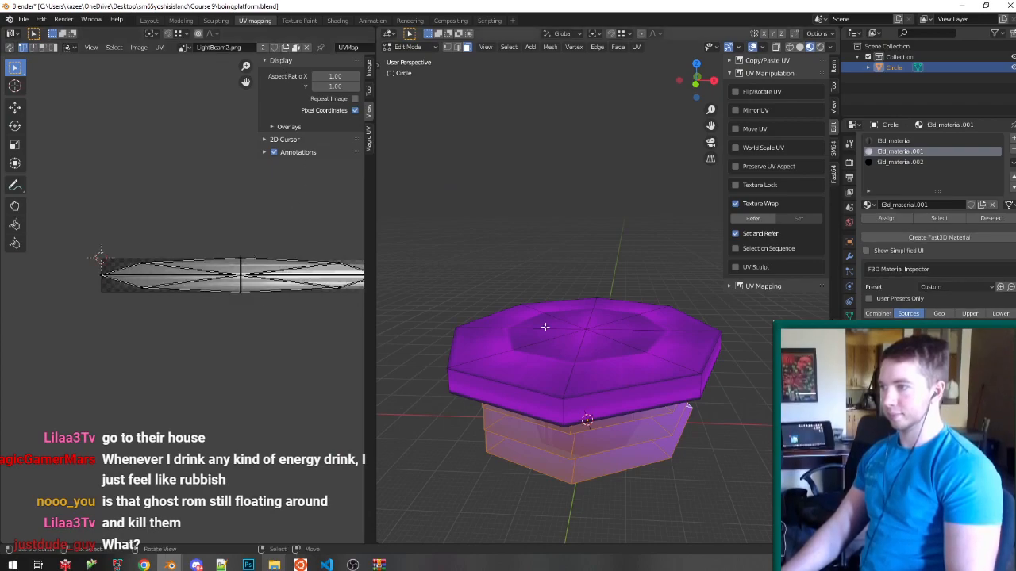
scroll(545, 326, "up", 5)
key("period")
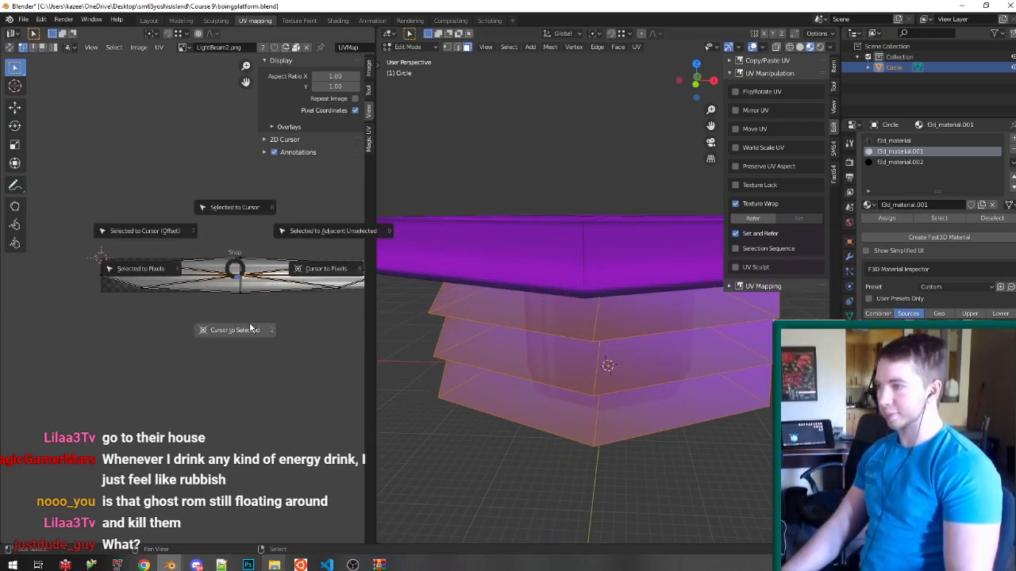
key("a")
key("period")
left_click(330, 334)
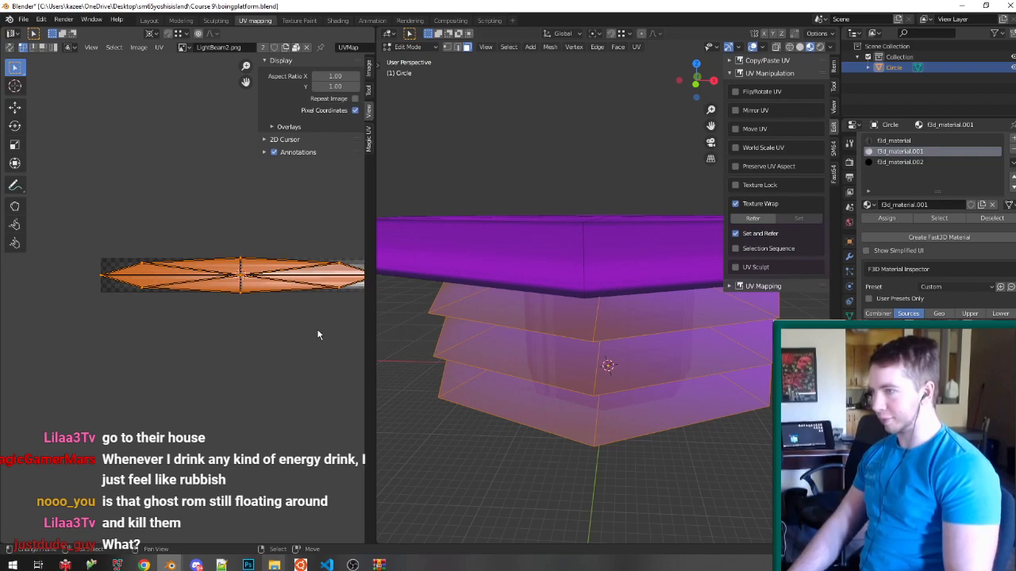
key("s")
key("y")
key("4")
key("Return")
key("ctrl+z")
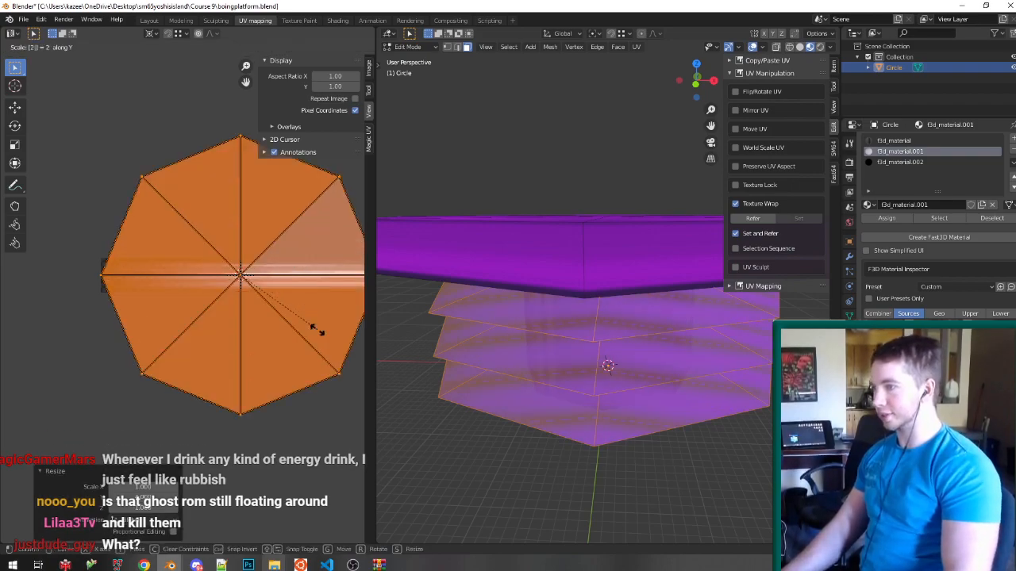
Rotate the entire spring UV octagon by 22.5 degrees.
key("alt+a")
key("a")
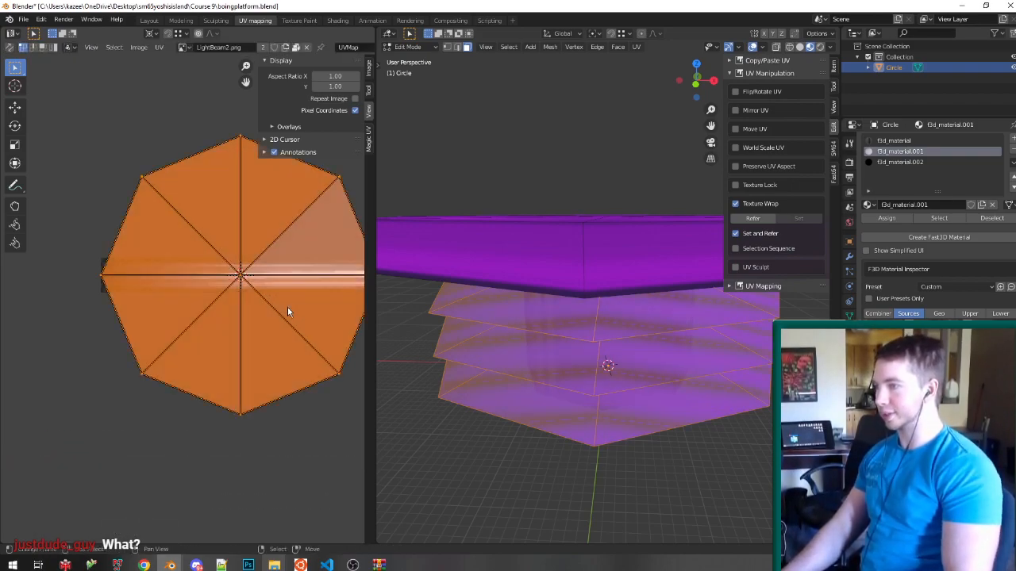
type("r22.5")
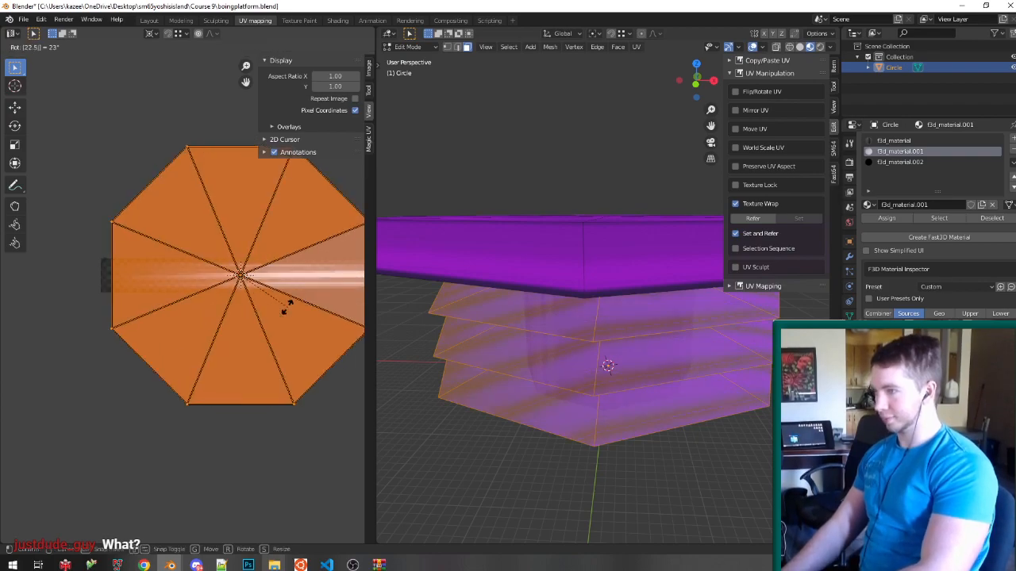
key("Return")
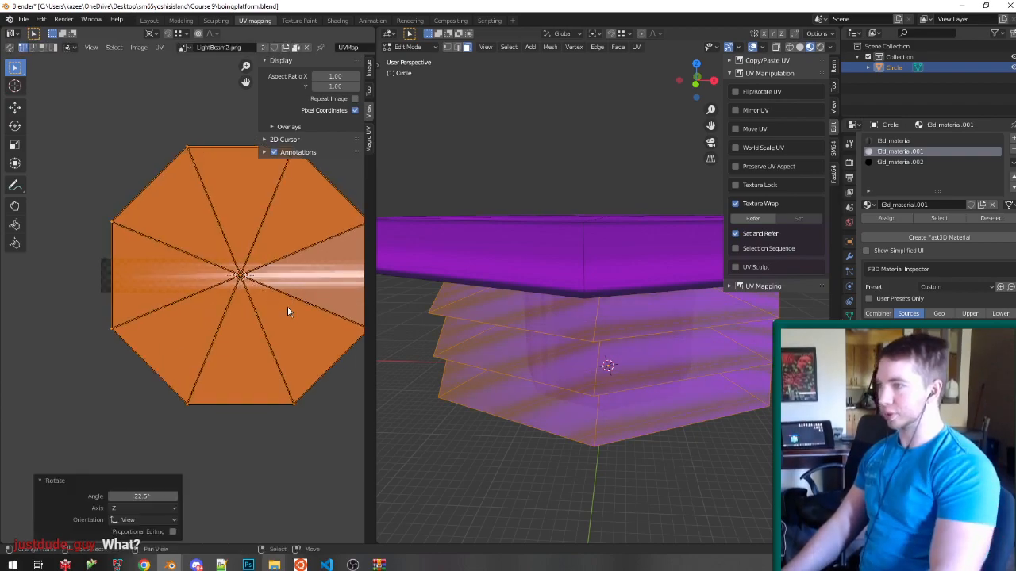
With snapping on, move the octagon's upper and upper-right outer UV vertices alternately onto its two left-side vertices.
scroll(178, 270, "down", 2)
left_click(202, 193)
key("g")
key("shift+Tab")
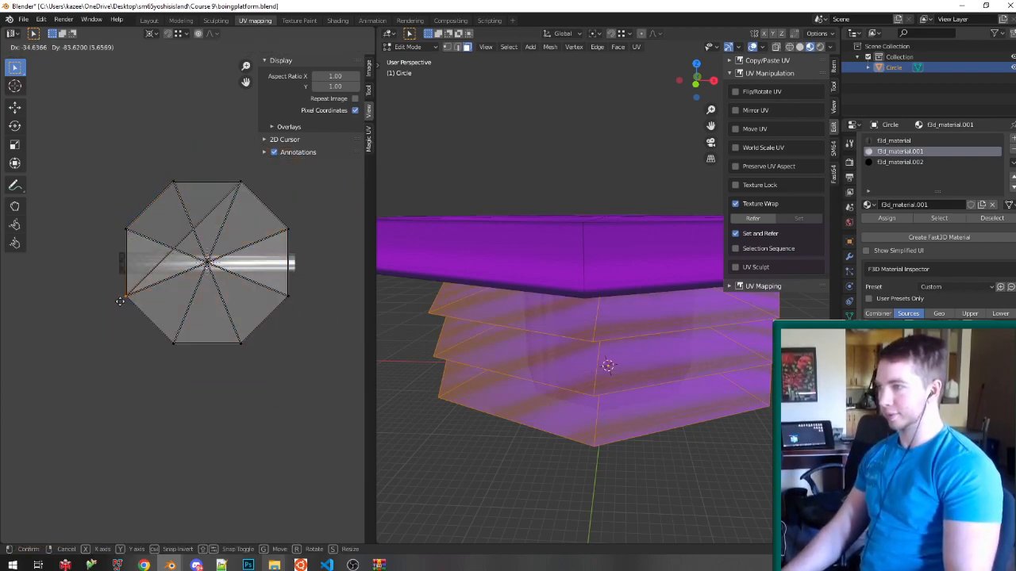
left_click(119, 301)
right_click(173, 188)
key("g")
left_click(147, 275)
left_click_drag(217, 208, 260, 157)
key("g")
left_click(136, 230)
left_click_drag(249, 238, 299, 199)
key("g")
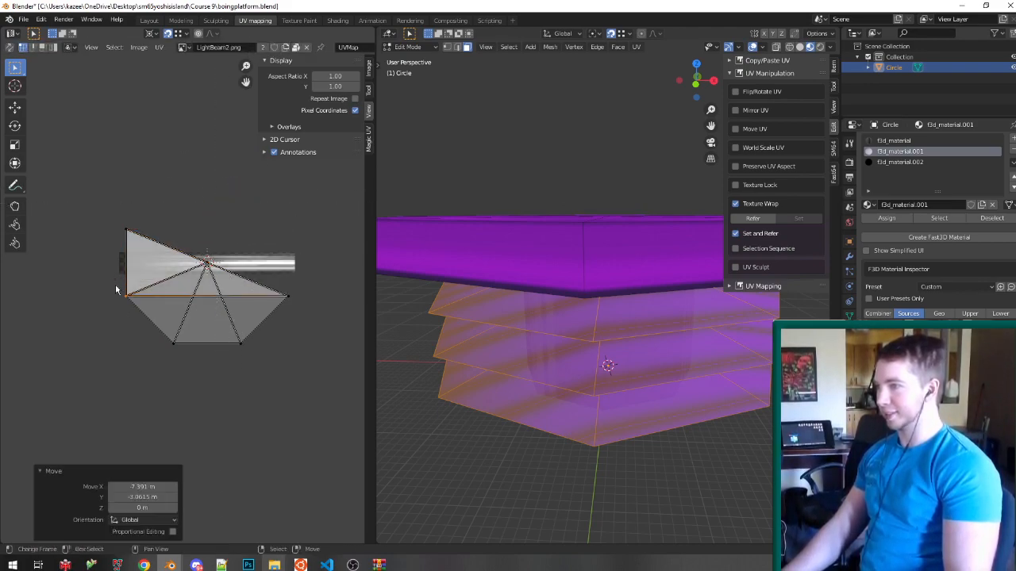
Snap the lower-right and two bottom UV vertices alternately onto the two left-side vertices, stacking all segments into one triangle.
left_click(290, 296)
key("b")
left_click_drag(218, 365, 279, 306)
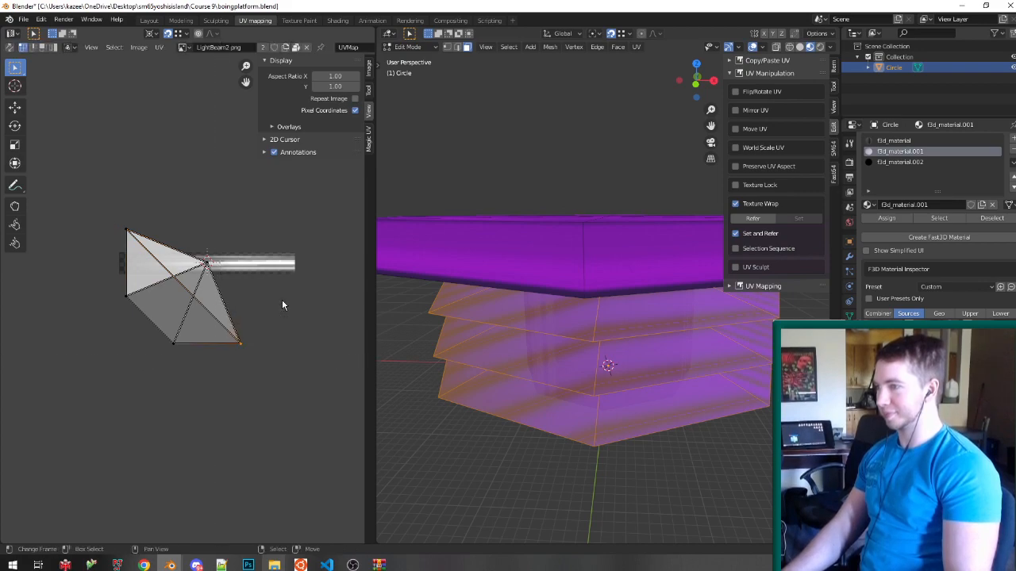
key("g")
left_click(94, 298)
key("b")
left_click_drag(156, 369, 218, 316)
key("g")
left_click(116, 225)
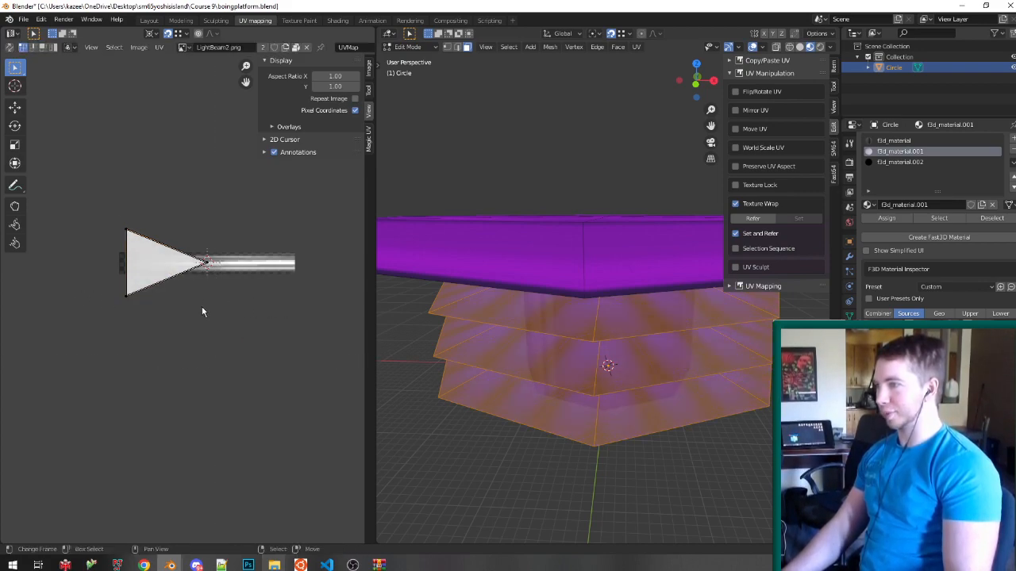
Move the triangle's tip UV vertices along X to the bright end of the light-beam texture and save the file.
key("g")
key("x")
left_click(295, 255)
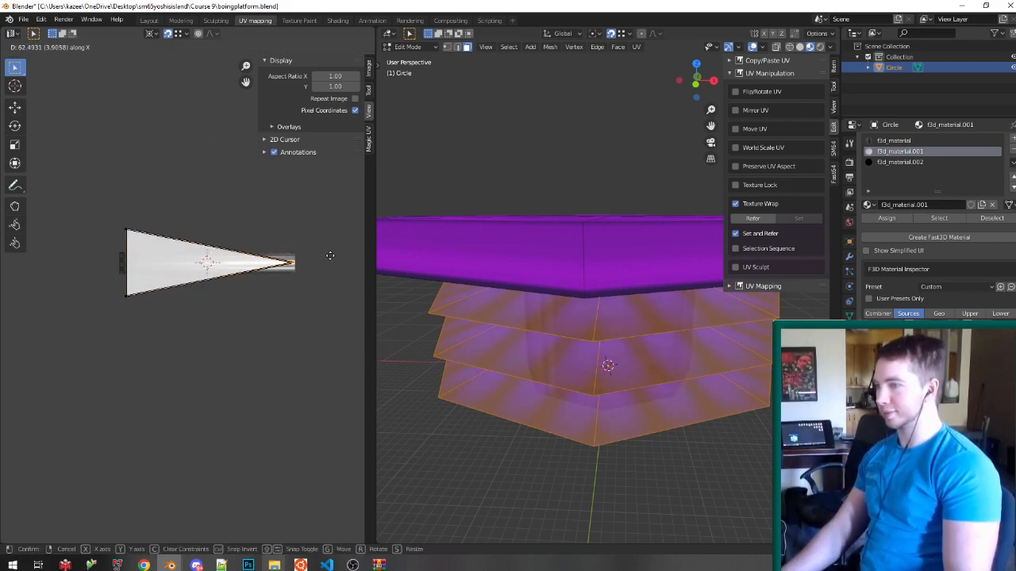
key("Tab")
key("ctrl+s")
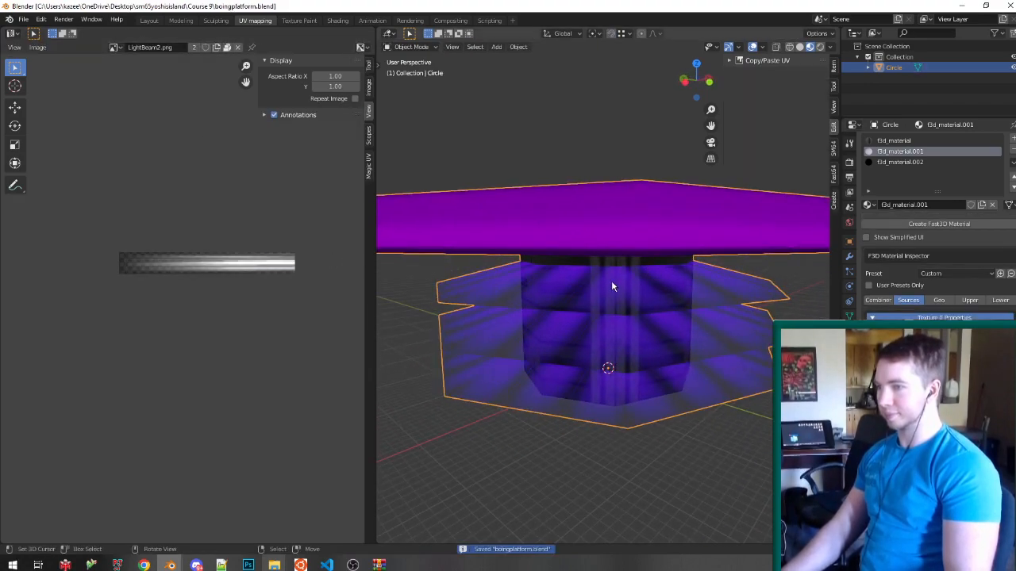
Examine how the light-beam texture falls on the spring rings from above and from the side, saving the file.
key("Tab")
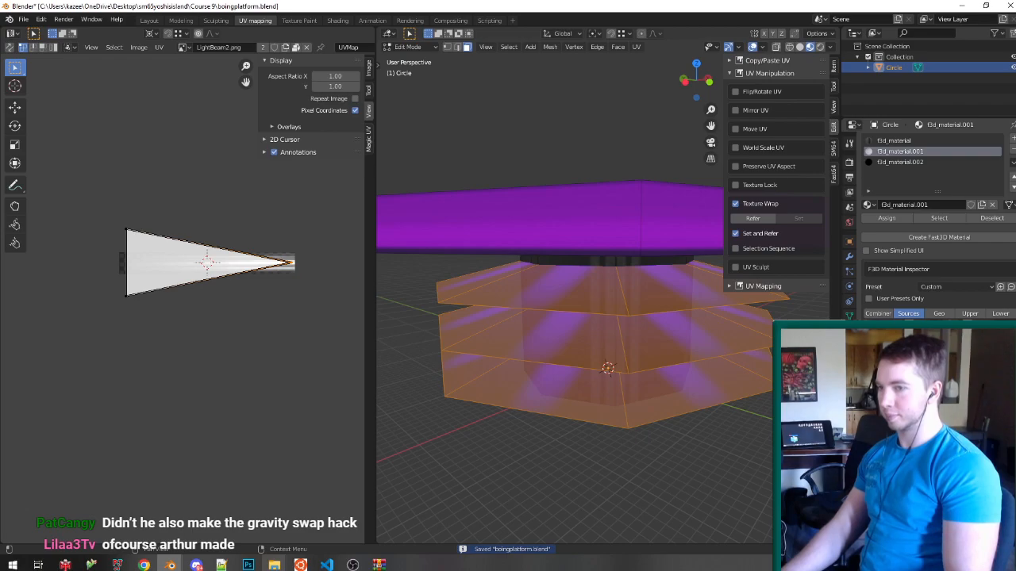
key("Tab")
middle_click_drag(671, 344, 634, 349)
key("ctrl+s")
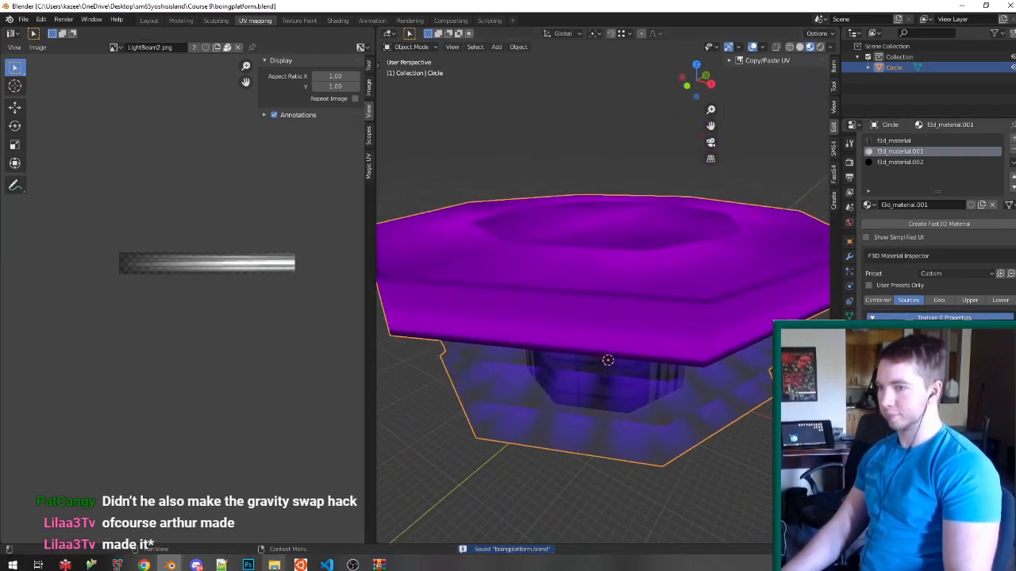
key("Tab")
left_click(681, 341)
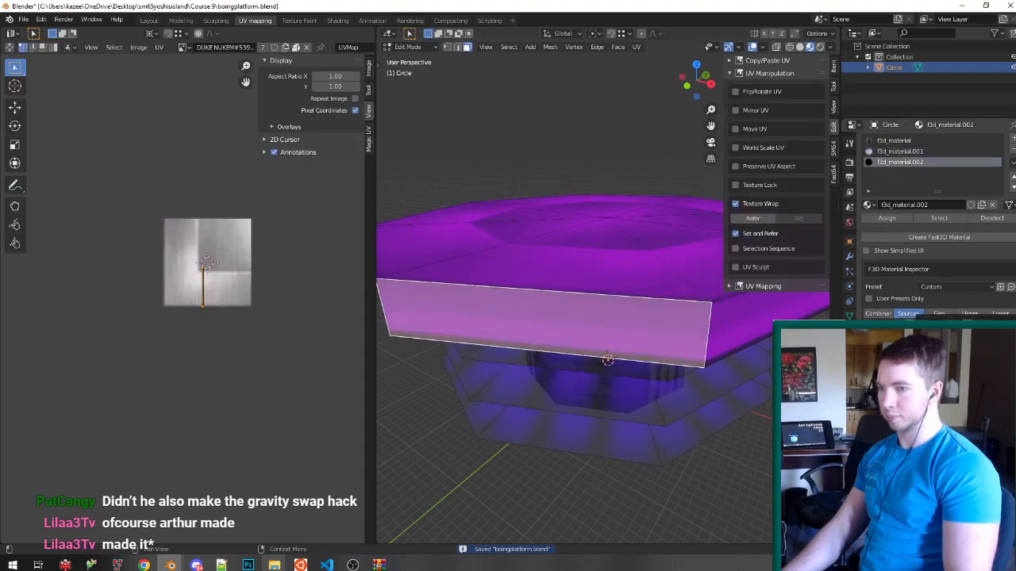
left_click(592, 401)
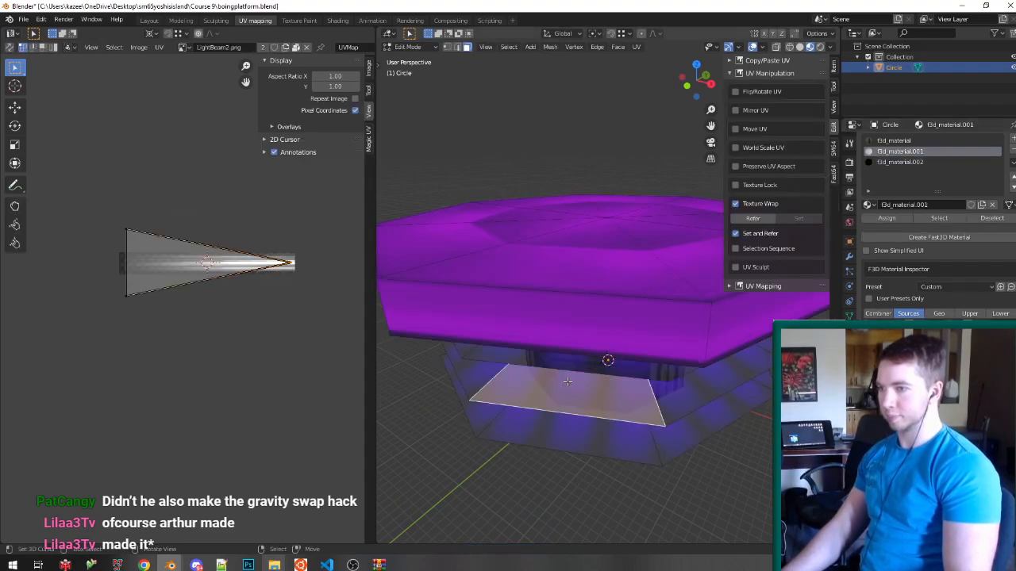
key("Tab")
middle_click_drag(468, 454, 611, 315)
key("ctrl+s")
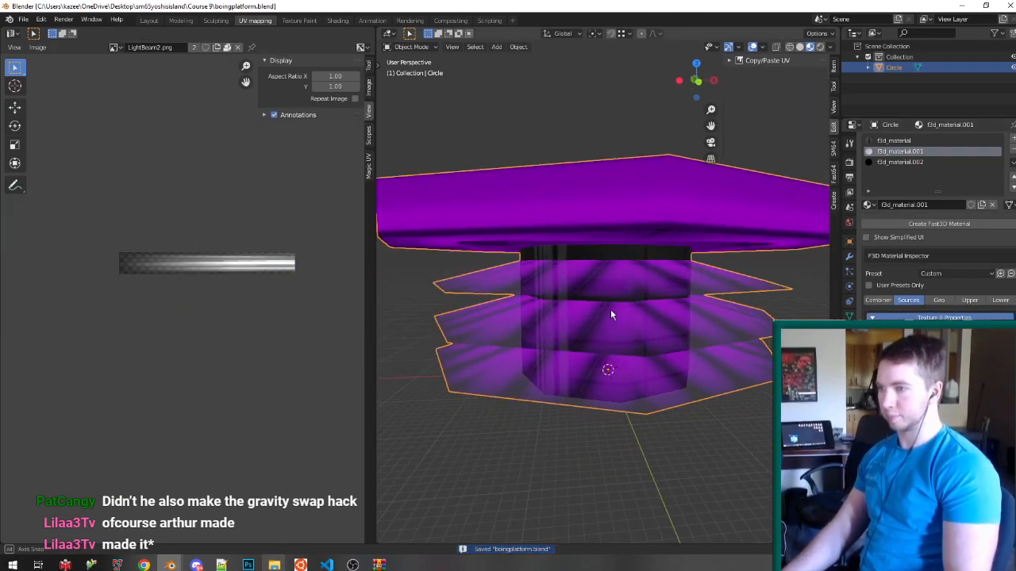
Scale the wide-end UV vertices of the selected spring face by 0.4 along Y and save the file.
scroll(610, 315, "up", 4)
key("Tab")
scroll(152, 294, "up", 2)
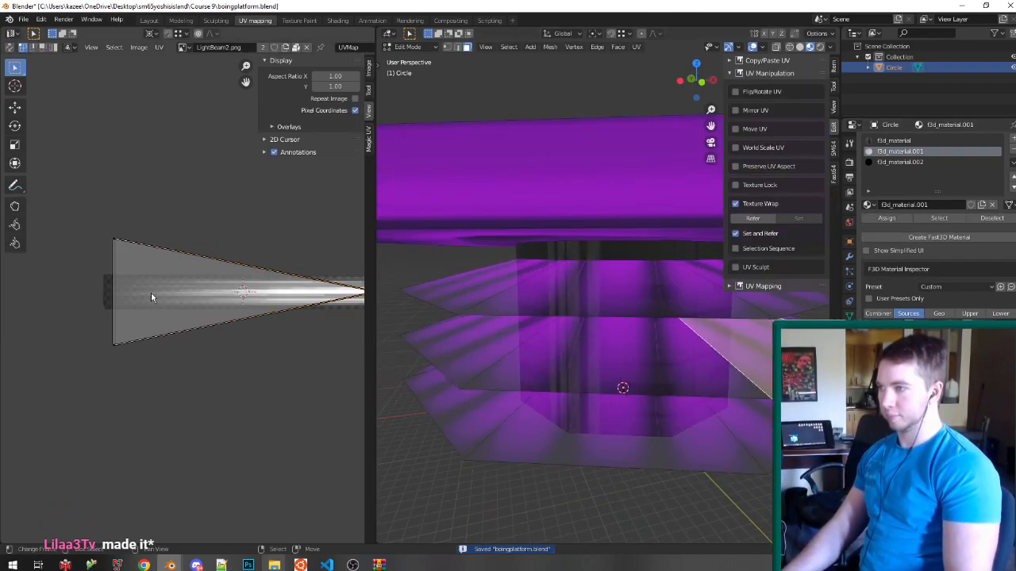
left_click_drag(95, 386, 180, 212)
type("sy")
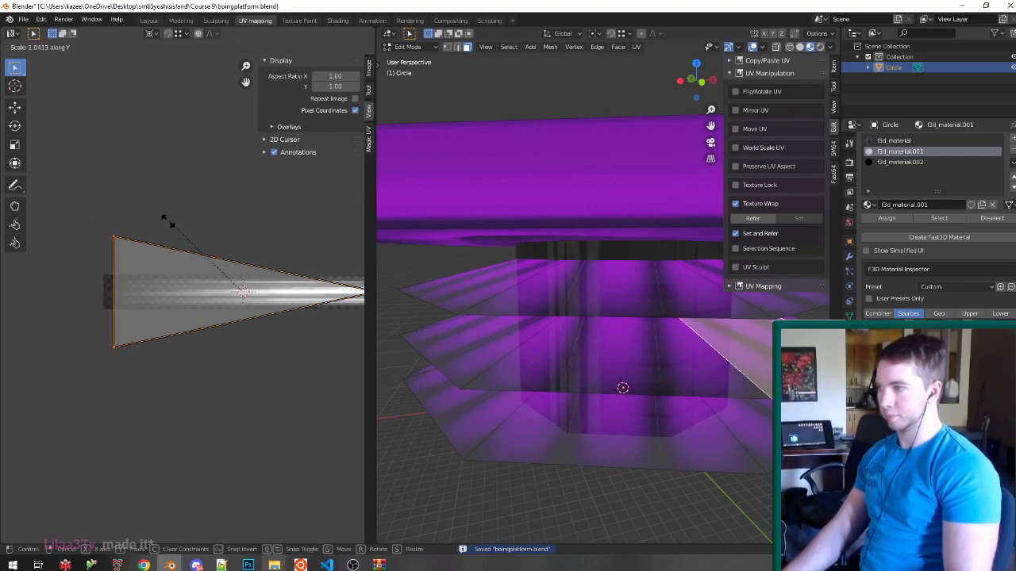
type(".4")
key("Return")
key("Tab")
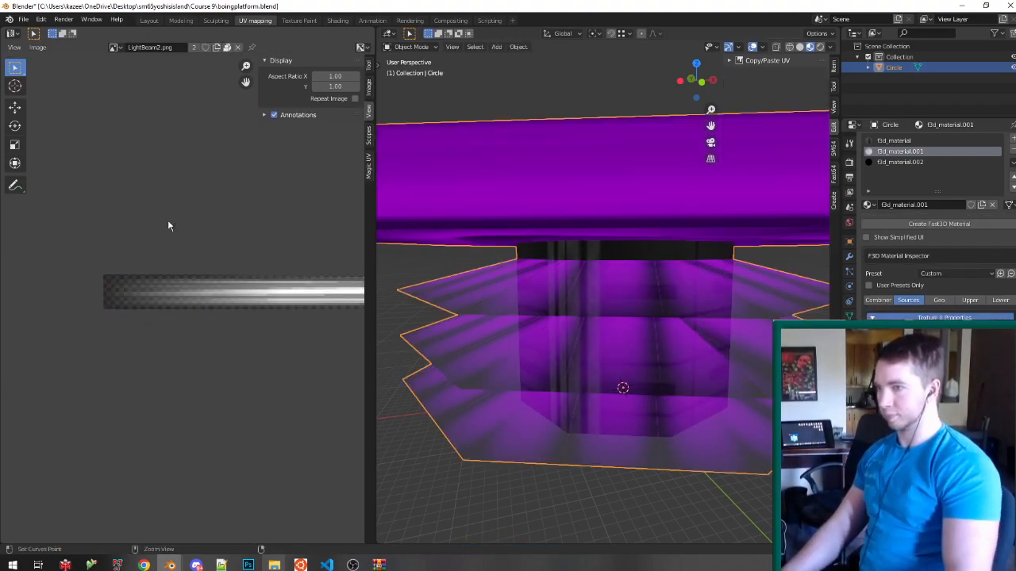
key("ctrl+s")
scroll(508, 306, "down", 3)
left_click_drag(0, 0, 0, 0)
middle_click_drag(518, 309, 753, 339)
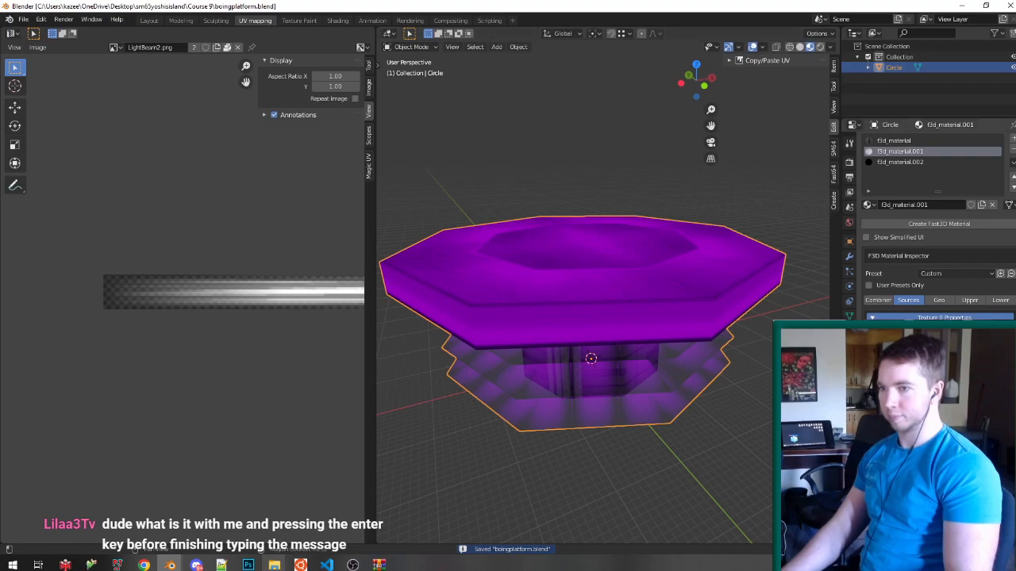
key("Tab")
scroll(119, 262, "down", 3)
scroll(230, 273, "up", 2)
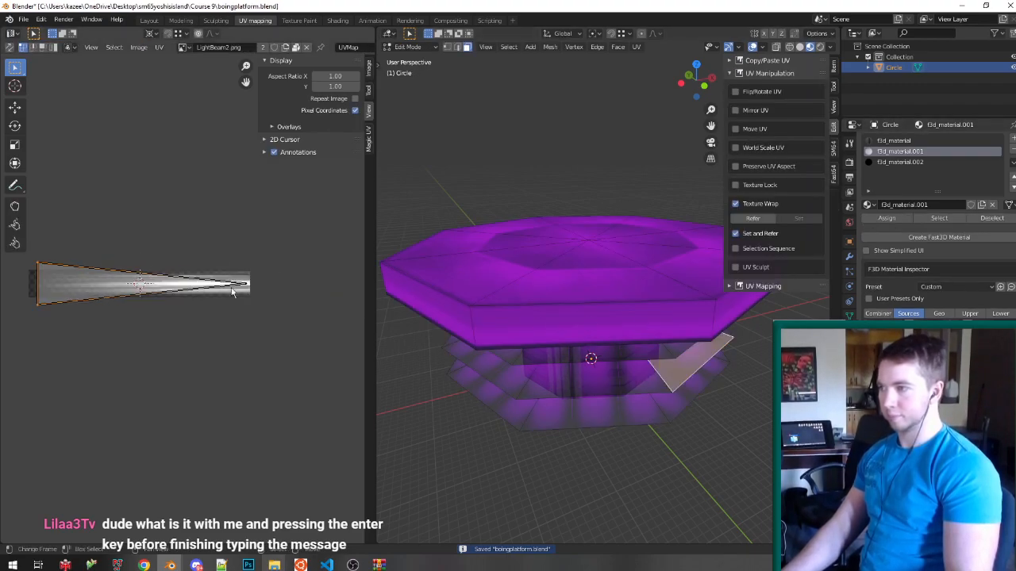
scroll(341, 344, "down", 2)
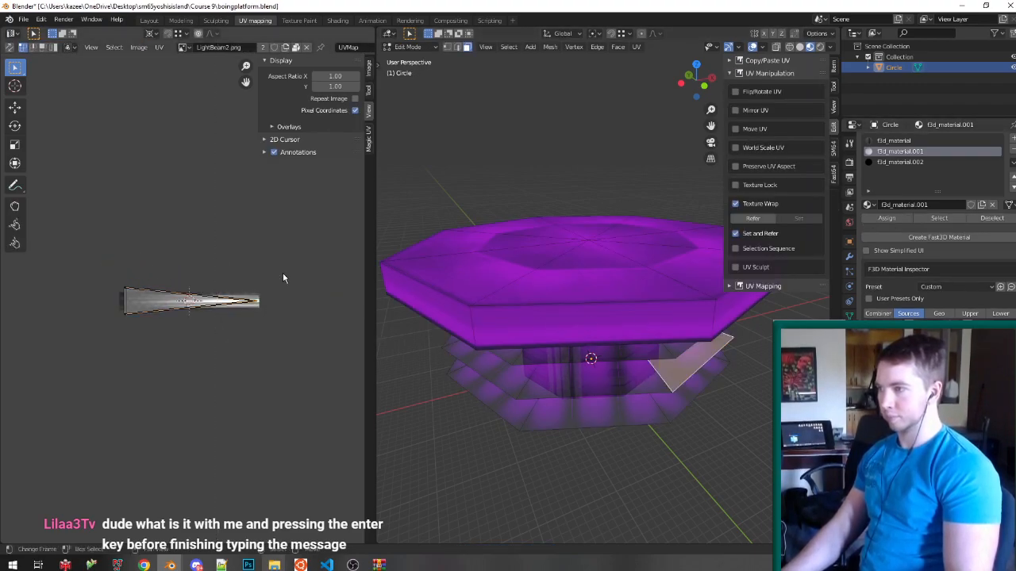
key("g")
key("x")
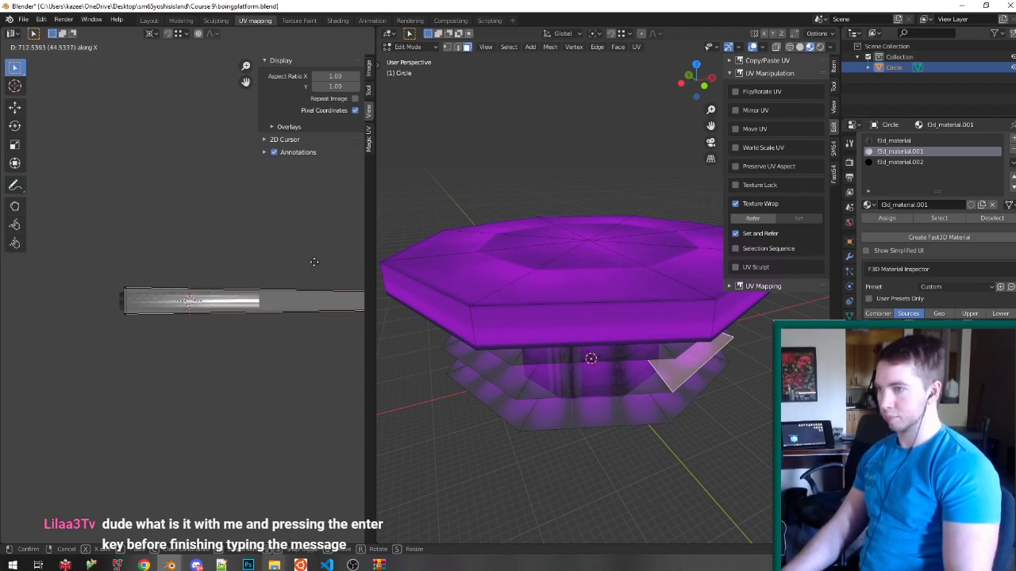
key("Escape")
Select all faces with the same material and snap their wide-end UV vertices onto the narrowed face's corners.
key("shift+g")
left_click(565, 438)
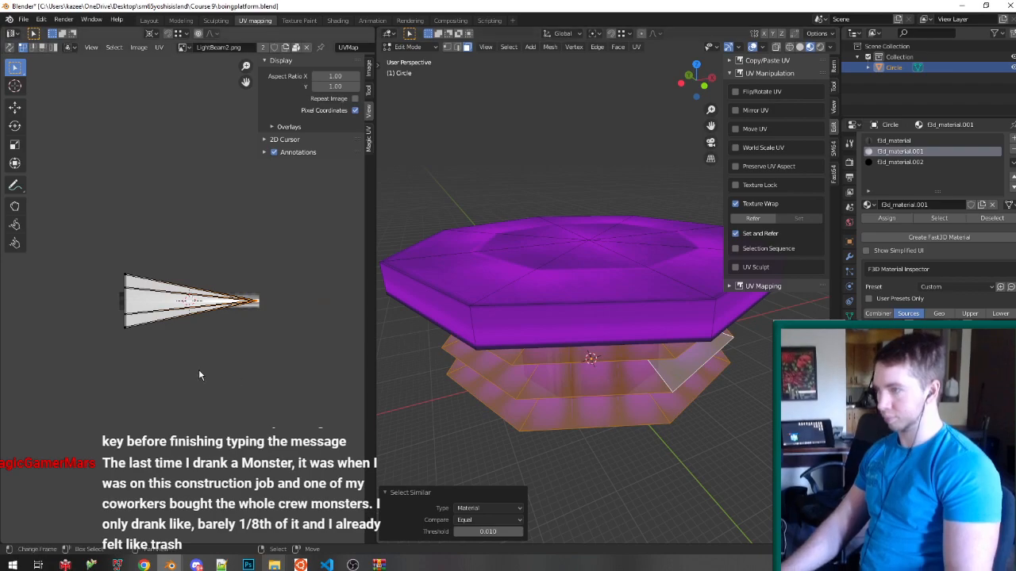
key("g")
key("shift+Tab")
left_click(116, 293)
left_click_drag(102, 345, 148, 327)
key("g")
left_click(120, 319)
Move the tip UV vertices of all spring faces along X well beyond the texture's bright end.
key("b")
left_click_drag(238, 332, 281, 297)
key("g")
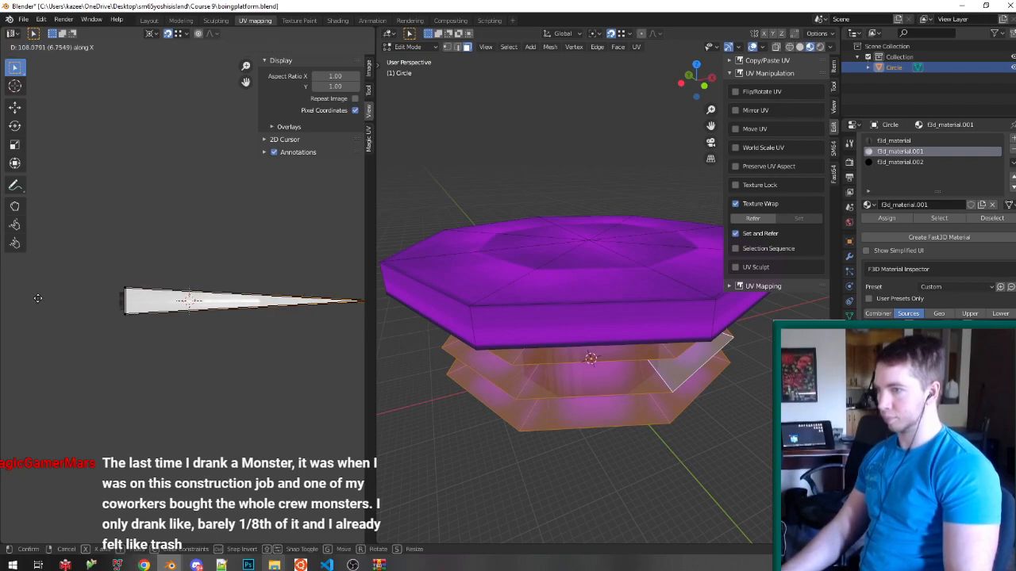
left_click(98, 309)
Examine the stretched light-beam texture on the spring rings in Object Mode from several angles and distances.
key("Tab")
scroll(555, 314, "up", 6)
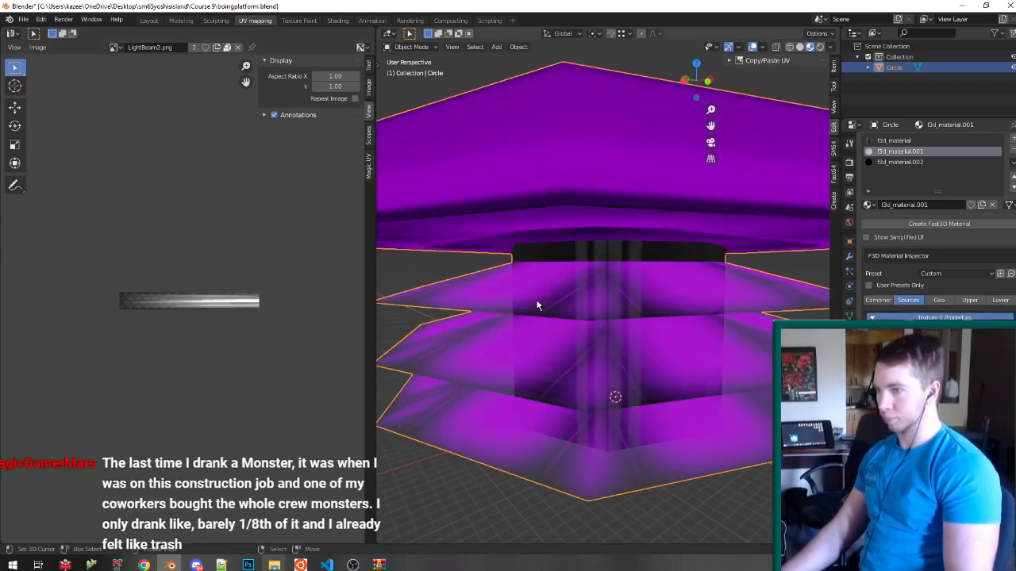
scroll(551, 257, "up", 4)
middle_click_drag(616, 303, 608, 253)
scroll(561, 282, "down", 3)
scroll(625, 256, "down", 6)
scroll(568, 248, "down", 3)
scroll(568, 248, "up", 3)
scroll(632, 295, "up", 3)
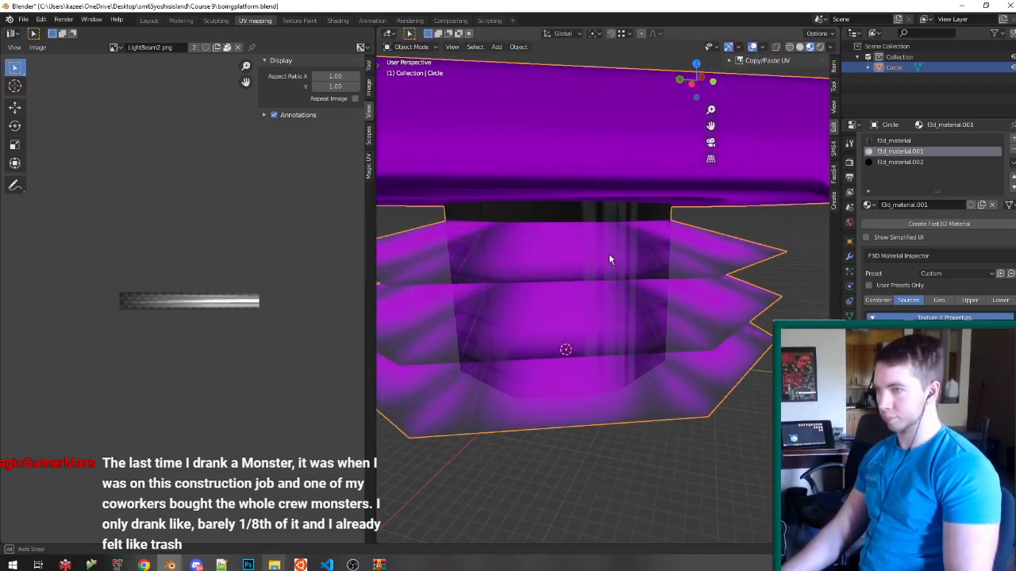
Shift the wide-end UV vertices along X near the texture's dark end and save the file.
key("Tab")
scroll(137, 275, "up", 3)
key("g")
key("x")
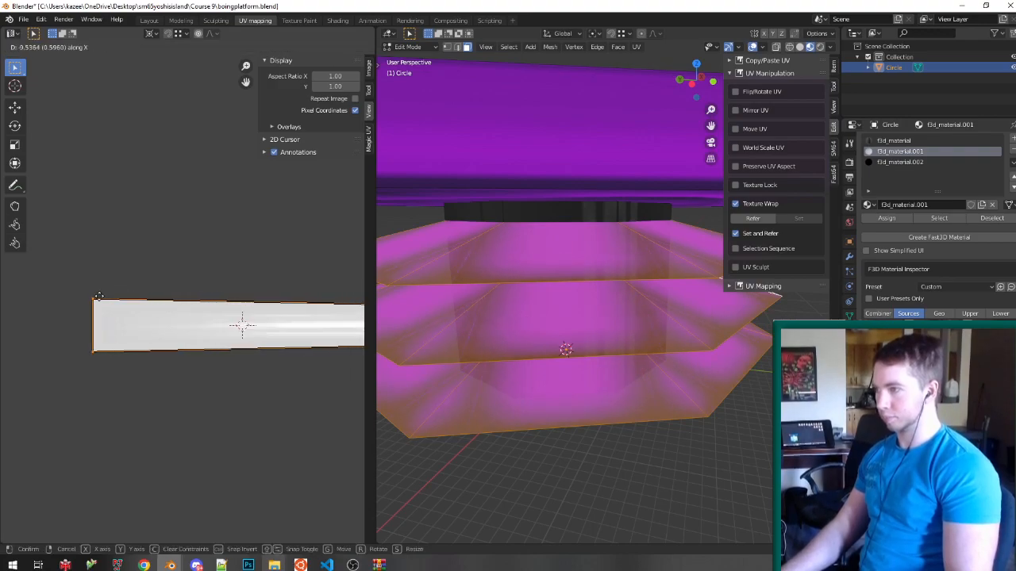
left_click(116, 275)
key("Tab")
scroll(624, 341, "down", 5)
middle_click_drag(623, 341, 635, 307)
key("ctrl+s")
scroll(633, 308, "up", 2)
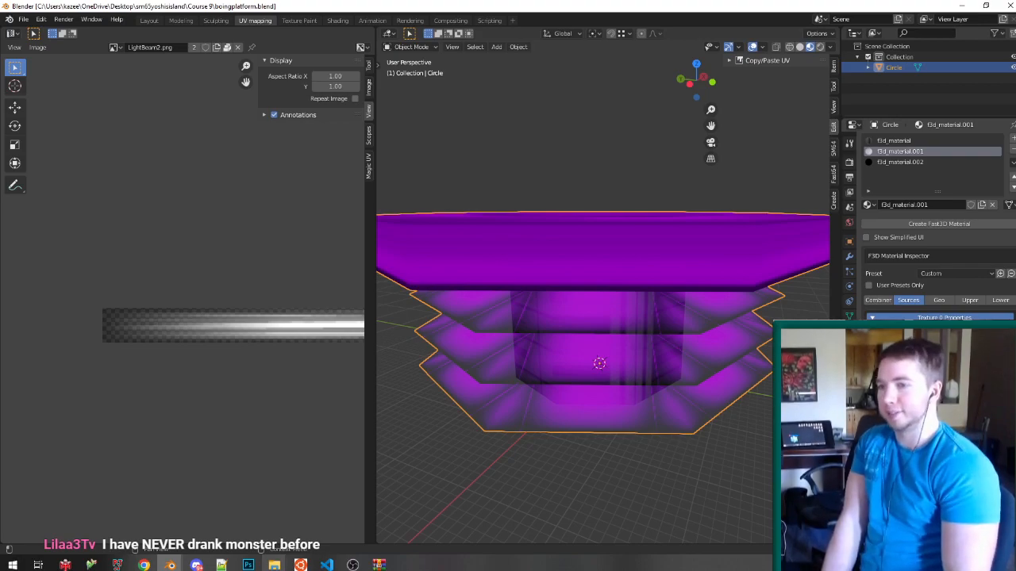
Replace the spring rings' light-beam texture with lightia8.png from the computerstuff lights etc folder.
left_click(1001, 349)
left_click(992, 349)
left_click(221, 385)
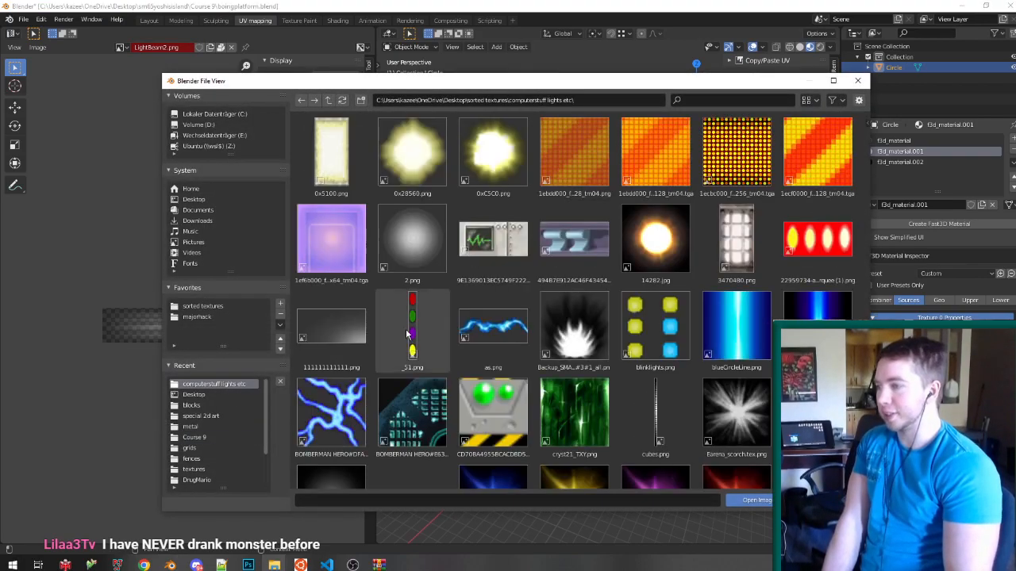
scroll(461, 332, "down", 6)
scroll(461, 329, "down", 15)
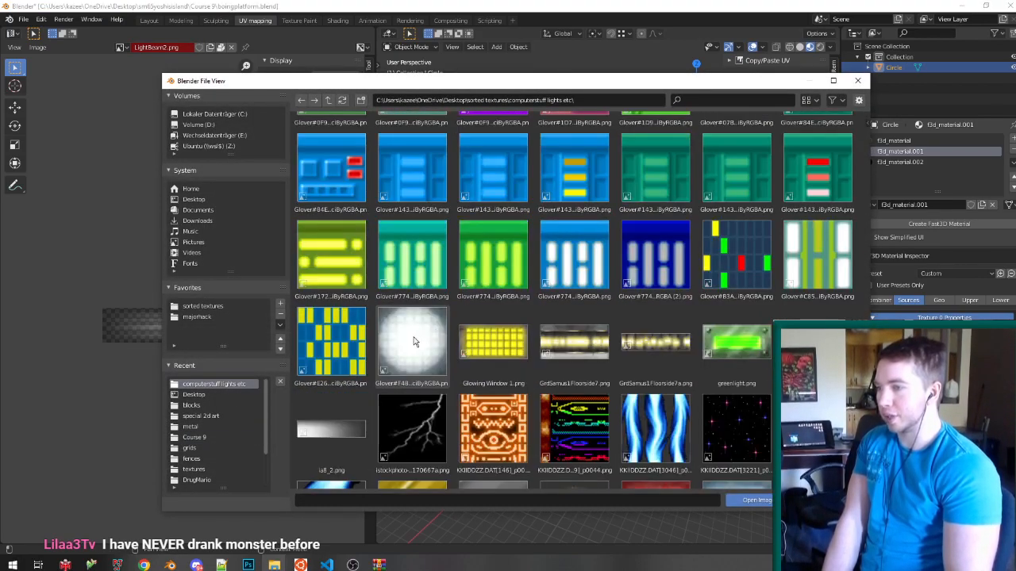
scroll(416, 341, "down", 8)
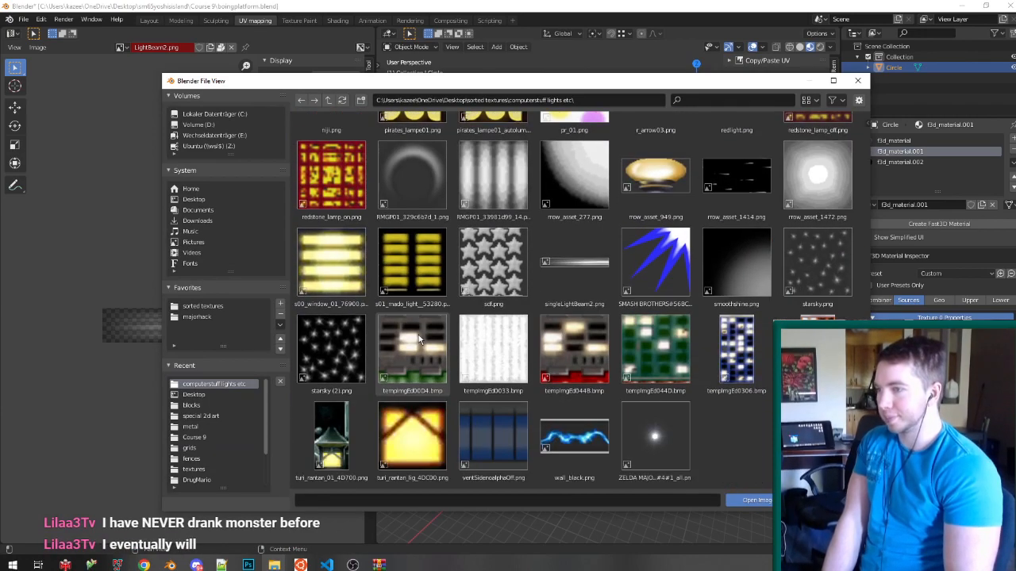
scroll(421, 340, "up", 3)
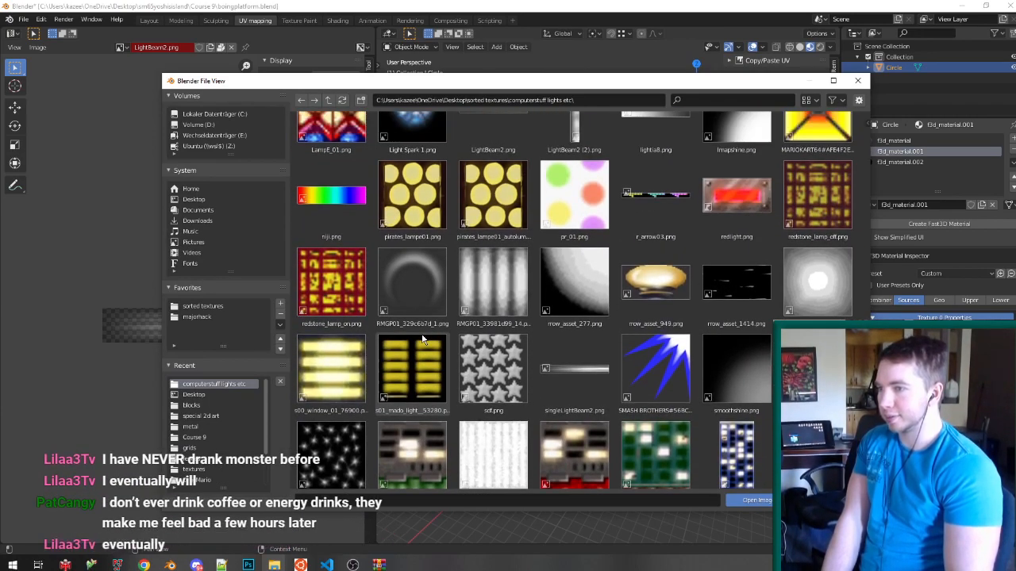
scroll(422, 334, "up", 6)
double_click(646, 331)
Mirror the spring faces' UVs with an X scale of -1, reposition them over the gradient texture, and save the file.
key("Tab")
type("sx-1")
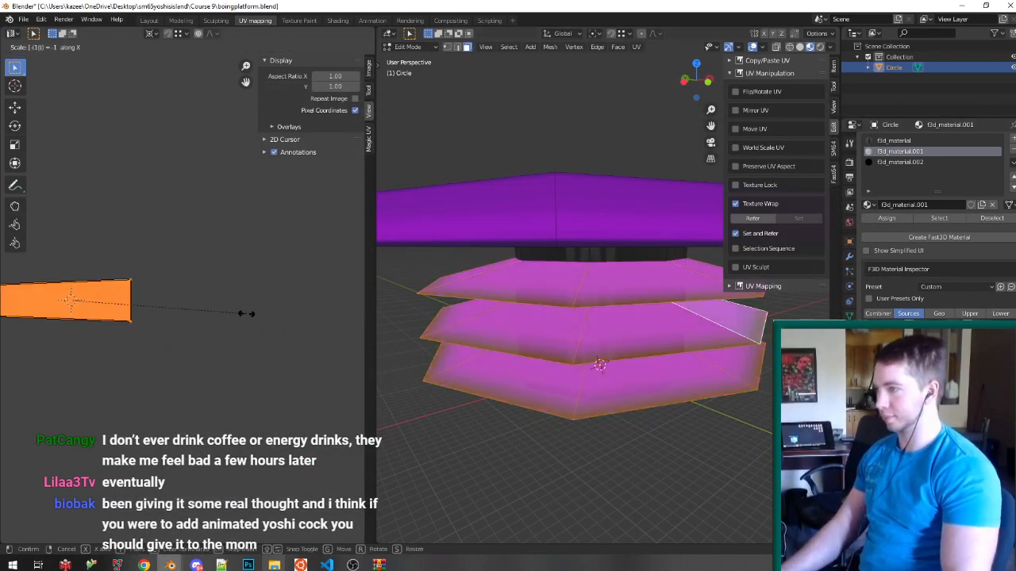
key("Return")
key("g")
left_click(128, 309)
key("Tab")
key("ctrl+s")
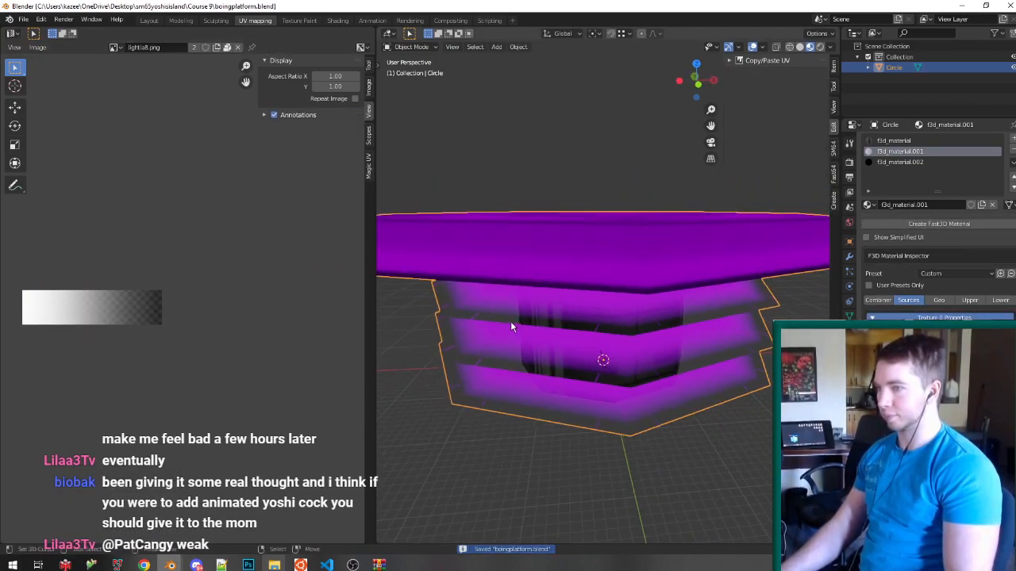
Shift the spring faces' tip UV vertices along X toward the gradient texture and save the file.
key("Tab")
key("g")
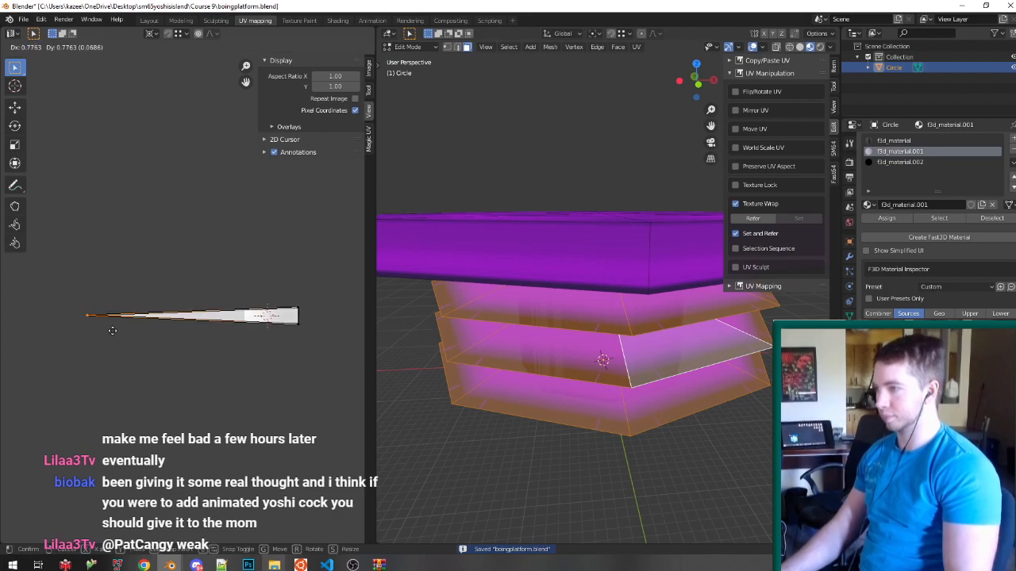
key("x")
left_click(226, 324)
key("Tab")
key("ctrl+s")
middle_click_drag(578, 280, 520, 285)
Nudge the wide-end UV vertices of the spring faces along X toward the gradient's dark end.
key("Tab")
left_click_drag(287, 364, 285, 359)
scroll(284, 362, "up", 5)
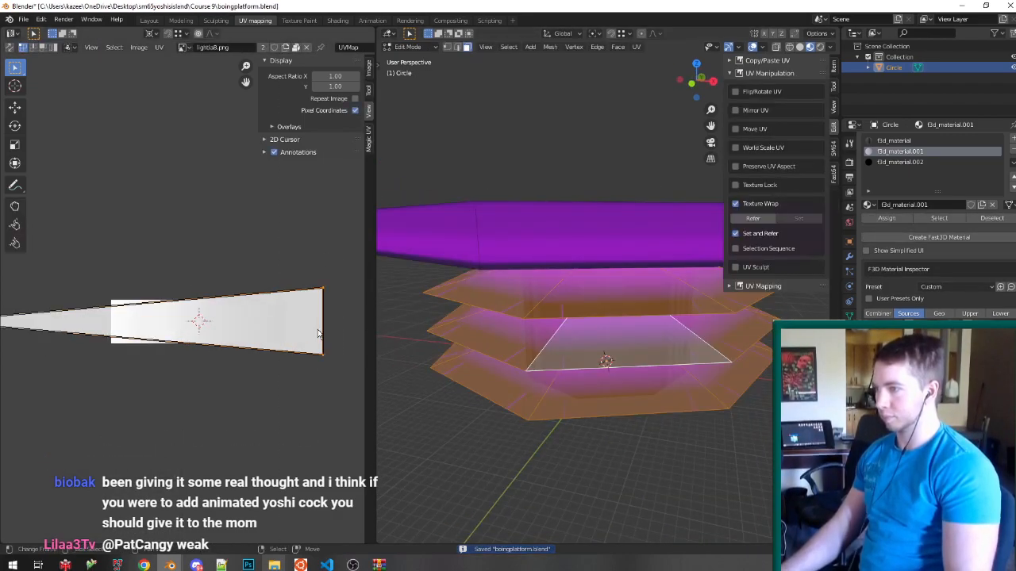
key("g")
key("x")
left_click(292, 332)
Select the tip UV vertices and move them along X to the gradient texture's bright end.
scroll(246, 321, "down", 2)
key("b")
left_click_drag(51, 373, 137, 266)
key("g")
key("x")
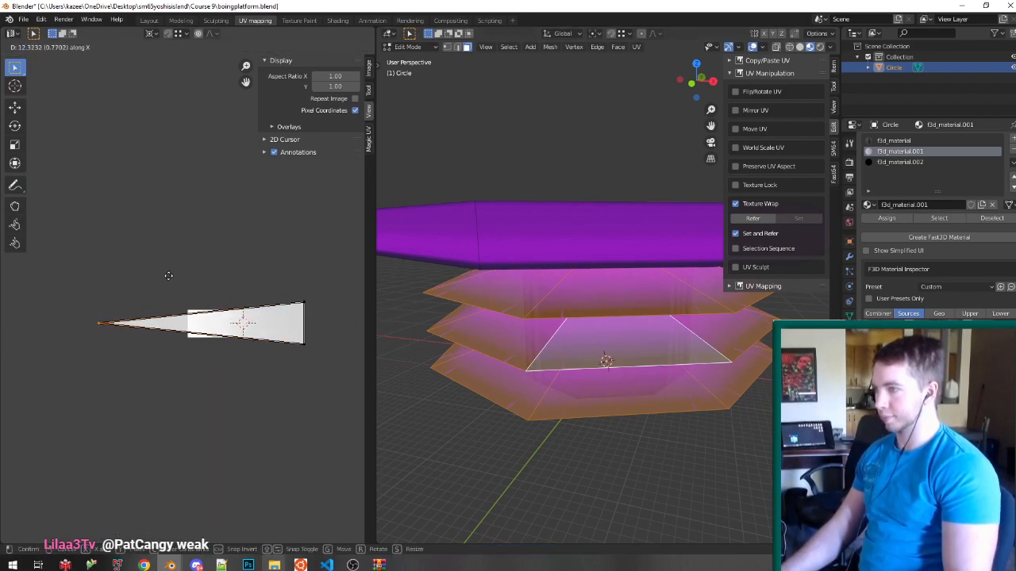
left_click(243, 279)
key("Tab")
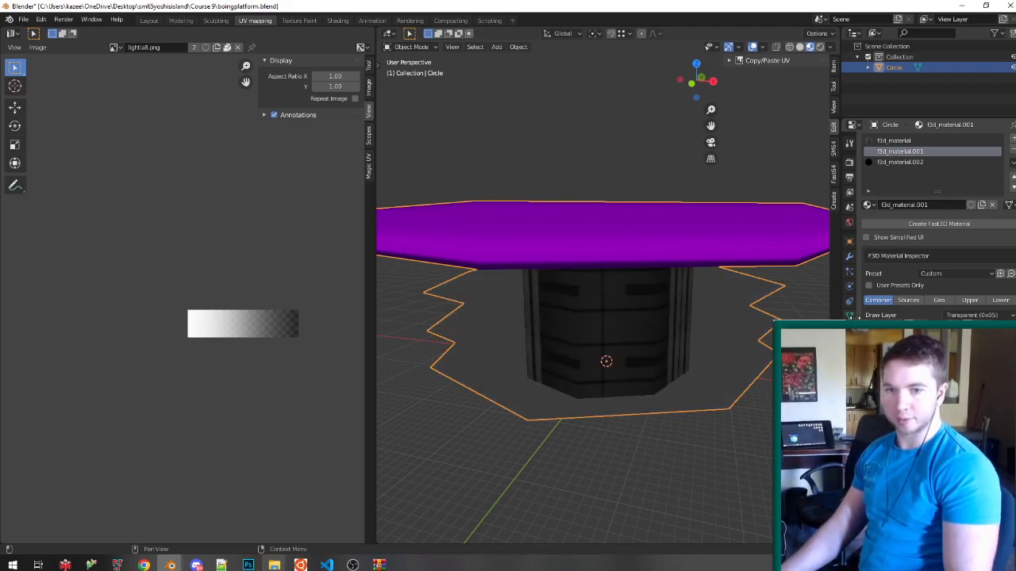
Fill the selected spring ring vertices with white (FFFFFF) in Vertex Paint mode.
left_click(850, 314)
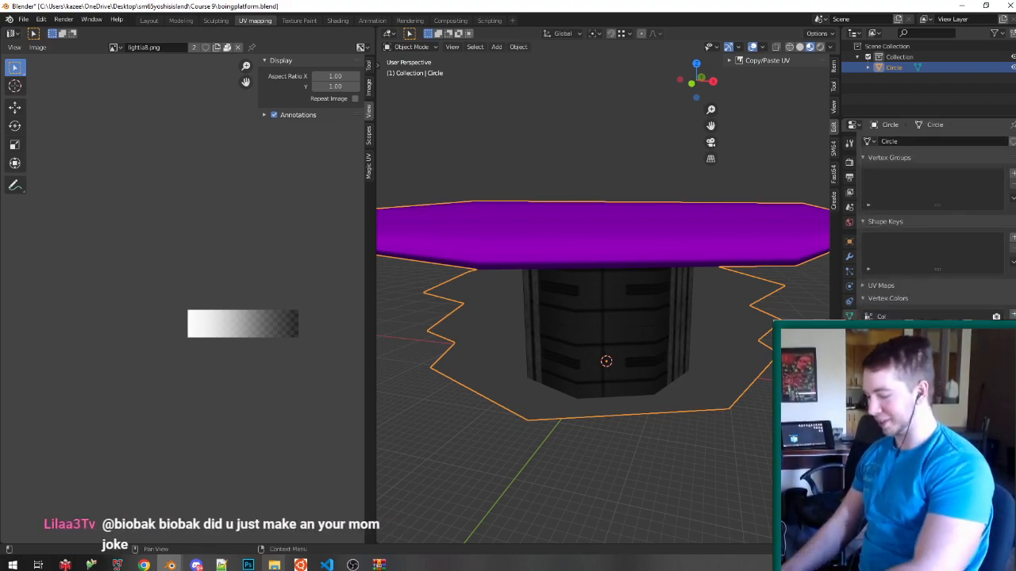
key("v")
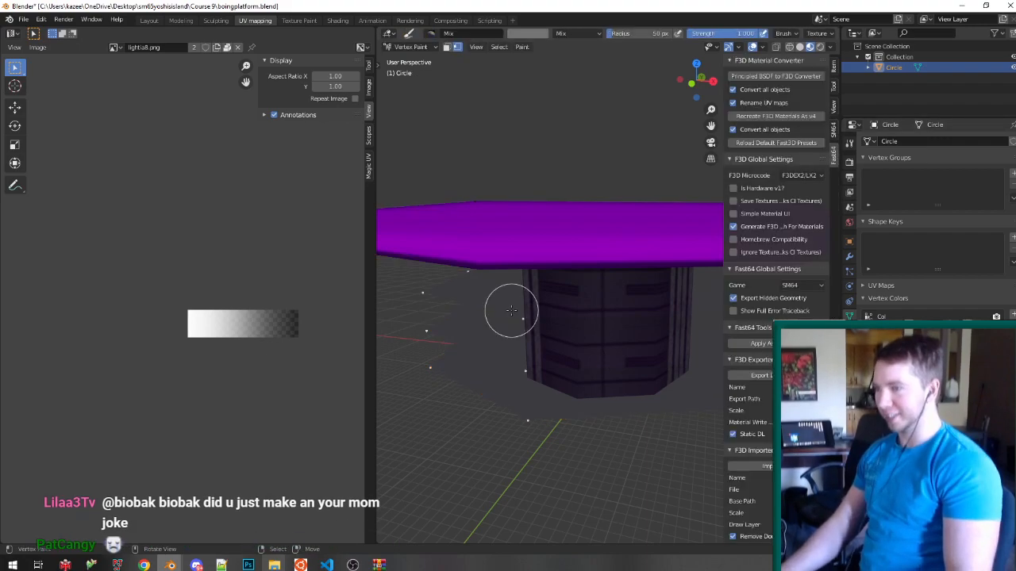
left_click(528, 35)
left_click_drag(599, 63, 599, 42)
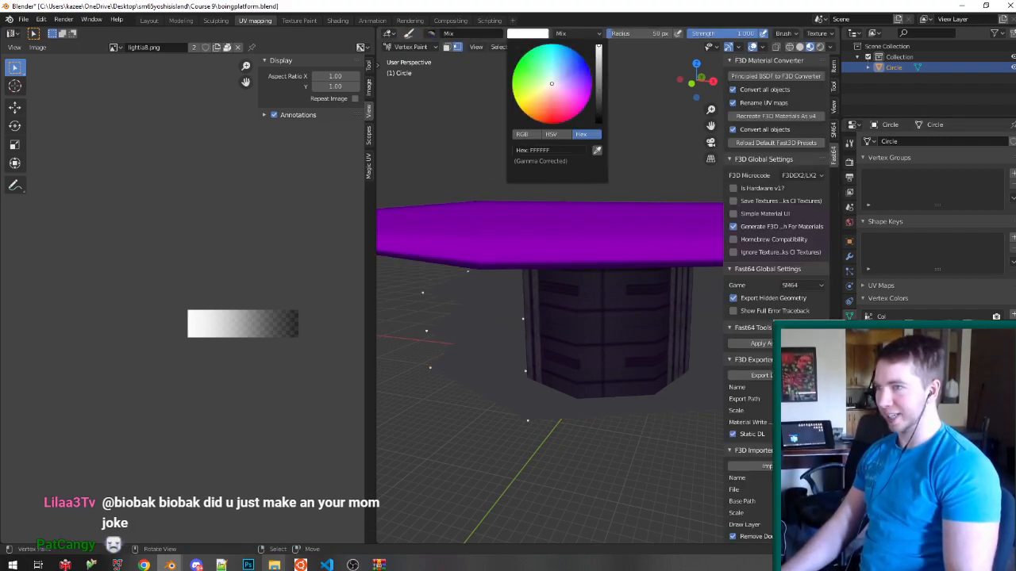
key("shift+k")
scroll(513, 233, "down", 4)
scroll(597, 290, "up", 3)
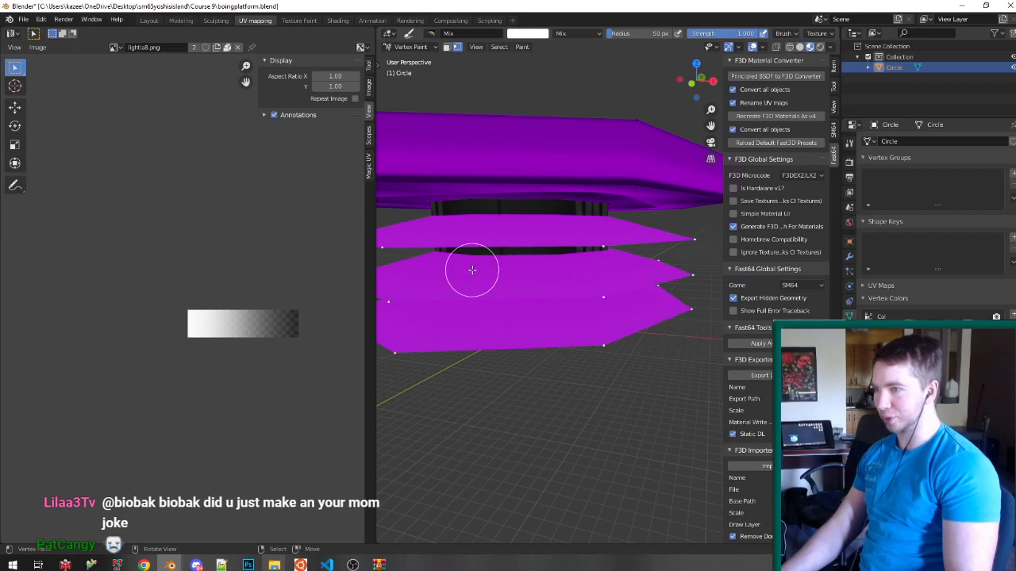
Select the outer edge loops of the spring rings and fill them with black in Vertex Paint mode.
key("Tab")
scroll(468, 258, "down", 3)
scroll(445, 258, "up", 3)
key("ctrl+Tab")
left_click(450, 239)
left_click(457, 243)
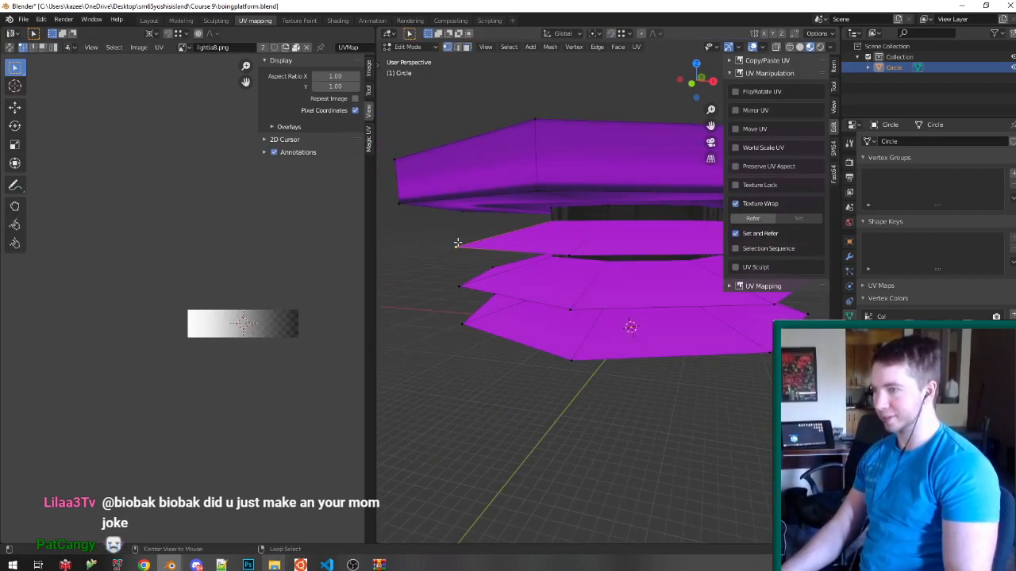
key("Tab")
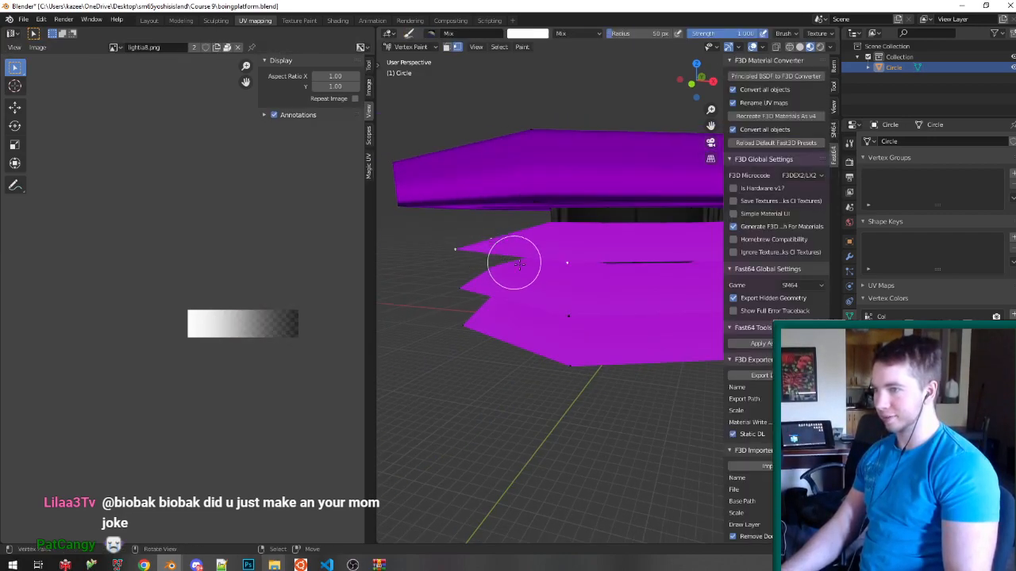
left_click(534, 34)
left_click_drag(597, 101, 597, 134)
key("shift+k")
middle_click_drag(376, 322, 569, 329)
key("shift+k")
scroll(527, 302, "down", 5)
scroll(526, 303, "up", 2)
middle_click_drag(527, 304, 525, 302)
scroll(526, 302, "down", 5)
key("v")
Select all linked spring ring geometry and scale it by 2 horizontally, keeping Z locked.
key("Tab")
scroll(525, 306, "up", 3)
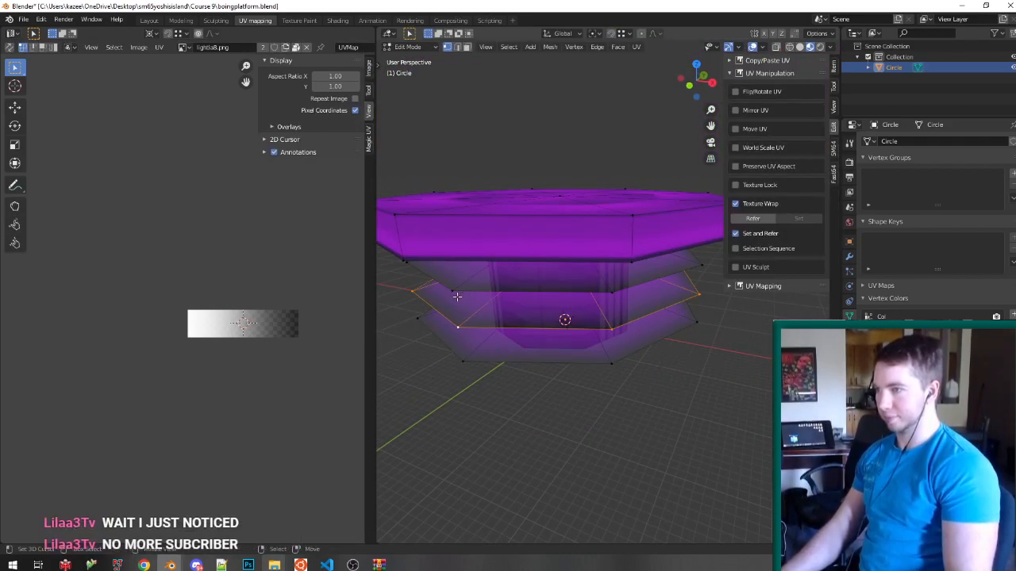
middle_click_drag(448, 295, 454, 279)
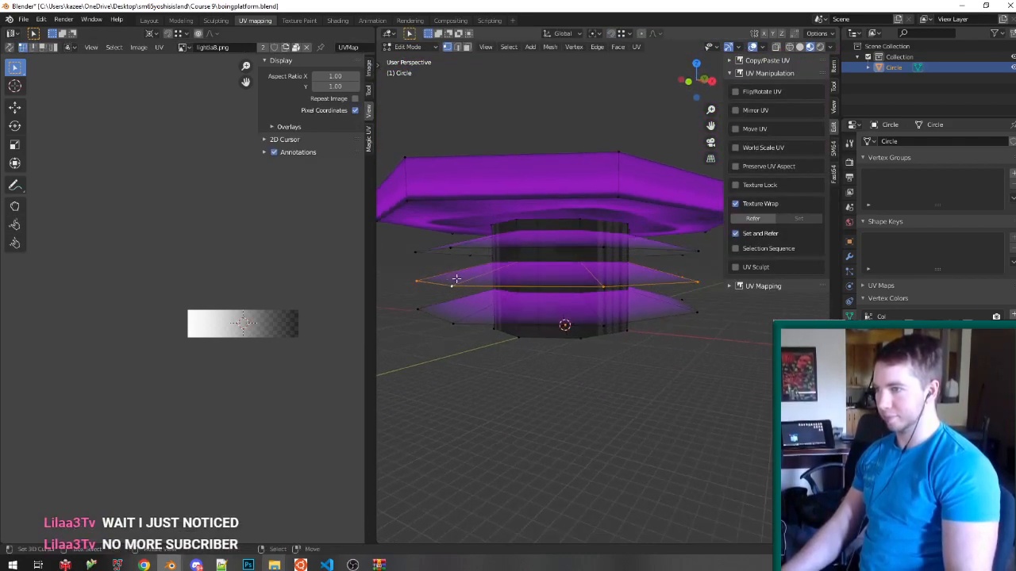
left_click(463, 333, "ctrl")
key("s")
key("shift+z")
key("2")
key("Return")
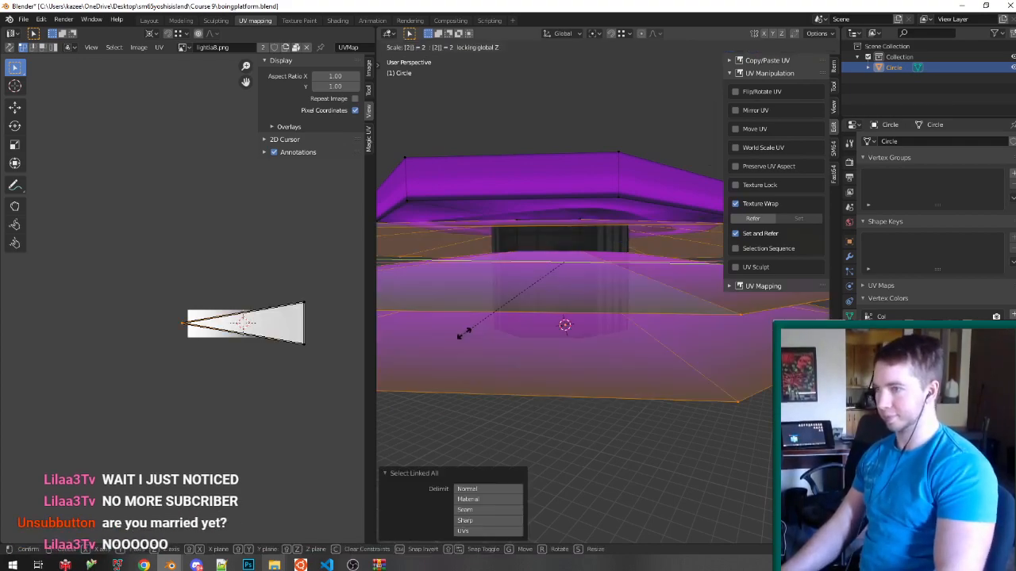
Shrink the spring rings horizontally to roughly the platform top's width and save the file.
scroll(472, 334, "down", 4)
key("s")
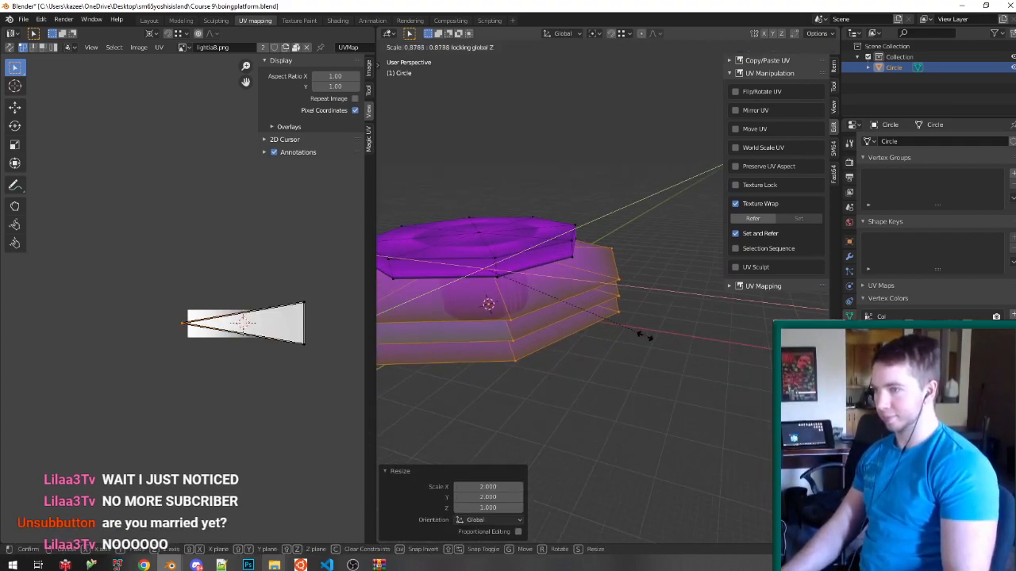
left_click(611, 331)
key("Tab")
middle_click_drag(500, 254, 519, 286)
key("alt+a")
scroll(519, 286, "up", 1)
key("ctrl+s")
Scale the spring rings down slightly with Z locked so they sit just inside the platform's rim.
key("Tab")
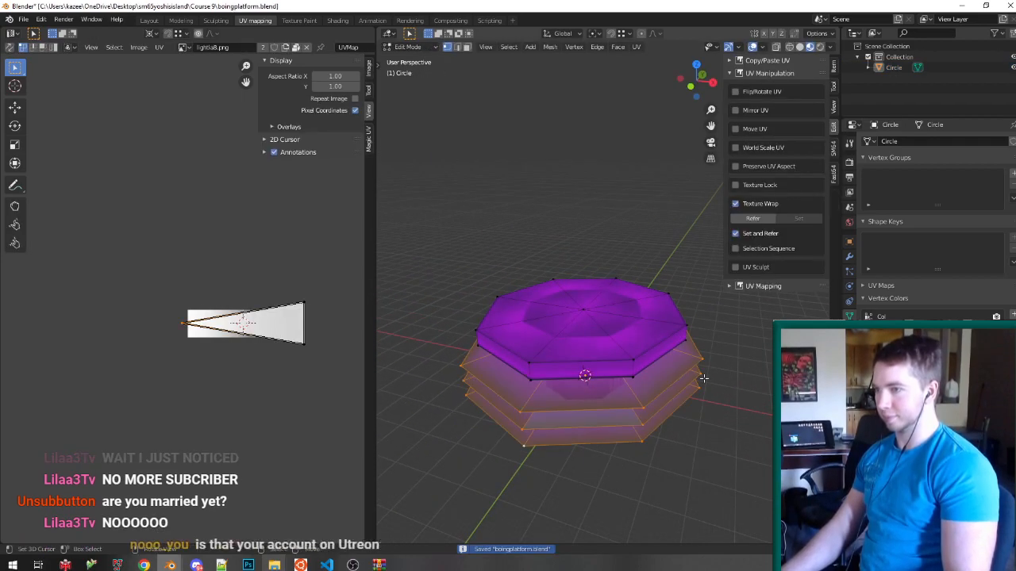
scroll(684, 379, "up", 2)
key("s")
key("shift+z")
left_click(703, 377)
key("Tab")
middle_click_drag(701, 376, 679, 352)
scroll(679, 353, "down", 1)
Select the middle spring ring's linked geometry and delete its vertices.
key("Tab")
scroll(539, 346, "up", 1)
left_click(599, 380)
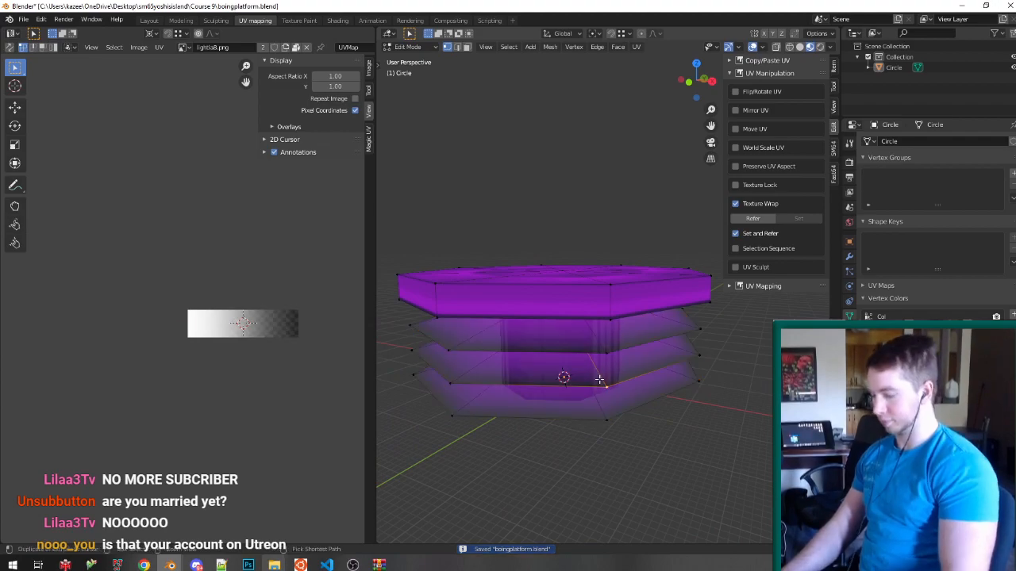
key("ctrl+l")
key("x")
left_click(600, 380)
key("Tab")
scroll(647, 348, "down", 2)
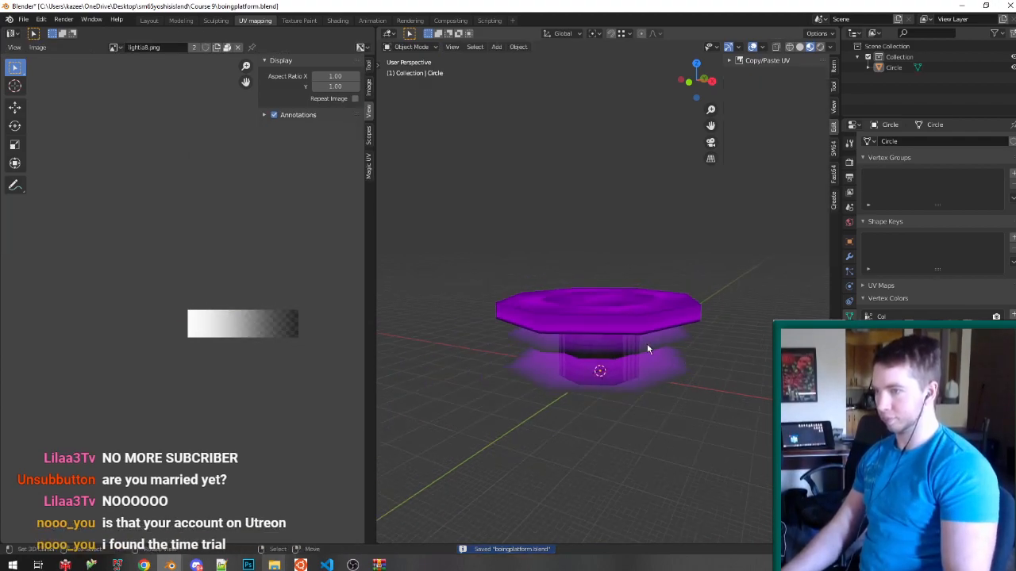
Select the upper ring's outer edge loop and move it -50 m along Z.
key("Tab")
scroll(647, 348, "up", 2)
left_click(647, 359, "alt")
left_click(657, 352, "alt")
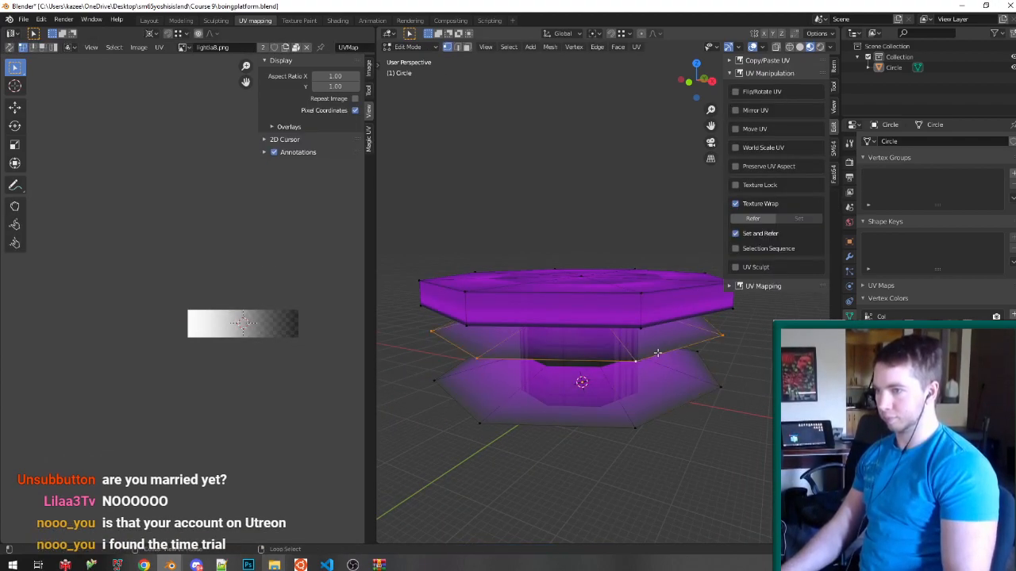
type("gz")
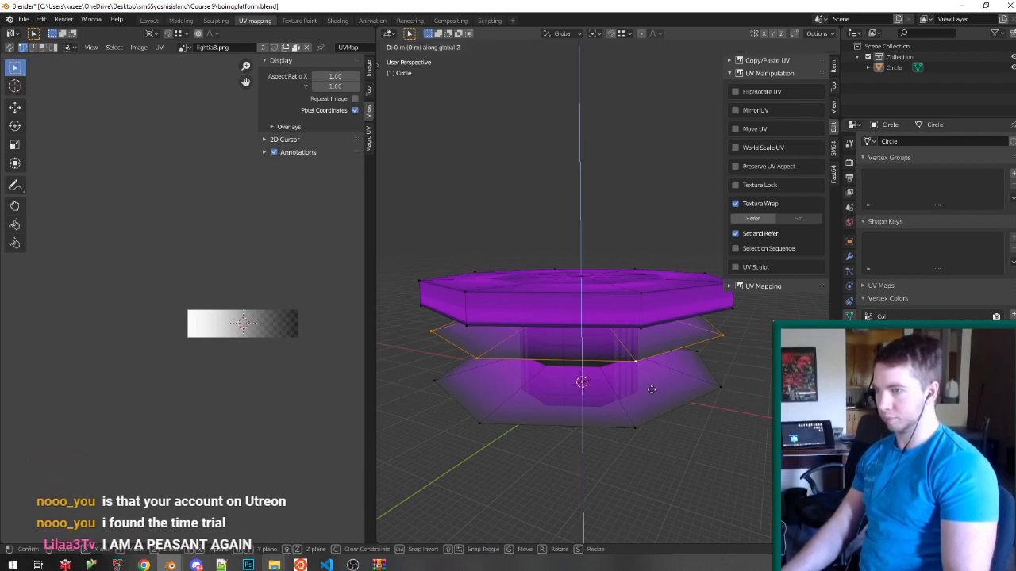
type("-.5")
key("Return")
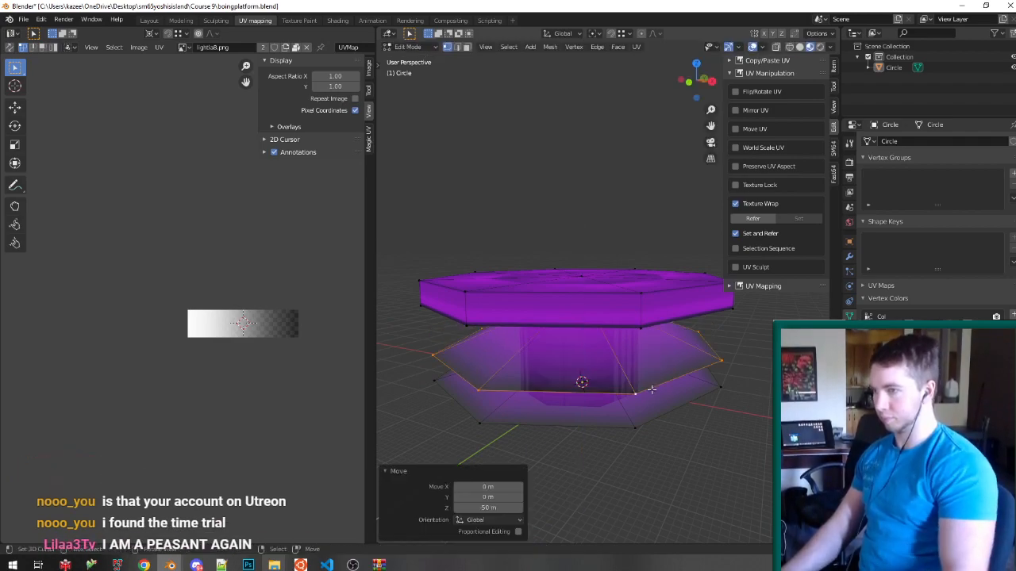
Select the lower ring's outer edge loop and move it -50 m along Z.
middle_click_drag(638, 384, 628, 371)
left_click(642, 412)
left_click(646, 408, "alt")
type("gz50")
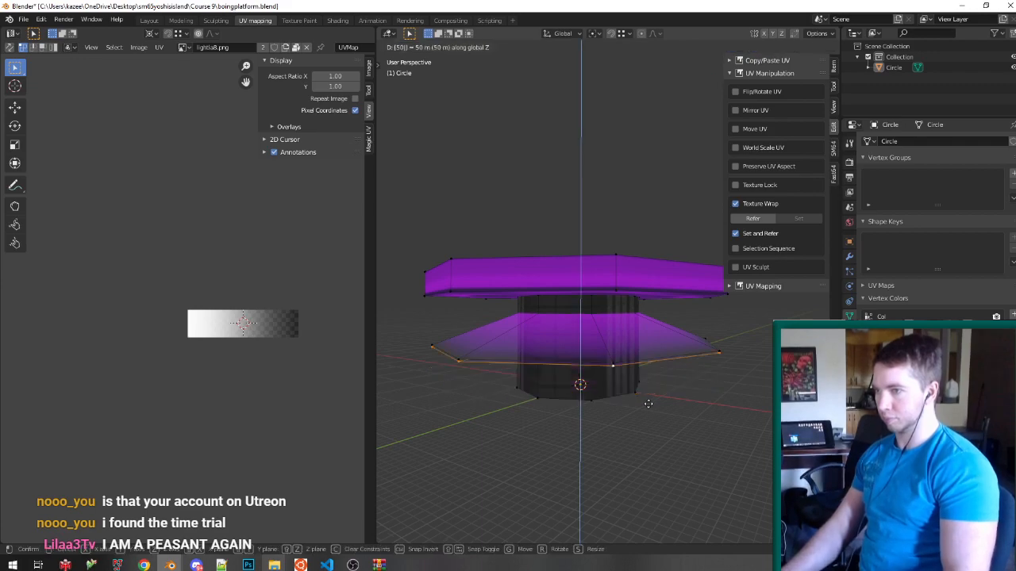
key("Return")
Select both complete spring rings, move them up 20 m along Z, and save the file.
left_click(718, 352, "shift")
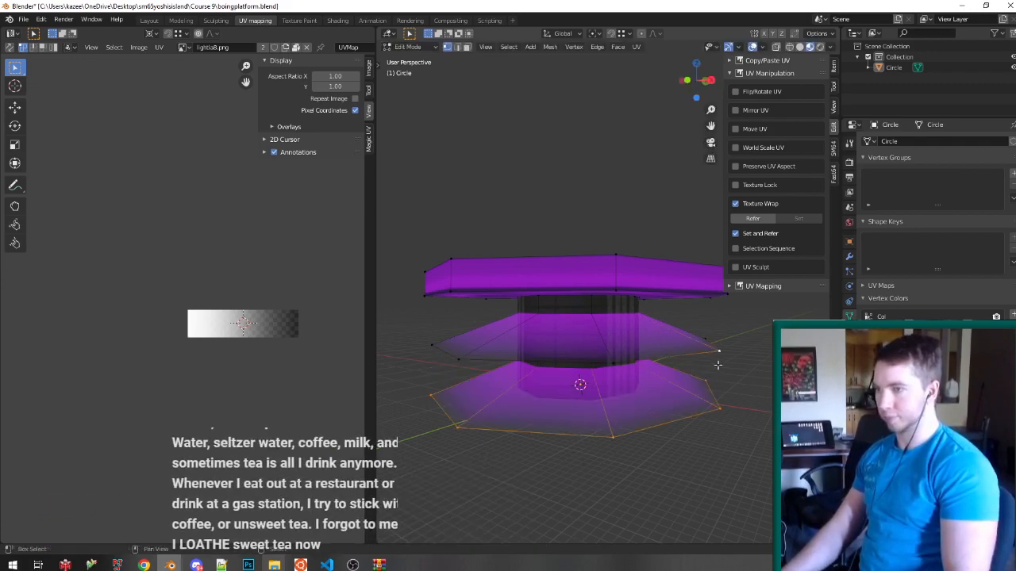
left_click(718, 363, "alt+shift")
type("gz20")
key("Return")
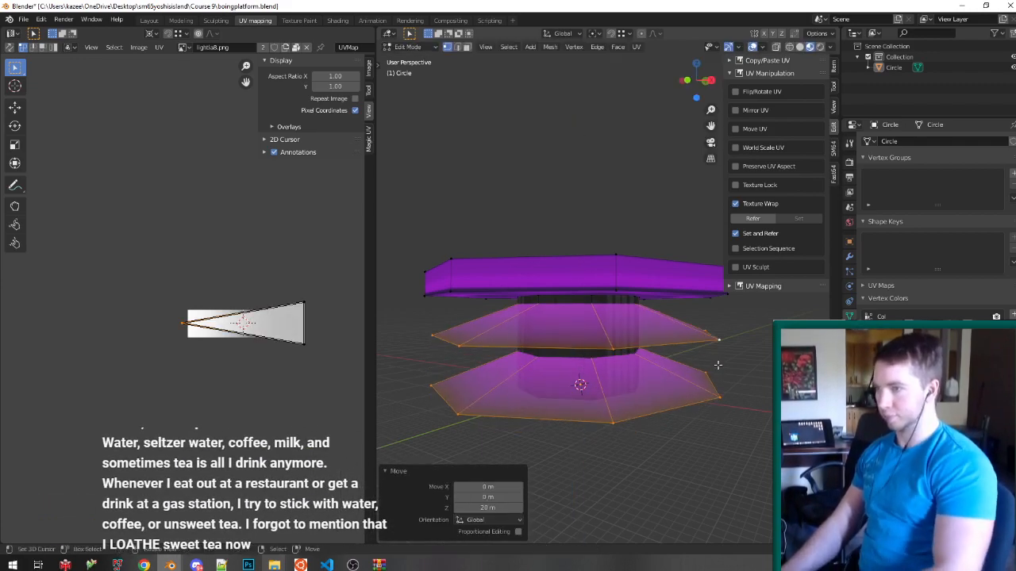
key("Tab")
middle_click_drag(718, 363, 684, 422)
key("ctrl+s")
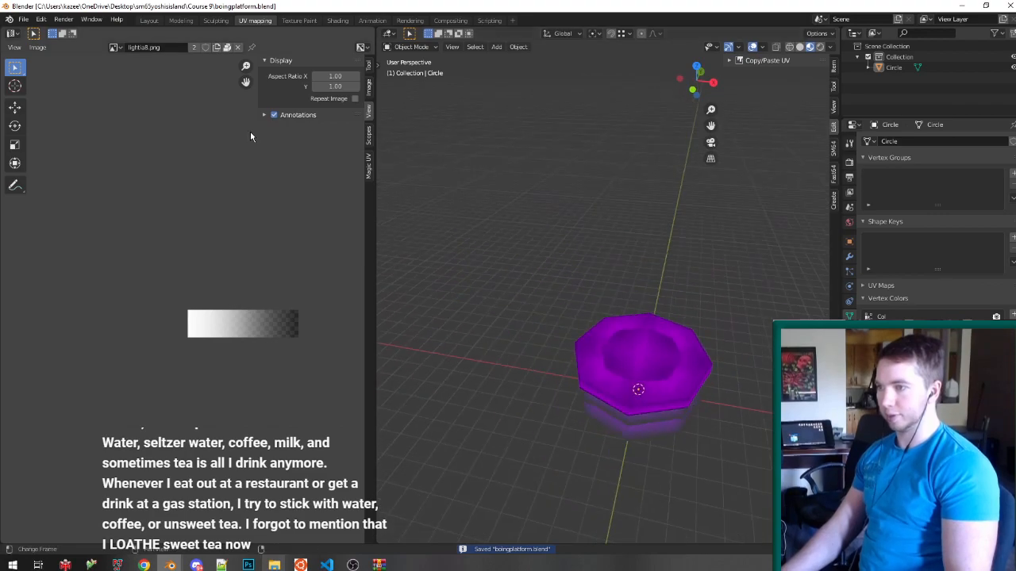
Switch to the Layout workspace and set the SM64 decomp path to the favourite majorhack folder.
left_click(149, 20)
middle_click_drag(416, 205, 466, 262)
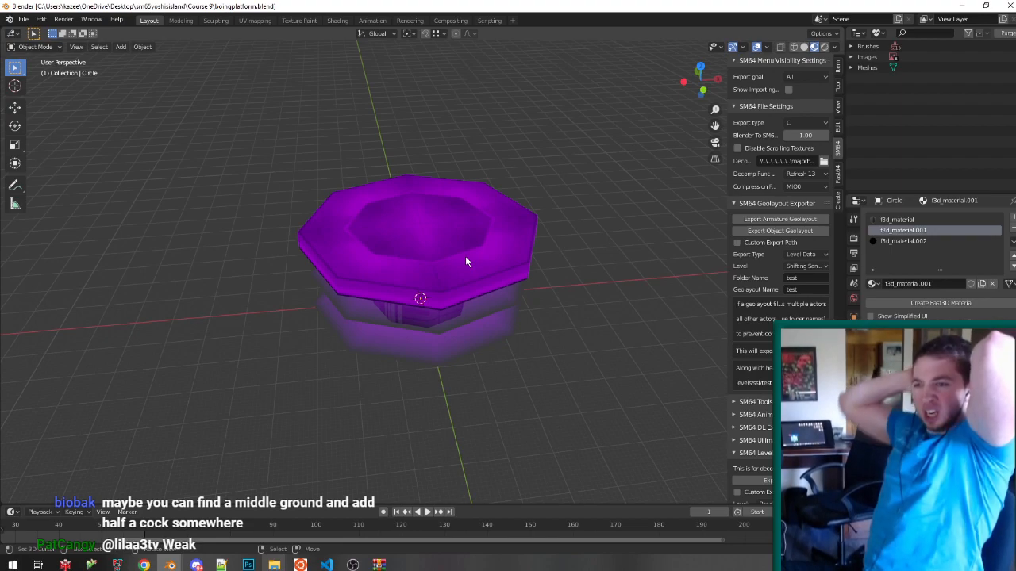
left_click(823, 160)
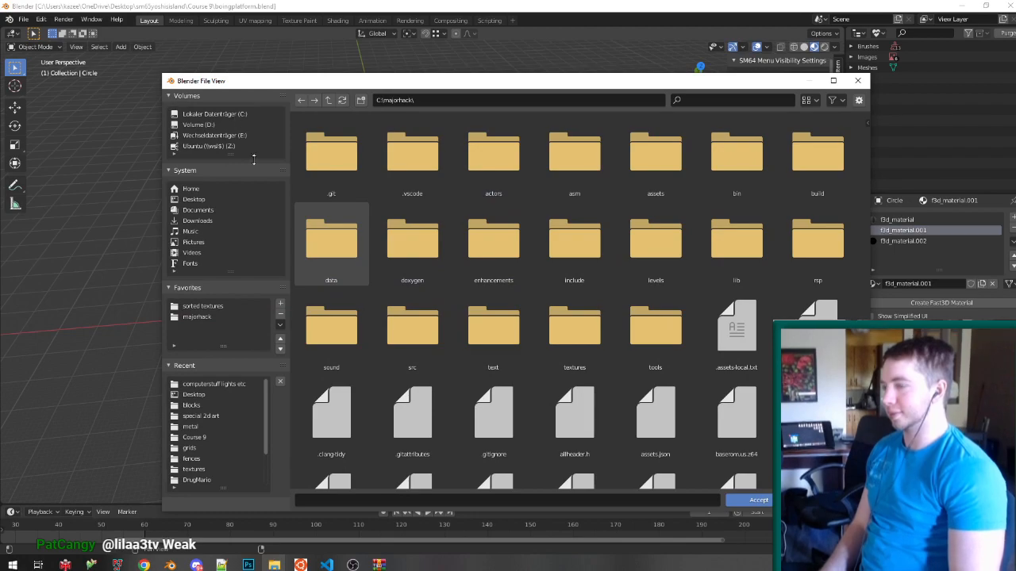
left_click(213, 318)
left_click(755, 501)
Duplicate the boing platform and place the copy about 912 m along X.
scroll(466, 292, "down", 3)
middle_click_drag(467, 292, 327, 274, "shift")
right_click(391, 278)
key("shift+d")
key("x")
left_click(473, 274)
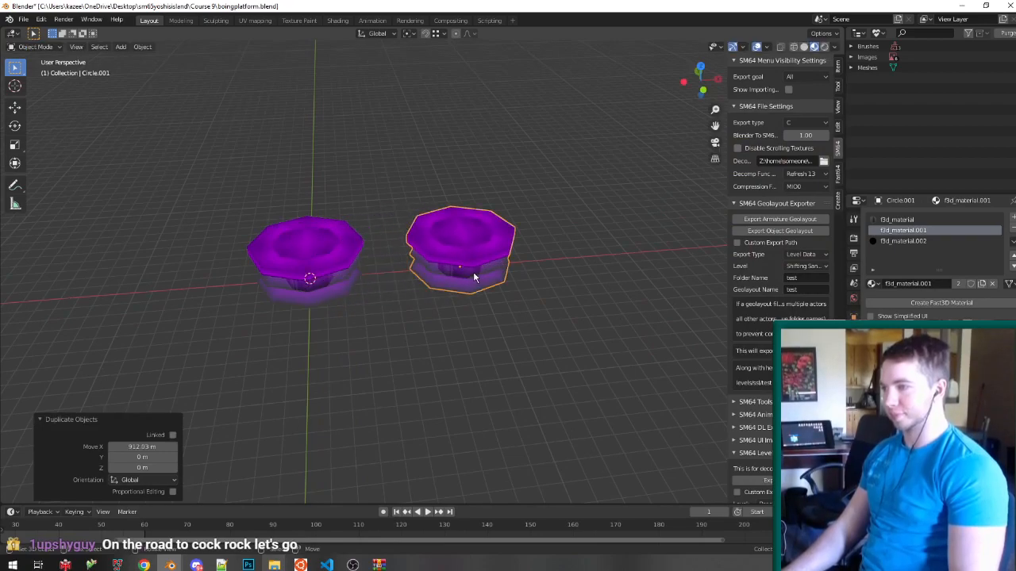
Reselect the original platform, set the geolayout export level to Dire Dire Docks, and save the file.
right_click(342, 257)
scroll(583, 245, "up", 3)
key("ctrl+s")
left_click(803, 266)
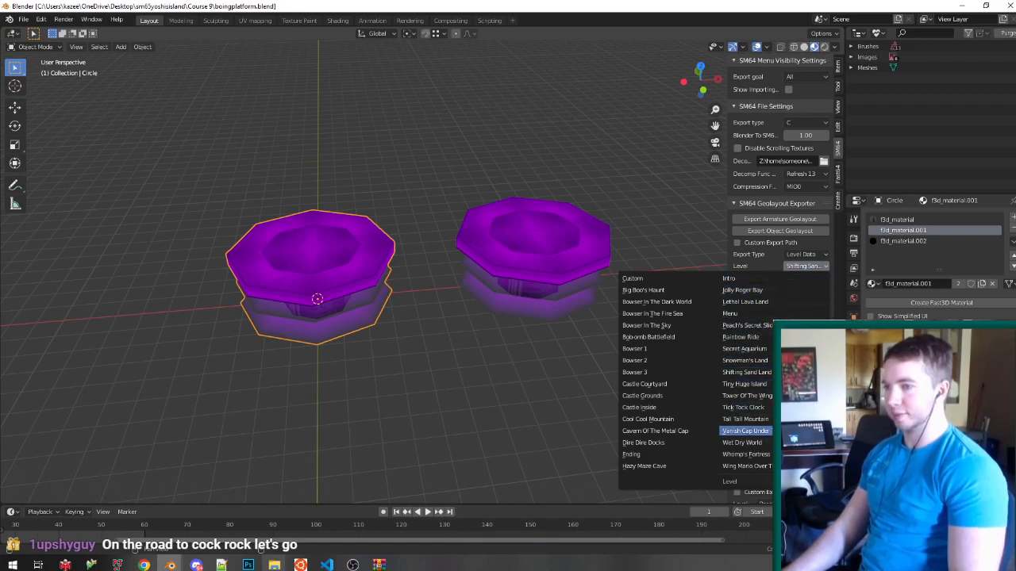
left_click(692, 448)
key("ctrl+s")
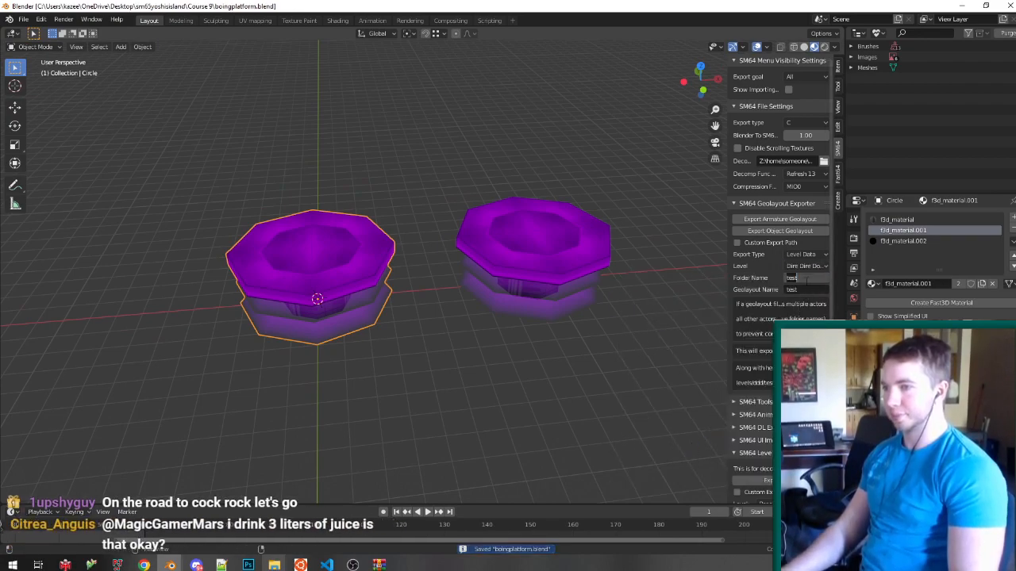
Name the geolayout export's folder boingplatform, give the geolayout a matching name, and save the file.
type("jumpy")
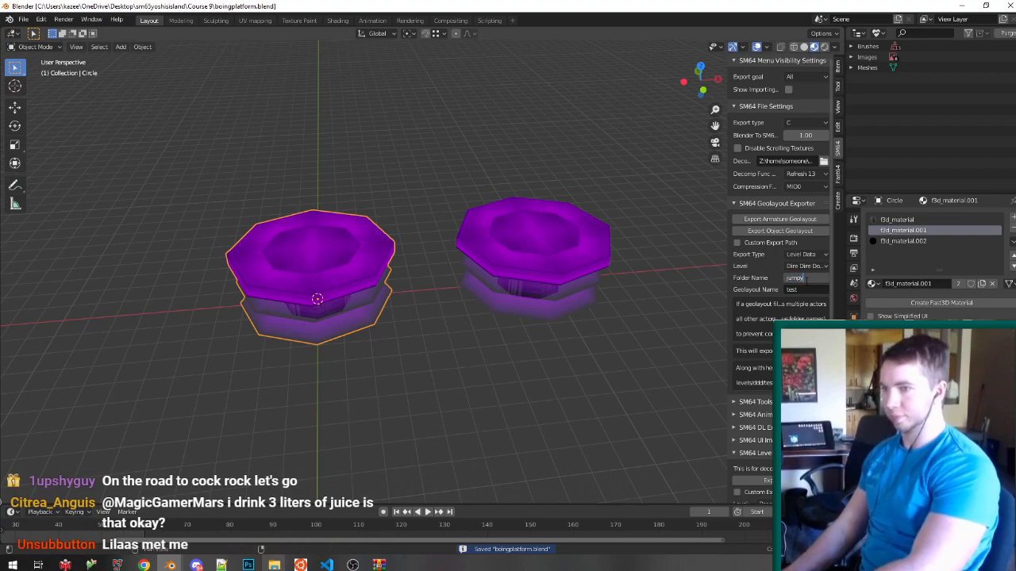
type("platform")
key("Return")
key("ctrl+s")
left_click(802, 290)
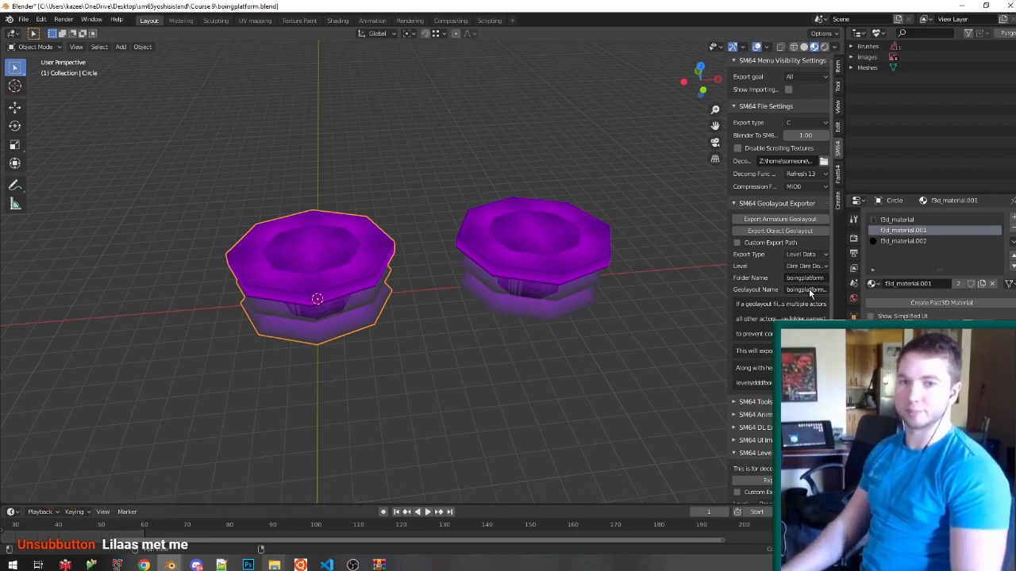
Show the SM64 Collision Exporter settings, set the collision export level to Dire Dire Docks, and save the file.
left_click(610, 322)
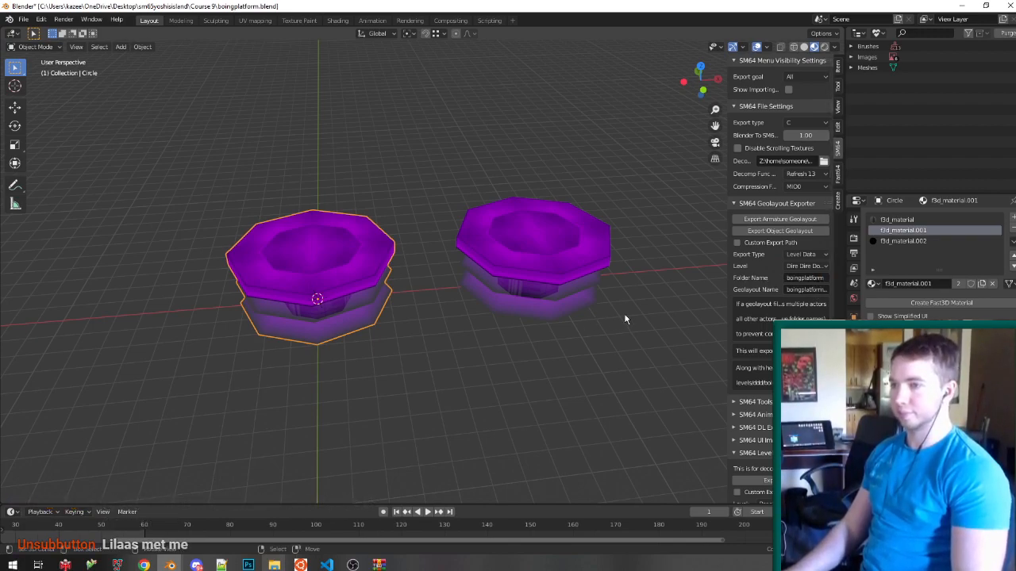
scroll(789, 397, "down", 2)
left_click(786, 415)
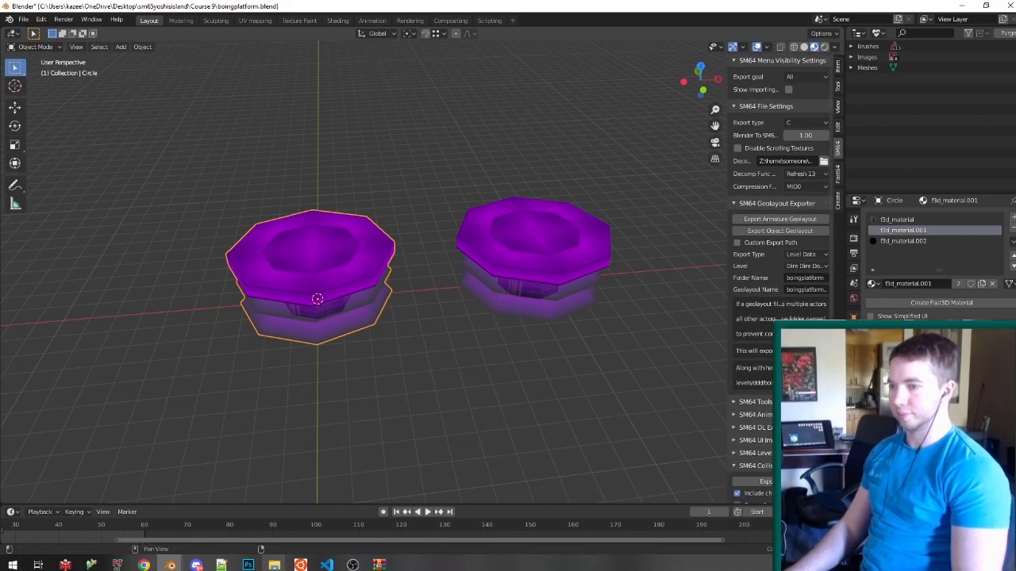
scroll(780, 278, "down", 3)
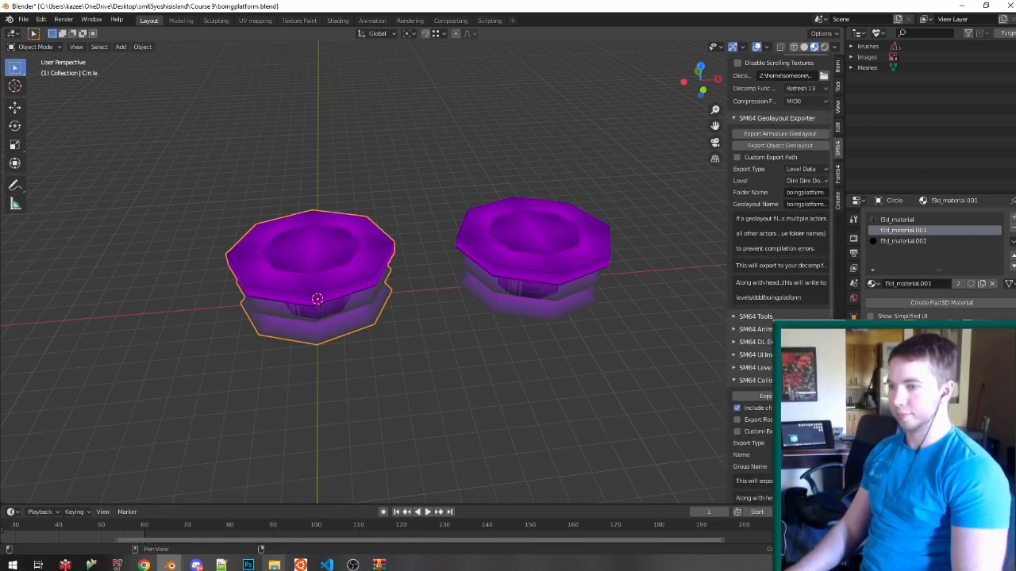
left_click(806, 467)
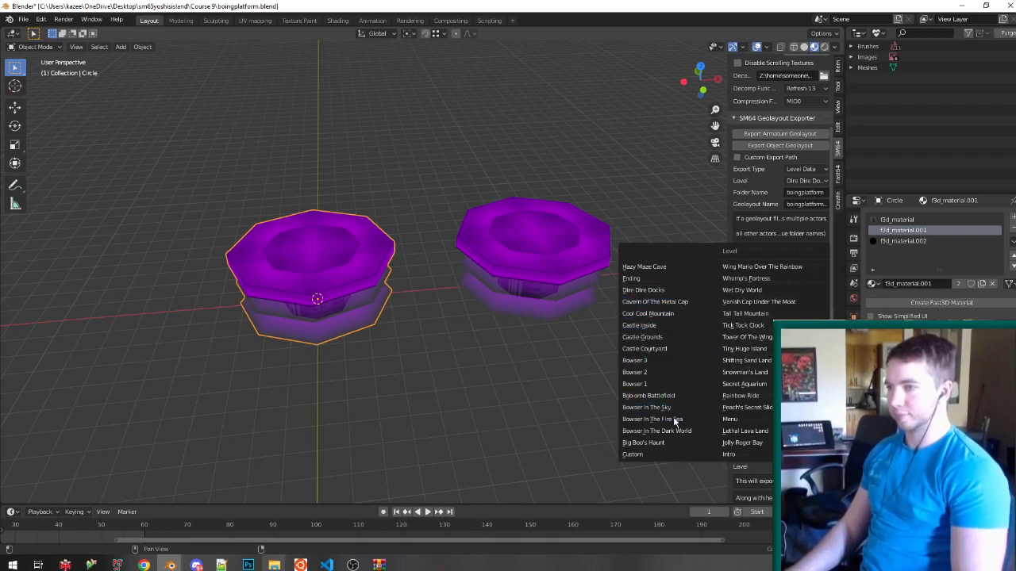
left_click(665, 291)
middle_click_drag(578, 292, 498, 284)
key("ctrl+s")
Select both translucent spring rings on the copied platform as linked geometry and delete them.
scroll(498, 287, "up", 4)
key("Tab")
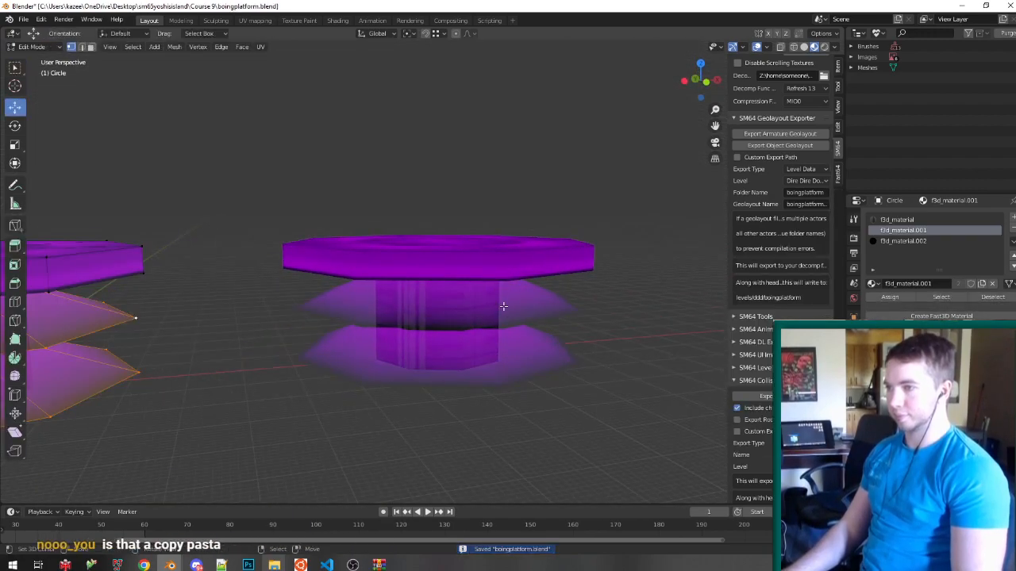
key("Tab")
right_click(507, 311)
key("Tab")
right_click(510, 319)
right_click(524, 382, "shift")
key("ctrl+l")
key("x")
left_click(525, 383)
Select the whole central column beneath the copied platform and delete it.
middle_click_drag(480, 367, 481, 340)
right_click(470, 341)
right_click(480, 359, "shift")
right_click(481, 360, "alt")
key("x")
left_click(481, 361)
key("ctrl+Tab")
key("Escape")
key("ctrl+z")
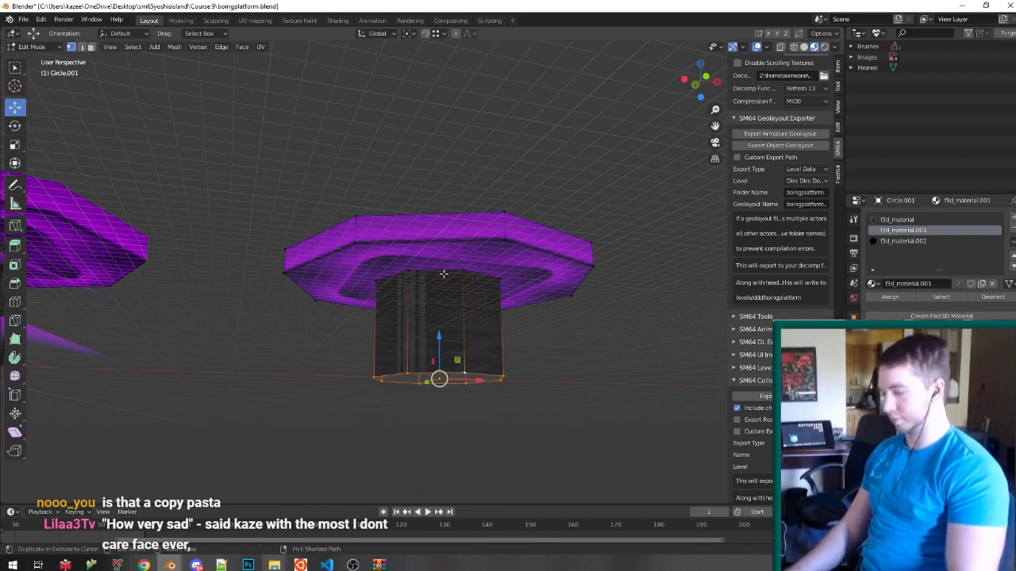
key("ctrl+l")
key("x")
left_click(445, 278)
Move the copy's underside face down along Z, snapped to the base of the original platform, and delete that face.
key("ctrl+Tab")
left_click(417, 296)
right_click(418, 294)
scroll(417, 294, "down", 3)
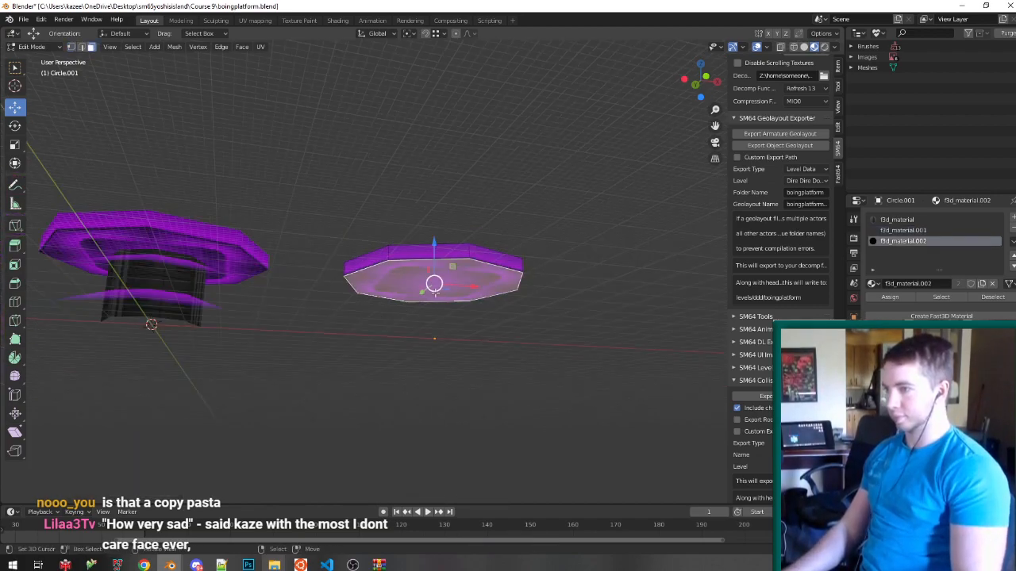
key("g")
key("z")
key("shift+Tab")
left_click(200, 327)
key("x")
left_click(274, 342)
Dissolve the inner vertices on the copy's top to leave a flat, simplified collision surface.
middle_click_drag(402, 292, 425, 365)
key("Tab")
key("Tab")
right_click(463, 272)
key("ctrl+Tab")
left_click(420, 240)
key("ctrl+Tab")
left_click(417, 222)
right_click(453, 247)
key("x")
left_click(464, 306)
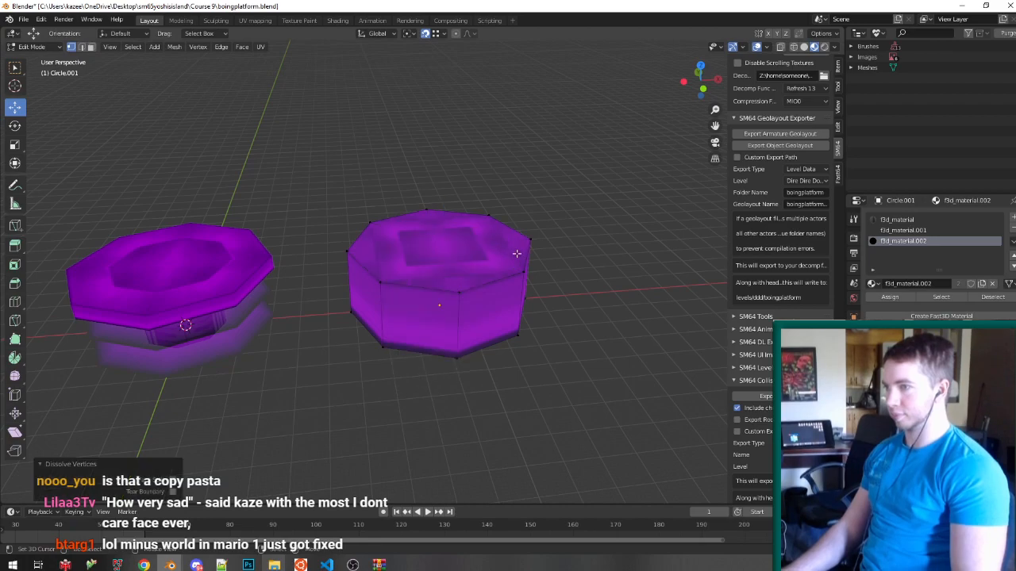
Export the simplified copy as collision and the original platform as an object geolayout.
key("Tab")
scroll(512, 257, "down", 2)
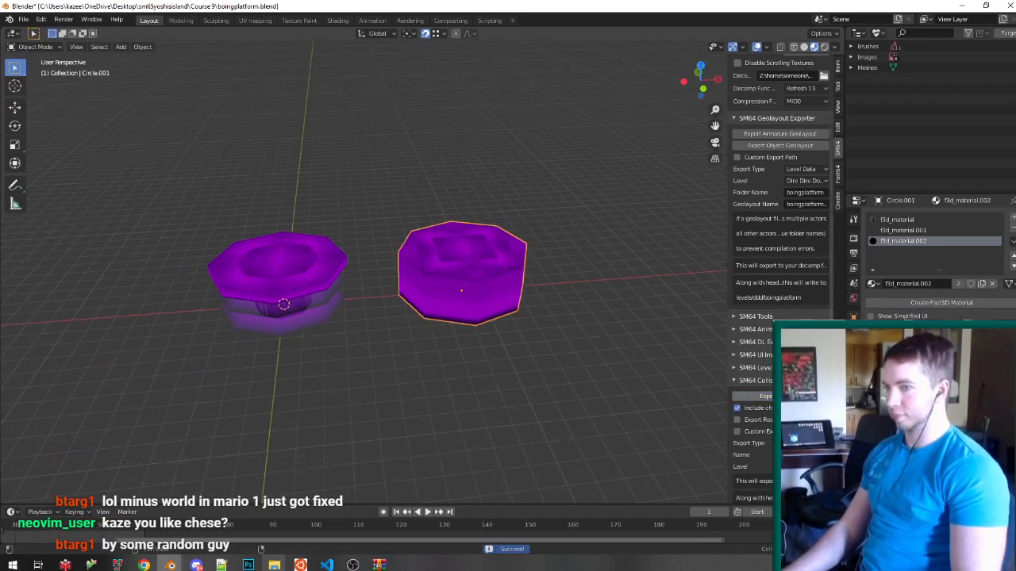
left_click(289, 306)
left_click(794, 146)
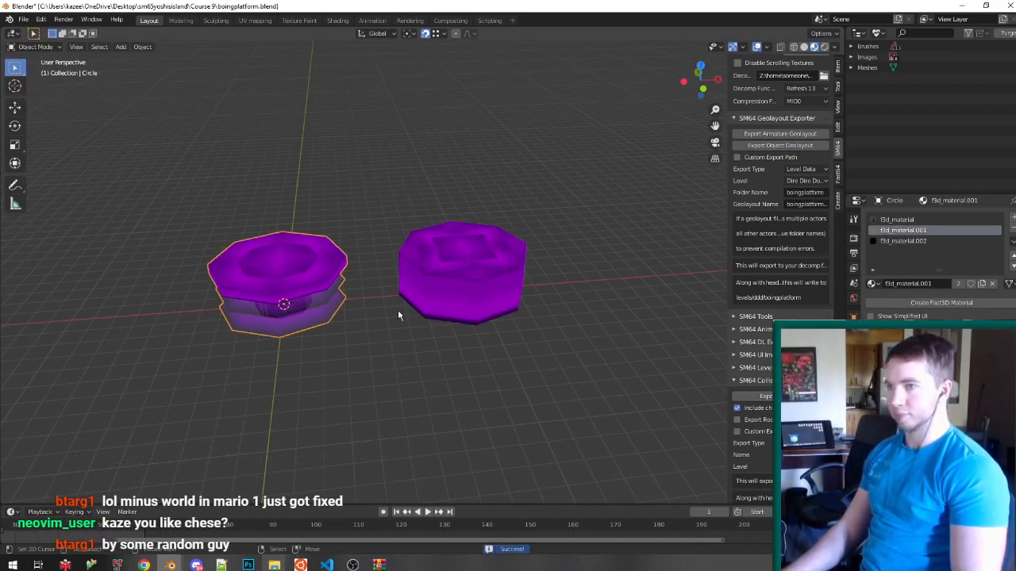
In Visual Studio Code, duplicate the warehousele_geo model load line in the ddd script.c and give it model ID 0x3D.
left_click(326, 564)
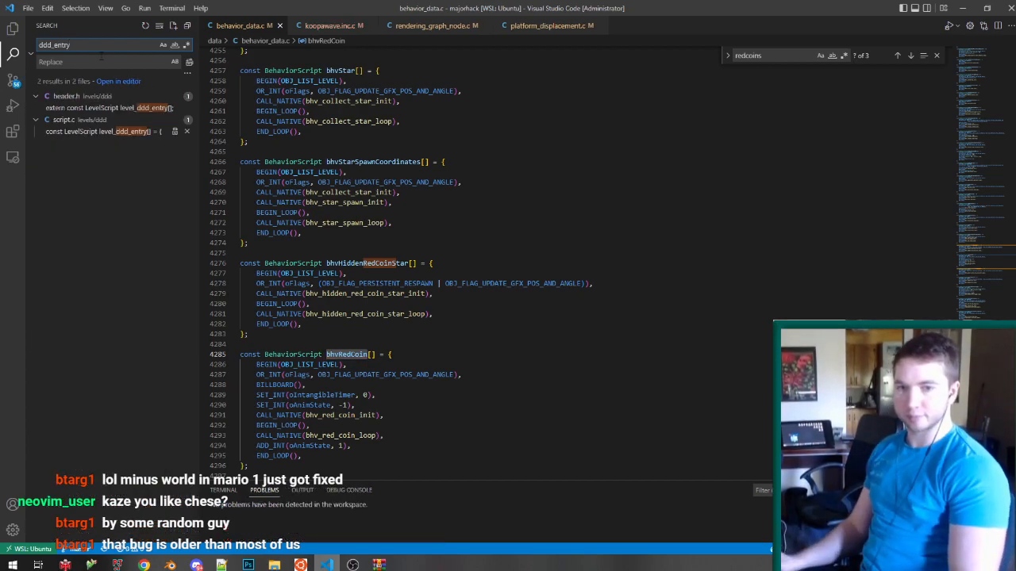
left_click(120, 131)
left_click(435, 365)
left_click_drag(495, 354, 470, 346)
key("ctrl+c")
left_click(457, 362)
key("ctrl+v")
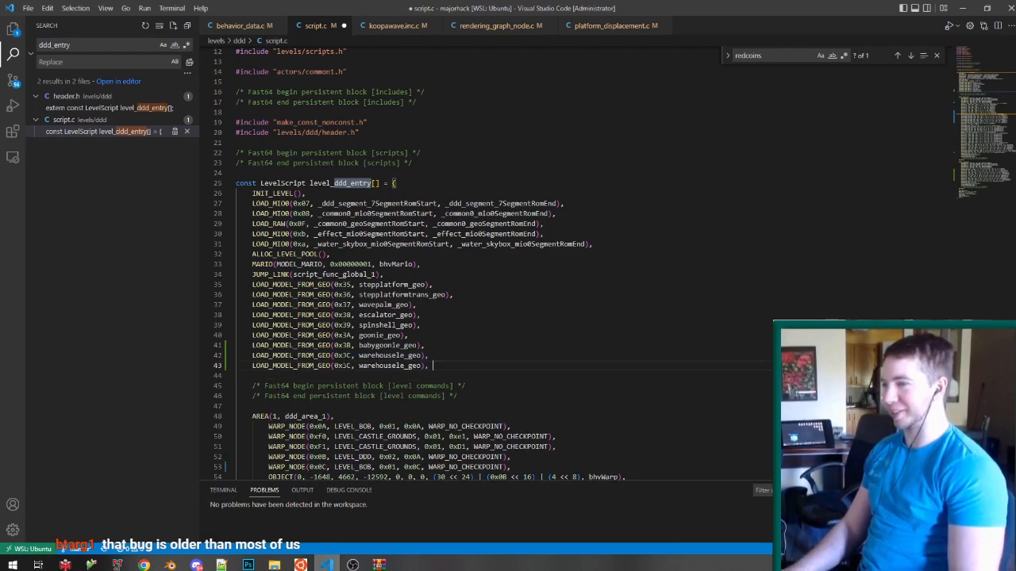
left_click_drag(351, 366, 347, 366)
type("D")
Change the geolayout loaded for model ID 0x3D to boingplatform_geo and save script.c.
double_click(393, 366)
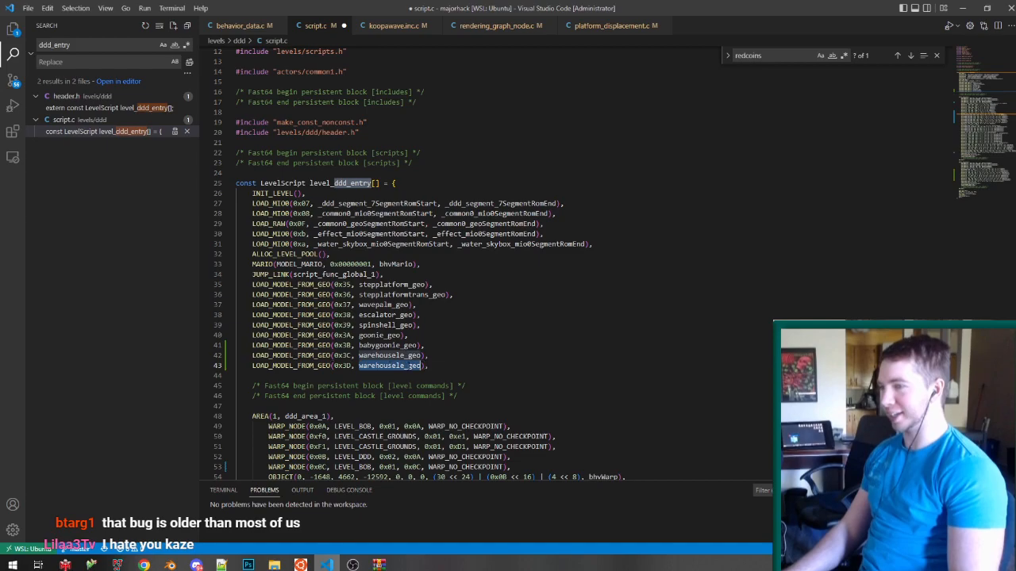
mouse_move(170, 565)
left_click(228, 520)
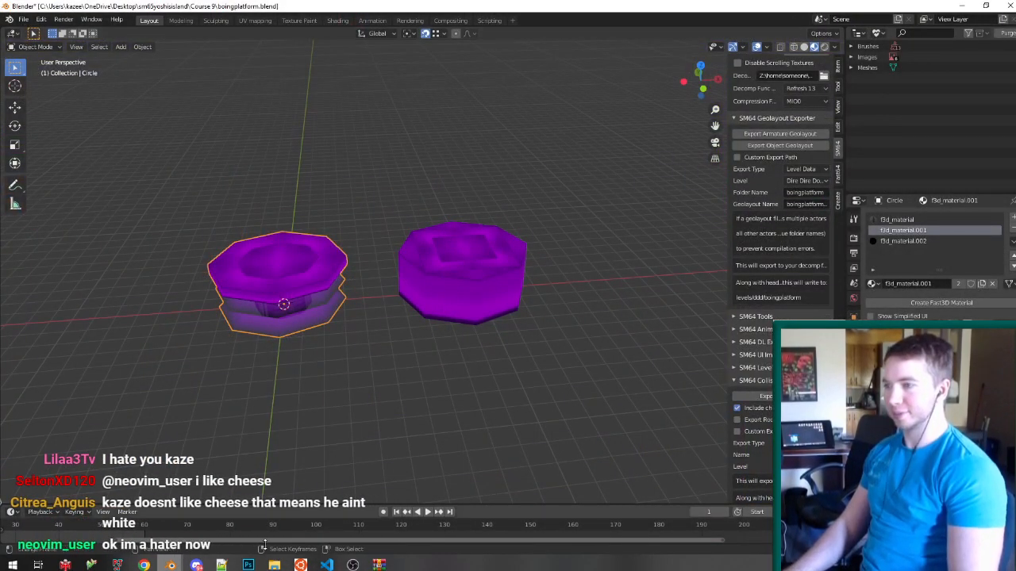
left_click(327, 564)
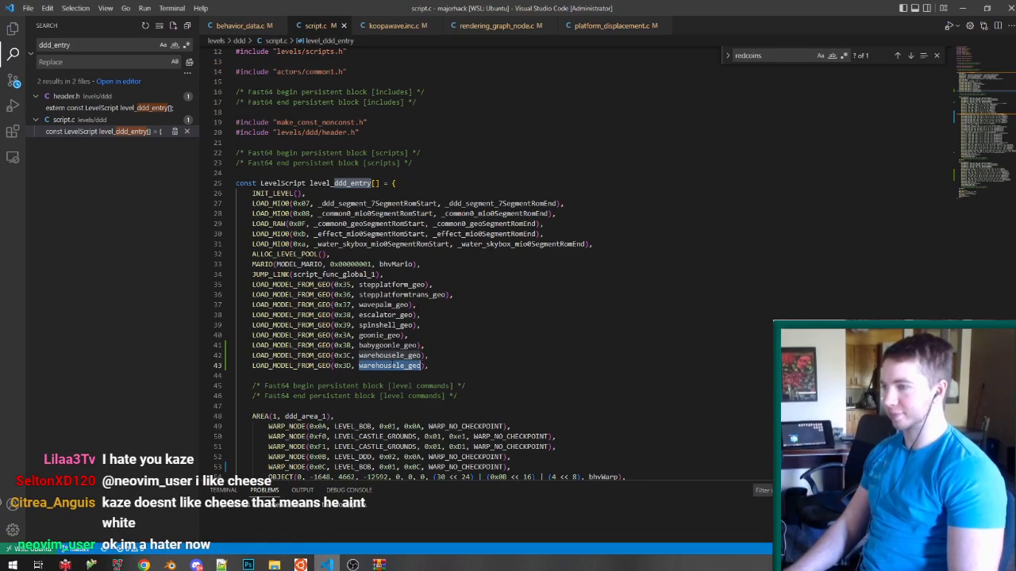
type("boingplatform_geo")
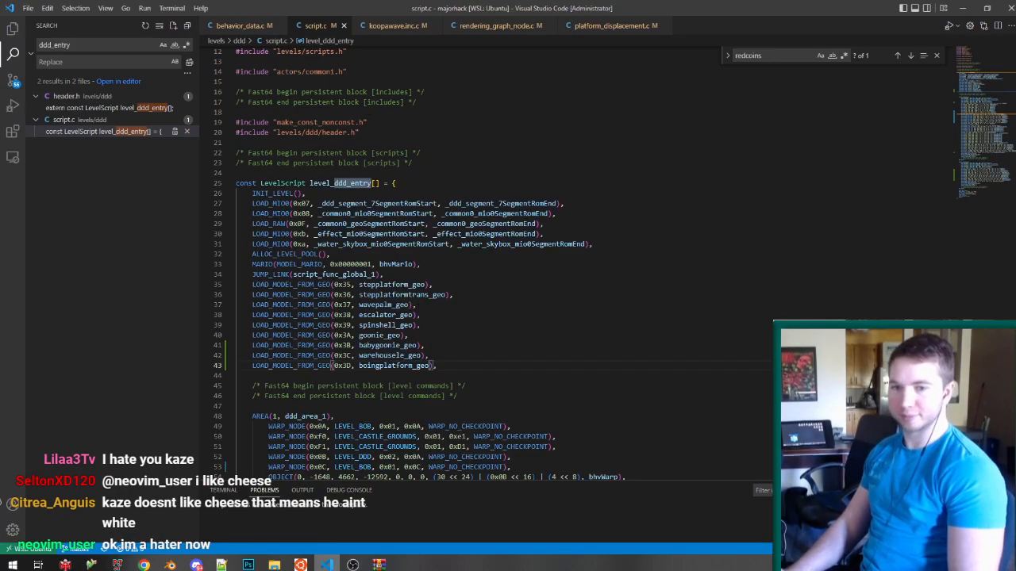
Duplicate the bhvWarehouseEle behavior script, including its extern declaration, at the end of behavior_data.c.
left_click(244, 26)
scroll(476, 262, "down", 10)
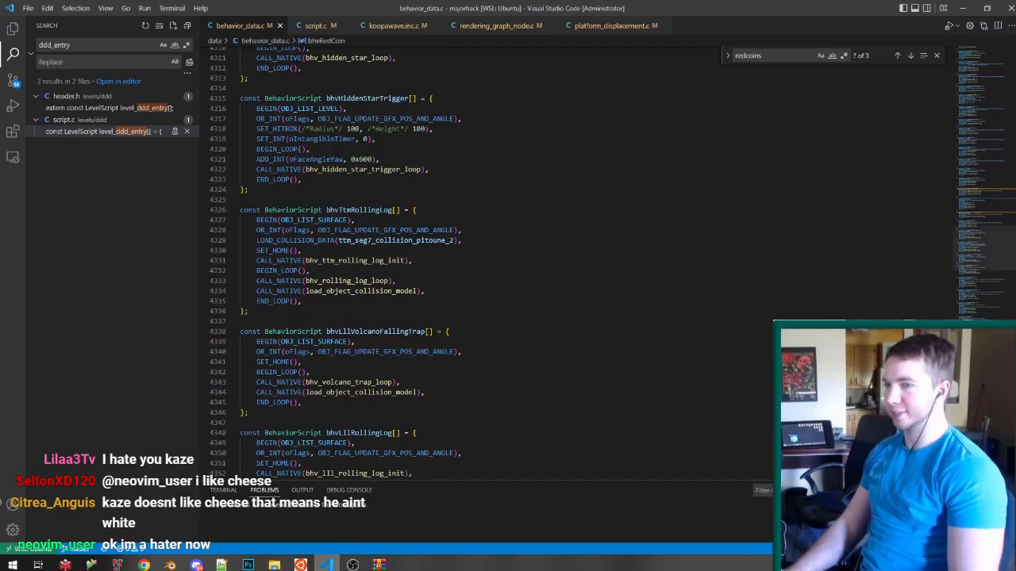
left_click_drag(1009, 247, 1010, 469)
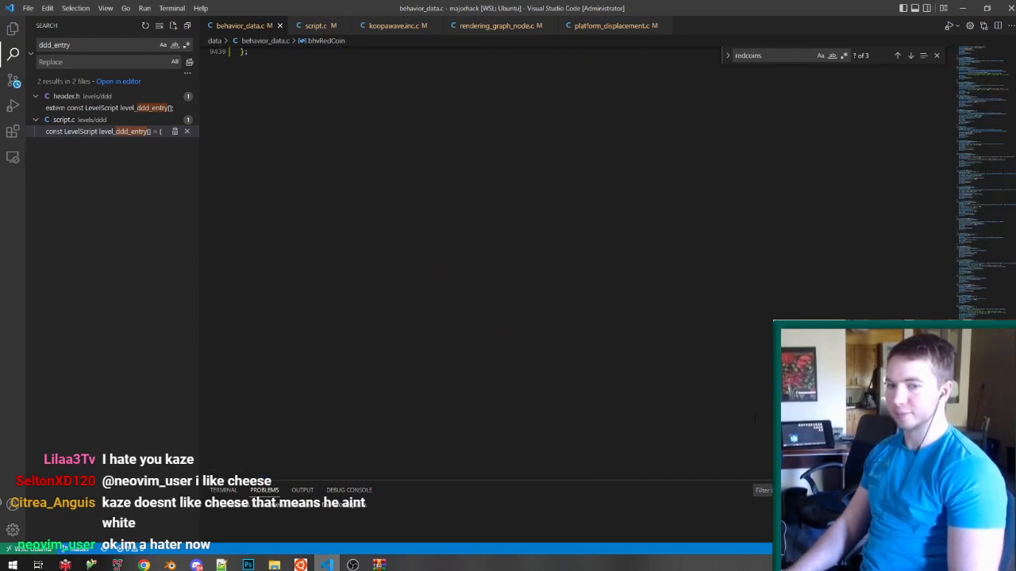
scroll(752, 416, "up", 9)
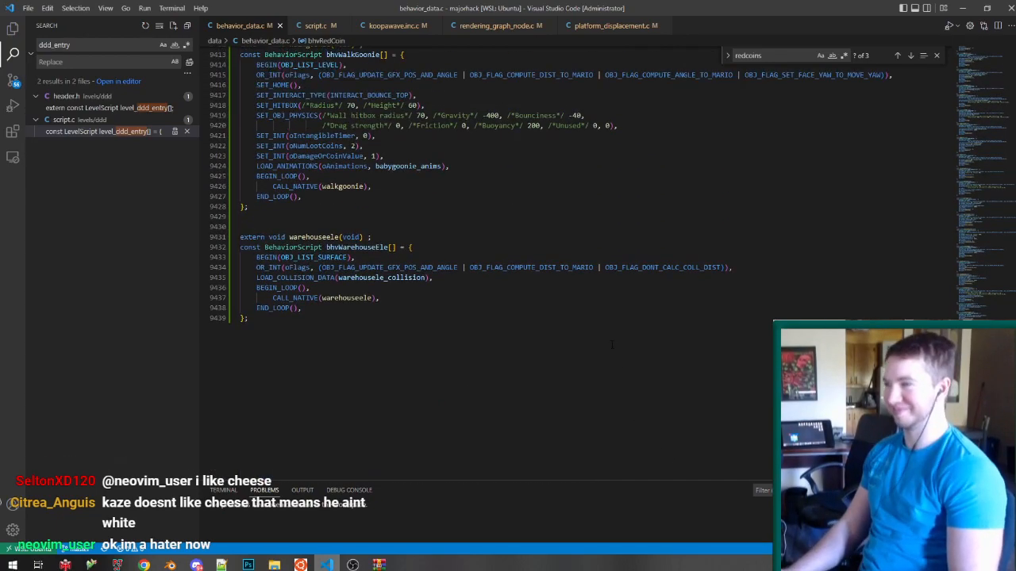
left_click_drag(310, 329, 429, 220)
key("ctrl+c")
left_click(349, 324)
key("ctrl+v")
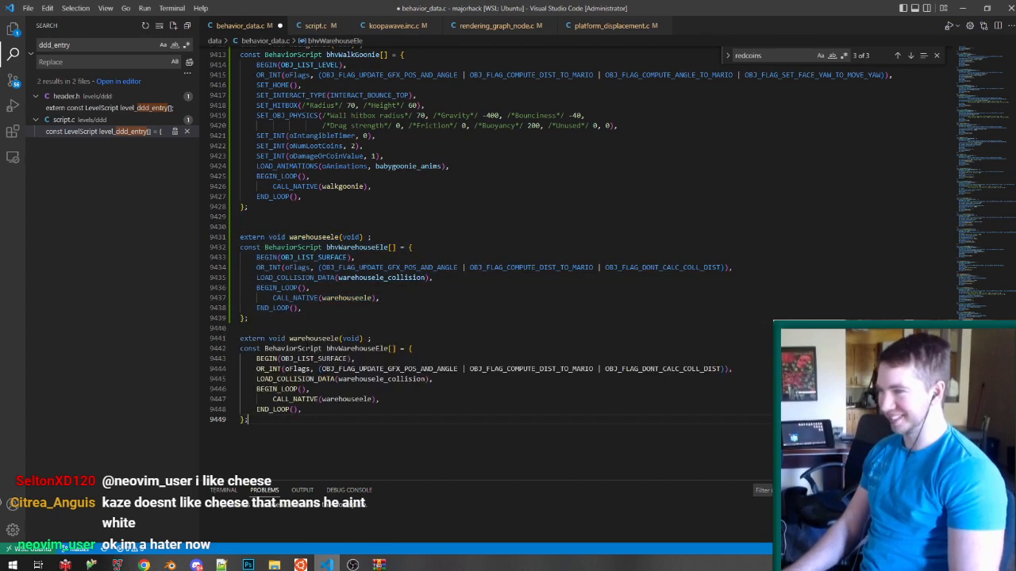
Rename the duplicated behavior's native function to boinplatform in both the extern declaration and the CALL_NATIVE line.
double_click(314, 338)
type("boinplatform")
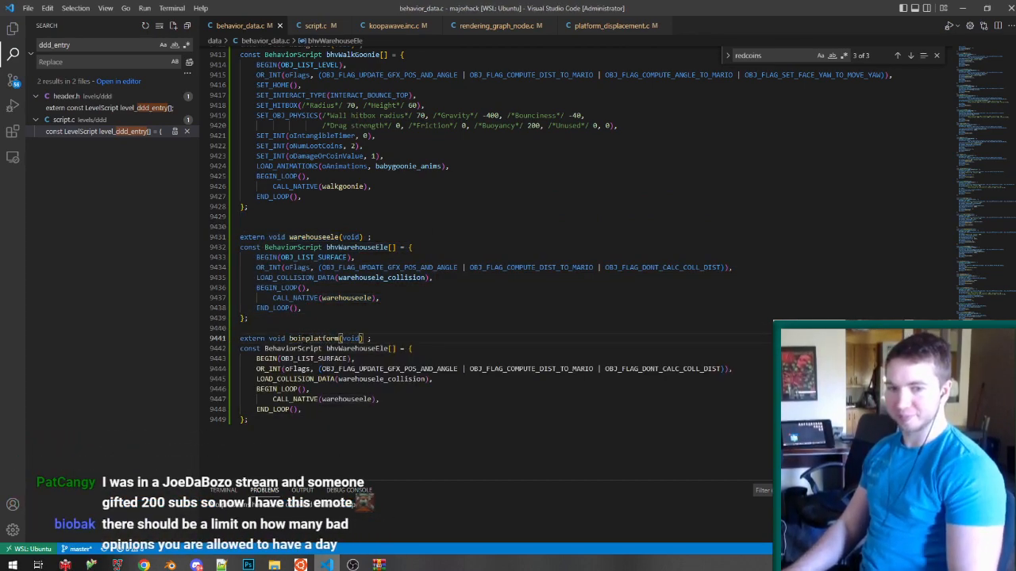
double_click(314, 338)
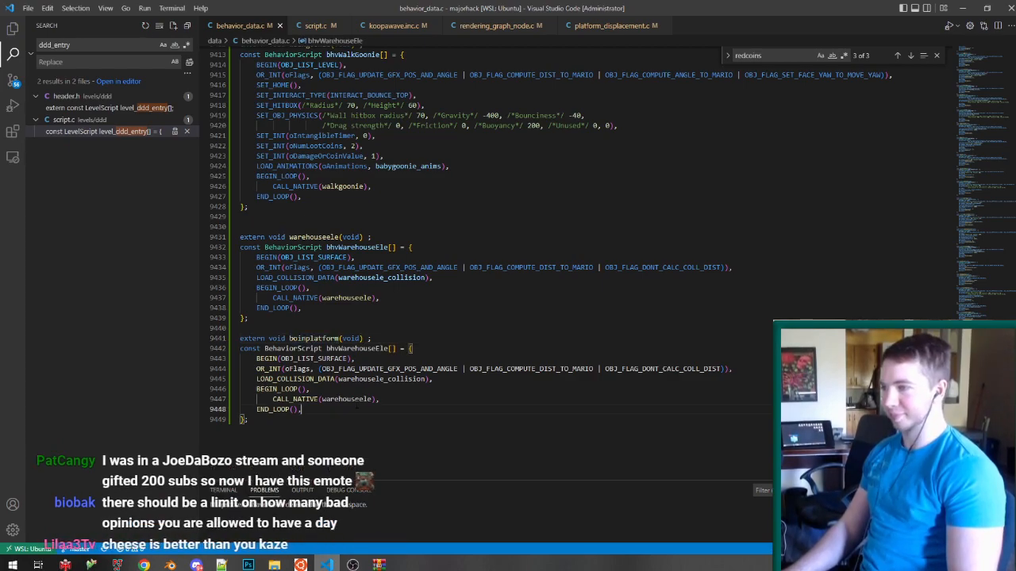
triple_click(349, 399)
double_click(353, 400)
key("ctrl+v")
Set the duplicated behavior's collision data to boingplatform_collision, rename the script bhvBoingPlatform, and save behavior_data.c.
double_click(387, 380)
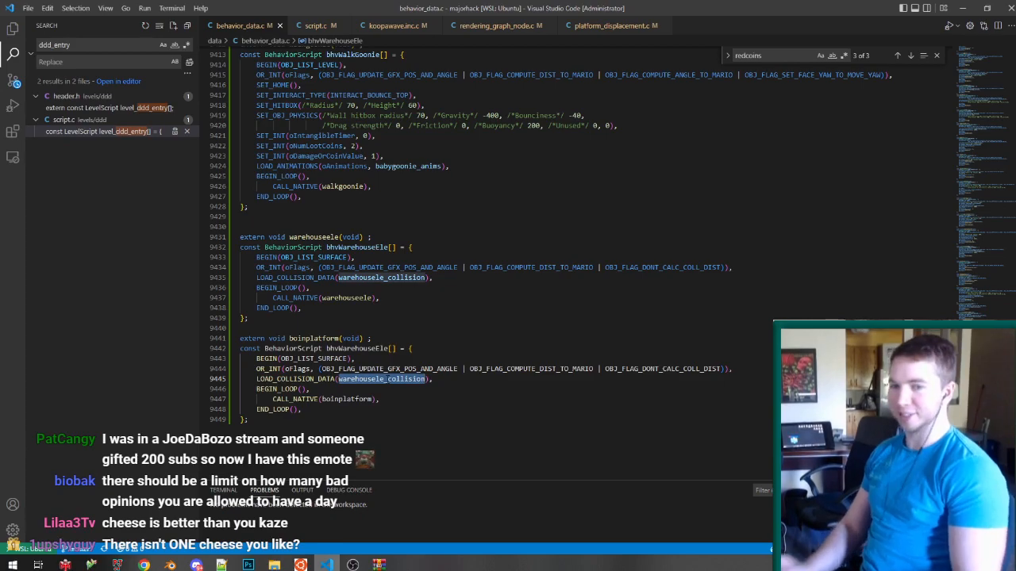
type("boingplatform")
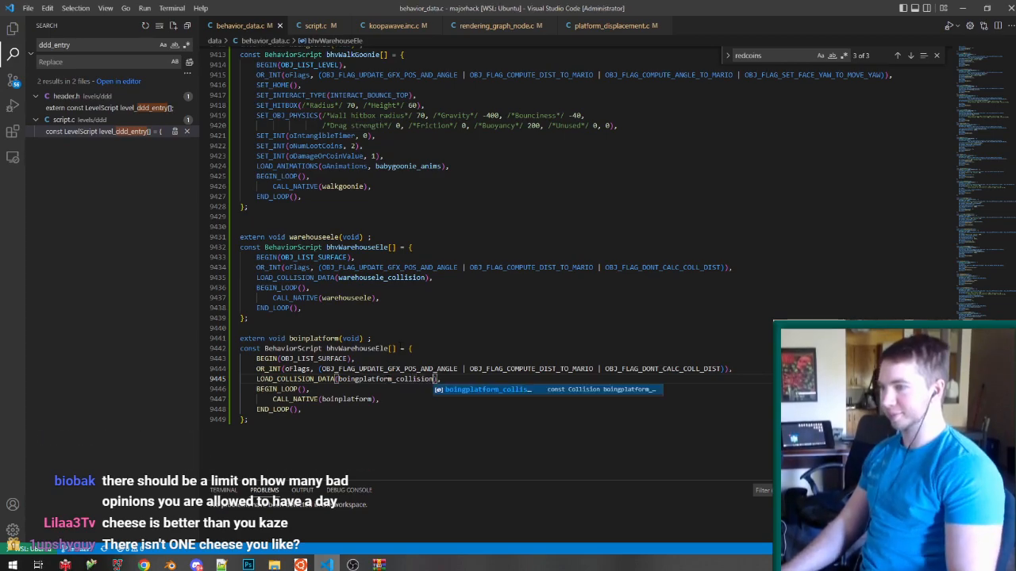
left_click(467, 390)
key("ctrl+s")
double_click(361, 350)
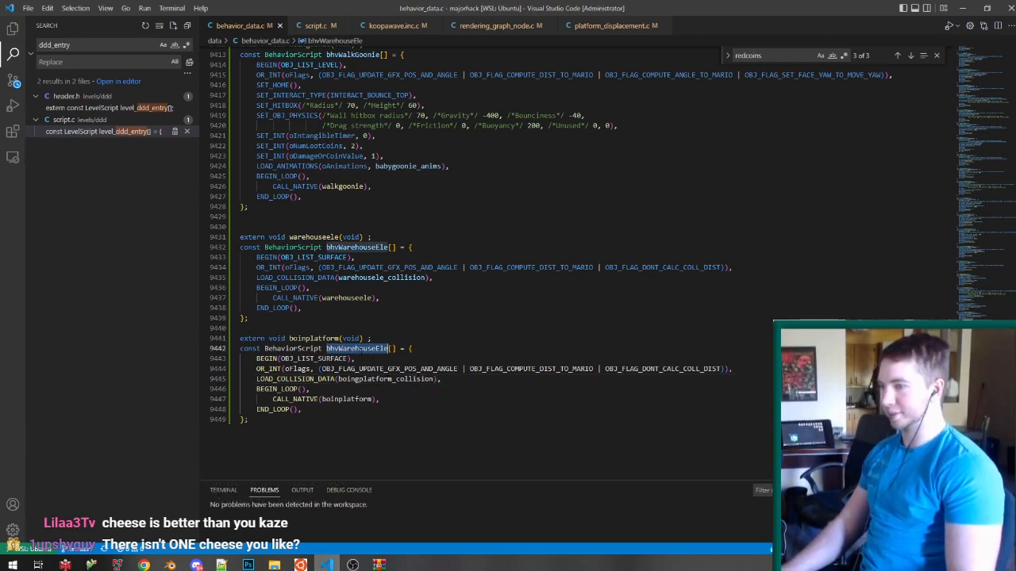
type("bhvBoingPlatfo")
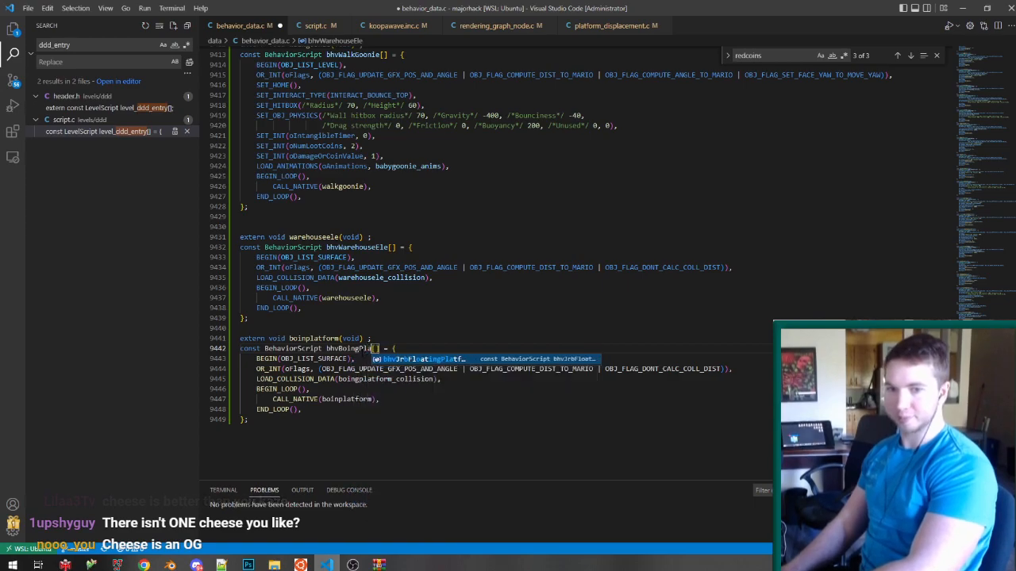
type("rm")
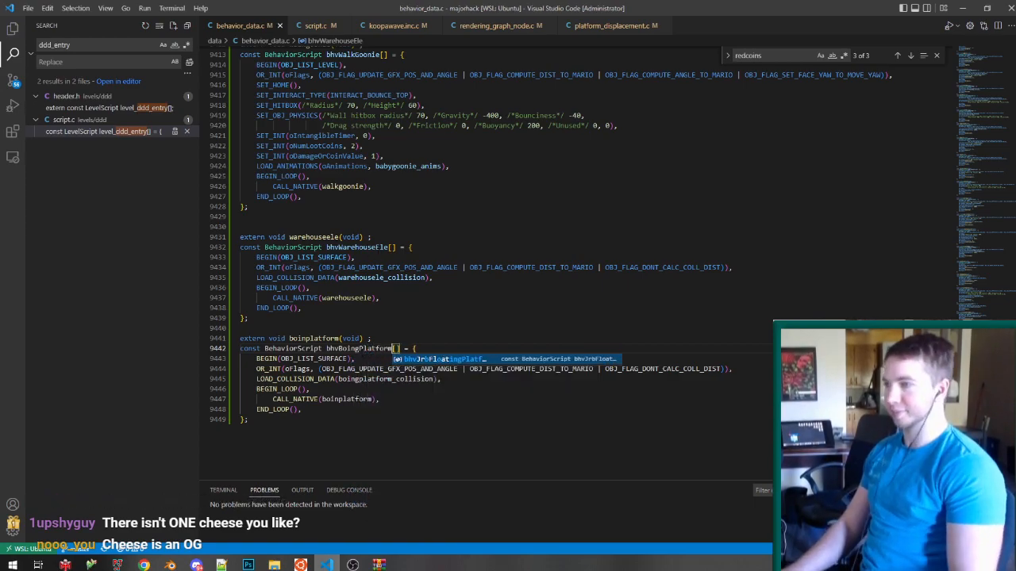
Search the project for bhvWarehouseEle, duplicate its extern declaration in behavior_data.h, and save the header.
double_click(378, 248)
key("ctrl+shift+f")
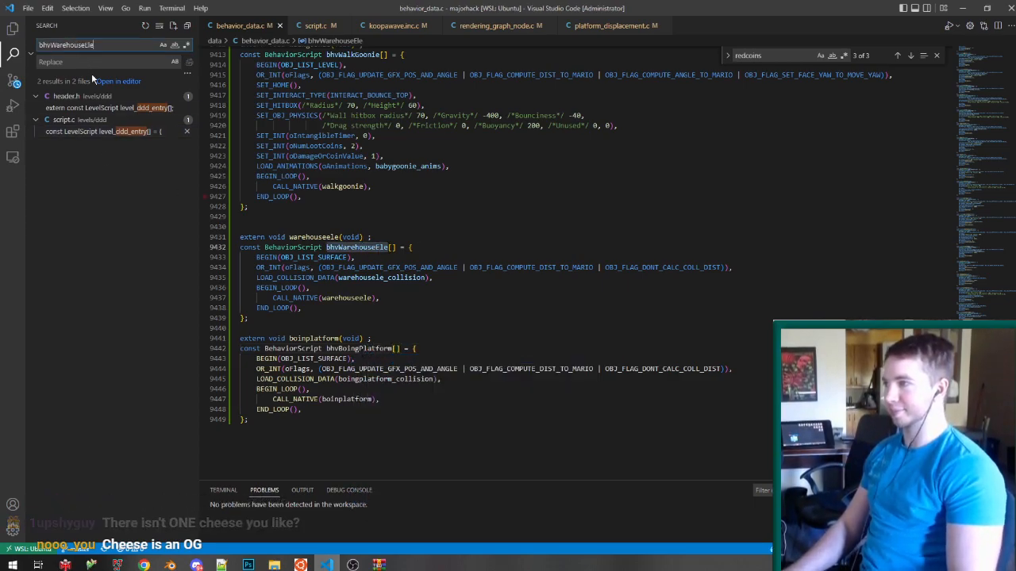
left_click(90, 133)
left_click(427, 264)
key("shift+Up")
key("ctrl+c")
key("Right")
key("ctrl+v")
key("ctrl+s")
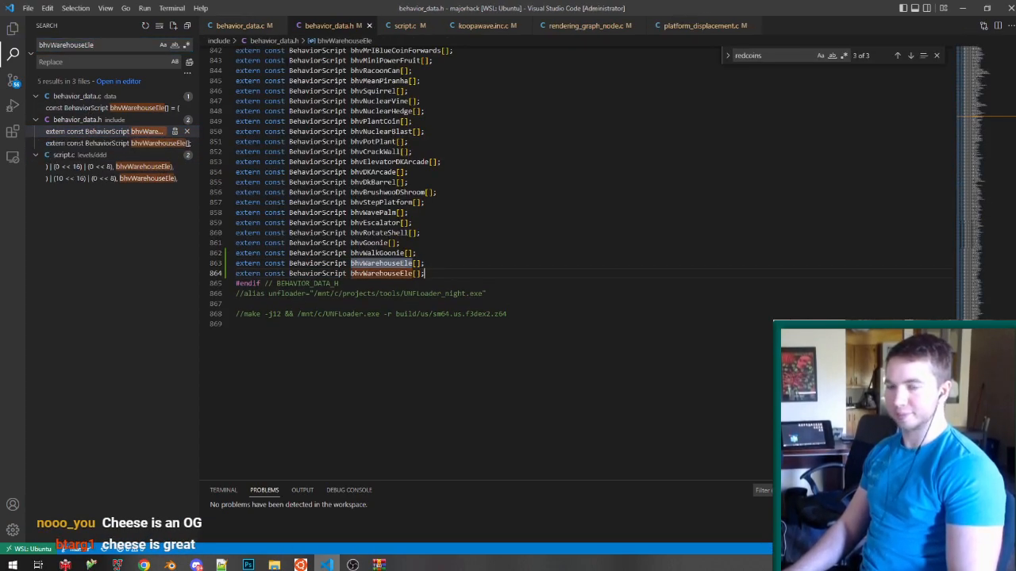
Replace the duplicated declaration's name in behavior_data.h with bhvBoingPlatform copied from behavior_data.c, and save.
left_click(241, 25)
double_click(359, 348)
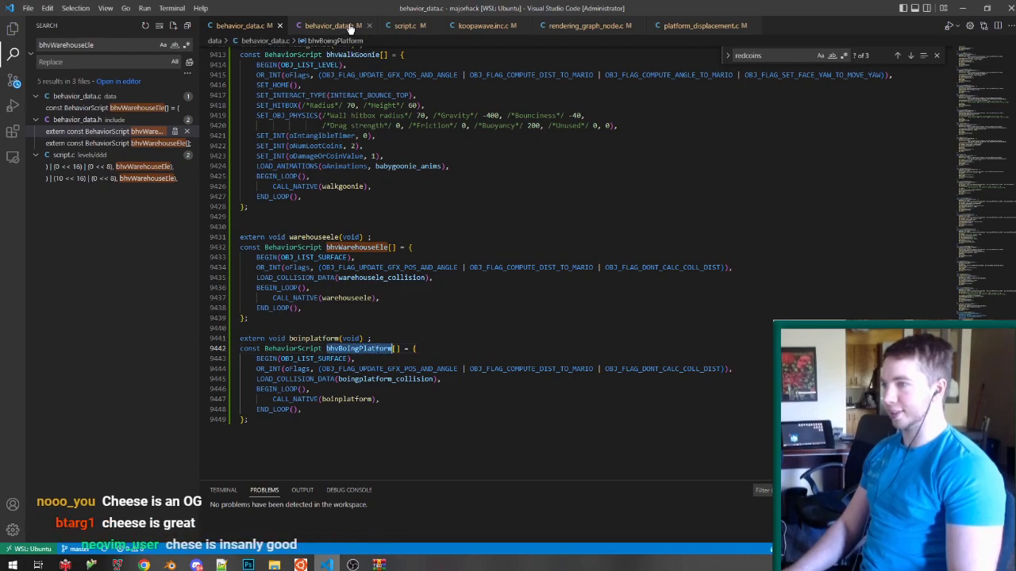
left_click(350, 26)
double_click(392, 273)
key("ctrl+v")
key("ctrl+s")
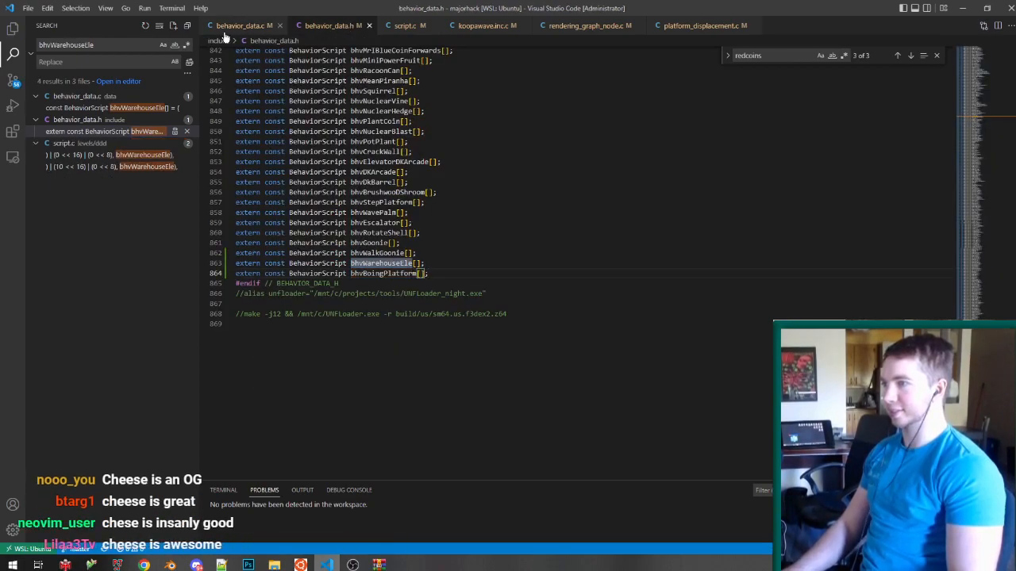
Switch to the Course9VaporBeach level in Blender and duplicate the red coin actor onto the lower neighbouring rooftop.
left_click(226, 31)
left_click_drag(373, 8, 0, 31)
left_click(170, 564)
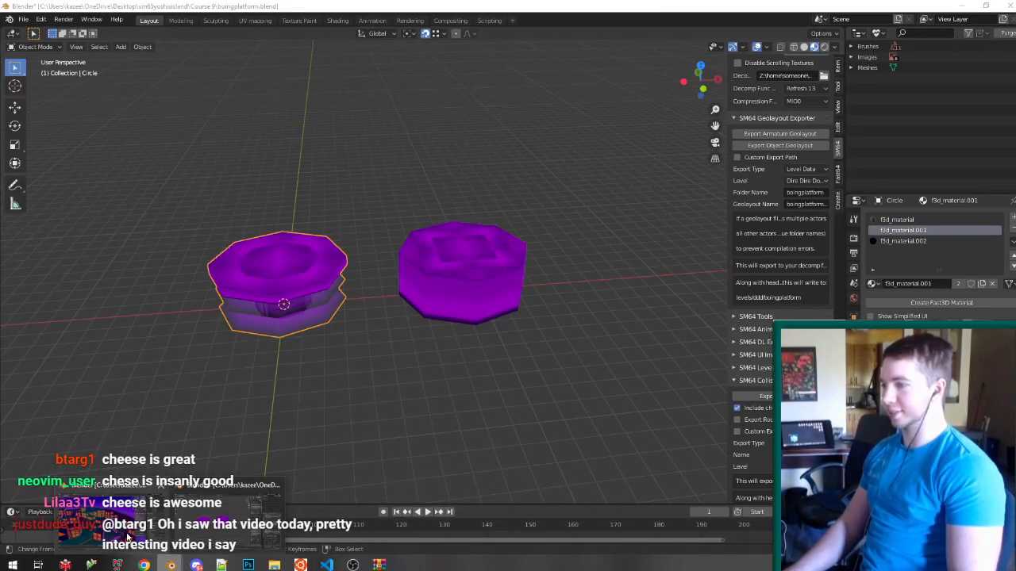
left_click(169, 519)
middle_click_drag(454, 316, 385, 295)
left_click(374, 284)
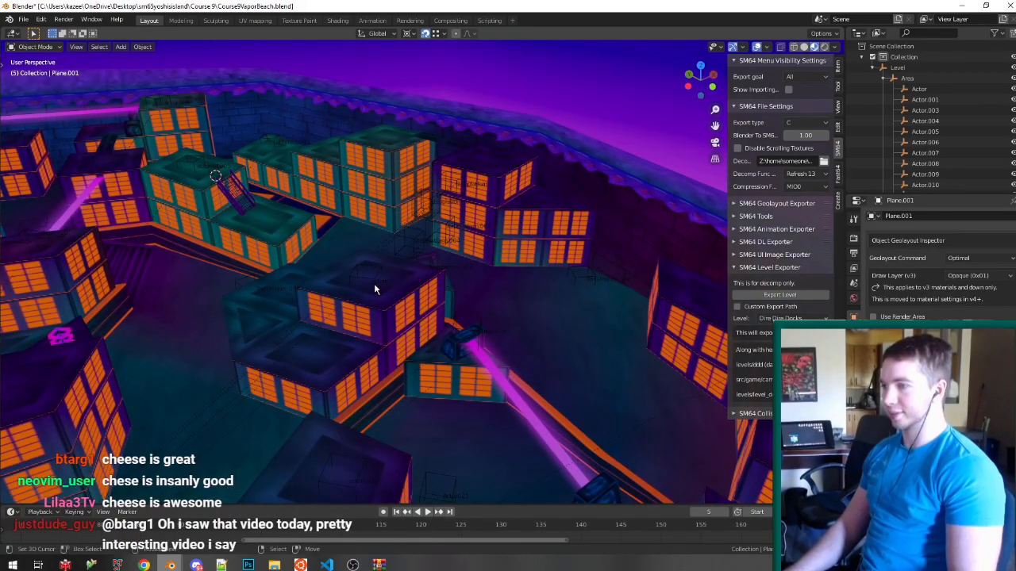
key("KP_Decimal")
right_click(301, 364)
left_click(293, 367)
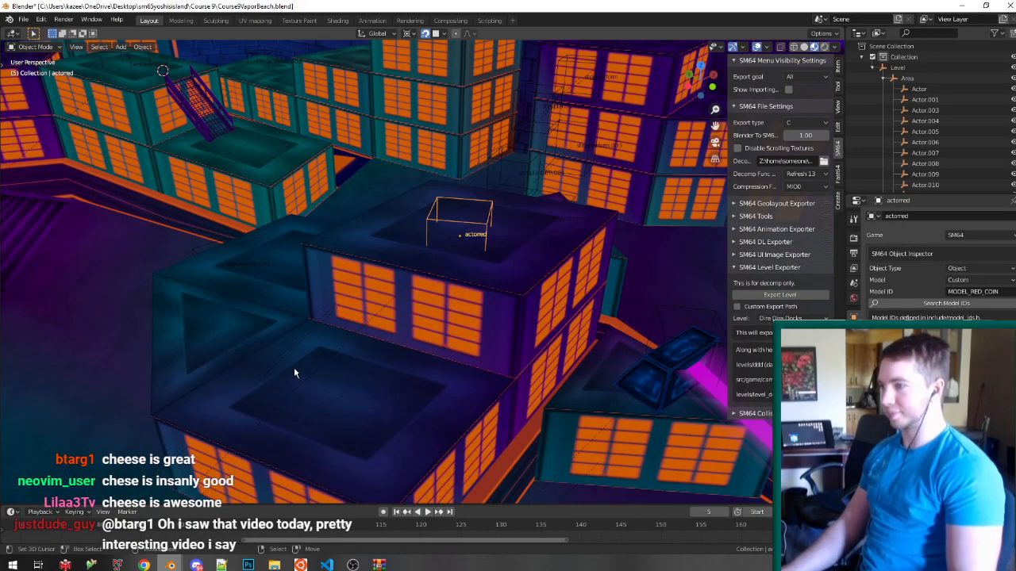
left_click(363, 379)
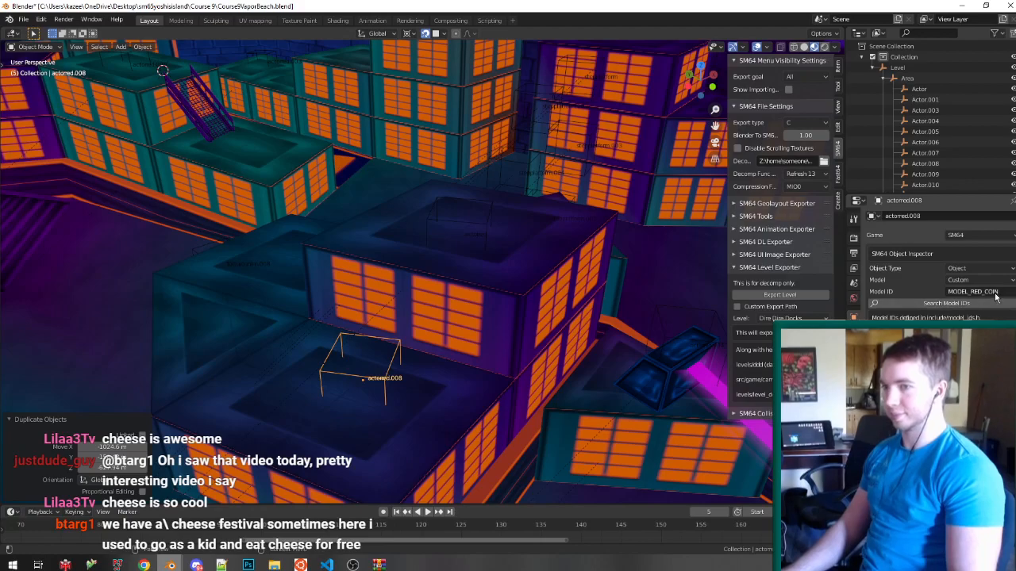
Set the duplicated actor's model ID to 0x3D and save the level file.
type("D")
key("Return")
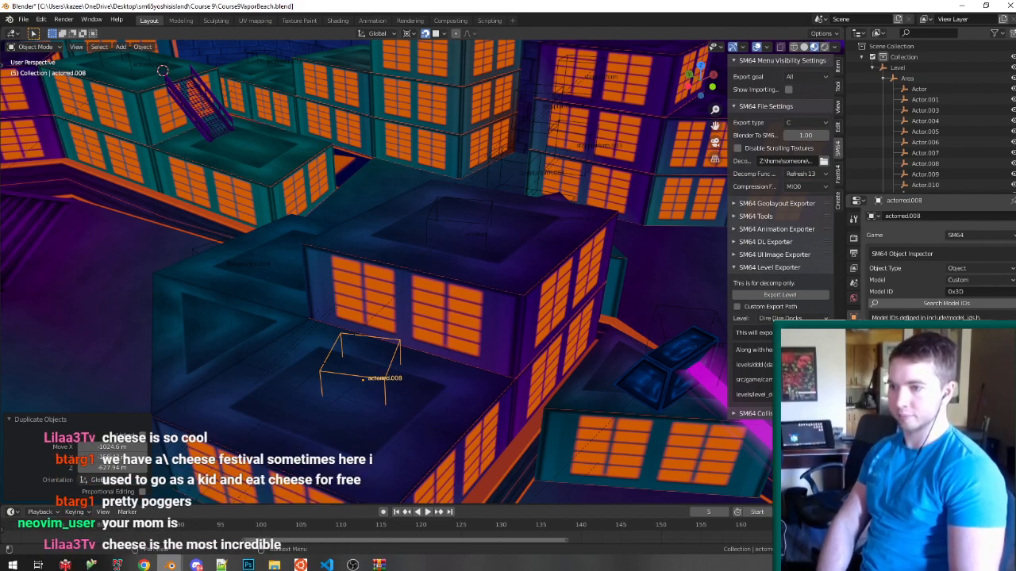
middle_click_drag(508, 333, 412, 317)
scroll(421, 340, "down", 4)
key("ctrl+s")
Export the level from its Level root object to Dire Dire Docks.
scroll(428, 341, "down", 3)
scroll(503, 334, "up", 3)
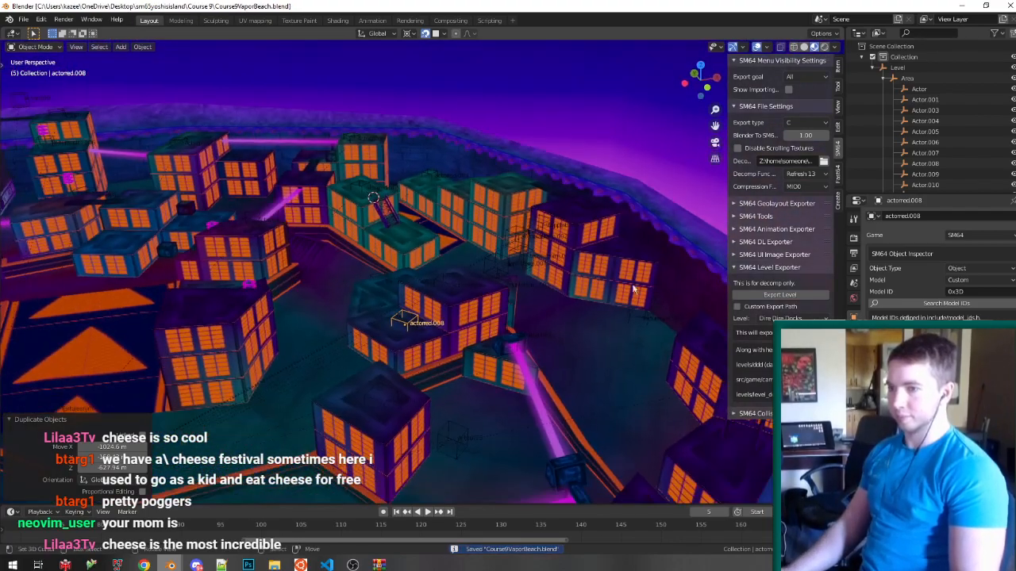
left_click(896, 67)
left_click(785, 296)
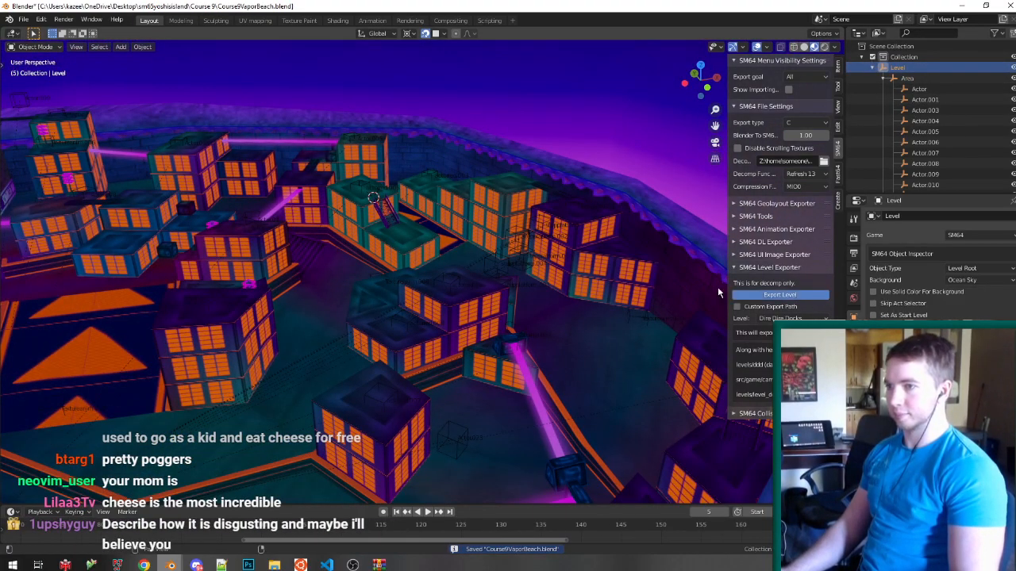
Switch to Visual Studio Code and add an empty void boinplatform(void) function below warehouseele in koopawave.inc.c.
key("alt+Tab")
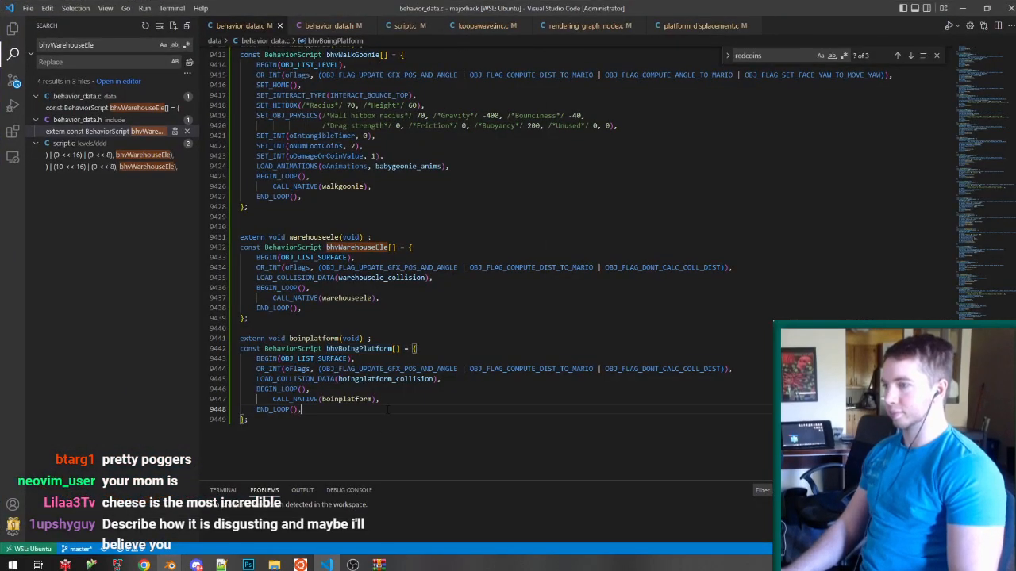
double_click(346, 399)
left_click(364, 300, "ctrl")
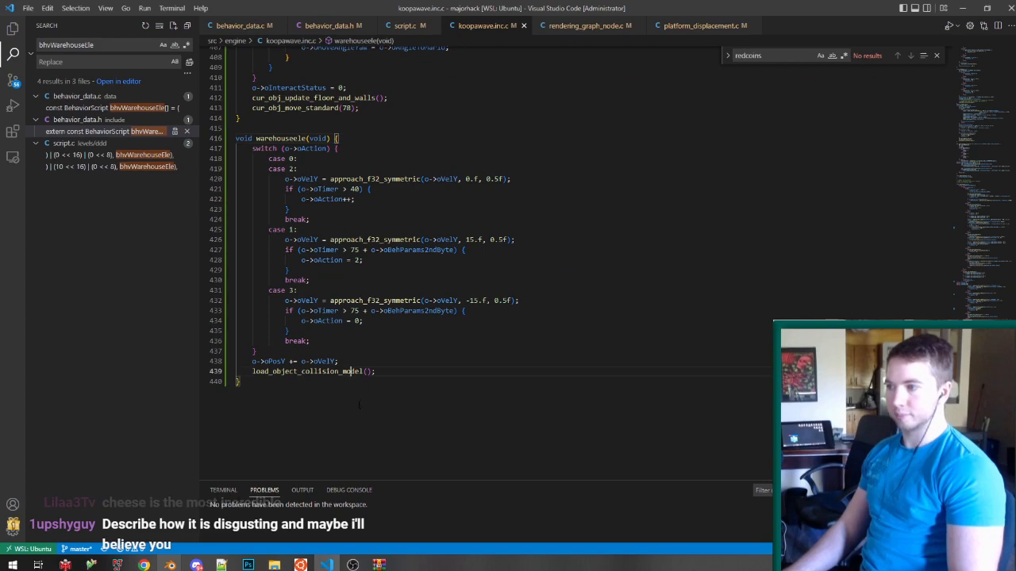
left_click(385, 421)
type("void (")
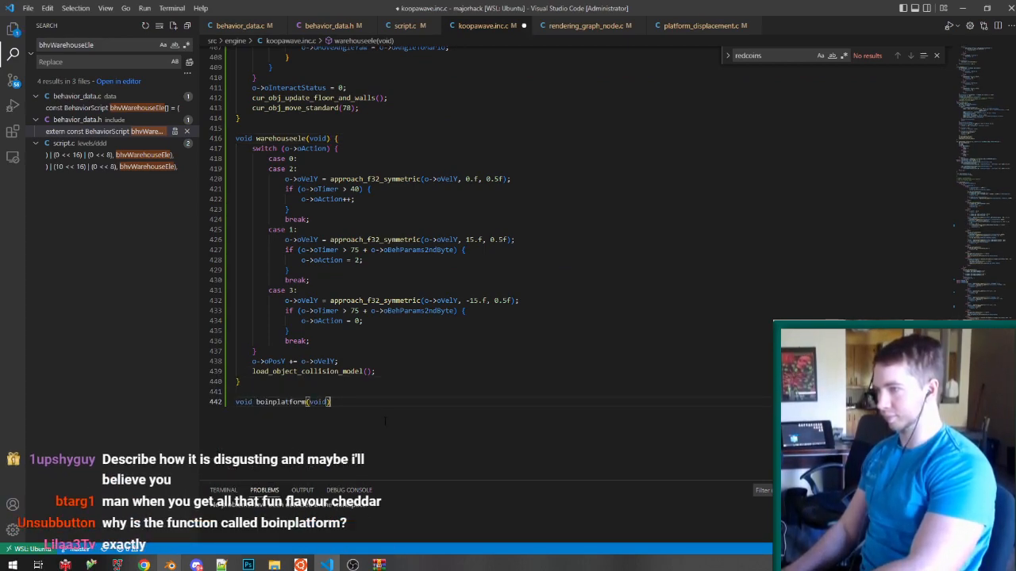
type("{")
key("Return")
Copy the load_object_collision_model() call from warehouseele into the body of boinplatform.
left_click_drag(252, 361, 374, 372)
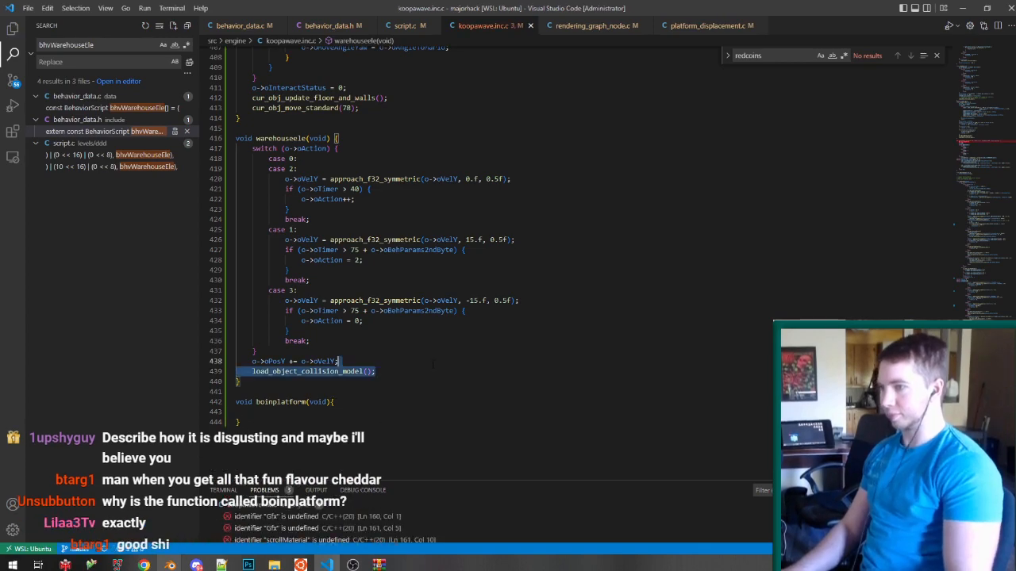
key("ctrl+c")
left_click(359, 411)
key("ctrl+v")
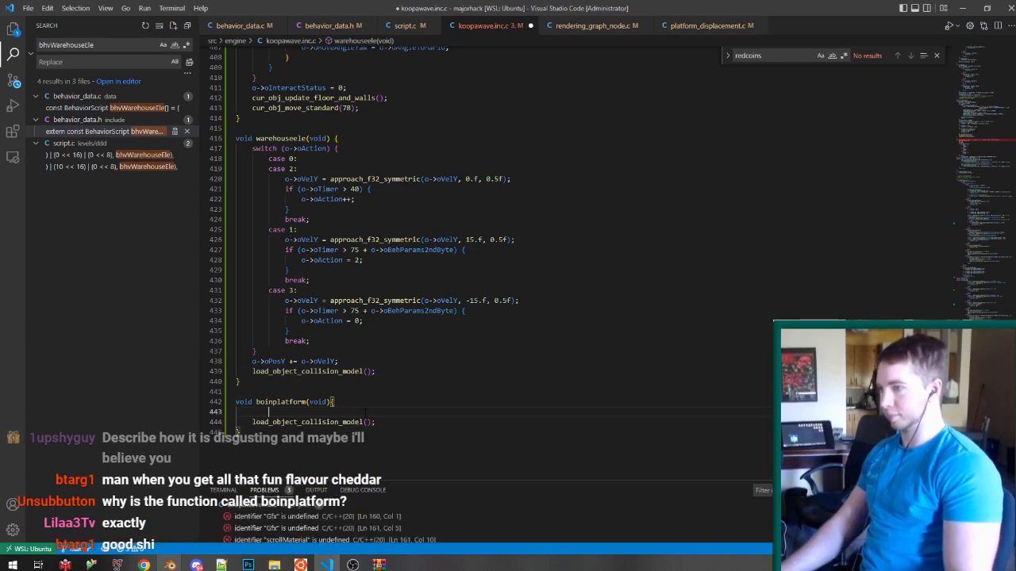
Add an if block above the collision call in boinplatform that checks cur_obj_is_mario_ground_pounding_platform().
type("if (")
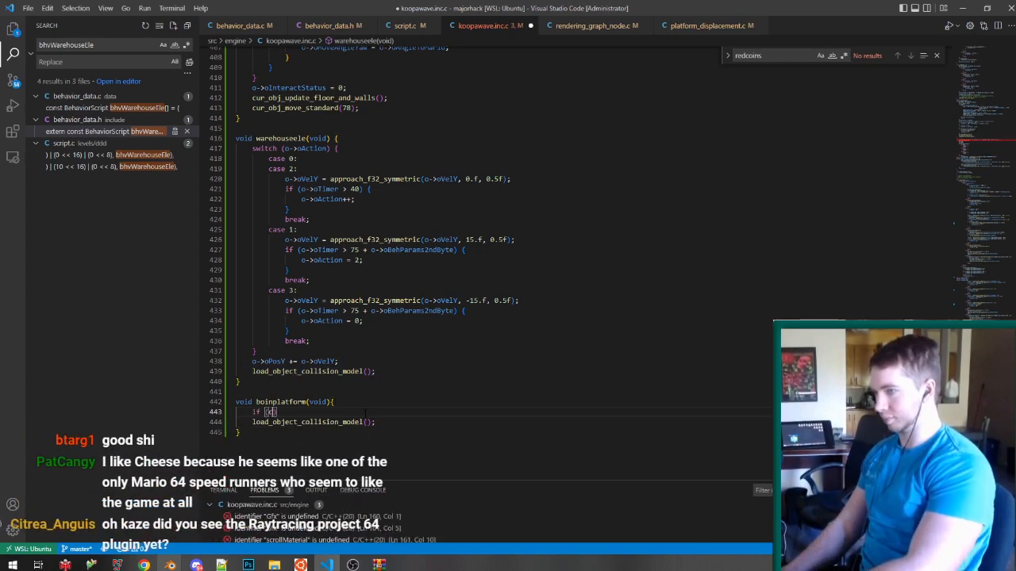
type("cur_obje")
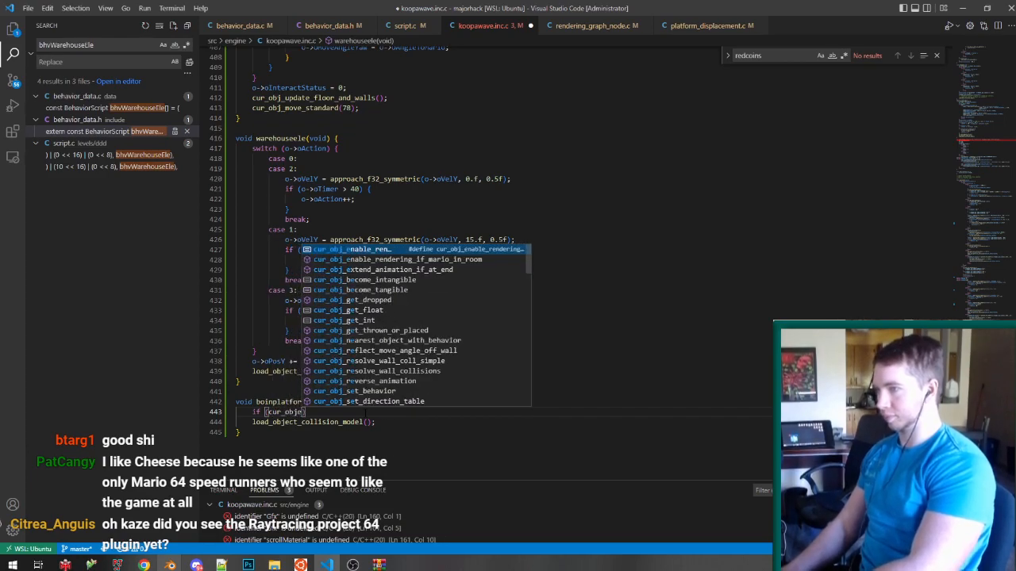
key("BackSpace")
type("_is")
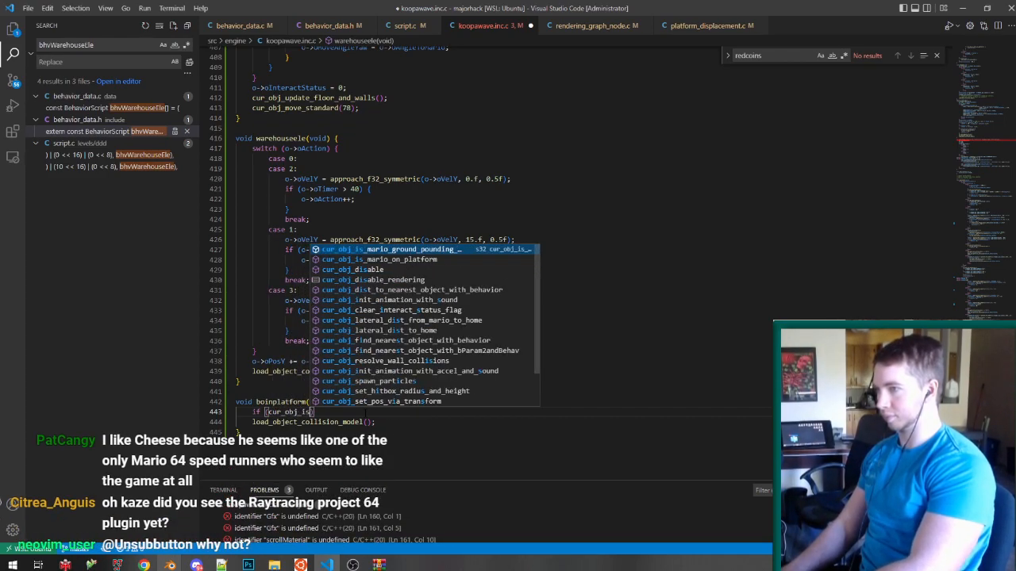
key("Tab")
type(") {")
key("Return")
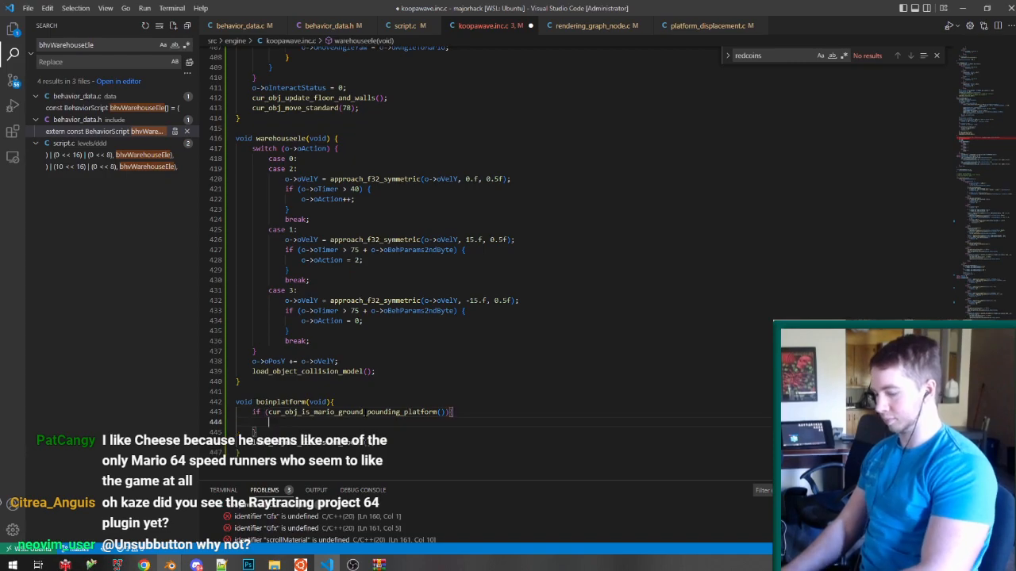
Begin a gMarioState->vel statement inside the ground-pound if block.
type("gMarioSt")
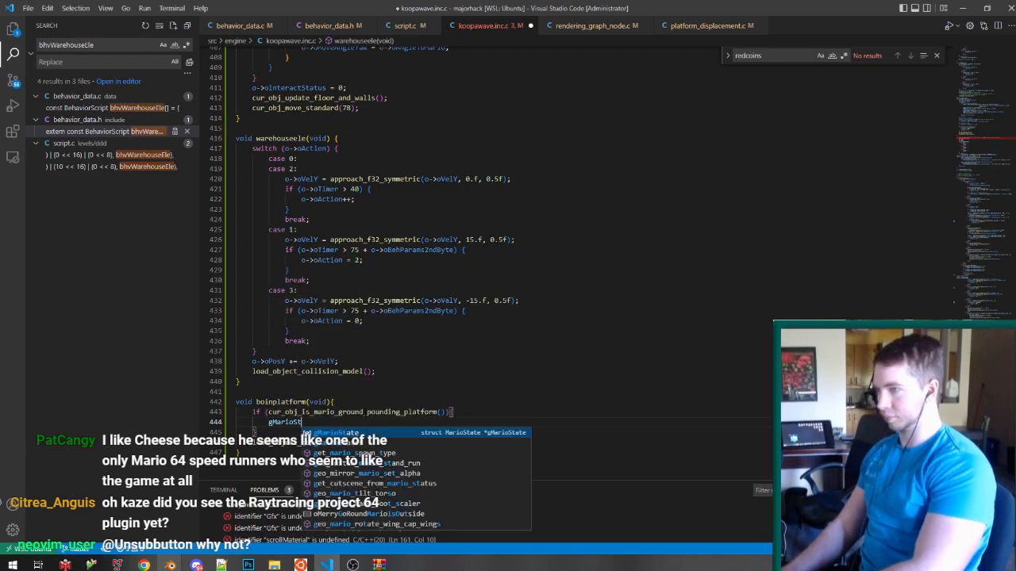
type("ate->vel")
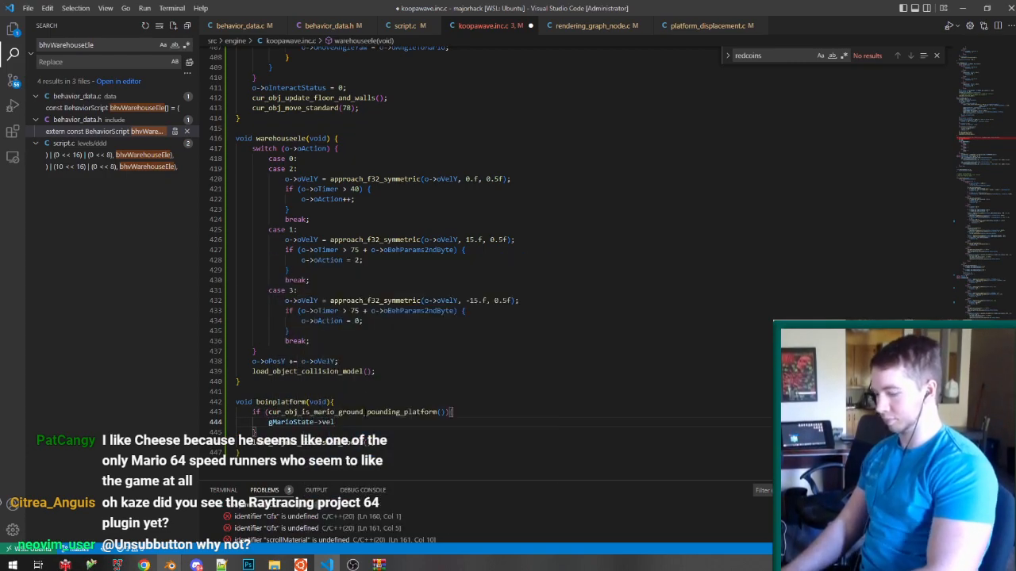
Complete the velocity line in boinplatform as gMarioState->vel[1] = o->oBehParams2ndByte;.
type("[1] = o->o")
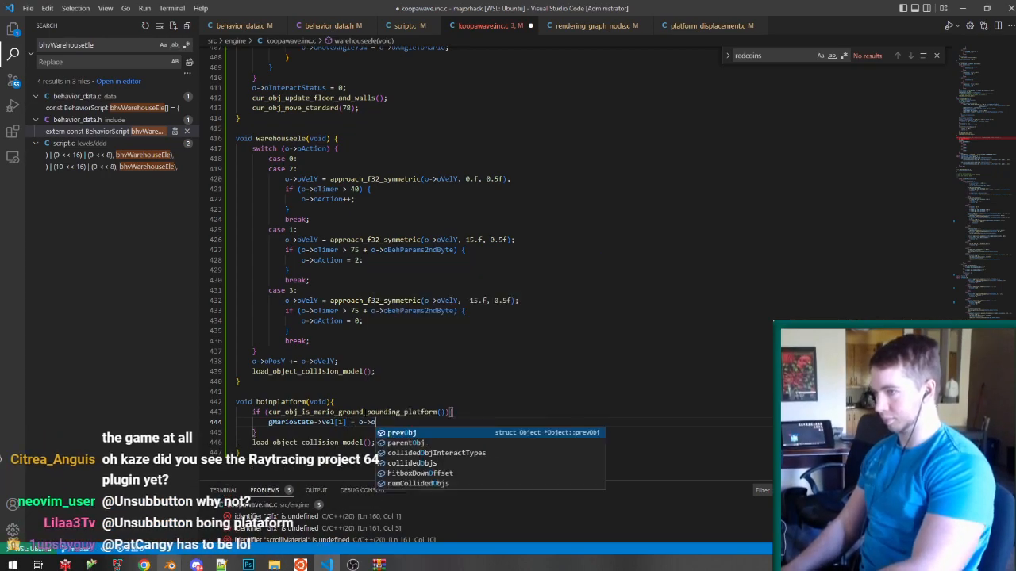
type("BehParams2ndBy")
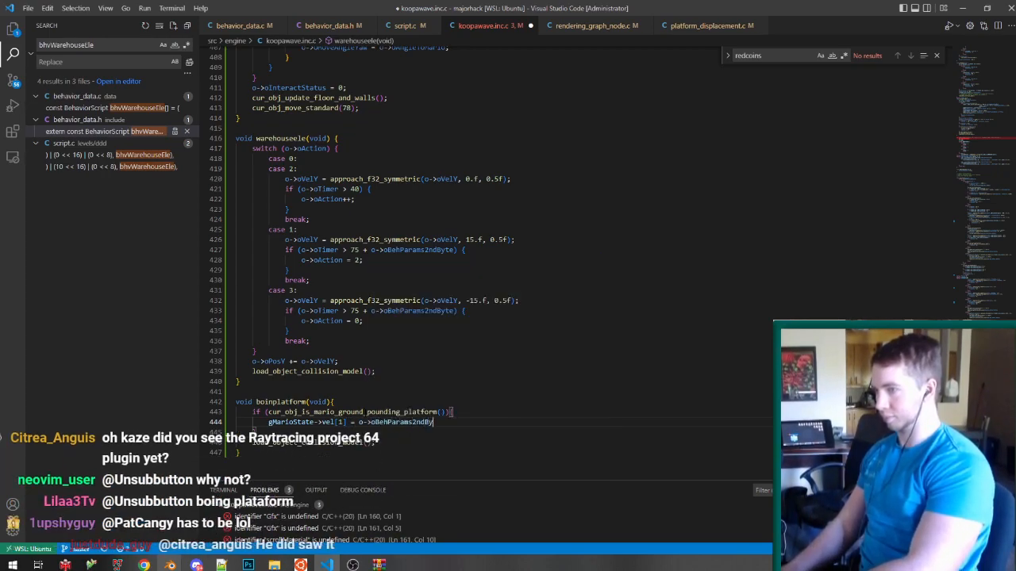
key("Return")
Add the line gMarioState->action = ACT_TRIPLE_JUMP; below the velocity assignment.
type("gMarioS")
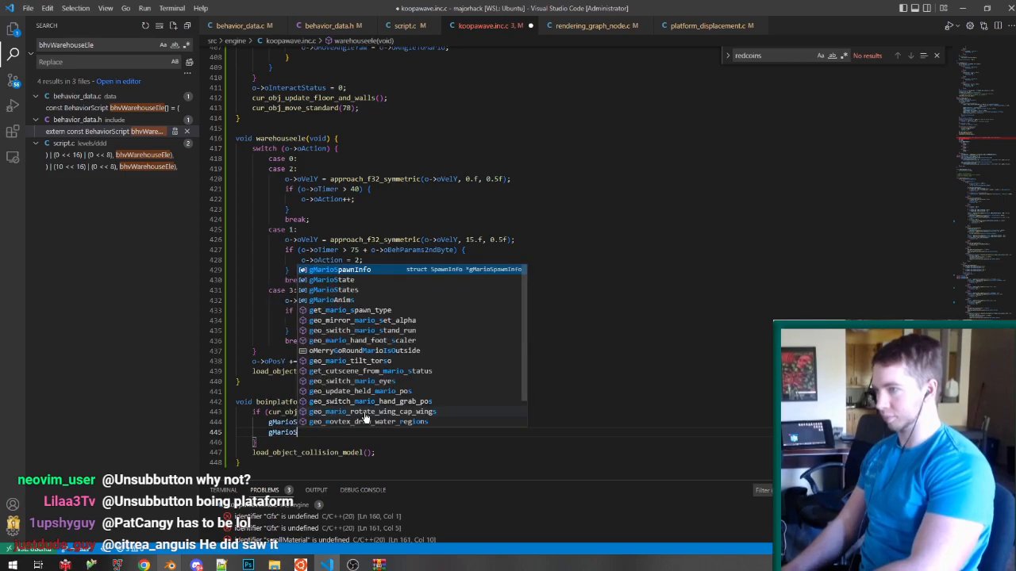
type("tate->action = a")
key("BackSpace")
type("ACT_TRI")
key("Return")
type(";")
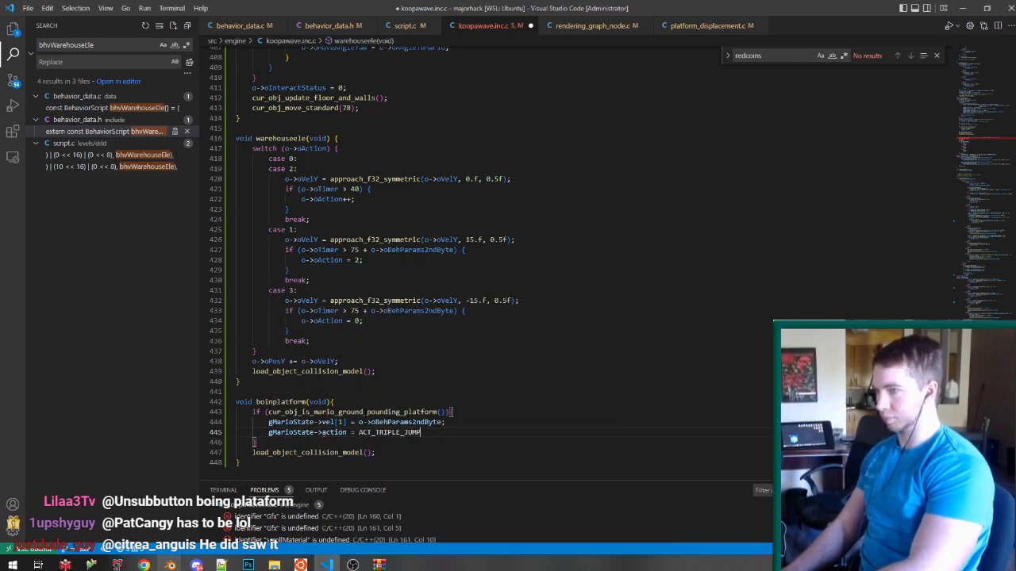
Search the project for "action = ACT_TRIPLE_JUMP" and examine its uses in treetop.inc.c, yoshivillagers.inc.c and mario_misc.c.
left_click_drag(424, 433, 327, 434)
key("ctrl+shift+f")
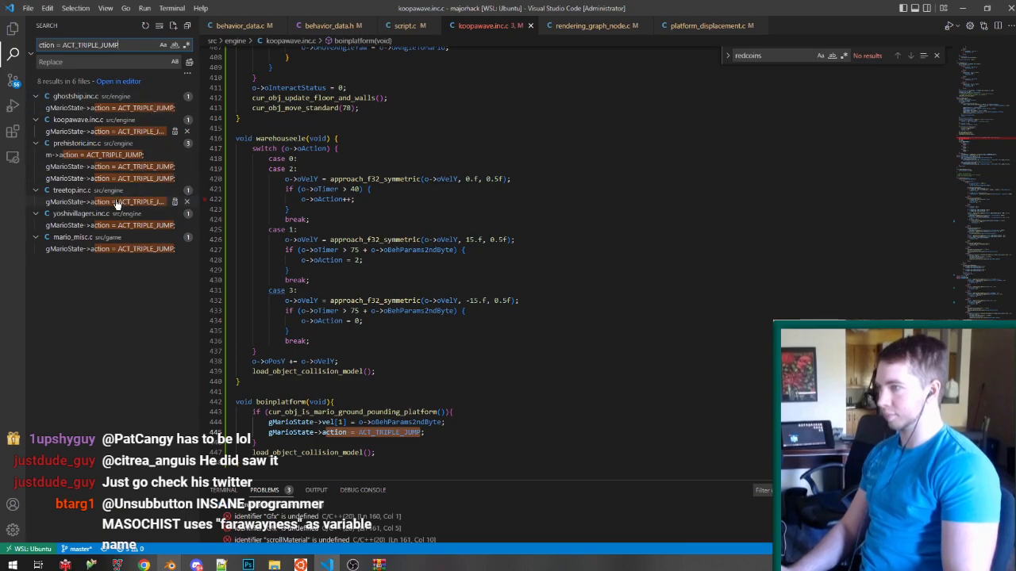
left_click(117, 203)
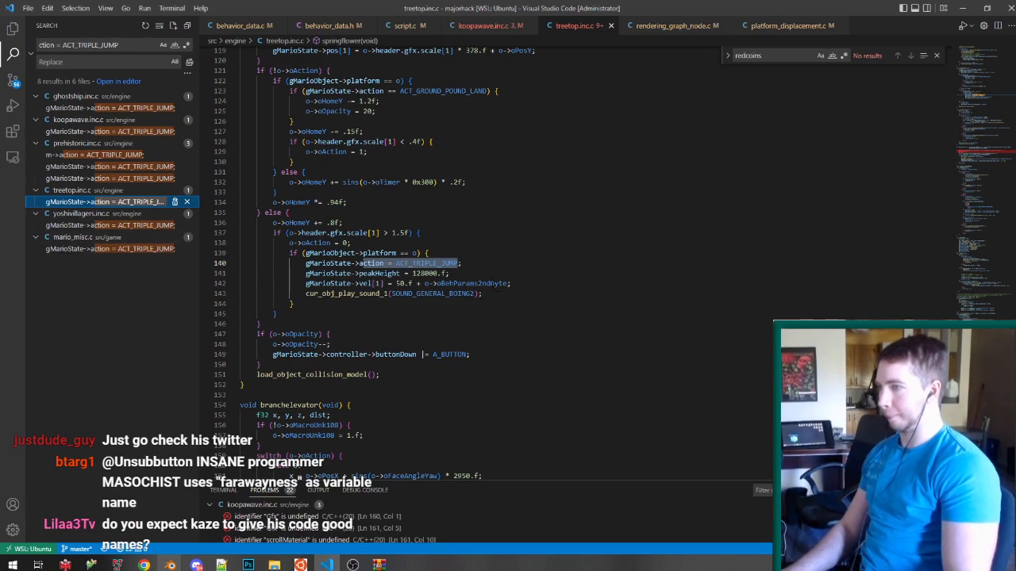
left_click_drag(517, 297, 557, 250)
left_click(132, 225)
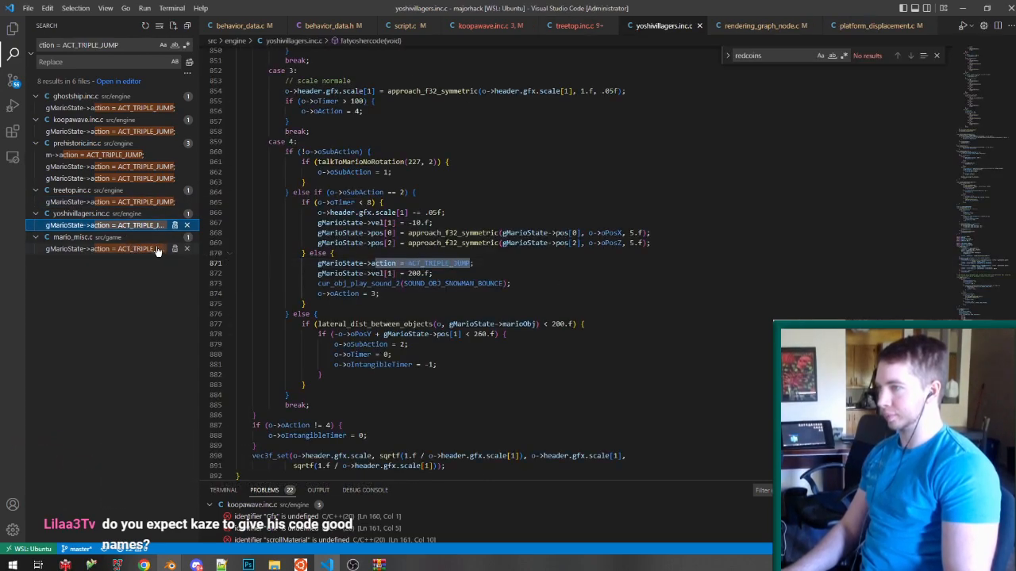
left_click(156, 249)
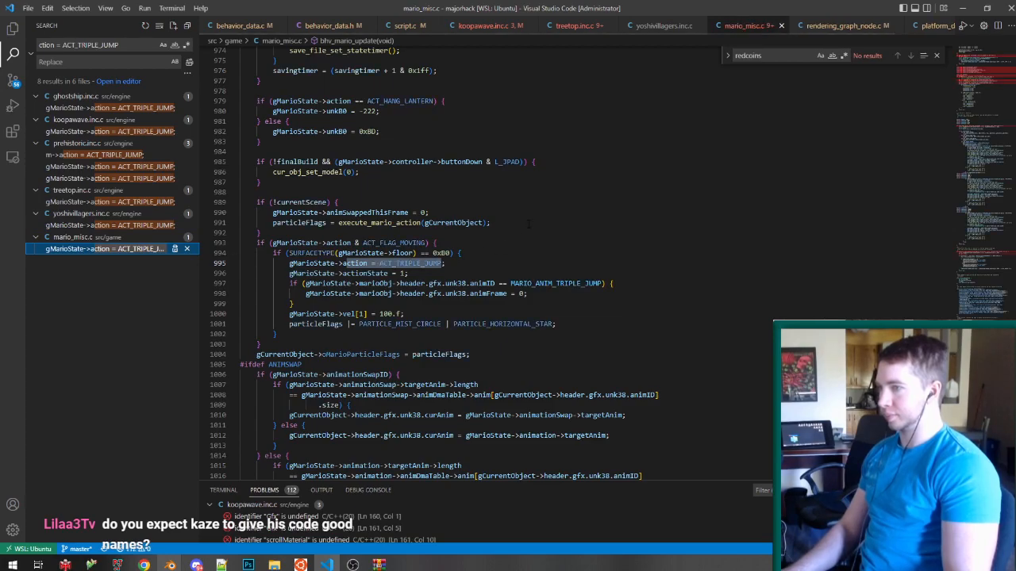
Copy the triple-jump lines from action through particleFlags in mario_misc.c and paste them over the action line in boinplatform.
left_click_drag(560, 324, 686, 257)
key("alt+Left")
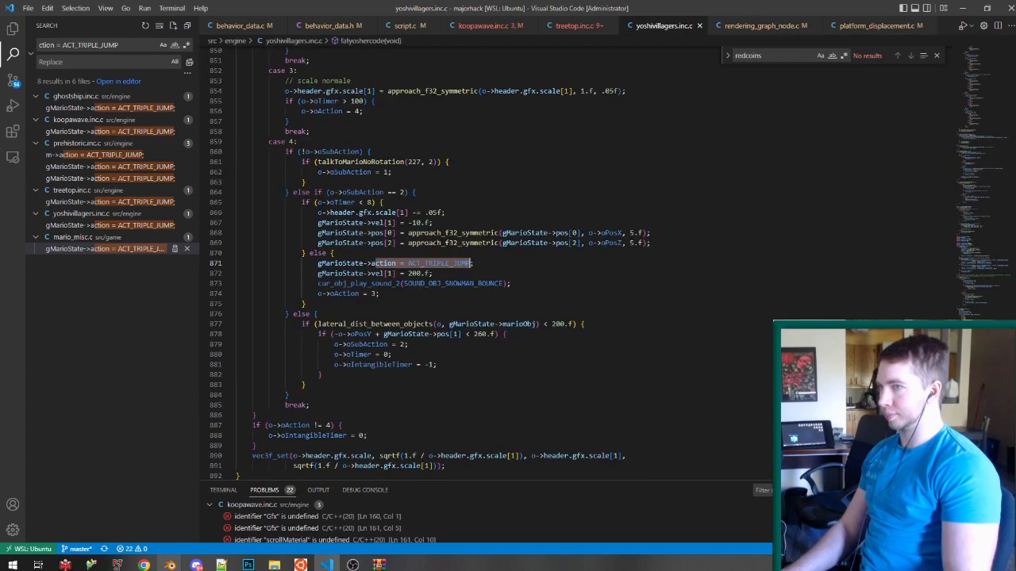
key("alt+Left")
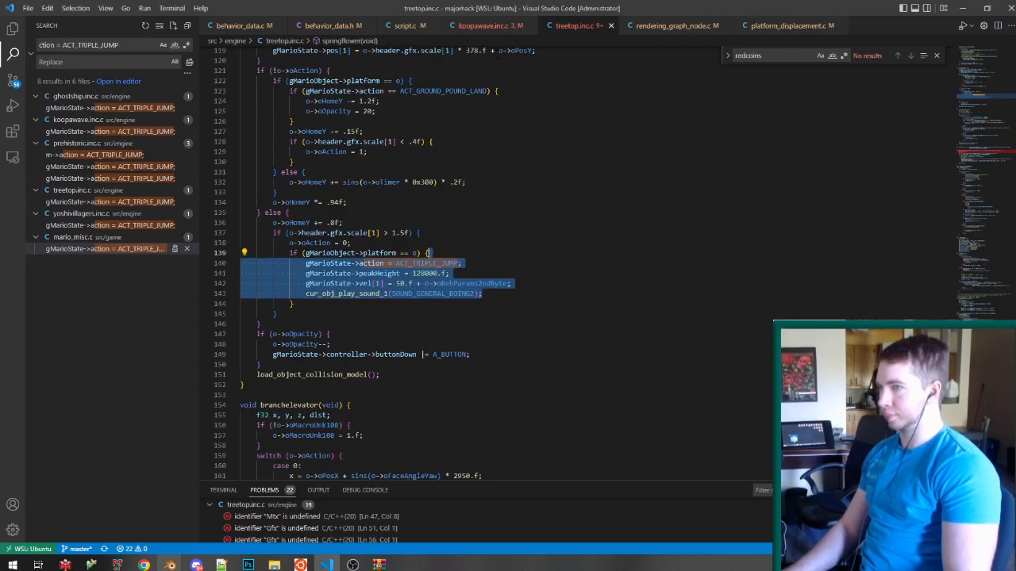
key("ctrl+w")
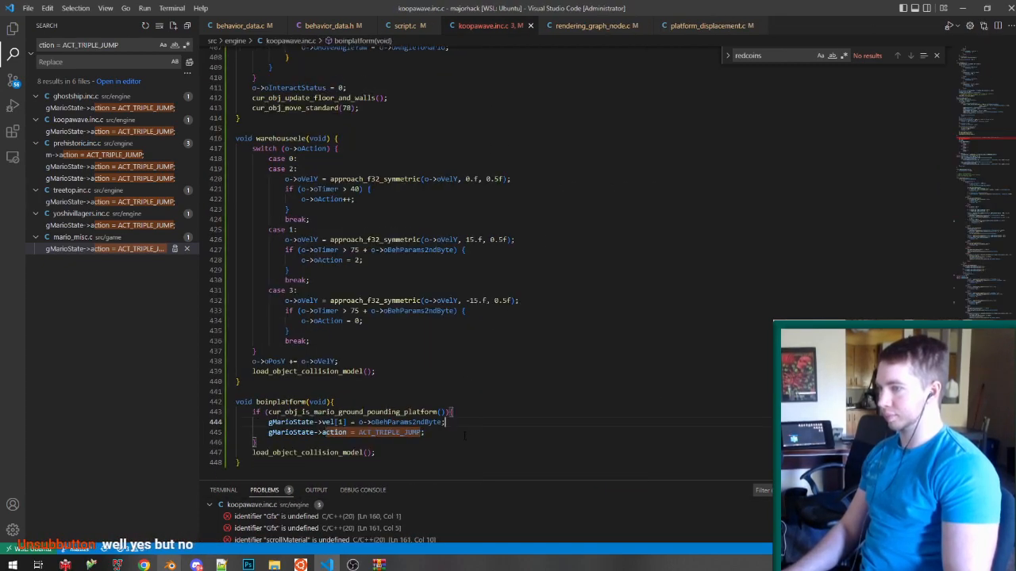
left_click_drag(468, 433, 470, 422)
key("ctrl+v")
scroll(492, 409, "down", 1)
left_click(516, 391)
left_click_drag(516, 391, 589, 370)
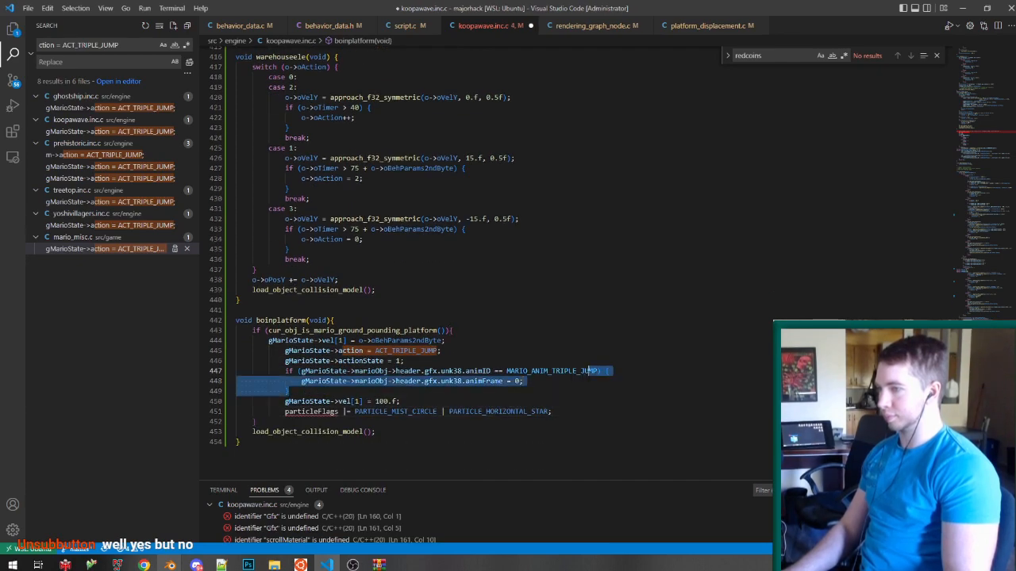
left_click(568, 403)
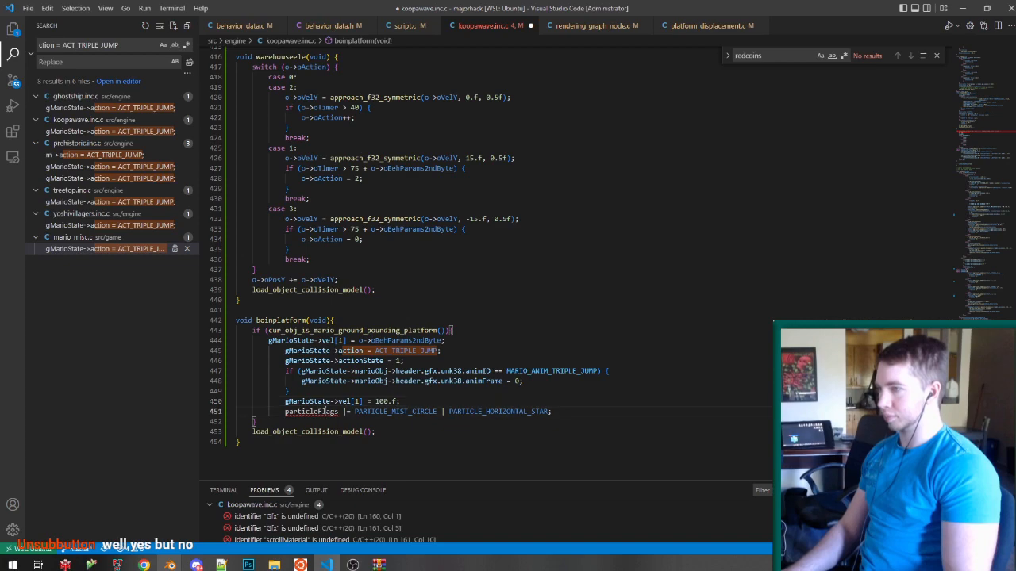
Check particleFlags in mario_misc.c, prefix it with gMarioState-> in boinplatform, and save koopawave.inc.c.
left_click(99, 249)
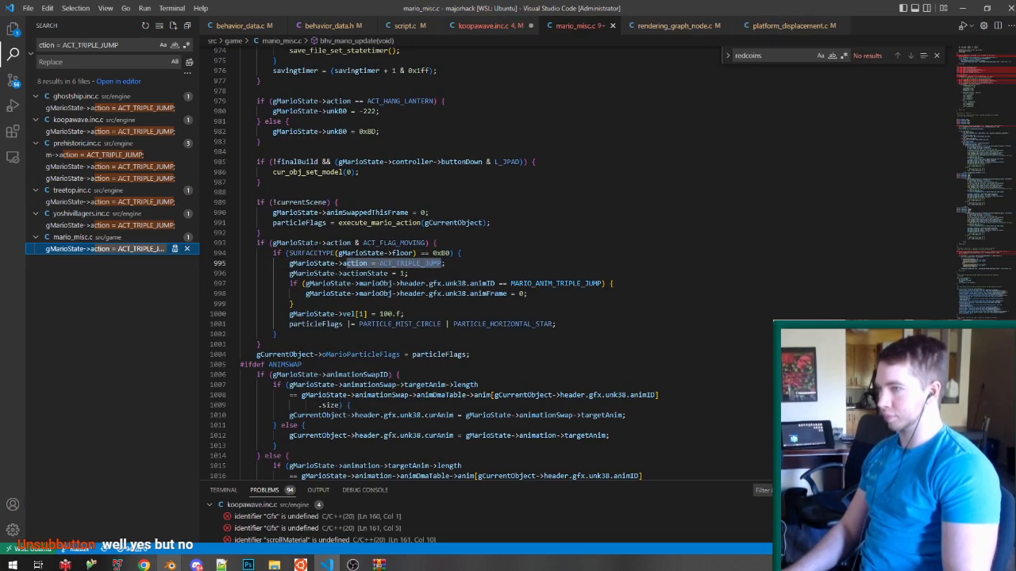
left_click(295, 242)
key("ctrl+Tab")
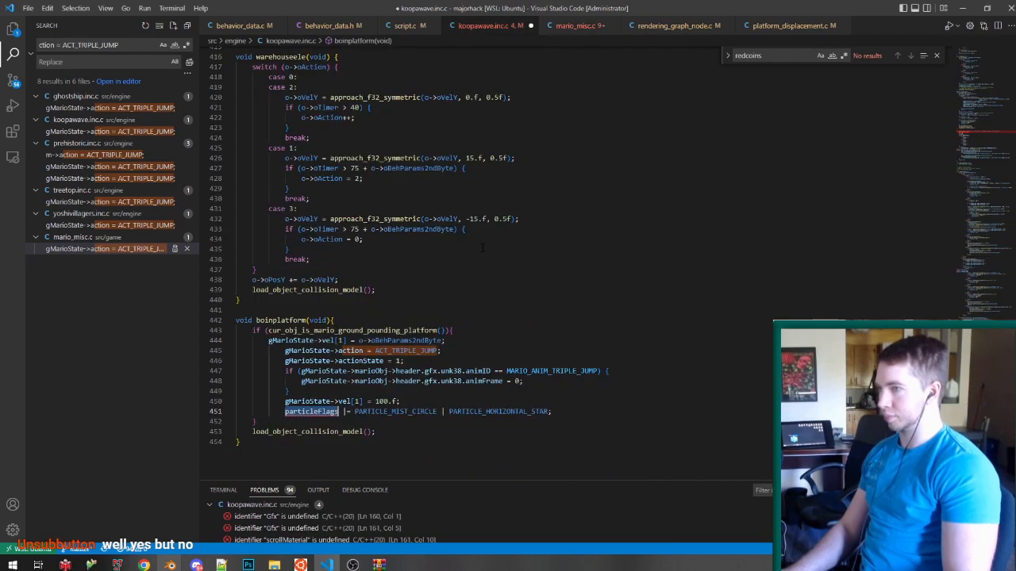
key("Left")
type("gMarioState")
type("->")
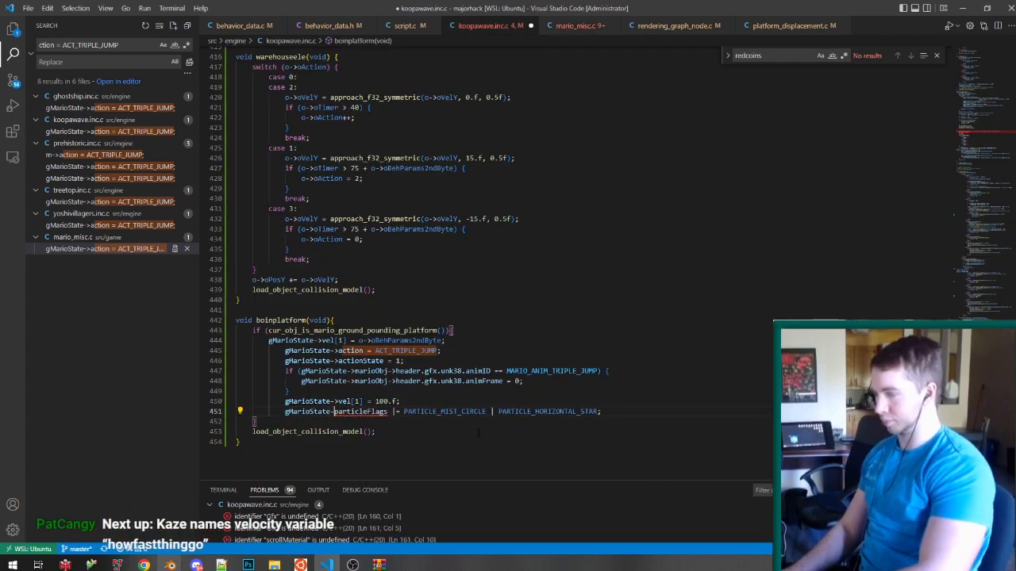
key("ctrl+s")
left_click(478, 433)
key("Up")
key("Up")
key("End")
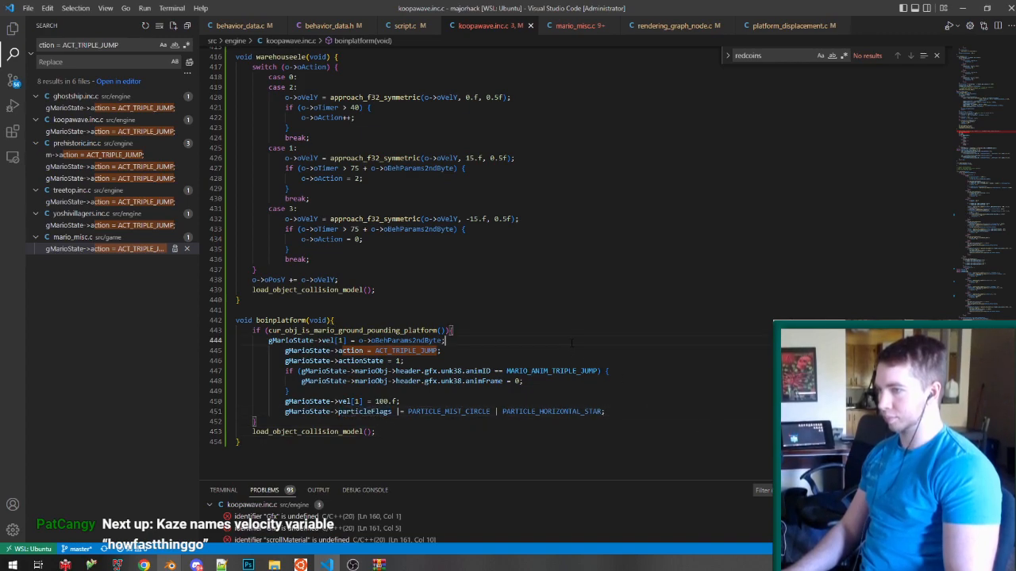
Switch to Project64, try the purple boing platform in the game, save the emulator state and close the emulator.
left_click(300, 565)
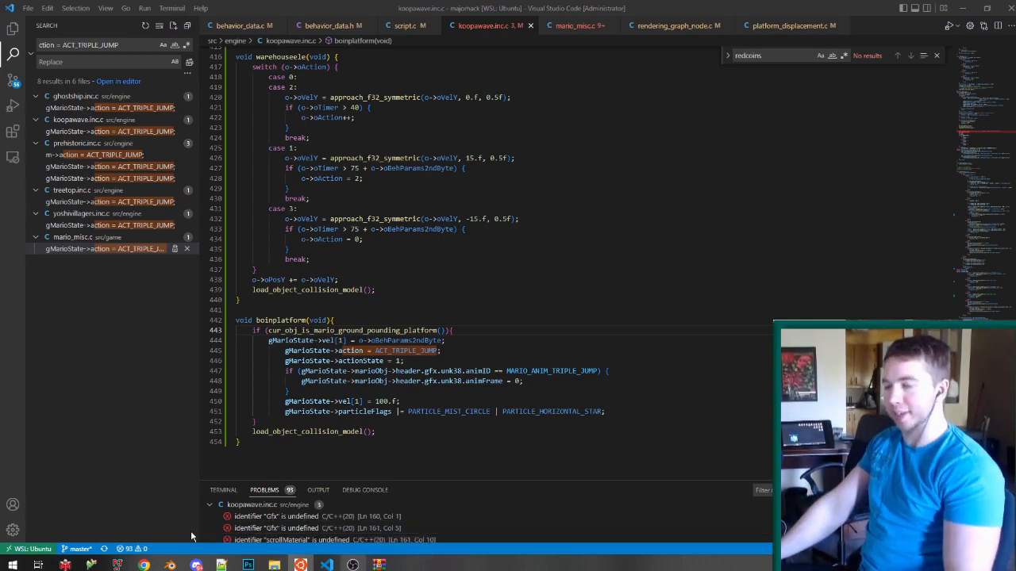
left_click(118, 564)
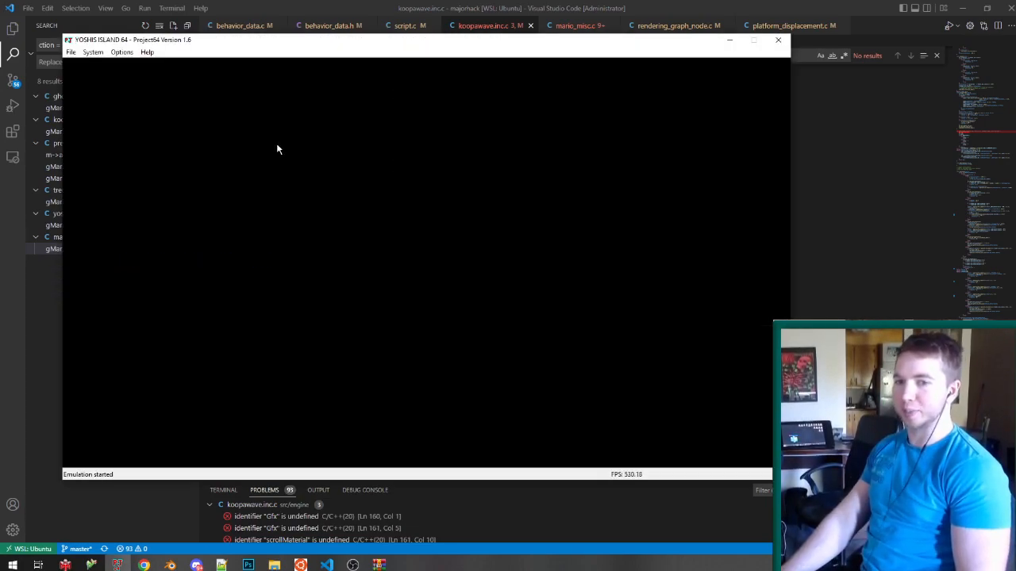
key("F5")
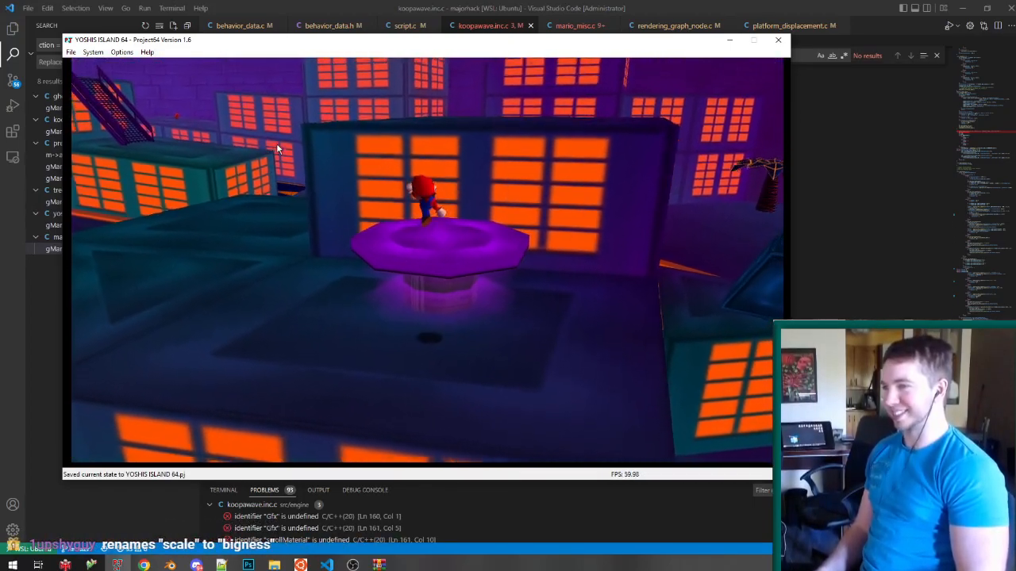
left_click(768, 42)
Switch to boingplatform.blend in Blender and scale the solid purple drum beside the platform by 0.5 in Object Mode.
mouse_move(167, 553)
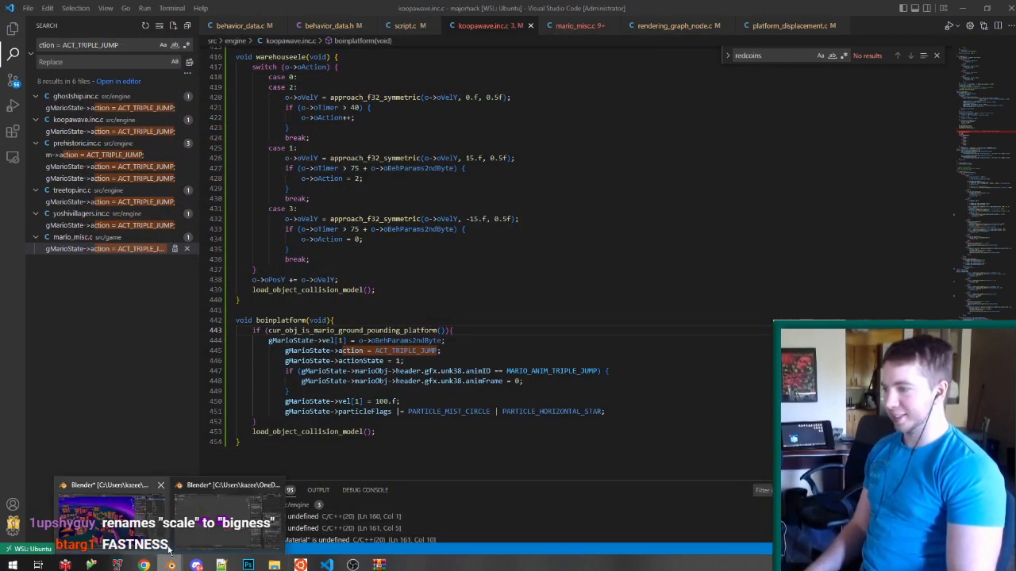
left_click(227, 516)
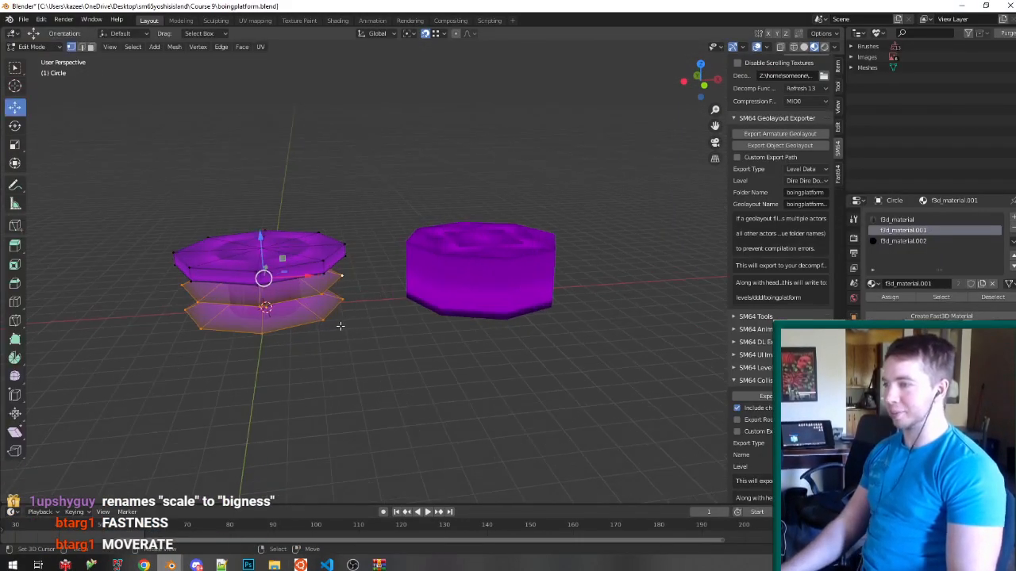
middle_click_drag(343, 325, 373, 299)
key("Tab")
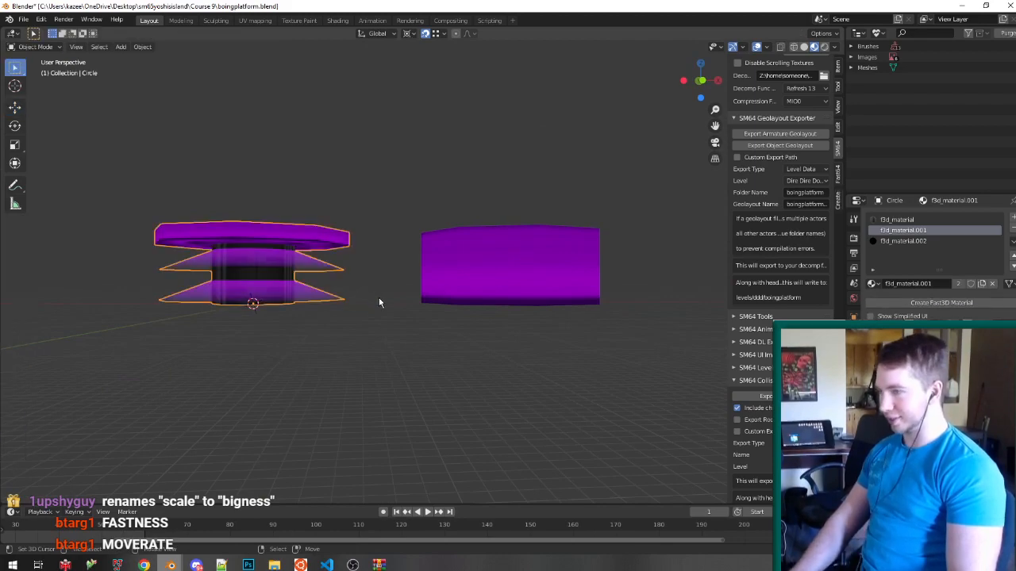
left_click(500, 294)
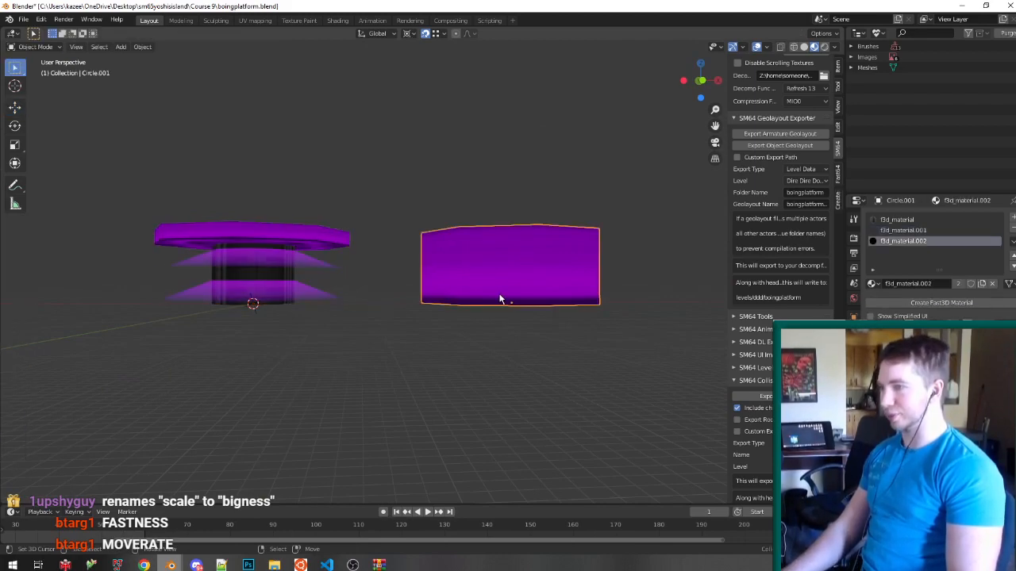
key("s")
right_click(581, 331)
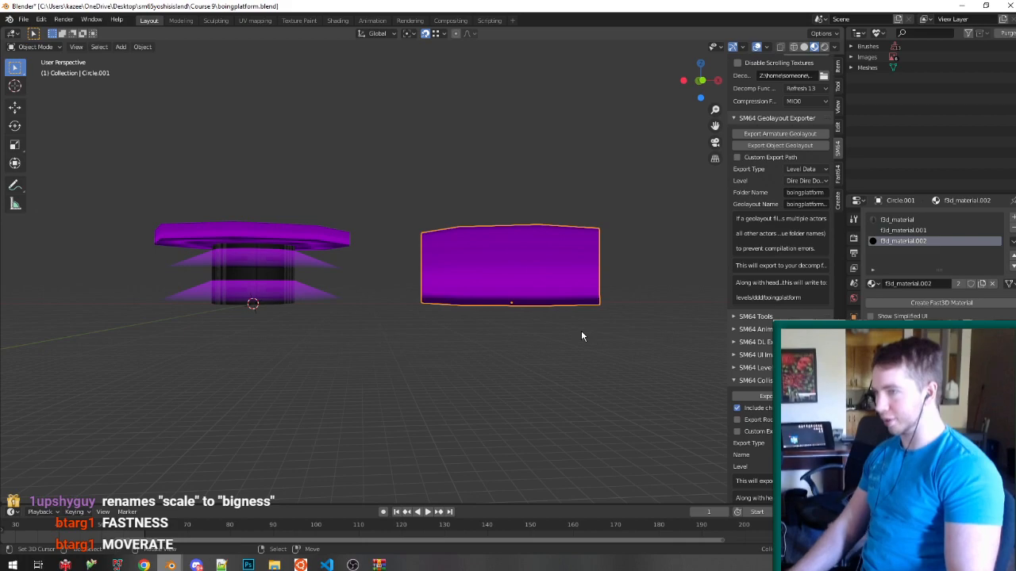
type("s.5")
key("Return")
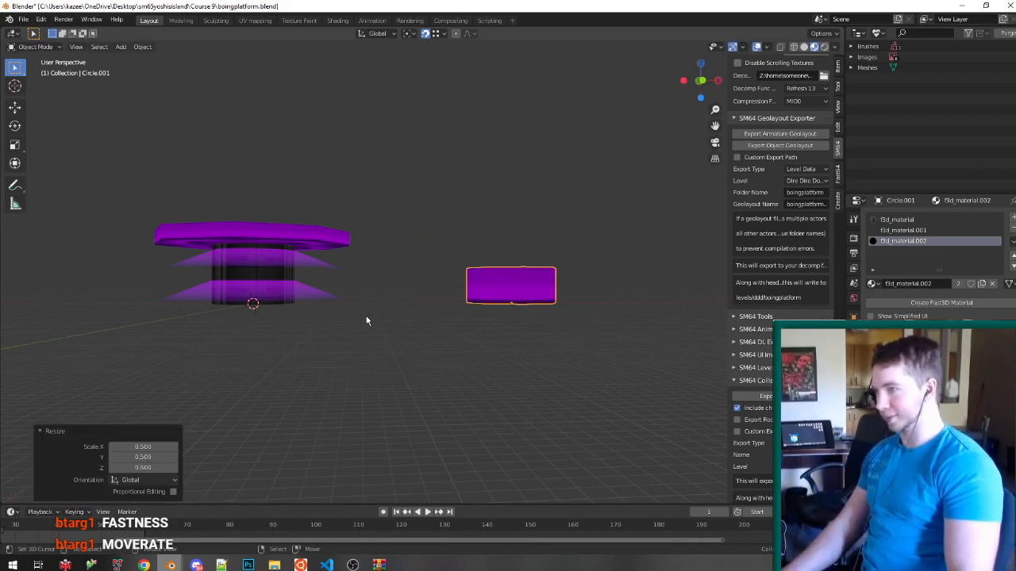
Scale the ringed boing platform at the world origin by 0.5 and apply all its transforms.
left_click(250, 274)
type("s.5")
key("Return")
key("ctrl+a")
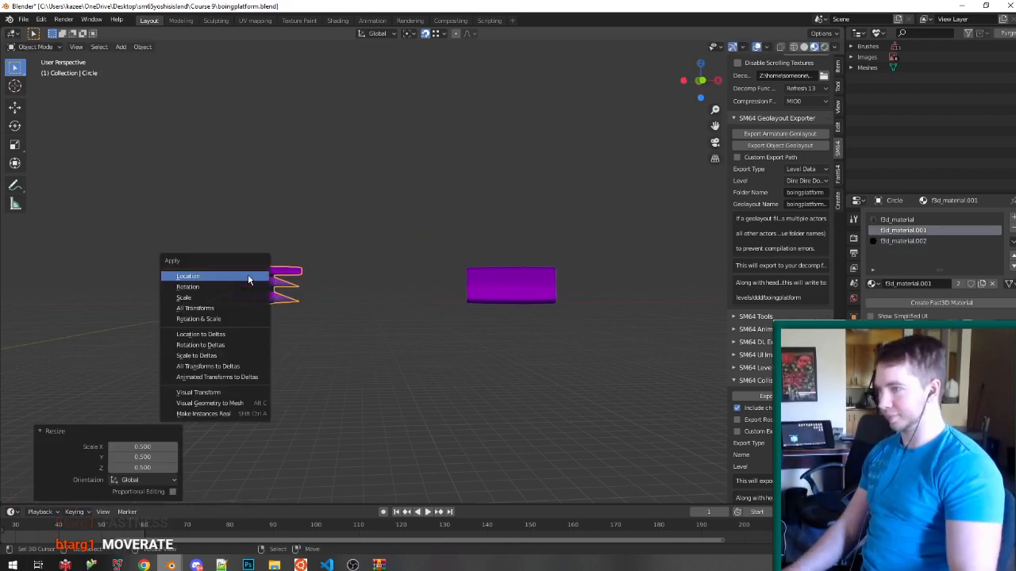
left_click(262, 308)
Save the Blender file and export the boing platform's object geolayout.
key("ctrl+s")
middle_click_drag(265, 310, 358, 352)
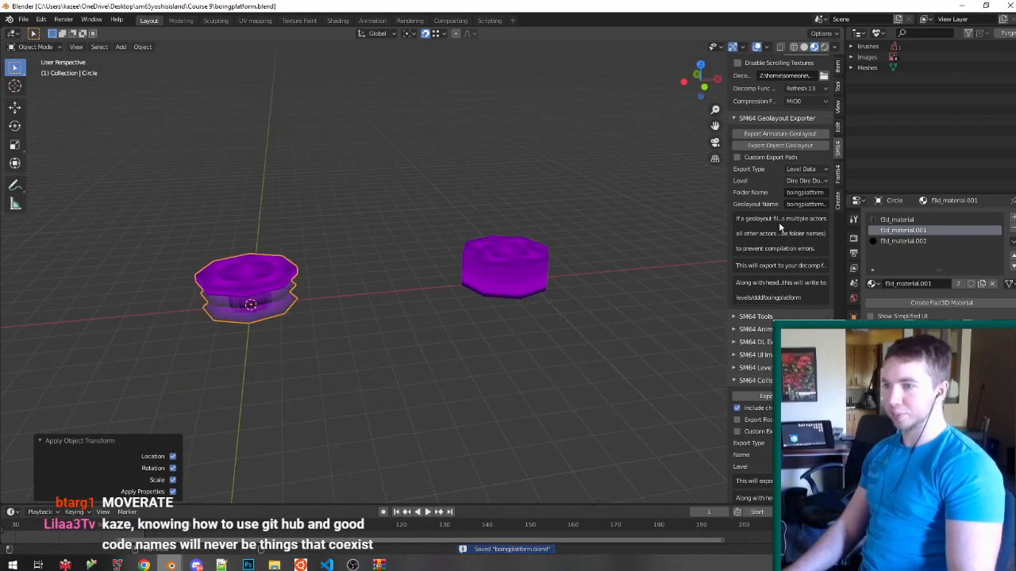
left_click(781, 149)
Clear the location of the solid purple drum and apply all its transforms.
left_click(527, 260)
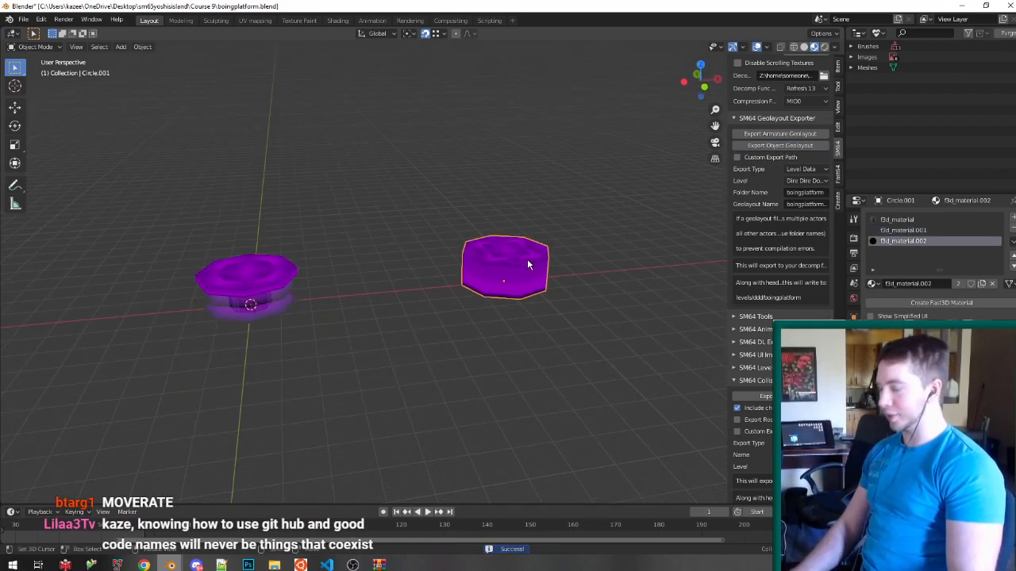
key("alt+g")
key("ctrl+a")
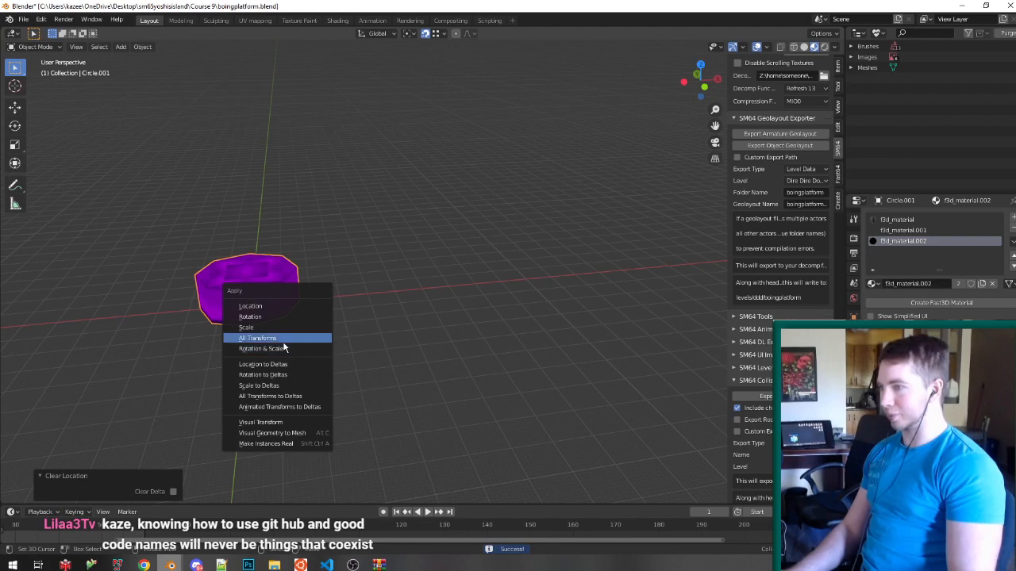
left_click(286, 338)
Move the solid drum about 515 m along X, beside the boing platform, and save the file.
key("g")
key("x")
left_click(444, 328)
key("ctrl+s")
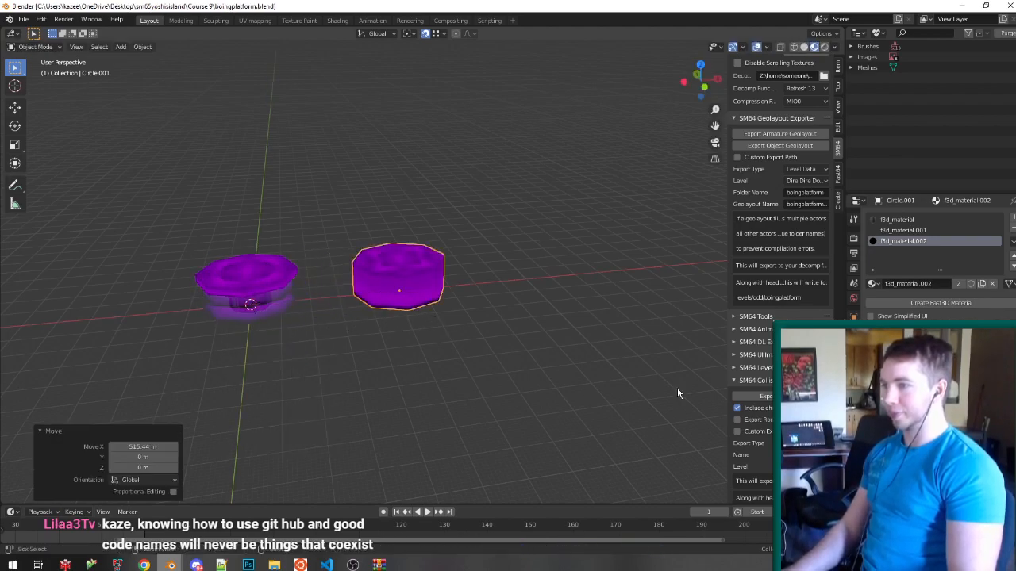
Export the solid drum as the boing platform's SM64 collision and save the Blender file.
left_click(748, 394)
middle_click_drag(494, 191, 453, 230)
scroll(436, 244, "down", 3)
scroll(436, 245, "up", 3)
key("ctrl+s")
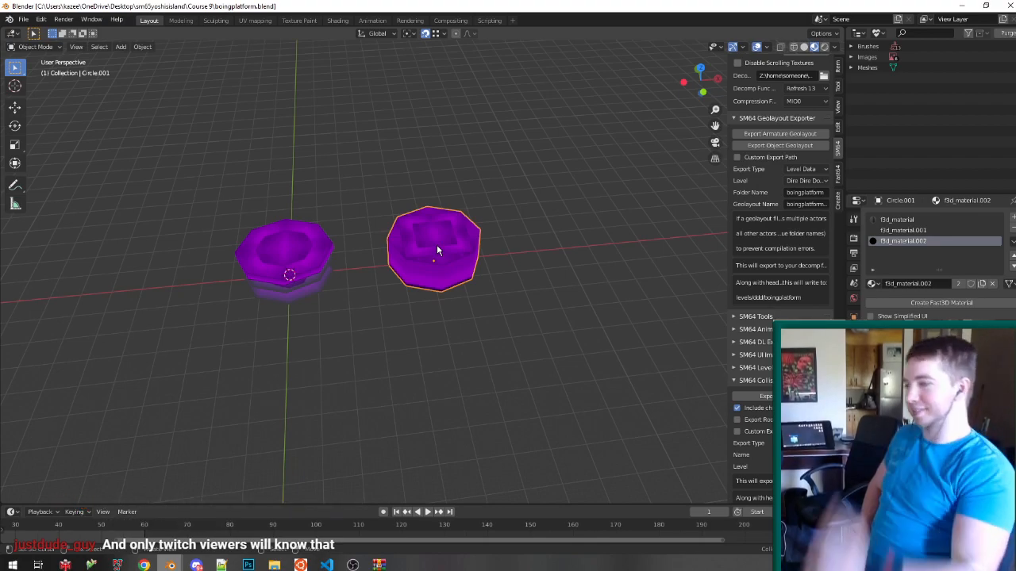
Switch to Visual Studio Code and add a switch on o->oAction after the ground-pound if block in boinplatform.
left_click(326, 564)
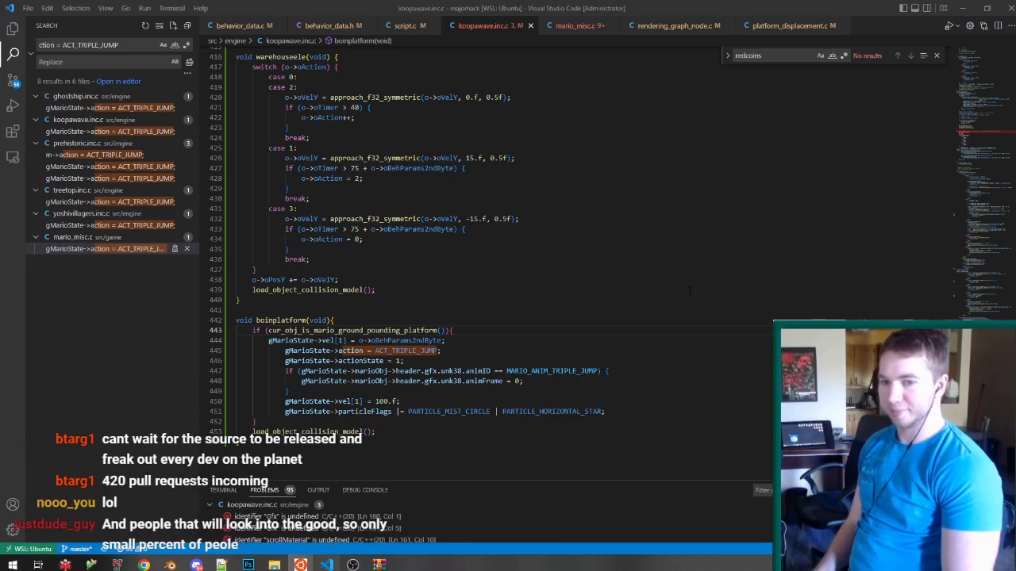
left_click(503, 313)
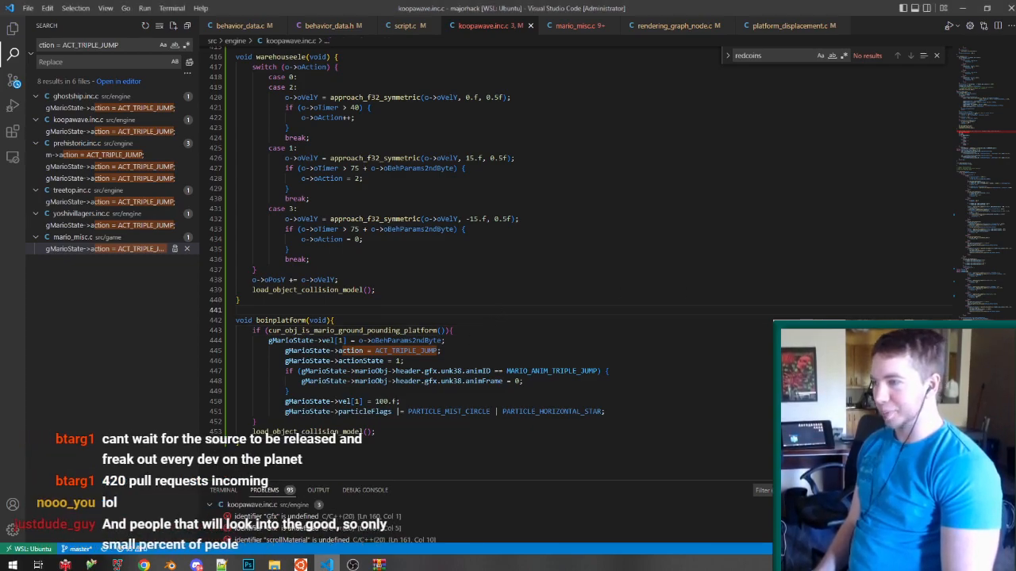
left_click(254, 422)
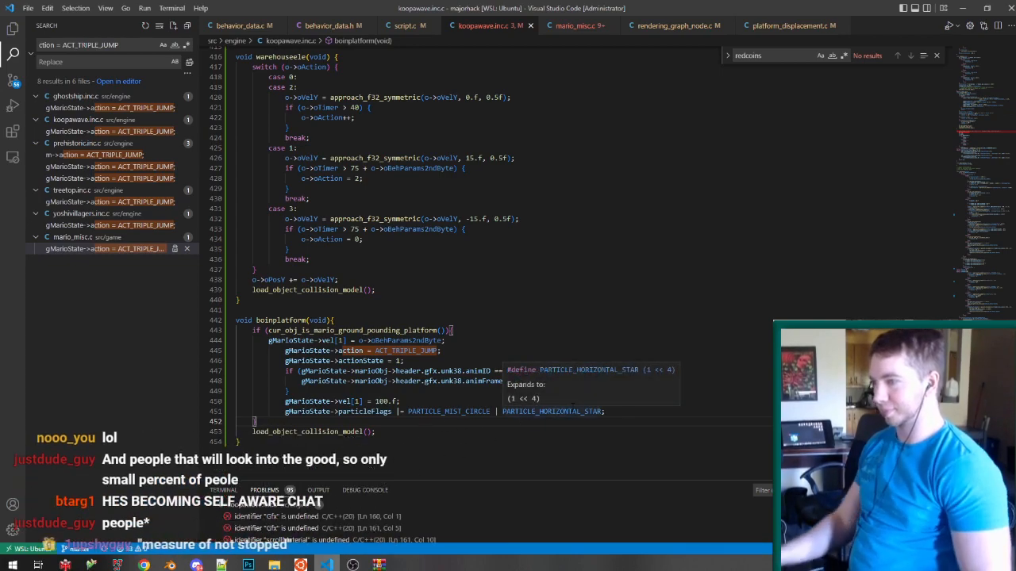
key("Return")
type("switch (o")
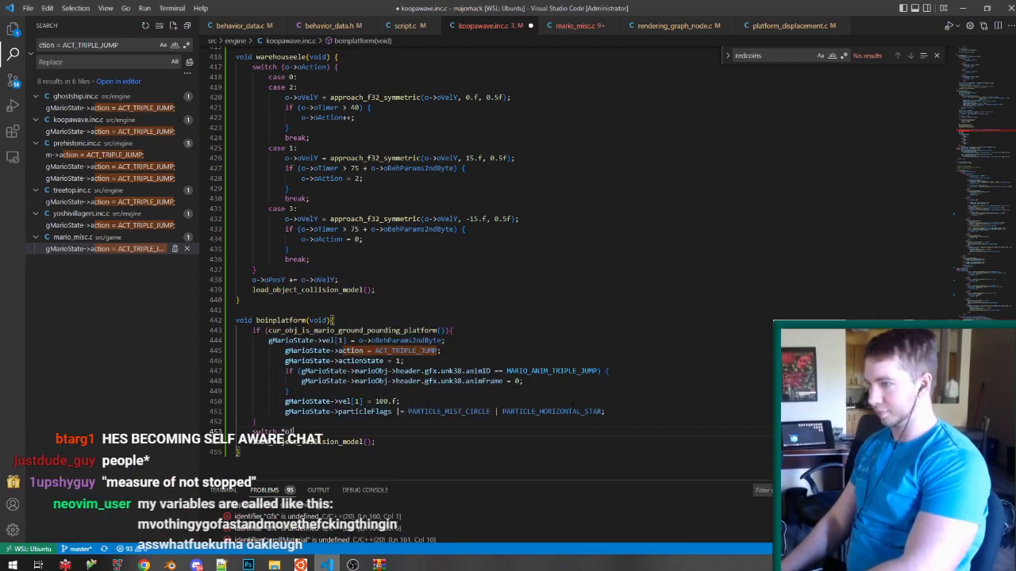
key("BackSpace")
type("(o->oAction)")
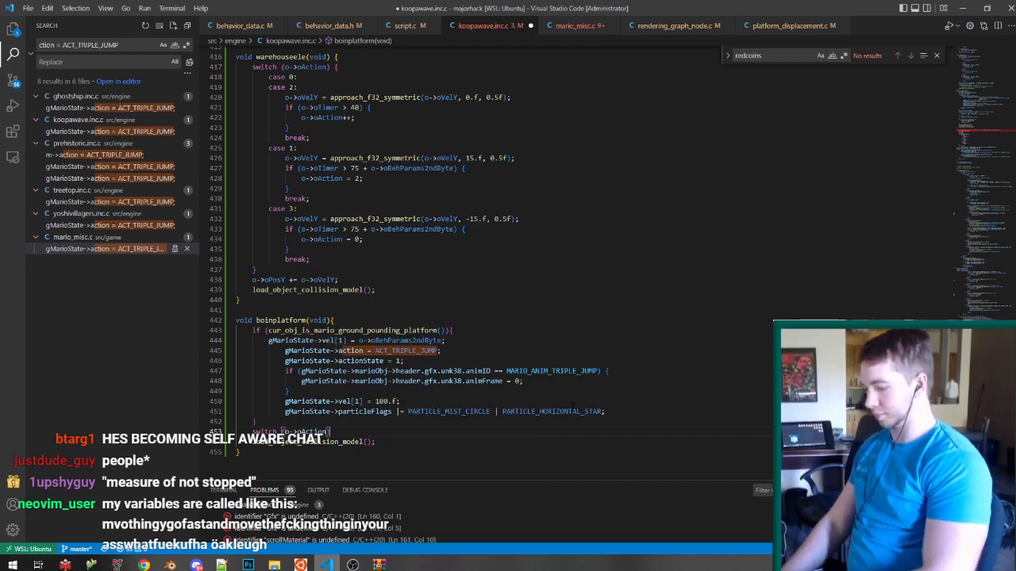
Give the o->oAction switch empty cases 0 and 1, each ending in break, and save the file.
type("{")
key("Return")
type("case 0:")
key("Return")
key("Return")
type("break")
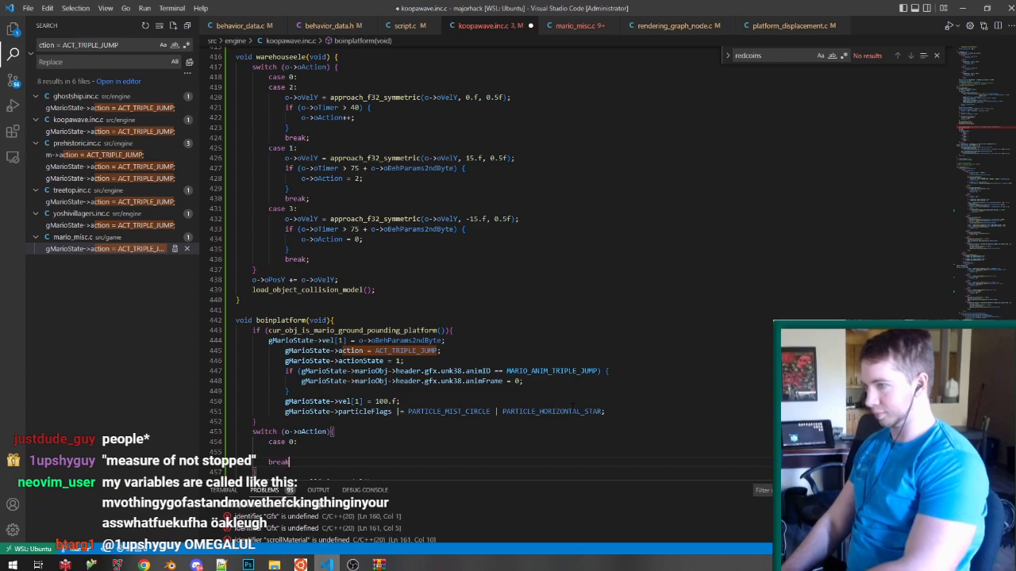
type(";")
key("Return")
type("case 1:")
key("Return")
type("break;")
key("ctrl+s")
Below the switch, start a line assigning o->oForwardVel from approach_f32_asymptotic, with o->oForwardVel as its first argument.
scroll(328, 367, "down", 3)
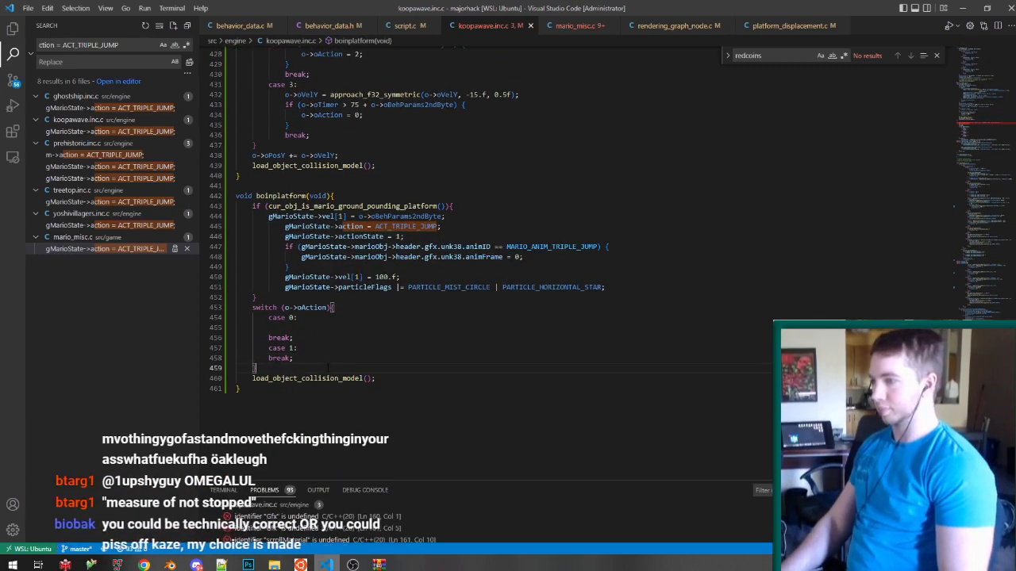
key("Return")
type("o->of")
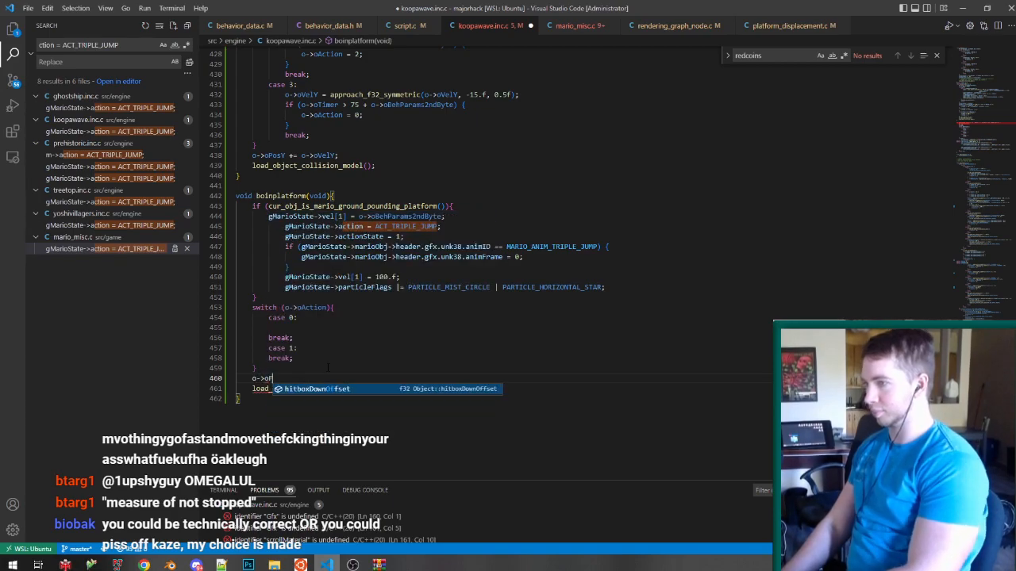
type("orwardVel = approach_f3")
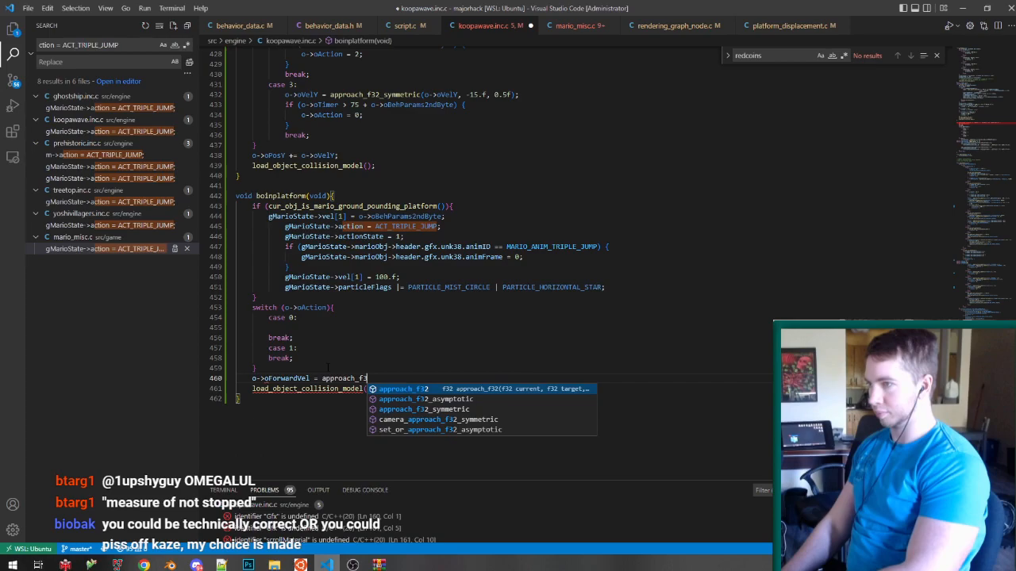
type("2_sy")
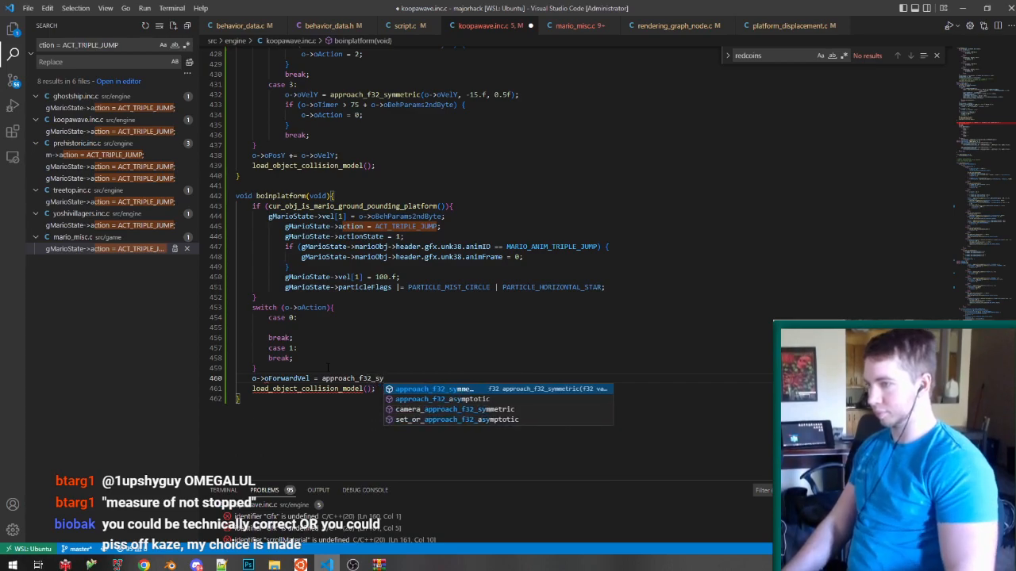
type("mmetric")
key("BackSpace")
key("BackSpace")
key("BackSpace")
key("BackSpace")
key("BackSpace")
key("BackSpace")
key("BackSpace")
type("a")
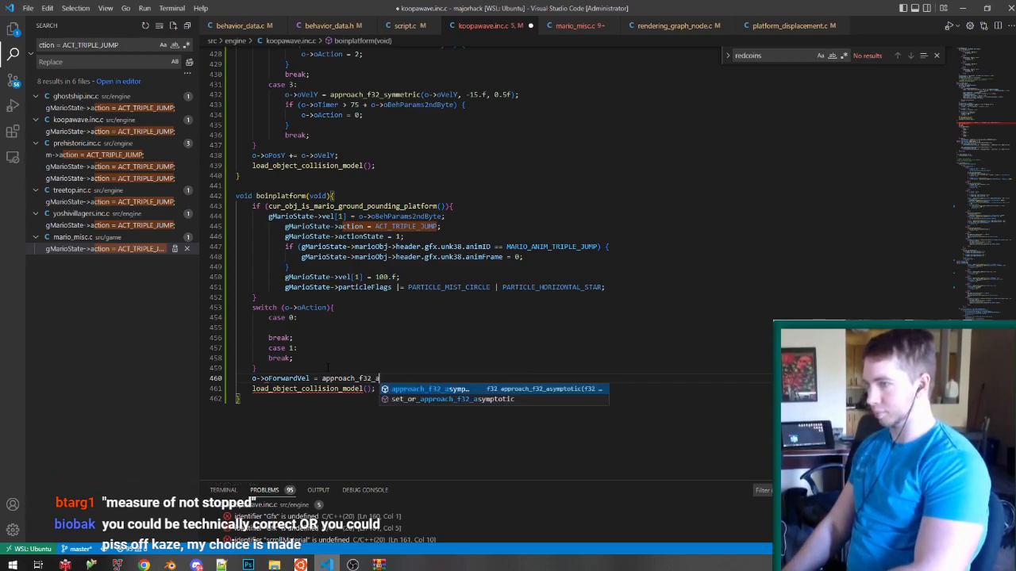
key("Tab")
type("(o->oF")
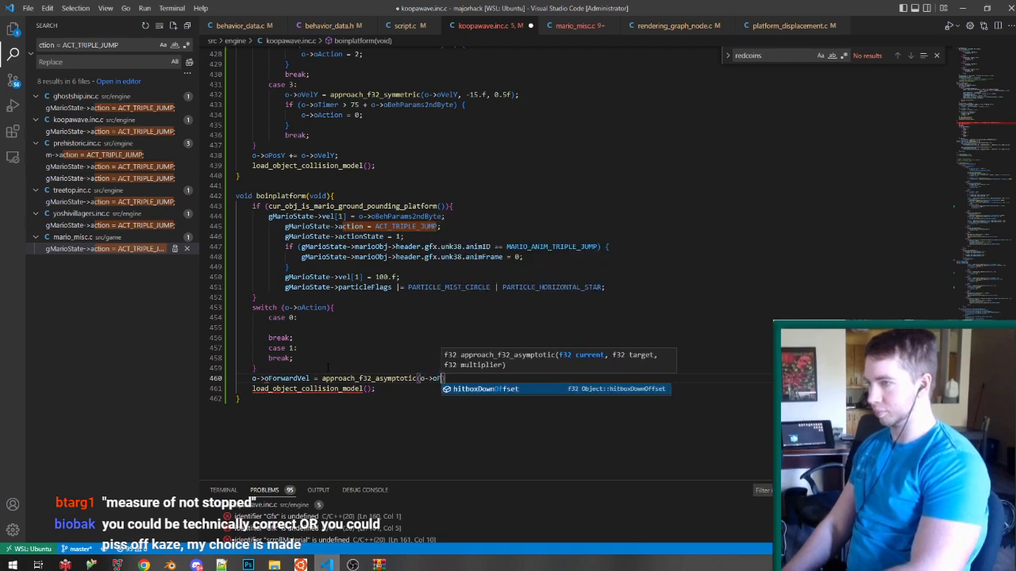
type("orwardV")
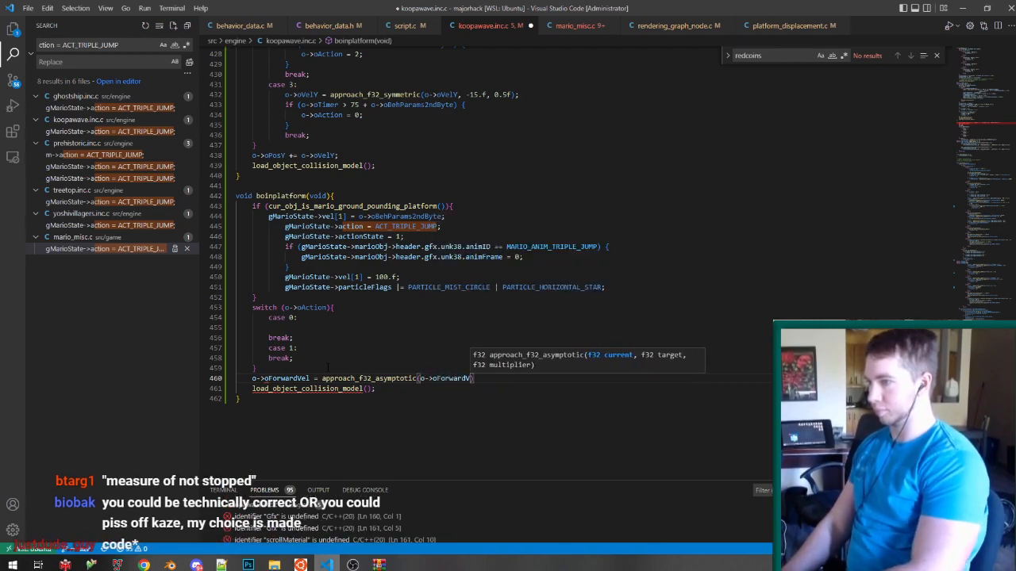
Replace the approach_f32_asymptotic assignment with a damping multiplication, o->oForwardVel *= 0.95f;.
left_click(328, 367)
left_click_drag(484, 378, 313, 379)
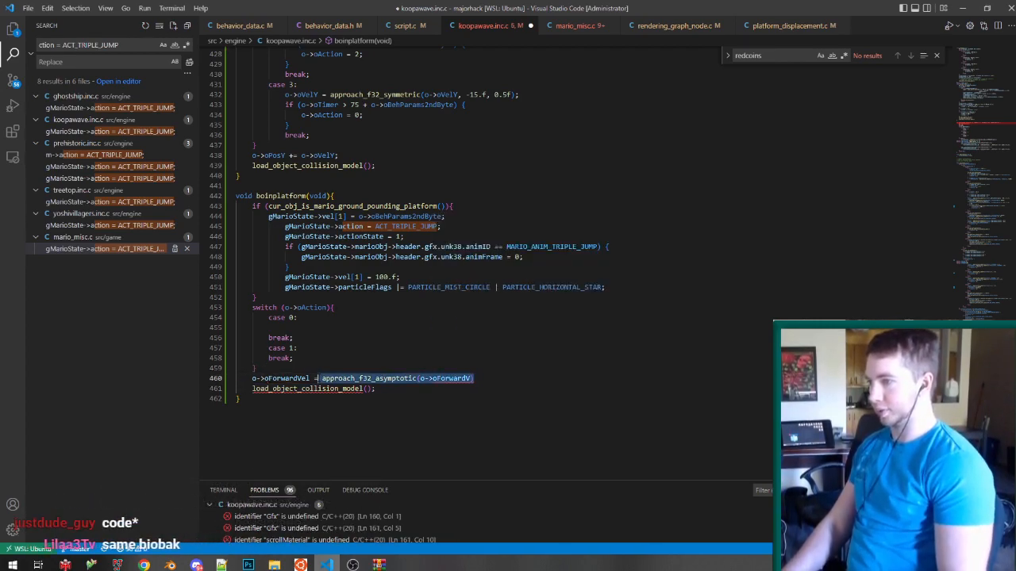
type("*")
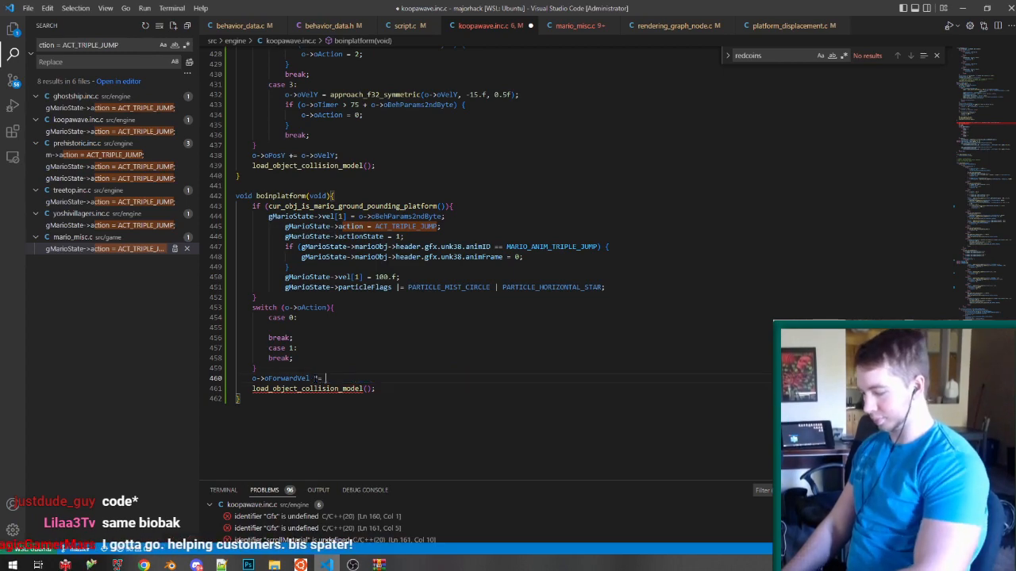
Below the damping line, add o->oForwardVel = approach_f32_symmetric(o->oForwardVel, 0, 0.1f); and save the file.
key("Return")
type("o")
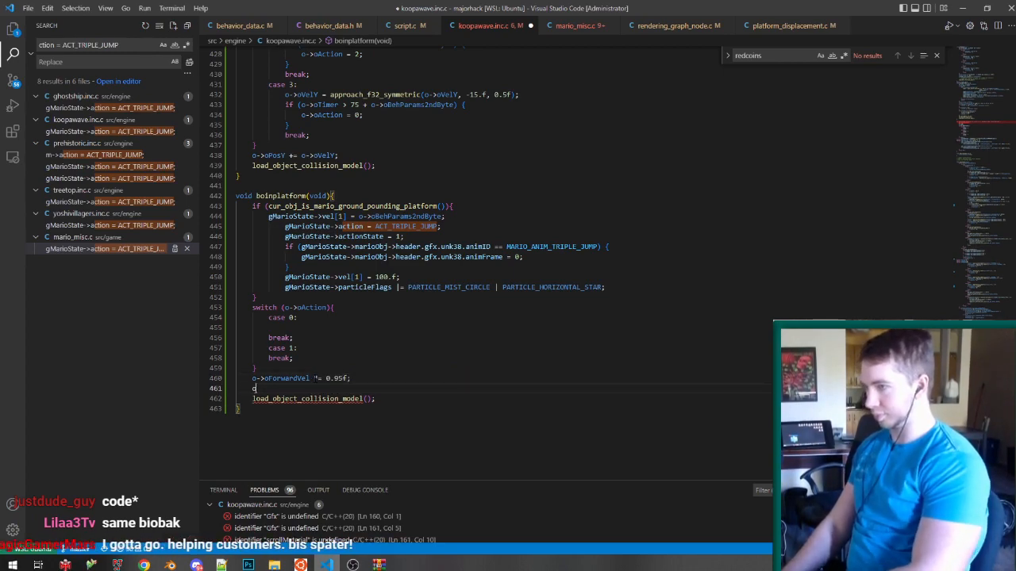
type("->oForwardVe")
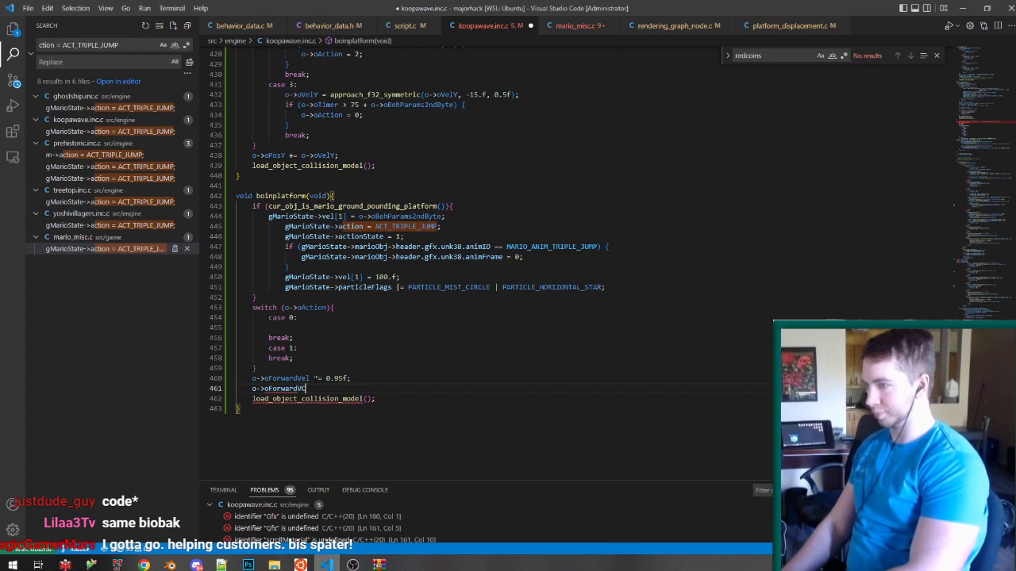
type("l = app")
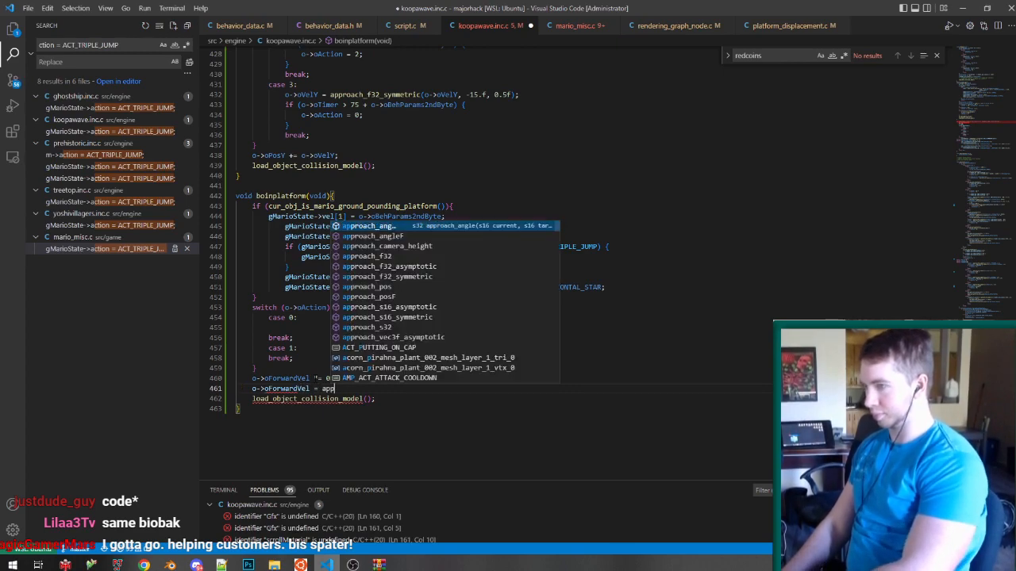
type("roach_f32_sym")
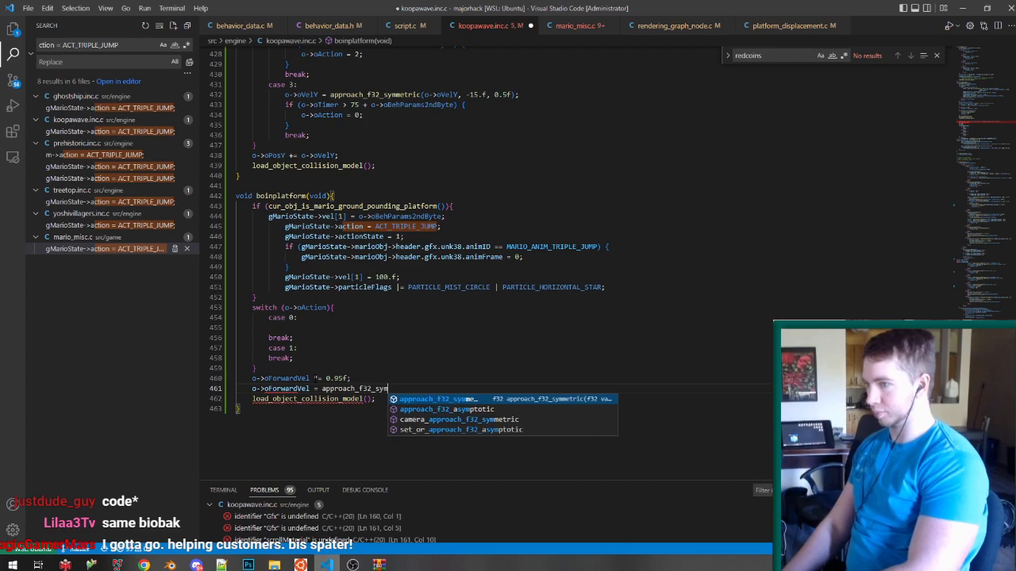
key("Tab")
type("(o->oForwardVel, ")
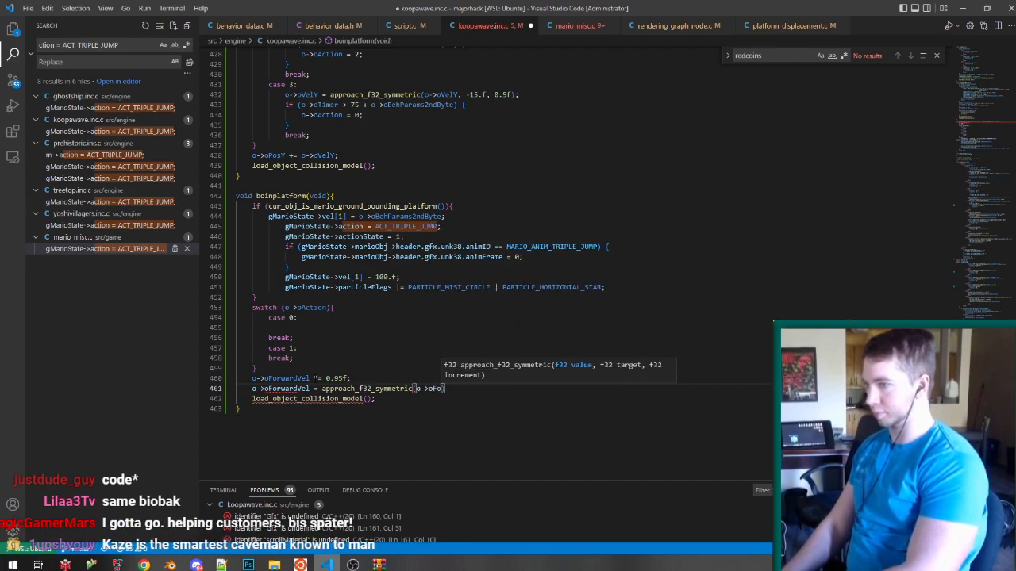
type("0, 0.")
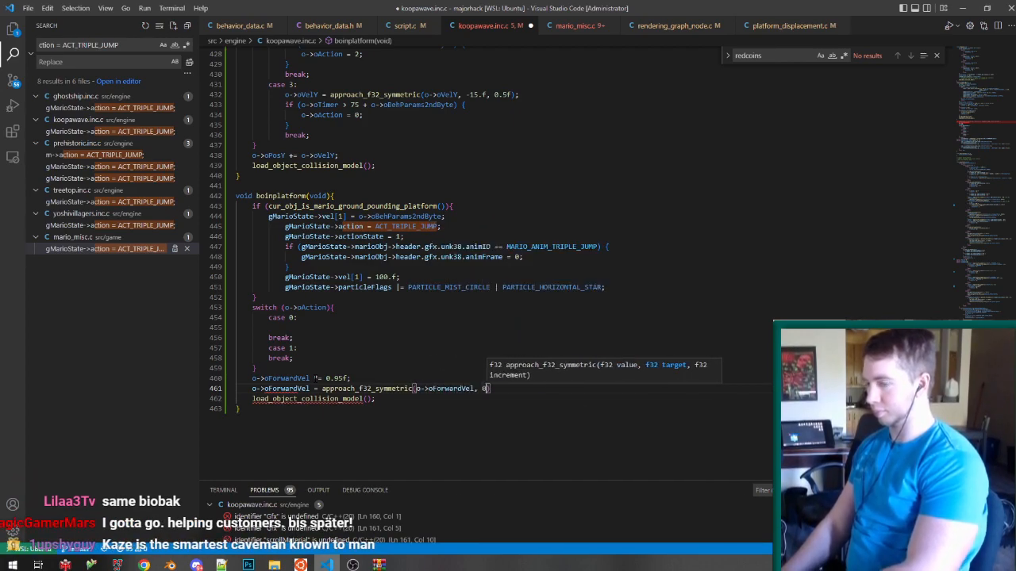
type("1f);")
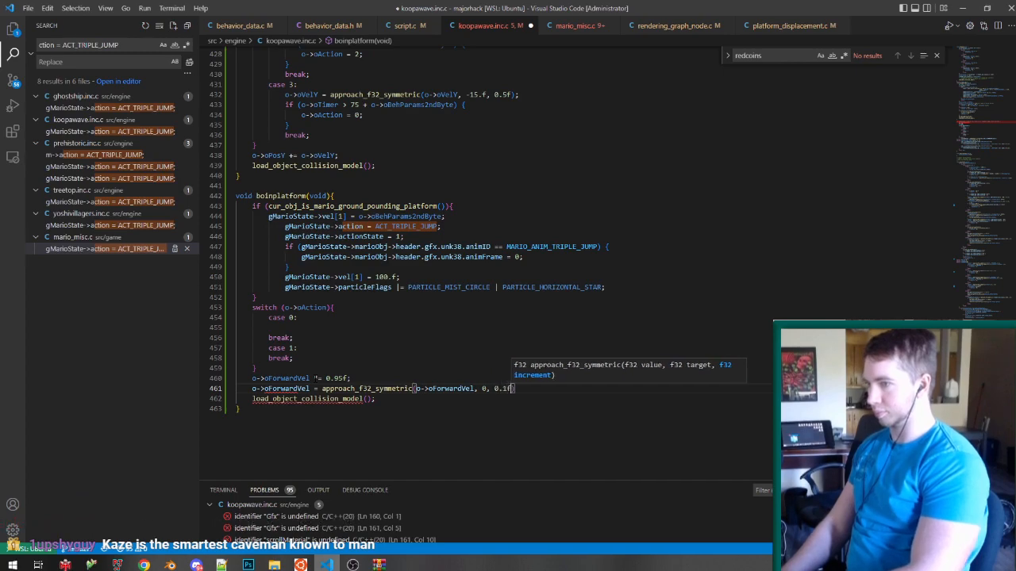
key("ctrl+s")
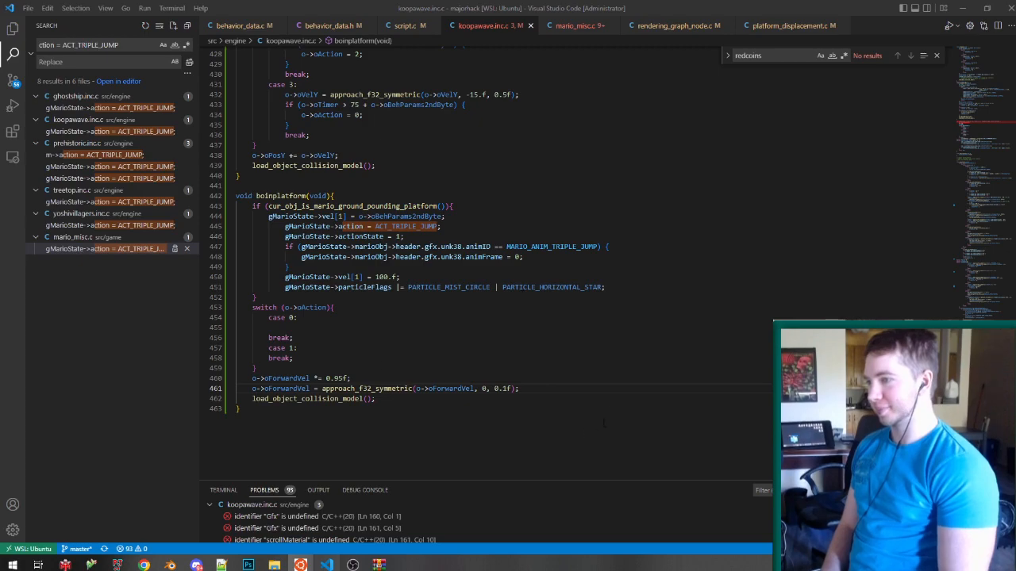
Add a line before load_object_collision_model that changes the vertical scale: o->header.gfx.scale[1] += o->oForwardVel/10.f;.
left_click(579, 388)
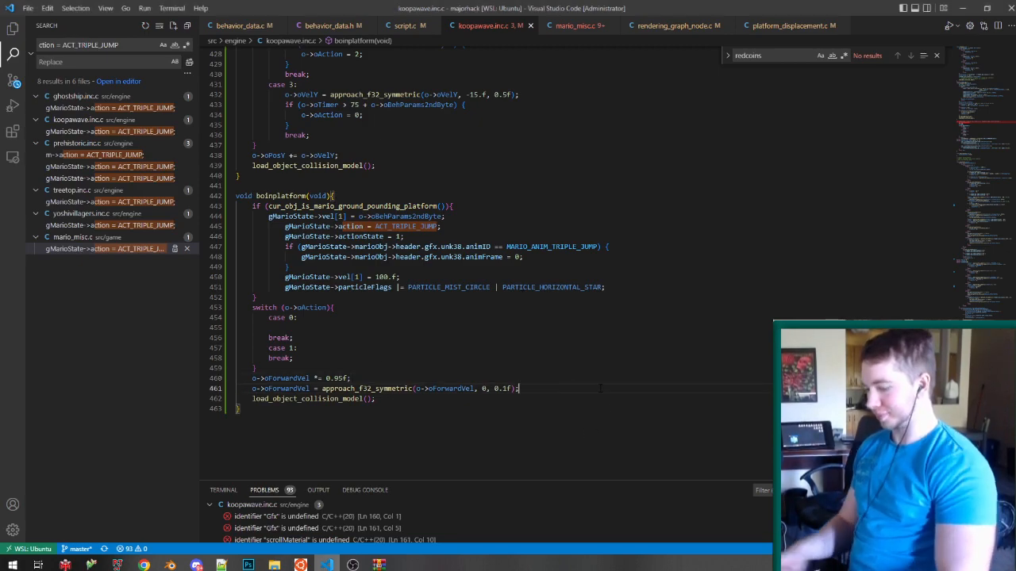
key("Return")
type("o->header.gfx")
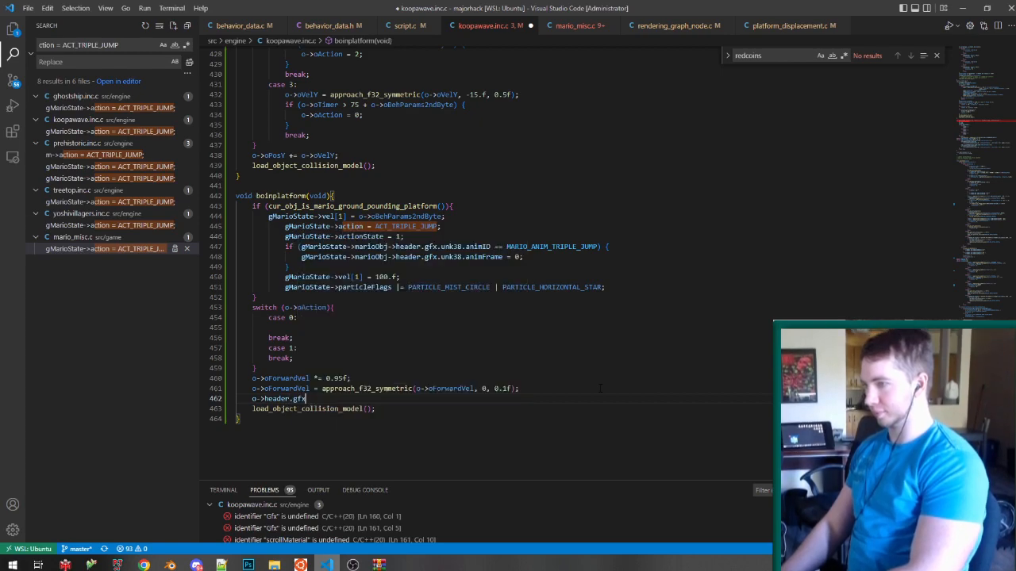
type(".sc")
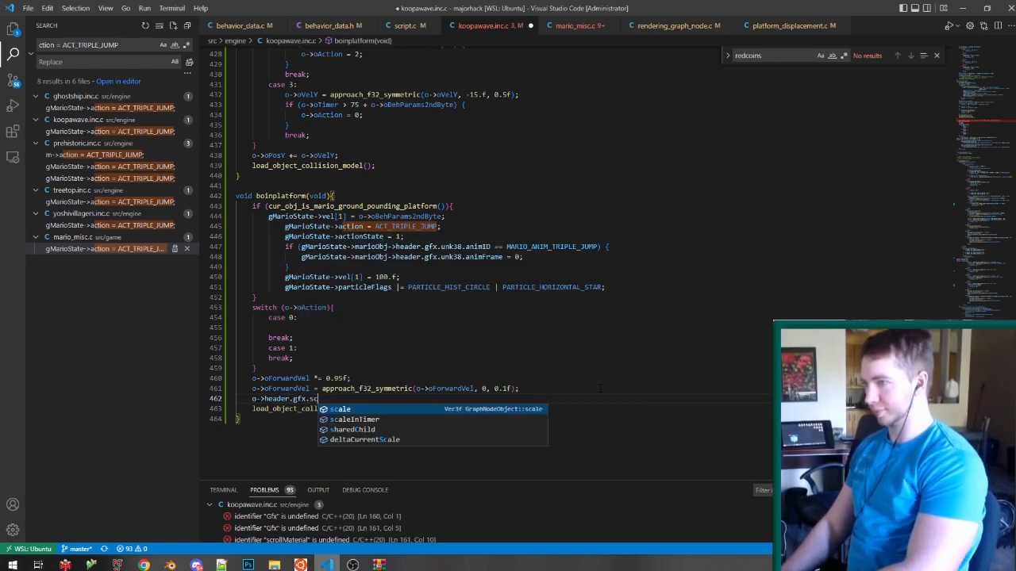
type("ale[1] += o->oForwardVel/10.f;")
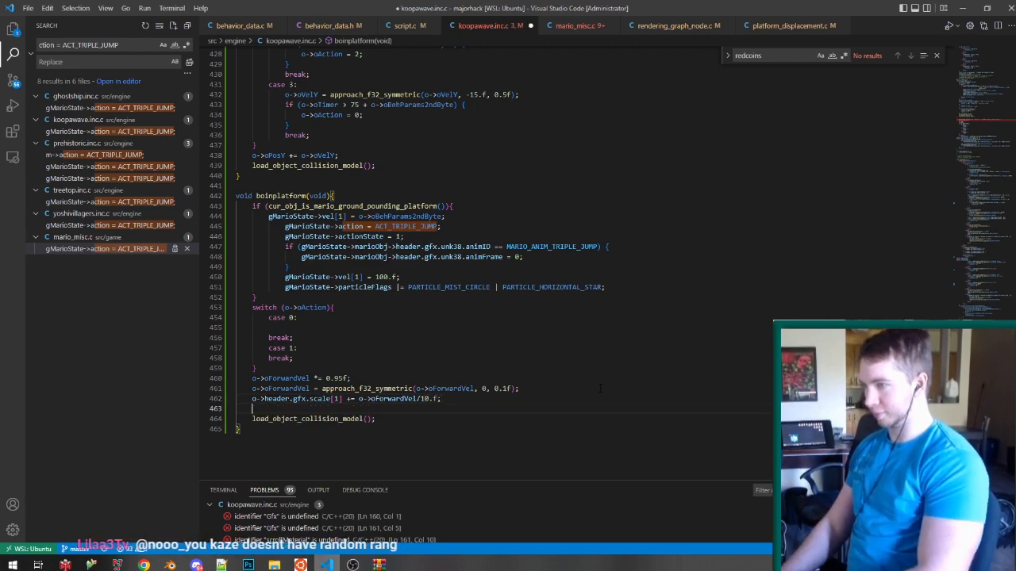
Below the scale line, add the spring force o->oForwardVel += (1.f - o->header.gfx.scale[1]);.
key("Return")
type("o->oForward")
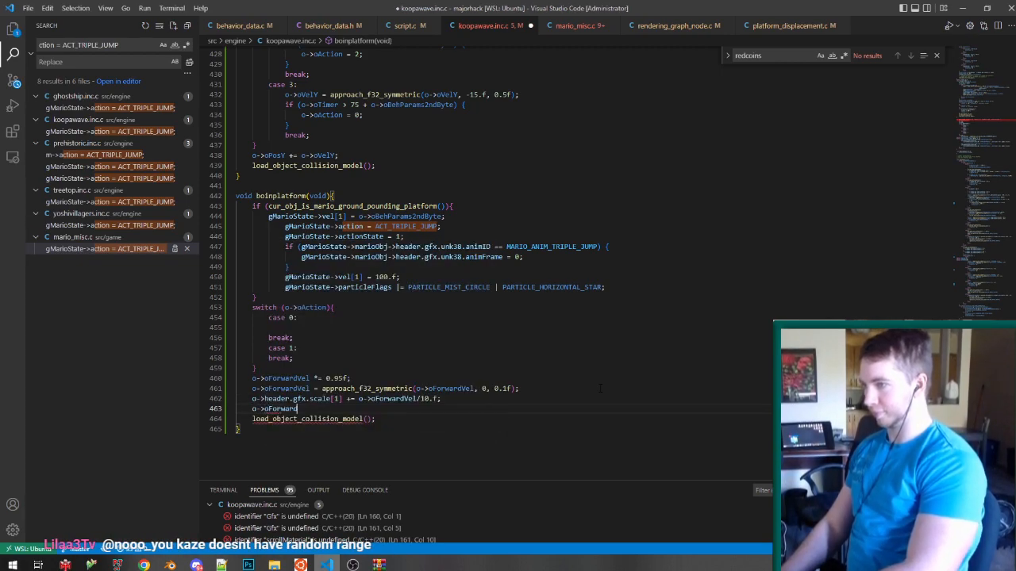
type("Vel +=")
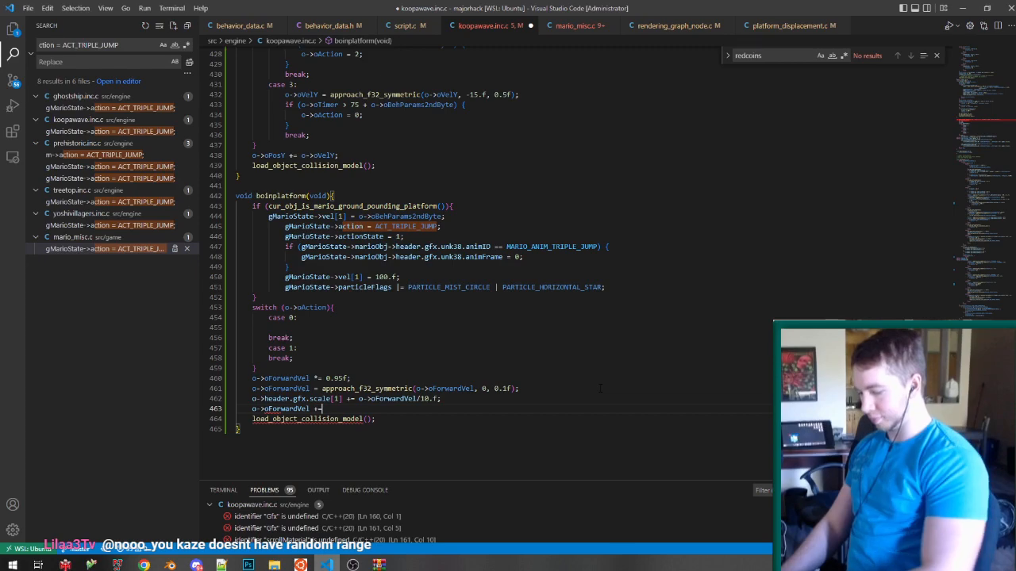
type(" (1.f -")
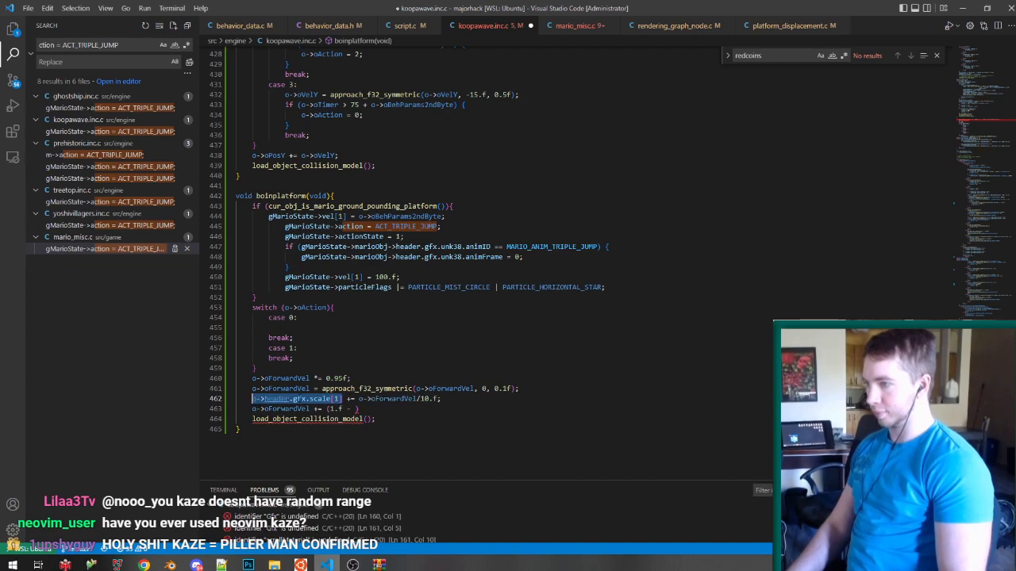
left_click(355, 409)
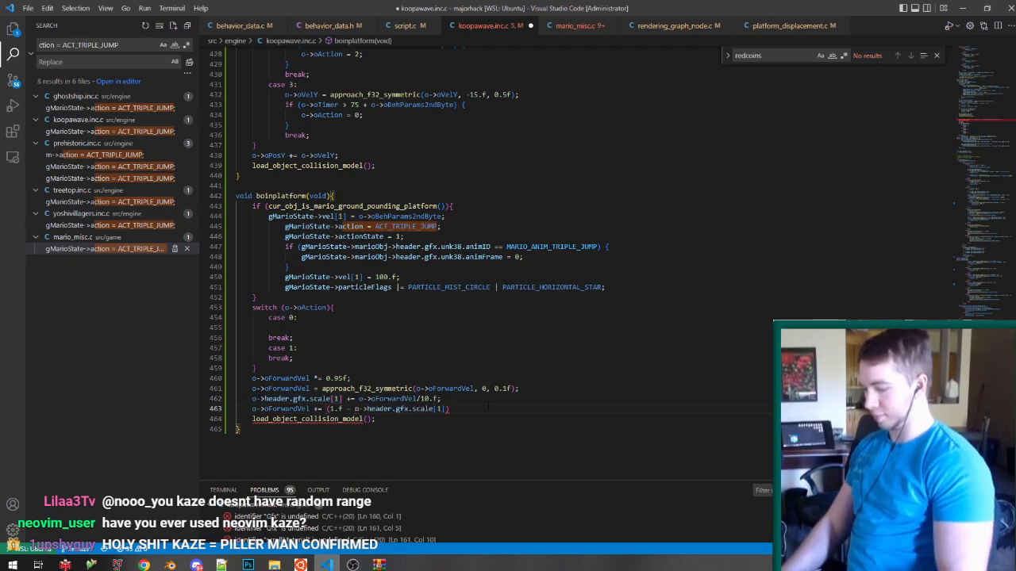
Move the spring force line directly below the switch, above the 0.95f damping line.
key("shift+Up")
key("ctrl+c")
key("BackSpace")
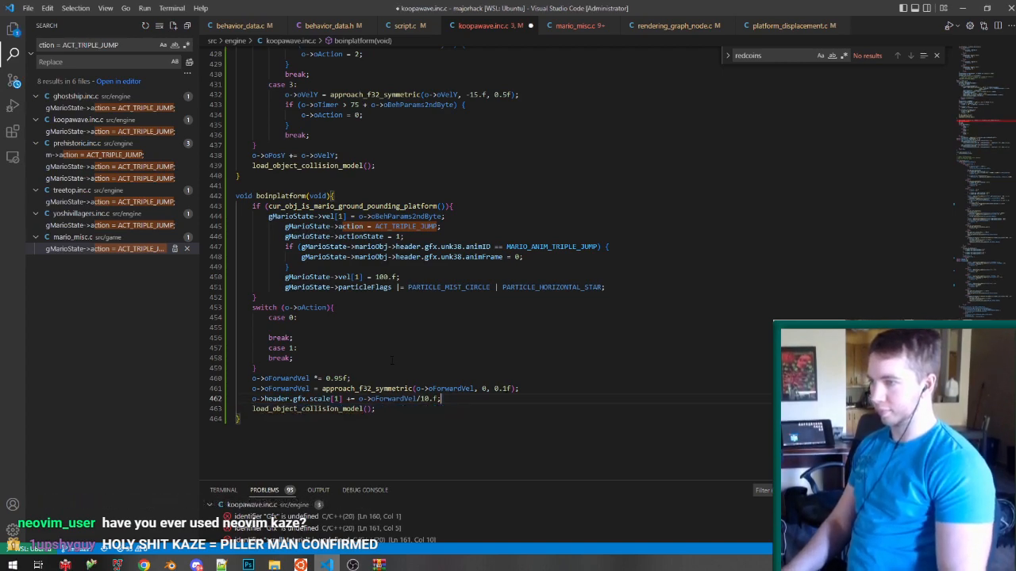
key("ctrl+v")
Add the line o->oForwardVel = -5.f; inside case 0 of the switch and save the file.
left_click(397, 328)
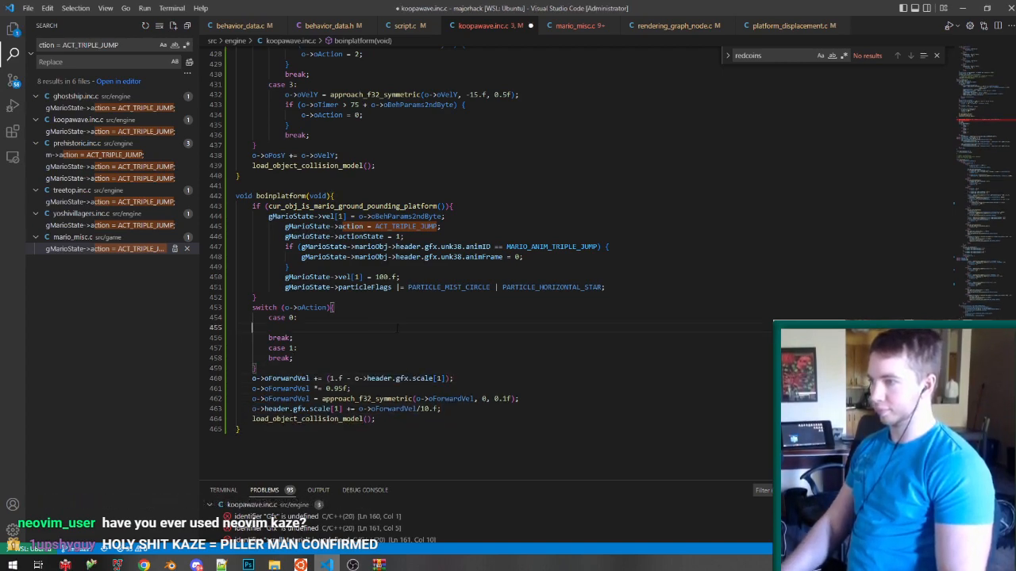
type("o->o")
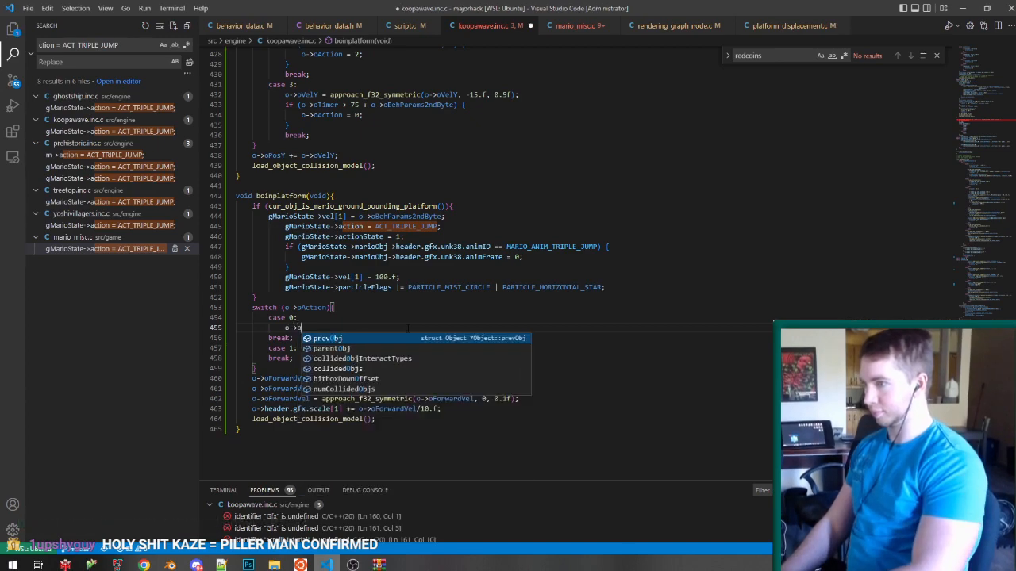
type("ForwardVel = -")
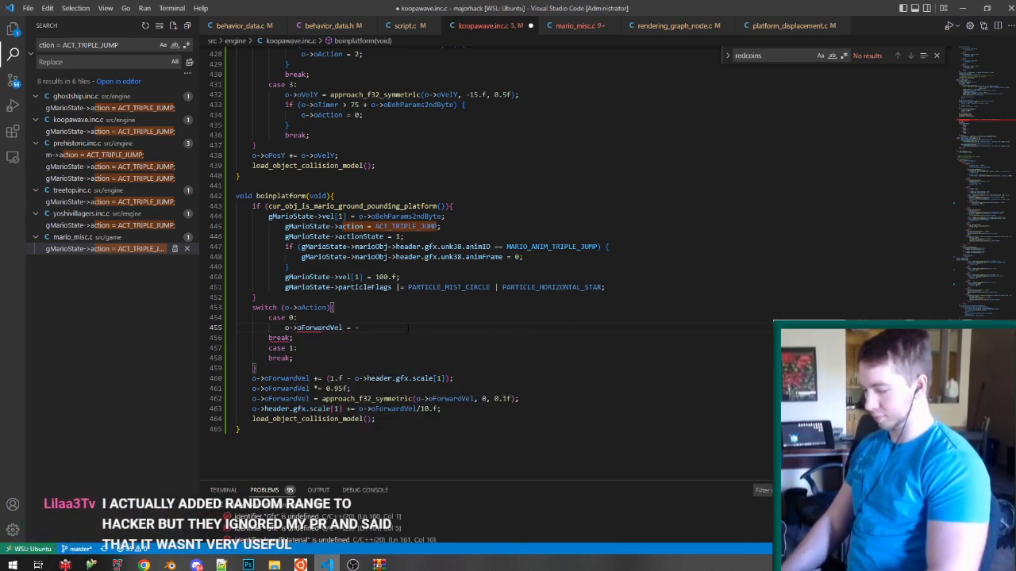
type("5.f;")
key("ctrl+s")
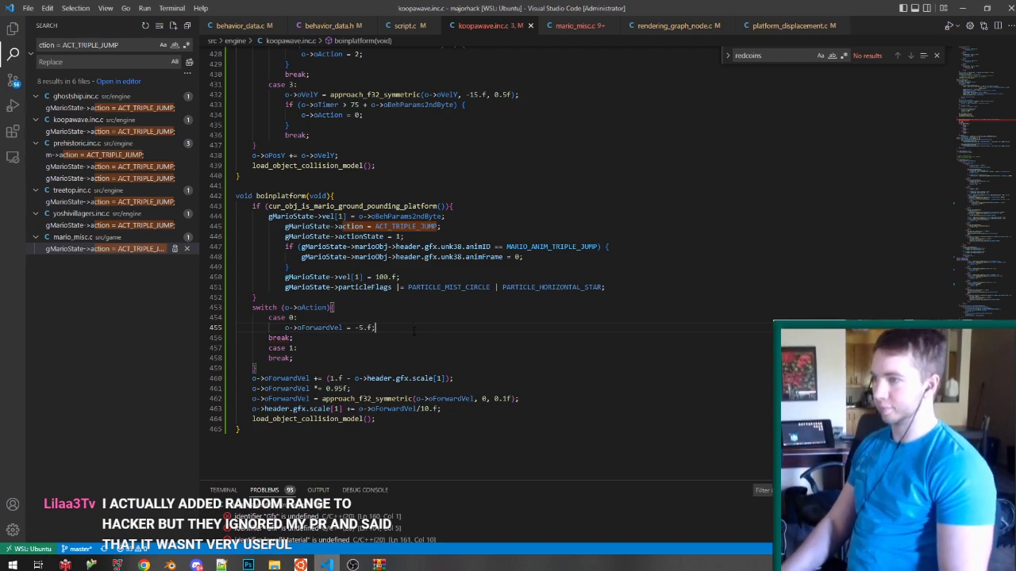
Add o->oForwardVel = -5.f; below the particleFlags line inside the ground-pound if block.
left_click(625, 287)
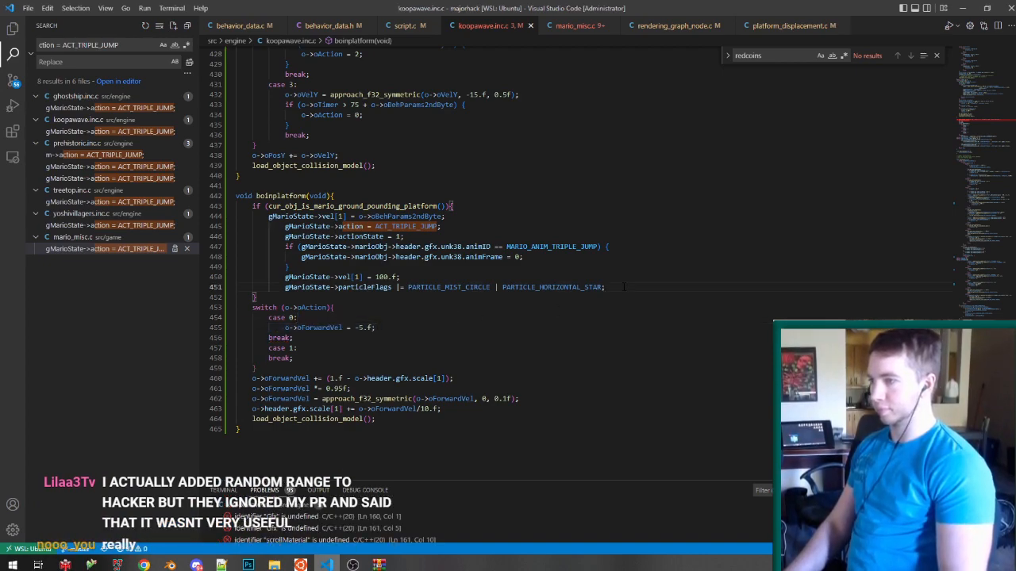
key("Return")
type("o->oForwardVel = -5.f;")
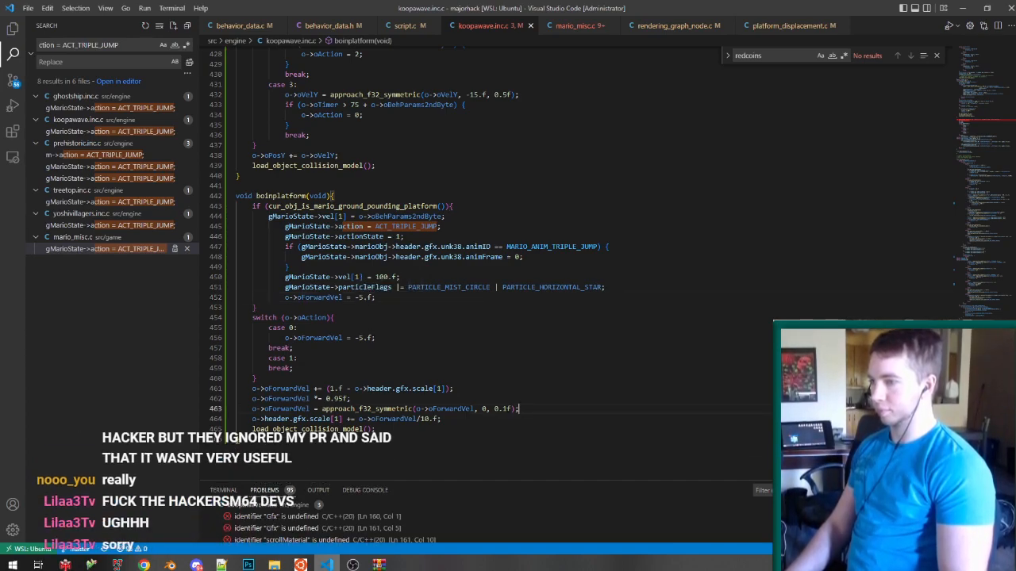
Replace the case 0 value with a copy of the approach_f32_symmetric call, set its target to -5.f, and save.
left_click_drag(519, 409, 314, 409)
key("ctrl+c")
left_click_drag(378, 339, 348, 339)
key("ctrl+v")
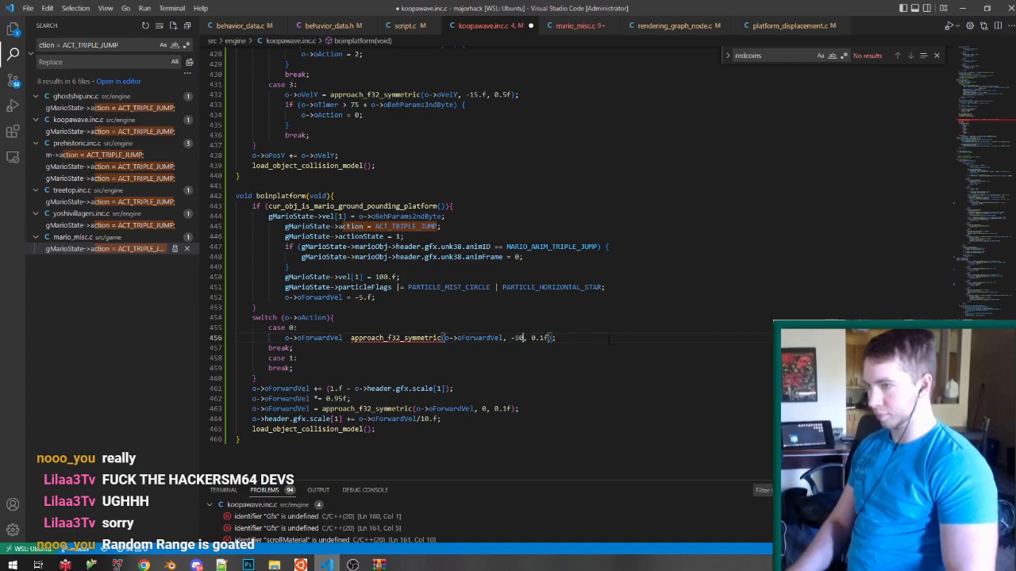
key("ctrl+s")
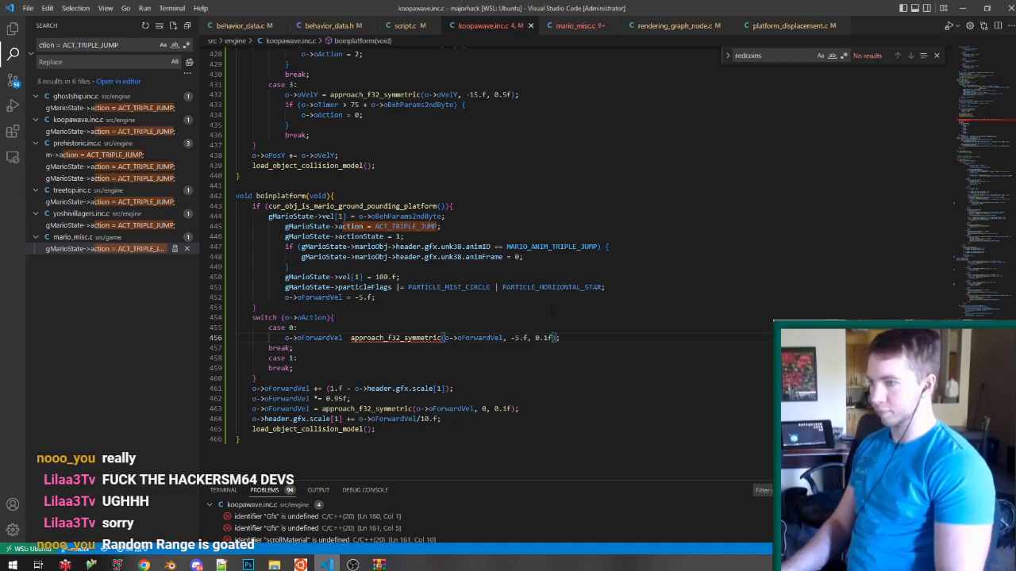
Set oForwardVel at the end of the ground-pound if block to 50.f and save.
left_click(503, 301)
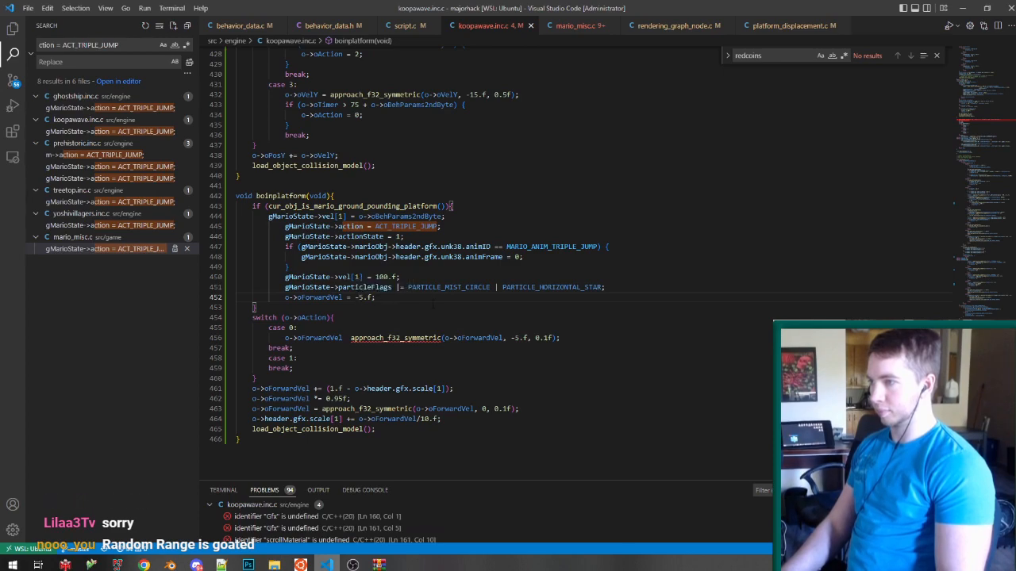
key("Left")
key("Left")
key("Left")
key("Left")
key("BackSpace")
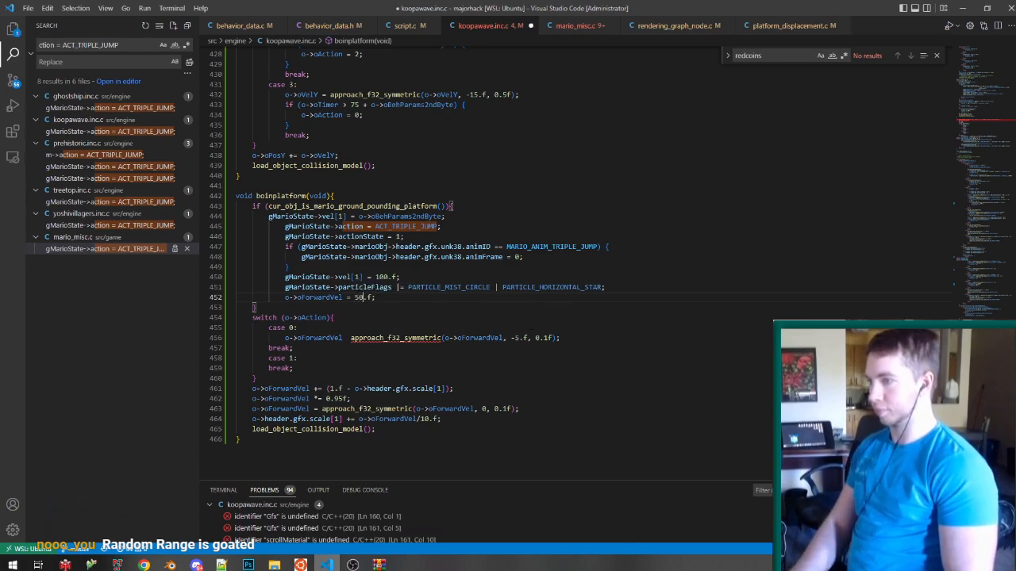
key("ctrl+s")
Insert the missing = before approach_f32_symmetric in the case 0 line and save.
left_click(351, 338)
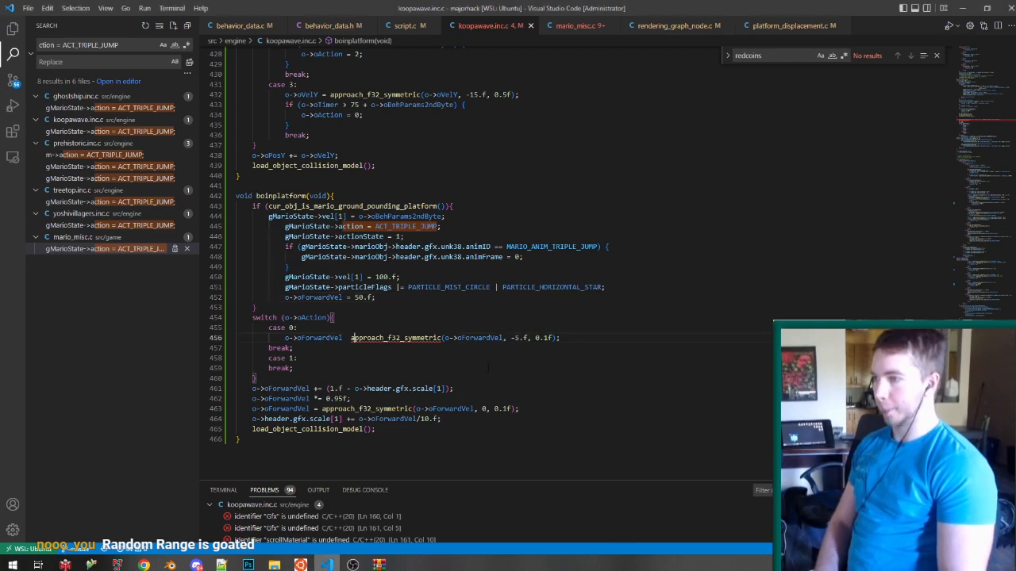
type("=")
key("ctrl+s")
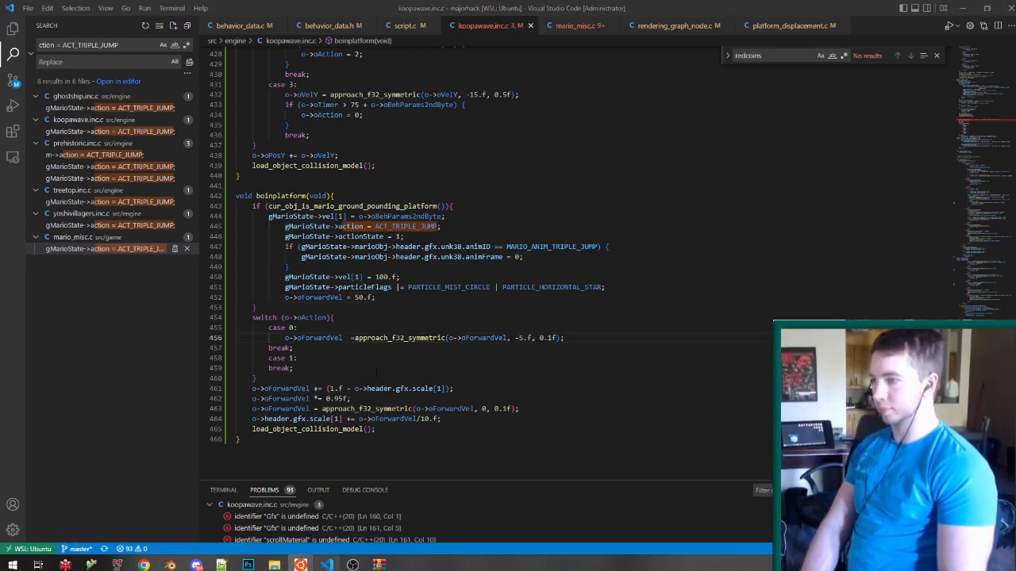
Test the boing platform in the Project64 emulator, save a state in the level, and close the emulator.
left_click(483, 409)
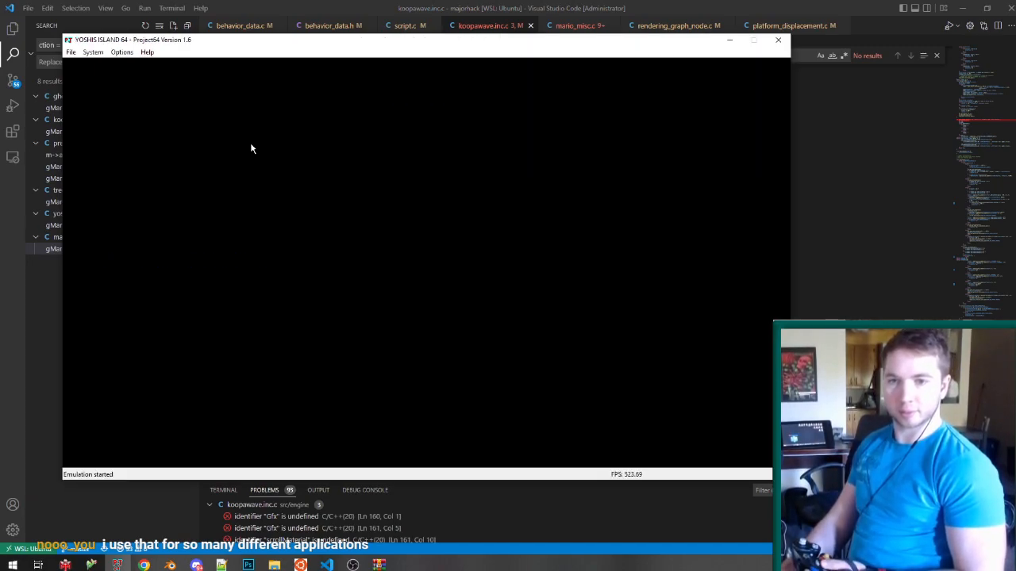
key("F5")
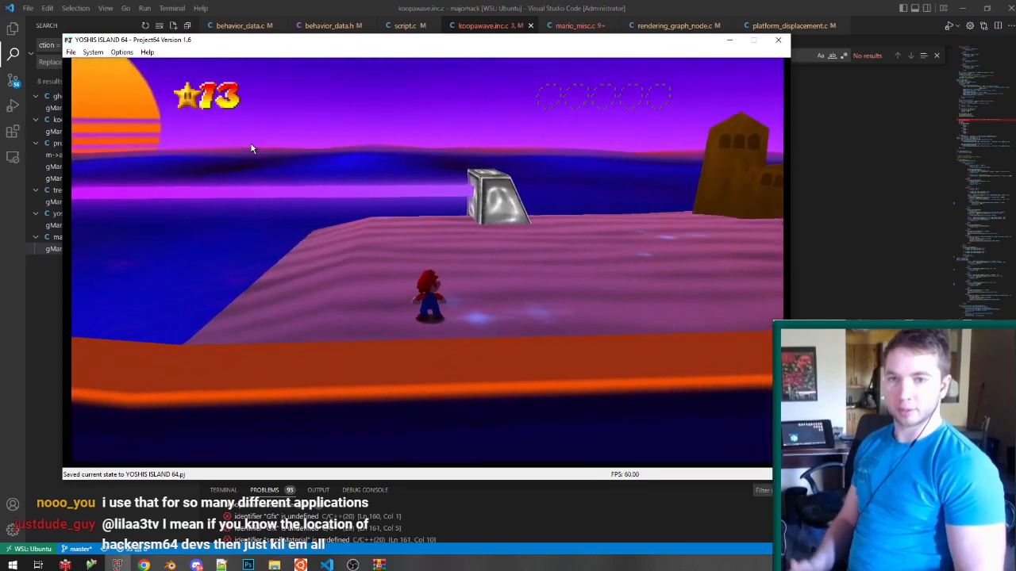
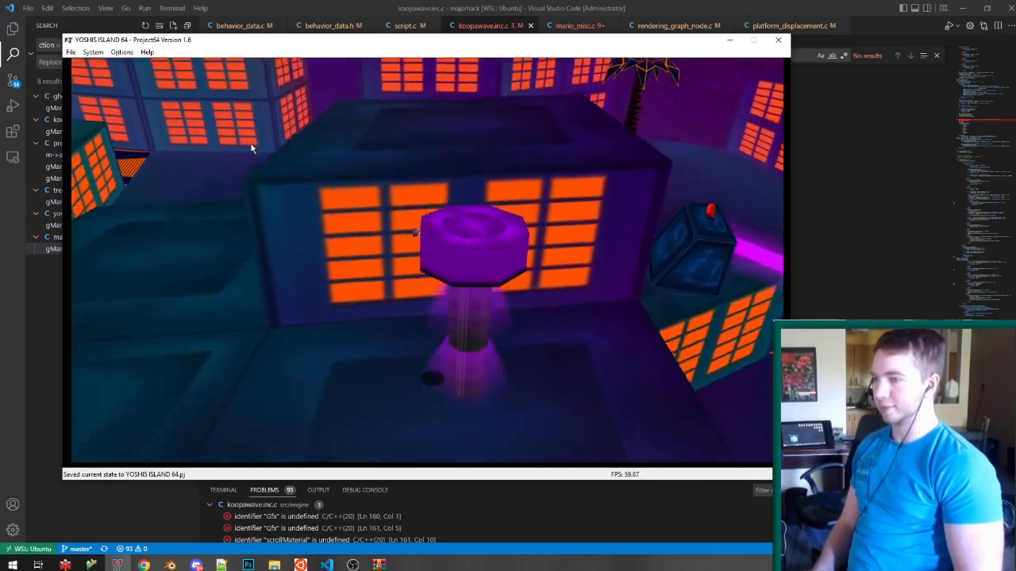
left_click(778, 40)
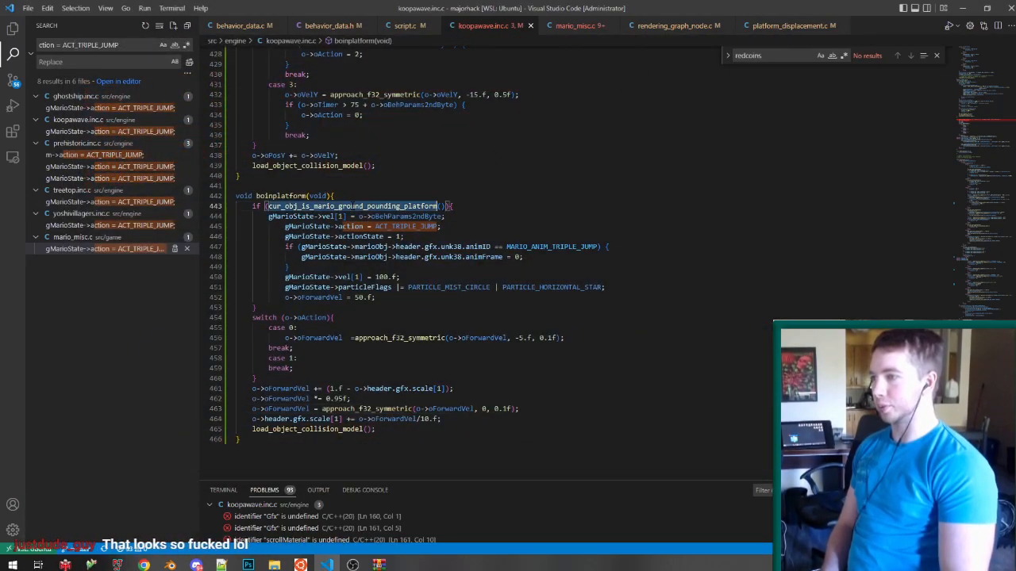
Change the if condition to cur_obj_is_mario_on_platform() and remove the switch and case lines, keeping only the case 0 approach line.
type("cur_obj_is_m")
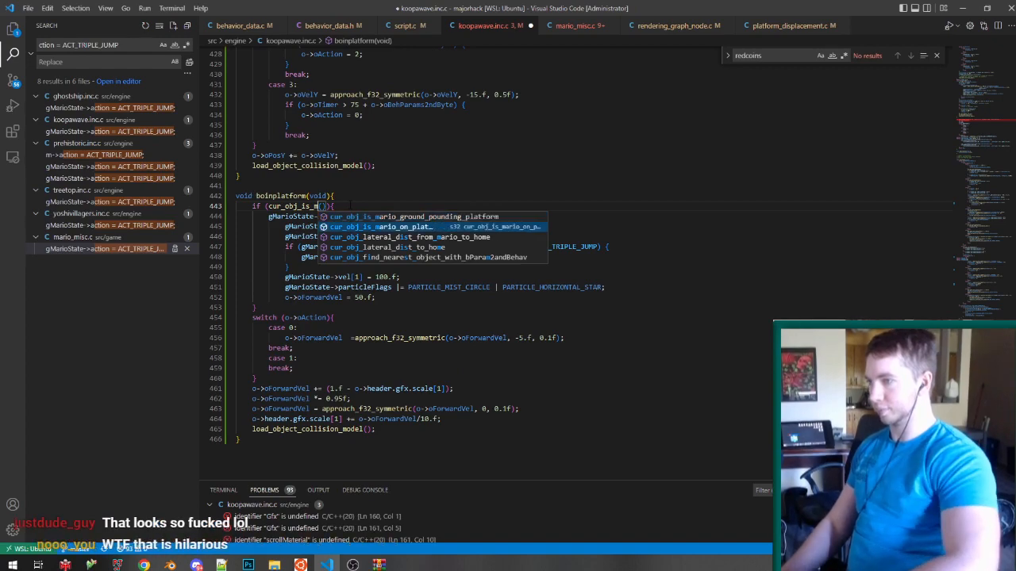
key("Tab")
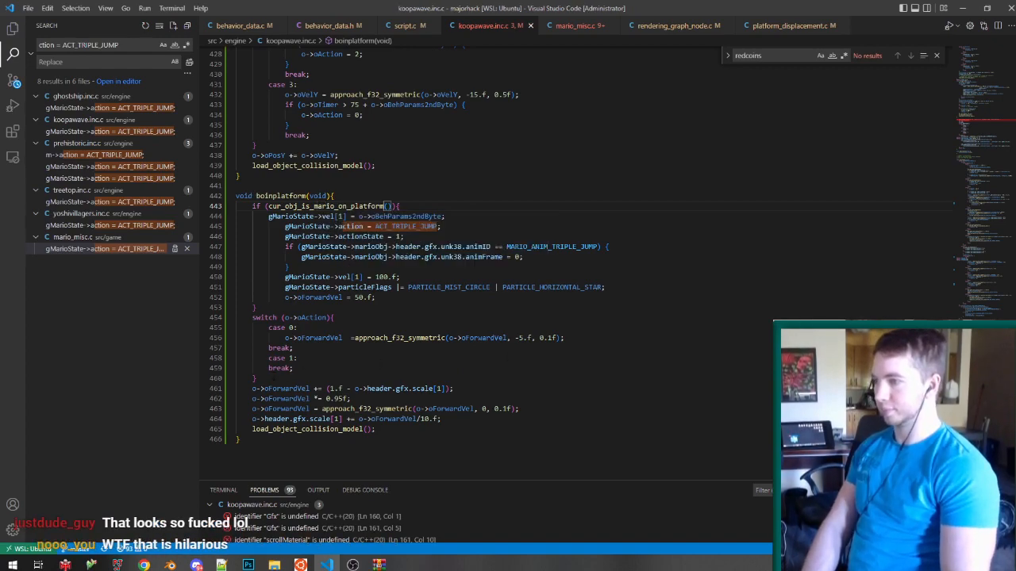
key("BackSpace")
key("Up")
key("shift+Up")
key("shift+Up")
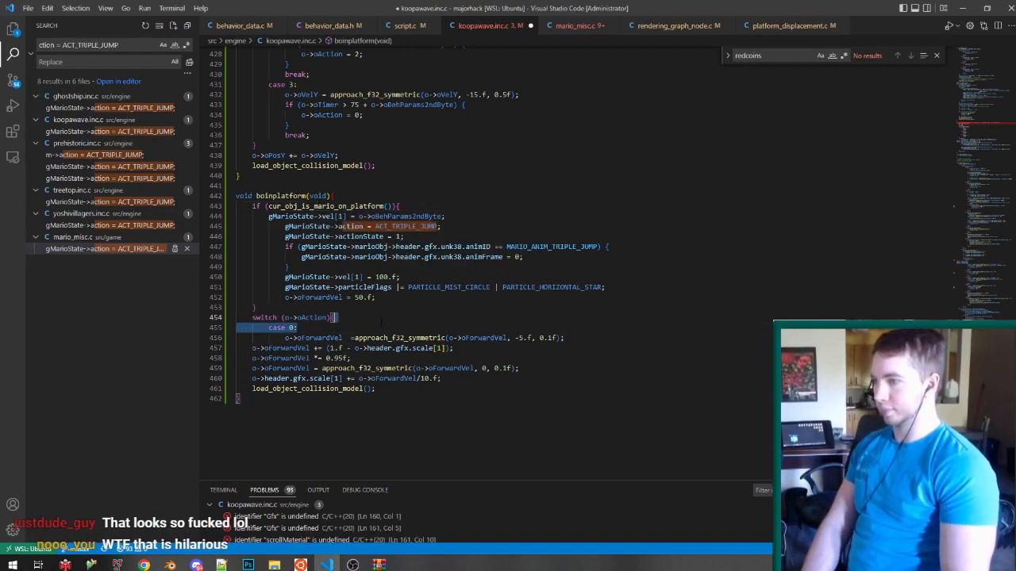
key("BackSpace")
Set the step size of the approach call targeting -5.f to 1.f and save.
left_click(552, 319)
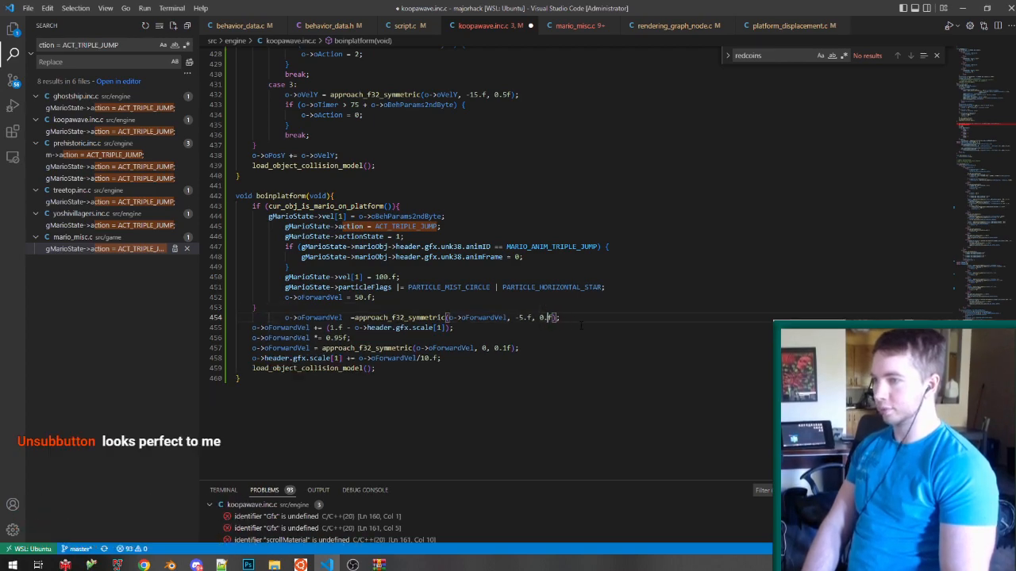
key("BackSpace")
key("BackSpace")
key("BackSpace")
type("1.")
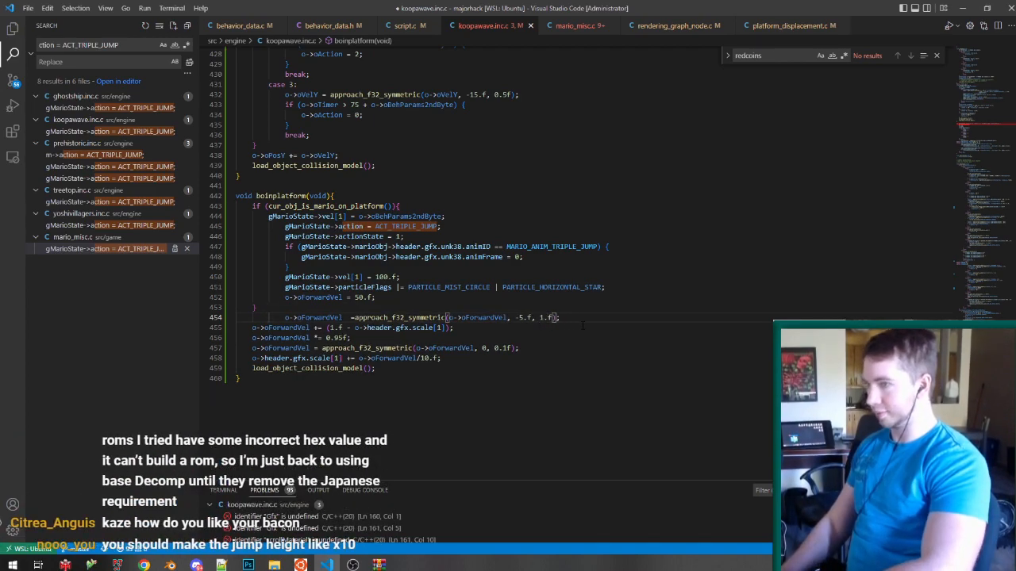
key("ctrl+s")
Set oForwardVel inside the on-platform if block to 10.f and save the file.
left_click(516, 294)
key("Left")
key("Left")
key("Left")
key("BackSpace")
key("BackSpace")
type("10")
left_click(540, 340)
key("ctrl+s")
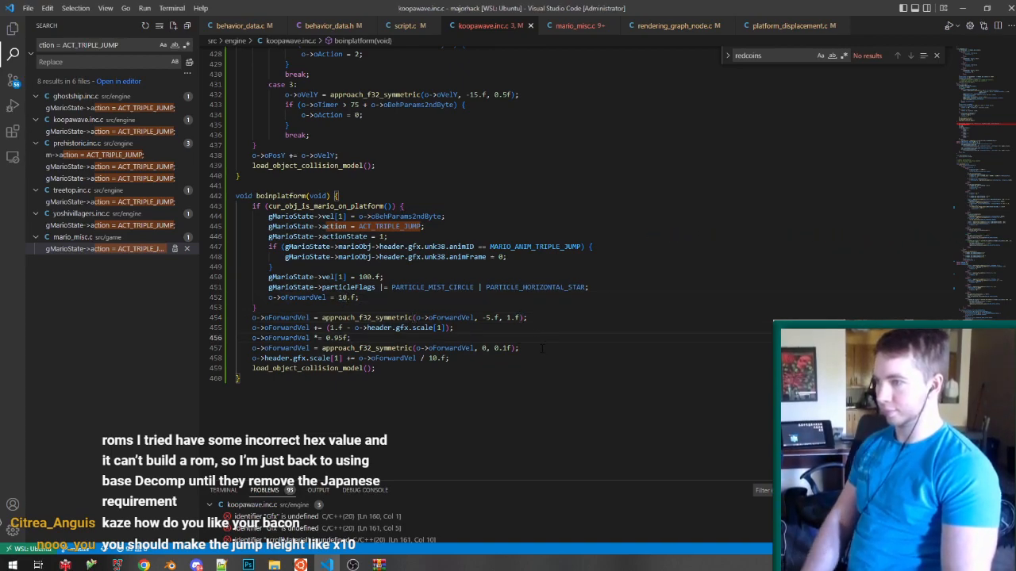
Move the -5.f approach line over the 0, 0.1f approach line, set its step size to 0.2f, and save.
left_click_drag(584, 315, 581, 307)
key("ctrl+x")
left_click_drag(530, 338, 519, 329)
key("ctrl+v")
left_click(510, 338)
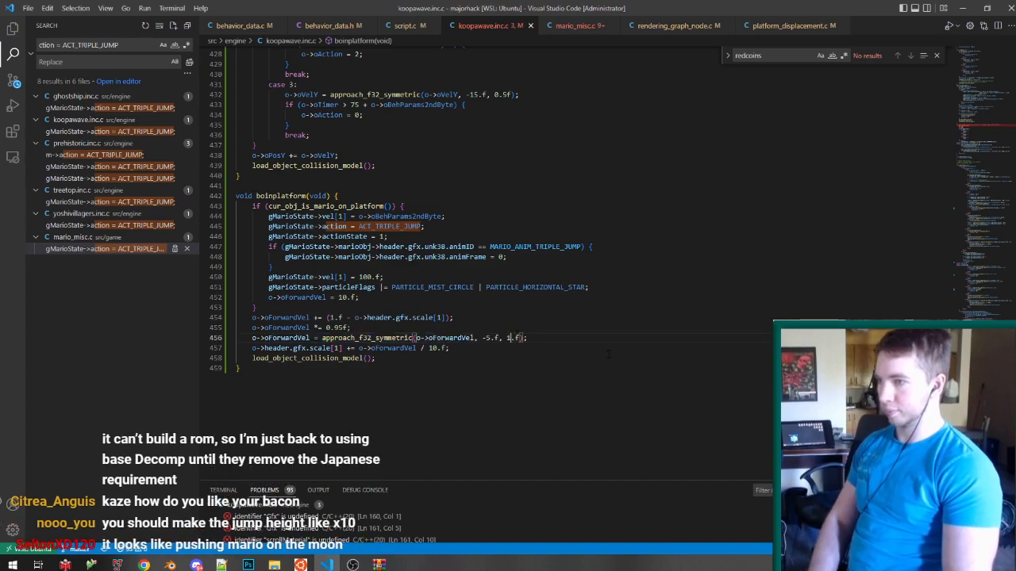
type("0")
key("ctrl+s")
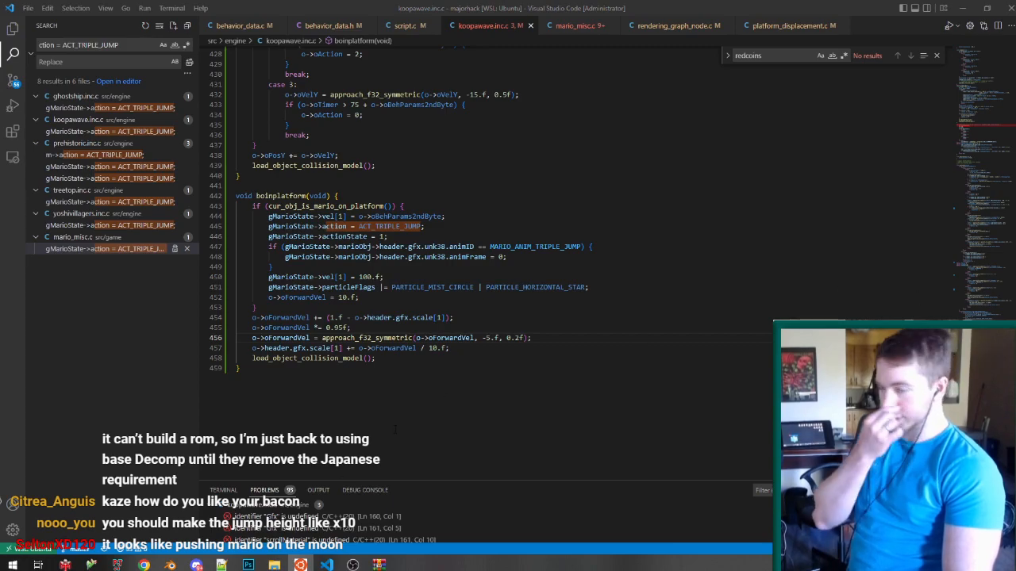
Switch to Project64, load the ROM, save a state, and test the platform's bounce in the level.
left_click(117, 565)
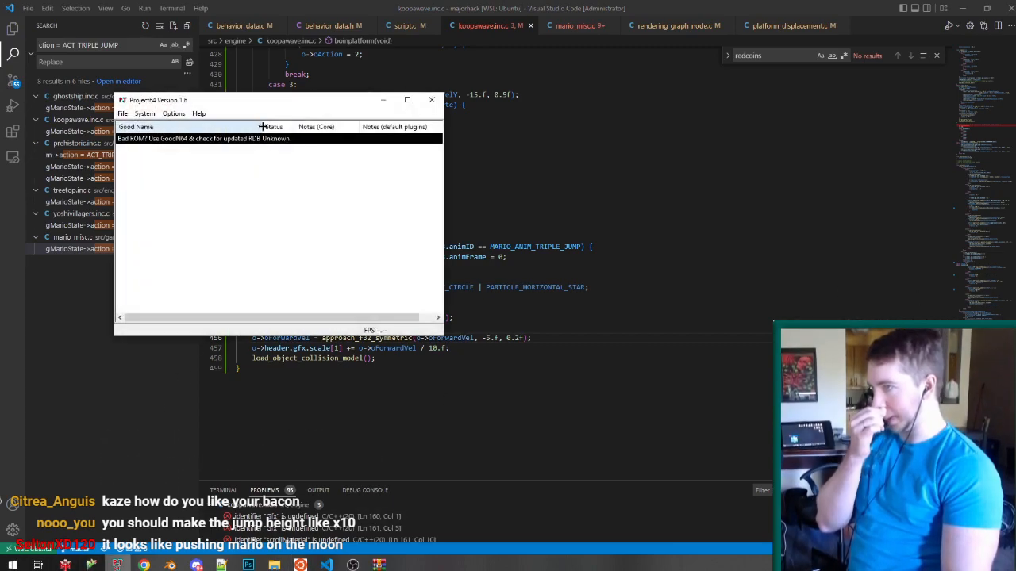
double_click(263, 139)
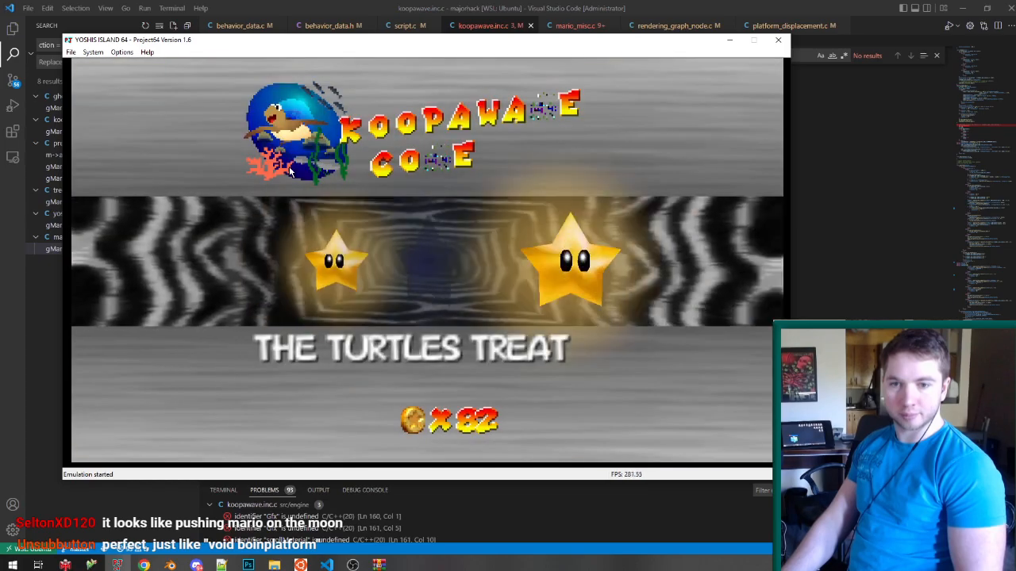
key("F5")
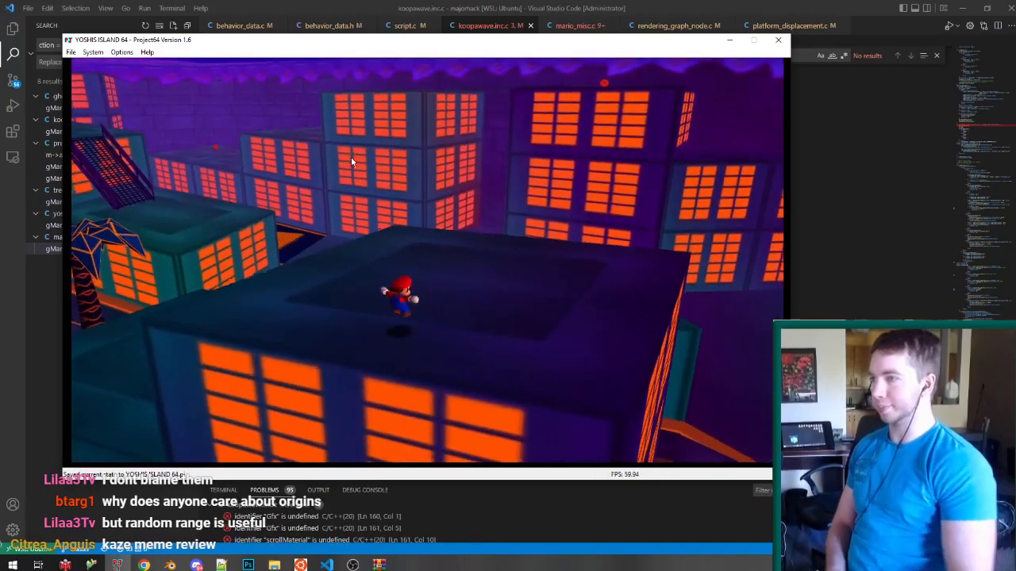
Back in the code editor, set oForwardVel inside the on-platform if block to 7.f and save.
left_click(500, 15)
double_click(342, 297)
type("7")
key("ctrl+s")
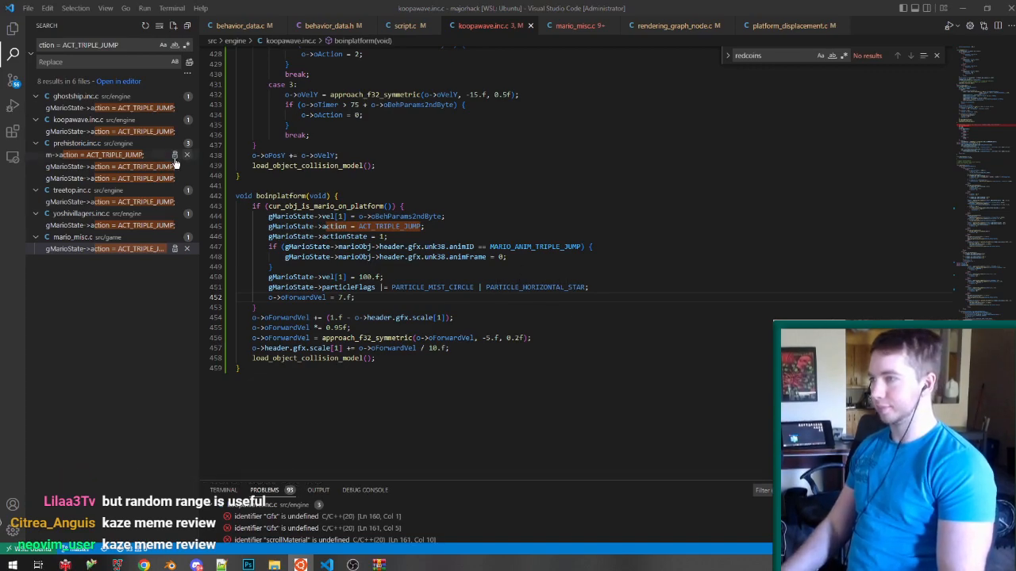
Copy cur_obj_play_sound_2(SOUND_OBJ_SNOWMAN_BOUNCE); from yoshivillagers.inc.c and paste it below the oForwardVel = 7.f line, aligned with that block.
left_click(107, 226)
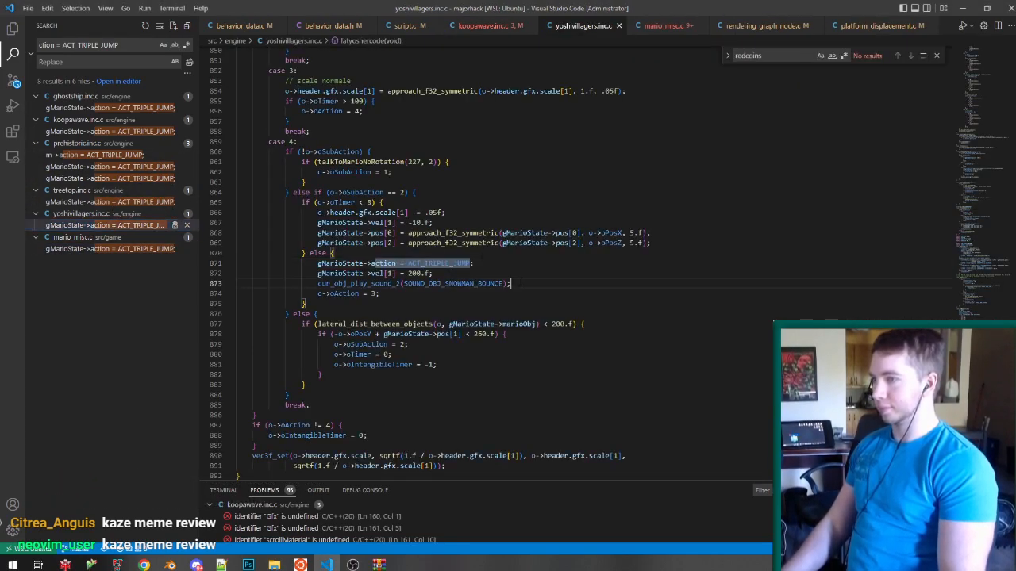
left_click_drag(514, 285, 528, 277)
key("ctrl+w")
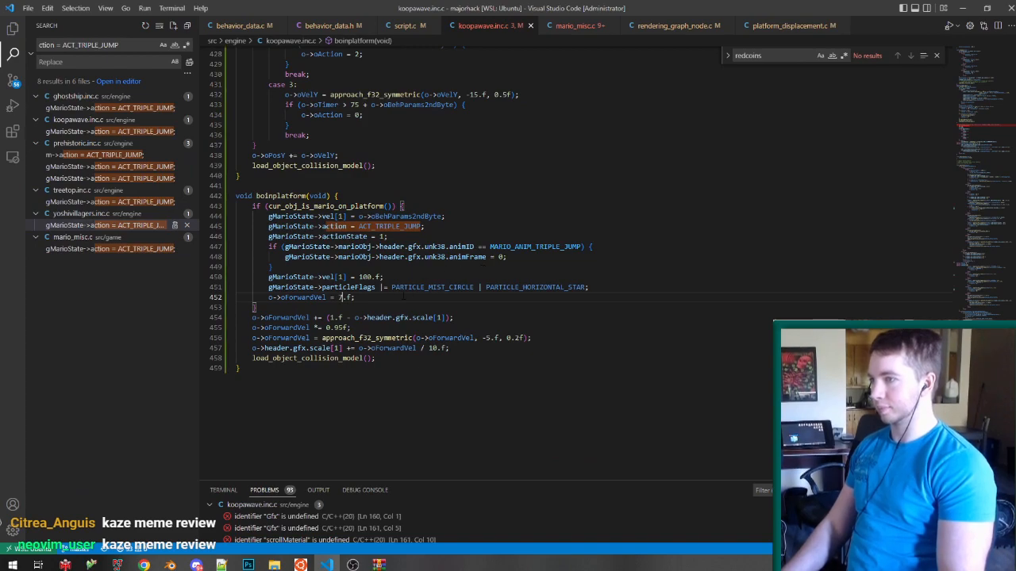
left_click(403, 297)
key("ctrl+v")
key("shift+Tab")
key("shift+Tab")
key("shift+Tab")
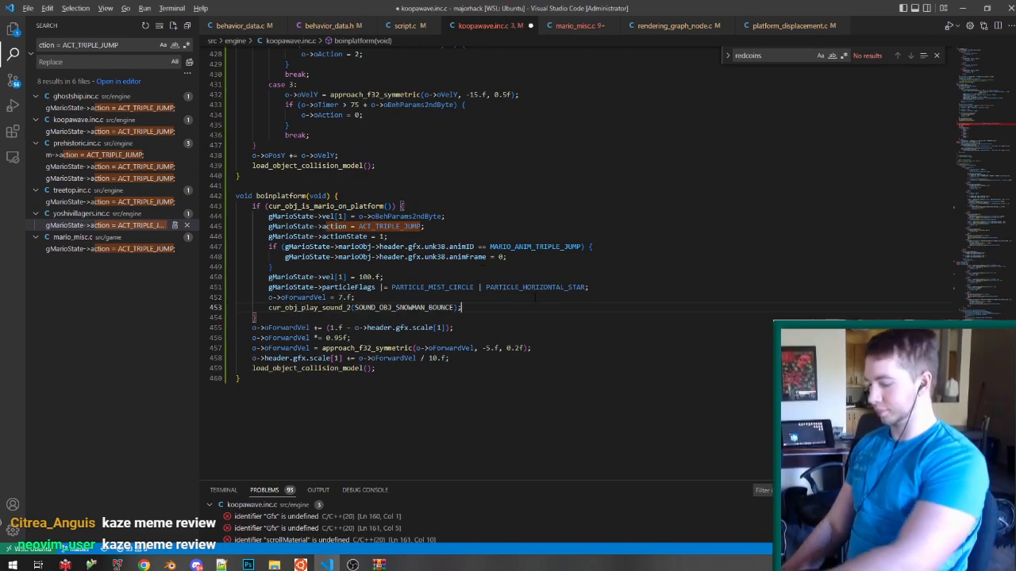
Switch to Project64, end the running emulation, and start the ROM again.
key("alt+Tab")
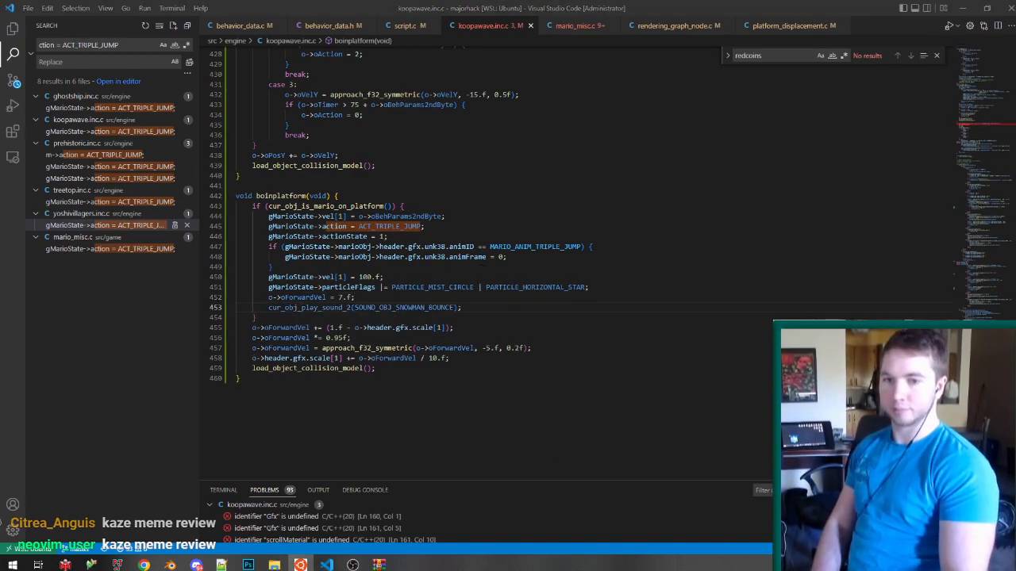
left_click(118, 565)
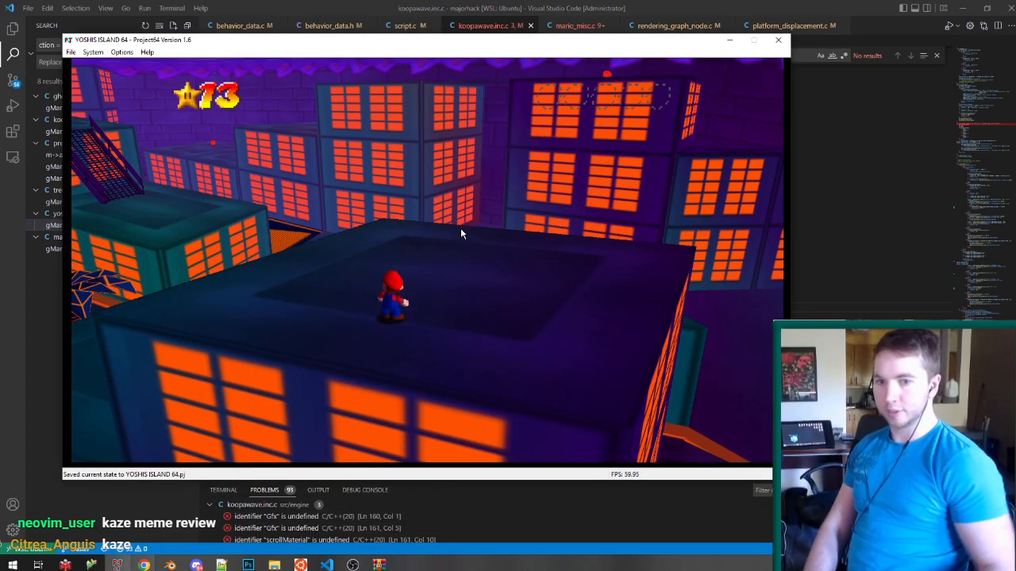
key("F12")
key("Return")
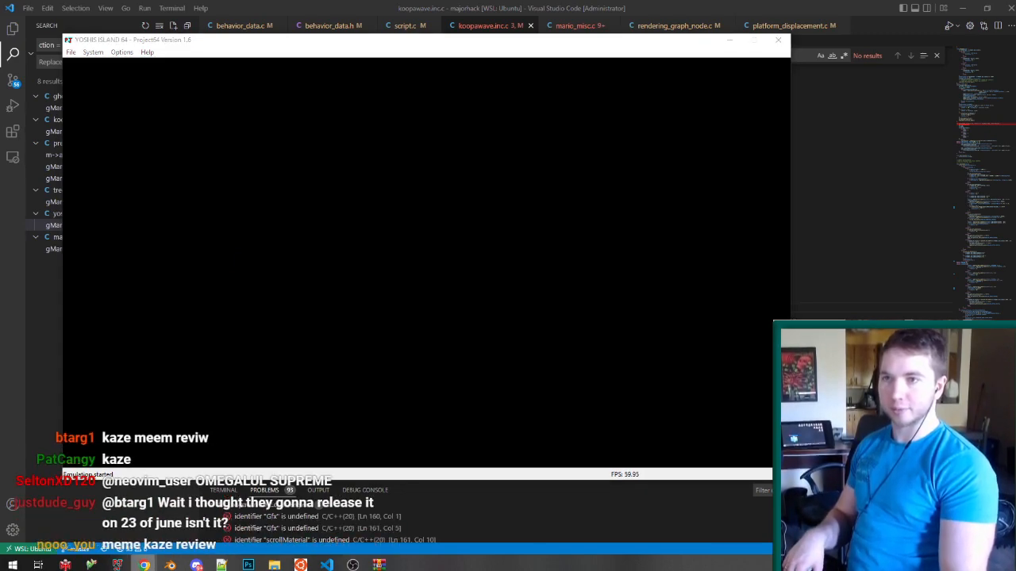
left_click_drag(1015, 24, 325, 24)
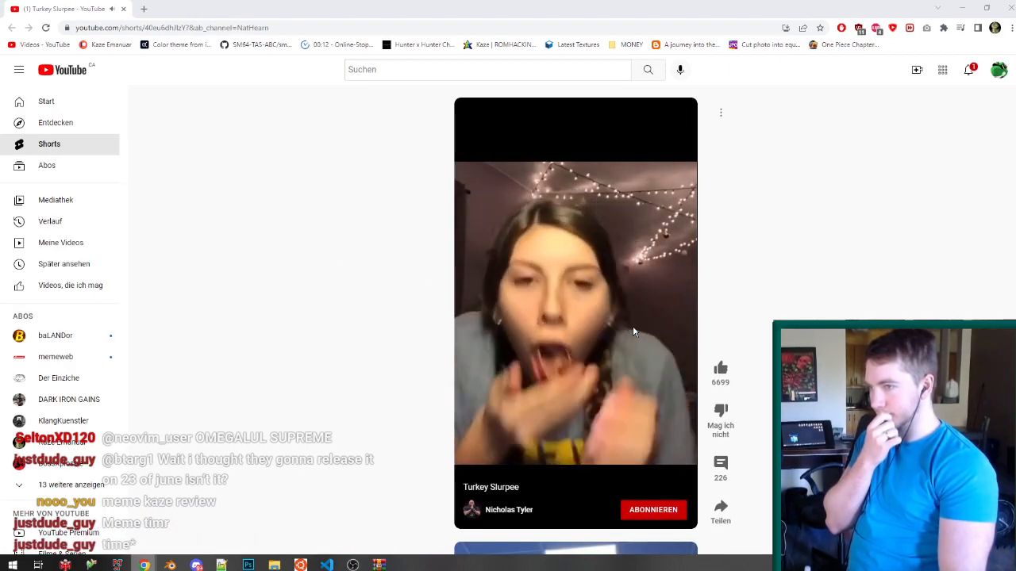
Close the browser pages and the emulator, and set oForwardVel in boinplatform's on-platform block to 5.f.
left_click(124, 9)
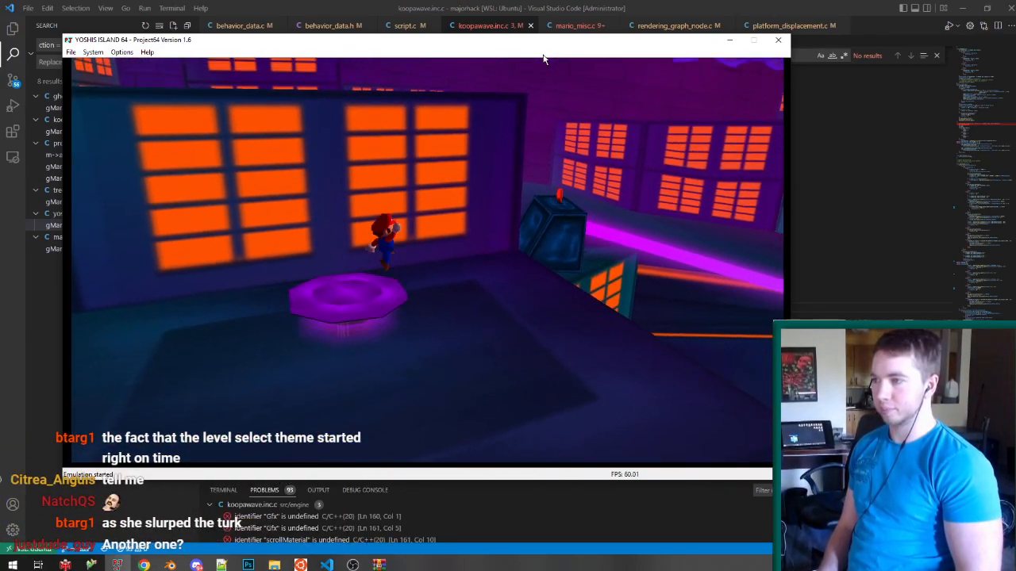
left_click(780, 43)
left_click(340, 296)
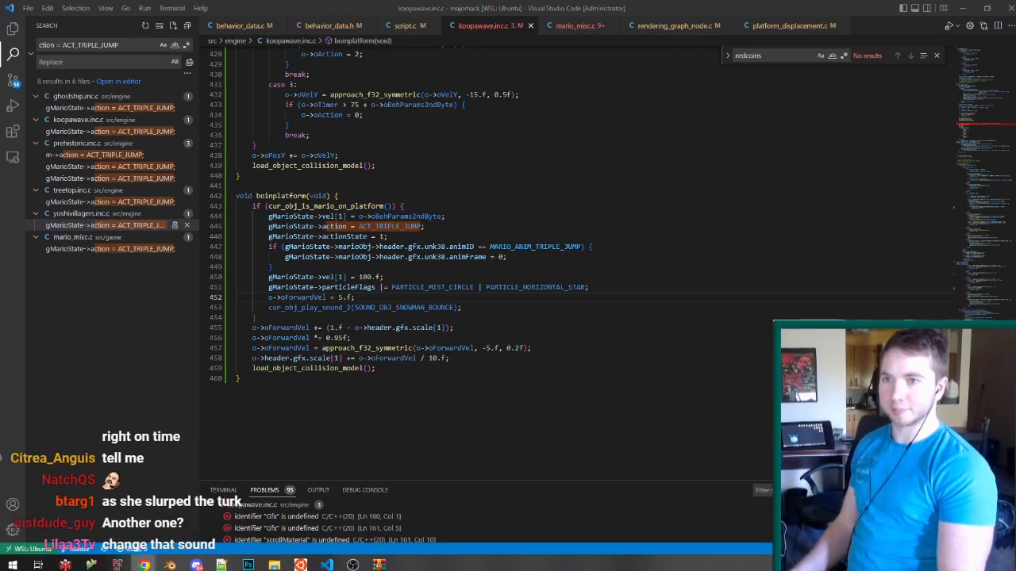
key("alt+Tab")
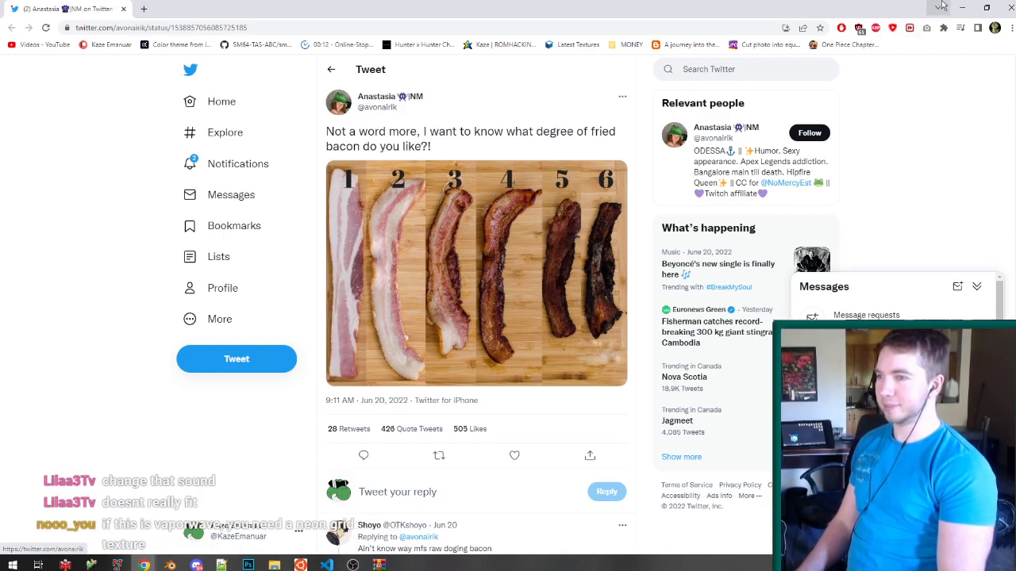
left_click(1007, 6)
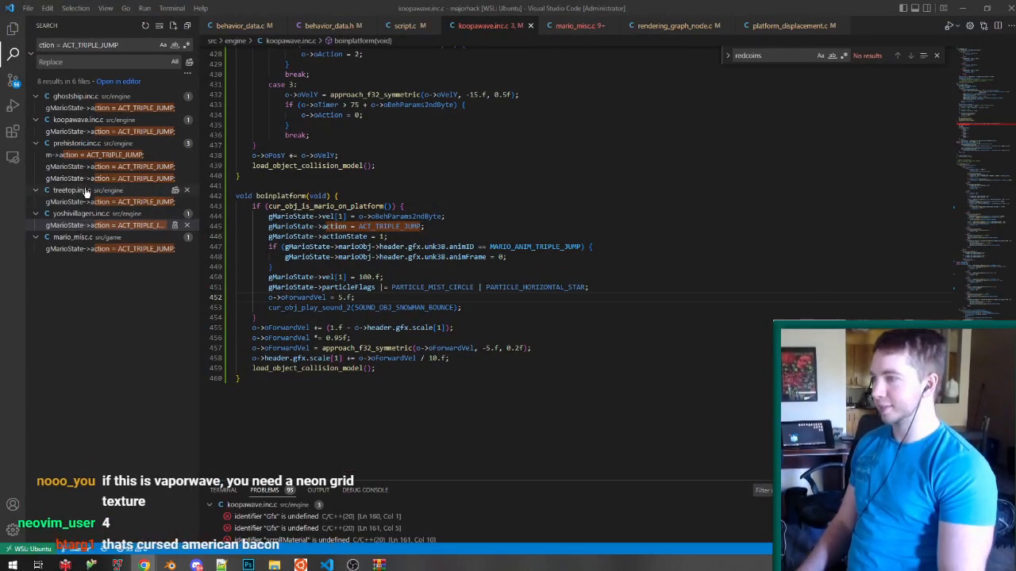
Copy the two-line play_sound(SOUND_MARIO_YAHOO_WAHA_YIPPEE ...) call from prehistoric.inc.c and paste it below the snowman bounce sound in boinplatform.
left_click(111, 168)
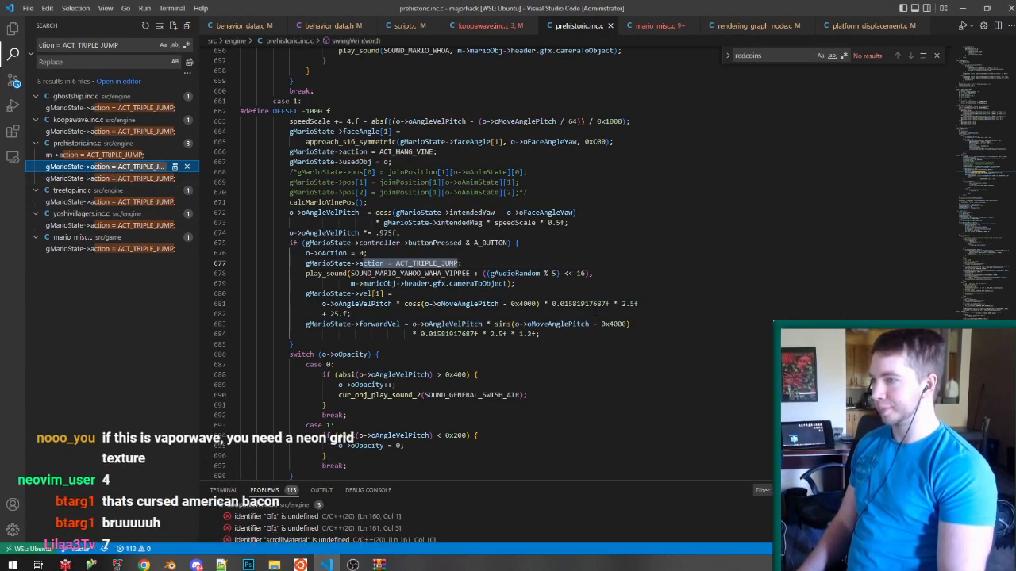
left_click_drag(556, 283, 662, 257)
left_click_drag(553, 283, 670, 259)
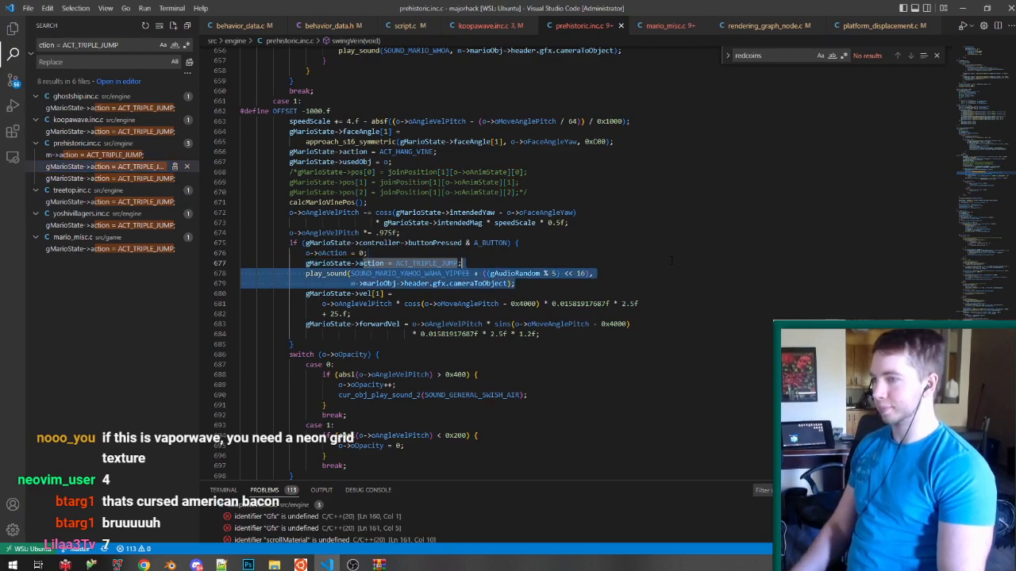
key("ctrl+Tab")
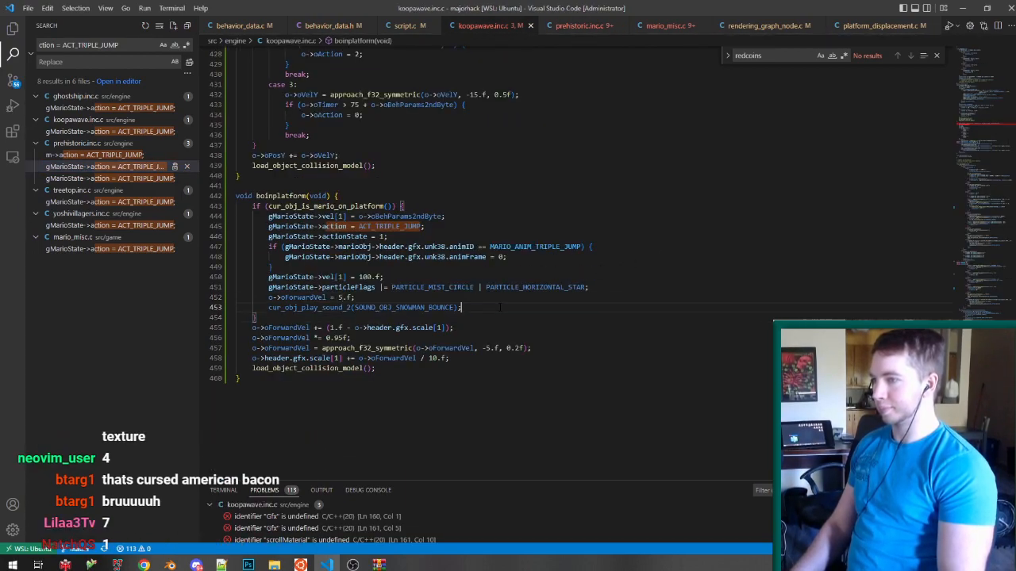
key("ctrl+v")
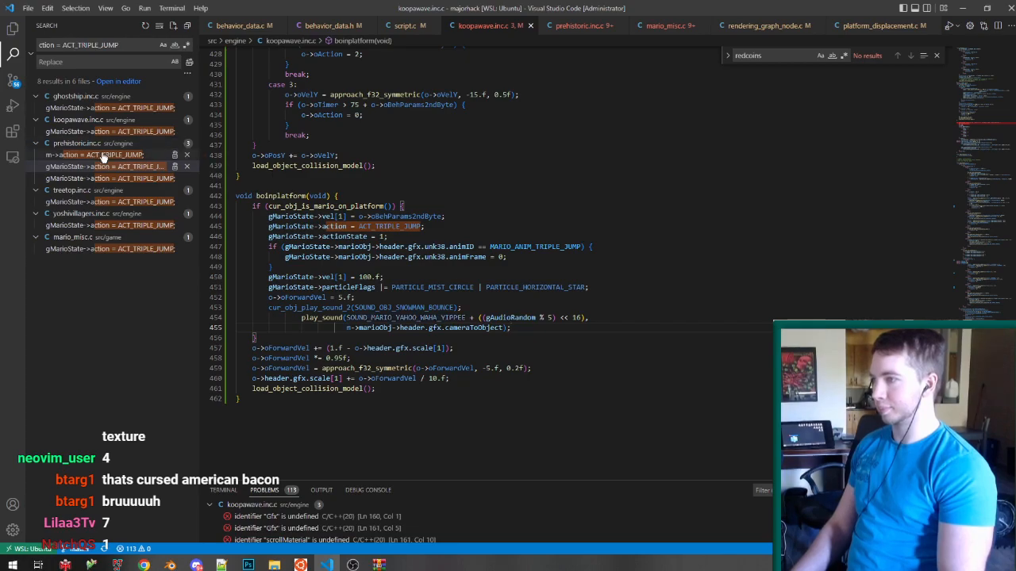
Go through the other ACT_TRIPLE_JUMP results for a better bounce sound and open the springflower code in treetop.inc.c.
left_click(103, 155)
left_click(123, 123)
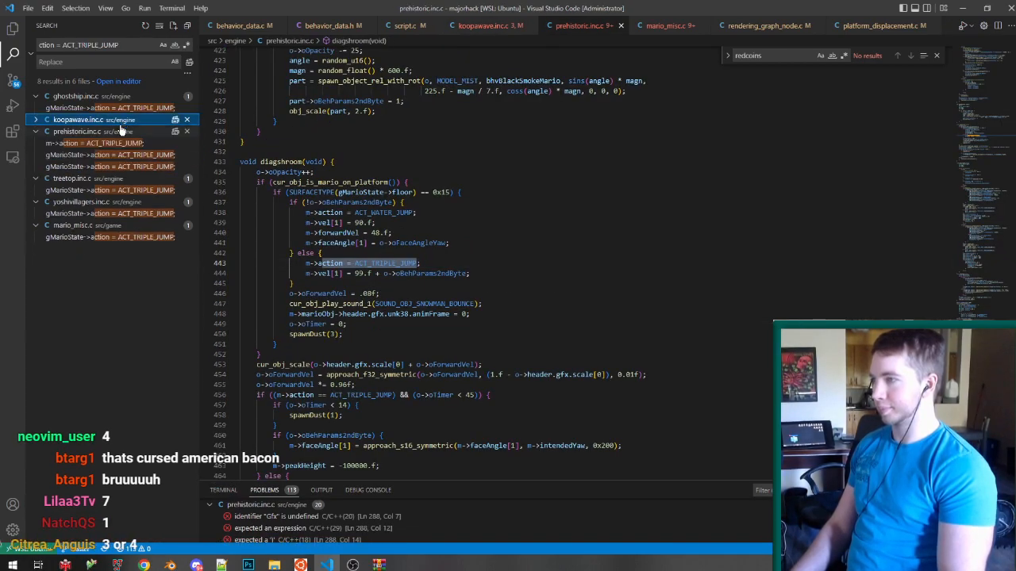
left_click(125, 111)
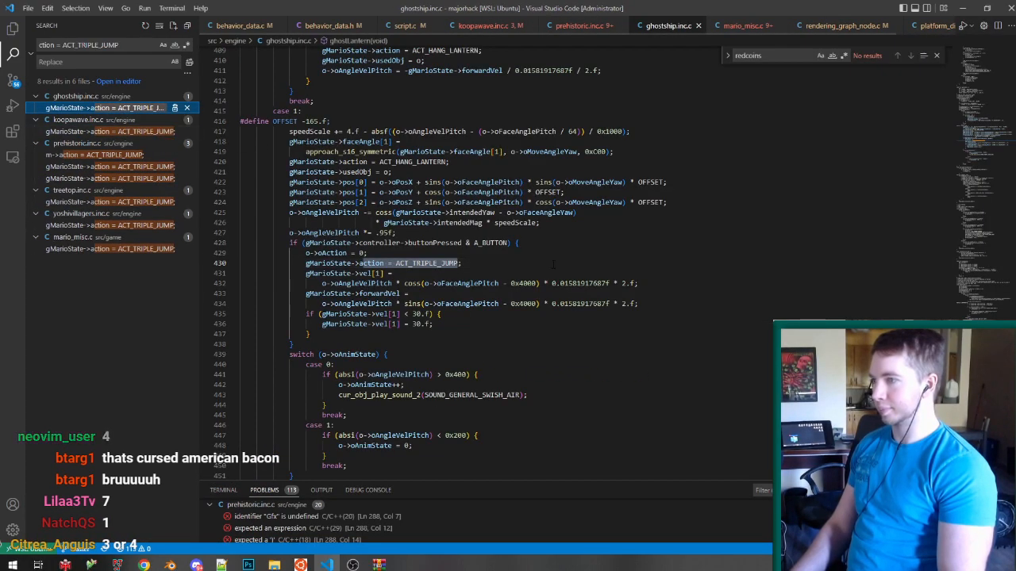
left_click(97, 250)
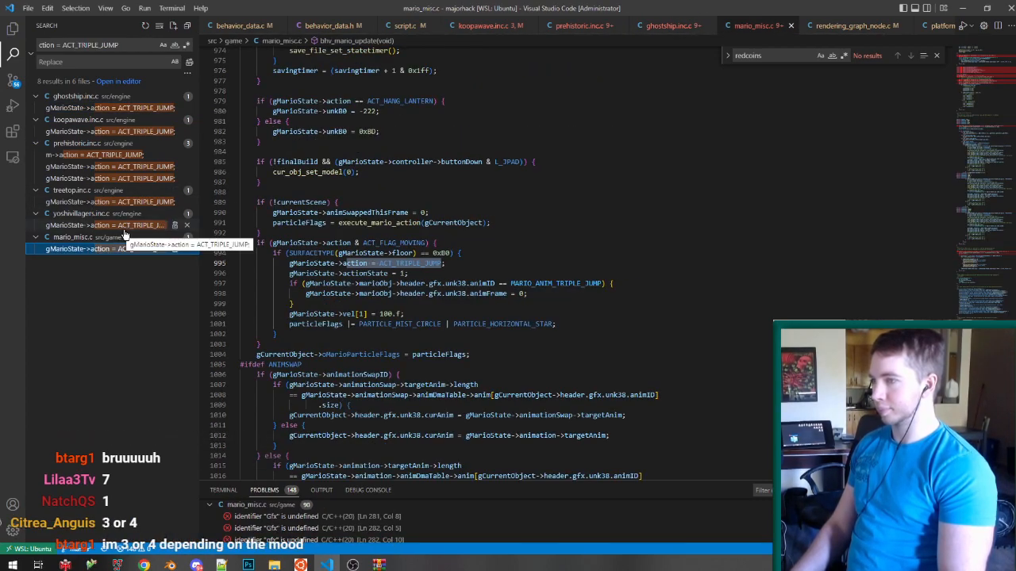
left_click(137, 230)
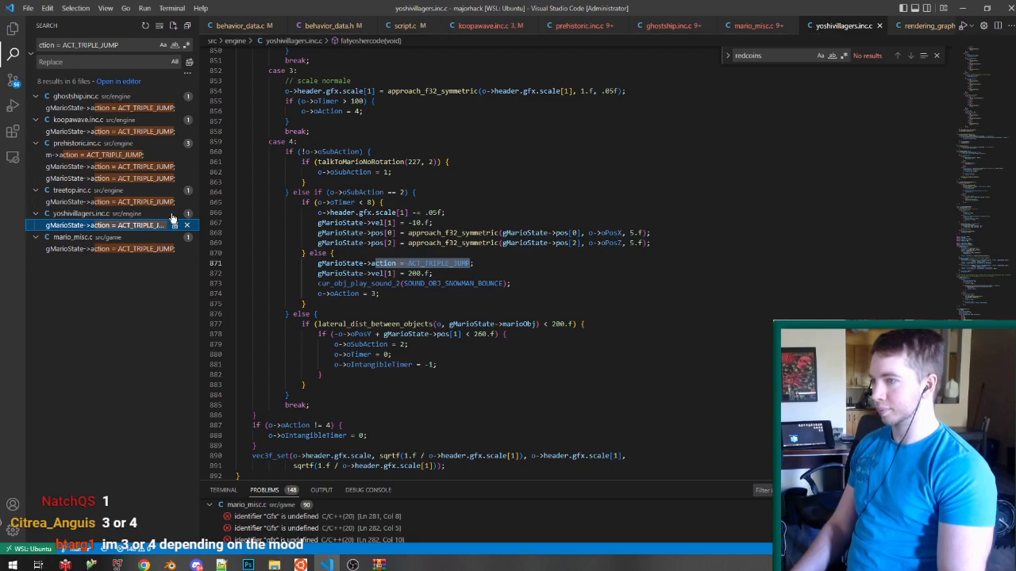
left_click(158, 204)
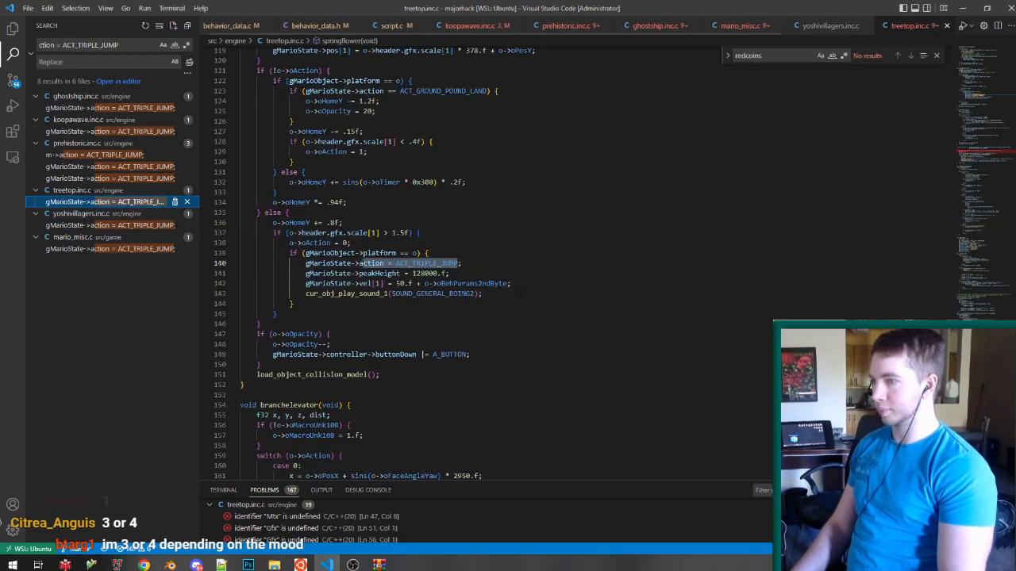
Close the reference files and replace the snowman bounce line in boinplatform with cur_obj_play_sound_1(SOUND_GENERAL_BOING2); from treetop.inc.c.
key("ctrl+w")
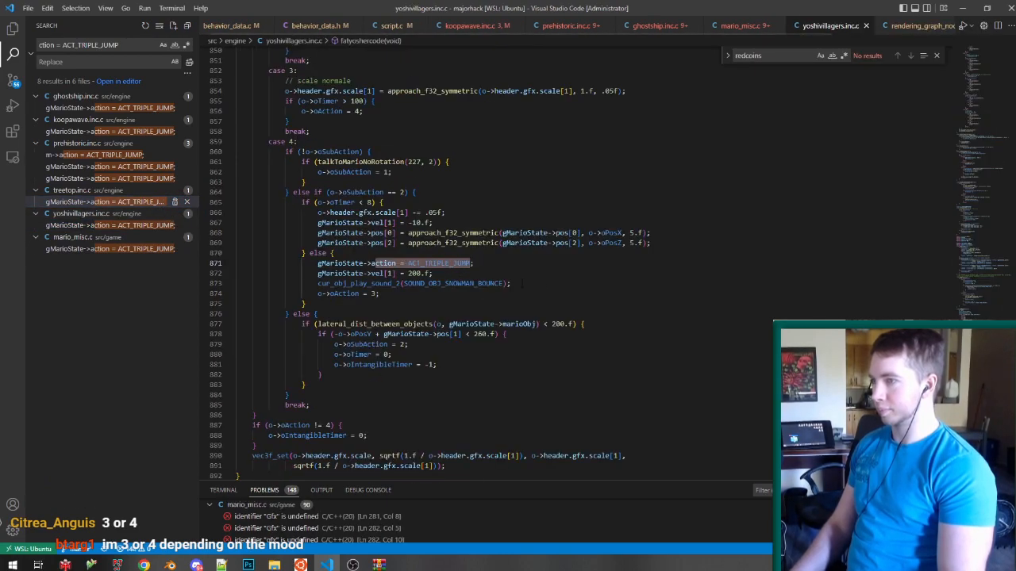
key("ctrl+w")
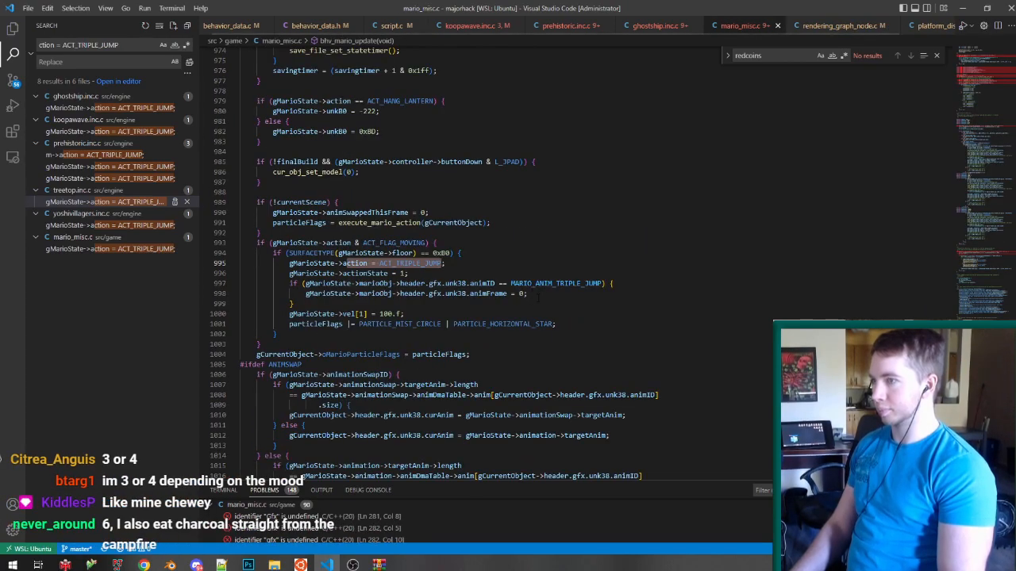
key("ctrl+w")
key("ctrl+w")
key("ctrl+w")
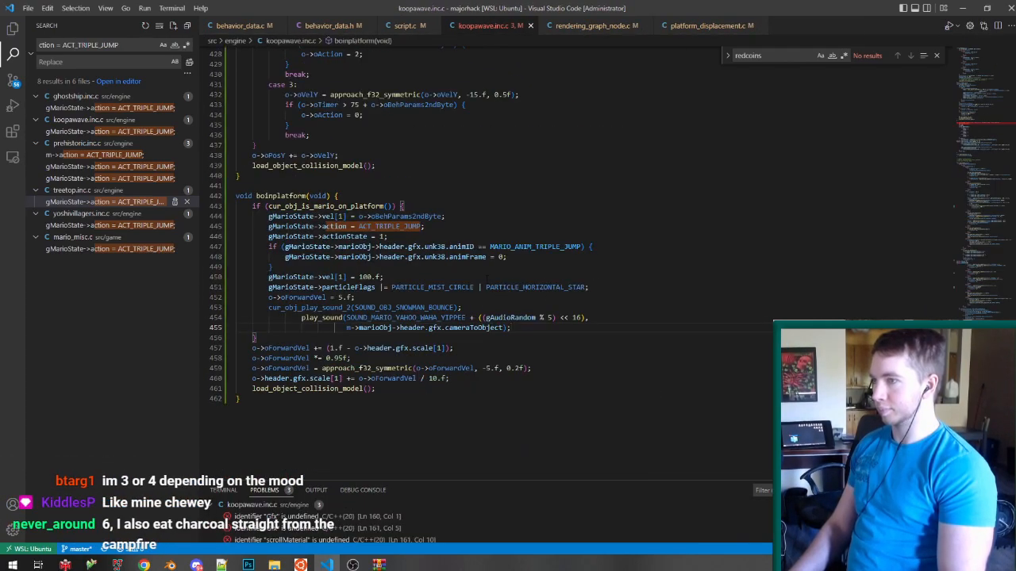
left_click(510, 299)
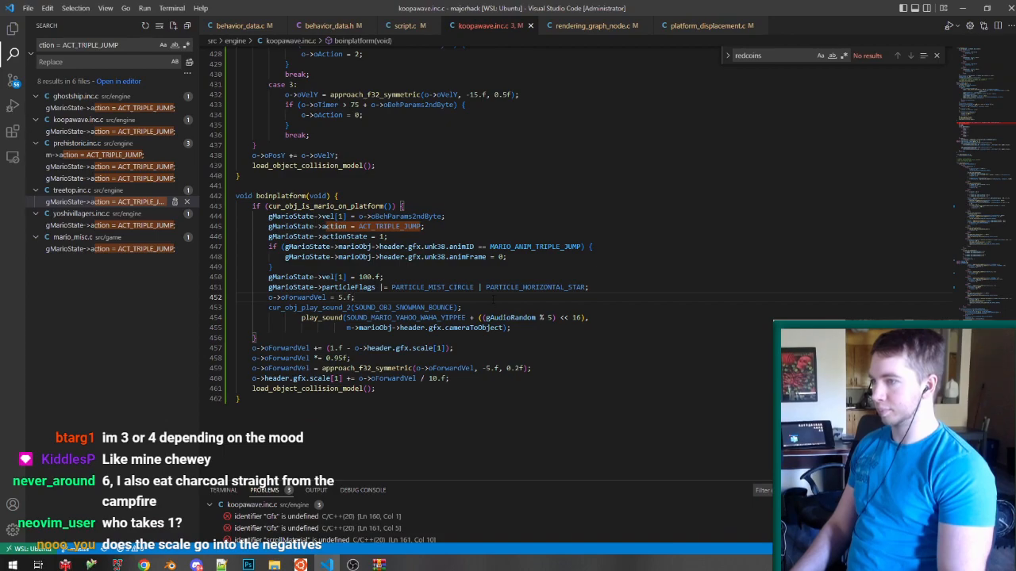
Run the updated ROM in Project64, save a state, test the boing platform in the level, and close the emulator.
left_click(301, 565)
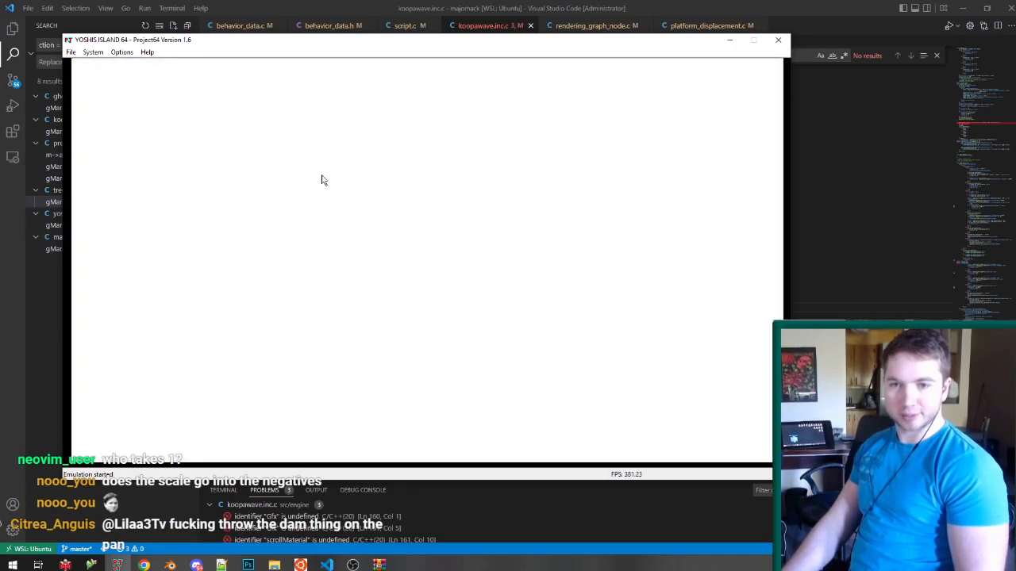
key("F5")
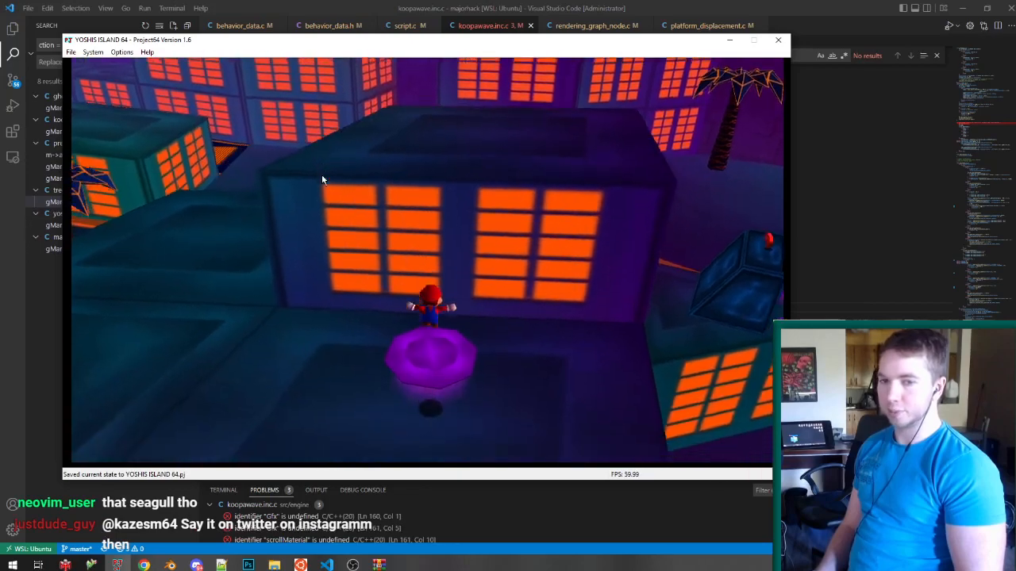
left_click(778, 40)
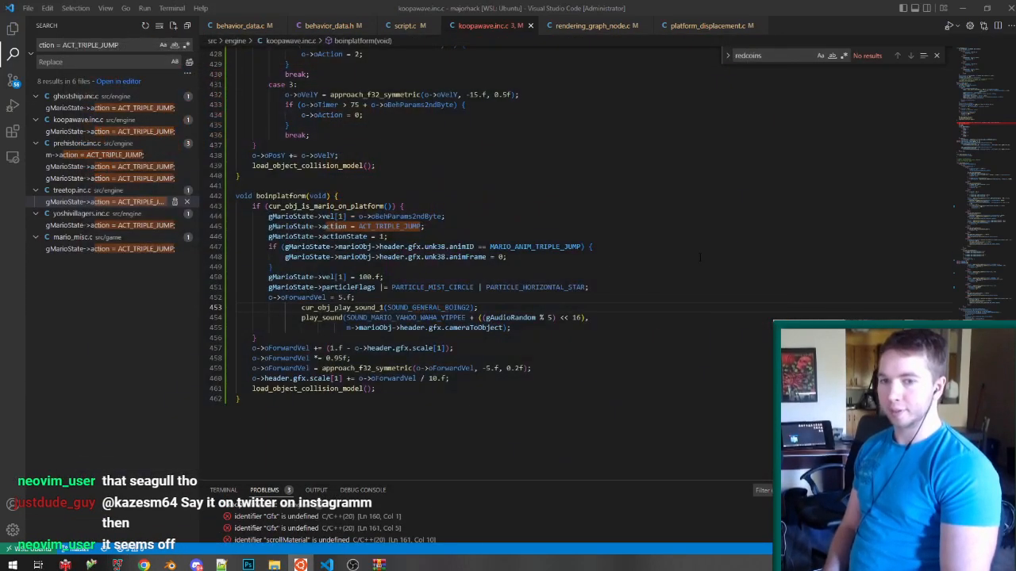
Switch to Blender, save boingplatform.blend, and view the two platform models from a closer, lower angle.
mouse_move(170, 564)
left_click(195, 515)
left_click(320, 292)
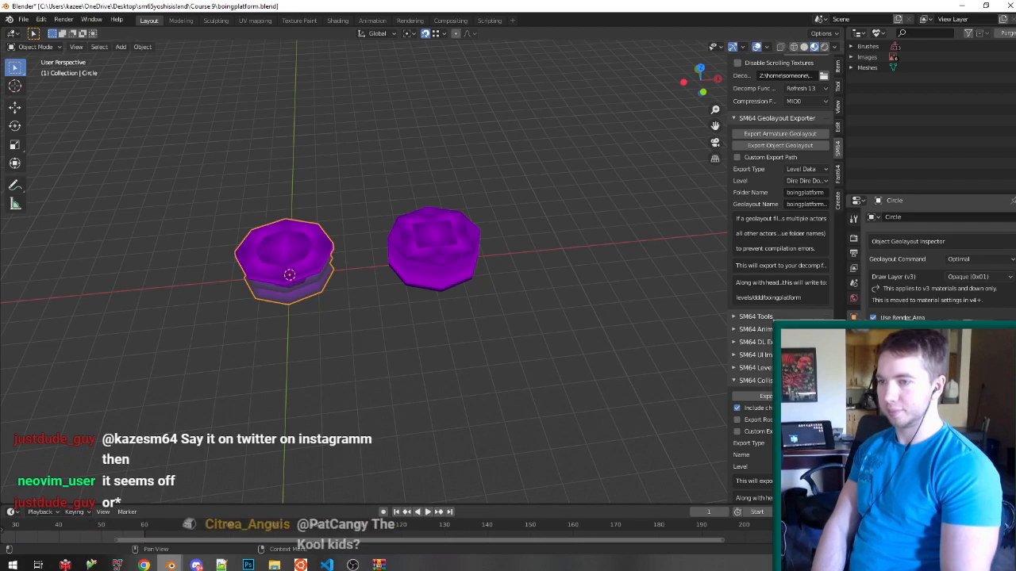
middle_click_drag(433, 296, 361, 248)
key("ctrl+s")
scroll(323, 428, "up", 4)
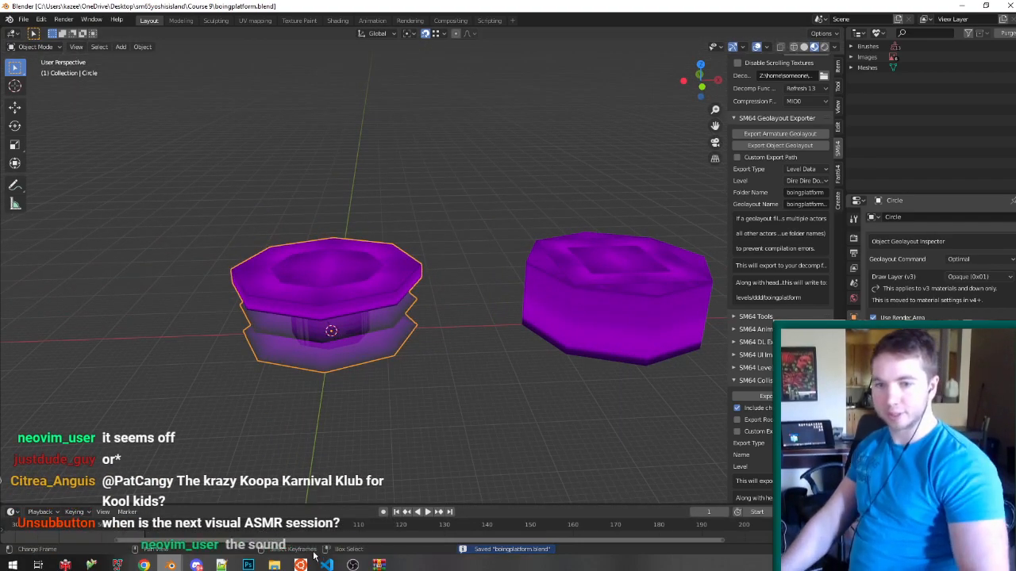
Back in the code editor, align the two sound calls with boinplatform's on-platform block and set oForwardVel to 4.f.
mouse_move(321, 564)
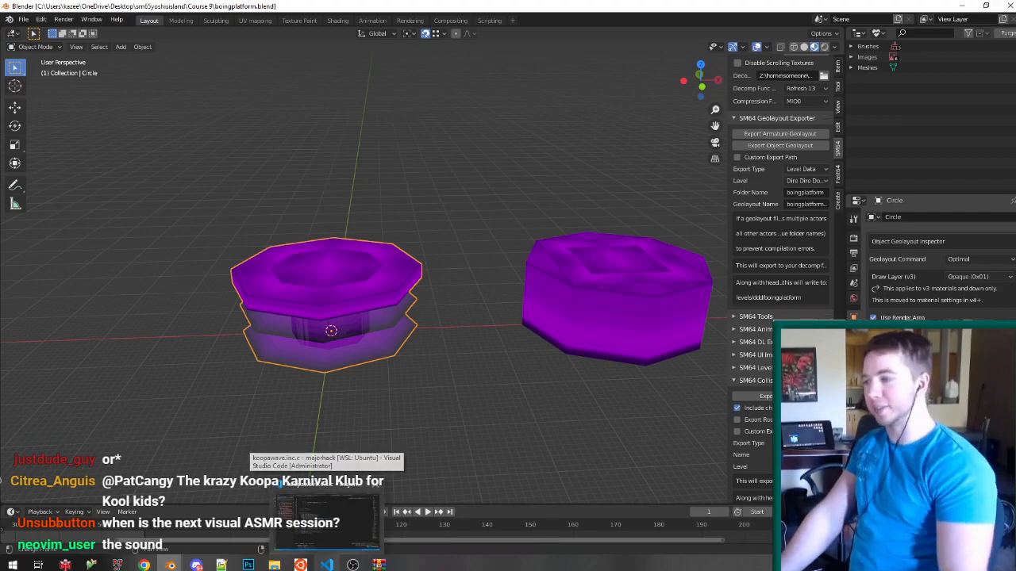
left_click(324, 564)
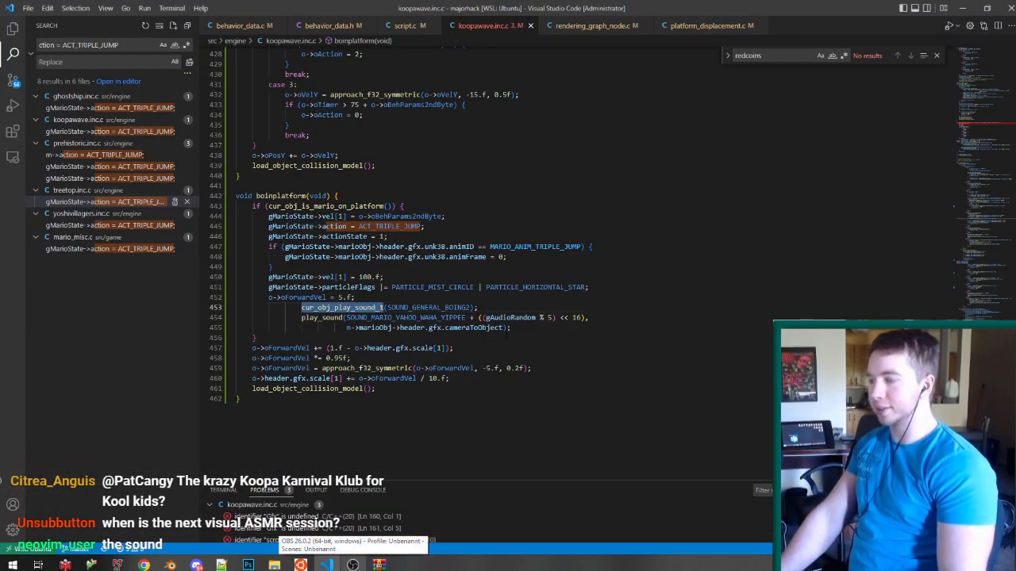
key("shift+Tab")
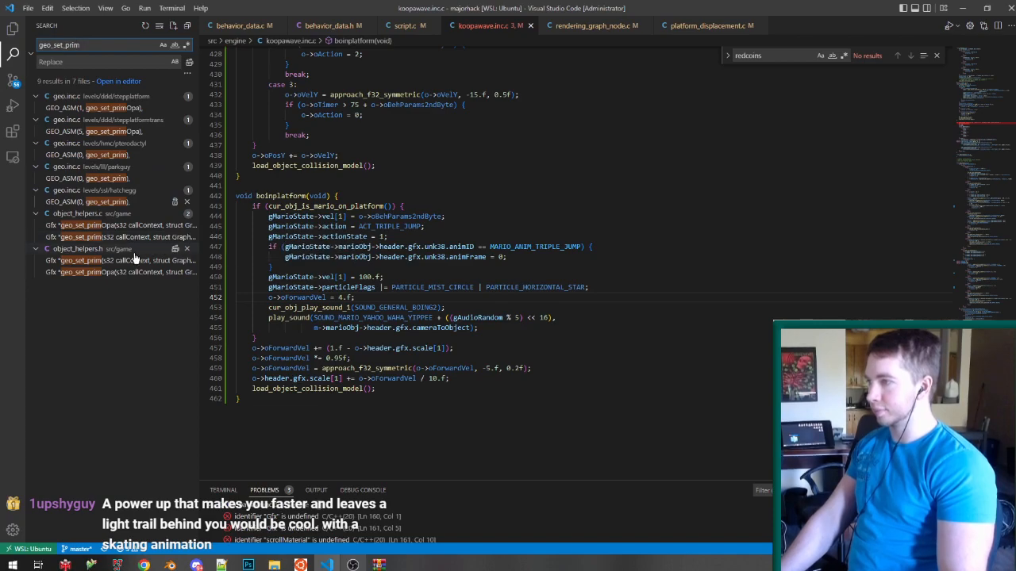
Find geo_set_prim in object_helpers.c and duplicate the whole geo_set_primOpa function directly below the original.
left_click(120, 238)
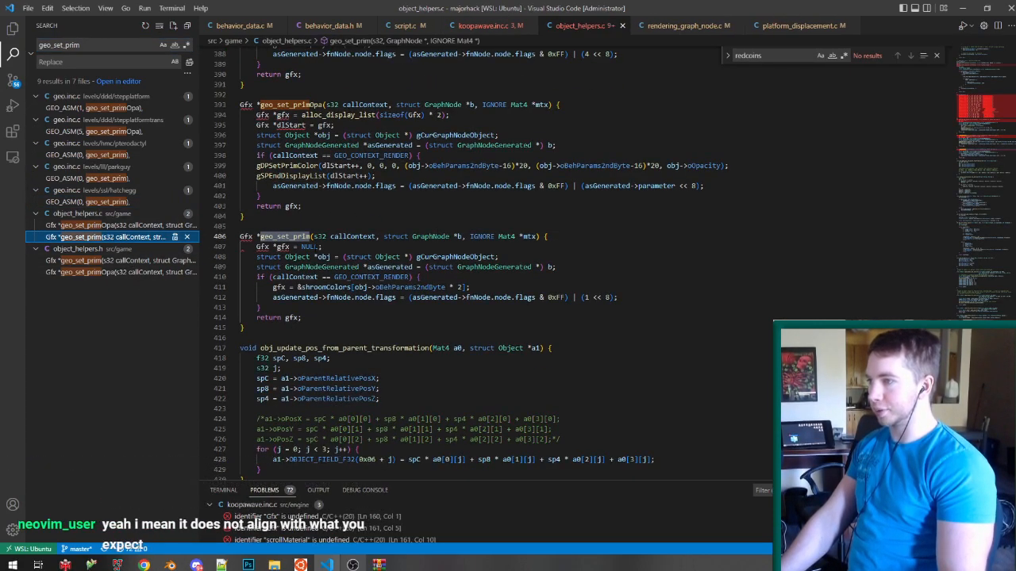
left_click_drag(277, 213, 203, 104)
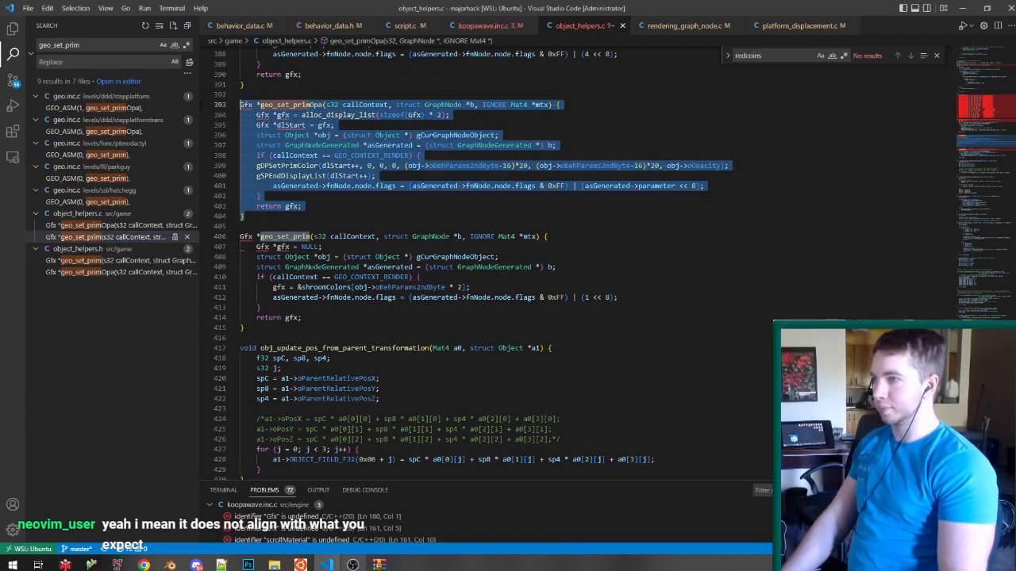
left_click(513, 223)
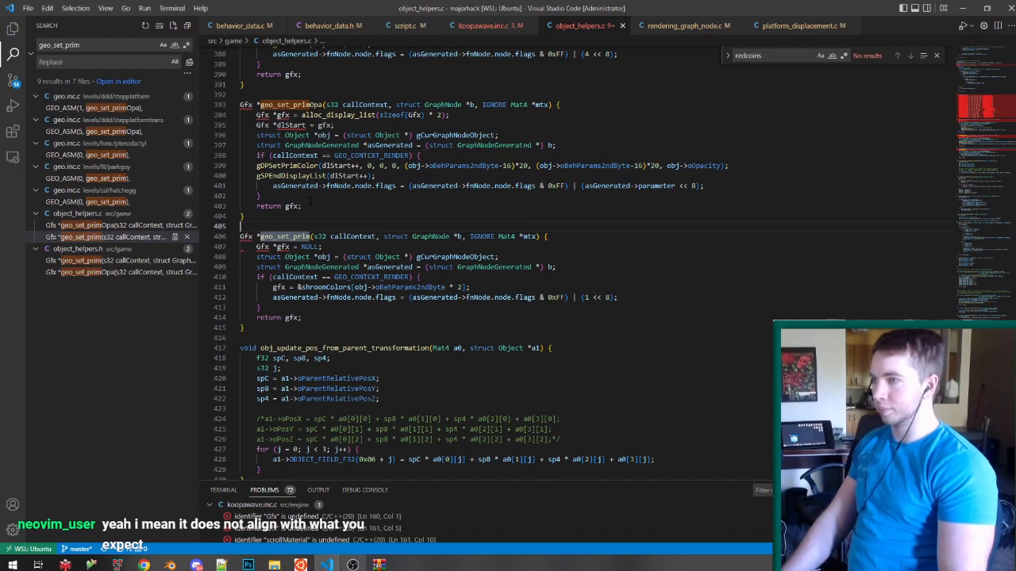
left_click_drag(271, 215, 240, 104)
key("ctrl+c")
left_click(254, 226)
key("ctrl+v")
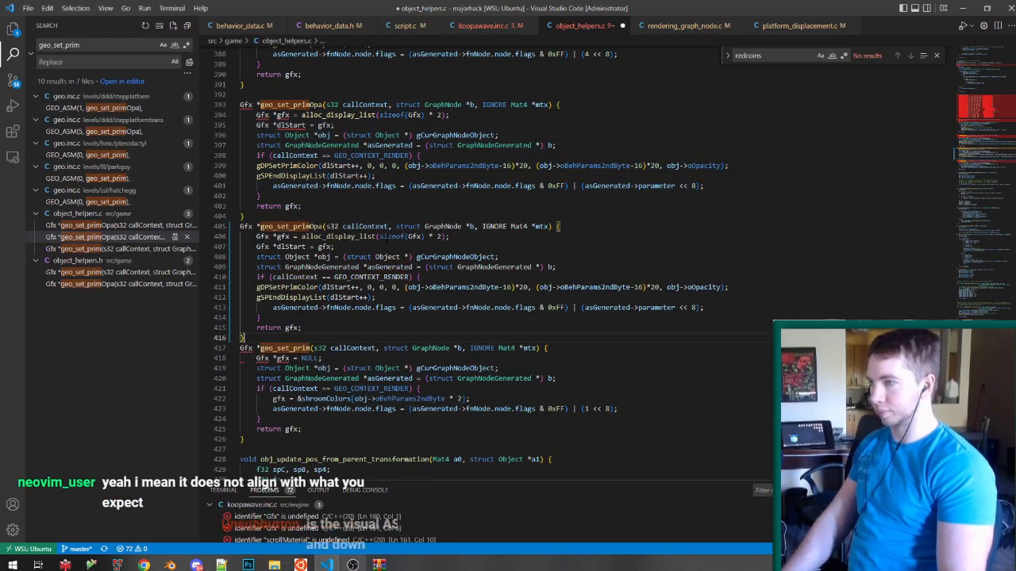
Rename the duplicated function geo_set_primBPARAM and save object_helpers.c.
left_click(320, 226)
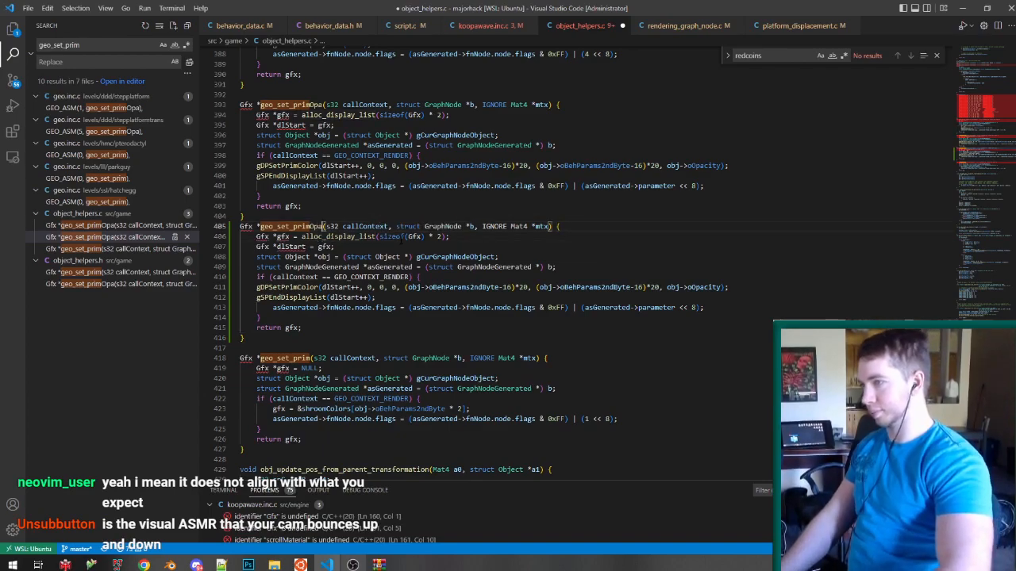
key("BackSpace")
key("BackSpace")
key("BackSpace")
type("BPARAM")
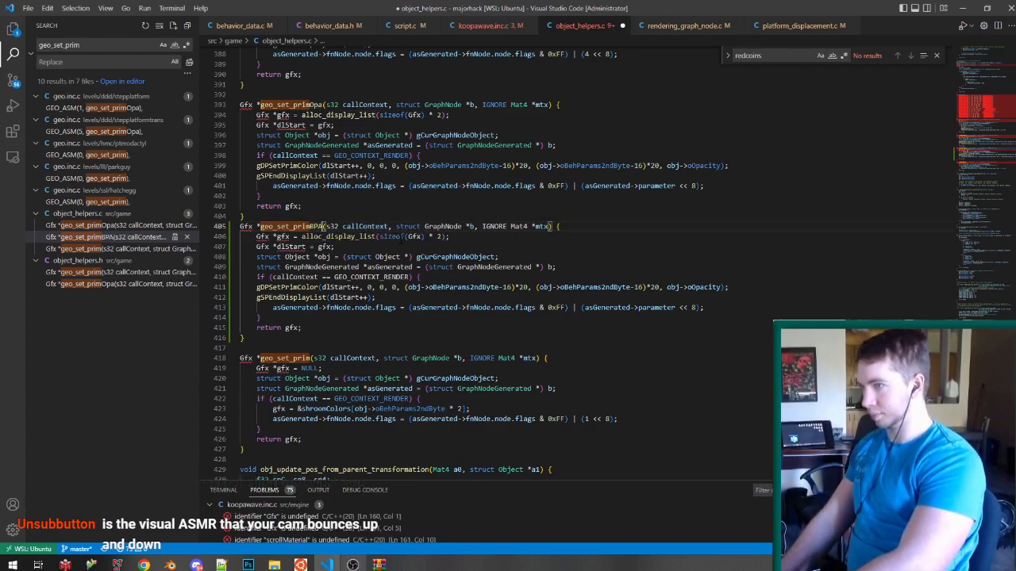
key("ctrl+s")
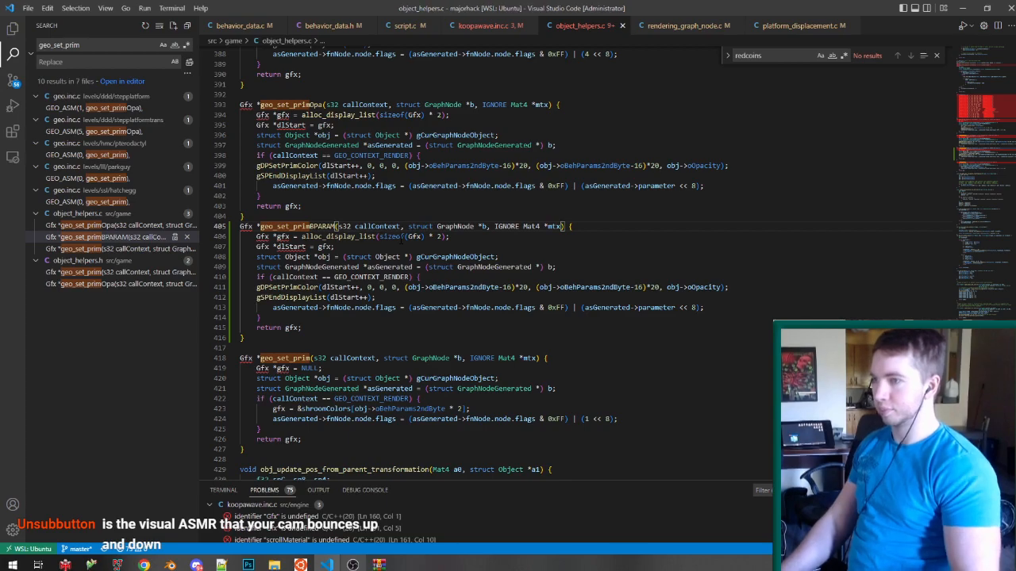
In geo_set_primBPARAM's gDPSetPrimColor call, replace the first (obj->oBehParams2ndByte-16)*20 argument with obj->oBehParams>>24 and save the file.
left_click(526, 287)
left_click_drag(527, 287, 401, 287)
key("BackSpace")
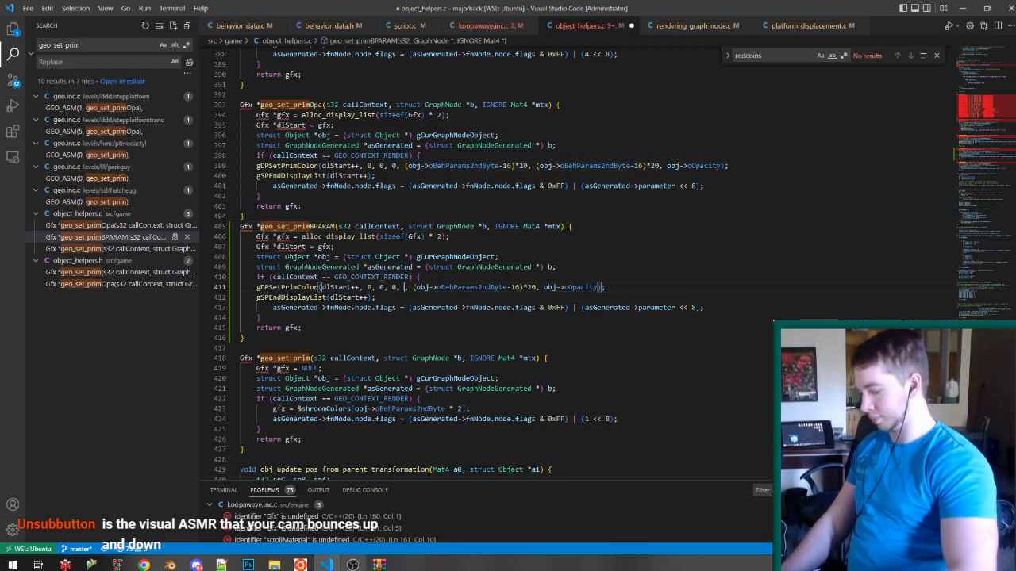
type("bpa")
key("BackSpace")
key("BackSpace")
key("BackSpace")
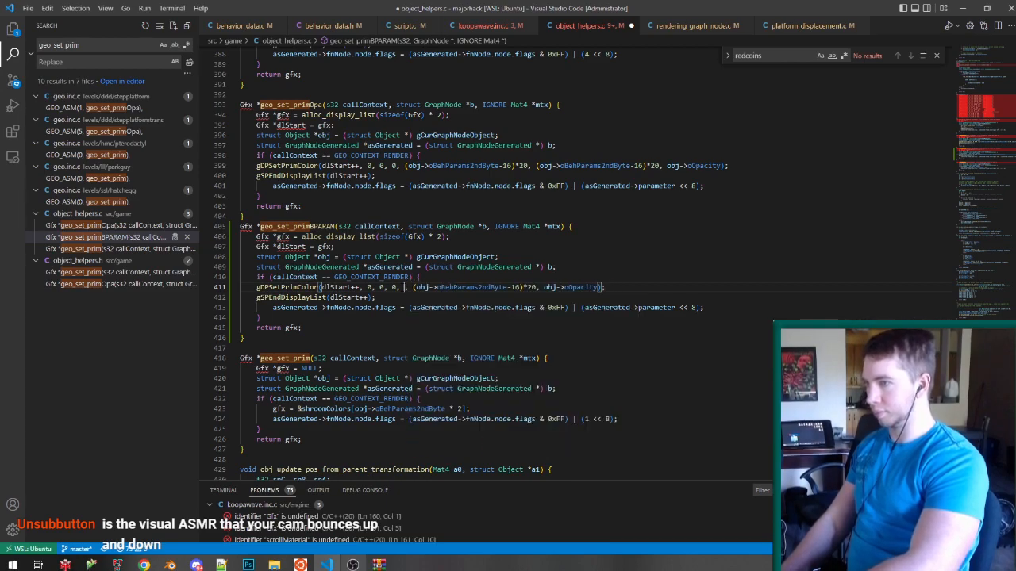
type("obj->o")
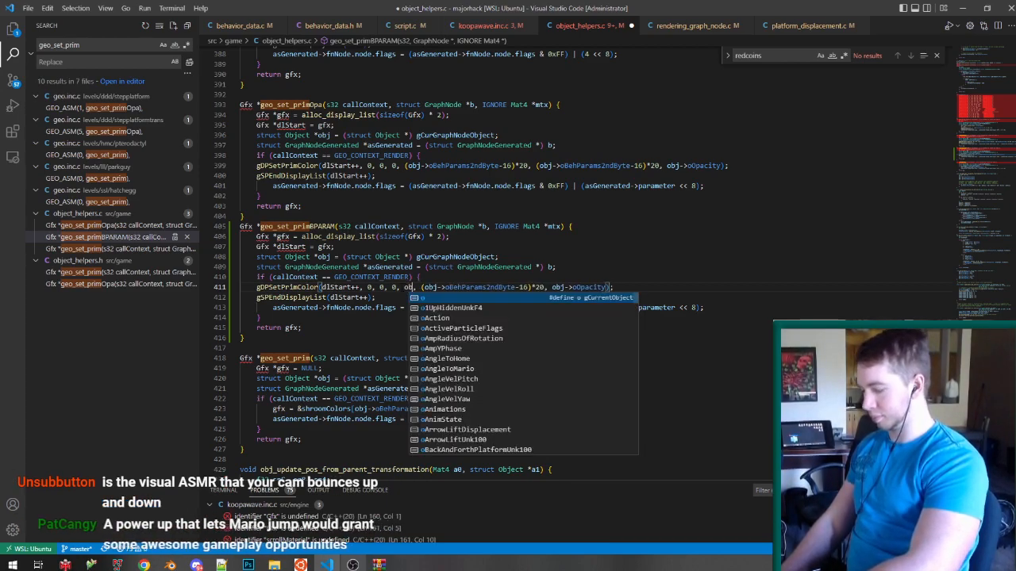
type("BehParam")
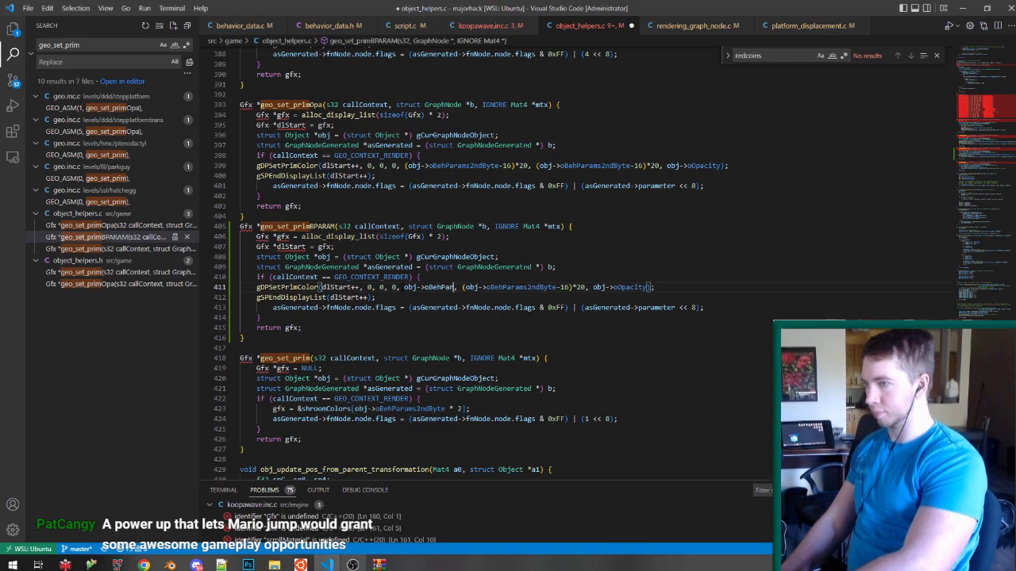
type("s")
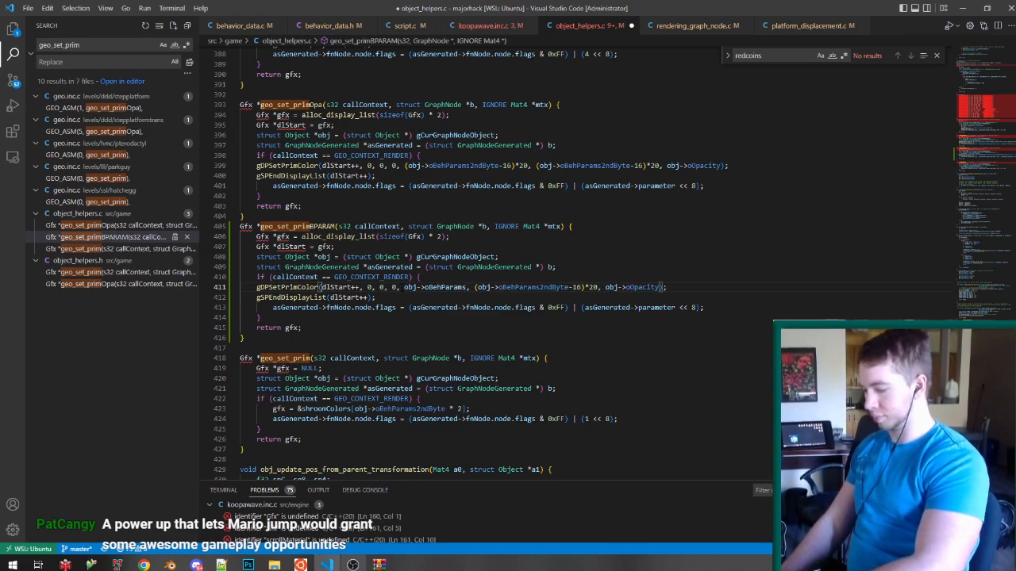
type(">>24")
key("ctrl+s")
Copy obj->oBehParams>>24 over the third zero in the same gDPSetPrimColor call, making it the red argument.
key("ctrl+shift+Left")
key("ctrl+shift+Left")
key("ctrl+shift+Left")
key("ctrl+shift+Left")
key("ctrl+shift+Left")
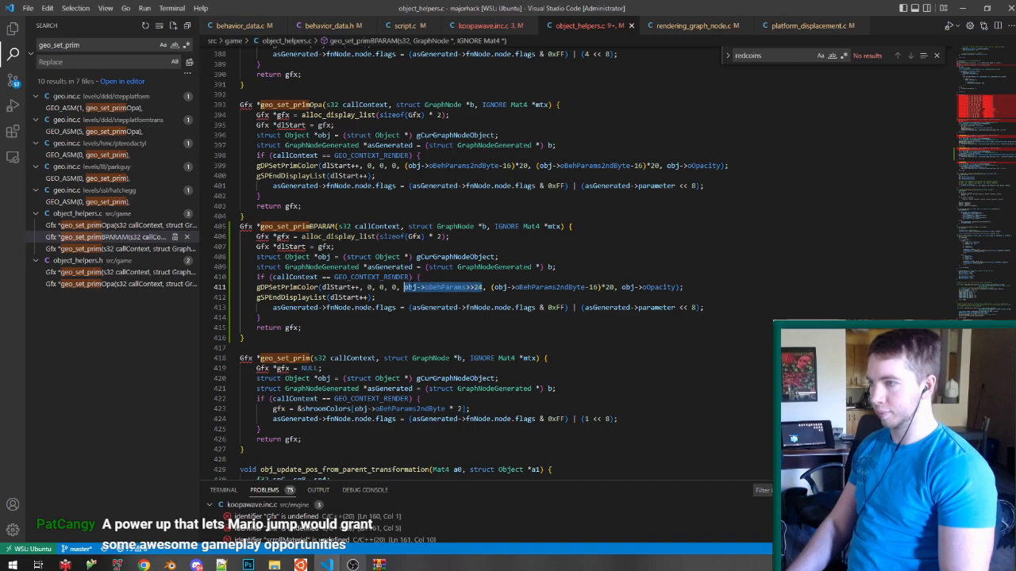
key("Left")
key("Left")
key("Left")
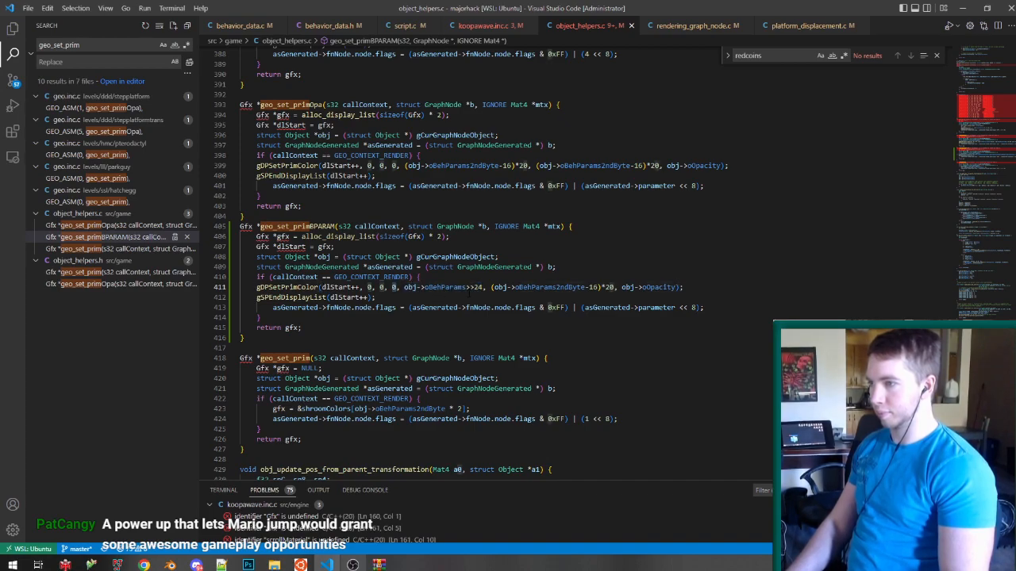
key("BackSpace")
key("ctrl+v")
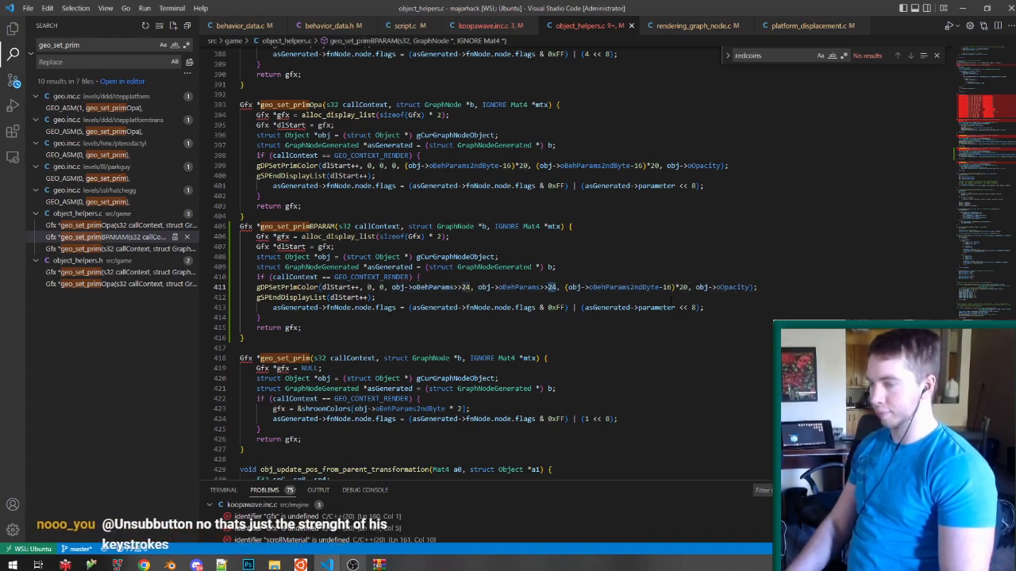
Change the green argument of that call to (obj->oBehParams>>8)&0xFF and save object_helpers.c.
key("BackSpace")
key("BackSpace")
type("8")
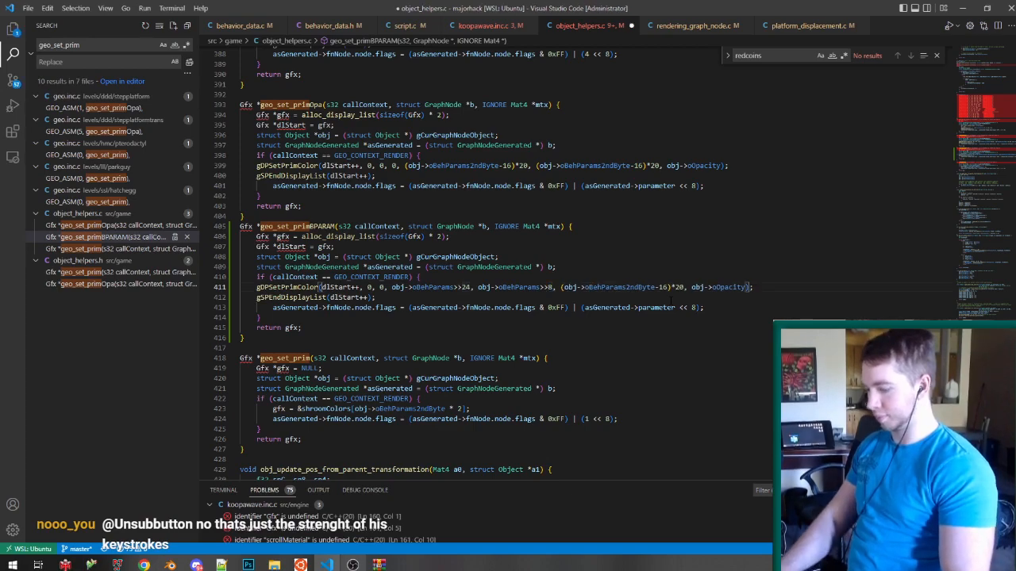
type(")")
type("(")
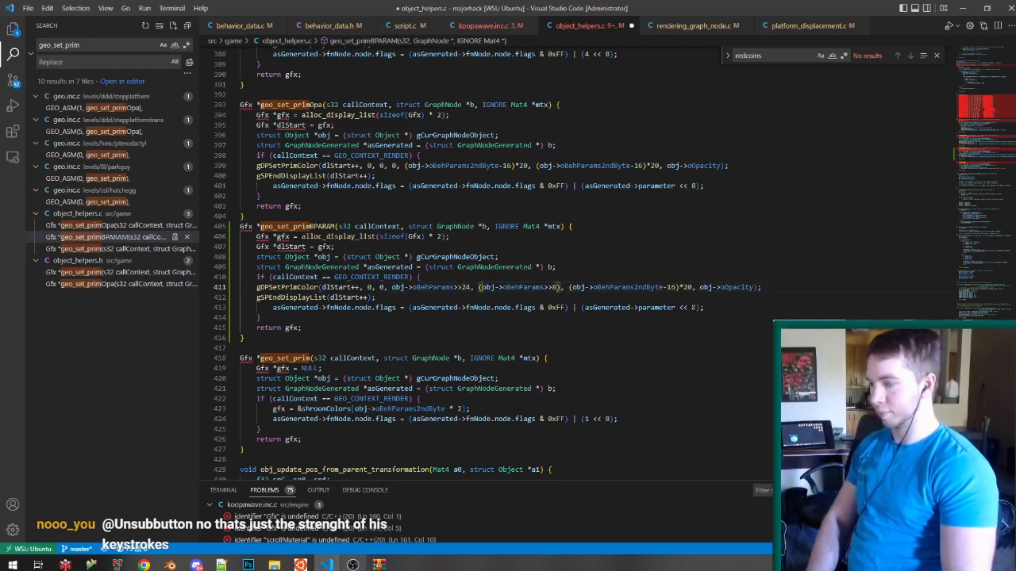
type("&0xFF")
key("ctrl+s")
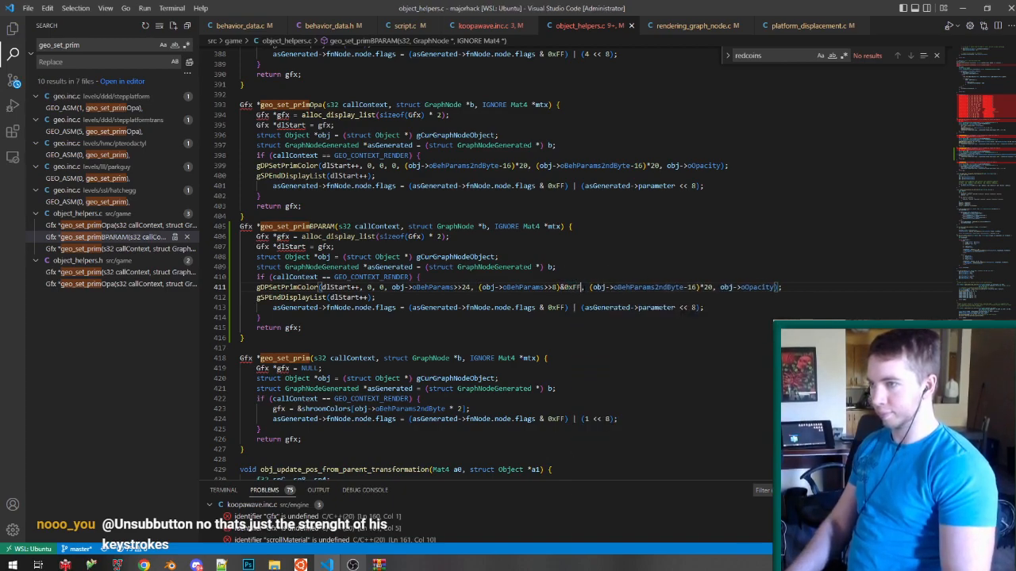
Replace the blue argument with a copy of the masked expression edited to (obj->oBehParams>>0)&0xFF, and save the file.
left_click_drag(577, 288, 482, 288)
left_click(581, 287)
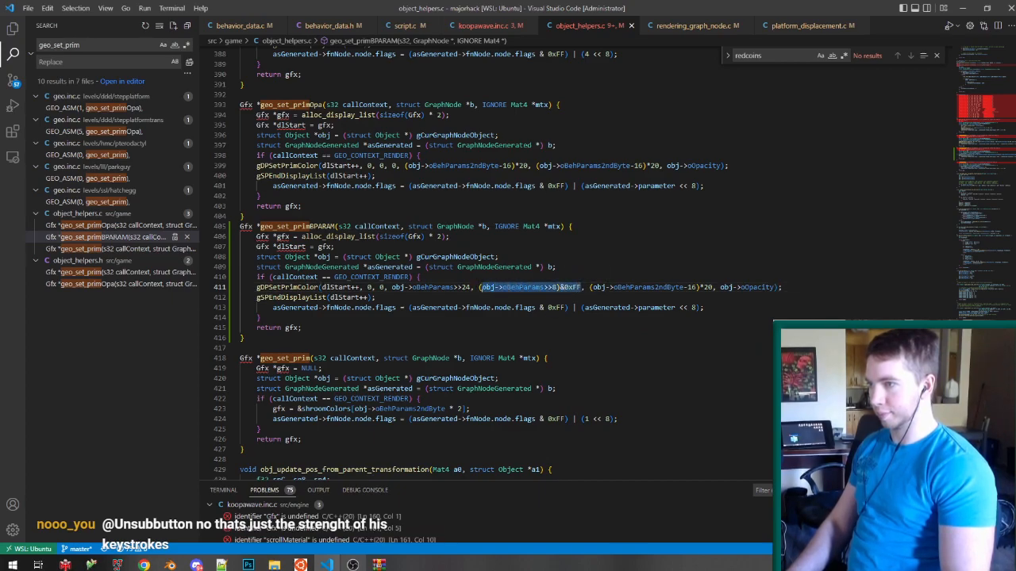
left_click_drag(713, 287, 589, 287)
key("ctrl+v")
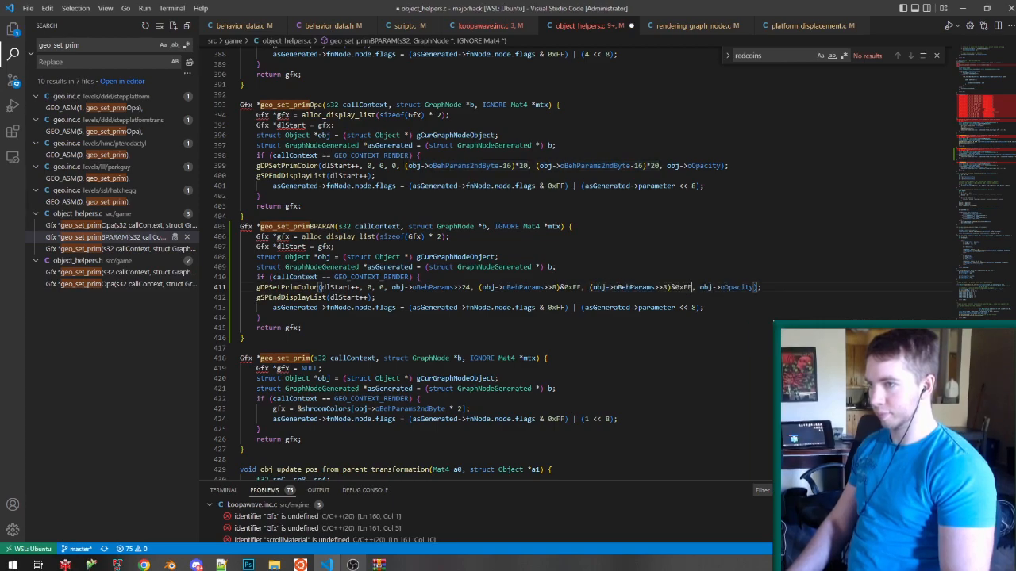
type(")&0")
key("ctrl+s")
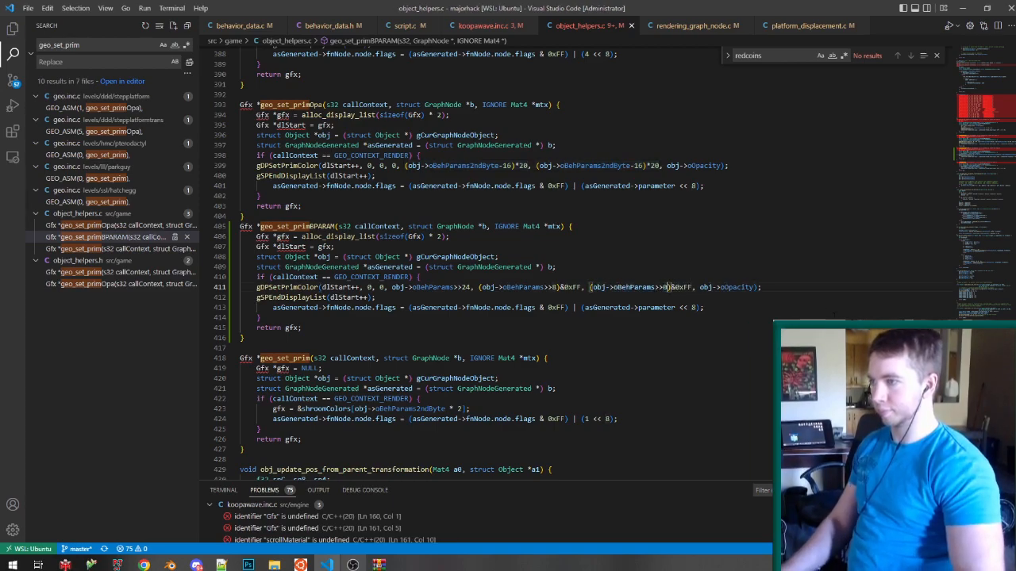
In object_helpers.h, duplicate the geo_set_primOpa declaration below the original and rename the copy geo_set_primBPARAM.
left_click(158, 272)
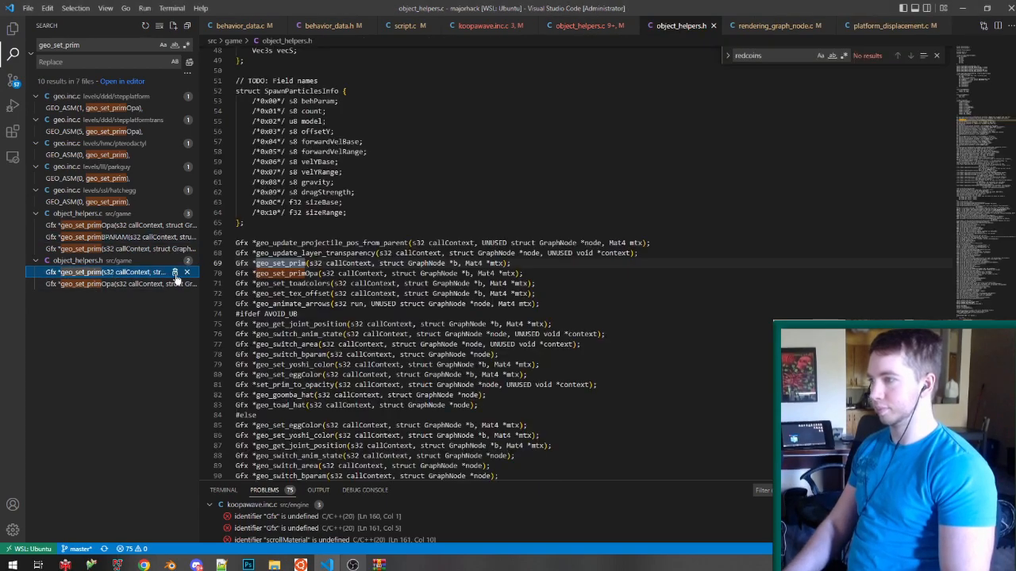
left_click(576, 267)
left_click_drag(574, 275, 574, 266)
left_click(573, 275)
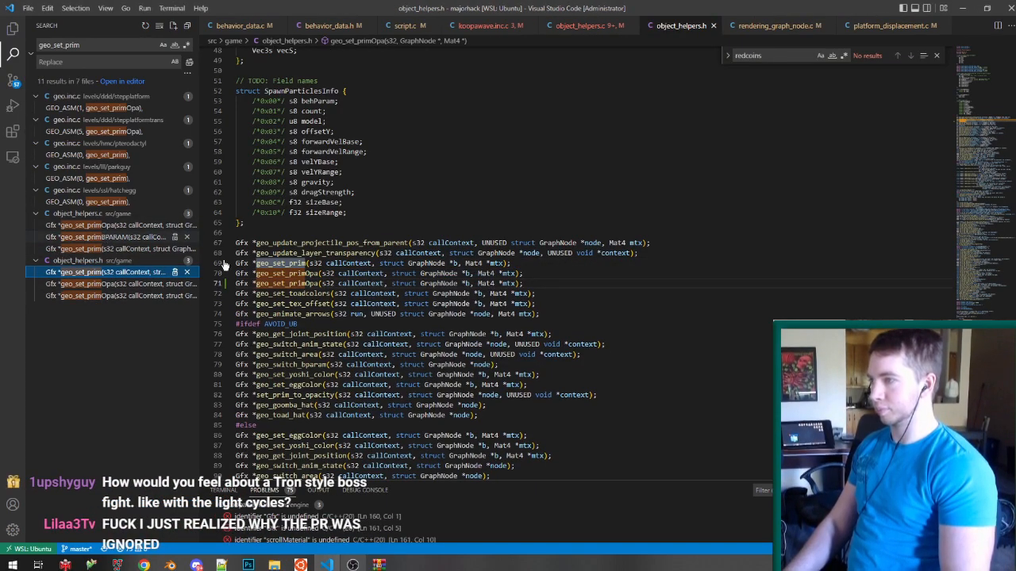
left_click(103, 236)
left_click(104, 236)
key("ctrl+shift+Right")
key("ctrl+c")
key("ctrl+Tab")
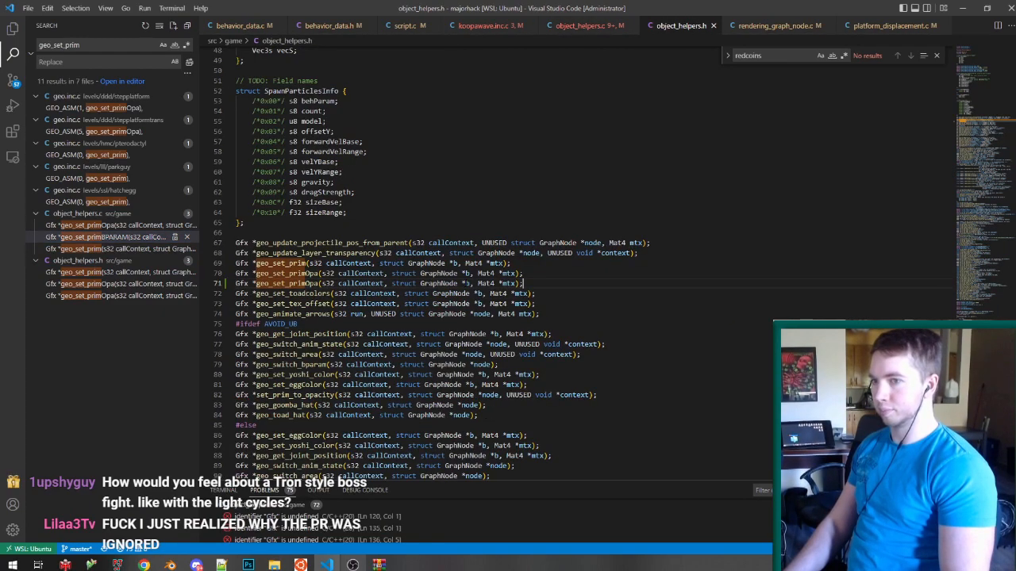
key("ctrl+v")
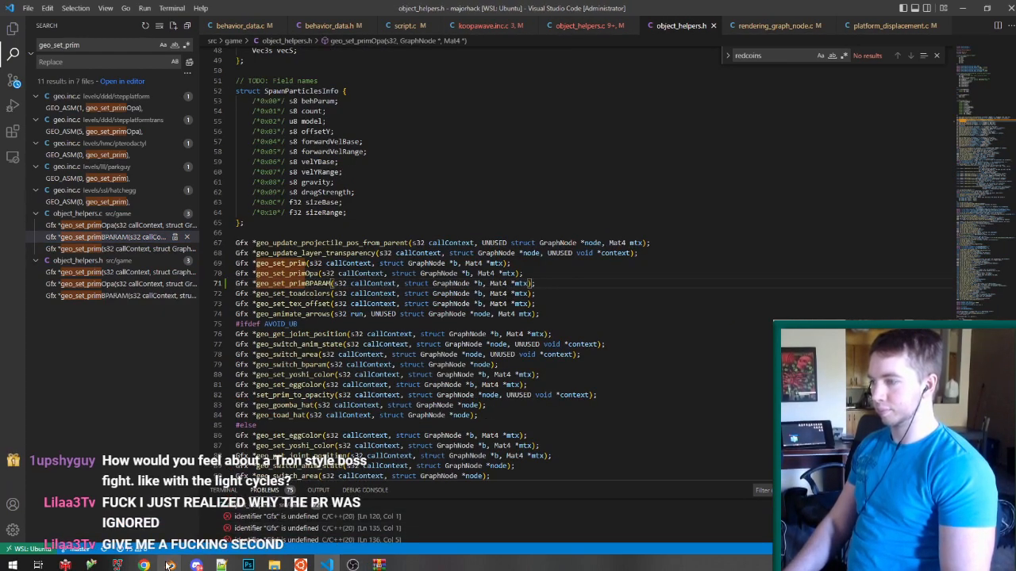
Switch to boingplatform.blend in Blender and inspect the material sources of a top face and a spring face on the spring-shaped platform.
mouse_move(170, 564)
left_click(165, 542)
key("Tab")
key("ctrl+Tab")
left_click(412, 374)
left_click(355, 291)
left_click(854, 408)
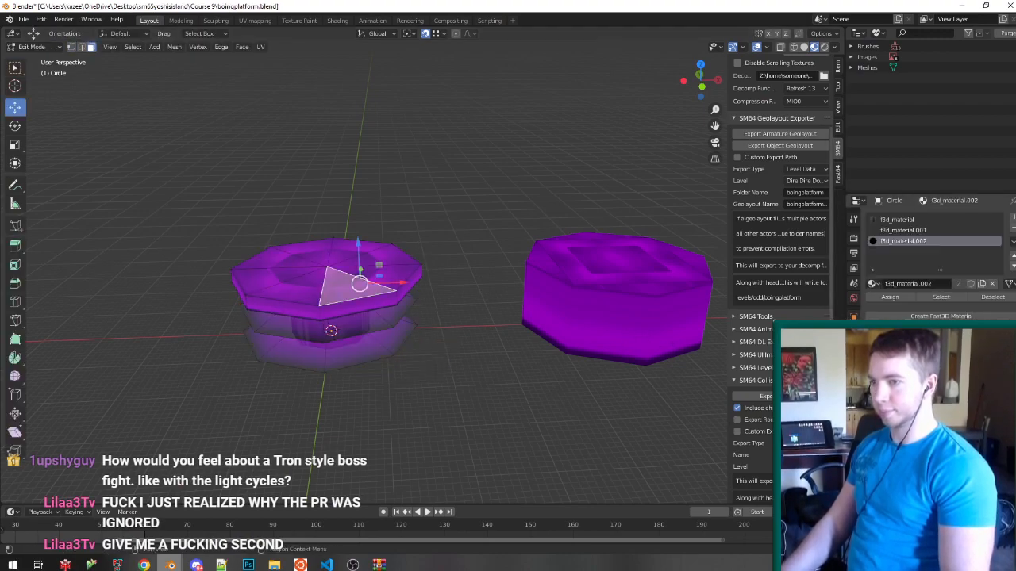
scroll(913, 397, "down", 4)
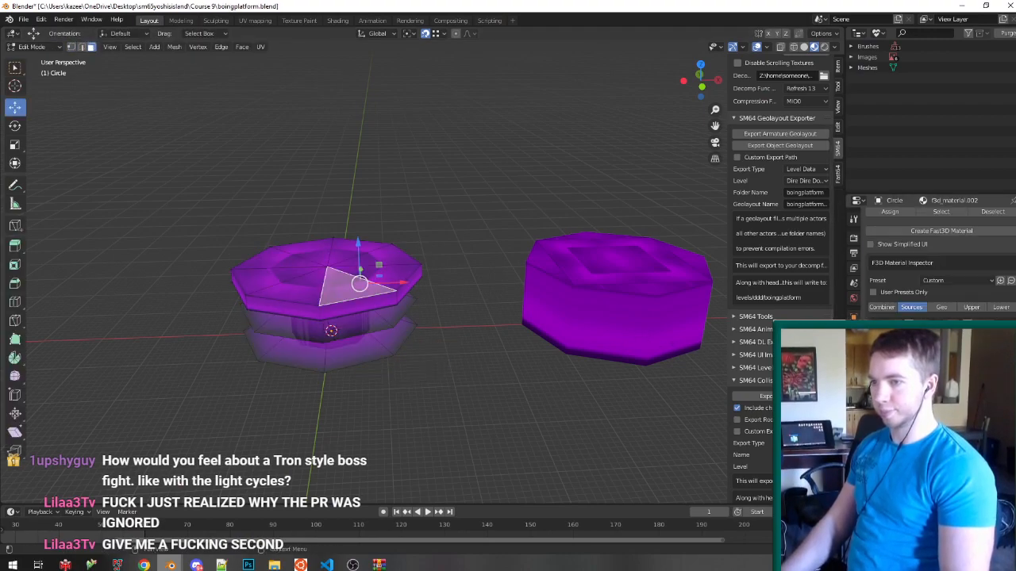
left_click(357, 329)
left_click(913, 308)
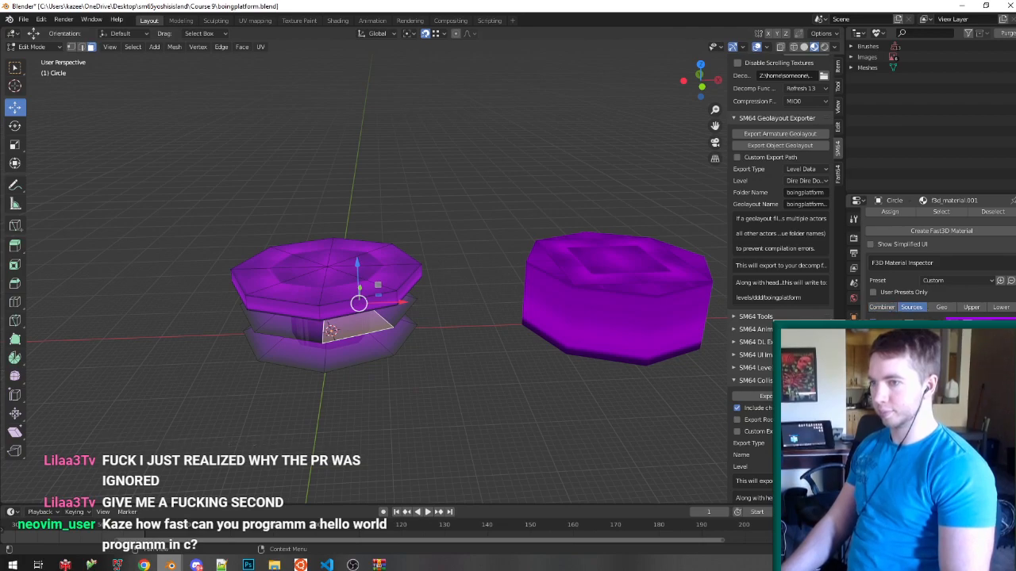
Return the spring-shaped platform to Object Mode, save boingplatform.blend, and export the object geolayout as boingplatform level data.
key("Tab")
key("ctrl+s")
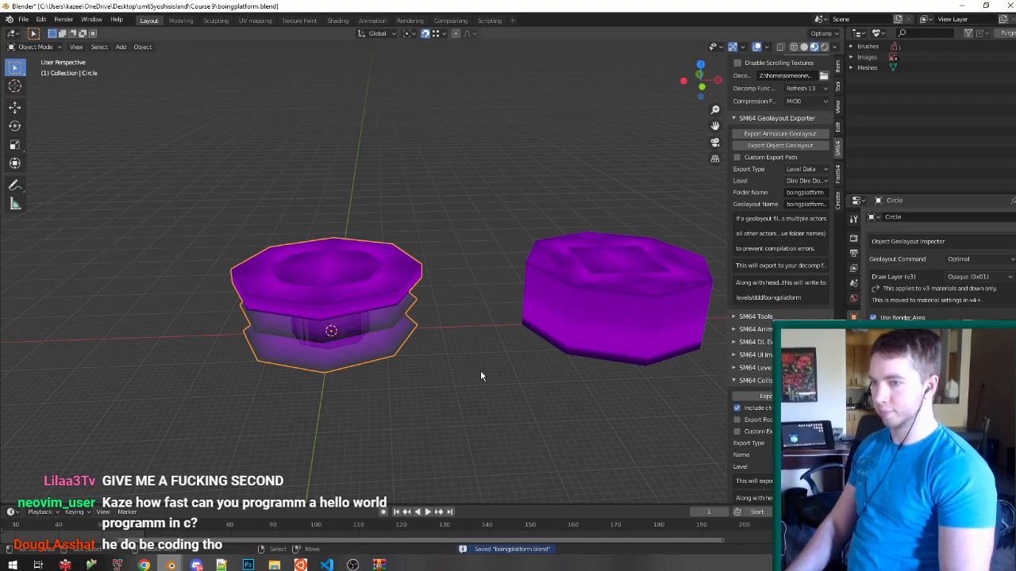
scroll(784, 169, "up", 3)
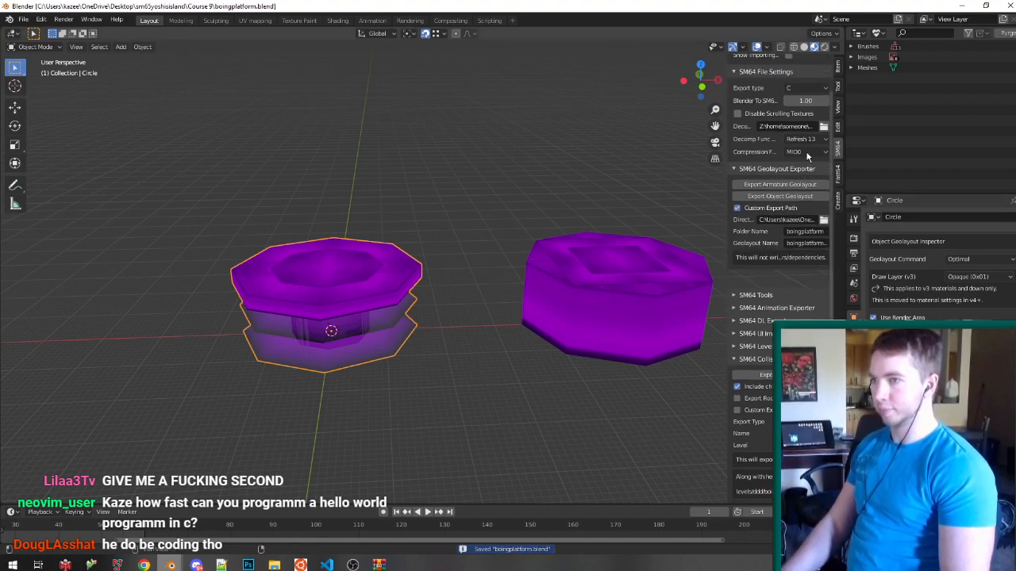
left_click(797, 215)
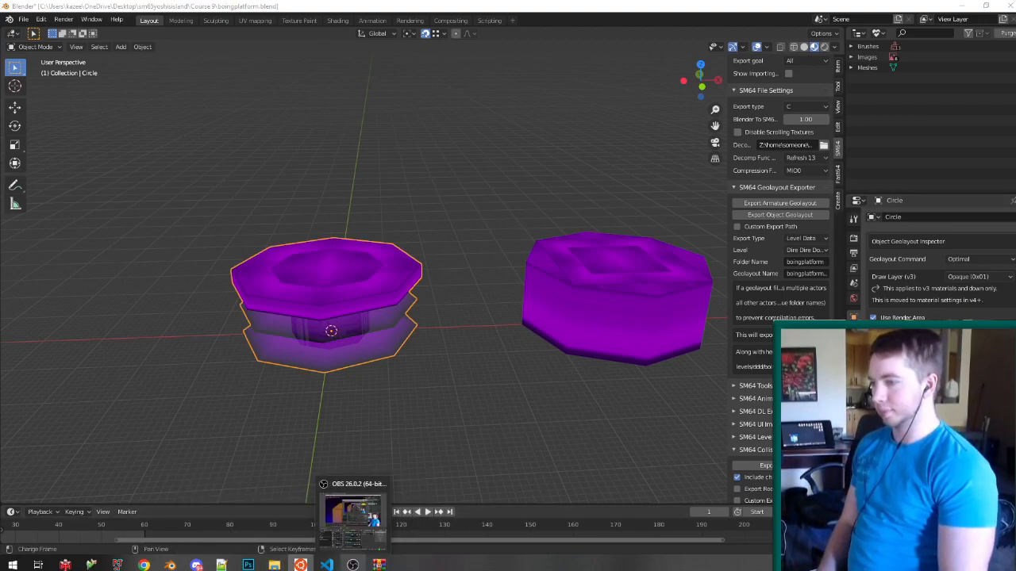
Back in the code editor, jump to geo_set_primBPARAM's definition, then close object_helpers.c and show boinplatform in koopawave.inc.c.
left_click(326, 564)
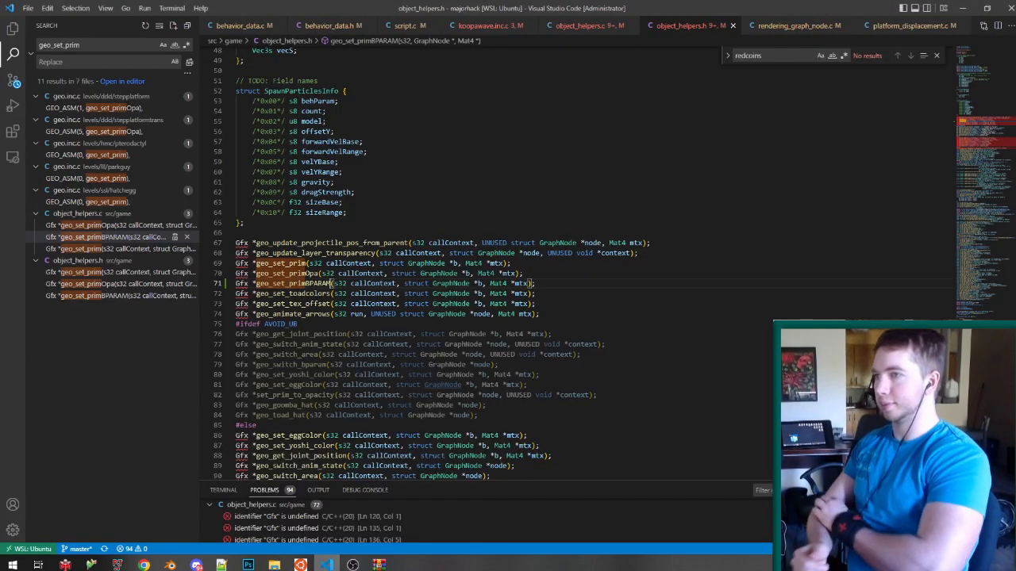
key("F12")
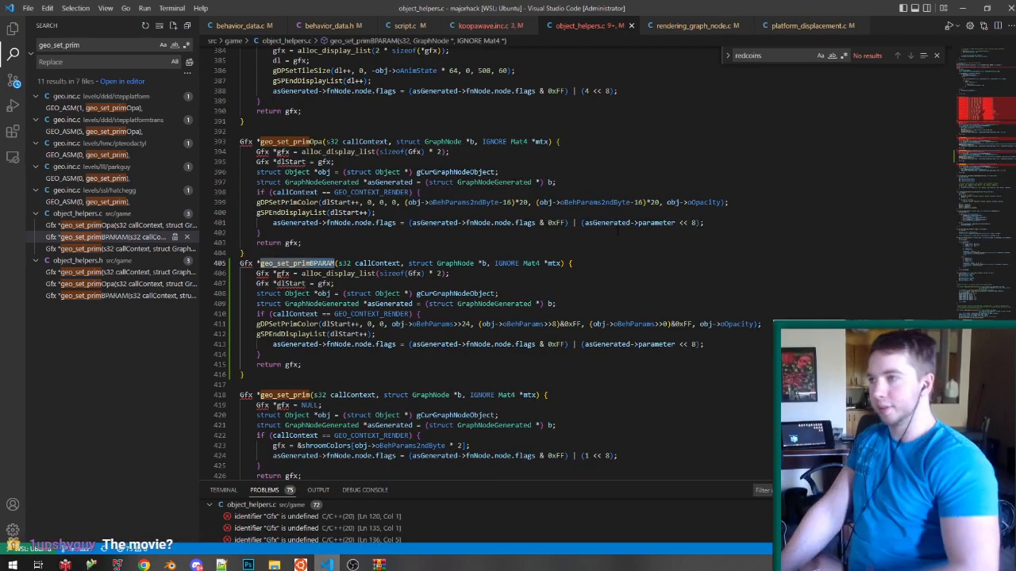
left_click(500, 29)
left_click(631, 25)
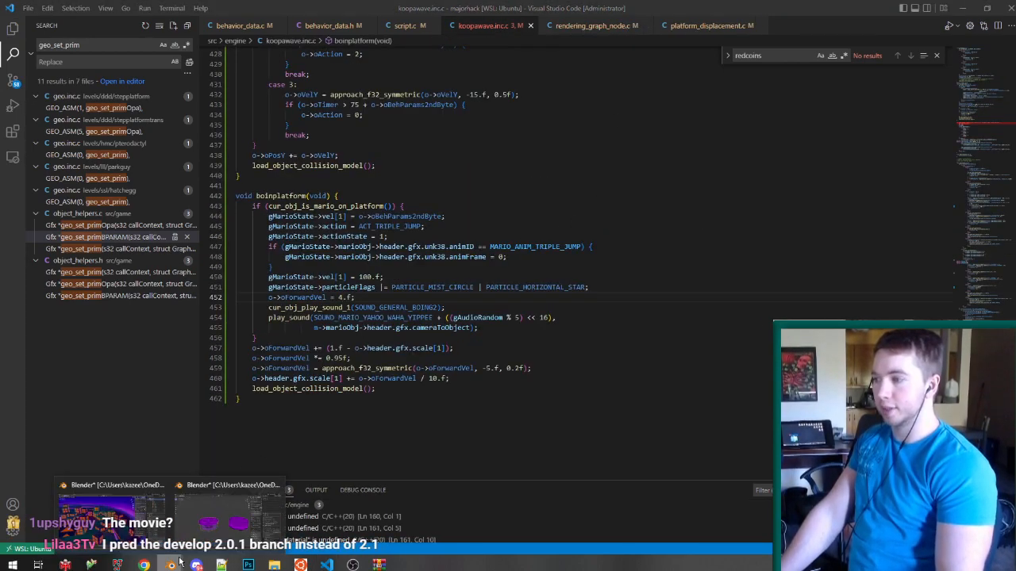
Switch to Course9VaporBeach.blend in Blender, select the actorred.008 empty, and return to the code editor.
key("alt+Tab")
left_click(400, 320)
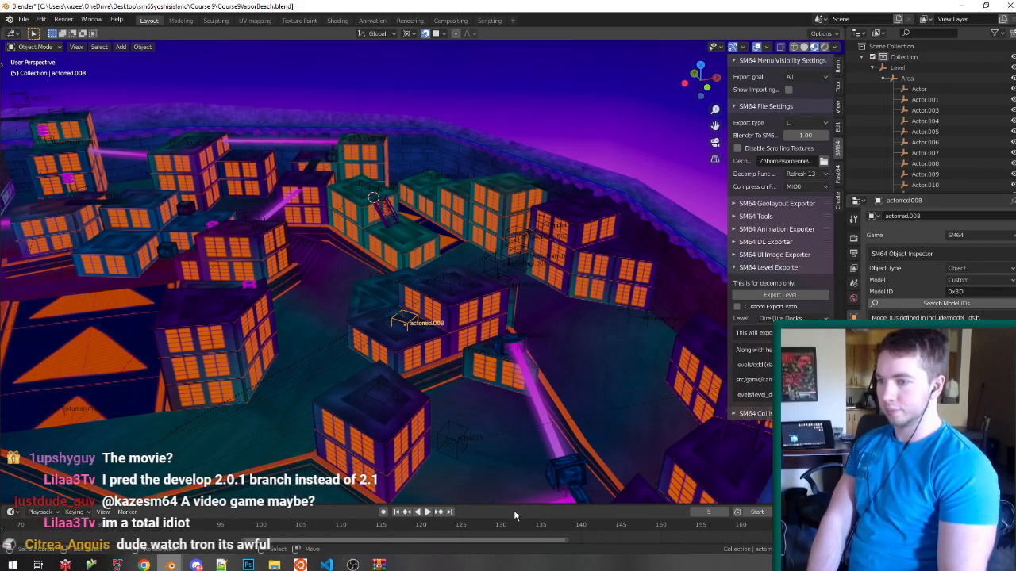
left_click(327, 565)
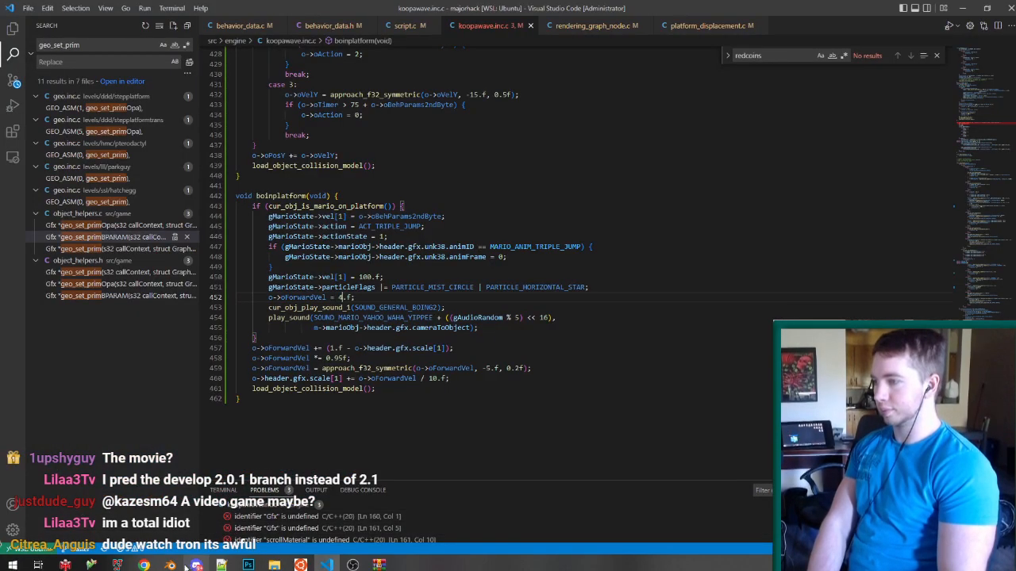
Switch to boingplatform.blend, show the f3d_material.002 settings of the spring-shaped platform's top face, and save the file in Object Mode.
mouse_move(171, 565)
left_click(228, 519)
left_click(328, 293)
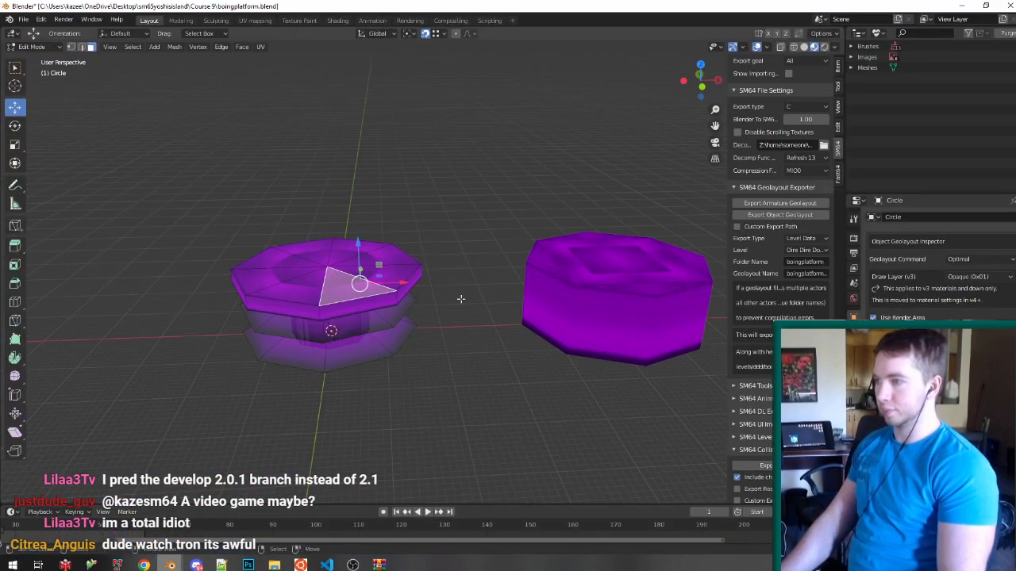
left_click(853, 408)
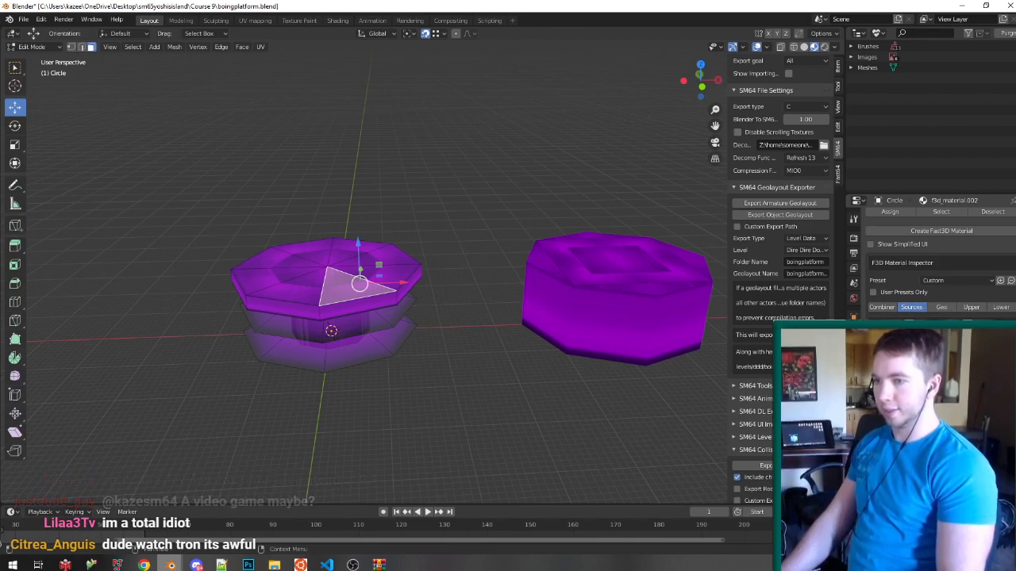
key("ctrl+s")
key("Tab")
key("ctrl+s")
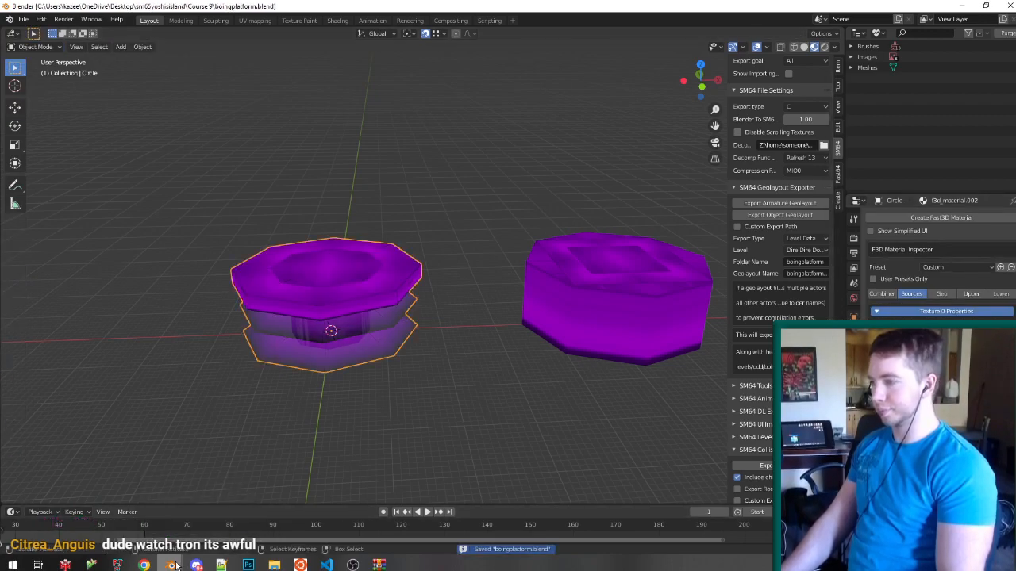
Switch to the Course9VaporBeach.blend window and save the level file.
mouse_move(170, 564)
left_click(126, 520)
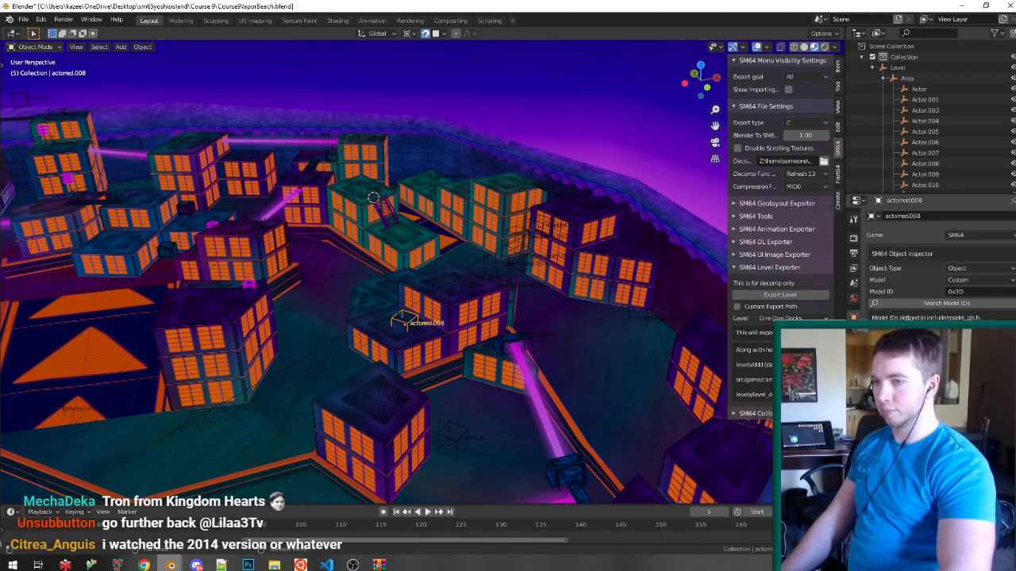
key("ctrl+s")
Duplicate the actorred.008 empty, place the copy on the ground between the pink beam's emitter and the corner building, and save the level file.
scroll(468, 288, "down", 6)
middle_click_drag(475, 278, 627, 341)
scroll(676, 353, "up", 6)
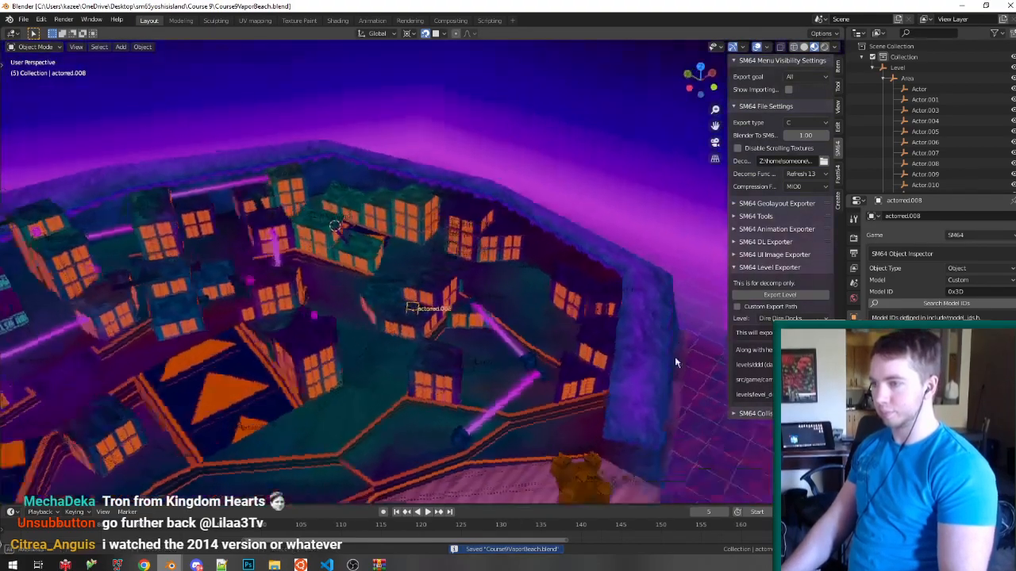
middle_click_drag(689, 283, 510, 374)
key("shift+d")
left_click(635, 320)
key("g")
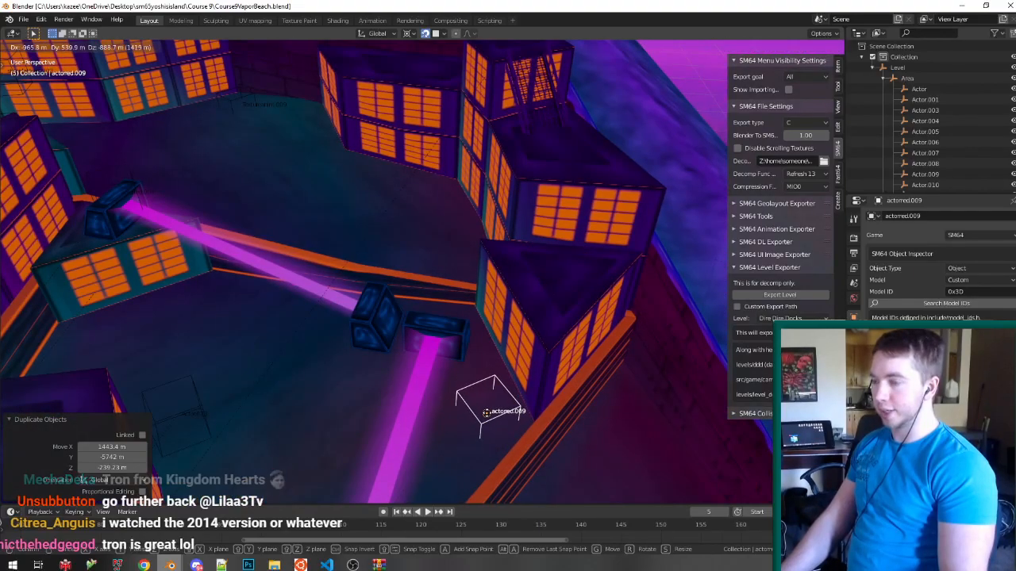
left_click(517, 455)
key("ctrl+s")
scroll(523, 444, "down", 4)
middle_click_drag(524, 445, 548, 322)
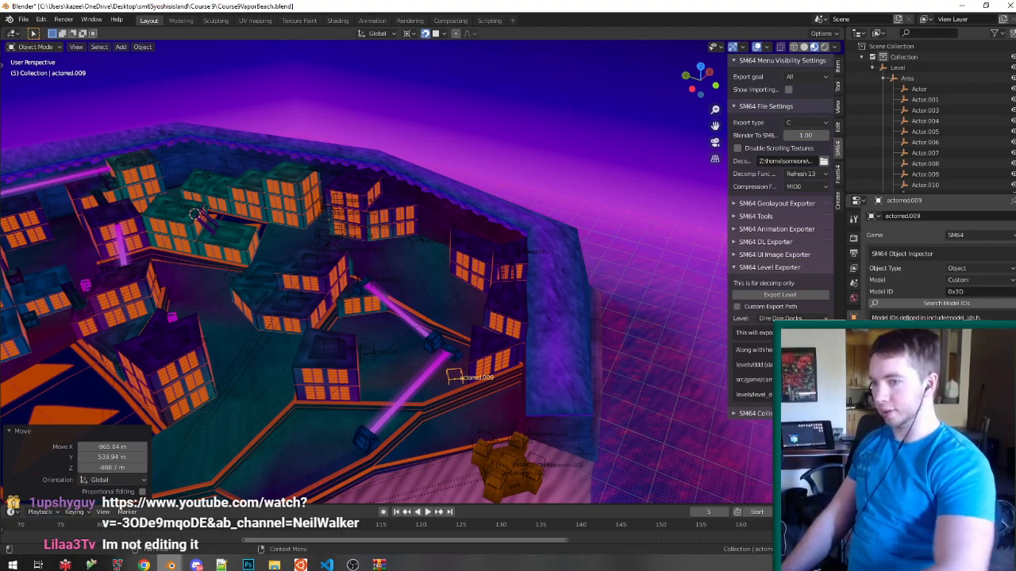
key("ctrl+s")
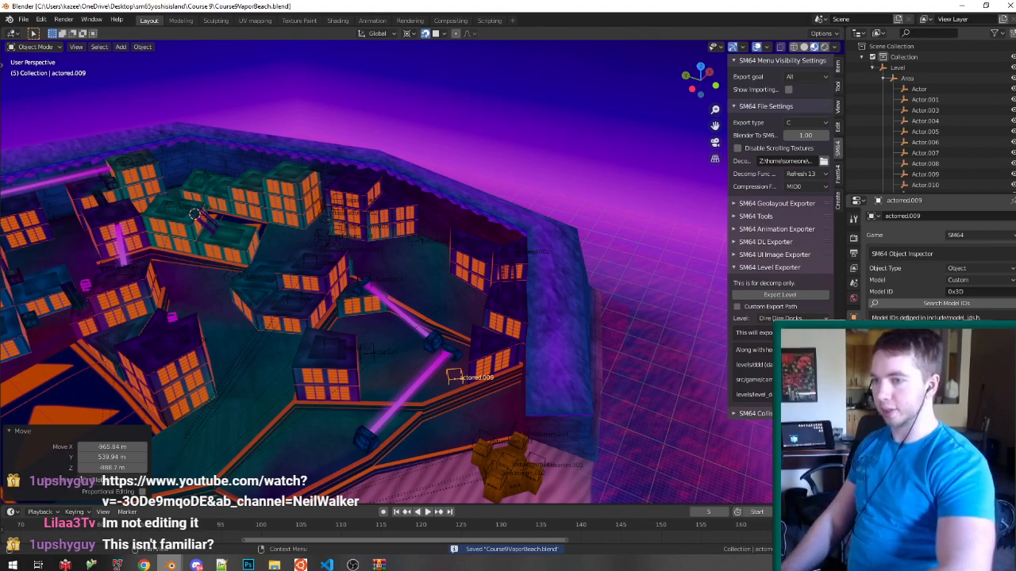
middle_click_drag(525, 427, 520, 433)
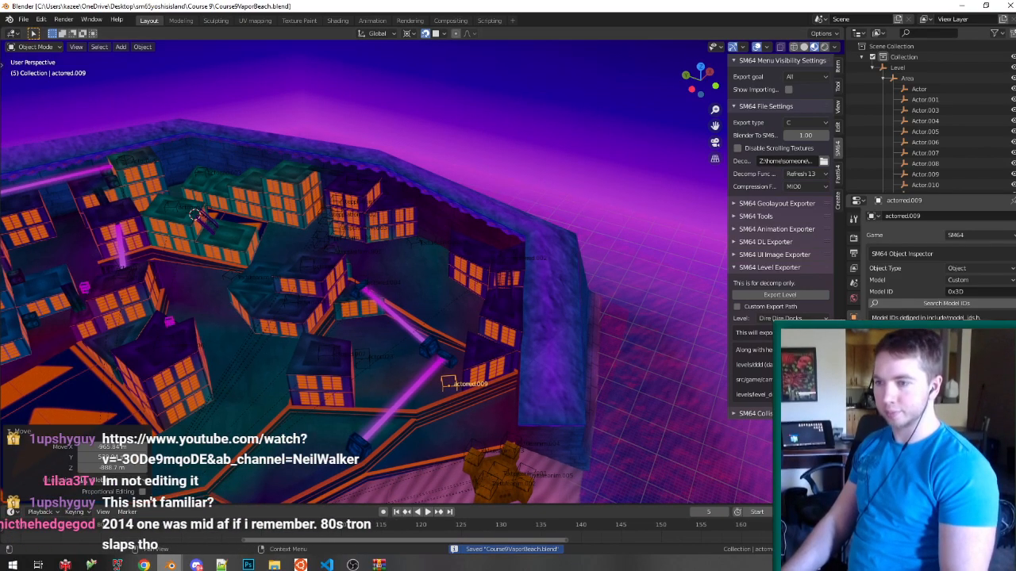
Duplicate the actorred.009 empty, place the copy in the gap between the tall green and purple buildings, and save the file.
middle_click_drag(387, 289, 410, 267)
scroll(382, 308, "up", 4)
key("shift+d")
left_click(410, 268)
middle_click_drag(410, 267, 490, 307)
key("ctrl+s")
middle_click_drag(470, 264, 512, 242)
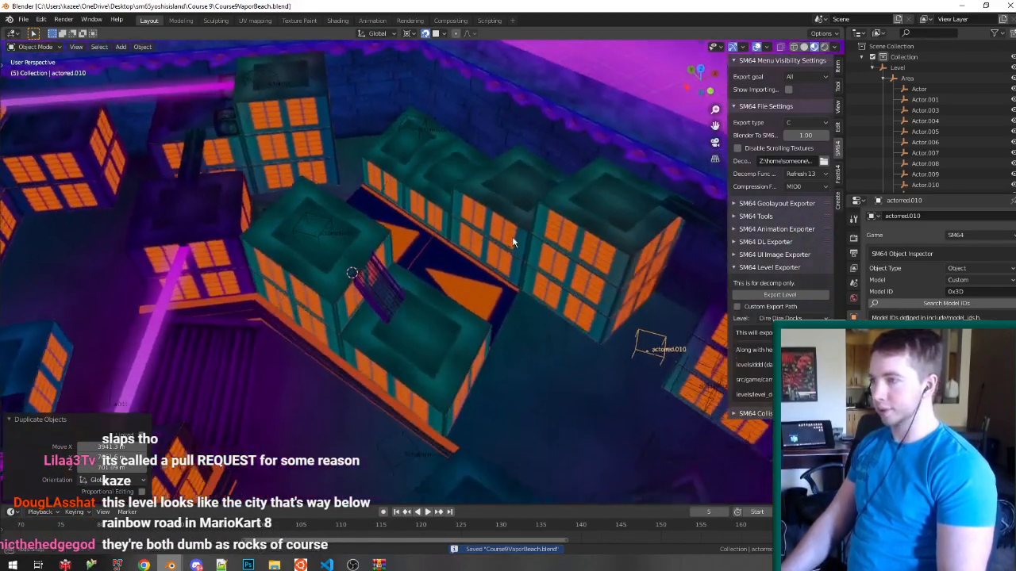
Highlight every object to locate the actor empties, clear the selection, and select only actorred.008.
scroll(468, 226, "down", 6)
scroll(426, 209, "up", 5)
middle_click_drag(426, 209, 448, 319)
key("a")
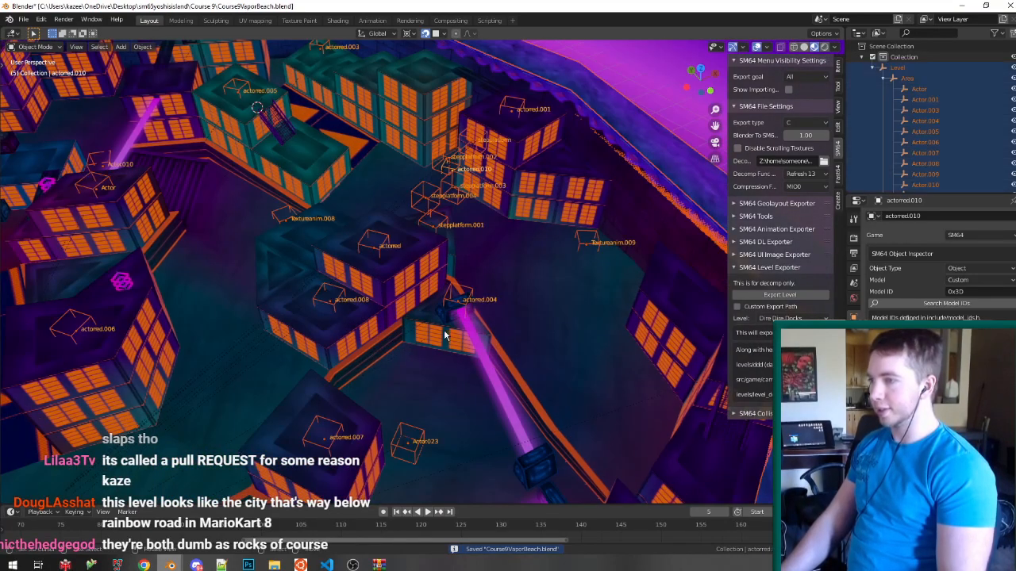
key("alt+a")
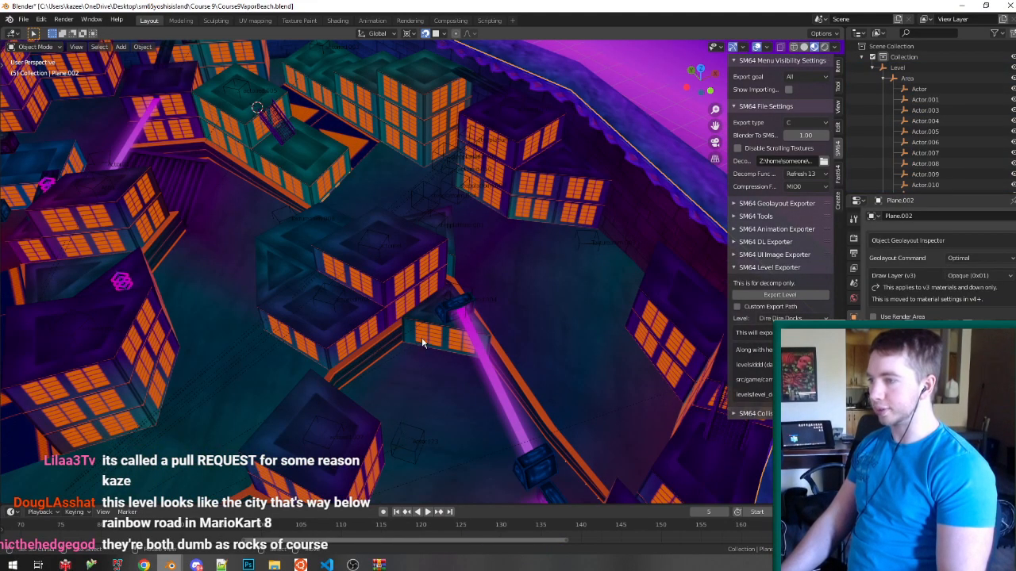
left_click(337, 296)
left_click(338, 298)
scroll(361, 299, "down", 5)
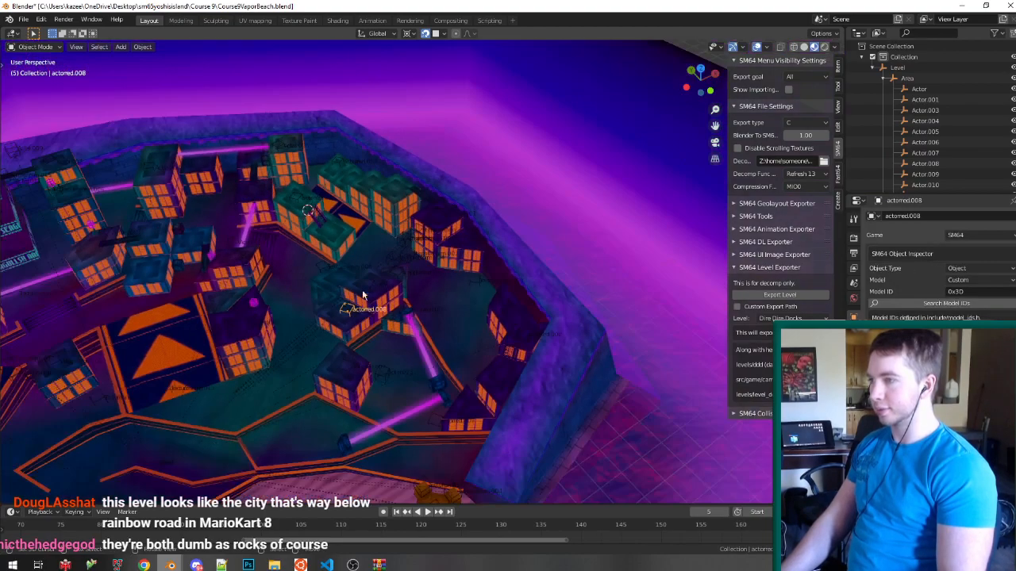
Duplicate actorred.008 onto the row of green rooftops behind the orange arrow panels and save the level file.
scroll(376, 193, "up", 6)
mouse_move(376, 193)
middle_mouse_down()
mouse_move(423, 204)
mouse_move(377, 197)
middle_mouse_up()
scroll(377, 197, "up", 4)
key("shift+d")
left_click(381, 195)
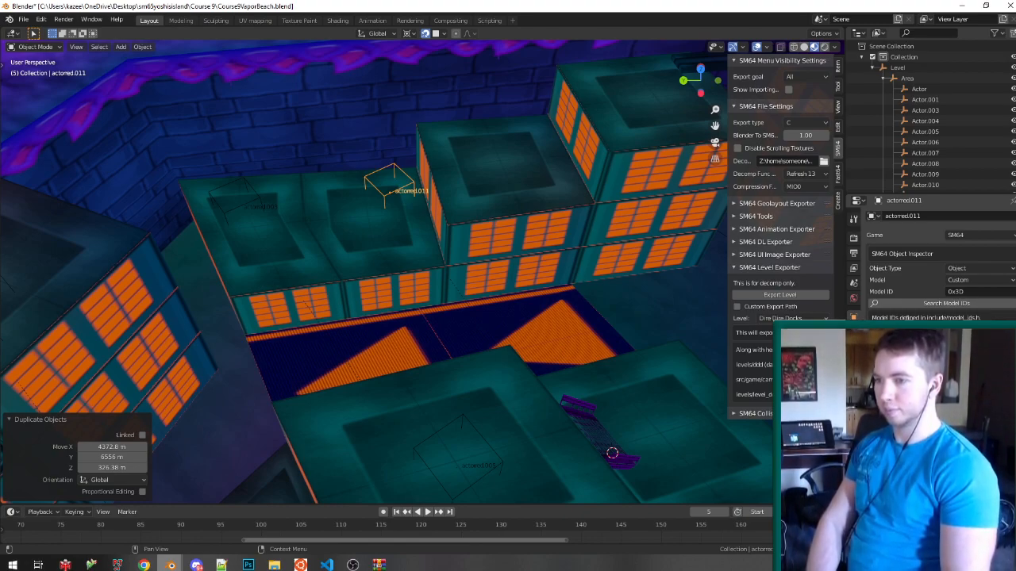
middle_click_drag(561, 316, 365, 231)
key("ctrl+s")
Place two further duplicates of the platform empty among the level's buildings and save the file.
key("shift+d")
left_click(329, 273)
middle_click_drag(329, 272, 469, 318)
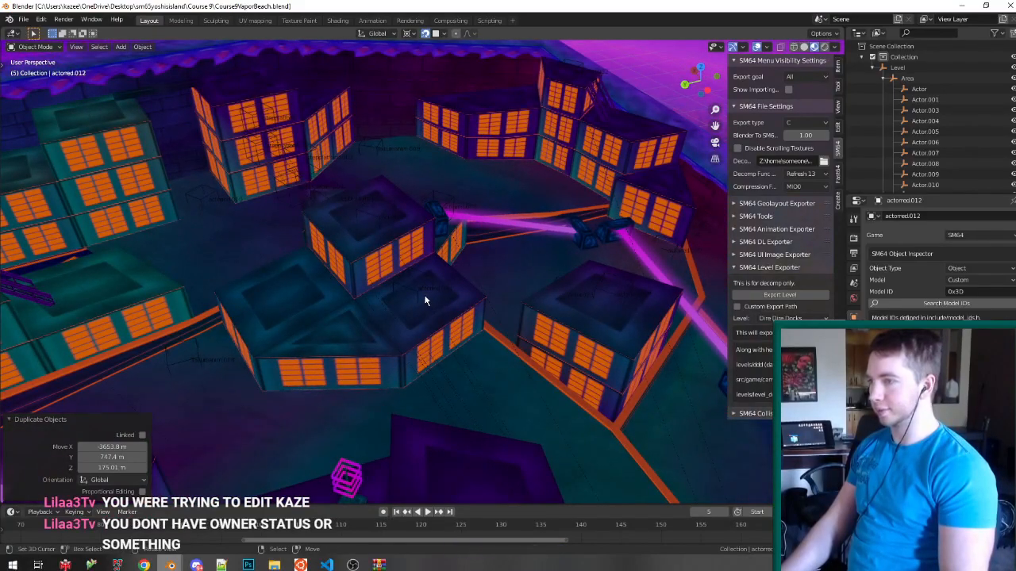
key("shift+d")
left_click(300, 272)
key("ctrl+s")
Select the Level root object and export the level to Dire Dire Docks.
middle_click_drag(300, 276, 492, 253)
left_click(467, 277)
middle_click_drag(476, 290, 524, 249)
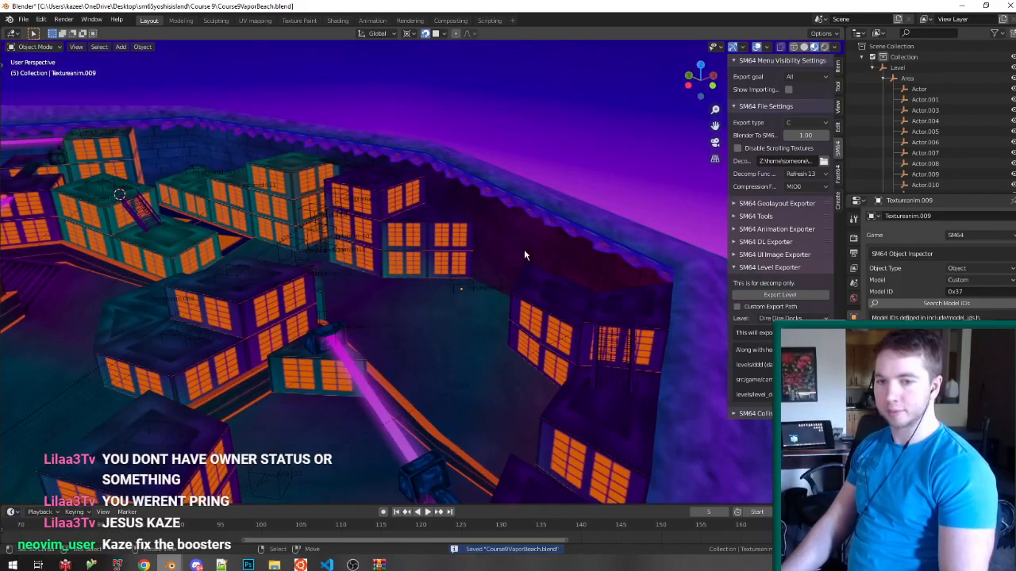
left_click(898, 68)
left_click(804, 295)
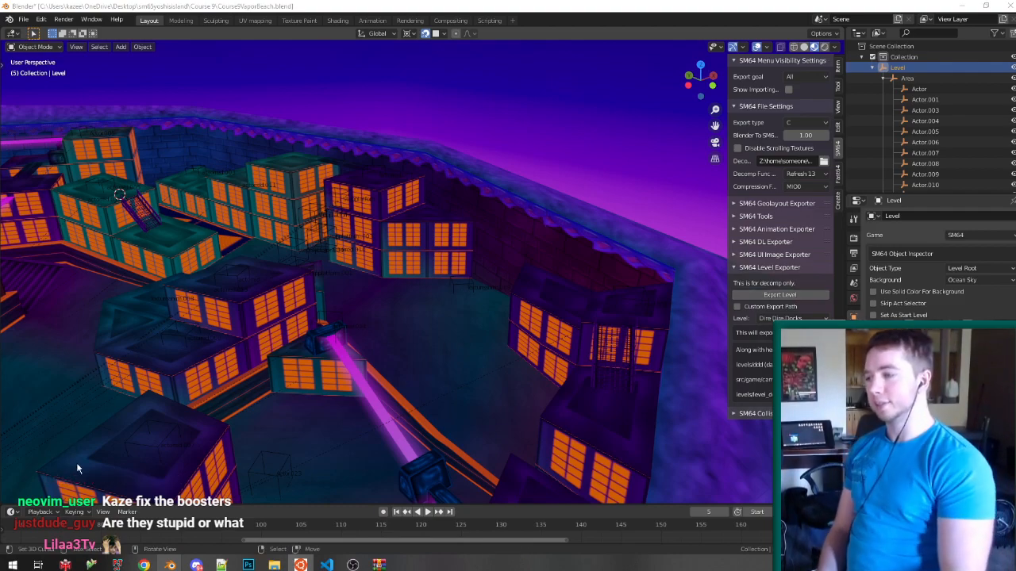
Launch the ROM in Project64 to test the exported level.
double_click(272, 139)
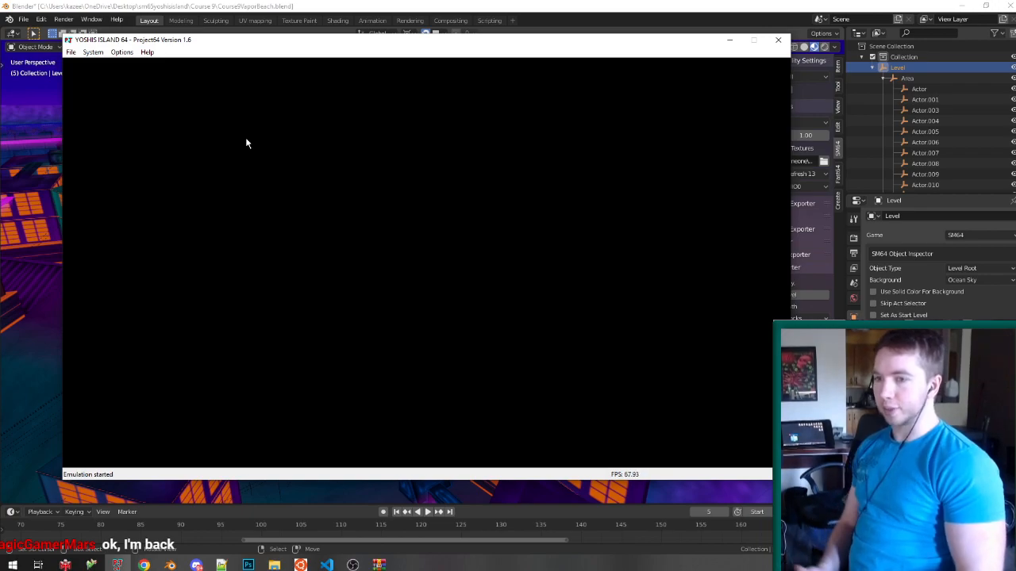
left_click(301, 565)
left_click(485, 174)
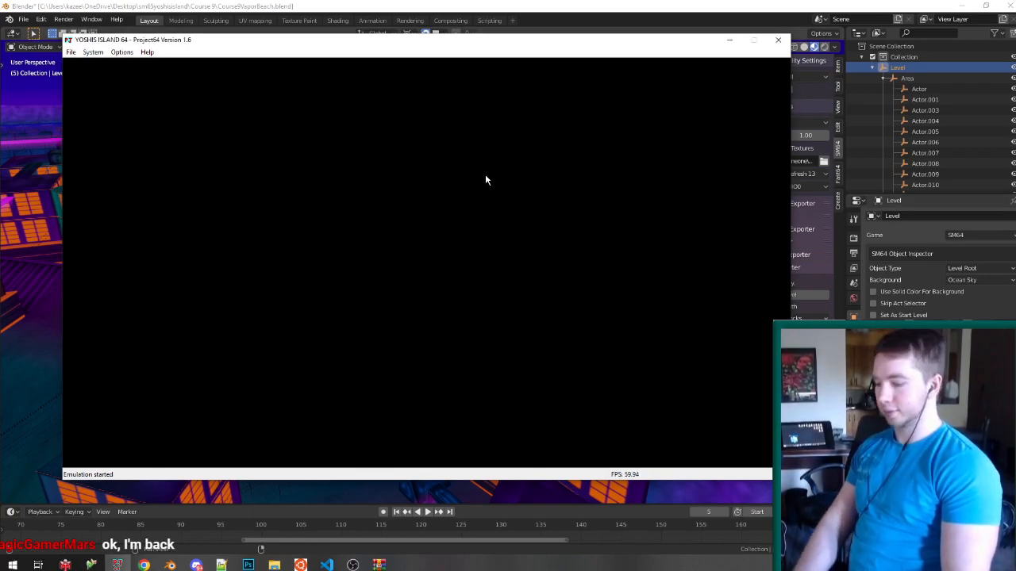
key("F12")
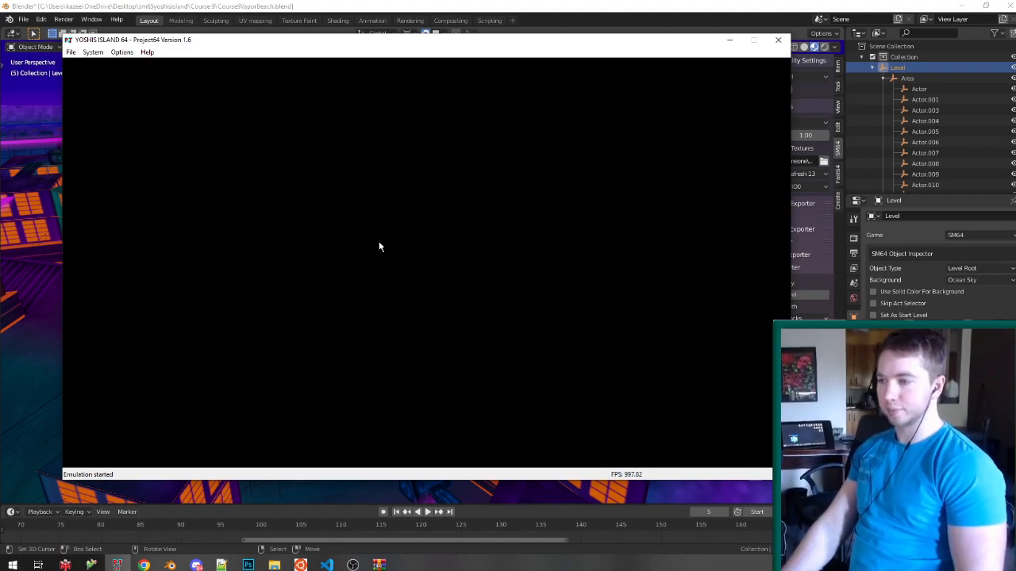
Return to Blender, export the level again from the Level root, and close the running emulator.
left_click(499, 4)
middle_click_drag(513, 143, 500, 232)
left_click(786, 296)
left_click(117, 565)
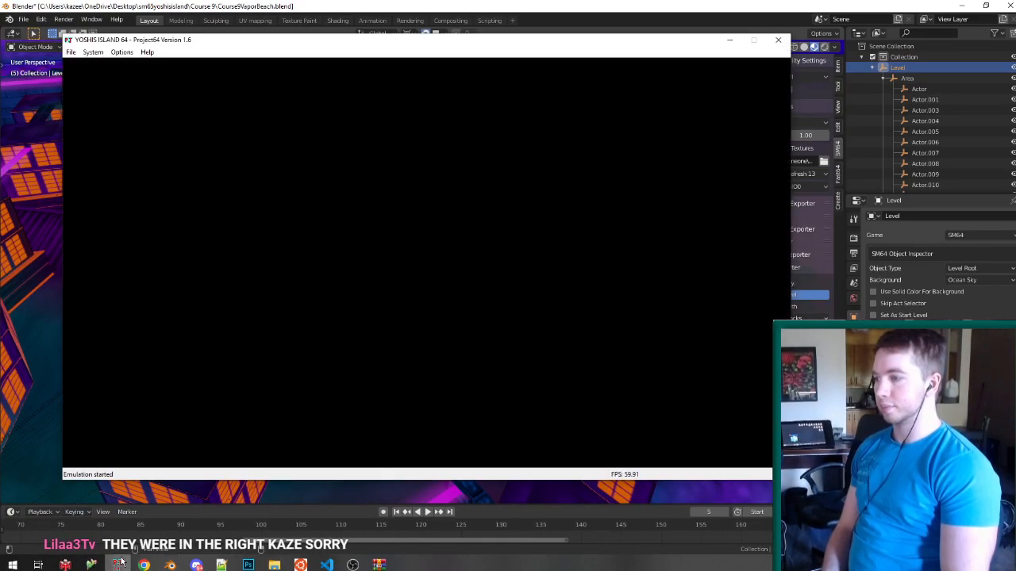
left_click(778, 41)
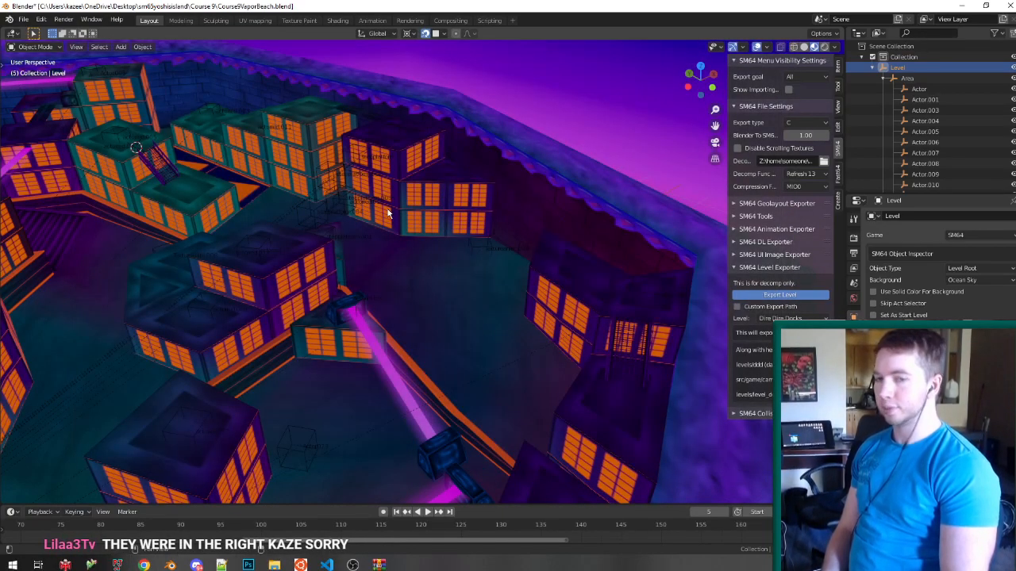
middle_click_drag(413, 222, 430, 189)
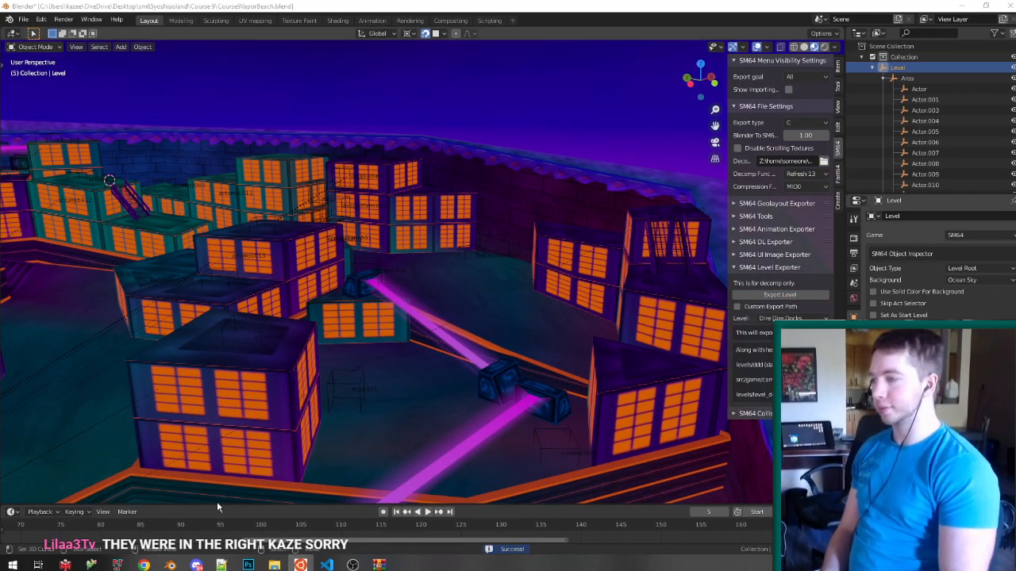
Run the ROM in Project64 again to test the new export, and close the emulator.
left_click(118, 565)
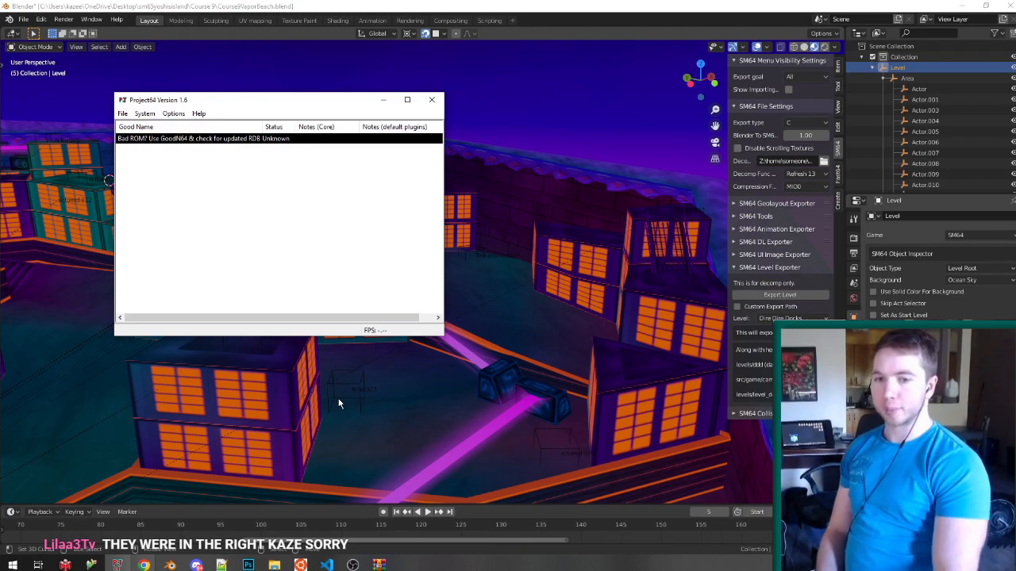
double_click(245, 138)
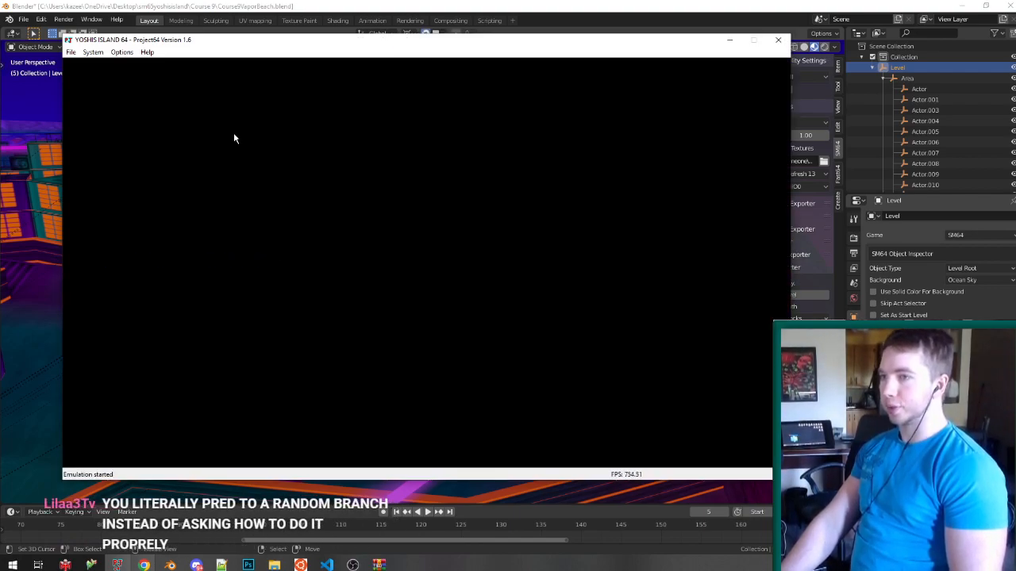
left_click(777, 40)
Select the actorred.011 empty on the green rooftops and look through the level's object hierarchy.
middle_click_drag(645, 142, 197, 198)
left_click(310, 263)
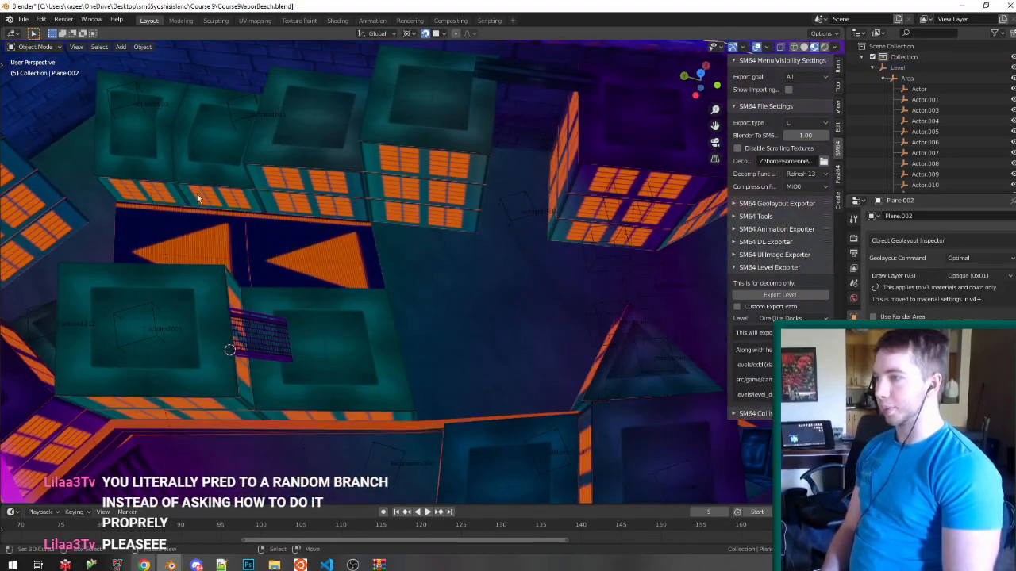
left_click(237, 121)
middle_click_drag(447, 149, 855, 173)
scroll(971, 139, "down", 5)
scroll(970, 139, "down", 10)
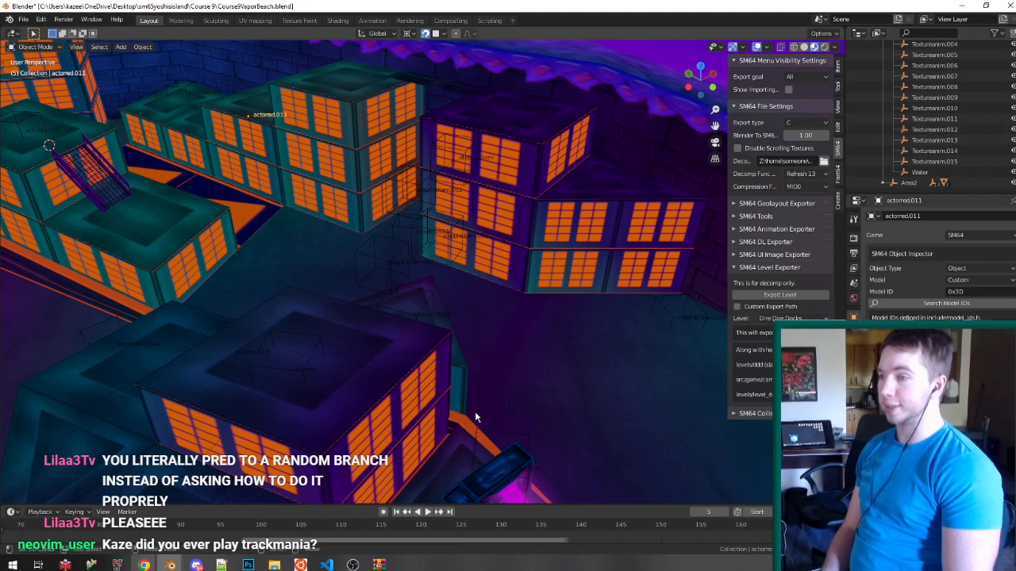
Switch to Visual Studio Code, show the ddd level's script.c, and find its bhvBoingPlatform object entries.
left_click(326, 564)
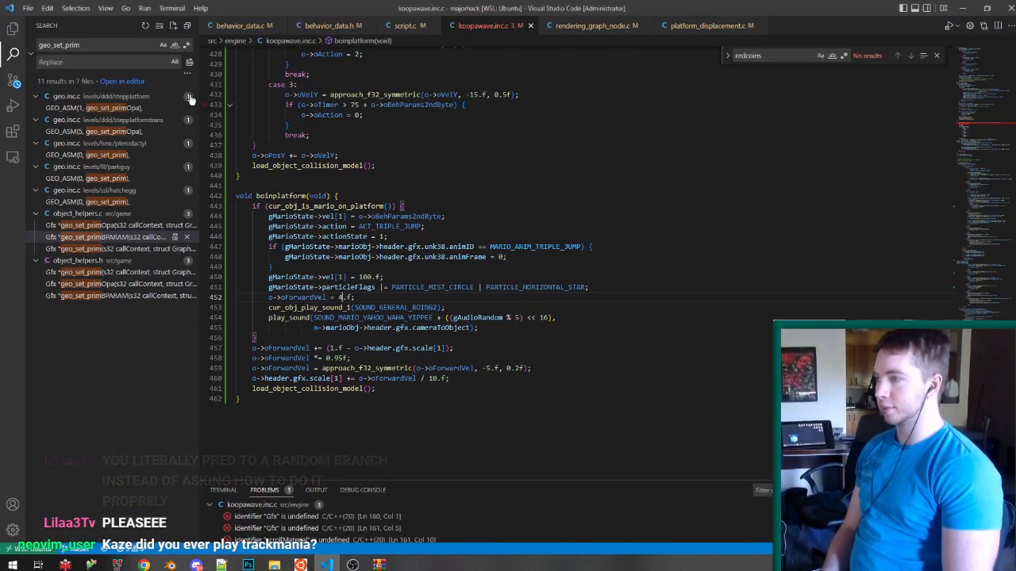
double_click(106, 47)
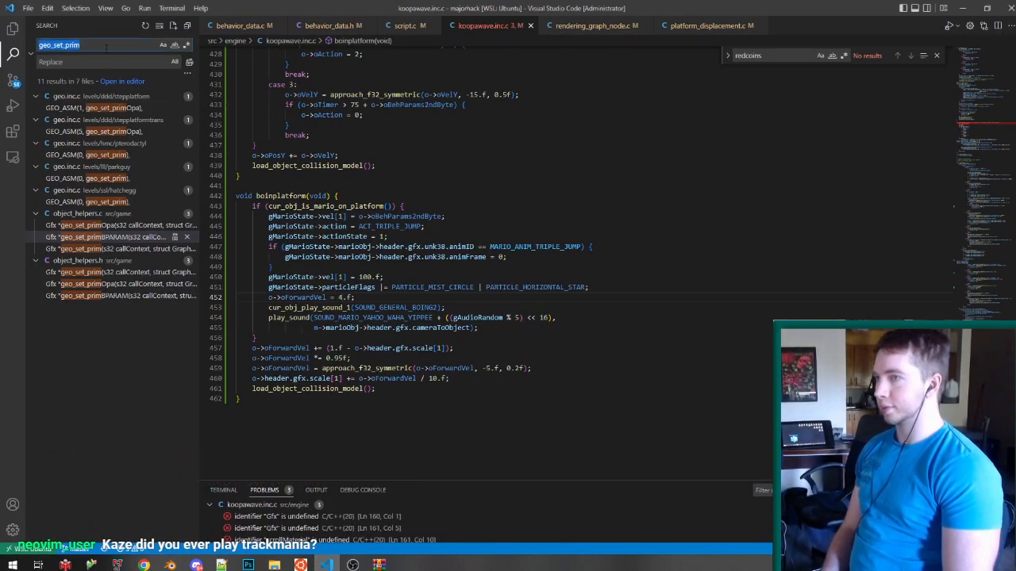
left_click(406, 25)
scroll(556, 184, "down", 10)
scroll(476, 262, "down", 10)
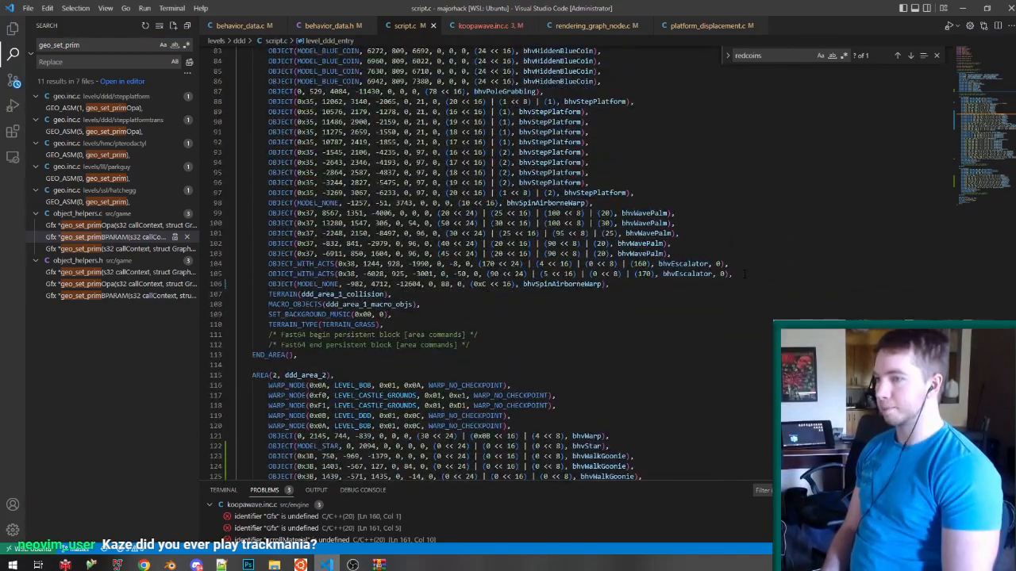
double_click(561, 162)
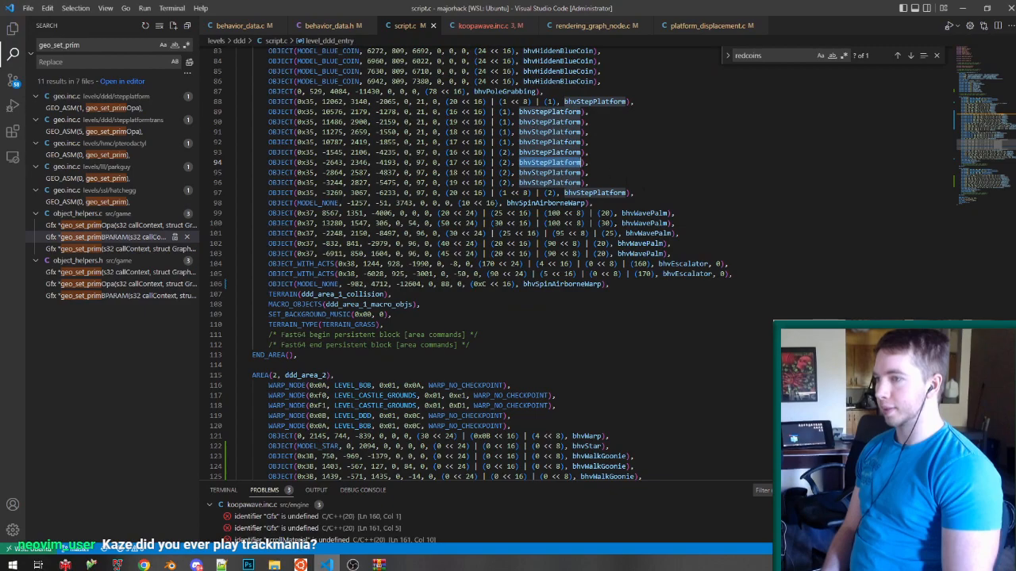
scroll(516, 262, "up", 9)
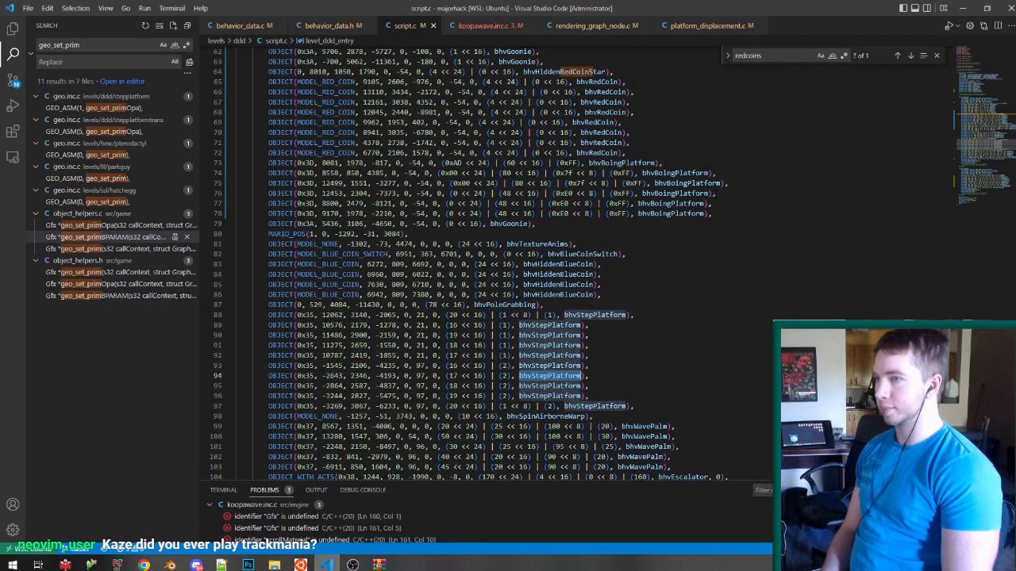
Try removing all bhvBoingPlatform entries except the first from script.c, and test the ROM in Project64.
left_click_drag(734, 267, 754, 216)
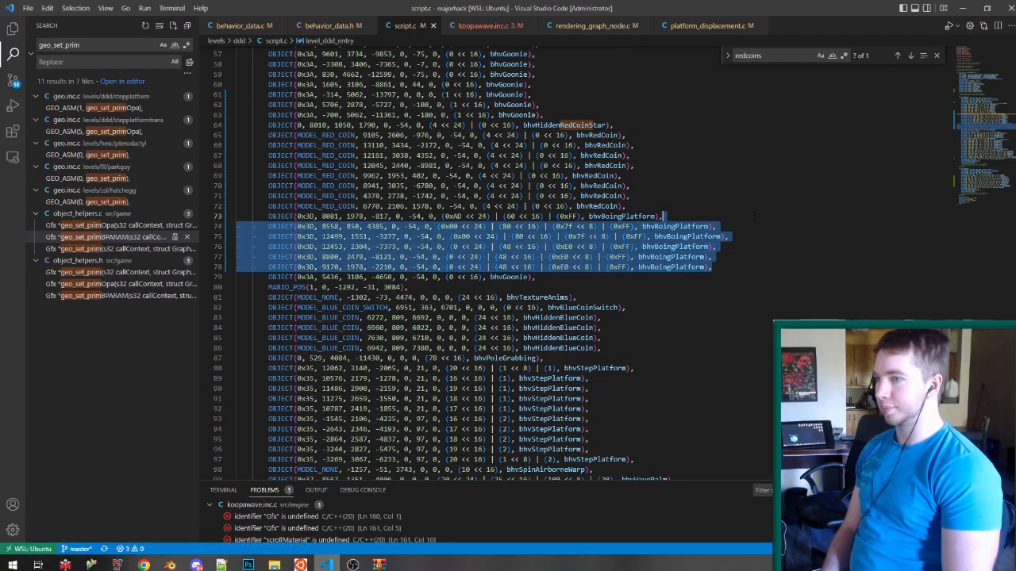
key("BackSpace")
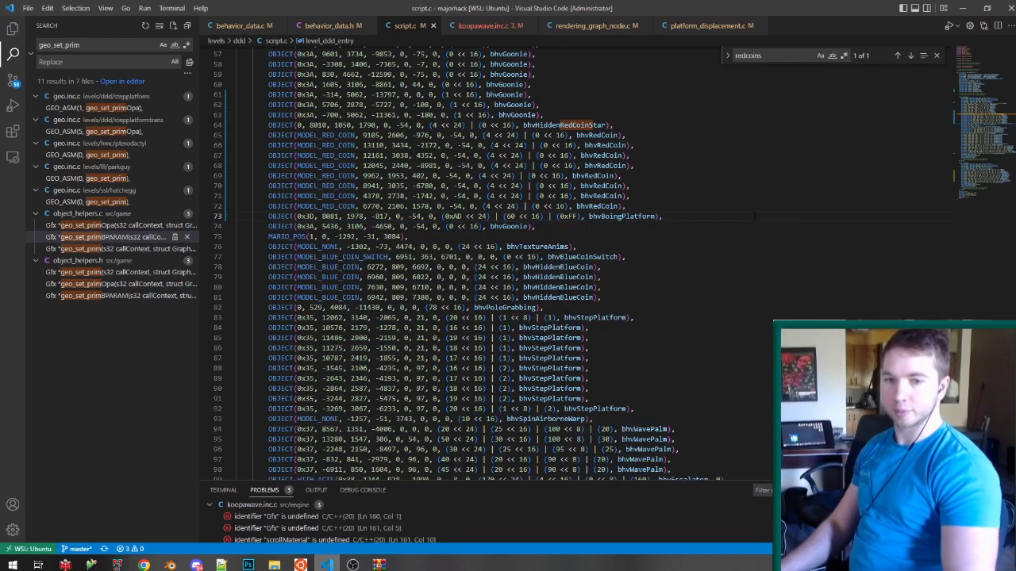
key("alt+Tab")
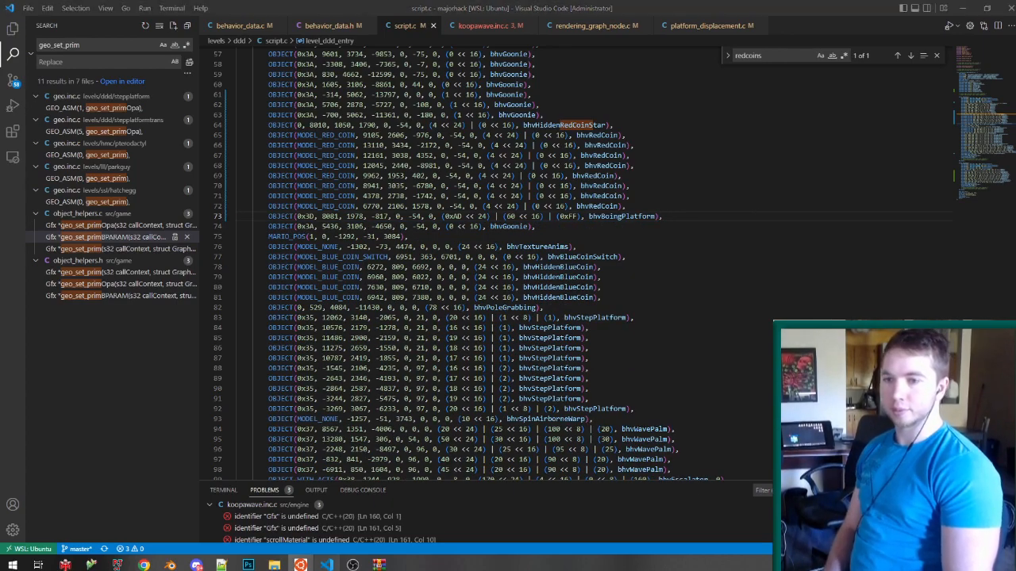
left_click(117, 566)
double_click(183, 131)
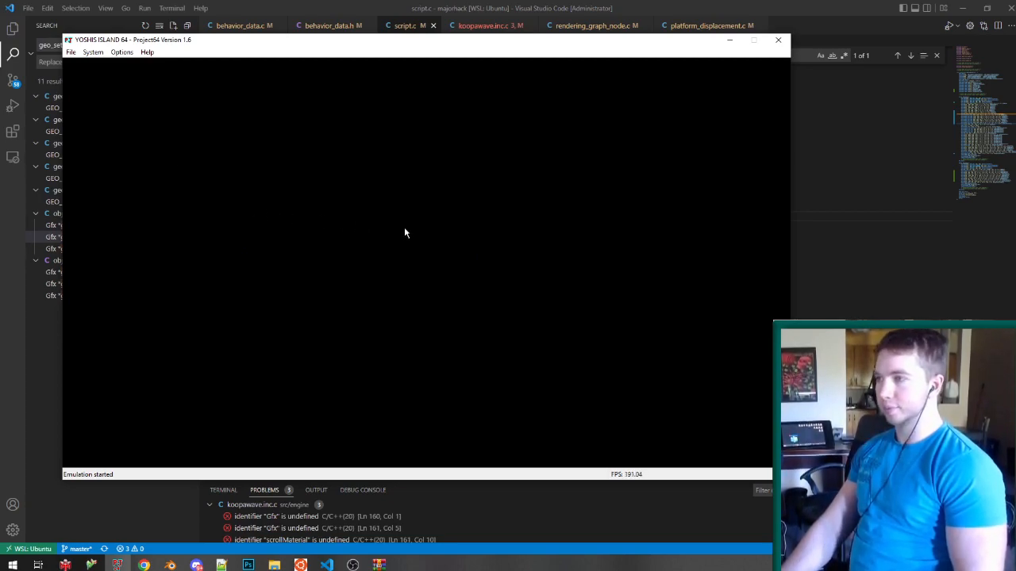
left_click(777, 39)
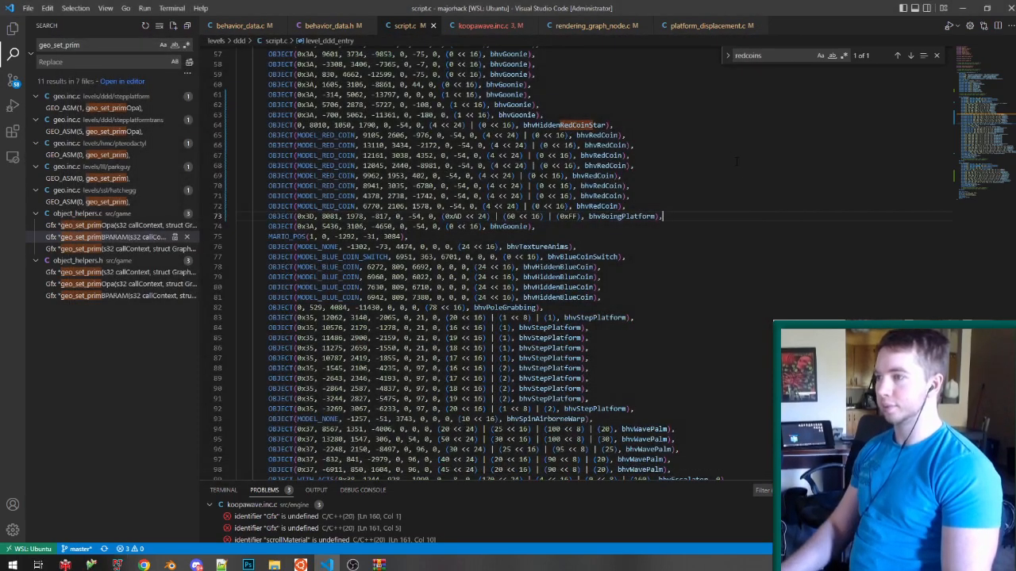
Undo the removal of the bhvBoingPlatform entries and save script.c.
key("ctrl+z")
key("ctrl+s")
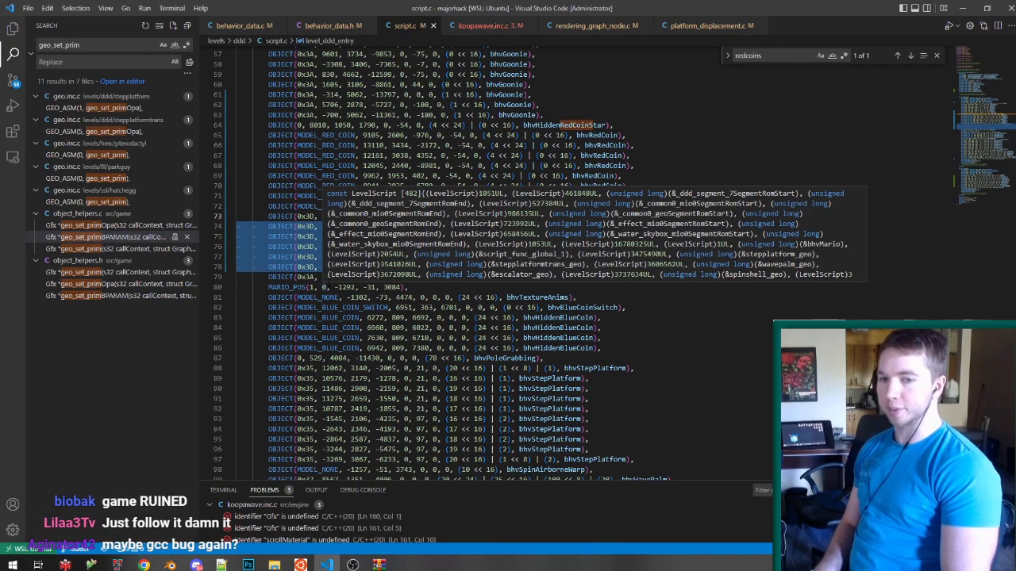
scroll(476, 262, "down", 7)
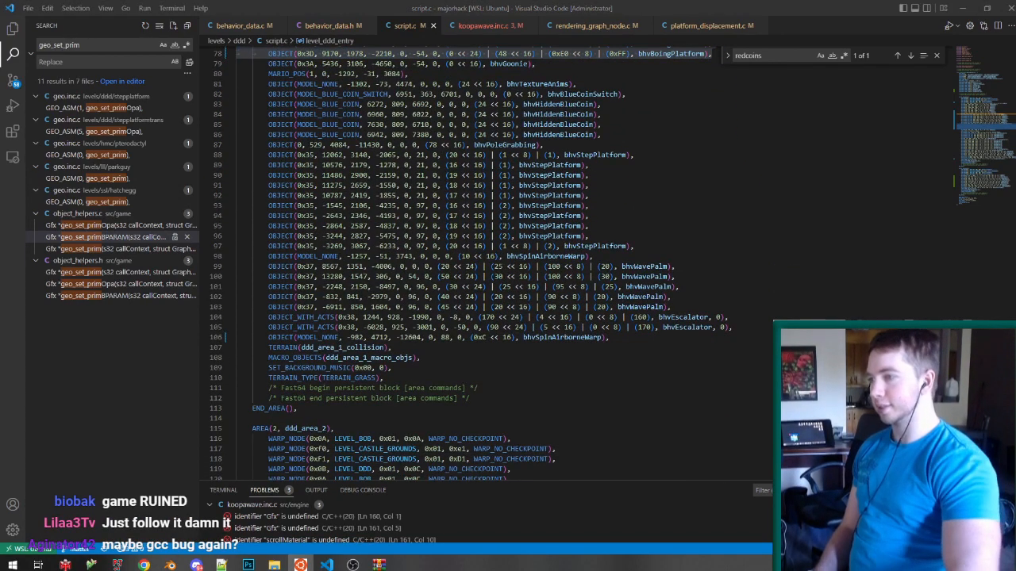
Run the ROM in Project64 to test the restored platforms, and switch back to rendering_graph_node.c in Visual Studio Code.
left_click(117, 565)
double_click(242, 140)
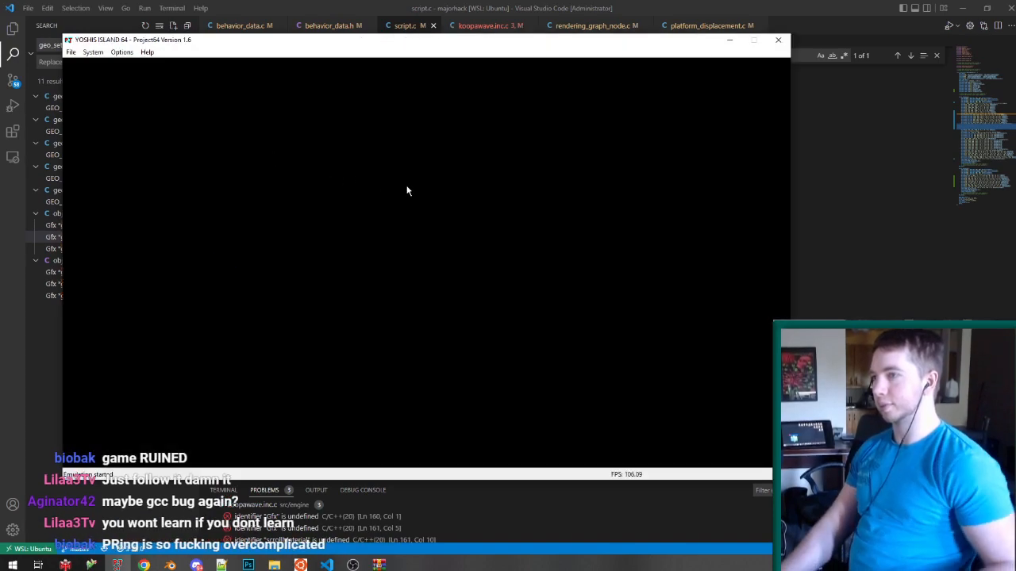
left_click(610, 25)
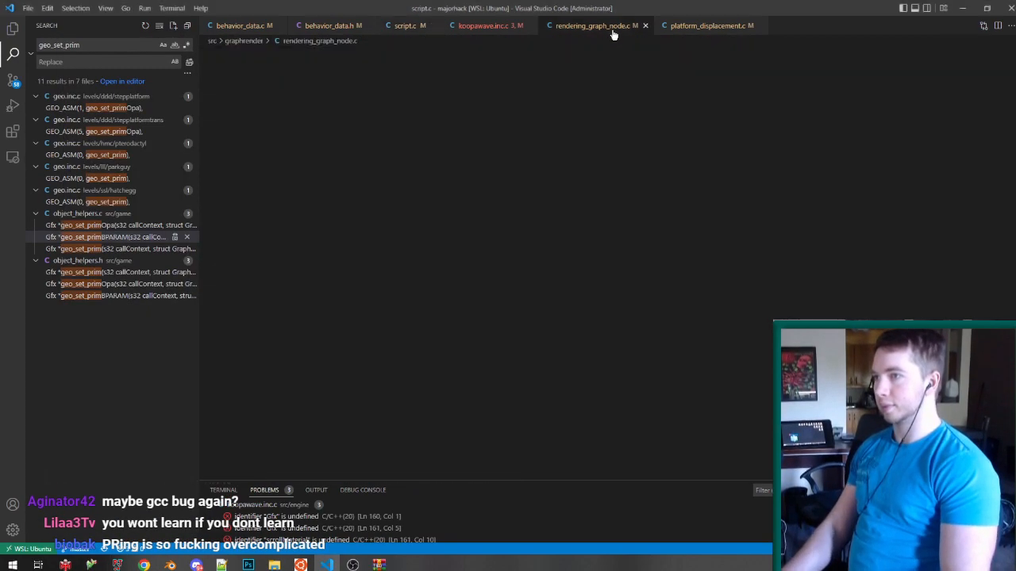
left_click(666, 295)
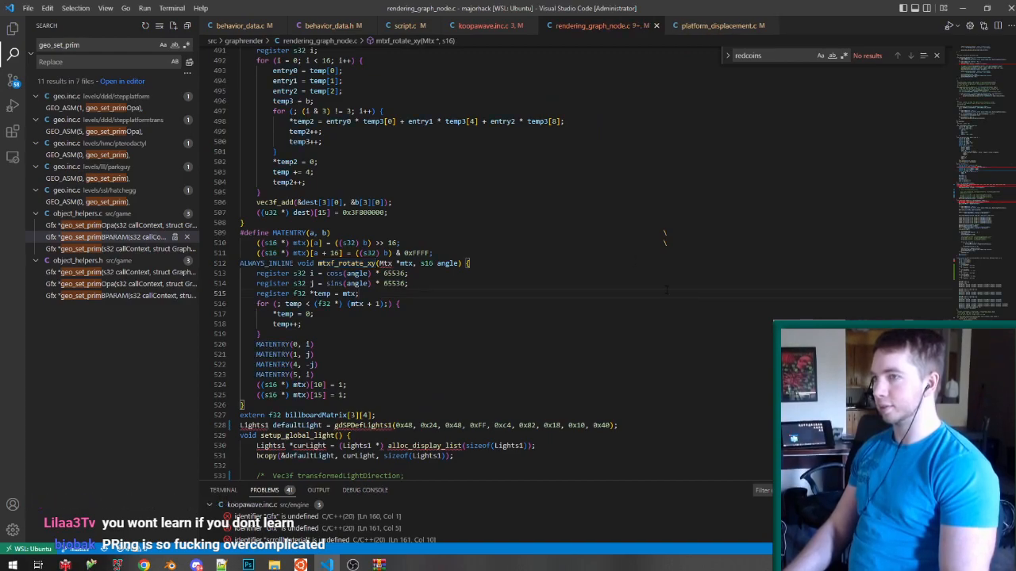
Look through platform_displacement.c, rendering_graph_node.c and koopawave.inc.c, ending at the bhvBoingPlatform entries in script.c.
left_click(656, 26)
left_click(593, 25)
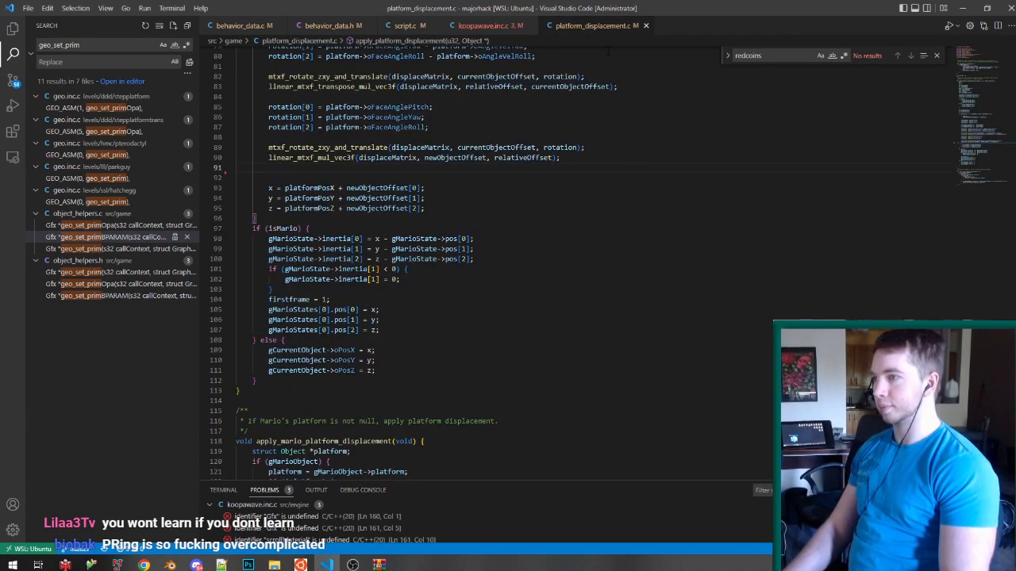
key("alt+Left")
key("alt+Left")
key("alt+Left")
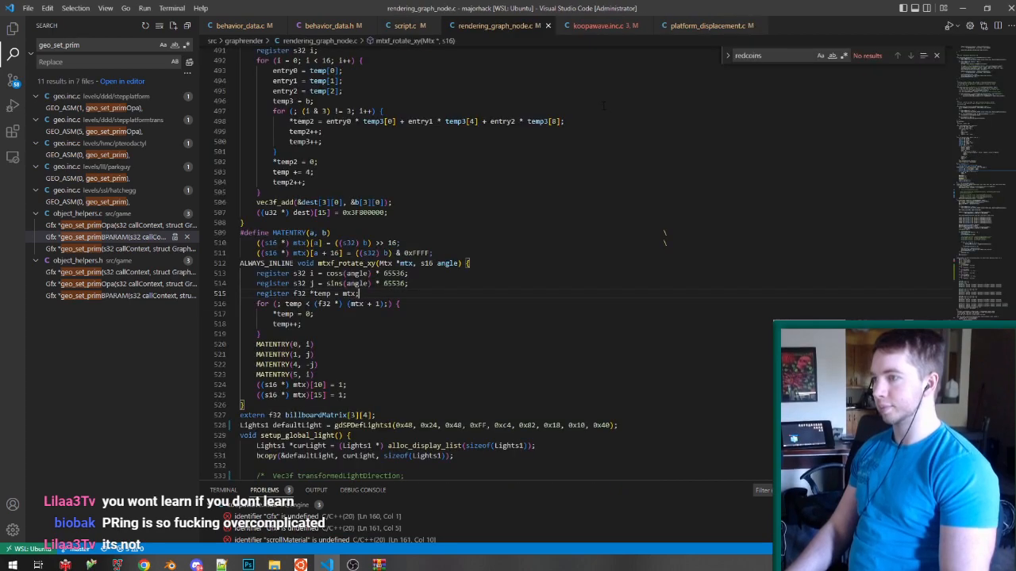
key("alt+Left")
key("alt+Left")
key("alt+Left")
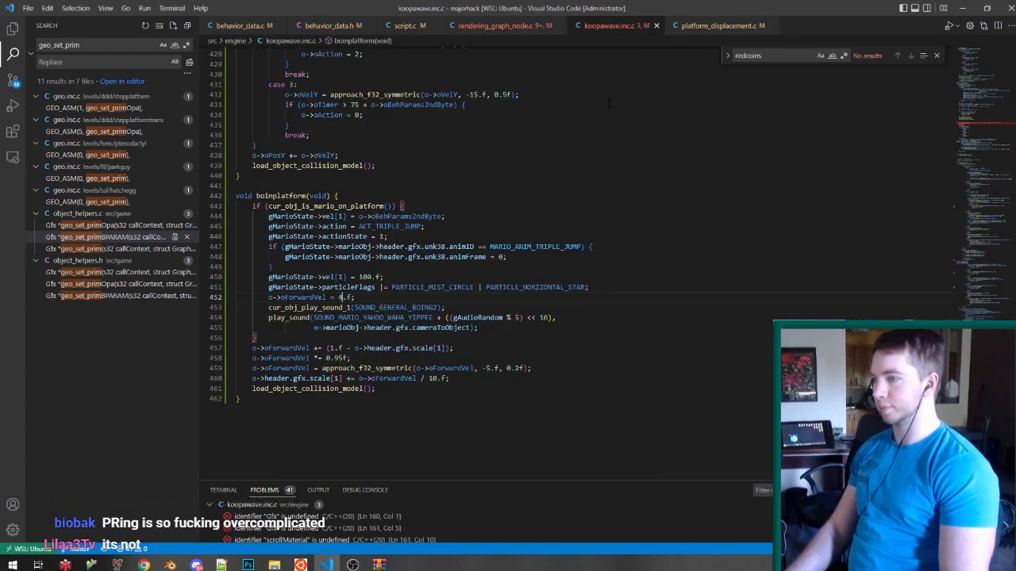
key("alt+Left")
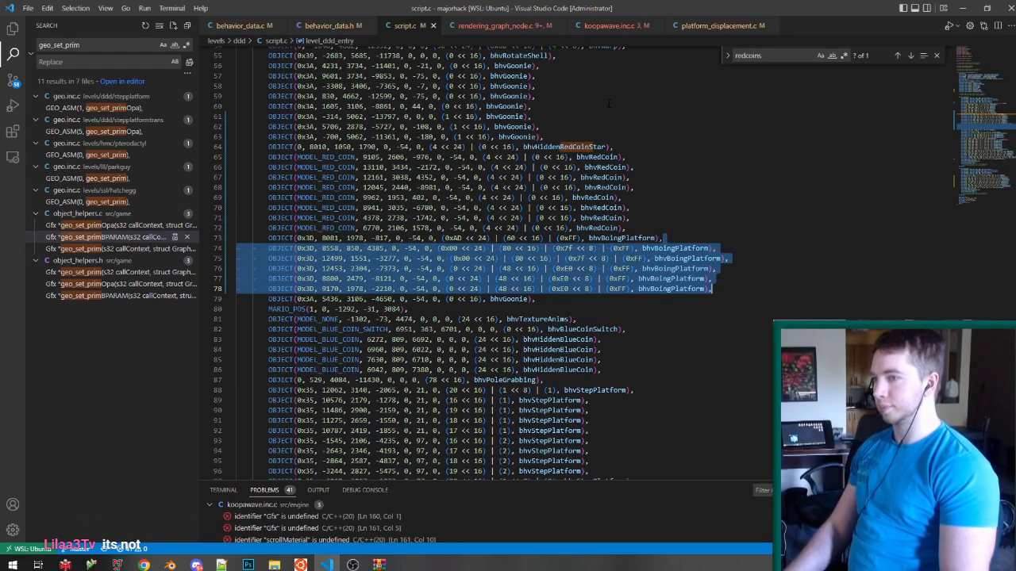
key("ctrl+z")
key("ctrl+y")
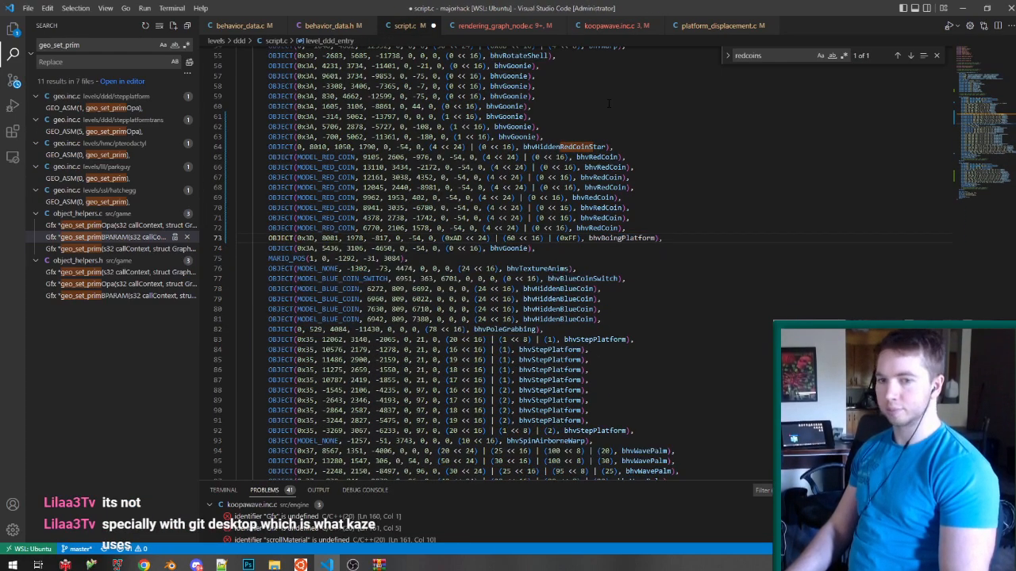
key("ctrl+y")
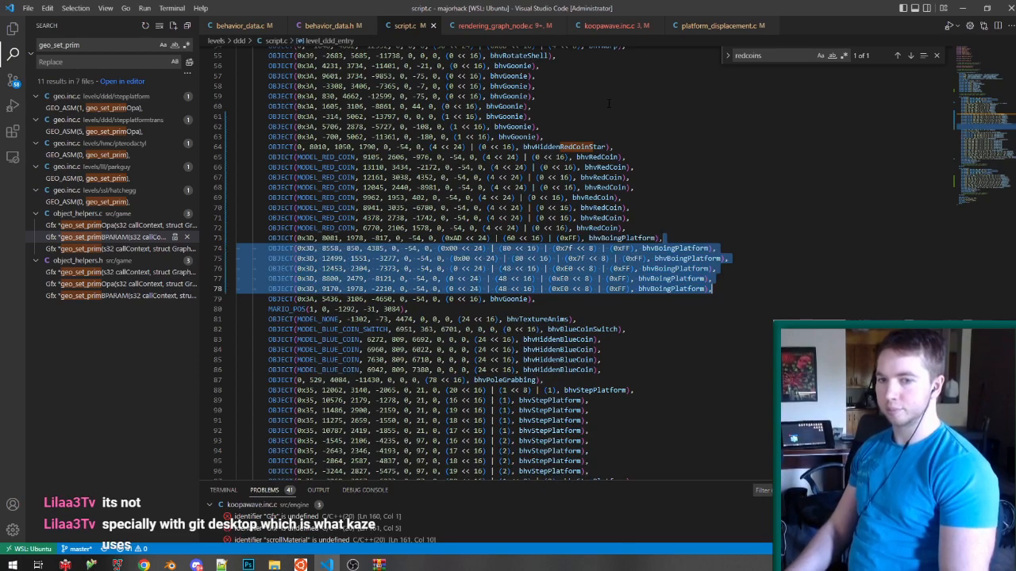
Trace back through the recently viewed code to the geo_set_primBPARAM function in object_helpers.c.
key("ctrl+Tab")
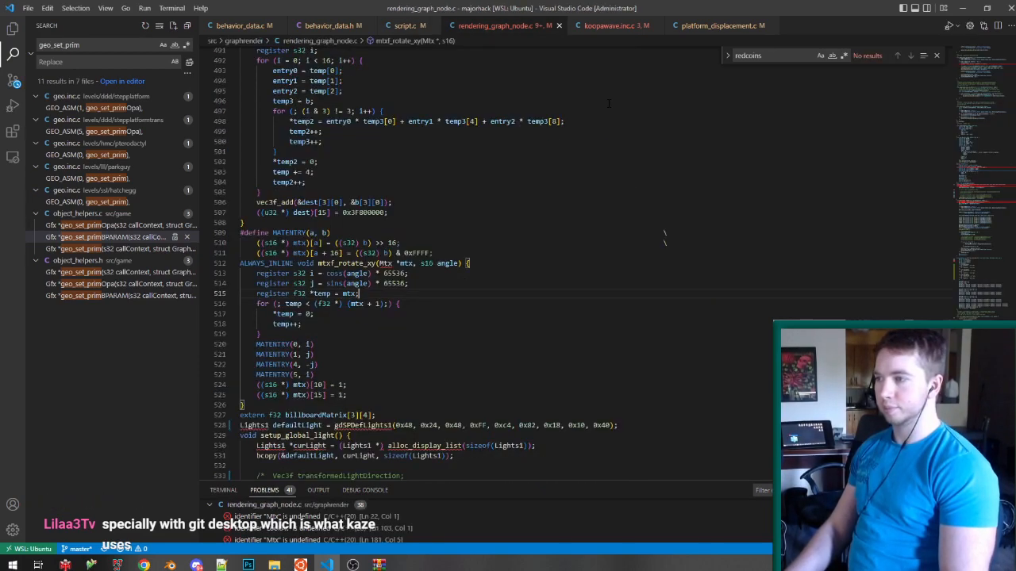
key("ctrl+Tab")
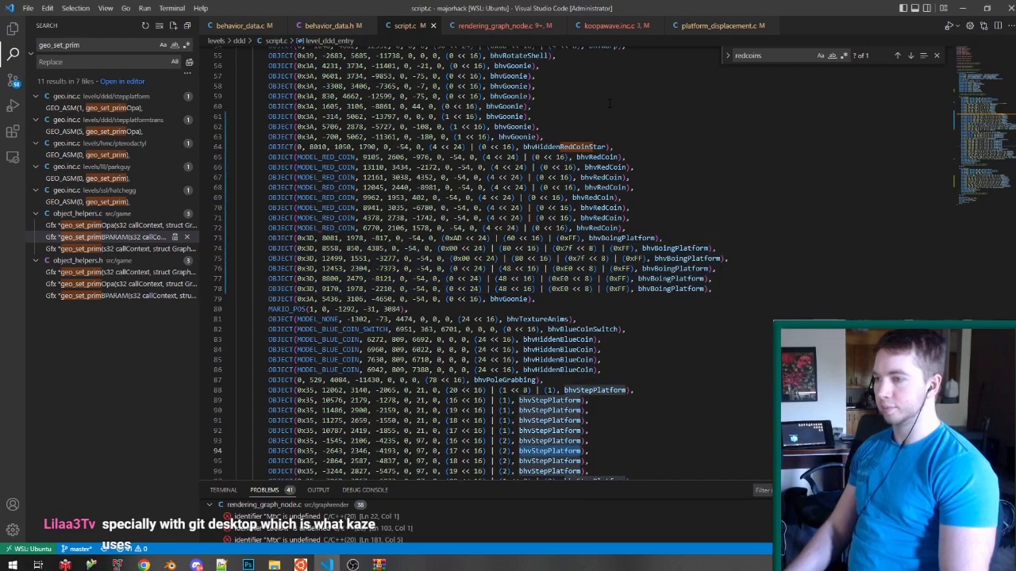
key("alt+Left")
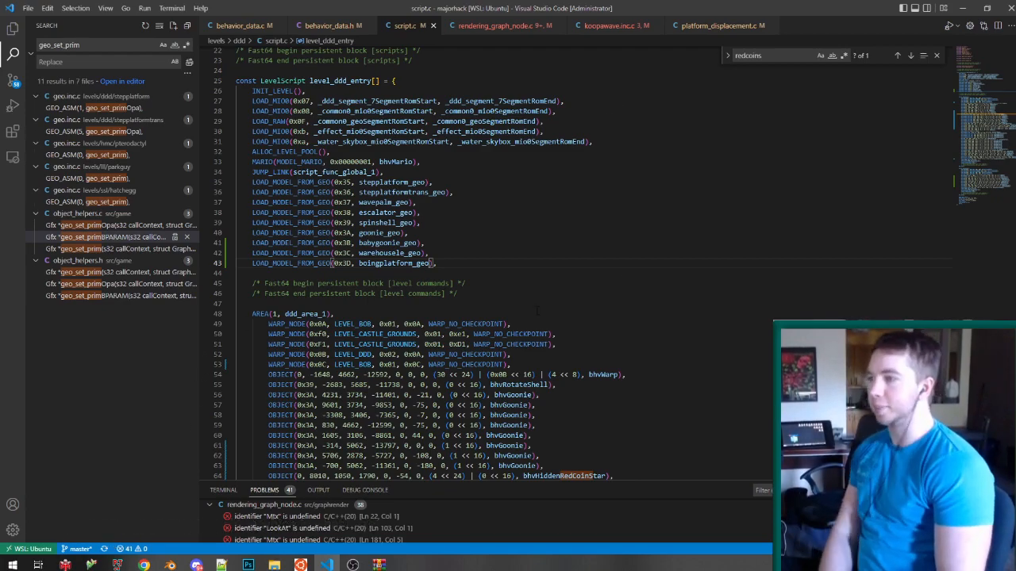
key("alt+Left")
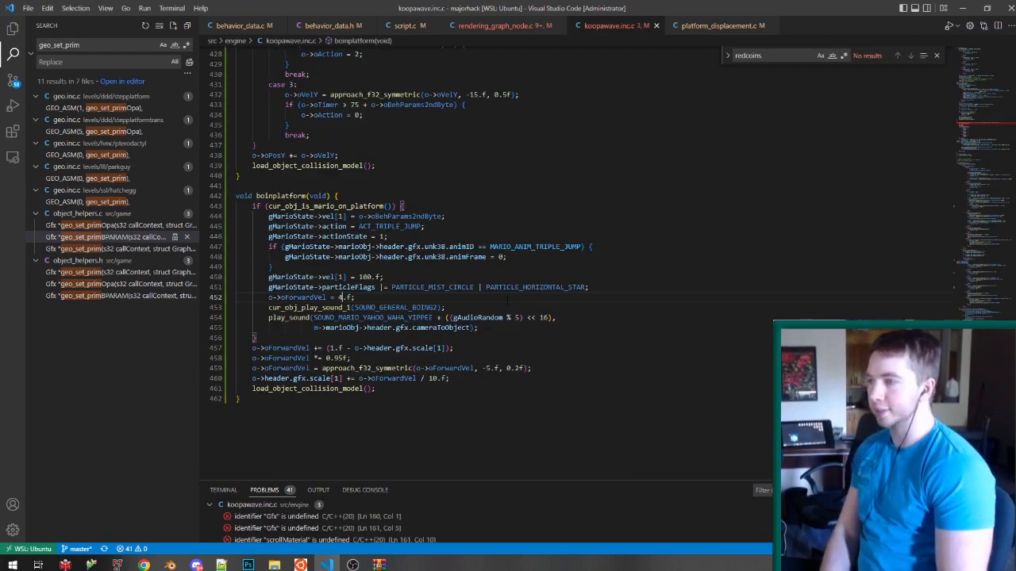
key("alt+Left")
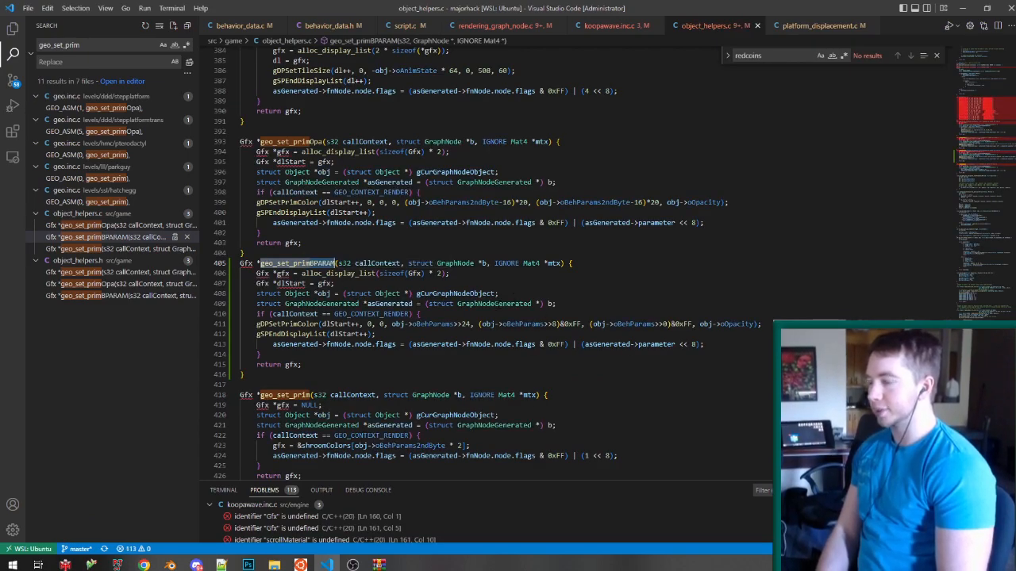
key("alt+Left")
key("alt+Right")
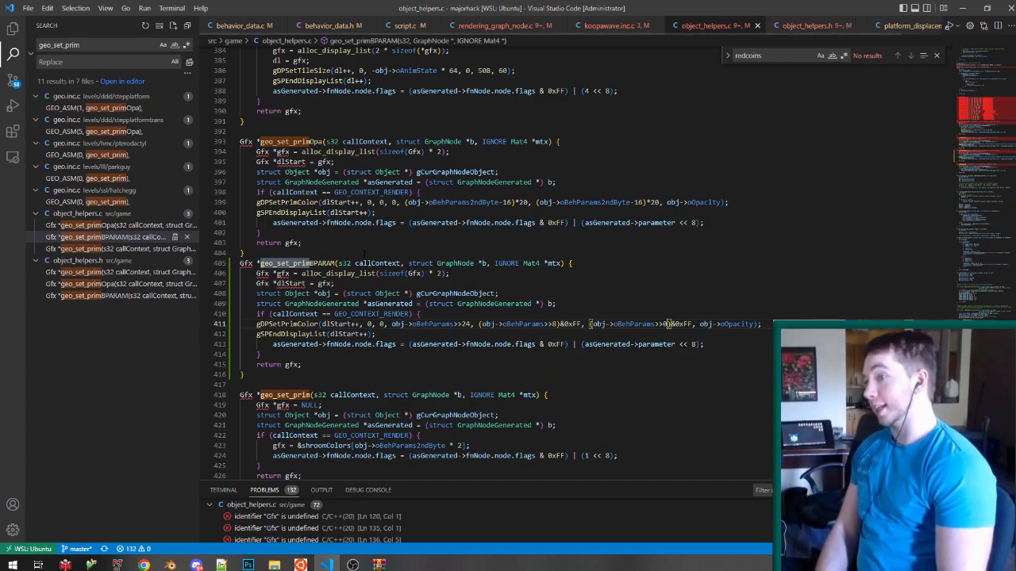
Compare geo_set_primBPARAM with the function above it, selecting the whole geo_set_primOpa function.
key("Down")
key("Down")
key("Down")
key("Down")
key("Down")
key("Down")
left_click(365, 254)
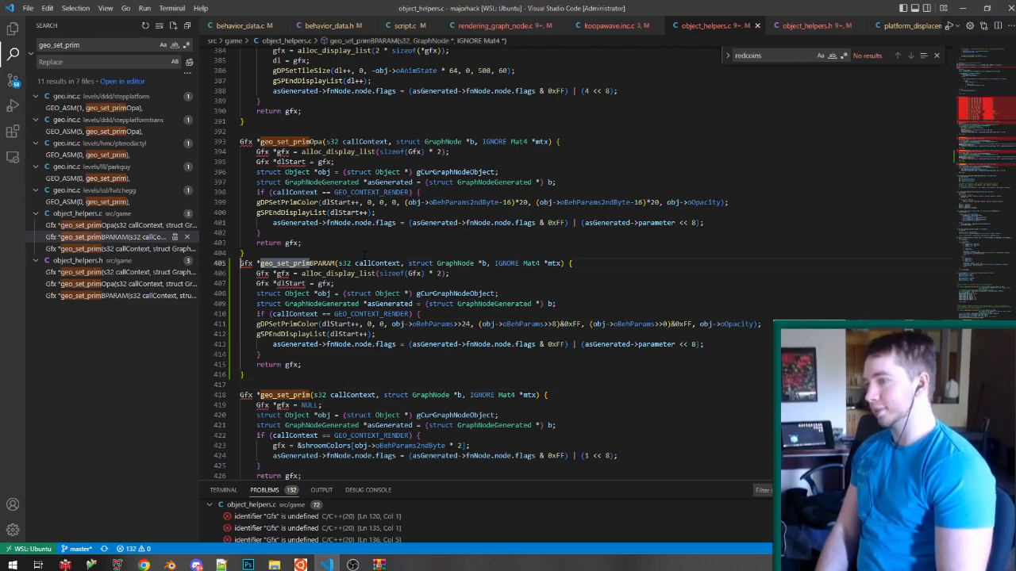
left_click_drag(365, 254, 240, 142)
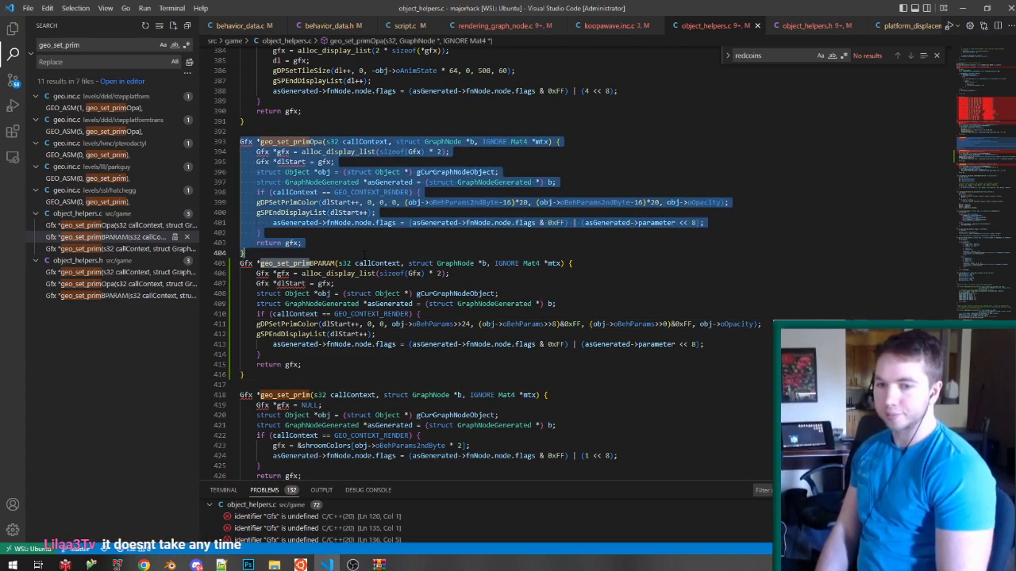
Examine how other code sets ACT_TRIPLE_JUMP and plays Mario's jump sound, including prehistoric.inc.c and mario_misc.c.
left_click(617, 26)
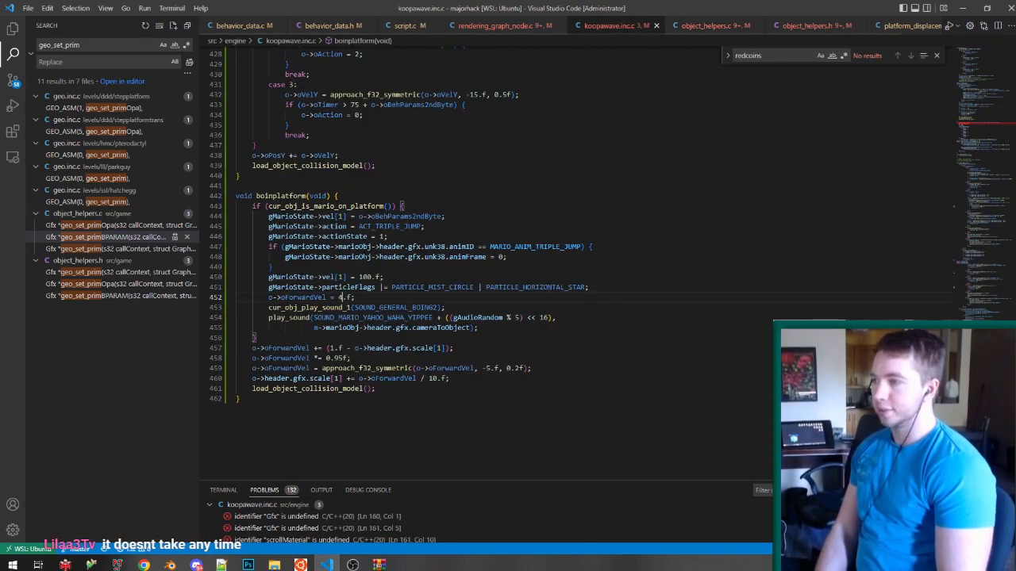
key("alt+Left")
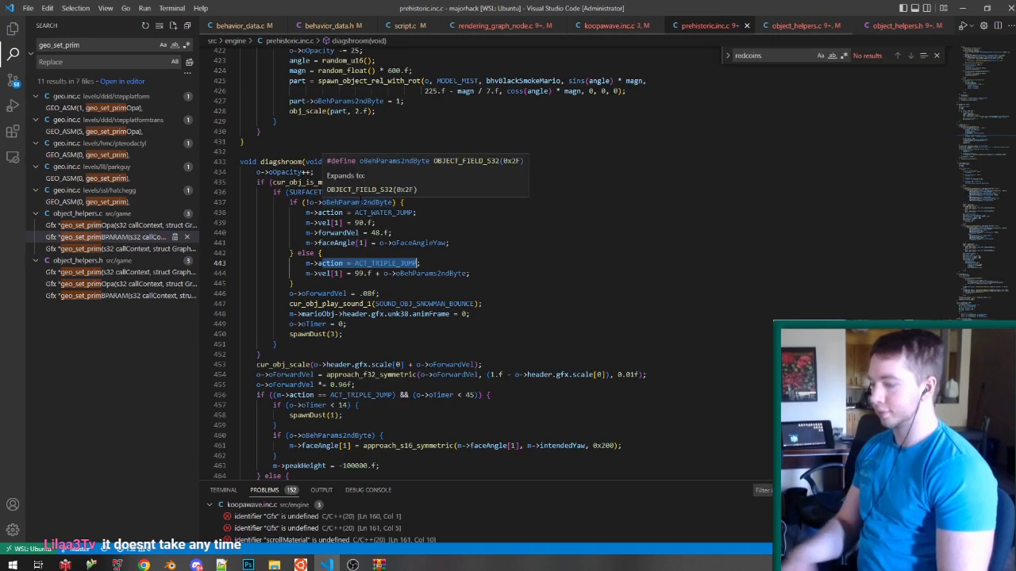
key("alt+Right")
key("alt+Left")
key("alt+Left")
key("alt+Left")
key("alt+Left")
key("alt+Left")
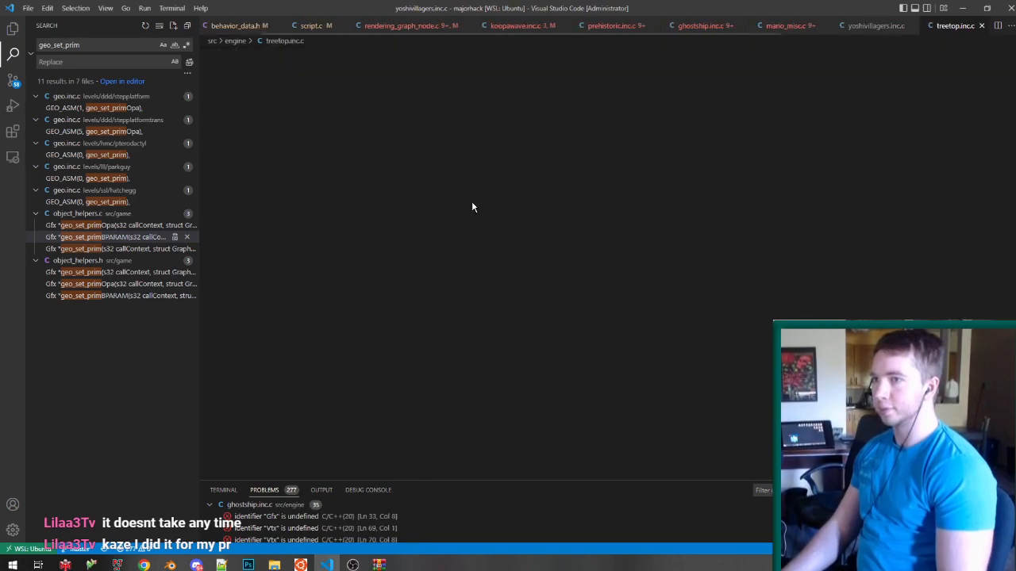
key("alt+Right")
key("alt+Right")
key("alt+Right")
key("alt+Right")
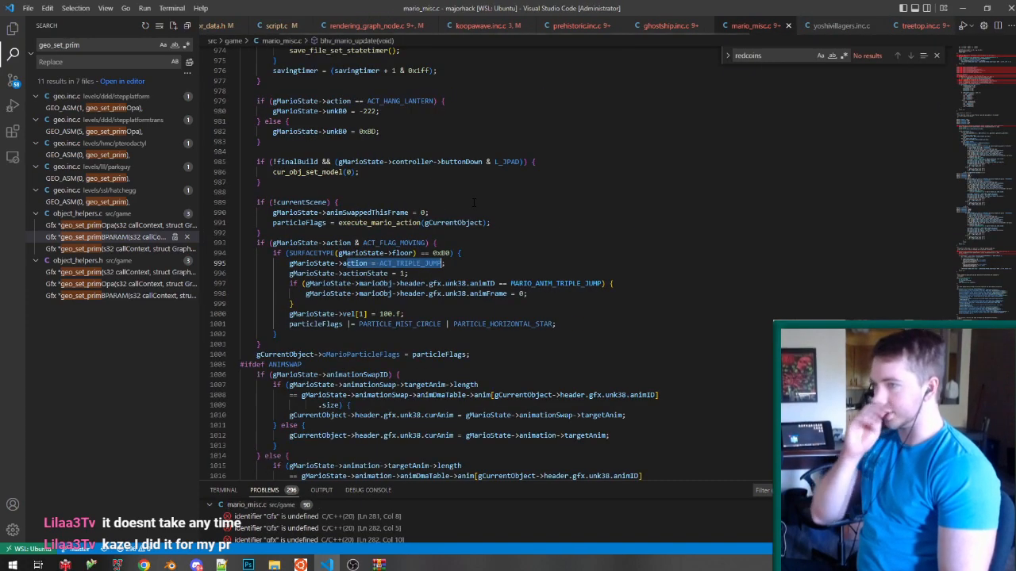
key("alt+Left")
key("alt+Left")
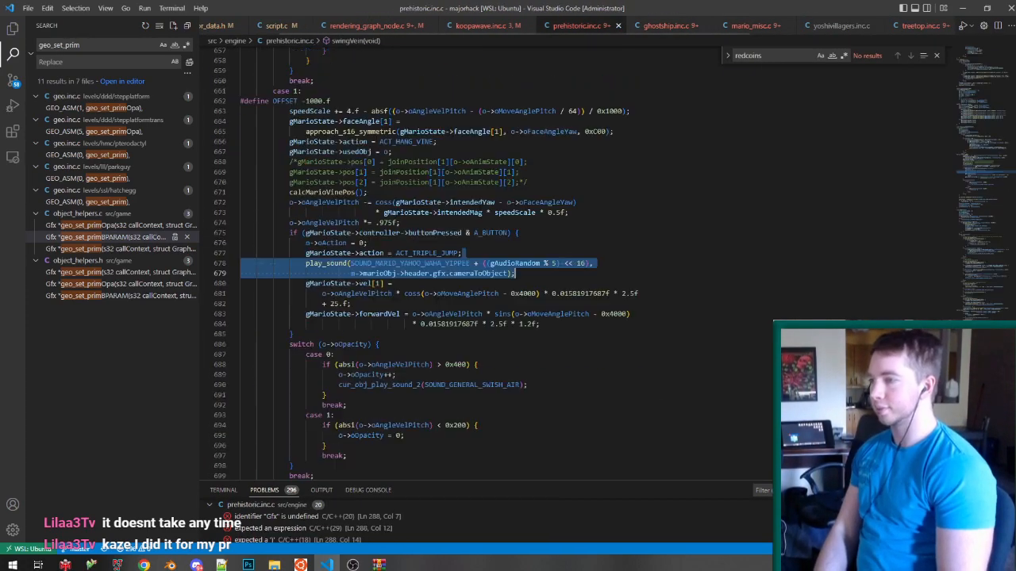
Close prehistoric.inc.c, ghostship.inc.c, mario_misc.c, yoshivillagers.inc.c and treetop.inc.c, leaving koopawave.inc.c in view.
left_click(618, 26)
left_click(611, 28)
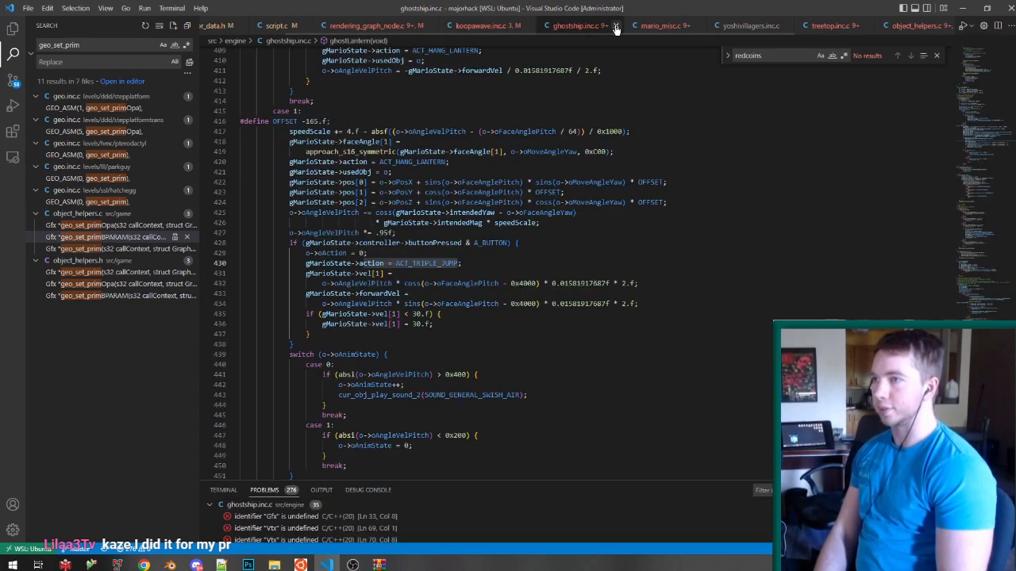
left_click(615, 27)
left_click(613, 27)
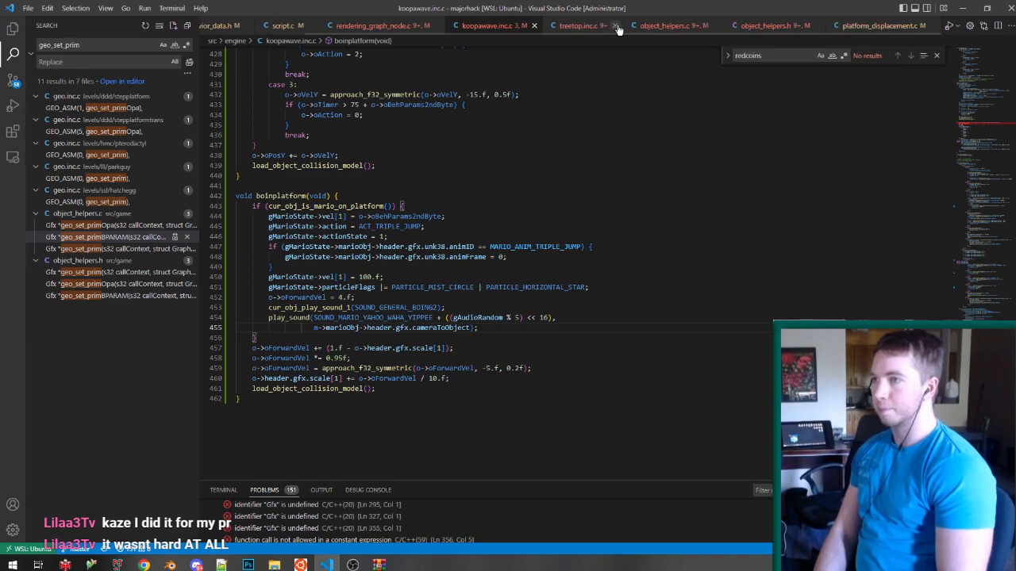
left_click(617, 27)
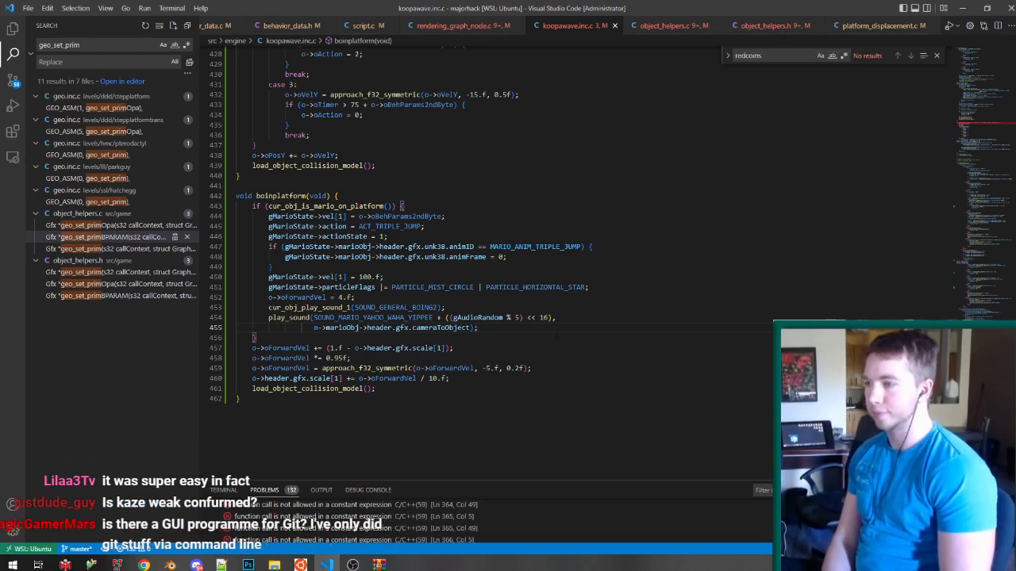
Examine the boinplatform function in koopawave.inc.c, checking its cur_obj_is_mario_on_platform block and the play_sound call's cameraToObject argument.
left_click(405, 207)
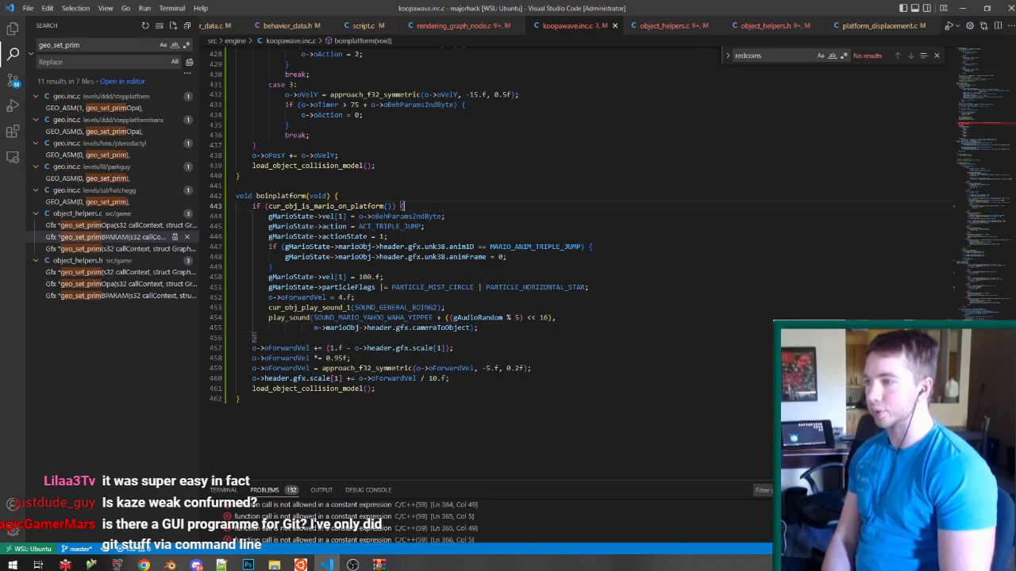
left_click(388, 206)
left_click(265, 206)
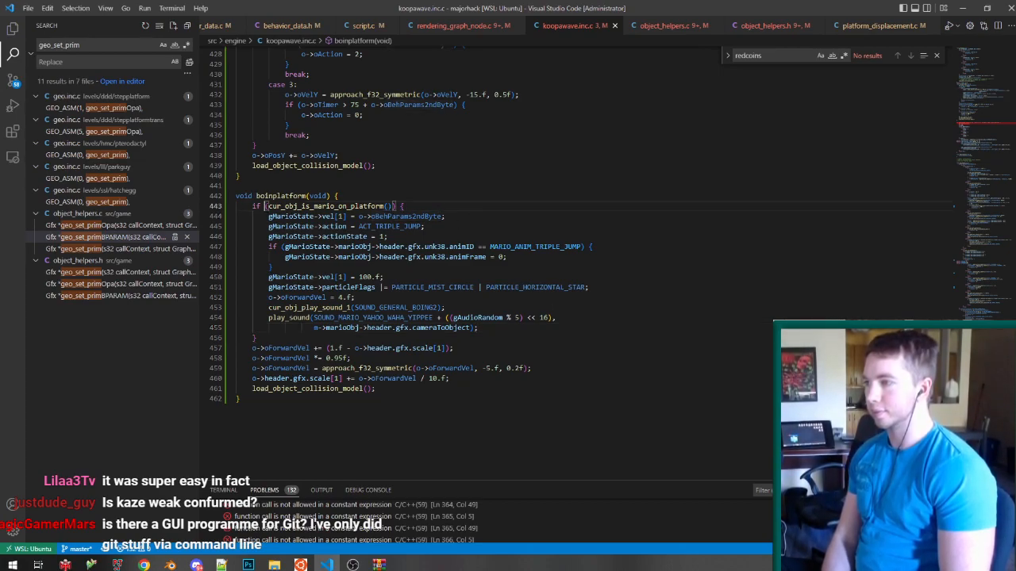
left_click(429, 205)
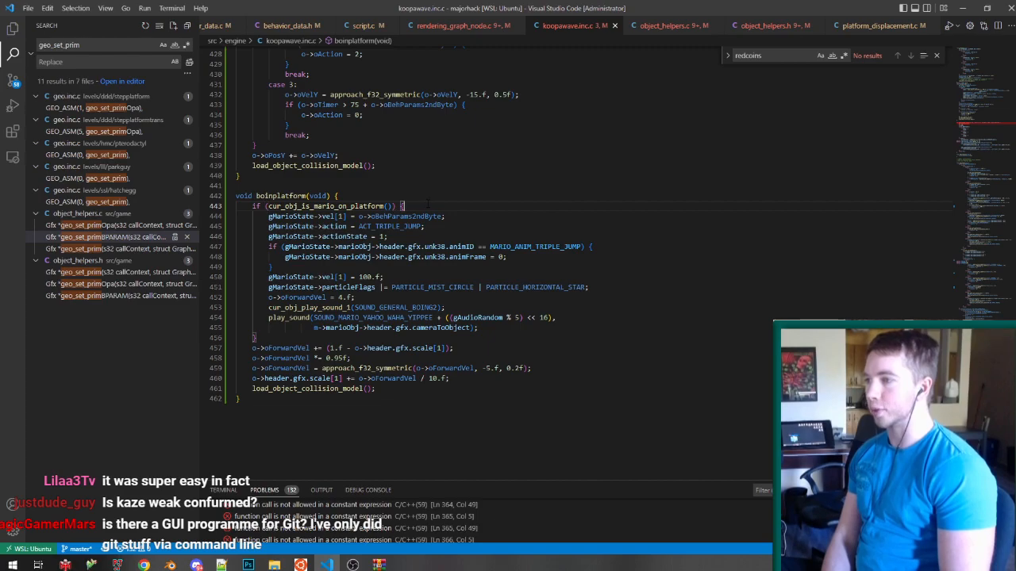
left_click_drag(292, 339, 236, 196)
left_click(413, 196)
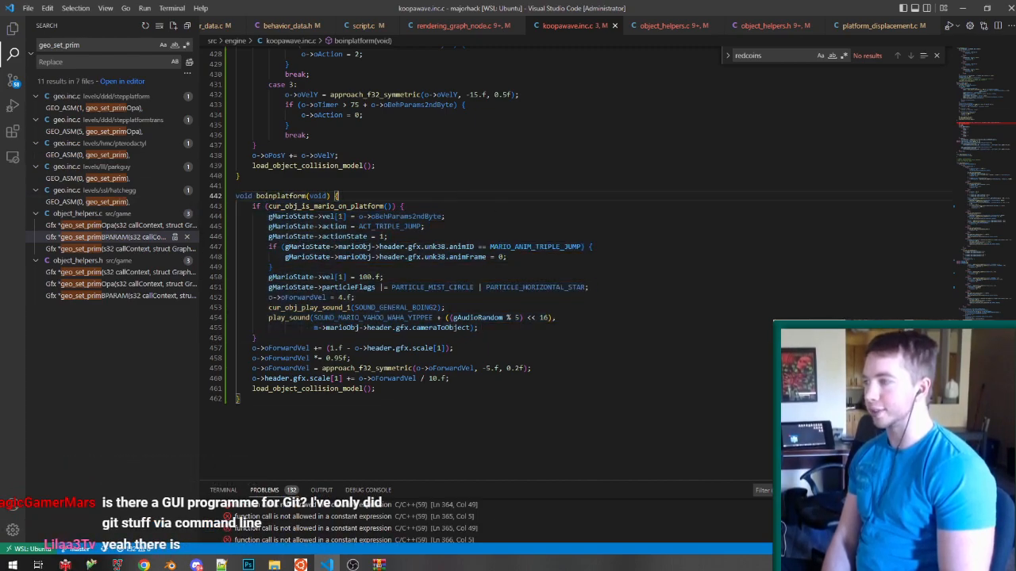
left_click(316, 338)
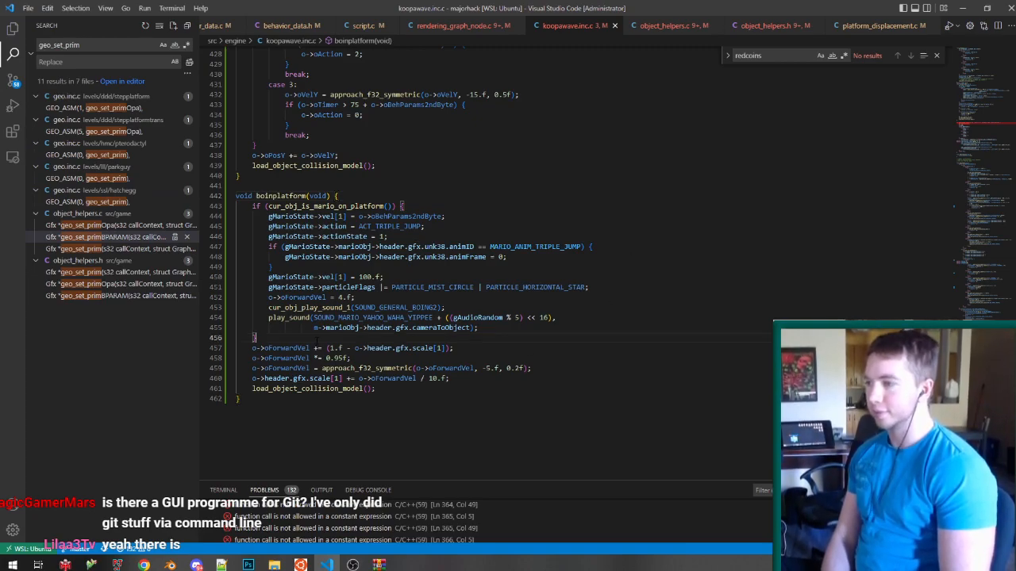
double_click(444, 328)
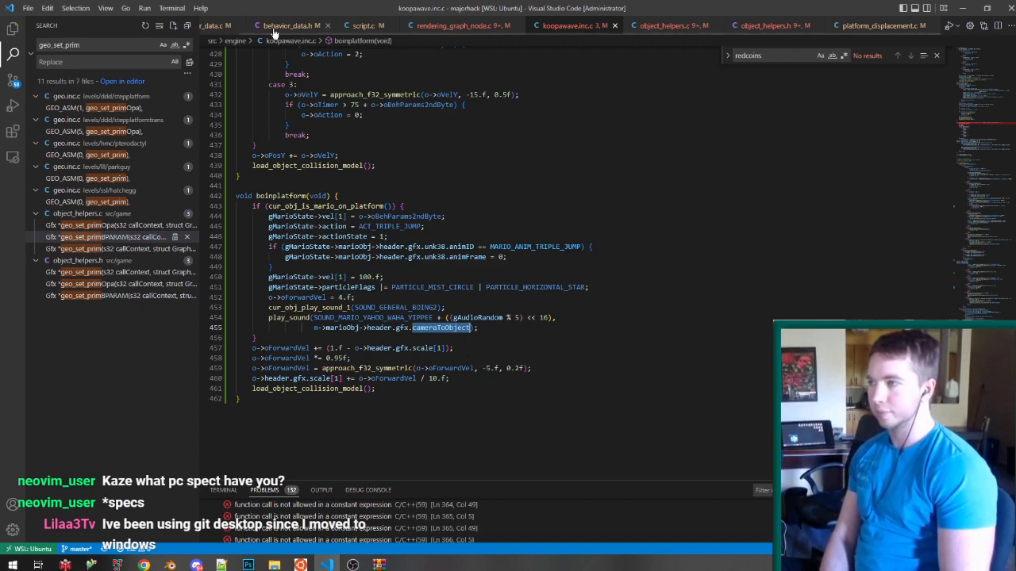
Close behavior_data.h, and try removing the load_object_collision_model call from boinplatform, testing the ROM in Project64.
left_click(328, 28)
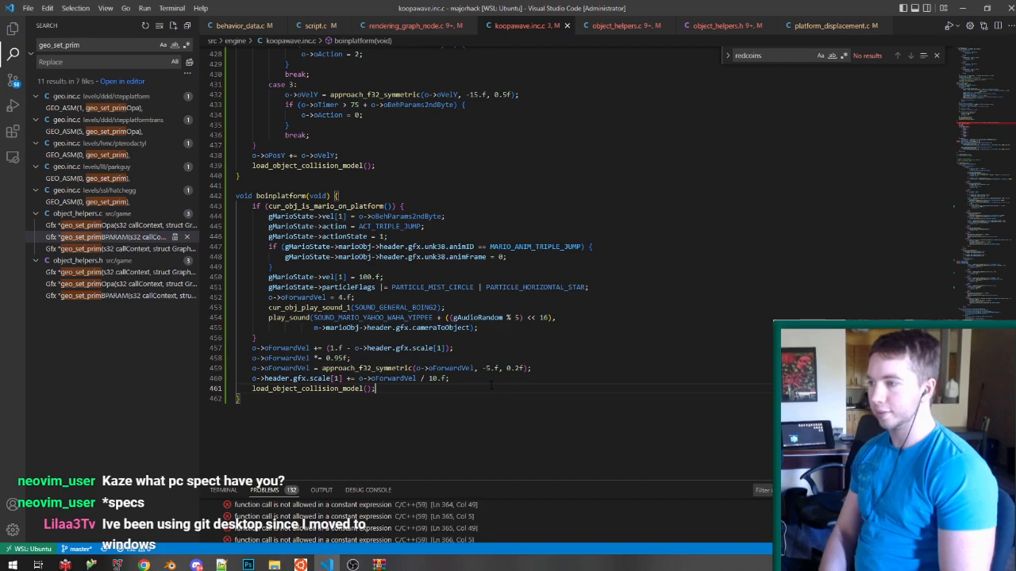
left_click_drag(477, 394, 449, 379)
key("BackSpace")
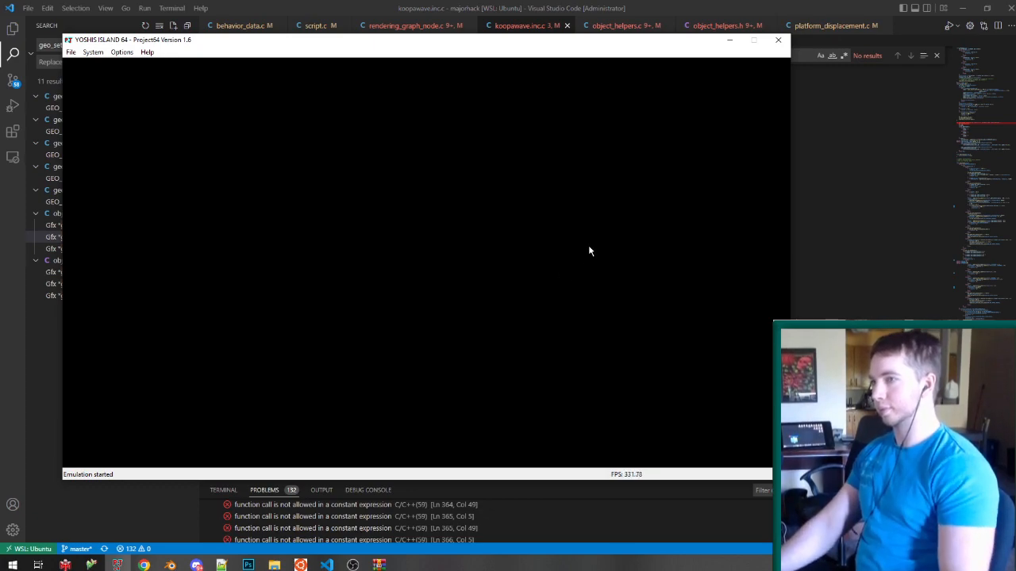
Return to Visual Studio Code, undo the removal of boinplatform's load_object_collision_model call, and save koopawave.inc.c.
left_click(598, 3)
key("ctrl+z")
key("ctrl+s")
Delete the entire body of the boinplatform function in koopawave.inc.c, keeping only its signature and braces.
key("shift+Up")
key("shift+Up")
key("shift+Up")
key("shift+Up")
key("shift+Up")
key("shift+Up")
key("shift+Up")
key("shift+Up")
key("shift+Up")
key("shift+Up")
key("shift+Up")
key("shift+Up")
key("shift+Up")
key("shift+Up")
key("shift+Up")
key("shift+Up")
key("shift+Up")
key("shift+Up")
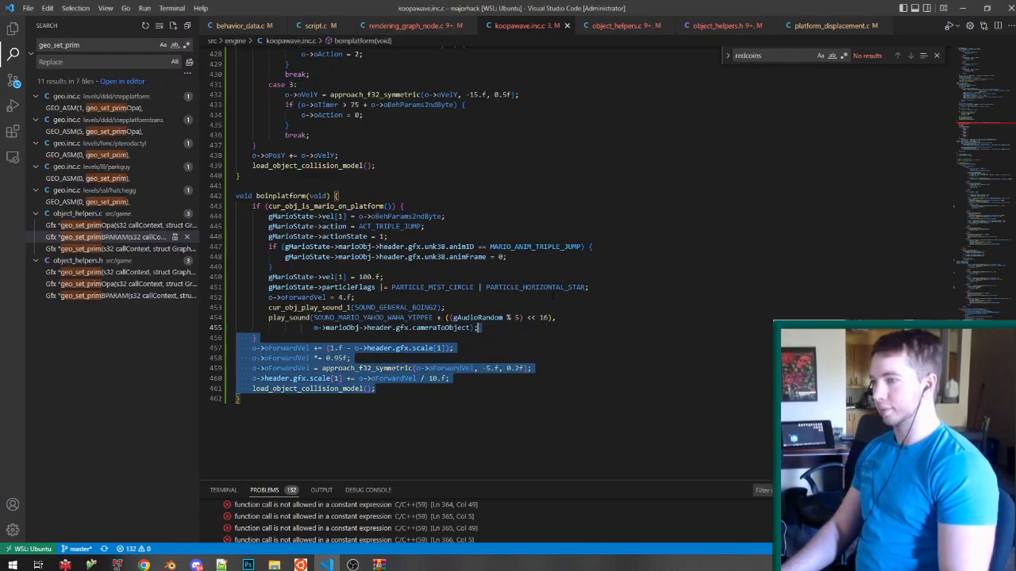
key("BackSpace")
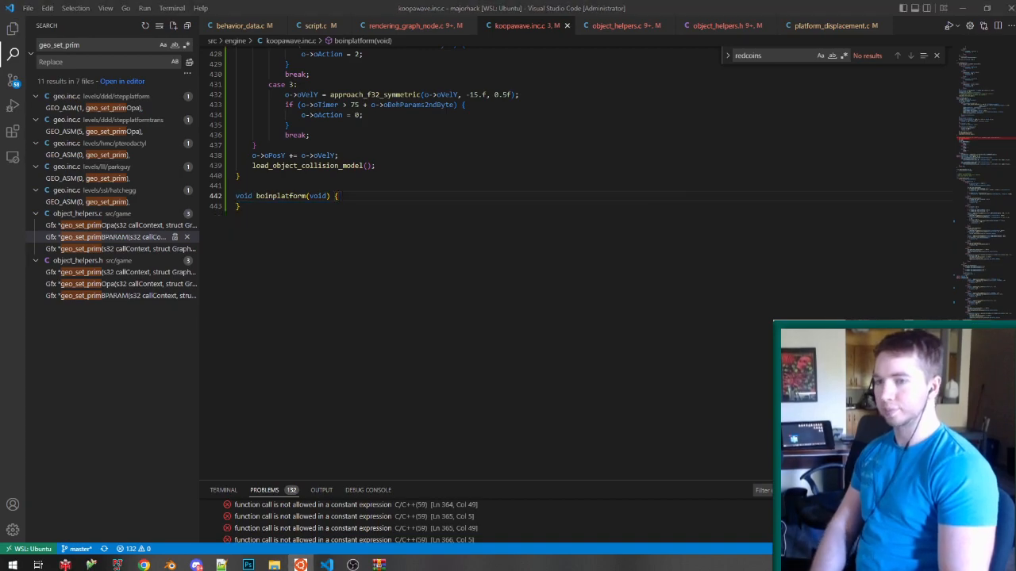
Test the ROM with the emptied boinplatform function in Project64, and close the emulator.
left_click(118, 565)
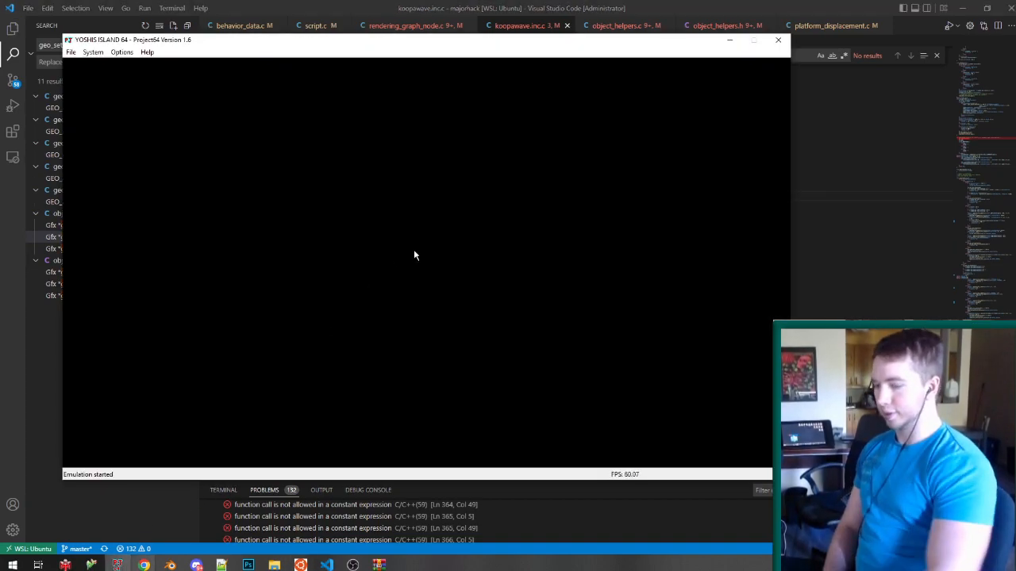
key("F12")
key("Return")
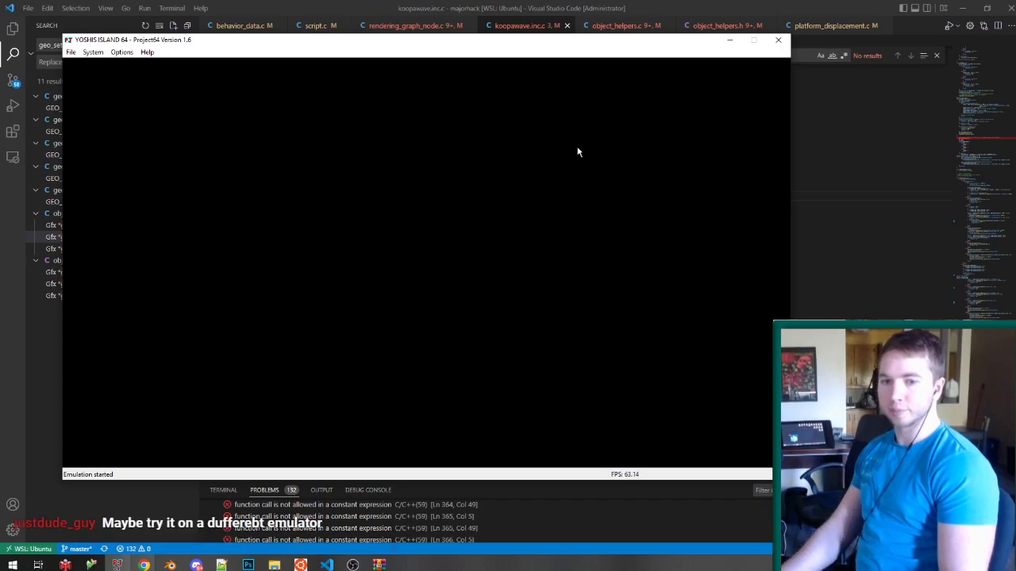
left_click(777, 40)
Return to Visual Studio Code, undo the deletion of the boinplatform function body, and save koopawave.inc.c.
left_click(691, 6)
key("ctrl+z")
key("ctrl+s")
In object_helpers.c, try deleting the body of geo_set_primBPARAM, save the file, and test the ROM in Project64.
left_click(630, 32)
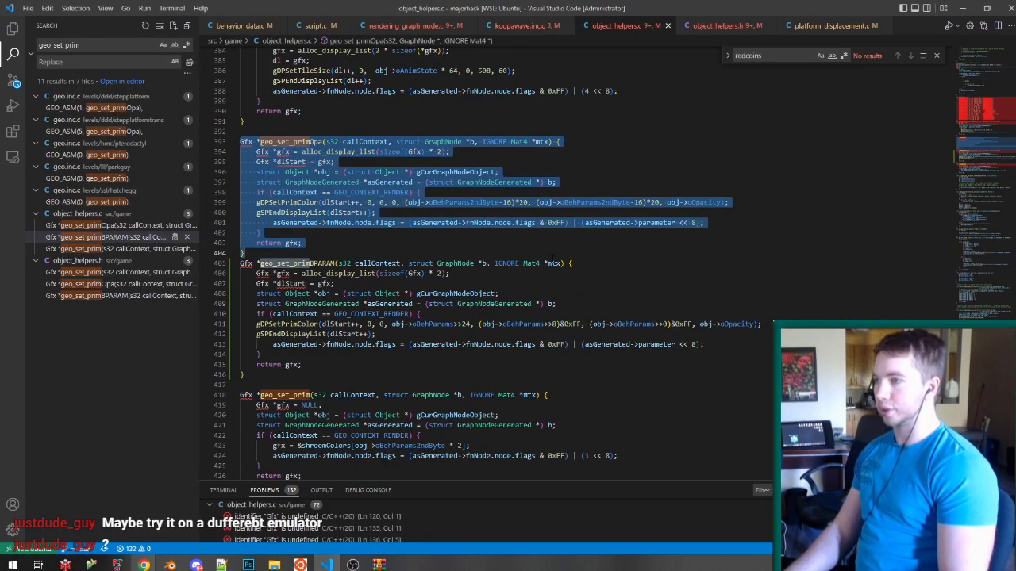
left_click_drag(737, 364, 737, 265)
key("Delete")
key("ctrl+s")
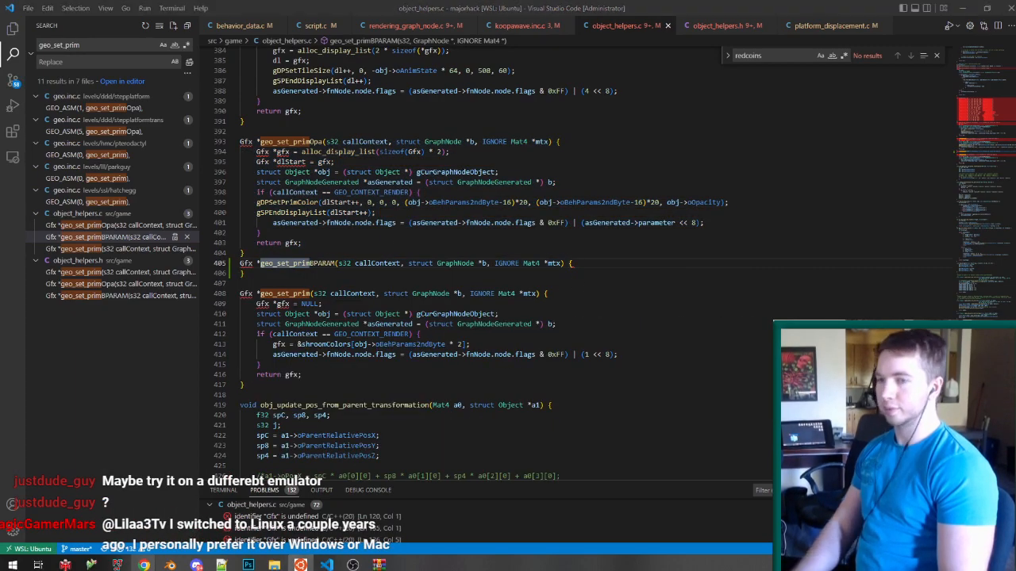
left_click(118, 565)
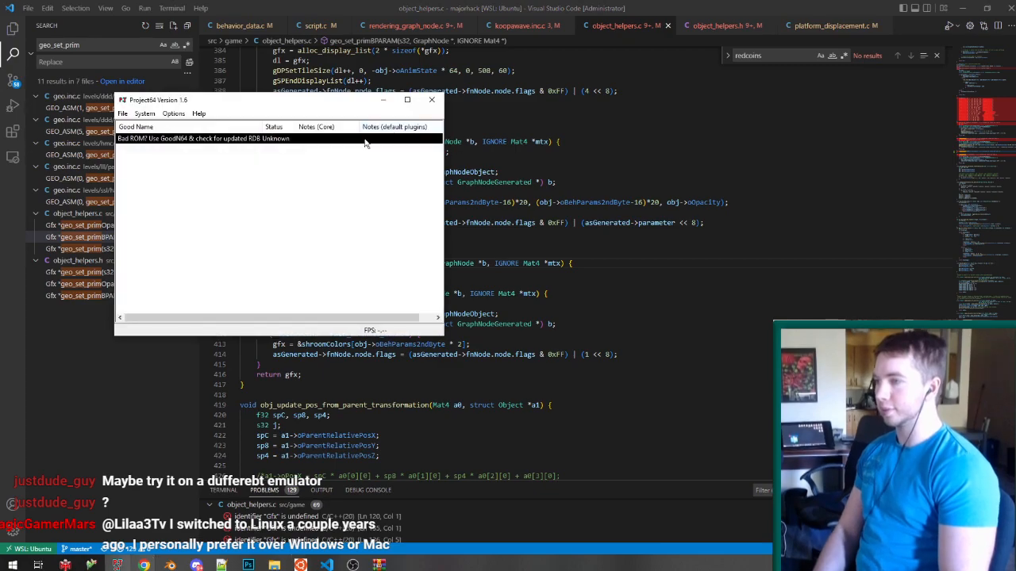
double_click(350, 140)
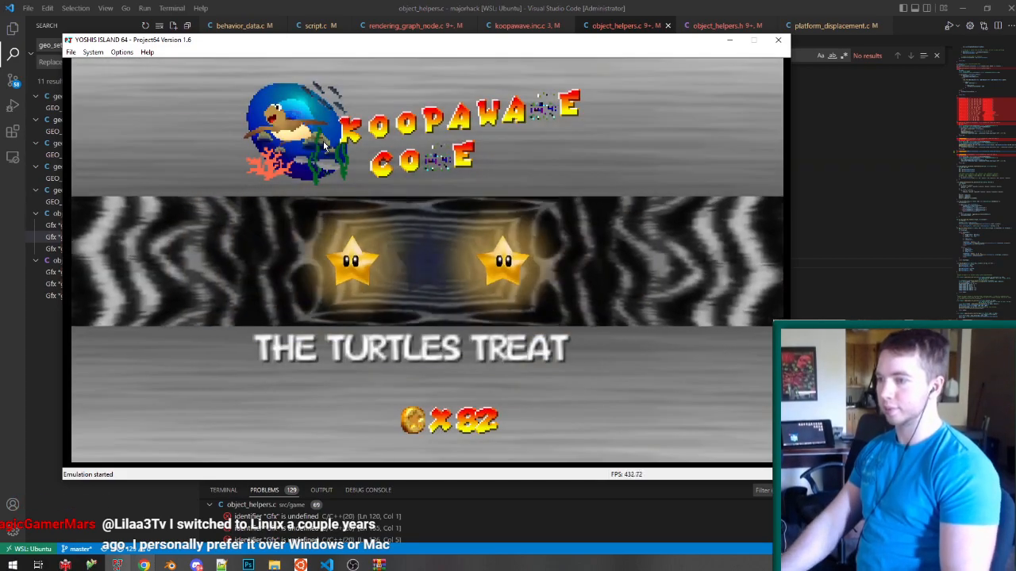
Back in object_helpers.c, undo the deletion of the geo_set_primBPARAM body, save the file, and copy the function's name.
left_click(635, 17)
key("ctrl+z")
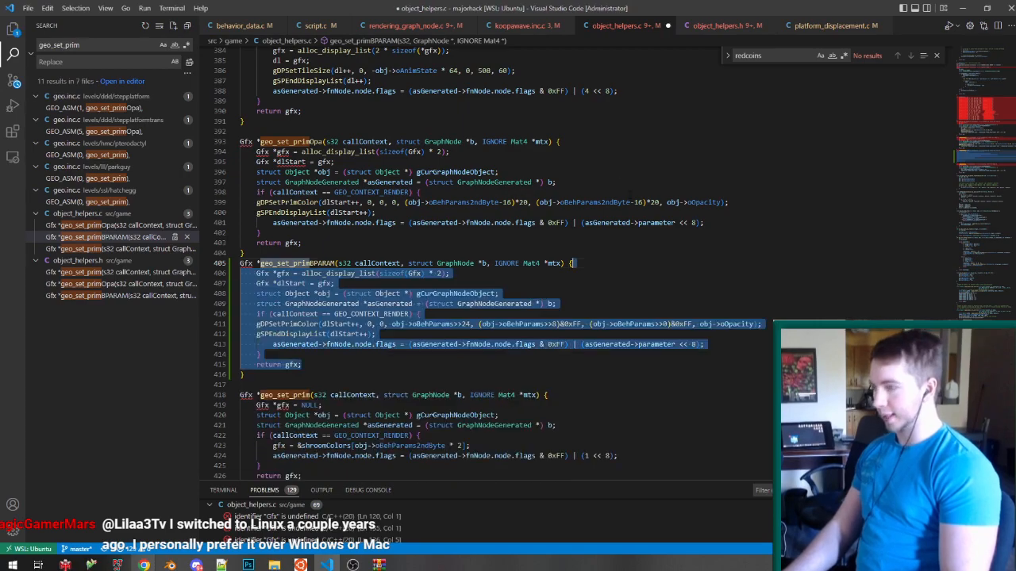
left_click(421, 375)
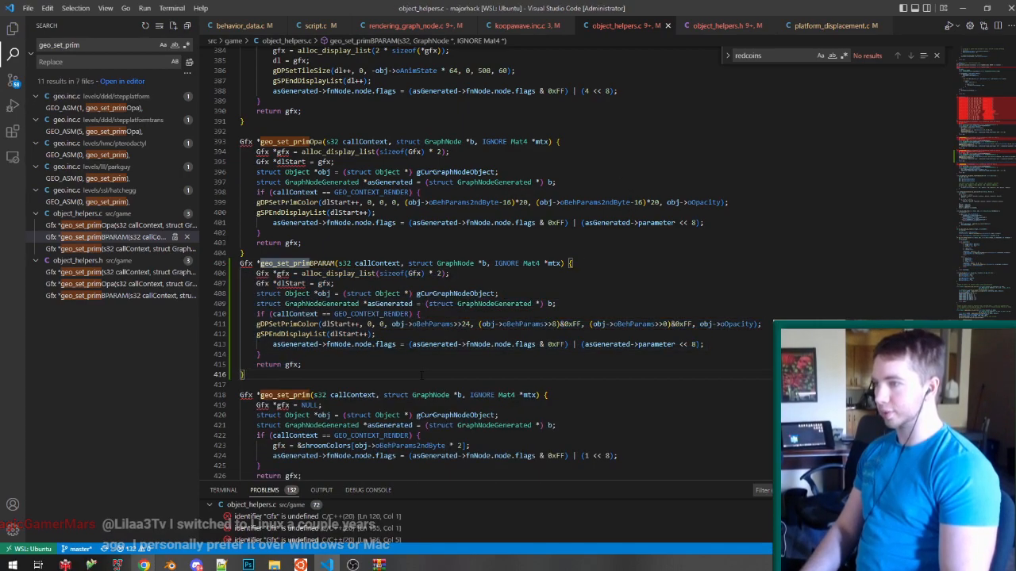
left_click(246, 253)
double_click(308, 264)
key("ctrl+c")
Rebuild the ROM with geo_set_primBPARAM restored, test it in Project64, and close the emulator.
left_click(301, 565)
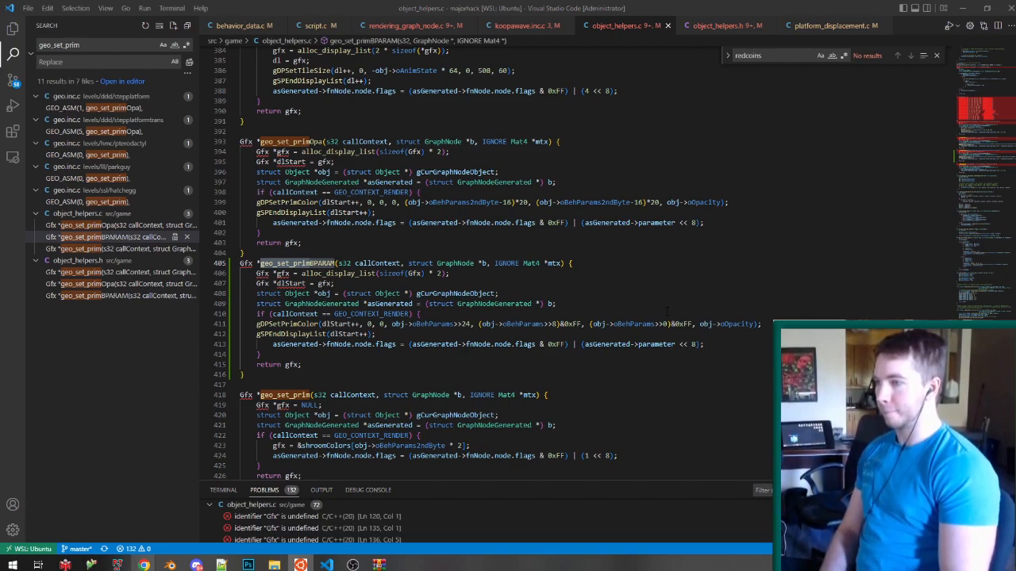
left_click(124, 564)
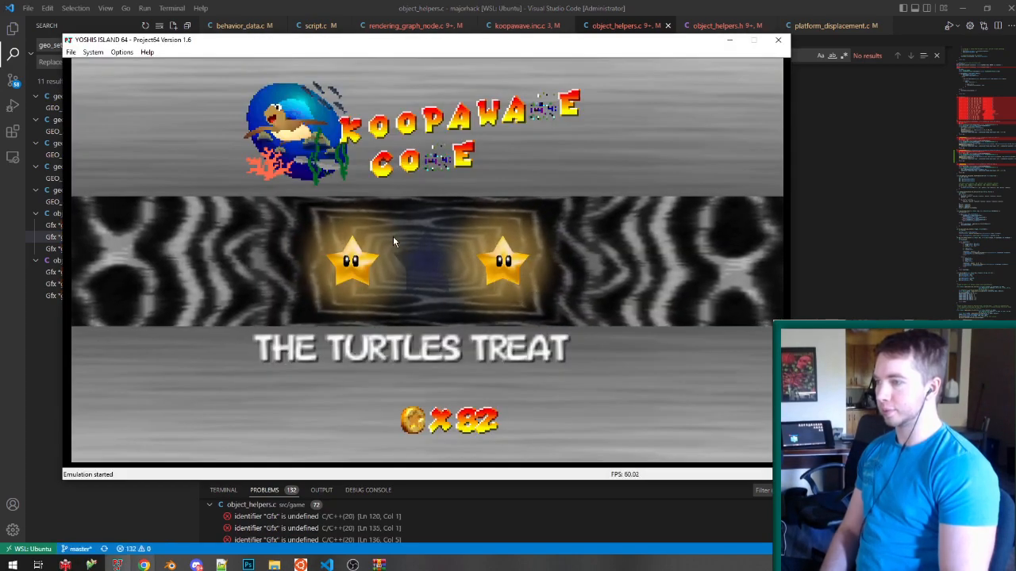
key("F12")
key("Return")
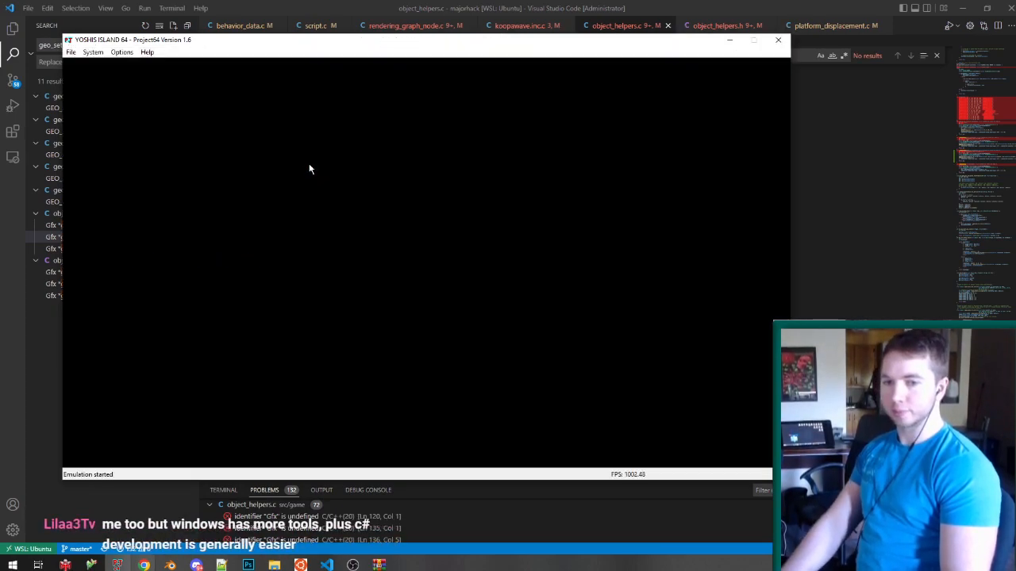
left_click(778, 39)
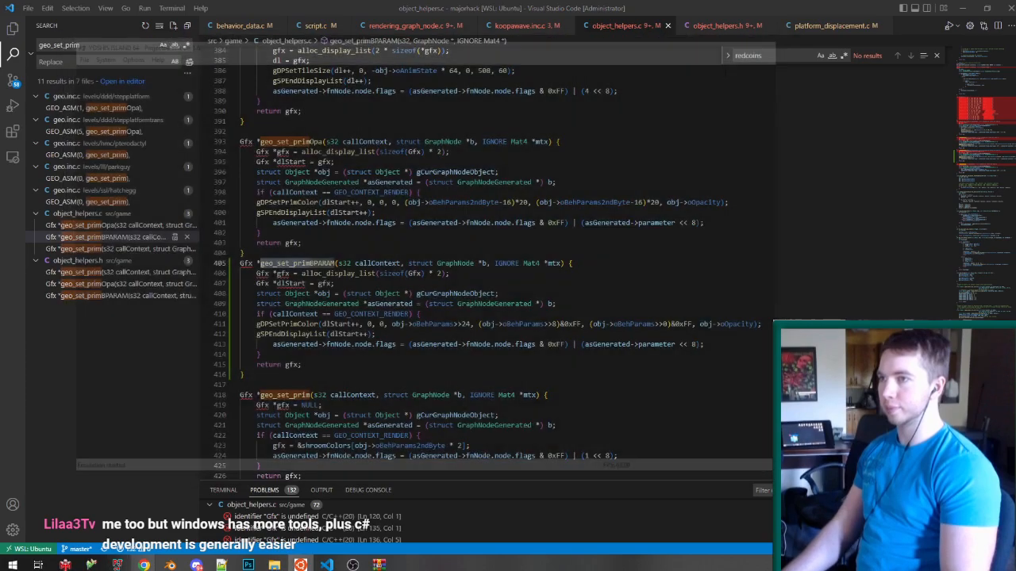
Search the whole project for geo_set_primBPARAM.
double_click(76, 45)
key("ctrl+v")
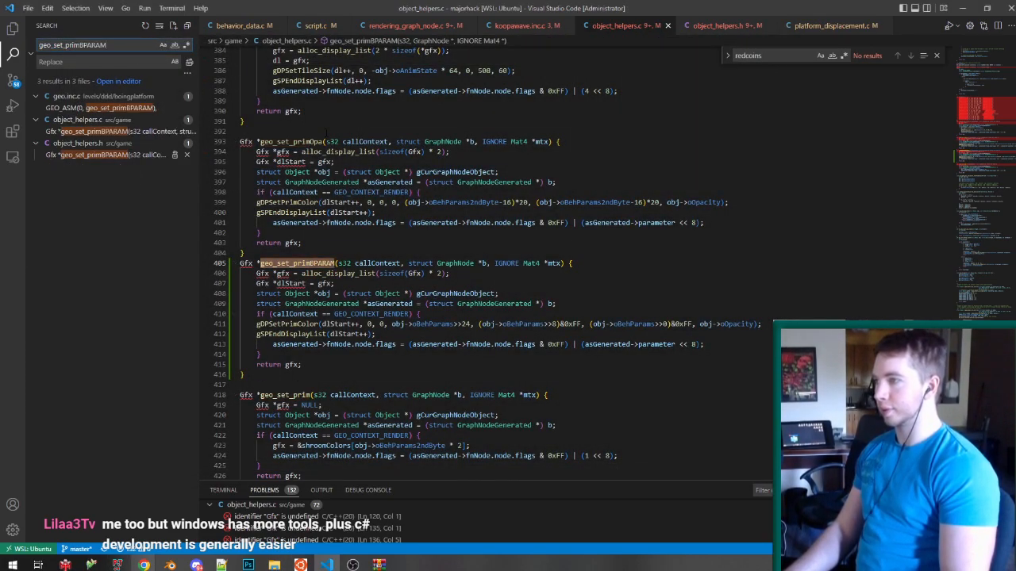
Switch to File Explorer and open majorhack's build/us folder.
key("alt+Tab")
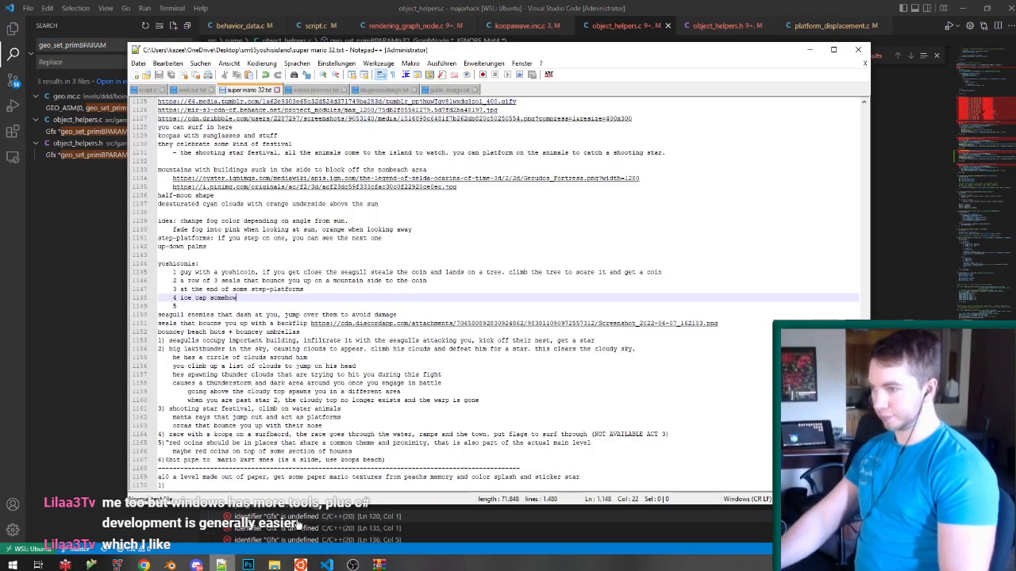
left_click(275, 565)
left_click(232, 520)
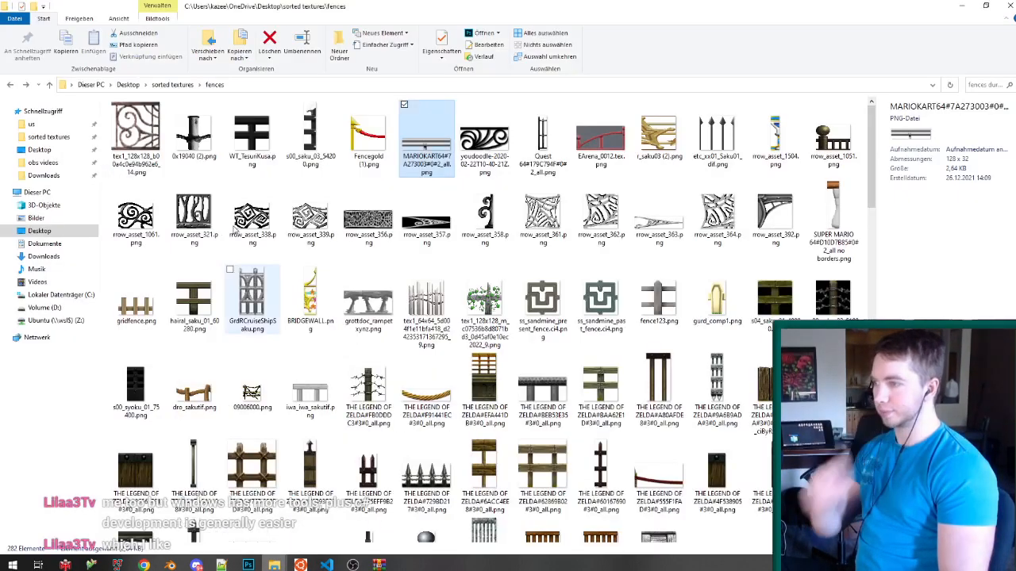
left_click(51, 128)
left_click_drag(281, 6, 693, 67)
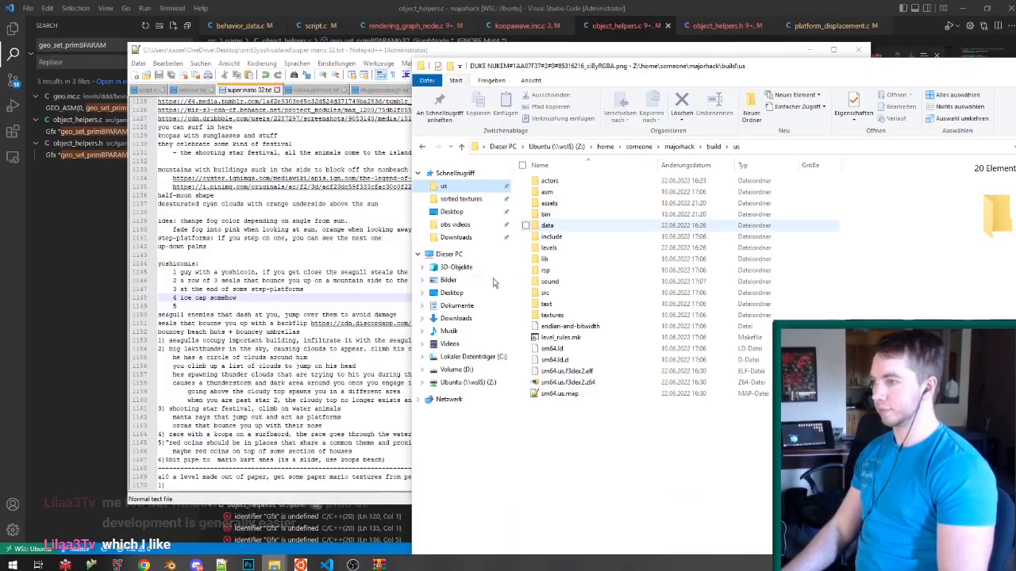
Open sm64.us.map in Notepad++, find geo_set_primBPARAM, and examine the functions and addresses listed after it.
double_click(559, 393)
key("ctrl+f")
key("Return")
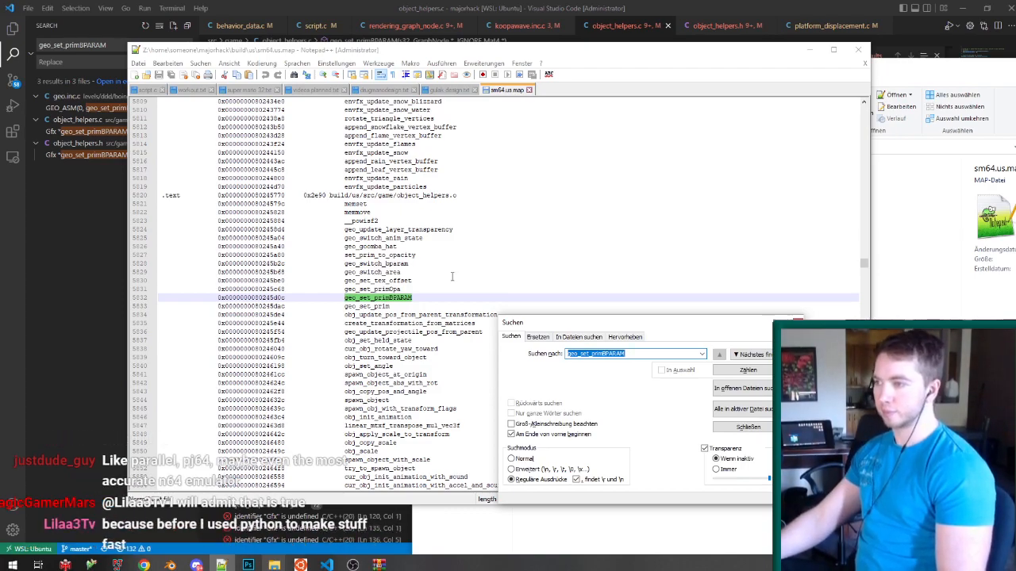
scroll(453, 281, "down", 9)
scroll(453, 281, "down", 20)
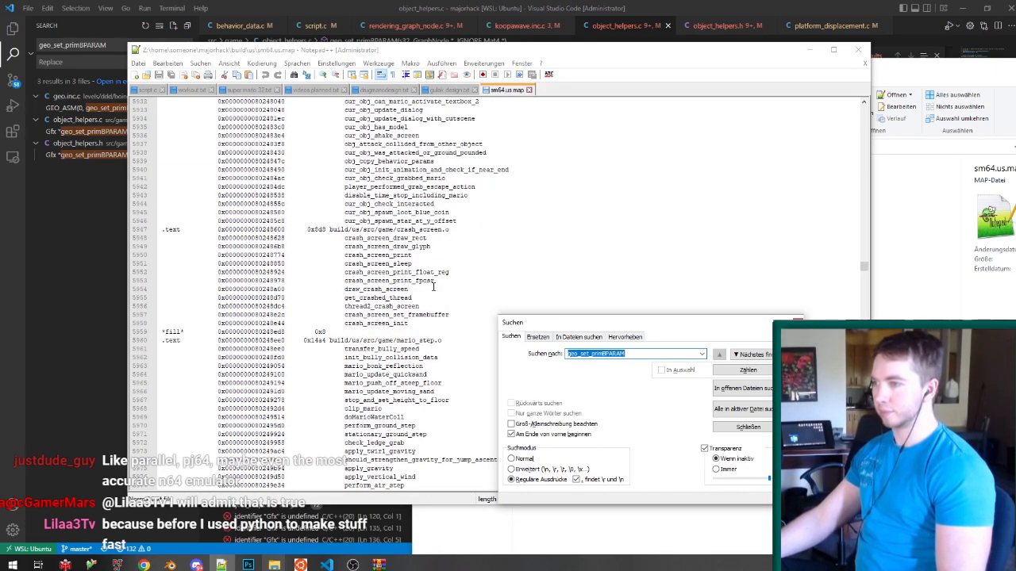
scroll(433, 287, "down", 20)
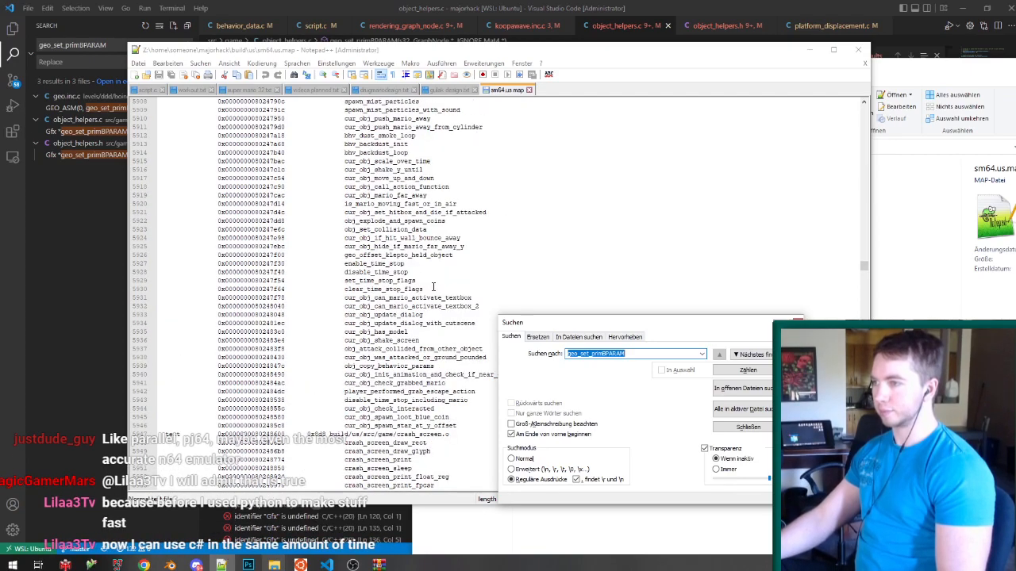
scroll(433, 287, "up", 2)
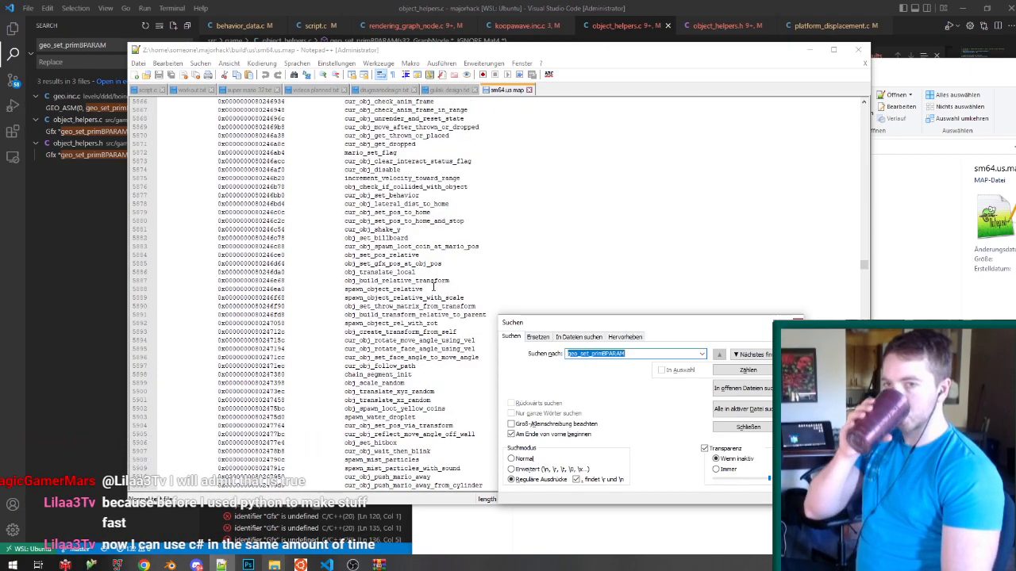
scroll(424, 280, "up", 6)
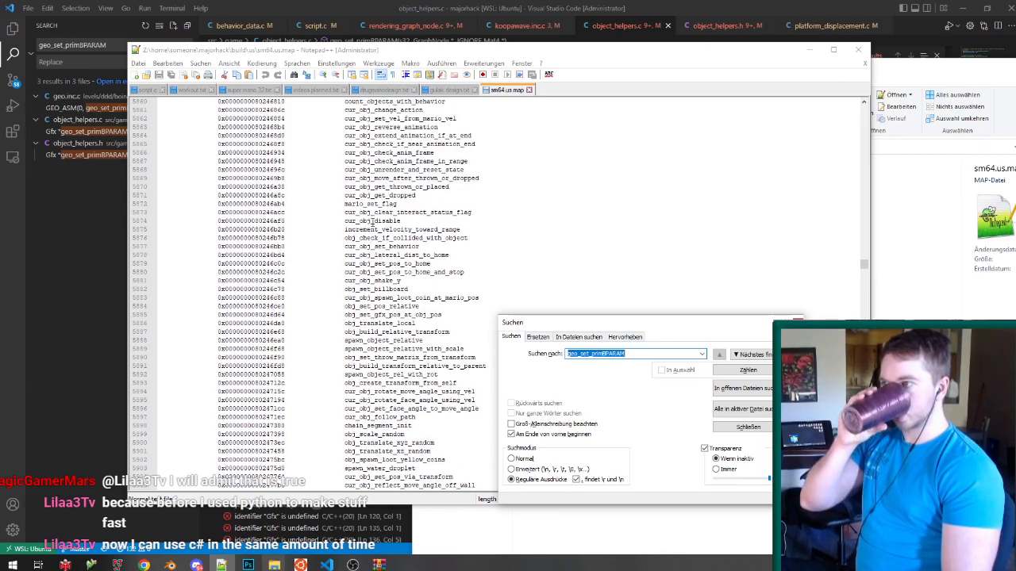
Close sm64.us.map, return to object_helpers.c in Visual Studio Code, and save the file.
left_click(530, 91)
left_click(565, 3)
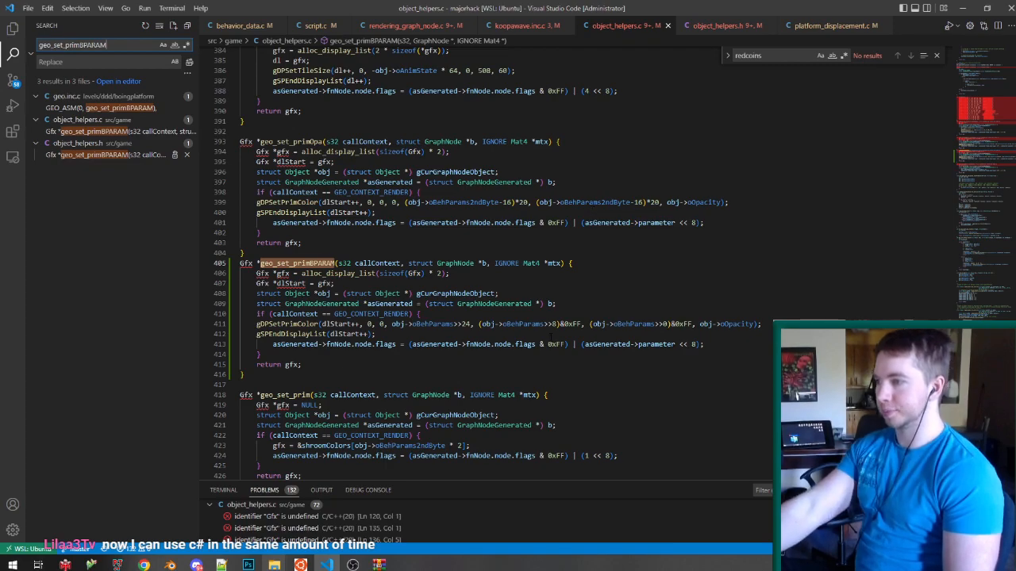
left_click(551, 337)
key("ctrl+s")
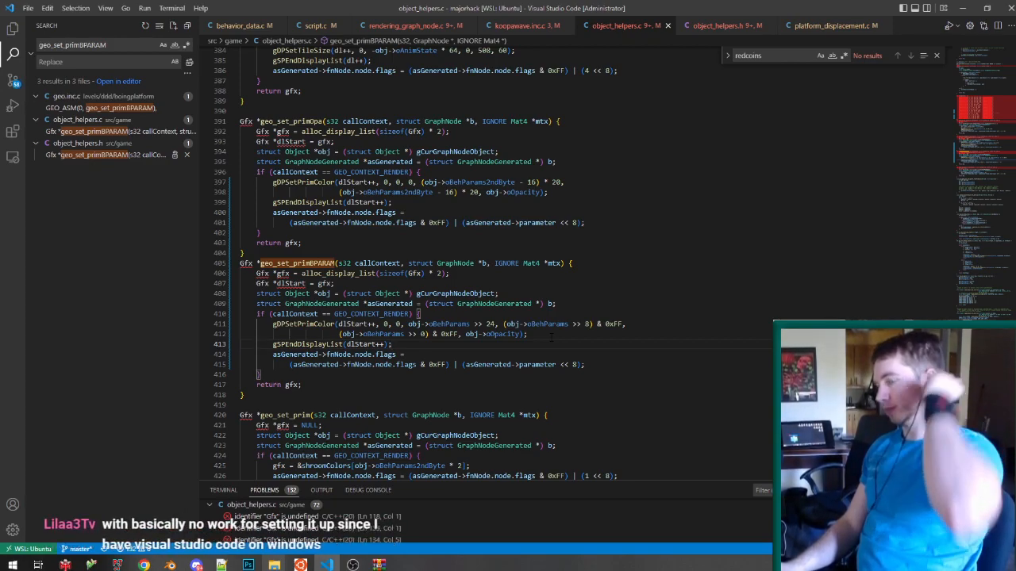
Try deleting the gDPSetPrimColor call from geo_set_primBPARAM, and restore it.
left_click_drag(563, 334, 419, 314)
key("ctrl+c")
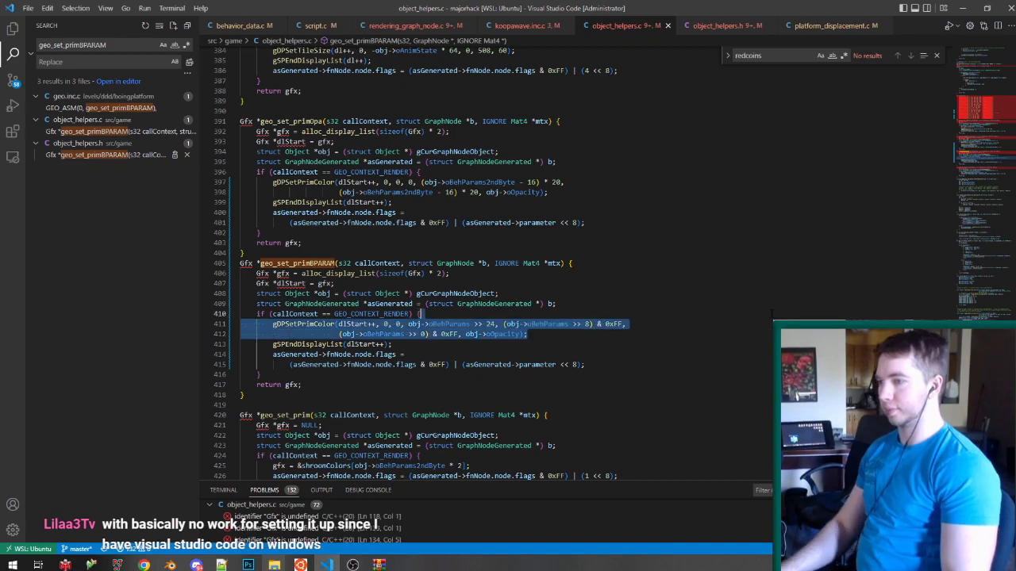
key("BackSpace")
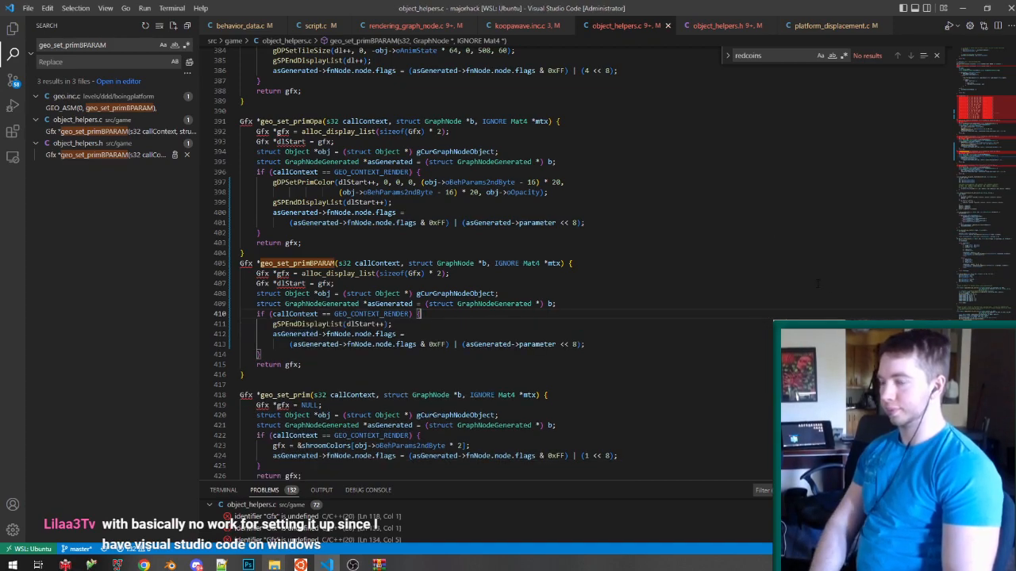
key("ctrl+v")
Switch to boingplatform.blend in Blender and separate the platform's translucent lower side faces, selected by shared material, into their own object.
mouse_move(170, 564)
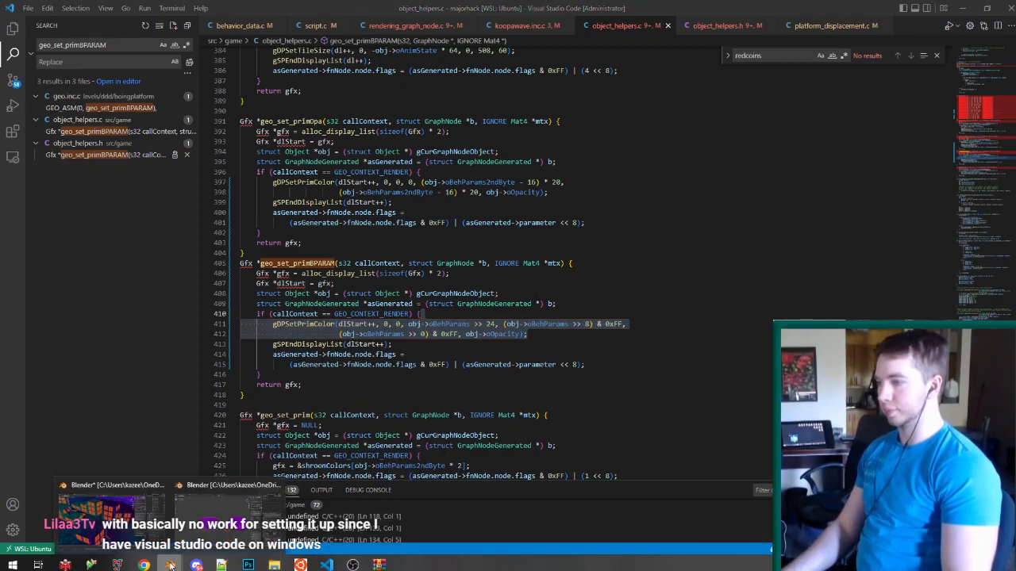
left_click(226, 512)
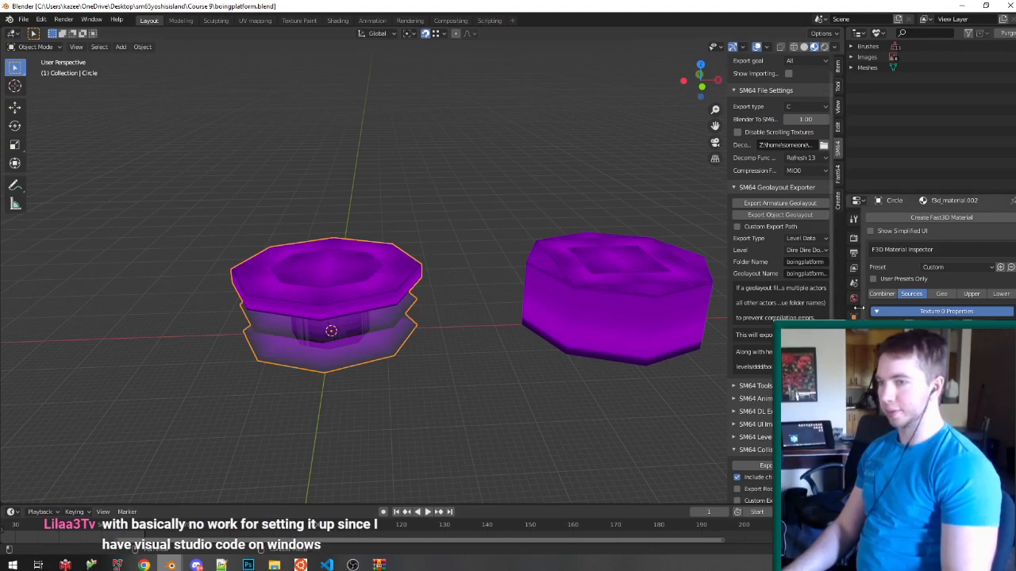
mouse_move(326, 562)
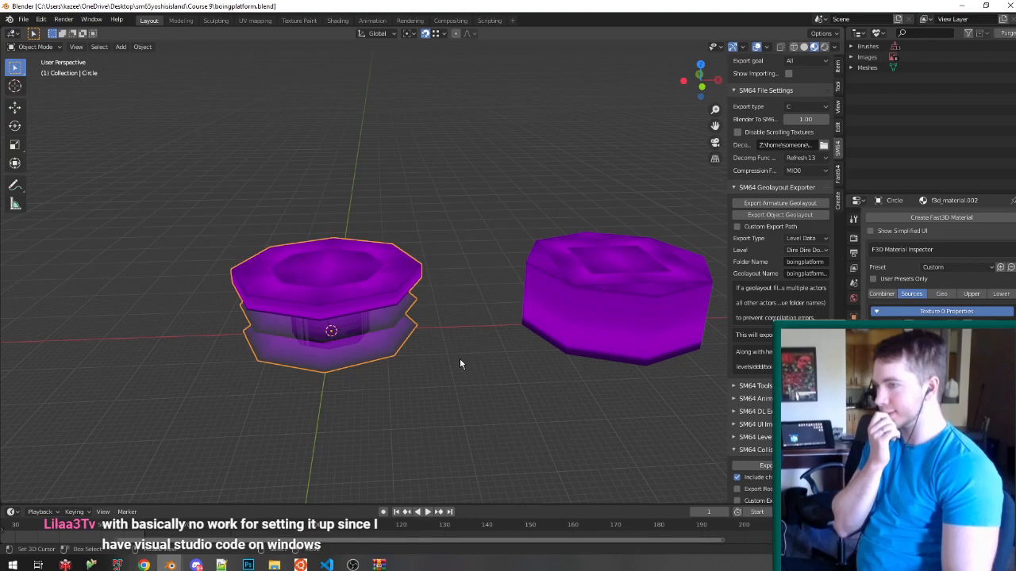
scroll(379, 318, "up", 3)
key("Tab")
left_click(344, 323)
left_click(344, 353, "shift")
key("shift+g")
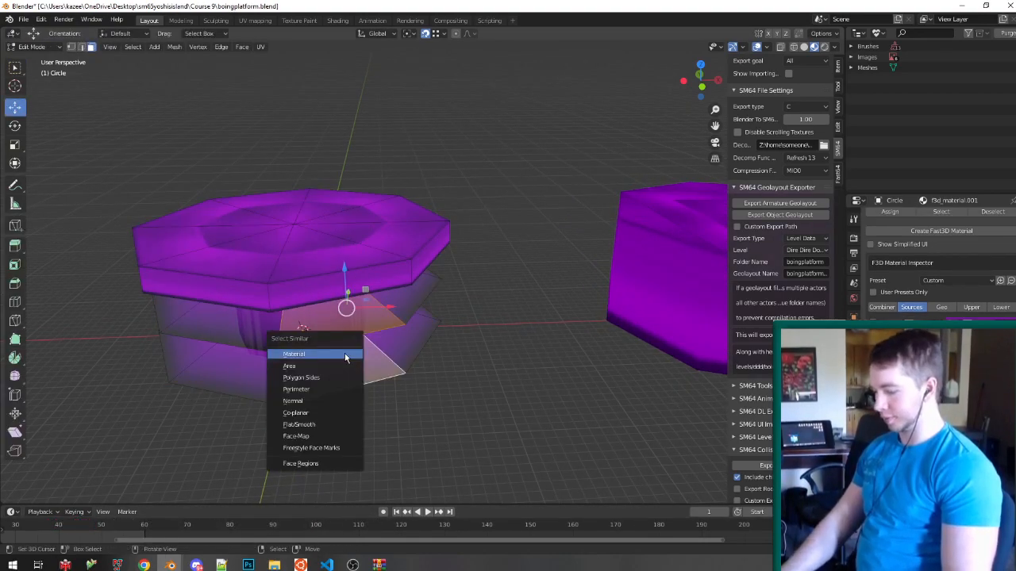
left_click(344, 354)
key("p")
left_click(345, 354)
key("Tab")
Parent the separated lower side faces to the main platform object and save the Blender file.
left_click(367, 271)
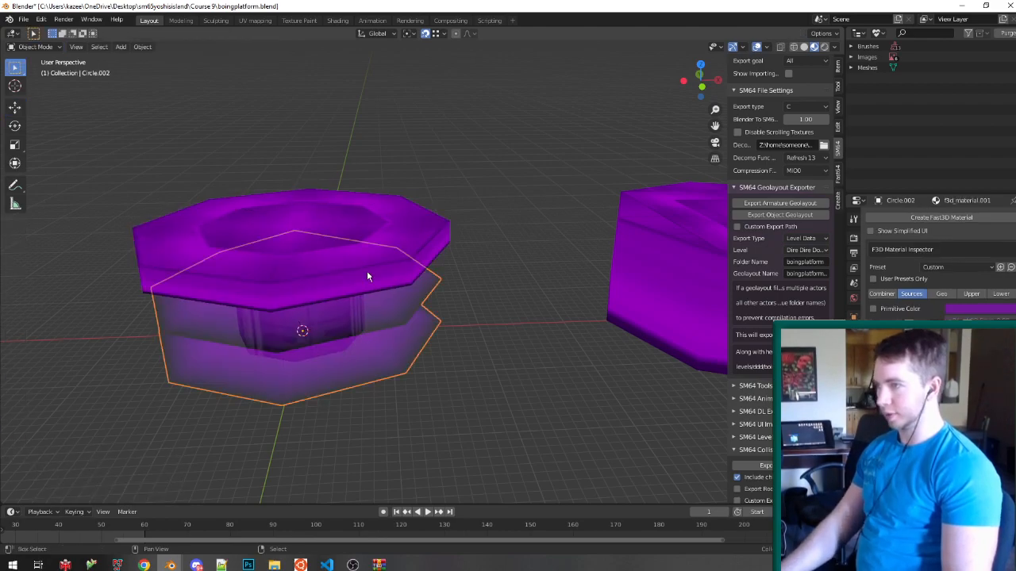
key("ctrl+p")
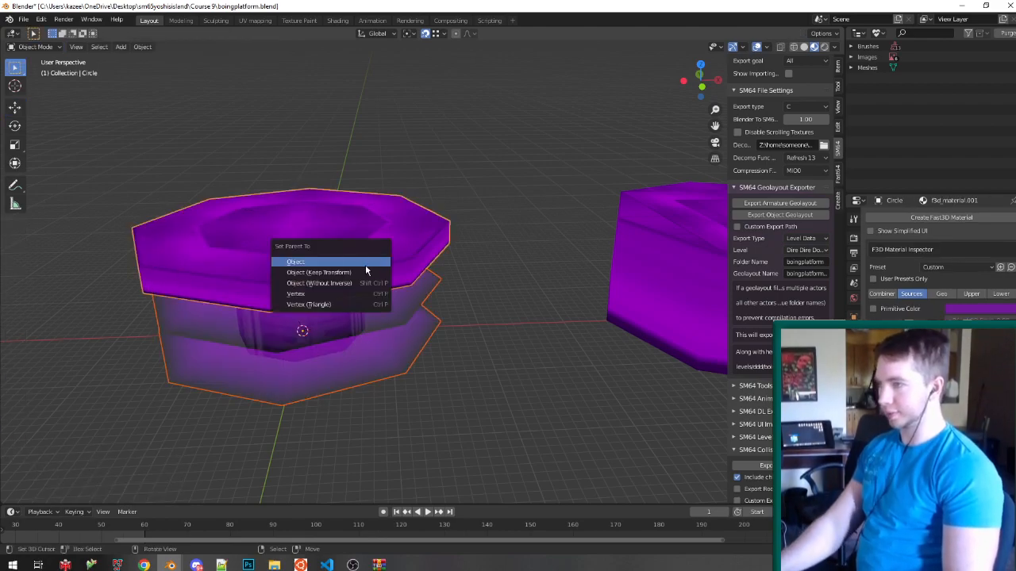
left_click(365, 263)
key("ctrl+s")
Check the Object Geolayout Inspector settings of the main platform and the separated side faces.
left_click(394, 313)
left_click(854, 317)
left_click(391, 285)
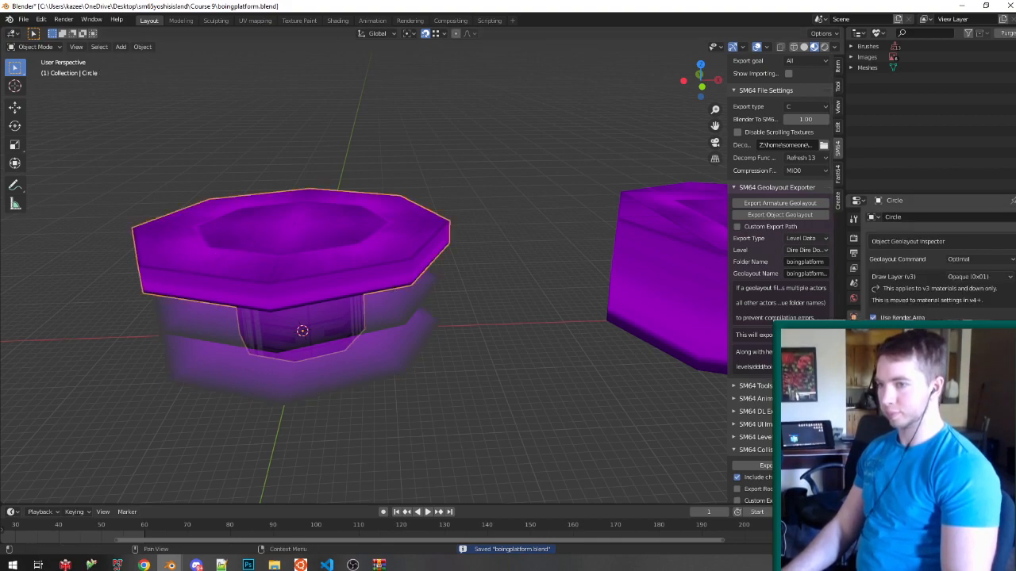
left_click(448, 371)
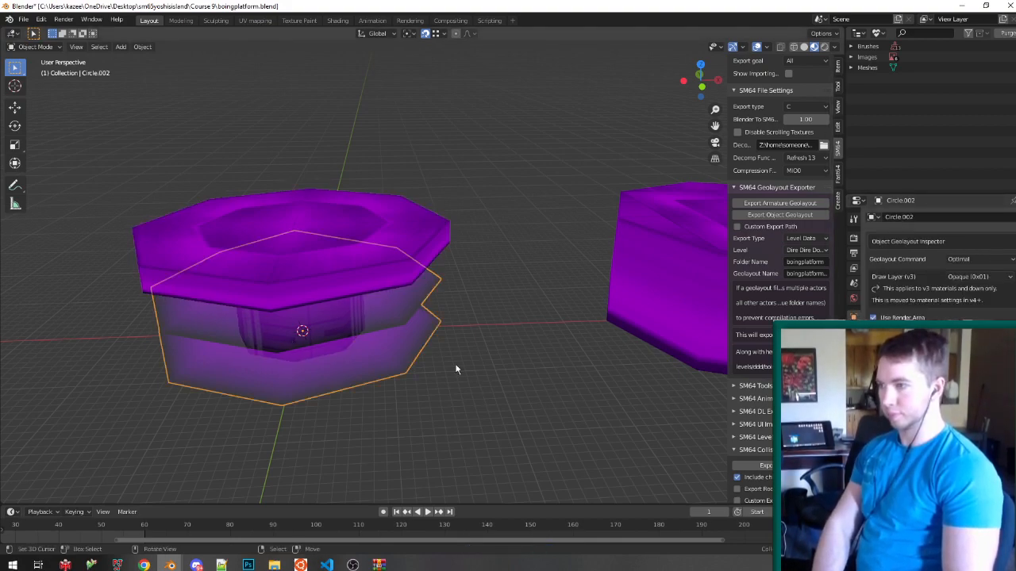
Save the Blender file, export the main platform's object geolayout as boingplatform, and test the ROM in Project64.
key("ctrl+s")
left_click(413, 230)
left_click(811, 222)
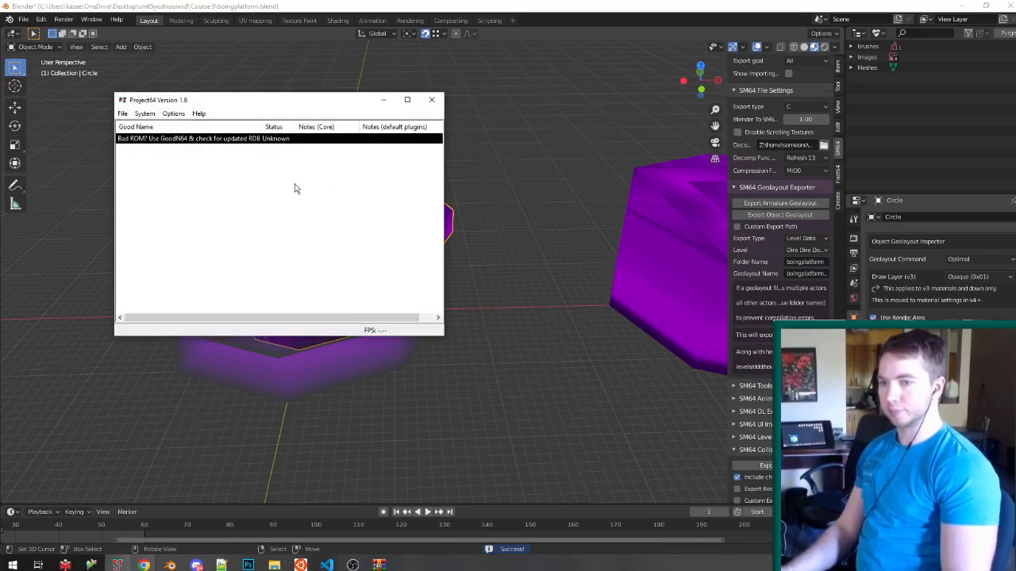
double_click(288, 141)
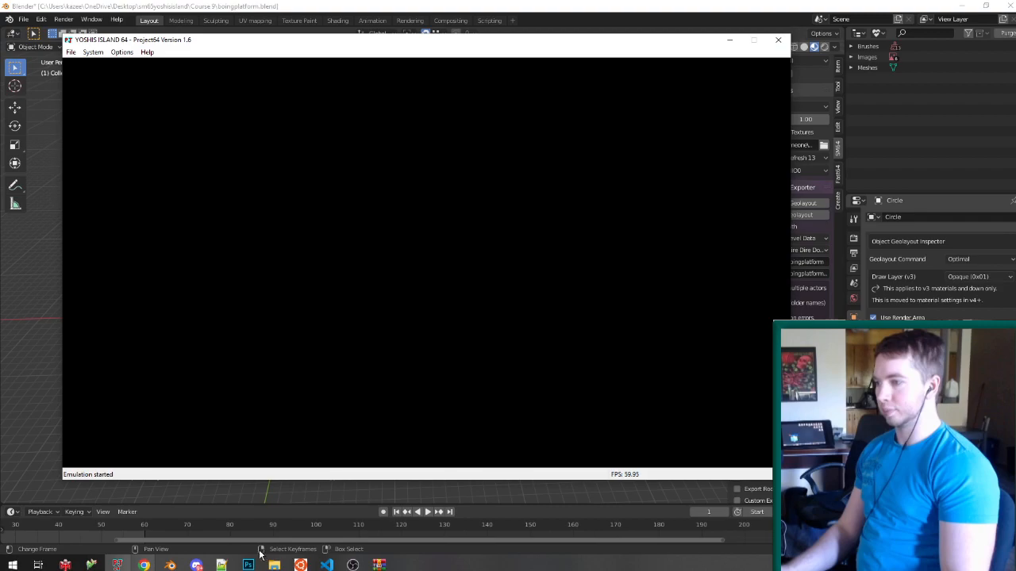
Open build/us/sm64.us.map in Notepad++ and search it for geo_set_primBPARAM.
left_click(222, 564)
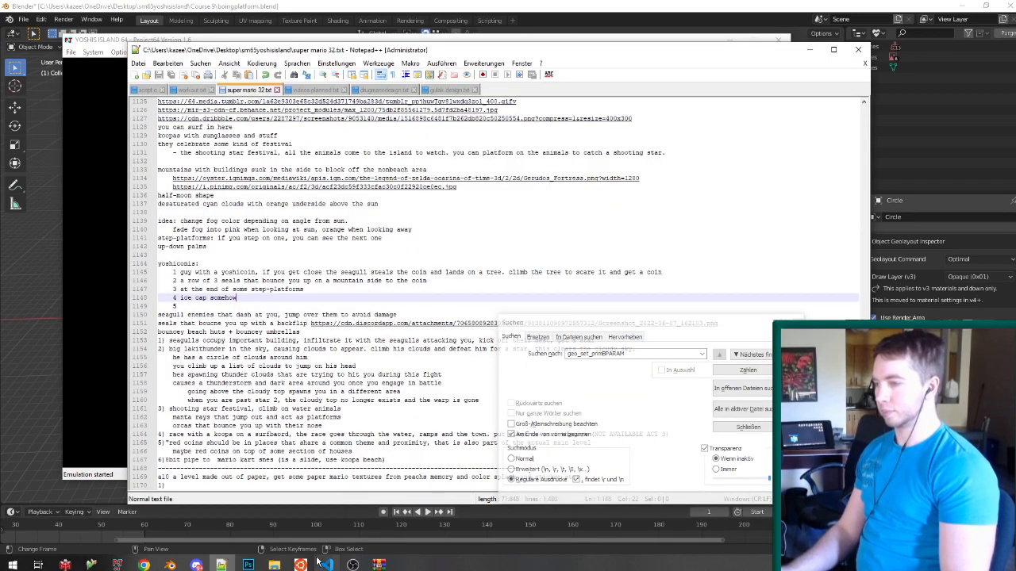
left_click(276, 562)
left_click(228, 515)
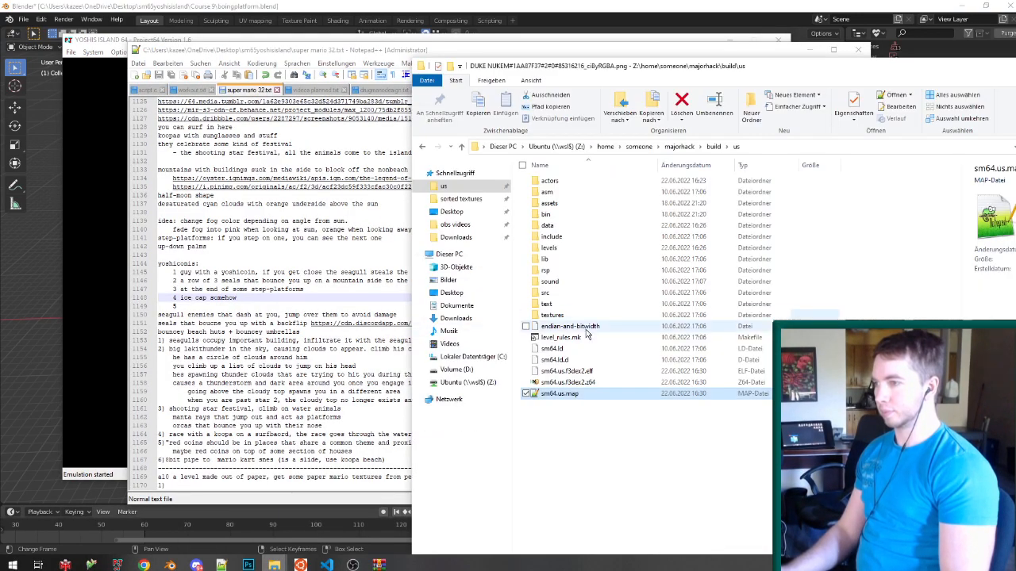
double_click(584, 399)
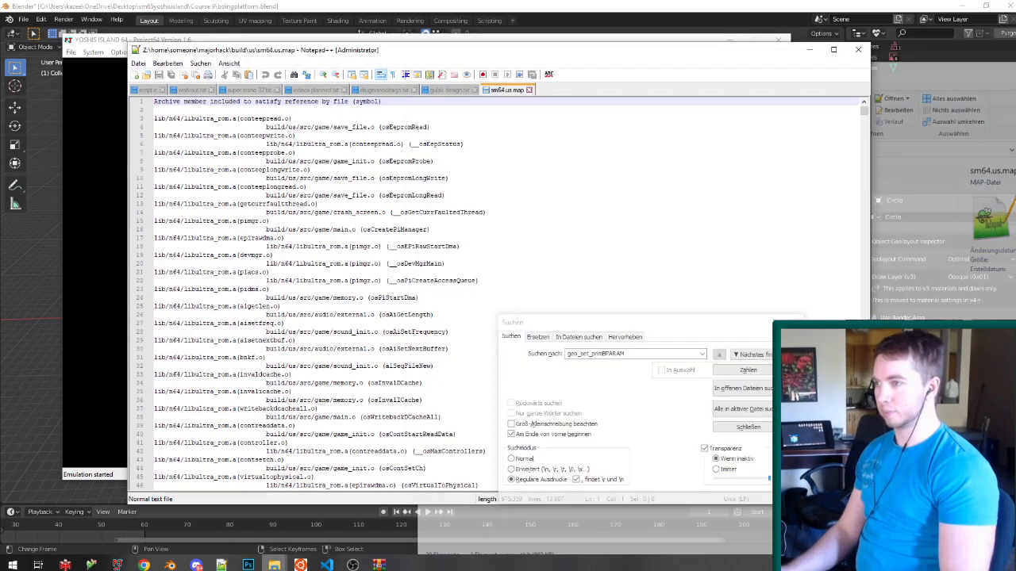
left_click(488, 205)
key("ctrl+f")
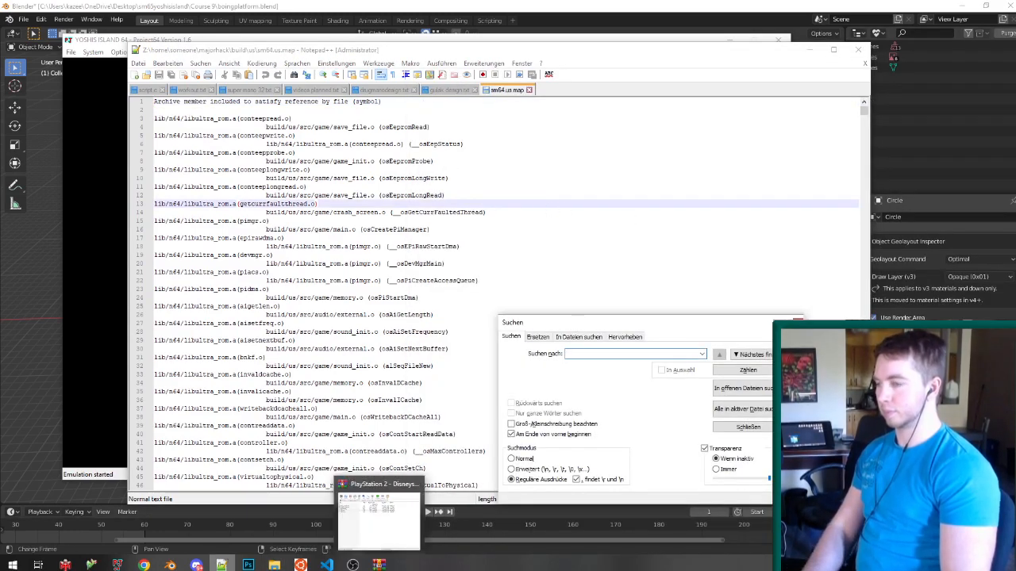
left_click(326, 565)
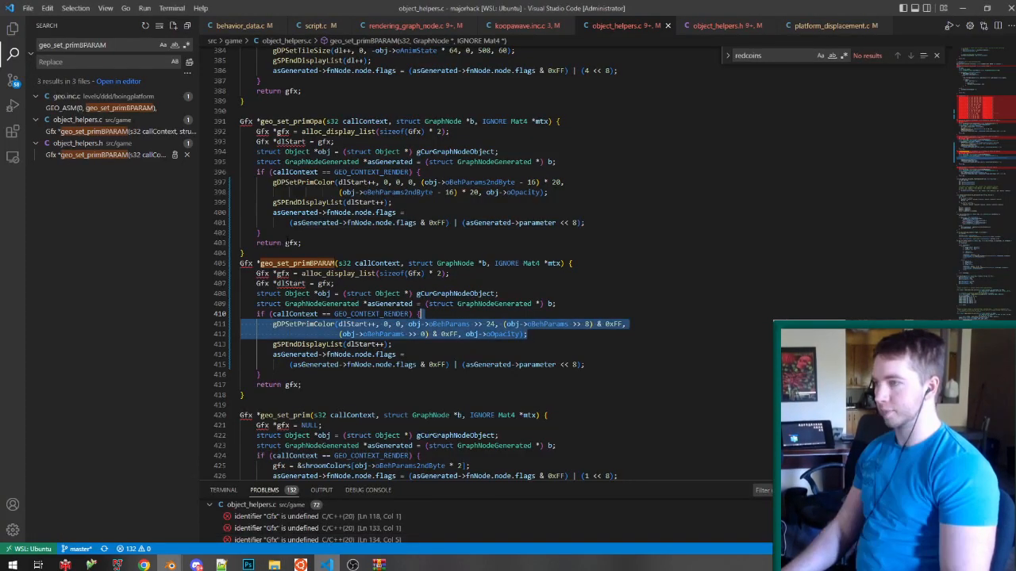
left_click(220, 564)
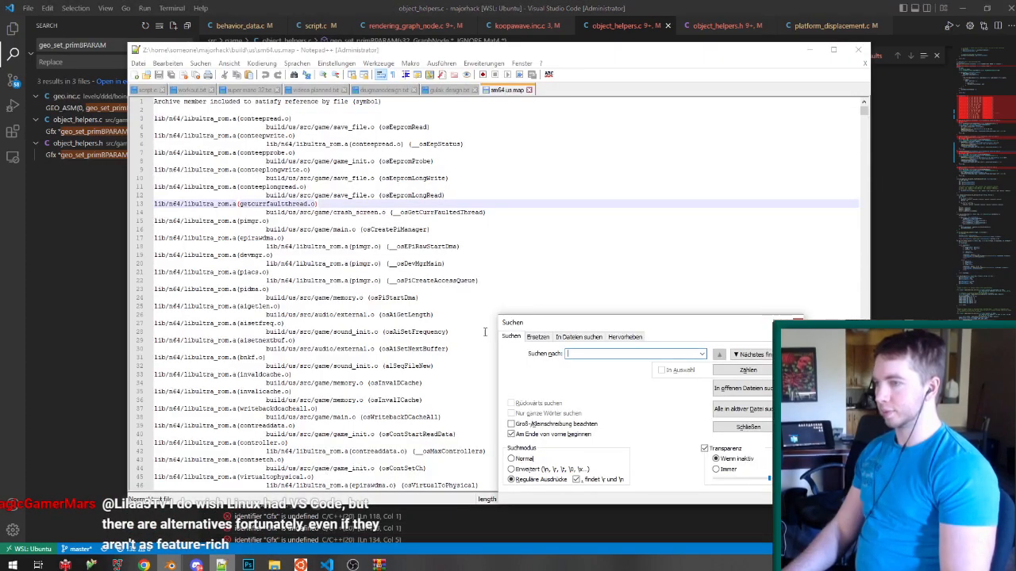
key("Return")
key("Escape")
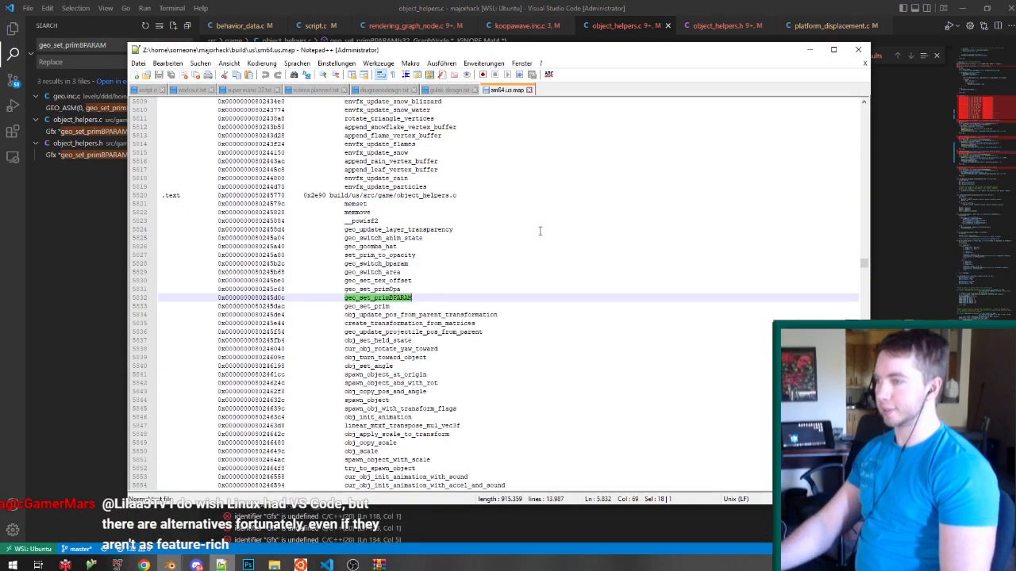
Examine the function addresses listed around geo_set_primBPARAM, from the envfx_snow.o section through object_helpers.o, crash_screen.o and mario_actions_cutscene.o.
scroll(538, 254, "down", 10)
scroll(538, 254, "down", 20)
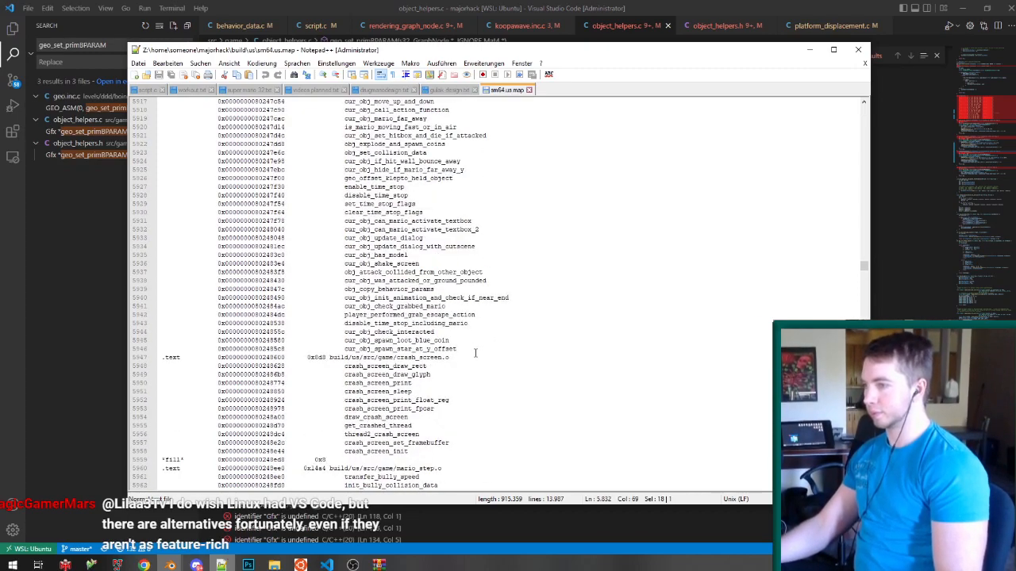
left_click(474, 356)
left_click(486, 350, "shift")
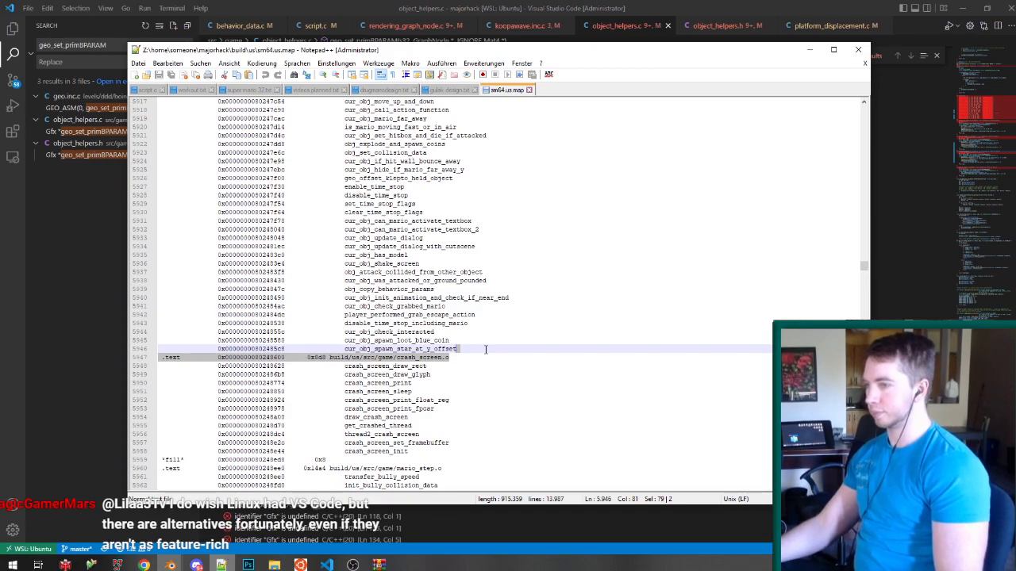
scroll(486, 355, "down", 1)
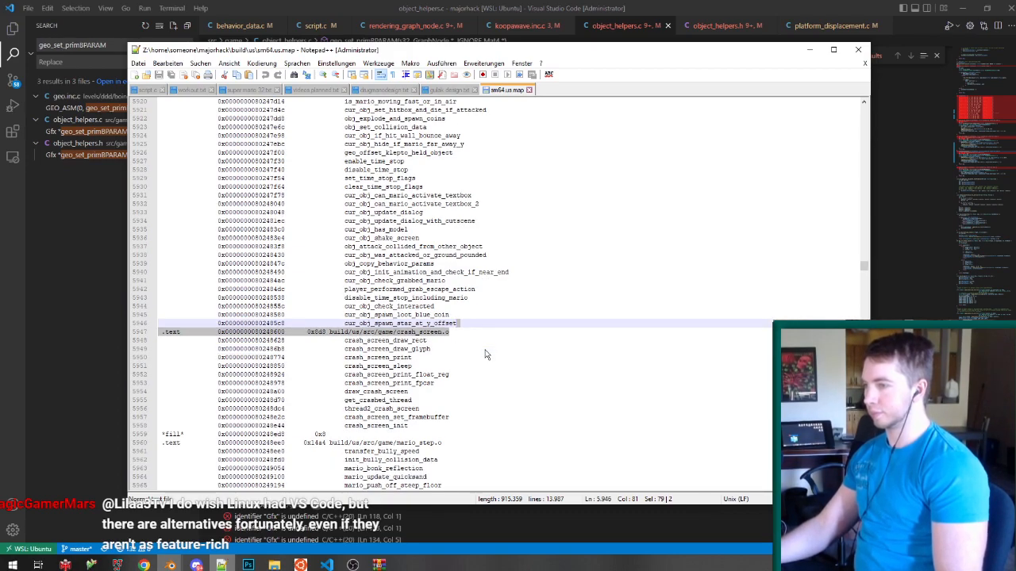
scroll(486, 355, "down", 9)
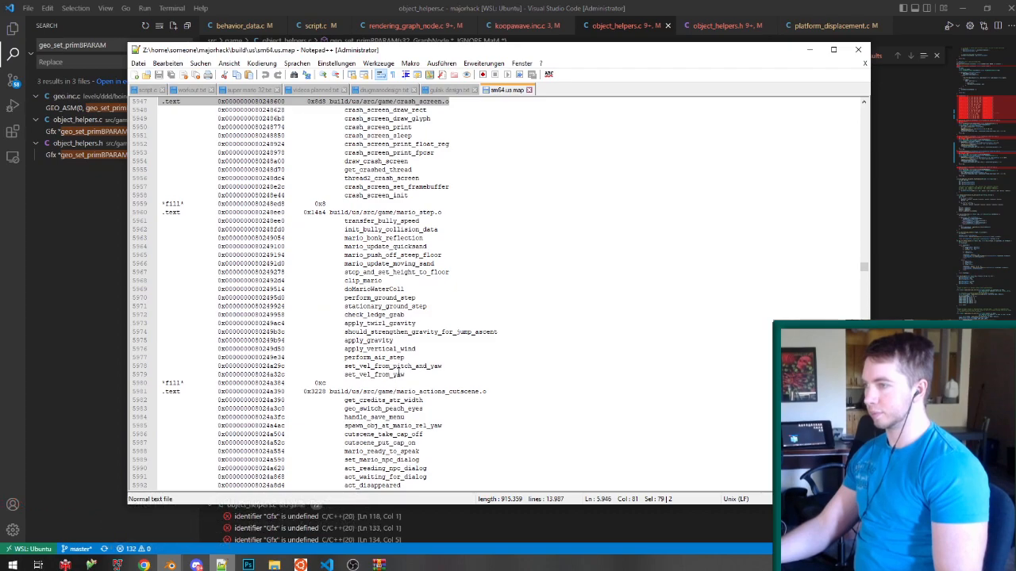
scroll(399, 373, "down", 1)
scroll(399, 373, "down", 2)
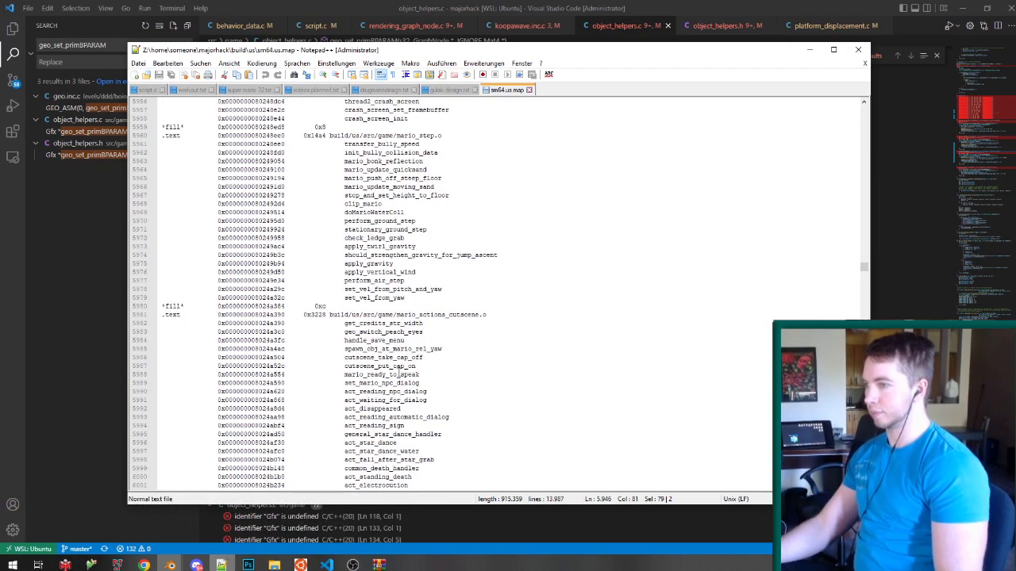
scroll(412, 375, "up", 9)
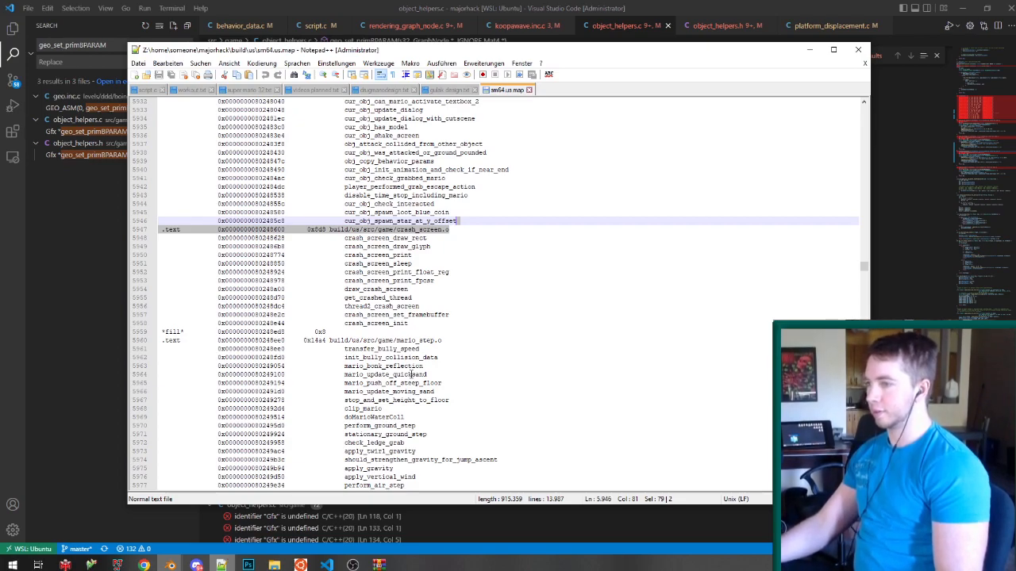
scroll(411, 374, "up", 14)
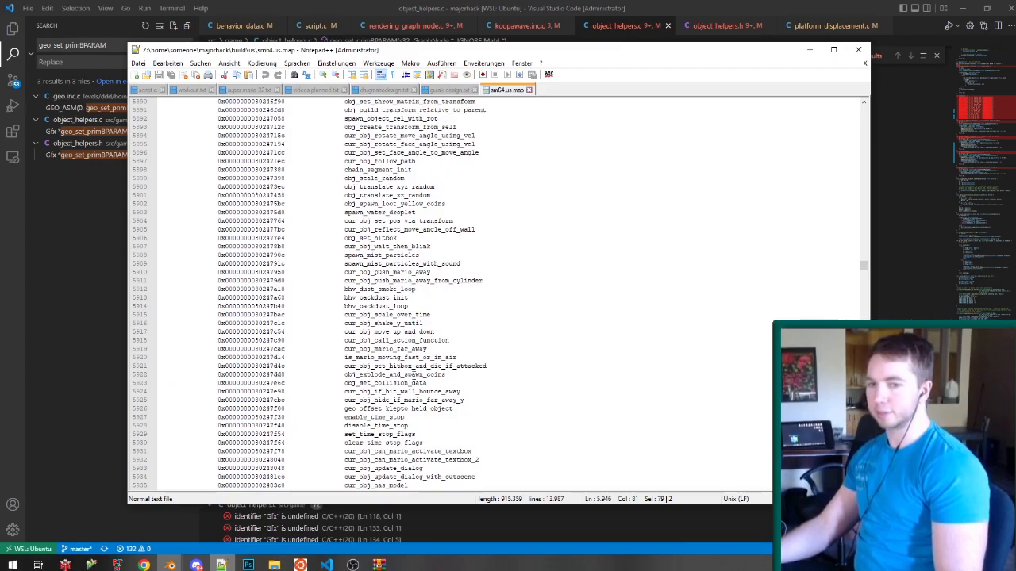
scroll(413, 376, "up", 19)
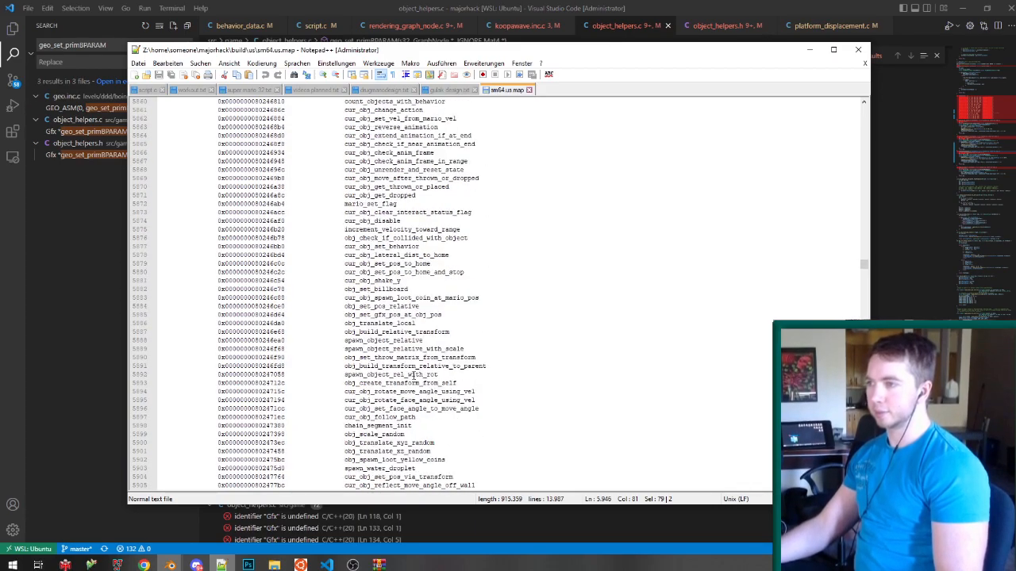
scroll(412, 376, "up", 14)
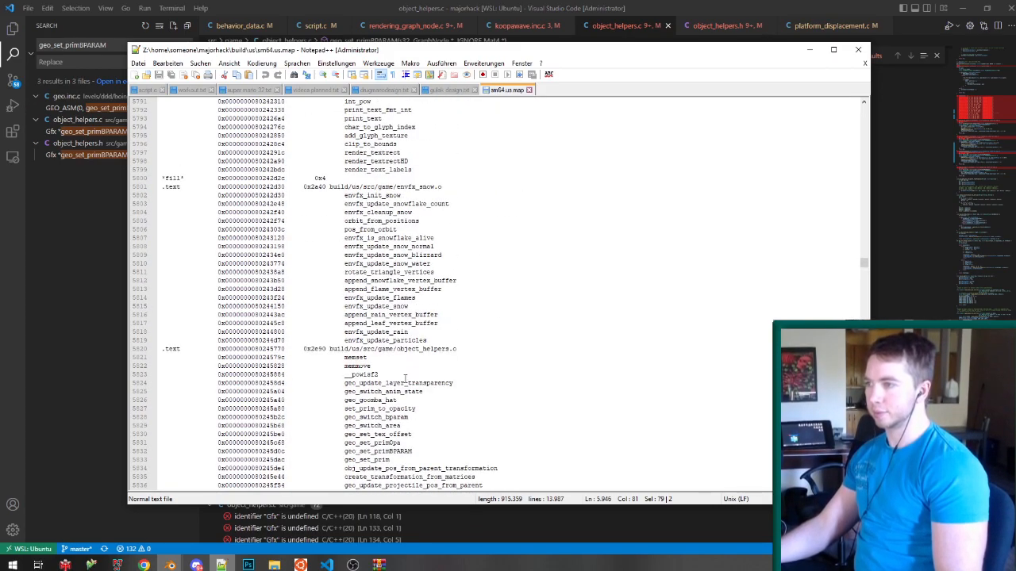
scroll(405, 379, "up", 18)
scroll(405, 380, "down", 20)
scroll(405, 380, "down", 20)
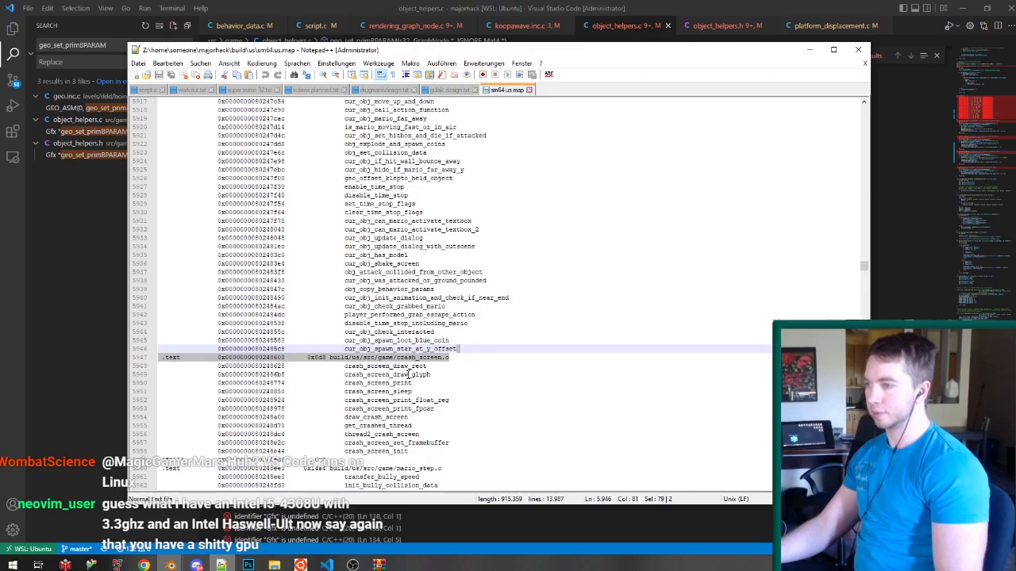
scroll(408, 374, "up", 20)
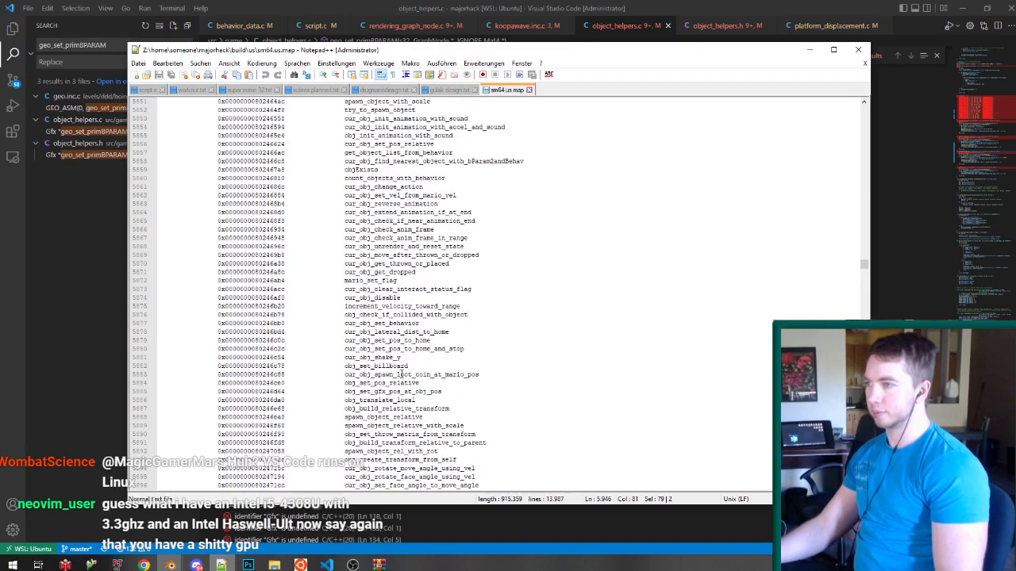
scroll(413, 374, "up", 8)
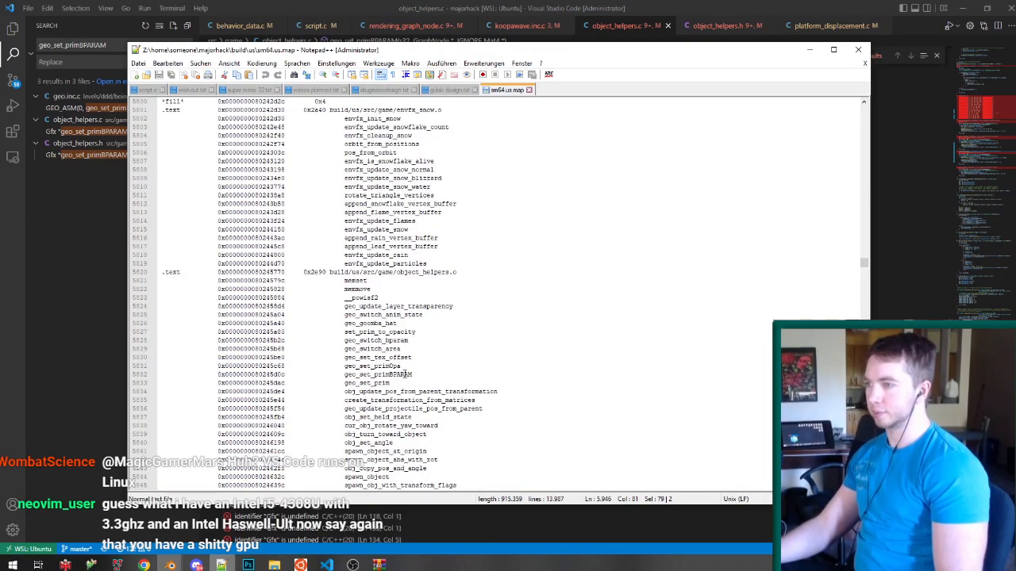
scroll(409, 371, "up", 2)
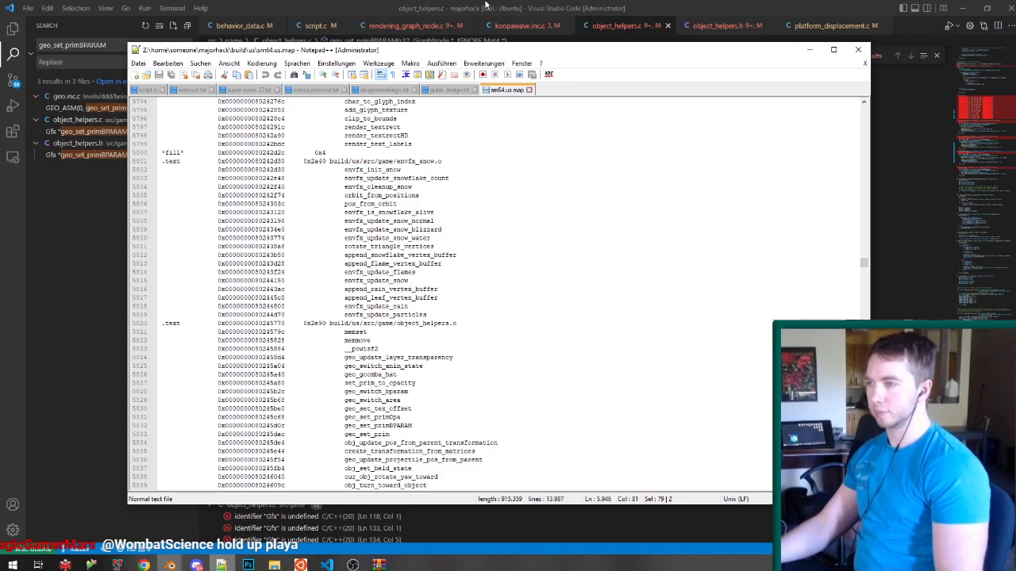
In object_helpers.c in VS Code, add seven "gfx = alloc_display_list(sizeof(Gfx) * 2);" lines after the dlStart declaration in geo_set_primBPARAM.
left_click(486, 4)
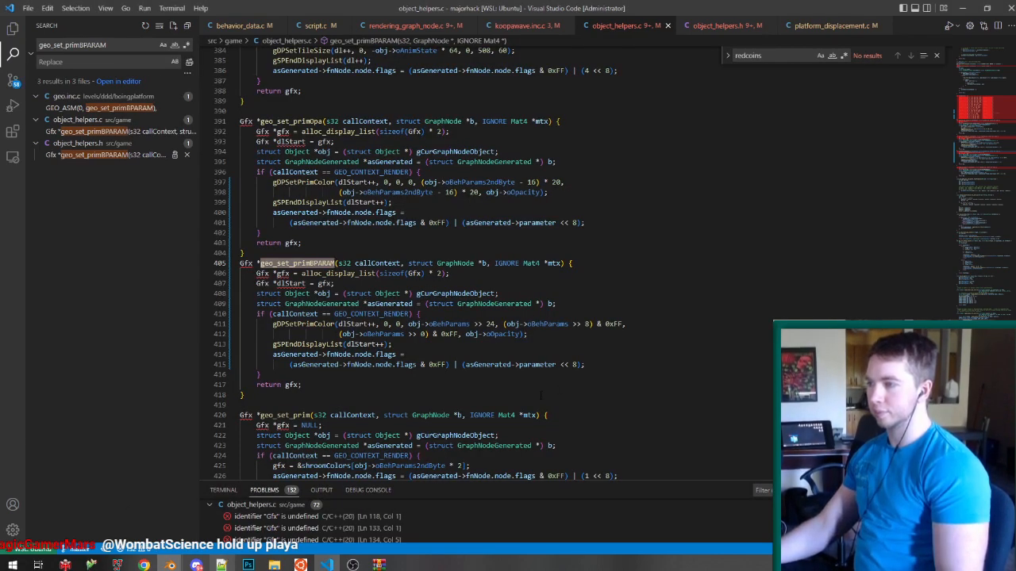
left_click_drag(625, 274, 493, 270)
key("ctrl+c")
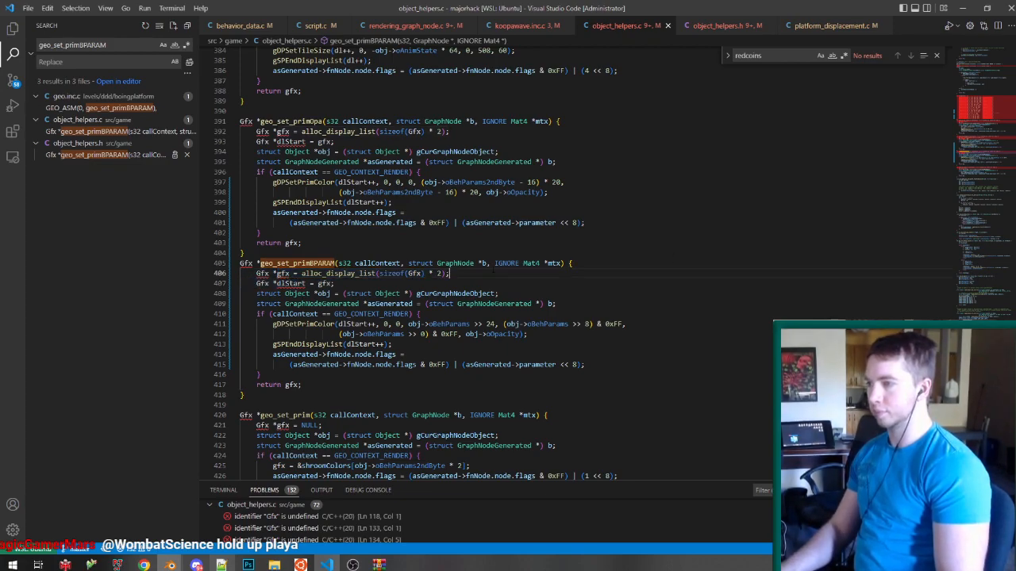
key("Return")
key("ctrl+v")
key("Return")
key("ctrl+v")
key("Return")
key("ctrl+v")
key("Return")
key("ctrl+v")
key("Return")
key("ctrl+v")
key("Return")
key("ctrl+v")
key("Return")
key("ctrl+v")
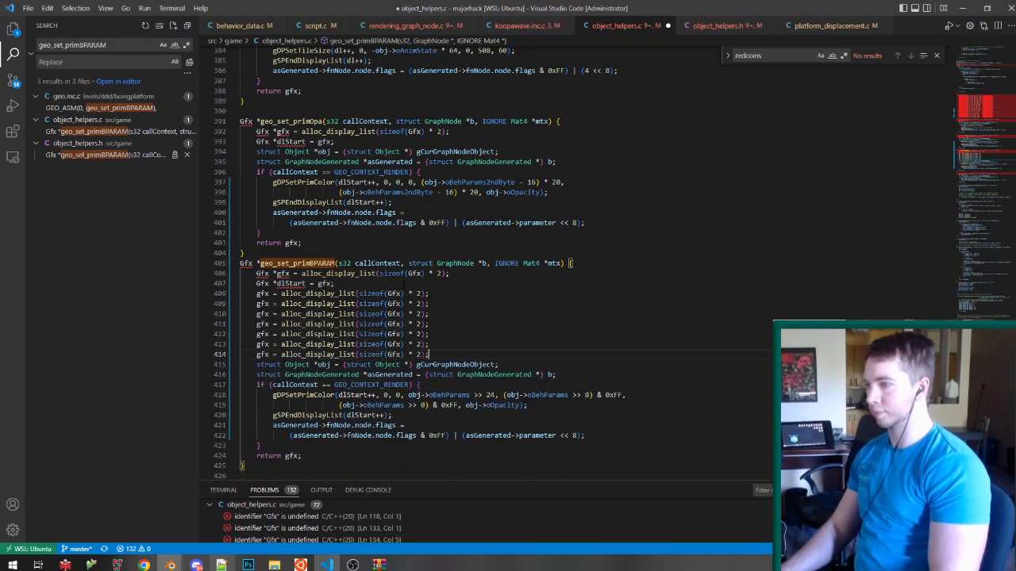
Rebuild the ROM with the edited object_helpers.c and test it in Project64.
key("alt+Tab")
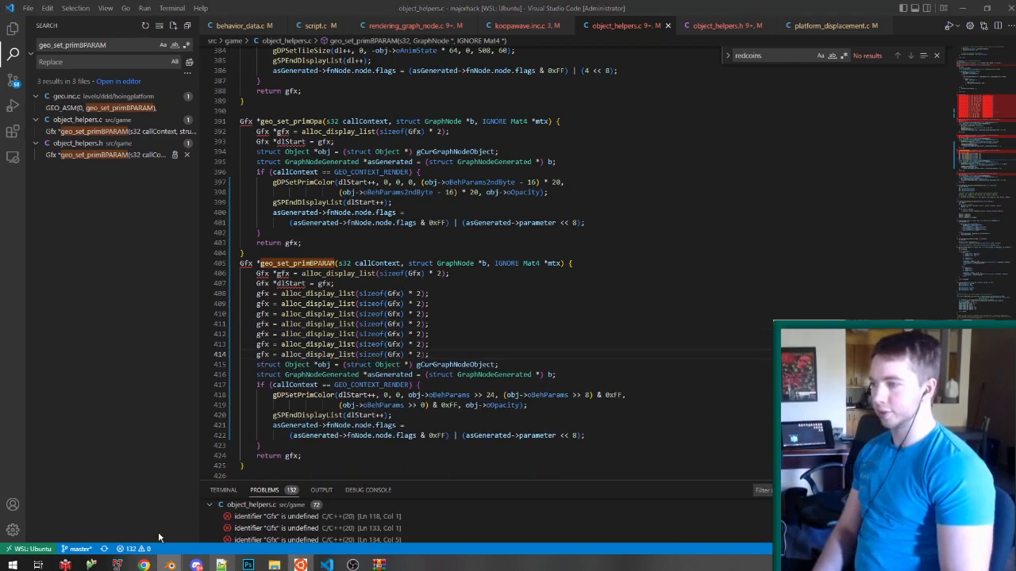
key("F12")
key("Return")
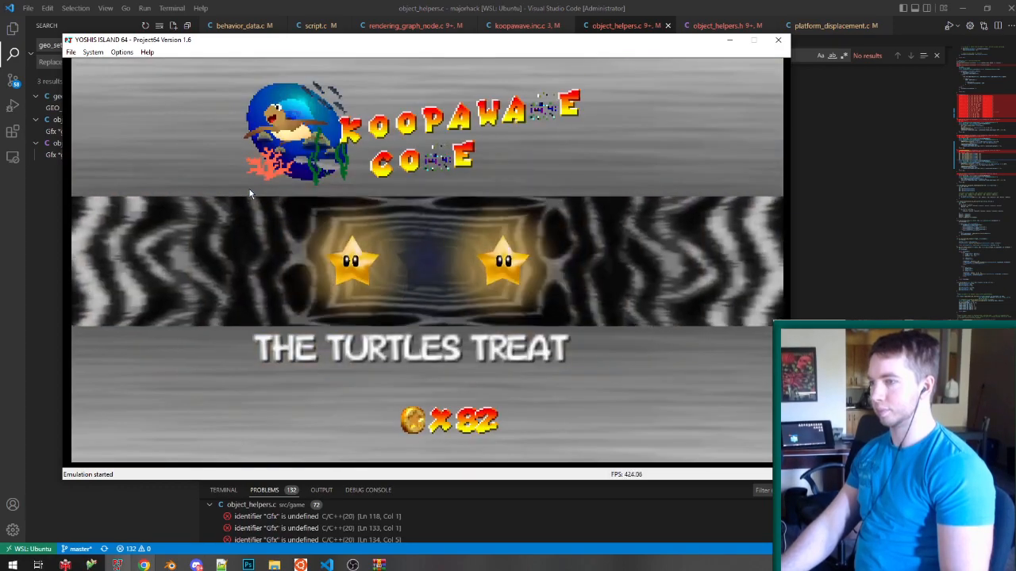
Delete the seven extra alloc_display_list lines from geo_set_primBPARAM and test the ROM again in Project64.
left_click(478, 4)
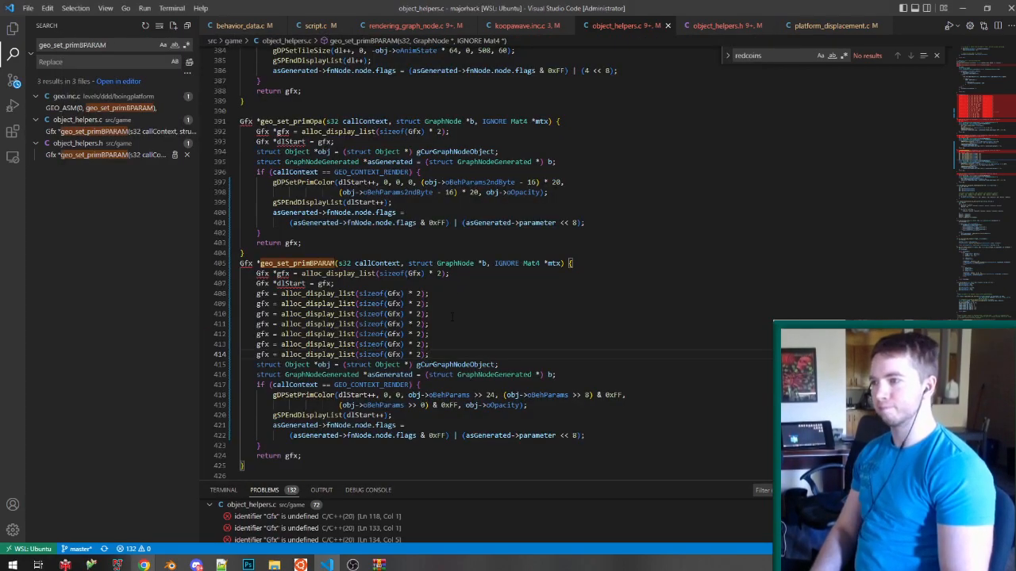
left_click_drag(441, 355, 483, 295)
key("BackSpace")
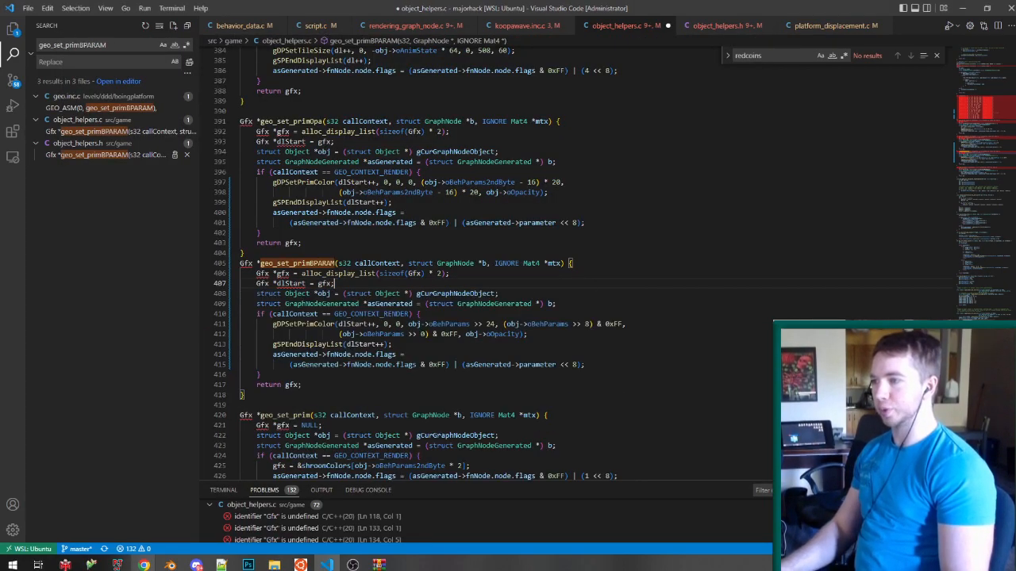
left_click(120, 566)
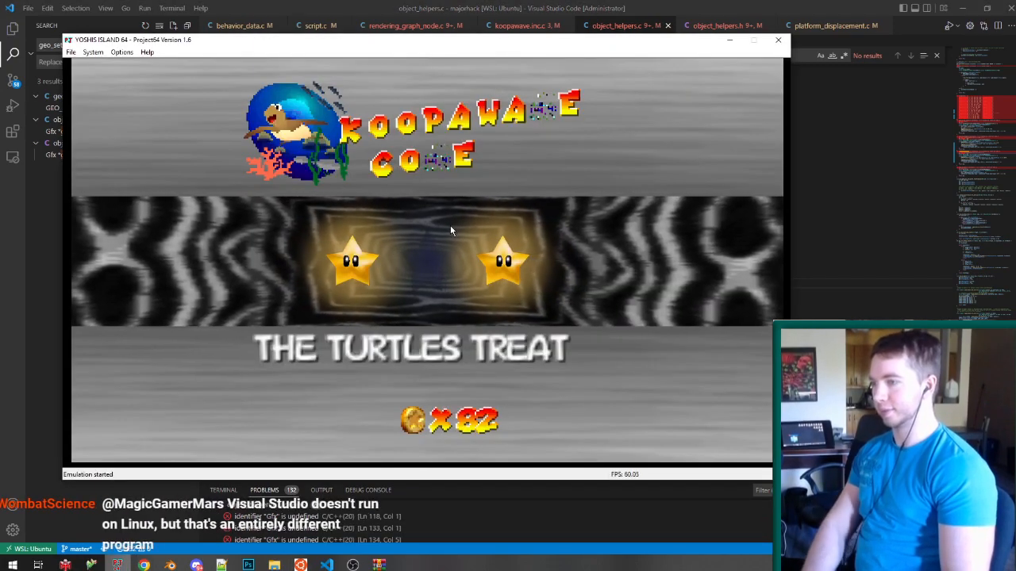
key("F12")
key("Return")
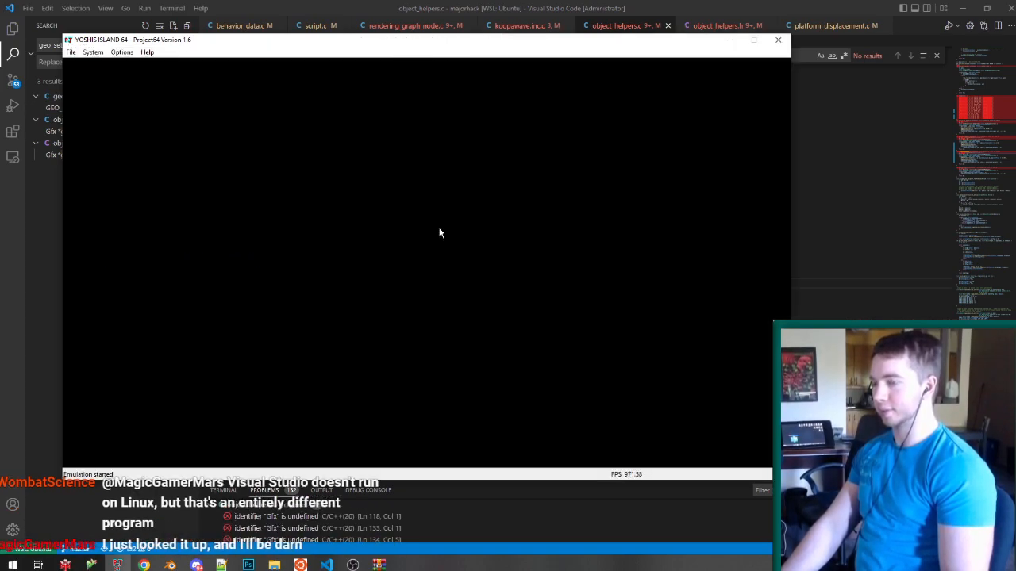
Duplicate geo_set_primBPARAM below itself in object_helpers.c, rename the copy geo_editlater1, and keep only its gfx and dlStart declarations and return.
left_click(456, 4)
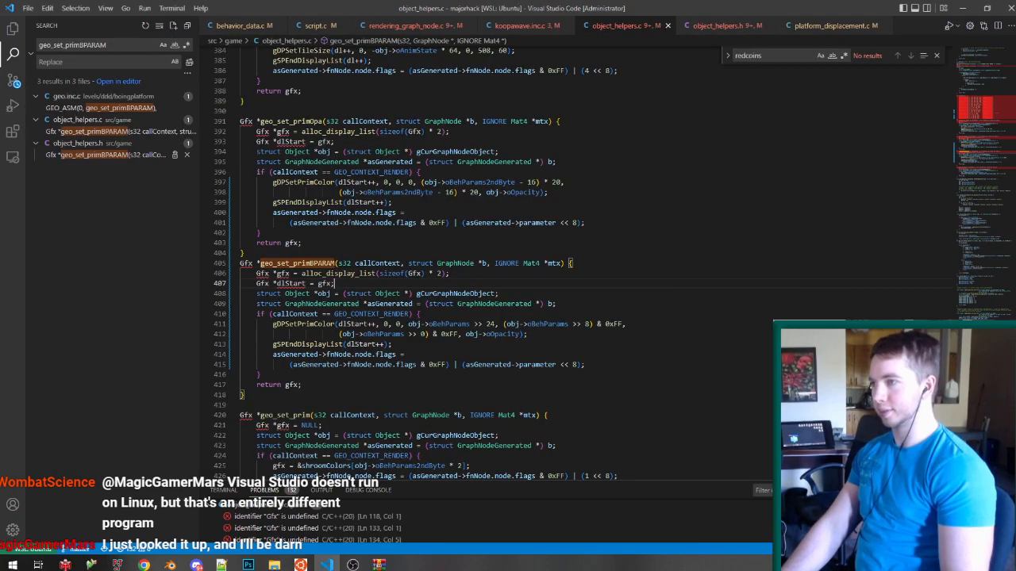
left_click_drag(266, 397, 212, 268)
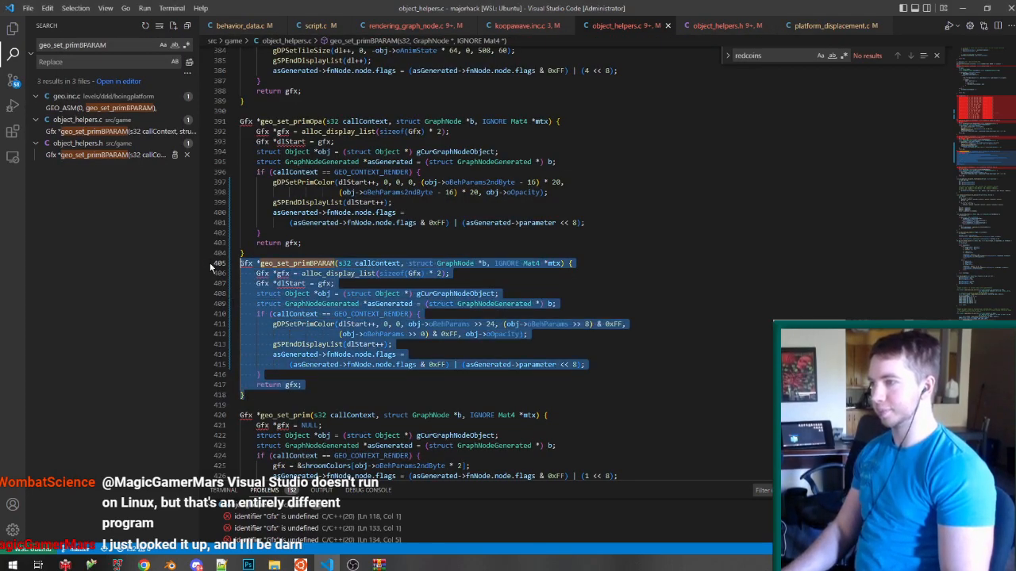
key("ctrl+c")
left_click(324, 407)
key("ctrl+v")
left_click_drag(308, 395, 607, 298)
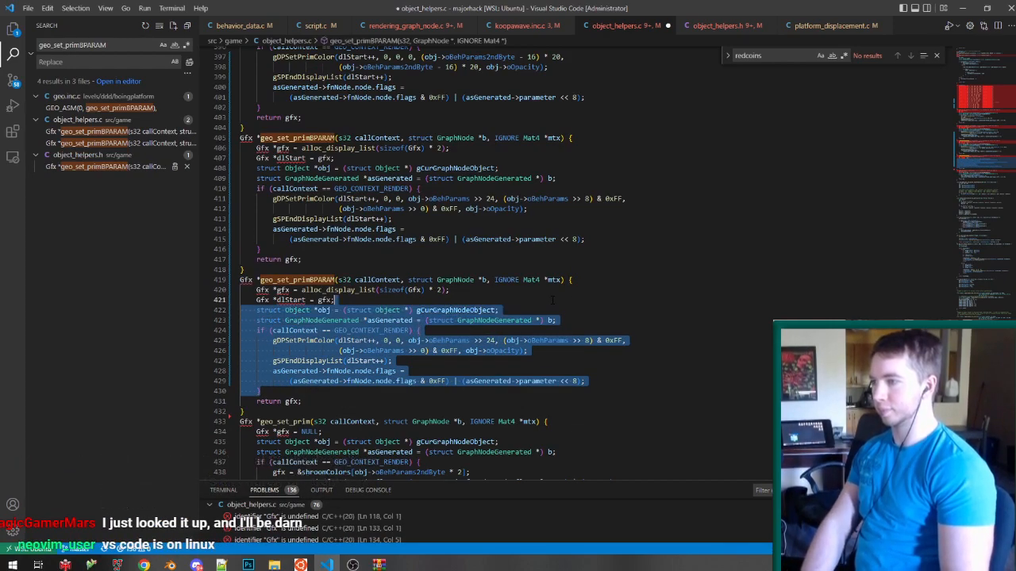
key("BackSpace")
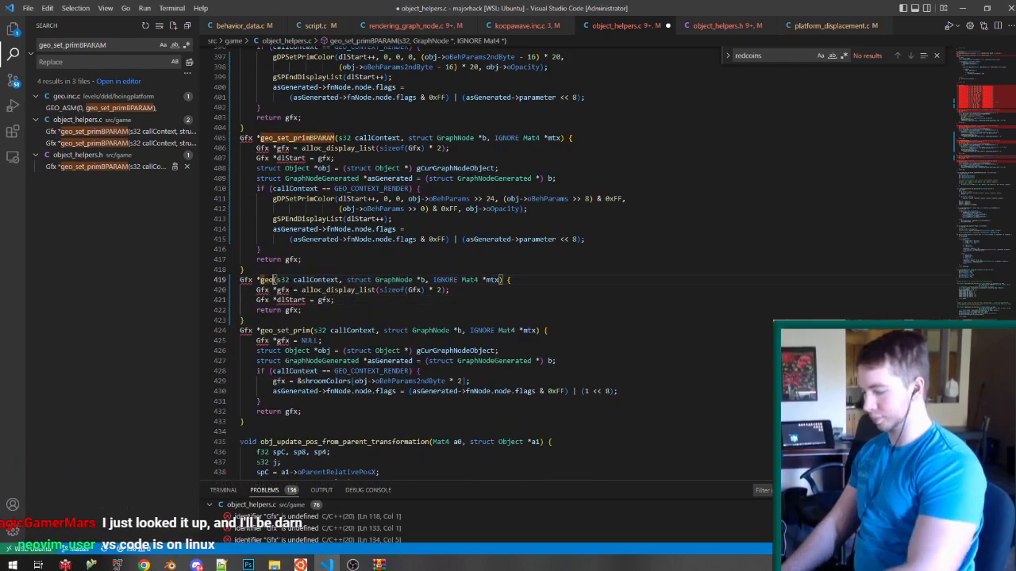
type("_editlaterl")
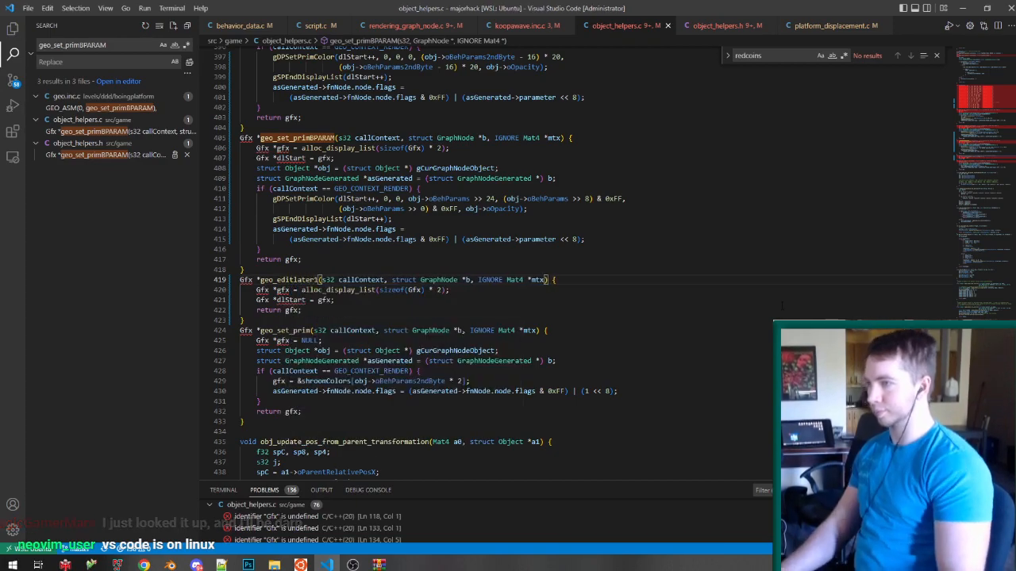
Run the rebuilt ROM in Project64, play the level to test it and save the emulator state.
key("alt+Tab")
left_click(119, 564)
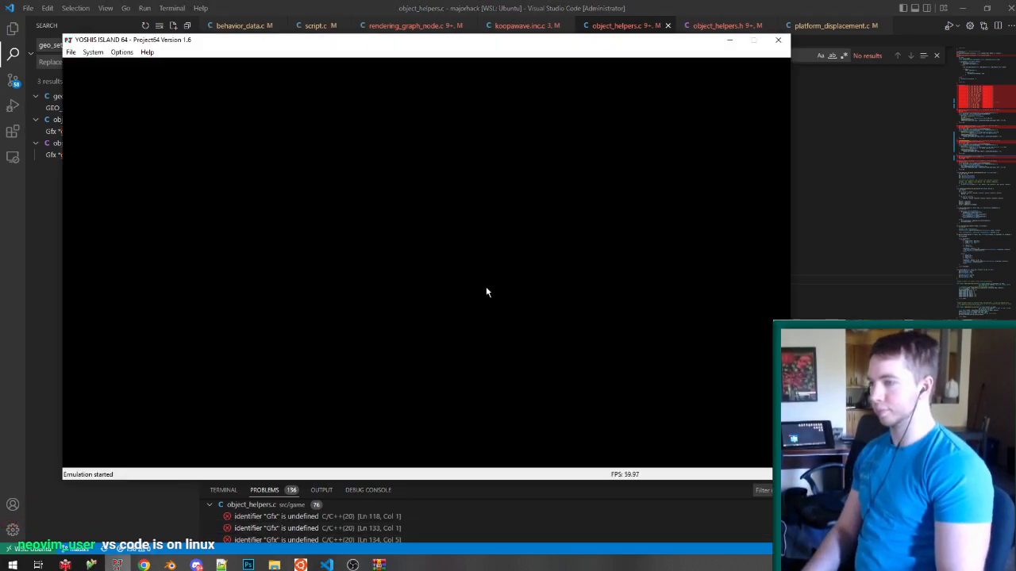
key("F12")
key("Return")
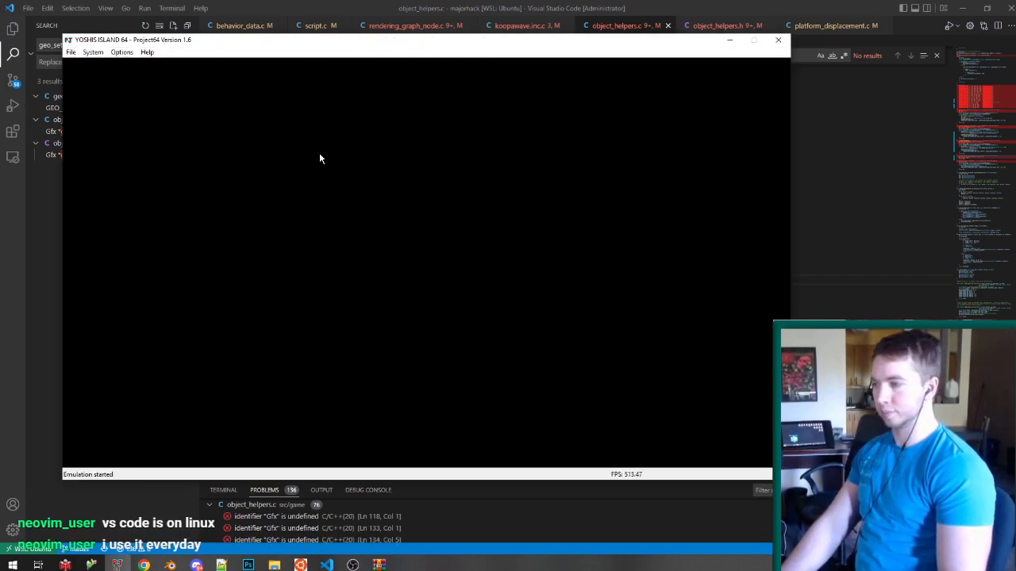
key("F5")
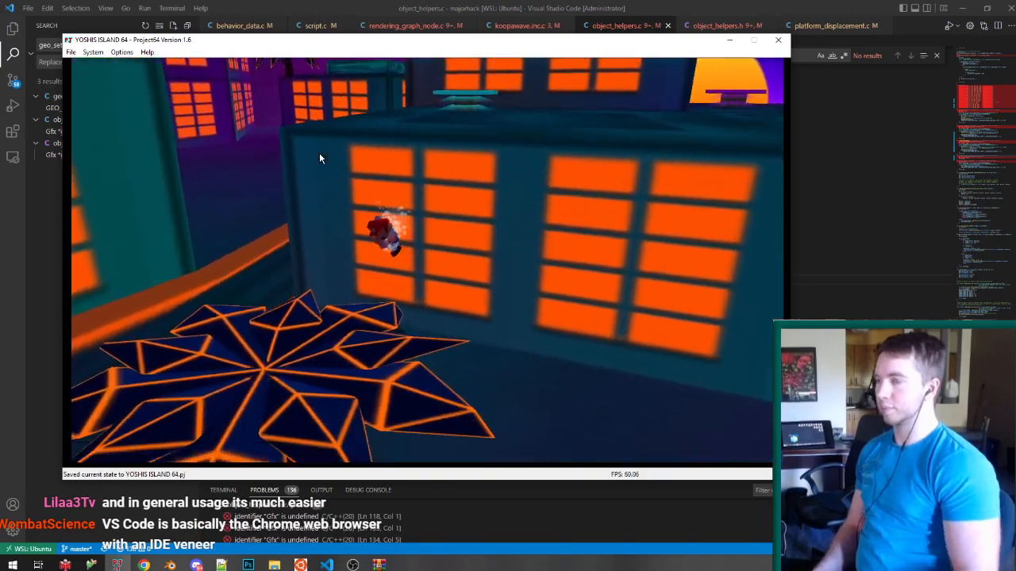
In Course9VaporBeach.blend in Blender, duplicate the actorred object twice, placing the second copy above the low purple building, and save the file.
mouse_move(168, 560)
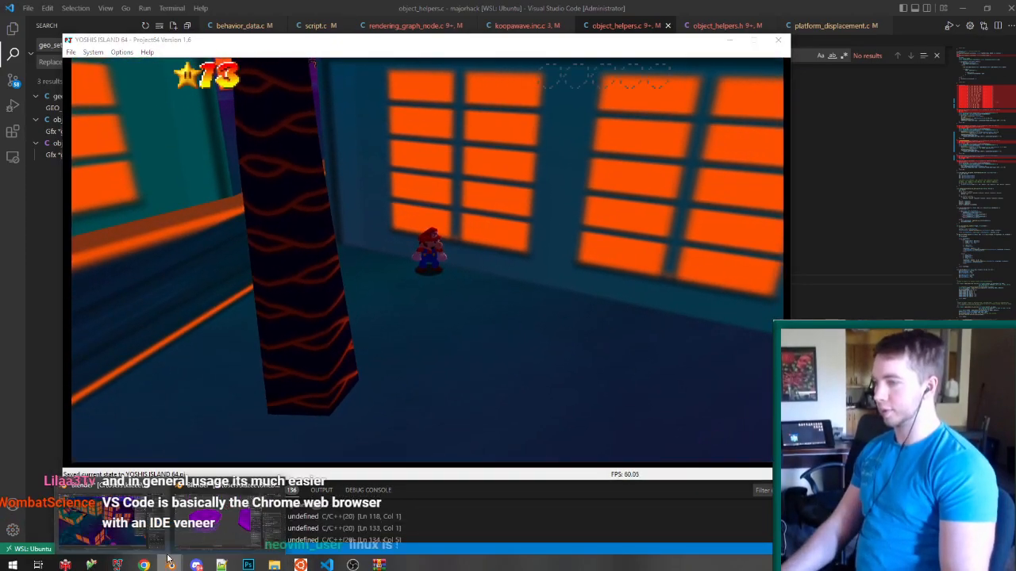
left_click(136, 526)
middle_click_drag(436, 311, 445, 307)
right_click(366, 423)
right_click(366, 425)
middle_click_drag(365, 424, 232, 242)
key("shift+d")
left_click(582, 451)
key("shift+d")
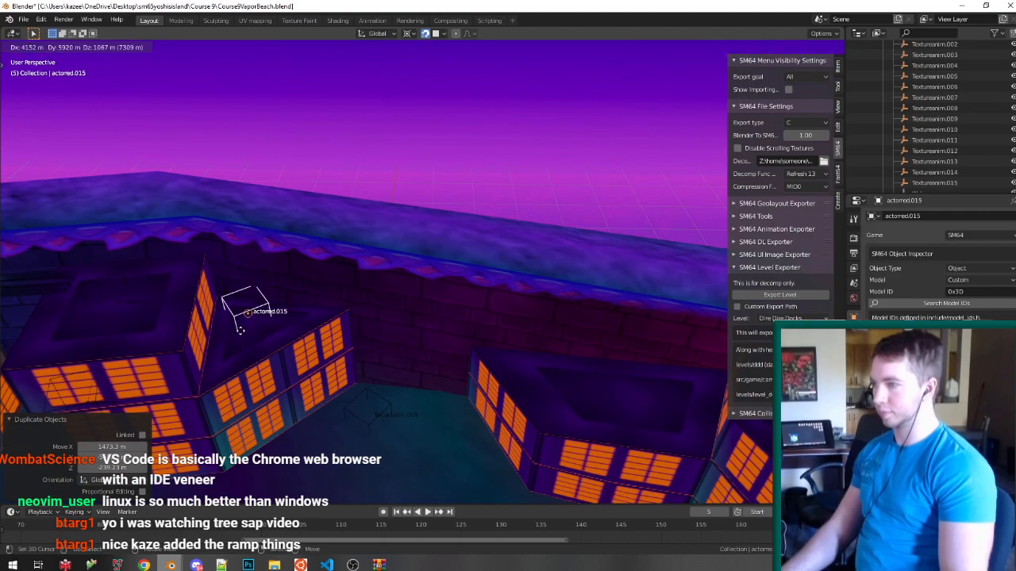
left_click(245, 340)
key("ctrl+s")
Check the actor placement around the purple buildings and select the Level root object.
scroll(427, 307, "down", 6)
middle_click_drag(428, 307, 373, 319)
scroll(350, 352, "up", 8)
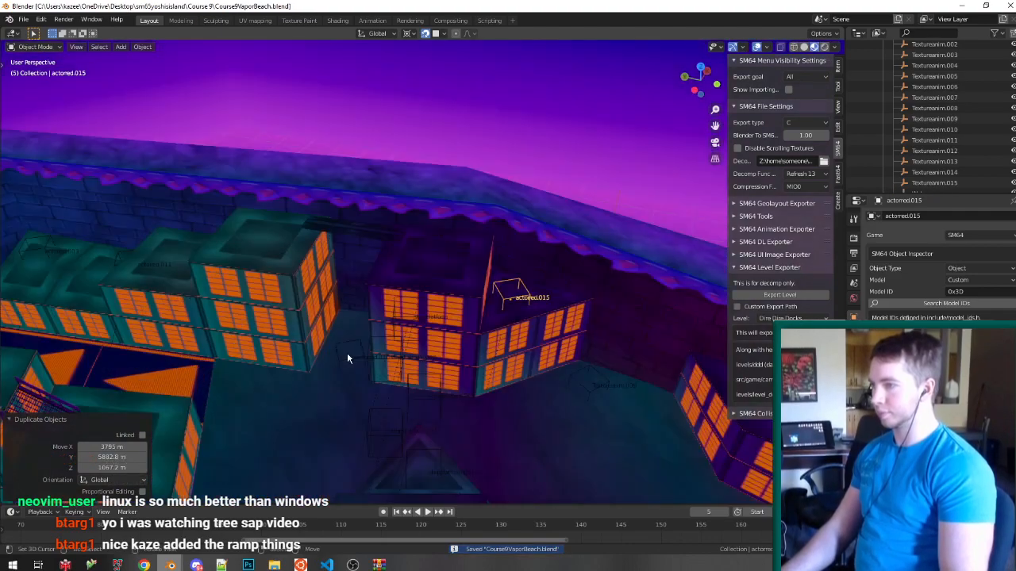
left_click(348, 359)
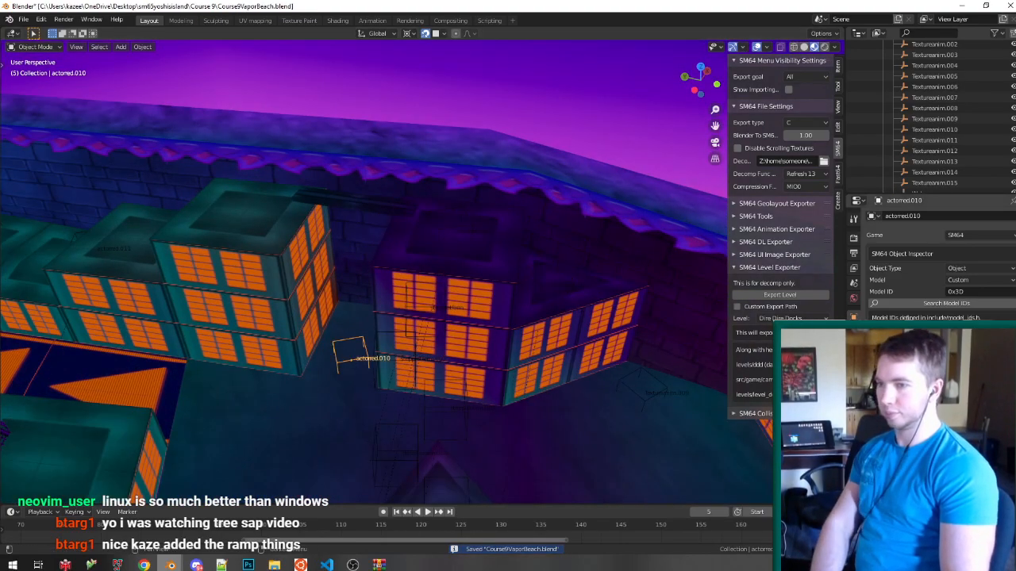
scroll(368, 266, "down", 5)
scroll(894, 102, "up", 5)
scroll(897, 101, "up", 10)
left_click(930, 68)
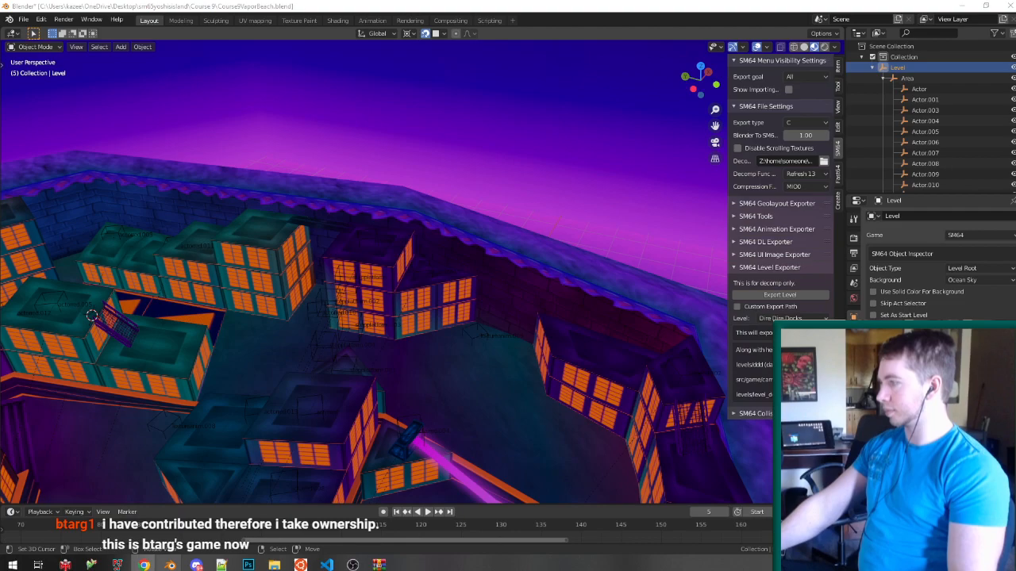
Restart the ROM in Project64, play Koopawave Cove, save the emulator state and close the emulator.
left_click(118, 564)
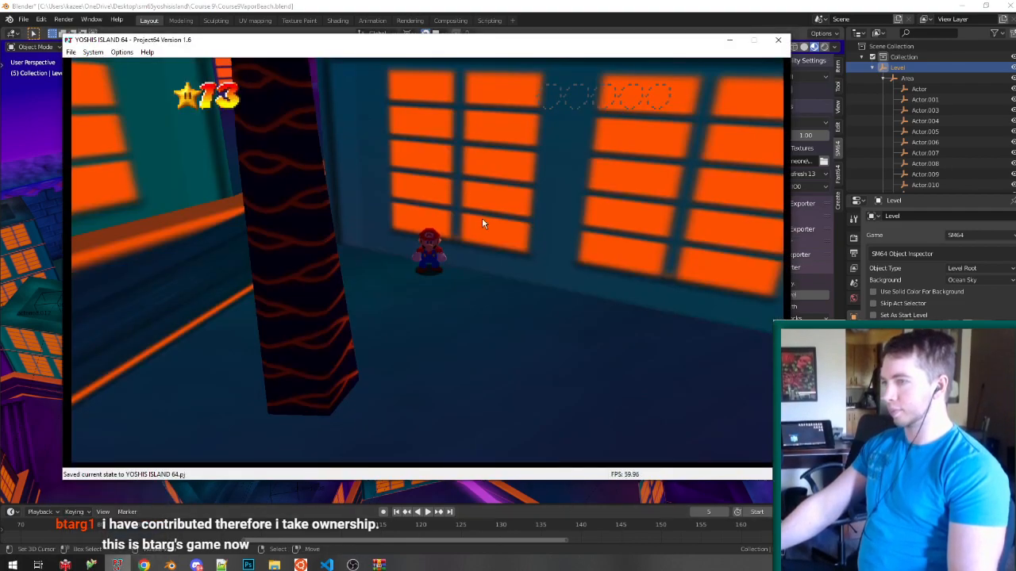
key("alt+F4")
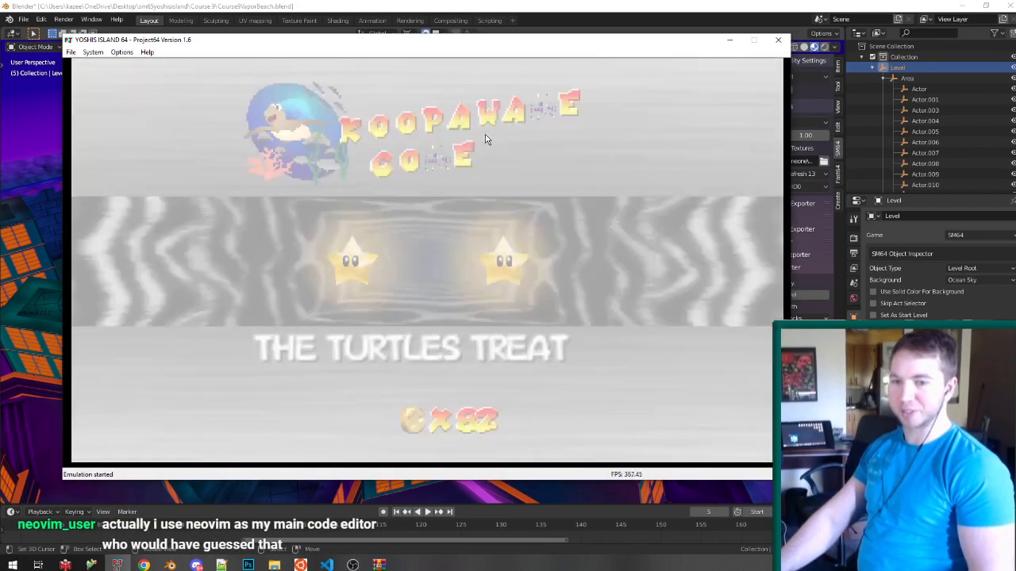
key("F5")
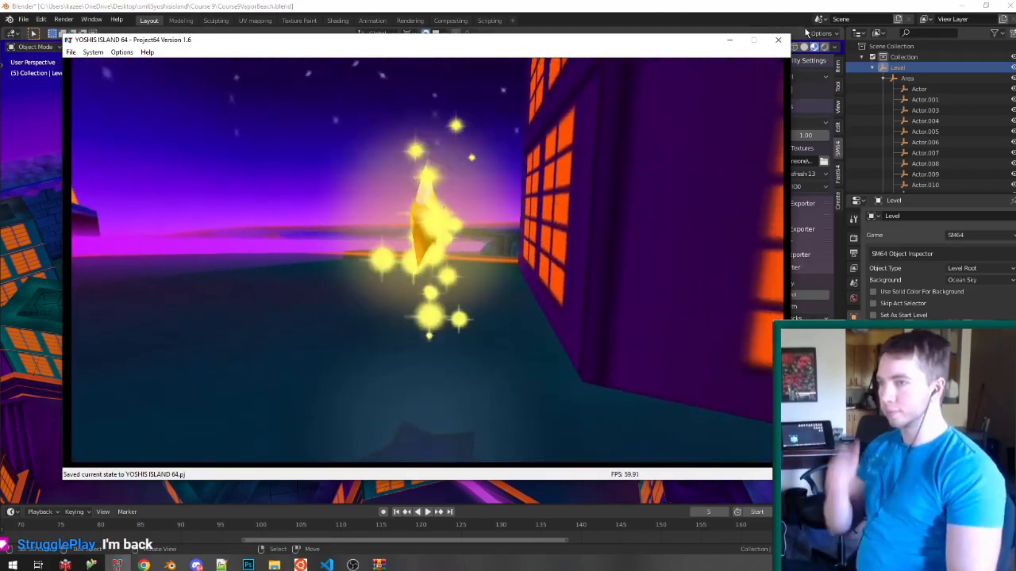
left_click(782, 39)
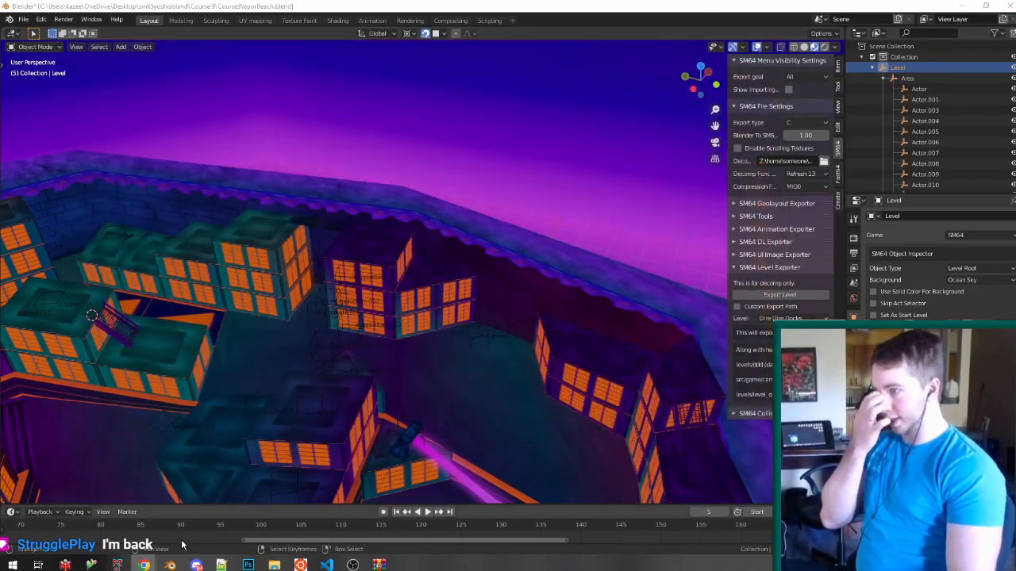
Save boingplatform.blend in its Blender window and open seagulls.blend from the Course 9 folder.
left_click(171, 565)
left_click(225, 520)
key("ctrl+s")
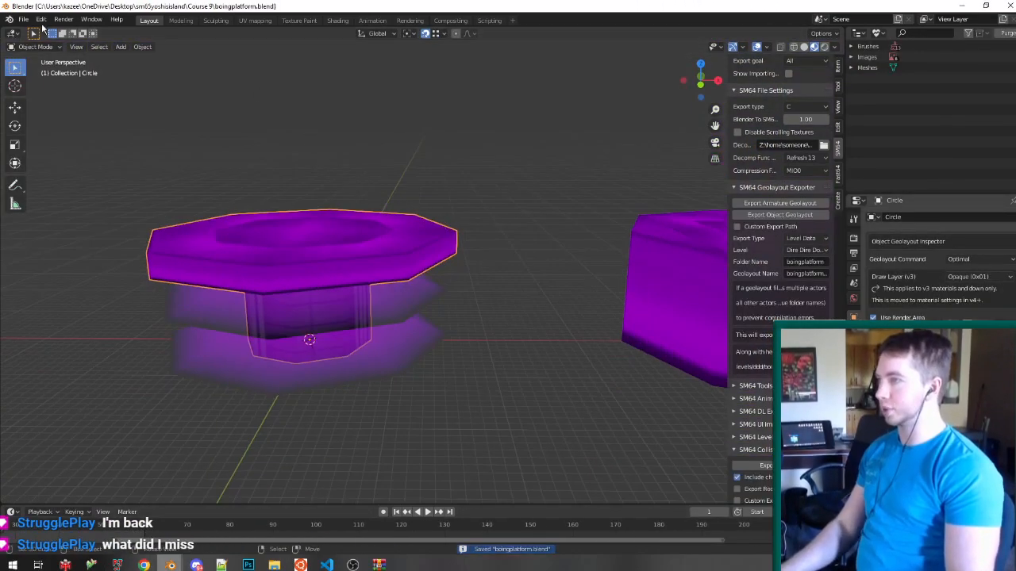
left_click(24, 19)
left_click(39, 42)
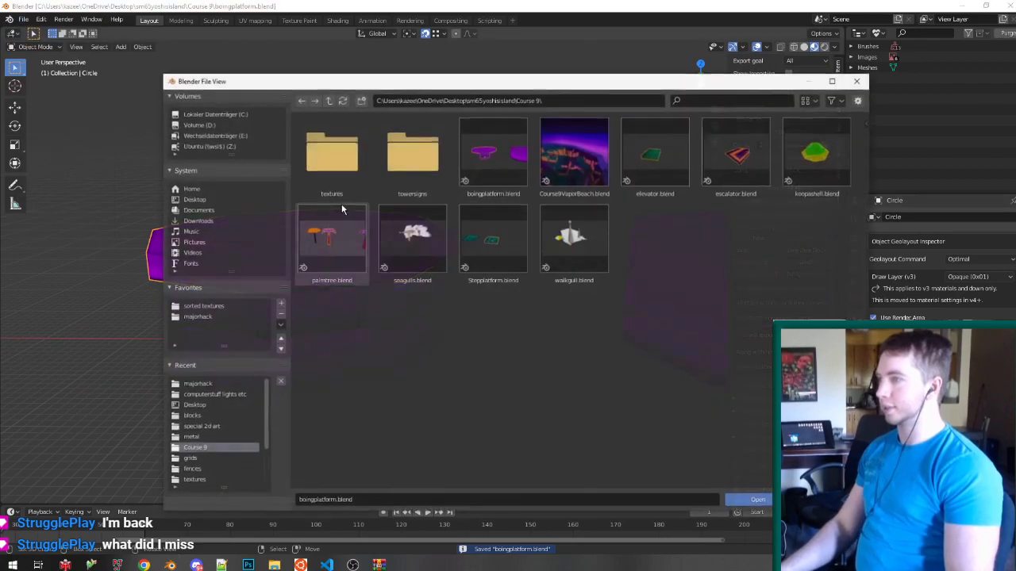
double_click(426, 248)
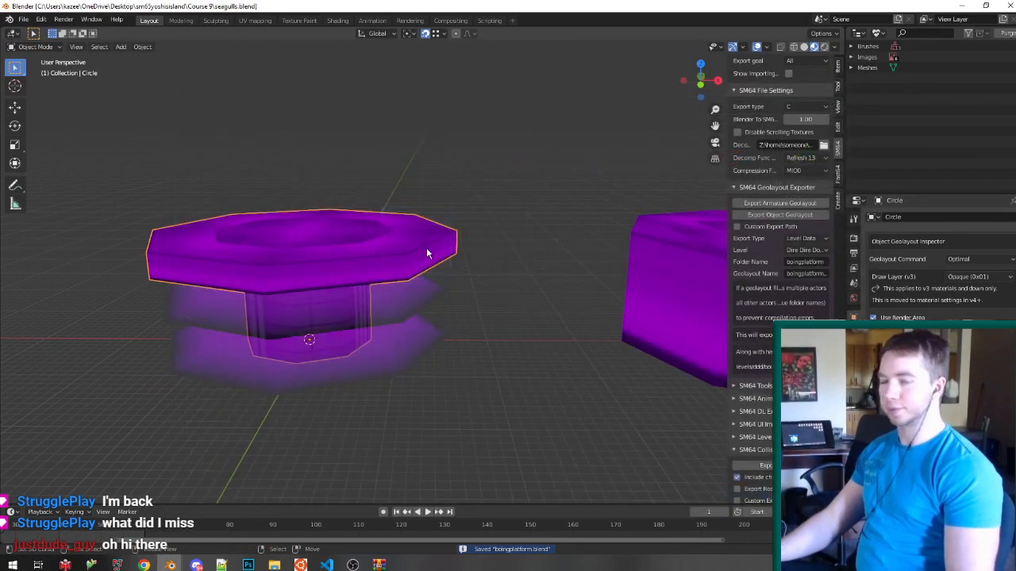
Load the seagull's TAKEFLIGHT action in the Animation workspace and go to frame 21.
middle_click_drag(386, 257, 349, 187)
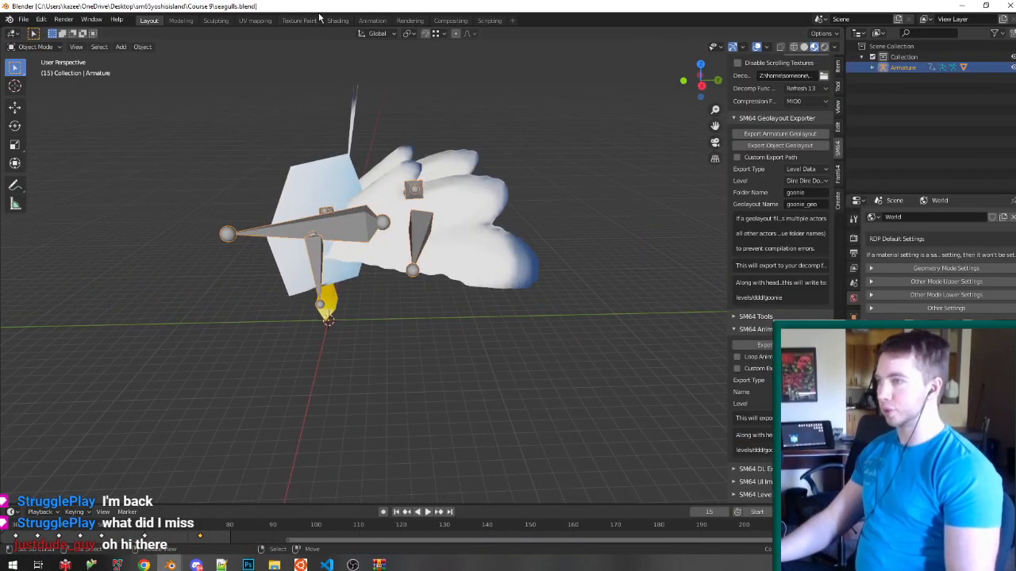
left_click(372, 21)
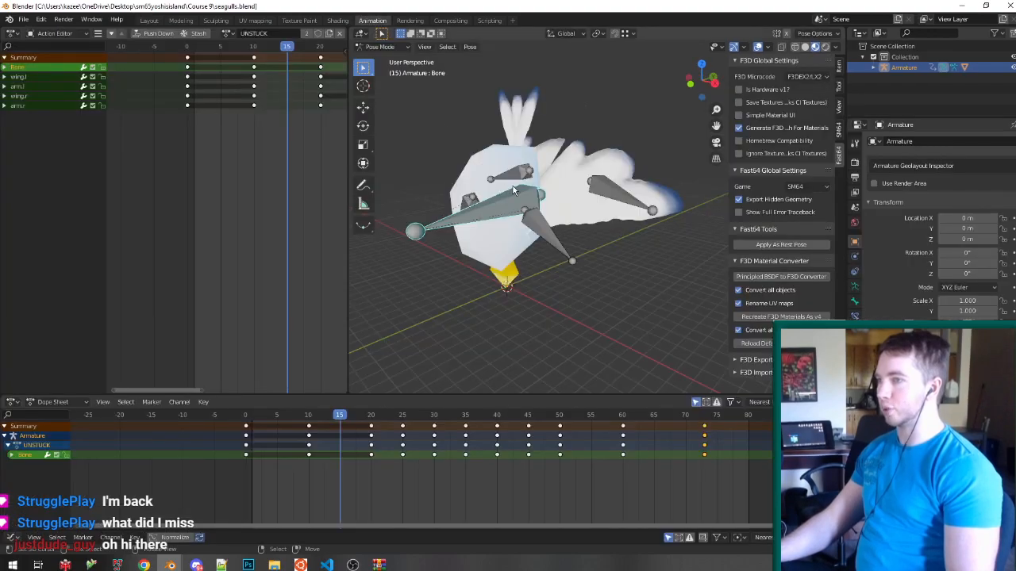
left_click(229, 33)
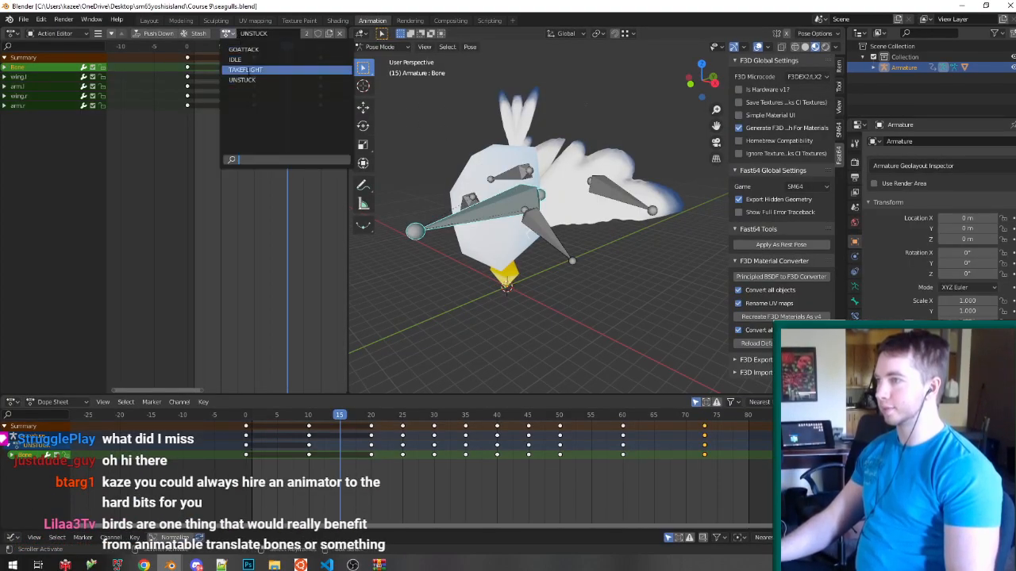
left_click(245, 69)
left_click_drag(370, 415, 377, 458)
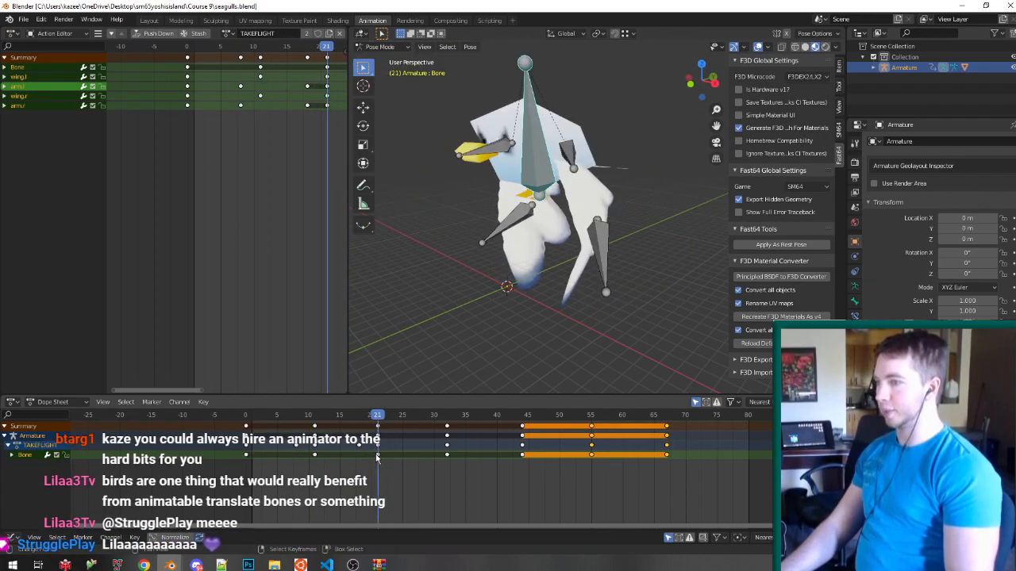
Lower the seagull's root bone 50 m along Z at frame 21 and keyframe the pose.
middle_click_drag(521, 184, 549, 174)
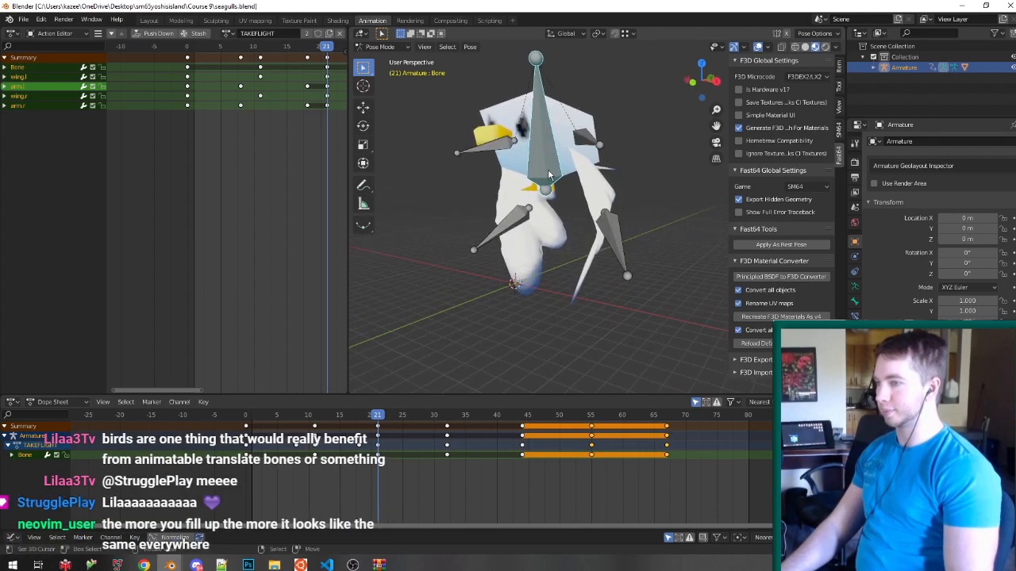
key("g")
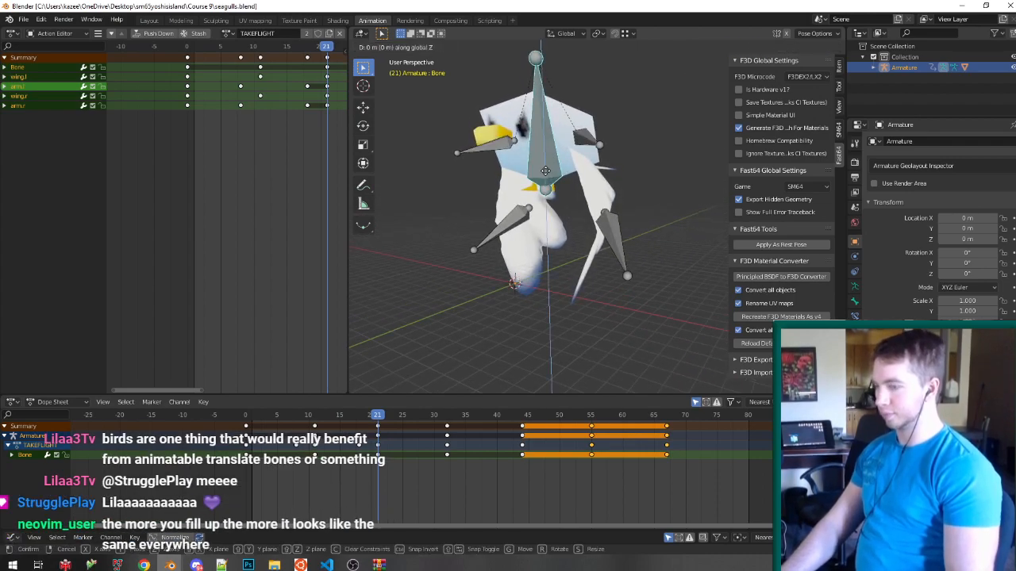
type("-10")
key("BackSpace")
key("BackSpace")
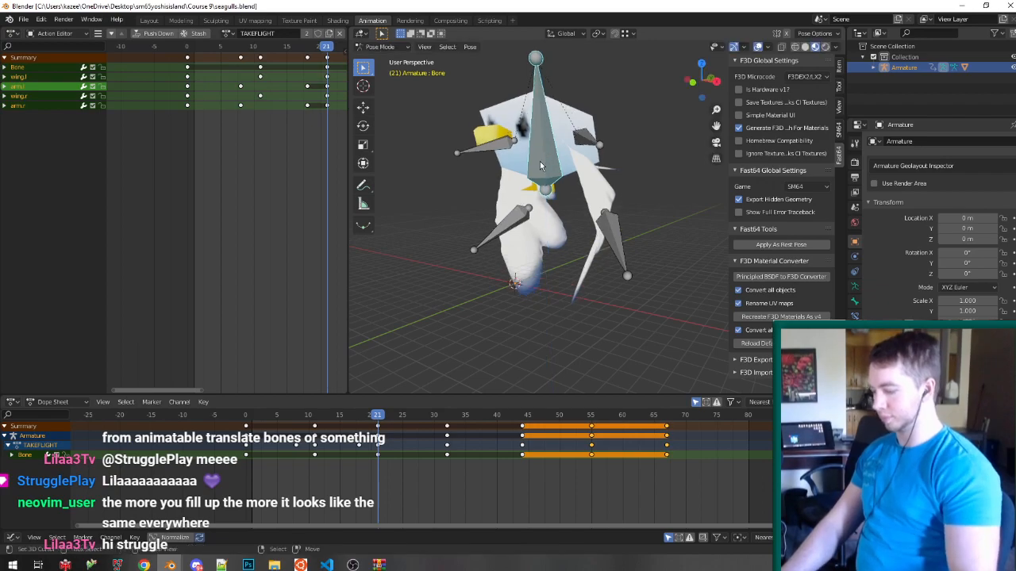
type("50")
key("i")
left_click(541, 165)
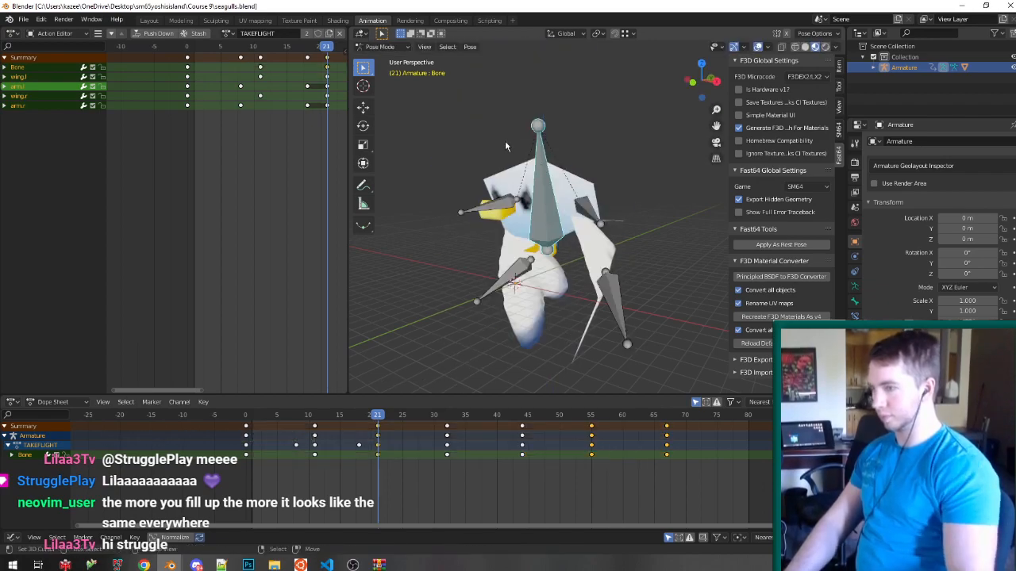
Keyframe the root bone in its lowered position at frame 32, undoing a trial 50 m rise.
left_click(448, 458)
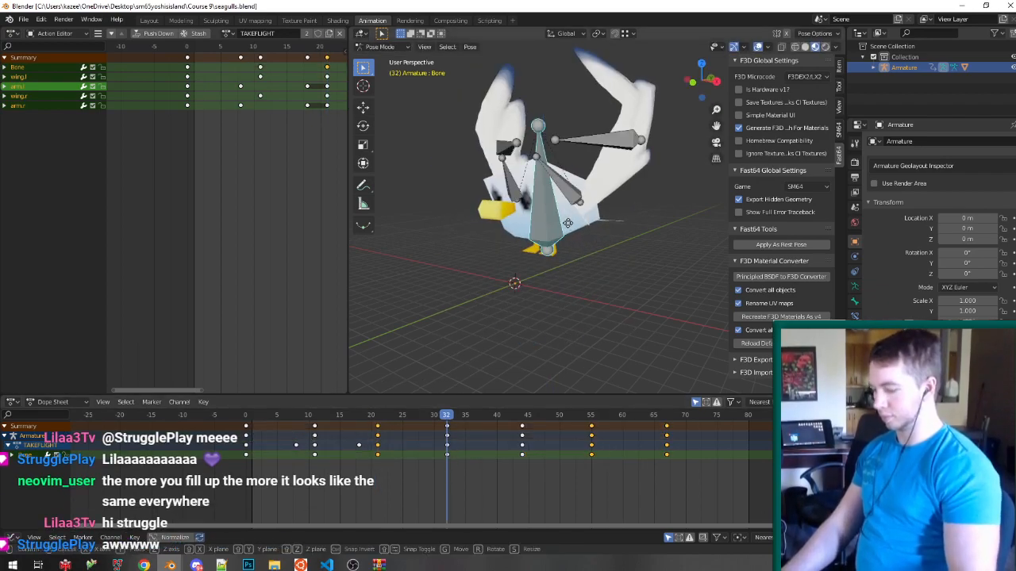
type("gz")
type("50")
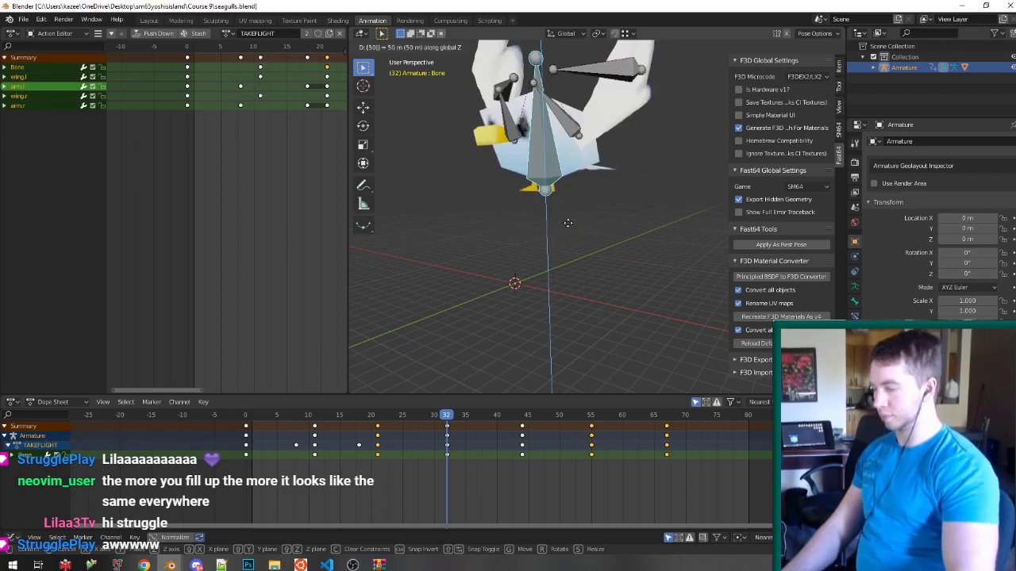
key("Return")
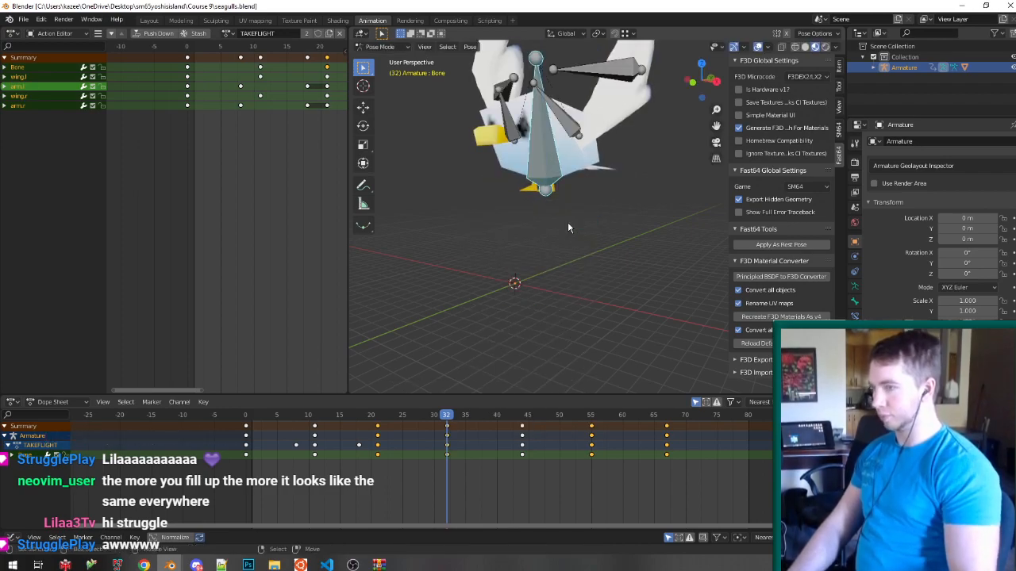
key("ctrl+z")
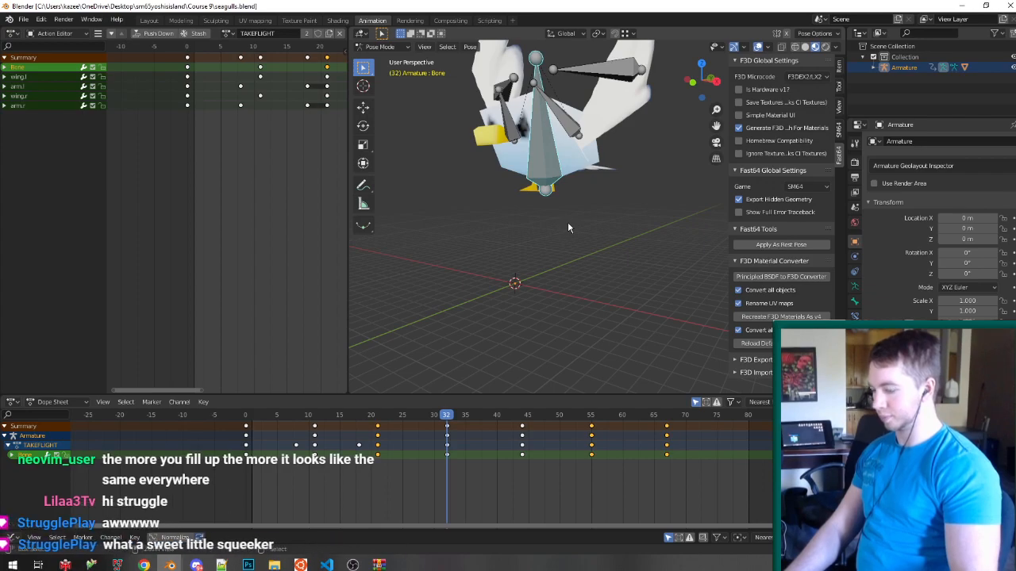
key("ctrl+z")
key("i")
left_click(568, 228)
Raise the root bone 50 m along Z at frames 21 and 44 and keyframe both poses.
left_click(378, 464)
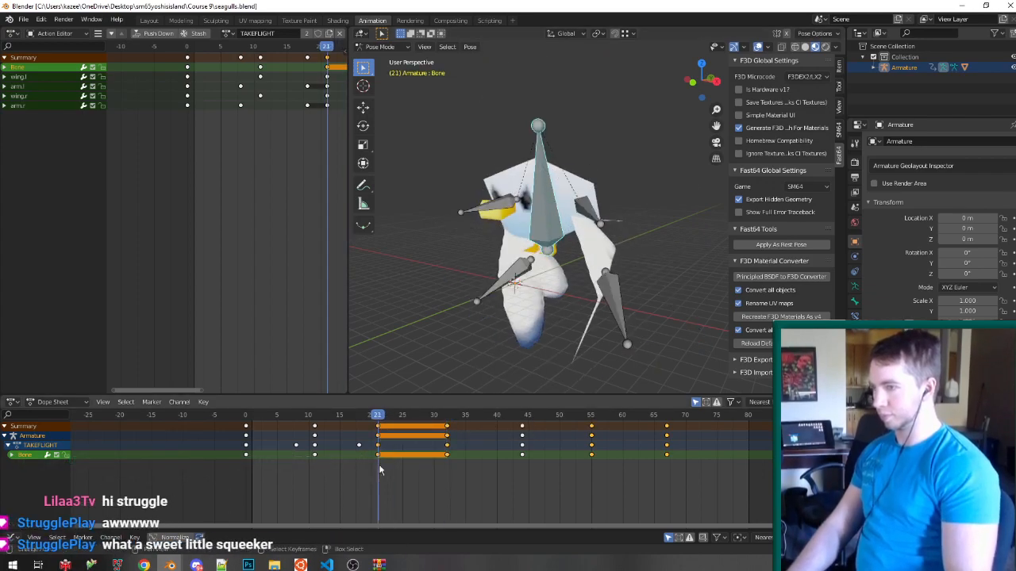
type("gz1")
key("Return")
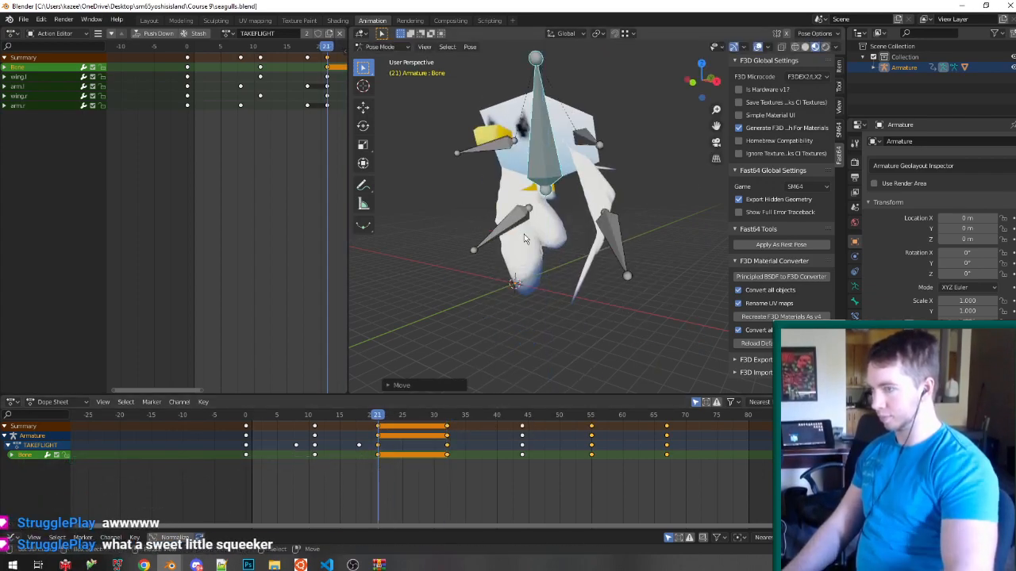
left_click(522, 460)
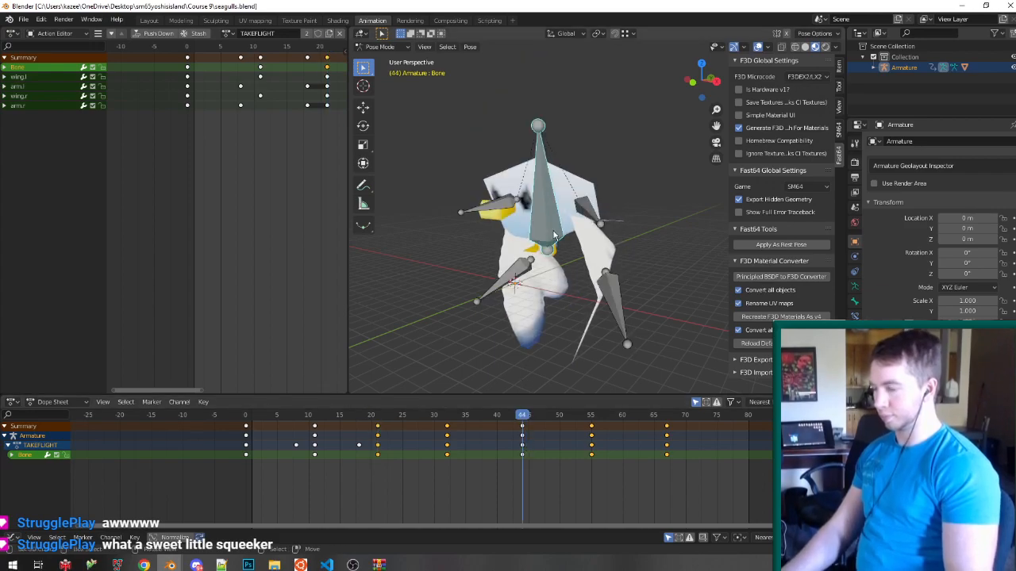
type("gz1")
key("Return")
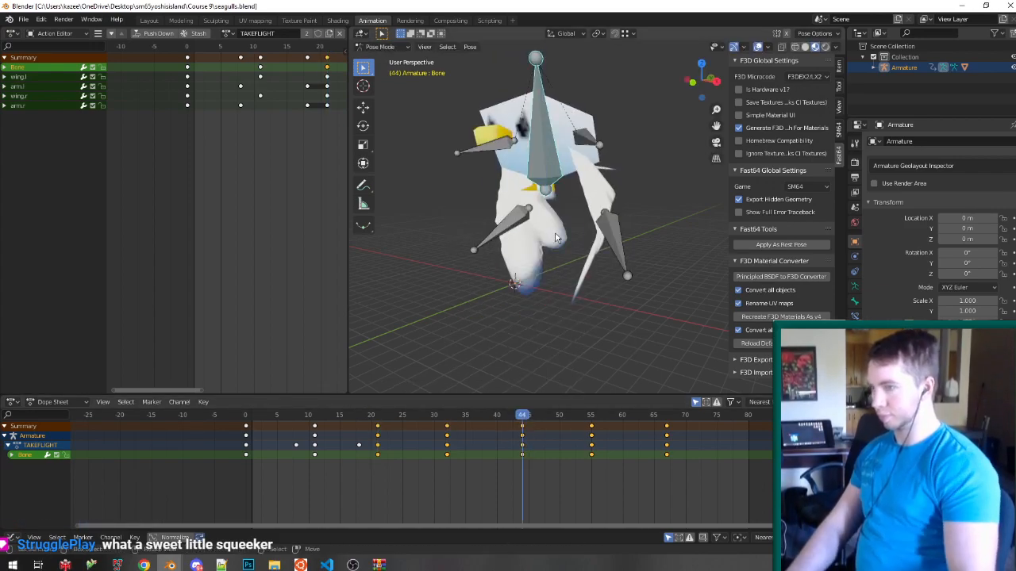
Lower the root bone 50 m along Z at frame 55, raise it 50 m at frame 67, and keyframe both poses.
left_click(592, 460)
type("g")
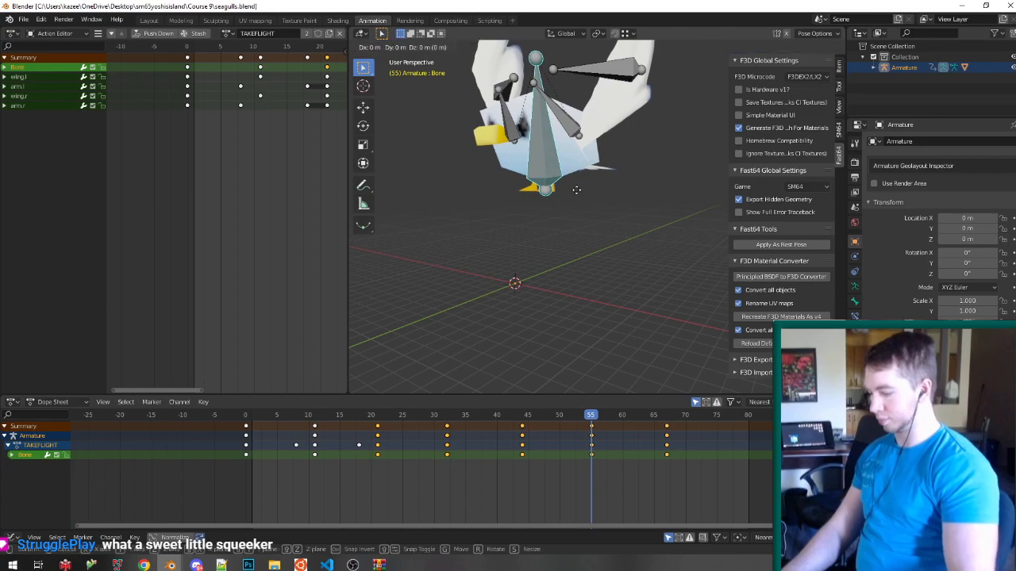
type("z1-")
key("Return")
left_click(677, 460)
left_click_drag(677, 458, 667, 458)
type("gz1")
key("Return")
key("i")
left_click(537, 157)
Play back the TAKEFLIGHT animation, save seagulls.blend and return to the Layout workspace.
key("space")
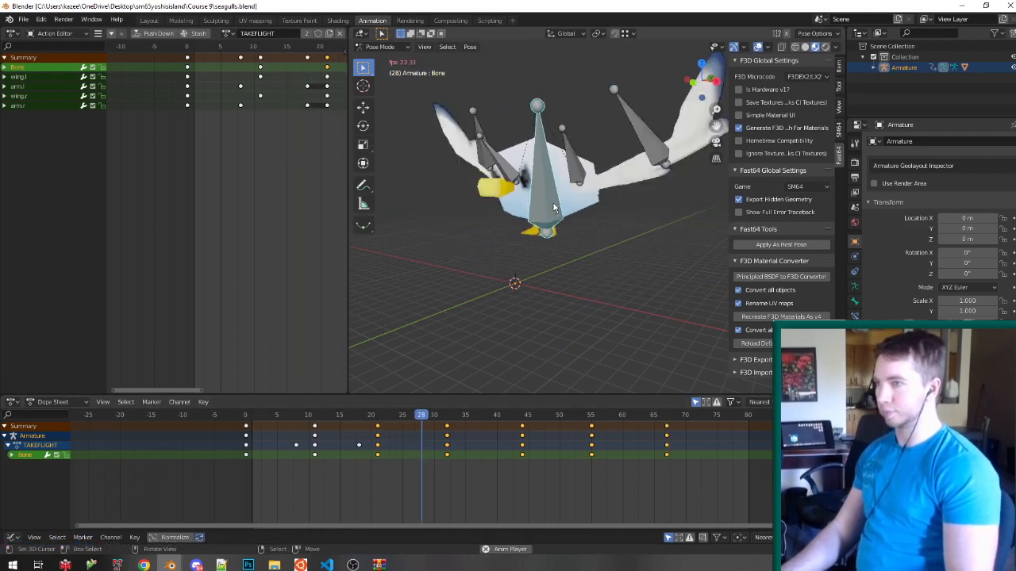
key("space")
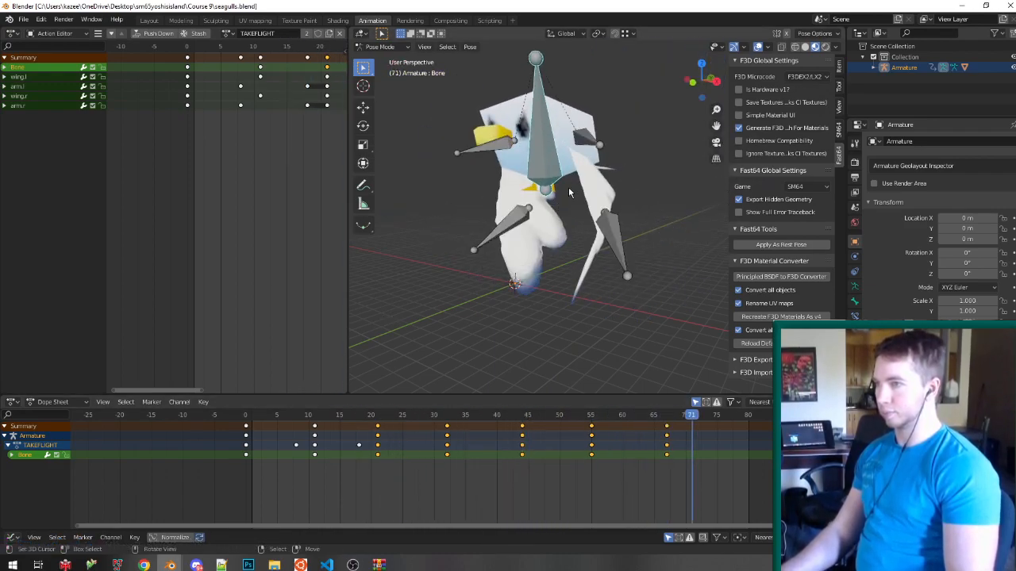
key("ctrl+s")
left_click(149, 19)
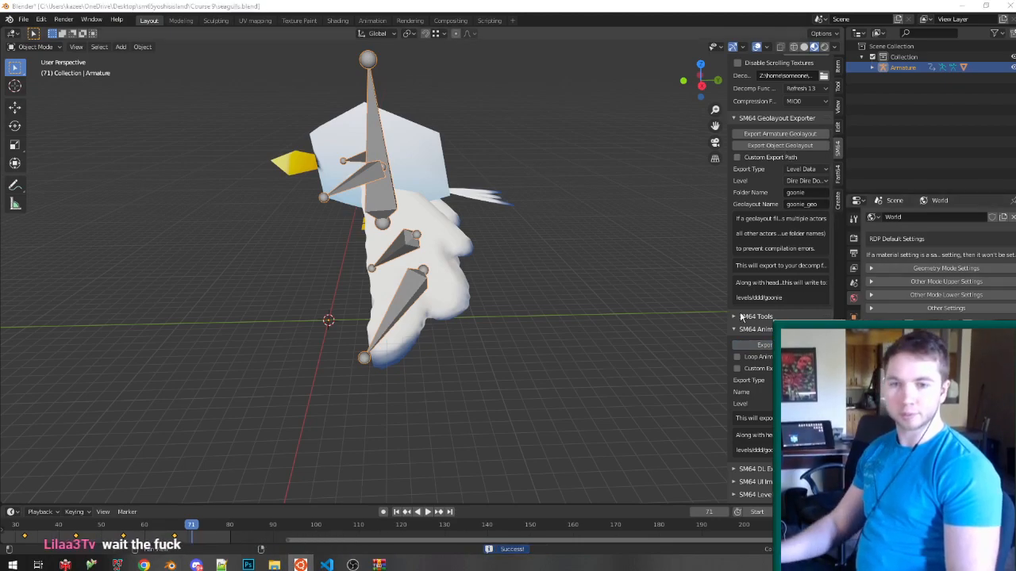
Switch to Project64, test Course 9 in YOSHIS ISLAND 64, save the emulator state and close the emulator.
middle_click_drag(552, 233, 631, 224)
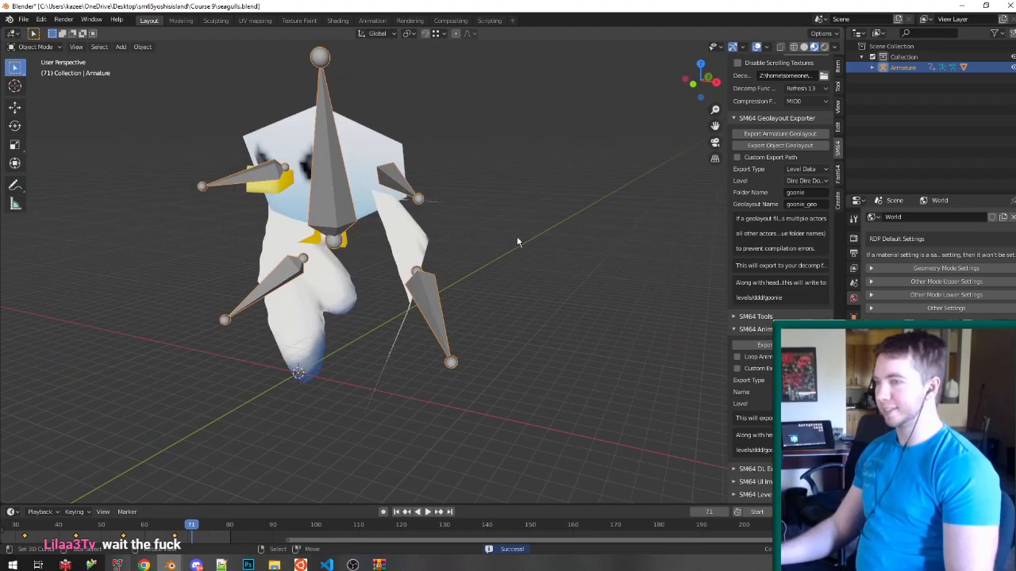
left_click(116, 565)
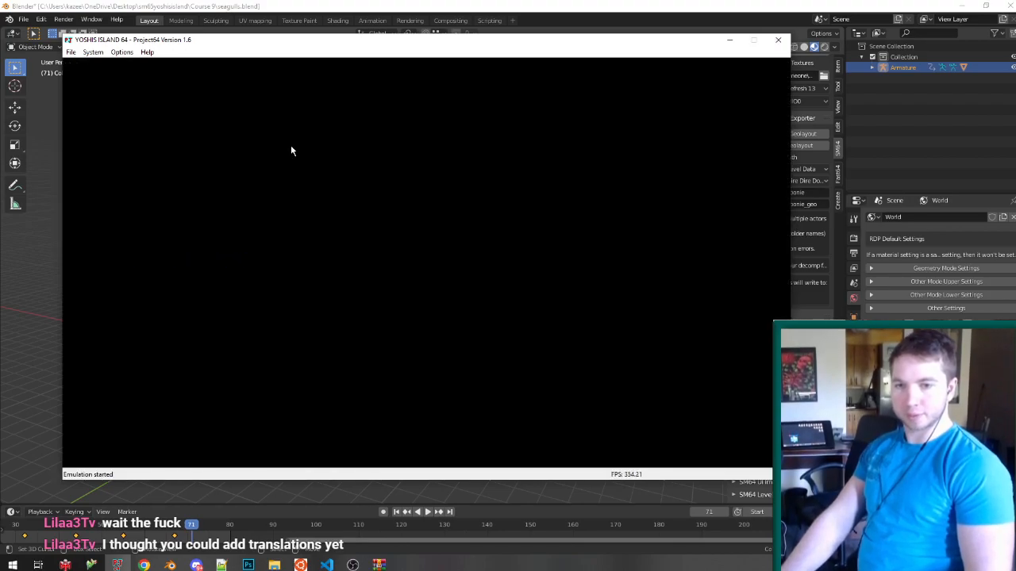
key("F5")
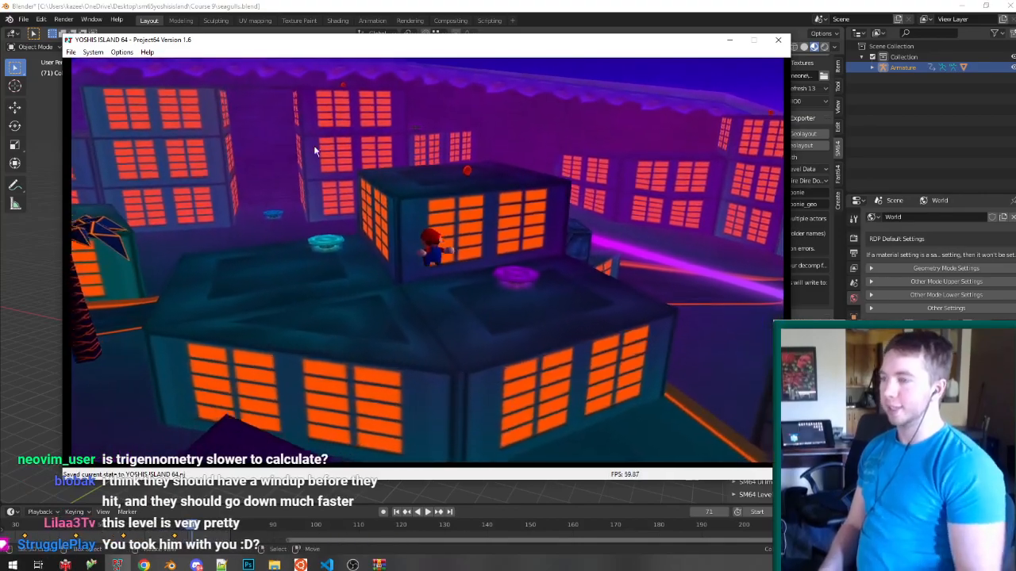
left_click(778, 41)
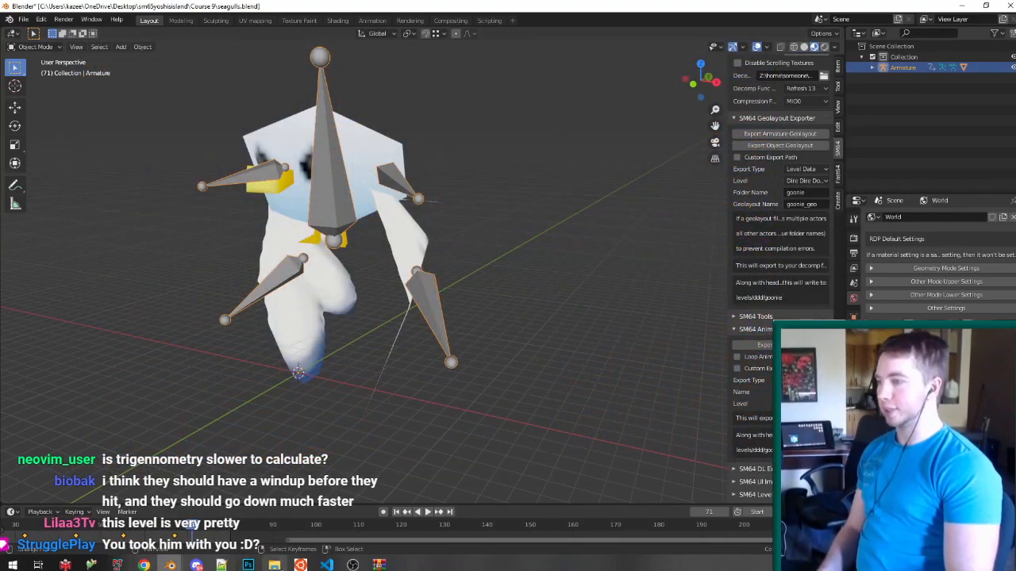
Switch to Visual Studio Code, close object_helpers.h and show rendering_graph_node.c.
left_click(327, 565)
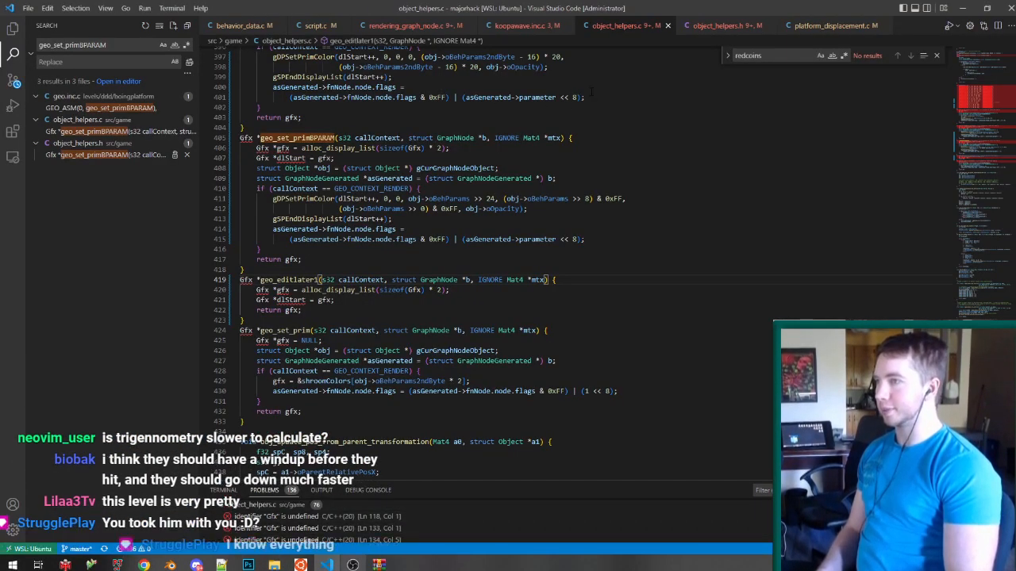
left_click(669, 26)
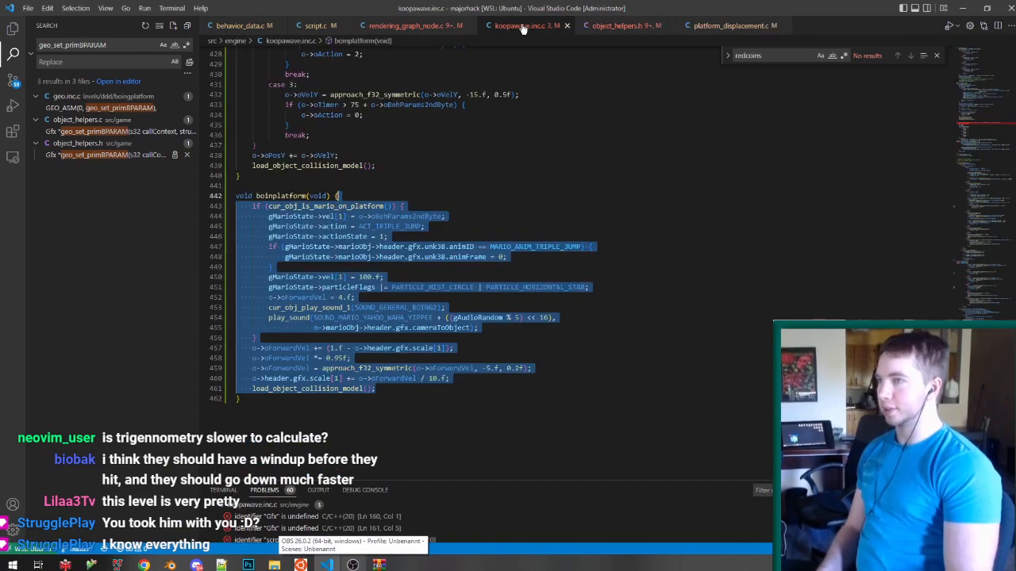
left_click(444, 26)
Search rendering_graph_node.c for "sins(" and examine the square-root sine code in mtxf_rotate_zxy_and_translate.
scroll(467, 293, "up", 3)
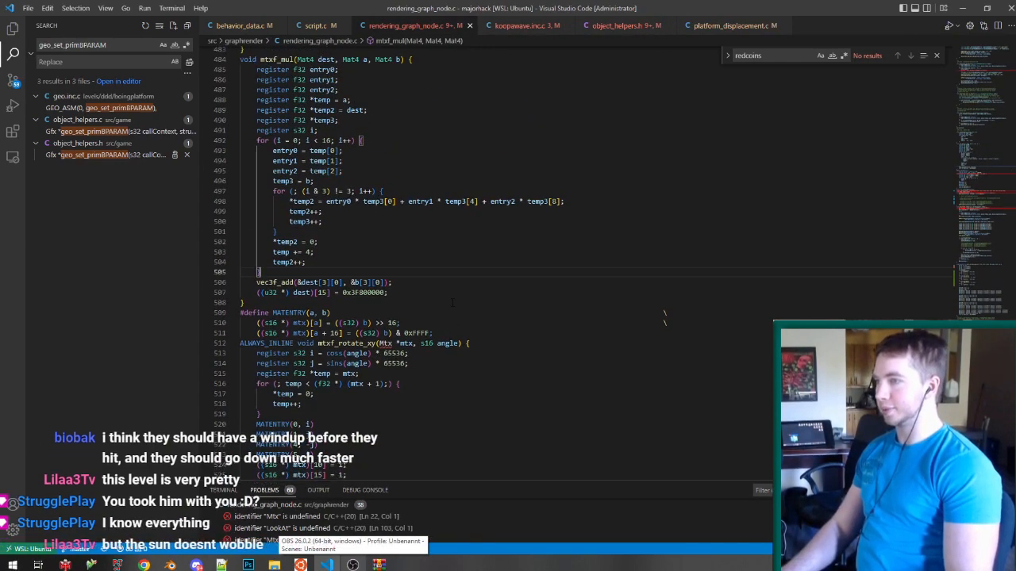
scroll(457, 300, "down", 4)
left_click(452, 303)
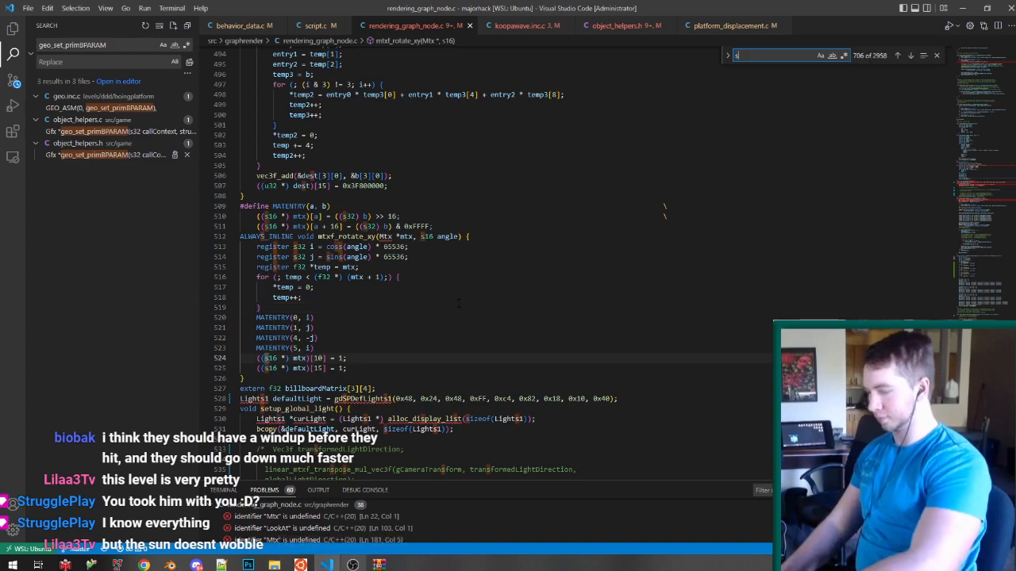
type("sins(")
scroll(458, 303, "down", 4)
left_click_drag(262, 424, 132, 280)
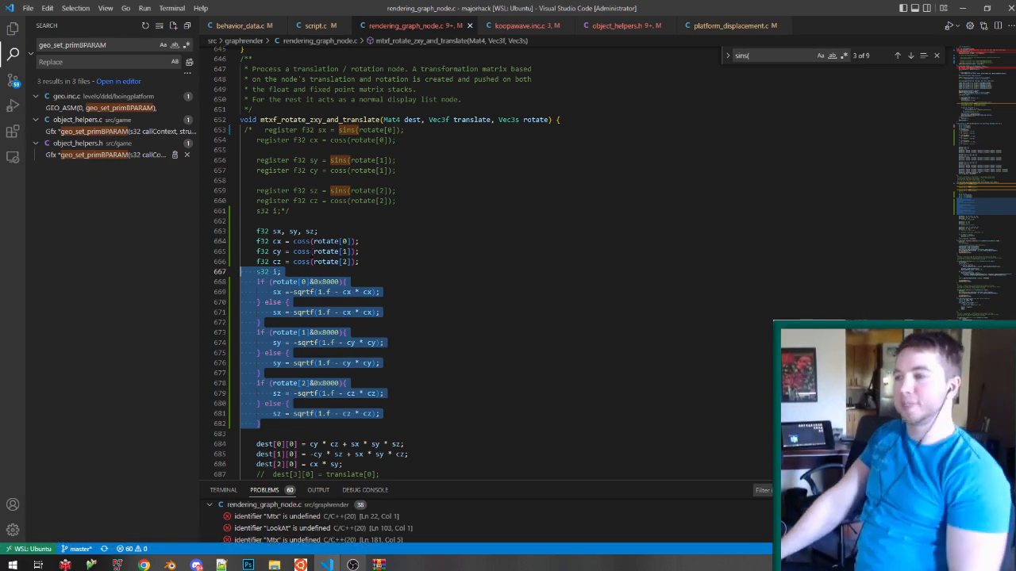
left_click(560, 270)
Return to Blender, save seagulls.blend and close its window.
key("alt+Tab")
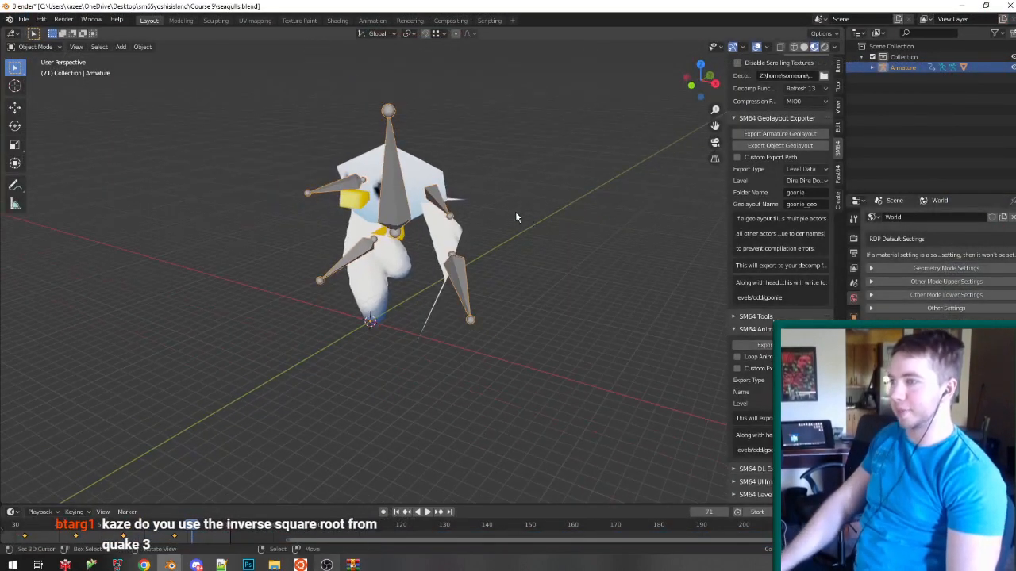
key("ctrl+s")
left_click(1005, 5)
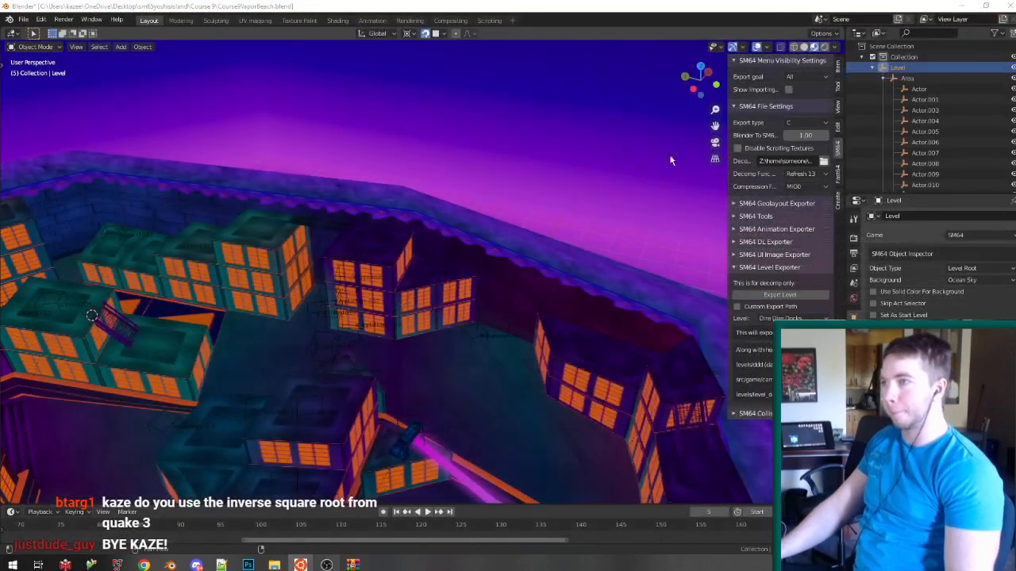
Leave the level's Blender window and bring up OBS.
key("alt+Tab")
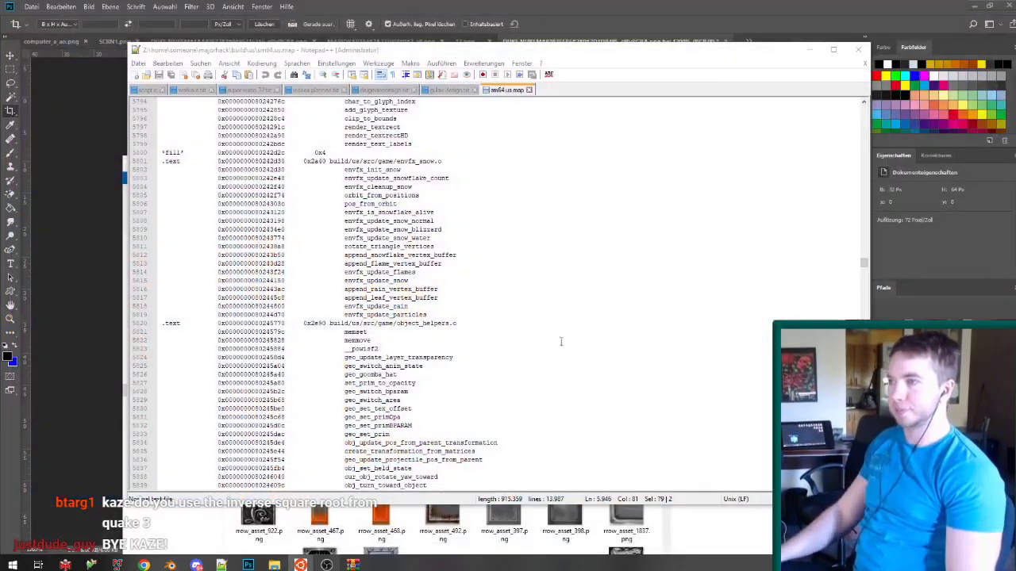
left_click(325, 566)
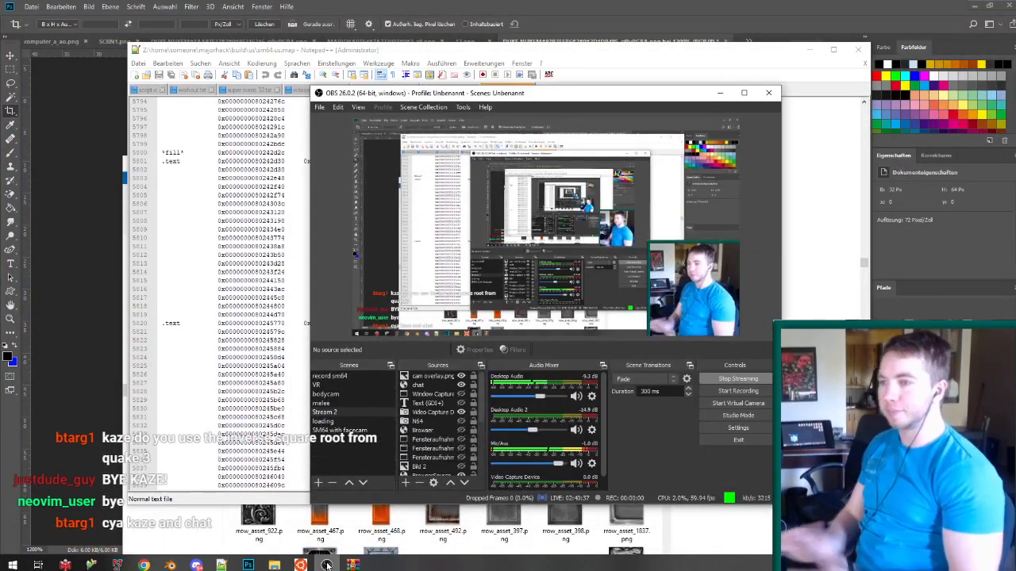